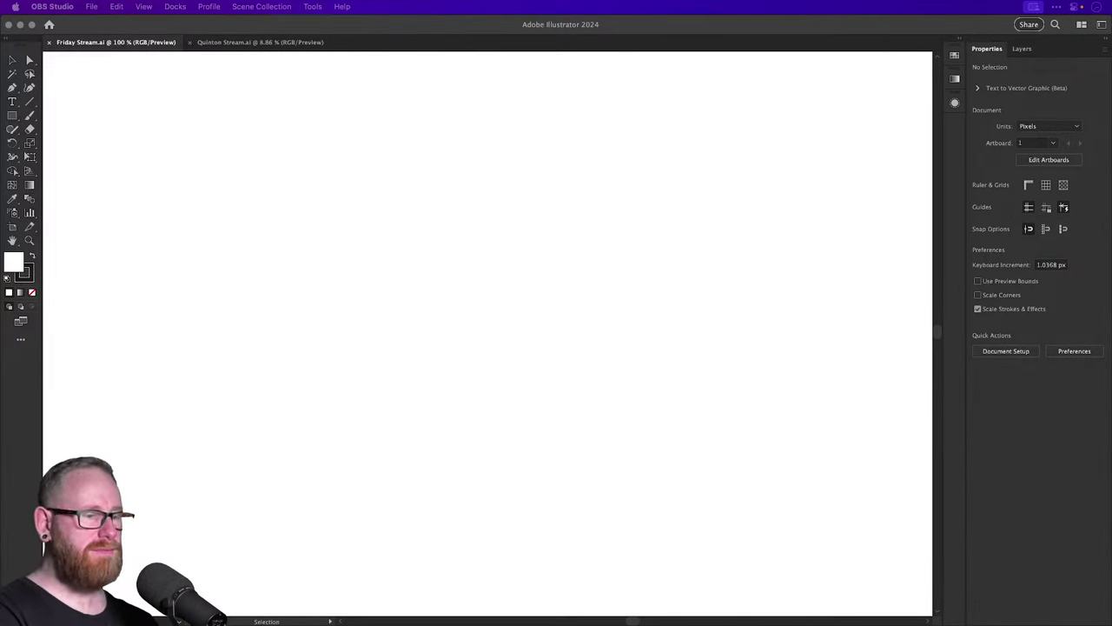
Return focus from OBS Studio to Illustrator, showing the blank Friday Stream artboard.
click(470, 335)
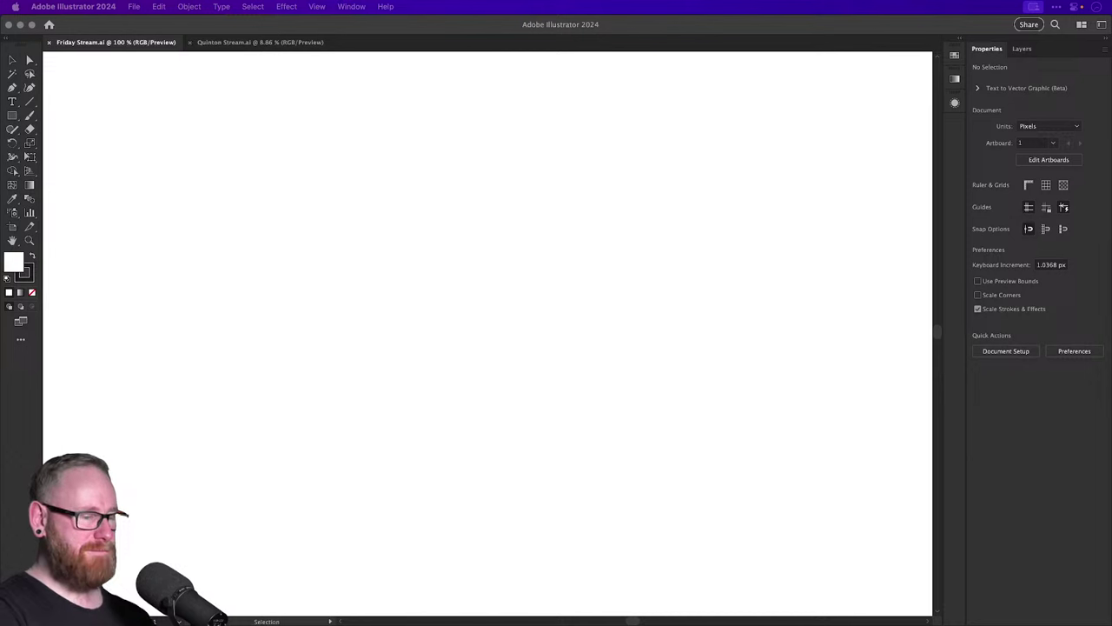
key(super+Tab)
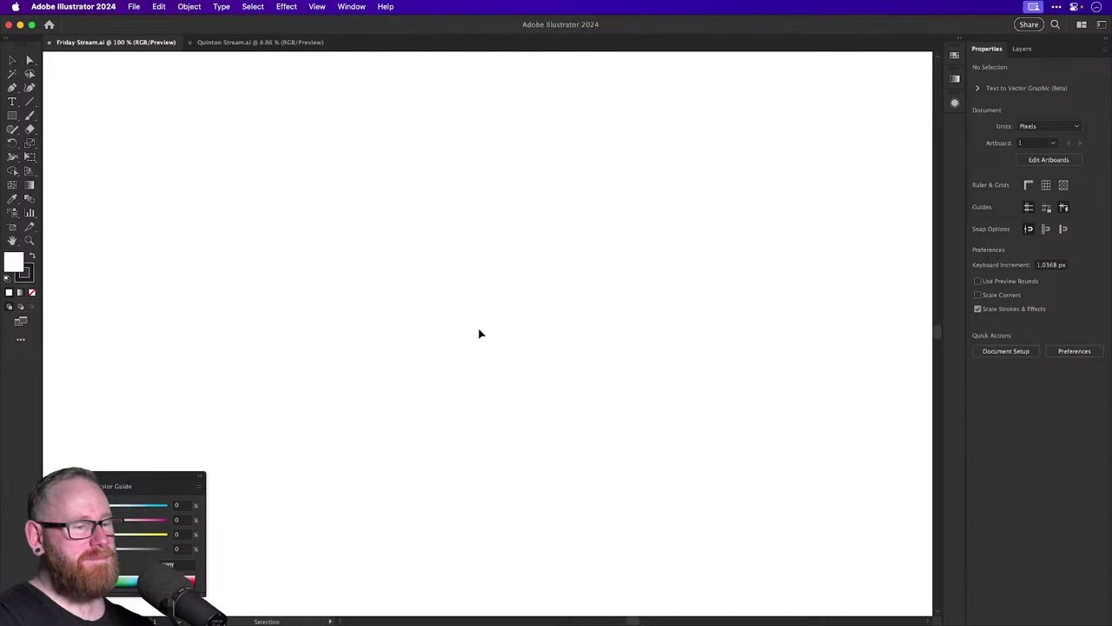
Switch to Quinton Stream.ai and zoom in around the orange Q icon.
click(295, 44)
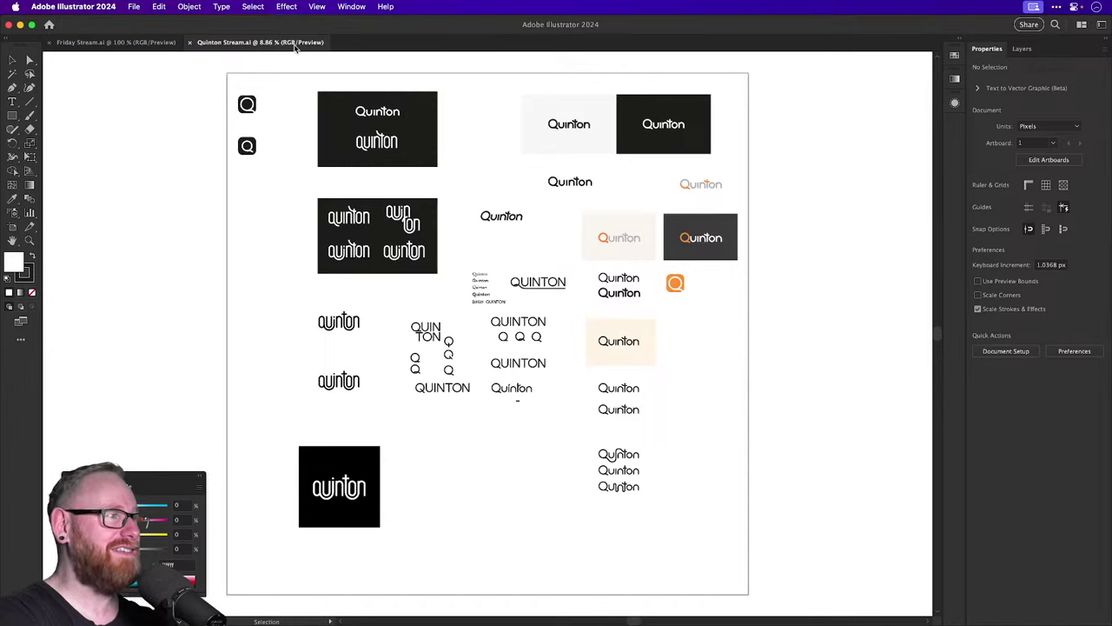
key(z)
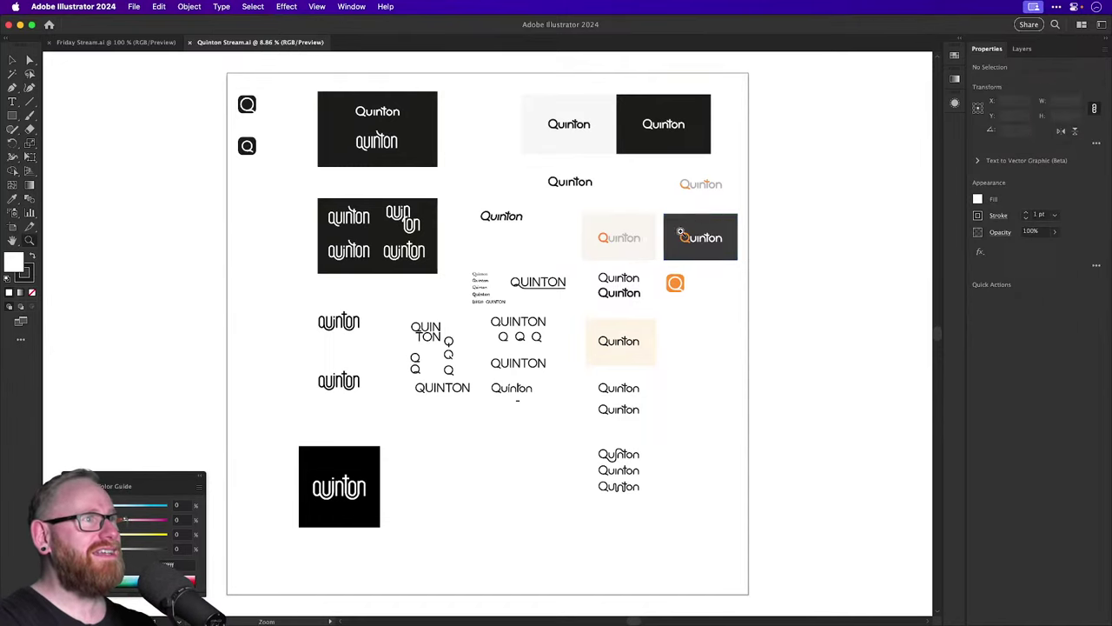
drag(664, 233, 793, 339)
scroll(793, 339, up, 3)
scroll(747, 399, down, 4)
scroll(451, 365, up, 5)
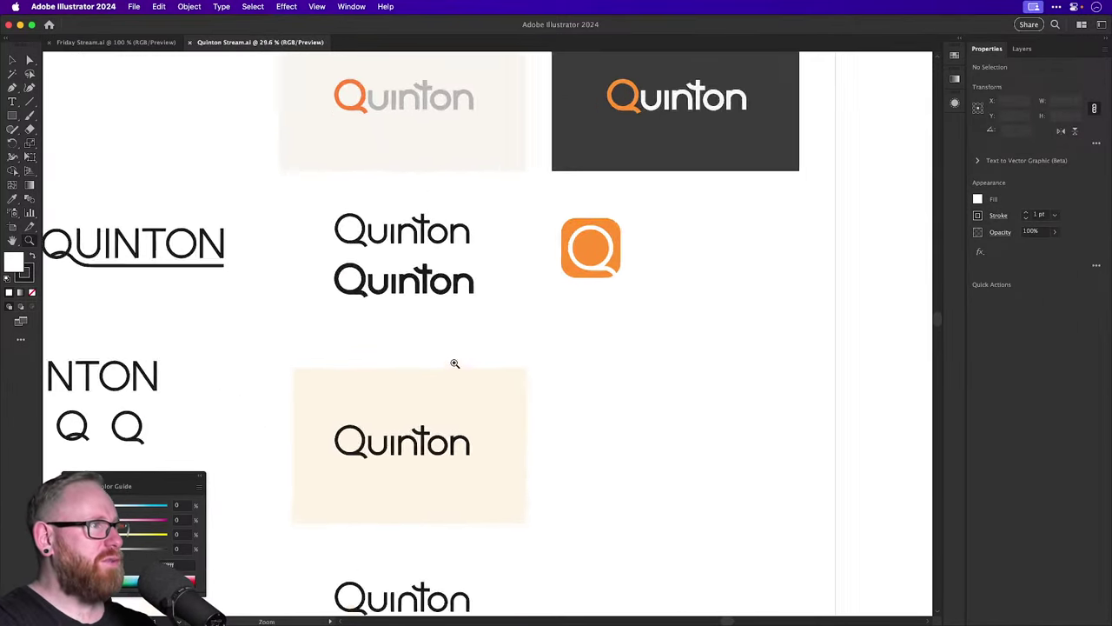
scroll(565, 397, down, 1)
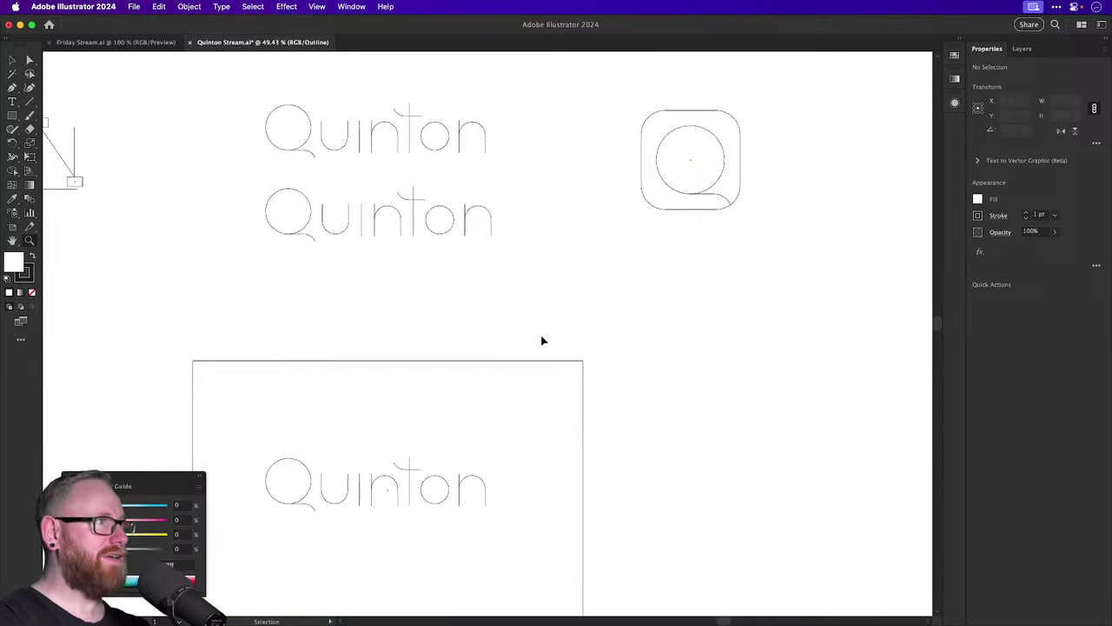
scroll(399, 218, up, 3)
scroll(399, 218, left, 2)
Inspect the two Quinton wordmarks in outline and preview, then pan toward the dark artboard.
drag(447, 234, 551, 290)
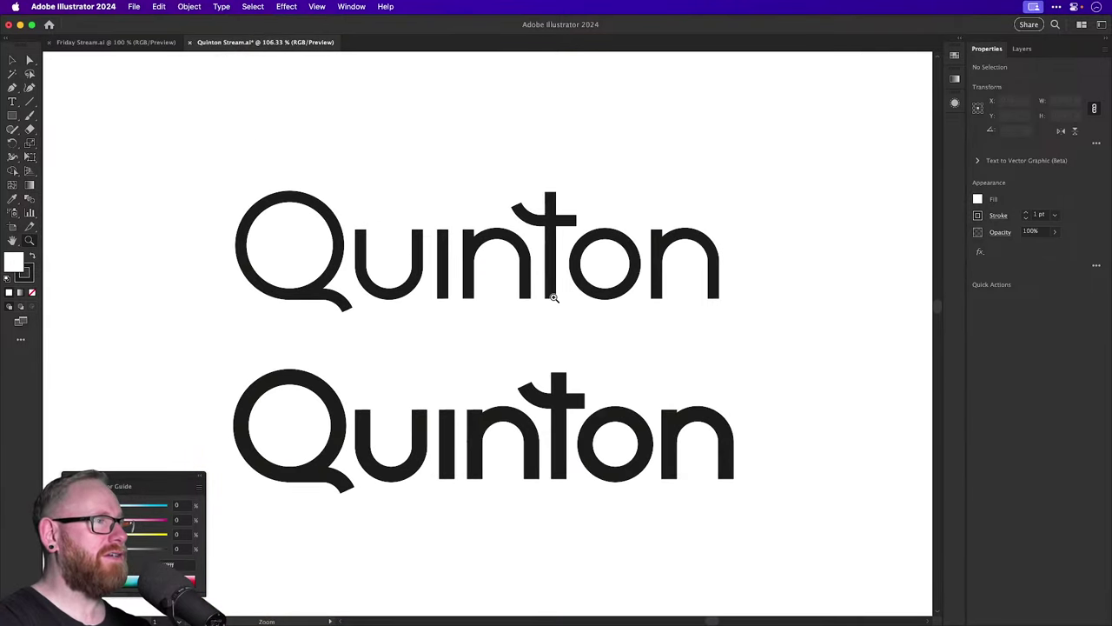
key(super+y)
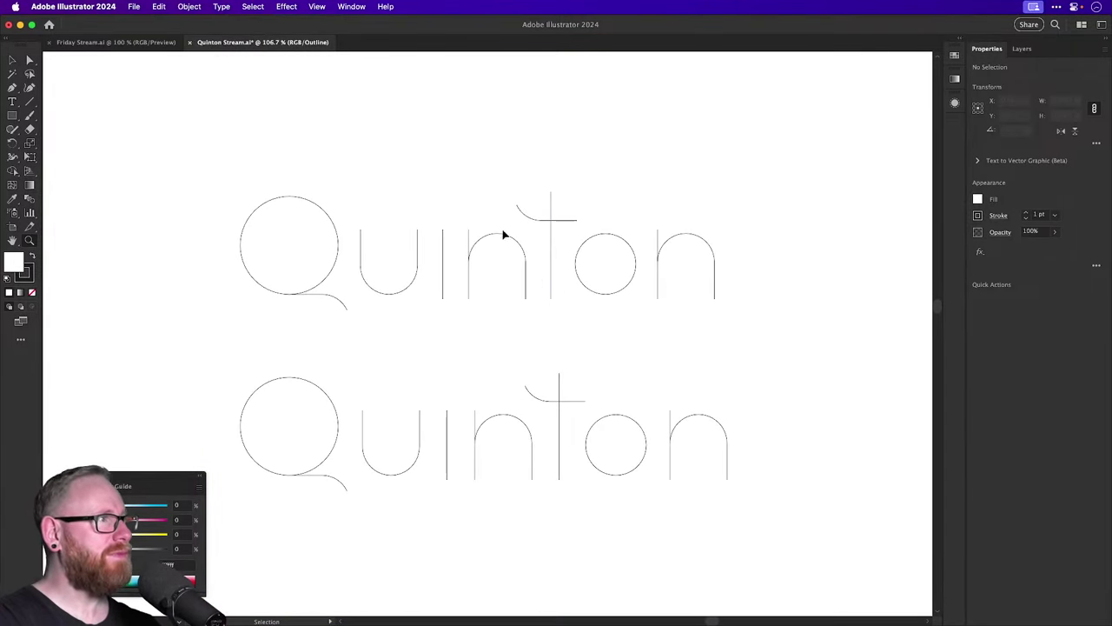
key(super+1)
key(super+y)
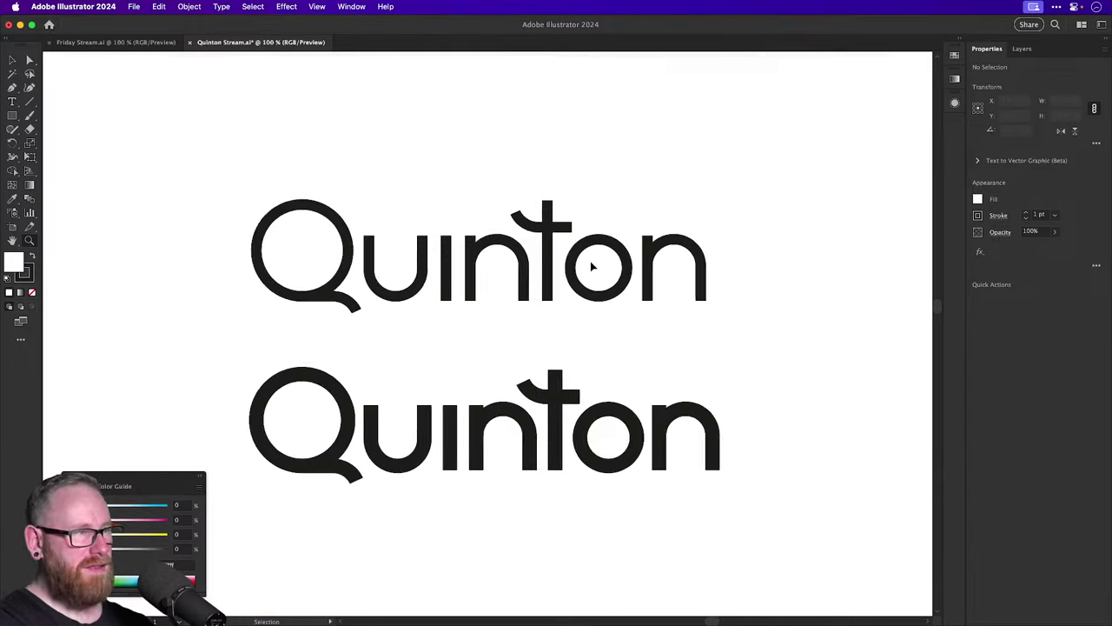
key(super+minus)
drag(541, 334, 282, 398)
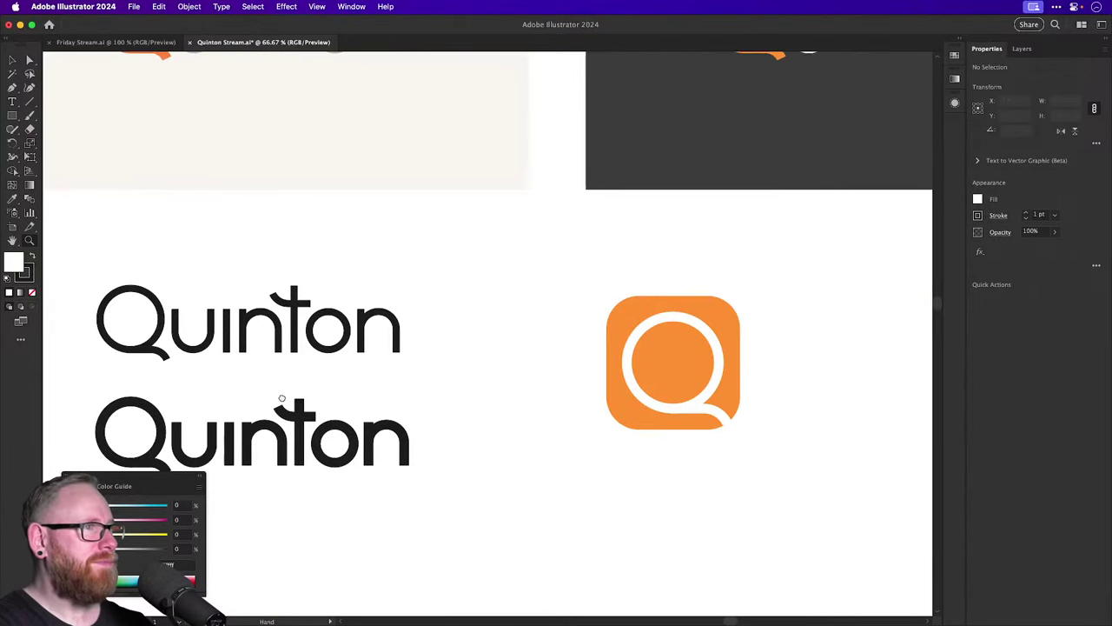
drag(454, 404, 334, 422)
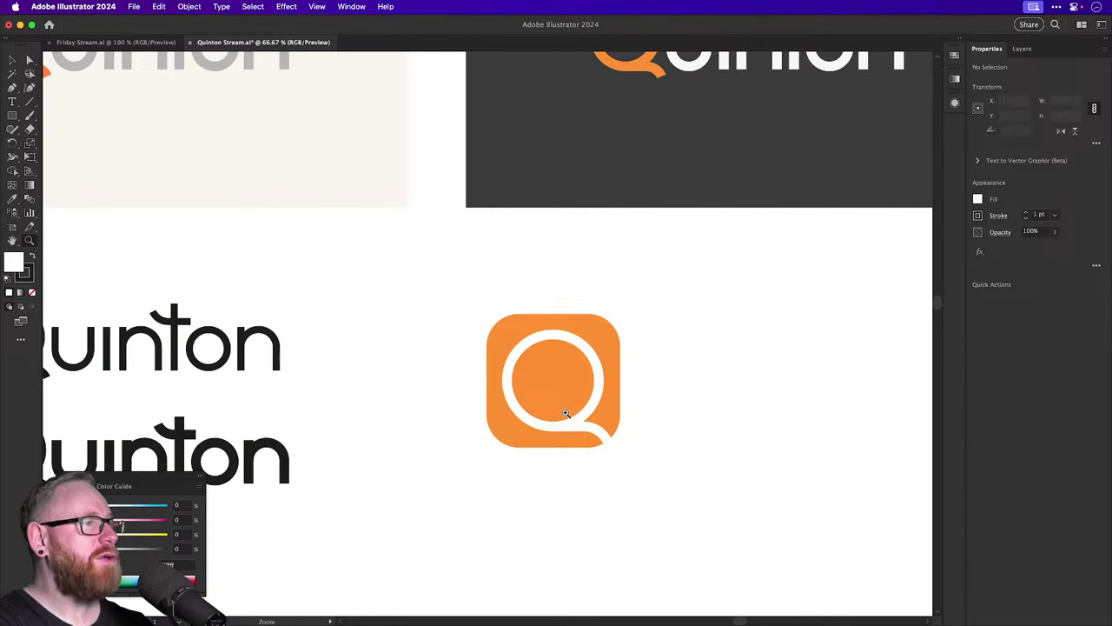
drag(596, 364, 664, 508)
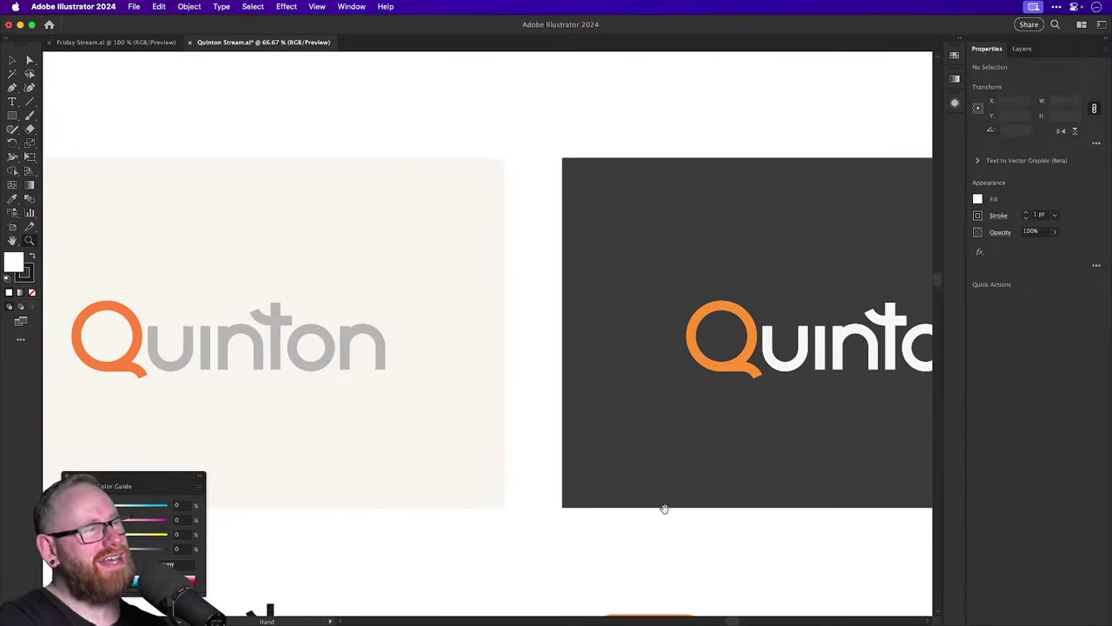
key(super+minus)
key(super+minus)
Zoom in on the lower Quinton wordmark in outline view, then return to preview.
key(z)
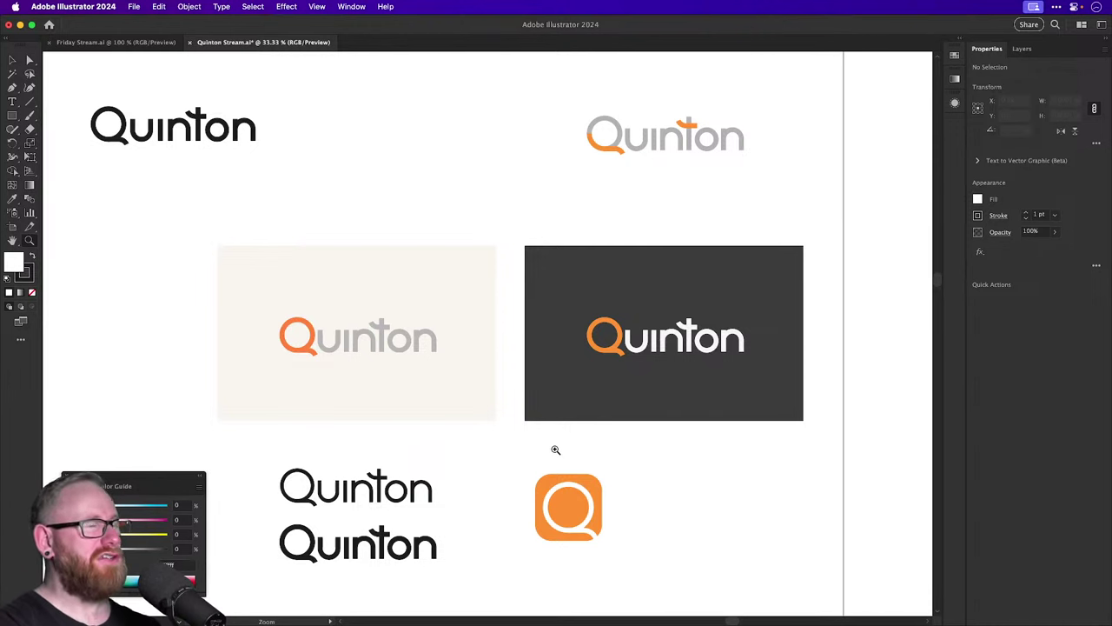
key(h)
drag(376, 369, 486, 388)
key(z)
key(super+y)
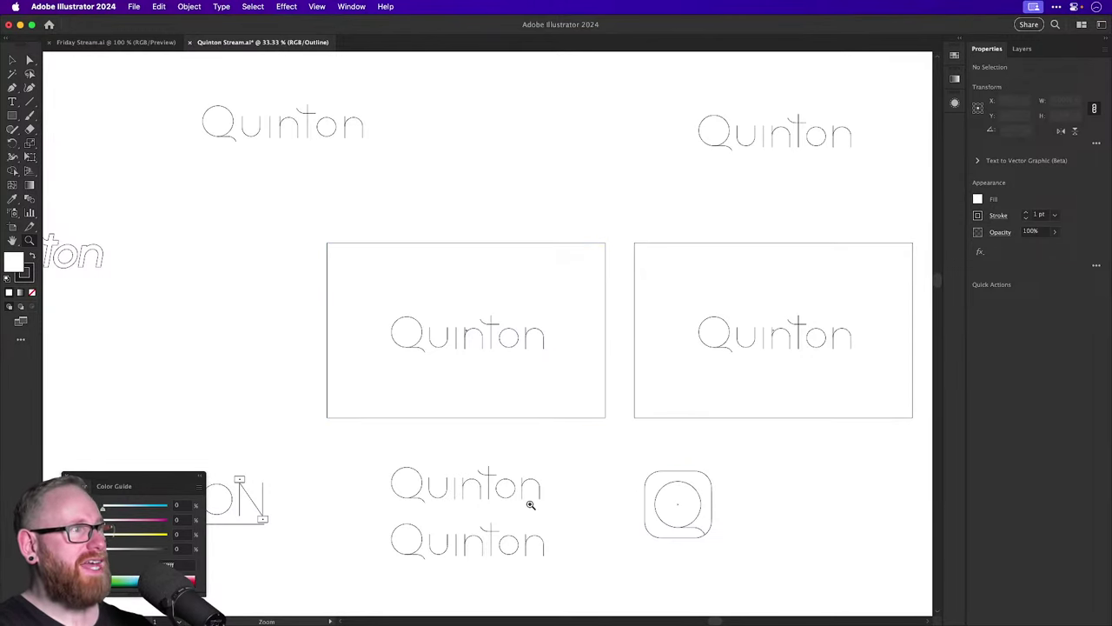
drag(434, 497, 591, 522)
key(super+y)
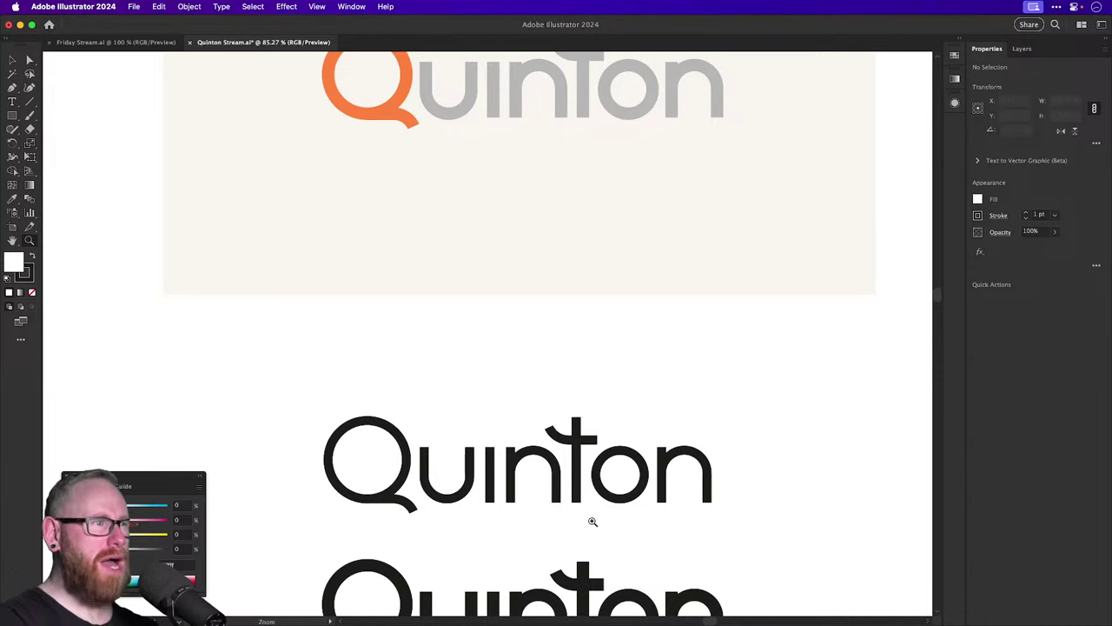
Pan to the dark panel and zoom in on the top-left white quinton logo.
key(super+minus)
key(super+minus)
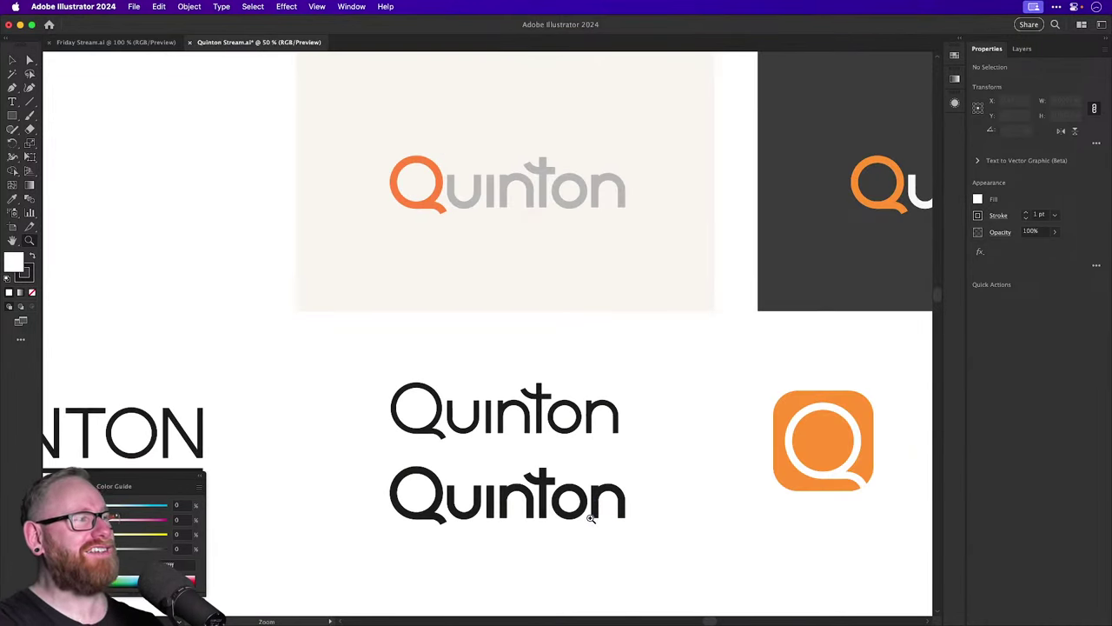
drag(337, 379, 736, 403)
drag(385, 338, 695, 417)
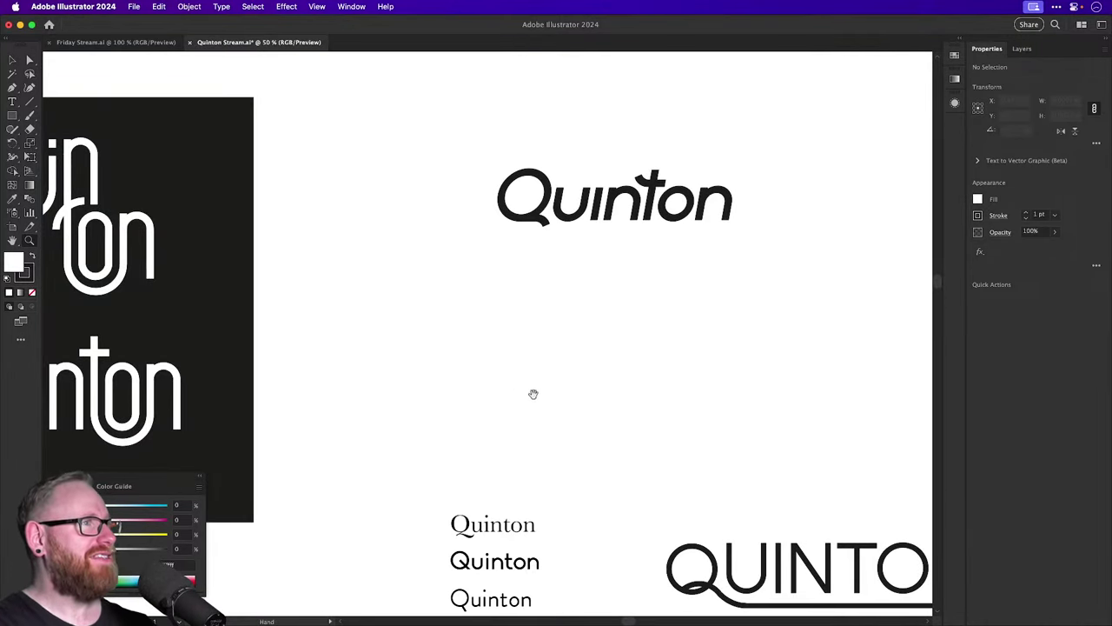
drag(347, 376, 544, 382)
drag(464, 382, 742, 390)
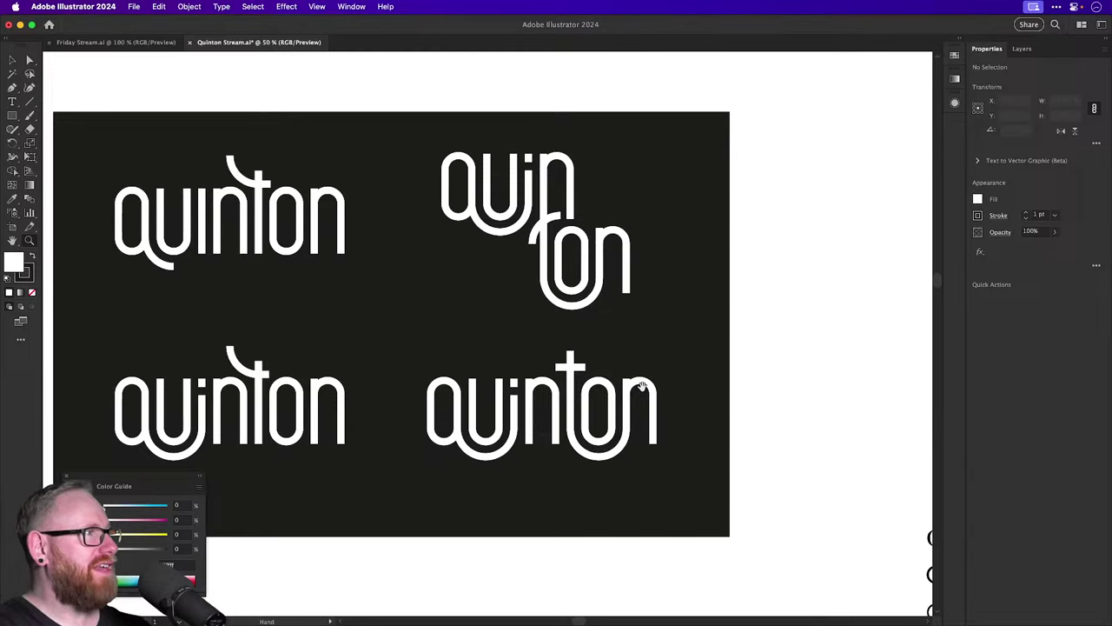
drag(642, 391, 778, 442)
drag(362, 276, 475, 356)
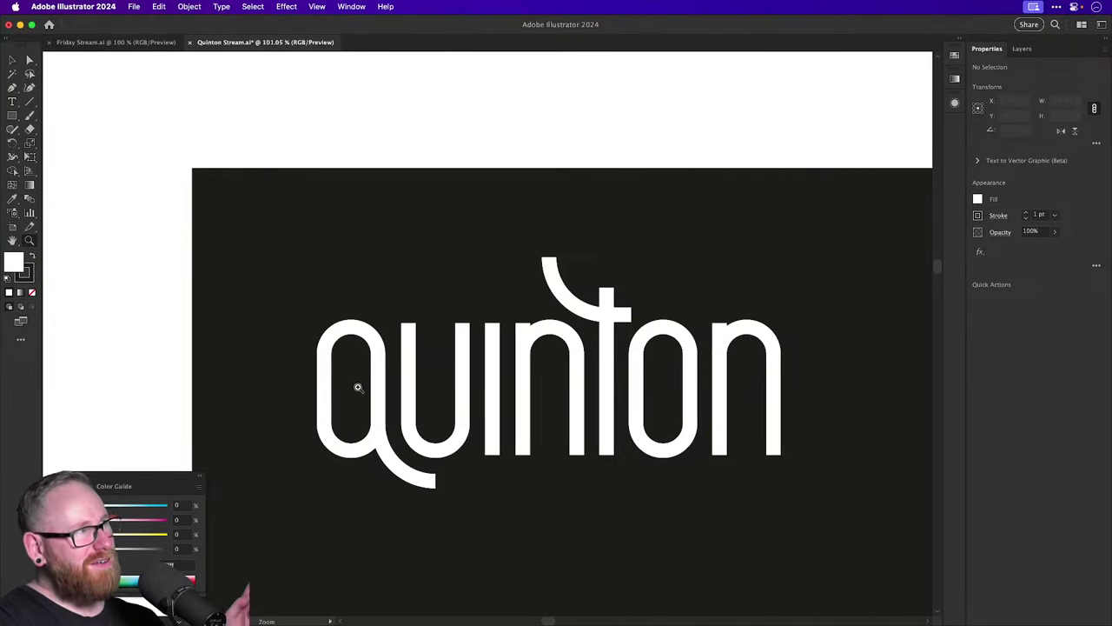
Set up the Paintbrush with a salmon stroke and no fill.
click(30, 115)
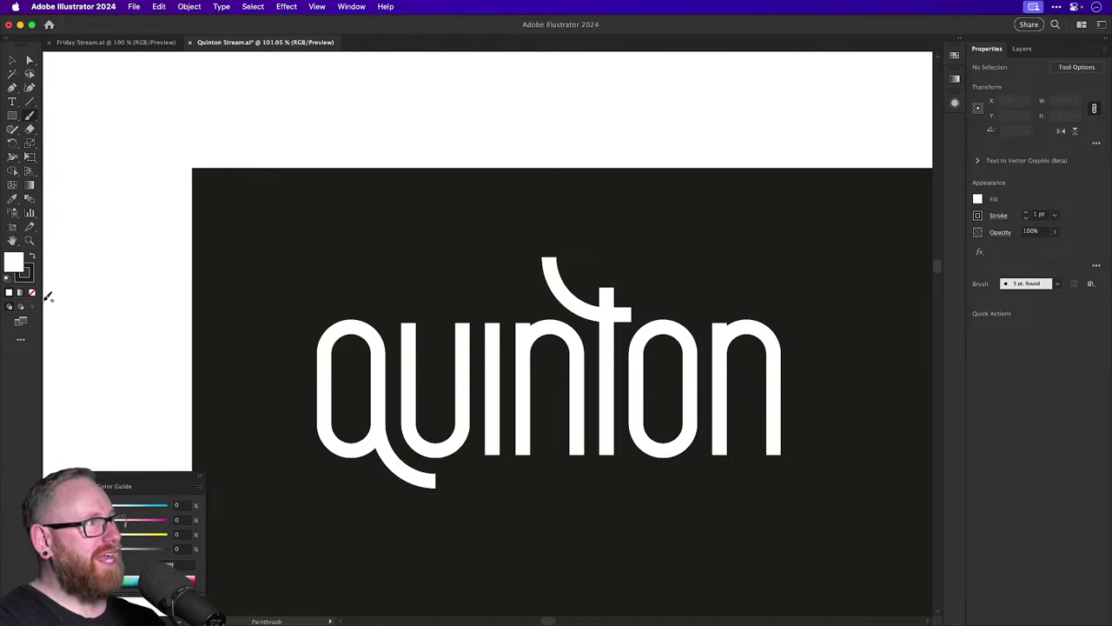
click(27, 276)
drag(122, 511, 94, 509)
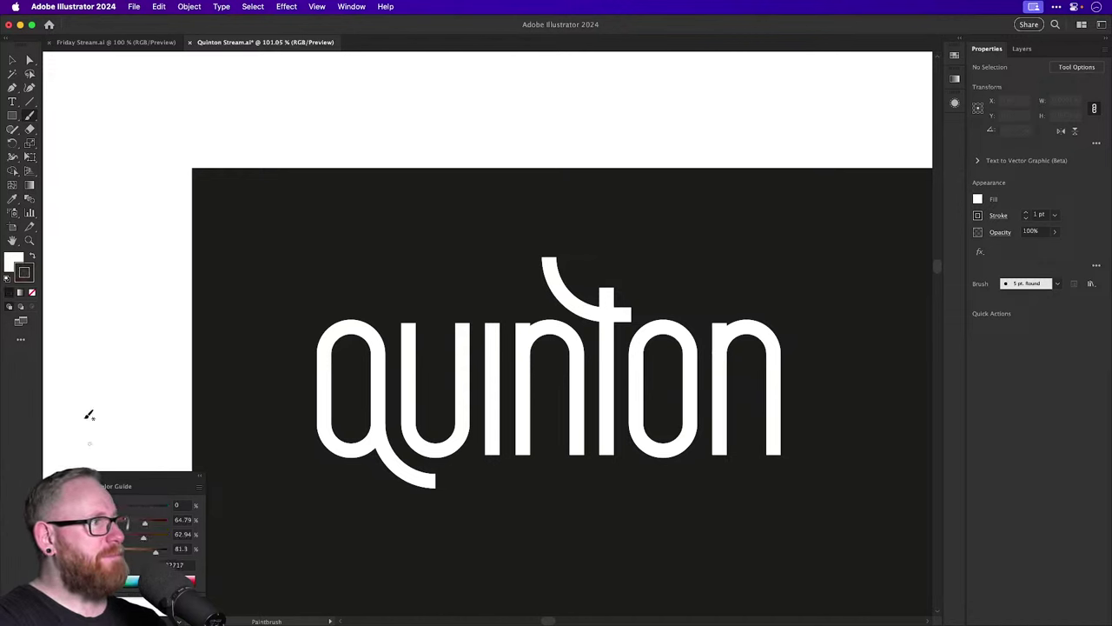
drag(132, 550, 94, 551)
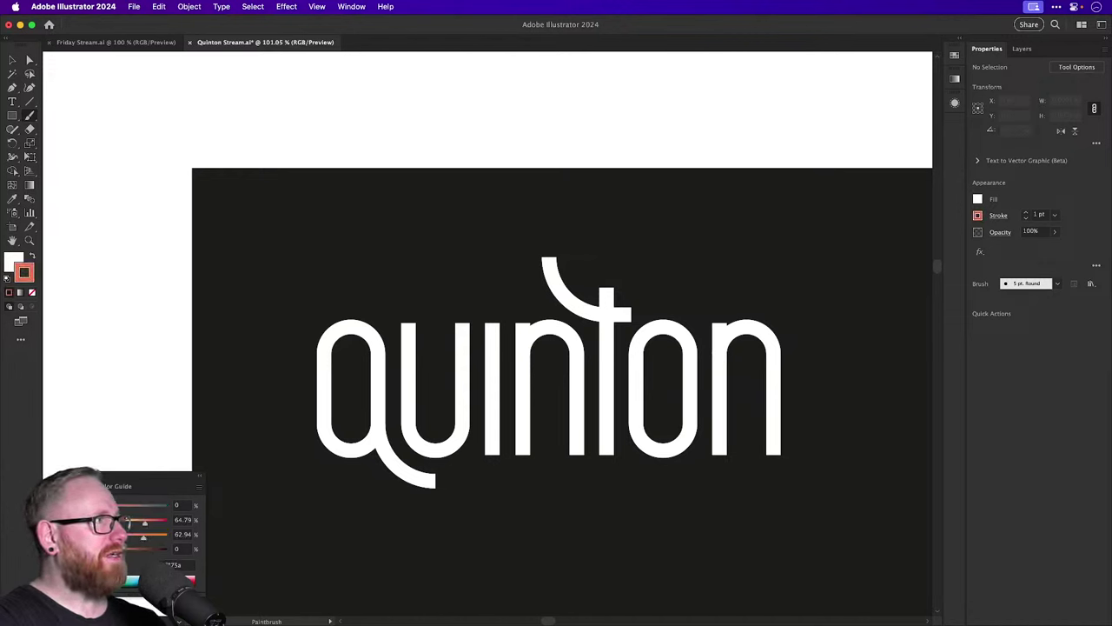
click(14, 261)
click(33, 292)
key(x)
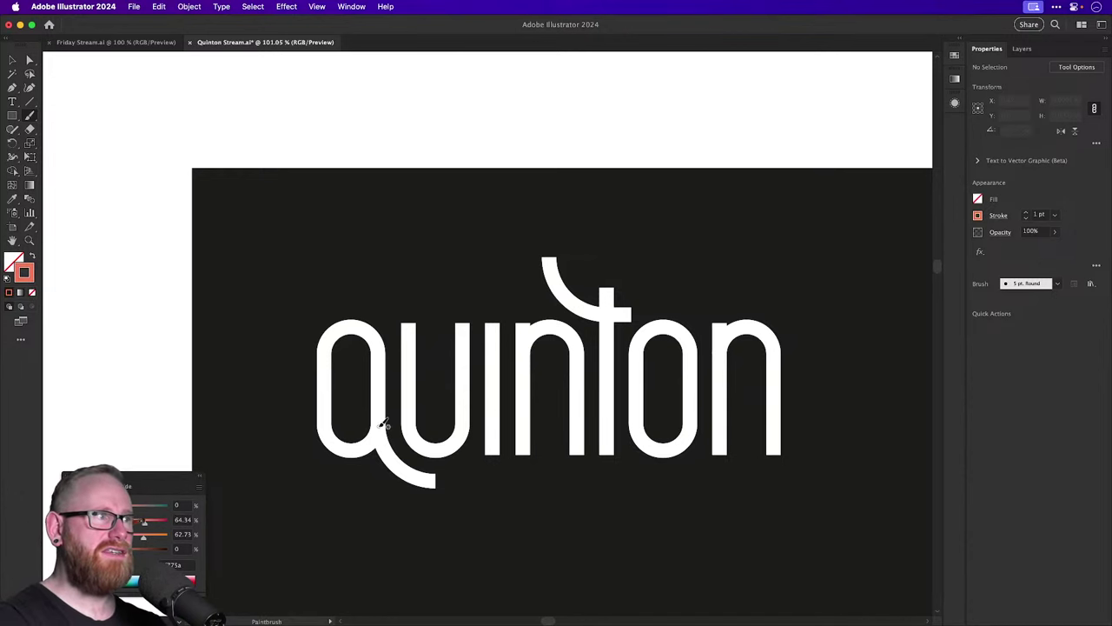
Sketch salmon lines over the q and t, then undo them.
mouse_move(385, 421)
mouse_down()
mouse_move(380, 441)
mouse_move(398, 460)
mouse_move(447, 475)
mouse_move(483, 465)
mouse_move(495, 320)
mouse_up()
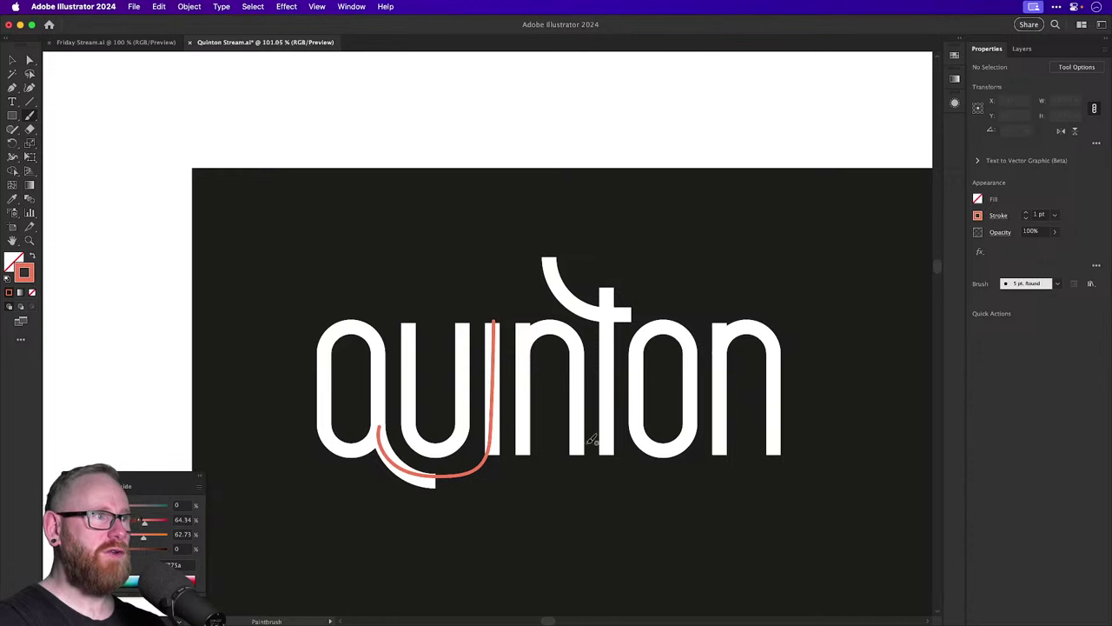
mouse_move(606, 444)
mouse_down()
mouse_move(604, 458)
mouse_move(659, 473)
mouse_move(704, 467)
mouse_move(724, 420)
mouse_up()
key(super+z)
key(super+z)
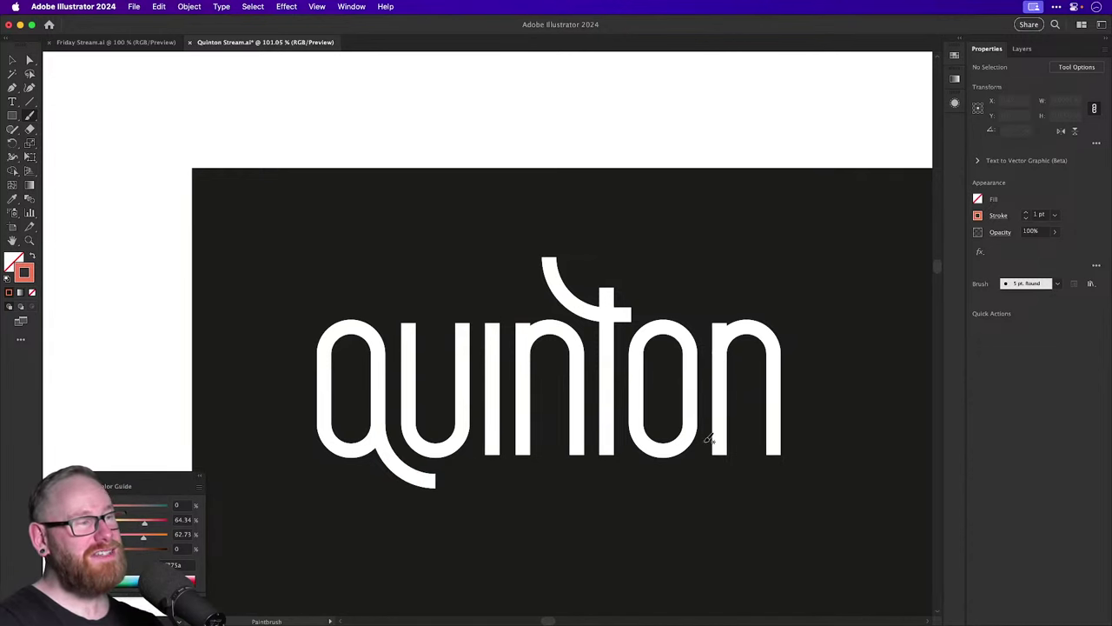
key(v)
key(super+minus)
key(super+minus)
scroll(695, 449, down, 5)
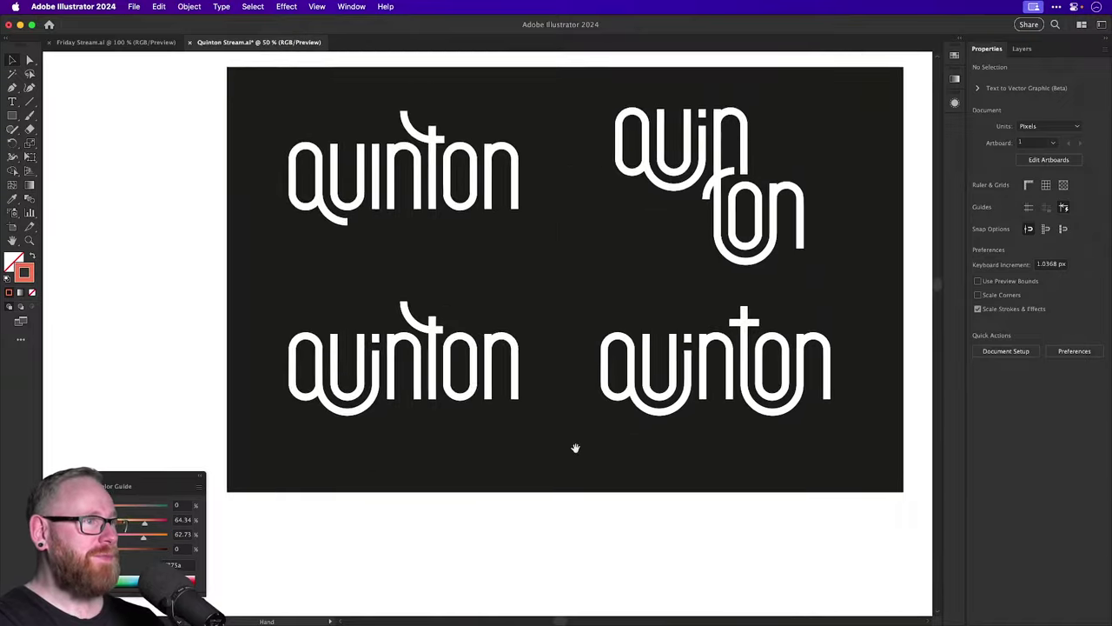
scroll(596, 345, down, 8)
scroll(585, 412, left, 2)
scroll(588, 354, up, 3)
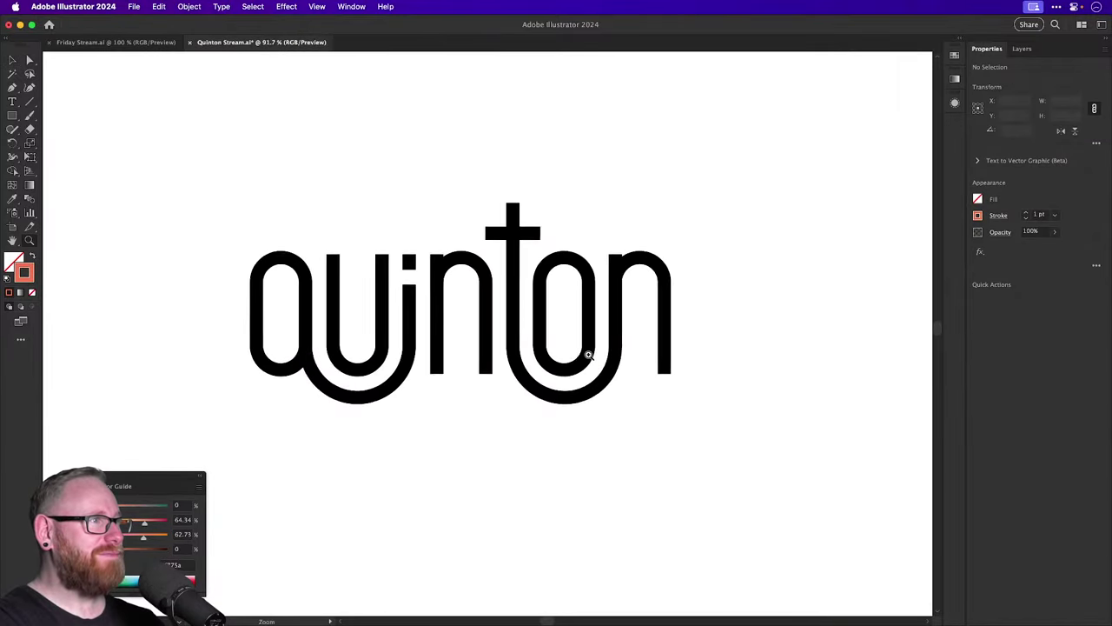
key(v)
scroll(747, 417, up, 2)
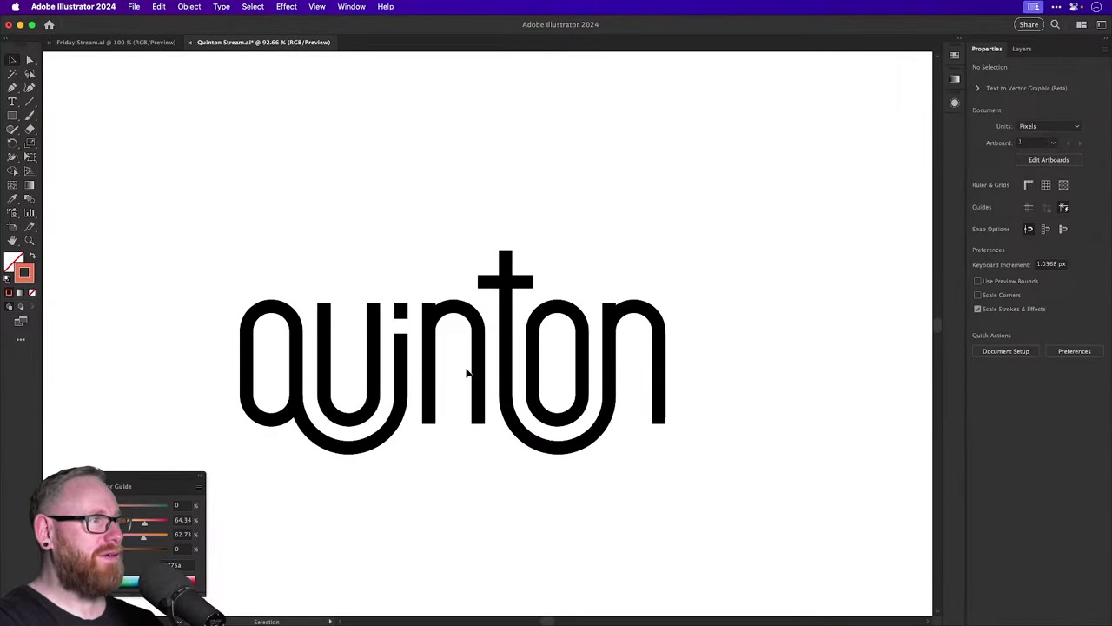
key(super+minus)
key(super+minus)
key(super+minus)
scroll(525, 434, down, 3)
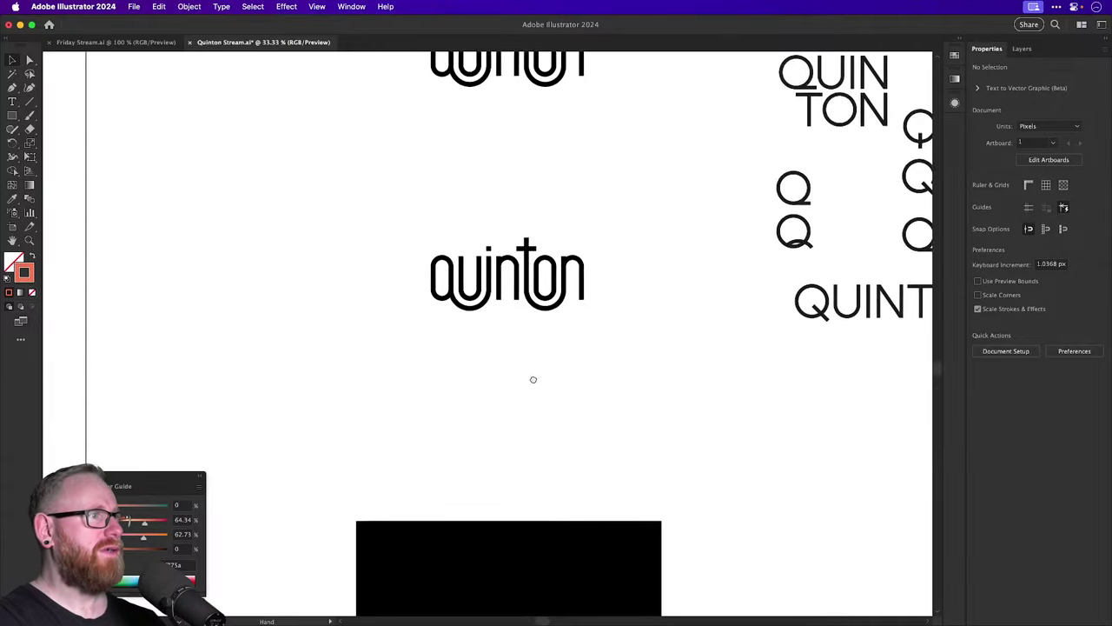
scroll(533, 380, down, 6)
scroll(764, 343, left, 2)
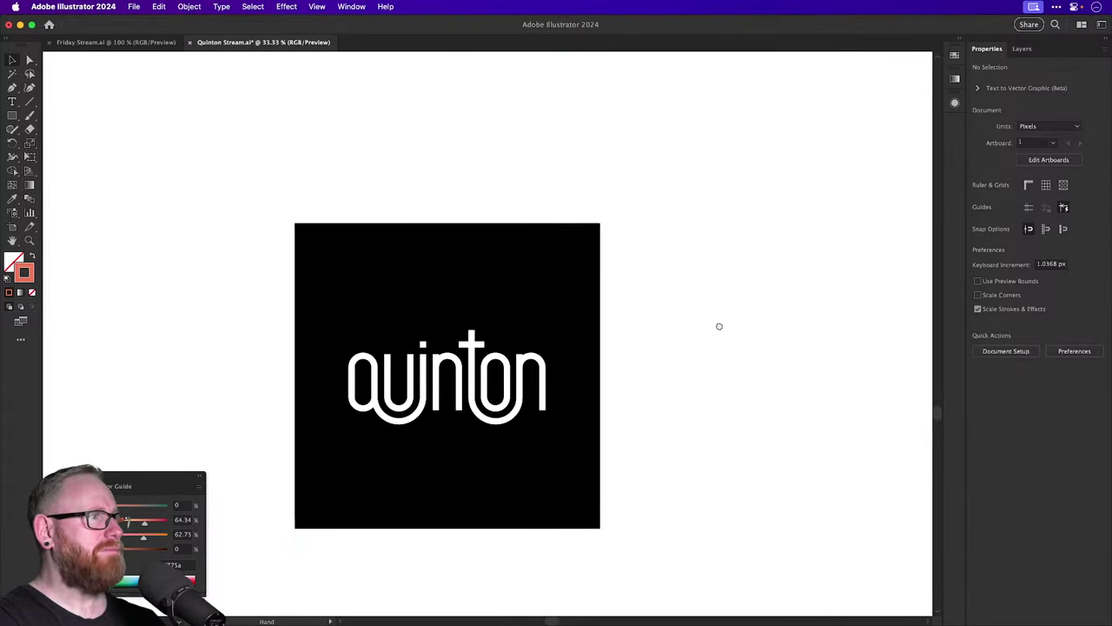
scroll(576, 440, up, 6)
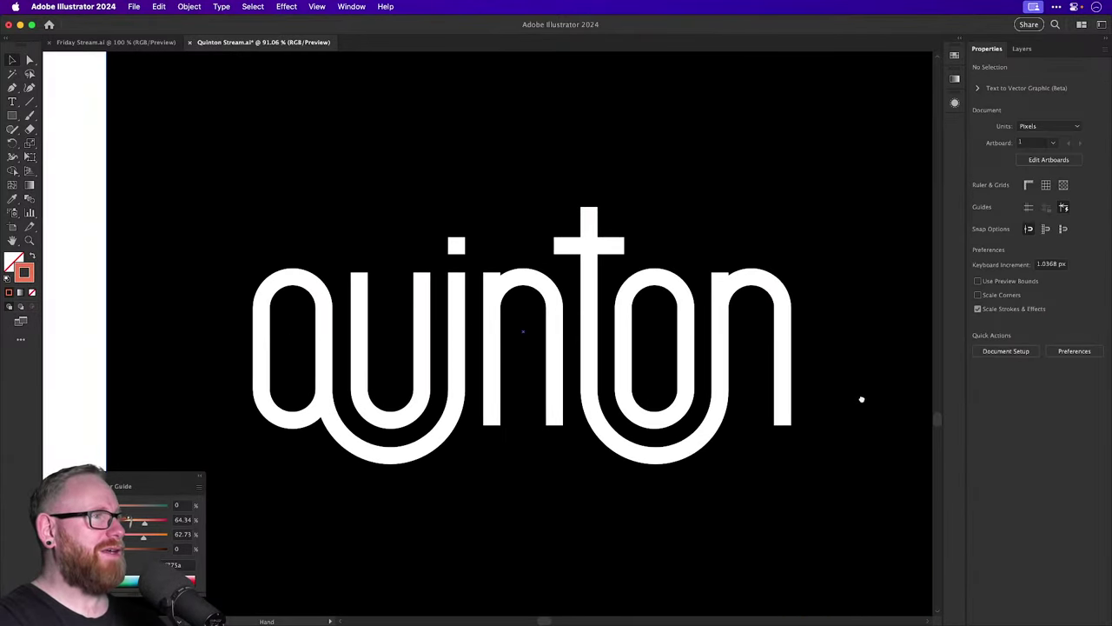
scroll(814, 382, right, 2)
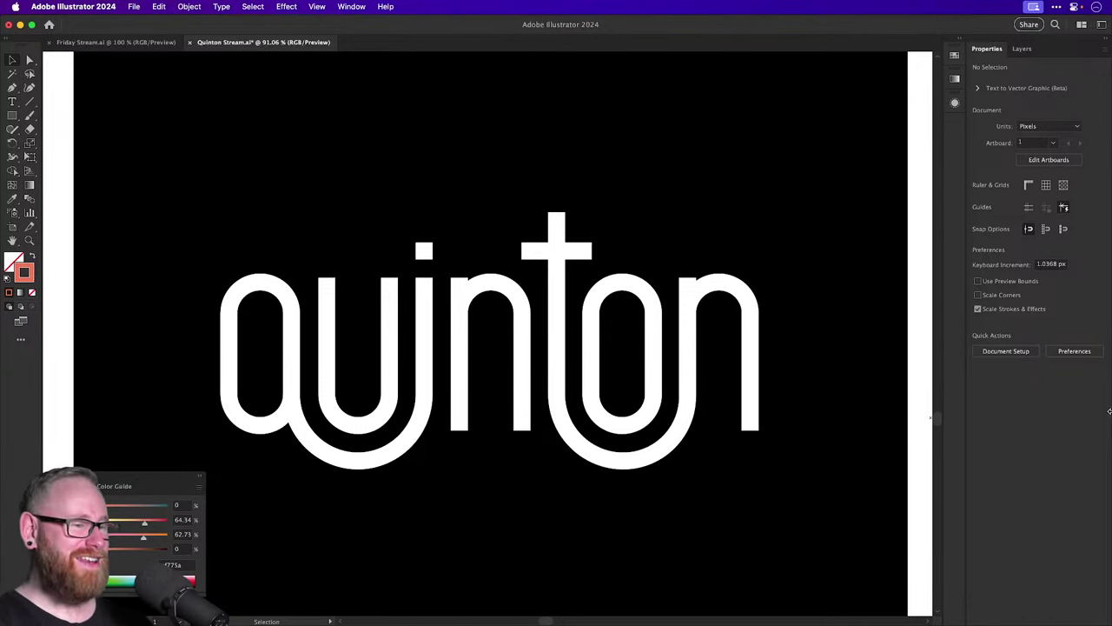
key(super+minus)
key(super+minus)
key(super+minus)
key(super+minus)
key(super+minus)
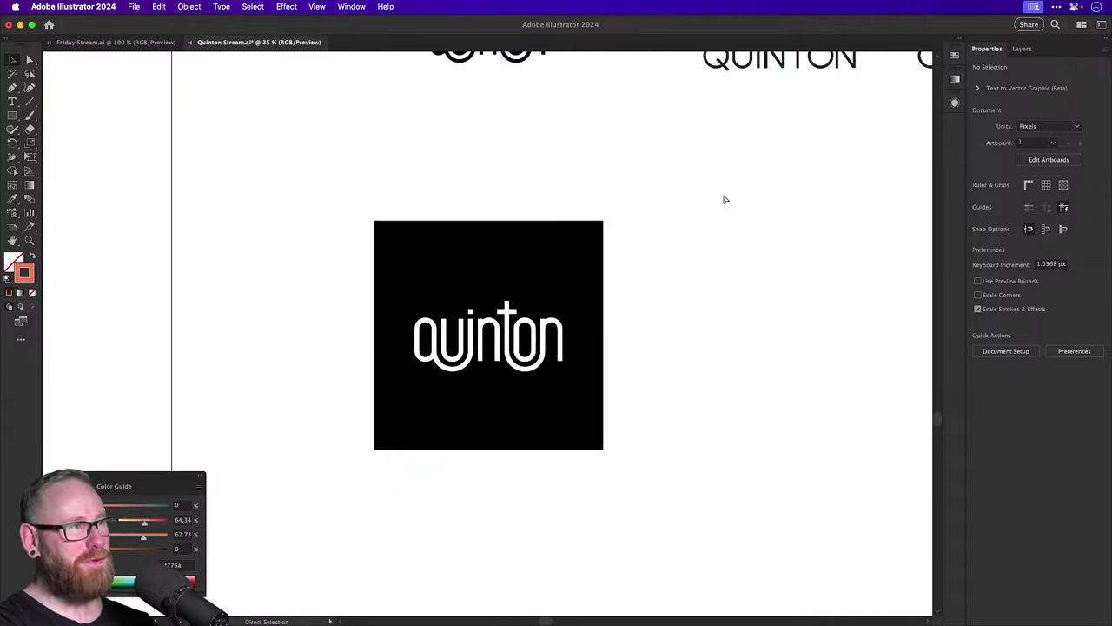
scroll(754, 200, up, 10)
scroll(753, 201, right, 10)
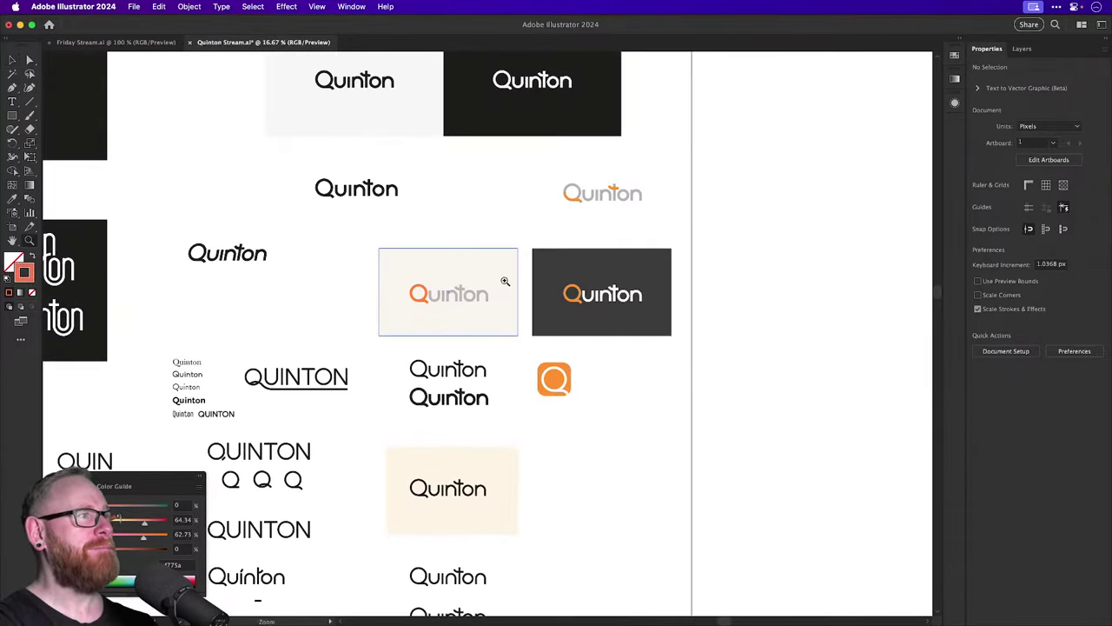
scroll(551, 348, up, 8)
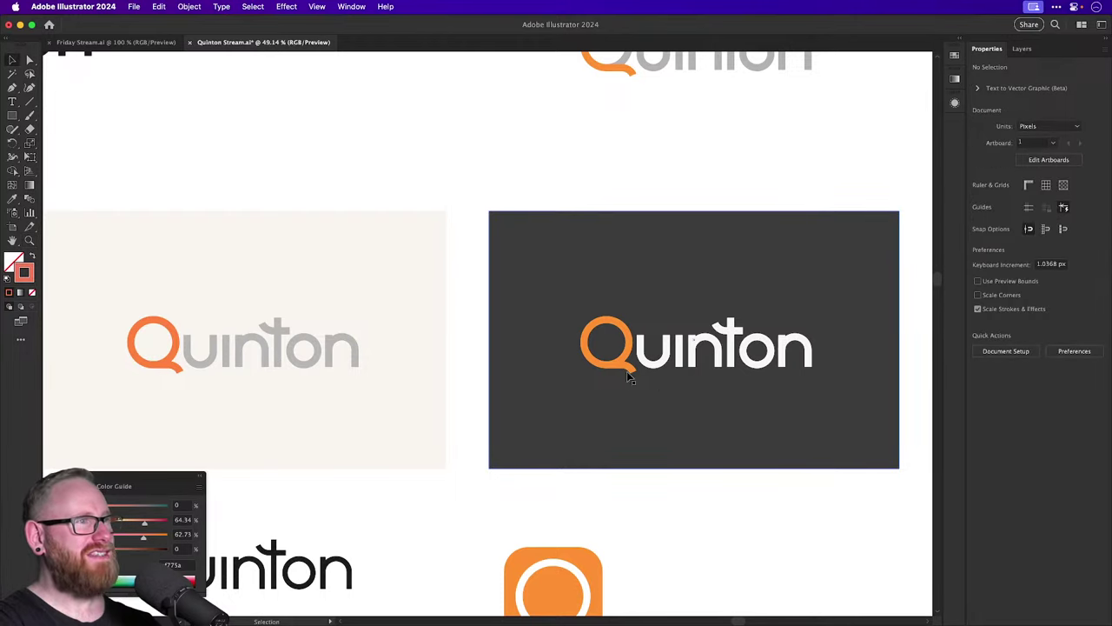
key(v)
scroll(608, 373, down, 3)
scroll(608, 373, left, 5)
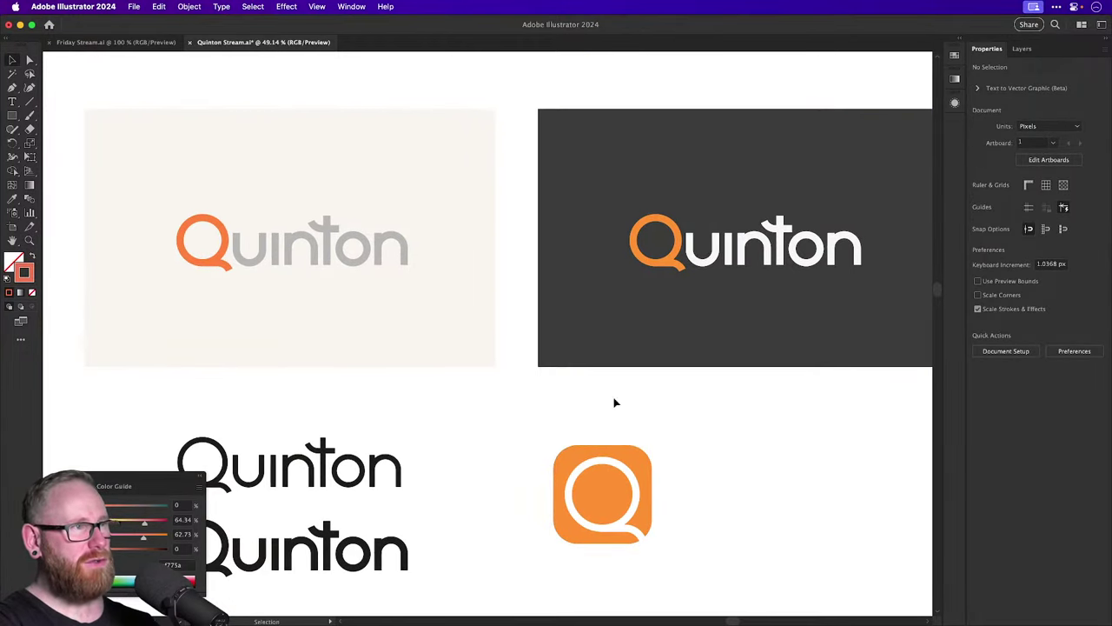
scroll(740, 317, down, 8)
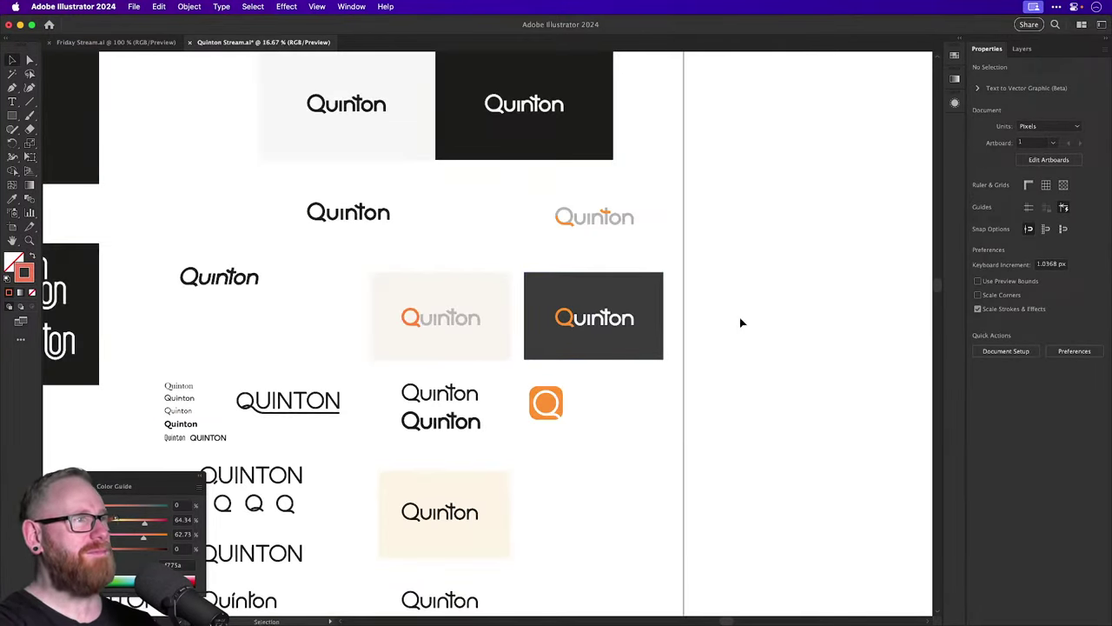
scroll(796, 287, left, 5)
scroll(796, 286, up, 1)
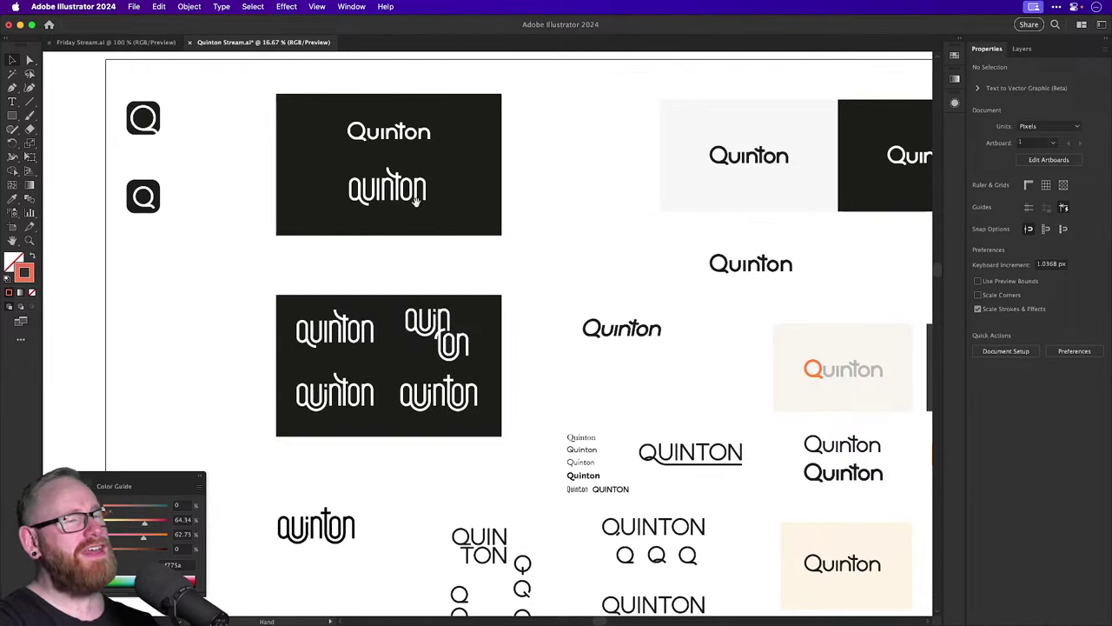
scroll(414, 206, down, 10)
scroll(425, 320, left, 3)
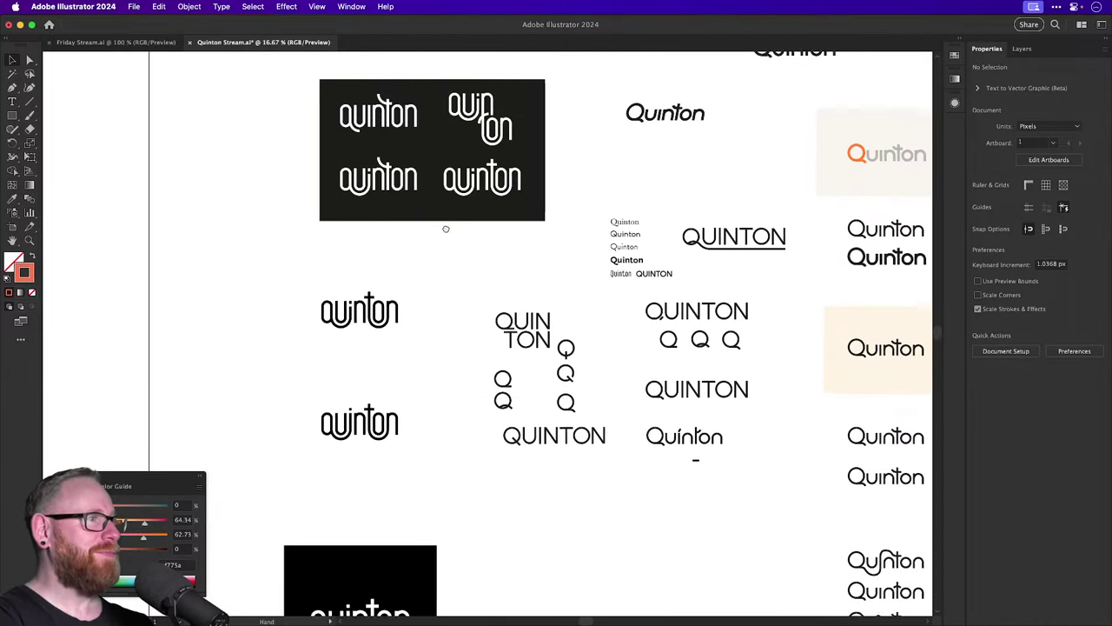
scroll(426, 320, down, 5)
scroll(426, 320, left, 1)
key(z)
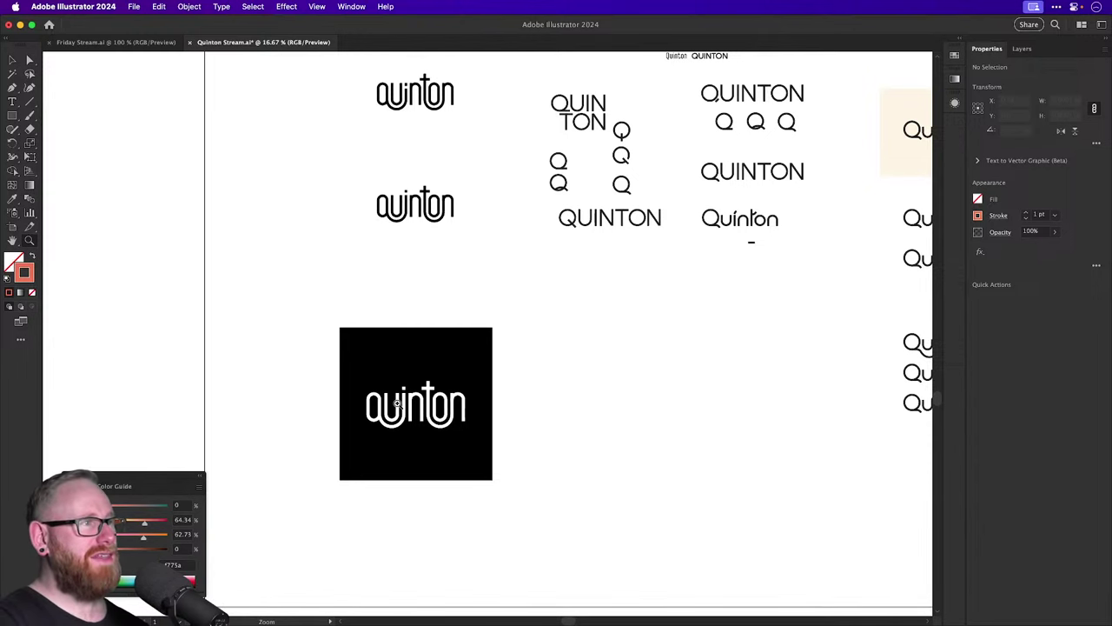
drag(397, 402, 508, 443)
key(super+y)
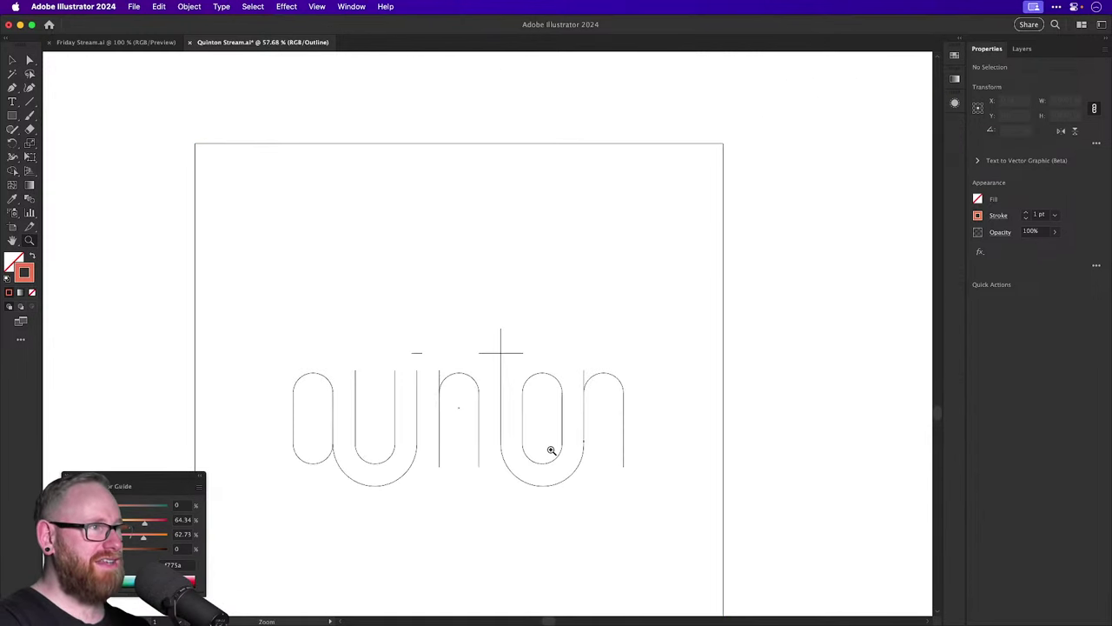
drag(551, 449, 596, 339)
key(super+y)
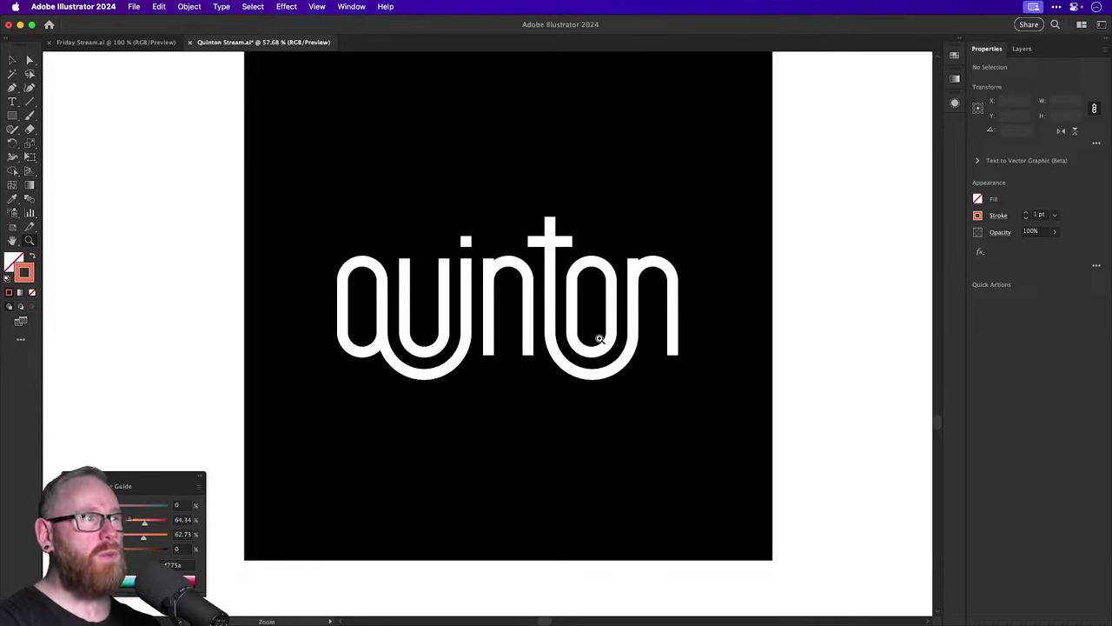
key(super+1)
drag(600, 343, 559, 393)
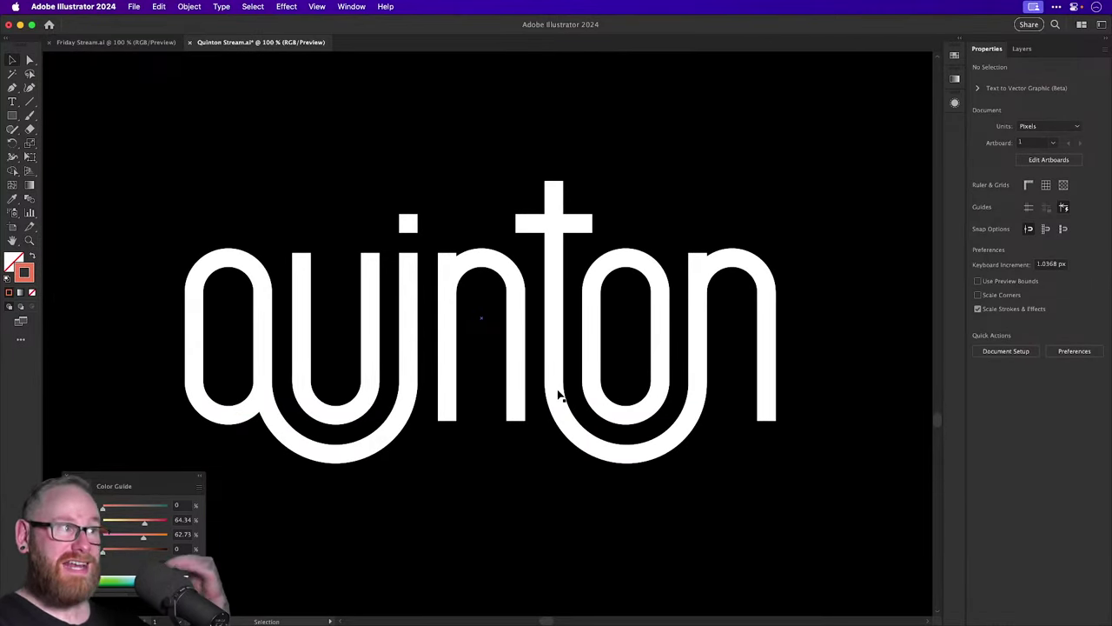
key(z)
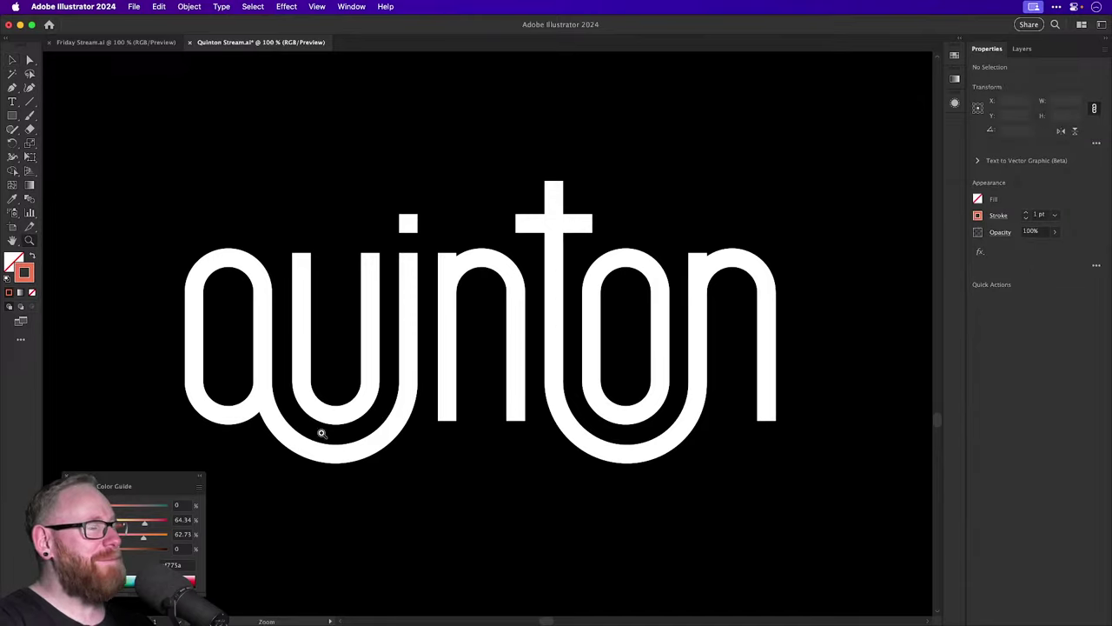
drag(318, 426, 496, 422)
key(v)
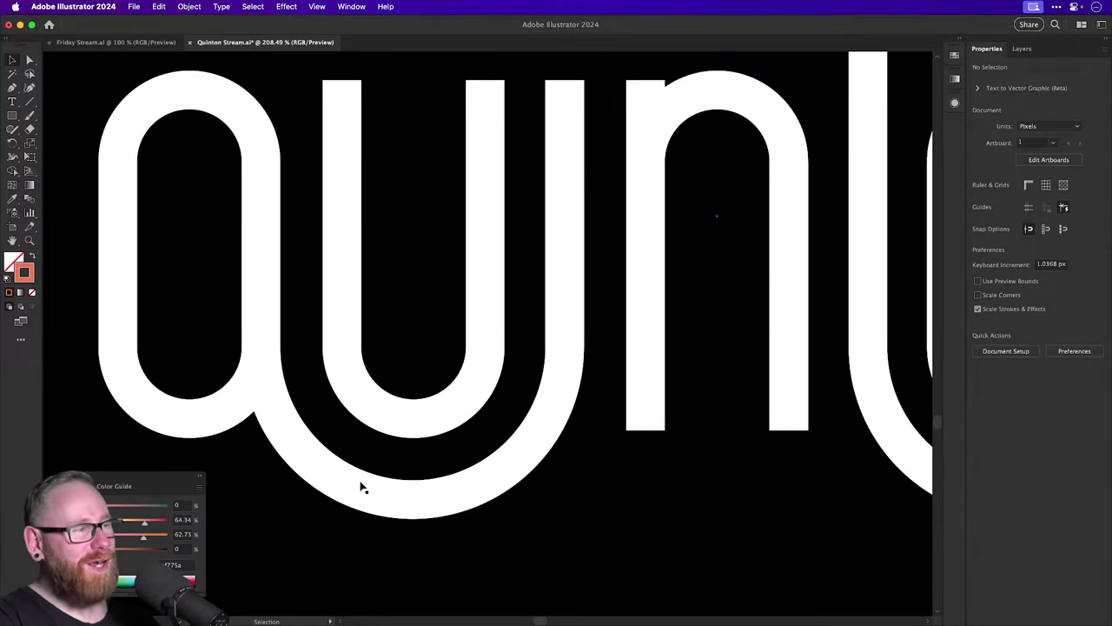
Draw a circle below the wordmark and eyedropper the white letter stroke onto it.
click(12, 116)
drag(11, 116, 51, 146)
scroll(372, 392, down, 4)
scroll(372, 392, right, 2)
drag(485, 400, 711, 594)
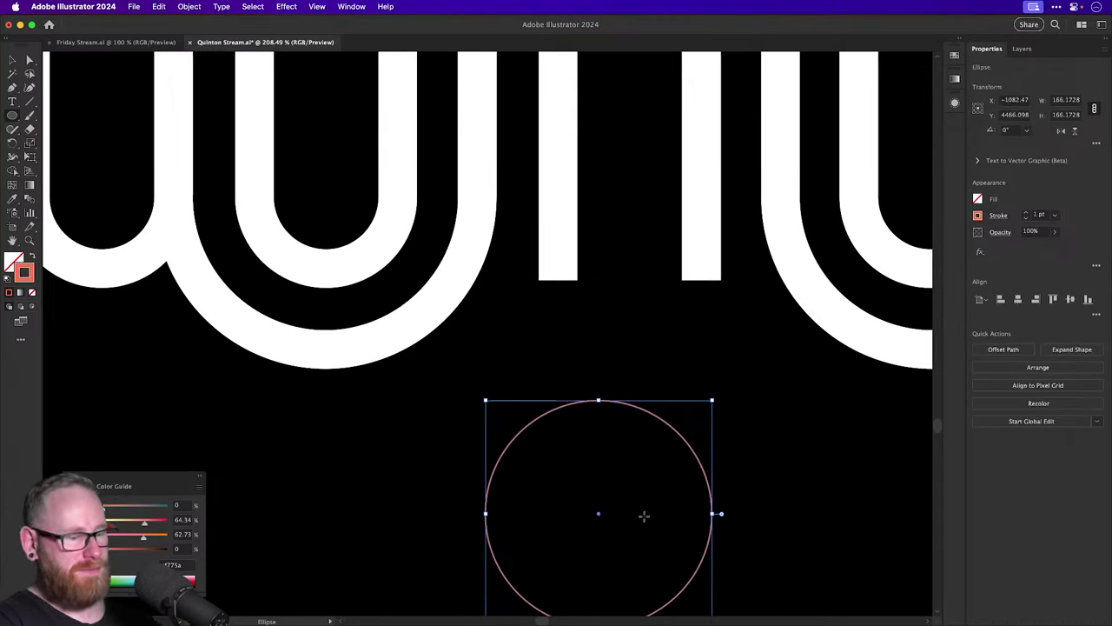
key(i)
click(417, 320)
Delete the circle's top anchor, move the half arc under the wordmark and join its ends.
key(v)
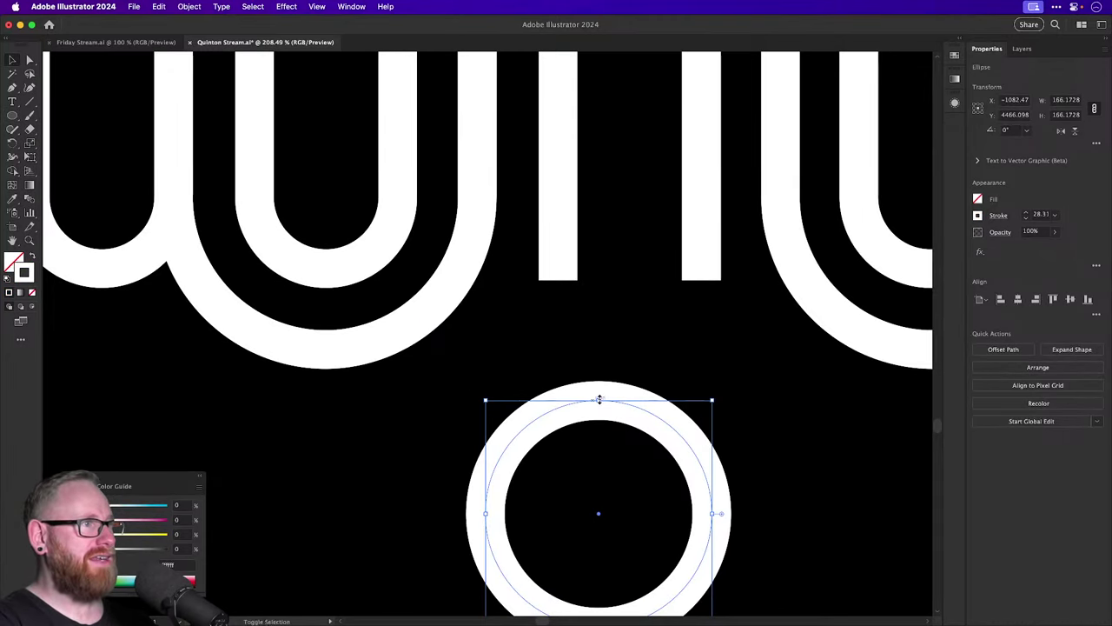
key(a)
click(597, 399)
key(Delete)
key(v)
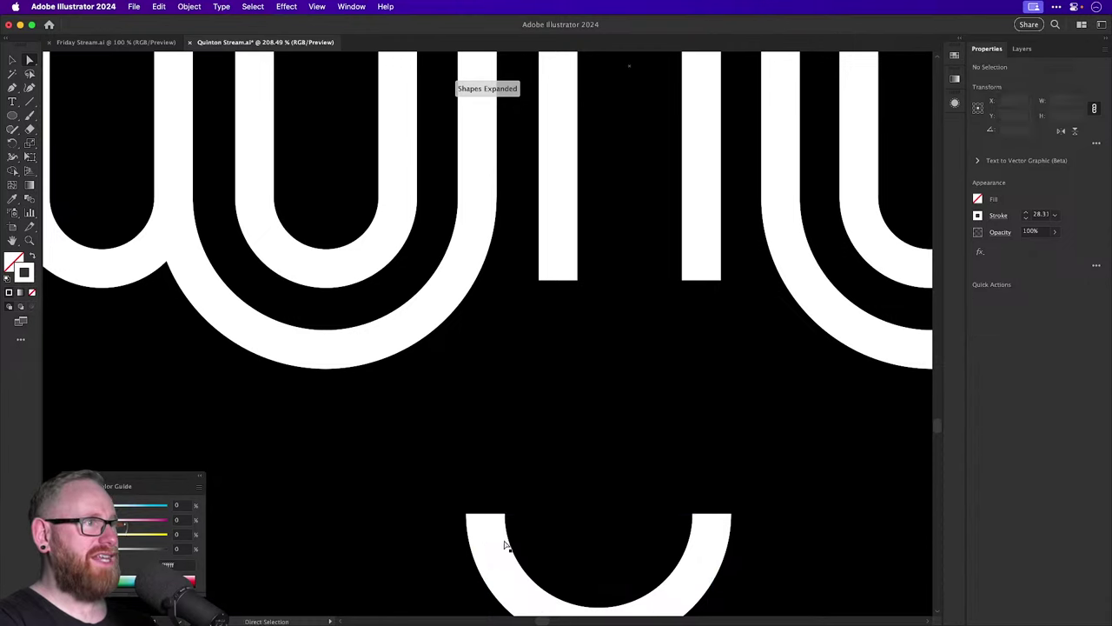
drag(492, 547, 611, 585)
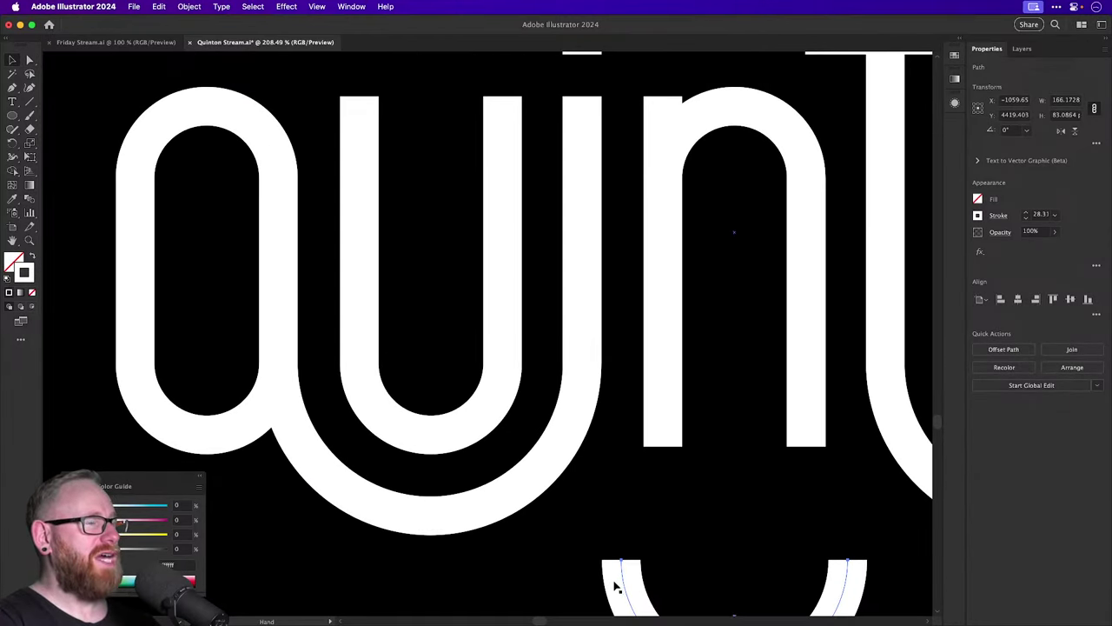
key(super+j)
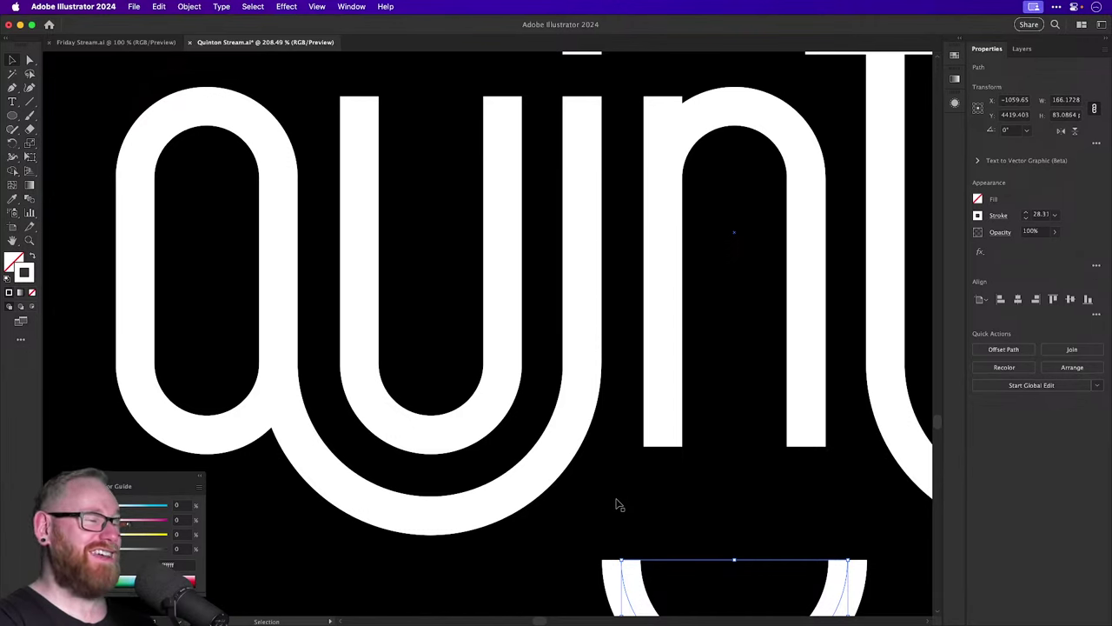
drag(422, 457, 495, 492)
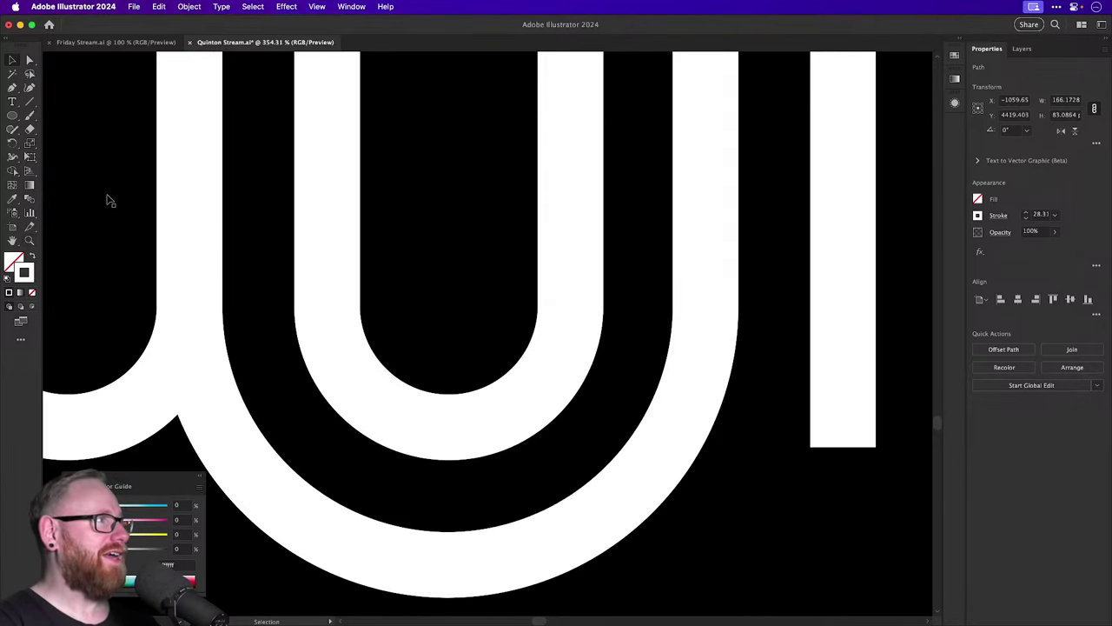
click(30, 118)
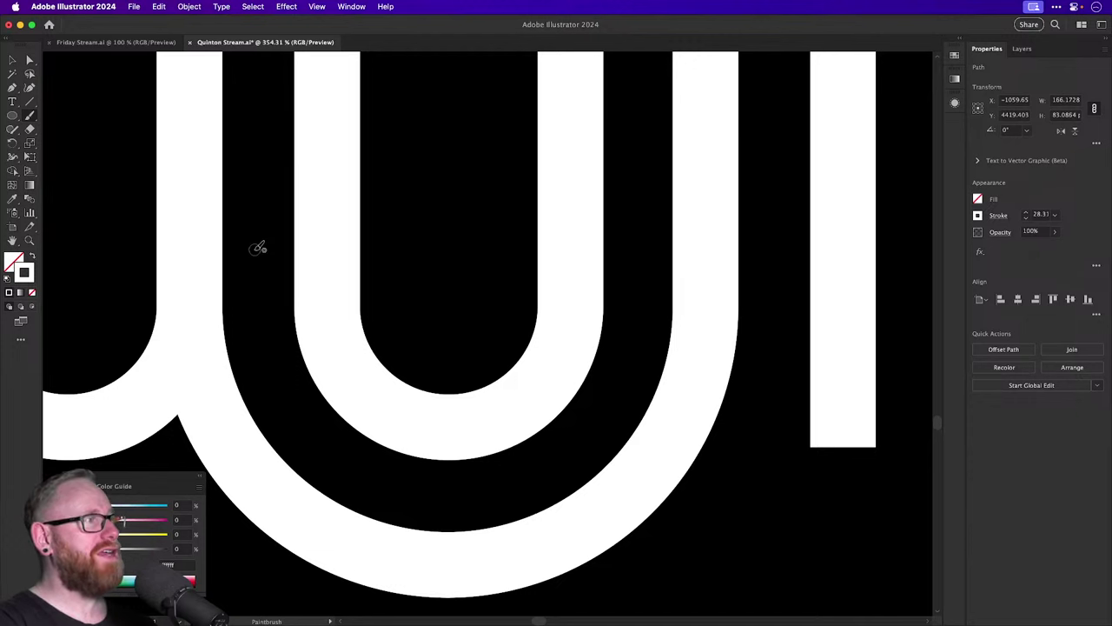
mouse_move(255, 247)
mouse_down()
mouse_move(274, 297)
mouse_move(271, 354)
mouse_move(287, 410)
mouse_move(319, 445)
mouse_move(434, 488)
mouse_move(496, 480)
mouse_move(591, 453)
mouse_move(624, 387)
mouse_move(650, 285)
mouse_move(639, 185)
mouse_up()
key(v)
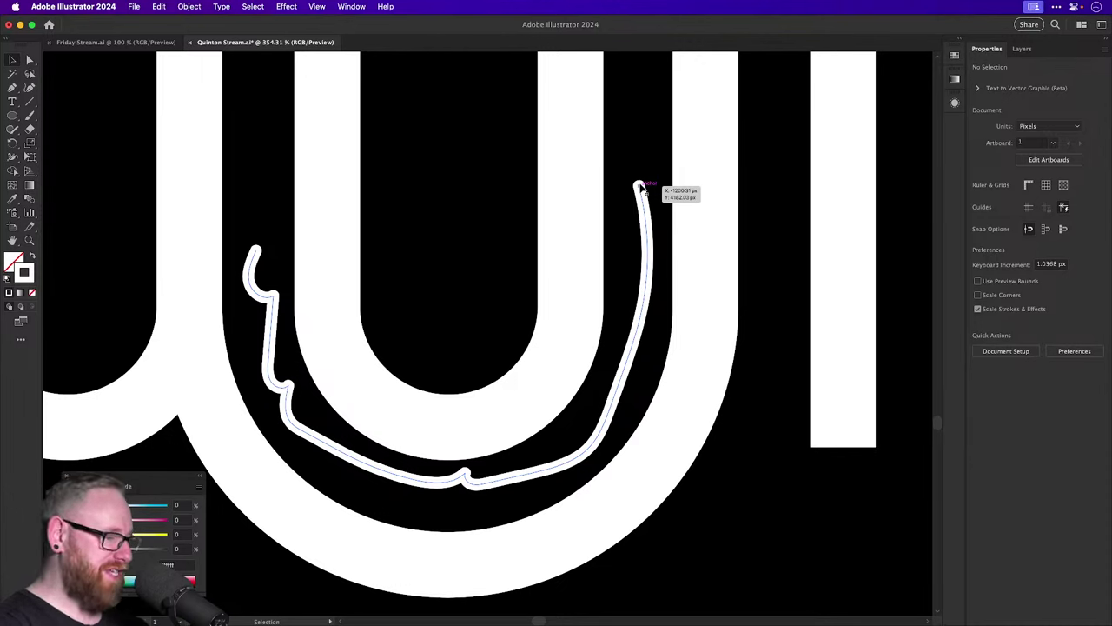
key(super+z)
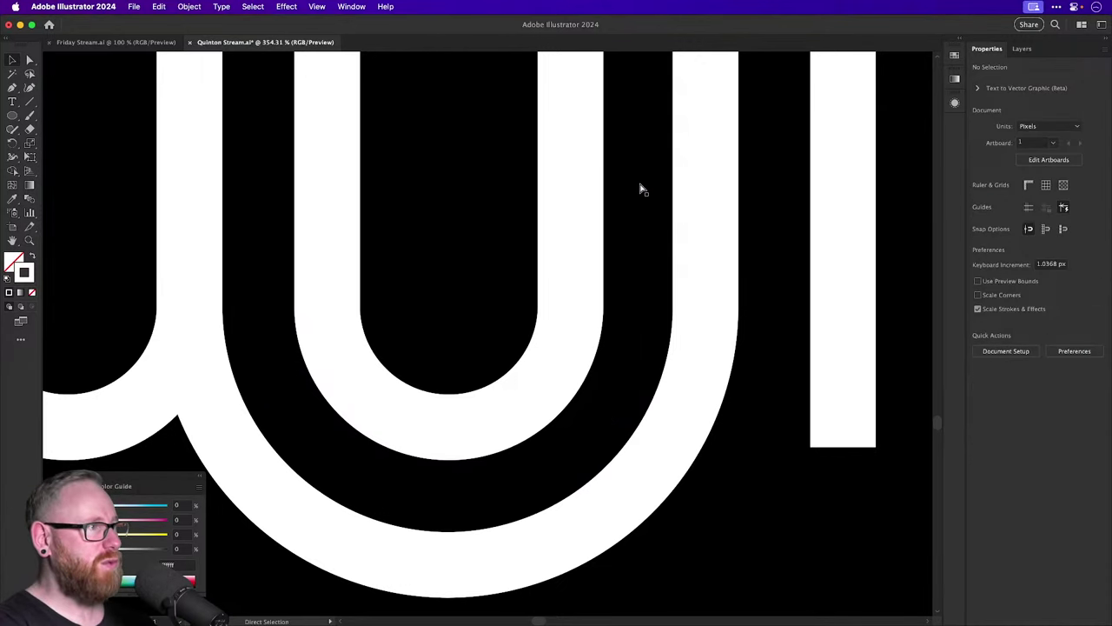
key(super+minus)
key(super+minus)
key(super+minus)
key(super+minus)
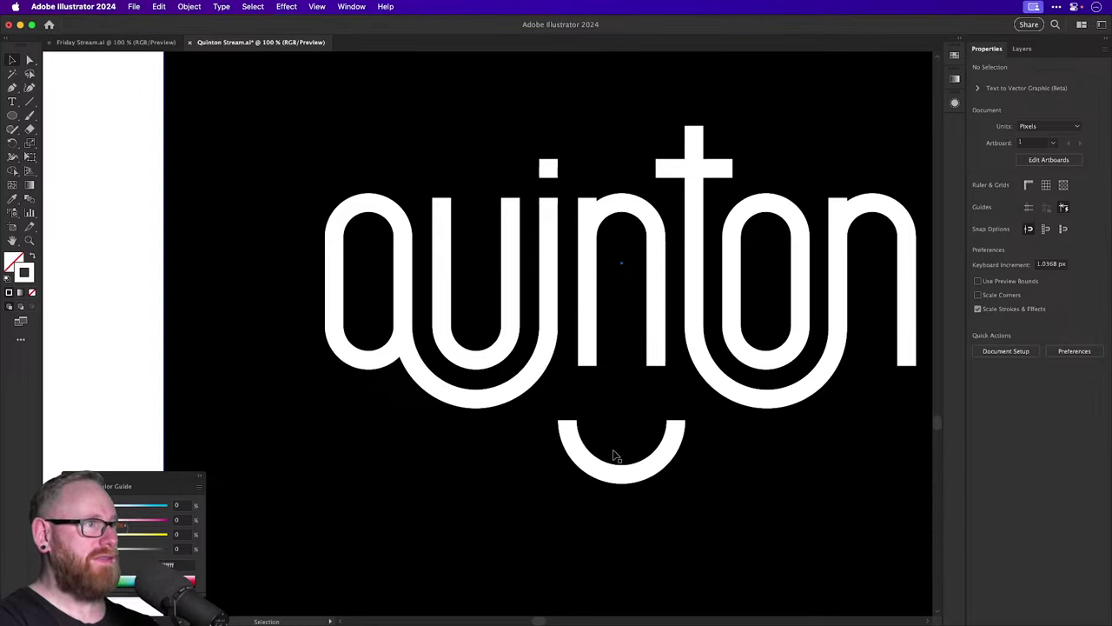
Delete the half-circle arc beneath the quinton wordmark.
drag(616, 452, 427, 452)
key(BackSpace)
drag(432, 365, 437, 422)
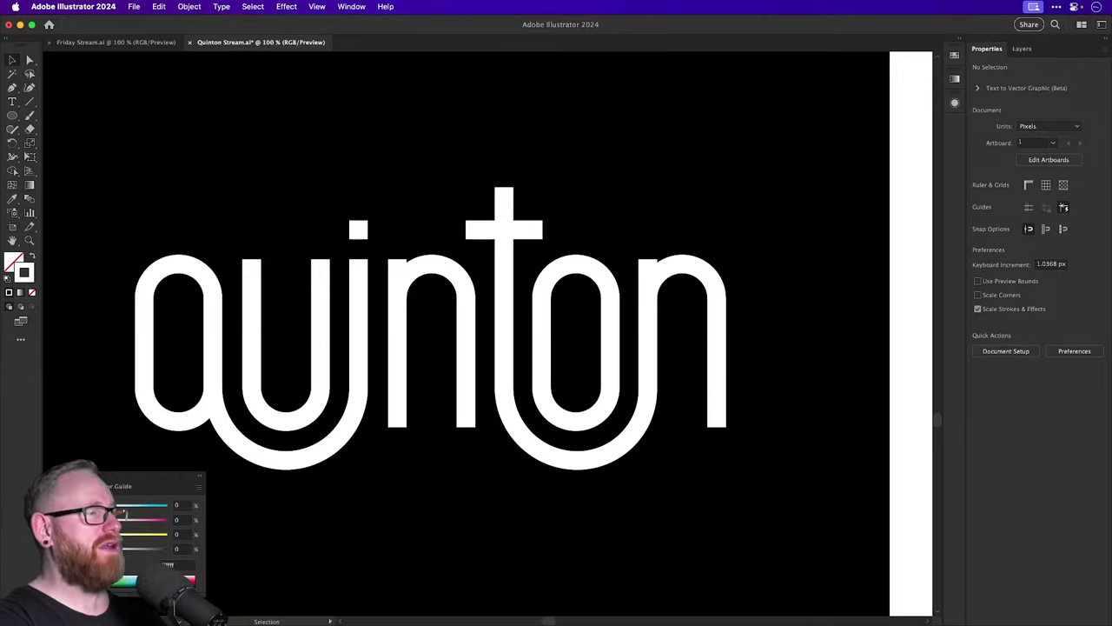
Draw a circle on the black artboard and give it a black outline (K 100).
key(super+minus)
key(super+minus)
key(super+minus)
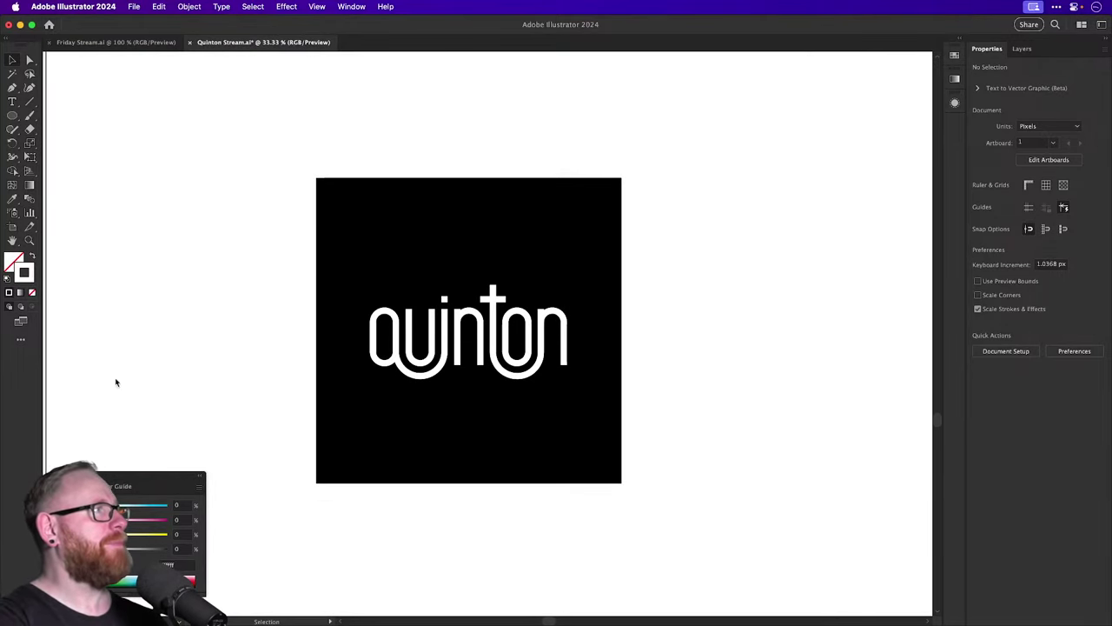
click(12, 116)
scroll(521, 270, right, 5)
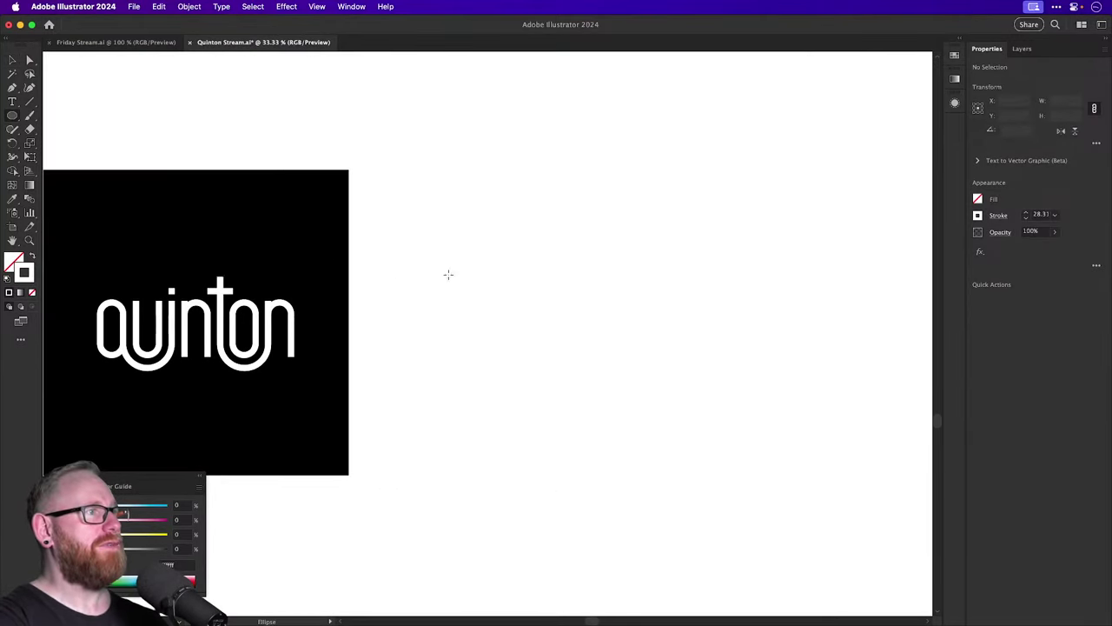
drag(516, 276, 695, 456)
key(v)
scroll(638, 380, up, 3)
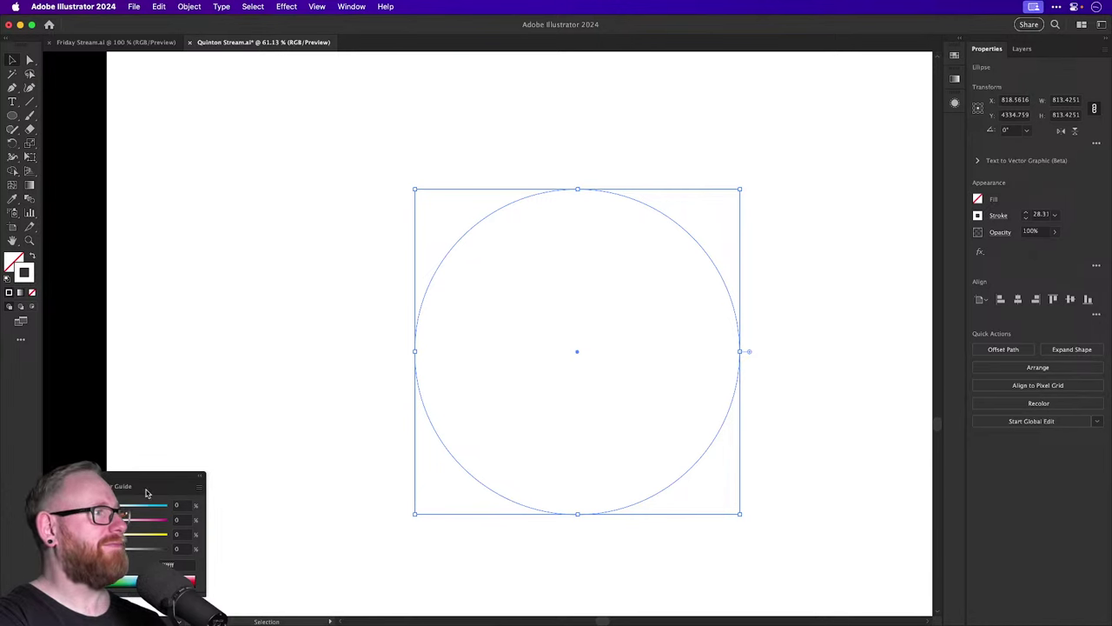
drag(128, 548, 168, 550)
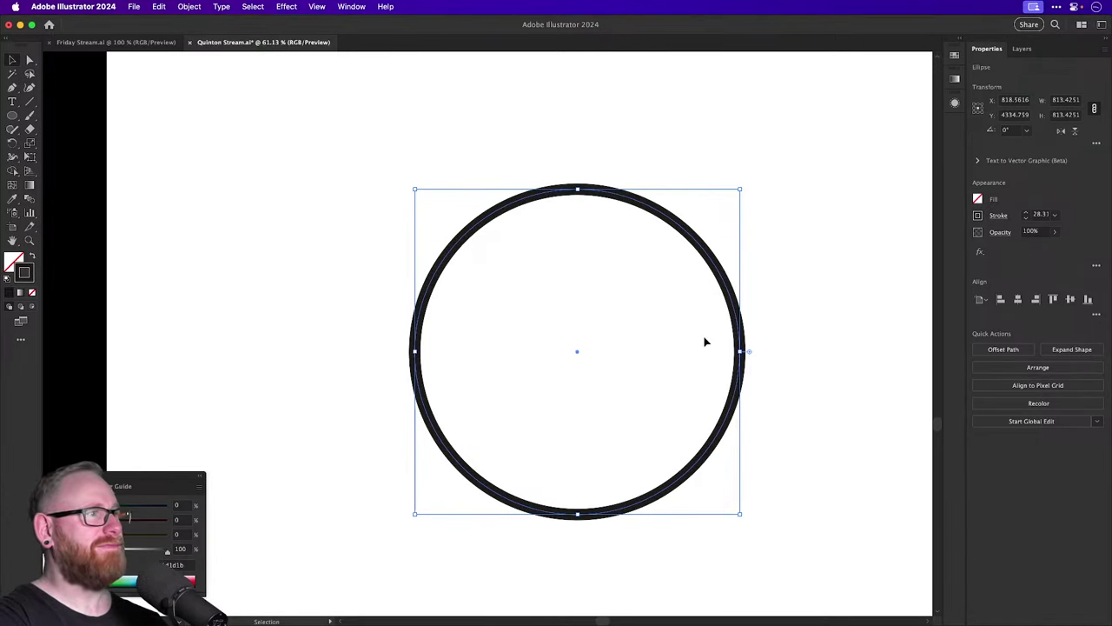
click(801, 228)
Move and shrink the circle, then squeeze it into a tall ellipse about 498 by 685.
drag(616, 239, 430, 257)
mouse_move(345, 220)
mouse_down()
mouse_move(327, 200)
mouse_move(336, 190)
mouse_move(482, 188)
mouse_move(419, 190)
mouse_up()
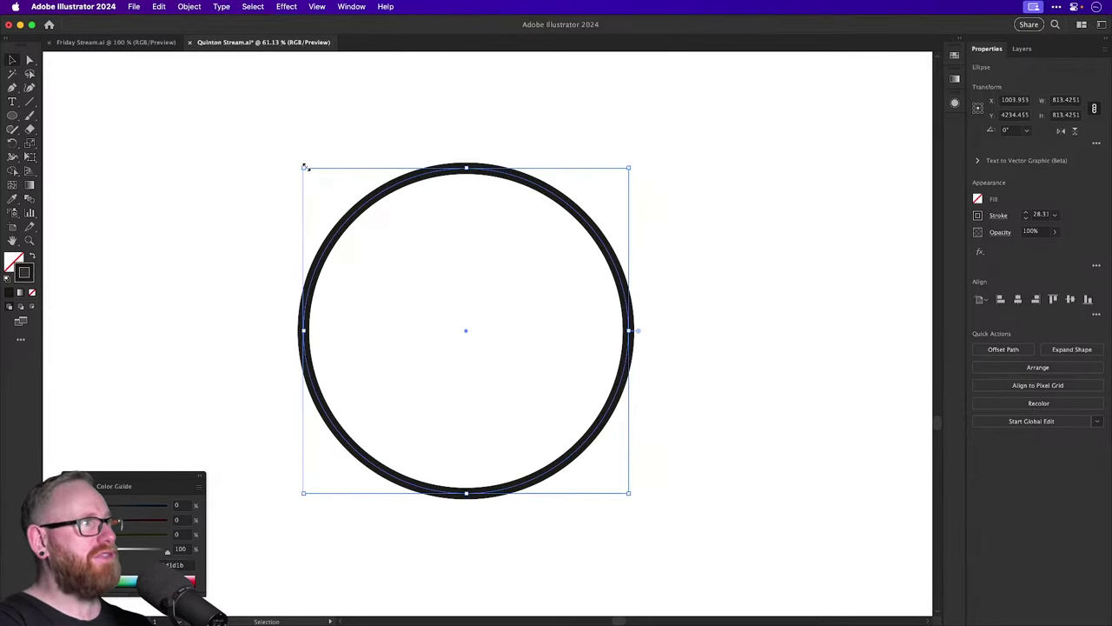
drag(304, 166, 511, 258)
click(648, 330)
click(640, 355)
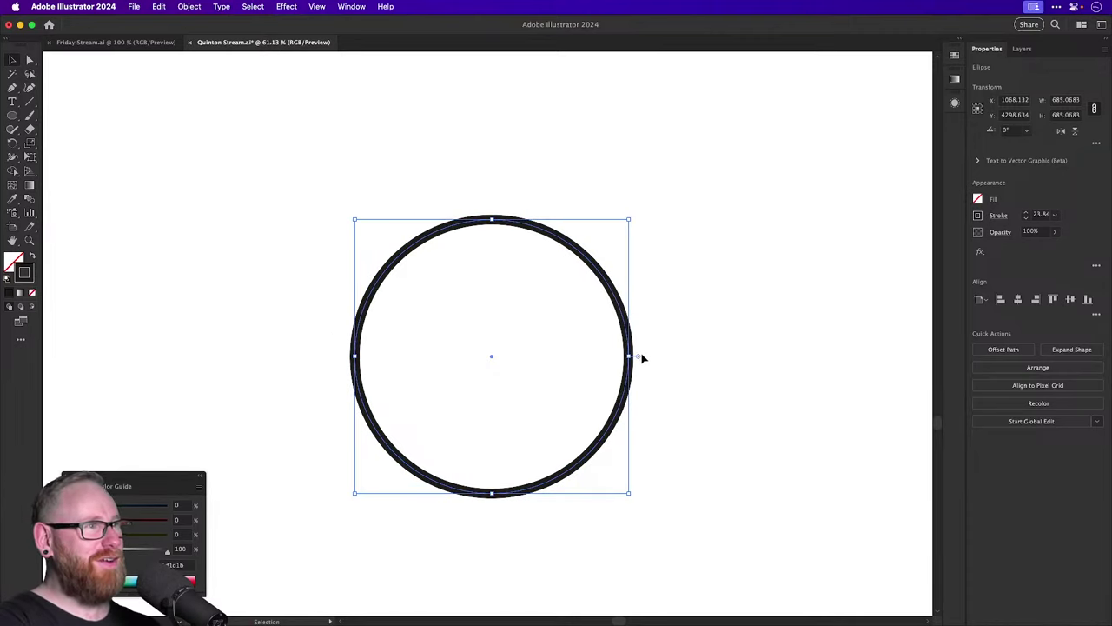
drag(629, 356, 556, 356)
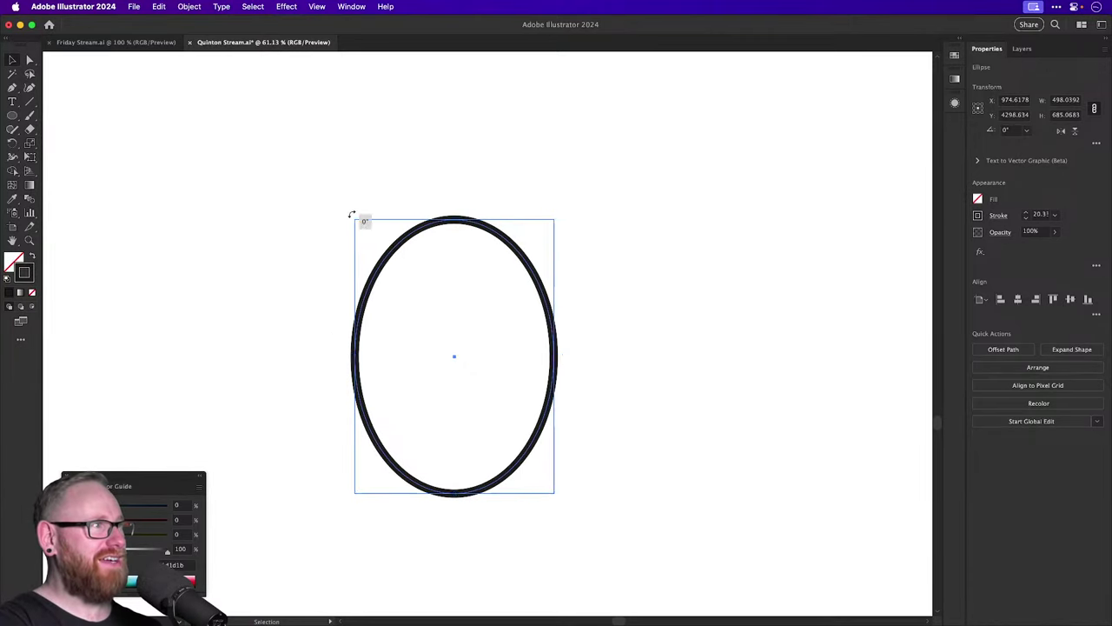
drag(353, 214, 447, 219)
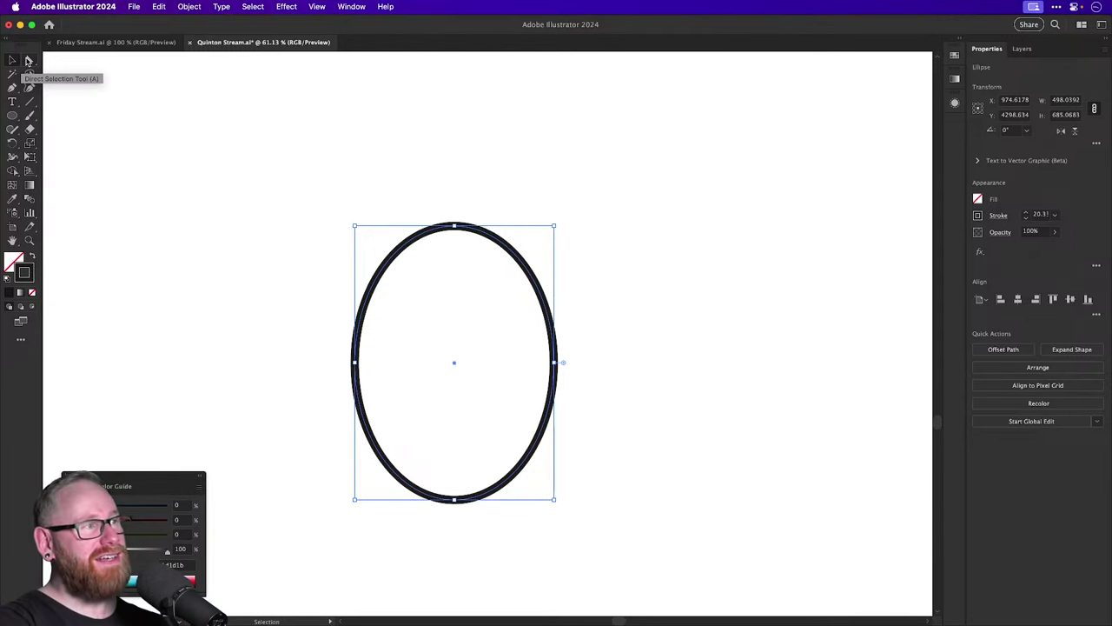
click(29, 60)
click(441, 218)
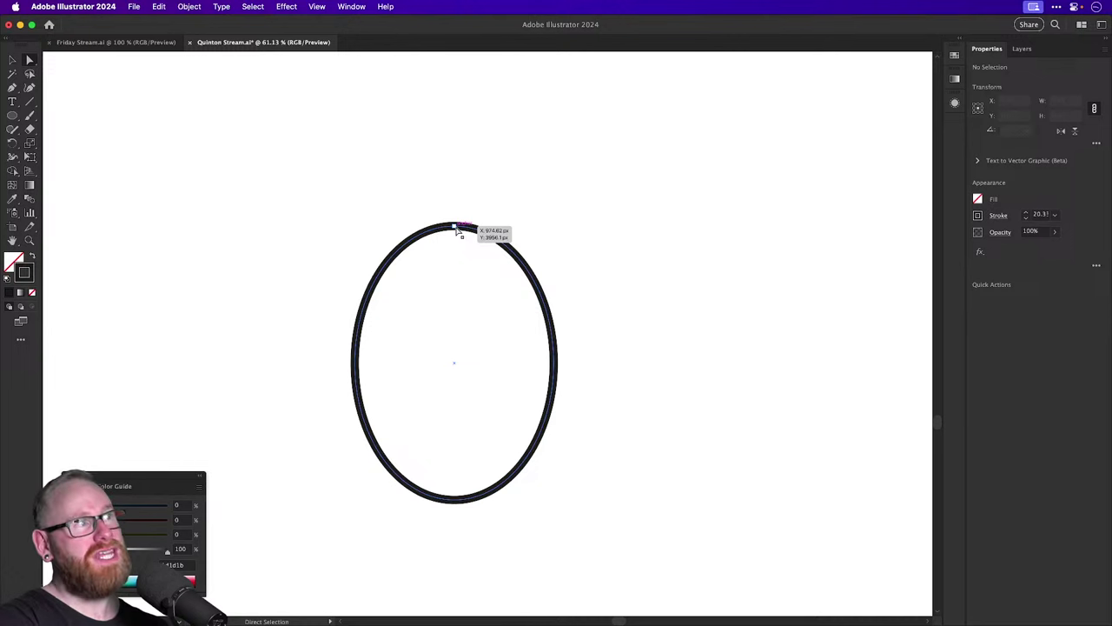
Experiment with deleting and dragging the ellipse's top anchor, undoing each attempt.
click(457, 228)
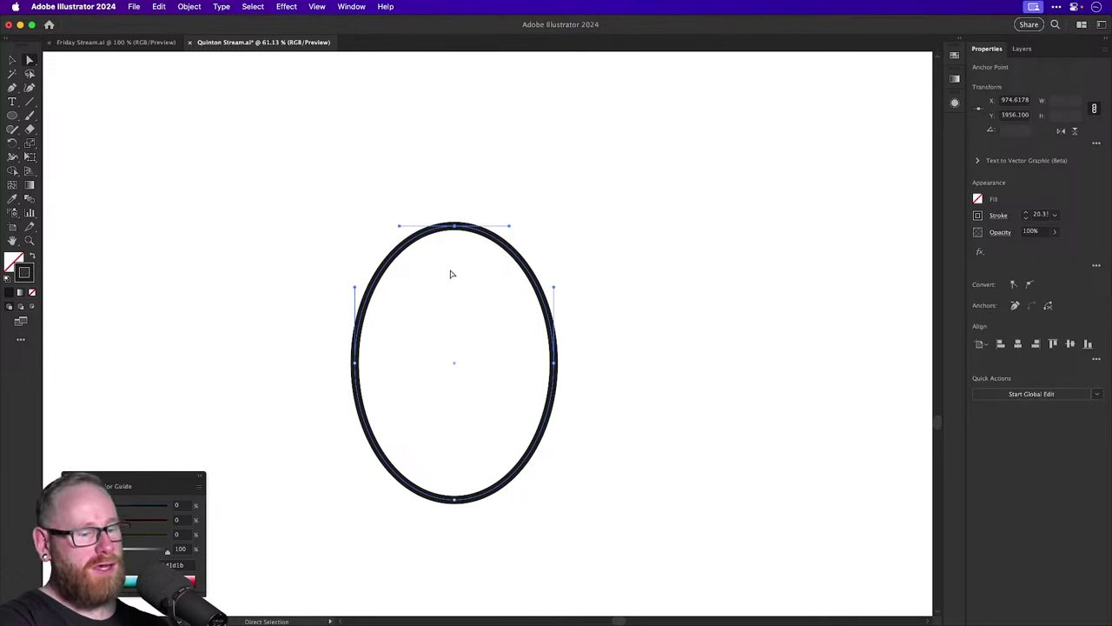
key(Delete)
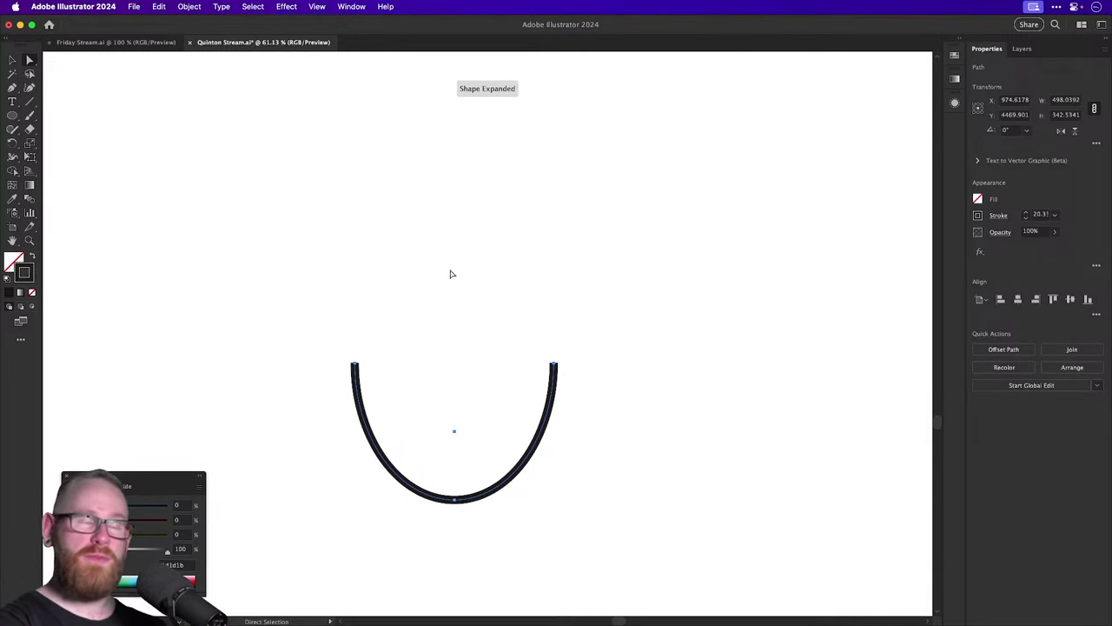
key(cmd+z)
drag(458, 224, 586, 178)
drag(491, 181, 539, 174)
key(super+z)
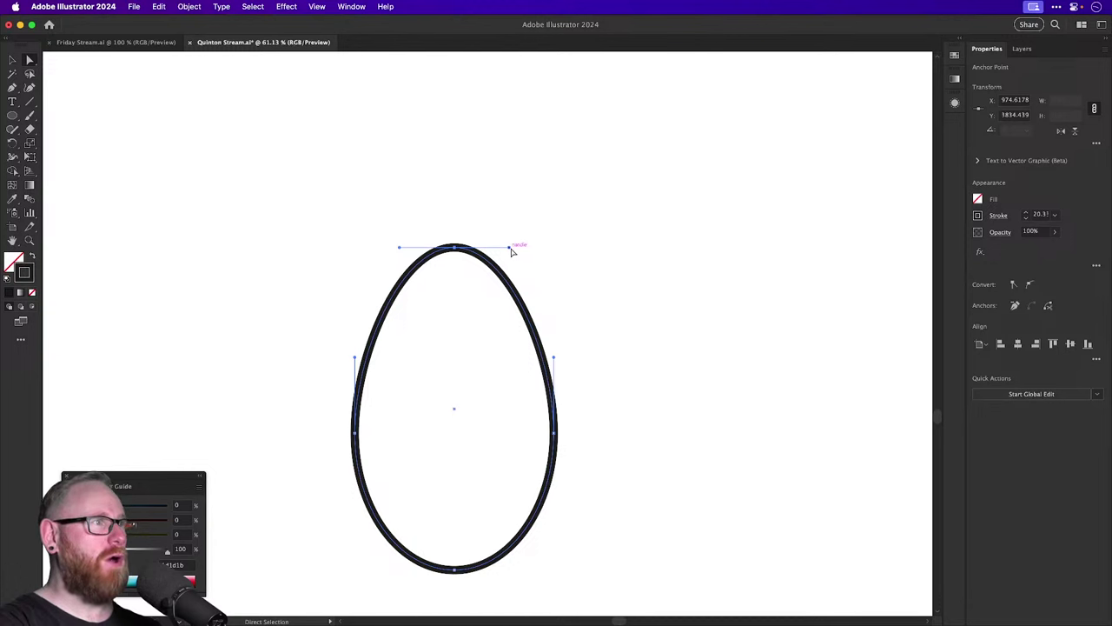
Pull the top into a sharp point, push the lower-left outward, and shift the bulb up-right.
drag(511, 250, 454, 448)
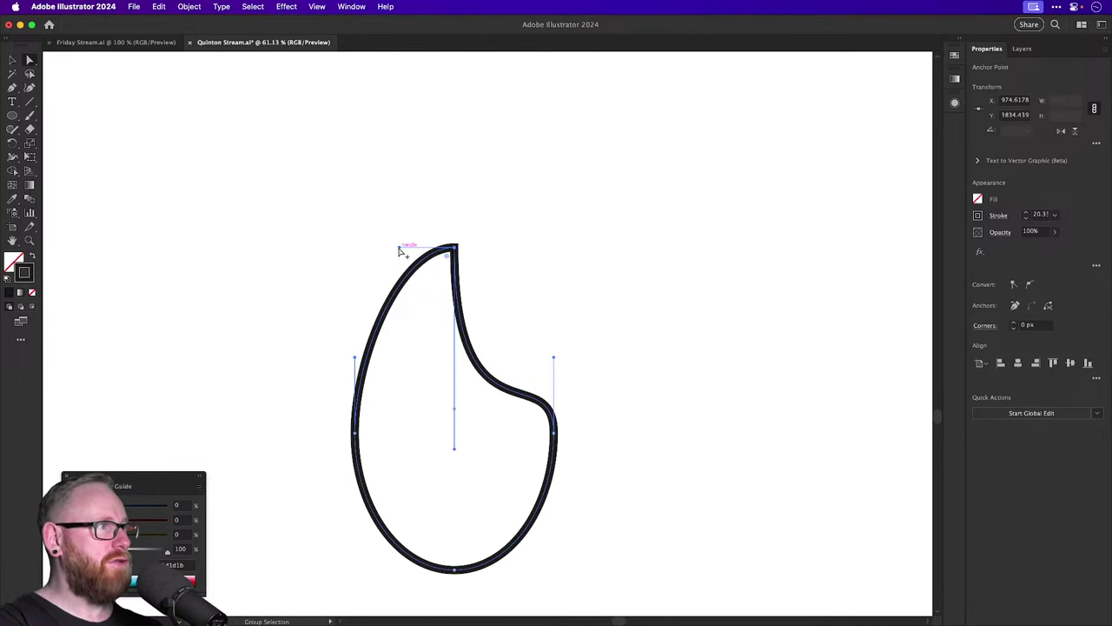
drag(399, 248, 454, 439)
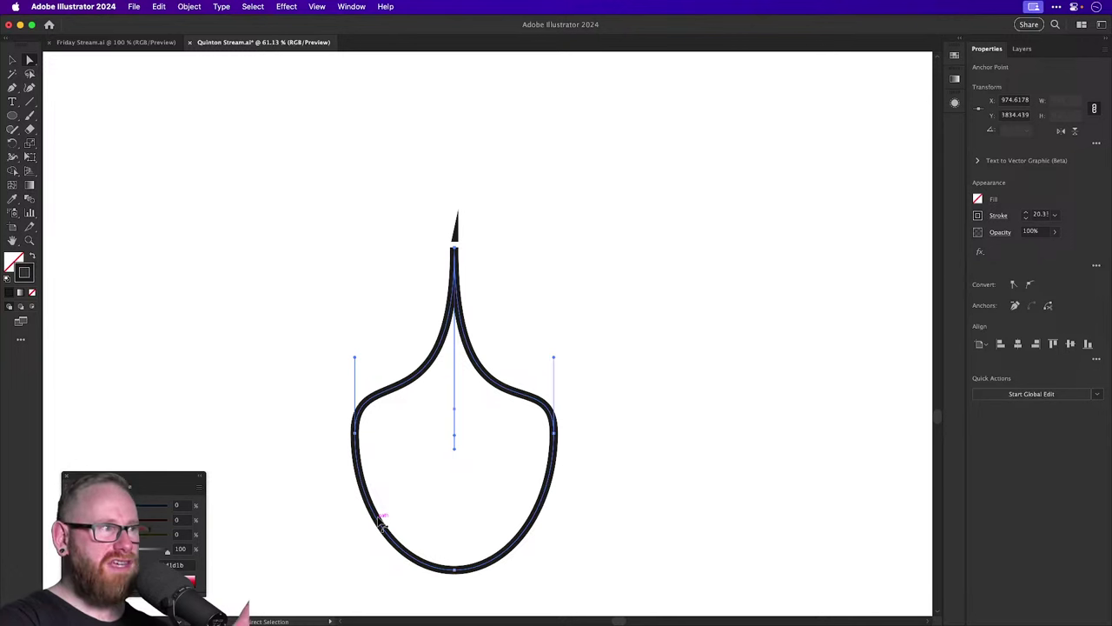
drag(380, 520, 417, 499)
click(385, 534)
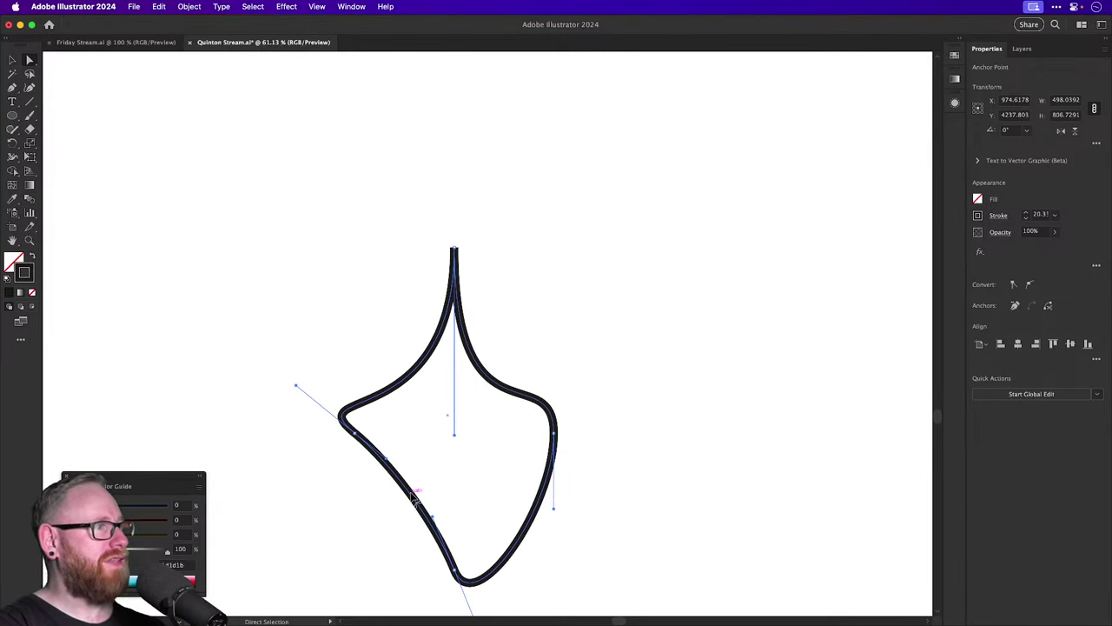
key(v)
click(508, 367)
drag(504, 389, 552, 328)
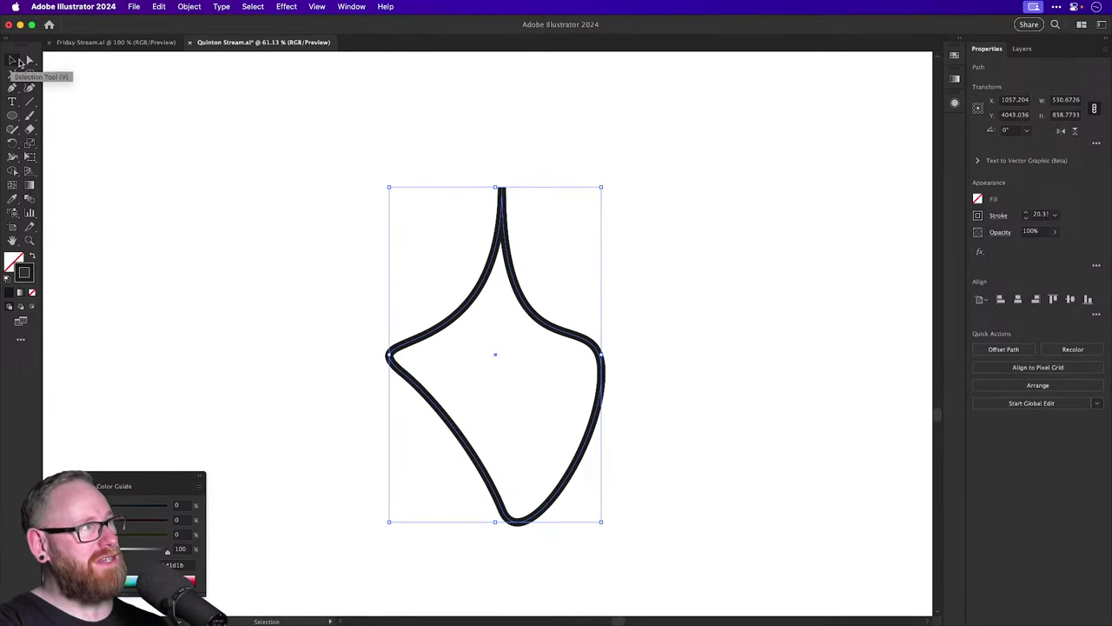
key(super+a)
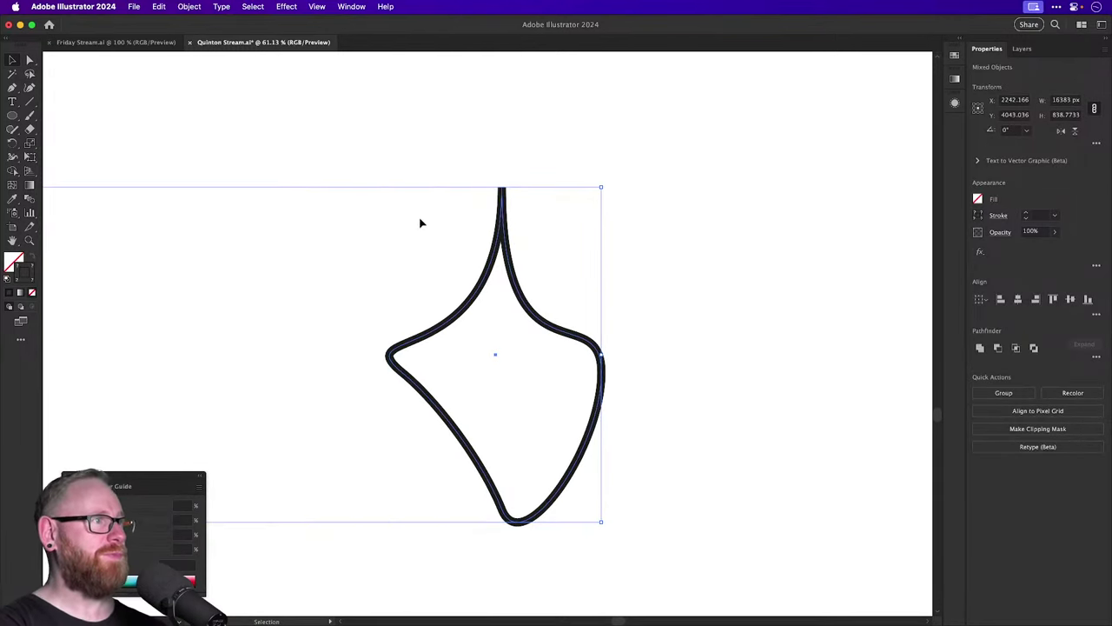
Delete all the selected sketch artwork, leaving the artboard empty.
key(Delete)
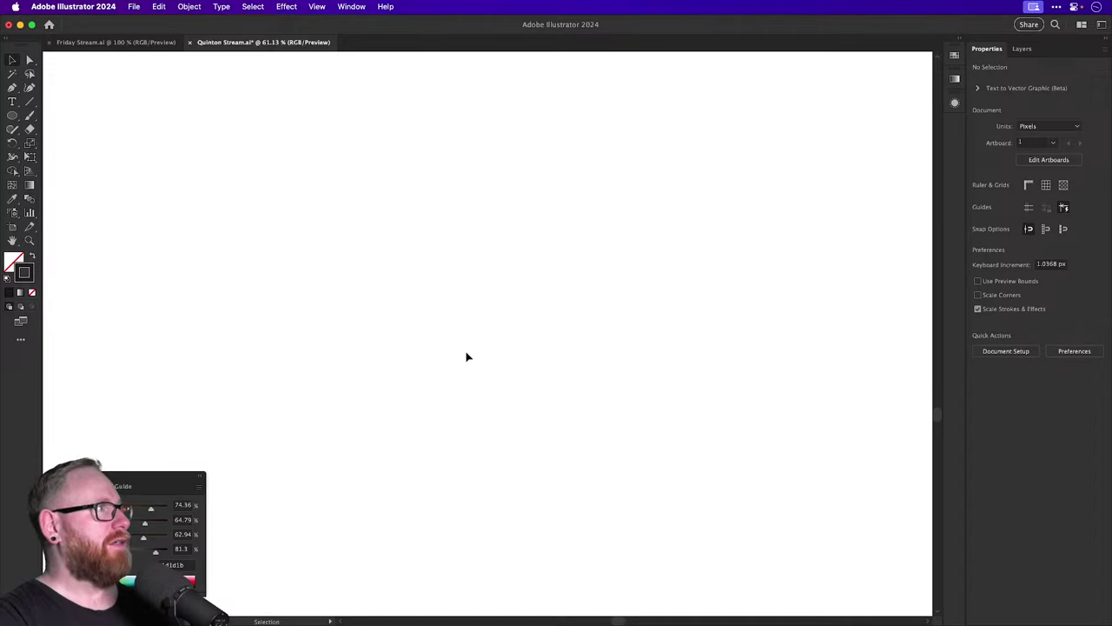
Close Quinton Stream.ai without saving its changes.
key(super+minus)
key(super+minus)
key(super+minus)
key(super+minus)
key(super+minus)
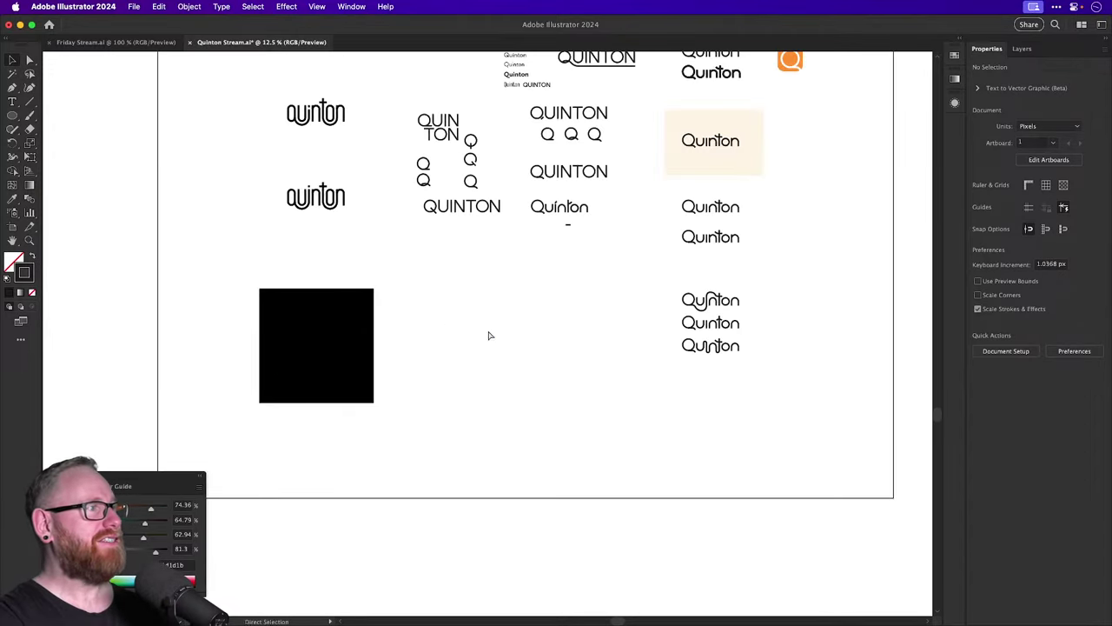
key(super+z)
drag(290, 346, 574, 418)
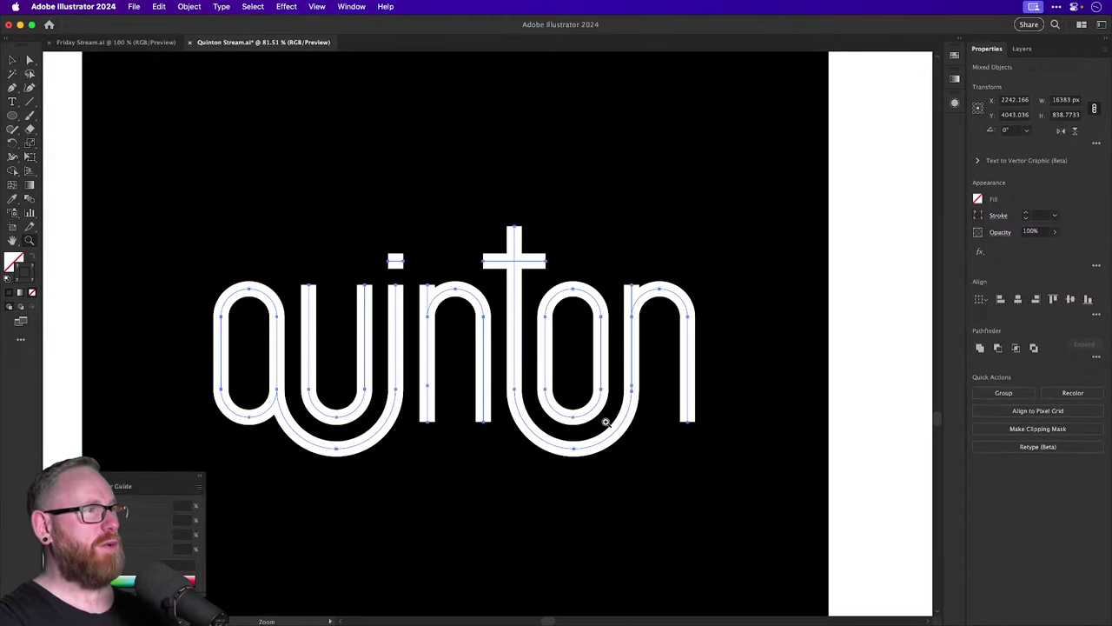
click(889, 255)
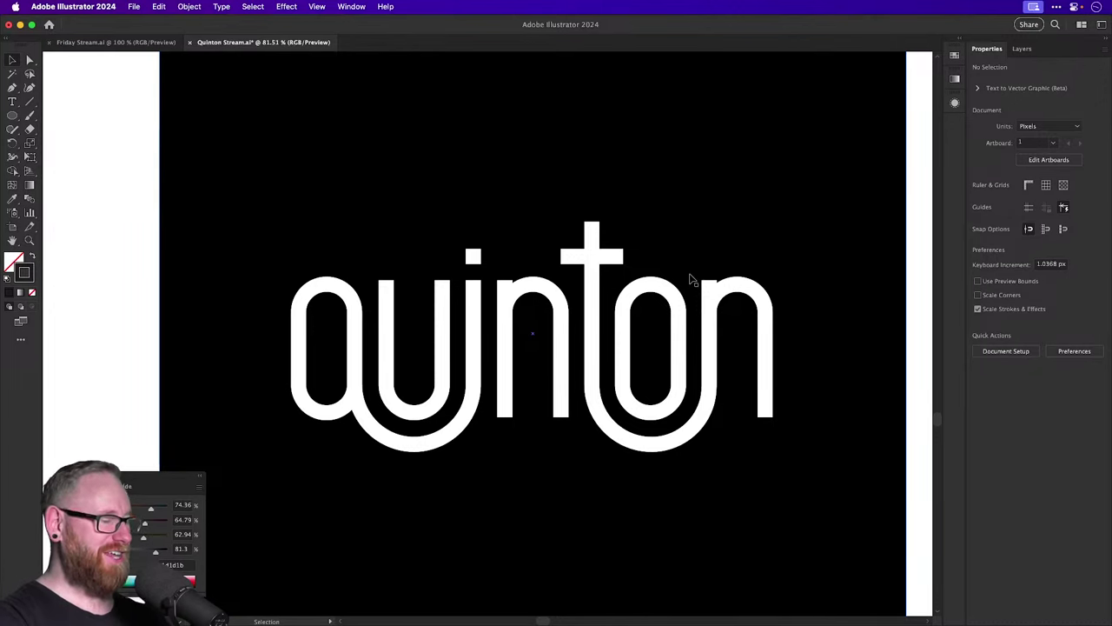
key(super+w)
click(560, 352)
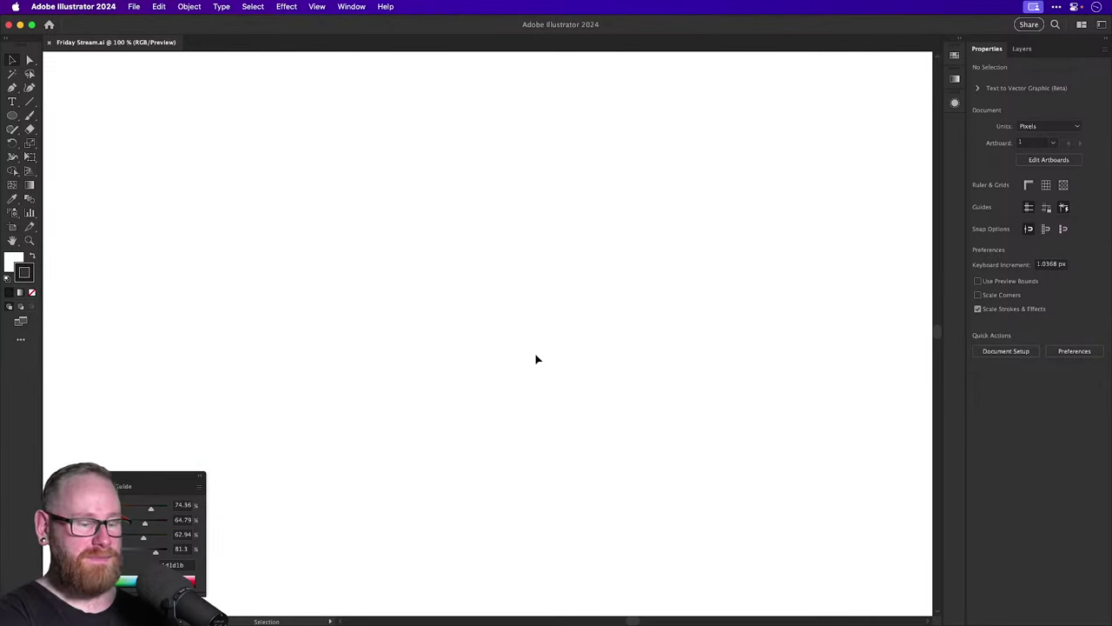
Type 'Own your morning, elevate your life' on the artboard, enlarge it and move it up.
click(11, 102)
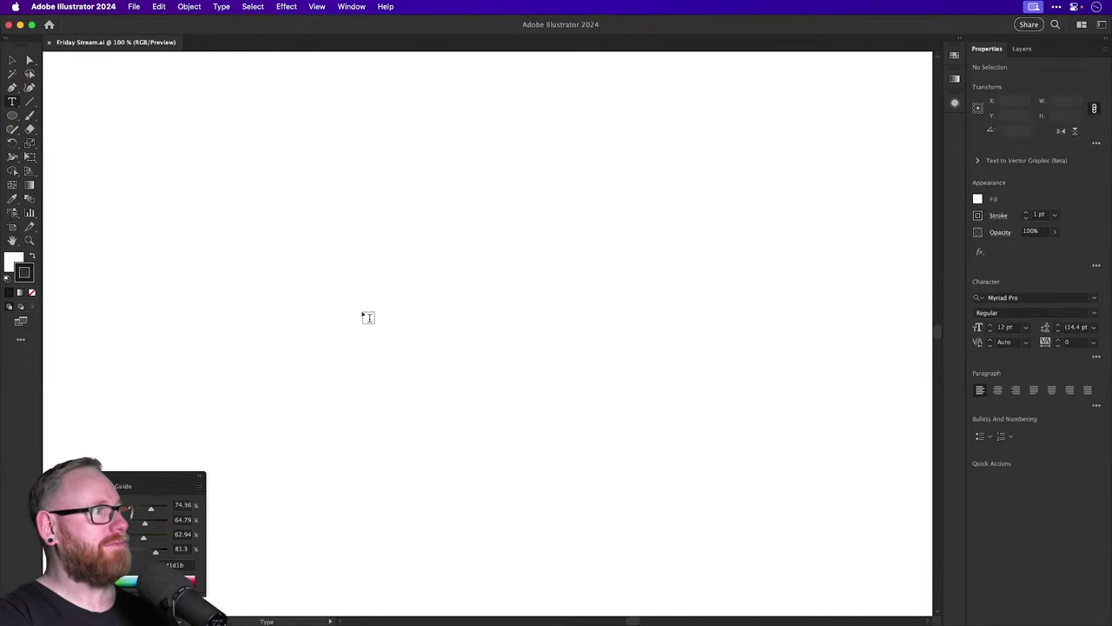
click(368, 317)
text(O)
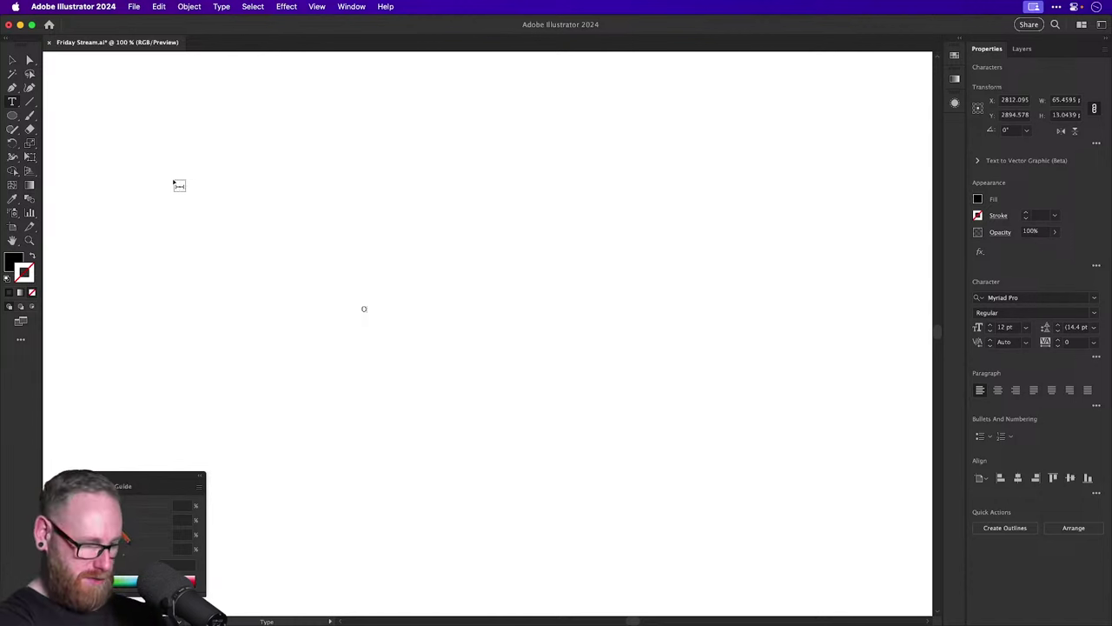
text(wn your mornng)
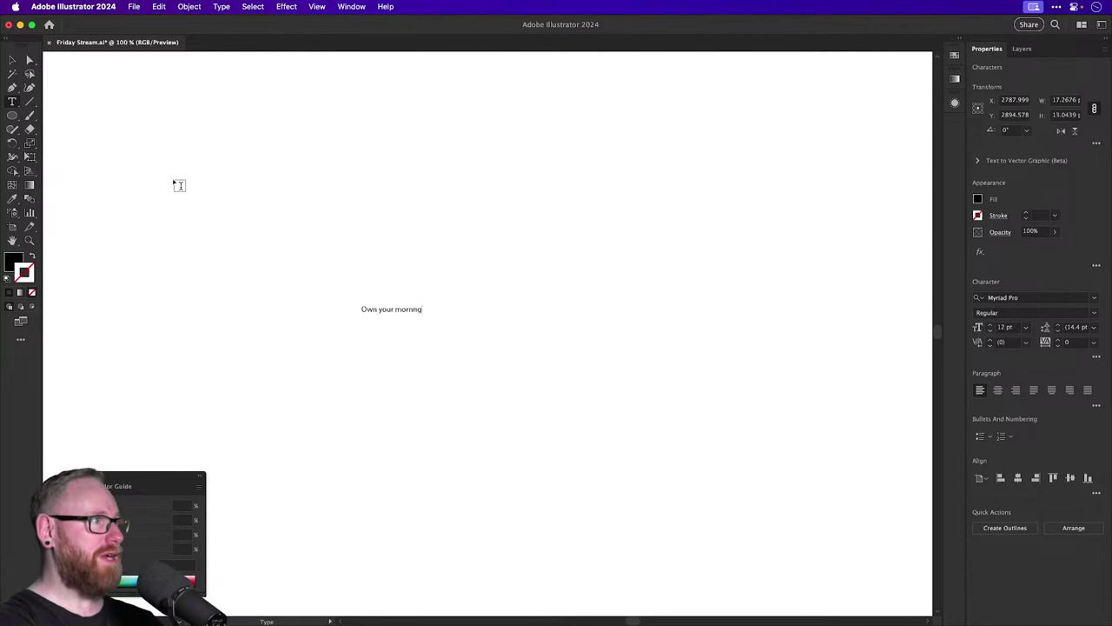
key(BackSpace)
key(BackSpace)
text(ing, elev)
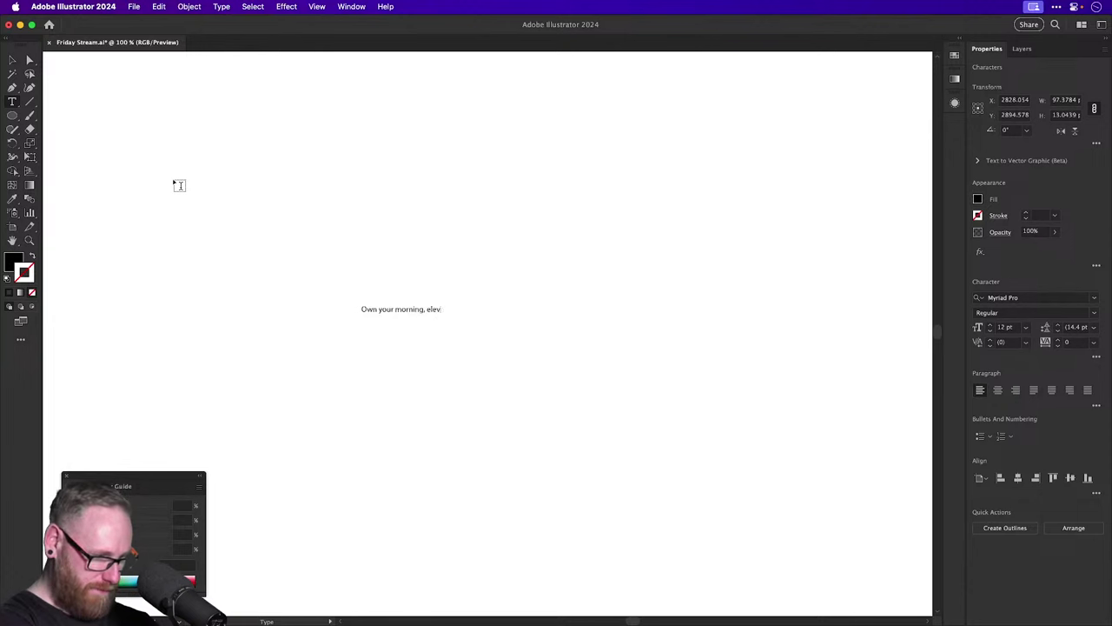
text(ate your life)
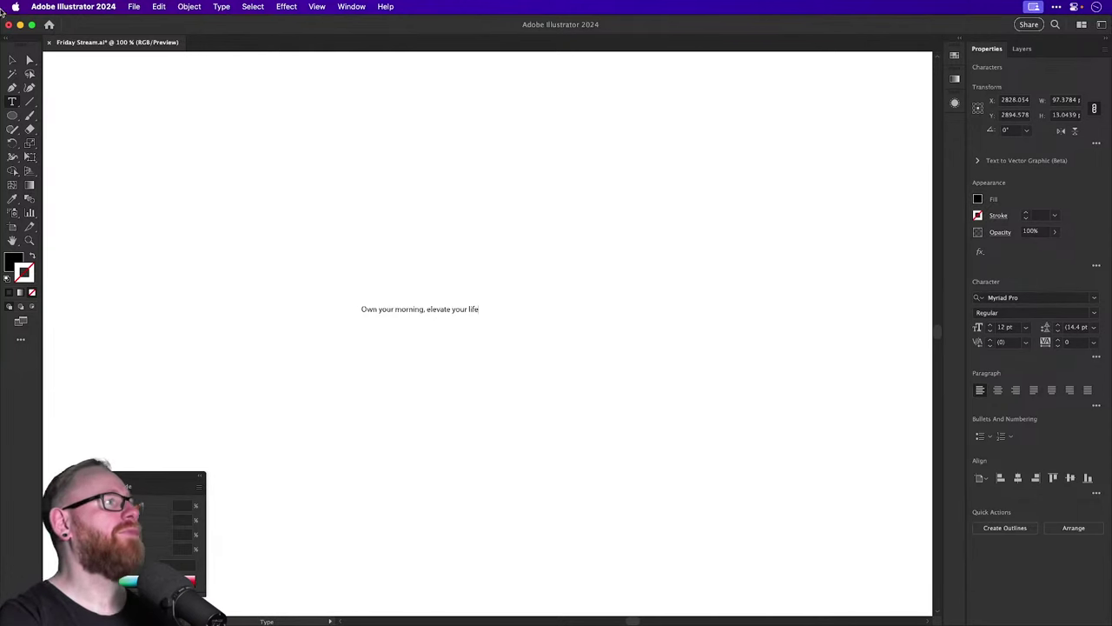
click(10, 57)
drag(479, 315, 593, 366)
drag(507, 318, 625, 191)
Scale the text to about 198% and duplicate it downward twice for three stacked lines.
key(s)
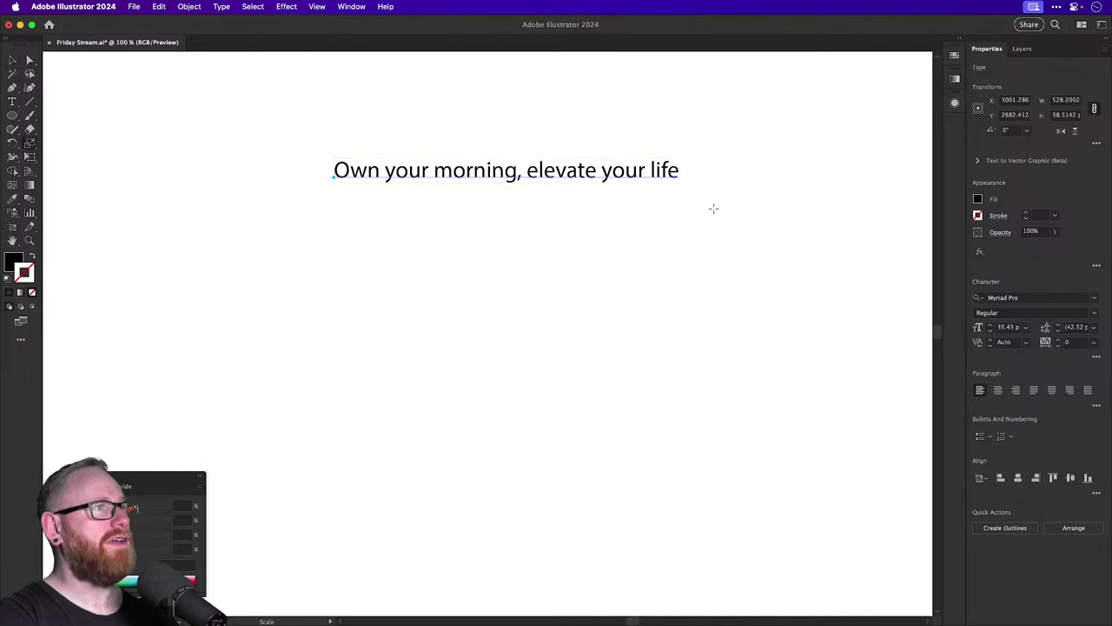
drag(712, 208, 748, 256)
key(v)
drag(564, 167, 446, 311)
key(super+d)
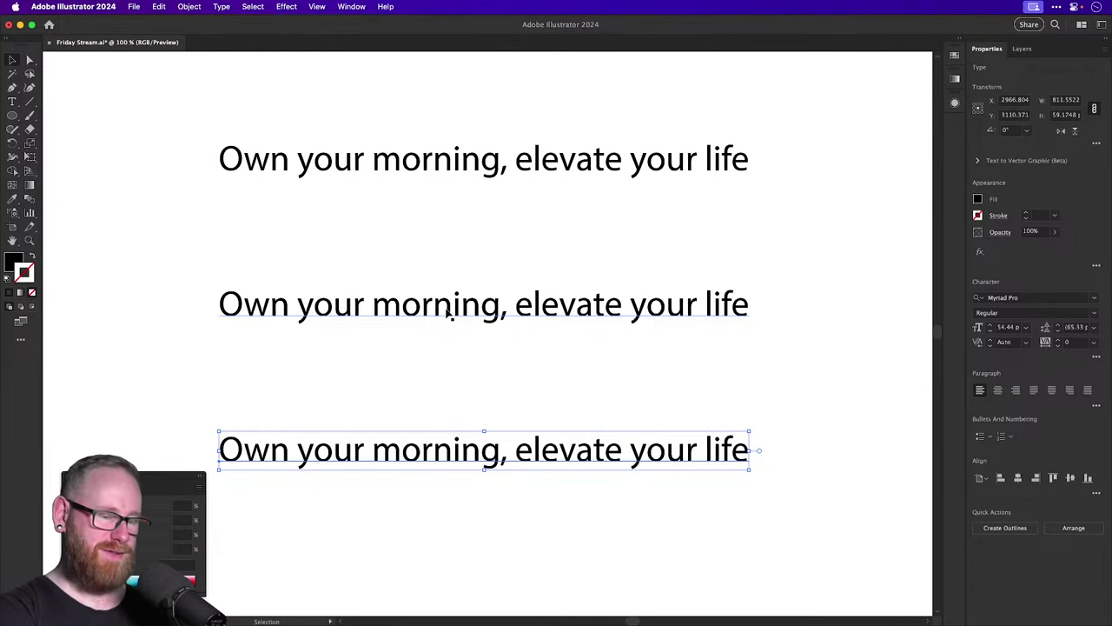
Retype the middle line to read 'Bulletproof your brain'.
double_click(448, 314)
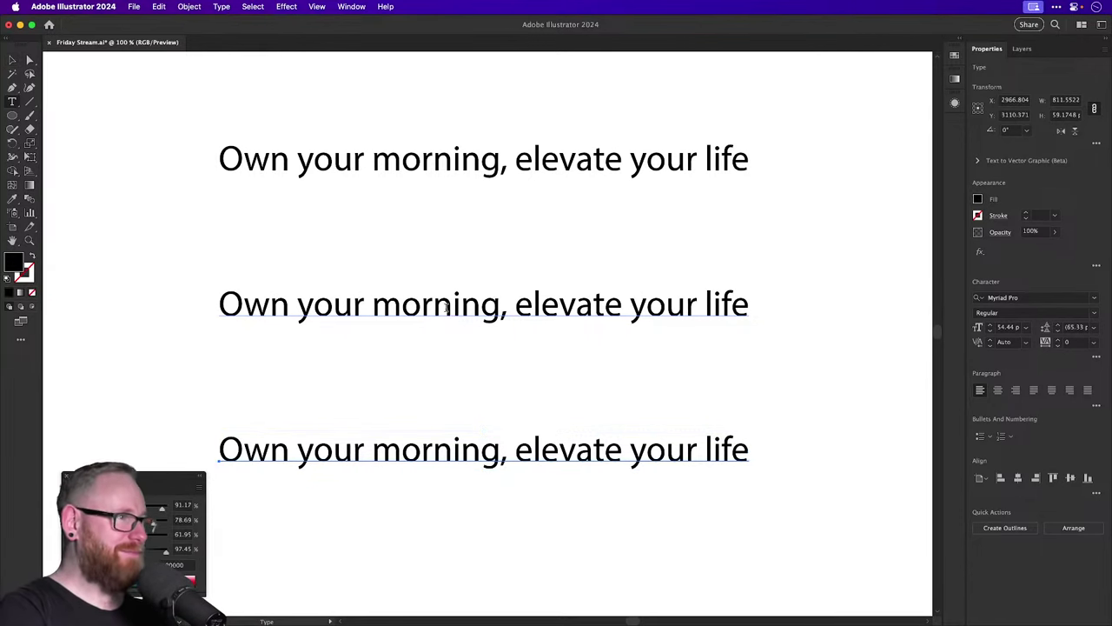
key(super+a)
text(Bullet)
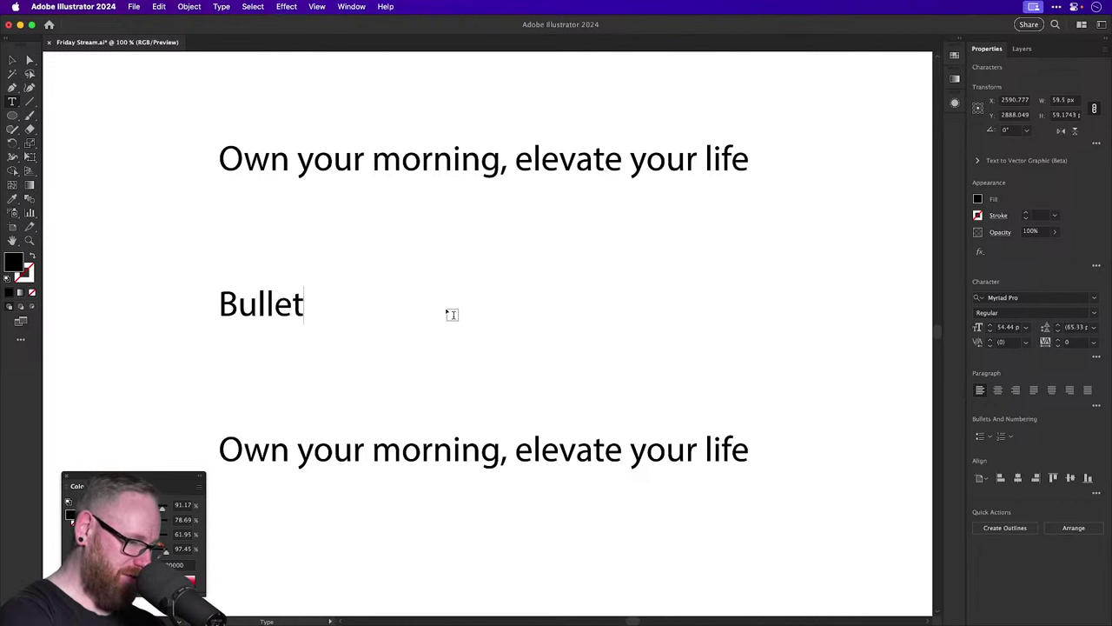
text(proof your brain)
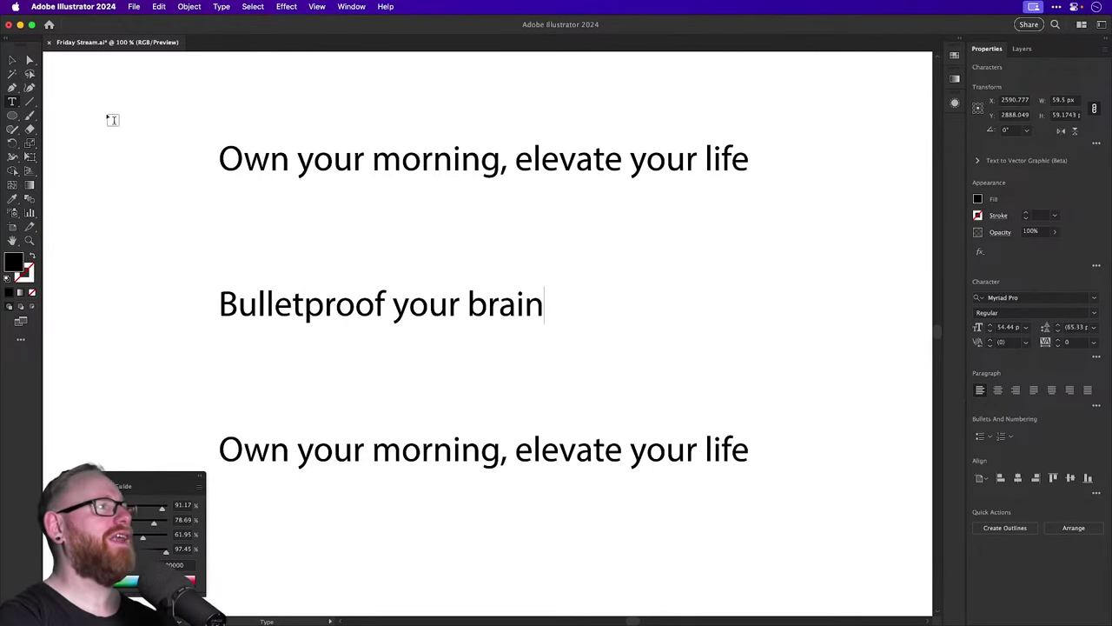
key(Escape)
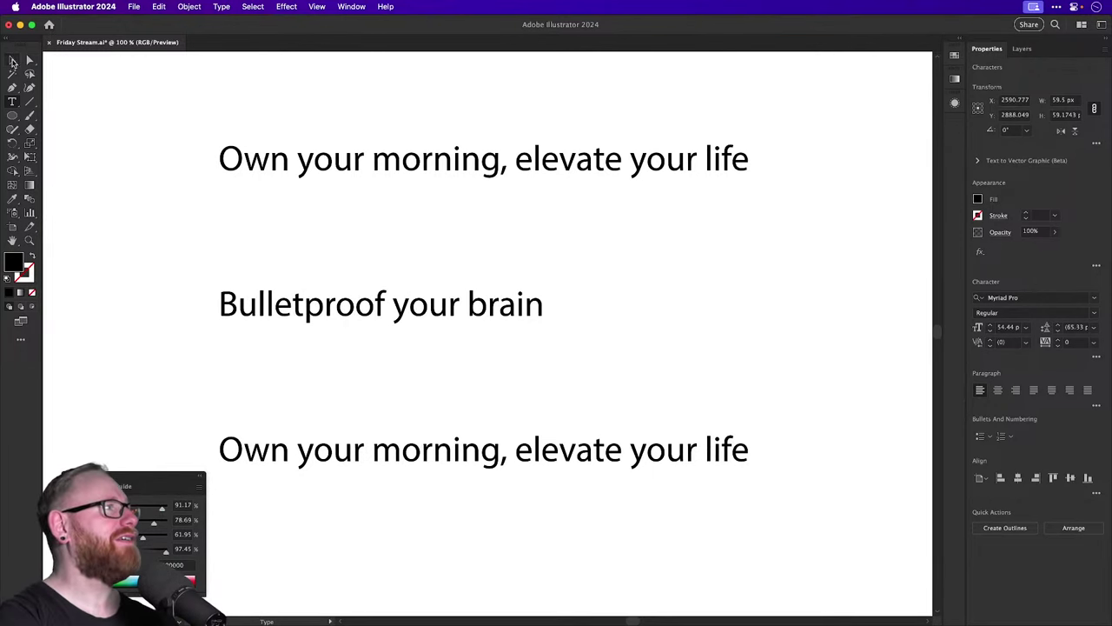
Retype the bottom line to read 'Done is better than perfect' and deselect everything.
click(477, 446)
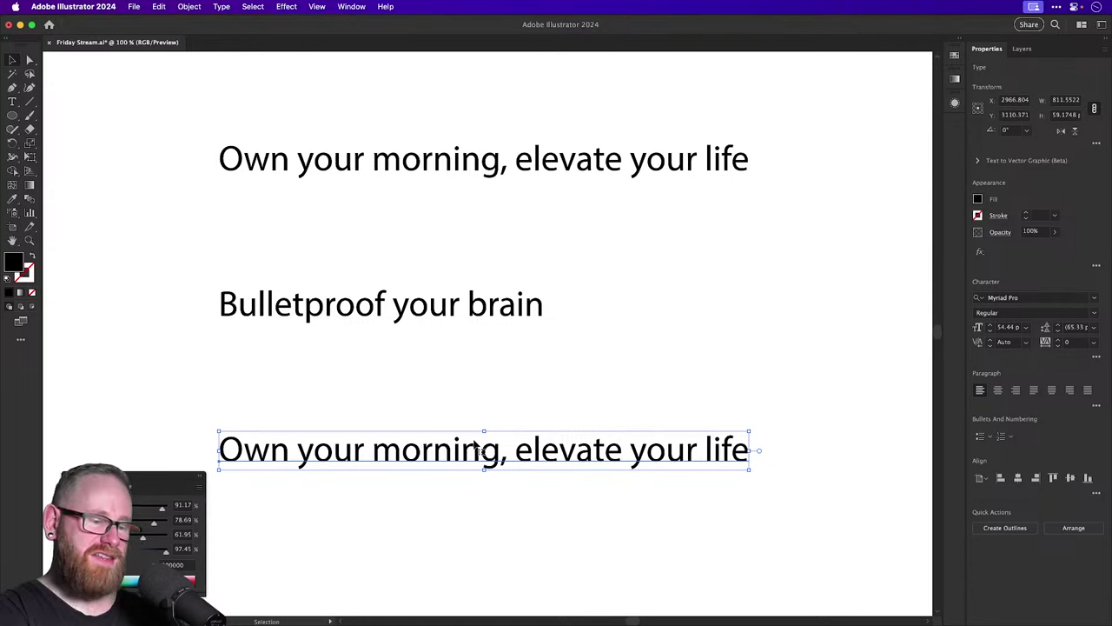
double_click(477, 449)
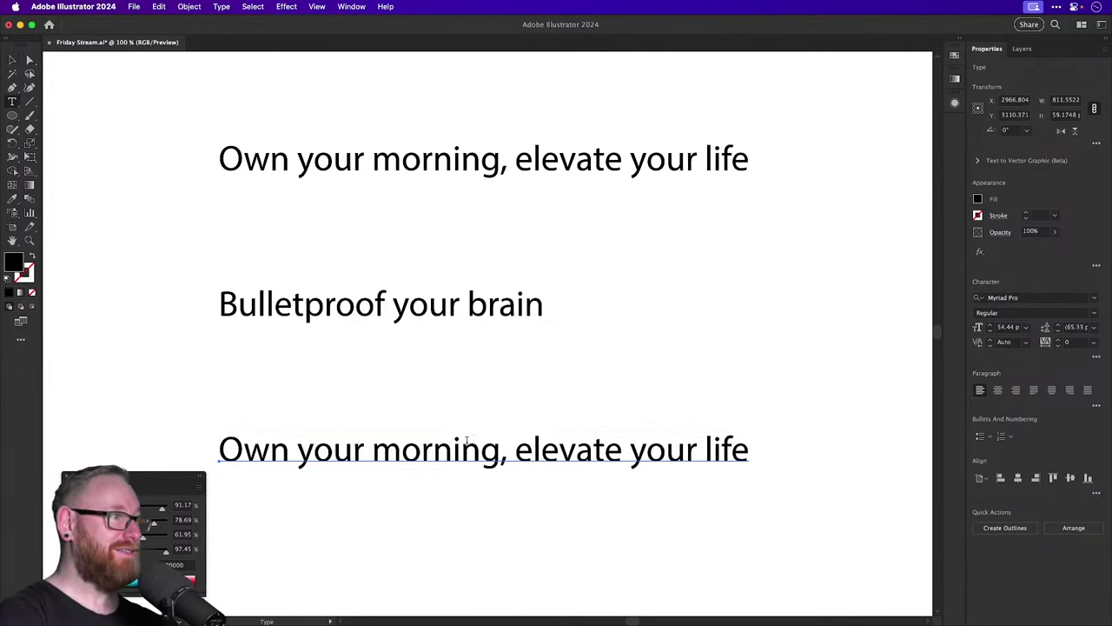
key(super+a)
text(Done is bet)
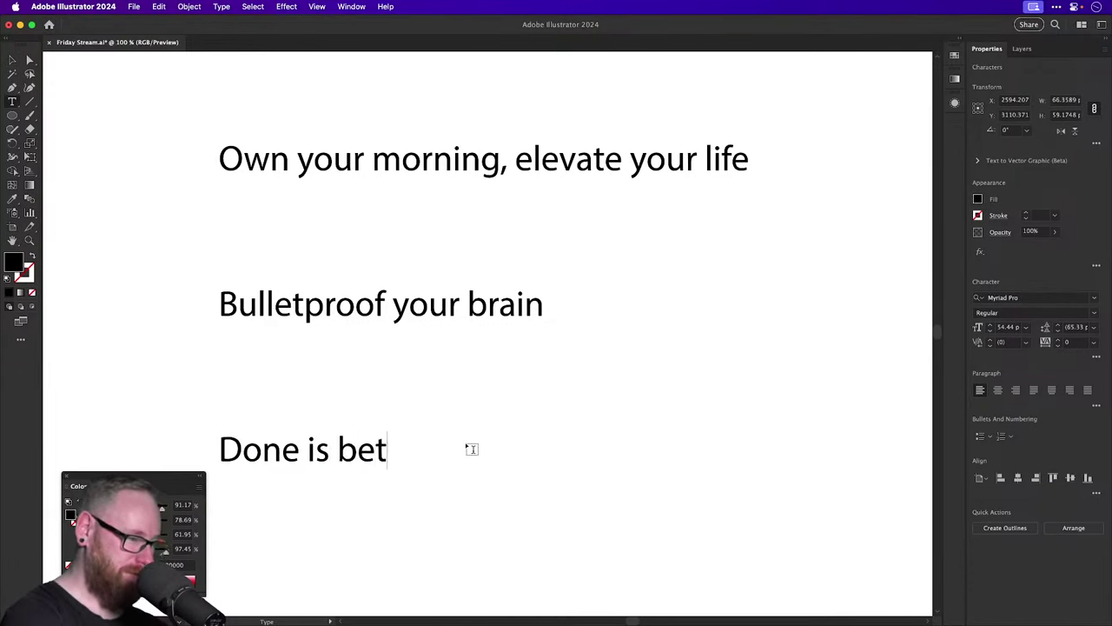
text(ter than perfect)
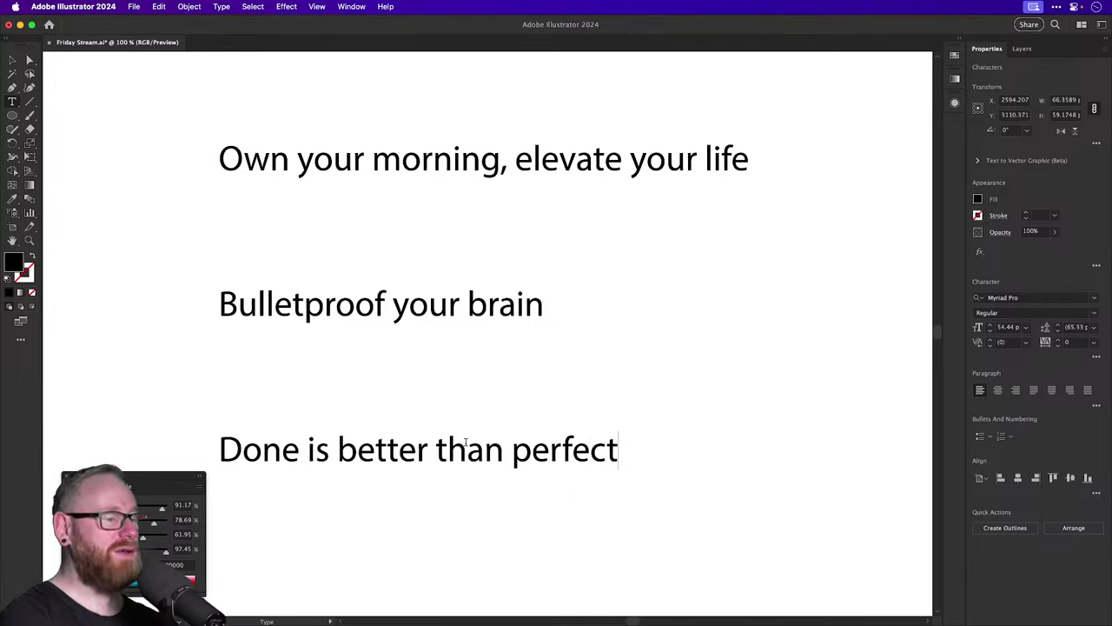
click(12, 62)
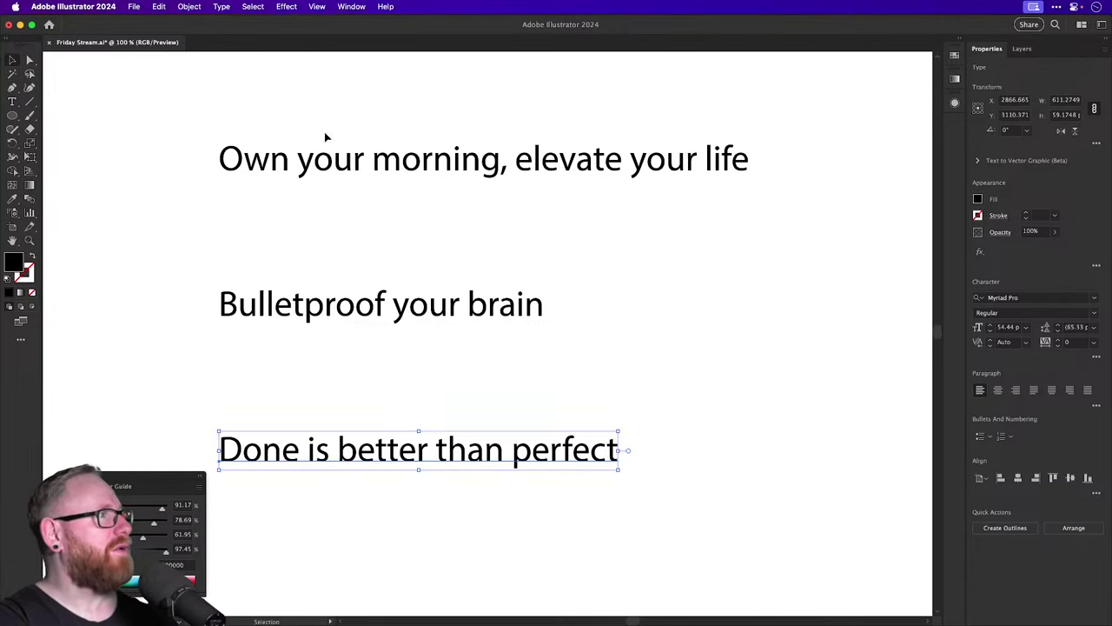
click(331, 238)
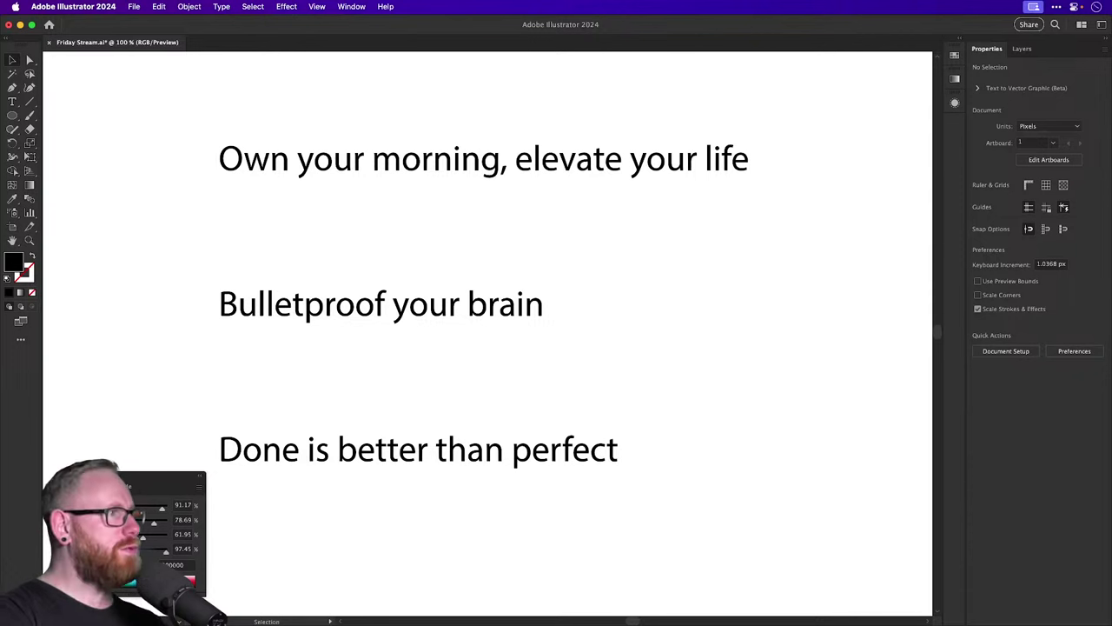
Duplicate the bottom line below itself and retype the copy as 'Passion over perfection'.
click(409, 454)
drag(409, 454, 404, 548)
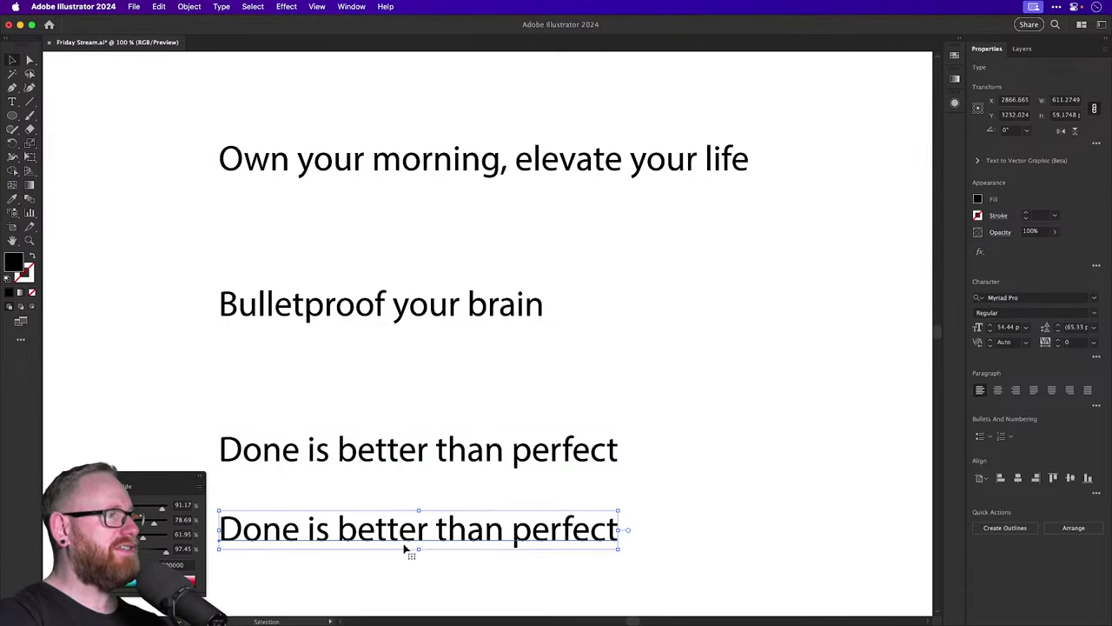
double_click(396, 540)
key(super+a)
text(Passi)
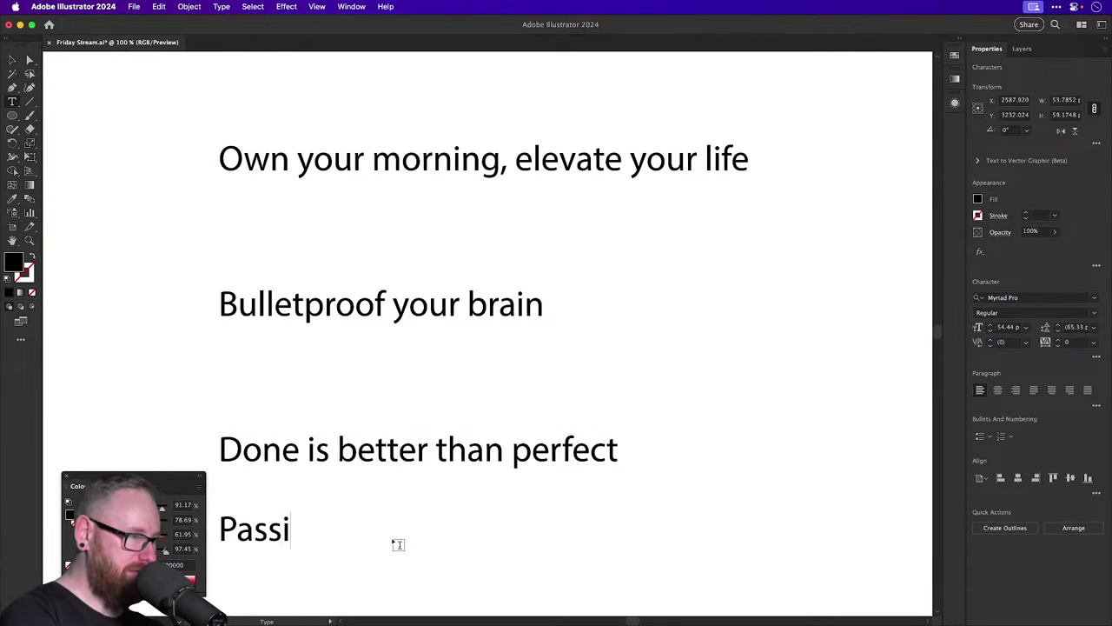
text(on over pe)
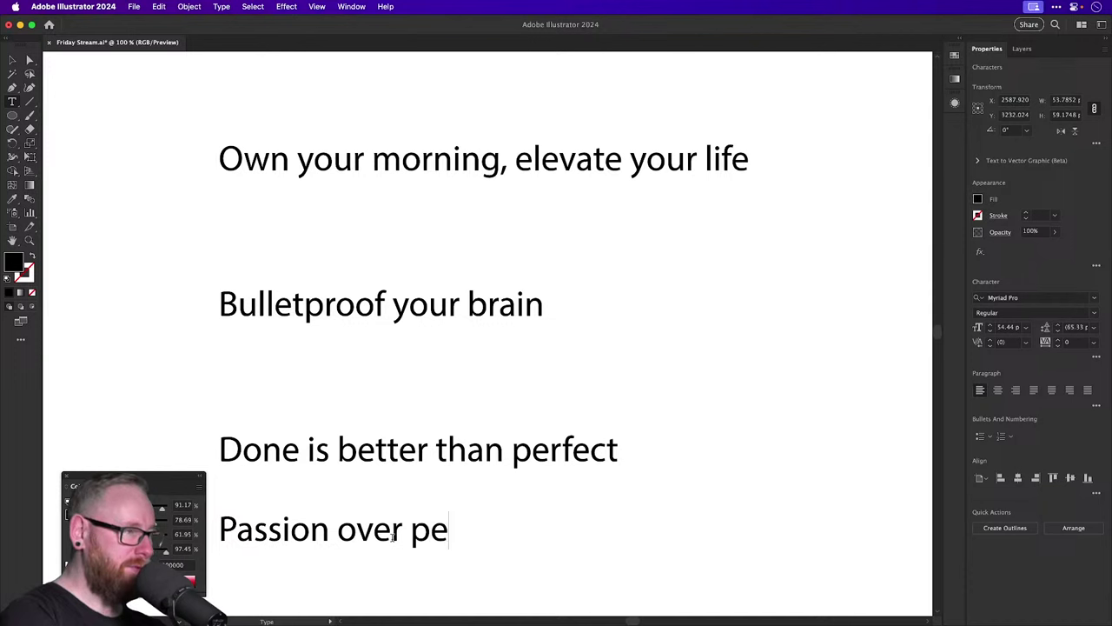
text(rfection)
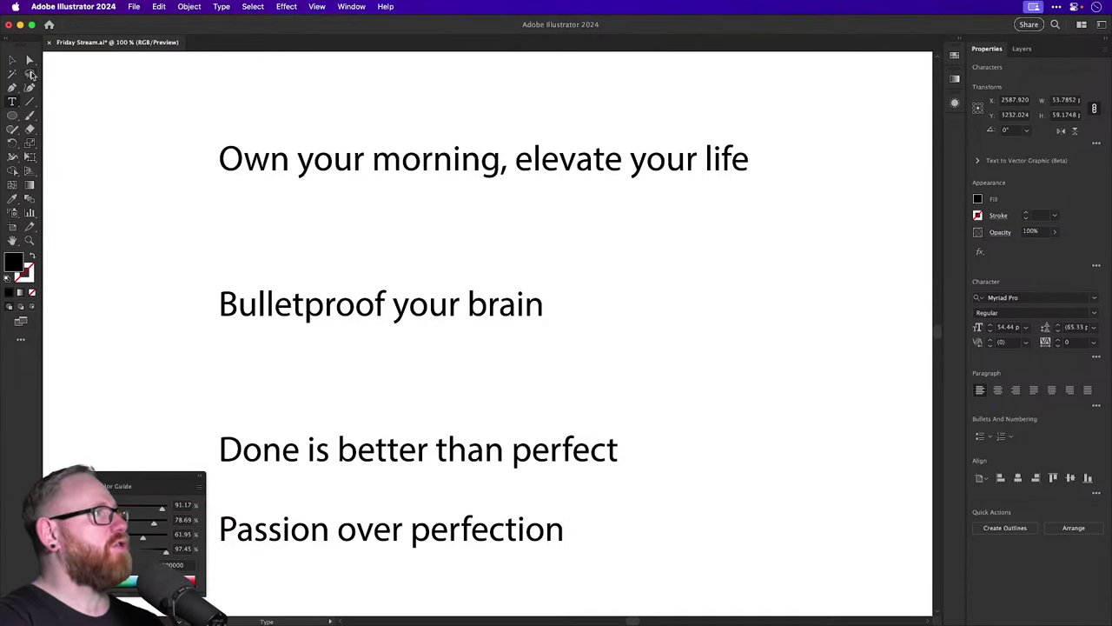
click(13, 60)
Move the four slogan lines upward so they stack closer together.
drag(318, 159, 323, 130)
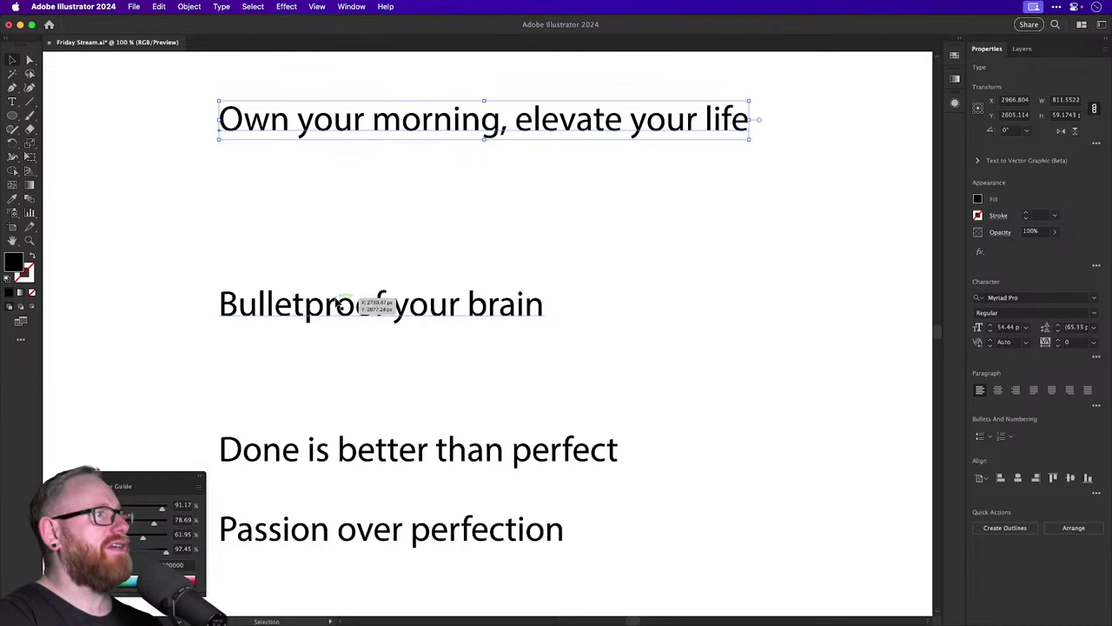
drag(368, 303, 369, 219)
drag(409, 450, 405, 303)
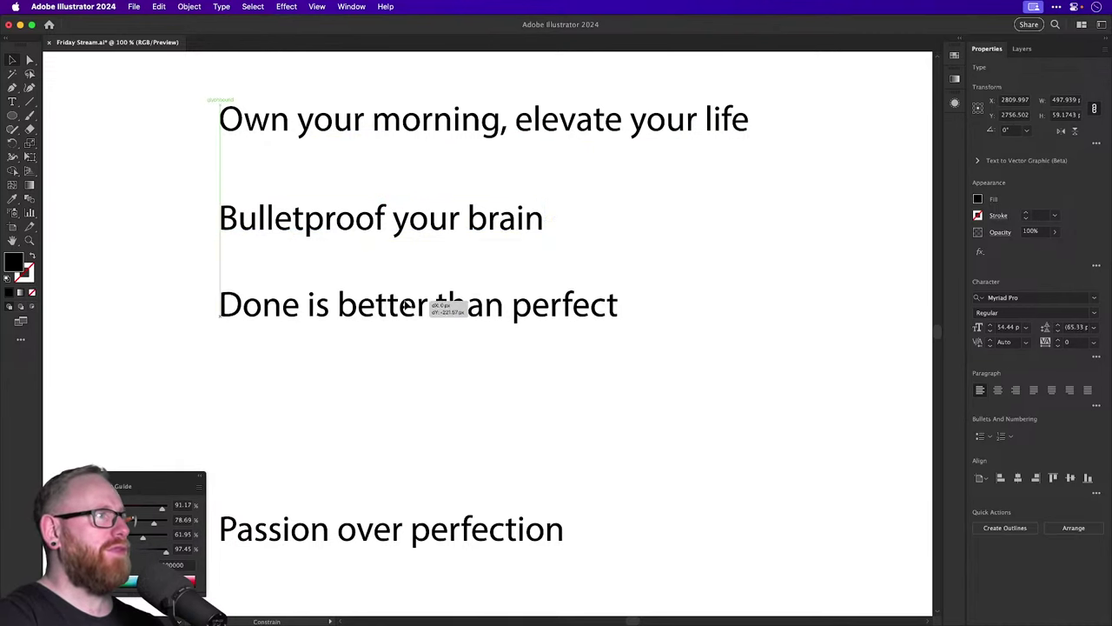
mouse_move(402, 527)
mouse_down()
mouse_move(405, 392)
mouse_move(405, 509)
mouse_up()
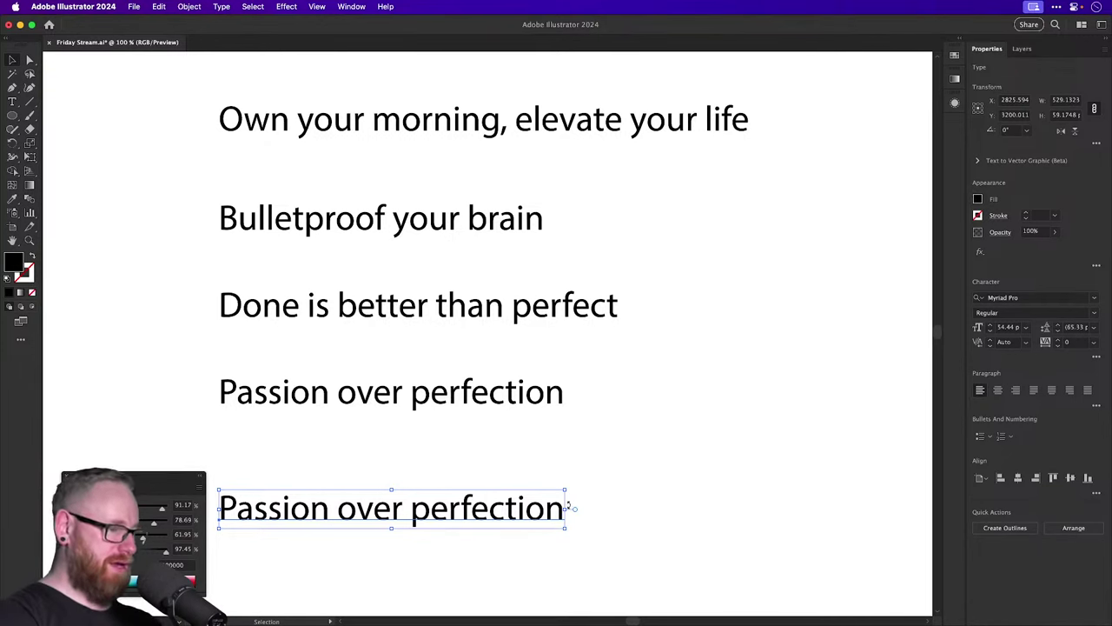
Replace the bottom duplicate's text with the placeholder '??????????'.
double_click(541, 511)
key(super+a)
text(??????????)
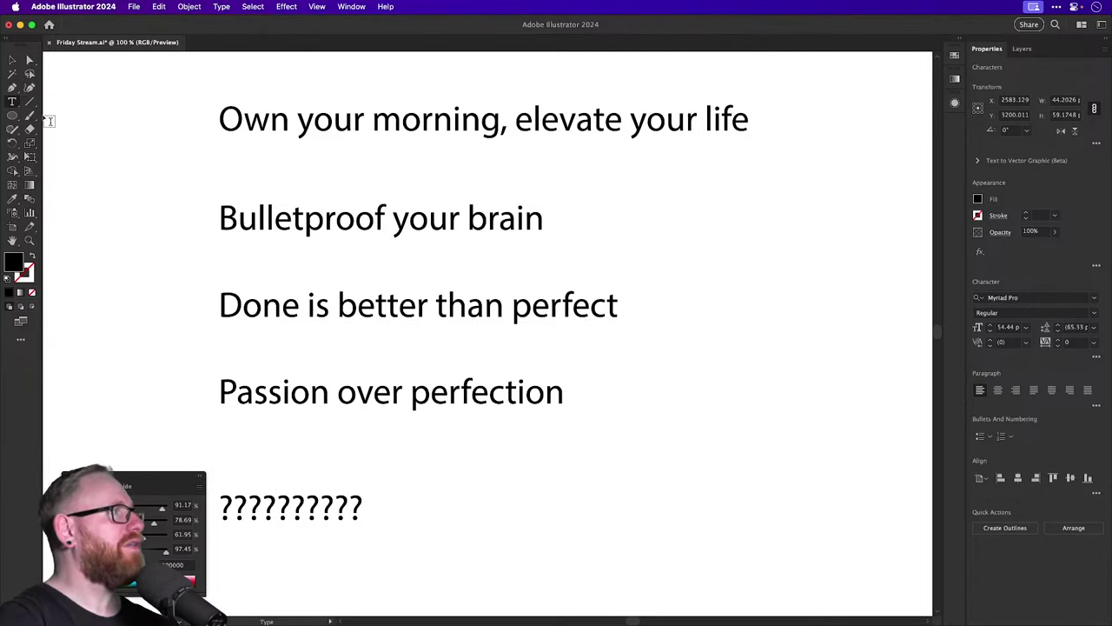
click(12, 60)
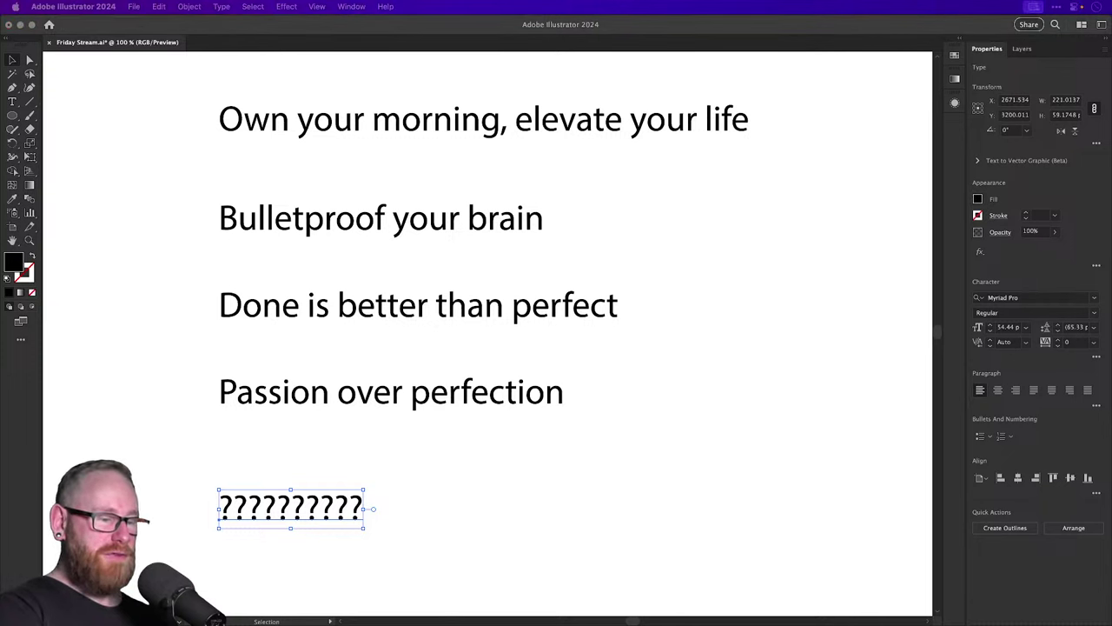
Replace the question marks with 'The truth will set you free', capitalise the T, and nudge it up.
click(325, 516)
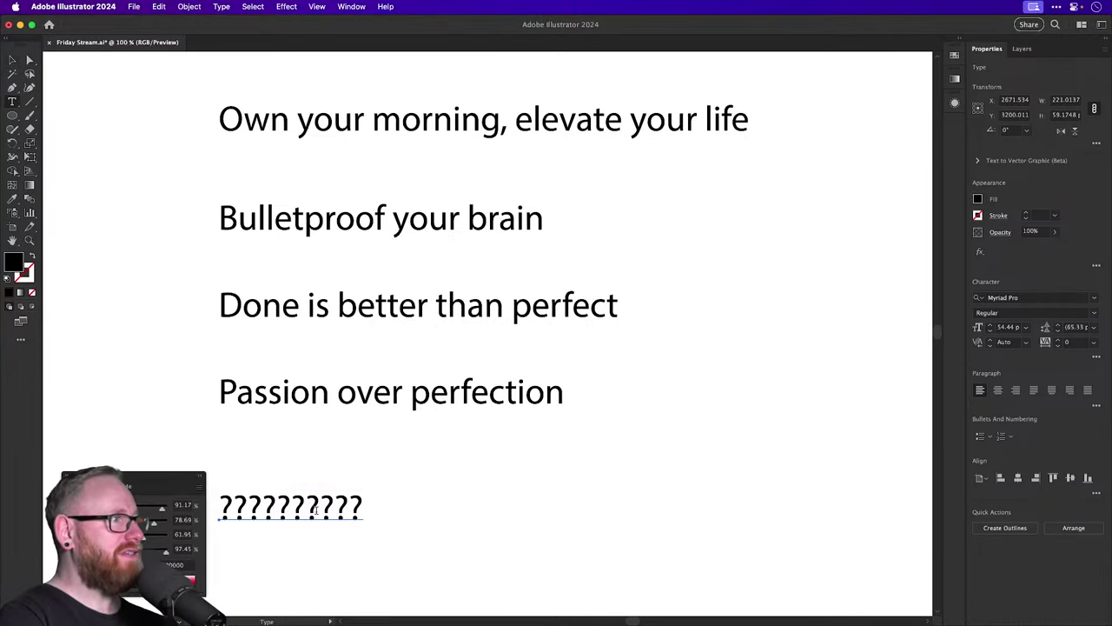
double_click(325, 516)
text(the truth will set you free)
key(Escape)
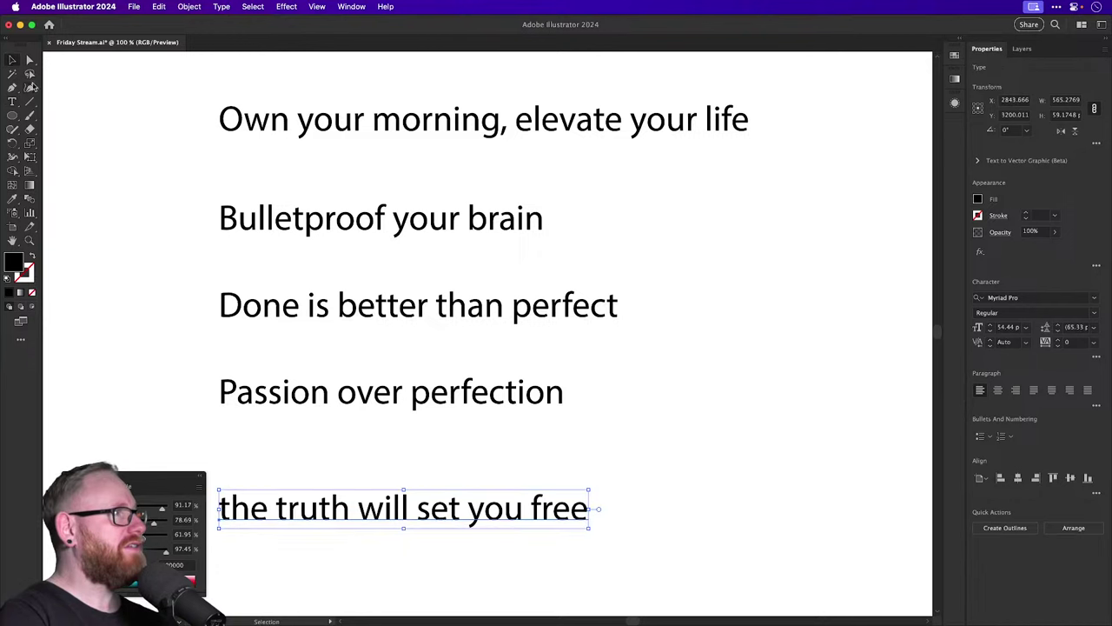
drag(231, 510, 219, 510)
text(T)
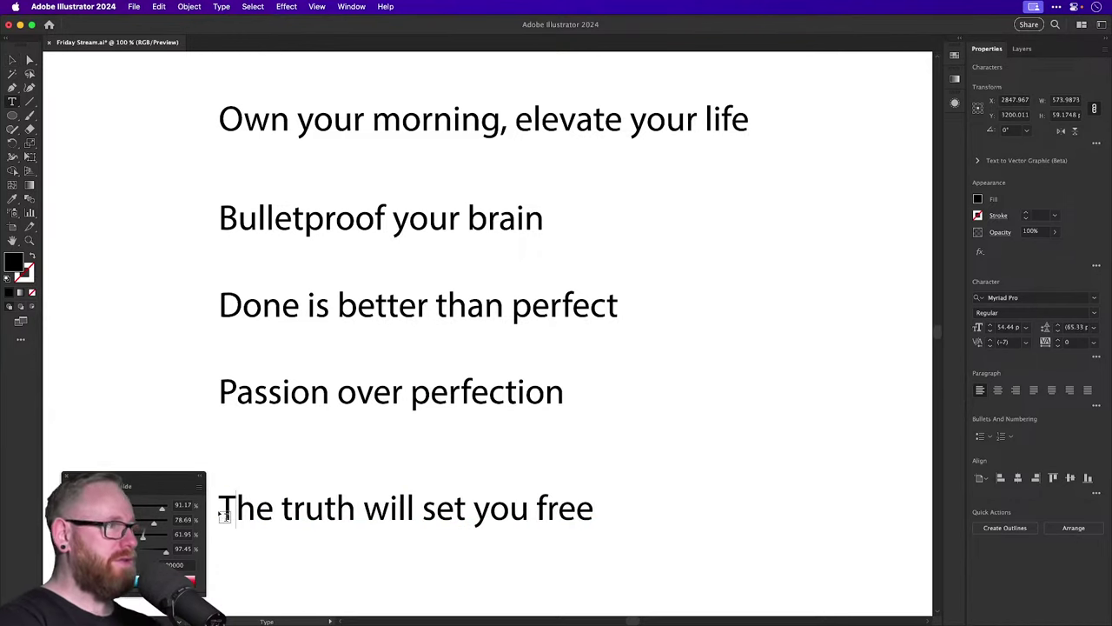
click(18, 60)
drag(318, 508, 320, 477)
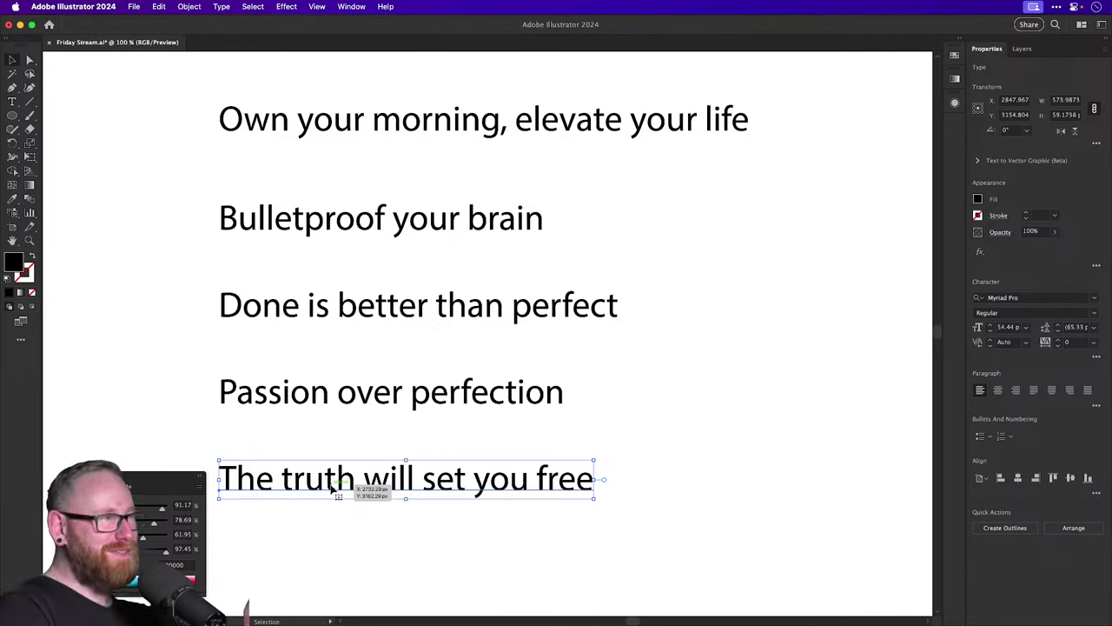
Retype the 'Done is better than perfect' line as 'Pave your own path'.
double_click(372, 313)
triple_click(369, 313)
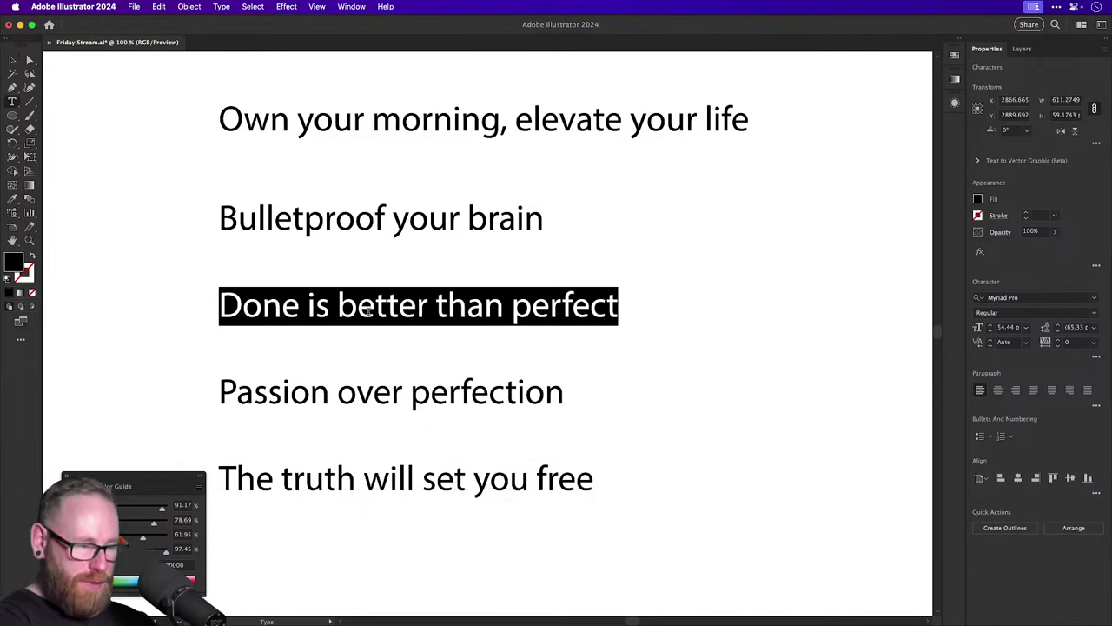
text(Pave your own path)
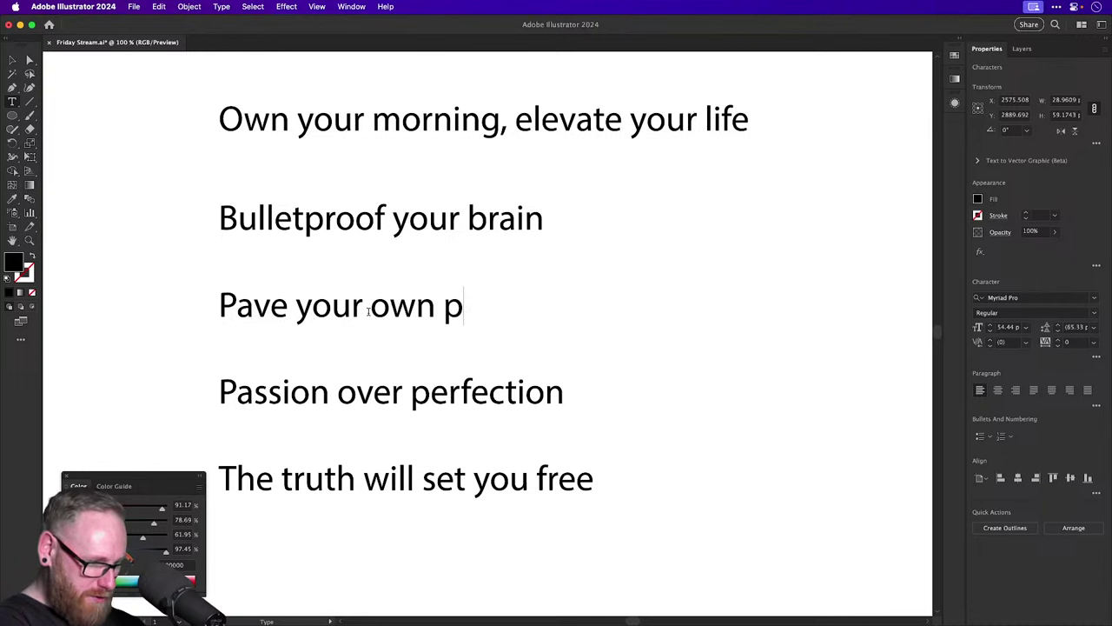
click(12, 63)
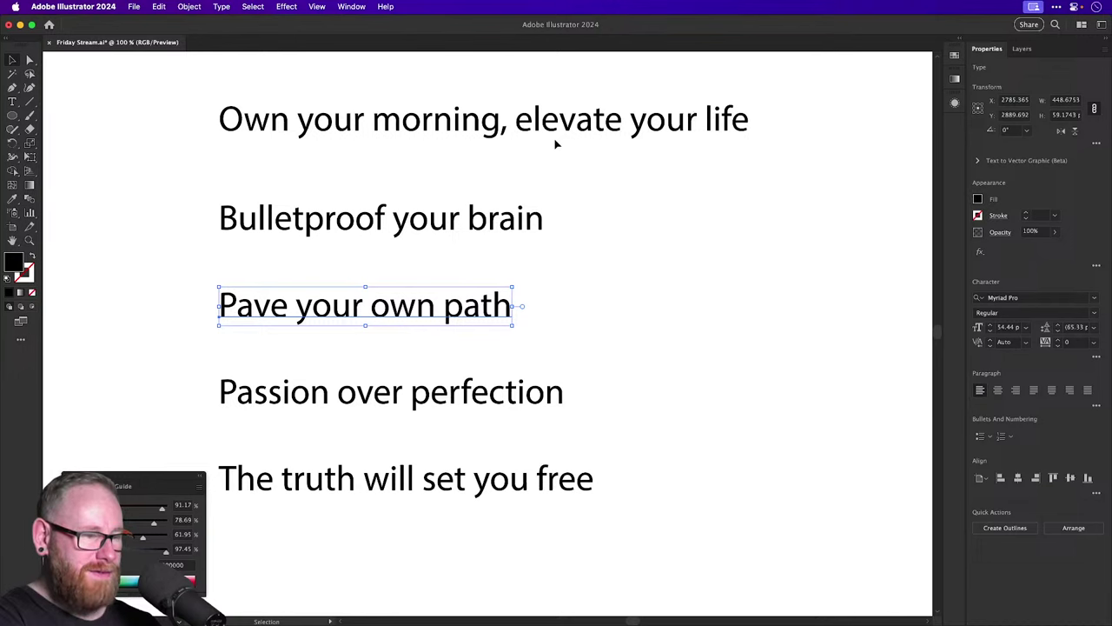
double_click(596, 129)
key(super+a)
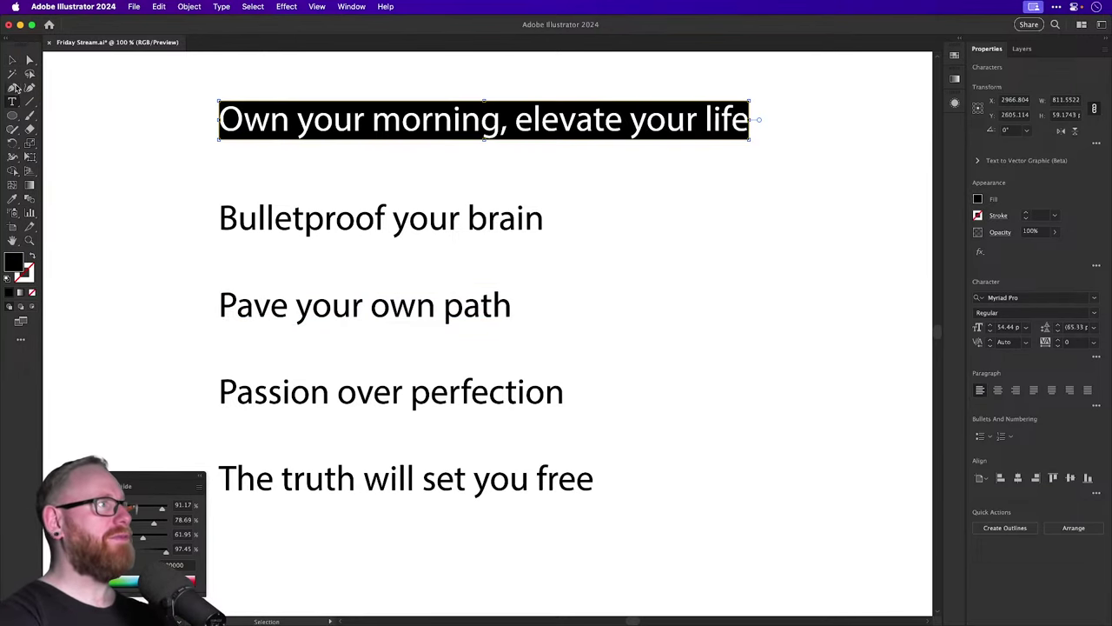
click(11, 62)
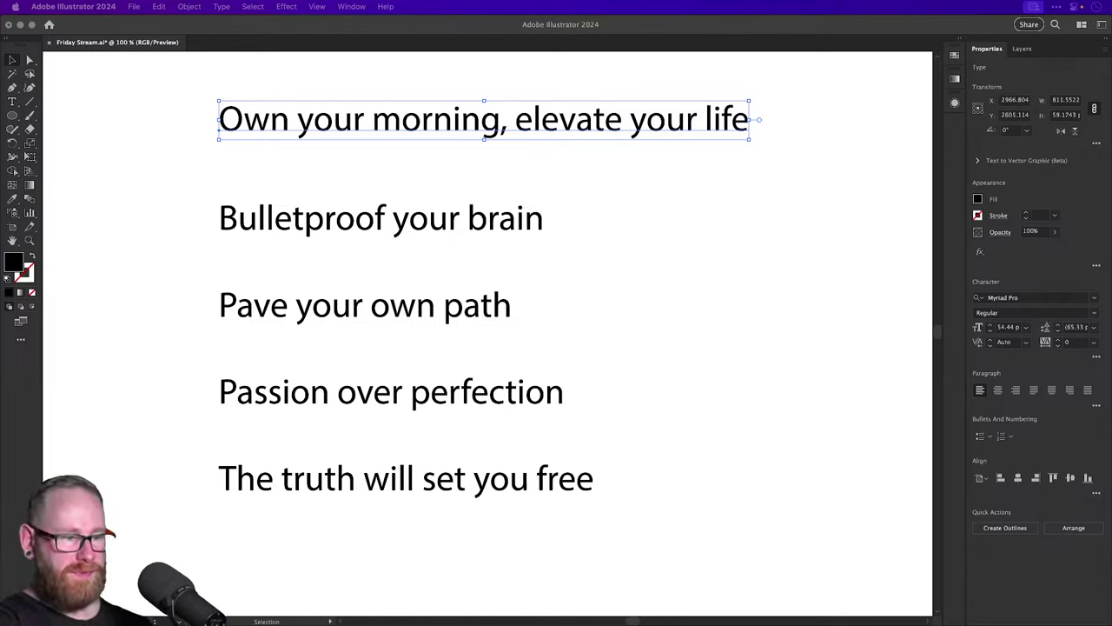
double_click(519, 225)
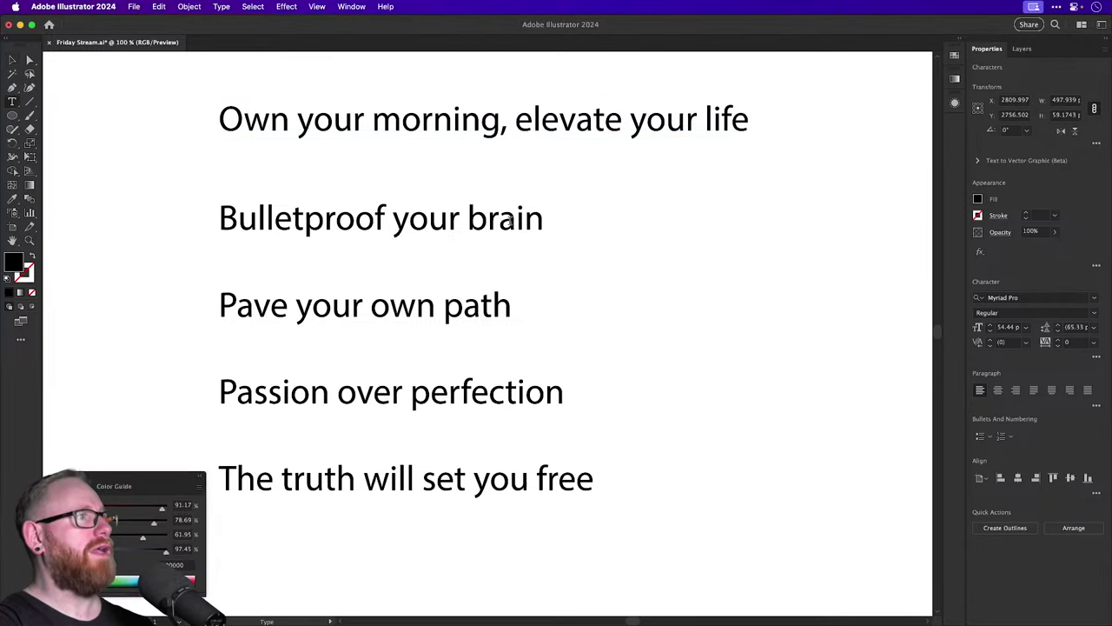
key(super+a)
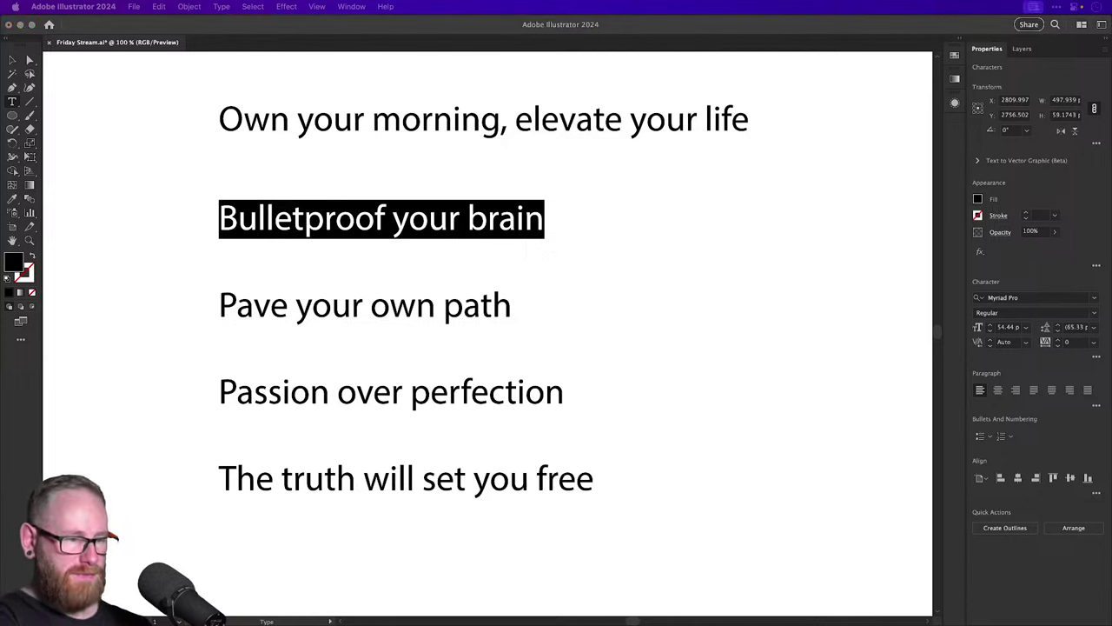
click(425, 314)
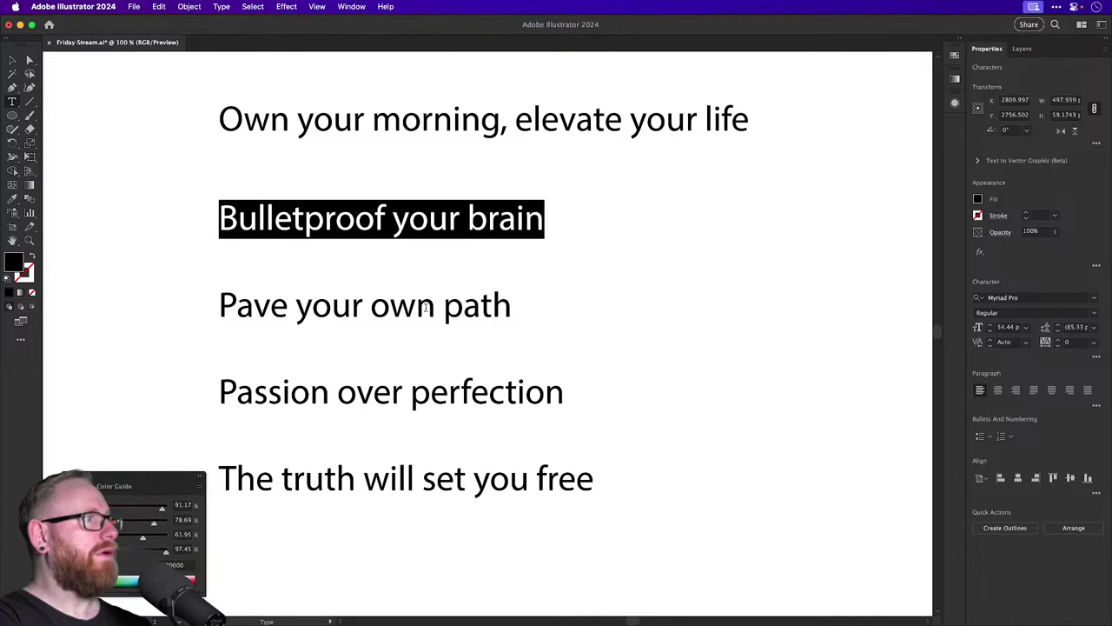
double_click(427, 315)
key(super+a)
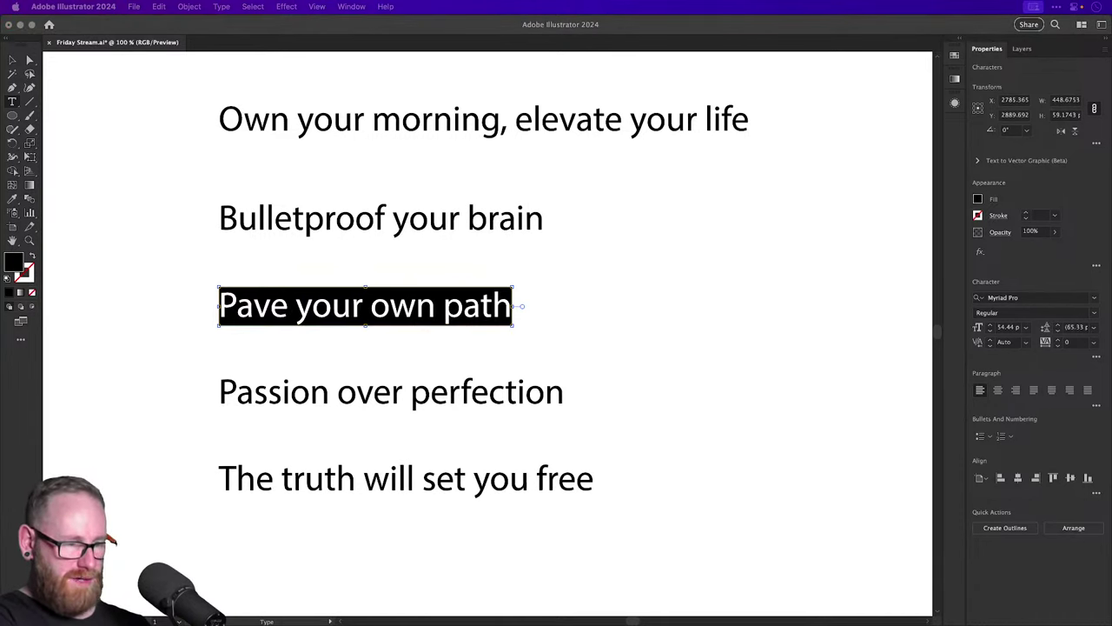
click(502, 403)
triple_click(502, 403)
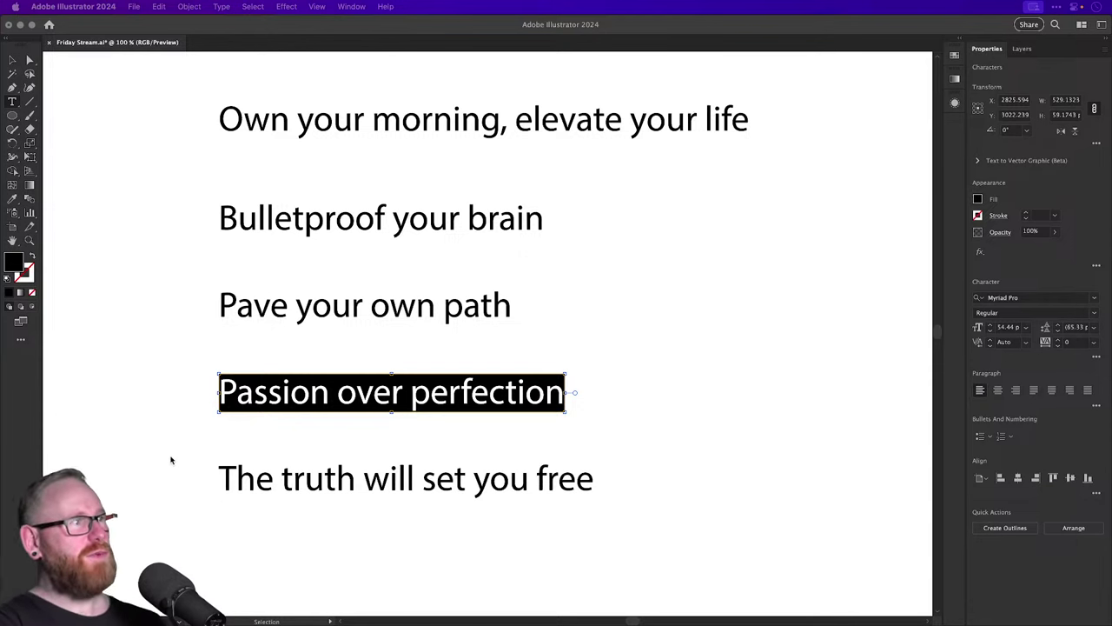
click(12, 61)
click(13, 61)
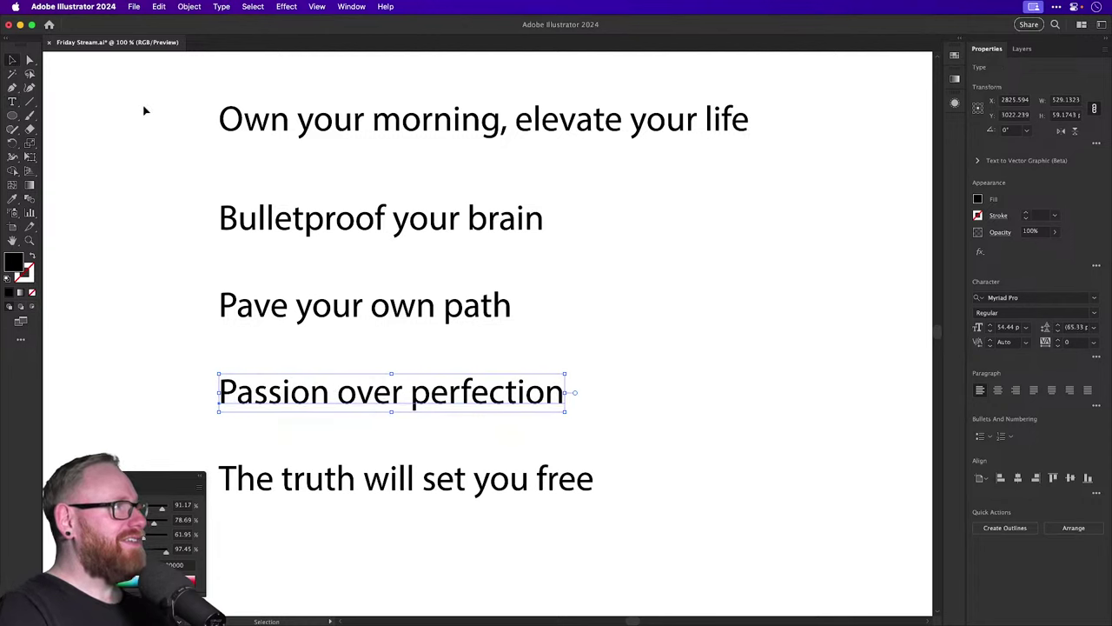
click(663, 296)
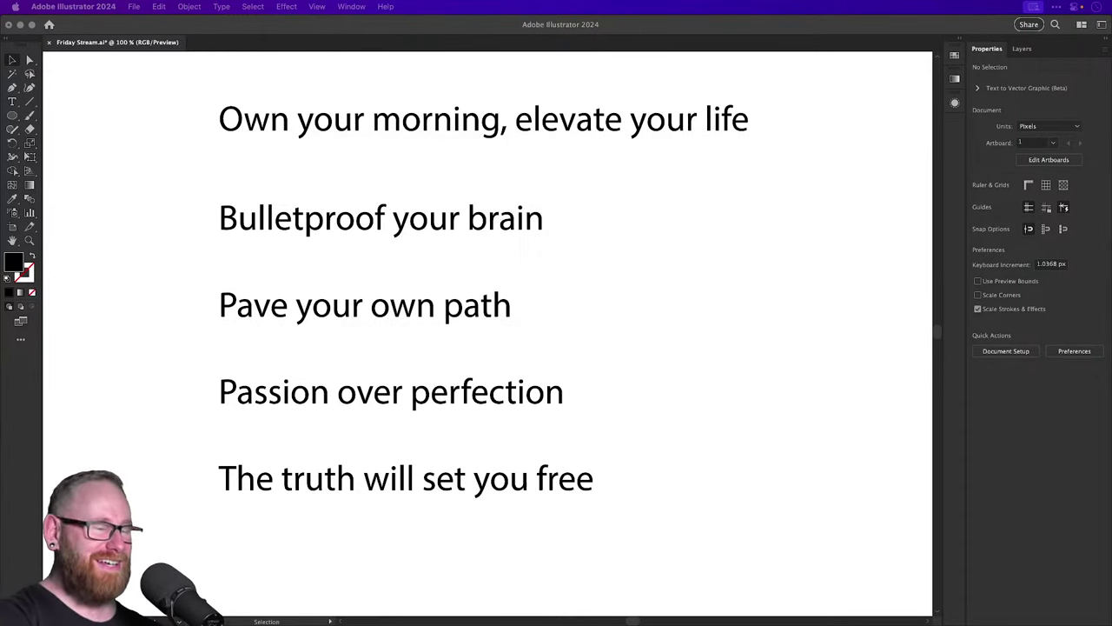
Zoom out, shift the five slogan lines left, and pull 'Passion over perfection' out to the right.
click(708, 294)
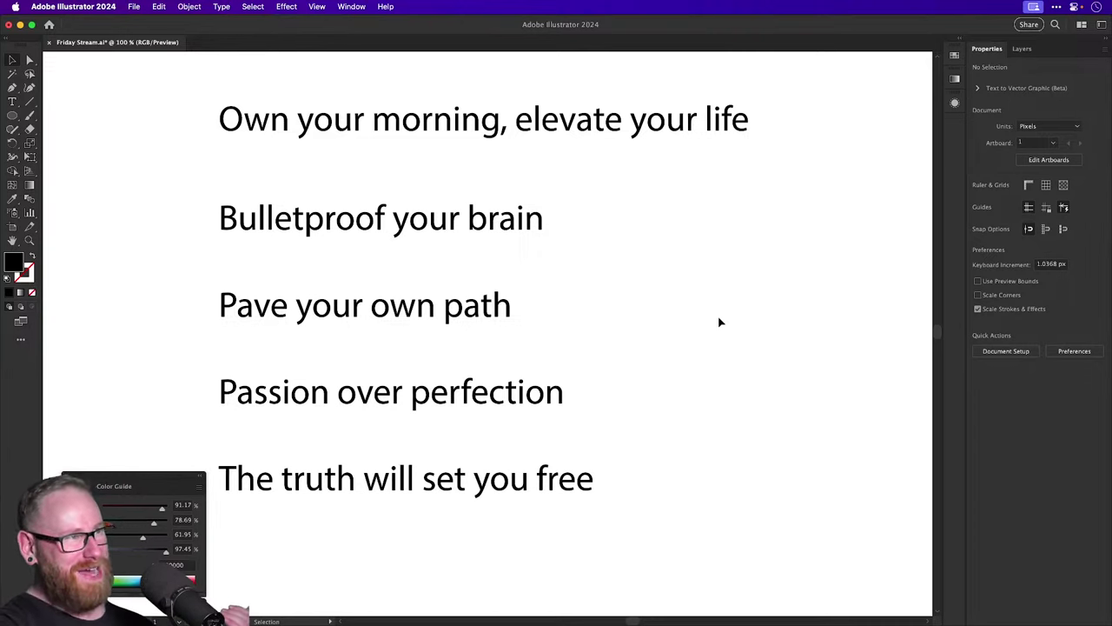
key(super+minus)
key(super+minus)
key(super+minus)
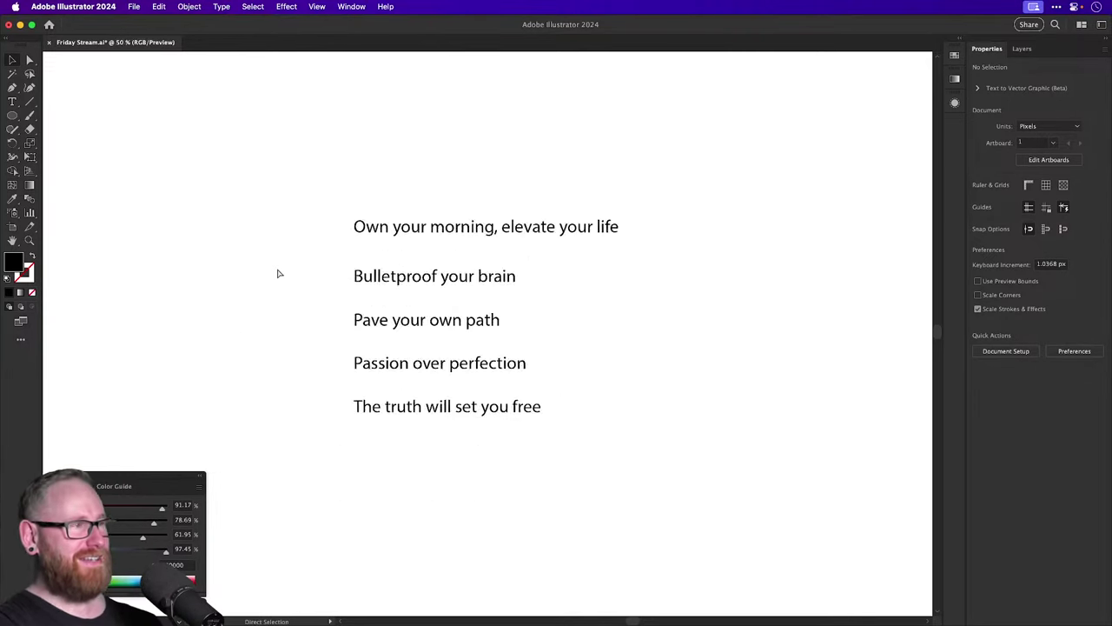
drag(292, 257, 464, 420)
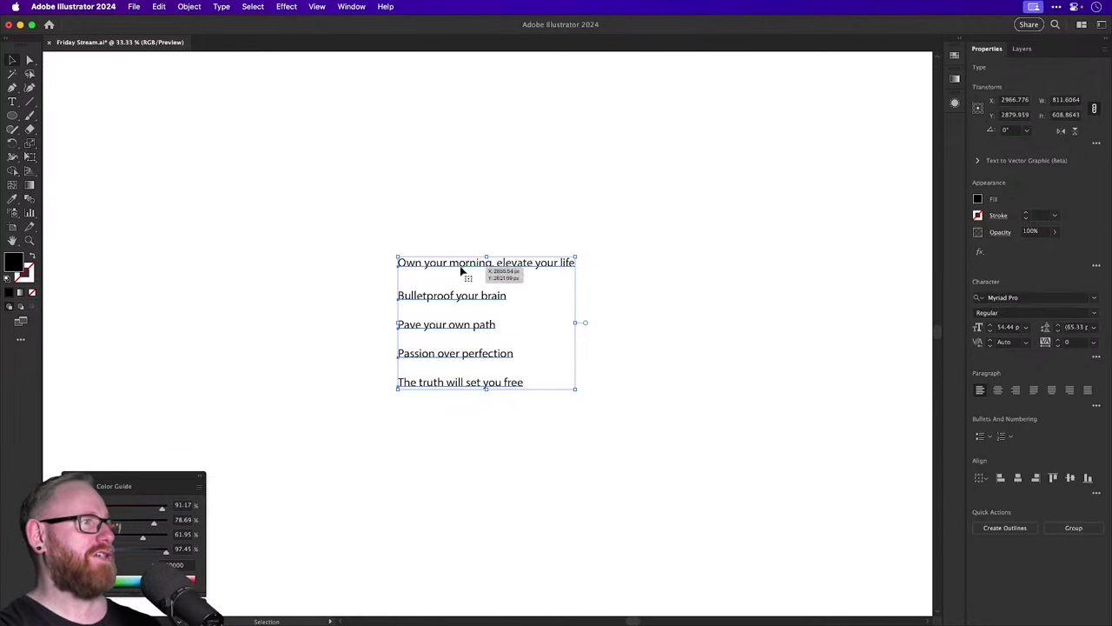
drag(461, 269, 170, 270)
click(291, 365)
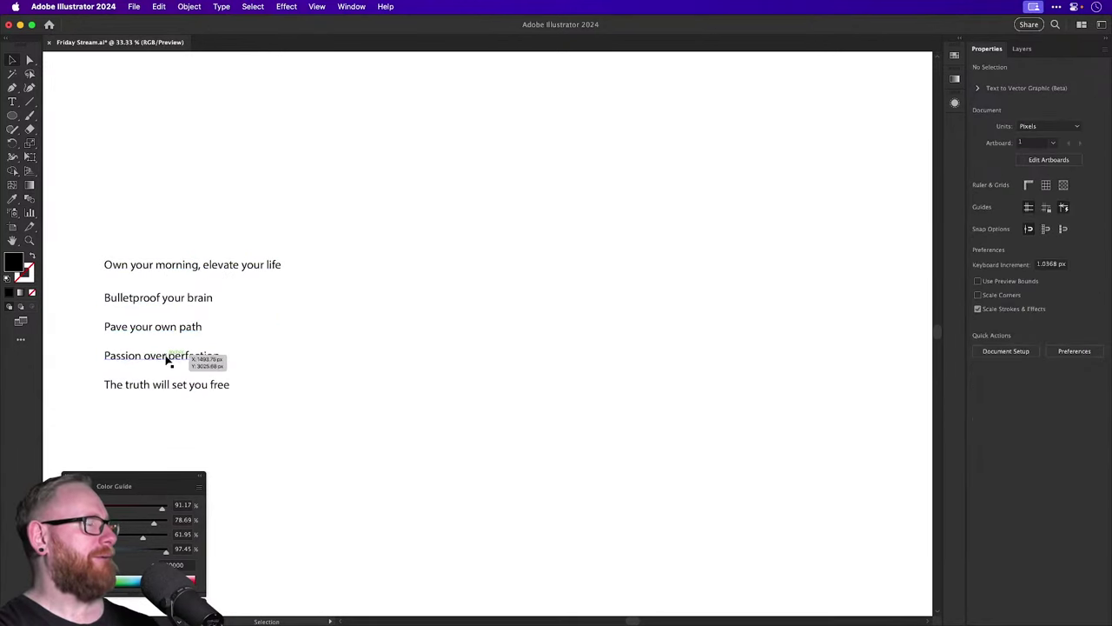
drag(169, 363, 631, 290)
Duplicate 'Passion over perfection' directly below, bring the copies closer, and delete the space before 'over'.
click(443, 308)
key(z)
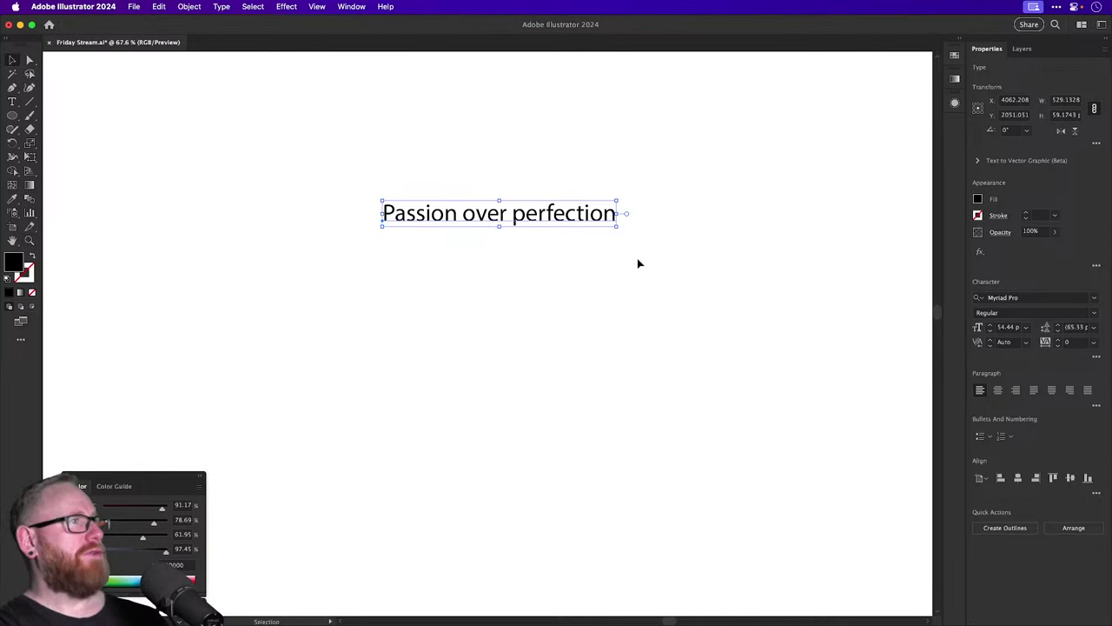
drag(576, 218, 561, 351)
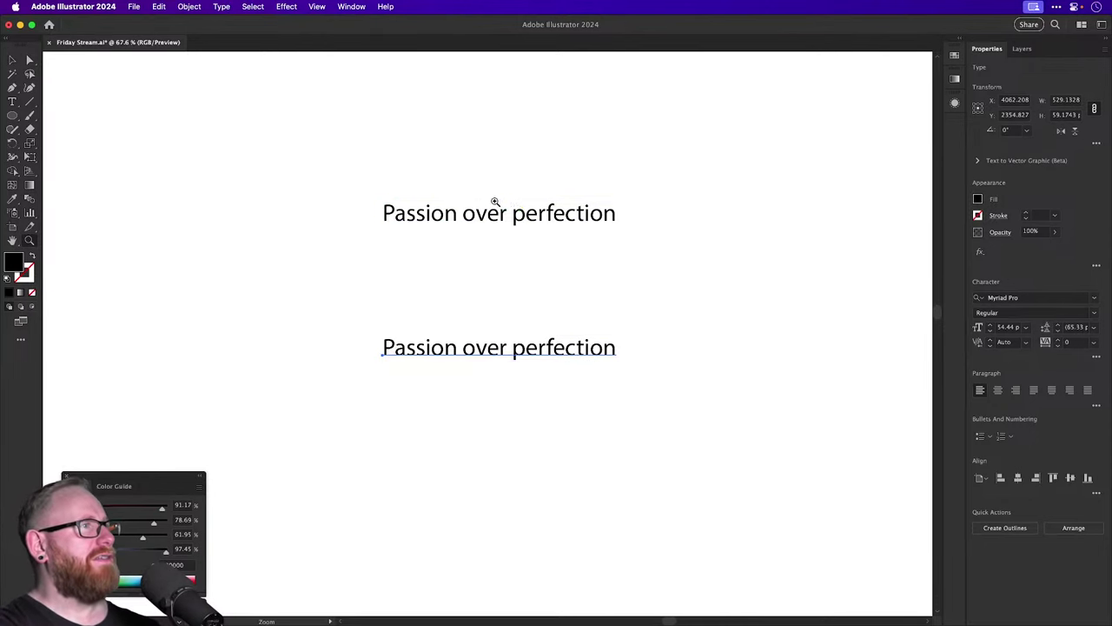
drag(495, 201, 529, 243)
scroll(484, 297, up, 3)
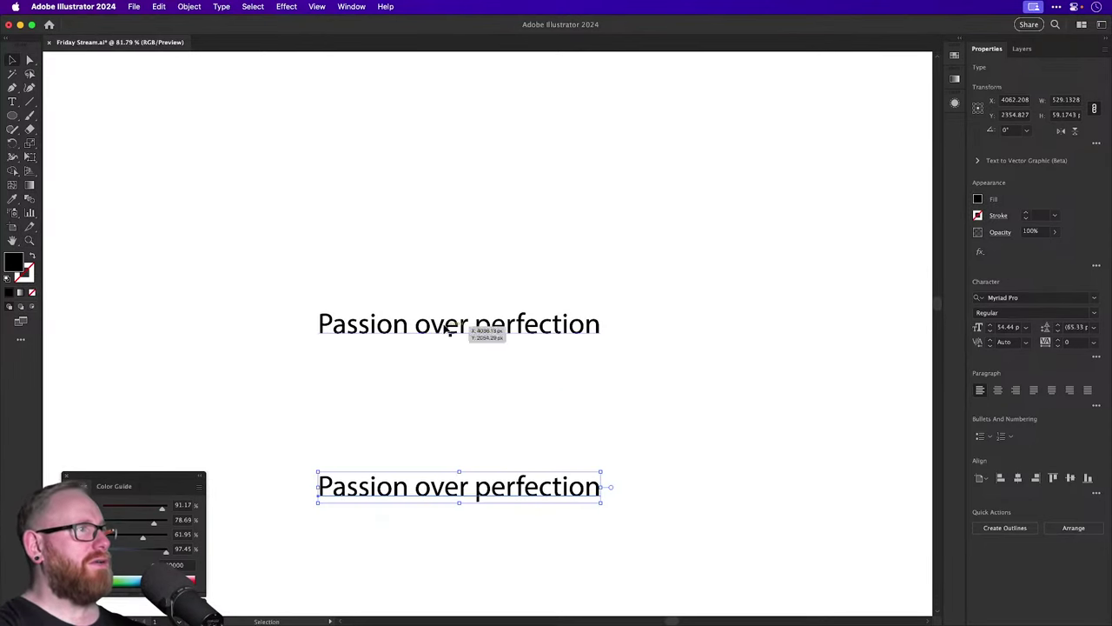
drag(455, 325, 437, 415)
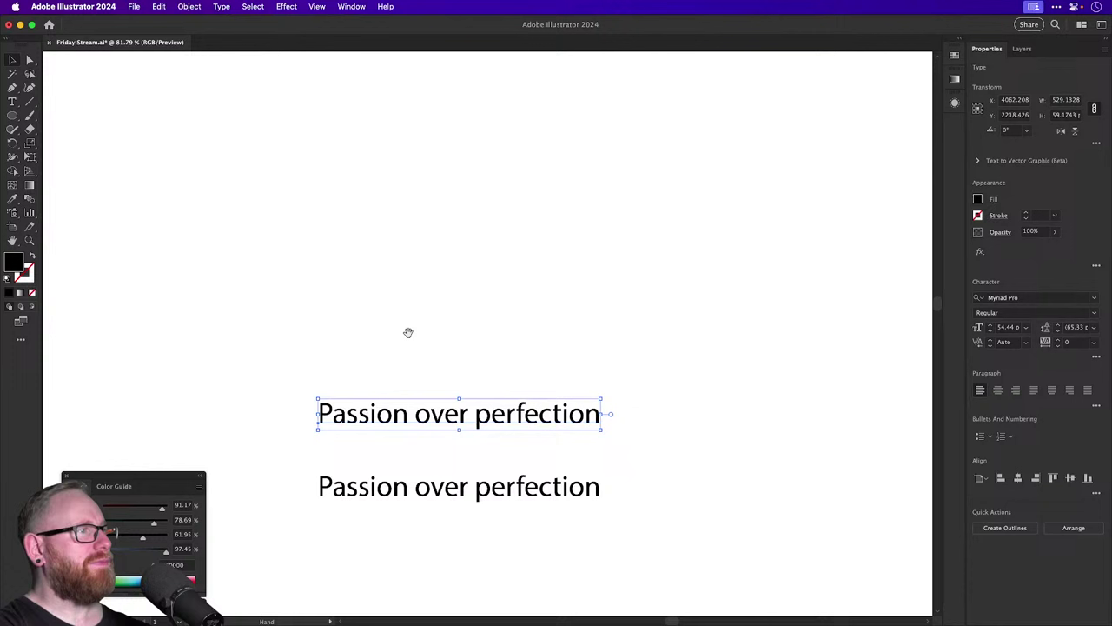
double_click(418, 418)
key(BackSpace)
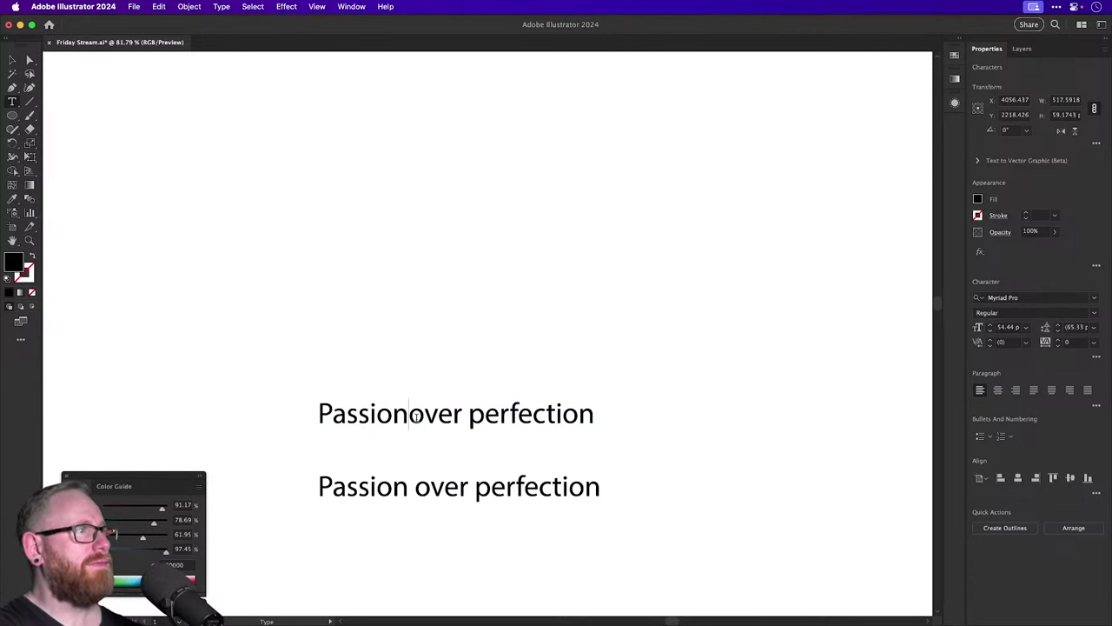
Trim the upper copy to just 'Passion', raise it, and duplicate it twice downward.
key(shift+End)
key(BackSpace)
click(12, 59)
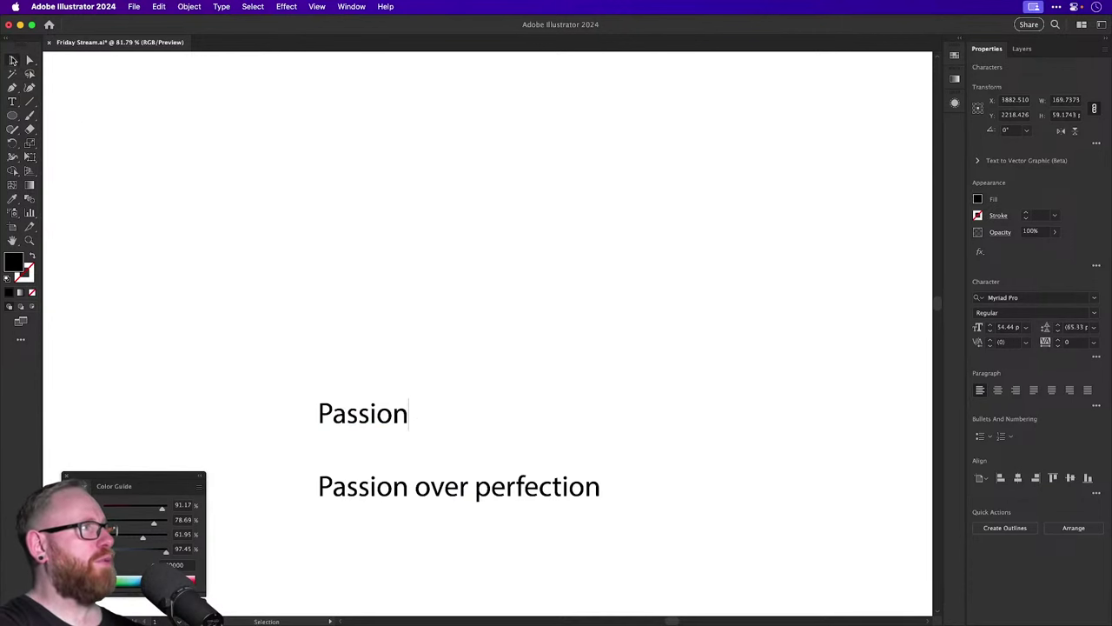
drag(359, 419, 360, 275)
drag(361, 274, 358, 337)
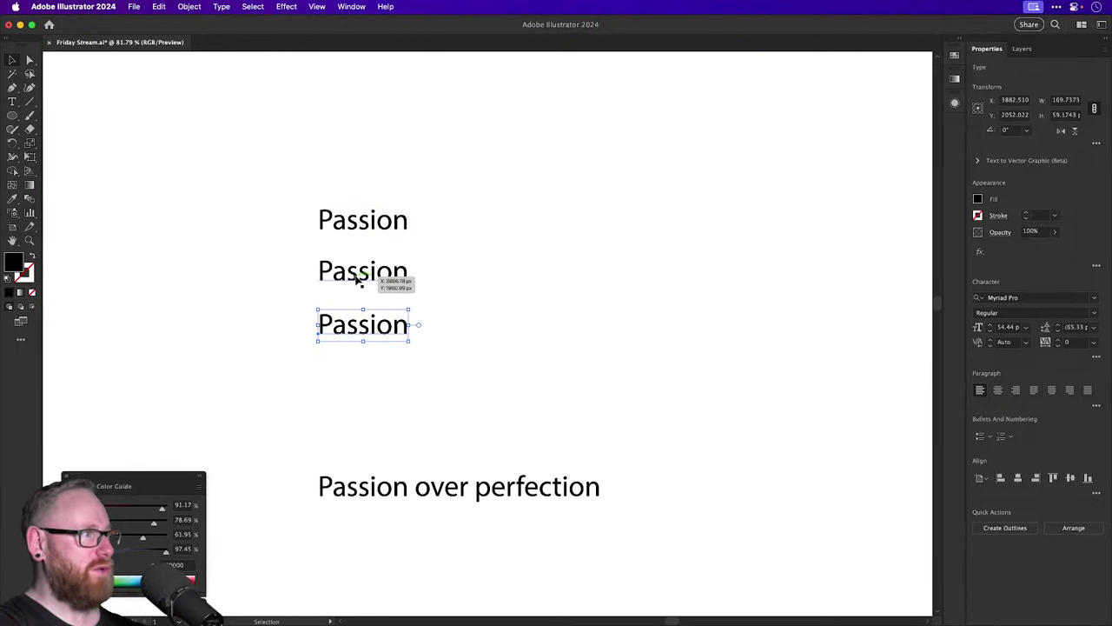
Retype the two Passion duplicates as 'Over' and 'Perfectly', capitalising the O.
key(t)
double_click(354, 272)
text(over)
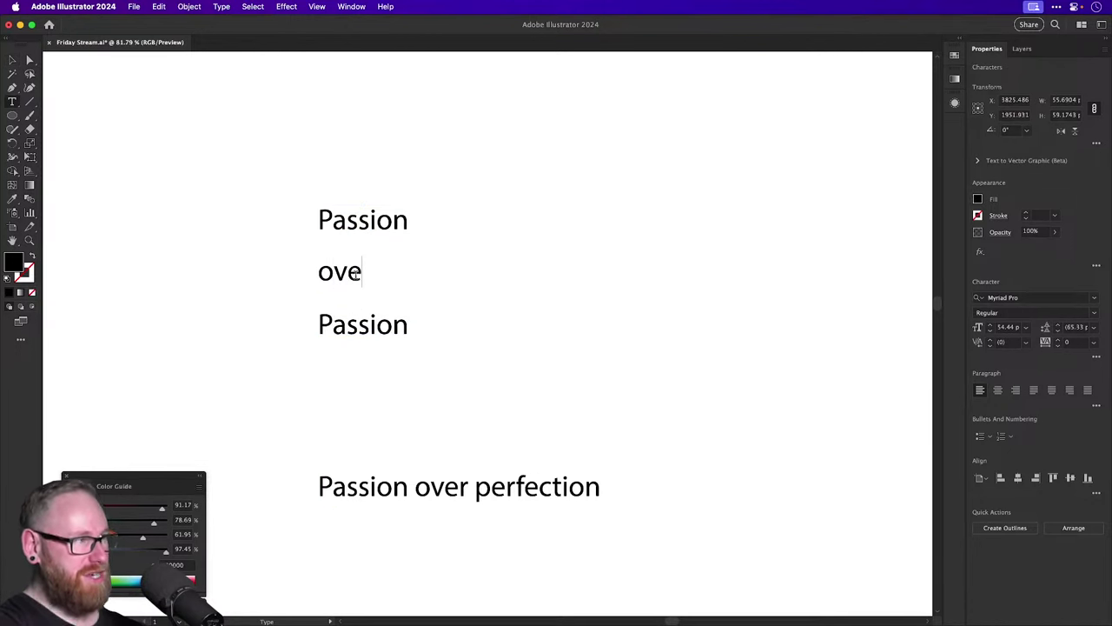
double_click(359, 322)
text(p)
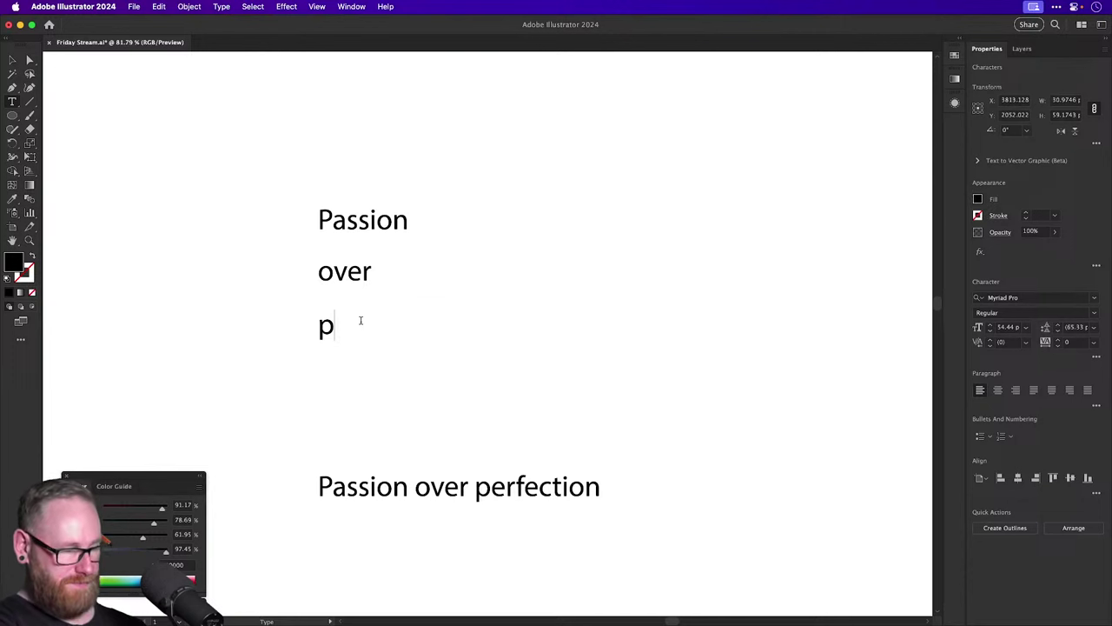
key(BackSpace)
text(Perfectly)
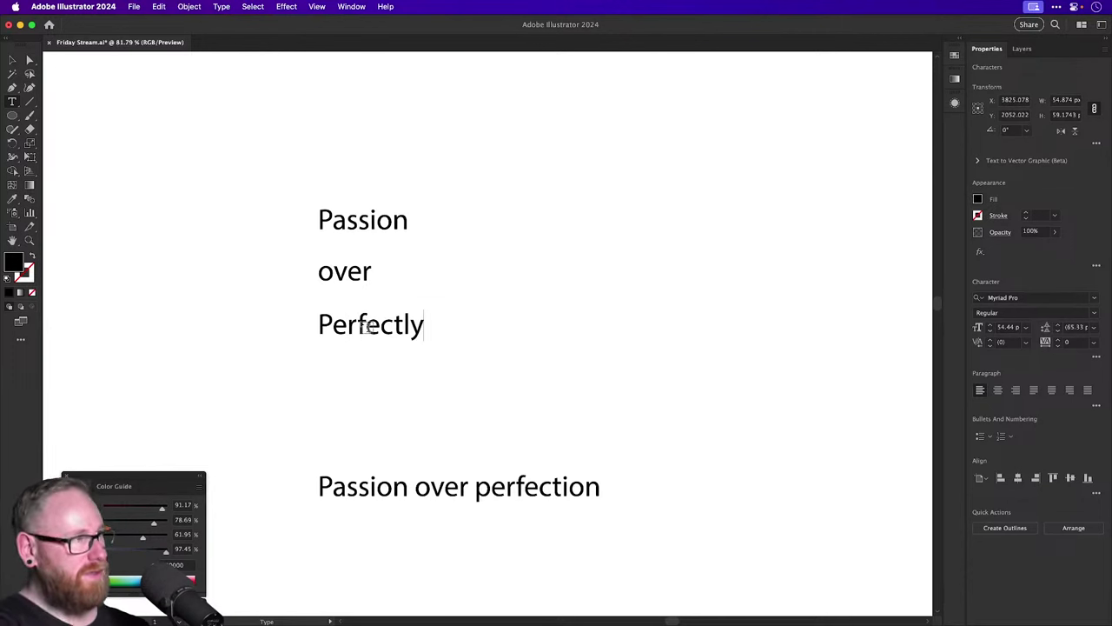
drag(334, 273, 310, 273)
text(O)
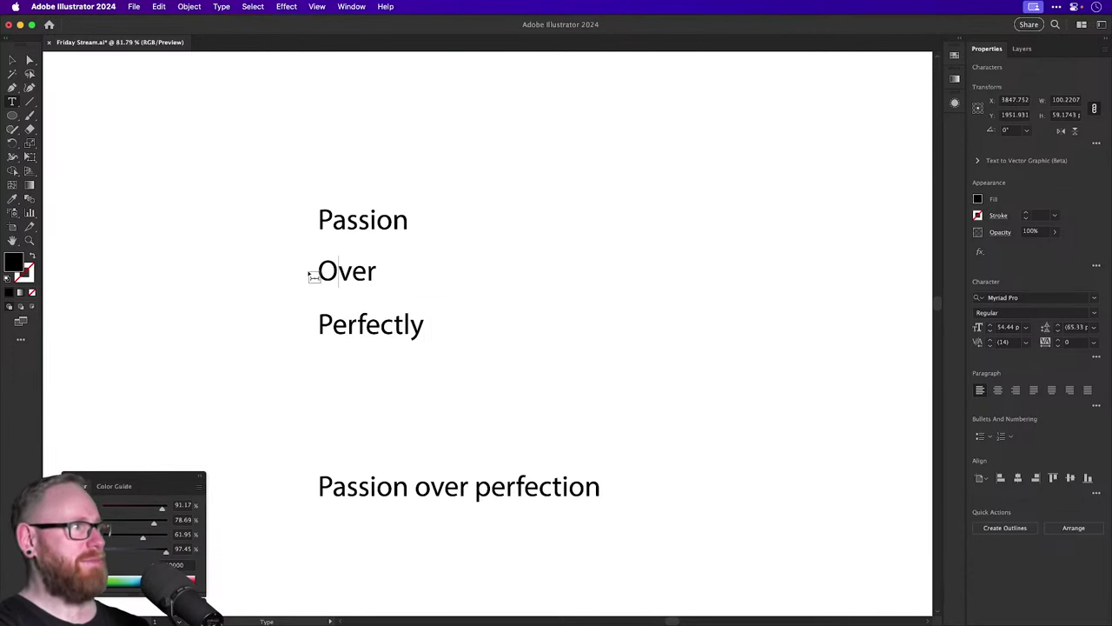
click(12, 54)
Zoom in on the words, shift Perfectly aside, and move Passion down close to Perfectly.
click(520, 238)
key(z)
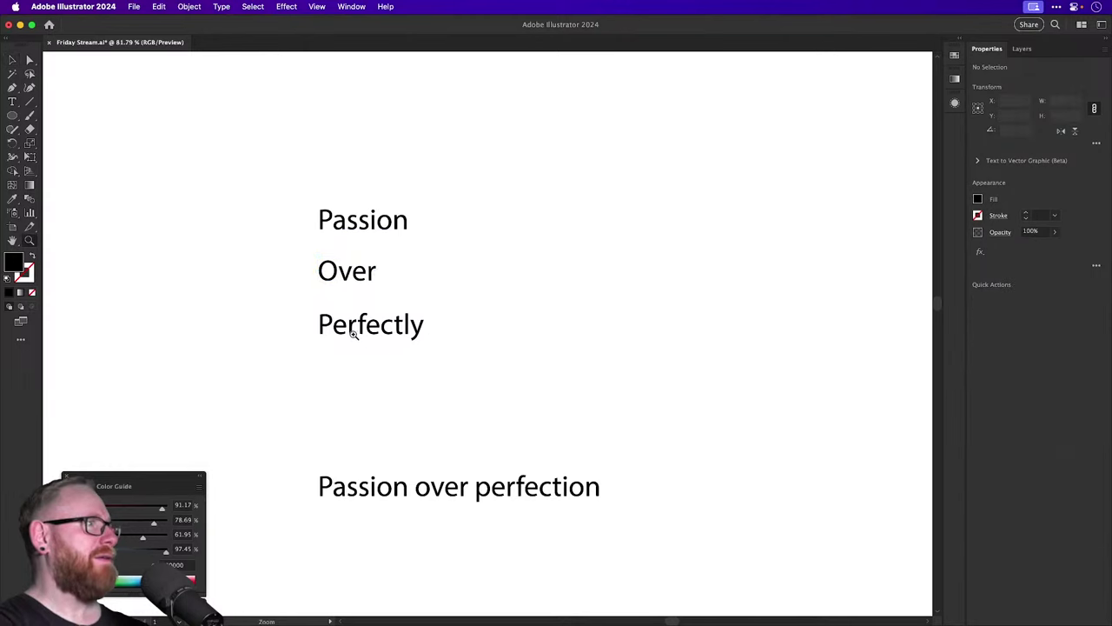
drag(352, 322, 452, 306)
key(v)
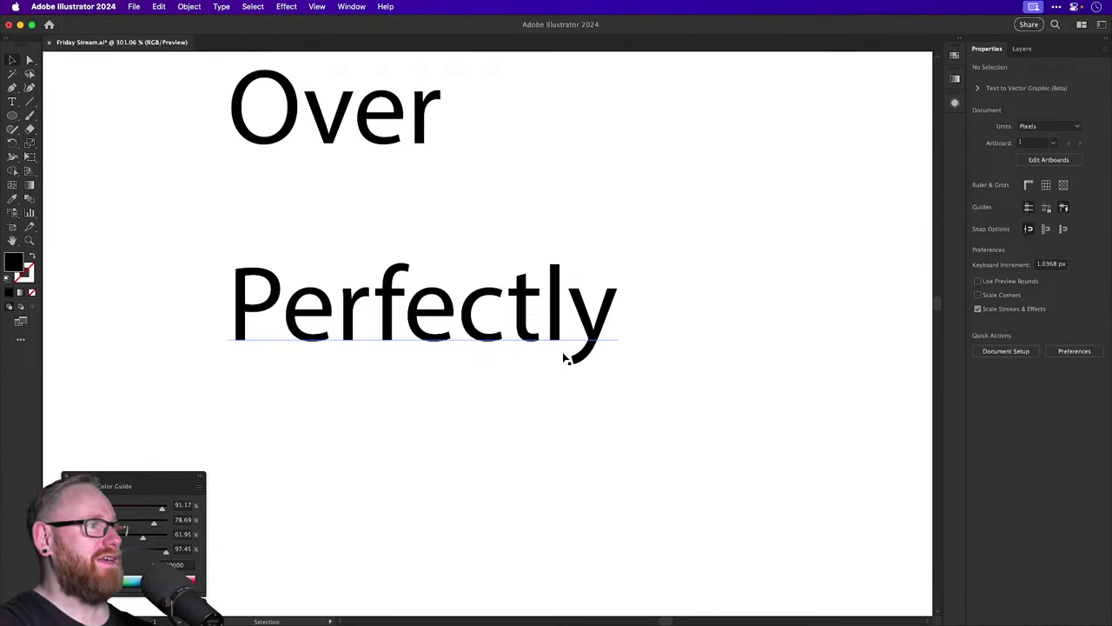
drag(529, 336, 473, 322)
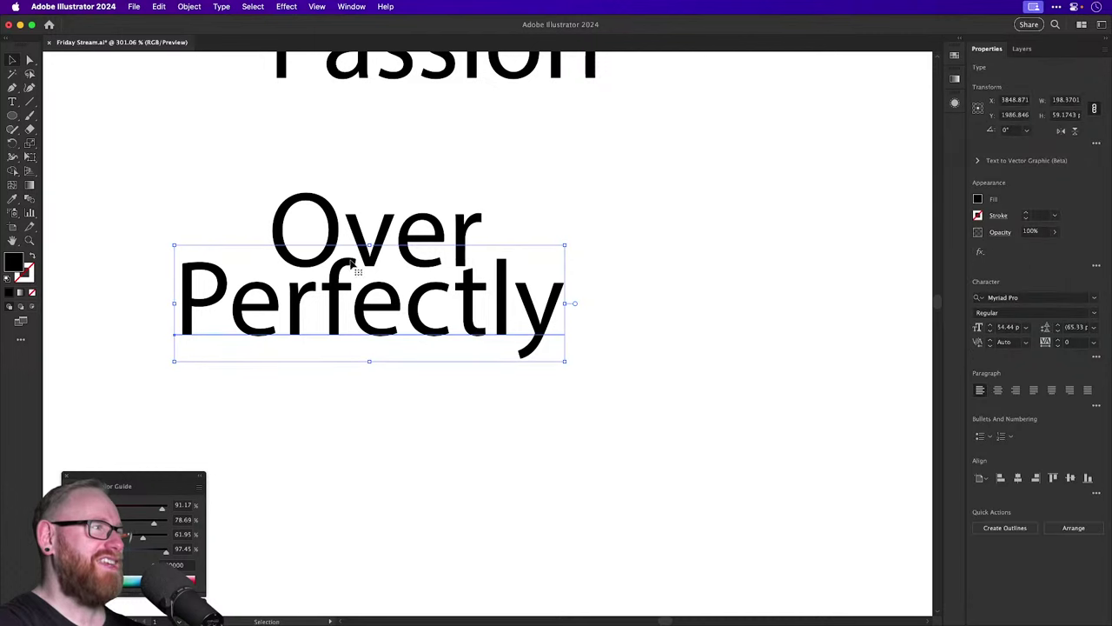
key(super+shift+a)
drag(439, 280, 586, 459)
drag(487, 347, 323, 304)
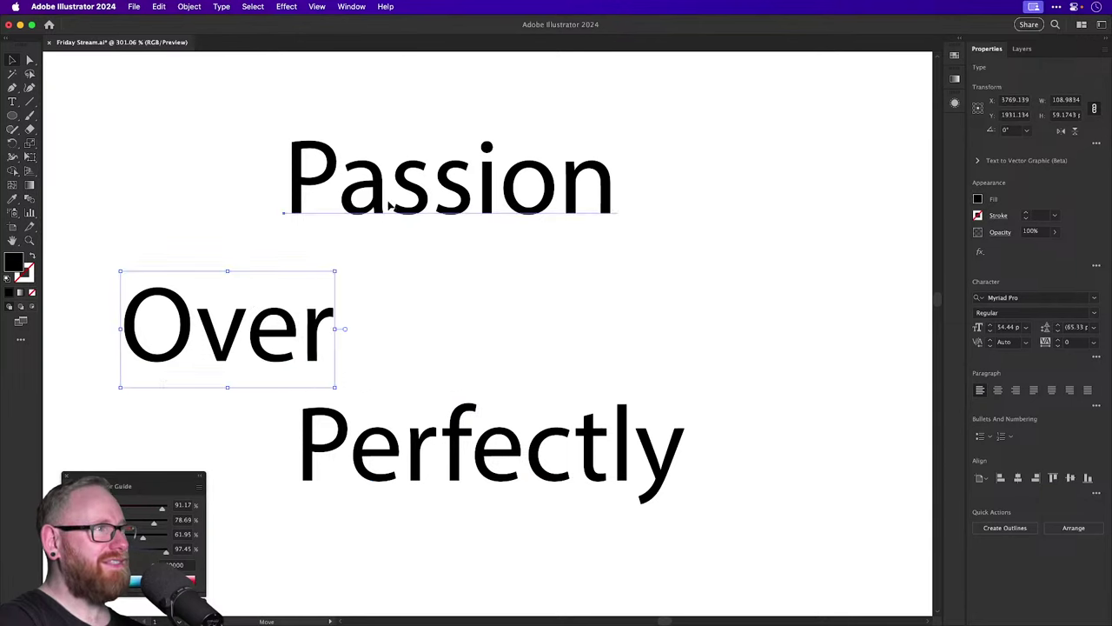
drag(389, 205, 469, 345)
Place a scaled-down Over between Passion and Perfectly, then move the three-word lockup up and left.
drag(217, 330, 396, 395)
key(s)
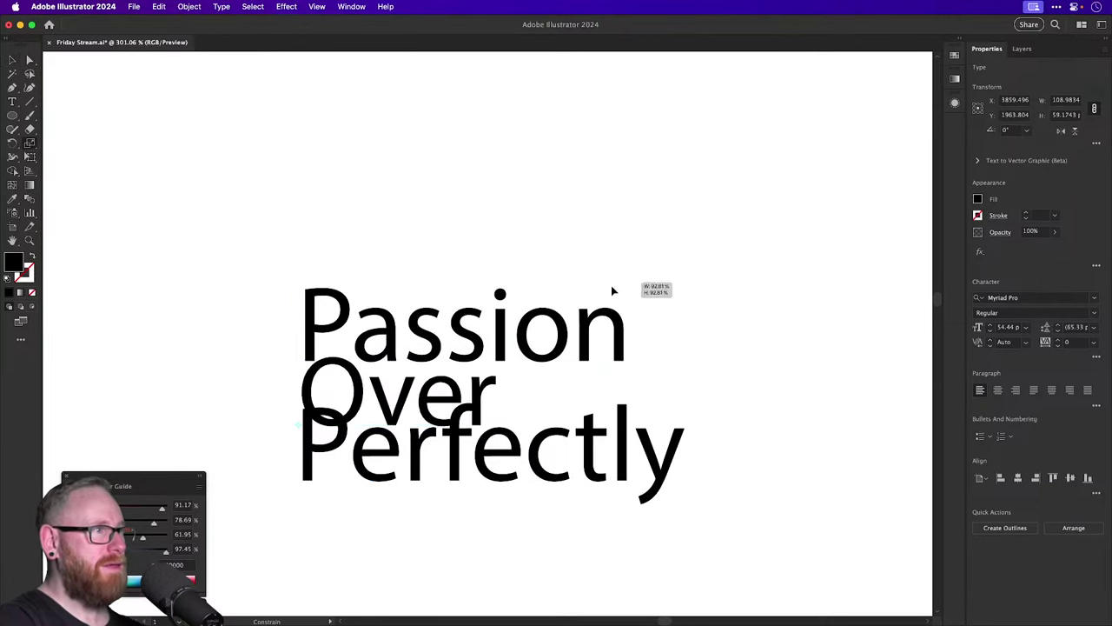
drag(611, 285, 521, 360)
key(v)
drag(386, 402, 369, 376)
click(326, 389)
drag(482, 334, 435, 331)
key(super+z)
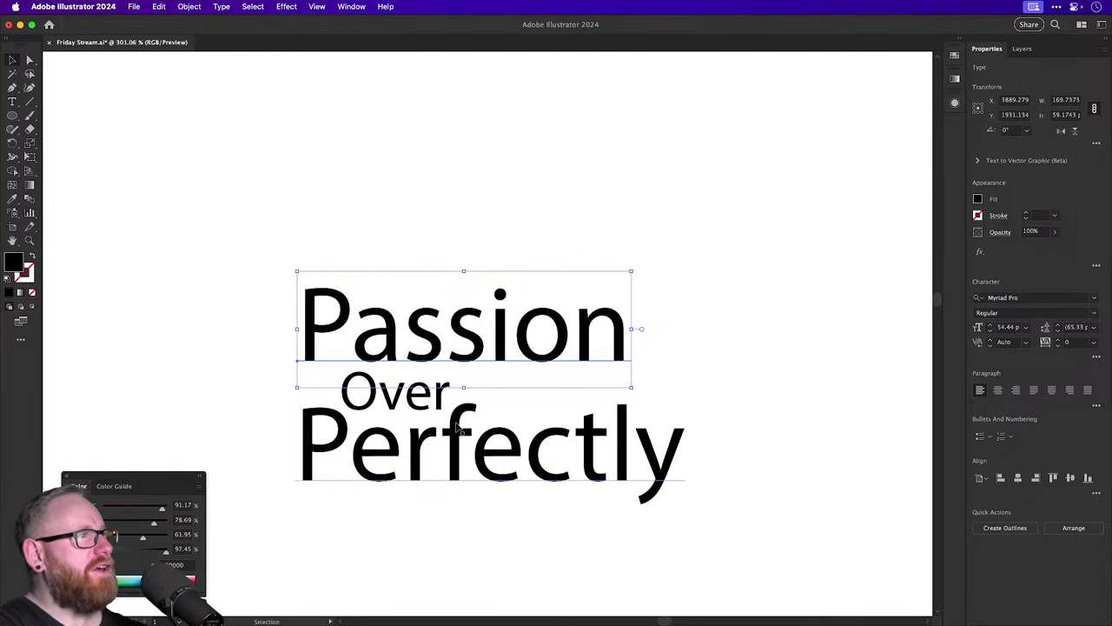
drag(470, 214, 383, 417)
drag(459, 364, 778, 232)
Slide and shrink Over to sit between the words, and nudge Perfectly up toward it.
click(564, 300)
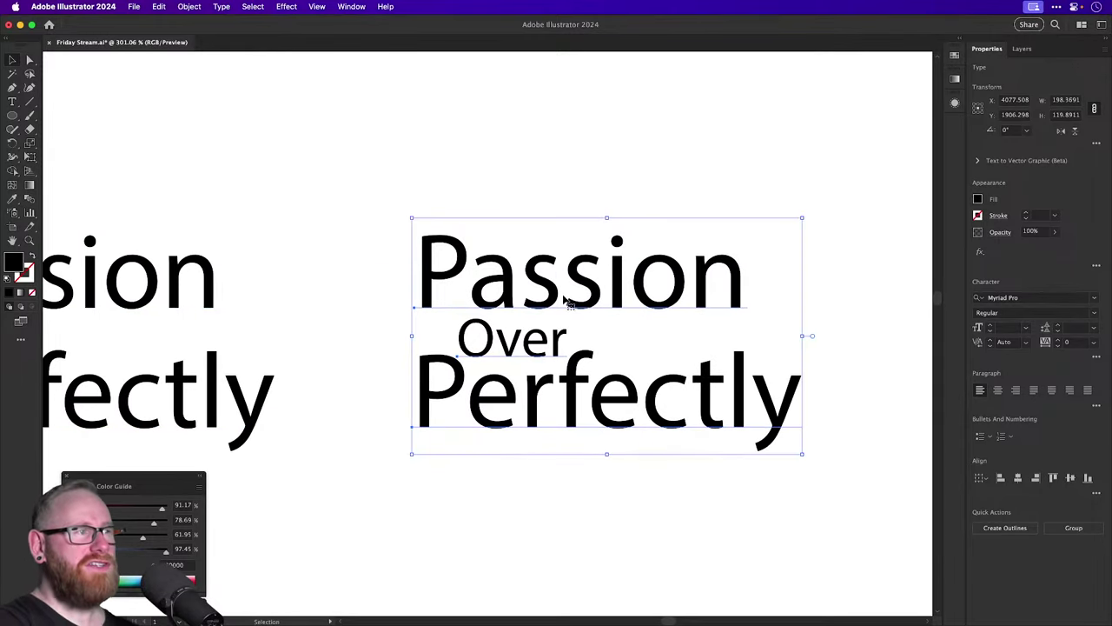
click(532, 144)
scroll(532, 143, right, 5)
mouse_move(383, 364)
mouse_down()
mouse_move(527, 355)
mouse_move(667, 315)
mouse_move(432, 391)
mouse_move(261, 337)
mouse_move(384, 360)
mouse_move(417, 328)
mouse_move(386, 344)
mouse_up()
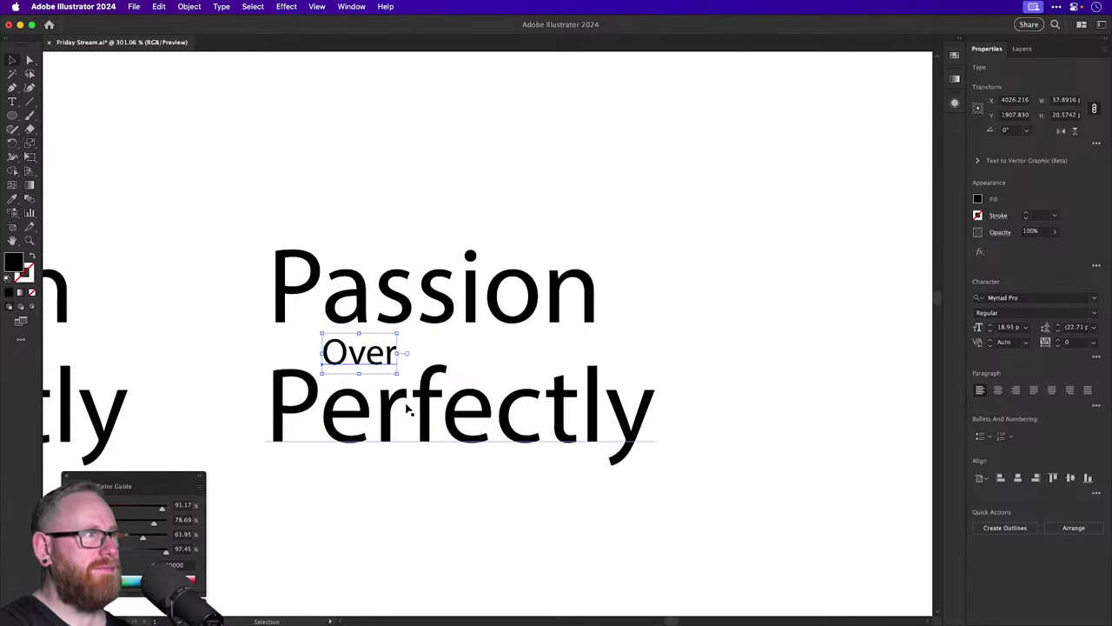
drag(405, 413, 409, 387)
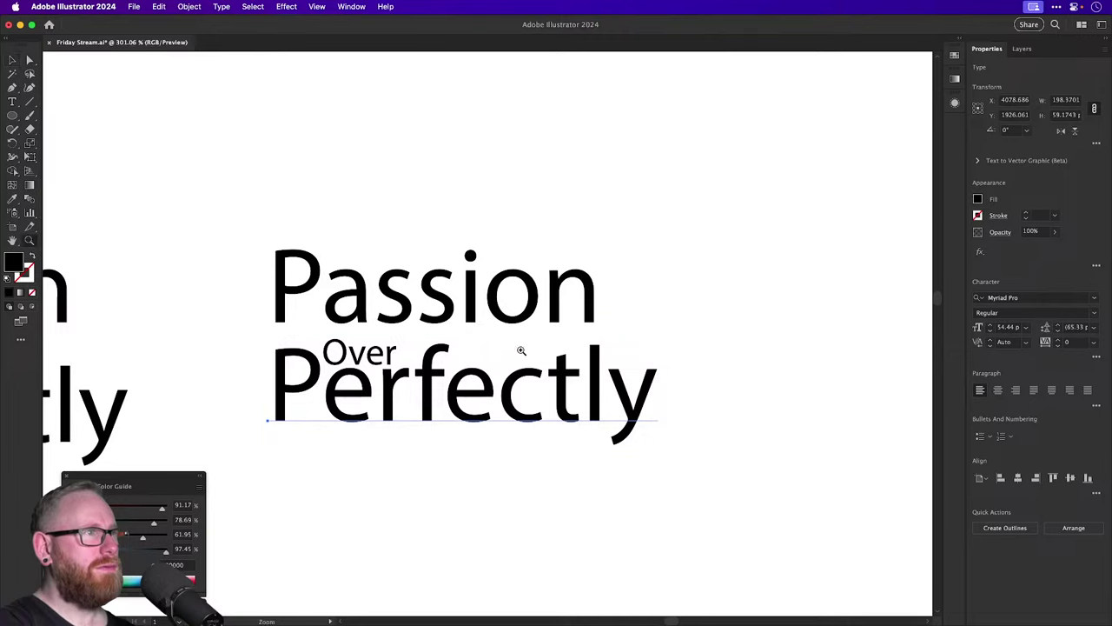
scroll(522, 351, up, 3)
mouse_move(640, 382)
mouse_down()
mouse_move(650, 363)
mouse_move(651, 393)
mouse_up()
Tighten the tracking of 'fectly' in Perfectly to -12.
key(t)
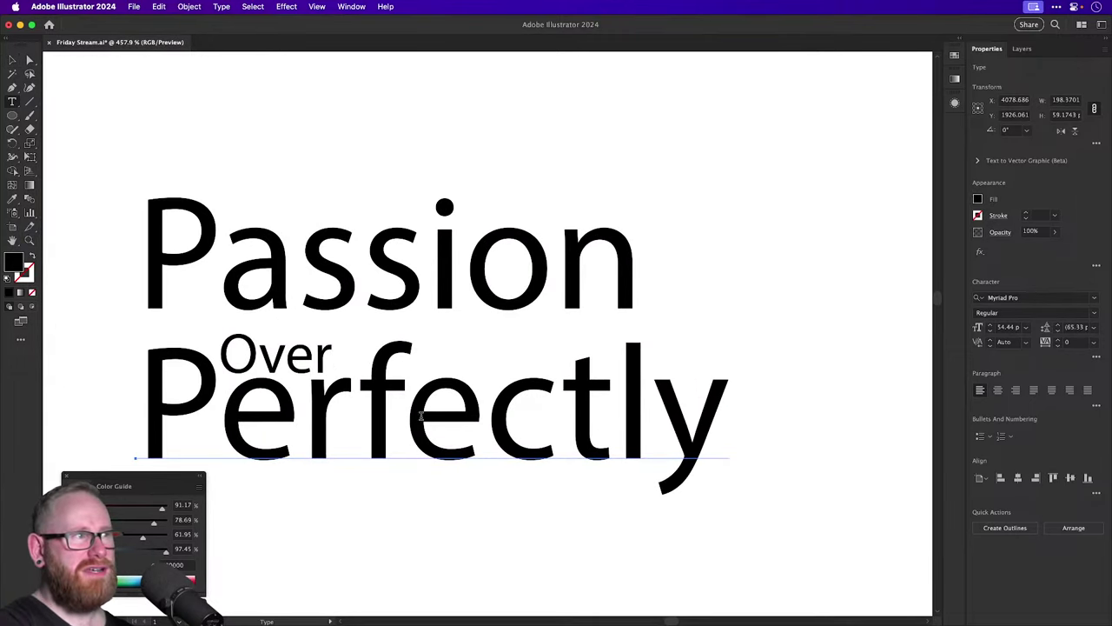
drag(361, 416, 745, 422)
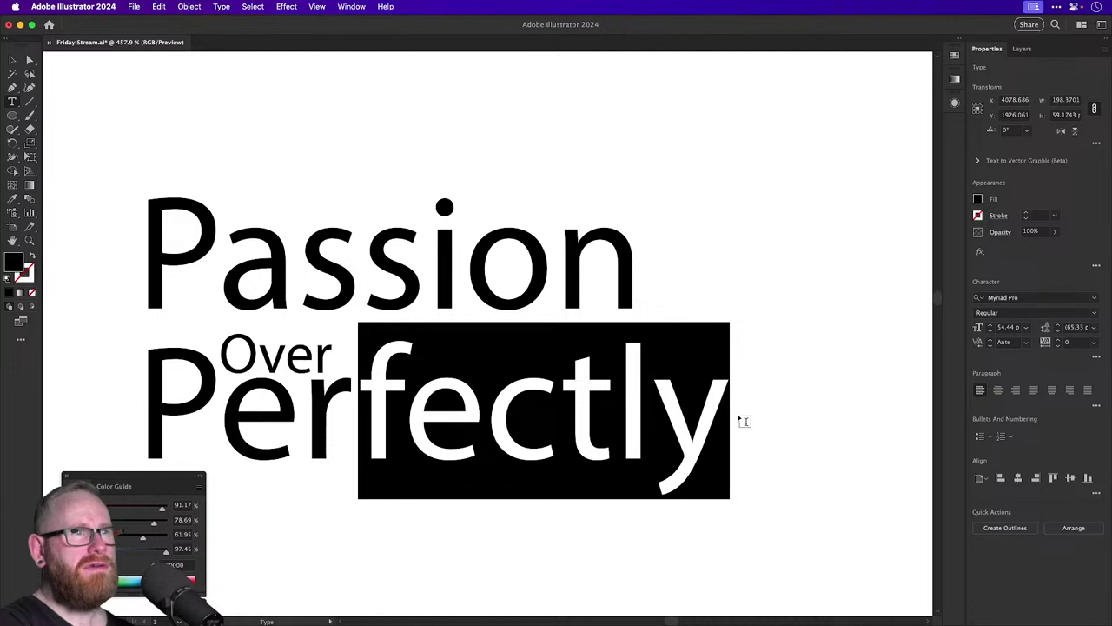
click(1058, 347)
click(1058, 348)
click(1059, 347)
click(1058, 347)
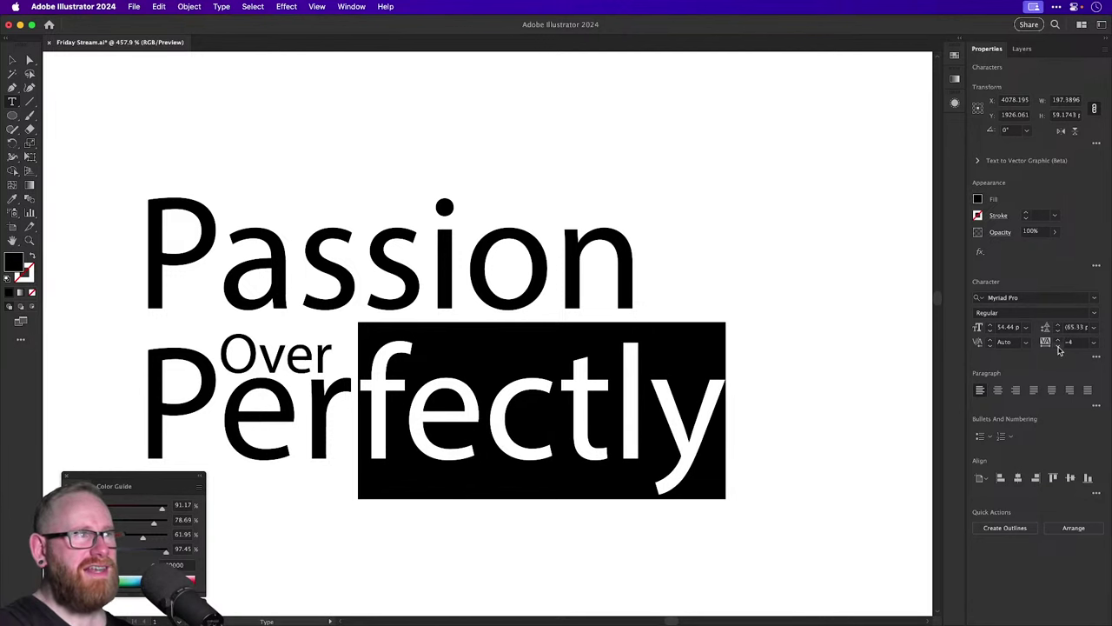
click(1058, 347)
click(1058, 347)
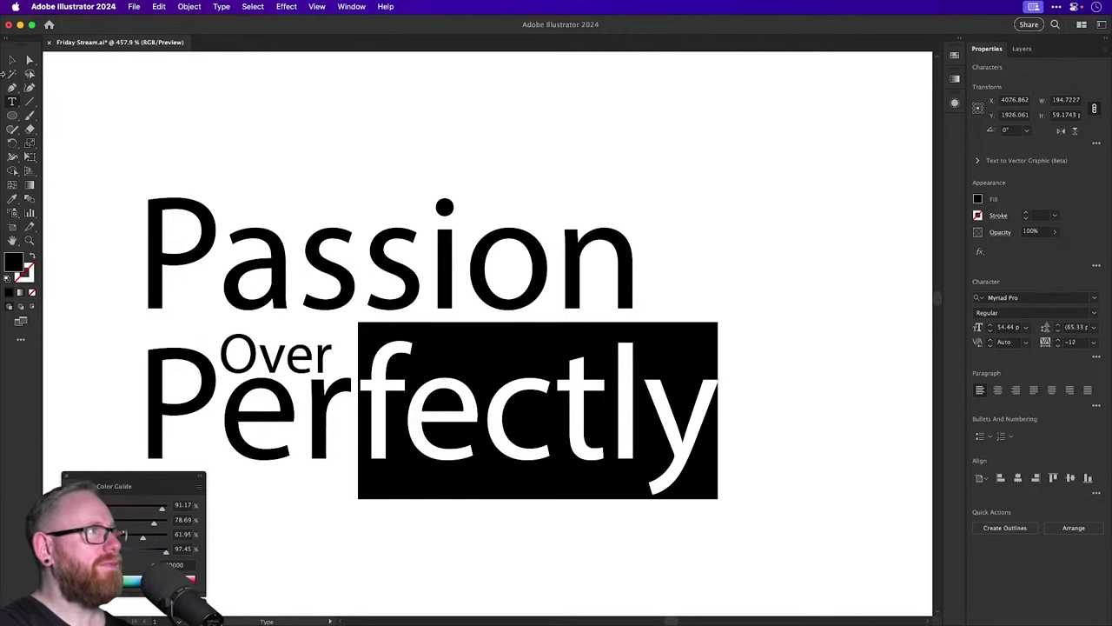
click(10, 61)
Move Perfectly straight up closer to Passion and deselect.
click(318, 137)
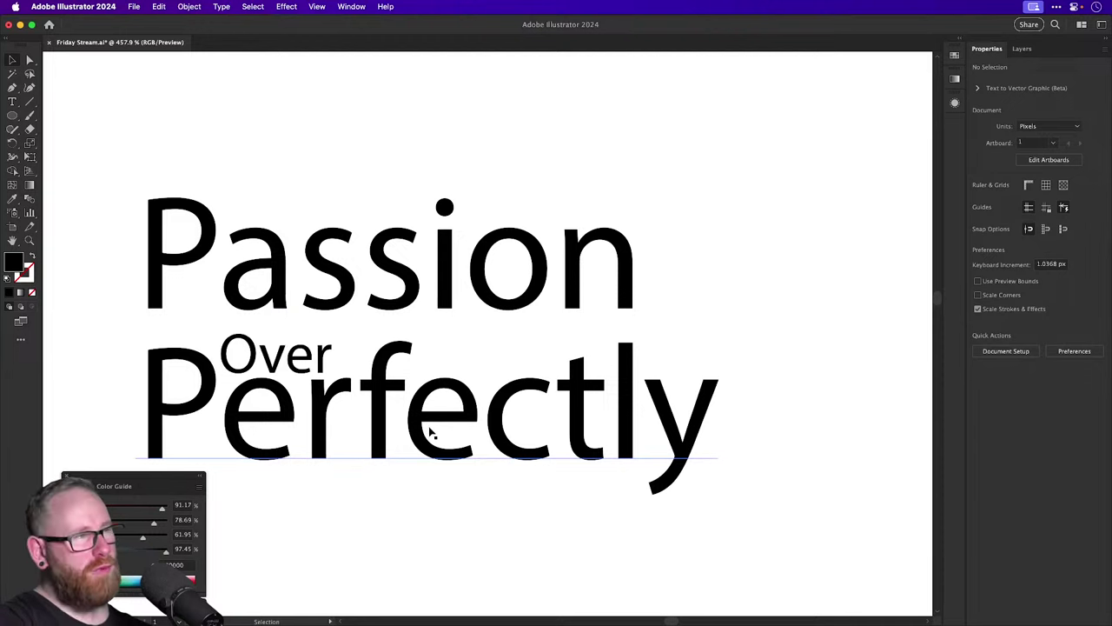
mouse_move(430, 430)
mouse_down()
mouse_move(419, 394)
mouse_move(422, 426)
mouse_up()
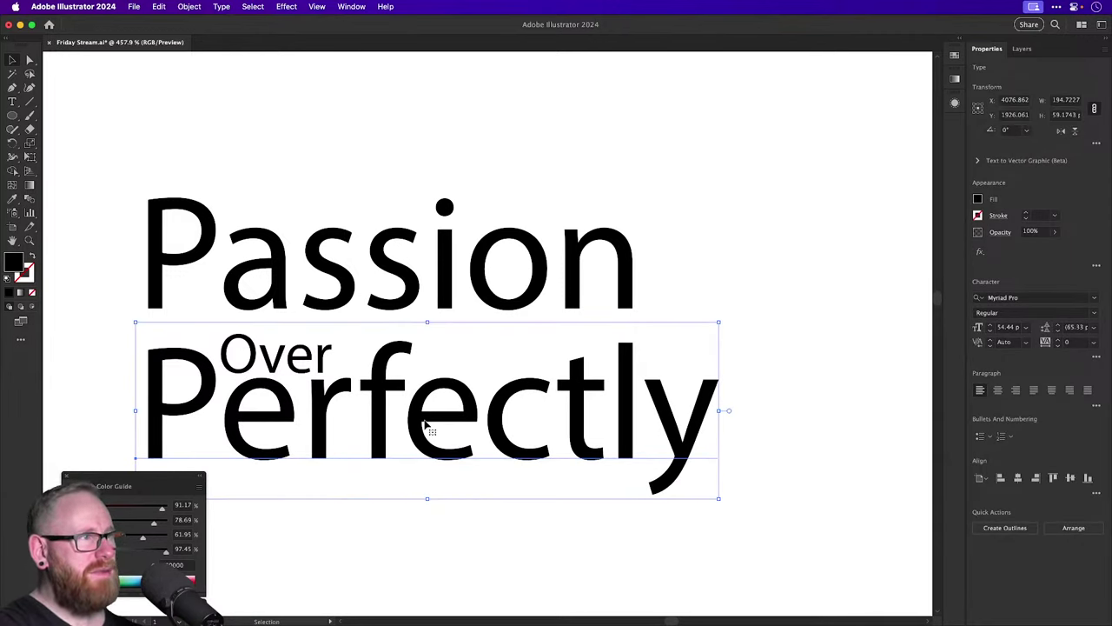
click(761, 240)
Zoom in on the right-hand lockup and adjust Over's position slightly.
key(super+minus)
key(super+minus)
key(super+minus)
key(super+minus)
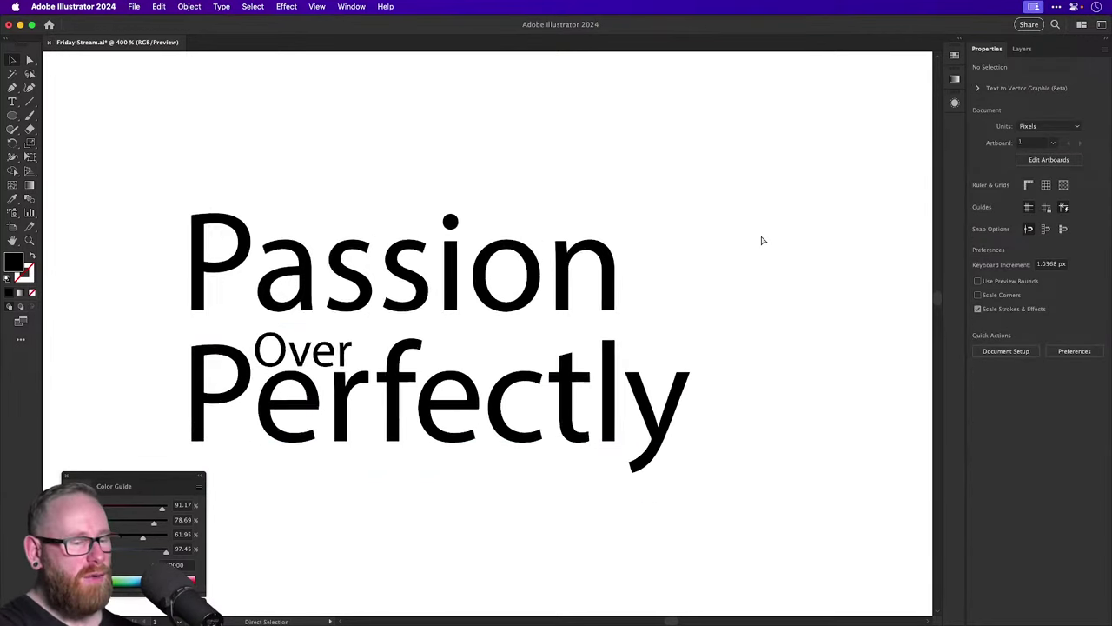
key(super+equal)
key(super+equal)
key(super+equal)
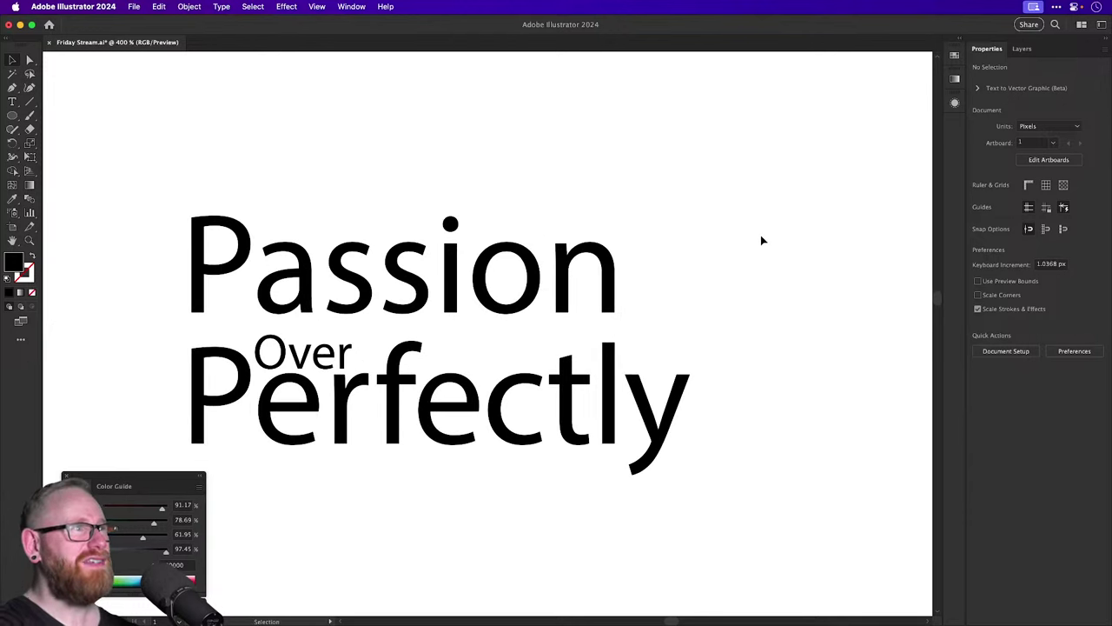
drag(302, 353, 329, 345)
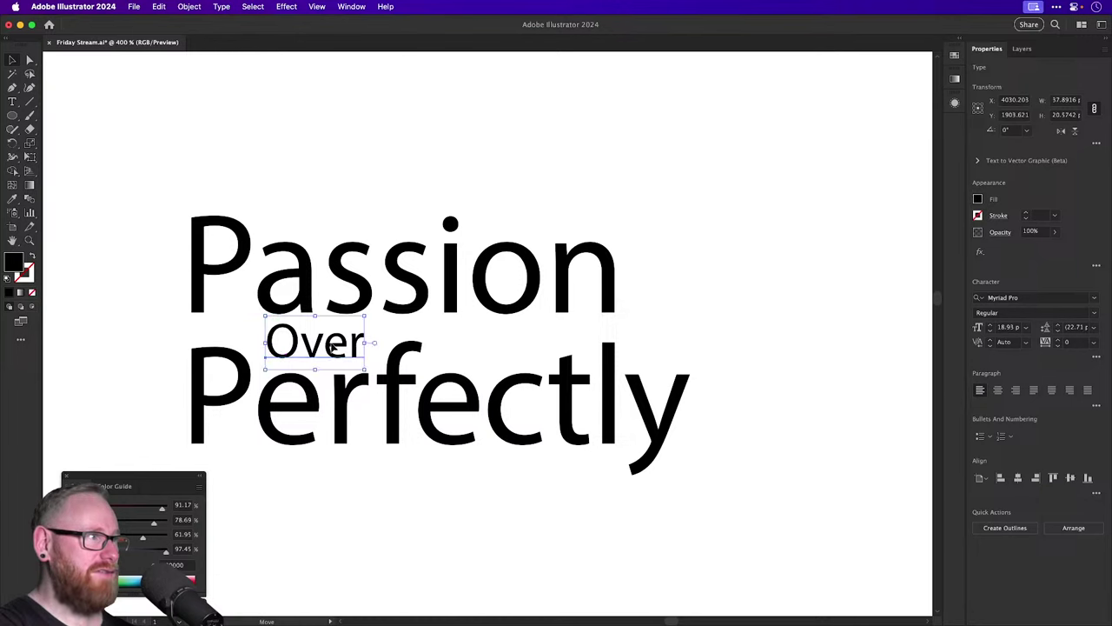
key(super+shift+a)
key(super+z)
key(super+z)
key(super+shift+a)
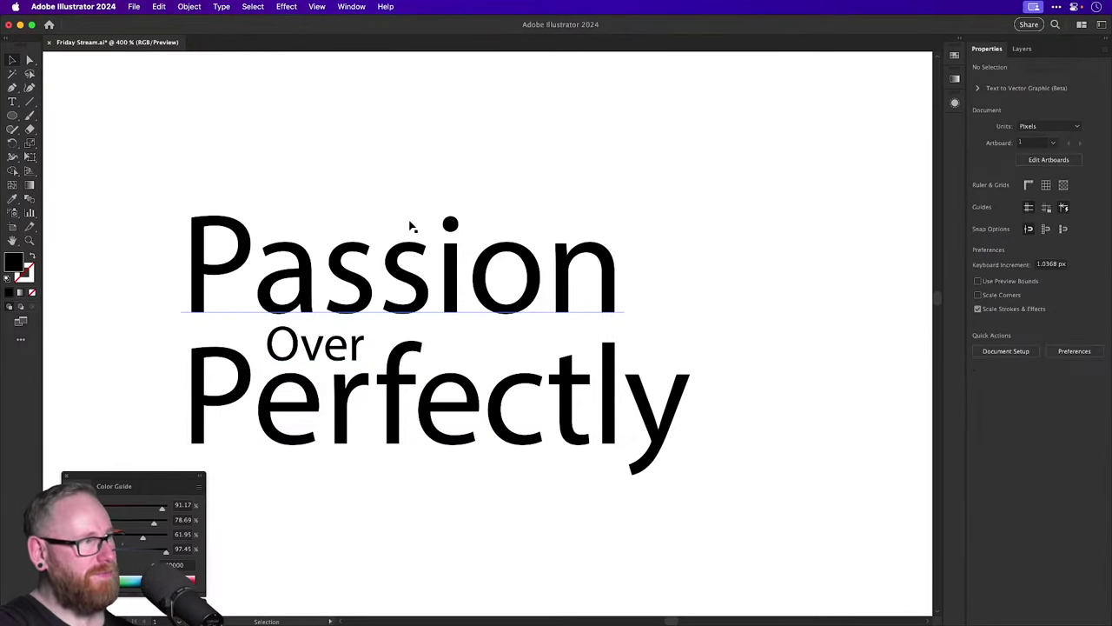
Zoom out and copy the Passion Over Perfectly lockup further to the right.
key(super+minus)
key(super+minus)
key(super+minus)
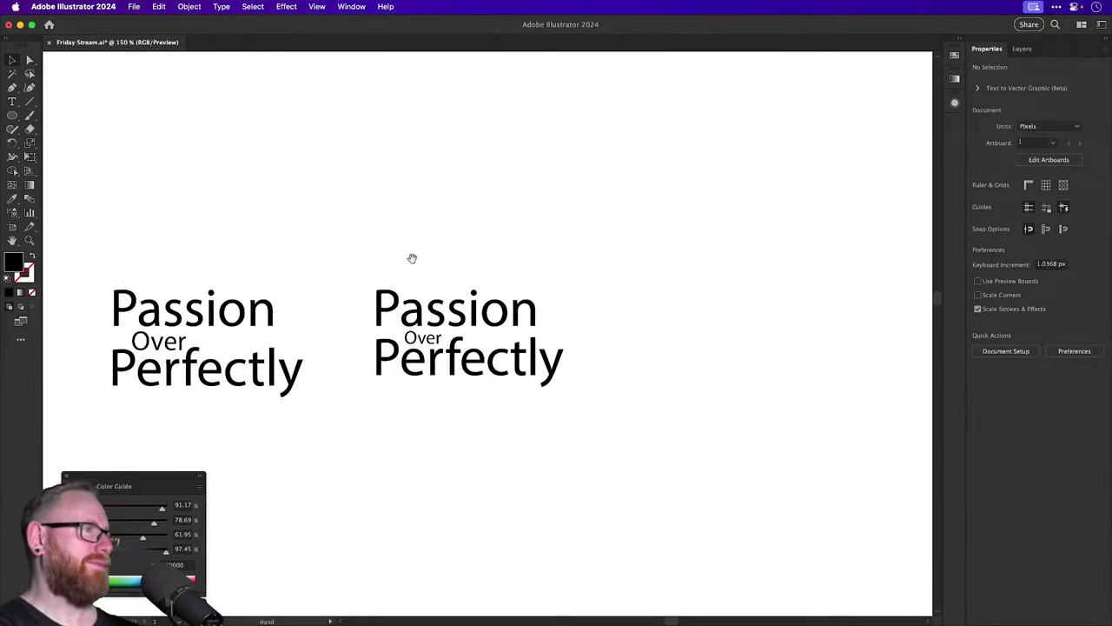
drag(411, 258, 344, 266)
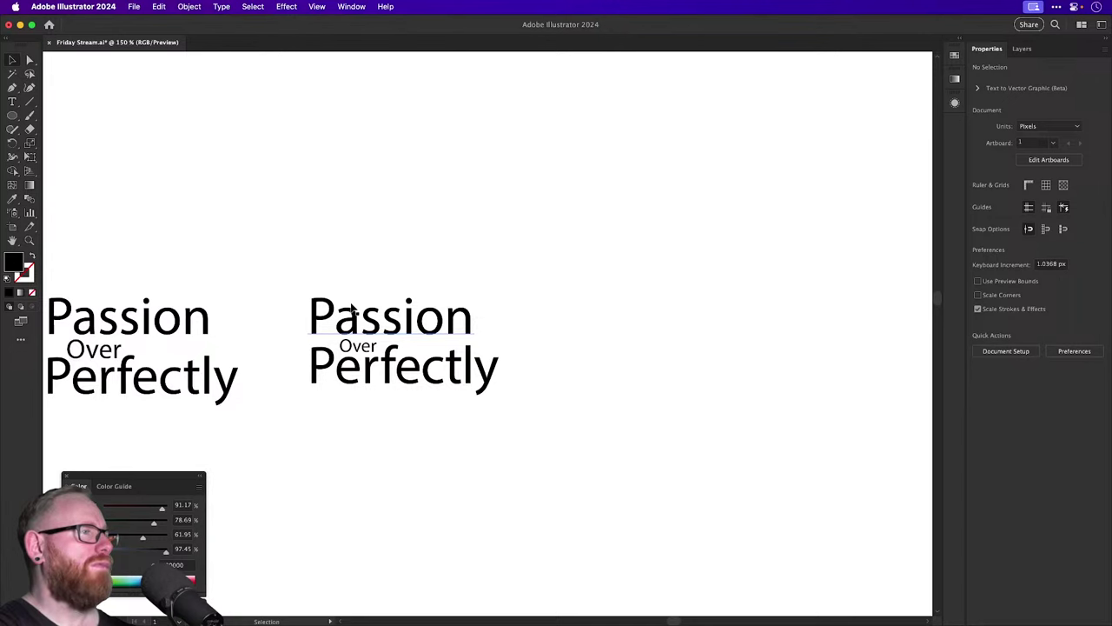
scroll(351, 306, left, 2)
scroll(351, 306, down, 1)
drag(362, 241, 422, 417)
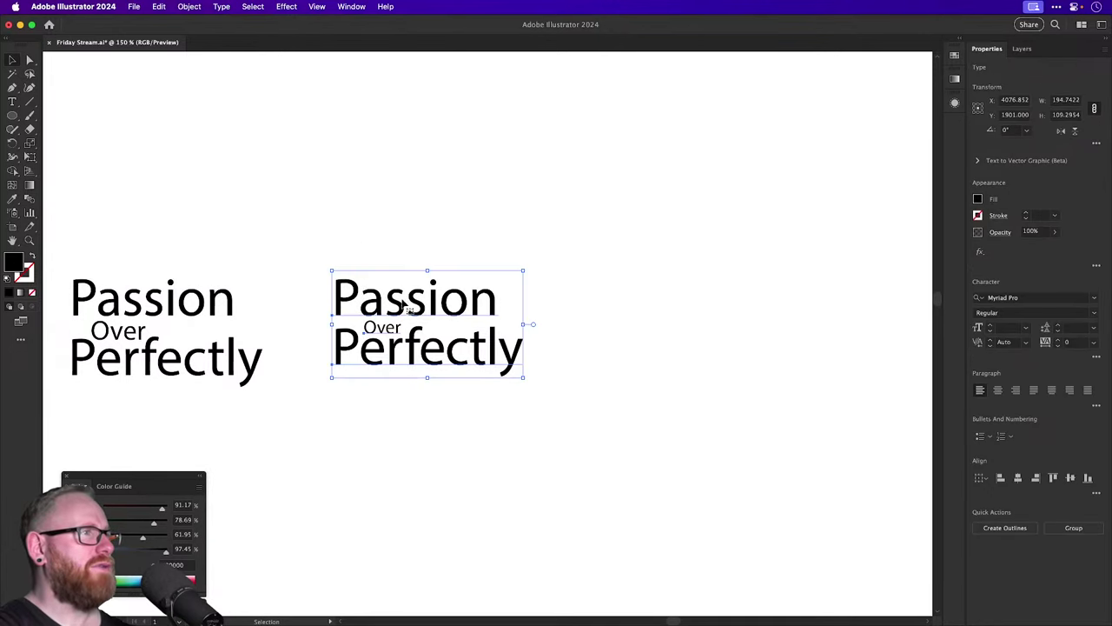
click(164, 299)
drag(165, 300, 708, 300)
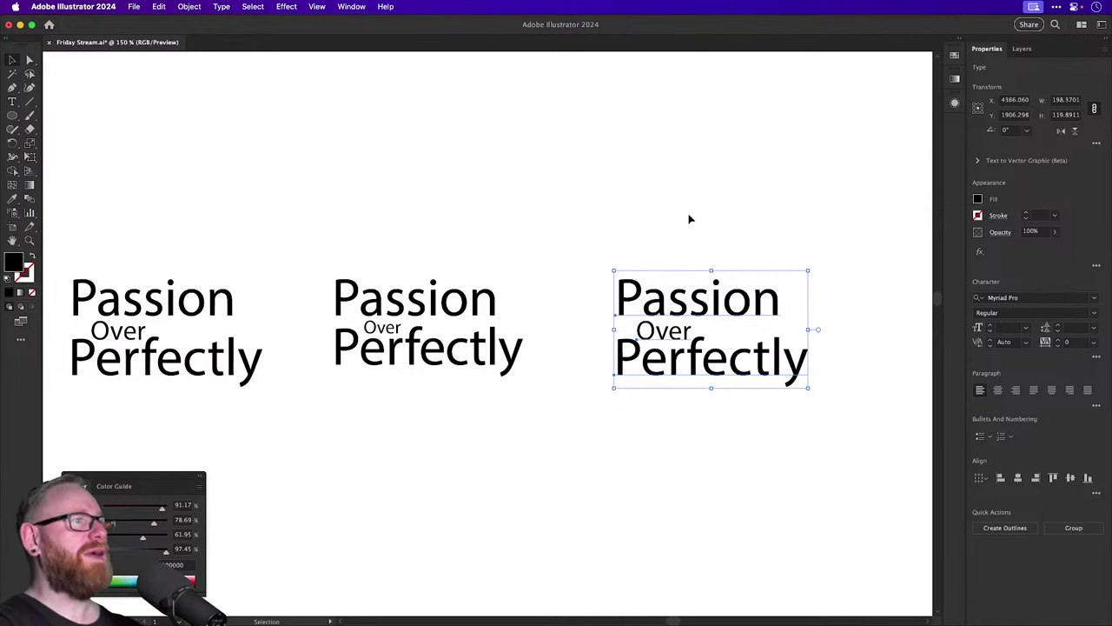
Retype the ending of the third lockup's 'Perfectly' so it reads 'Perfection'.
click(690, 218)
scroll(629, 369, right, 5)
double_click(630, 369)
drag(634, 369, 689, 354)
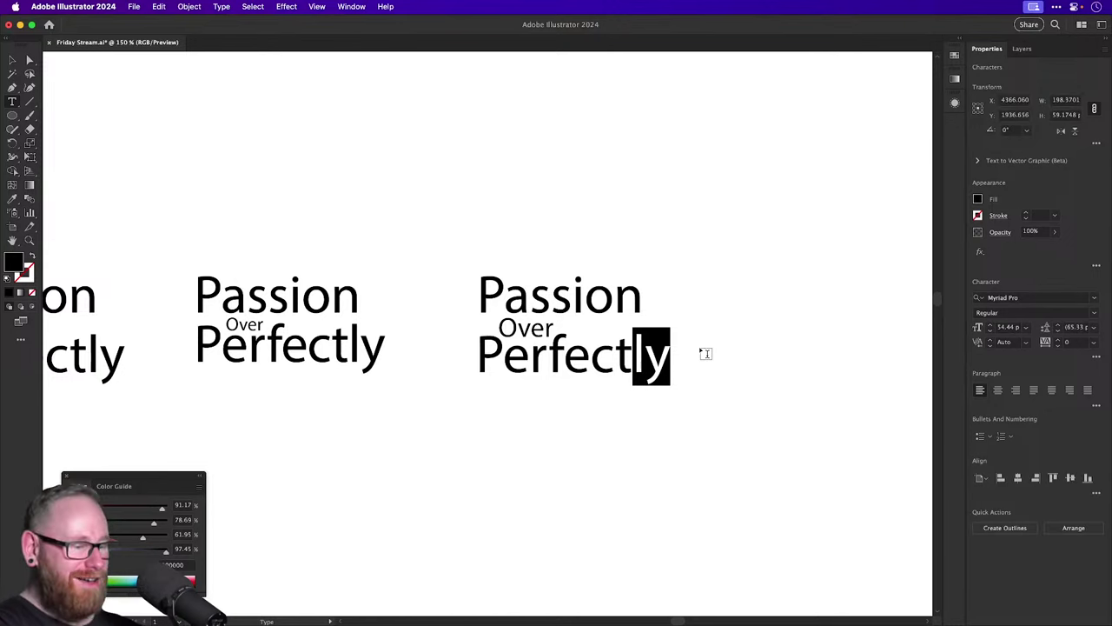
text(ion)
click(13, 59)
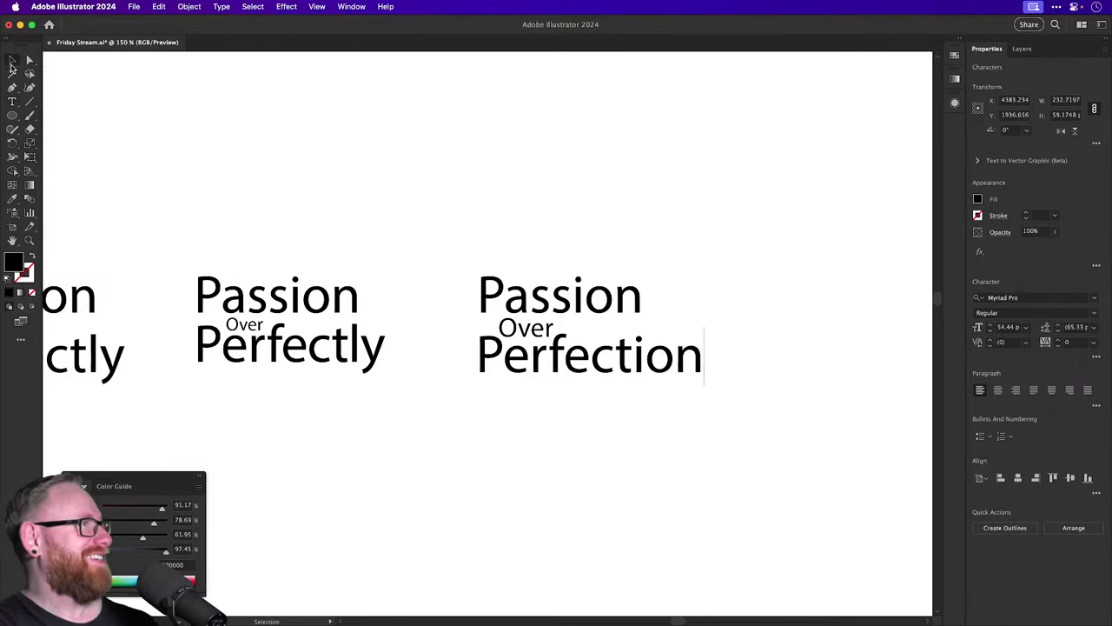
Zoom in on the new wording and shift Over and Passion to the right.
click(489, 178)
scroll(489, 178, right, 2)
key(z)
drag(527, 349, 690, 398)
key(super+minus)
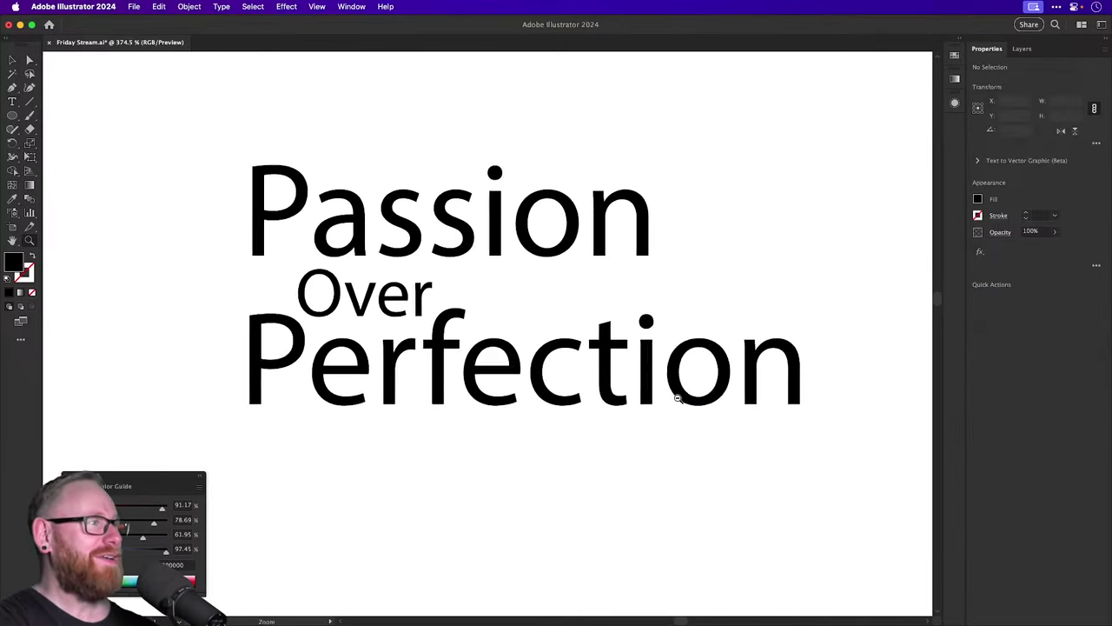
key(v)
drag(417, 303, 532, 304)
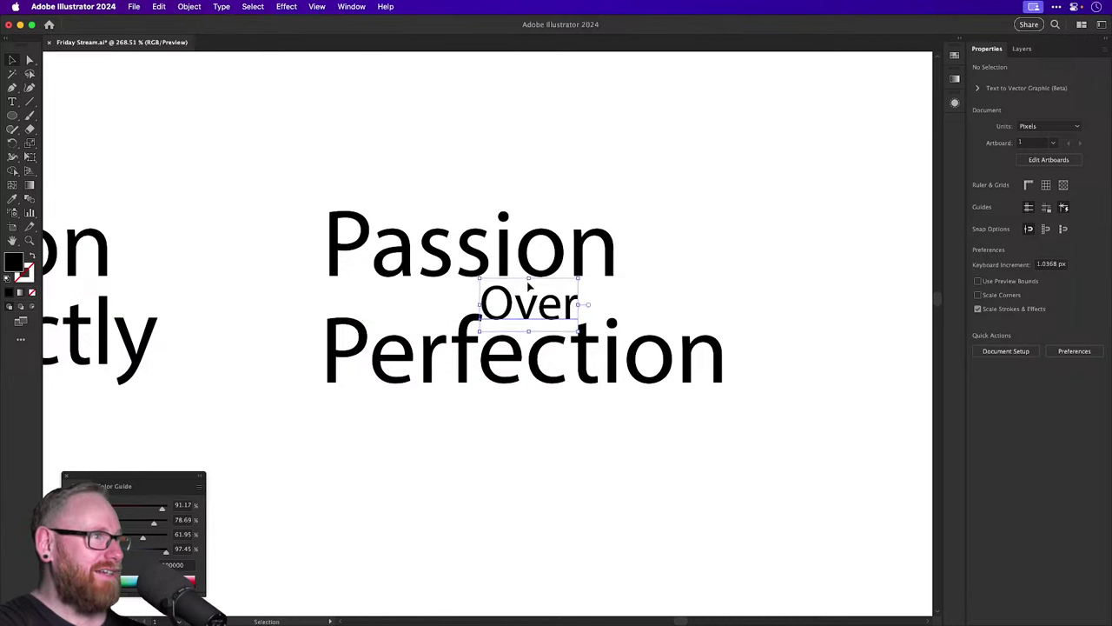
drag(504, 243, 569, 246)
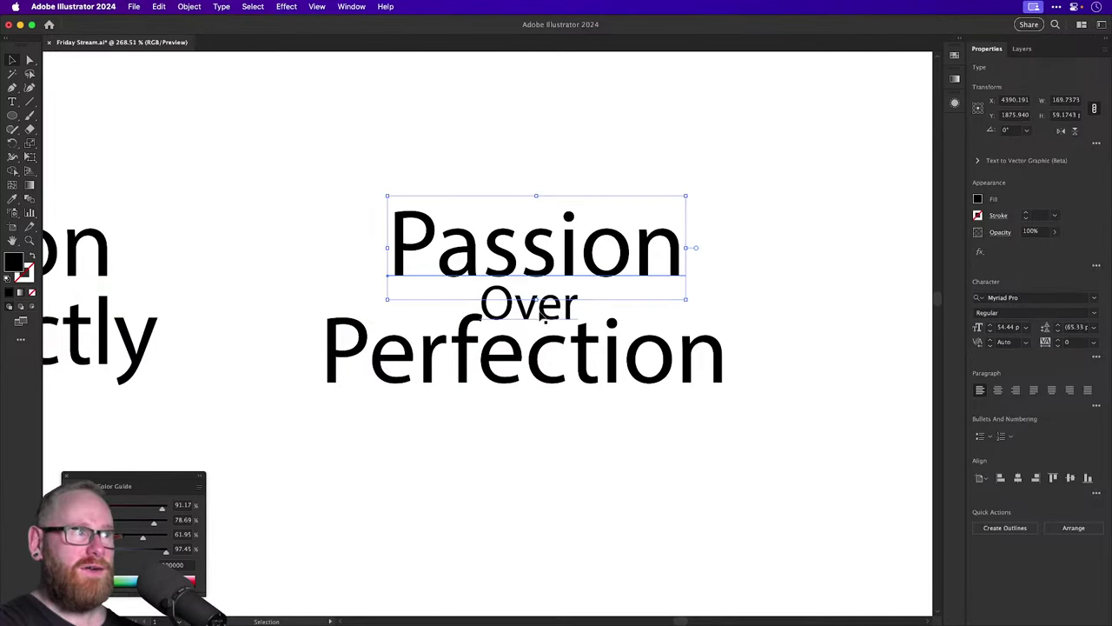
Scale the word Over down slightly with the Scale tool.
click(538, 311)
key(s)
drag(682, 207, 671, 227)
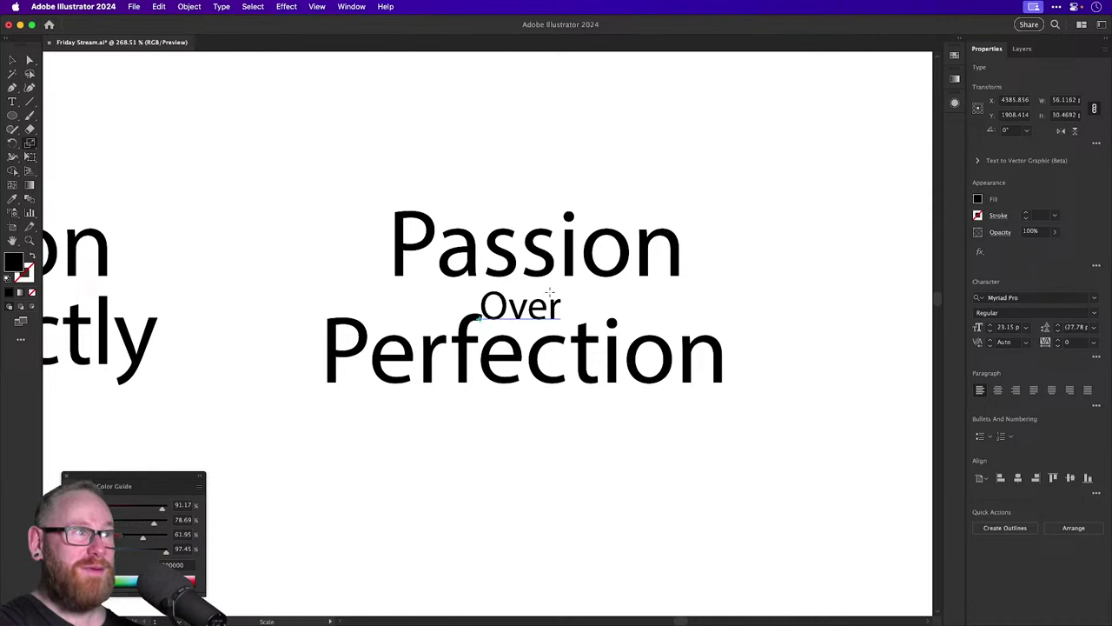
key(v)
Centre-align all three lines of the lockup on a common centre.
key(super+a)
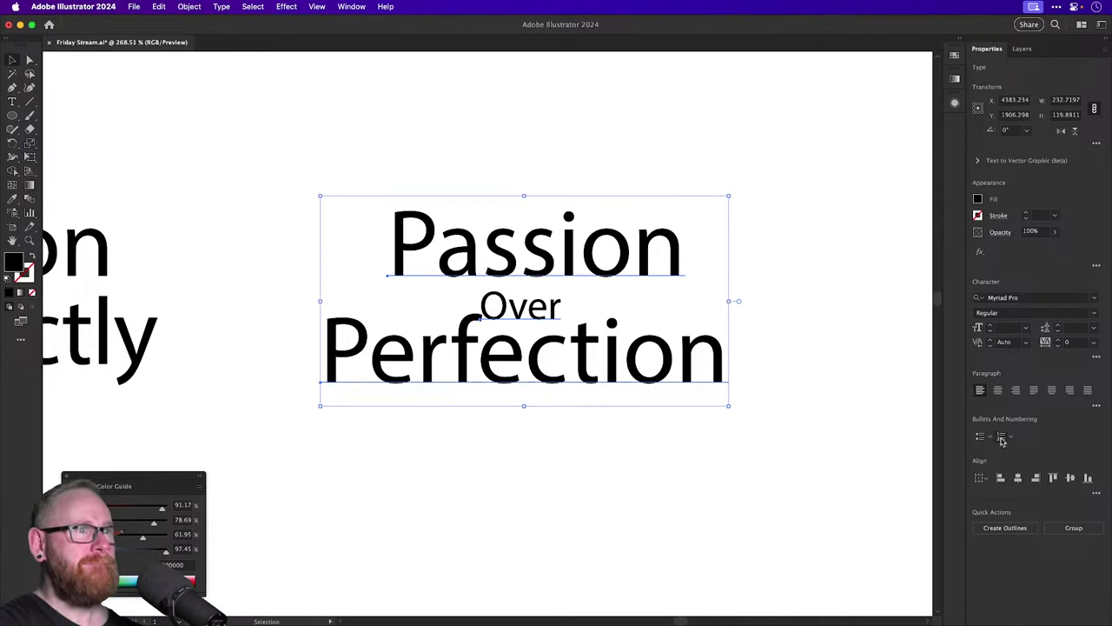
click(997, 390)
click(1017, 477)
click(698, 315)
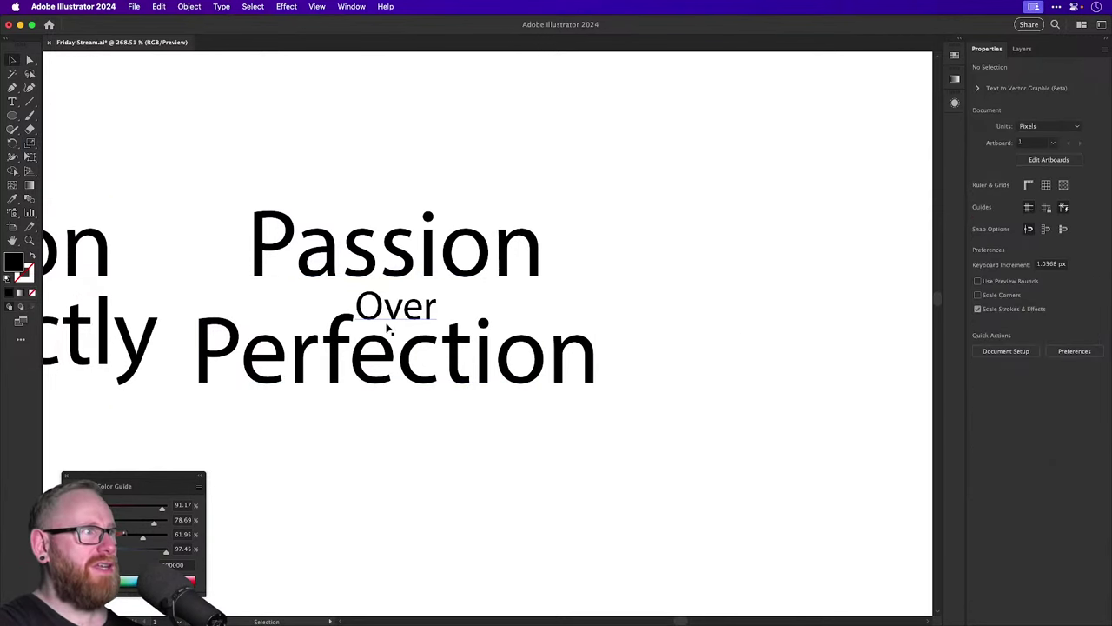
Nudge Over and Passion slightly right to centre them, then zoom out to all lockups.
drag(412, 315, 420, 314)
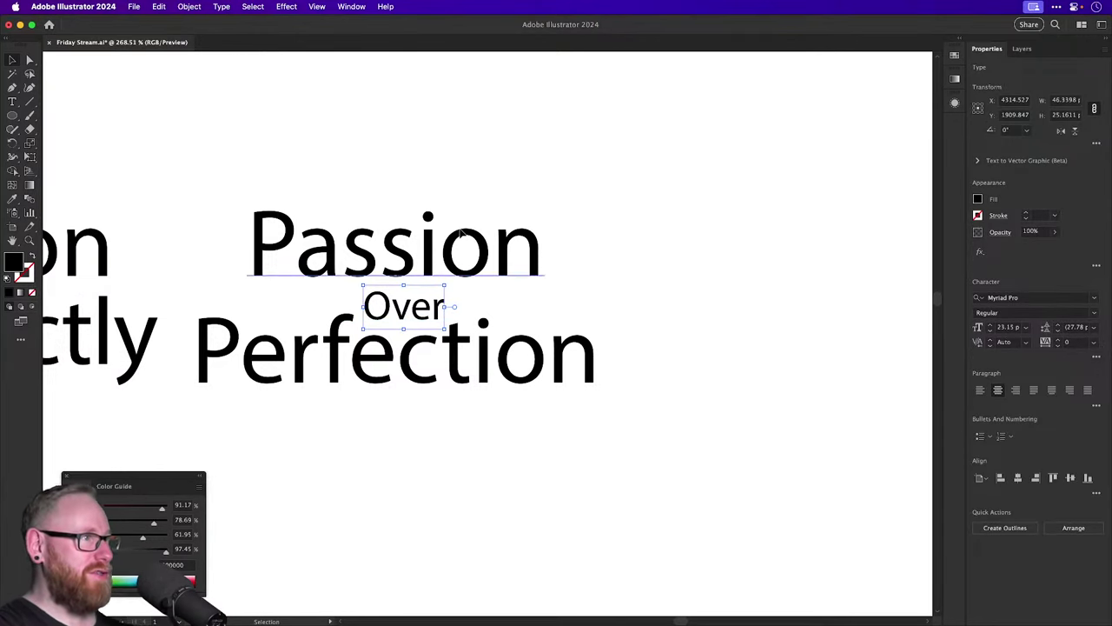
drag(462, 232, 470, 233)
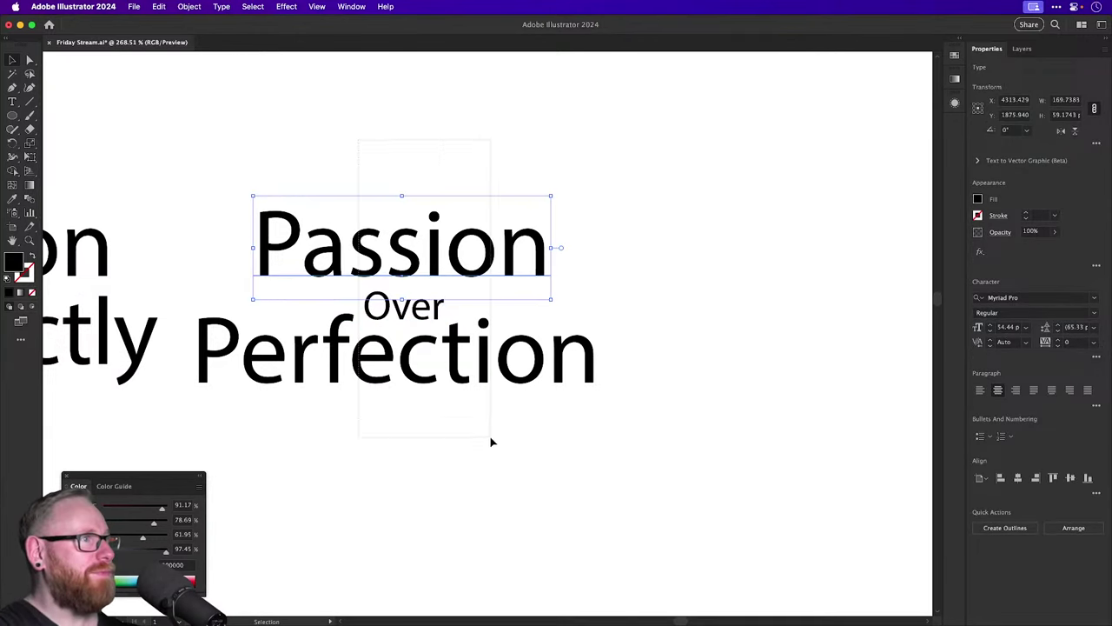
click(507, 459)
key(super+minus)
key(super+minus)
drag(507, 457, 488, 328)
click(650, 293)
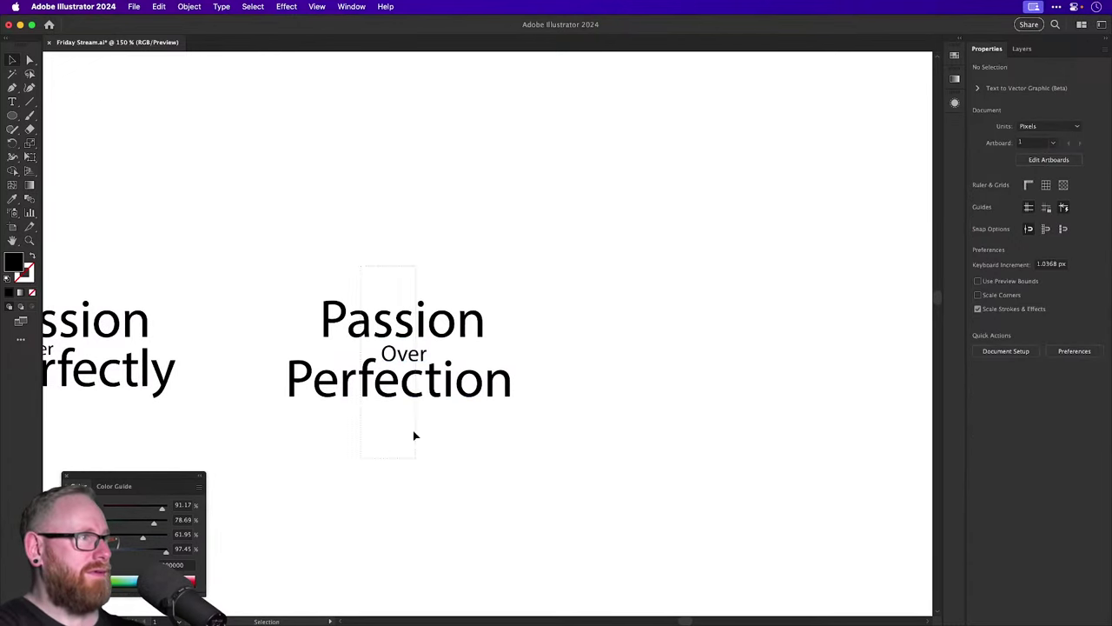
Place a copy of the Passion Over Perfection lockup further to the right.
drag(413, 434, 697, 382)
click(1097, 357)
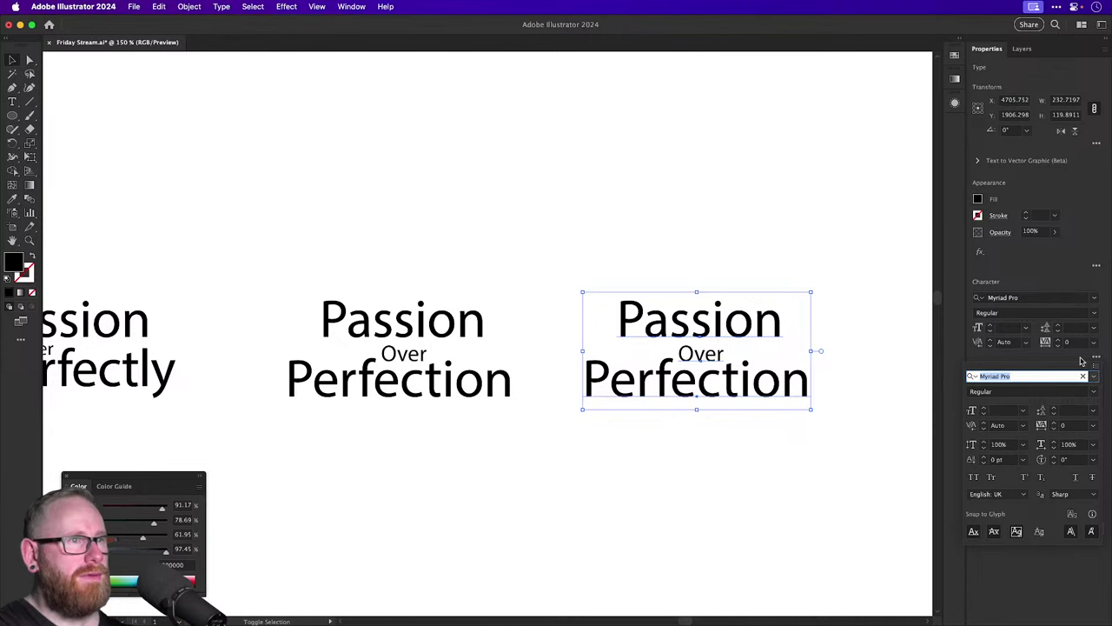
click(772, 268)
drag(773, 268, 622, 255)
Zoom in on the new copy and set its font to Gelato Luxe.
key(z)
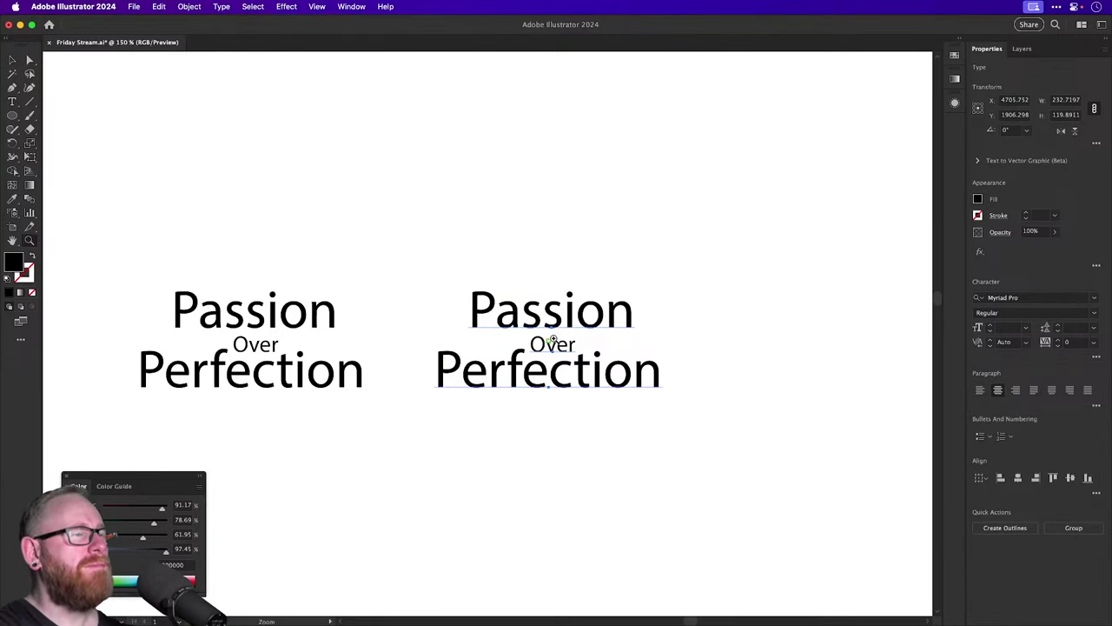
drag(553, 339, 616, 208)
key(v)
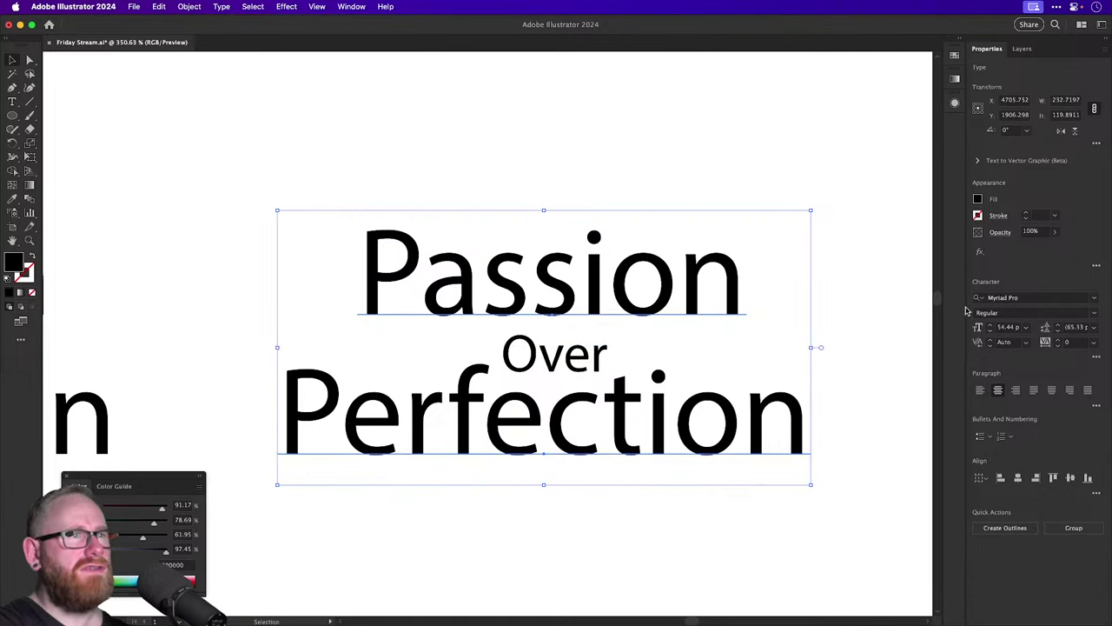
click(1025, 297)
text(gela)
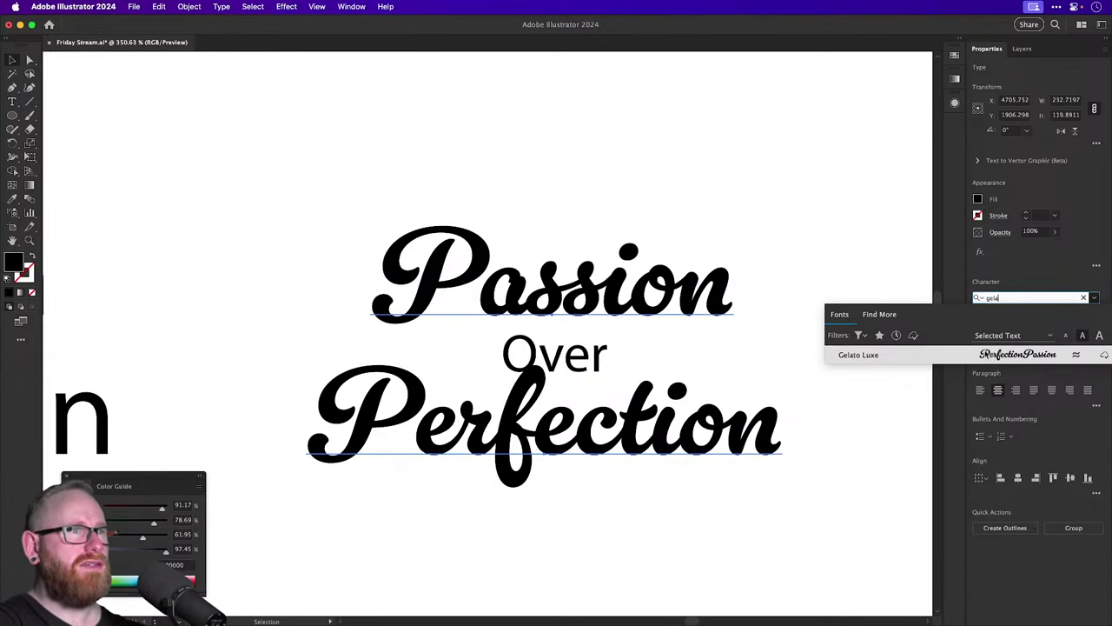
key(Return)
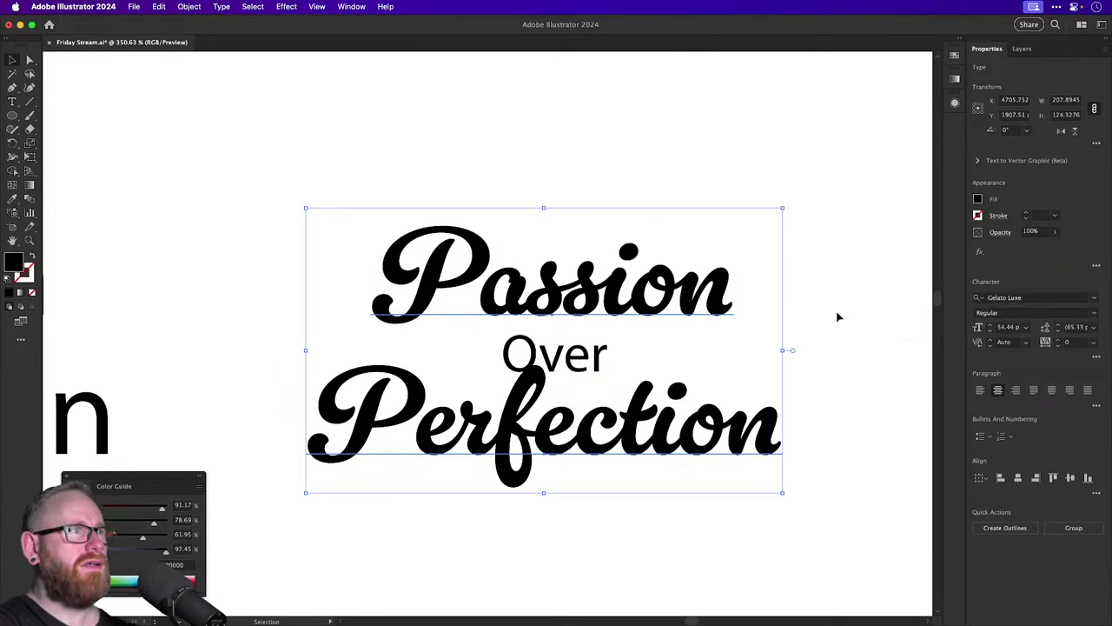
Duplicate the script 'Passion' upward above the lockups.
click(693, 185)
key(super+minus)
key(super+minus)
key(super+minus)
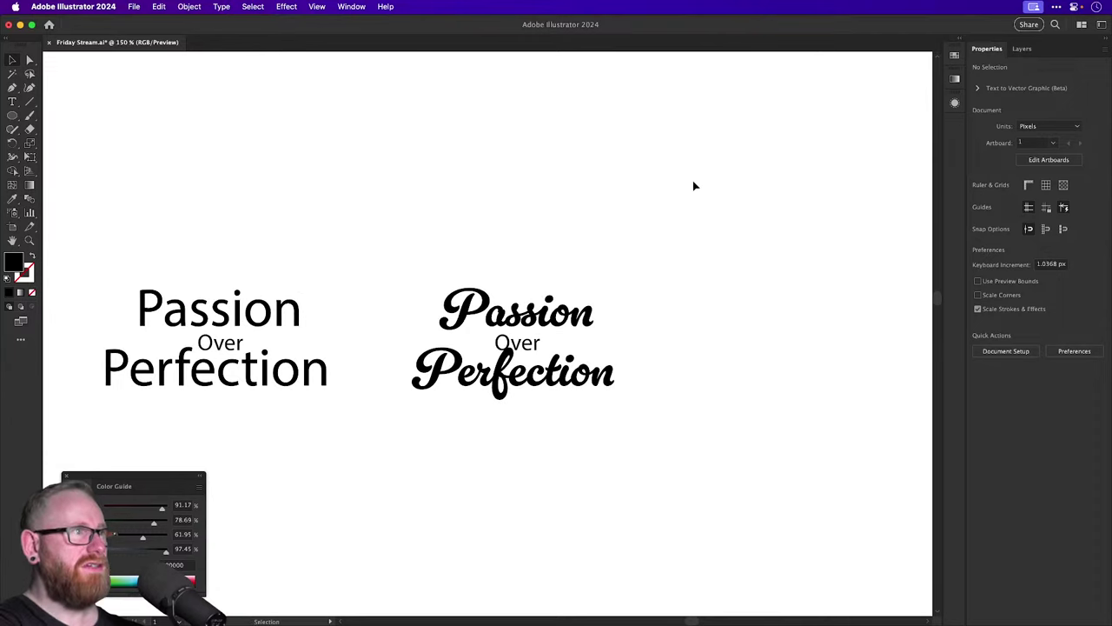
drag(595, 308, 594, 140)
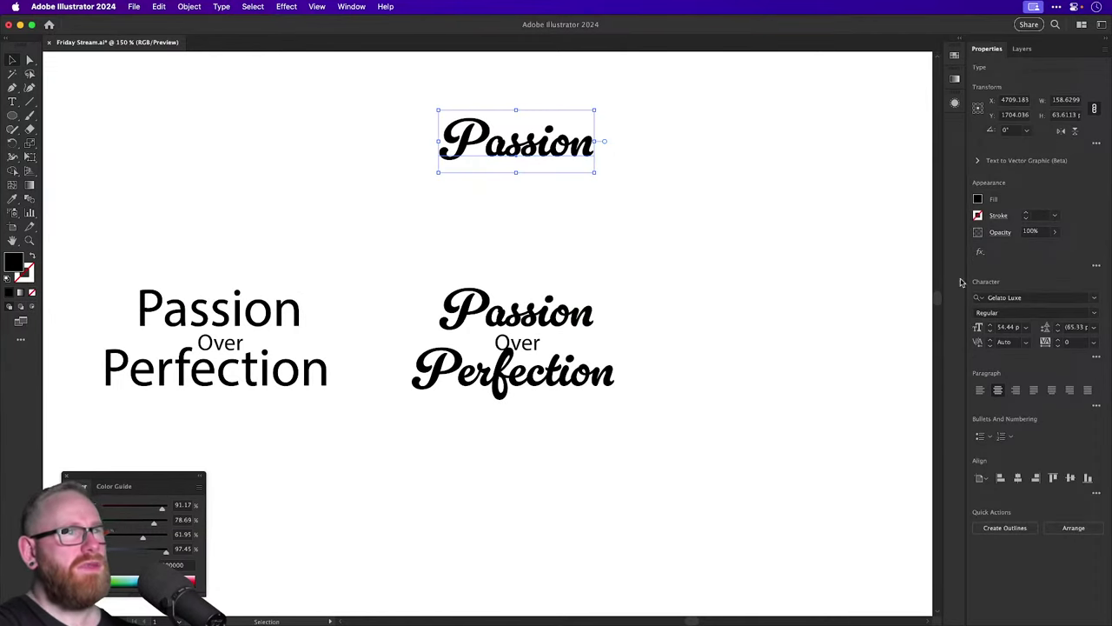
Set the copied top 'Passion' in Kaiya Land Alt and move it slightly down.
click(1027, 299)
text(kai)
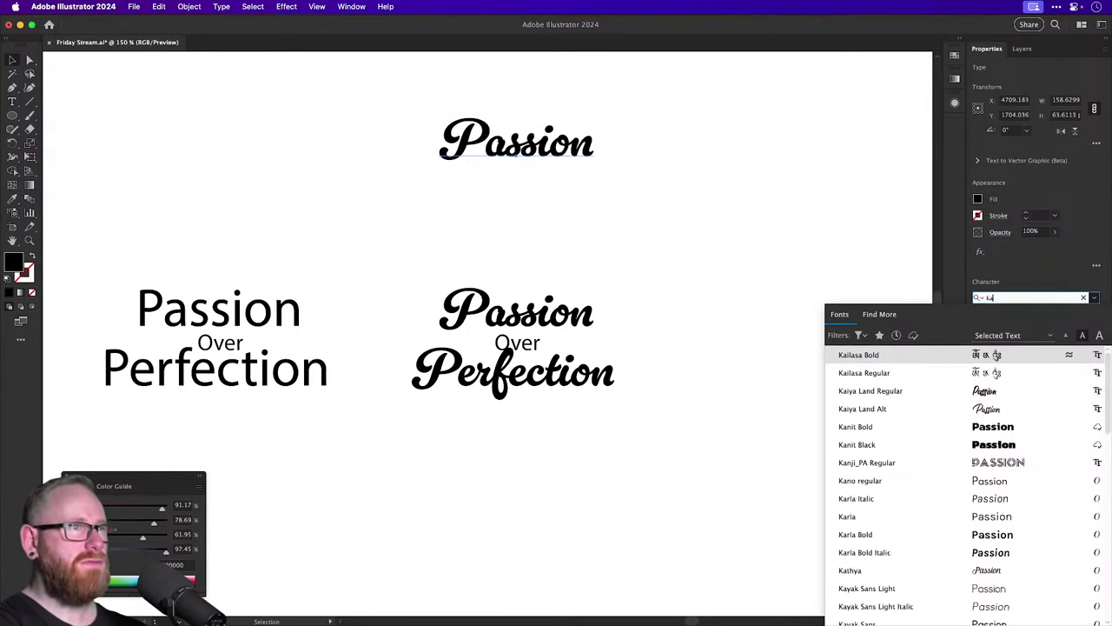
click(878, 408)
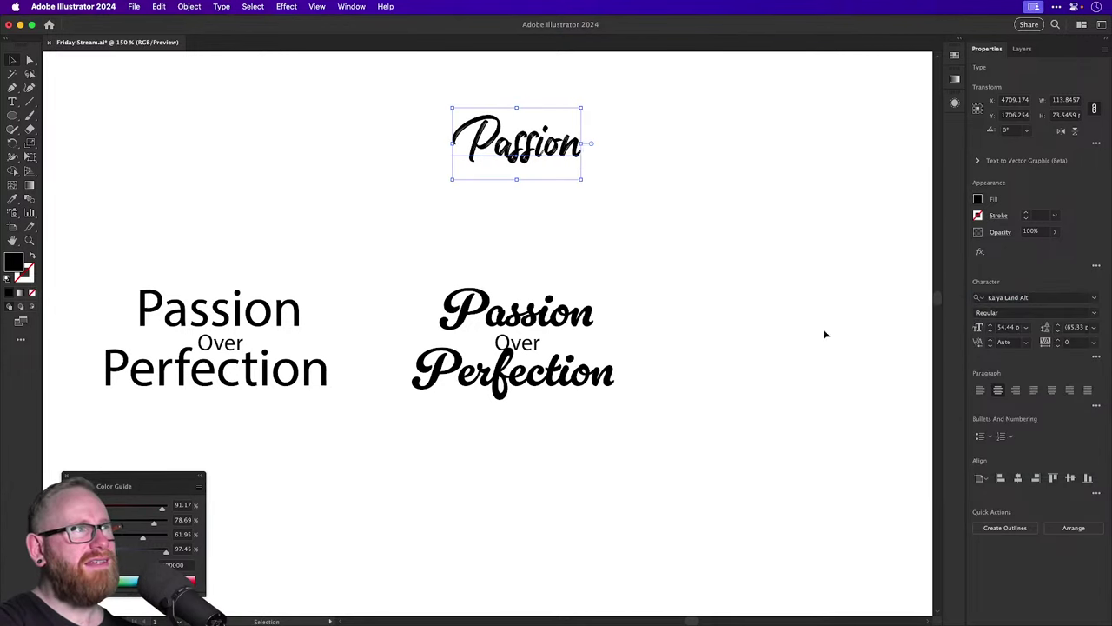
drag(551, 148, 524, 130)
key(z)
key(v)
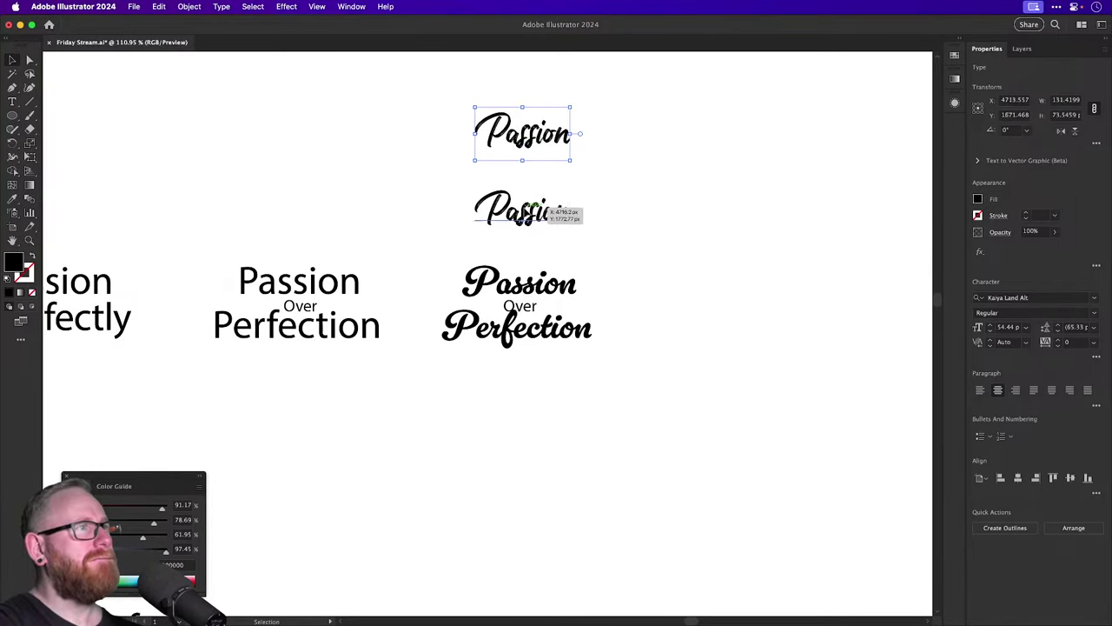
Place a second Kaiya Land Alt 'Passion' beside the top copy.
click(526, 208)
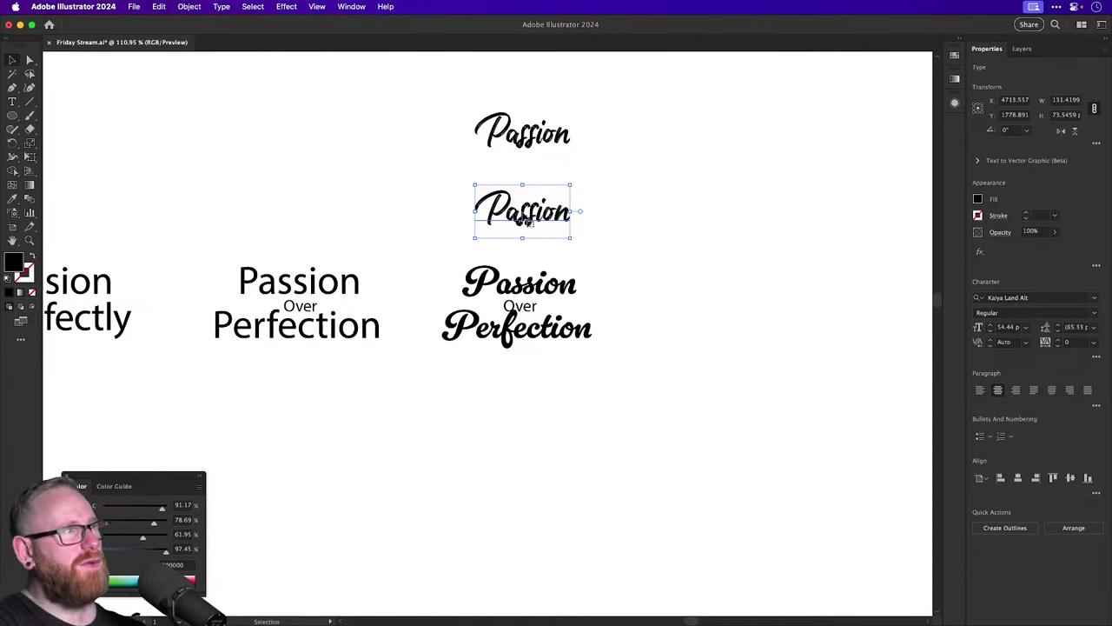
drag(527, 221, 639, 137)
key(z)
drag(495, 306, 578, 331)
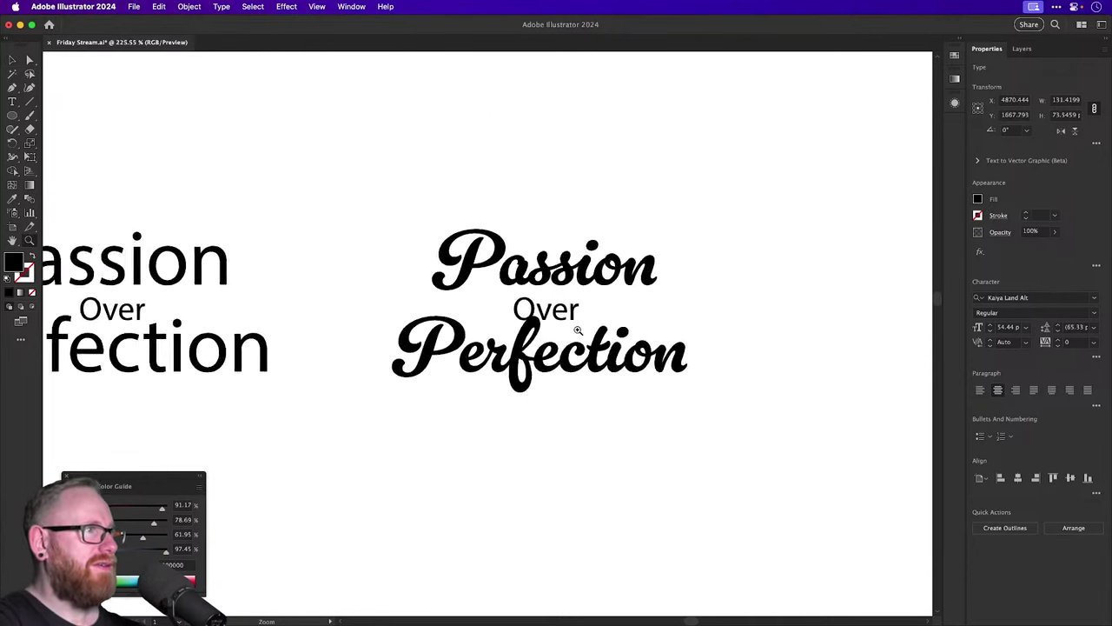
click(578, 330)
key(v)
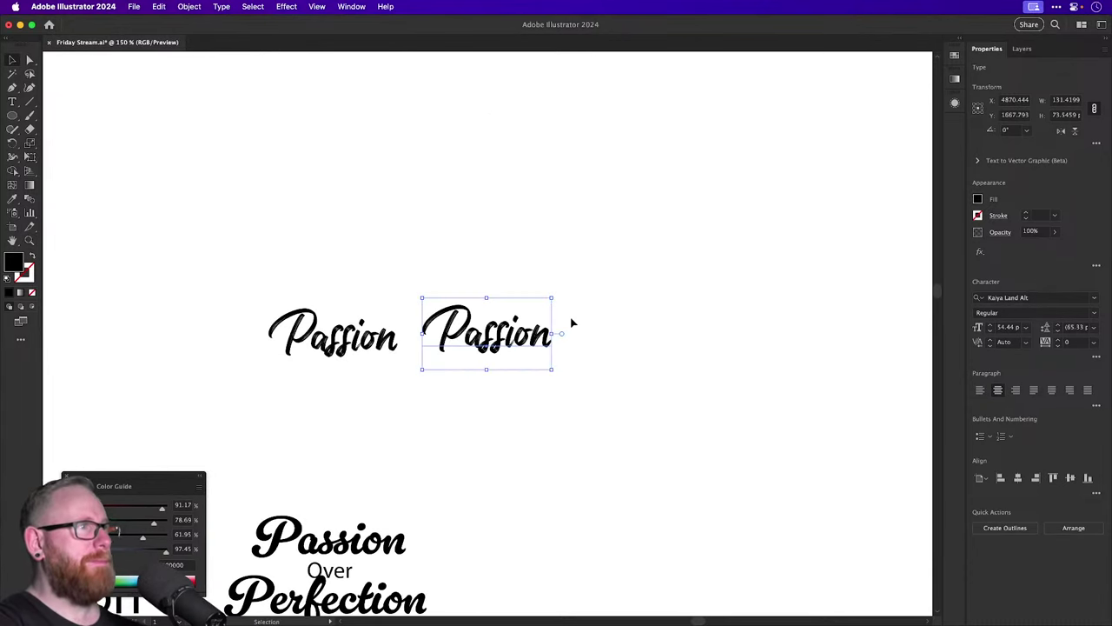
Copy the plain Myriad Pro lockup below, centred on the page.
drag(535, 332, 584, 211)
key(super+z)
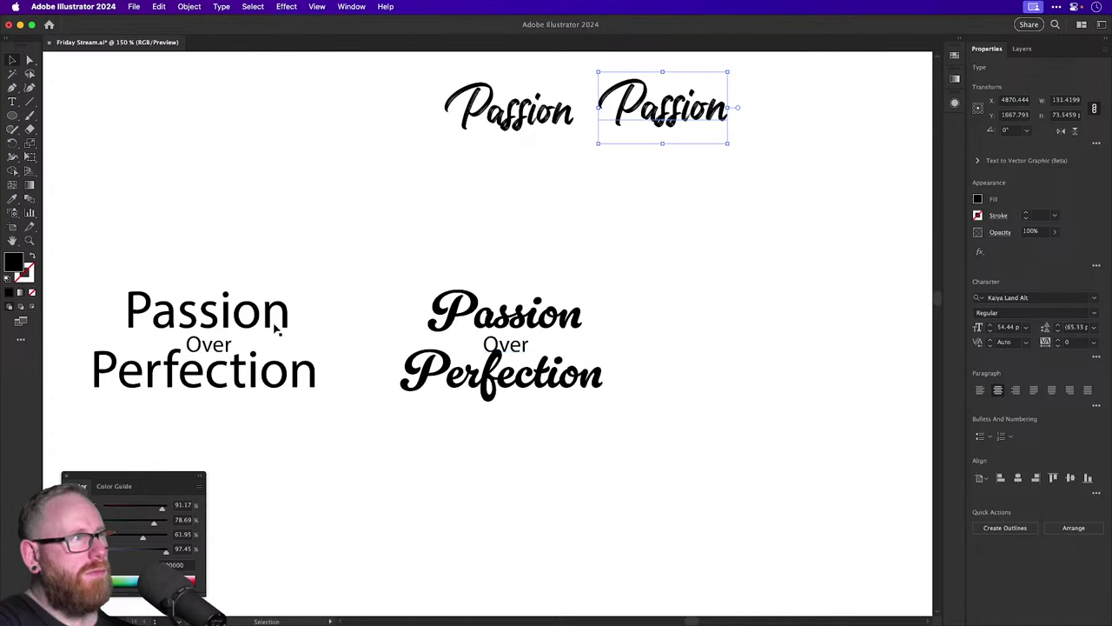
drag(230, 438, 231, 434)
drag(285, 331, 595, 509)
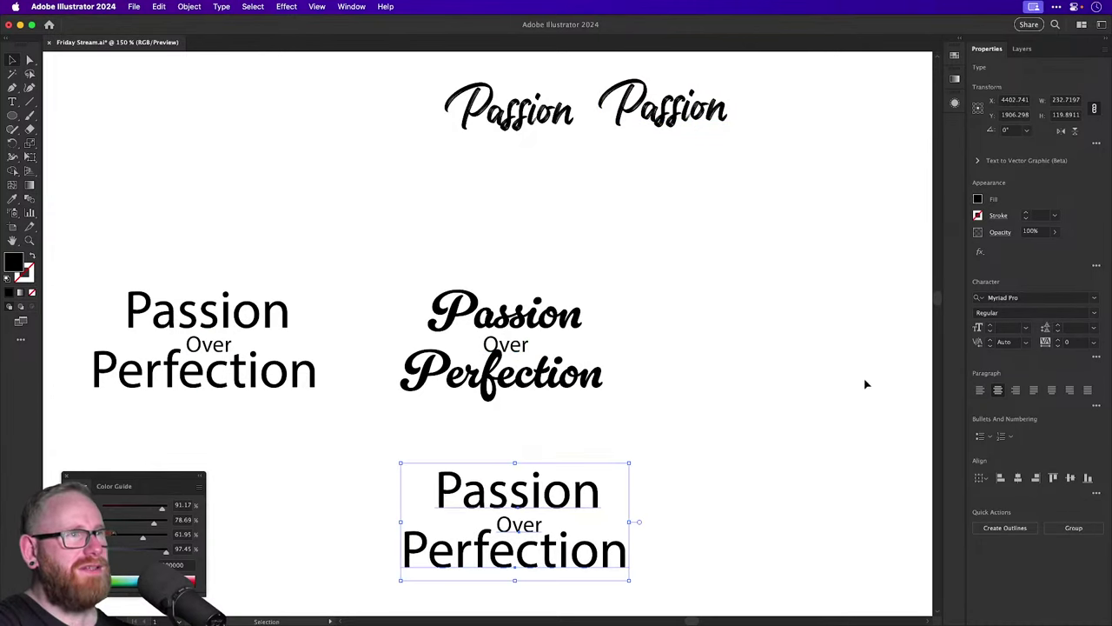
Turn on All Caps for the copied lockup and centre its lines.
click(1096, 360)
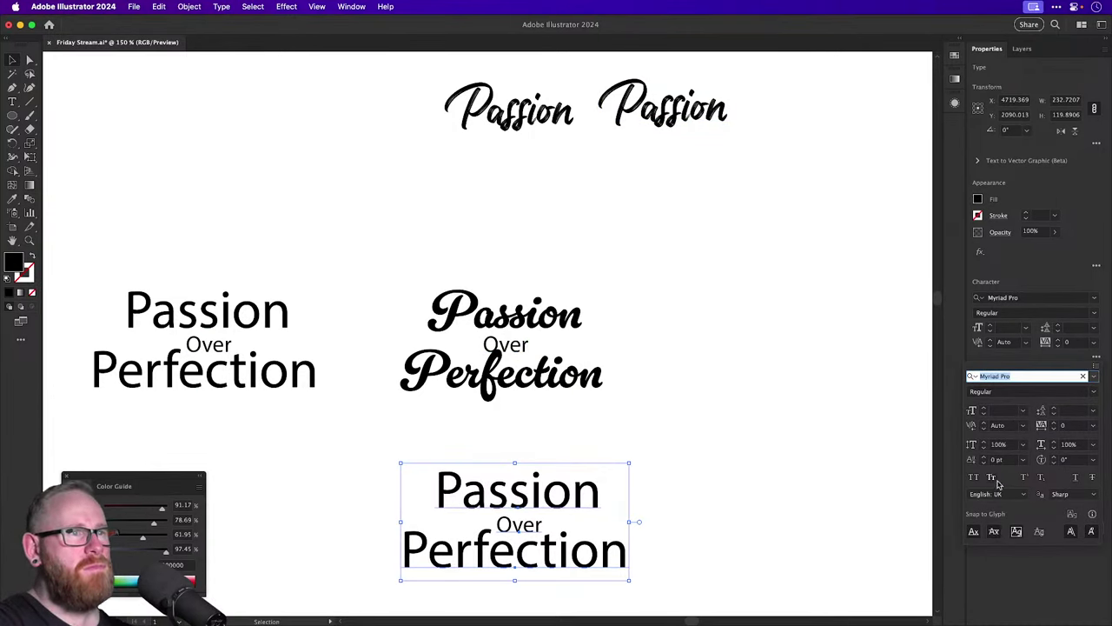
click(973, 477)
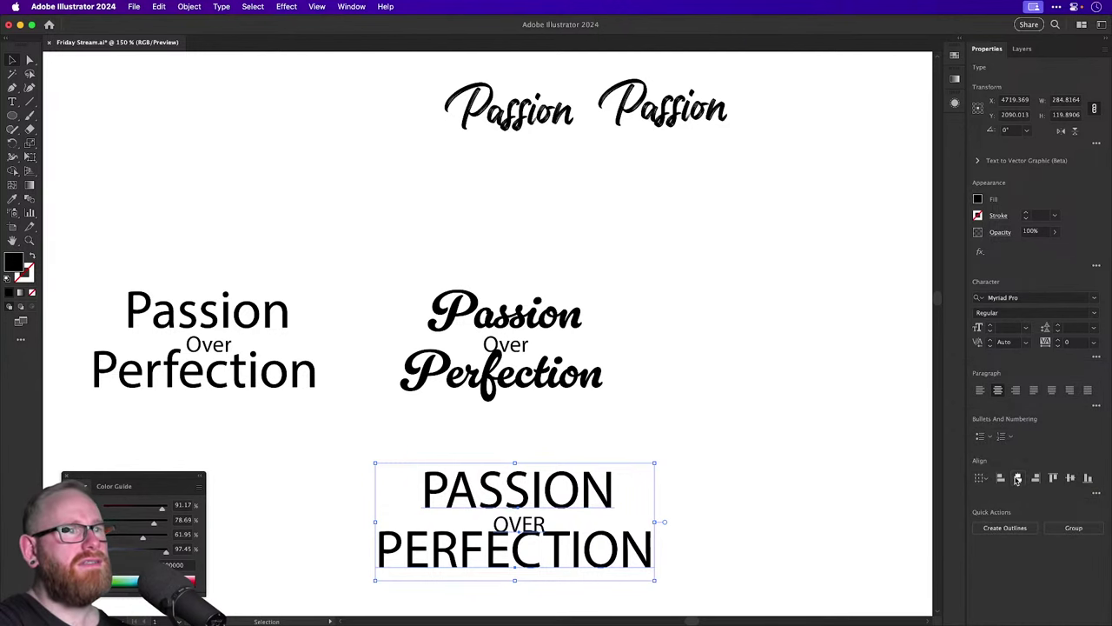
click(1017, 478)
scroll(720, 449, down, 3)
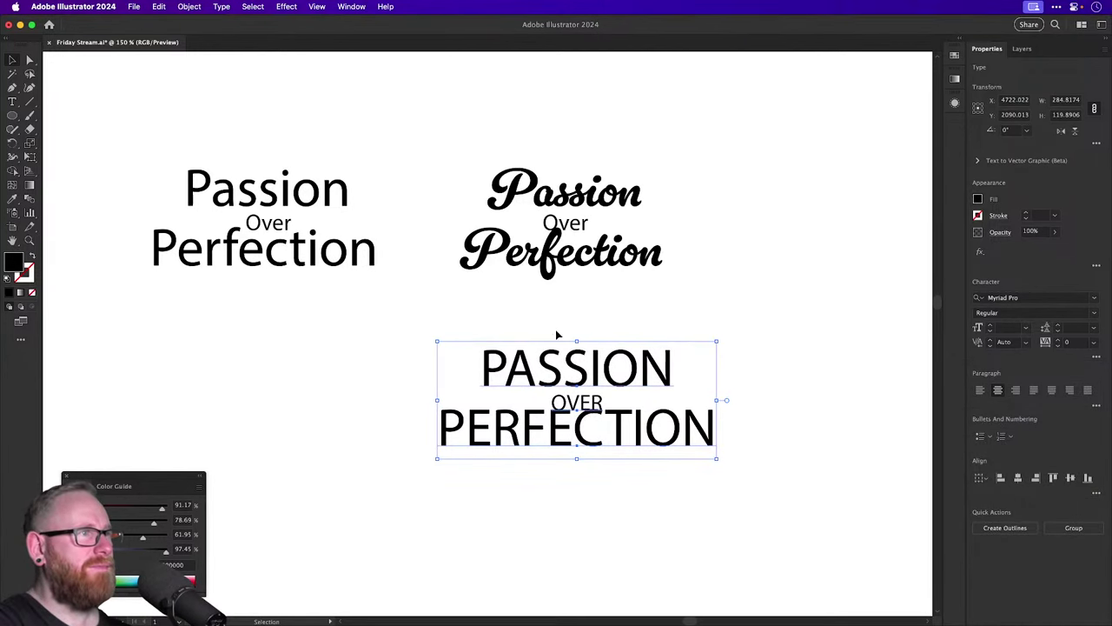
Set the lockup's font to Bebas Neue Pro Light.
click(1014, 297)
text(bebas)
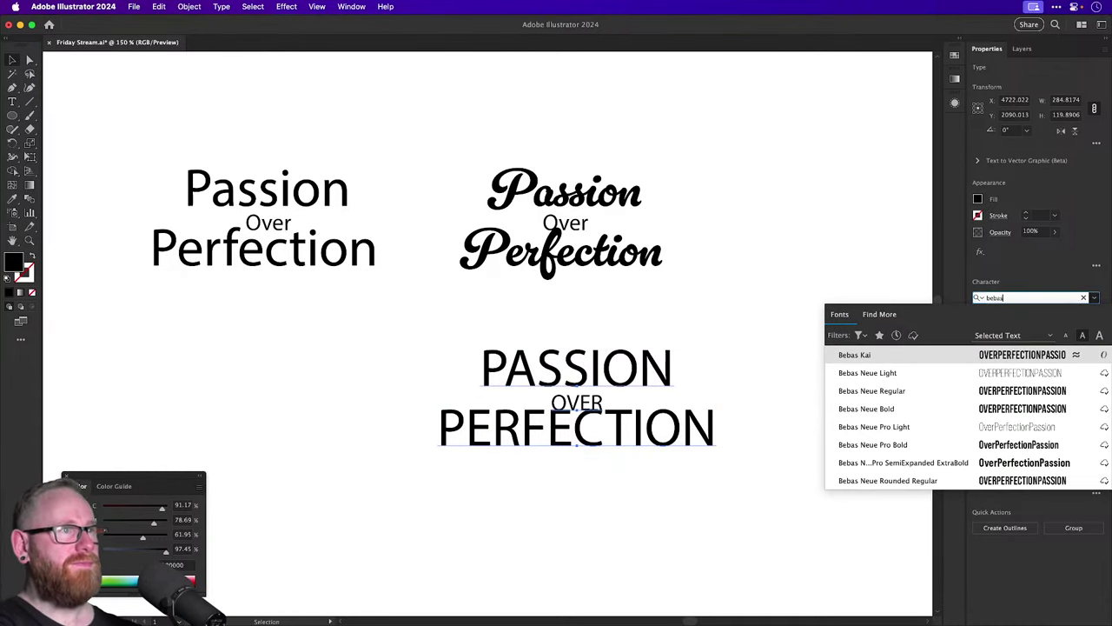
click(910, 430)
click(721, 411)
Compare heavier weights for OVER and keep it in Light.
click(569, 401)
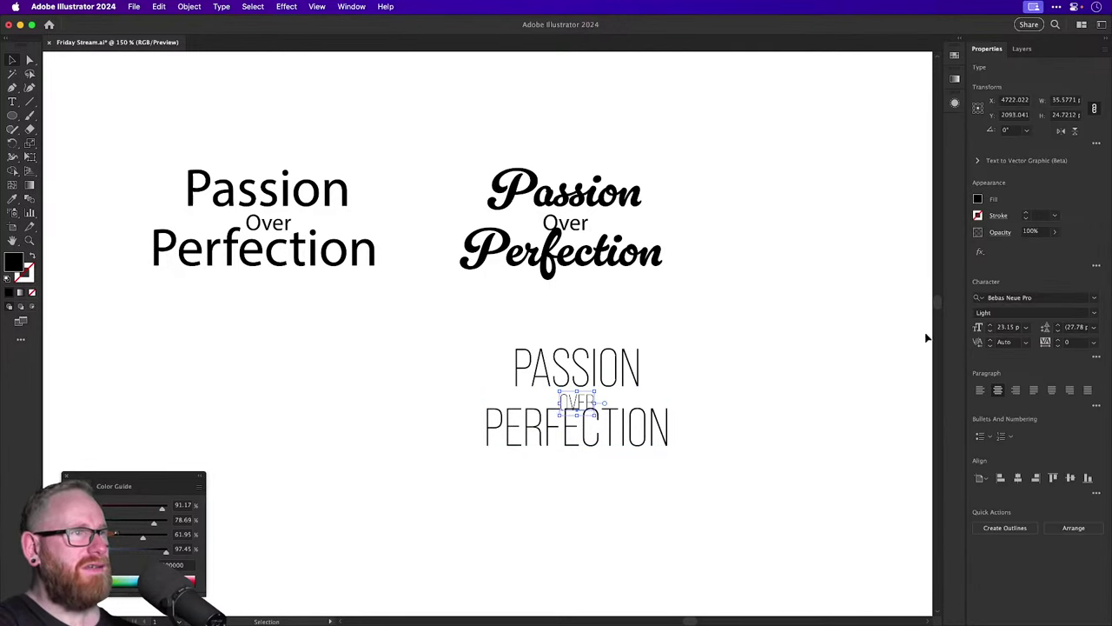
click(1069, 311)
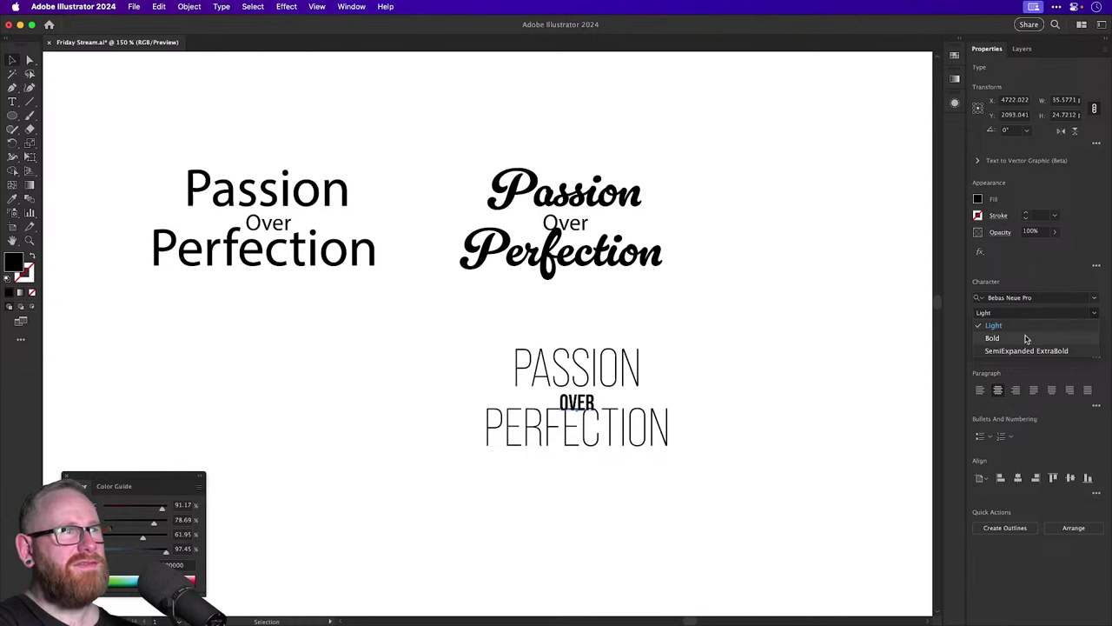
click(1029, 325)
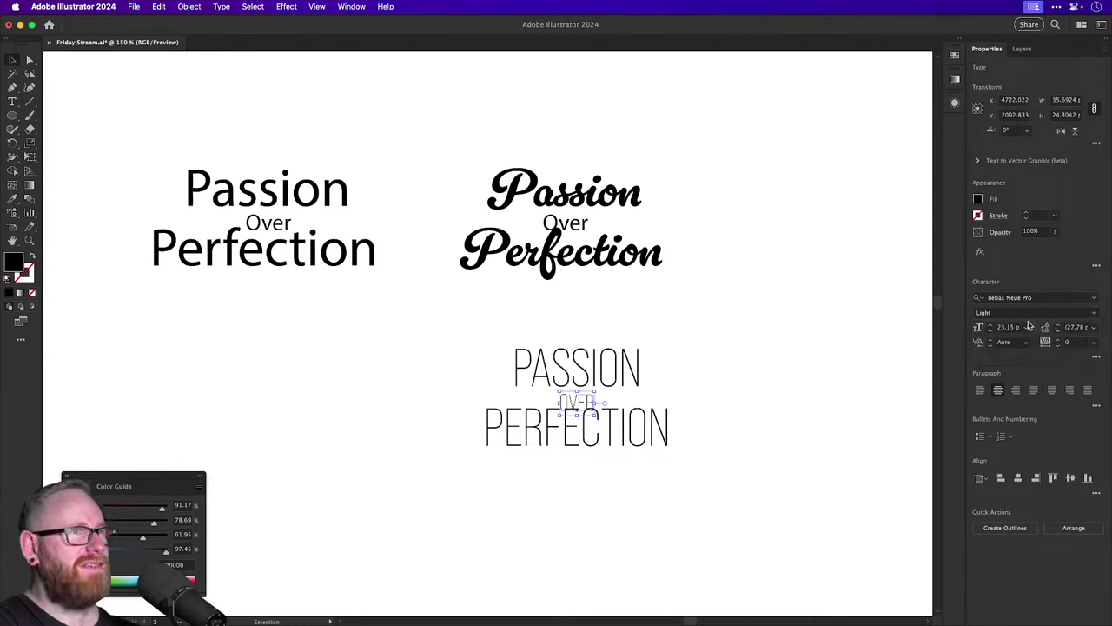
click(1093, 316)
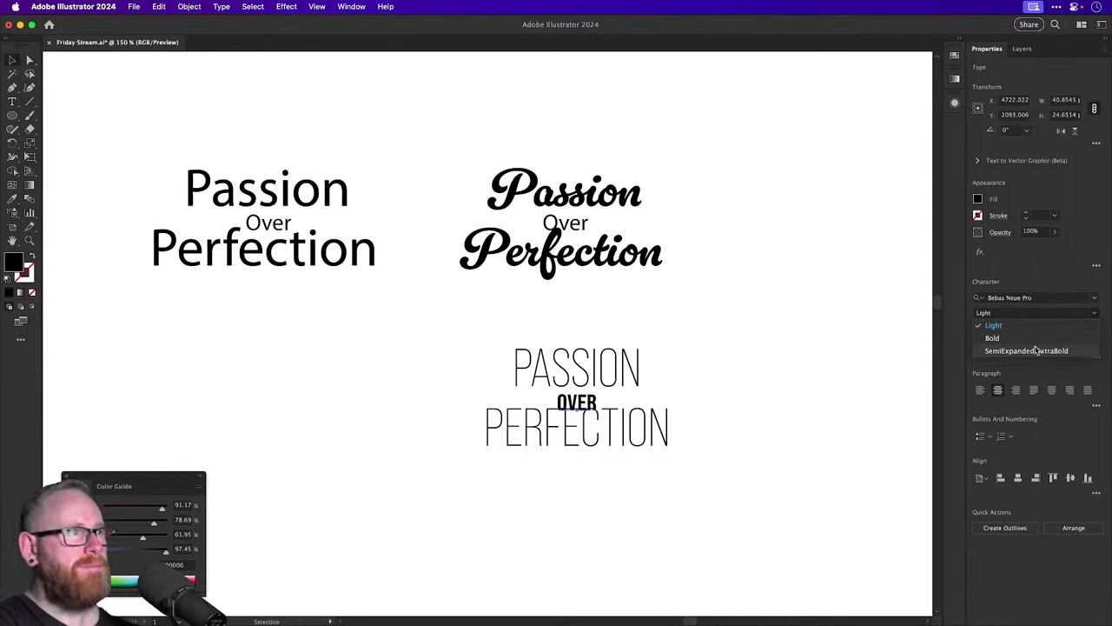
click(834, 345)
scroll(563, 396, up, 5)
Nudge the PERFECTION line down to open the line spacing.
click(613, 421)
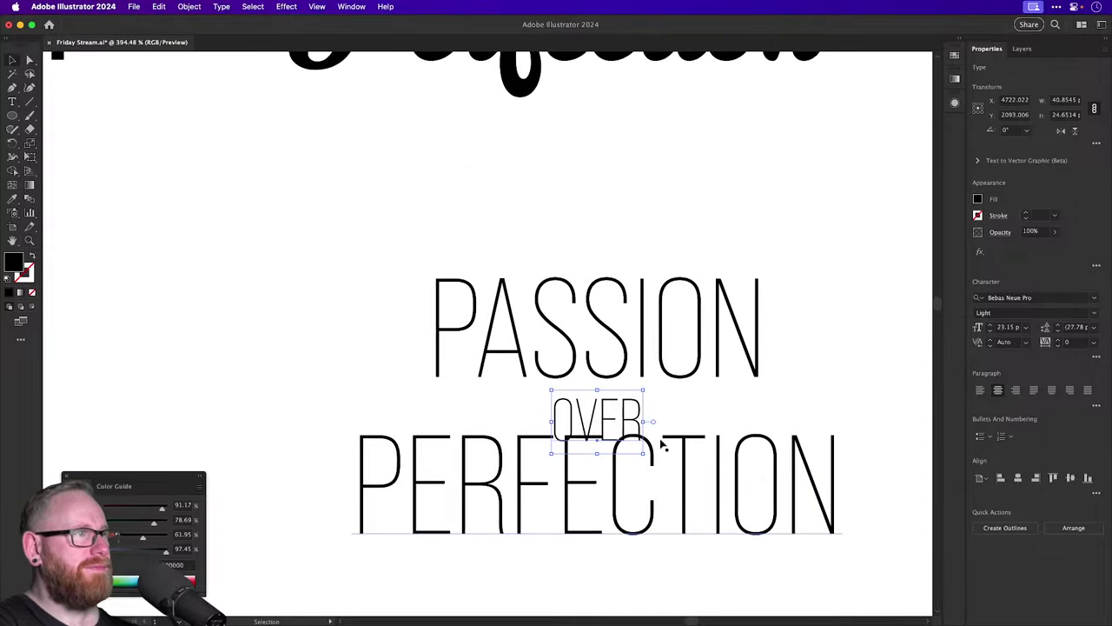
key(shift+Down)
click(627, 420)
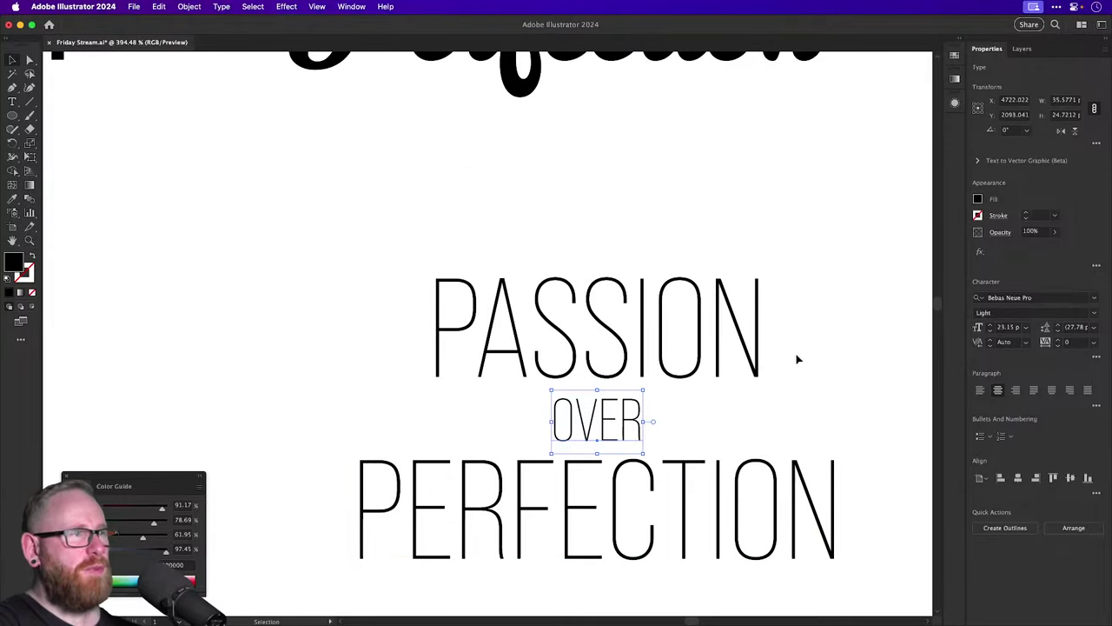
click(829, 333)
Select all three title lines with the Direct Selection tool.
drag(834, 318, 708, 280)
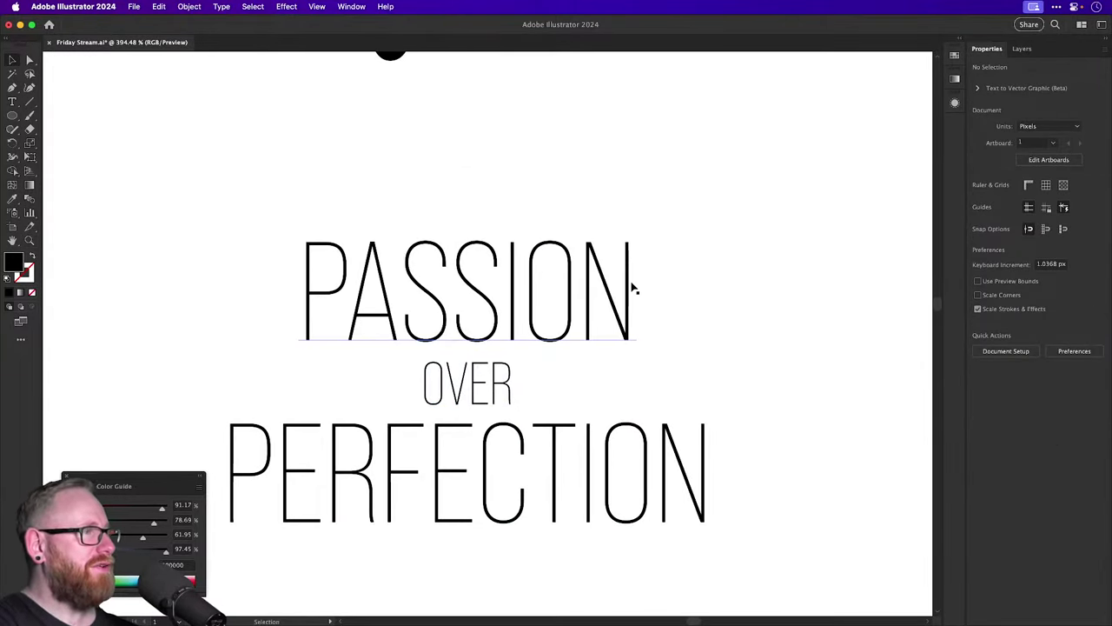
key(F6)
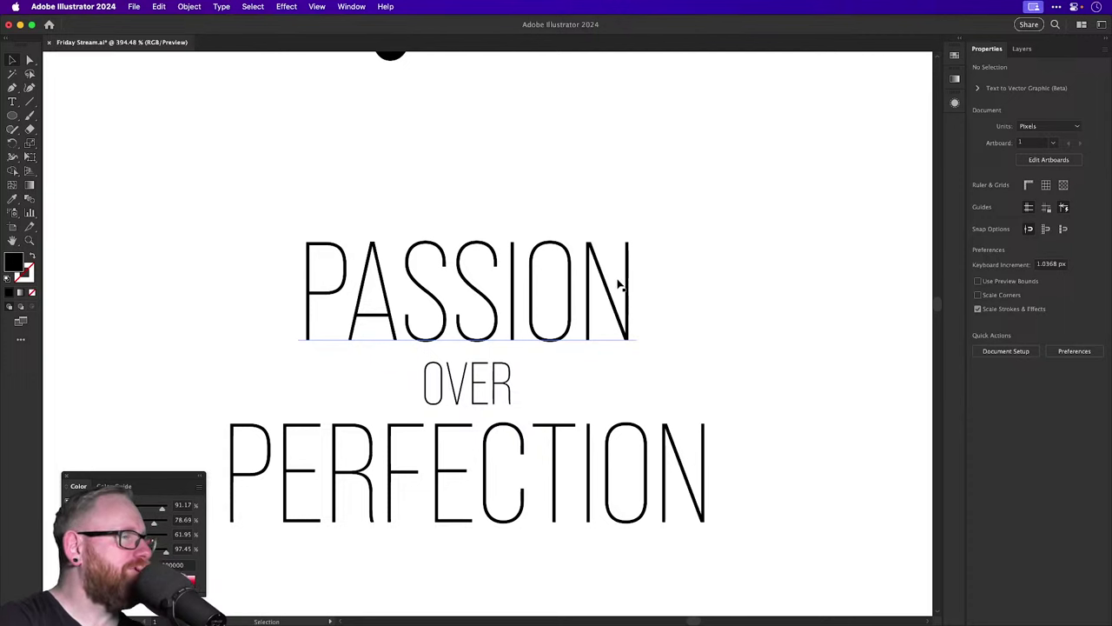
key(a)
drag(445, 202, 527, 498)
key(super+minus)
key(super+minus)
key(super+minus)
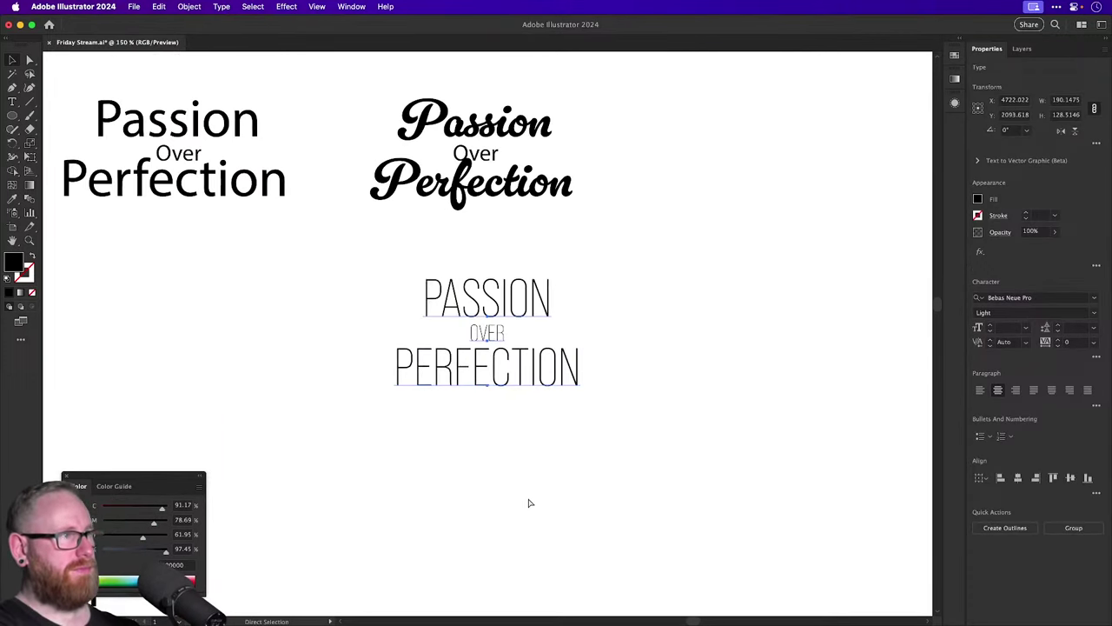
Duplicate the PASSION OVER PERFECTION lockup below the original and left-align it.
key(v)
drag(495, 379, 496, 574)
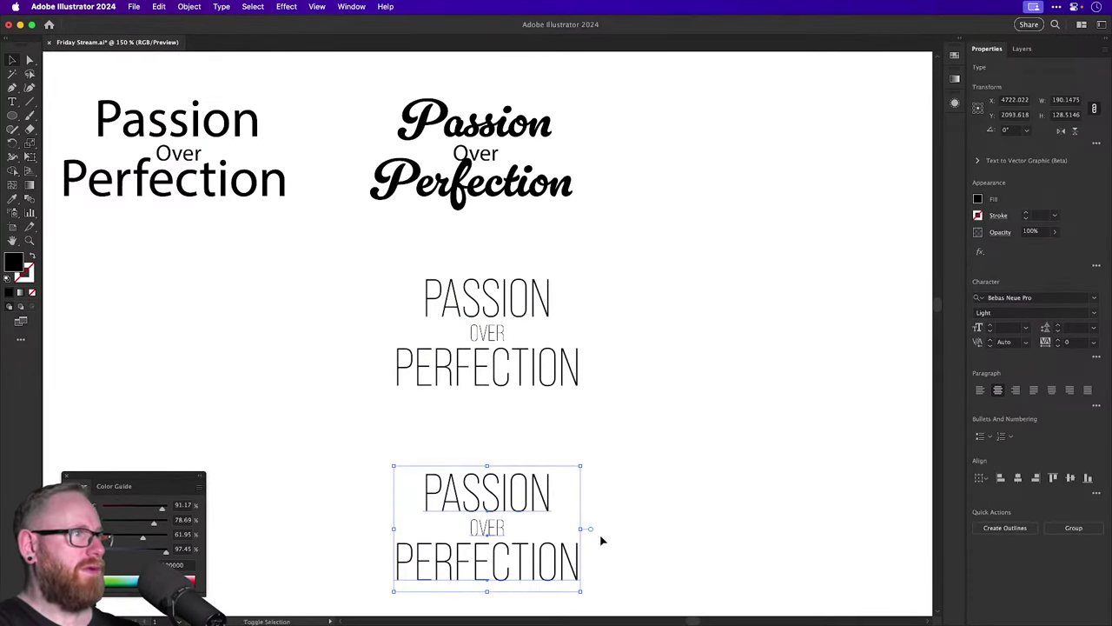
click(981, 388)
click(800, 427)
Paste into the duplicated text and replace the second PASSION with 'OVER'.
scroll(690, 441, down, 2)
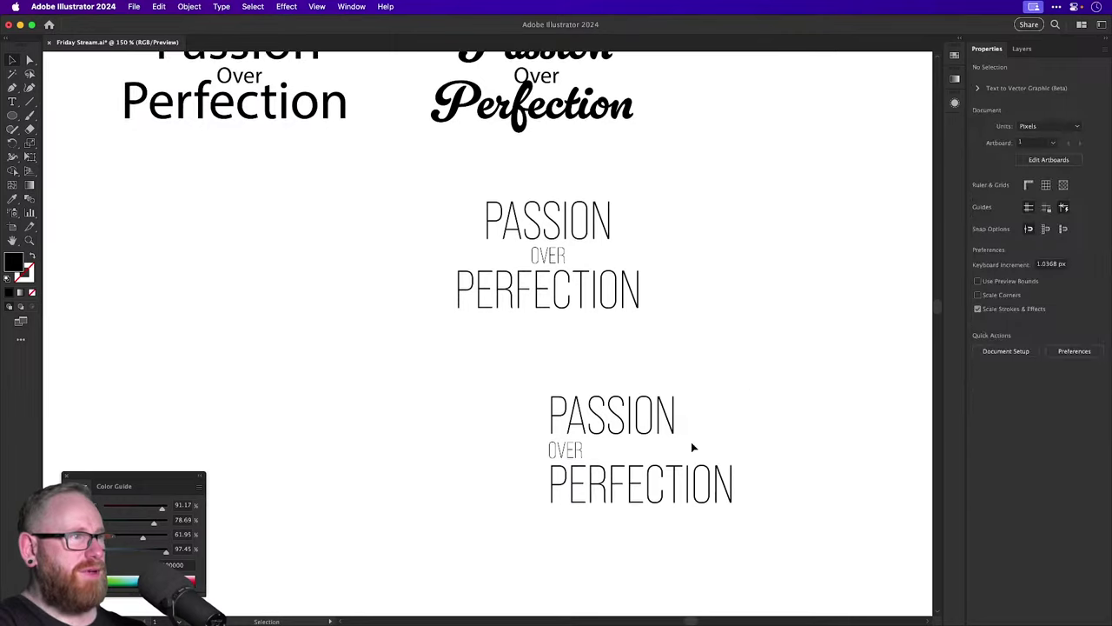
scroll(738, 521, up, 6)
double_click(655, 535)
text(PASSION)
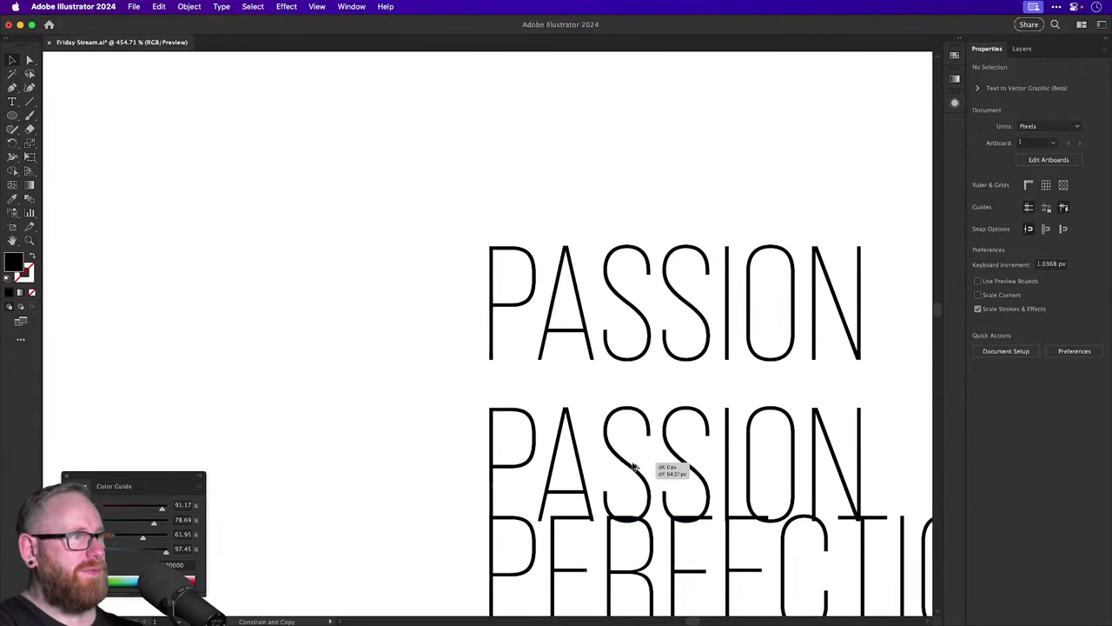
double_click(623, 449)
text(OVER)
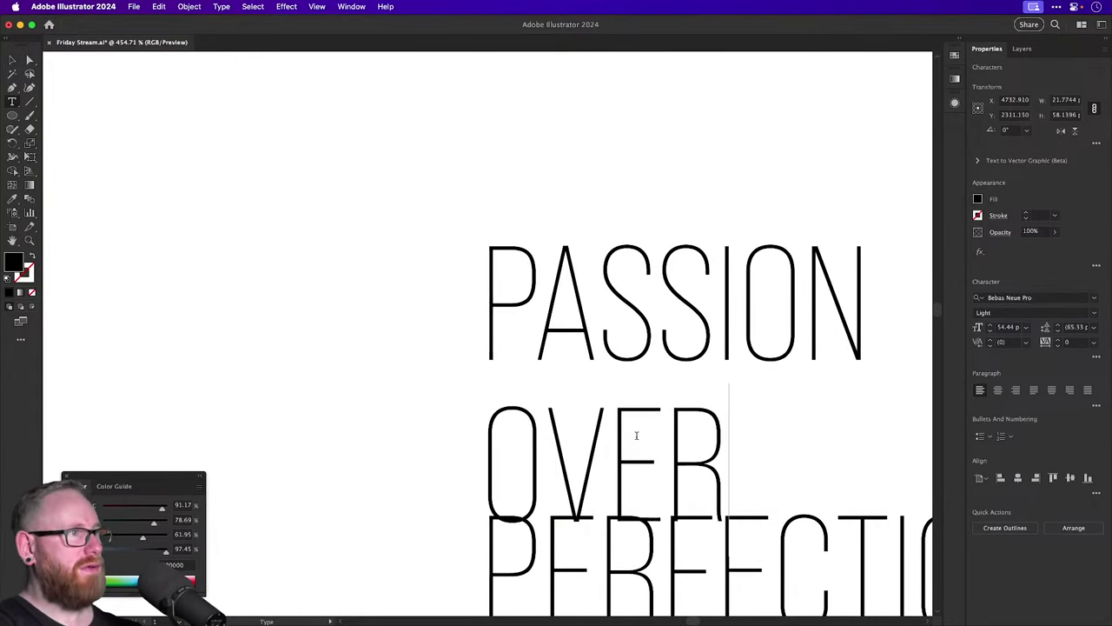
key(Escape)
Move the OVER line up beneath PASSION.
drag(304, 280, 566, 410)
click(533, 441)
drag(378, 258, 814, 458)
key(a)
key(v)
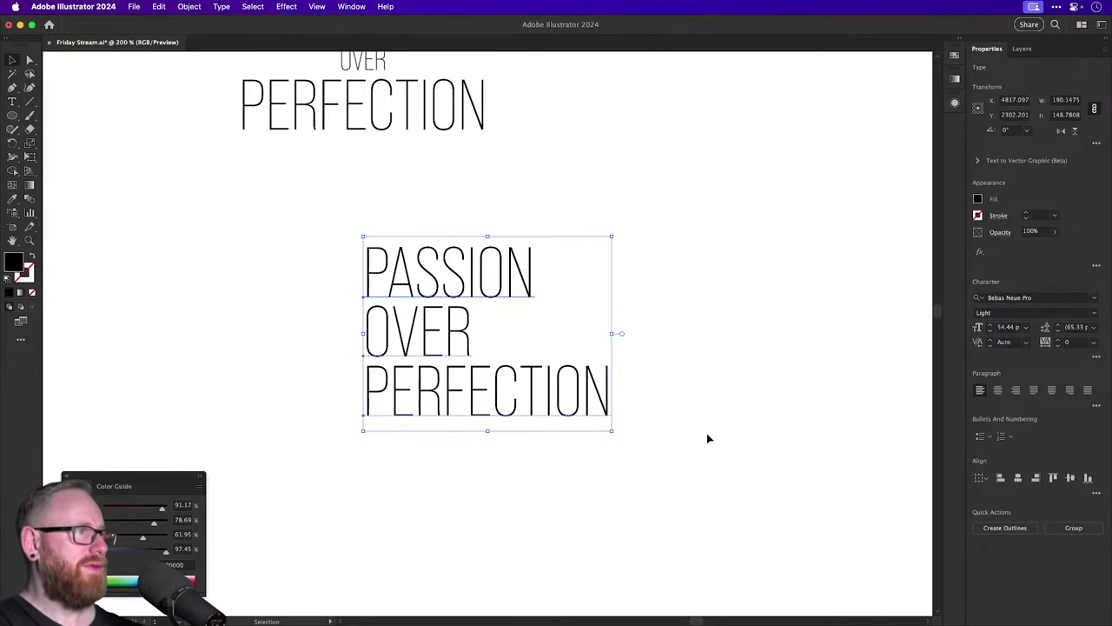
click(706, 432)
Set PASSION and OVER to the Bold font style.
click(497, 299)
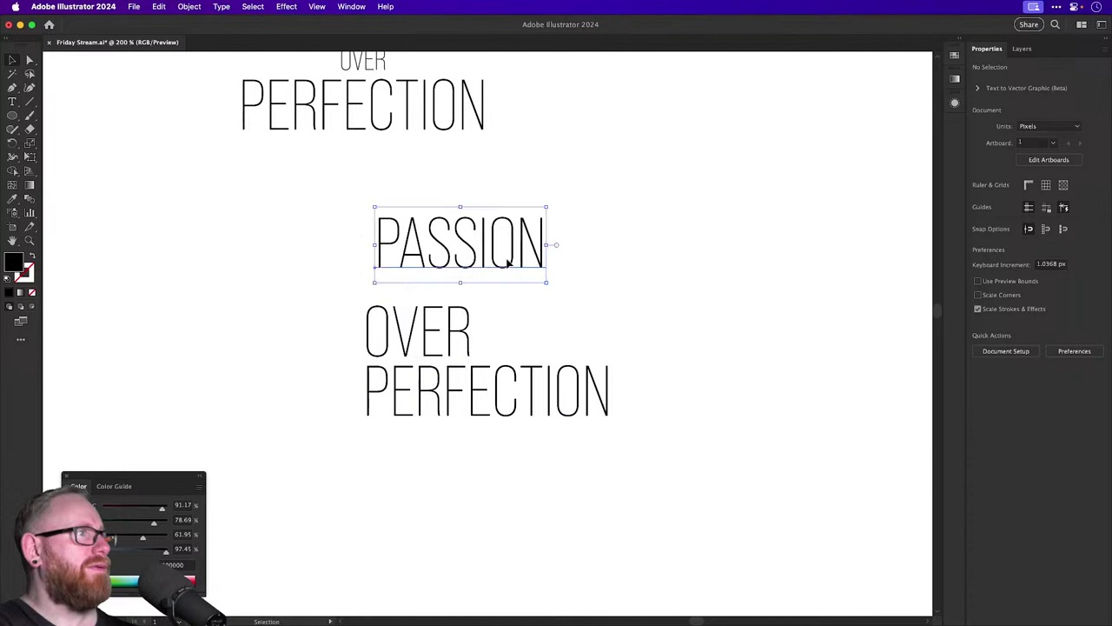
shift+click(437, 337)
click(1091, 314)
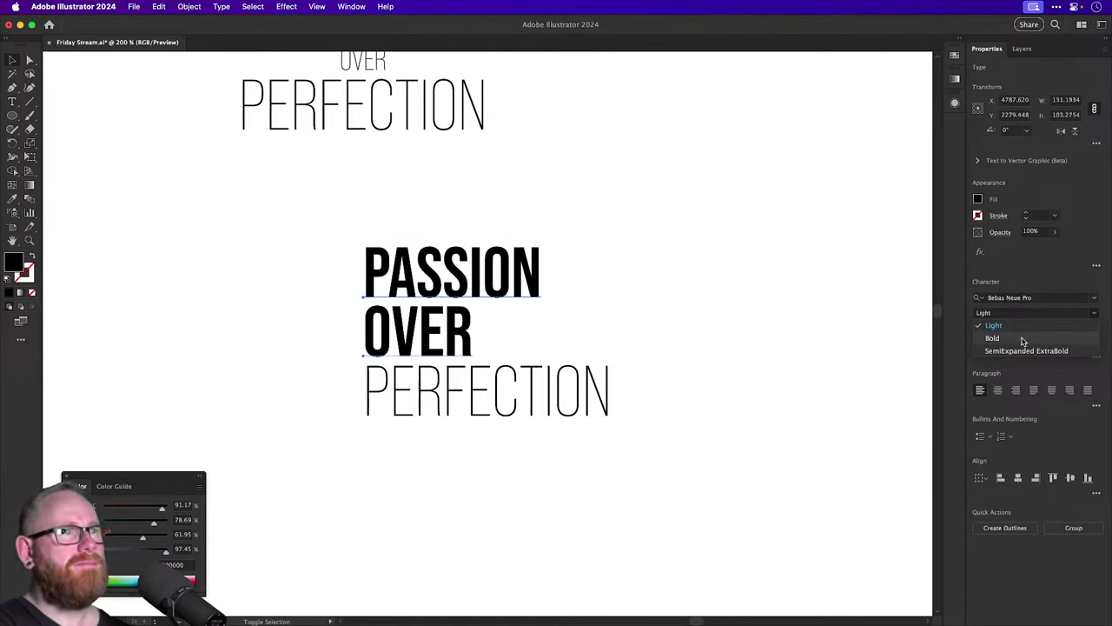
click(992, 338)
click(742, 318)
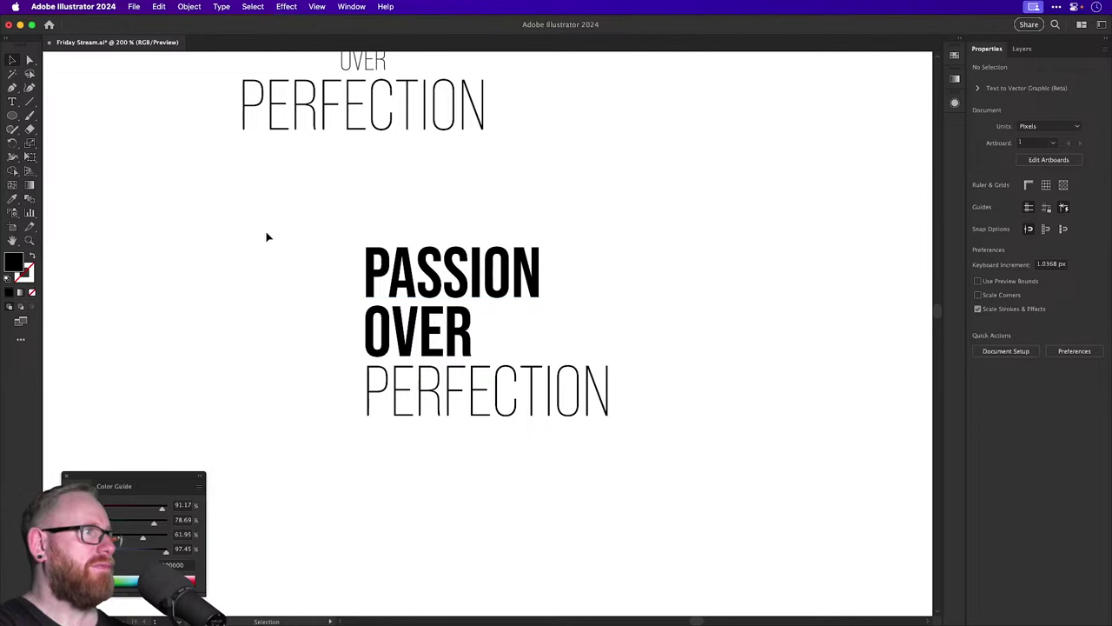
Drag the bold lockup to the lower left of the artboard.
drag(266, 236, 500, 440)
click(715, 302)
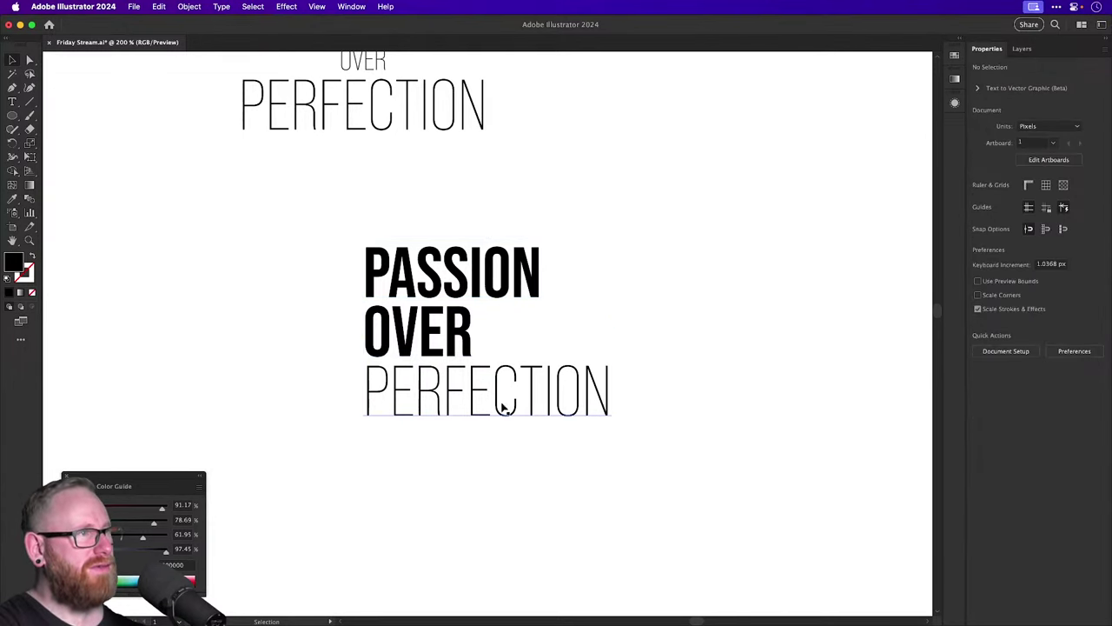
drag(318, 265, 568, 429)
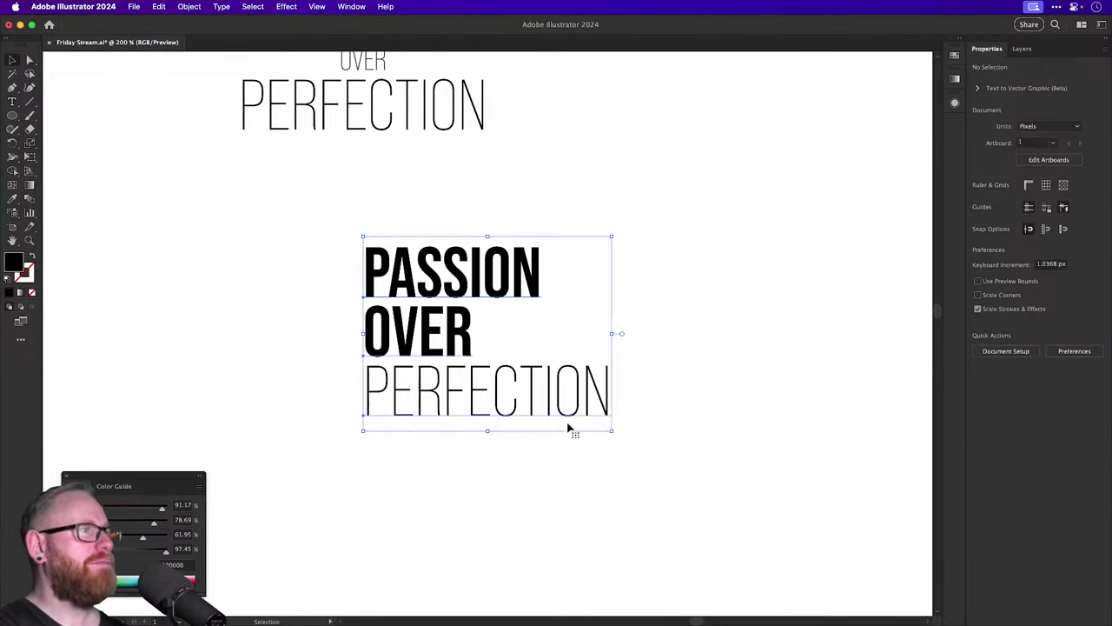
scroll(568, 429, up, 3)
scroll(568, 429, left, 2)
drag(559, 367, 694, 377)
Revert the right-hand lockup to all-light lettering.
click(697, 254)
click(706, 405)
key(s)
key(v)
click(690, 343)
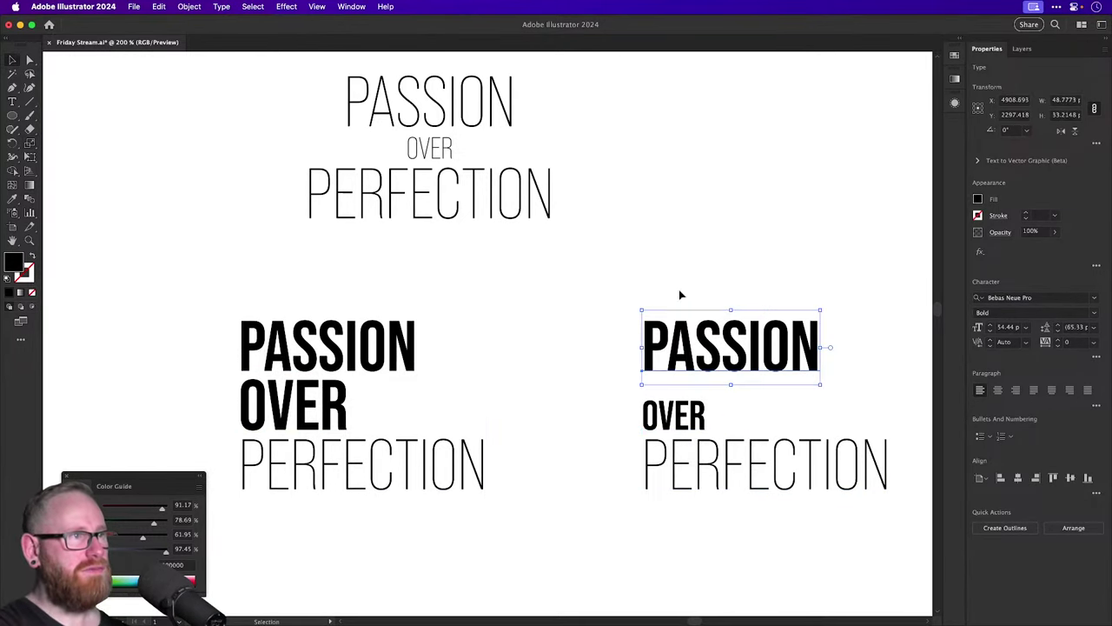
click(669, 292)
key(super+z)
key(super+z)
key(super+z)
Shrink the OVER line to about 64% of its size with the Scale tool.
click(626, 337)
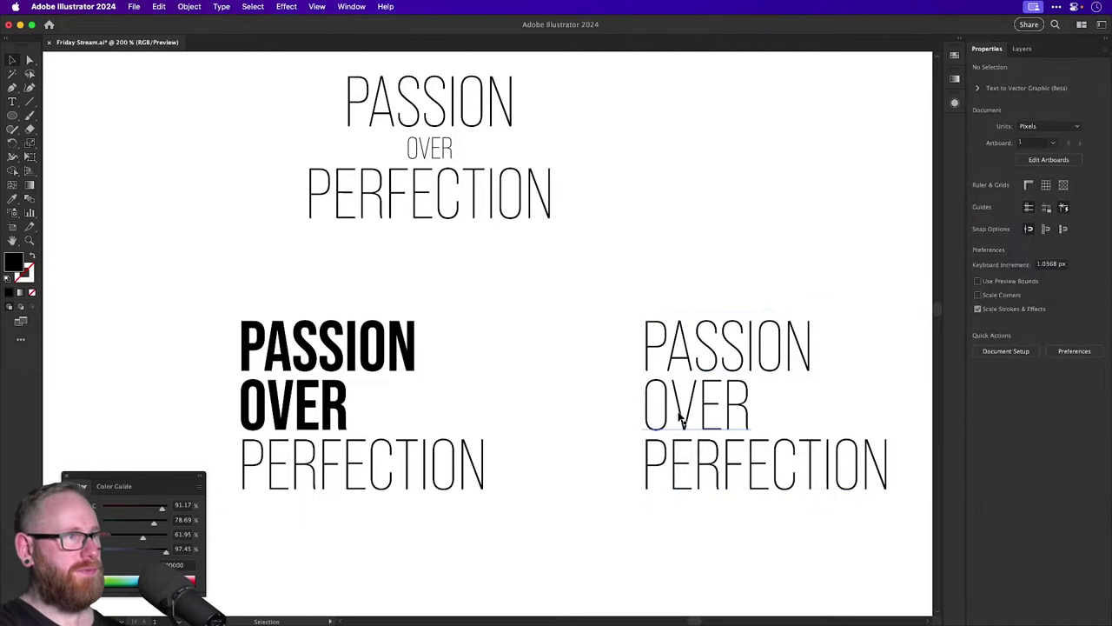
click(683, 409)
key(s)
drag(803, 324, 566, 385)
key(v)
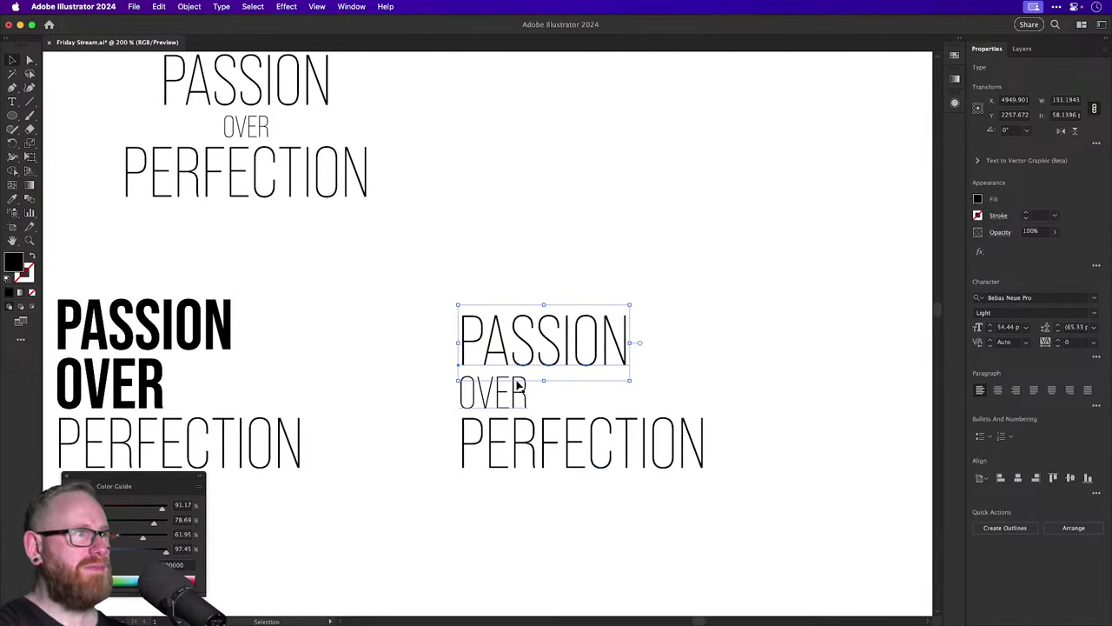
drag(405, 230, 532, 504)
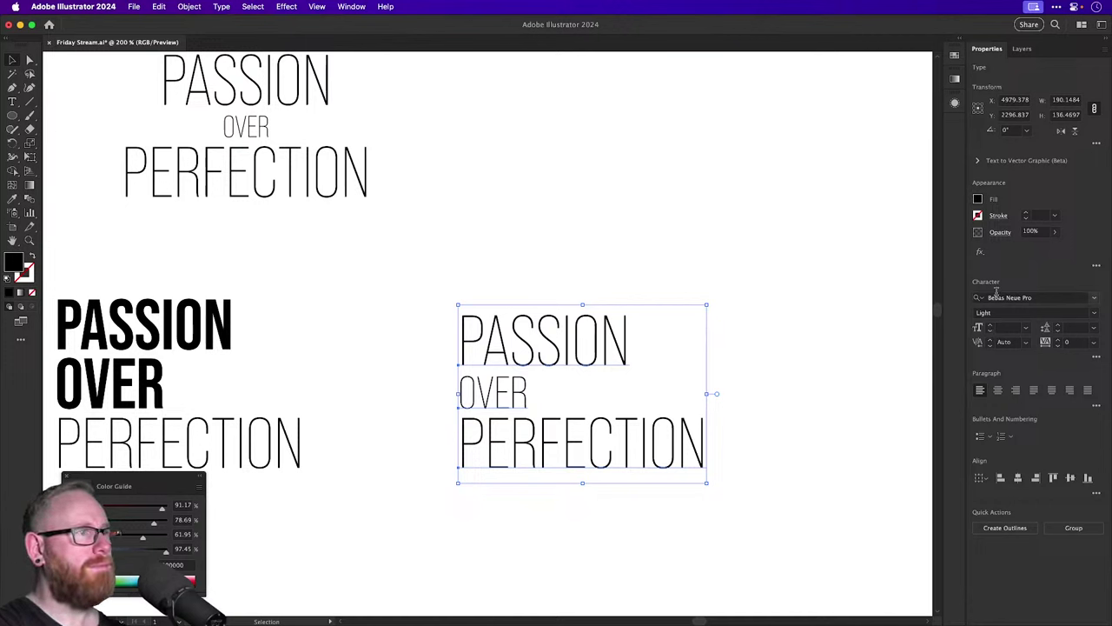
Duplicate the lockup out to the right as a new variant.
click(543, 241)
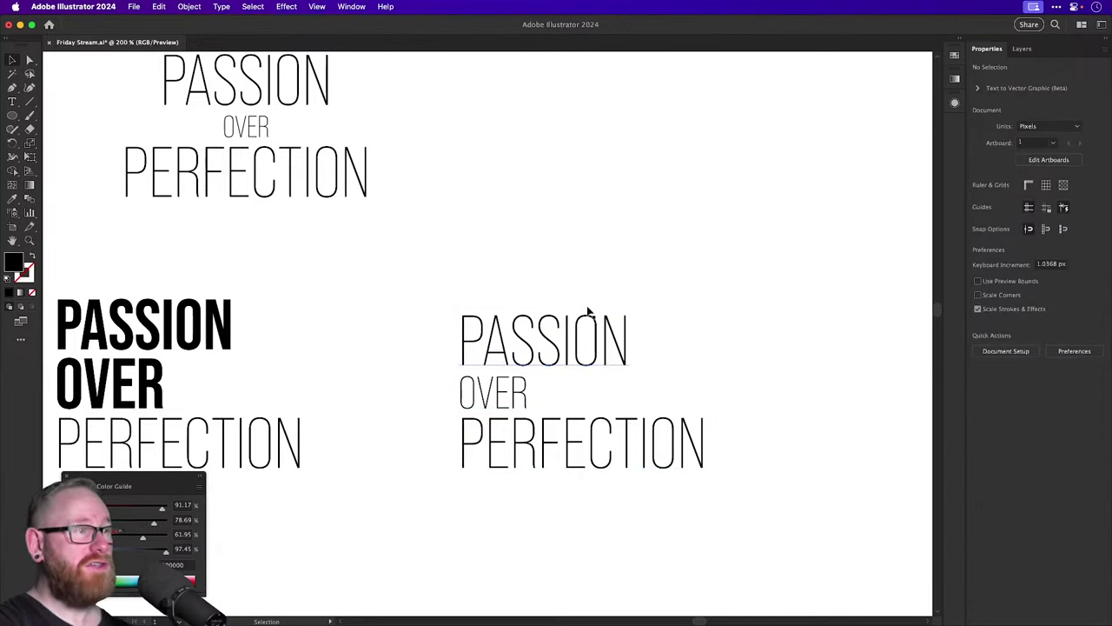
mouse_move(502, 396)
mouse_down()
mouse_move(712, 342)
mouse_move(502, 395)
mouse_up()
drag(541, 448, 271, 447)
drag(291, 347, 719, 347)
click(710, 228)
drag(680, 266, 462, 276)
Move PASSION down and rotate OVER -90° to stand right beside PASSION.
drag(434, 399, 669, 339)
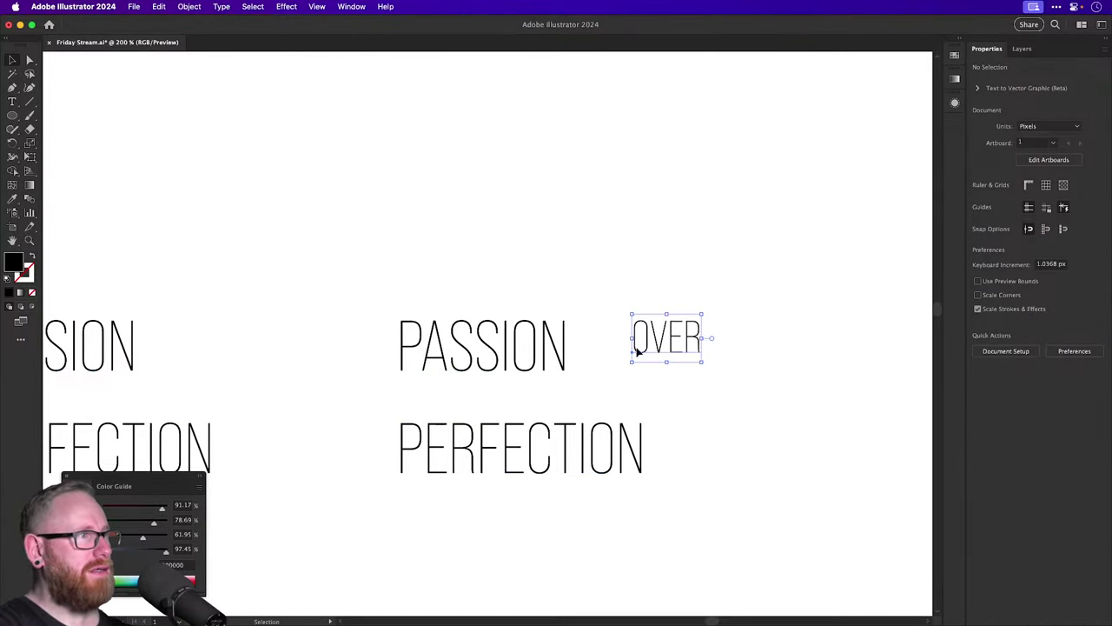
drag(534, 346, 534, 392)
drag(640, 350, 606, 347)
key(r)
click(582, 390)
key(v)
Resize the vertical OVER to match PASSION's height and position it alongside.
scroll(602, 371, up, 5)
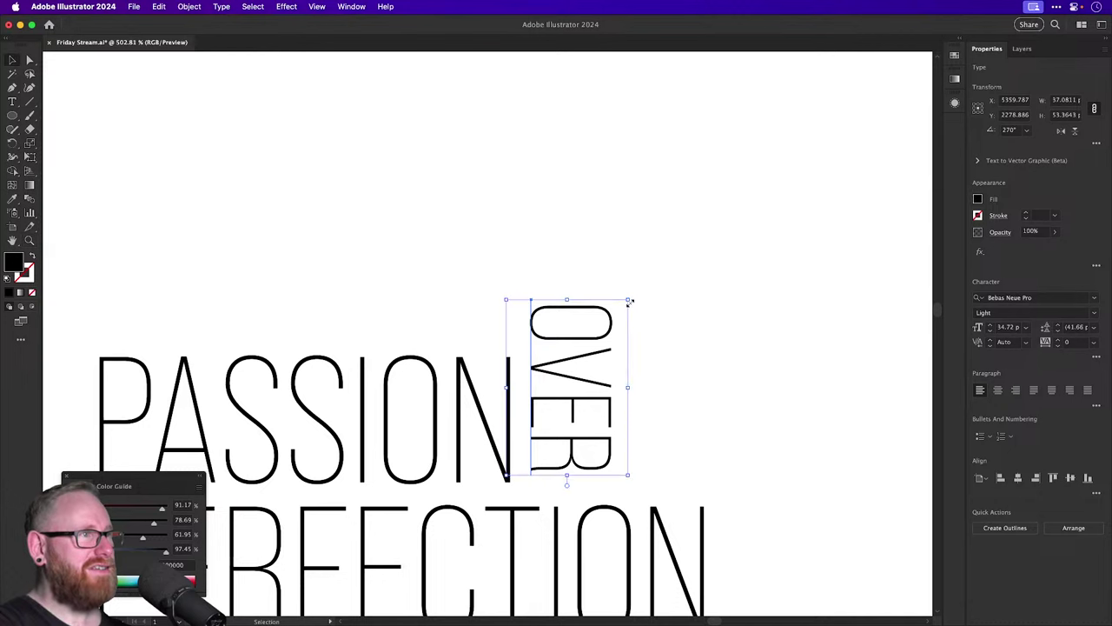
drag(630, 302, 554, 379)
drag(589, 480, 590, 485)
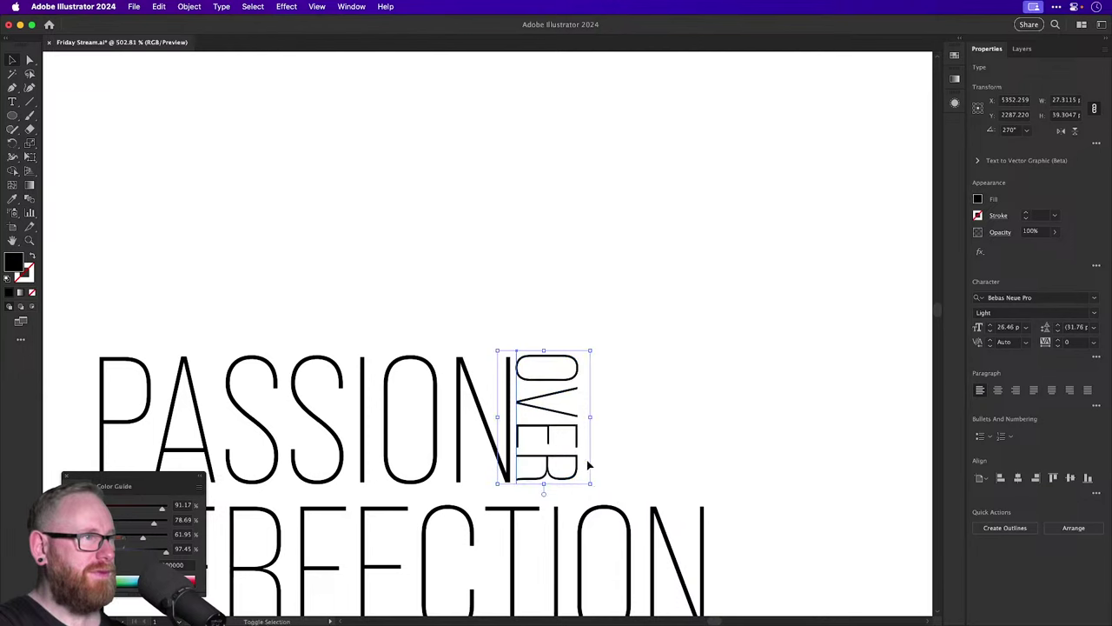
drag(561, 415, 573, 416)
click(625, 261)
Zoom out to view all the variants and save the document.
key(super+1)
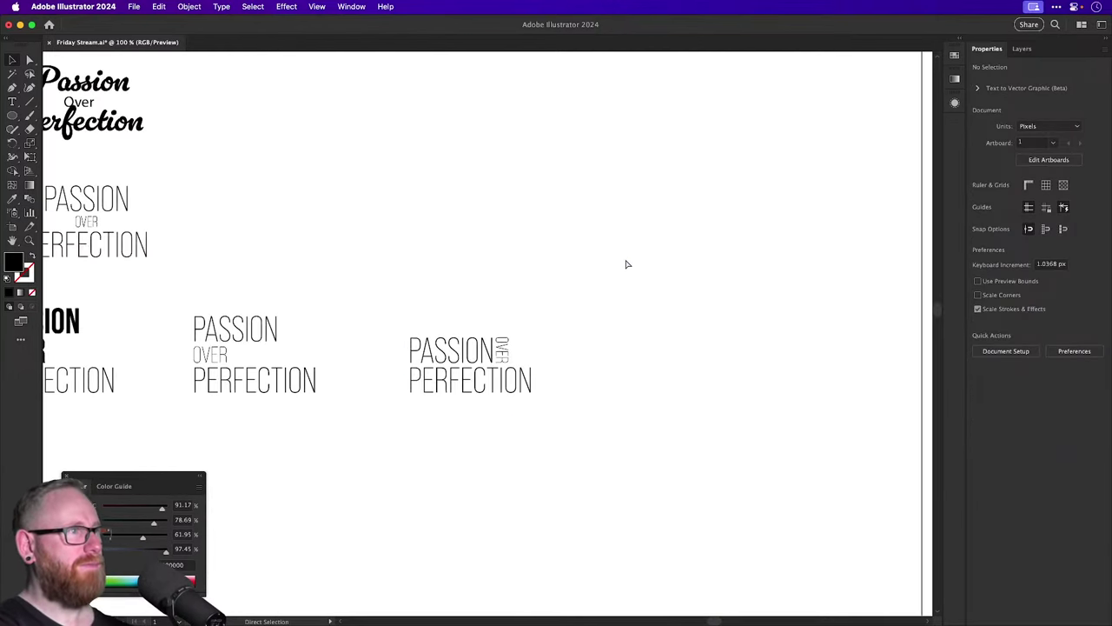
scroll(625, 259, left, 8)
scroll(759, 278, up, 4)
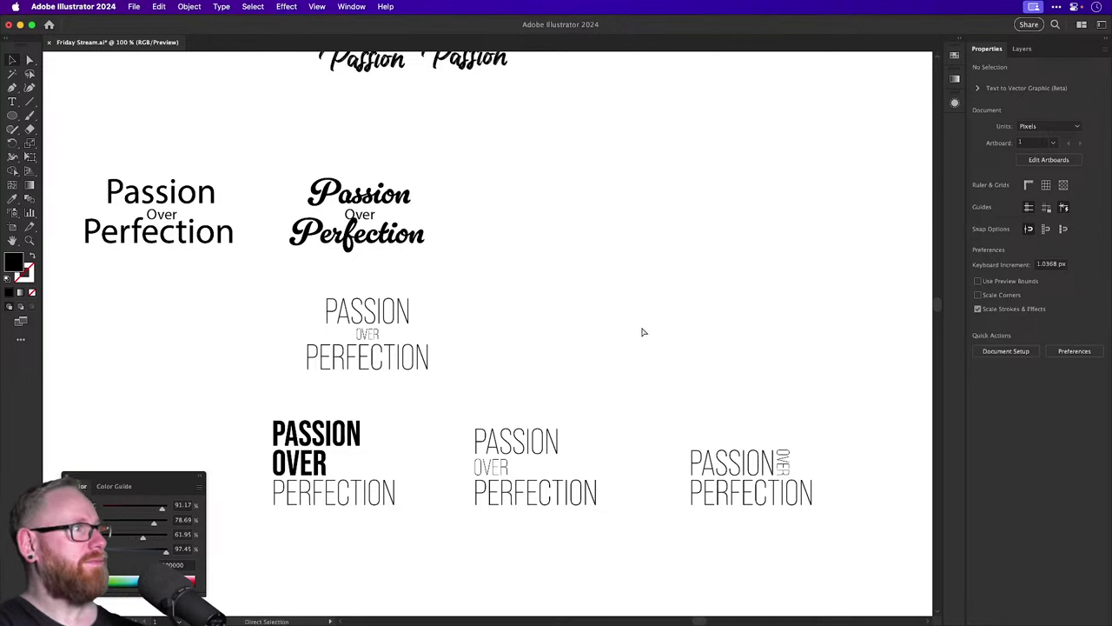
key(super+s)
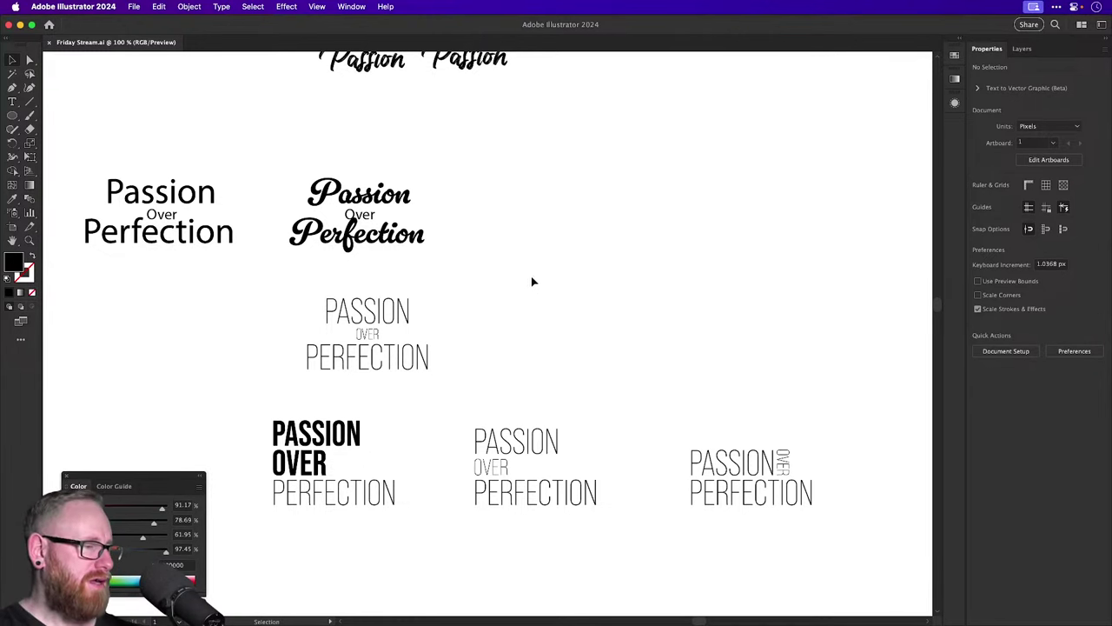
Place a copy of the vertical-OVER lockup higher up; a sketched 1/2 idea is undone.
click(699, 452)
drag(725, 466, 641, 271)
click(664, 193)
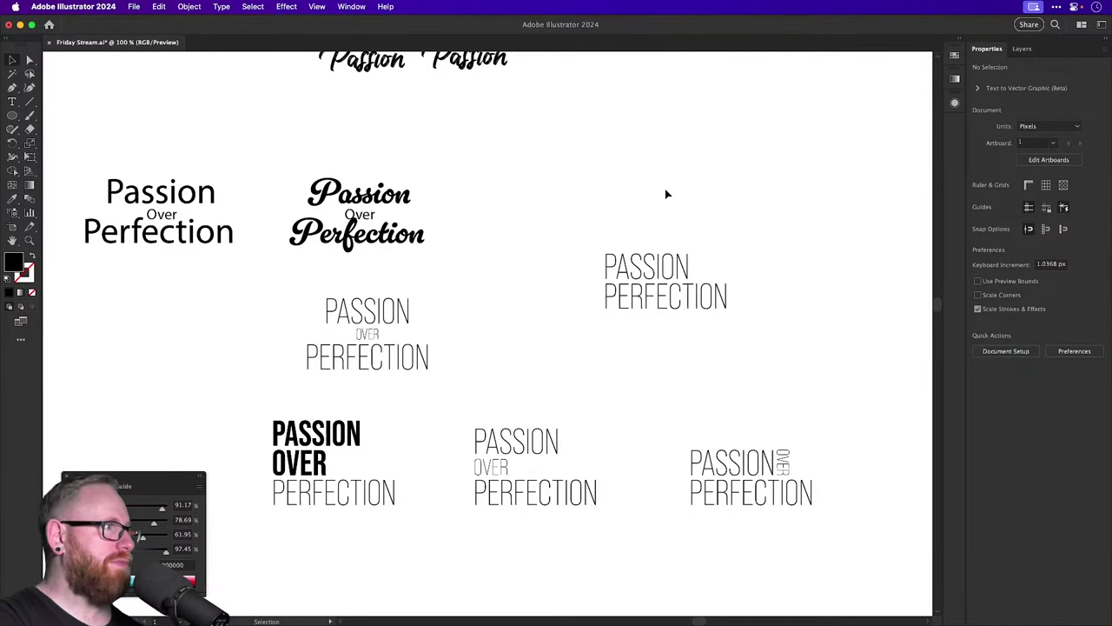
click(28, 115)
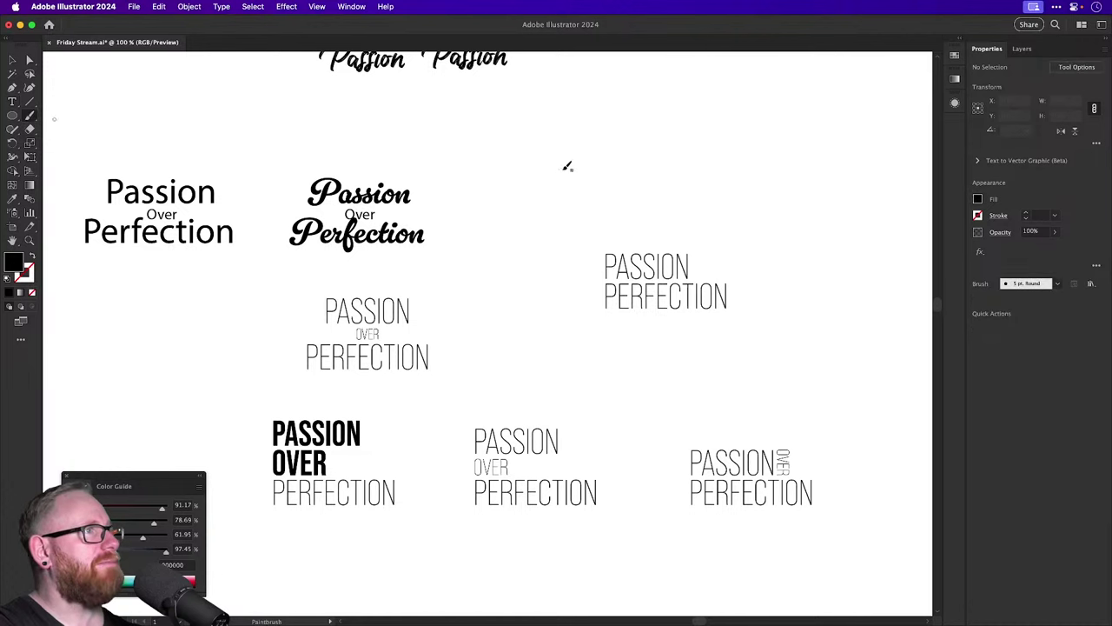
mouse_move(566, 141)
mouse_down()
mouse_move(564, 181)
mouse_move(625, 159)
mouse_up()
drag(577, 214, 610, 227)
key(v)
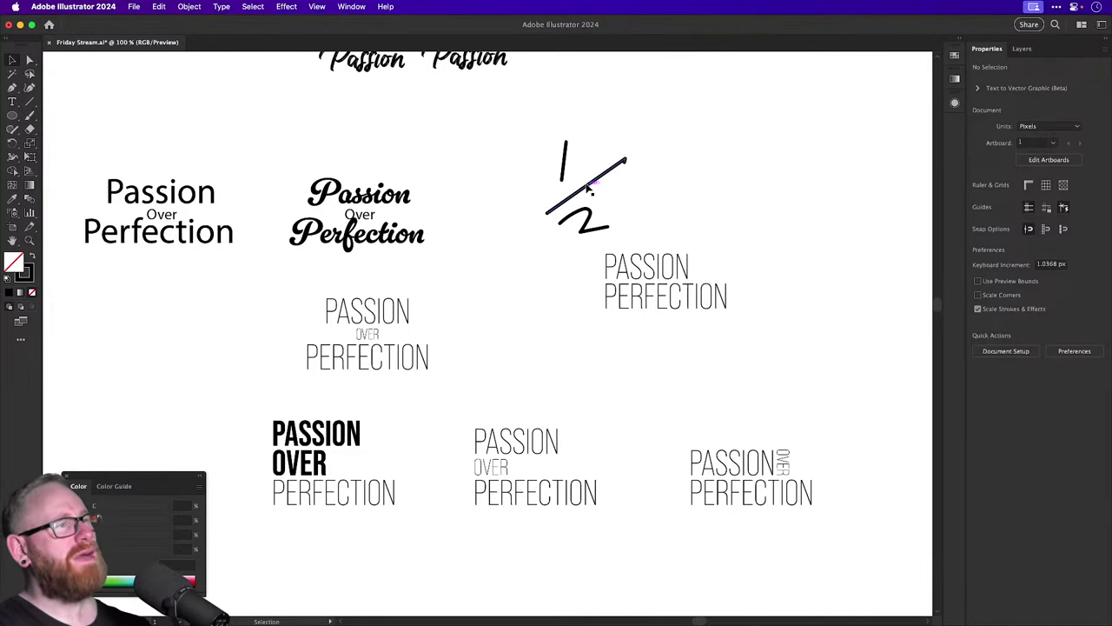
key(super+z)
key(super+z)
key(super+z)
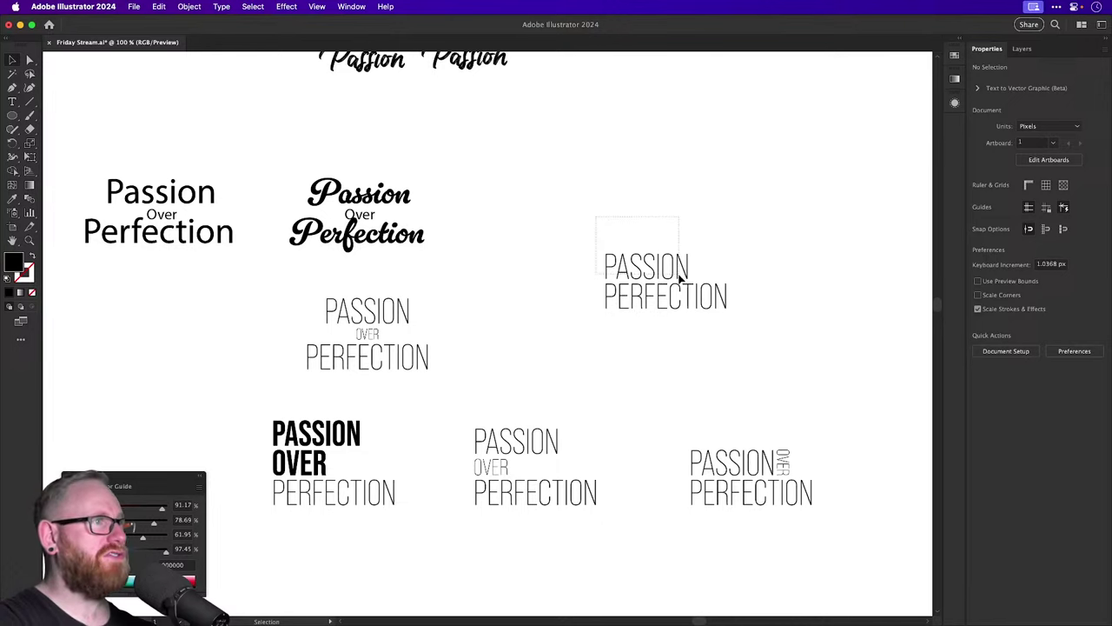
Select PASSION in the new copy and slant it with the Shear Tool.
click(681, 276)
scroll(681, 277, up, 3)
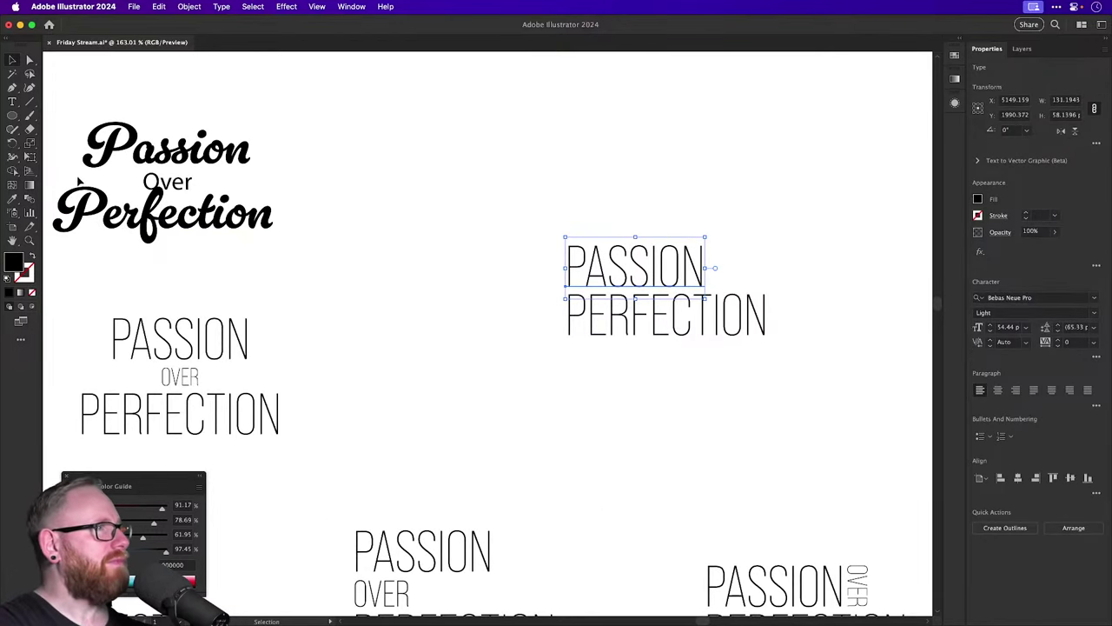
click(27, 145)
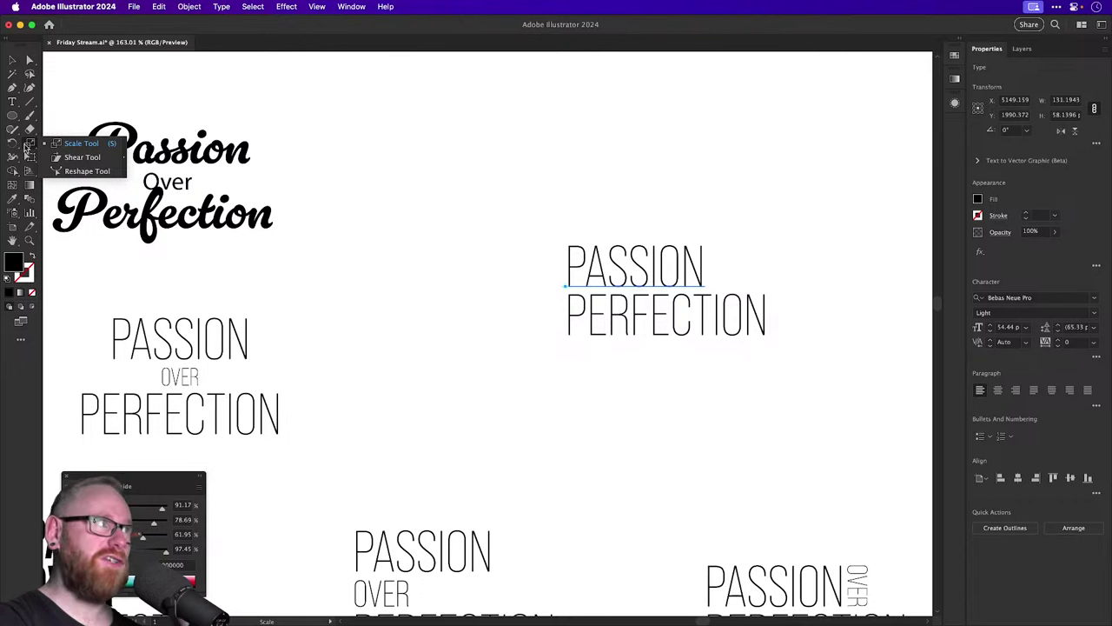
click(81, 157)
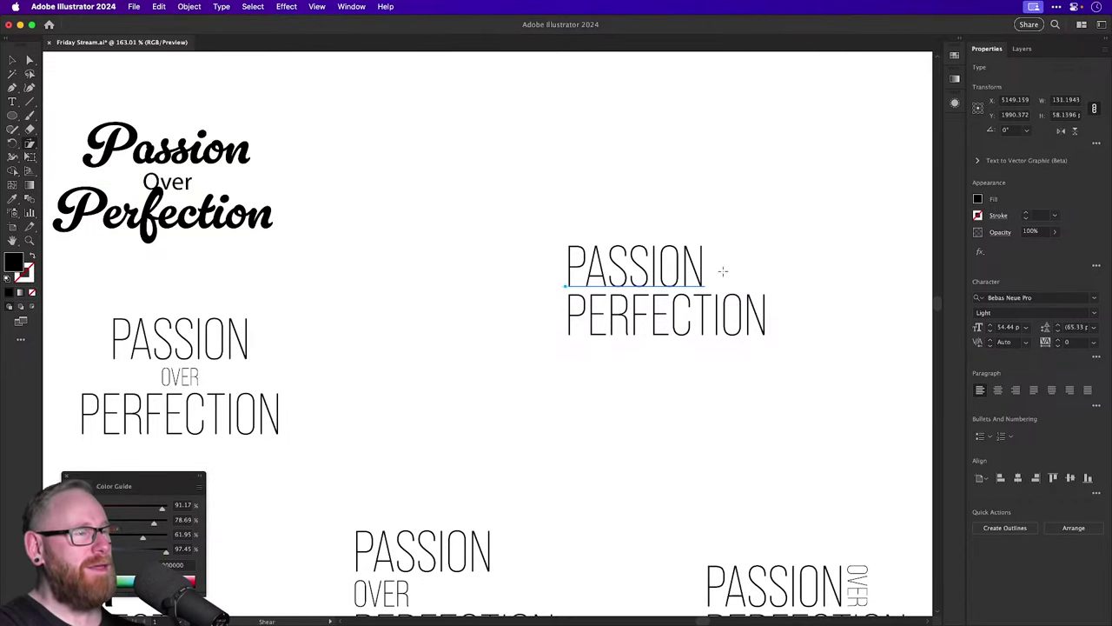
drag(722, 271, 712, 243)
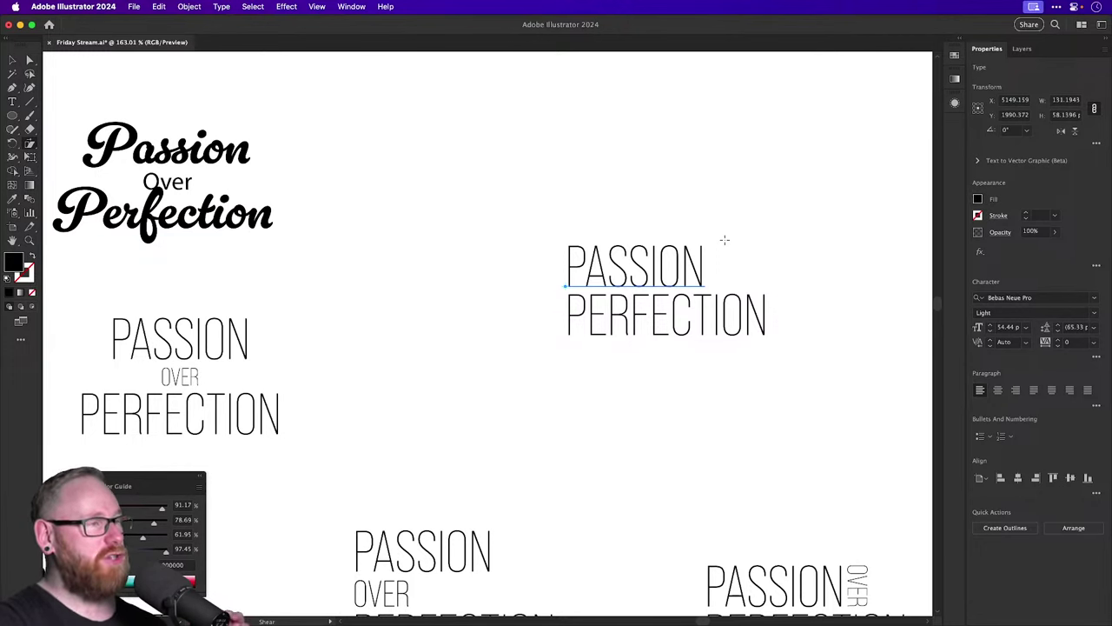
Shear PASSION 20° along the vertical axis using the Shear dialog.
key(Return)
drag(598, 184, 406, 200)
click(292, 286)
click(359, 233)
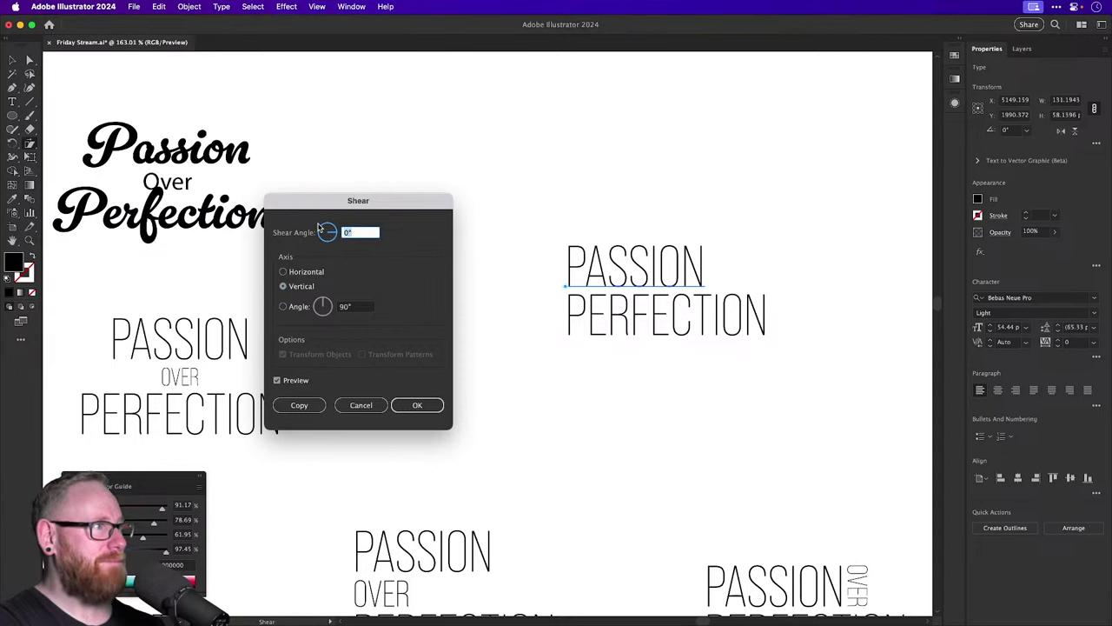
text(20)
key(Tab)
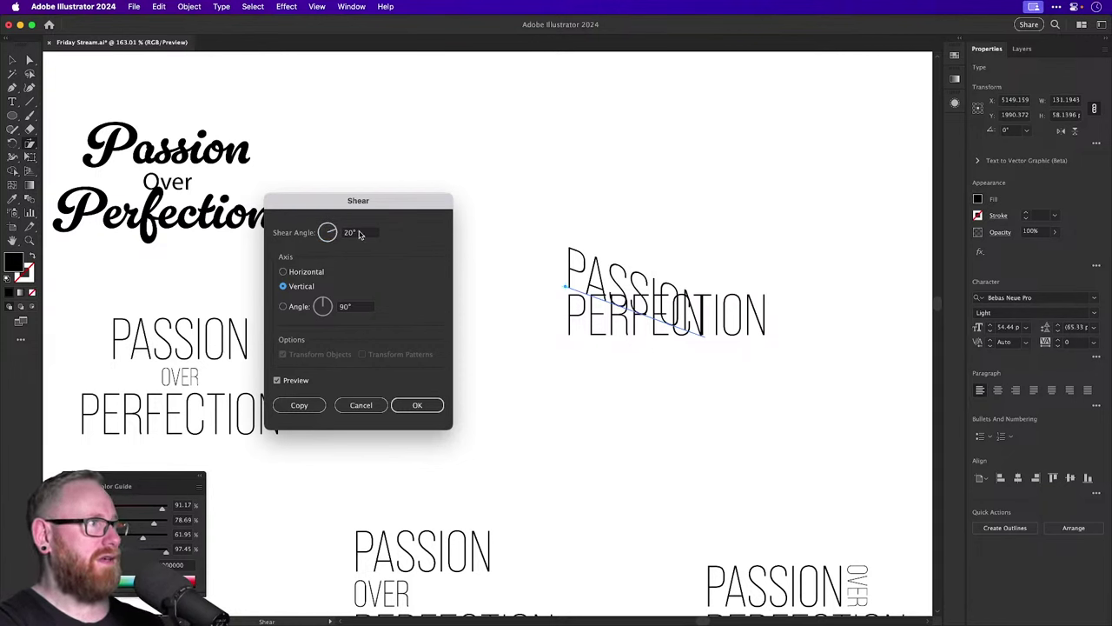
click(359, 233)
key(Tab)
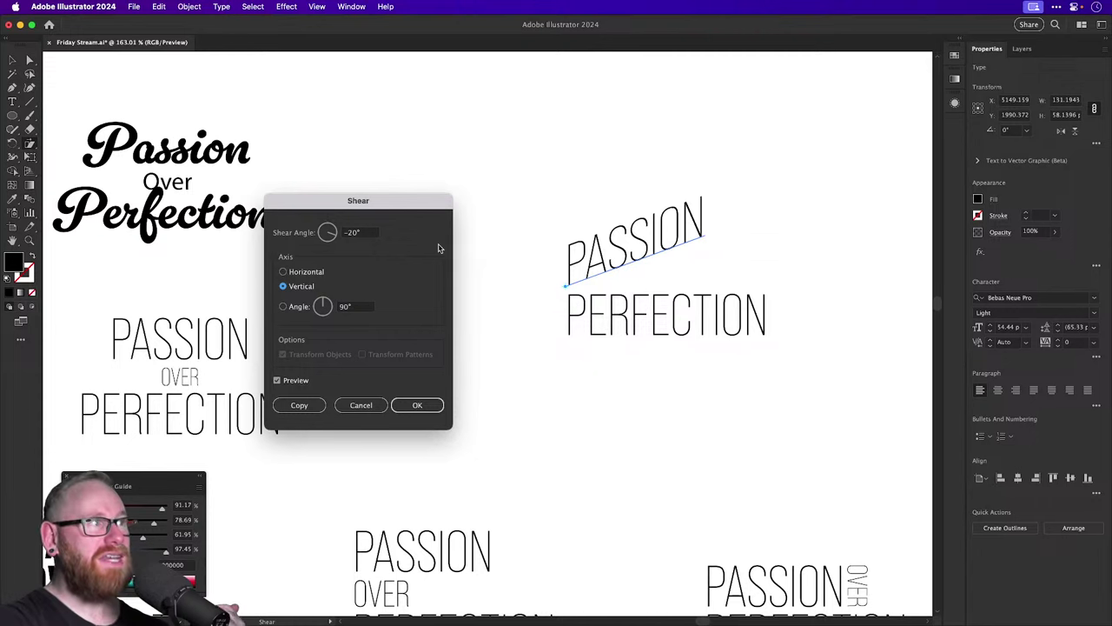
click(437, 401)
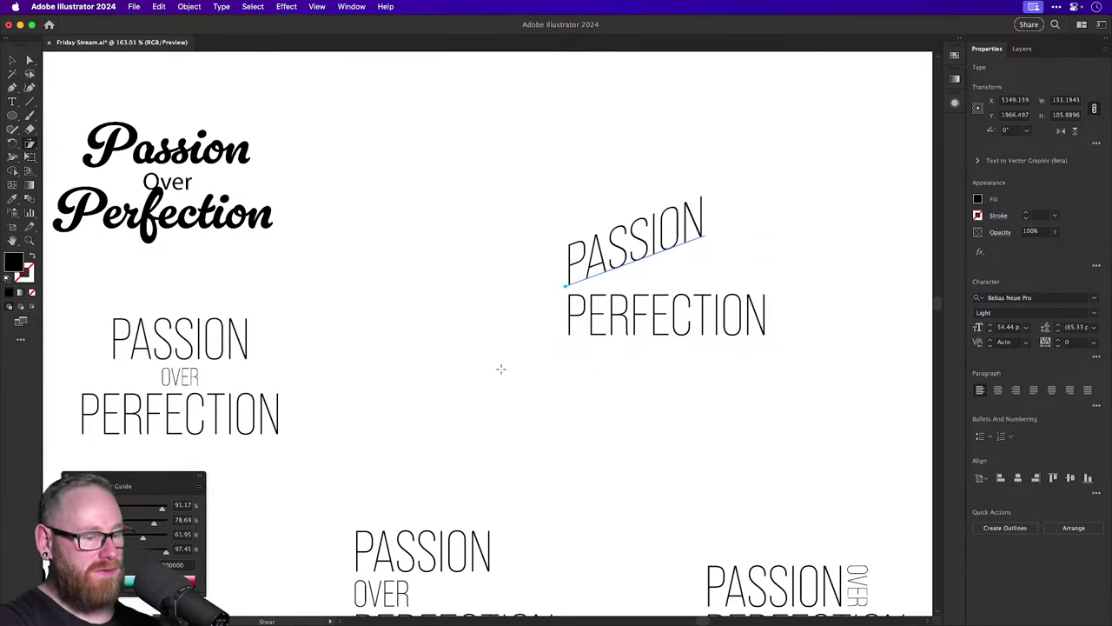
key(Return)
key(Escape)
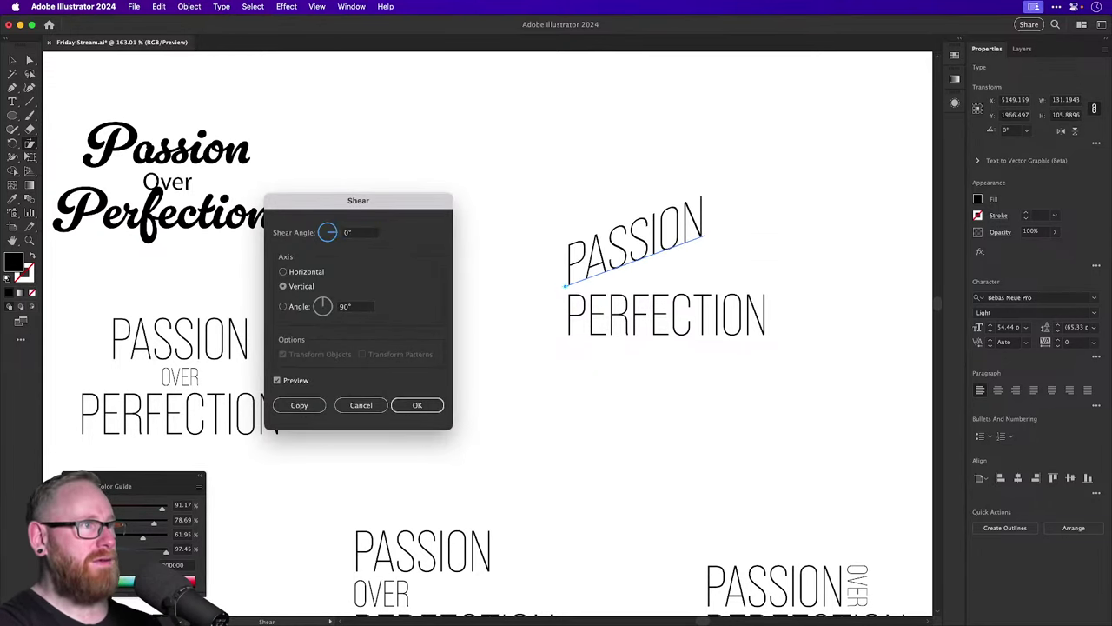
alt+click(384, 219)
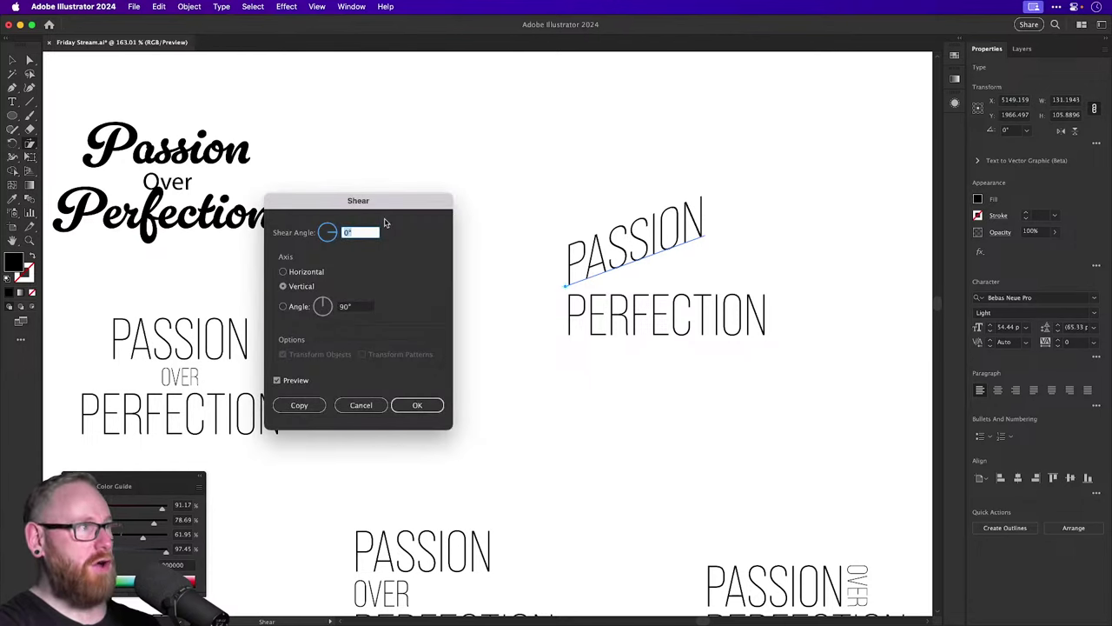
text(20)
key(Return)
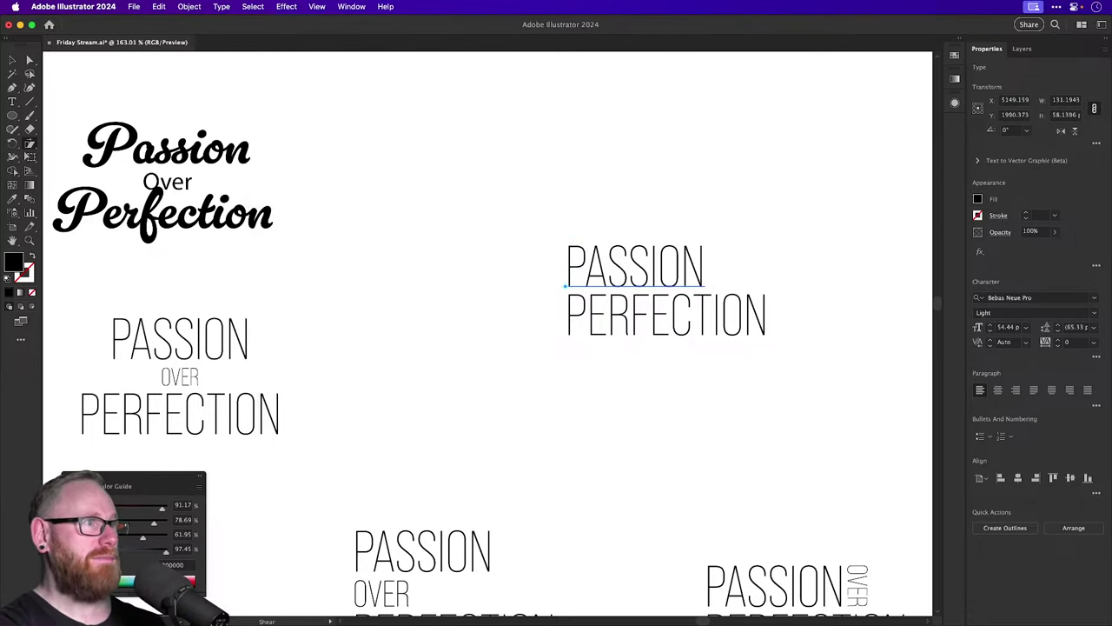
Apply the same 20° vertical shear to PERFECTION.
key(v)
click(660, 337)
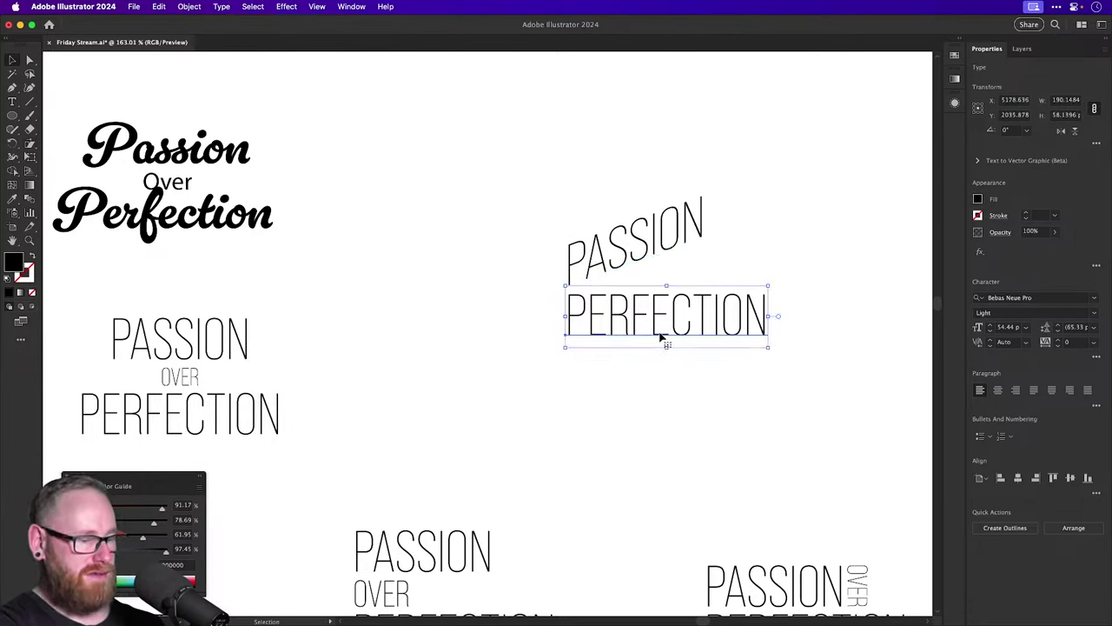
key(o)
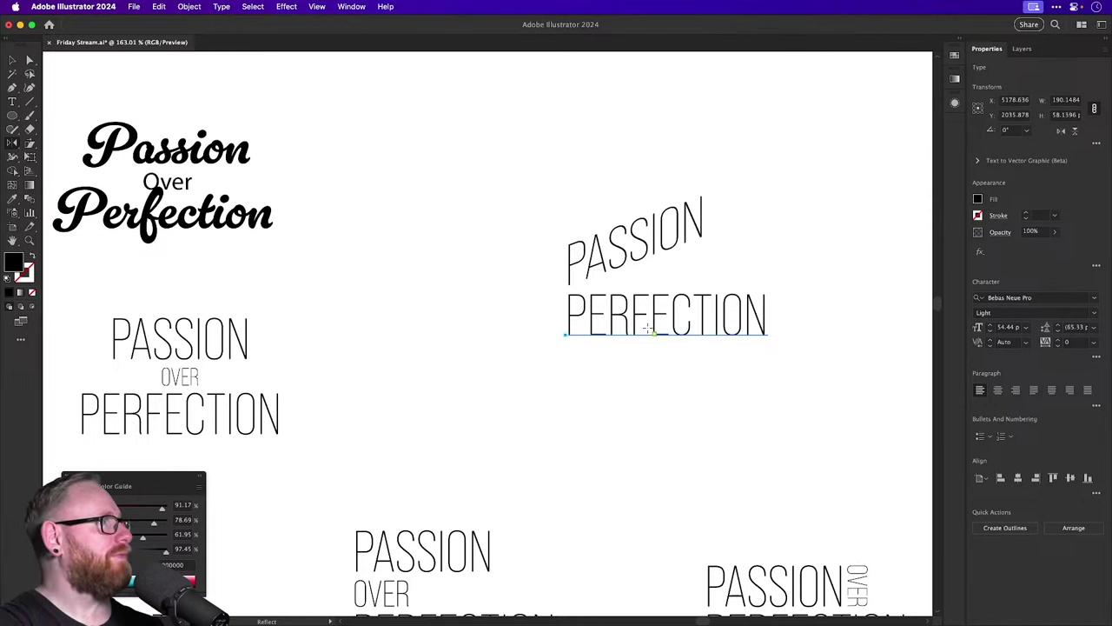
alt+click(585, 258)
key(Return)
key(v)
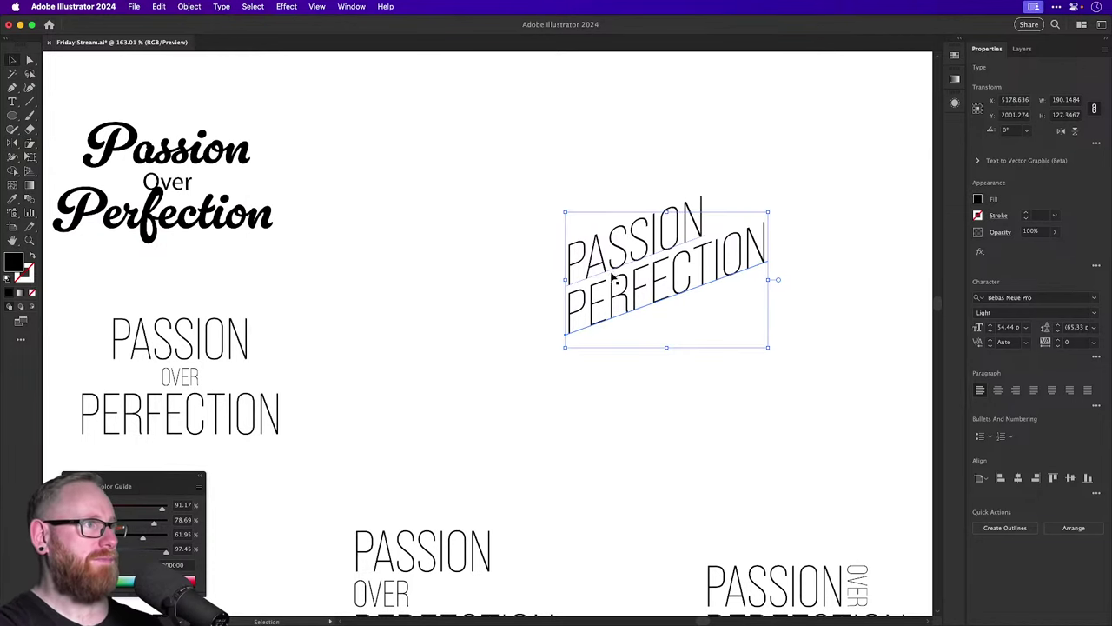
click(507, 265)
Undo the accidental typing in PERFECTION, restoring the original word.
scroll(507, 266, right, 5)
scroll(506, 266, up, 2)
double_click(472, 365)
text(DS)
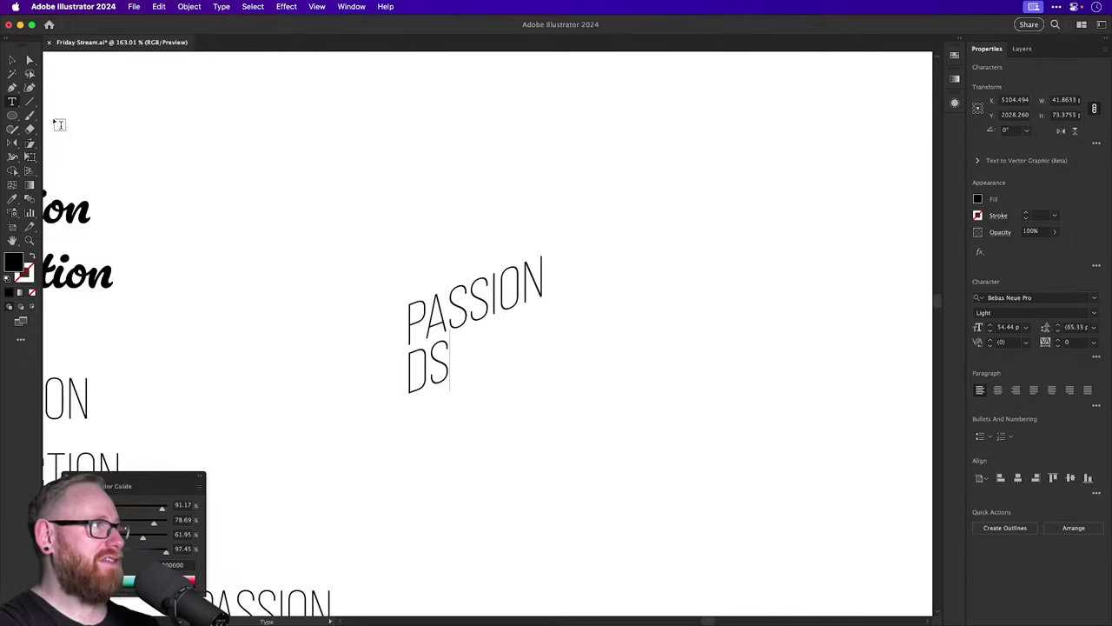
text(DFFDFDFDF)
key(Escape)
key(super+z)
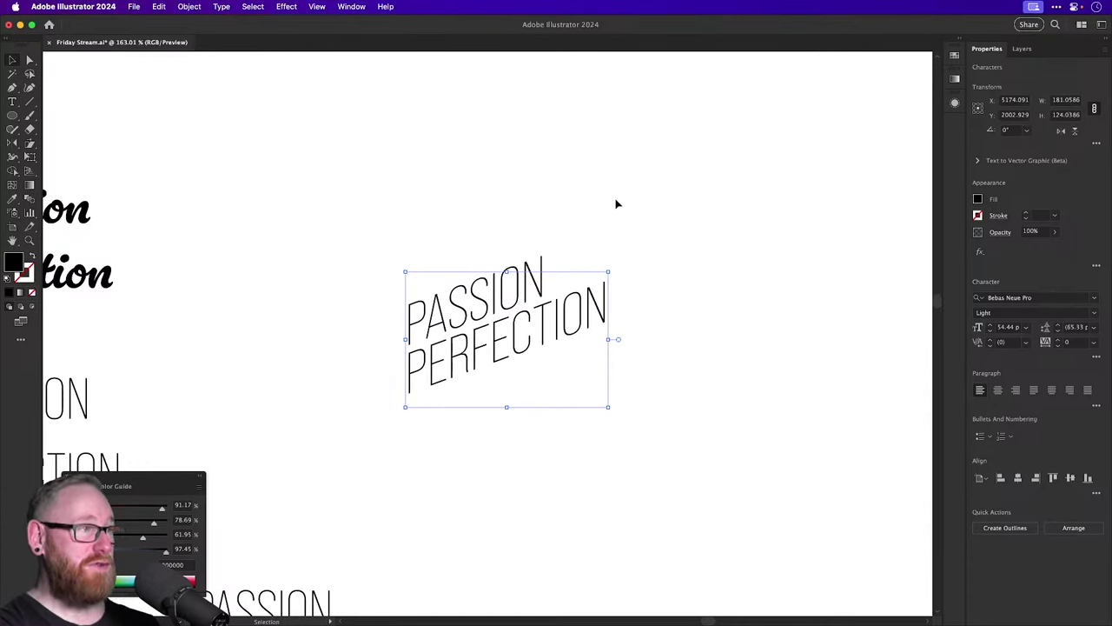
click(616, 203)
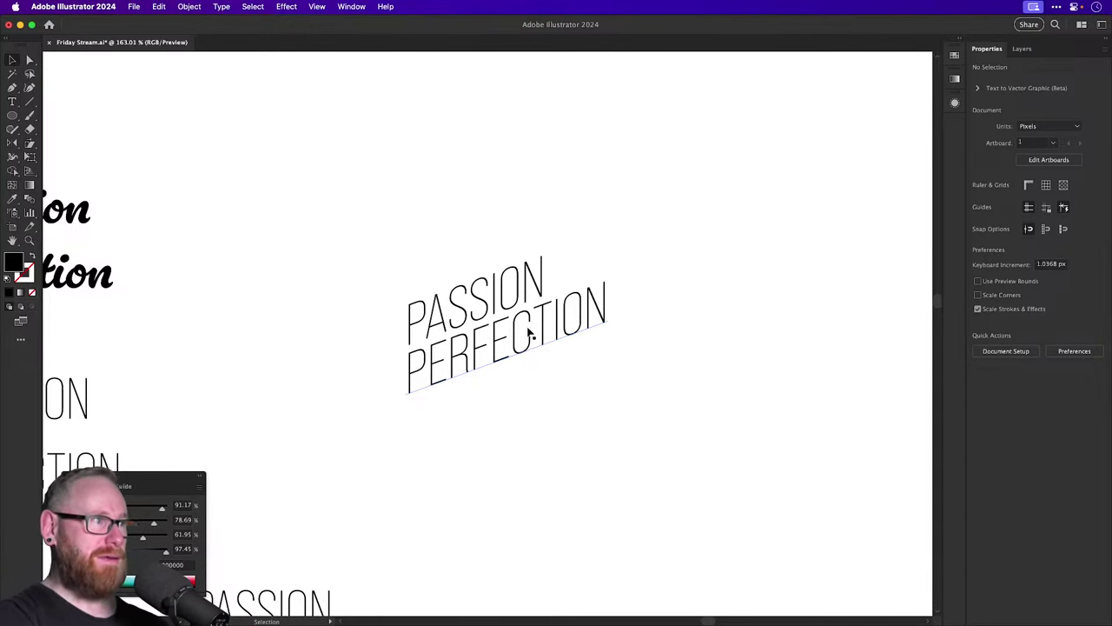
Zoom in on the slanted lettering and move PERFECTION down away from PASSION.
key(z)
drag(528, 333, 769, 478)
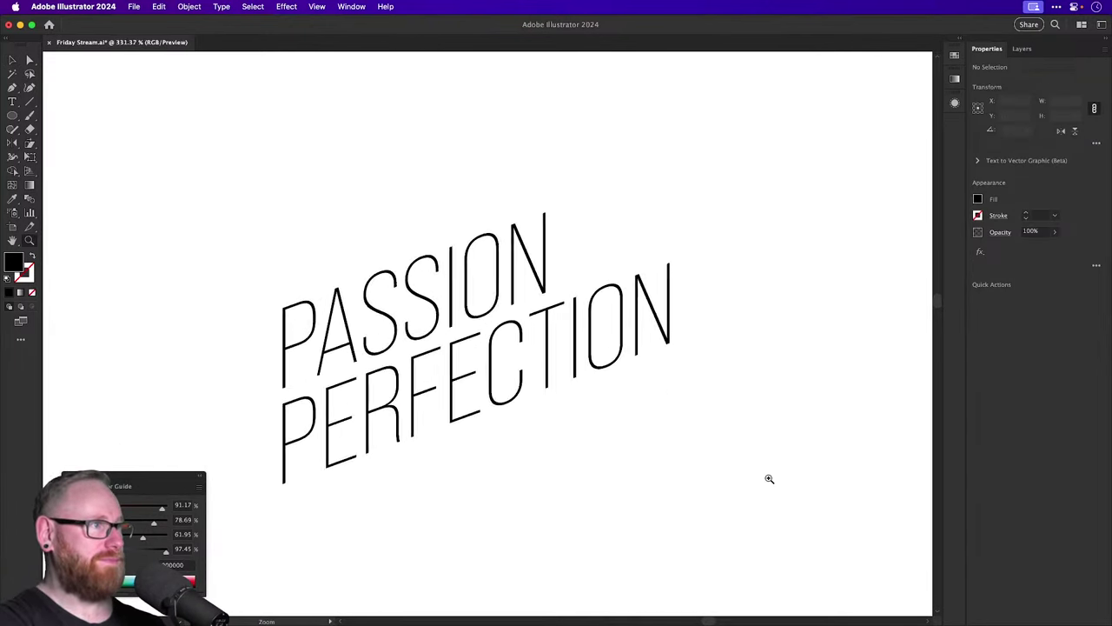
key(a)
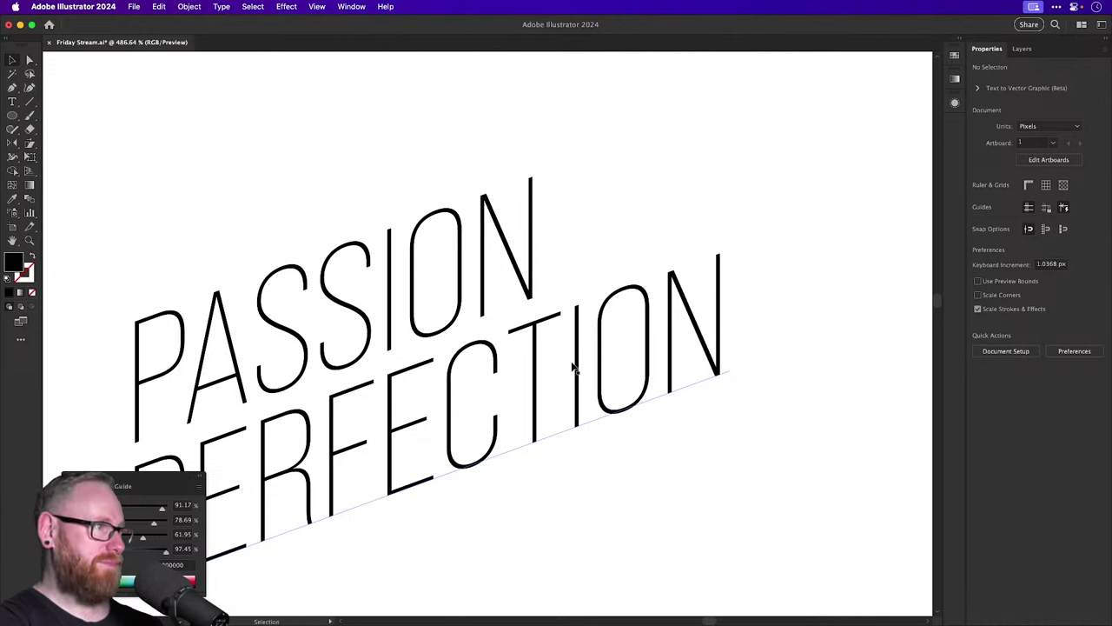
key(super+minus)
key(super+minus)
key(super+minus)
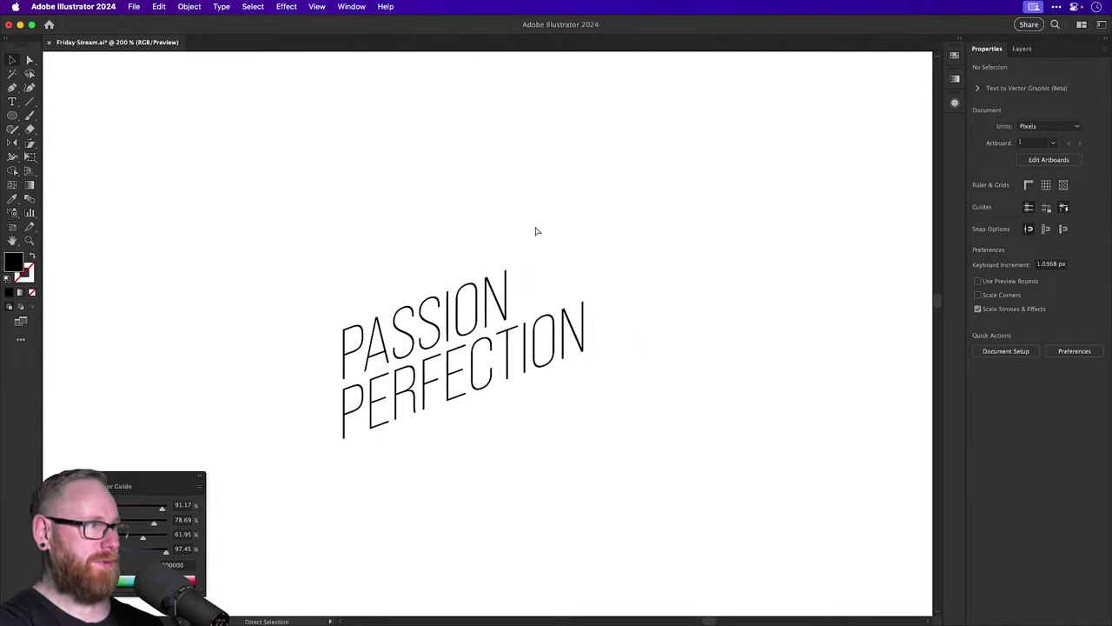
mouse_move(476, 456)
mouse_down()
mouse_move(496, 434)
mouse_move(496, 450)
mouse_up()
click(478, 409)
Draw a horizontal line between PASSION and PERFECTION with the Line Segment tool.
click(30, 103)
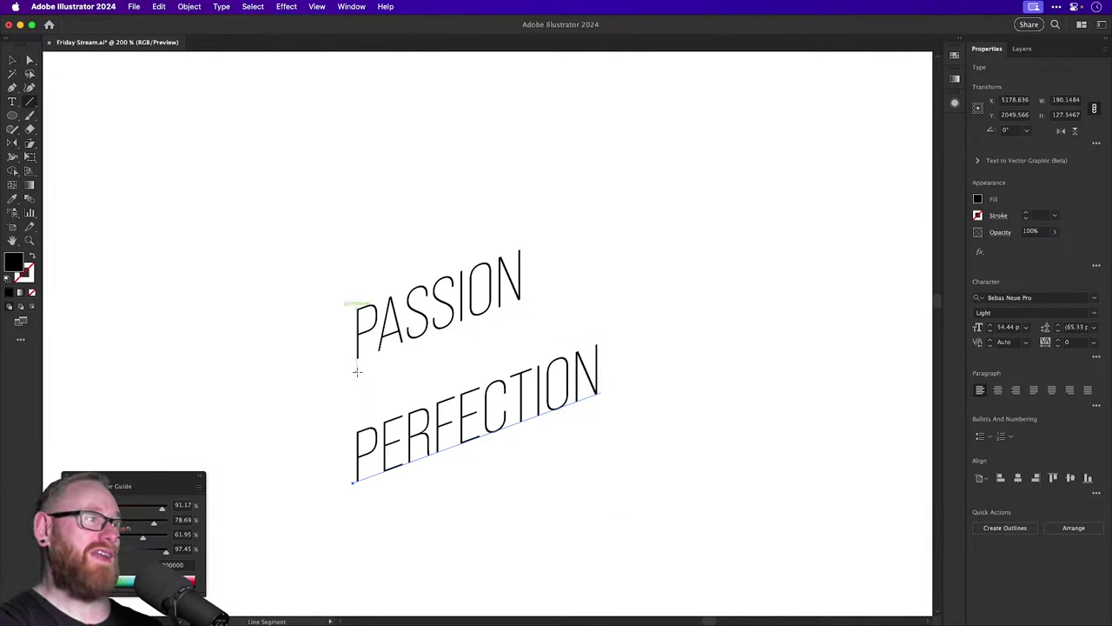
click(358, 372)
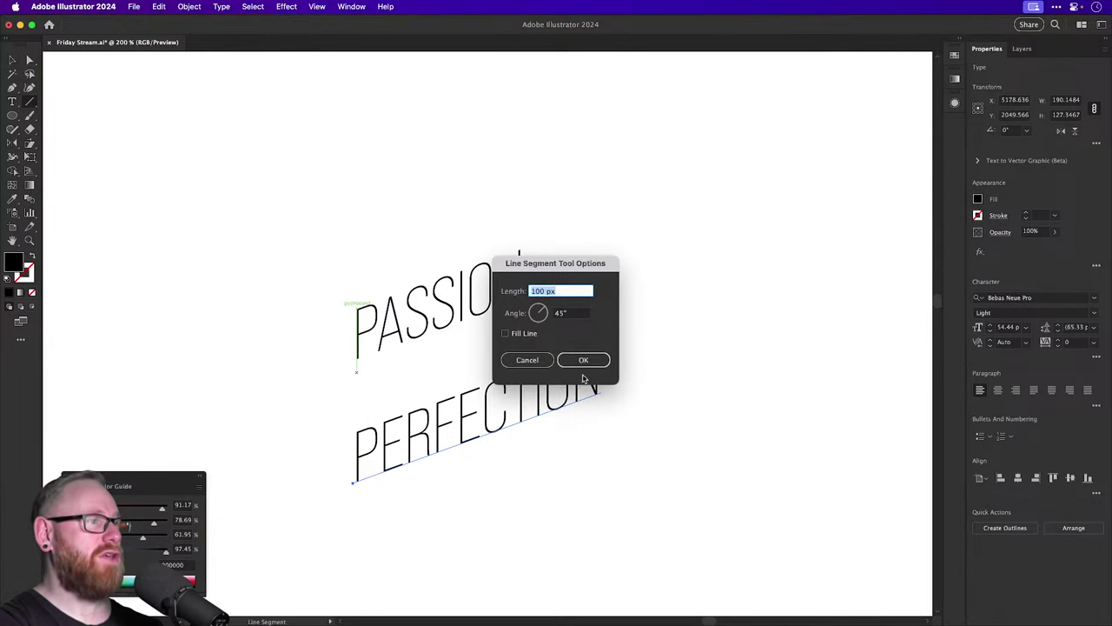
click(532, 361)
drag(243, 386, 445, 387)
key(v)
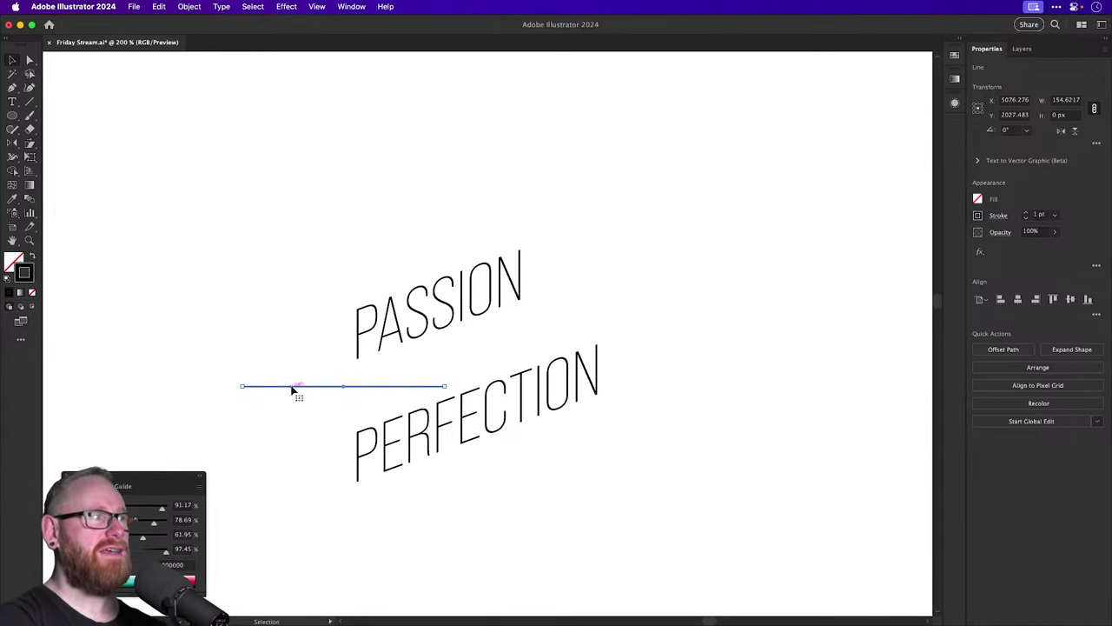
Shear the line -20° vertically, set it under PASSION, and raise PERFECTION beneath it.
scroll(96, 214, up, 1)
click(31, 154)
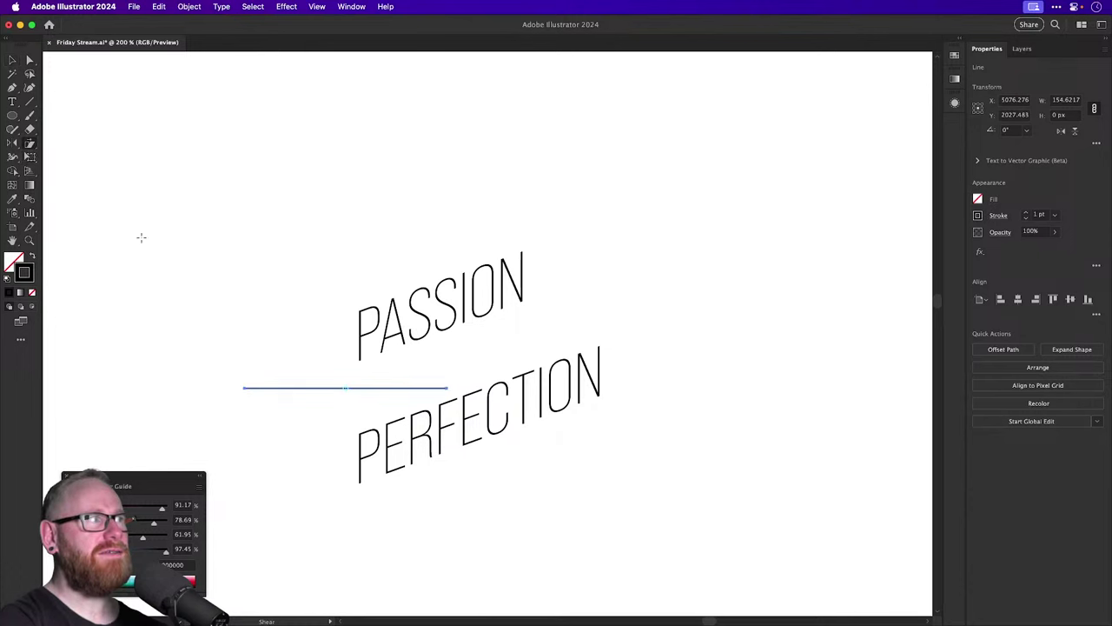
alt+click(248, 306)
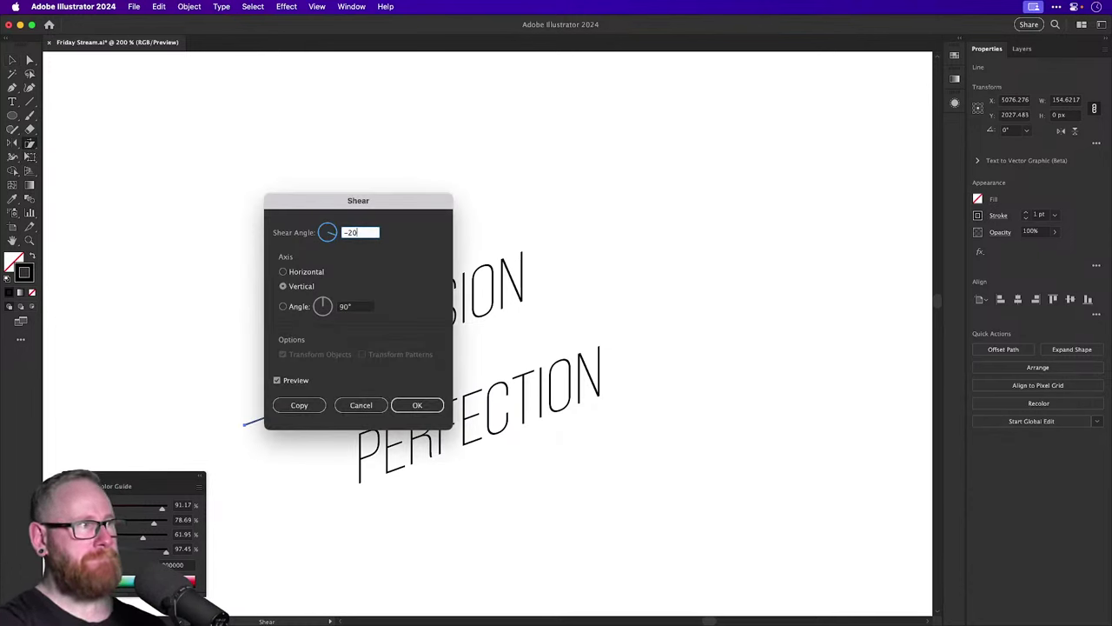
key(Return)
key(v)
drag(339, 393, 452, 344)
drag(456, 443, 459, 395)
Adjust the divider line's right endpoint with Direct Selection, checking it in Outline view.
click(604, 239)
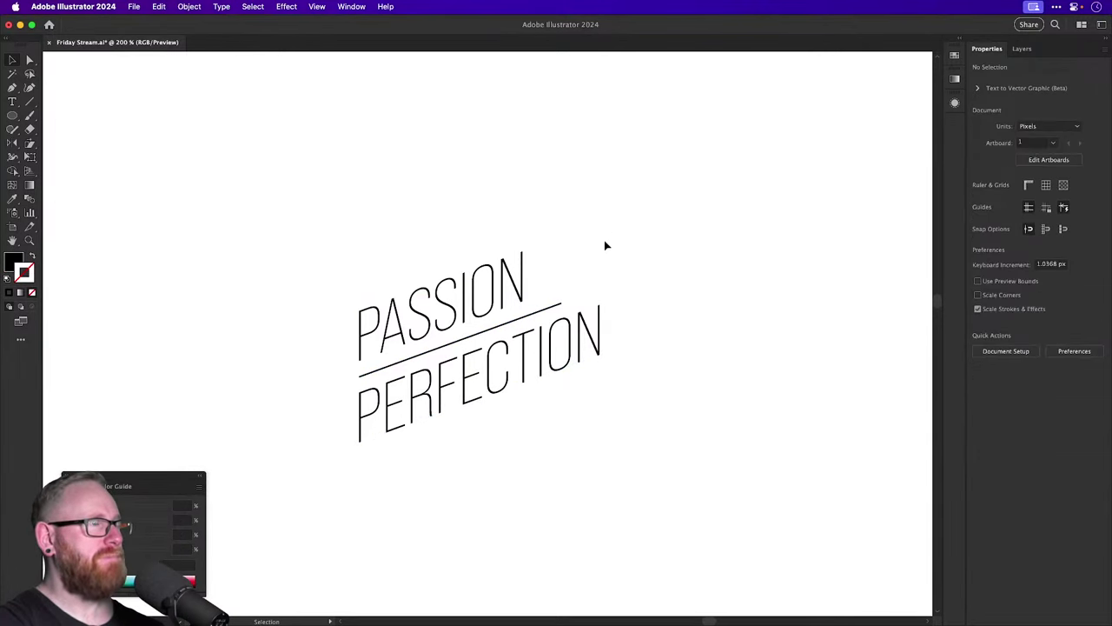
key(a)
drag(568, 304, 663, 285)
super+click(558, 323)
key(super+z)
key(super+y)
key(super+y)
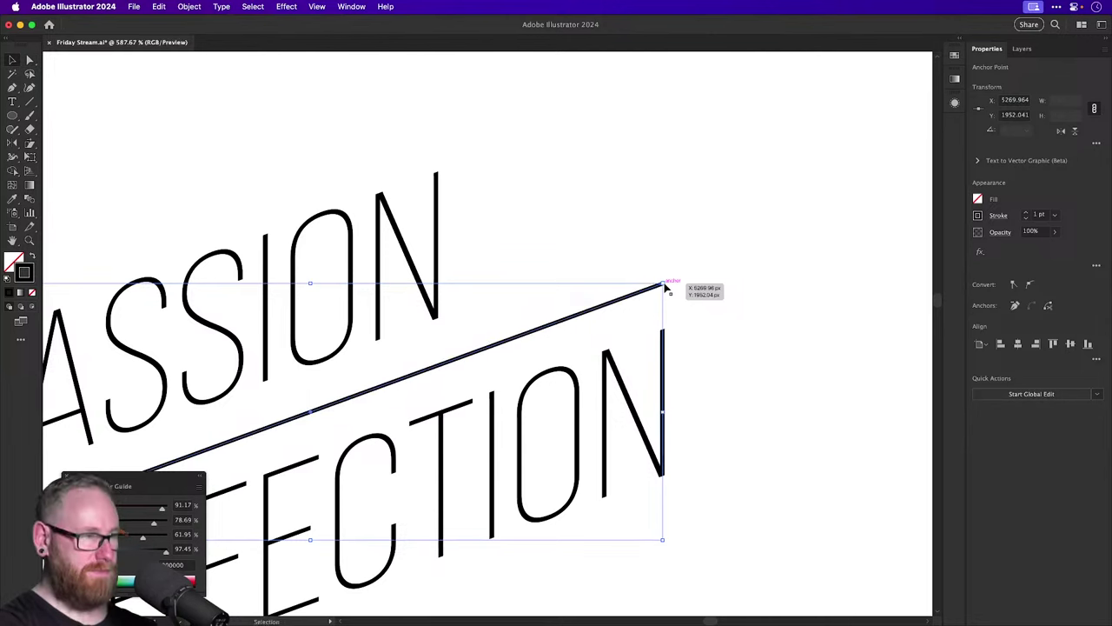
key(super+1)
key(v)
click(603, 308)
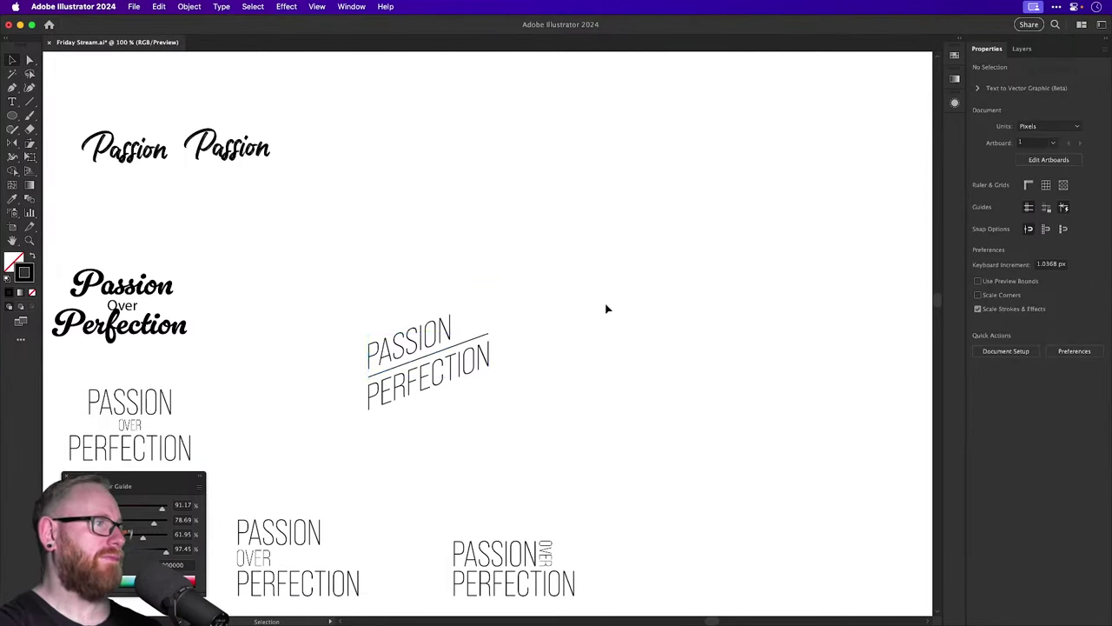
scroll(474, 266, down, 2)
scroll(474, 266, left, 2)
Duplicate the lined lockup to the right and raise PASSION slightly in the copy.
click(476, 347)
drag(475, 347, 676, 334)
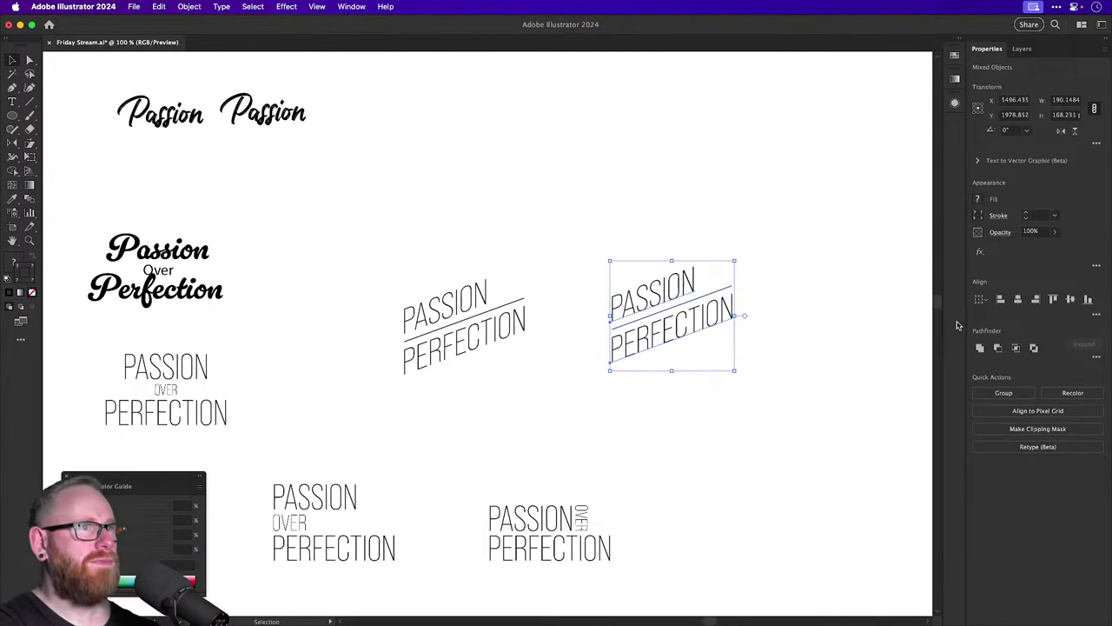
click(650, 296)
drag(643, 291, 747, 396)
key(v)
drag(686, 304, 686, 287)
key(super+shift+a)
key(super+minus)
key(super+minus)
key(super+minus)
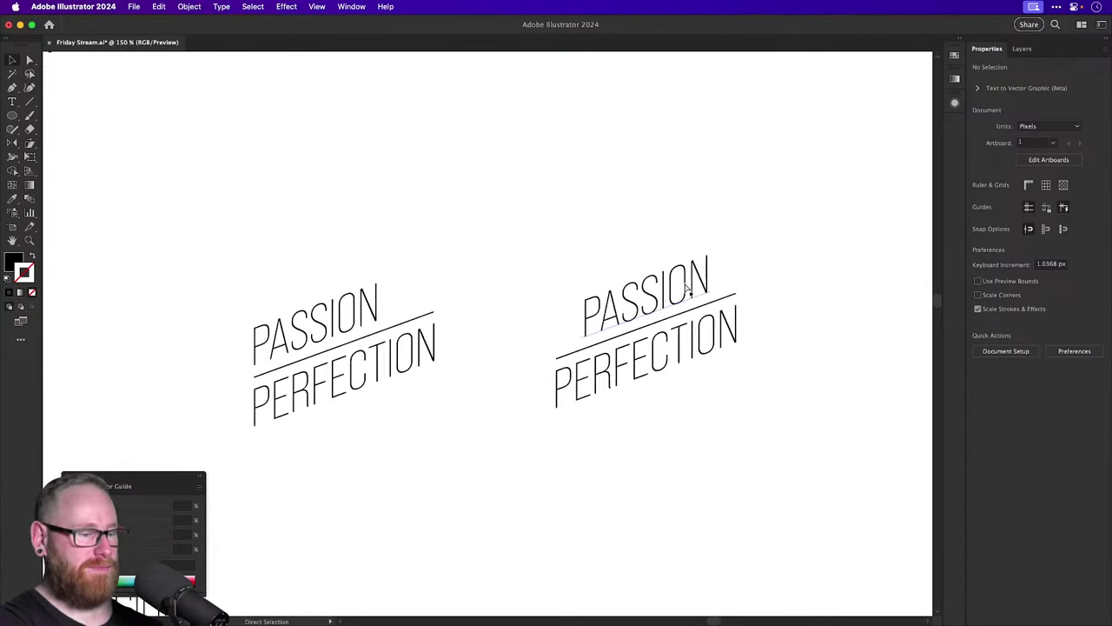
drag(514, 355, 523, 353)
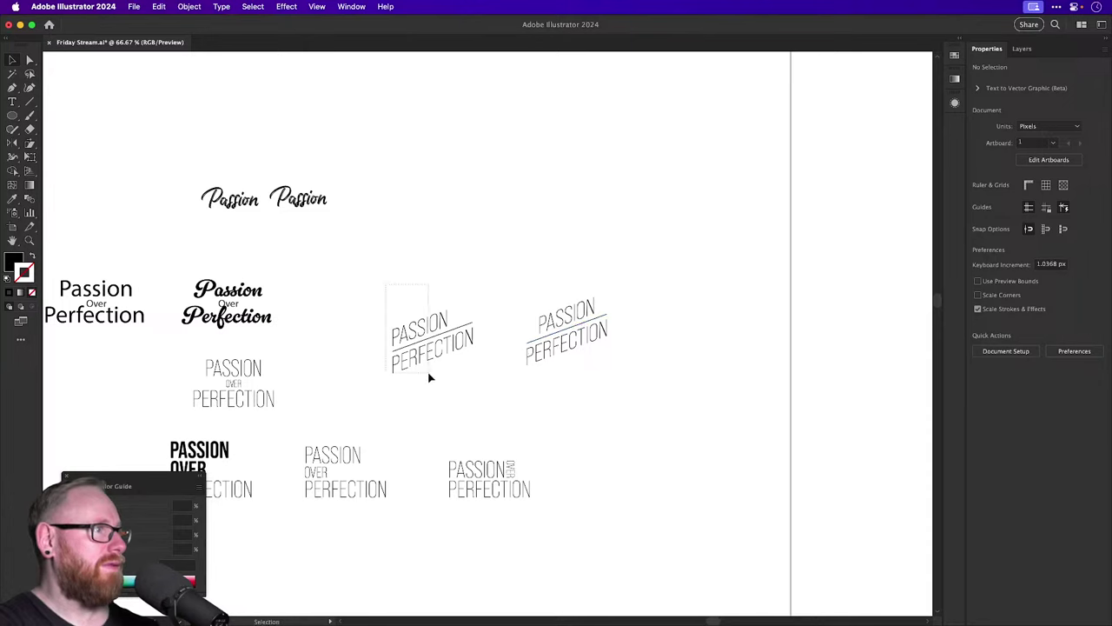
Duplicate the lockup upward as another variant and shift its text down slightly.
drag(429, 377, 429, 294)
key(super+shift+a)
drag(457, 343, 495, 384)
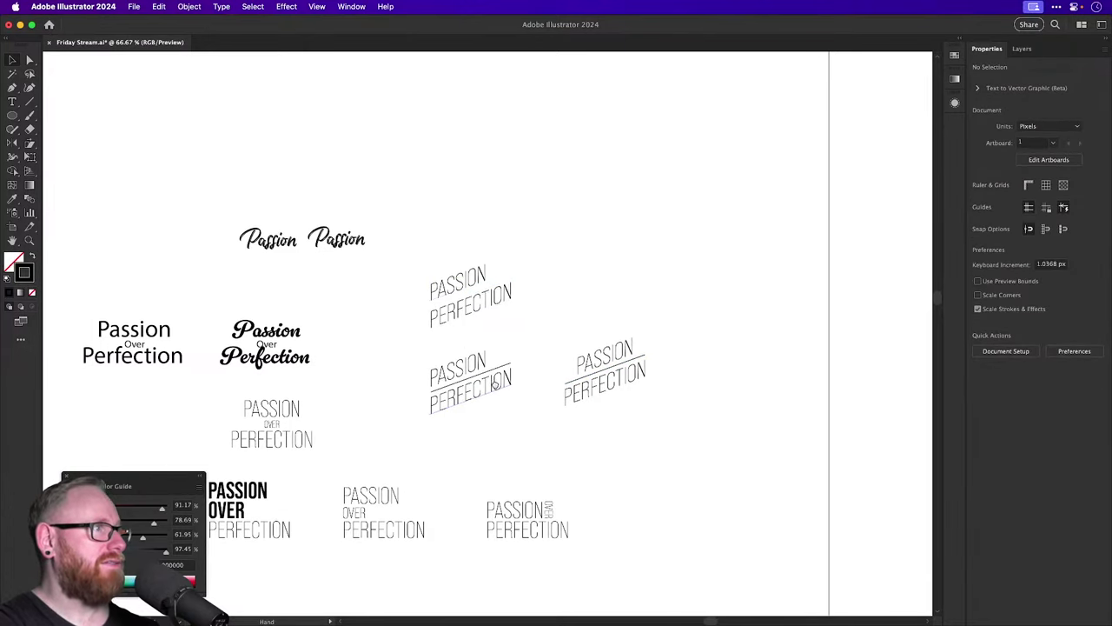
scroll(493, 385, up, 8)
drag(496, 322, 493, 363)
key(super+minus)
key(super+minus)
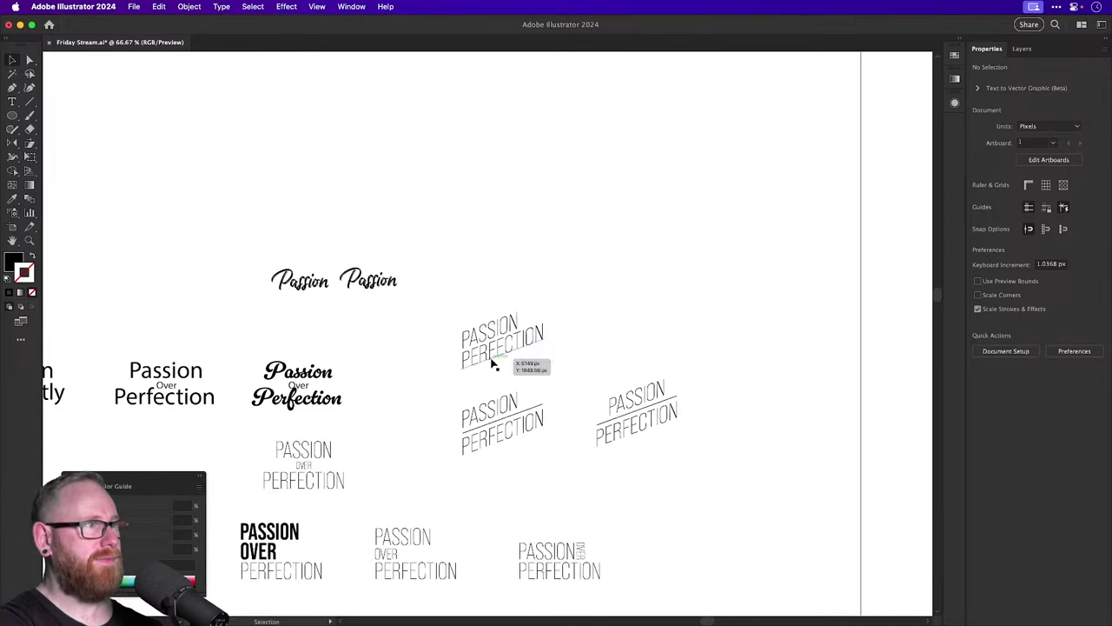
scroll(501, 372, down, 3)
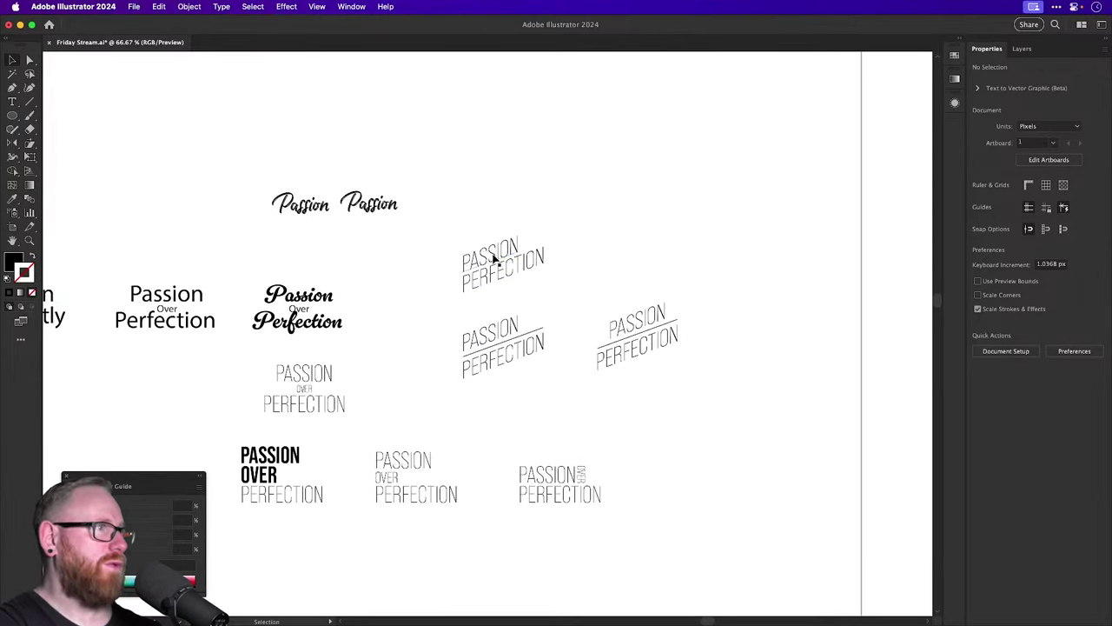
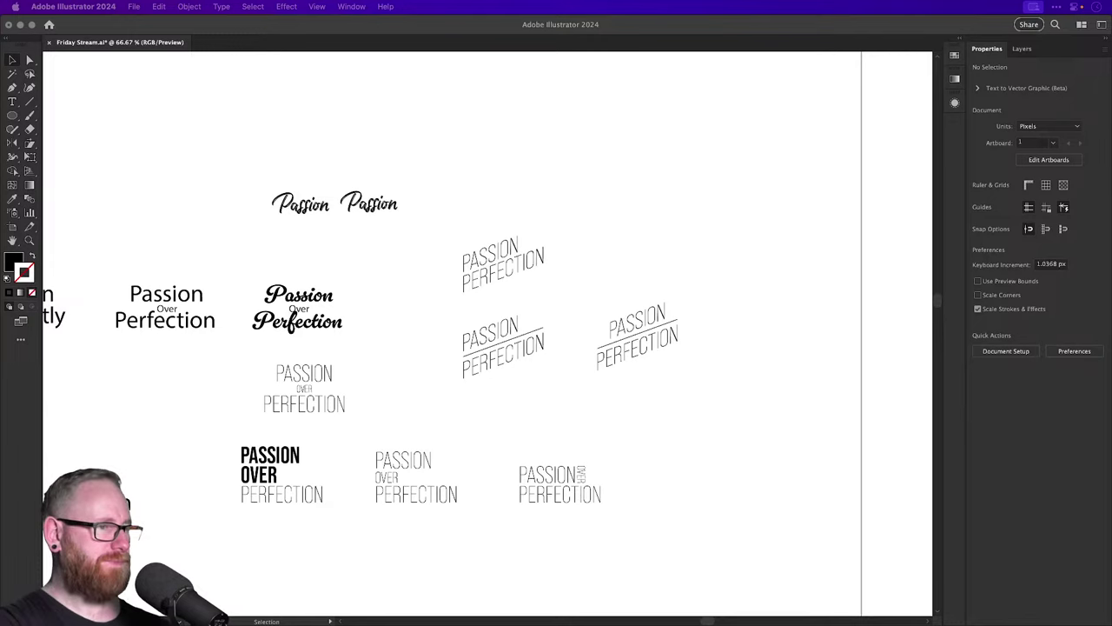
Unzip Alex_Brush.zip on the desktop and open AlexBrush-Regular.ttf in the font preview.
key(F11)
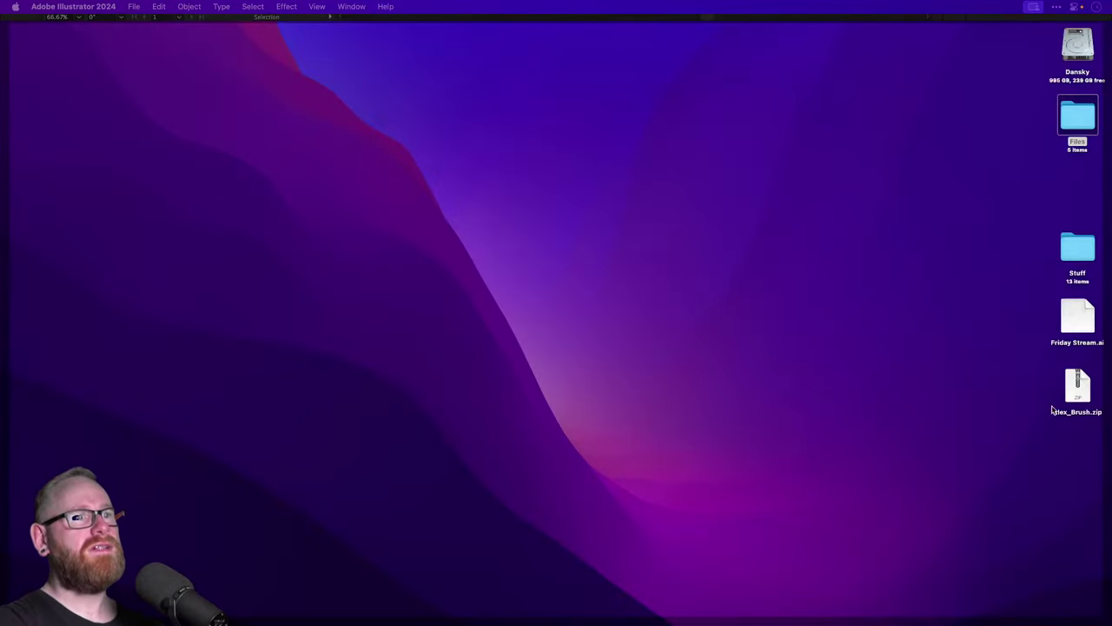
click(1076, 387)
double_click(1076, 388)
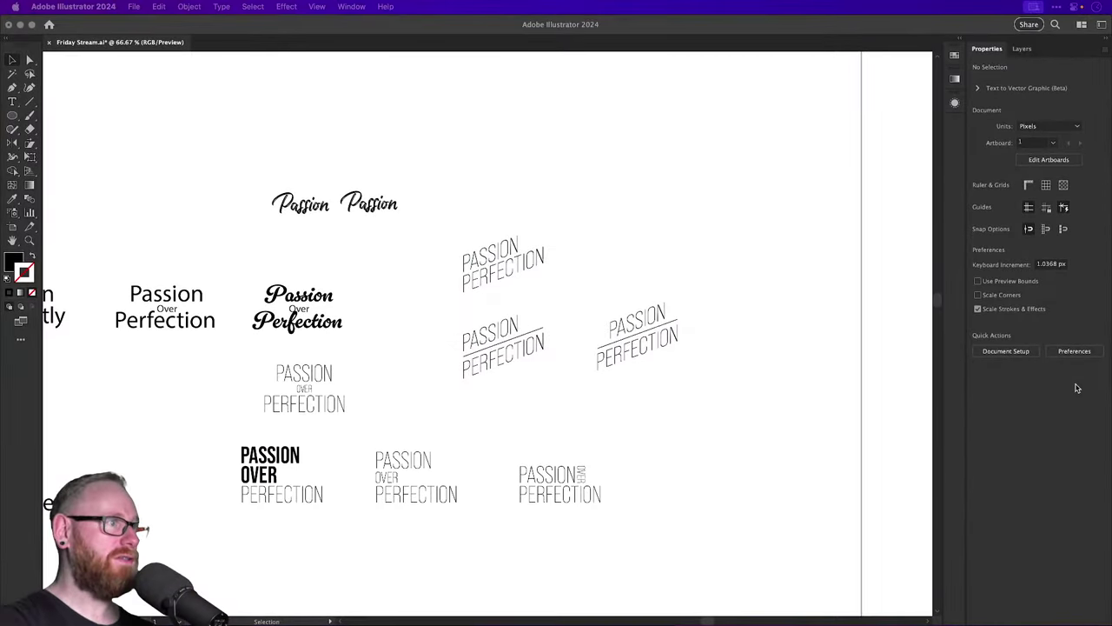
key(F11)
double_click(1080, 397)
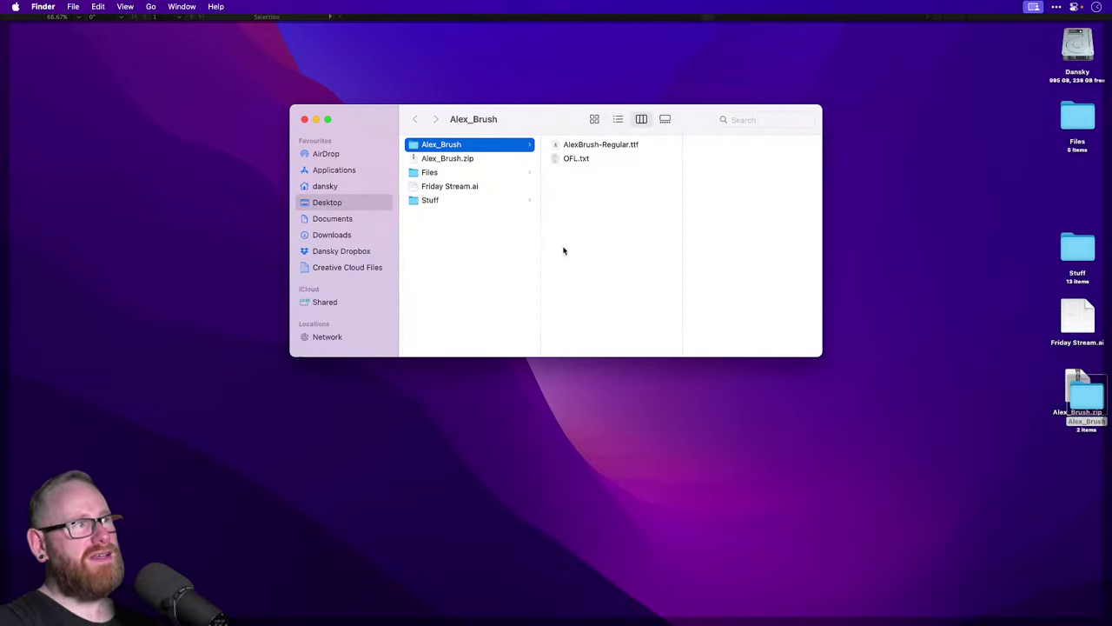
double_click(602, 146)
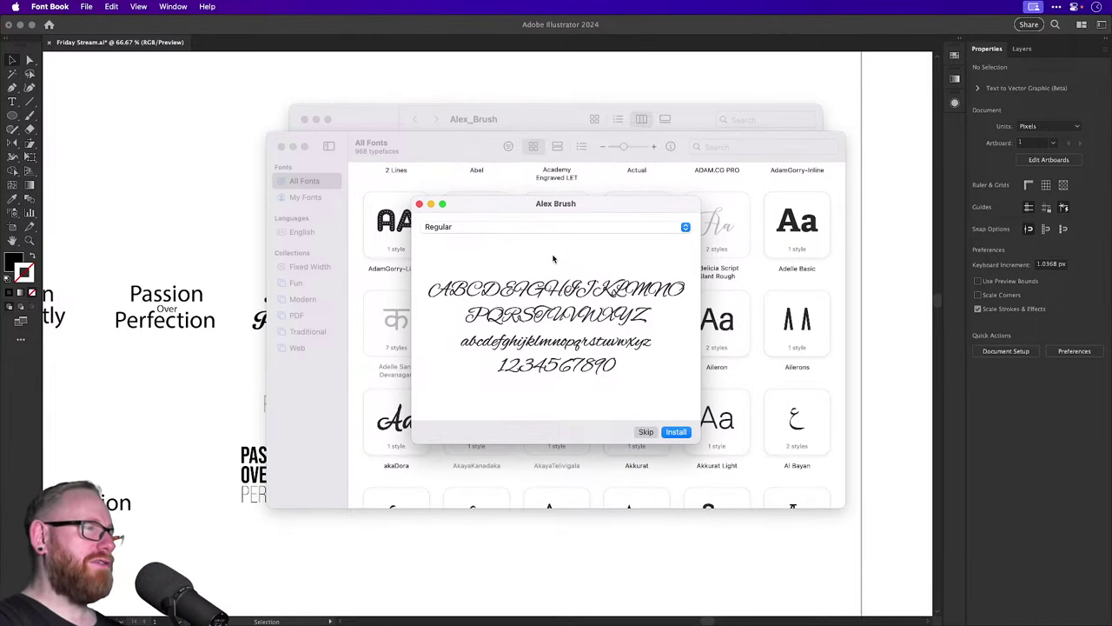
Install Alex Brush, quit Font Book, and return to the Friday Stream.ai document.
click(679, 433)
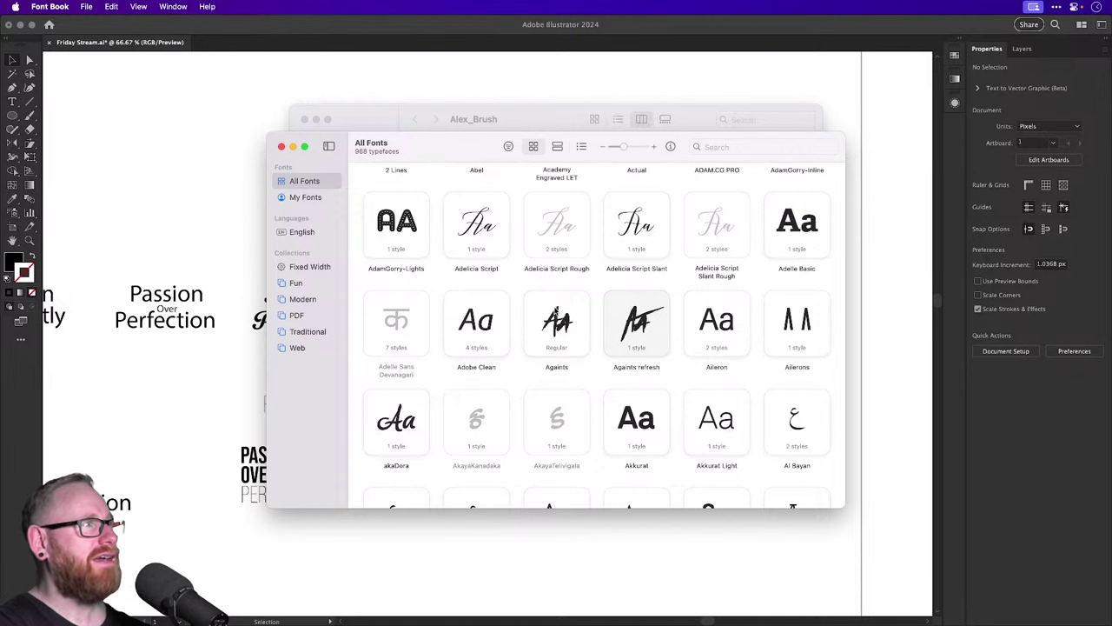
drag(432, 141, 428, 147)
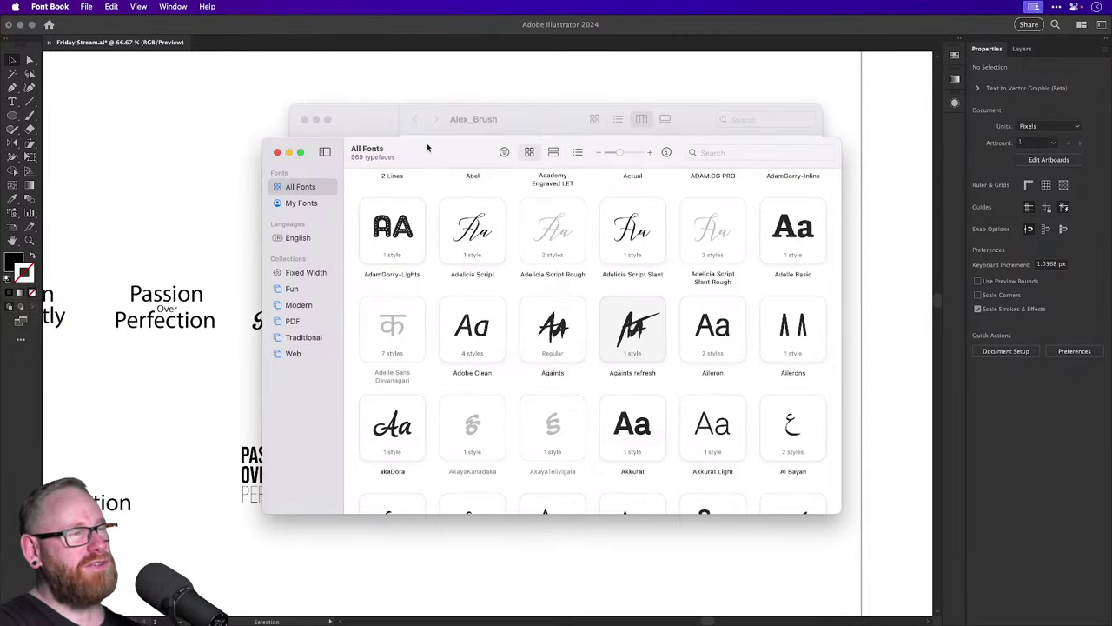
key(super+q)
click(208, 141)
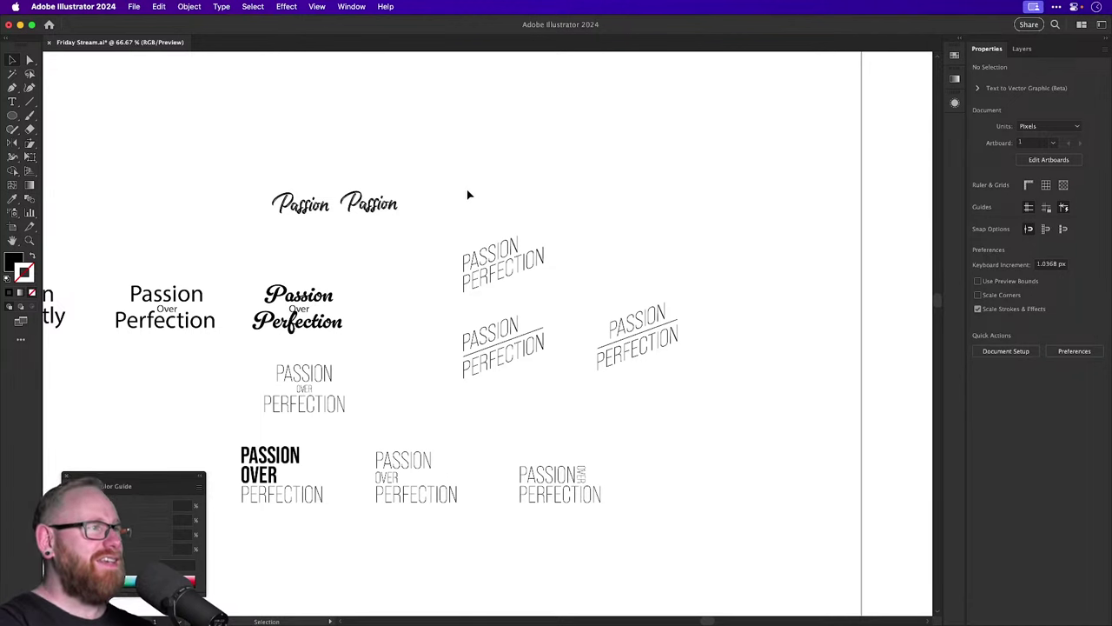
click(343, 329)
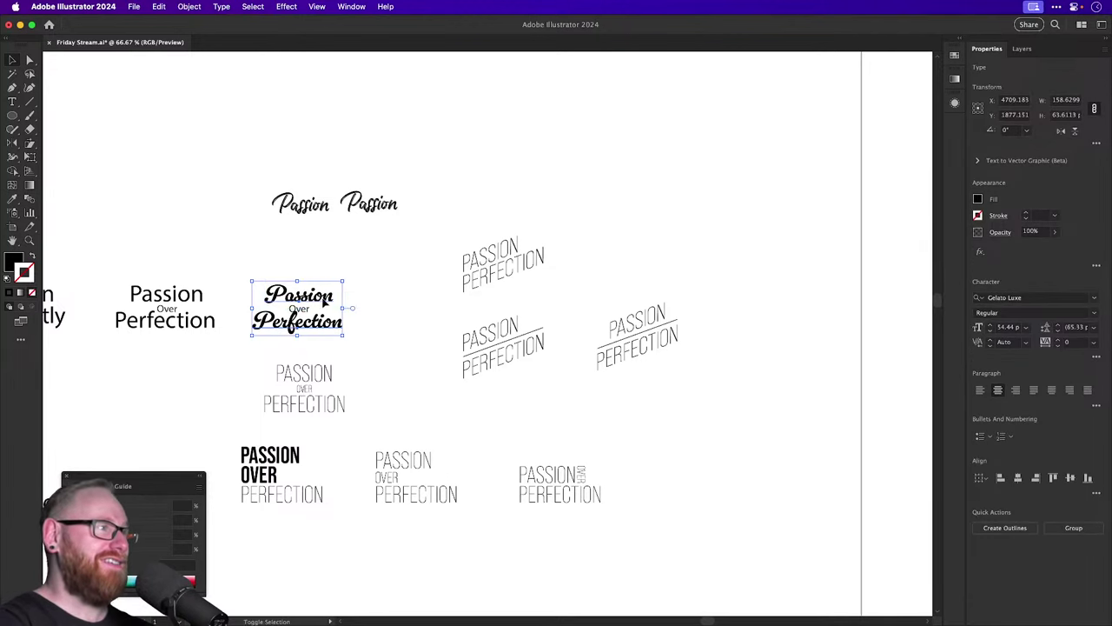
drag(335, 317, 556, 112)
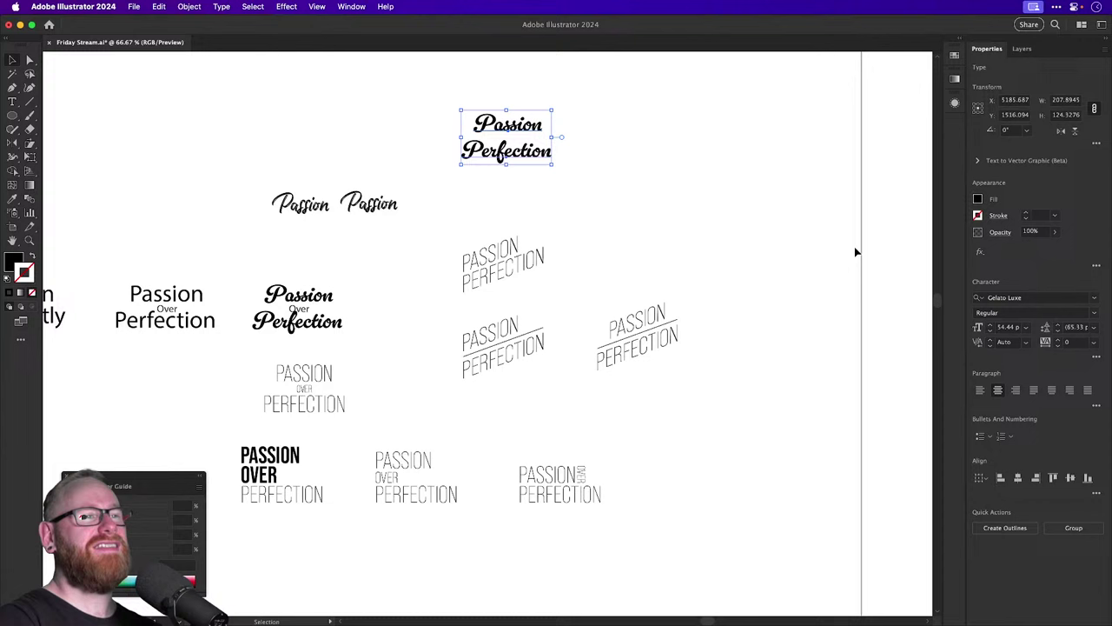
click(1023, 298)
text(alex)
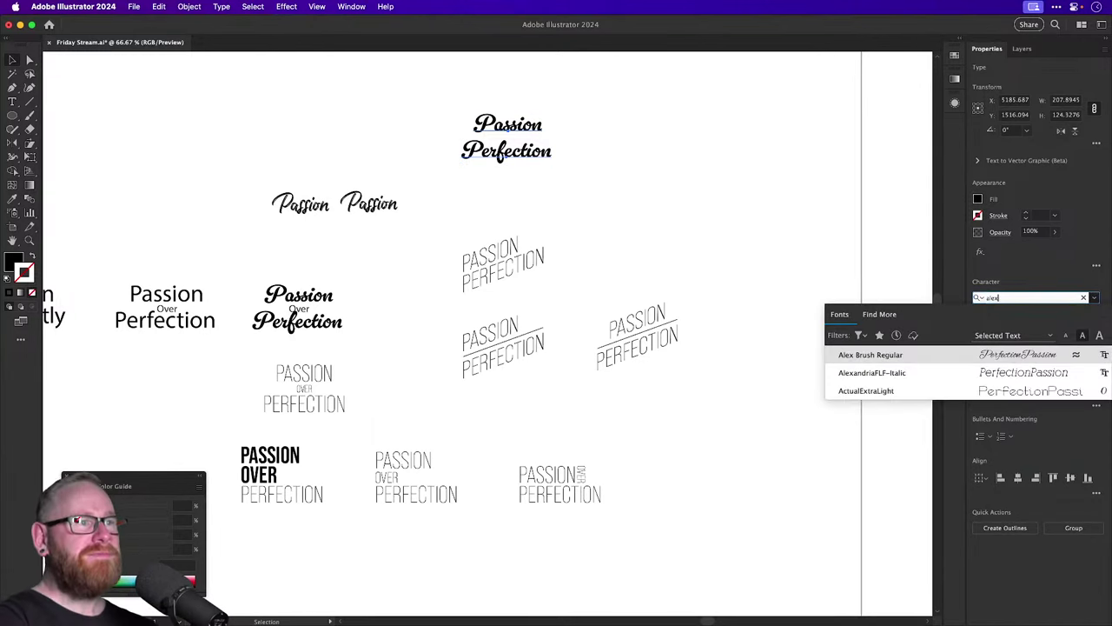
click(918, 356)
click(604, 137)
key(z)
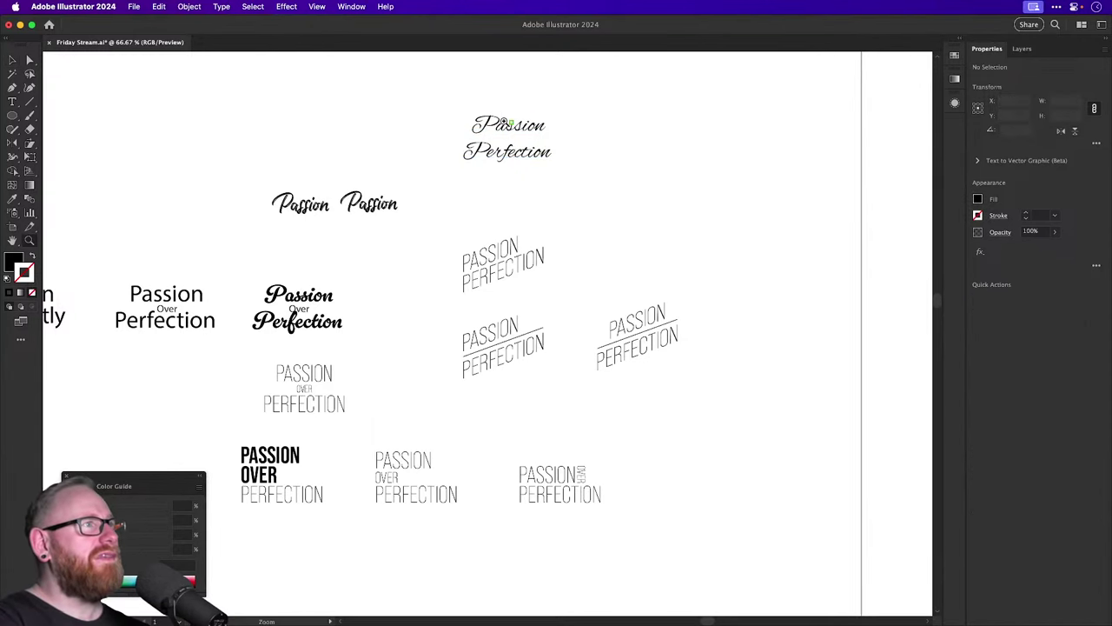
drag(494, 130, 744, 276)
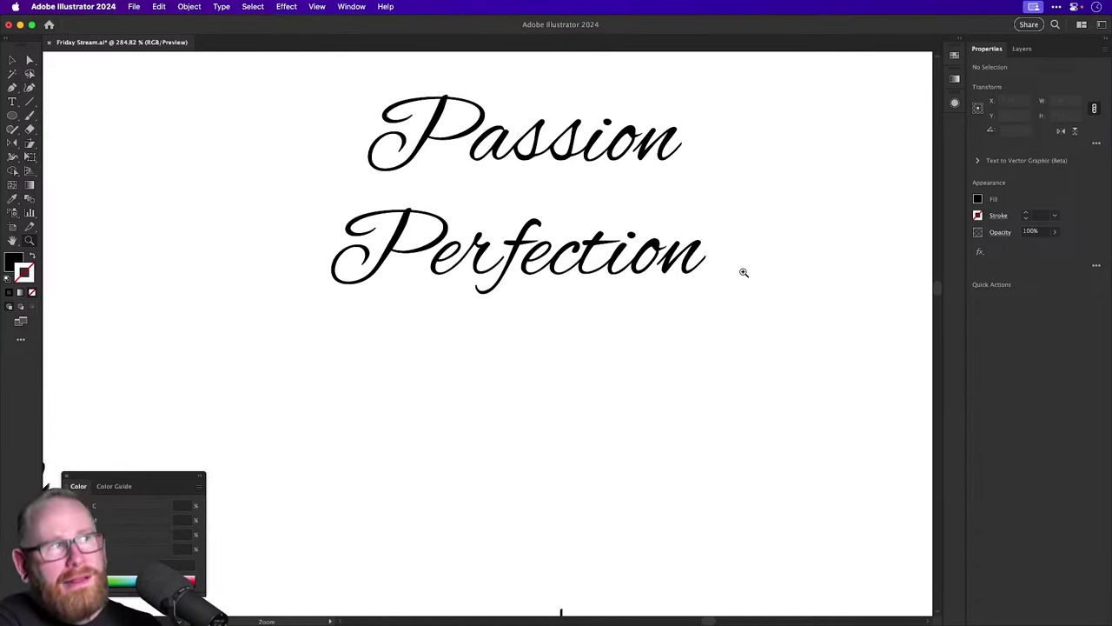
key(v)
scroll(426, 174, up, 3)
scroll(426, 174, right, 1)
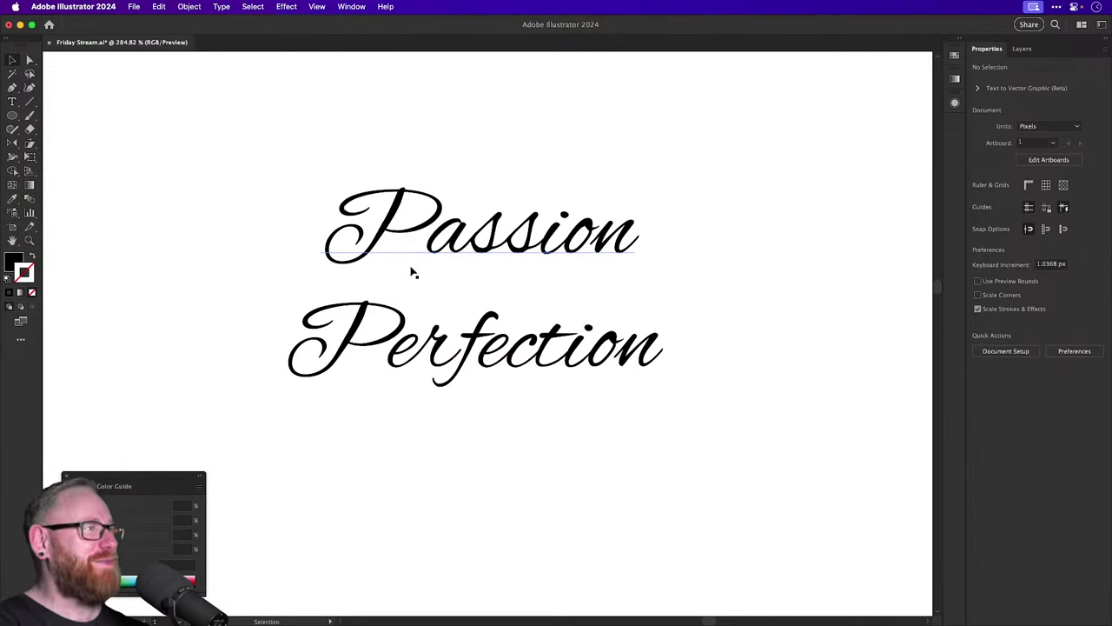
key(t)
double_click(477, 236)
text(dsddfd)
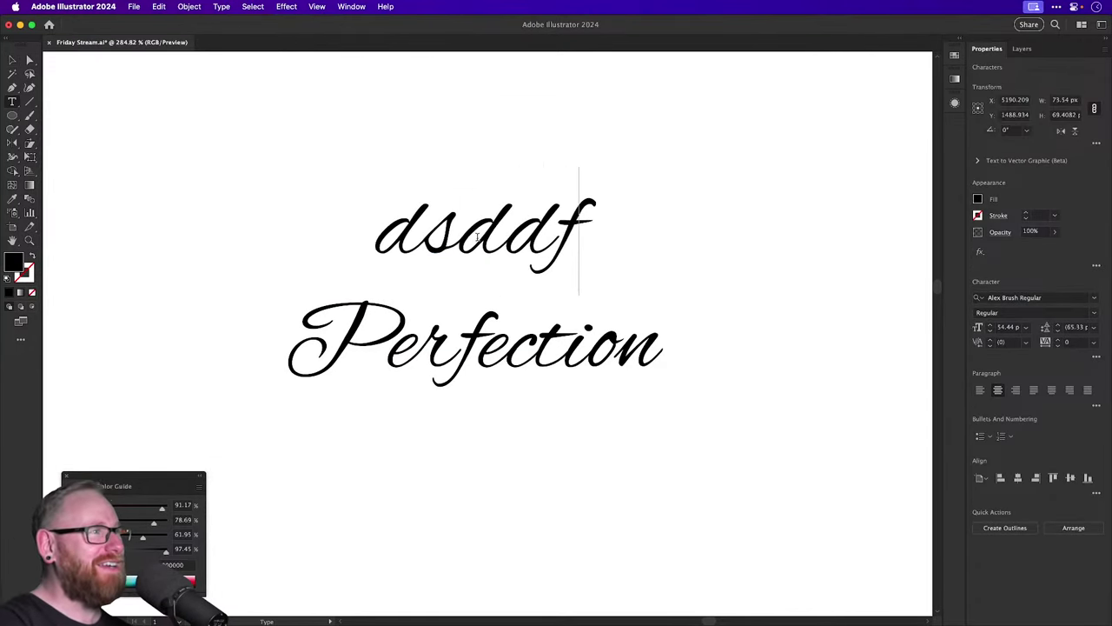
key(BackSpace)
key(BackSpace)
key(BackSpace)
key(BackSpace)
key(BackSpace)
key(BackSpace)
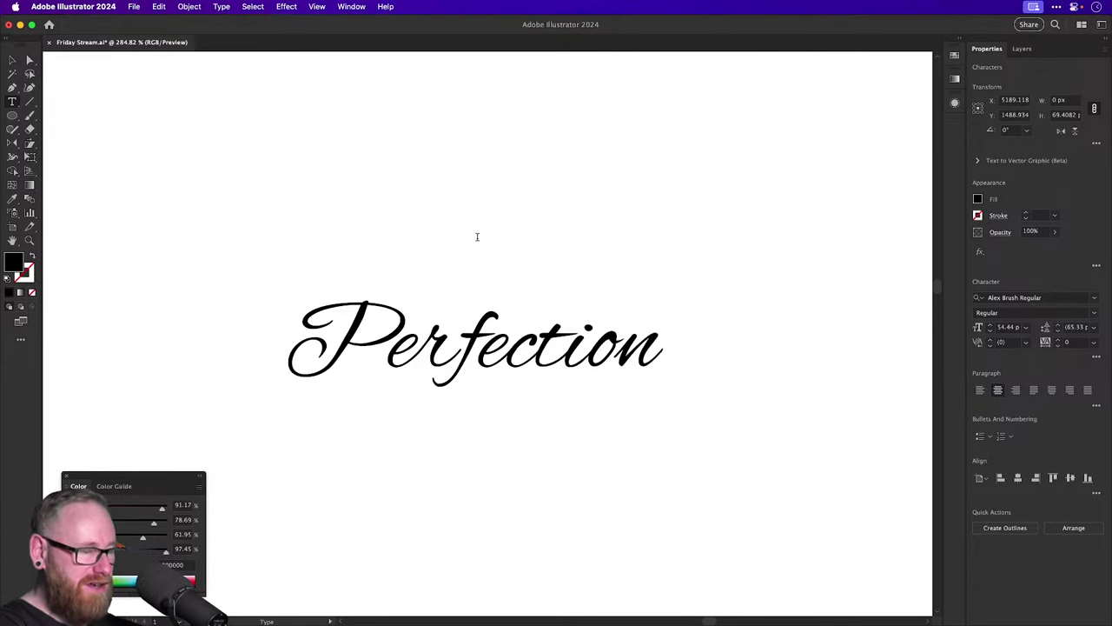
text(dsdfdfd)
double_click(482, 232)
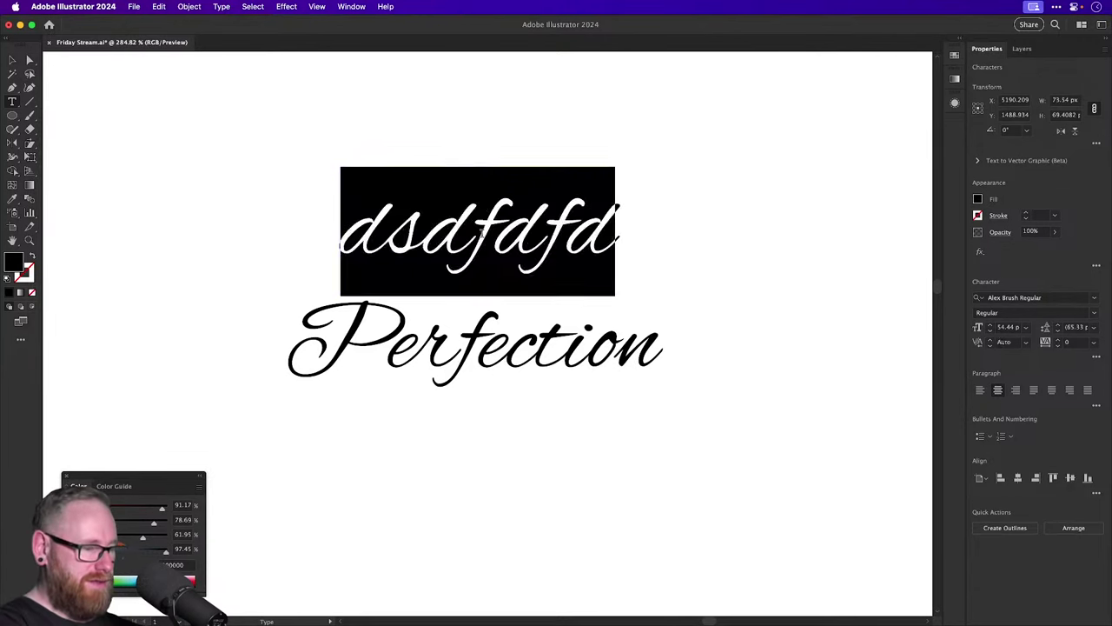
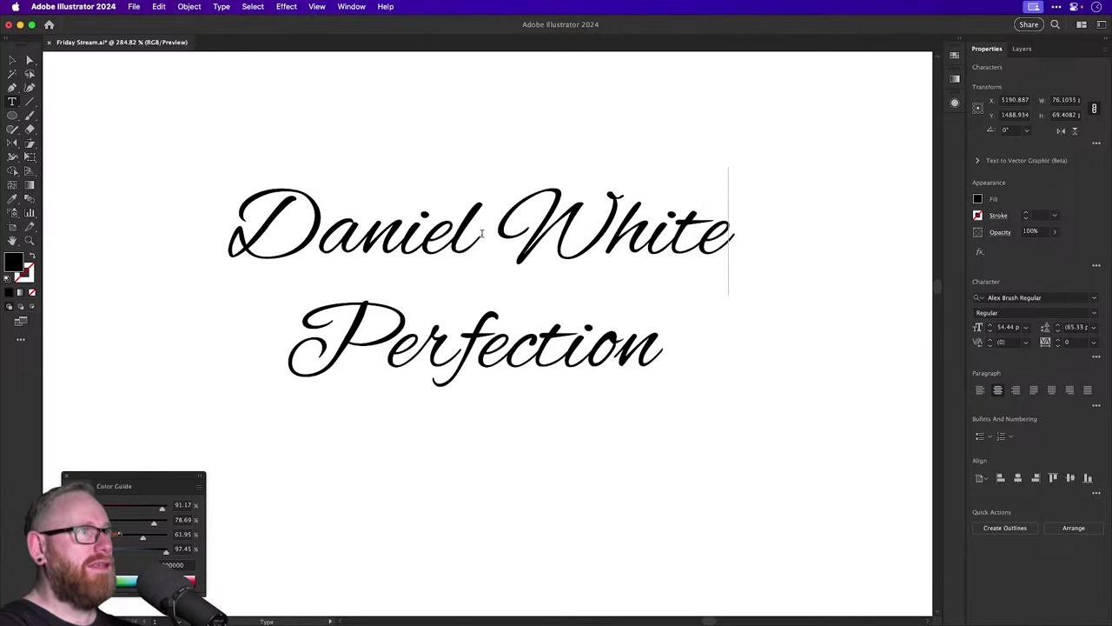
click(13, 59)
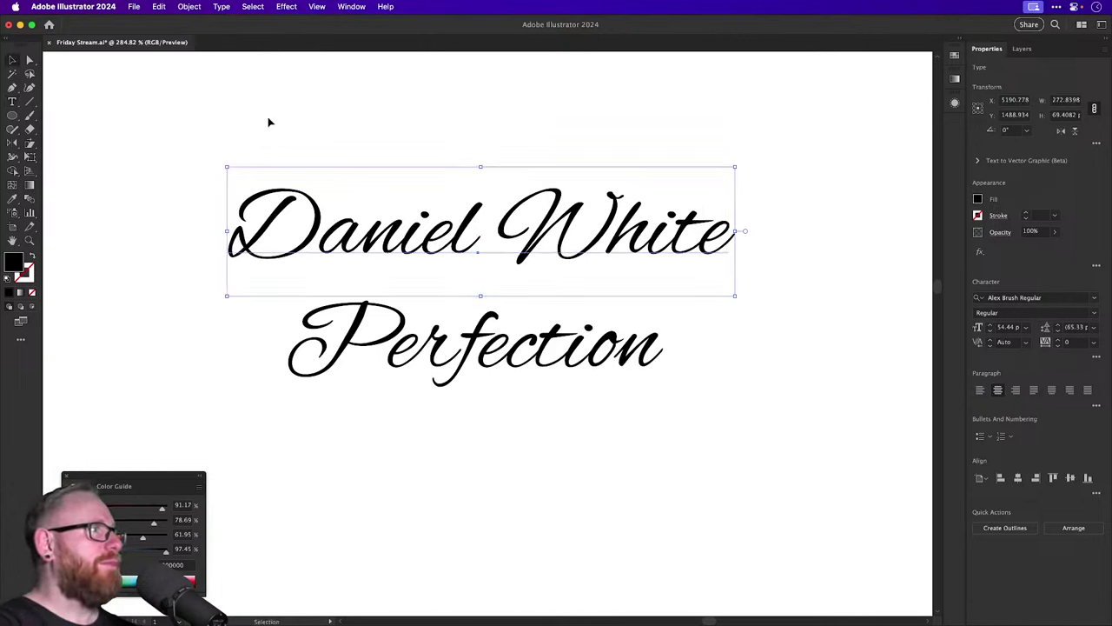
drag(269, 118, 576, 170)
key(a)
key(Delete)
key(super+minus)
key(super+minus)
key(super+minus)
key(super+minus)
key(v)
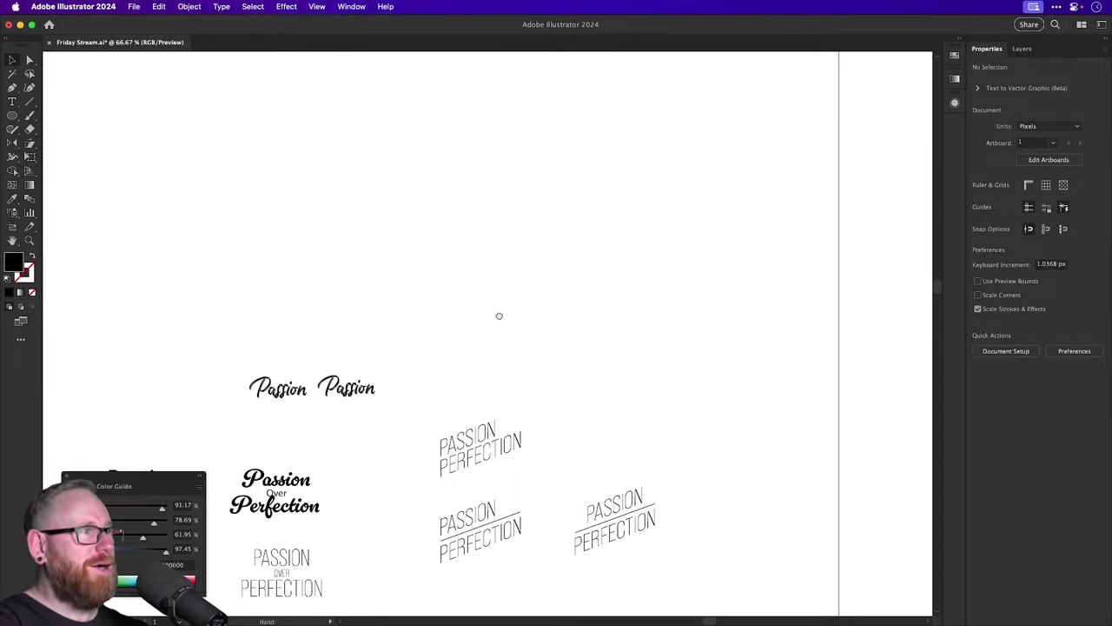
scroll(499, 312, down, 3)
scroll(489, 291, up, 5)
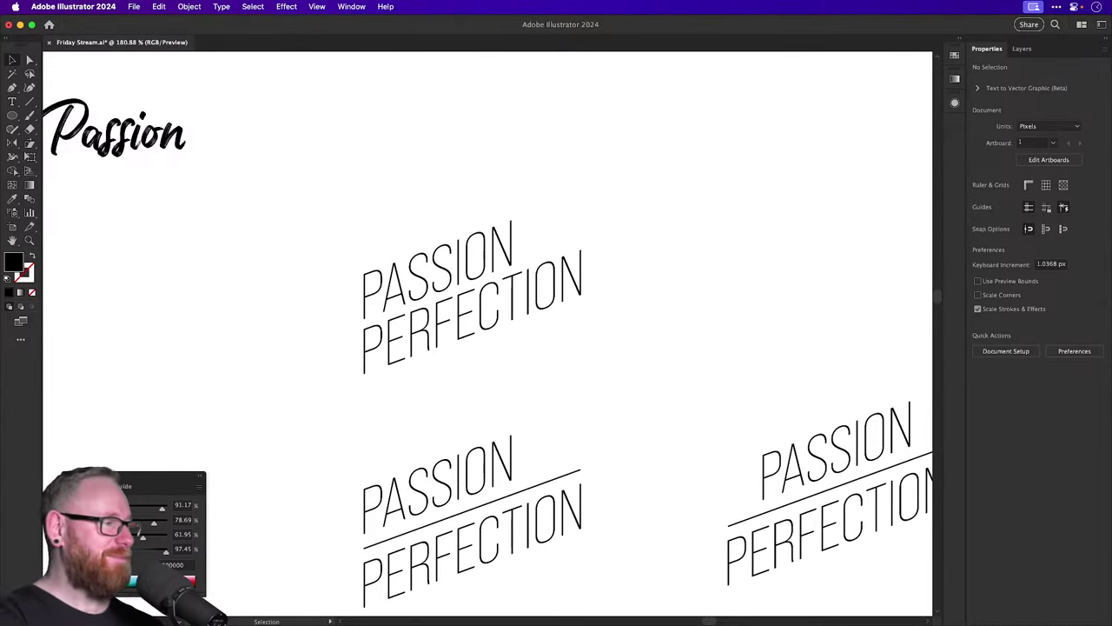
key(super+Tab)
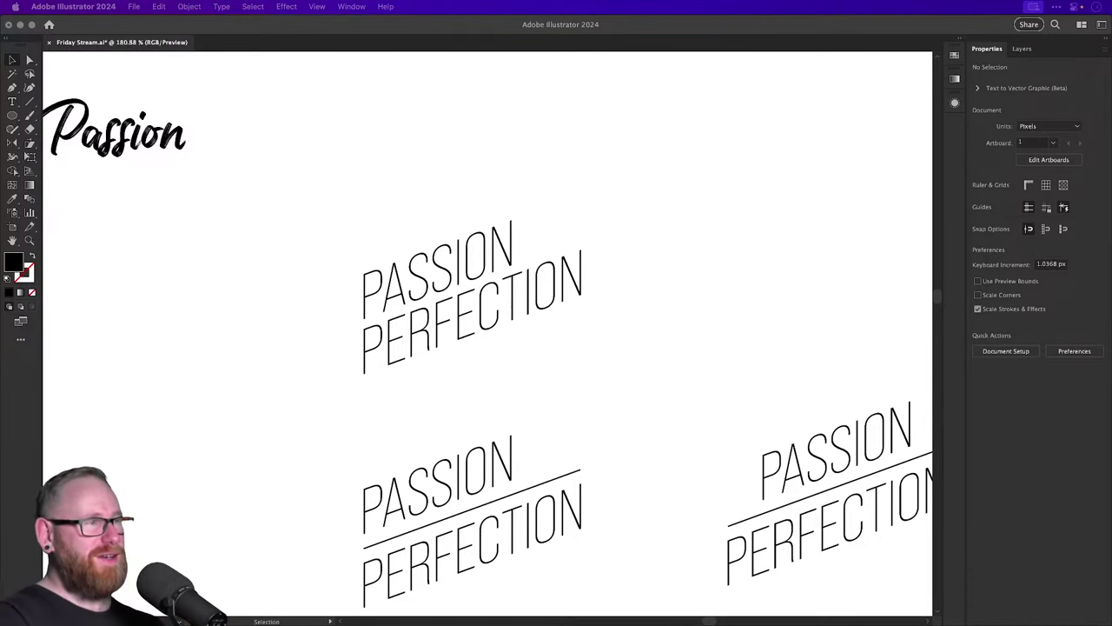
key(super+Tab)
key(super+1)
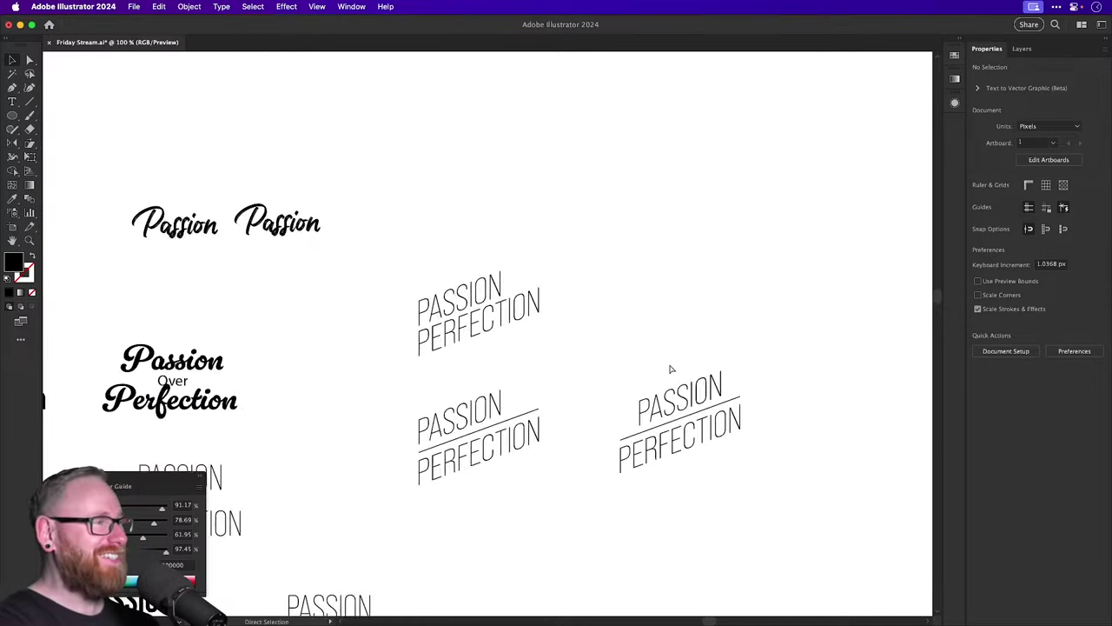
key(super+minus)
key(super+minus)
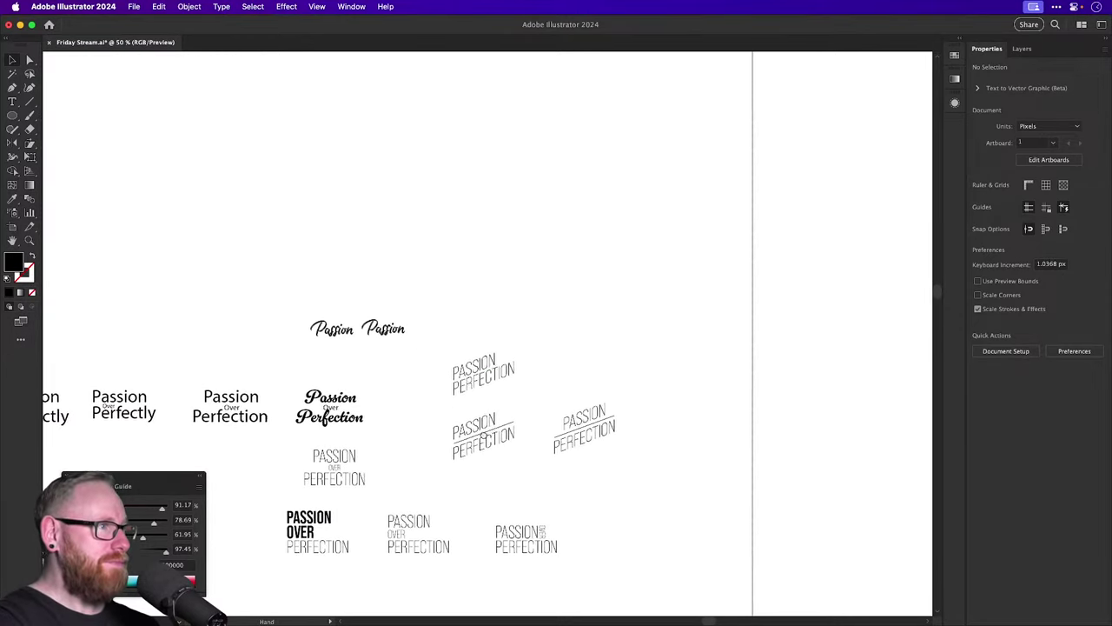
drag(481, 367, 735, 521)
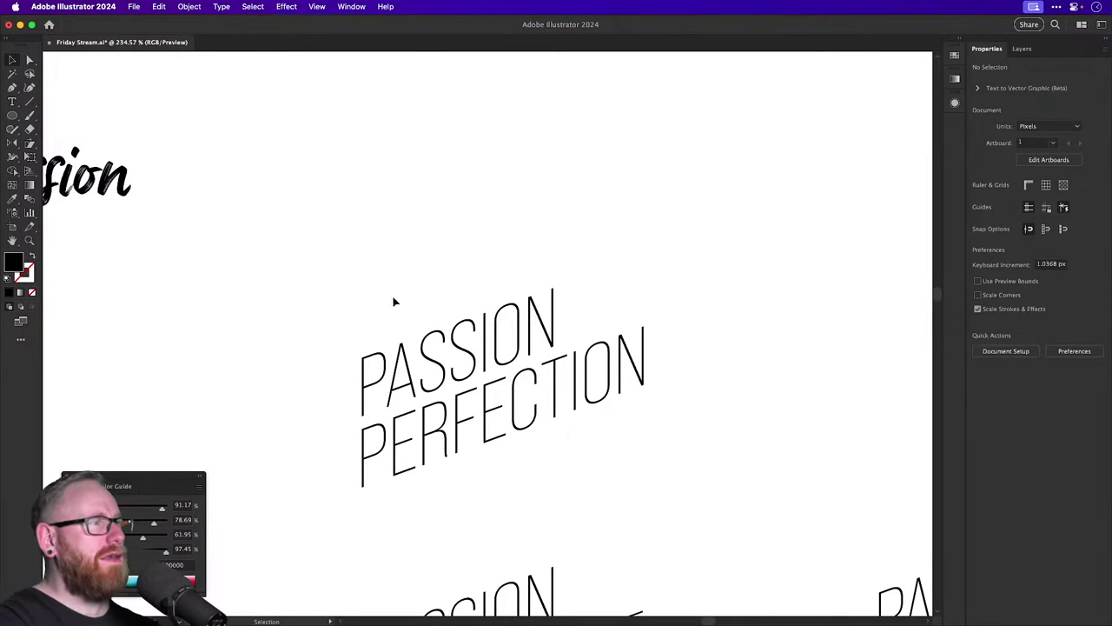
click(556, 444)
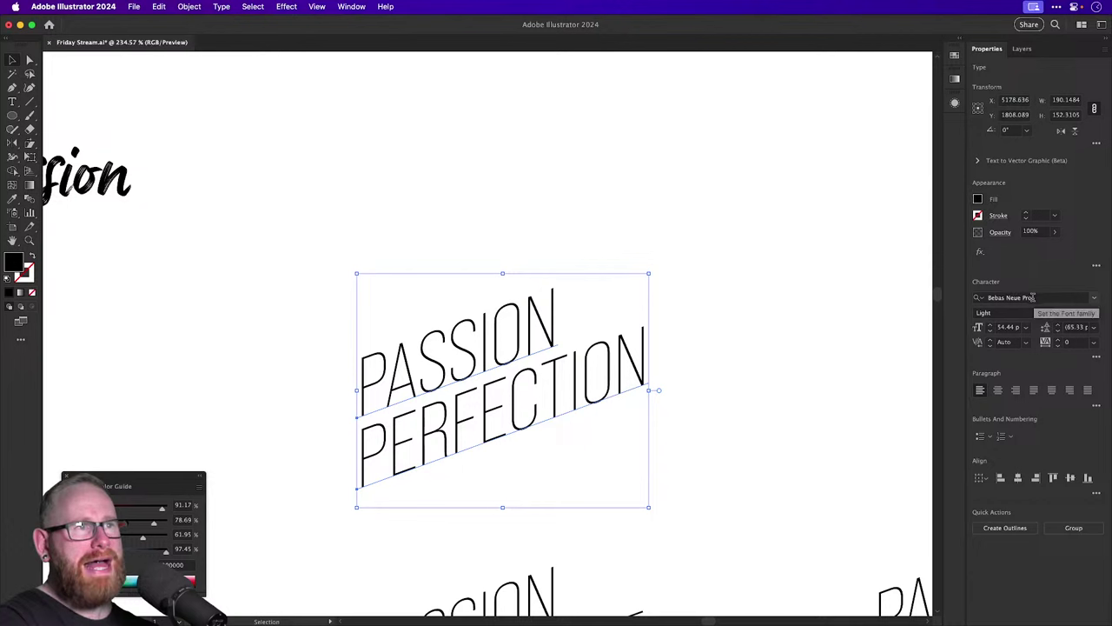
click(1093, 312)
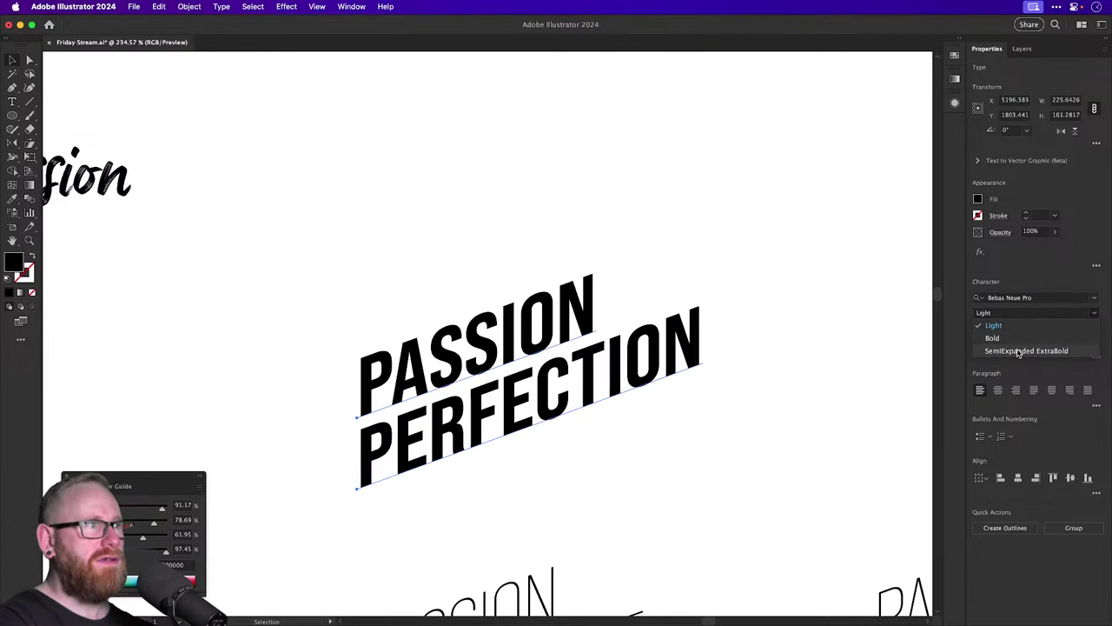
key(Escape)
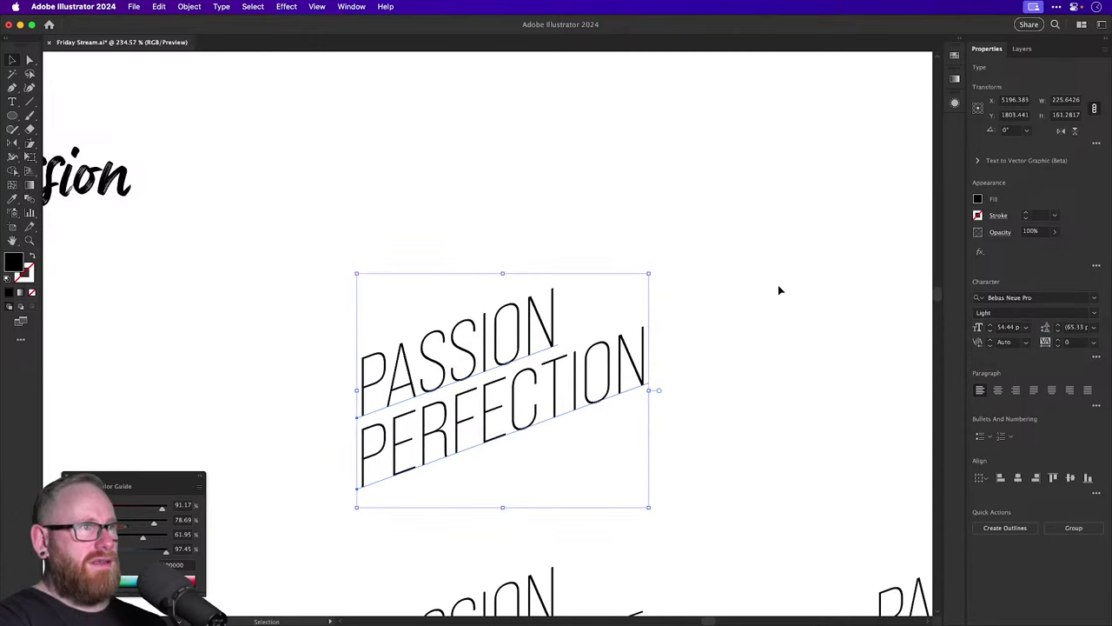
key(z)
scroll(704, 270, up, 5)
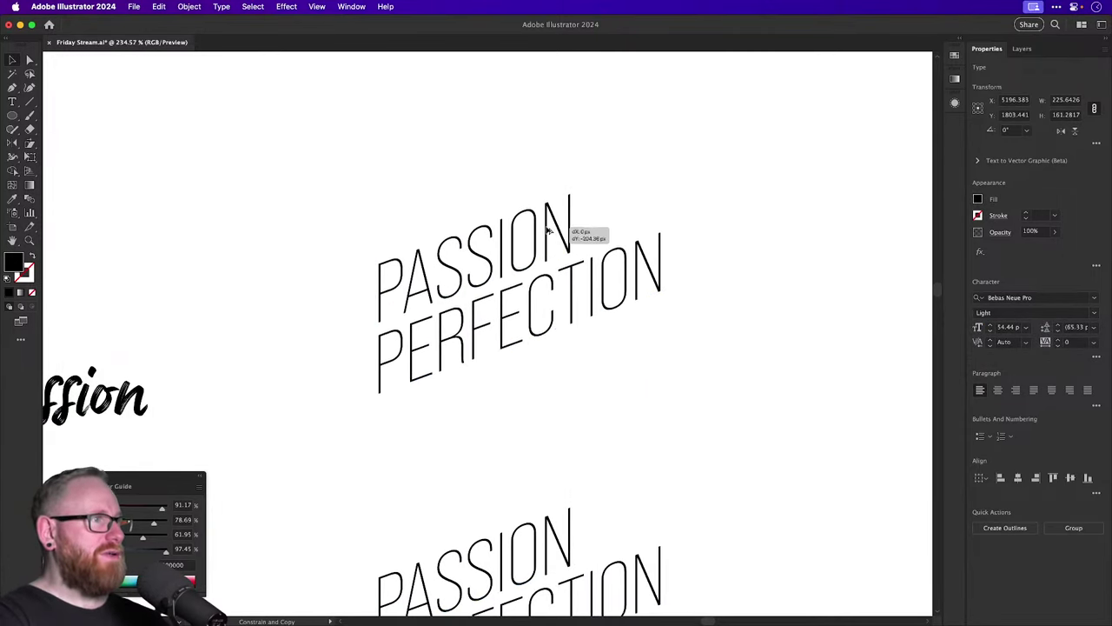
drag(393, 282, 437, 302)
key(space)
key(v)
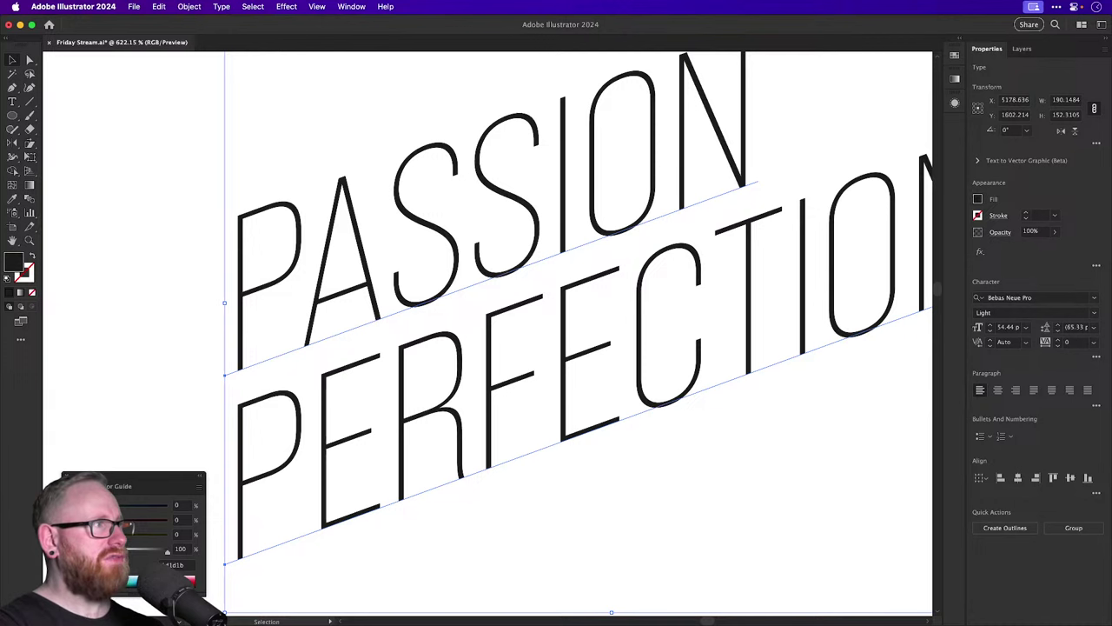
Give the lettering a black 2 pt stroke and change its stroke alignment.
key(x)
key(comma)
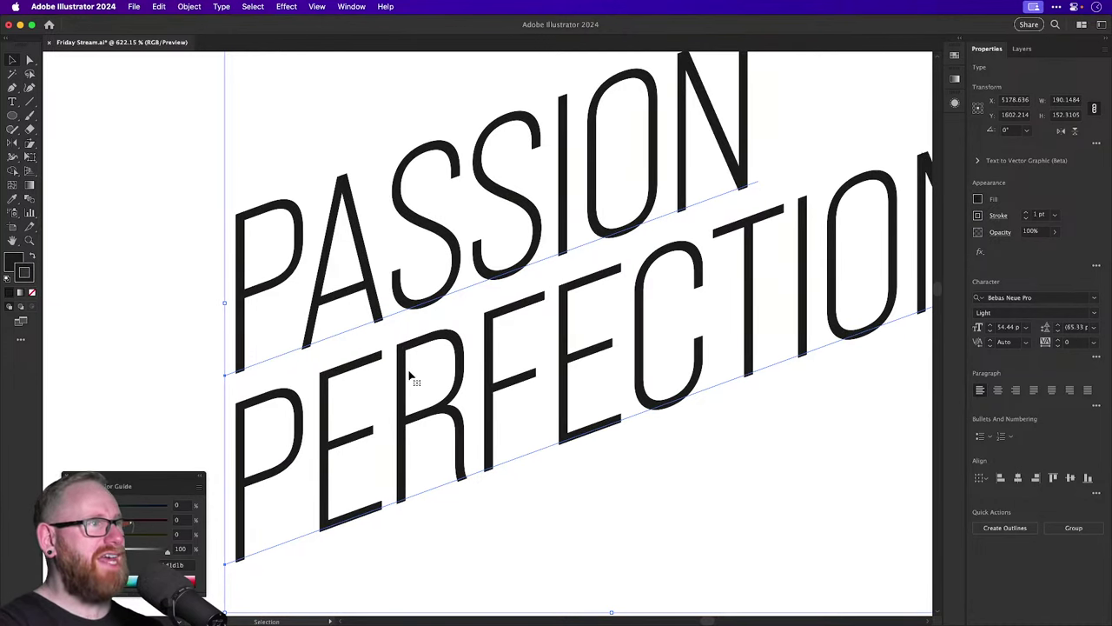
click(1027, 213)
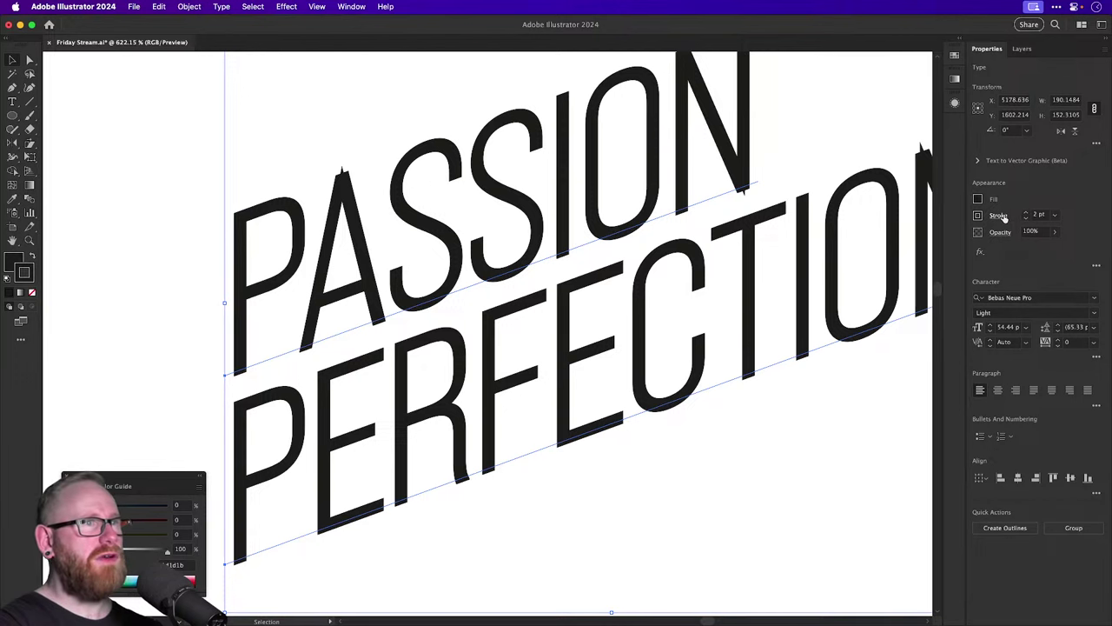
click(1002, 216)
click(934, 278)
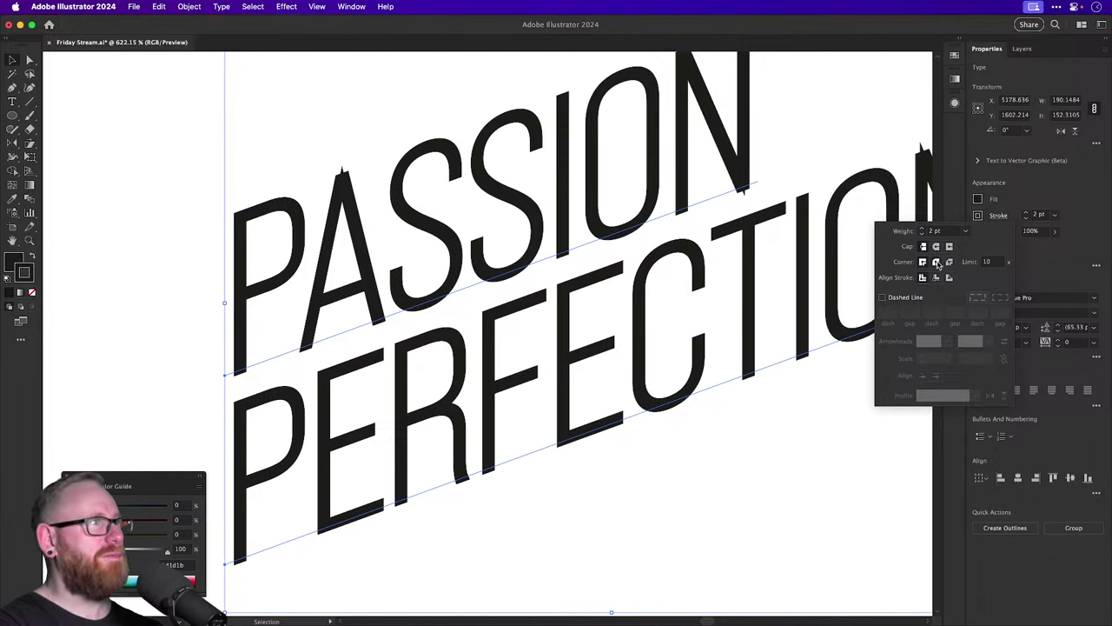
Switch the stroke to Round Join so the letter corners are rounded, then deselect.
key(z)
mouse_move(340, 164)
mouse_down()
mouse_move(725, 334)
mouse_move(434, 215)
mouse_up()
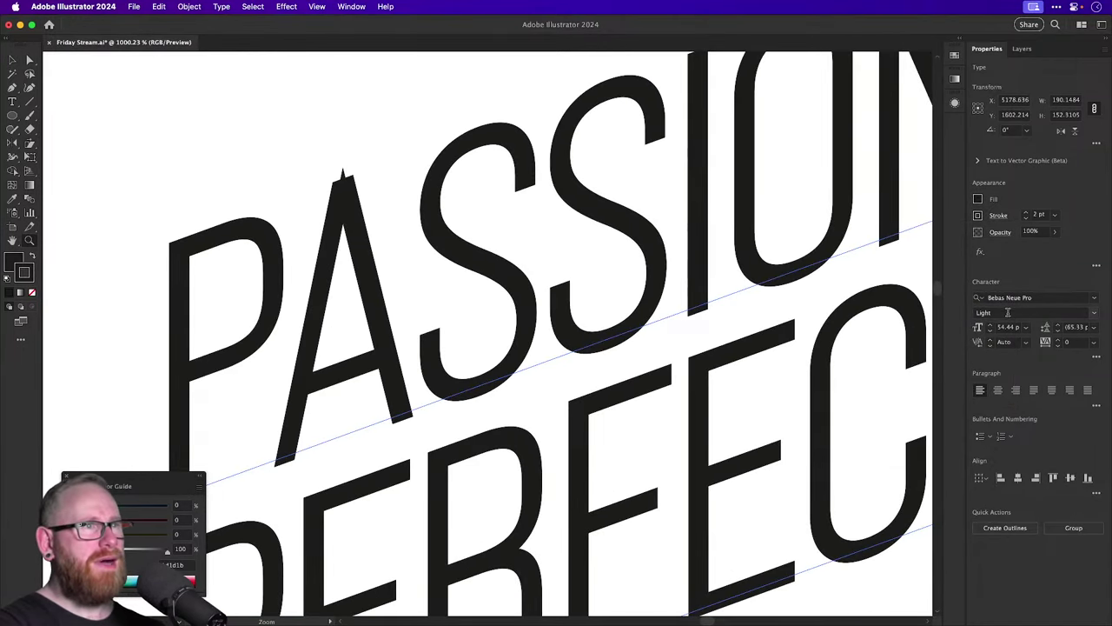
key(v)
click(999, 214)
click(936, 262)
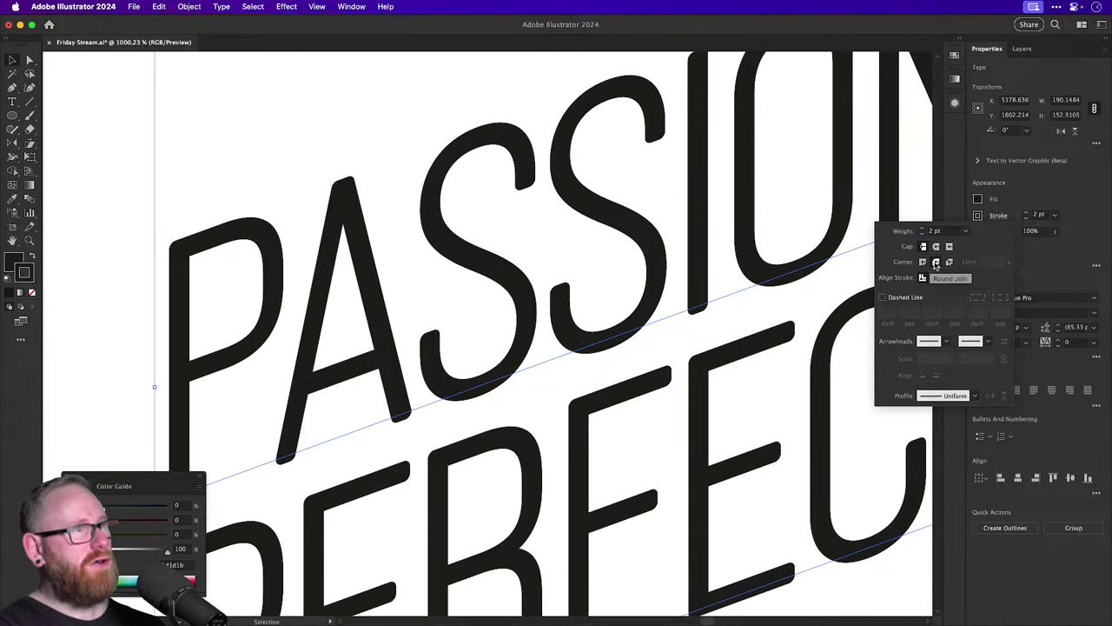
scroll(594, 296, down, 5)
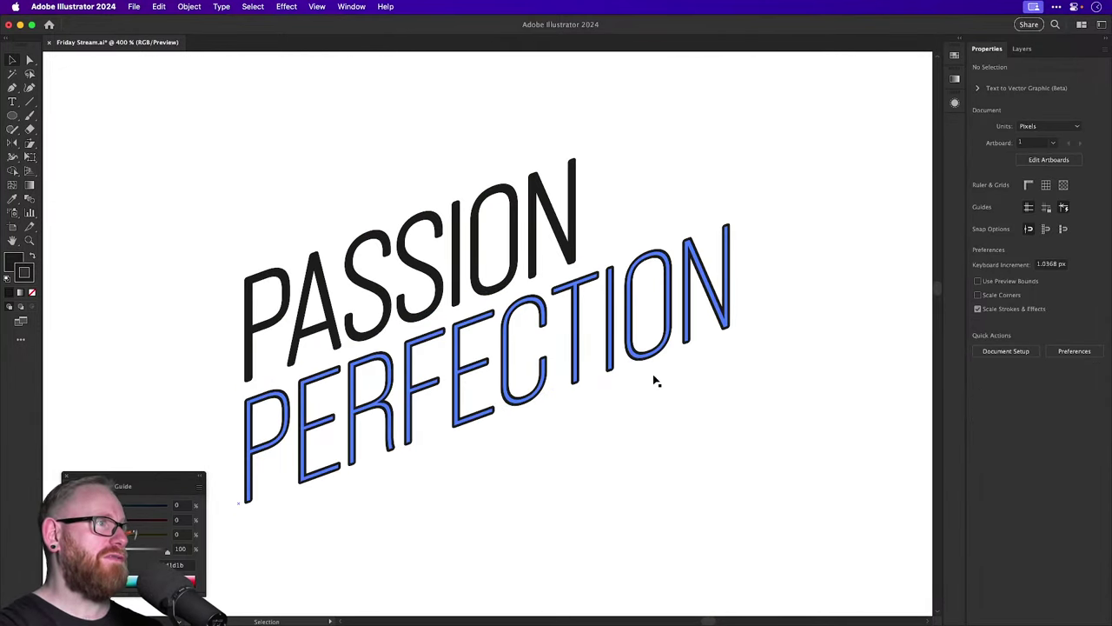
click(739, 478)
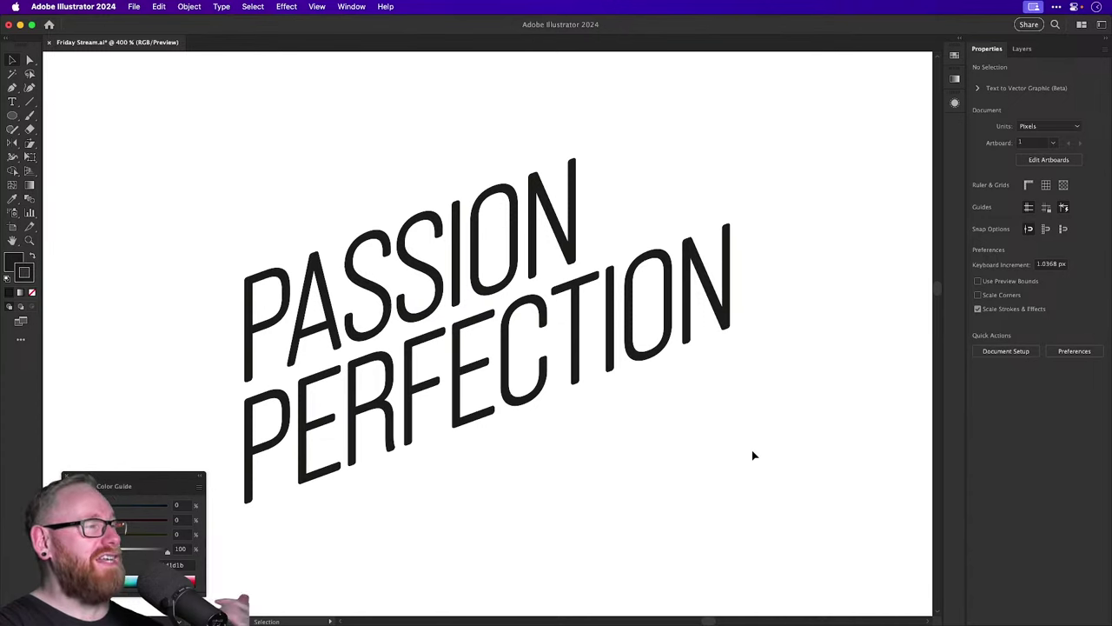
Duplicate the PASSION PERFECTION lockup below the original.
key(a)
key(super+a)
key(v)
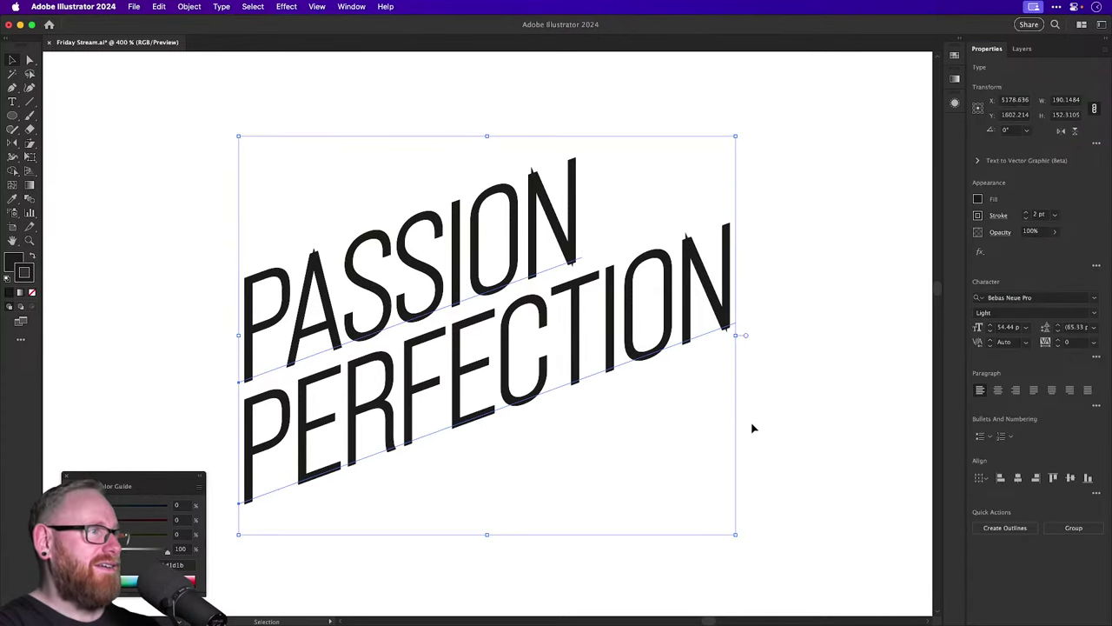
click(834, 417)
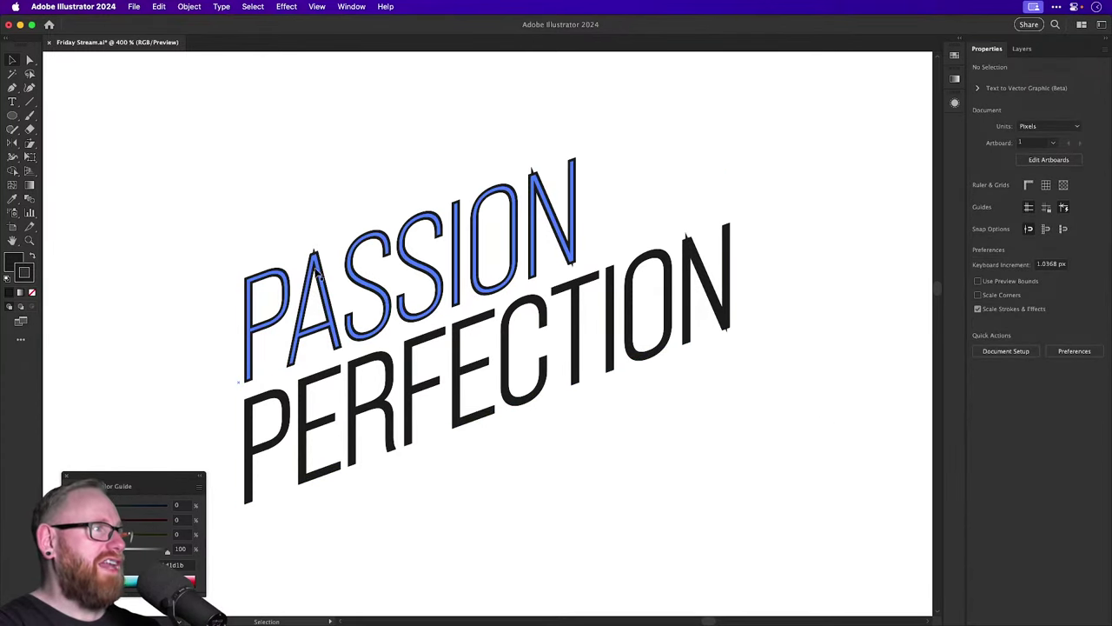
scroll(387, 296, up, 6)
click(341, 247)
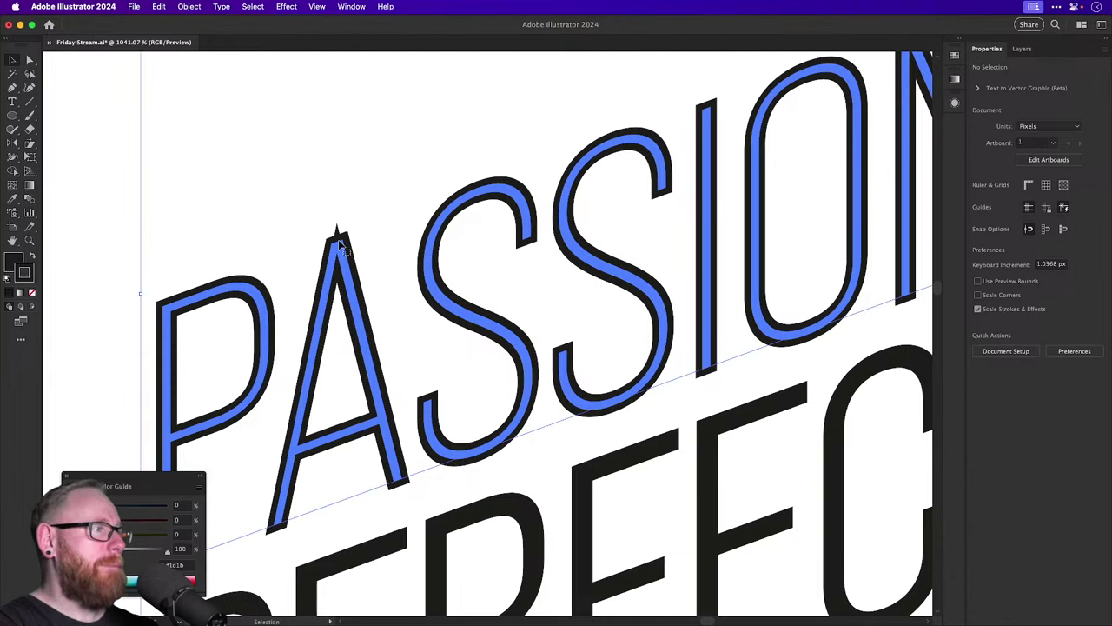
key(a)
key(super+minus)
key(super+minus)
key(super+minus)
key(super+minus)
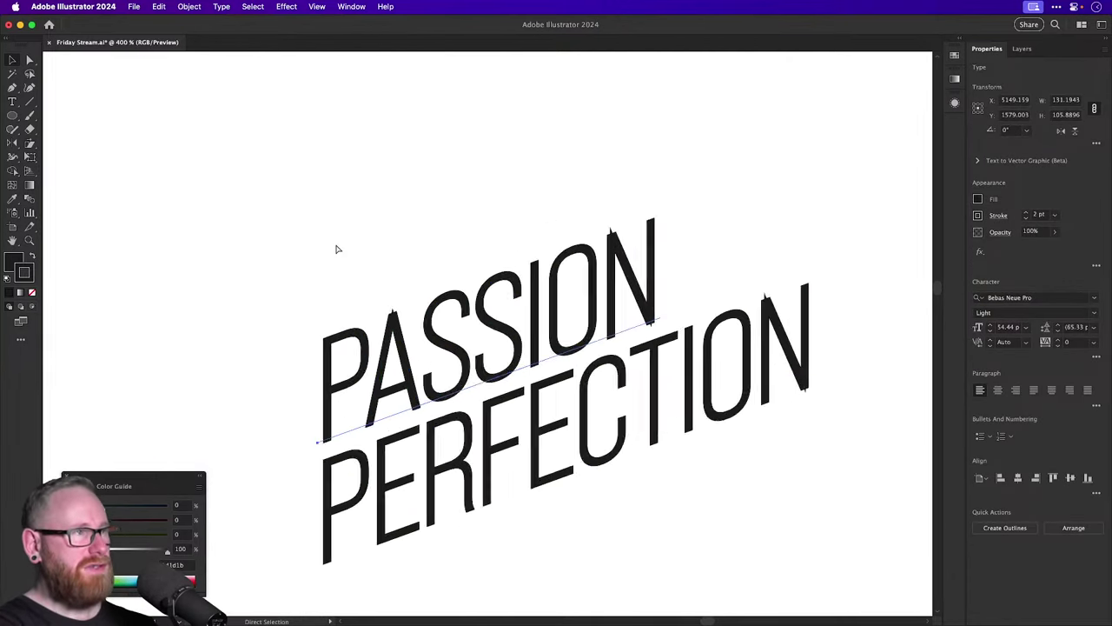
key(v)
key(super+a)
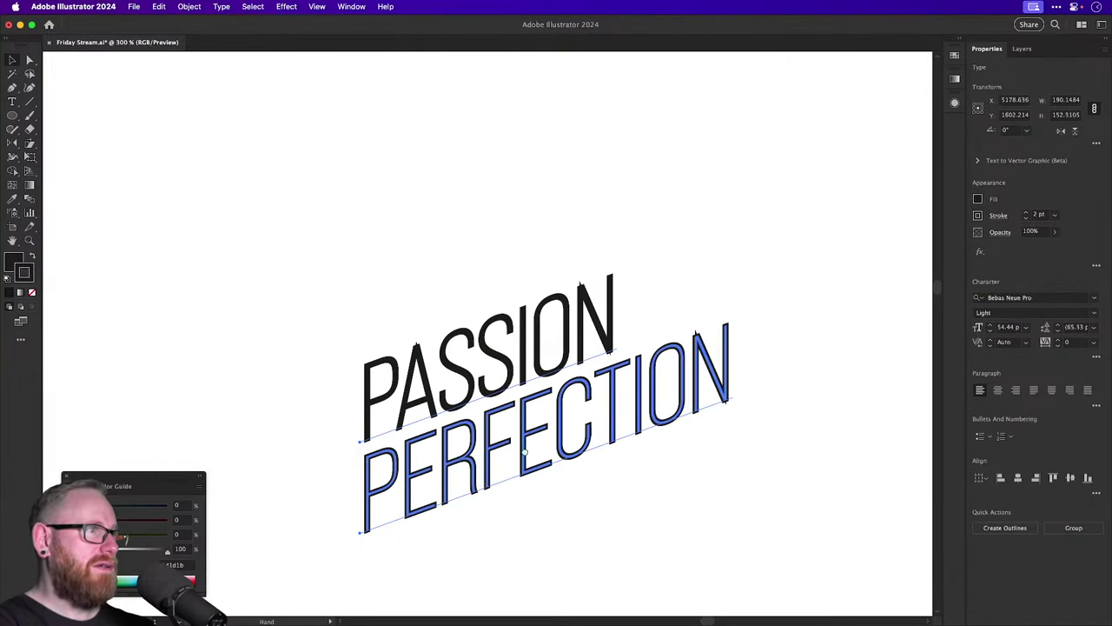
drag(552, 435, 556, 577)
scroll(509, 203, down, 5)
Convert the top lockup to outlines and align its stroke to the outside.
key(shift+super+o)
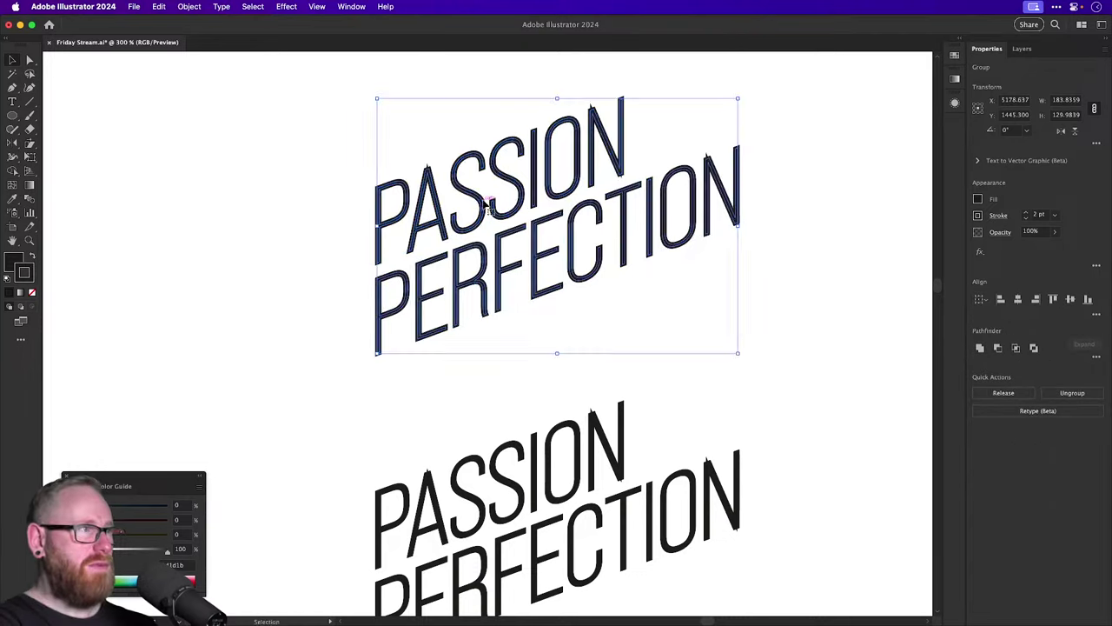
key(z)
click(557, 384)
key(v)
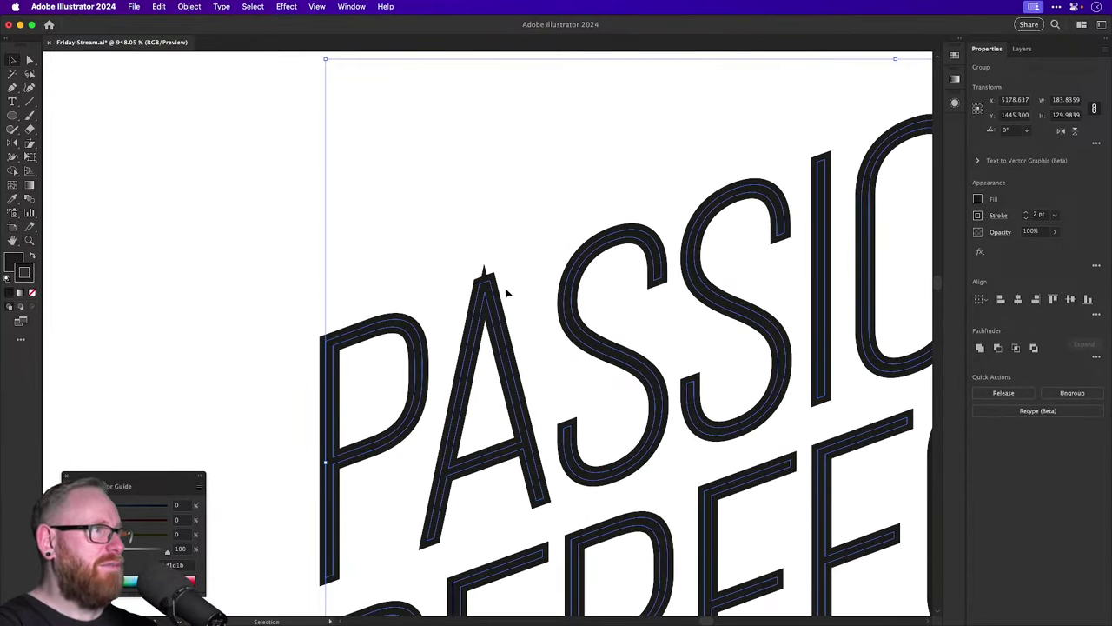
click(1003, 214)
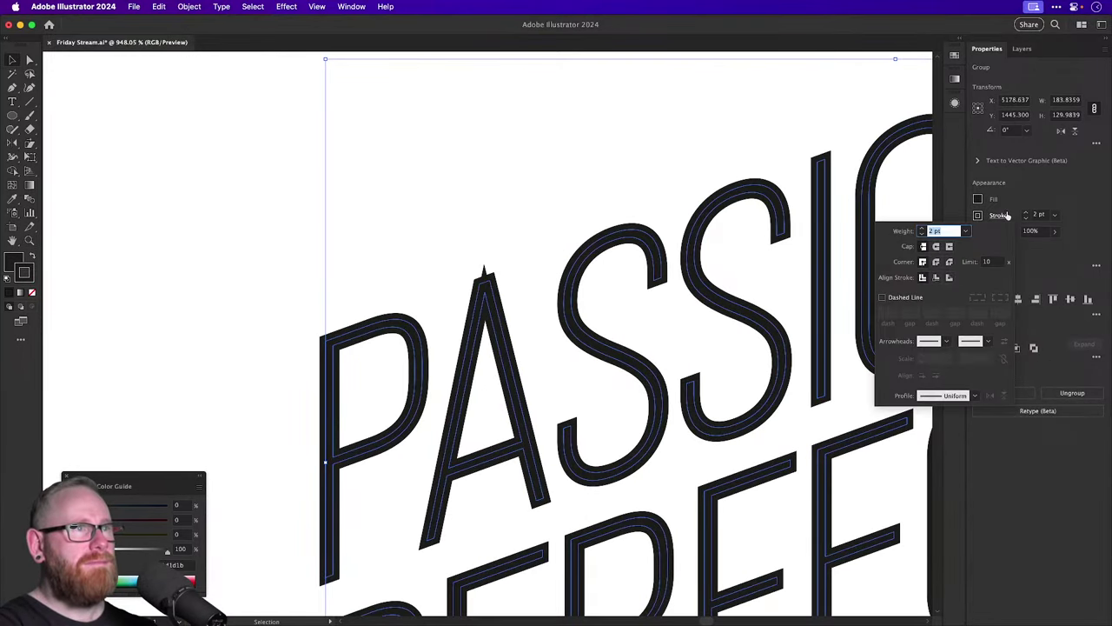
click(949, 277)
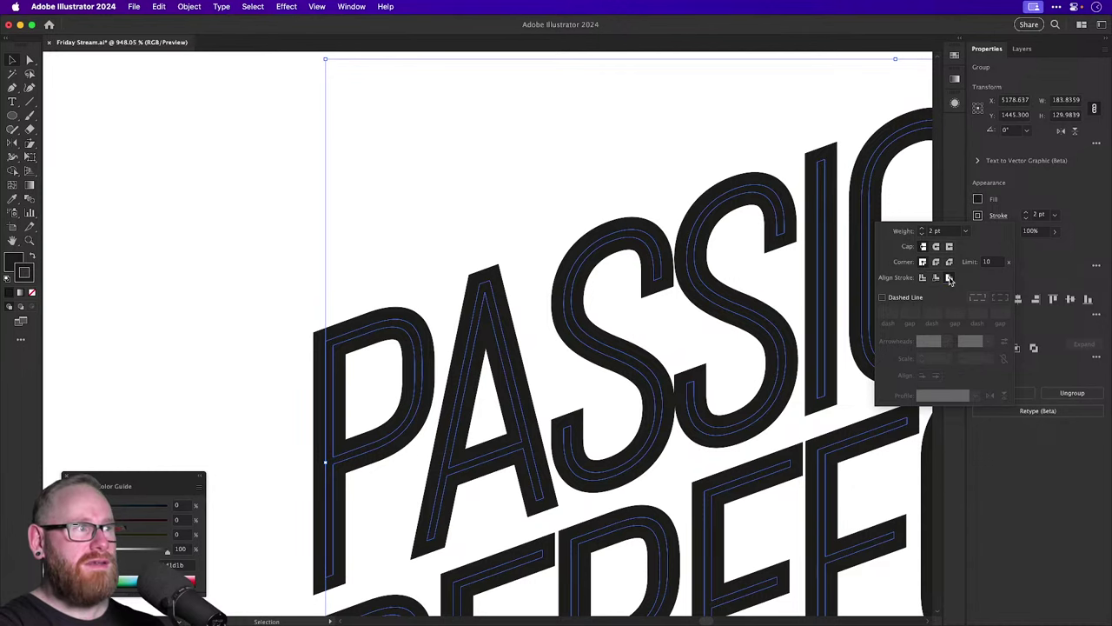
click(937, 278)
click(952, 278)
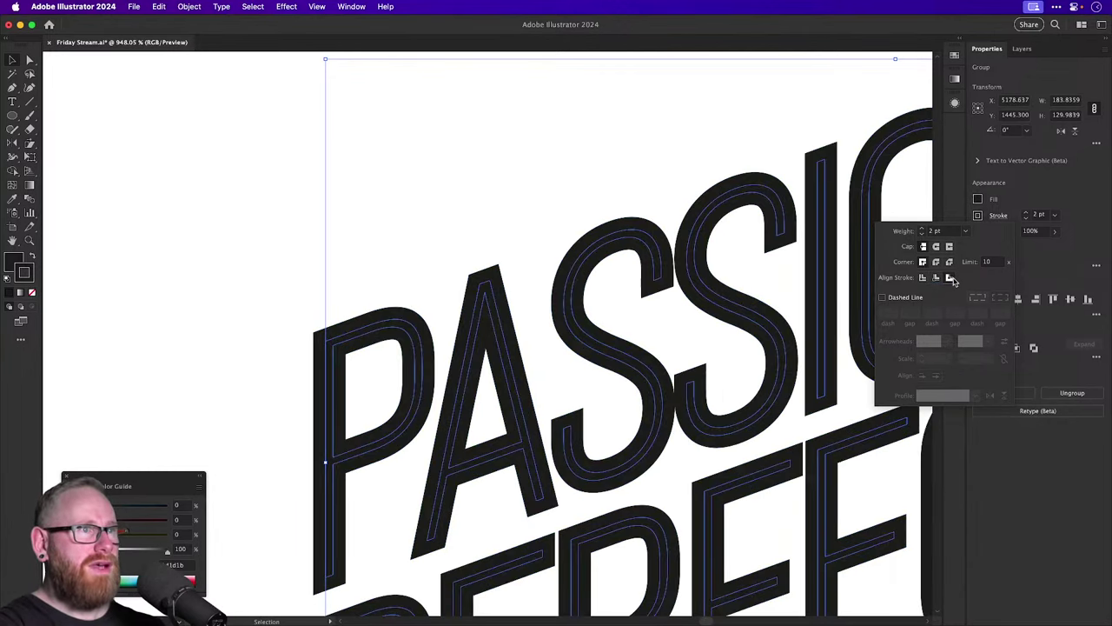
click(1027, 219)
Align the lower PASSION text's stroke outside too, then reselect the outlined lockup.
key(super+minus)
key(super+minus)
key(super+minus)
key(super+minus)
key(super+minus)
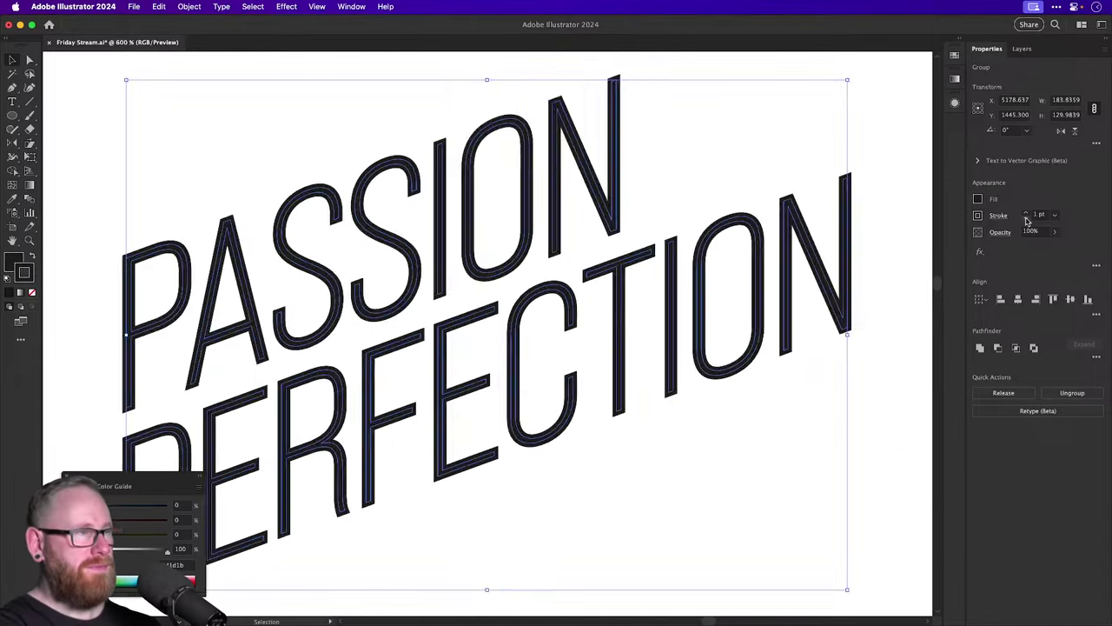
click(308, 164)
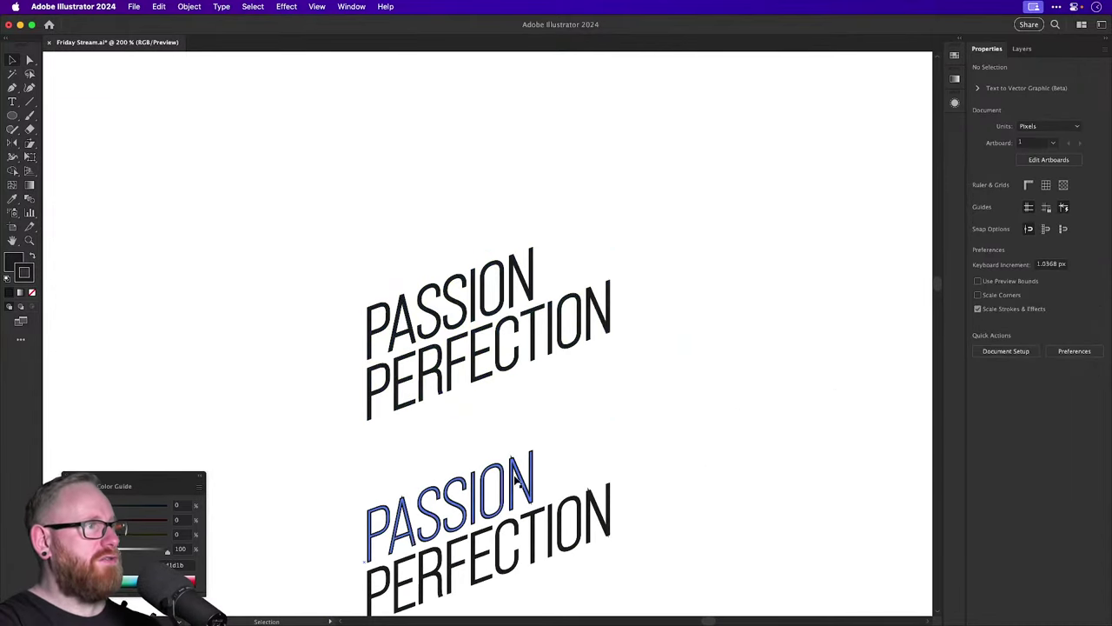
click(516, 477)
click(1000, 215)
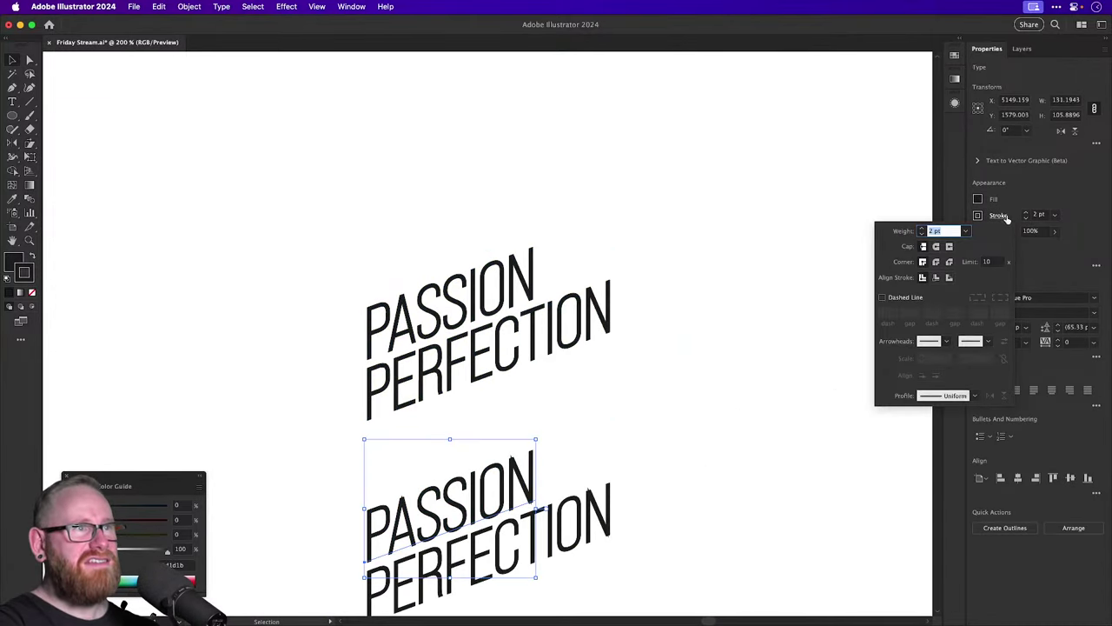
click(949, 278)
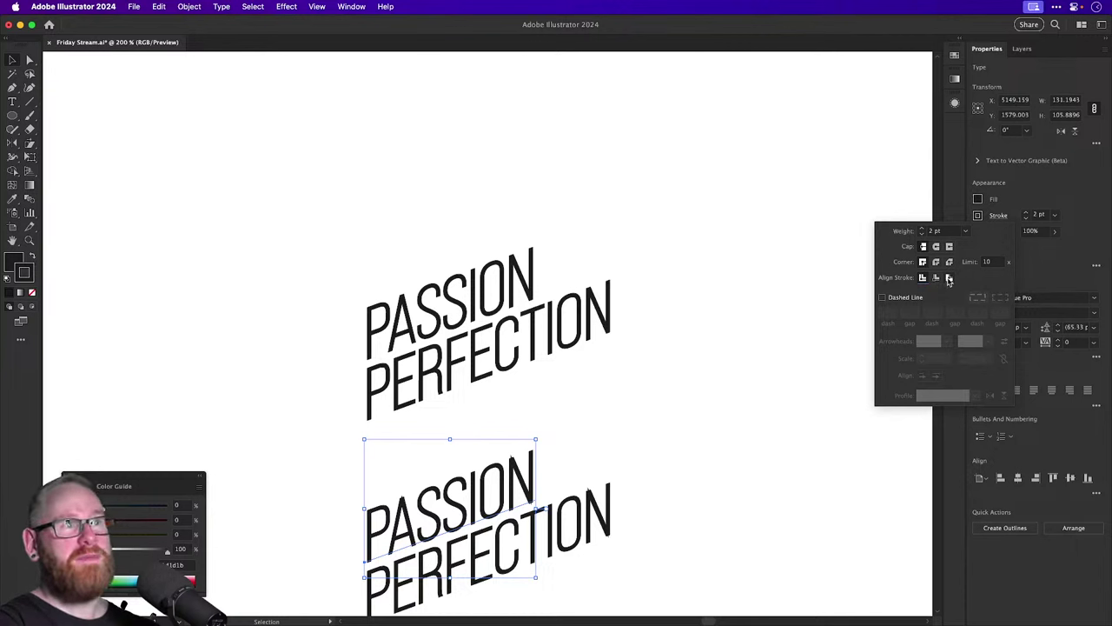
click(661, 168)
scroll(660, 178, down, 3)
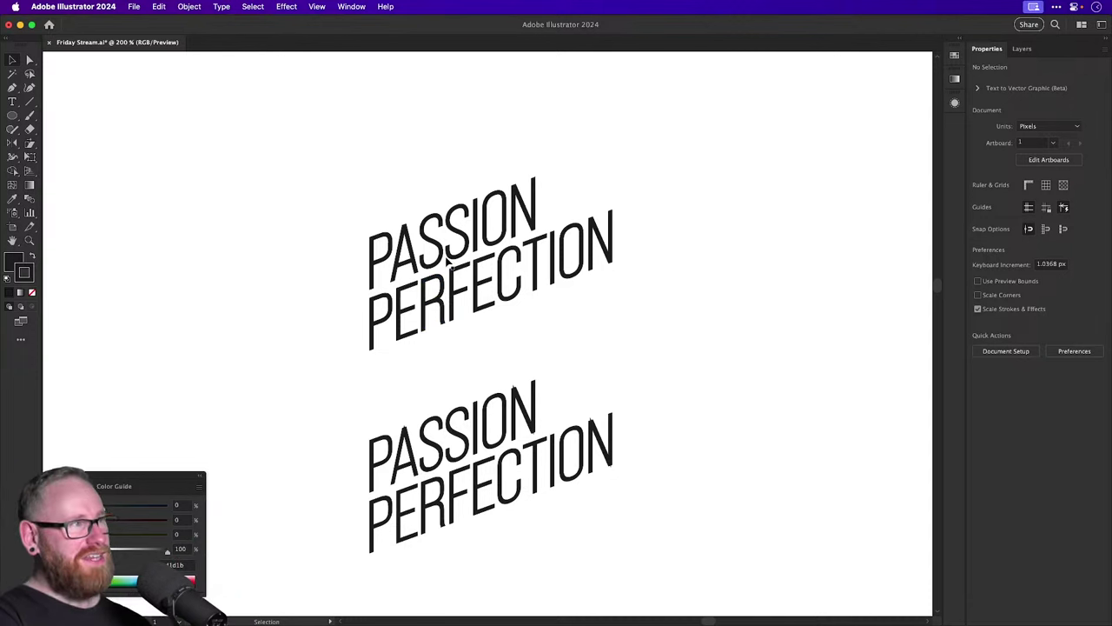
click(404, 230)
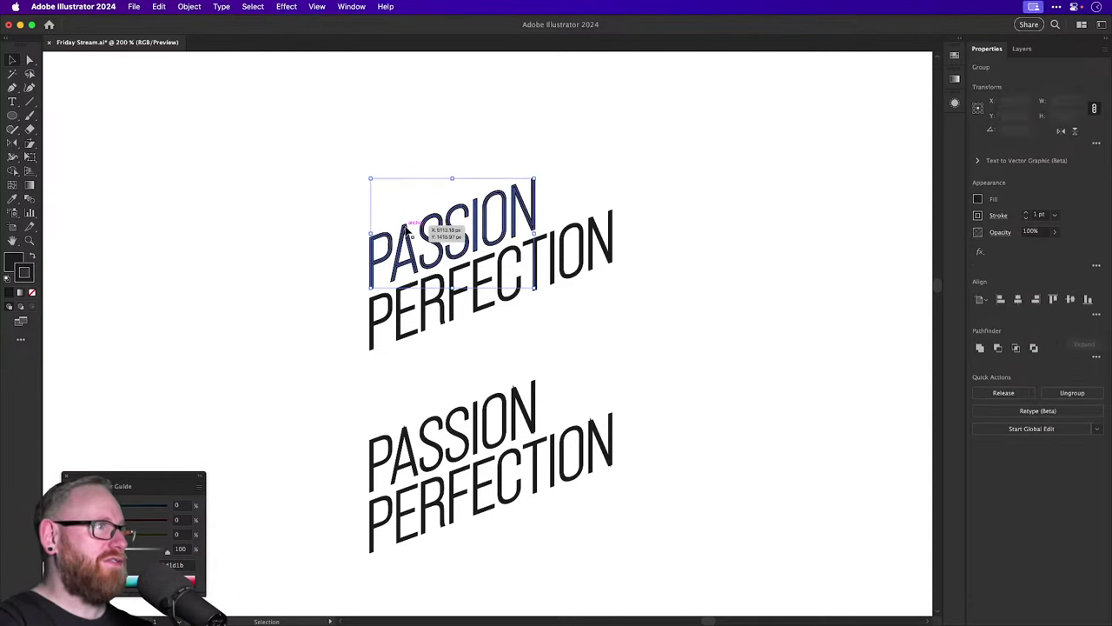
click(415, 155)
drag(417, 154, 406, 305)
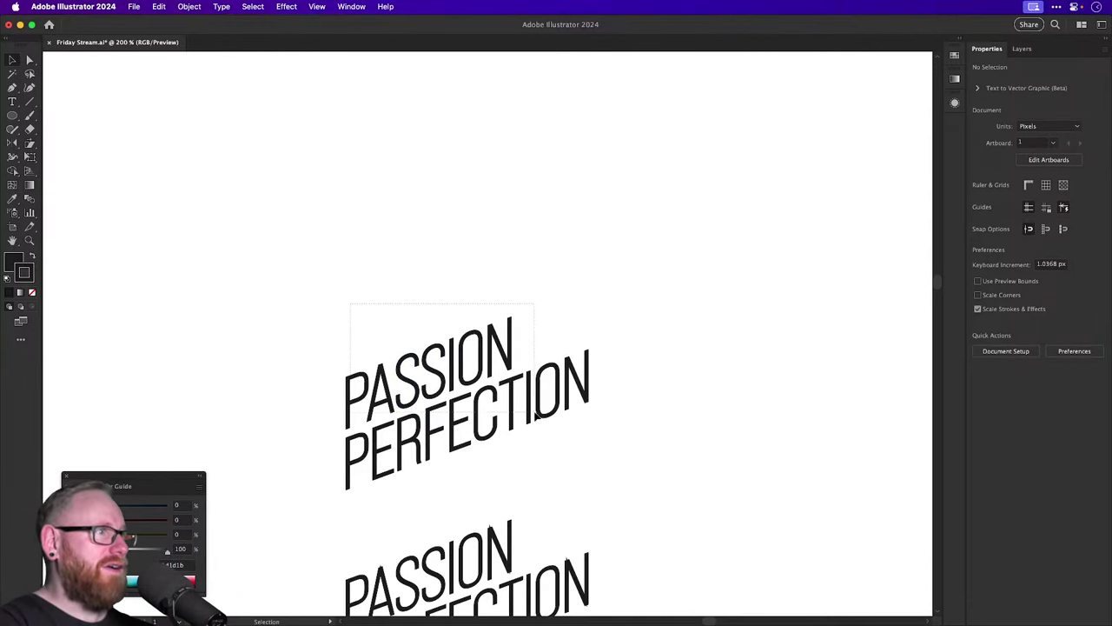
click(391, 410)
scroll(387, 415, up, 5)
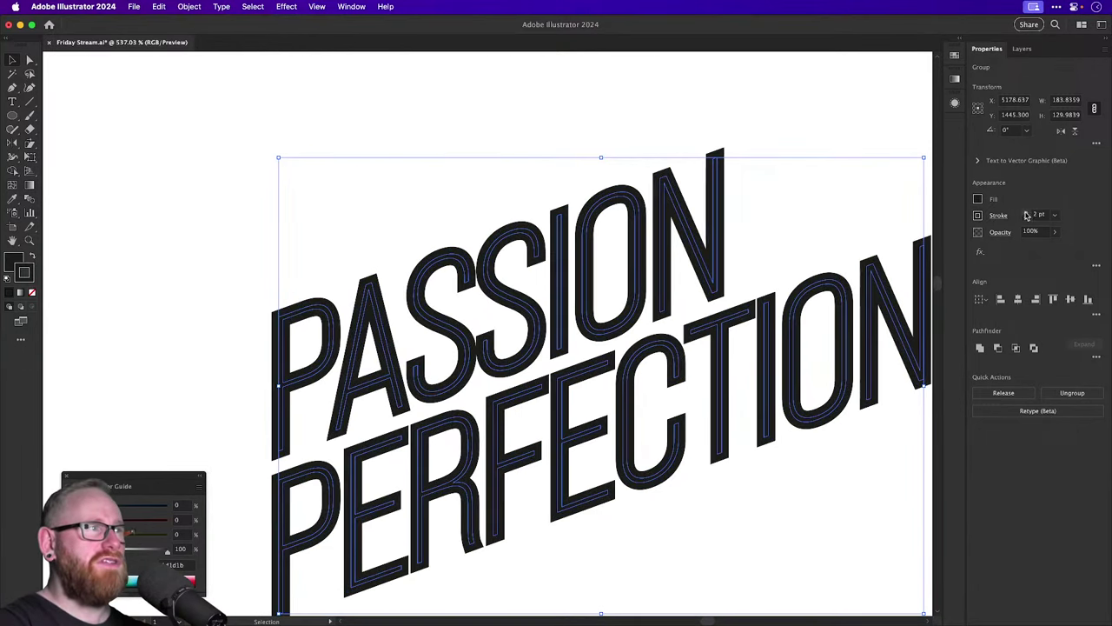
Check the outline conversion with undo/redo and lower the top lockup's stroke to 1 pt.
click(782, 206)
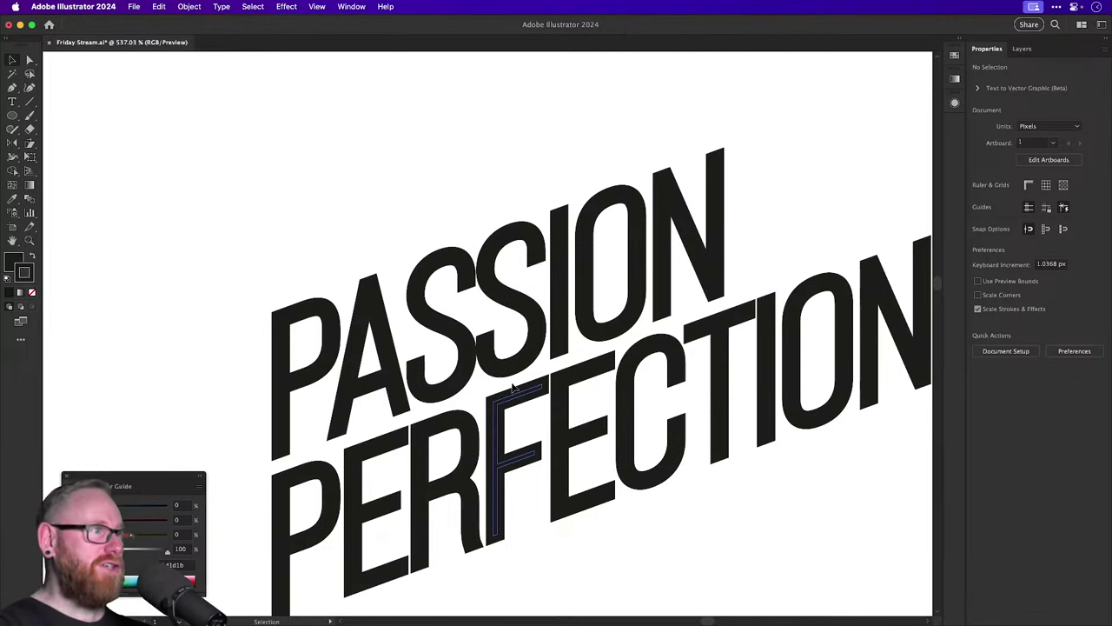
click(461, 394)
key(super+z)
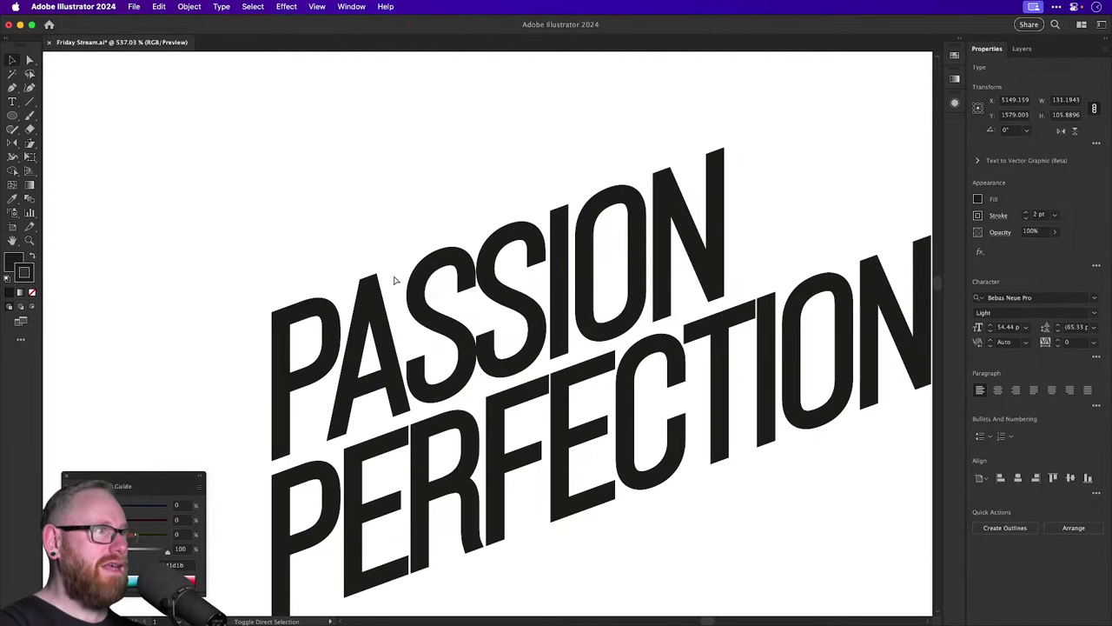
key(super+shift+z)
key(super+minus)
key(super+minus)
key(super+minus)
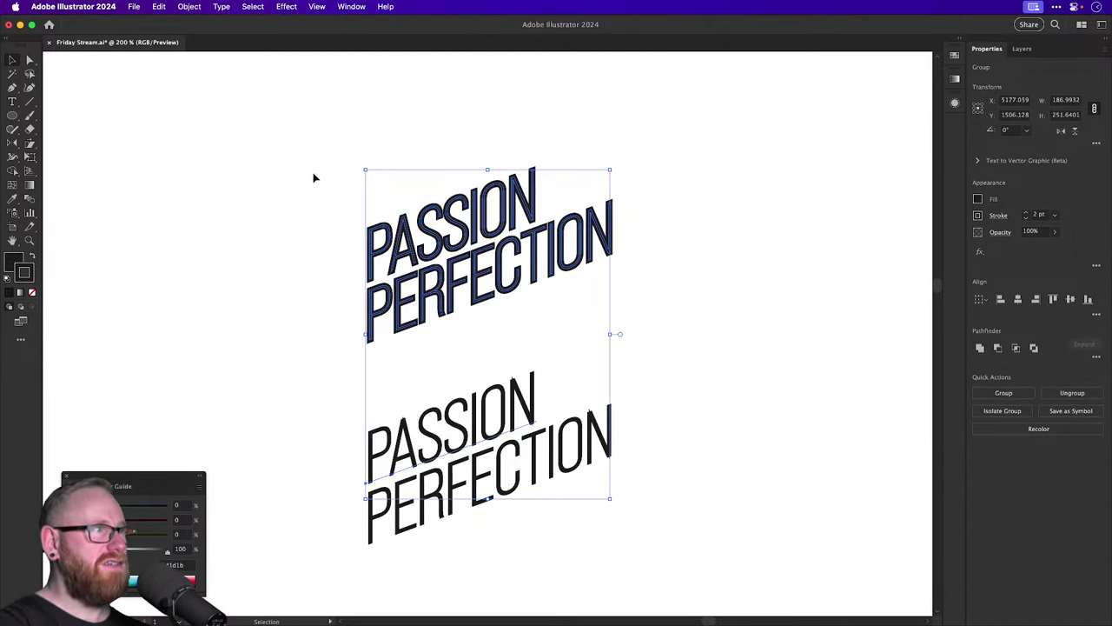
click(539, 305)
click(1025, 217)
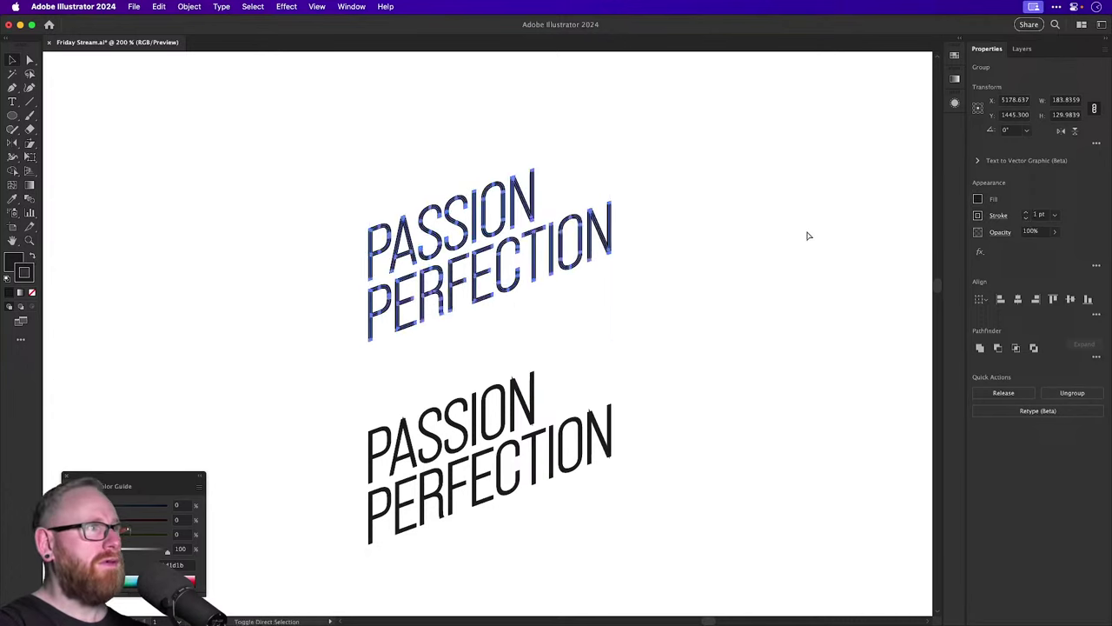
click(734, 243)
Step the outlined group's stroke weight down to 0.5 pt to judge thinner lettering.
scroll(479, 281, down, 3)
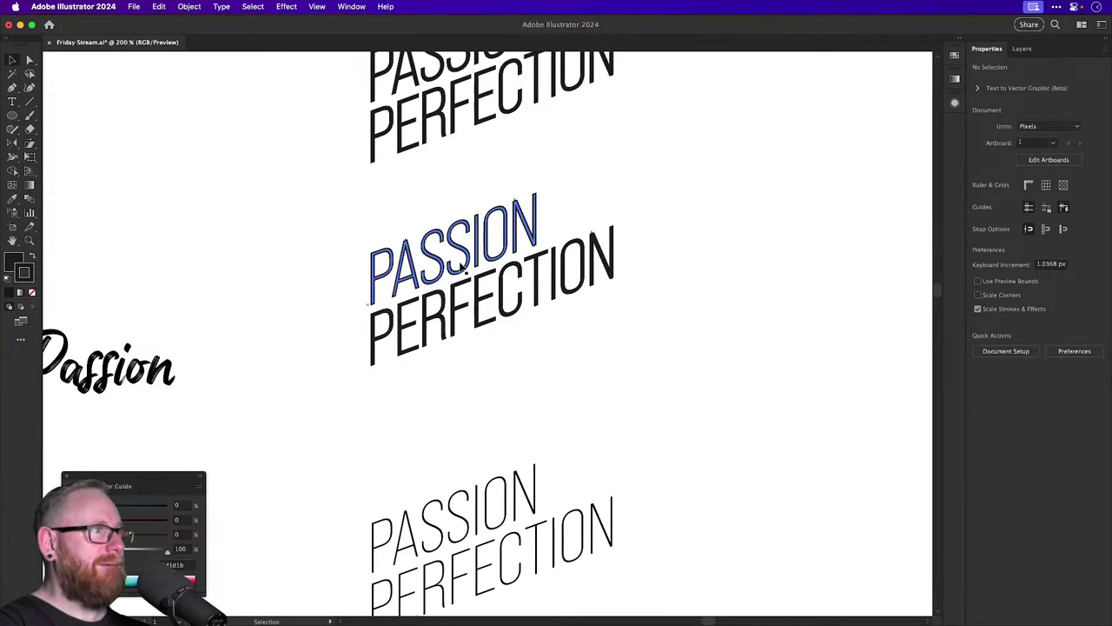
scroll(487, 422, up, 2)
drag(528, 565, 509, 224)
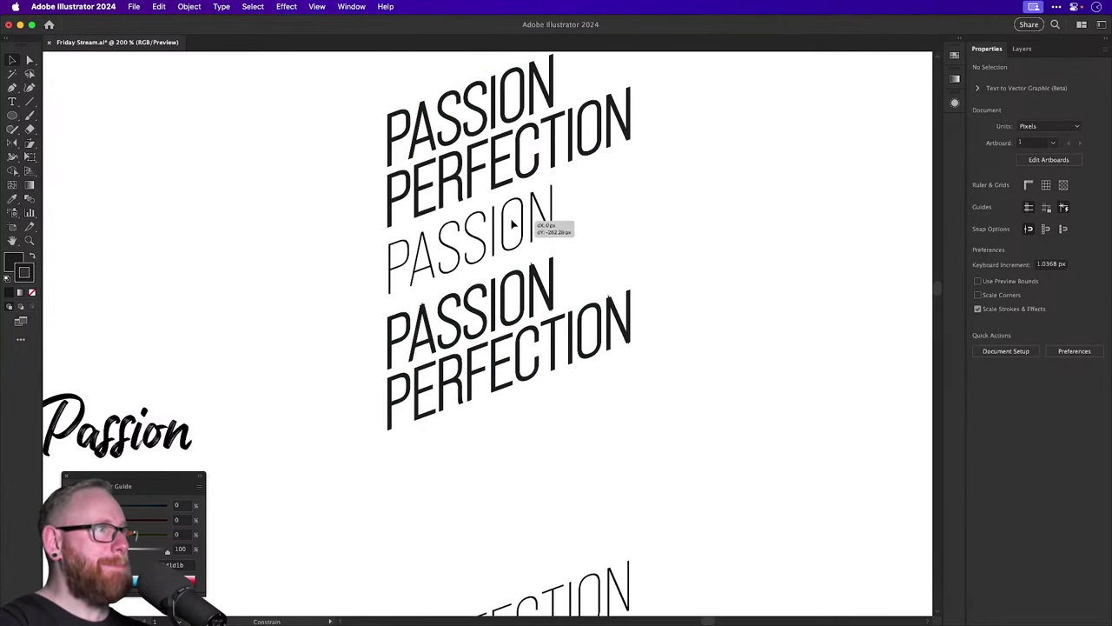
scroll(522, 209, up, 3)
scroll(521, 261, up, 5)
scroll(665, 460, down, 3)
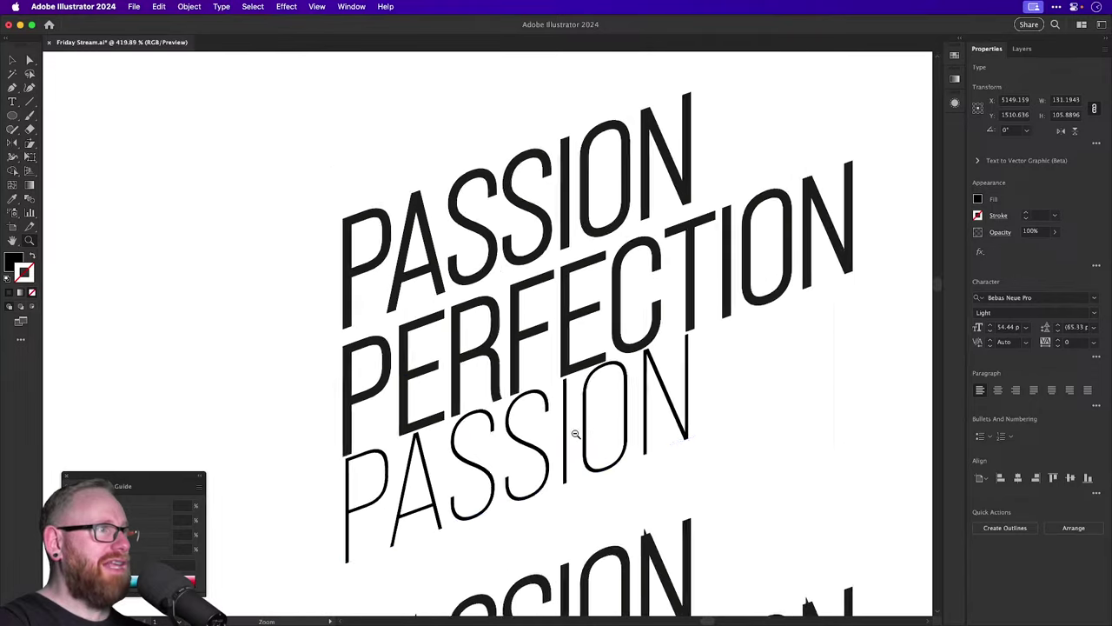
scroll(509, 427, up, 2)
click(414, 362)
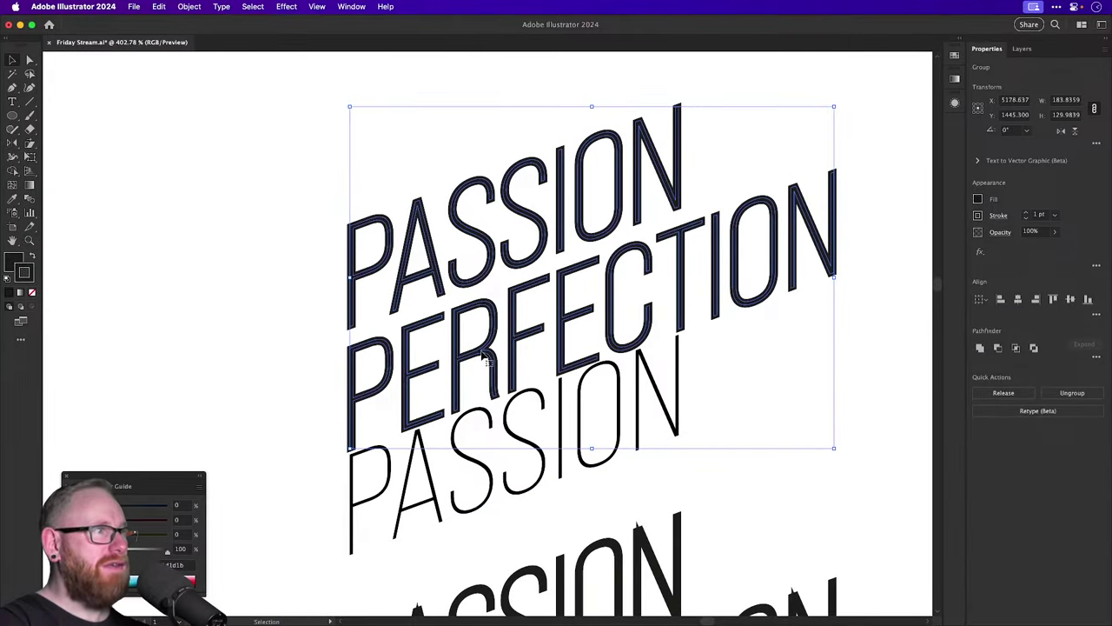
click(1026, 218)
click(1026, 218)
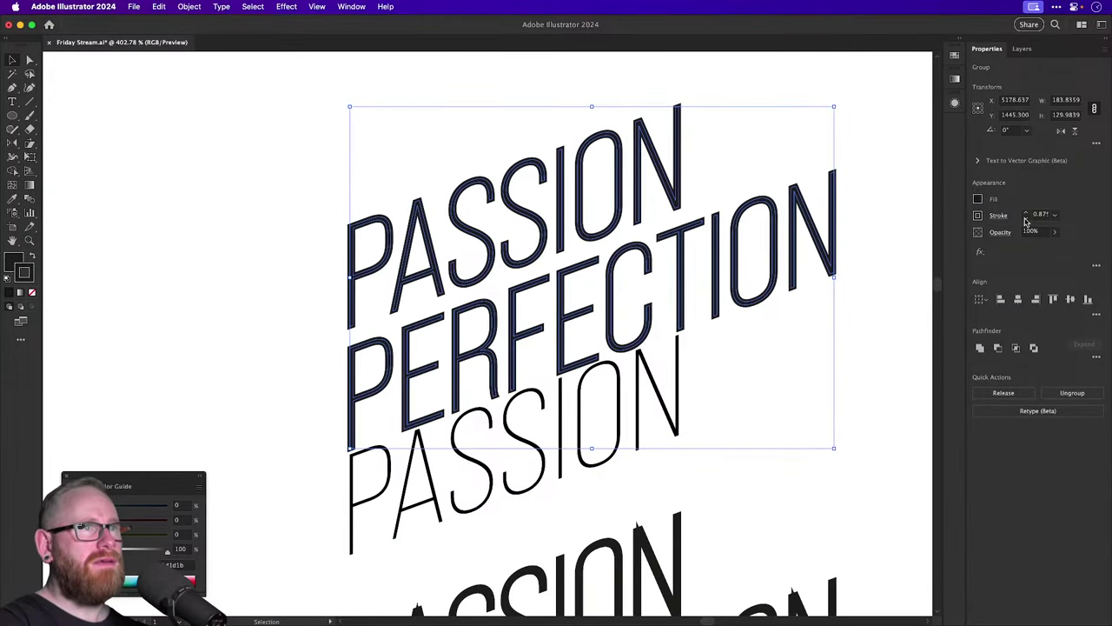
click(1026, 218)
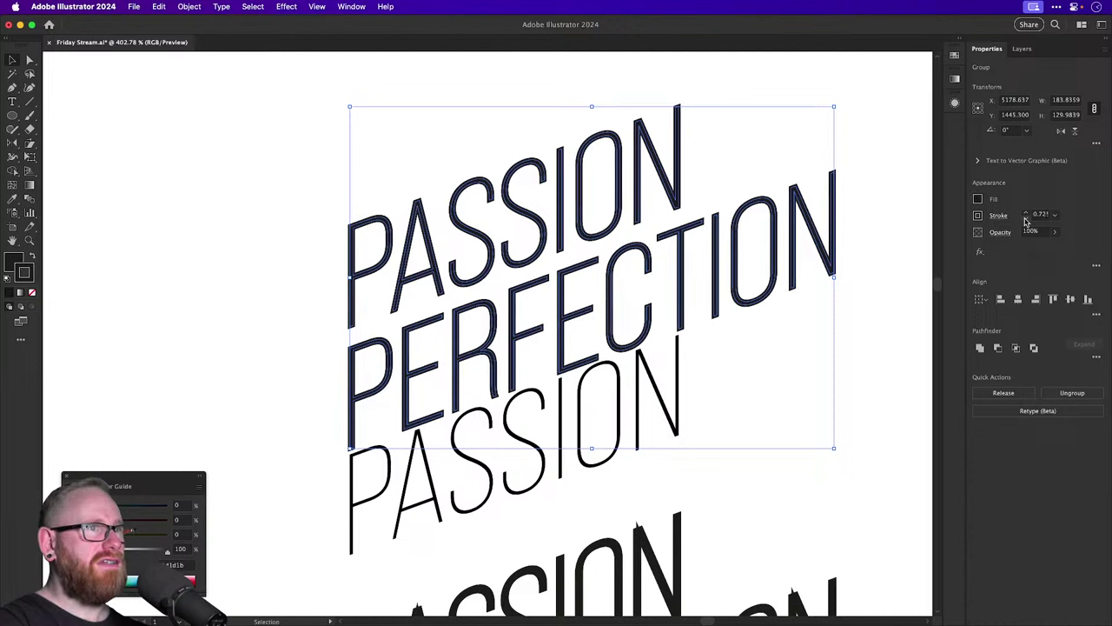
click(1026, 218)
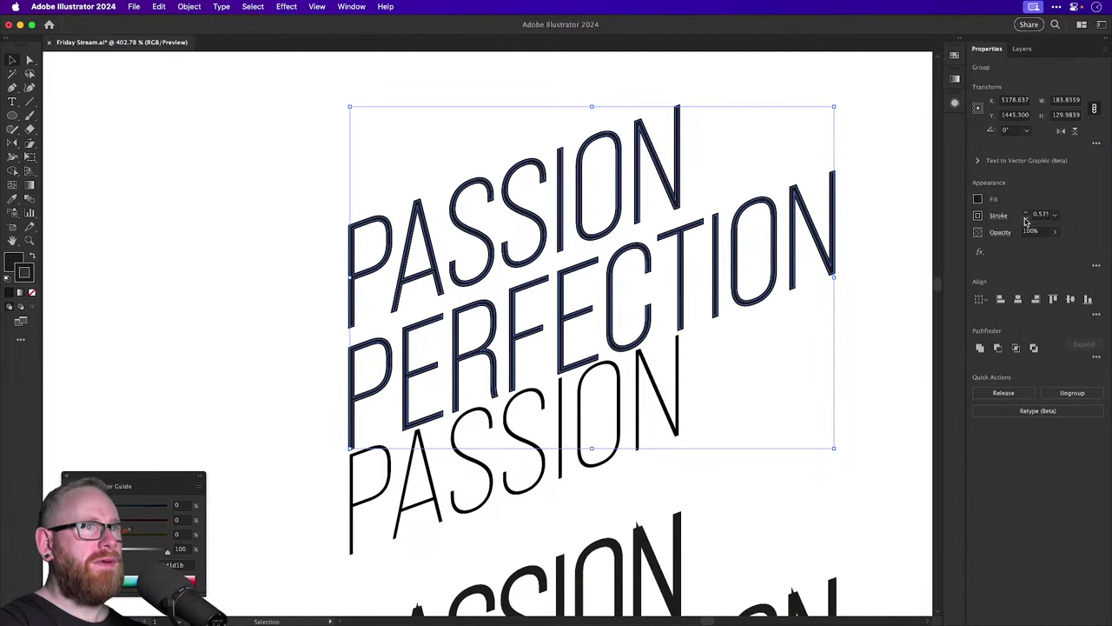
click(1026, 218)
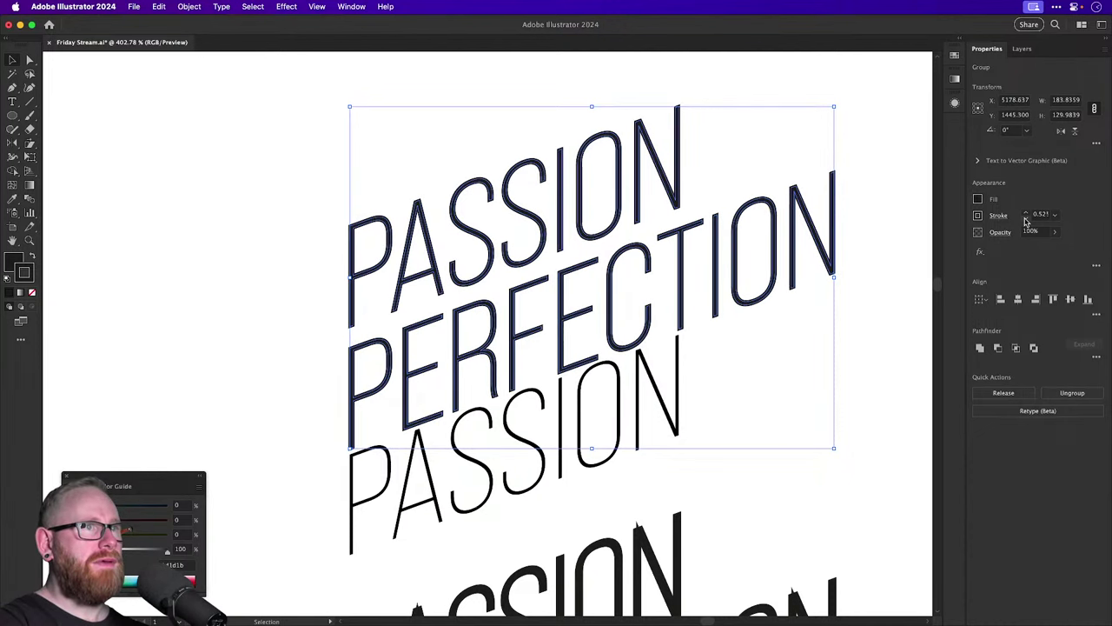
click(908, 251)
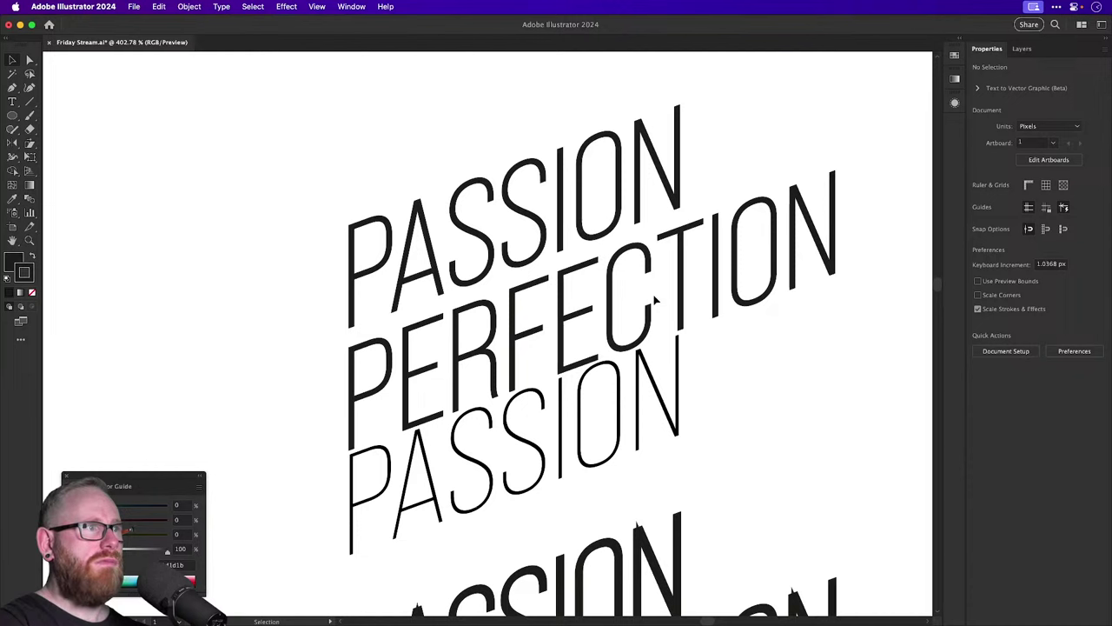
Set the outlined group's stroke weight to exactly 0.75 pt and clear the selection.
drag(300, 172, 493, 341)
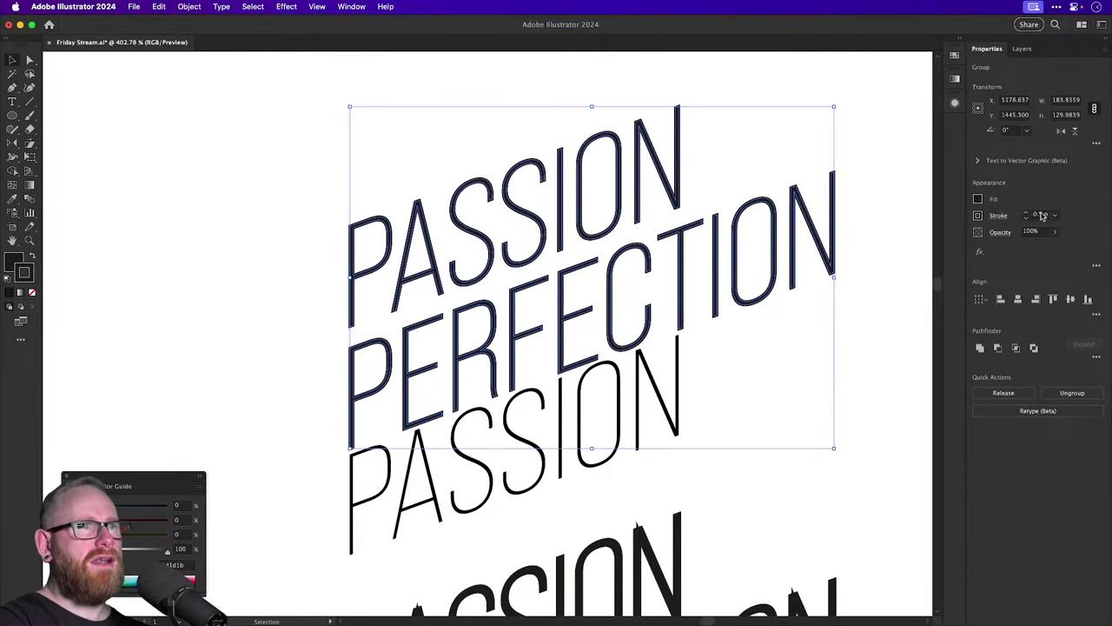
click(1038, 215)
text(4)
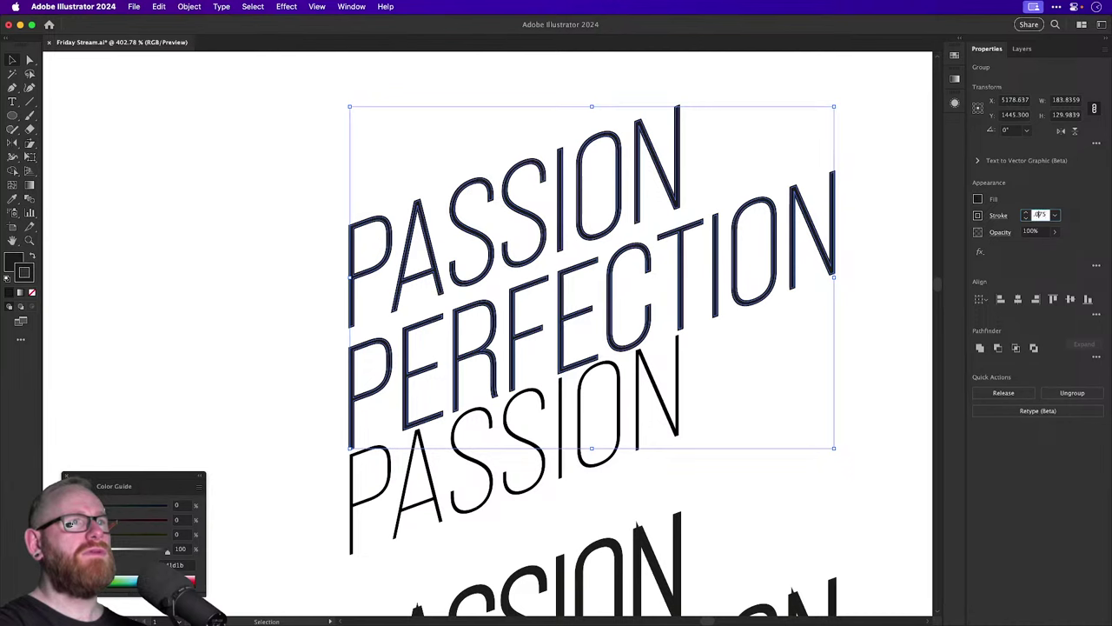
key(Return)
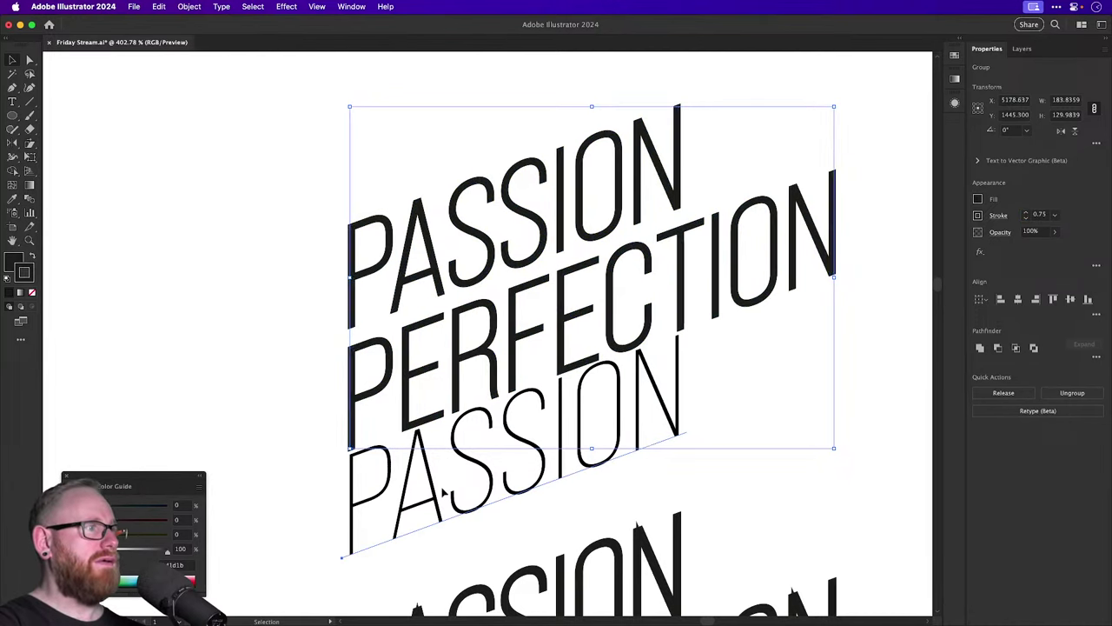
key(super+shift+a)
key(super+minus)
key(super+minus)
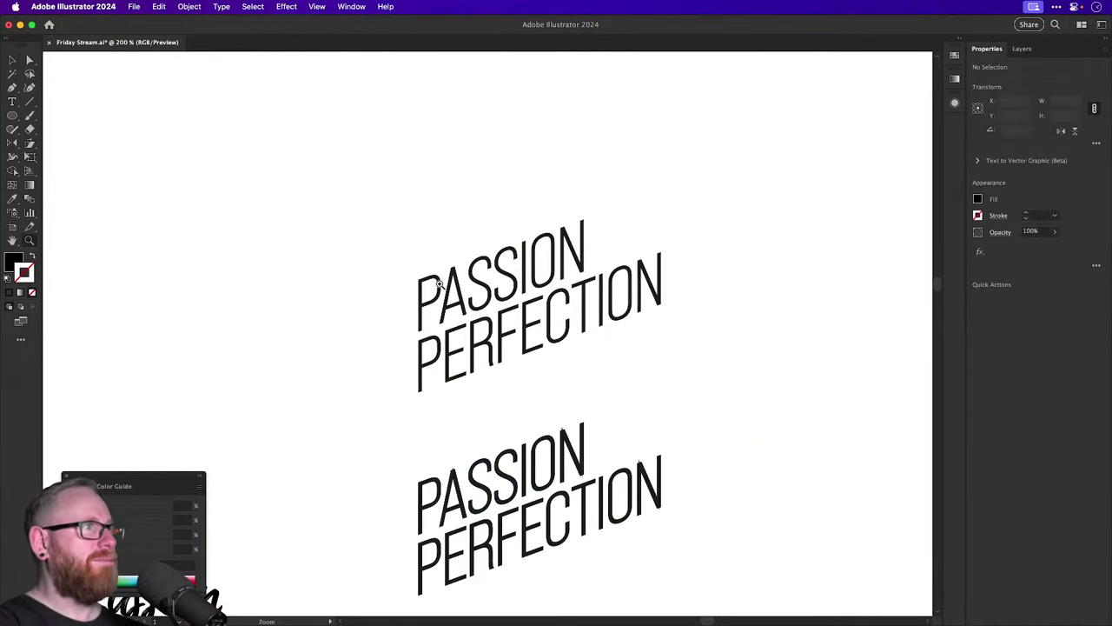
In Outline view, expand the lettering's appearance so its strokes become shapes.
drag(440, 283, 588, 368)
key(super+y)
key(v)
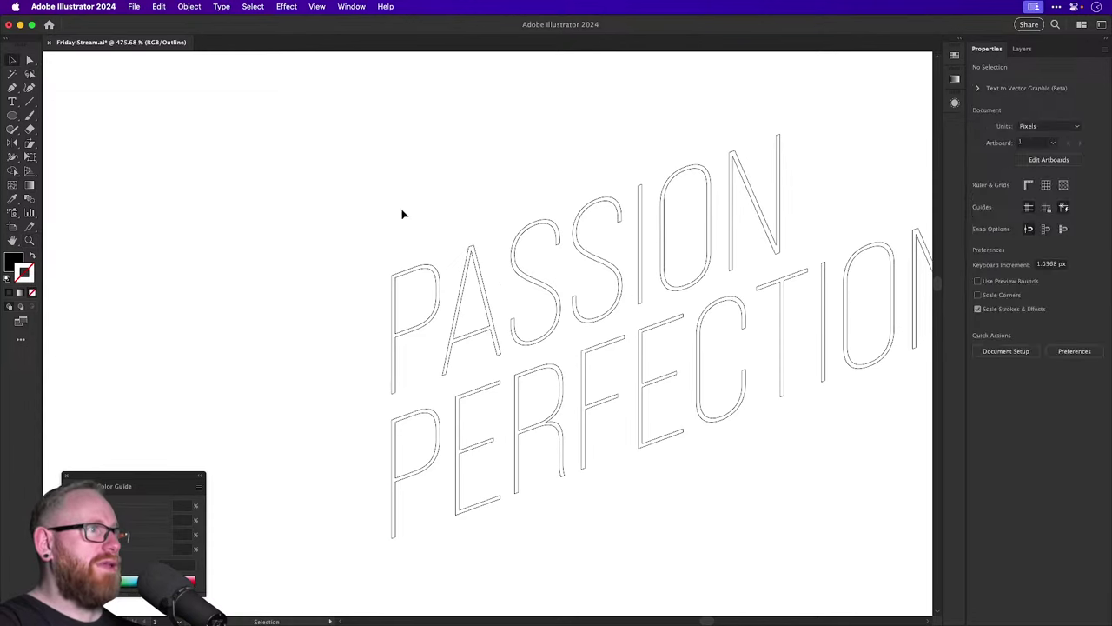
drag(402, 212, 573, 464)
click(189, 7)
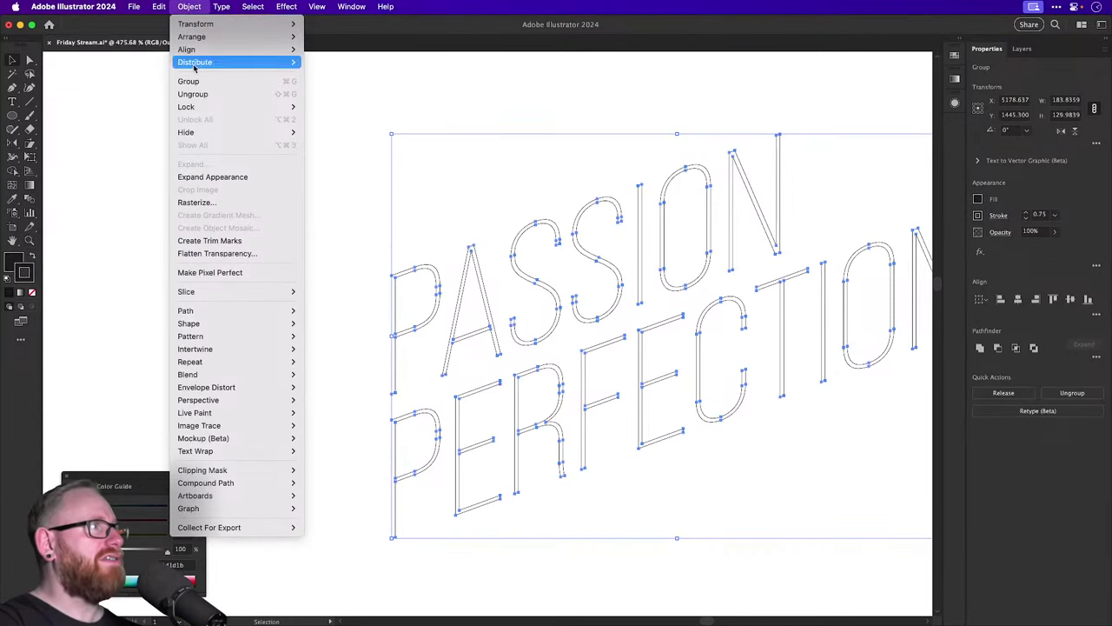
click(197, 177)
click(375, 208)
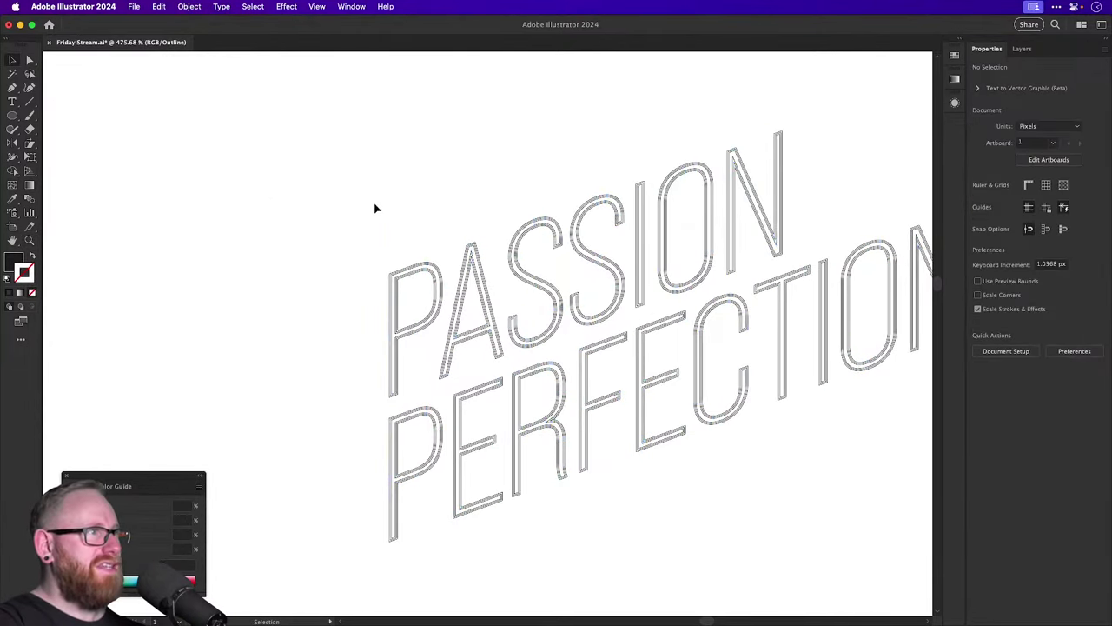
Merge the expanded PASSION letter shapes with Pathfinder Unite.
drag(278, 211, 400, 324)
key(z)
drag(322, 335, 531, 422)
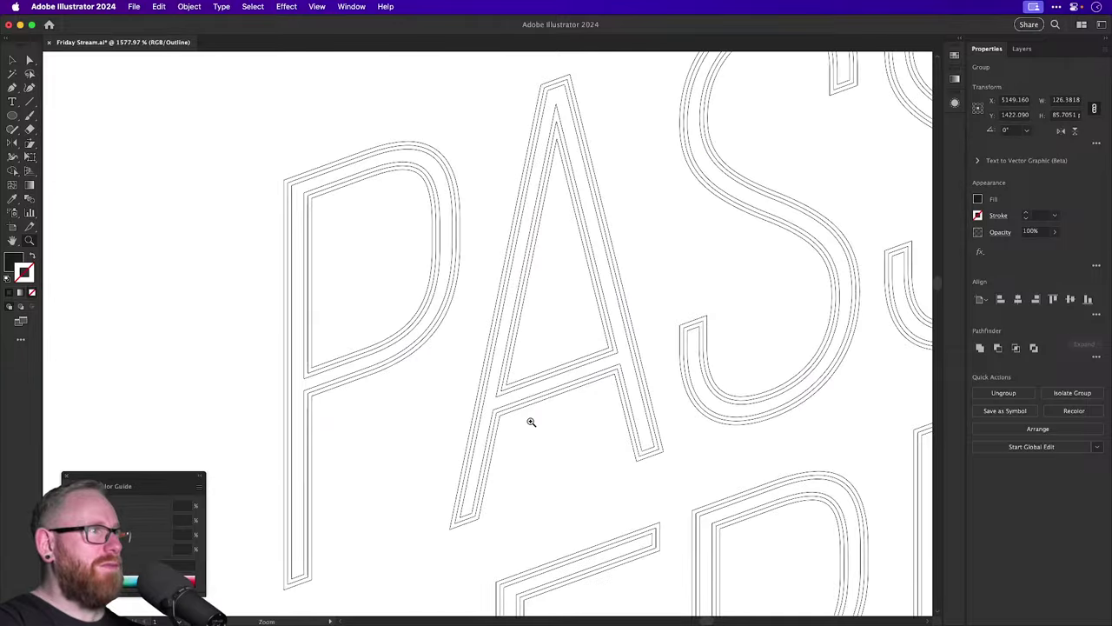
click(348, 391)
key(v)
click(206, 336)
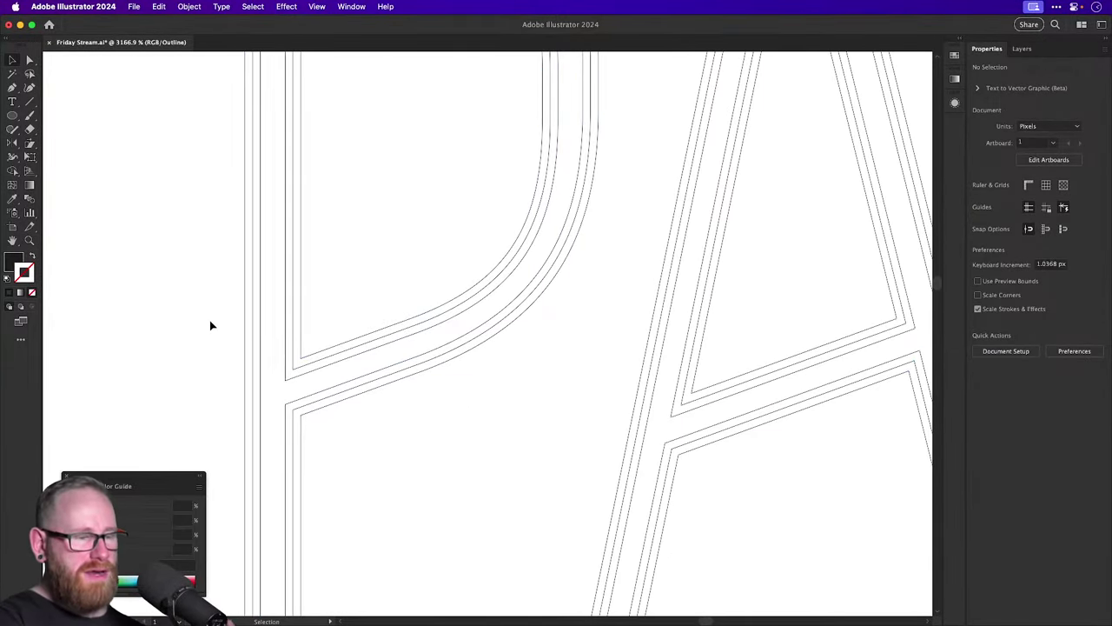
drag(210, 325, 299, 360)
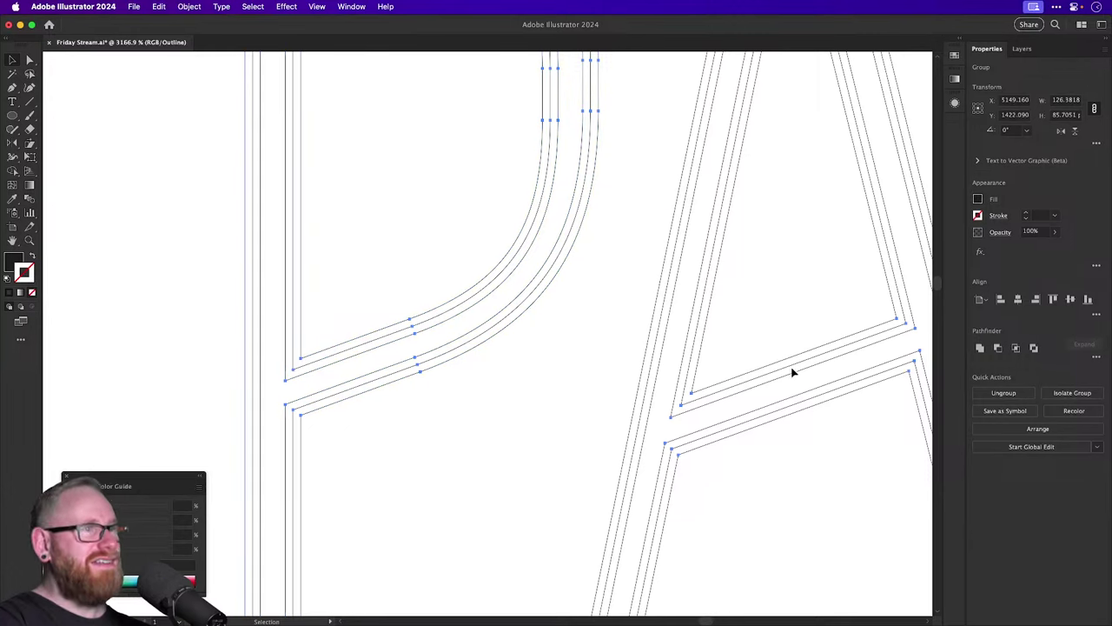
key(super+minus)
key(super+minus)
key(super+minus)
click(980, 349)
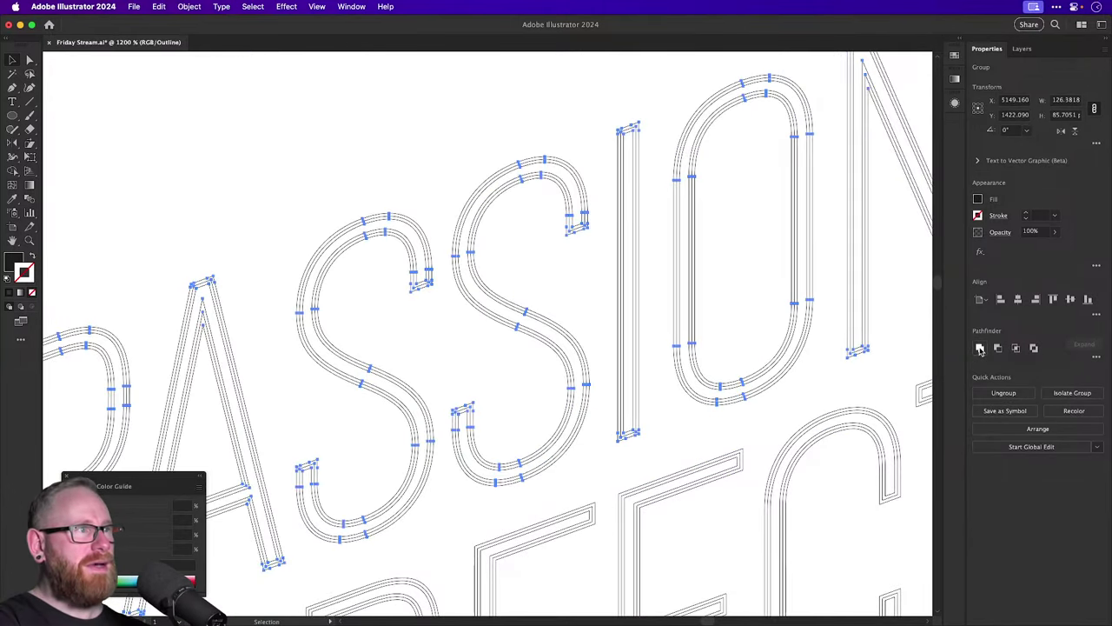
click(281, 113)
Unite the PERFECTION letter shapes and verify the merge with a test move.
scroll(373, 217, left, 5)
scroll(373, 216, down, 3)
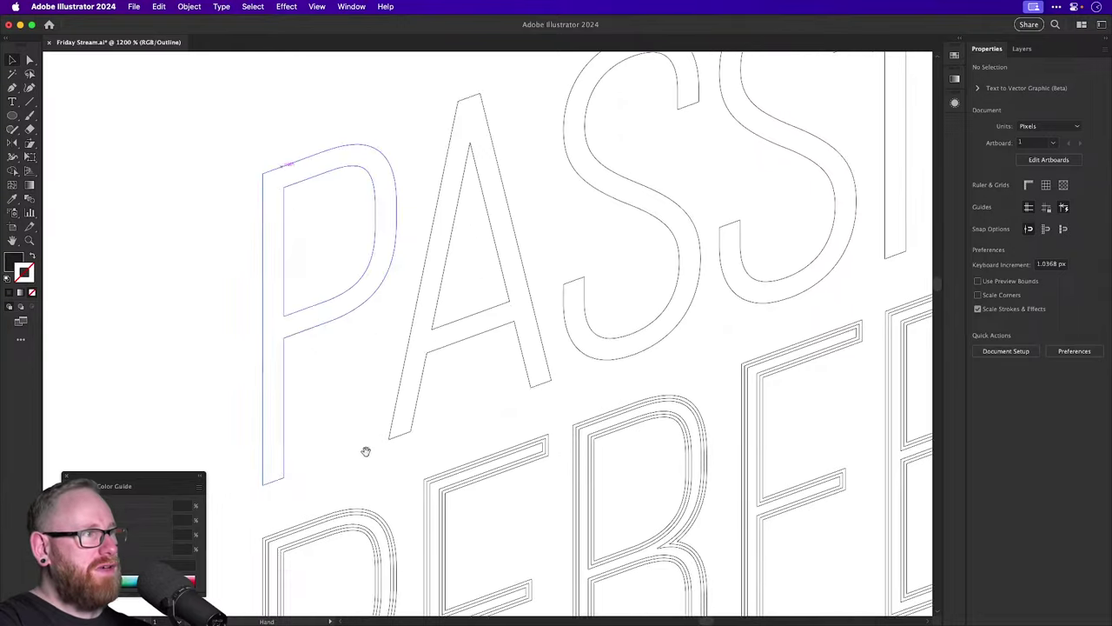
scroll(366, 451, down, 5)
scroll(366, 451, left, 2)
drag(307, 390, 432, 479)
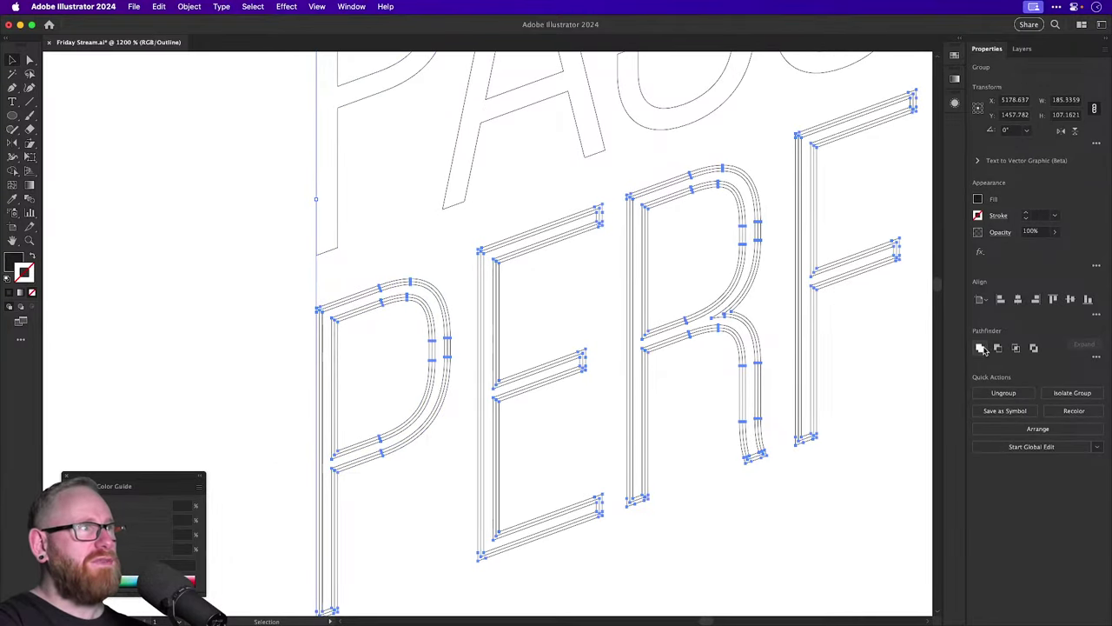
click(982, 348)
key(a)
key(super+minus)
key(super+minus)
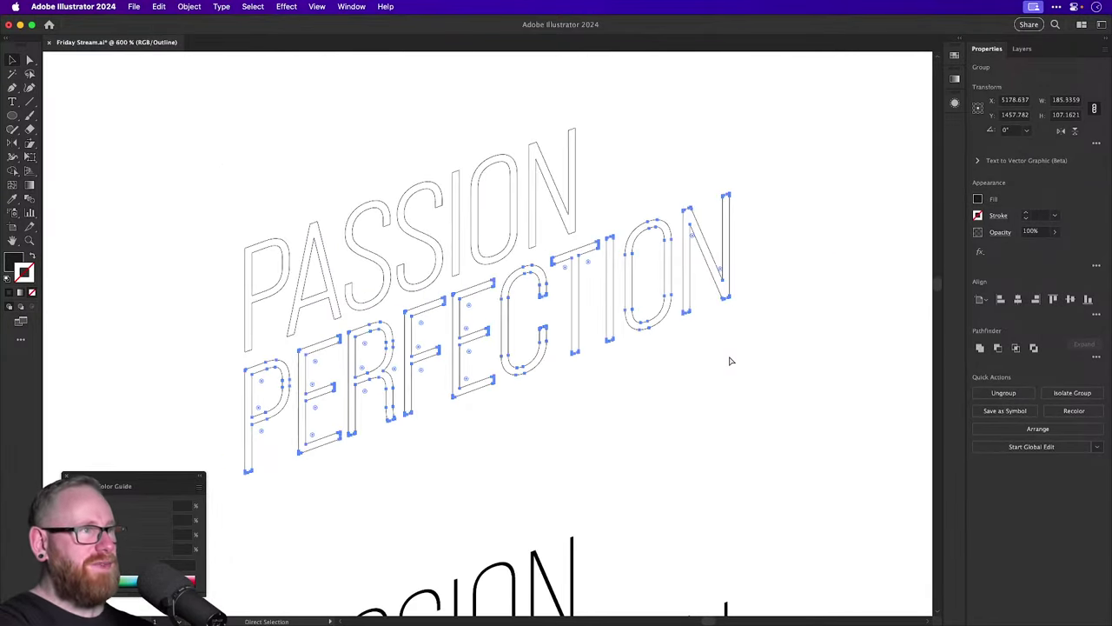
key(v)
drag(511, 304, 660, 452)
key(ctrl+z)
key(a)
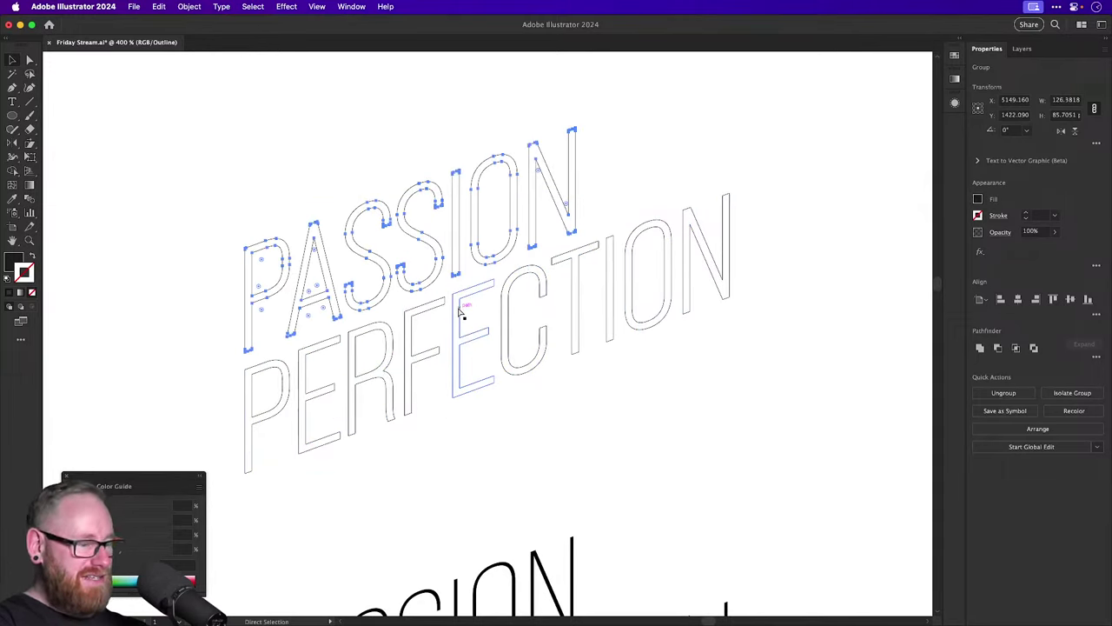
Return to Preview mode, clear the selection and save the file.
key(super+y)
key(v)
click(343, 109)
key(super+s)
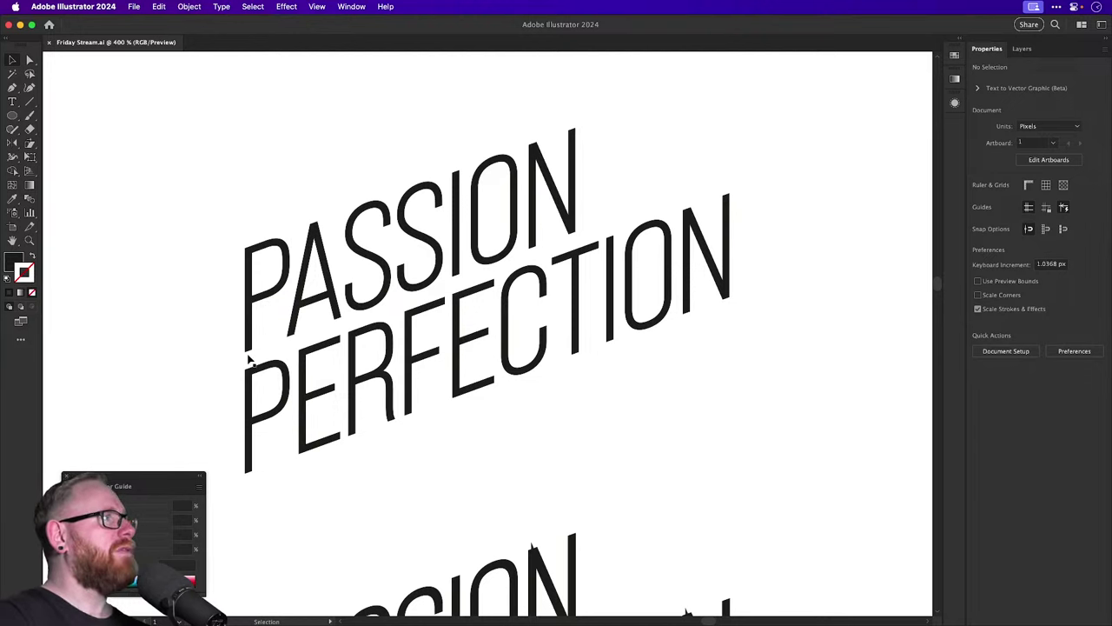
key(super+minus)
key(super+minus)
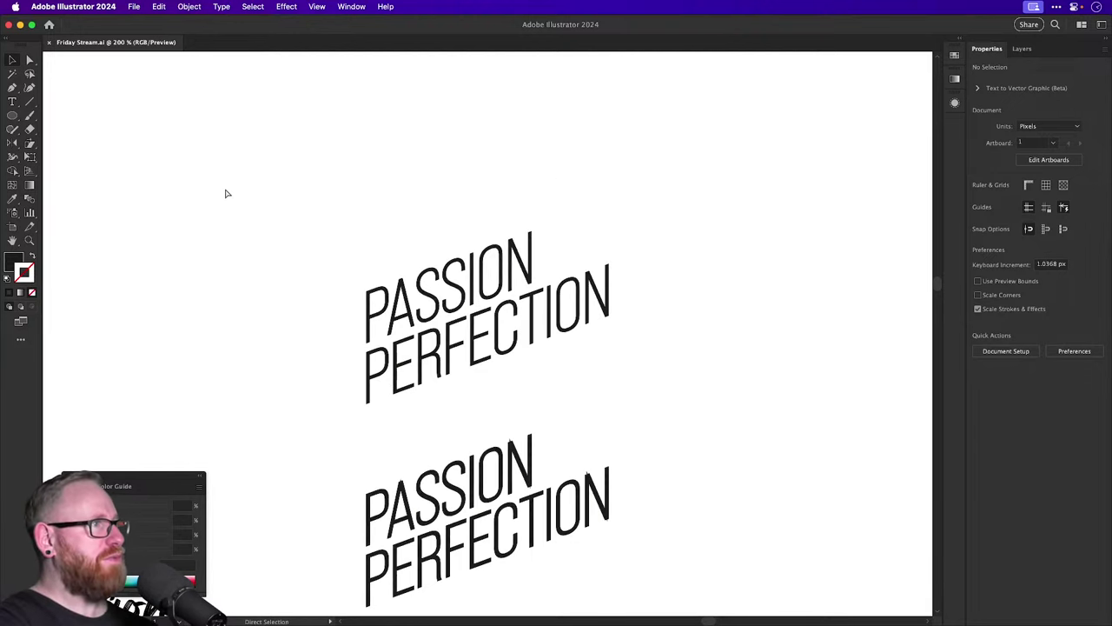
key(super+minus)
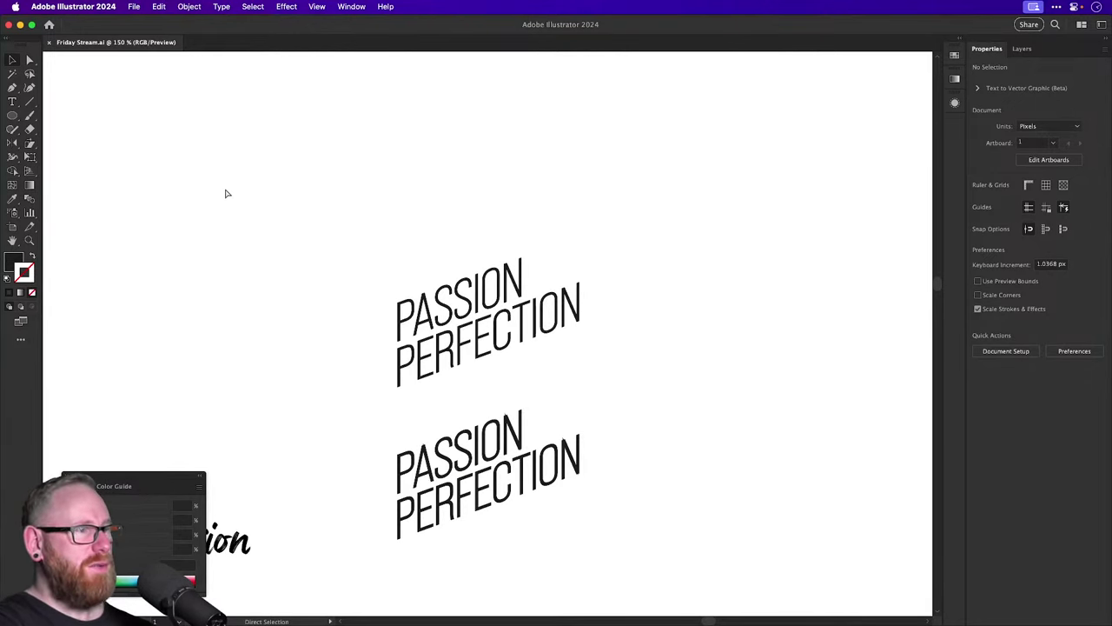
key(v)
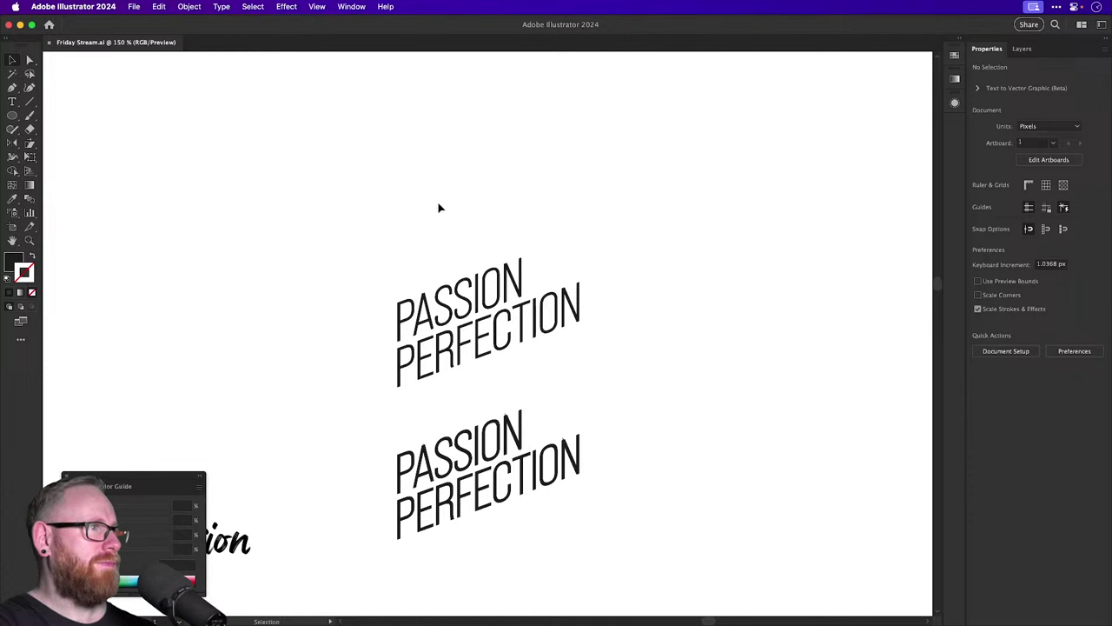
scroll(440, 186, down, 2)
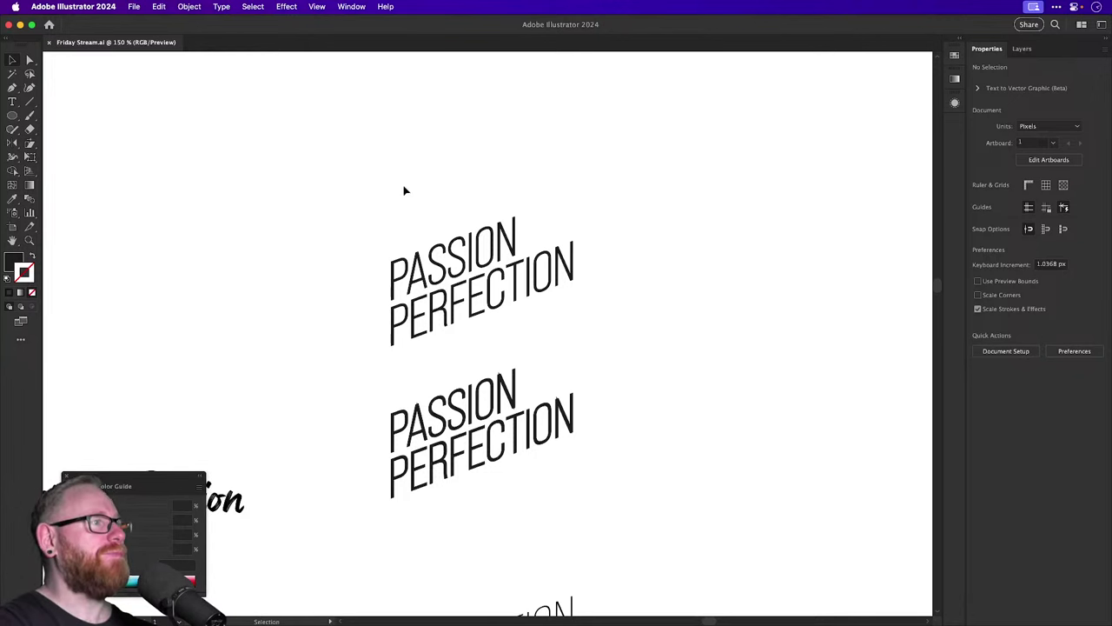
drag(516, 318, 521, 130)
scroll(518, 174, up, 5)
Zoom in on the top lettering stack and return the group to its top position.
key(z)
drag(427, 348, 546, 407)
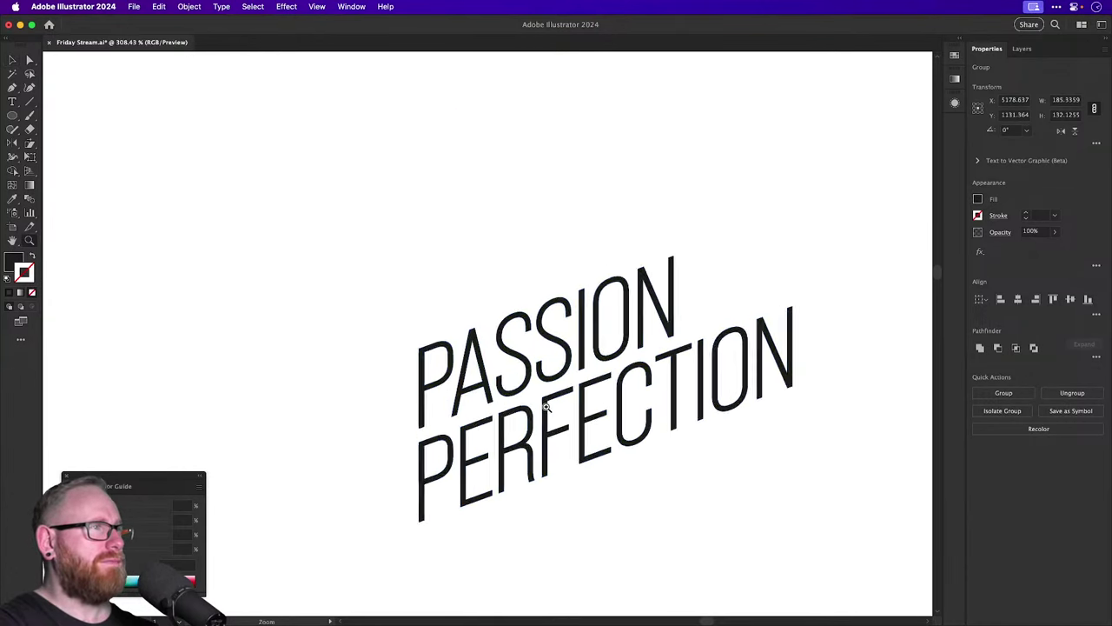
key(a)
click(650, 208)
scroll(608, 261, right, 4)
scroll(608, 261, down, 3)
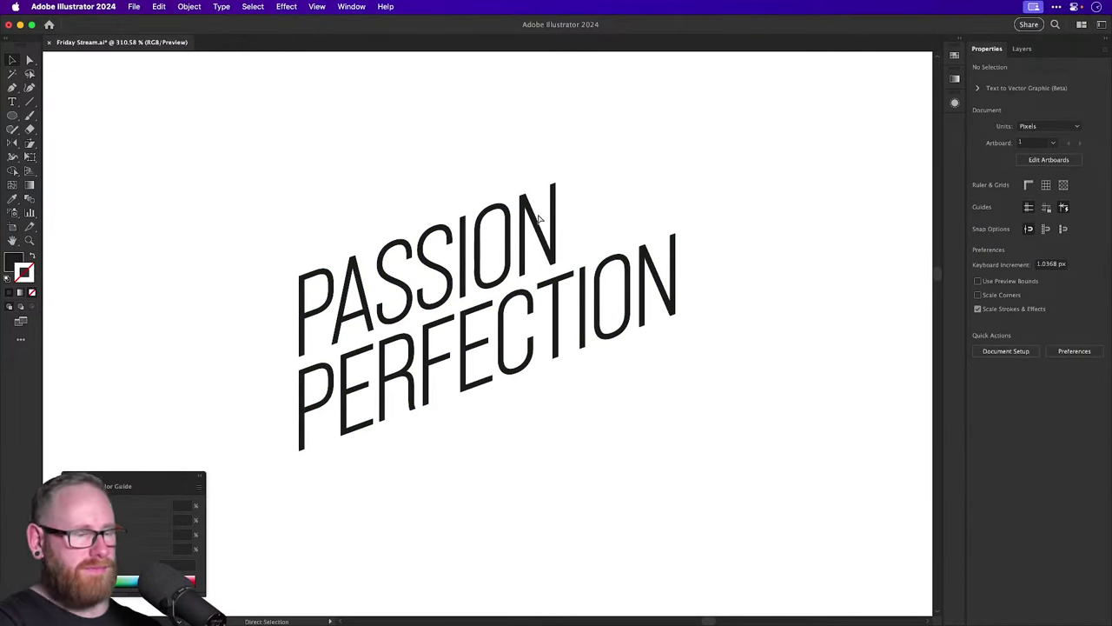
key(v)
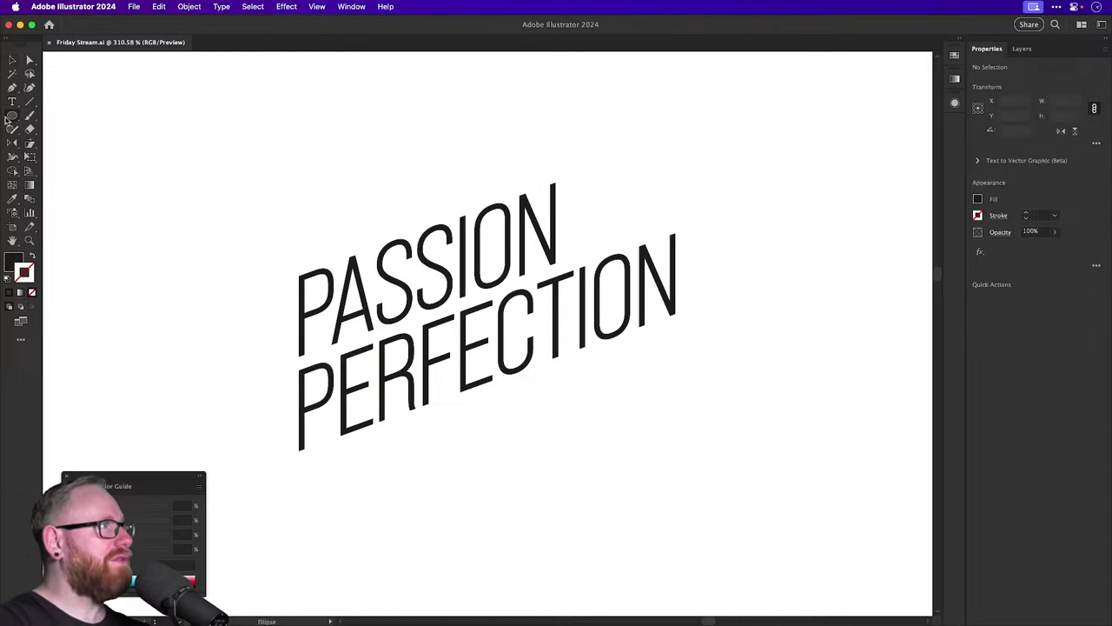
Create a black 100 px square over PASSION and open Shear at -20°, Vertical axis.
drag(12, 115, 52, 114)
drag(519, 469, 509, 392)
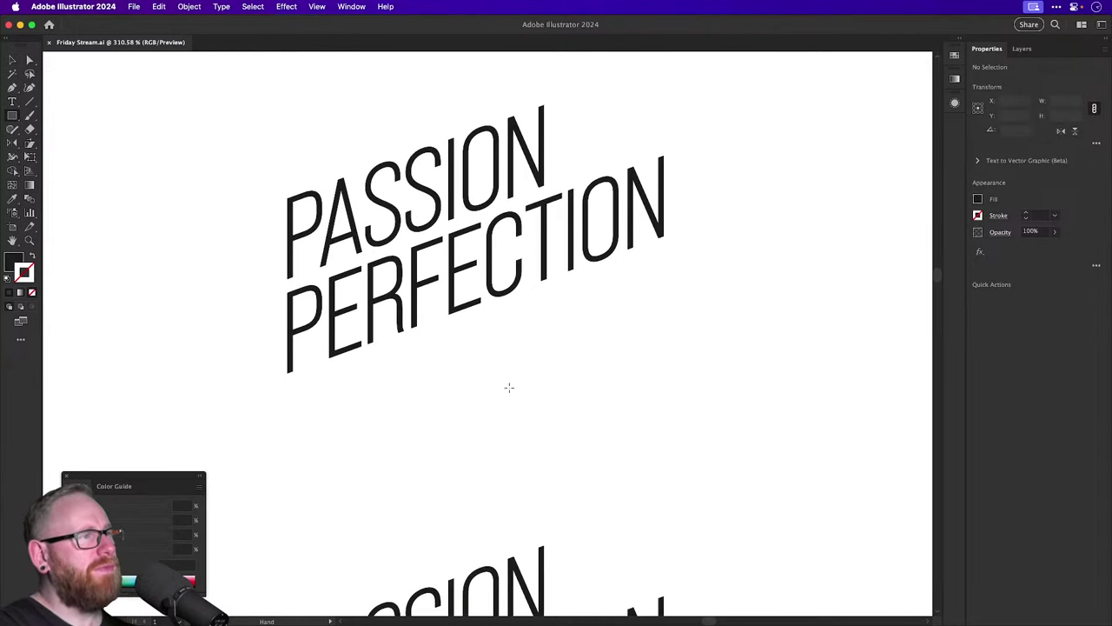
click(571, 379)
click(582, 346)
key(v)
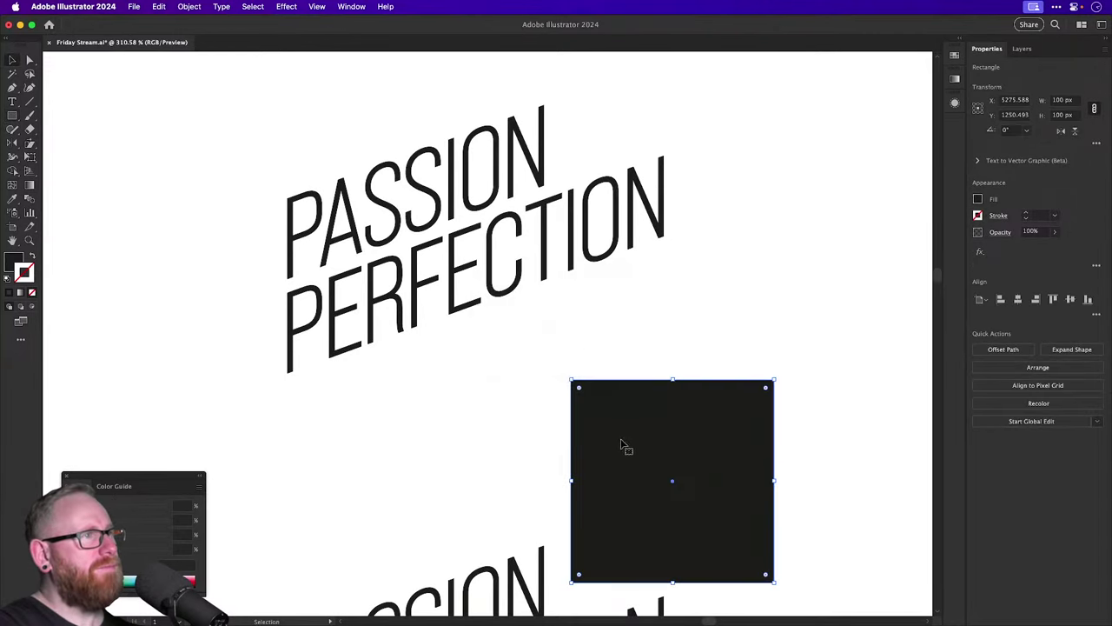
drag(622, 446, 304, 244)
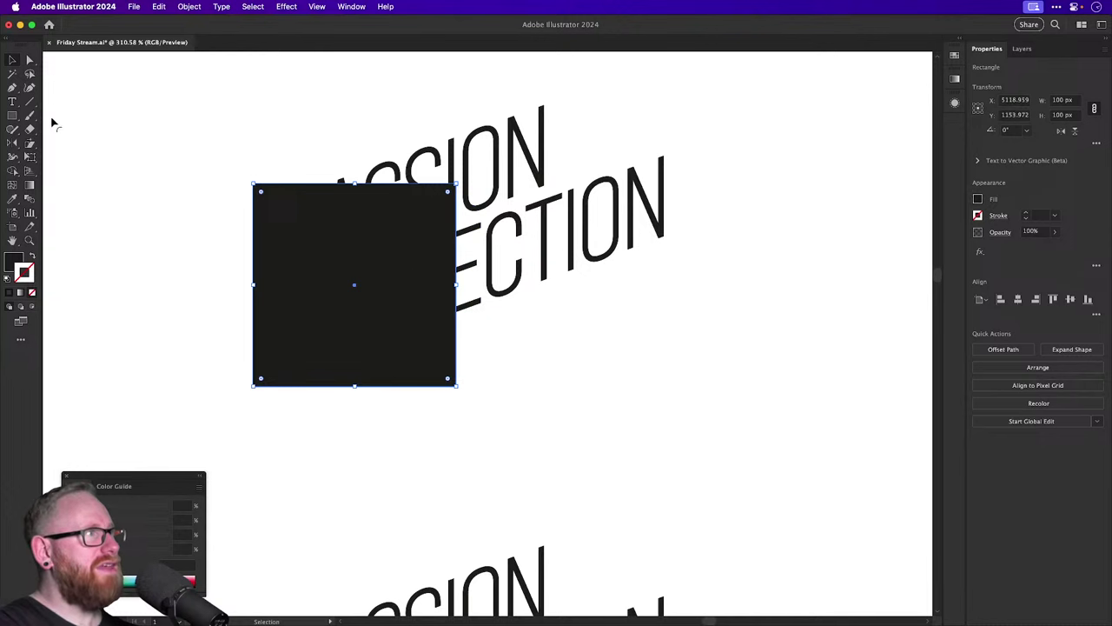
click(30, 142)
alt+click(268, 184)
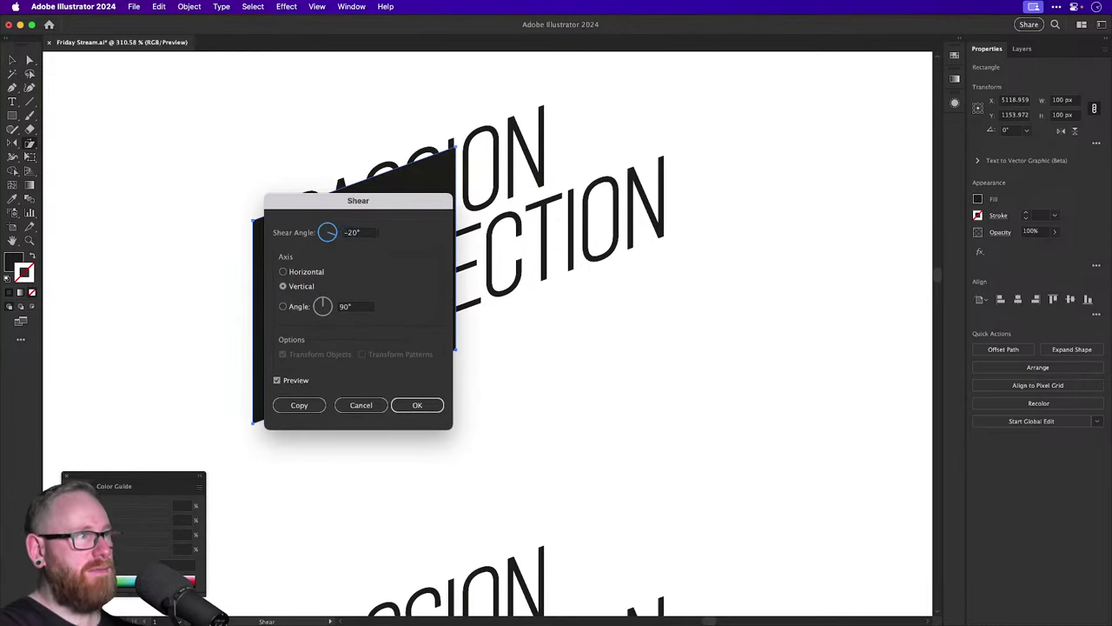
Apply the -20° vertical shear to the square, fill it grey and send it behind the lettering.
key(Return)
key(v)
click(954, 58)
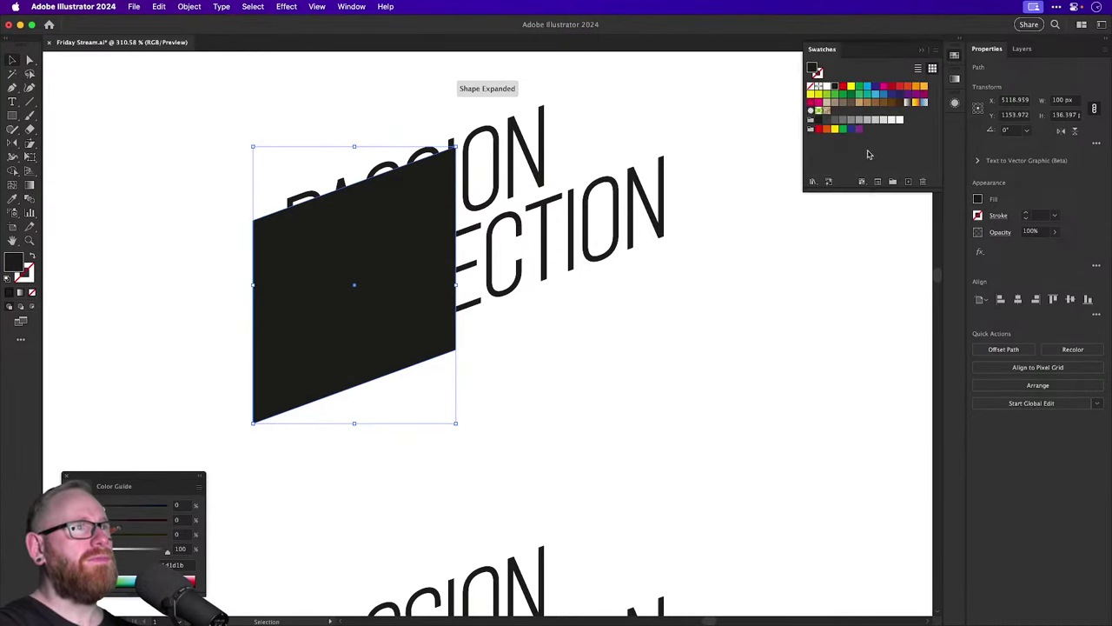
click(852, 119)
key(super+shift+bracketleft)
click(770, 151)
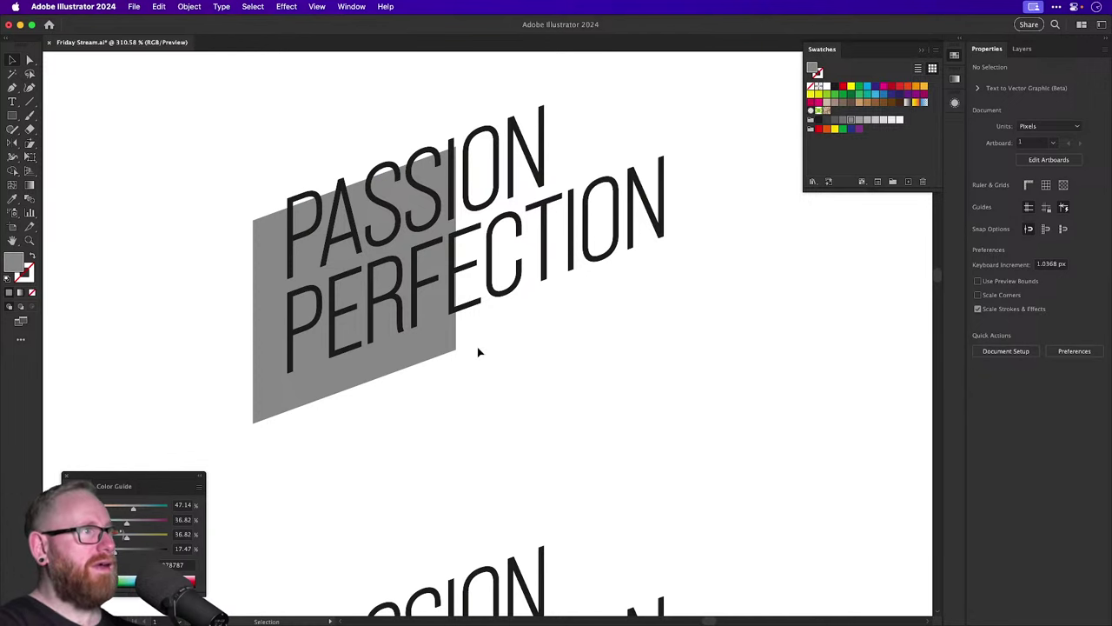
Stretch the grey sheared shape so it extends up above the lettering.
click(458, 352)
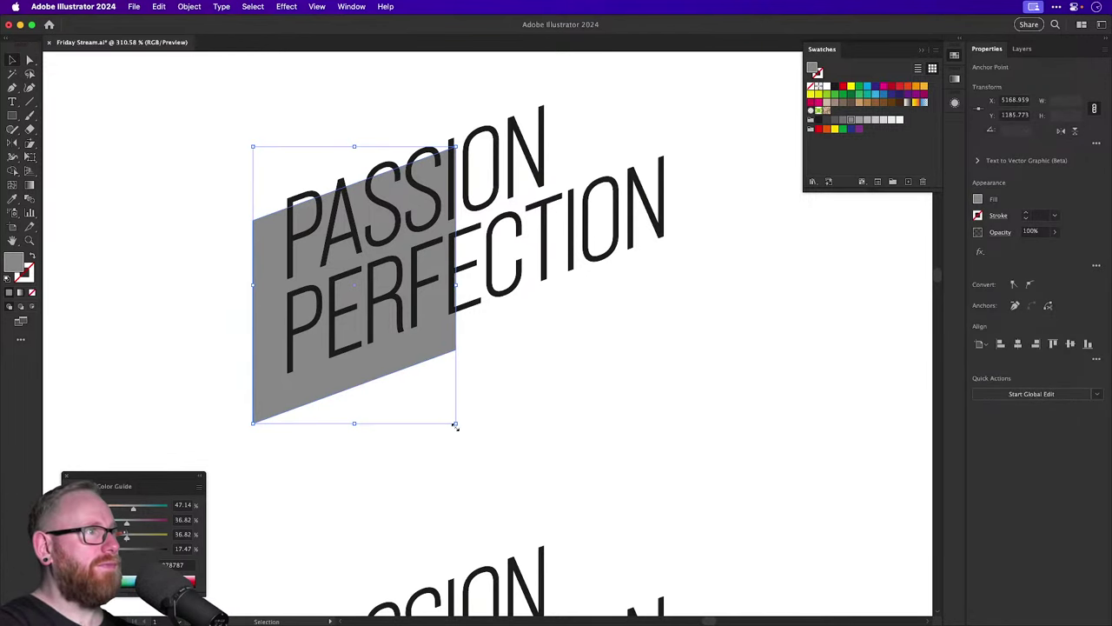
drag(455, 426, 815, 509)
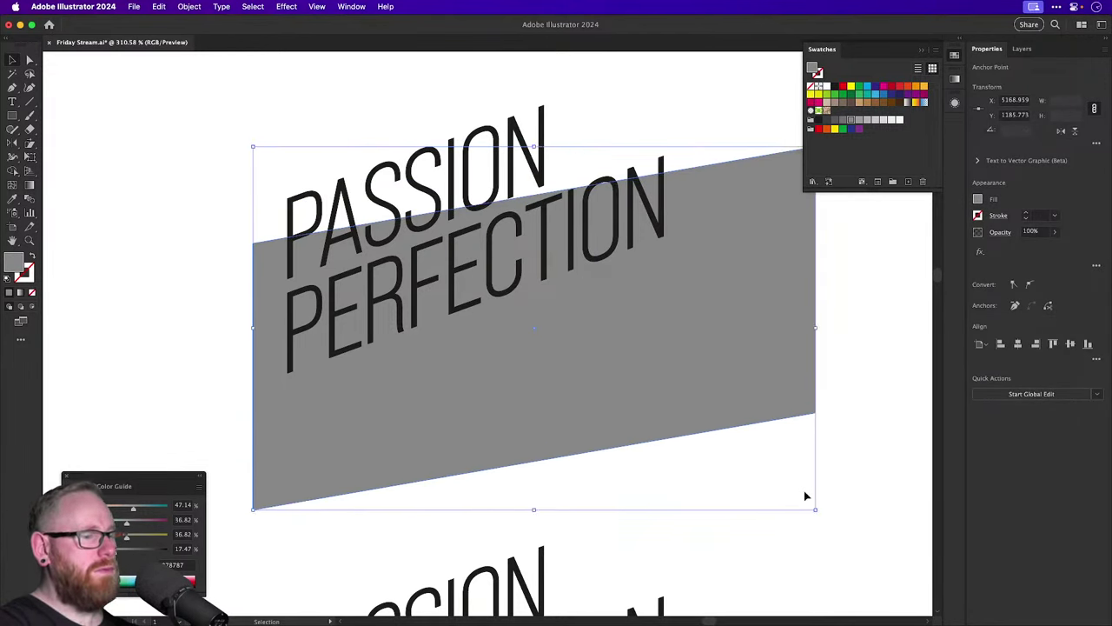
key(super+1)
key(super+z)
scroll(495, 348, up, 4)
scroll(495, 347, left, 2)
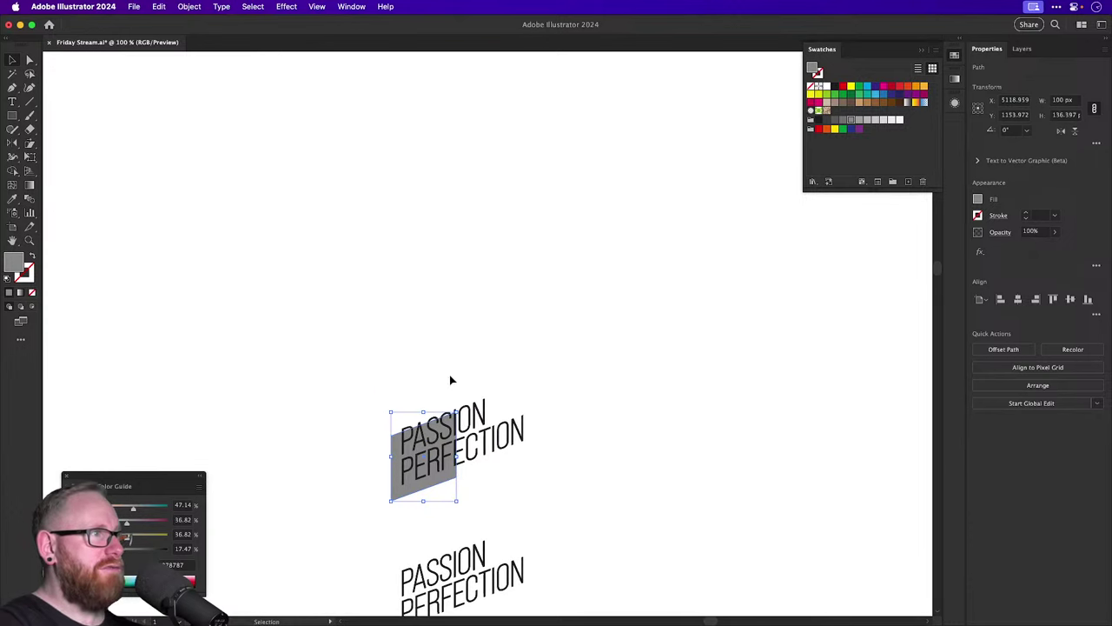
drag(458, 412, 540, 298)
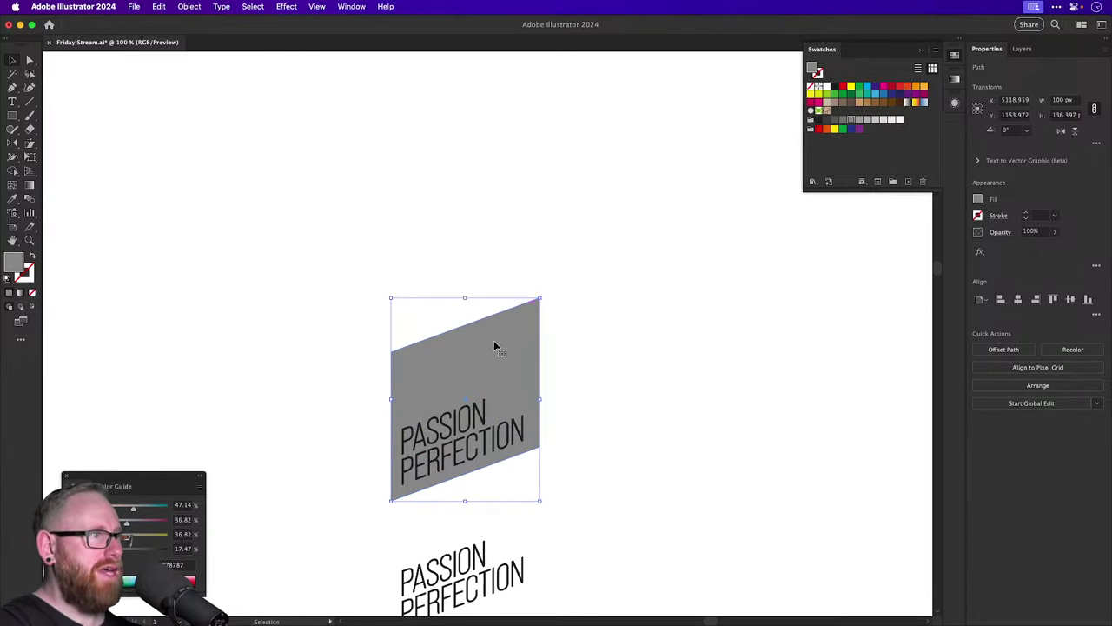
Lower the grey band's top-right corner to match the text slant and trim it to fit.
key(a)
drag(326, 284, 638, 404)
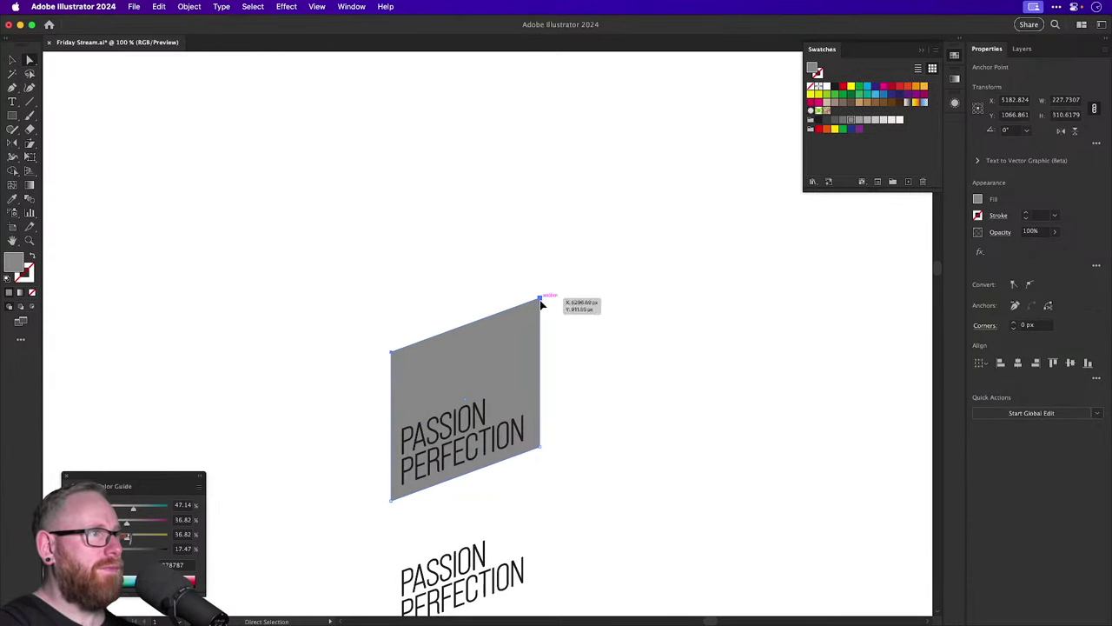
drag(540, 302, 575, 476)
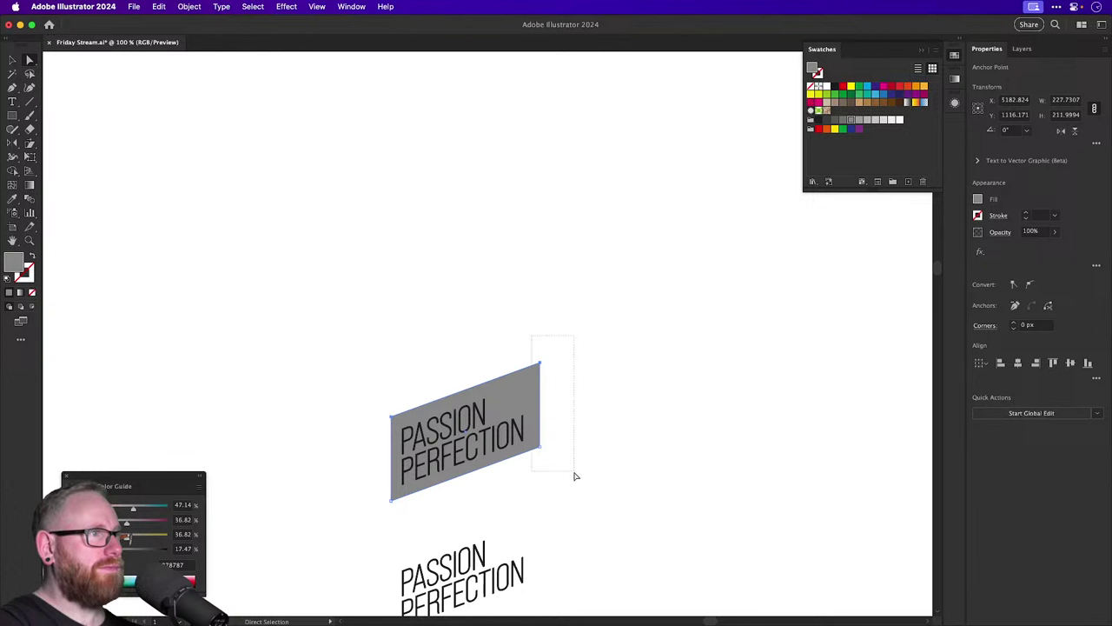
key(v)
drag(539, 366, 536, 366)
Copy the band and lettering upward, filling the copy's band black and its text white.
click(432, 336)
click(460, 434)
drag(460, 434, 461, 288)
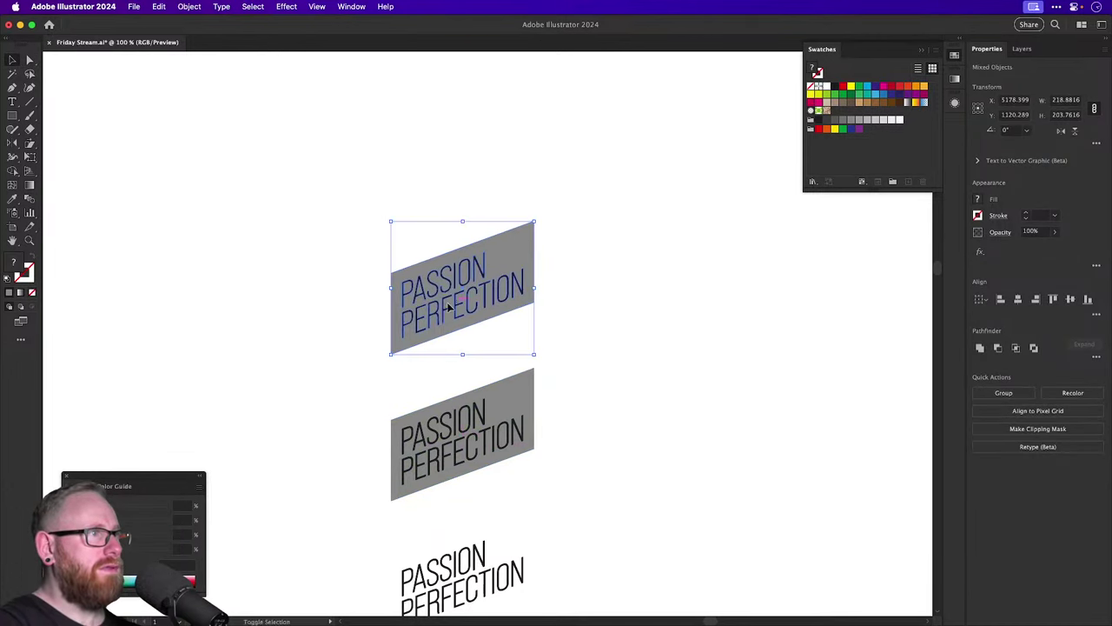
click(385, 307)
click(393, 311)
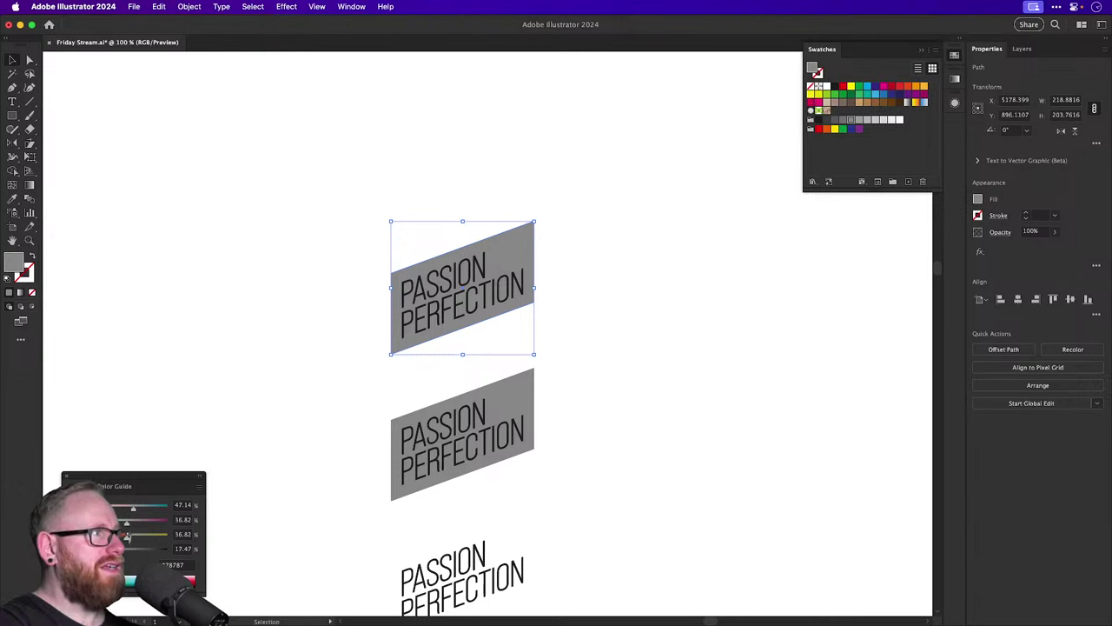
click(429, 325)
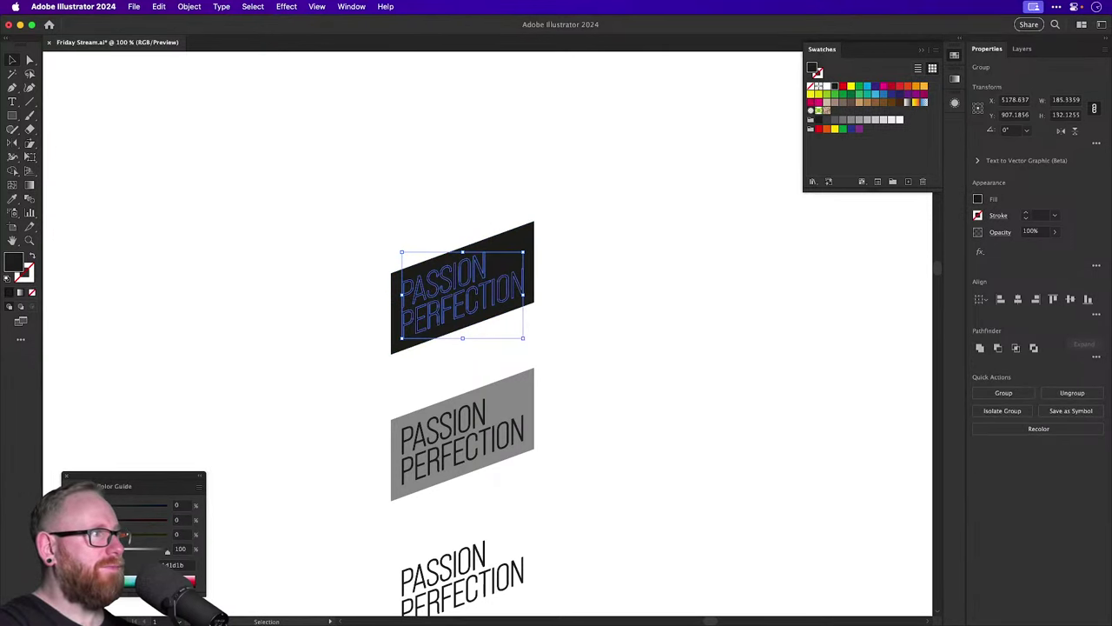
click(195, 371)
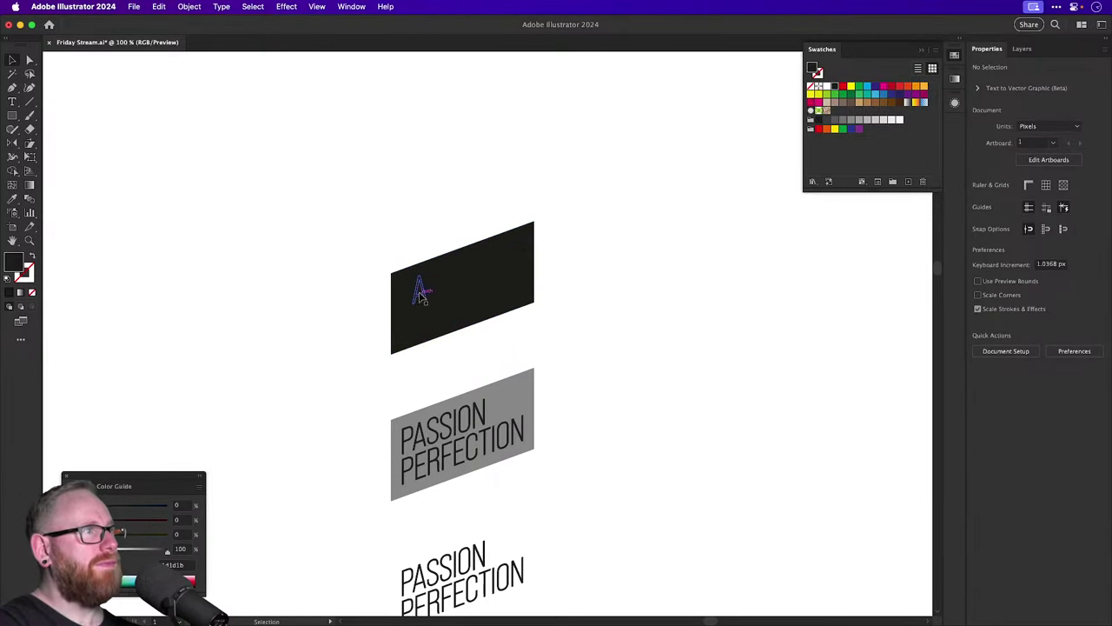
click(423, 292)
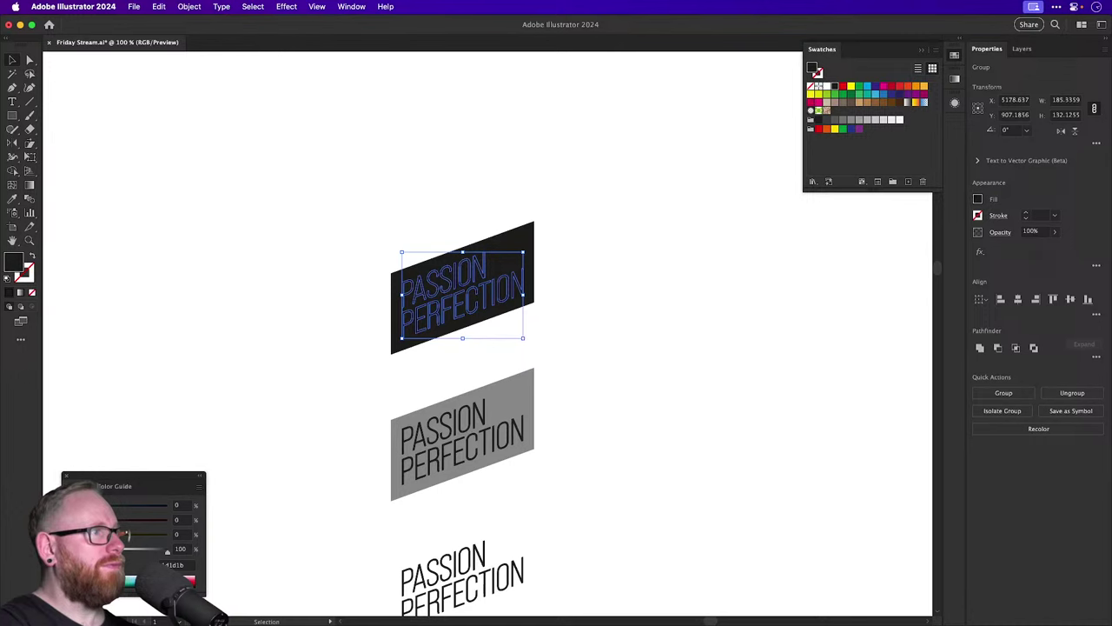
click(200, 370)
Copy the black band with white lettering straight upward.
scroll(409, 244, up, 3)
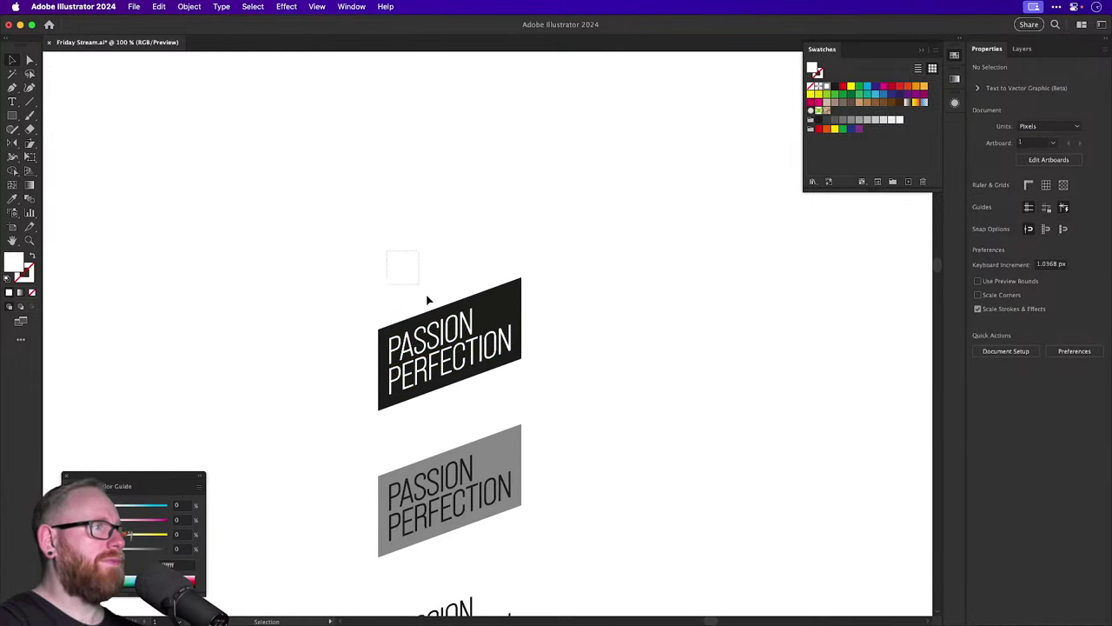
click(456, 371)
drag(447, 376, 440, 170)
key(super+shift+a)
Copy the thin PASSION PERFECTION text up and to the right and remove its stroke.
click(405, 215)
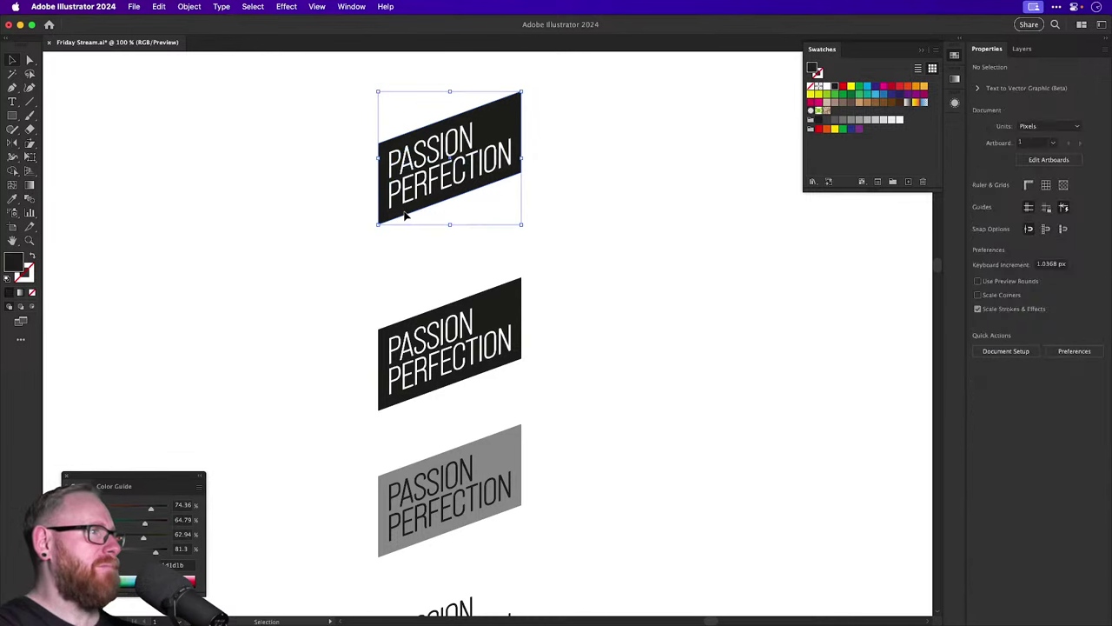
scroll(559, 278, down, 5)
click(546, 348)
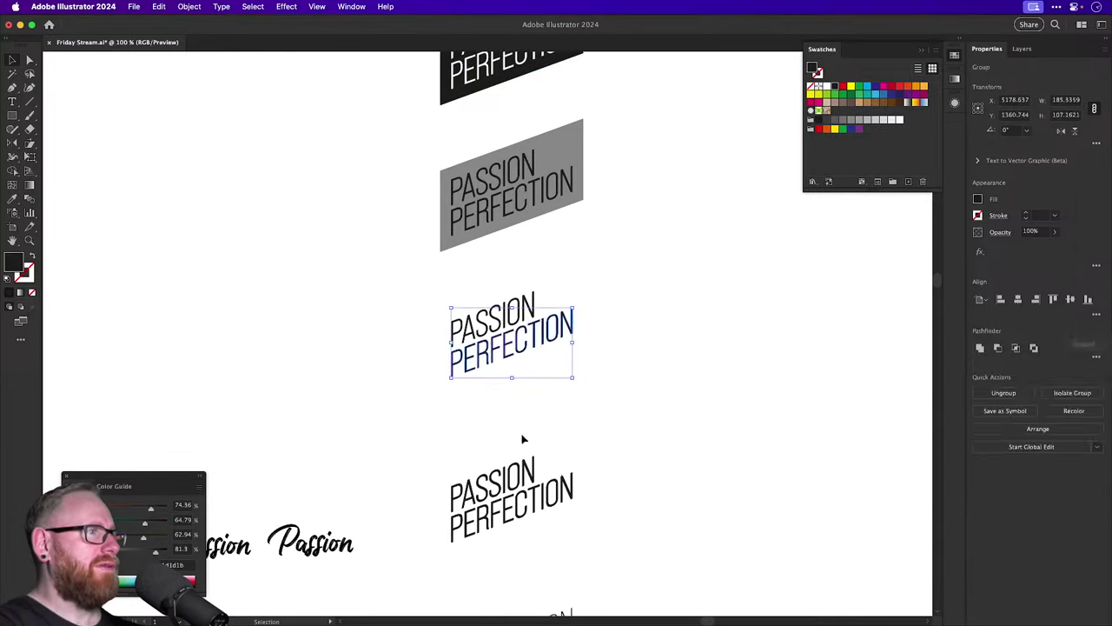
click(504, 487)
drag(552, 462, 565, 298)
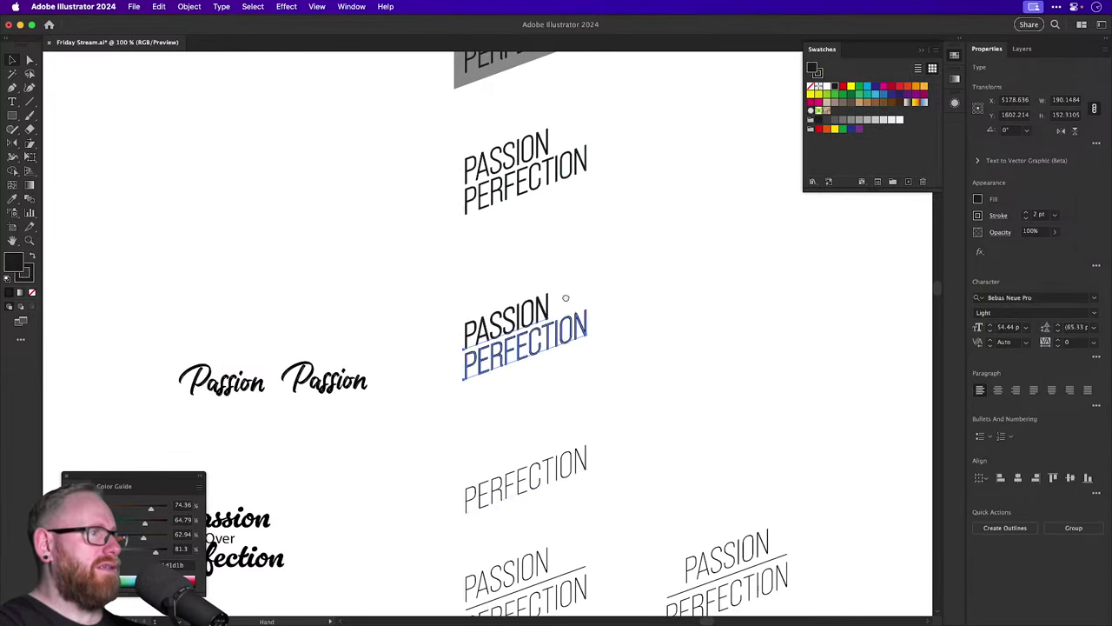
drag(541, 378, 552, 557)
drag(543, 500, 586, 298)
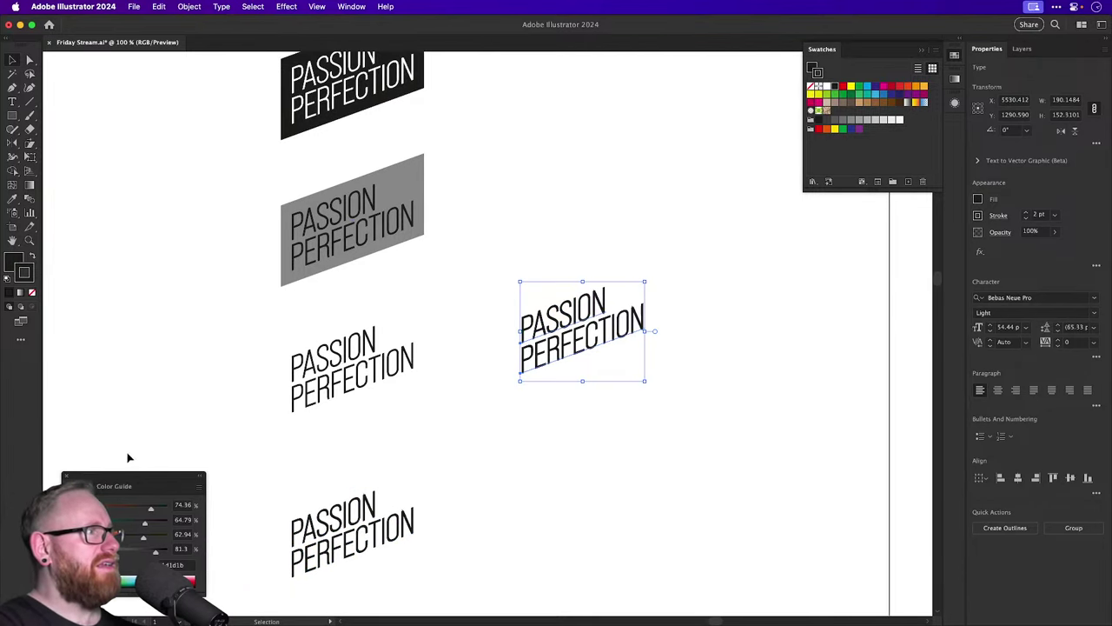
click(32, 293)
click(551, 236)
Draw a circle beside the text copy, swapping it to no fill and a black stroke.
key(z)
drag(365, 278, 461, 382)
drag(12, 115, 52, 144)
mouse_move(473, 173)
mouse_down()
mouse_move(727, 467)
mouse_move(774, 472)
mouse_up()
key(shift+x)
key(v)
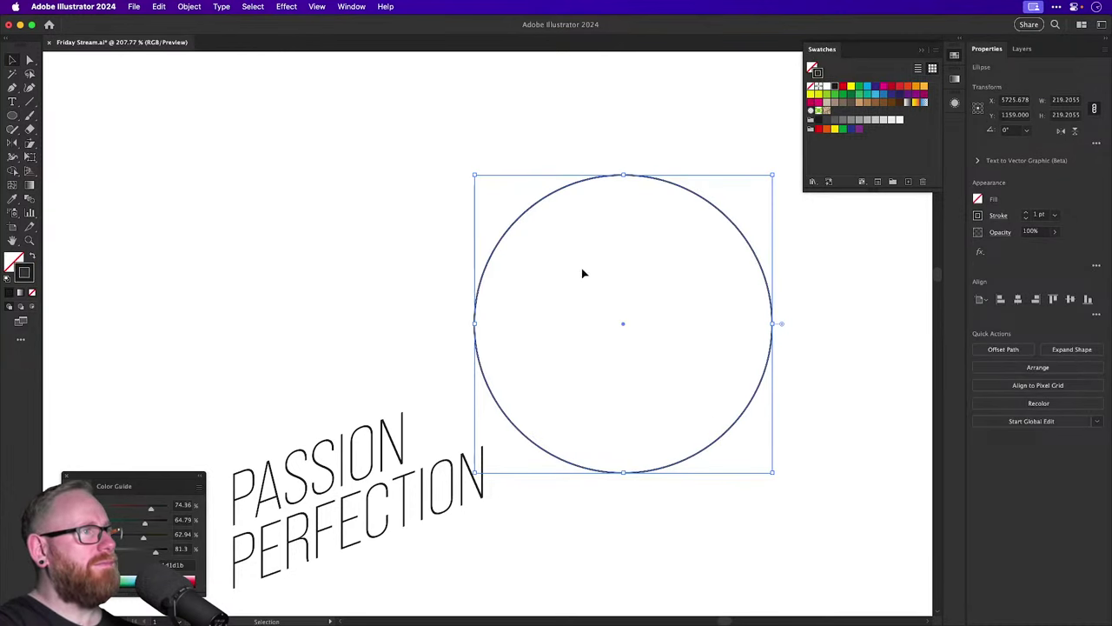
click(149, 236)
Select the PASSION text for editing, then clear the selection.
scroll(211, 310, right, 2)
key(t)
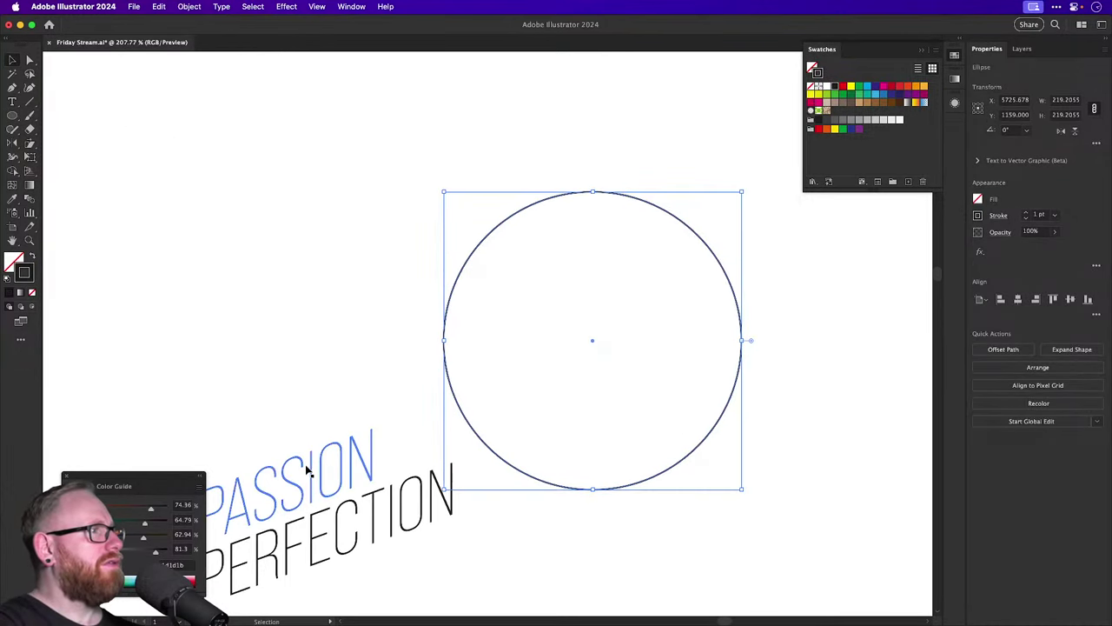
double_click(304, 463)
key(Escape)
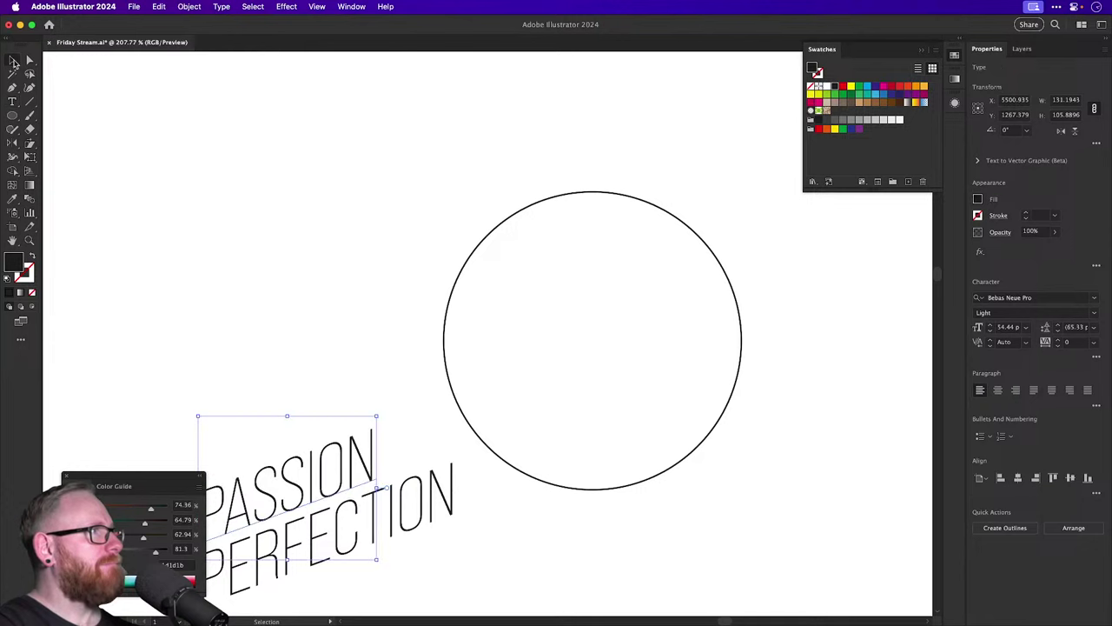
click(75, 108)
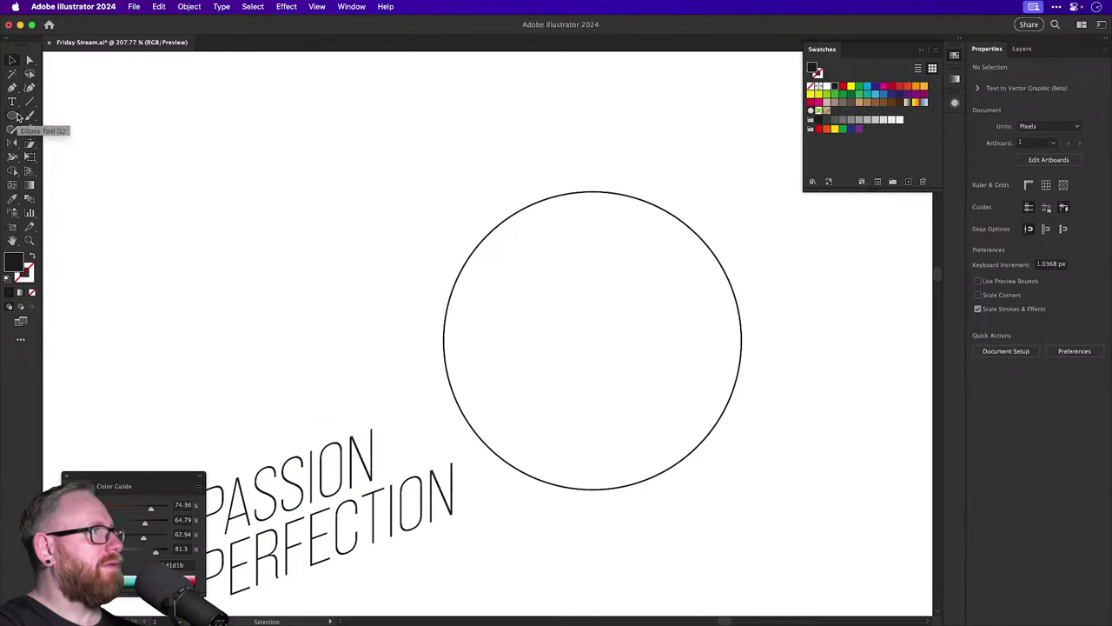
Duplicate the circle in place and nudge the copy to the left beside it.
scroll(252, 229, right, 3)
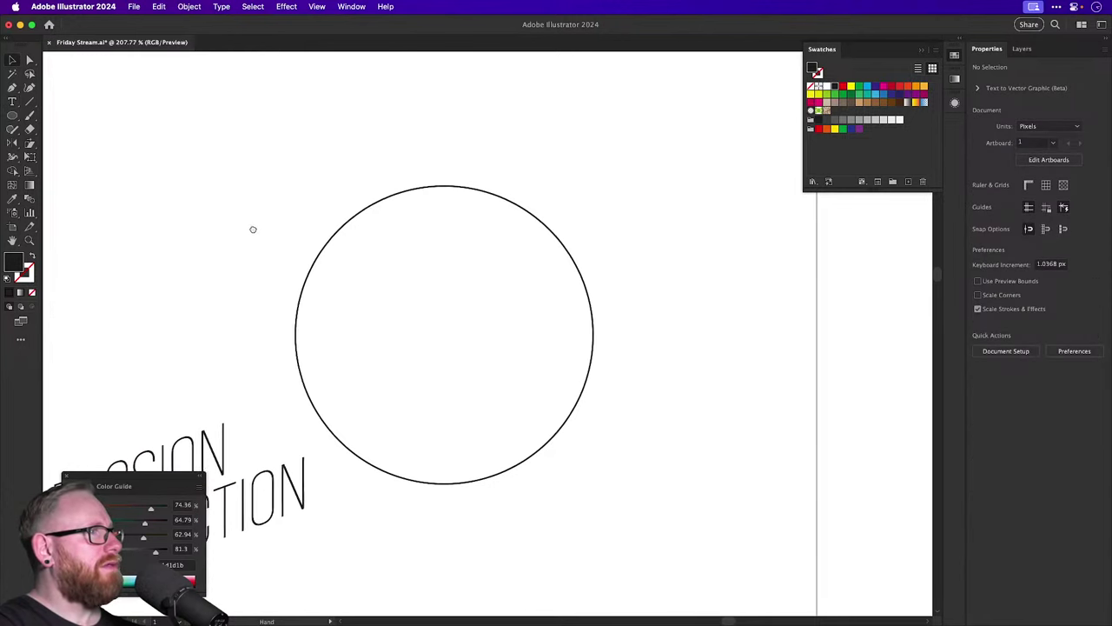
click(330, 242)
key(super+c)
key(super+f)
key(shift+Left)
key(shift+Left)
key(shift+Left)
key(shift+Left)
key(shift+Left)
key(shift+Left)
key(shift+Left)
key(shift+Left)
key(shift+Left)
key(shift+Left)
key(shift+Left)
key(shift+Left)
key(shift+Left)
key(shift+Left)
key(shift+Left)
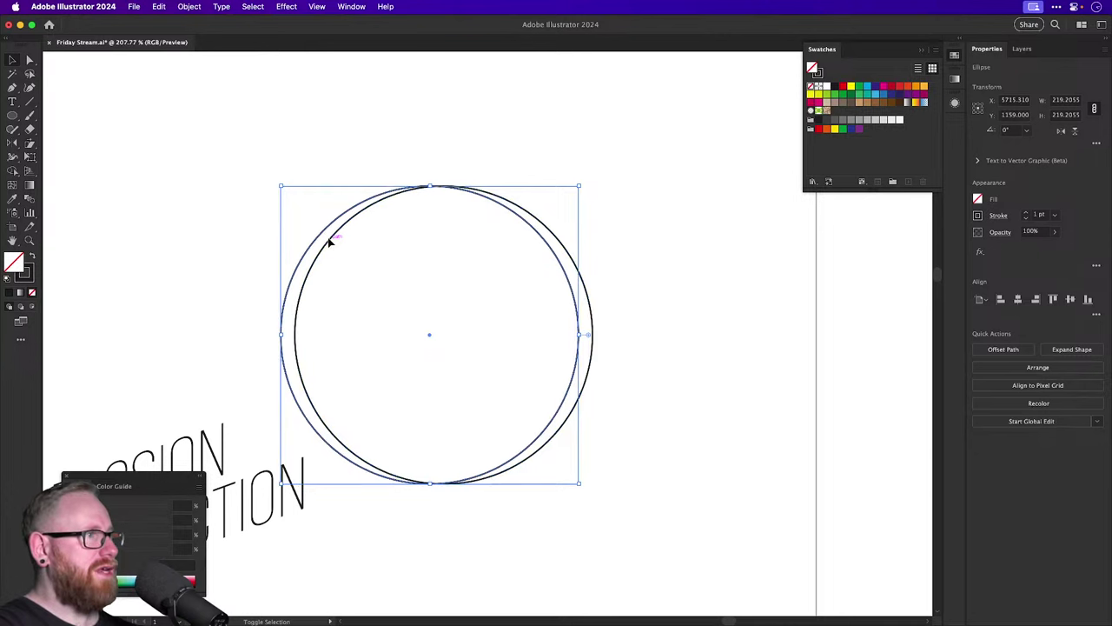
key(shift+Left)
key(shift+Left)
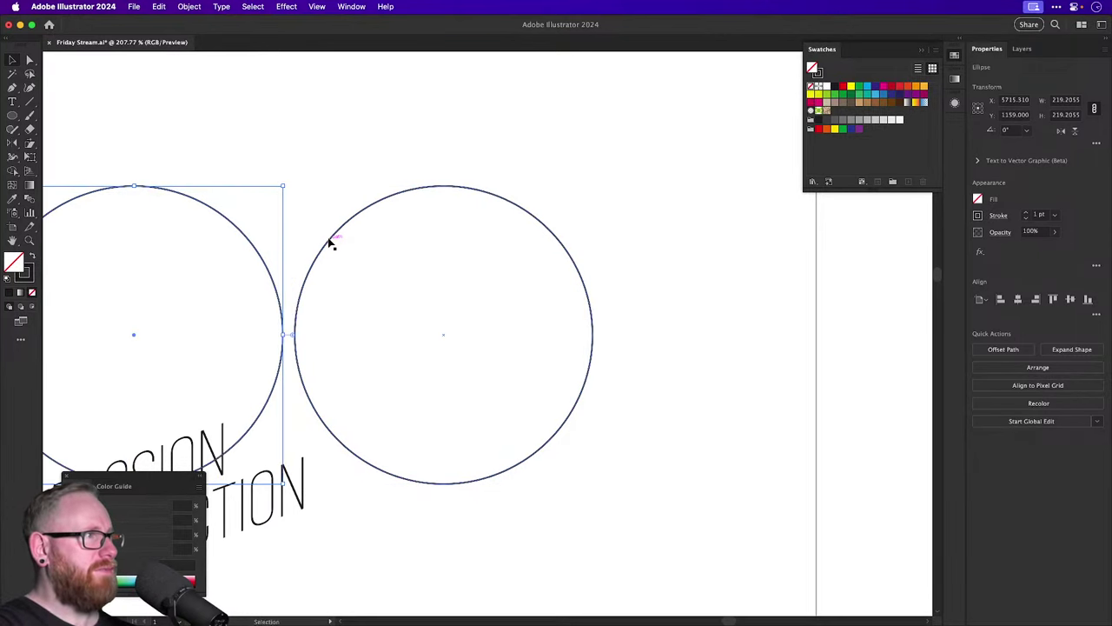
scroll(339, 236, left, 10)
scroll(339, 236, down, 5)
drag(12, 101, 78, 129)
scroll(362, 173, up, 3)
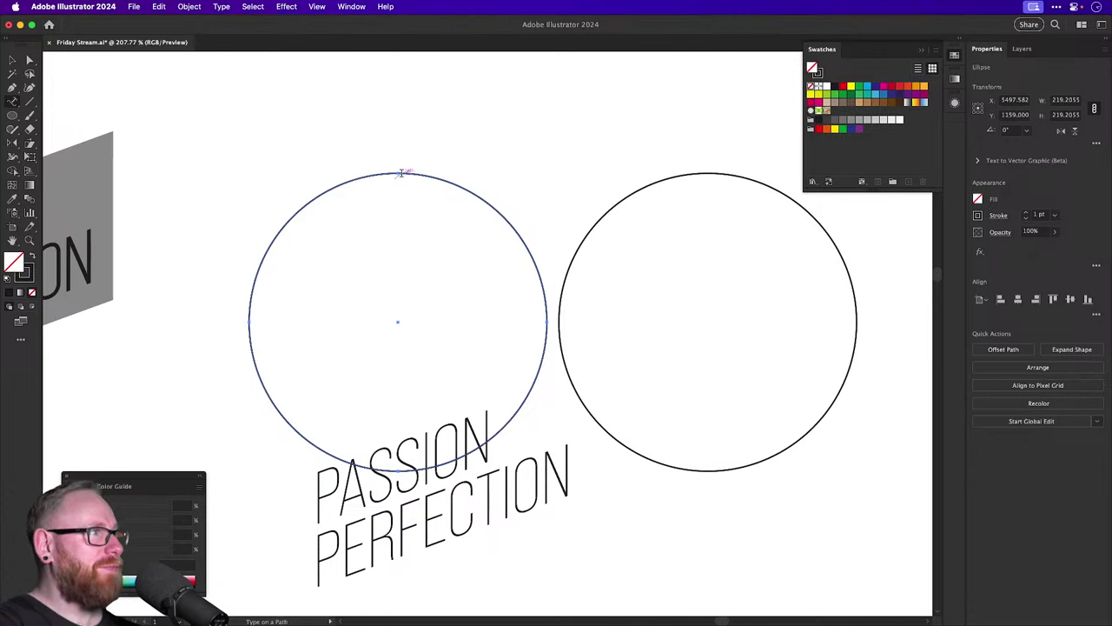
Type PASSION along the left circle in Bebas Neue Pro Light, centre-aligned.
click(398, 171)
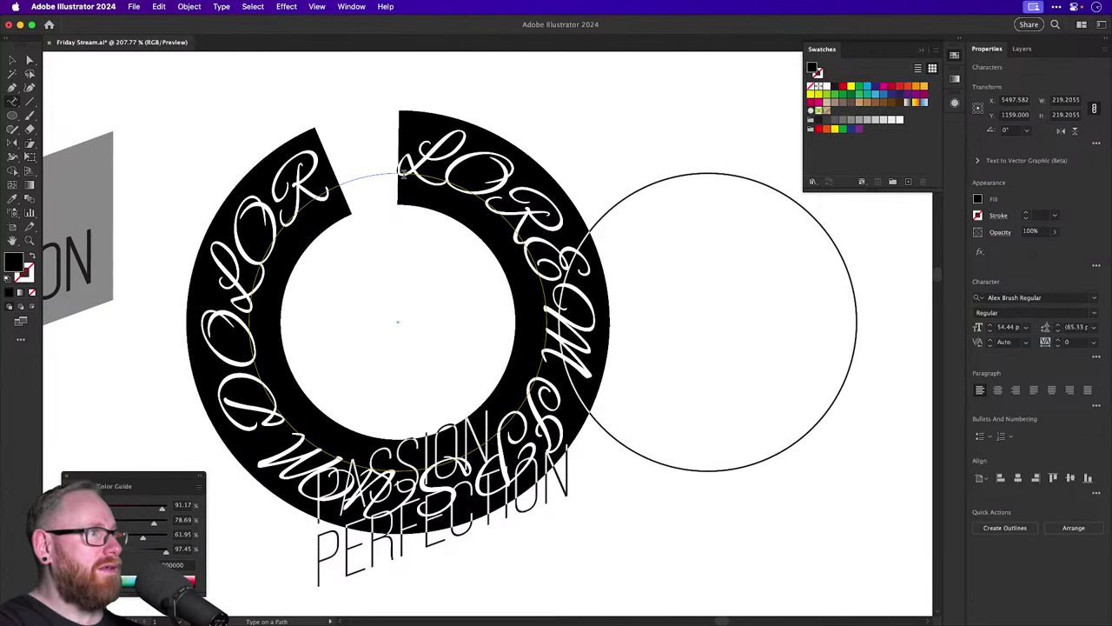
text(PASSION)
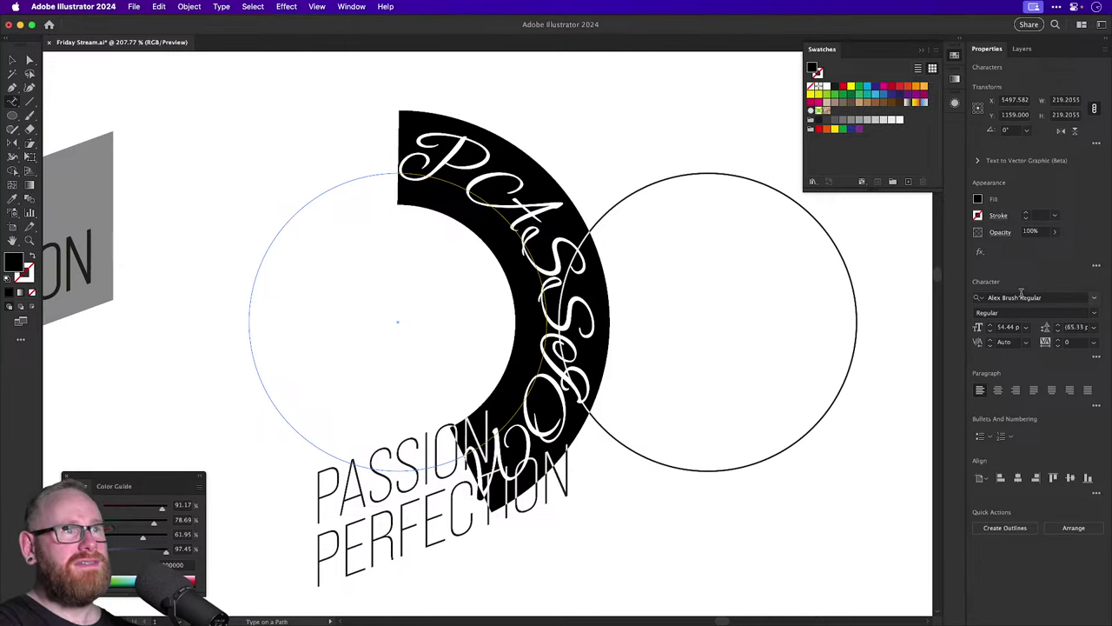
click(1018, 297)
text(bebas)
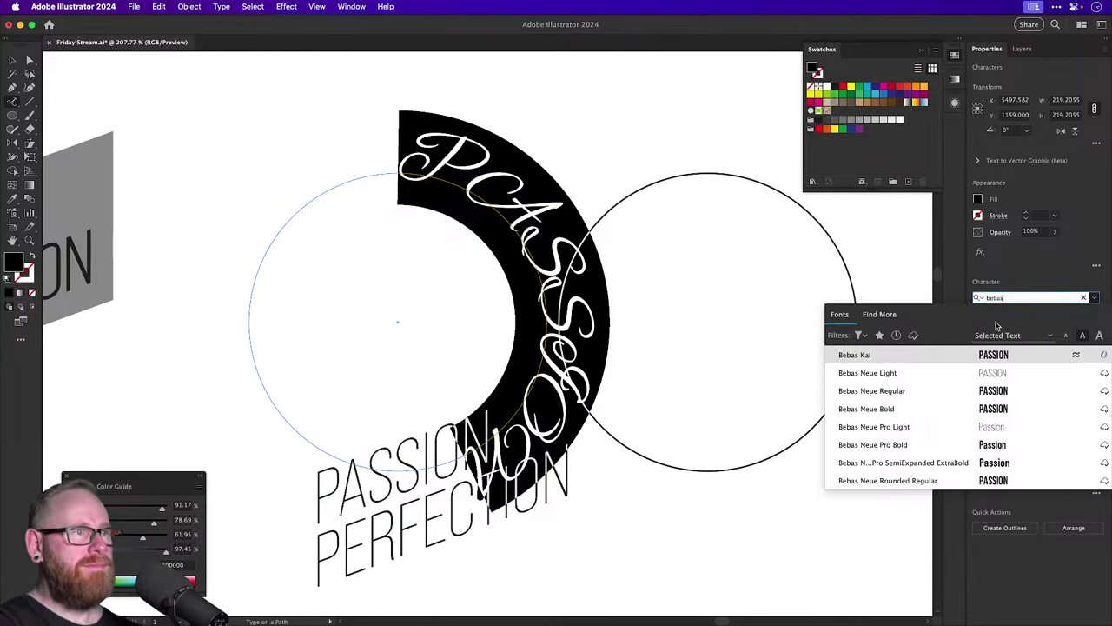
click(908, 427)
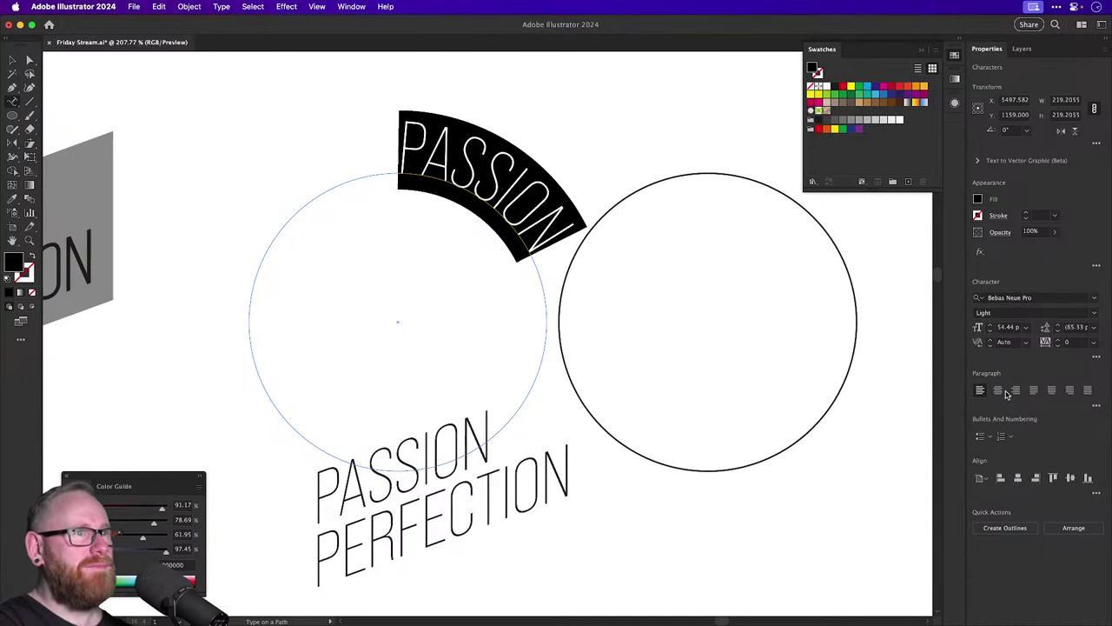
click(997, 390)
Rotate the PASSION path text 180° so it sits at the top of the circle.
click(10, 59)
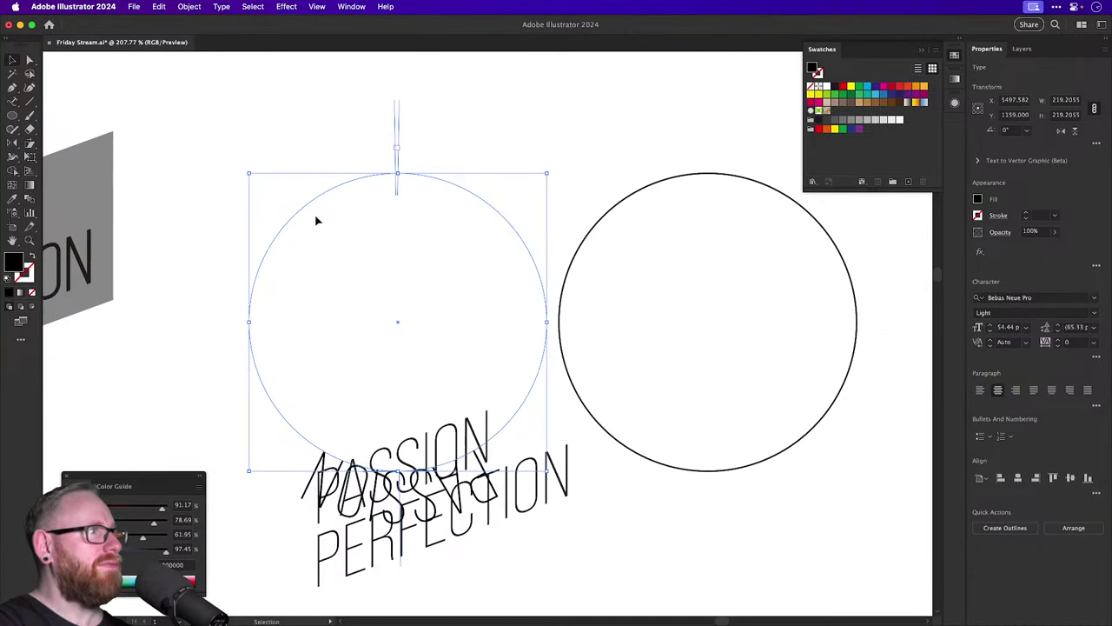
key(r)
drag(216, 158, 471, 380)
key(v)
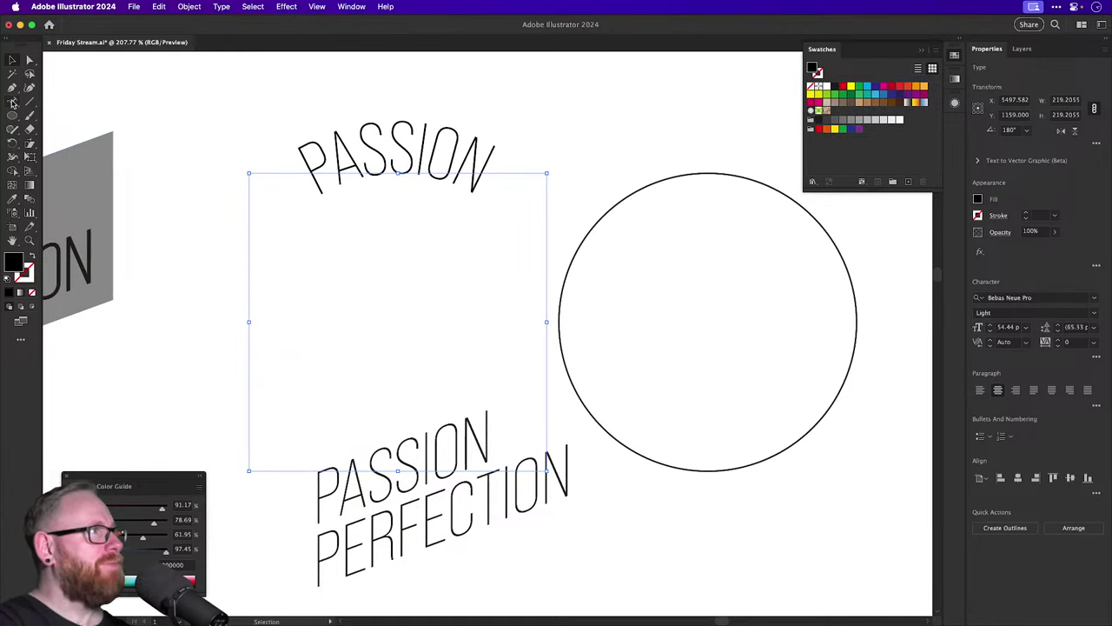
double_click(13, 102)
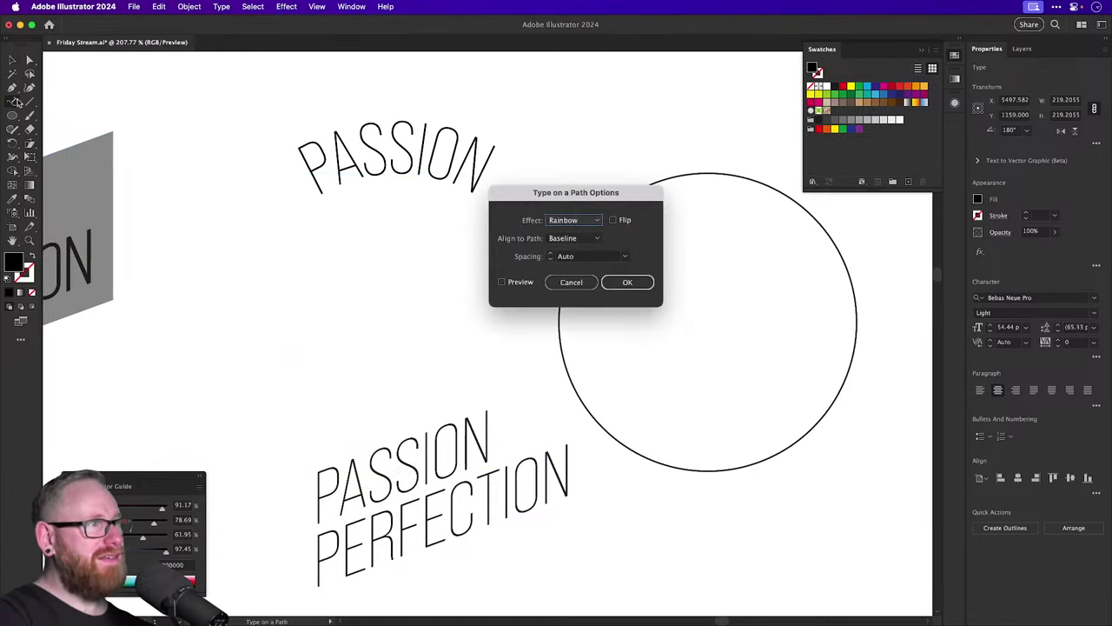
Enable Preview in Type on a Path Options and try path spacing values up to 10 pt.
click(525, 284)
drag(548, 204, 661, 186)
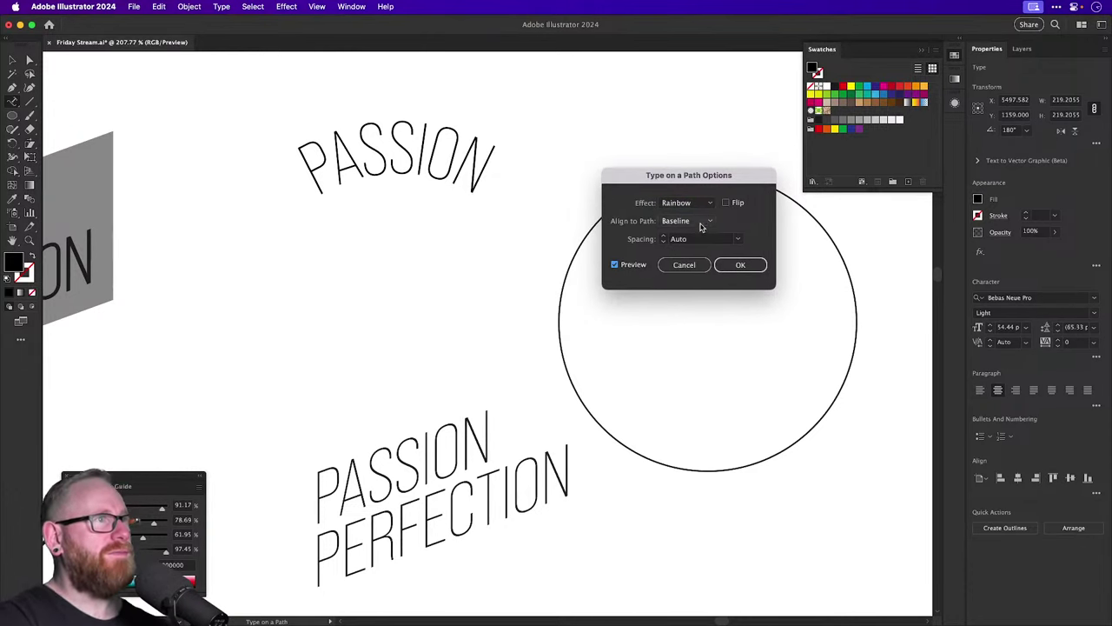
click(672, 239)
key(Up)
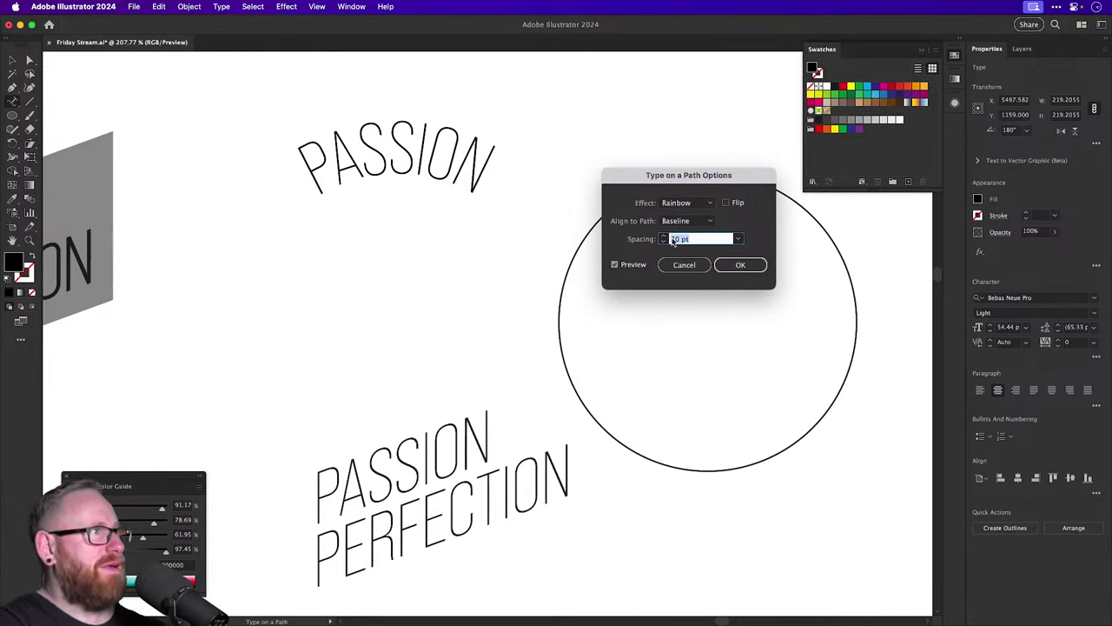
key(Up)
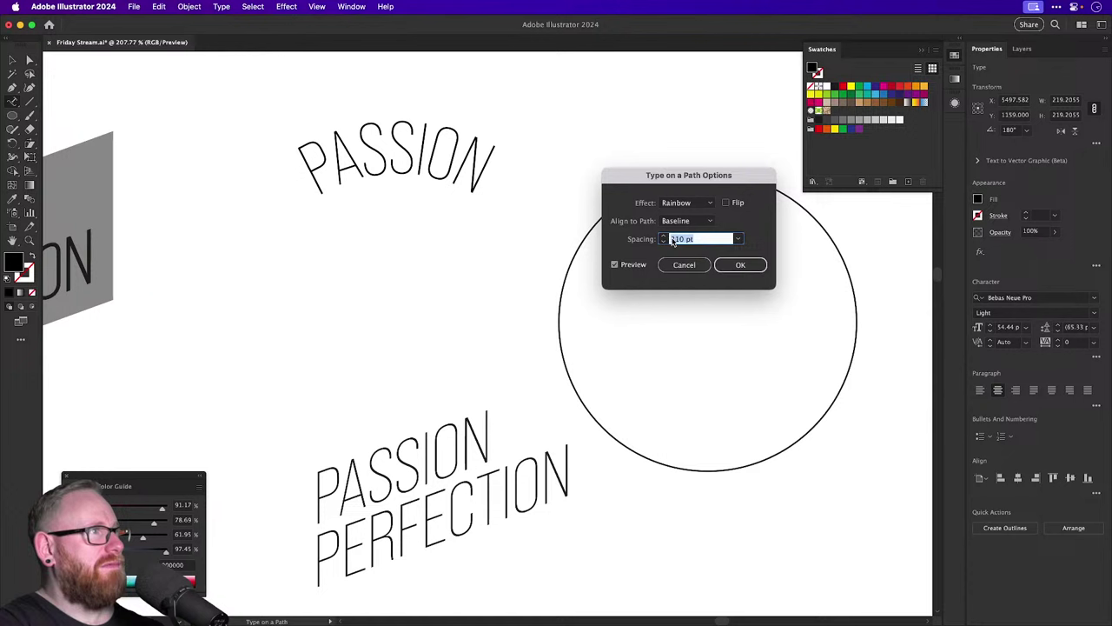
key(Tab)
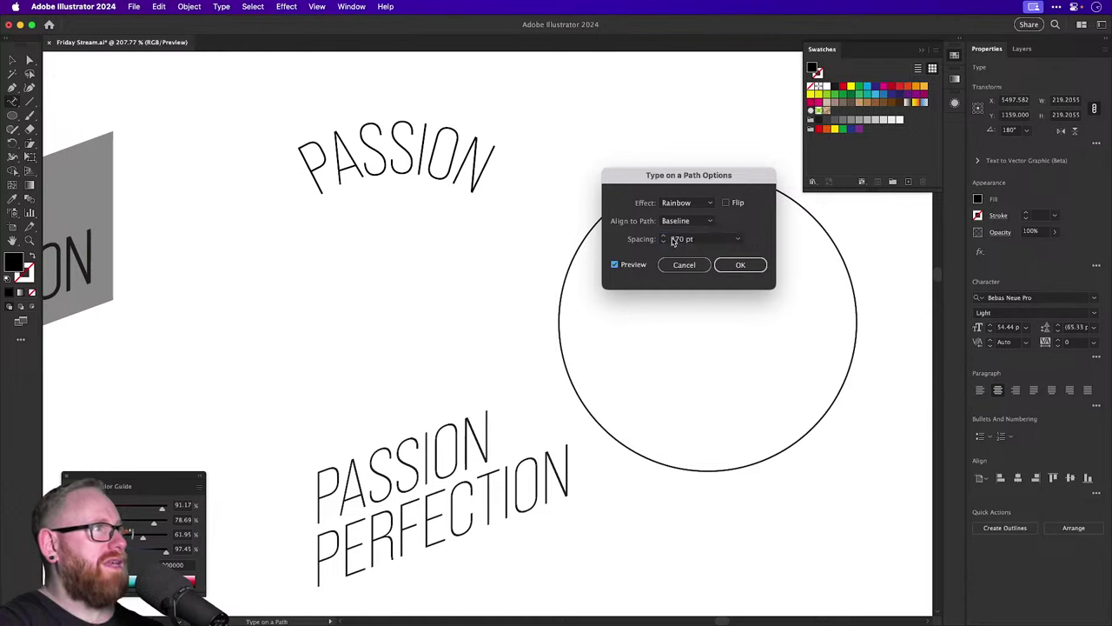
click(663, 237)
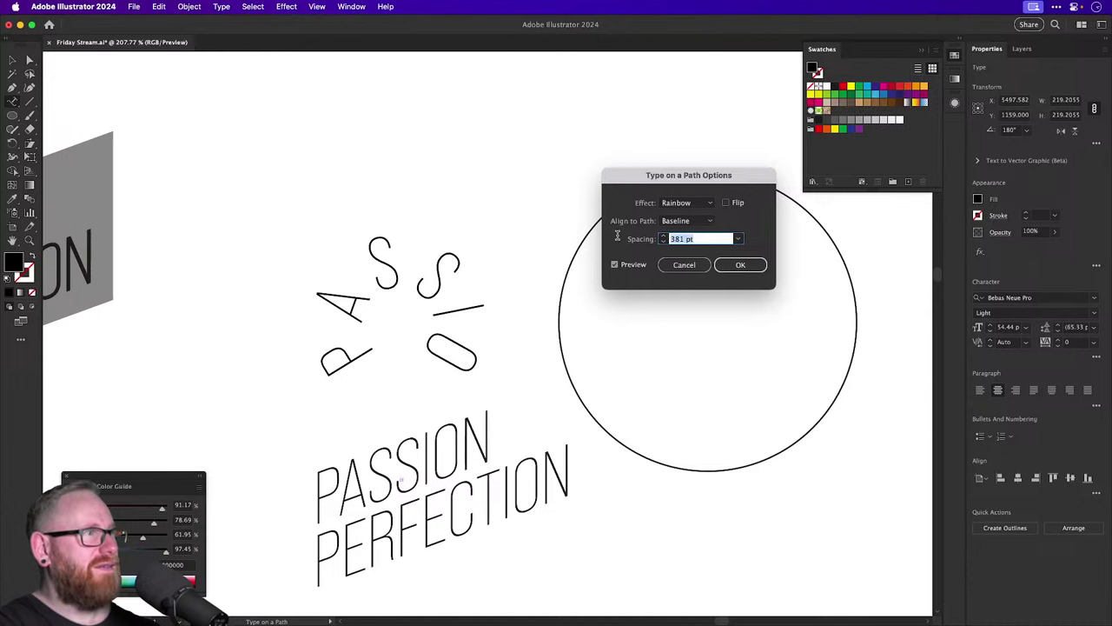
text(10)
key(Tab)
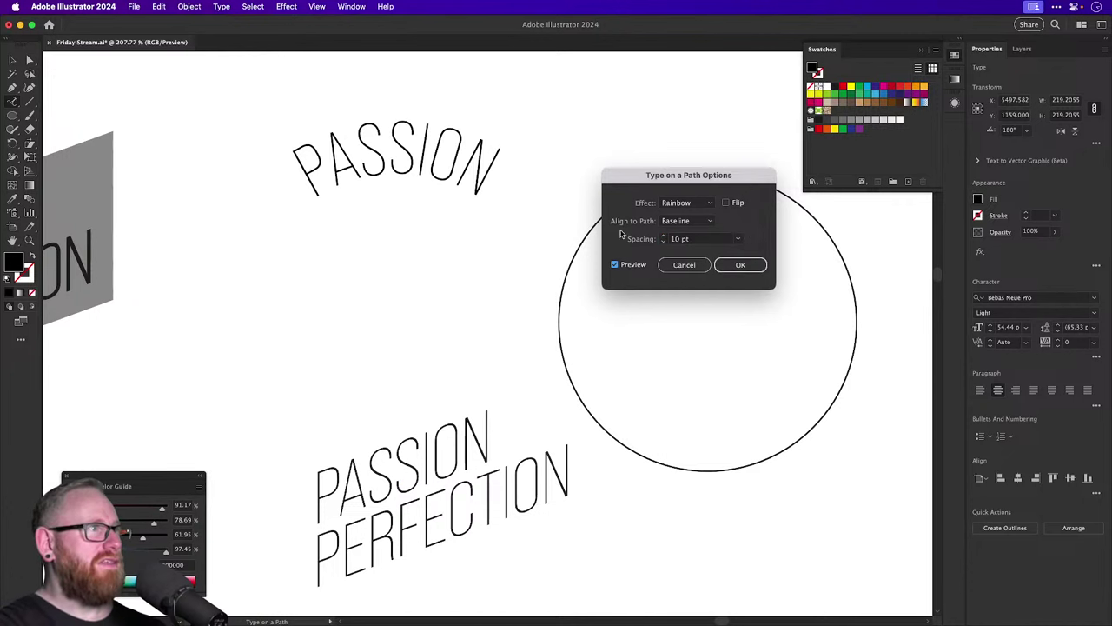
Adjust the path spacing through 28 pt and -100 pt, confirming -60 pt.
click(664, 238)
key(Up)
key(Up)
key(Up)
key(Up)
key(Up)
key(Up)
key(Up)
key(Up)
key(Up)
key(Up)
key(Up)
key(Up)
key(Up)
key(Up)
key(Up)
key(Up)
key(Up)
key(Up)
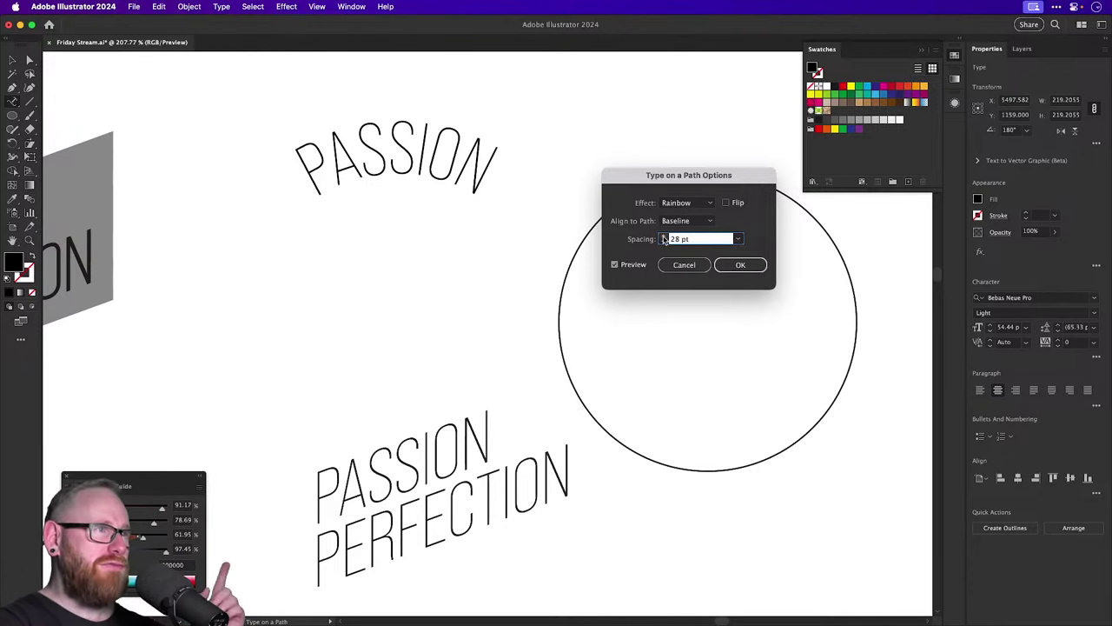
click(665, 240)
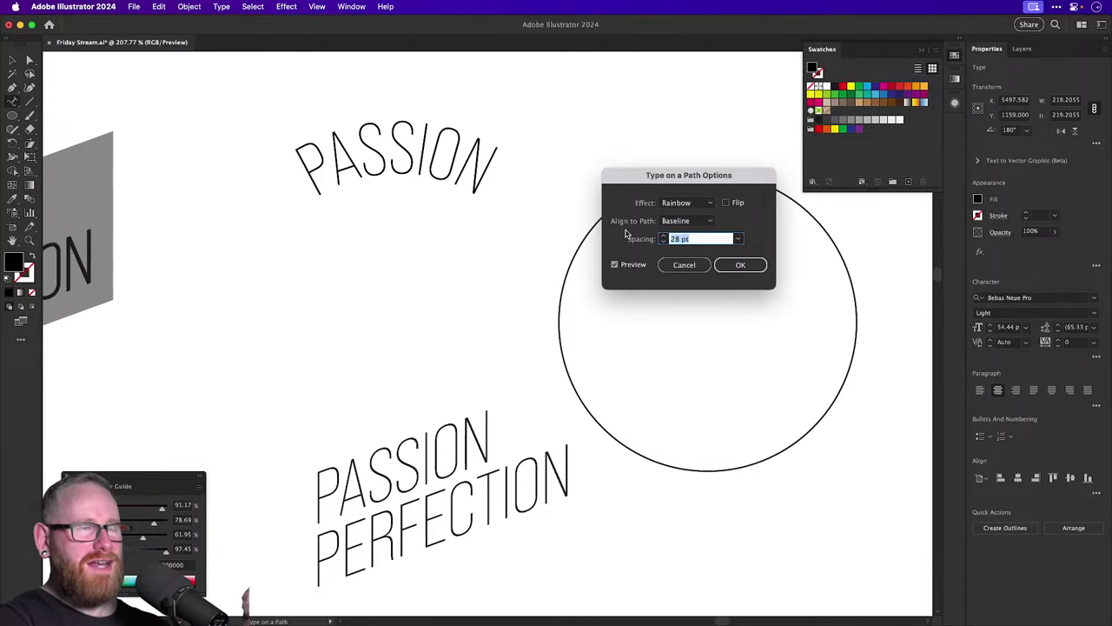
key(shift+Down)
key(shift+Down)
key(shift+Down)
key(shift+Down)
key(shift+Down)
key(shift+Down)
key(shift+Down)
key(shift+Down)
key(shift+Down)
key(shift+Down)
key(shift+Down)
key(shift+Down)
key(shift+Down)
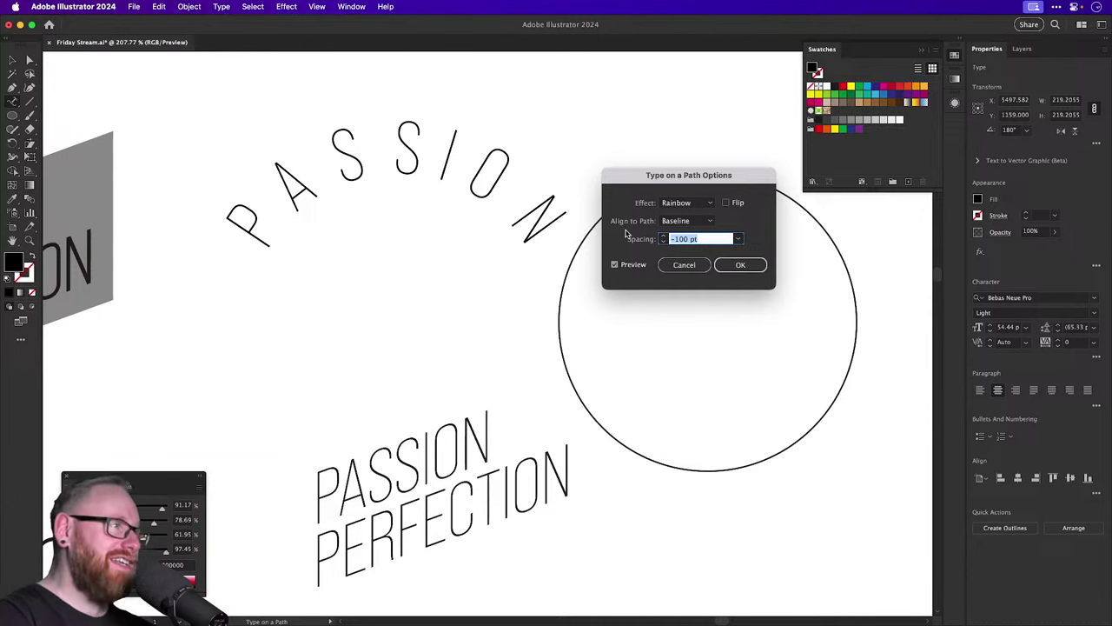
key(shift+Up)
key(shift+Up)
key(shift+Up)
key(shift+Up)
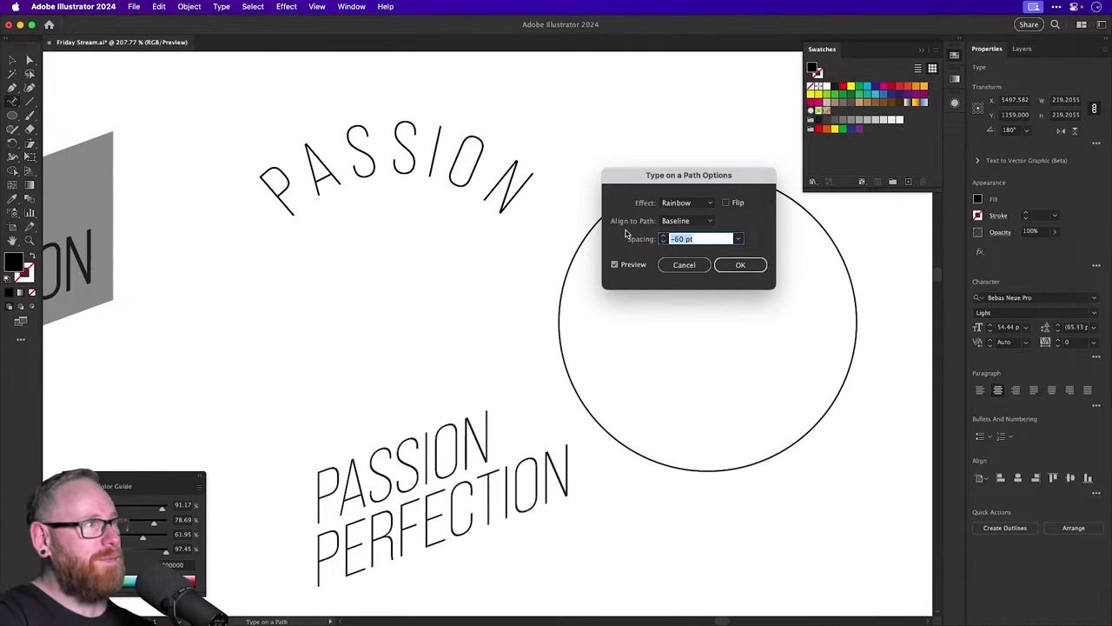
key(Return)
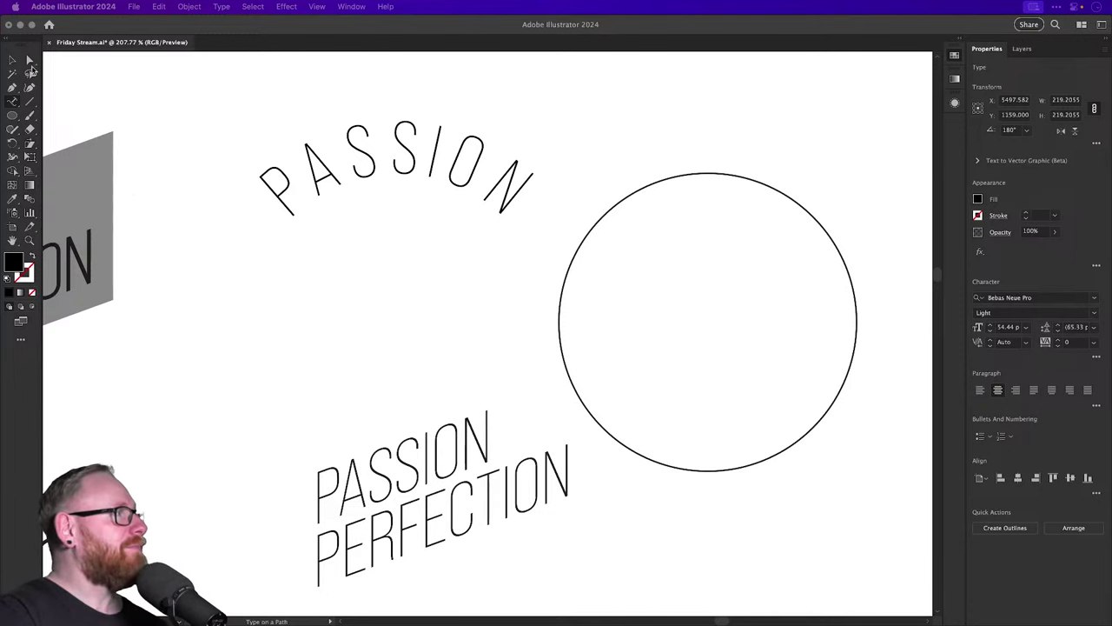
Deselect the PASSION arc text and pan over to the grey-band PASSION PERFECTION variant.
click(12, 60)
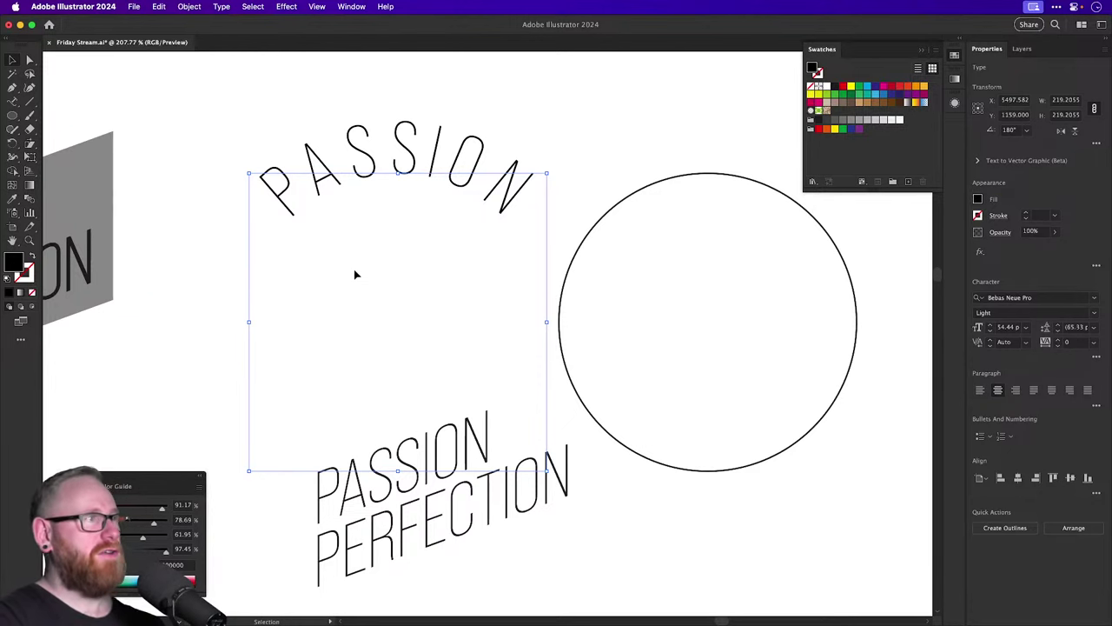
click(397, 246)
scroll(397, 260, left, 8)
scroll(417, 234, down, 4)
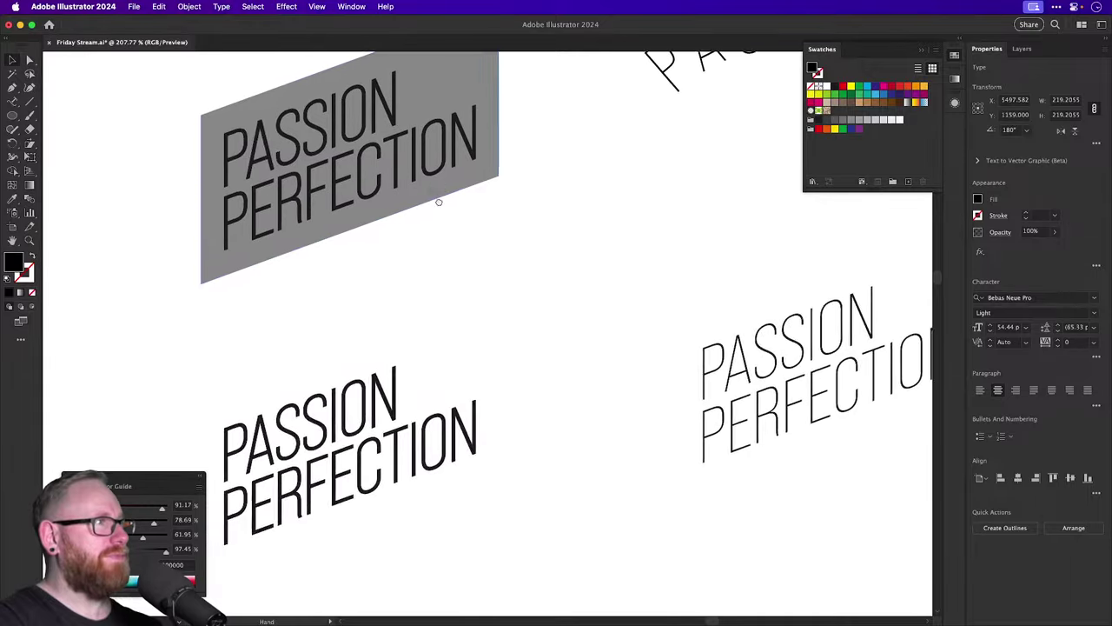
drag(439, 202, 556, 231)
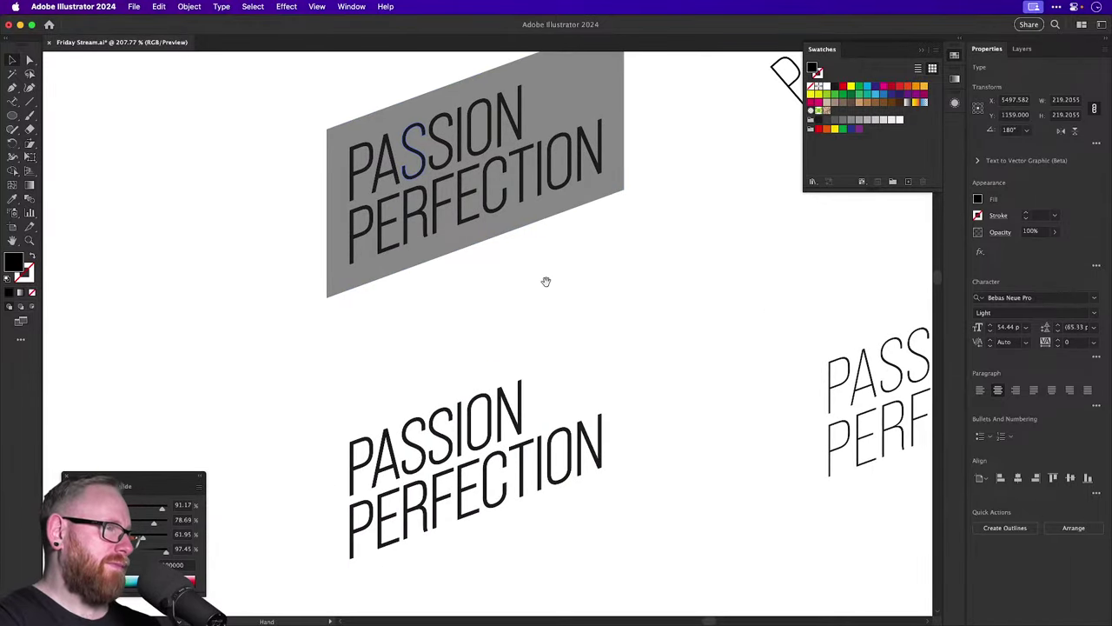
Duplicate the slanted PASSION PERFECTION text straight below.
key(v)
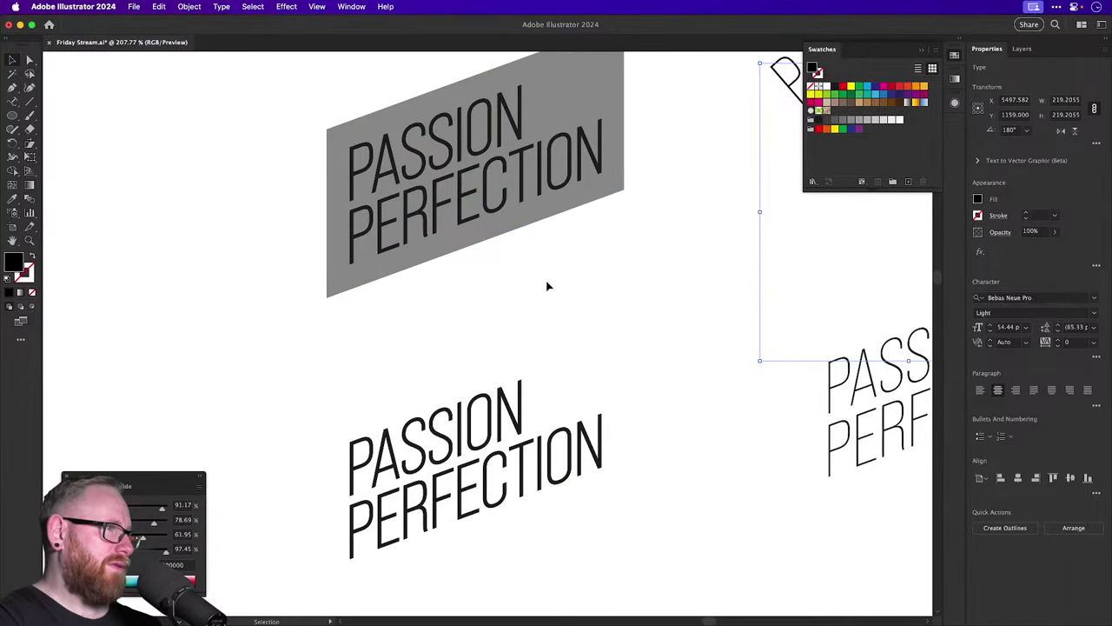
scroll(548, 287, down, 6)
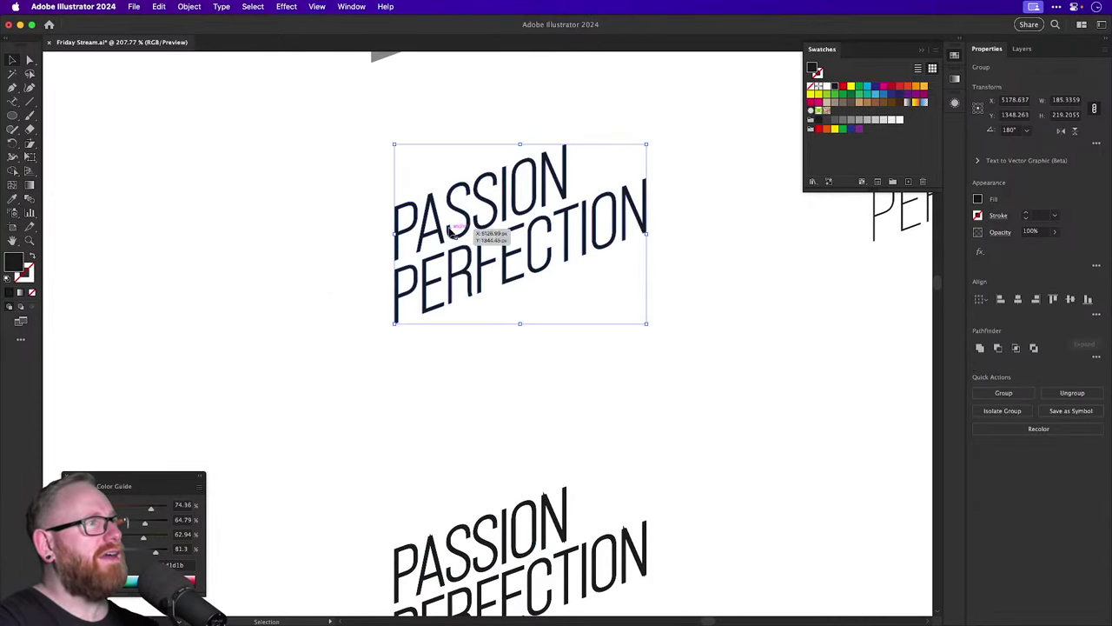
drag(460, 228, 441, 371)
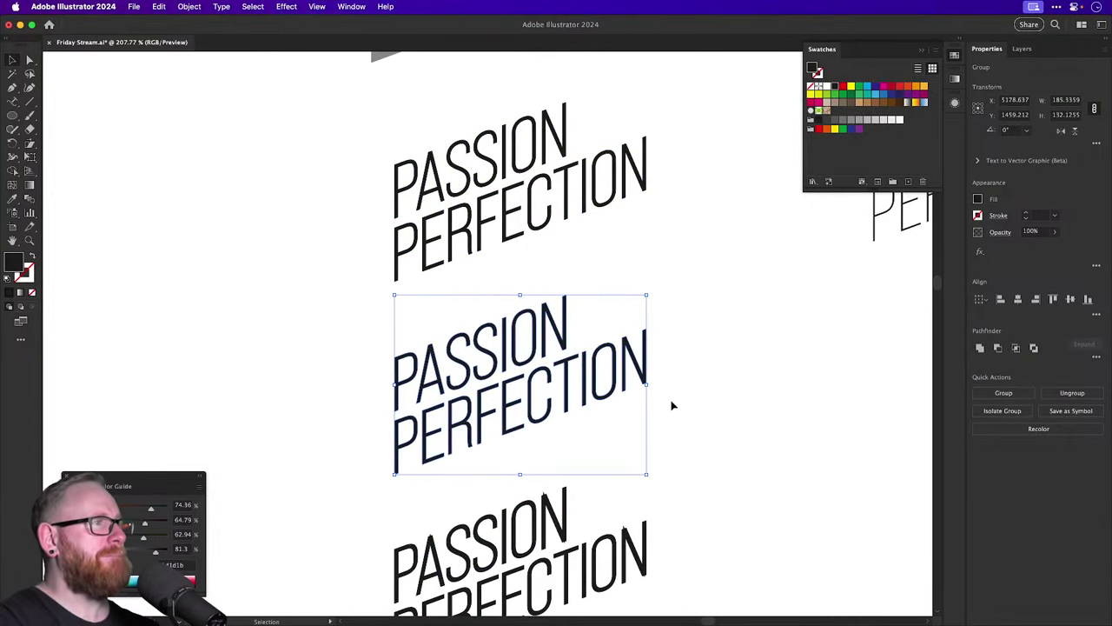
click(600, 405)
scroll(599, 400, up, 3)
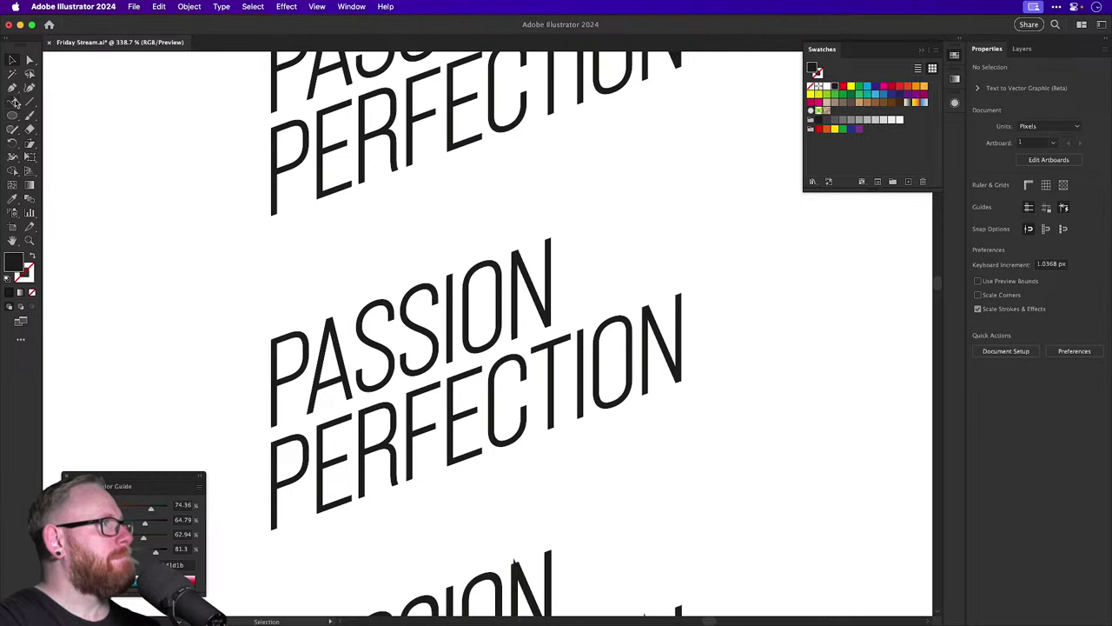
Draw a horizontal line with a 3 pt black stroke above the middle copy.
click(29, 101)
drag(214, 242, 375, 243)
key(v)
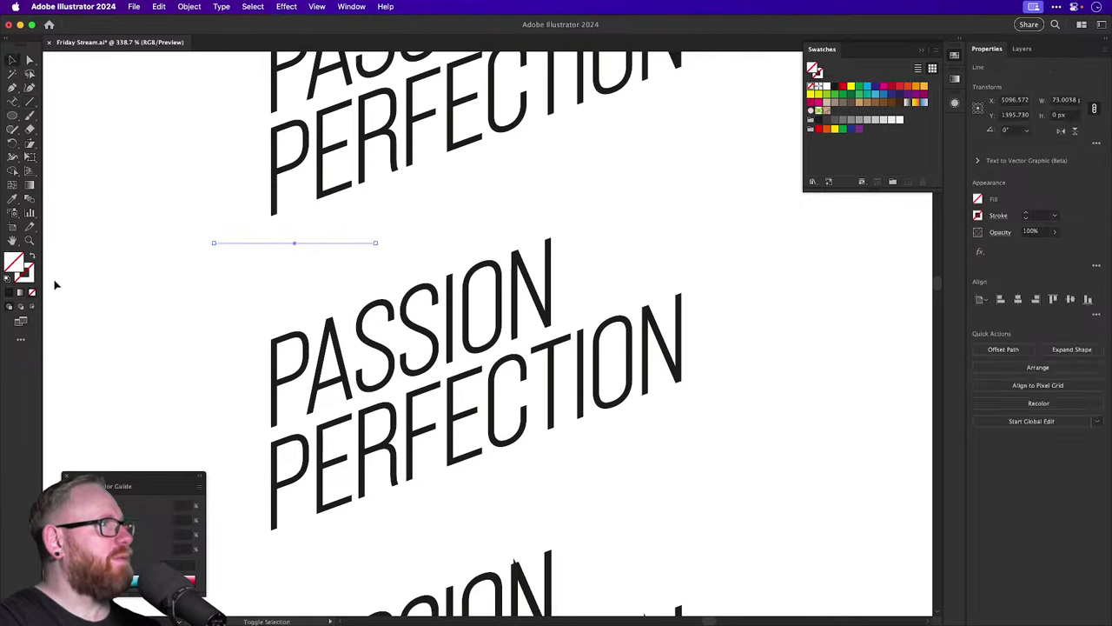
key(x)
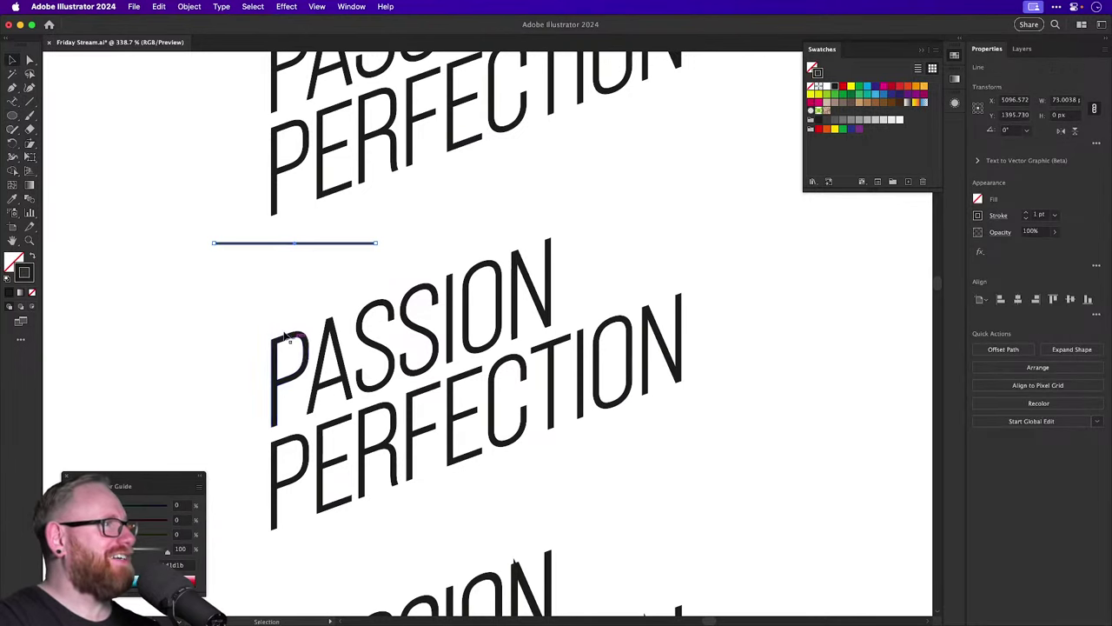
click(1025, 213)
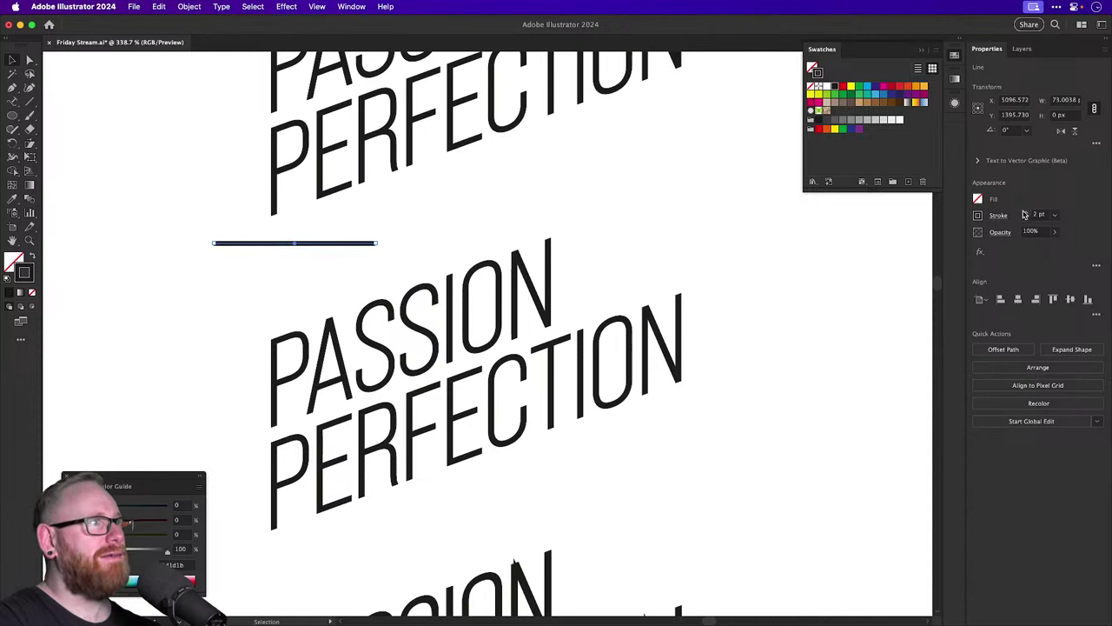
click(1025, 213)
Shear the line to the lettering's slant, place it under ION, and switch to outline view.
click(30, 139)
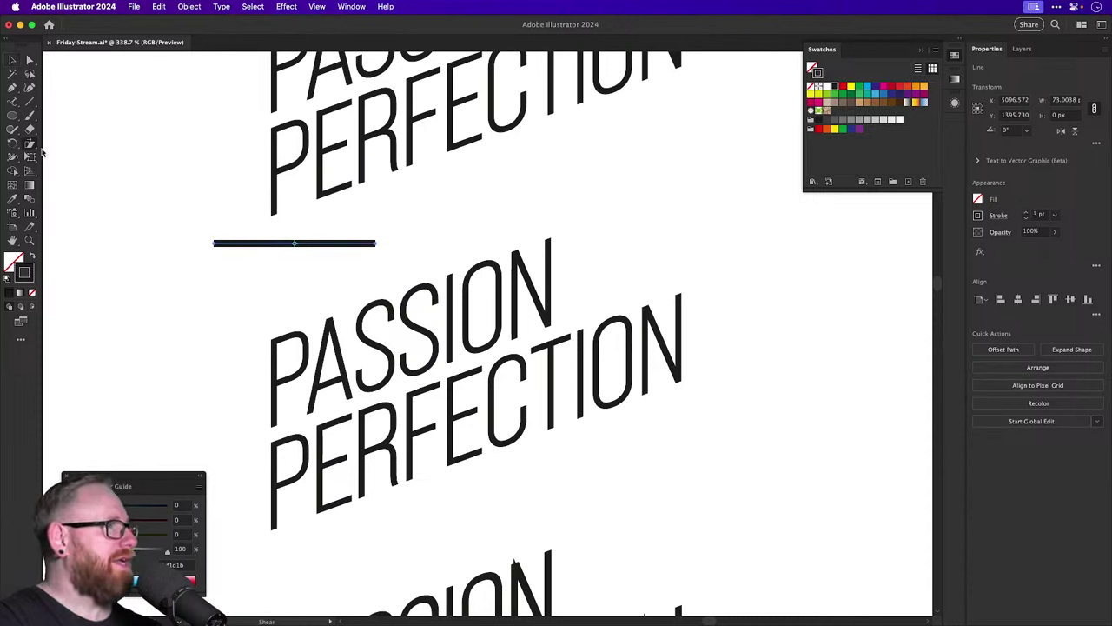
key(Return)
key(Return)
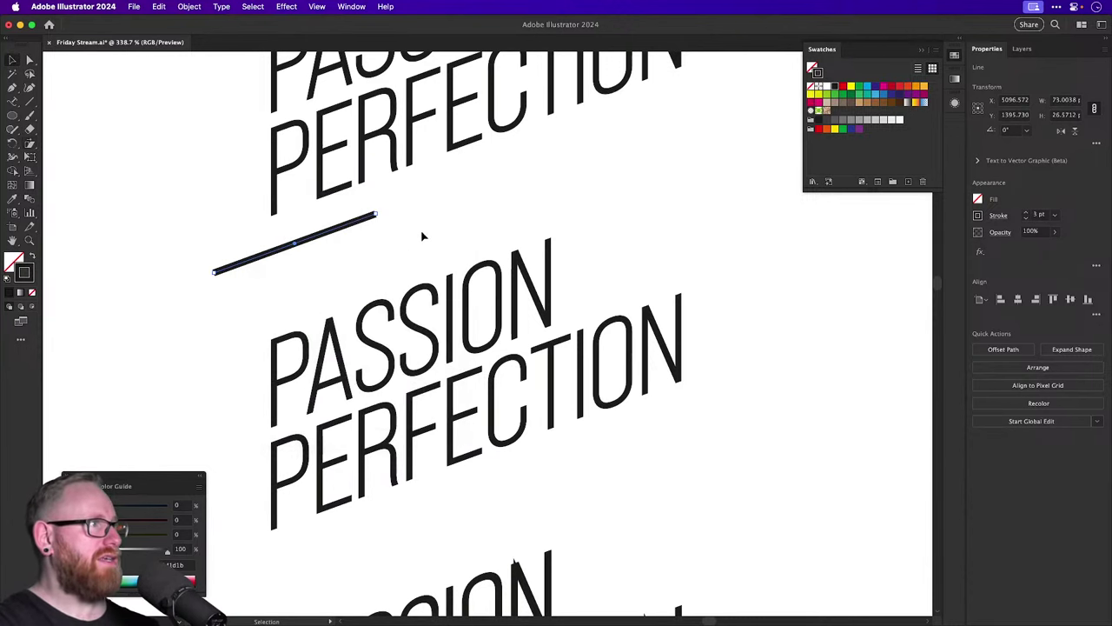
key(v)
drag(352, 223, 587, 319)
click(614, 292)
key(ctrl+y)
key(ctrl+y)
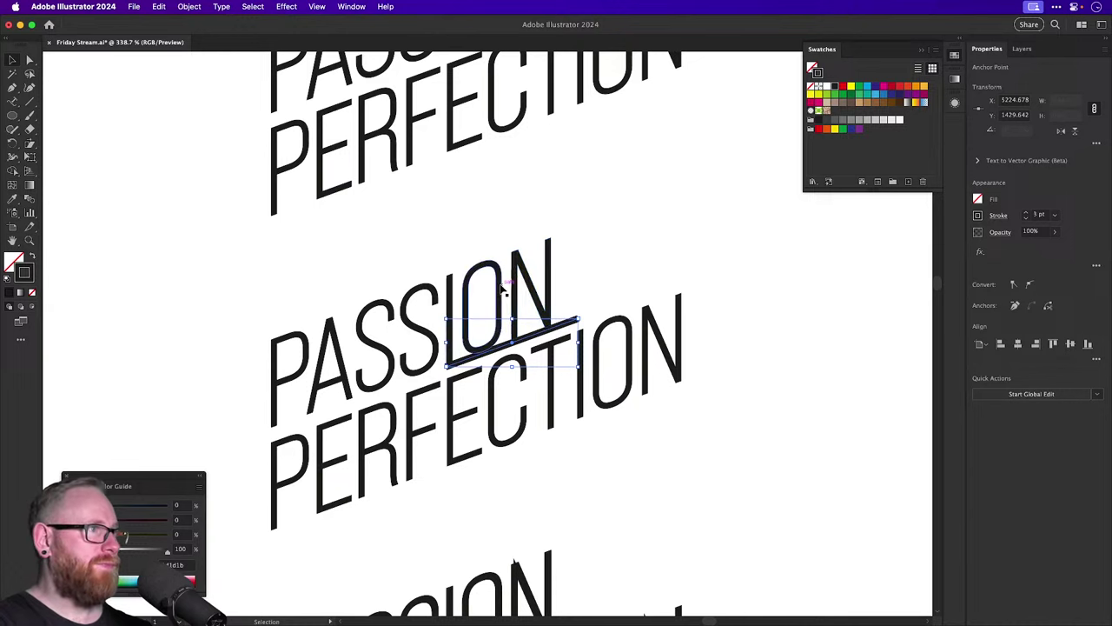
Lengthen the I stem of PASSION down to the slanted underline.
click(457, 295)
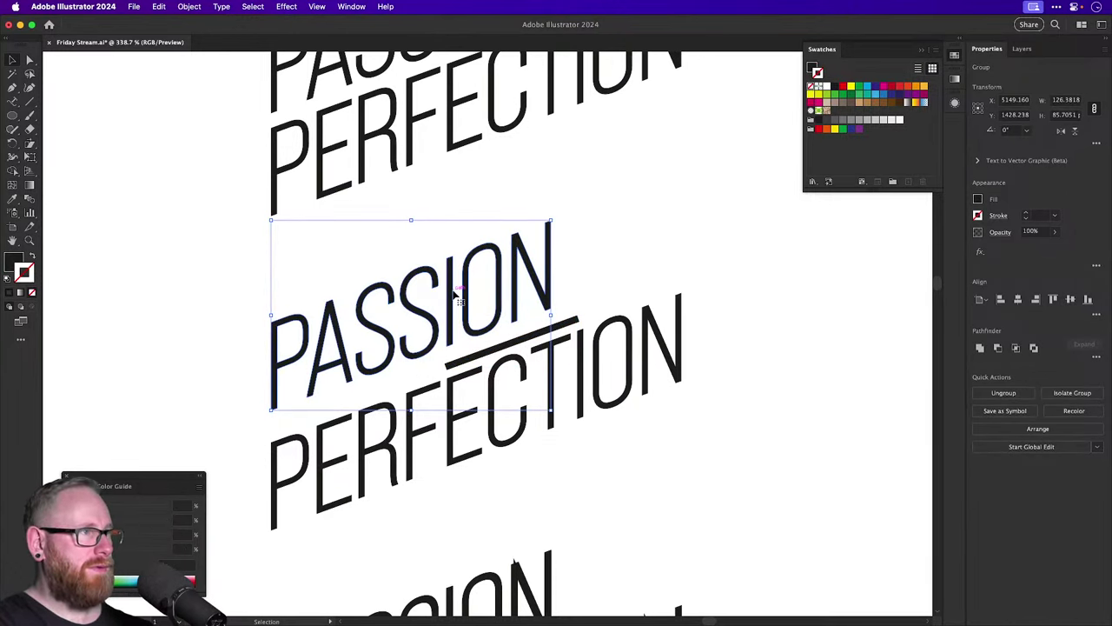
key(a)
click(494, 325)
scroll(517, 312, up, 3)
click(404, 354)
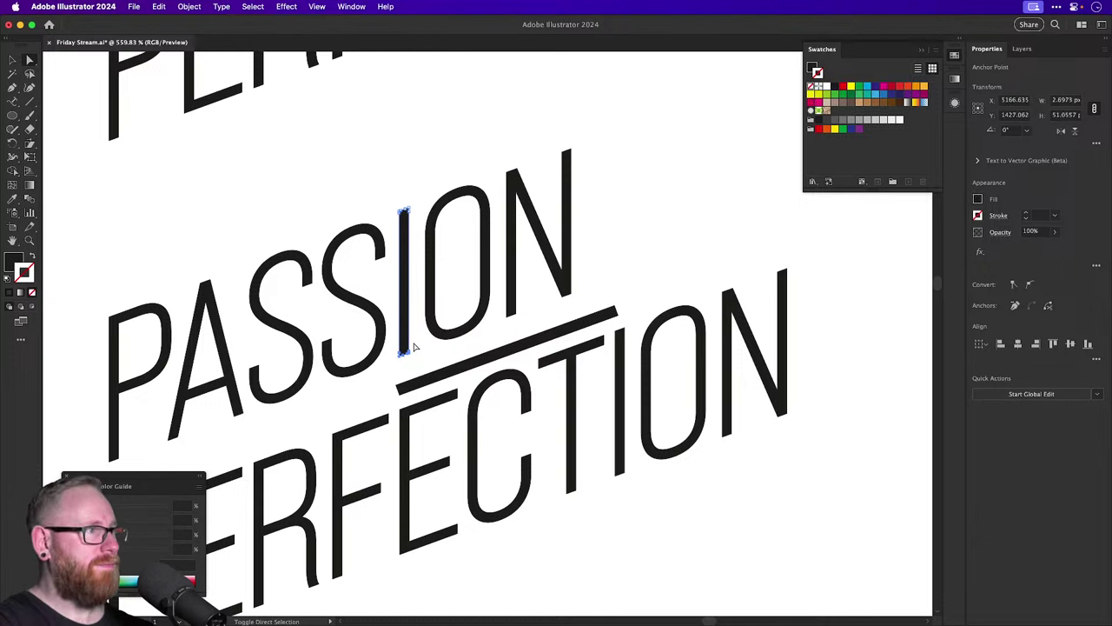
key(Down)
key(Down)
key(Down)
key(Down)
key(Down)
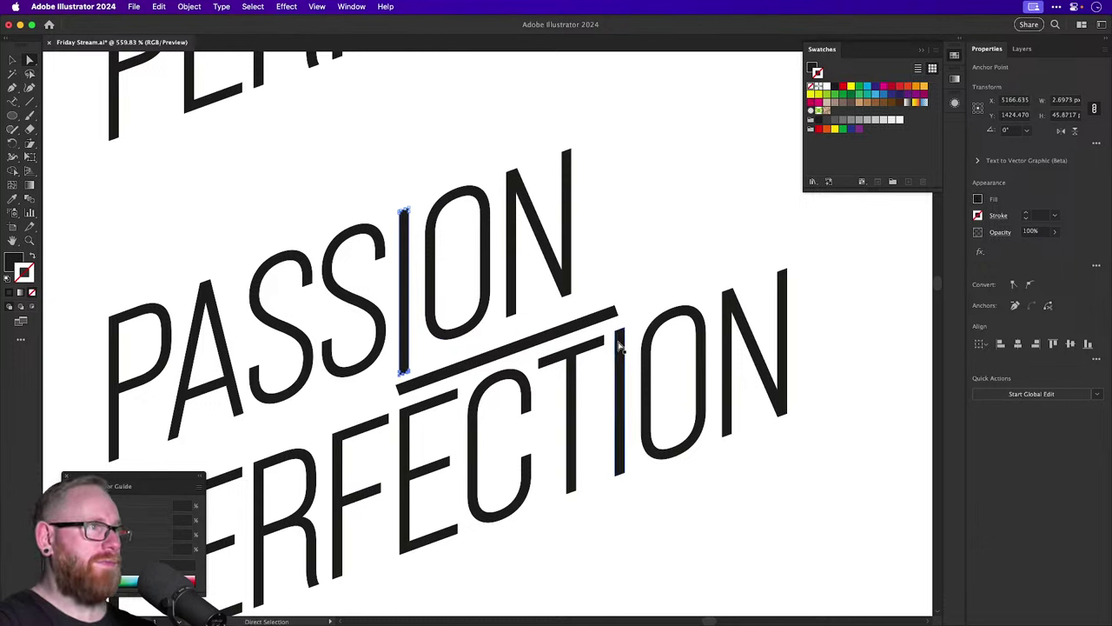
Raise PERFECTION's I stem up to the underline and nudge PASSION slightly down.
alt+click(623, 346)
click(632, 346)
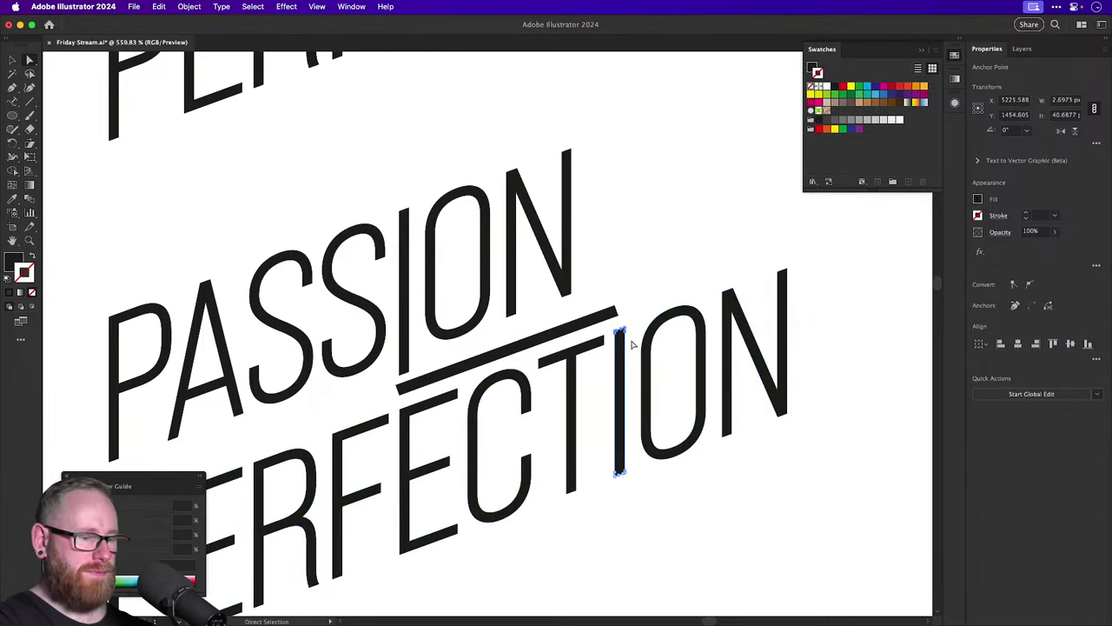
key(Up)
key(Up)
key(Up)
key(Up)
key(super+shift+a)
key(v)
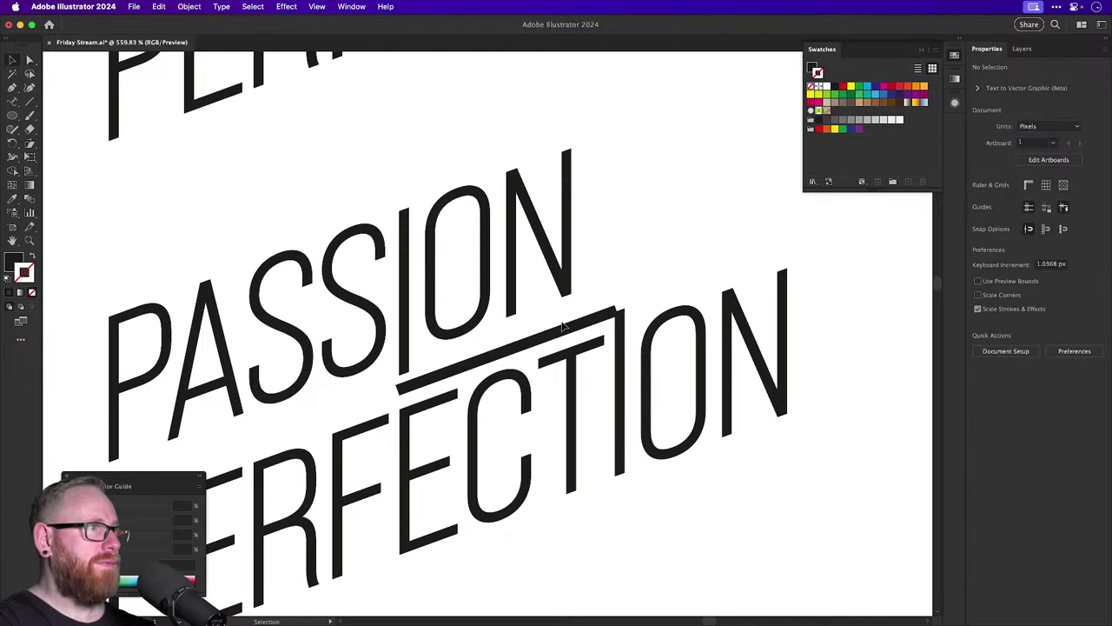
click(565, 334)
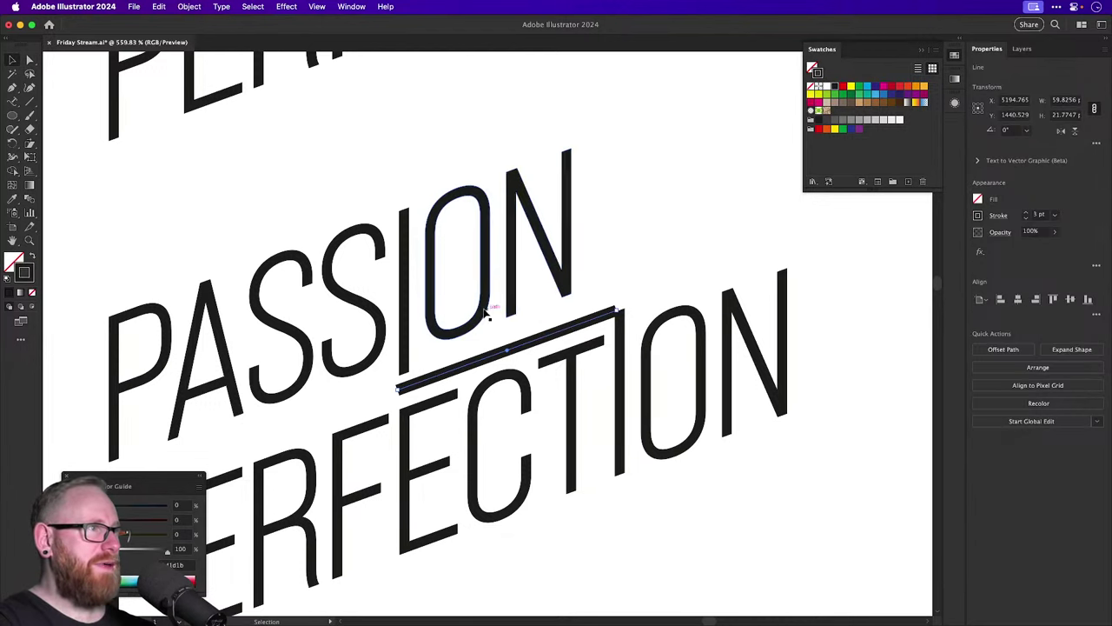
drag(484, 313, 484, 322)
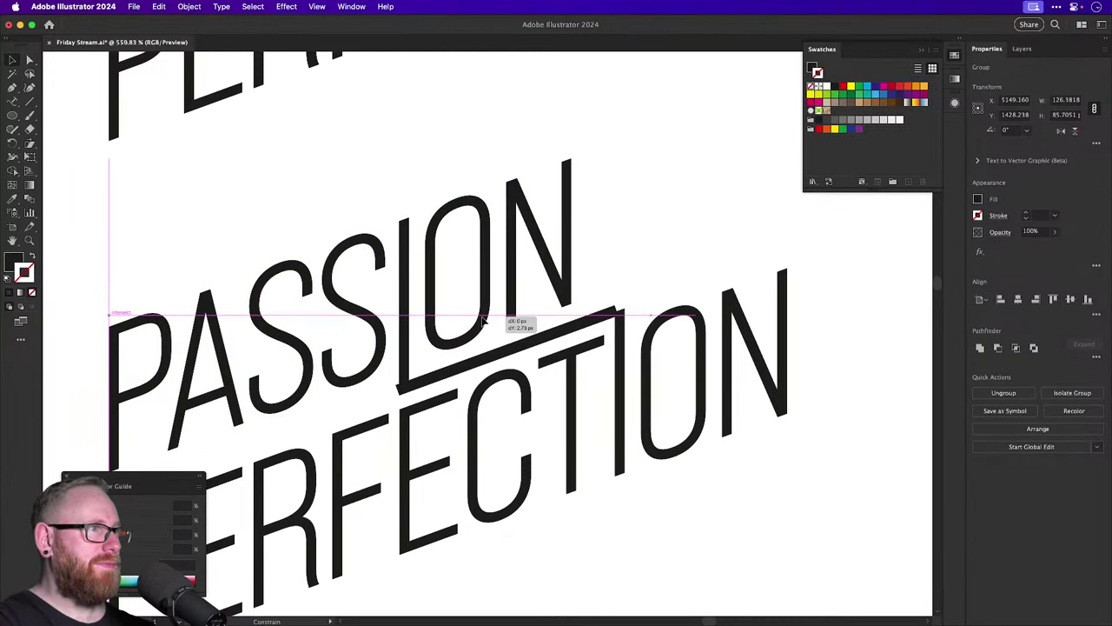
key(super+shift+a)
key(super+minus)
key(super+minus)
key(super+minus)
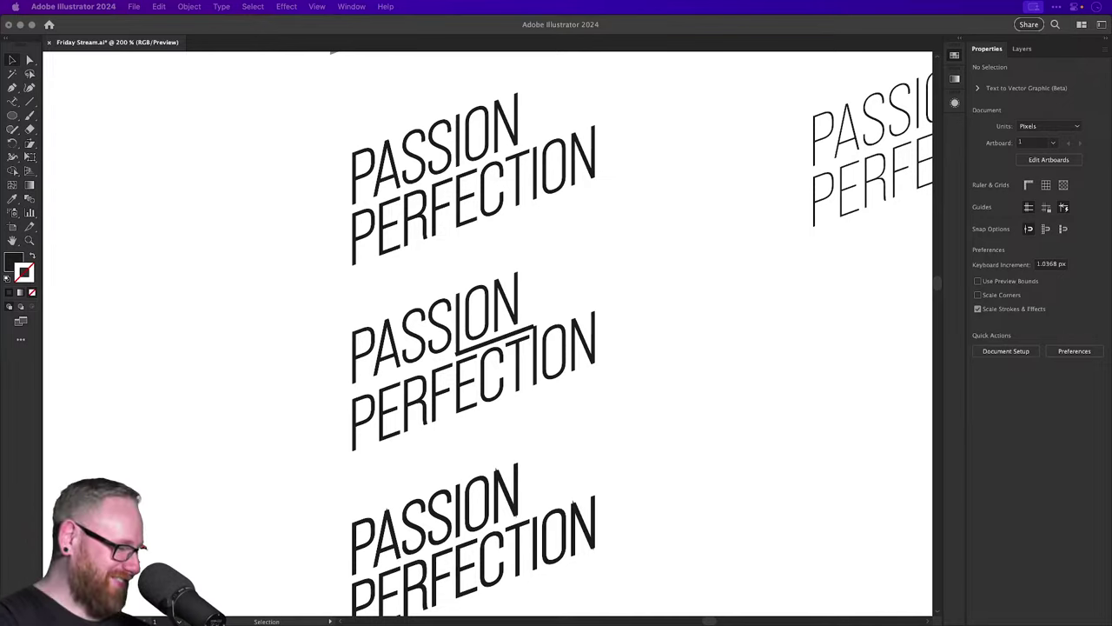
Zoom out and copy the thin condensed PASSION / PERFECTION lockup to the empty upper left.
key(F11)
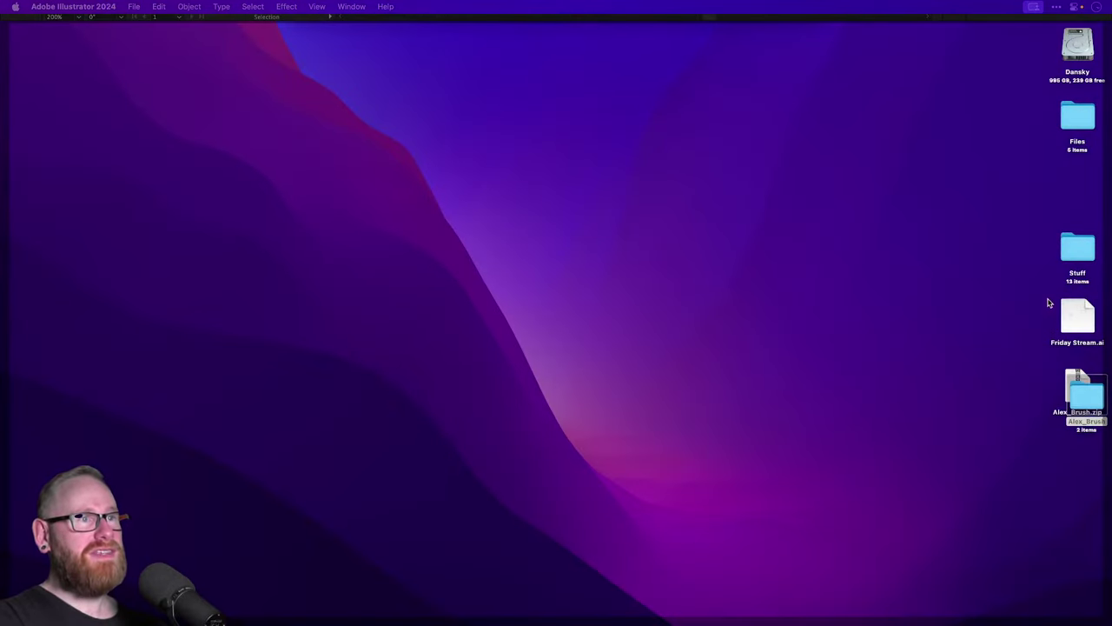
key(F11)
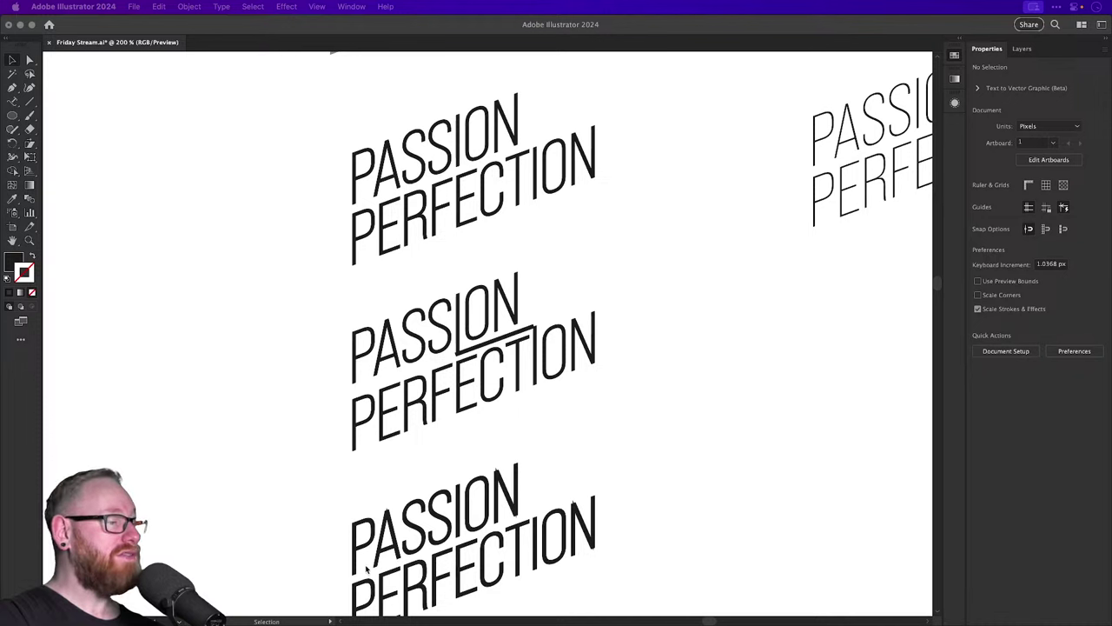
drag(507, 269, 316, 372)
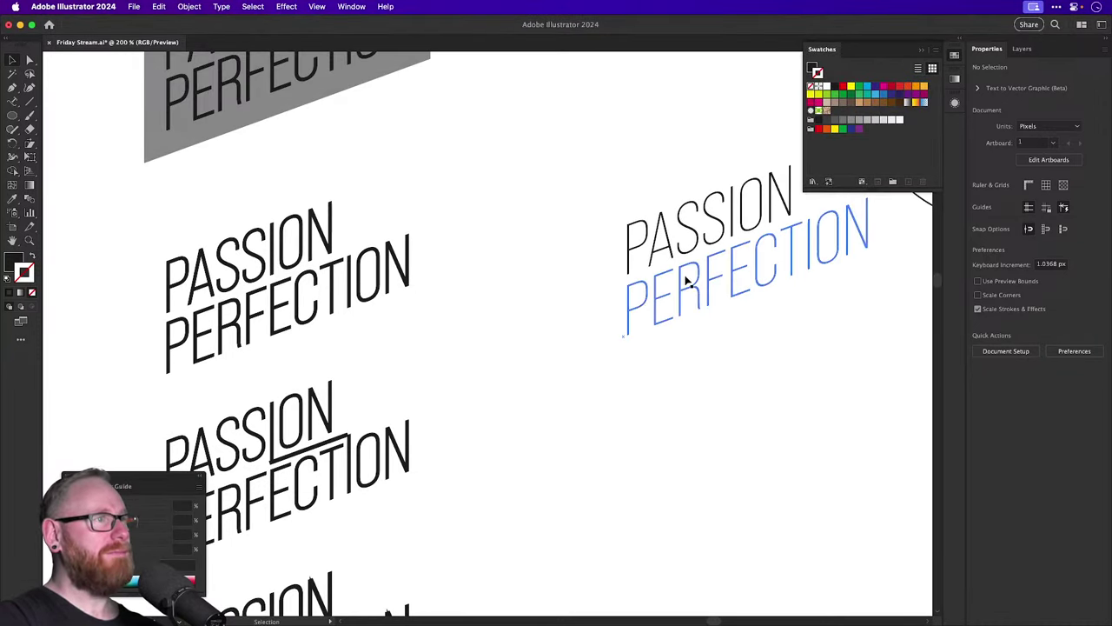
key(super+minus)
key(super+minus)
key(super+minus)
drag(521, 418, 581, 224)
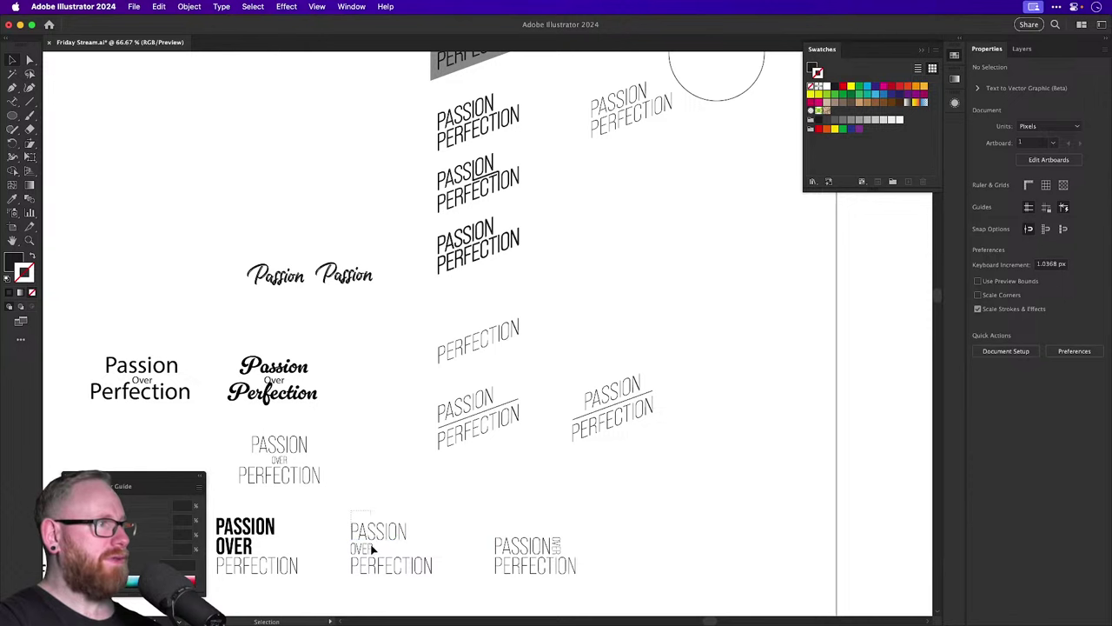
drag(376, 531, 258, 106)
scroll(258, 107, up, 5)
Set the copied PASSION PERFECTION text in the Cadogan script font.
click(427, 342)
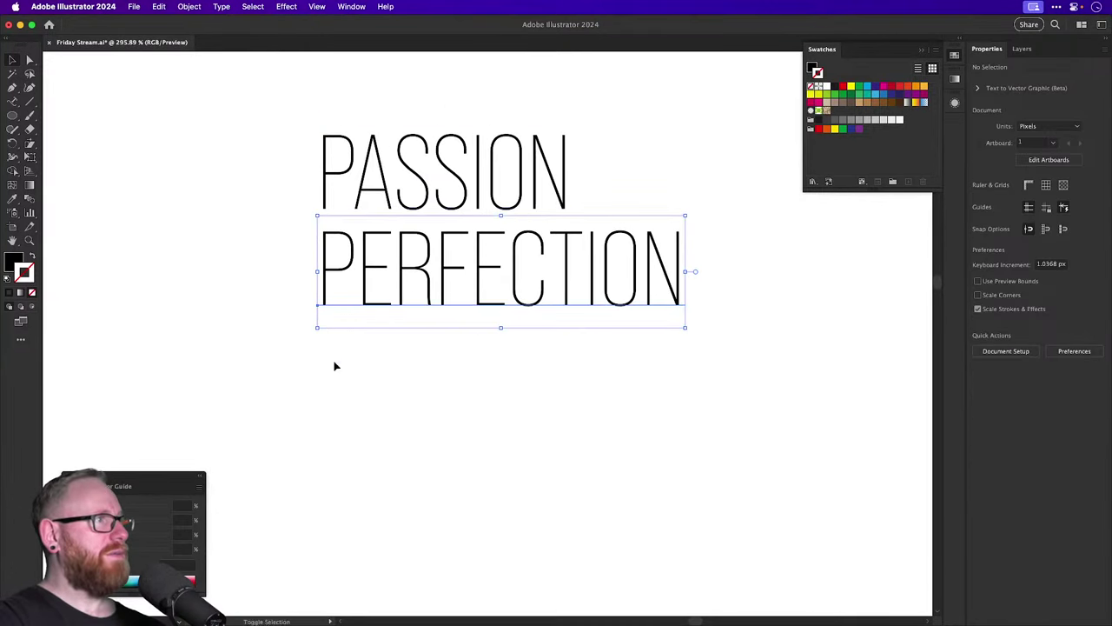
click(1039, 299)
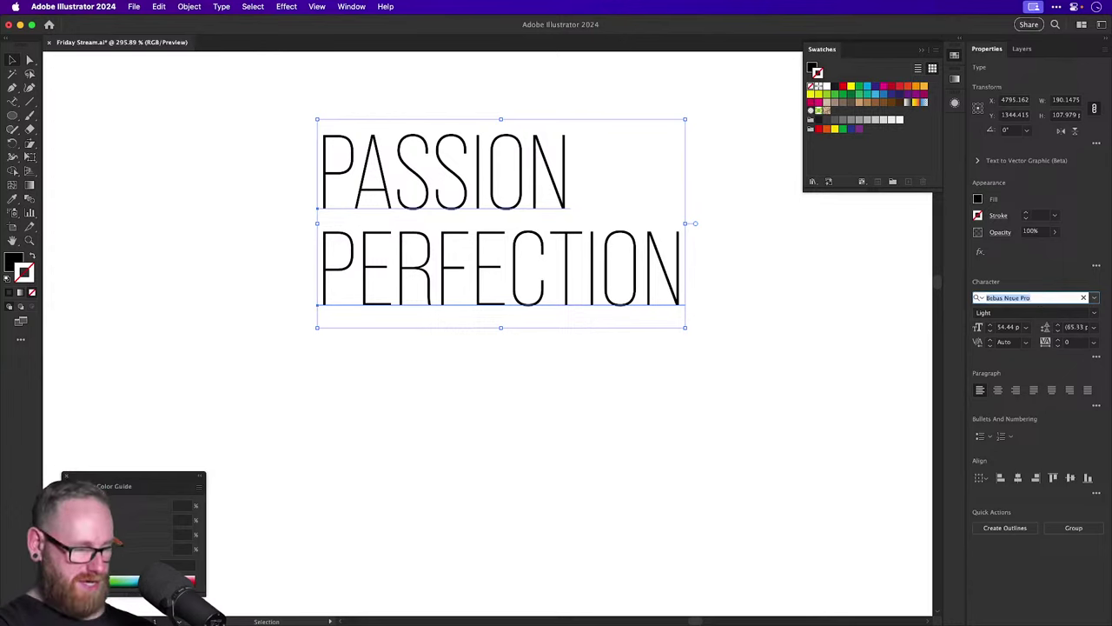
text(cad)
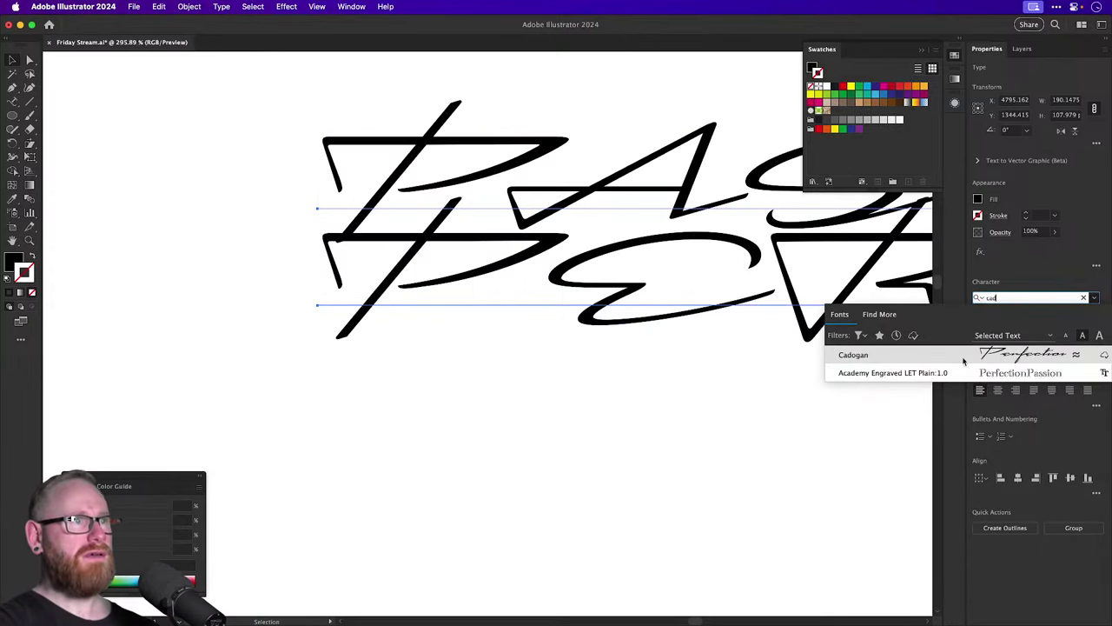
click(950, 354)
key(super+minus)
key(super+minus)
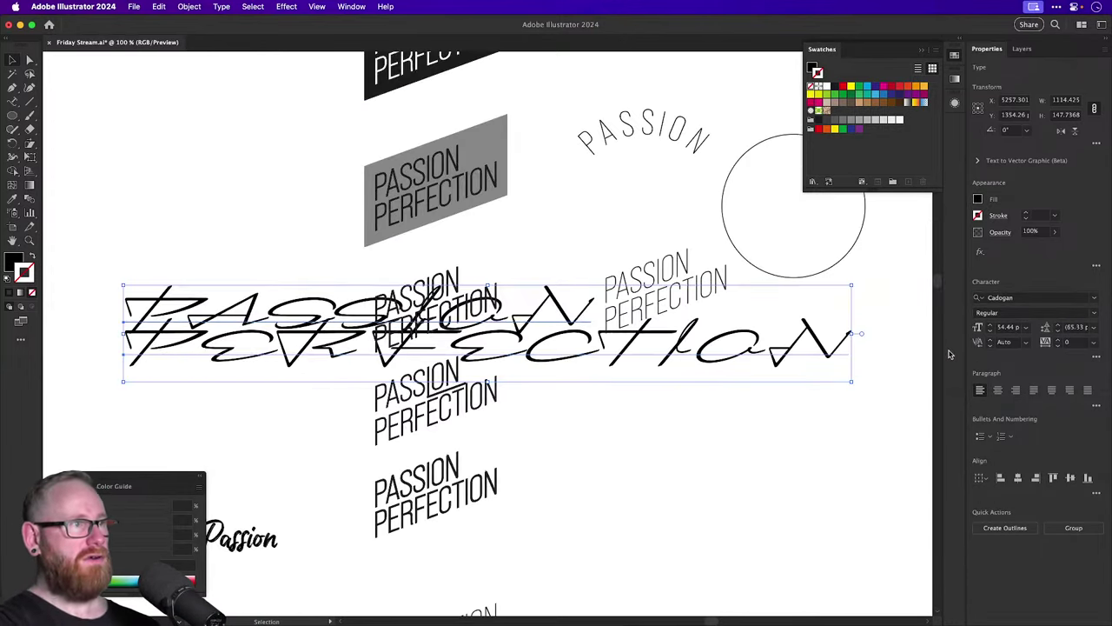
Turn off All Caps so the text reads Passion Perfection in mixed case.
click(1097, 359)
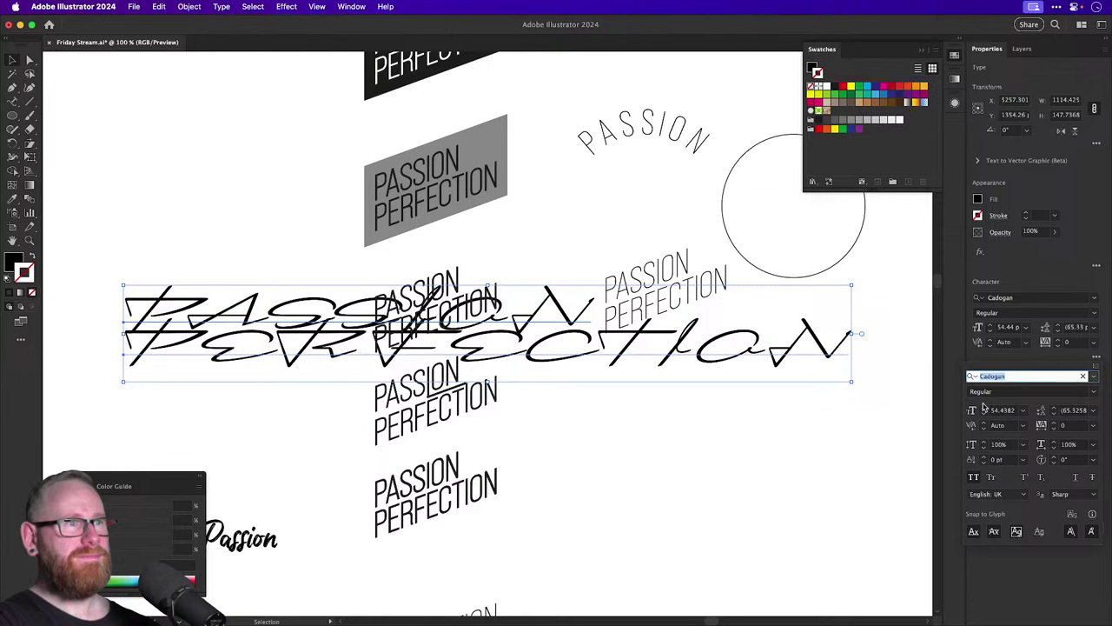
click(973, 477)
click(262, 356)
scroll(263, 356, left, 5)
scroll(262, 356, up, 3)
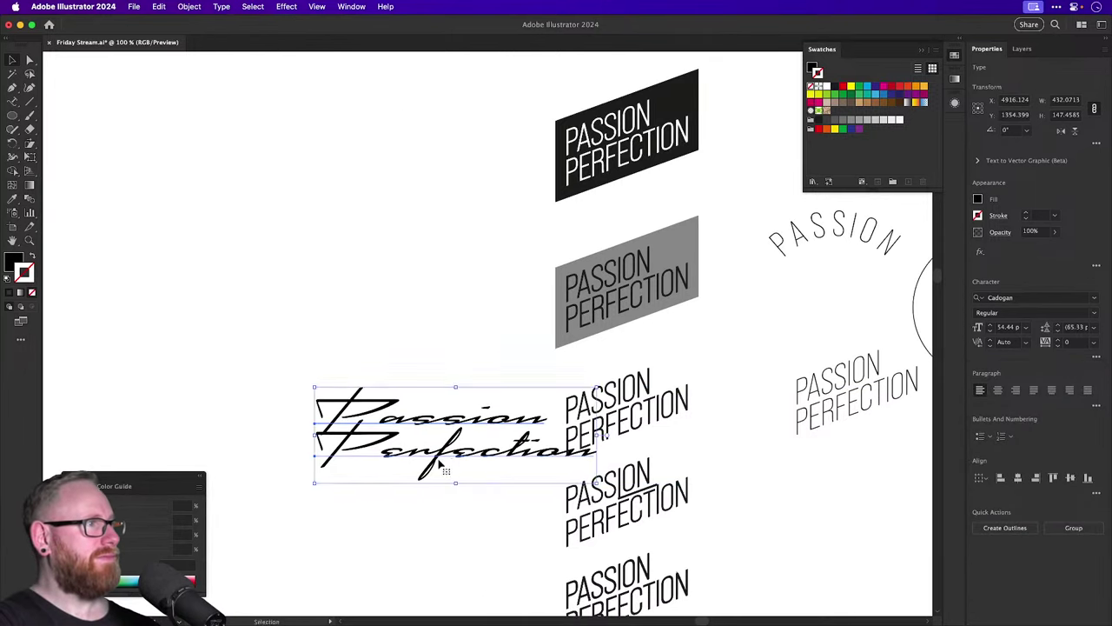
Move the script text up and left and recentre the view on it.
drag(451, 435, 278, 272)
click(276, 375)
drag(276, 375, 454, 442)
scroll(513, 409, up, 3)
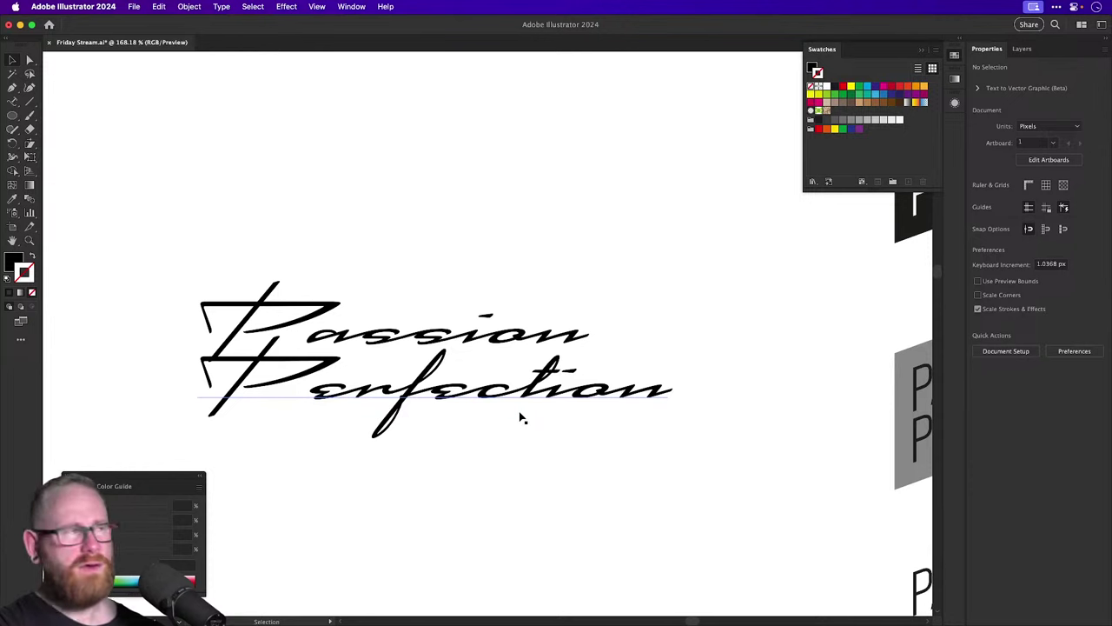
key(super+Tab)
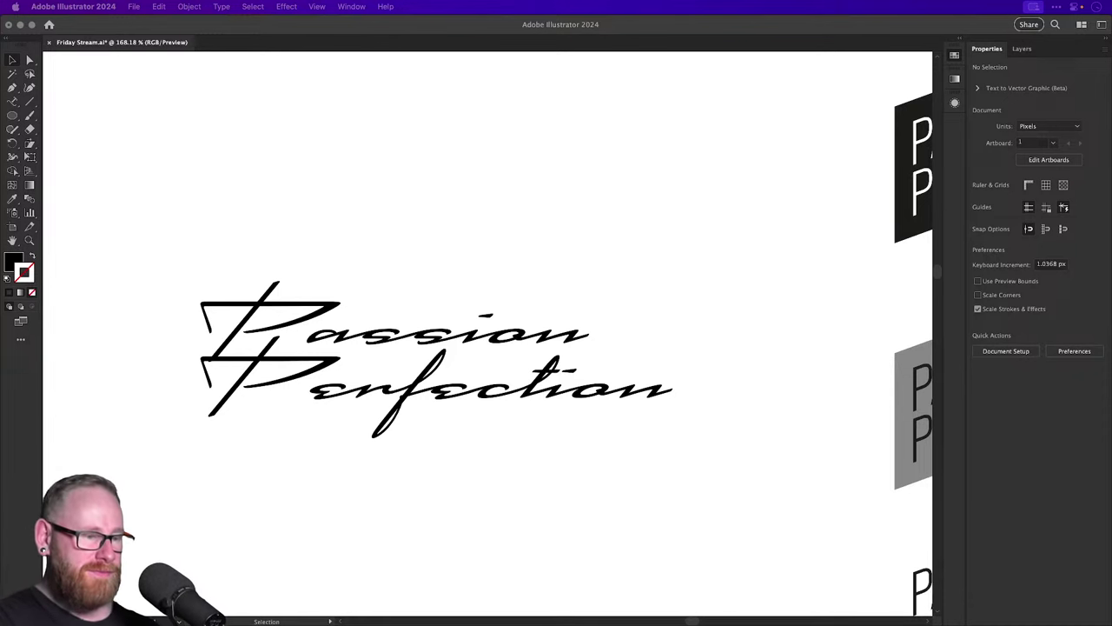
click(571, 240)
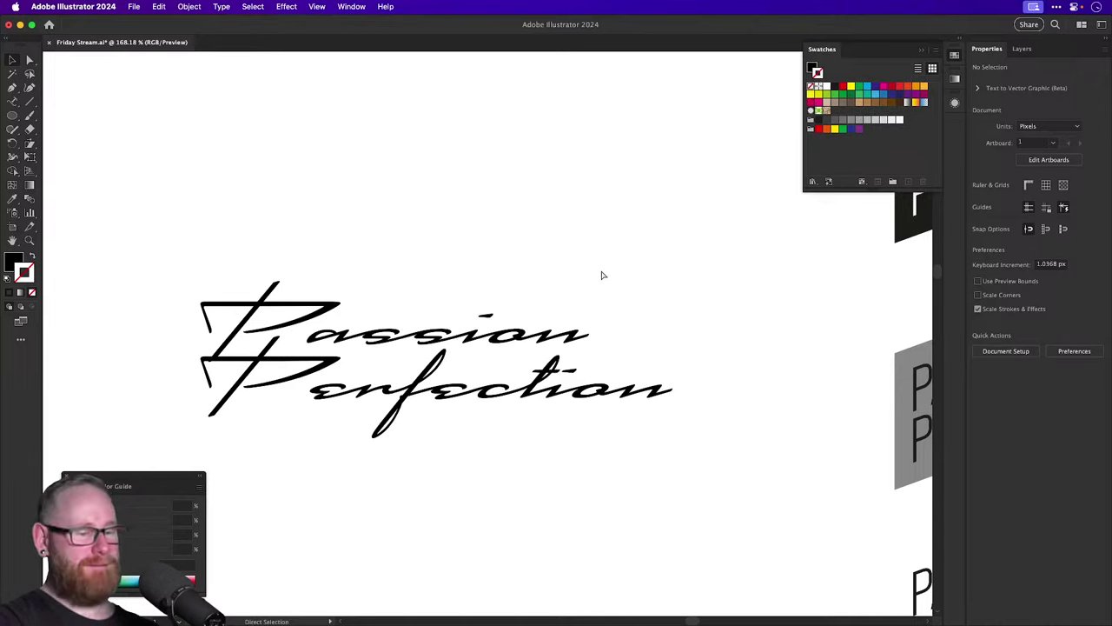
Duplicate the top black logo above the original and select the new copy.
key(super+minus)
key(super+minus)
key(super+minus)
key(super+minus)
key(super+minus)
scroll(601, 274, right, 5)
scroll(602, 274, up, 3)
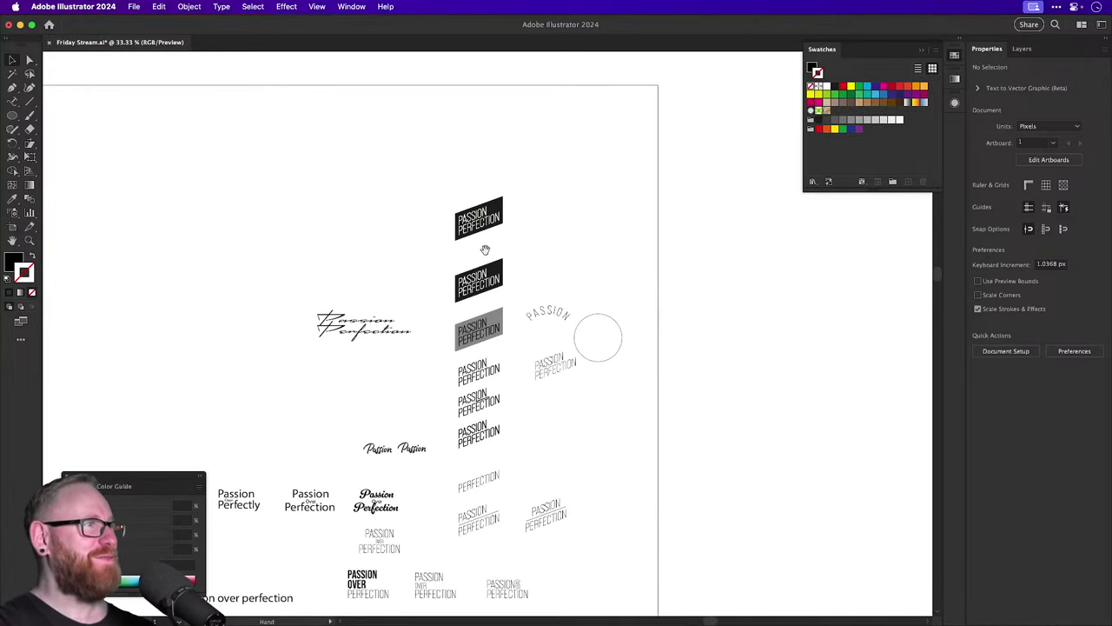
key(z)
drag(458, 306, 686, 461)
key(v)
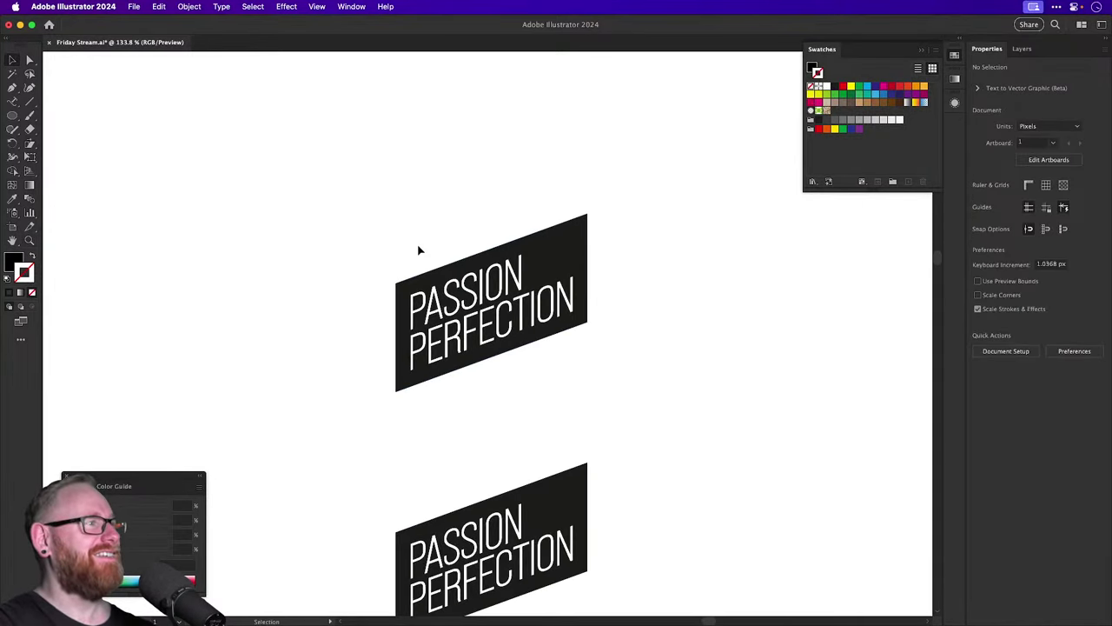
drag(417, 248, 496, 356)
scroll(495, 426, up, 2)
drag(491, 424, 486, 243)
click(366, 220)
click(397, 194)
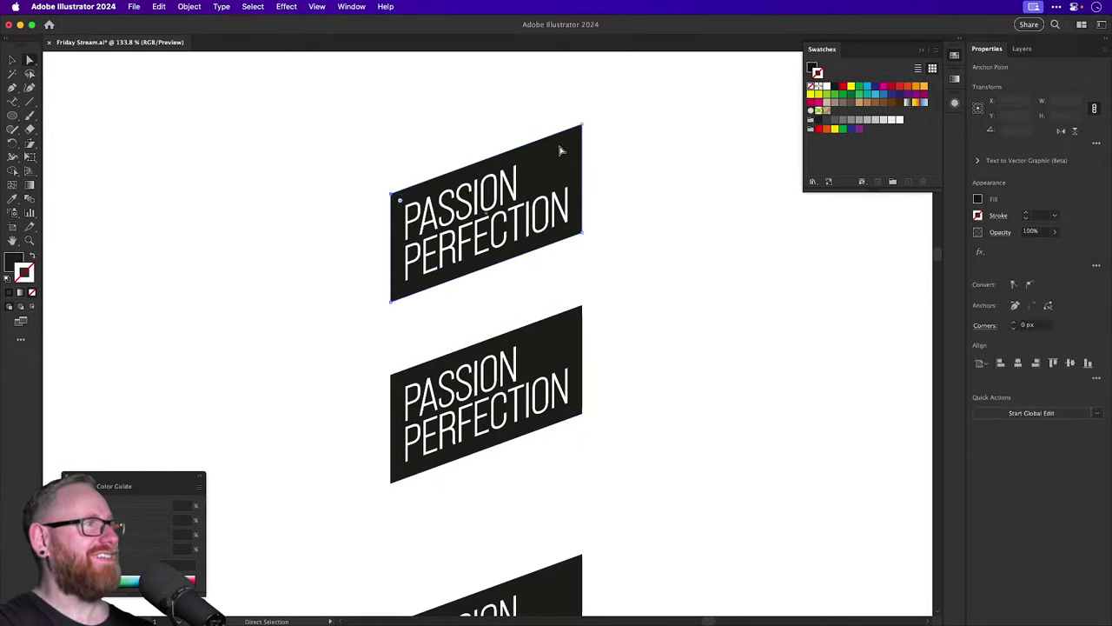
Collapse the copy's black shape into a diagonal line and colour it red.
super+click(585, 127)
drag(585, 127, 581, 233)
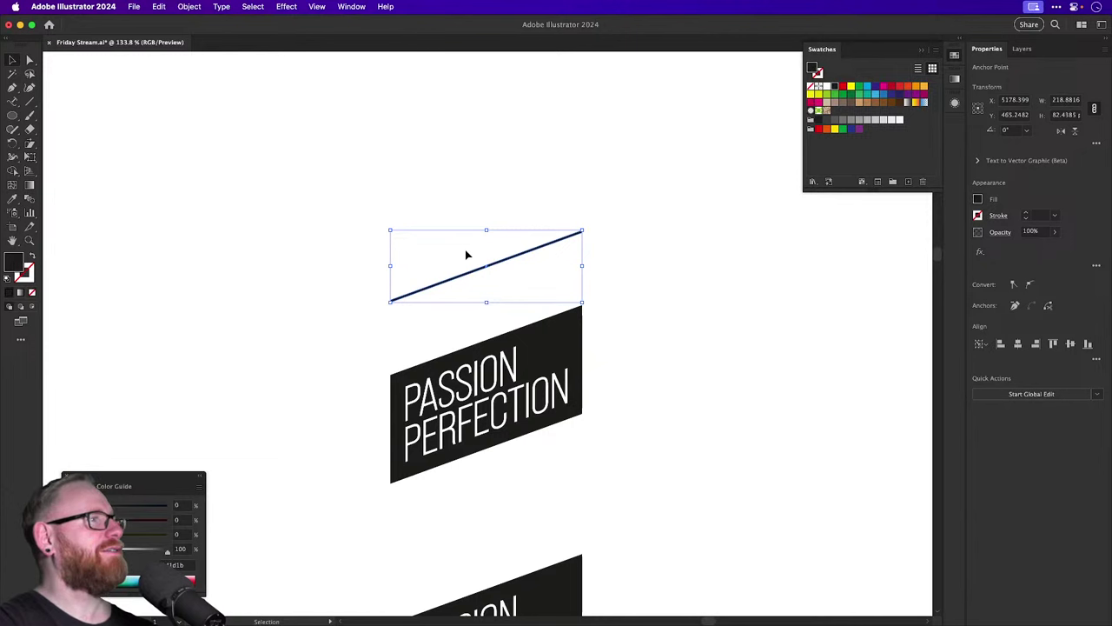
click(844, 87)
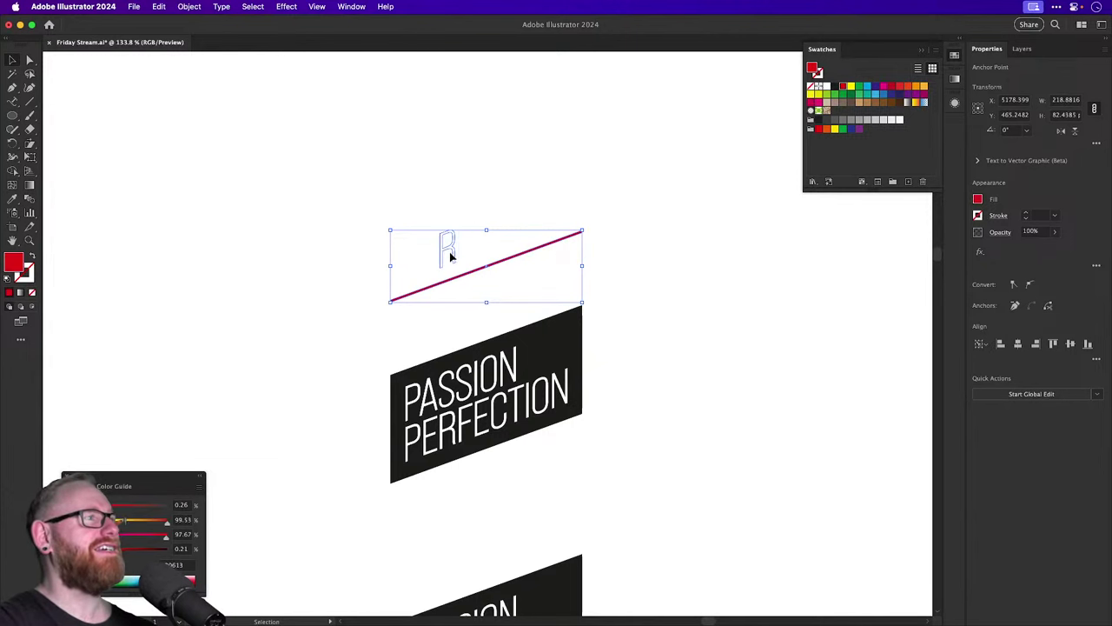
Change the white PASSION and PERFECTION lettering to a black fill.
click(447, 250)
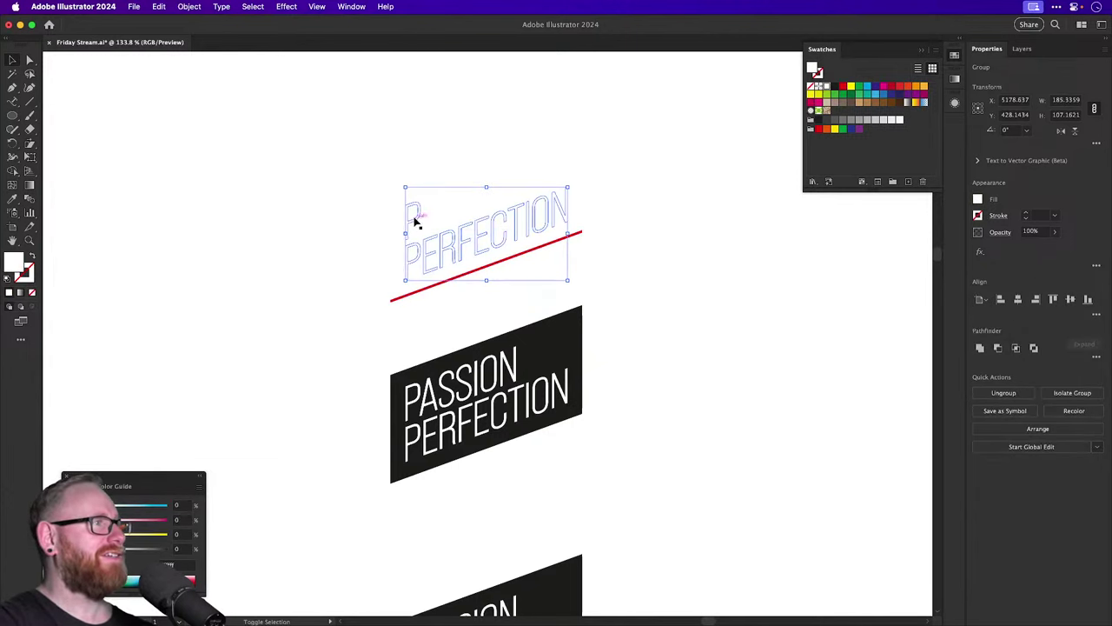
shift+click(416, 218)
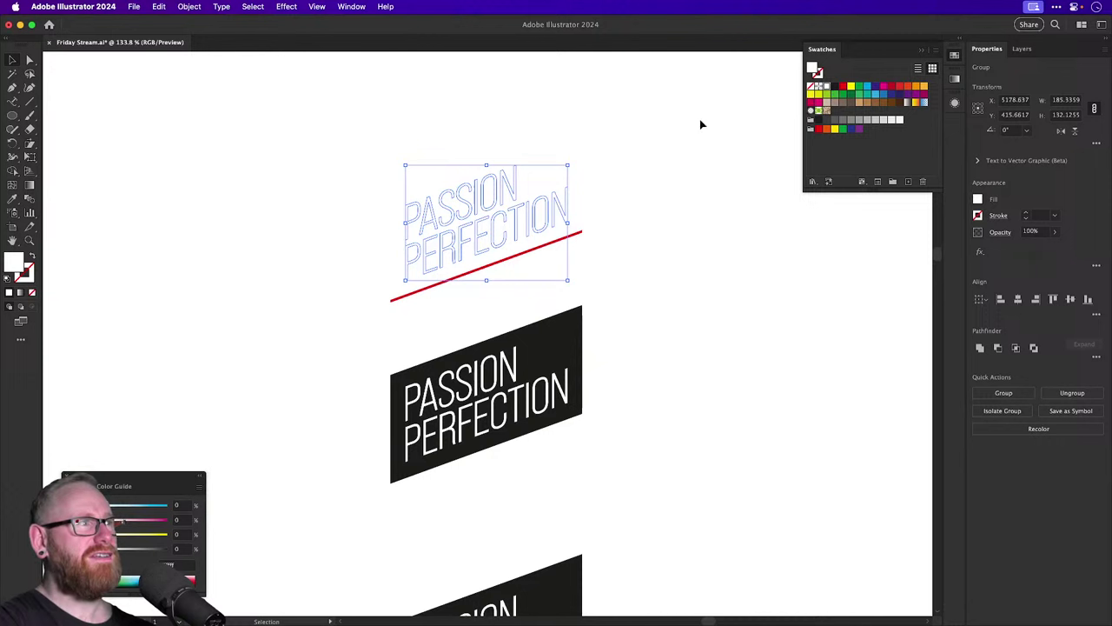
click(837, 88)
click(412, 116)
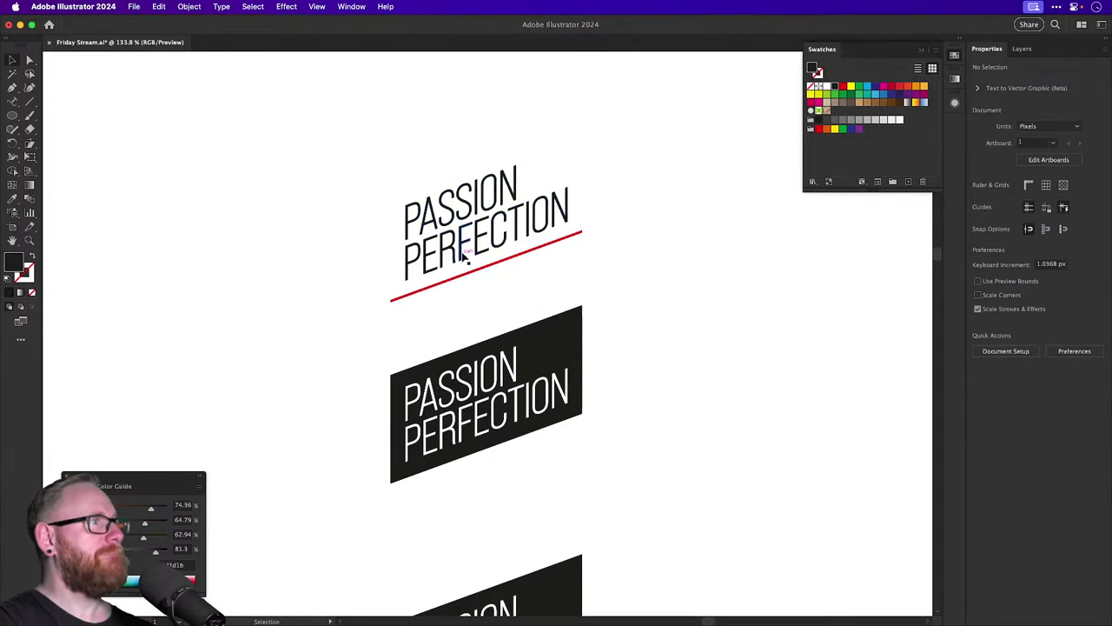
Move the red line up and nudge PASSION so the line sits snugly between the words.
drag(454, 281, 598, 352)
click(455, 212)
click(430, 227)
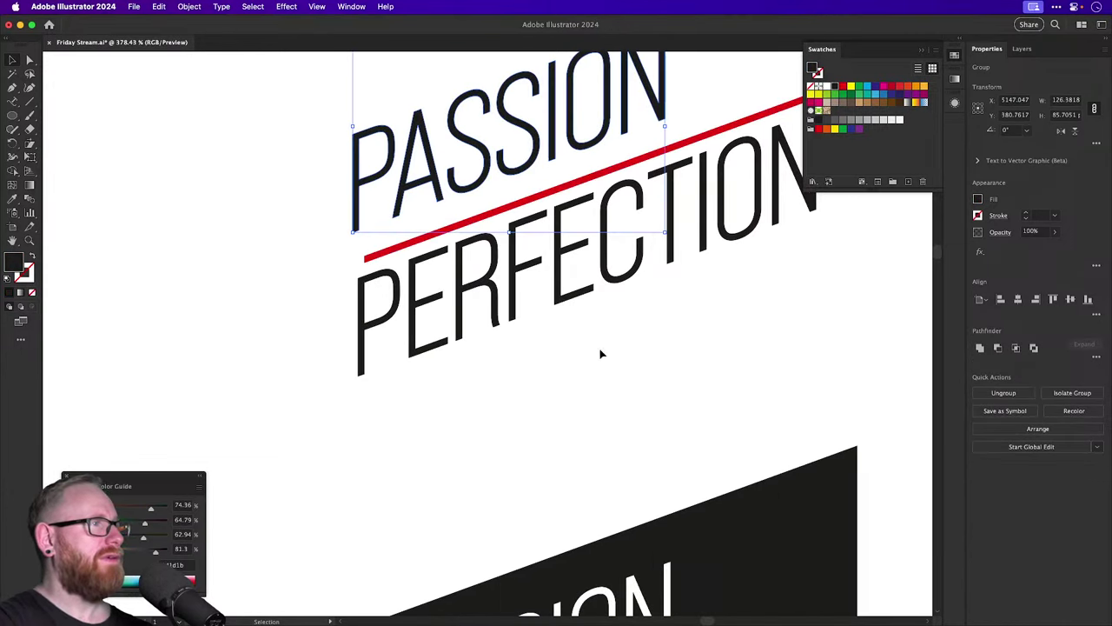
drag(377, 253, 376, 253)
click(375, 253)
scroll(375, 253, up, 5)
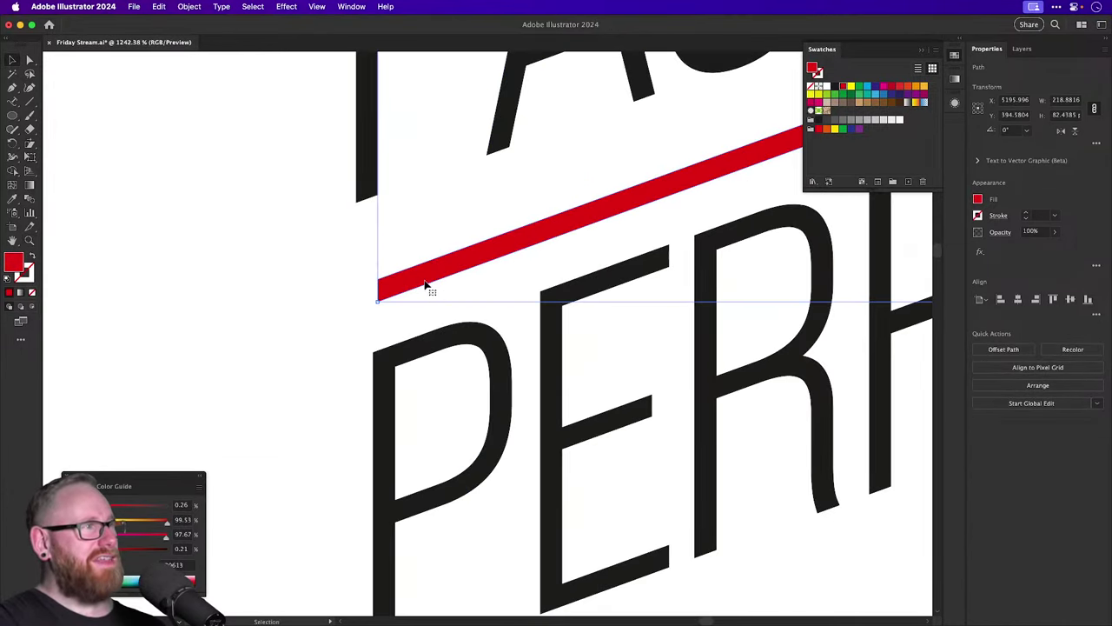
drag(427, 286, 414, 276)
drag(380, 168, 386, 187)
key(super+shift+a)
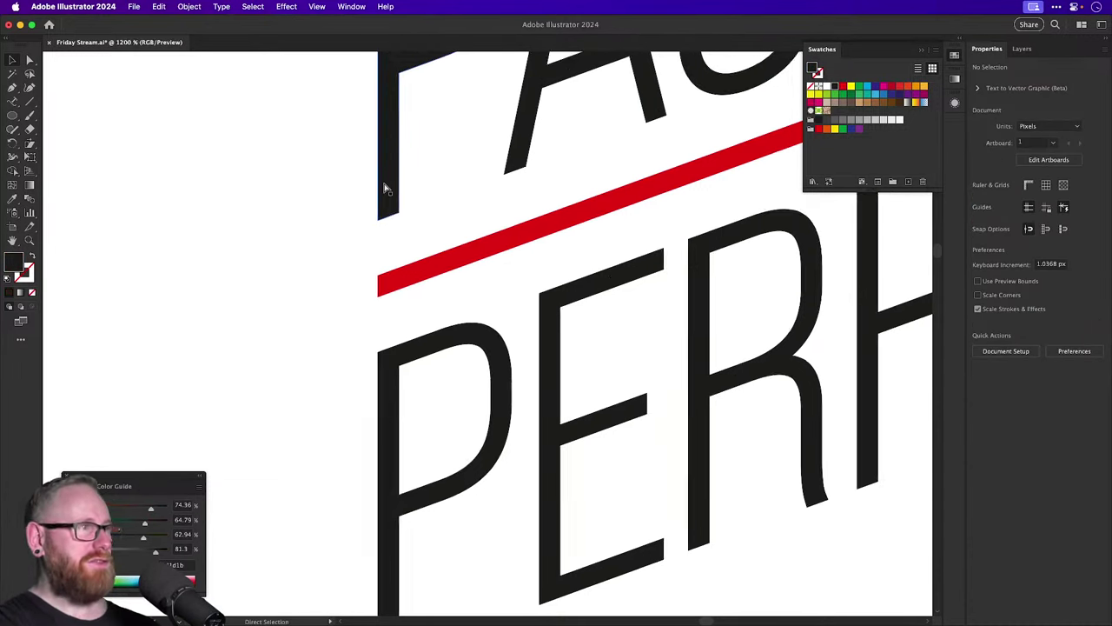
Pull the red line's right anchor inward to line up with PERFECTION's final N.
key(super+minus)
key(super+minus)
key(super+minus)
key(super+minus)
key(super+minus)
scroll(396, 217, right, 5)
scroll(395, 217, up, 2)
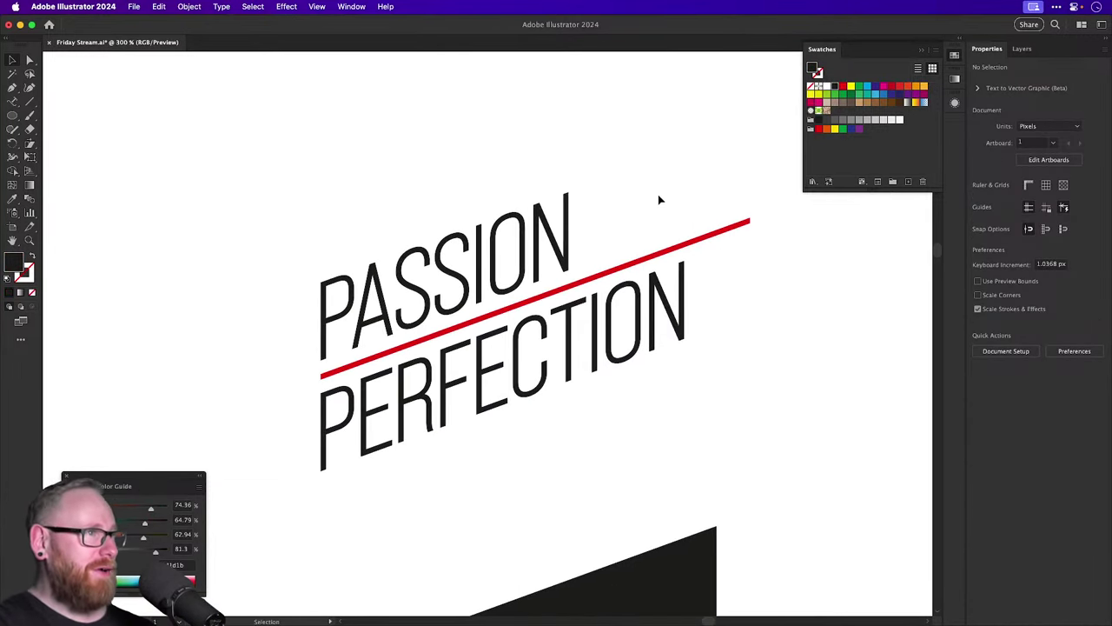
key(a)
drag(728, 192, 772, 264)
scroll(685, 263, up, 5)
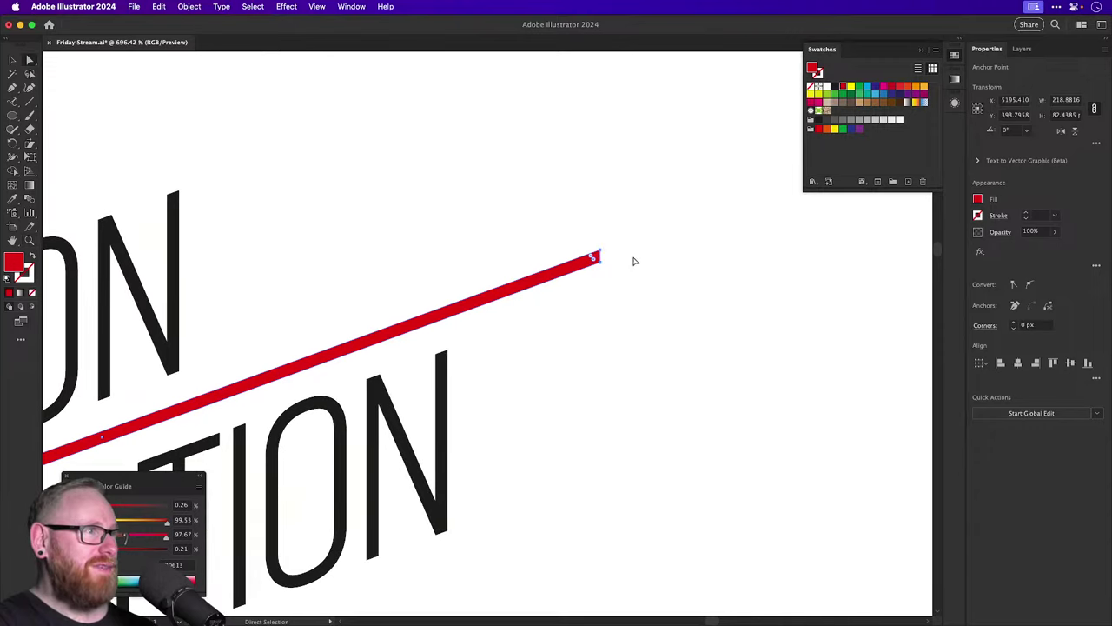
scroll(434, 291, up, 3)
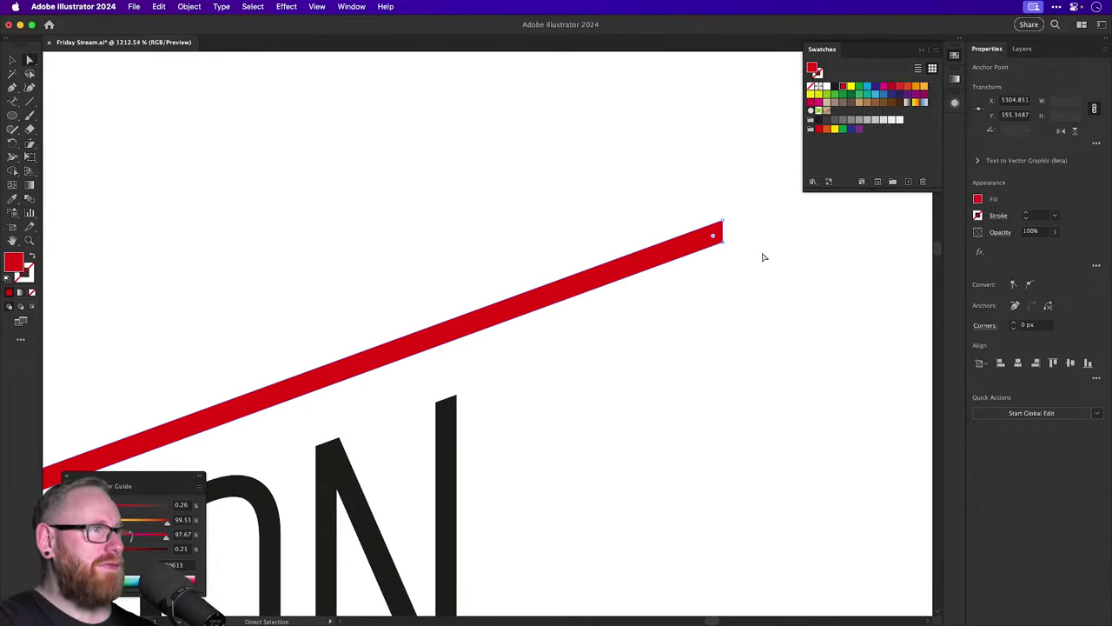
drag(718, 227, 455, 342)
key(ctrl+y)
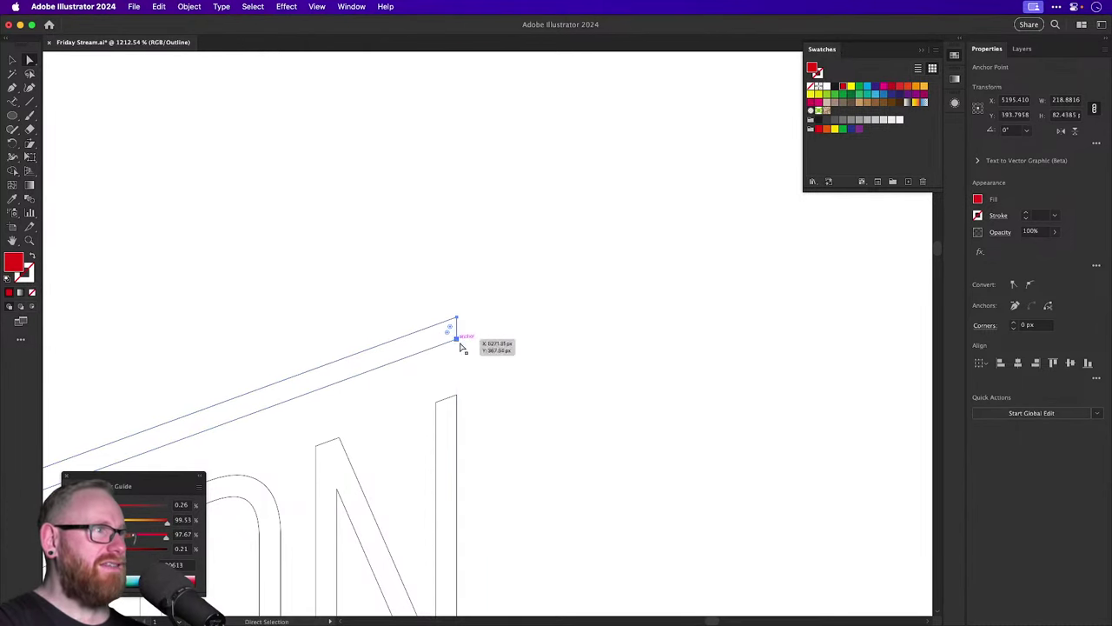
click(562, 420)
key(ctrl+y)
Zoom in on the script Passion Perfection lockup and select its Passion line.
key(ctrl+minus)
key(ctrl+minus)
key(ctrl+minus)
key(ctrl+minus)
key(ctrl+minus)
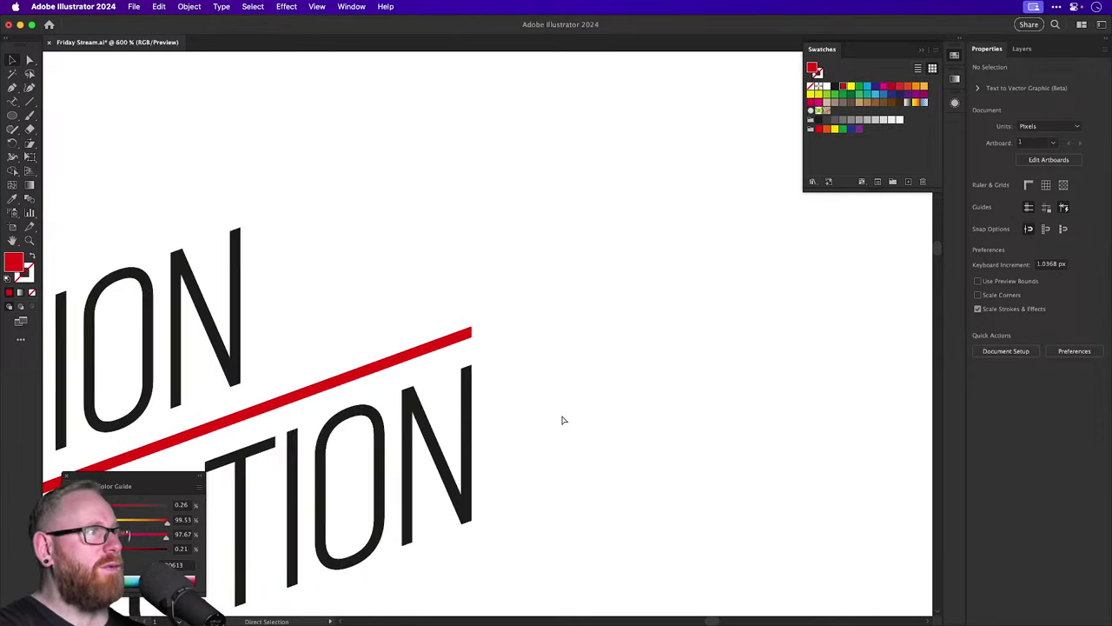
key(ctrl+minus)
key(ctrl+minus)
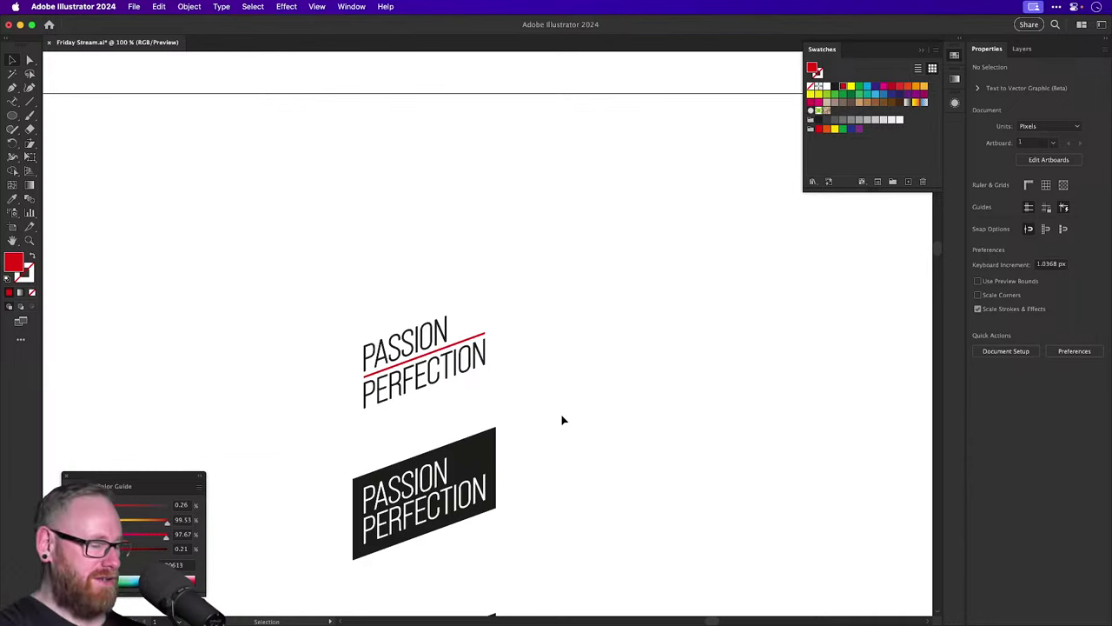
key(ctrl+minus)
key(ctrl+minus)
key(ctrl+minus)
scroll(533, 353, down, 3)
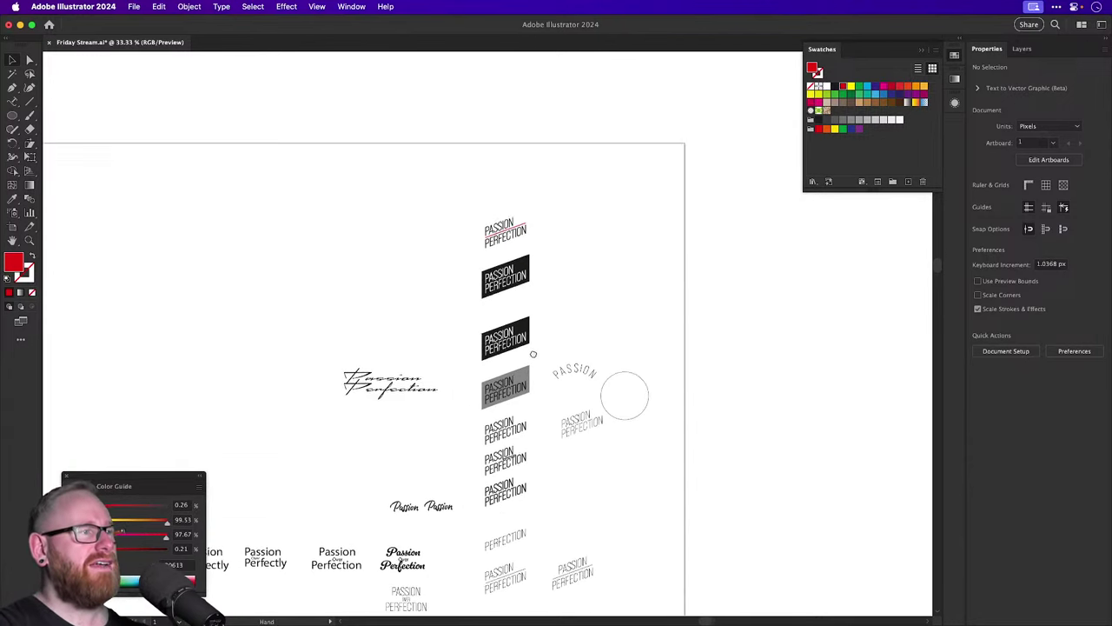
scroll(532, 354, down, 4)
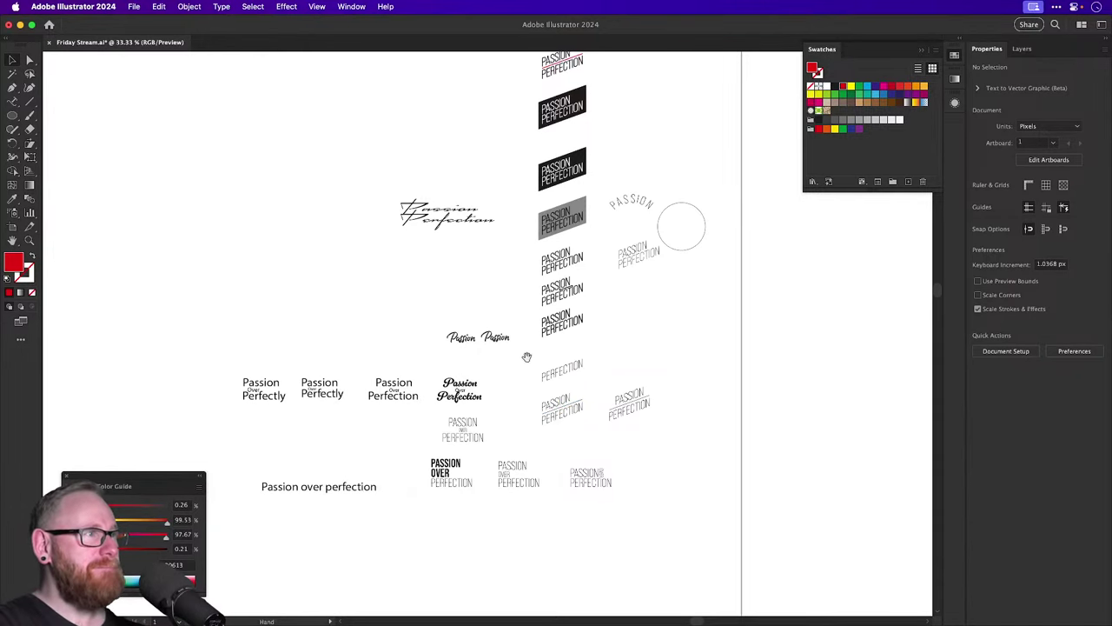
drag(524, 355, 532, 442)
click(445, 306)
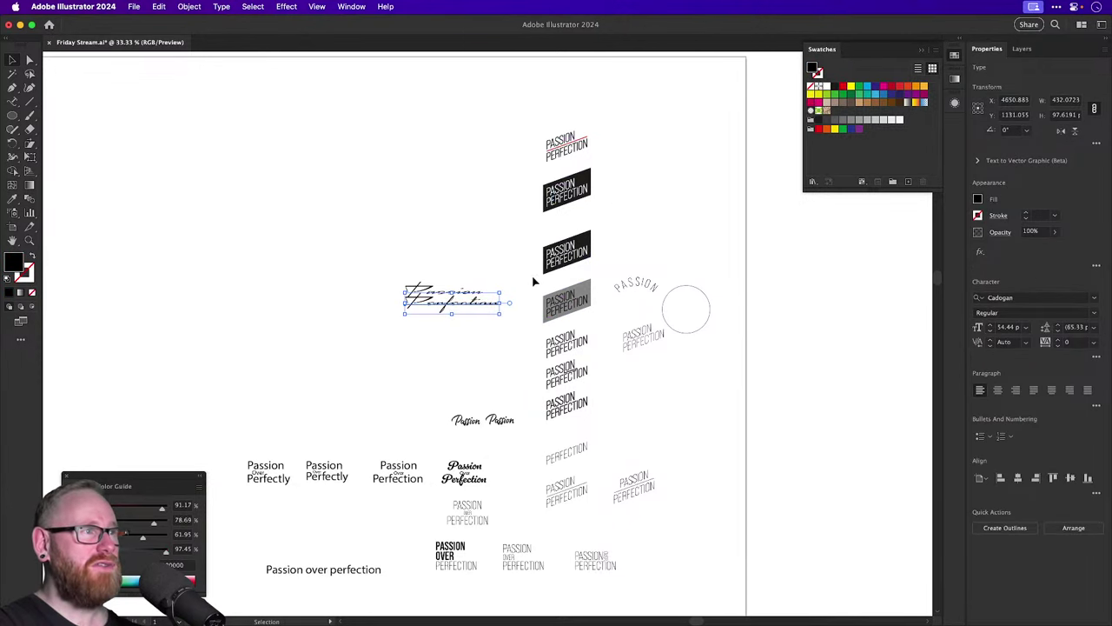
key(z)
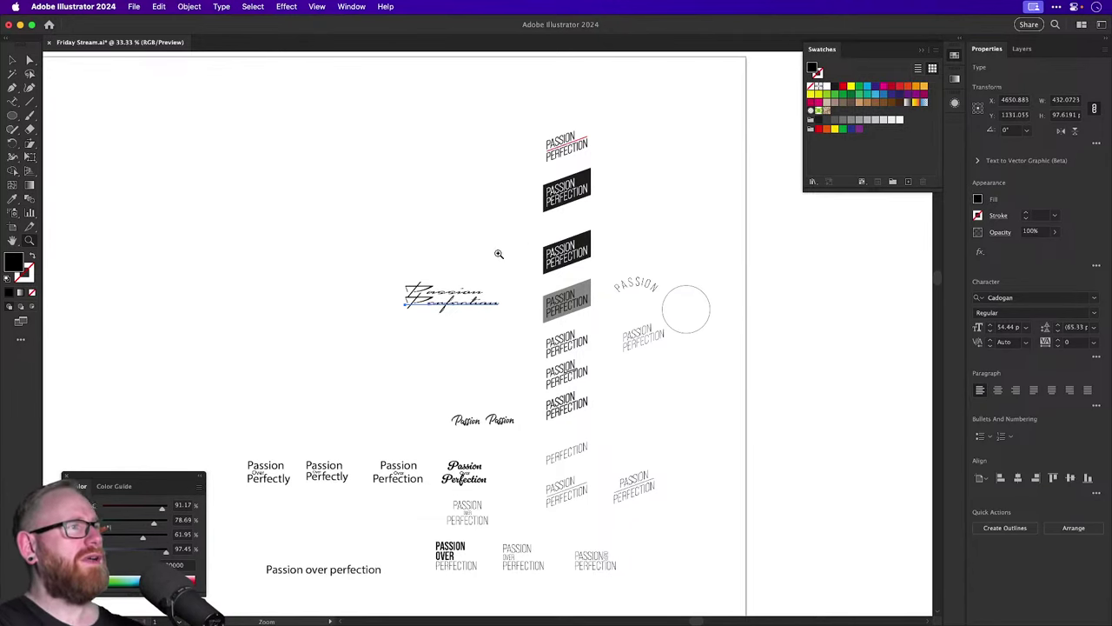
drag(467, 299, 452, 156)
key(v)
click(450, 285)
Replace the copied script text with the word 'Over'.
double_click(451, 155)
key(super+a)
text(over)
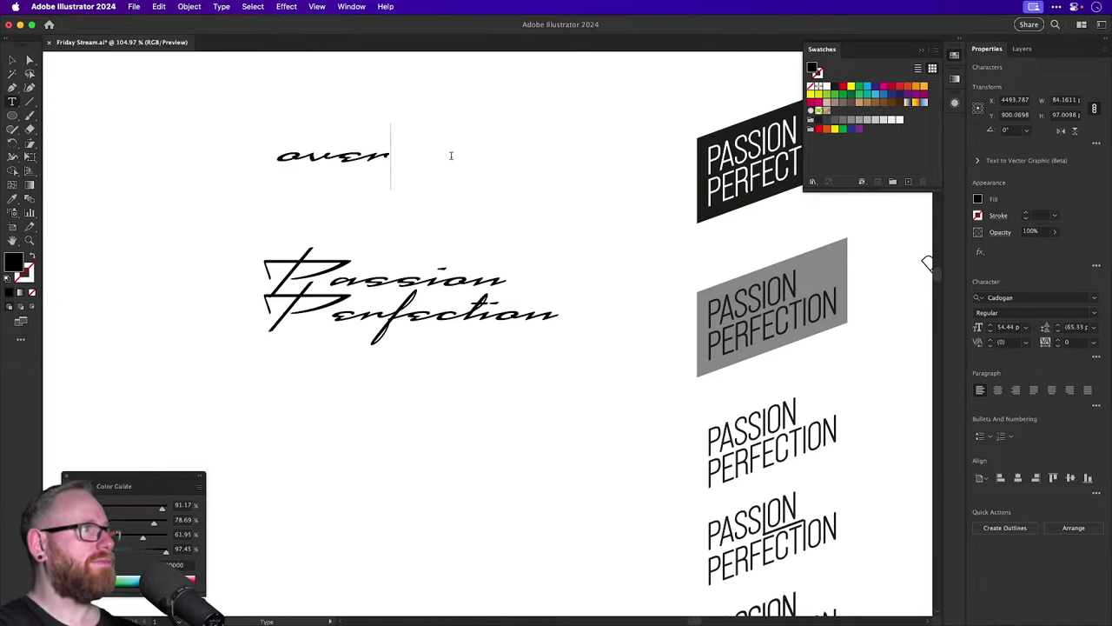
key(super+a)
text(OVER)
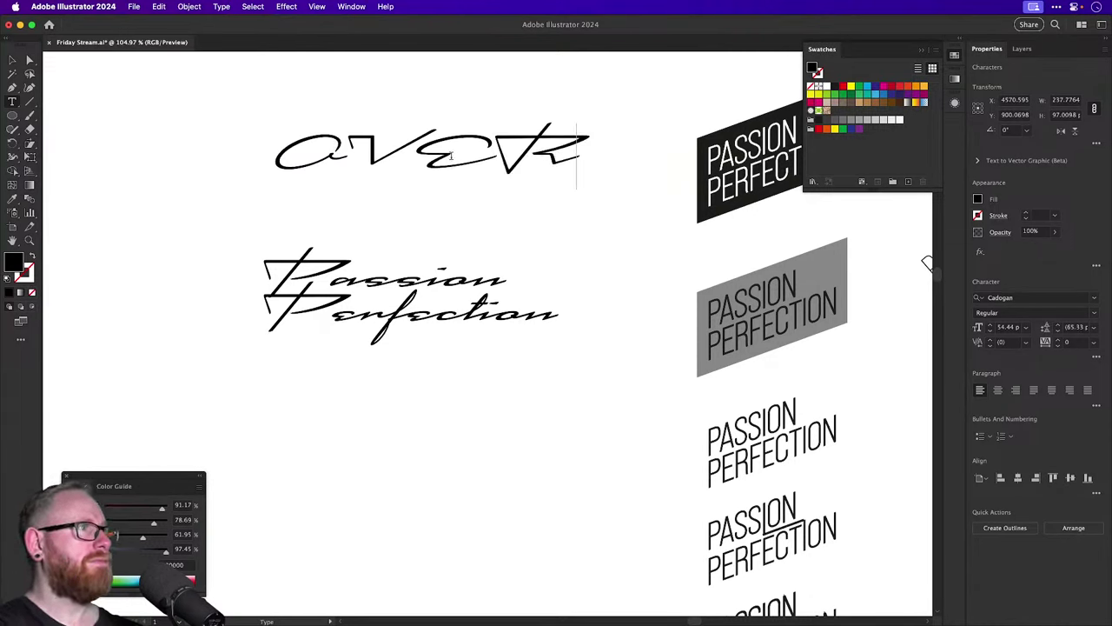
key(super+a)
text(o)
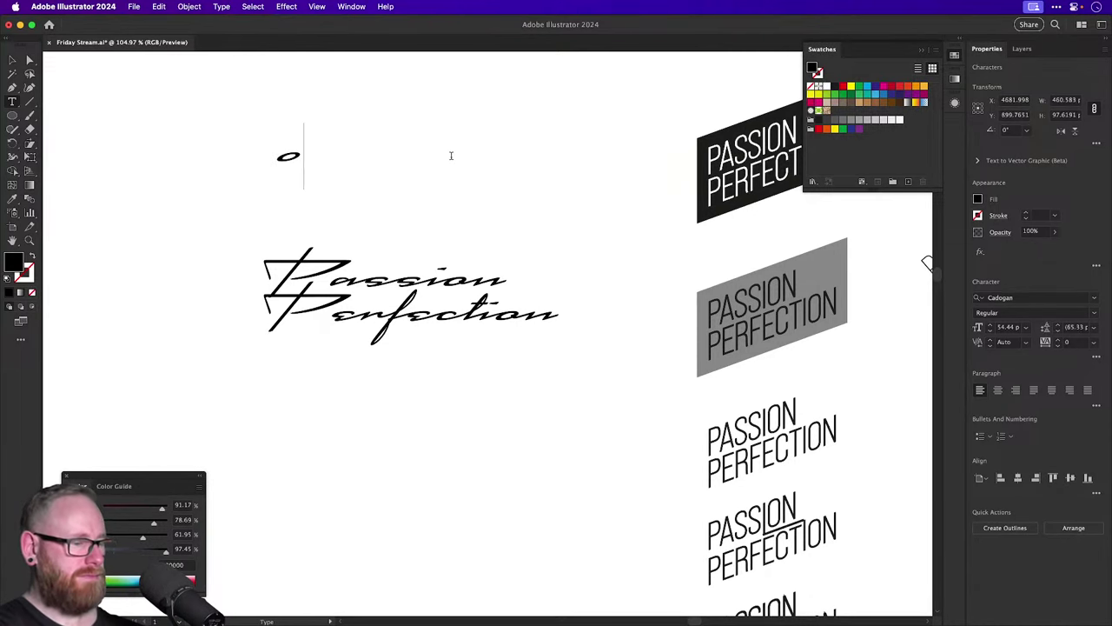
key(BackSpace)
text(Over)
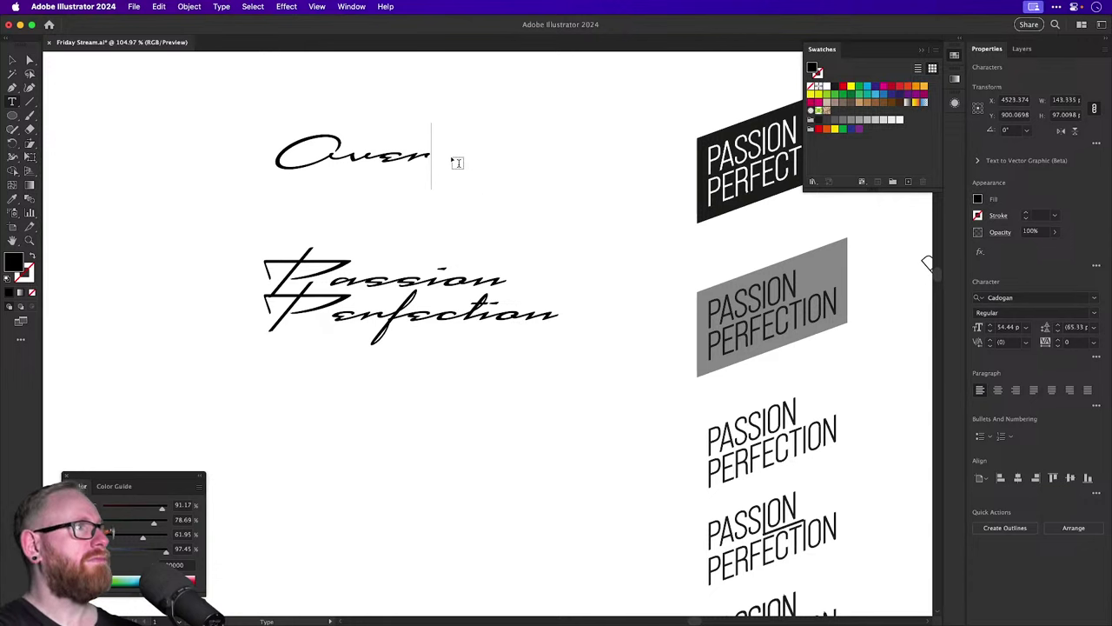
key(Escape)
click(269, 120)
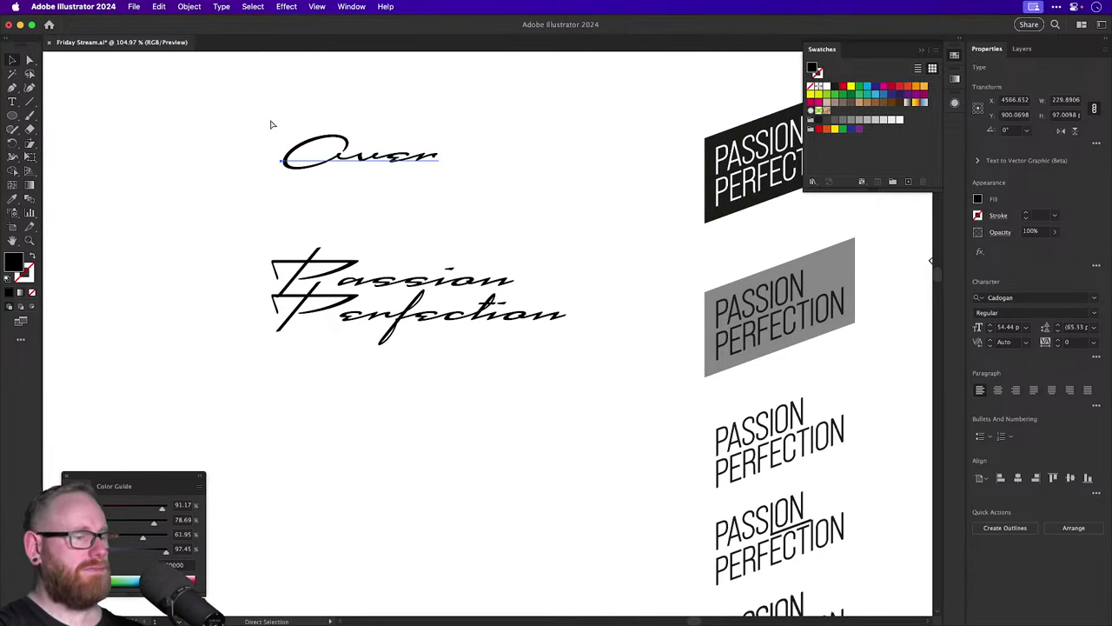
Bring the script Over together with the thin PASSION PERFECTION lettering.
key(super+minus)
key(super+minus)
key(super+minus)
key(v)
click(399, 179)
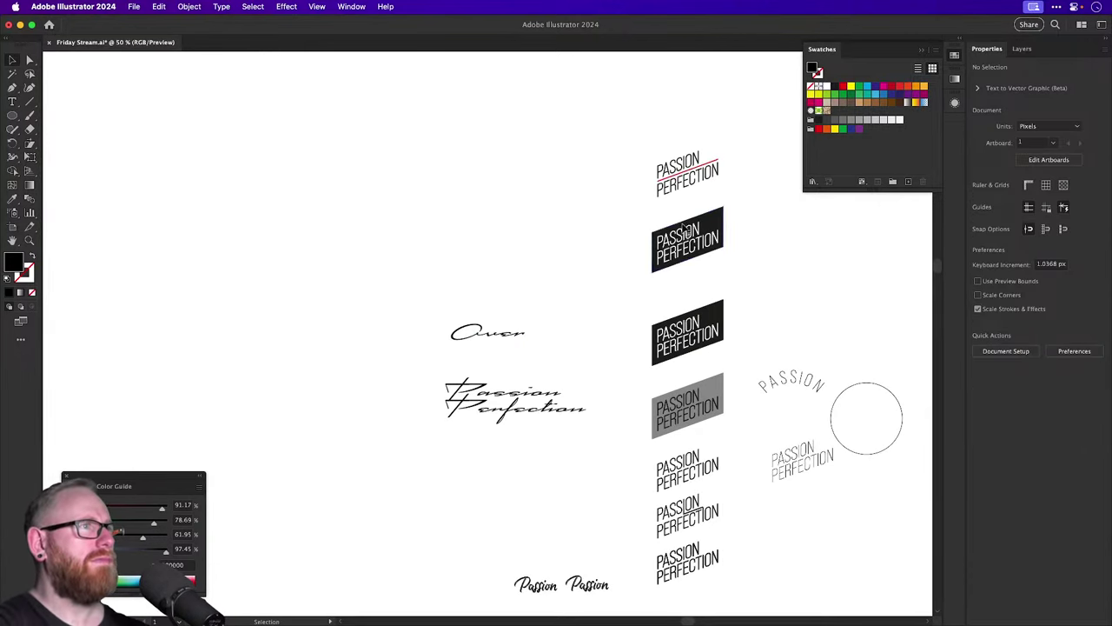
scroll(679, 181, down, 5)
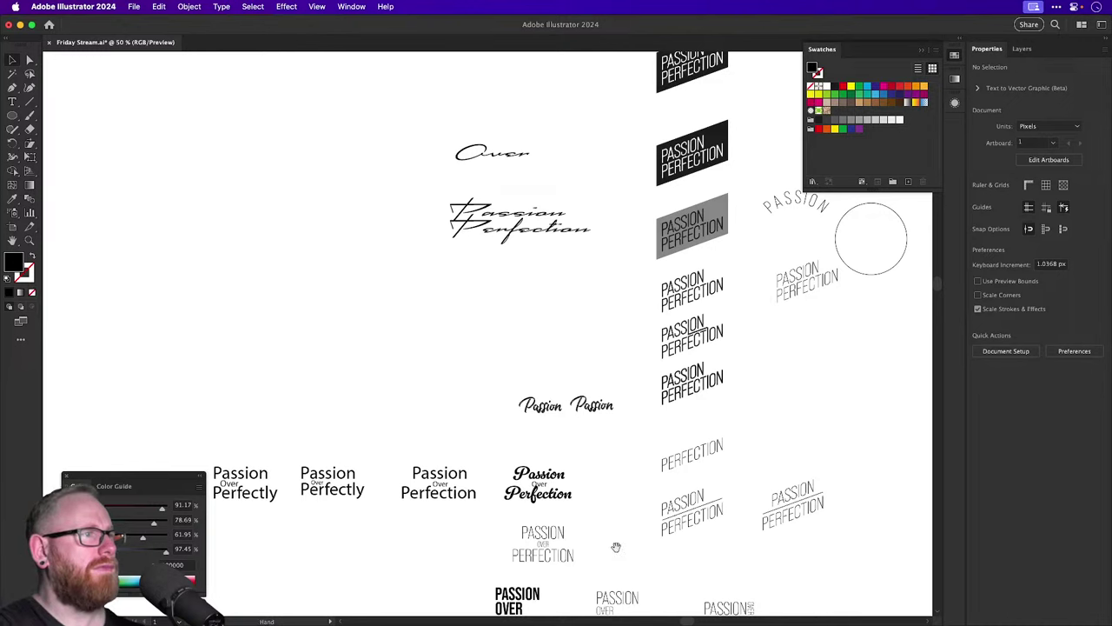
scroll(592, 445, down, 2)
click(599, 513)
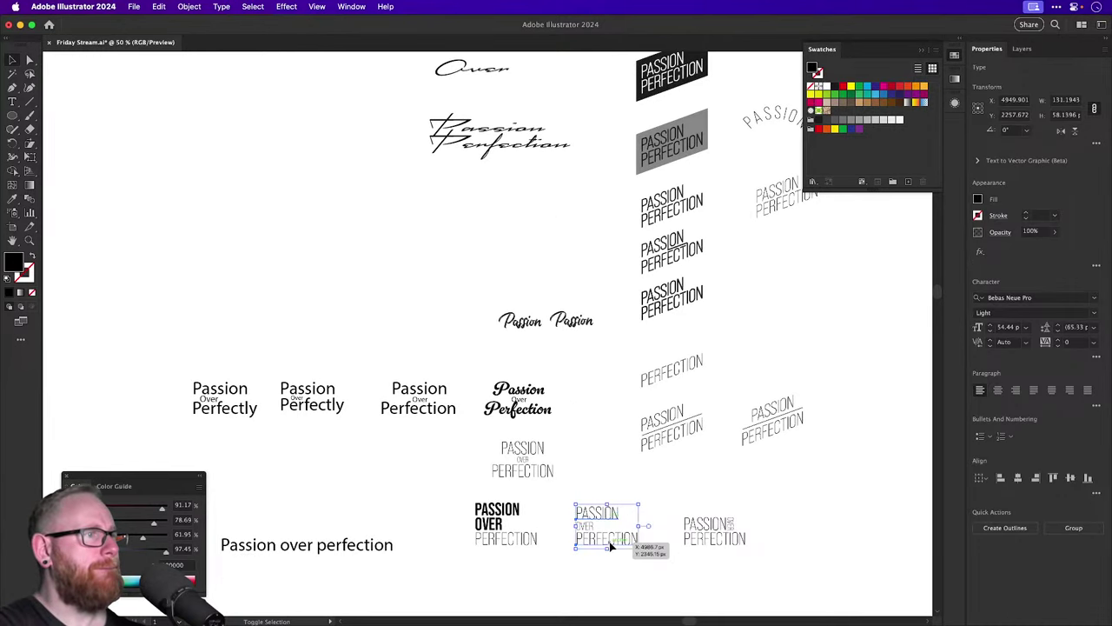
drag(602, 514, 513, 276)
drag(512, 368, 528, 322)
Scale the script Over down to fit between the thin lines.
key(z)
drag(520, 292, 640, 435)
key(v)
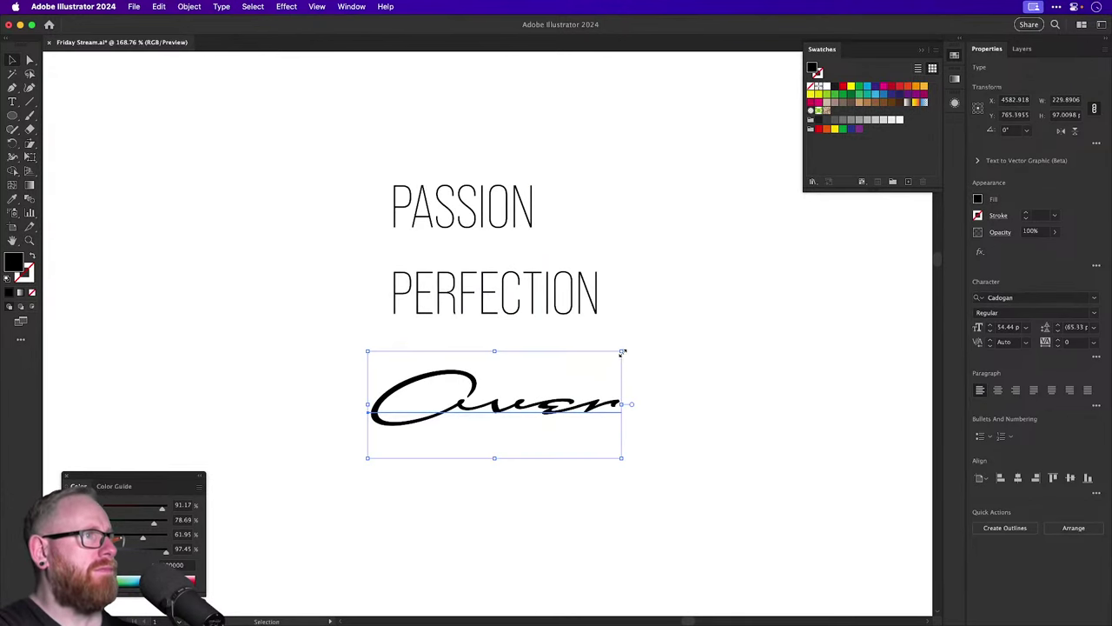
drag(619, 350, 539, 227)
scroll(494, 239, up, 5)
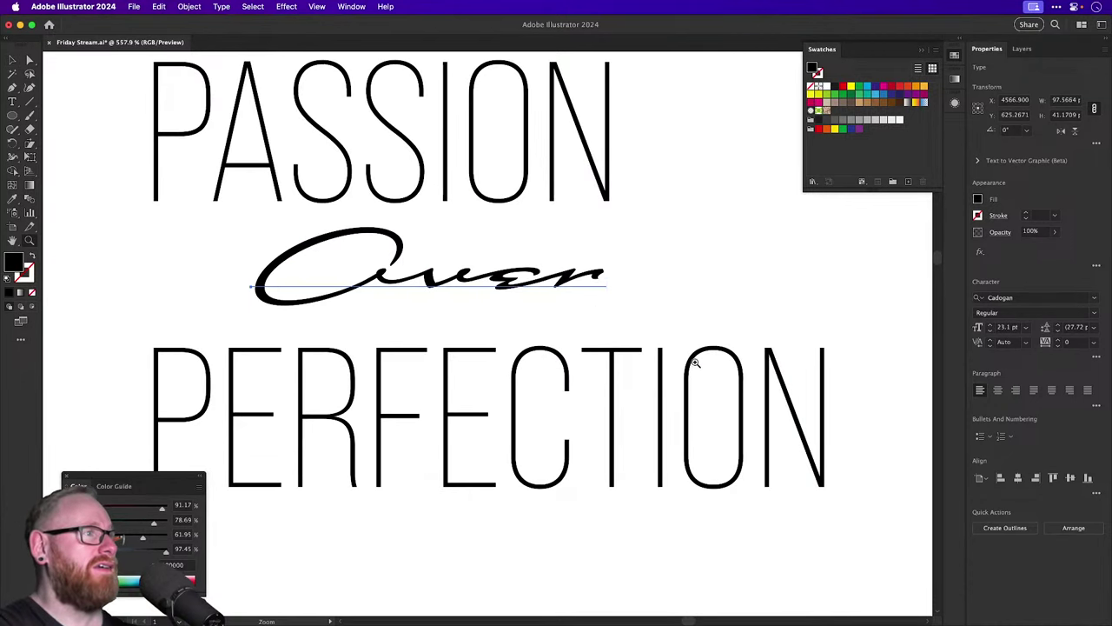
click(541, 285)
key(super+minus)
key(super+minus)
key(super+minus)
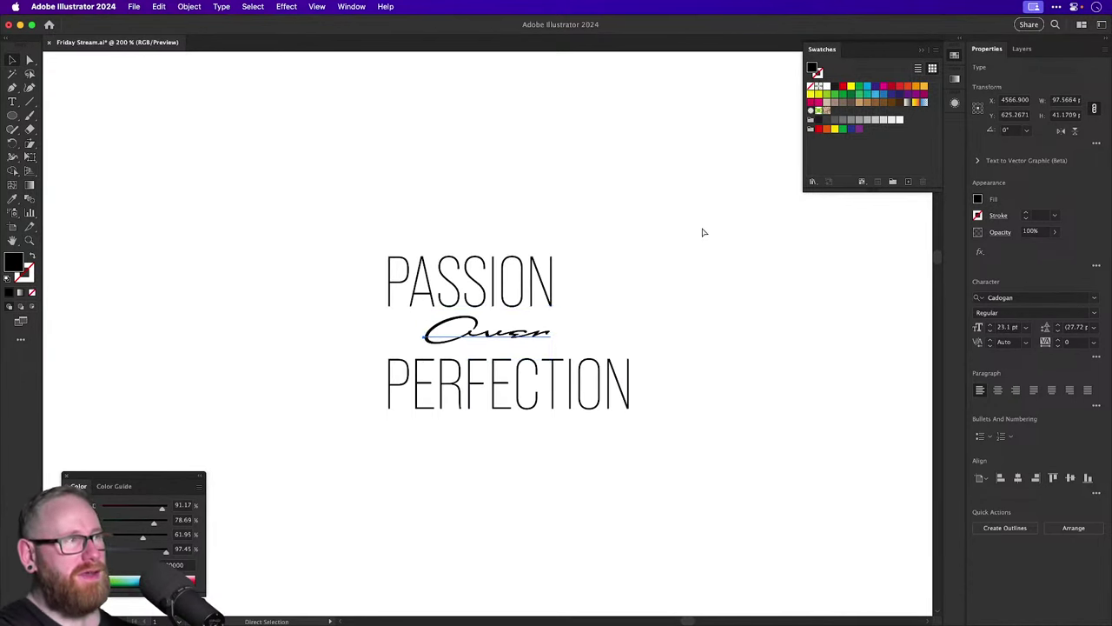
Centre PASSION, Over and PERFECTION horizontally on each other.
drag(425, 214, 641, 462)
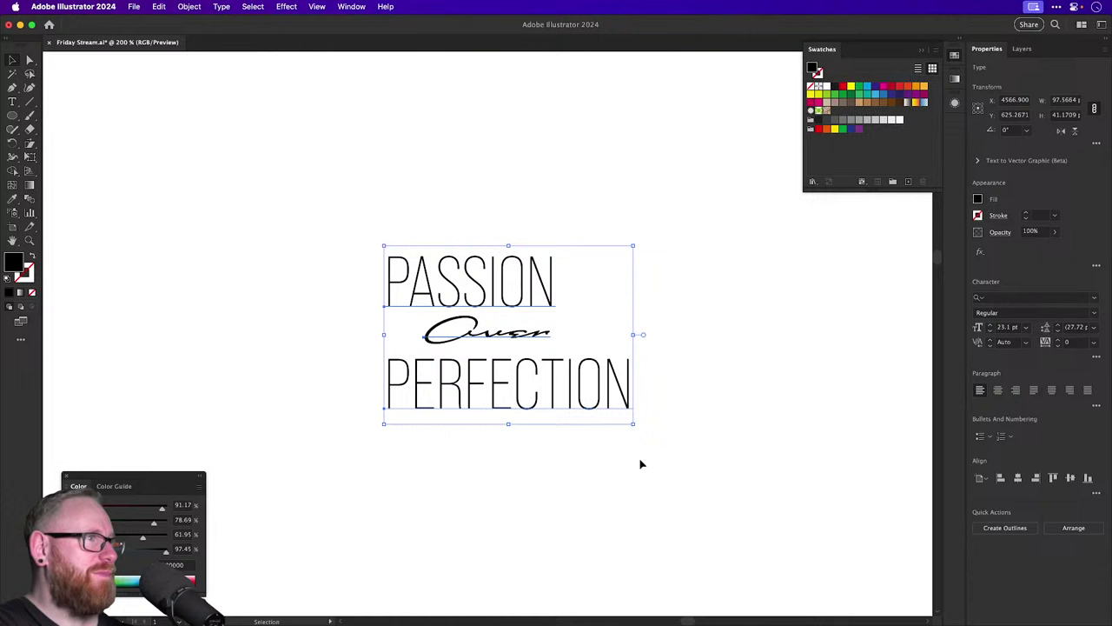
click(1019, 478)
click(1015, 390)
click(747, 287)
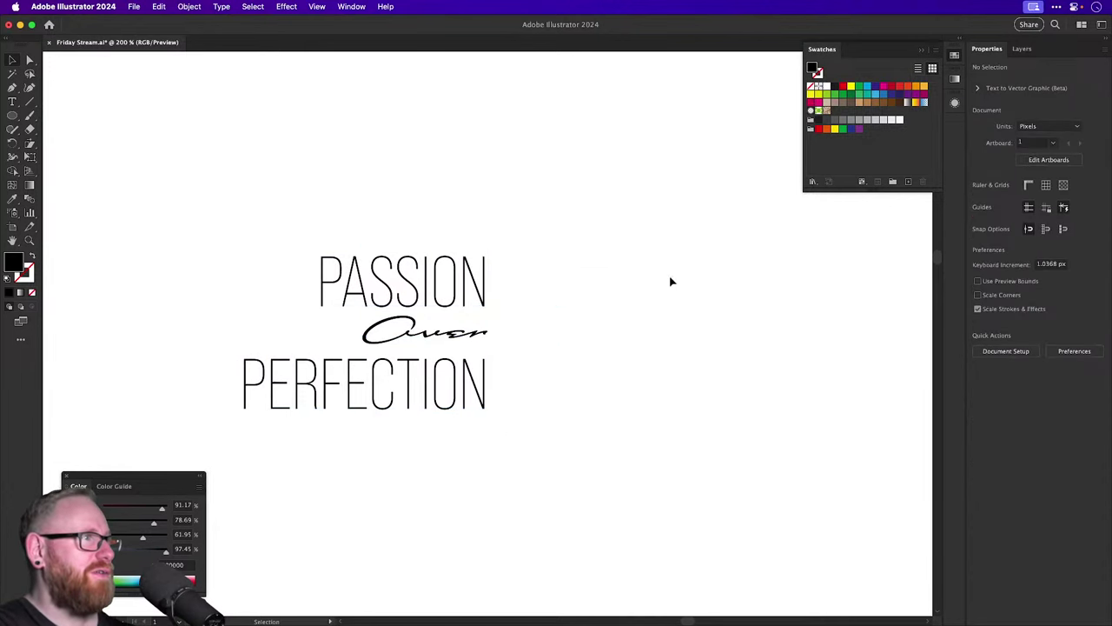
key(super+a)
click(1019, 478)
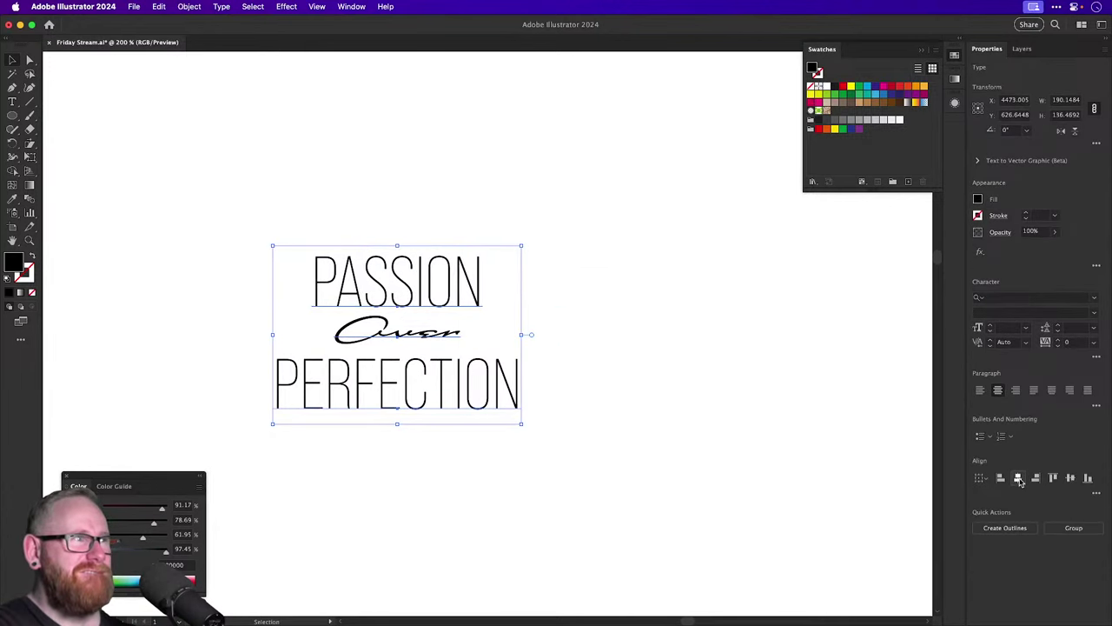
click(747, 415)
scroll(348, 335, up, 5)
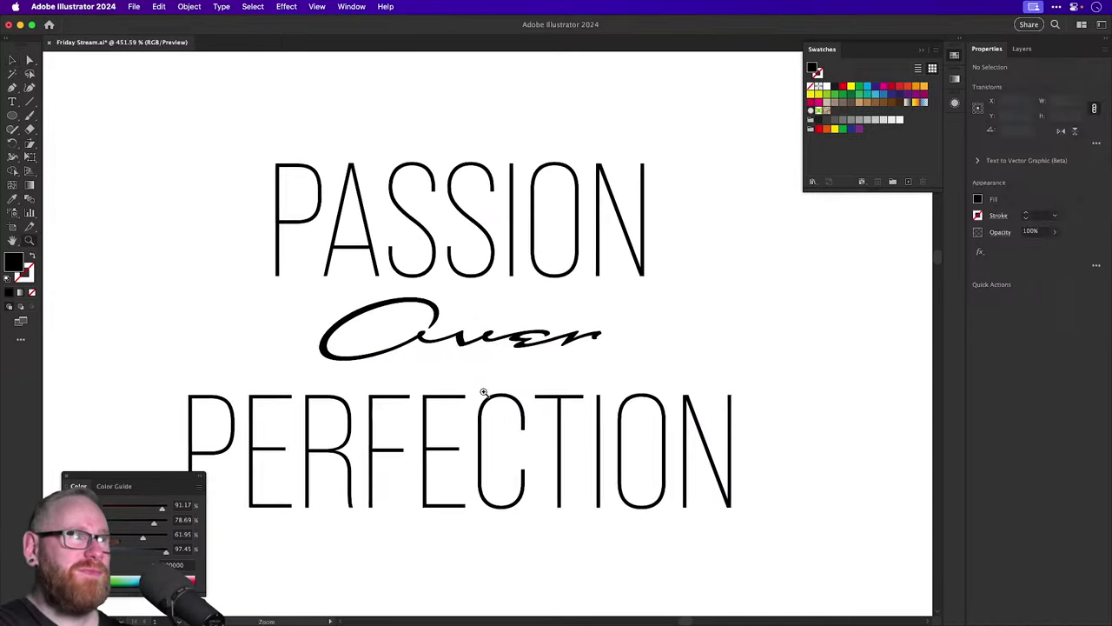
drag(467, 345, 466, 315)
drag(487, 422, 488, 364)
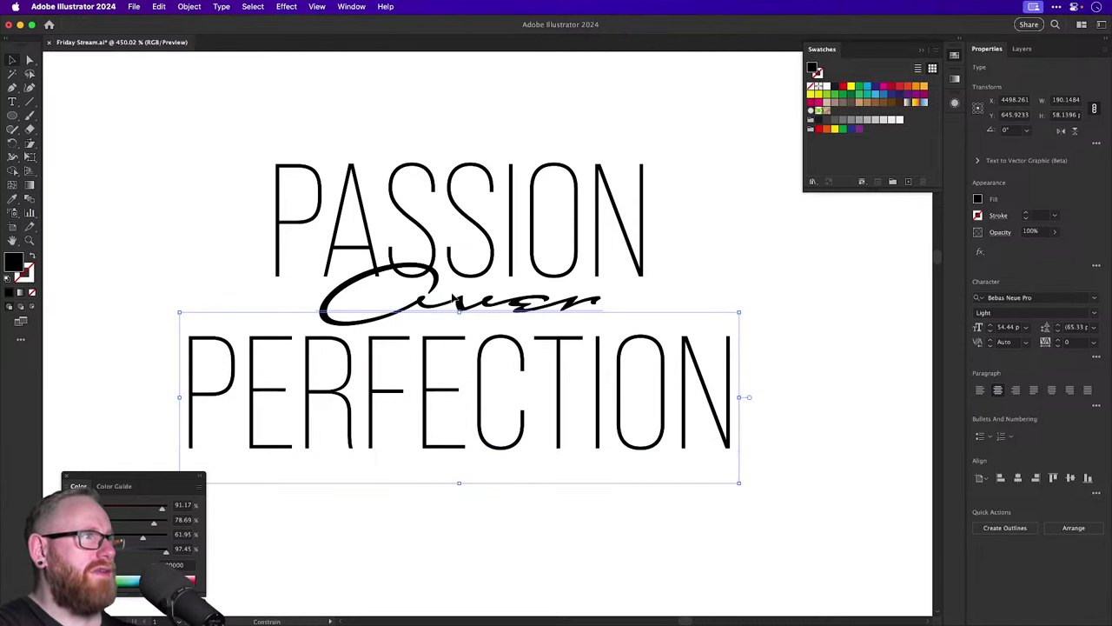
click(451, 298)
key(x)
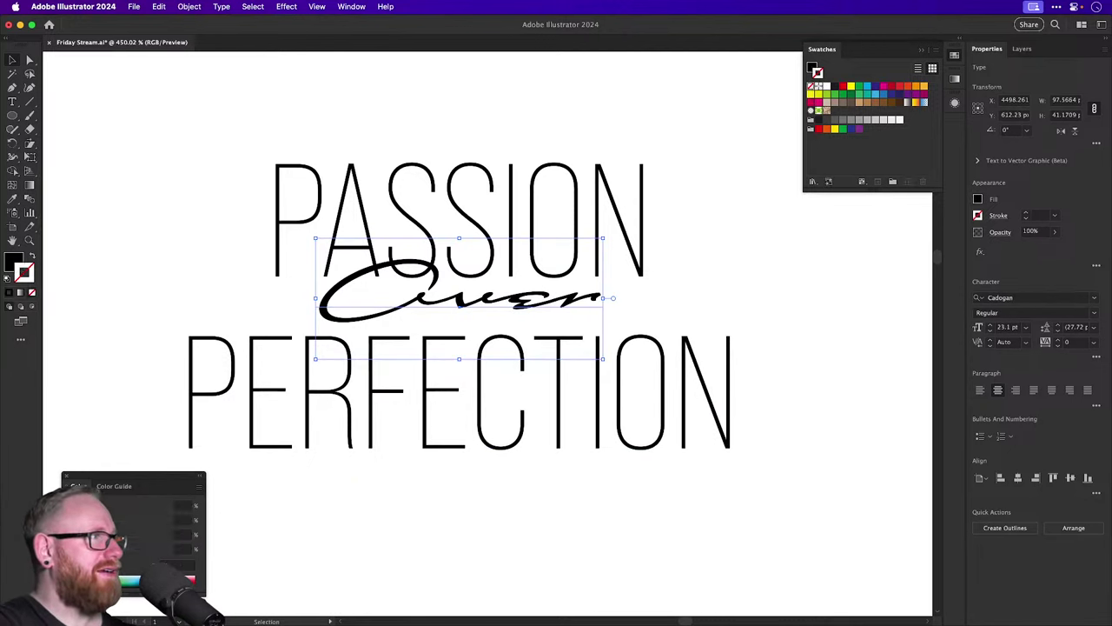
click(187, 575)
scroll(118, 262, up, 1)
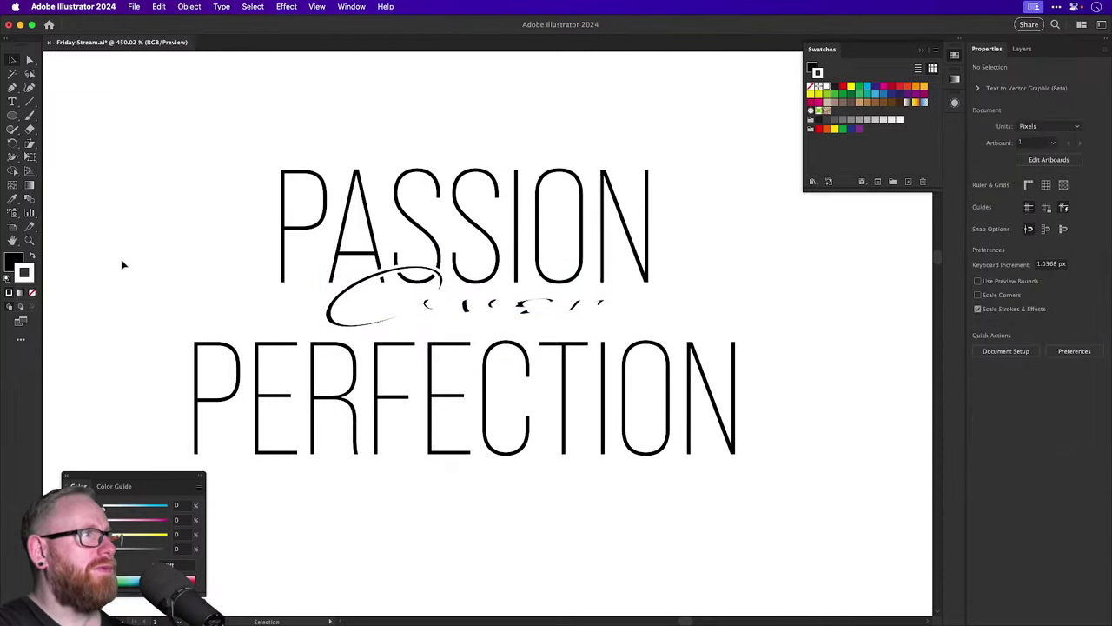
key(super+shift+o)
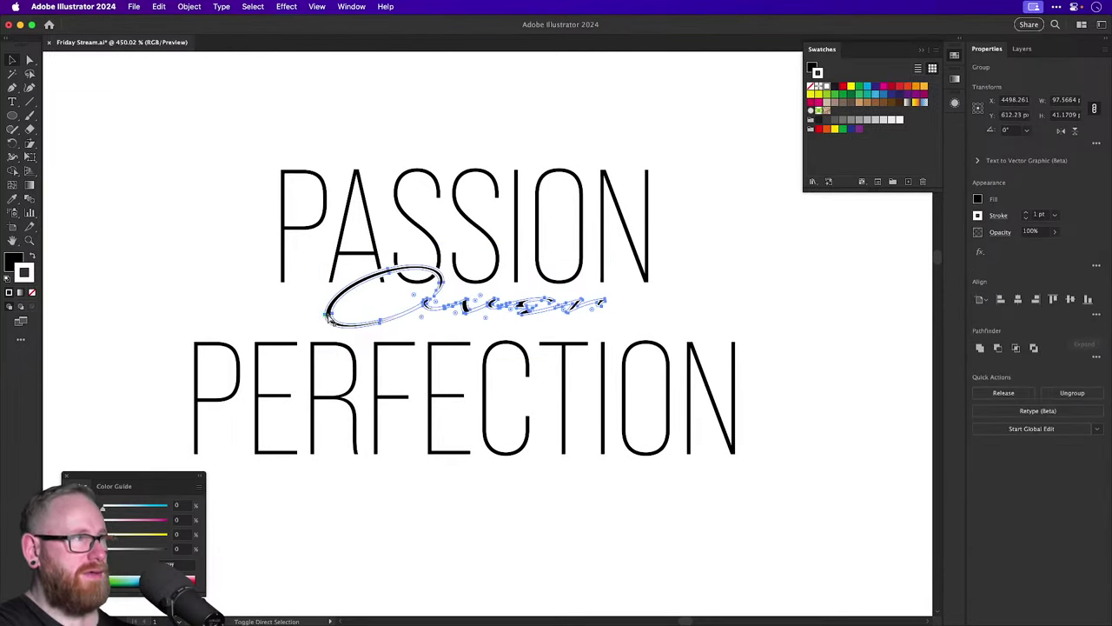
click(999, 220)
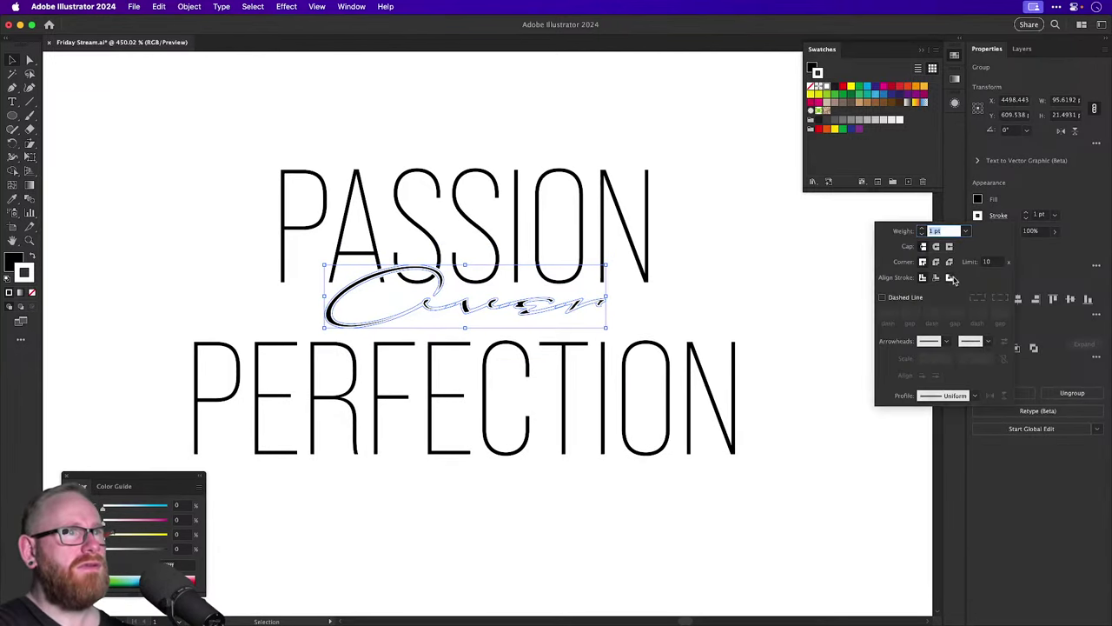
click(952, 282)
click(704, 261)
click(707, 261)
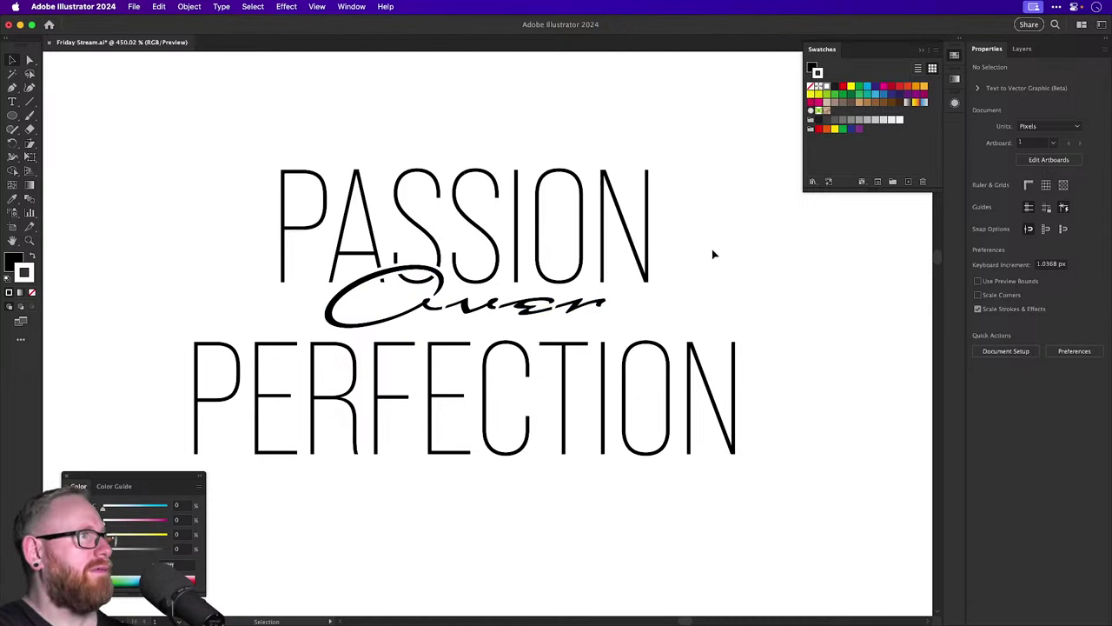
key(a)
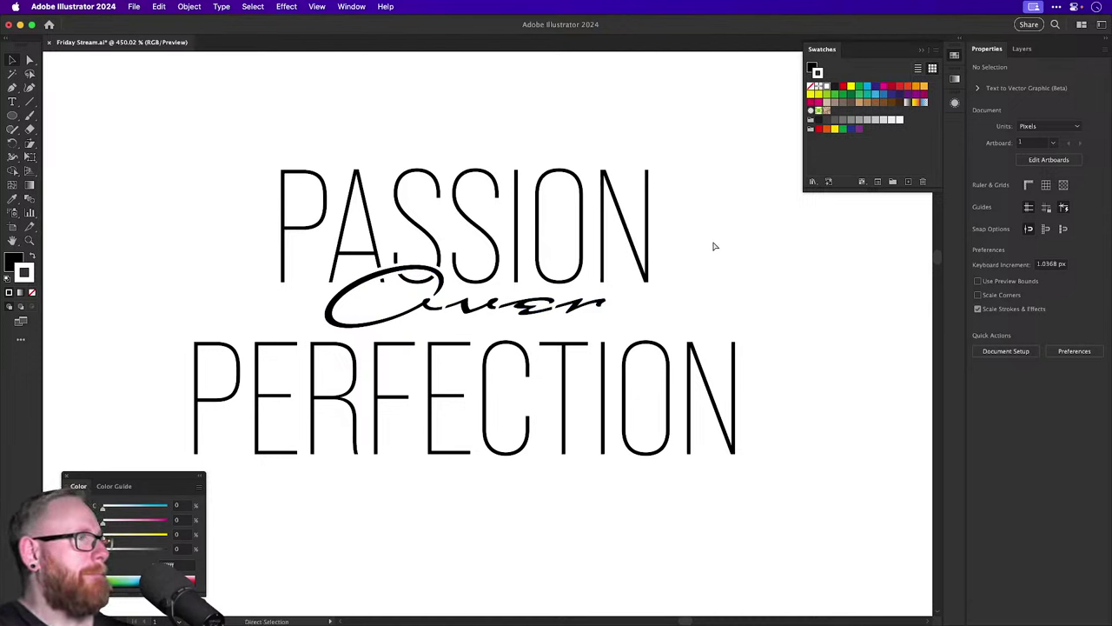
key(v)
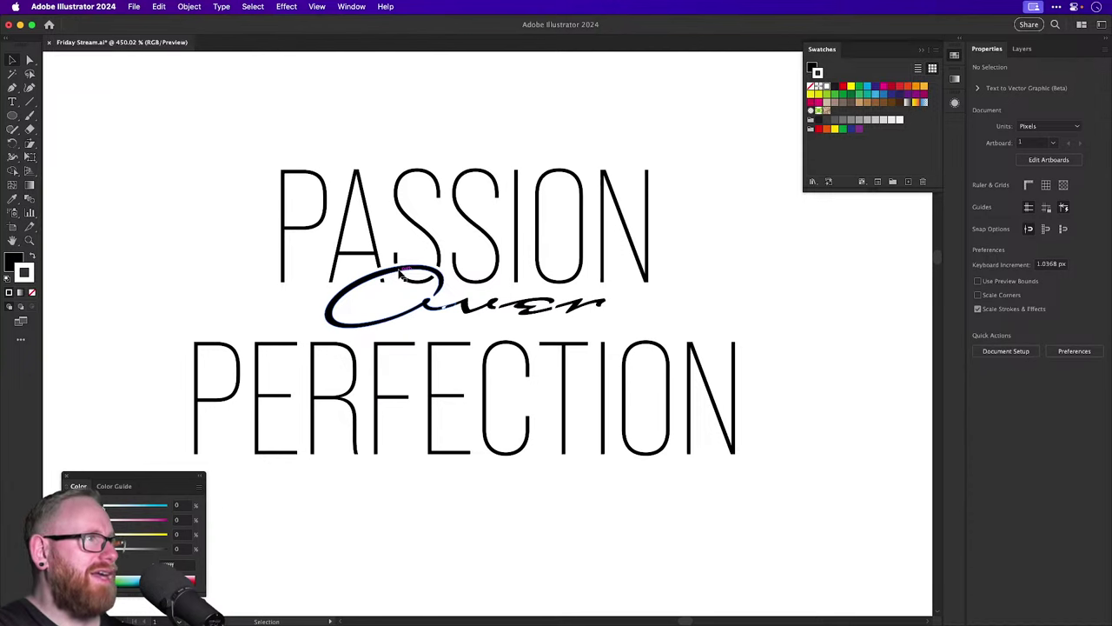
click(377, 280)
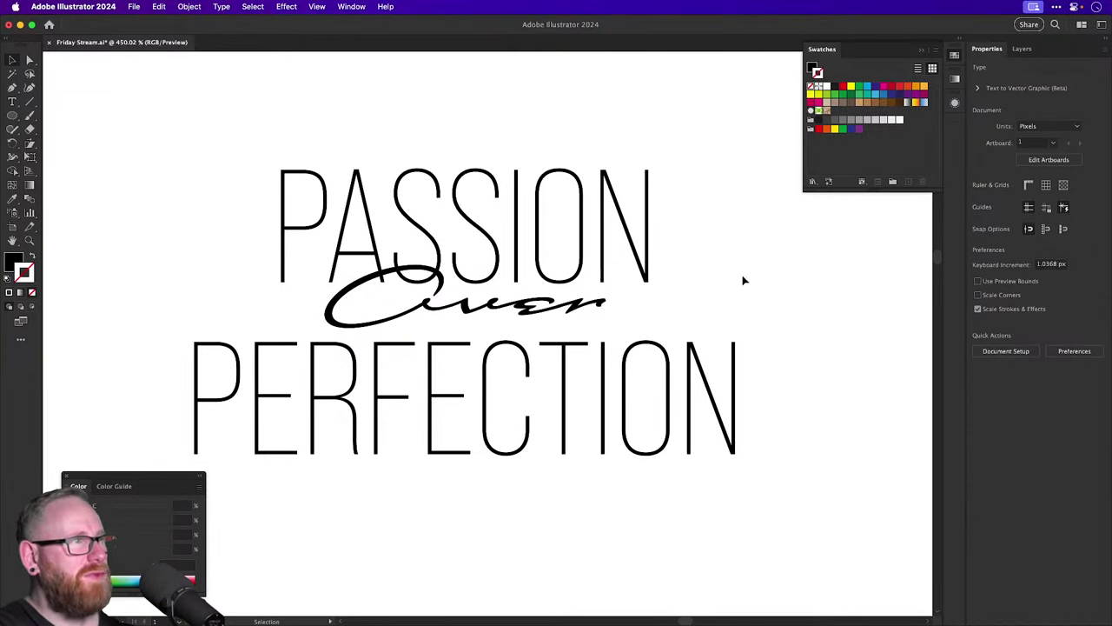
Place a copy of the lockup above the original and scale it to 64.56%.
key(super+minus)
key(super+minus)
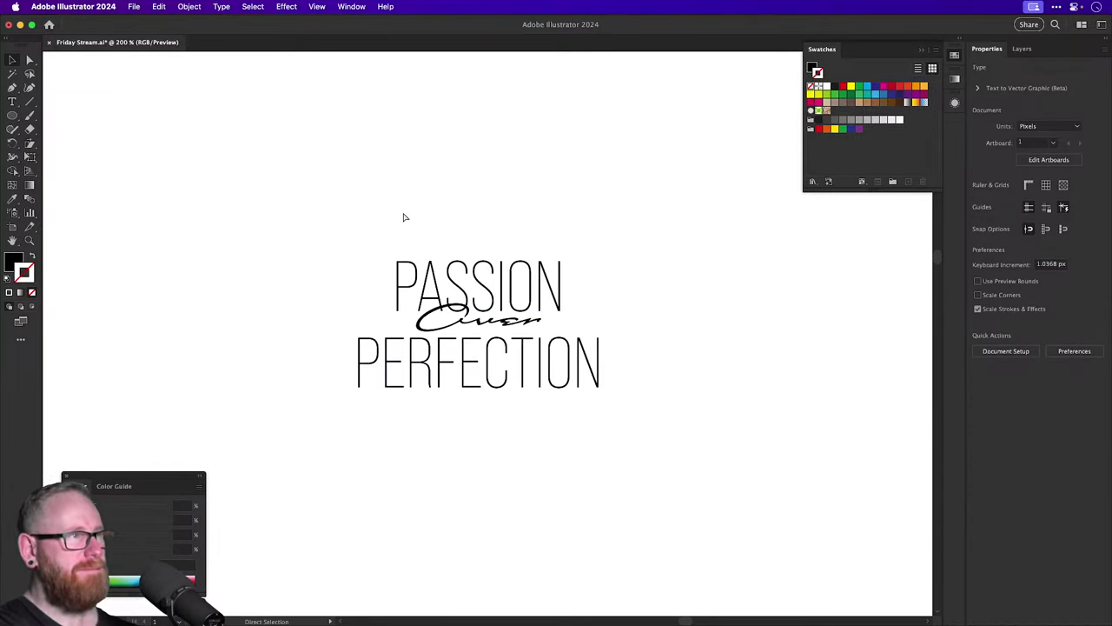
key(super+a)
drag(456, 324, 469, 201)
key(z)
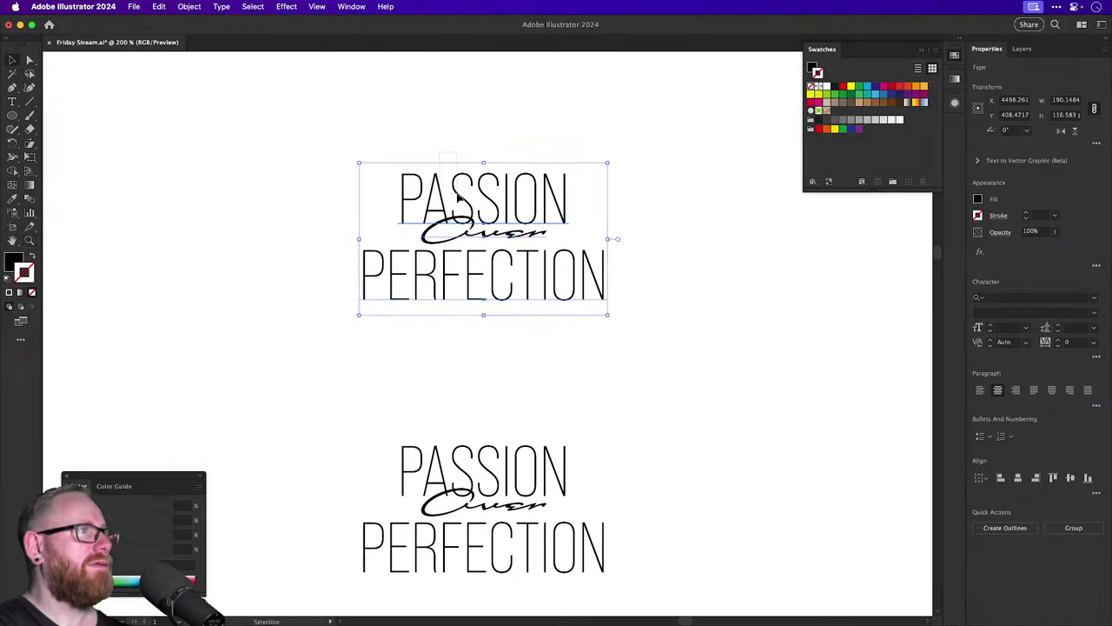
key(s)
drag(717, 412, 476, 178)
key(v)
click(487, 227)
key(super+z)
Respace PASSION and PERFECTION around the script Over in the copy.
scroll(483, 212, up, 5)
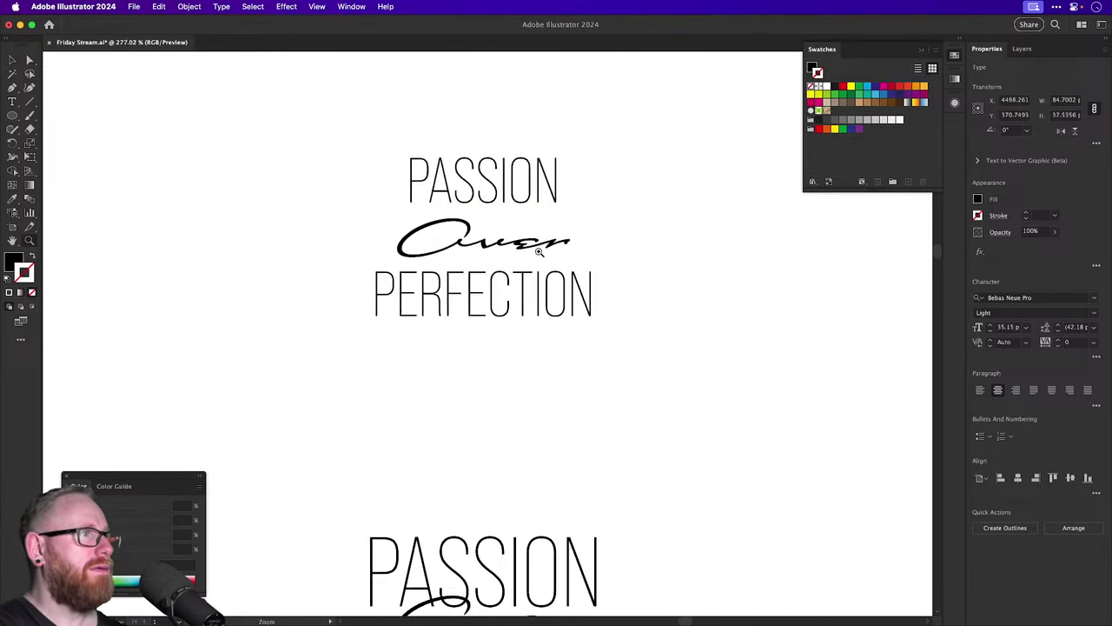
mouse_move(541, 362)
mouse_down()
mouse_move(535, 372)
mouse_move(535, 357)
mouse_up()
drag(494, 146, 494, 161)
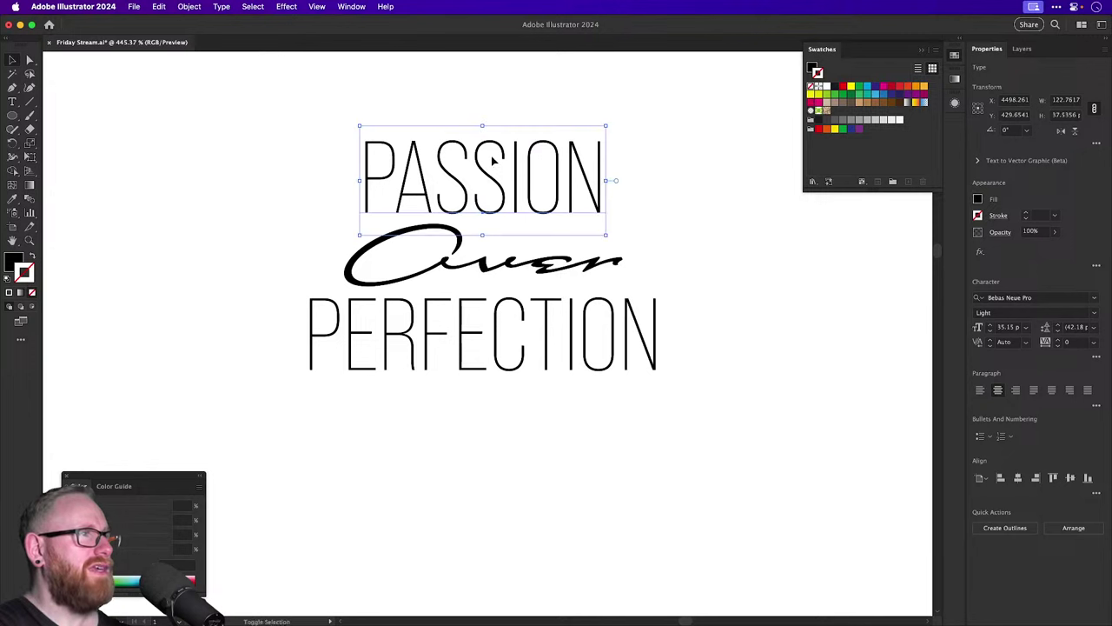
Shear the script Over to slant and flatten it, keeping it centred.
click(447, 268)
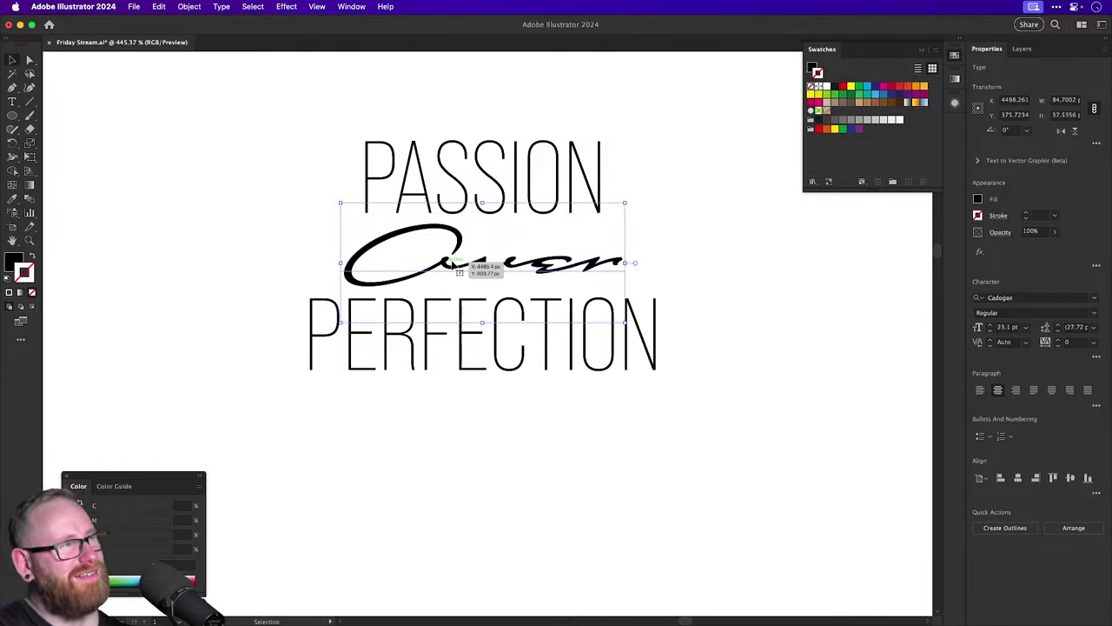
click(31, 128)
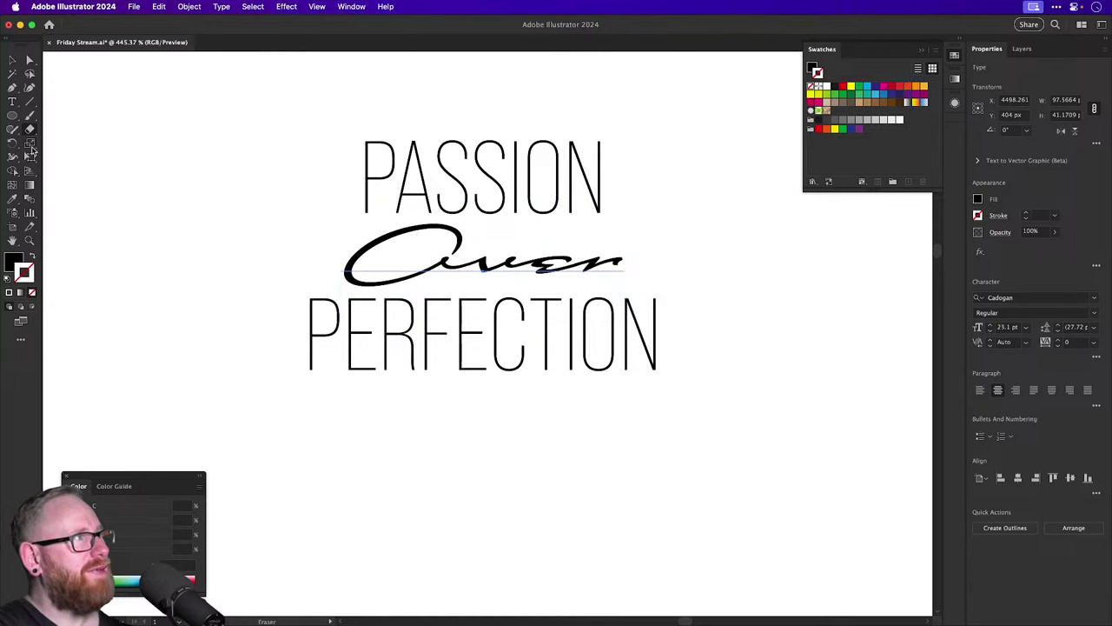
drag(29, 144, 58, 156)
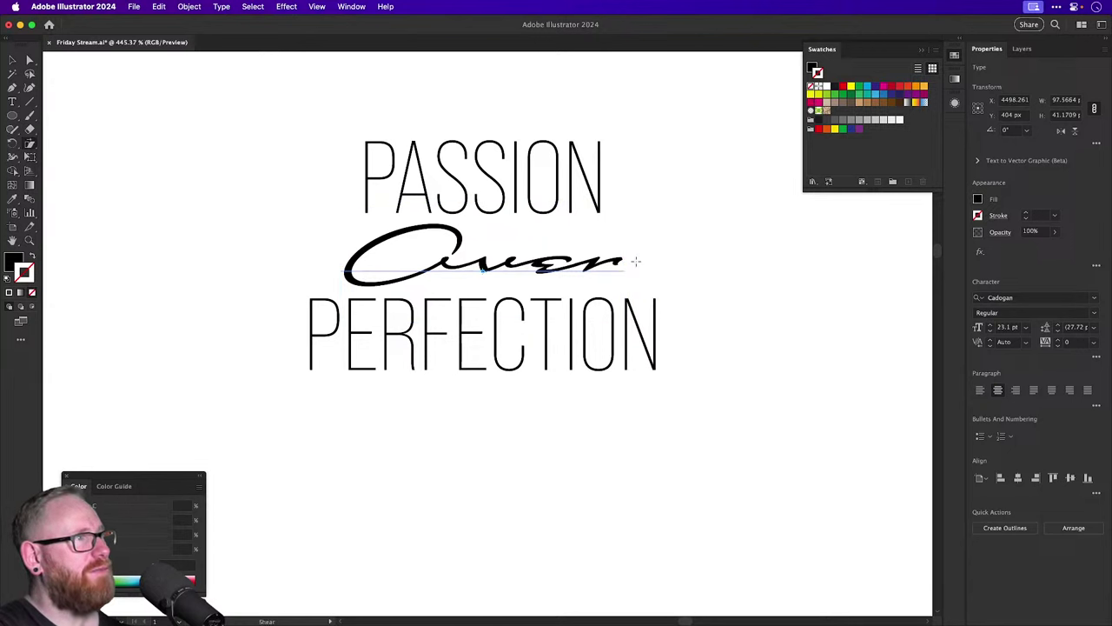
mouse_move(641, 258)
mouse_down()
mouse_move(664, 237)
mouse_move(645, 251)
mouse_up()
key(v)
click(641, 251)
drag(531, 265, 580, 268)
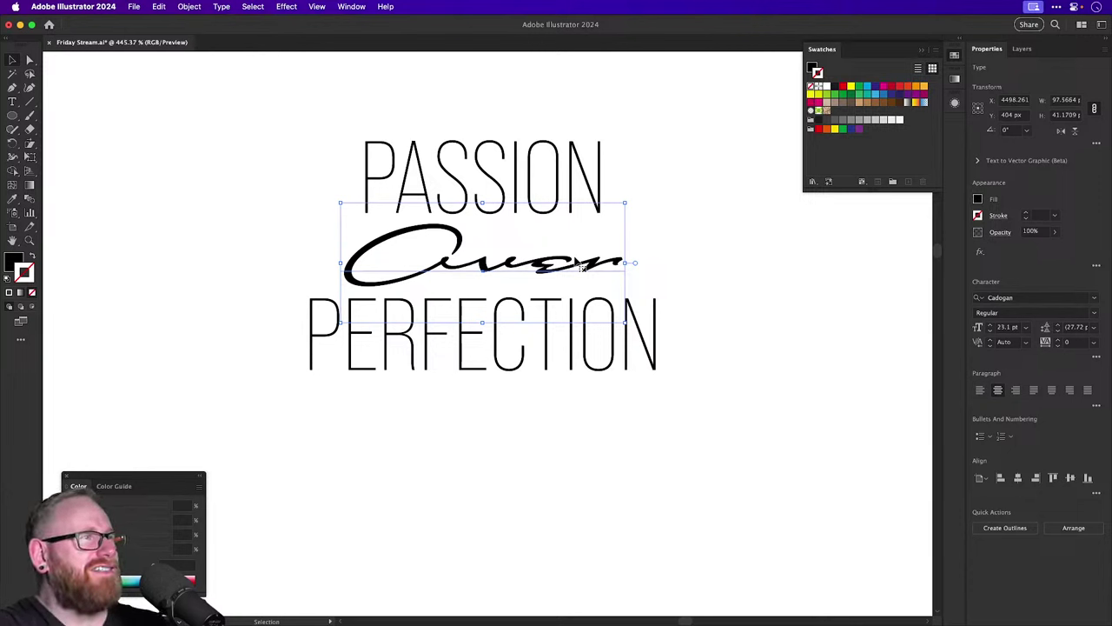
click(722, 256)
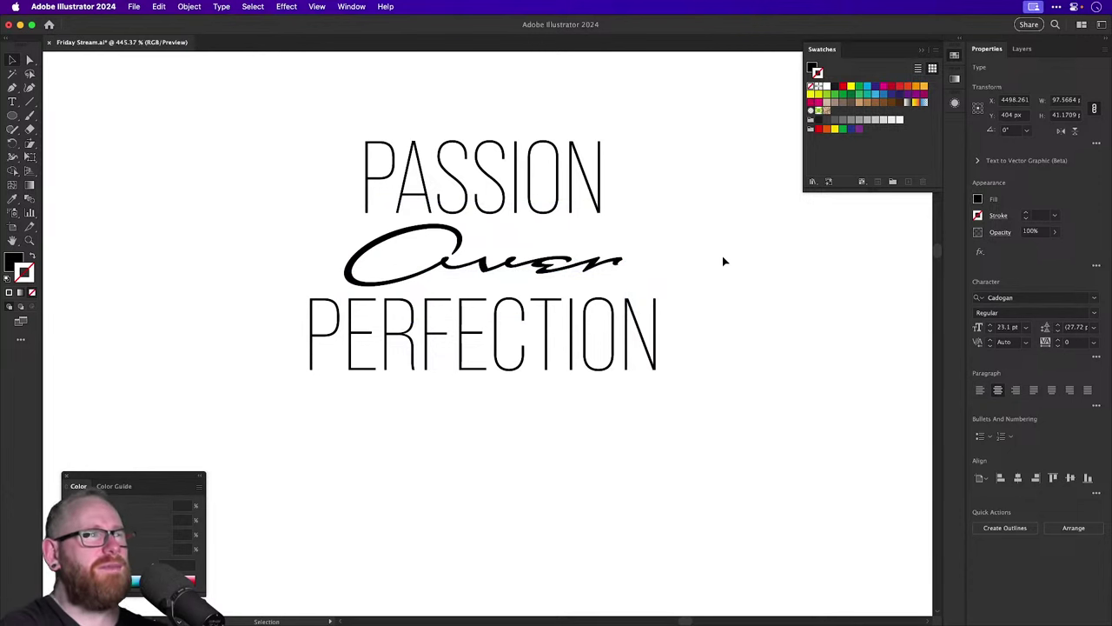
Try a lowercase 'over', then undo back to the capital script Over.
key(super+minus)
key(super+minus)
key(super+minus)
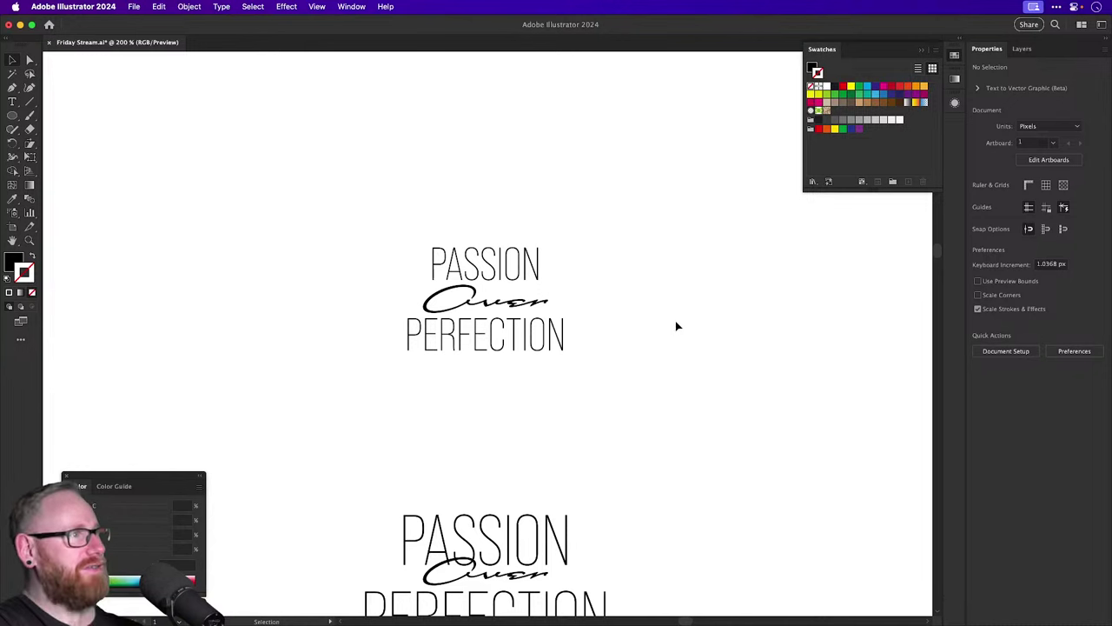
click(557, 300)
scroll(476, 296, up, 5)
double_click(476, 300)
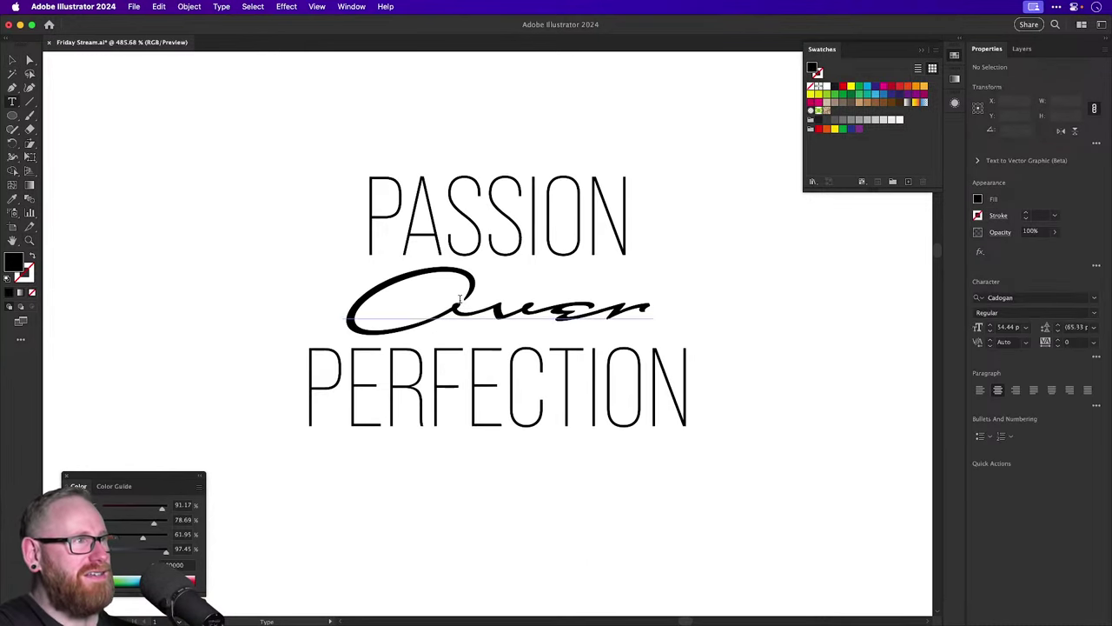
drag(483, 300, 401, 298)
text(o)
key(Escape)
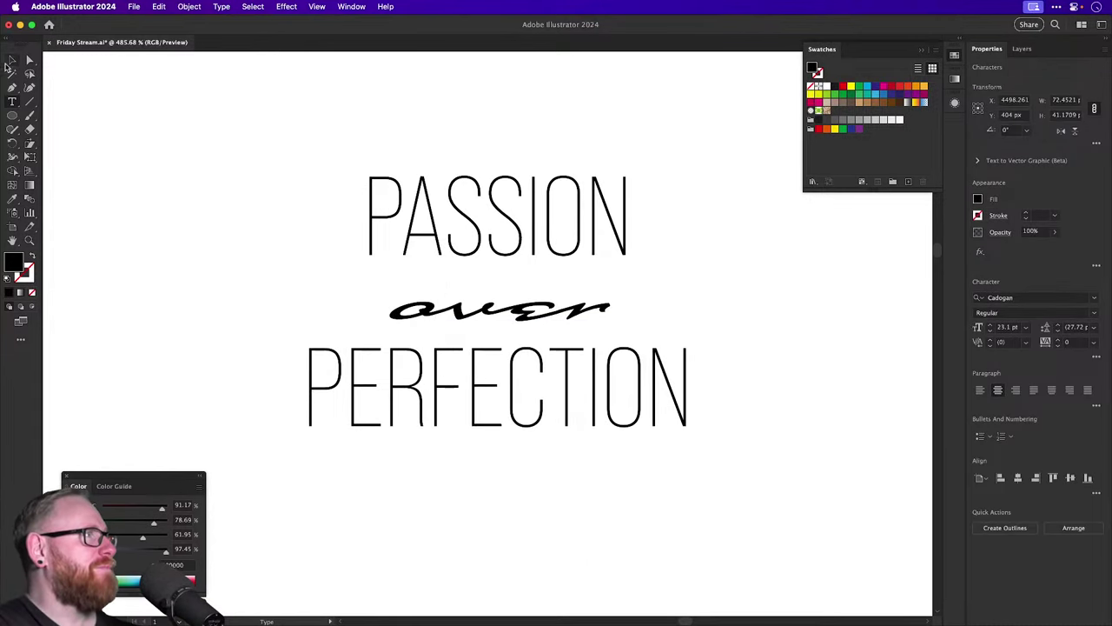
click(226, 227)
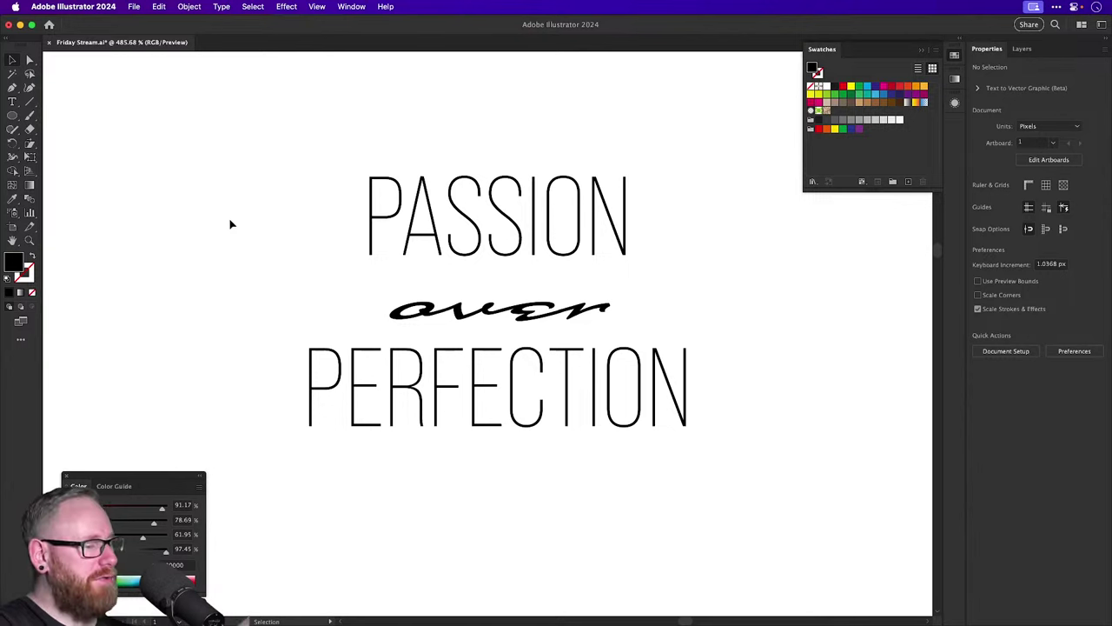
key(super+z)
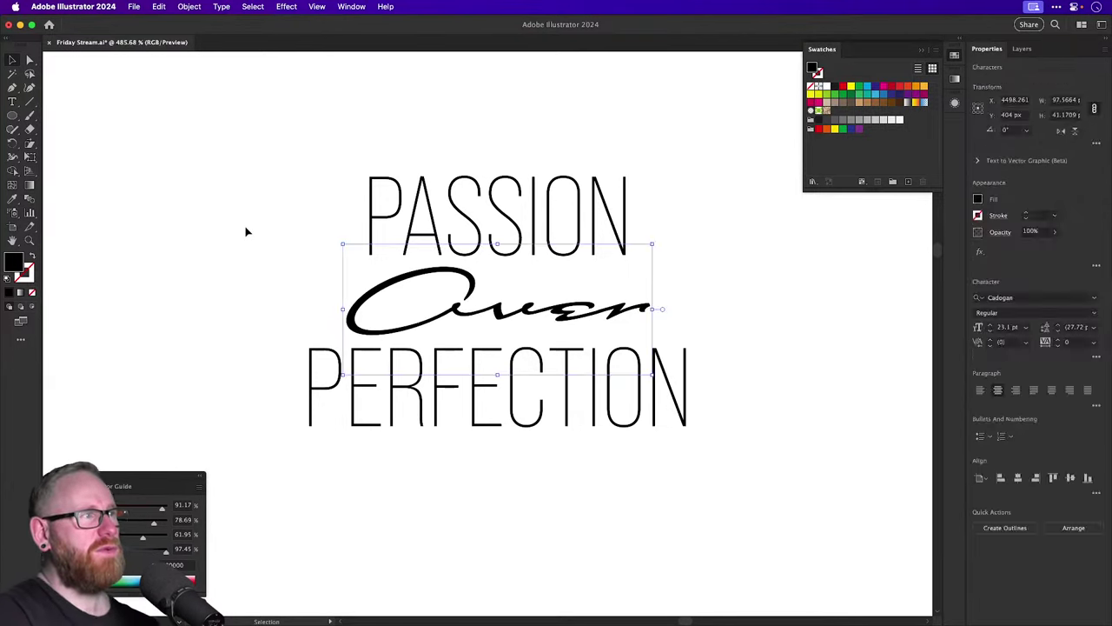
click(246, 230)
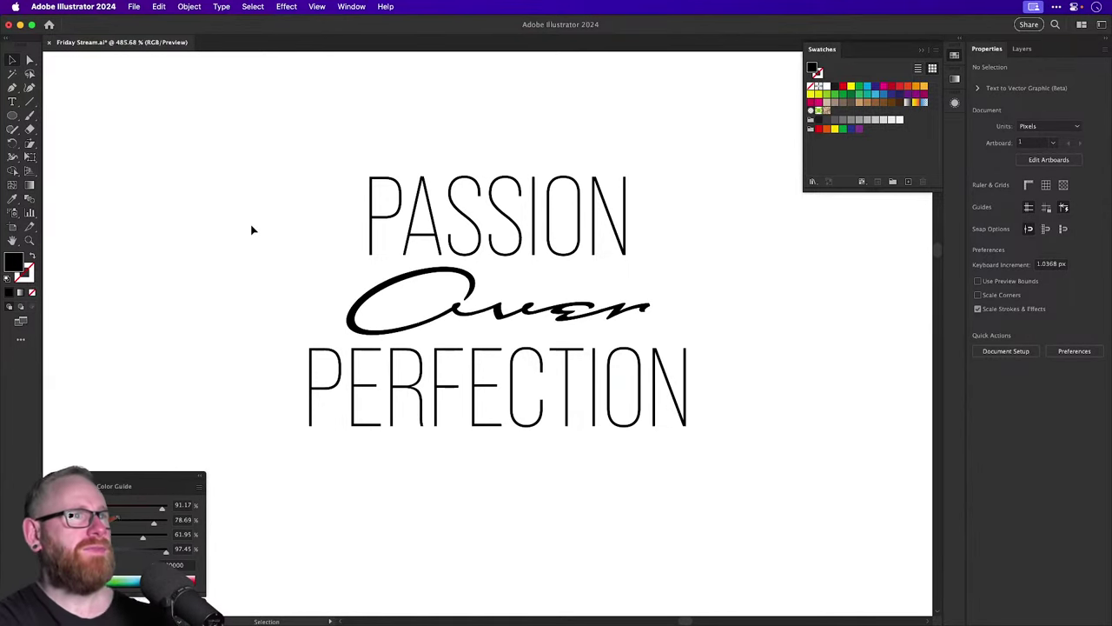
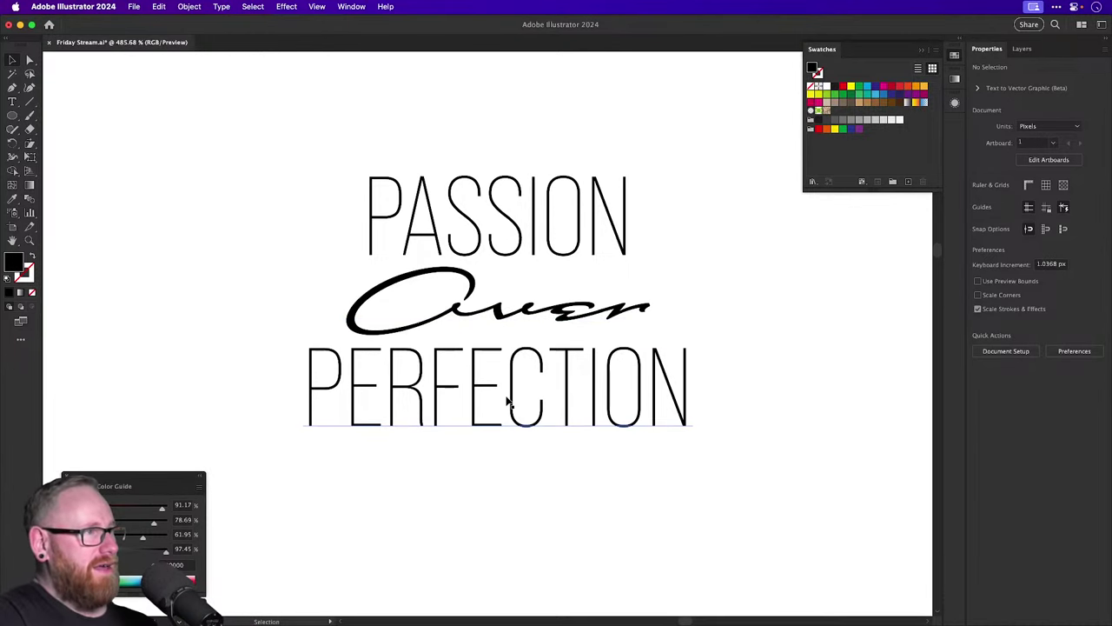
Alt-drag a copy of PERFECTION down below the original and zoom in on it.
scroll(508, 304, down, 5)
drag(507, 205, 511, 372)
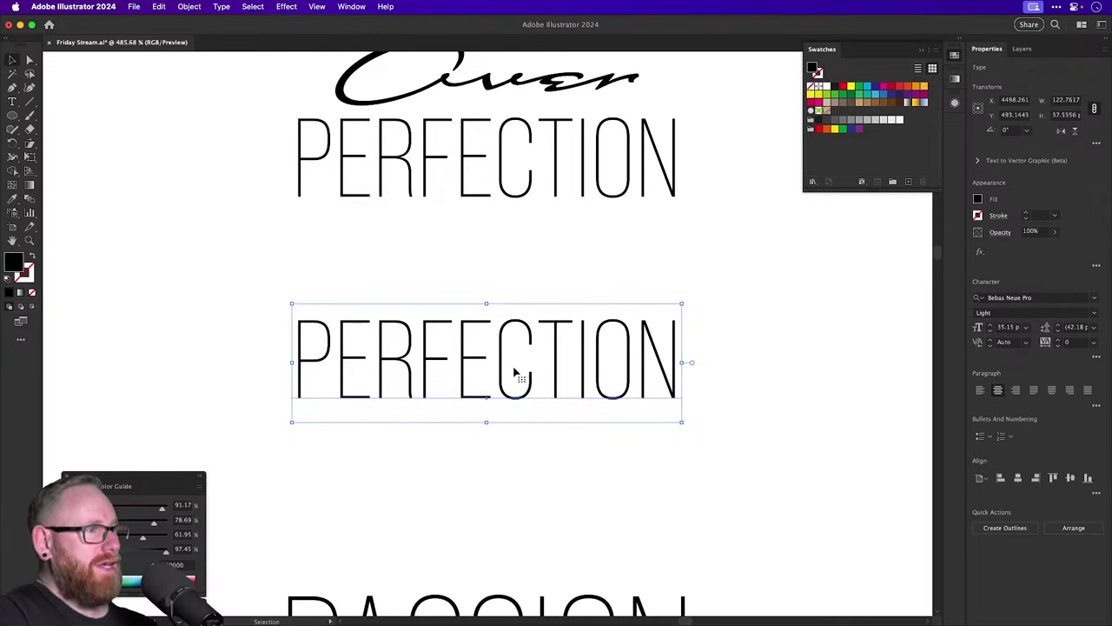
key(super+equal)
Replace the copy's letter C with a space so it reads PERFE TION.
key(t)
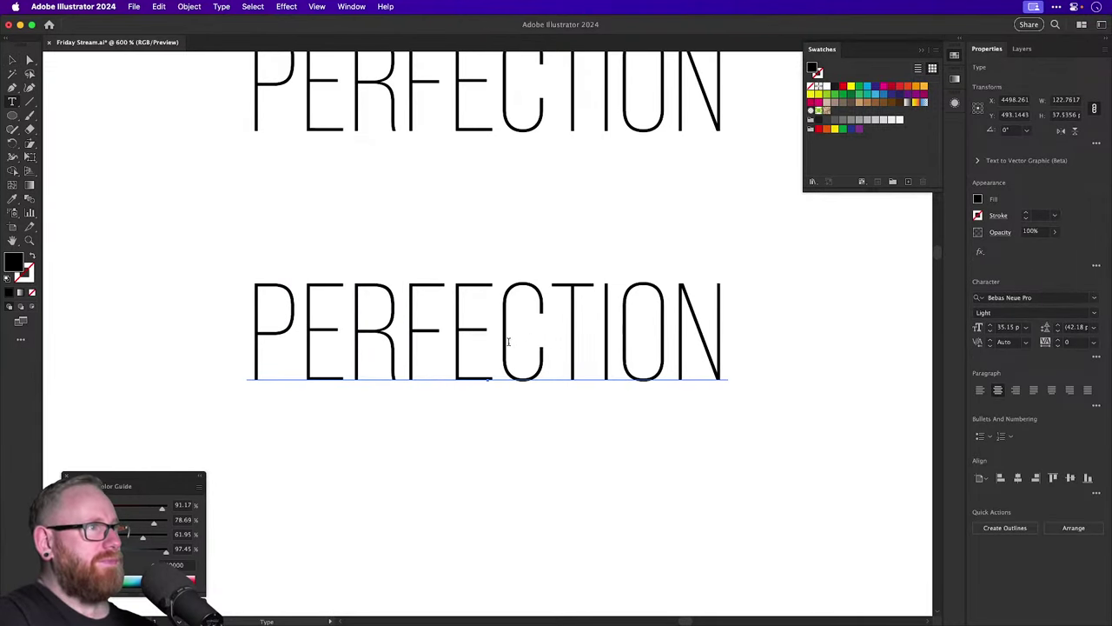
drag(508, 341, 548, 340)
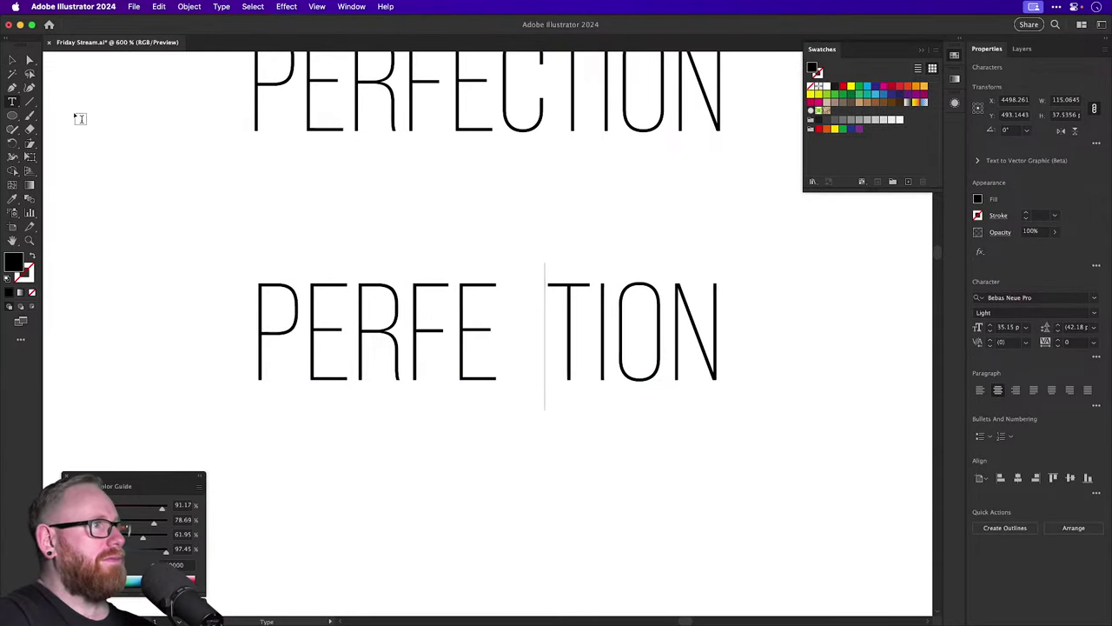
key(Escape)
click(149, 162)
scroll(287, 332, right, 2)
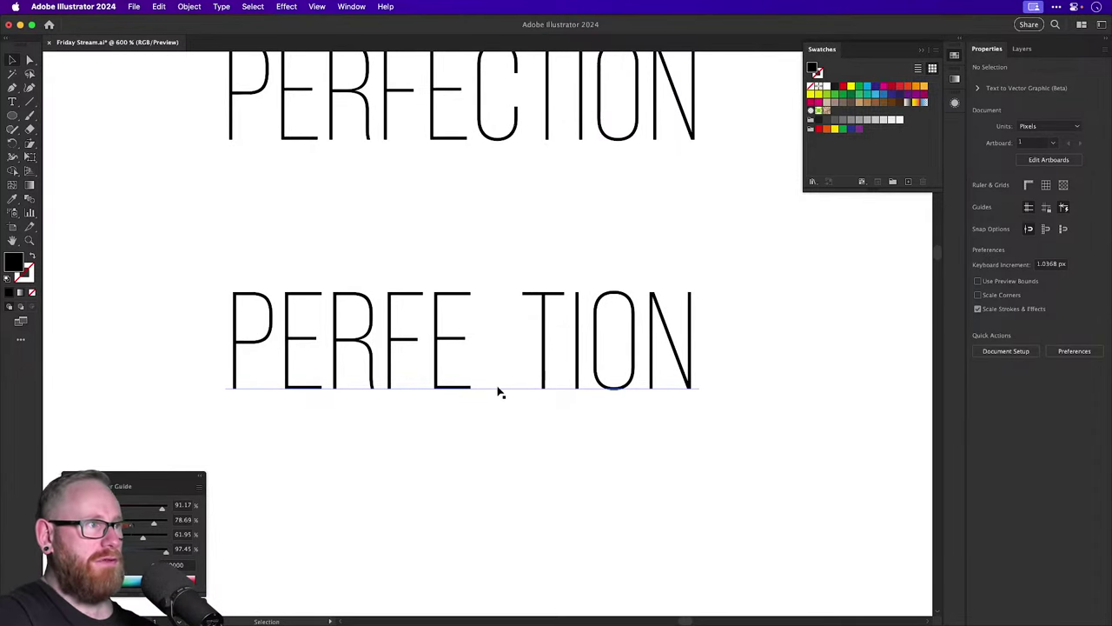
key(a)
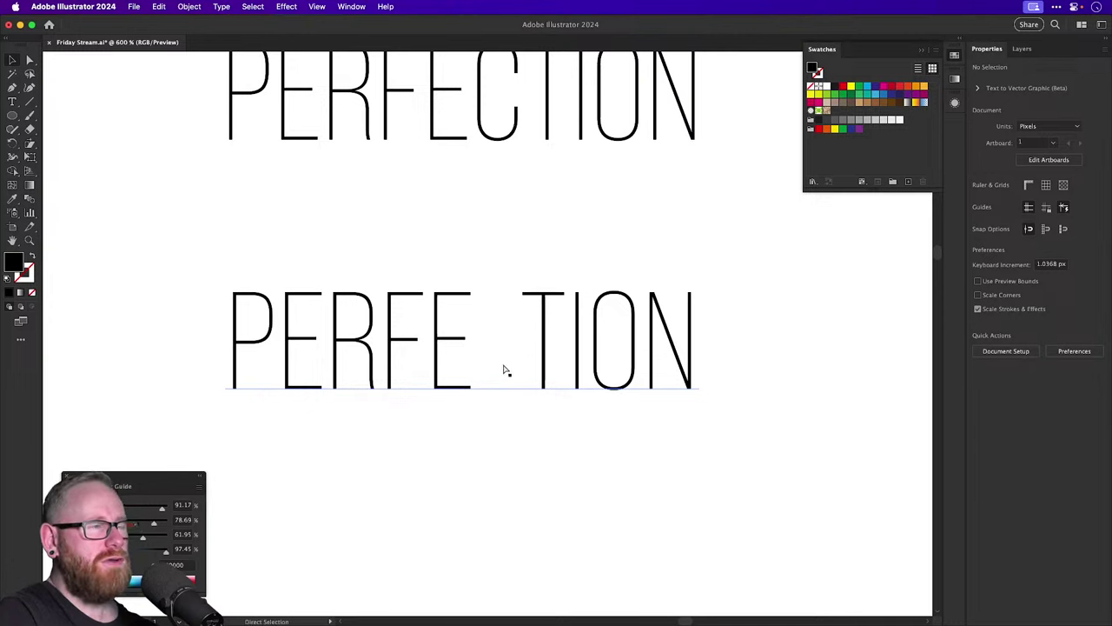
key(super+0)
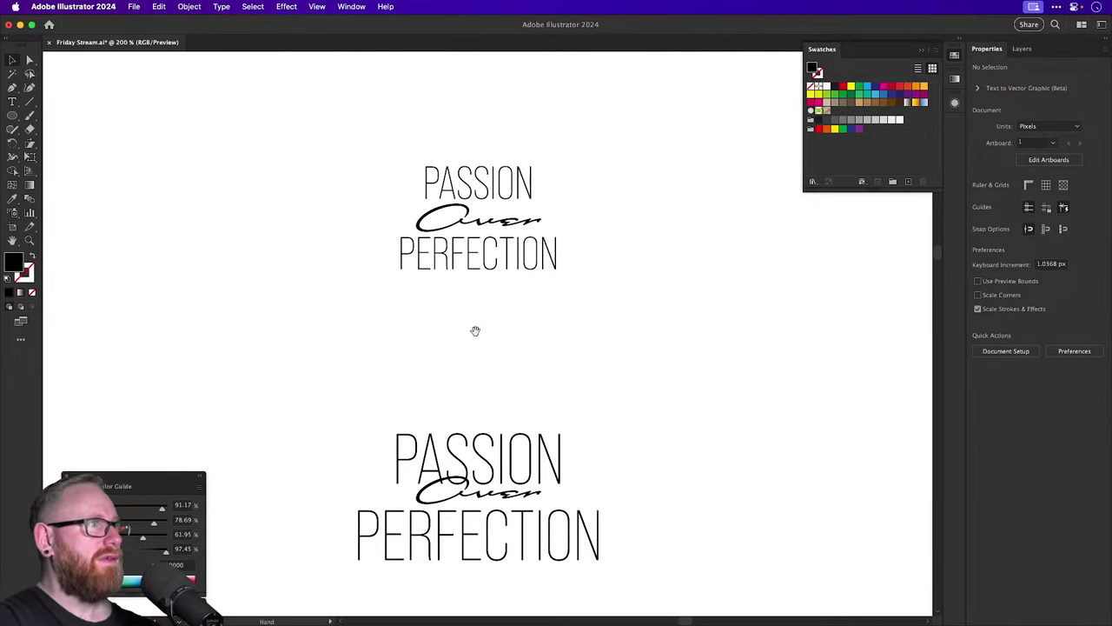
Scale PASSION and PERFECTION to about 171%, then tuck Over and PERFECTION up tight.
drag(475, 330, 502, 454)
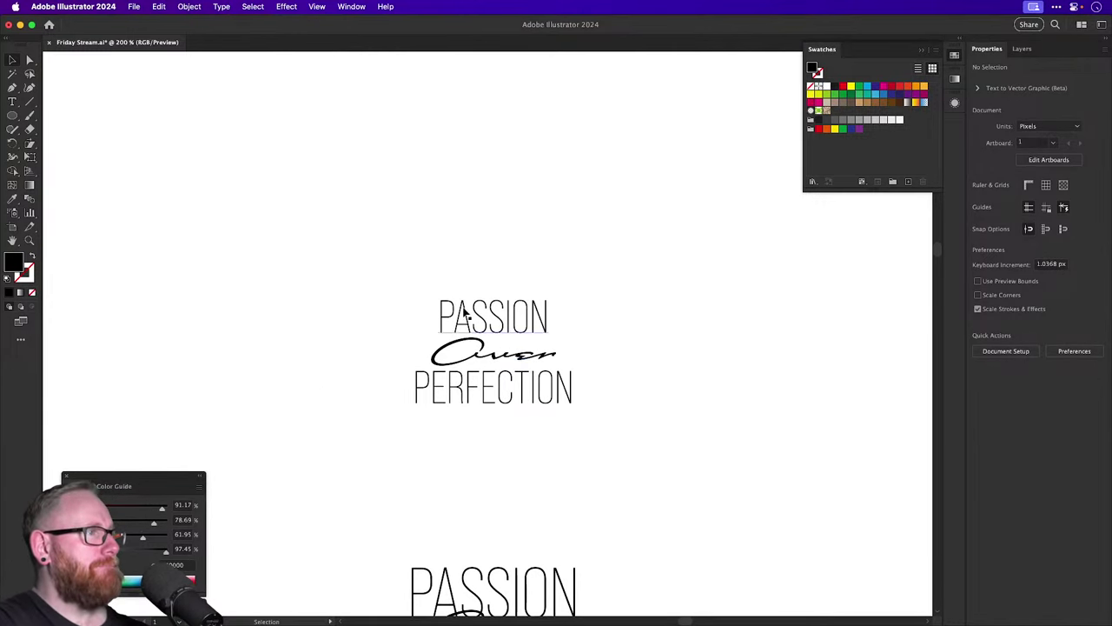
drag(414, 252, 457, 249)
scroll(495, 435, up, 3)
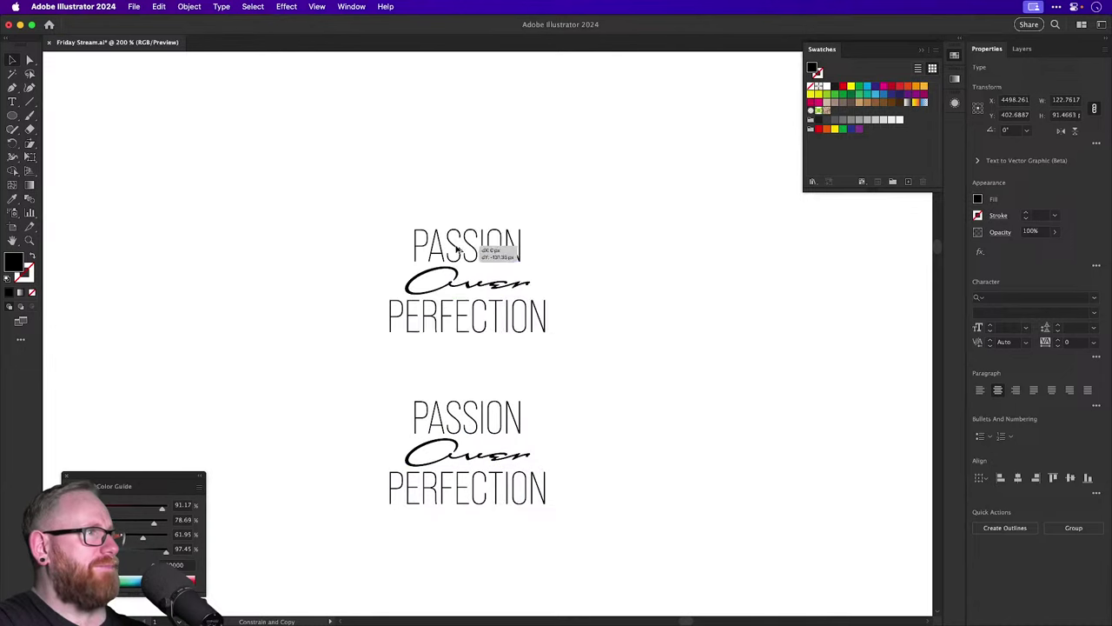
shift+click(456, 300)
key(s)
drag(603, 390, 675, 471)
key(v)
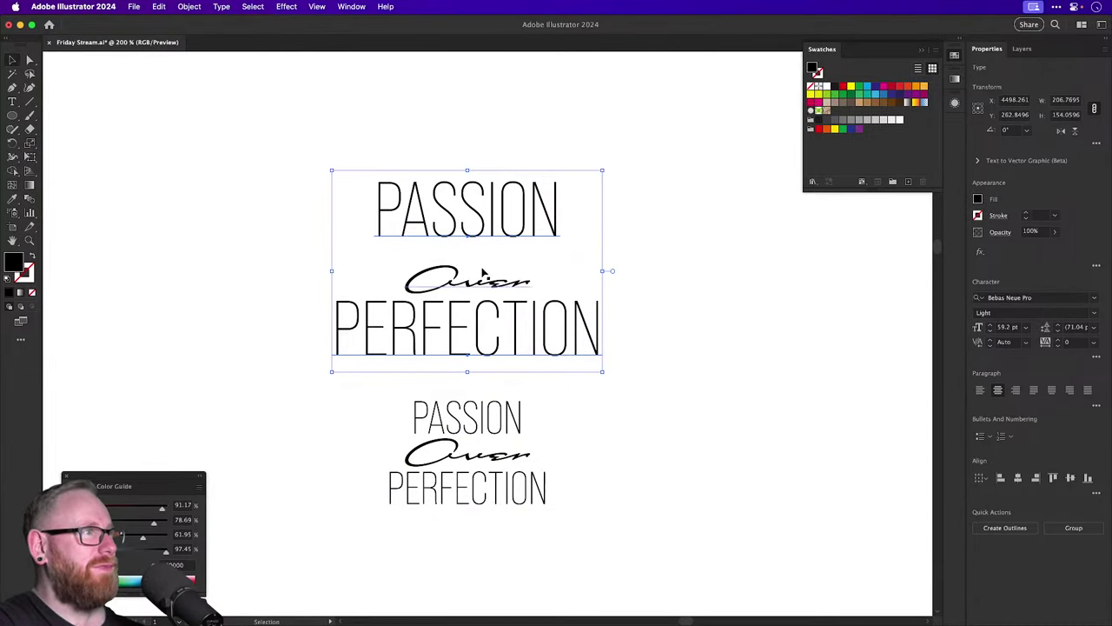
drag(484, 273, 484, 254)
drag(486, 336, 486, 317)
Scale the three-line lockup down and move it up and to the right.
drag(427, 146, 563, 207)
key(s)
key(v)
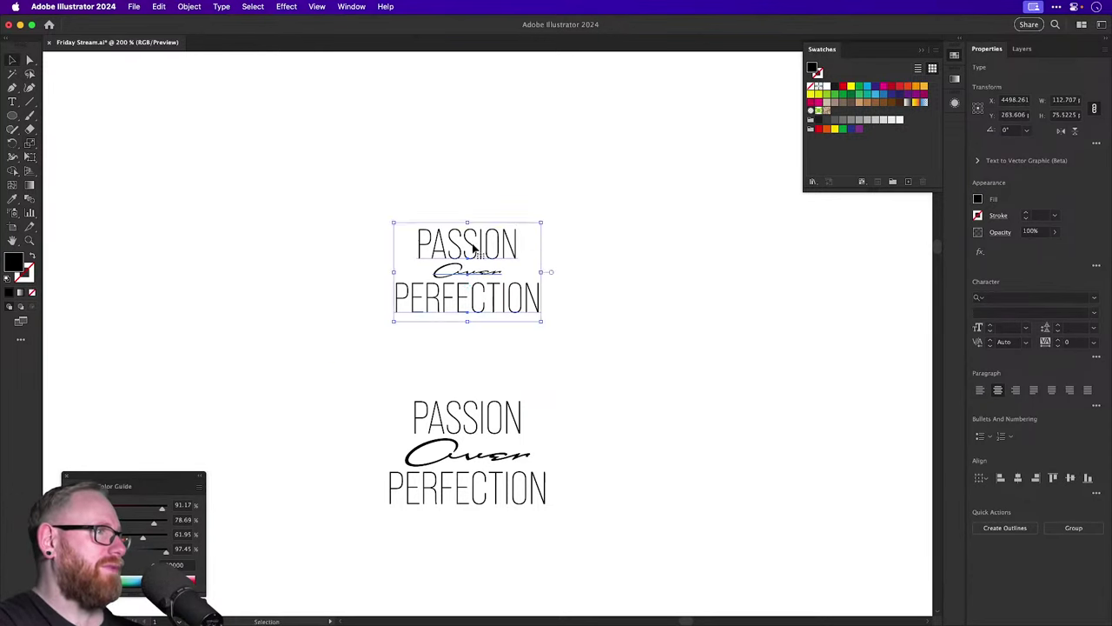
drag(467, 245, 539, 213)
click(643, 200)
Select the whole compact lockup and zoom back out to 200%.
key(z)
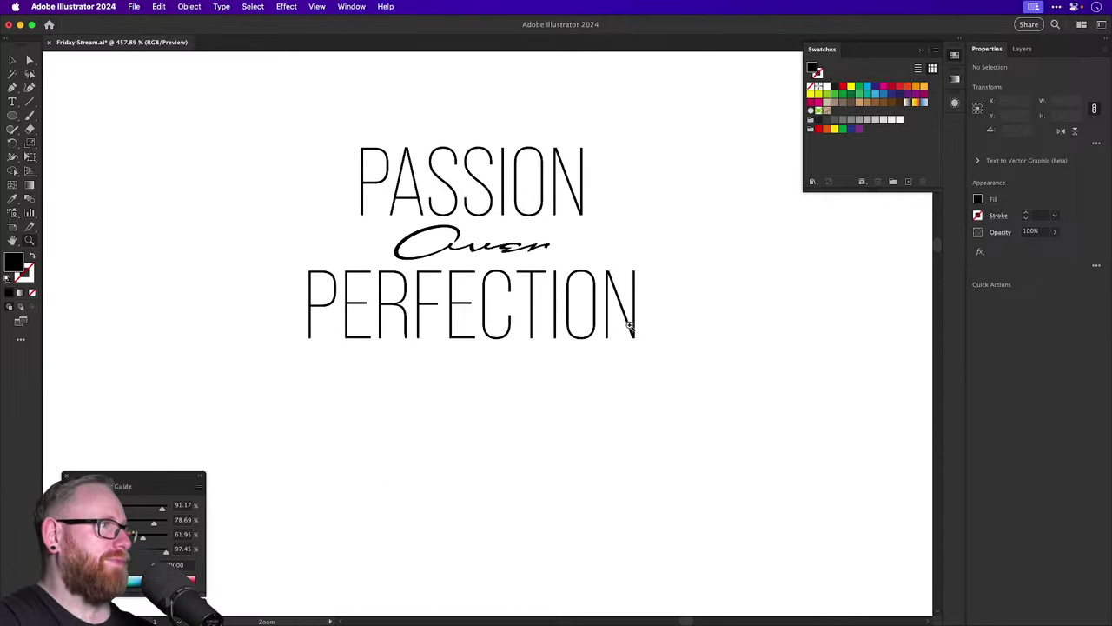
key(v)
click(474, 187)
shift+click(494, 318)
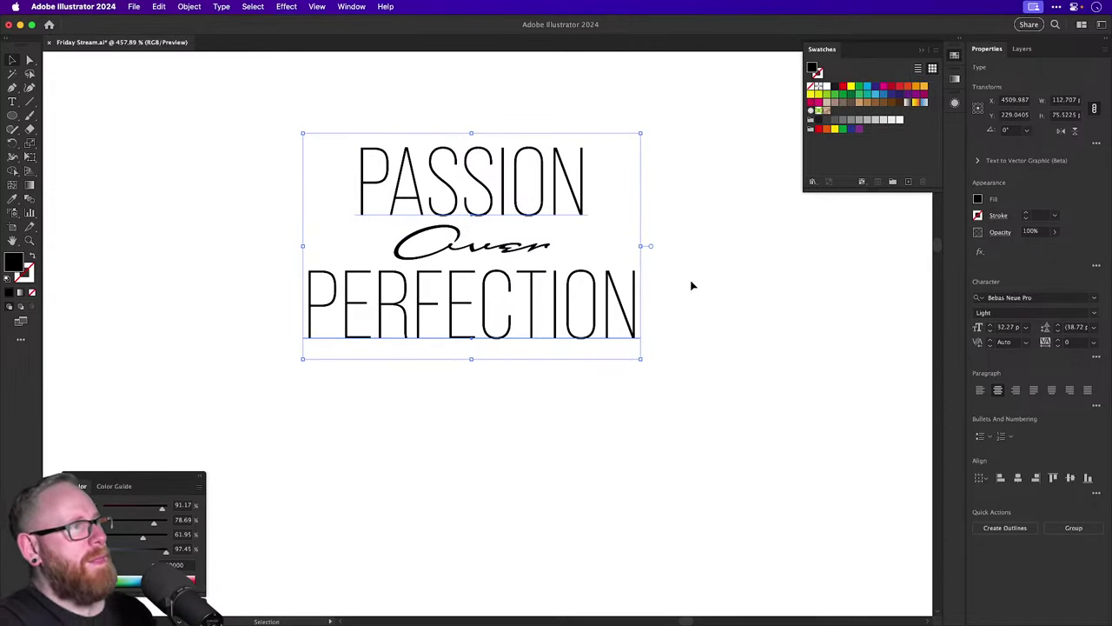
key(a)
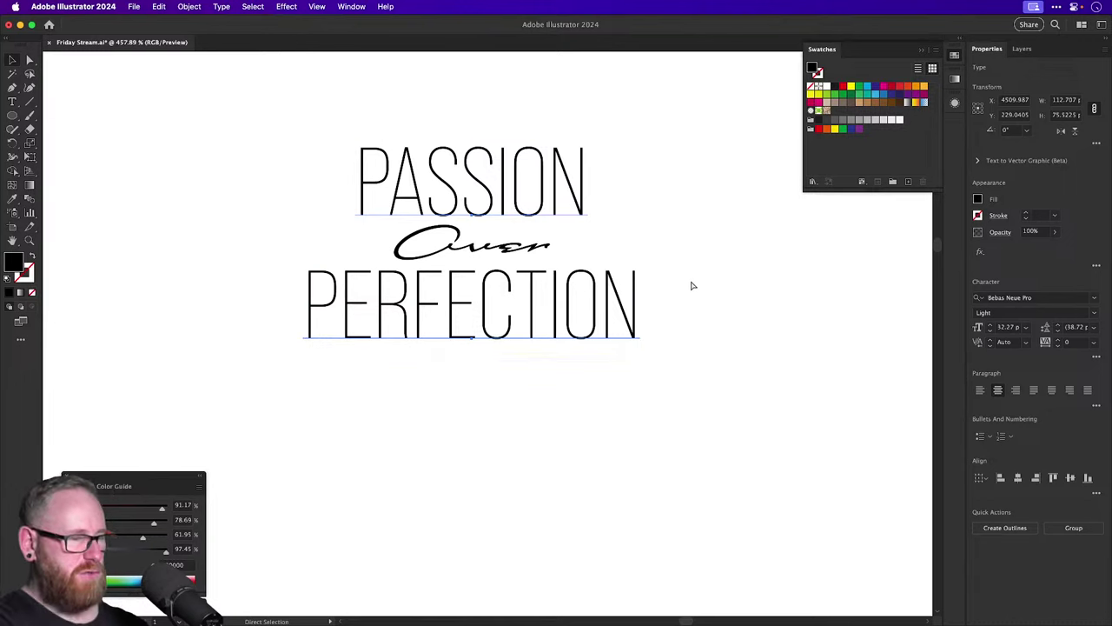
key(super+minus)
key(super+minus)
key(super+minus)
key(v)
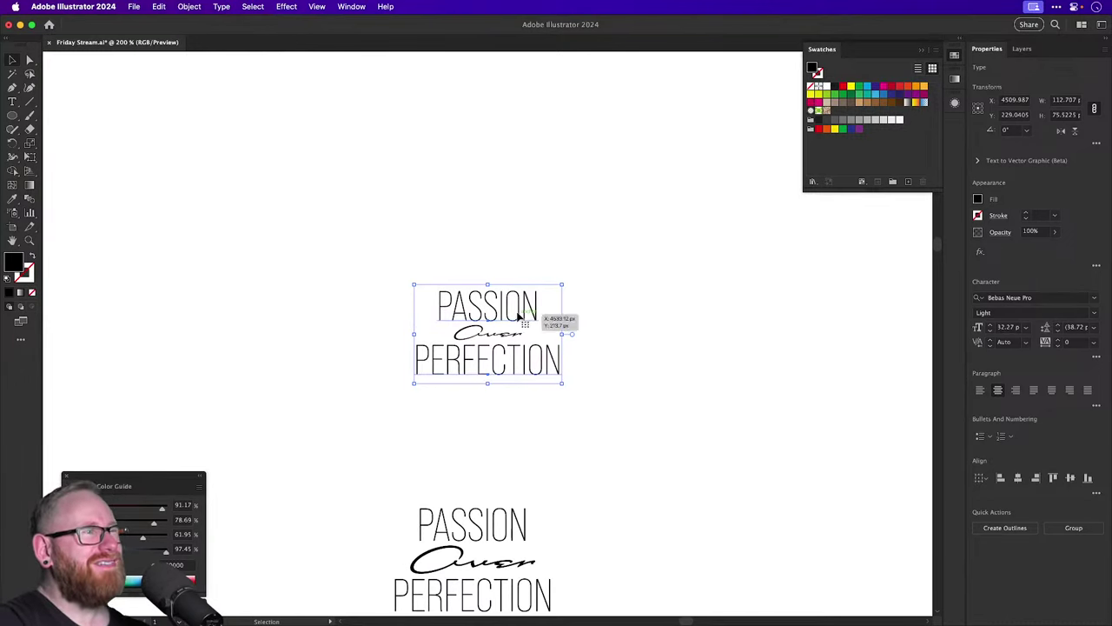
Place a duplicate of the compact lockup to its right, undoing a misplaced first copy.
drag(521, 315, 684, 443)
click(615, 313)
scroll(616, 313, down, 5)
scroll(616, 312, right, 3)
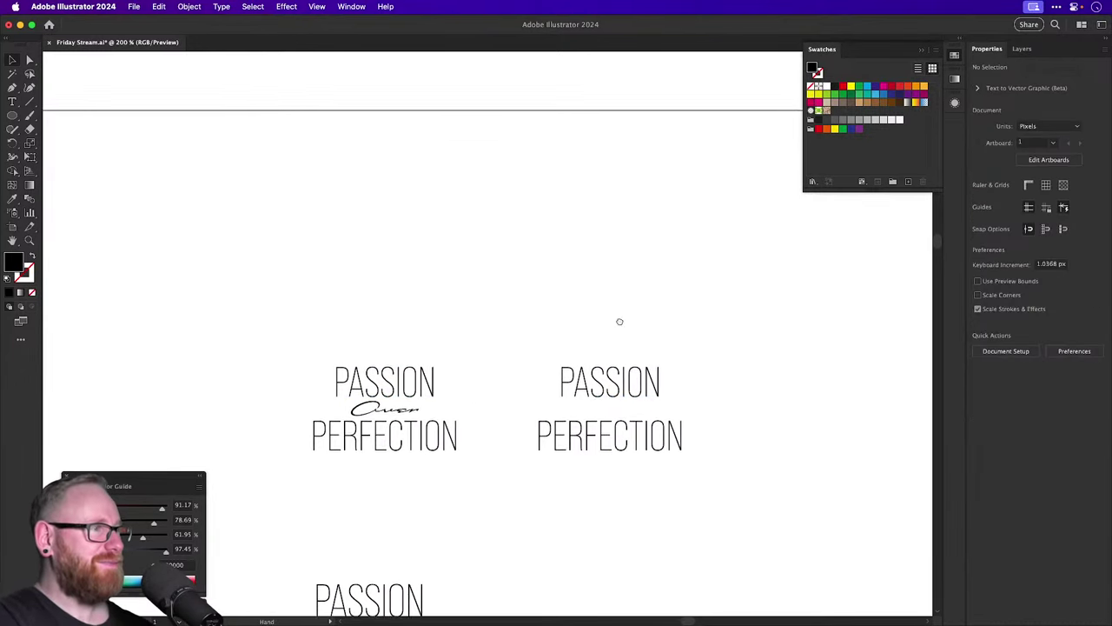
key(super+z)
click(355, 412)
drag(373, 363, 640, 347)
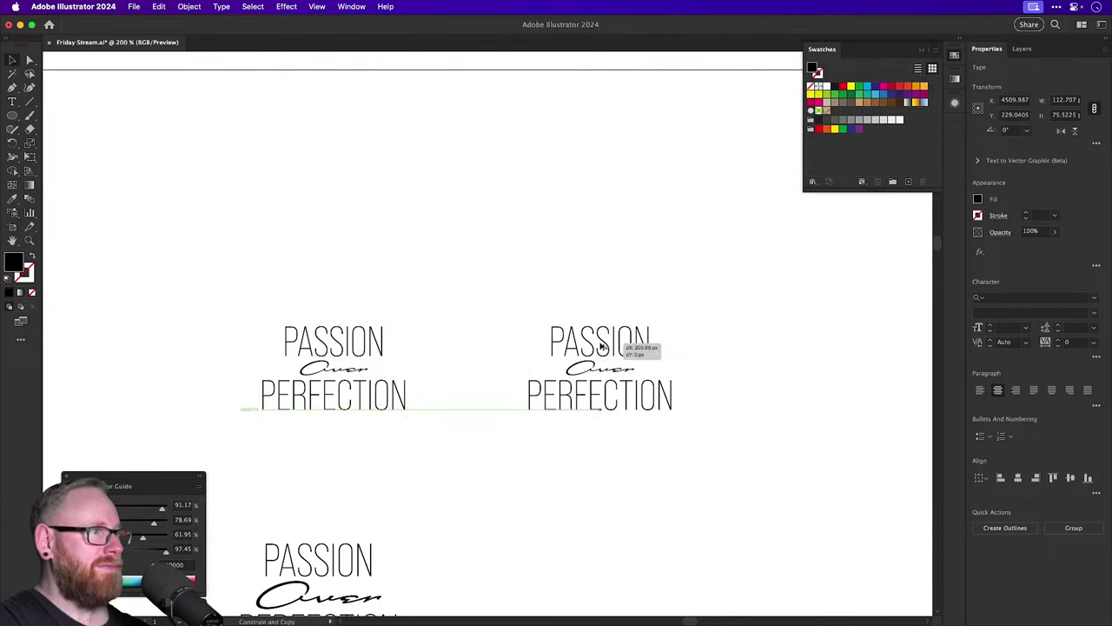
click(586, 280)
scroll(586, 281, down, 2)
scroll(586, 280, right, 3)
scroll(553, 363, up, 4)
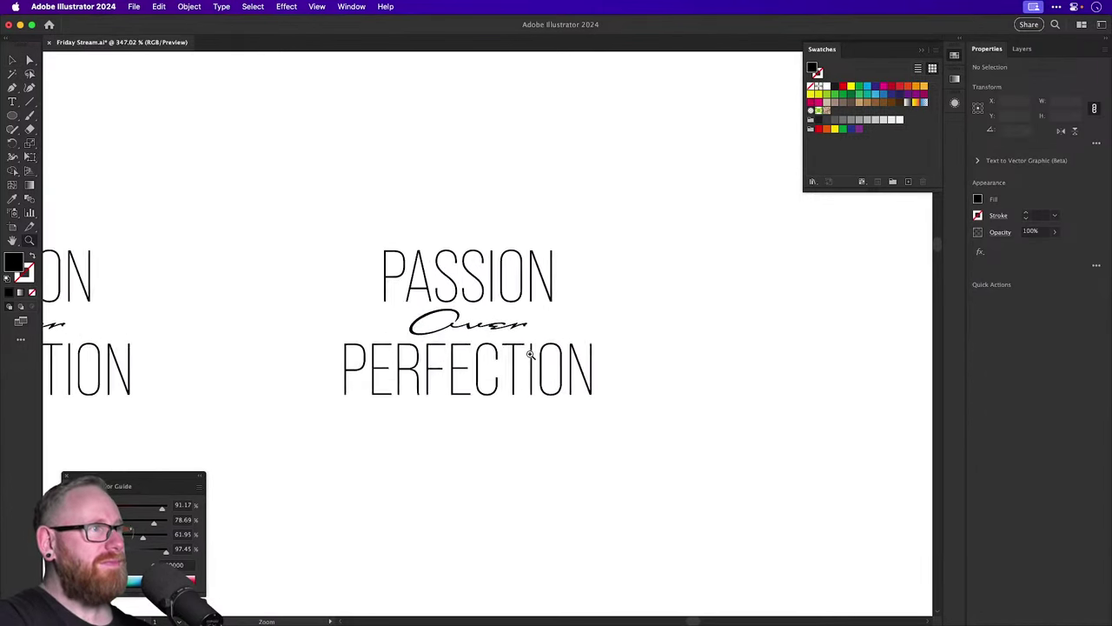
Duplicate the script Over, retype it as 'Passion' and move it up to start the lockup.
drag(461, 322, 632, 305)
key(t)
double_click(647, 314)
text(P)
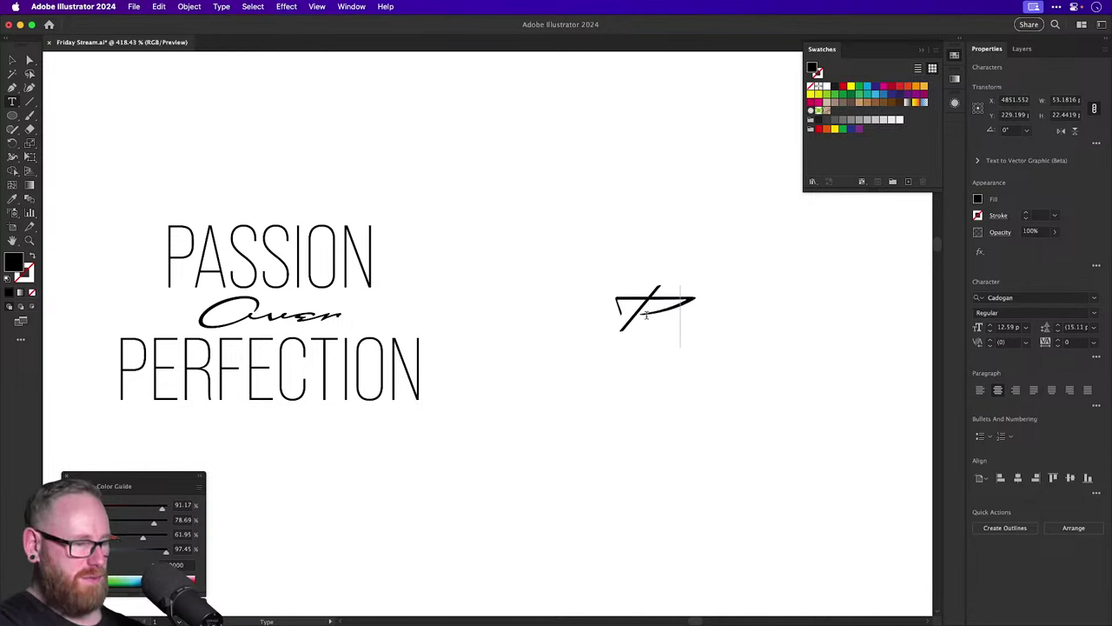
text(assion)
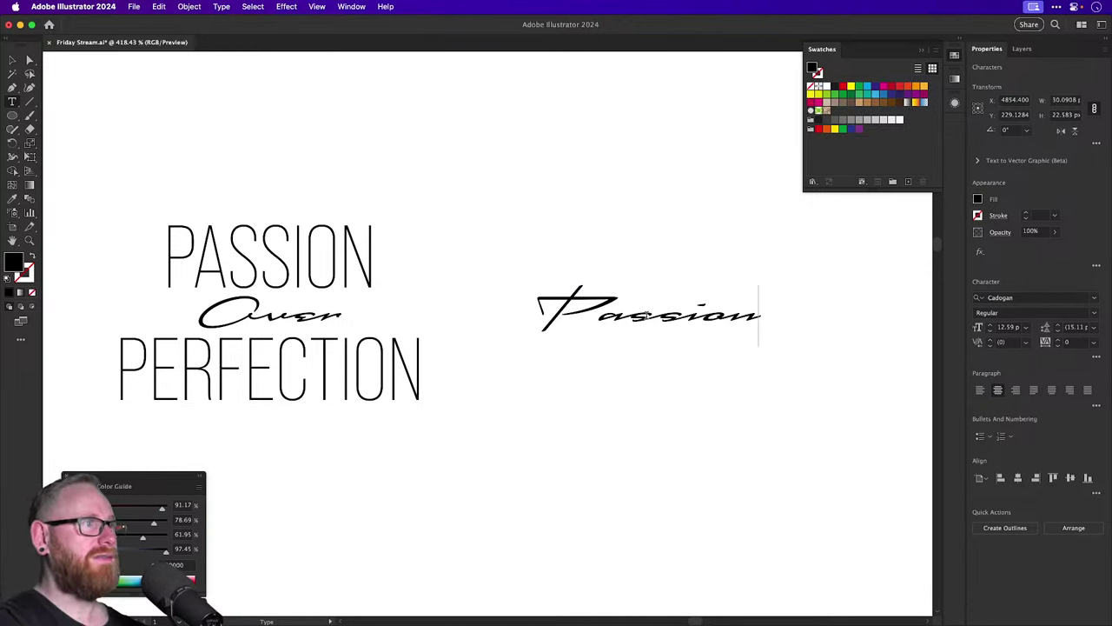
click(12, 60)
click(590, 306)
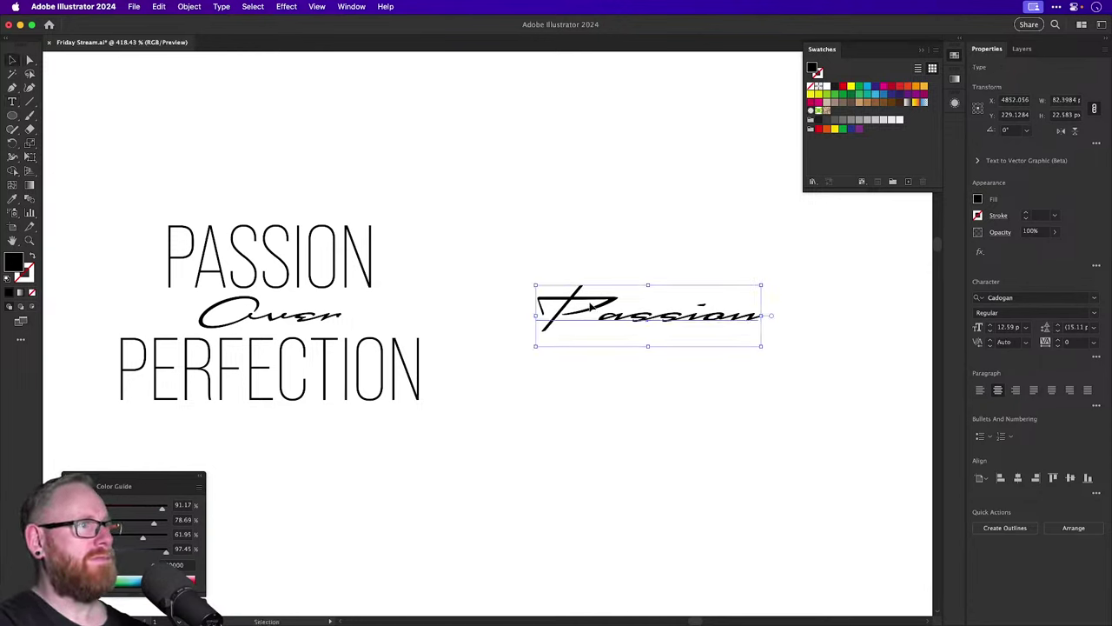
drag(590, 307, 590, 179)
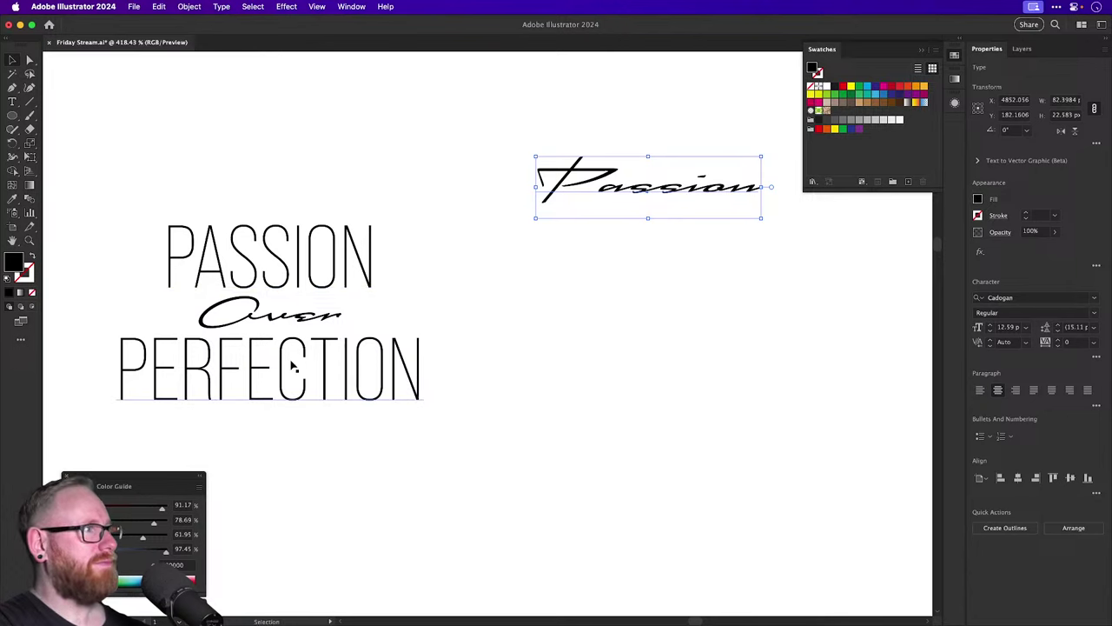
Duplicate PERFECTION under Passion and retype the copy as 'OVER'.
drag(292, 365, 670, 283)
double_click(656, 278)
double_click(656, 277)
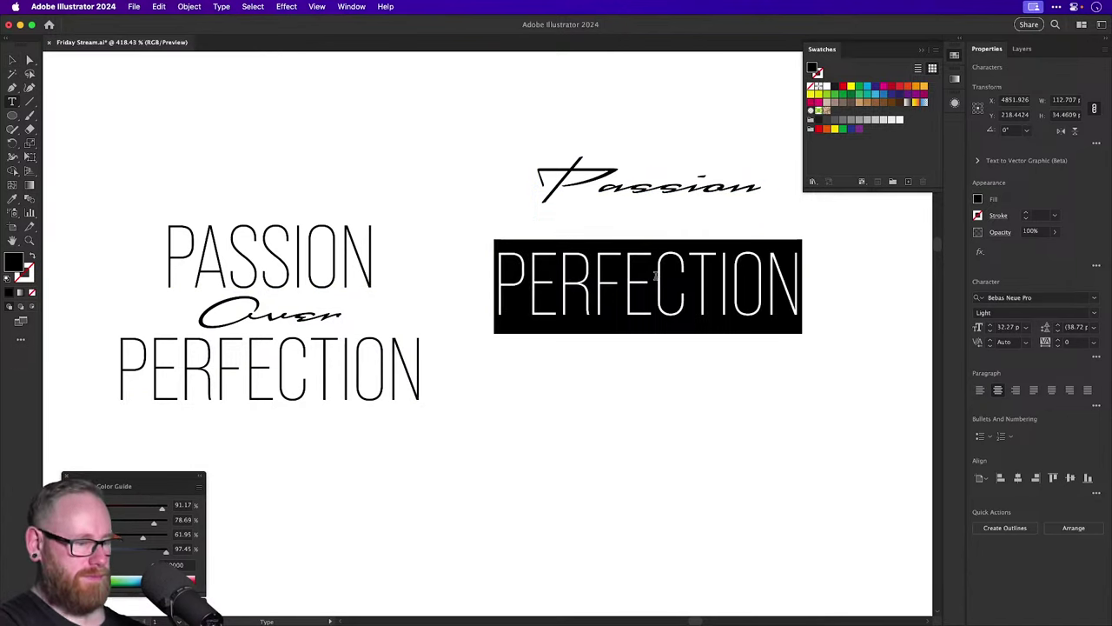
text(OVER)
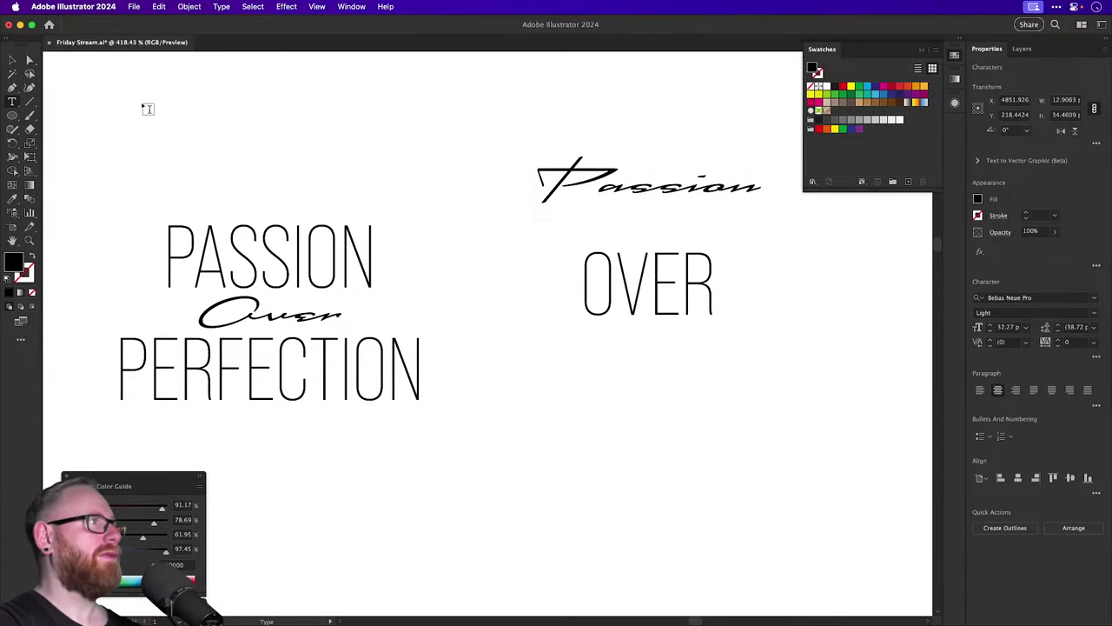
click(12, 60)
Make a copy of OVER below it and retype it as 'PERFECTION'.
drag(616, 316, 502, 513)
key(a)
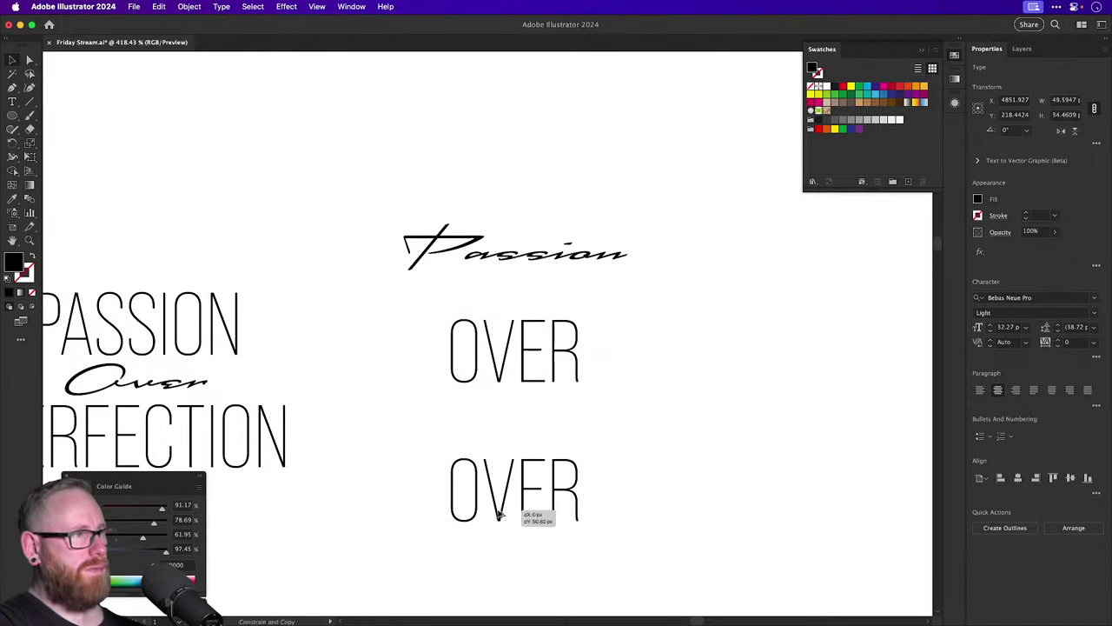
double_click(501, 500)
double_click(501, 497)
text(PER)
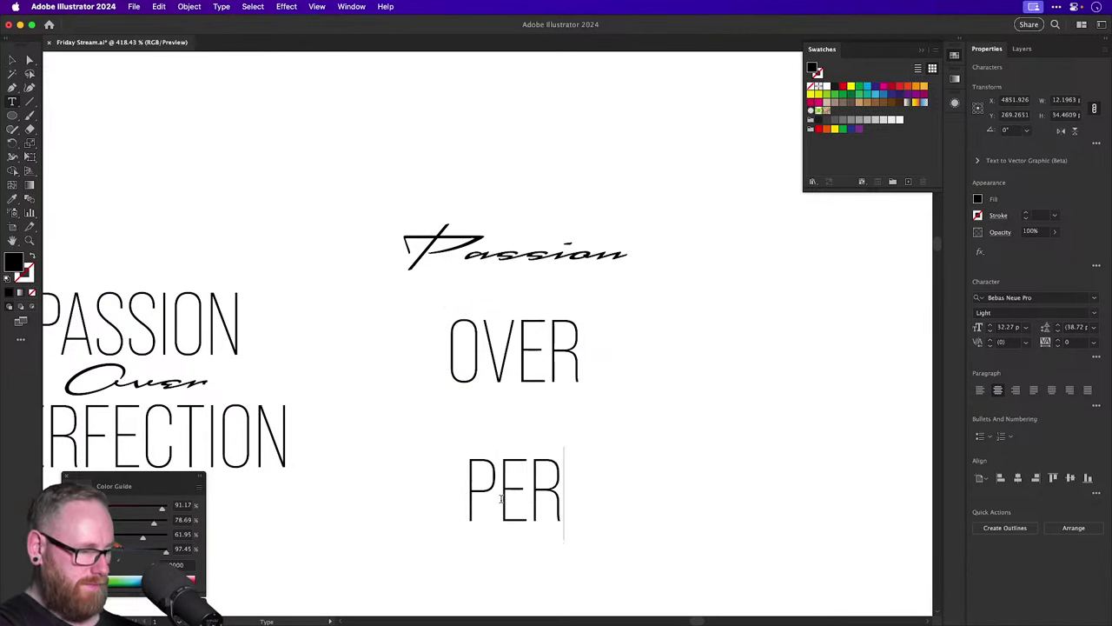
text(FECTION)
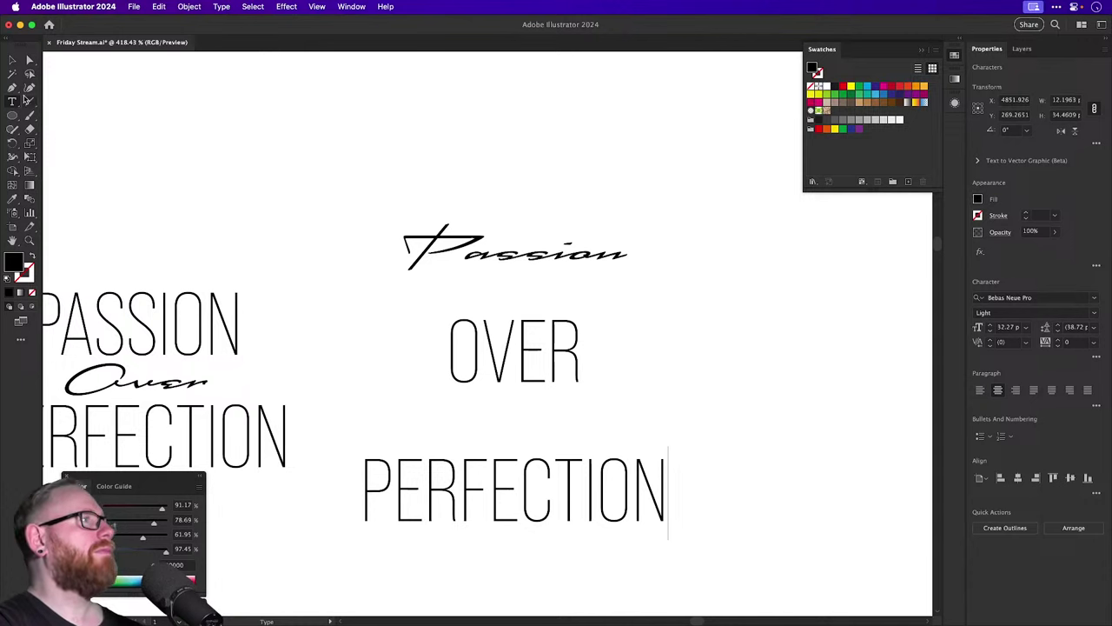
click(12, 59)
Shrink OVER to about half size and stack OVER and PERFECTION under Passion.
click(489, 347)
drag(687, 261, 621, 318)
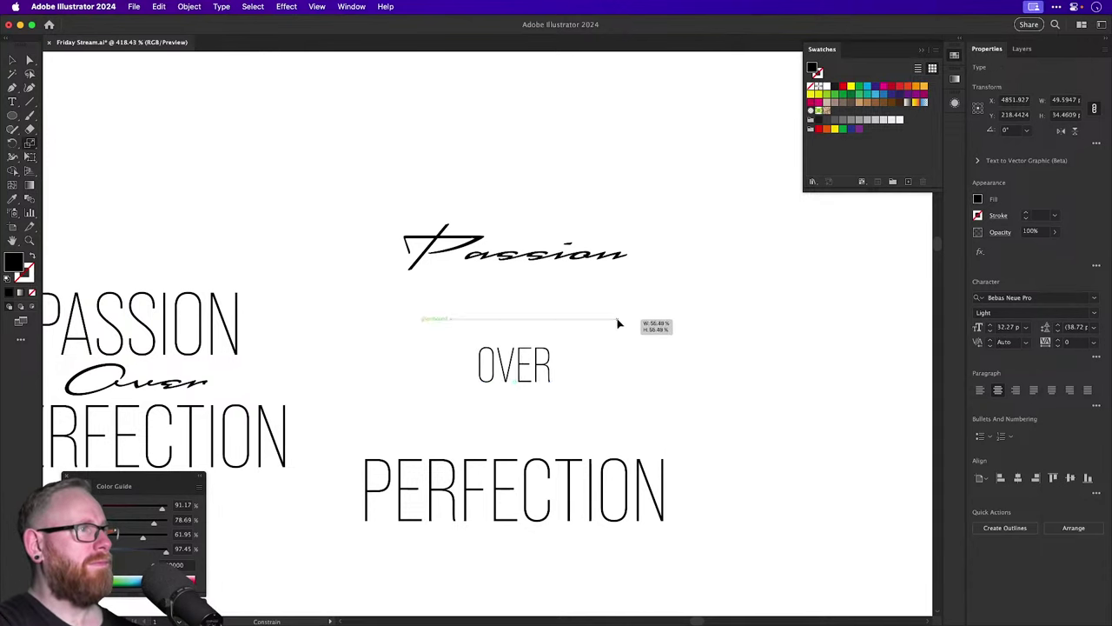
drag(544, 367, 521, 301)
drag(573, 490, 574, 361)
drag(533, 318, 504, 290)
Scale the Passion / OVER / PERFECTION group down and move it right.
drag(439, 129, 538, 315)
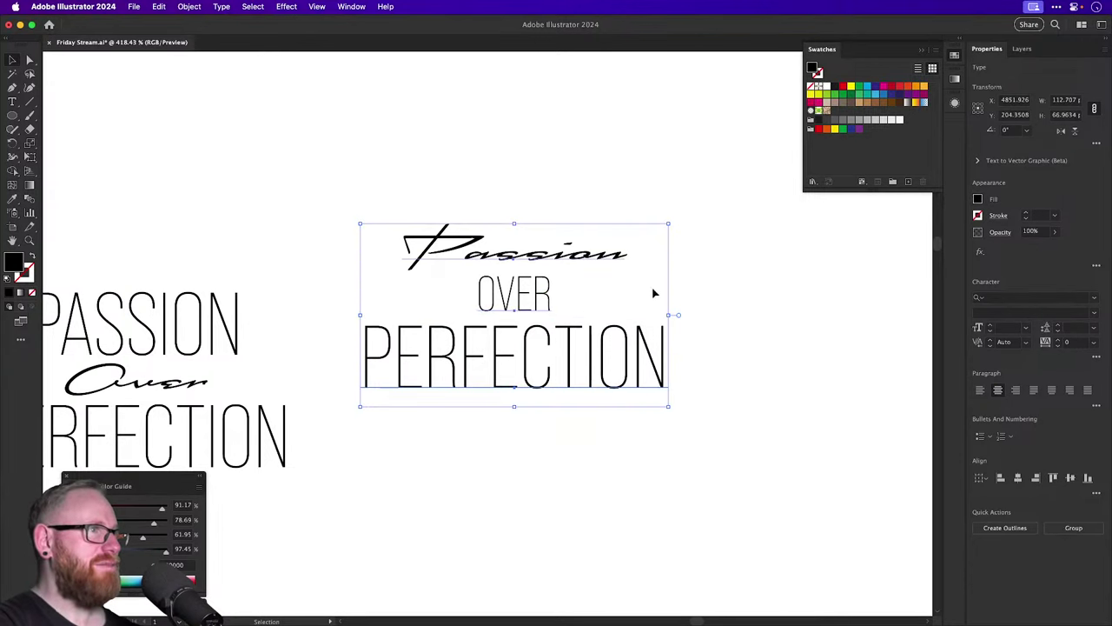
drag(668, 405, 720, 342)
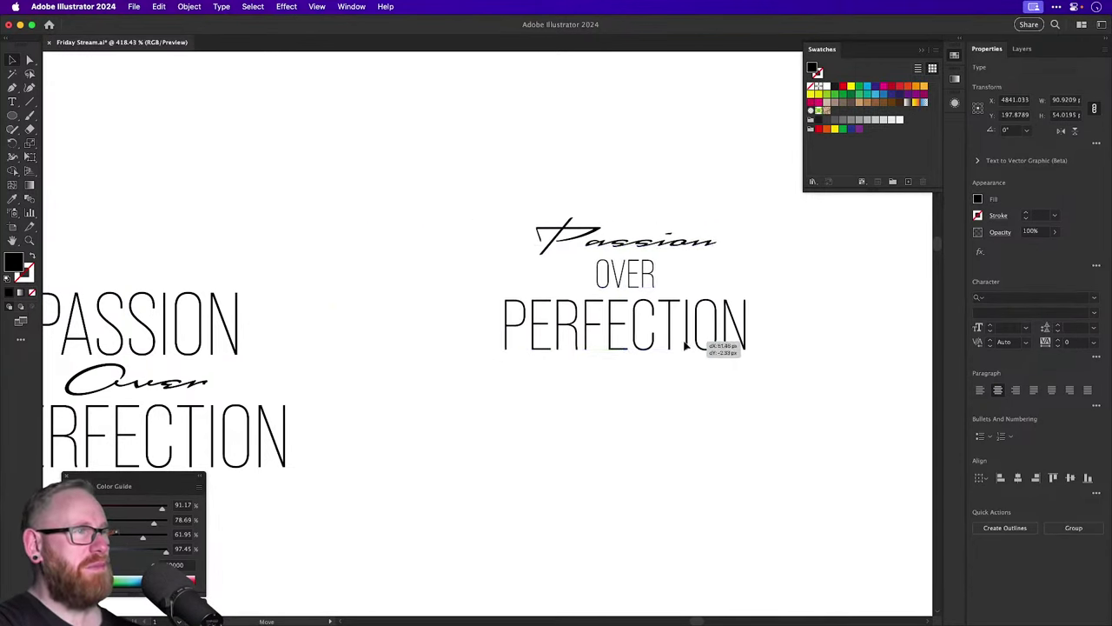
drag(695, 383, 485, 441)
Pan to the PASSION Over PERFECTION lockup and drag a copy of it above the original.
click(619, 323)
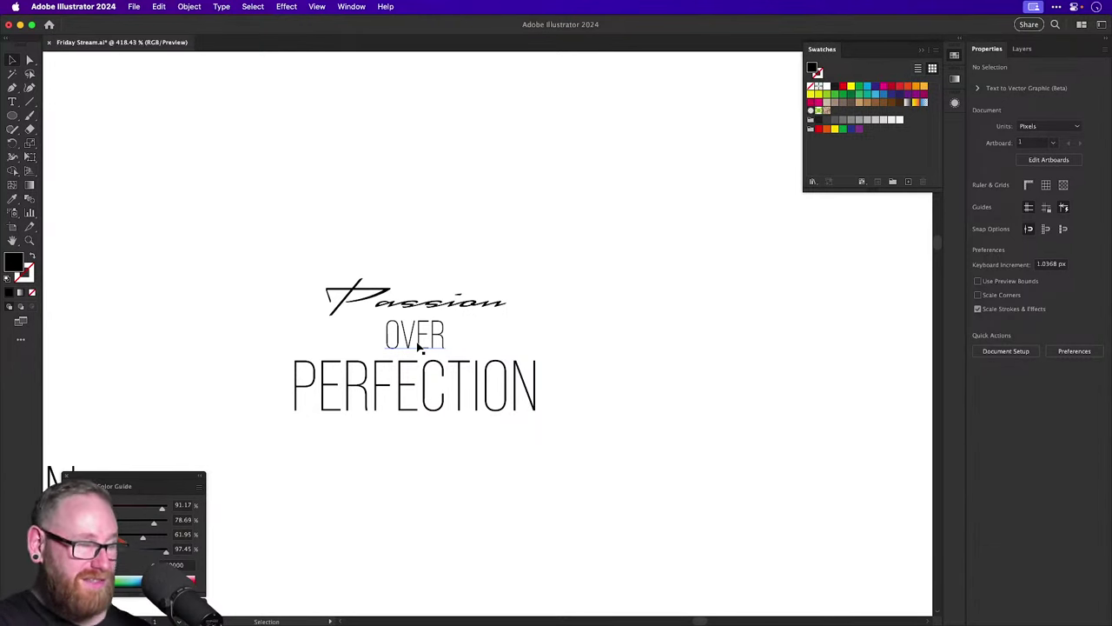
drag(373, 327, 770, 261)
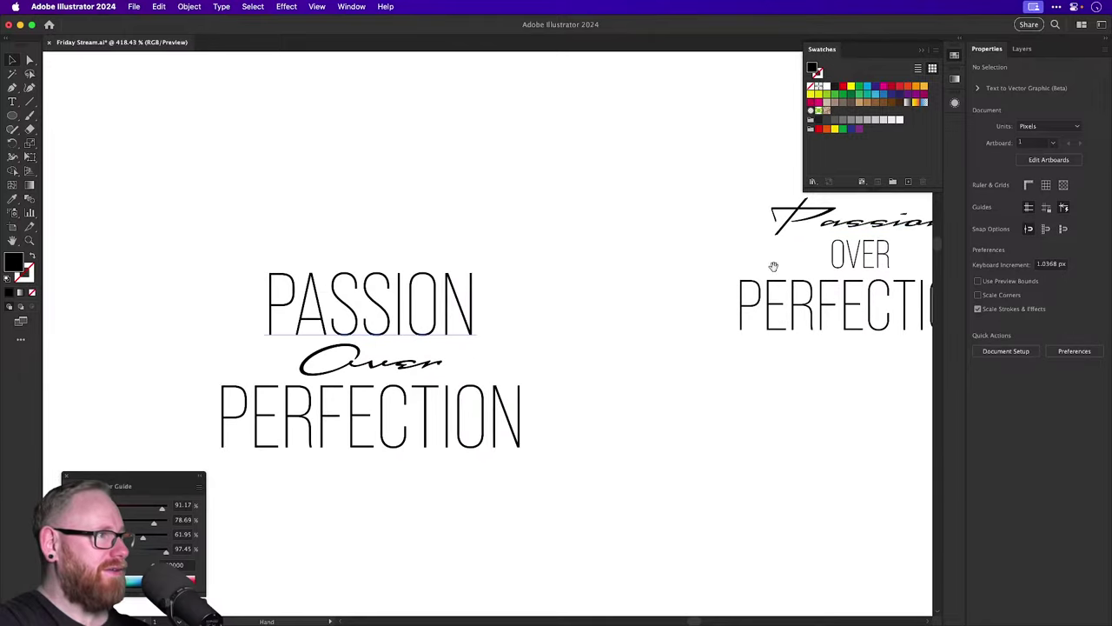
drag(603, 290, 310, 390)
drag(522, 334, 483, 355)
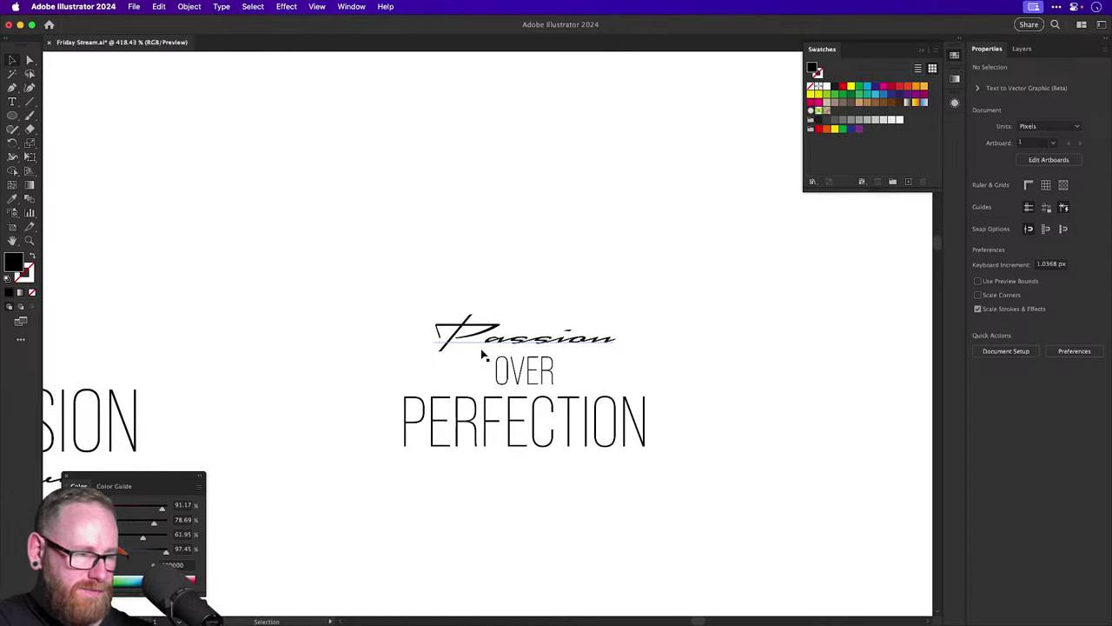
drag(307, 390, 546, 352)
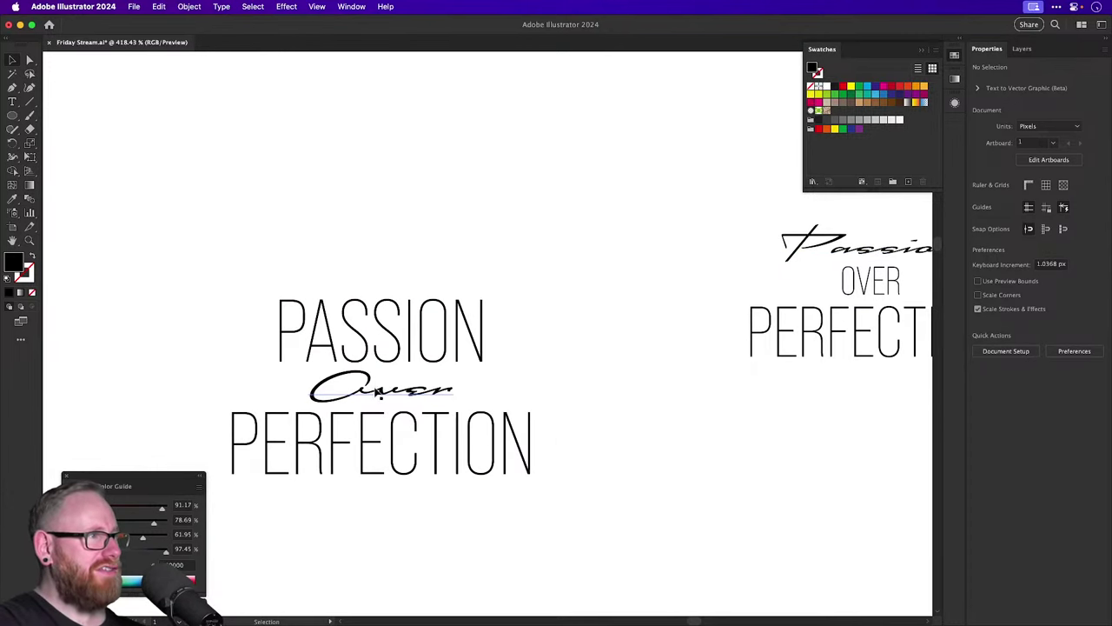
drag(338, 264, 472, 473)
In the copy, make the script word lowercase 'over', enlarge it, and pull PERFECTION up beneath.
key(super+v)
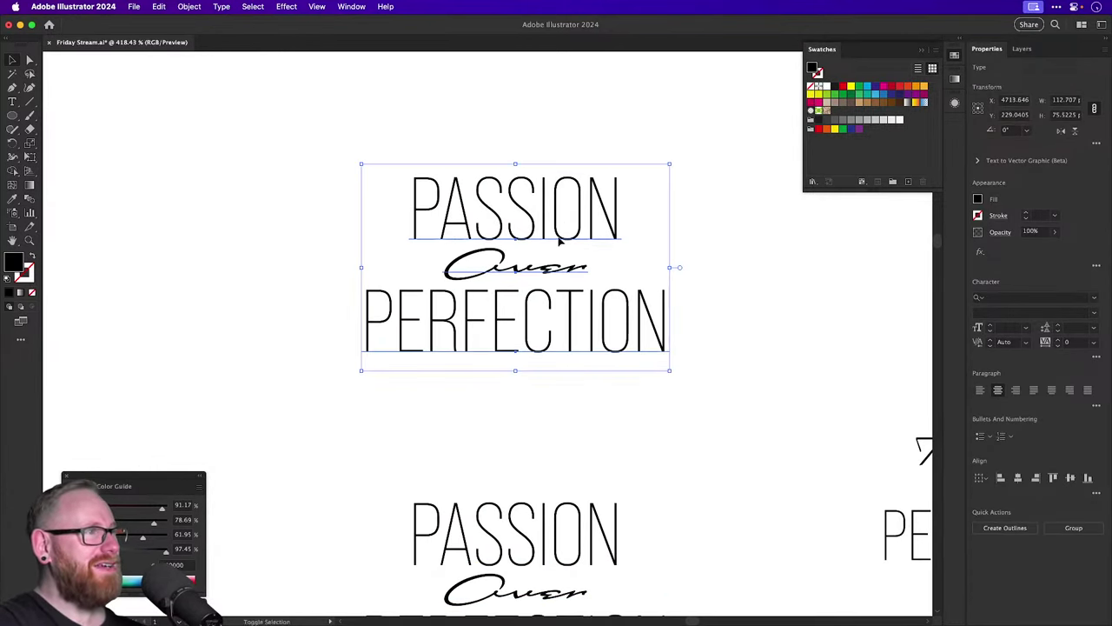
drag(491, 263, 443, 265)
text(o)
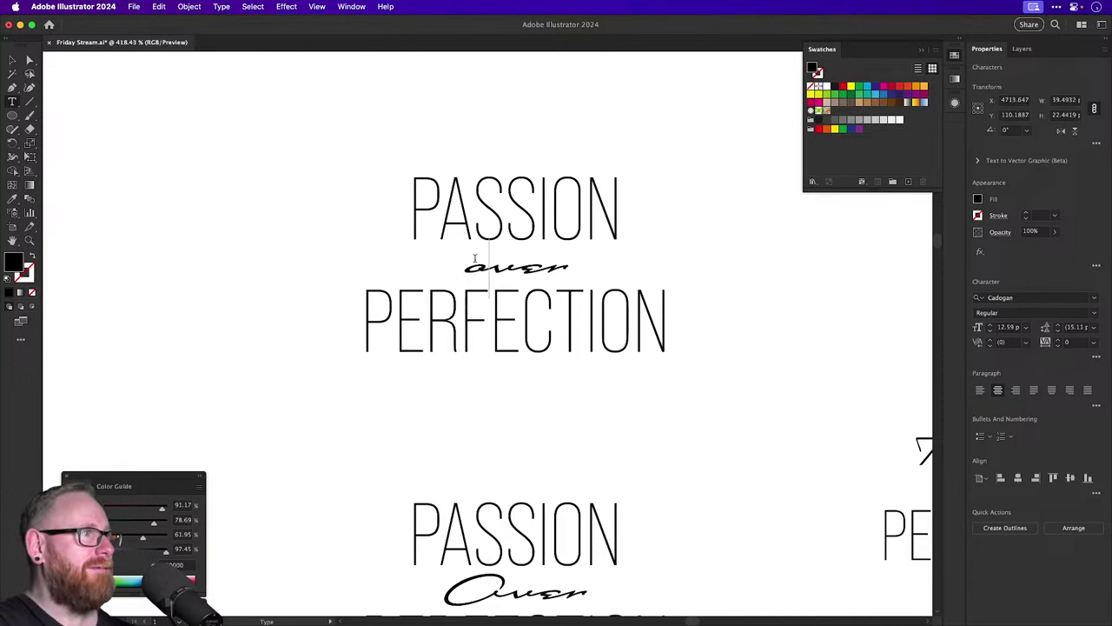
click(12, 60)
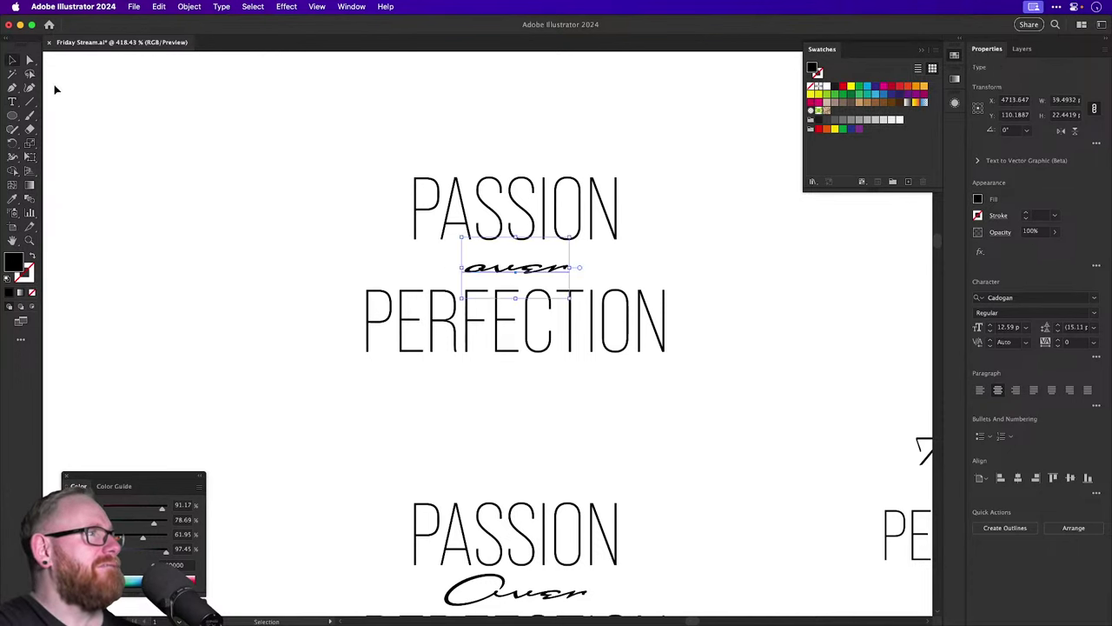
drag(566, 297, 641, 325)
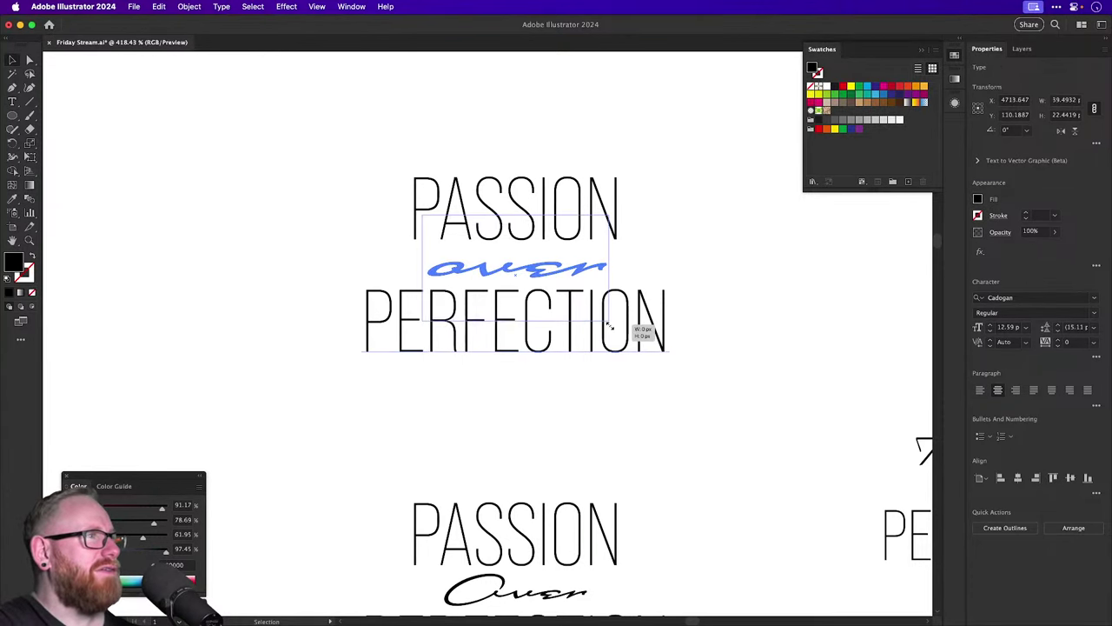
mouse_move(564, 271)
mouse_down()
mouse_move(600, 254)
mouse_move(565, 277)
mouse_move(560, 264)
mouse_up()
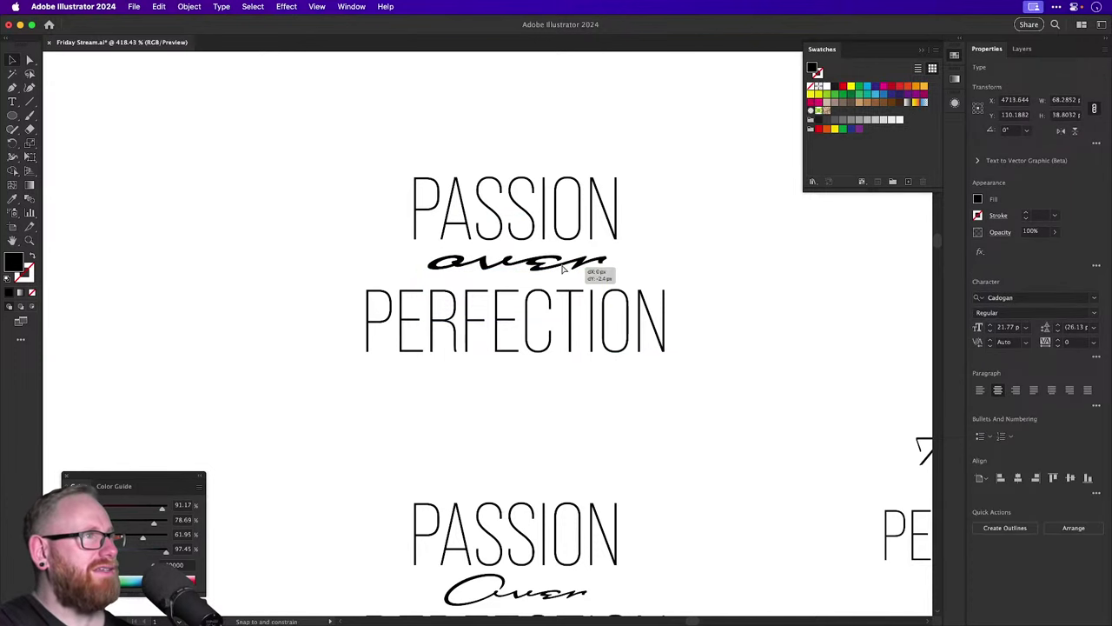
drag(560, 328, 560, 320)
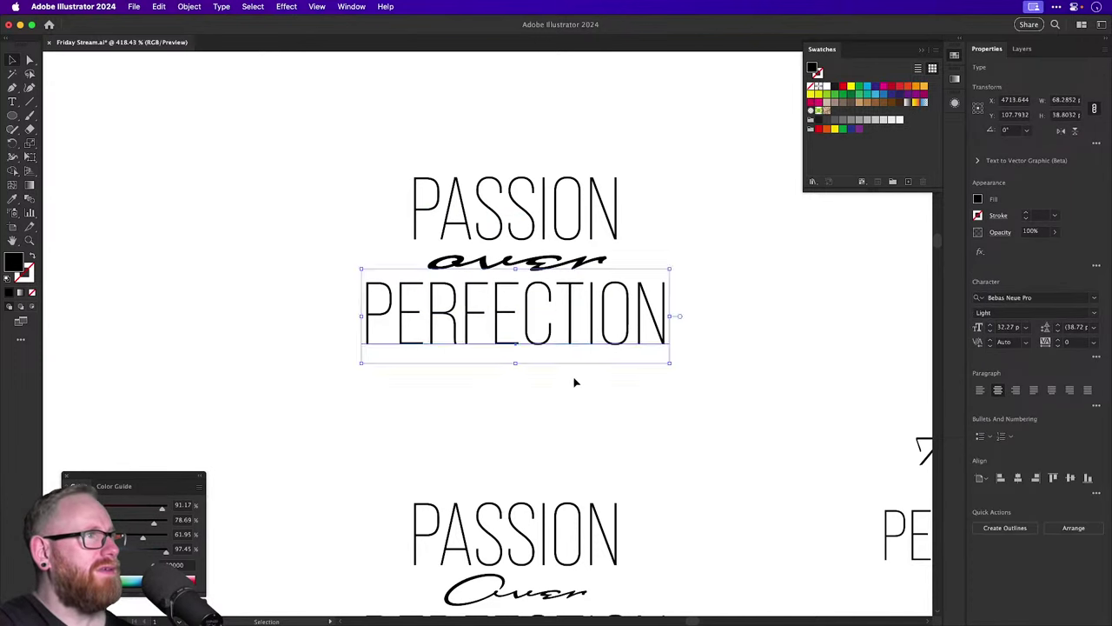
click(574, 380)
Try shearing and rotating another lockup's script Over about 5 degrees, then undo it.
drag(643, 366, 423, 310)
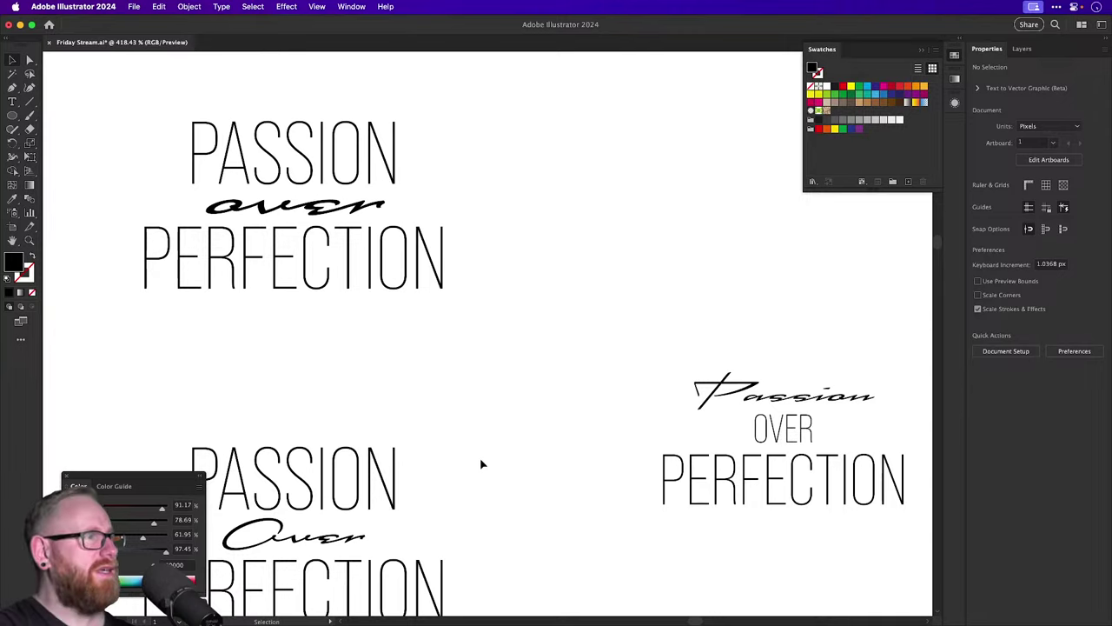
drag(481, 462, 622, 288)
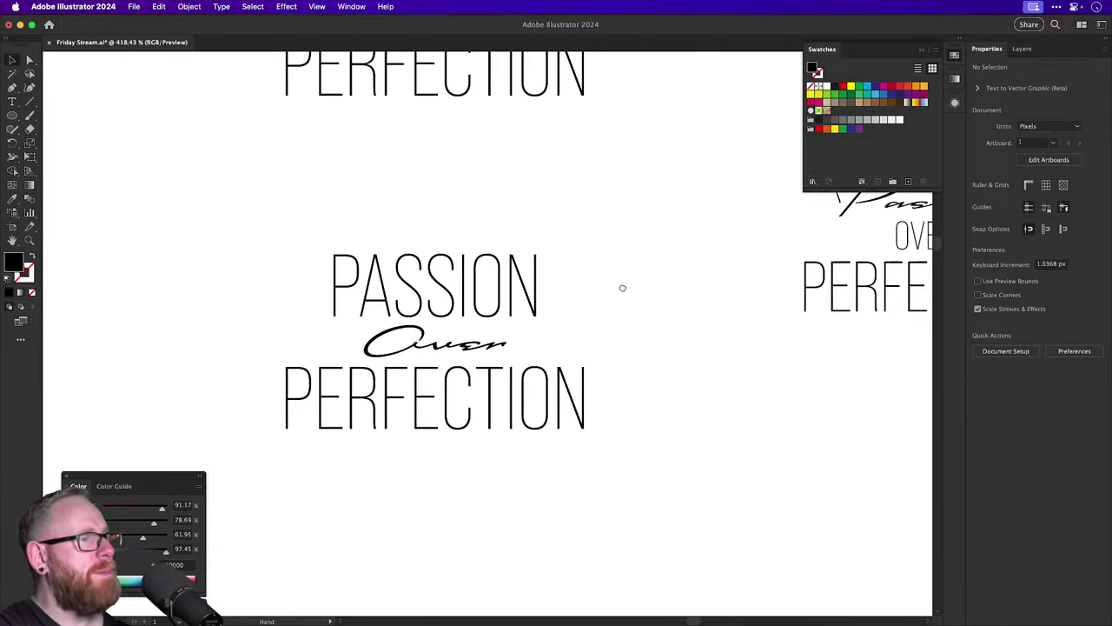
scroll(456, 314, up, 3)
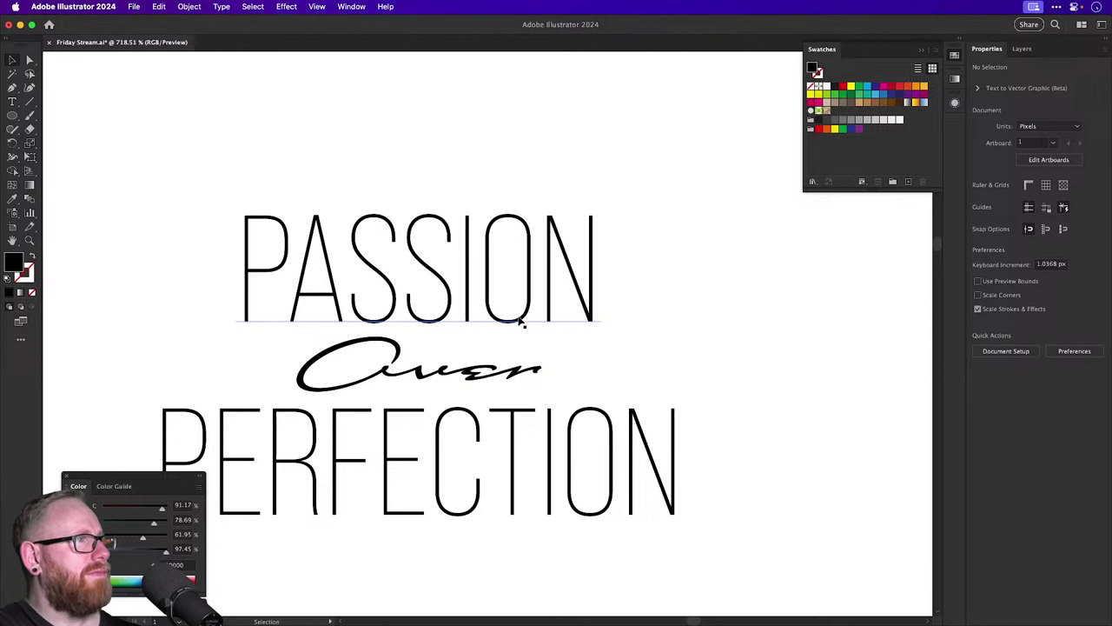
click(375, 377)
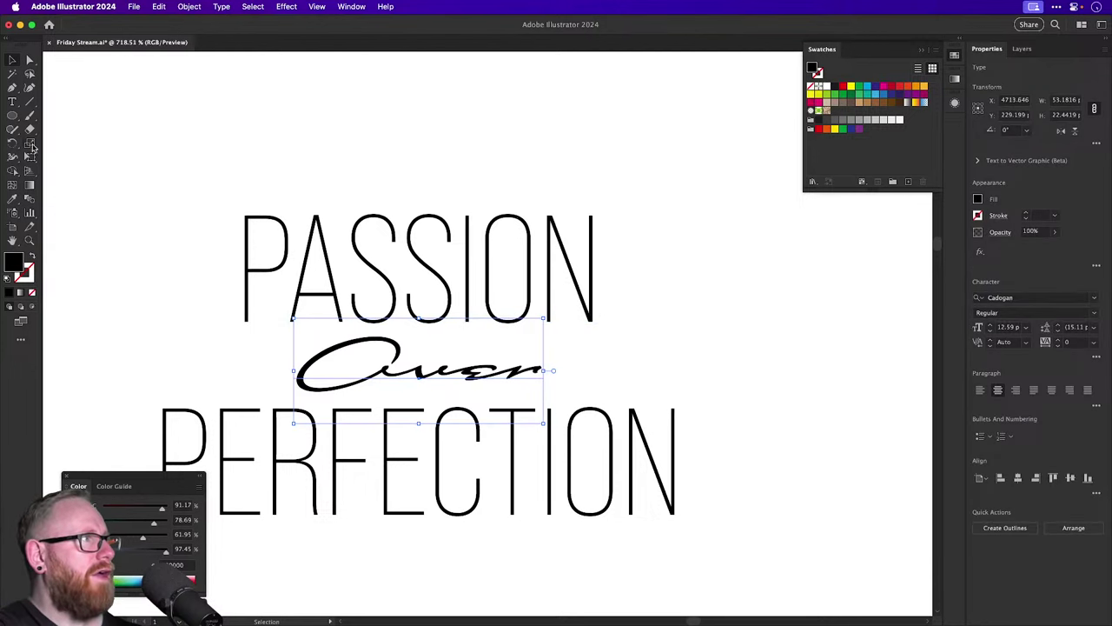
drag(29, 143, 54, 157)
drag(583, 368, 551, 338)
key(v)
key(r)
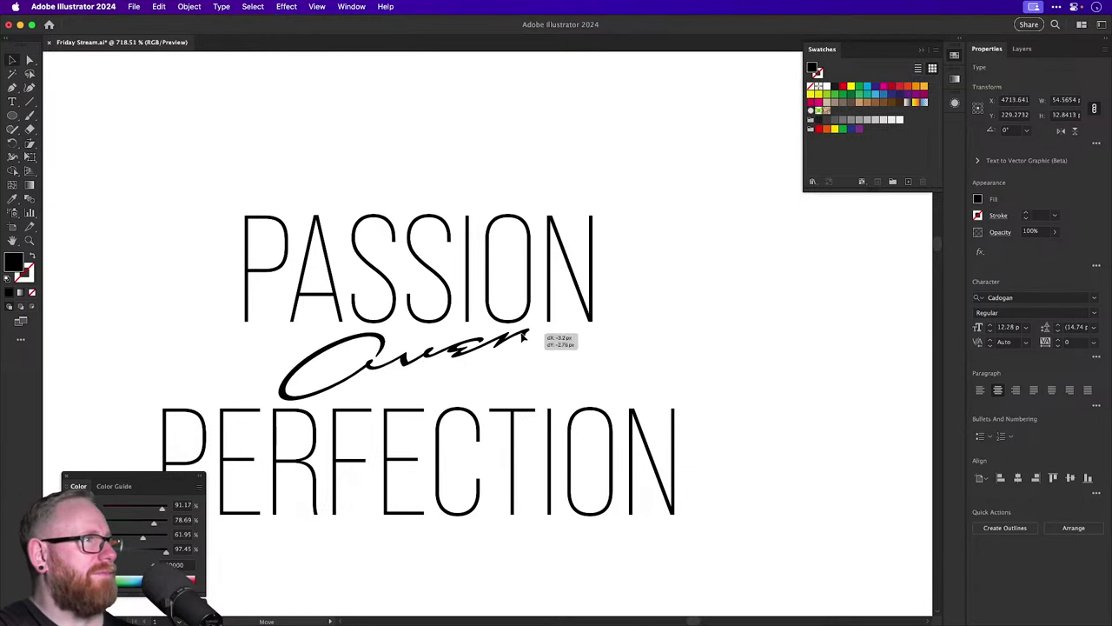
drag(614, 357, 616, 341)
key(v)
click(695, 337)
key(super+z)
key(super+z)
key(super+z)
key(super+z)
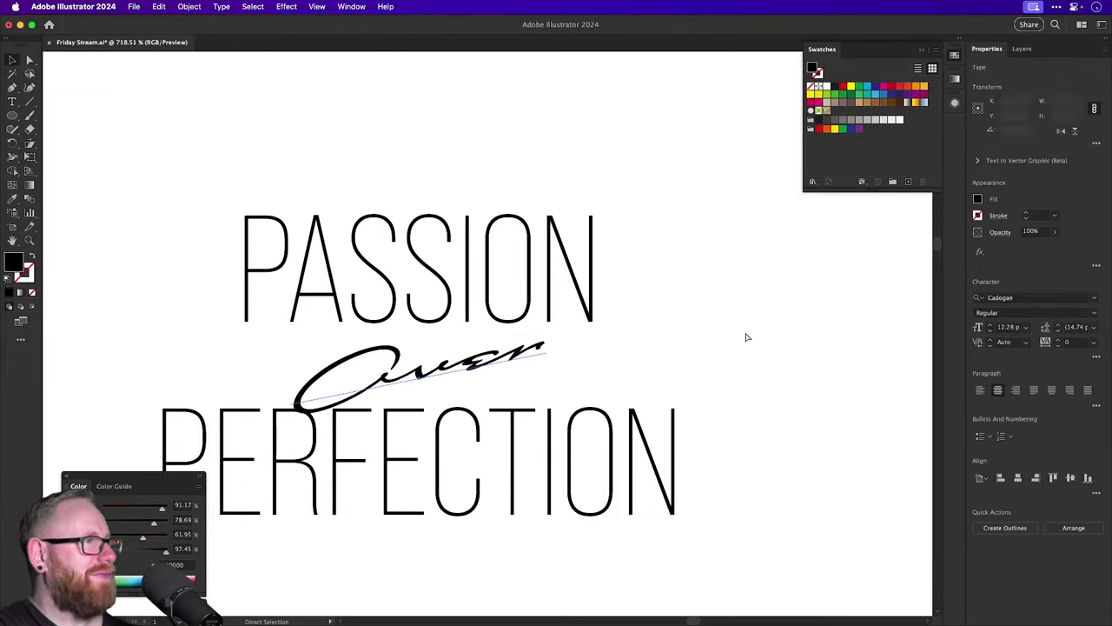
click(718, 343)
Duplicate the lower-middle PASSION Over PERFECTION lockup below and delete Over from the copy.
key(super+minus)
key(super+minus)
key(super+minus)
key(super+minus)
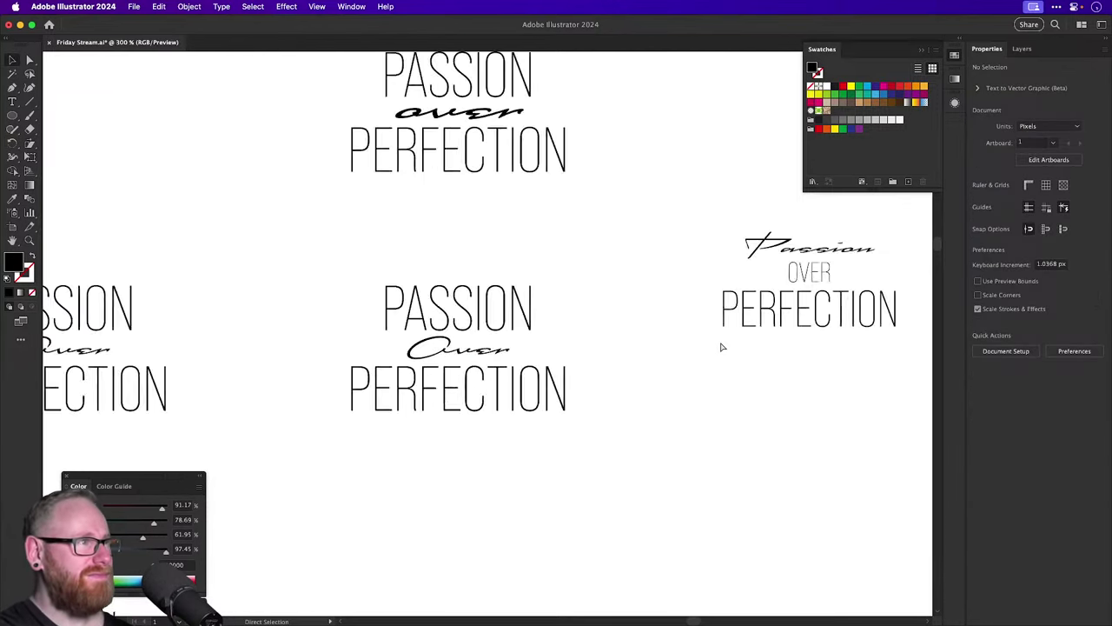
drag(722, 324, 520, 364)
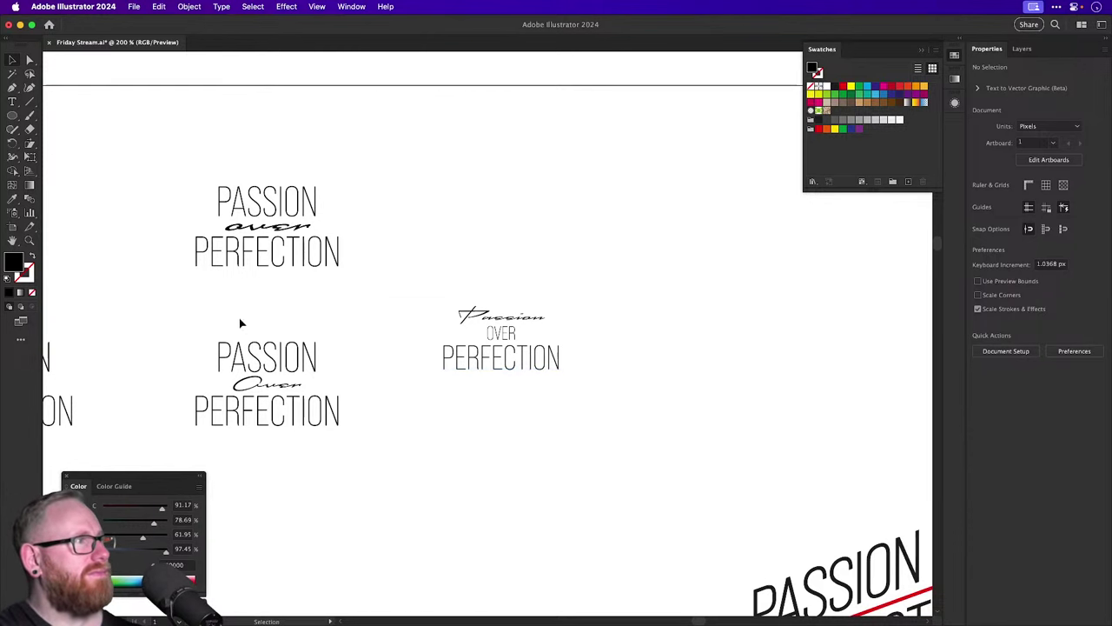
drag(238, 318, 392, 454)
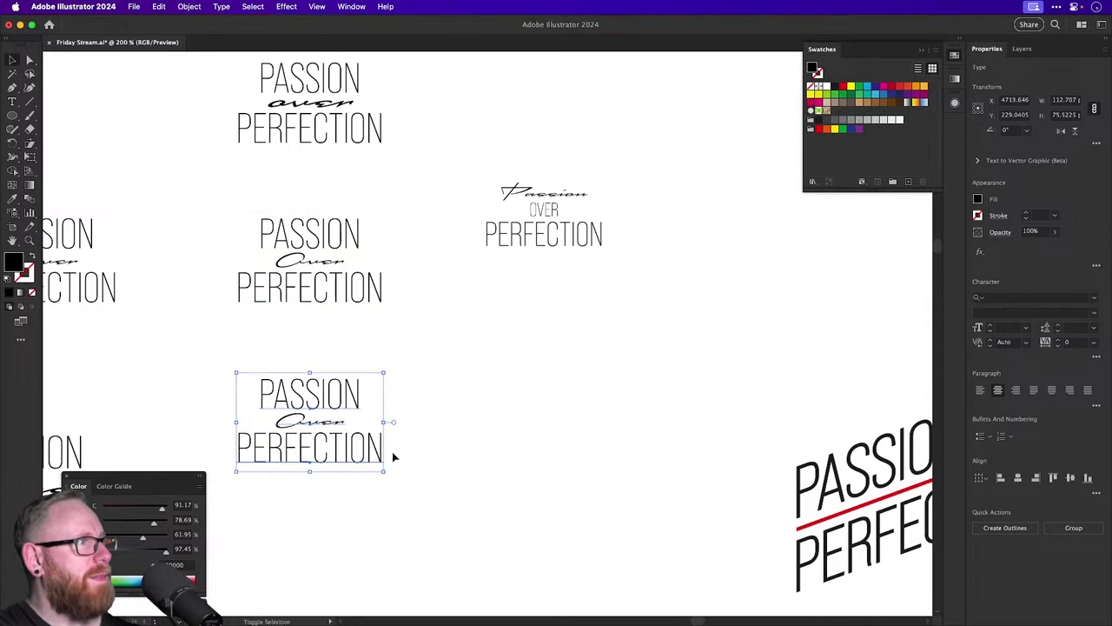
click(260, 422)
scroll(261, 423, up, 5)
click(425, 417)
key(Delete)
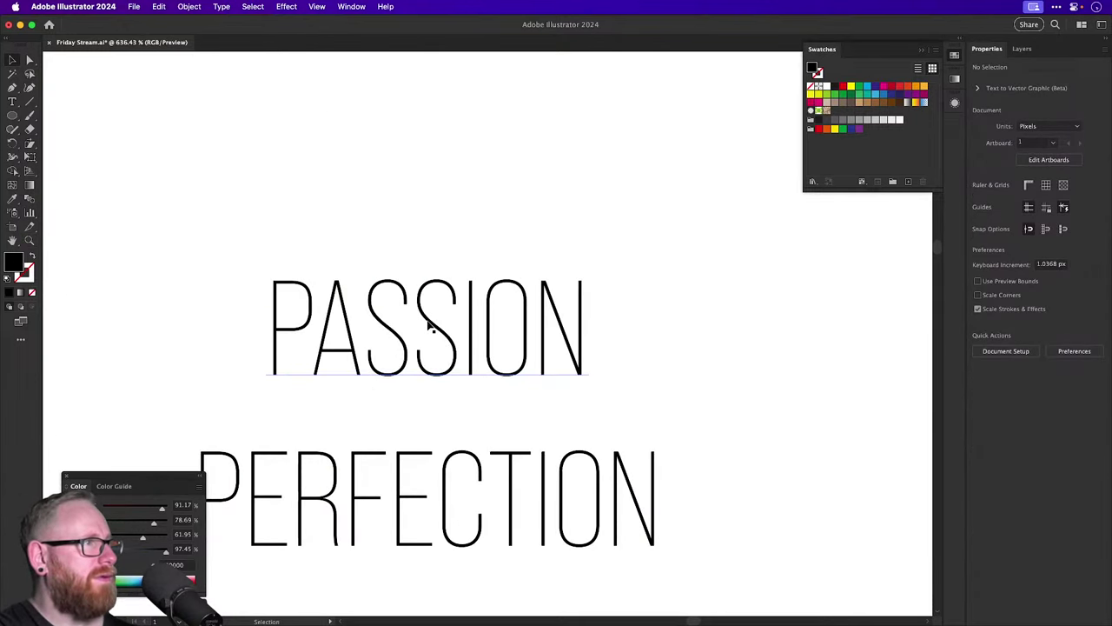
Duplicate PASSION below itself, widen its letter spacing, and retype it as 'OVER'.
drag(427, 322, 464, 417)
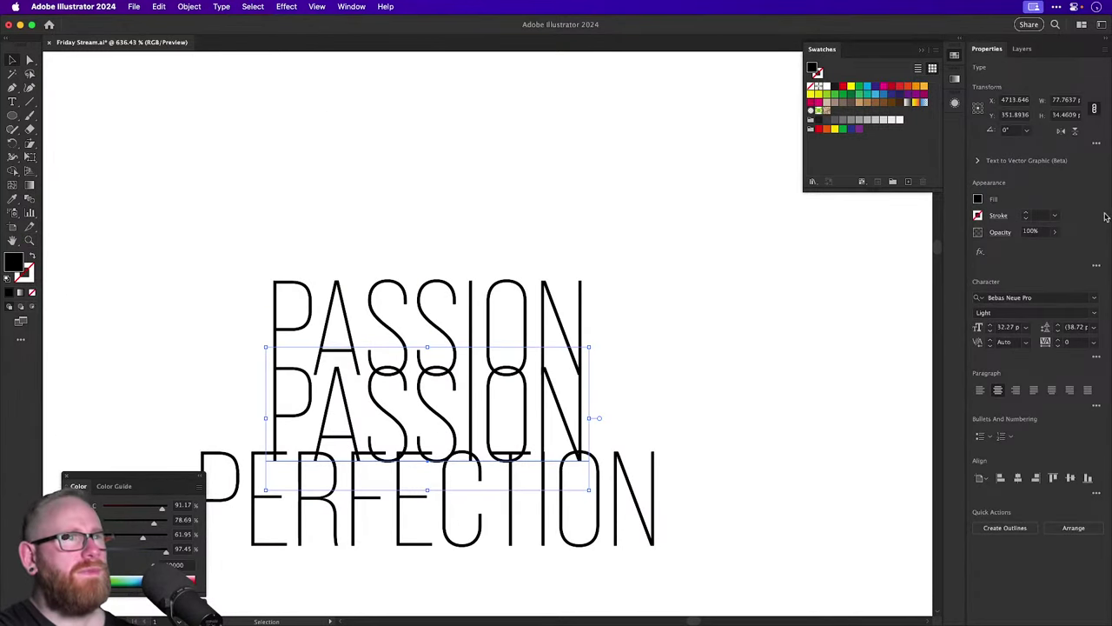
click(1077, 341)
key(Up)
key(Up)
key(Up)
key(Up)
key(Up)
key(Up)
key(Up)
key(Up)
key(Up)
key(Up)
key(Up)
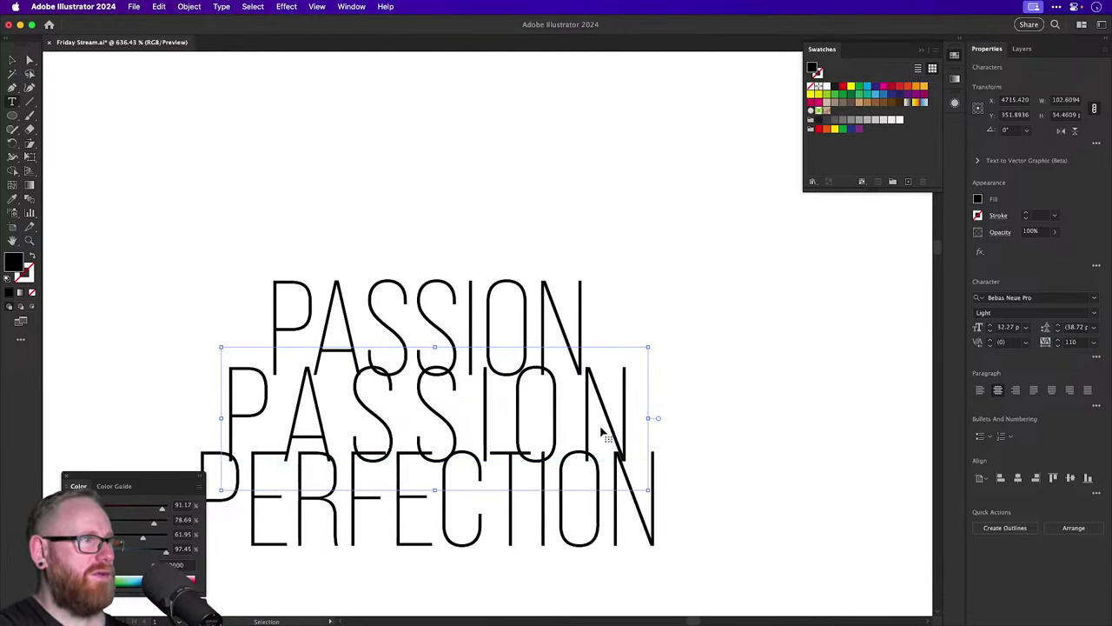
double_click(603, 428)
text(OVER)
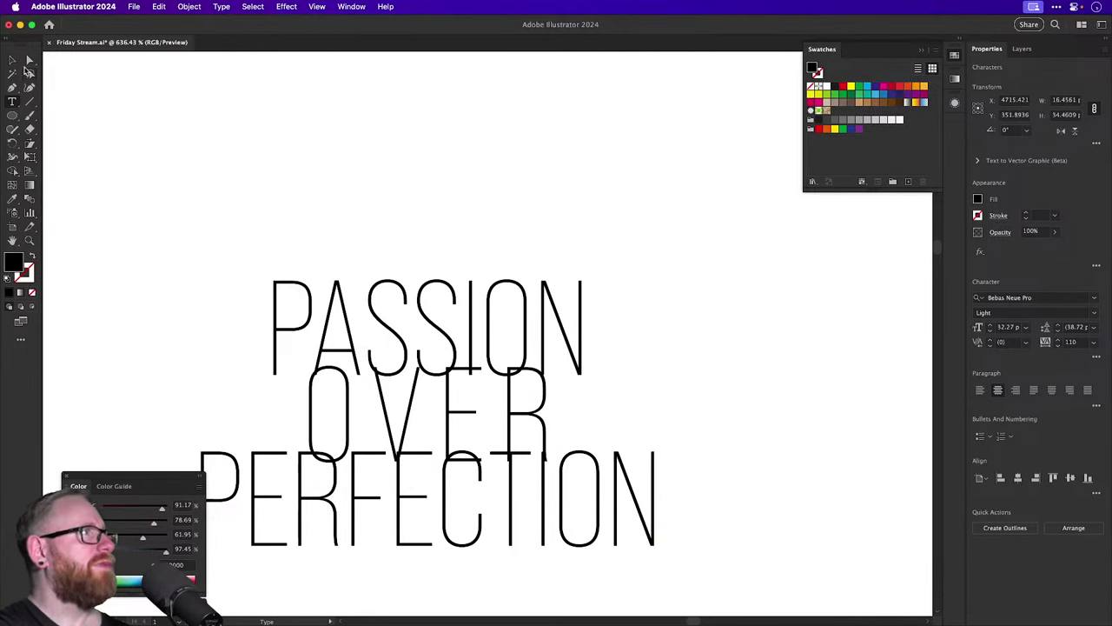
click(13, 59)
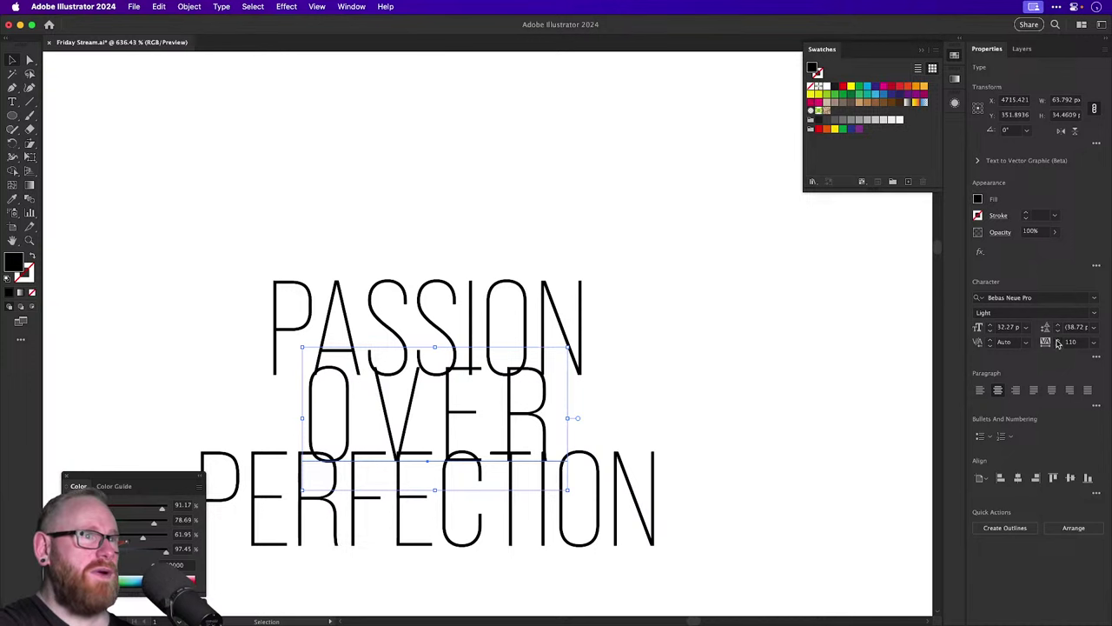
Move PERFECTION down below OVER and shift OVER down clear of PASSION.
scroll(1058, 344, up, 15)
scroll(1058, 343, up, 3)
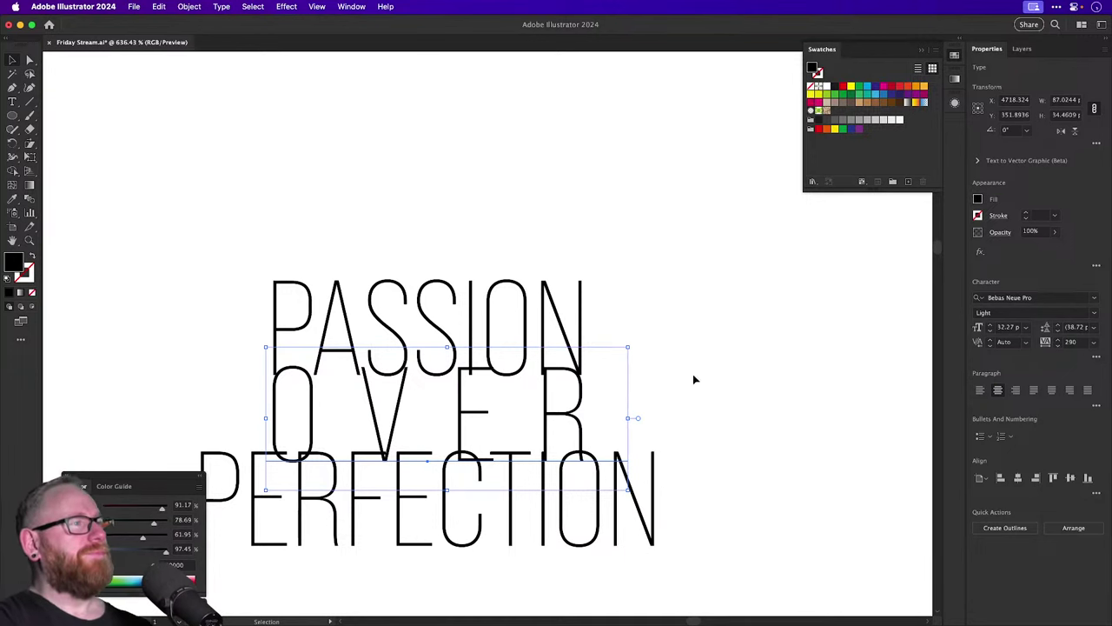
drag(603, 531, 602, 608)
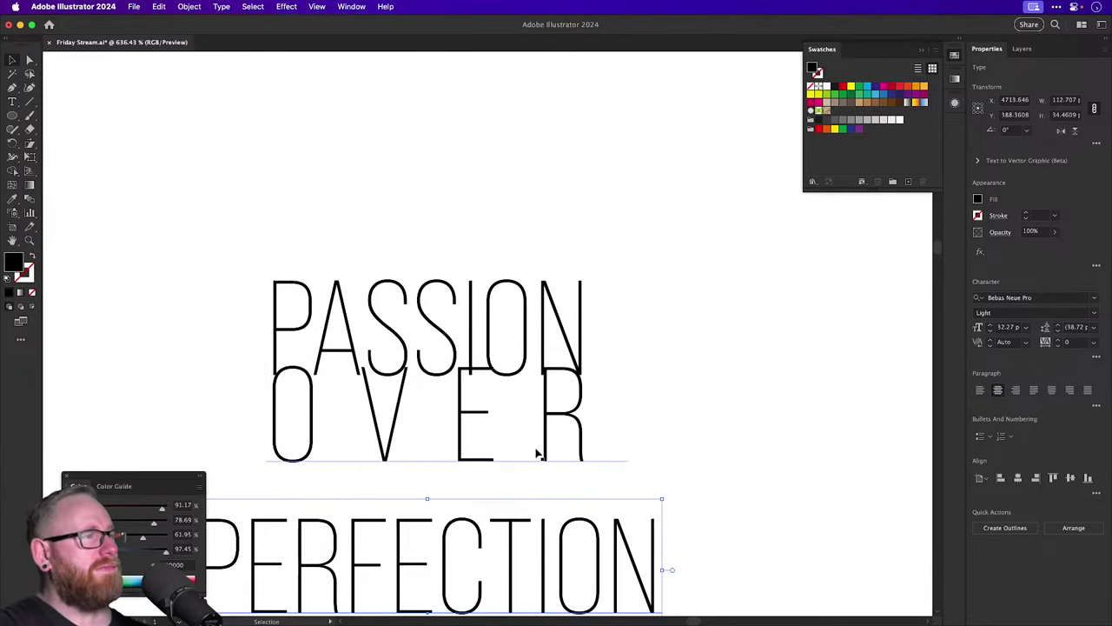
drag(535, 448, 534, 467)
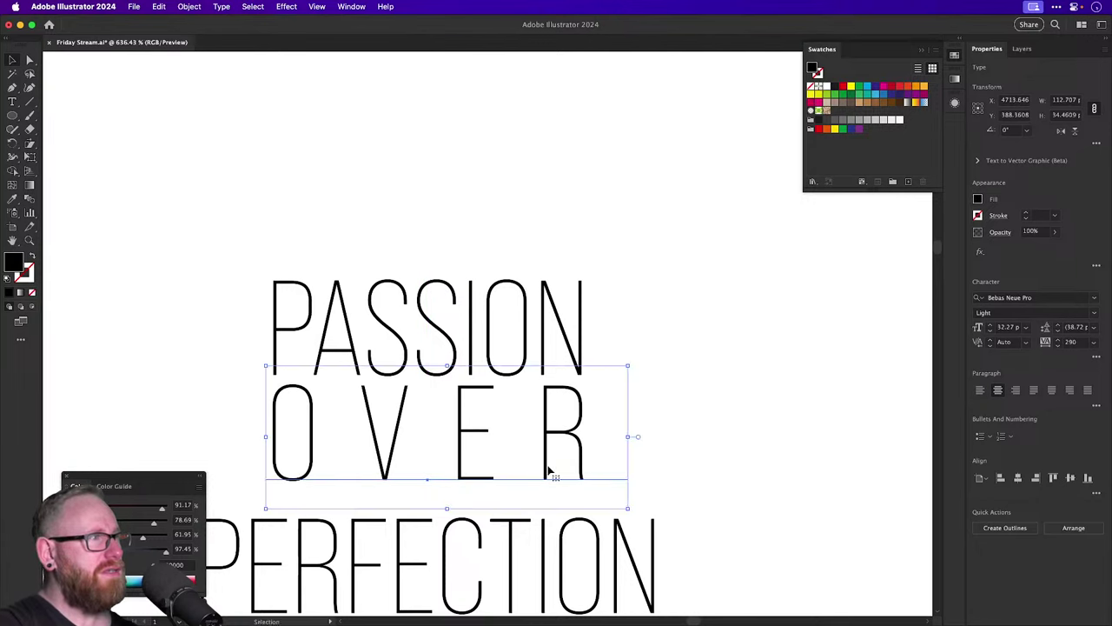
scroll(616, 384, down, 3)
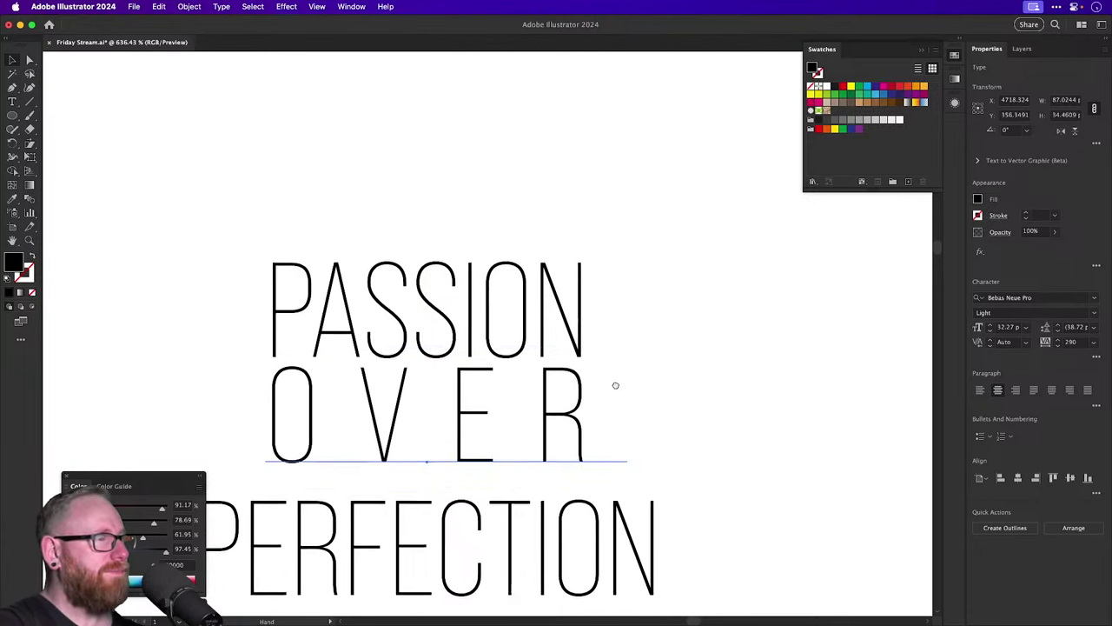
Set OVER's letter spacing to 295 and nudge it slightly left.
click(1057, 339)
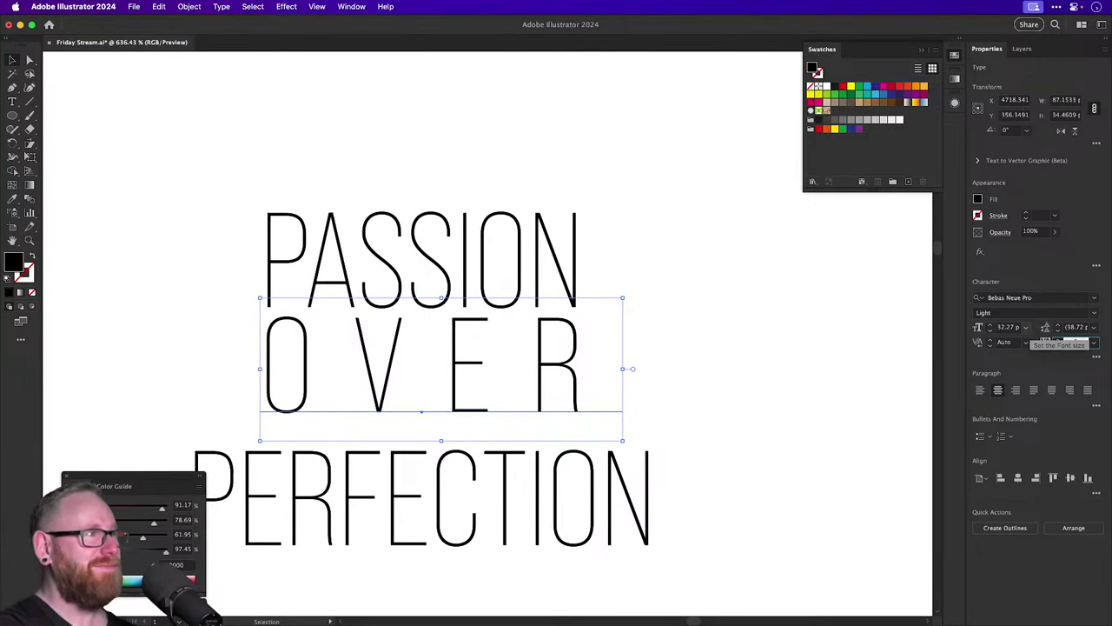
click(1057, 339)
click(1057, 339)
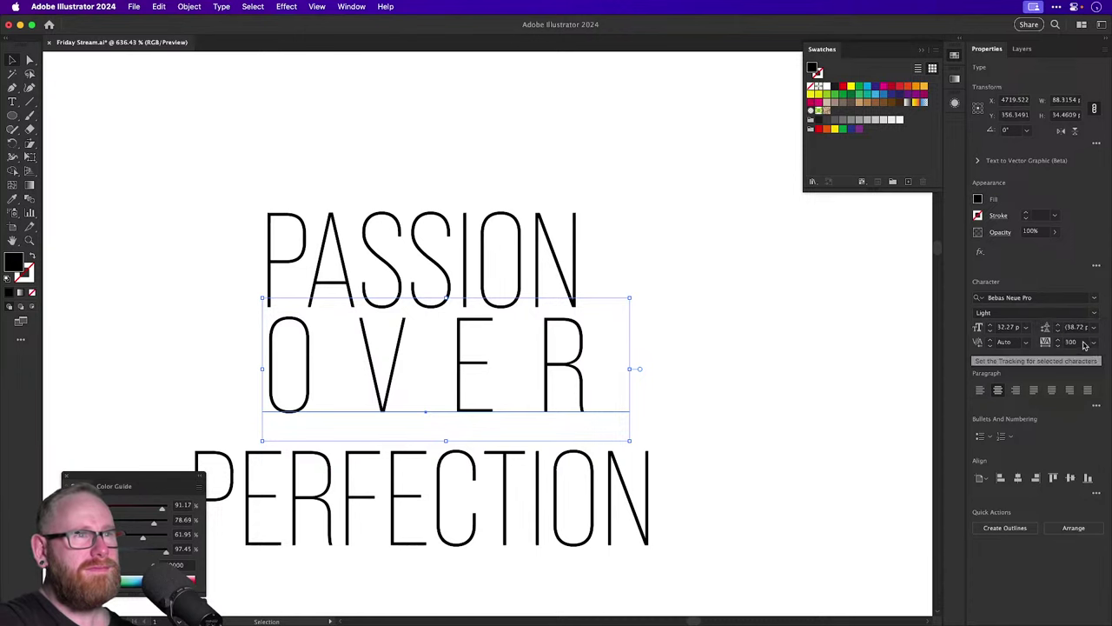
text(295)
key(Return)
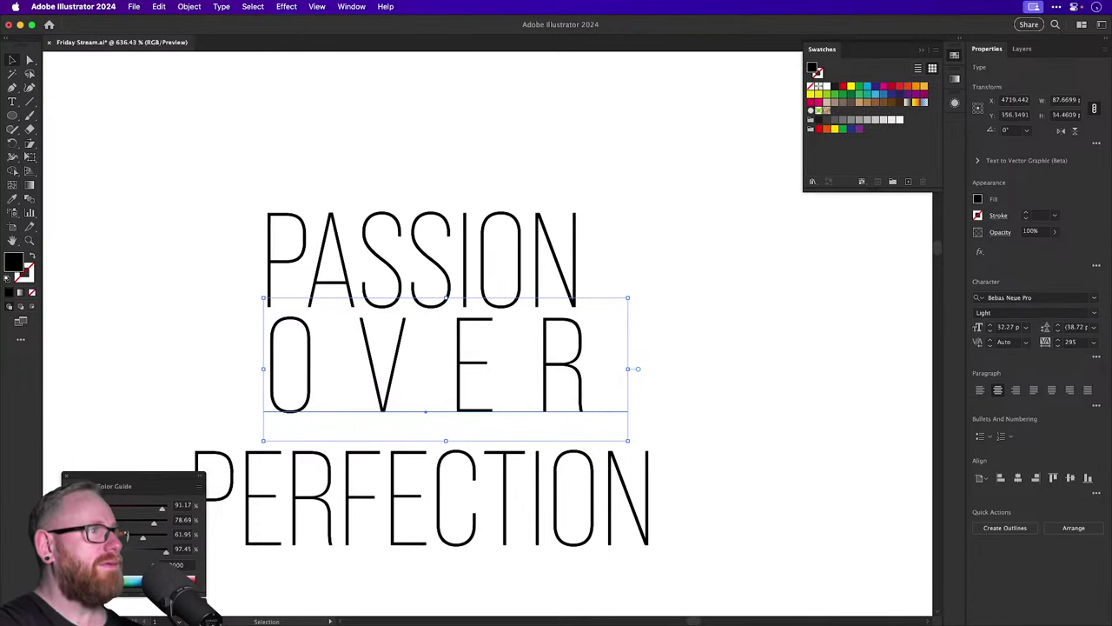
click(261, 310)
scroll(261, 312, up, 5)
drag(360, 372, 328, 380)
key(super+minus)
key(super+minus)
key(super+minus)
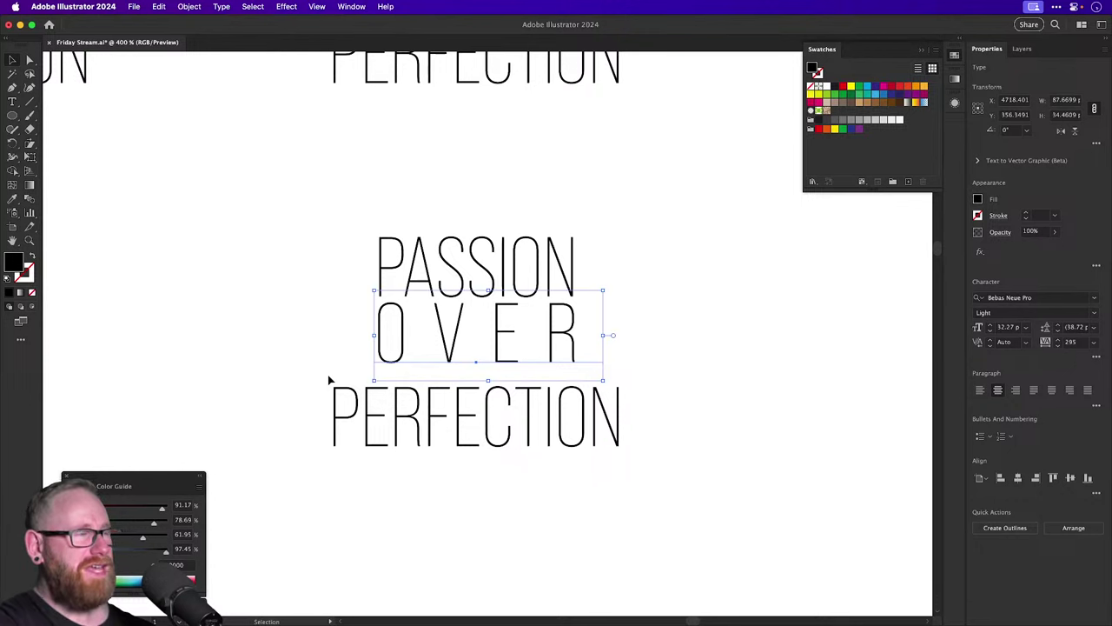
click(646, 273)
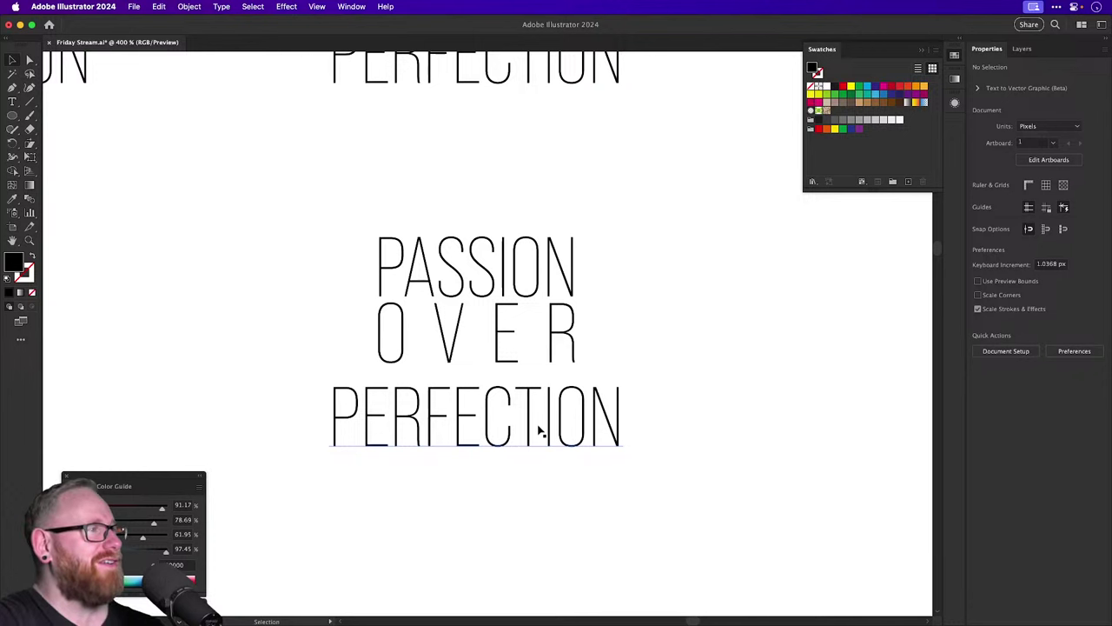
Move PERFECTION up closer beneath O V E R and select the whole lockup.
drag(538, 430, 508, 384)
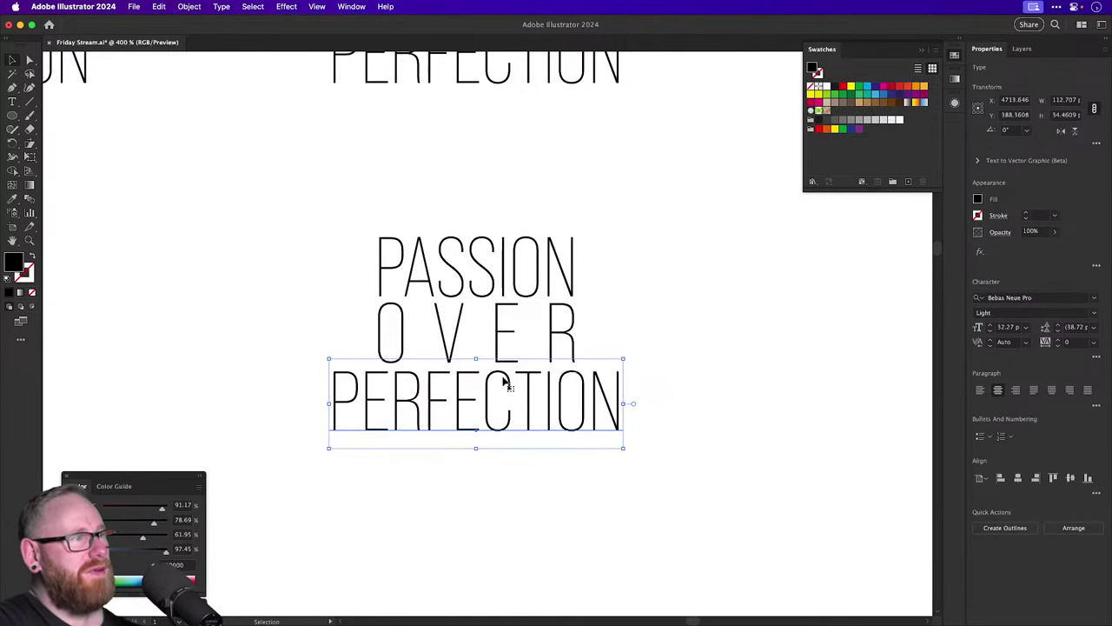
click(712, 477)
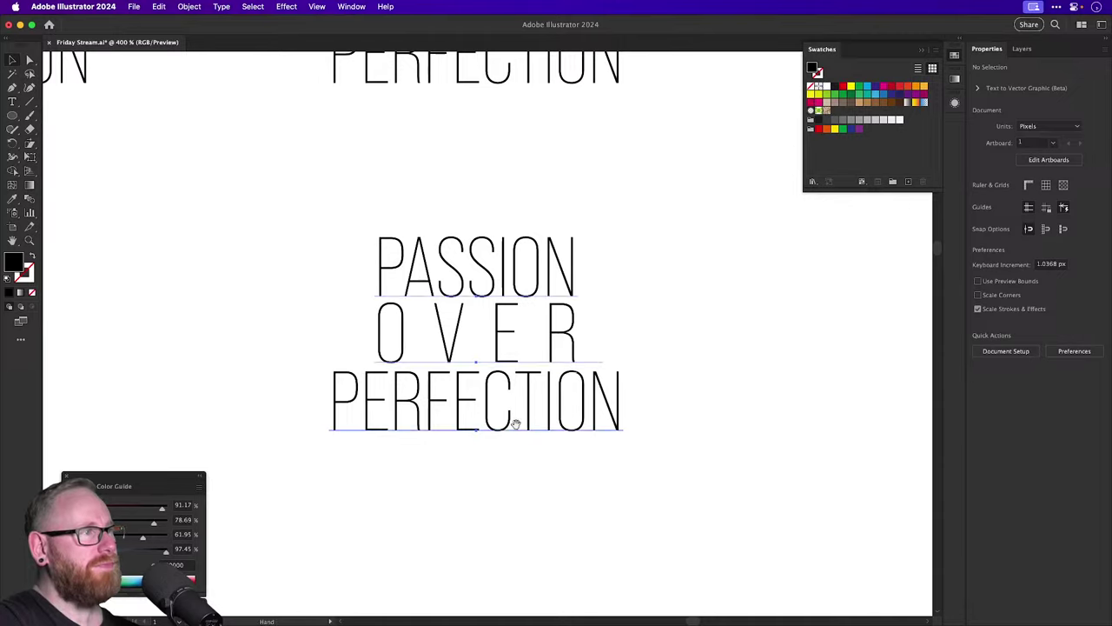
scroll(249, 345, right, 6)
scroll(249, 345, up, 1)
click(250, 345)
Alt-drag a copy of the PASSION O V E R PERFECTION lockup to the right and pan to it.
drag(250, 345, 676, 345)
scroll(608, 365, right, 5)
key(shift+super+a)
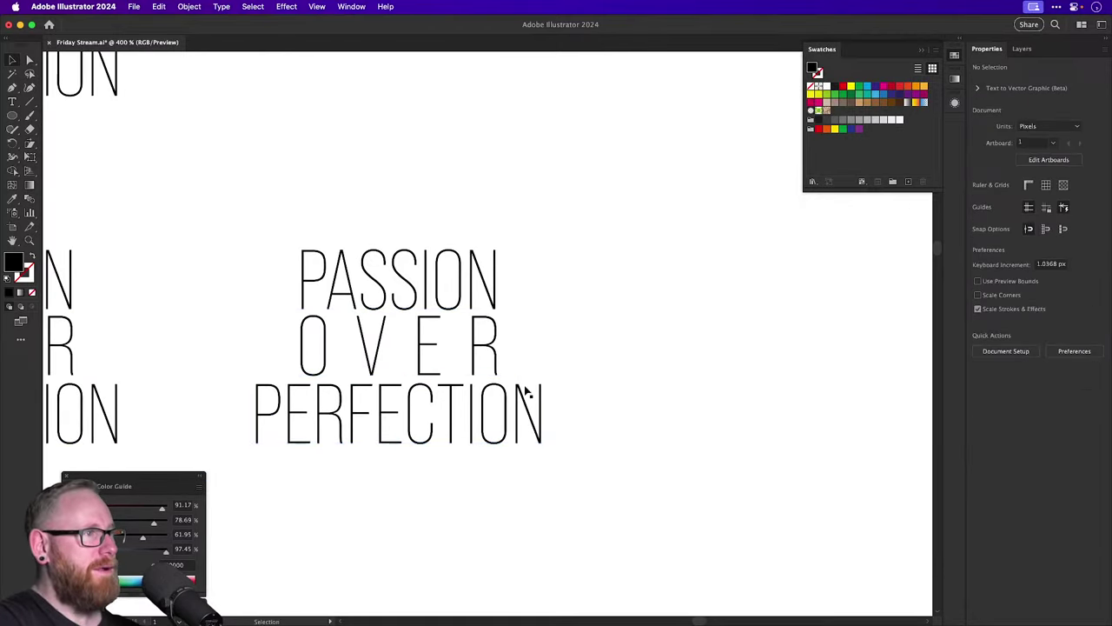
key(super+minus)
key(super+minus)
key(super+minus)
key(super+minus)
key(super+minus)
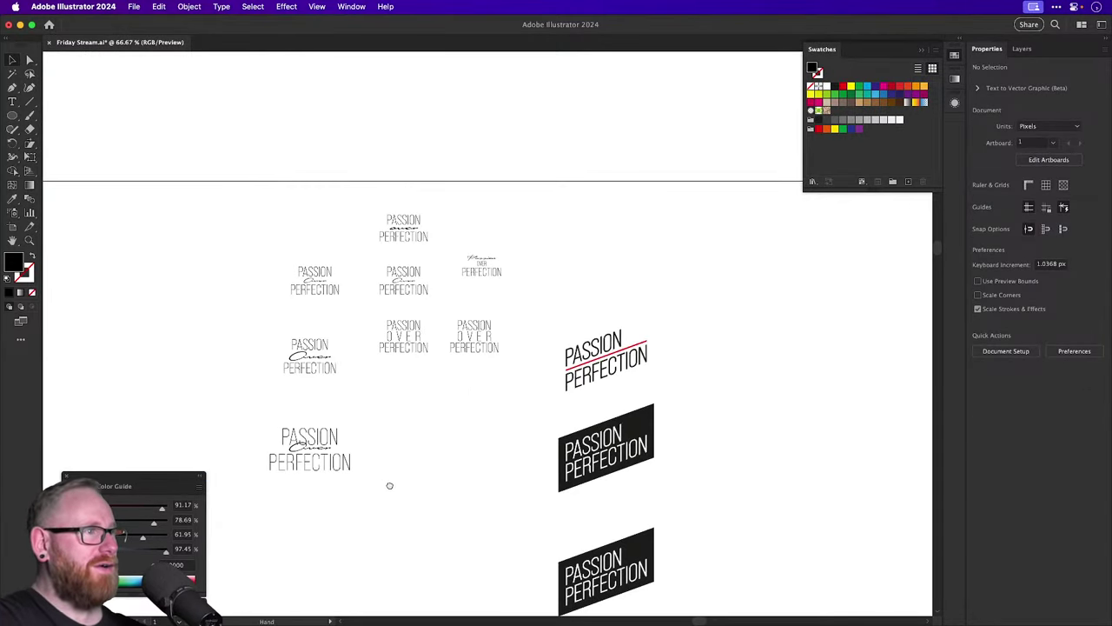
drag(387, 484, 456, 253)
scroll(455, 318, down, 2)
key(super+minus)
key(super+minus)
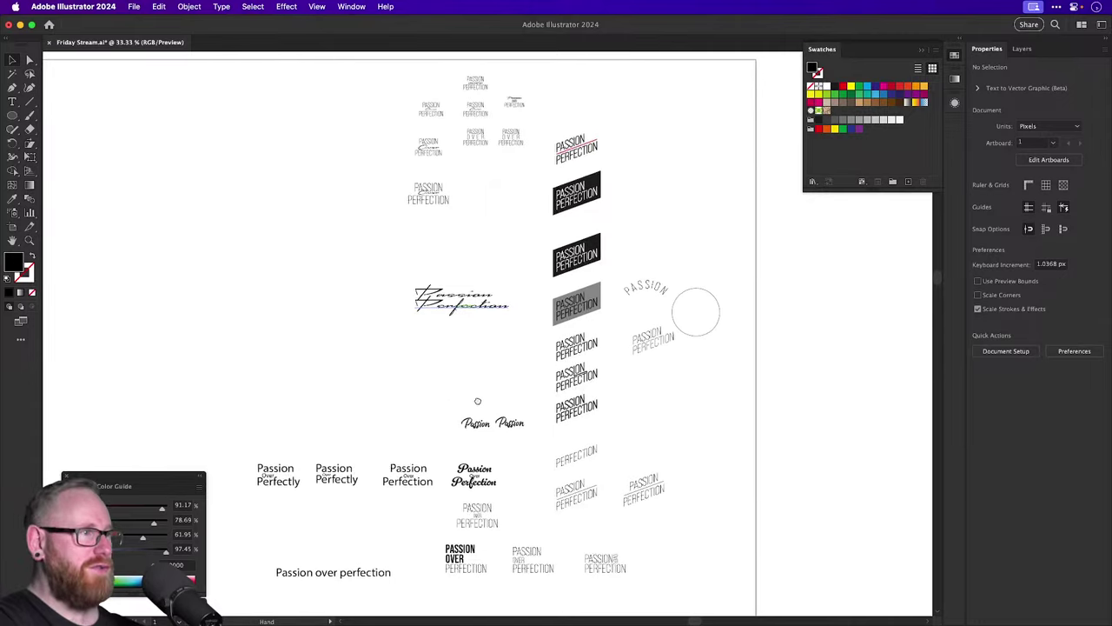
drag(477, 397, 500, 296)
scroll(500, 296, up, 5)
scroll(526, 298, up, 5)
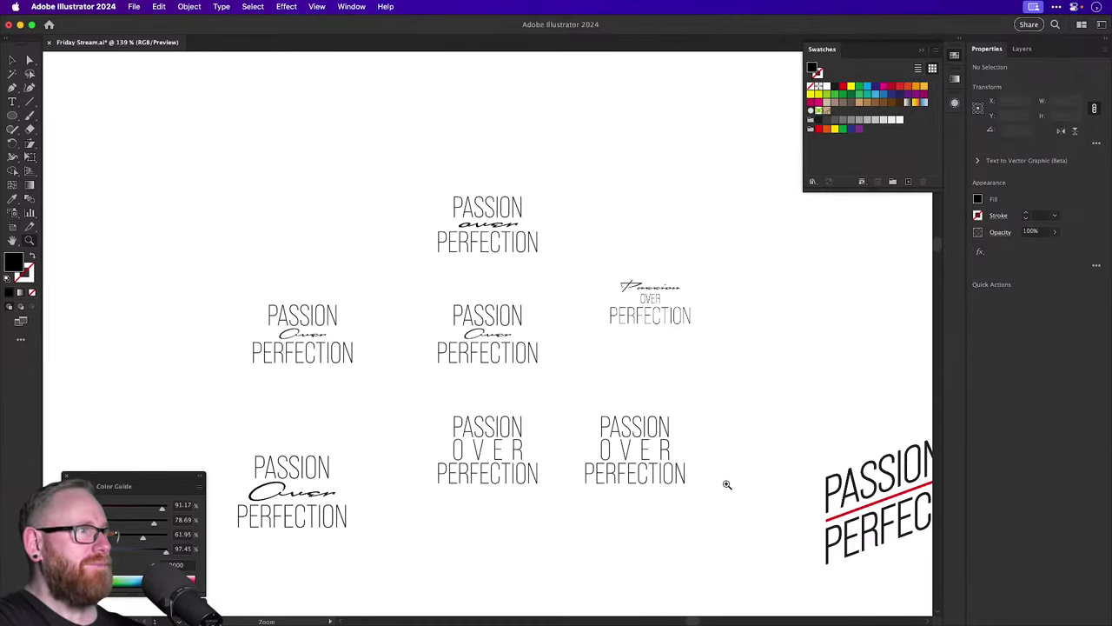
drag(703, 484, 489, 375)
scroll(506, 397, up, 6)
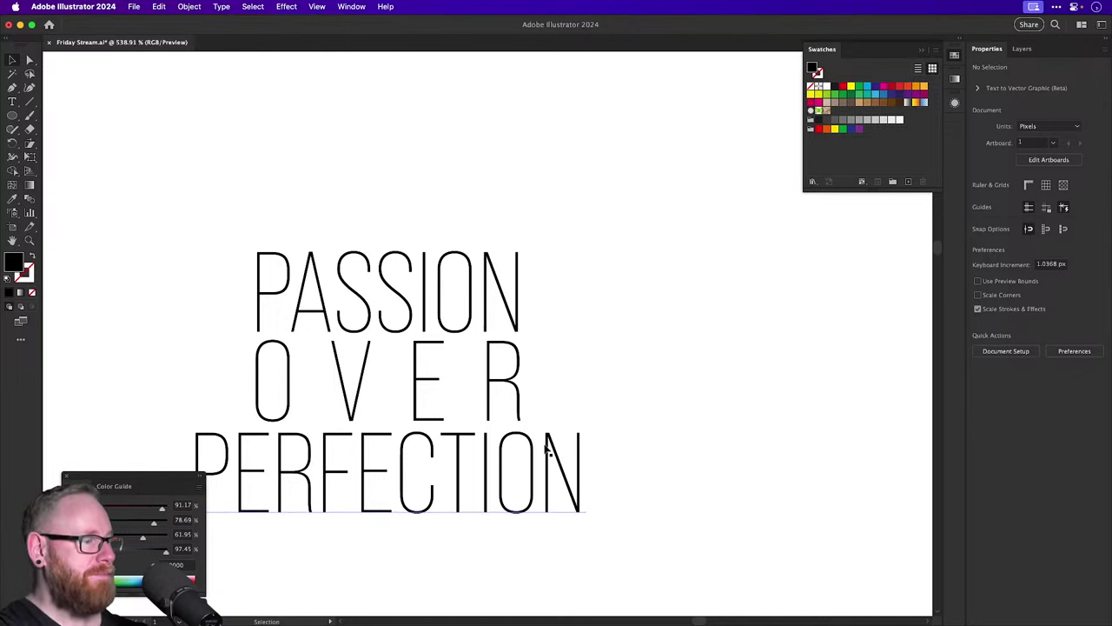
Reduce PERFECTION in the copied lockup to 22 pt in the Character panel.
drag(496, 452, 593, 382)
click(580, 403)
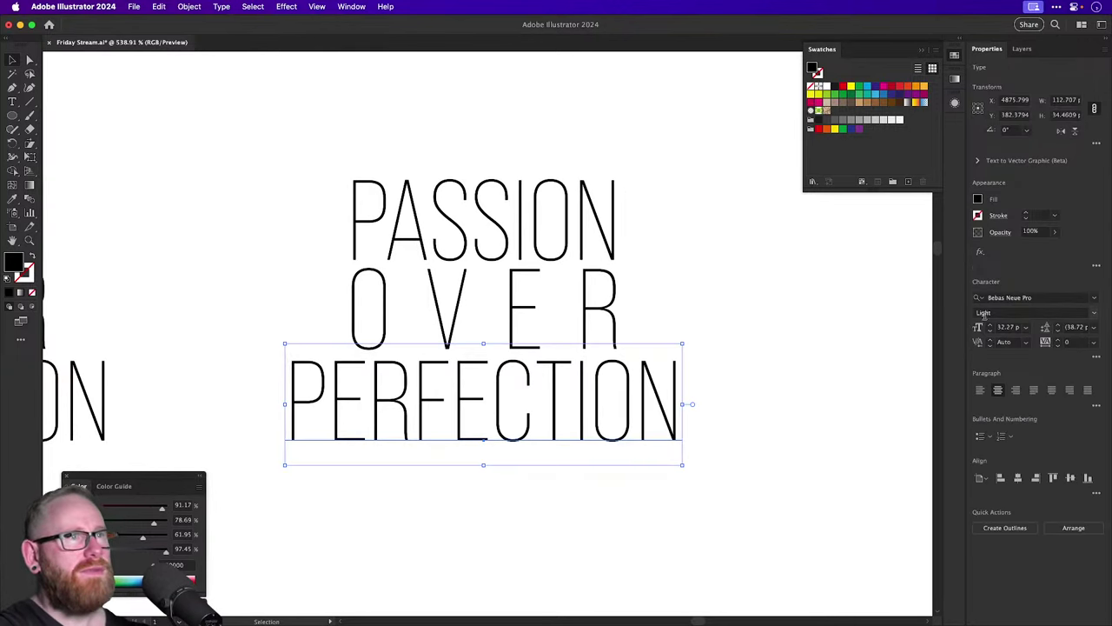
click(990, 331)
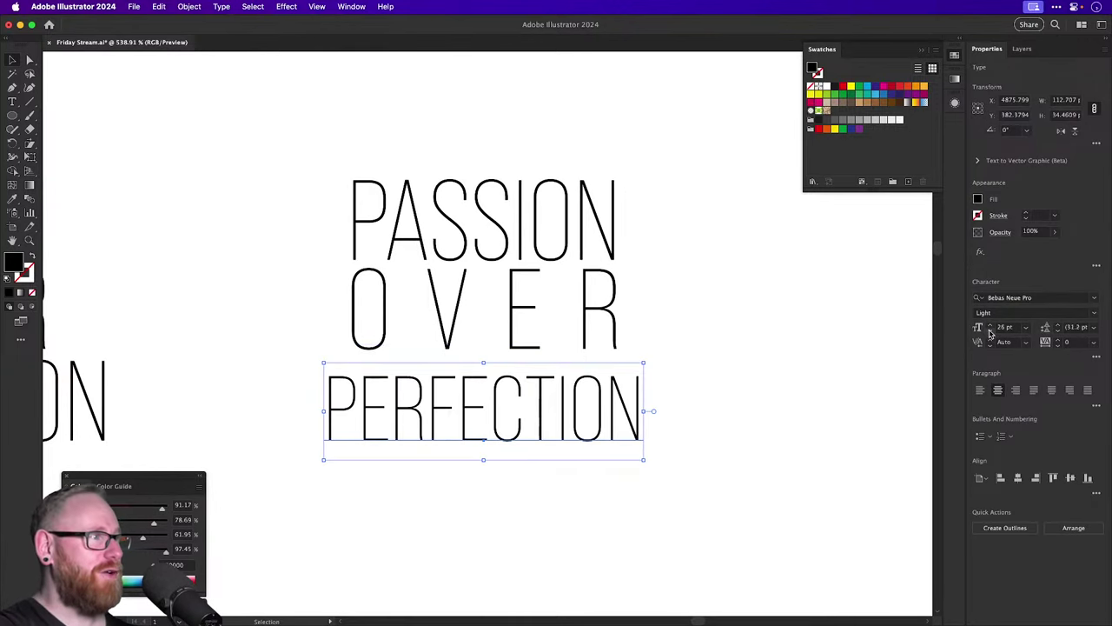
click(989, 331)
click(989, 331)
click(989, 331)
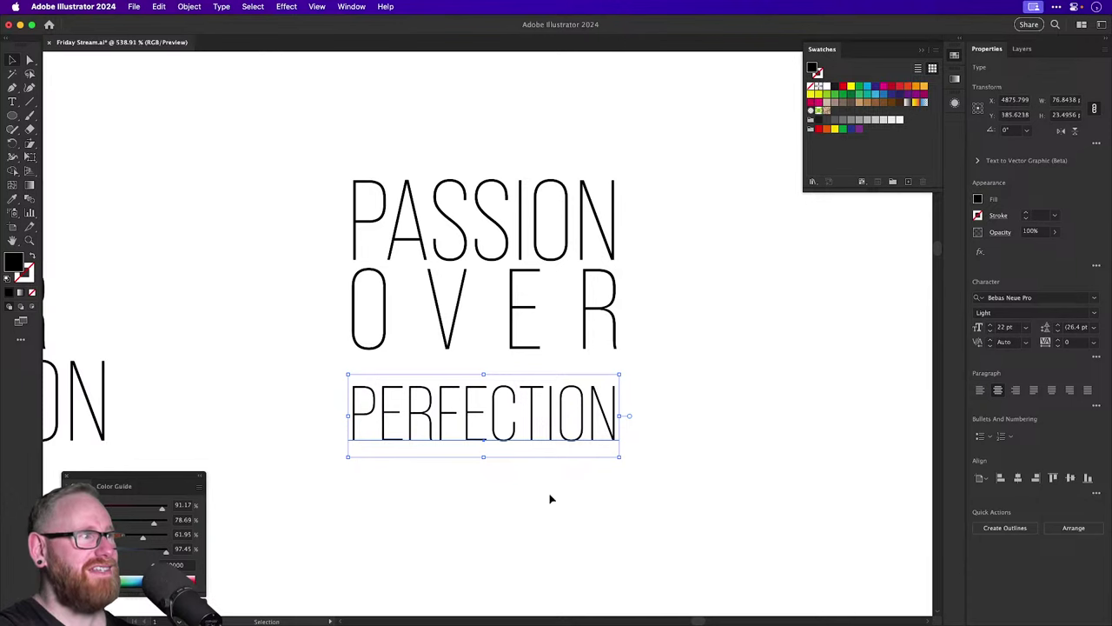
Move PERFECTION up under O V E R and corner-scale it to match their width.
drag(534, 429, 533, 407)
scroll(606, 382, up, 5)
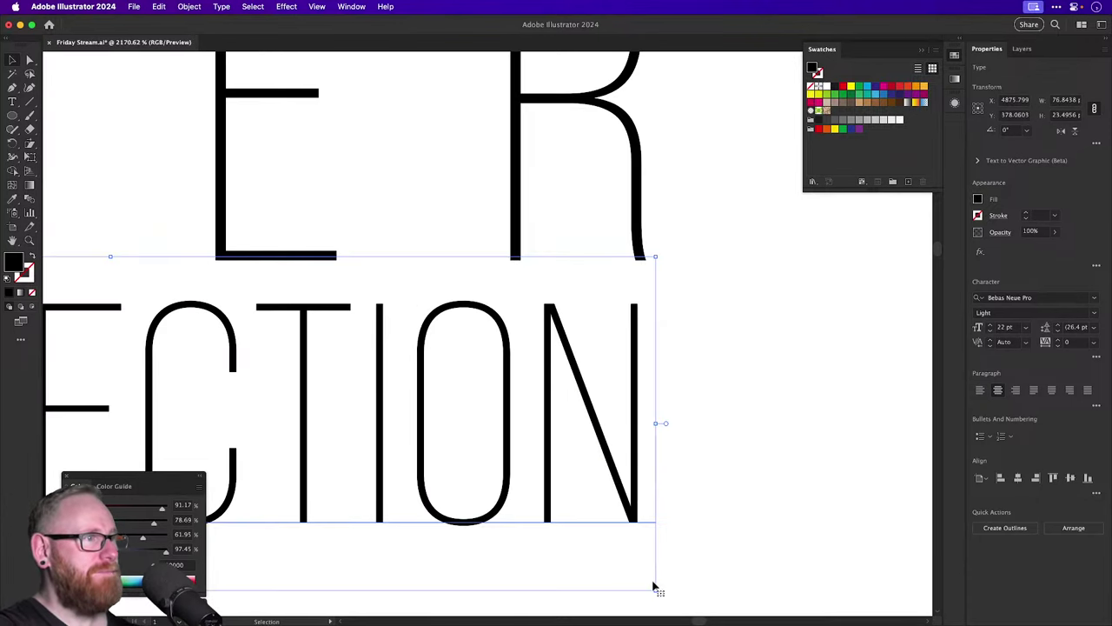
drag(655, 586, 663, 596)
click(703, 551)
key(super+minus)
key(super+minus)
key(super+minus)
key(super+minus)
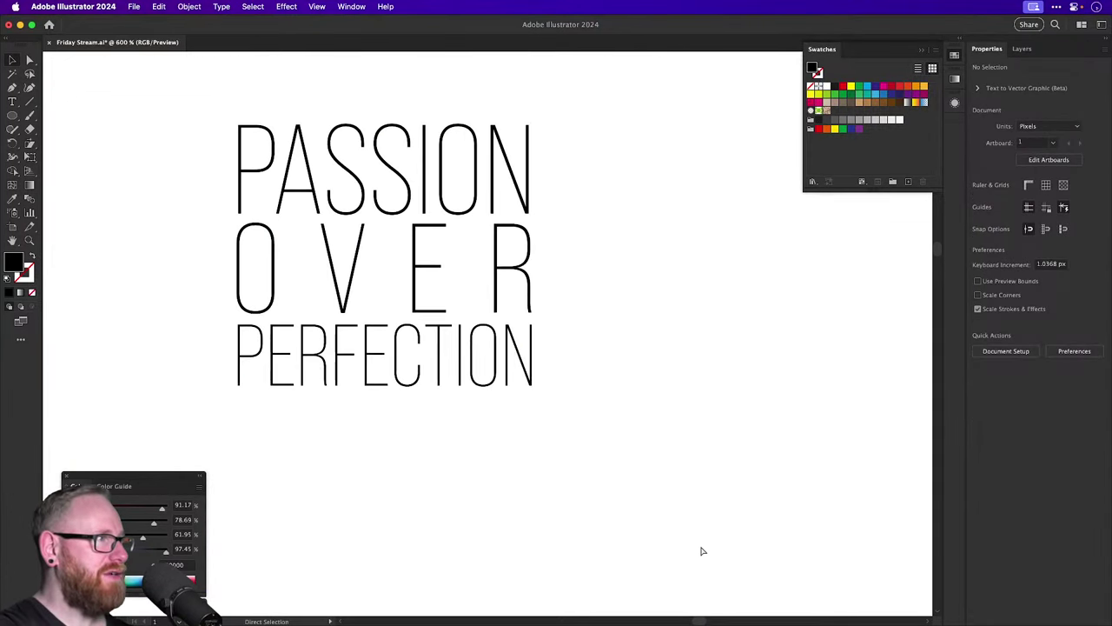
drag(648, 370, 663, 484)
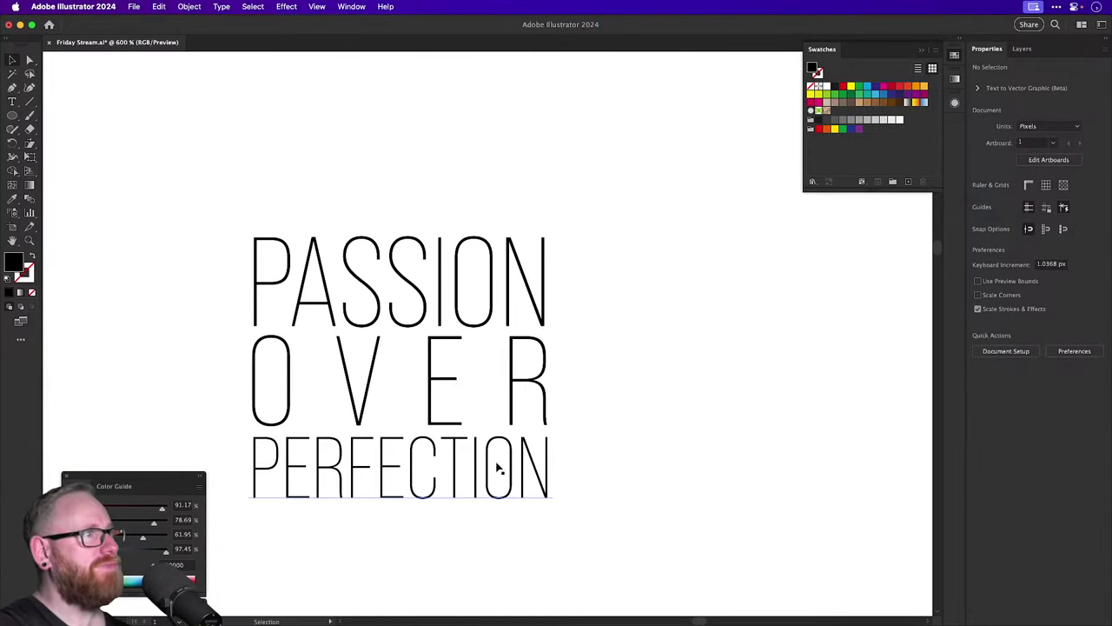
scroll(720, 318, left, 5)
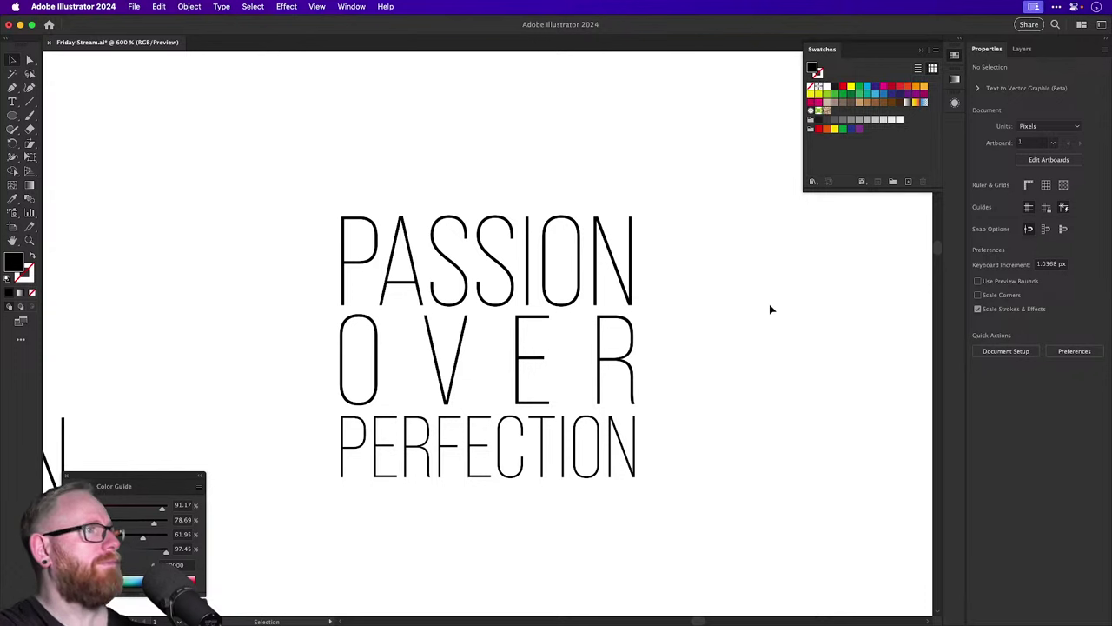
Draw a small black dot between O and V and repeat it into the other two gaps.
drag(12, 114, 78, 144)
drag(398, 355, 488, 365)
key(v)
key(super+shift+a)
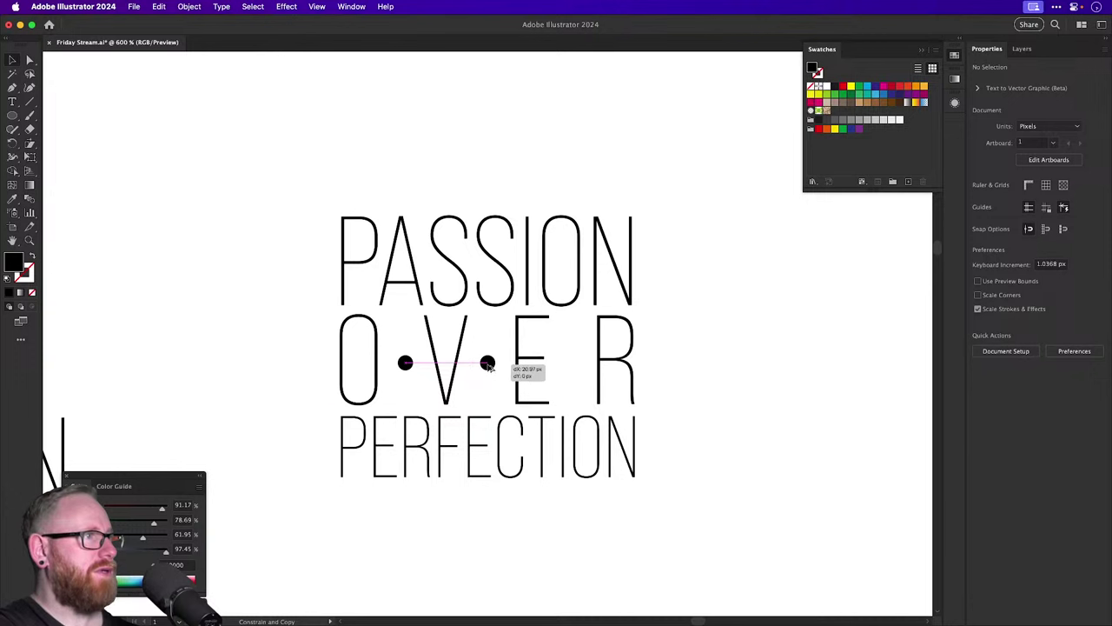
key(super+d)
click(780, 352)
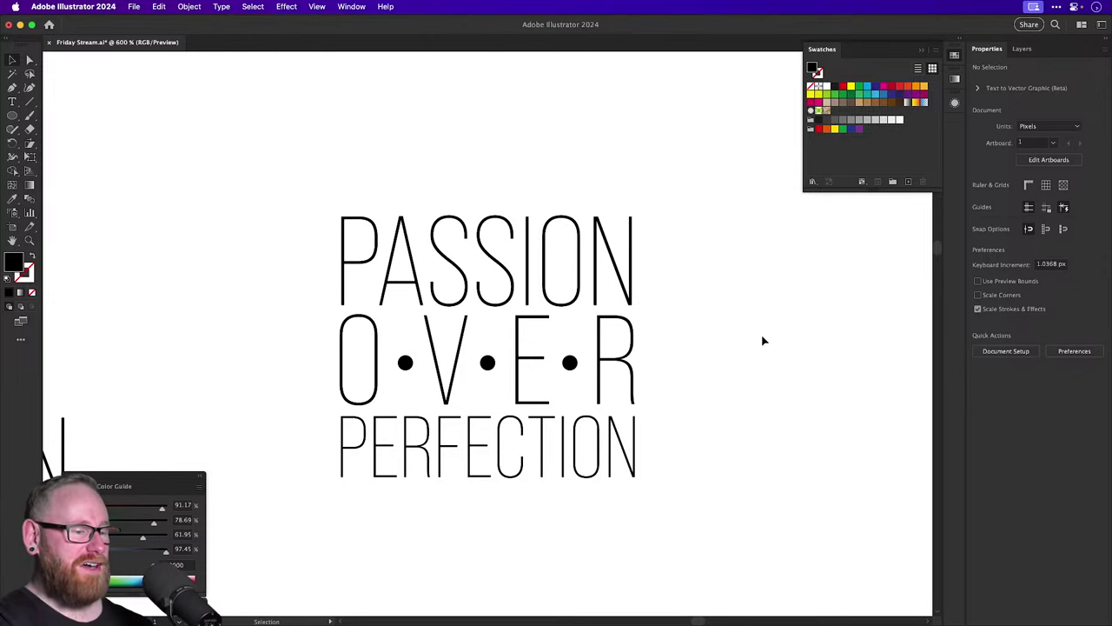
Apply the script Passion style to PERFECTION with the Eyedropper.
key(super+minus)
key(super+minus)
key(super+minus)
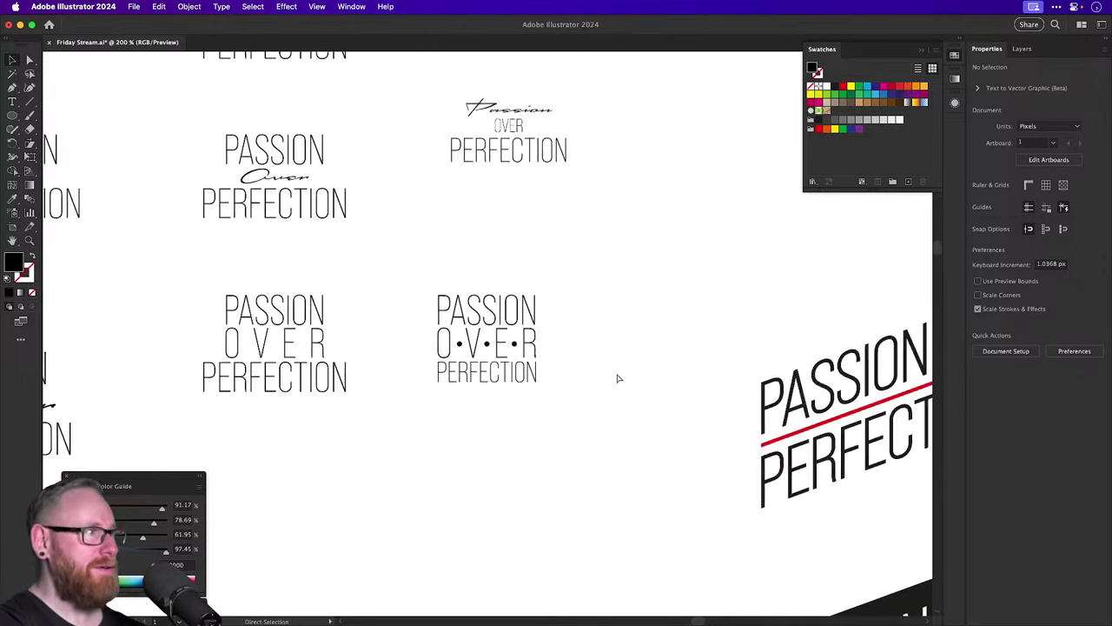
key(super+minus)
drag(518, 248, 503, 358)
scroll(469, 383, up, 5)
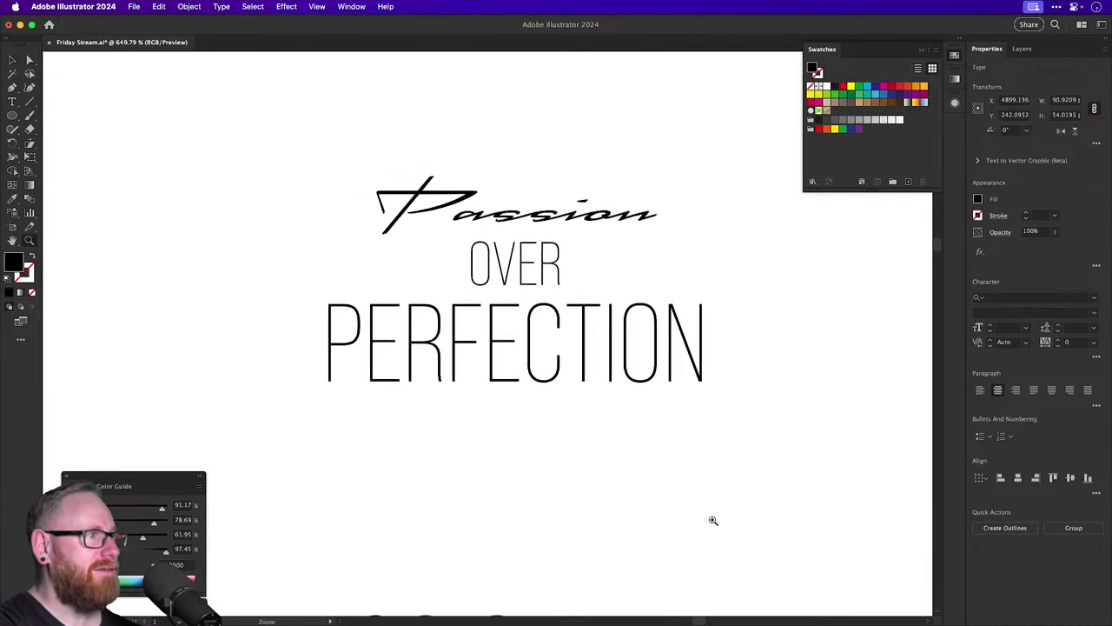
click(618, 454)
click(556, 345)
key(i)
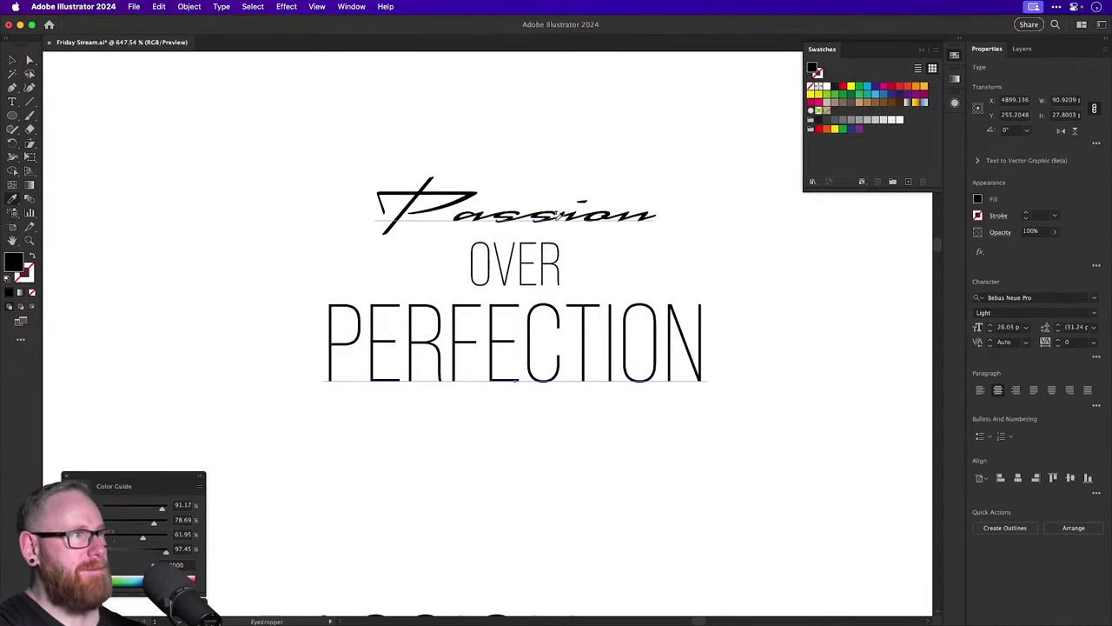
click(559, 214)
super+click(648, 359)
Move Perfection up to overlap Passion and shift OVER below it.
drag(647, 359, 647, 302)
drag(543, 234, 543, 413)
drag(538, 330, 556, 352)
Retype a Perfection copy as 'over', scale it down between the words, and nudge Perfection.
double_click(533, 349)
text(over)
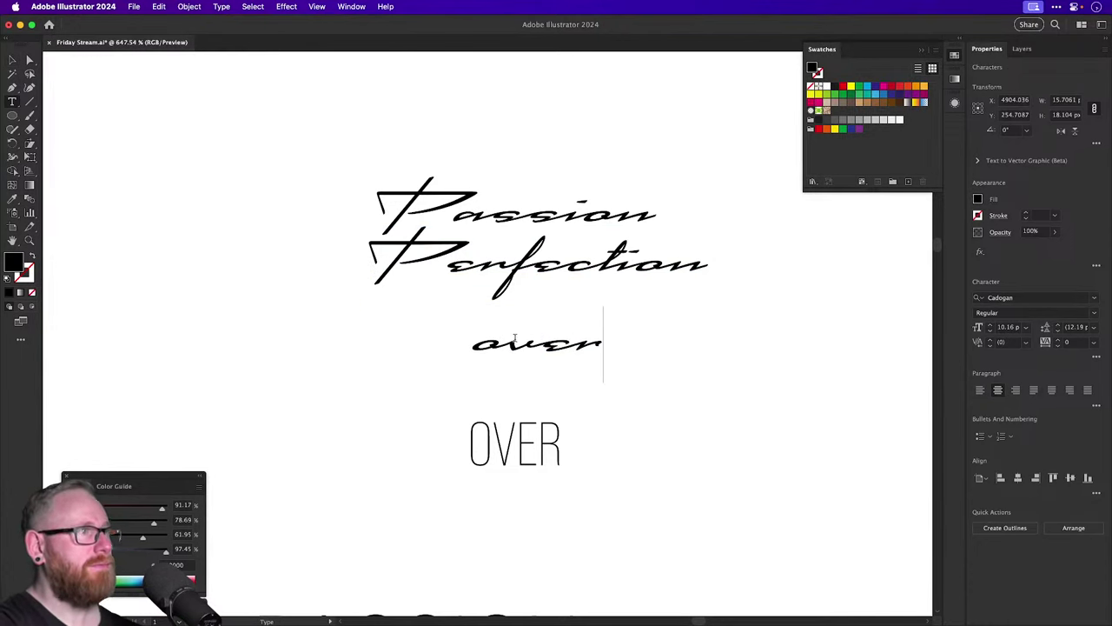
key(Escape)
drag(530, 349, 515, 251)
drag(586, 206, 470, 232)
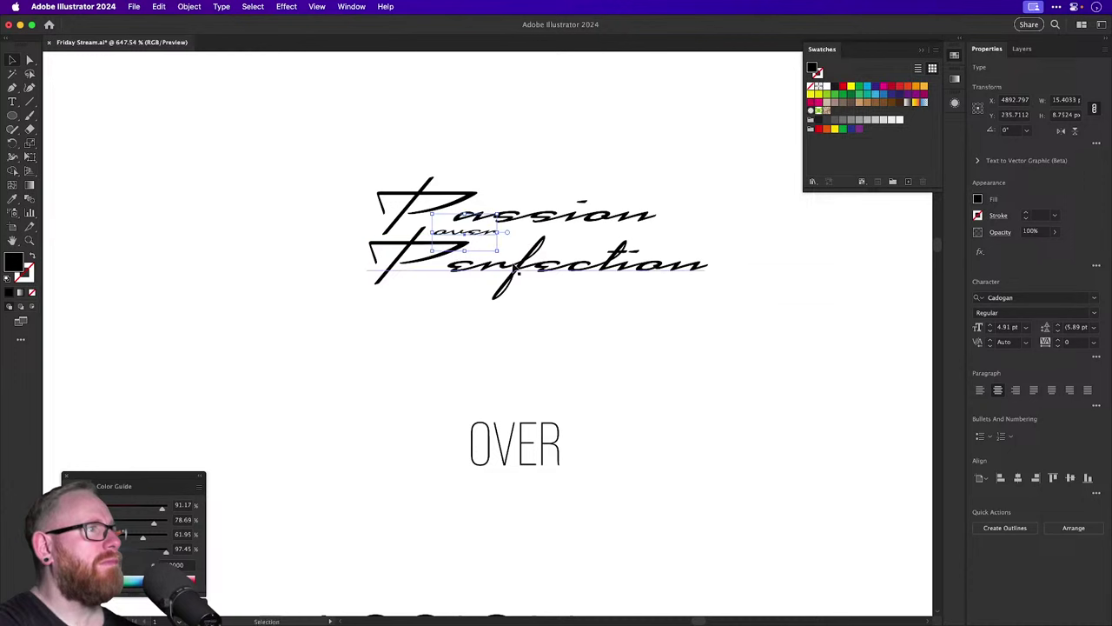
drag(534, 271, 492, 276)
key(Up)
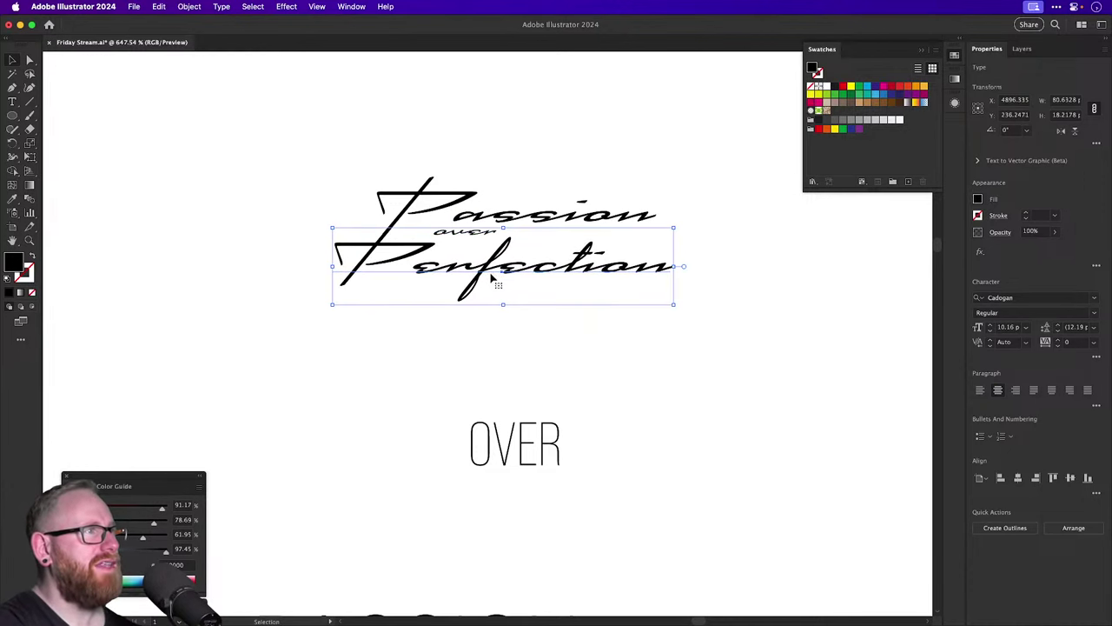
click(467, 117)
Check overlaps in Outline view and tuck the small 'over' neatly under Passion.
scroll(460, 221, up, 5)
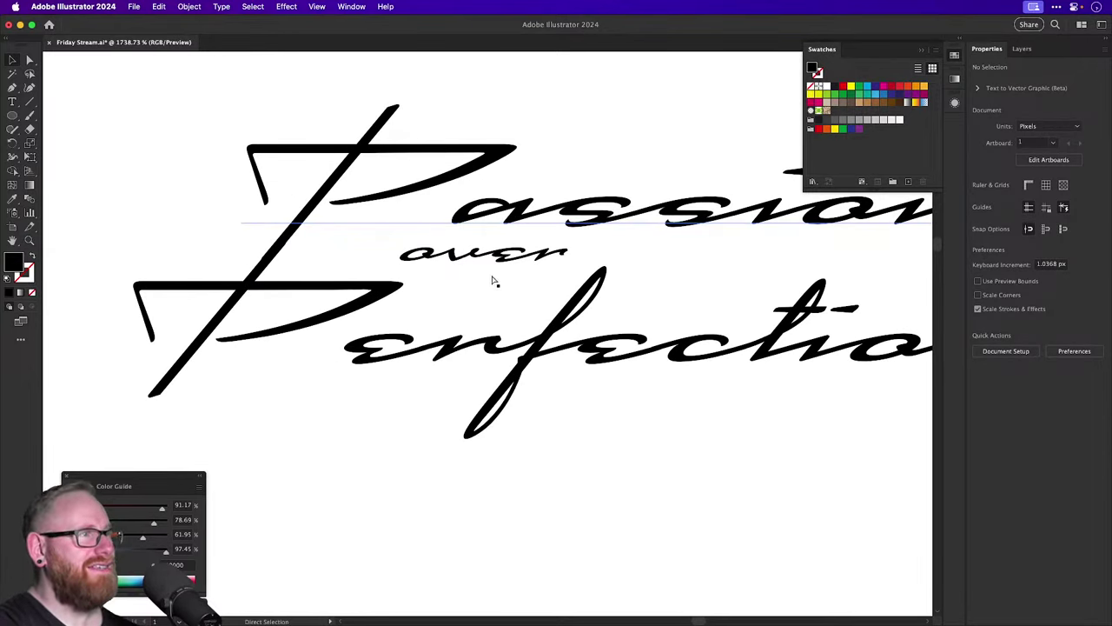
key(super+y)
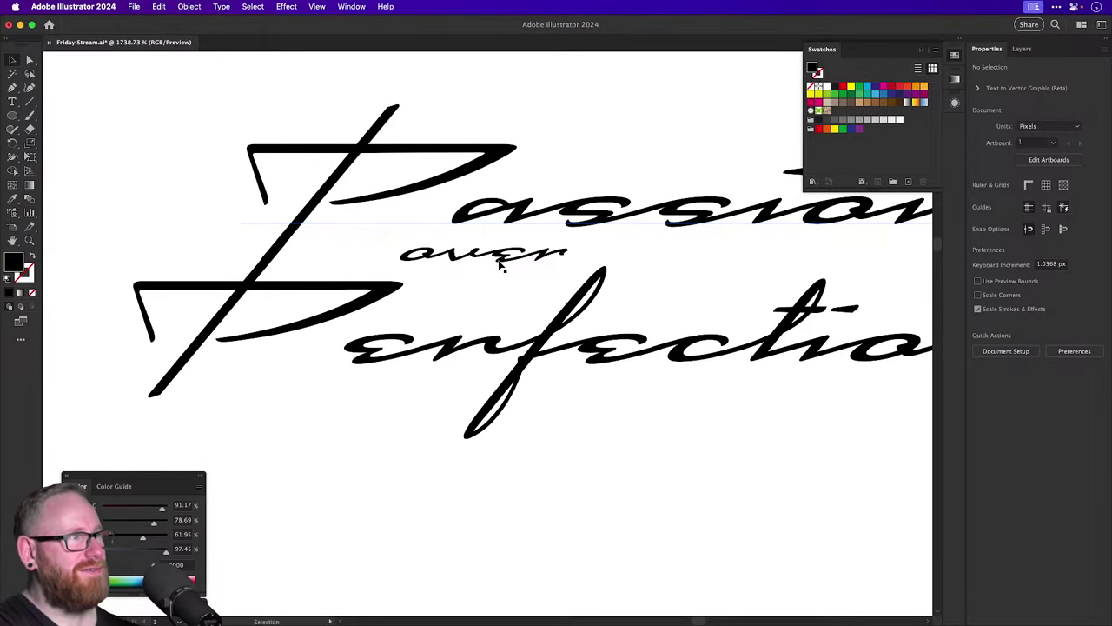
click(508, 233)
key(super+shift+a)
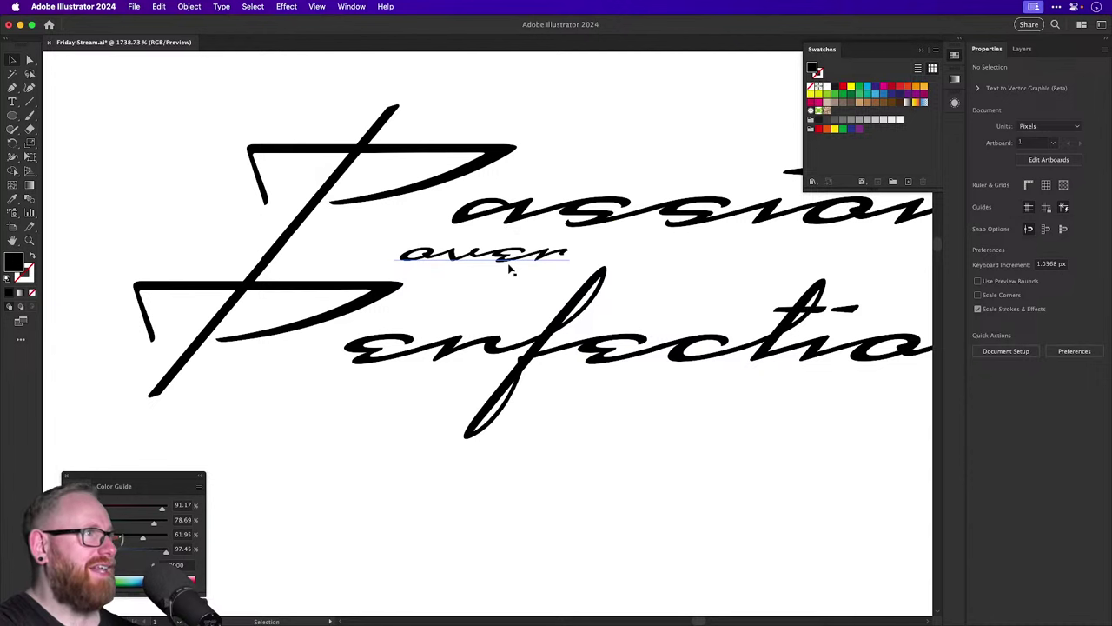
drag(512, 269, 458, 269)
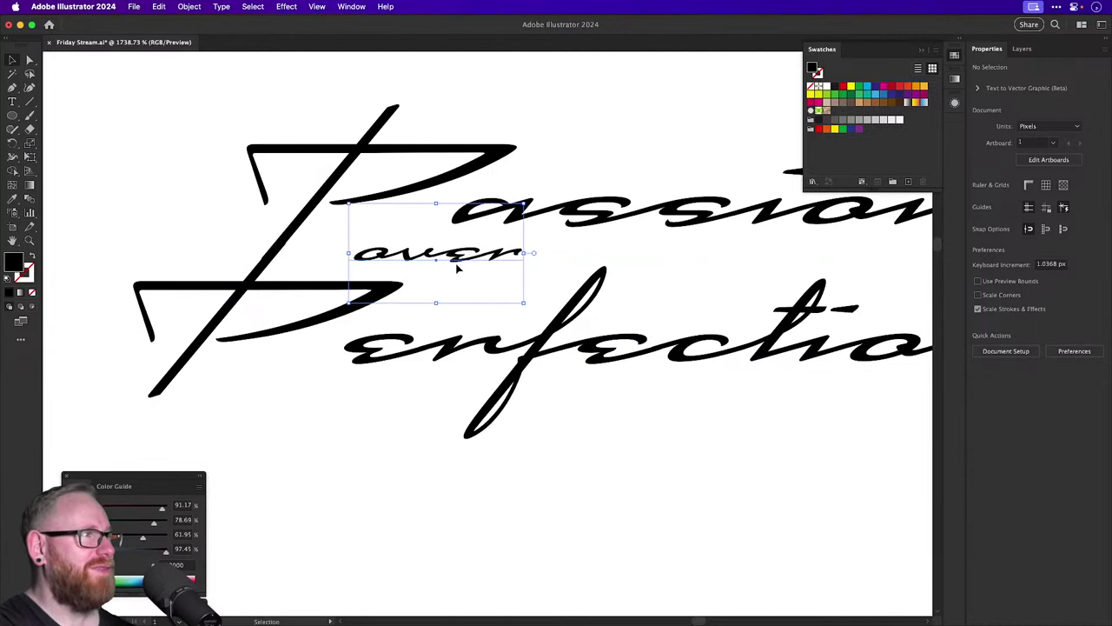
key(super+minus)
key(super+minus)
key(super+minus)
key(super+minus)
key(super+minus)
key(super+shift+a)
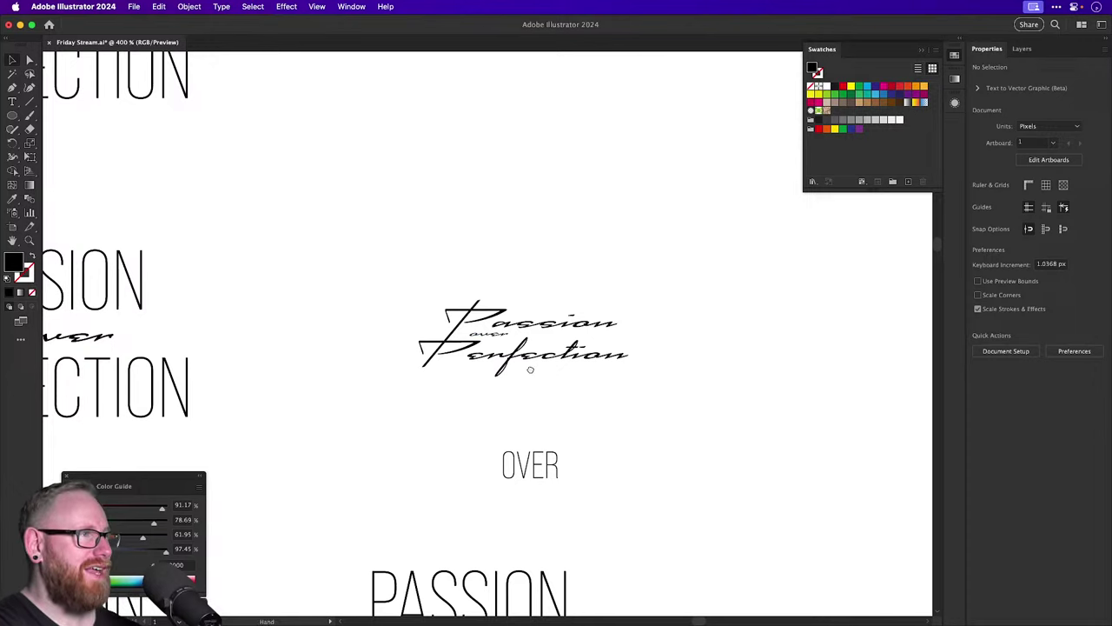
Select the three lines of the dotted lockup and duplicate it to the right.
drag(530, 369, 412, 249)
drag(422, 364, 461, 300)
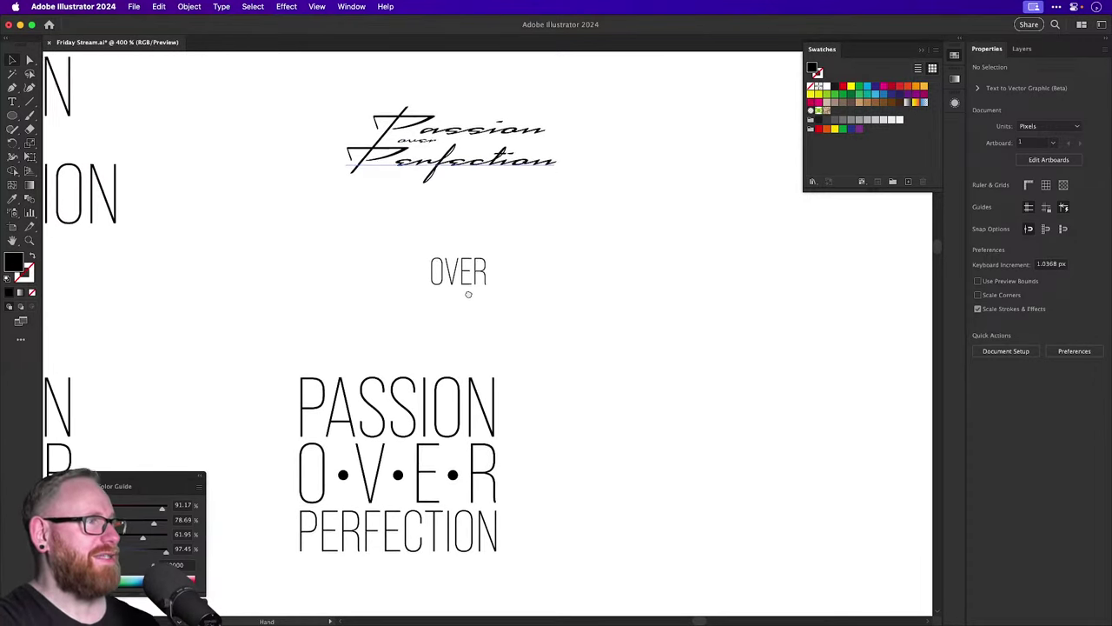
scroll(478, 295, down, 5)
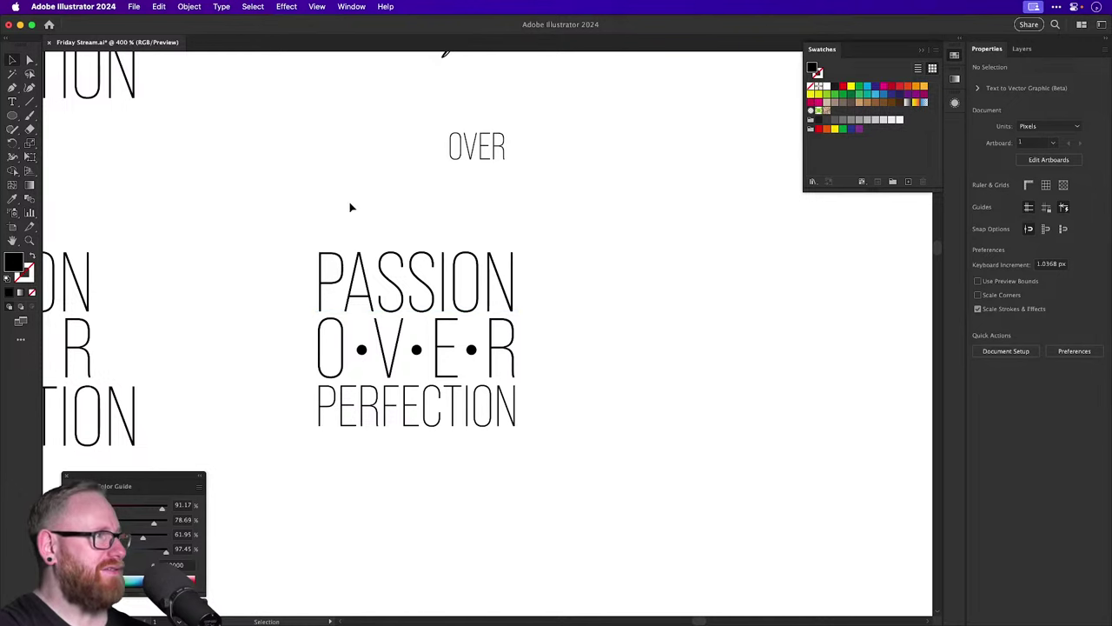
drag(402, 225, 174, 266)
mouse_move(217, 317)
mouse_down()
mouse_move(589, 315)
mouse_move(217, 317)
mouse_up()
shift+click(281, 391)
shift+click(287, 450)
drag(287, 318, 683, 317)
Keep the copy in Bebas Neue Pro Light and move it into empty artboard space.
click(1006, 297)
text(bas)
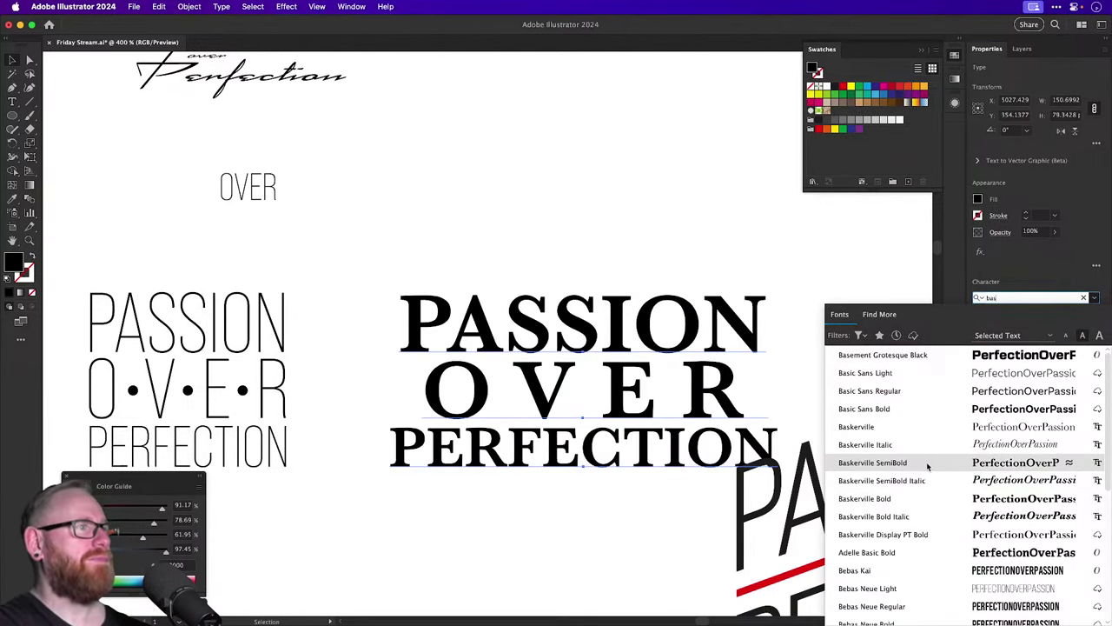
key(Escape)
key(super+1)
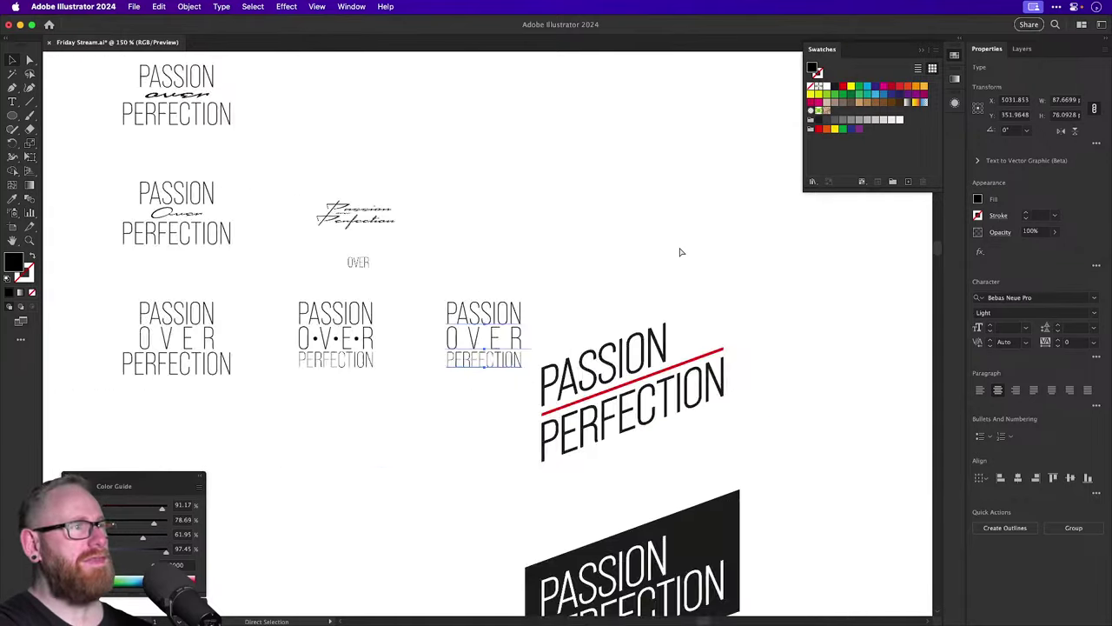
drag(634, 251, 417, 395)
drag(272, 470, 574, 341)
scroll(573, 341, up, 5)
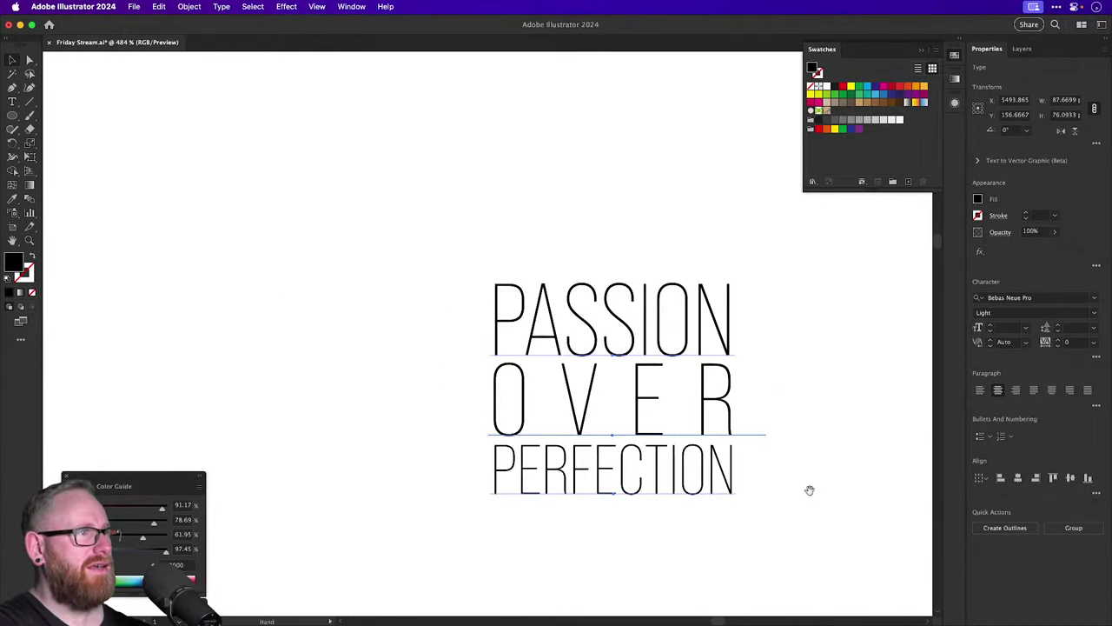
Change the lockup font, trying Arial and stepping on to ITC Avant Garde Gothic Pro Bold.
click(1004, 300)
text(arial)
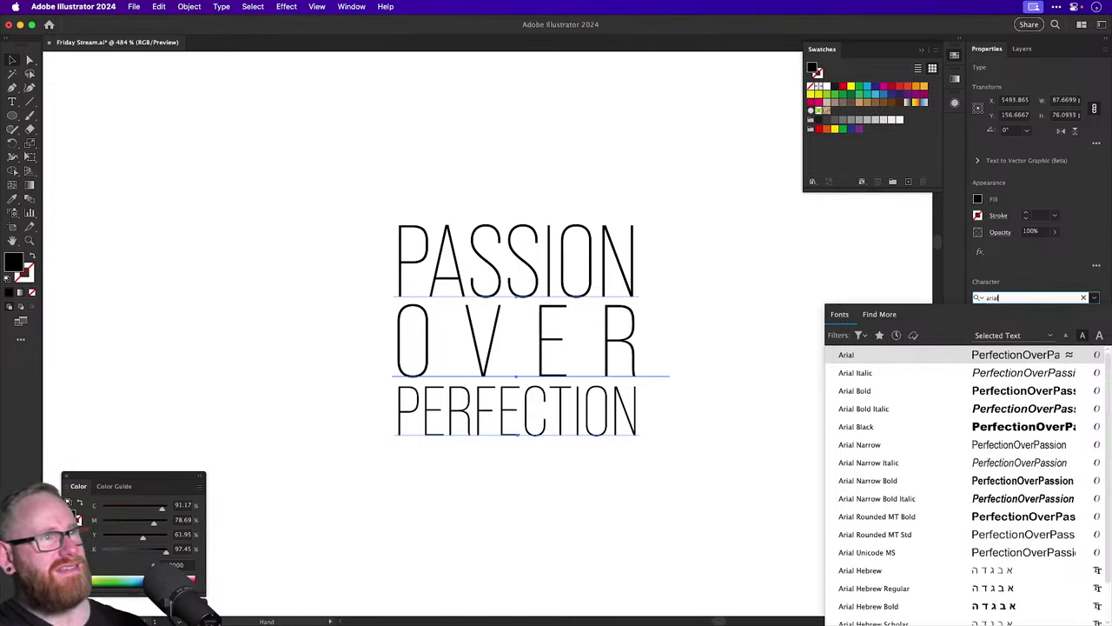
key(Return)
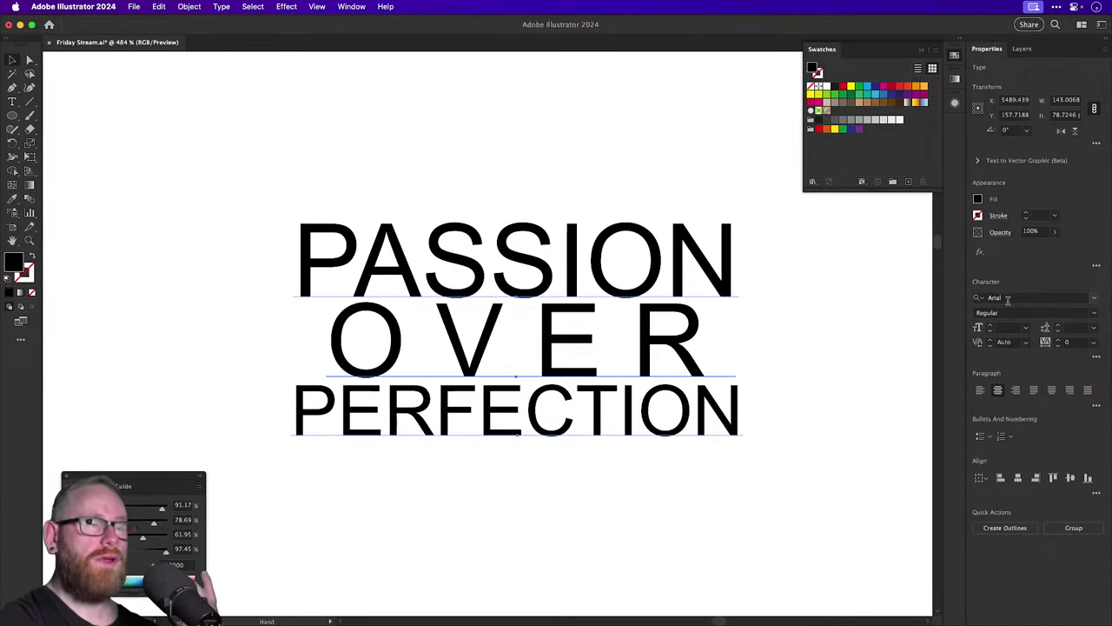
click(1006, 298)
key(Down)
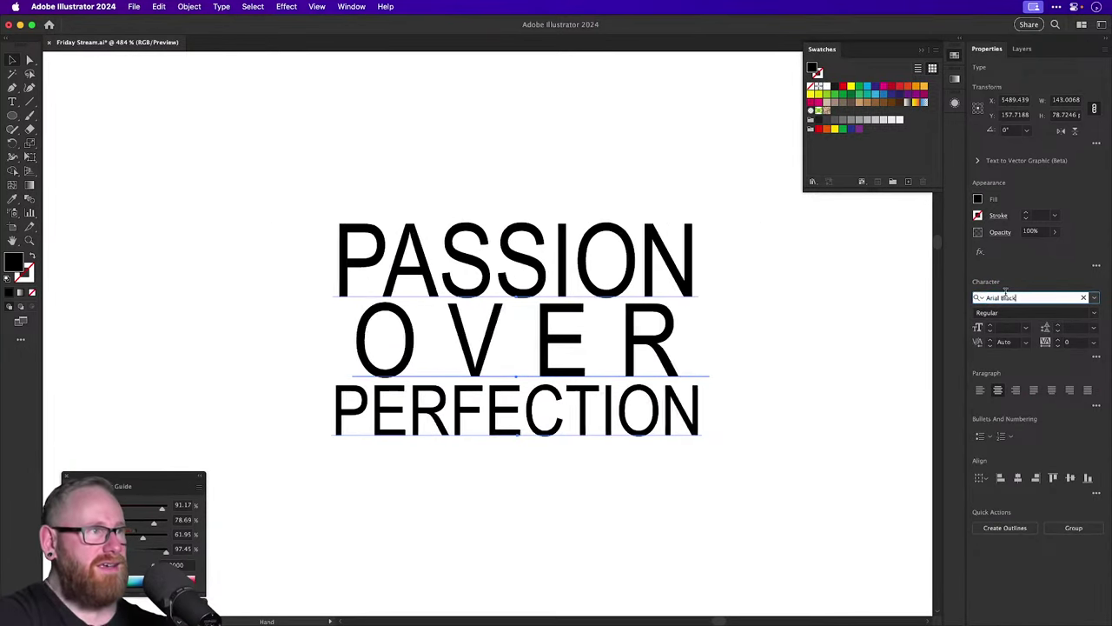
key(Down)
key(Down)
key(Down)
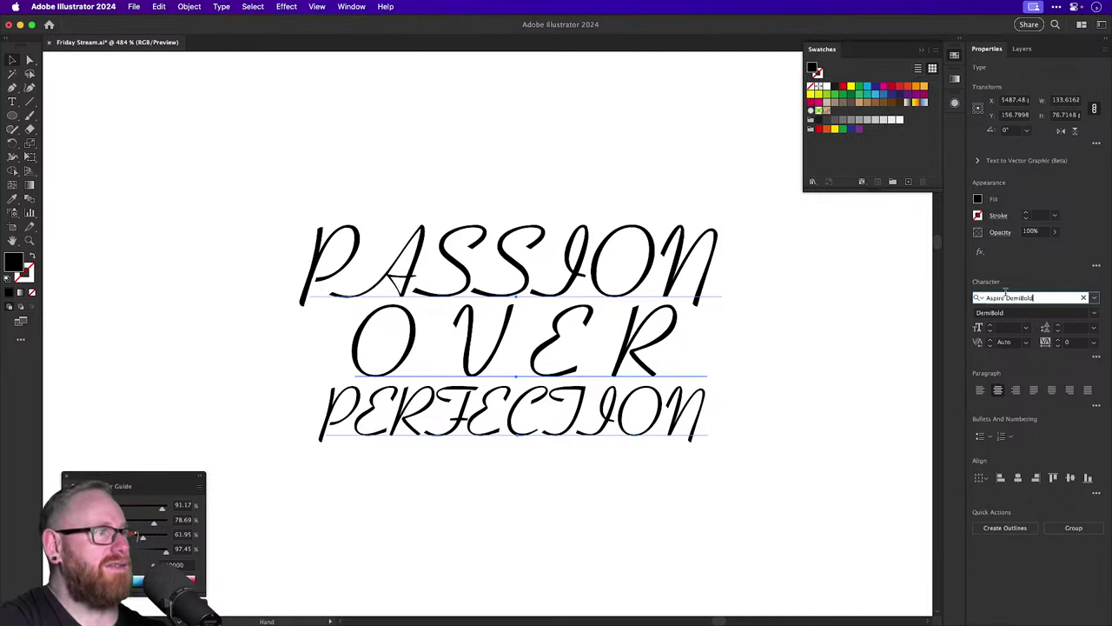
key(Down)
key(Down)
key(Down)
key(Down)
key(Down)
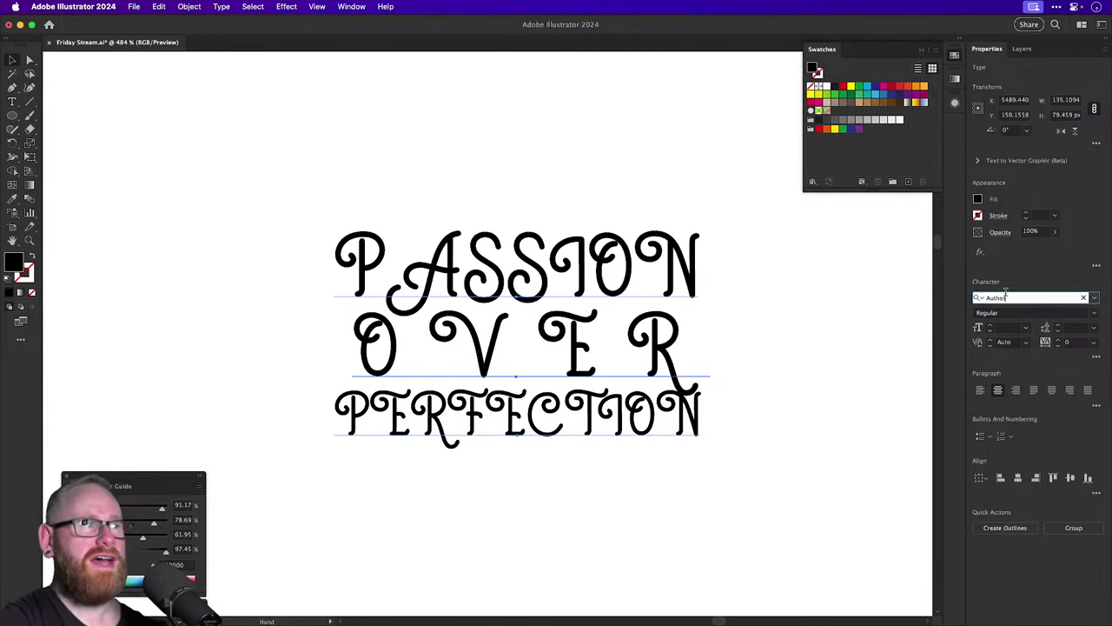
key(Down)
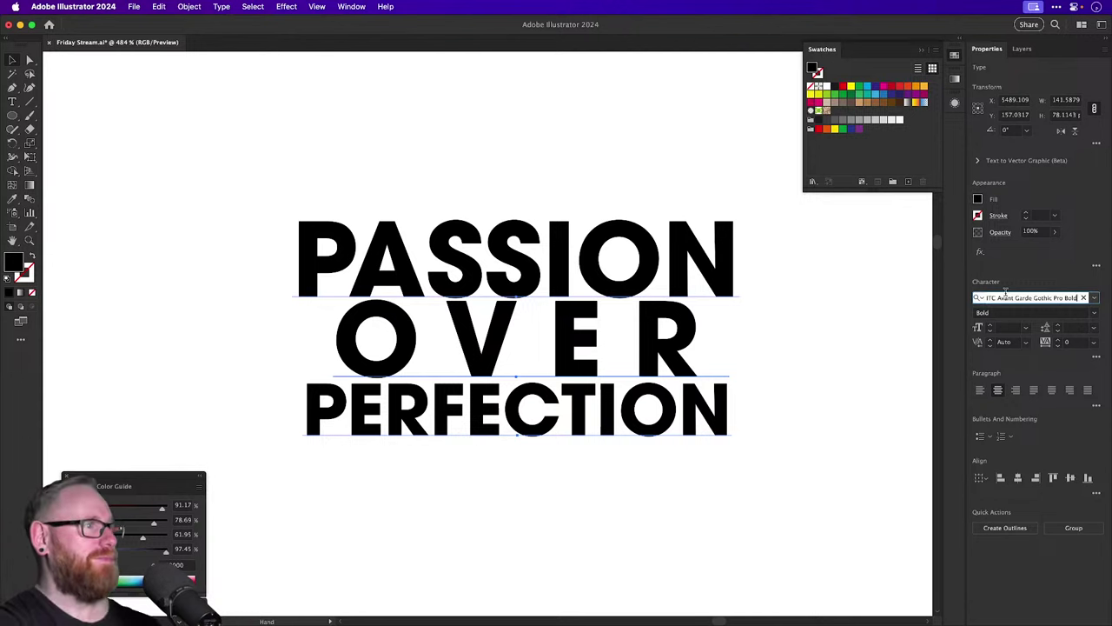
Reselect the Avant Garde lockup and zoom out ready to duplicate it.
drag(700, 529, 568, 422)
key(super+minus)
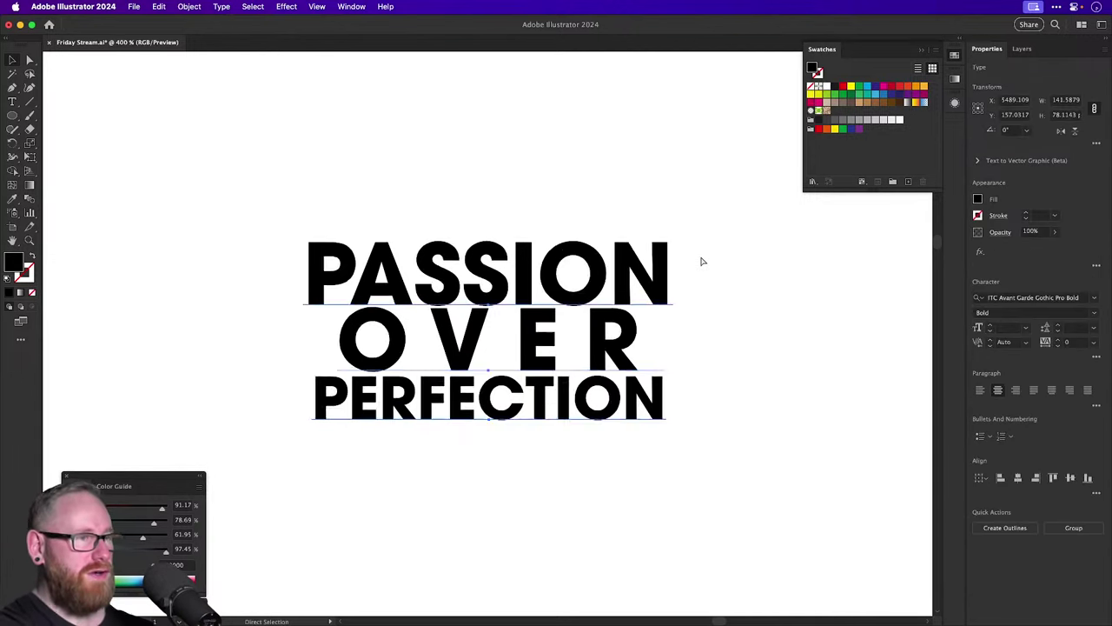
key(super+minus)
key(super+minus)
key(v)
scroll(601, 256, up, 1)
Duplicate the lockup to the right and set the copy in Azedo Light.
drag(519, 324, 735, 320)
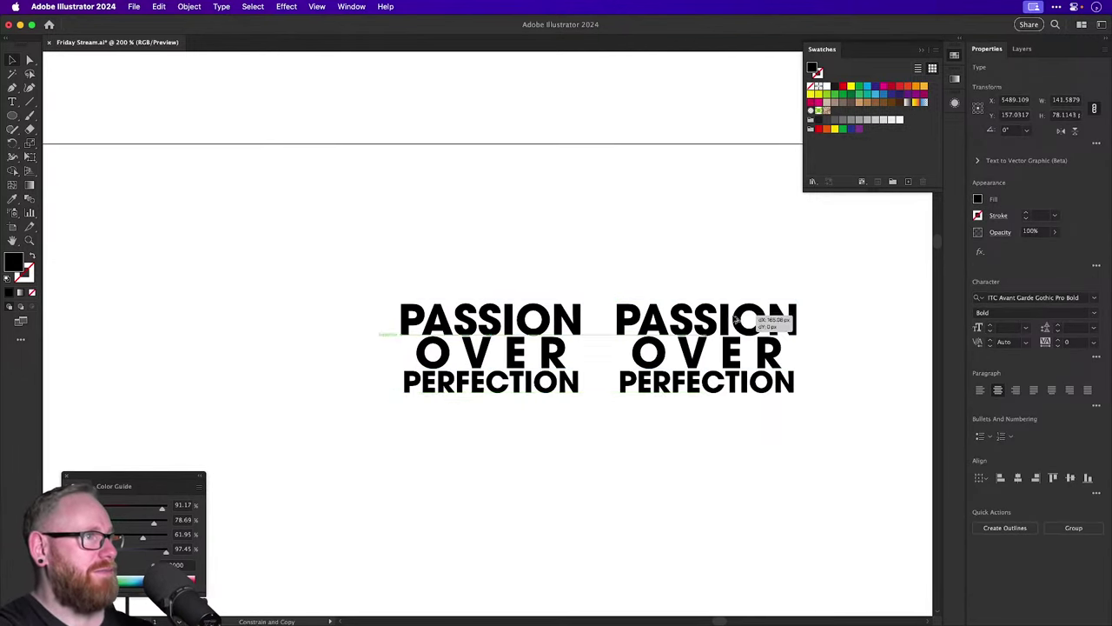
scroll(608, 330, right, 3)
scroll(561, 330, up, 4)
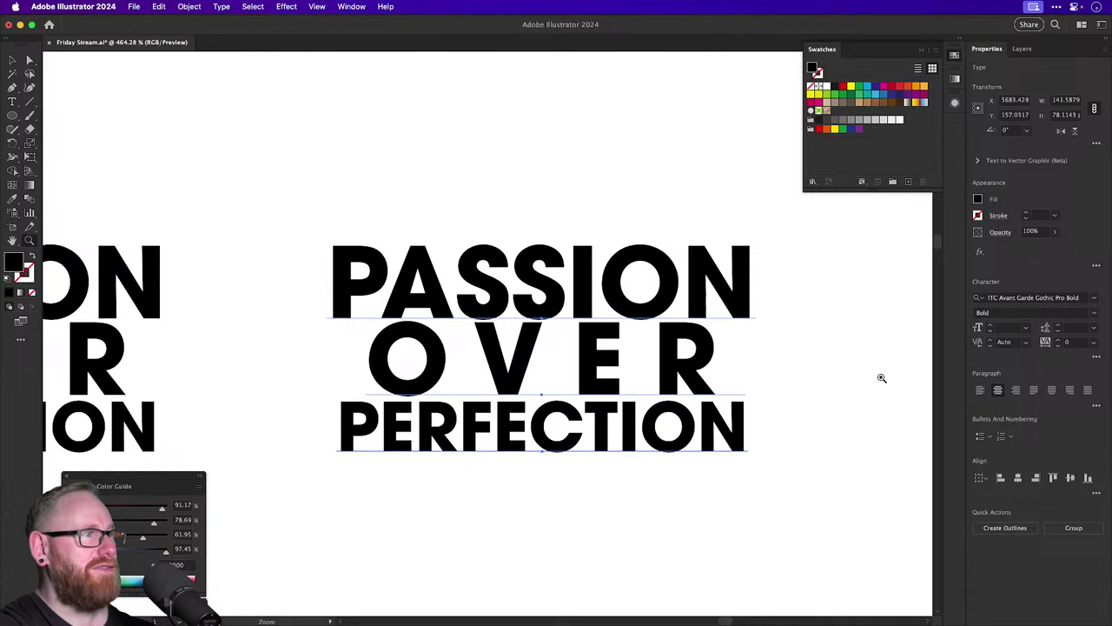
click(1017, 297)
key(Down)
key(Down)
key(Down)
key(Down)
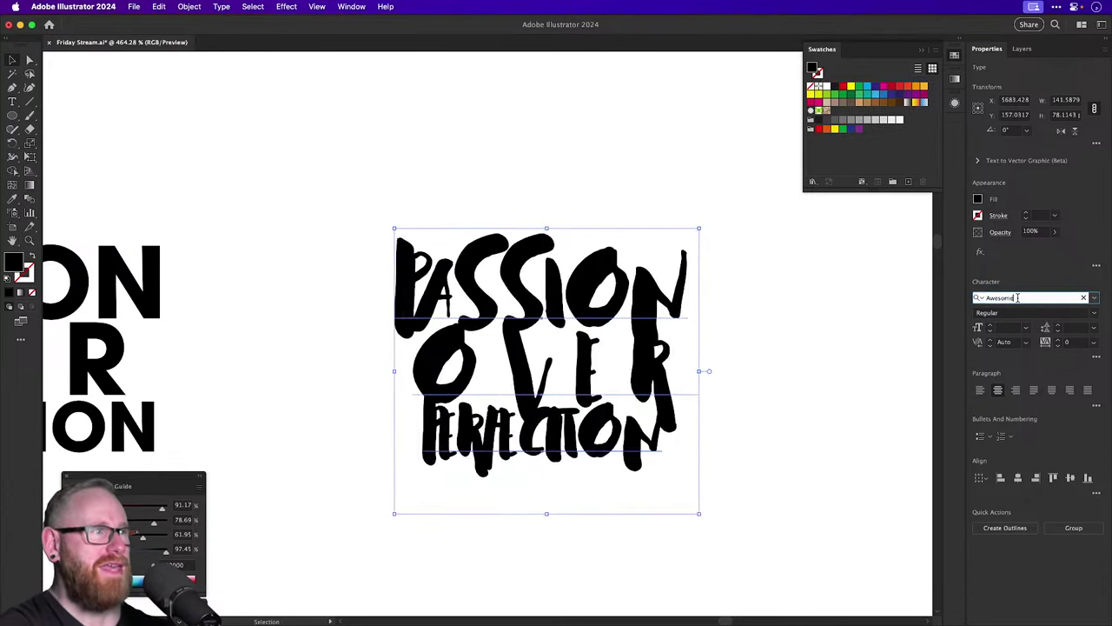
key(Down)
key(Down)
key(Down)
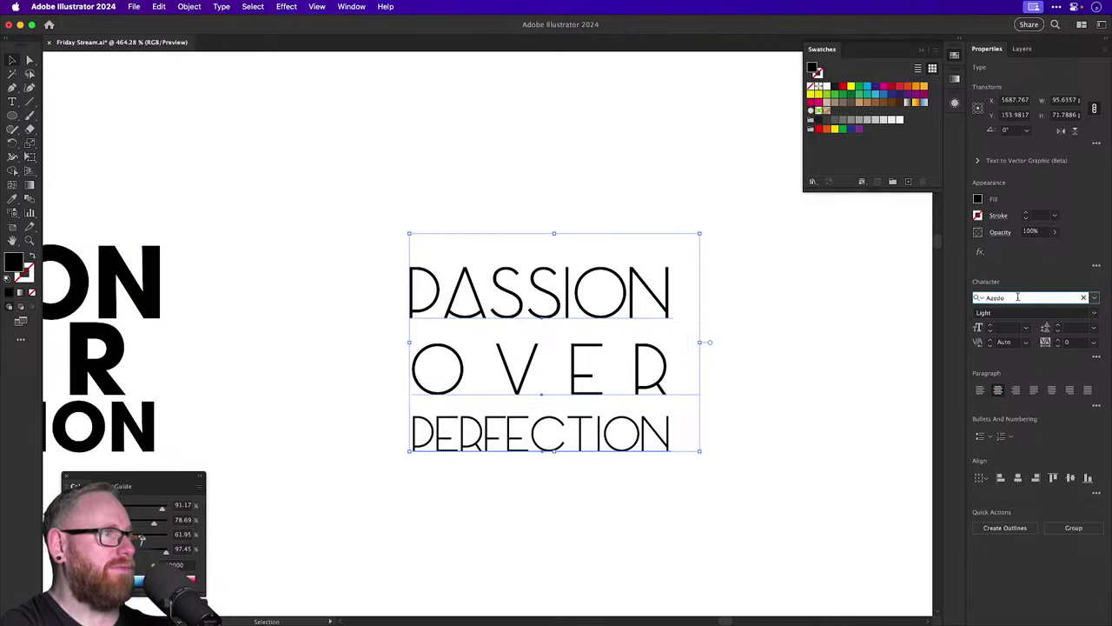
click(801, 314)
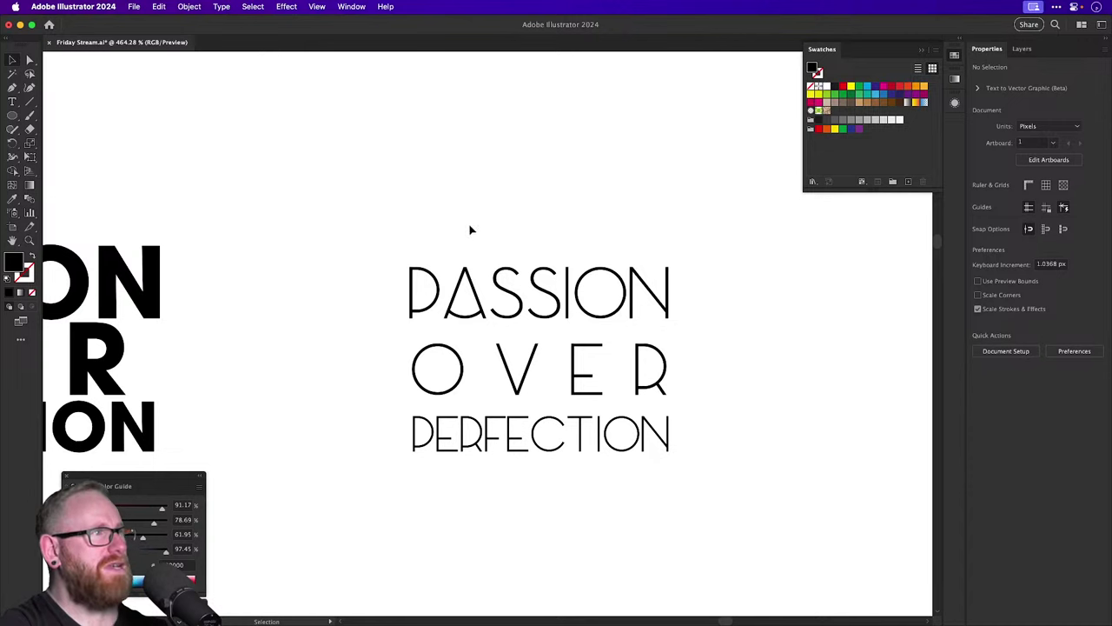
Move the Azedo lockup far left and place a copy of it to the right.
drag(423, 197, 609, 530)
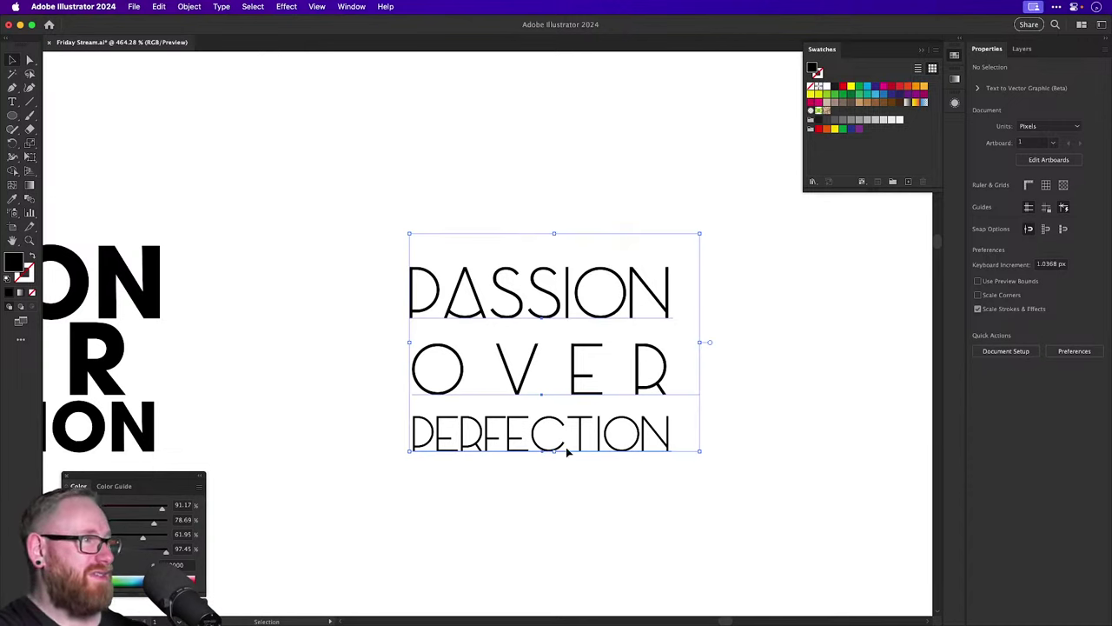
drag(507, 301, 233, 300)
drag(233, 299, 622, 300)
Browse fonts from 'Bas' onward on the new copy and settle on Brenda Script.
click(997, 298)
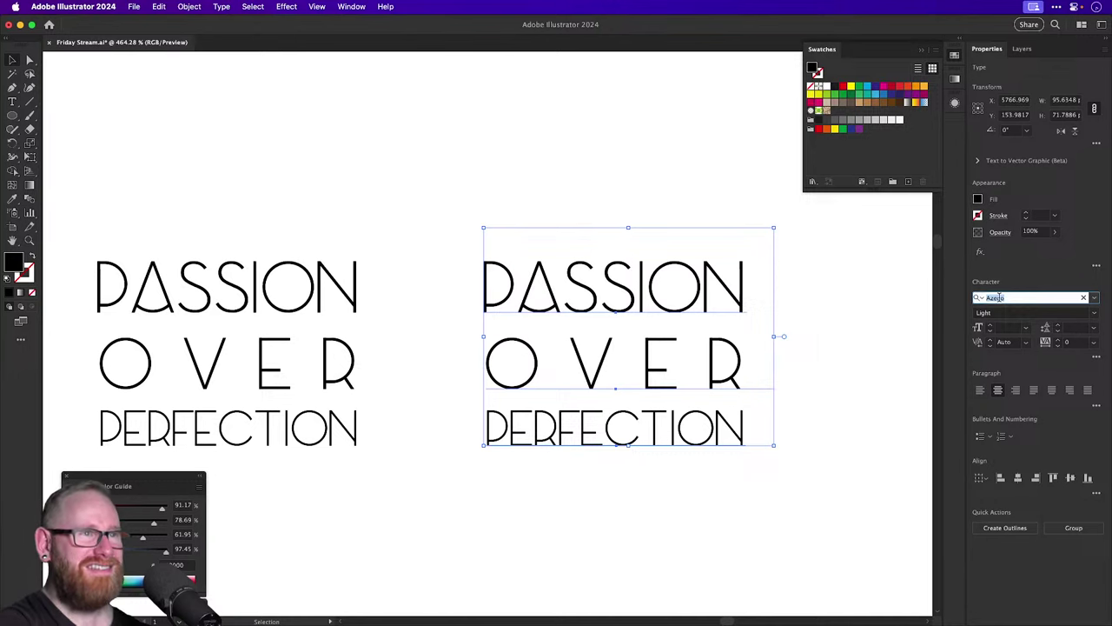
text(Basement Grotesque Black)
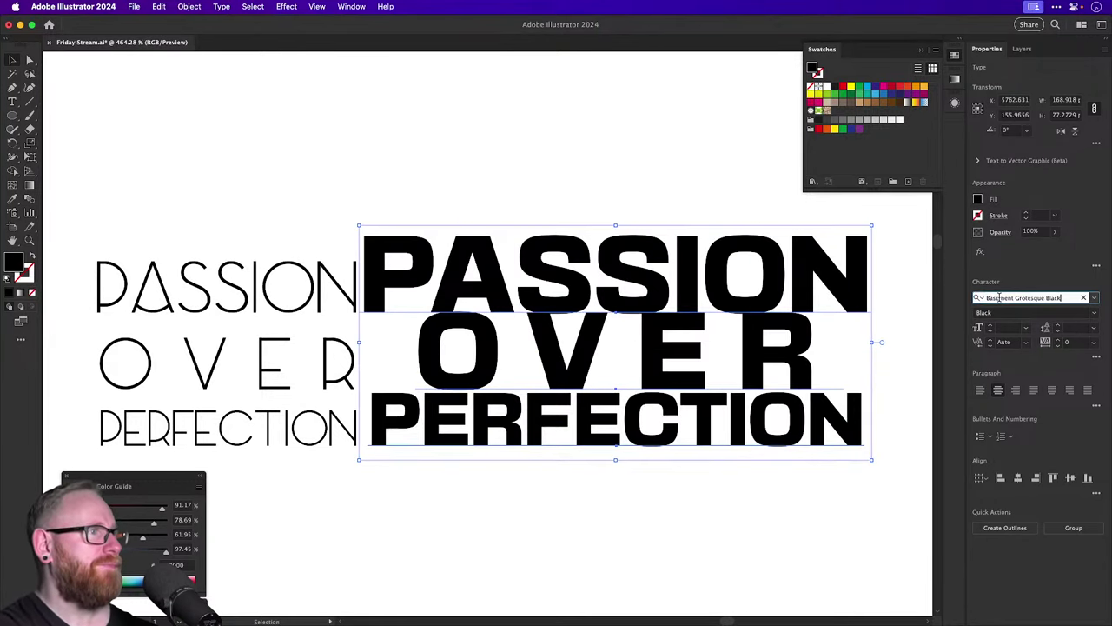
key(Down)
key(Down)
key(Down)
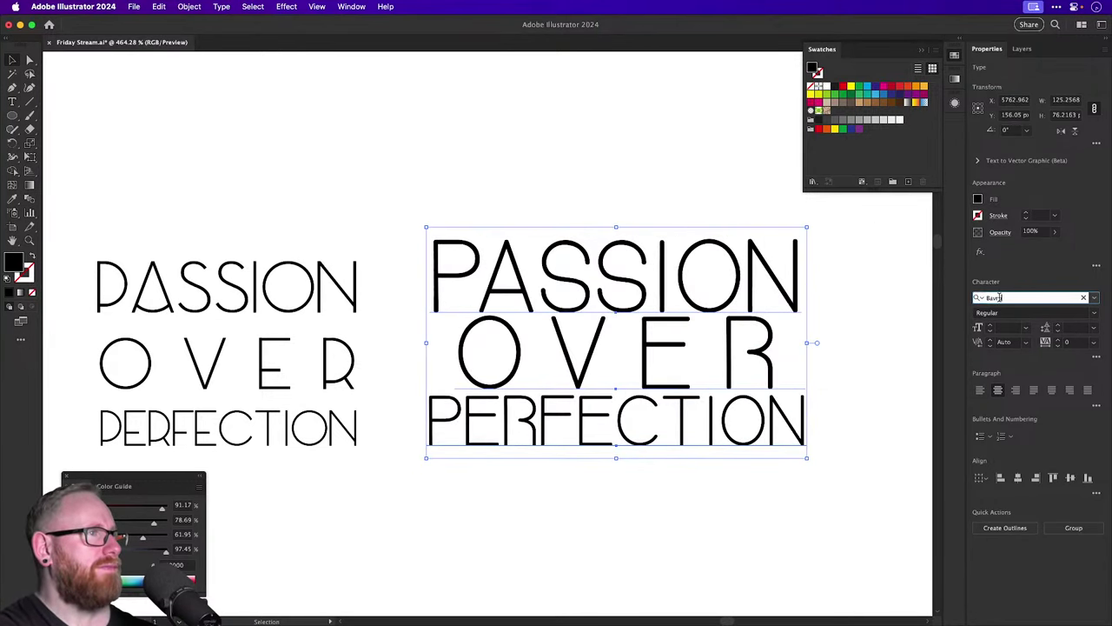
text(k)
key(Down)
key(Down)
key(Down)
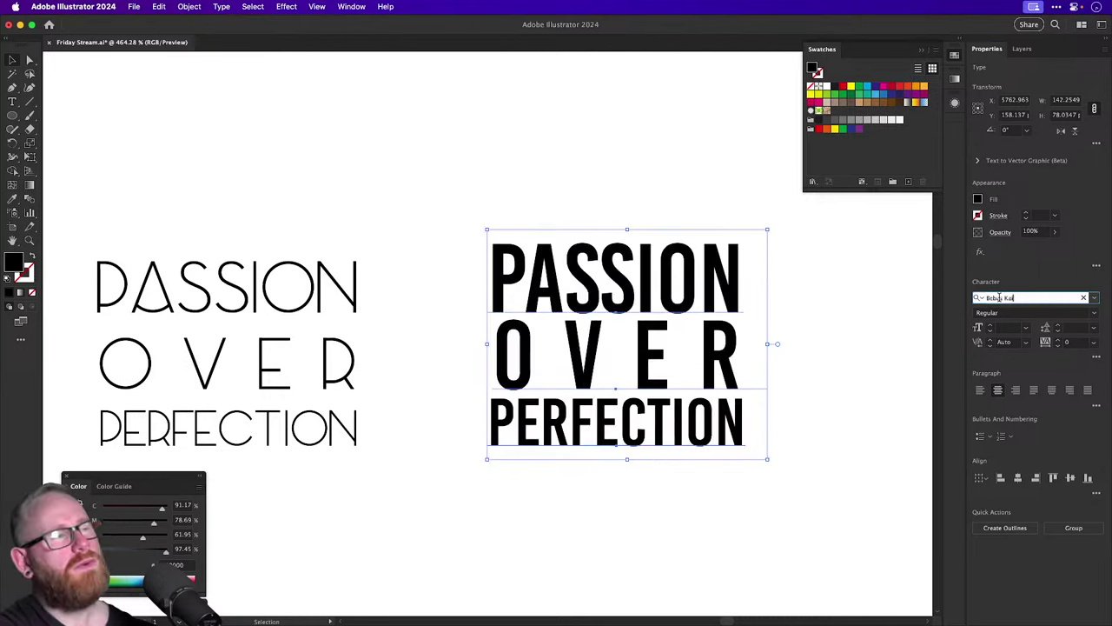
key(Down)
key(Down)
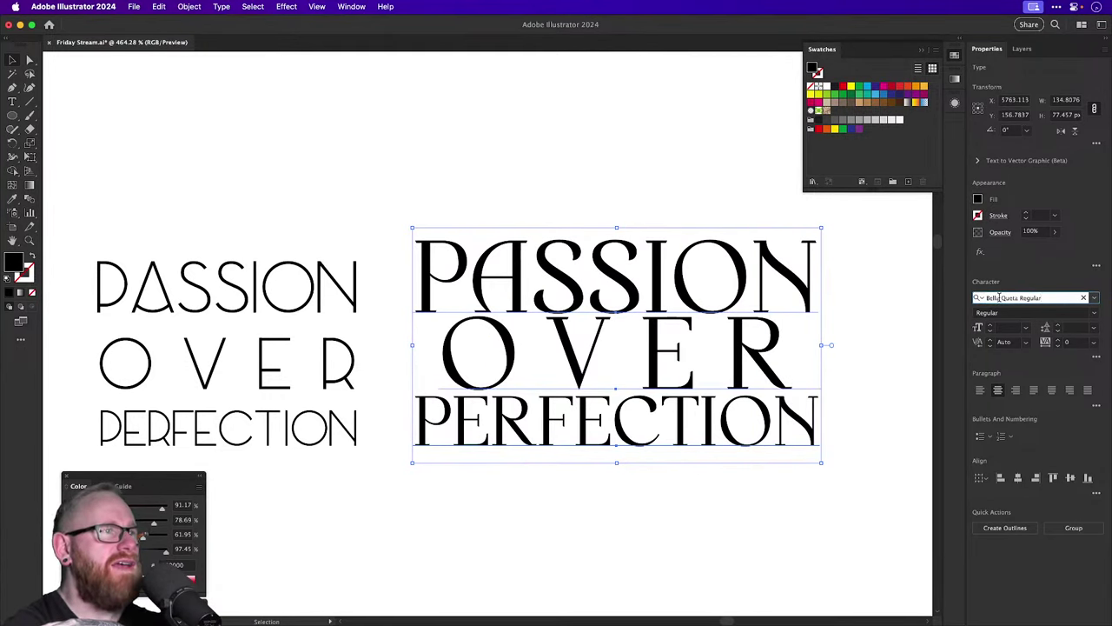
key(Down)
key(Down)
key(Down)
key(Down)
key(Down)
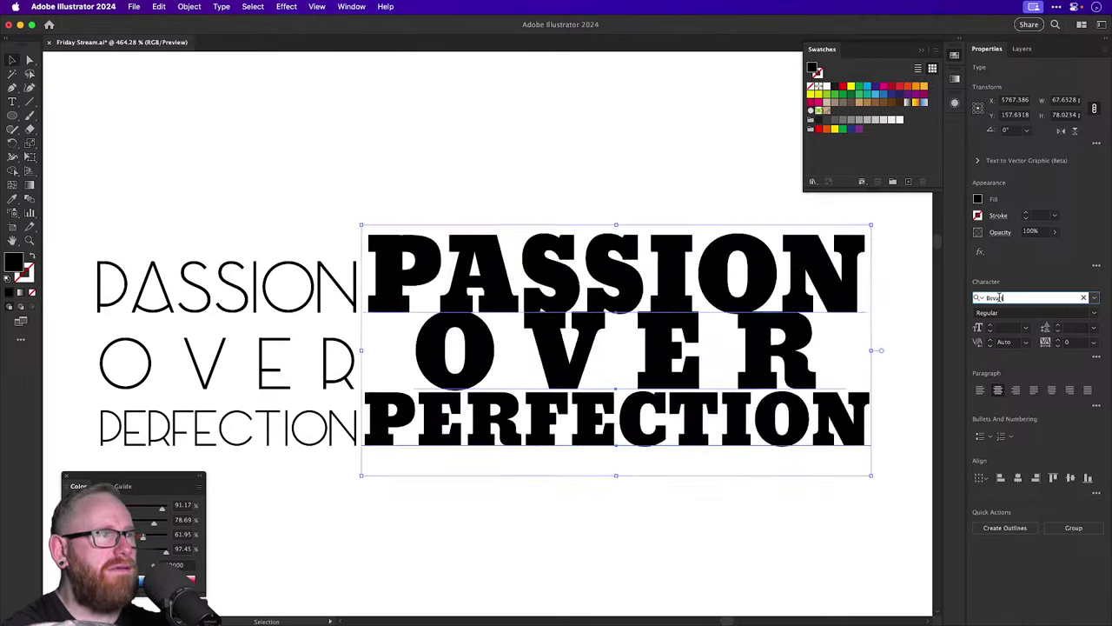
key(Down)
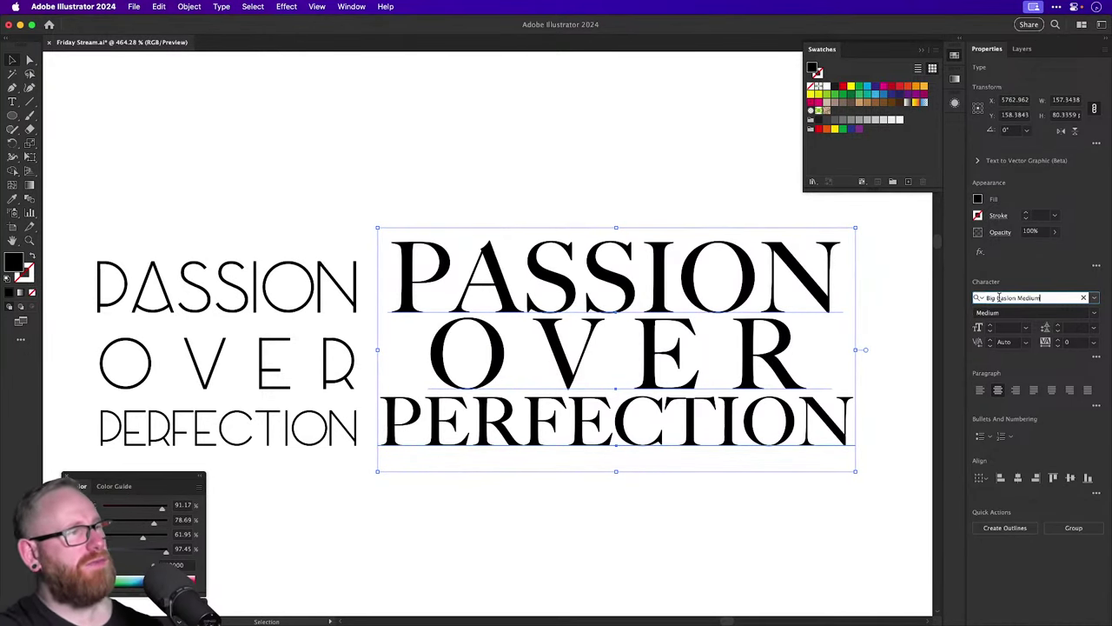
key(Down)
key(Down)
key(Down)
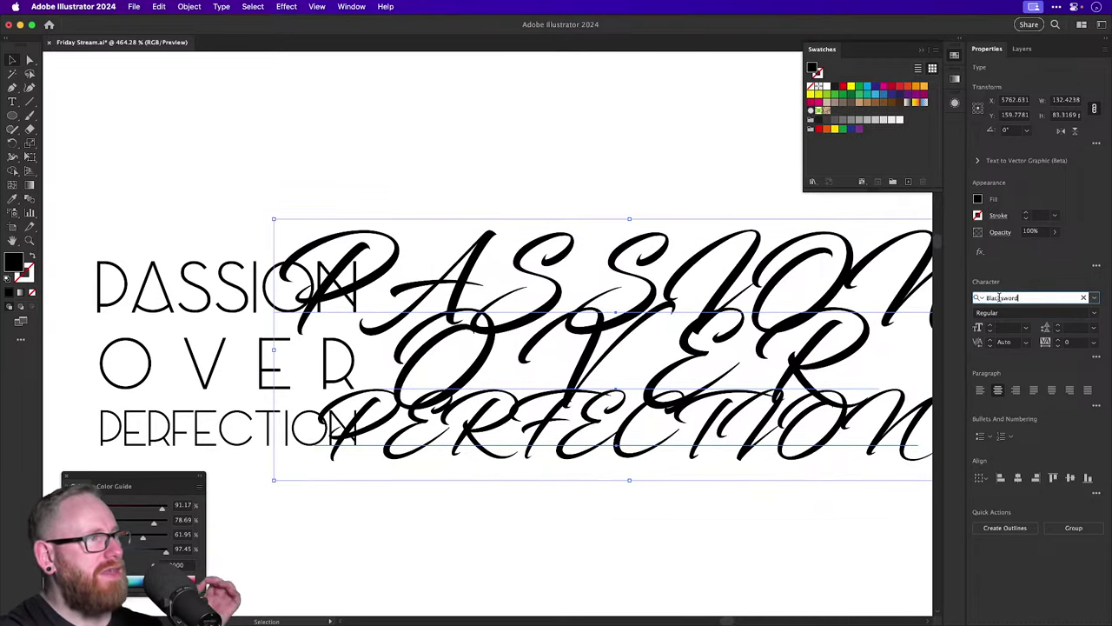
key(Down)
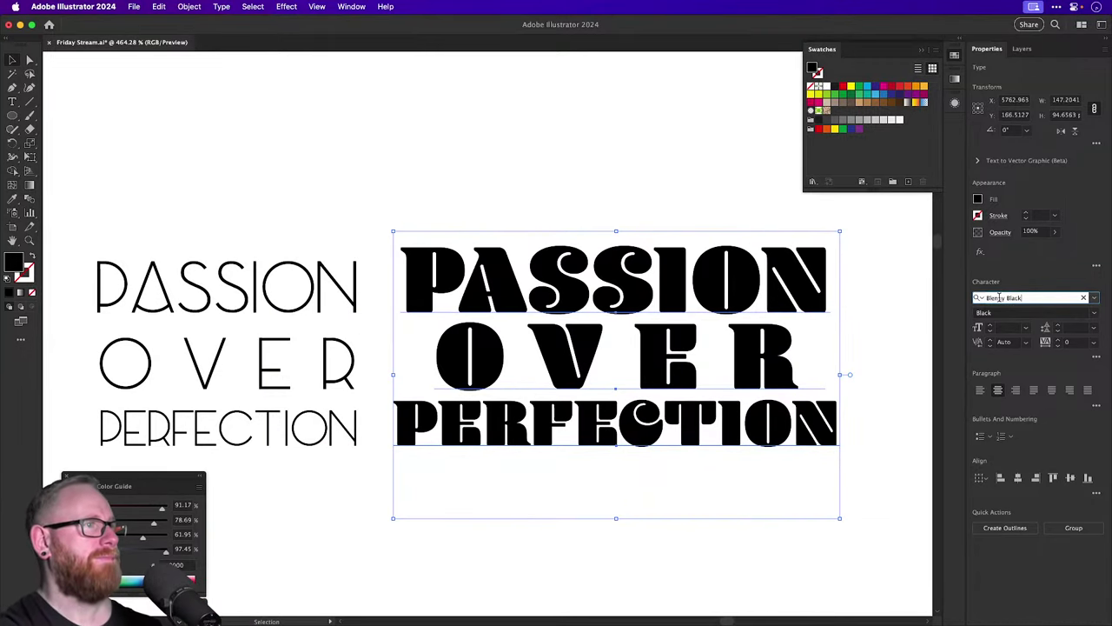
key(Down)
key(Down)
key(Down)
key(Down)
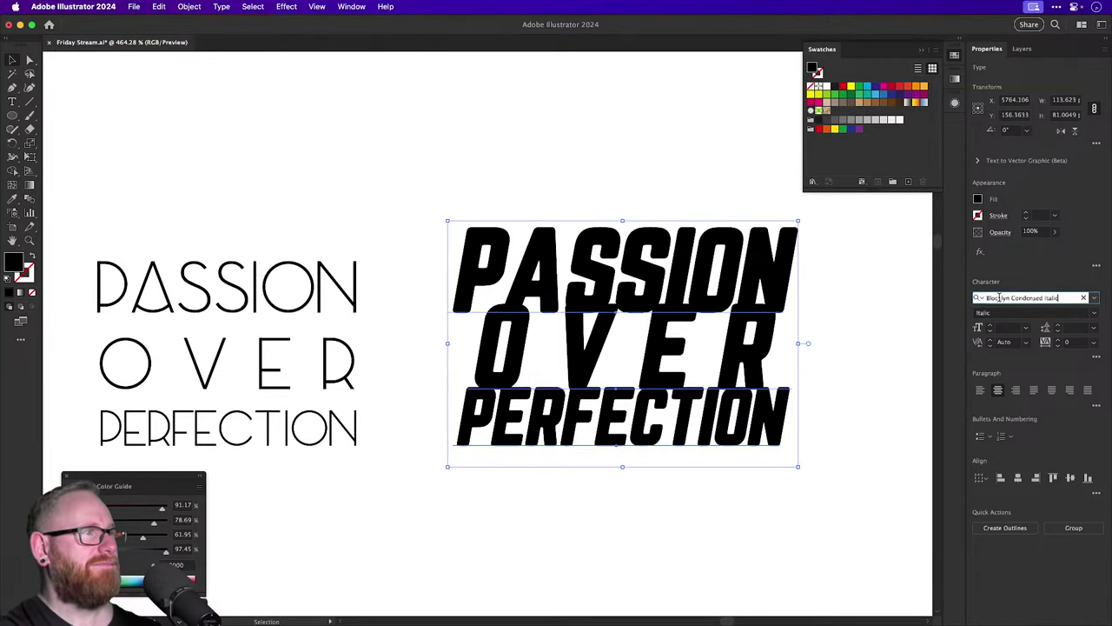
key(Down)
key(Down)
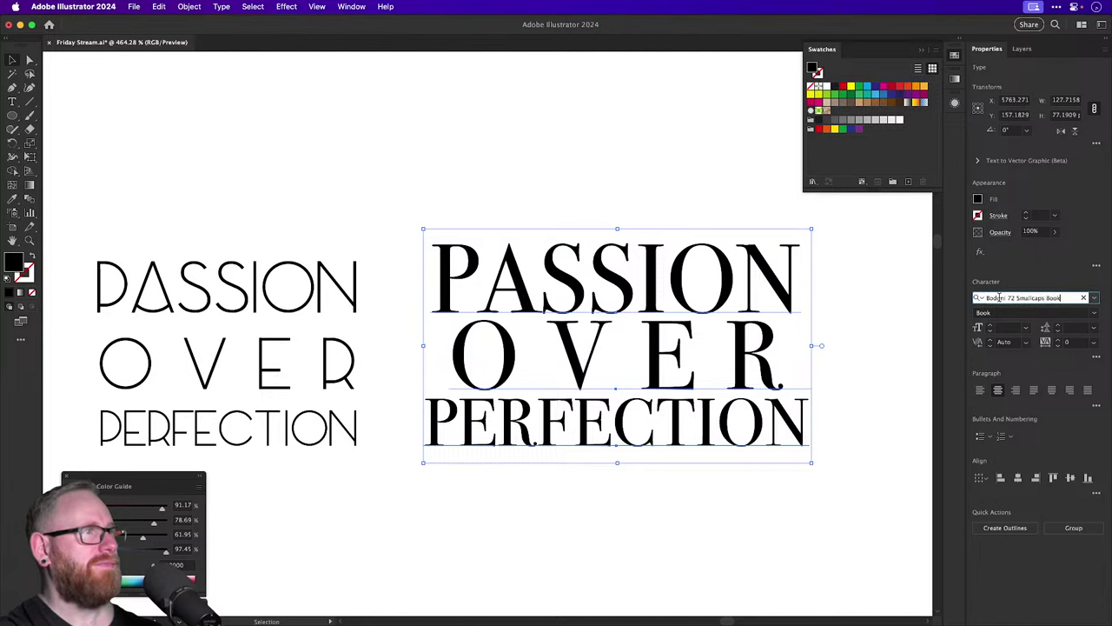
key(Down)
key(Down)
key(Down)
key(Down)
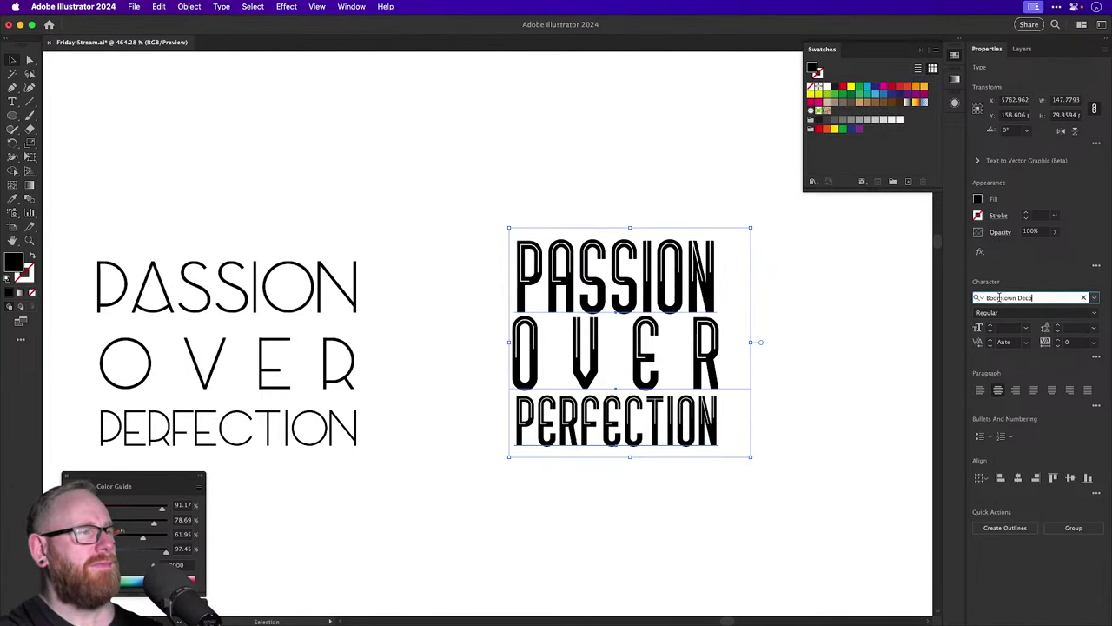
key(Down)
key(Down)
key(Down)
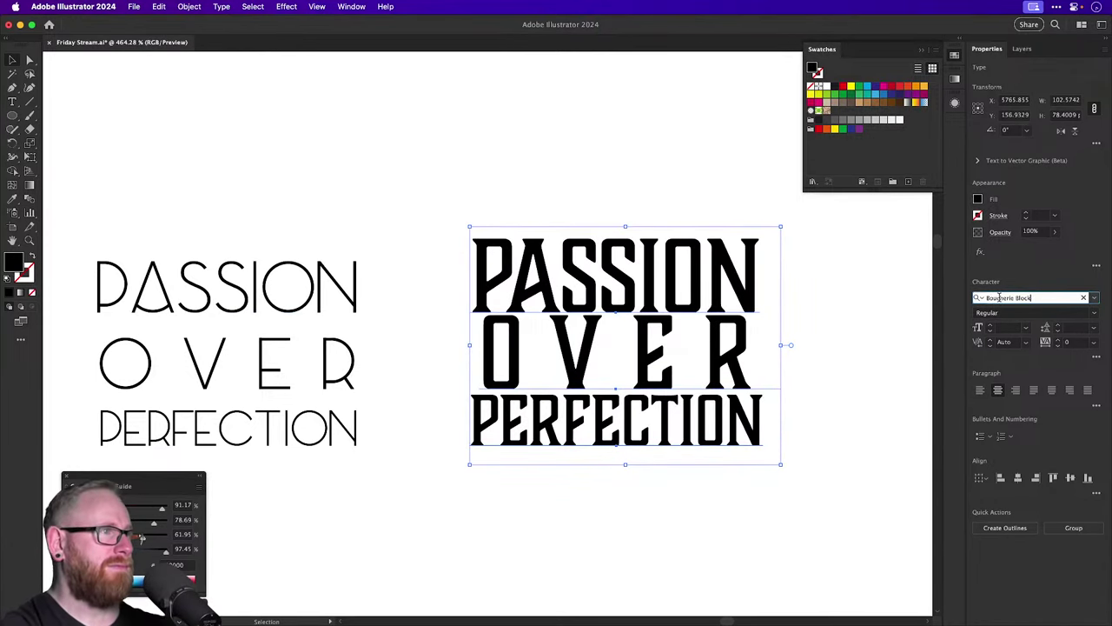
key(Down)
key(Down)
key(Down)
key(Down)
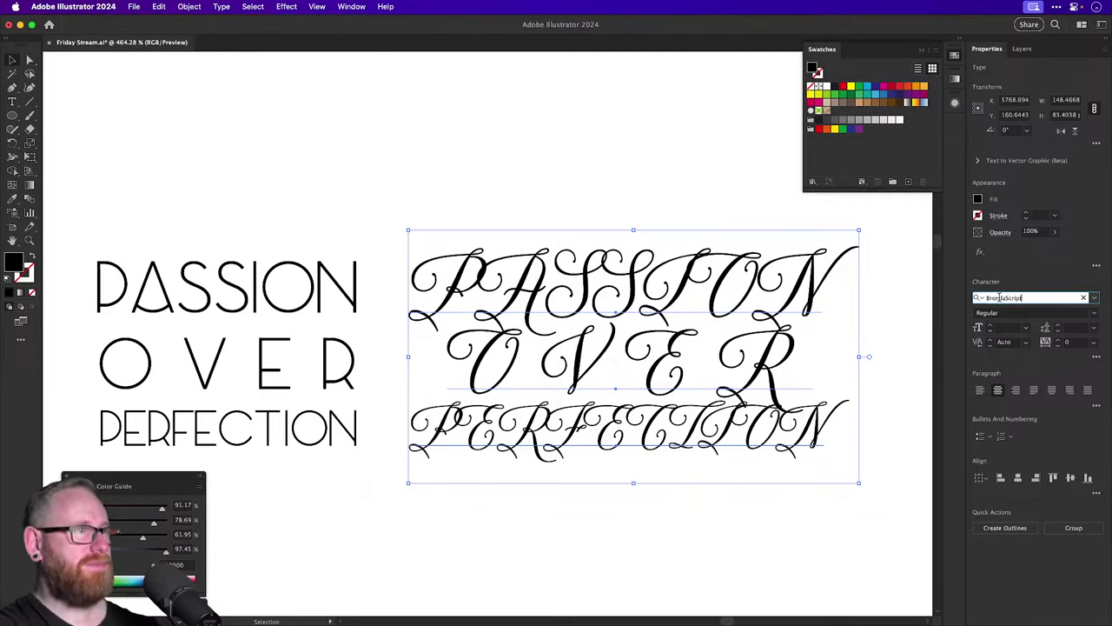
Zoom out to compare the three lockups and select the bold Avant Garde one.
key(super+shift+a)
key(super+minus)
key(super+minus)
key(super+minus)
key(super+minus)
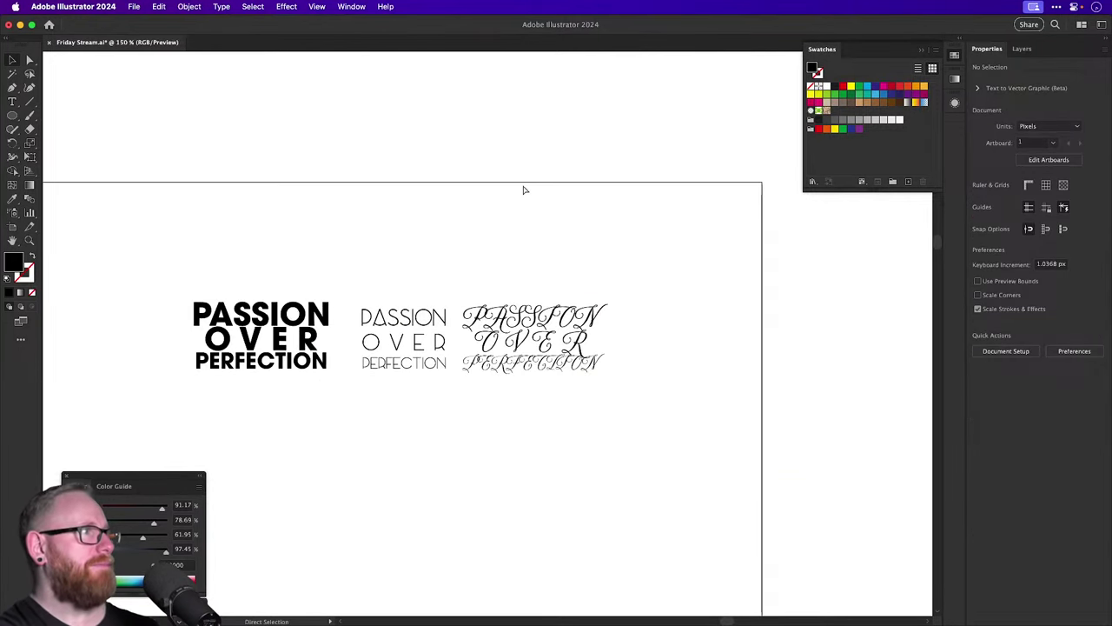
scroll(448, 235, left, 5)
drag(501, 241, 568, 390)
Copy the bold lockup to the left and rotate its OVER 90° beside PASSION and PERFECTION.
drag(556, 321, 304, 317)
click(292, 325)
key(r)
drag(387, 325, 298, 218)
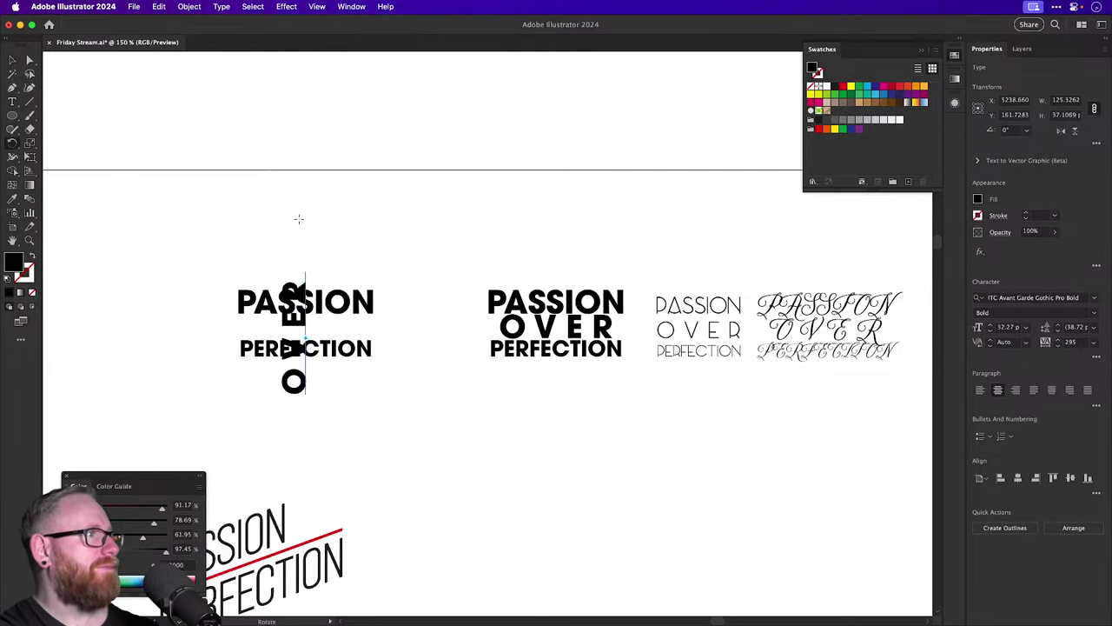
key(v)
drag(296, 323, 224, 287)
Set the vertical OVER's tracking to 0 and reposition PASSION and OVER.
click(1077, 343)
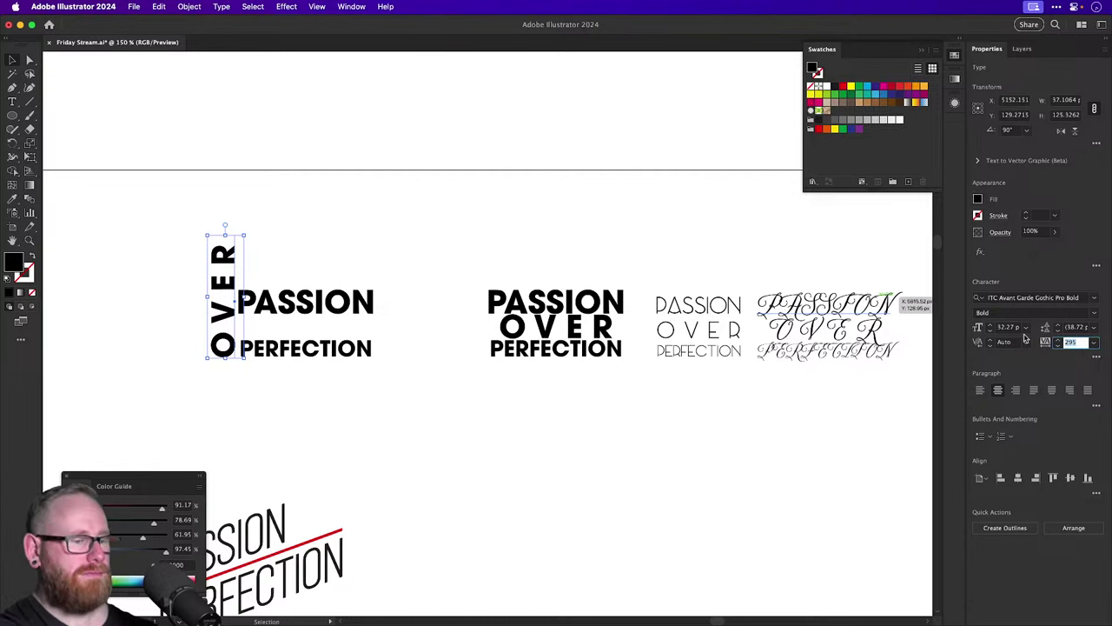
text(0)
key(Return)
drag(362, 316, 364, 337)
drag(222, 292, 308, 354)
Zoom in and resize the vertical OVER, nudging it closer to the words.
click(209, 320)
key(z)
click(308, 354)
key(v)
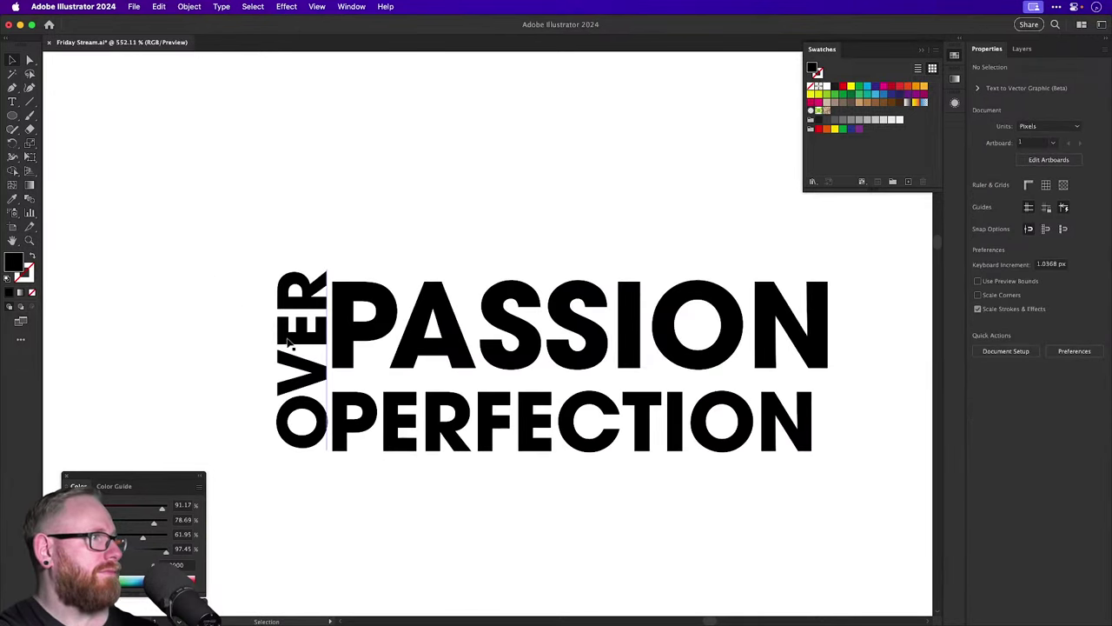
click(289, 317)
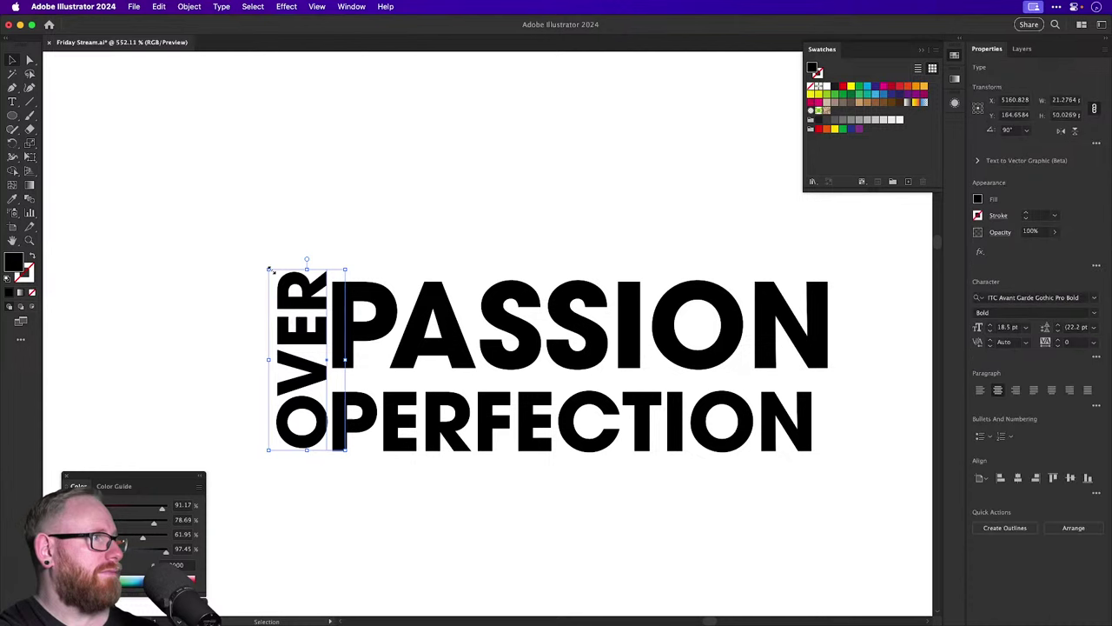
double_click(272, 274)
drag(271, 274, 279, 290)
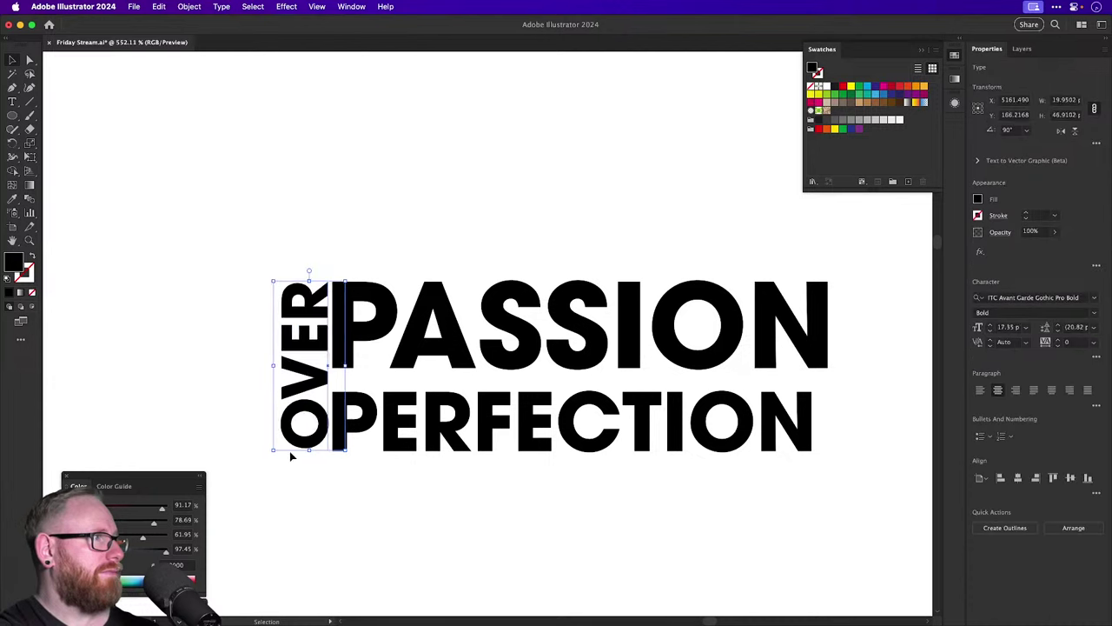
drag(272, 451, 268, 454)
drag(312, 397, 304, 398)
Move PERFECTION up, enlarge it to PASSION's width, and stretch OVER across both lines.
drag(396, 416, 397, 405)
drag(819, 465, 834, 482)
click(300, 443)
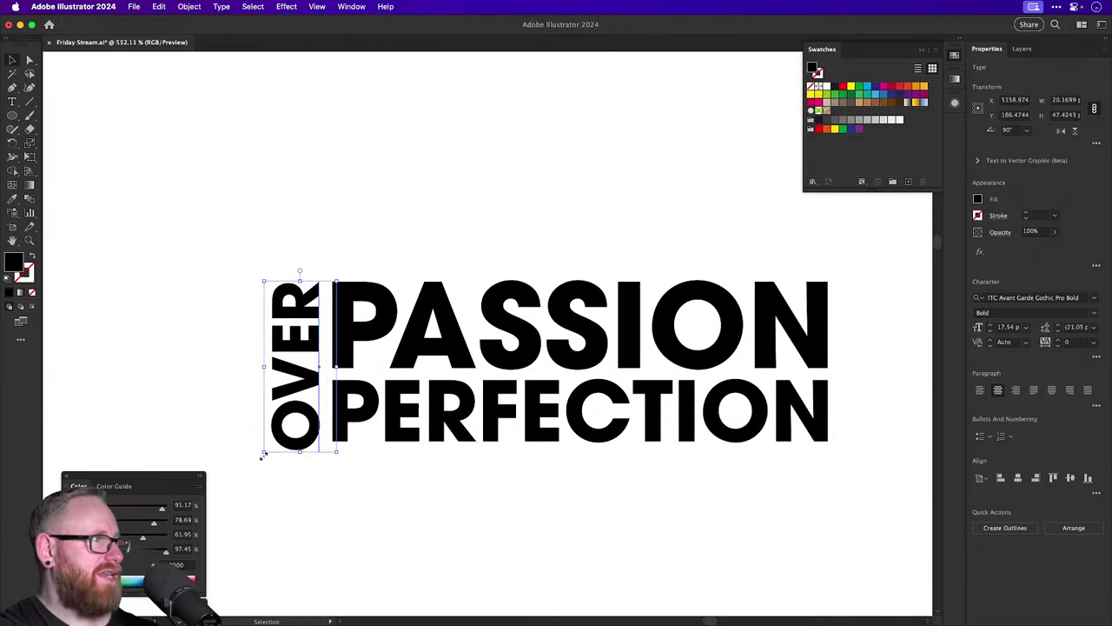
drag(265, 452, 268, 447)
key(super+shift+a)
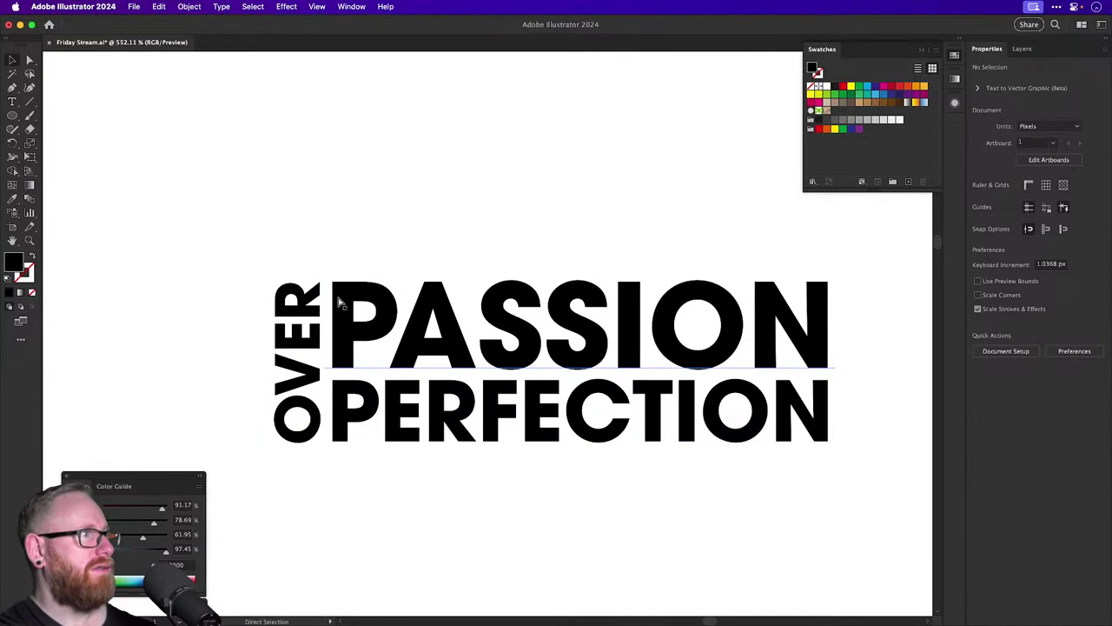
key(super+minus)
key(super+minus)
key(super+minus)
key(super+minus)
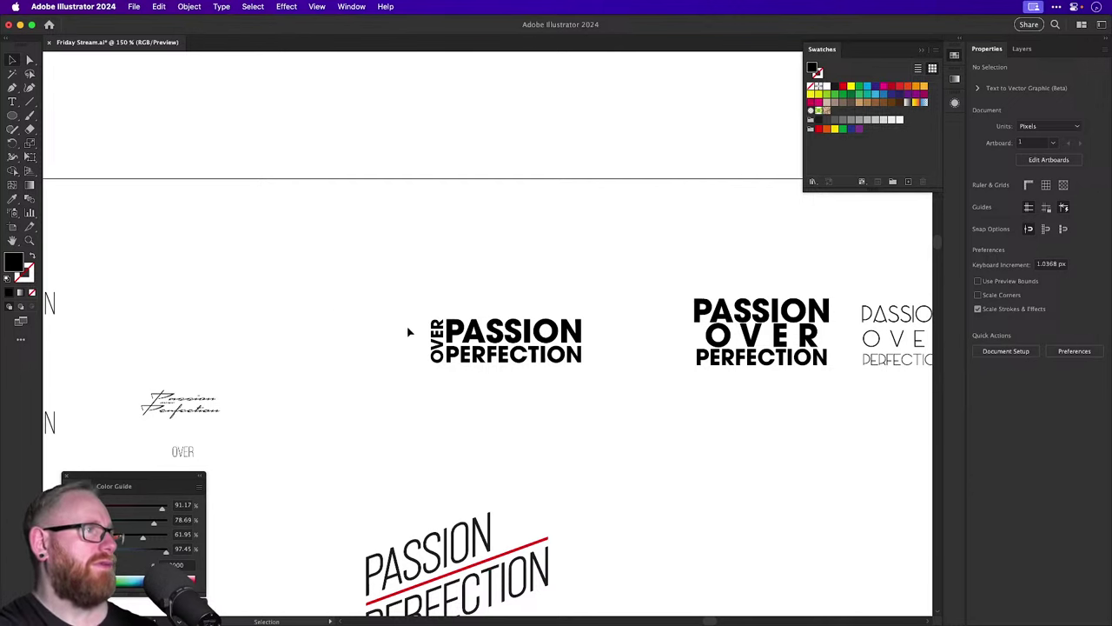
Alt-drag a copy of the OVER PASSION PERFECTION lockup to a clear spot.
key(z)
drag(434, 340, 657, 435)
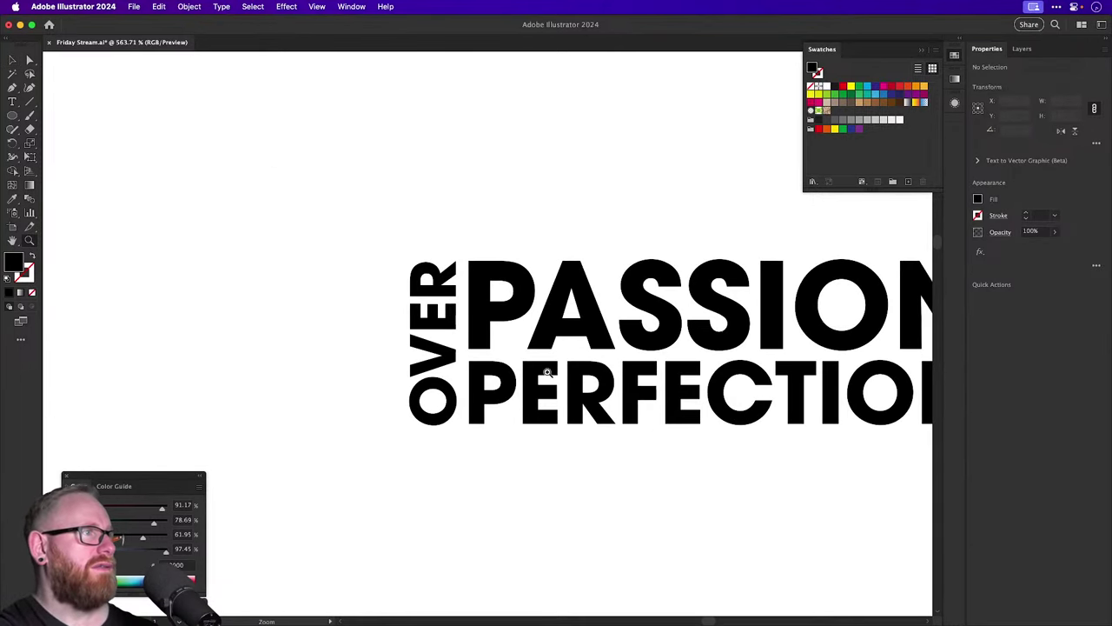
drag(464, 344, 552, 380)
drag(416, 332, 273, 281)
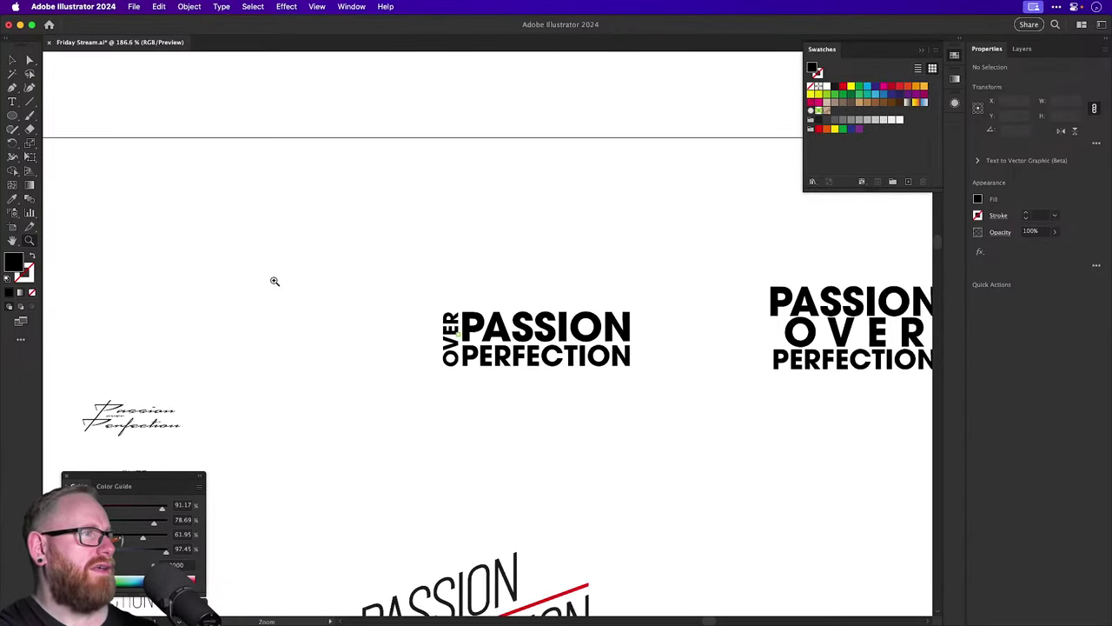
key(v)
drag(407, 304, 441, 390)
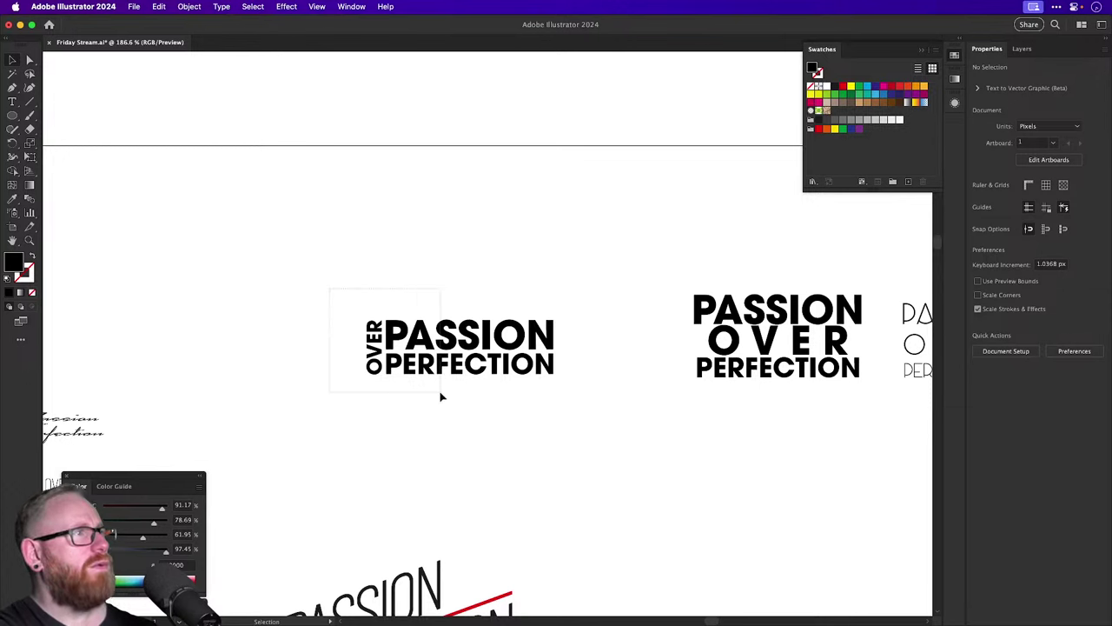
drag(457, 340, 486, 409)
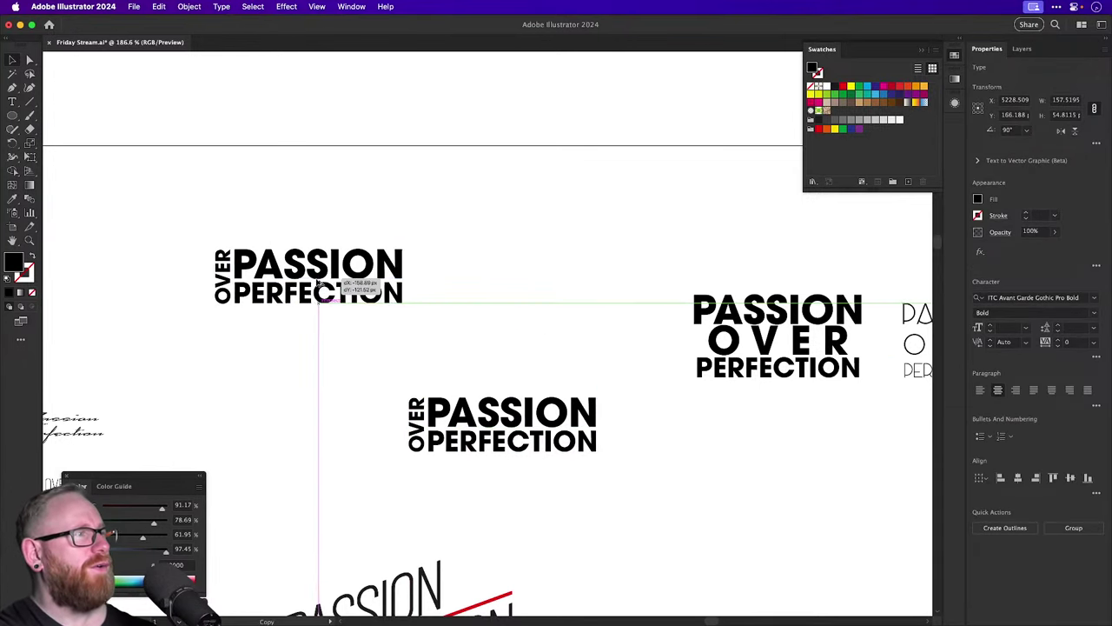
click(269, 216)
Draw an outline-only rectangle over the copied PASSION line.
scroll(325, 217, left, 3)
drag(12, 115, 78, 116)
mouse_move(272, 226)
mouse_down()
mouse_move(474, 265)
mouse_move(479, 280)
mouse_up()
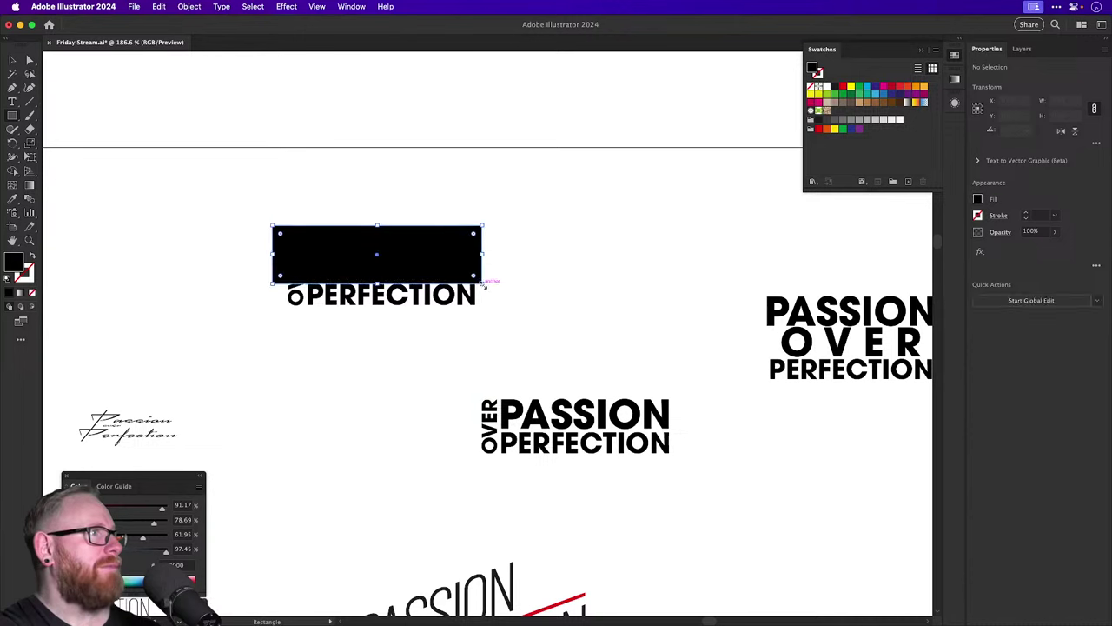
key(shift+x)
key(v)
Move OVER left and PERFECTION down, and centre PASSION inside the rectangle.
scroll(312, 256, up, 4)
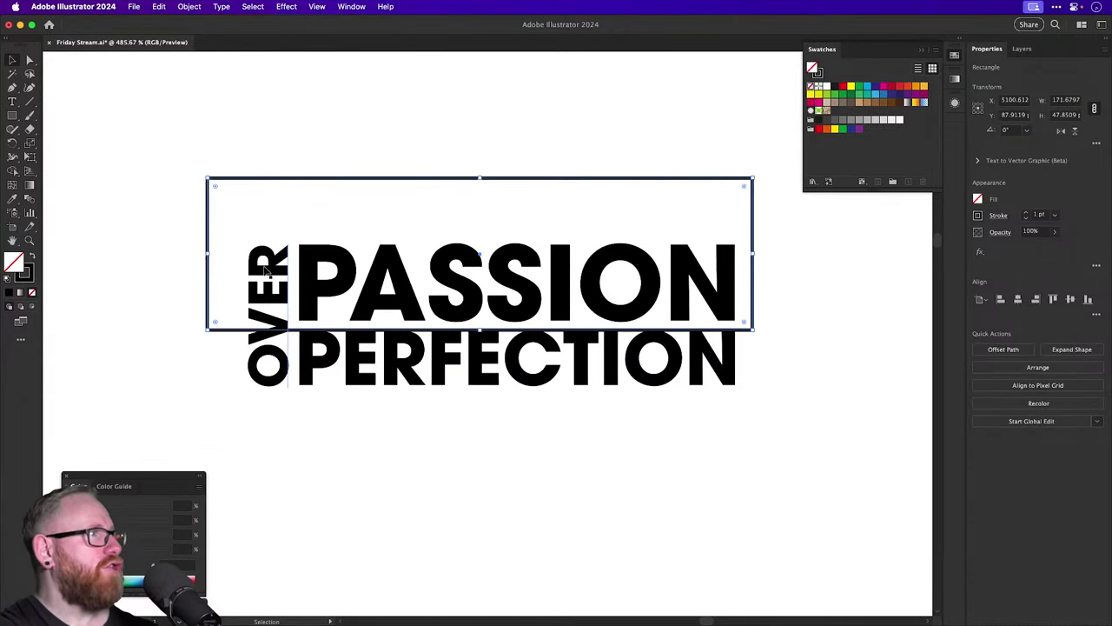
drag(269, 287, 150, 337)
scroll(180, 313, down, 3)
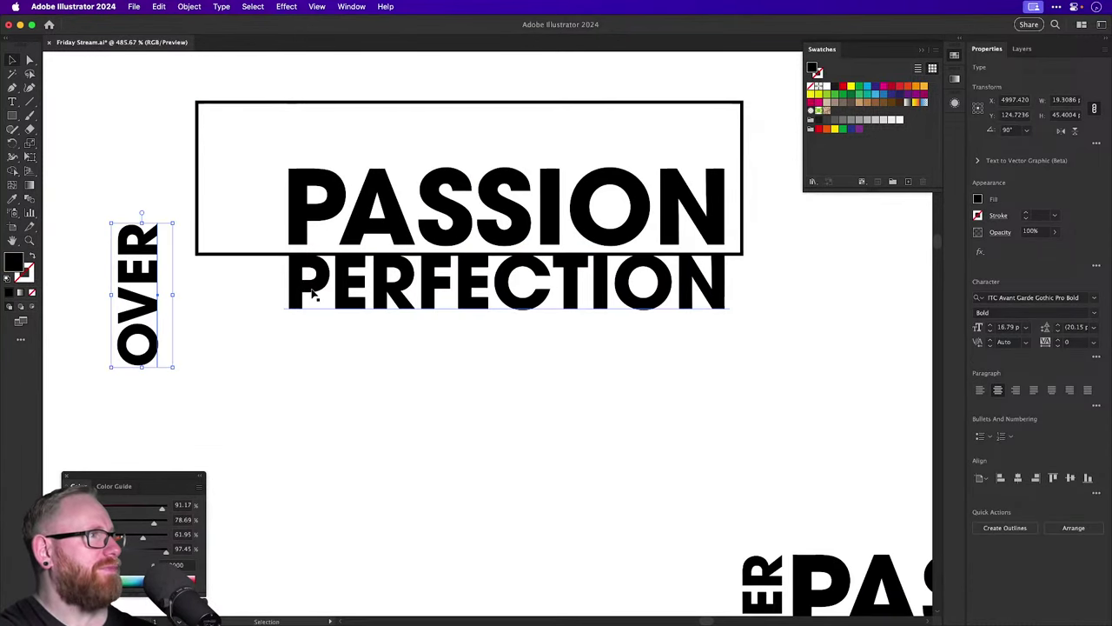
drag(310, 293, 310, 461)
scroll(305, 330, up, 4)
drag(305, 331, 200, 233)
key(shift+Right)
key(shift+Down)
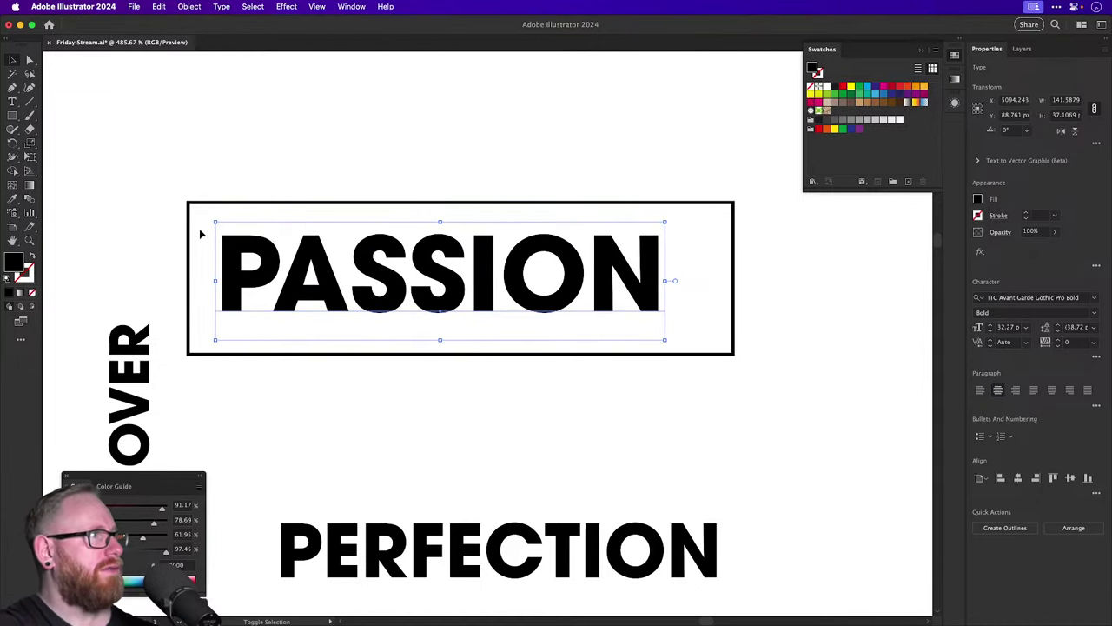
Raise the box's bottom edge and pull its right edge in to fit PASSION.
key(a)
drag(174, 351, 735, 383)
drag(734, 354, 728, 317)
drag(713, 168, 790, 429)
drag(735, 347, 660, 351)
key(v)
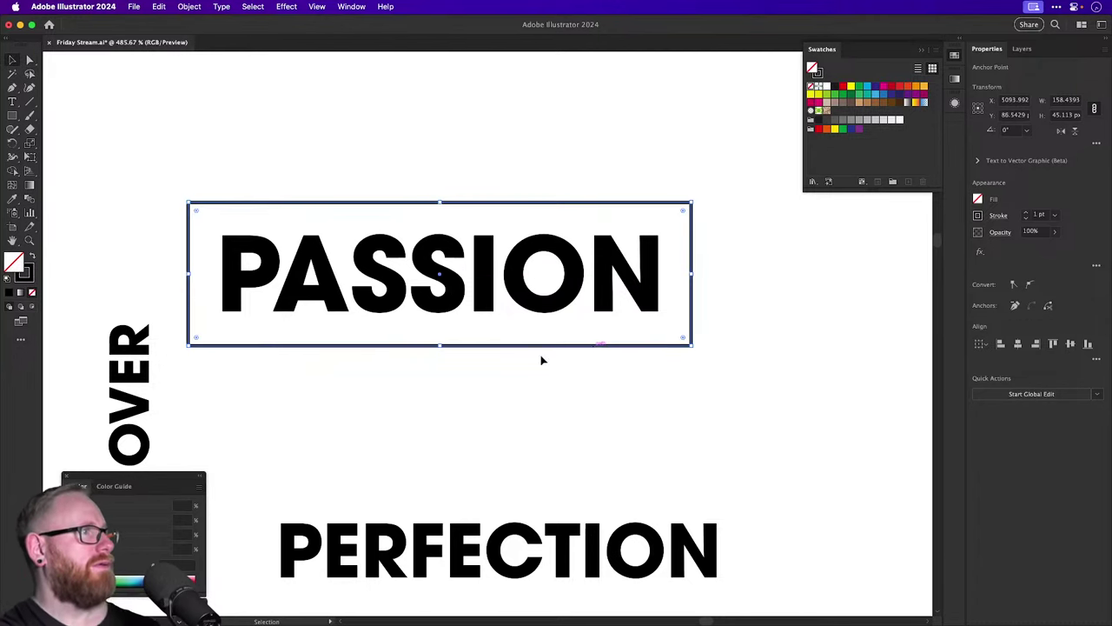
drag(392, 393, 486, 339)
drag(196, 390, 422, 379)
click(410, 263)
Duplicate the box below, fit and centre PERFECTION in it, and shorten its height.
drag(464, 431, 413, 298)
scroll(819, 277, right, 5)
key(v)
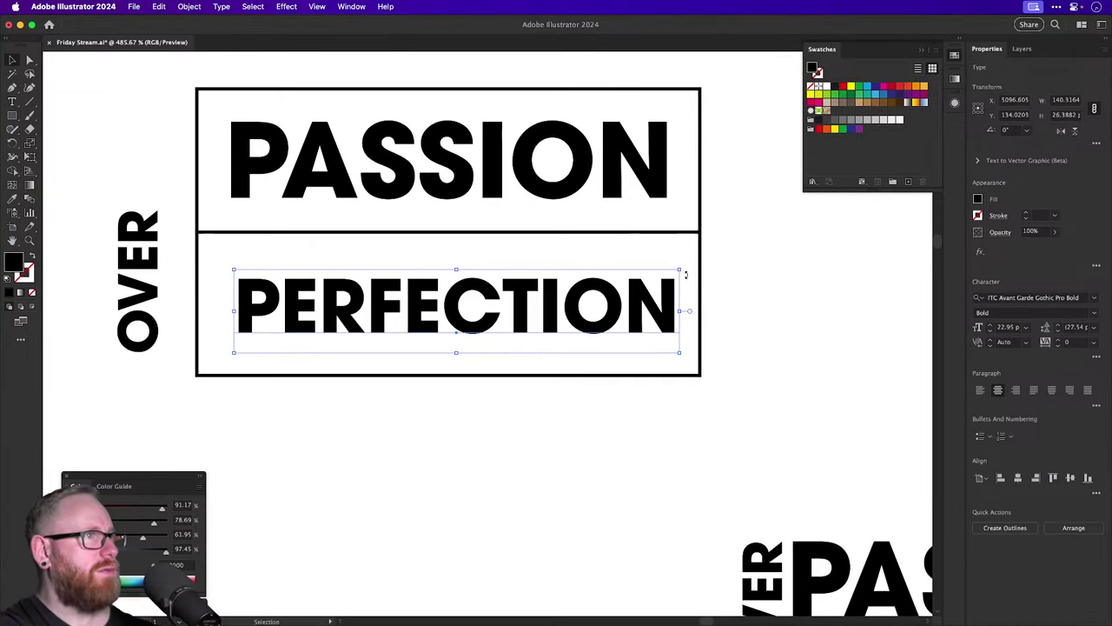
drag(681, 271, 675, 276)
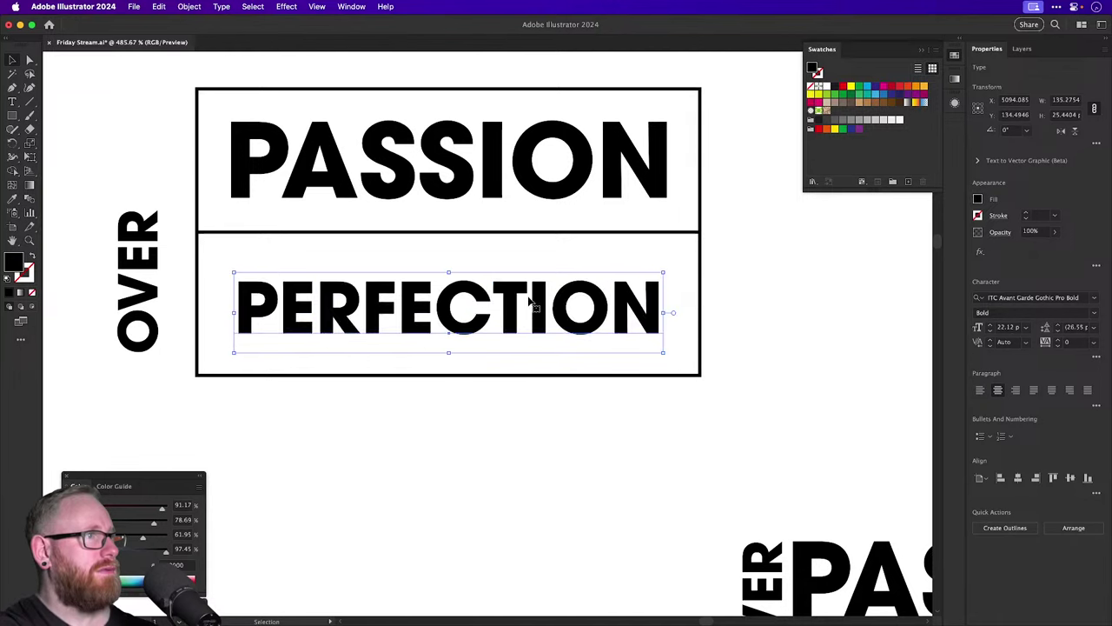
drag(533, 300, 522, 284)
drag(669, 338, 686, 344)
drag(566, 315, 543, 307)
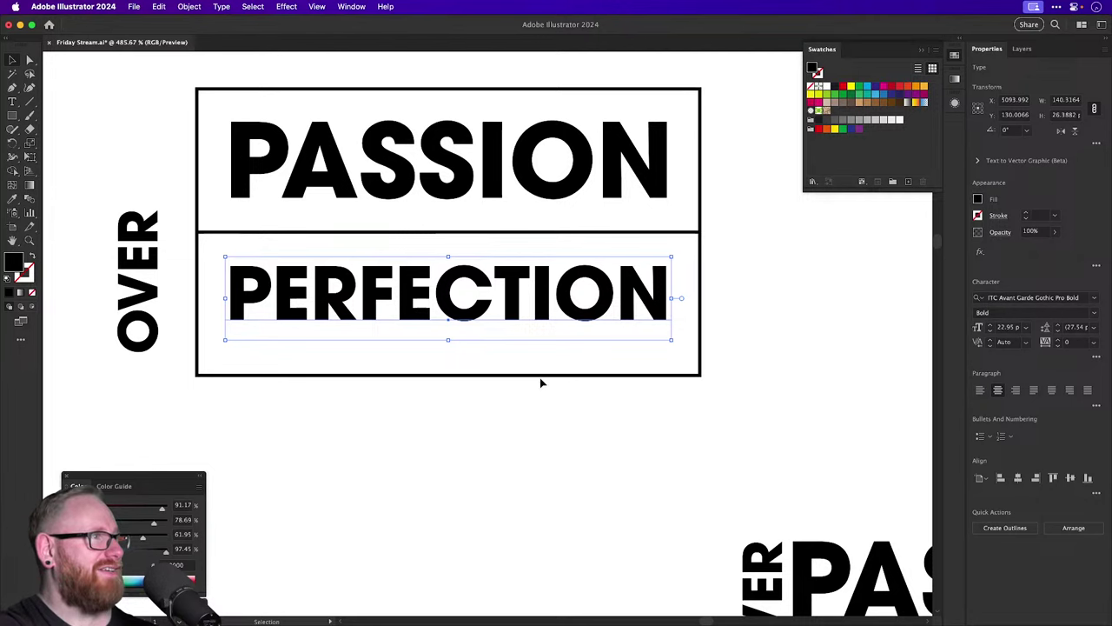
click(479, 379)
drag(447, 376, 728, 484)
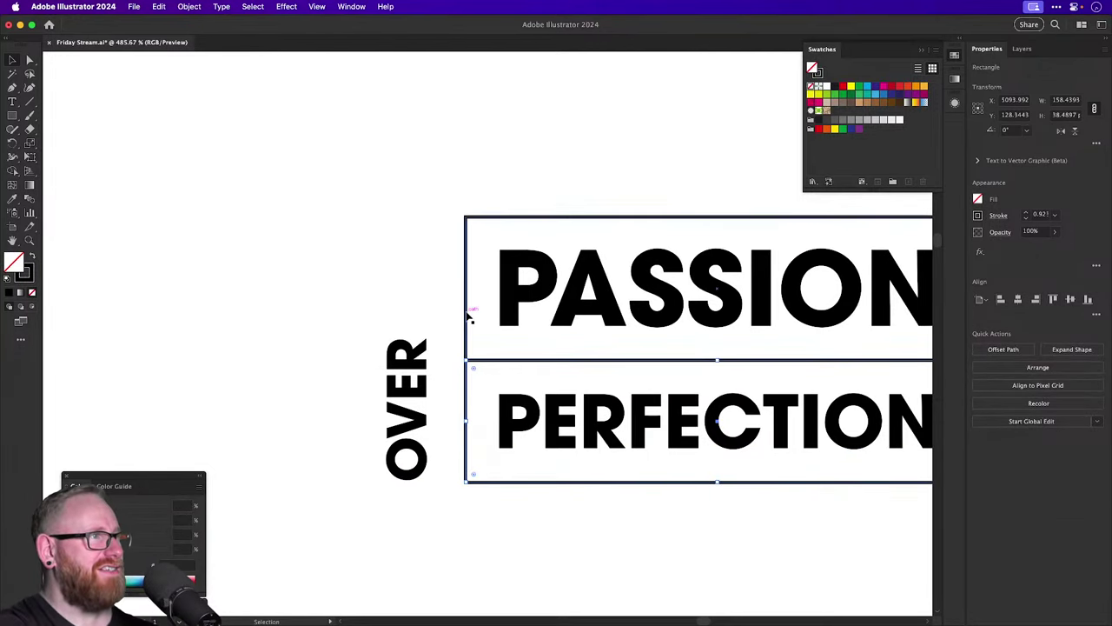
Stretch a box around the vertical OVER and enlarge OVER to fill its height.
drag(469, 318, 368, 280)
drag(403, 218, 382, 224)
drag(404, 358, 408, 480)
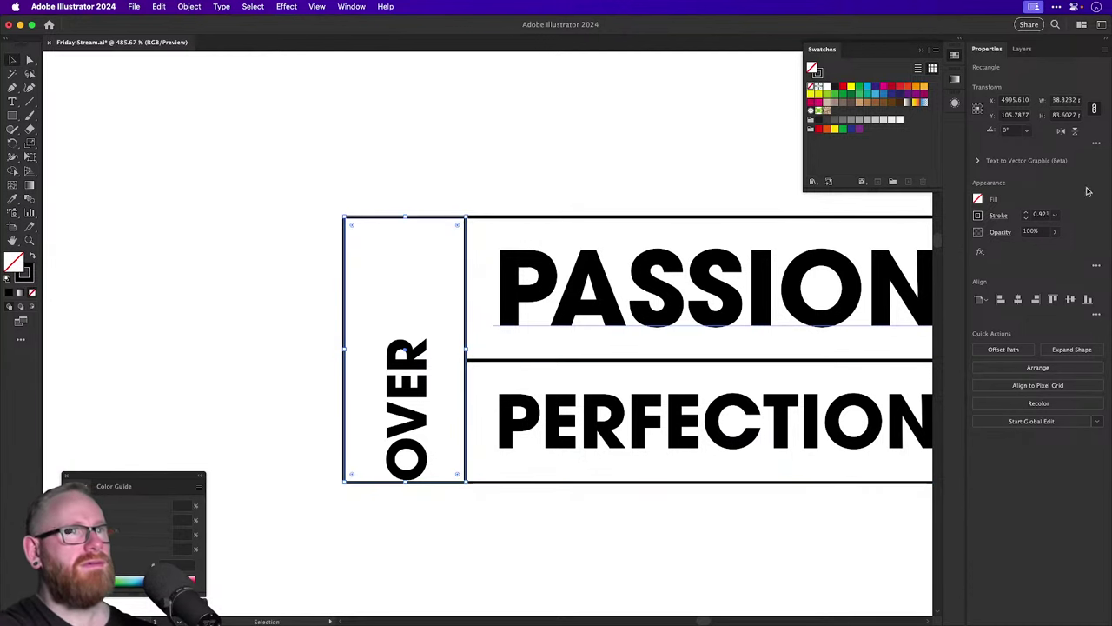
click(1097, 145)
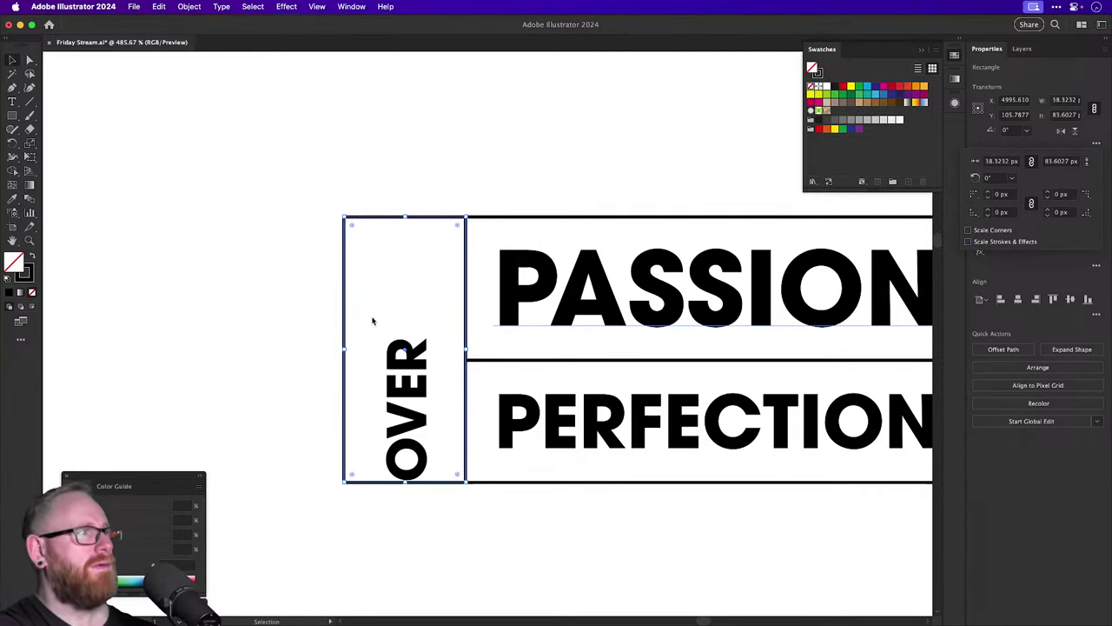
drag(426, 380, 428, 324)
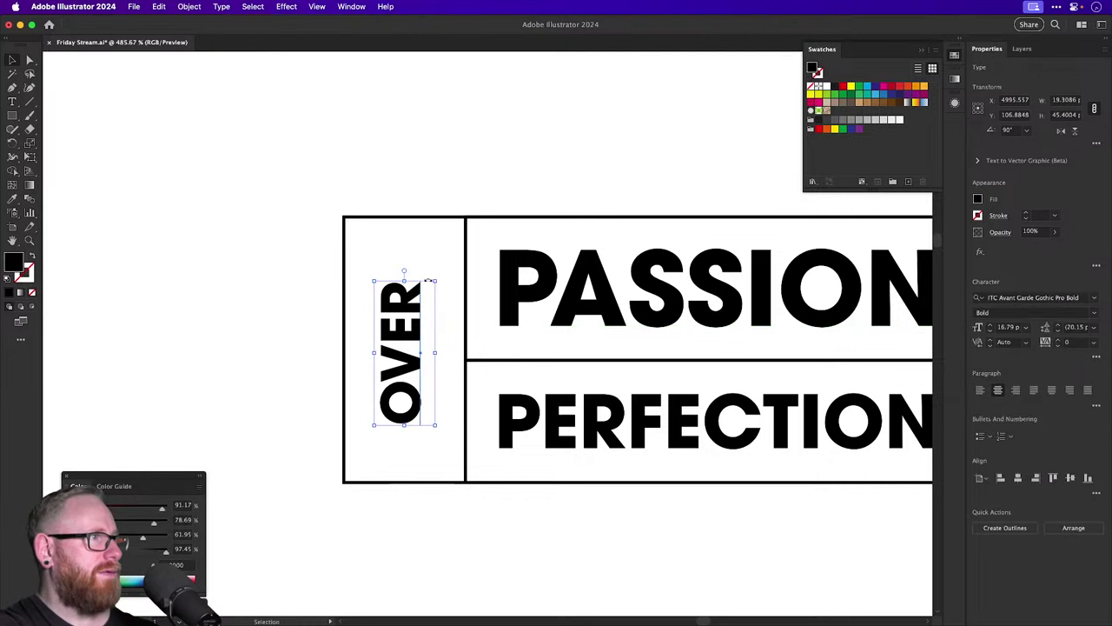
drag(428, 279, 444, 251)
click(445, 279)
click(432, 286)
click(448, 271)
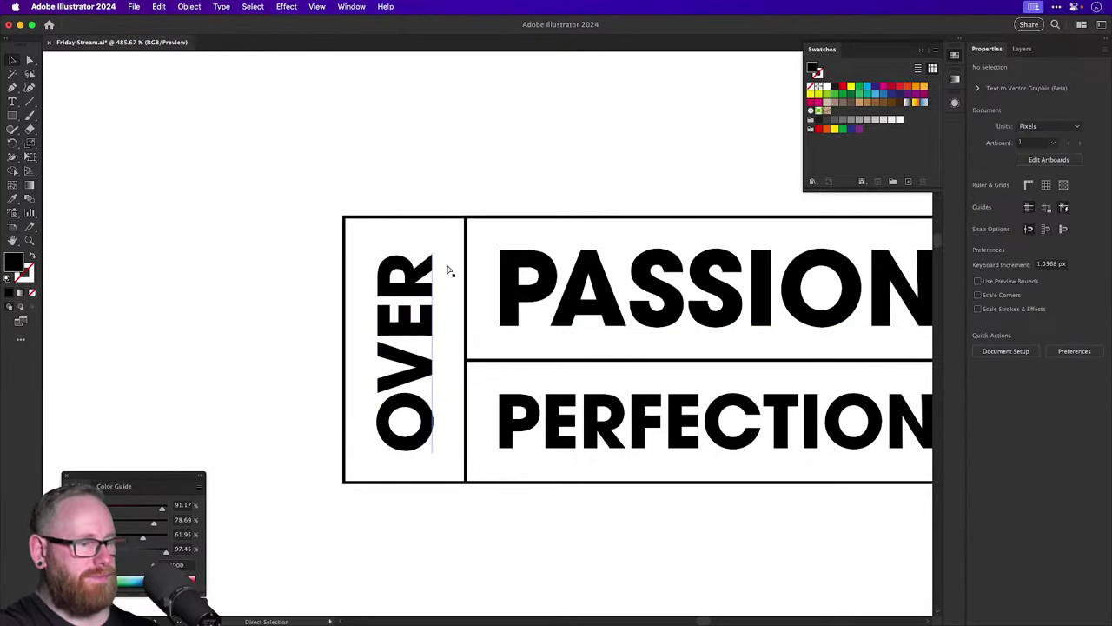
key(super+minus)
key(super+minus)
key(super+minus)
key(super+minus)
drag(447, 268, 433, 270)
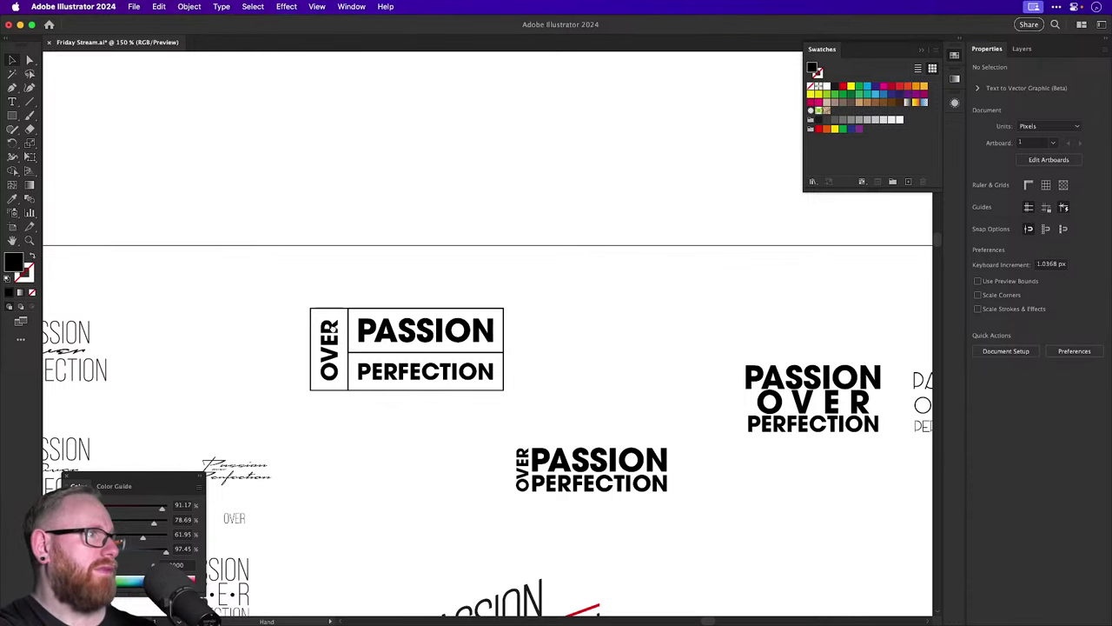
Set the boxed lockup's rectangle outlines to a 2 pt stroke weight.
scroll(334, 334, up, 5)
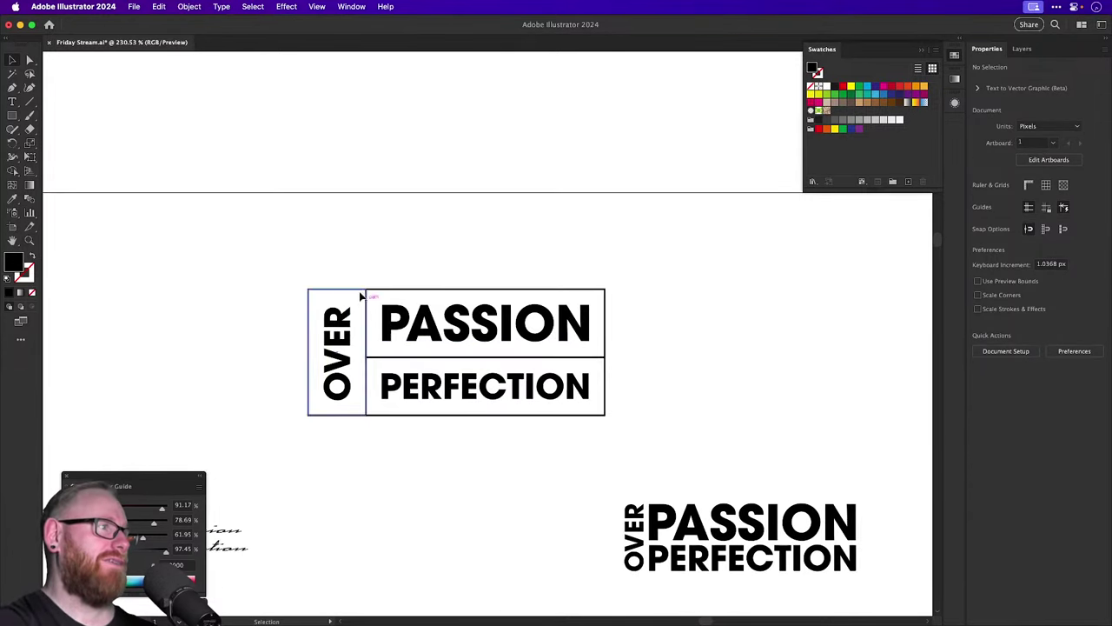
click(380, 356)
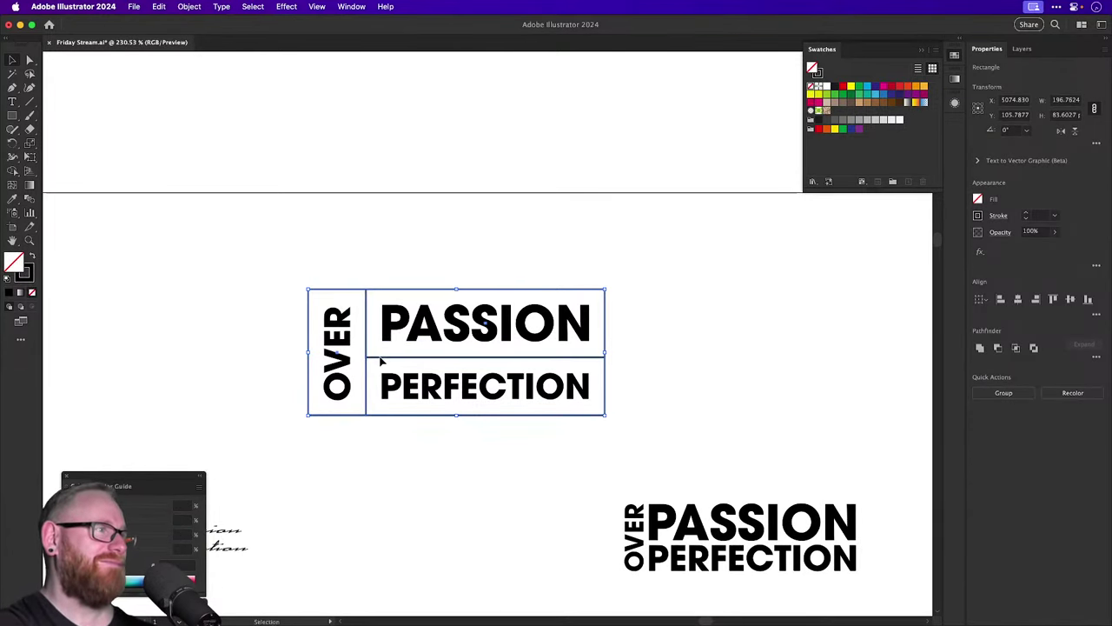
mouse_move(379, 360)
mouse_down()
mouse_move(380, 315)
mouse_move(384, 362)
mouse_up()
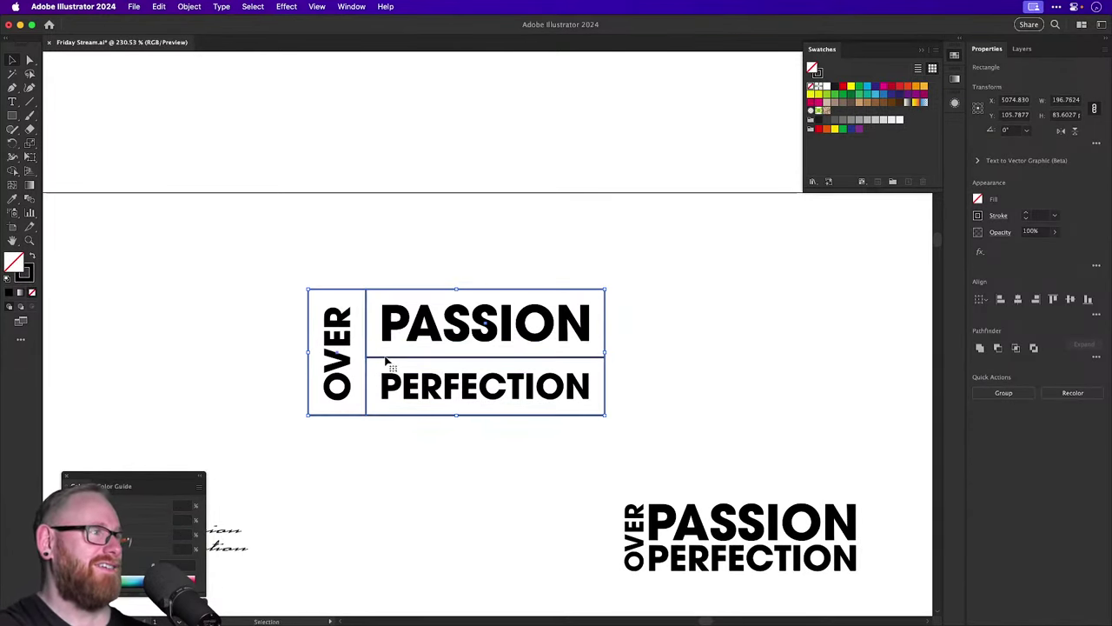
click(380, 420)
key(super+z)
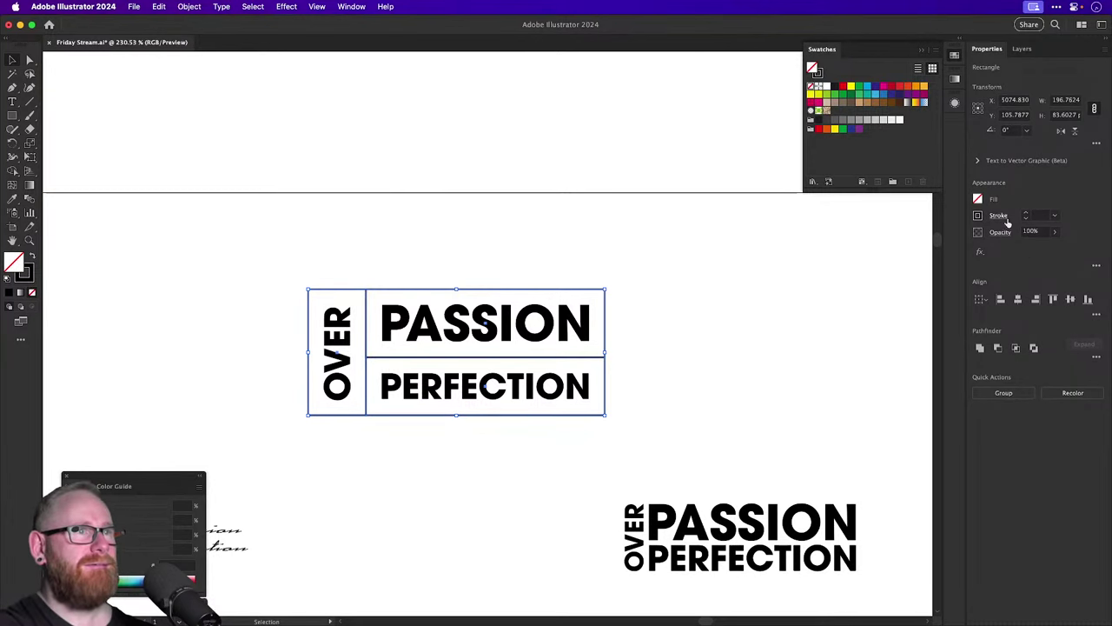
click(1001, 216)
text(2)
key(Return)
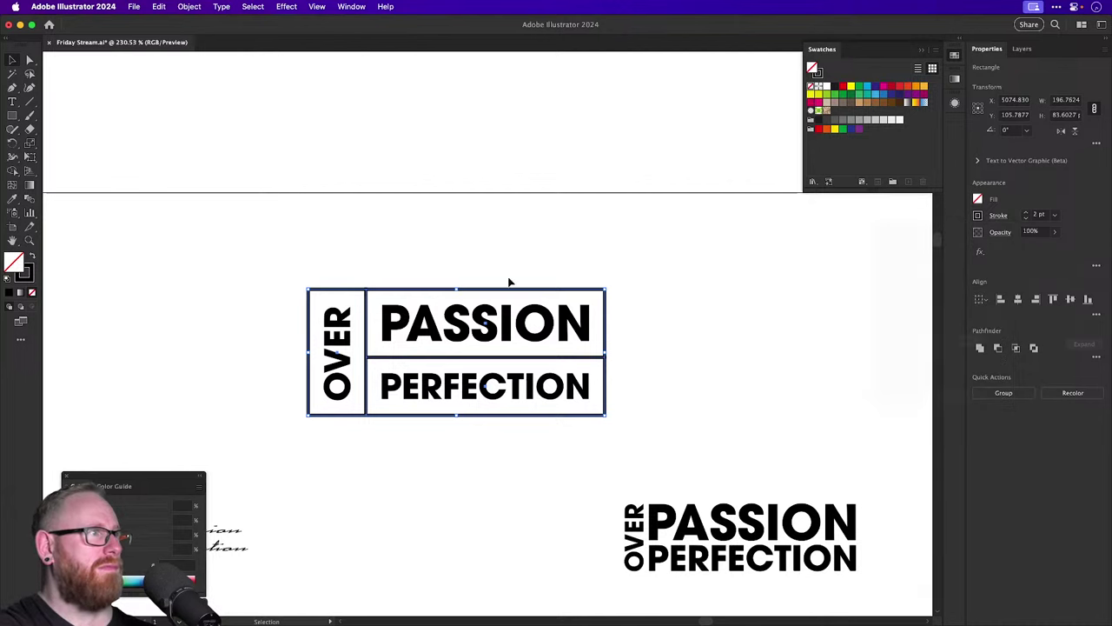
click(537, 168)
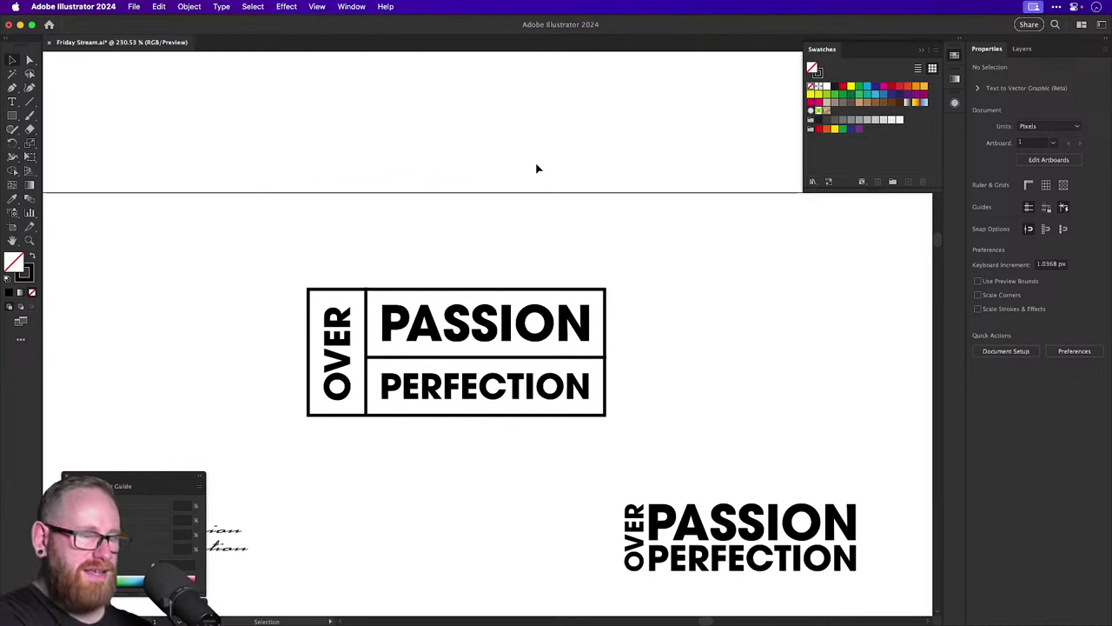
click(496, 340)
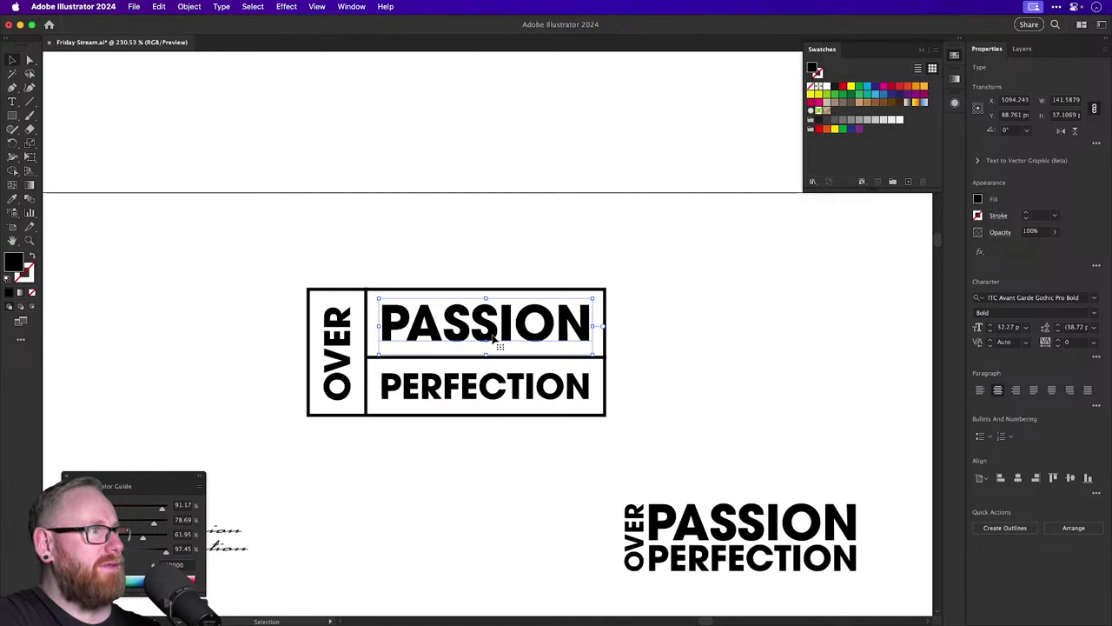
click(496, 393)
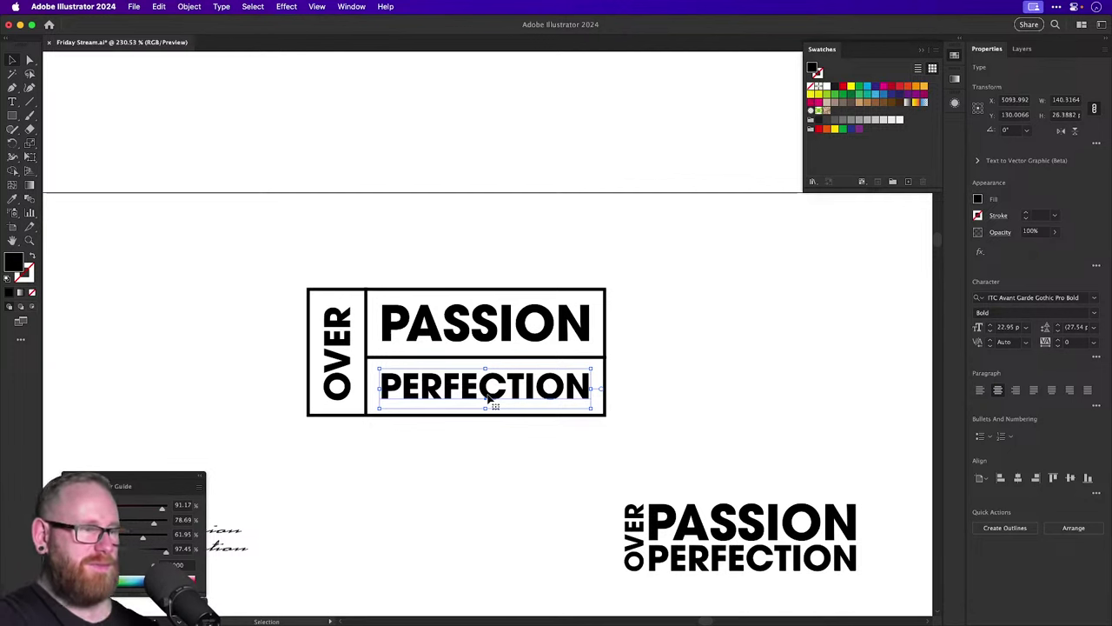
key(super+Tab)
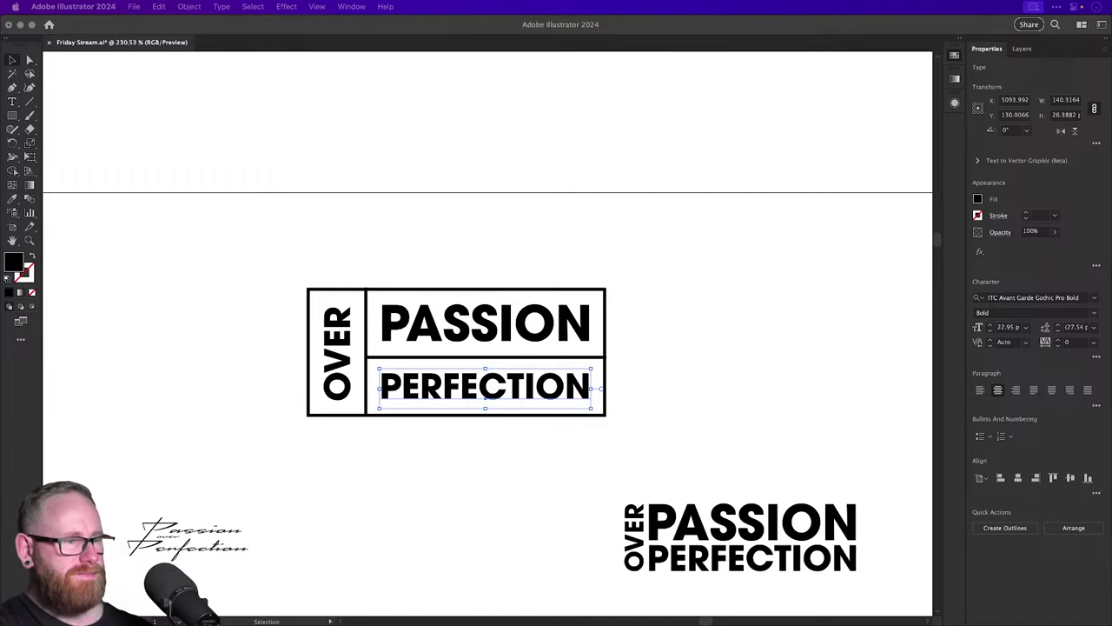
click(809, 482)
click(756, 405)
Copy the PASSION frame to the new lockup, place PASSION in it, and move OVER PERFECTION down.
key(super+minus)
key(super+minus)
key(super+minus)
key(super+minus)
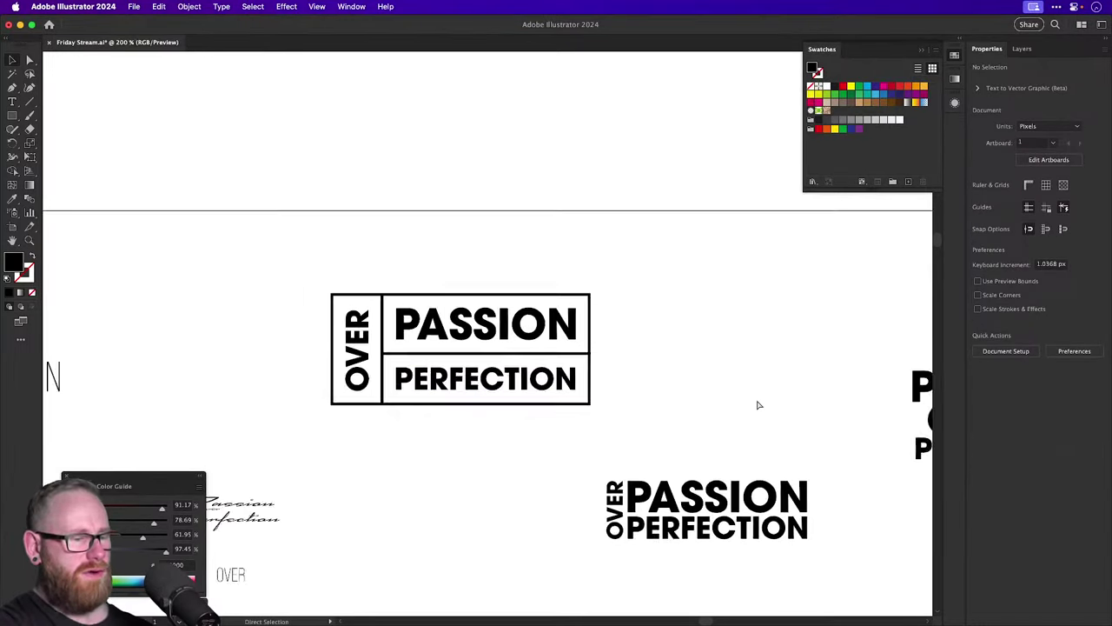
scroll(757, 405, right, 5)
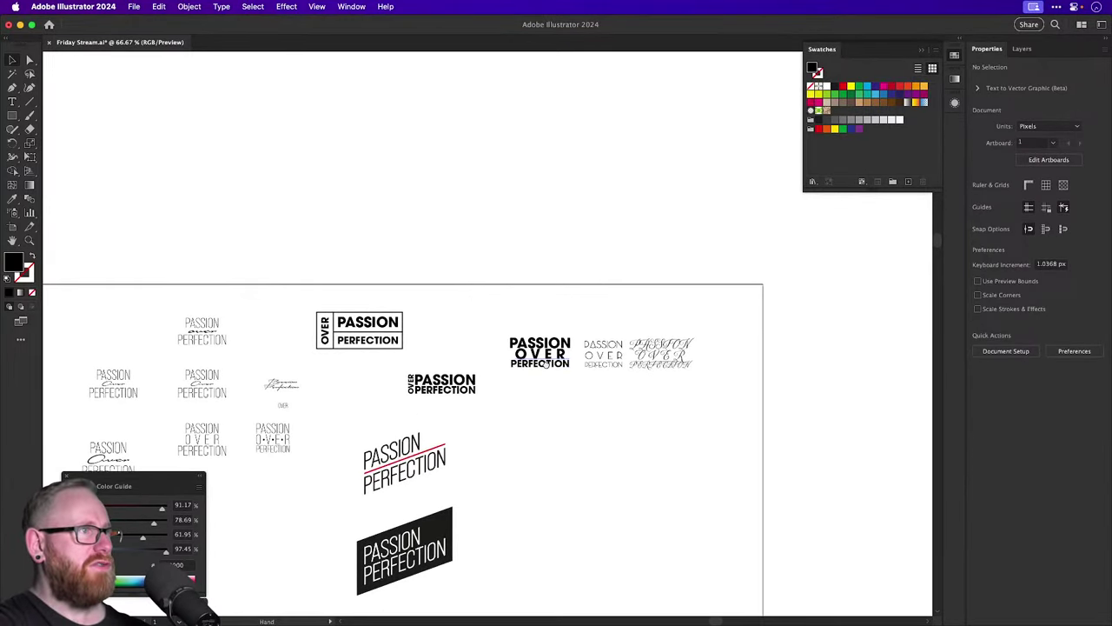
scroll(537, 379, up, 5)
scroll(586, 399, left, 5)
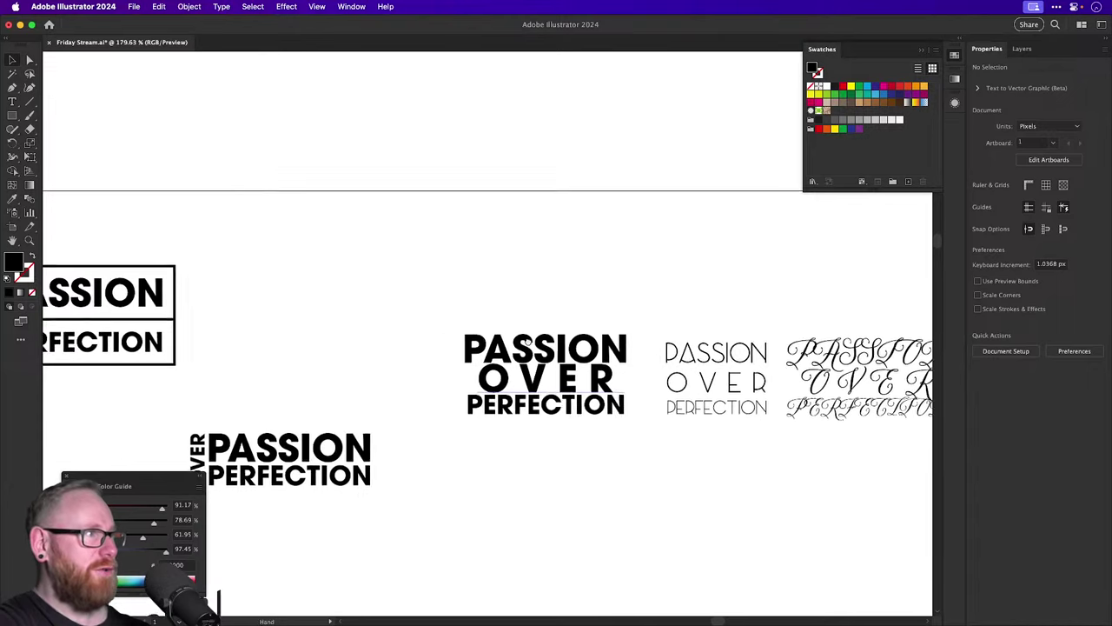
drag(224, 266, 654, 267)
drag(626, 343, 597, 300)
drag(630, 408, 632, 521)
Add a black-filled middle band and a third box below, aligning their edges in outline view.
drag(592, 329, 596, 376)
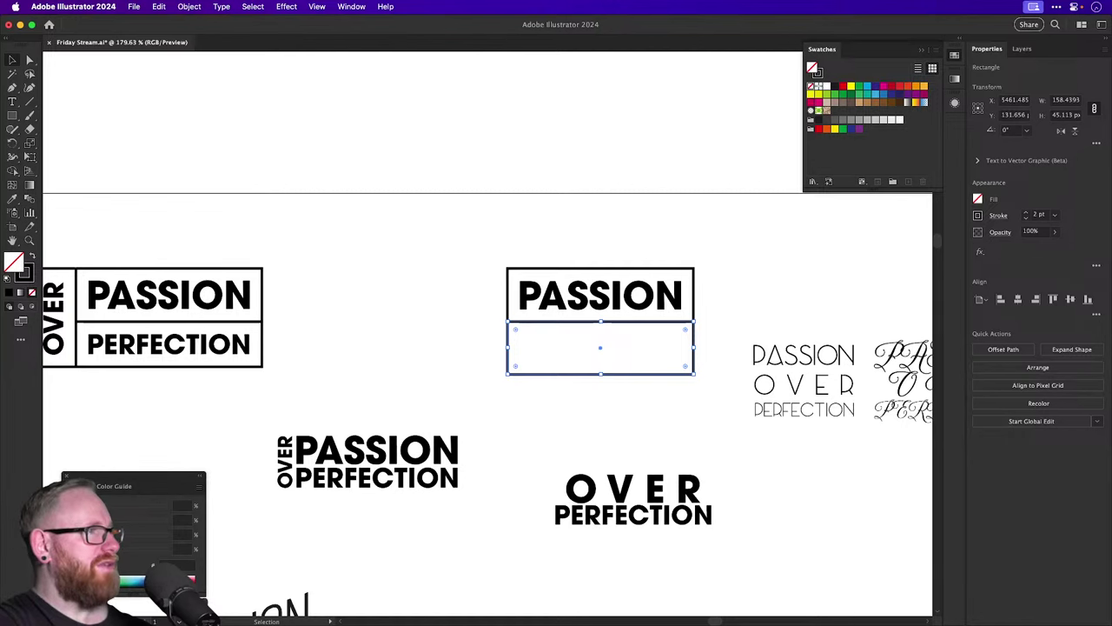
key(shift+x)
drag(524, 280, 521, 391)
key(super+y)
click(513, 415)
scroll(496, 383, up, 5)
key(super+y)
scroll(521, 405, down, 5)
scroll(512, 417, up, 1)
Make OVER white, centre it in the black band, and place PERFECTION in the bottom box.
click(193, 575)
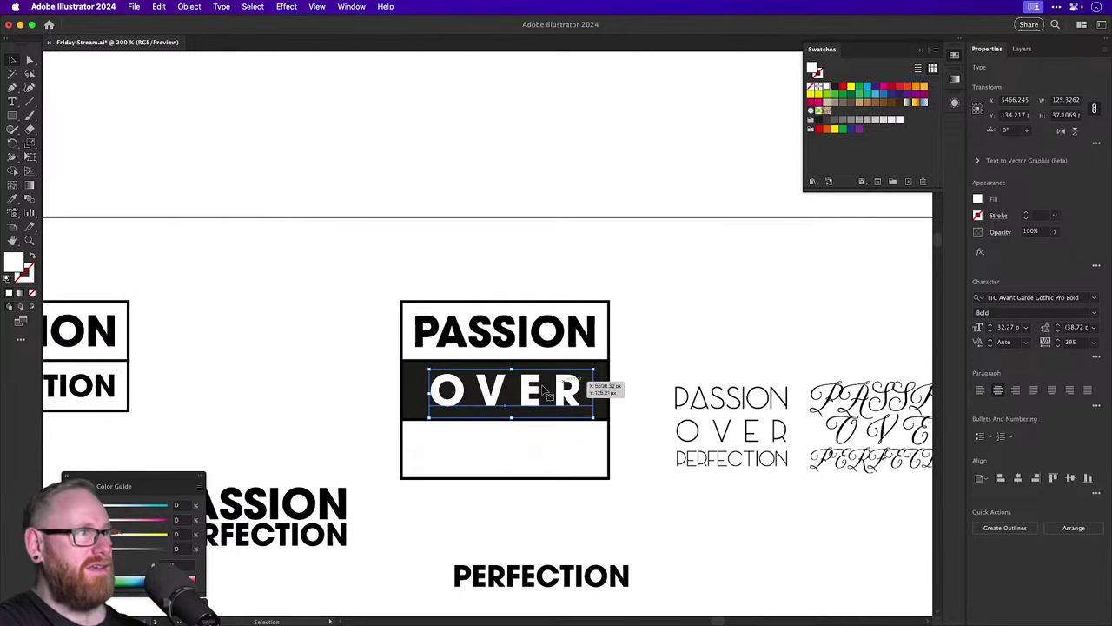
scroll(626, 395, up, 3)
drag(629, 405, 632, 408)
key(super+minus)
key(super+minus)
key(super+minus)
key(super+minus)
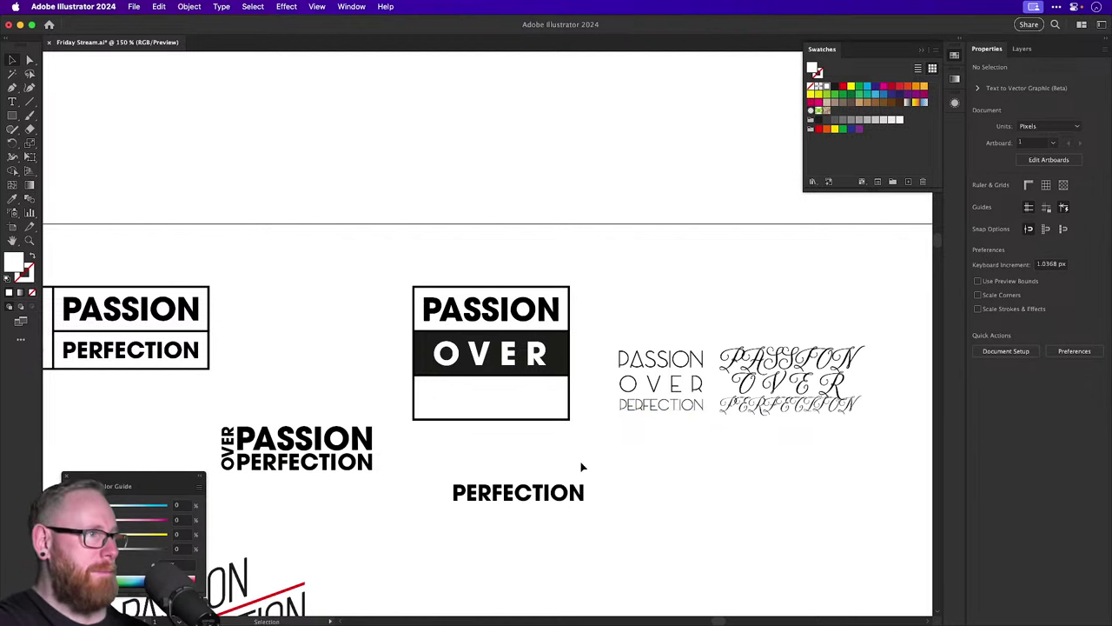
drag(549, 496, 522, 401)
drag(472, 444, 509, 495)
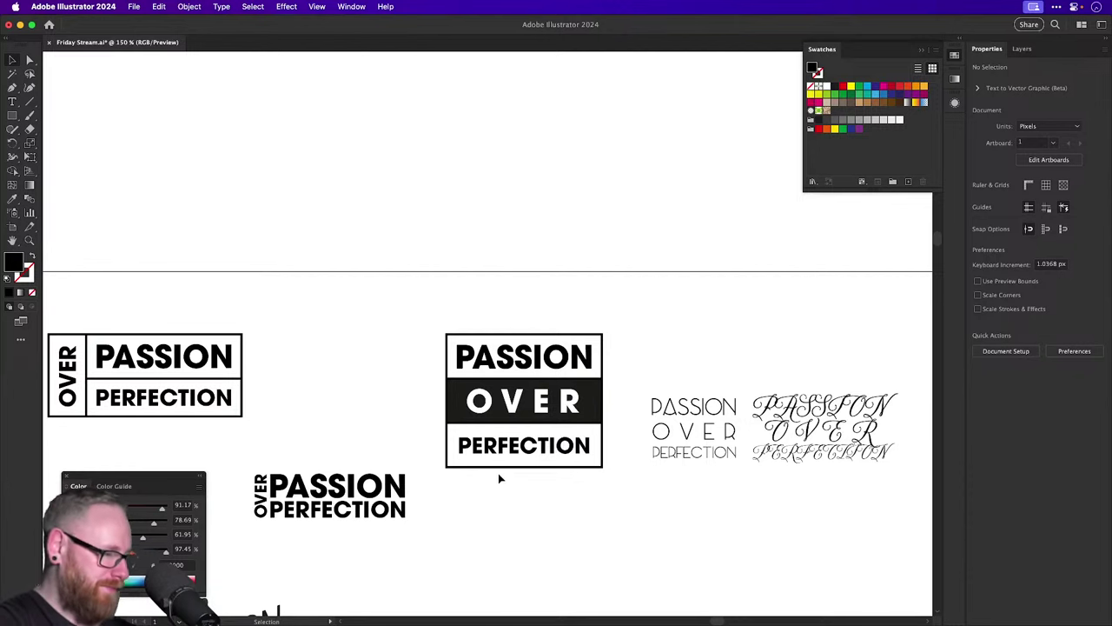
Enlarge the white OVER text to fill the black band.
drag(496, 477, 539, 463)
key(z)
key(v)
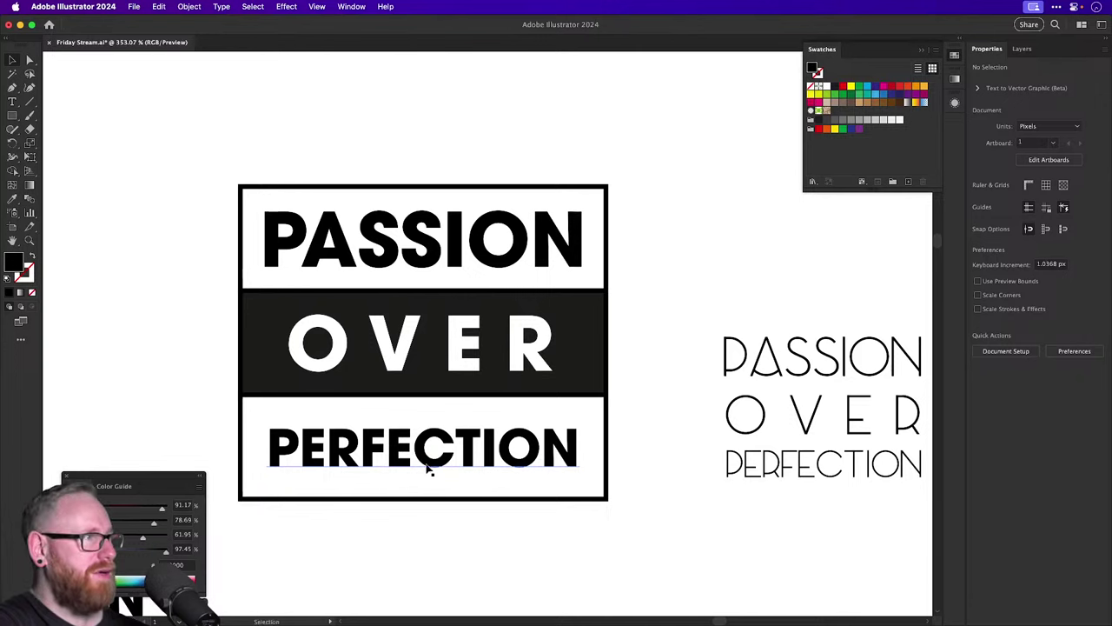
key(super+minus)
key(super+minus)
key(super+minus)
click(481, 356)
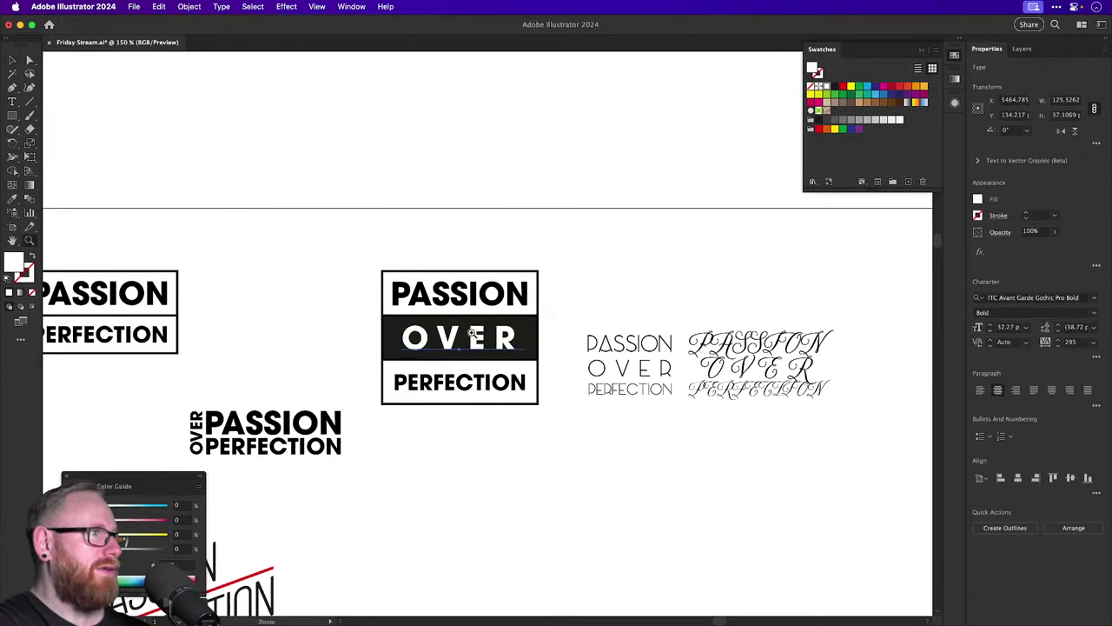
scroll(474, 335, up, 5)
drag(678, 425, 700, 454)
drag(560, 332, 571, 335)
key(super+shift+a)
key(super+minus)
key(super+minus)
key(super+minus)
key(super+minus)
key(super+minus)
key(super+minus)
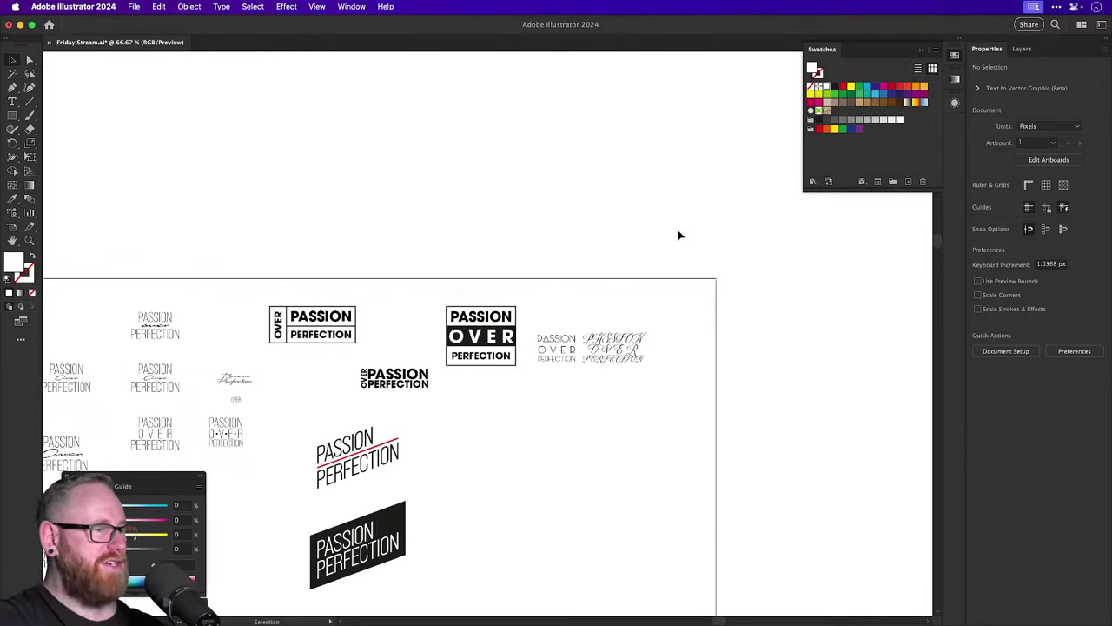
Back in Illustrator, Option-drag a copy of the boxed lockup below the original.
key(super+Tab)
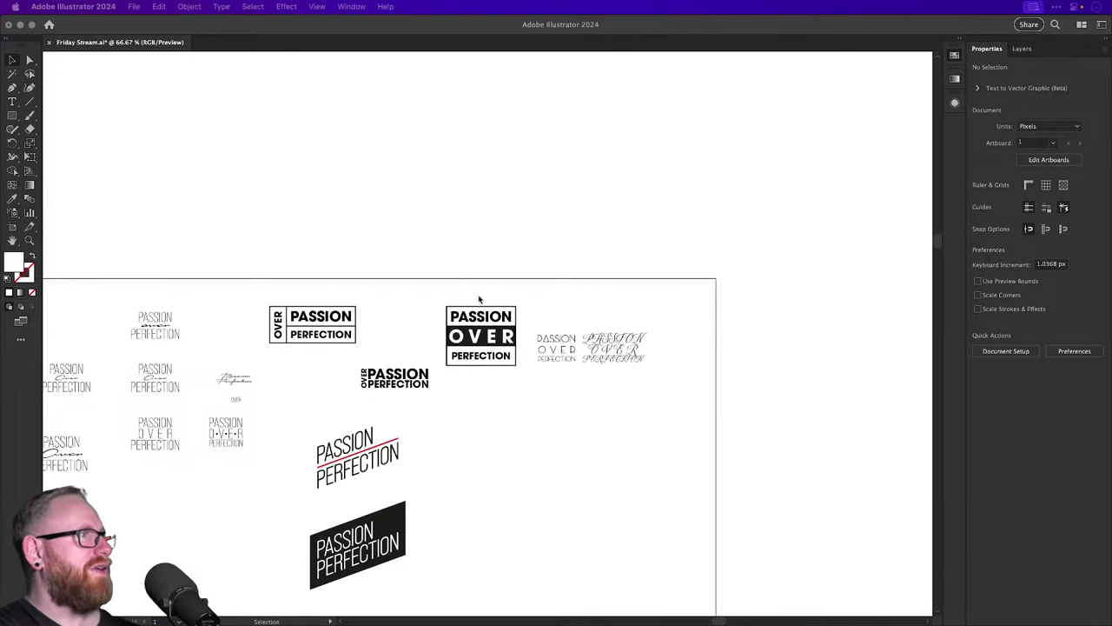
click(465, 259)
drag(323, 320, 441, 422)
Move the plain type lockup aside and shift the OVER panel to the copy's right side.
drag(283, 351, 347, 350)
drag(657, 499, 510, 393)
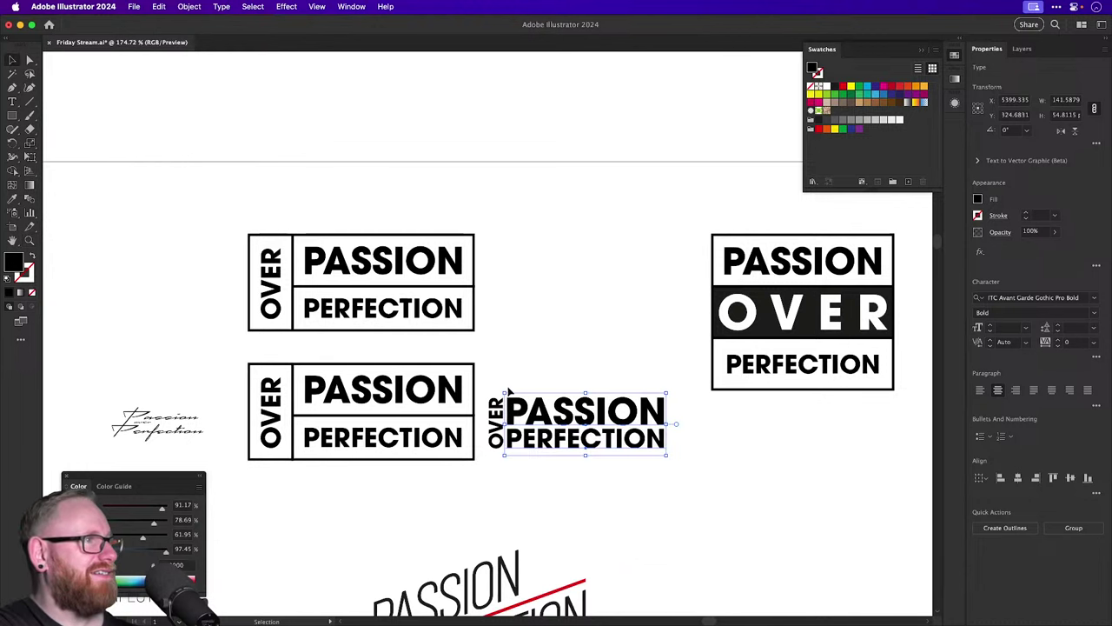
drag(515, 452, 697, 528)
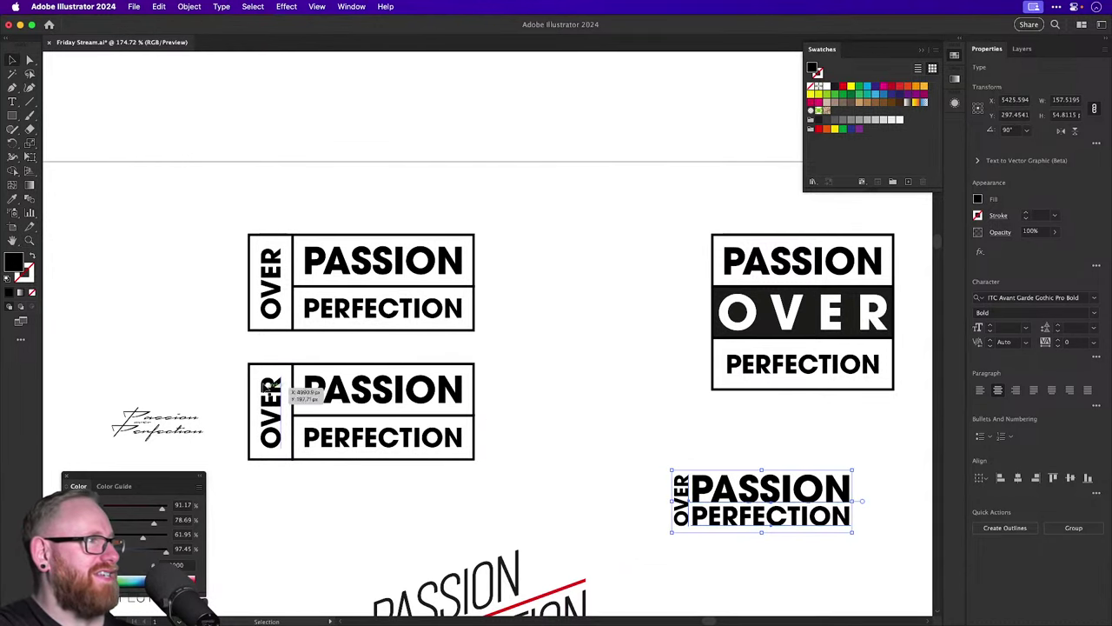
drag(270, 410, 495, 403)
Rotate the OVER panel 180° and select the whole reworked lockup.
key(r)
drag(484, 339, 506, 527)
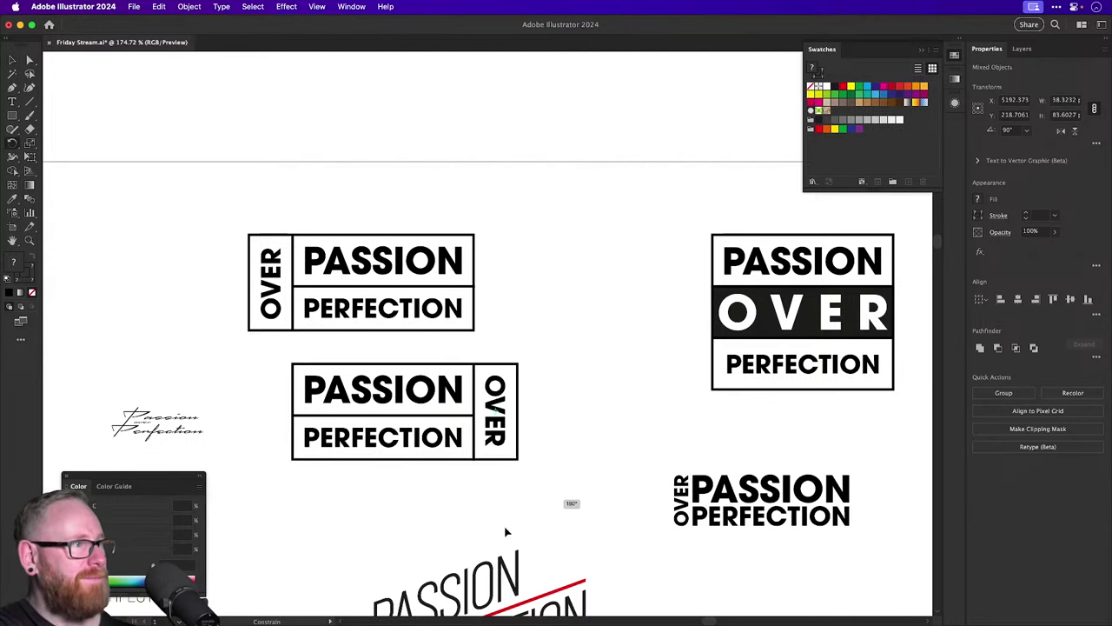
key(v)
click(574, 429)
scroll(564, 417, down, 2)
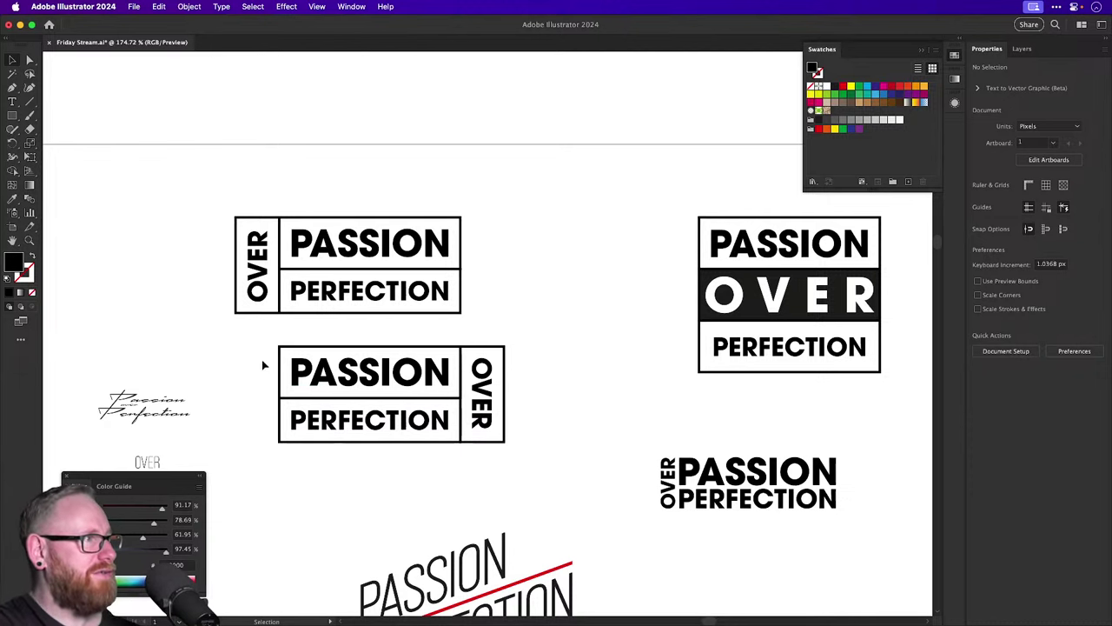
drag(266, 365, 509, 434)
scroll(509, 434, down, 5)
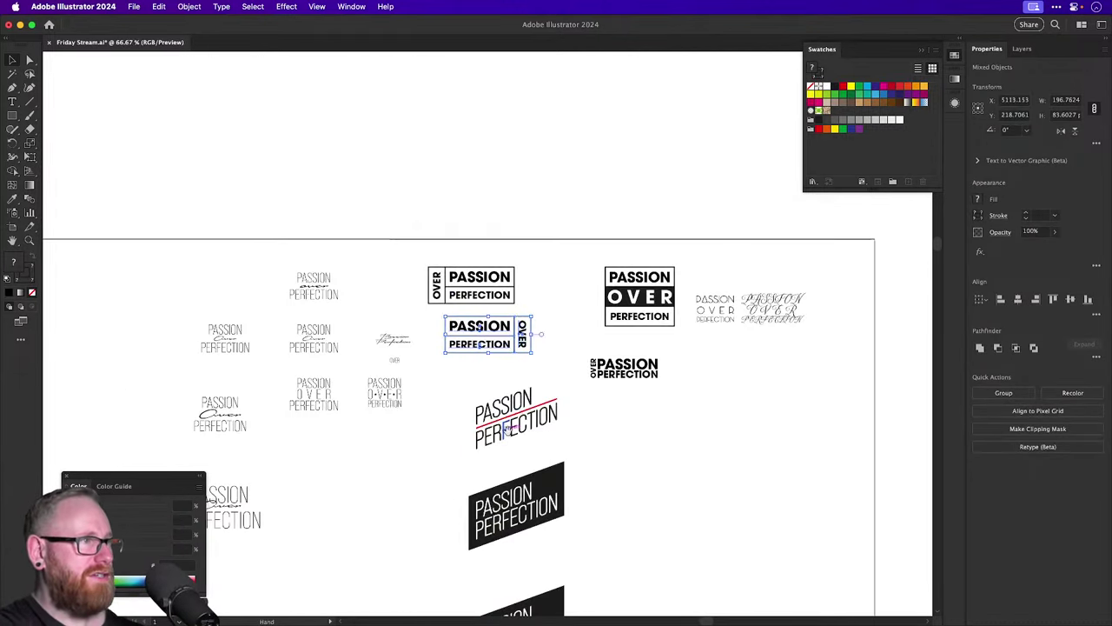
Duplicate the lockup and rotate its OVER box to read horizontally.
drag(333, 278, 675, 354)
key(z)
click(700, 387)
key(r)
key(v)
Stack the boxes as PASSION, then OVER, then PERFECTION.
click(482, 452)
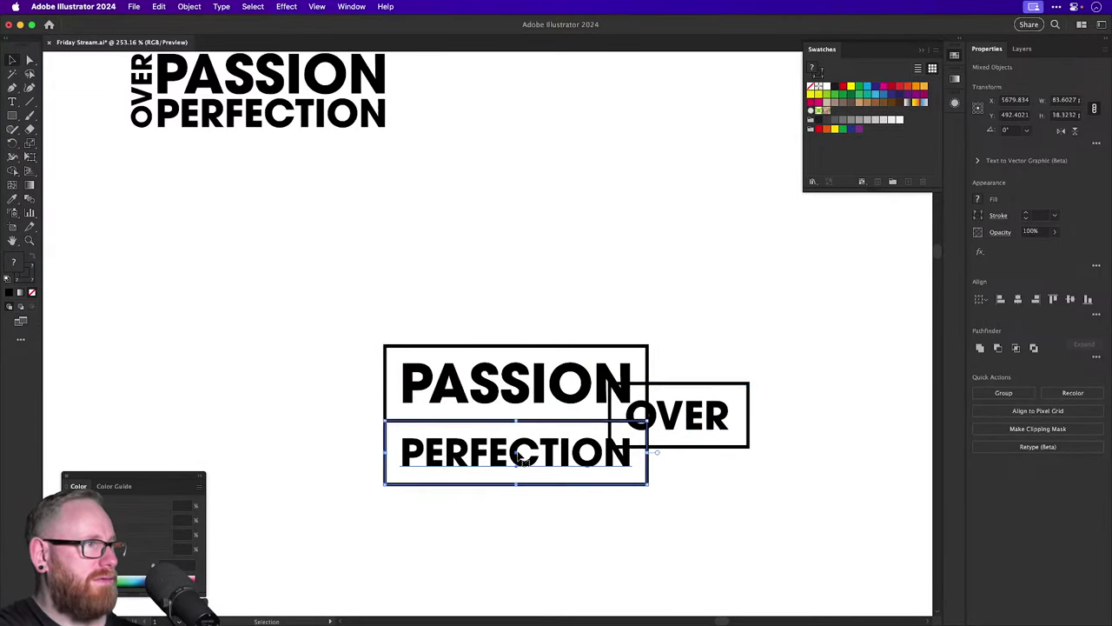
drag(482, 452, 482, 545)
drag(715, 425, 489, 464)
click(525, 545)
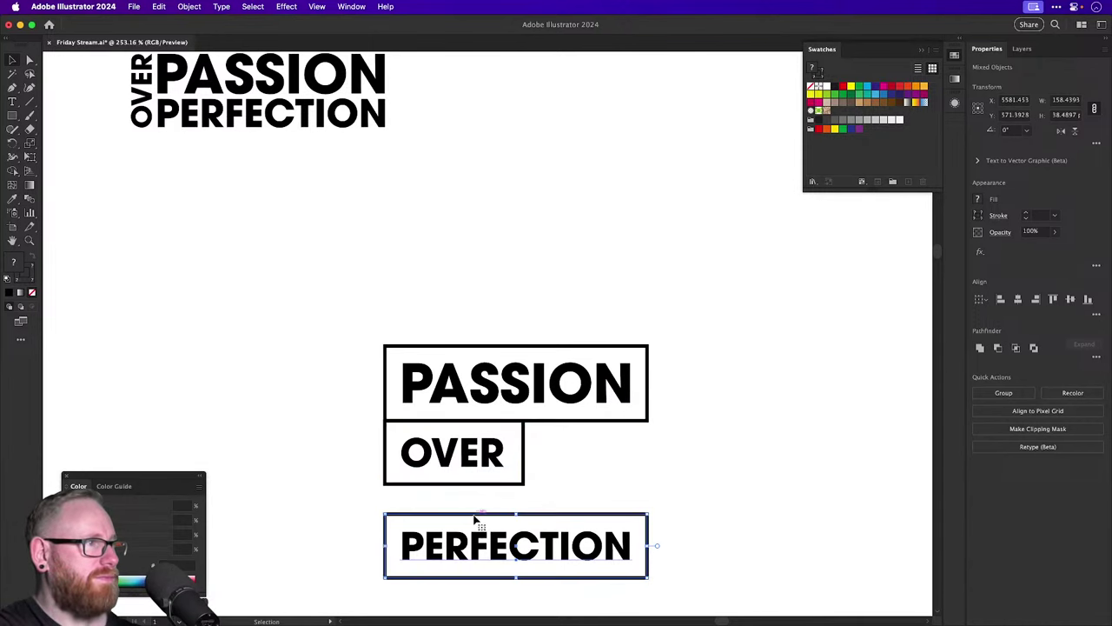
drag(478, 522, 470, 490)
scroll(522, 461, right, 3)
key(super+shift+a)
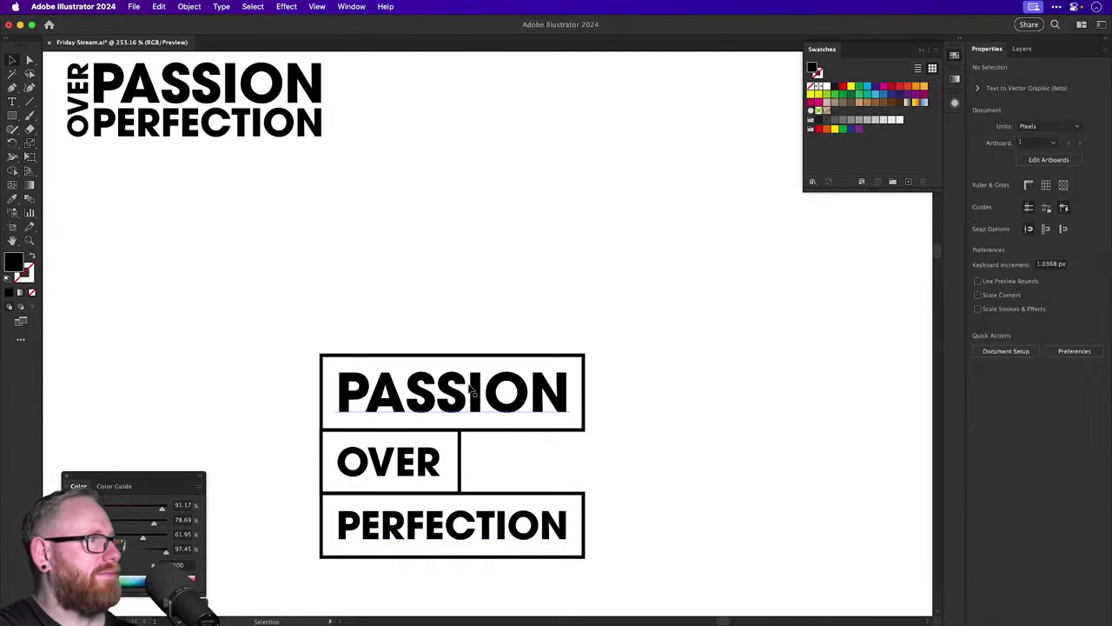
Shrink PASSION, left-align it with OVER, and narrow the PASSION box to fit the word.
click(470, 393)
key(super+shift+comma)
key(super+shift+comma)
key(super+shift+comma)
key(super+shift+comma)
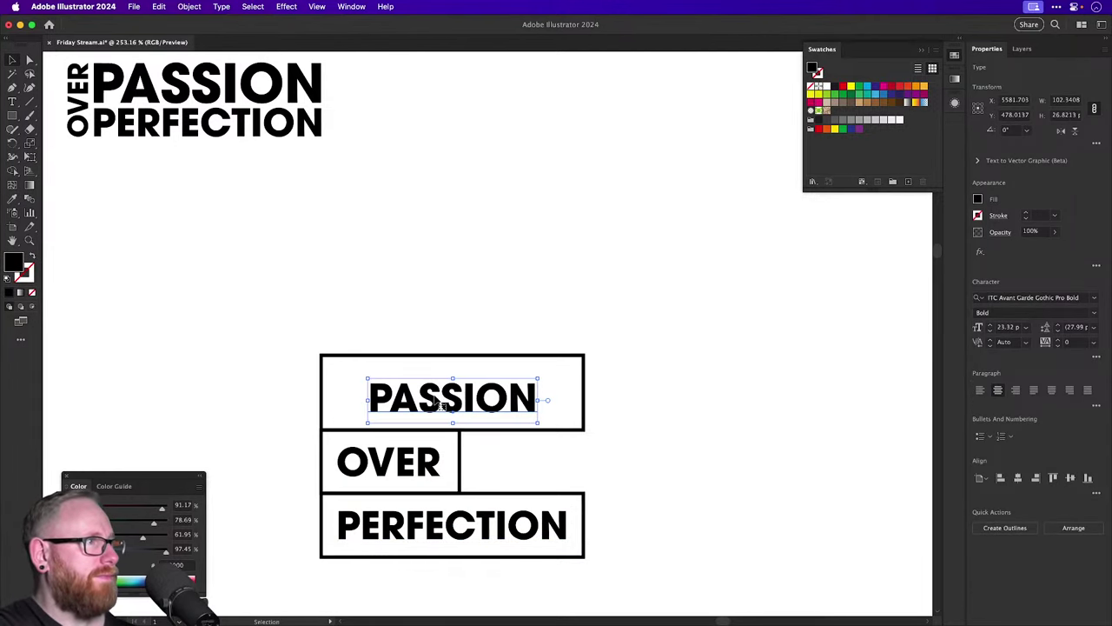
shift+click(434, 462)
click(1000, 478)
key(super+shift+a)
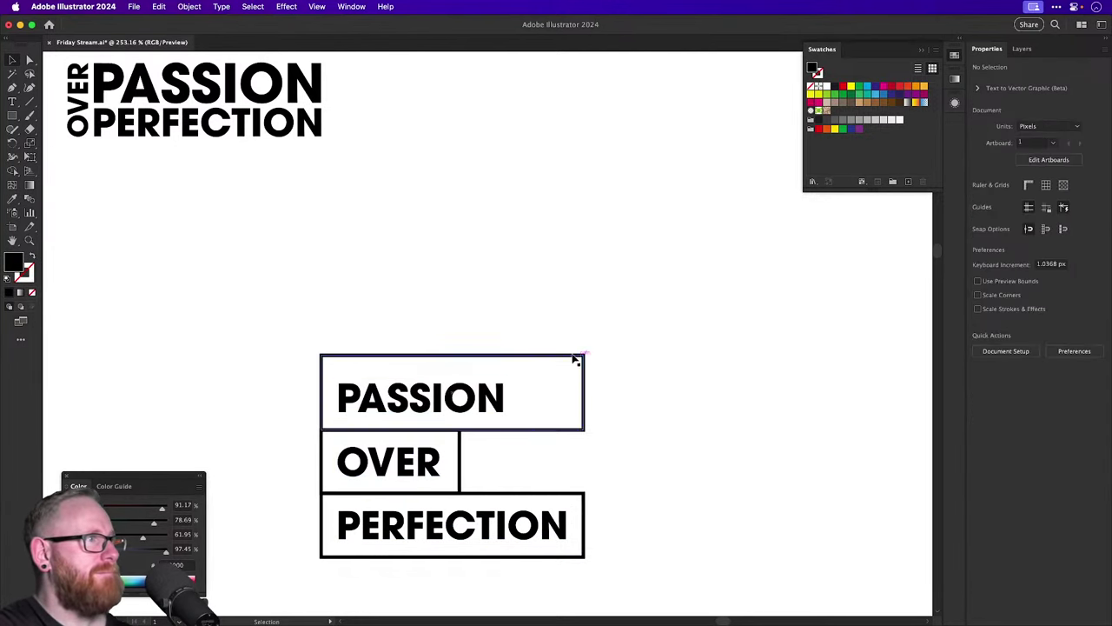
click(572, 357)
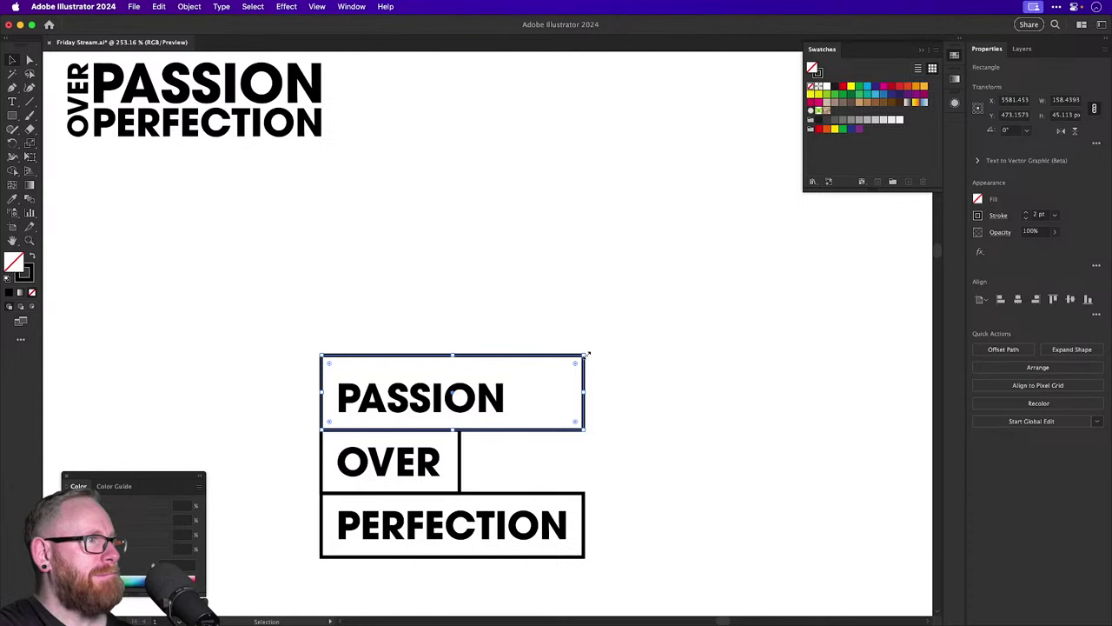
drag(587, 355, 526, 365)
click(520, 297)
Select the three-box stack and copy it to the right.
scroll(496, 288, down, 3)
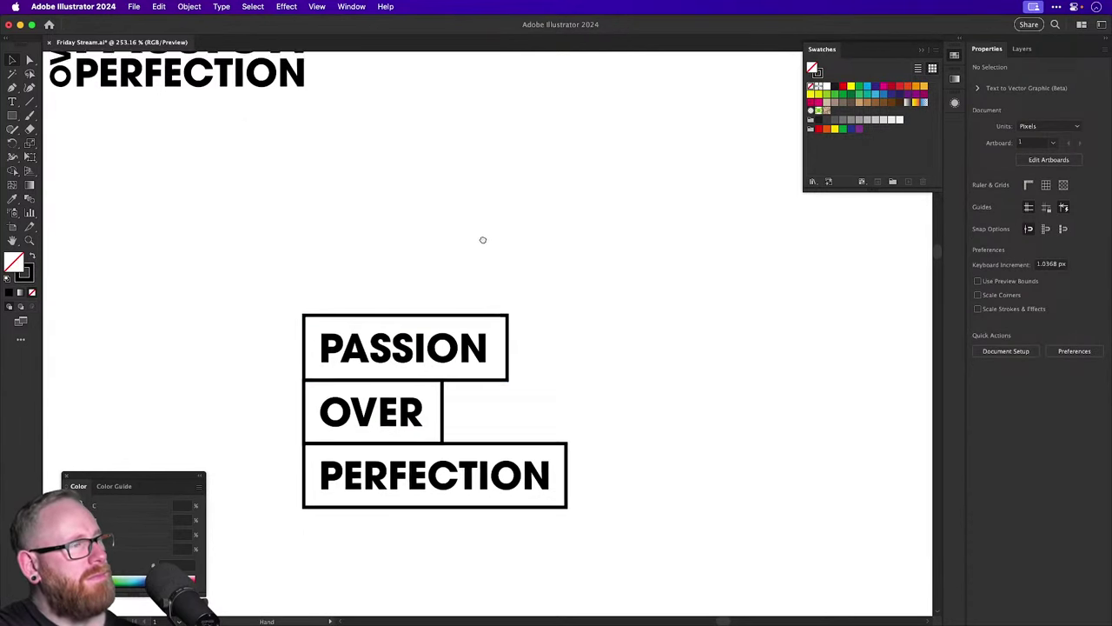
drag(293, 263, 409, 533)
scroll(365, 390, up, 3)
scroll(365, 390, right, 2)
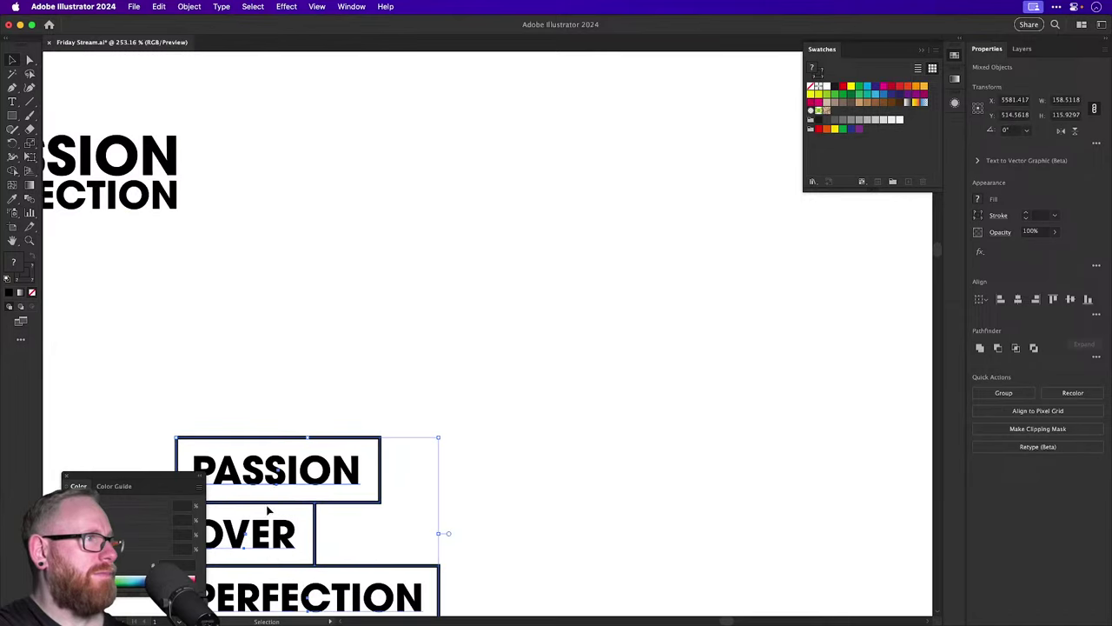
drag(360, 471, 756, 474)
drag(585, 524, 609, 328)
key(super+z)
drag(287, 355, 648, 350)
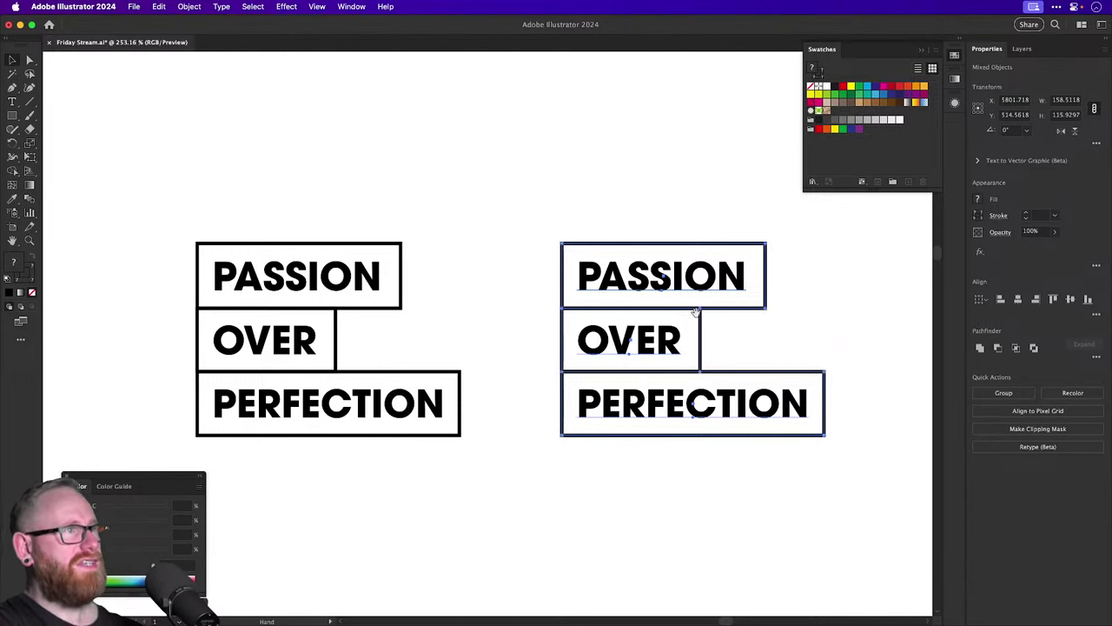
Select the whole copied PASSION / OVER / PERFECTION stack.
scroll(507, 234, right, 3)
click(521, 260)
key(a)
click(515, 329)
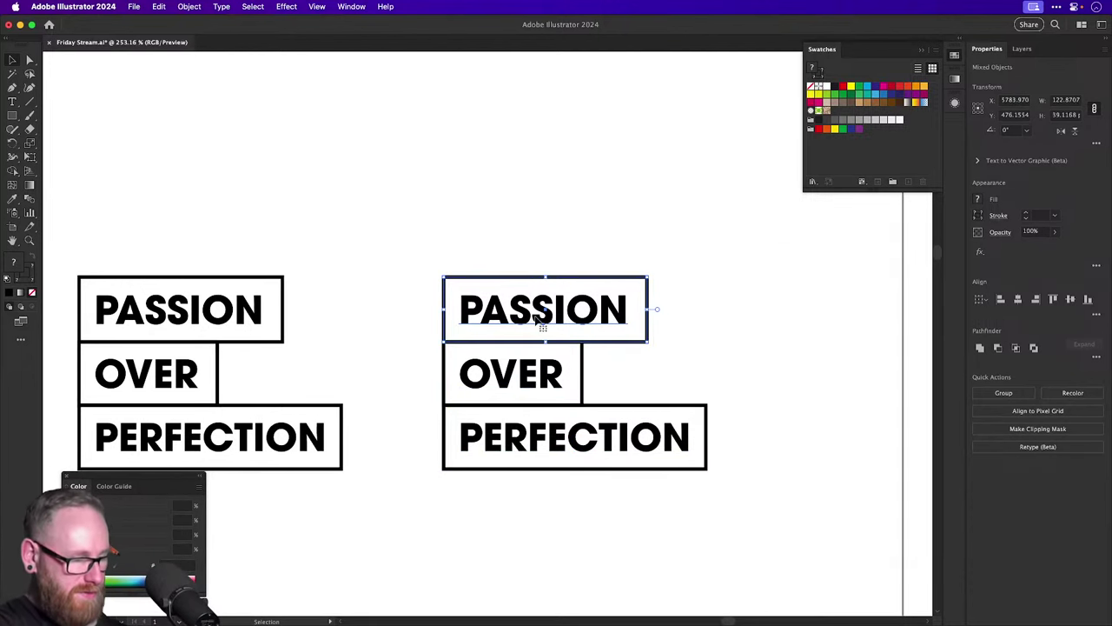
click(538, 374)
key(v)
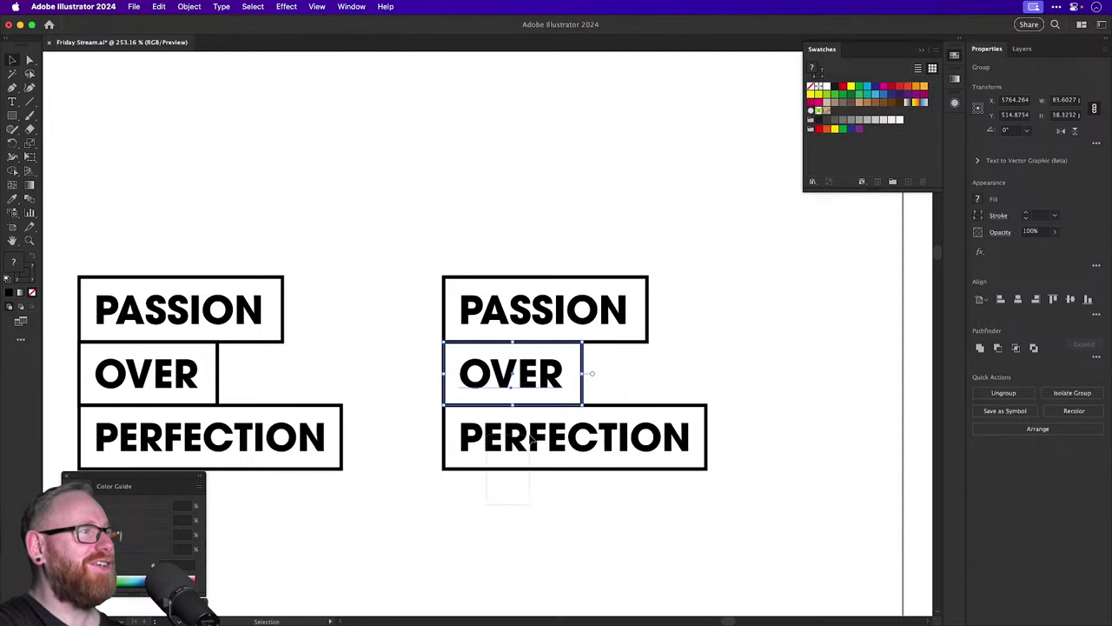
click(533, 439)
scroll(552, 398, right, 3)
drag(342, 255, 393, 334)
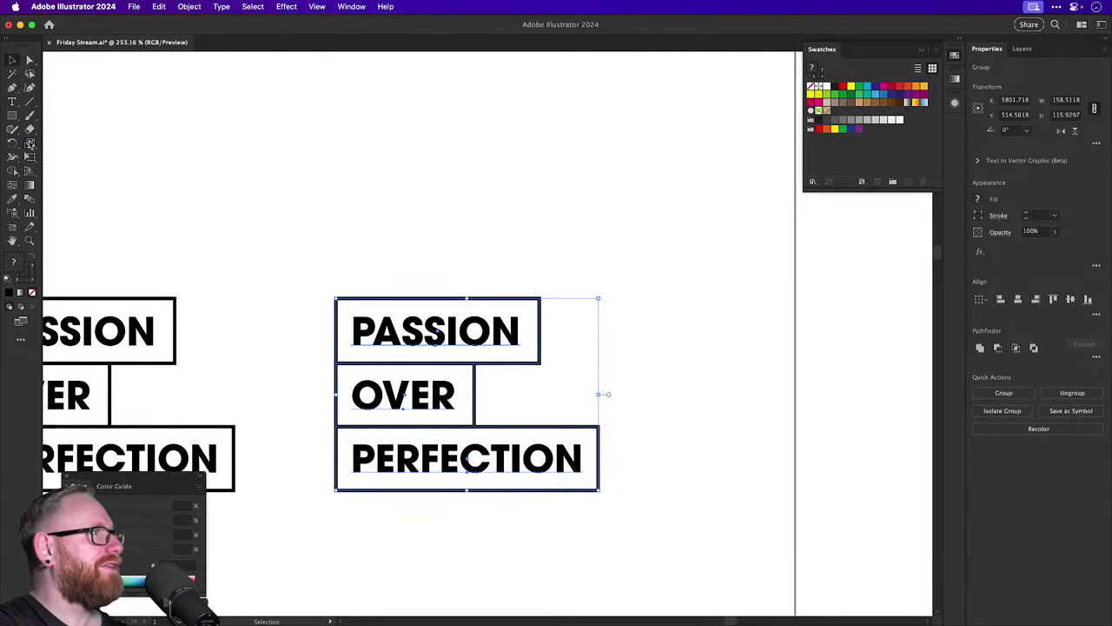
Shear the copied stack -20° vertically, then select its OVER and PERFECTION rows.
drag(29, 143, 68, 158)
alt+click(278, 280)
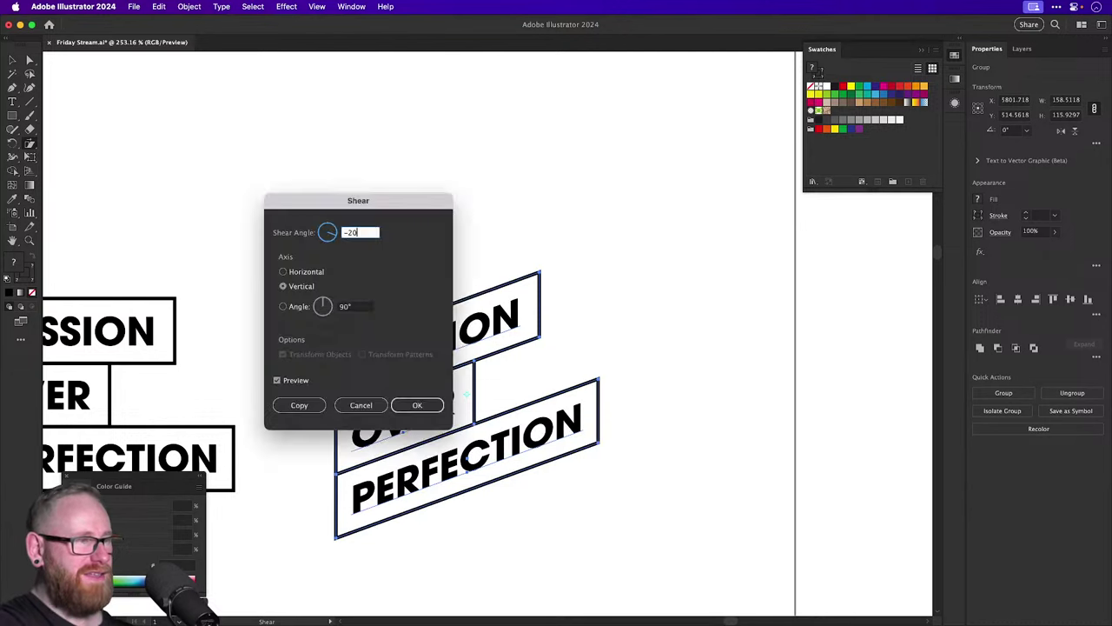
key(Return)
key(v)
key(super+shift+a)
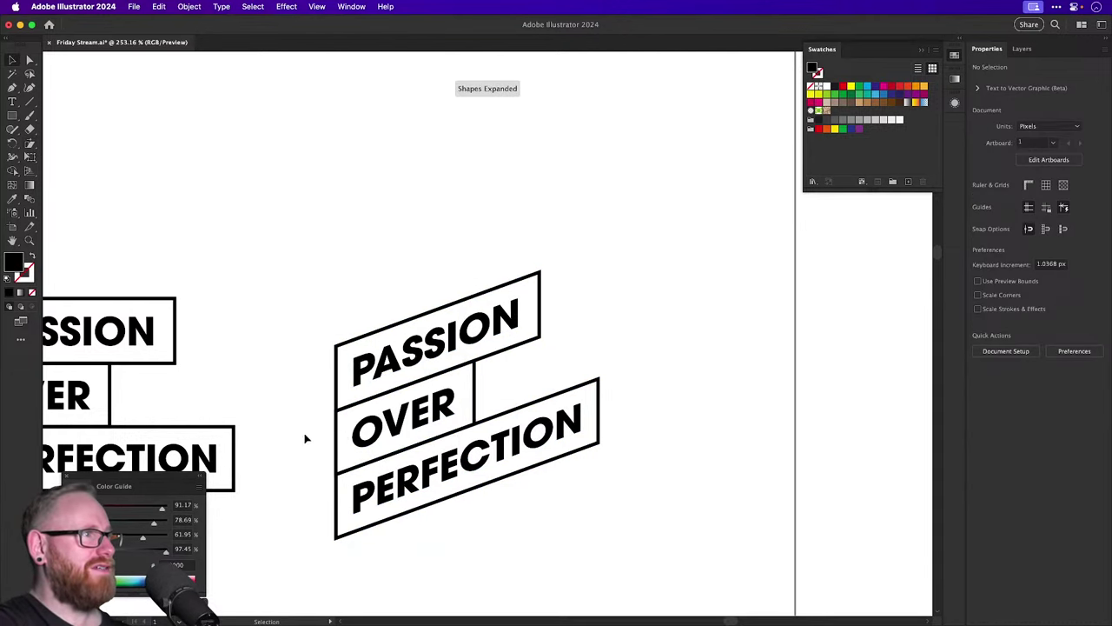
click(405, 427)
Slide OVER and PERFECTION along the slant under PASSION, undoing a stray move.
drag(406, 428, 467, 401)
click(663, 275)
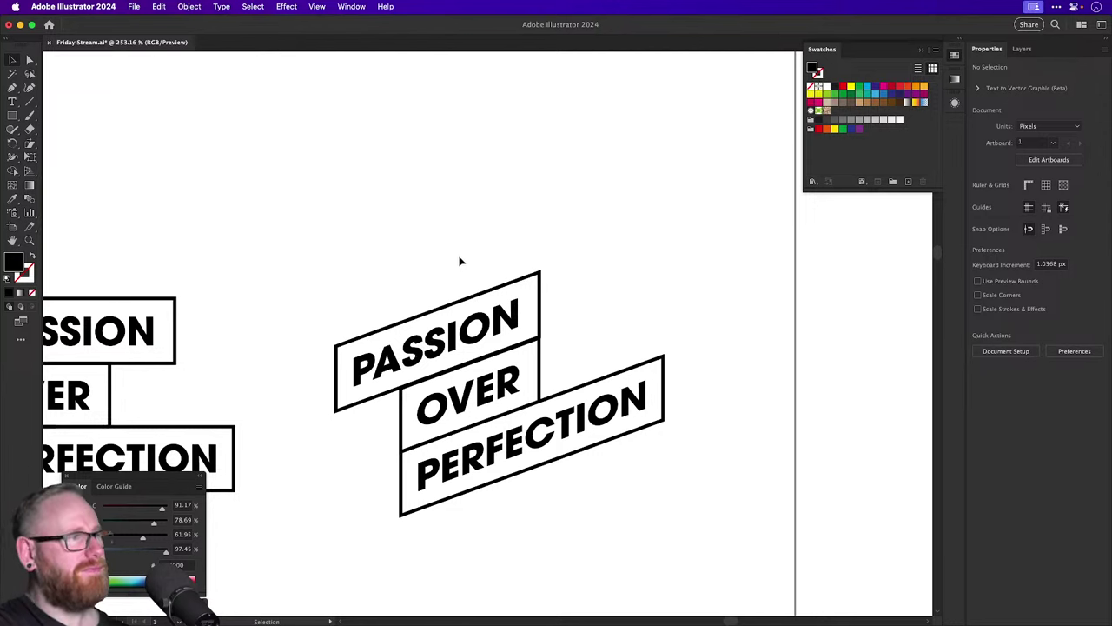
scroll(434, 255, down, 3)
scroll(498, 253, up, 3)
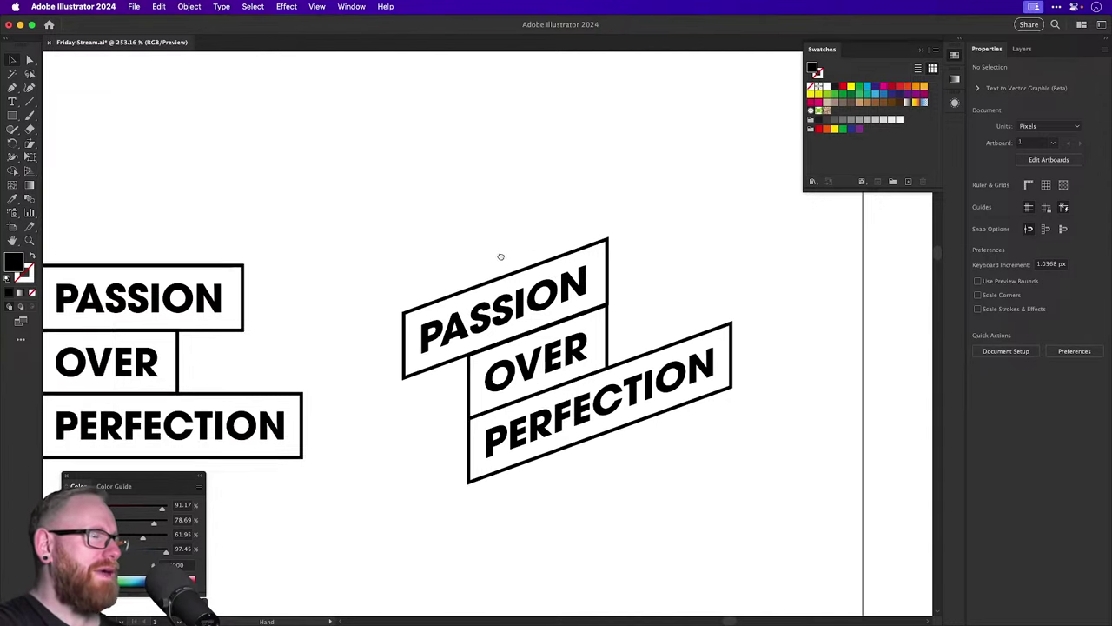
drag(562, 329, 497, 351)
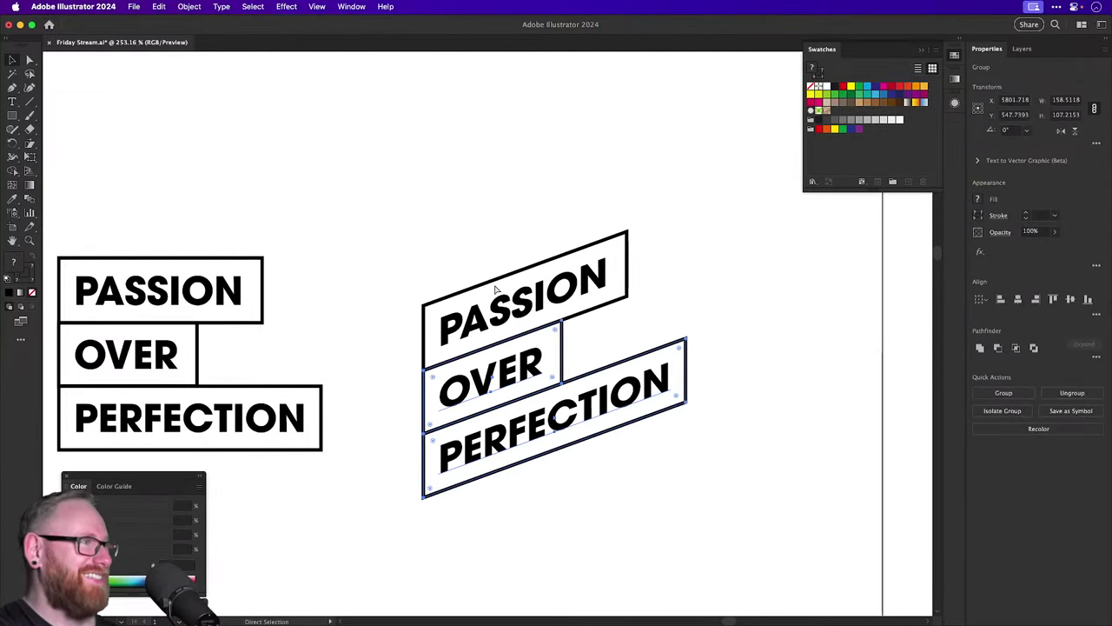
click(493, 274)
mouse_move(493, 275)
mouse_down()
mouse_move(538, 286)
mouse_move(493, 274)
mouse_up()
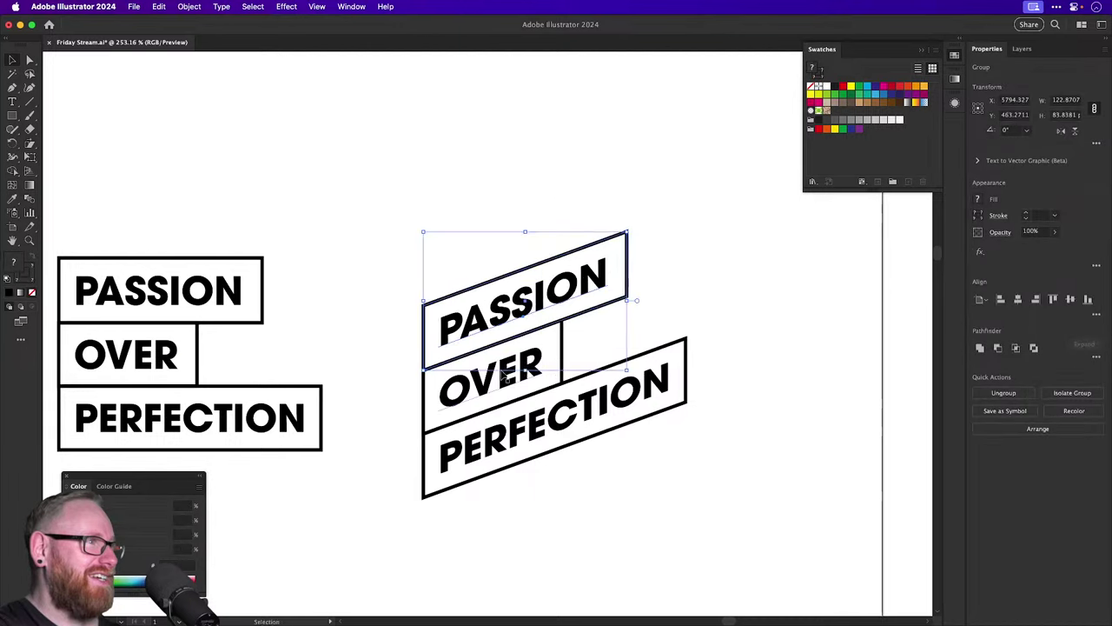
key(ctrl+a)
key(ctrl+z)
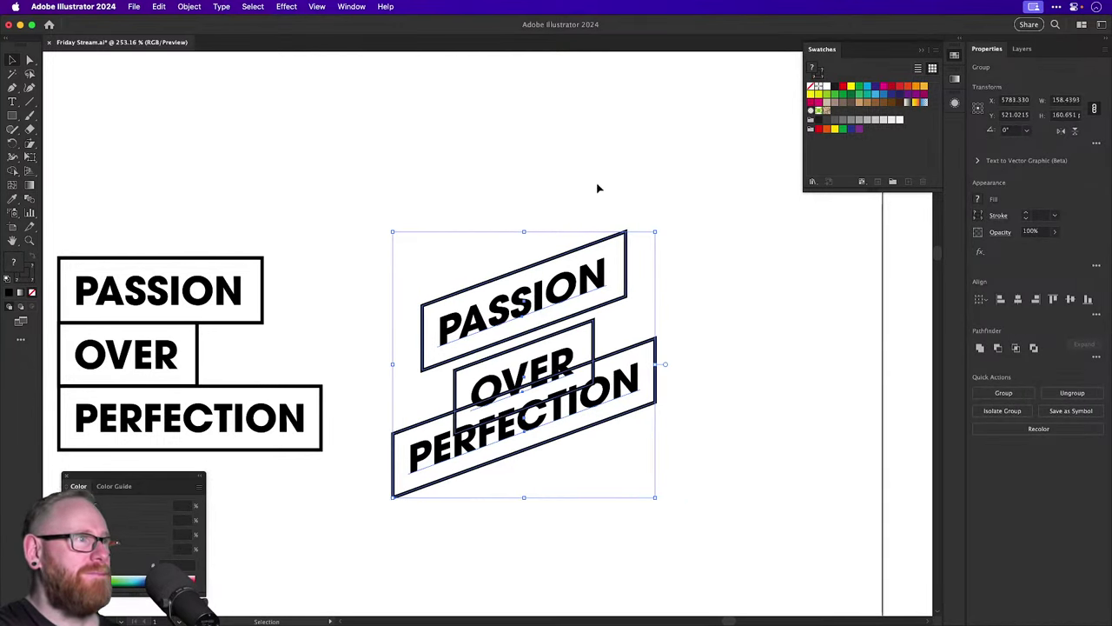
Raise the PASSION, OVER and PERFECTION rows along the slant until their boxes meet.
click(596, 185)
drag(539, 304, 538, 269)
drag(559, 366, 559, 316)
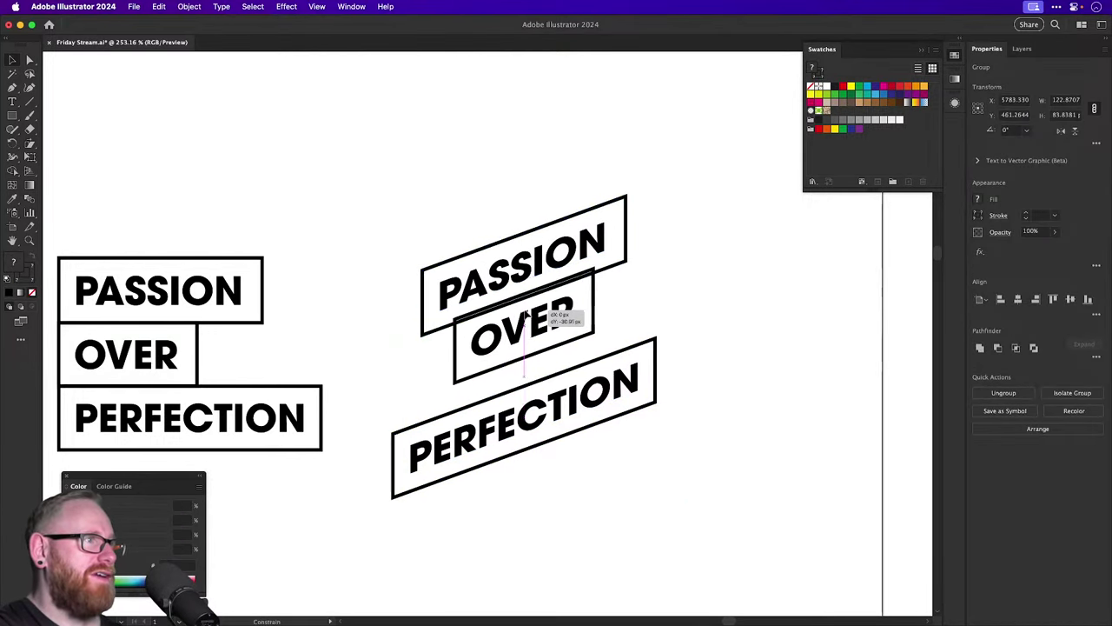
drag(537, 415, 537, 390)
click(721, 330)
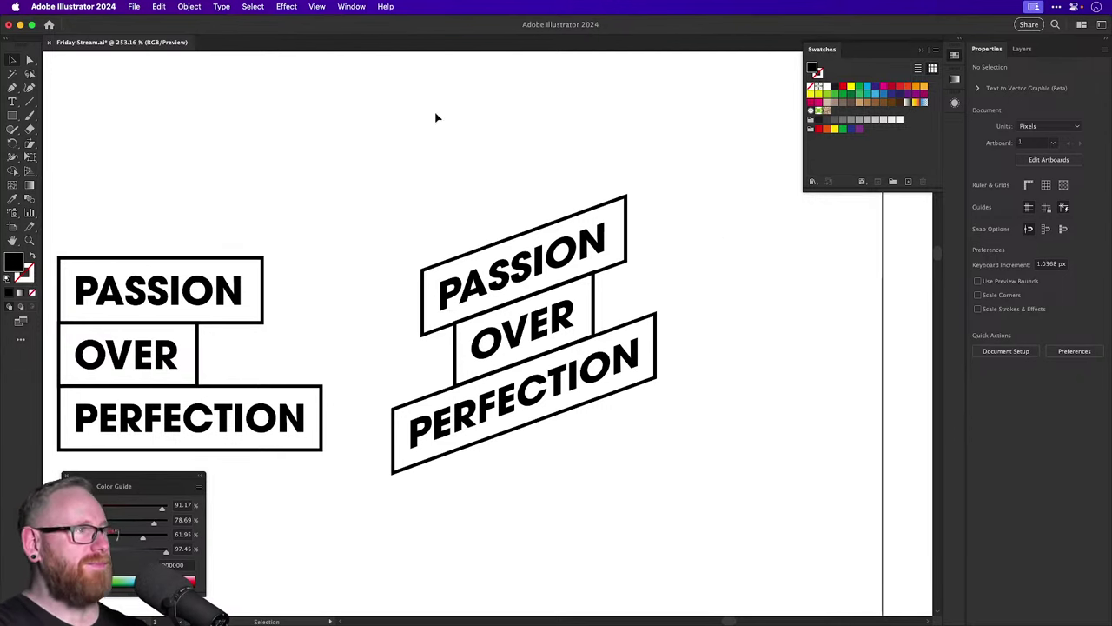
Set the slanted lockup beside the straight one and place a copy below it.
key(super+1)
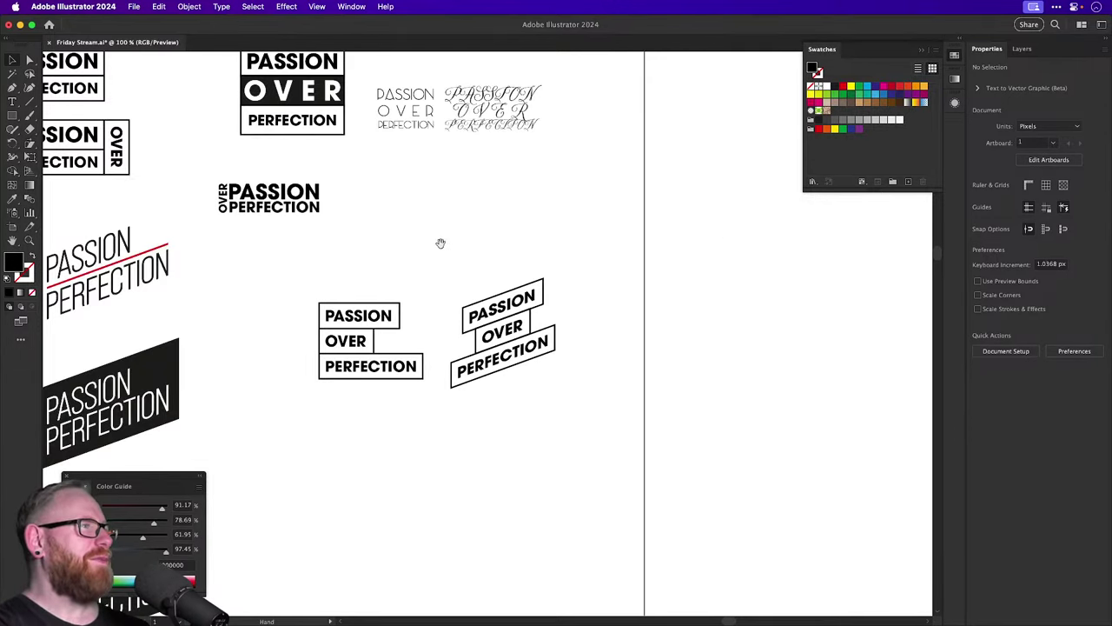
drag(502, 340, 536, 340)
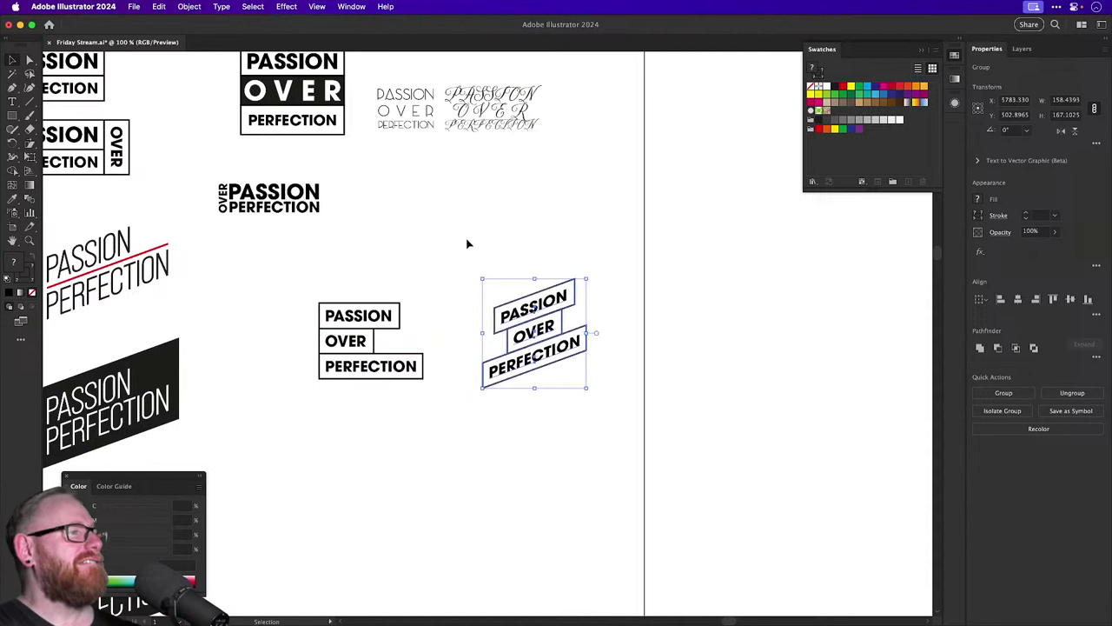
click(468, 242)
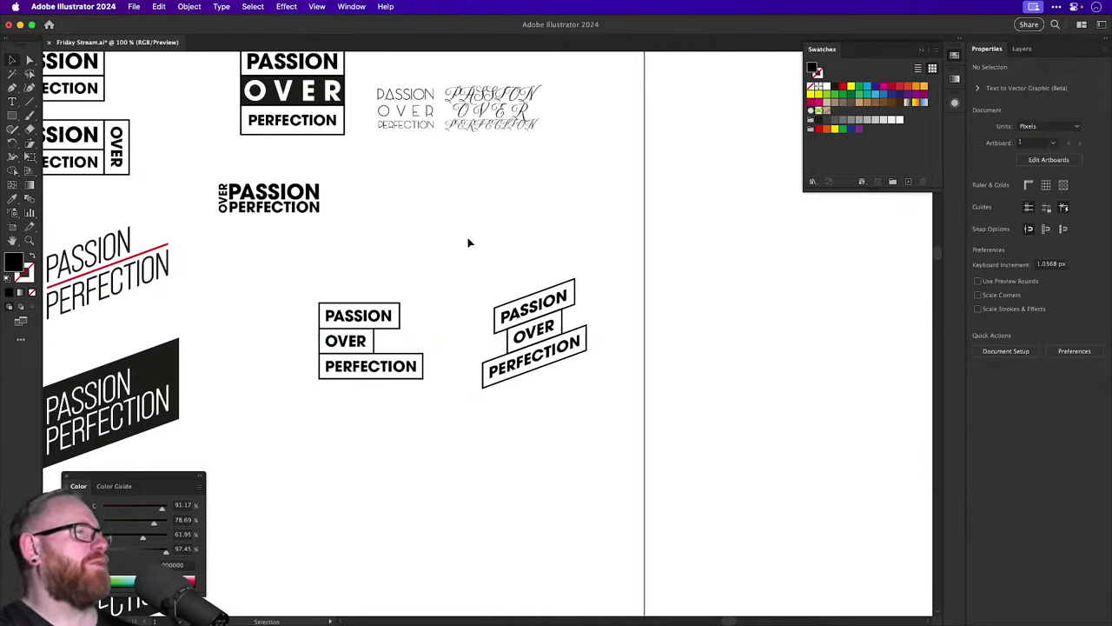
drag(539, 386, 526, 552)
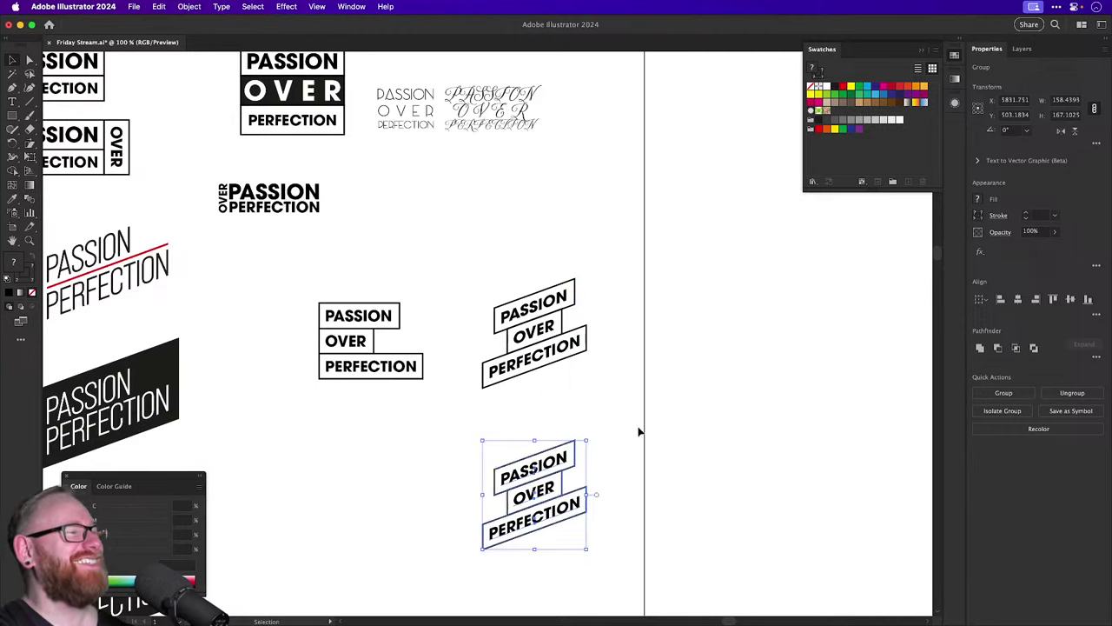
scroll(521, 461, up, 3)
drag(561, 476, 514, 487)
click(487, 425)
scroll(496, 443, down, 3)
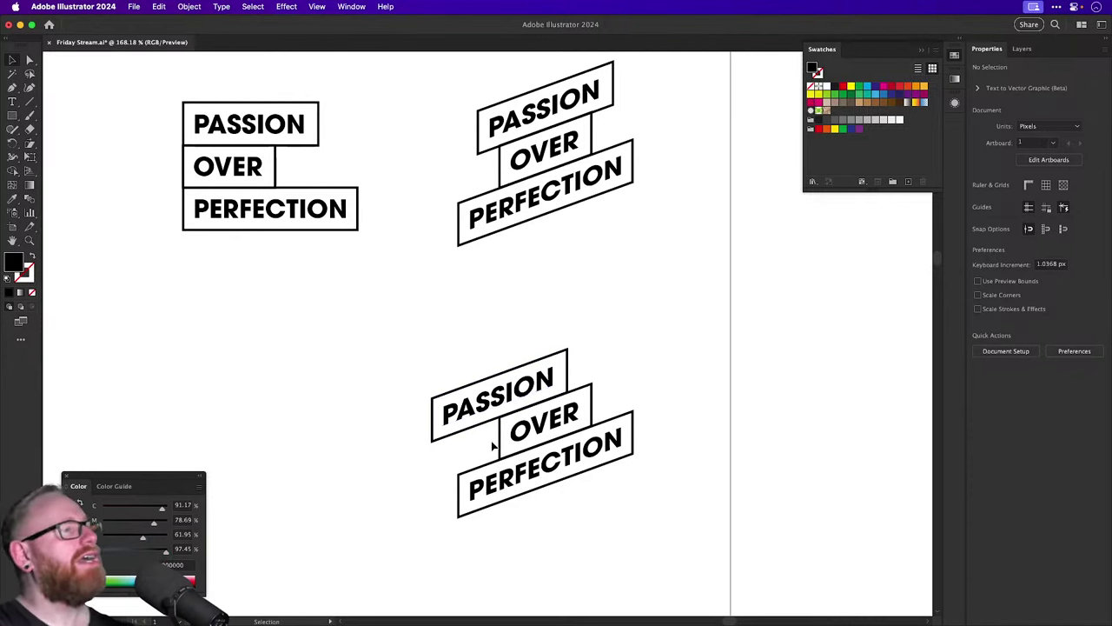
key(super+z)
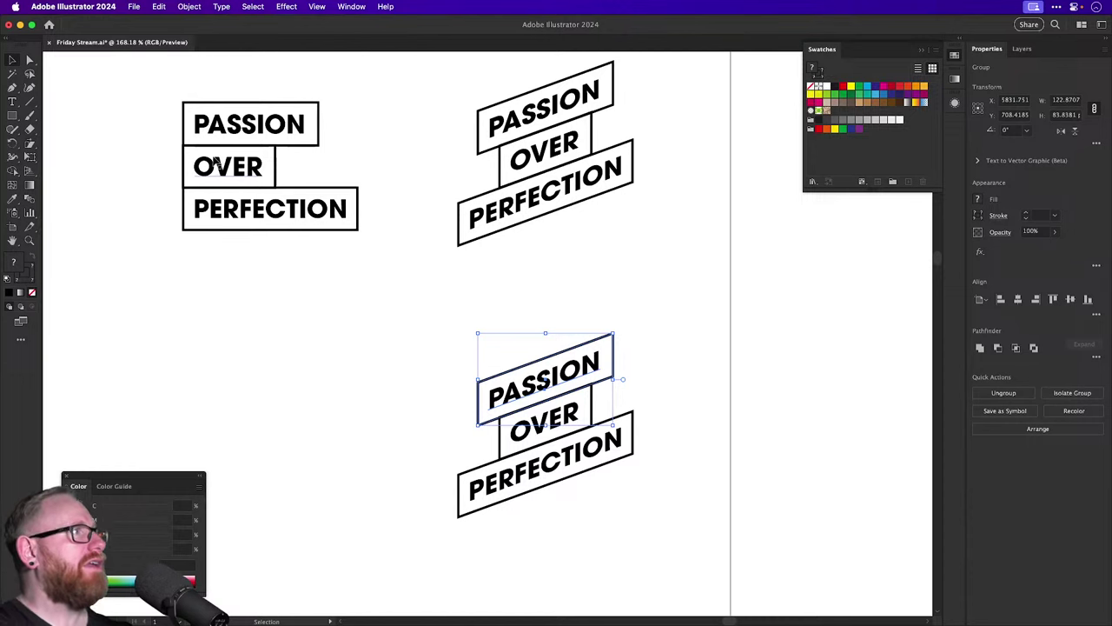
Place a copy of the straight boxed lockup below the original.
click(180, 109)
drag(243, 141, 245, 359)
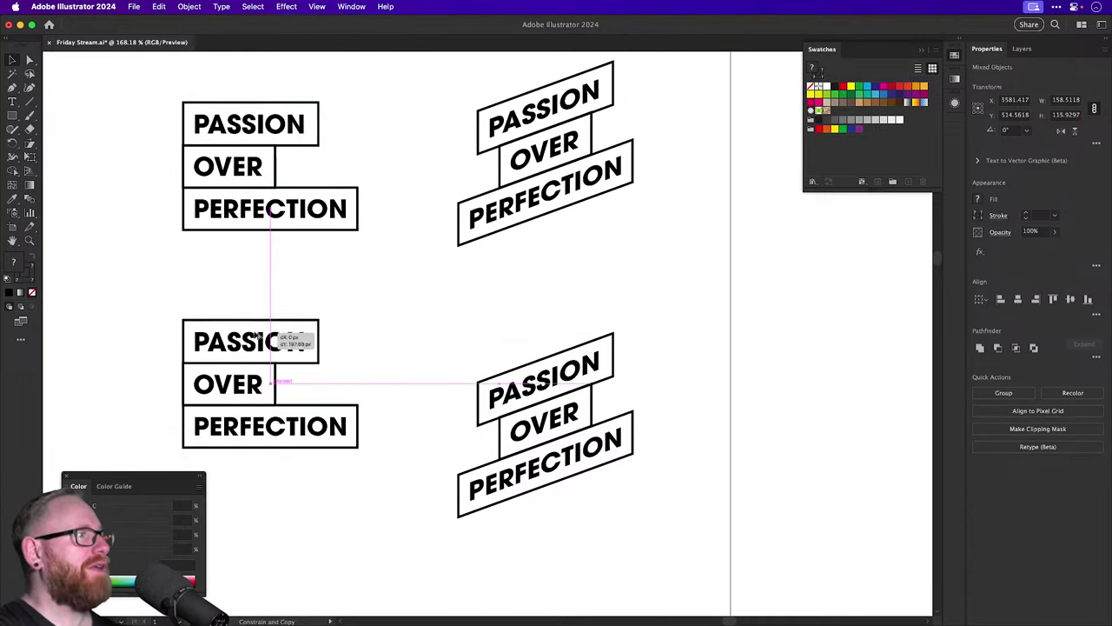
key(super+shift+a)
scroll(402, 298, down, 2)
scroll(402, 298, left, 3)
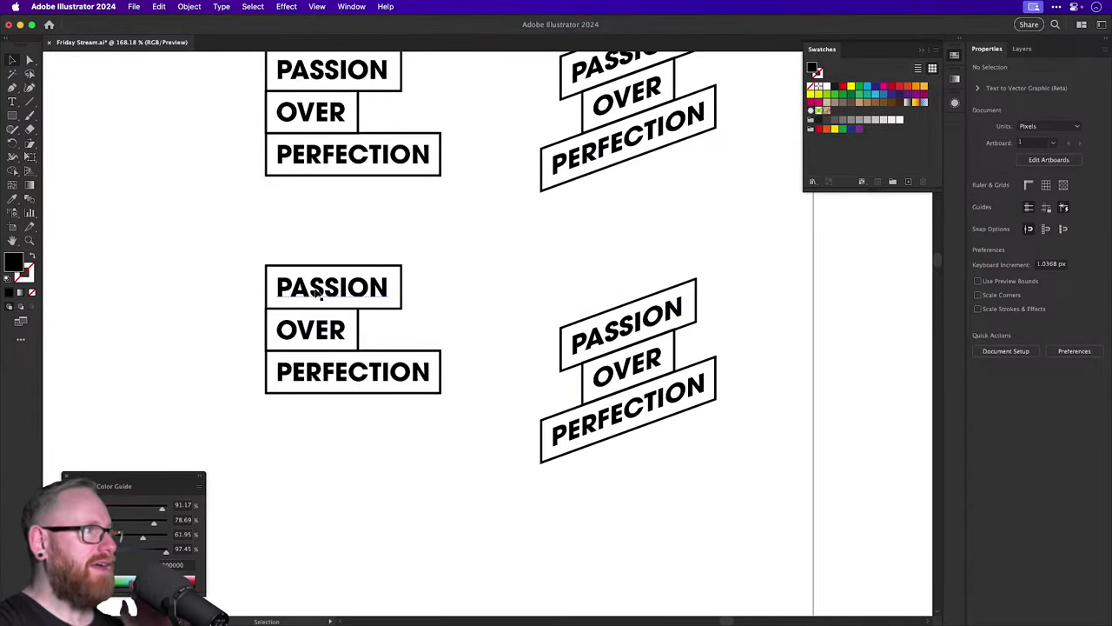
Move the straight copy's OVER and PERFECTION rows straight down, away from PASSION.
key(z)
click(273, 296)
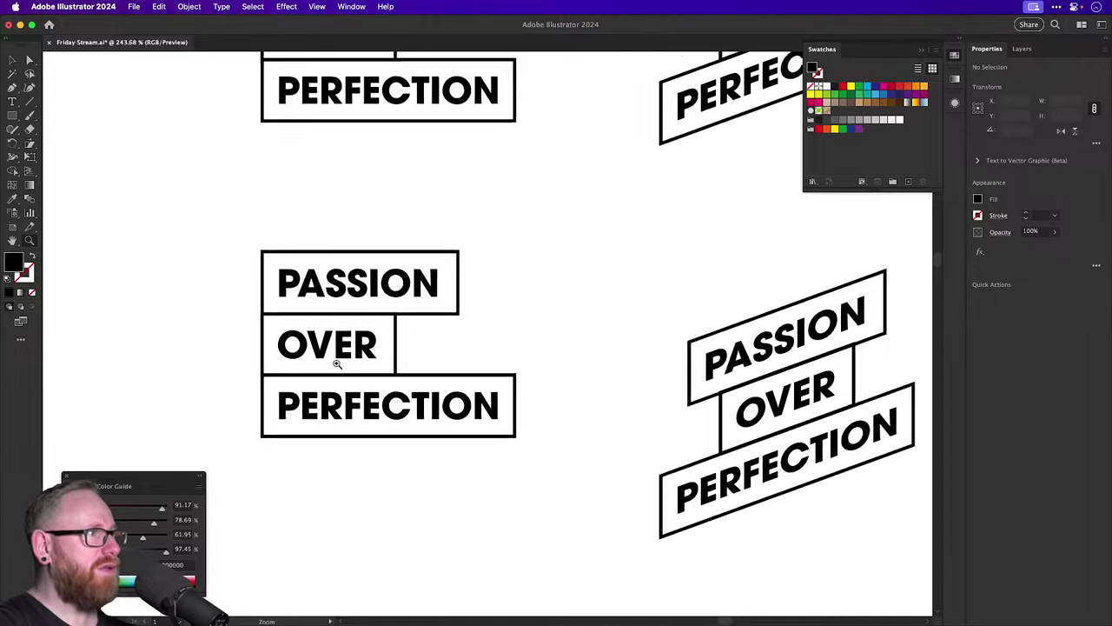
key(v)
drag(246, 350, 328, 419)
drag(340, 368, 339, 469)
click(343, 350)
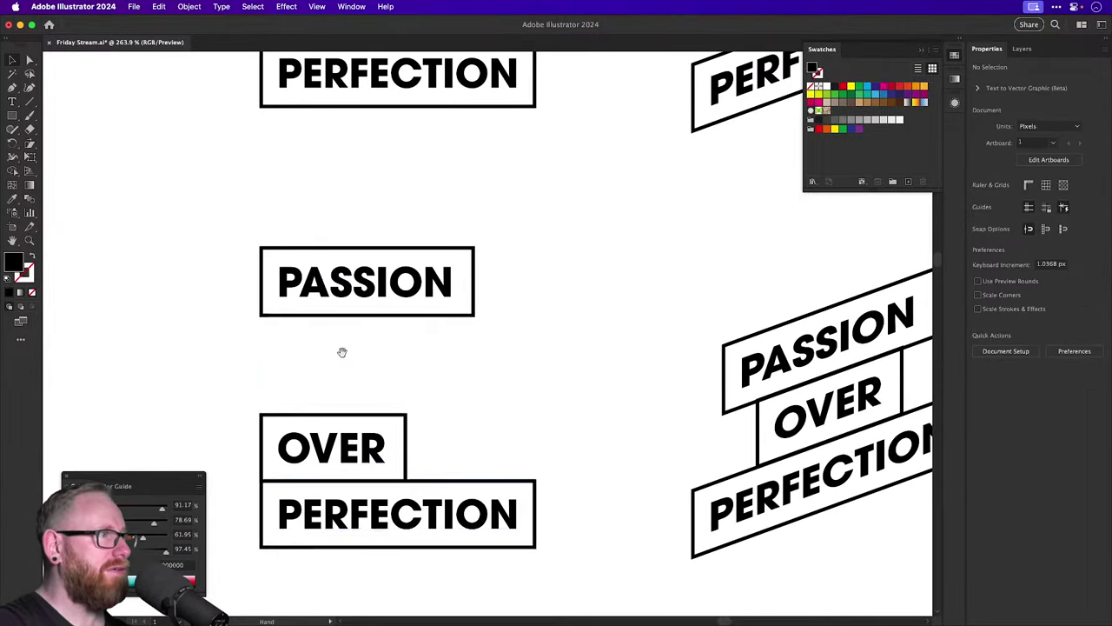
scroll(408, 362, up, 3)
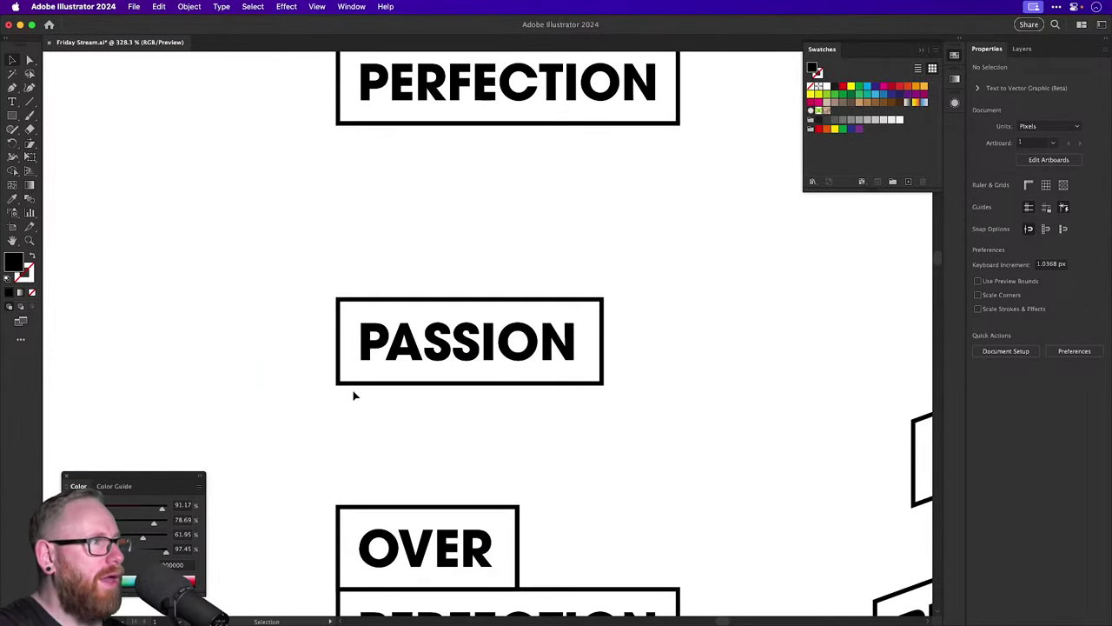
Draw a left-pointing pentagon with the PASSION box's outline style, left of PASSION.
click(12, 89)
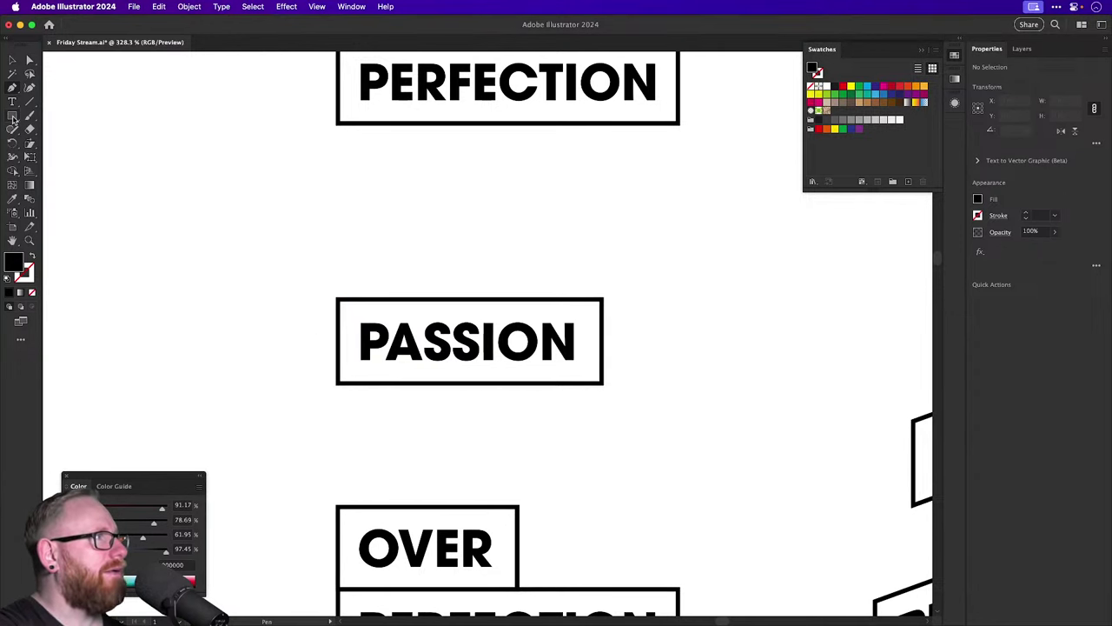
drag(13, 119, 59, 163)
click(256, 374)
key(Return)
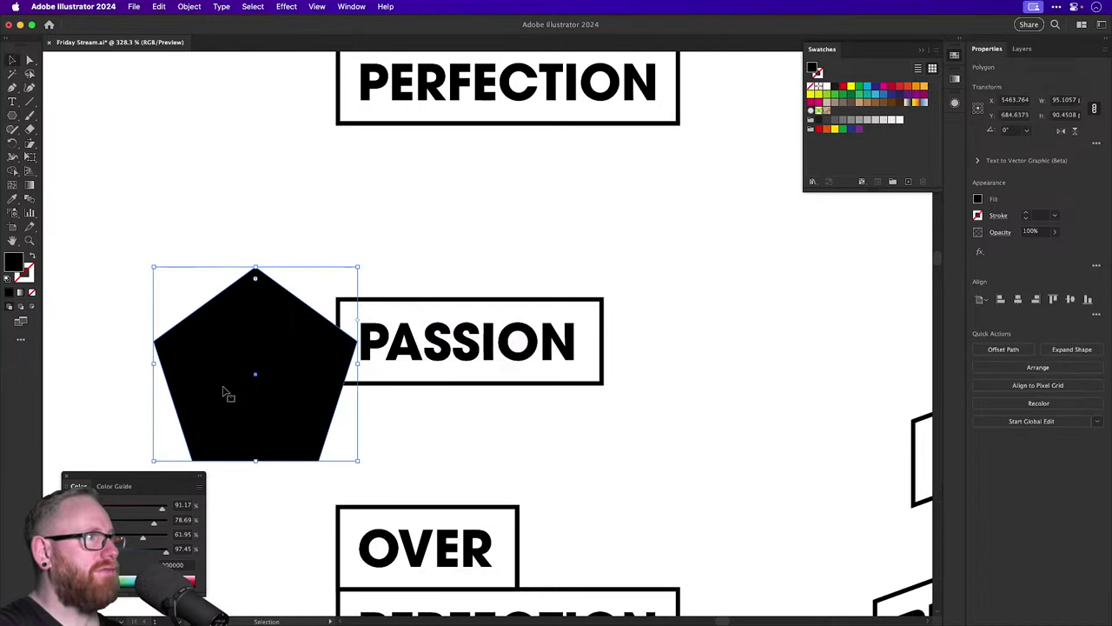
drag(255, 290, 135, 321)
key(i)
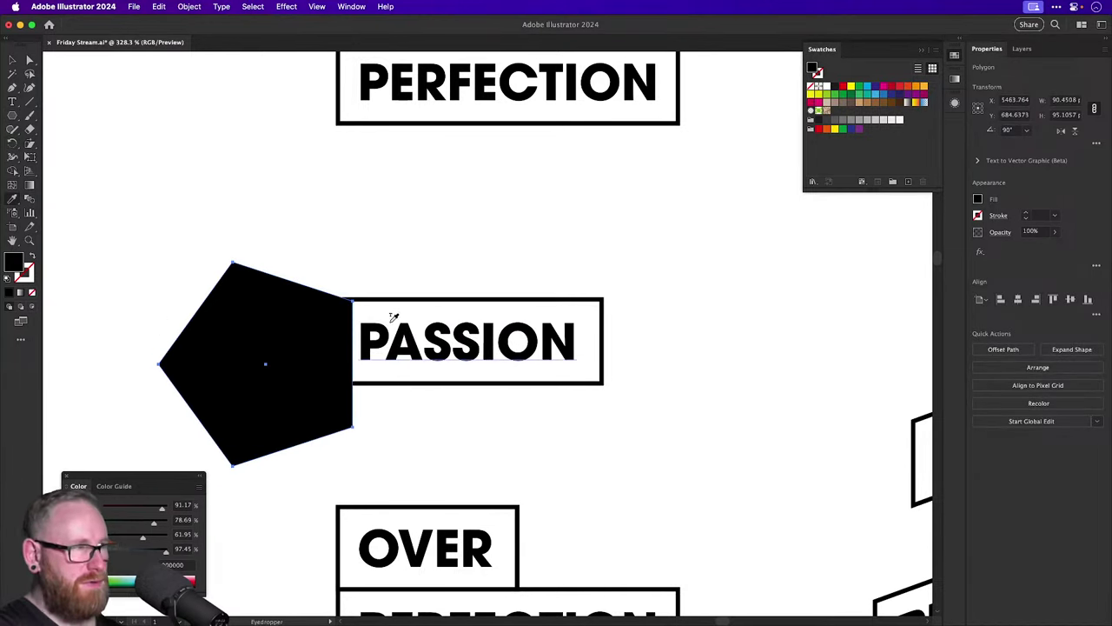
click(382, 380)
key(v)
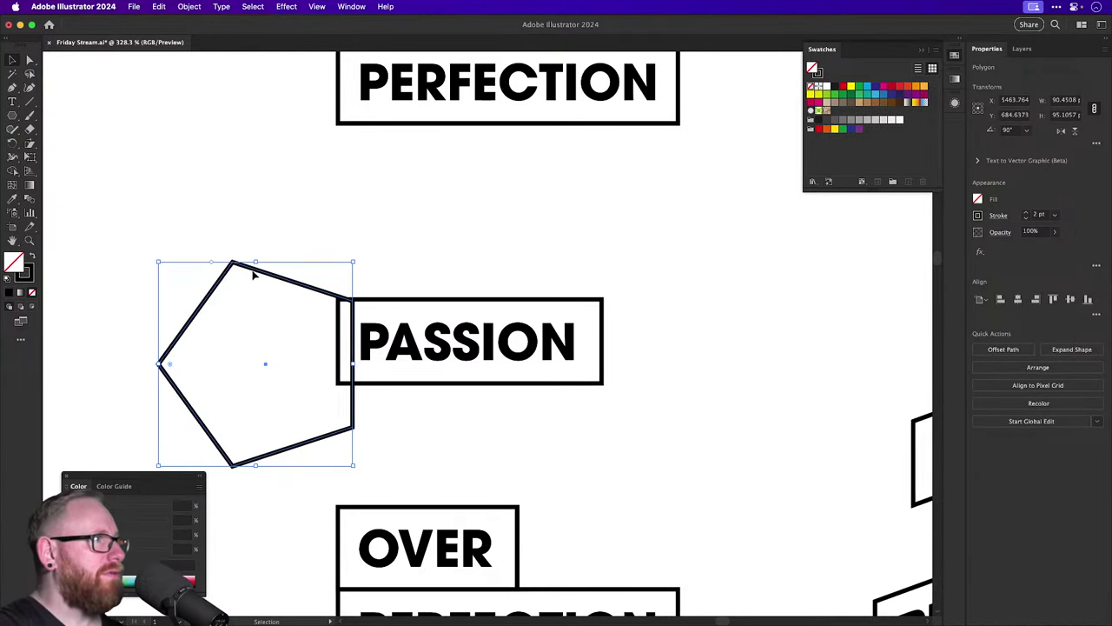
drag(254, 275, 185, 240)
Flatten the pentagon's top and bottom edges by aligning their anchor points.
key(a)
drag(303, 292, 98, 164)
click(1052, 362)
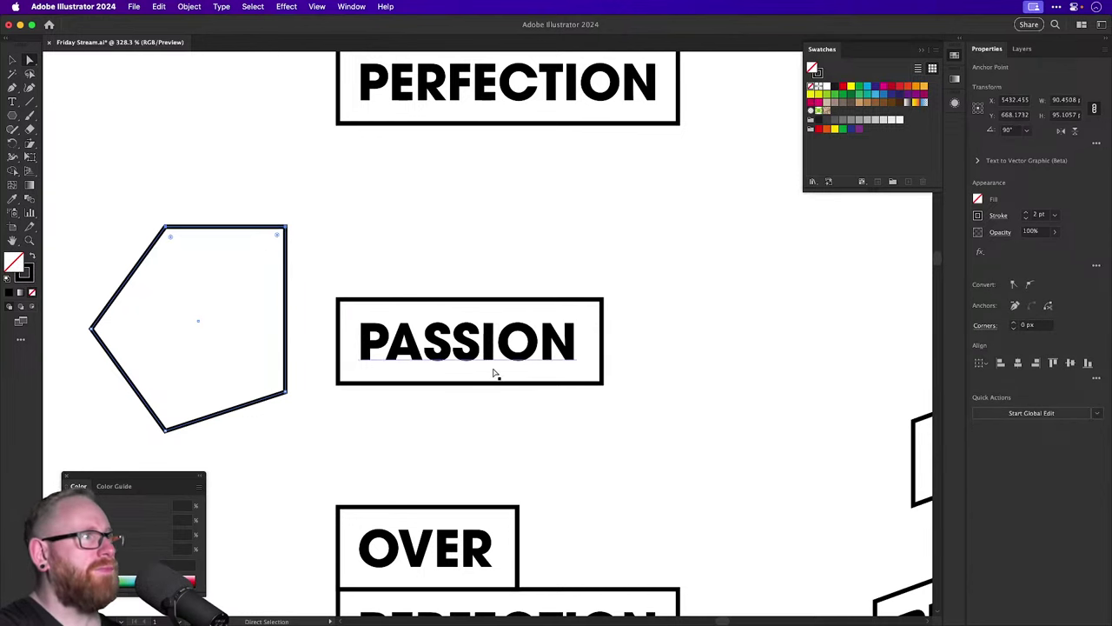
drag(308, 382, 133, 440)
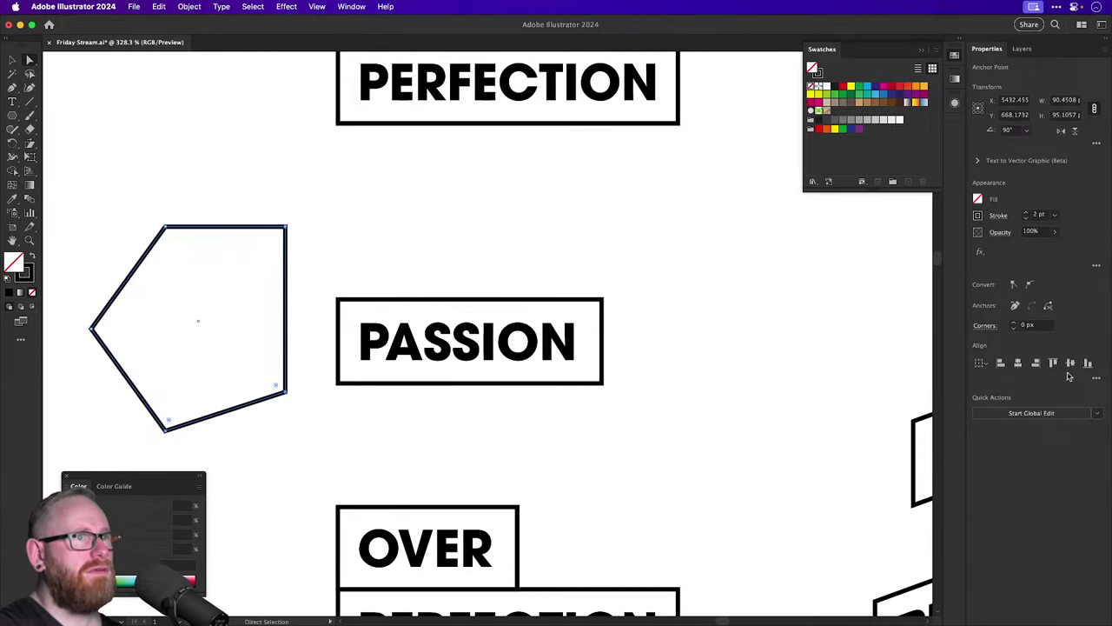
click(1087, 363)
Resize the pentagon to the PASSION box's height of 39 and butt it against PASSION.
key(v)
click(397, 301)
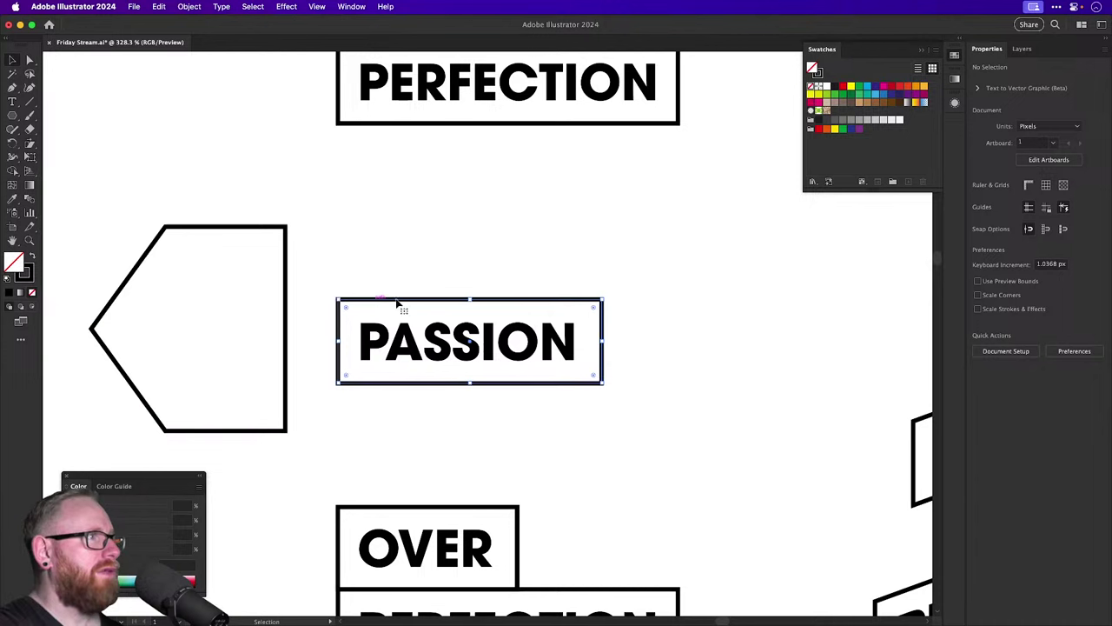
click(1069, 115)
mouse_move(1071, 118)
mouse_down()
mouse_move(1084, 116)
mouse_move(1074, 117)
mouse_up()
click(286, 260)
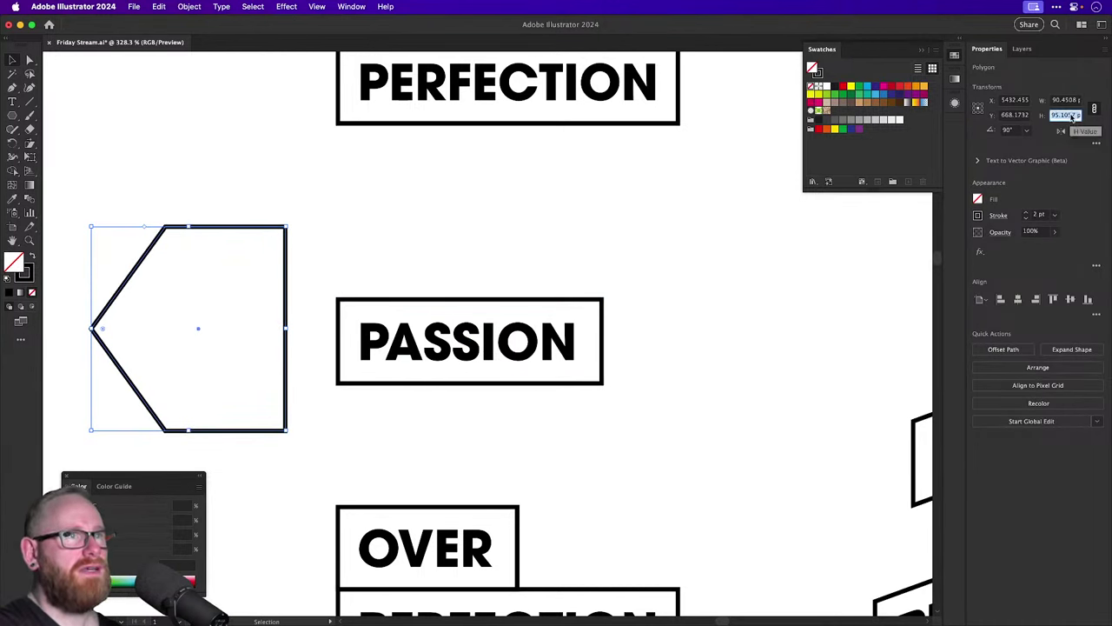
text(39)
key(Return)
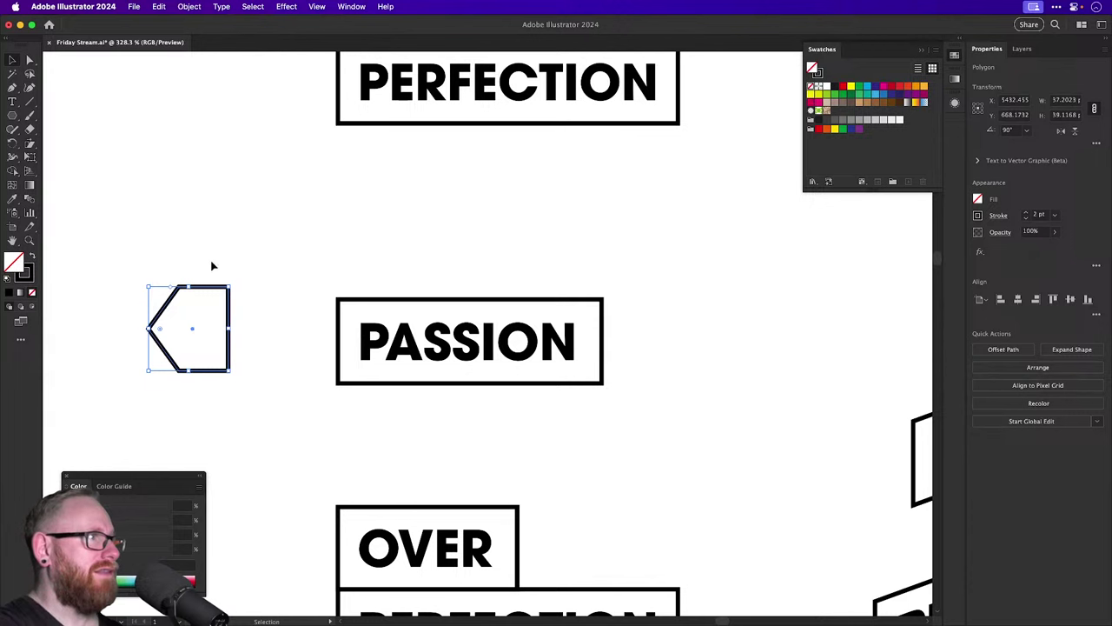
drag(209, 288, 253, 304)
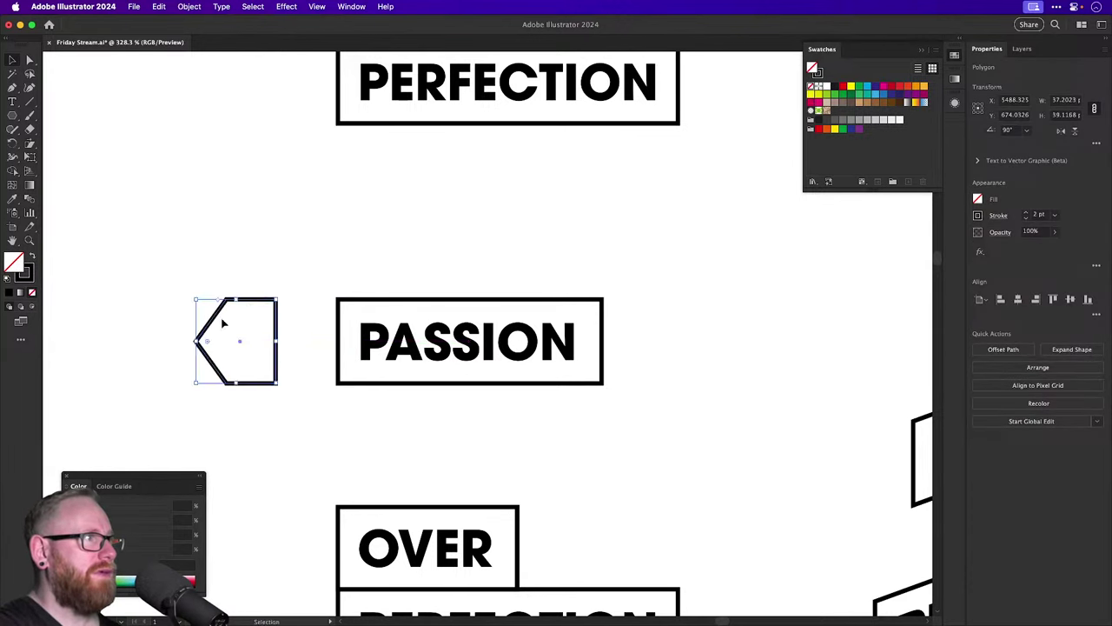
Push the shape's left point inward to cut the V-shaped tail notch.
key(a)
click(195, 342)
drag(196, 342, 245, 341)
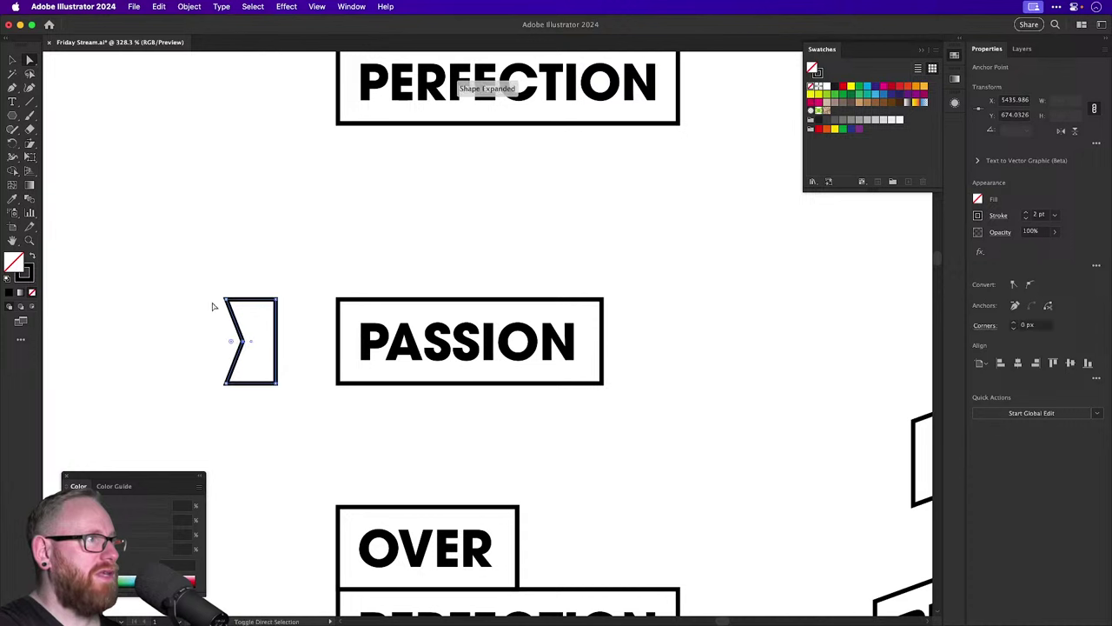
drag(187, 261, 254, 387)
drag(246, 346, 217, 302)
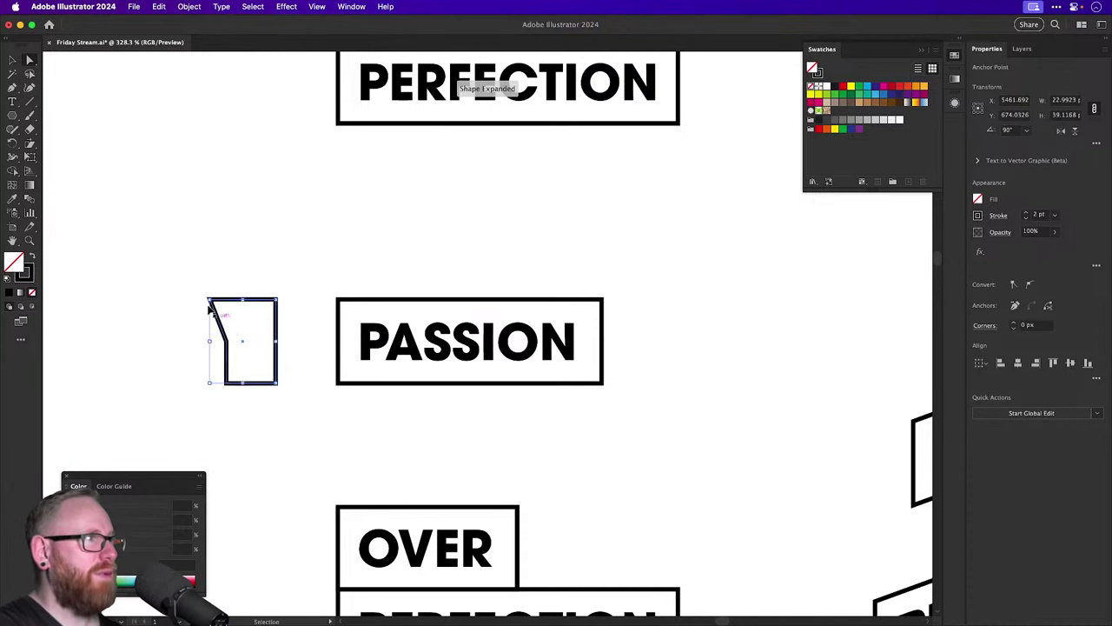
key(super+z)
key(super+z)
key(super+z)
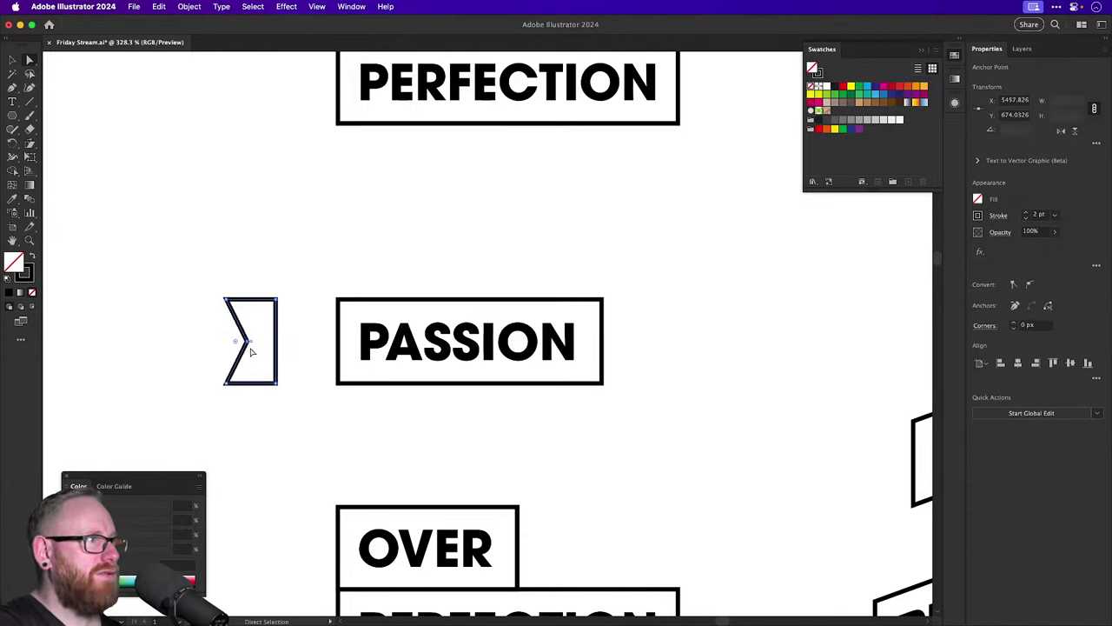
key(super+z)
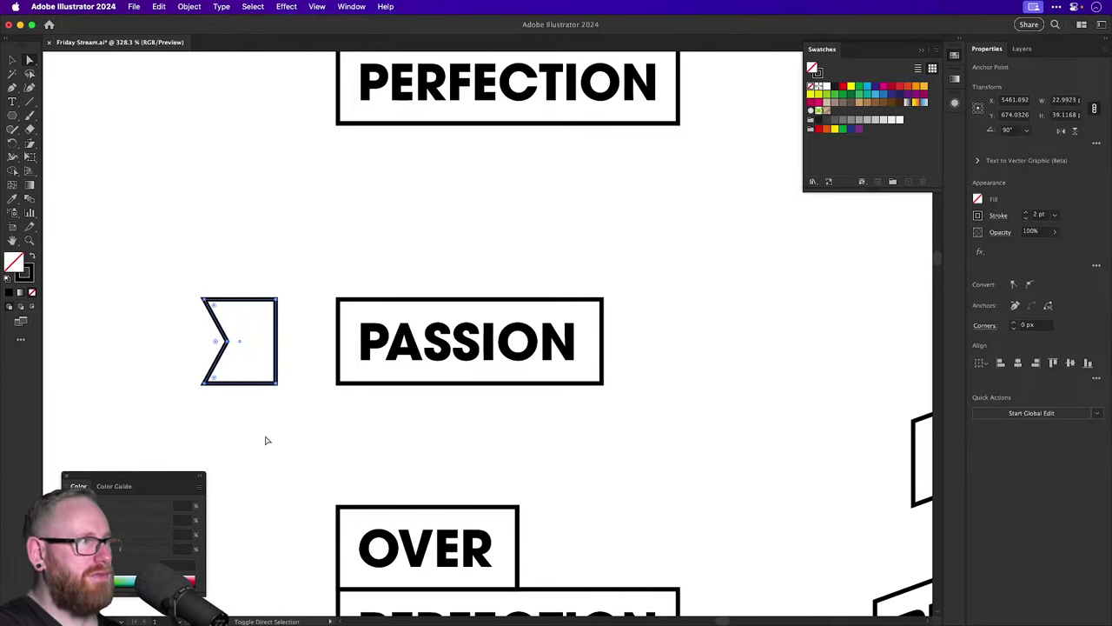
key(super+z)
click(263, 443)
Move the notched flag below the PASSION box and nudge it up against it.
key(v)
drag(244, 385, 306, 467)
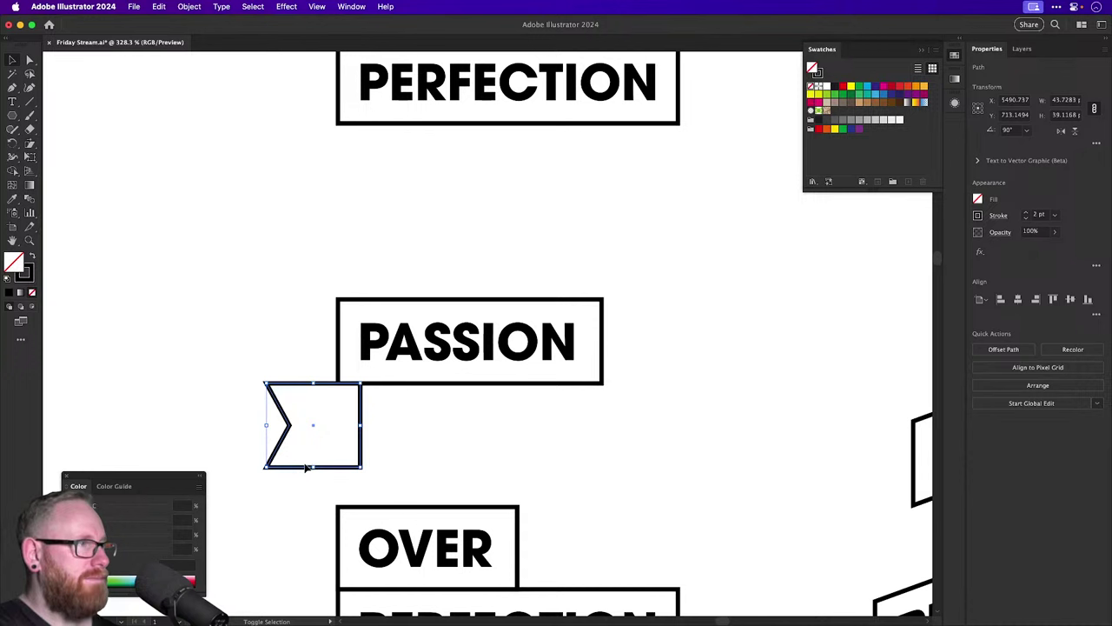
key(shift+Right)
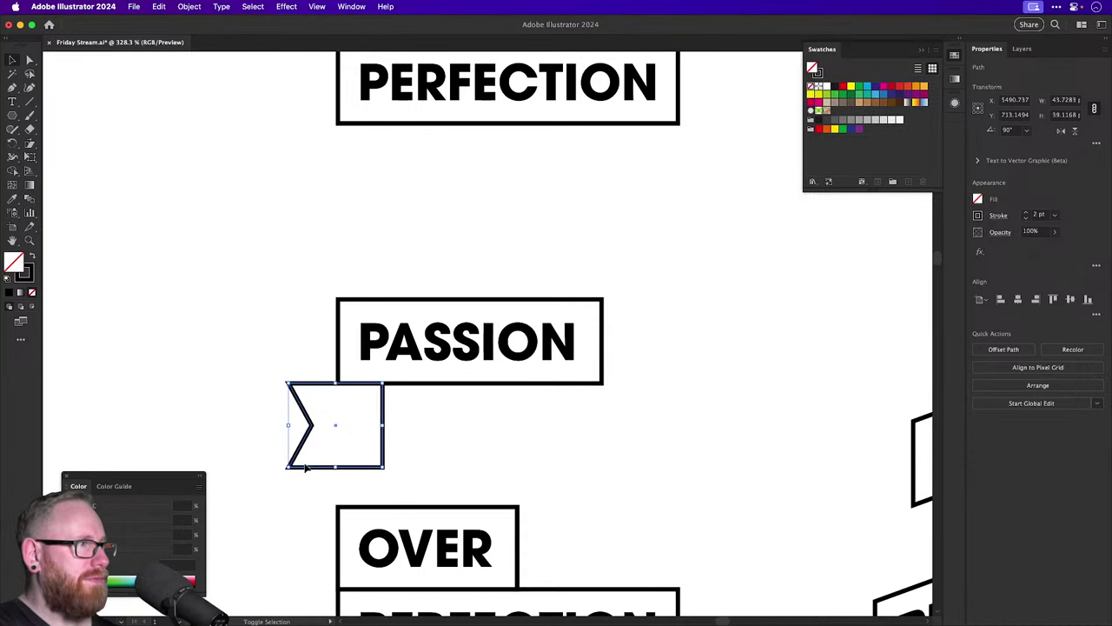
key(shift+Left)
key(shift+Up)
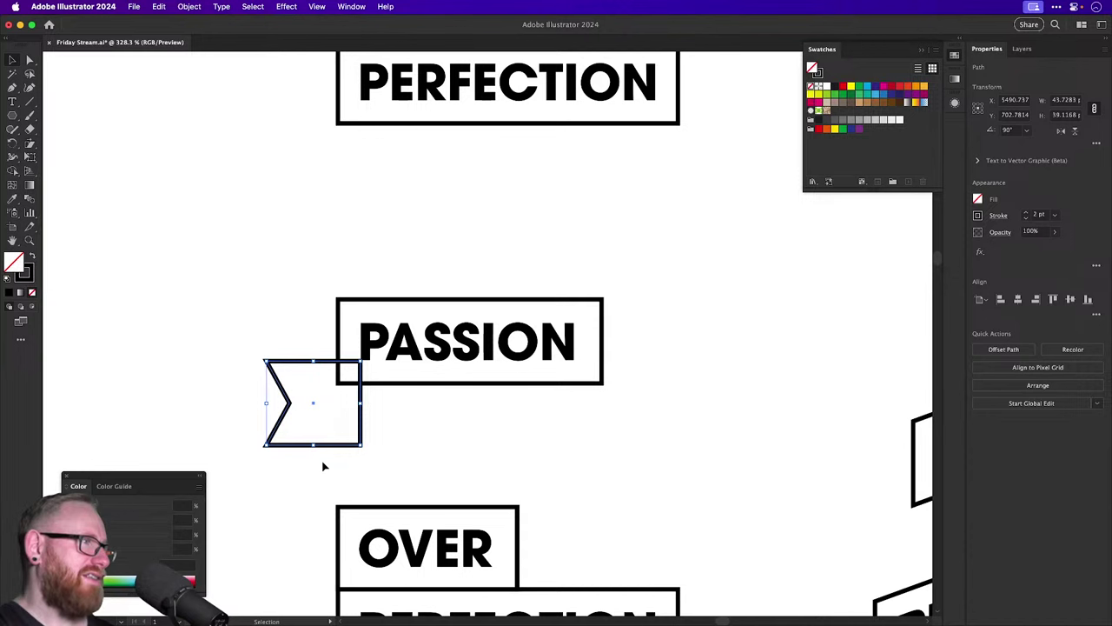
Draw a small fold triangle with the Pen tool under PASSION's lower-left corner.
click(12, 87)
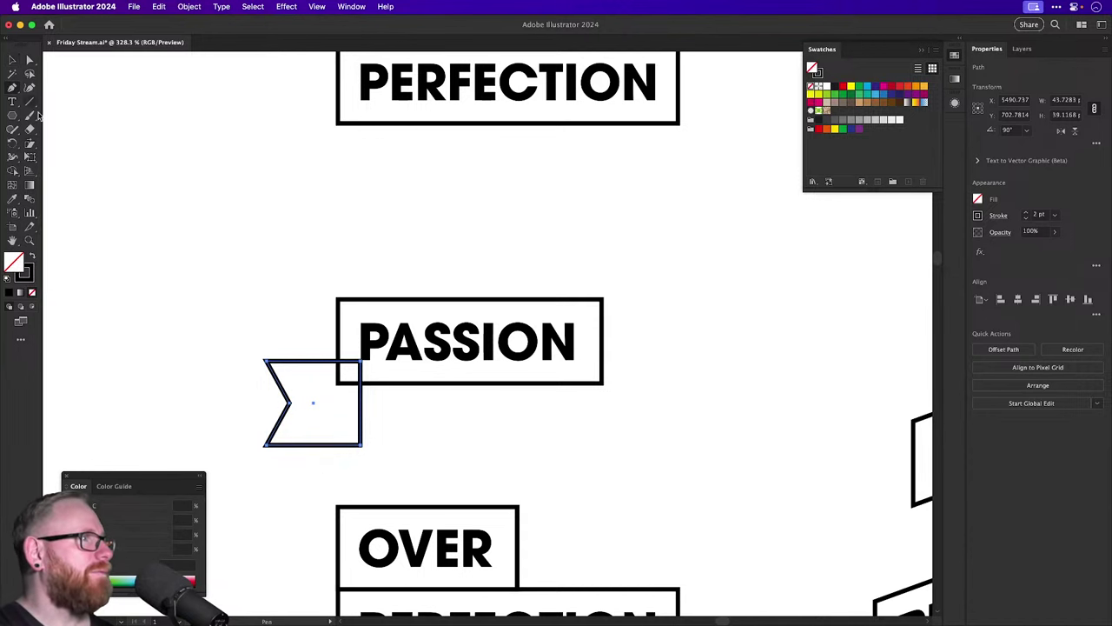
click(400, 412)
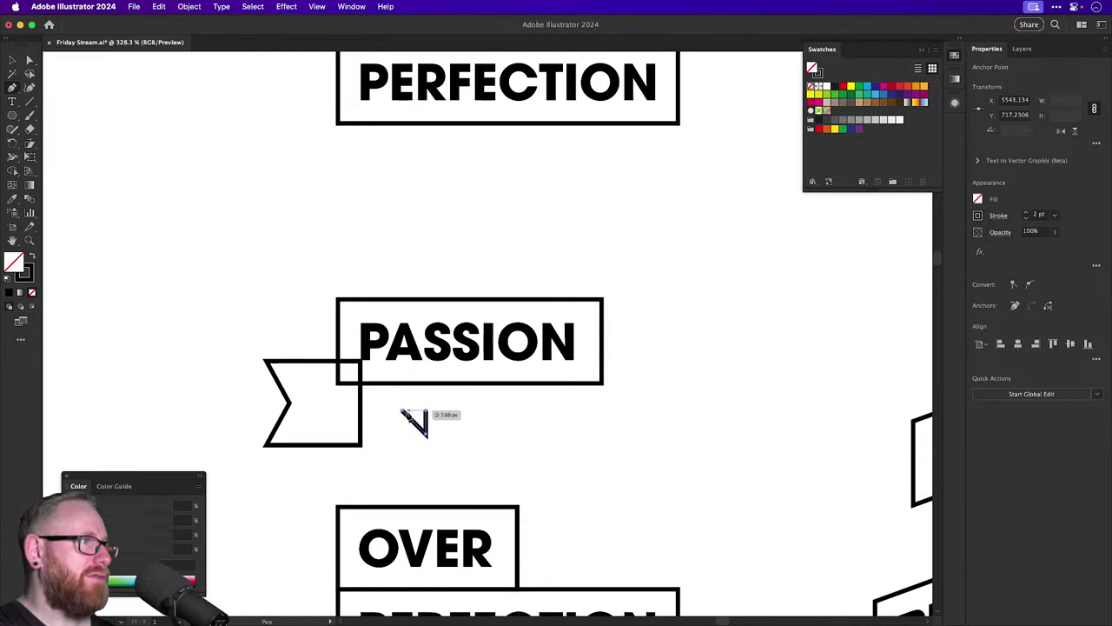
click(428, 438)
click(427, 409)
click(398, 410)
key(v)
drag(361, 369, 289, 370)
drag(421, 430, 359, 405)
click(339, 445)
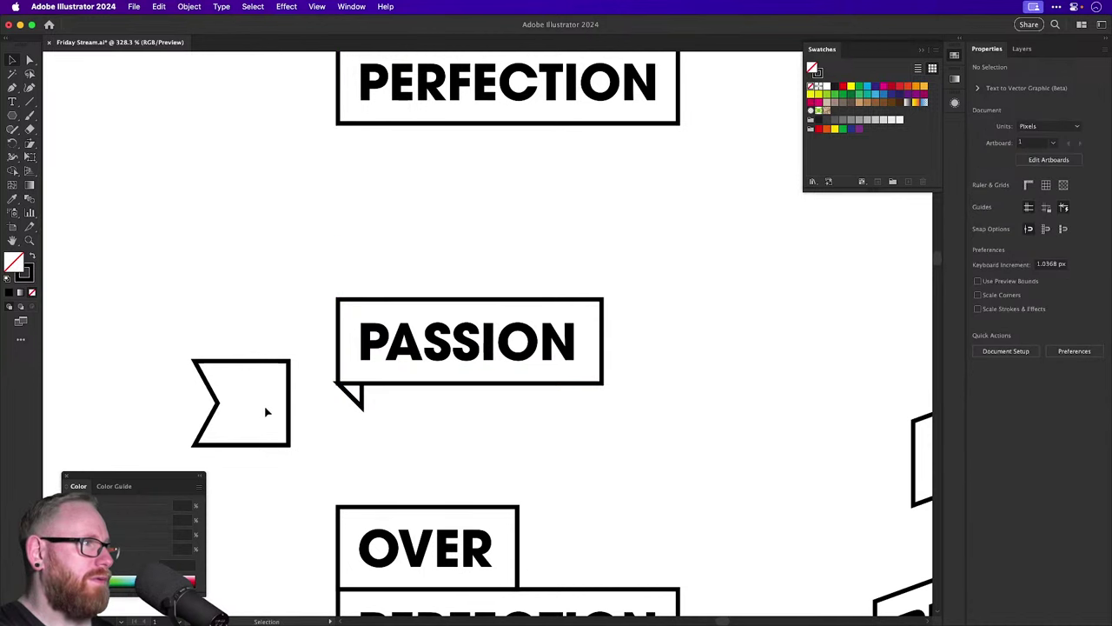
Fill the ribbon pieces white and send the flag behind the PASSION box.
drag(270, 342, 346, 408)
drag(247, 328, 352, 424)
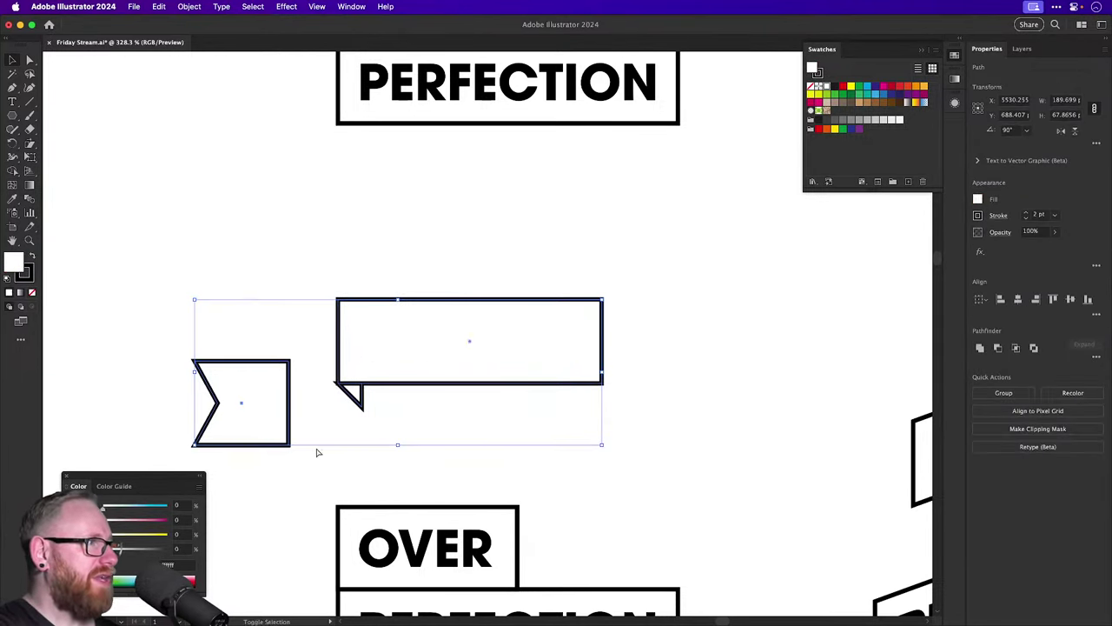
click(300, 472)
click(353, 318)
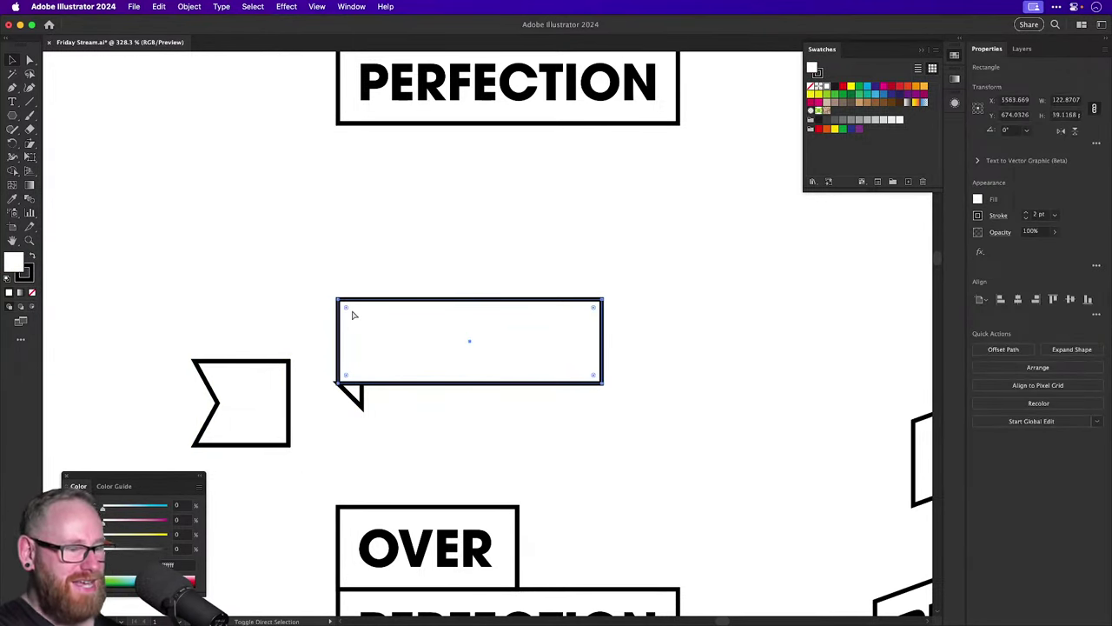
key(super+f)
drag(286, 443, 344, 421)
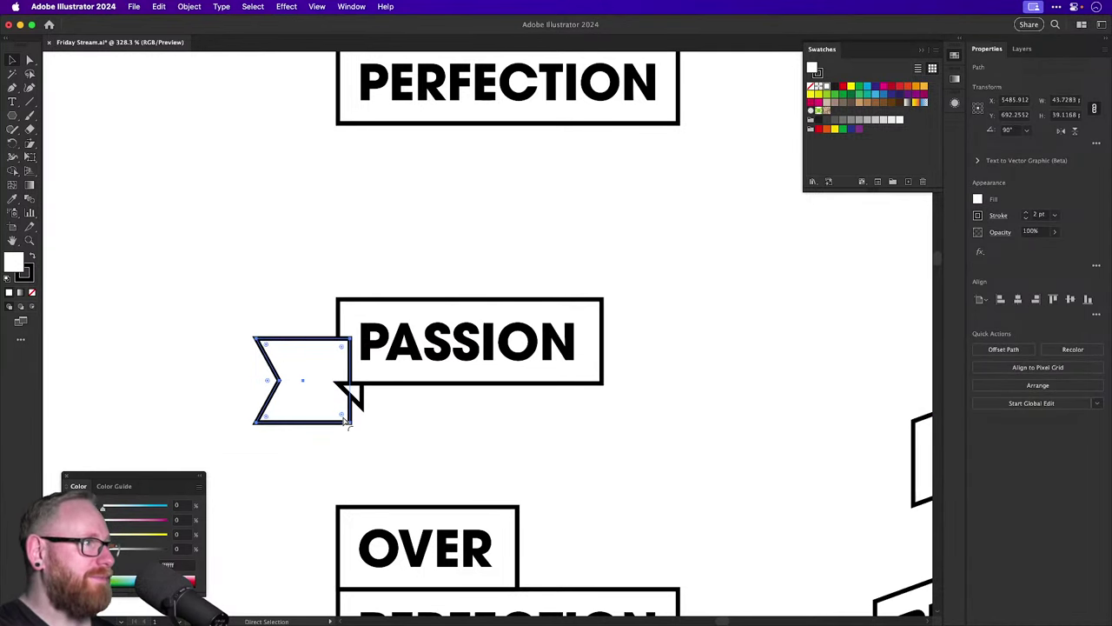
key(super+shift+bracketleft)
key(super+shift+a)
drag(336, 427, 412, 424)
In Outline view, snap the fold triangle's corner to the flag.
scroll(457, 457, up, 2)
key(super+y)
scroll(388, 434, up, 6)
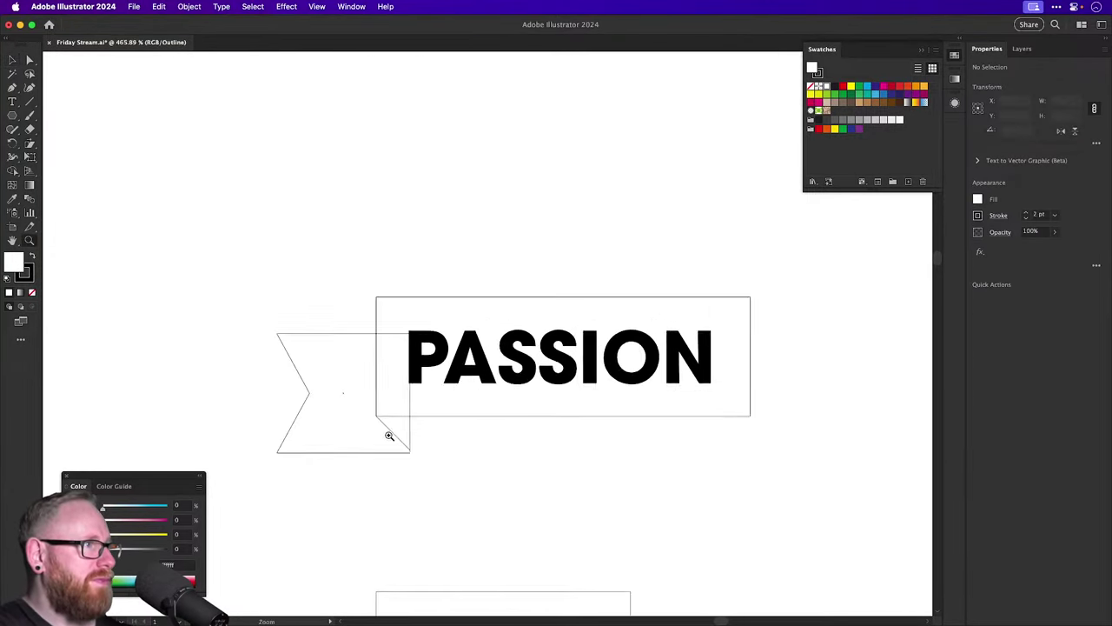
mouse_move(604, 578)
mouse_down()
mouse_move(620, 583)
mouse_move(593, 569)
mouse_up()
click(720, 529)
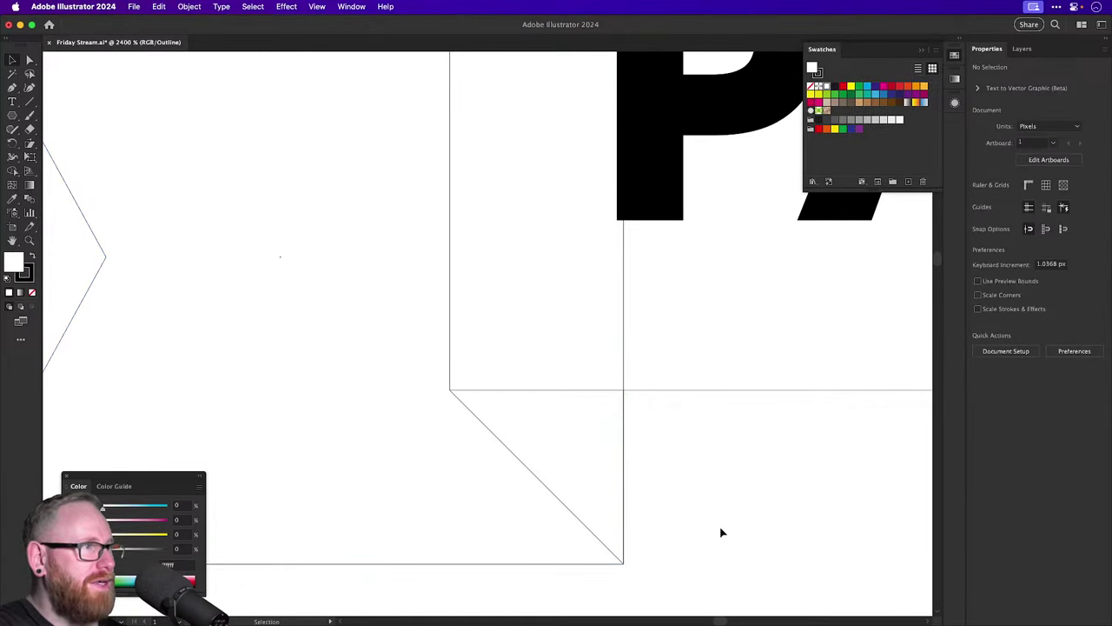
key(super+y)
key(super+minus)
key(super+minus)
key(super+minus)
key(super+minus)
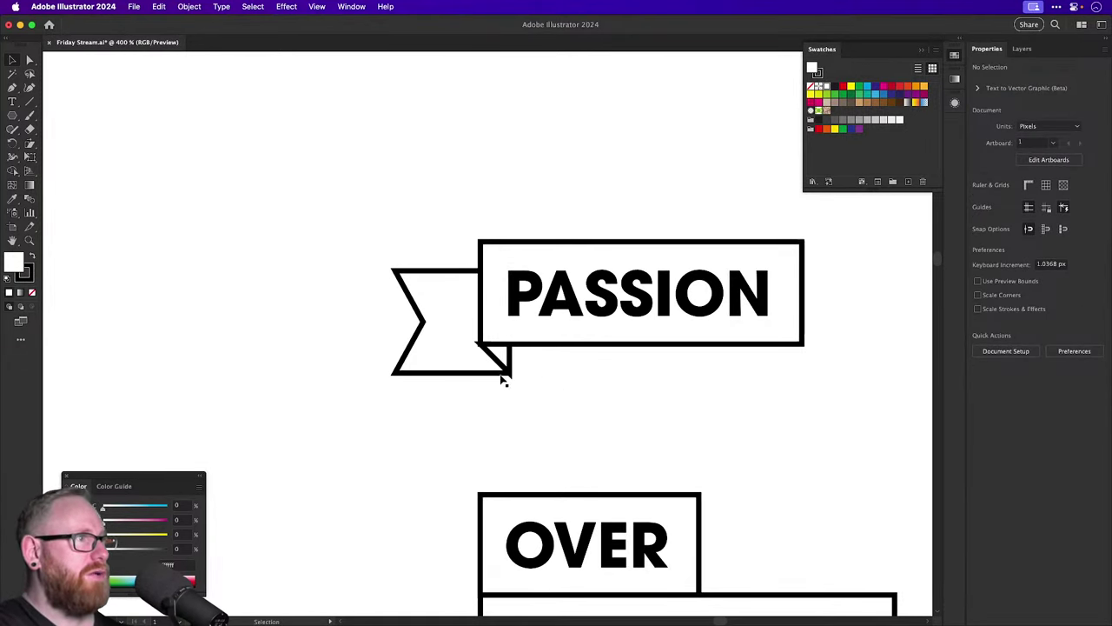
Move the whole PASSION ribbon up and left above OVER PERFECTION.
drag(479, 390, 395, 445)
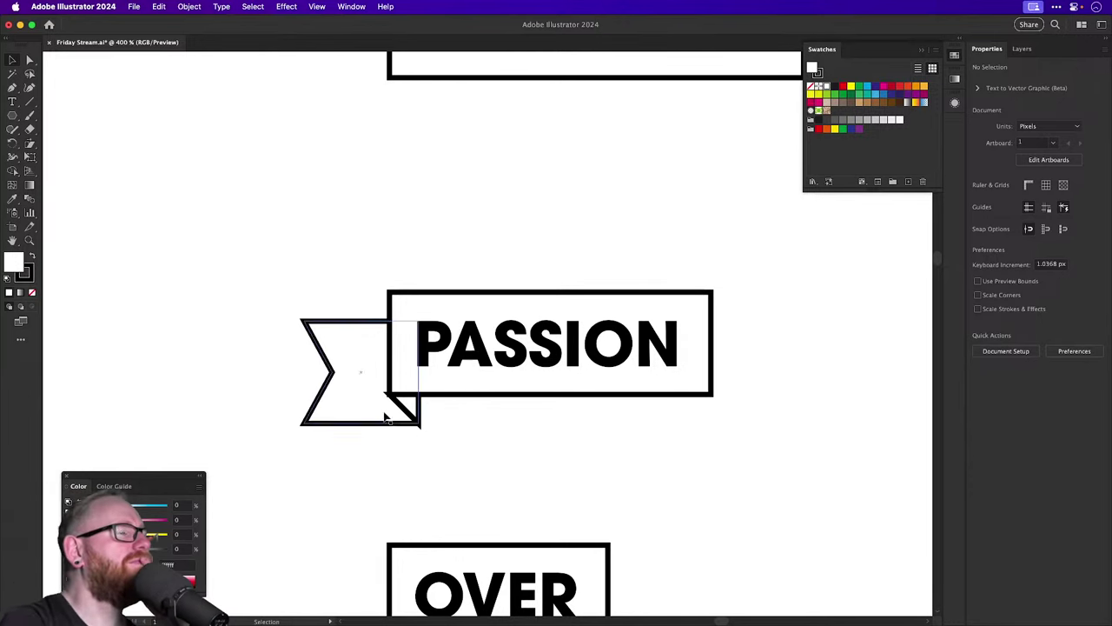
drag(320, 265, 571, 453)
drag(467, 393, 443, 289)
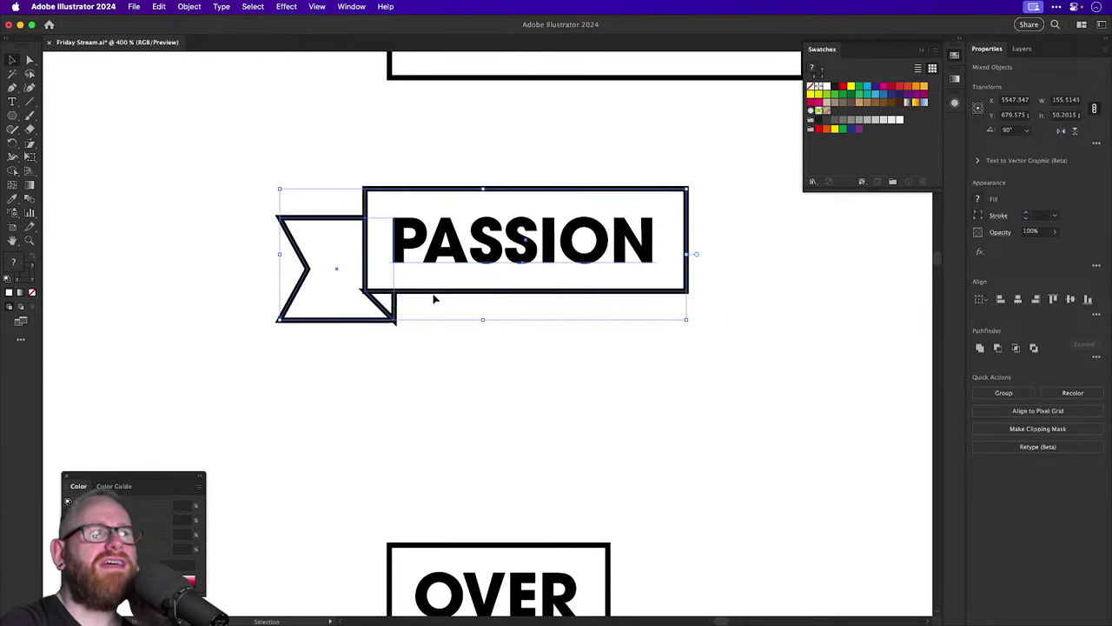
click(465, 362)
key(super+minus)
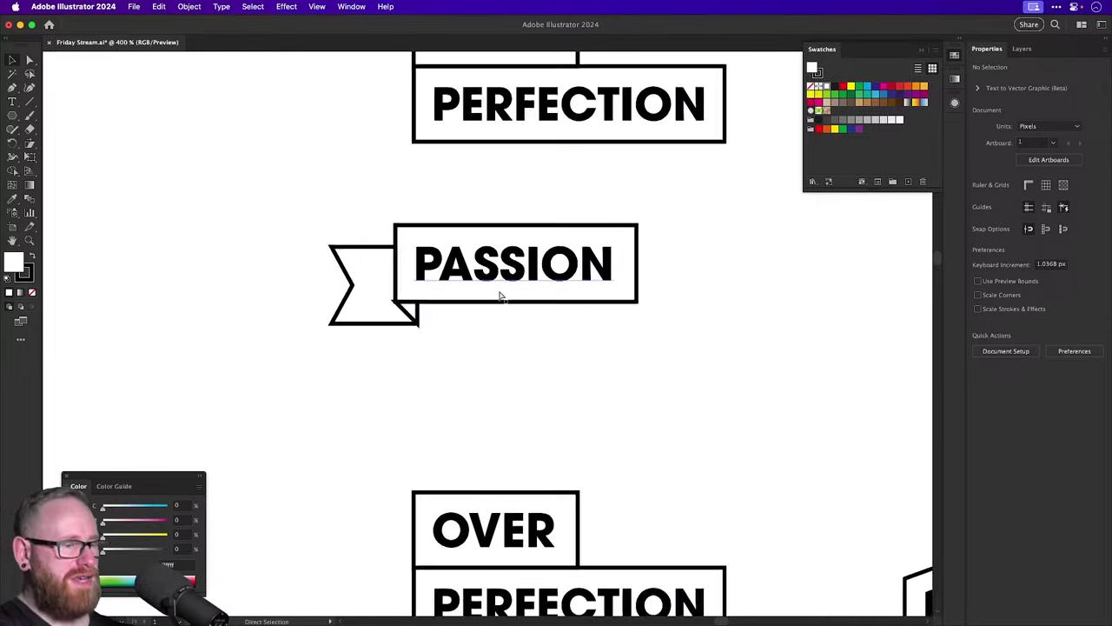
key(super+minus)
drag(497, 323, 363, 371)
Flip the ribbon copy horizontally, keeping its text reading normally.
shift+click(338, 305)
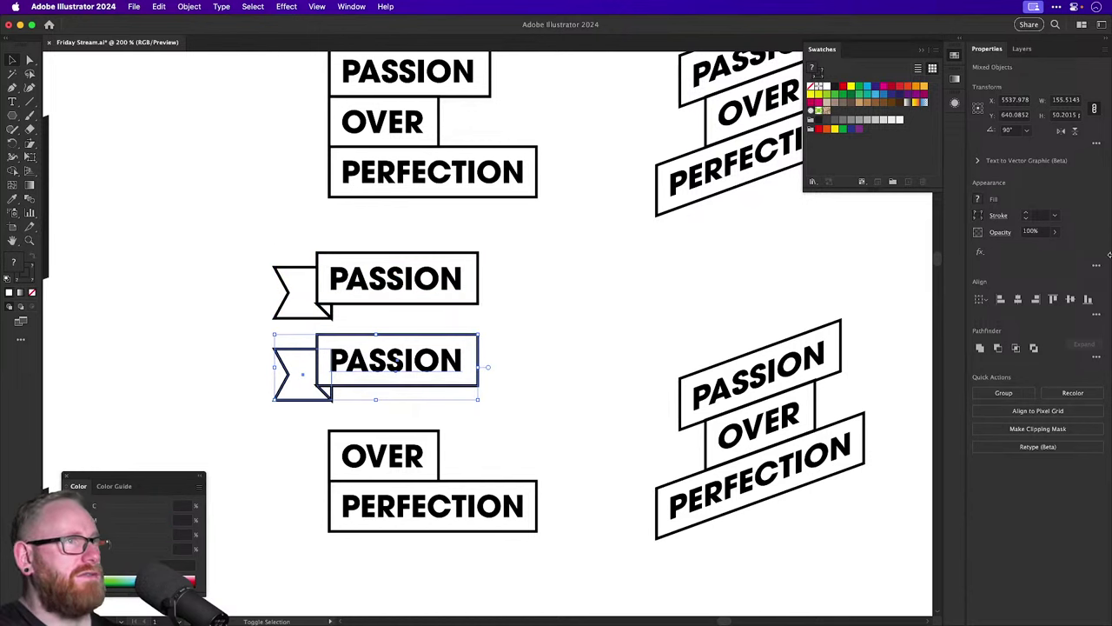
click(1062, 132)
click(400, 360)
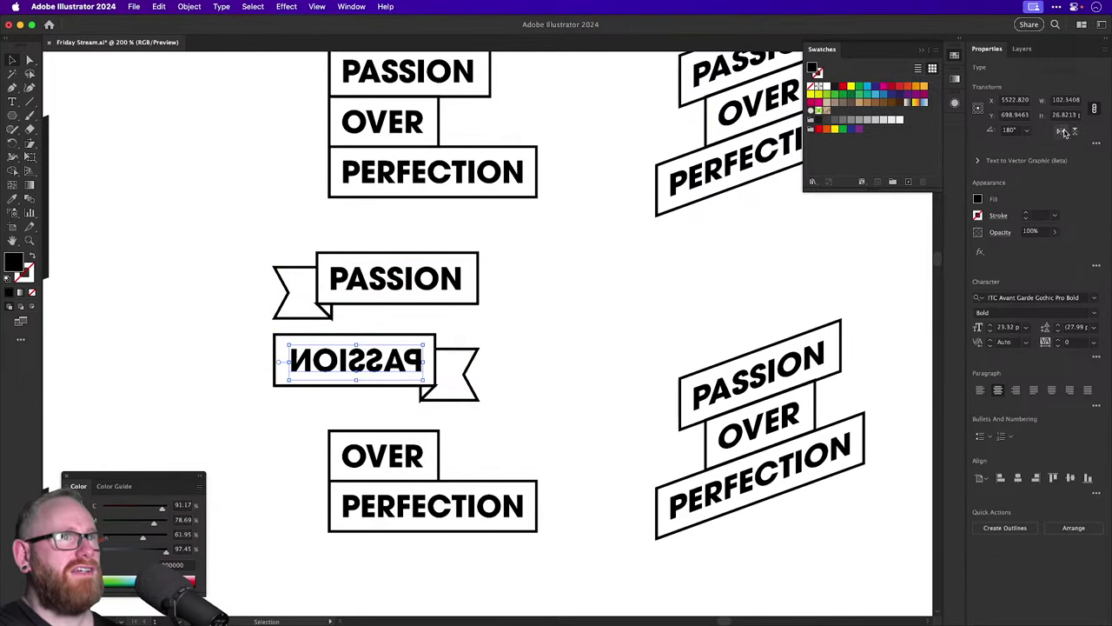
click(1062, 131)
Change the copied ribbon's word from PASSION to PERFECT.
double_click(384, 360)
double_click(385, 360)
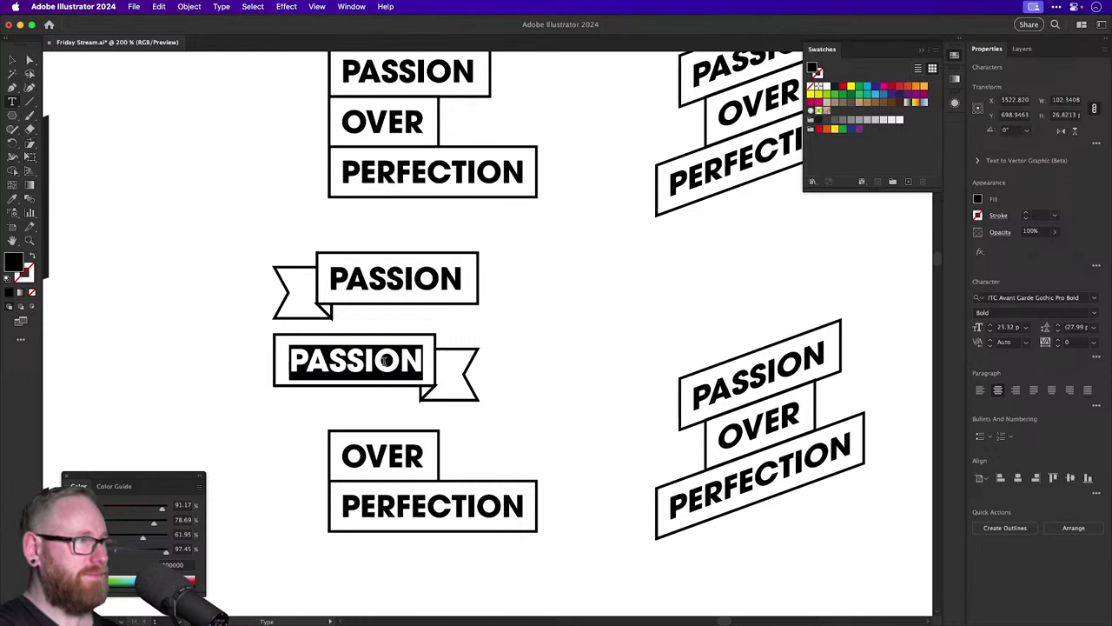
text(PERFECTIO)
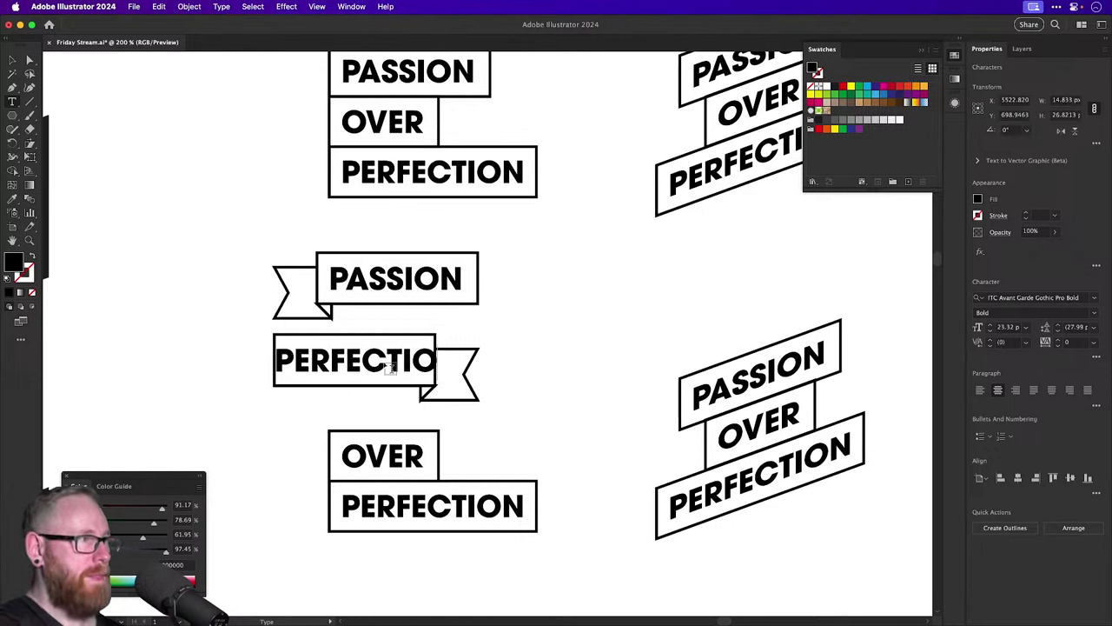
key(BackSpace)
key(BackSpace)
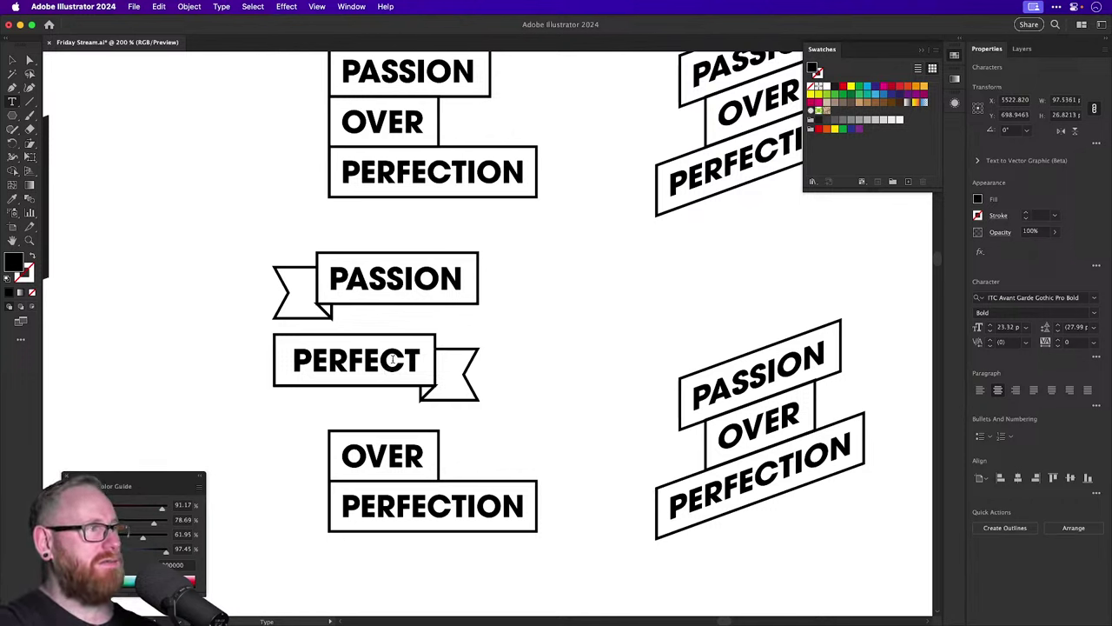
Shift the PERFECT ribbon, box and tail, to the right.
click(12, 61)
drag(248, 355, 492, 397)
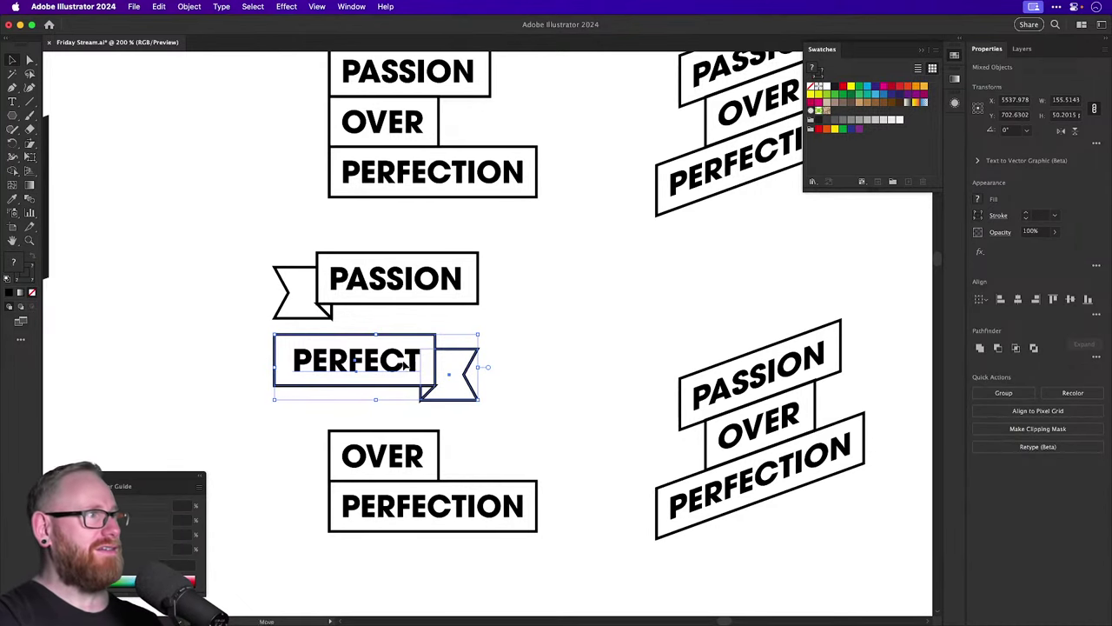
drag(410, 362, 440, 365)
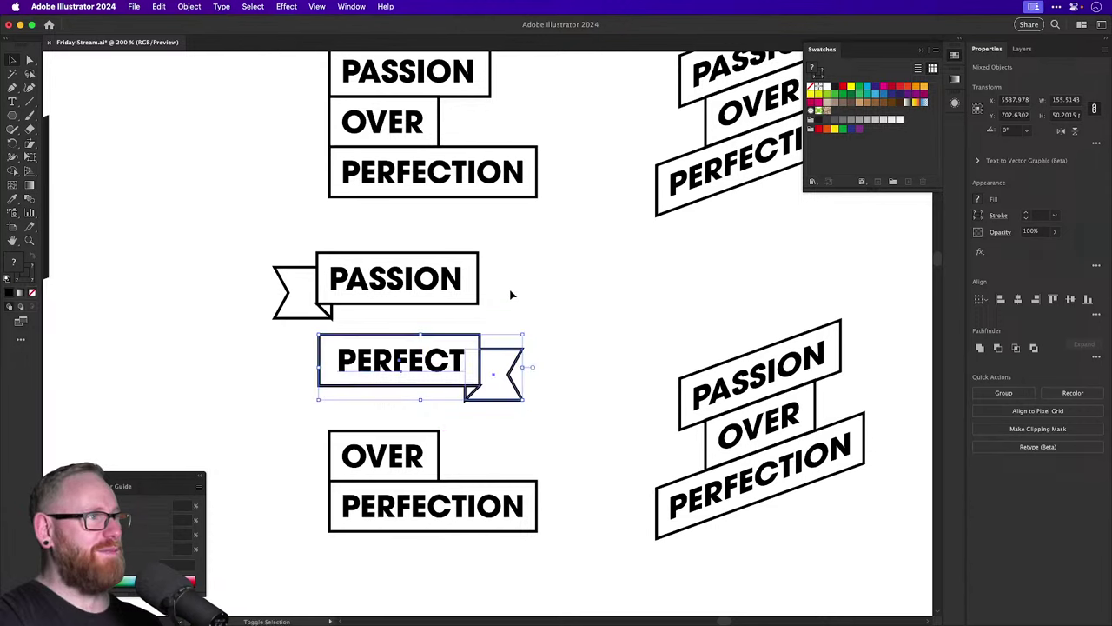
click(513, 290)
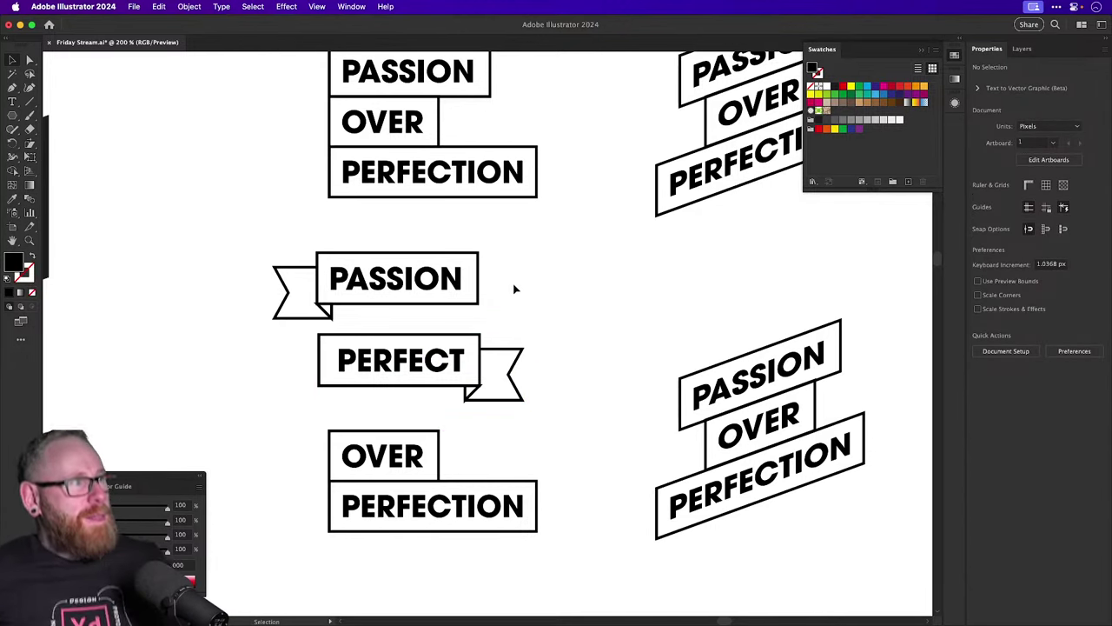
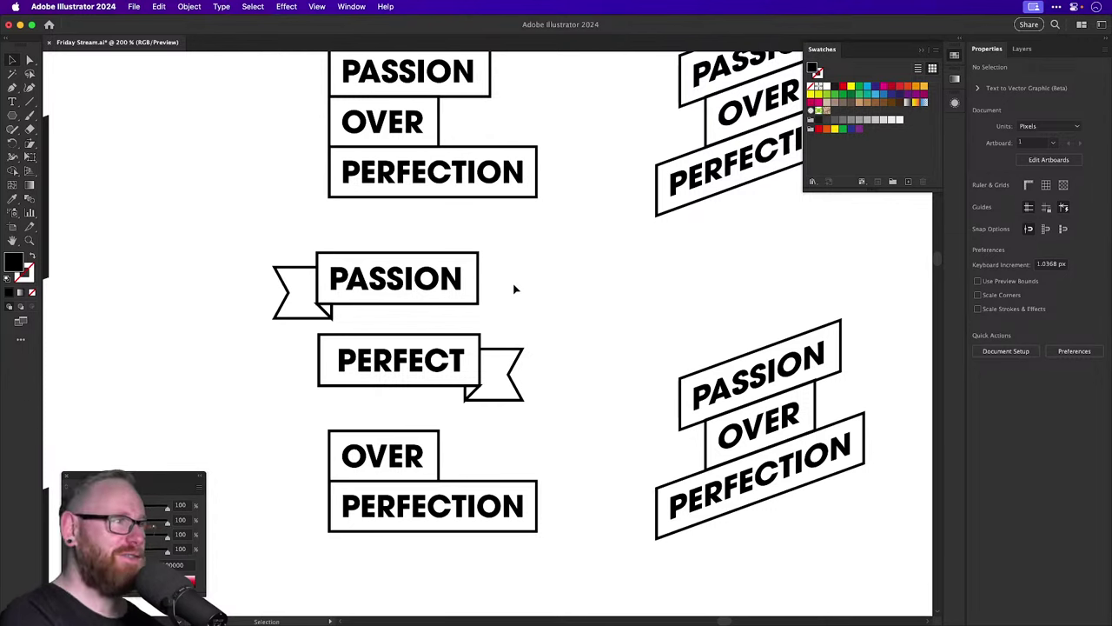
Move the OVER/PERFECTION group, PASSION path text and circles about 115 px down.
key(super+minus)
key(super+minus)
key(super+minus)
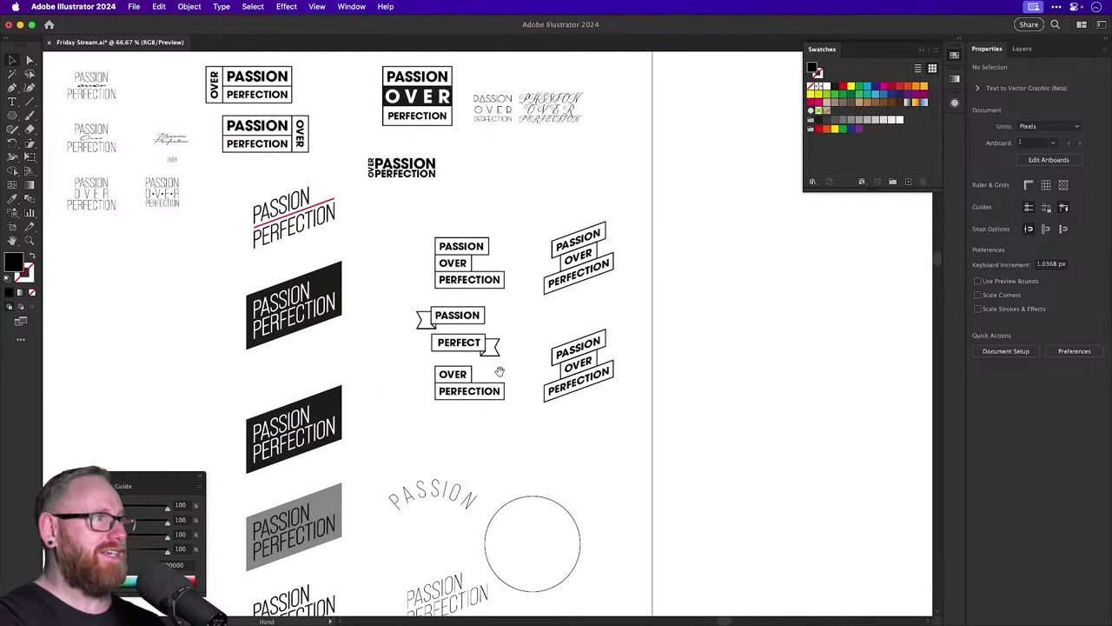
scroll(513, 286, down, 3)
drag(440, 312, 504, 412)
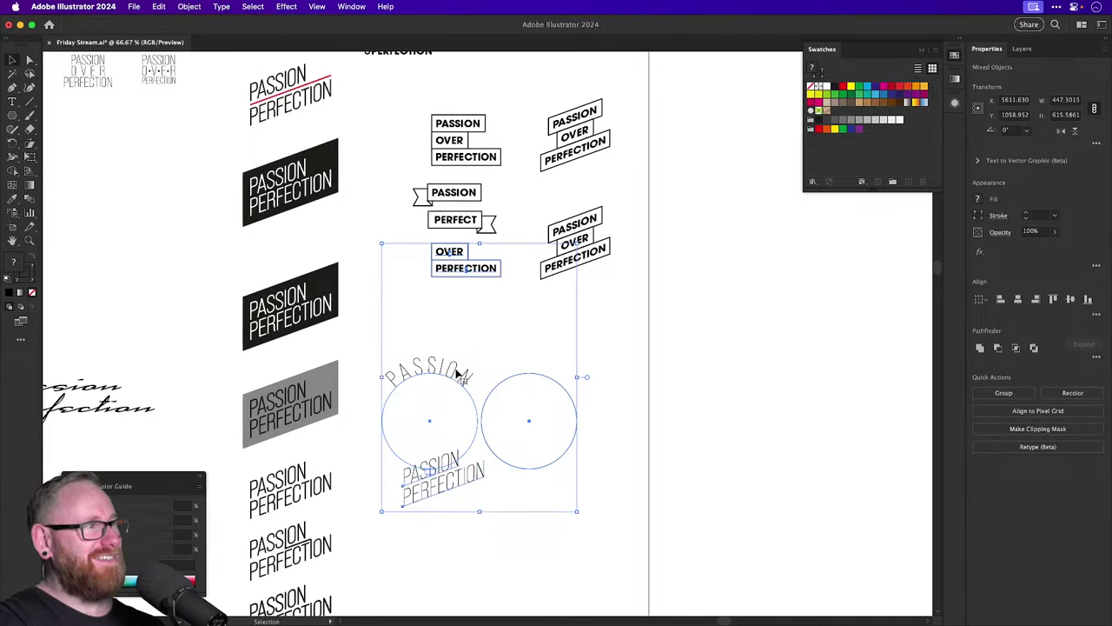
drag(425, 484, 426, 584)
click(464, 278)
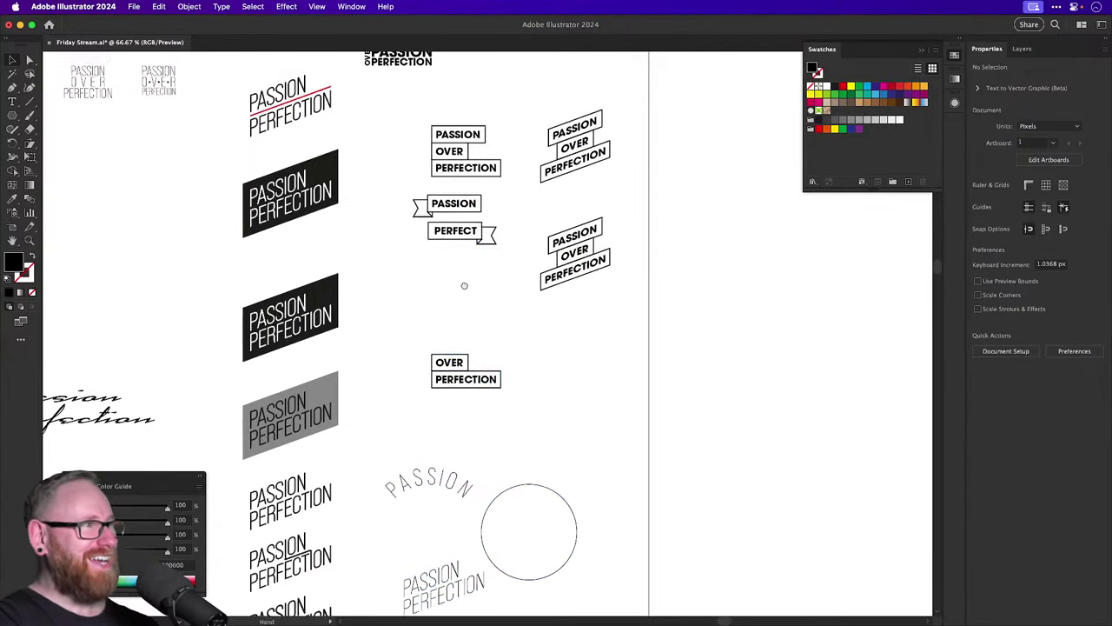
Zoom in on the ribbons and try the PERFECT ribbon under PASSION in Outline view.
scroll(462, 286, up, 3)
scroll(605, 422, up, 5)
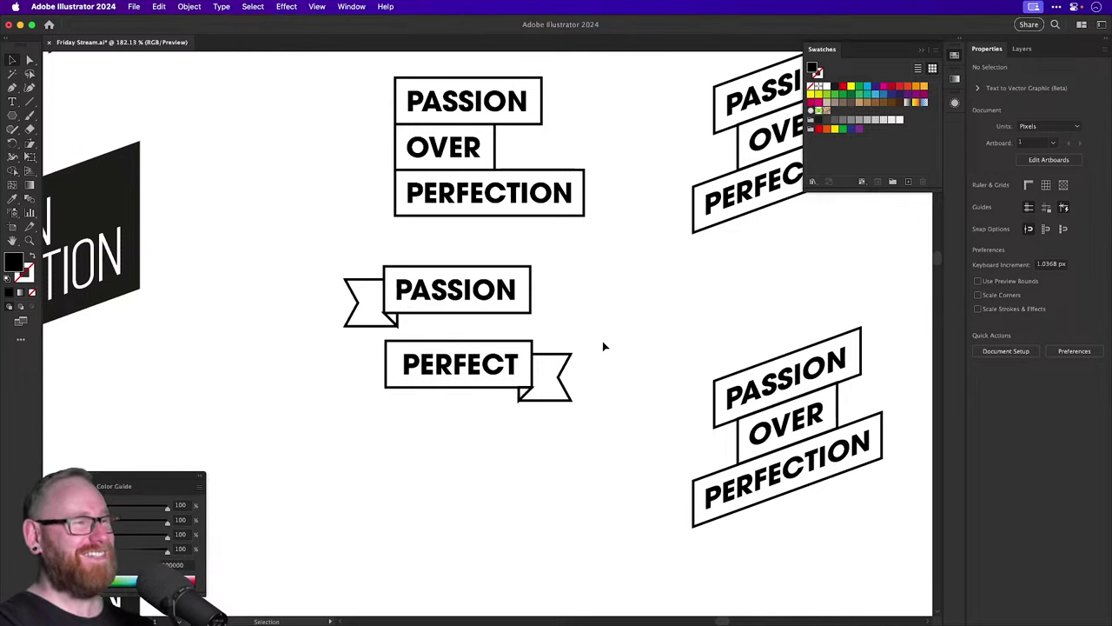
scroll(581, 321, up, 3)
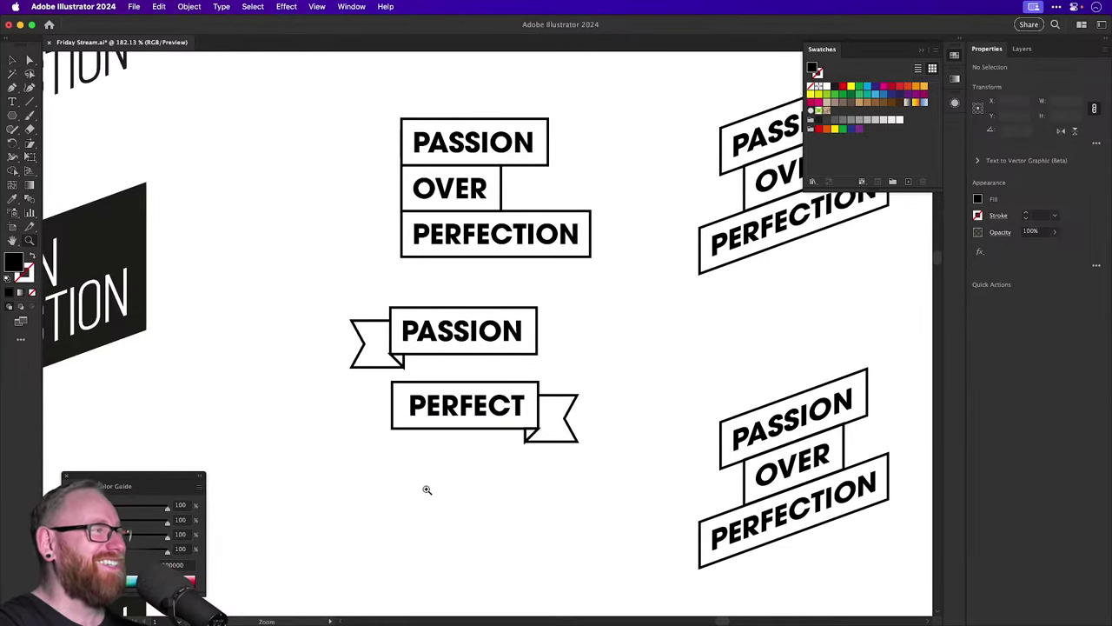
drag(427, 489, 715, 311)
drag(715, 310, 616, 318)
key(super+y)
drag(563, 380, 565, 458)
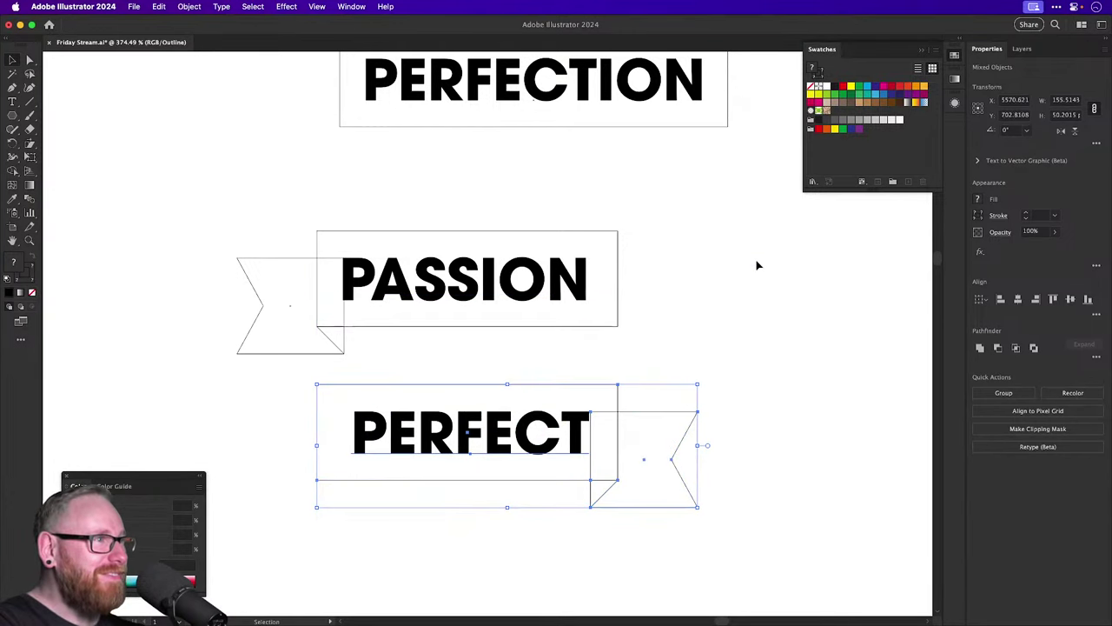
click(756, 265)
key(super+y)
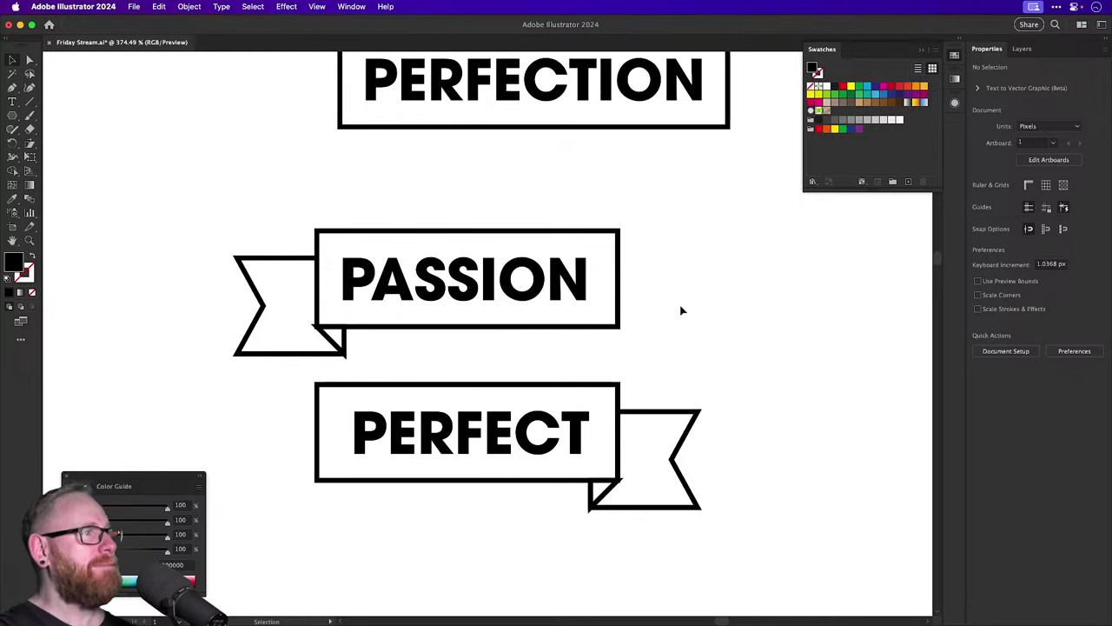
Set the PASSION and PERFECT banner strokes to Round Join corners.
click(346, 339)
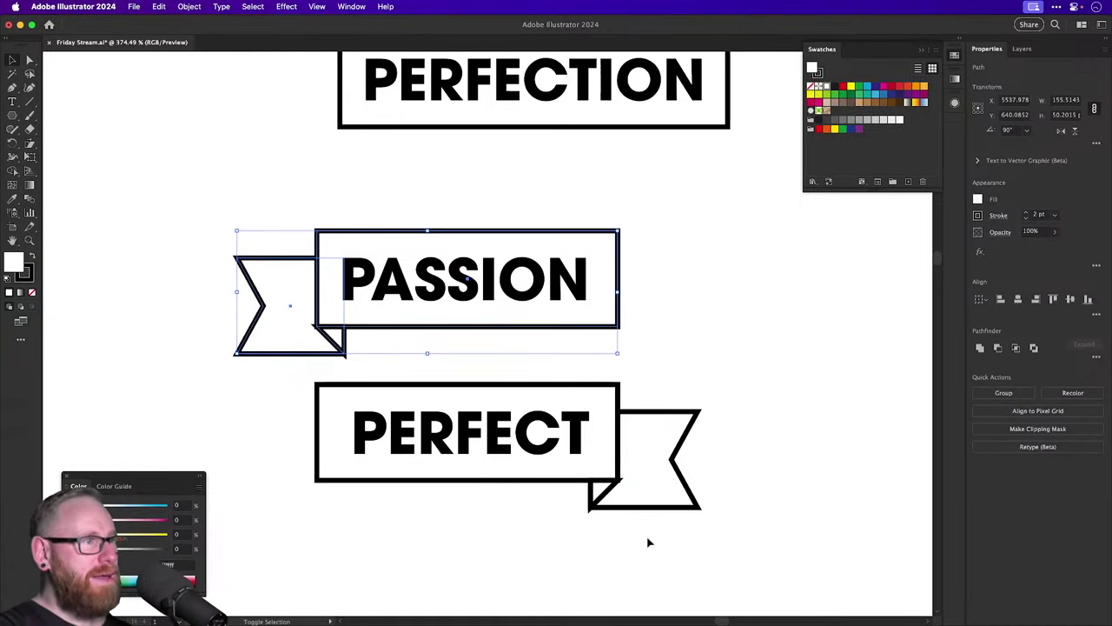
shift+click(612, 479)
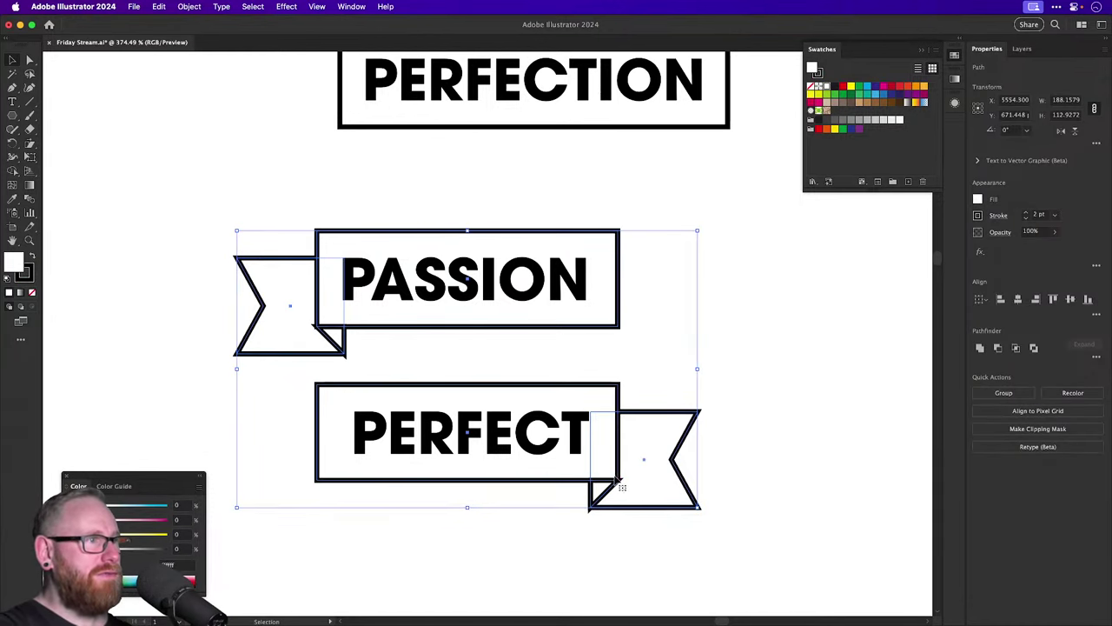
click(996, 216)
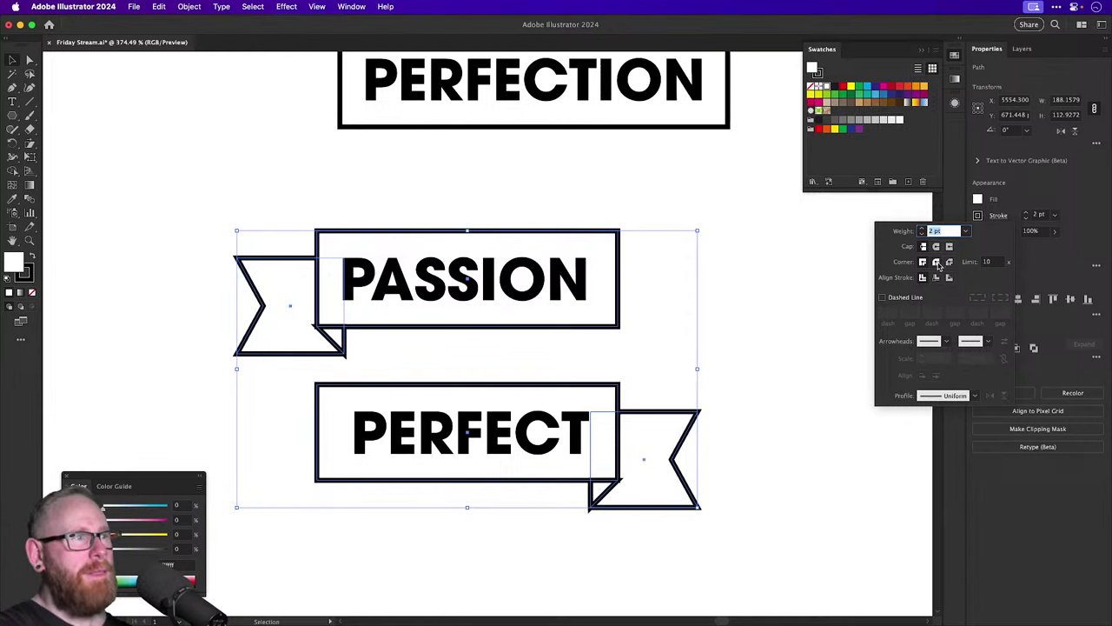
click(769, 318)
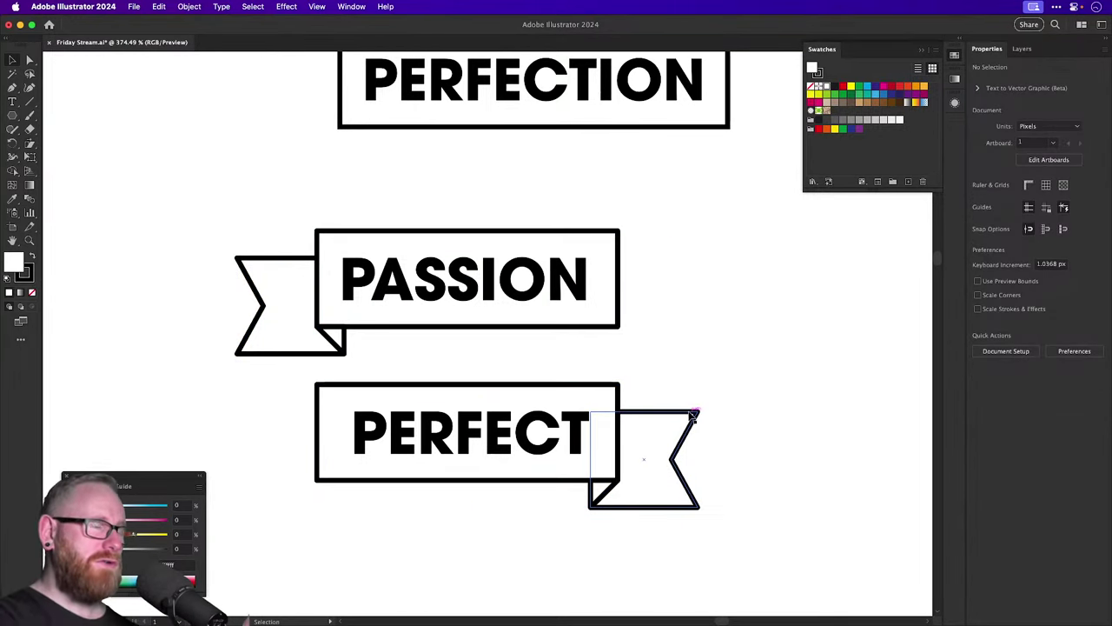
Zoom in to inspect the PERFECT ribbon's corner anchors, then zoom back out.
key(z)
drag(616, 477, 852, 580)
key(v)
click(642, 498)
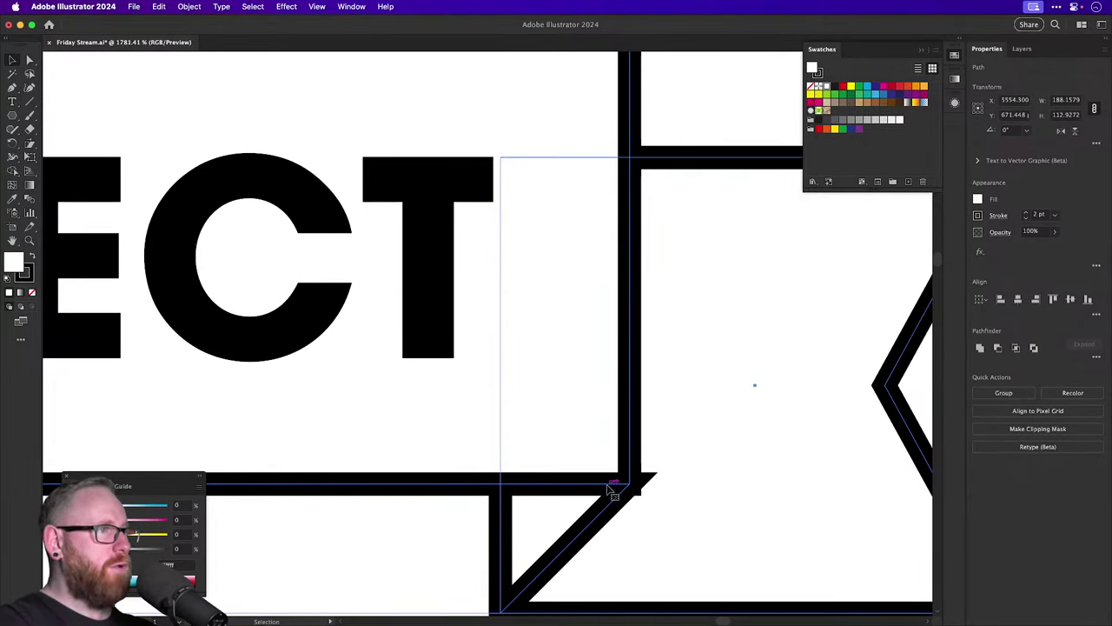
key(super)
click(636, 486)
key(super+minus)
key(super+minus)
key(super+minus)
key(super+minus)
key(super+minus)
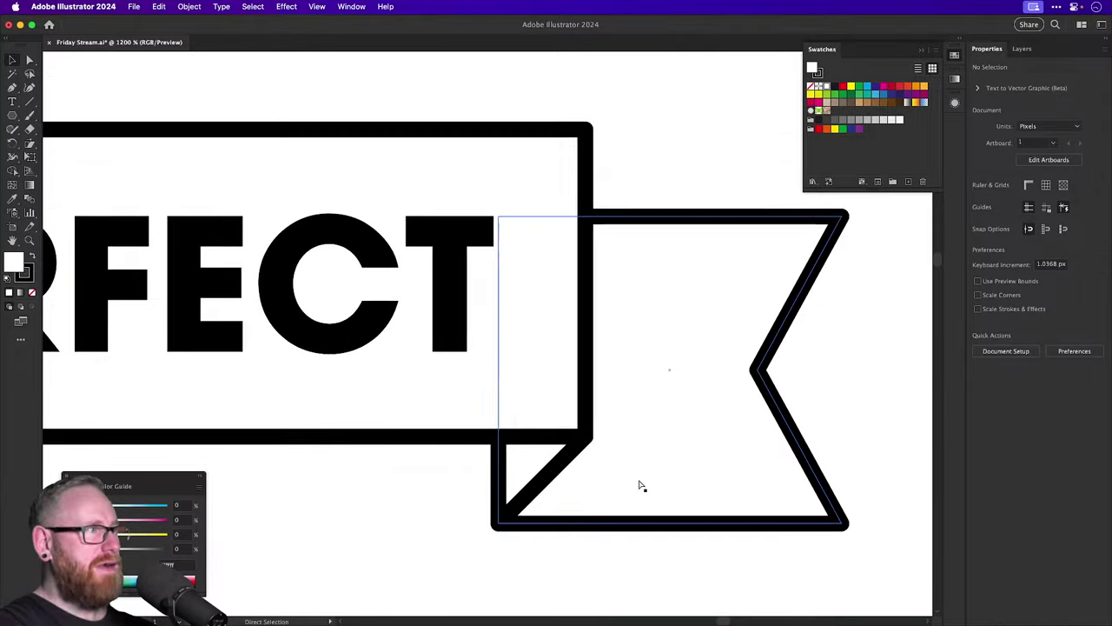
key(super+minus)
scroll(542, 368, up, 3)
scroll(541, 368, left, 2)
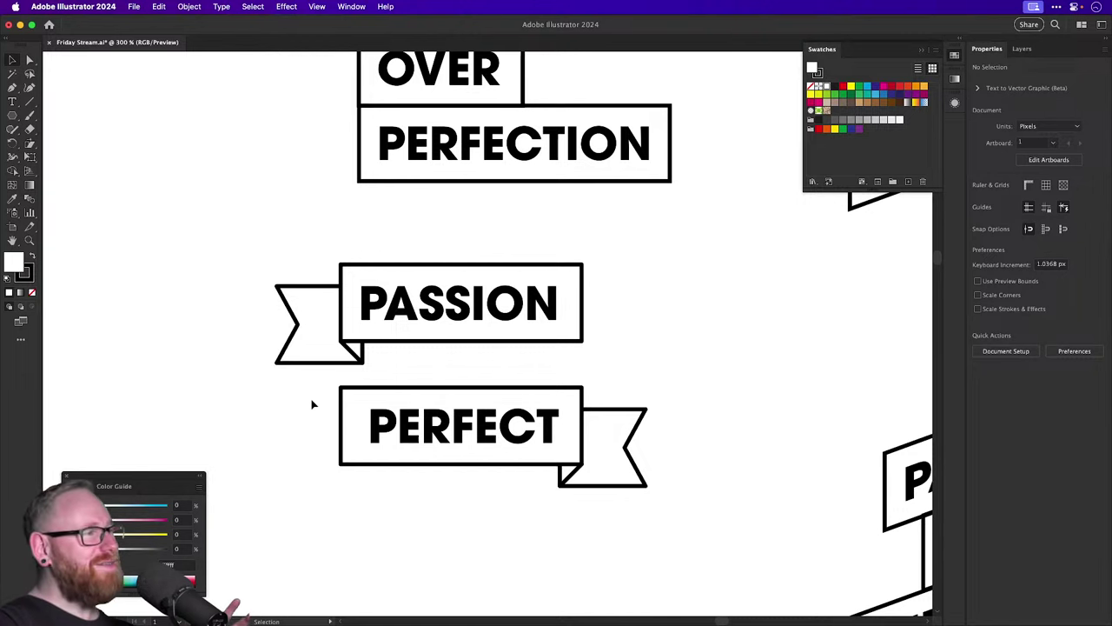
Lower the PERFECT ribbon about 20 px, undoing two trial moves toward PASSION.
drag(317, 403, 606, 513)
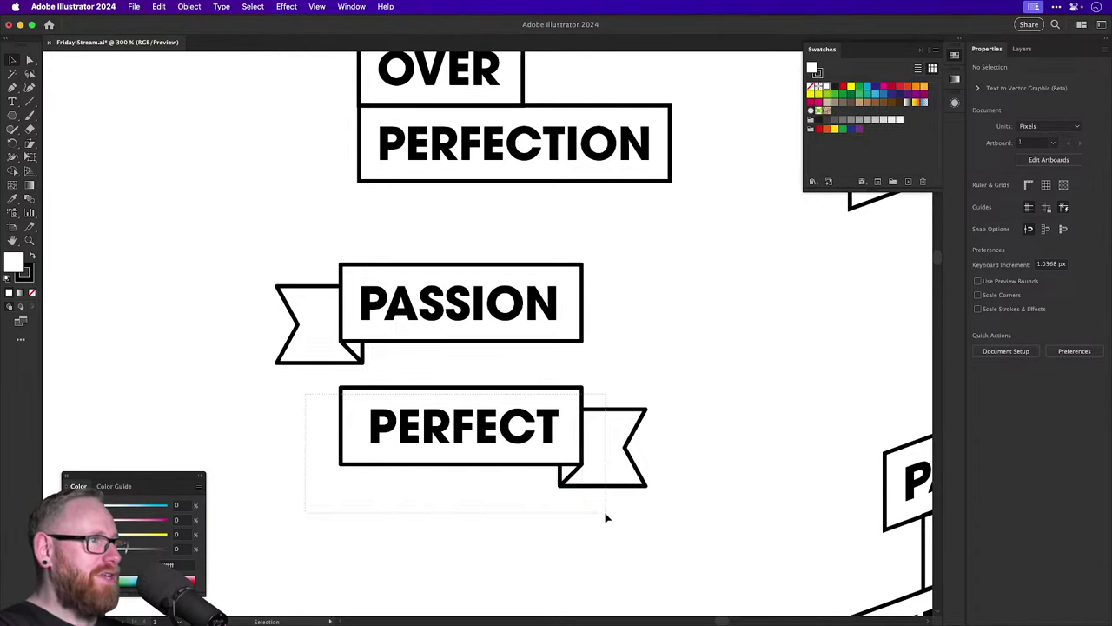
drag(525, 436, 526, 453)
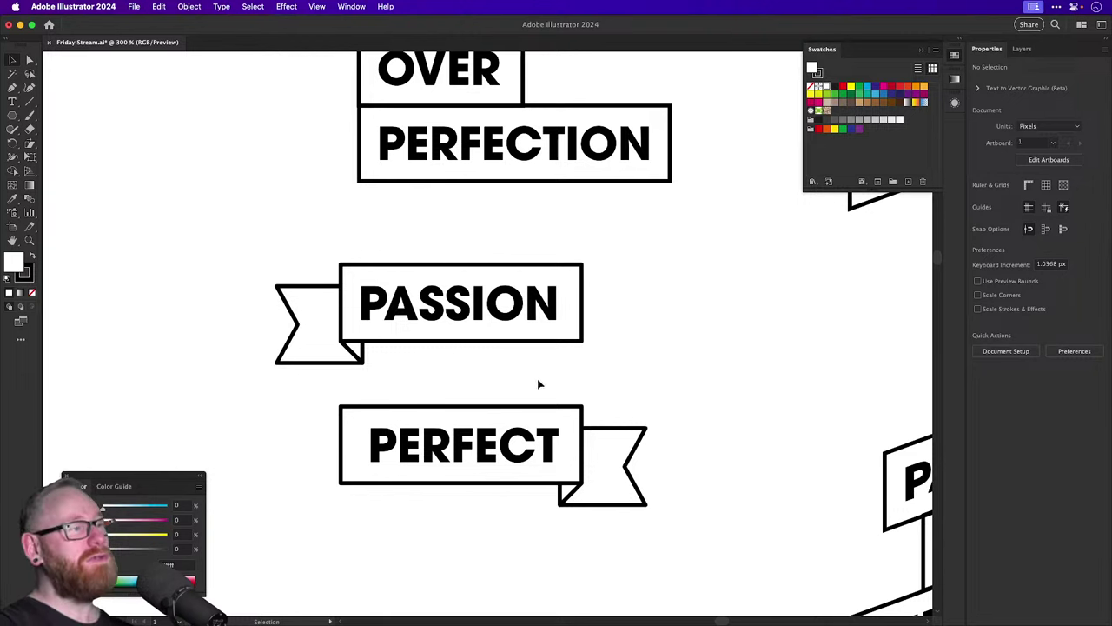
drag(488, 429, 480, 327)
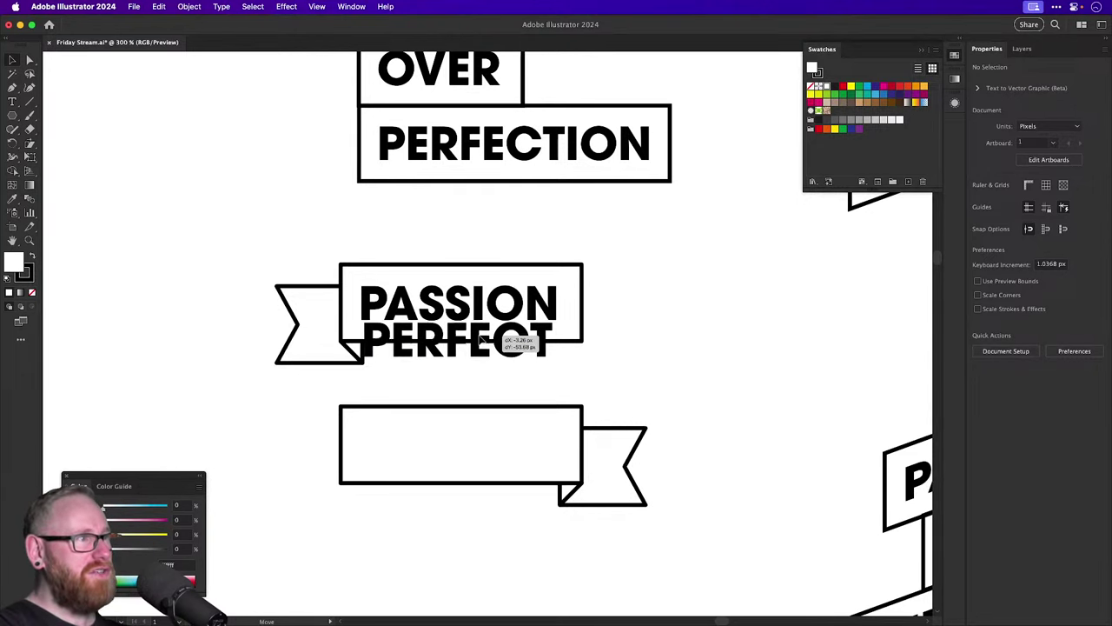
key(super+z)
click(677, 355)
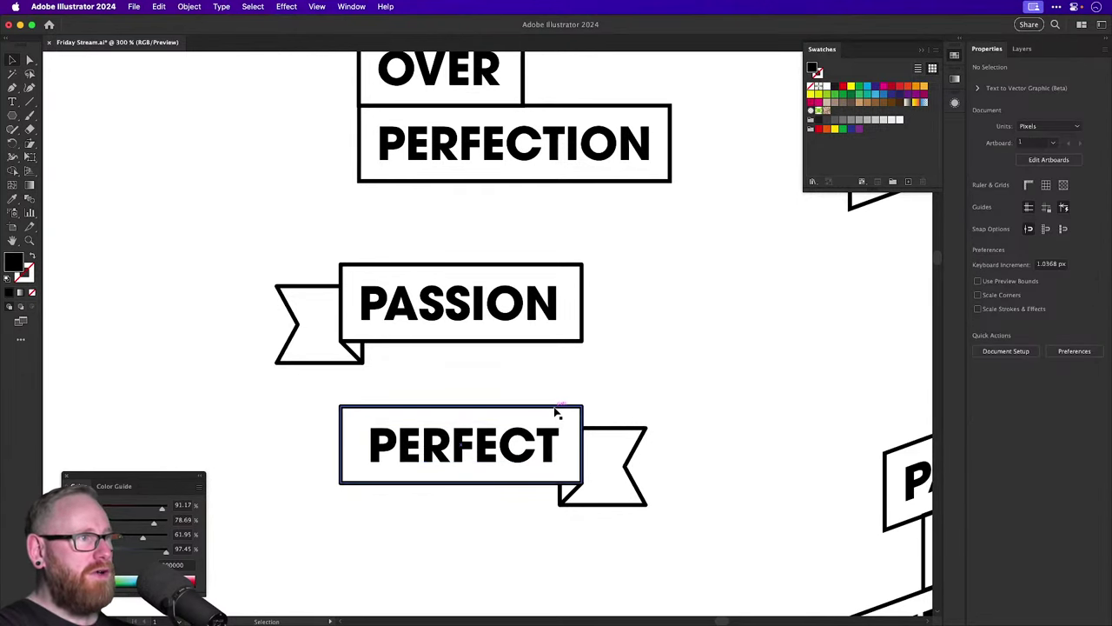
drag(556, 412, 560, 362)
key(super+z)
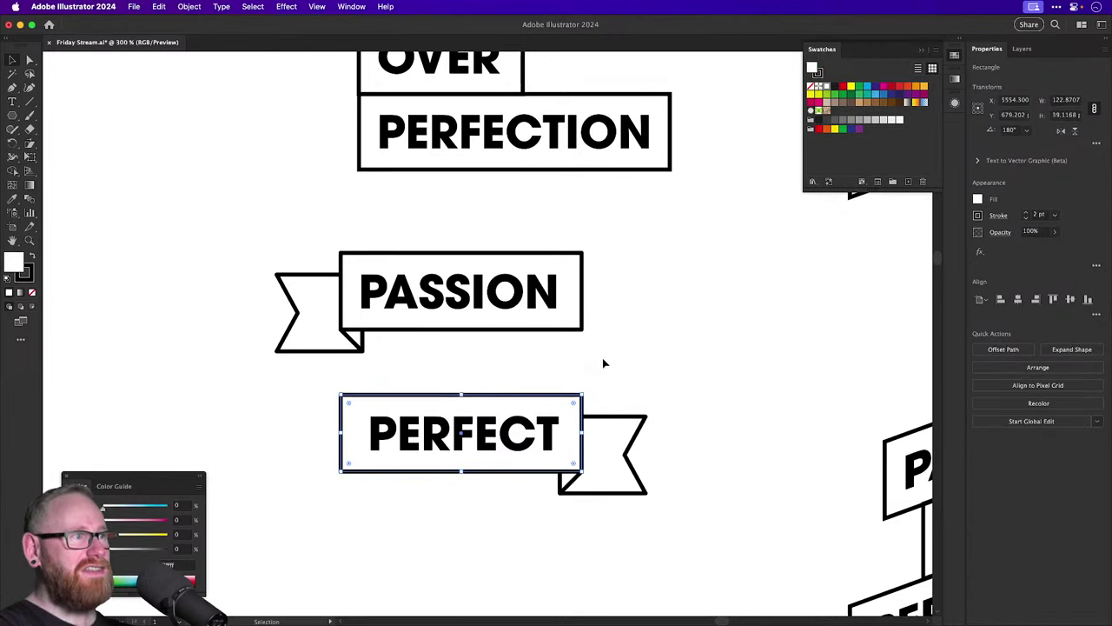
click(659, 321)
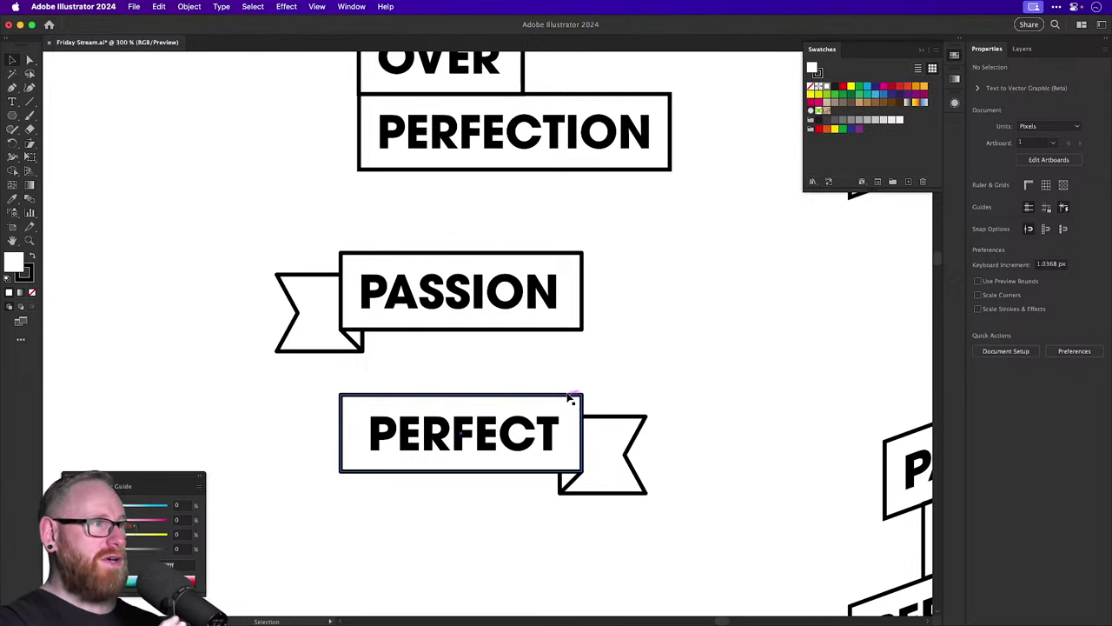
Increase the PERFECT text's tracking six steps in the Character panel.
click(512, 438)
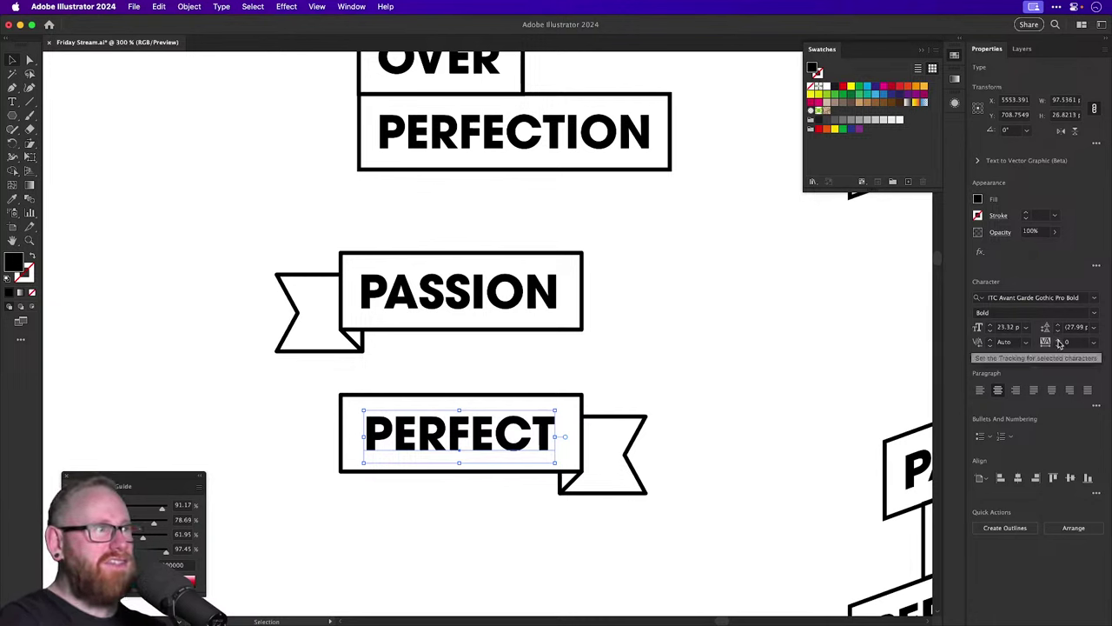
click(1057, 342)
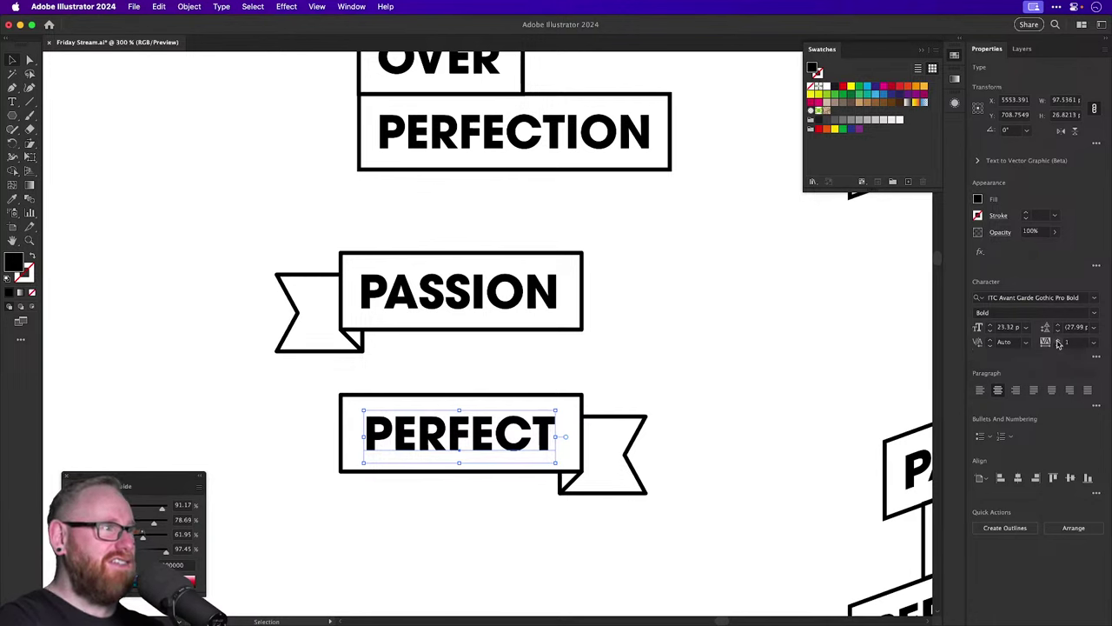
click(1057, 342)
click(1057, 341)
click(1057, 341)
click(1057, 342)
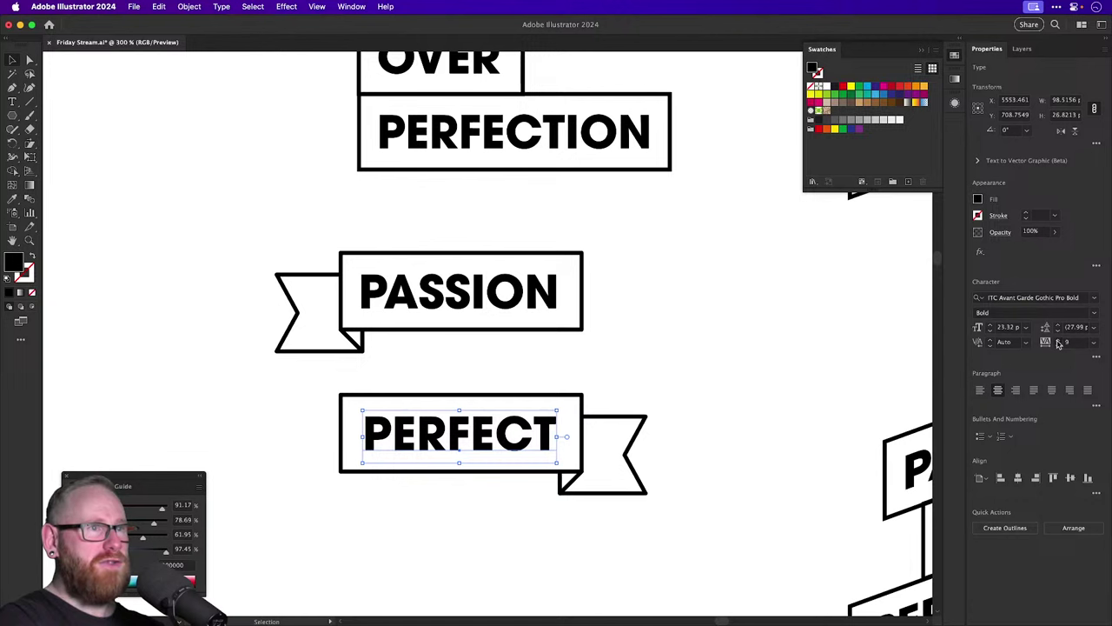
click(1058, 341)
click(776, 375)
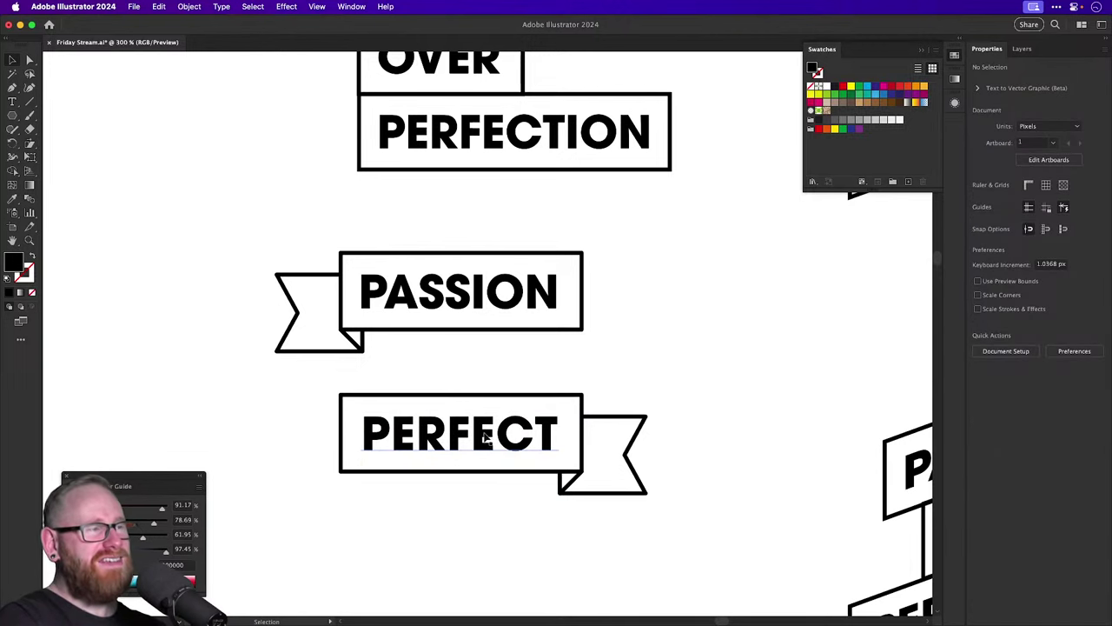
scroll(556, 374, up, 1)
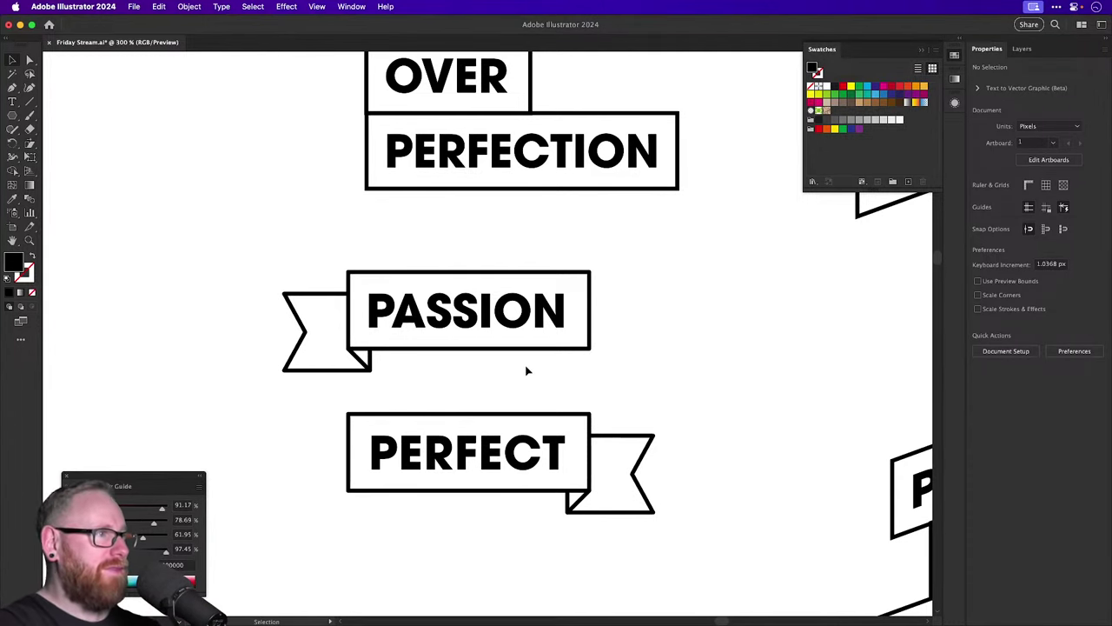
Duplicate the PASSION text into the gap below and retype it as OVER.
drag(497, 381, 606, 525)
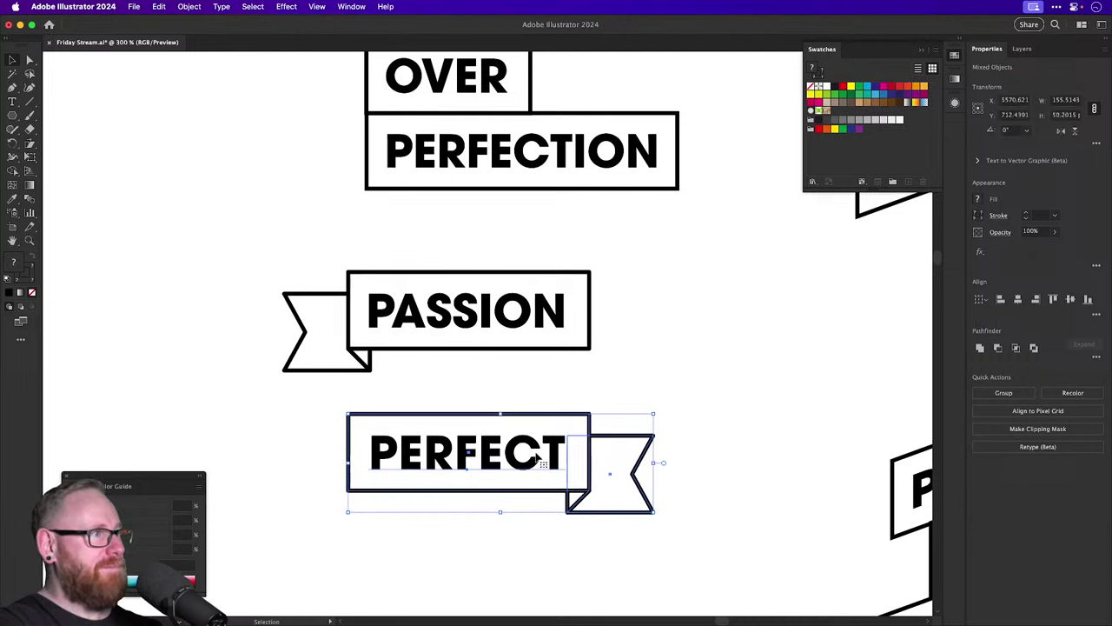
drag(462, 313, 462, 382)
double_click(462, 383)
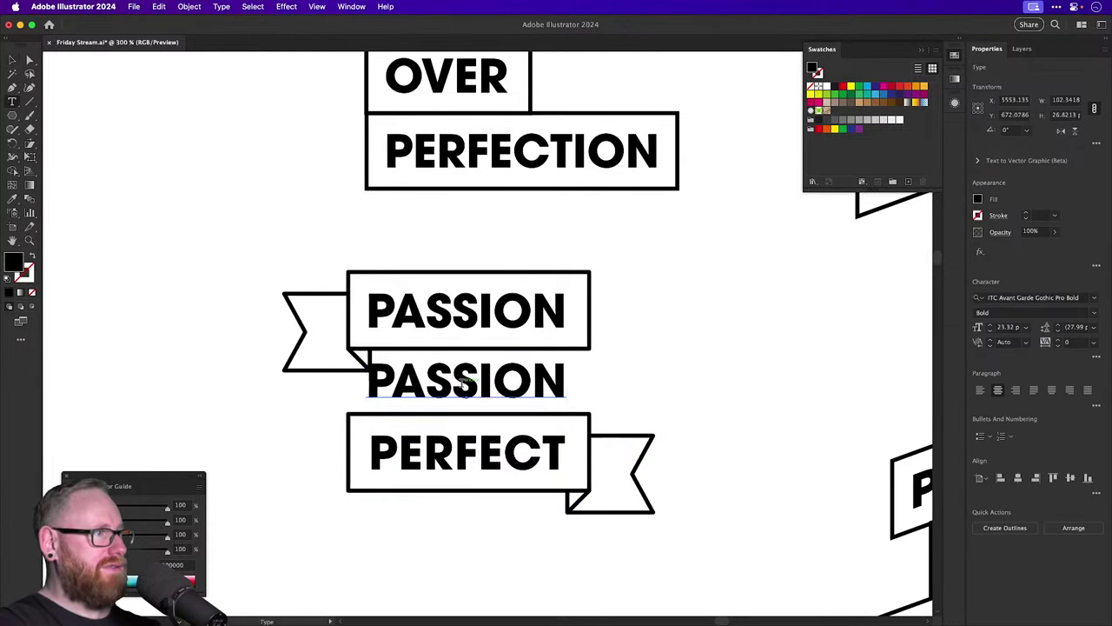
double_click(463, 383)
text(OVER)
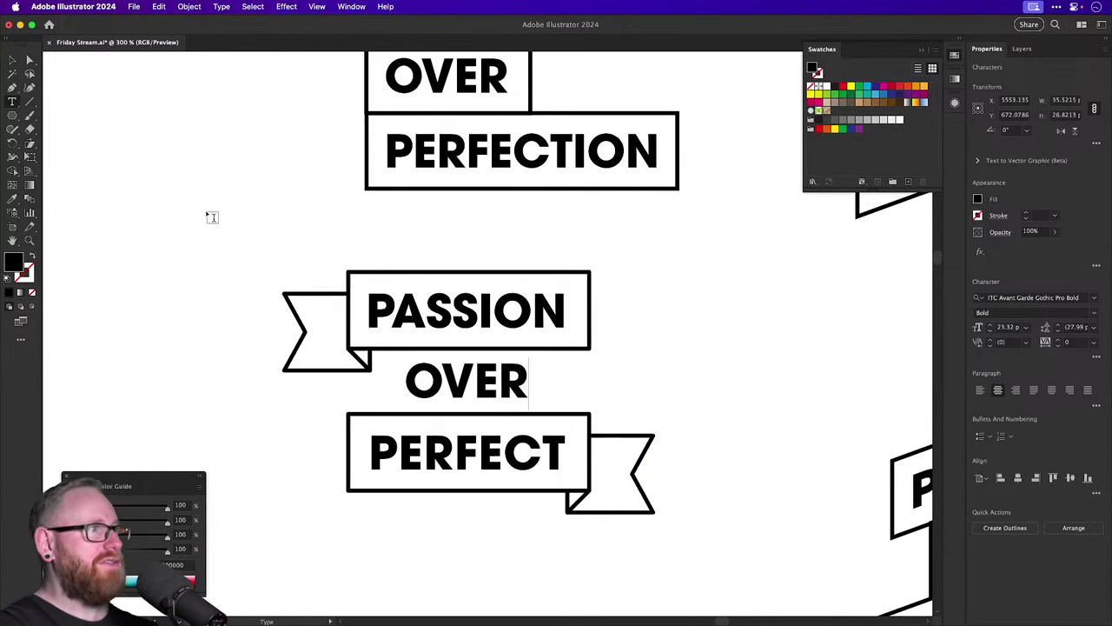
click(12, 61)
key(z)
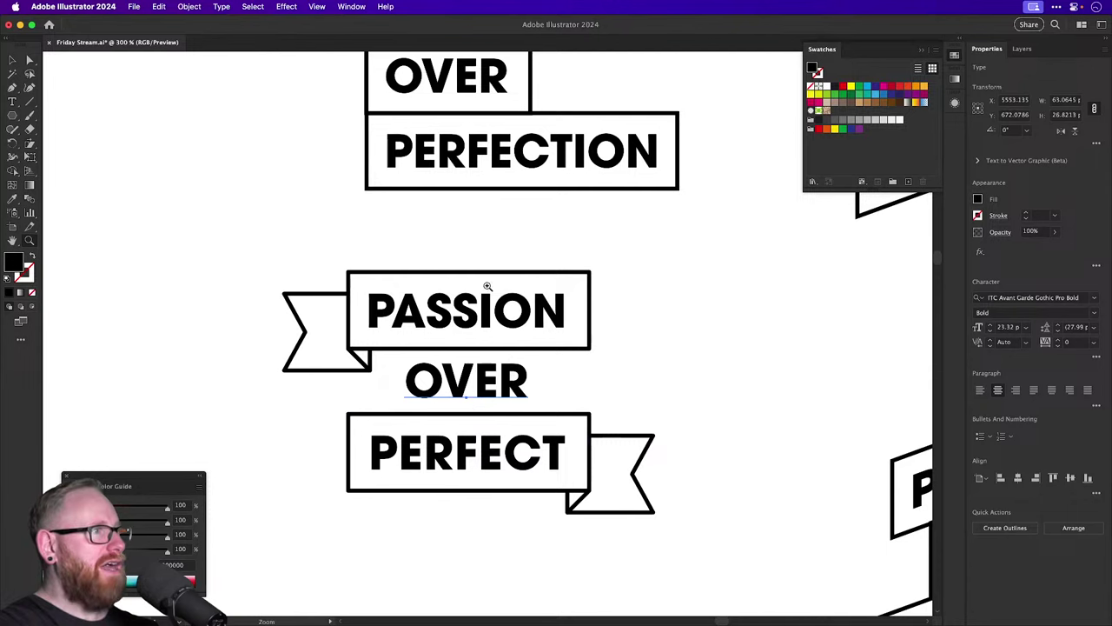
drag(458, 347, 519, 437)
key(v)
scroll(513, 426, up, 5)
click(519, 437)
Move the lower PERFECT ribbon down into open space.
key(super+minus)
key(super+minus)
key(super+minus)
key(super+minus)
key(super+minus)
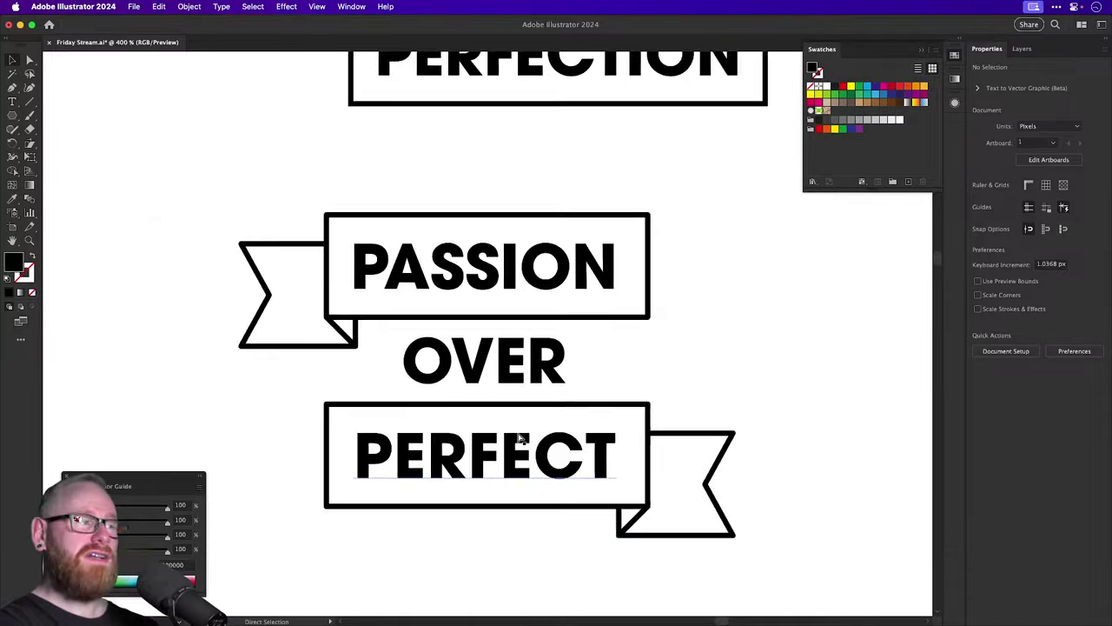
key(super+minus)
key(super+minus)
key(super+minus)
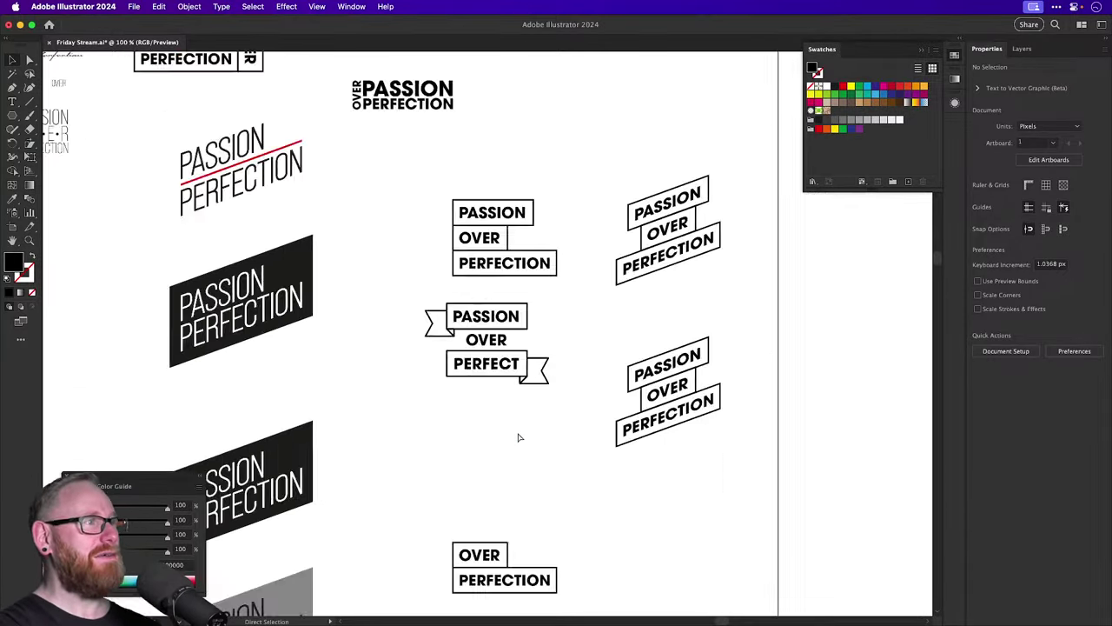
key(super+equal)
key(super+equal)
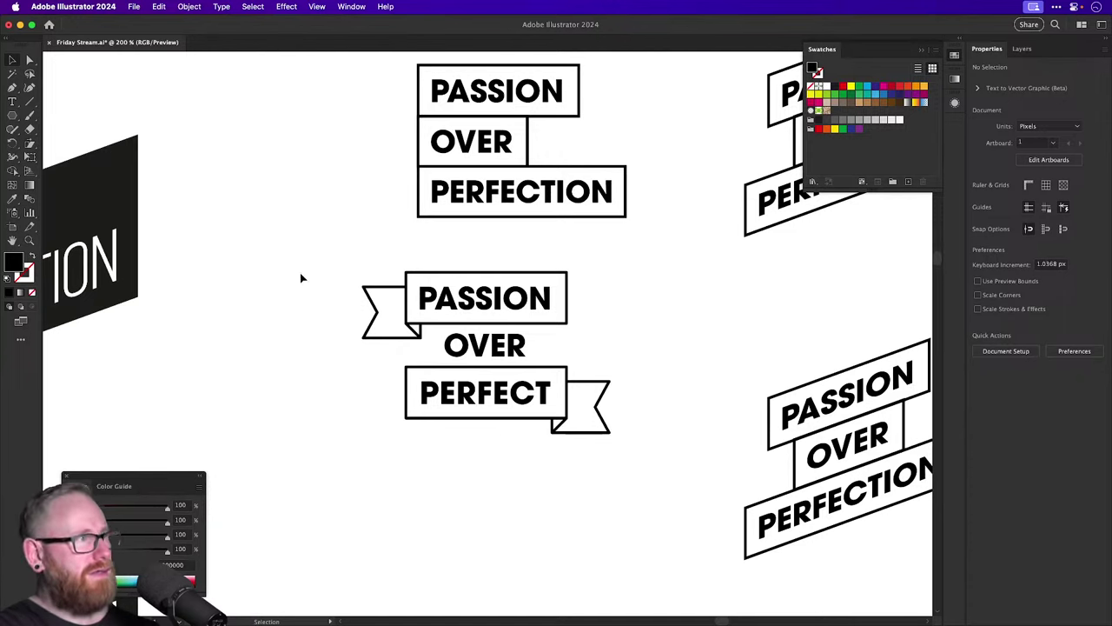
drag(300, 276, 636, 489)
drag(577, 399, 514, 469)
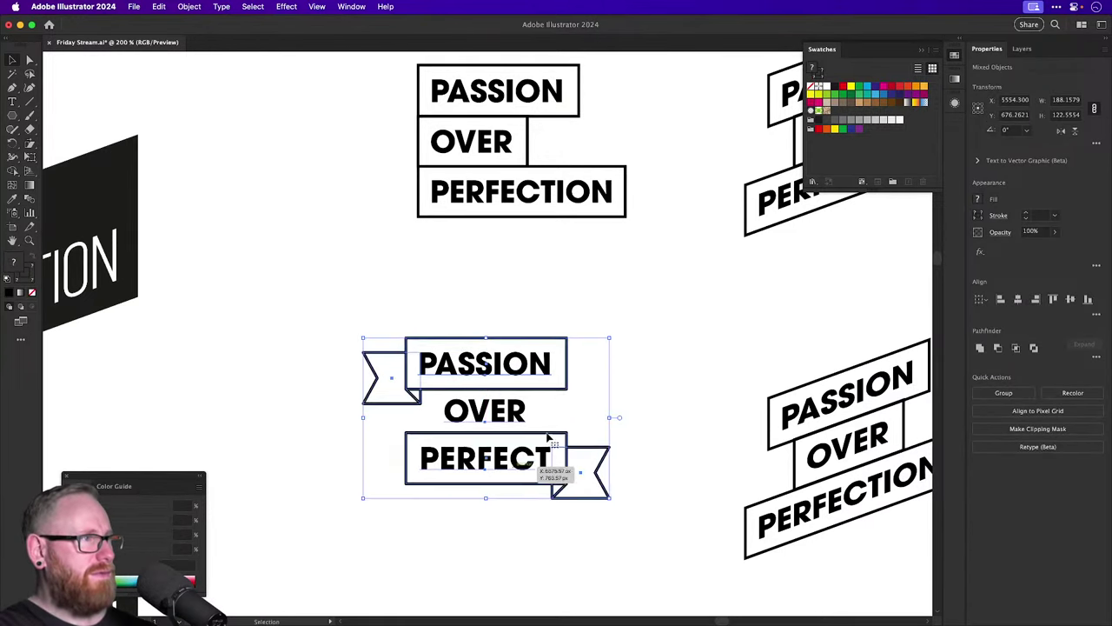
click(584, 415)
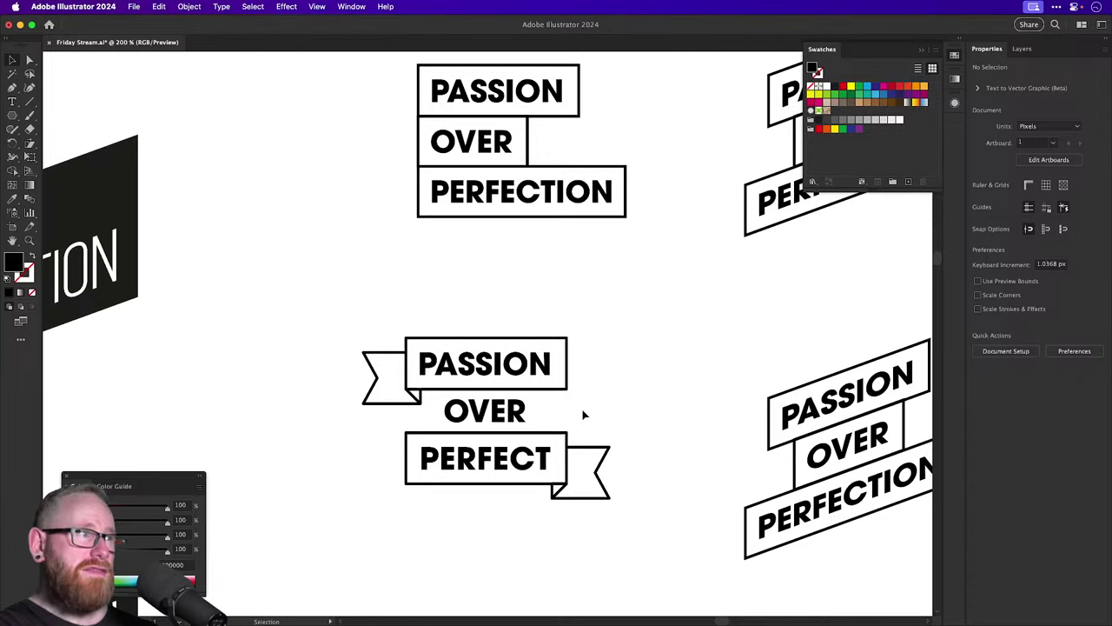
Try a 20° shear on the banner lockup, then undo it.
drag(386, 321, 412, 408)
scroll(412, 408, down, 5)
drag(303, 177, 566, 378)
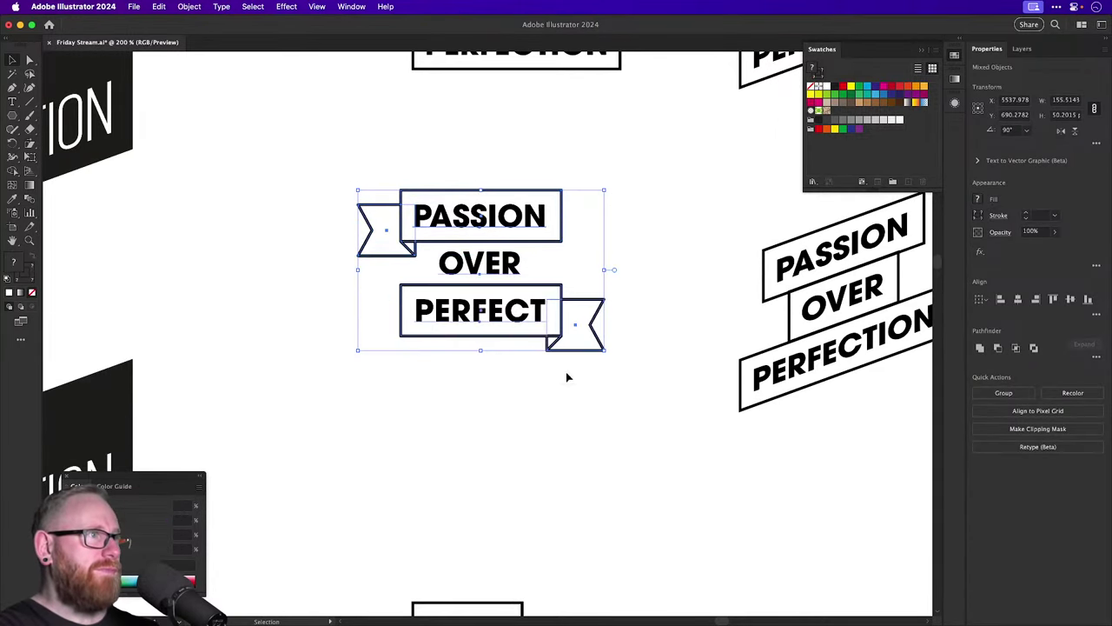
click(29, 144)
alt+click(257, 236)
text(20)
key(Return)
key(v)
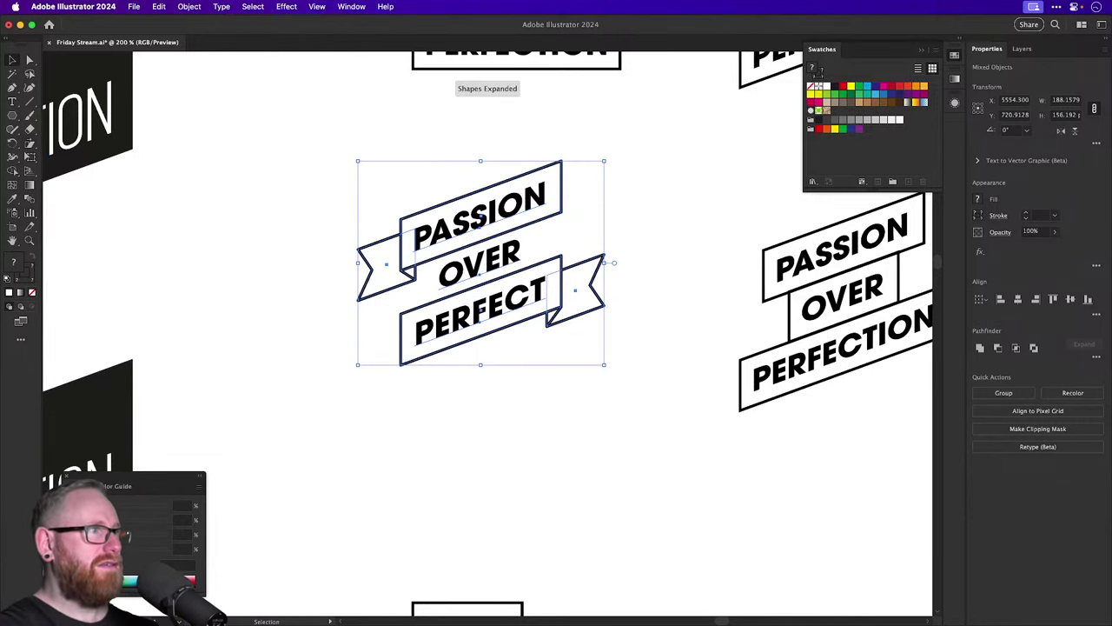
click(477, 441)
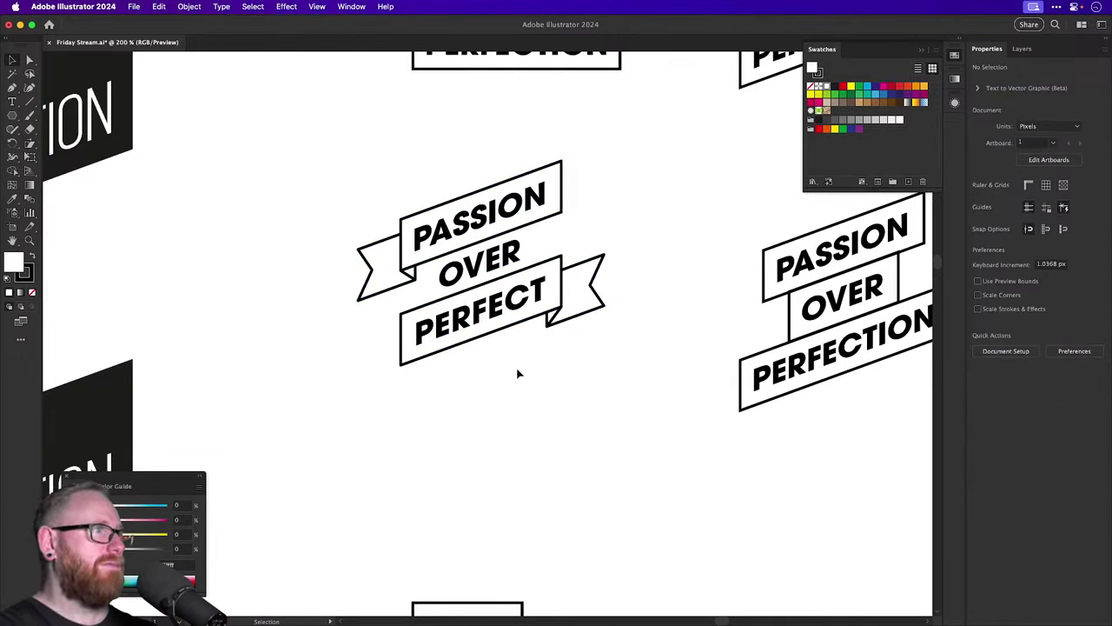
key(super+z)
click(611, 481)
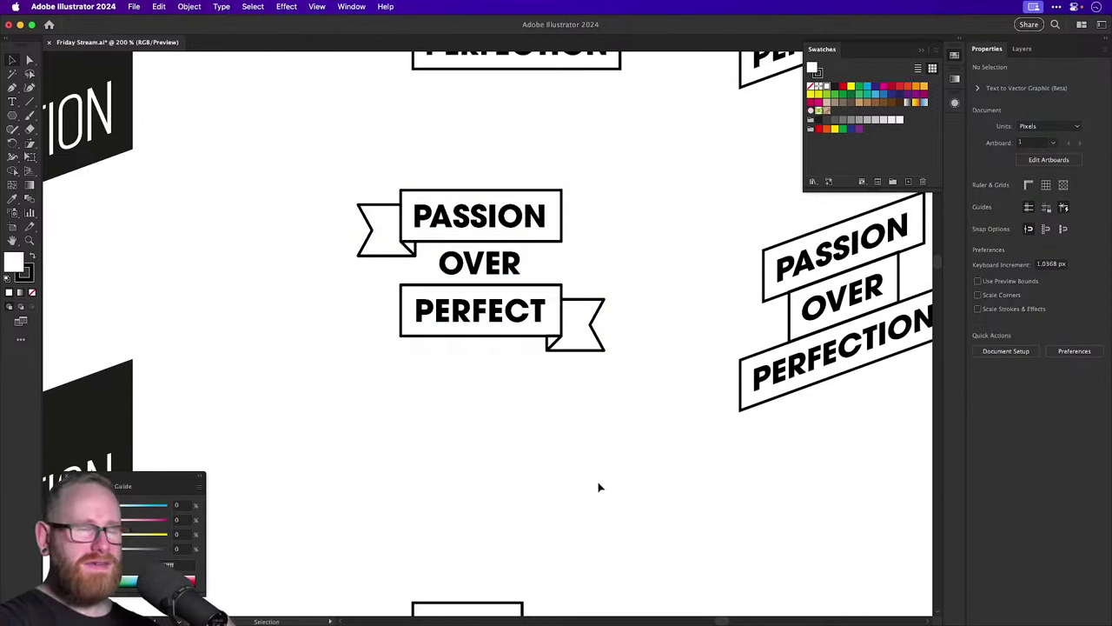
Drag the OVER PERFECTION lockup further down the artboard.
key(super+minus)
key(super+minus)
scroll(618, 407, down, 5)
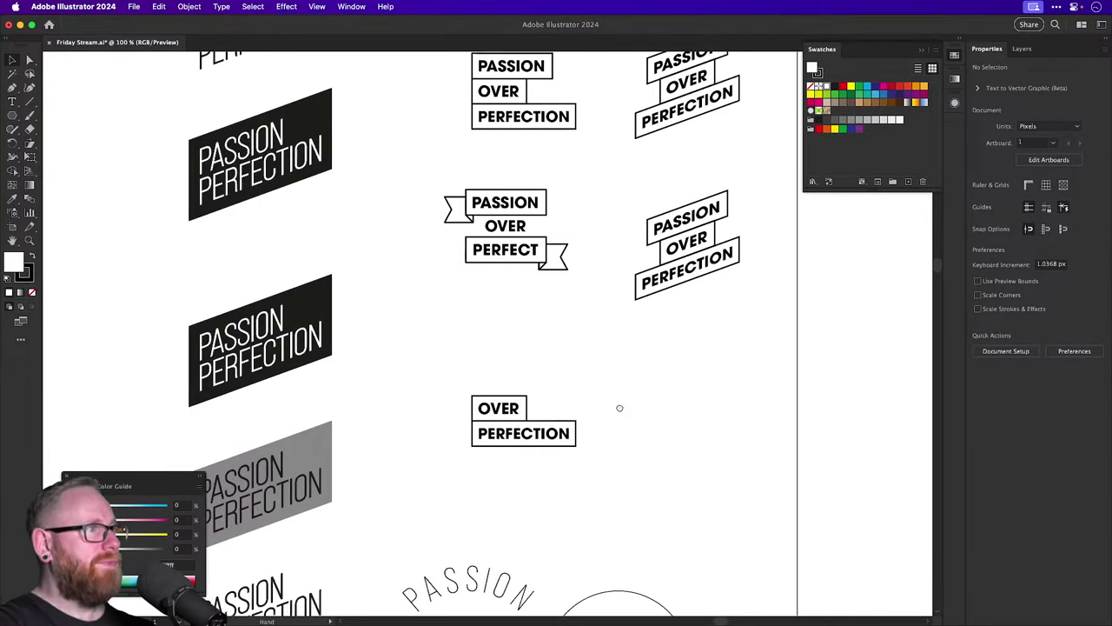
drag(462, 341, 451, 483)
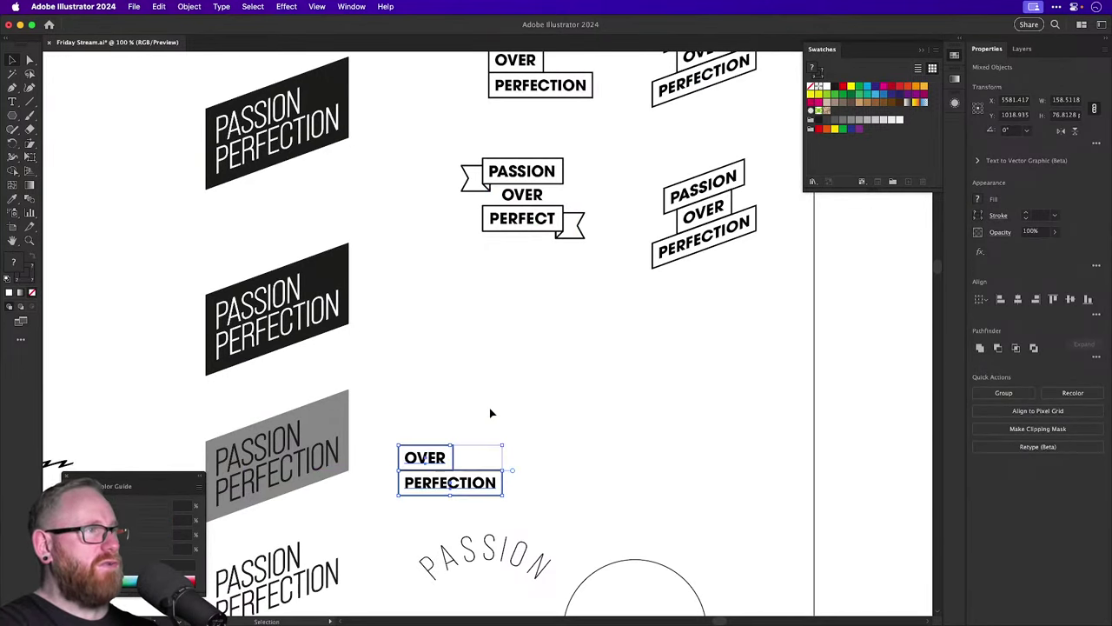
click(490, 408)
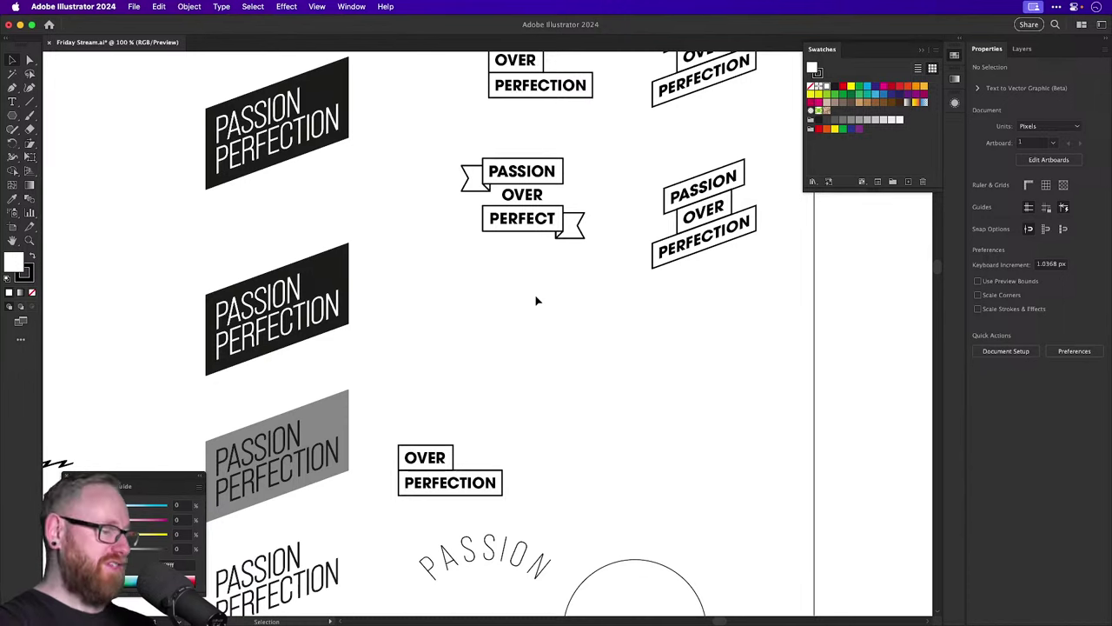
Drag a copy of the PASSION OVER PERFECT banner straight down below the original.
key(z)
drag(517, 195, 722, 308)
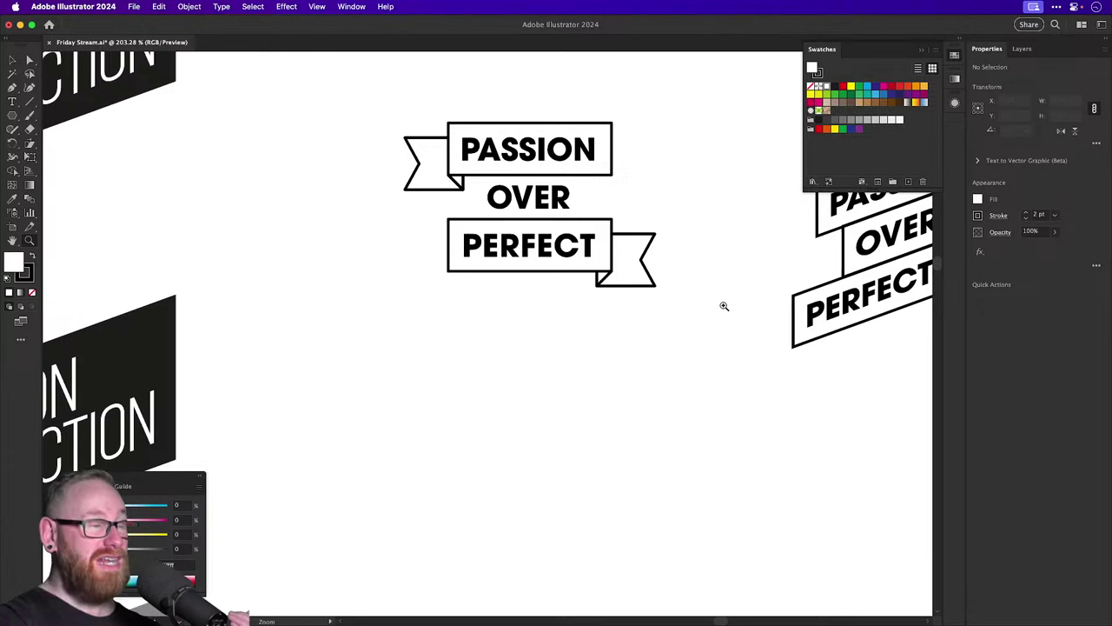
key(v)
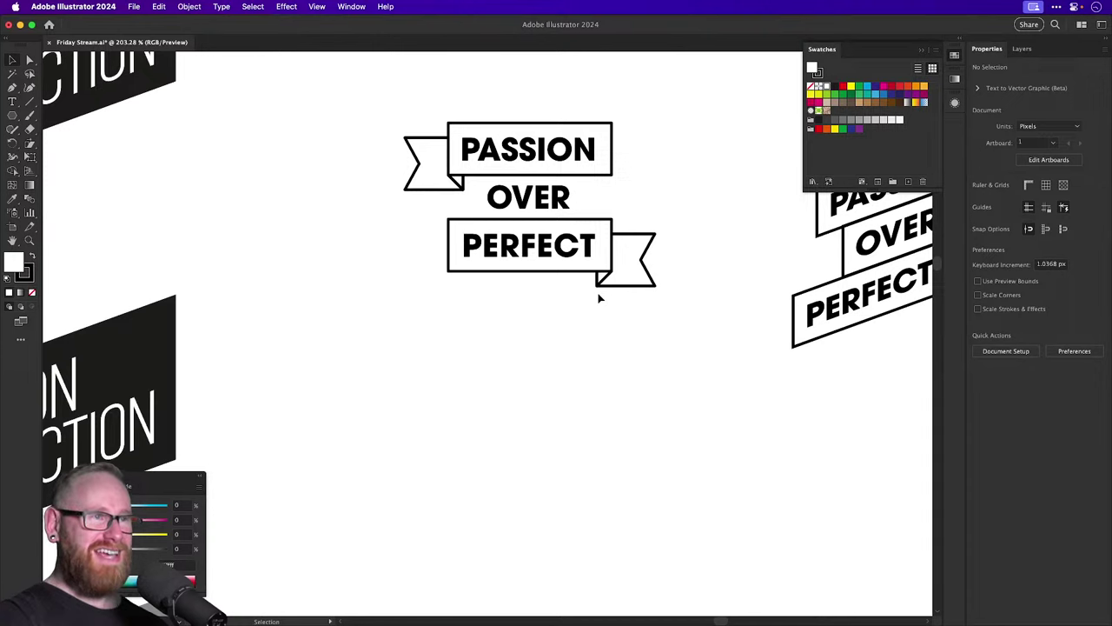
drag(598, 298, 522, 370)
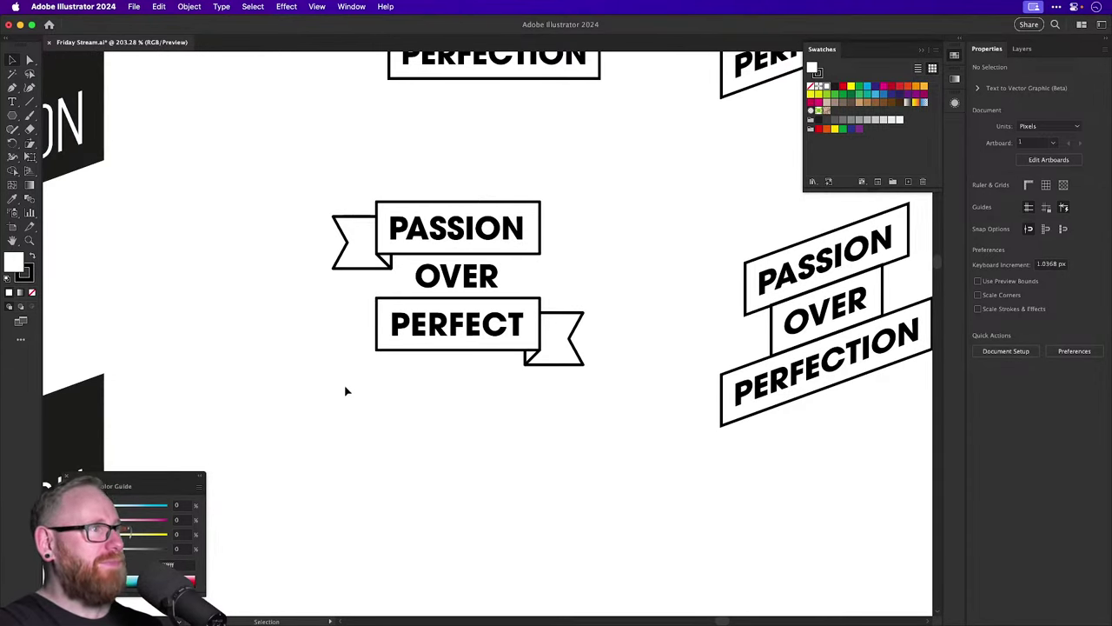
drag(345, 391, 538, 190)
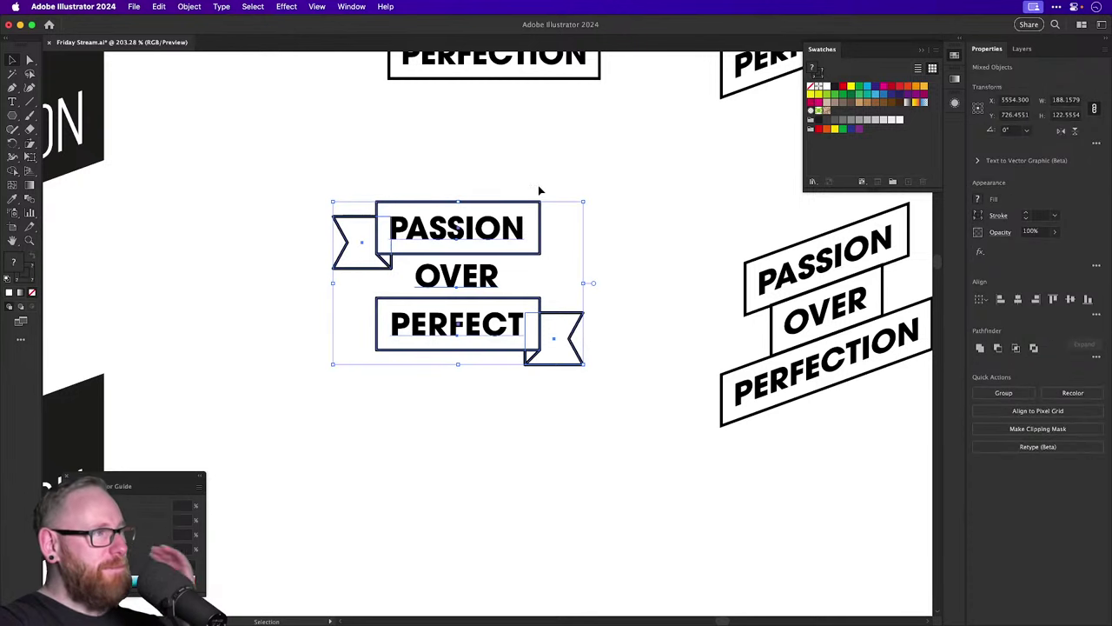
click(401, 171)
drag(379, 177, 530, 415)
drag(478, 228, 487, 508)
click(457, 414)
Set the copy's PASSION and PERFECT ribbon strokes to 3 pt.
scroll(457, 415, down, 4)
scroll(487, 374, up, 5)
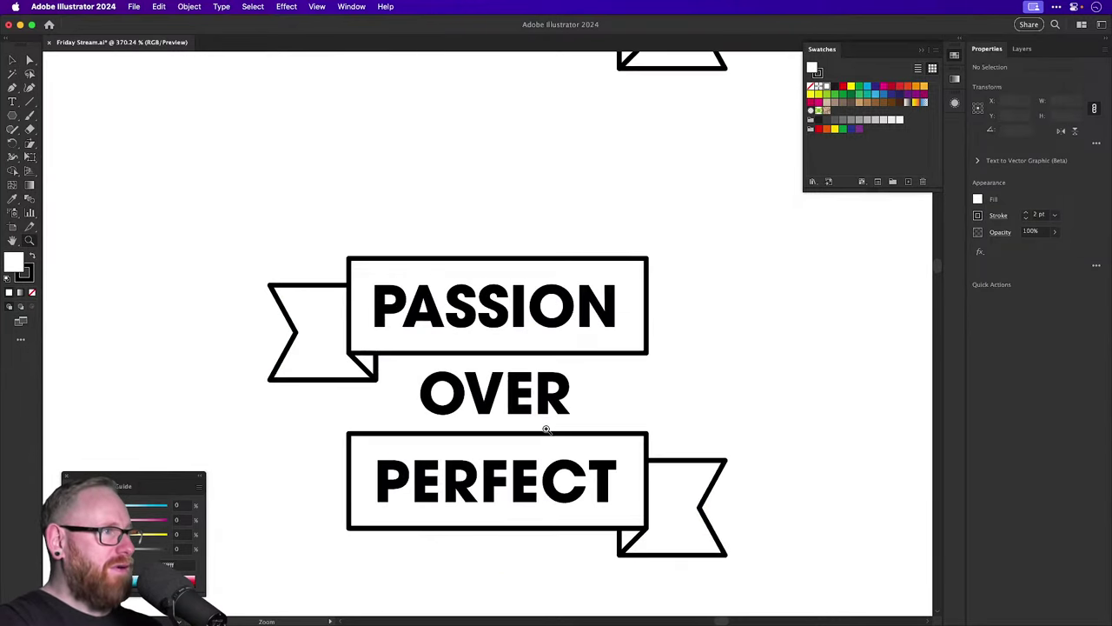
click(351, 344)
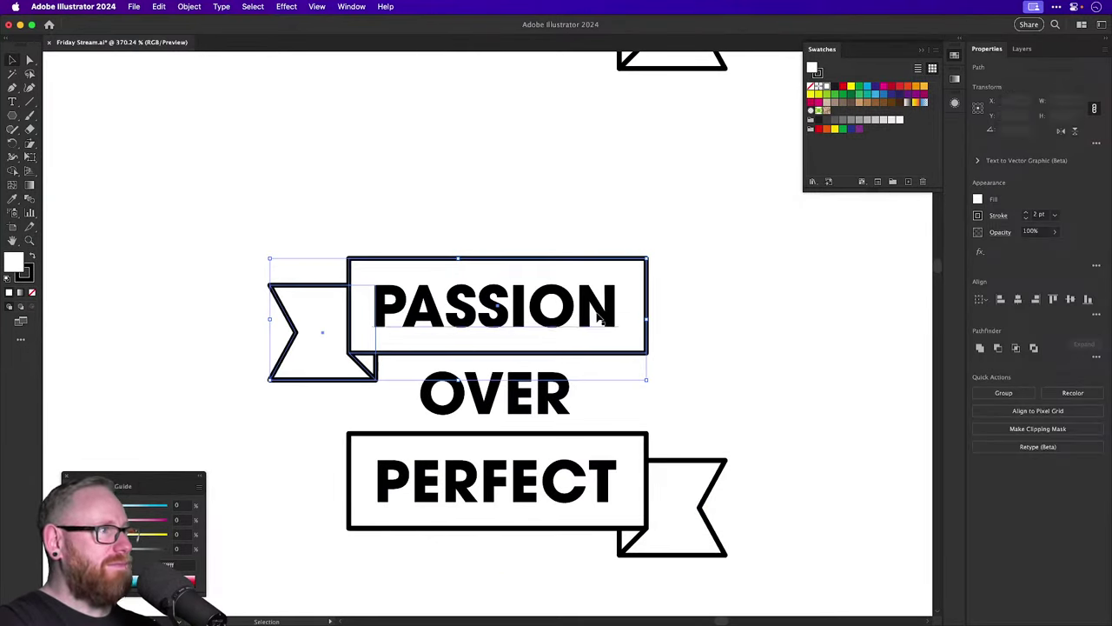
click(1026, 214)
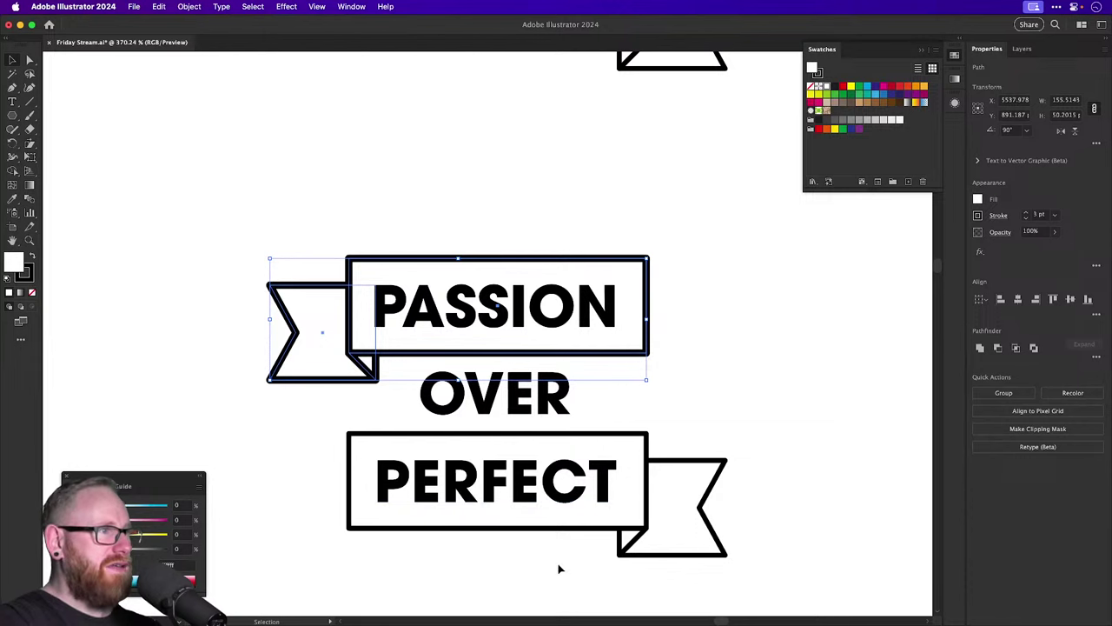
click(670, 520)
click(1025, 214)
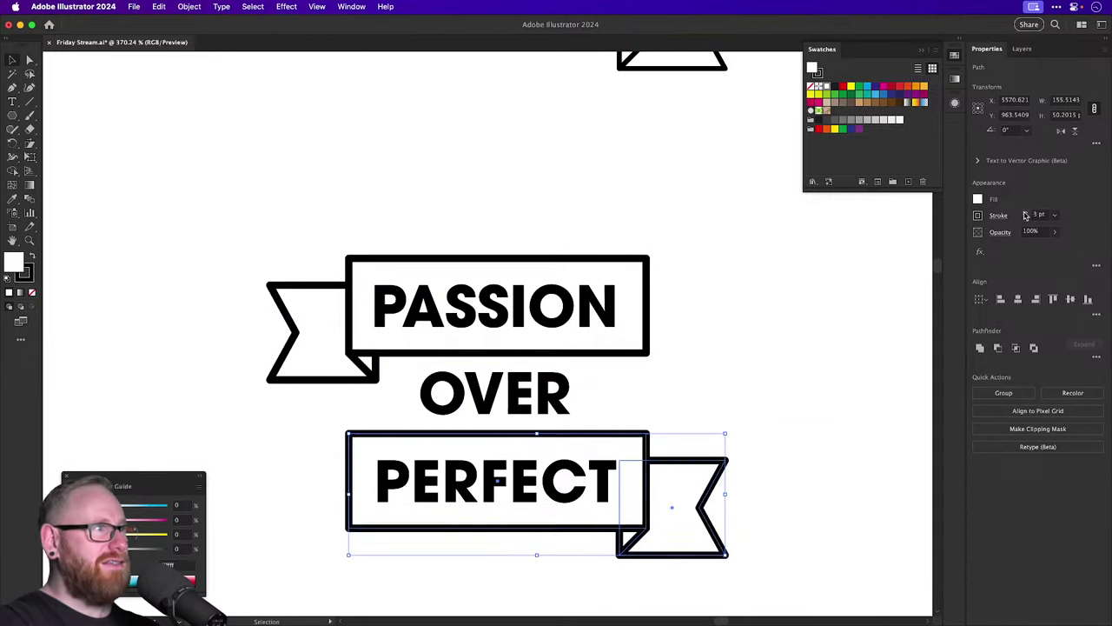
click(829, 314)
Switch PASSION, OVER and PERFECT to AXIS Extra Bold, then drag a copy to the right.
click(522, 306)
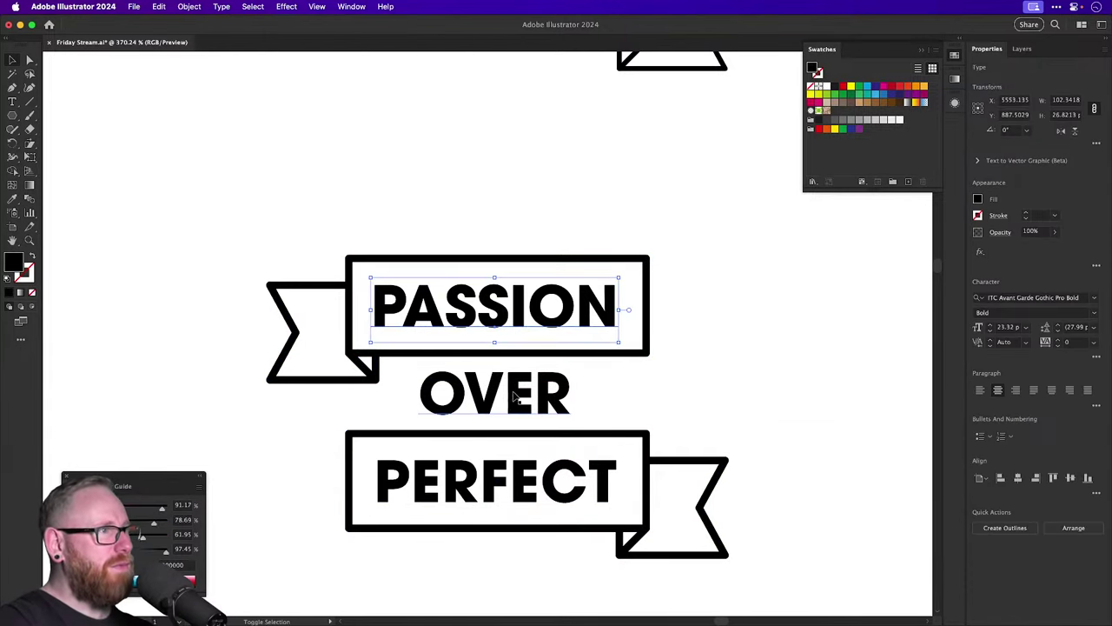
shift+click(513, 398)
shift+click(514, 491)
click(1023, 298)
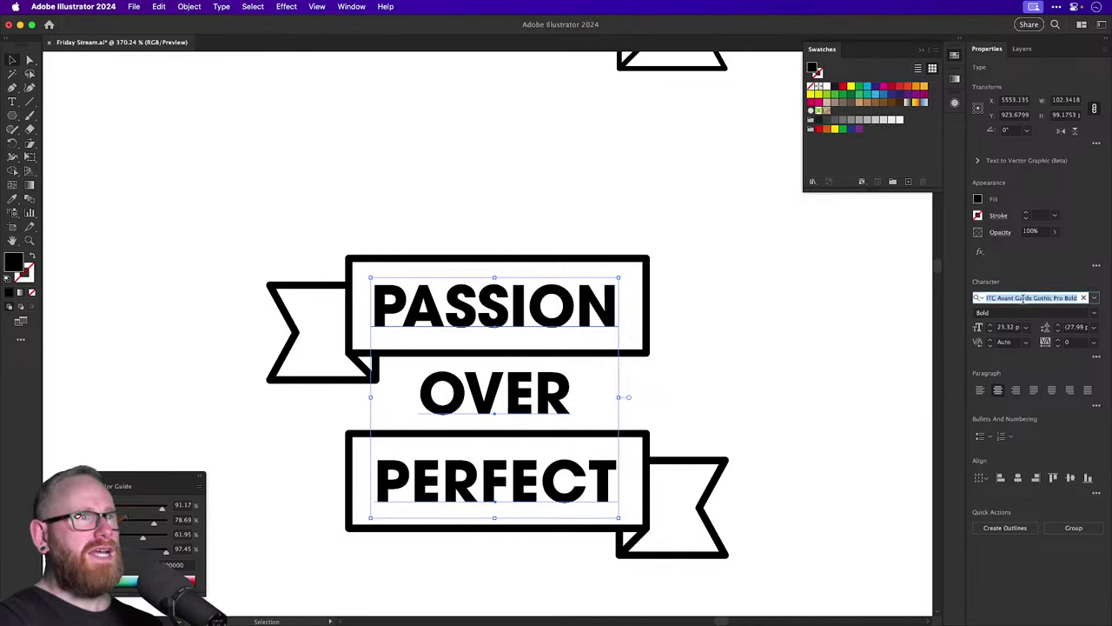
text(Avenir)
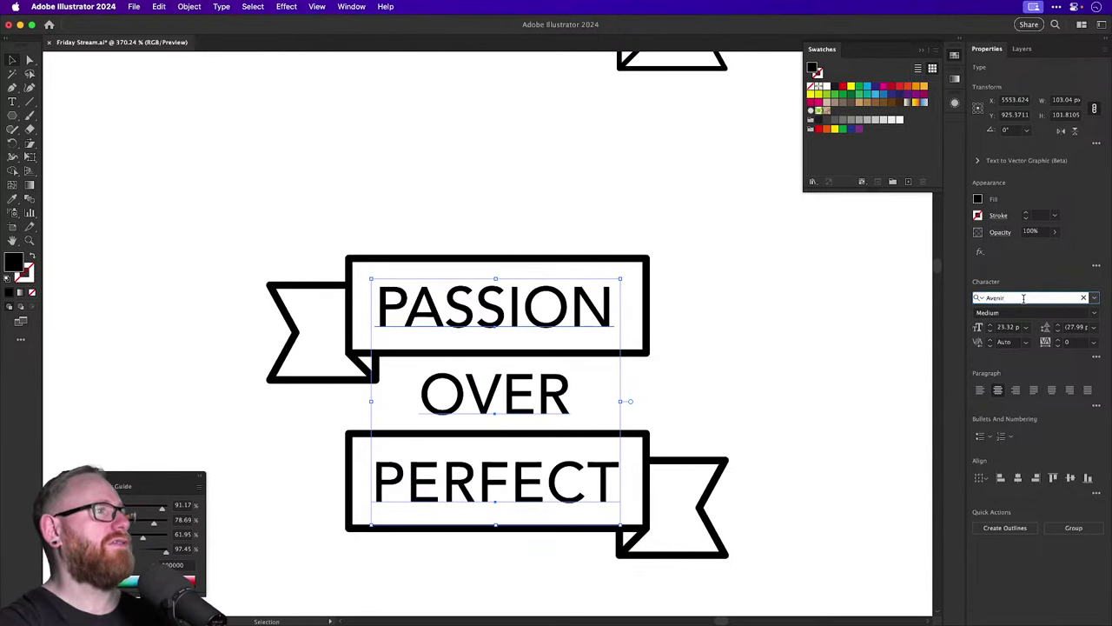
text( Next Condensed)
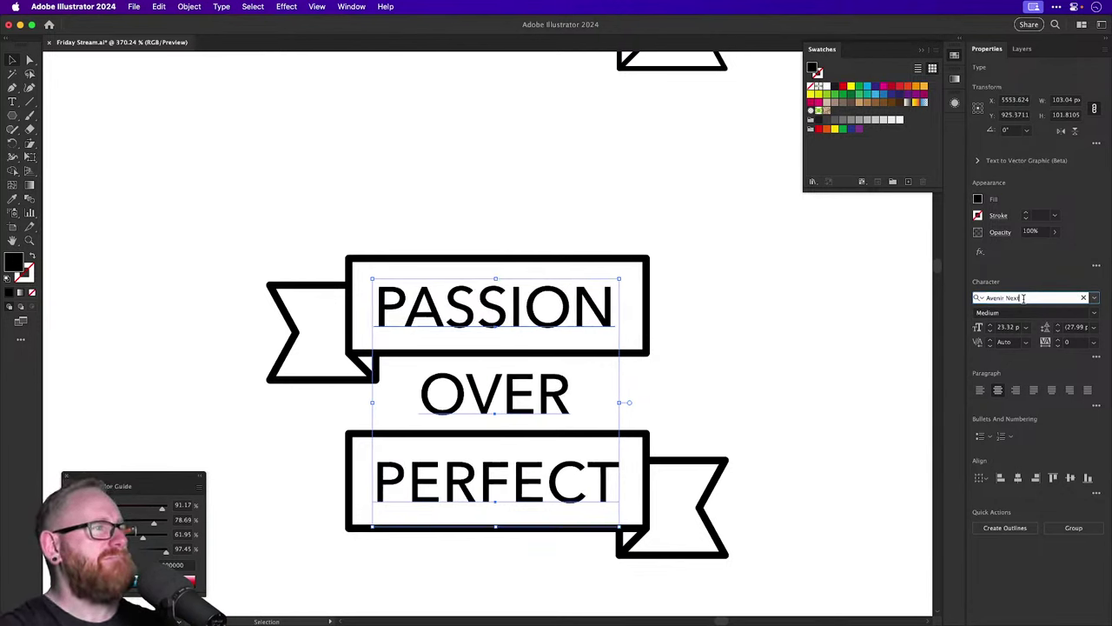
key(Down)
key(Down)
key(Down)
key(Down)
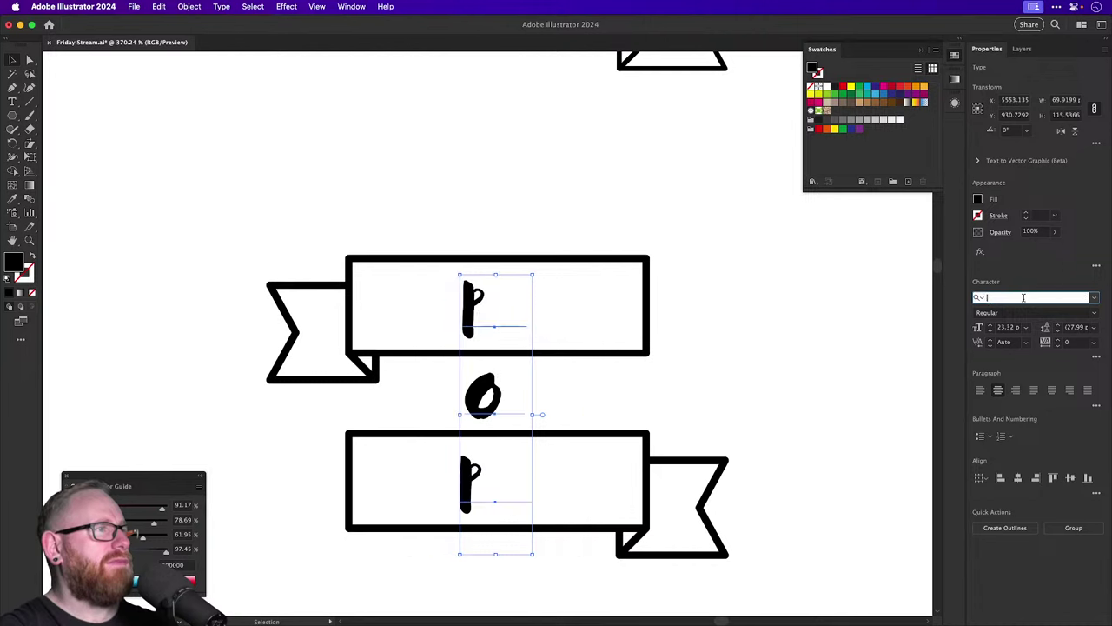
key(Down)
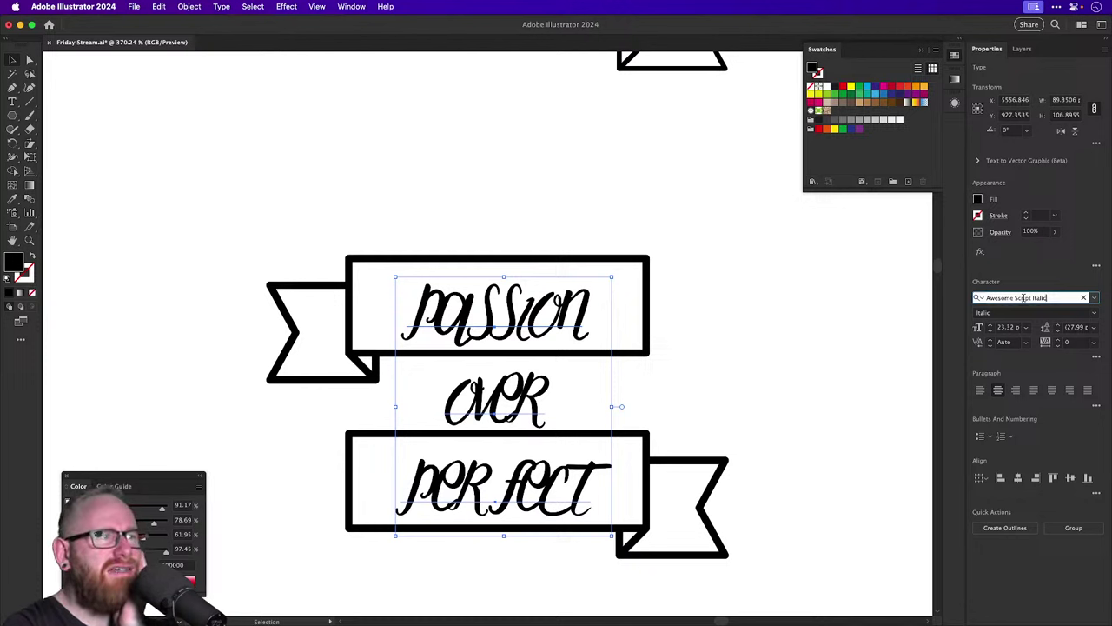
key(Down)
key(Down)
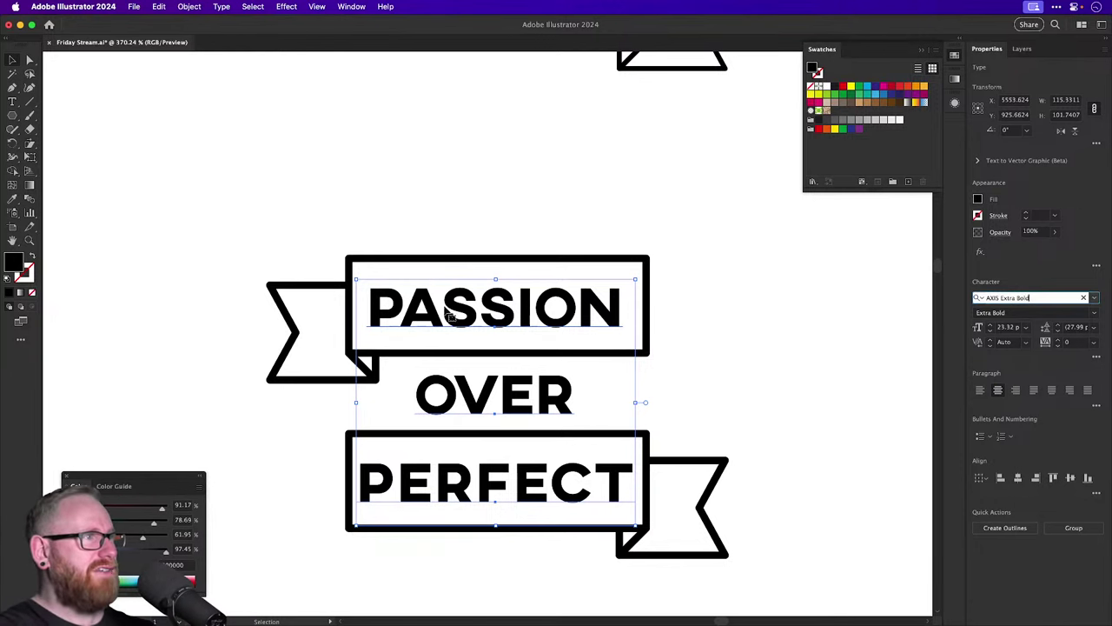
scroll(447, 312, right, 5)
drag(335, 298, 727, 282)
Preview Ayuthaya, Baby Wild, Bahn Pro and Baskerville Display PT Bold on the banner text.
click(322, 298)
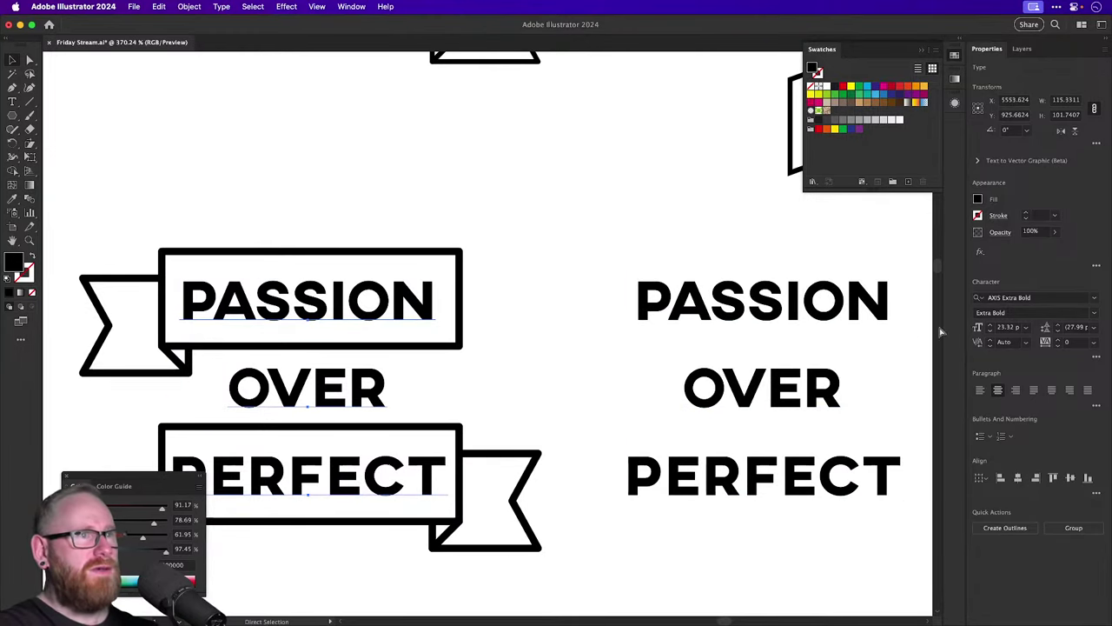
click(1024, 298)
text(Ayuthaya)
key(Return)
text(Baby Wild)
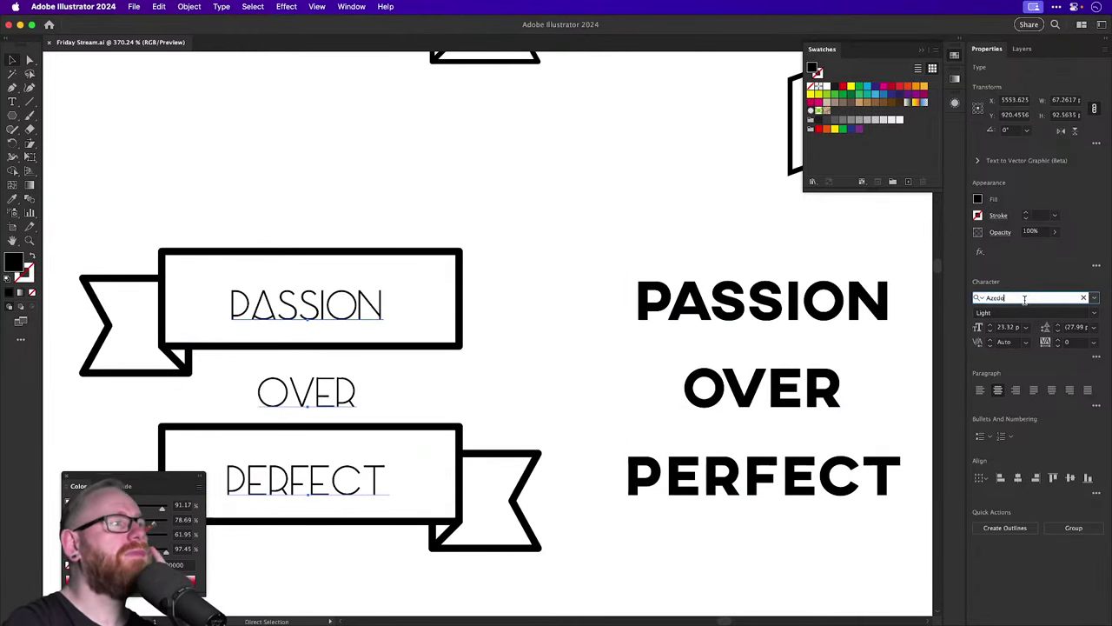
key(Down)
key(Down)
key(Down)
key(Down)
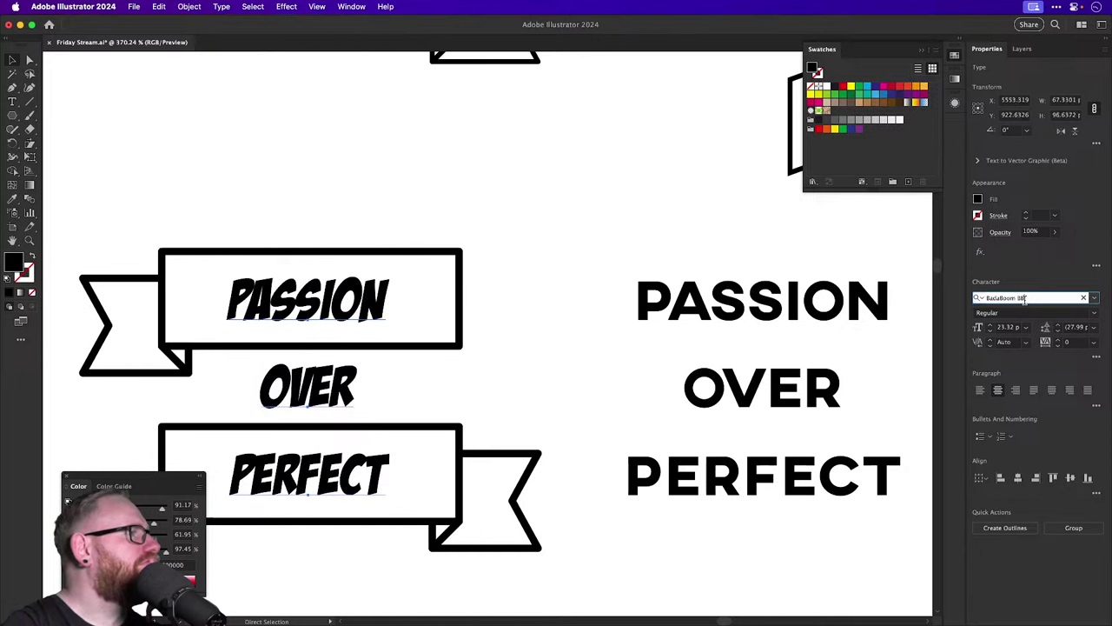
key(Up)
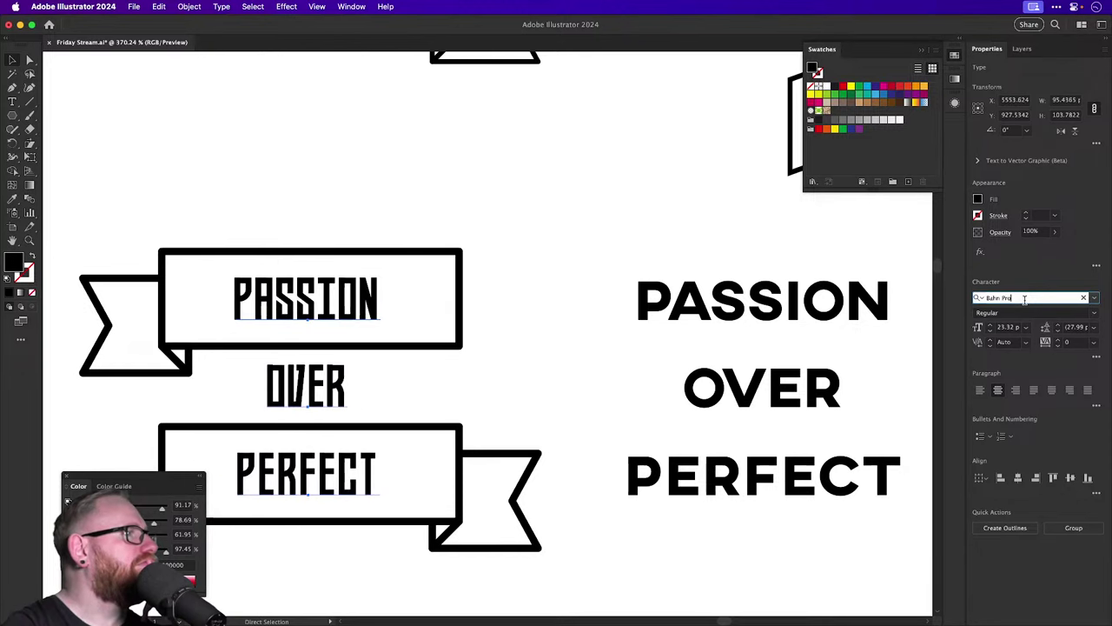
key(Down)
key(Down)
key(Down)
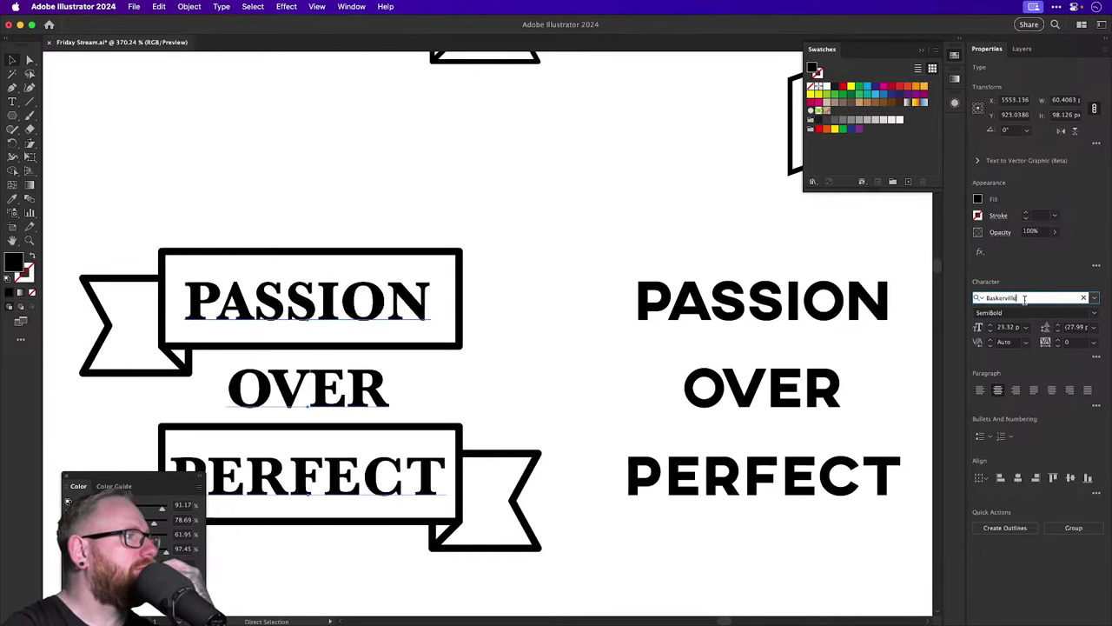
key(Down)
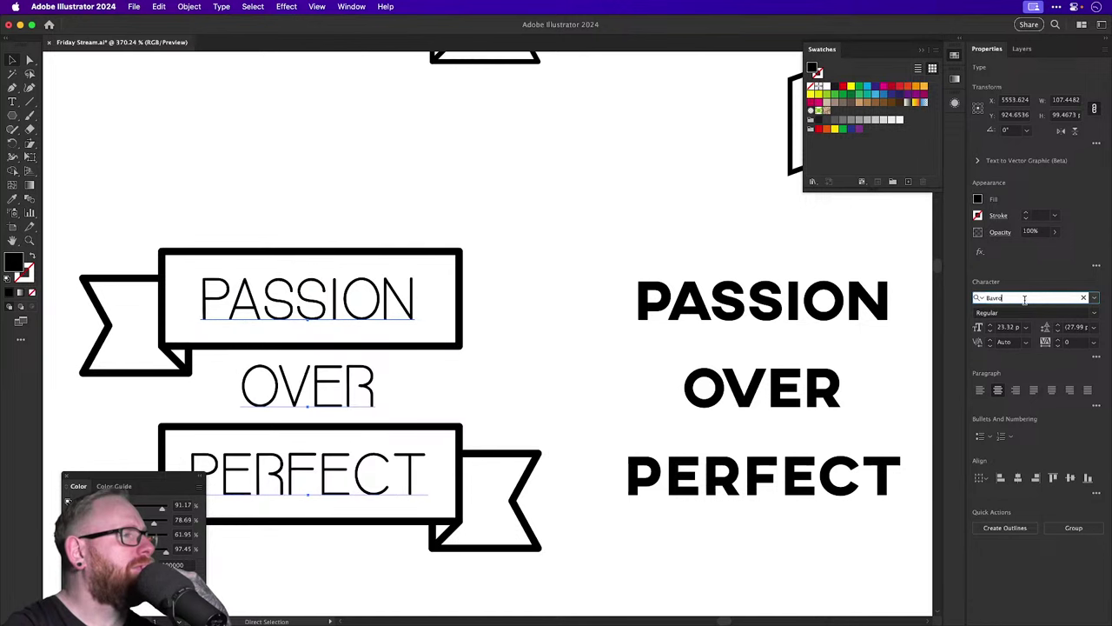
key(Up)
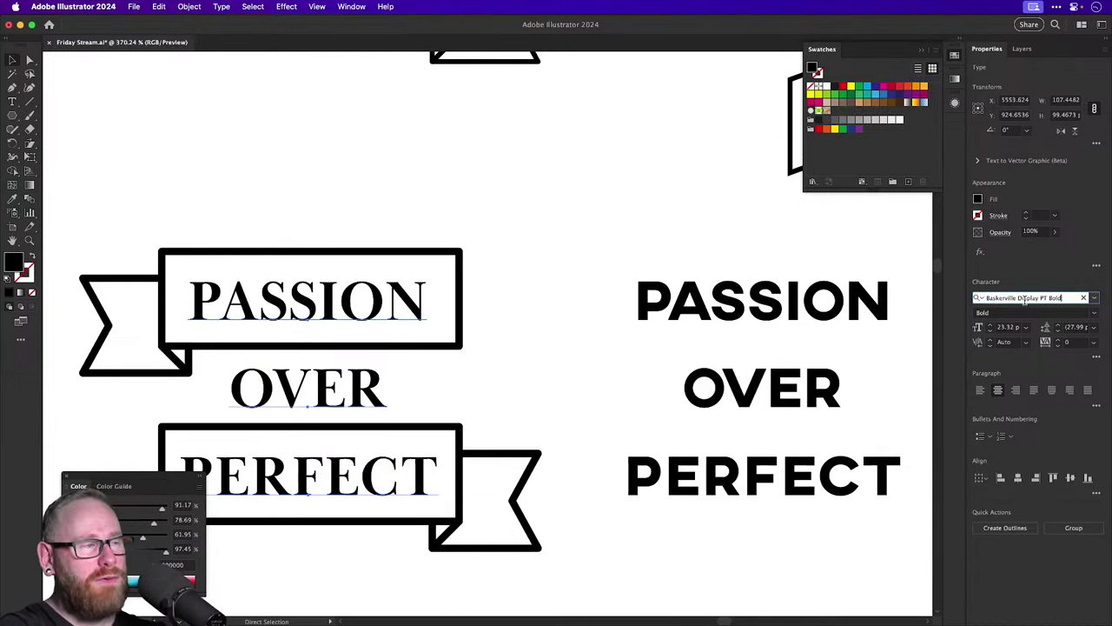
Search Bebas Kai and step through the font list to Blocklyn Condensed.
click(1024, 298)
text(Bebas Kai)
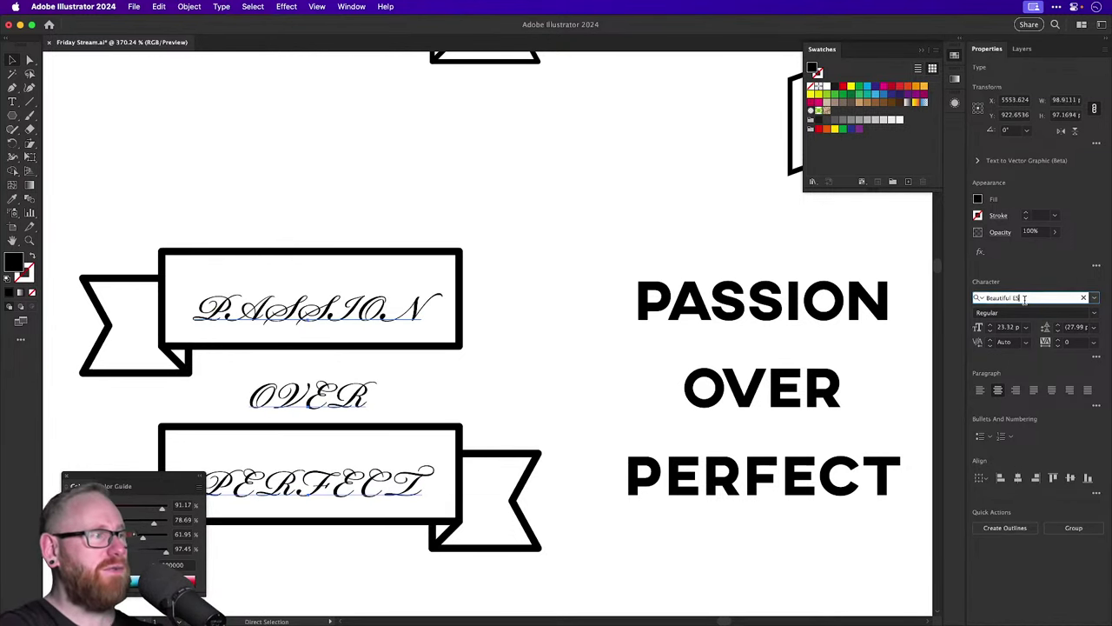
key(Down)
key(Down)
key(Down)
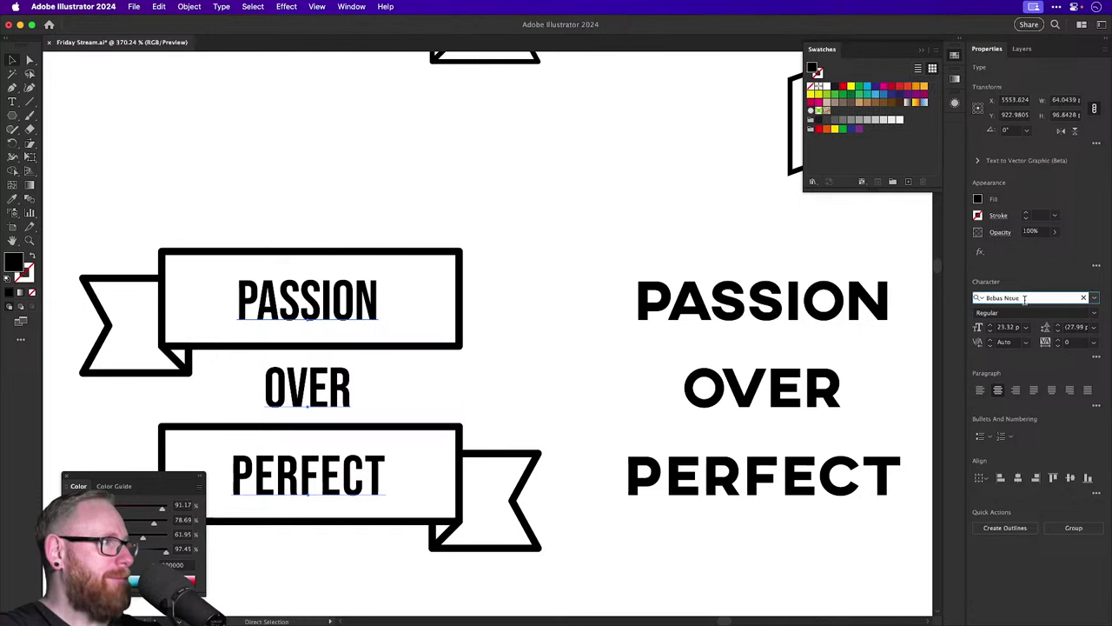
key(Down)
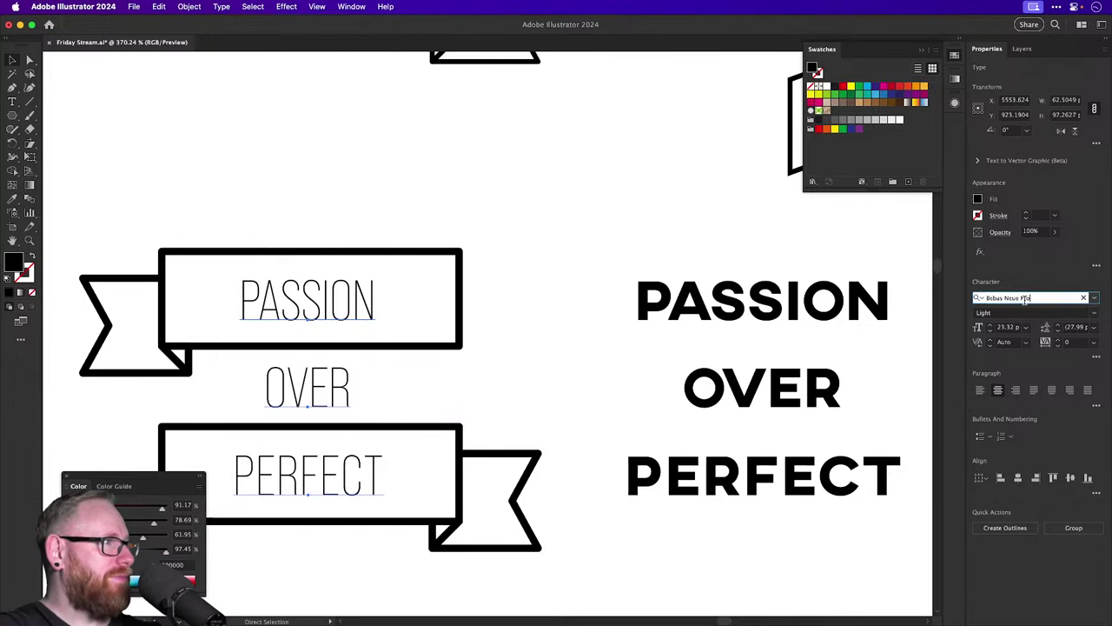
key(Down)
key(Down)
key(Down)
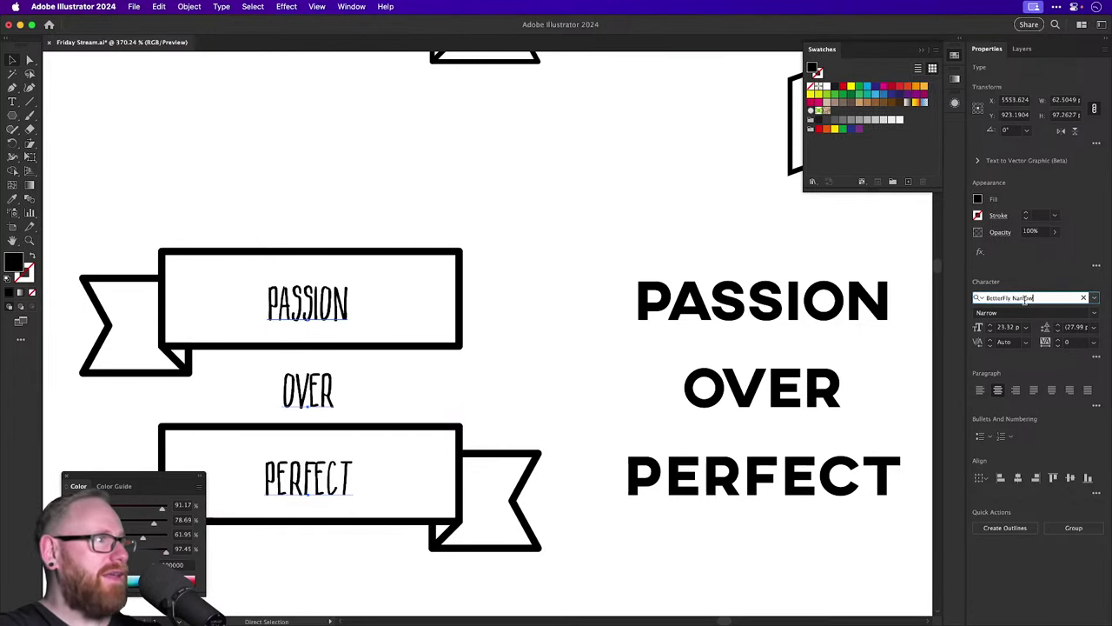
key(Down)
key(Down)
key(Down)
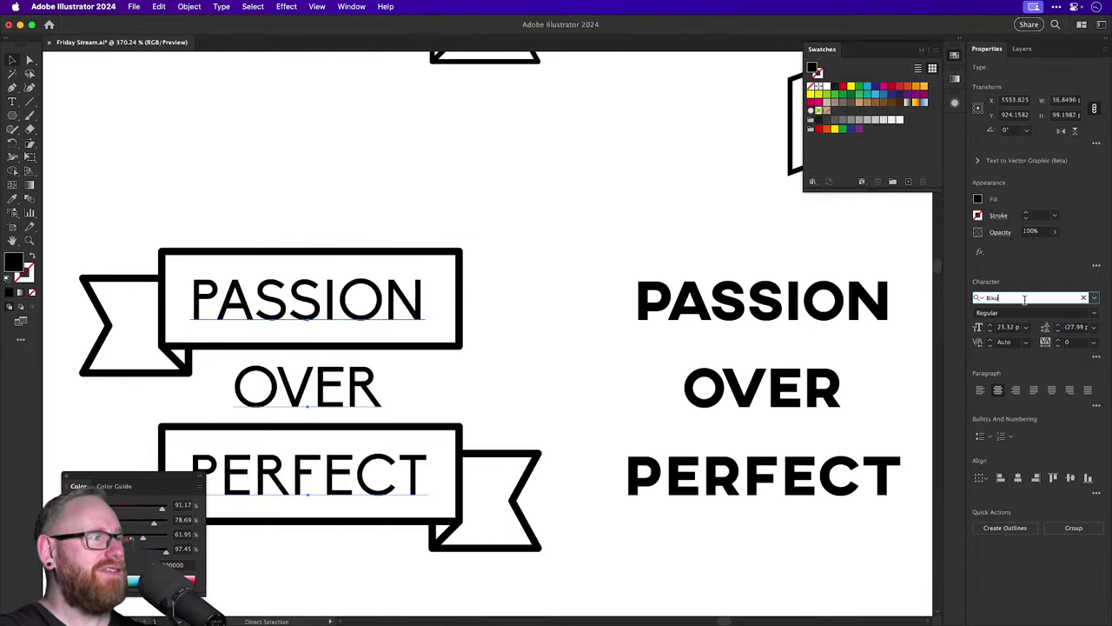
key(Down)
key(Down)
key(Down)
key(Down)
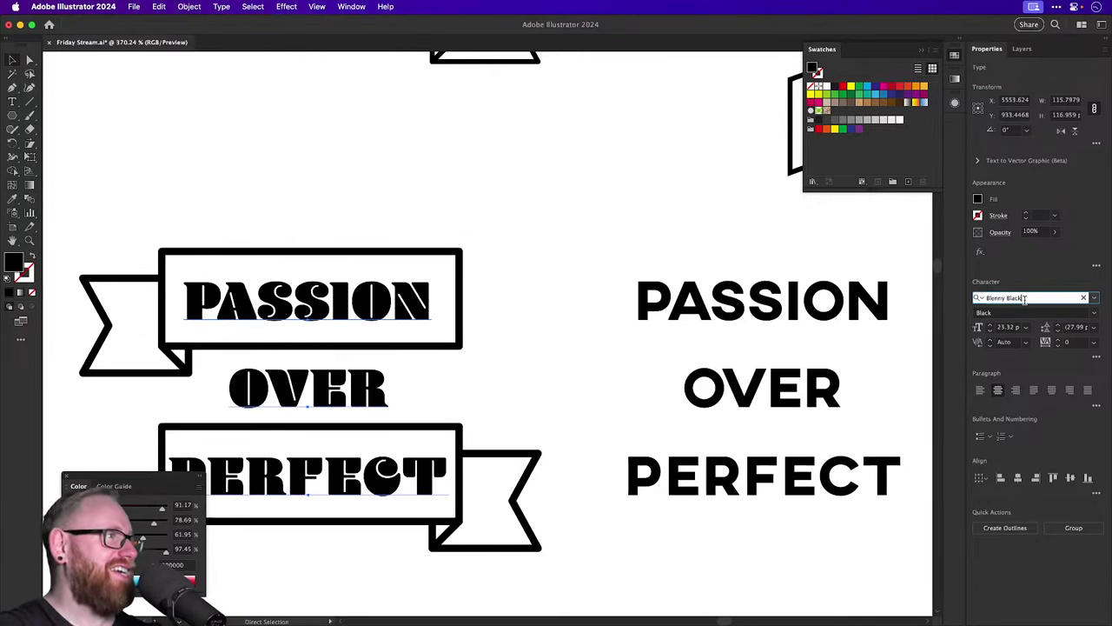
key(Down)
key(Down)
key(Down)
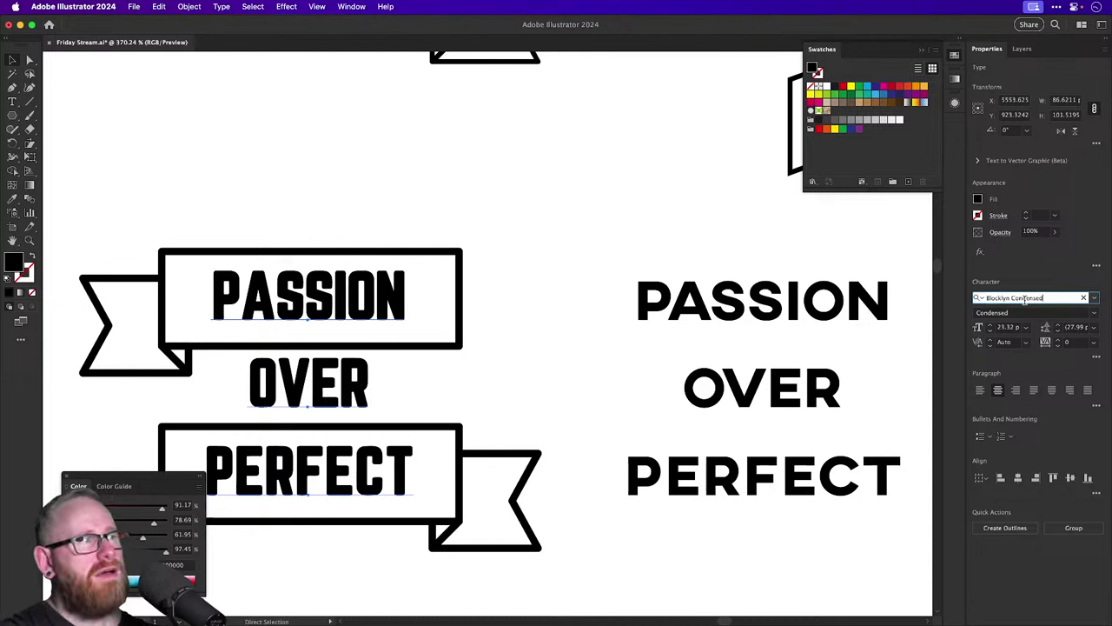
Step through fonts from Blocklyn Grunge to Brother 1816 Printed on the banner text.
key(Down)
key(Down)
key(Down)
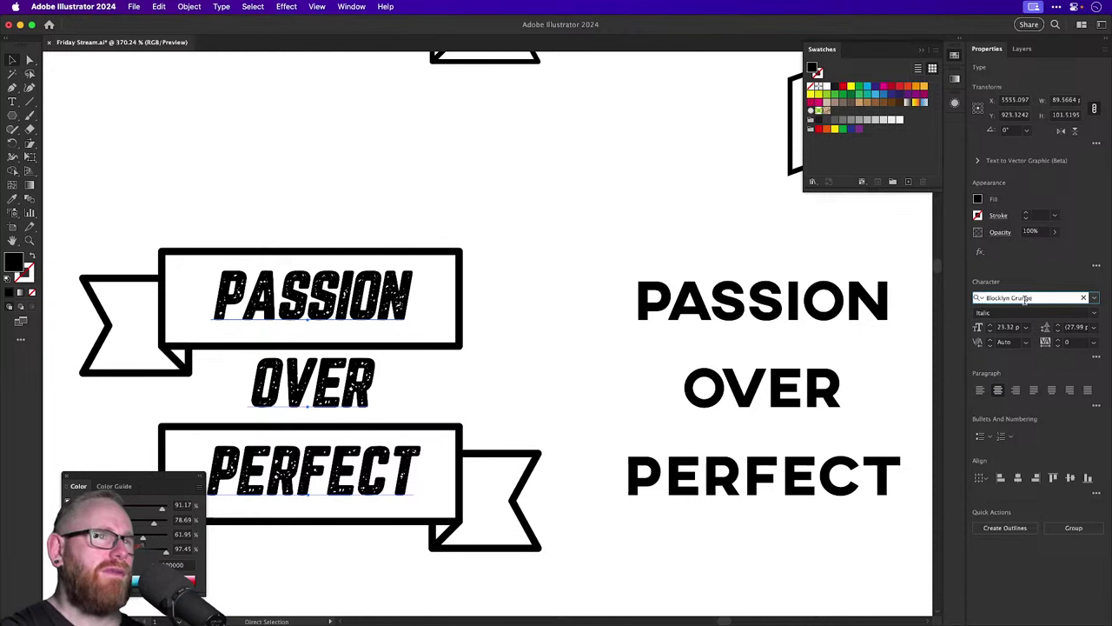
key(Down)
key(Down)
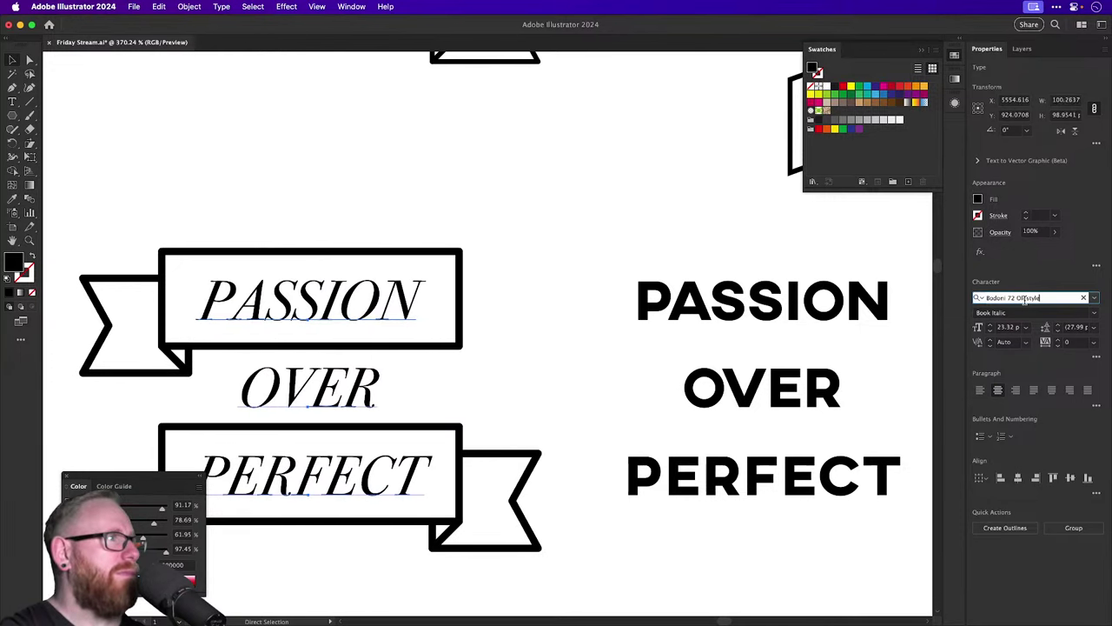
key(Down)
key(Down)
key(Down)
key(Down)
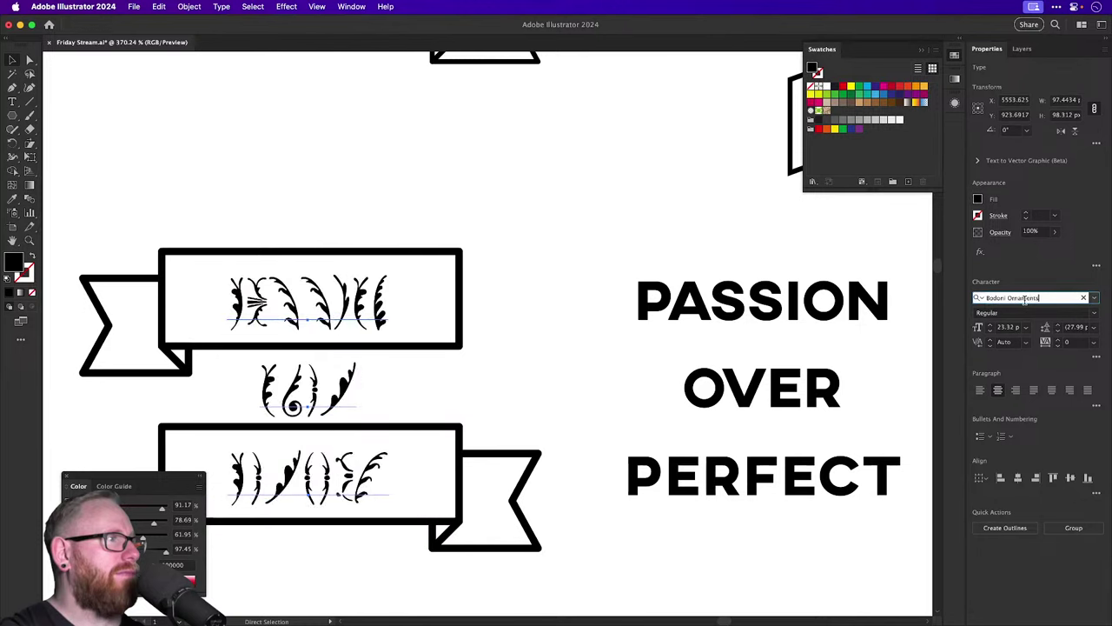
key(Down)
key(Down)
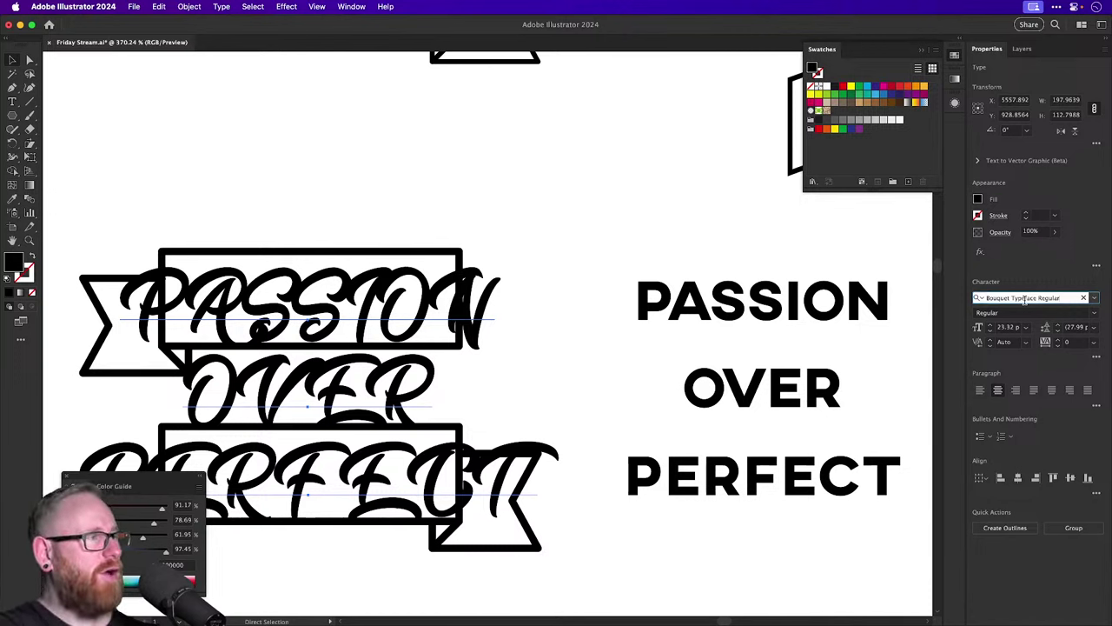
key(Down)
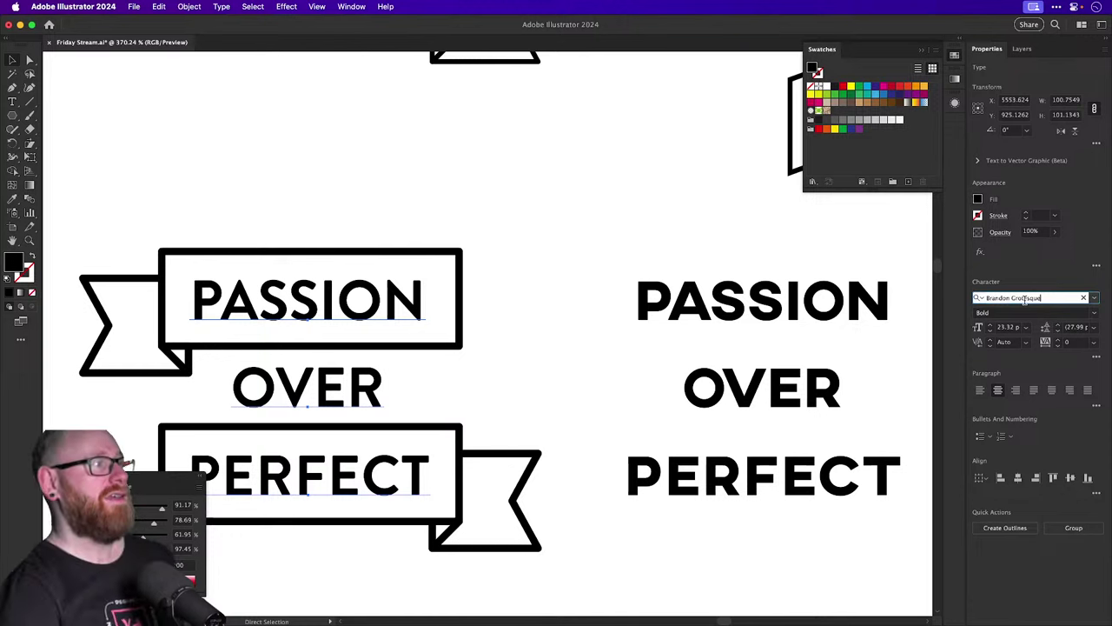
key(Down)
key(Down)
key(Down)
key(Down)
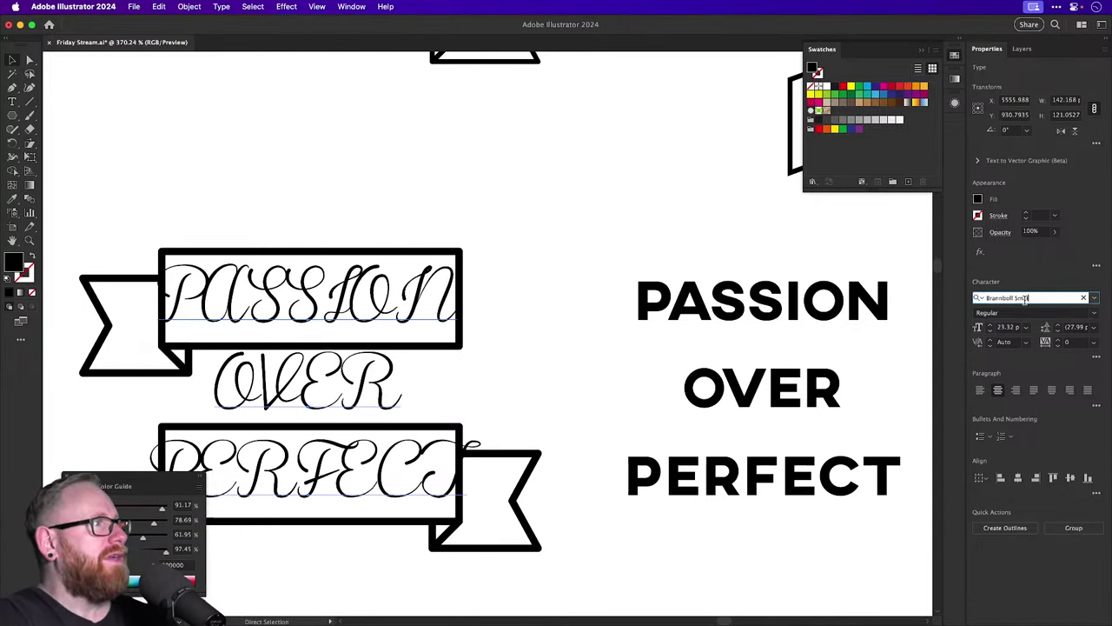
key(Down)
key(Down)
key(Down)
key(Down)
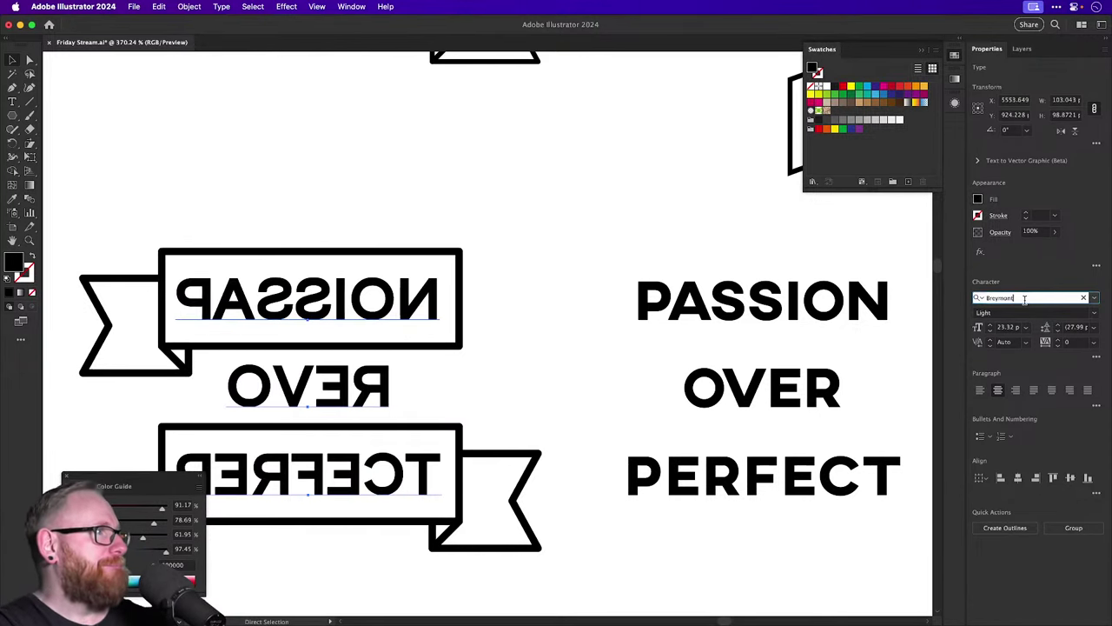
key(Down)
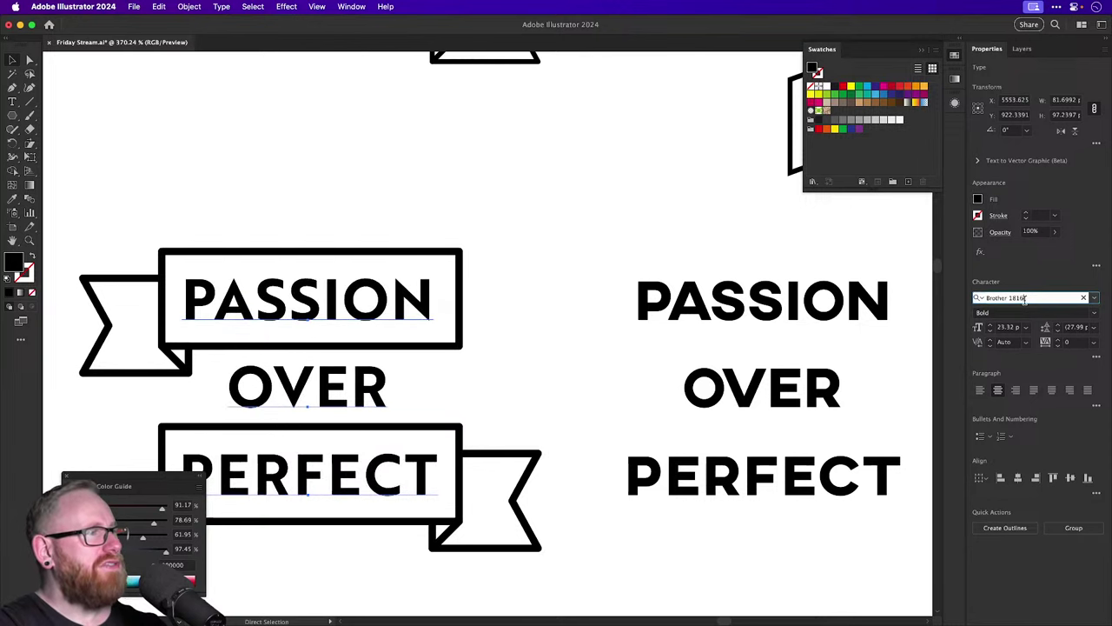
key(Down)
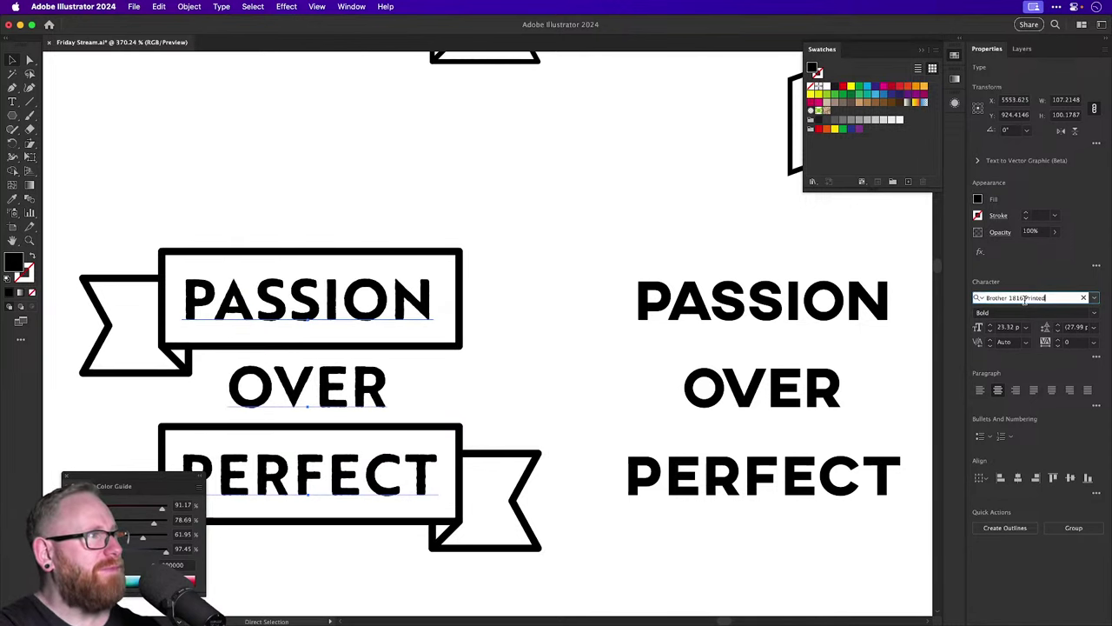
Commit the font and zoom into PASSION to inspect the printed letter edges.
key(v)
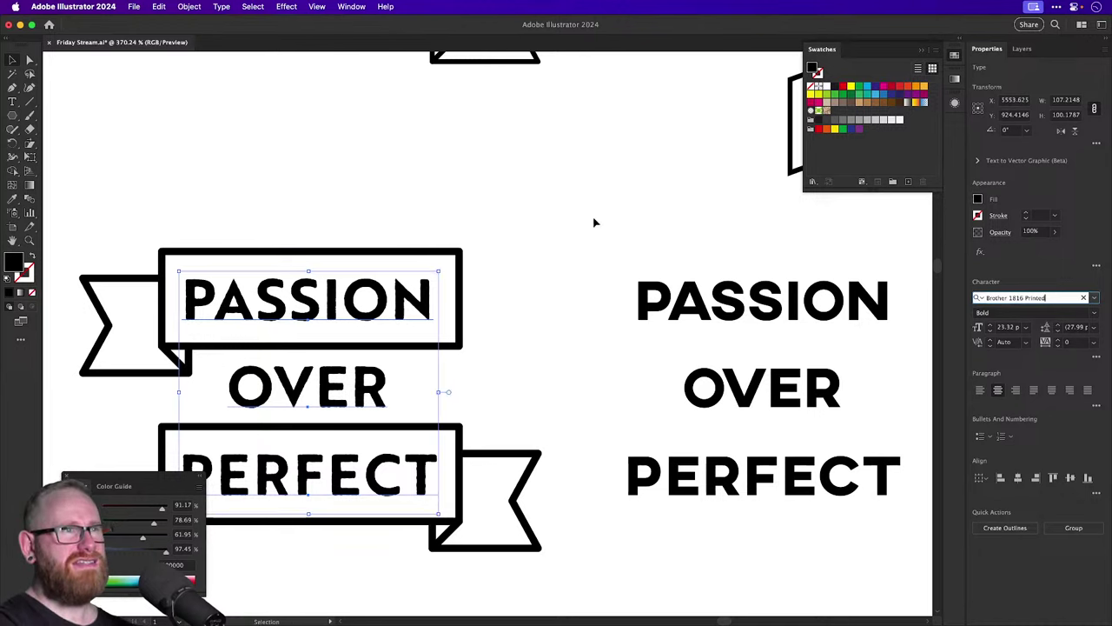
click(593, 220)
key(z)
drag(193, 299, 455, 367)
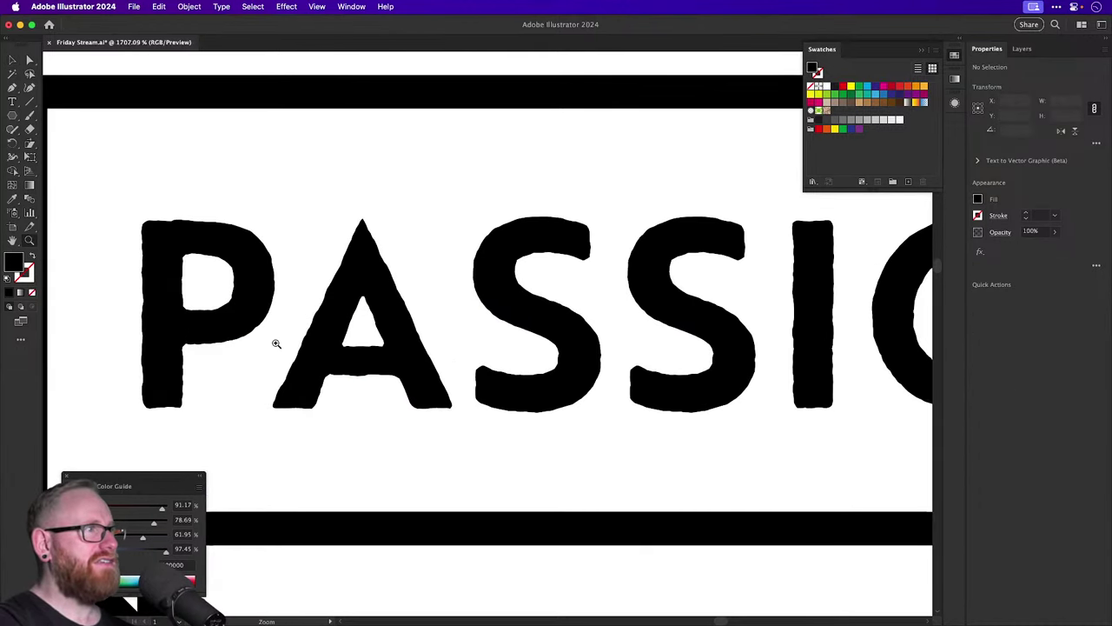
key(super+minus)
key(super+minus)
key(super+minus)
key(super+minus)
key(super+minus)
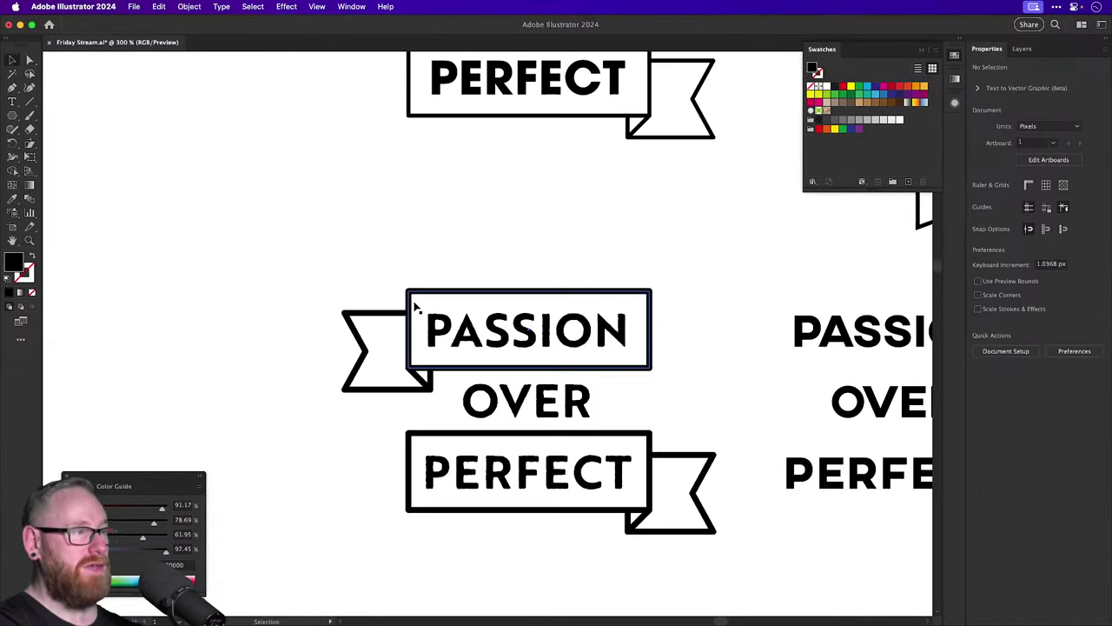
Select the PASSION, OVER and PERFECT lines and search fonts for Buffalo, then Calundas Plus.
drag(417, 310, 342, 354)
scroll(313, 347, up, 3)
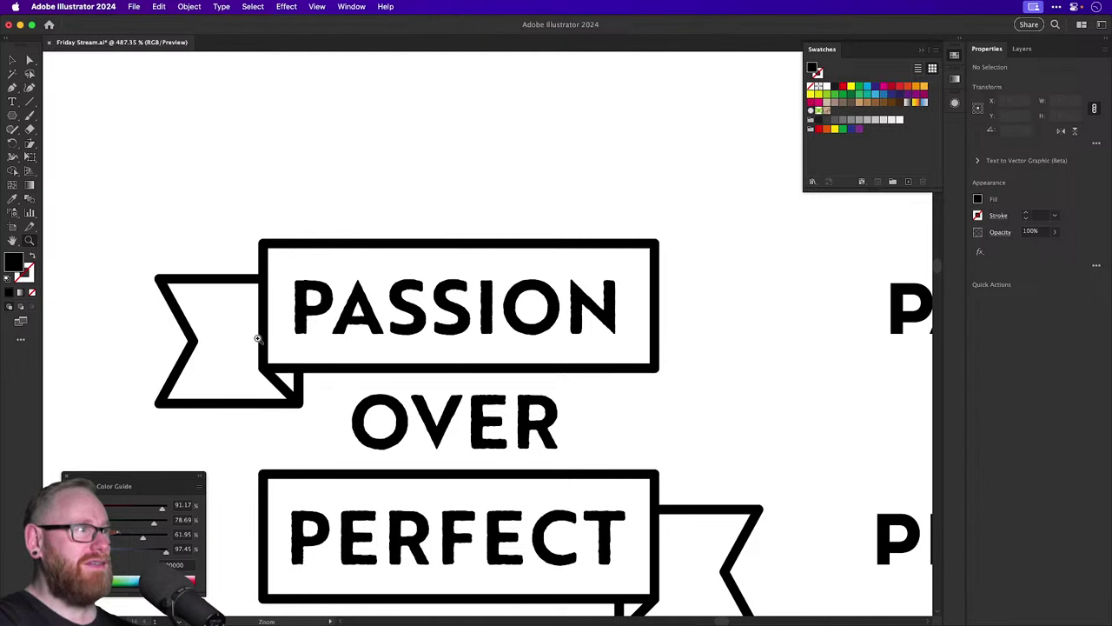
click(358, 318)
shift+click(442, 440)
shift+click(496, 535)
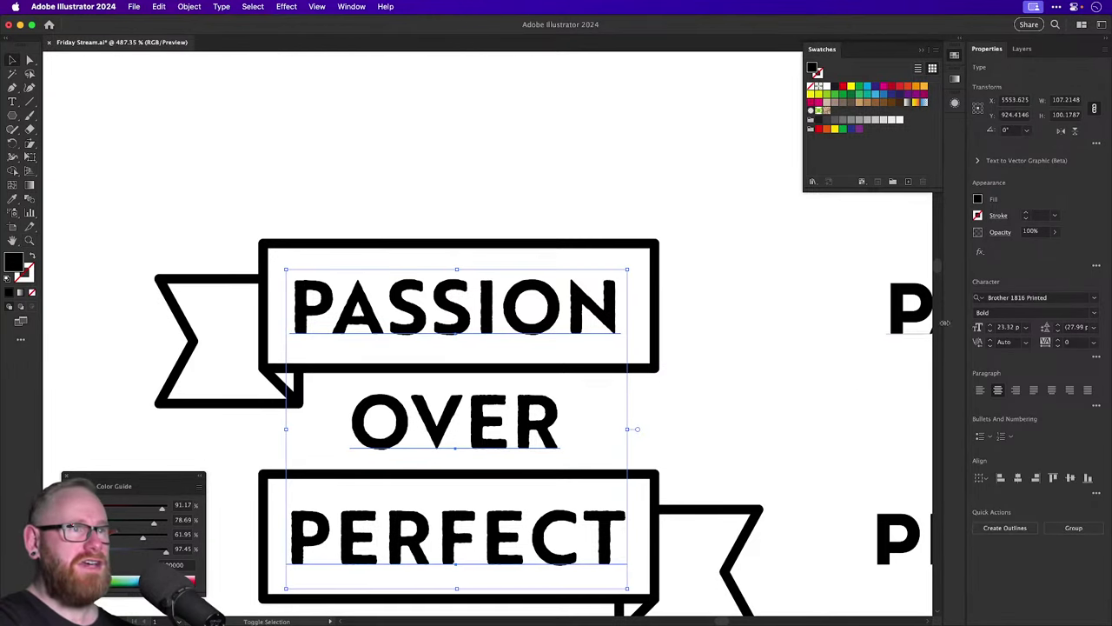
click(1001, 298)
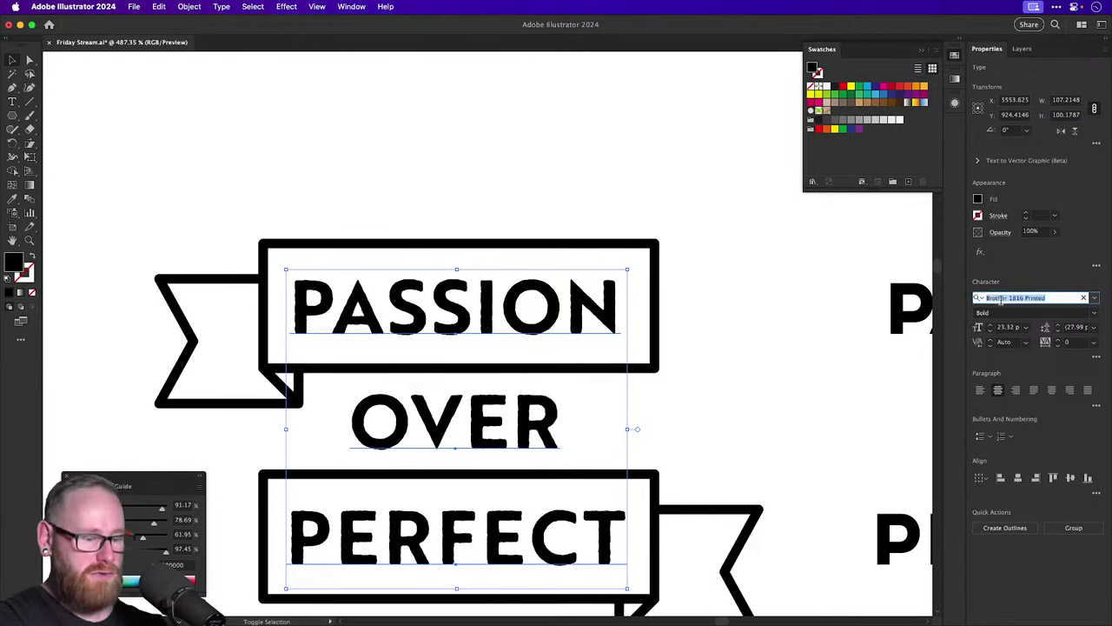
text(Buffalo)
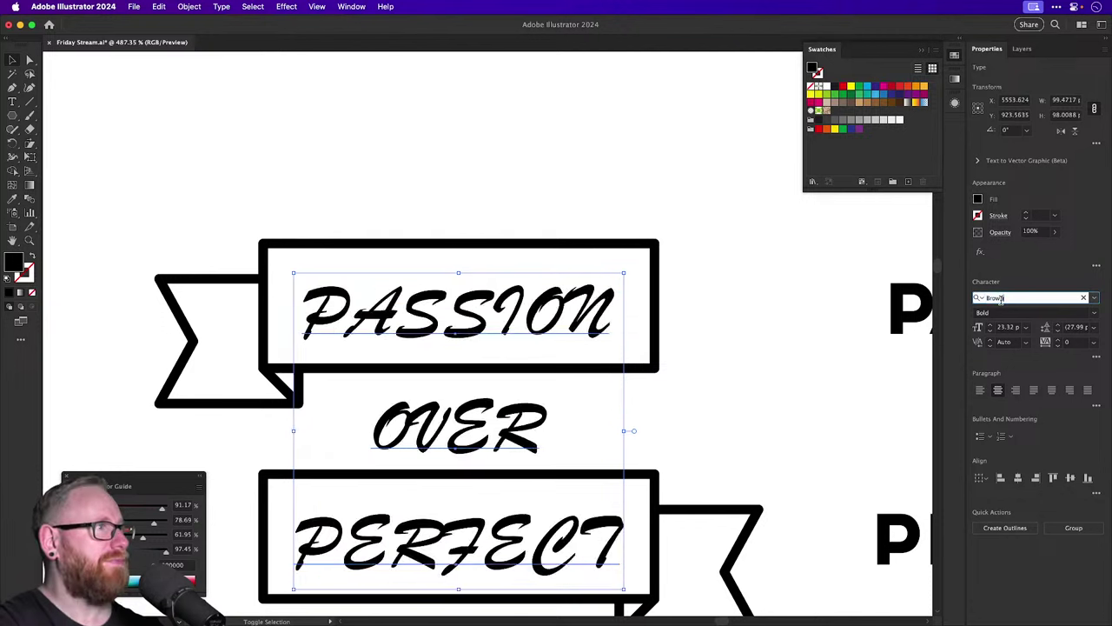
key(BackSpace)
key(BackSpace)
key(BackSpace)
key(BackSpace)
key(BackSpace)
key(BackSpace)
key(BackSpace)
text(Calu)
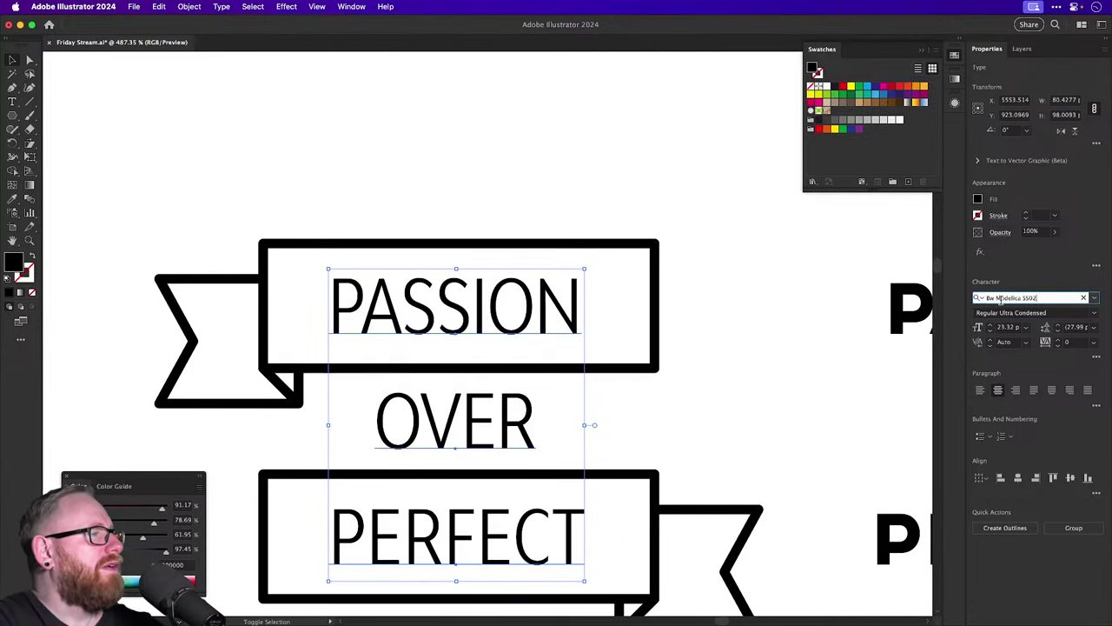
text(ndas Plus)
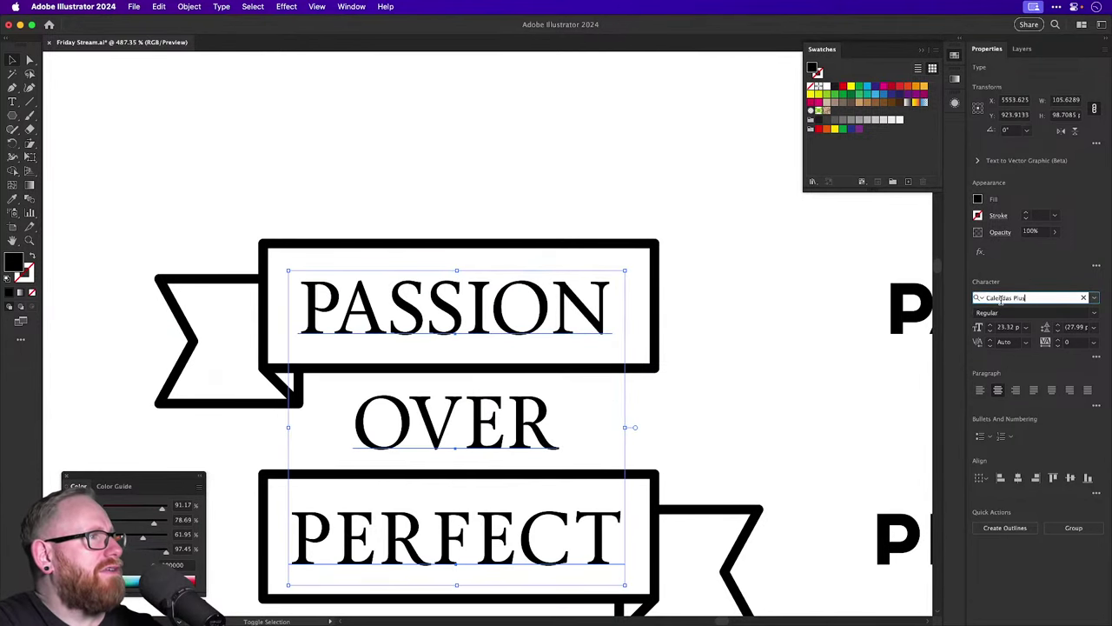
Preview fonts on the lettering from Candlescript Demo Version through Cattedrale to Chalkboard SE.
key(Down)
key(Down)
key(Down)
key(Down)
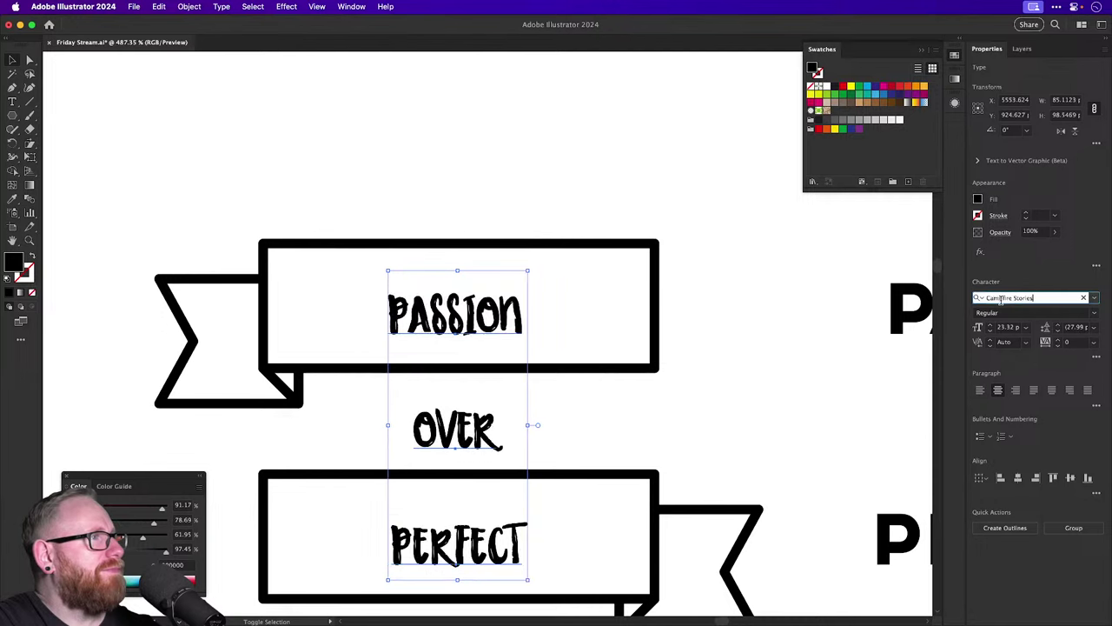
key(Down)
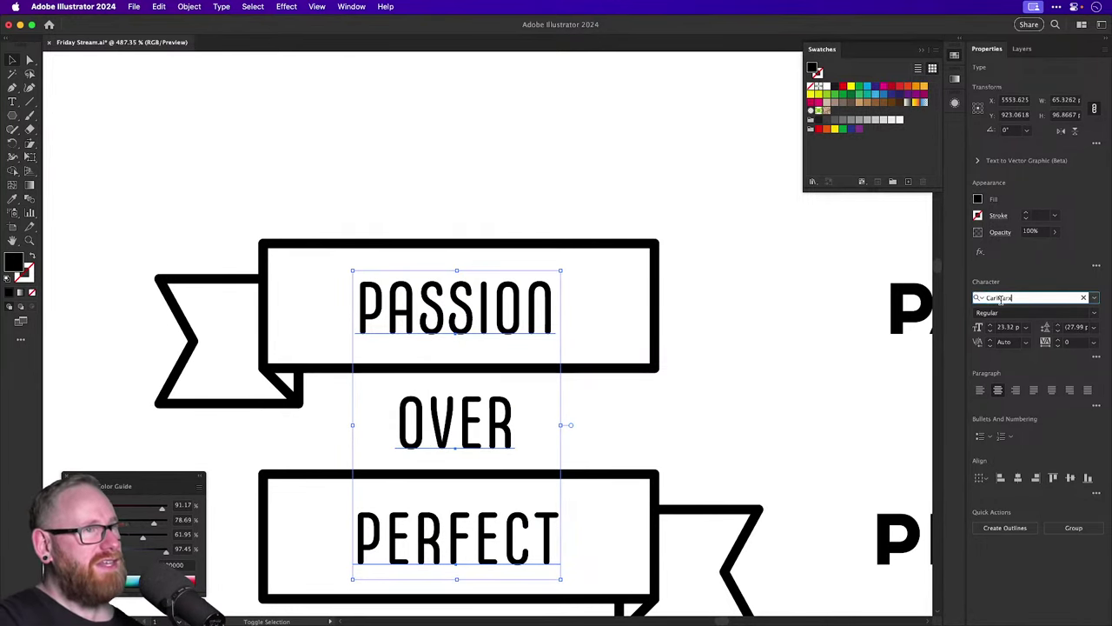
key(Down)
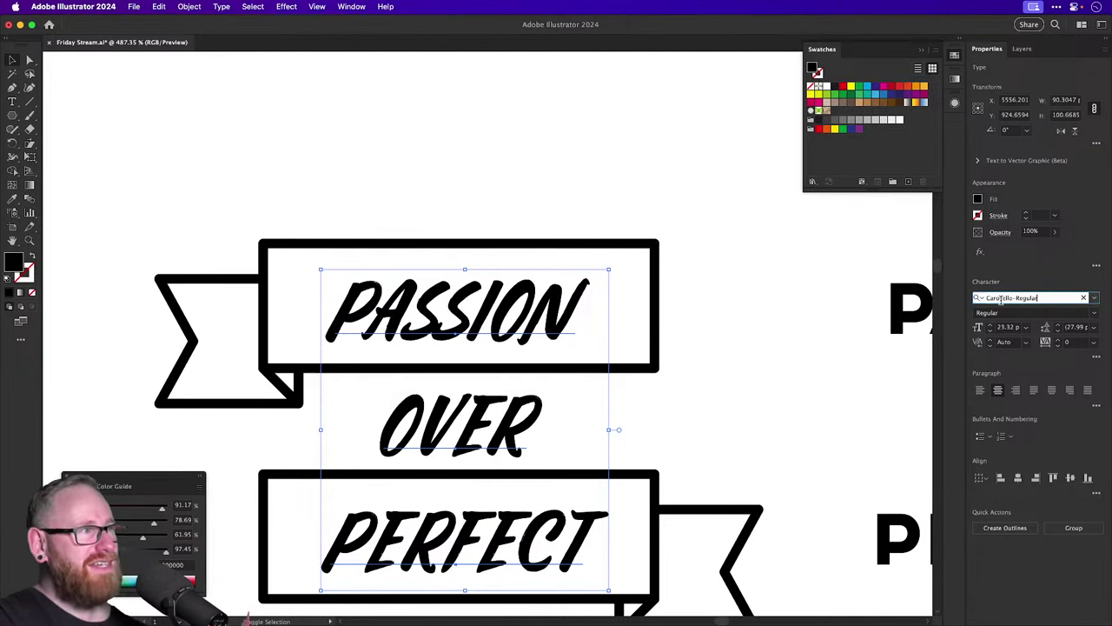
key(Down)
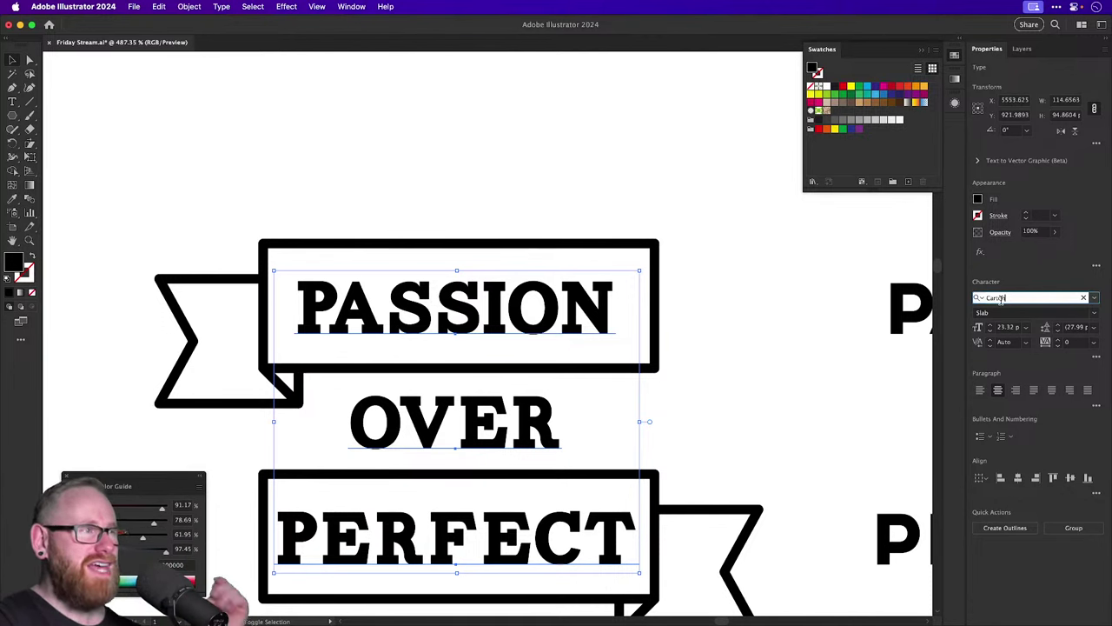
key(Down)
key(Down)
key(Down)
key(Down)
key(Down)
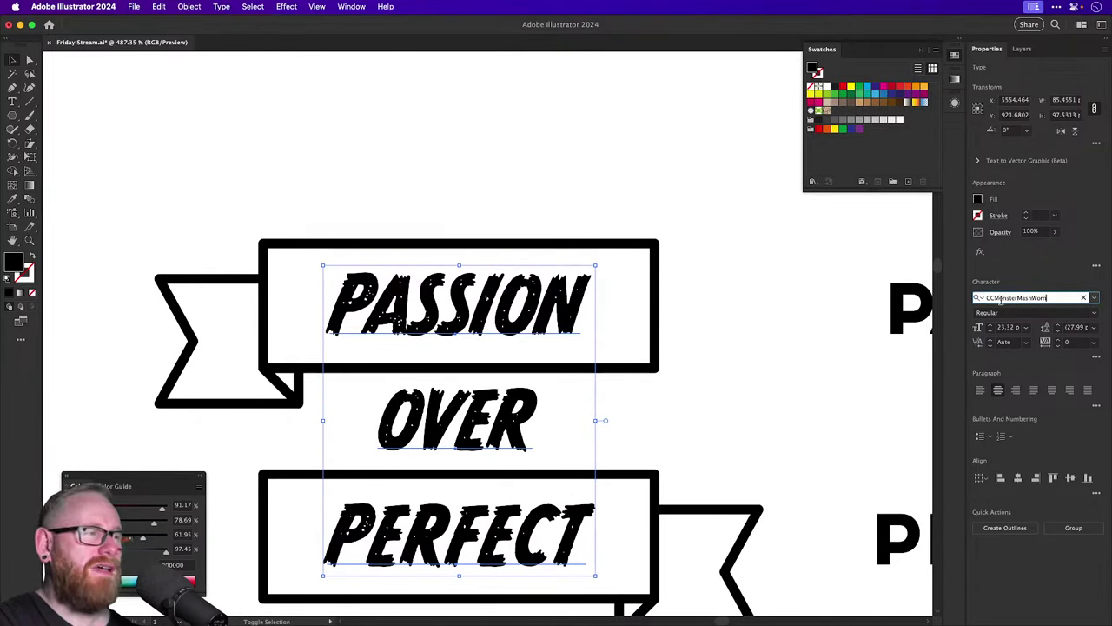
key(Down)
key(Down)
key(Down)
key(Down)
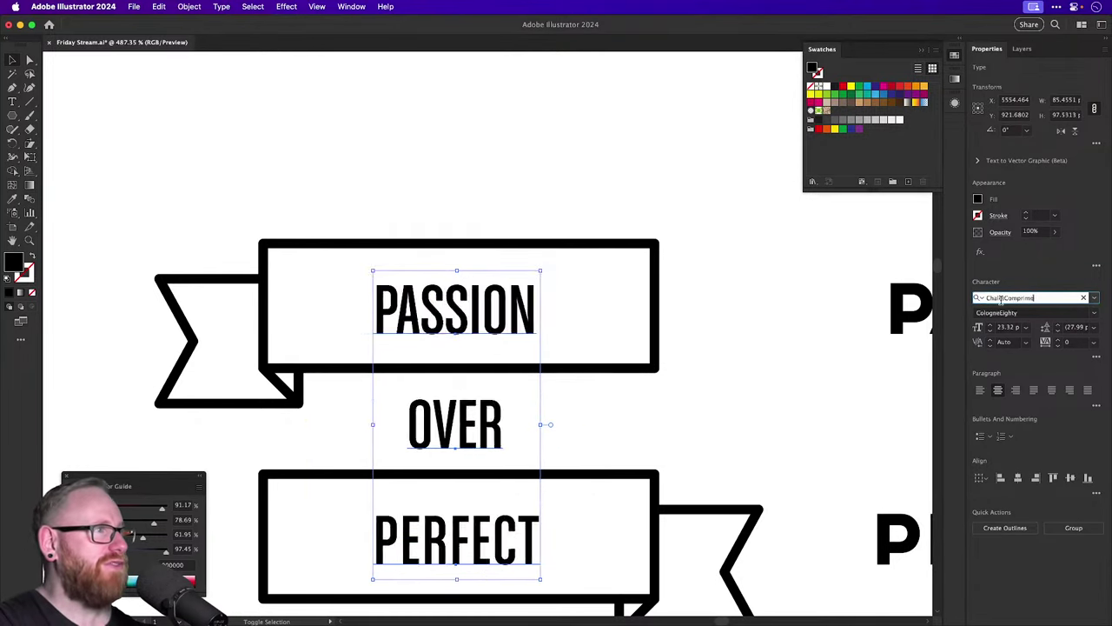
key(Down)
key(Down)
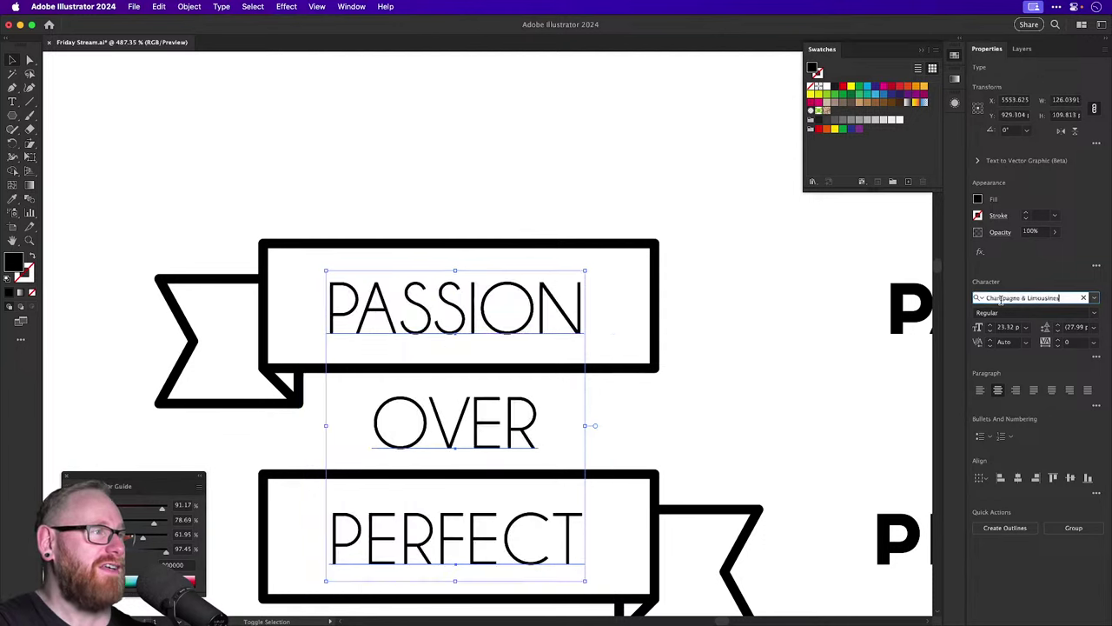
key(Down)
Preview Champagne & Limousines through ChunkFive Roman, then settle the lettering on plain Cinzel.
key(Up)
key(Down)
key(Down)
key(Down)
key(Down)
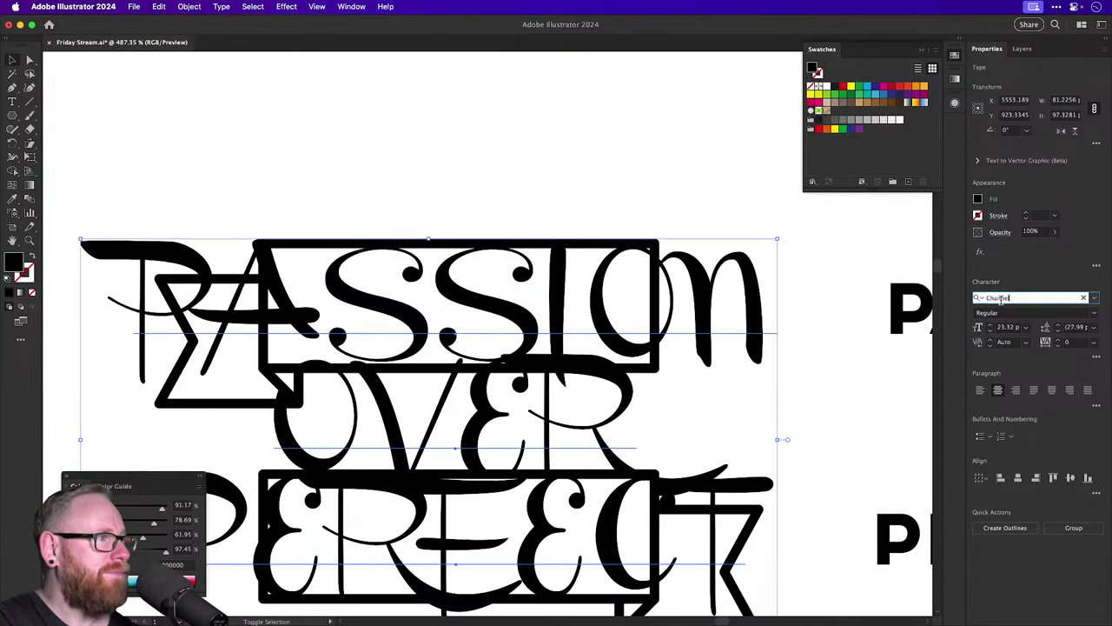
key(Down)
key(Down)
key(Down)
key(Down)
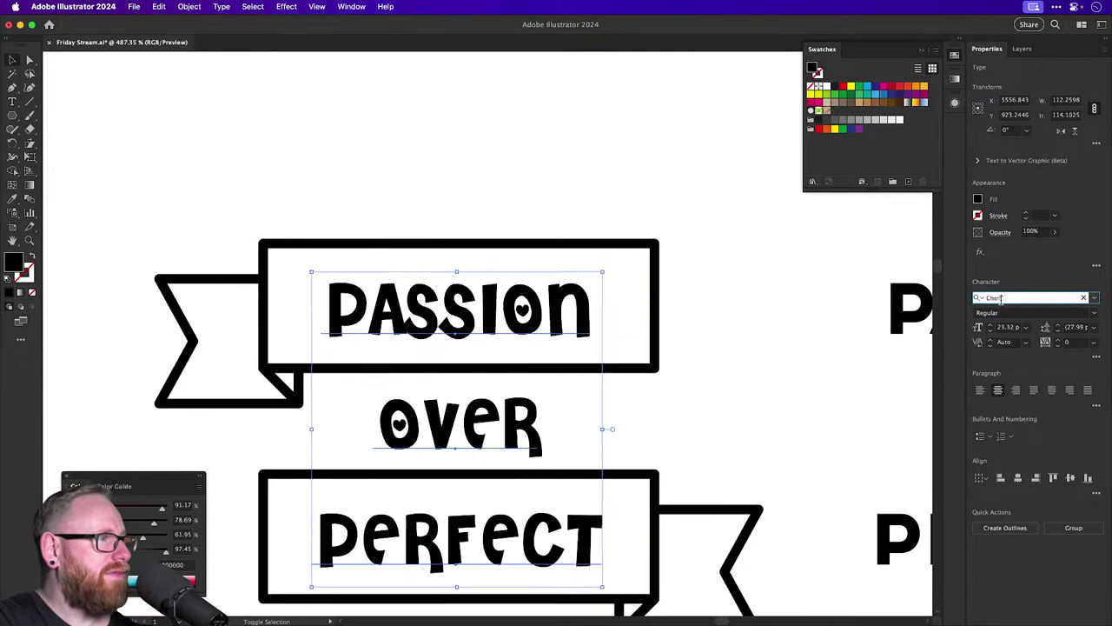
key(Down)
key(Down)
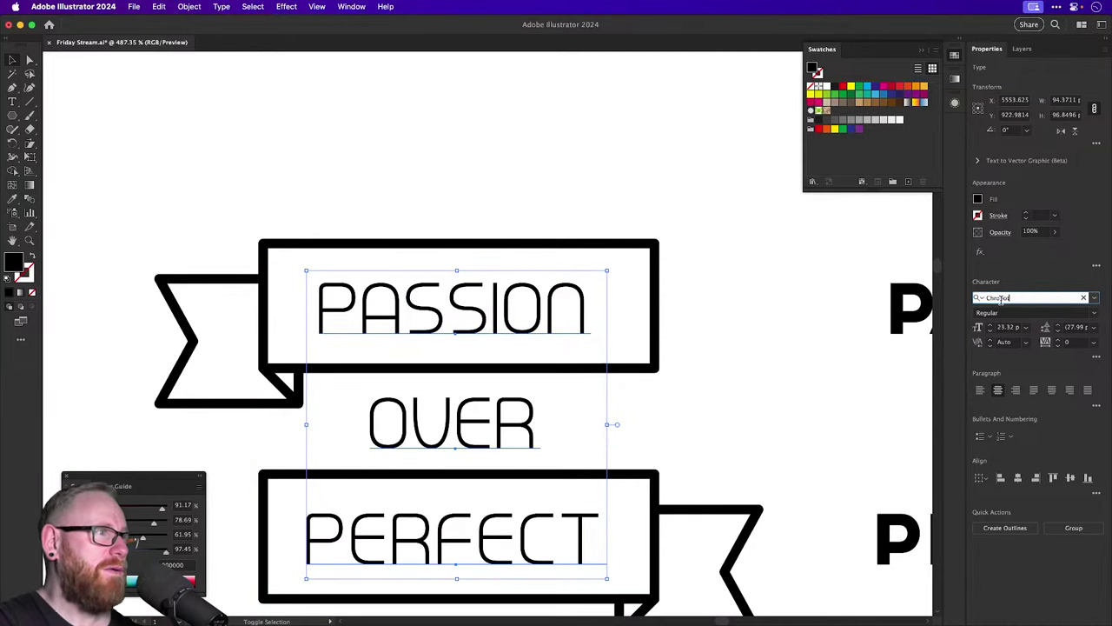
key(Down)
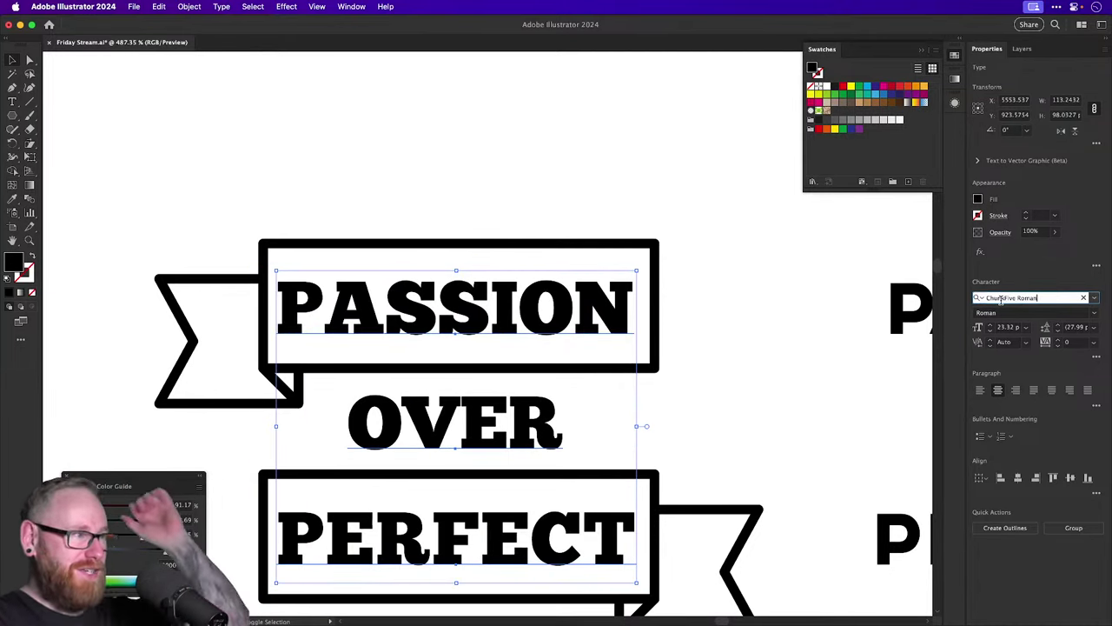
key(Down)
key(Down)
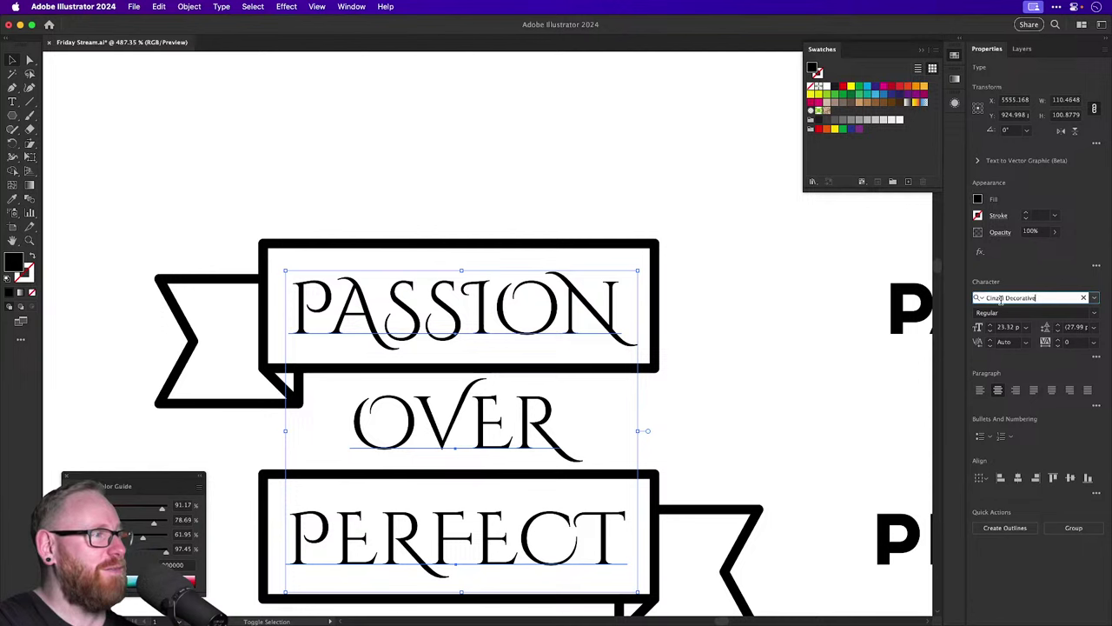
key(Up)
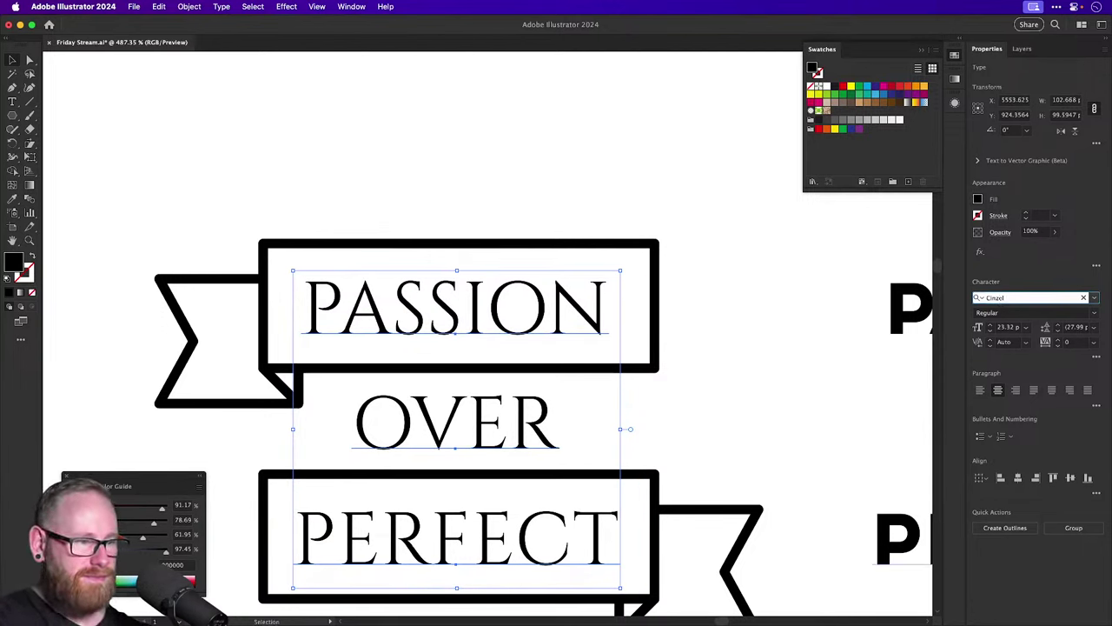
key(super+Tab)
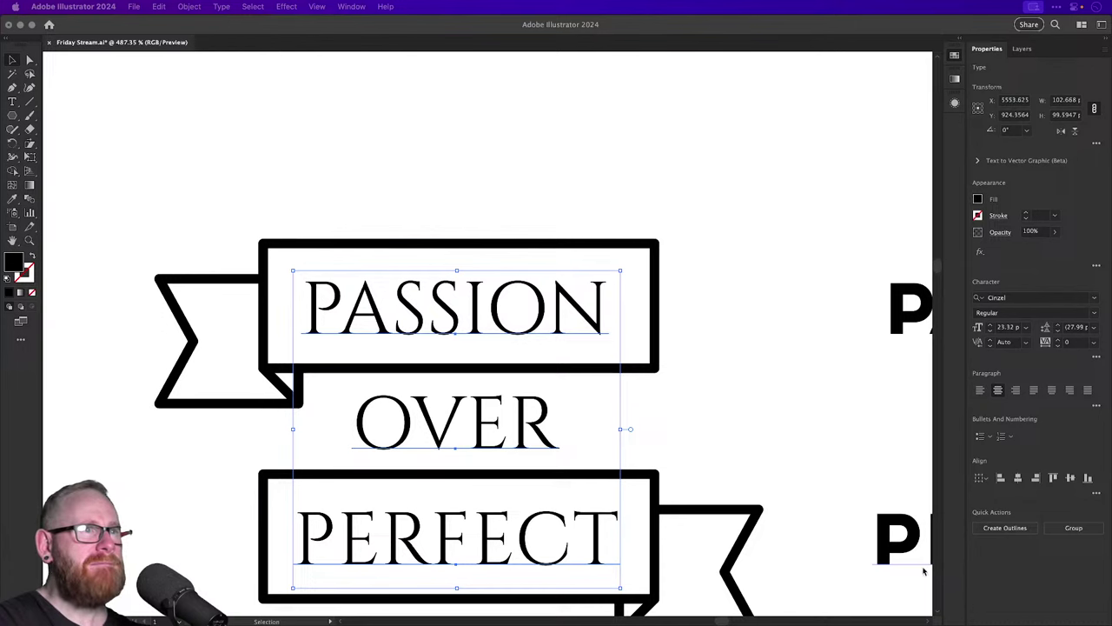
Step the lettering from Cinzel Decorative past Compacta, Cyberpunk and Cyber Sans to Dan Sans Bold.
click(1033, 297)
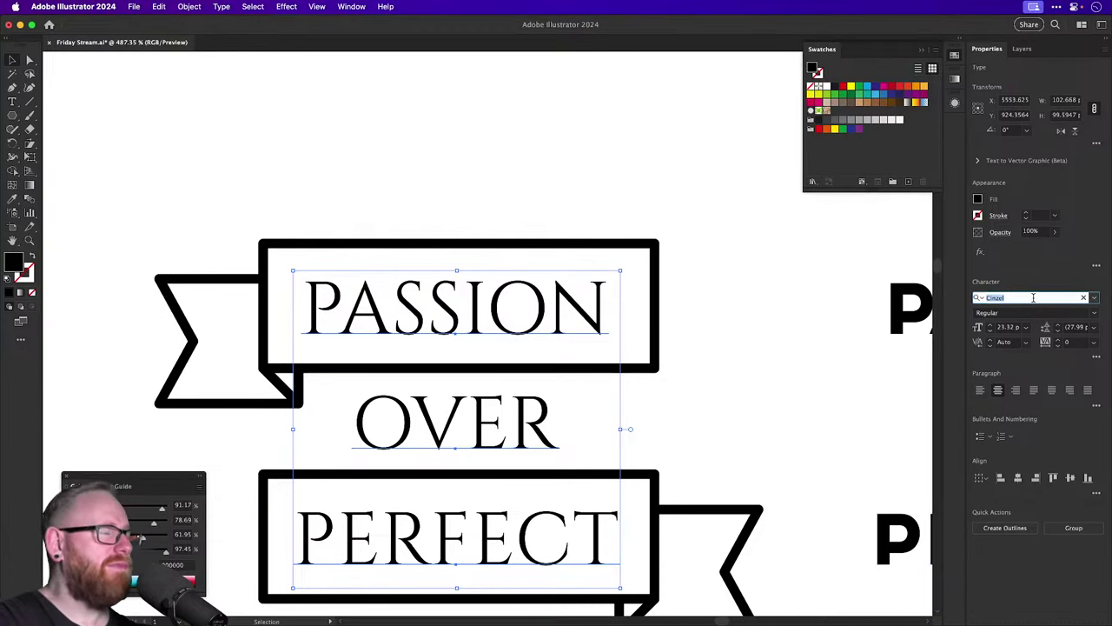
key(Down)
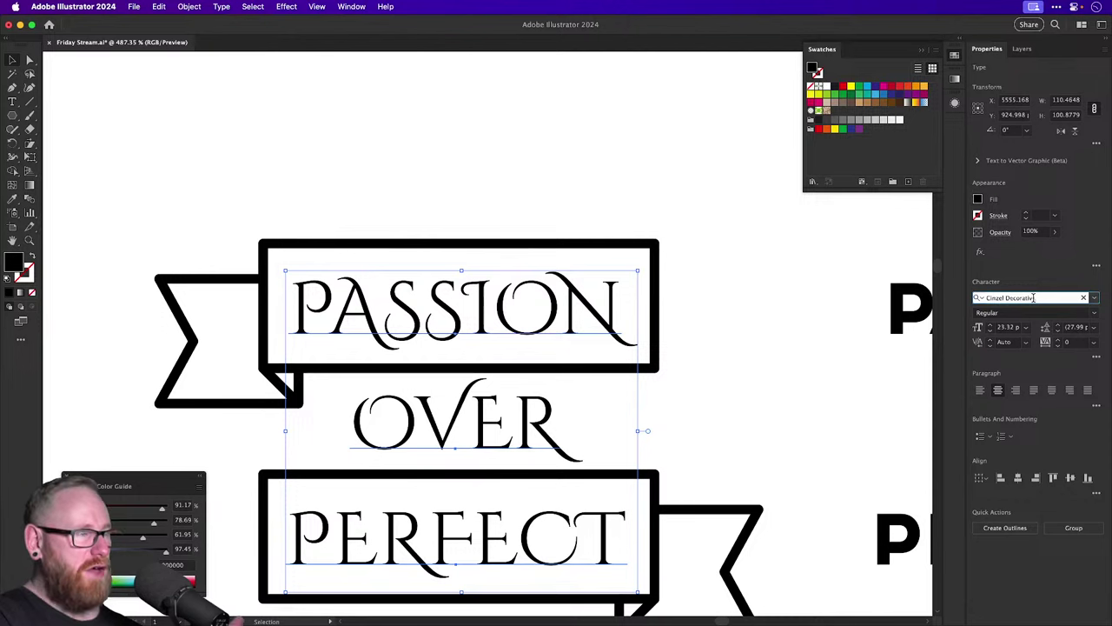
key(Down)
key(Down)
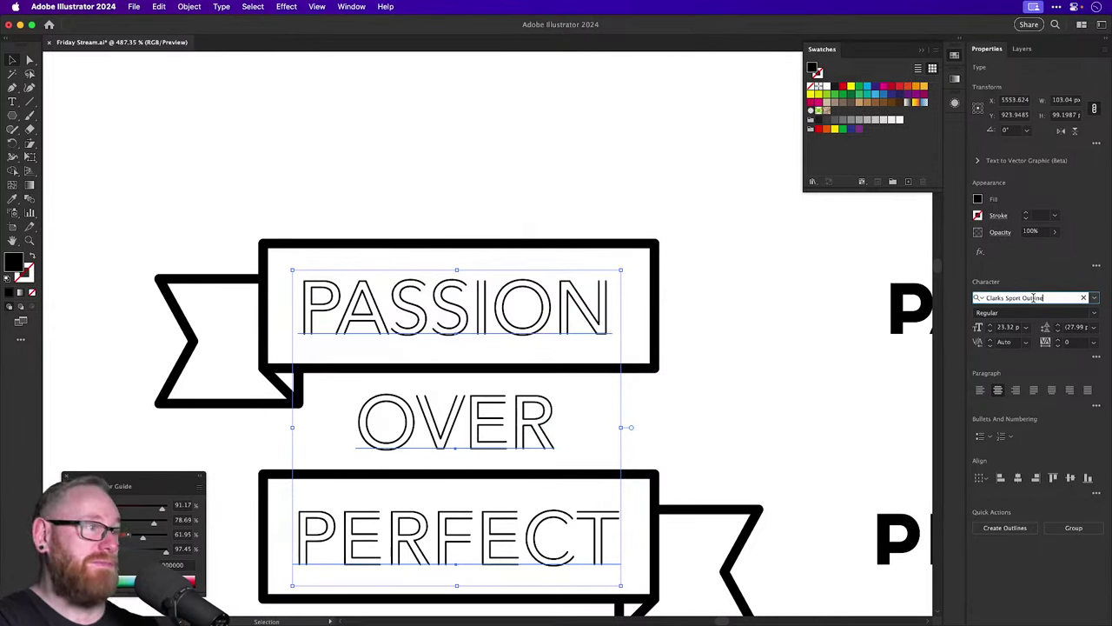
key(Down)
key(Down)
key(Down)
key(Down)
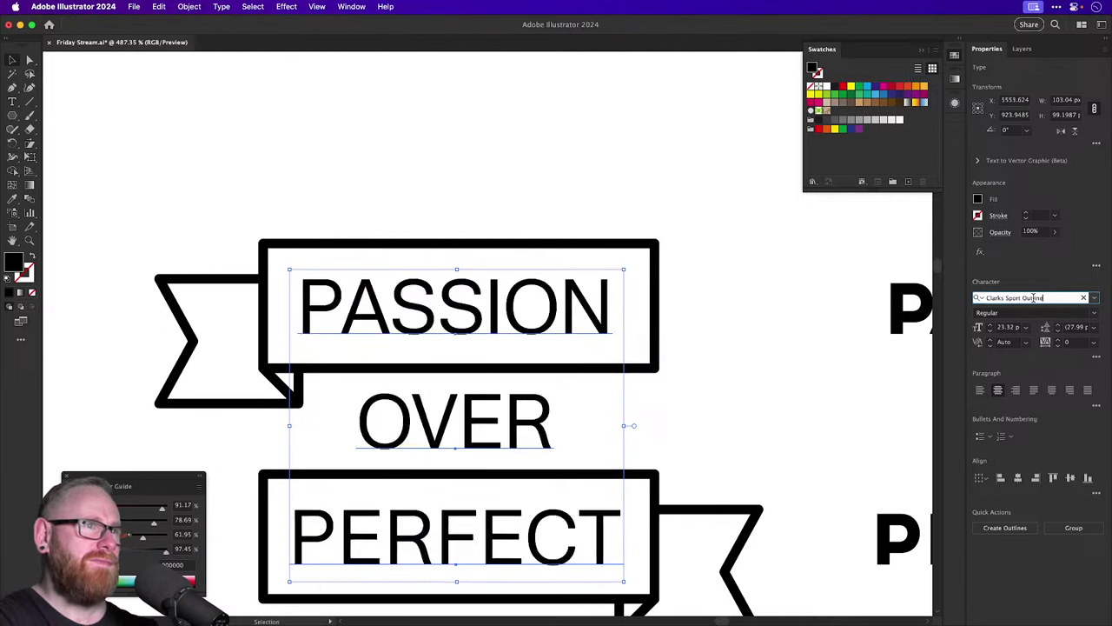
key(Down)
key(Down)
key(Down)
key(Down)
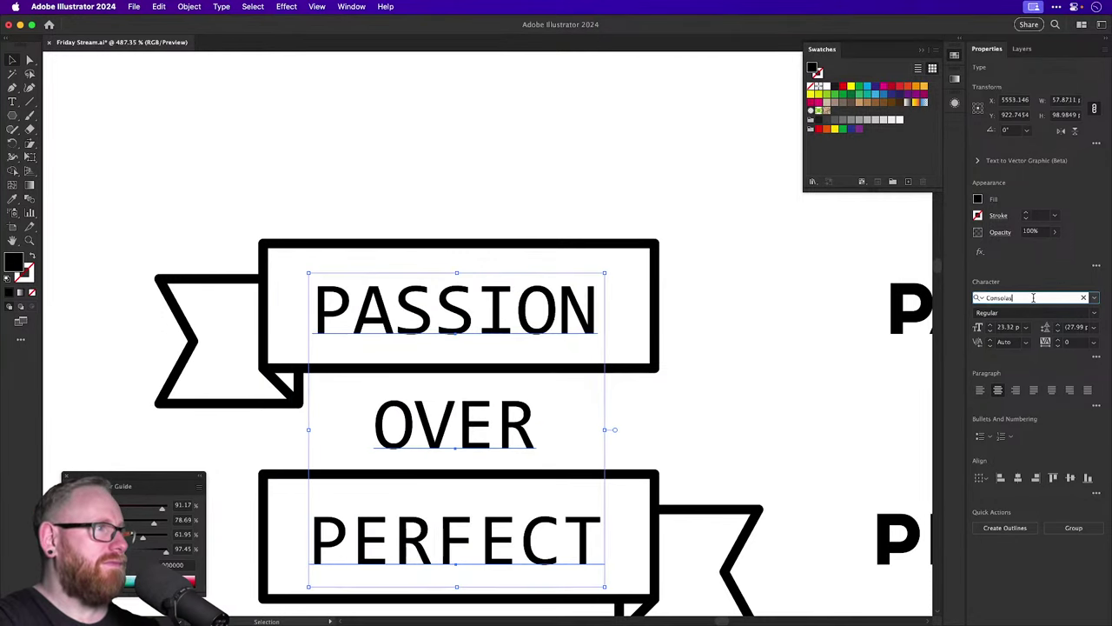
key(Down)
key(Down)
key(Down)
key(Down)
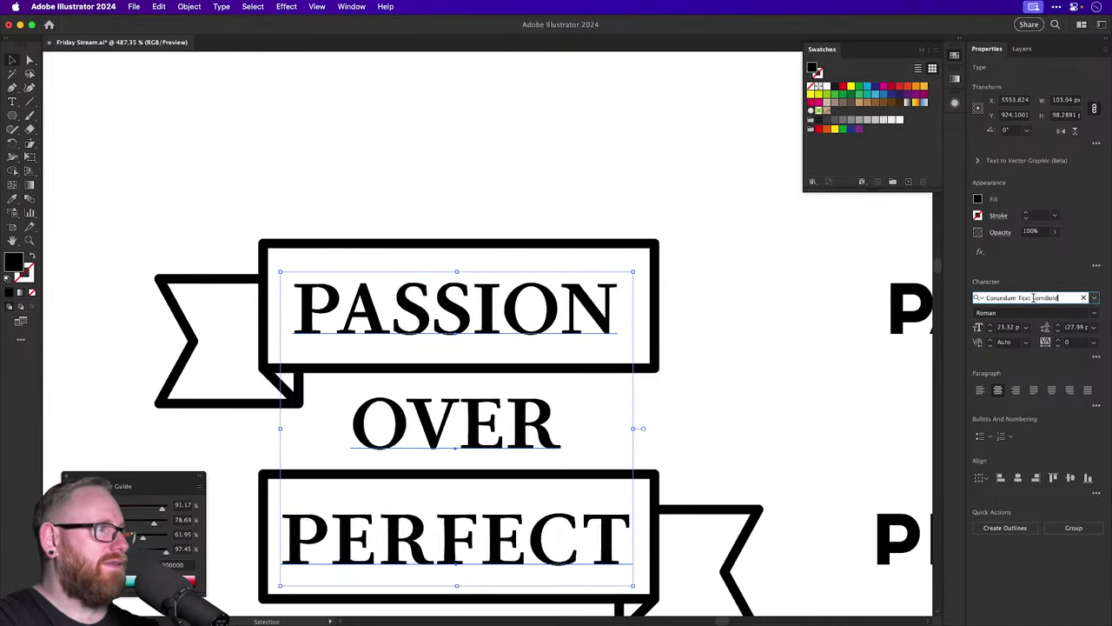
key(Down)
key(Down)
key(Down)
key(Down)
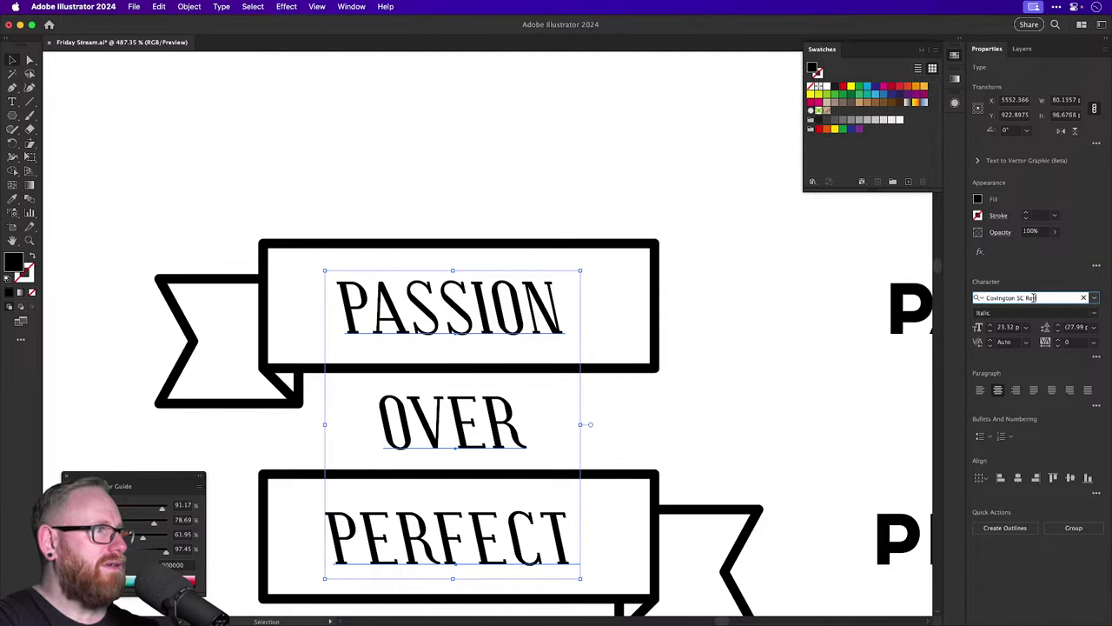
key(Down)
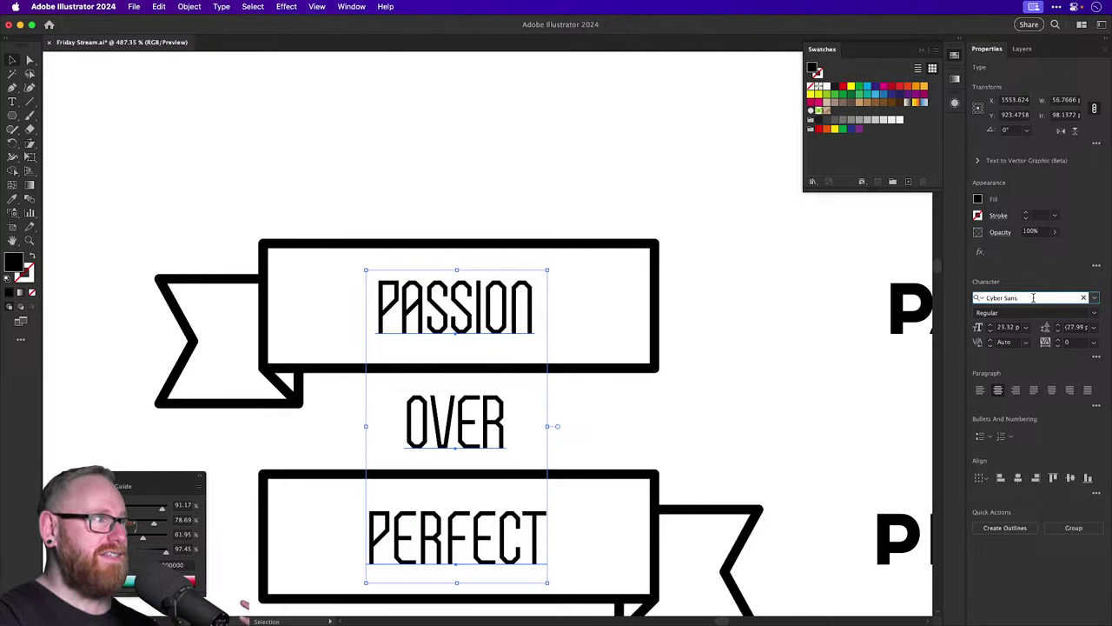
key(Down)
key(Down)
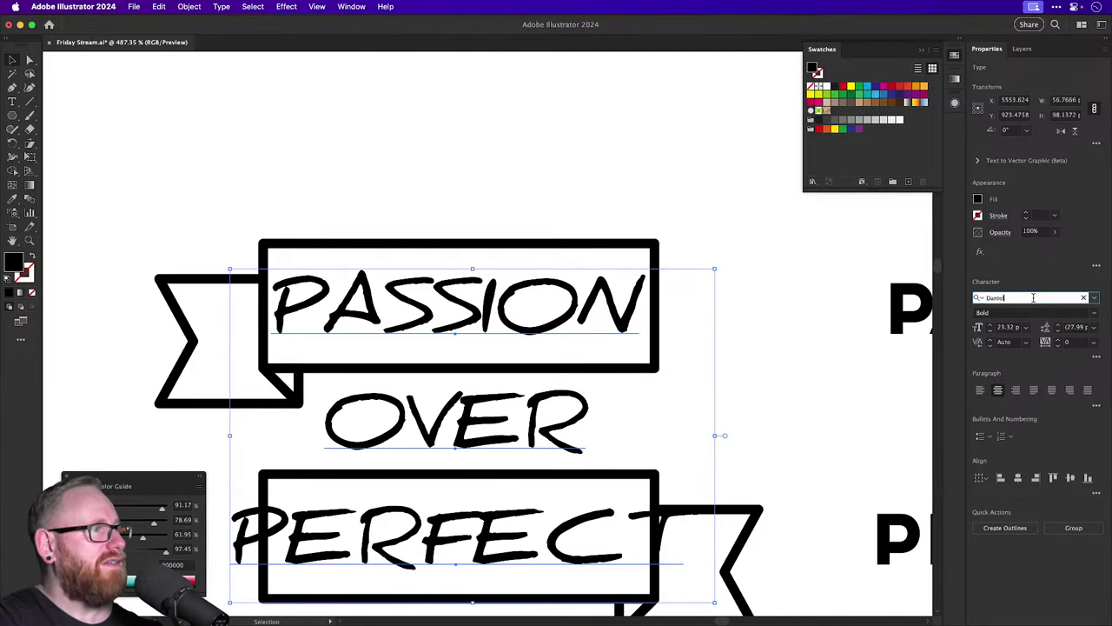
key(Up)
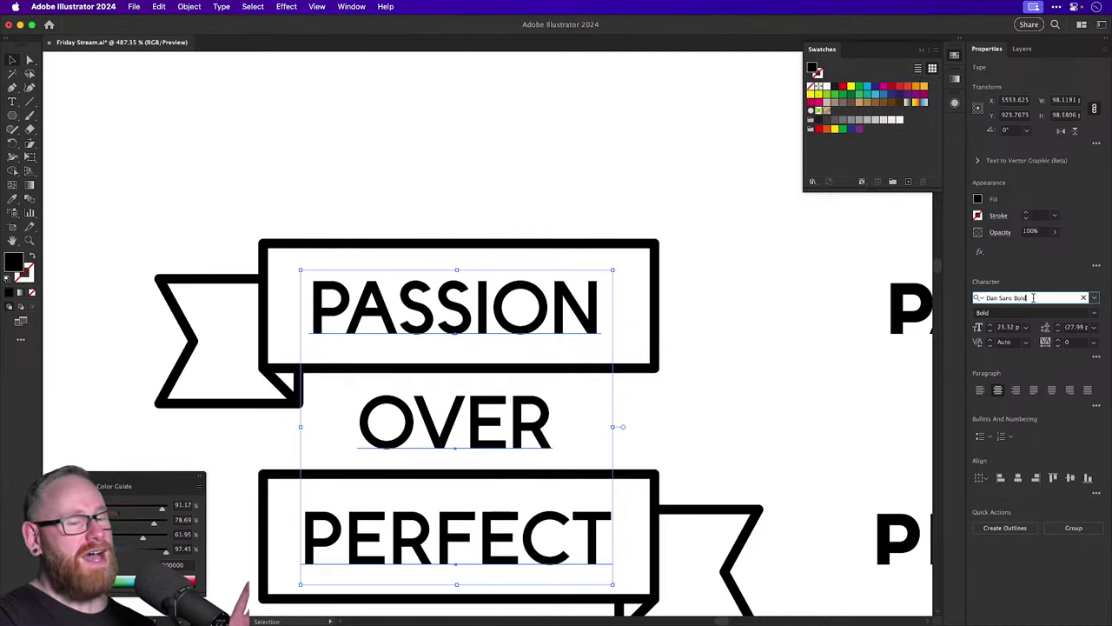
text(Daniel)
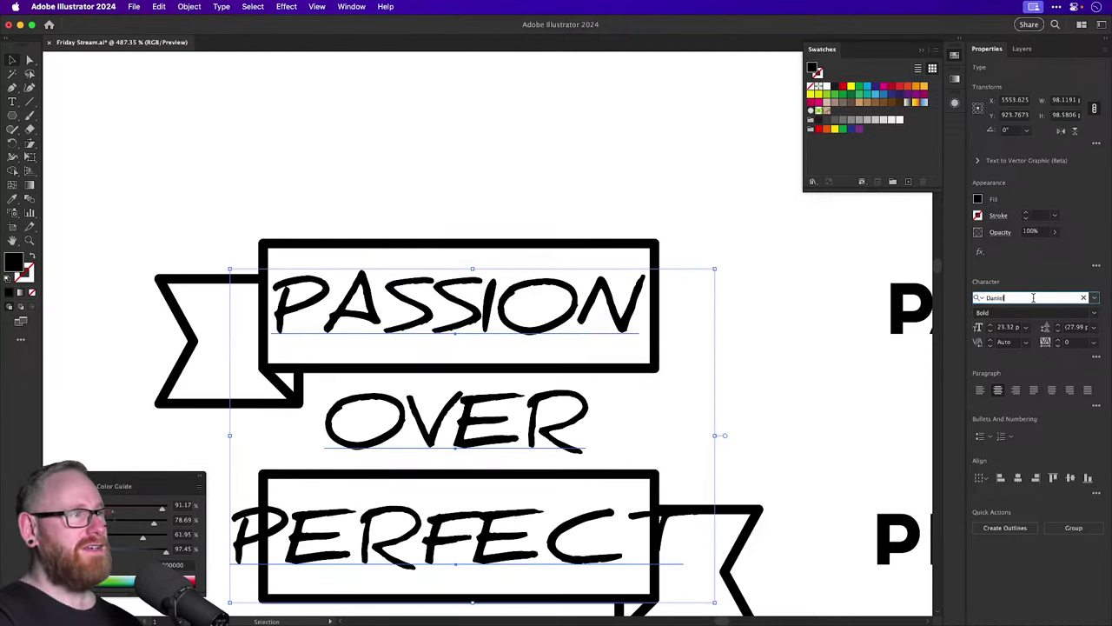
key(Escape)
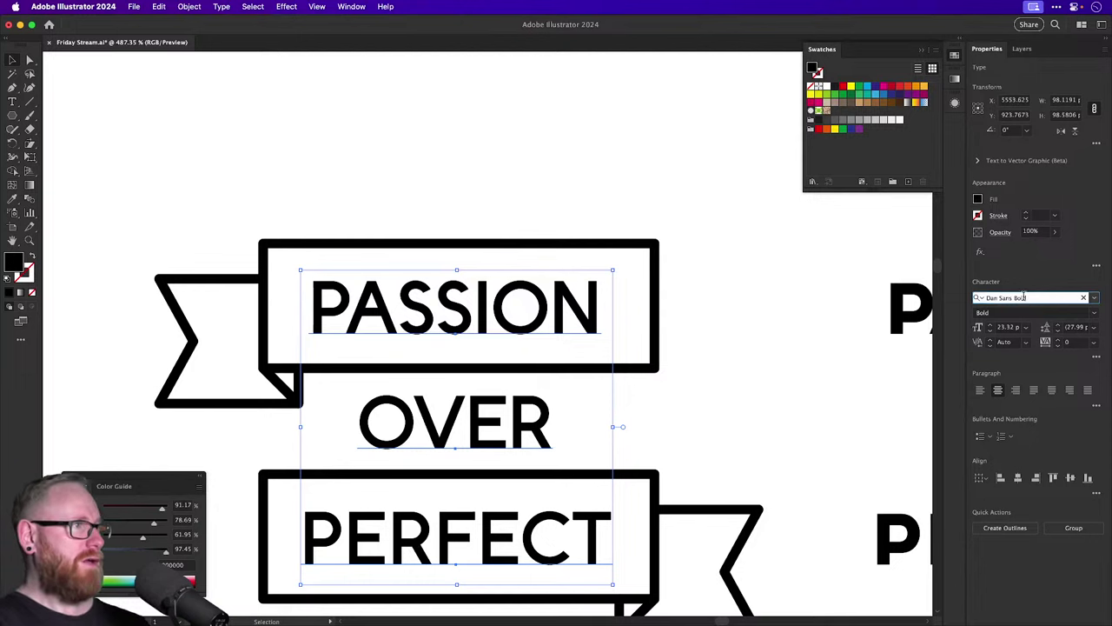
Zoom out and shift the existing right-hand PASSION OVER PERFECT text further right.
click(528, 225)
drag(538, 220, 442, 169)
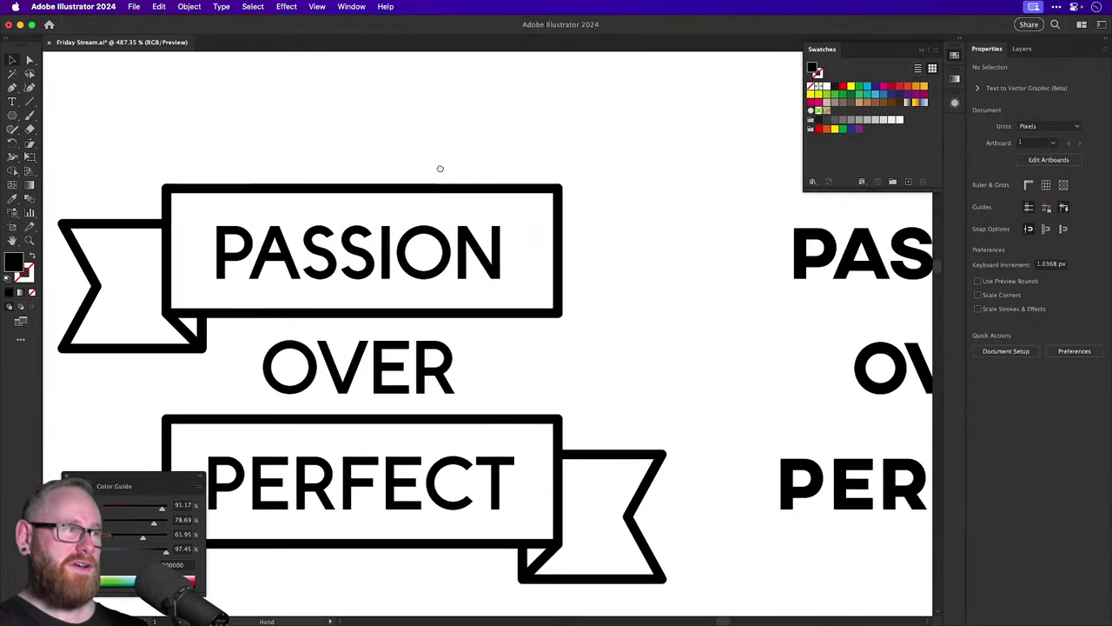
key(super+minus)
key(super+minus)
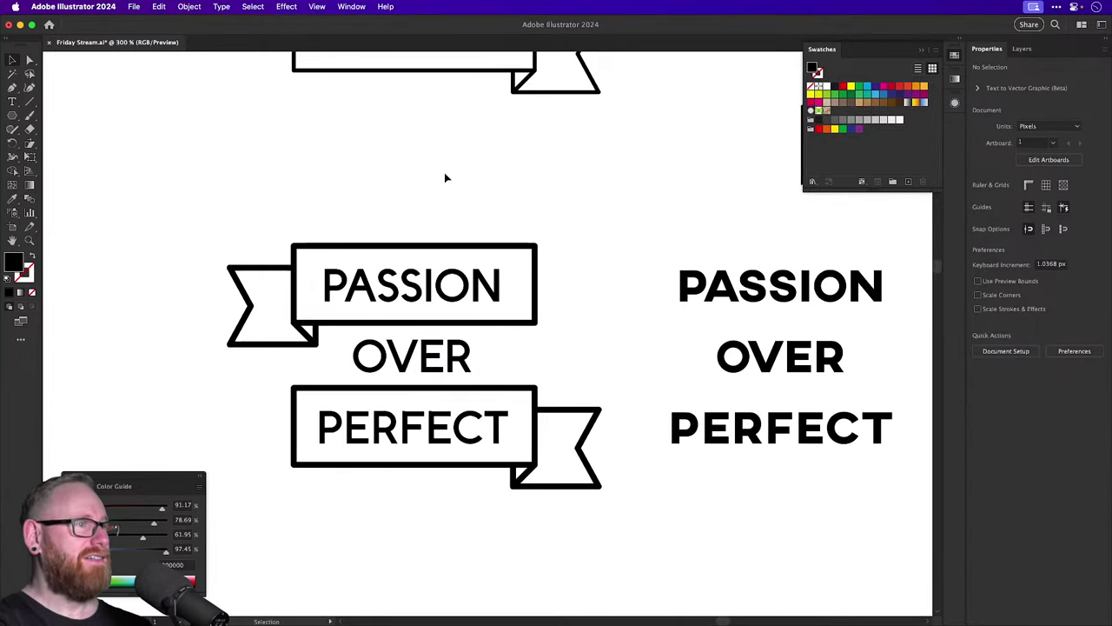
drag(487, 219, 403, 221)
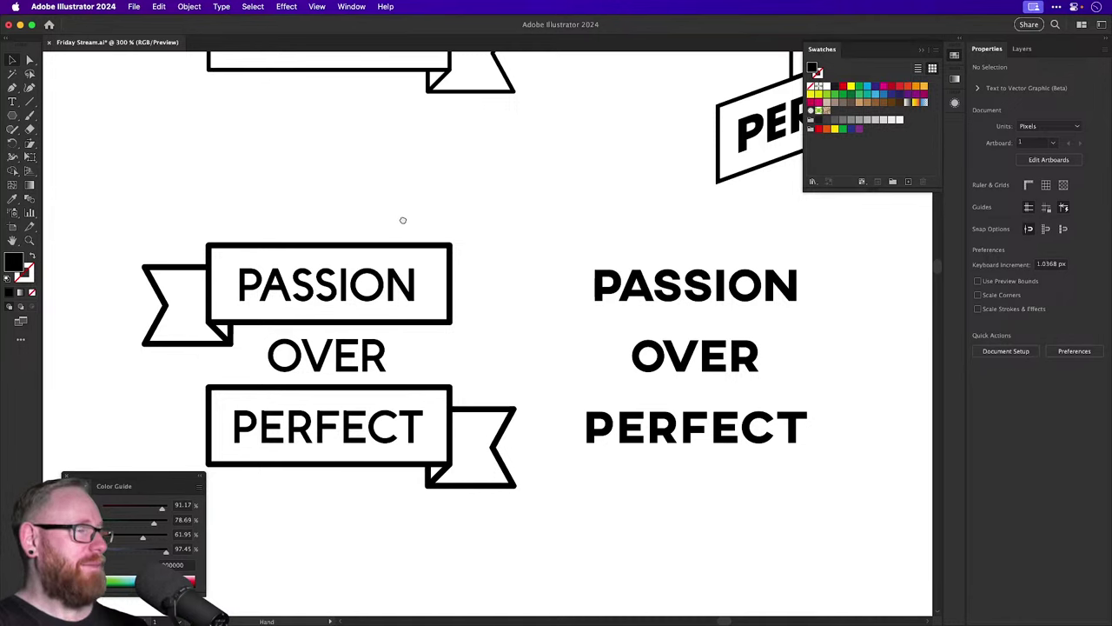
drag(704, 236, 749, 454)
drag(693, 429, 850, 501)
drag(508, 359, 762, 339)
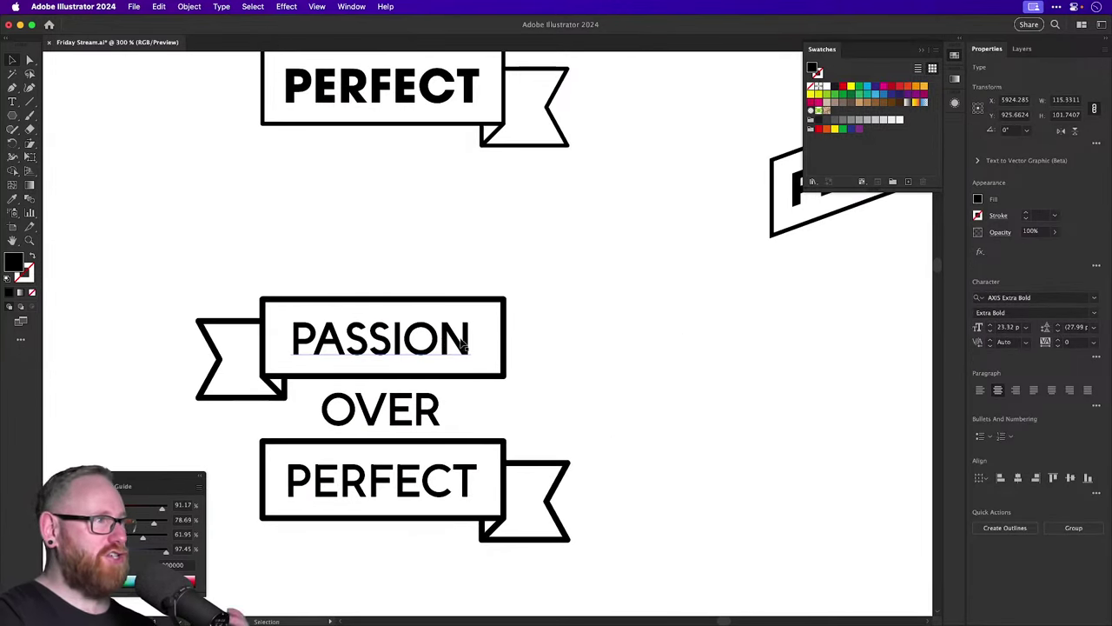
Copy the three Dan Sans Bold ribbon lines to the right of the ribbons.
click(417, 347)
shift+click(424, 402)
shift+click(417, 443)
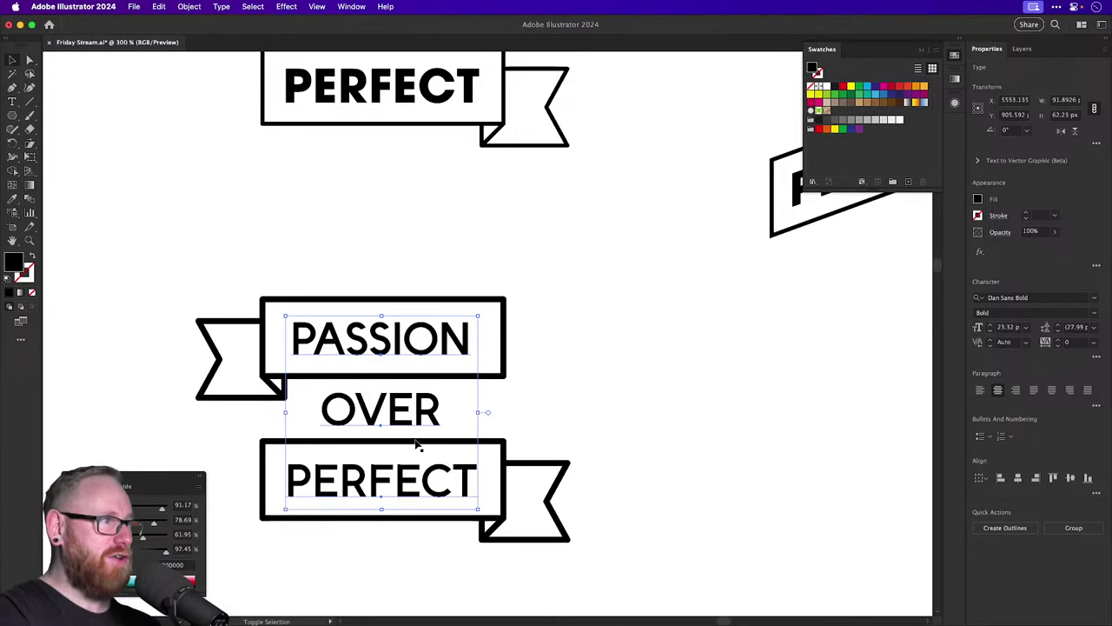
drag(417, 443, 830, 326)
click(680, 281)
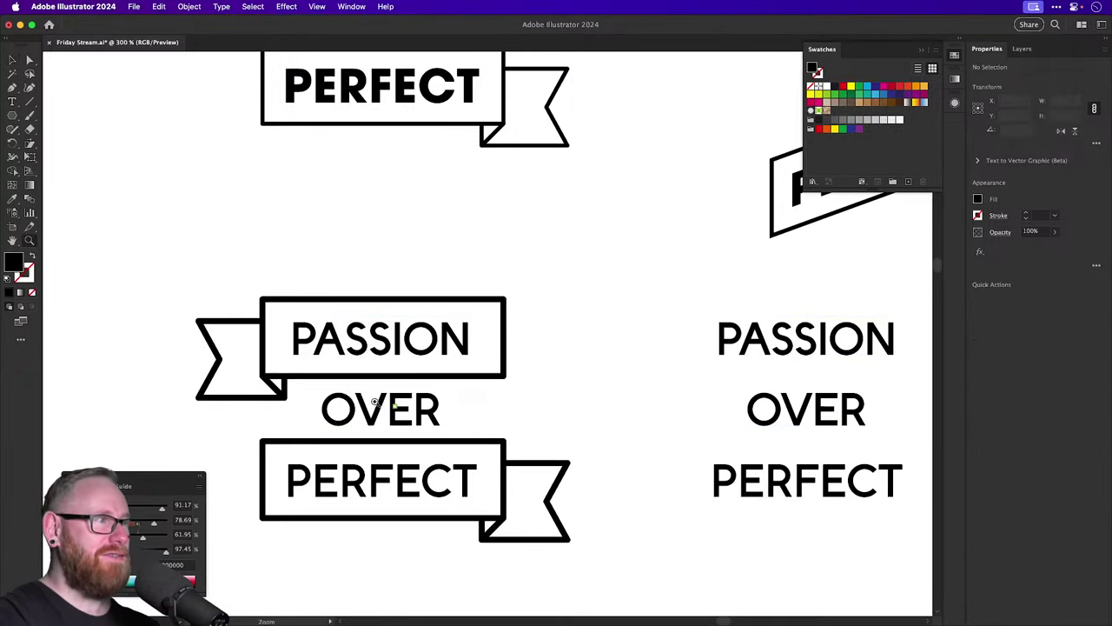
Reselect the three ribbon lines and step their font to Devant Horgen.
drag(361, 398, 430, 376)
click(391, 300)
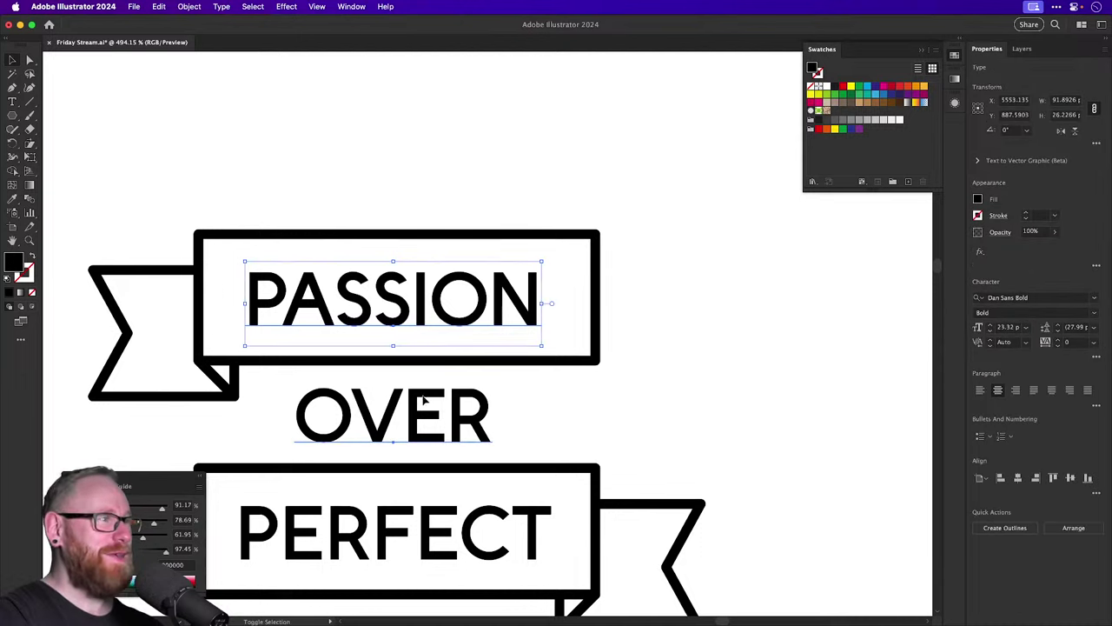
shift+click(391, 415)
shift+click(391, 531)
click(1049, 297)
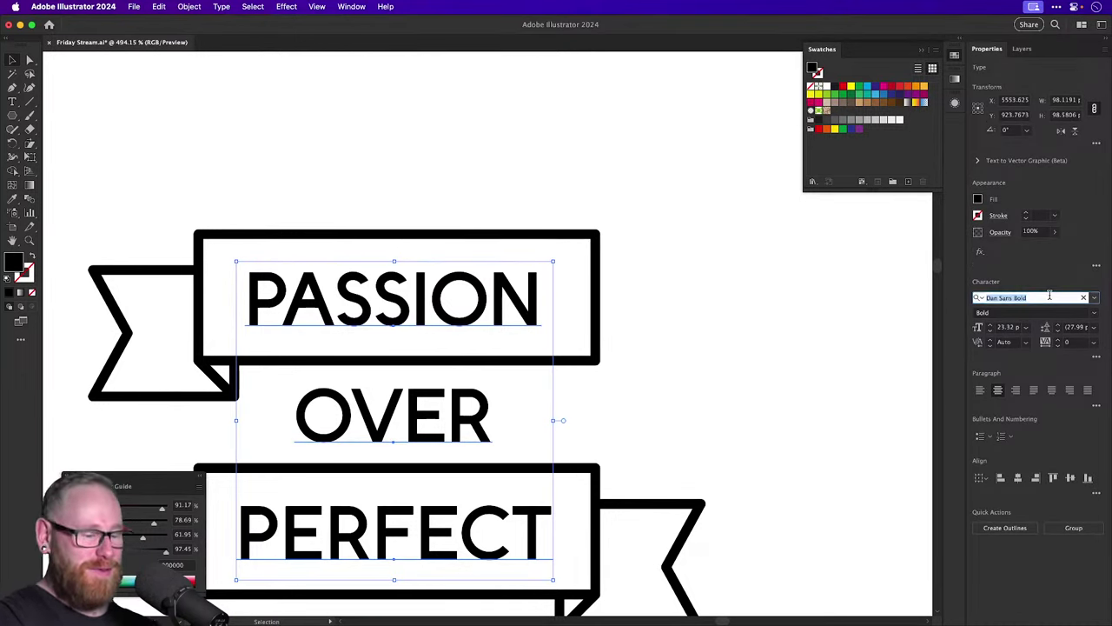
key(Down)
key(Down)
key(Down)
key(Down)
key(Down)
key(Down)
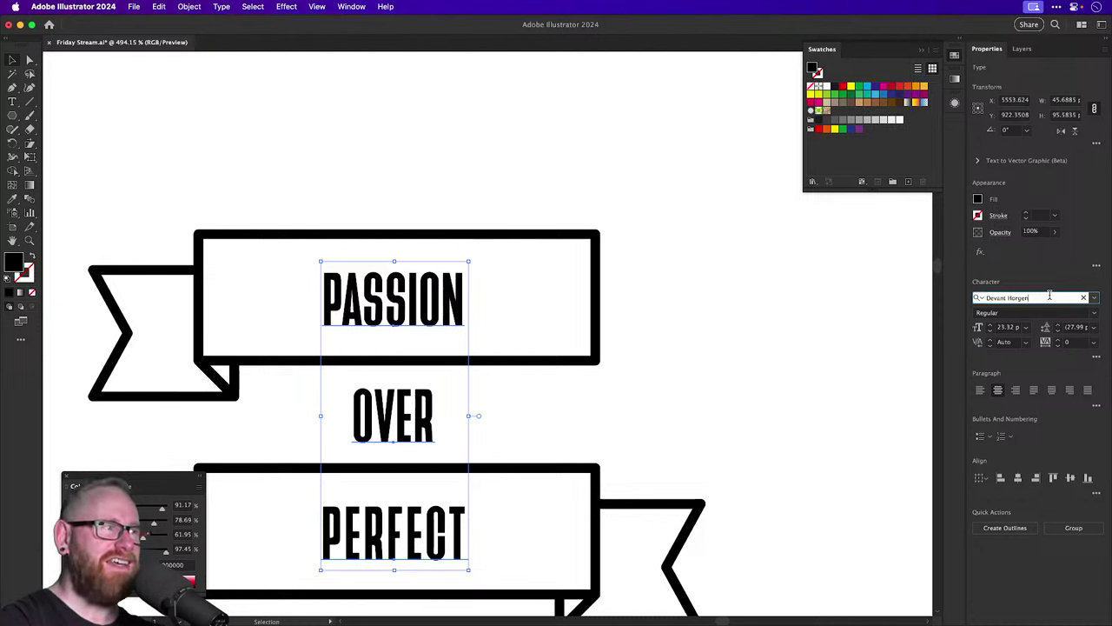
Step the banner lettering on to Dimensions 100R, then deselect and zoom out.
key(Down)
key(Down)
key(Down)
key(Down)
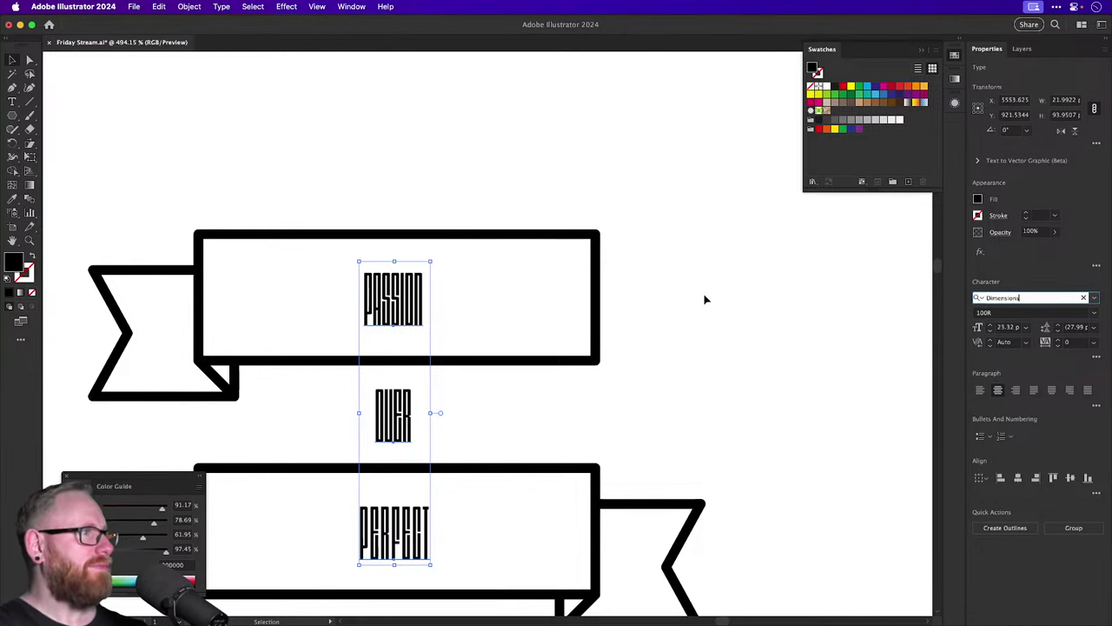
click(502, 178)
key(super+minus)
key(super+minus)
key(super+minus)
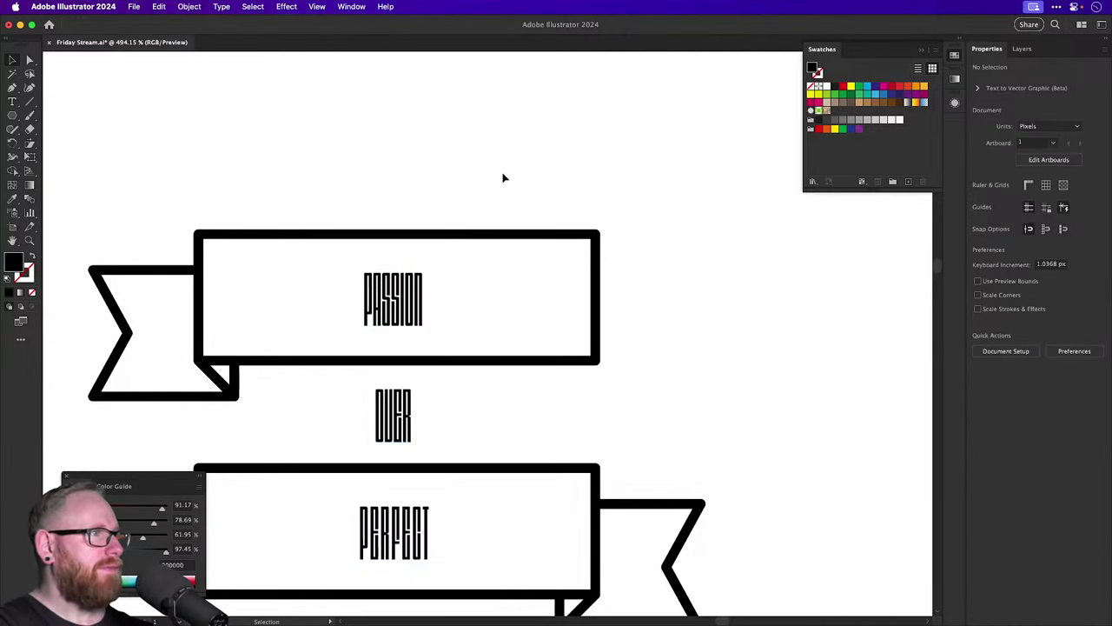
Pull out an enlarged copy of PASSION and duplicate it twice below itself.
drag(454, 305, 600, 533)
scroll(600, 534, down, 6)
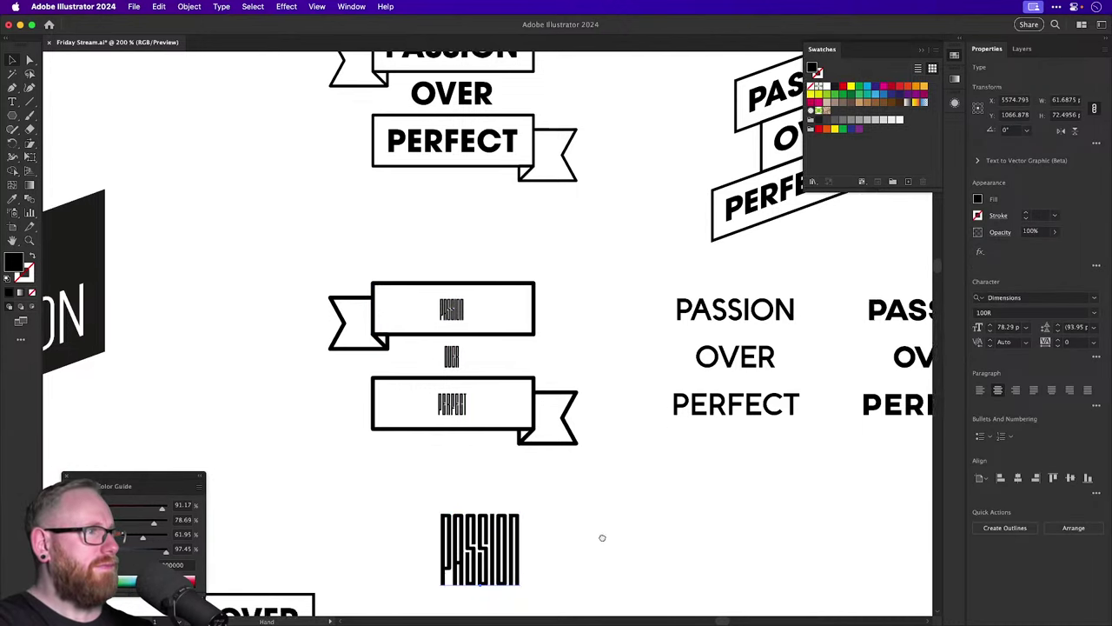
drag(544, 373, 816, 394)
key(z)
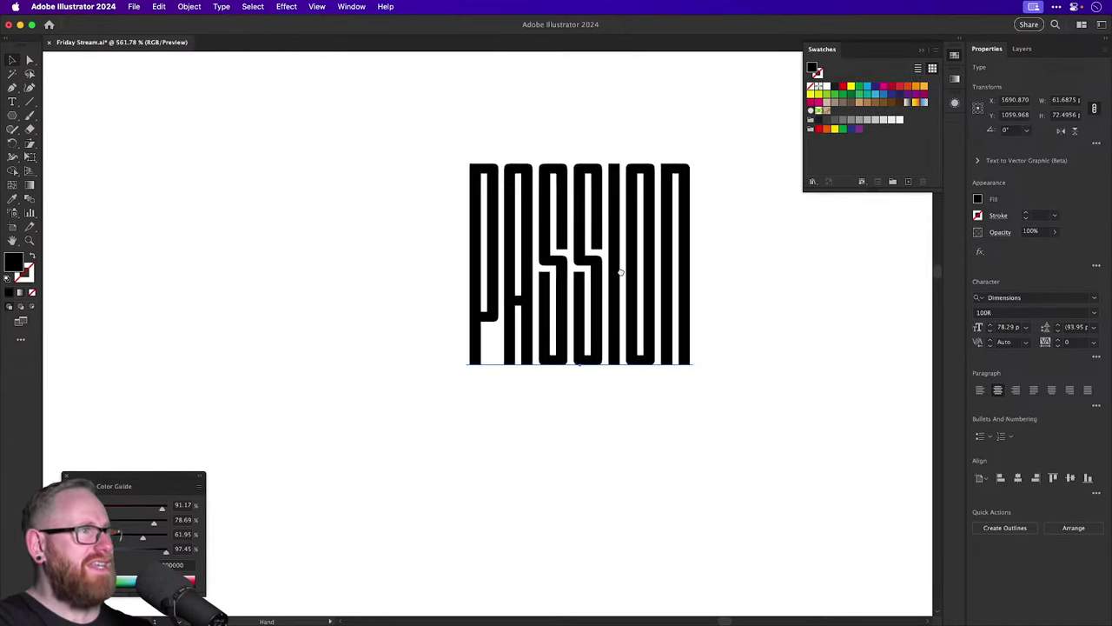
key(v)
scroll(608, 304, down, 3)
scroll(608, 304, right, 2)
drag(578, 178, 574, 439)
key(super+d)
Retype the middle copy as OVER and the lower copy as PERFECT.
double_click(529, 440)
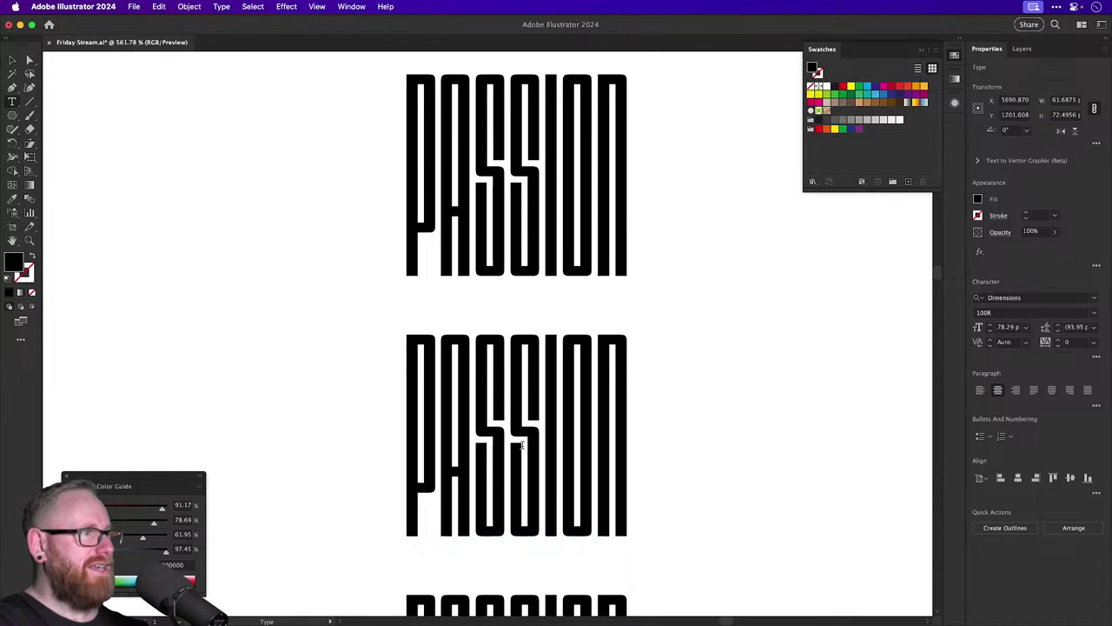
key(super+a)
text(OVER)
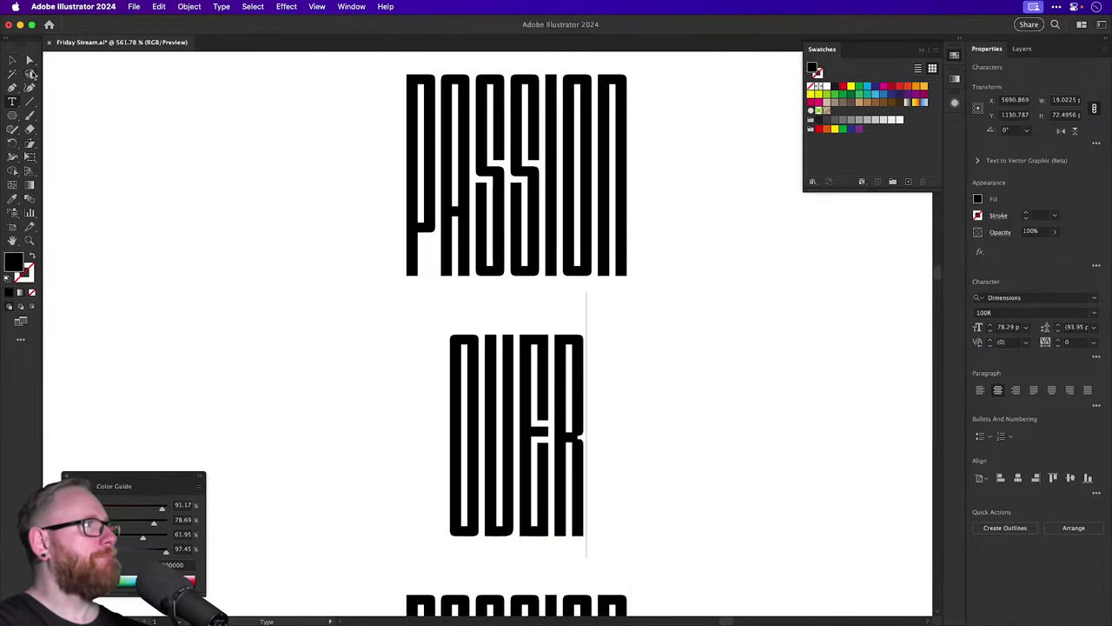
key(Escape)
scroll(521, 347, down, 3)
double_click(560, 522)
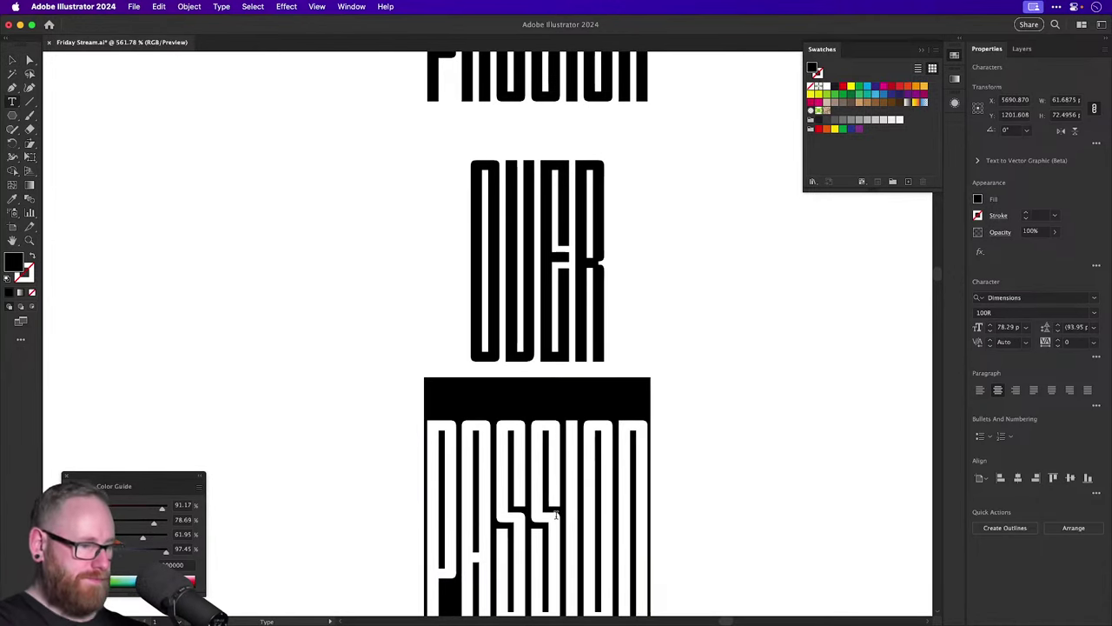
text(PERFECT)
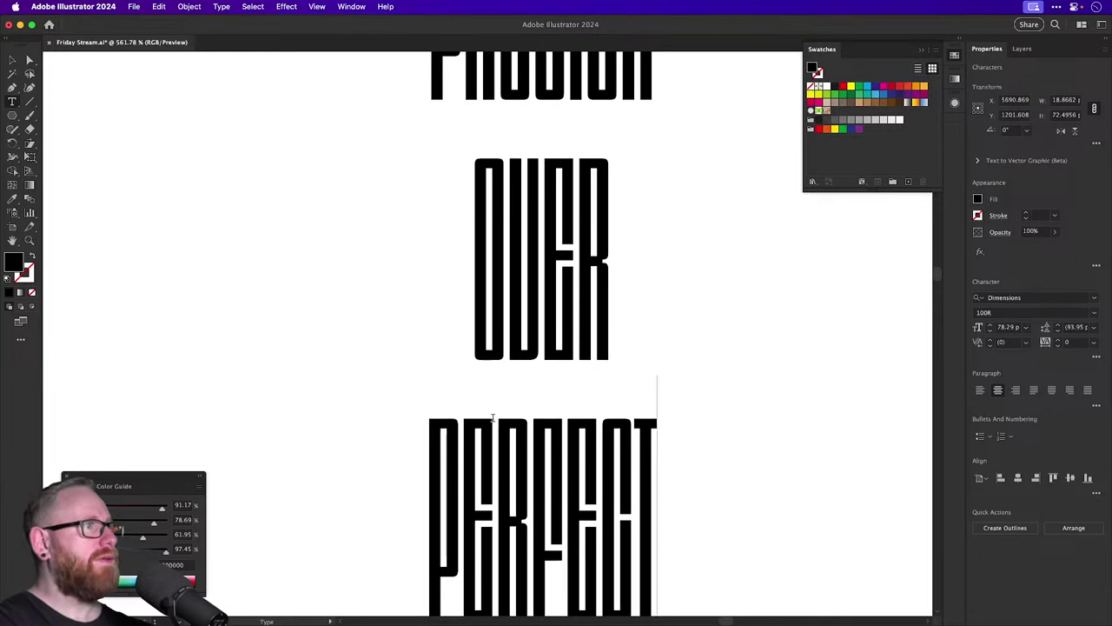
key(Escape)
Delete OVER and move PERFECT up tightly under PASSION.
scroll(365, 469, up, 3)
scroll(365, 469, right, 2)
drag(370, 467, 702, 467)
key(cmd+z)
key(Delete)
drag(437, 571, 437, 258)
drag(497, 275, 497, 431)
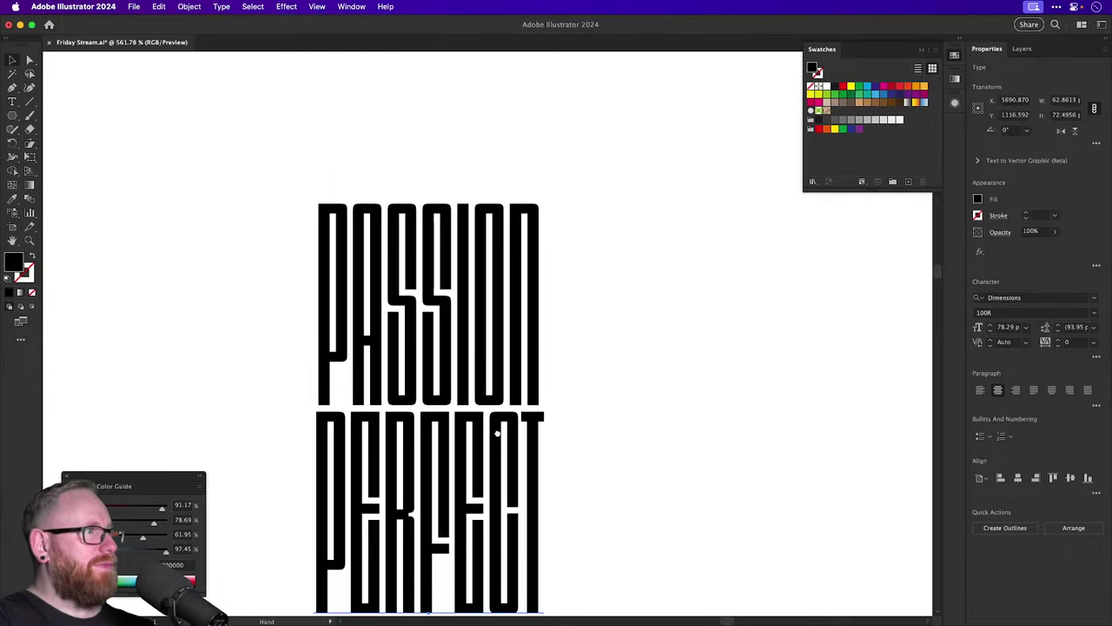
click(631, 357)
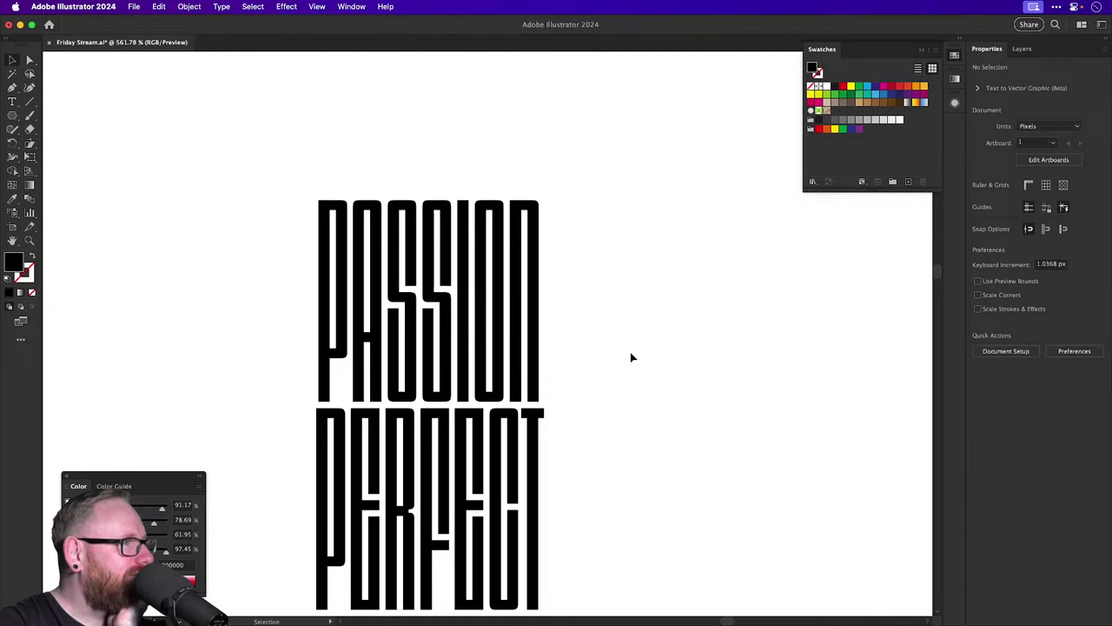
Preview 500R, then set the PASSION PERFECT stack to the Dimensions 400R style.
key(super+minus)
key(super+minus)
key(super+minus)
key(super+minus)
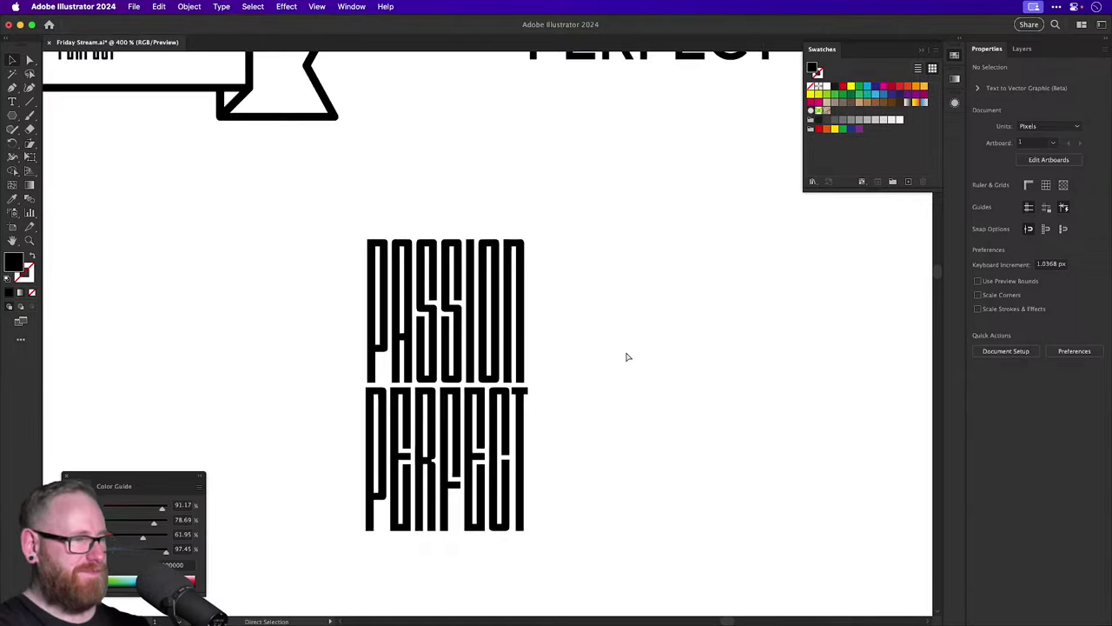
scroll(583, 344, up, 5)
scroll(583, 344, down, 4)
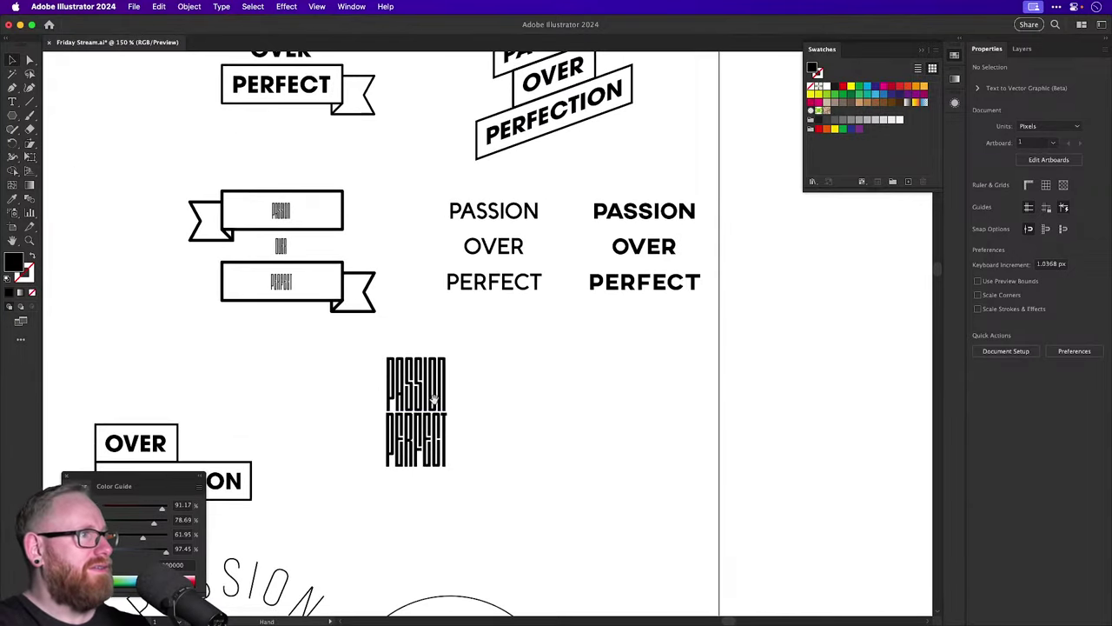
drag(418, 389, 537, 384)
scroll(537, 384, up, 5)
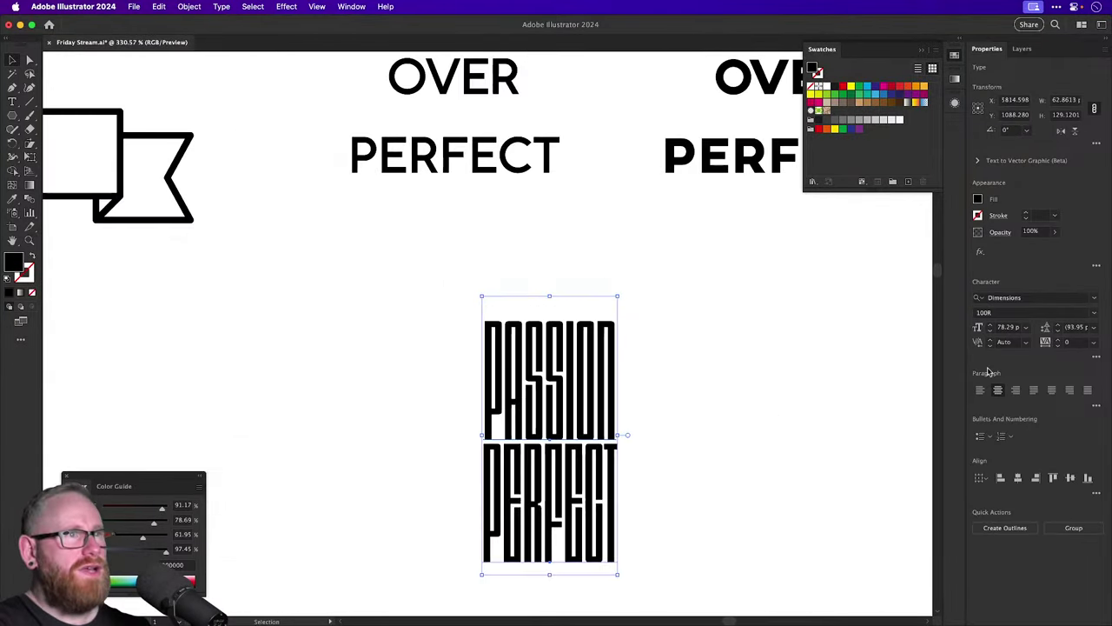
click(1074, 312)
key(Down)
key(Down)
key(Down)
key(Down)
key(Down)
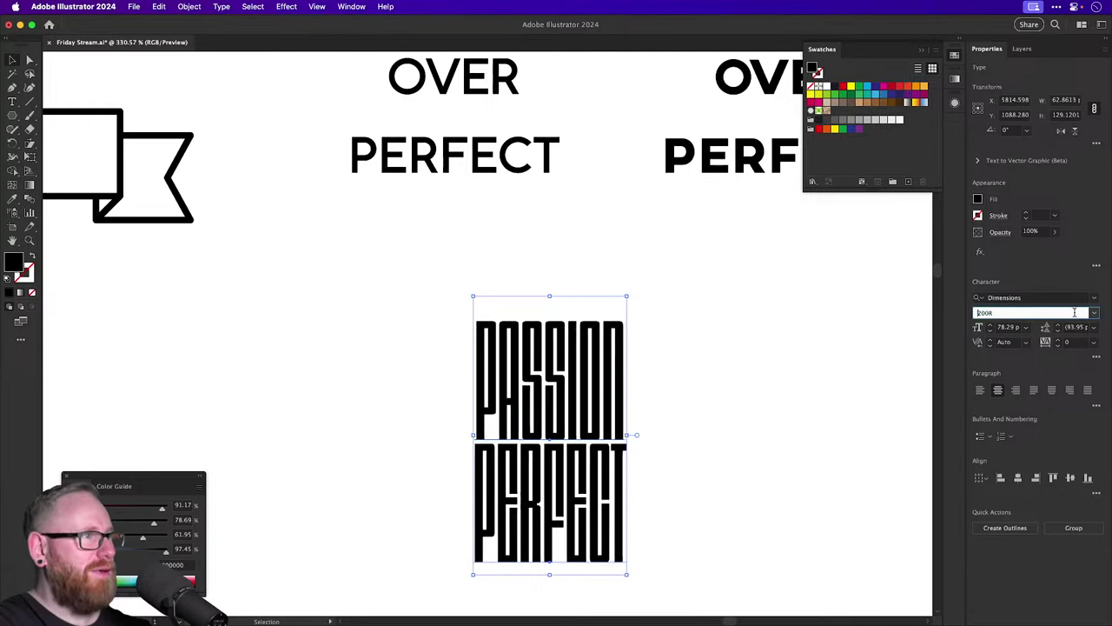
key(Down)
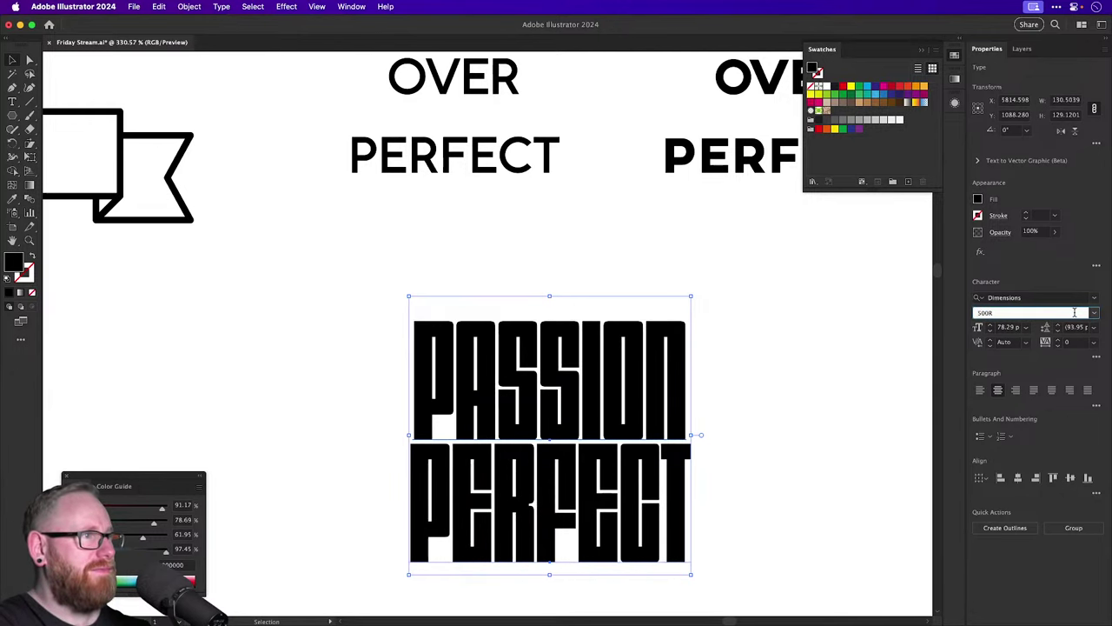
key(Up)
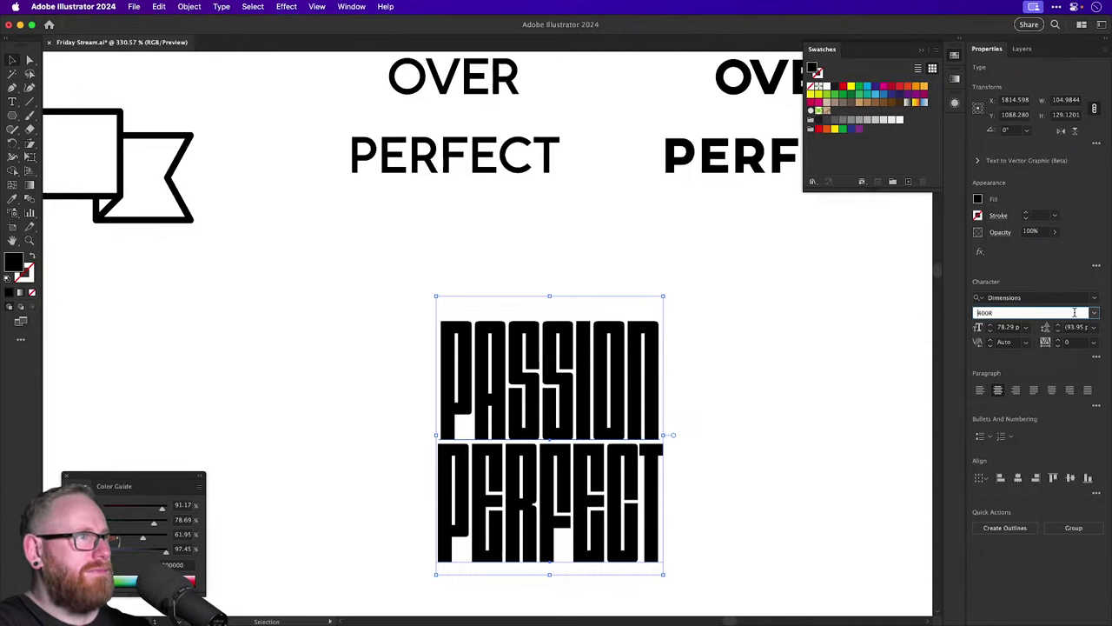
key(Return)
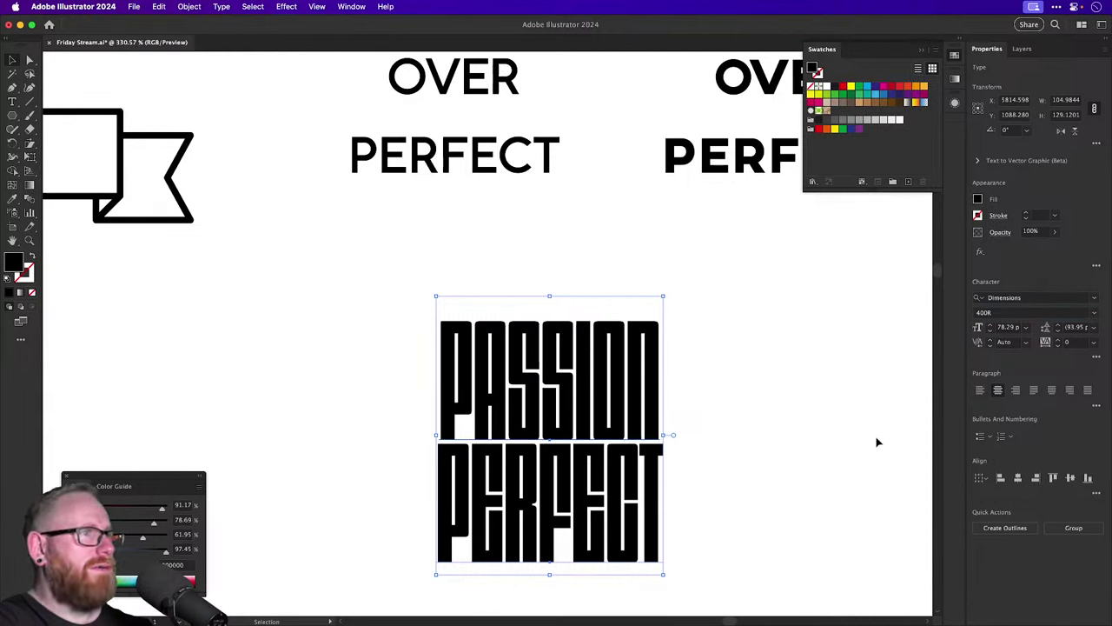
click(737, 426)
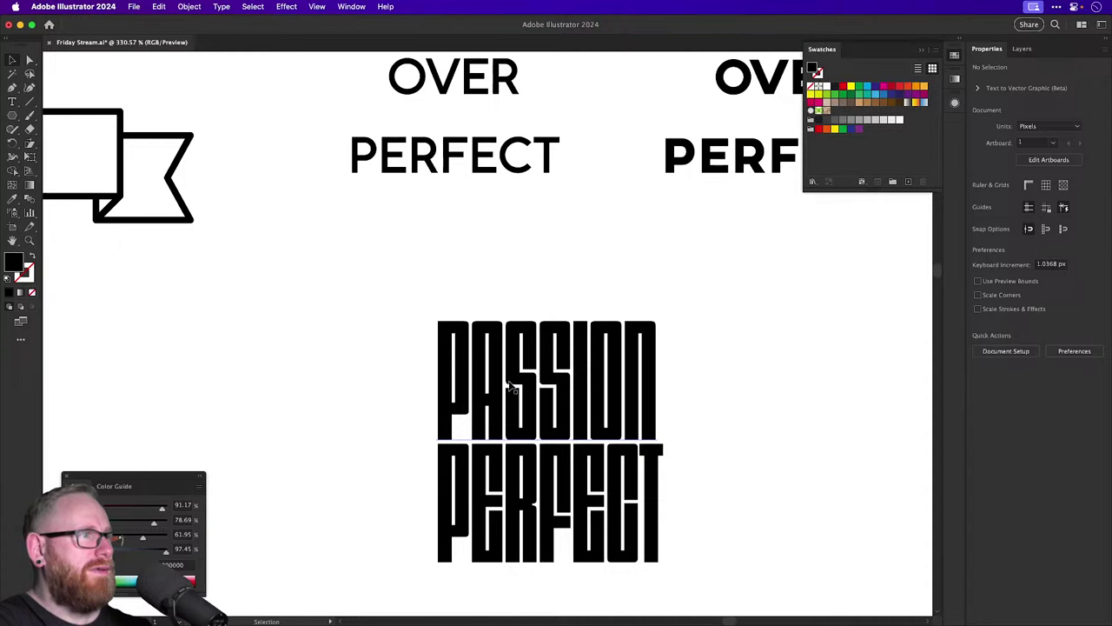
scroll(582, 369, down, 5)
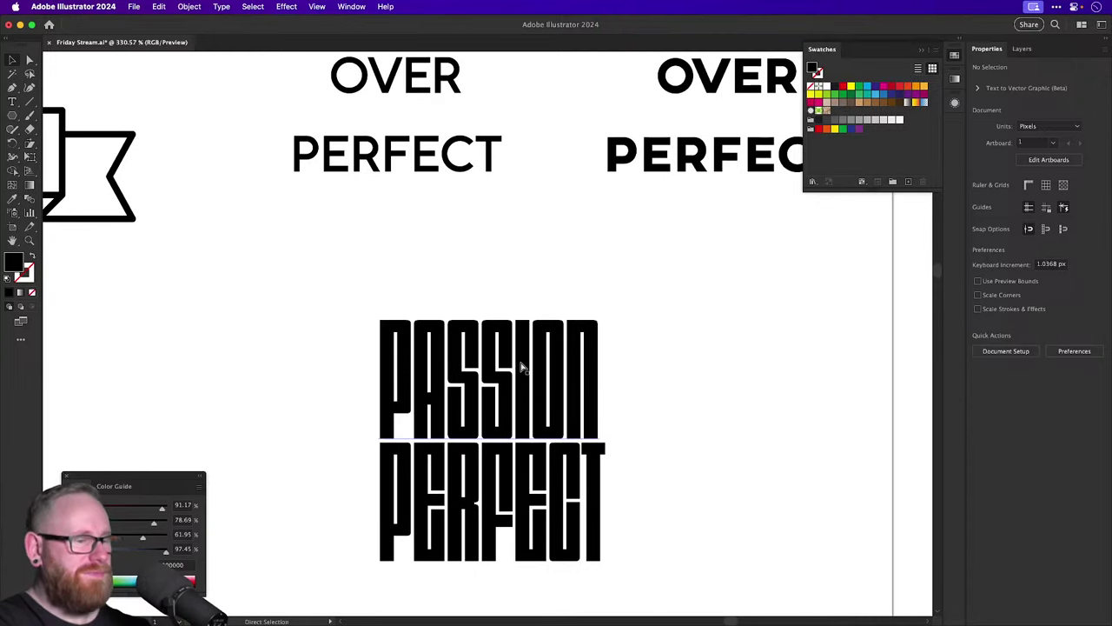
Select the banner's PASSION, OVER and PERFECT together in the font field for restyling.
scroll(521, 368, down, 3)
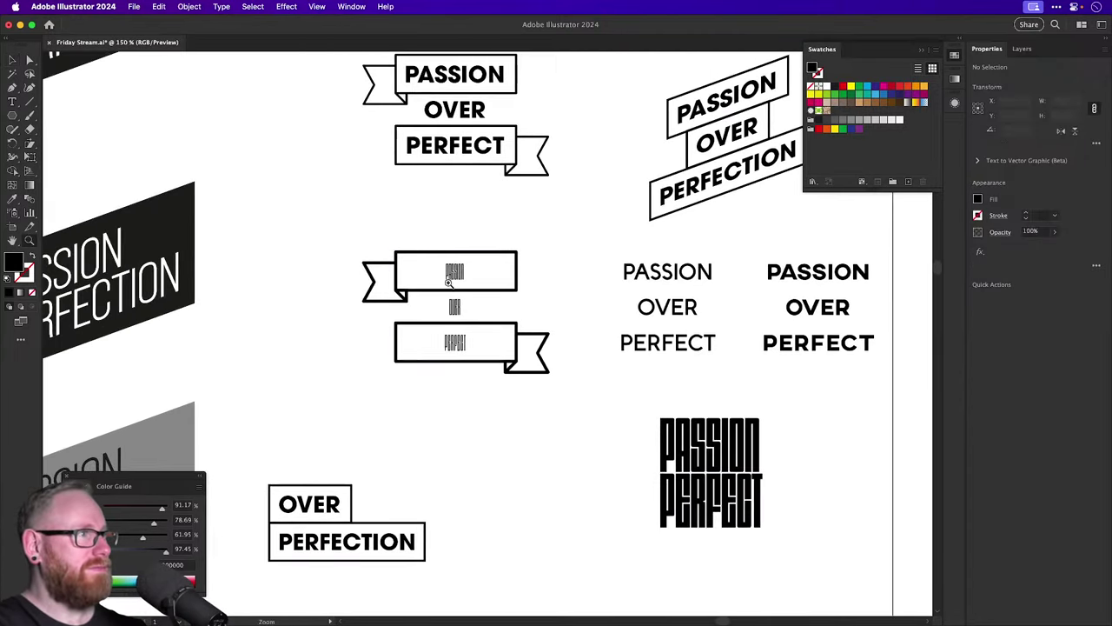
scroll(557, 293, up, 10)
scroll(509, 260, down, 3)
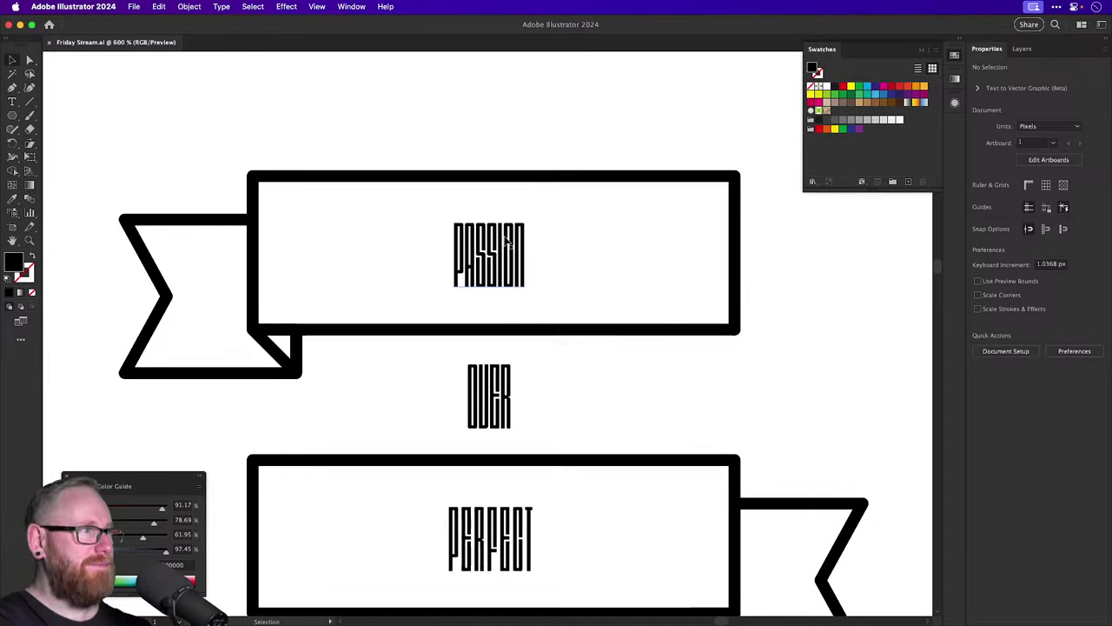
click(495, 252)
shift+click(483, 415)
shift+click(496, 547)
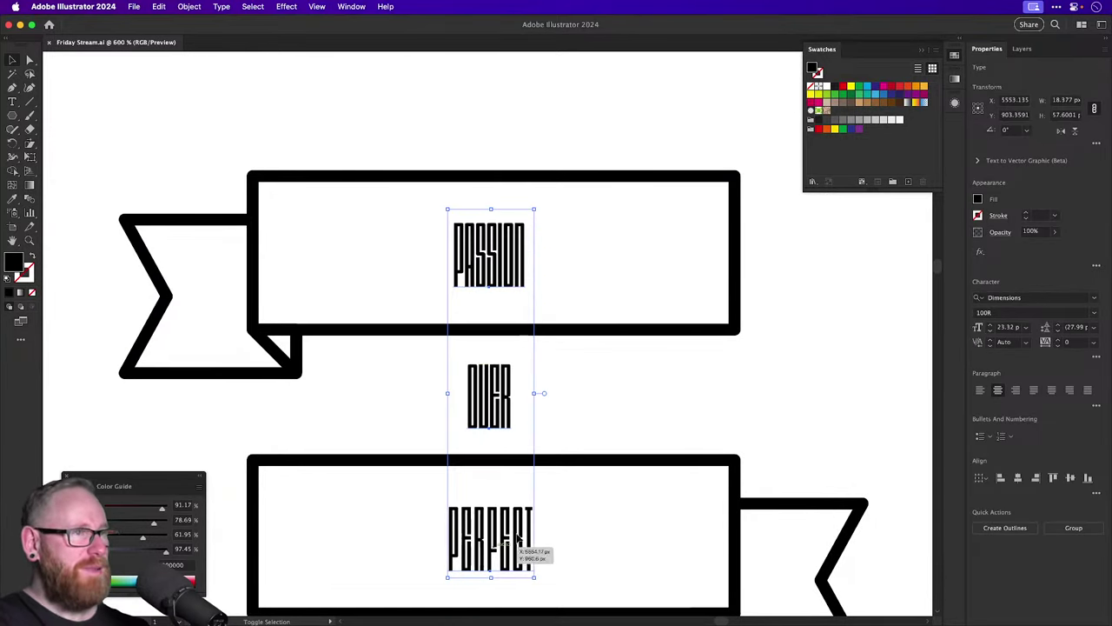
click(1033, 297)
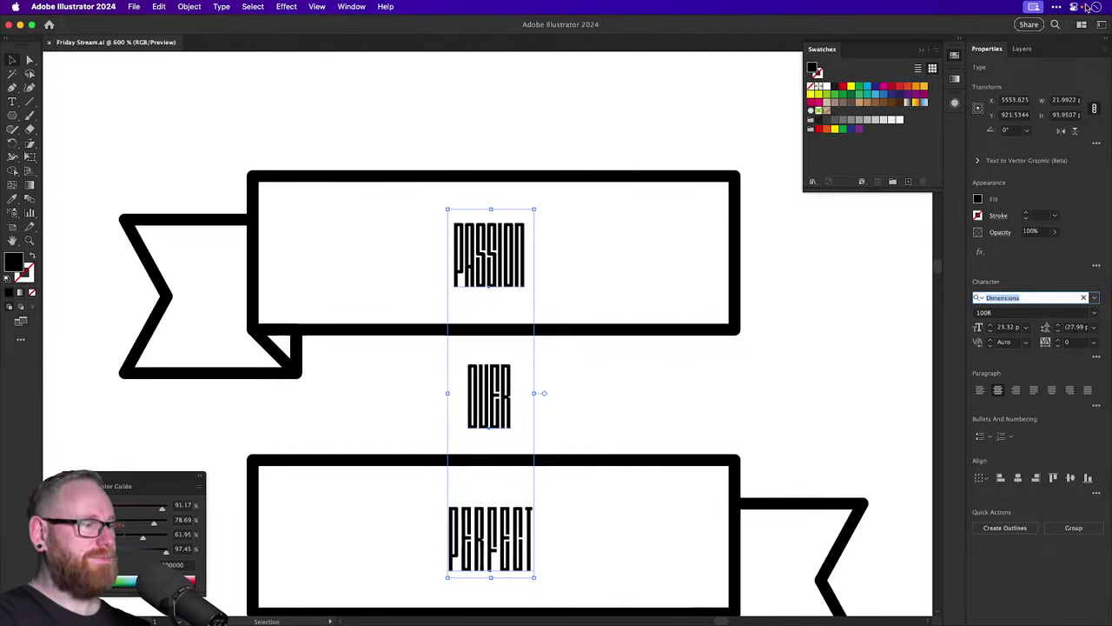
key(super+Tab)
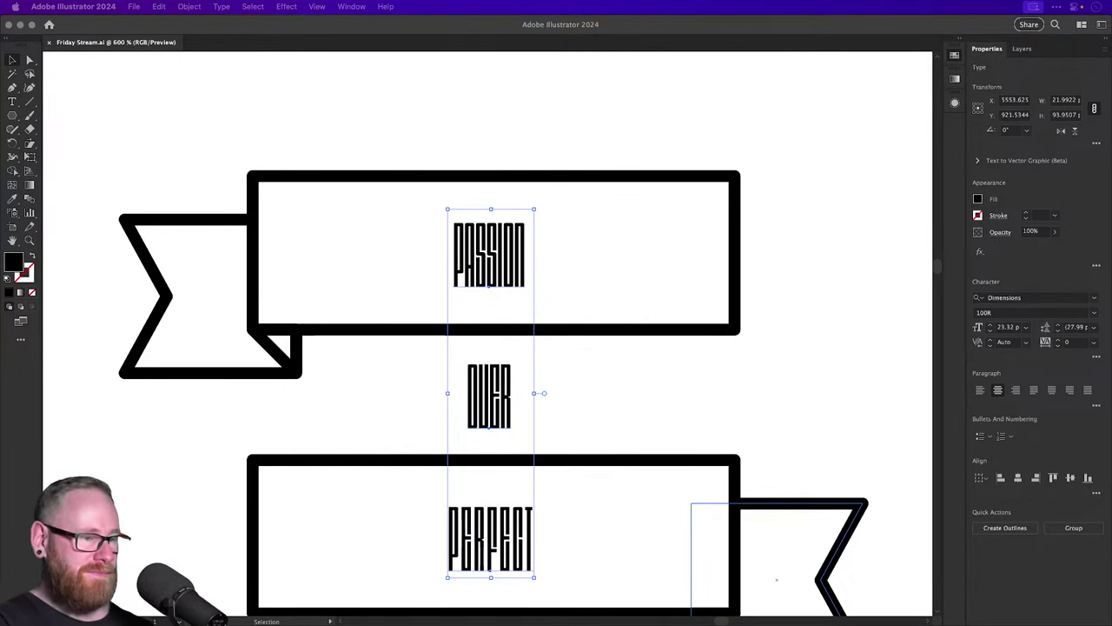
key(shift+F3)
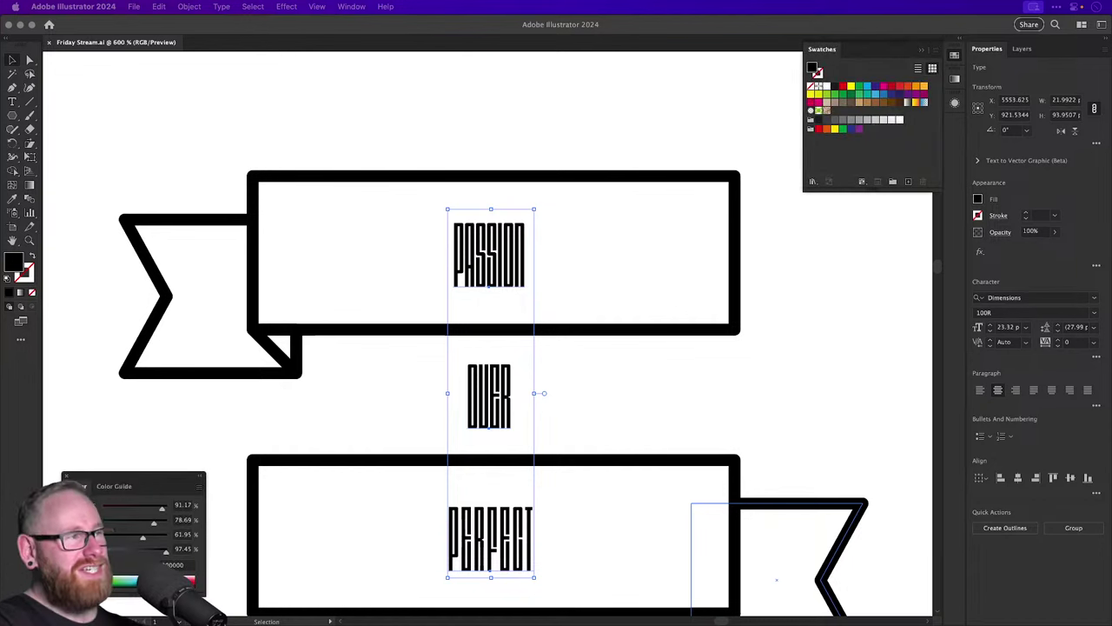
key(shift+F3)
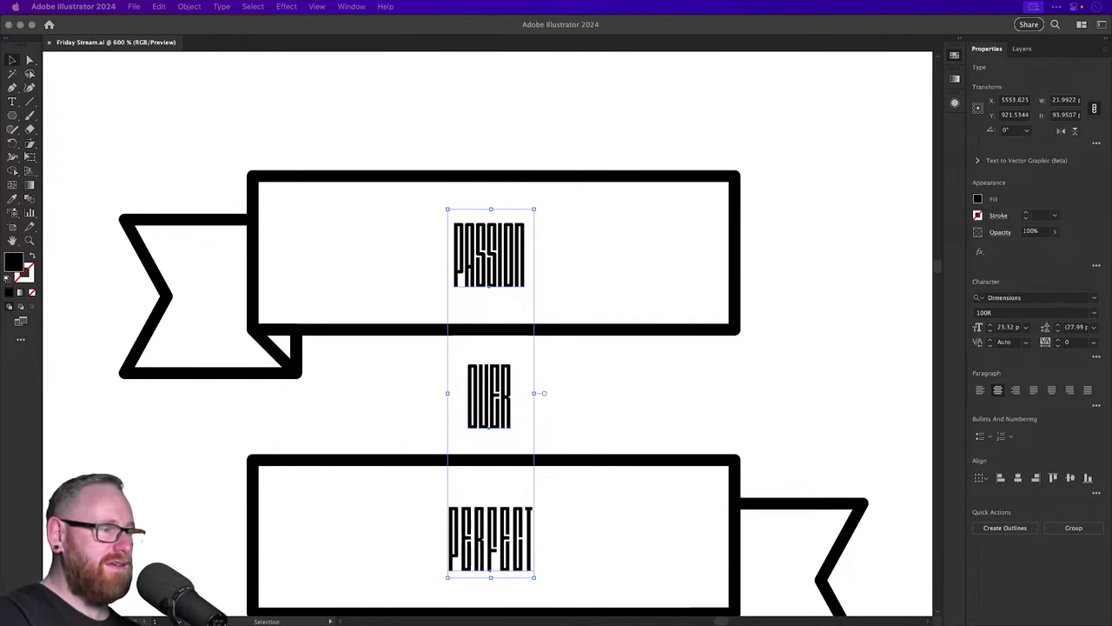
Set the banner words in Greycliff CF Bold and inspect the lettering up close.
key(shift+F3)
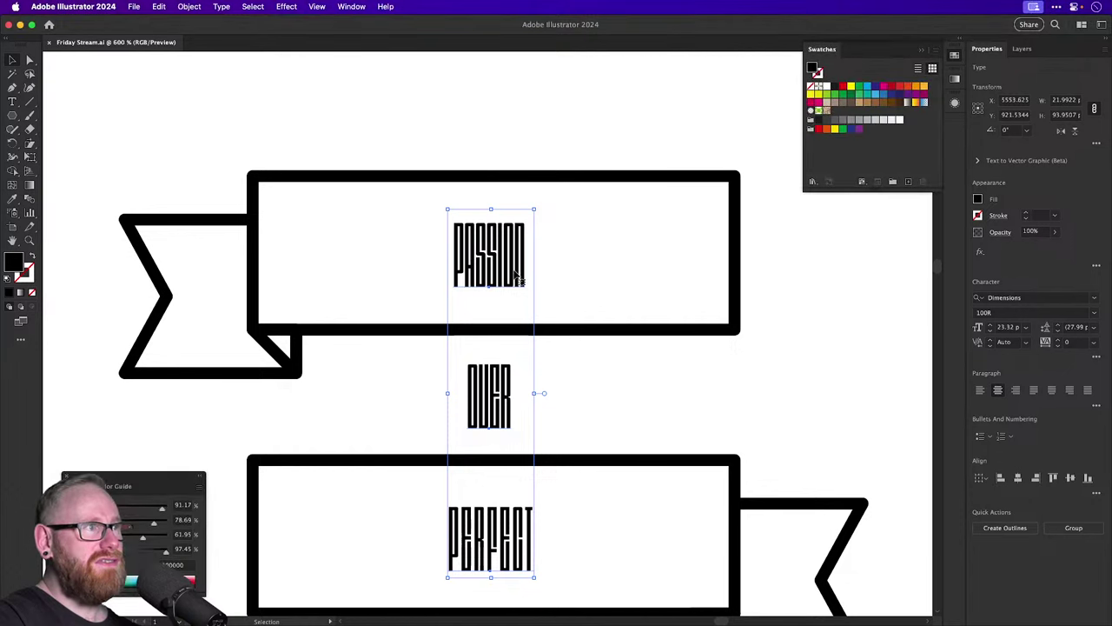
click(990, 298)
text(gre)
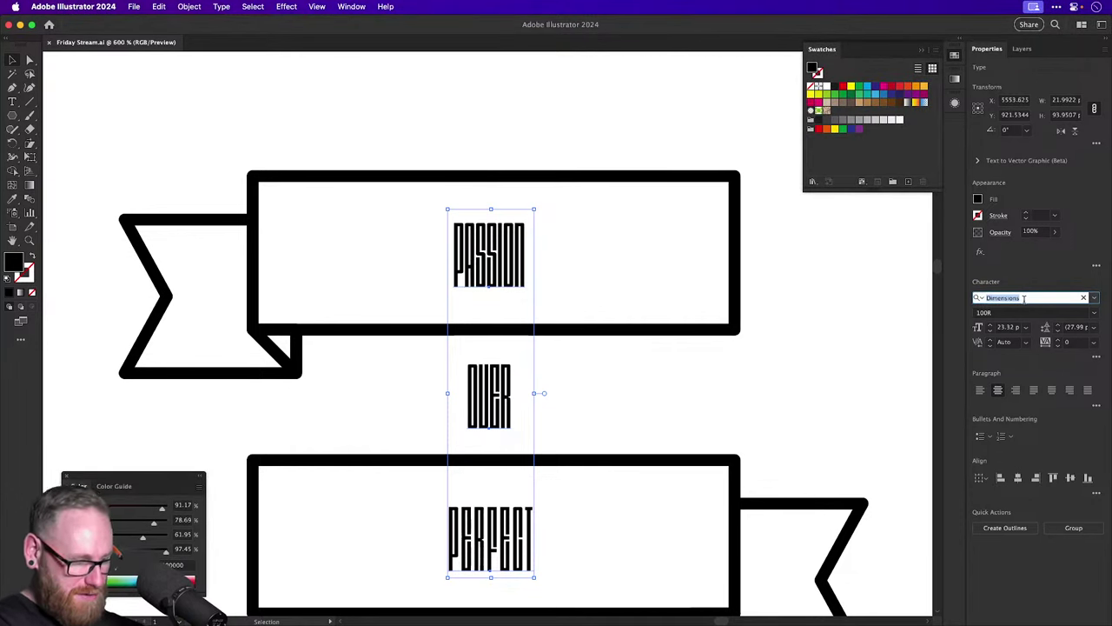
text(y)
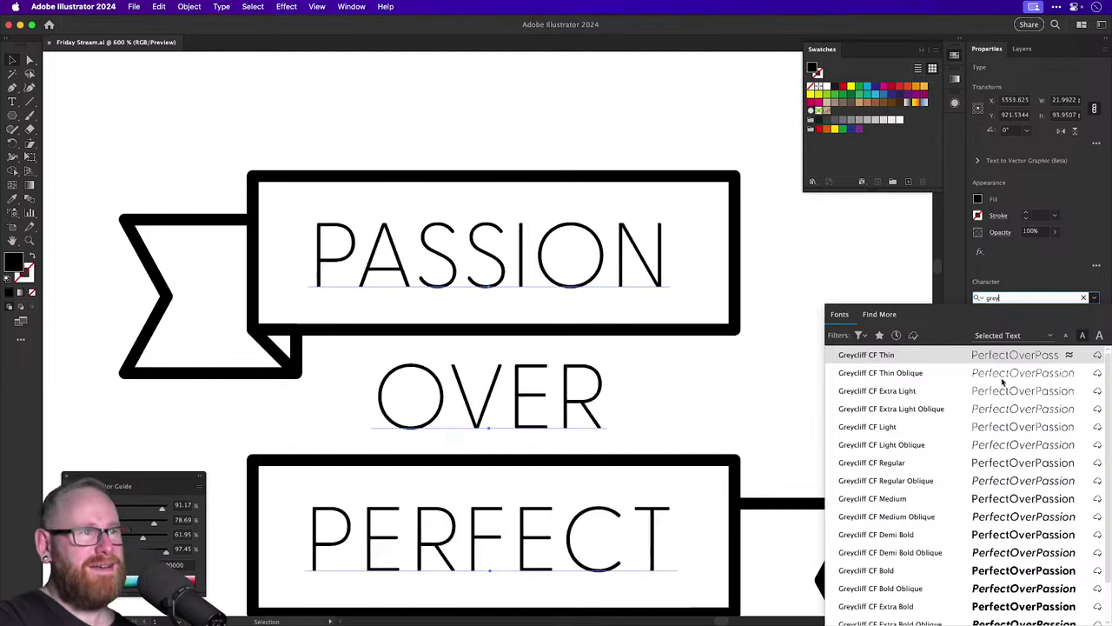
click(900, 569)
click(777, 334)
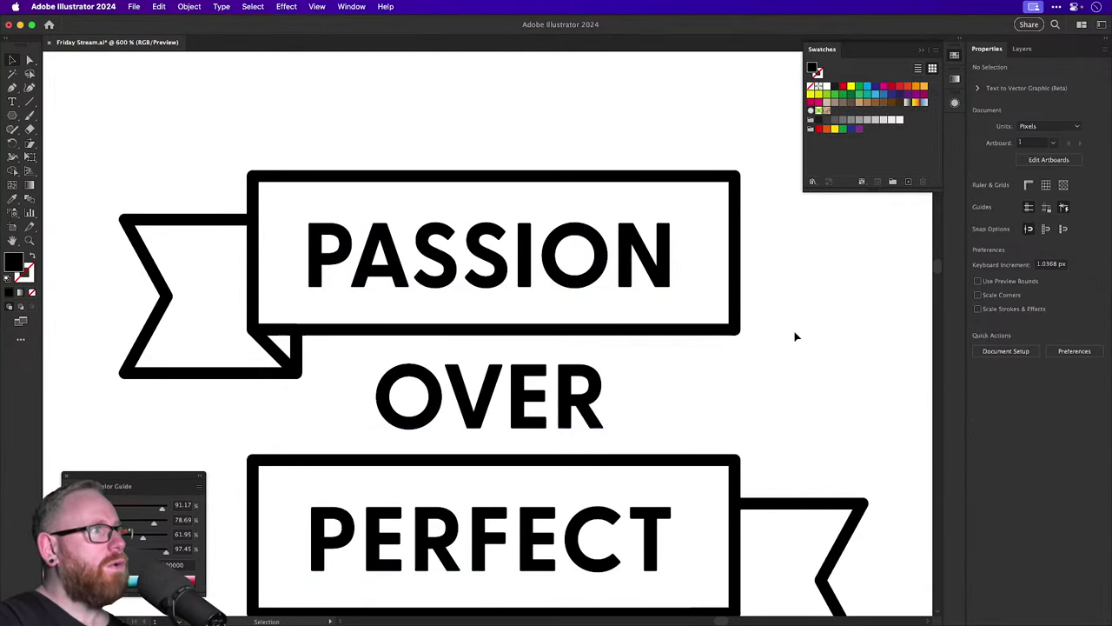
key(super+minus)
key(super+minus)
key(super+equal)
key(super+equal)
key(super+equal)
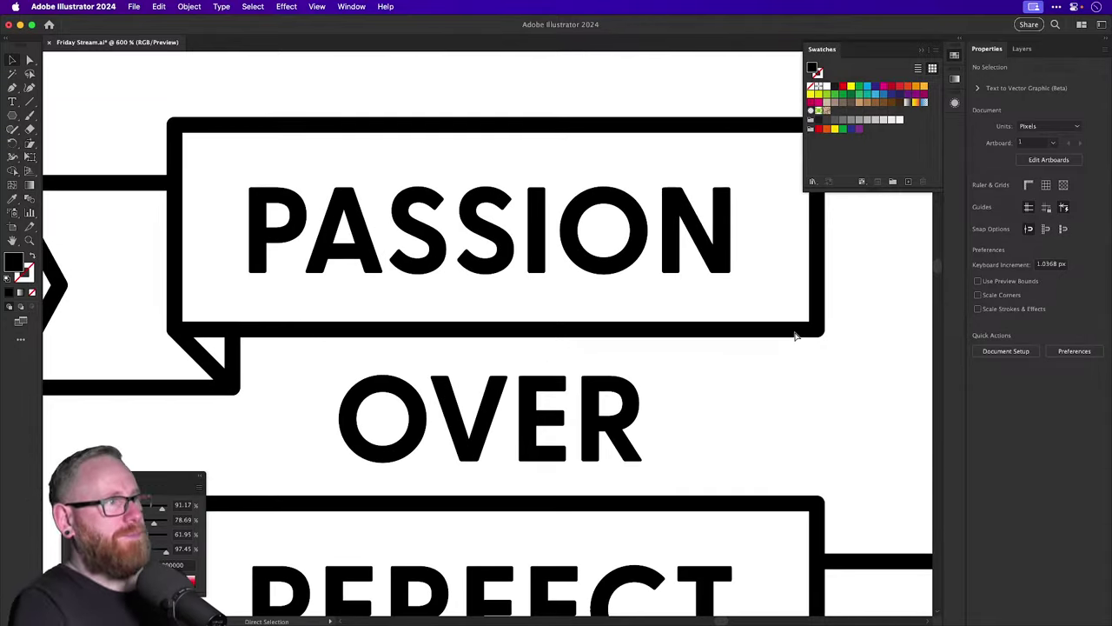
key(super+equal)
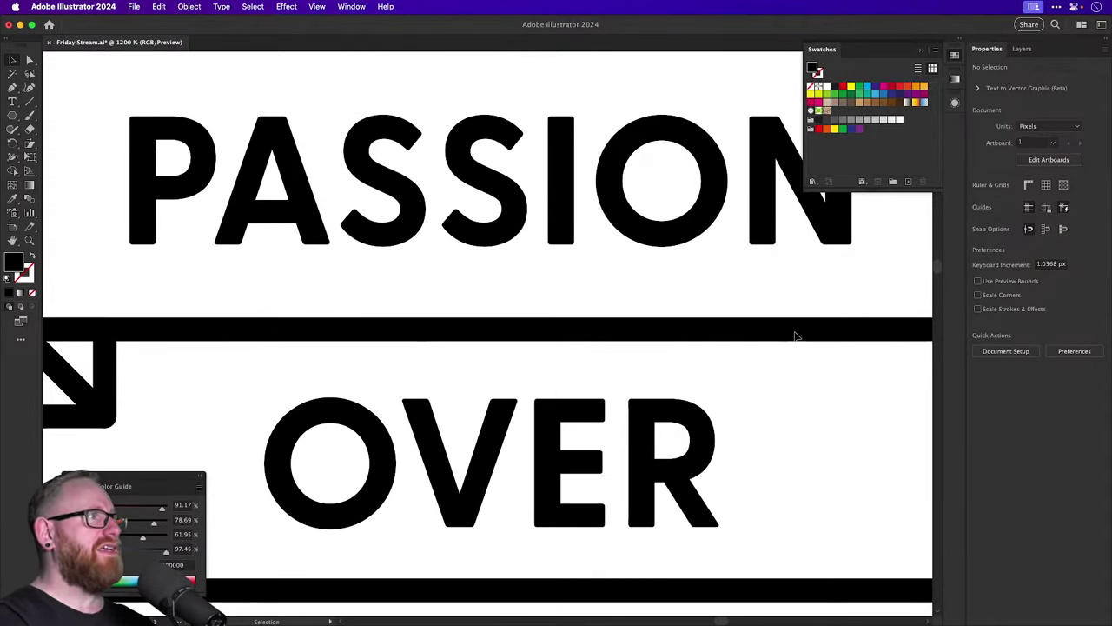
key(super+minus)
key(super+minus)
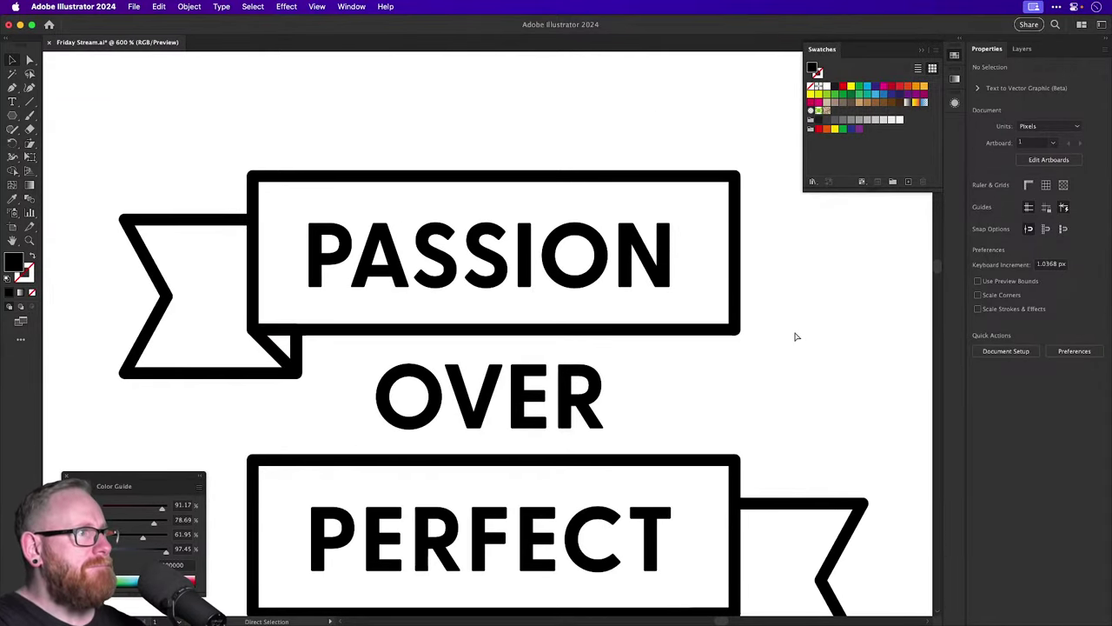
key(super+minus)
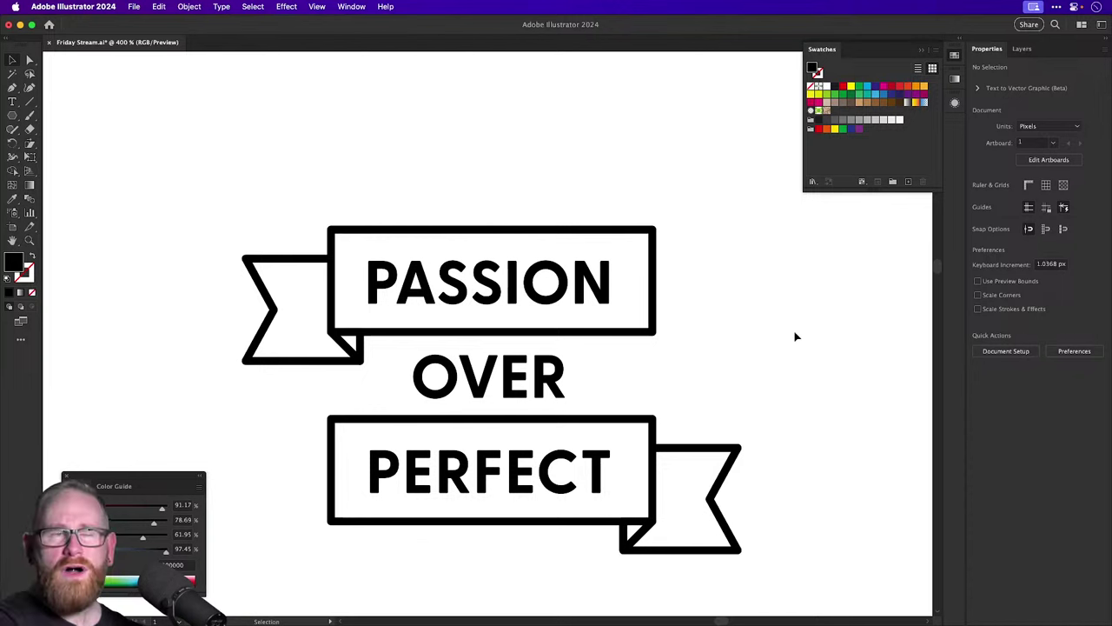
key(super+equal)
key(super+equal)
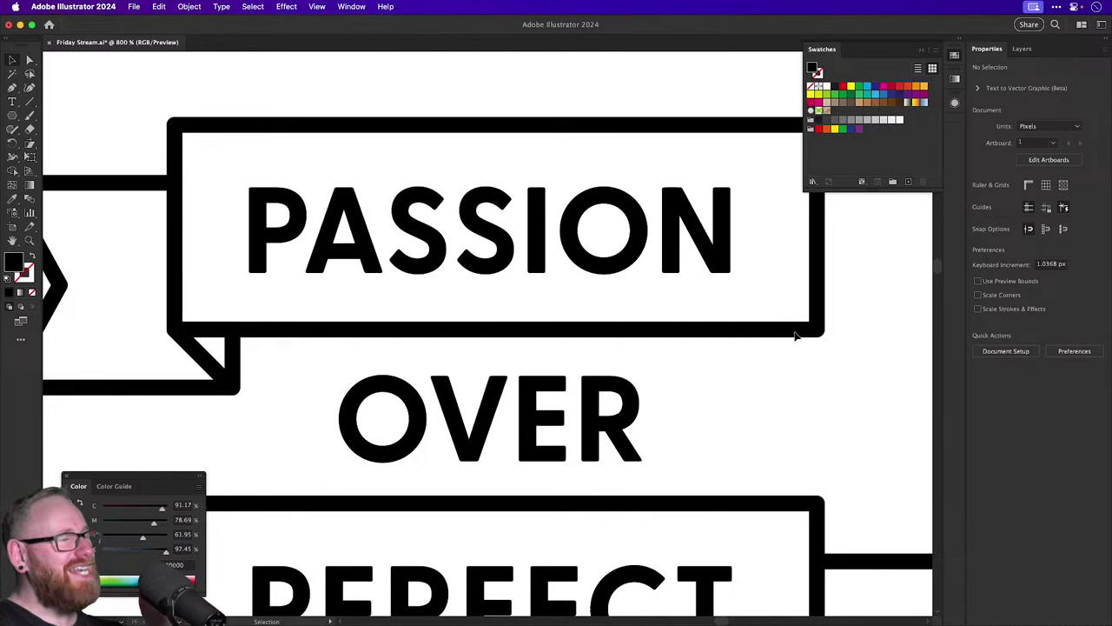
Magnify the letters of PASS, then zoom back out to frame the whole badge.
scroll(716, 331, up, 1)
key(z)
drag(383, 317, 384, 462)
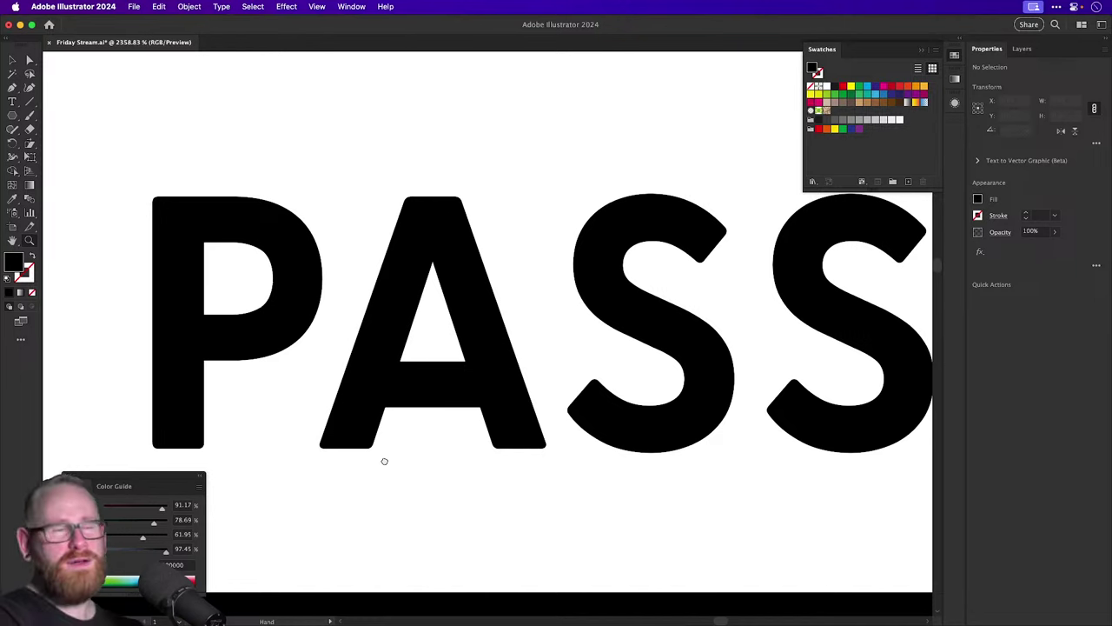
key(v)
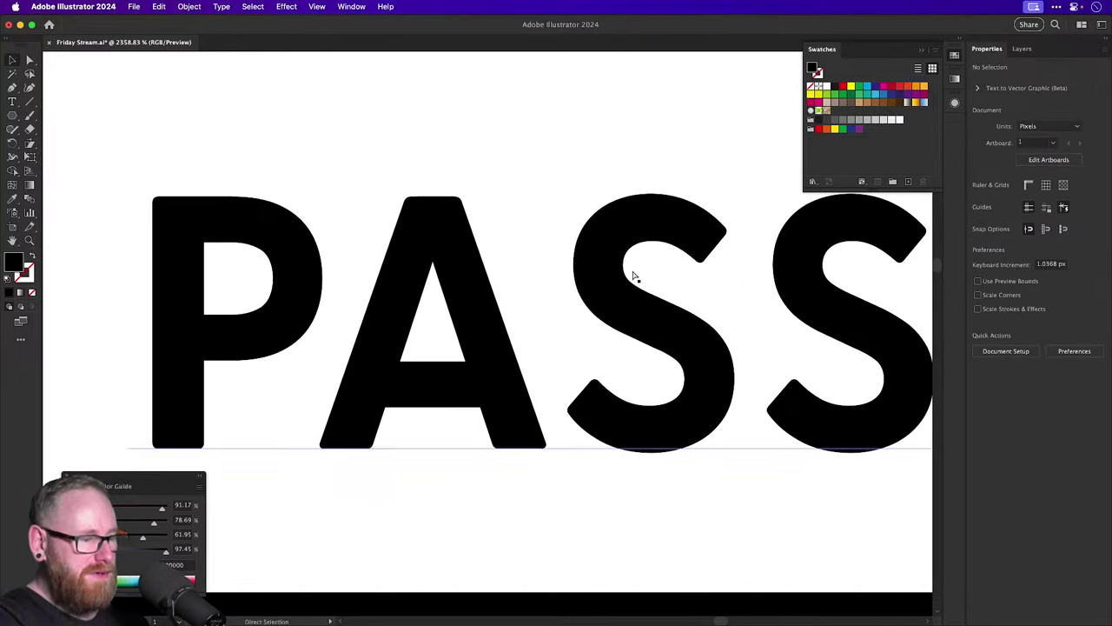
key(super+minus)
key(super+minus)
key(v)
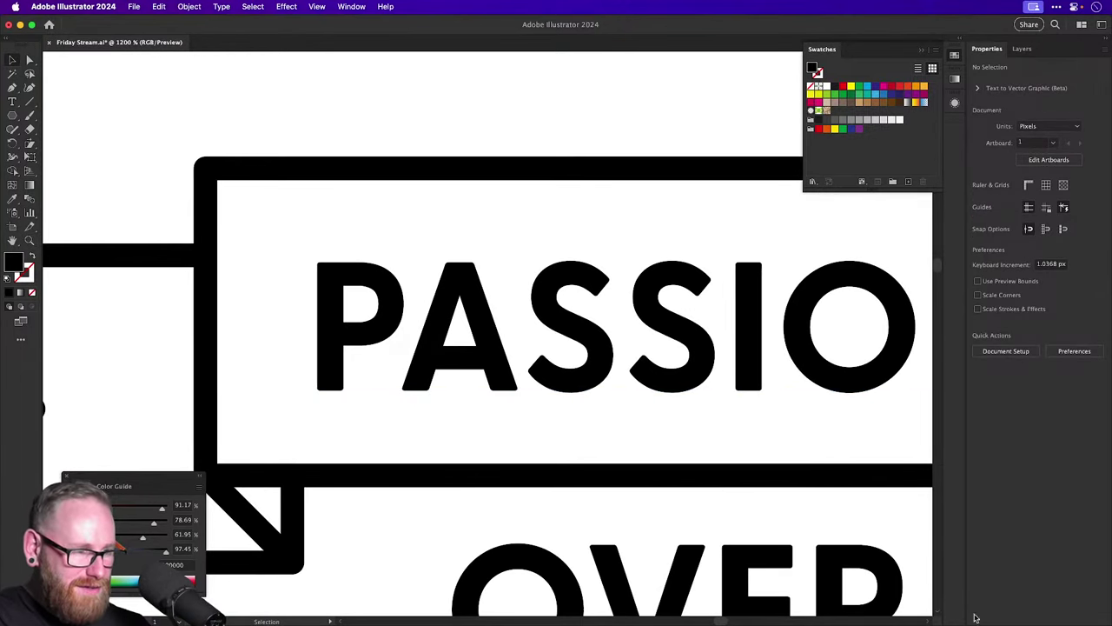
mouse_move(1095, 609)
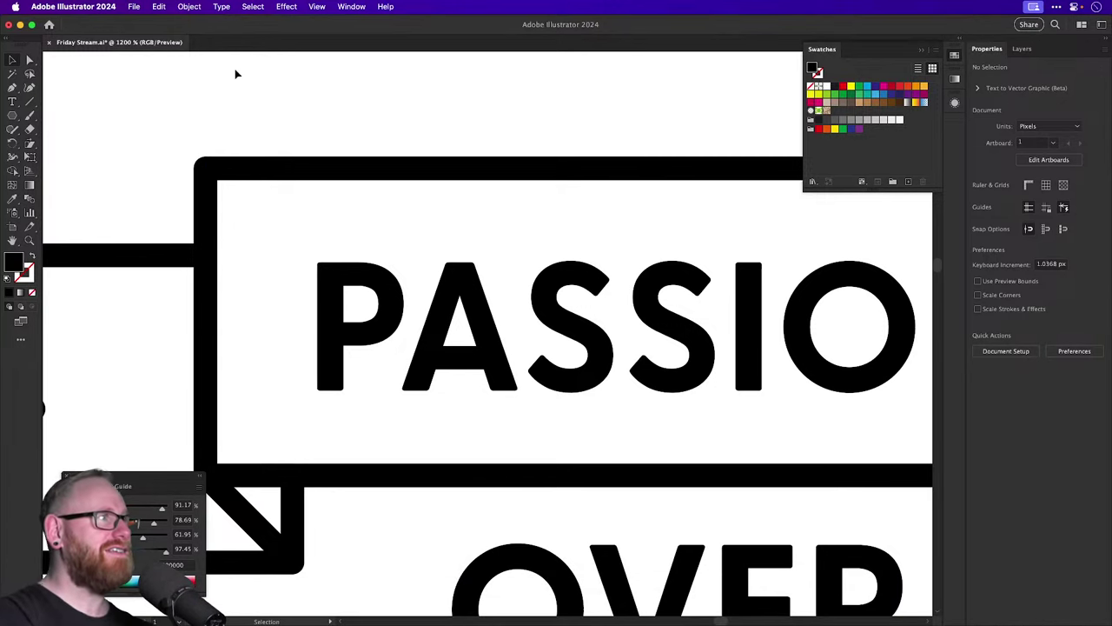
key(super+minus)
key(super+minus)
key(super+minus)
key(super+minus)
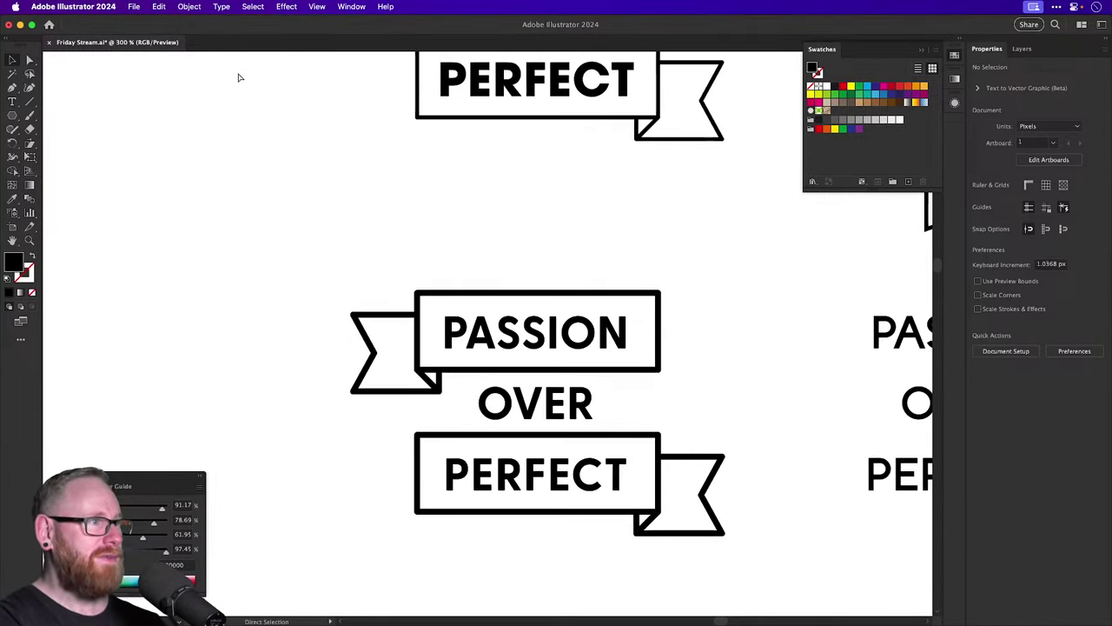
key(v)
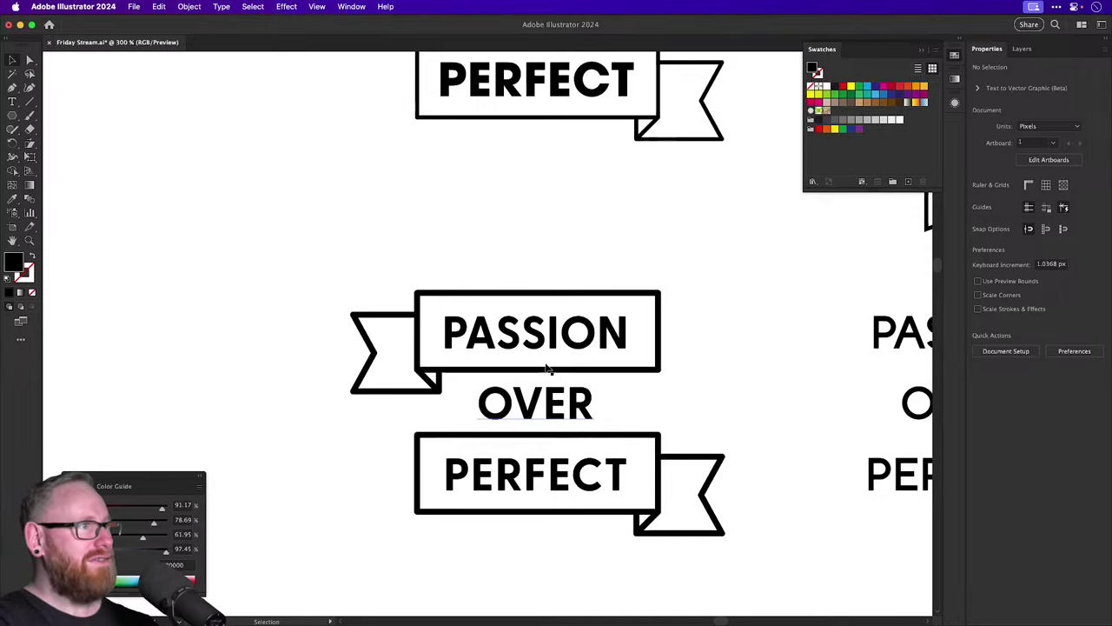
key(z)
drag(547, 369, 665, 365)
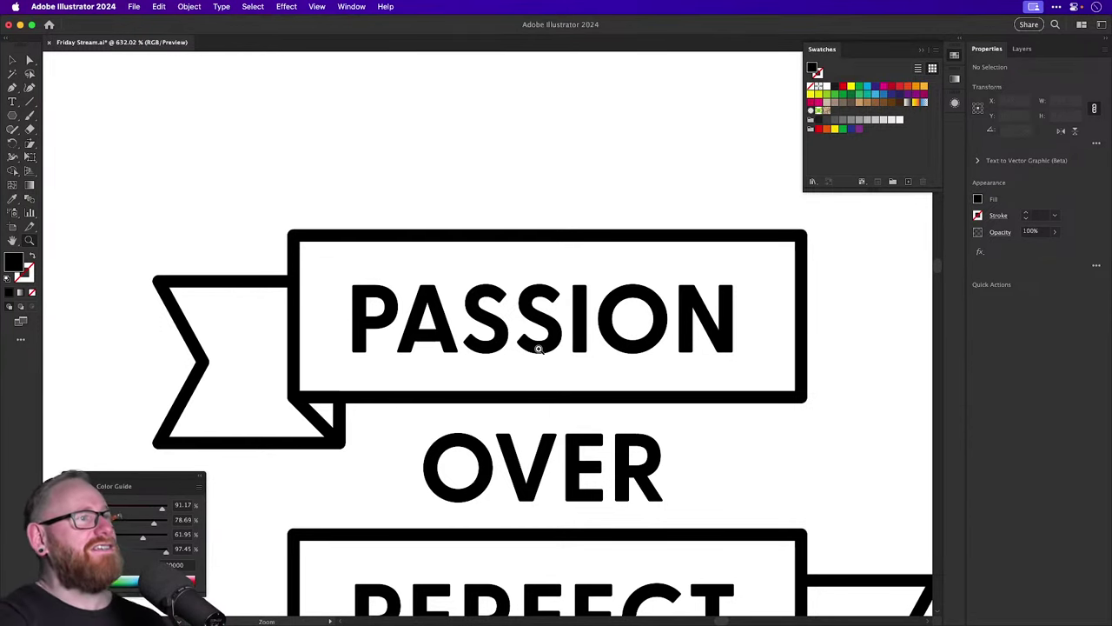
drag(543, 326, 447, 281)
key(v)
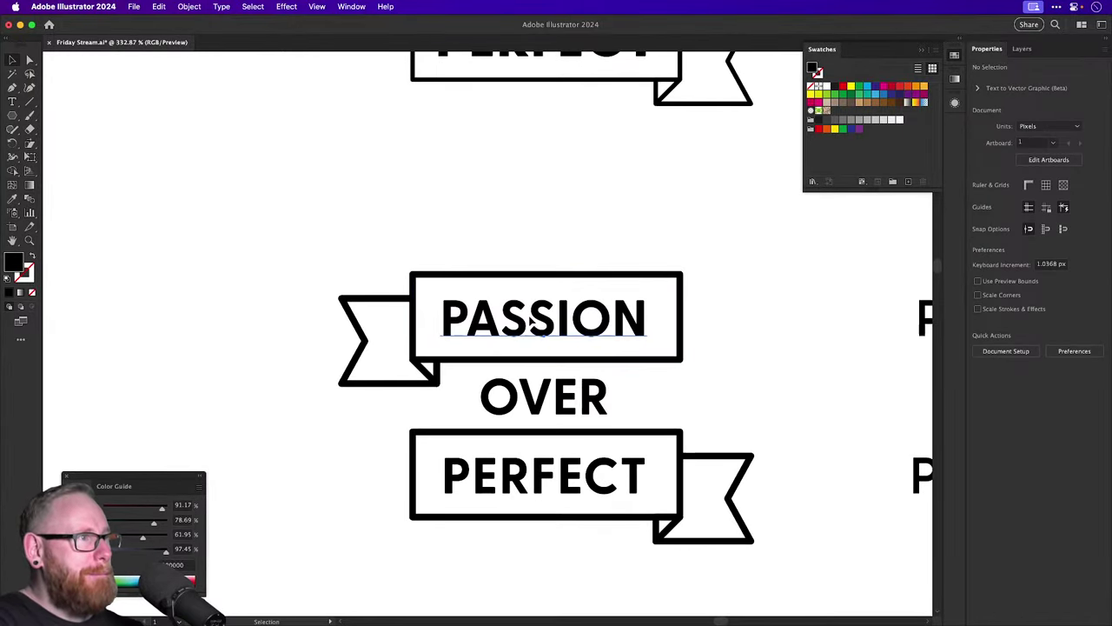
Give the PASSION, OVER and PERFECT lines -20 tracking, after first trying -10.
click(530, 321)
shift+click(543, 397)
shift+click(543, 475)
click(1077, 345)
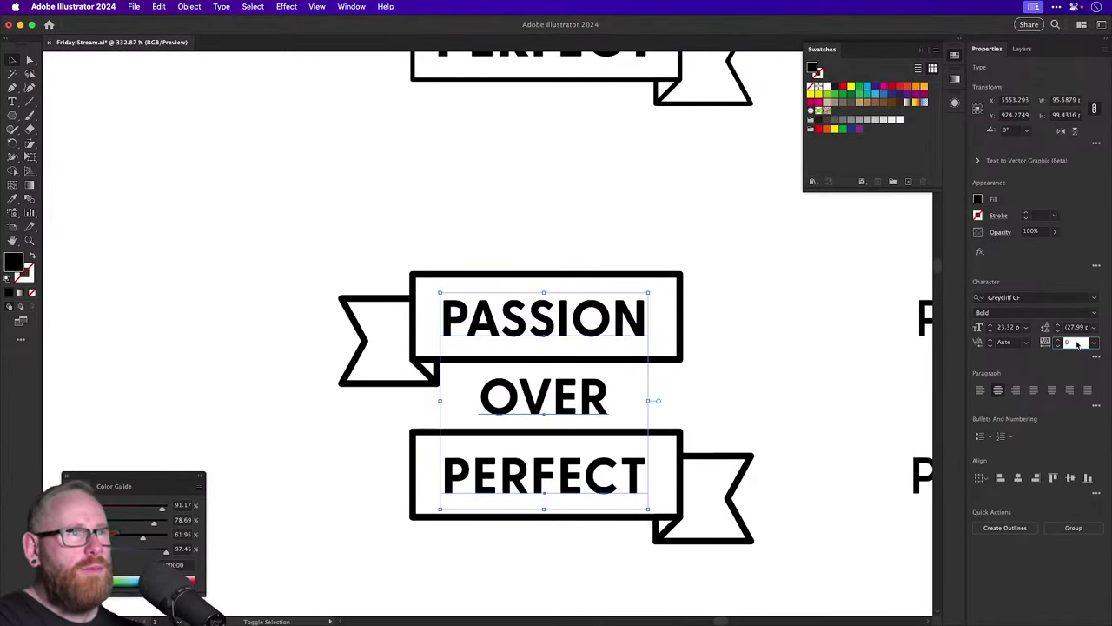
text(-10)
key(Return)
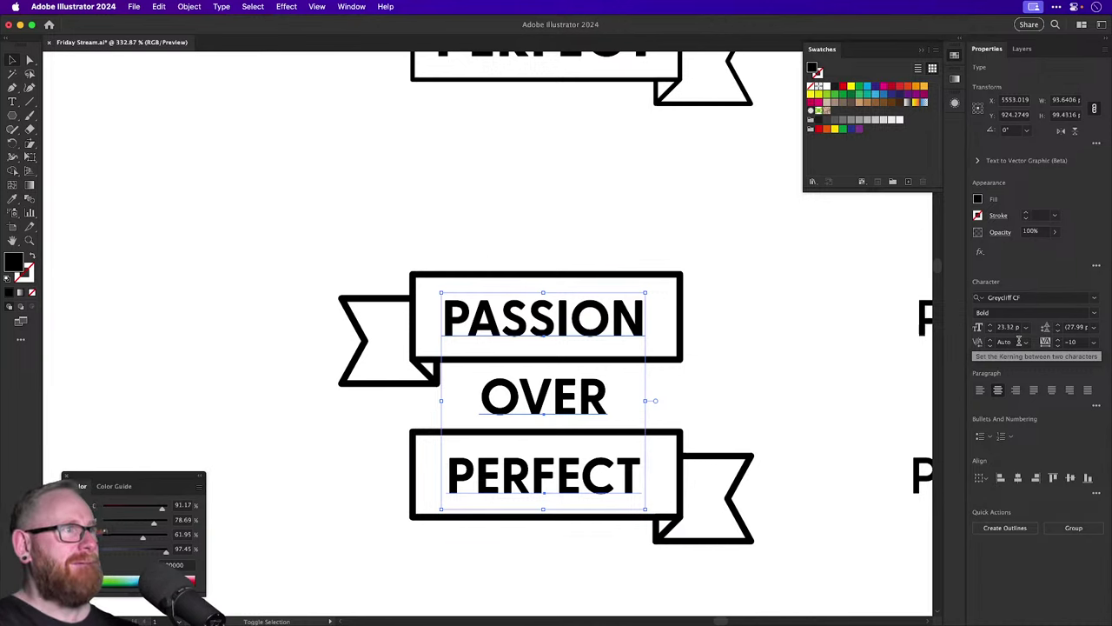
text(-20)
key(Return)
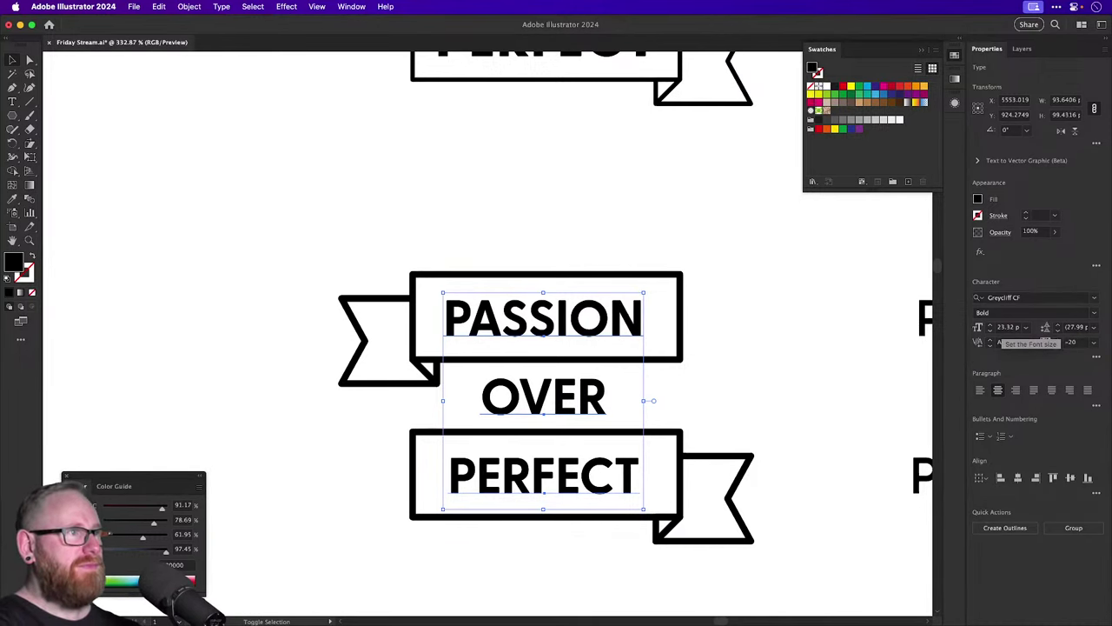
Drag a duplicate of OVER up into the space above the lockup.
click(415, 256)
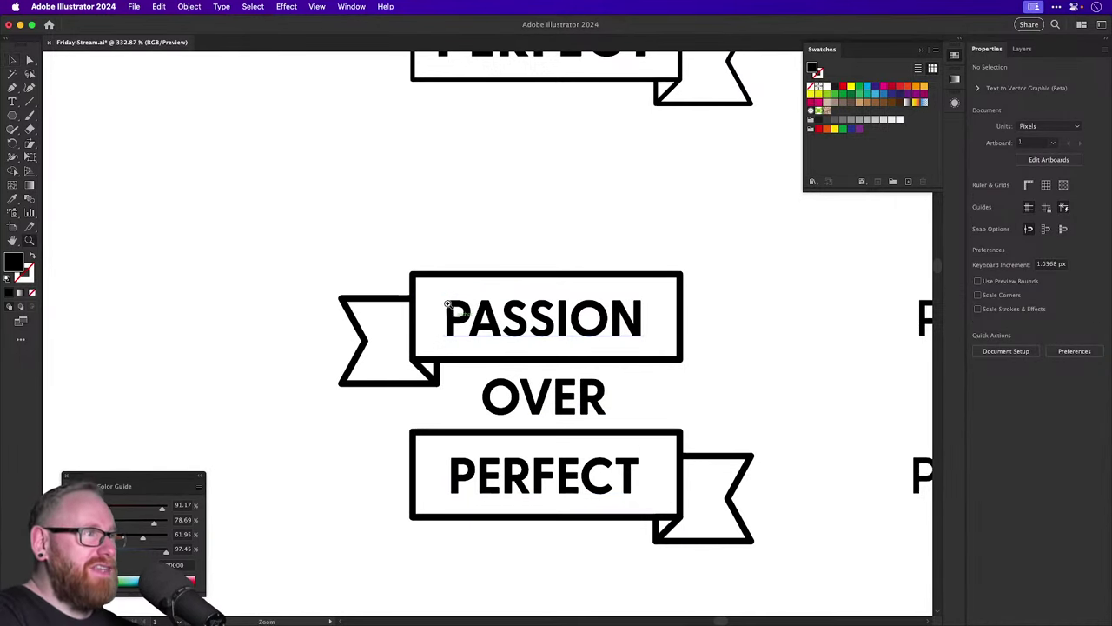
drag(446, 304, 395, 313)
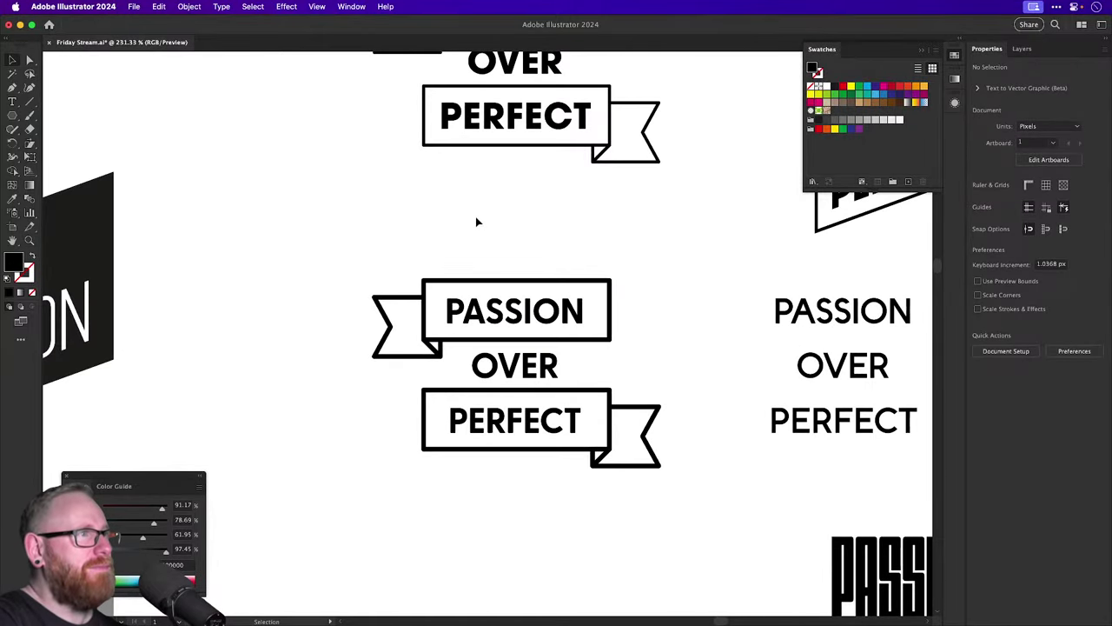
drag(476, 223, 448, 227)
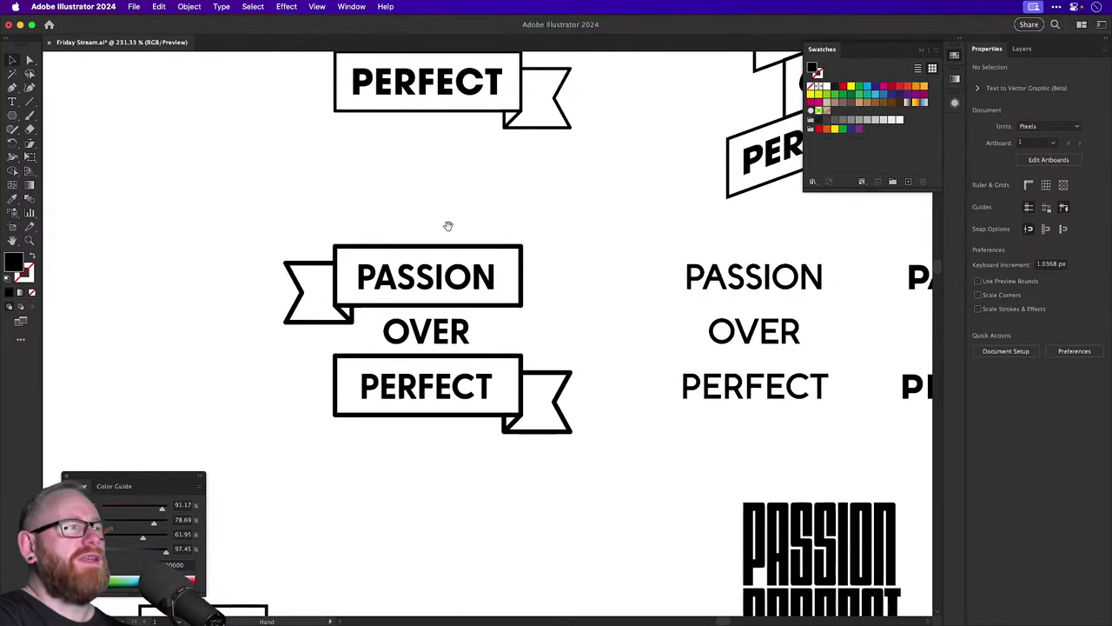
drag(441, 327, 441, 173)
Retype the middle word as OVER and change its case to lowercase.
double_click(441, 324)
double_click(443, 325)
text(OVER)
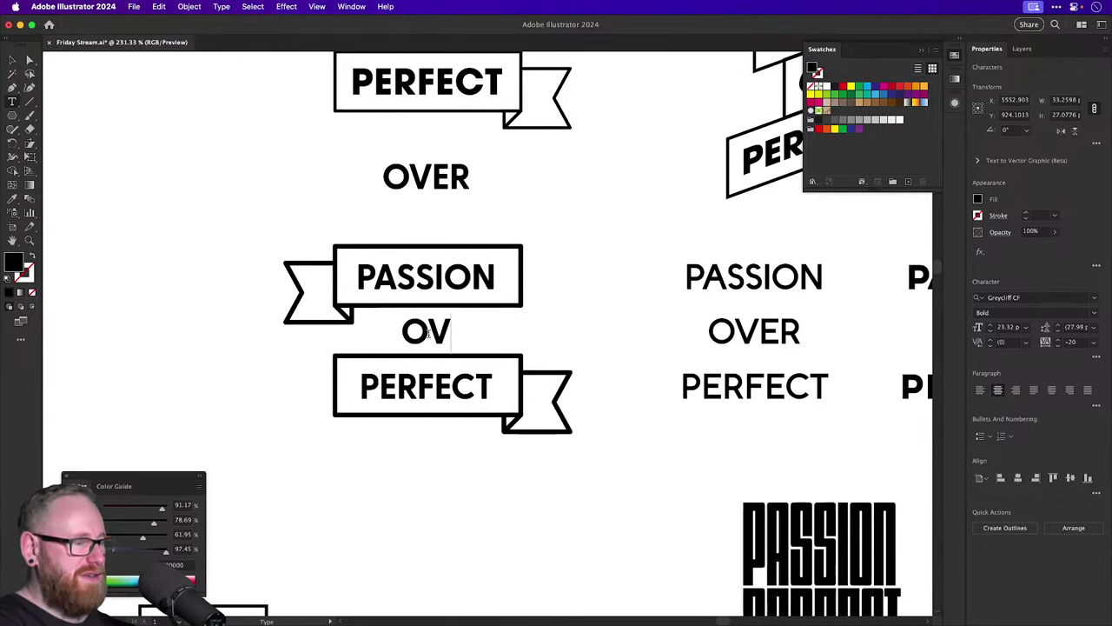
click(12, 59)
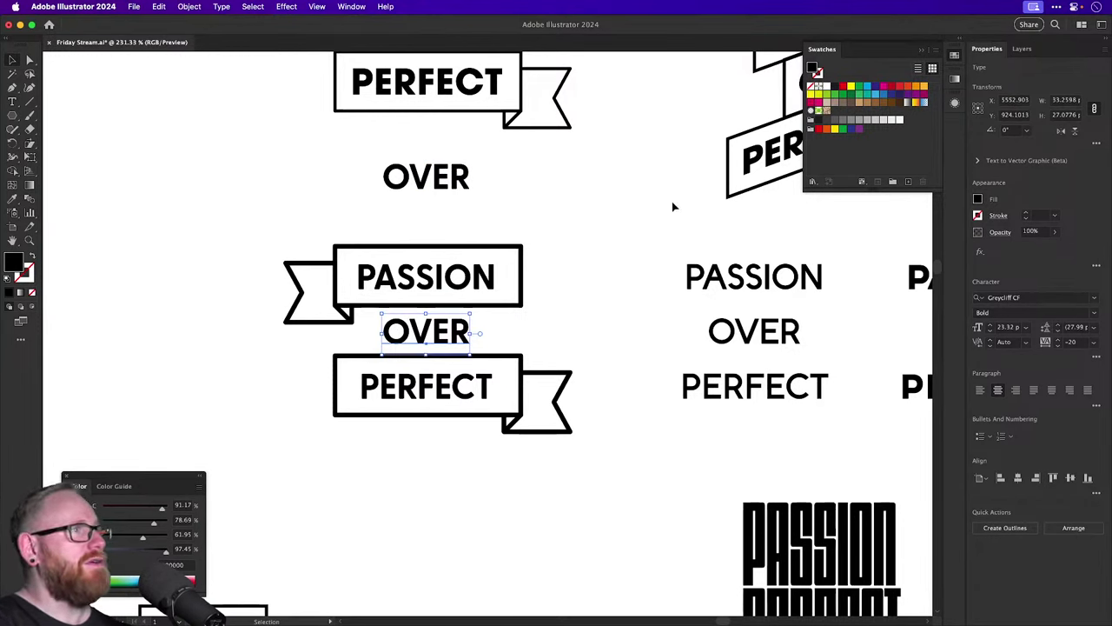
click(1097, 359)
click(988, 479)
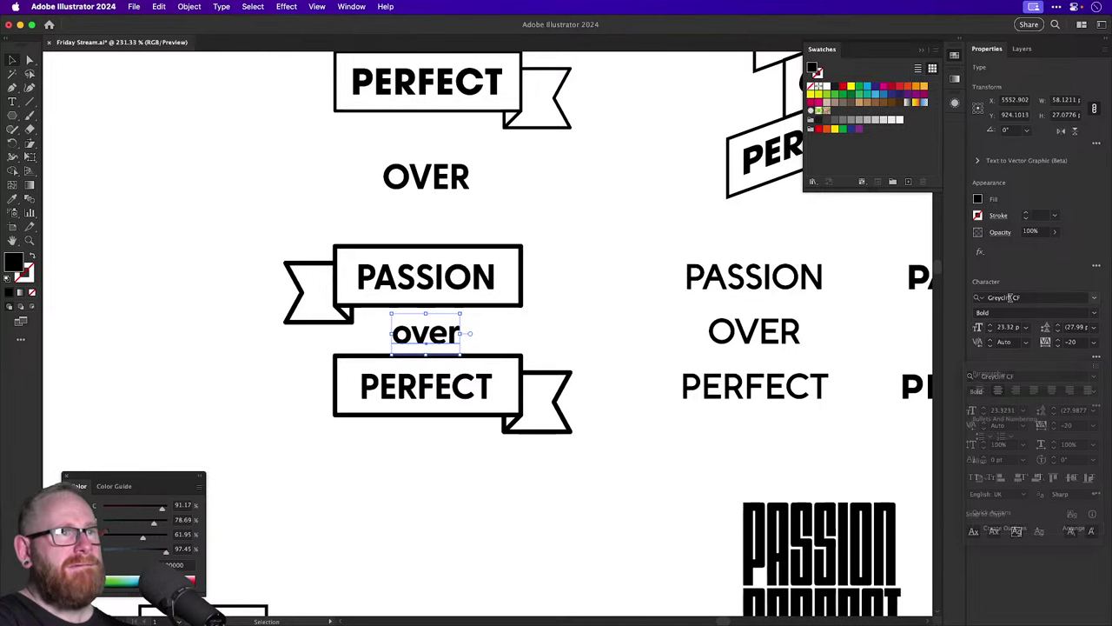
Set over in Halaney Demo Regular with tracking reset to 0.
key(super+equal)
key(super+equal)
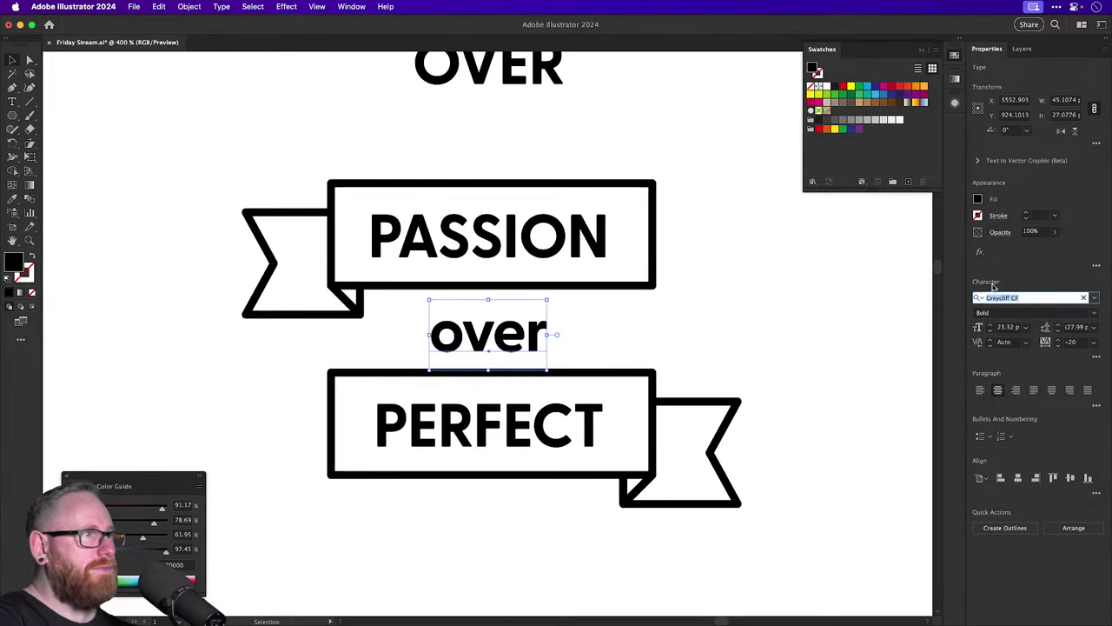
text(CullickAlt)
key(Down)
key(Down)
key(Down)
key(Down)
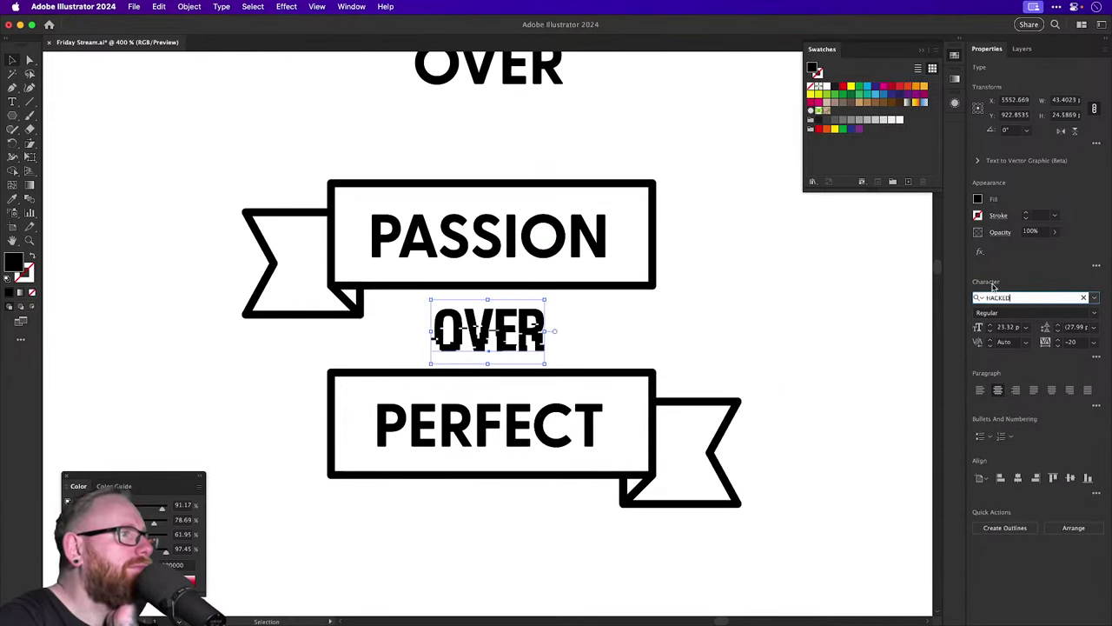
key(Down)
key(Down)
key(Down)
key(Down)
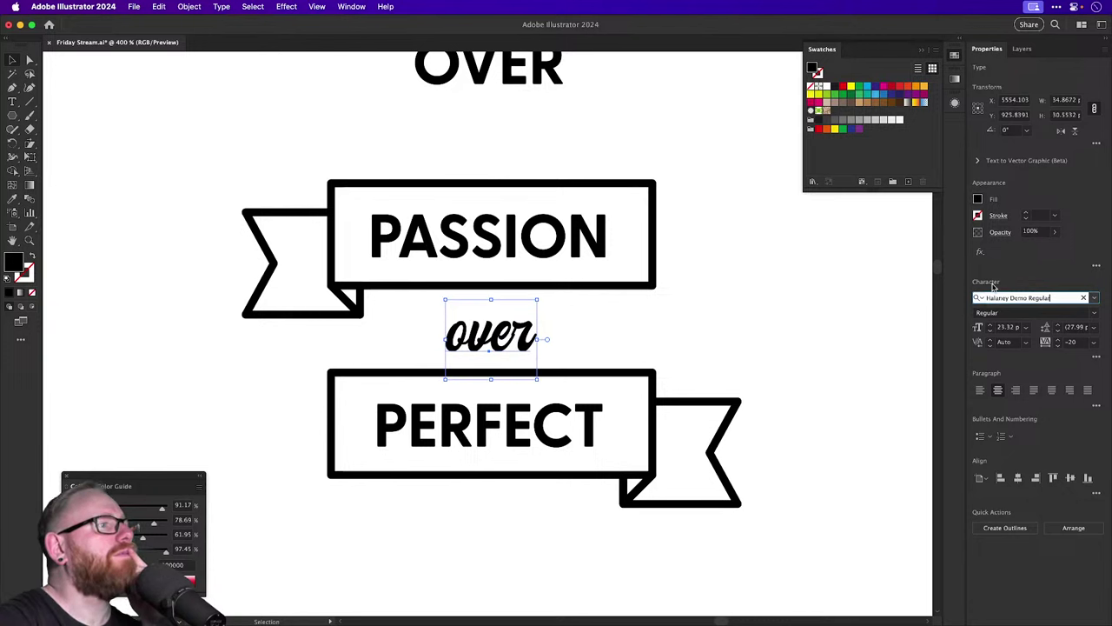
click(1083, 342)
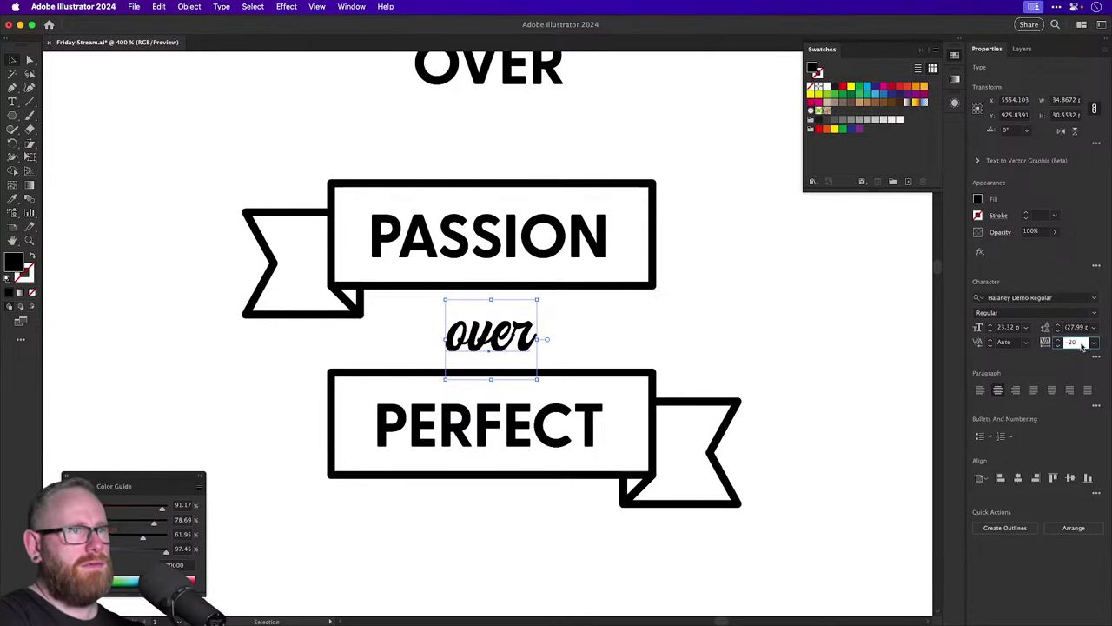
text(0)
key(Return)
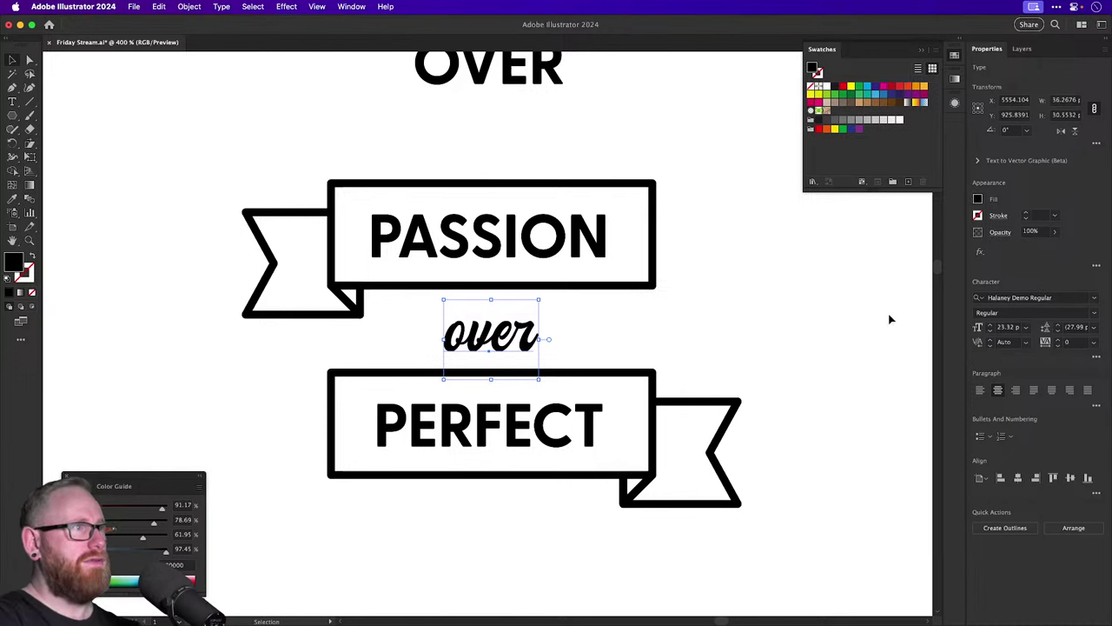
Capitalise the first letter to read Over and place a duplicate to the left.
double_click(465, 342)
drag(465, 341, 444, 337)
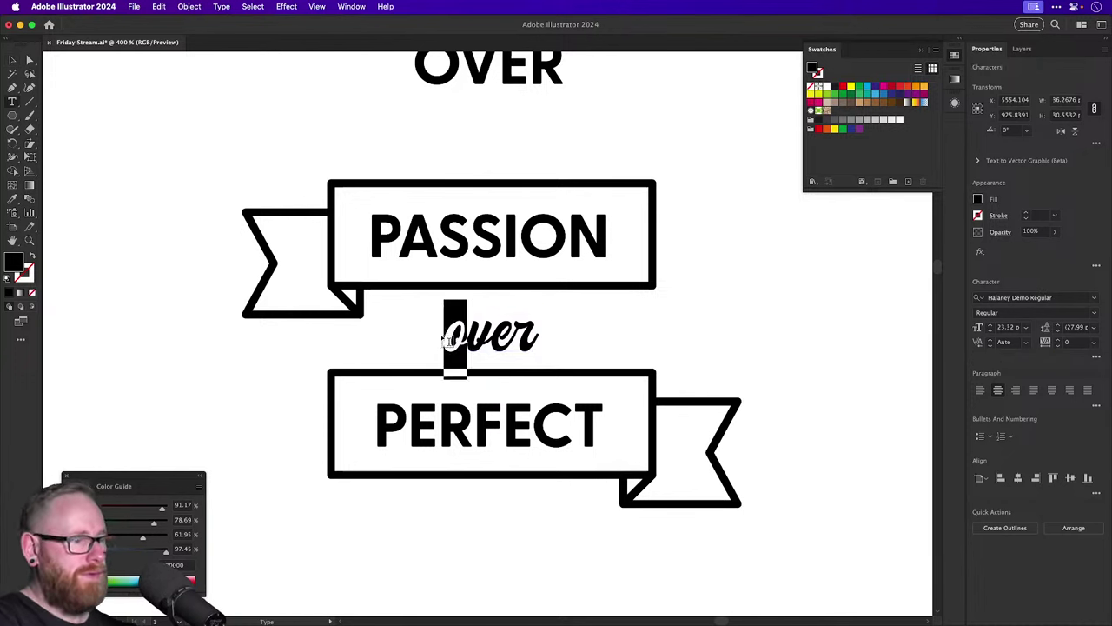
text(`O)
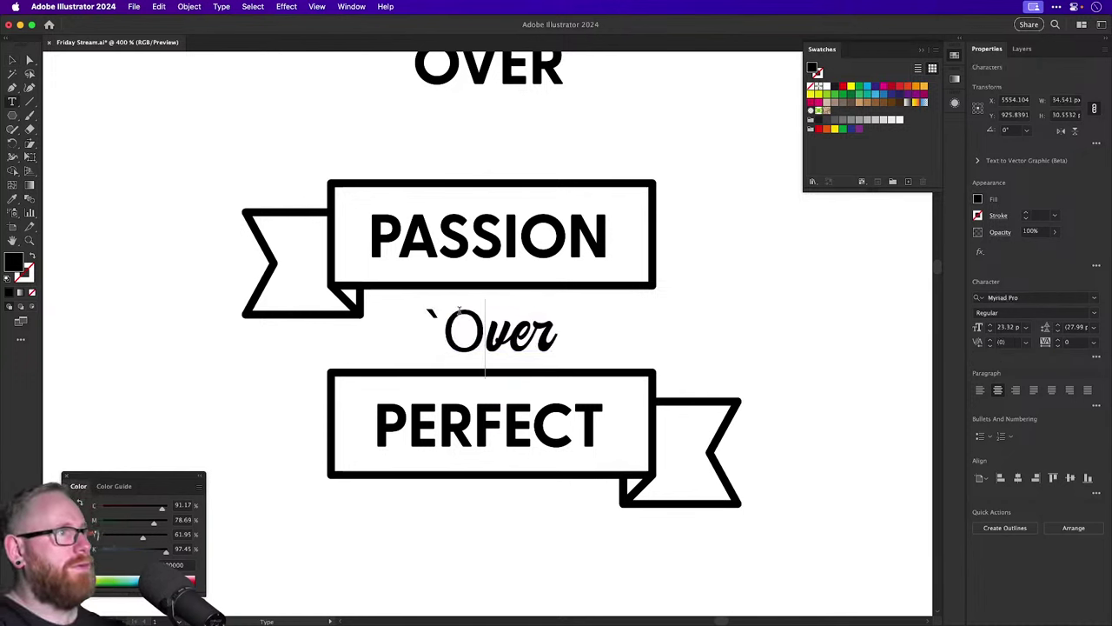
key(super+z)
key(super+z)
text(O)
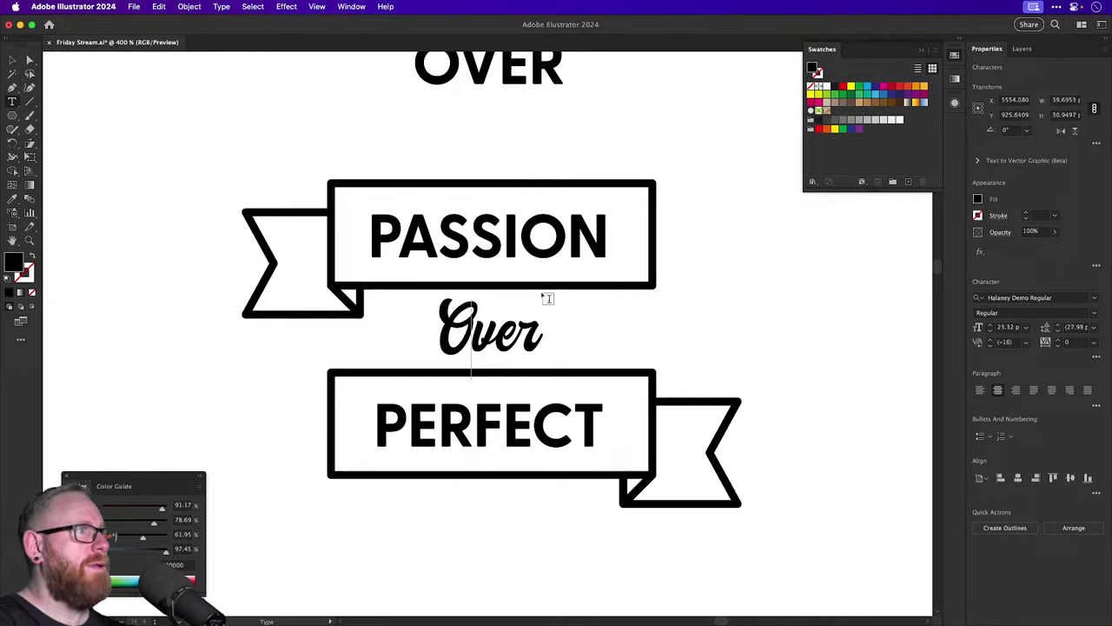
key(Escape)
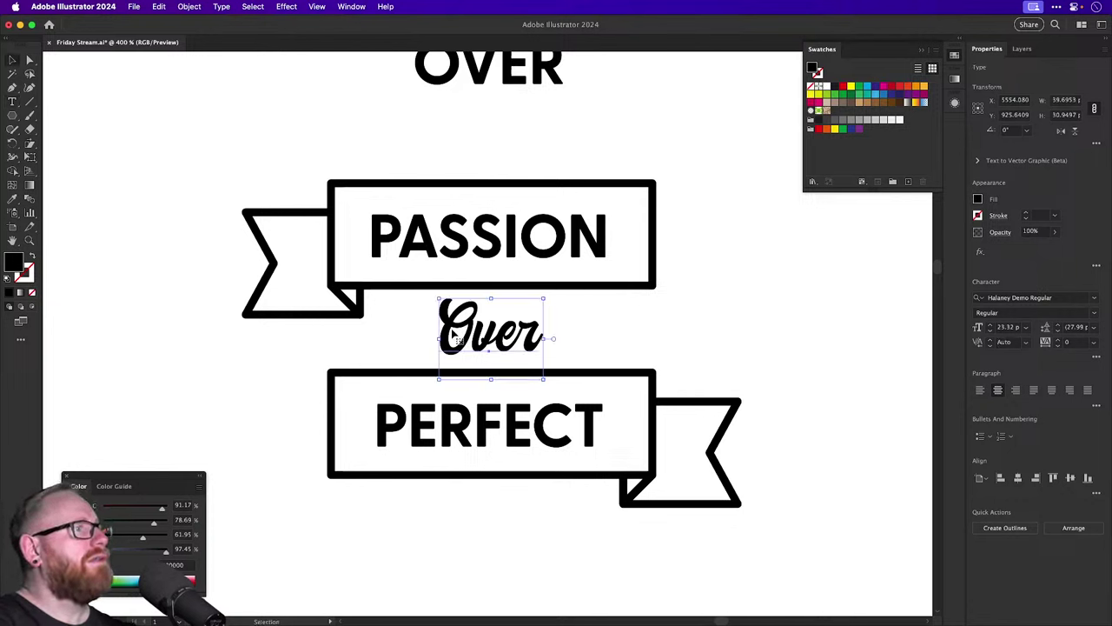
drag(452, 335, 145, 395)
Apply Gelato Luxe to the middle Over, trying a lowercase o before reverting to Over.
click(1013, 297)
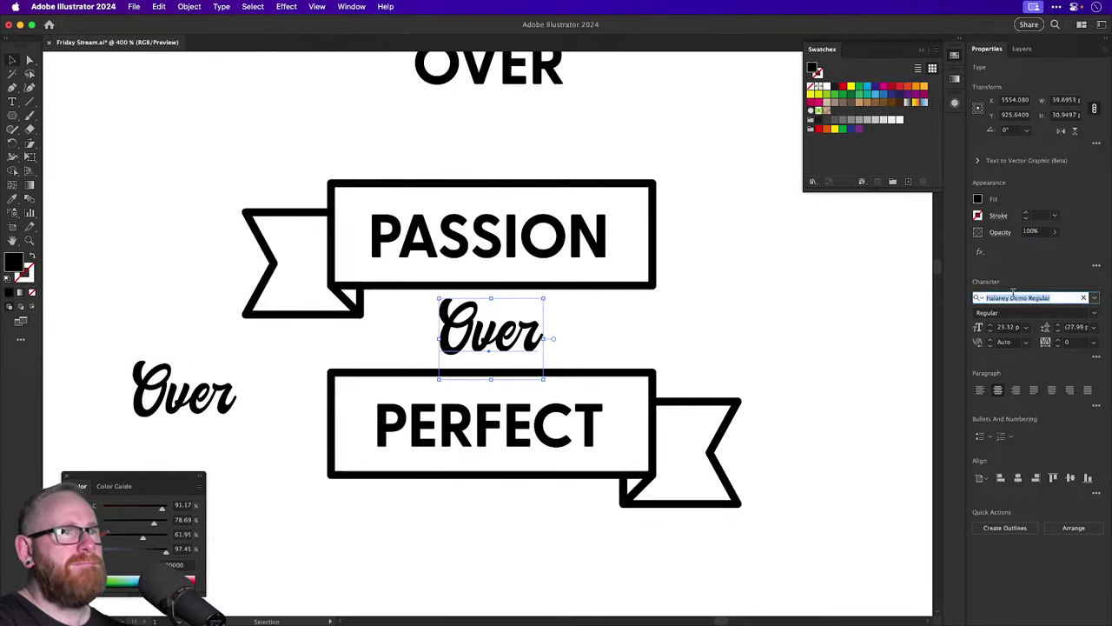
text(gel)
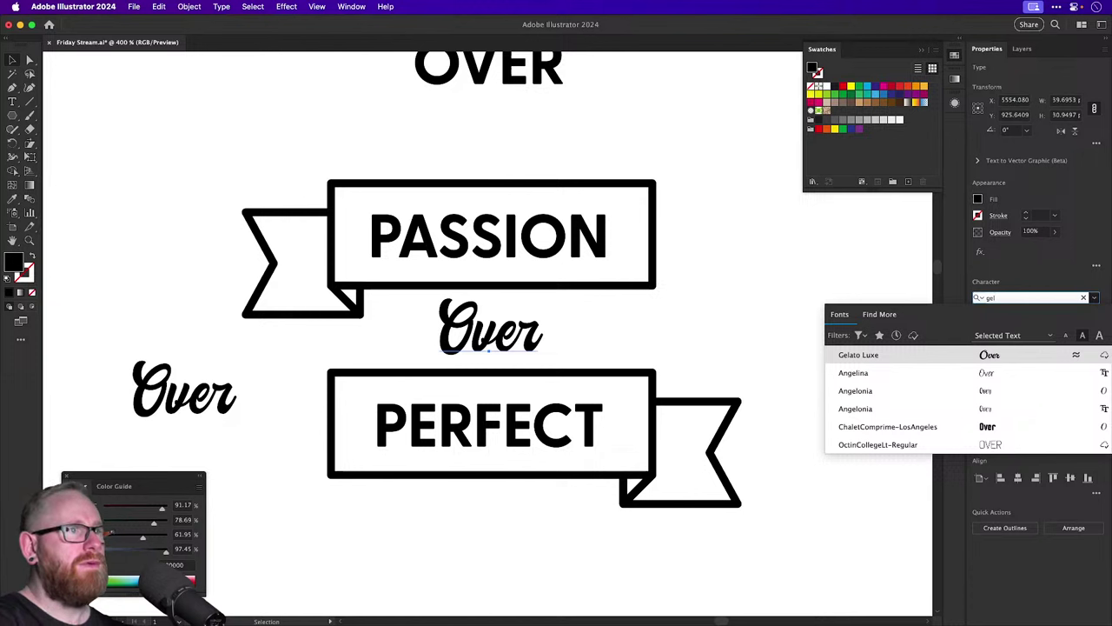
click(969, 356)
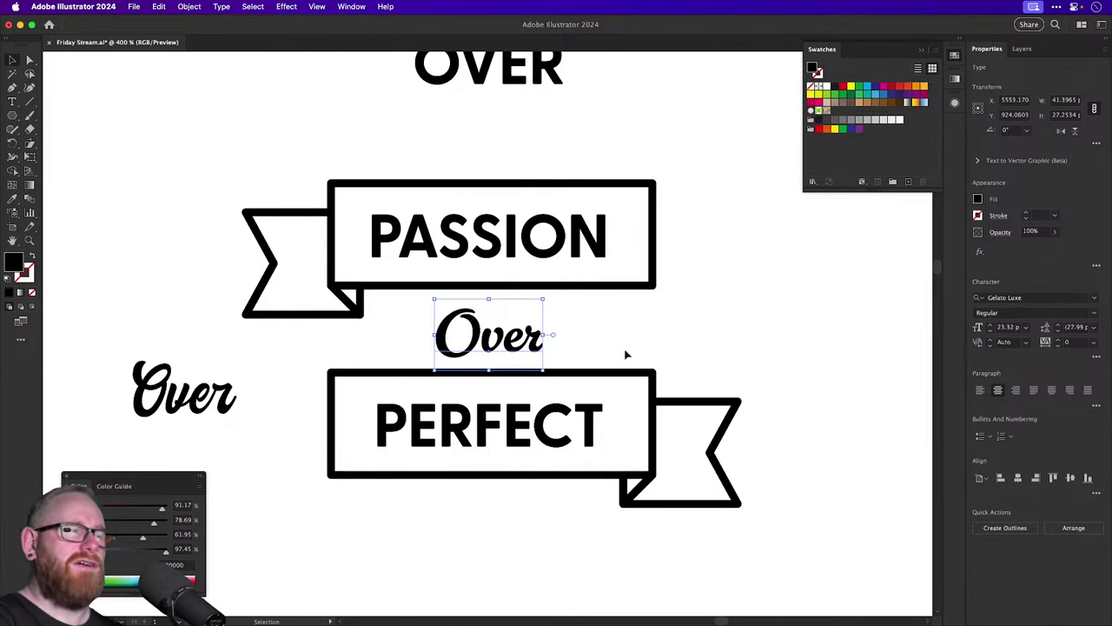
double_click(504, 337)
drag(473, 335, 434, 334)
text(o)
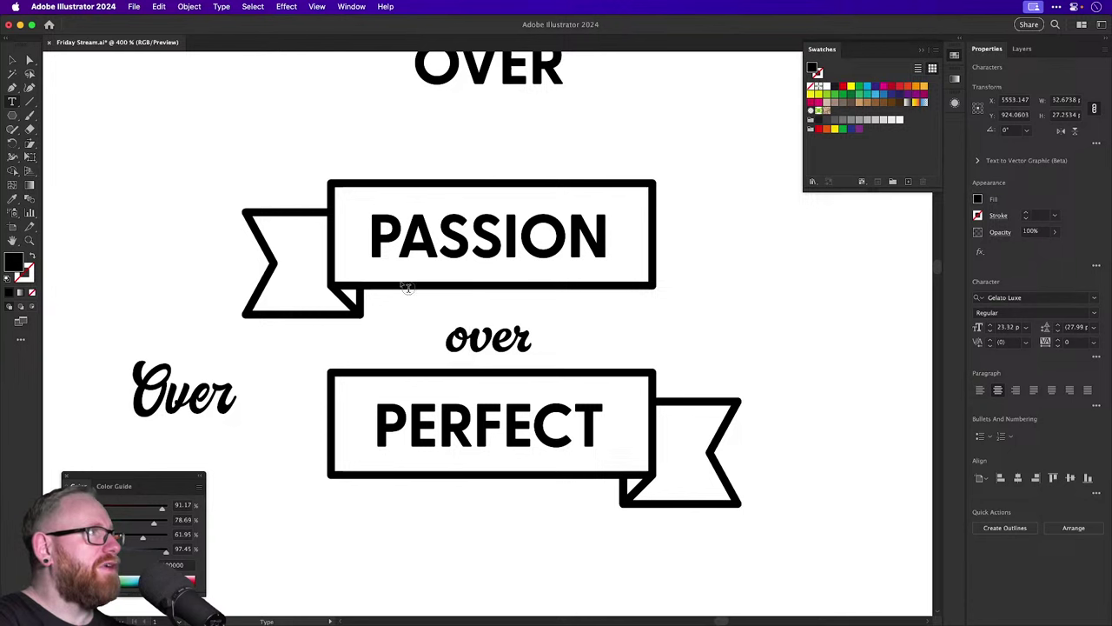
click(11, 61)
click(670, 334)
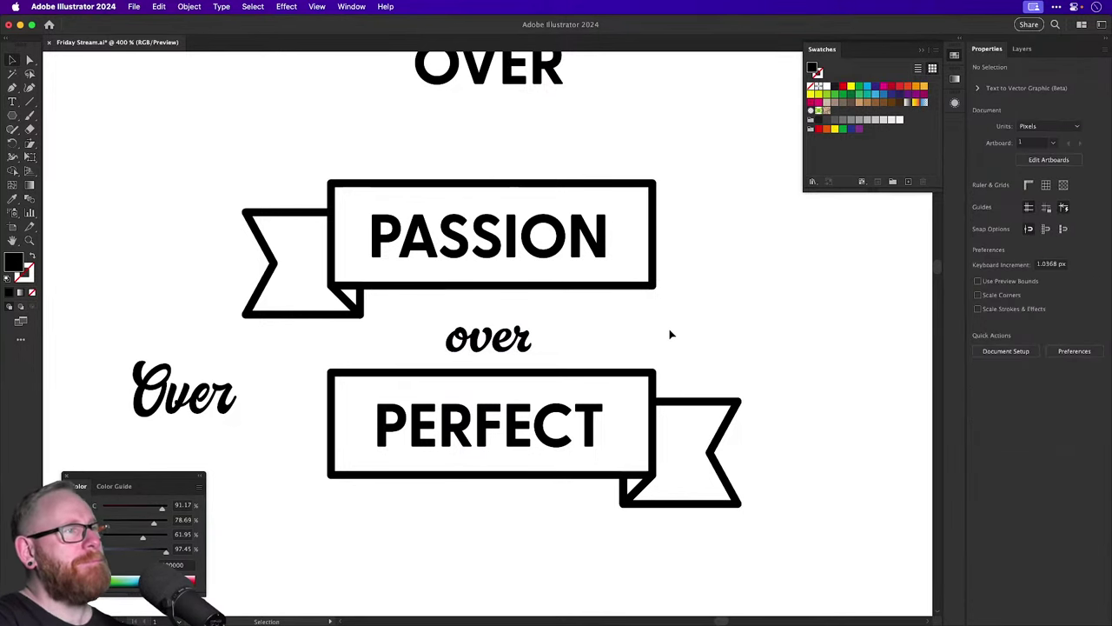
key(super+z)
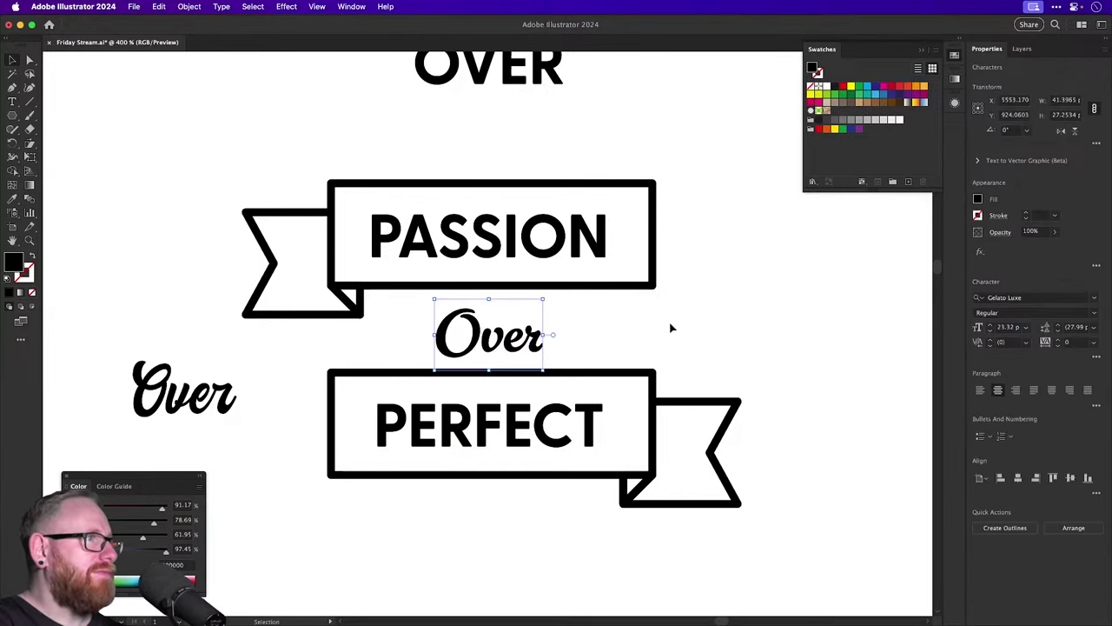
click(670, 328)
Move the script Over below PERFECT and place a PASSION copy between the banners.
drag(509, 335, 468, 329)
click(627, 333)
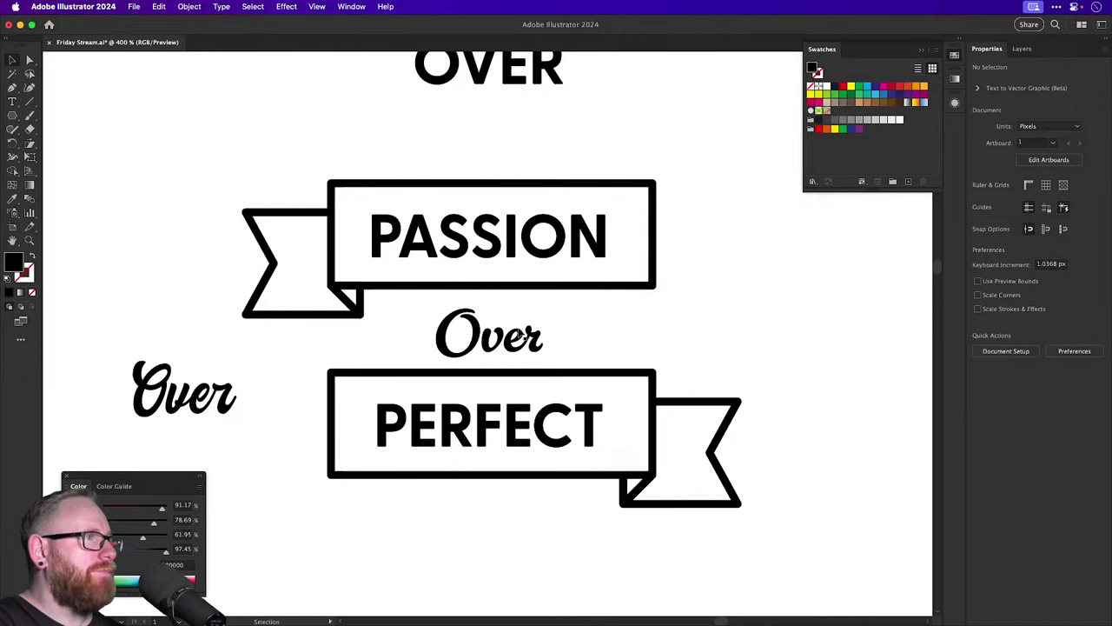
drag(519, 334, 520, 573)
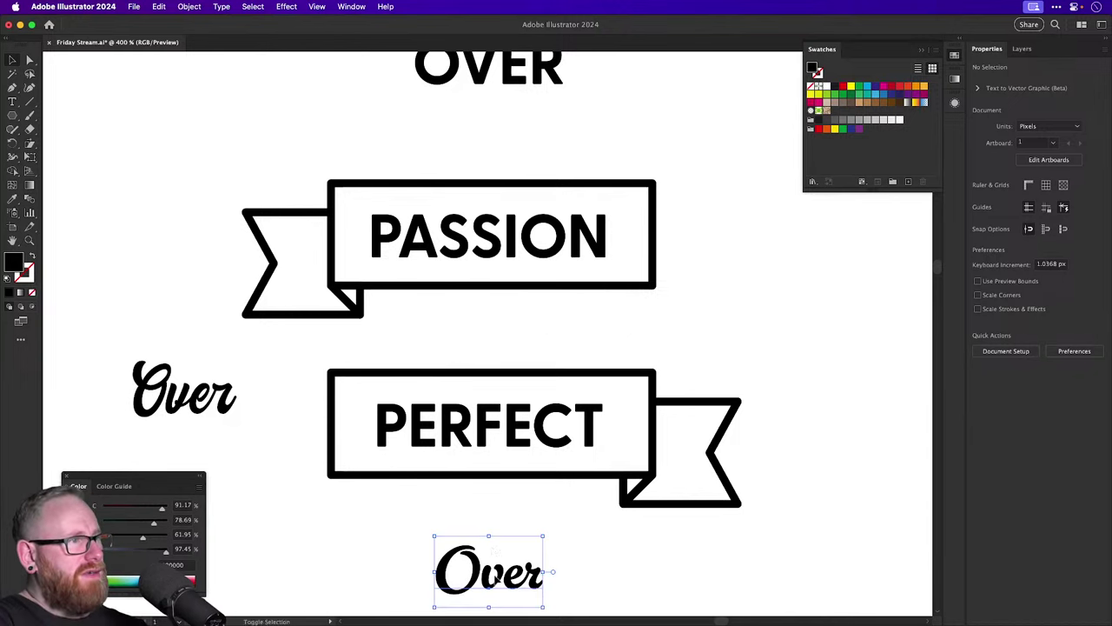
drag(559, 229, 518, 338)
Retype the PASSION copy as OVER and set it to the Light weight.
double_click(513, 335)
text(OVER)
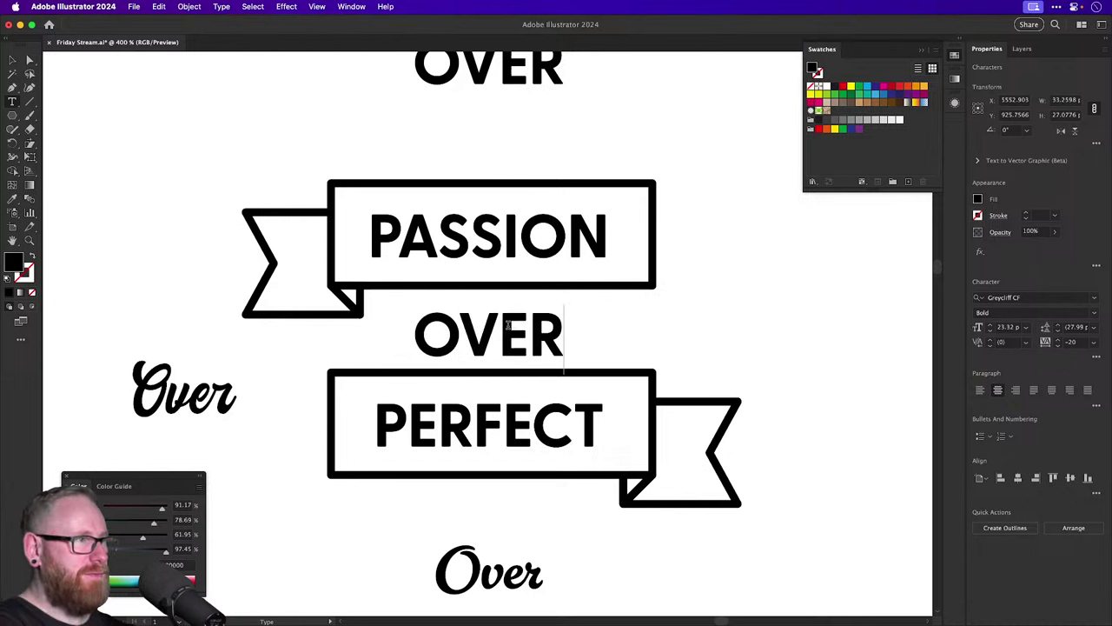
key(super+a)
click(1094, 313)
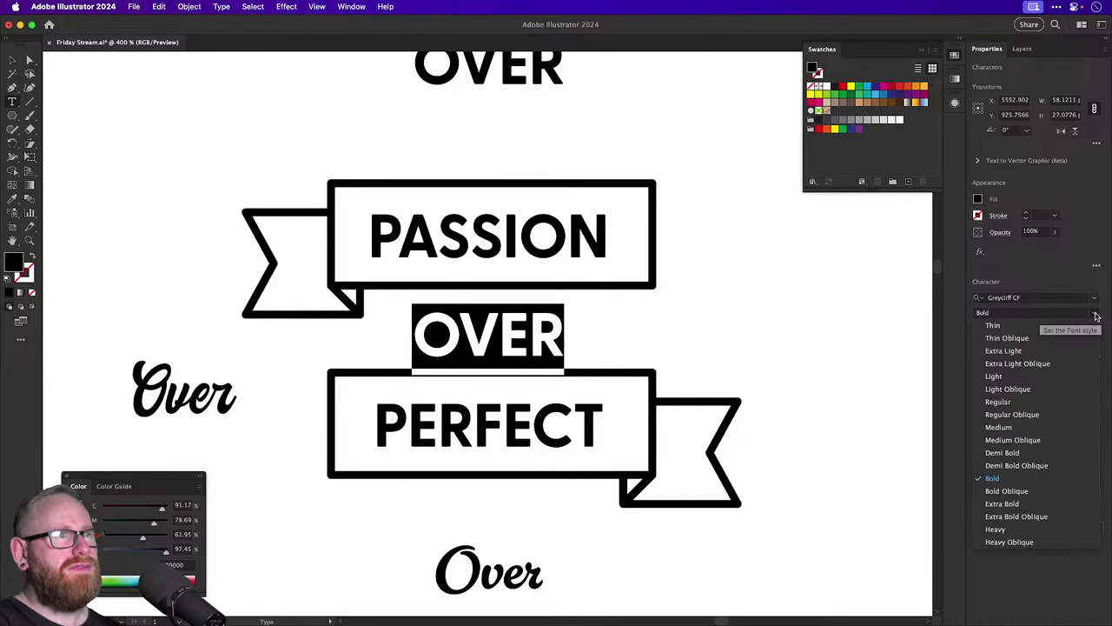
click(1023, 376)
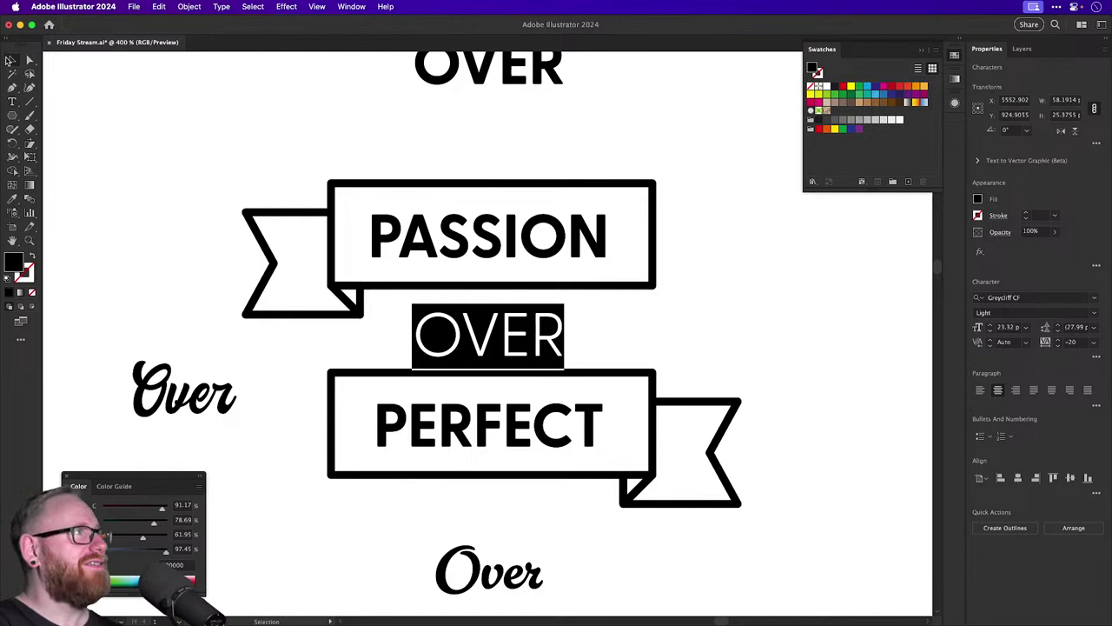
click(9, 60)
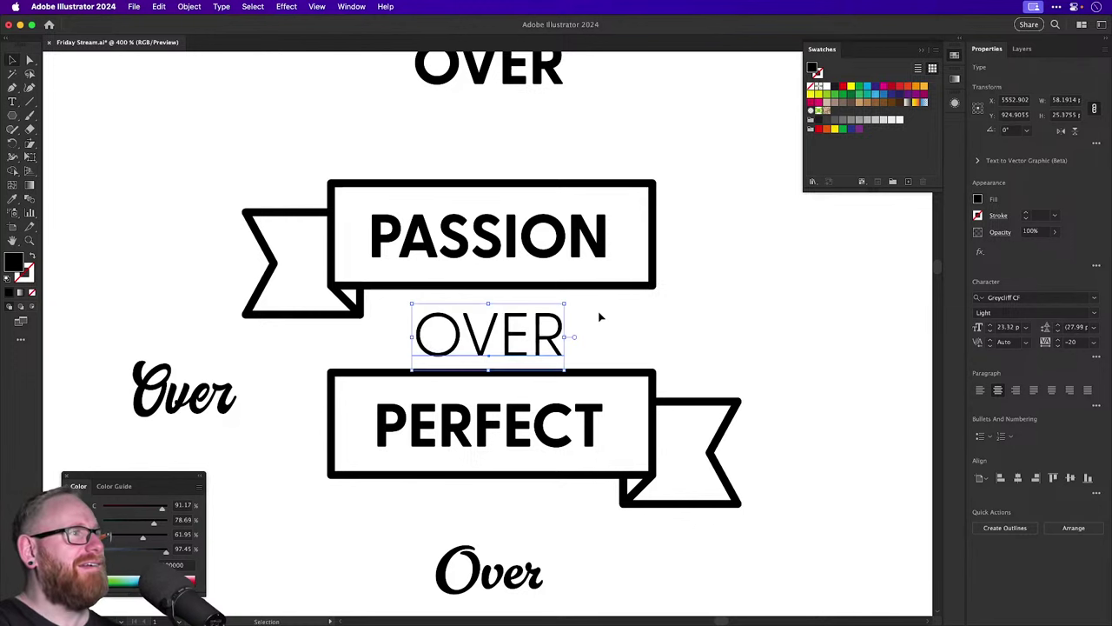
Track OVER to 300, shrink it between the banners, and raise PERFECT closer.
click(1075, 343)
text(300)
key(Return)
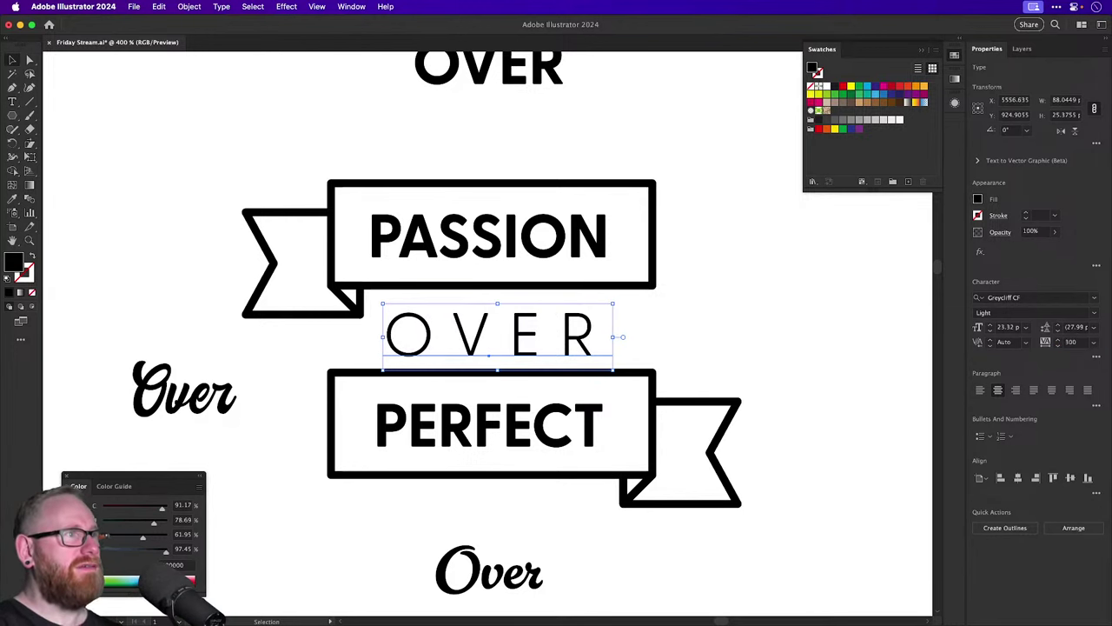
drag(613, 305, 553, 323)
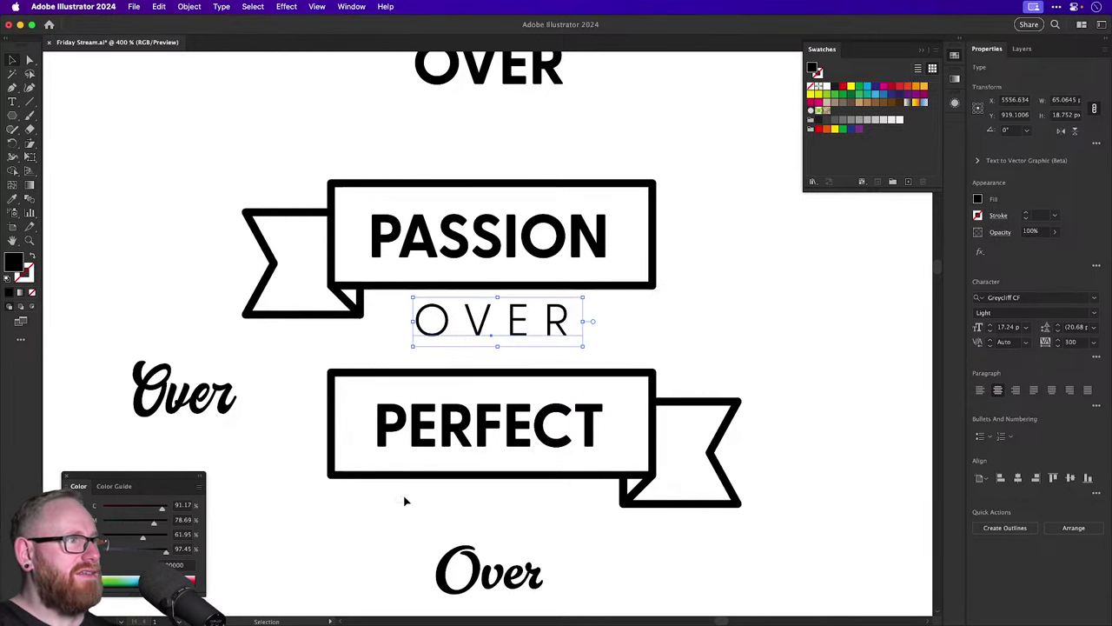
drag(594, 424, 591, 397)
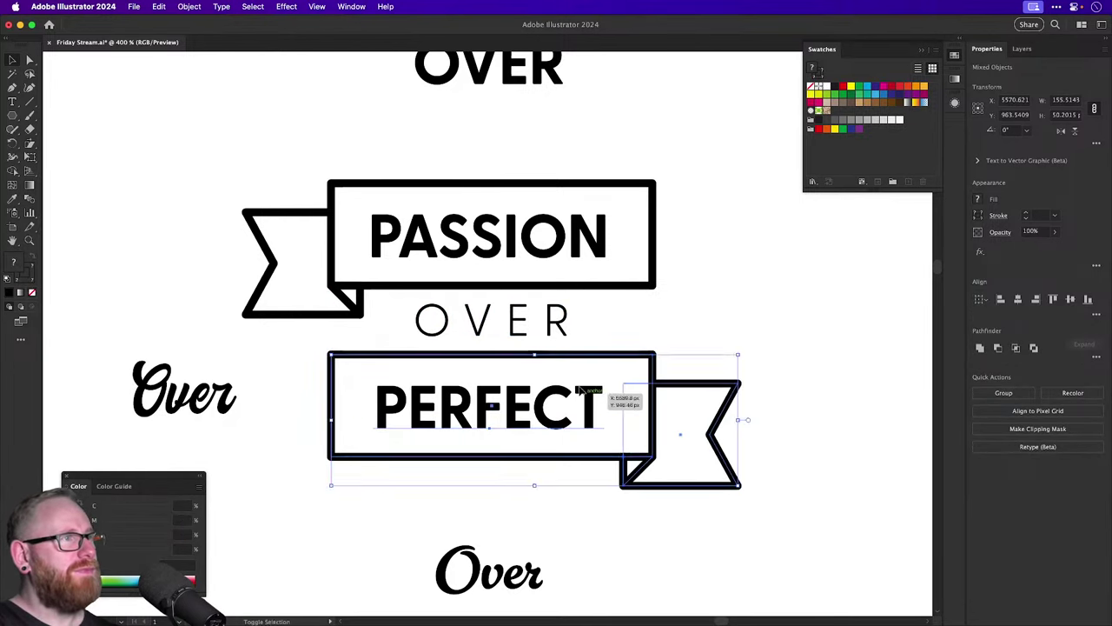
Change OVER's font weight to Demi Bold.
click(521, 323)
click(1014, 313)
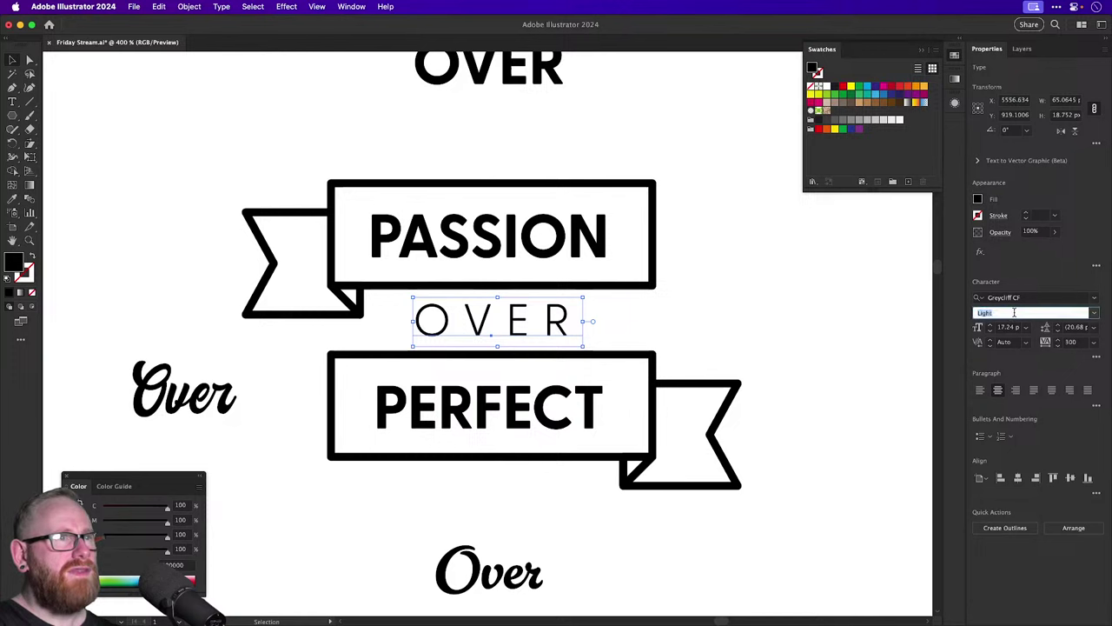
key(Down)
key(Down)
key(Down)
key(Down)
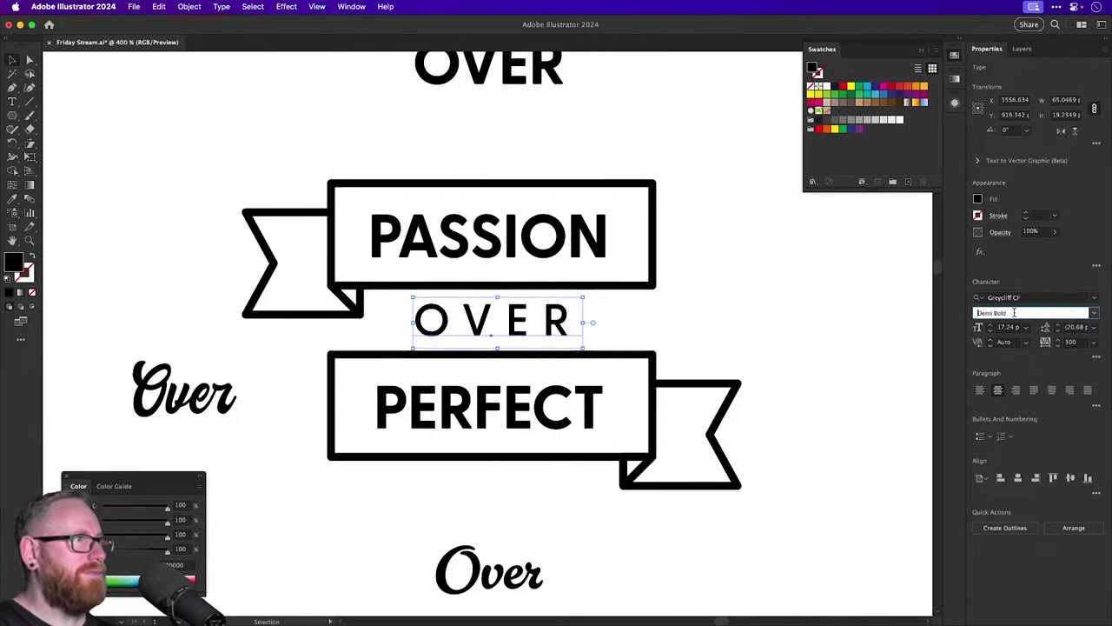
click(768, 271)
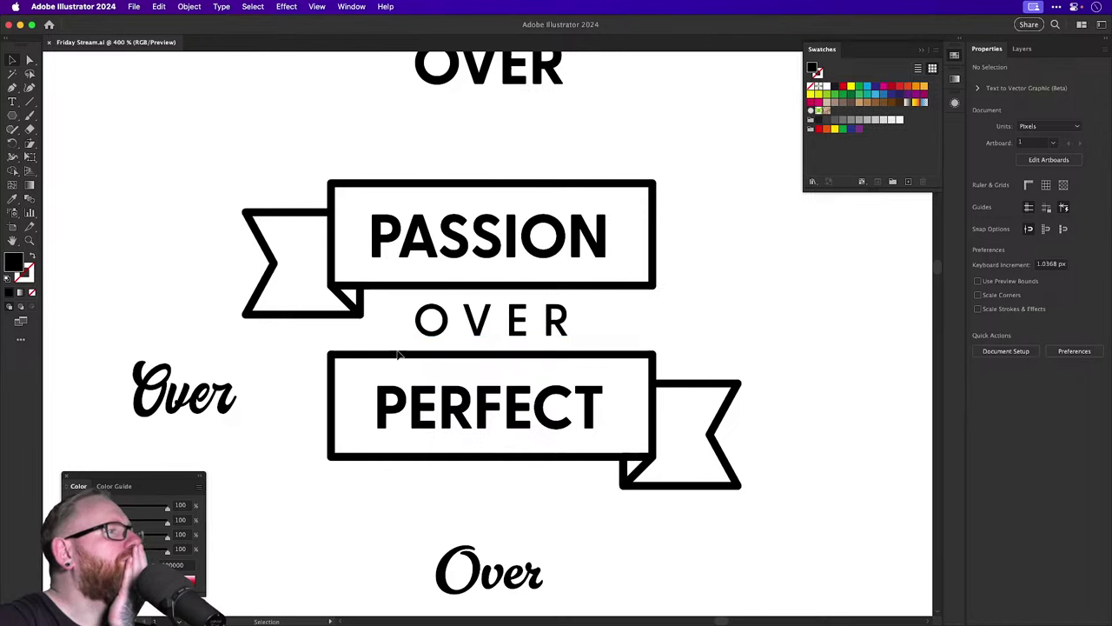
Duplicate the whole PASSION OVER PERFECT ribbon lockup to the lower centre.
key(super+minus)
key(super+minus)
key(super+minus)
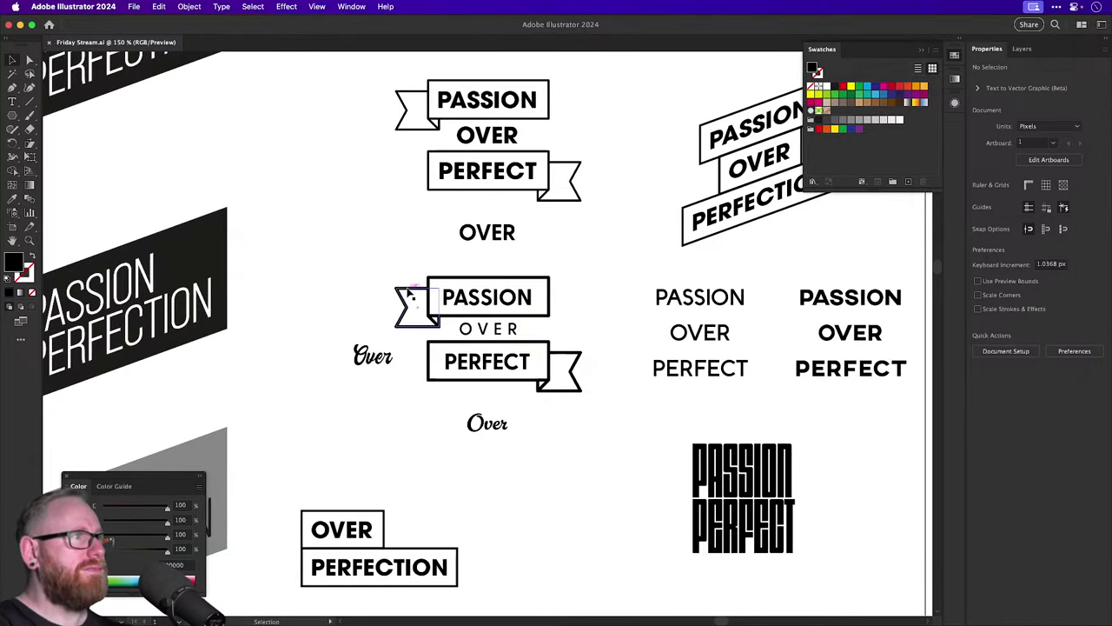
click(546, 368)
scroll(545, 369, down, 4)
scroll(546, 369, right, 3)
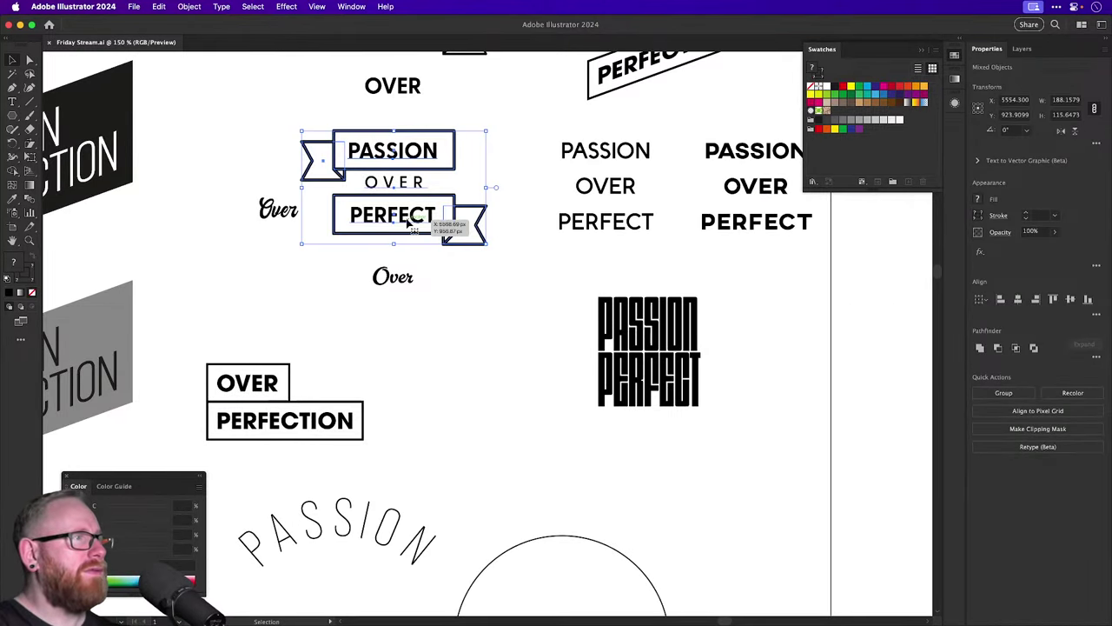
drag(408, 223, 517, 468)
key(super+shift+a)
Move the PERFECT banner beside PASSION and align it flush using outline view.
drag(633, 361, 812, 292)
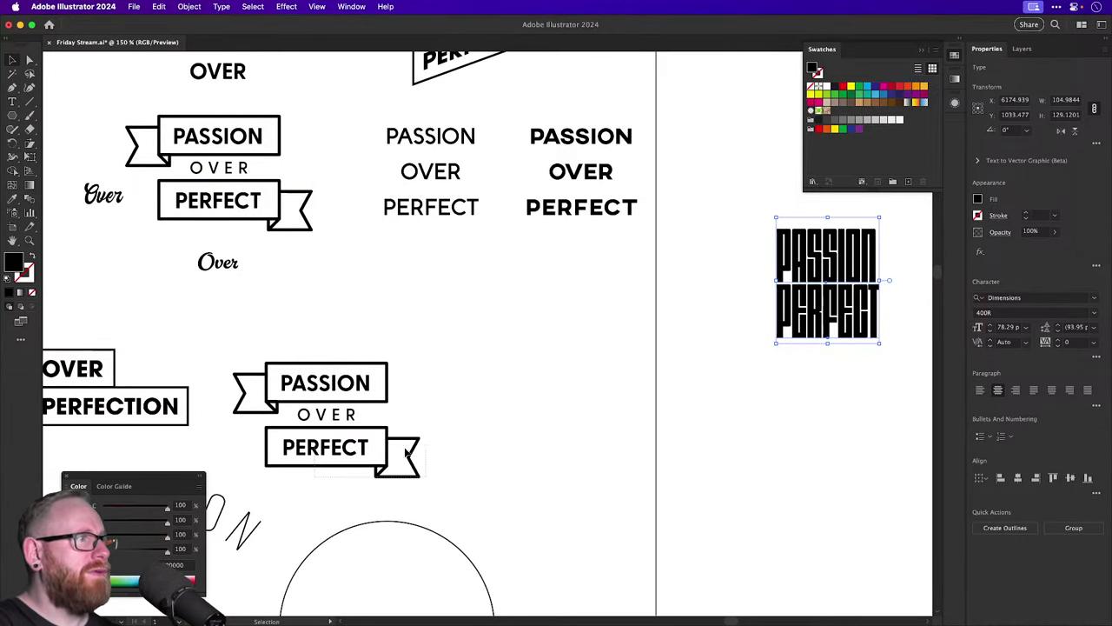
drag(357, 448, 480, 382)
scroll(373, 377, up, 5)
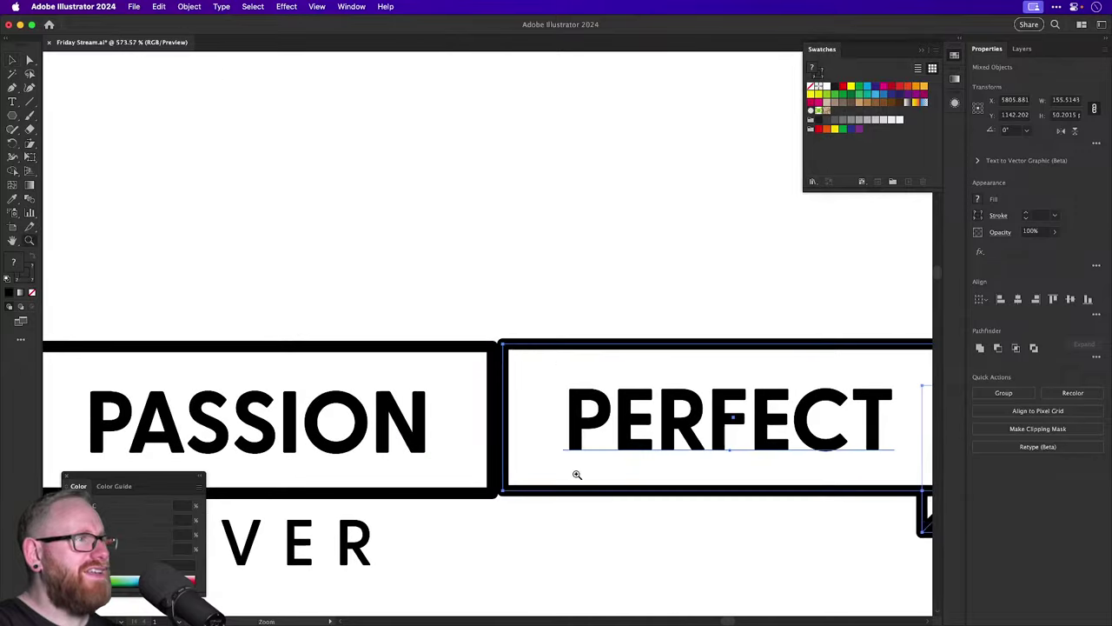
key(ctrl+y)
mouse_move(545, 349)
mouse_down()
mouse_move(504, 345)
mouse_move(536, 347)
mouse_up()
key(ctrl+y)
Frame the joined ribbon and move OVER up above it.
key(ctrl+minus)
key(ctrl+minus)
key(ctrl+minus)
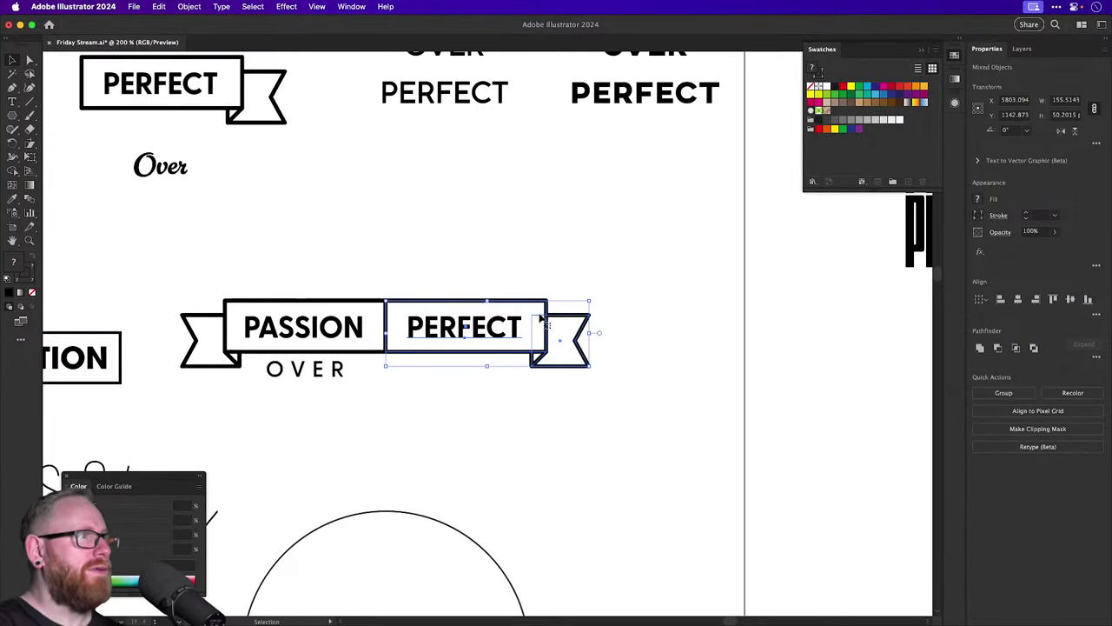
click(467, 231)
drag(467, 231, 568, 193)
scroll(503, 234, down, 1)
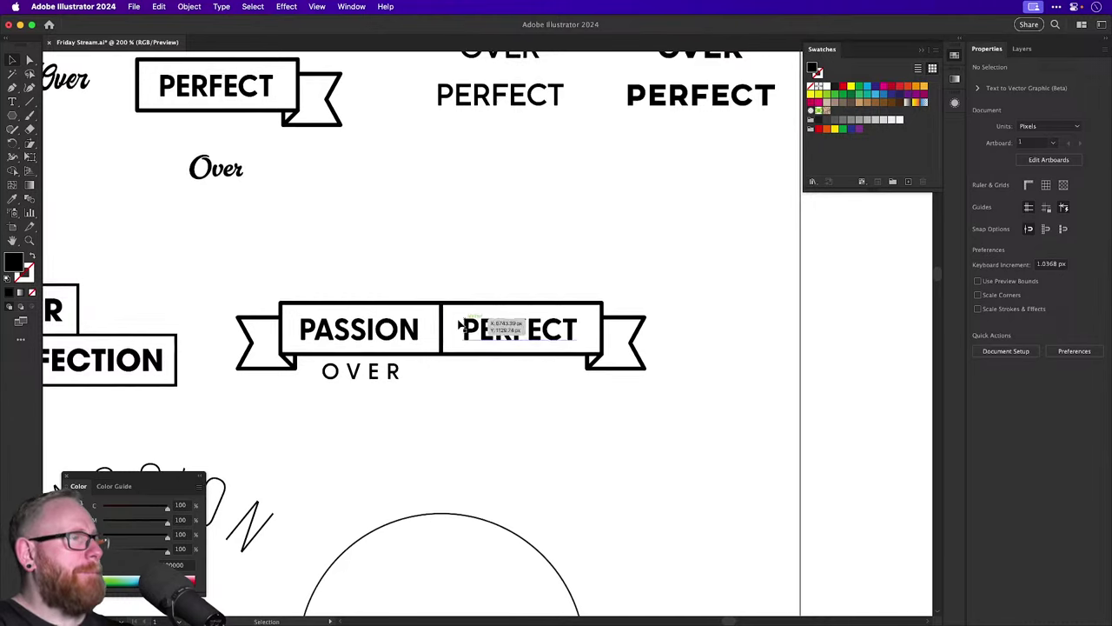
drag(483, 322, 509, 371)
key(v)
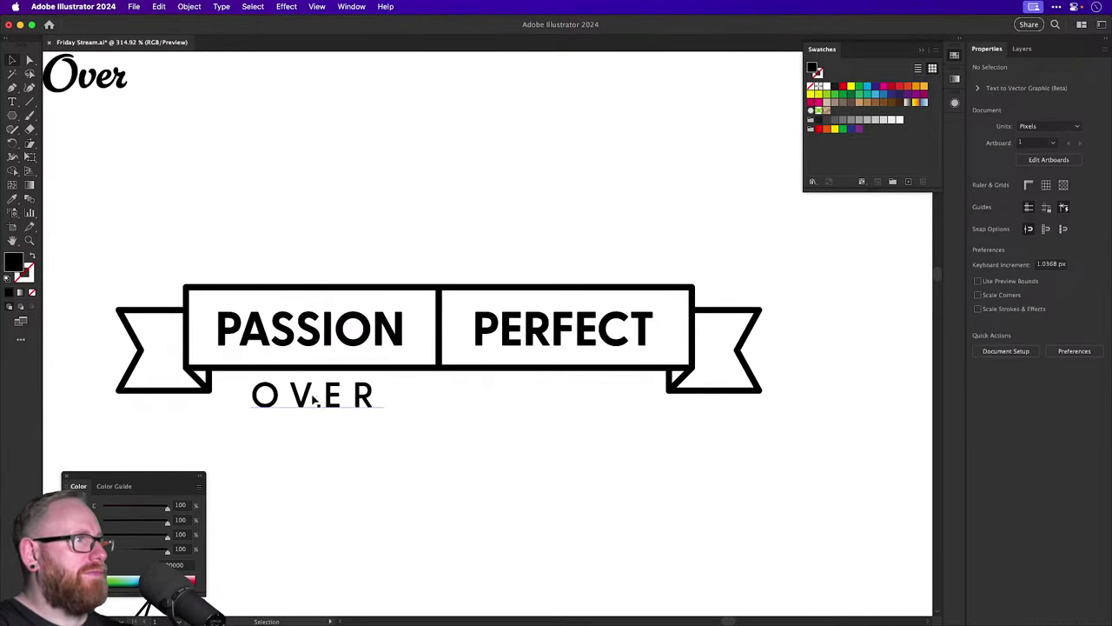
drag(314, 399, 423, 214)
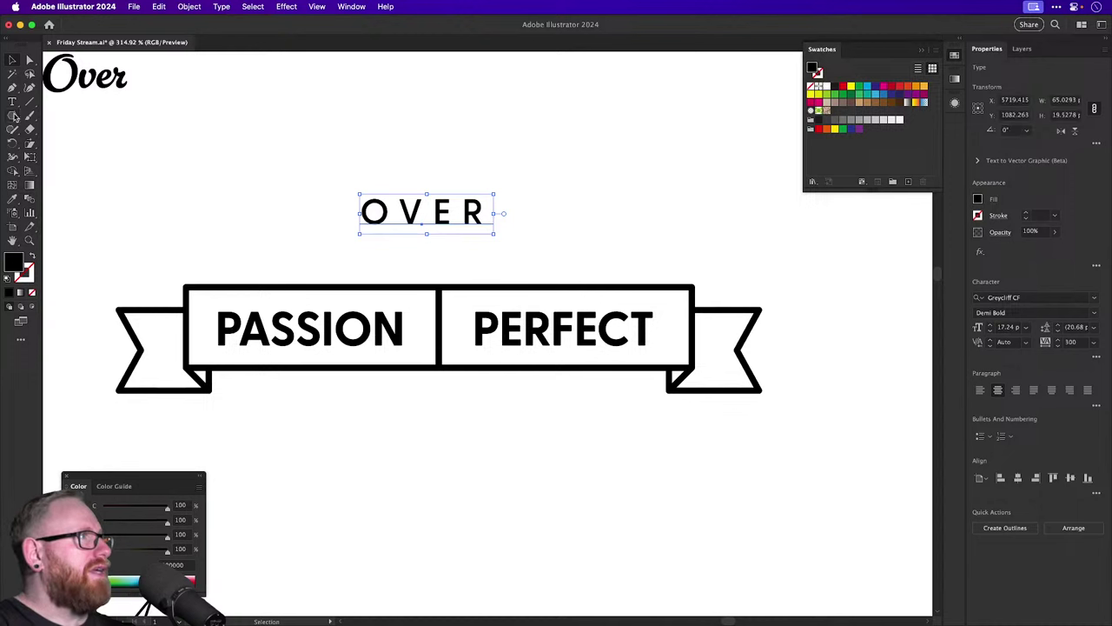
Draw a white-filled rectangle over the seam between PASSION and PERFECT.
click(12, 114)
click(61, 115)
drag(413, 311, 460, 345)
key(i)
click(553, 205)
key(v)
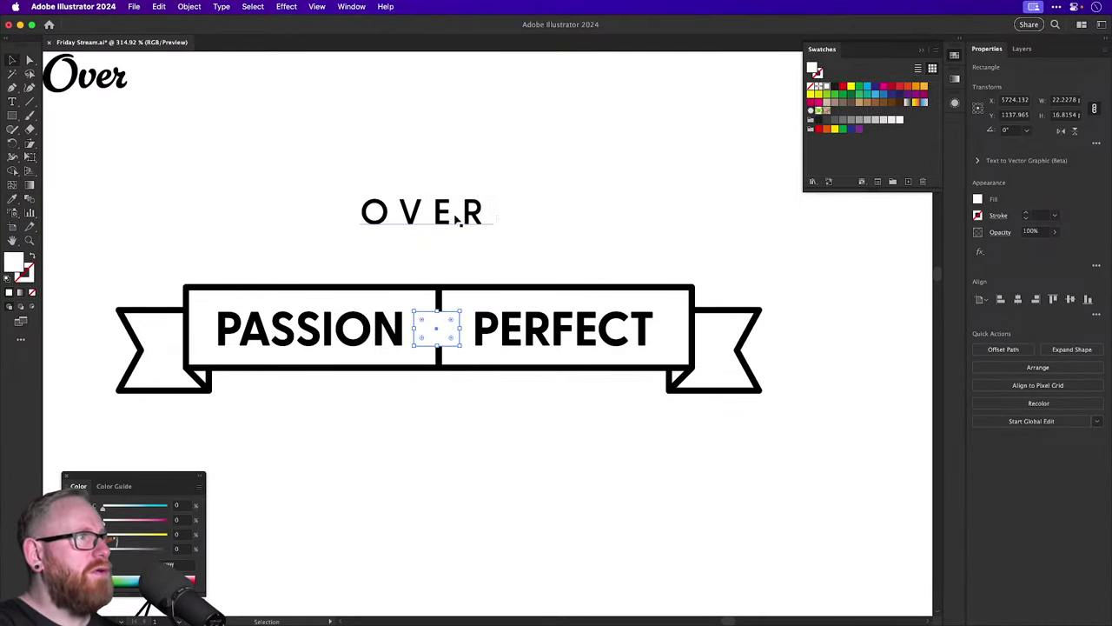
Centre OVER on the white patch with 0 tracking, scaled down to fit.
drag(471, 211, 473, 334)
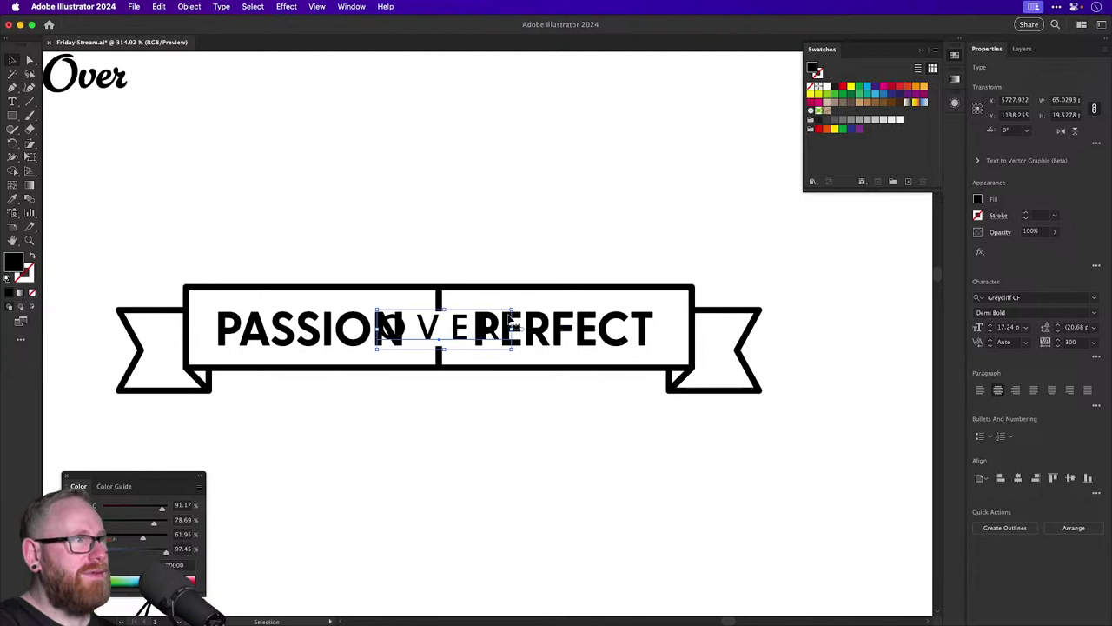
text(0)
key(Return)
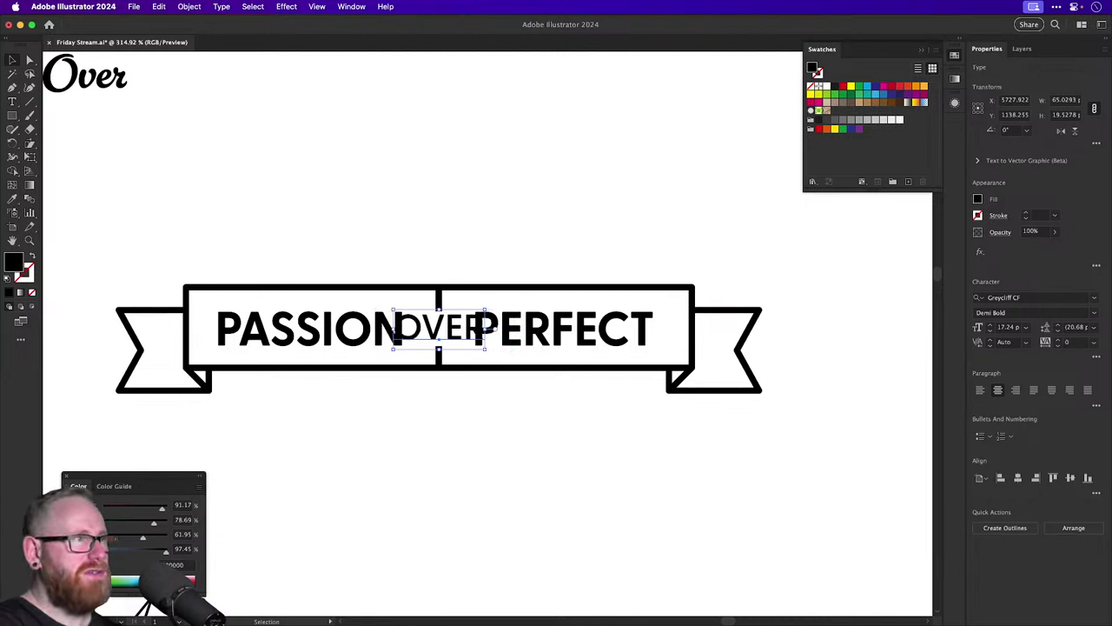
key(s)
drag(608, 261, 574, 294)
key(v)
drag(458, 336, 452, 333)
click(464, 207)
key(super+minus)
key(super+minus)
key(super+minus)
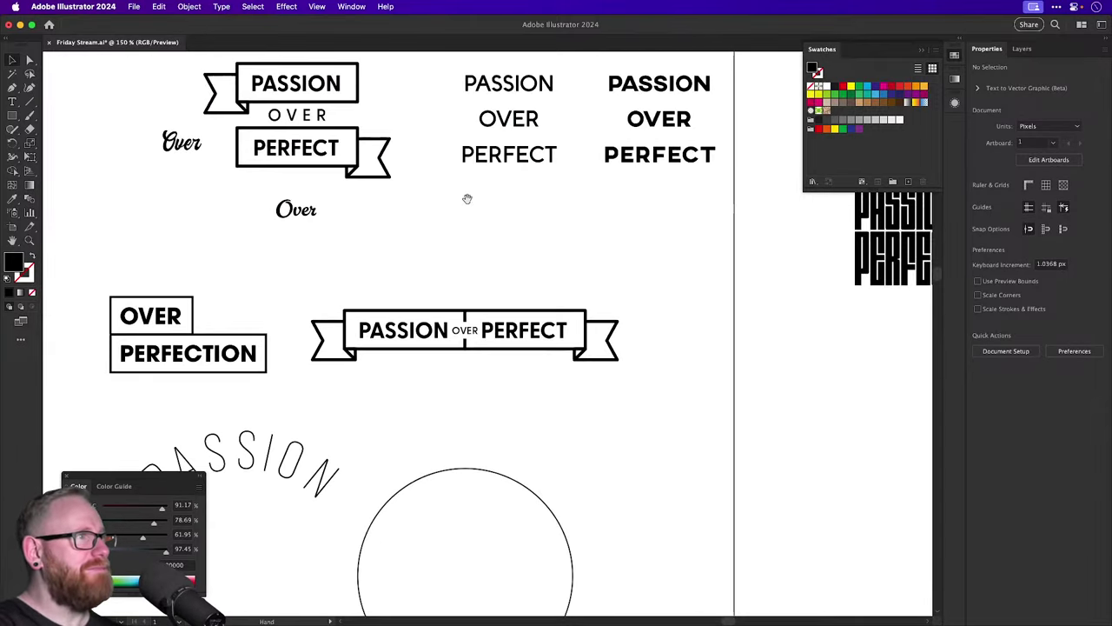
drag(467, 199, 589, 278)
Duplicate the stacked ribbon group off to the right.
key(super+minus)
key(super+minus)
key(super+minus)
key(super+minus)
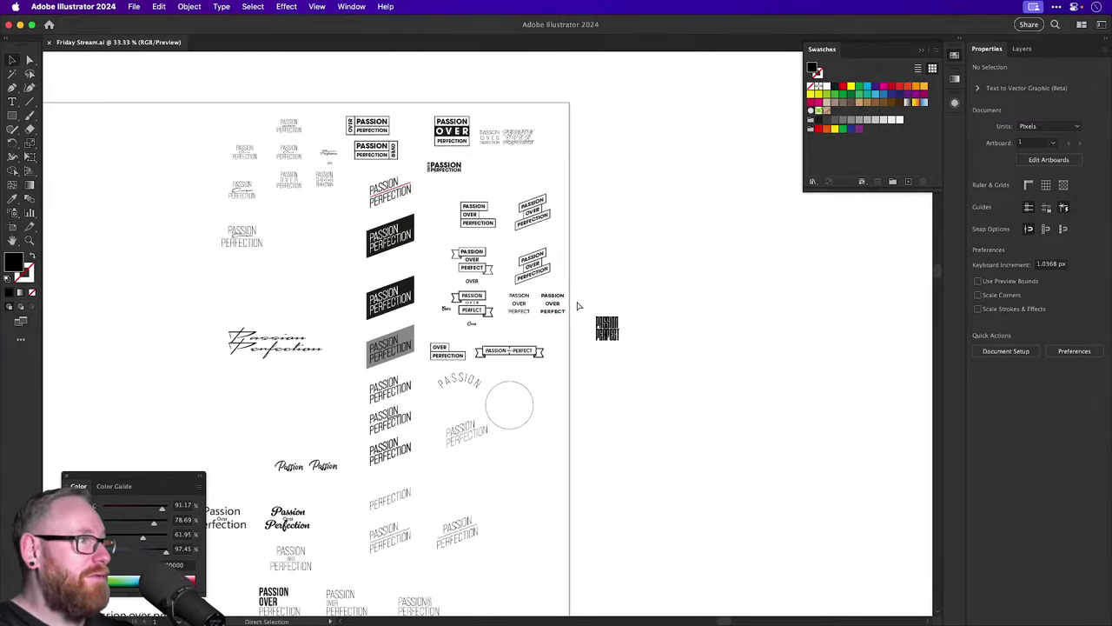
drag(541, 321, 523, 375)
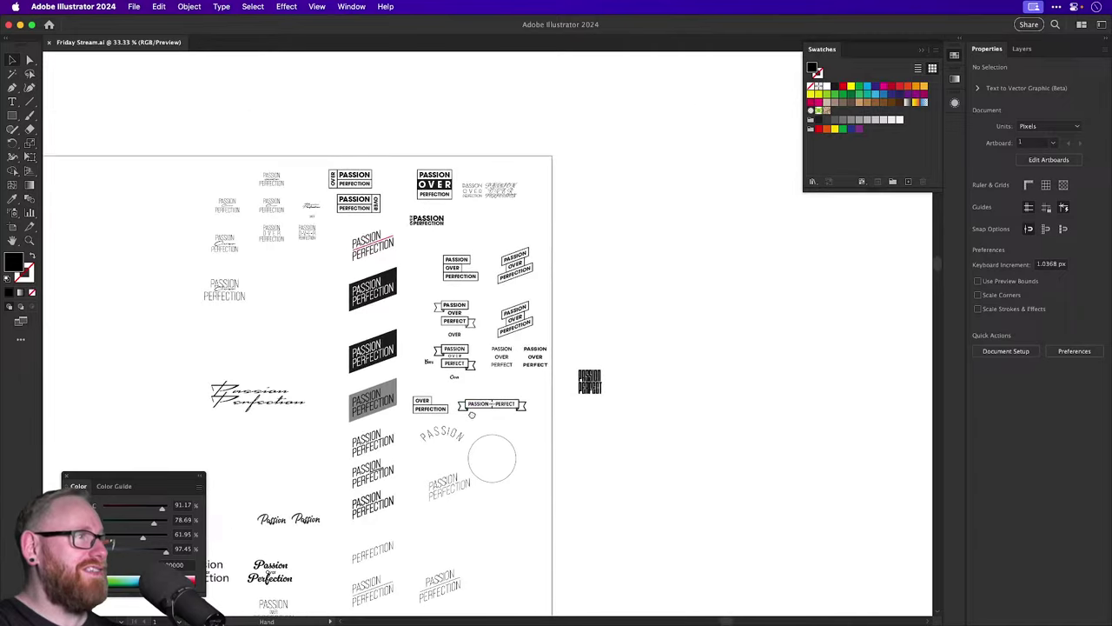
drag(443, 397, 647, 417)
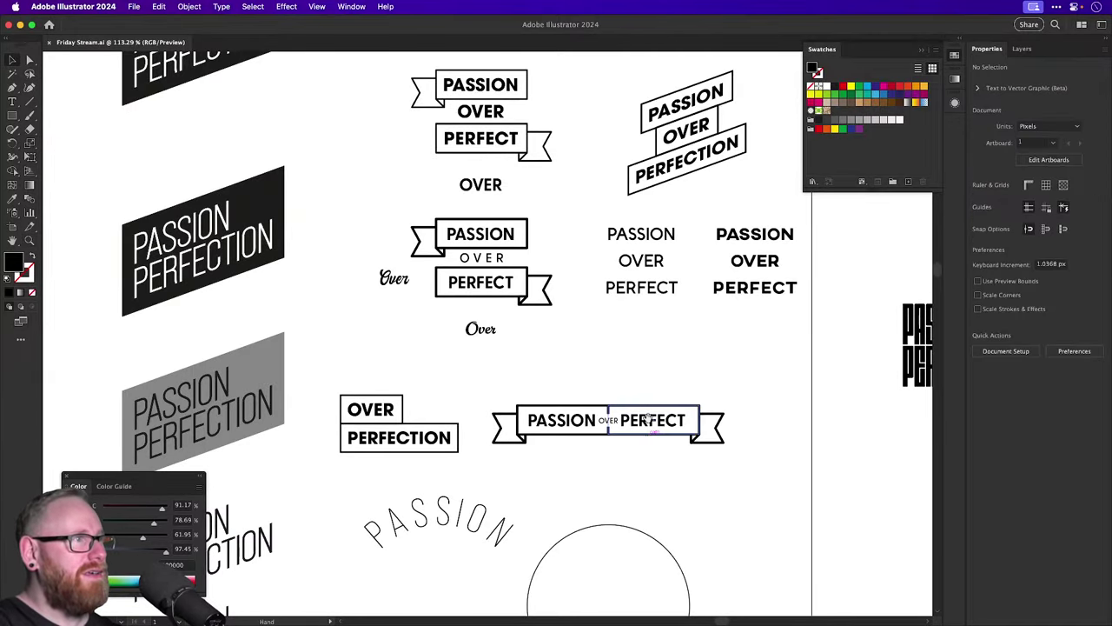
drag(592, 327, 504, 282)
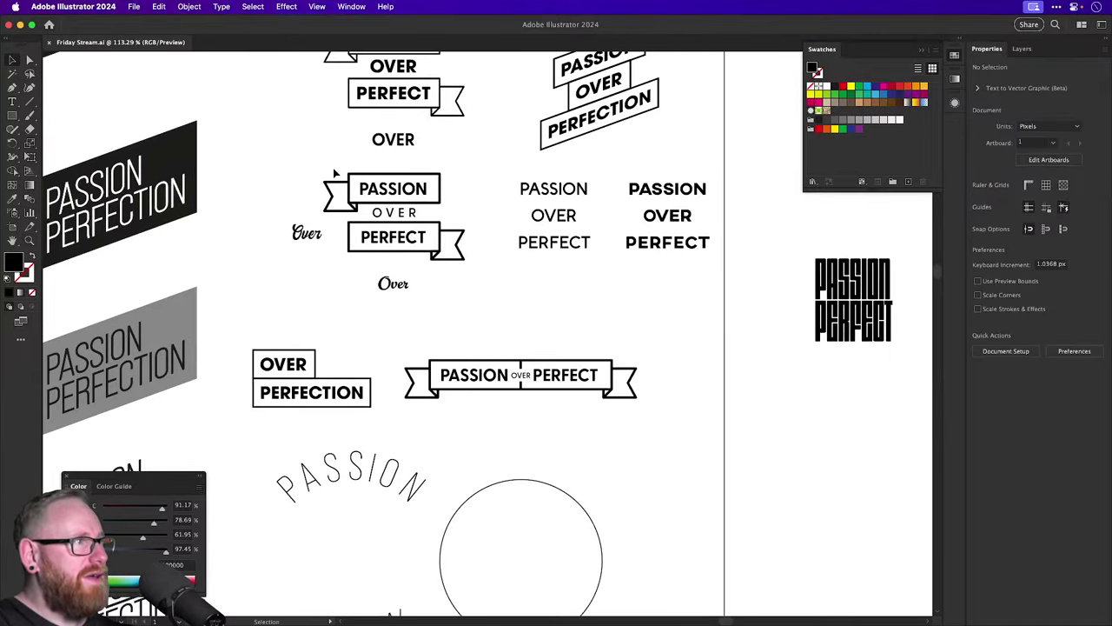
click(454, 258)
scroll(453, 258, right, 5)
drag(281, 222, 767, 489)
scroll(742, 310, right, 4)
scroll(742, 310, down, 3)
click(742, 310)
scroll(623, 418, up, 6)
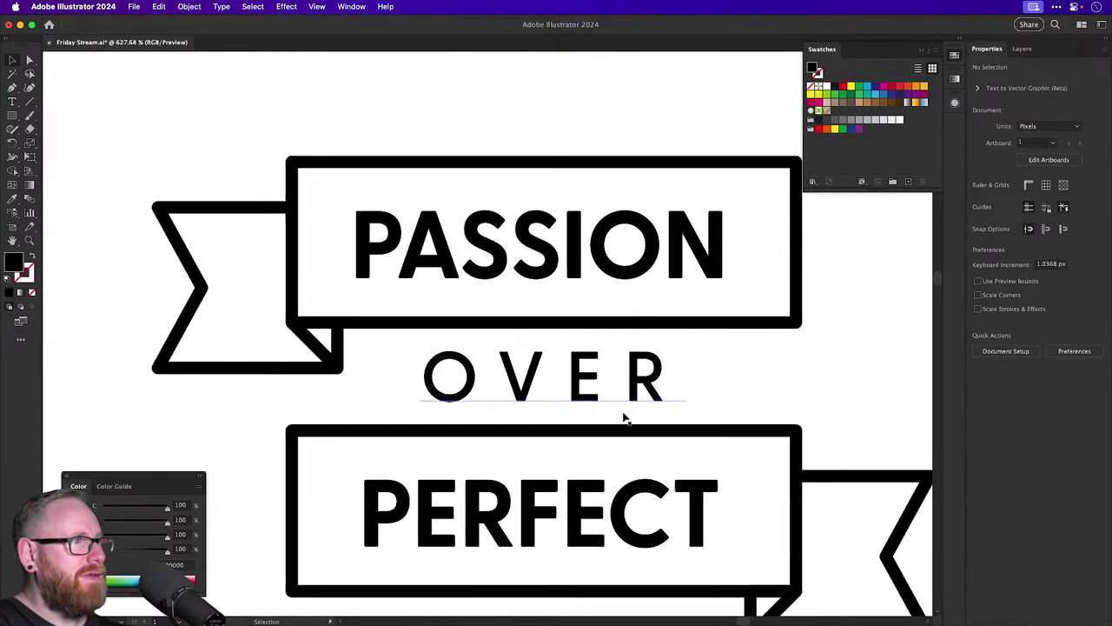
Give OVER PASSION's bold style, shrink it, and centre it beneath the PASSION ribbon.
click(629, 397)
key(i)
click(613, 233)
key(s)
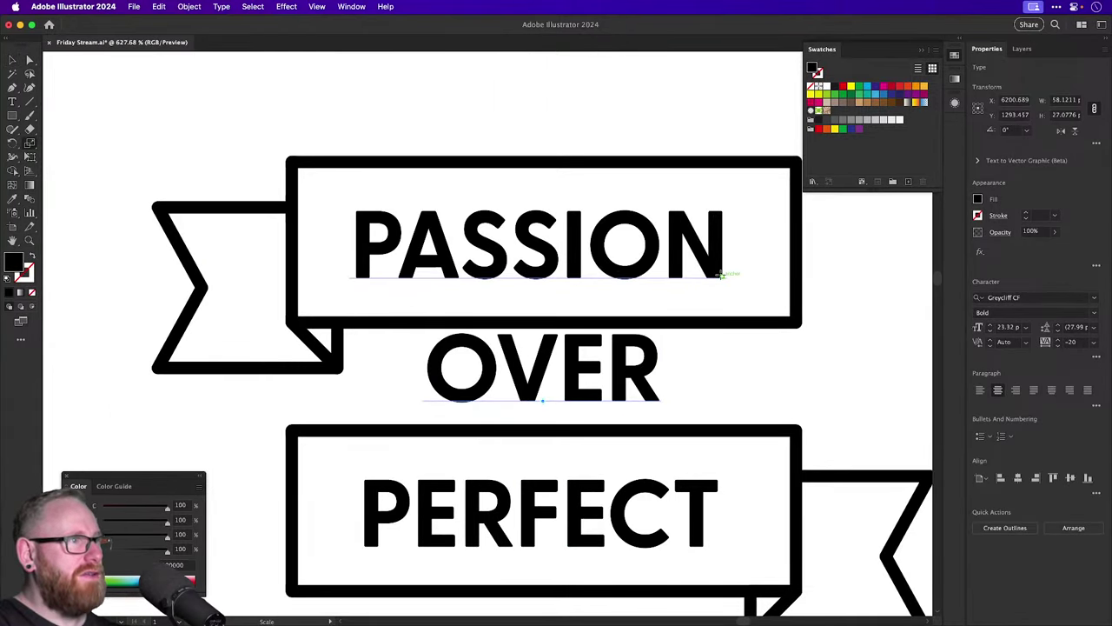
drag(720, 275, 669, 318)
key(v)
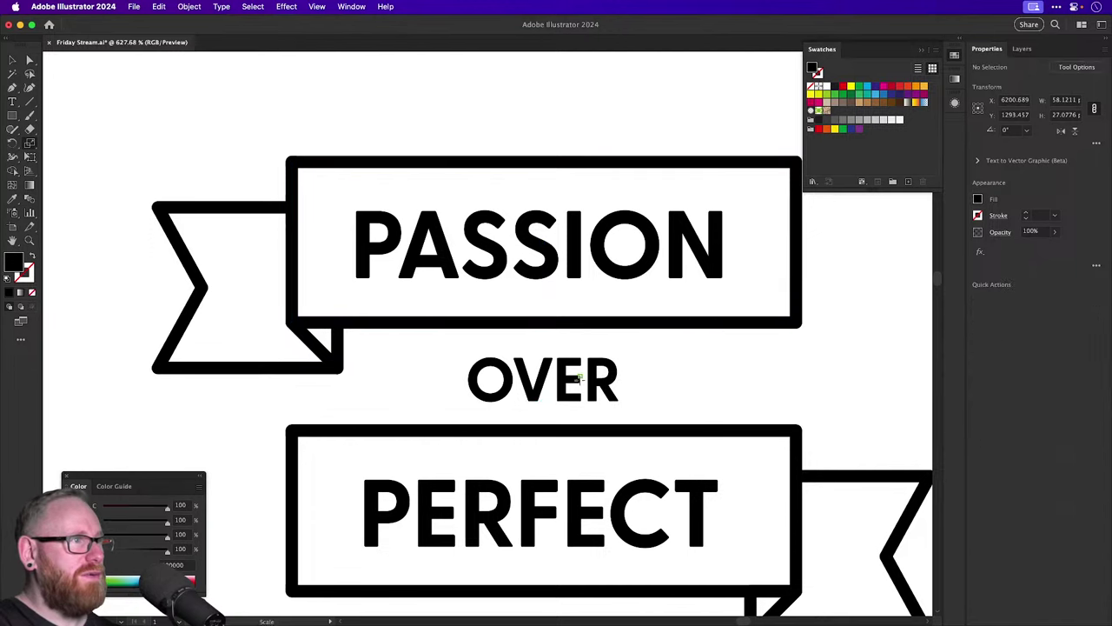
drag(569, 387, 525, 368)
scroll(529, 417, down, 6)
key(super+shift+a)
Duplicate the PERFECT ribbon box upward to create a new banner above it.
key(super+z)
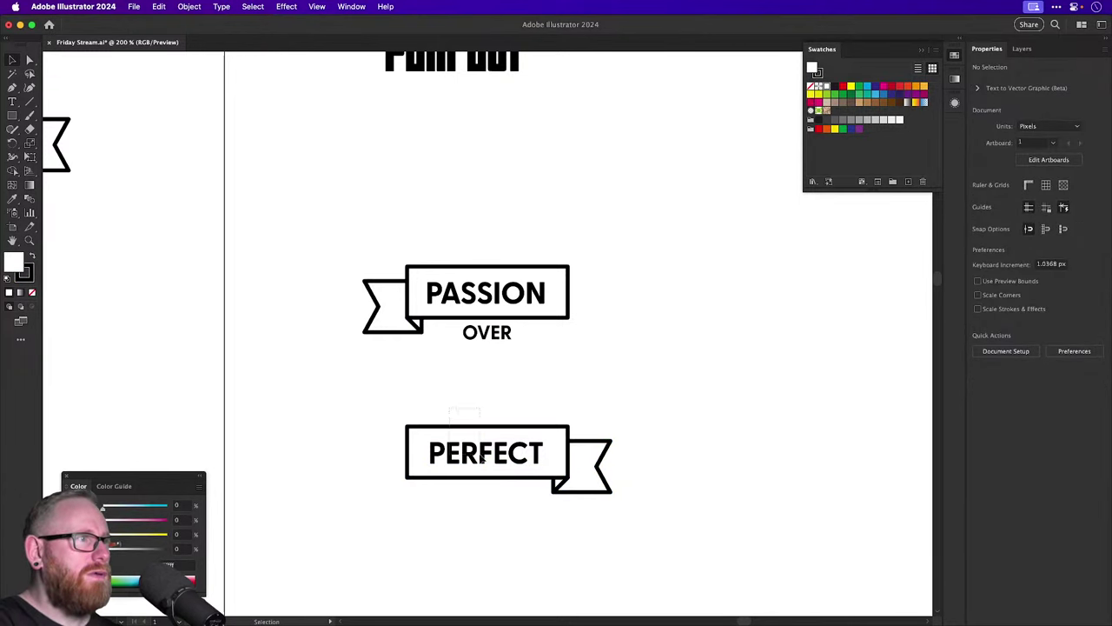
click(496, 461)
drag(496, 461, 496, 388)
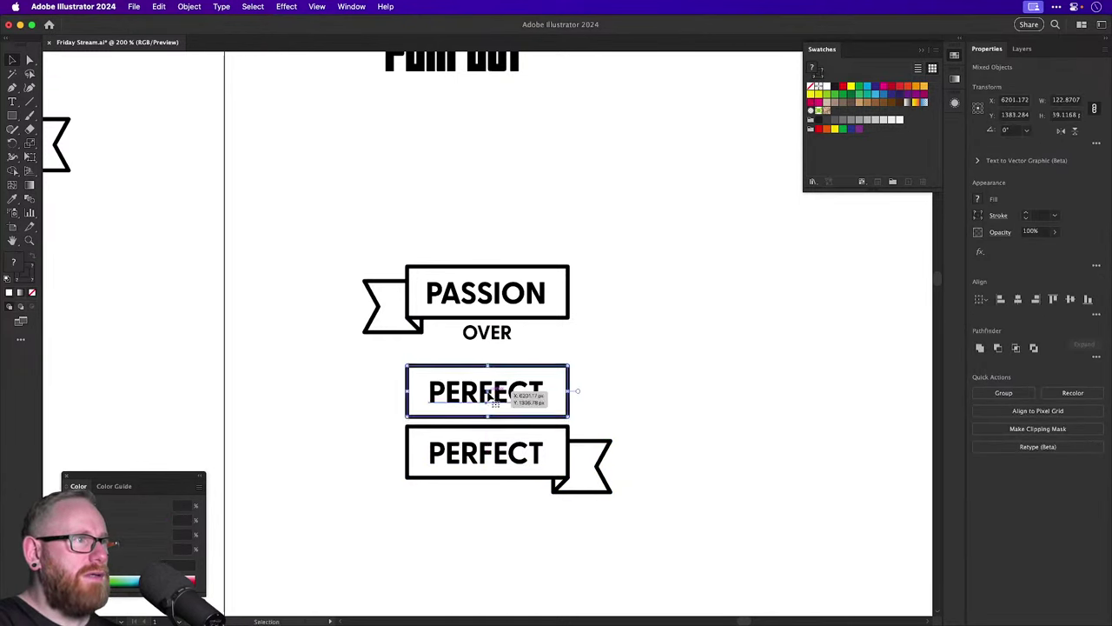
key(t)
click(484, 391)
key(super+z)
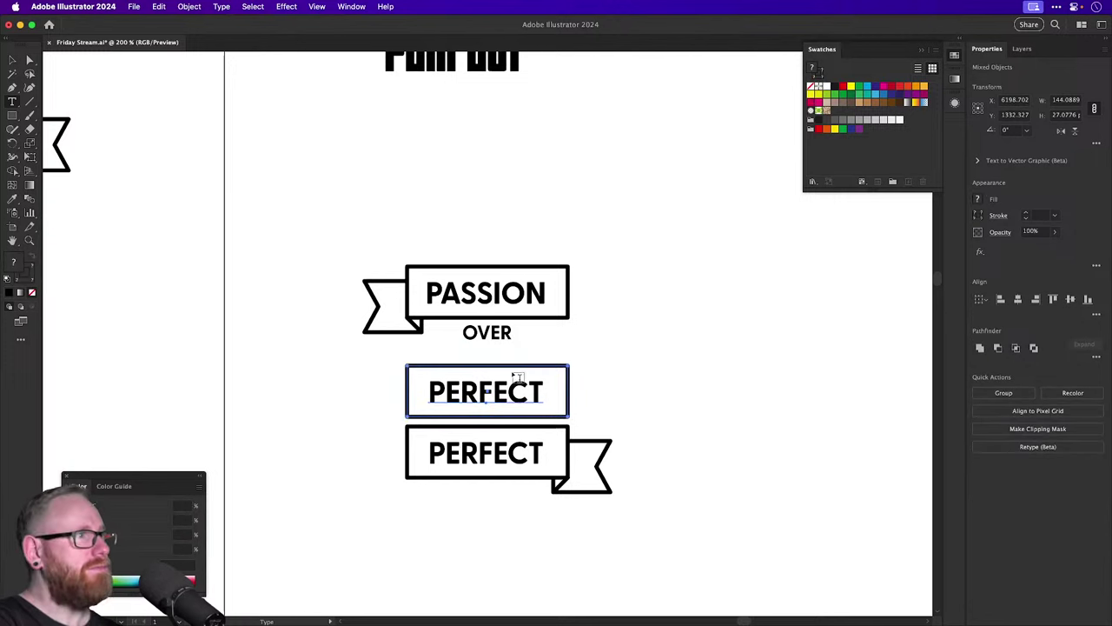
Retype the copied PERFECT word in the new banner as OVER.
click(502, 394)
double_click(502, 395)
text(OVER)
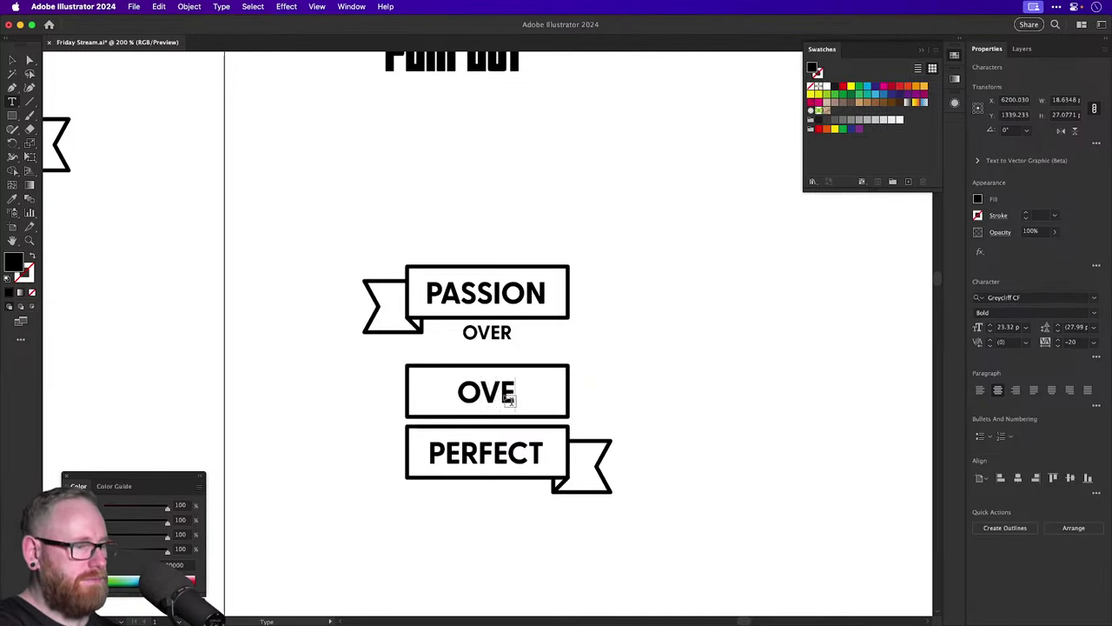
click(13, 62)
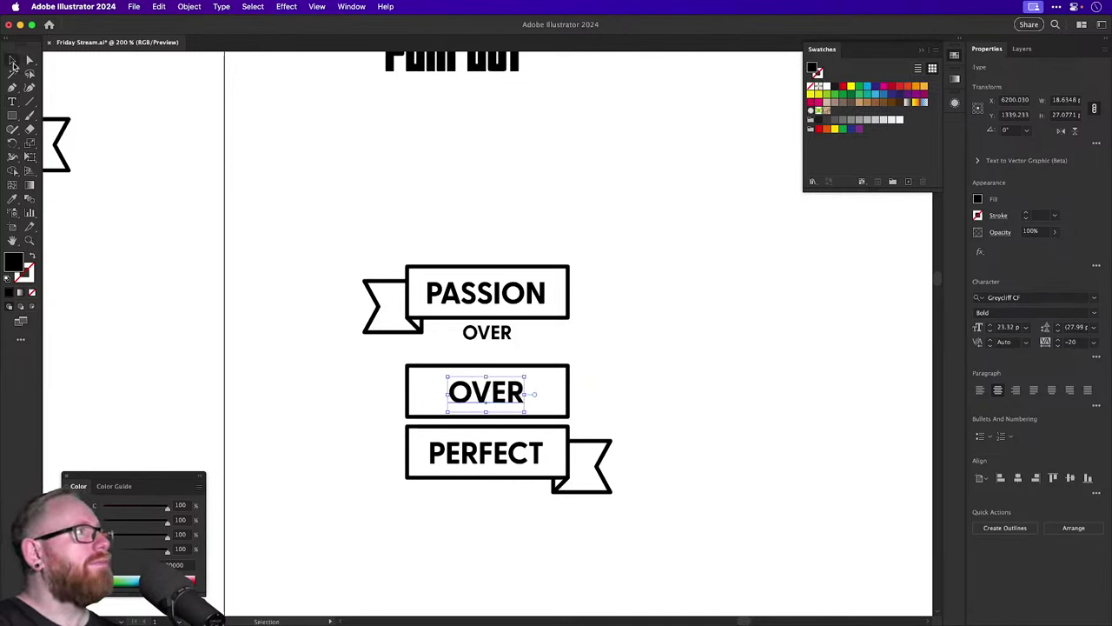
drag(467, 345, 473, 393)
Move the OVER and PERFECT banners up together beneath PASSION.
key(super+shift+a)
scroll(479, 398, up, 5)
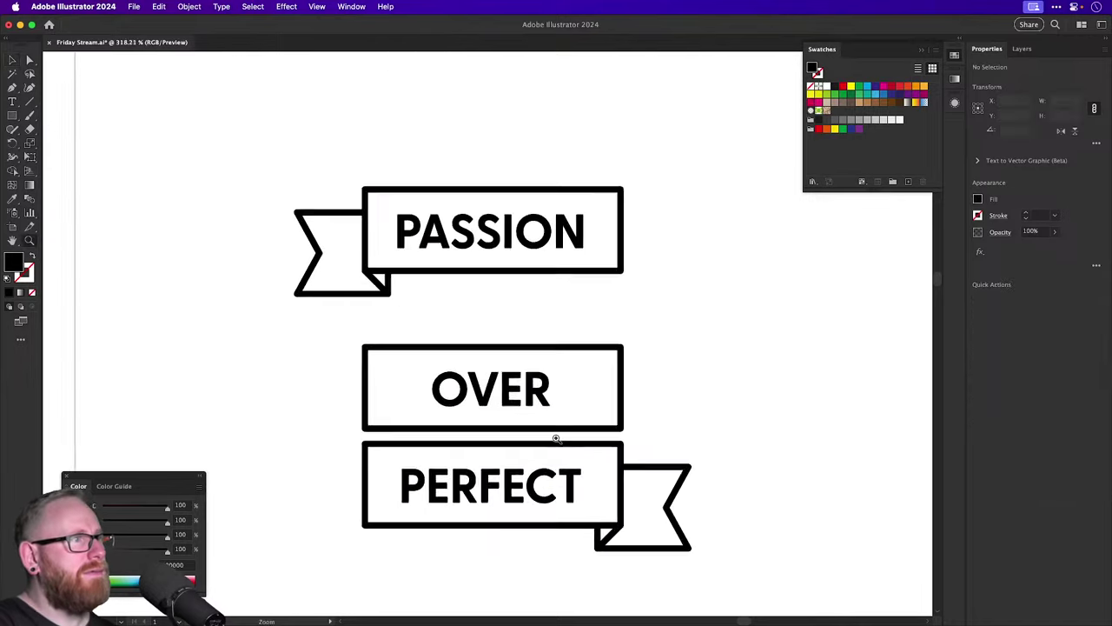
drag(571, 414, 537, 417)
key(super+z)
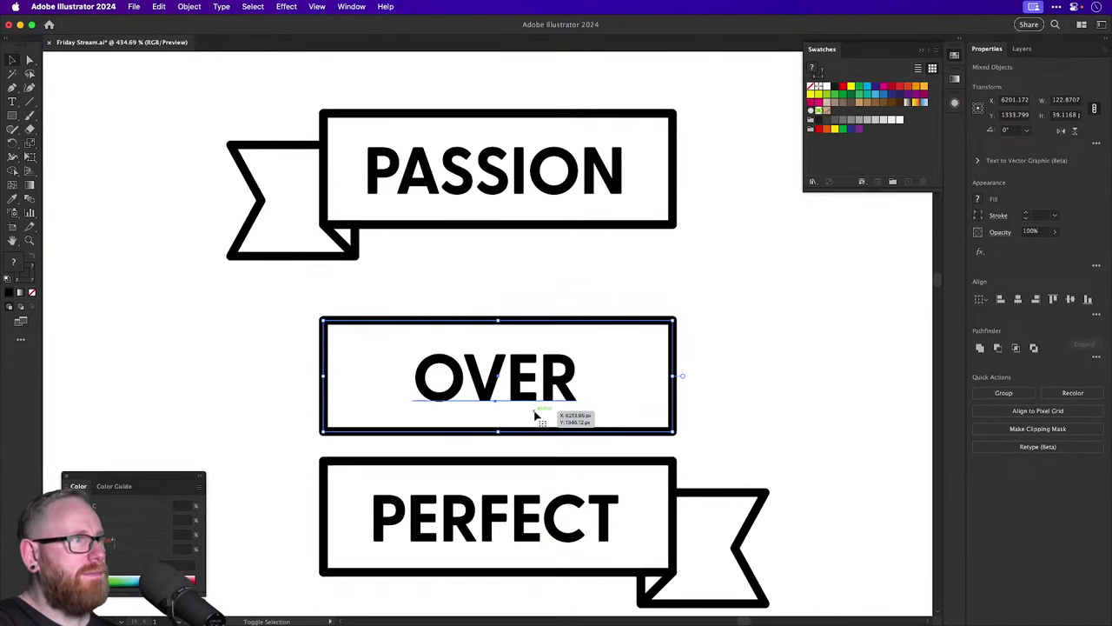
shift+click(764, 561)
drag(556, 395, 547, 296)
key(shift+Down)
key(shift+Down)
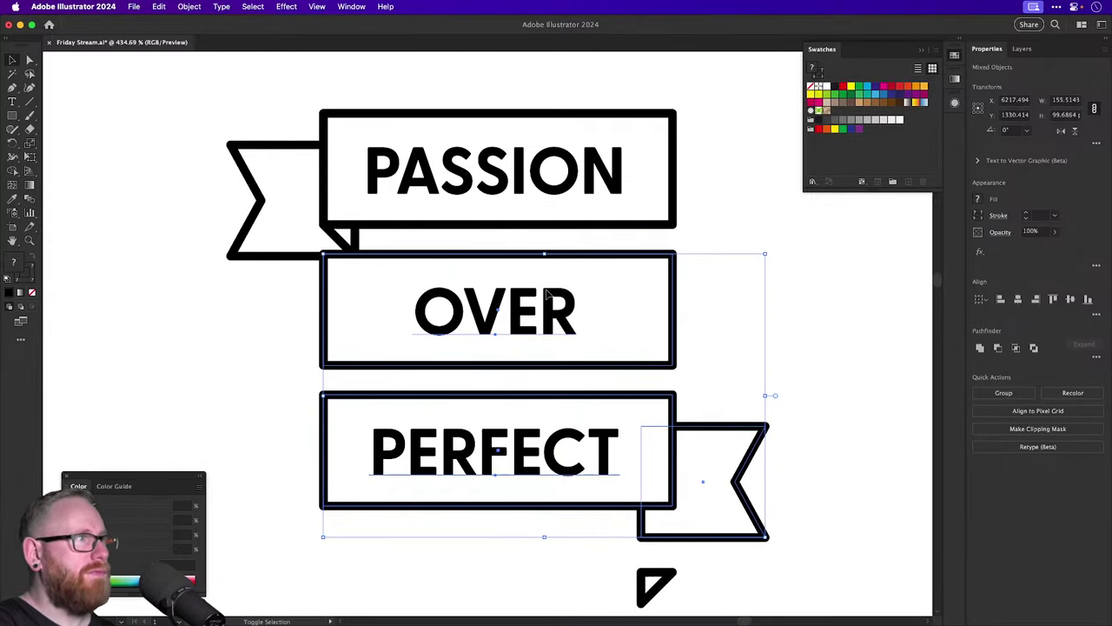
key(shift+Up)
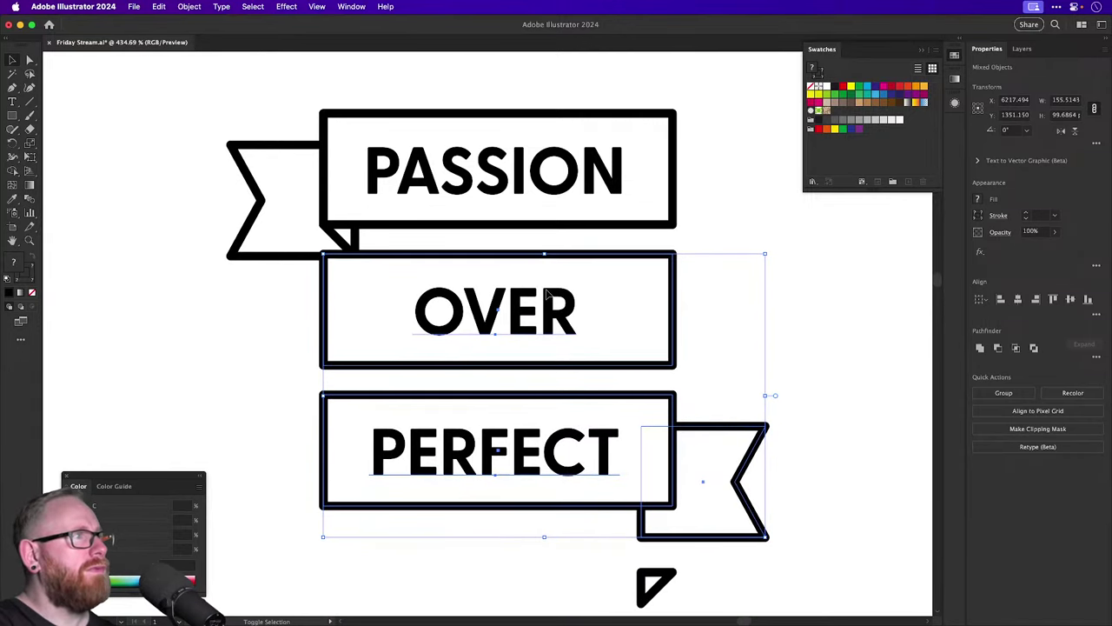
key(shift+Up)
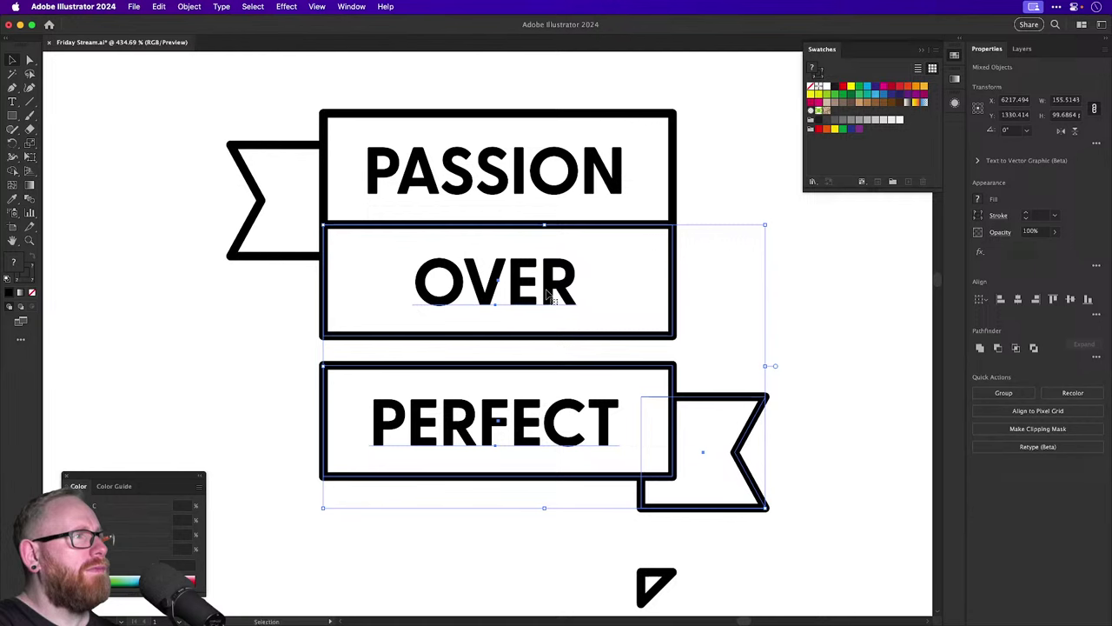
Send the OVER banner box to the back, behind PASSION's fold.
click(496, 290)
drag(496, 290, 545, 291)
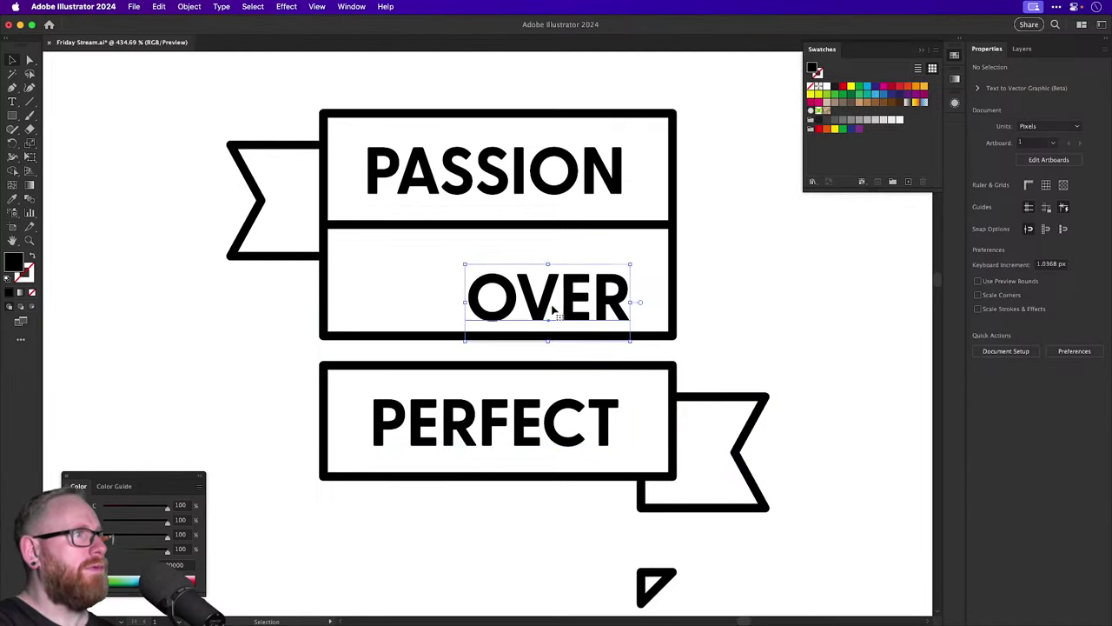
key(cmd+z)
click(546, 337)
key(cmd+shift+[)
Fit the small triangle onto PERFECT's flag corner and raise PERFECT up against OVER.
click(547, 476)
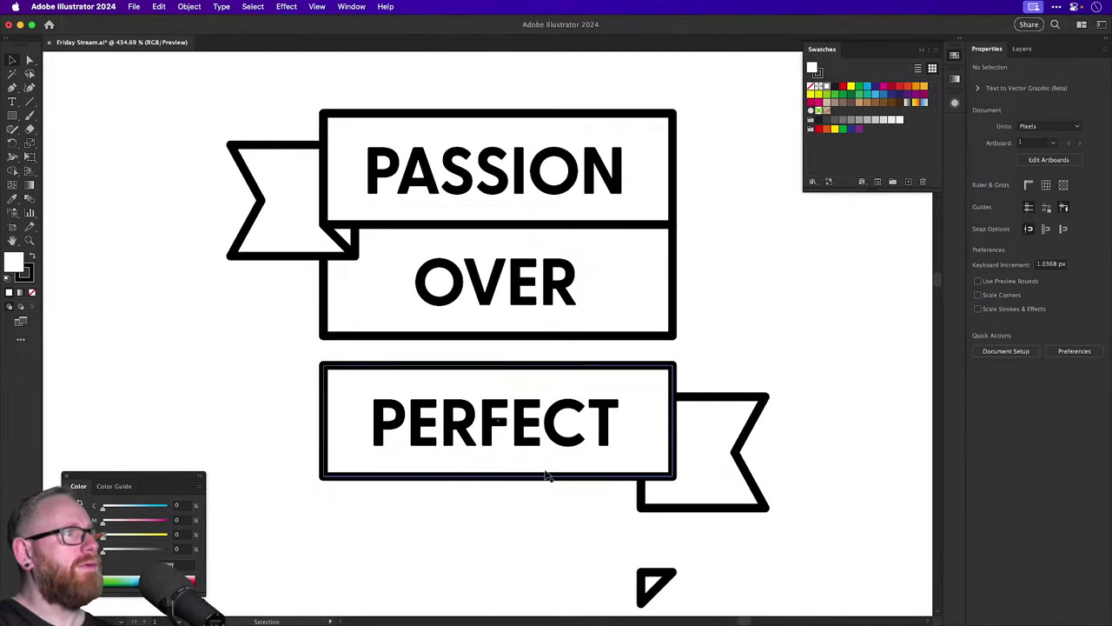
drag(529, 546, 582, 514)
drag(701, 426, 700, 427)
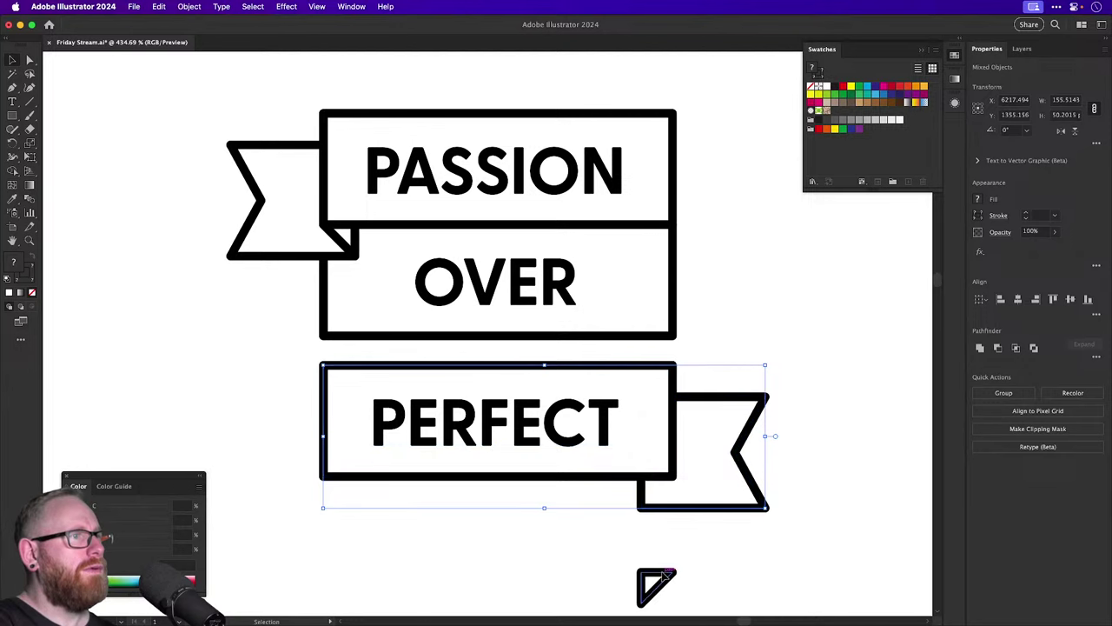
drag(660, 586, 662, 480)
drag(640, 550, 481, 487)
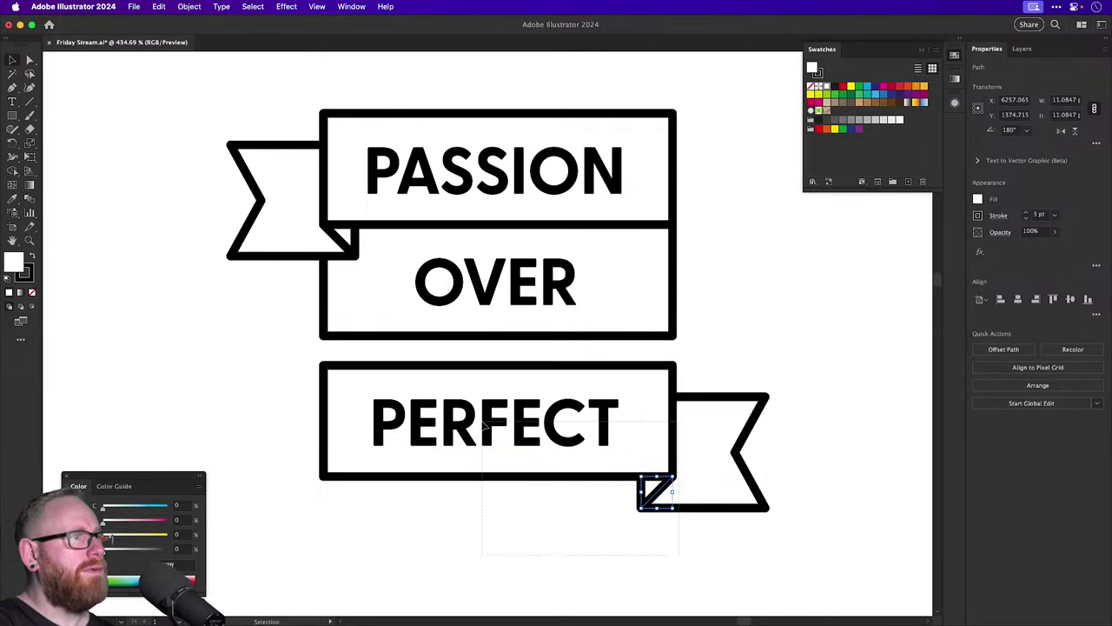
drag(494, 424, 483, 393)
click(559, 520)
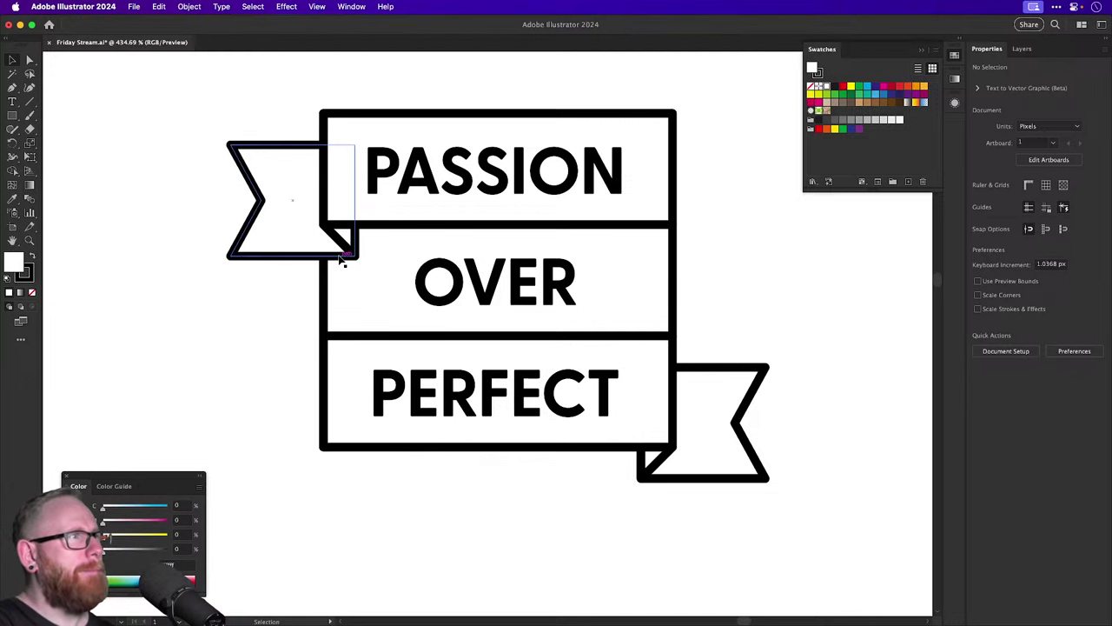
Nudge the OVER and PERFECT banners together to the right.
click(329, 291)
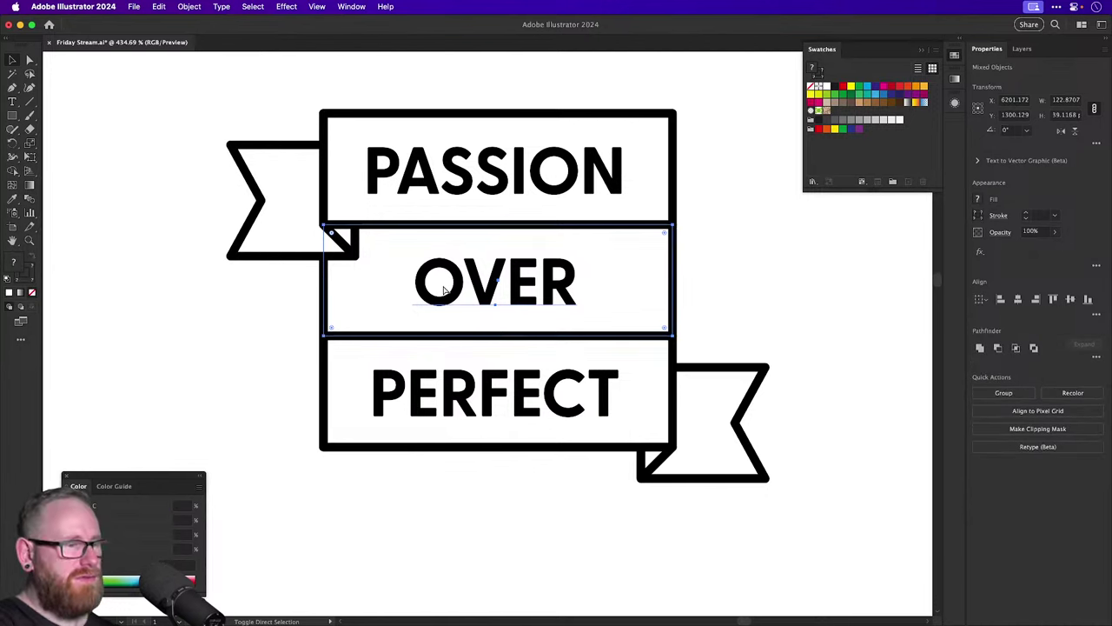
shift+click(445, 291)
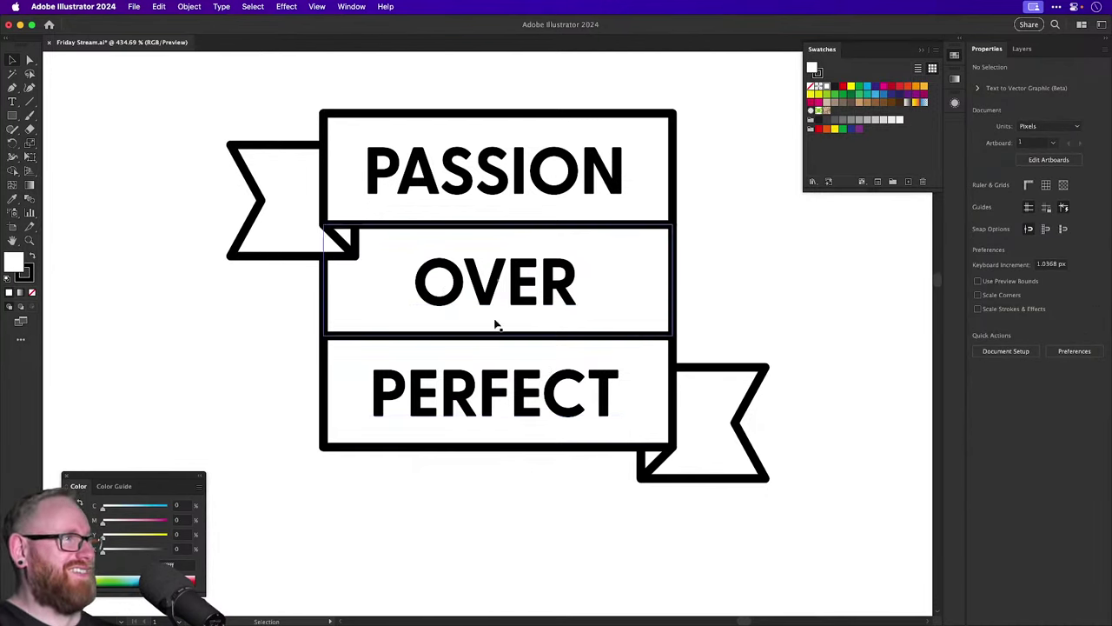
scroll(556, 365, up, 3)
scroll(556, 365, right, 1)
drag(429, 582, 429, 582)
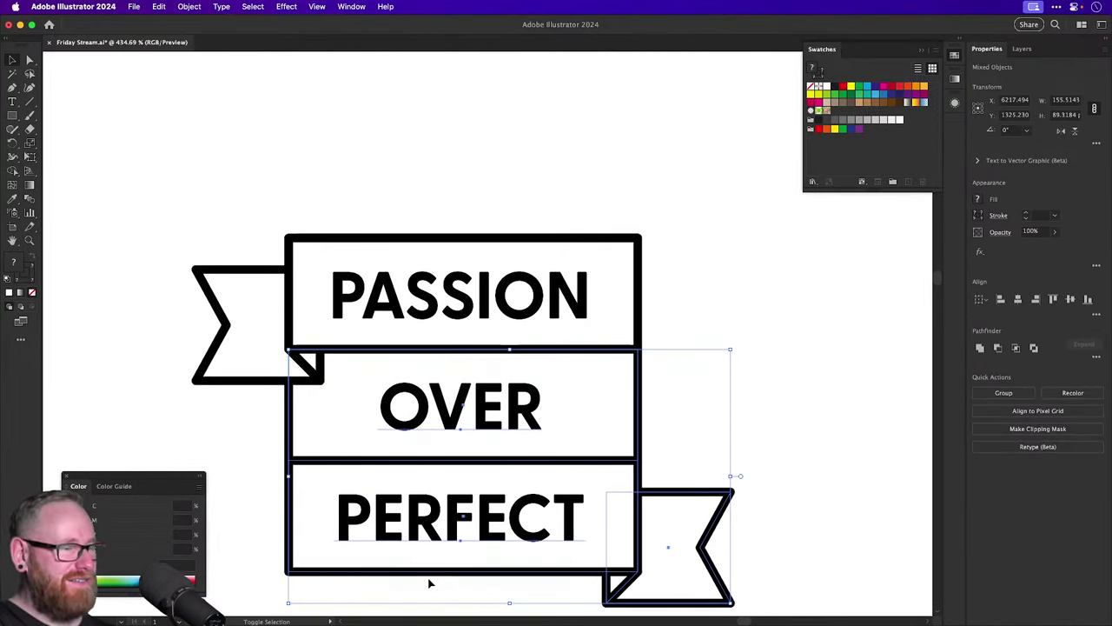
key(Right)
key(Right)
key(Right)
key(Right)
key(Right)
key(Right)
key(Right)
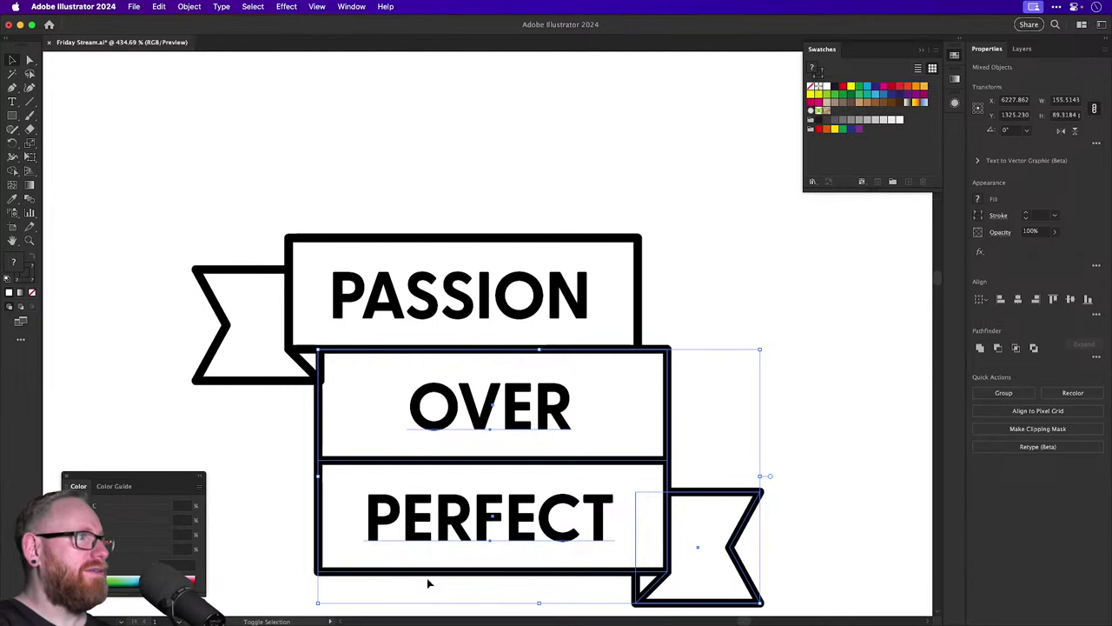
key(shift+Right)
Shift PERFECT back left so only the OVER banner stays offset right.
click(218, 510)
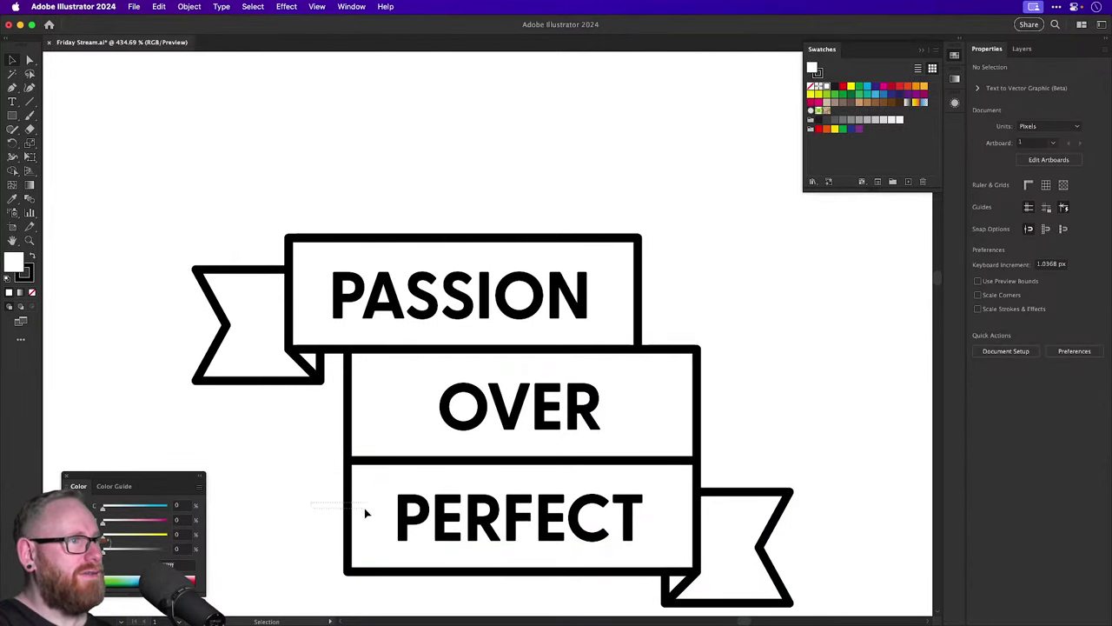
drag(364, 507, 843, 583)
key(shift+Left)
key(shift+Left)
click(795, 397)
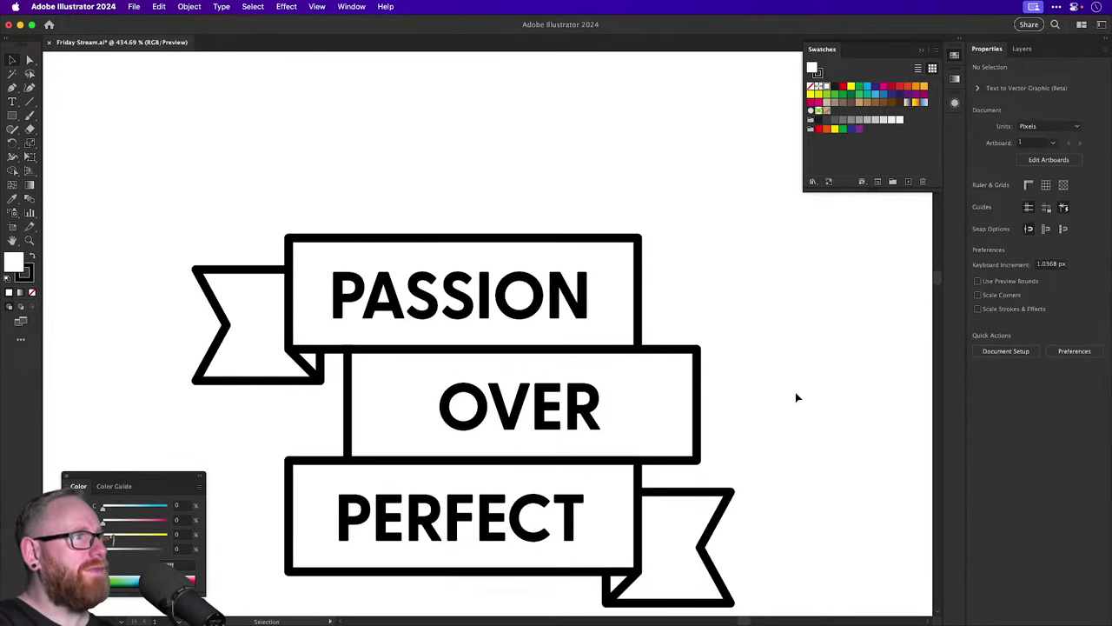
scroll(795, 397, down, 5)
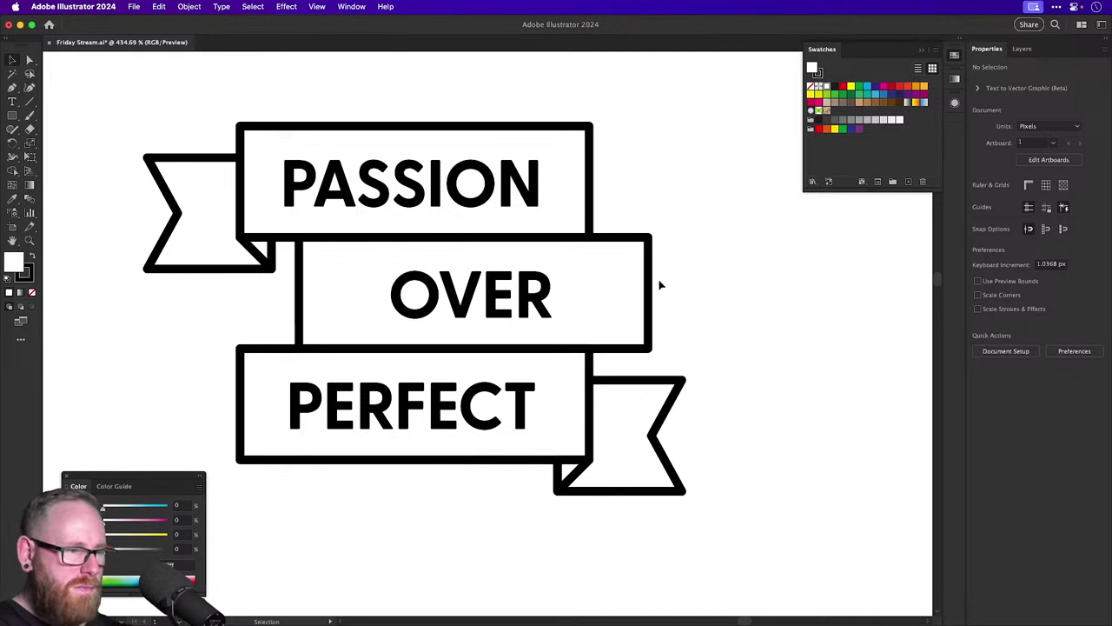
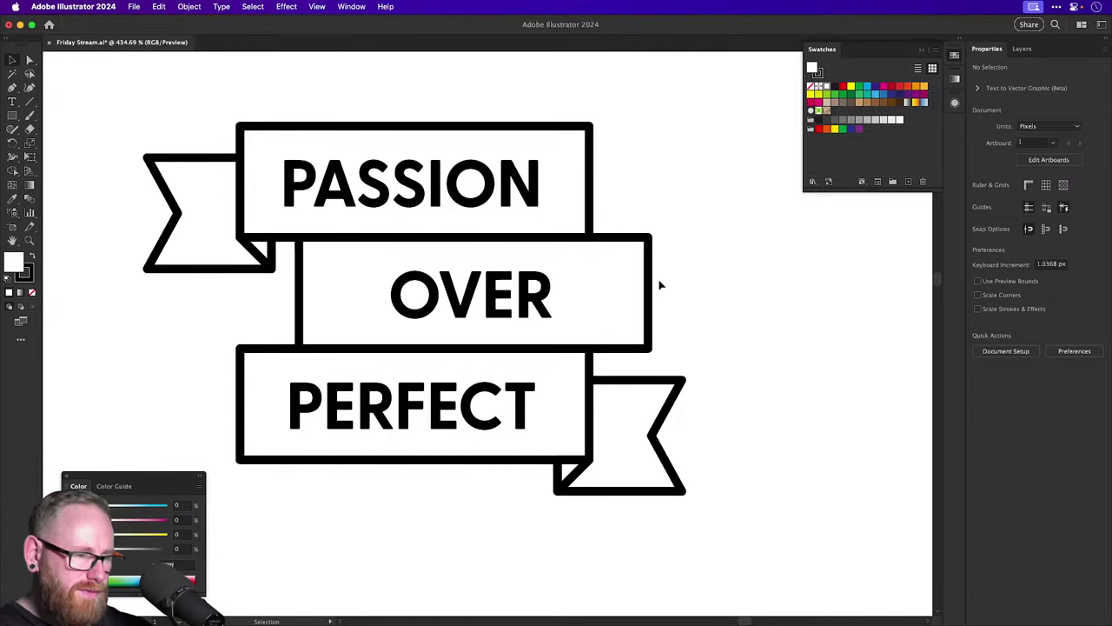
Alt-drag a copy of the PASSION ribbon and its flag beside the stack.
key(super+minus)
key(super+minus)
key(super+minus)
key(super+minus)
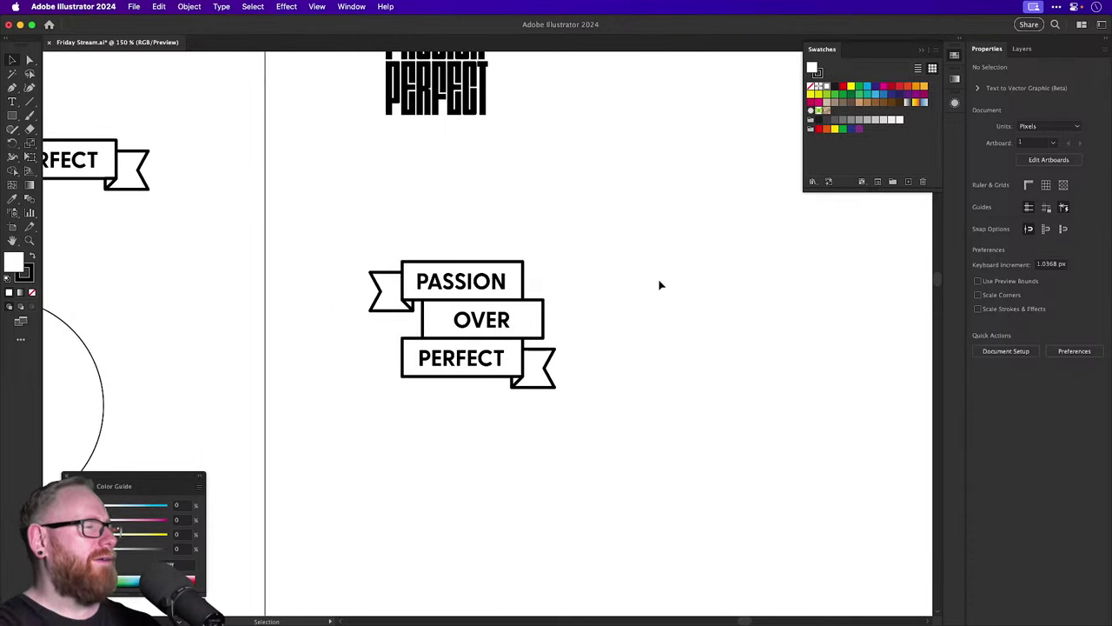
scroll(665, 283, up, 3)
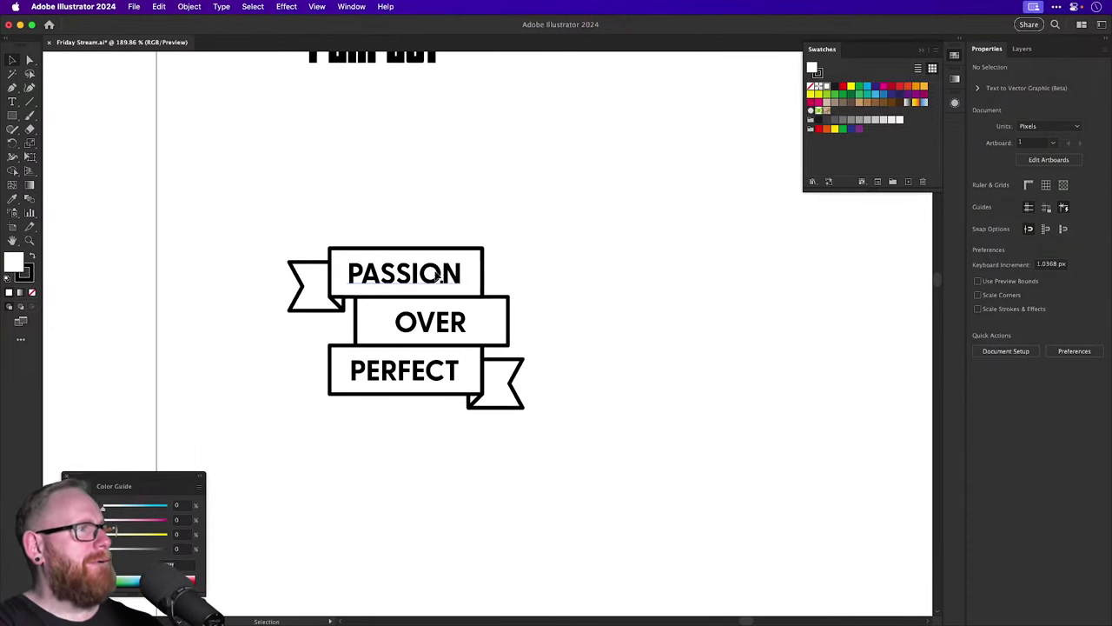
click(323, 276)
shift+click(398, 273)
scroll(398, 273, down, 3)
scroll(398, 273, right, 3)
drag(291, 196, 491, 435)
drag(152, 129, 213, 216)
drag(247, 174, 586, 253)
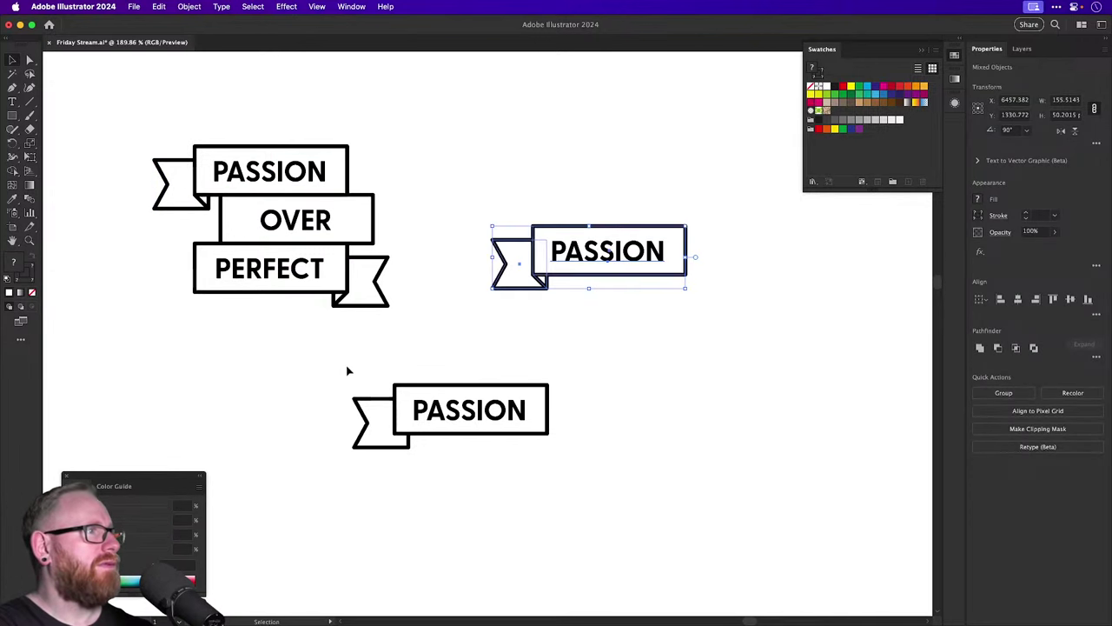
click(548, 377)
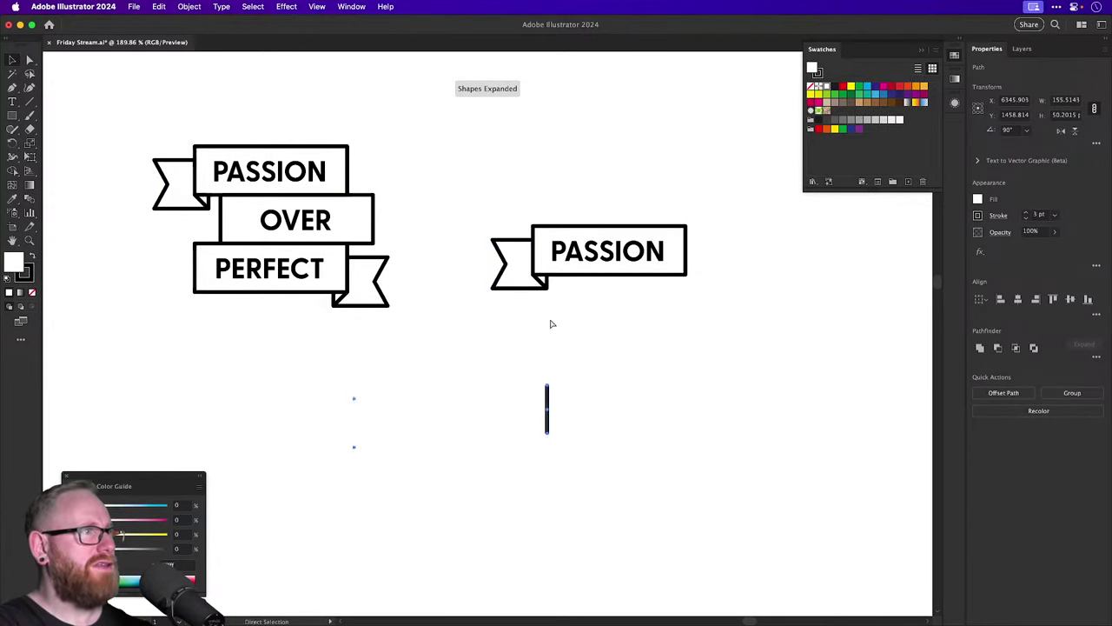
Reflect a vertical copy of the left flag and move it to the ribbon's right end.
drag(546, 287, 766, 287)
click(1070, 132)
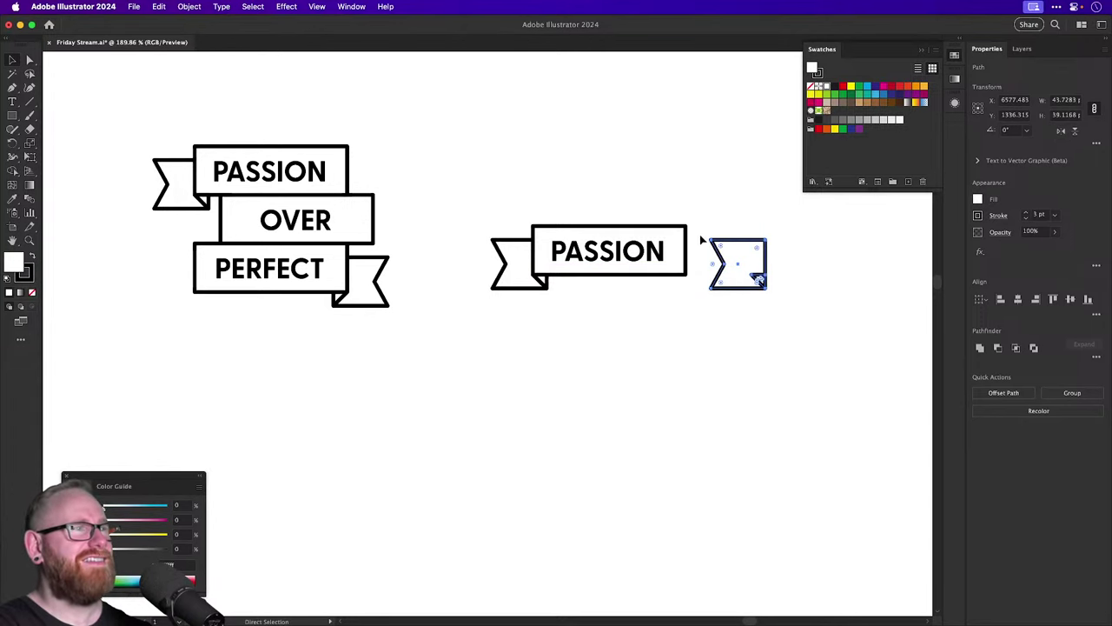
key(Delete)
drag(580, 265, 480, 339)
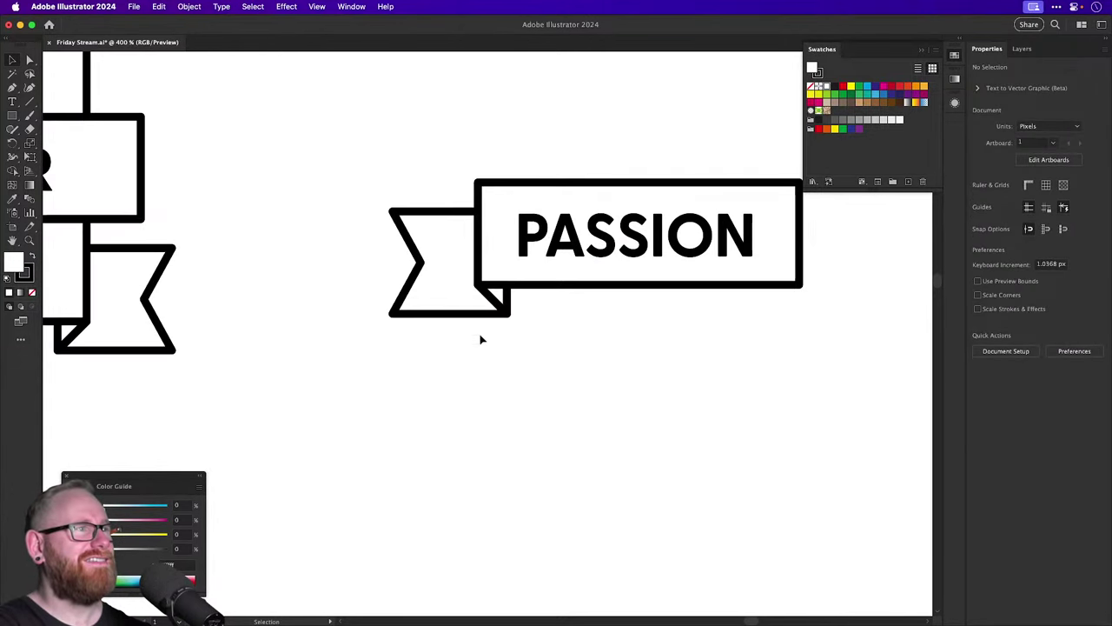
click(521, 304)
key(o)
alt+click(627, 351)
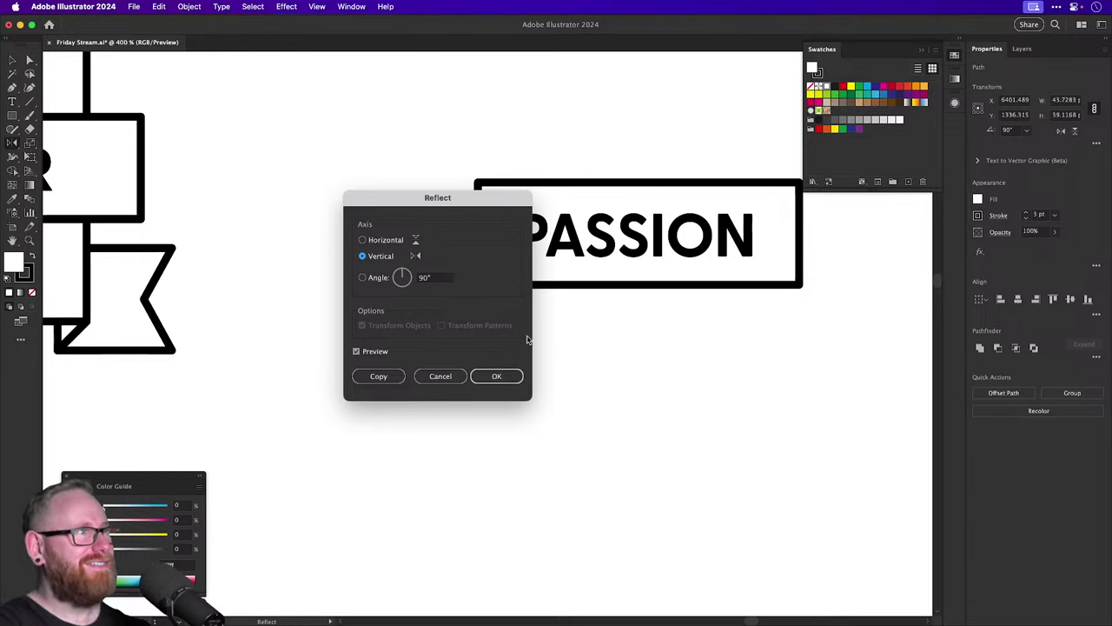
click(390, 377)
drag(484, 322, 678, 314)
In Outline view, drag the right fold's diagonal segment onto the vertical edge.
click(600, 360)
key(ctrl+y)
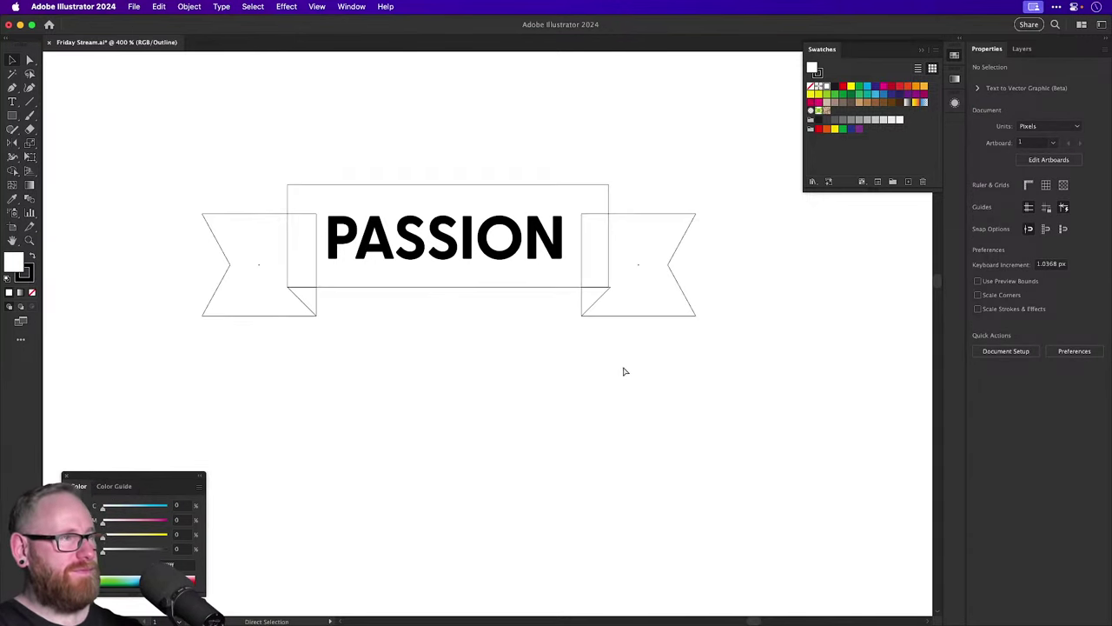
drag(611, 306, 611, 306)
scroll(611, 306, up, 15)
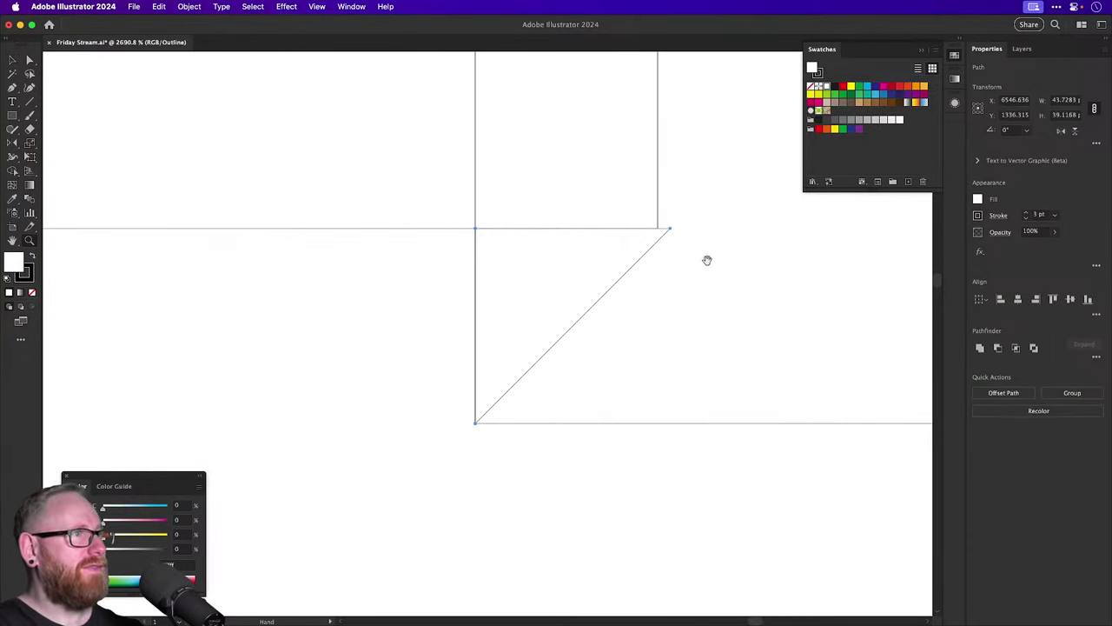
drag(508, 455, 425, 458)
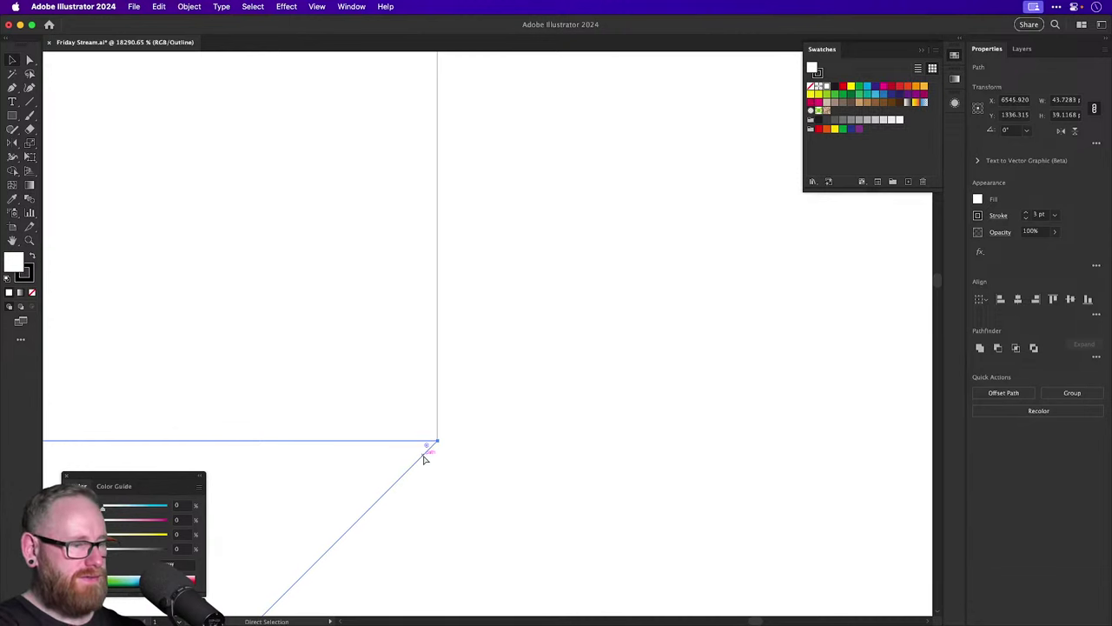
key(ctrl+minus)
key(ctrl+minus)
key(ctrl+minus)
key(ctrl+y)
Zoom out to 200% and select the double-flagged PASSION banner.
key(ctrl+minus)
key(ctrl+minus)
key(ctrl+minus)
key(ctrl+minus)
key(ctrl+minus)
key(ctrl+minus)
key(ctrl+minus)
key(ctrl+minus)
key(ctrl+minus)
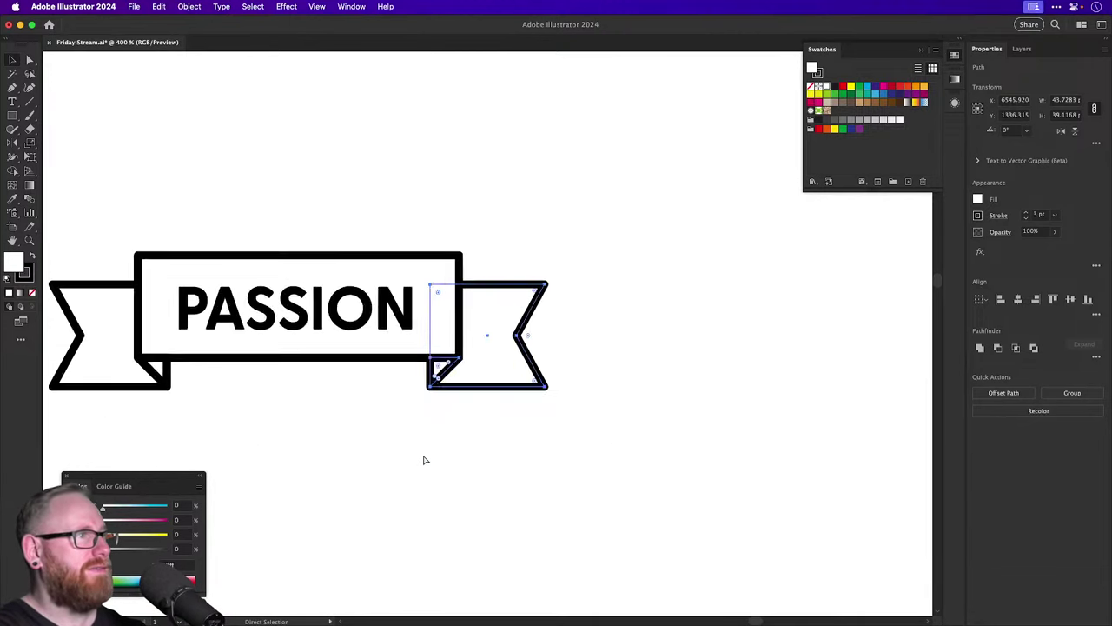
key(v)
key(ctrl+shift+a)
drag(426, 457, 556, 395)
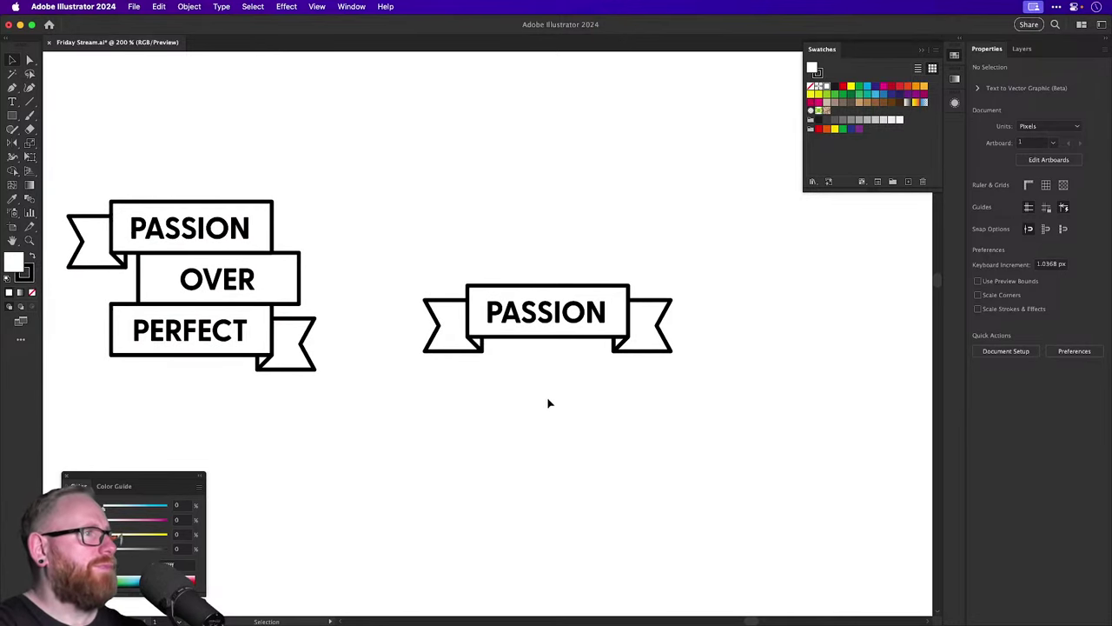
key(z)
key(v)
mouse_move(449, 252)
mouse_down()
mouse_move(650, 370)
mouse_move(625, 360)
mouse_move(589, 375)
mouse_move(600, 399)
mouse_up()
click(600, 399)
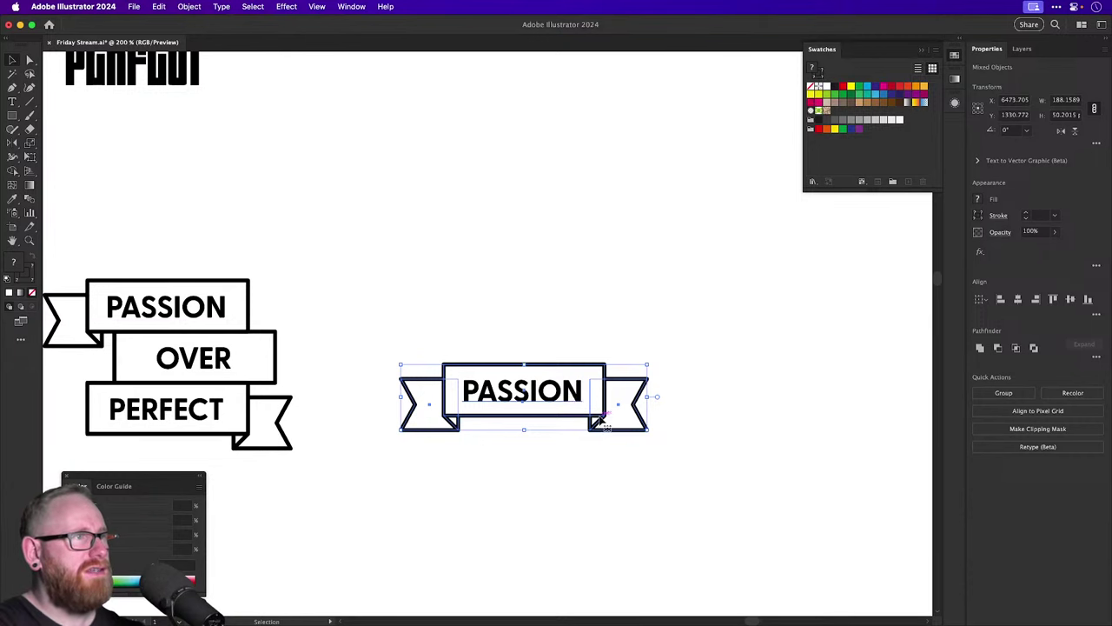
Duplicate the PASSION banner upward, group it, and apply an Arc warp with 20% bend.
drag(600, 424, 600, 240)
key(ctrl+g)
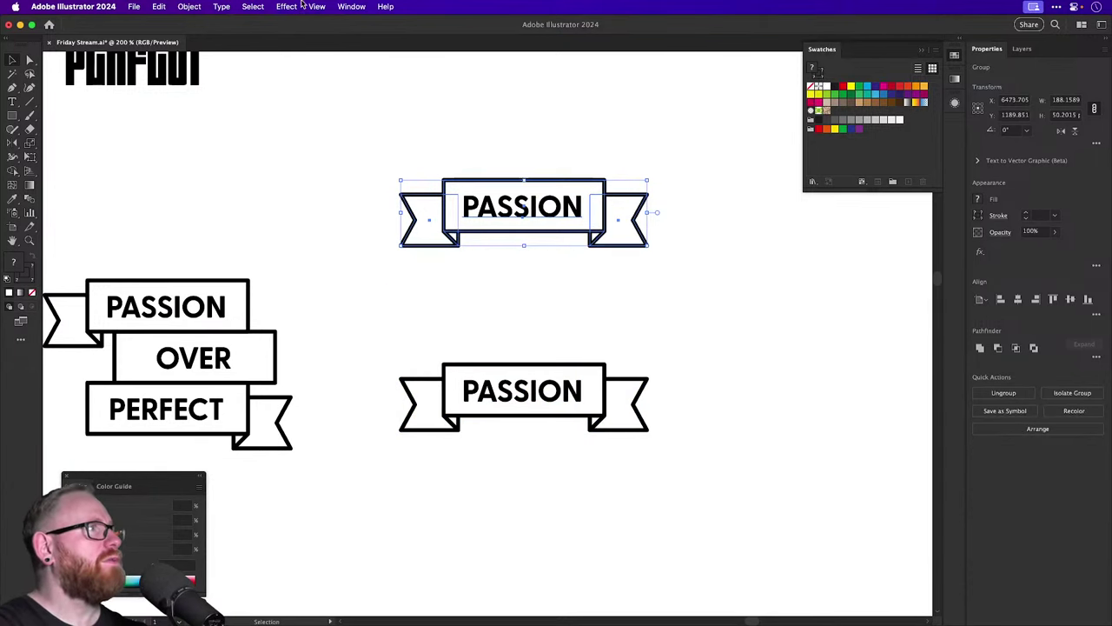
click(287, 6)
mouse_move(330, 202)
click(464, 203)
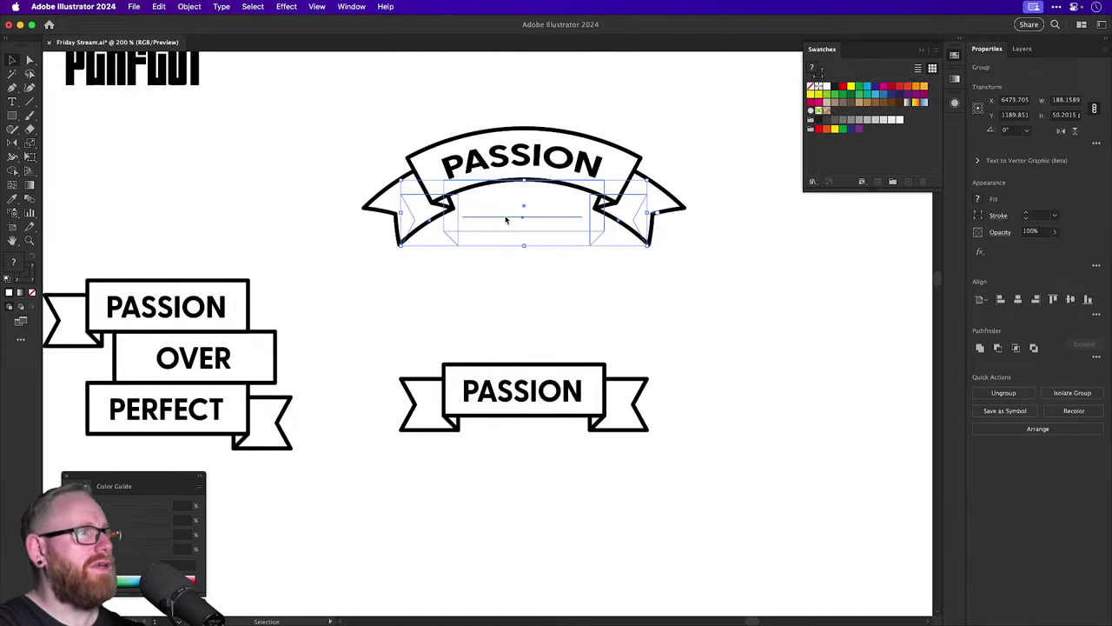
click(689, 306)
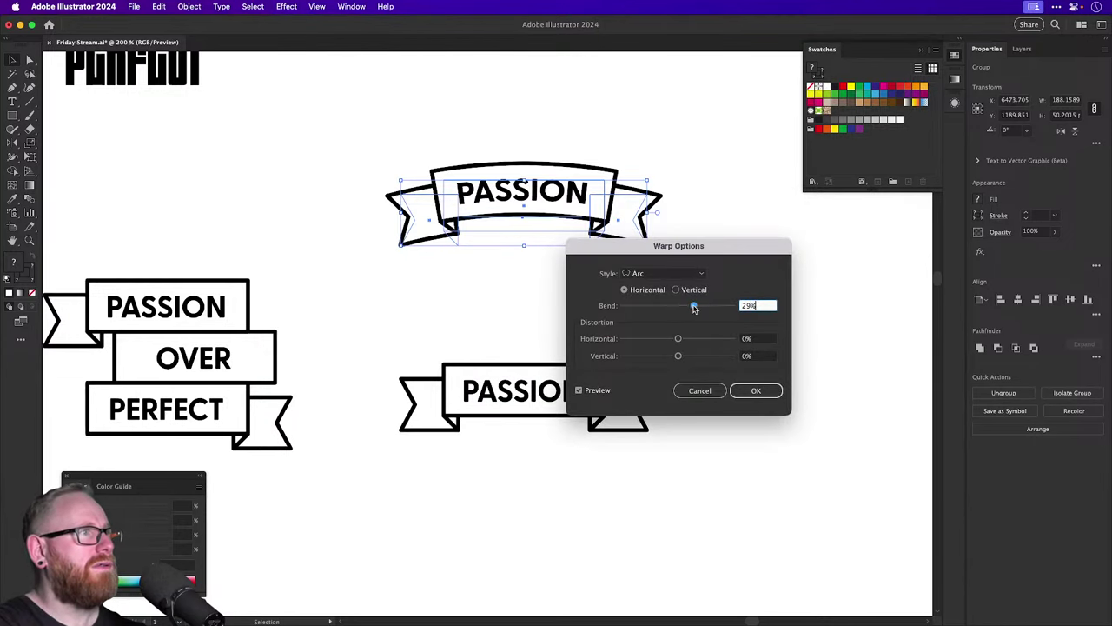
click(689, 307)
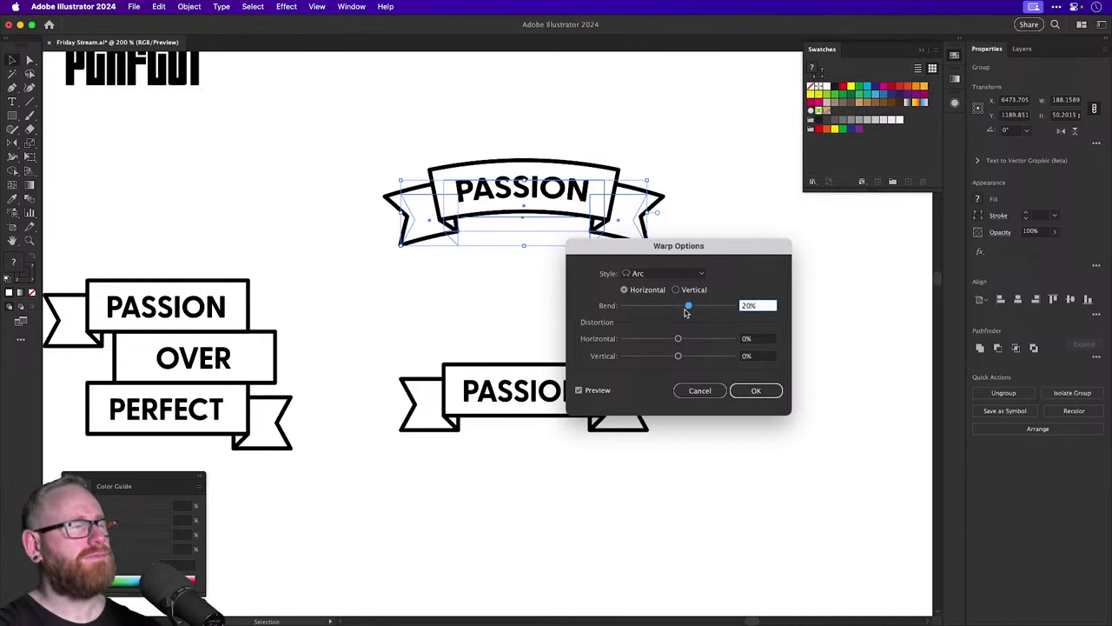
click(756, 391)
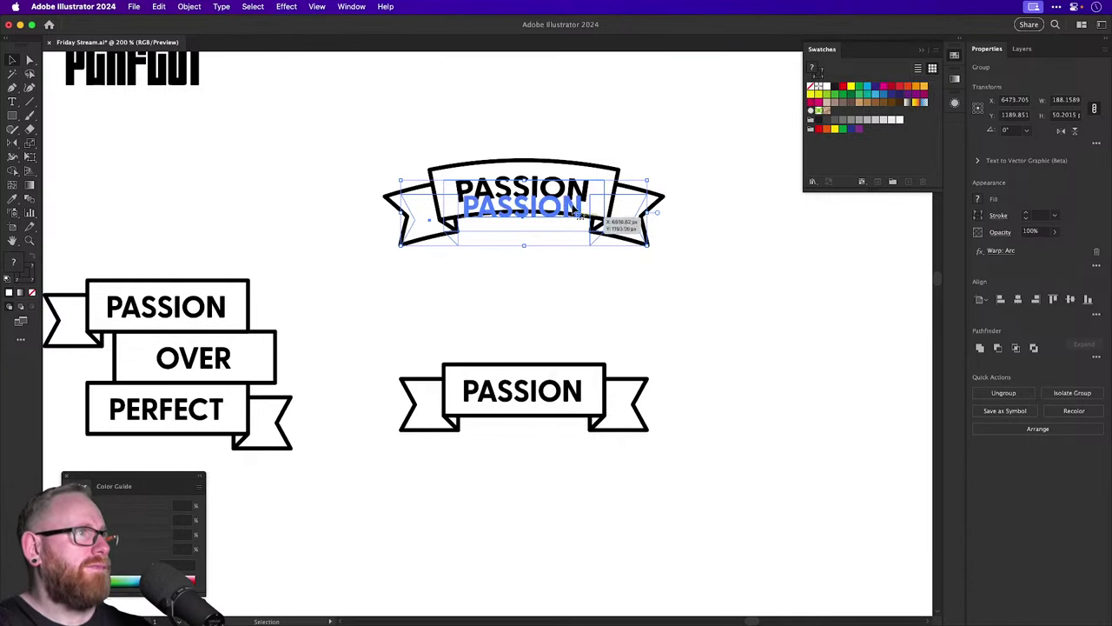
drag(567, 209, 591, 281)
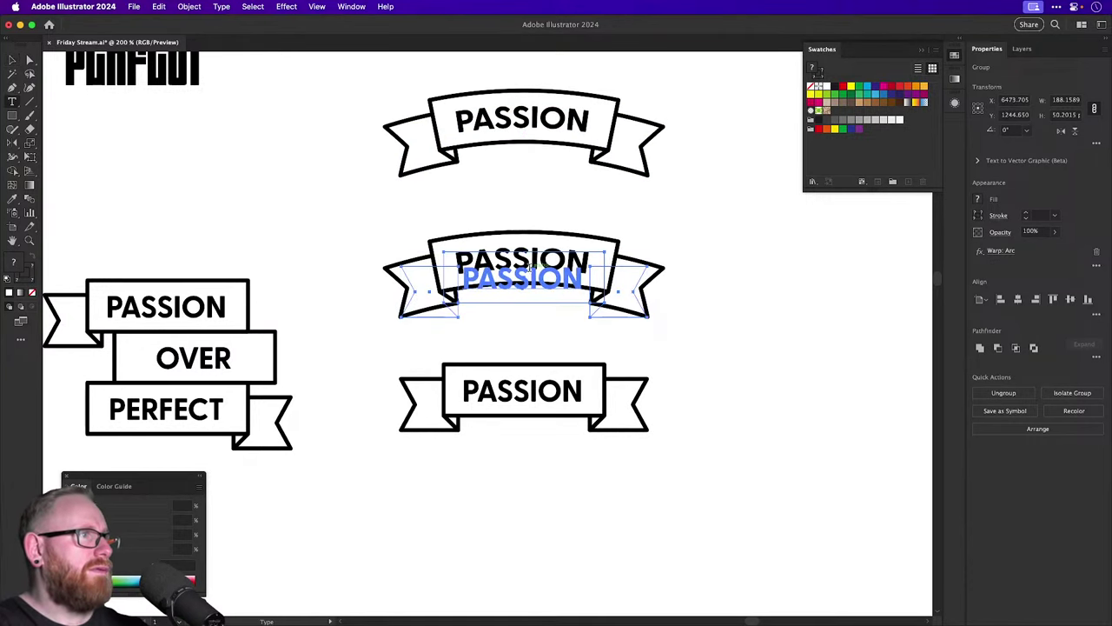
Copy the arched banner below, retype it as PERFECT, and set its Arc bend to -20%.
double_click(530, 275)
double_click(530, 274)
text(PERFECT)
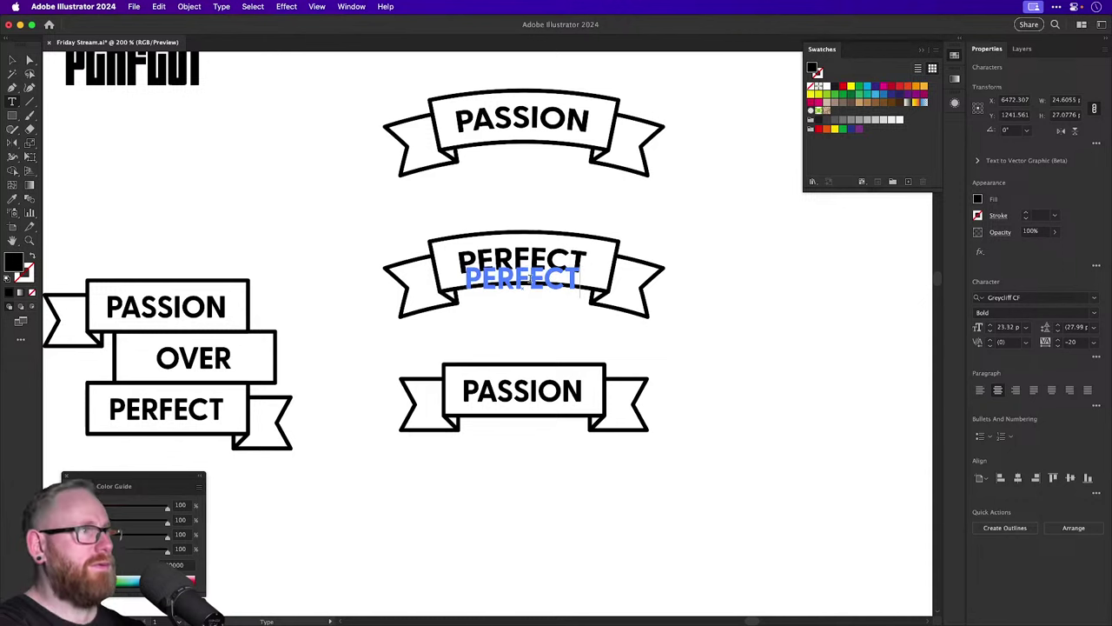
click(11, 59)
click(258, 177)
scroll(248, 240, up, 3)
scroll(249, 241, right, 3)
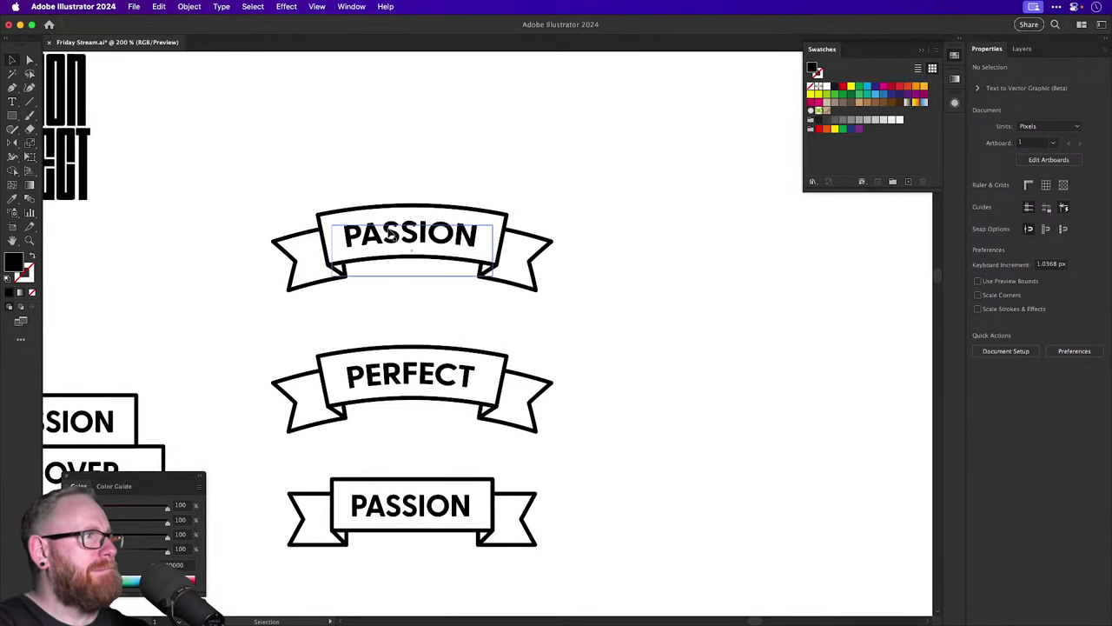
drag(383, 231, 380, 274)
click(537, 363)
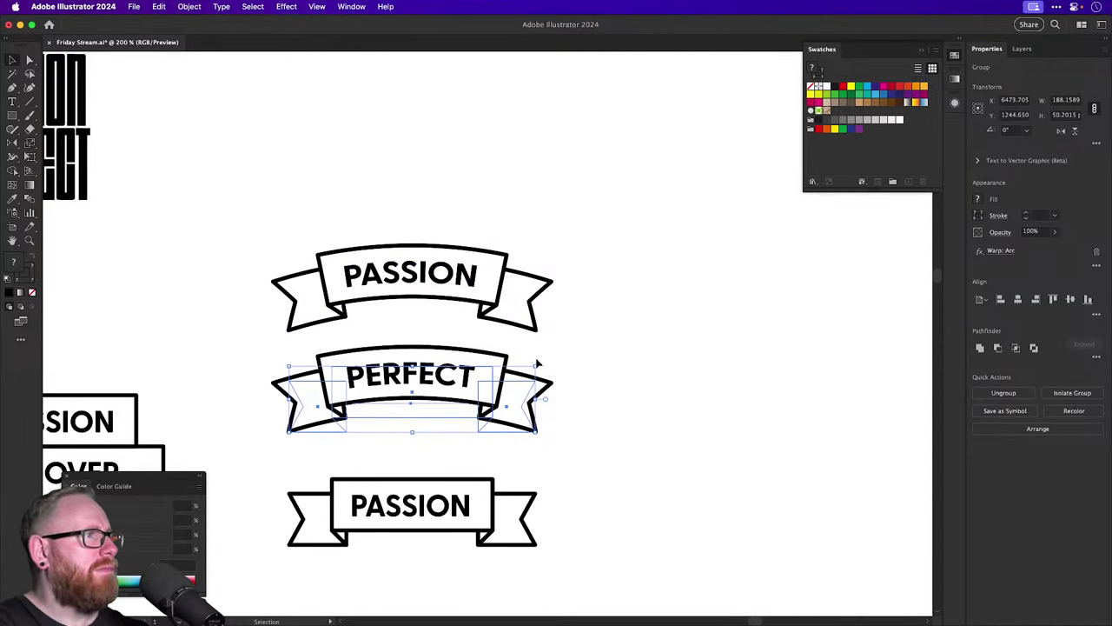
click(999, 250)
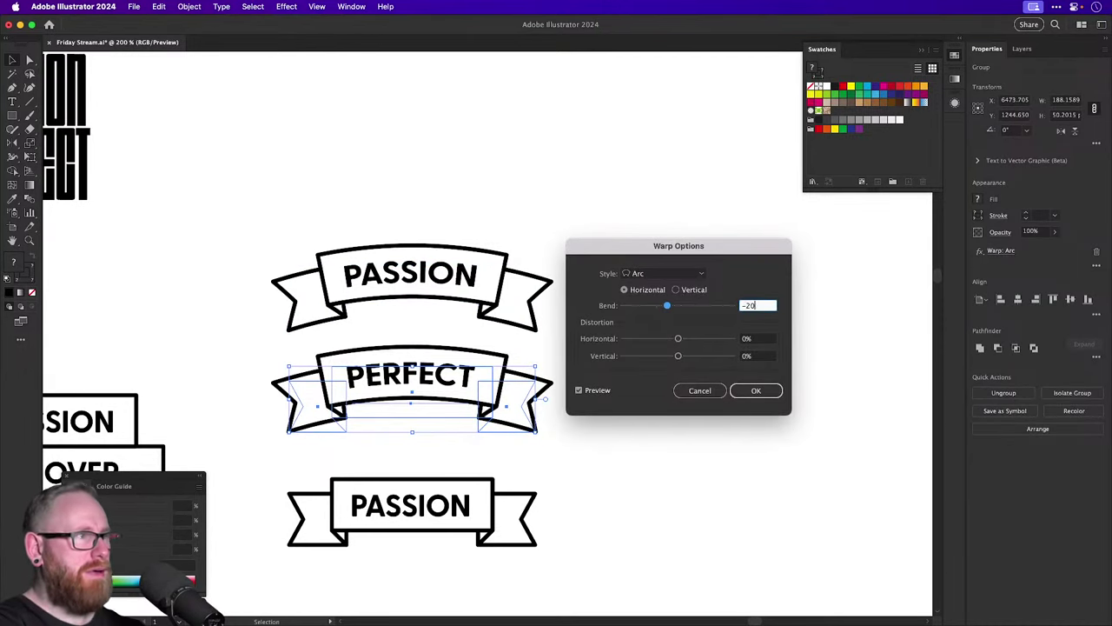
key(Return)
Add an OVER word between the two arched banners and tighten the stack's spacing.
drag(385, 223, 291, 383)
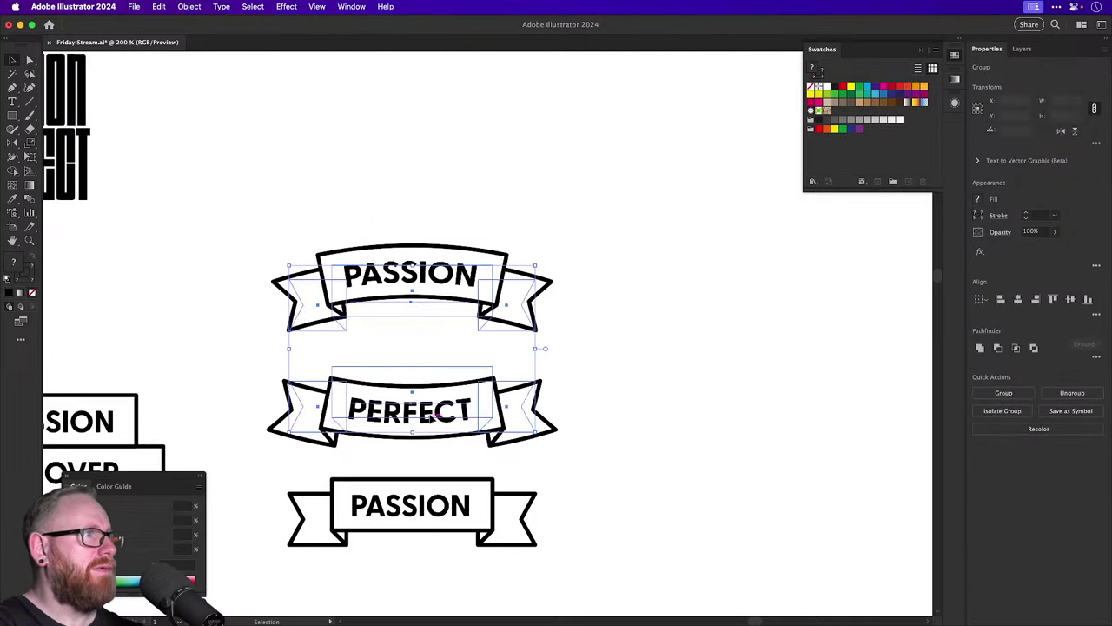
drag(408, 411, 408, 332)
click(440, 448)
drag(440, 497, 408, 267)
double_click(409, 267)
text(OVER)
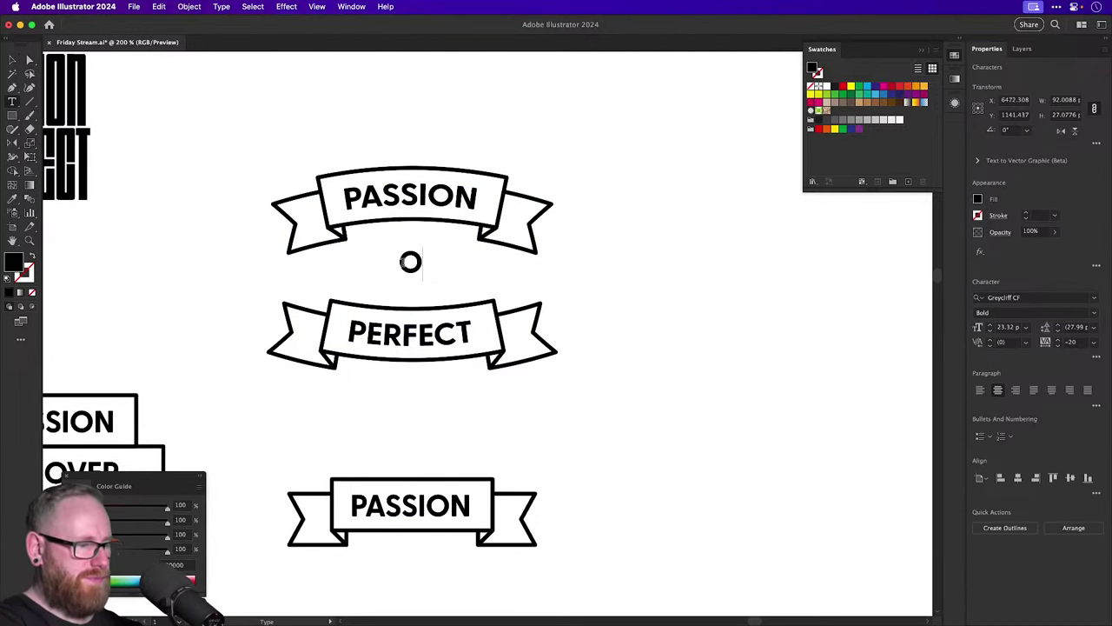
click(12, 60)
click(434, 263)
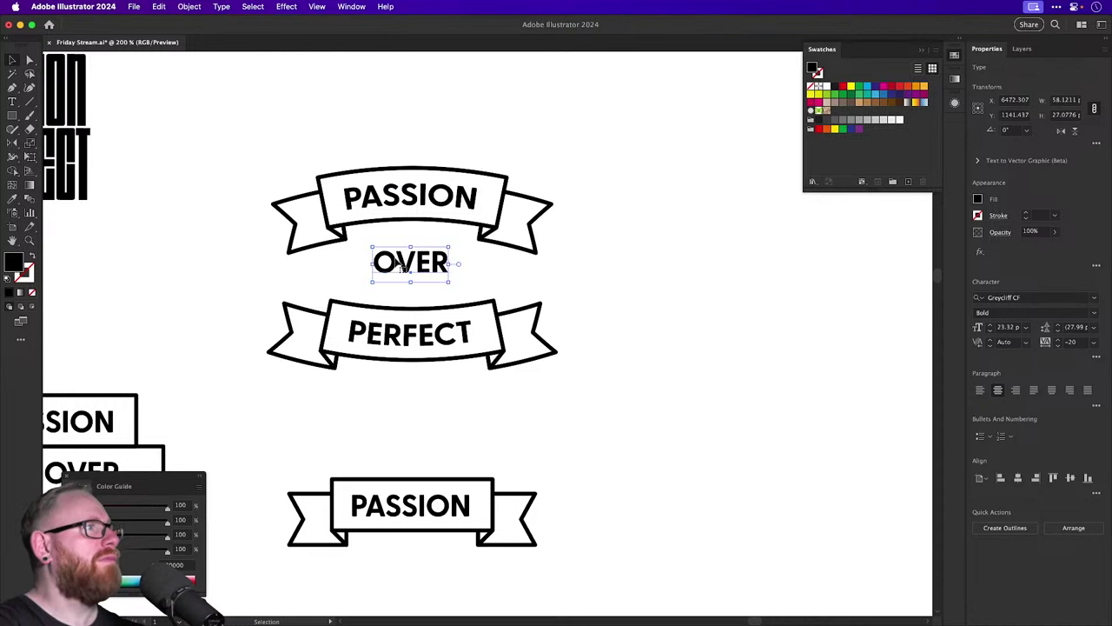
drag(435, 263, 437, 251)
drag(412, 331, 413, 303)
click(595, 378)
drag(582, 386, 776, 373)
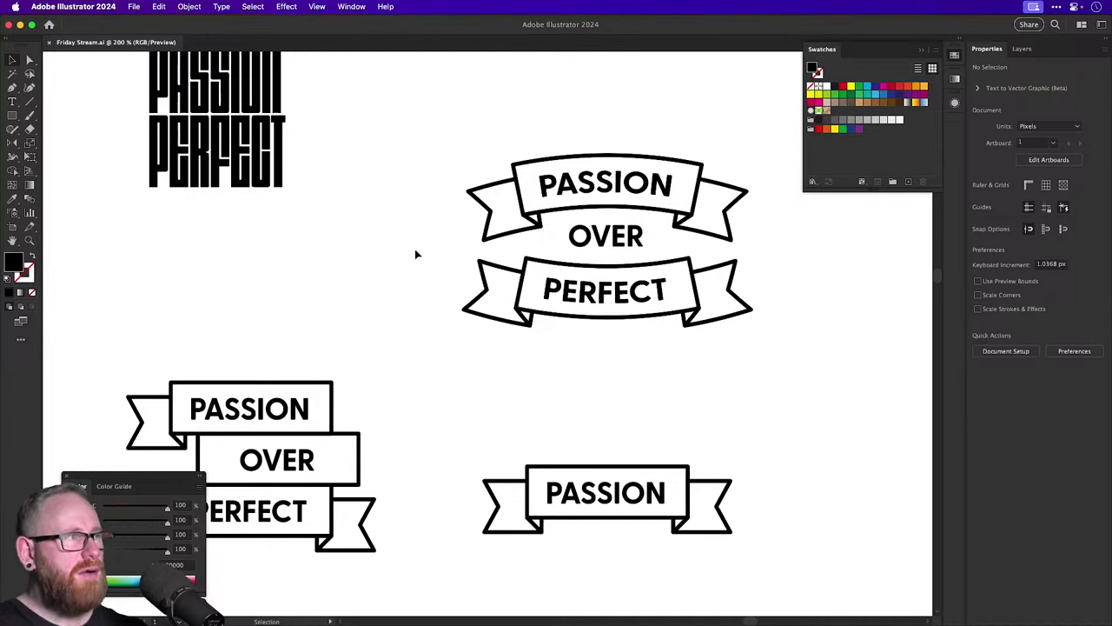
Flip the left flag and move it up behind the top of the PASSION banner.
scroll(365, 263, left, 10)
scroll(365, 263, down, 5)
scroll(332, 351, up, 3)
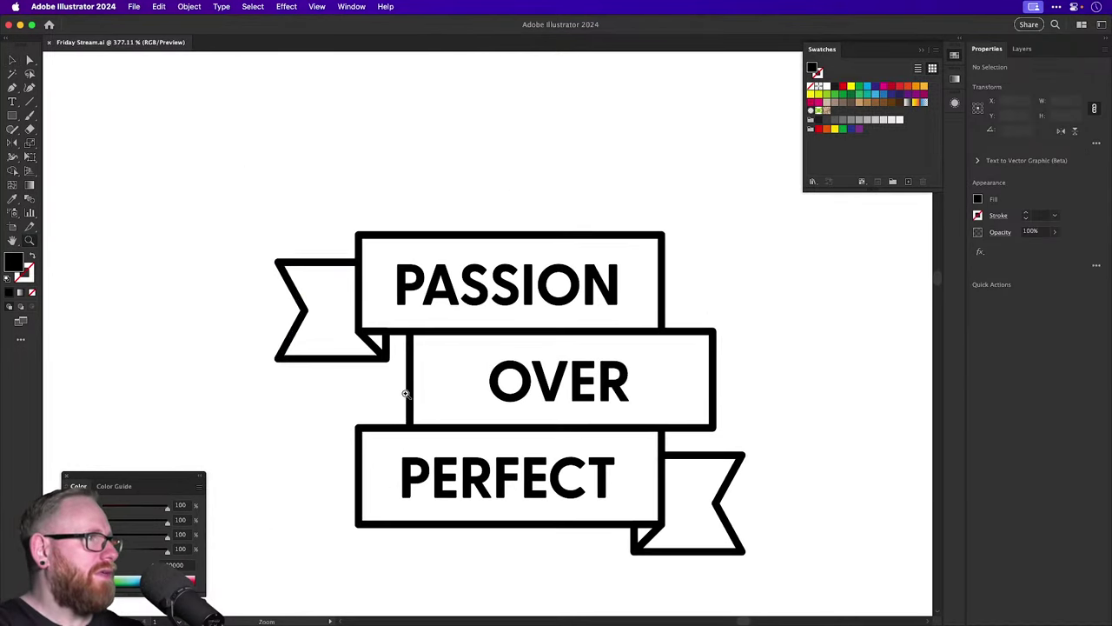
click(384, 356)
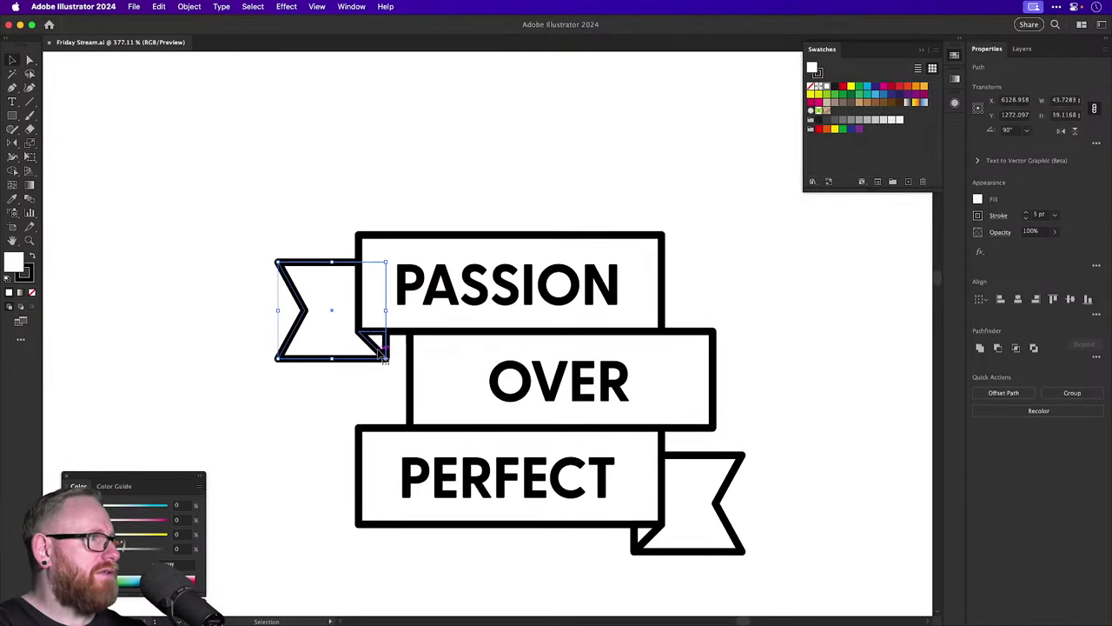
click(1061, 131)
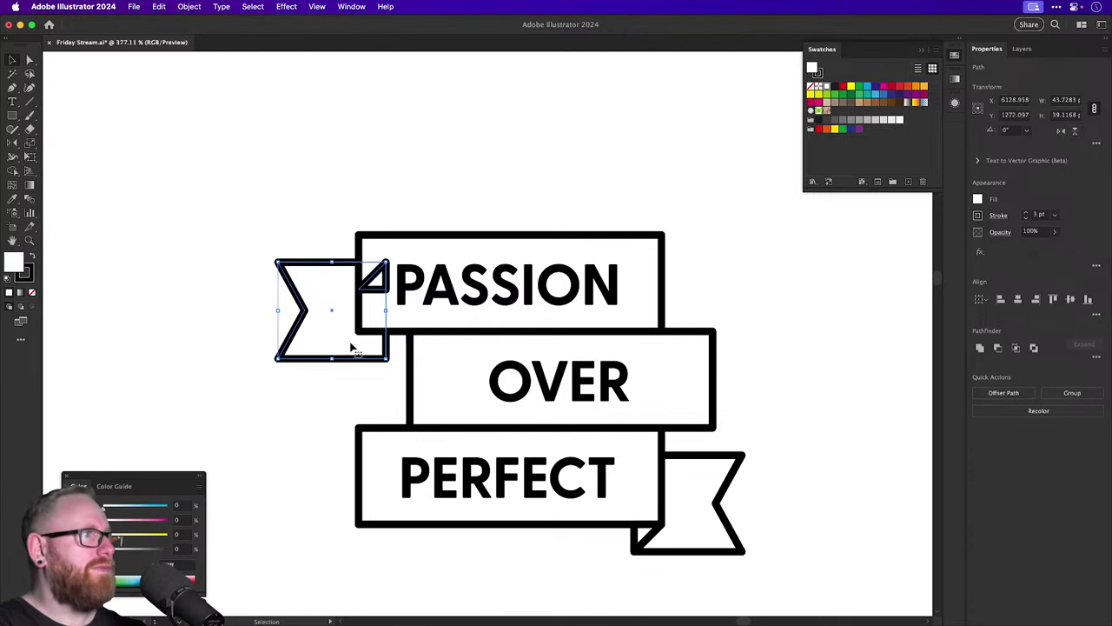
drag(348, 363, 335, 267)
click(443, 189)
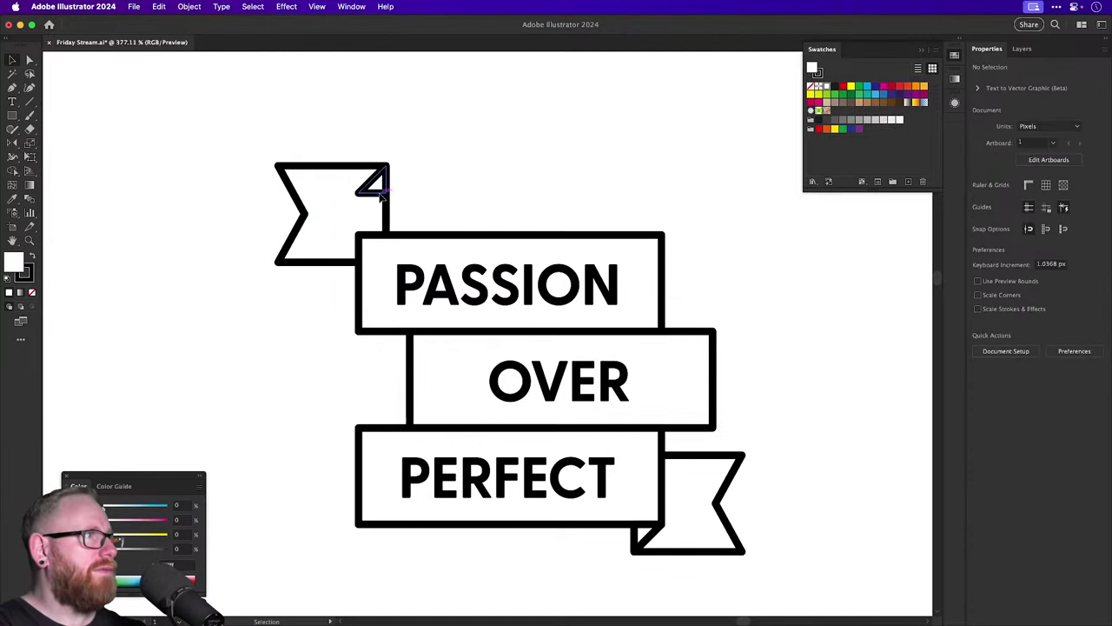
drag(374, 192, 373, 234)
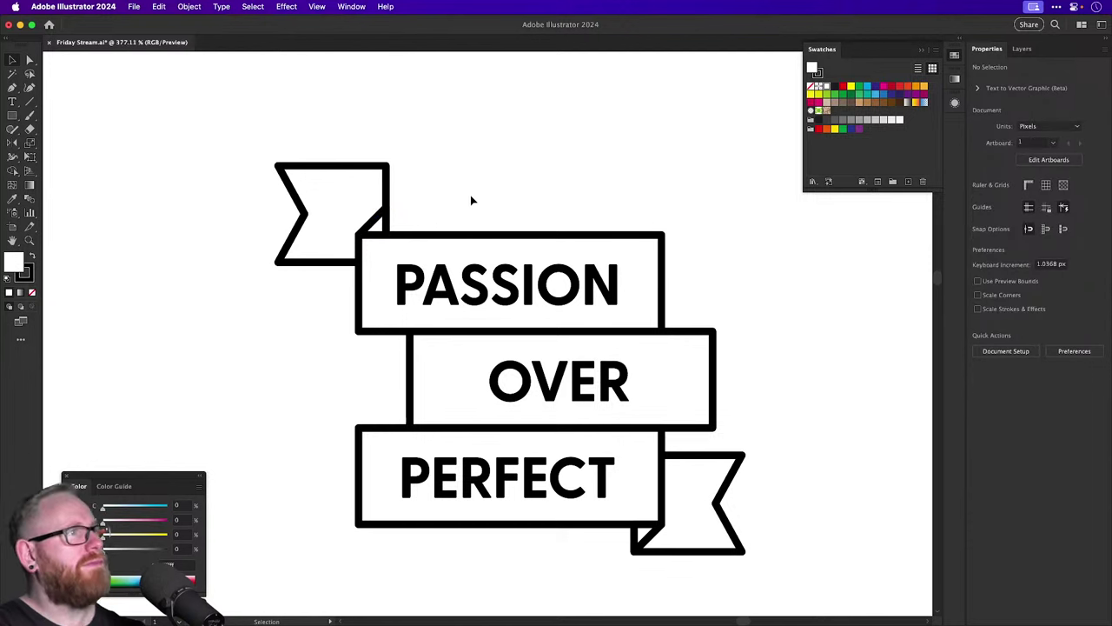
click(374, 224)
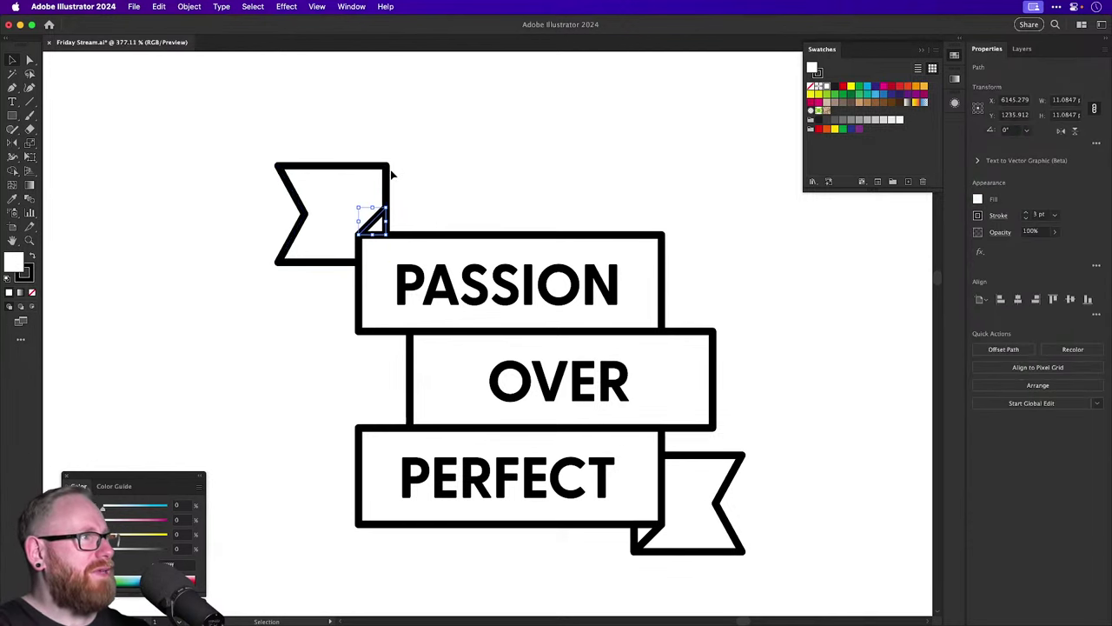
drag(368, 169, 395, 170)
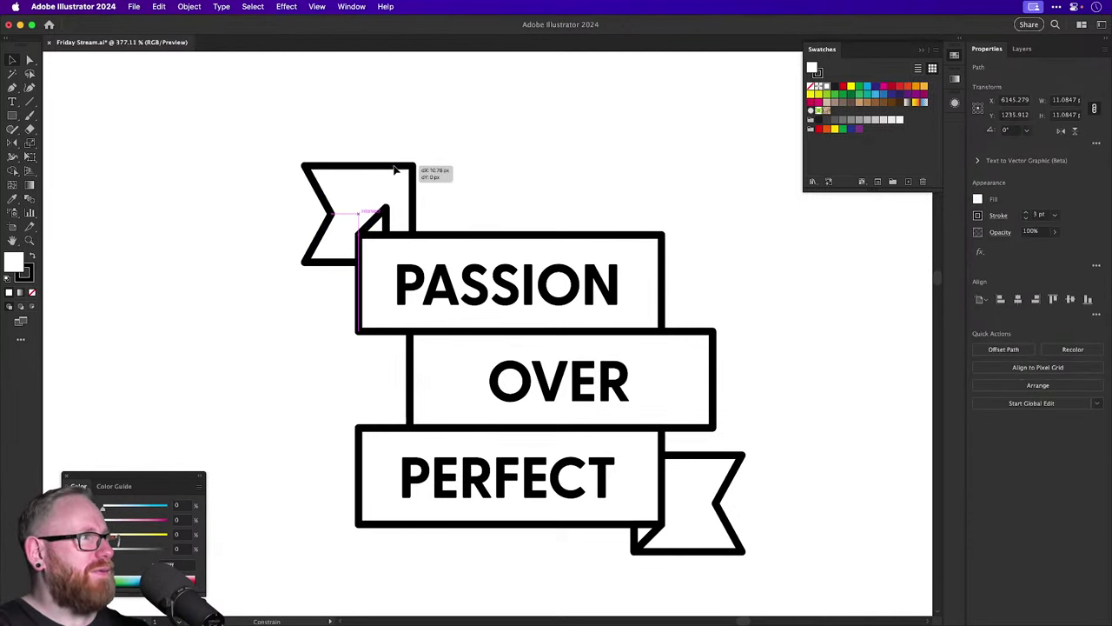
Drag the flag's fold and inner corner anchors onto the ribbon's top edge.
key(a)
click(387, 234)
drag(388, 237, 414, 231)
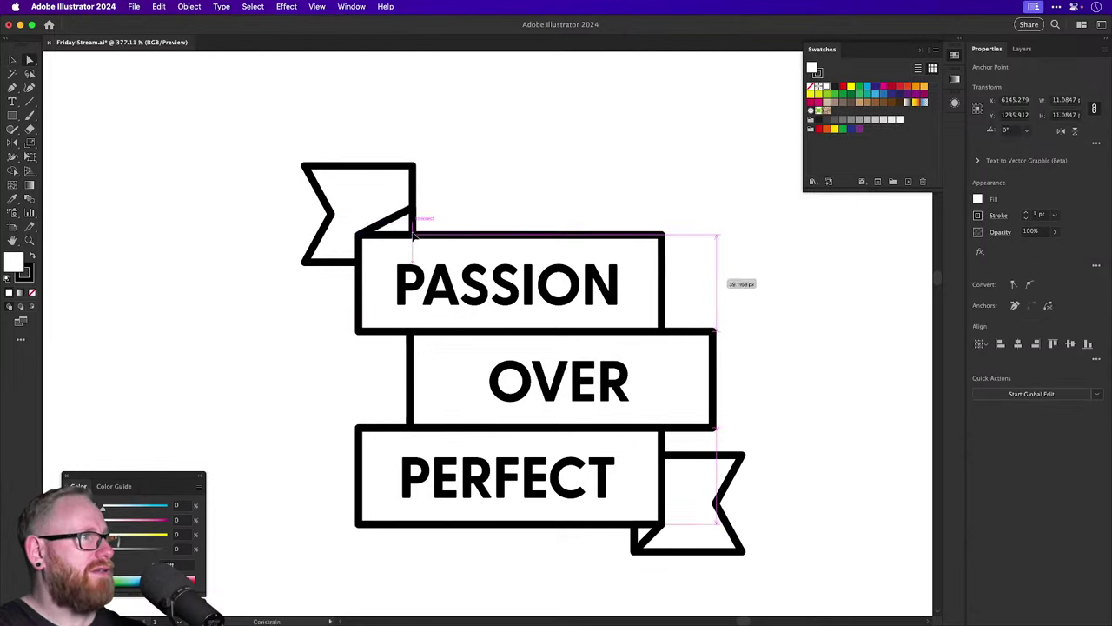
key(v)
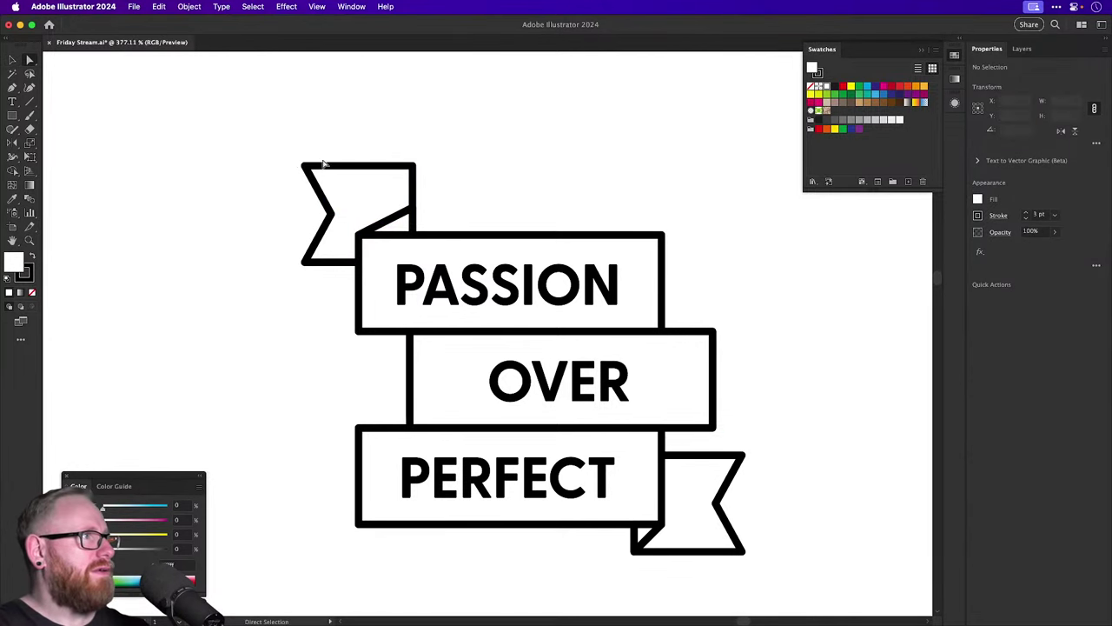
click(355, 166)
drag(356, 165, 356, 197)
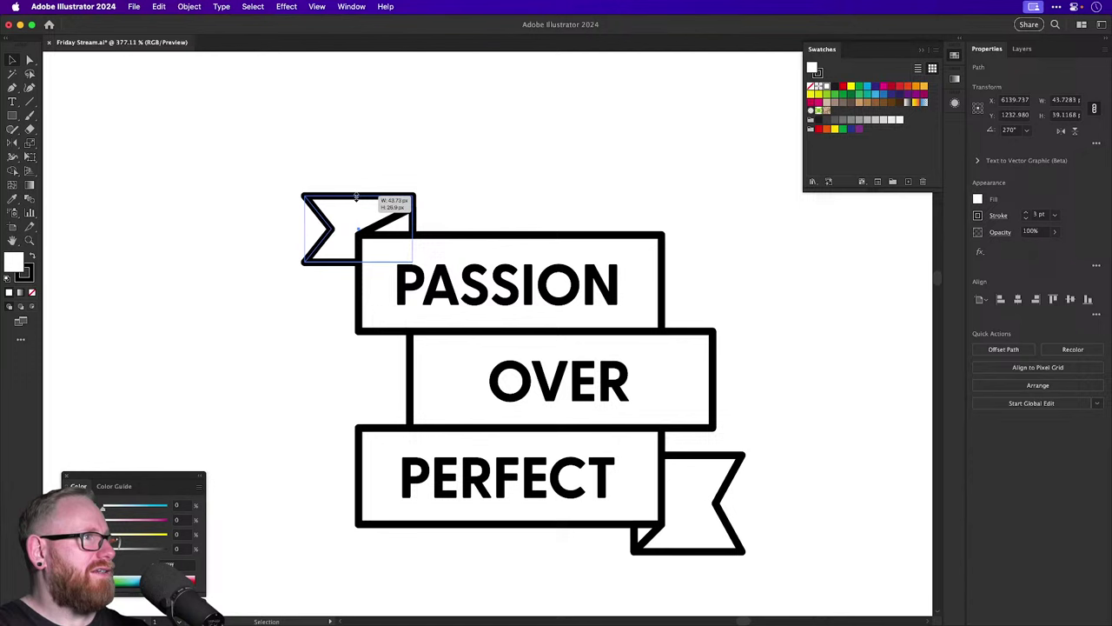
key(super+z)
click(496, 159)
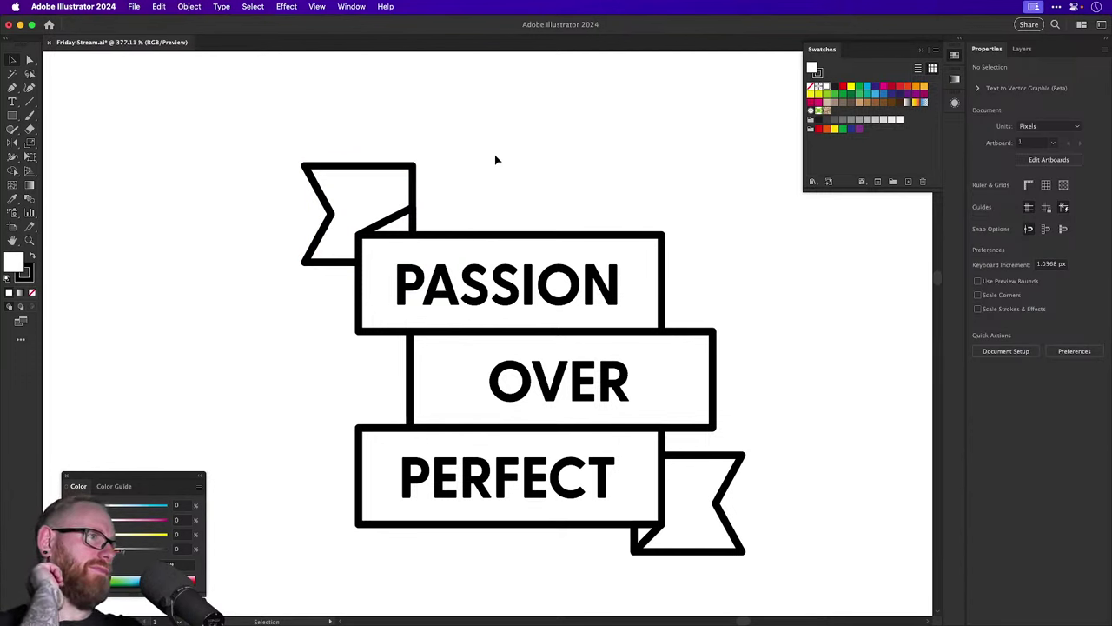
key(a)
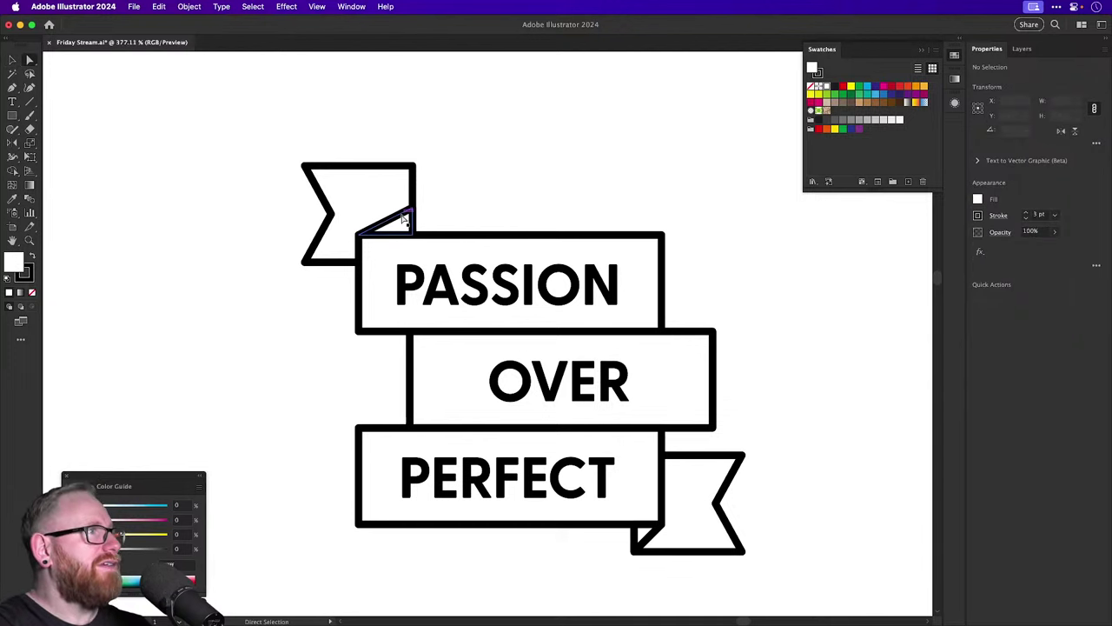
drag(414, 208, 413, 166)
key(v)
click(462, 175)
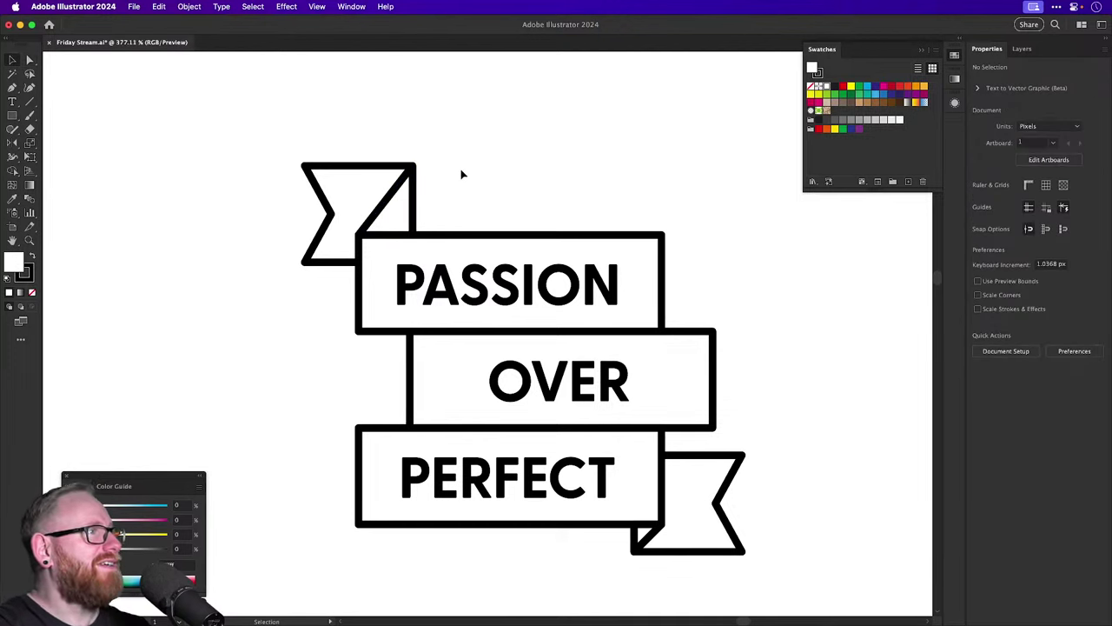
Lower the flag's upper-left edge and top-right peak onto the ribbon line.
click(406, 178)
key(a)
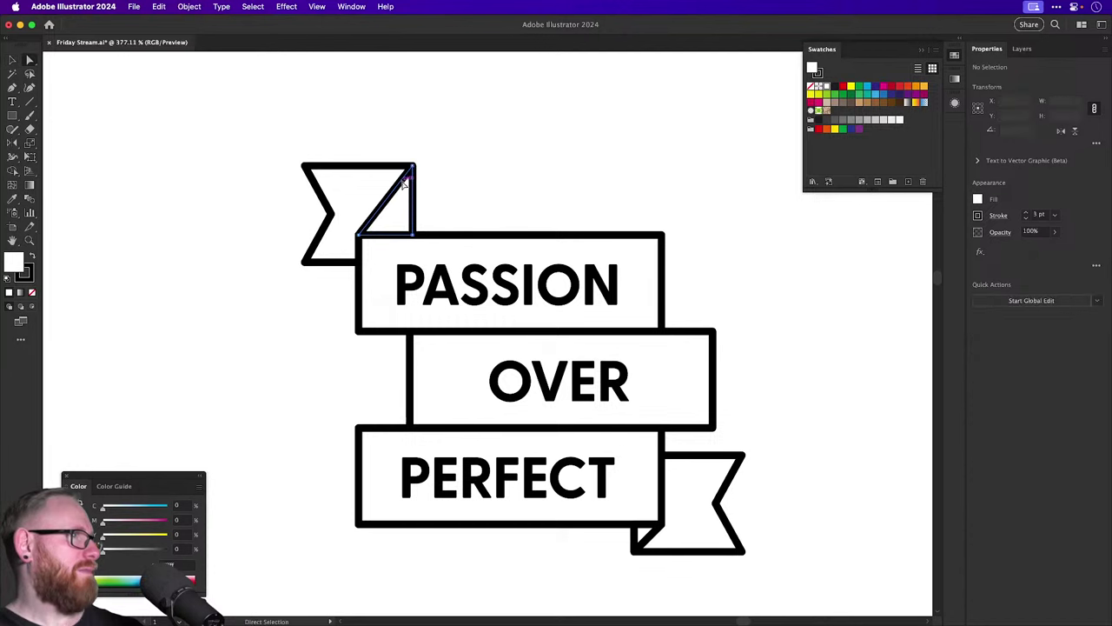
click(410, 168)
key(v)
key(super+shift+a)
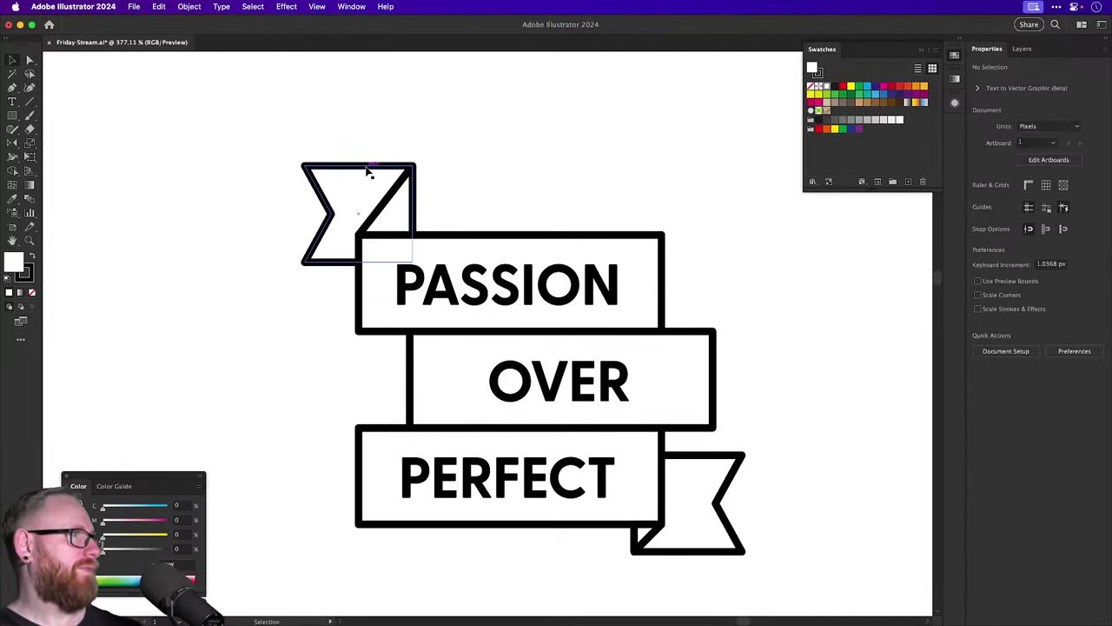
drag(367, 172, 366, 195)
drag(415, 165, 415, 184)
key(super+shift+a)
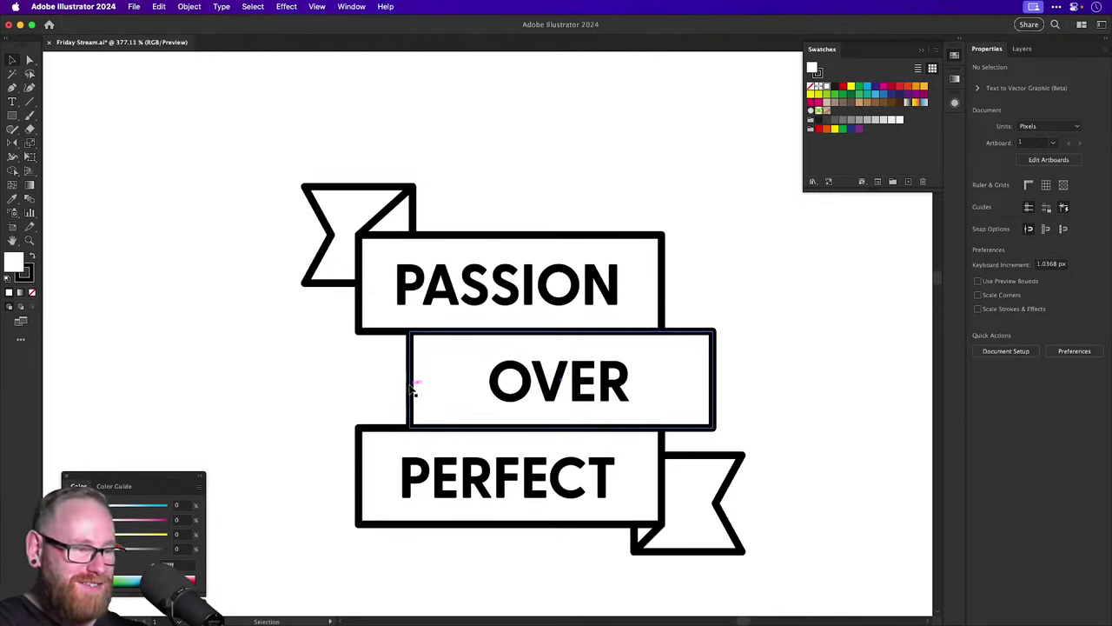
key(super+minus)
key(super+minus)
key(super+minus)
key(super+minus)
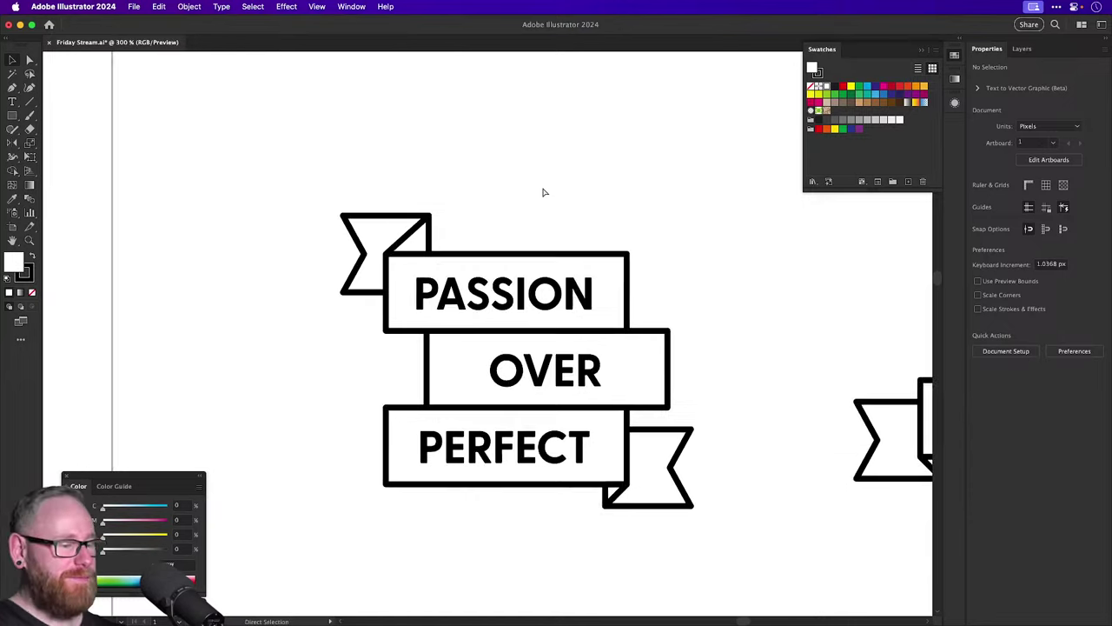
key(super+minus)
key(super+minus)
drag(293, 310, 653, 404)
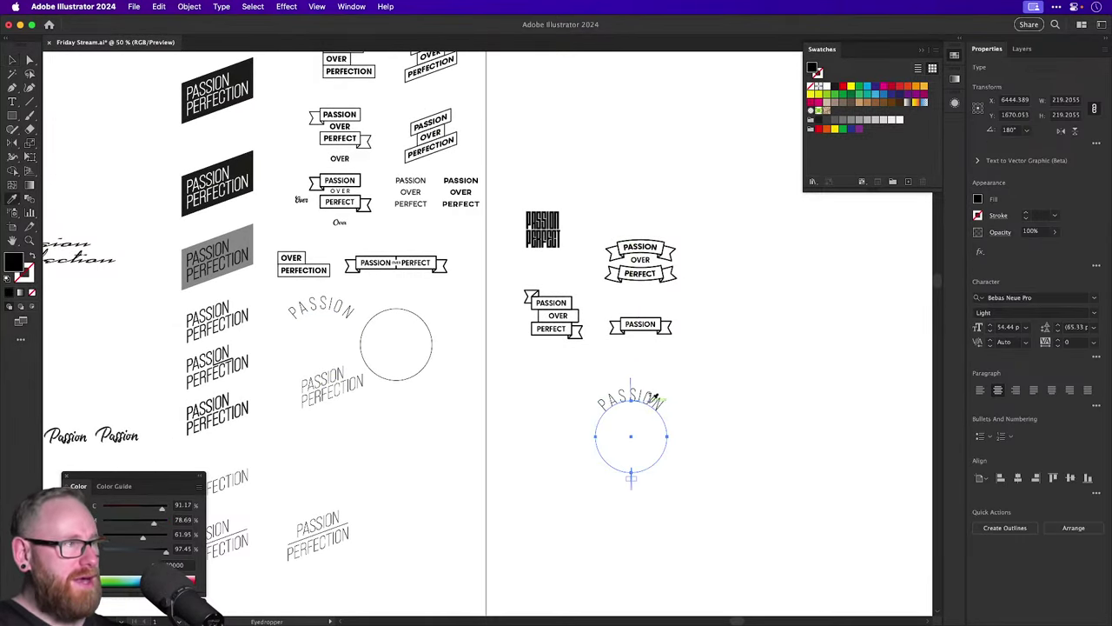
Eyedropper the banner's black Greycliff CF Bold type style onto the PASSION circle text.
key(i)
click(567, 300)
click(566, 300)
key(v)
scroll(651, 448, up, 5)
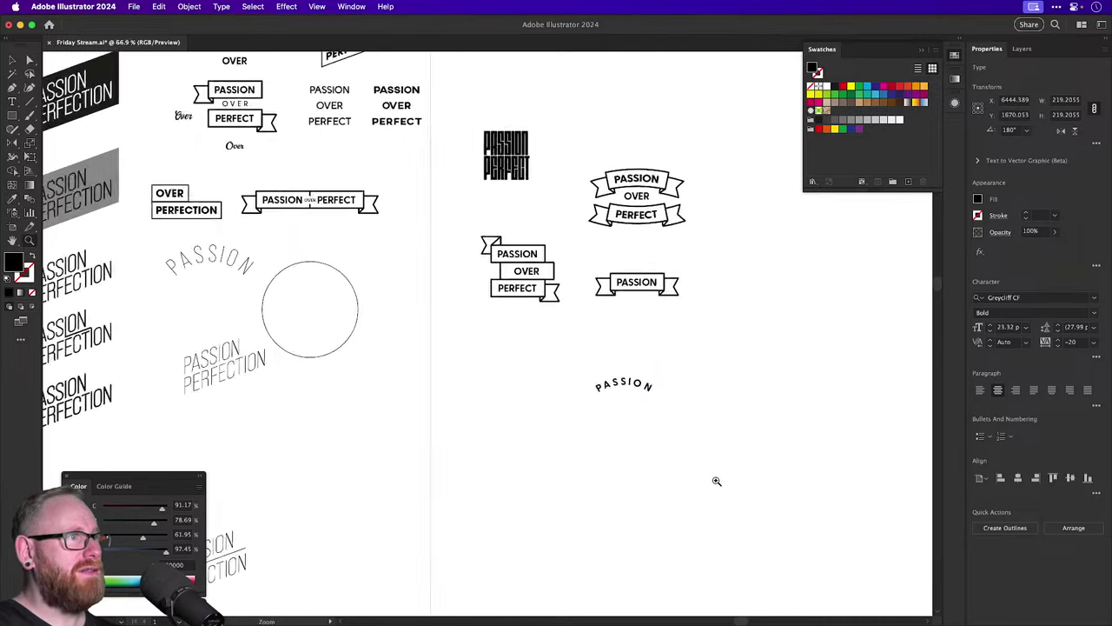
scroll(648, 323, right, 5)
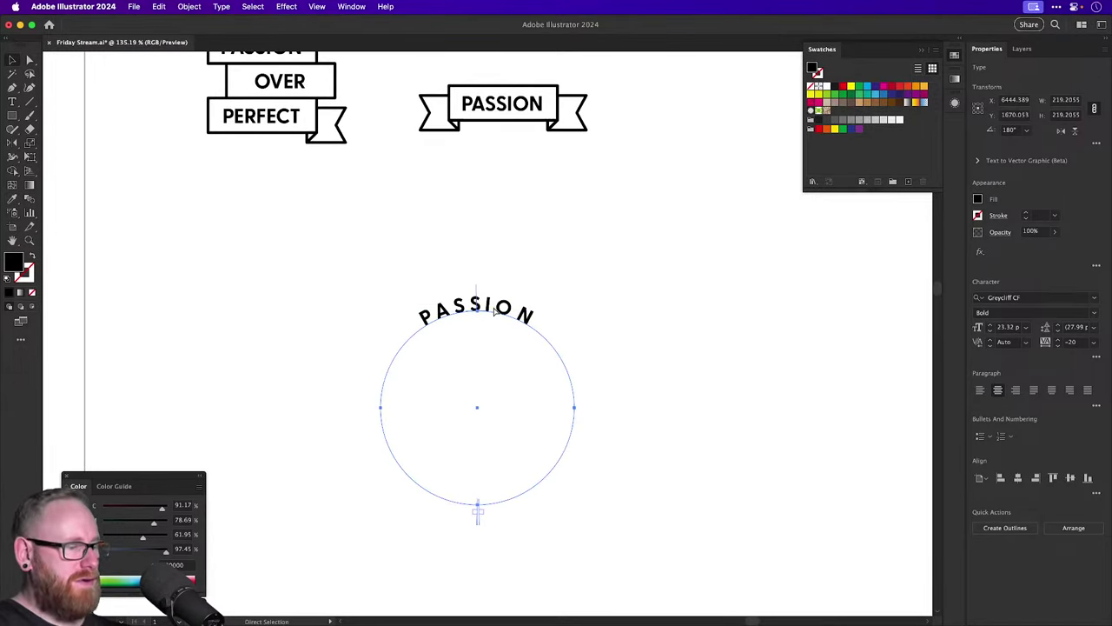
Duplicate the circle text beside the original and retype the copy as PERFECT.
drag(490, 310, 497, 310)
key(shift+Right)
key(shift+Right)
key(shift+Right)
key(shift+Right)
key(shift+Right)
key(shift+Right)
key(shift+Right)
key(shift+Right)
key(shift+Right)
key(shift+Right)
key(shift+Right)
key(shift+Right)
key(shift+Right)
key(shift+Right)
key(shift+Right)
key(shift+Right)
key(shift+Right)
key(shift+Right)
key(shift+Right)
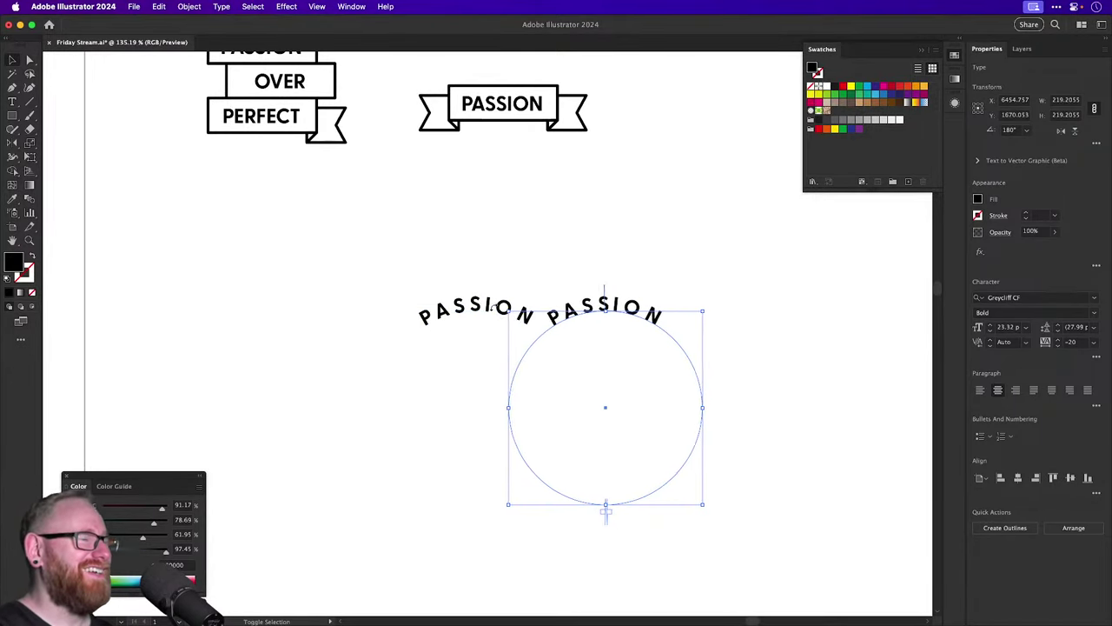
key(t)
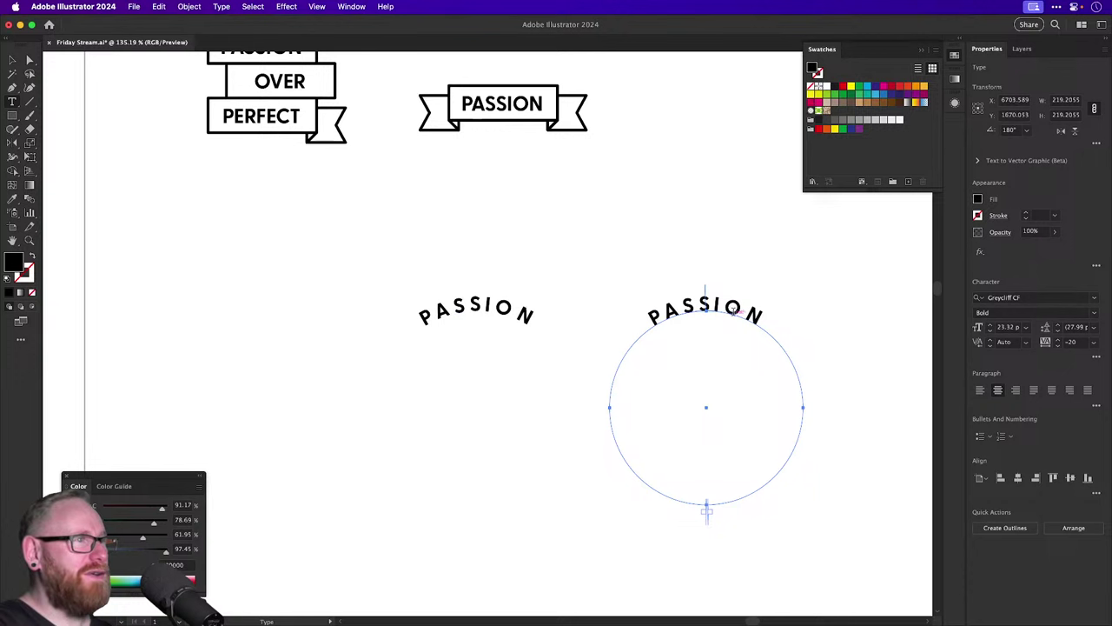
click(733, 310)
key(ctrl+a)
text(PERFEC)
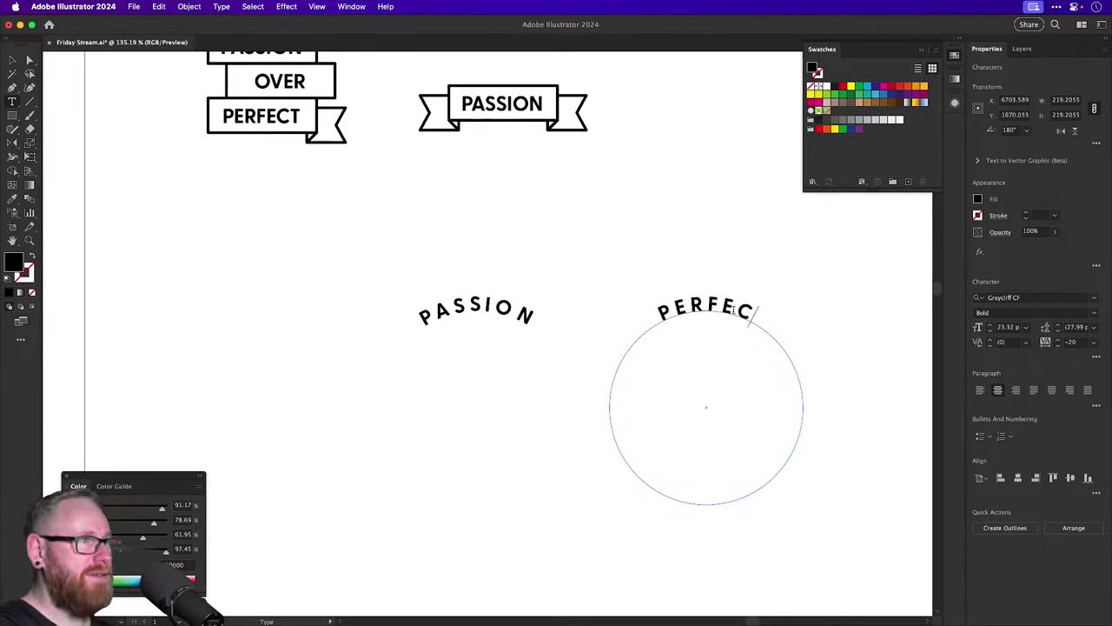
text(T)
key(Escape)
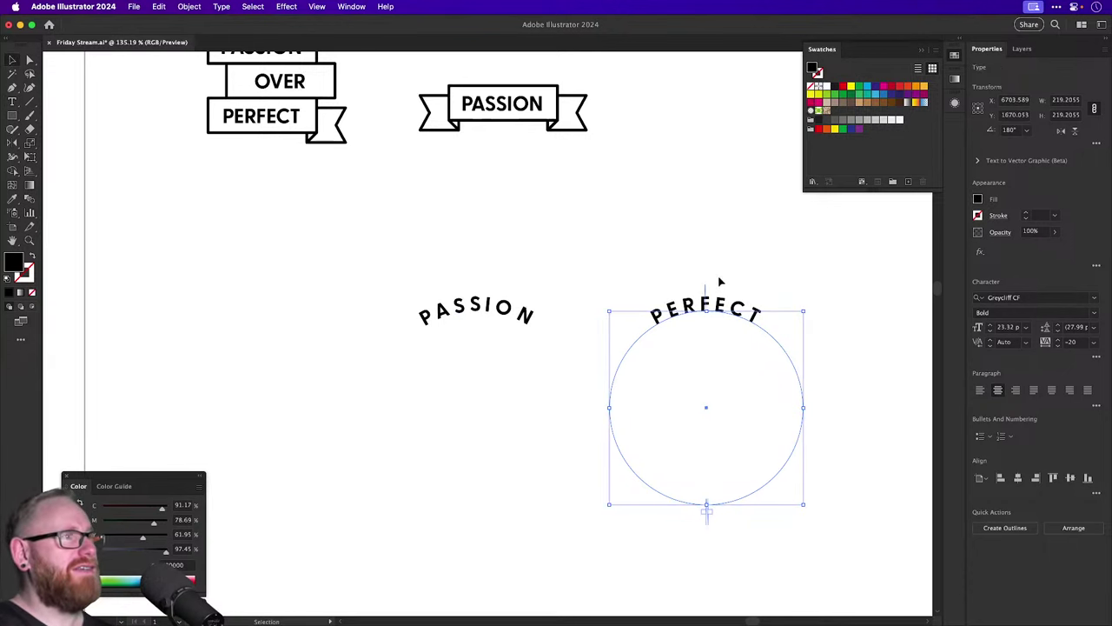
drag(12, 102, 52, 129)
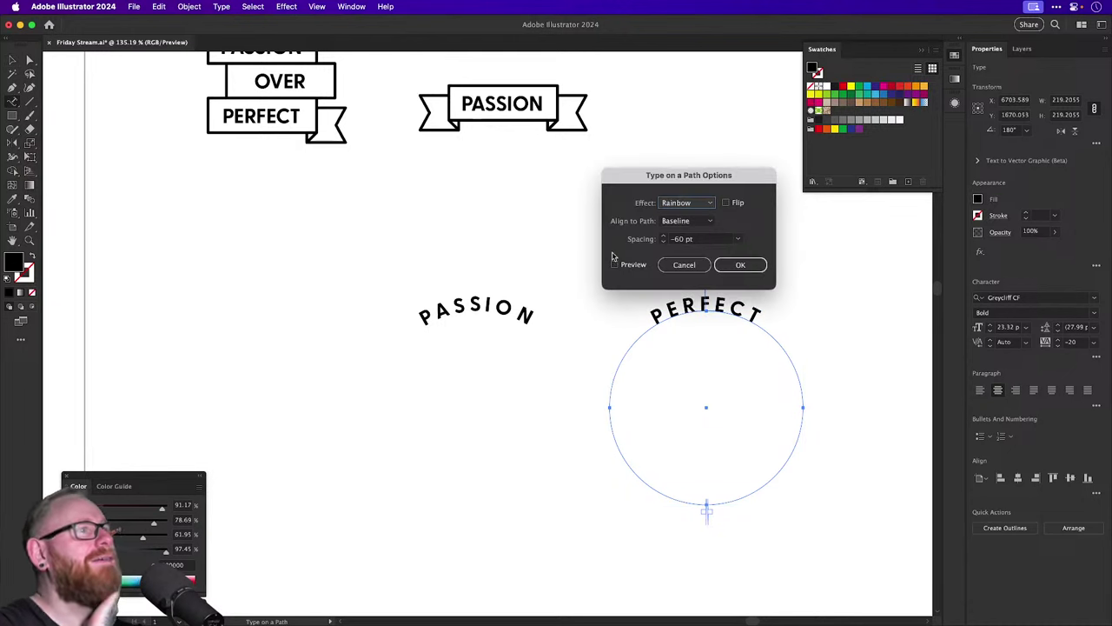
Try Flip and Align to Path options on PERFECT, then rotate it around the circle's centre.
click(624, 271)
click(737, 204)
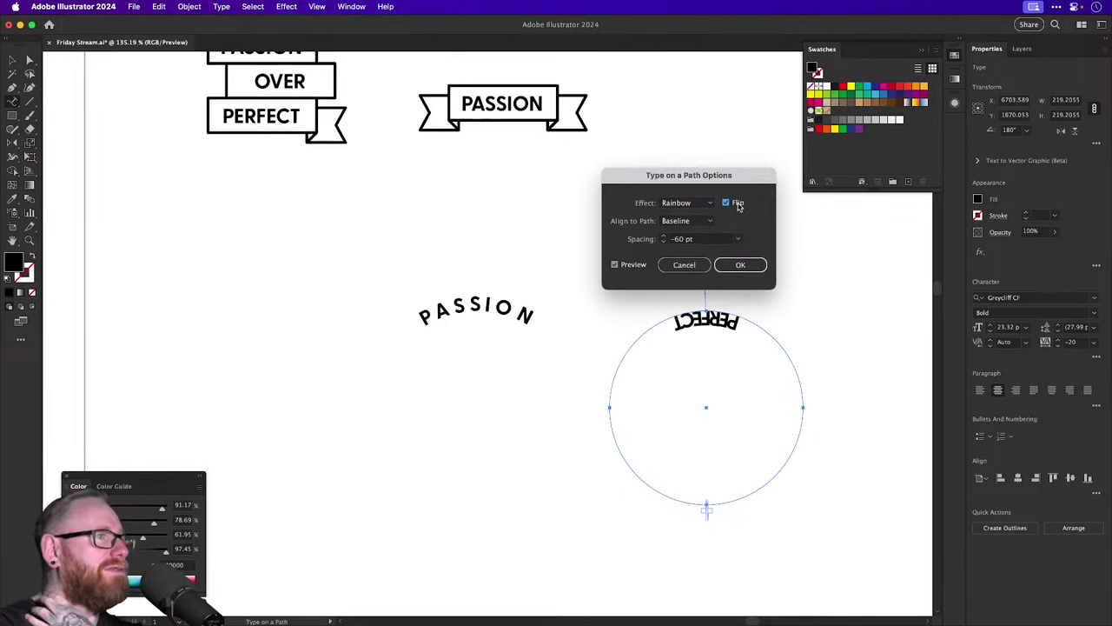
click(738, 204)
click(684, 222)
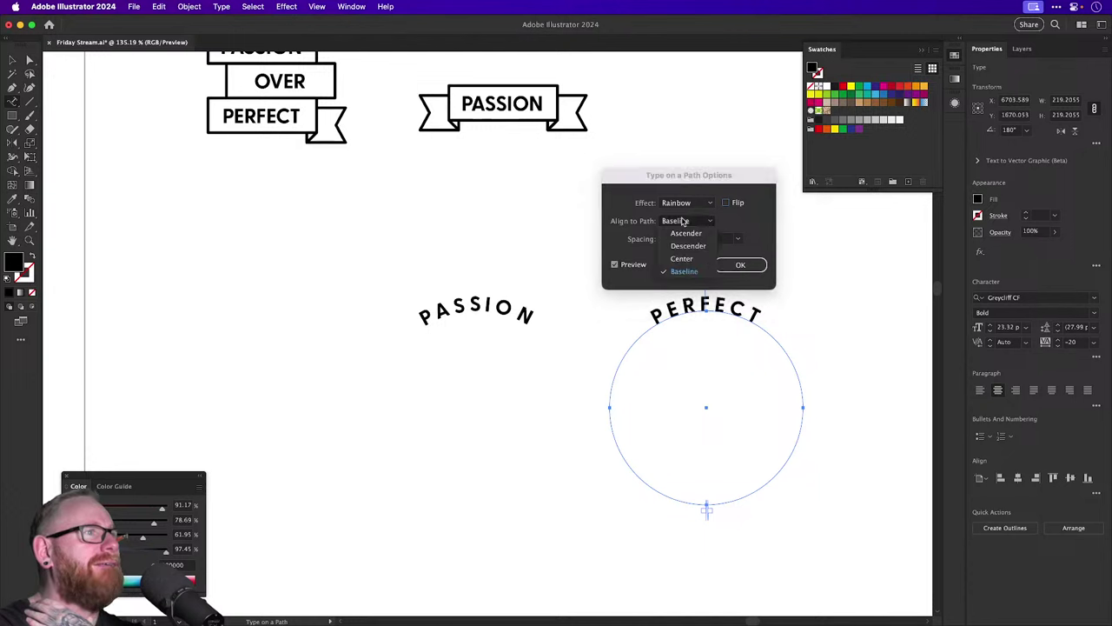
click(685, 232)
click(684, 221)
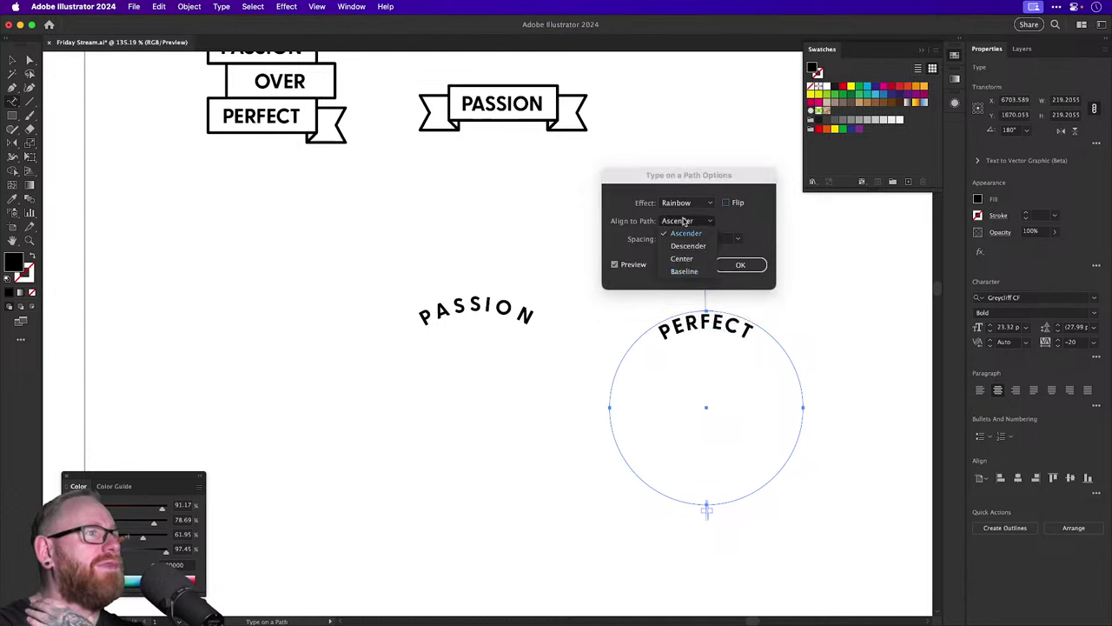
click(683, 271)
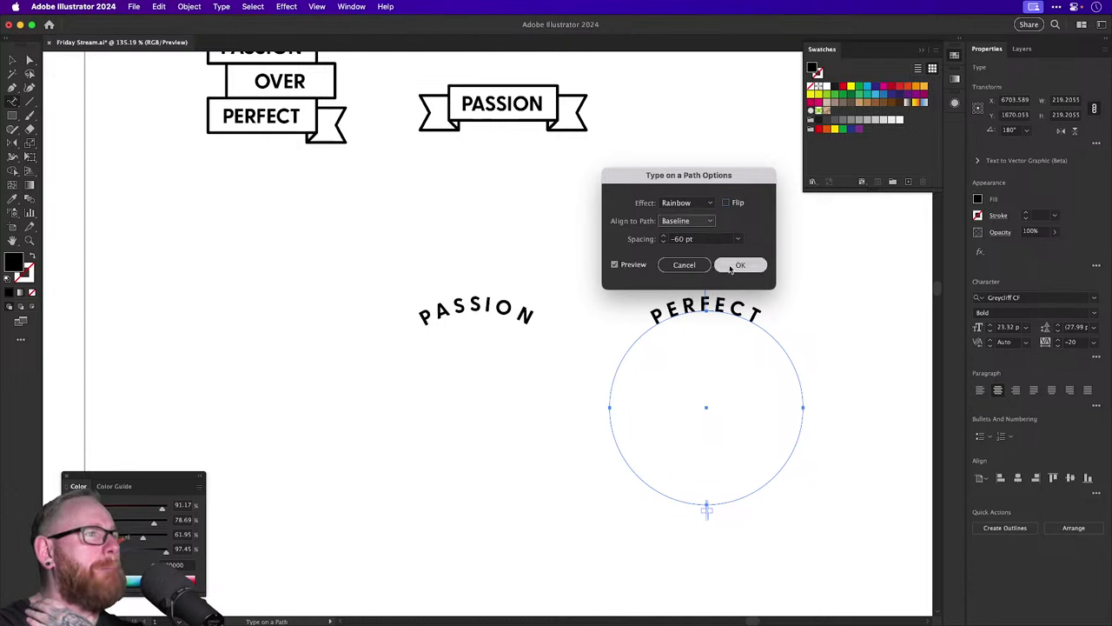
click(735, 265)
key(r)
drag(588, 278, 715, 426)
Flip PERFECT, set Align to Path to Ascender, and change the Spacing value.
double_click(14, 103)
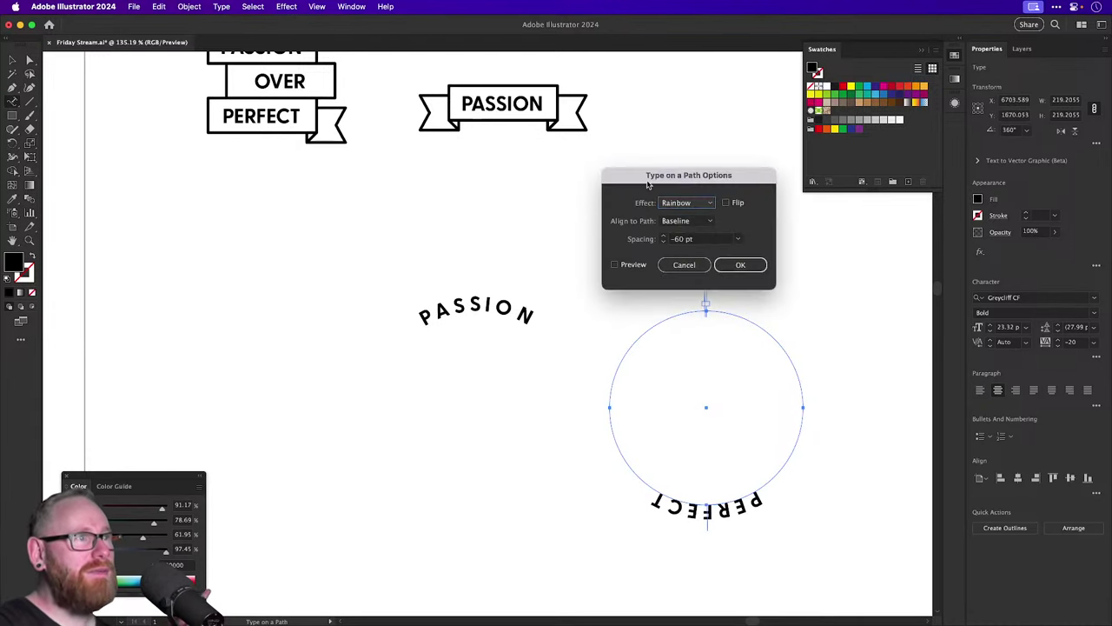
click(726, 203)
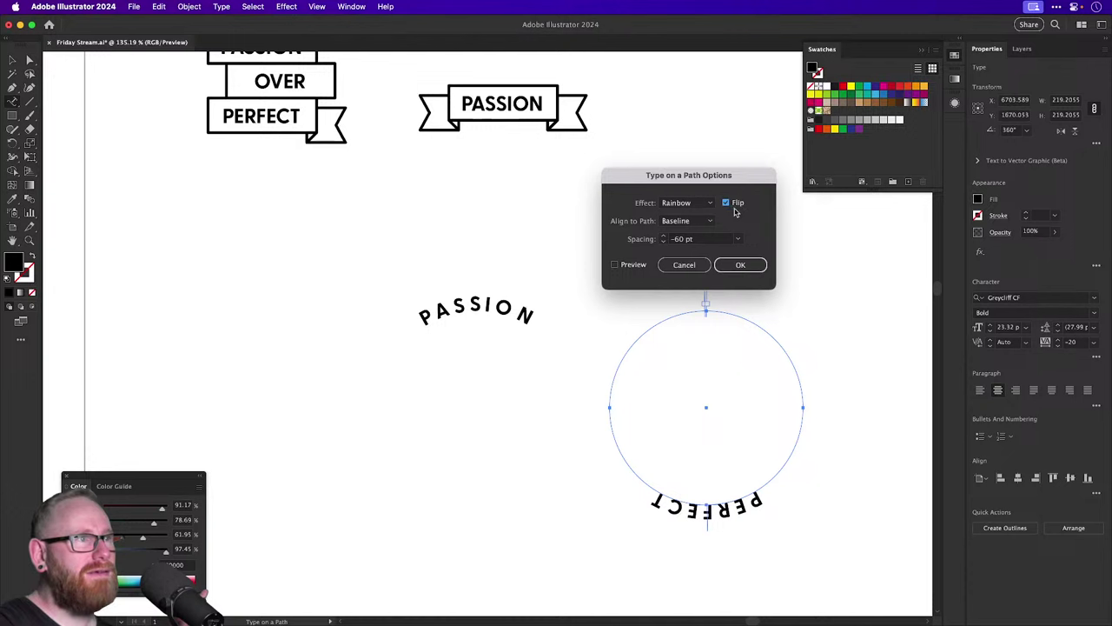
click(635, 269)
click(676, 221)
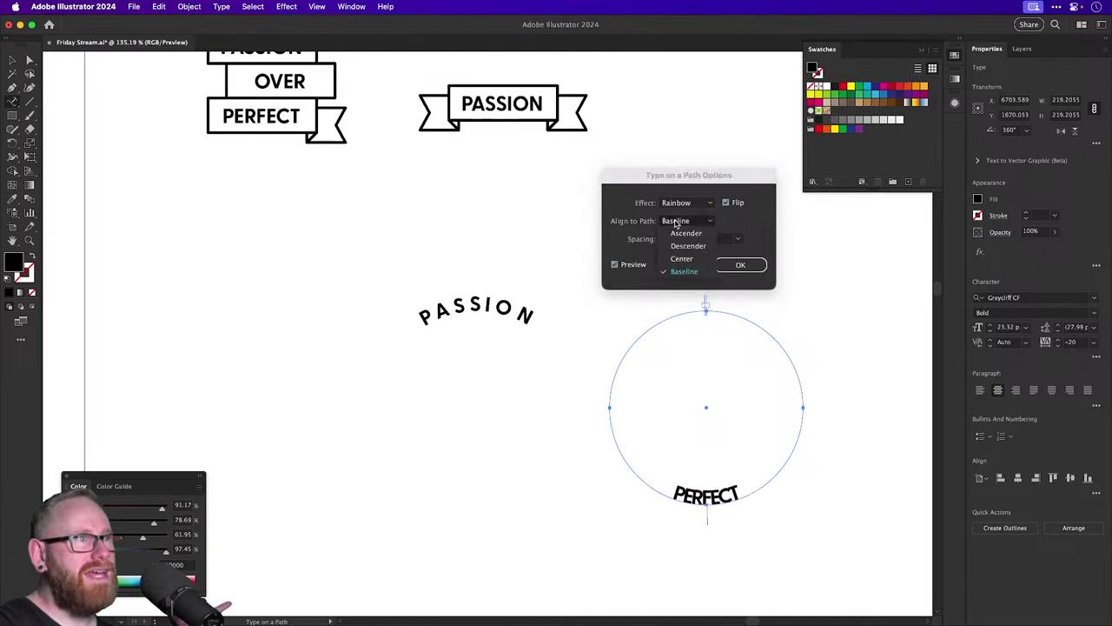
click(680, 233)
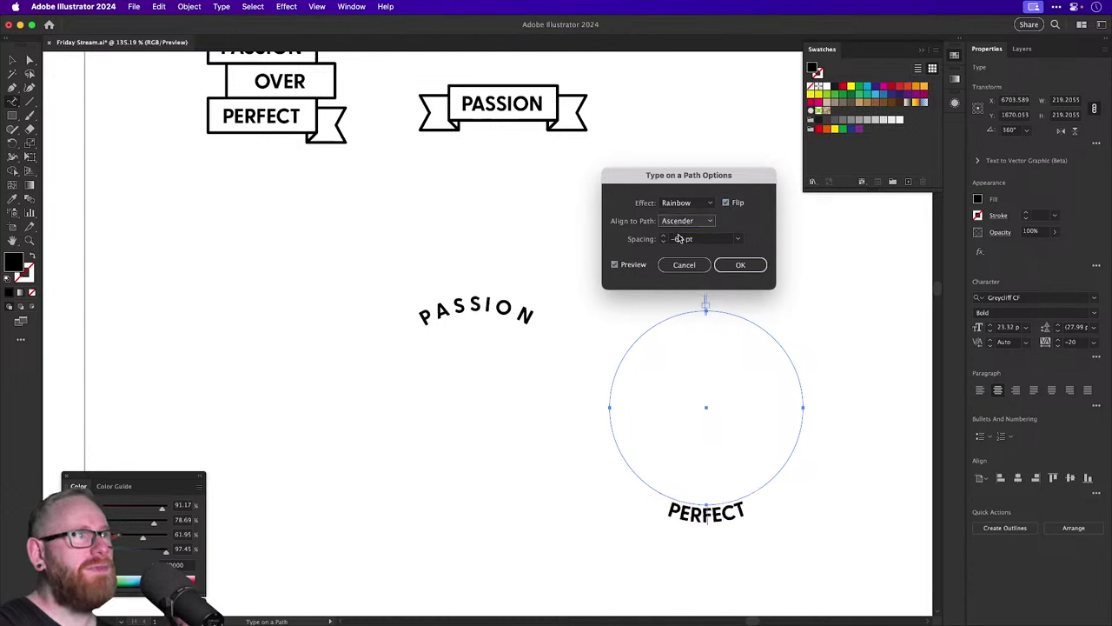
key(Tab)
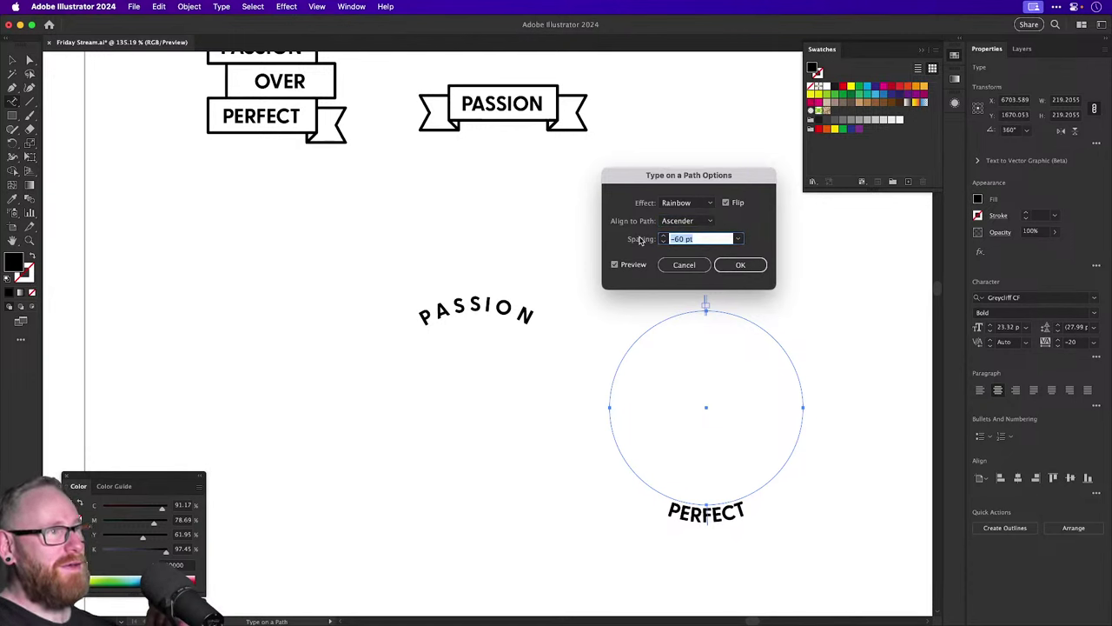
text(0)
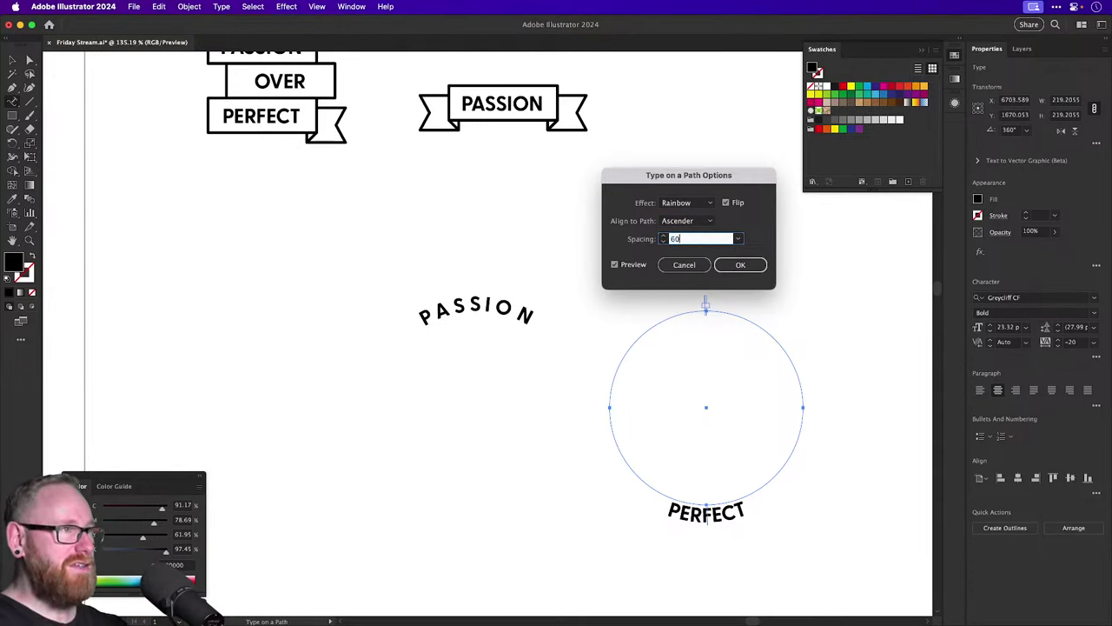
key(Return)
Stack the PASSION and PERFECT circle texts onto one ring with Horizontal Align Center.
key(v)
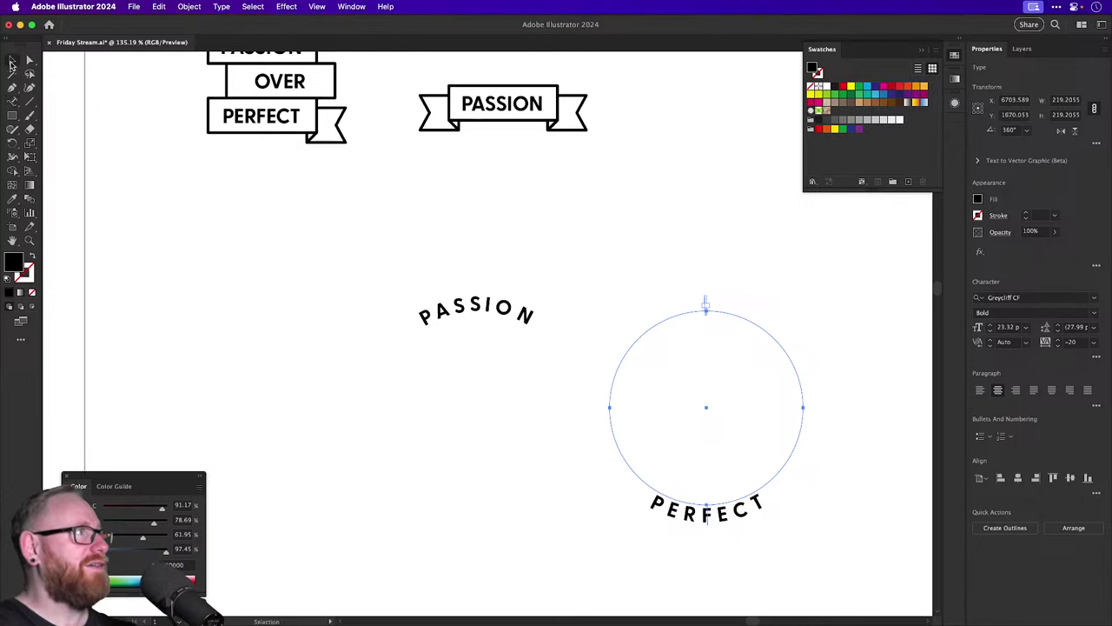
drag(368, 231, 694, 391)
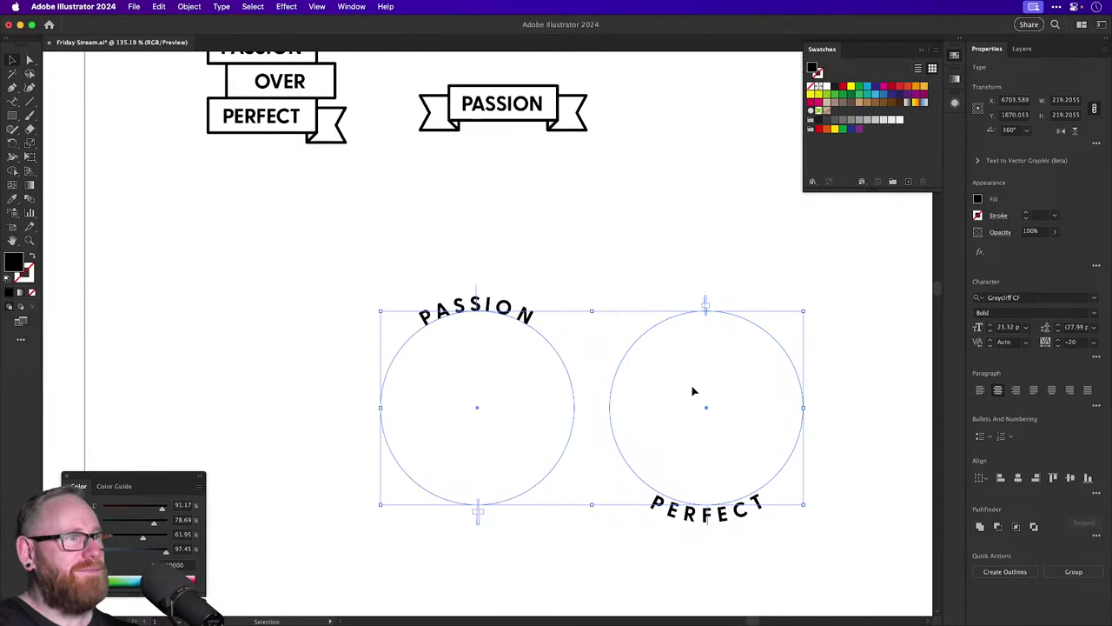
click(1017, 477)
click(727, 303)
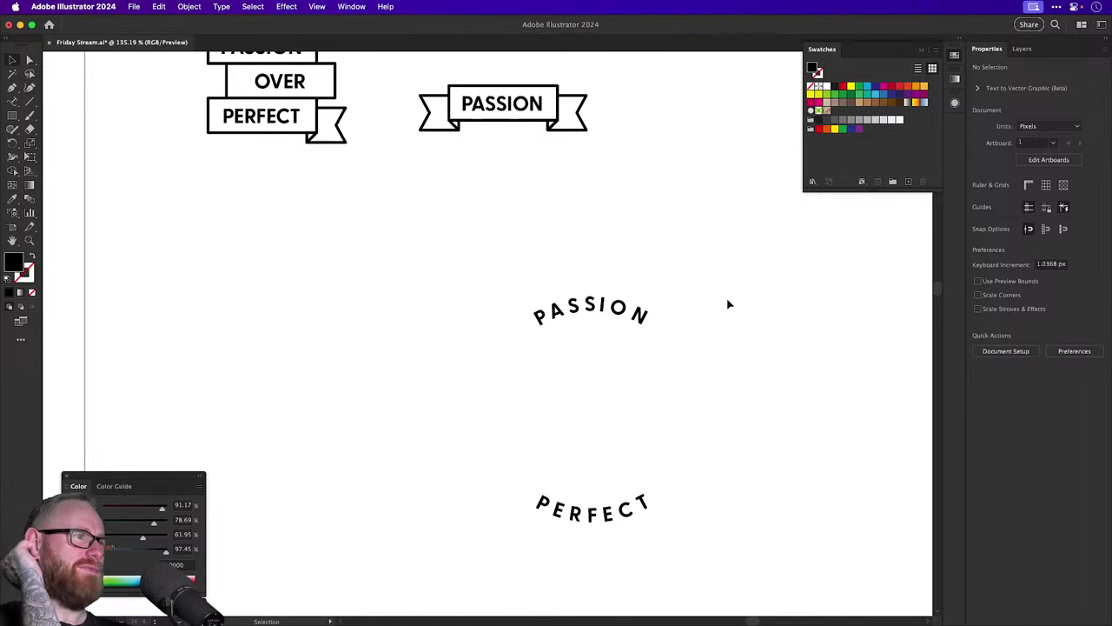
Set the combined ring text's font size to 30 pt and deselect it.
click(608, 310)
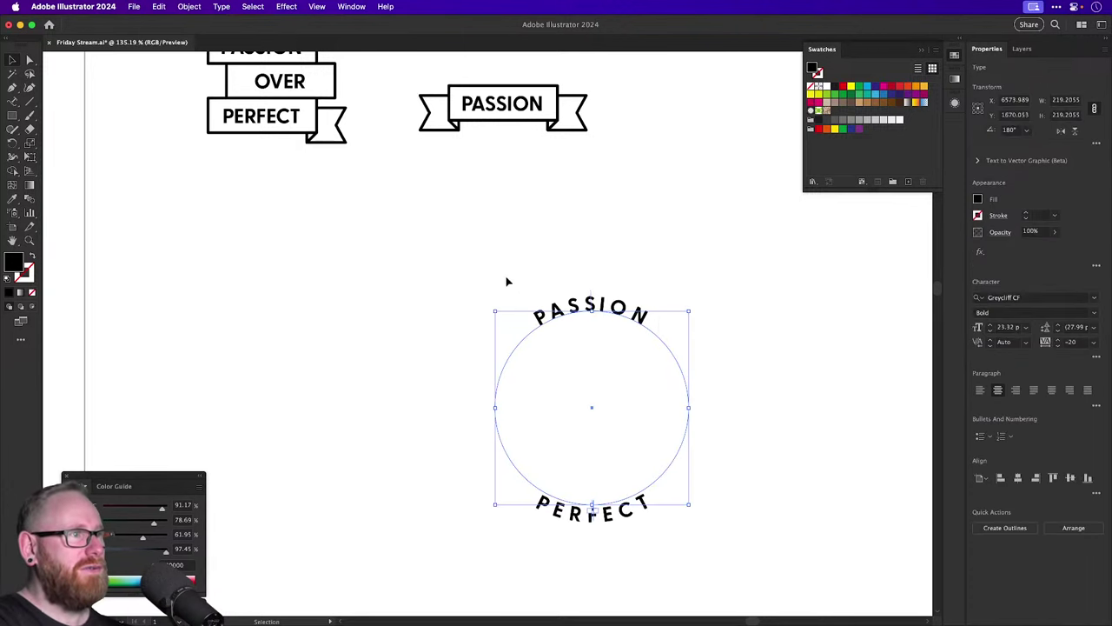
click(989, 325)
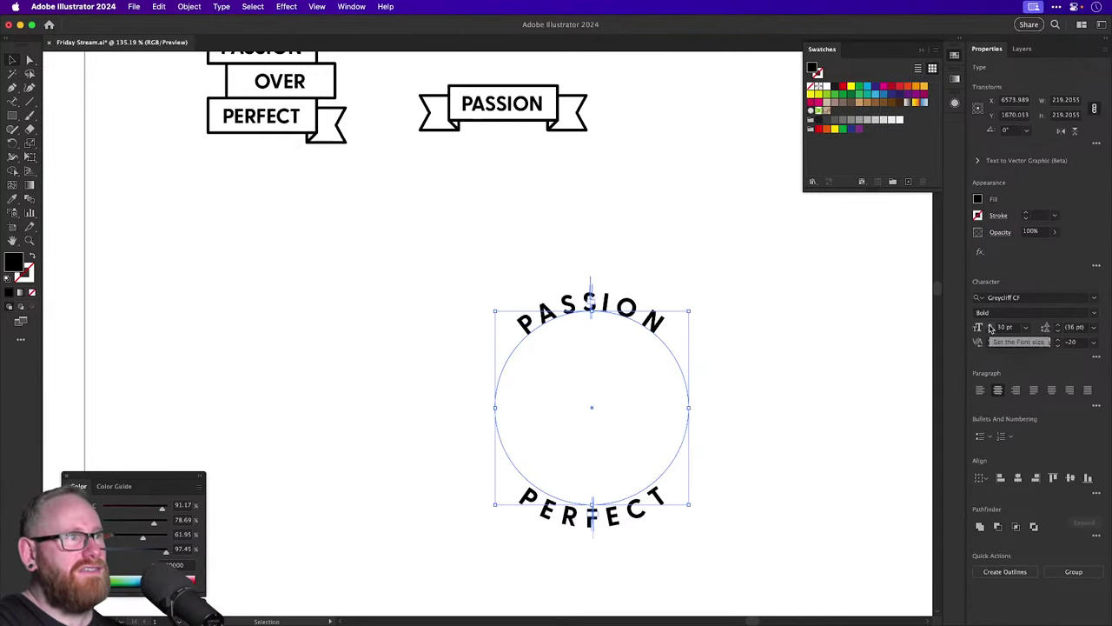
click(989, 327)
click(989, 327)
click(989, 326)
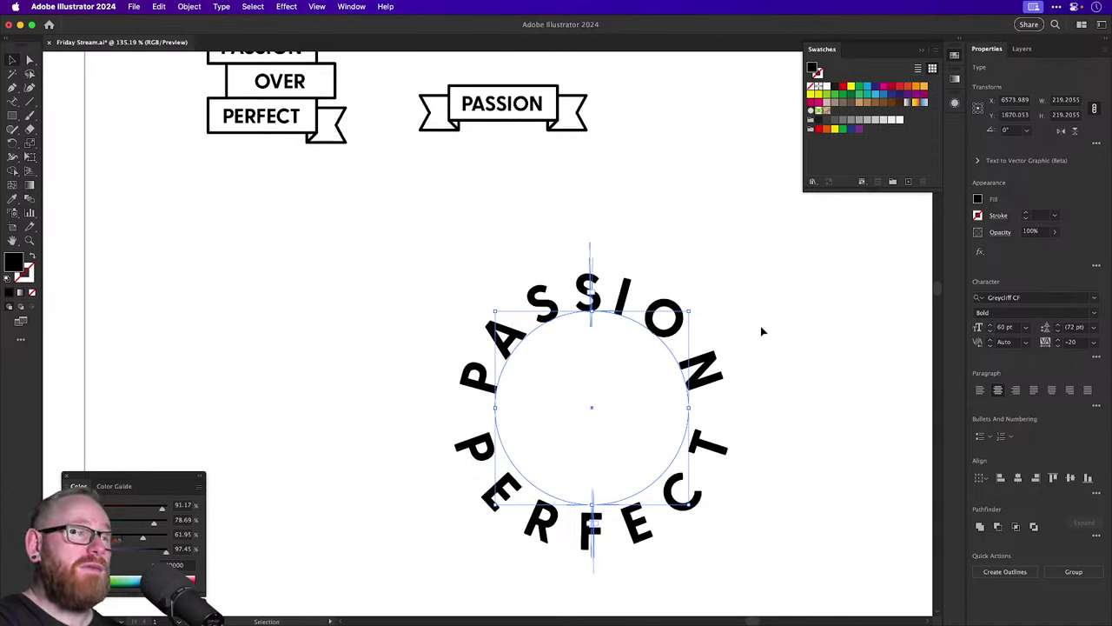
click(990, 331)
click(990, 331)
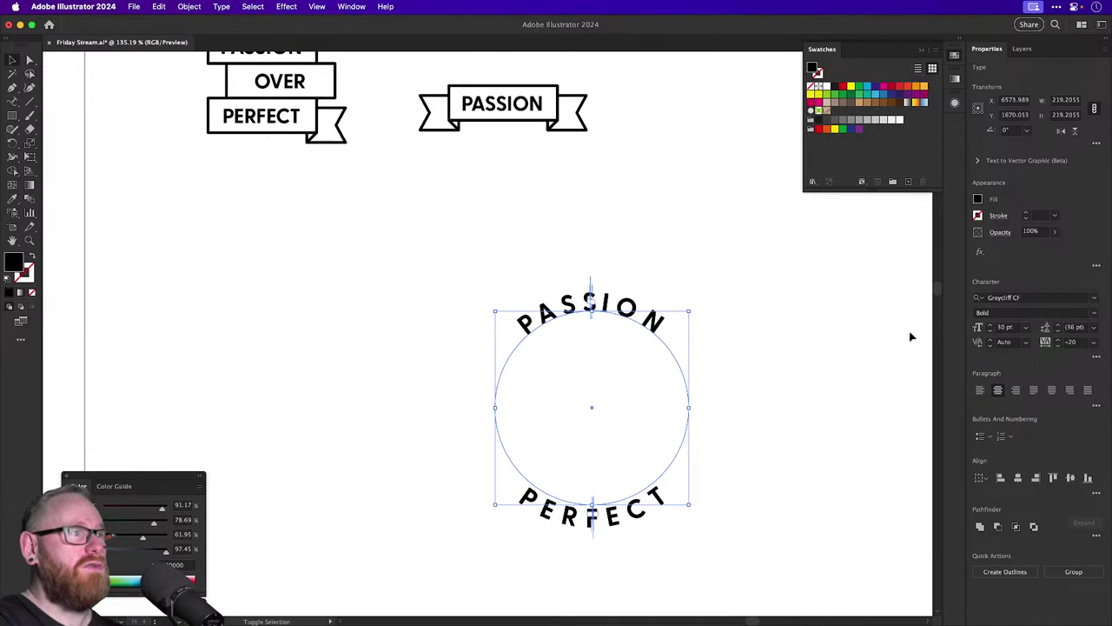
click(769, 319)
key(super+minus)
key(super+minus)
key(super+minus)
Alt-drag a copy of the PASSION/PERFECT circle text to the right.
click(507, 335)
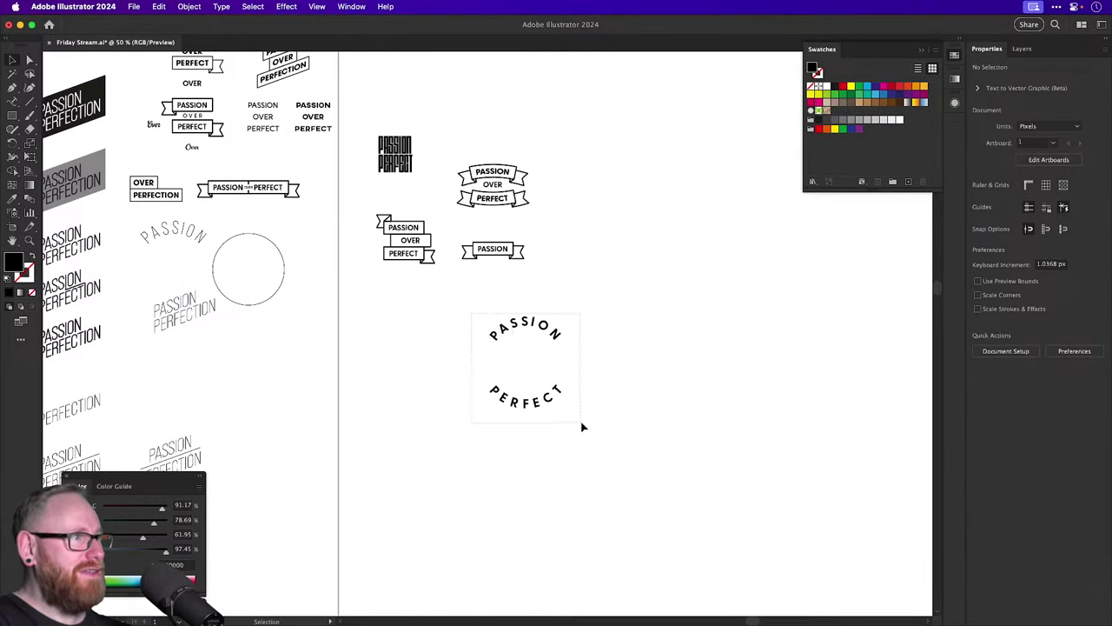
scroll(583, 425, right, 5)
drag(410, 340, 590, 343)
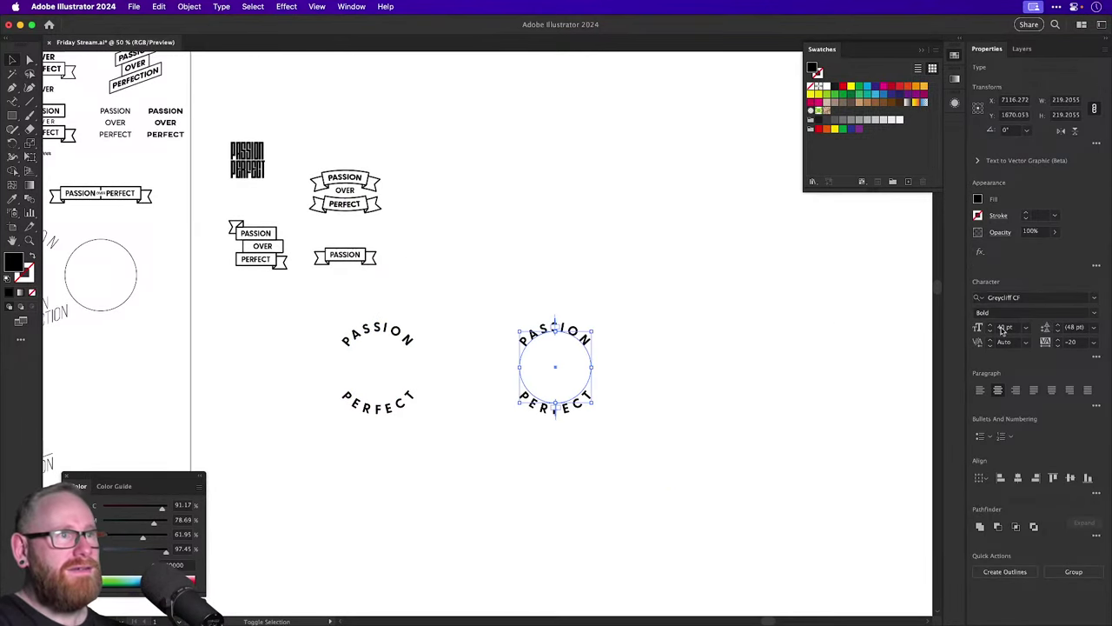
Enlarge the right-hand copy's lettering with the font size stepper, up to 62 pt.
click(988, 327)
click(988, 327)
click(779, 338)
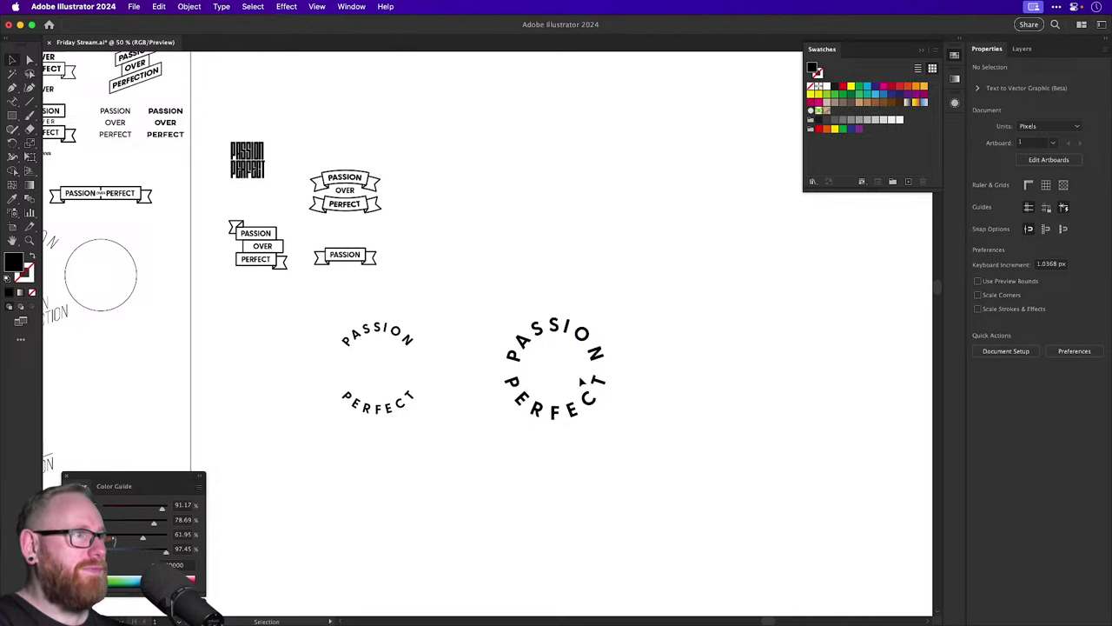
drag(533, 281, 723, 499)
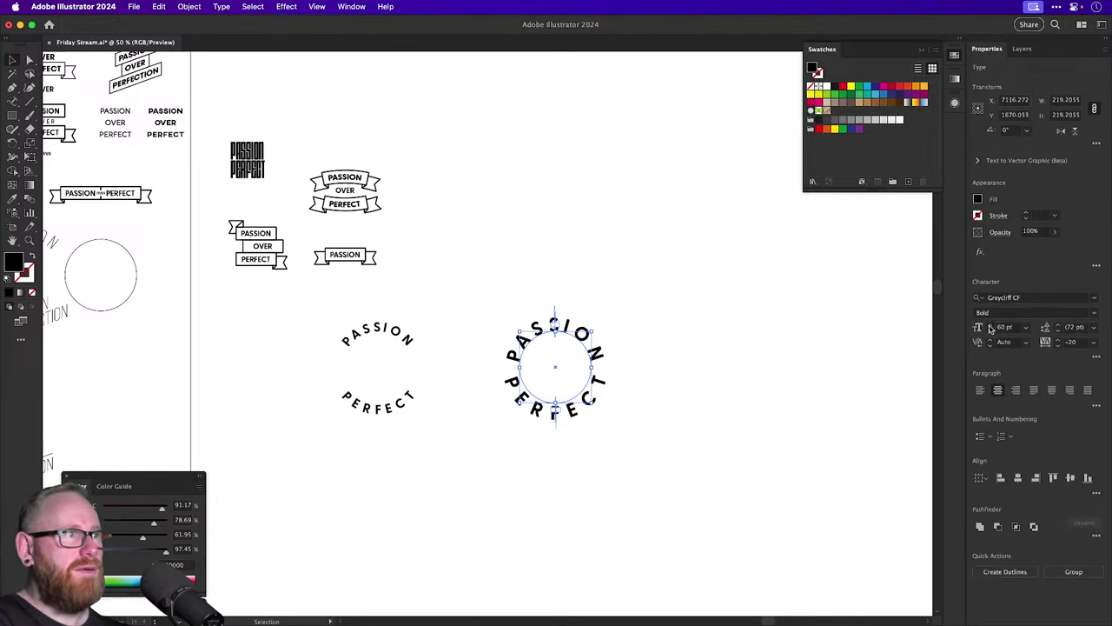
click(989, 329)
Rotate the right-hand circle text, then undo the rotation and the earlier change.
key(r)
drag(650, 347, 586, 300)
key(v)
click(657, 343)
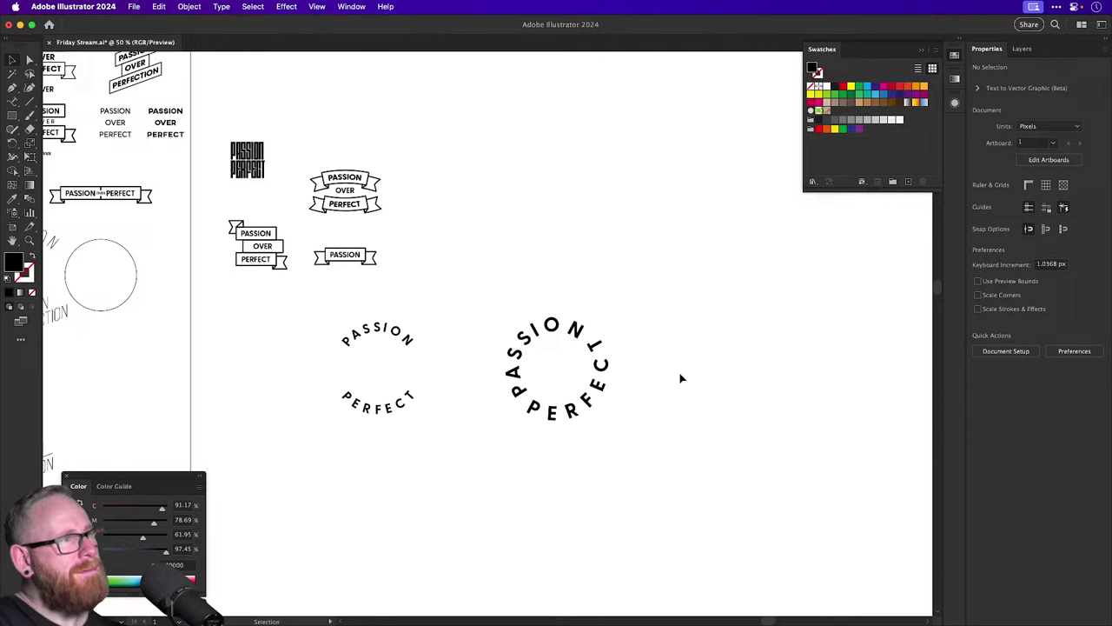
key(super+z)
key(super+z)
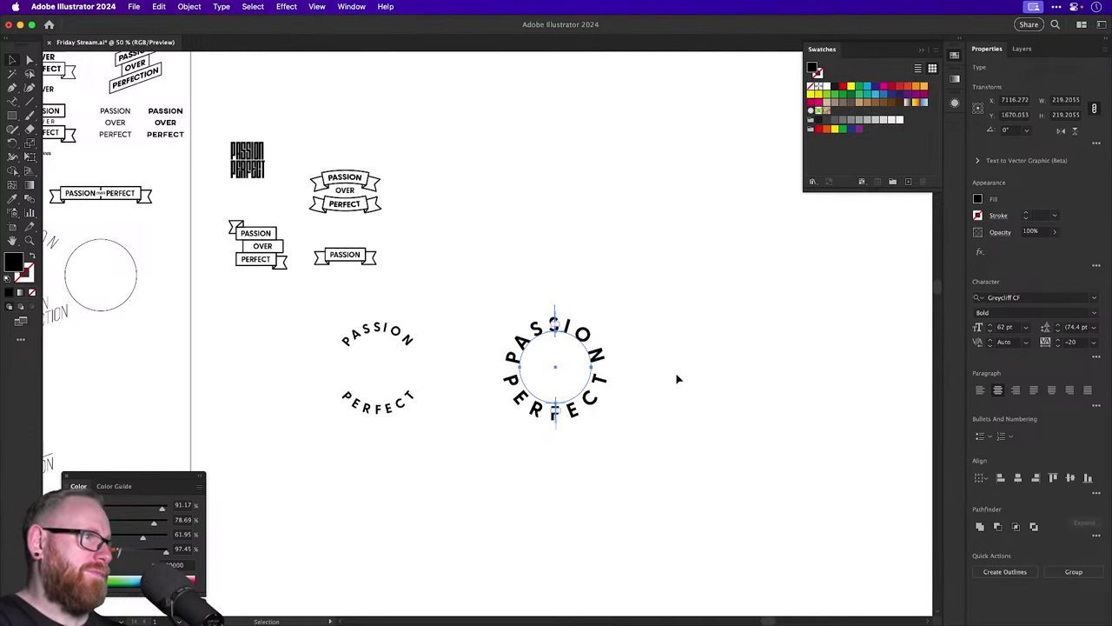
key(super+z)
key(super+z)
key(super+z)
key(super+z)
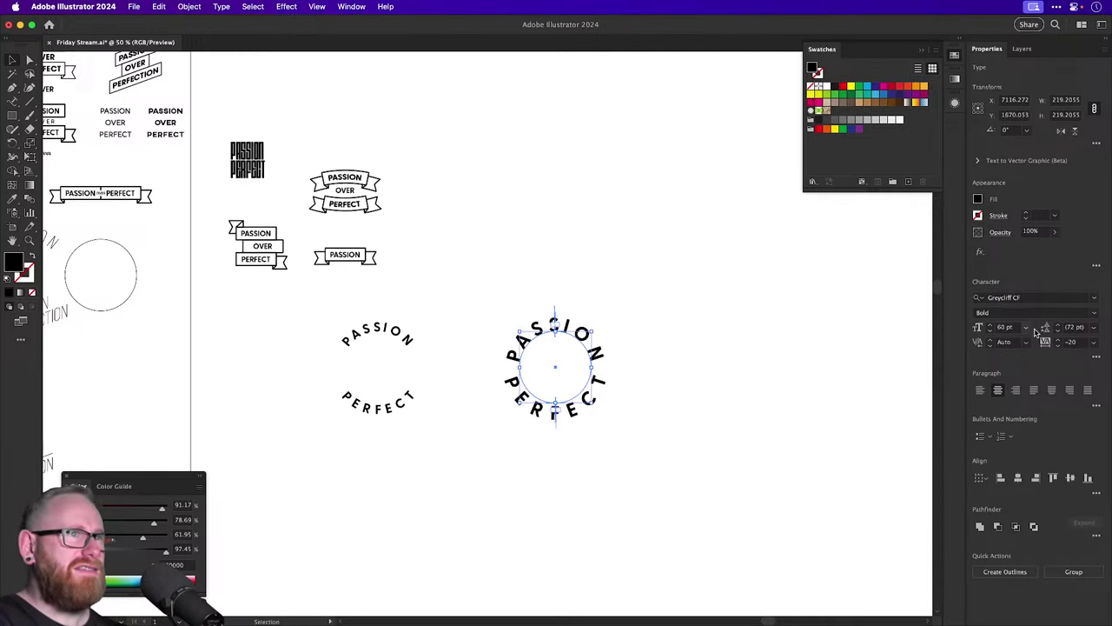
Set the copied ring's font size to 50 pt.
click(1018, 331)
text(50)
key(Return)
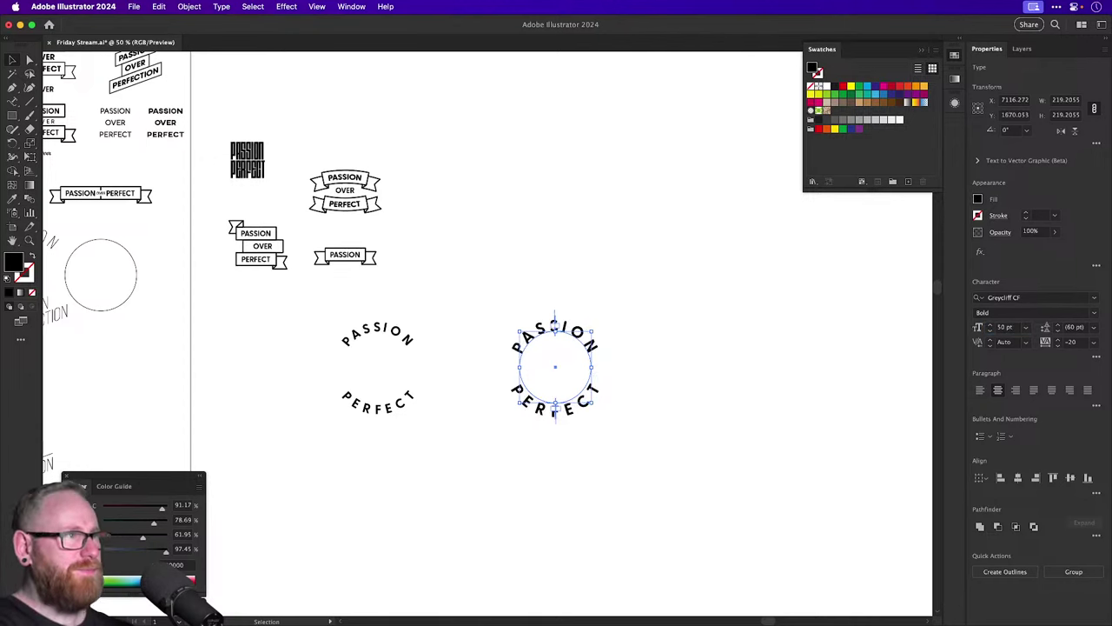
scroll(815, 323, right, 3)
click(595, 290)
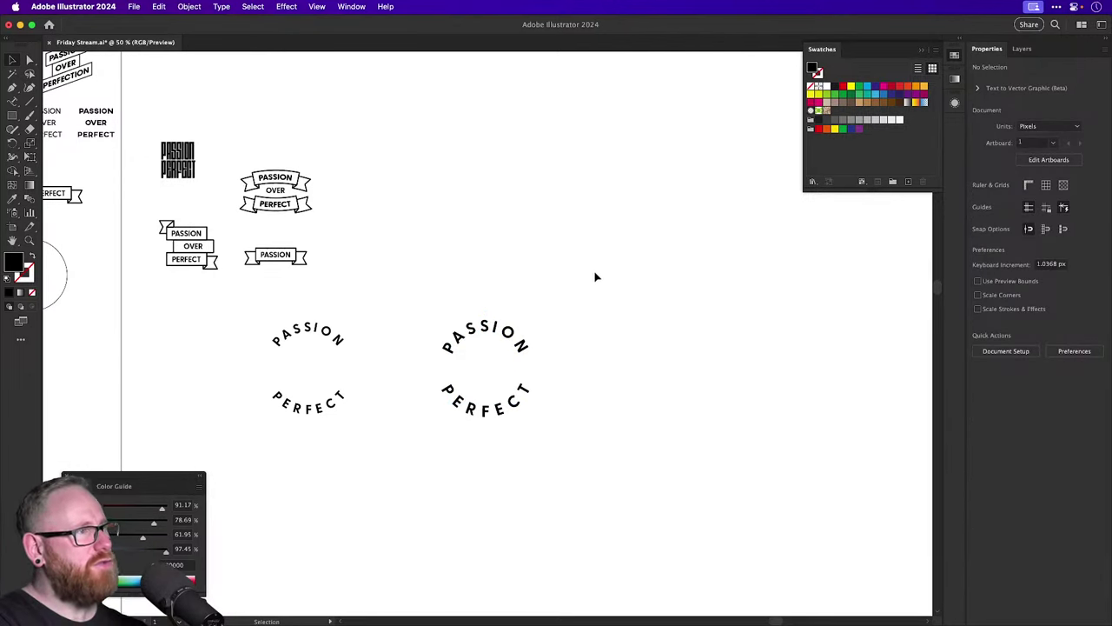
Nudge the left circle text left and draw a new circle beside it.
scroll(269, 372, up, 5)
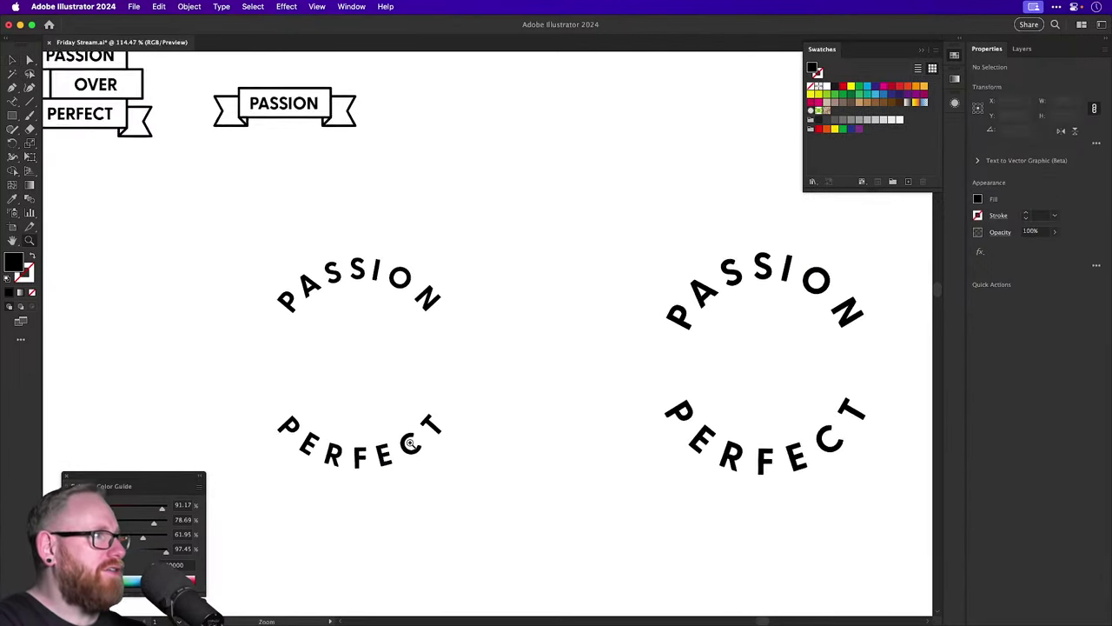
click(280, 360)
key(shift+Left)
key(shift+Left)
key(shift+Left)
key(shift+Left)
key(shift+Left)
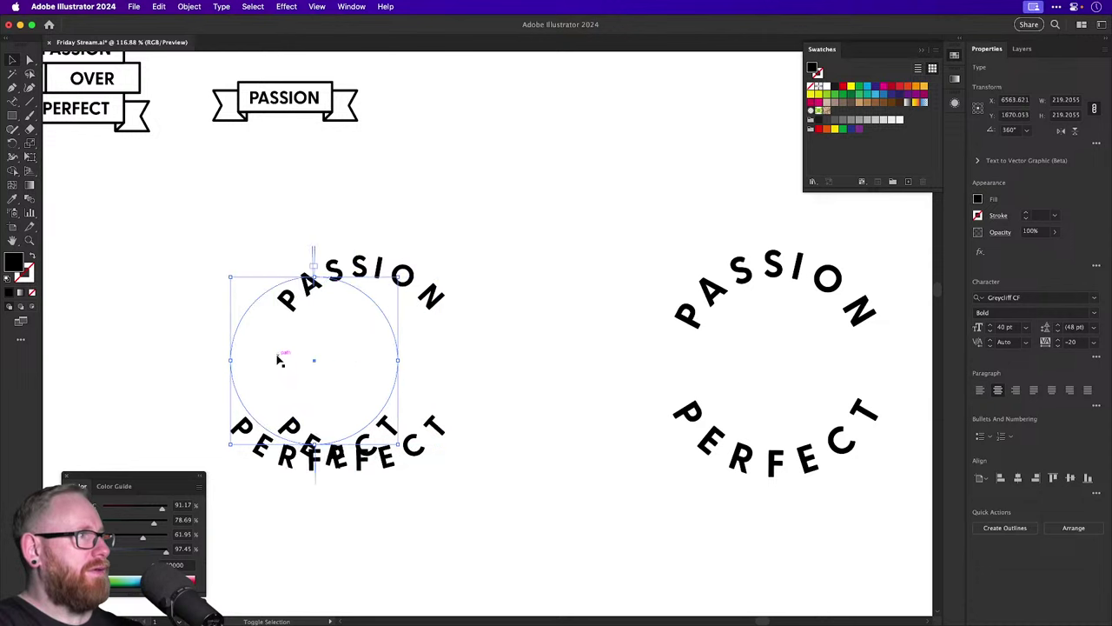
click(279, 360)
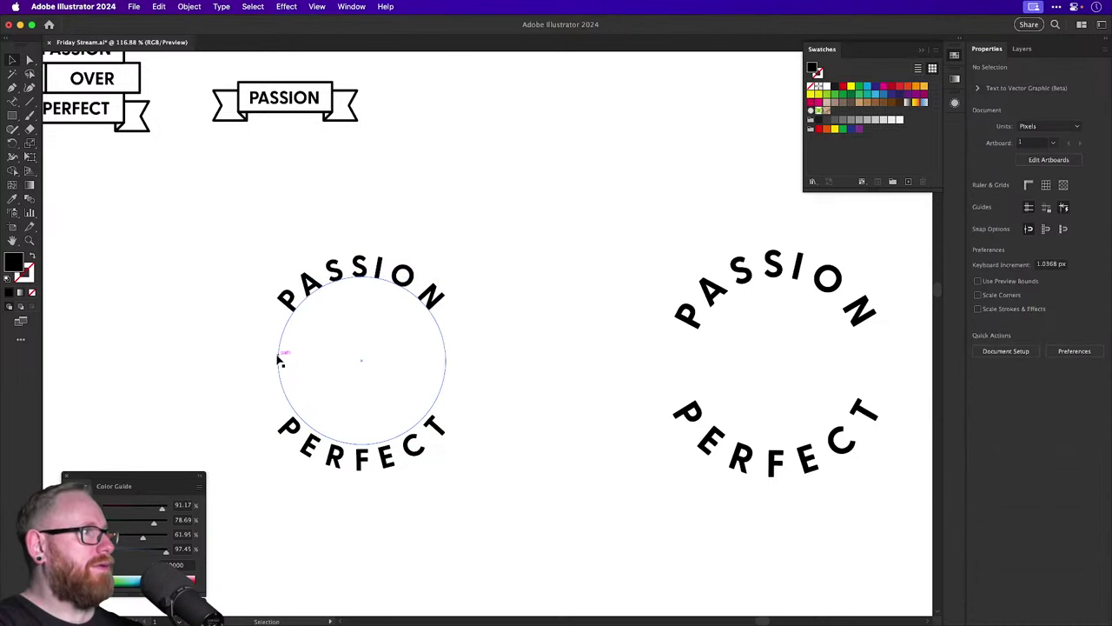
click(286, 297)
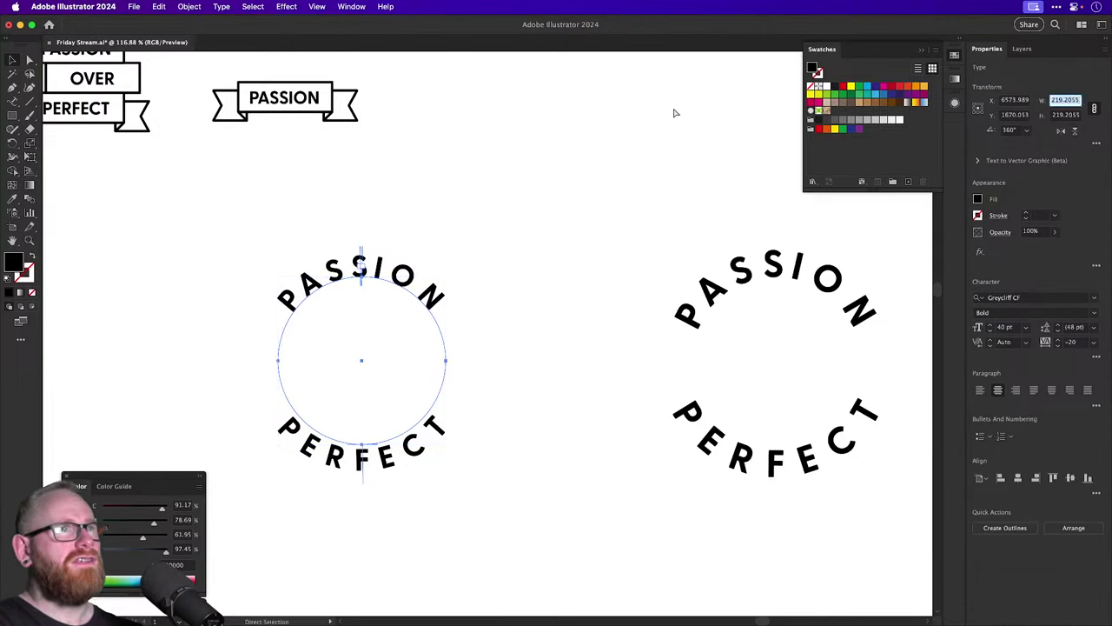
drag(13, 115, 49, 143)
drag(102, 171, 260, 327)
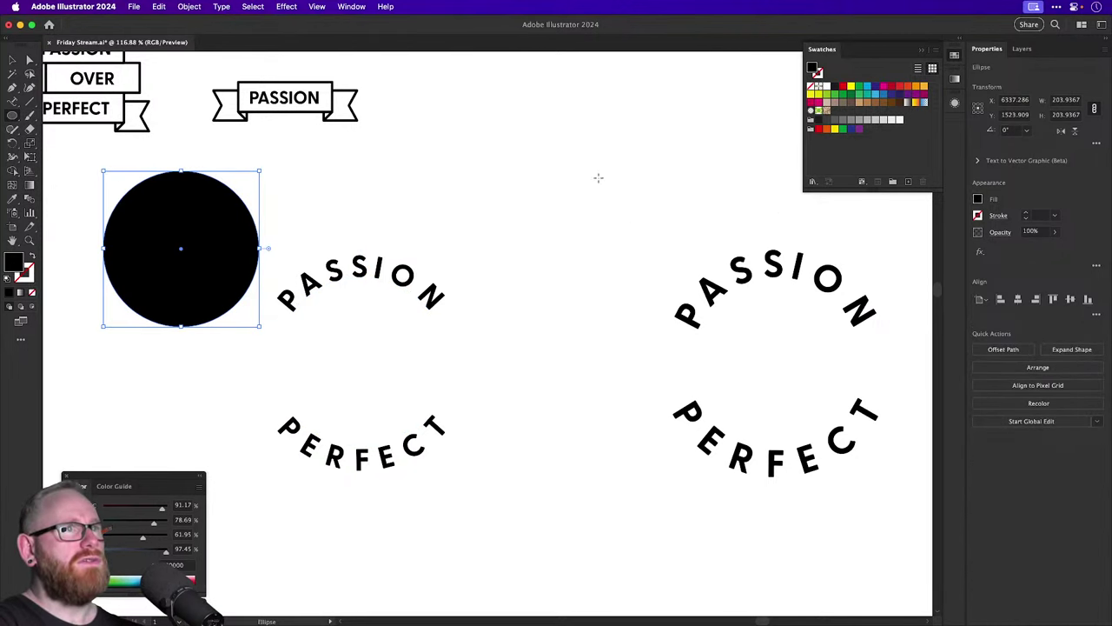
Turn the new circle into an outline and set its width to 219.2055.
key(shift+x)
click(1064, 100)
text(219.2055)
key(Return)
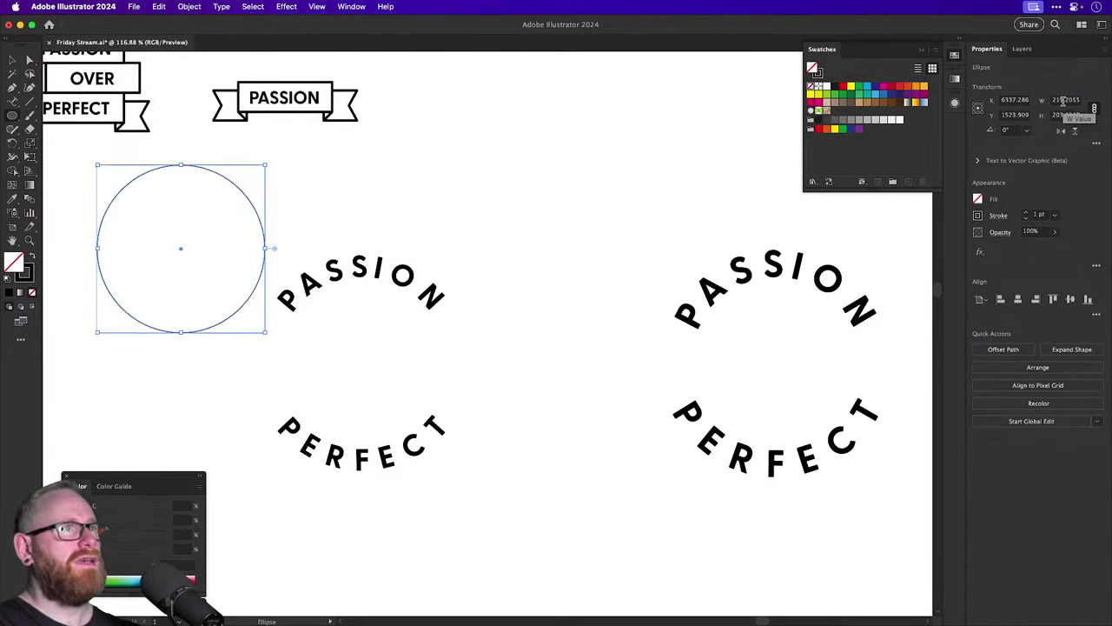
Centre the circle and the ring text on each other horizontally and vertically.
drag(445, 510, 194, 253)
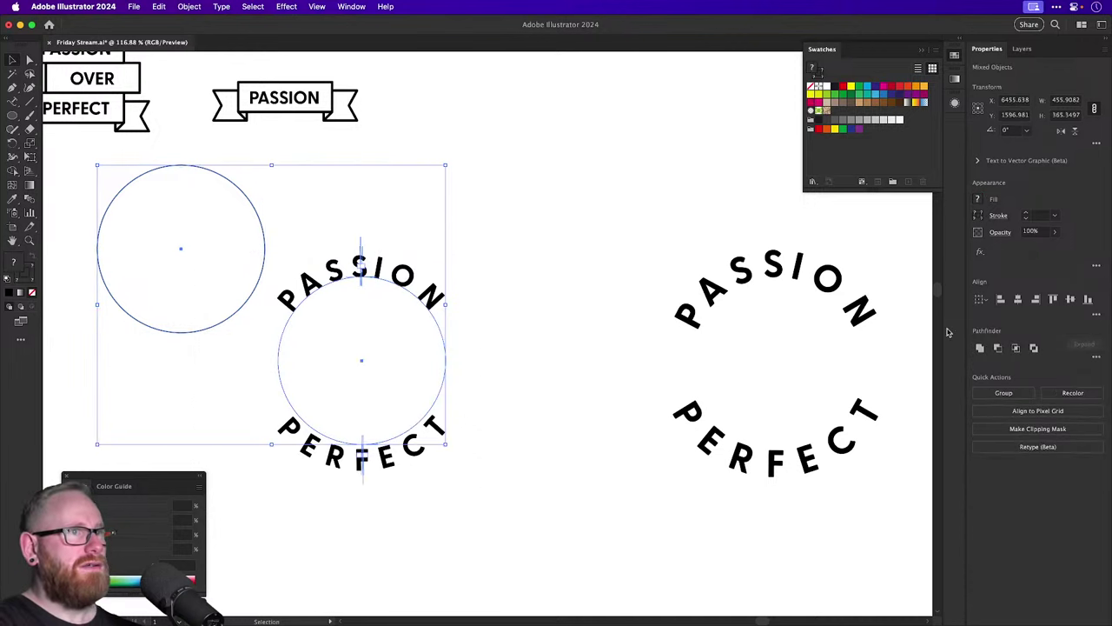
click(1017, 299)
click(1069, 300)
click(375, 322)
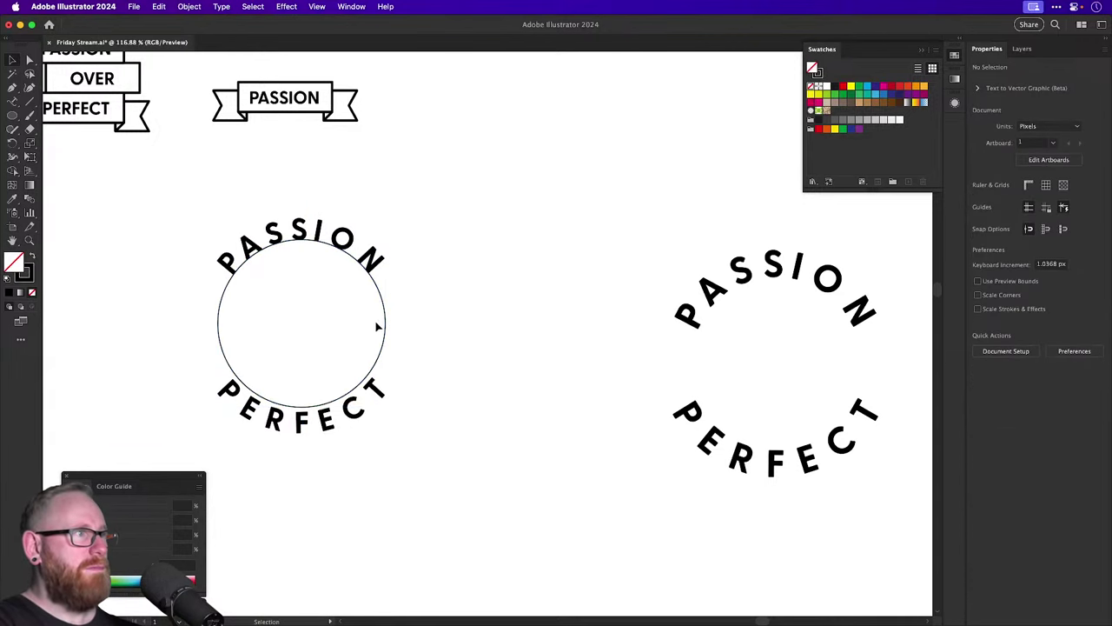
Move the PASSION text off the circle, undo it, and select the outline circle.
click(348, 241)
drag(347, 241, 367, 199)
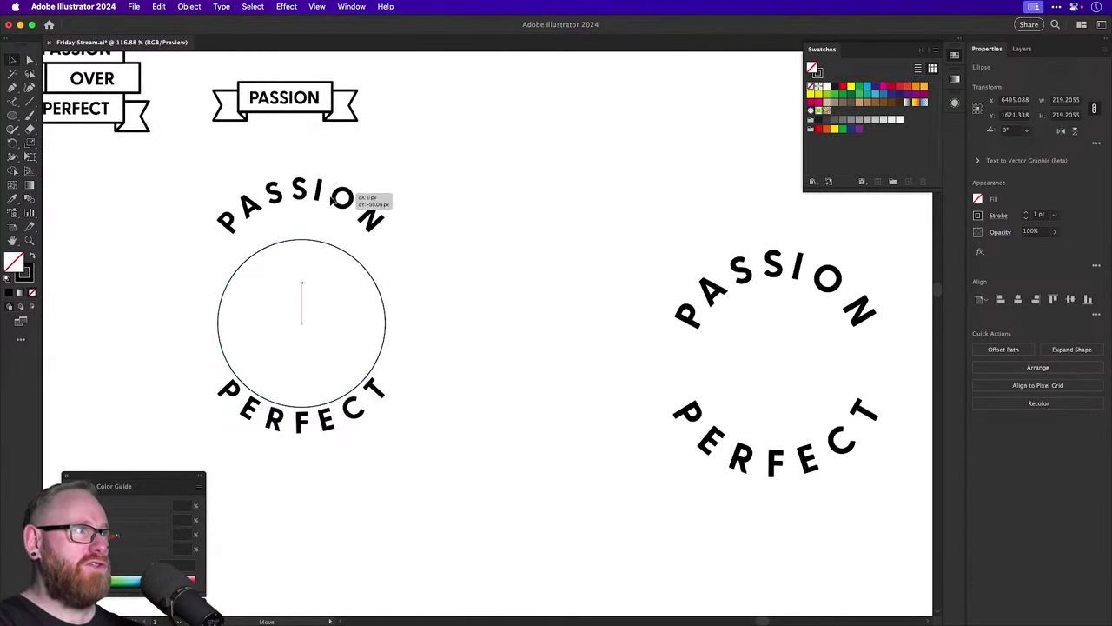
key(a)
key(cmd+z)
key(v)
click(380, 365)
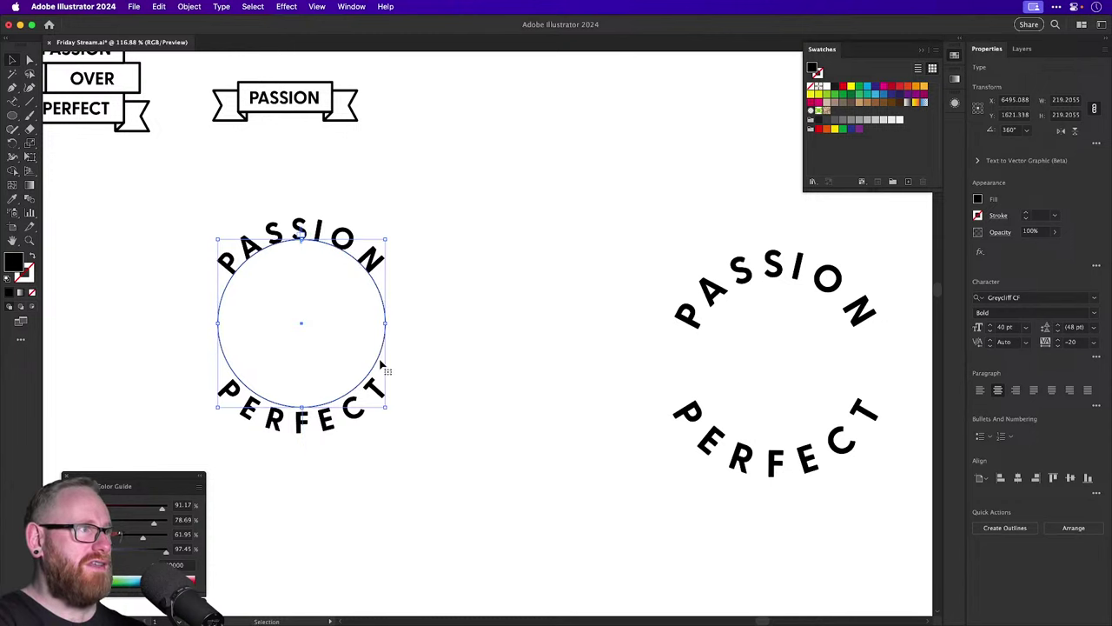
mouse_move(385, 335)
mouse_down()
mouse_move(409, 322)
mouse_move(386, 335)
mouse_up()
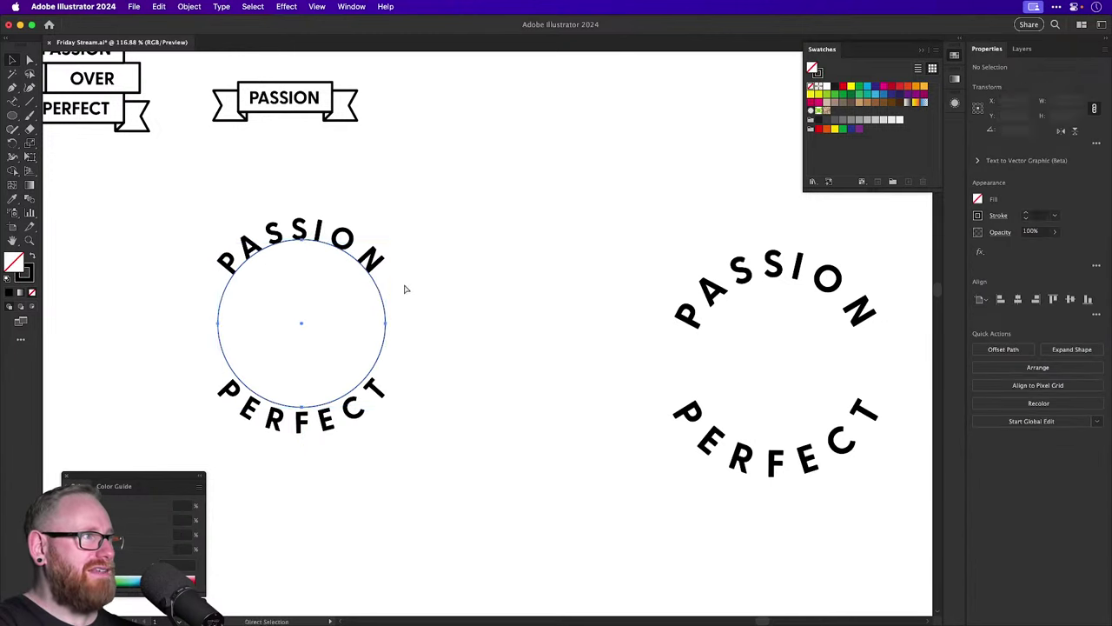
Shrink the circle around its centre and give it a 2 pt stroke.
key(s)
drag(451, 192, 455, 219)
key(v)
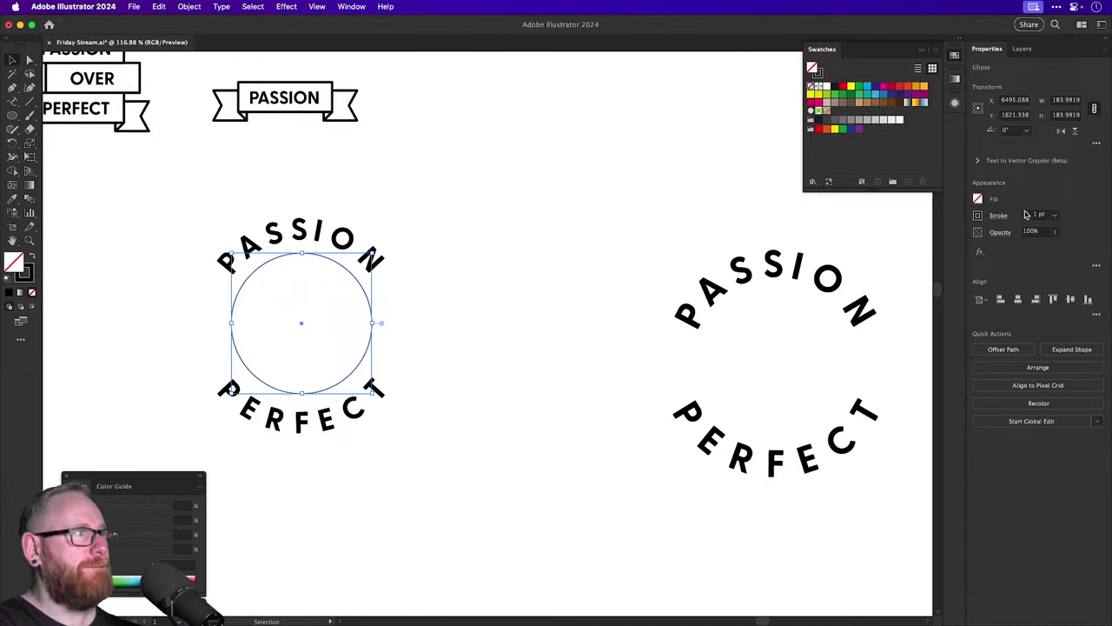
click(1026, 214)
Scale the circle up to about 133% with the Scale tool.
key(s)
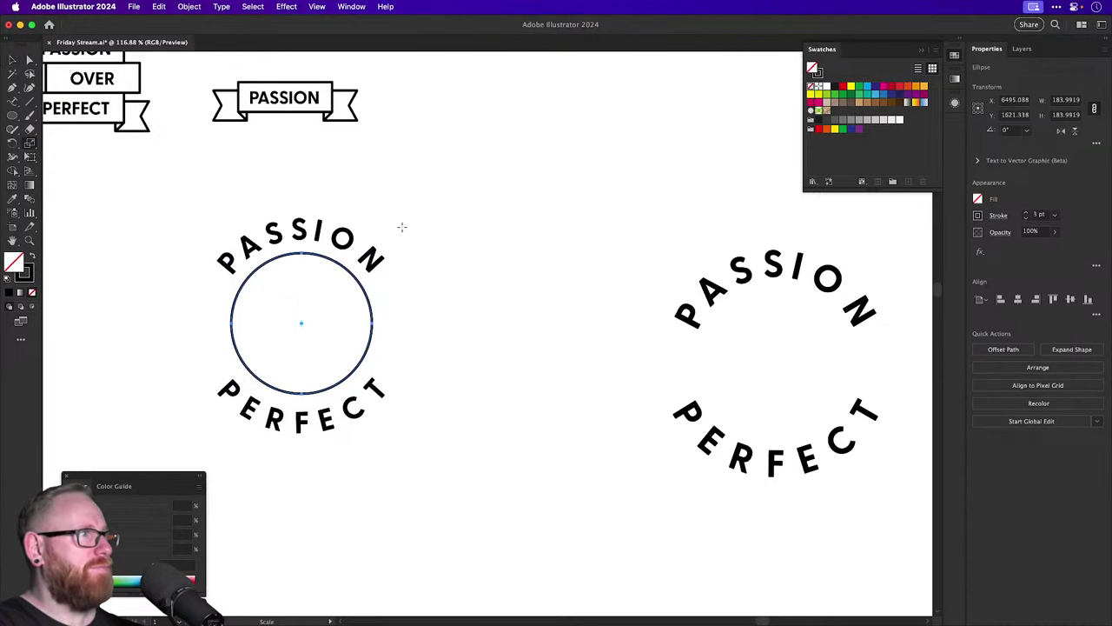
mouse_move(402, 223)
mouse_down()
mouse_move(473, 164)
mouse_move(417, 231)
mouse_move(404, 227)
mouse_up()
key(v)
click(405, 228)
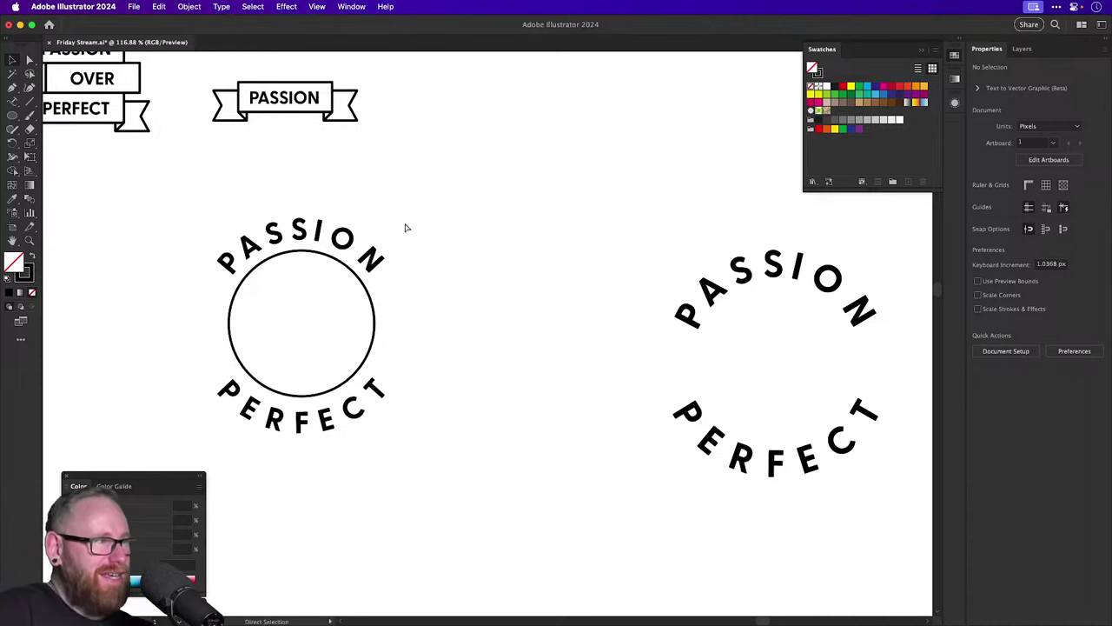
Undo the last change and thicken the left circle's outline further.
key(super+z)
drag(238, 199, 396, 464)
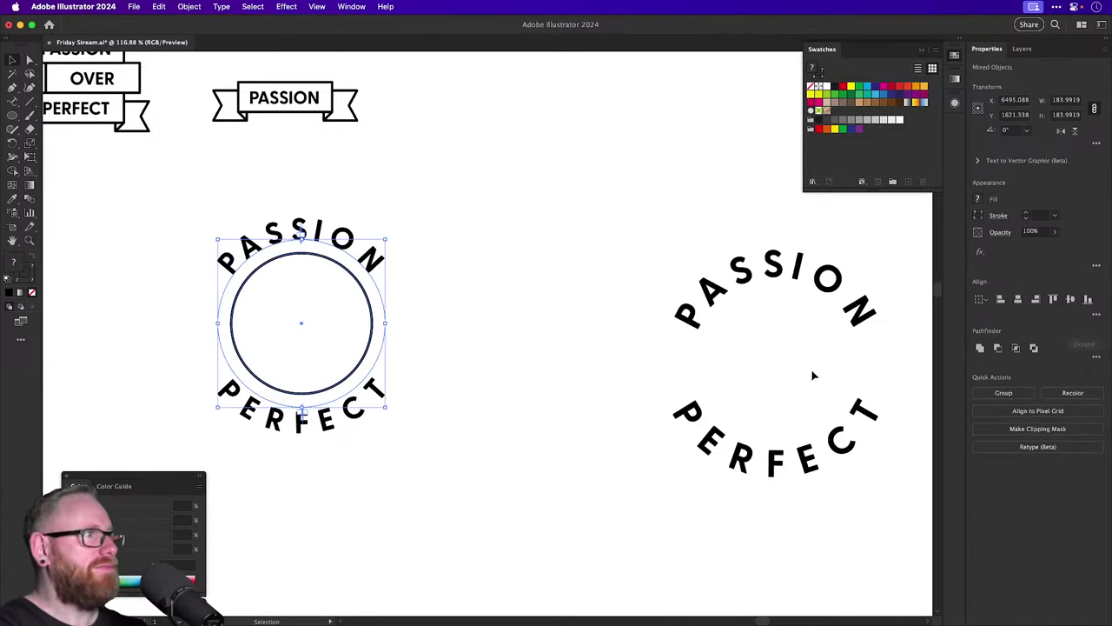
click(454, 304)
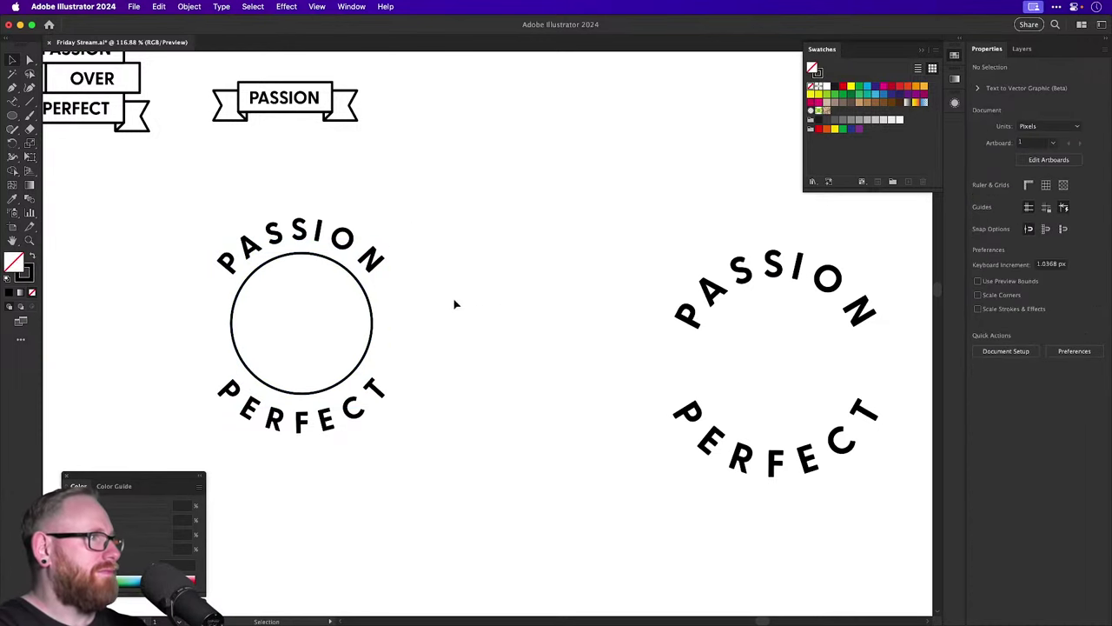
click(371, 320)
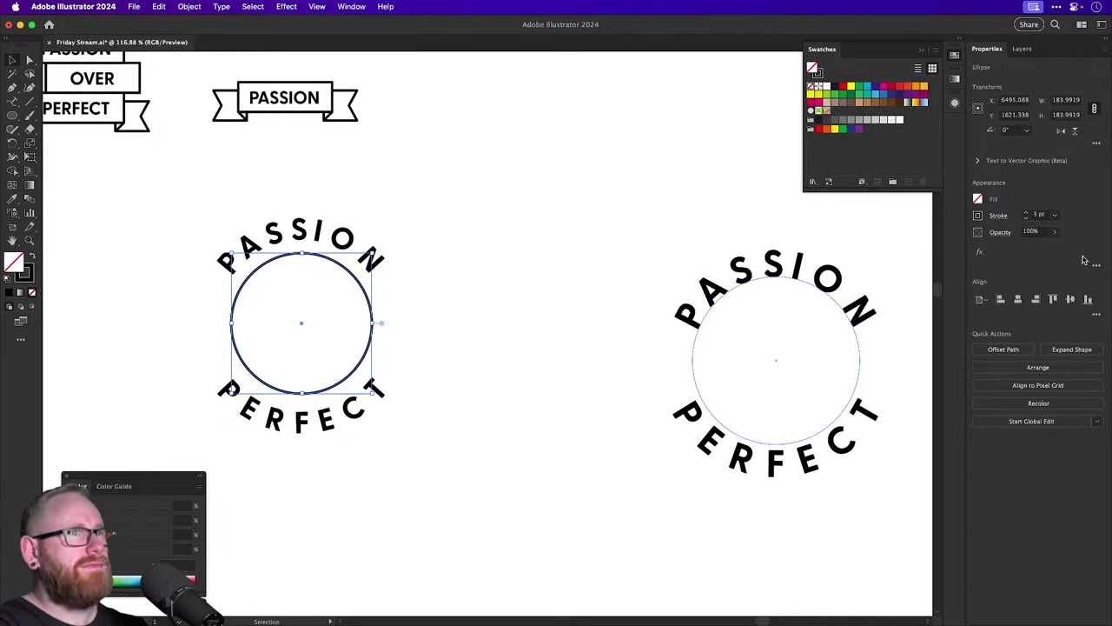
click(1025, 213)
click(530, 235)
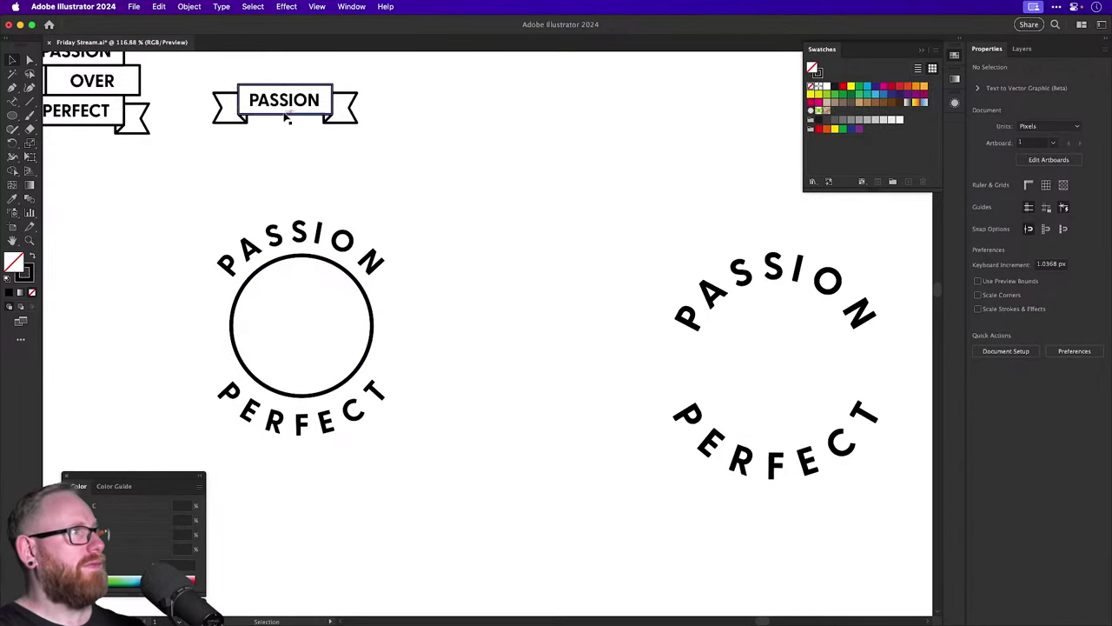
Copy the PASSION text into the circle and retype it as OVER.
drag(286, 111, 300, 340)
double_click(300, 334)
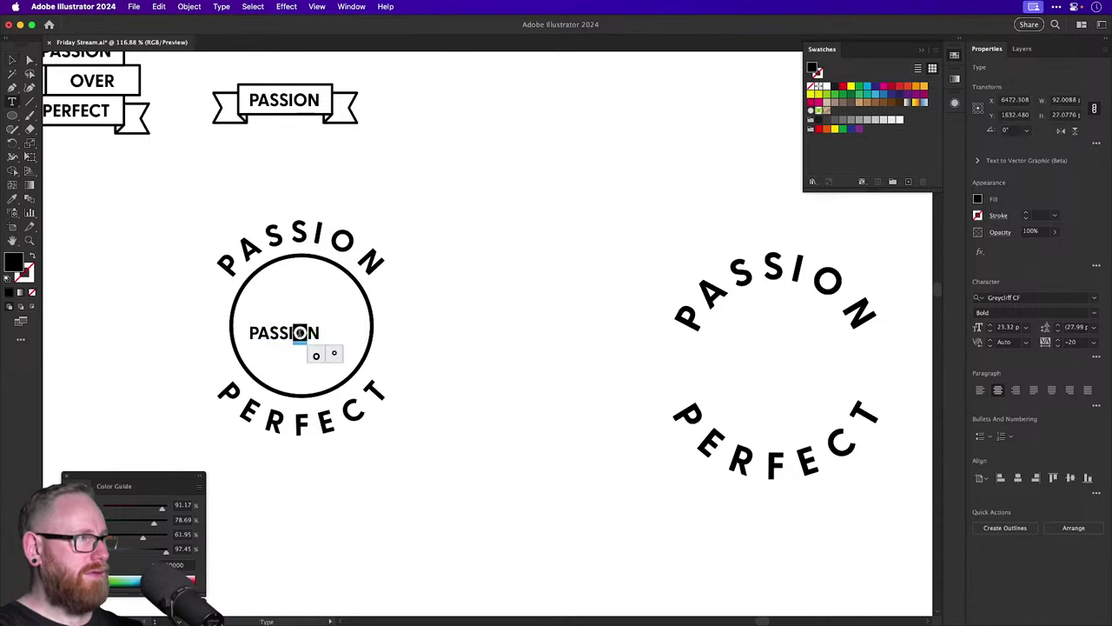
double_click(301, 334)
text(OVER)
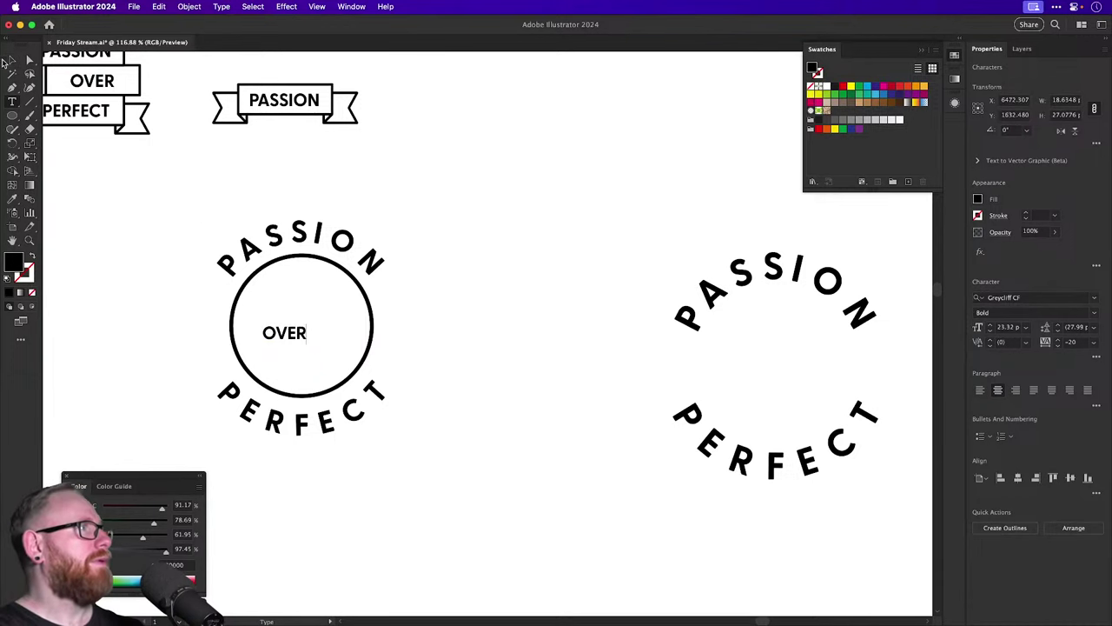
click(12, 59)
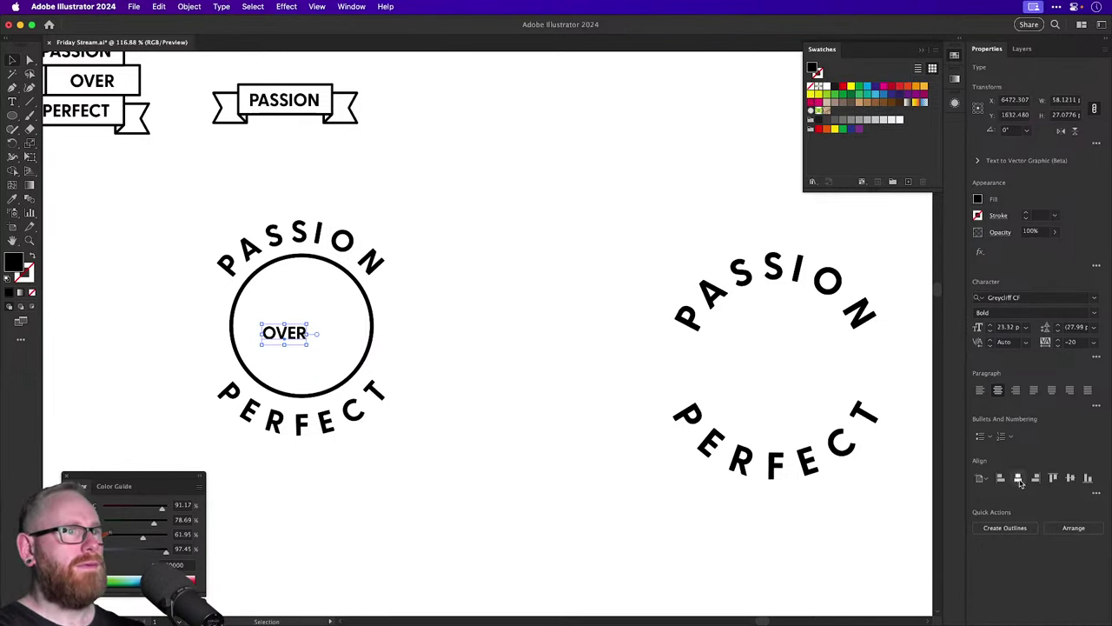
Centre OVER horizontally on the circle and scale it to about twice its size.
shift+click(298, 233)
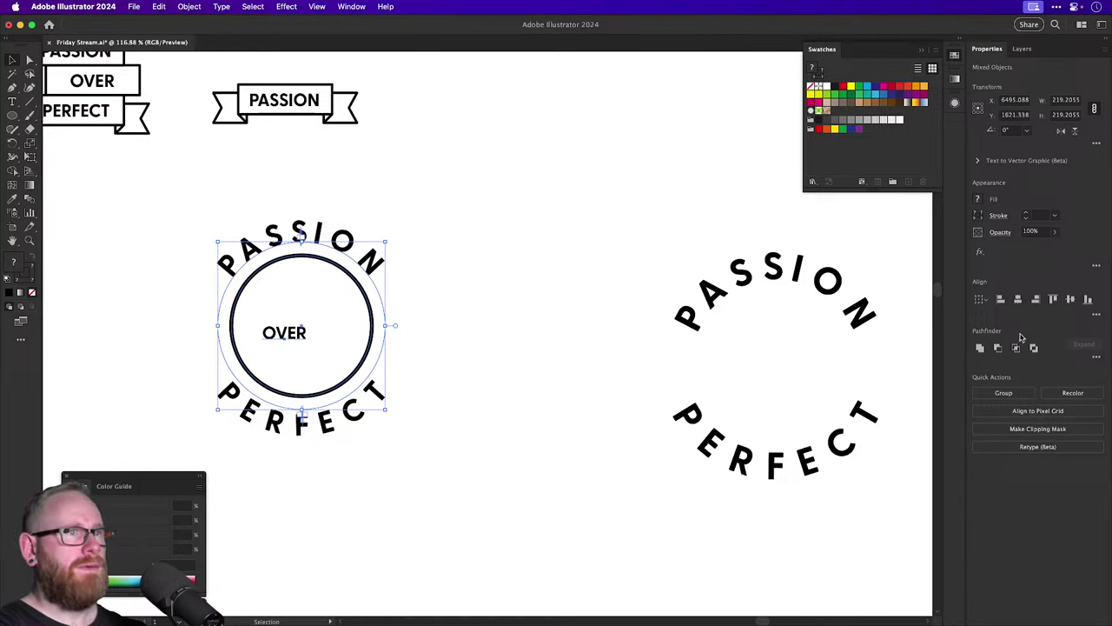
click(1019, 300)
click(315, 330)
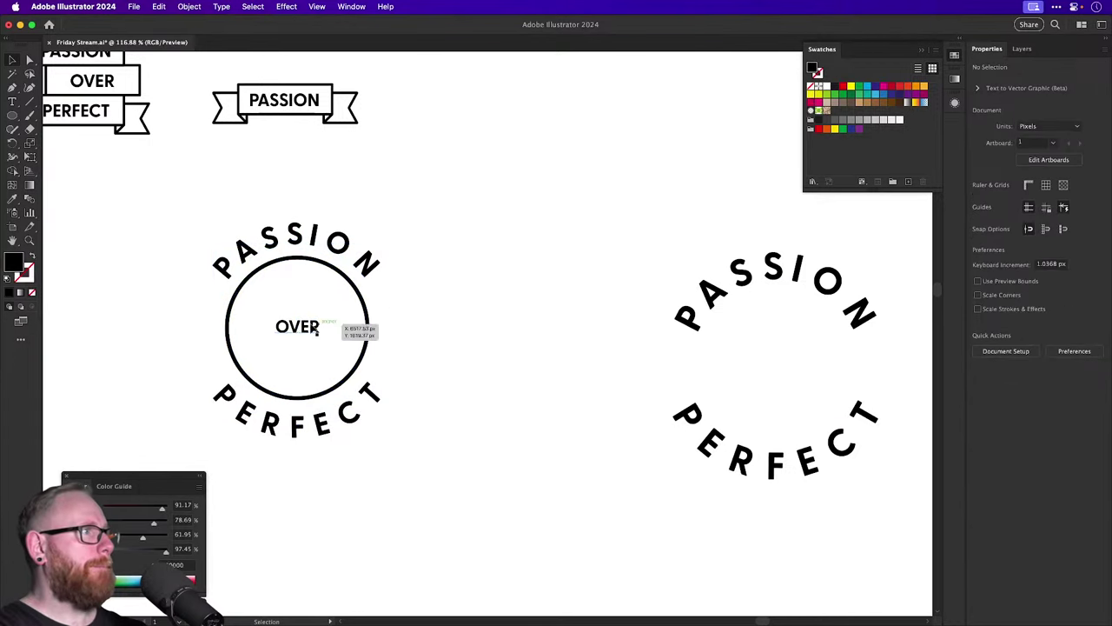
drag(420, 426, 543, 504)
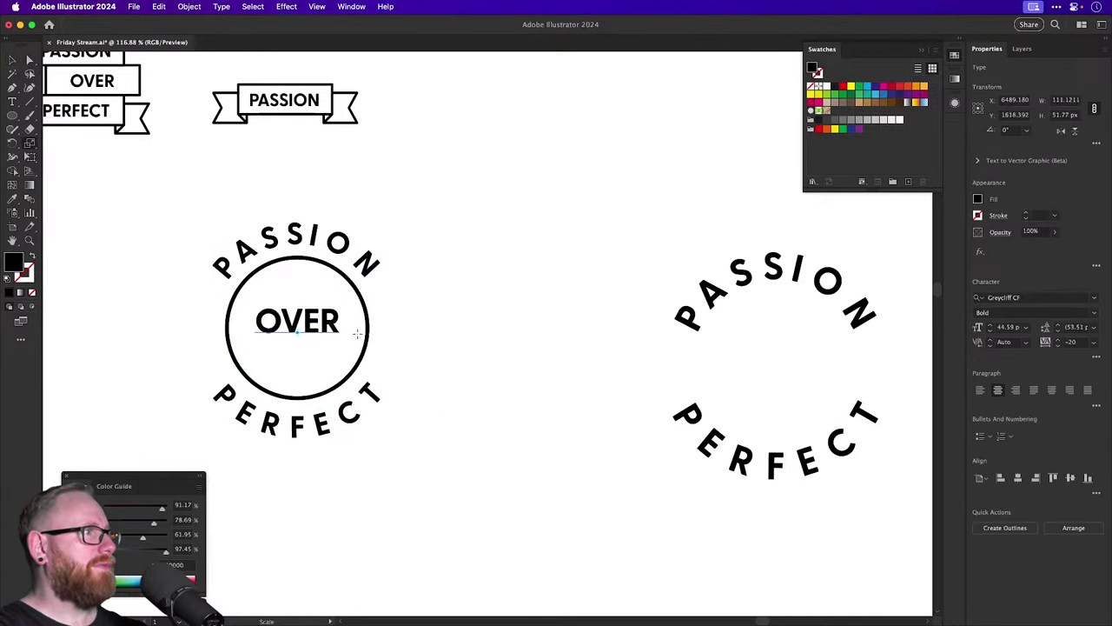
key(v)
drag(321, 328, 322, 334)
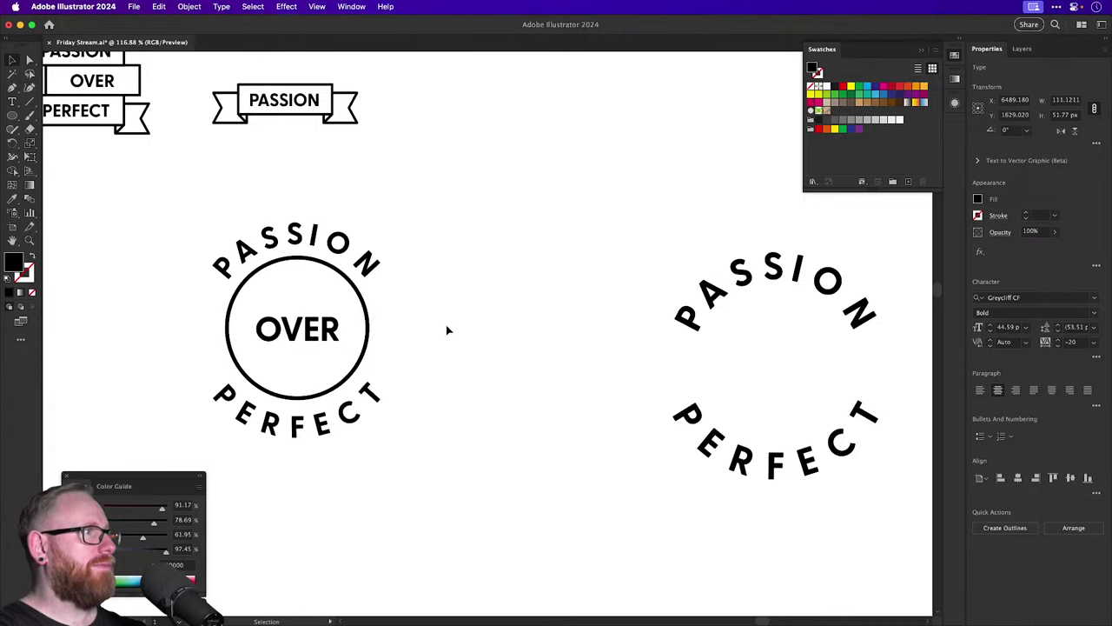
click(447, 330)
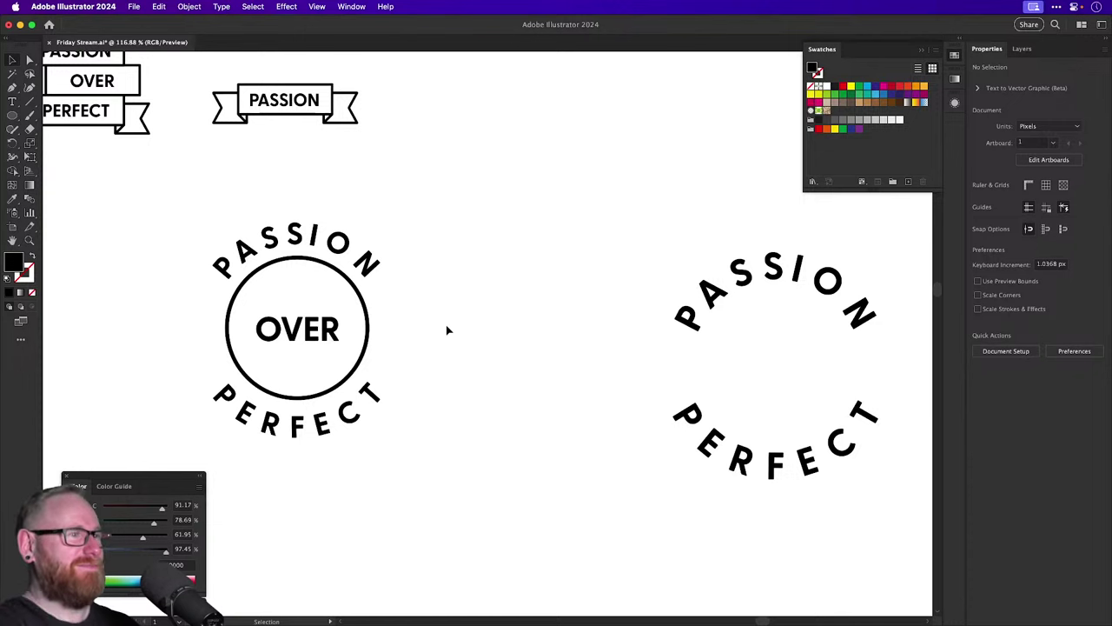
Copy the PASSION circle text right, add 'OVER PERFECT', and reduce its font size.
scroll(447, 329, right, 10)
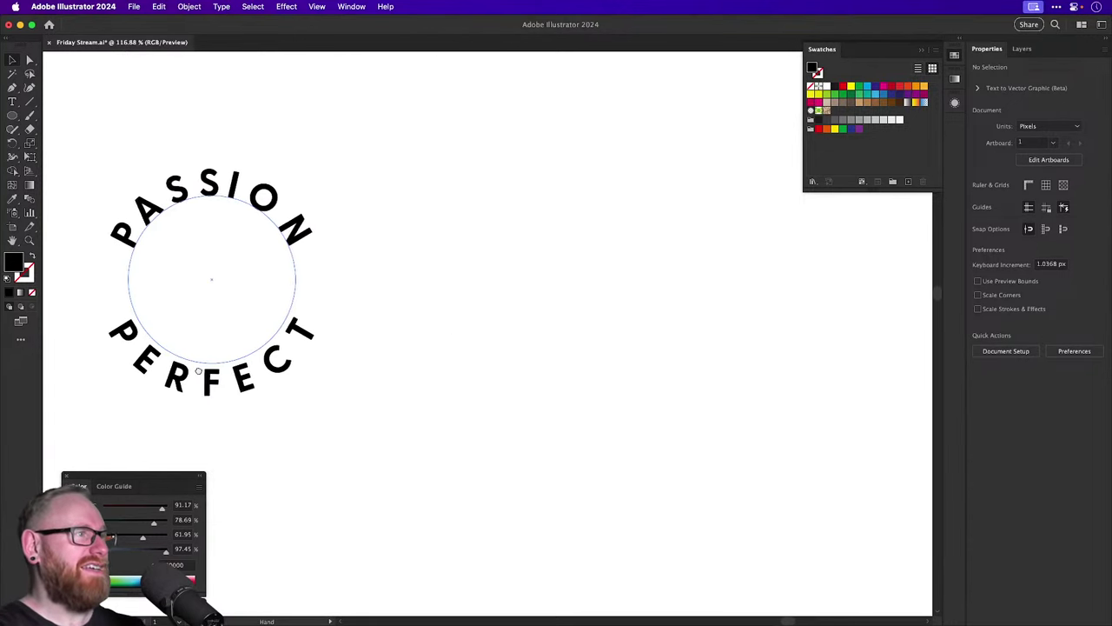
drag(246, 219, 663, 219)
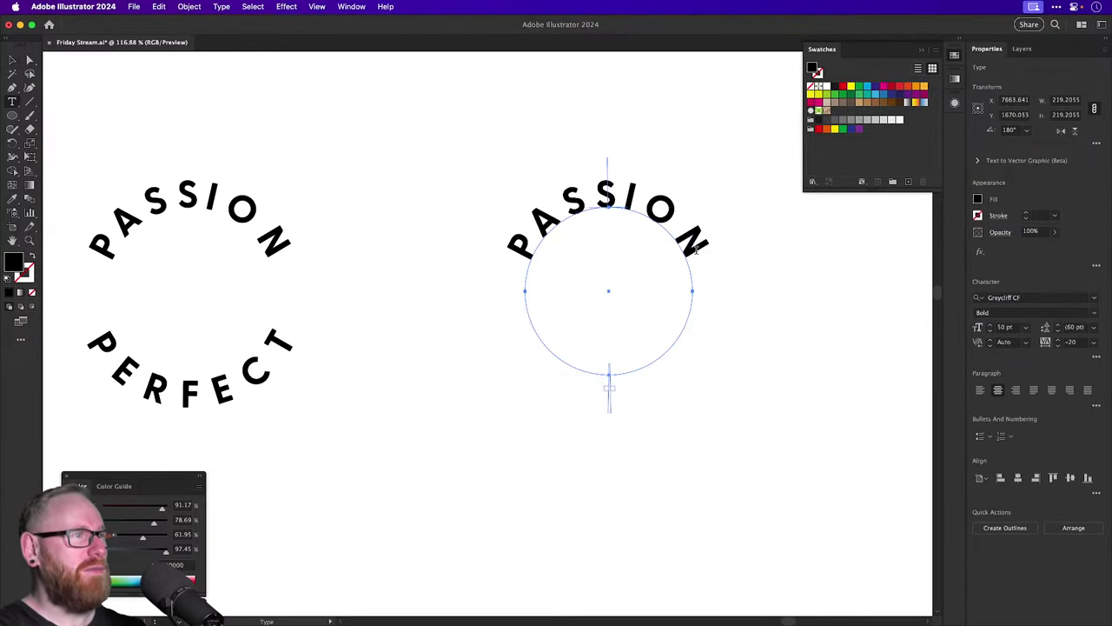
double_click(694, 250)
text(OVER)
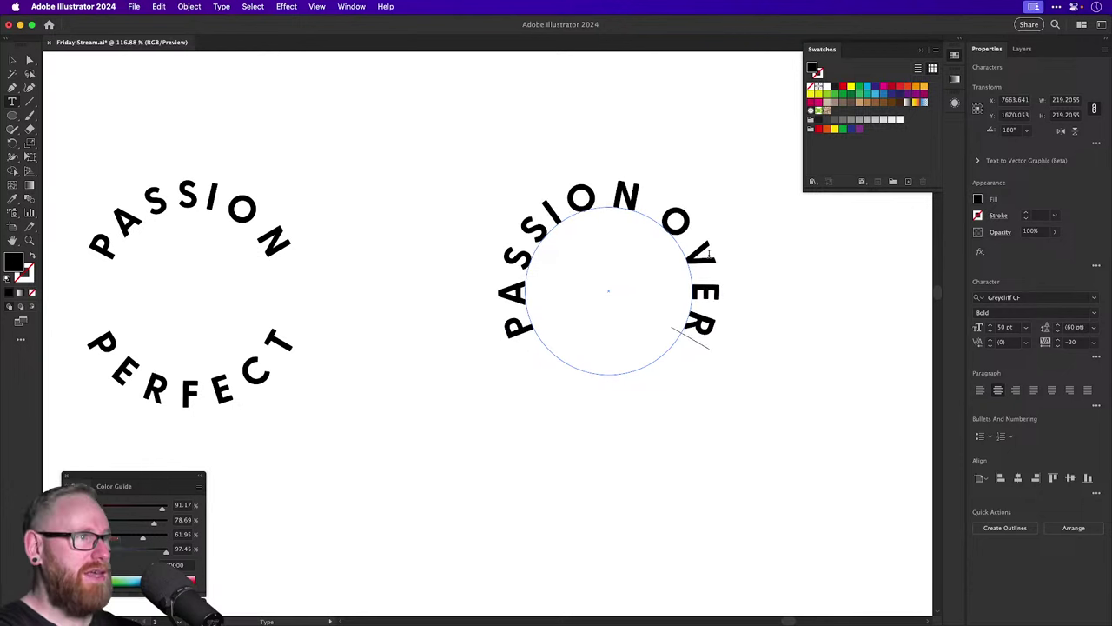
text( PERFECT)
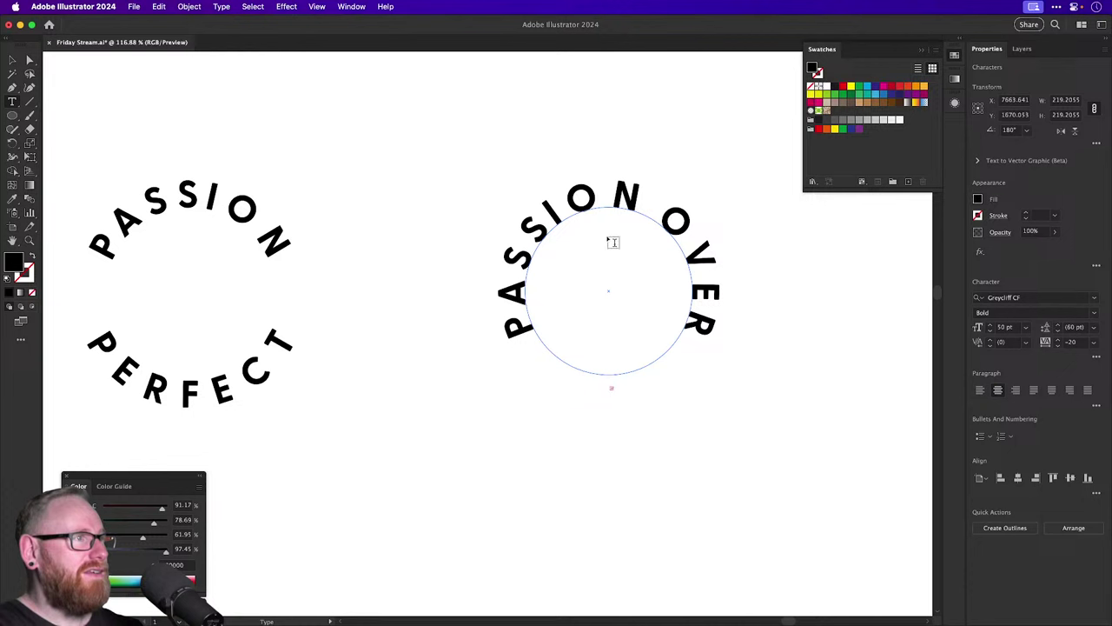
key(super+a)
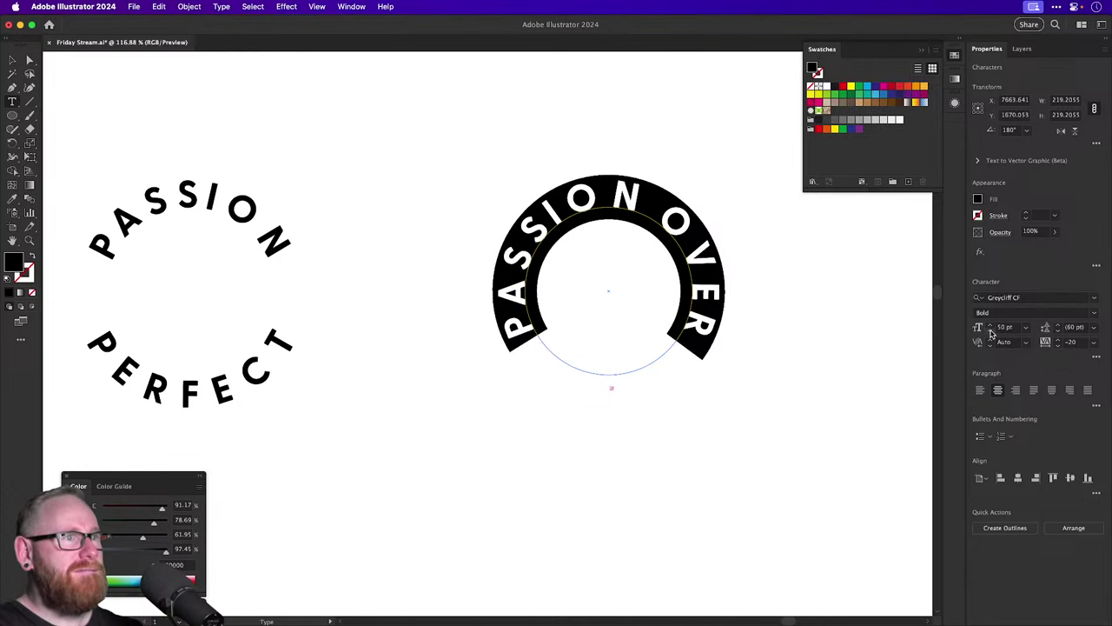
click(990, 330)
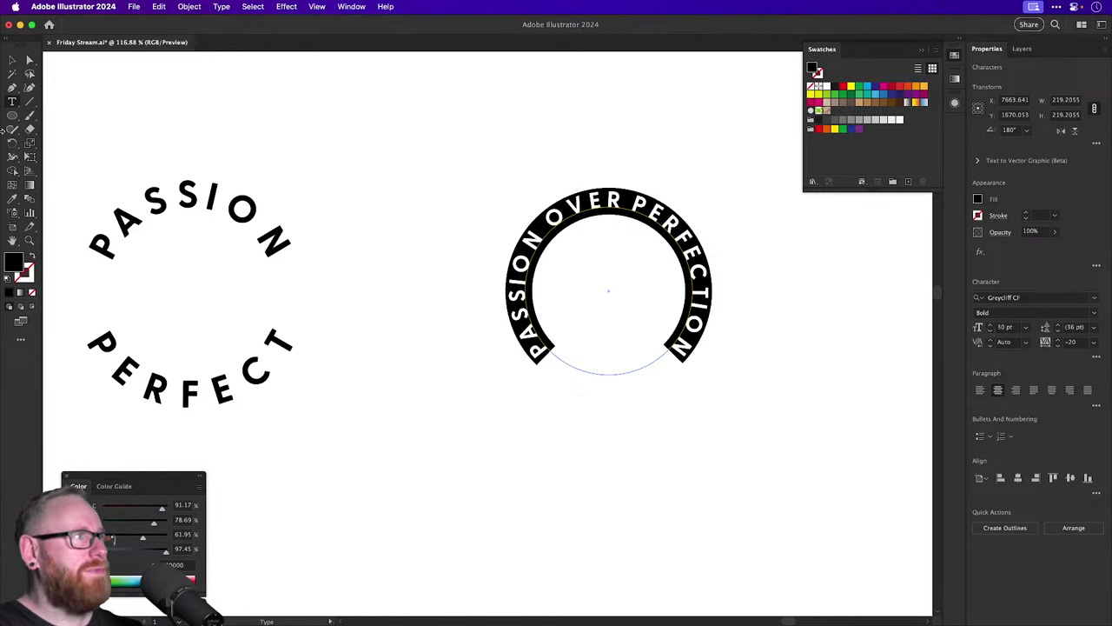
click(12, 59)
click(356, 162)
Set the tracking of all the circular text to 0.
scroll(356, 162, right, 5)
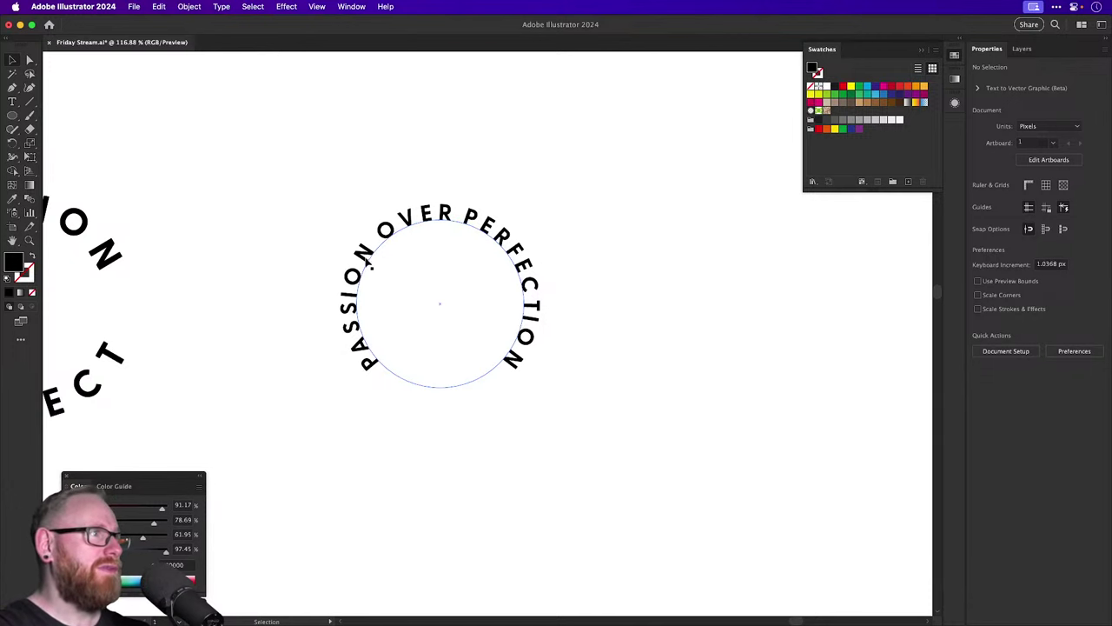
double_click(374, 255)
drag(374, 256, 344, 388)
key(super+a)
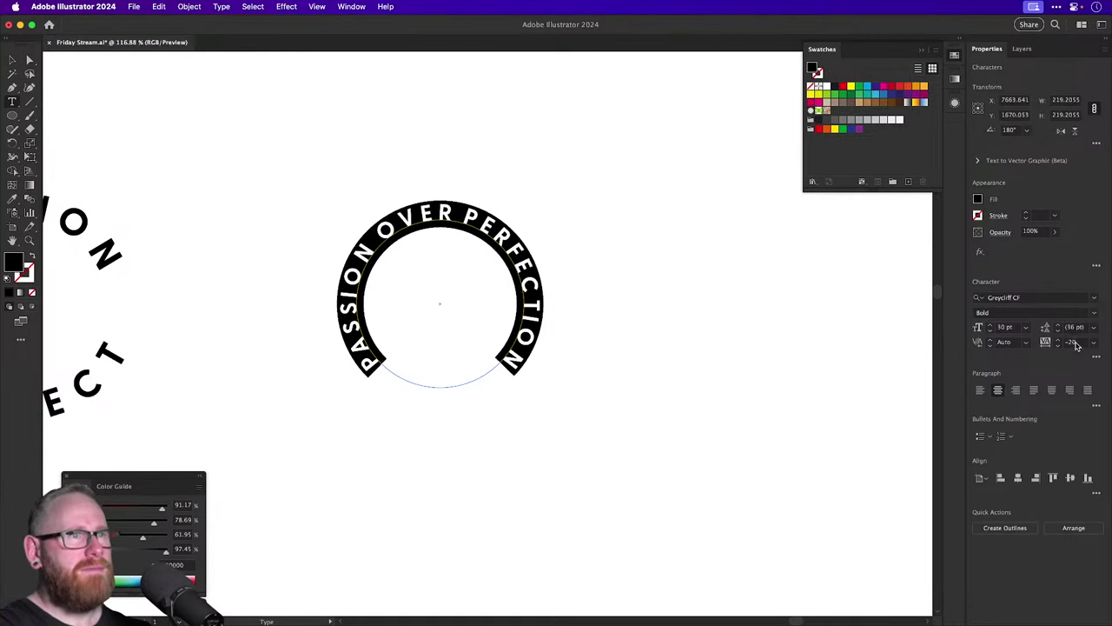
click(1073, 343)
text(0)
key(Return)
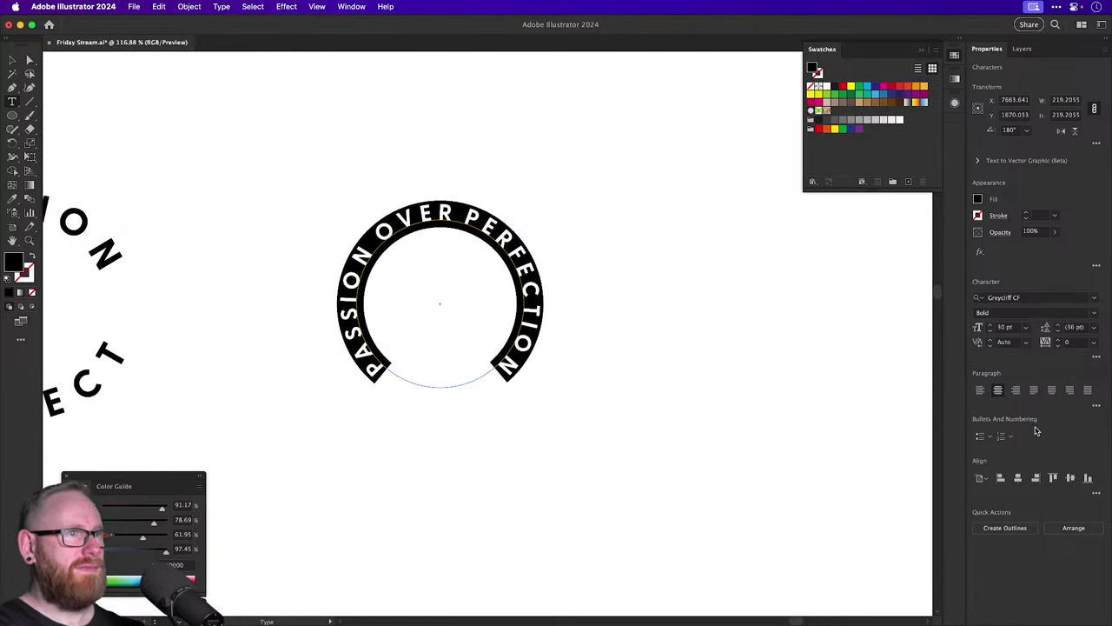
Open Type on a Path Options with preview on and enter spacing 020.
click(12, 102)
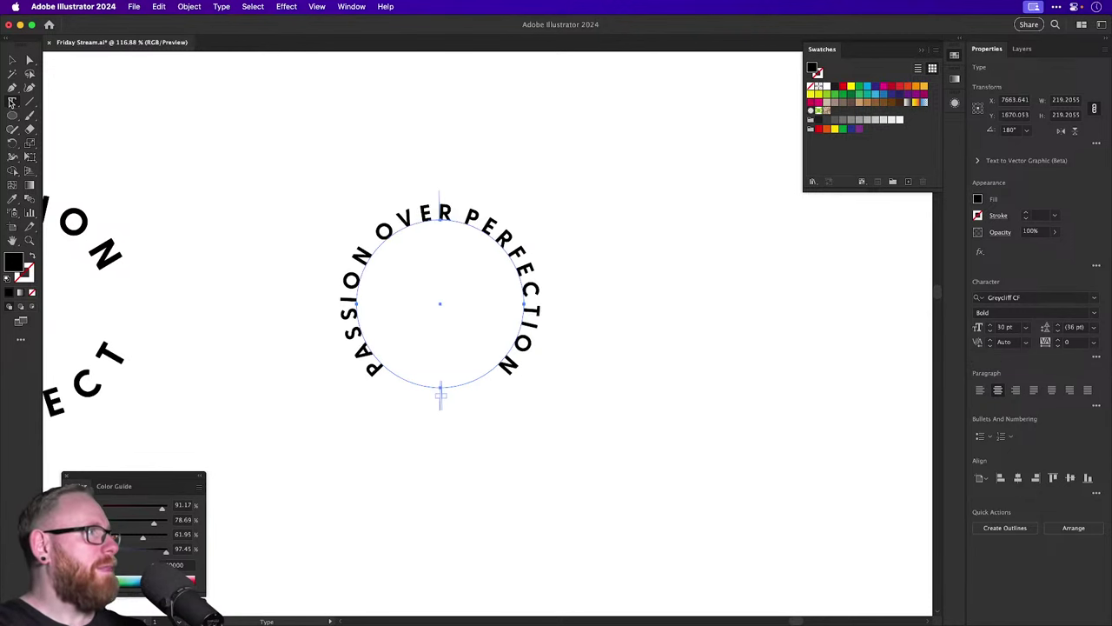
click(56, 130)
double_click(13, 101)
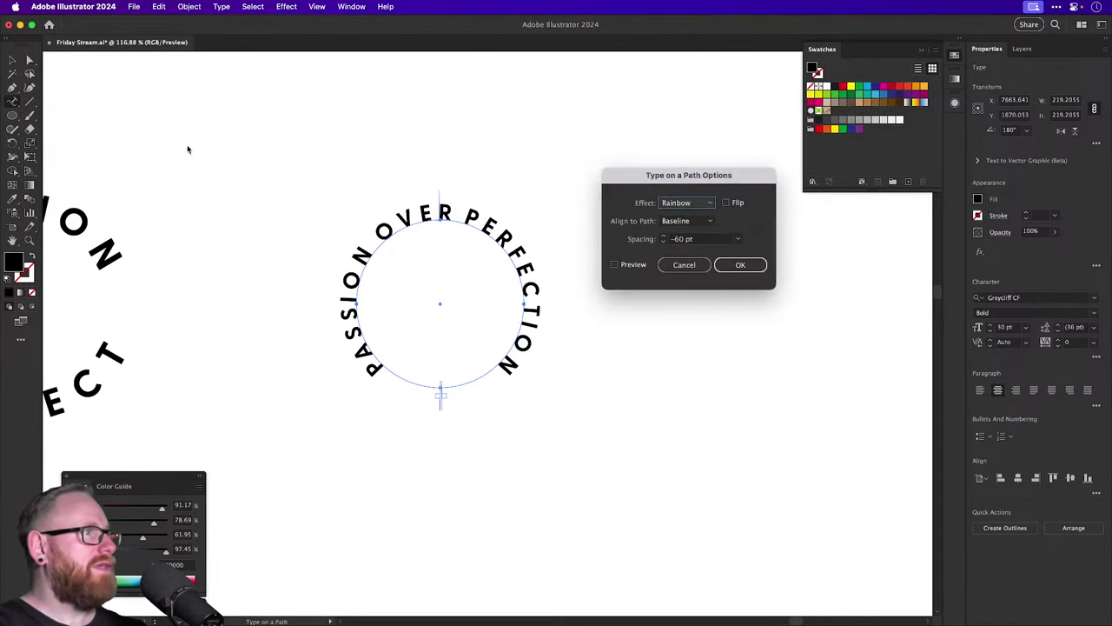
click(615, 264)
click(638, 235)
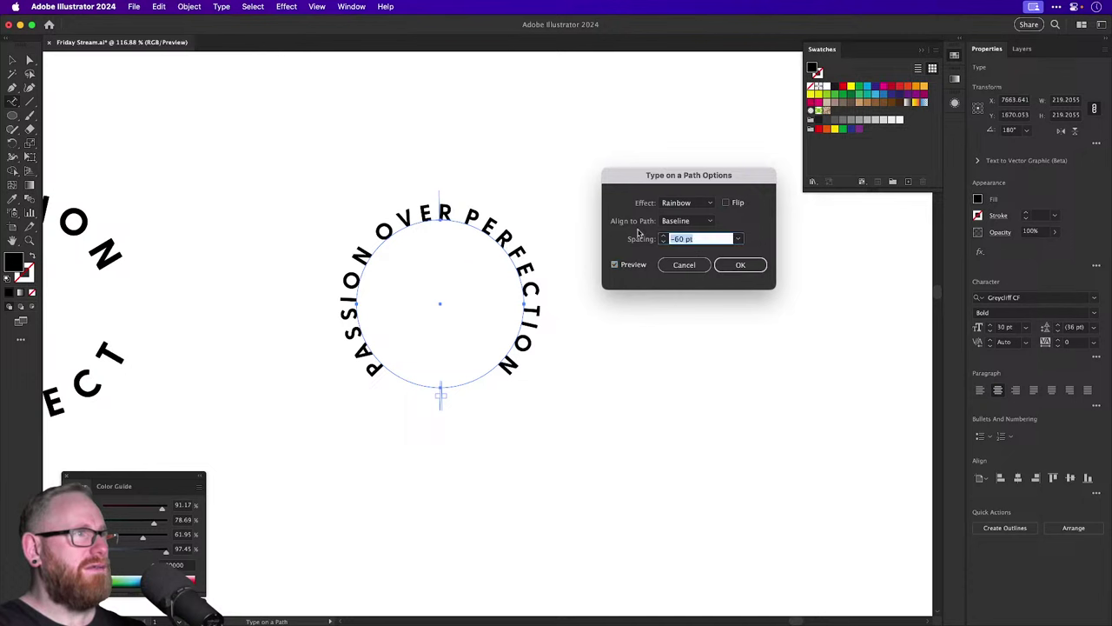
text(020)
key(Tab)
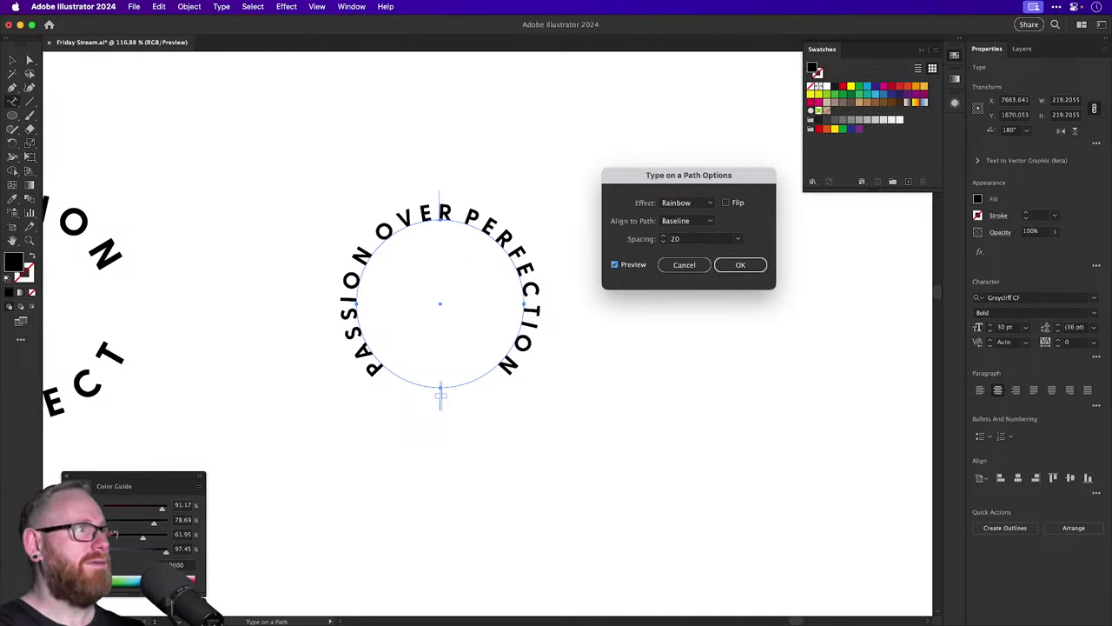
Reset the path spacing to 0, then raise it to 30 pt and confirm.
click(706, 238)
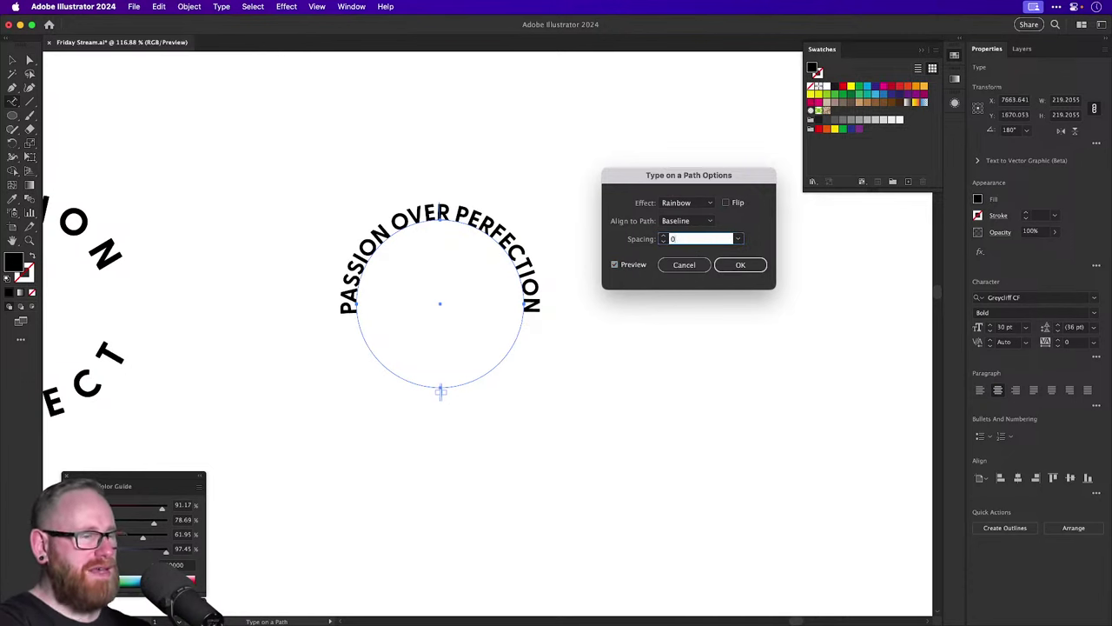
text(0)
key(Tab)
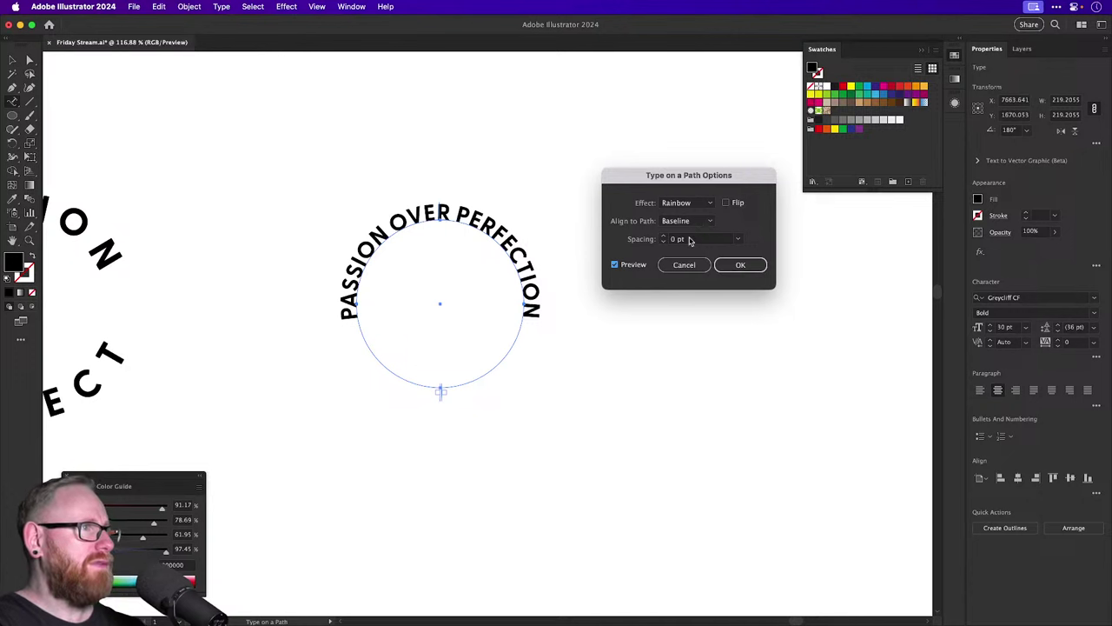
click(663, 237)
click(663, 237)
click(663, 237)
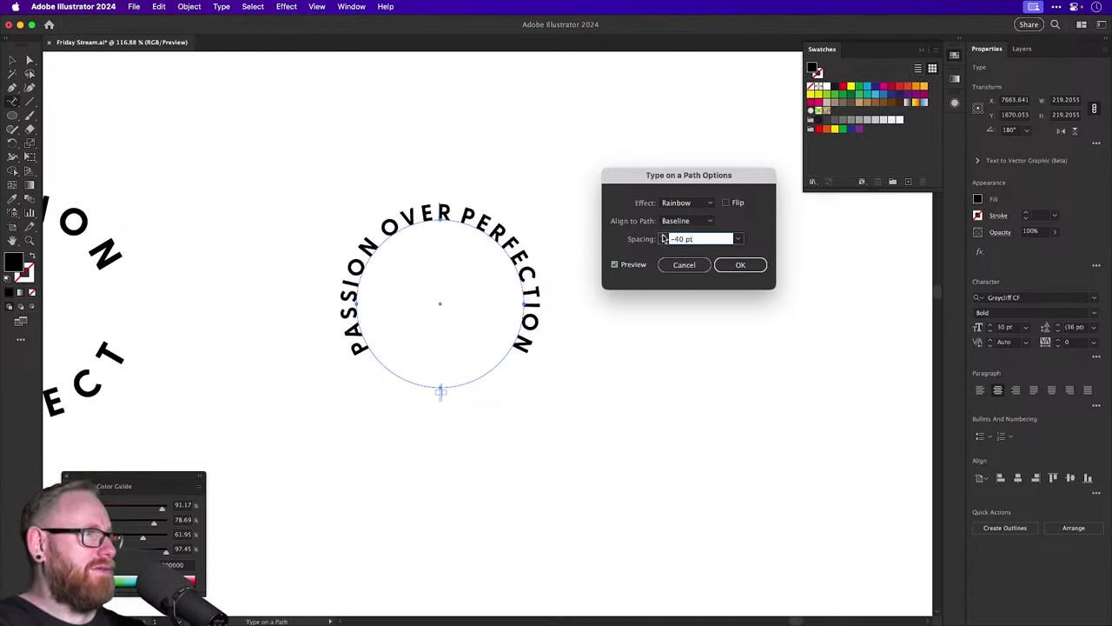
click(740, 265)
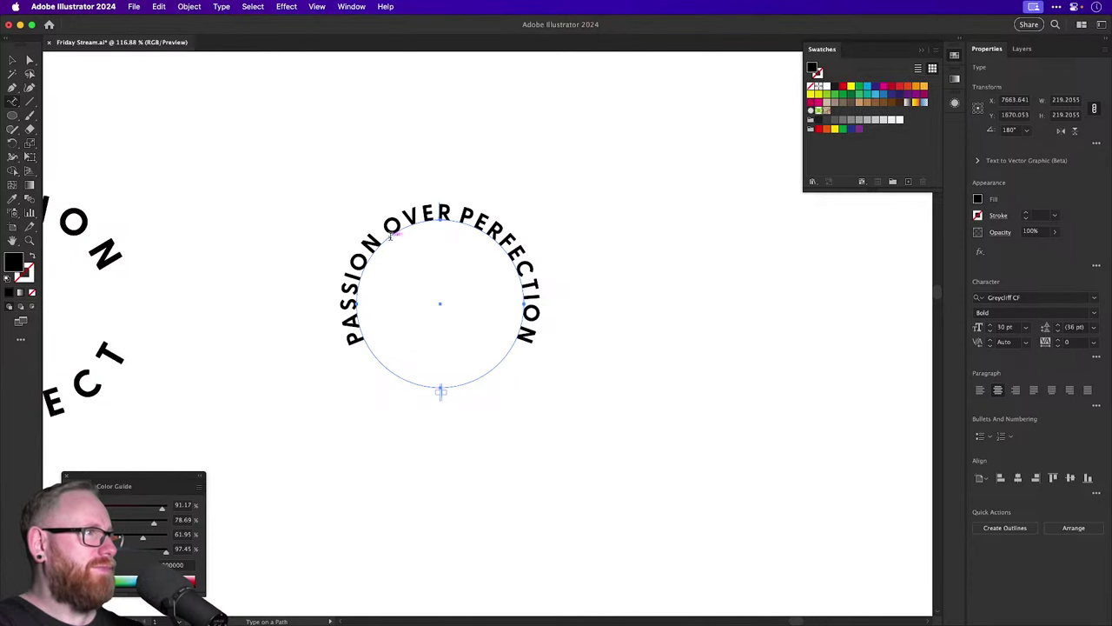
Kern the gap before PERFECTION wider with three Alt+Right steps.
click(390, 235)
click(457, 212)
key(alt+Right)
key(alt+Right)
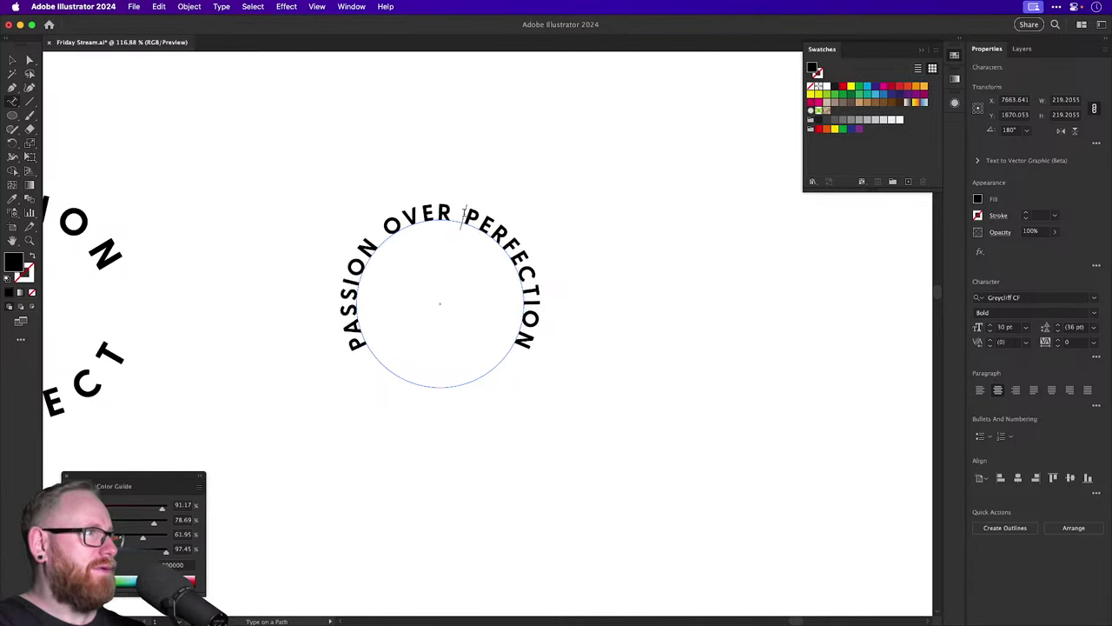
key(alt+Right)
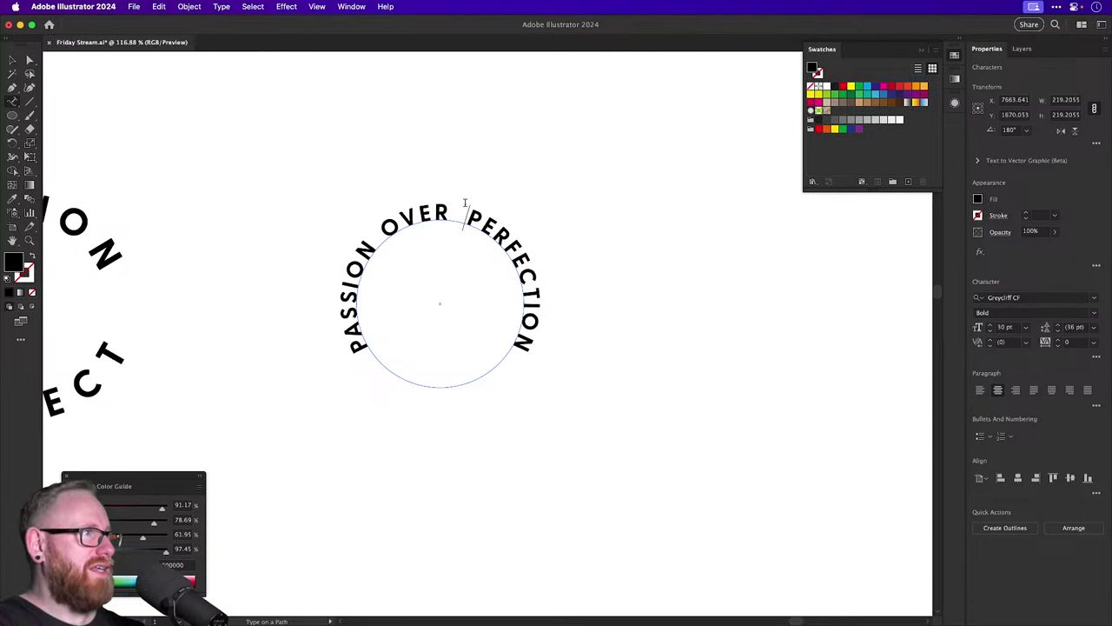
key(alt+Right)
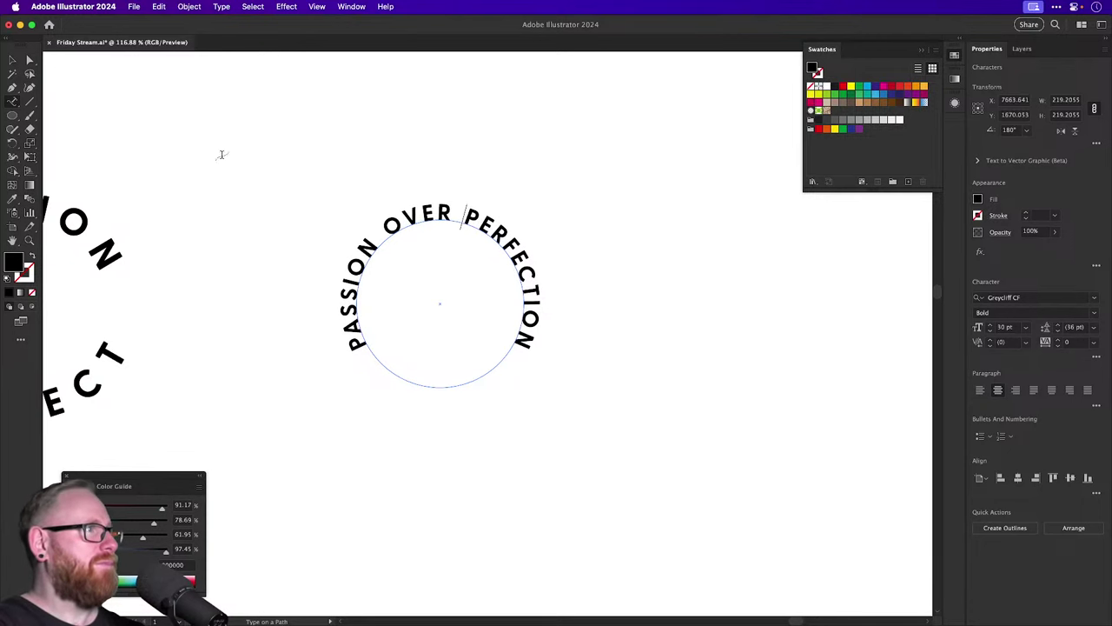
key(Escape)
click(285, 139)
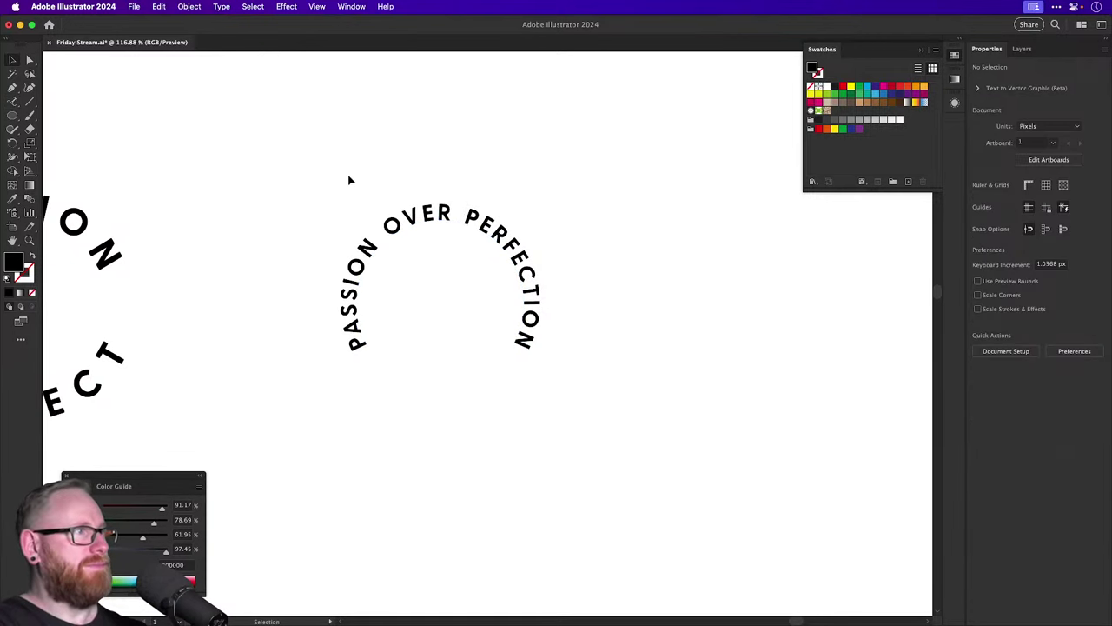
Zoom out and Alt-drag a copy of the PASSION arc into empty space below.
drag(348, 186, 524, 228)
key(super+1)
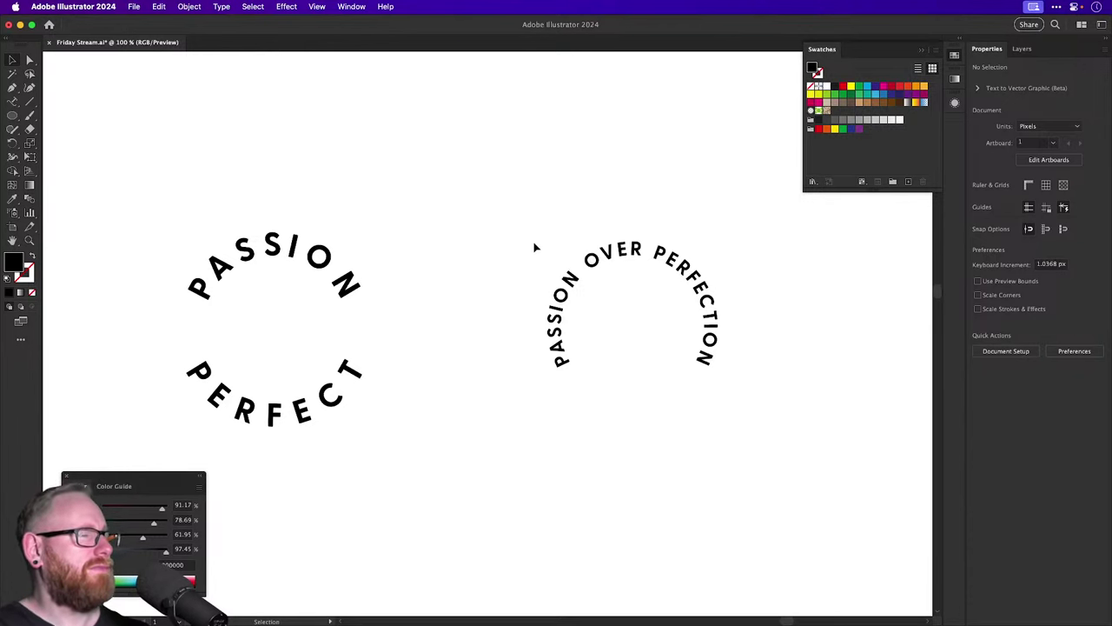
drag(542, 243, 324, 121)
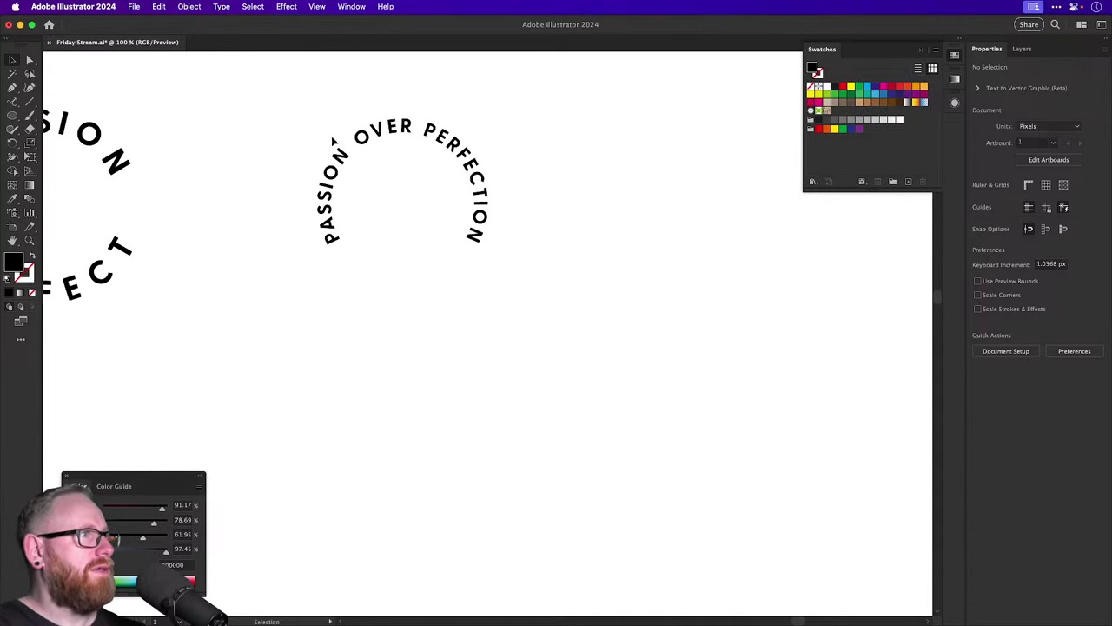
drag(348, 169, 500, 170)
key(super+minus)
key(super+minus)
scroll(484, 171, left, 3)
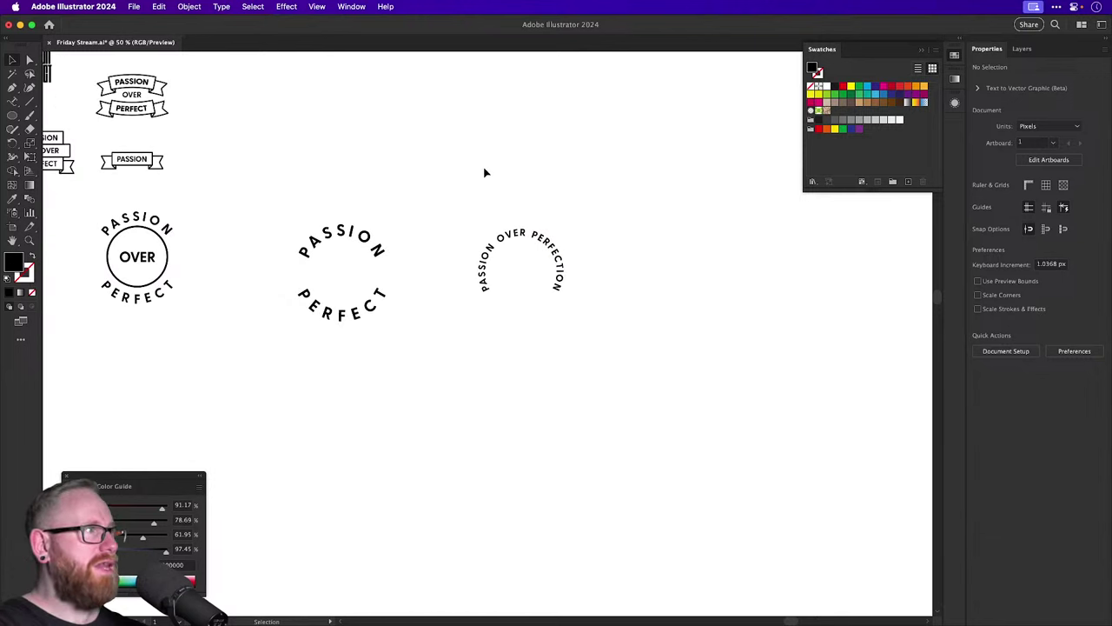
drag(174, 227, 551, 449)
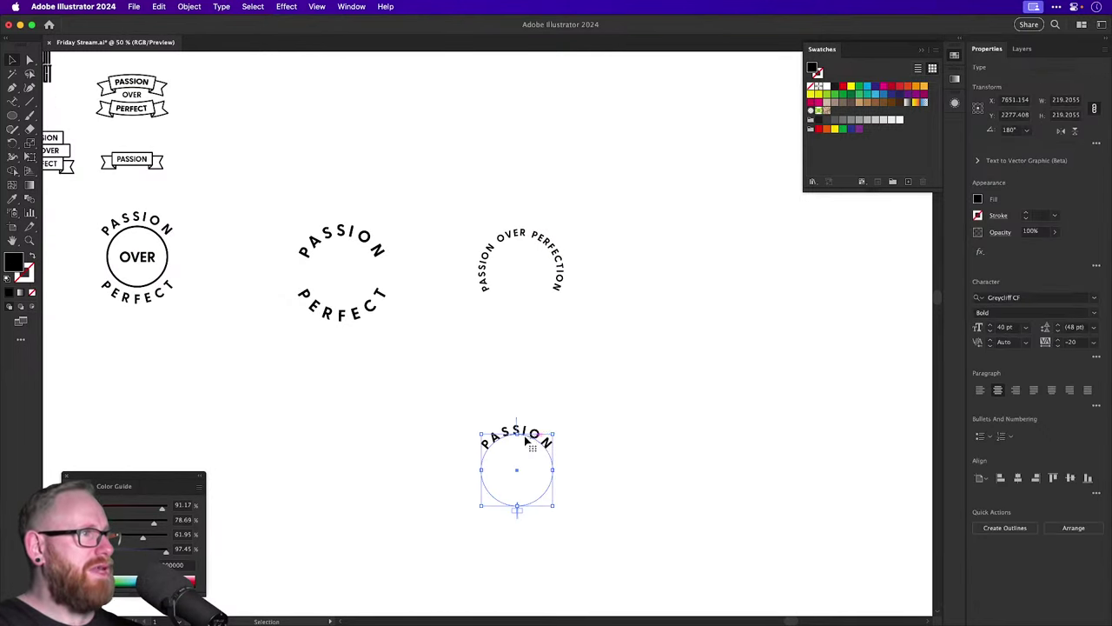
Set the copied PASSION text to 30 pt.
scroll(522, 469, up, 4)
key(t)
drag(600, 423, 391, 381)
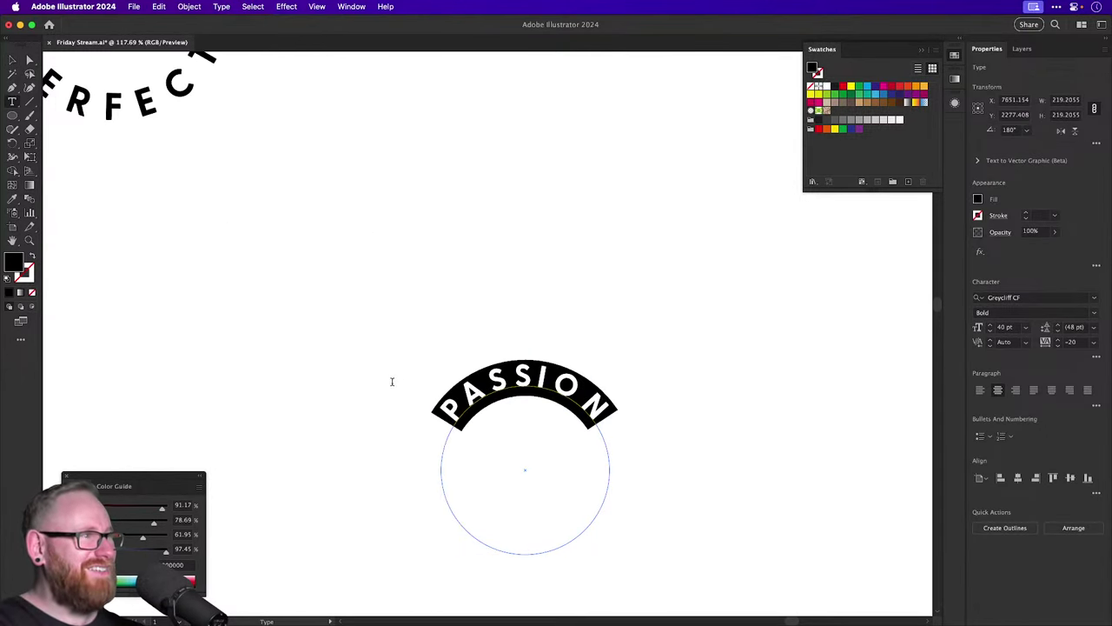
click(989, 333)
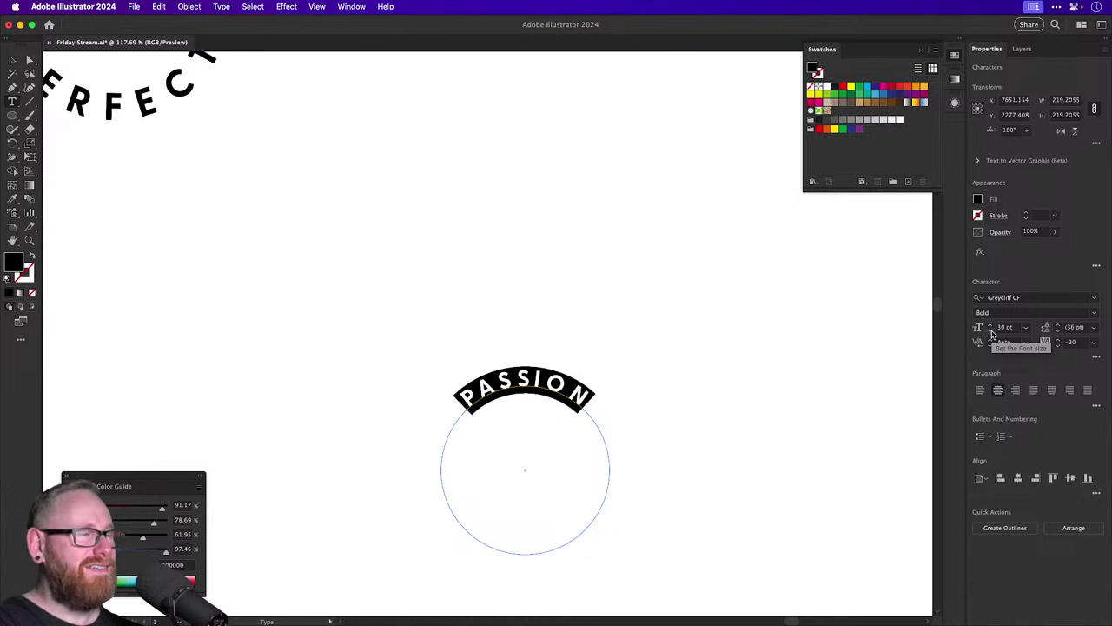
Paste PASSION twice more so it wraps the circle, then move the ring up.
click(558, 385)
key(super+a)
key(super+c)
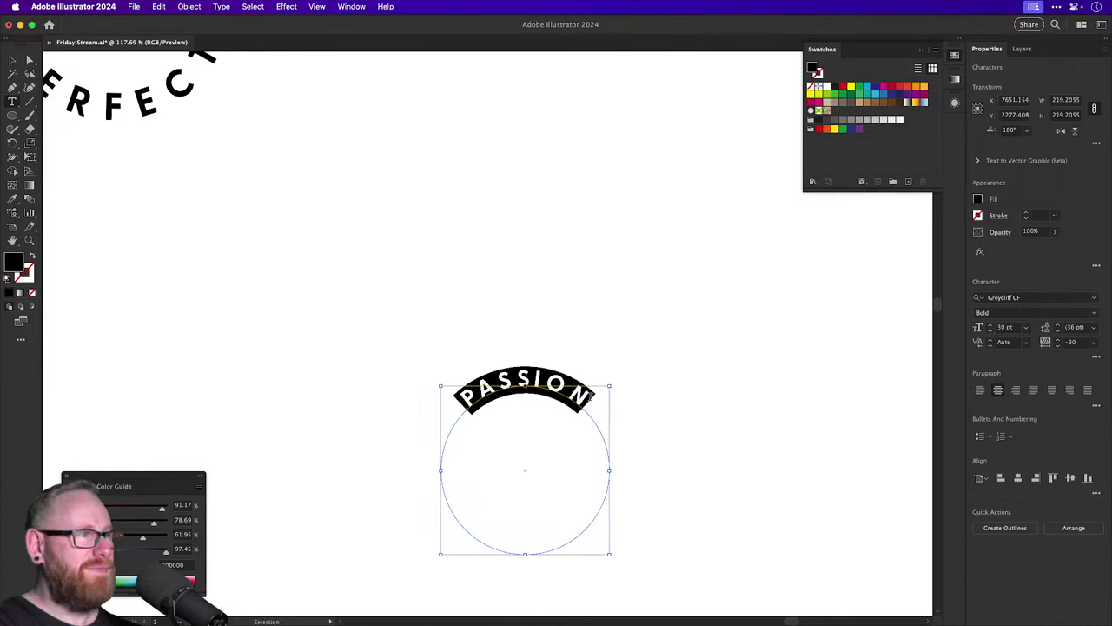
key(Right)
key(super+v)
key(Escape)
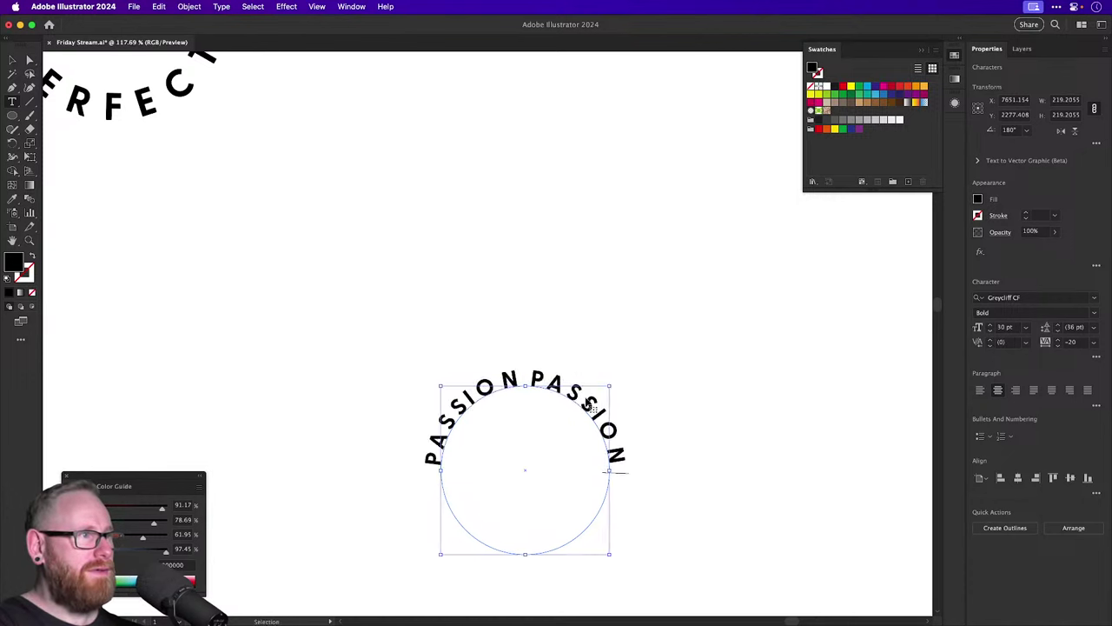
key(super+v)
key(Escape)
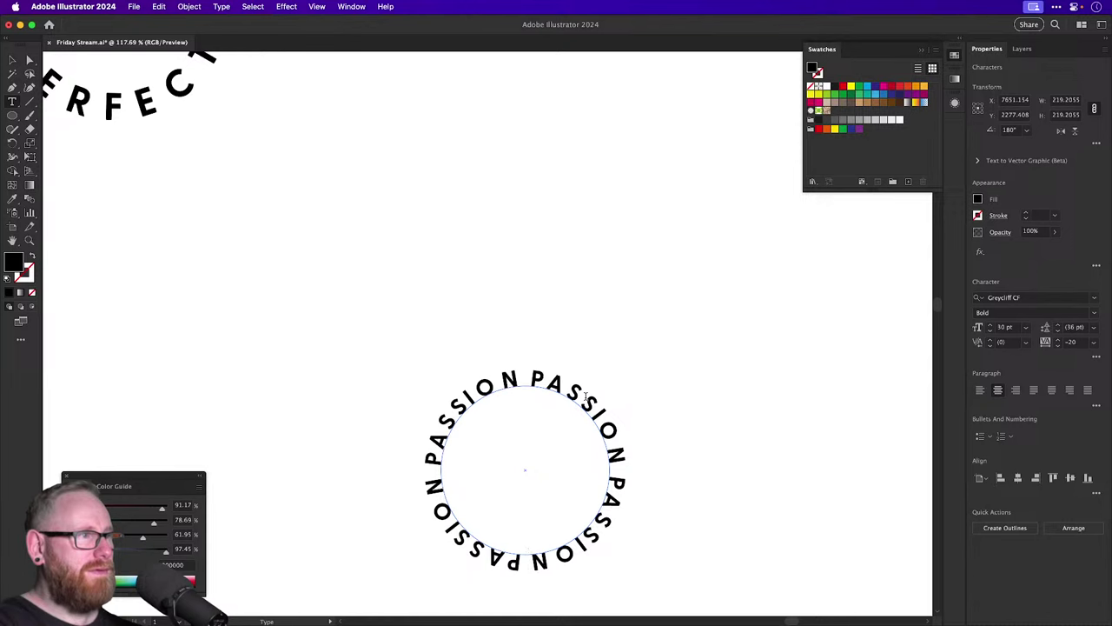
click(19, 63)
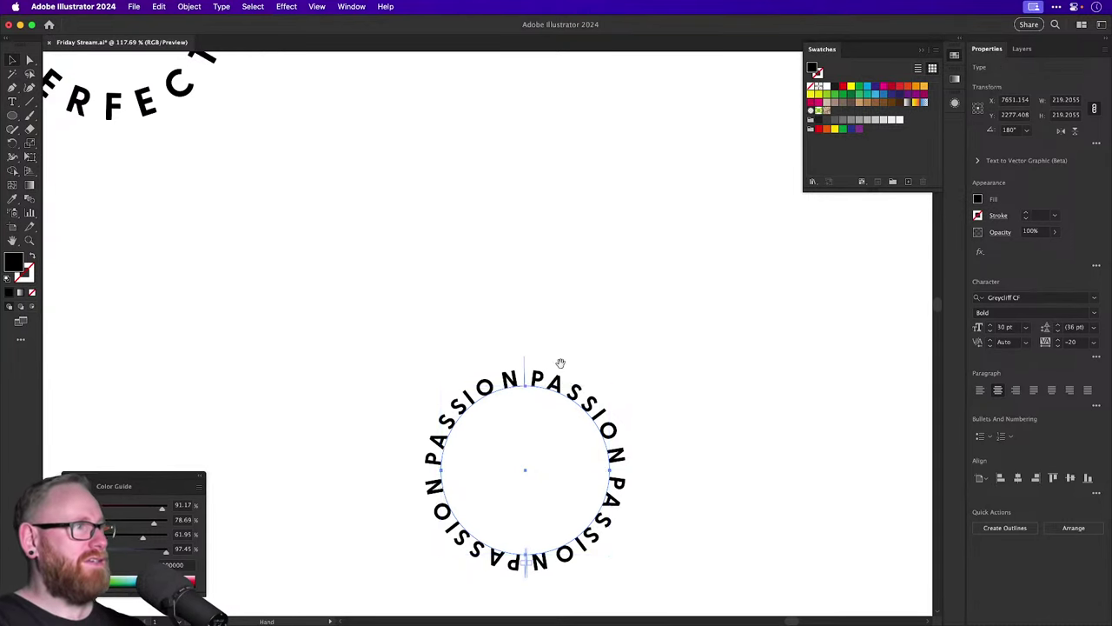
drag(553, 386, 552, 186)
Scale a smaller copy of the PASSION ring inward, fill it with repeated OVER, and set 23.6 pt.
key(s)
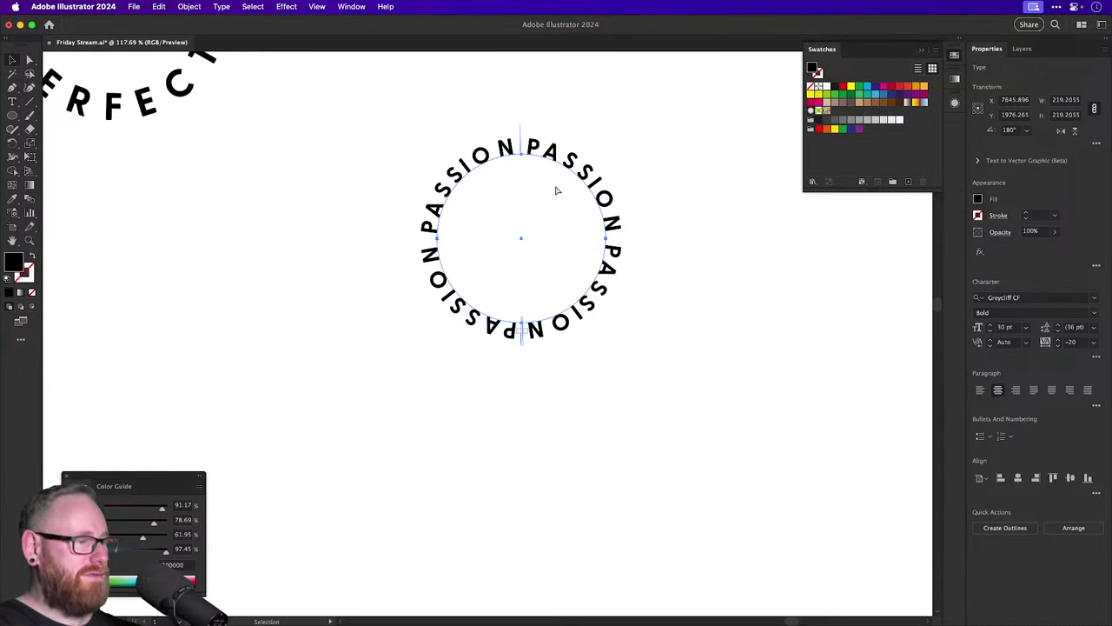
drag(610, 145, 602, 159)
key(t)
click(565, 190)
key(super+a)
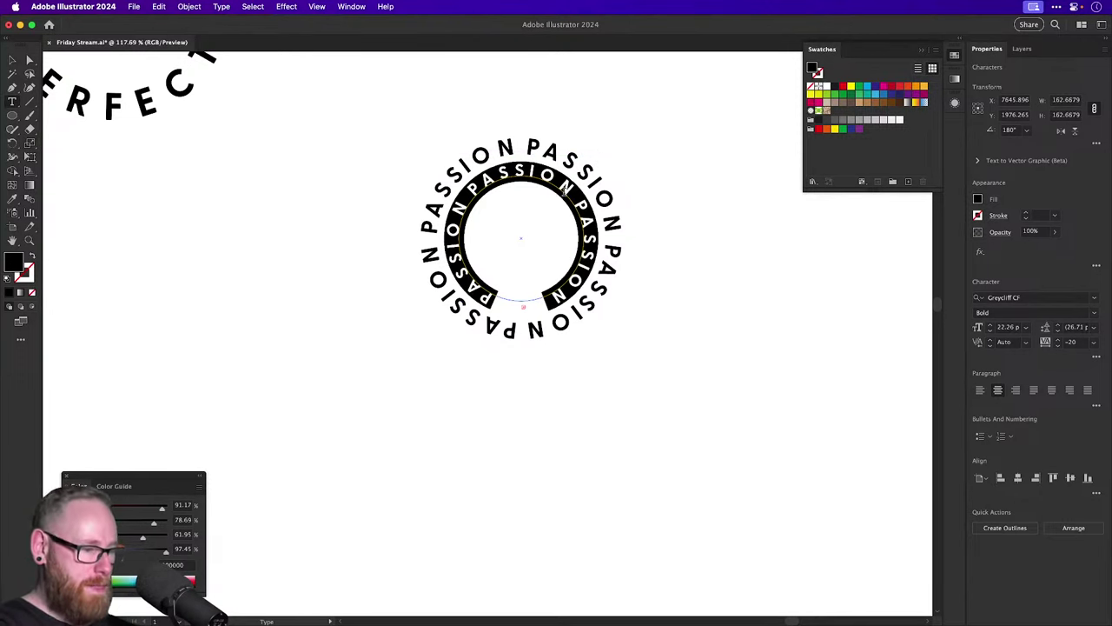
text(OVER OVER OV)
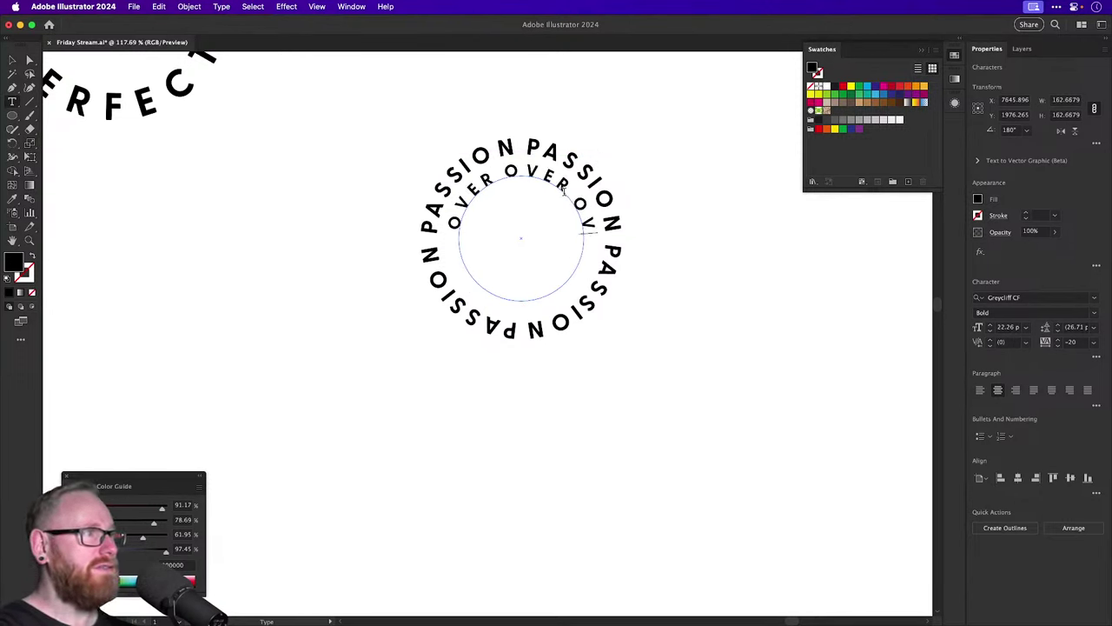
text(ER OVER OVE)
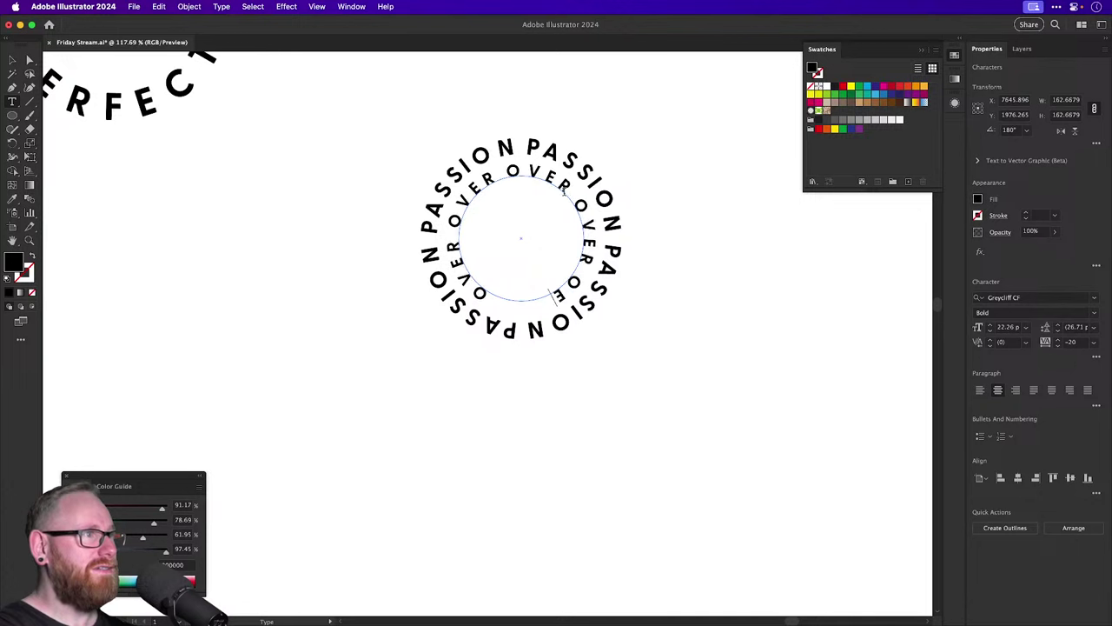
text(R)
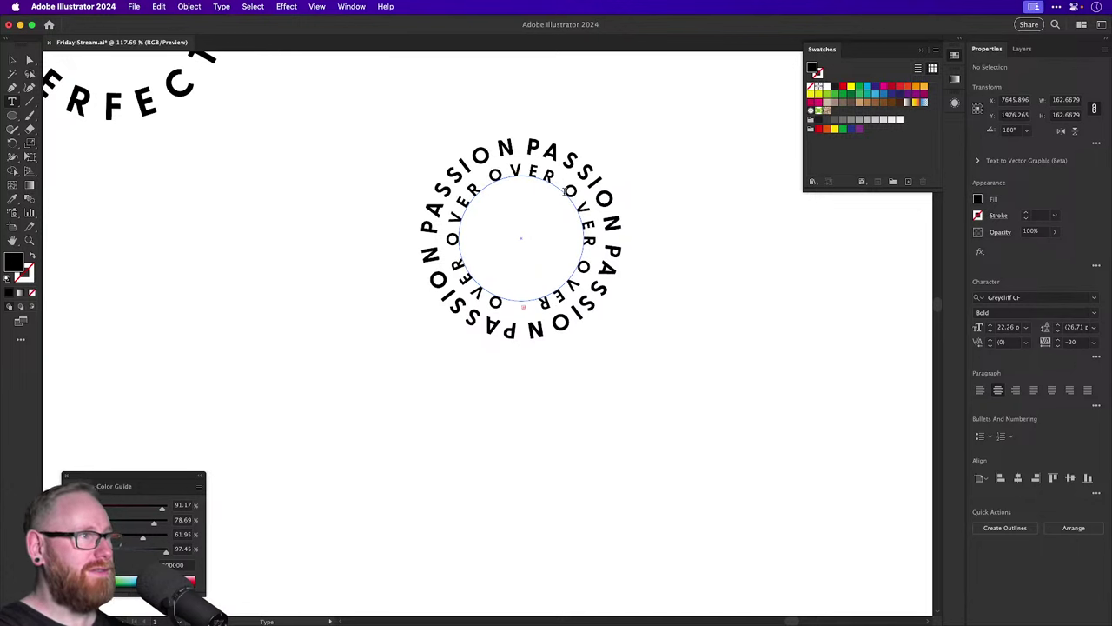
key(super+a)
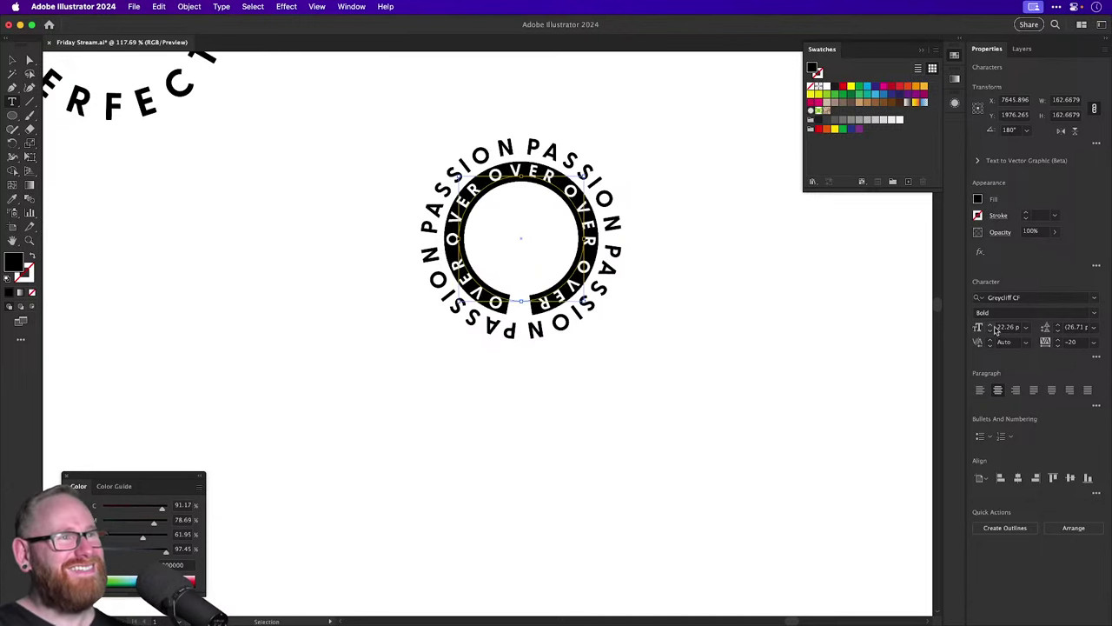
click(990, 324)
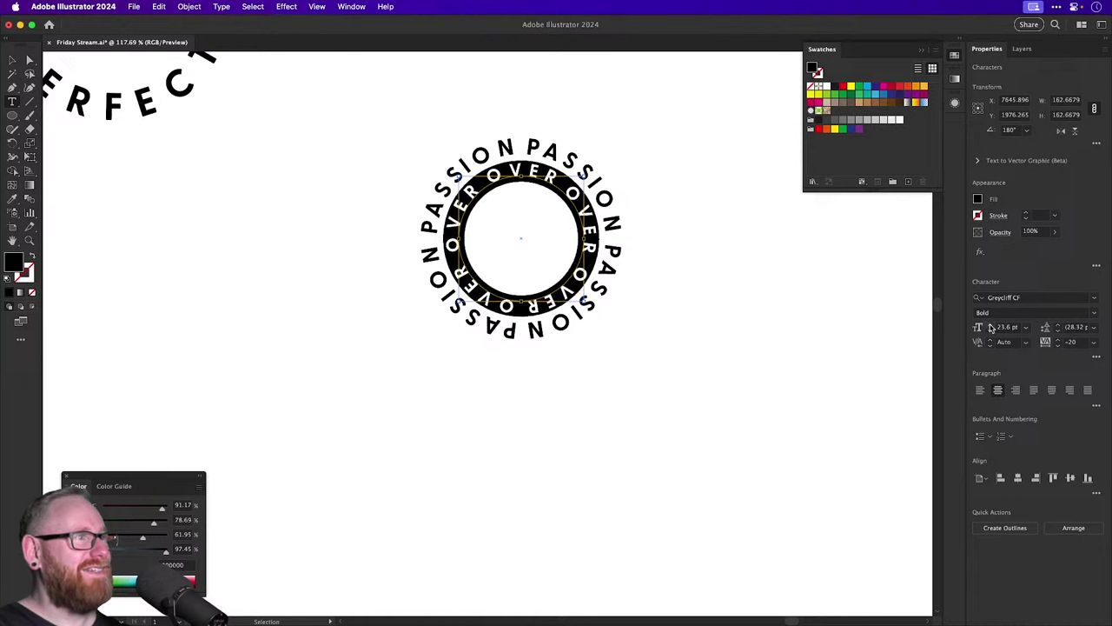
key(Escape)
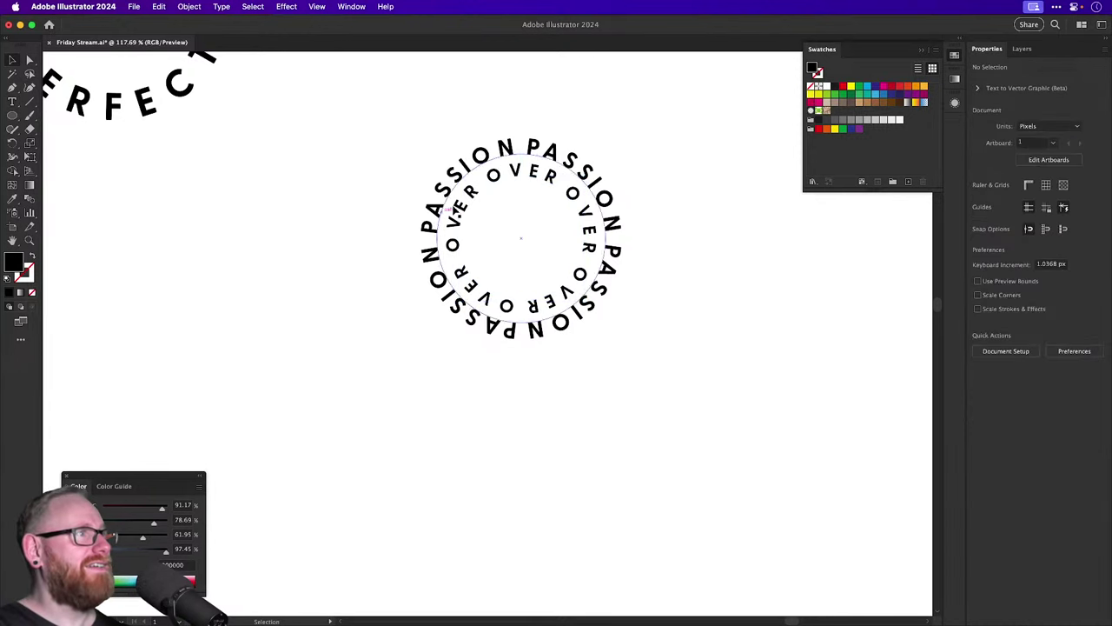
Scale a smaller copy of the OVER ring inward and replace its text with PERFECTION.
key(s)
drag(636, 138, 605, 169)
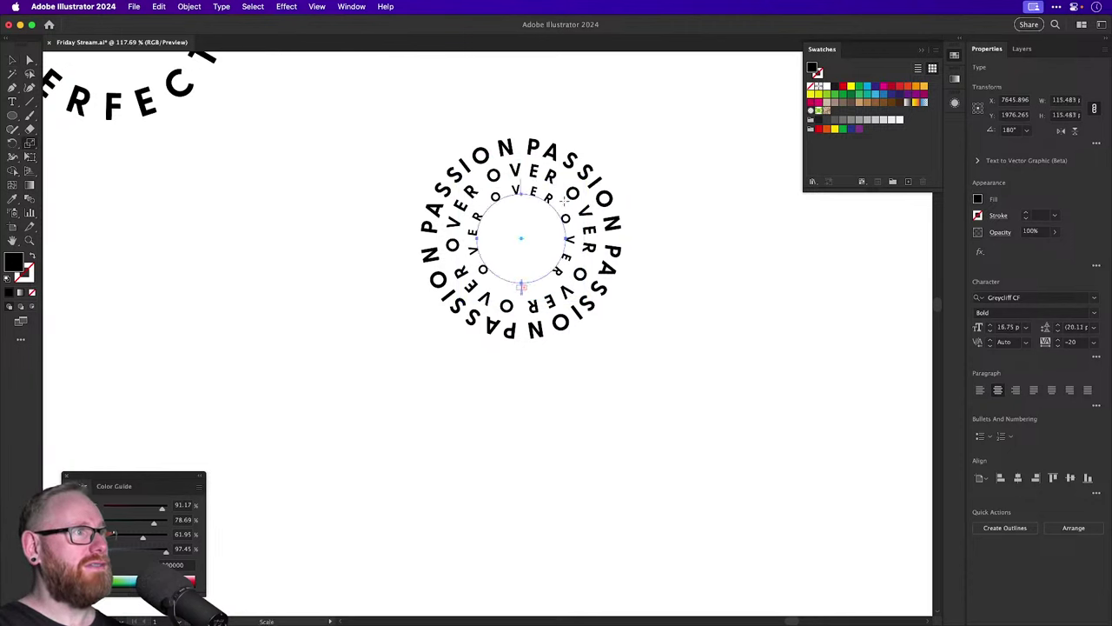
key(t)
click(550, 202)
key(super+a)
text(P)
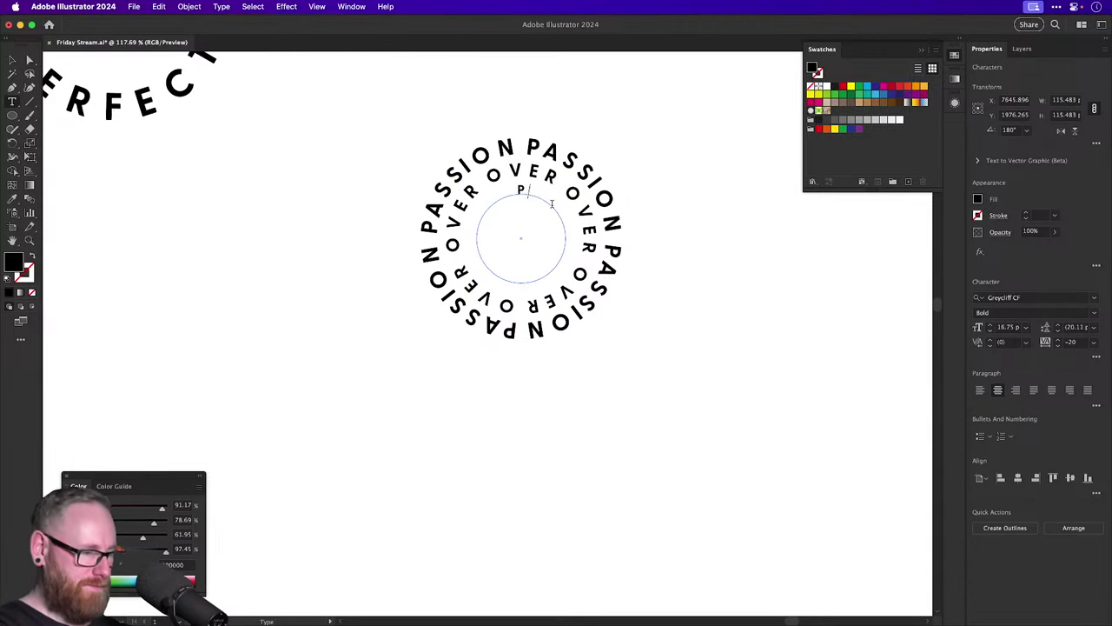
text(ERFECTION)
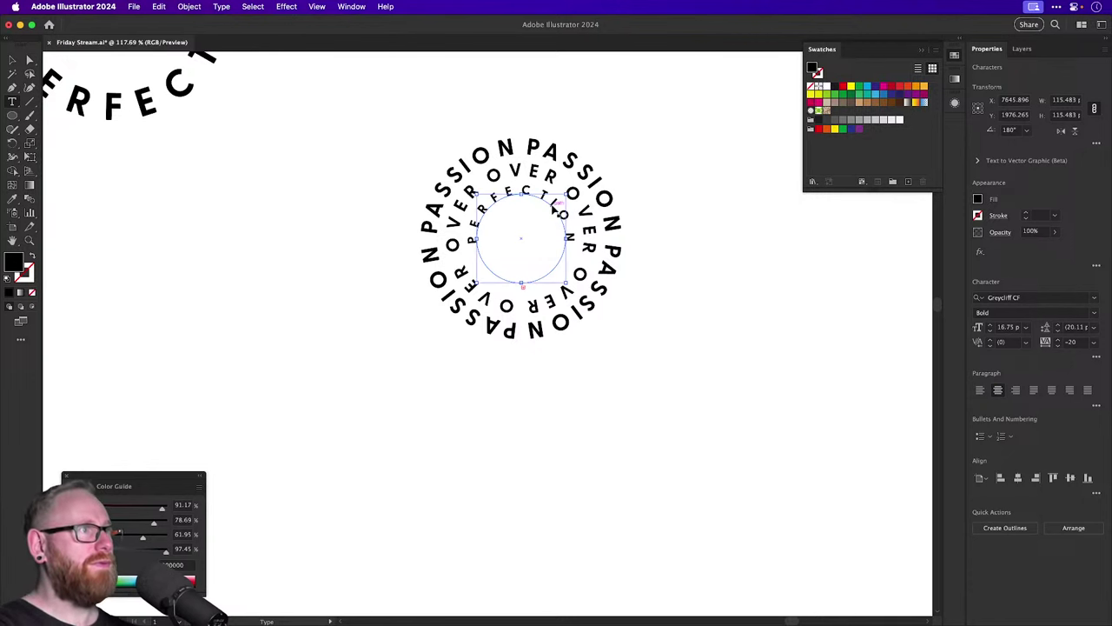
Reduce the PERFECTION text to 14.6 pt and deselect the rings.
key(super+a)
click(990, 331)
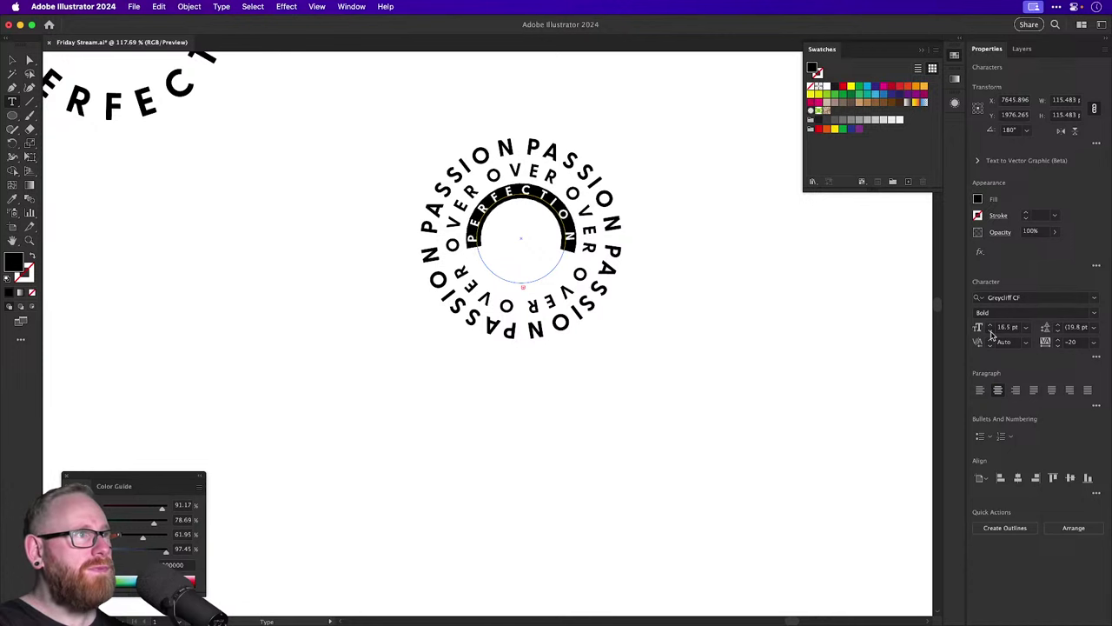
click(989, 330)
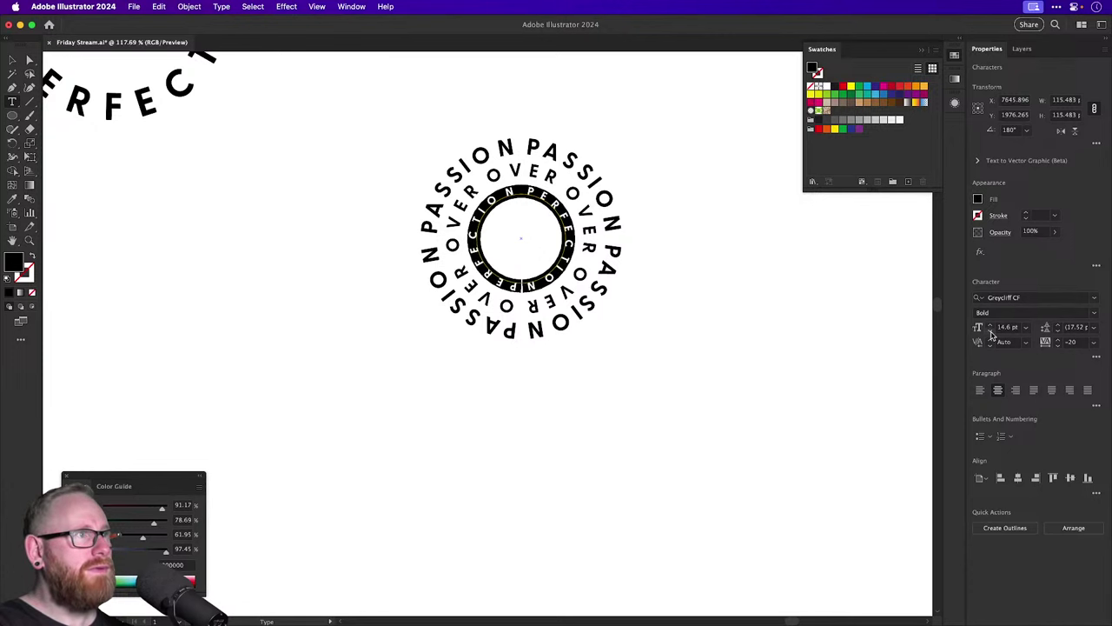
click(990, 332)
key(Escape)
click(264, 260)
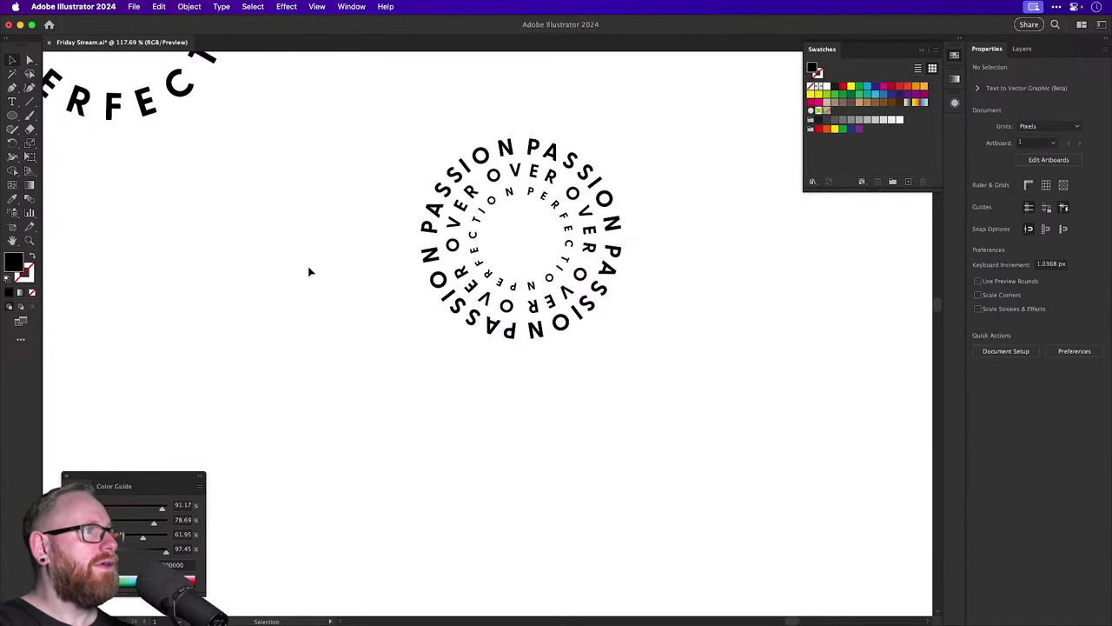
scroll(292, 313, up, 3)
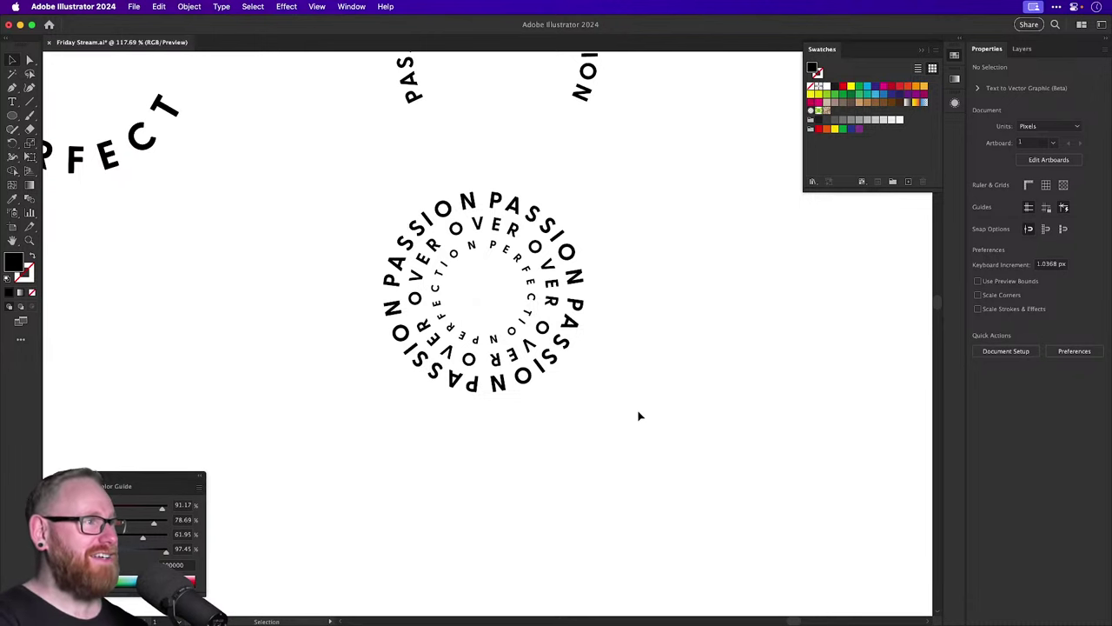
key(super+minus)
key(super+minus)
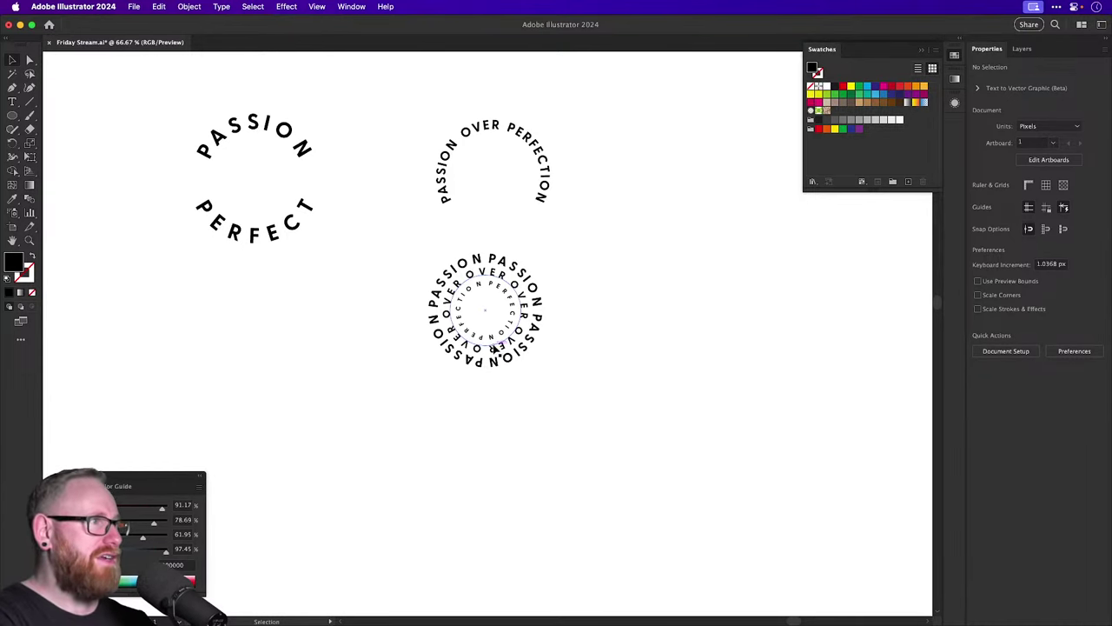
Zoom in and slightly resize the outer PASSION ring with a bounding-box handle, then zoom out.
key(z)
drag(530, 375, 591, 347)
key(v)
click(613, 231)
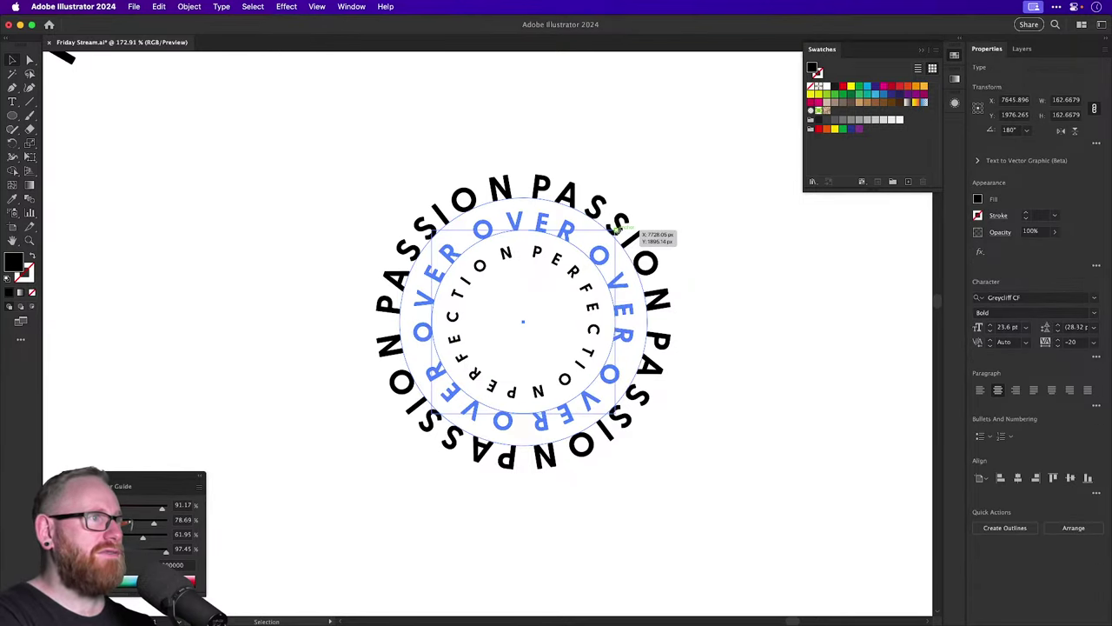
click(740, 273)
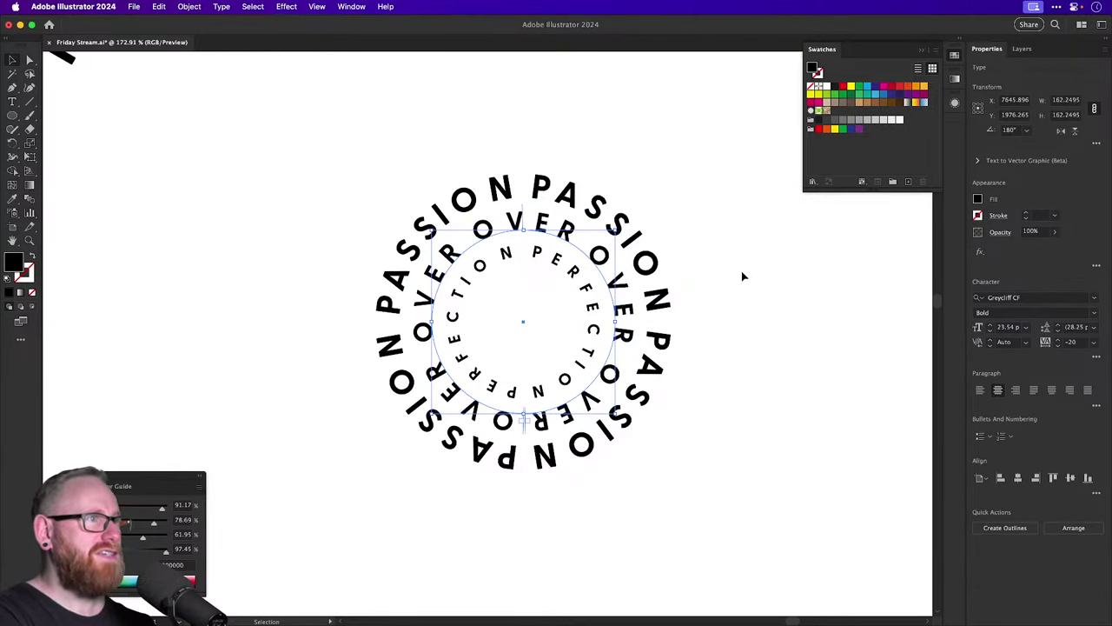
click(666, 261)
drag(575, 210, 728, 179)
click(818, 368)
key(super+minus)
key(super+minus)
key(super+minus)
key(super+minus)
key(super+minus)
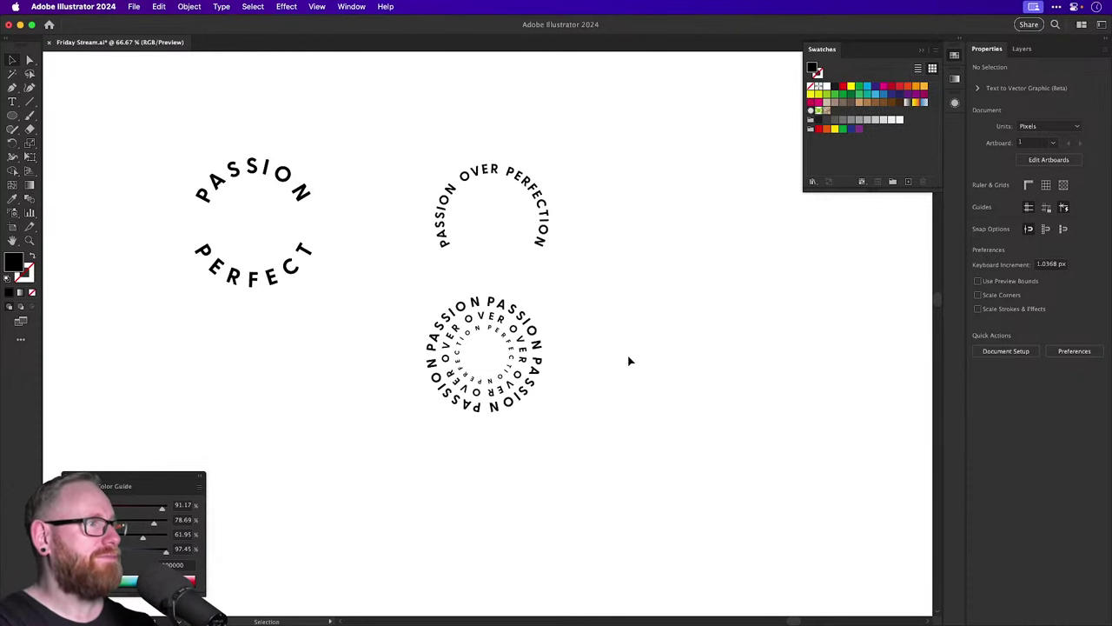
drag(383, 318, 520, 424)
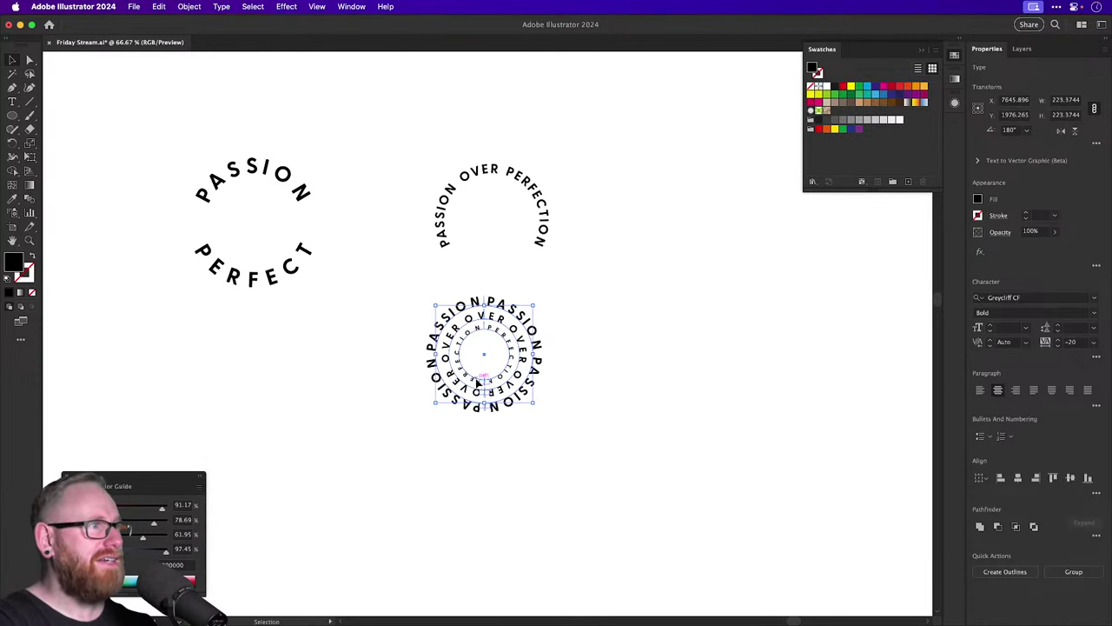
Alt-drag a copy of the concentric rings to the right of the original and inspect it.
drag(477, 383, 674, 382)
drag(744, 331, 564, 310)
key(z)
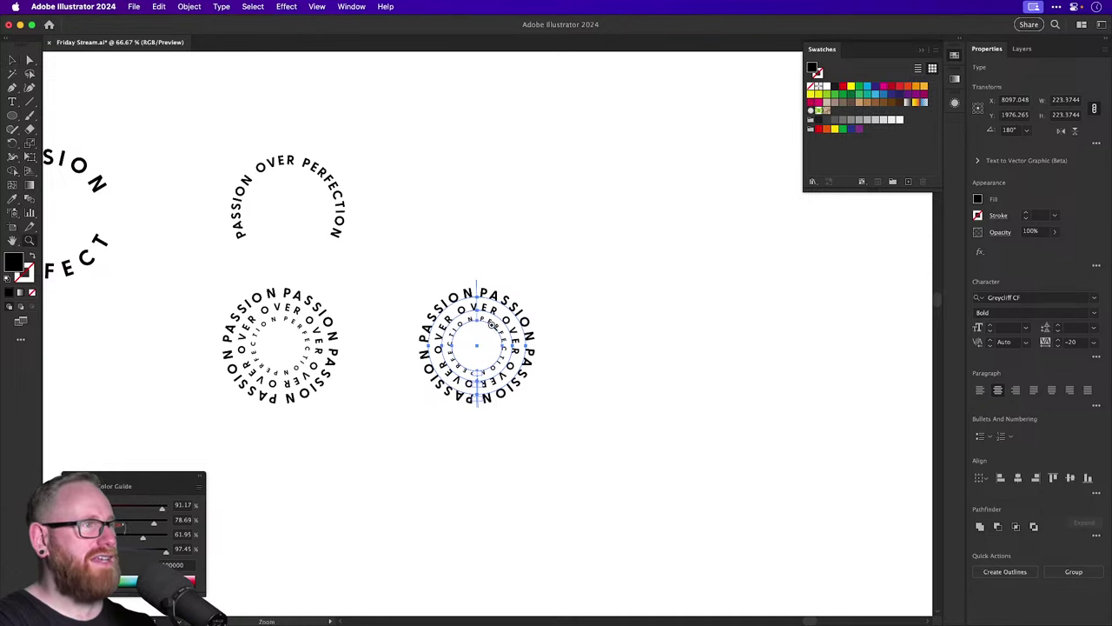
drag(492, 324, 530, 324)
key(v)
click(449, 236)
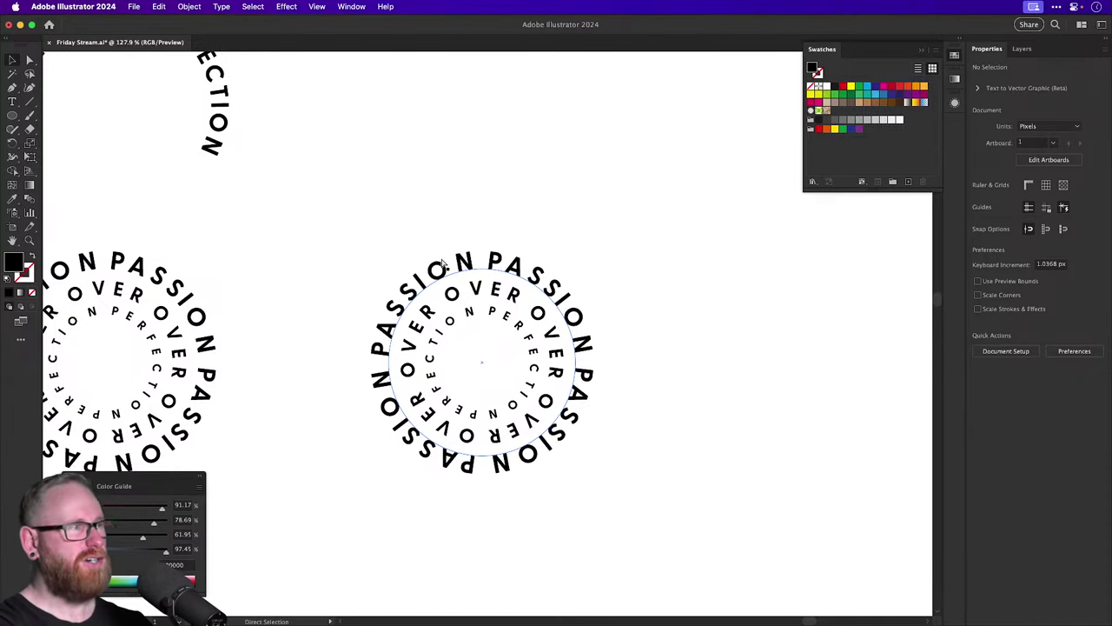
key(super+minus)
key(super+minus)
Trial-move part of the copied circular text away from PASSION, then undo it.
click(456, 304)
scroll(454, 310, left, 5)
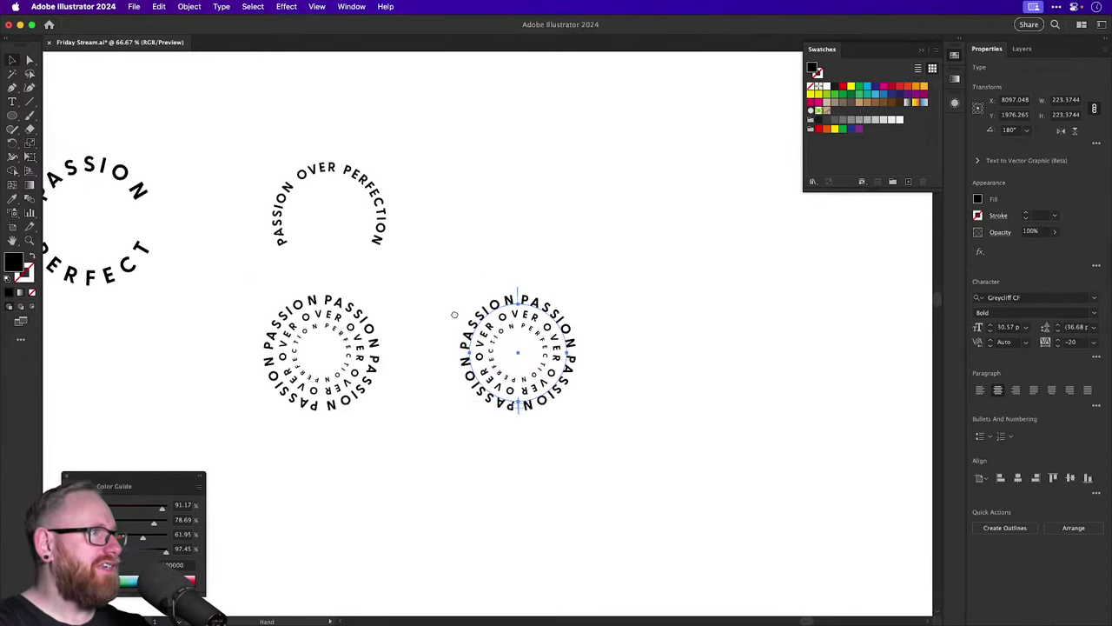
click(248, 252)
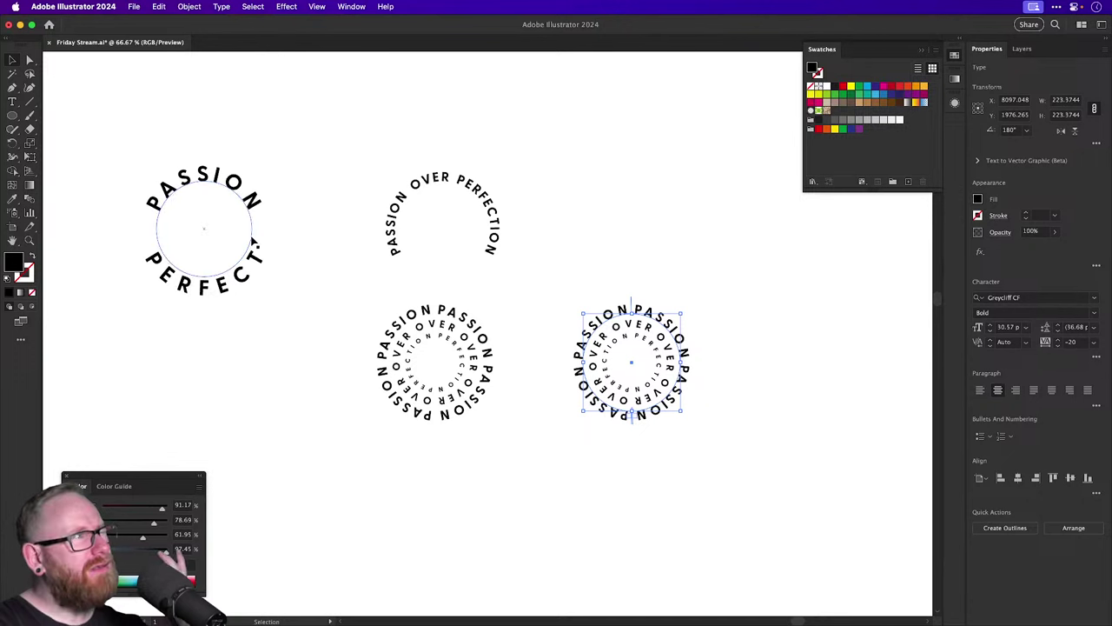
drag(250, 243, 658, 233)
key(super+z)
scroll(581, 252, left, 5)
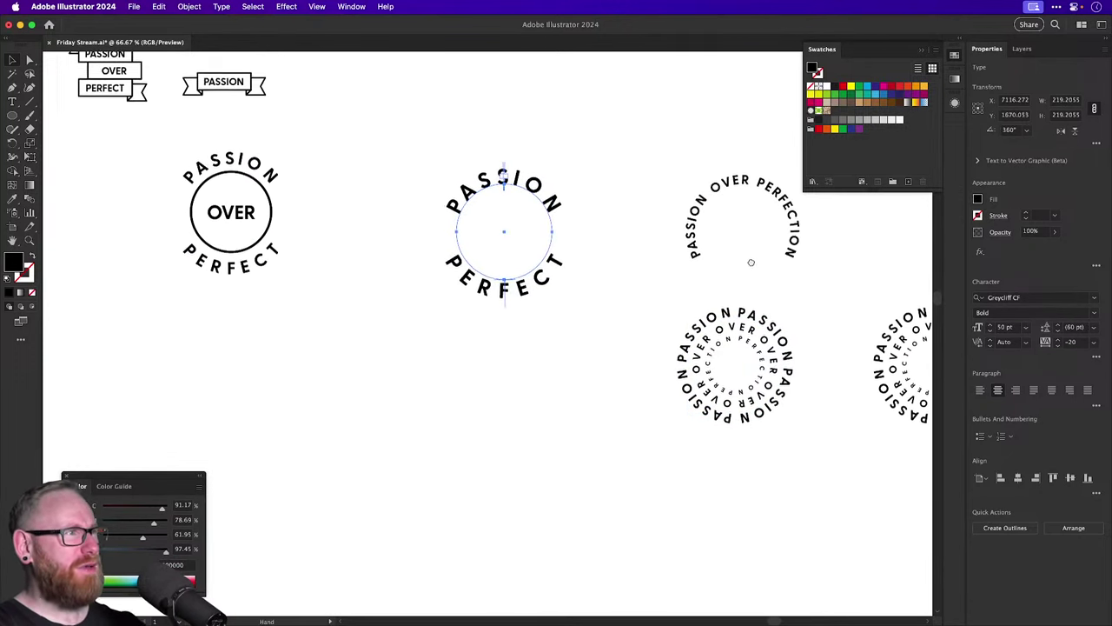
Copy the OVER badge's plain circle out twice and drag a copy of the PASSION ring right.
drag(271, 231, 230, 436)
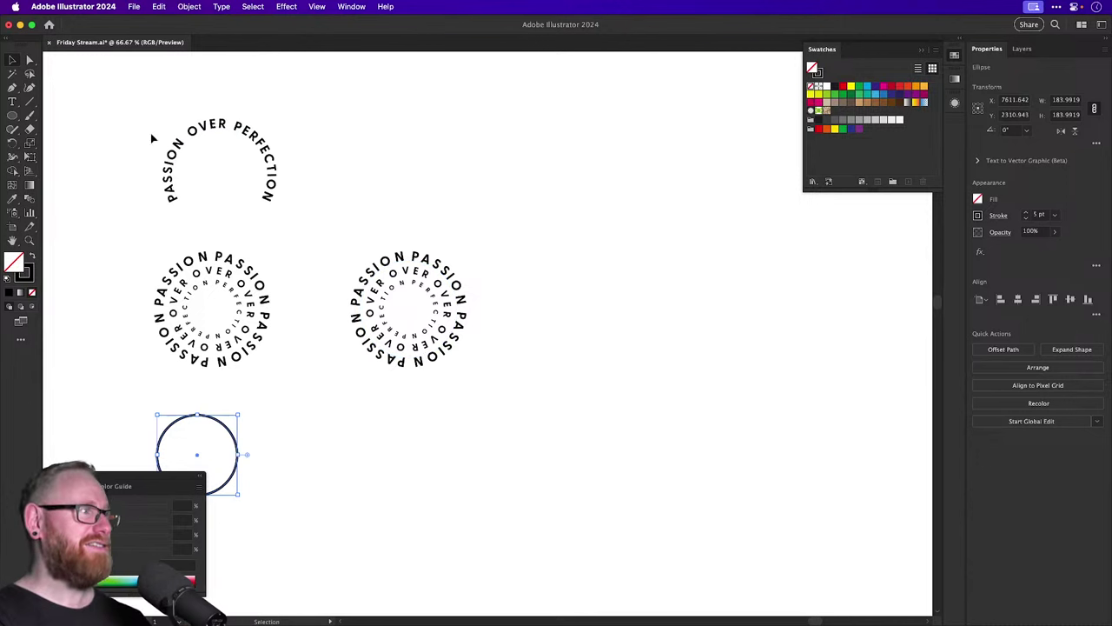
alt+drag(214, 417, 535, 377)
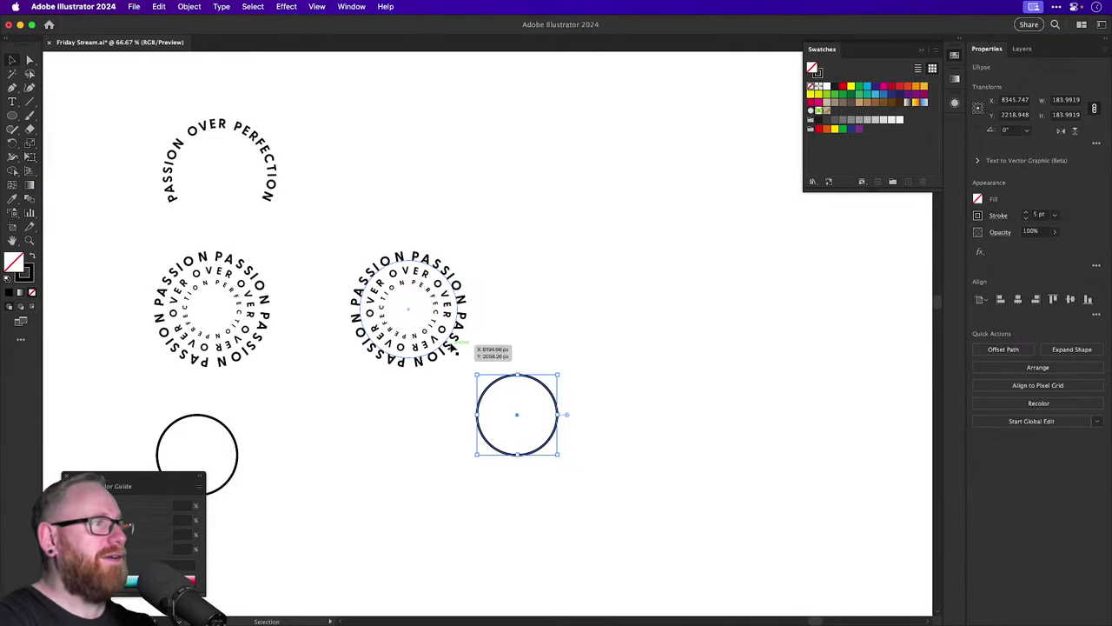
alt+drag(458, 346, 664, 317)
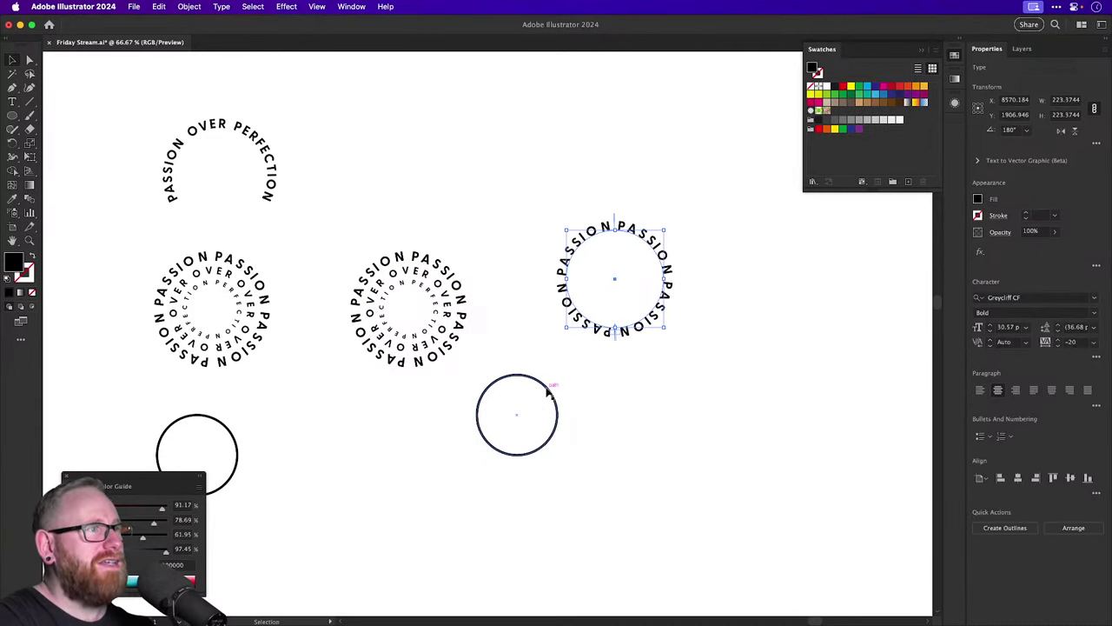
Set the plain circle's width to 223.3744 and centre-align it with the PASSION ring.
click(548, 390)
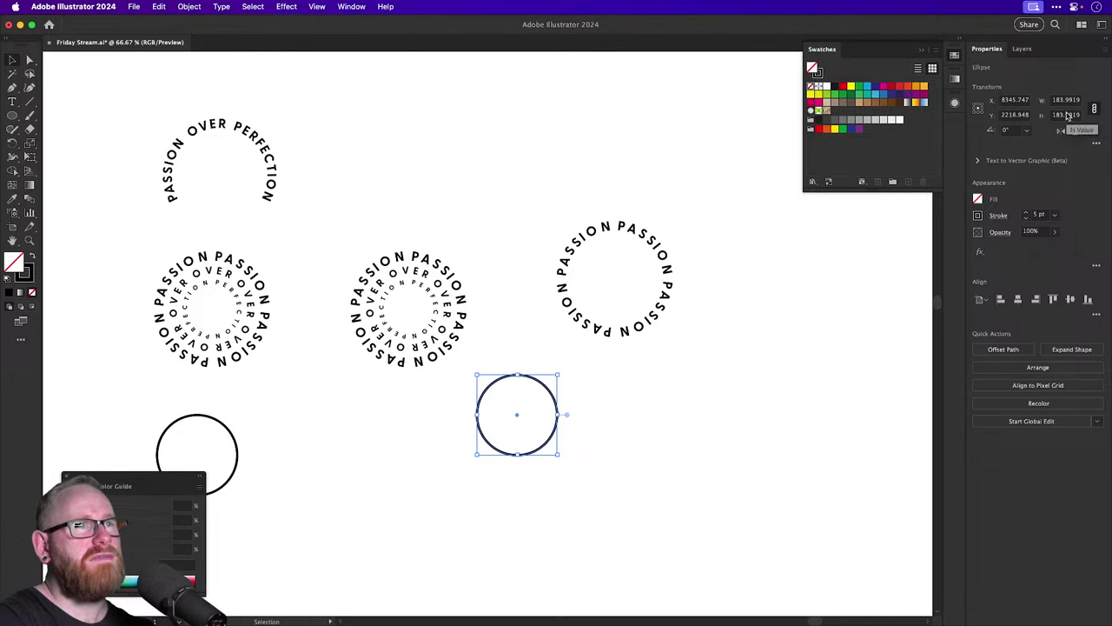
click(660, 233)
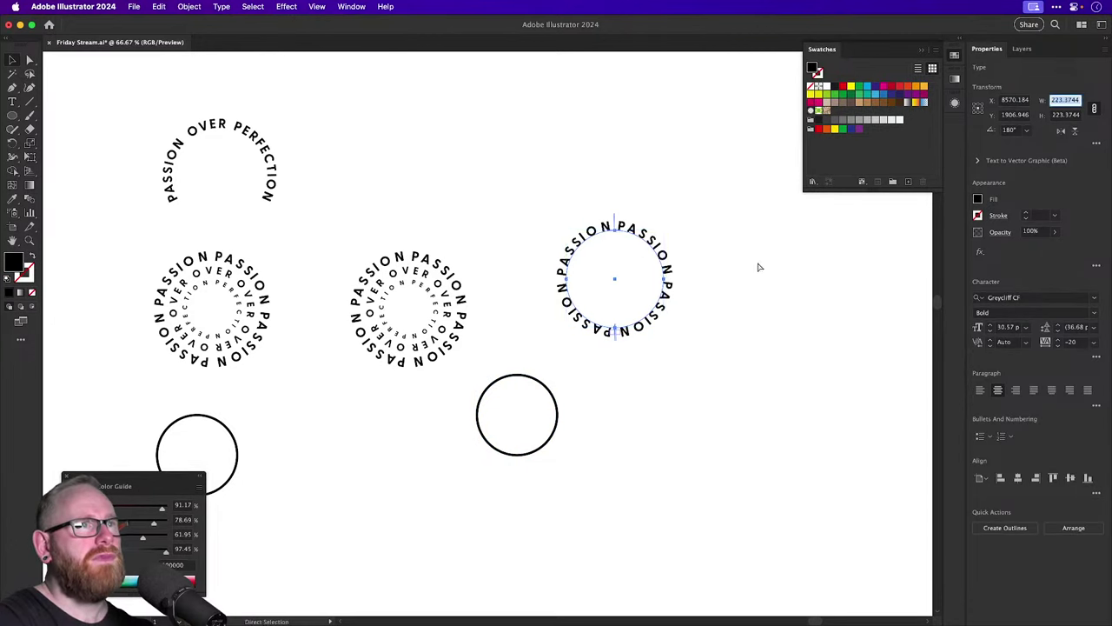
click(509, 452)
click(1067, 100)
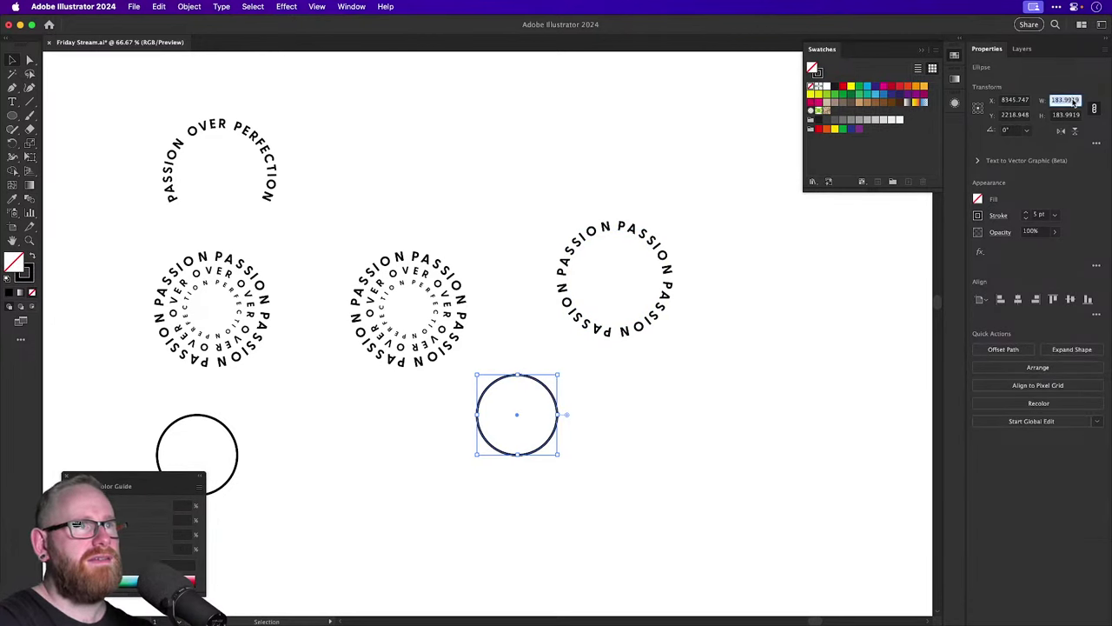
key(Return)
drag(519, 216, 635, 405)
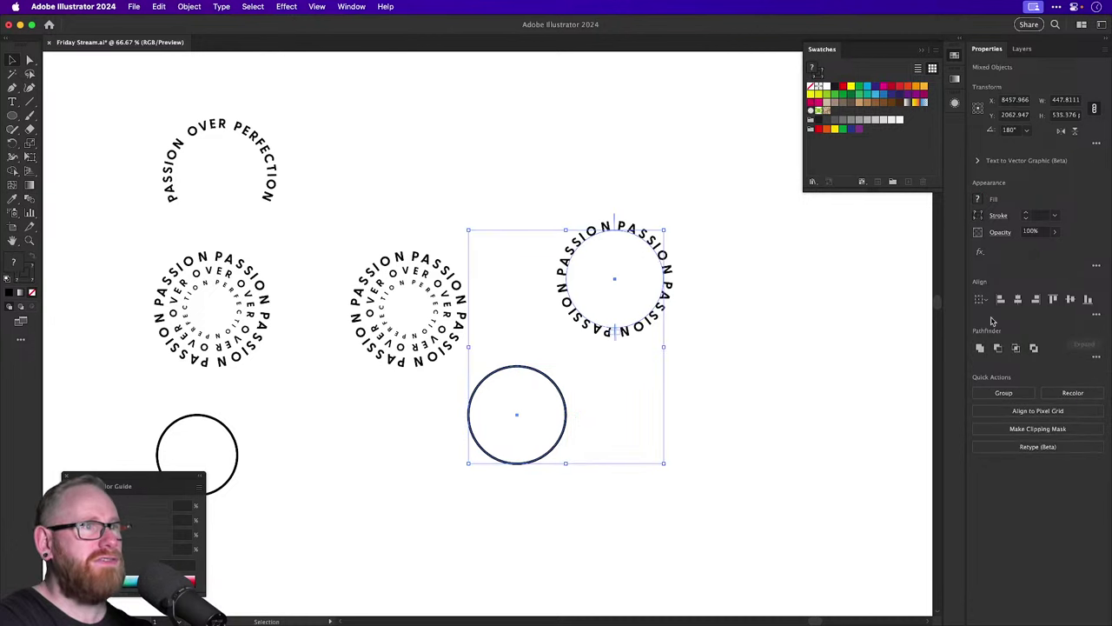
click(1017, 299)
click(1069, 299)
click(719, 377)
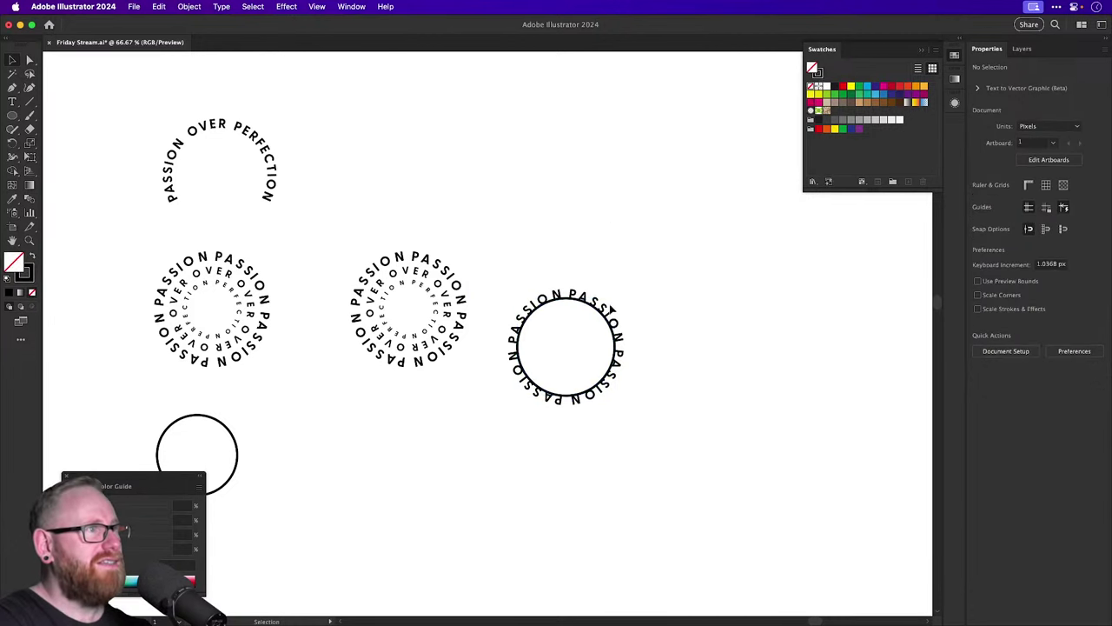
Replace the ring's repeated text with a single PASSION, then select the plain circle.
drag(611, 308, 708, 305)
key(super+z)
scroll(621, 312, up, 4)
key(t)
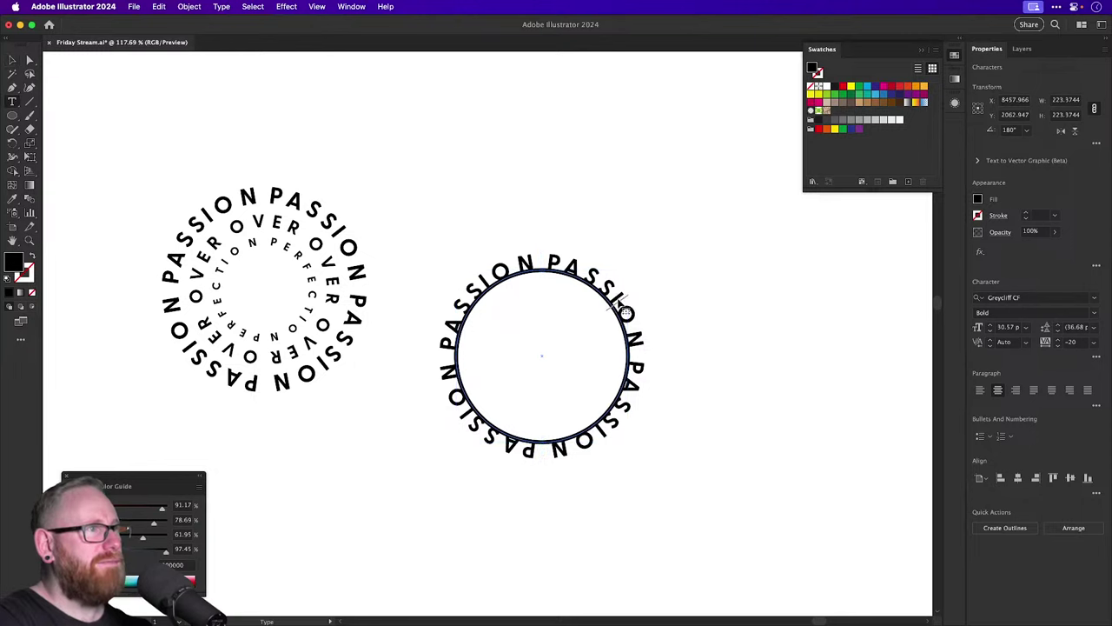
triple_click(624, 311)
text(PASSION)
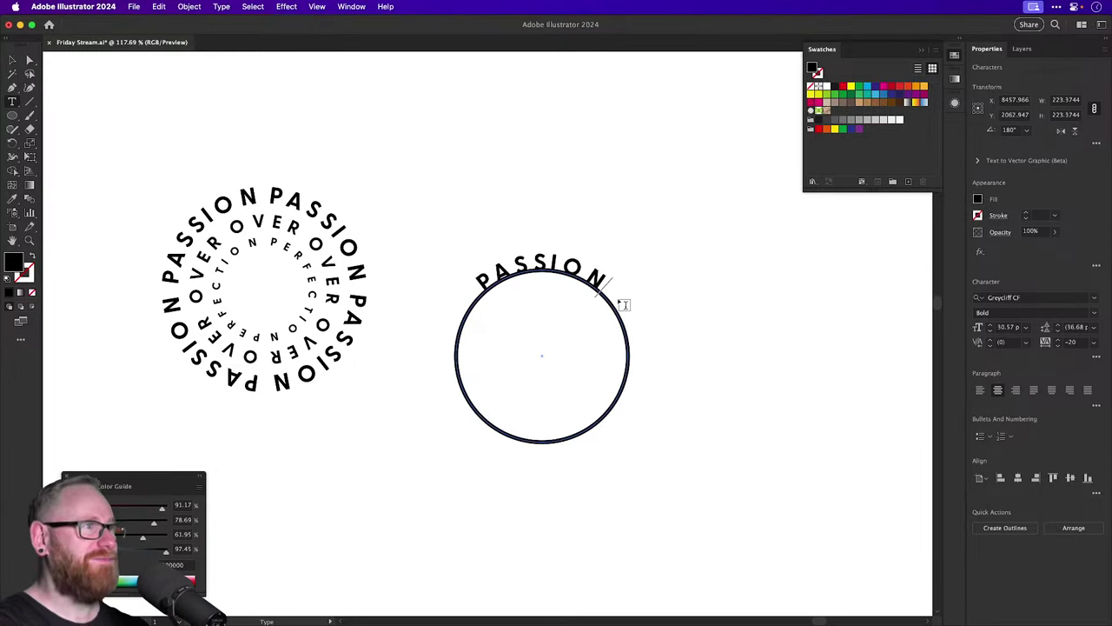
key(Escape)
click(632, 357)
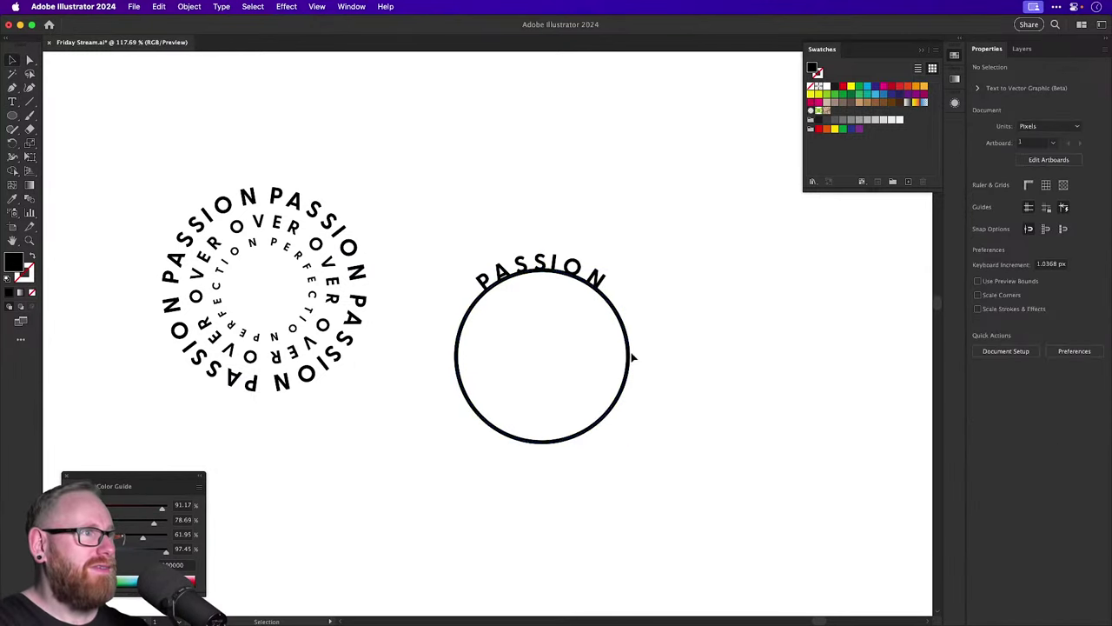
click(632, 356)
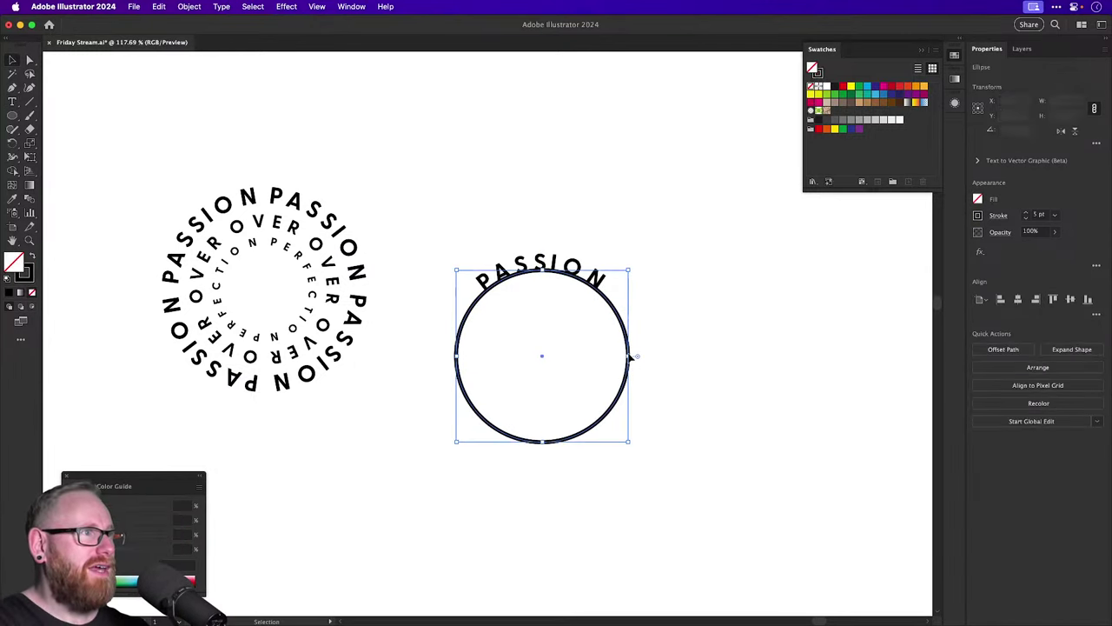
In Type on a Path options, set the PASSION text to align to the path by its centre.
click(575, 261)
mouse_move(573, 262)
mouse_down()
mouse_move(603, 290)
mouse_move(585, 280)
mouse_up()
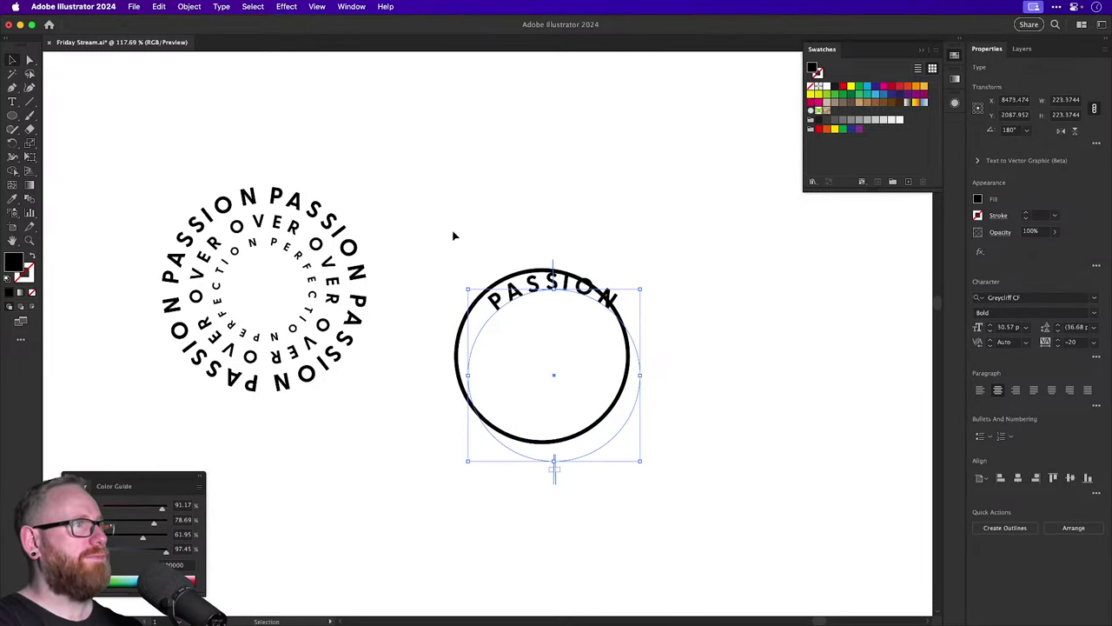
key(super+z)
click(12, 102)
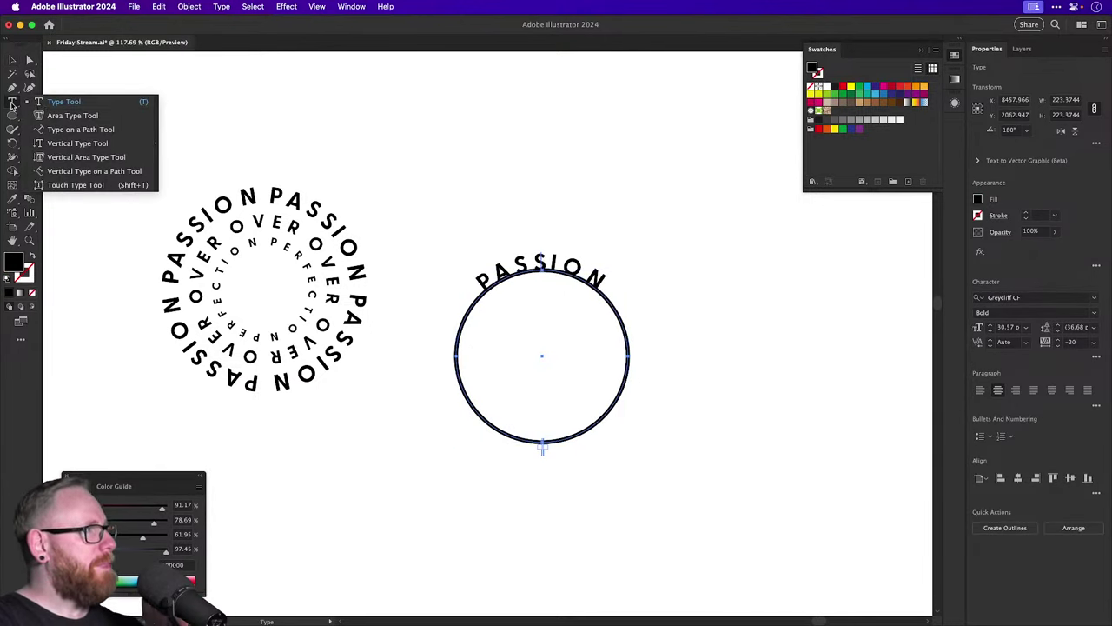
click(80, 129)
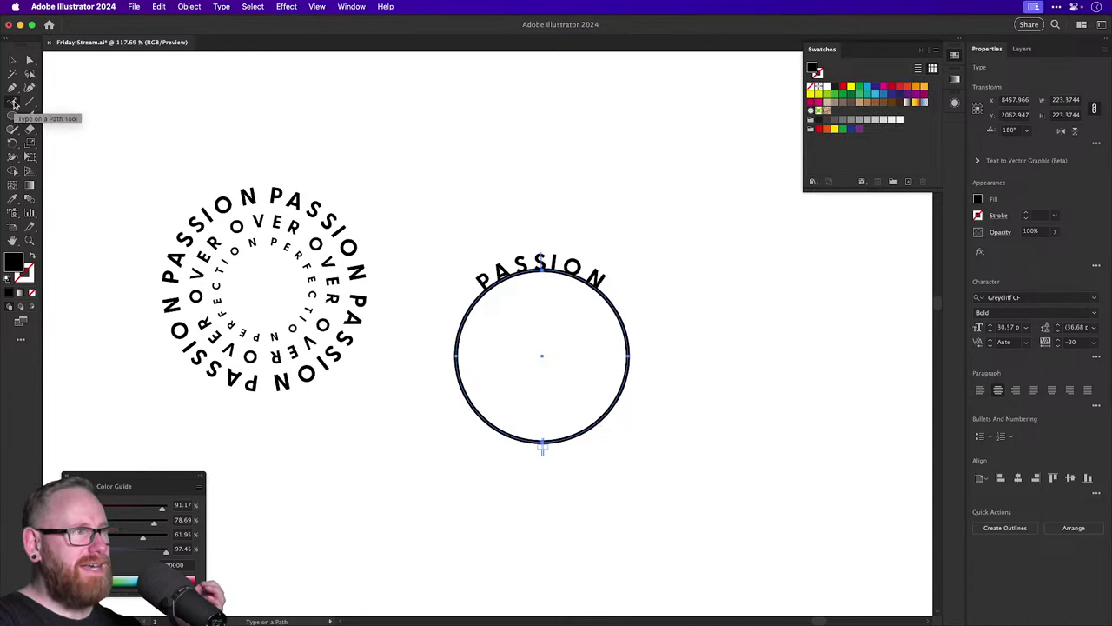
double_click(14, 104)
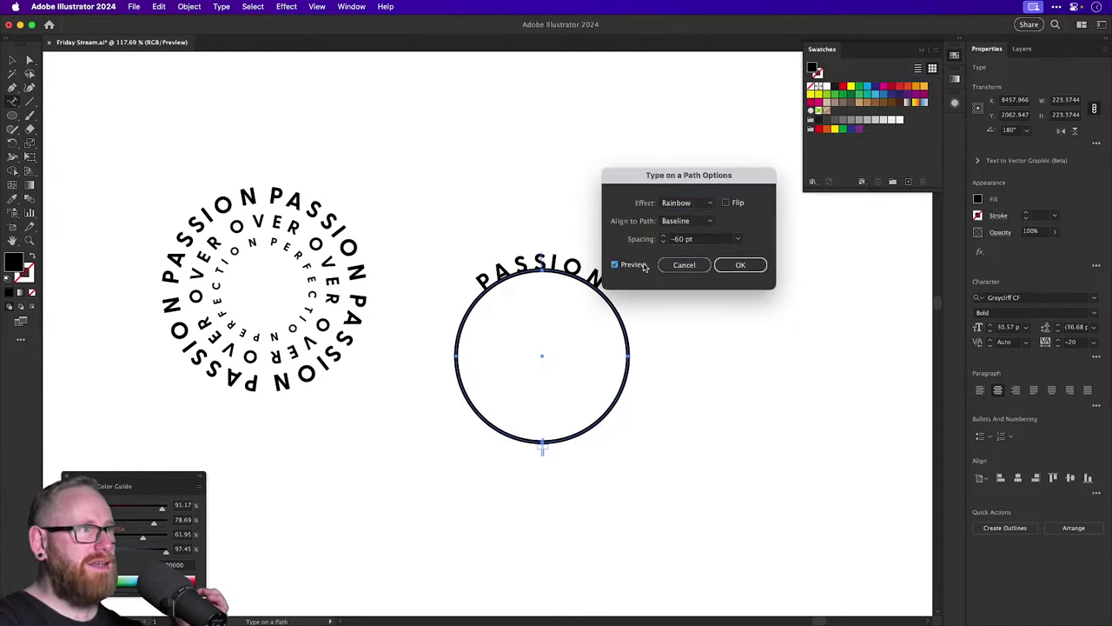
click(686, 221)
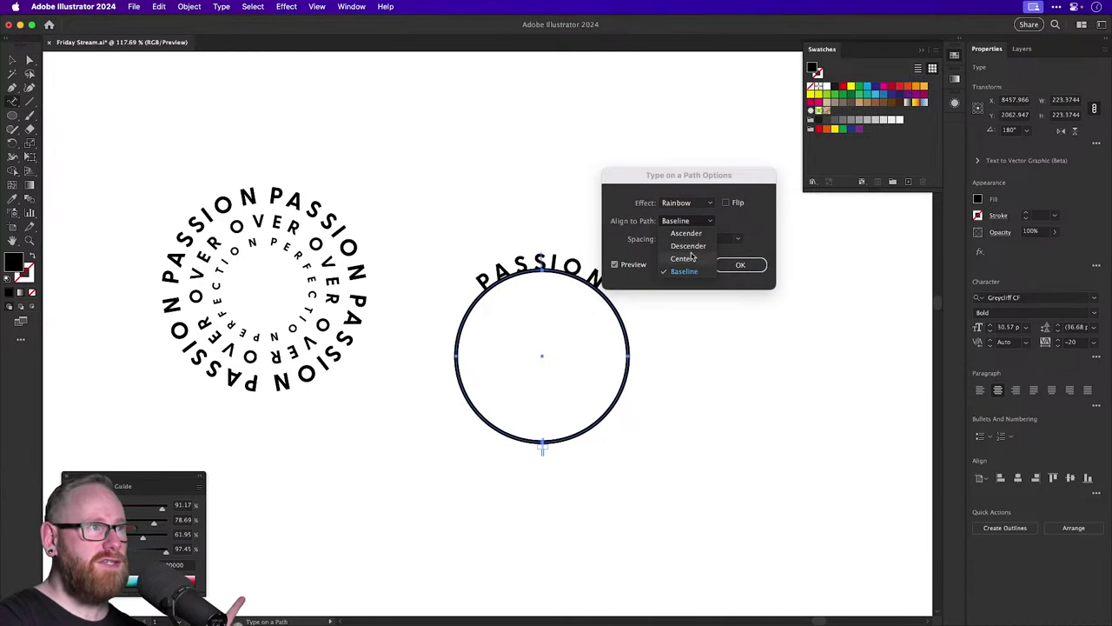
click(688, 258)
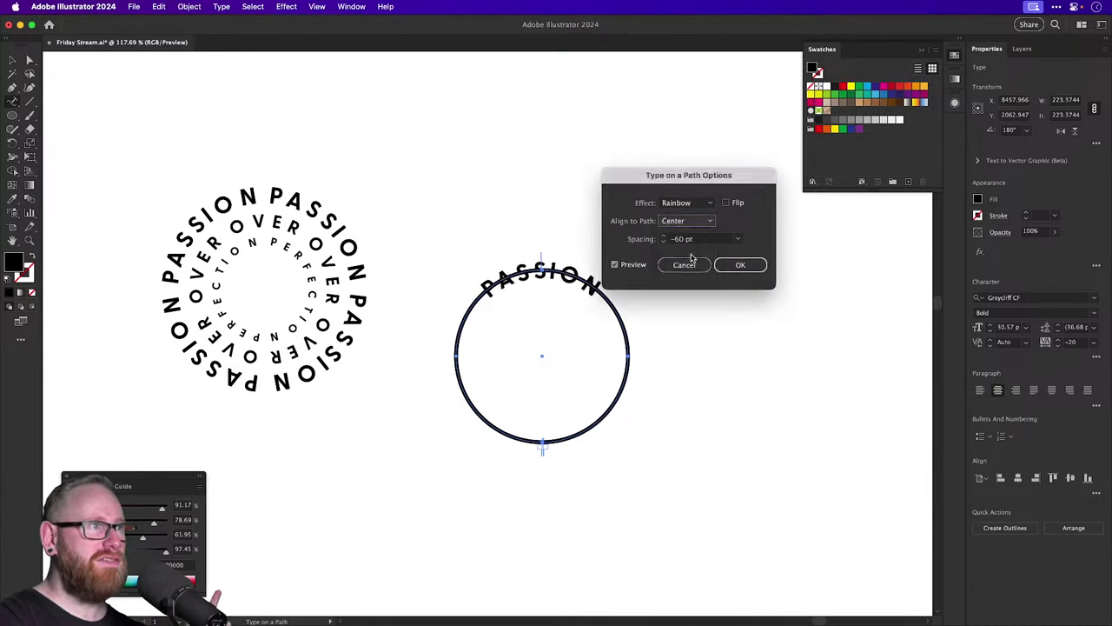
click(738, 265)
key(v)
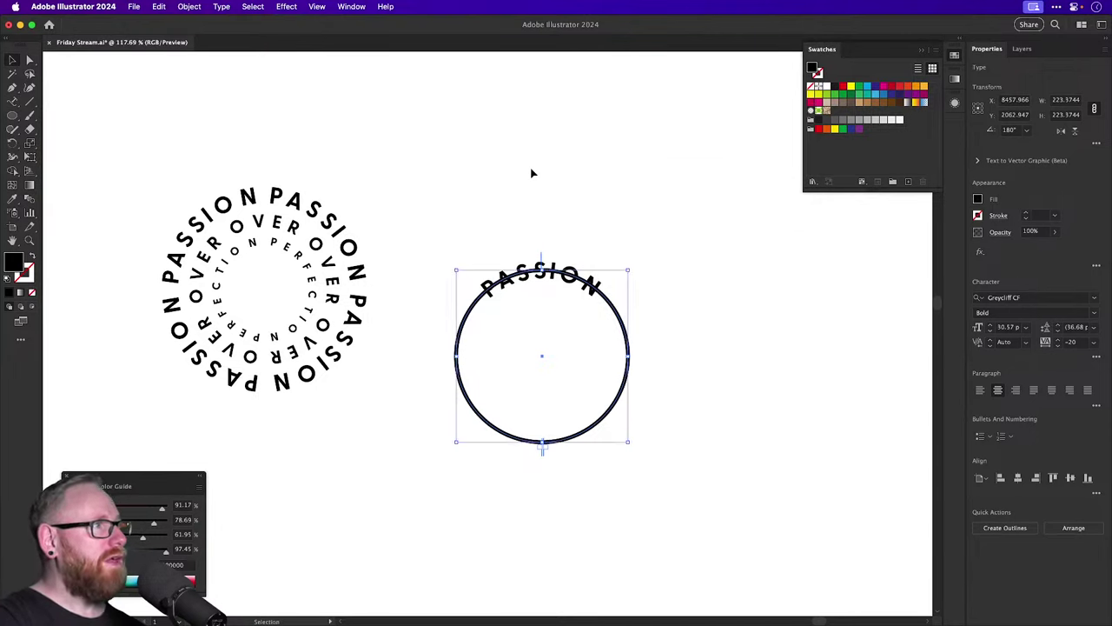
click(533, 172)
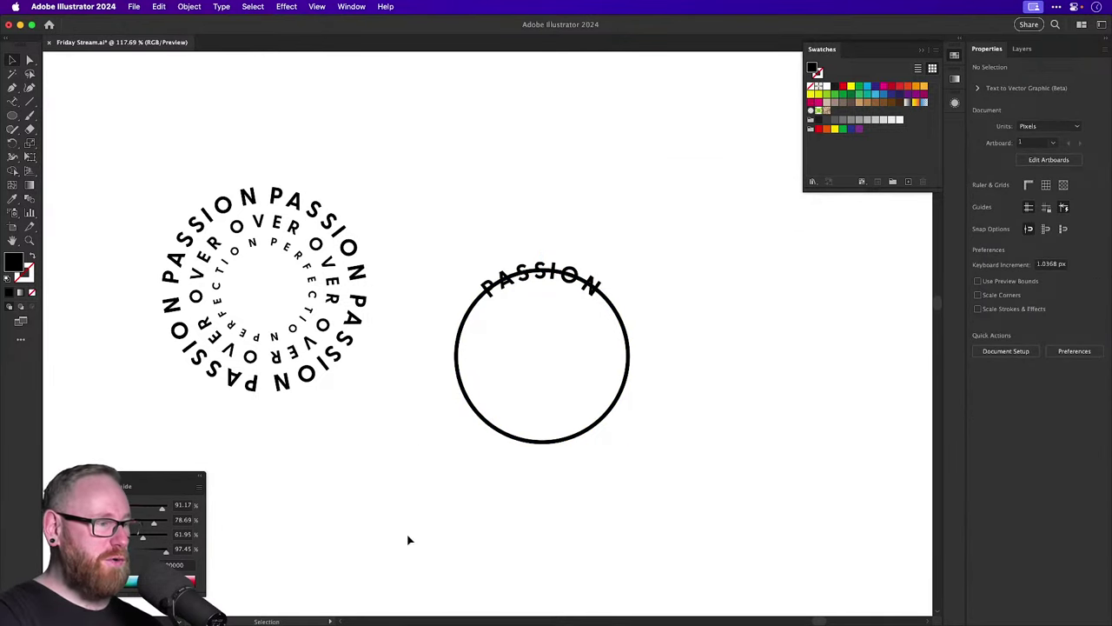
key(super+Tab)
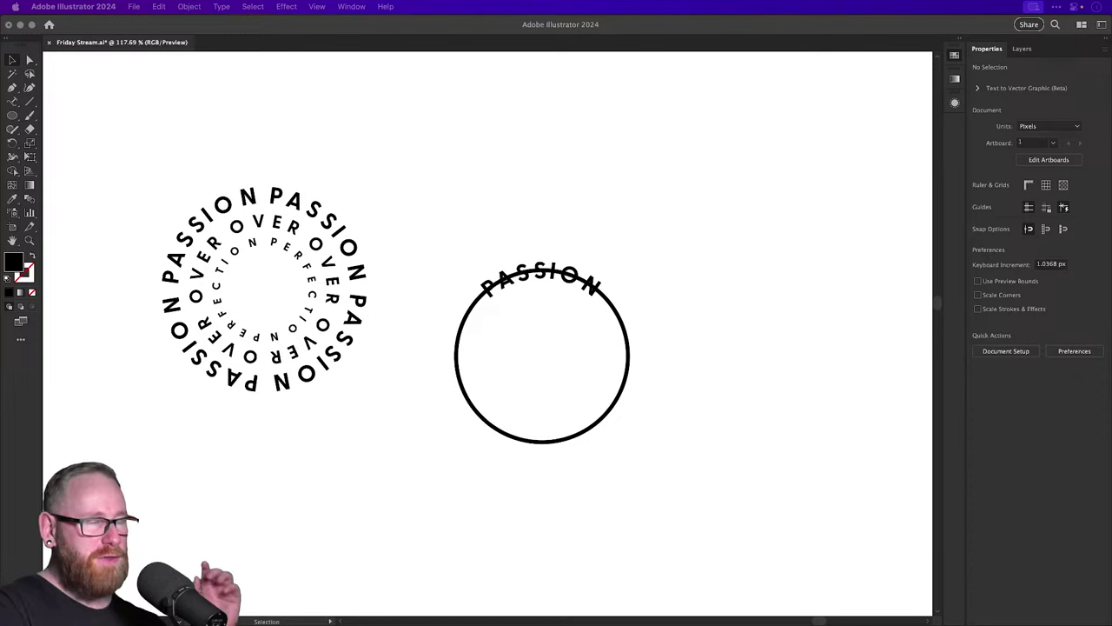
click(763, 362)
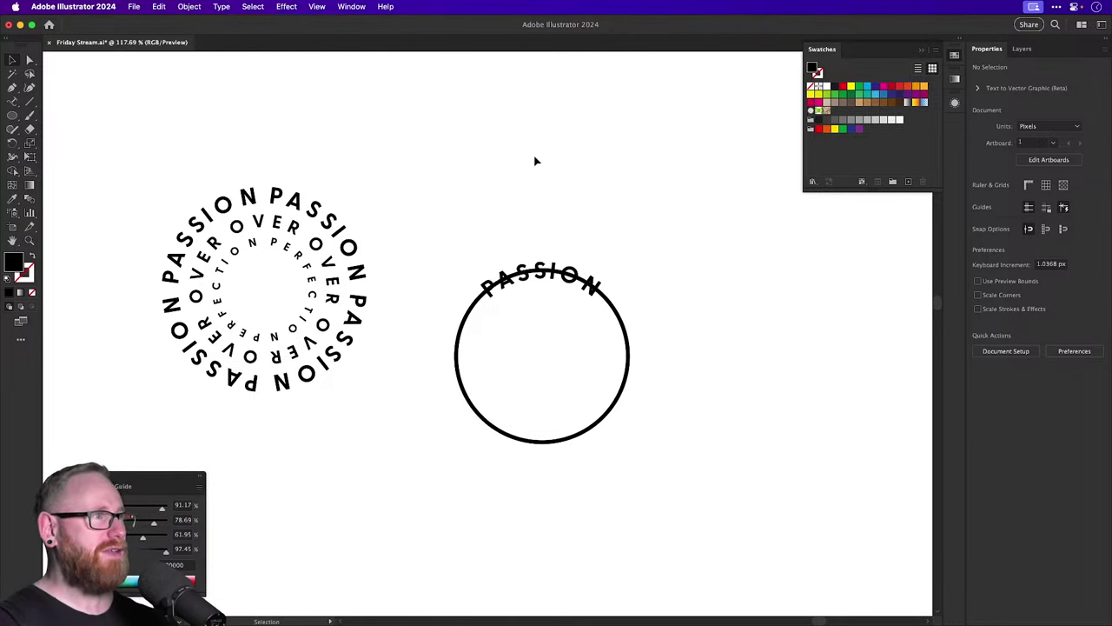
Swap the fill and stroke of PASSION's circle and apply a grey stroke swatch.
click(569, 277)
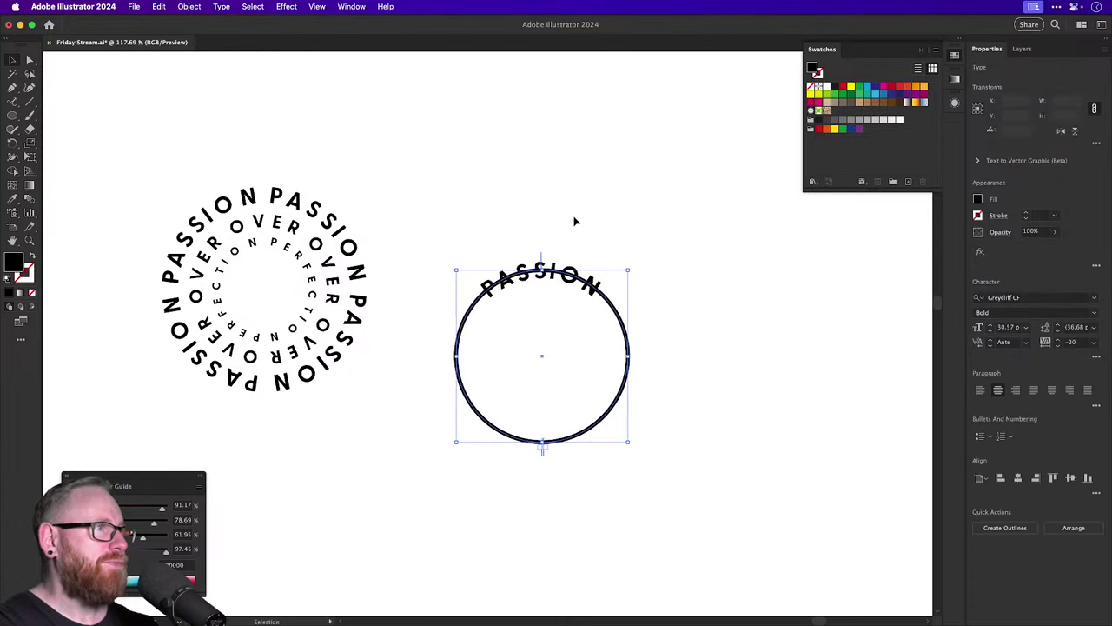
click(573, 221)
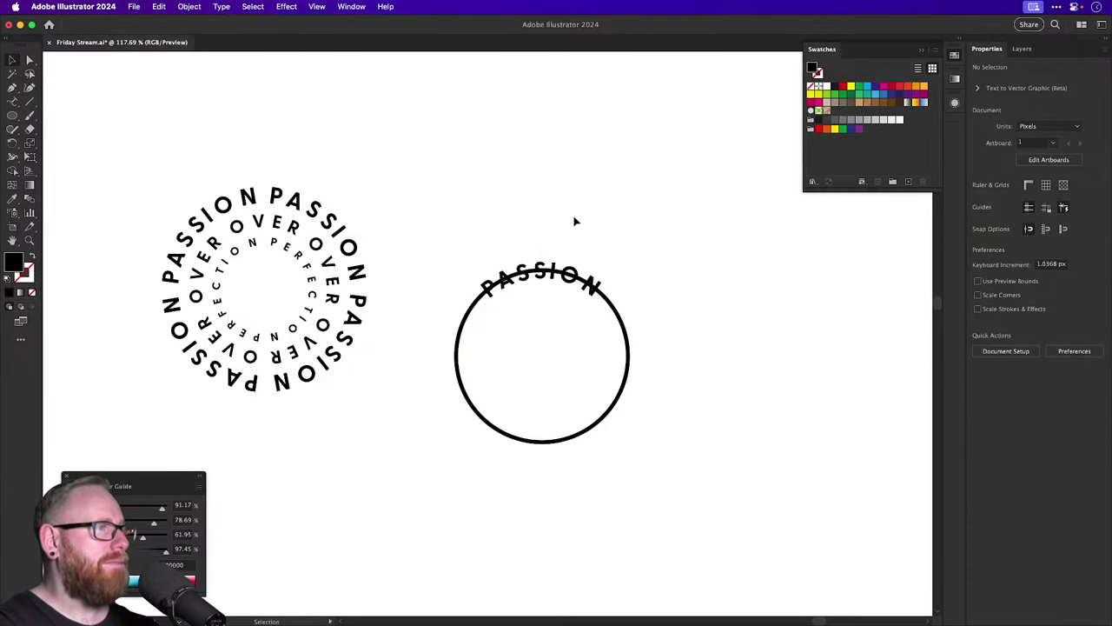
click(628, 327)
click(1025, 213)
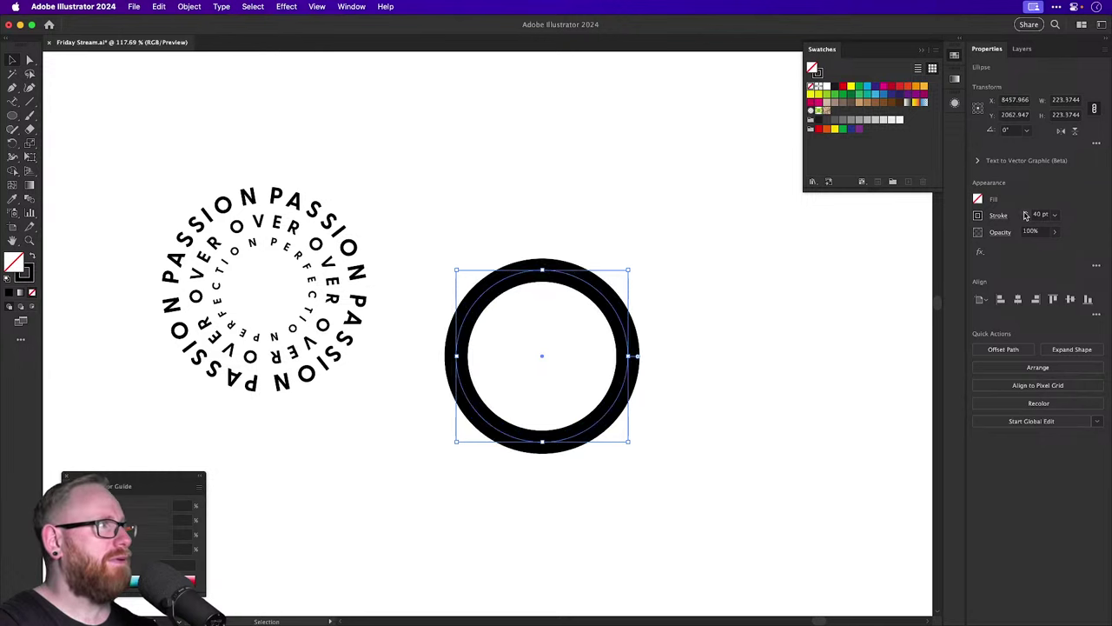
key(shift+x)
key(slash)
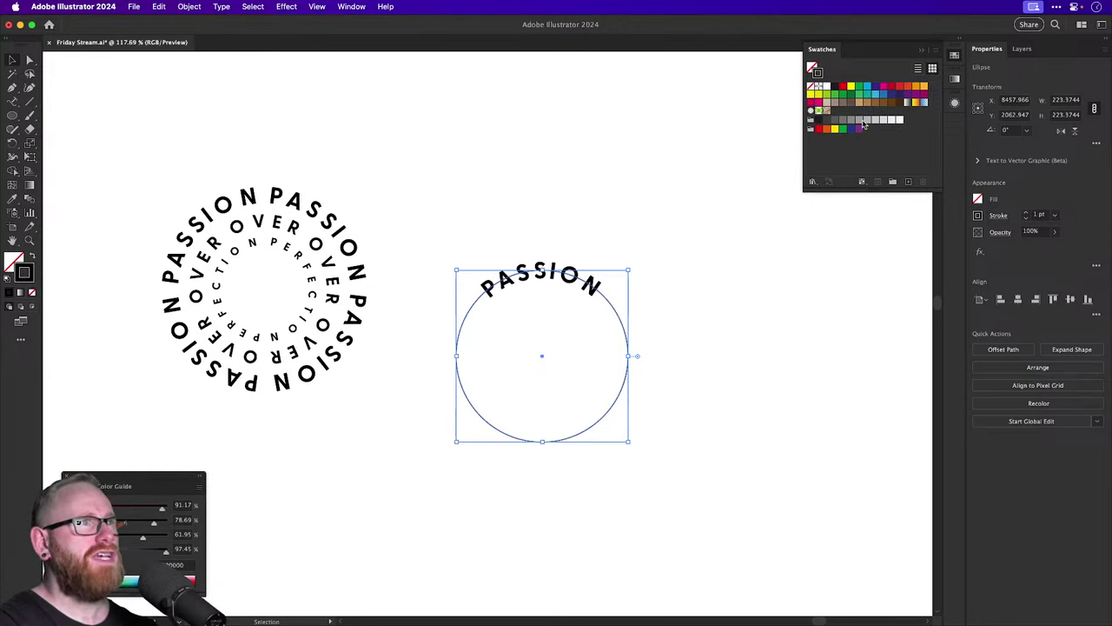
click(1026, 214)
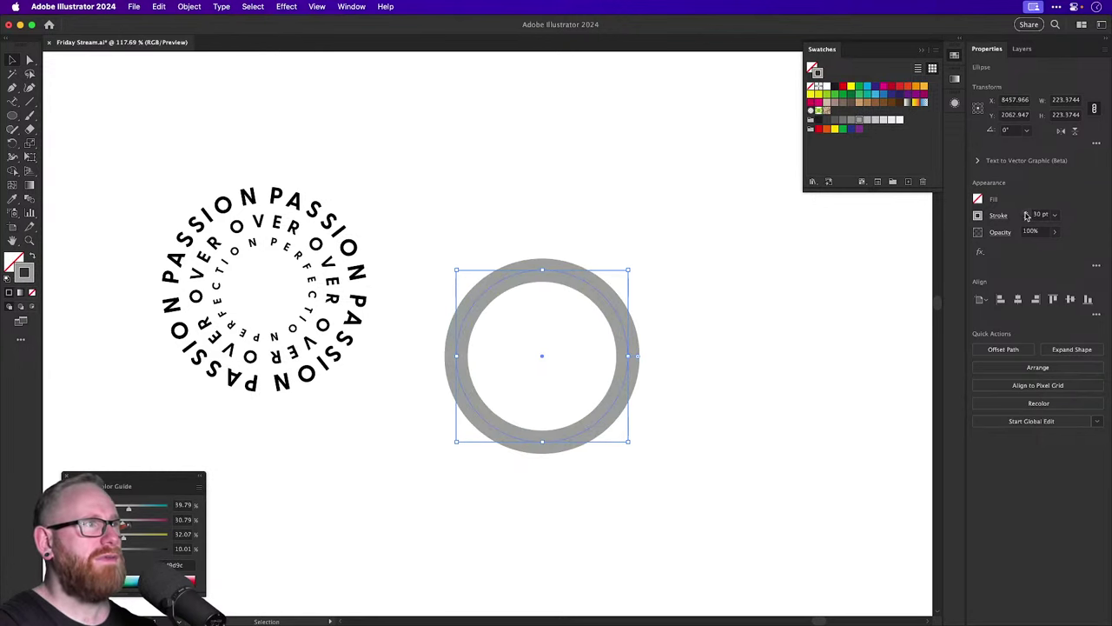
key(super+shift+bracketleft)
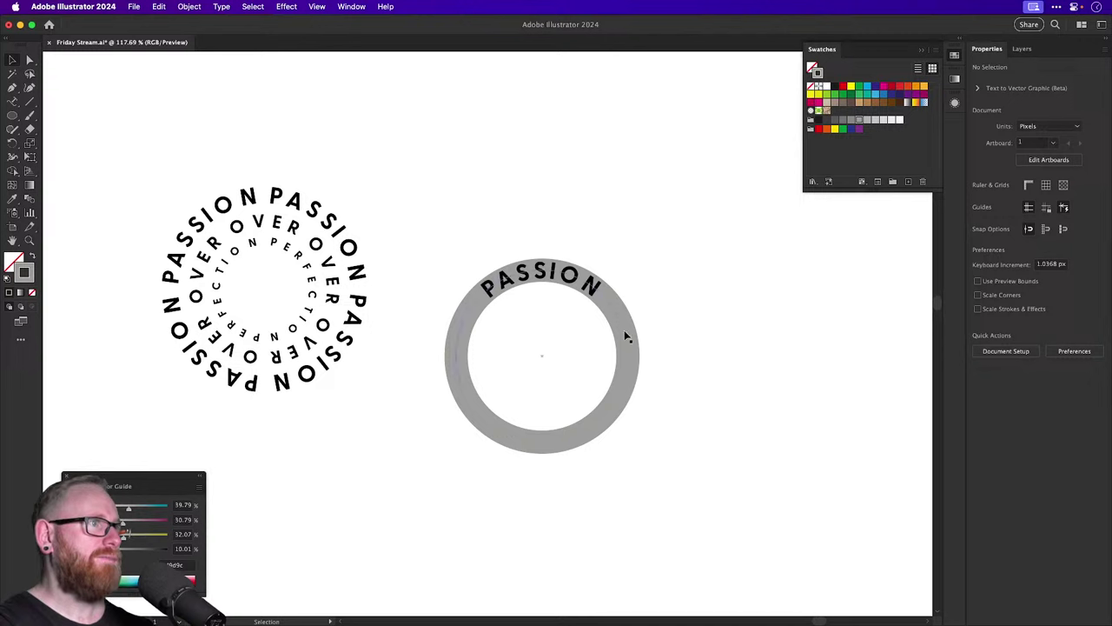
Set the grey ring's stroke weight to 40 pt.
click(626, 336)
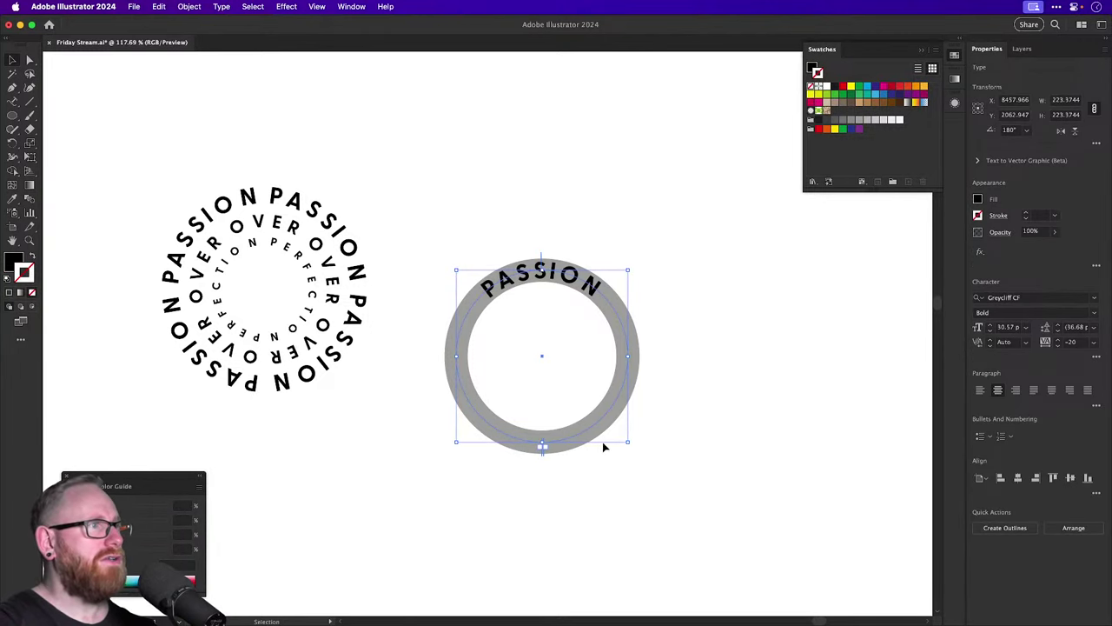
drag(568, 316, 628, 254)
key(super+z)
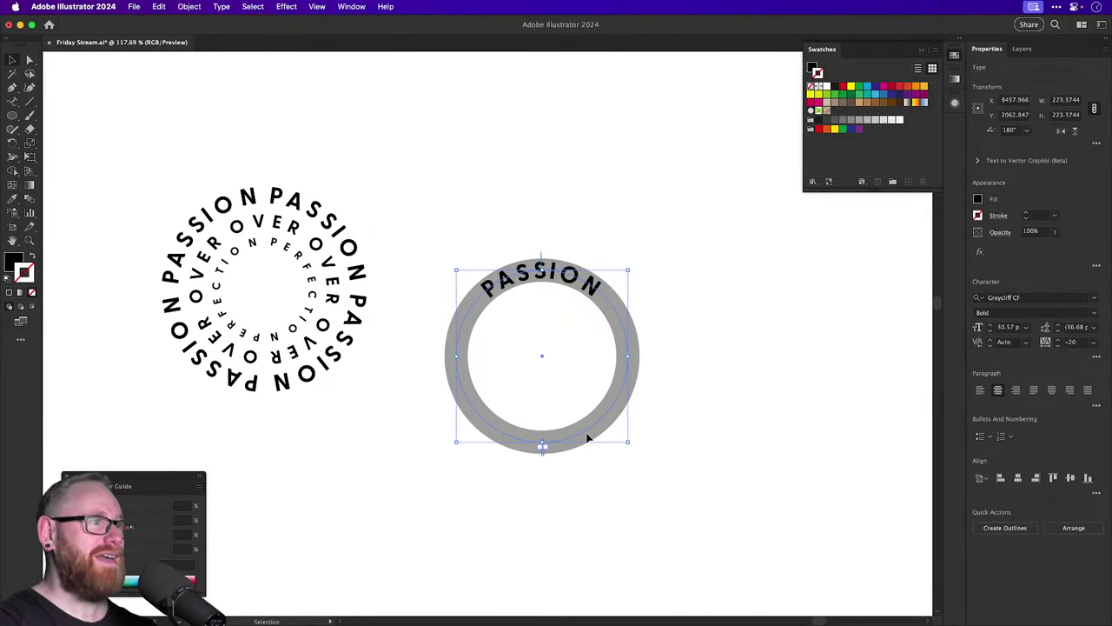
click(587, 439)
click(578, 429)
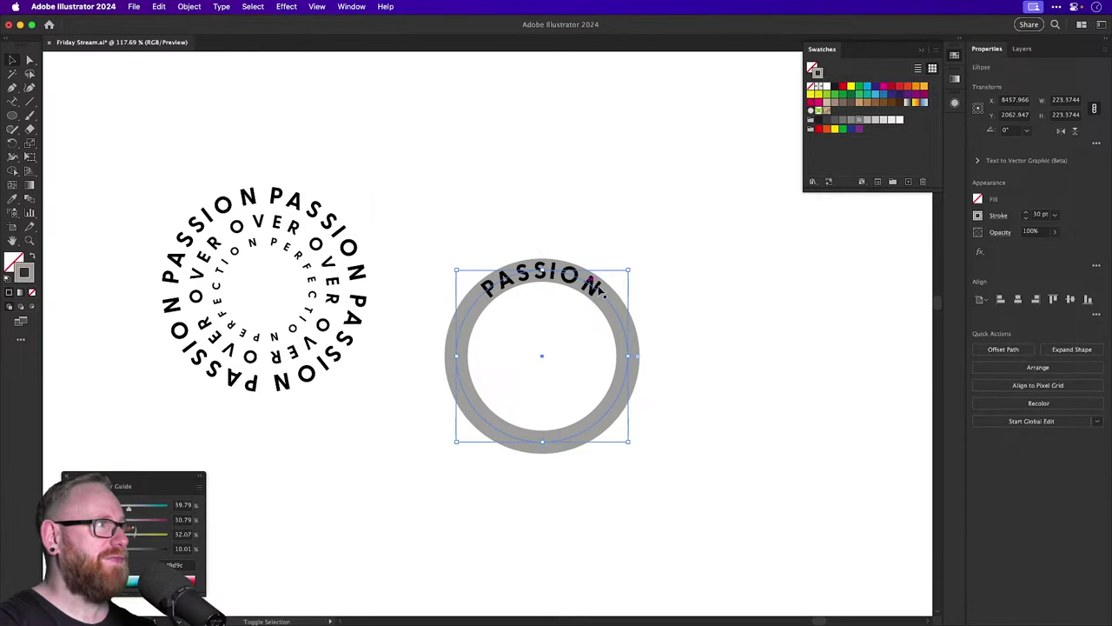
shift+click(1026, 213)
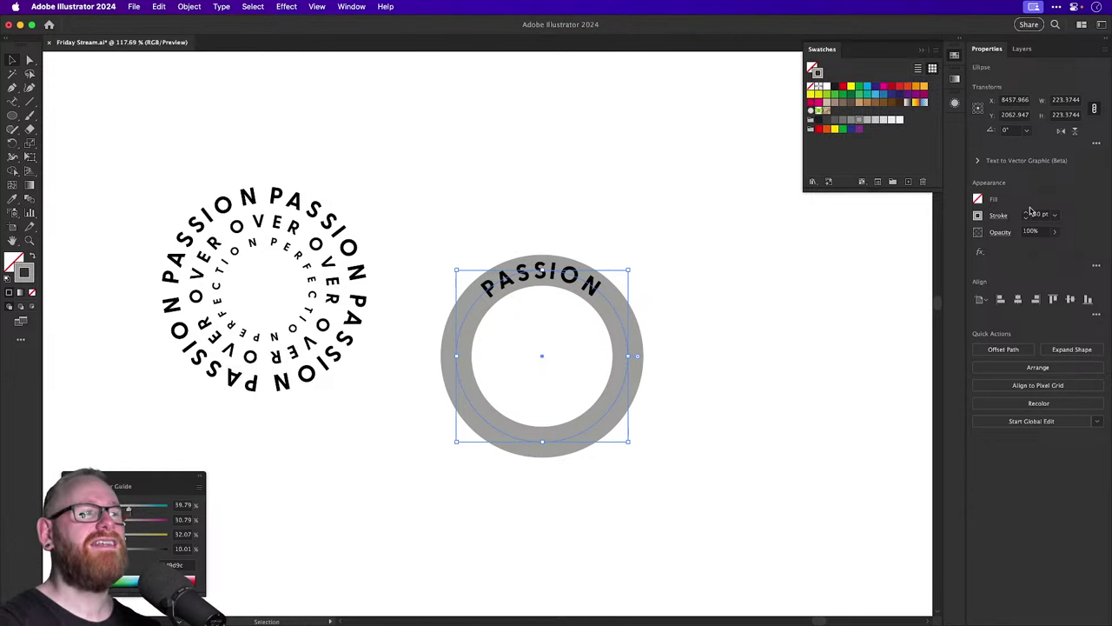
key(super+shift+a)
Select the ring's circle path and Alt-drag a text-free copy of it to the right.
key(a)
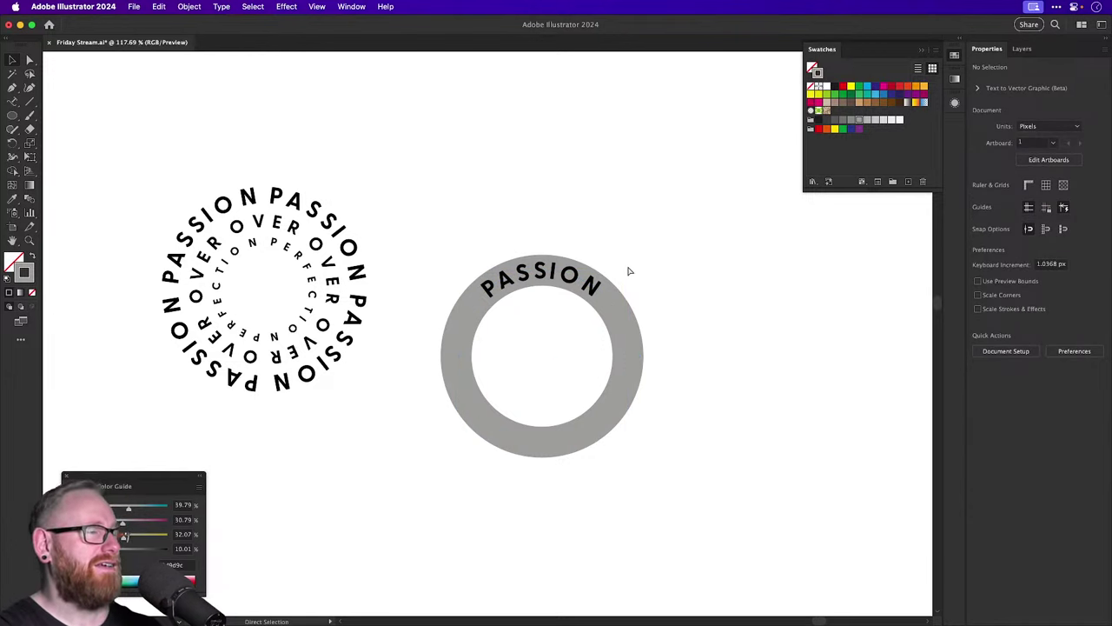
key(v)
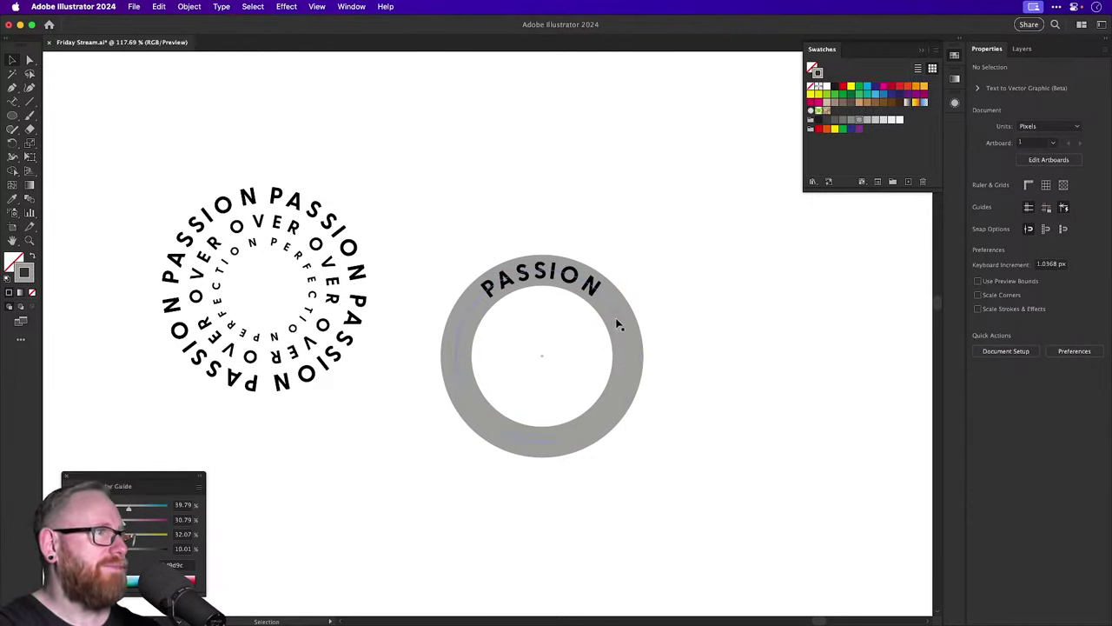
click(615, 322)
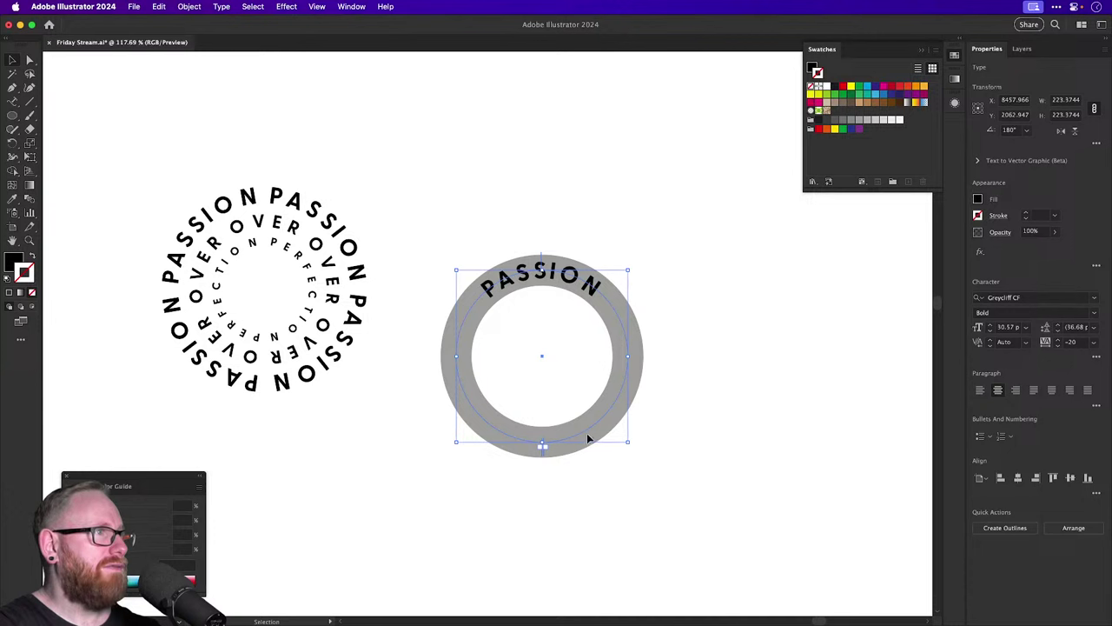
key(Delete)
click(573, 442)
key(a)
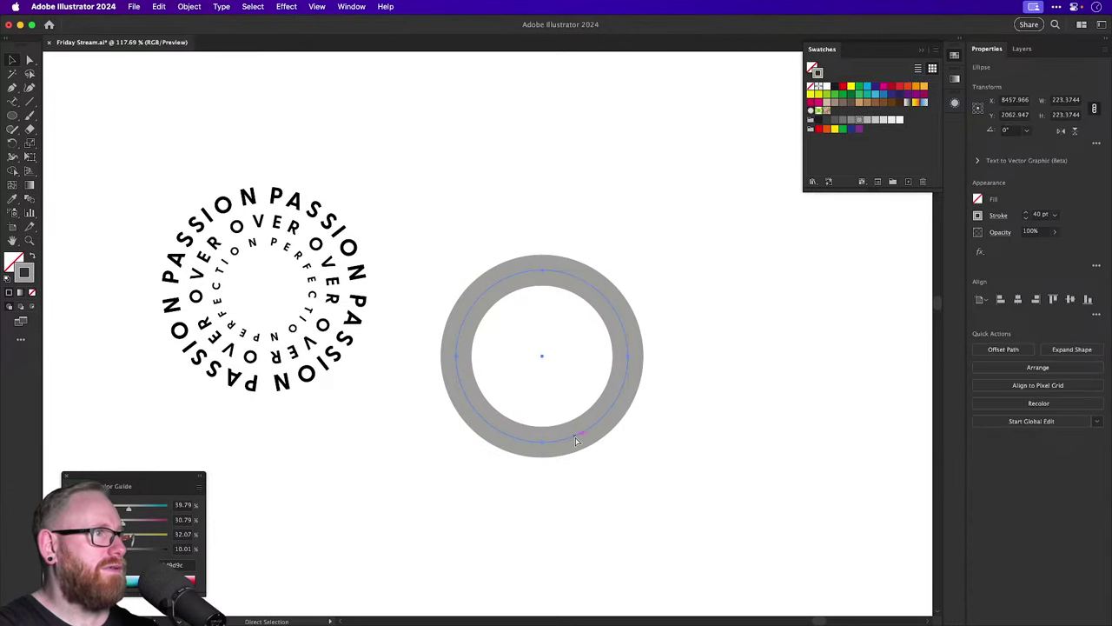
key(super+z)
key(shift+super+z)
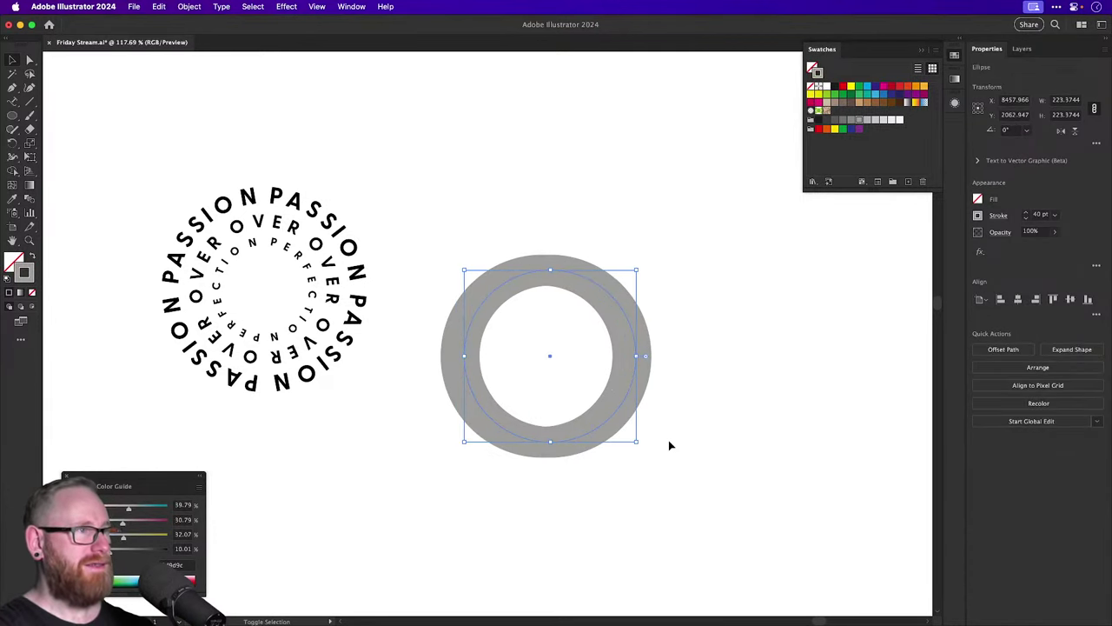
drag(550, 441, 668, 442)
click(683, 437)
scroll(683, 437, right, 3)
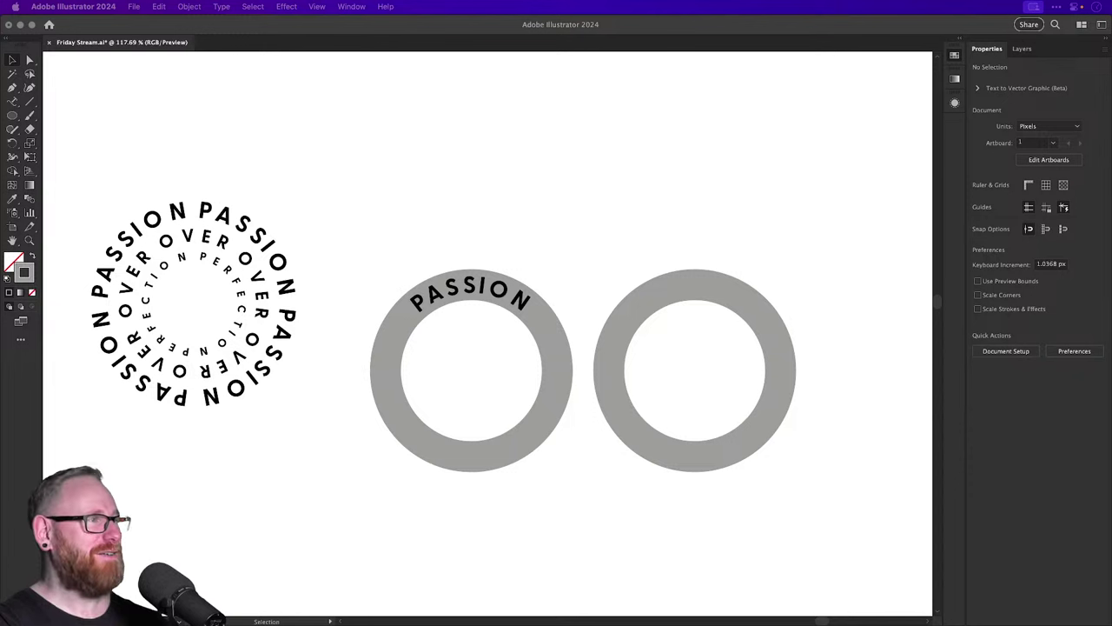
click(586, 233)
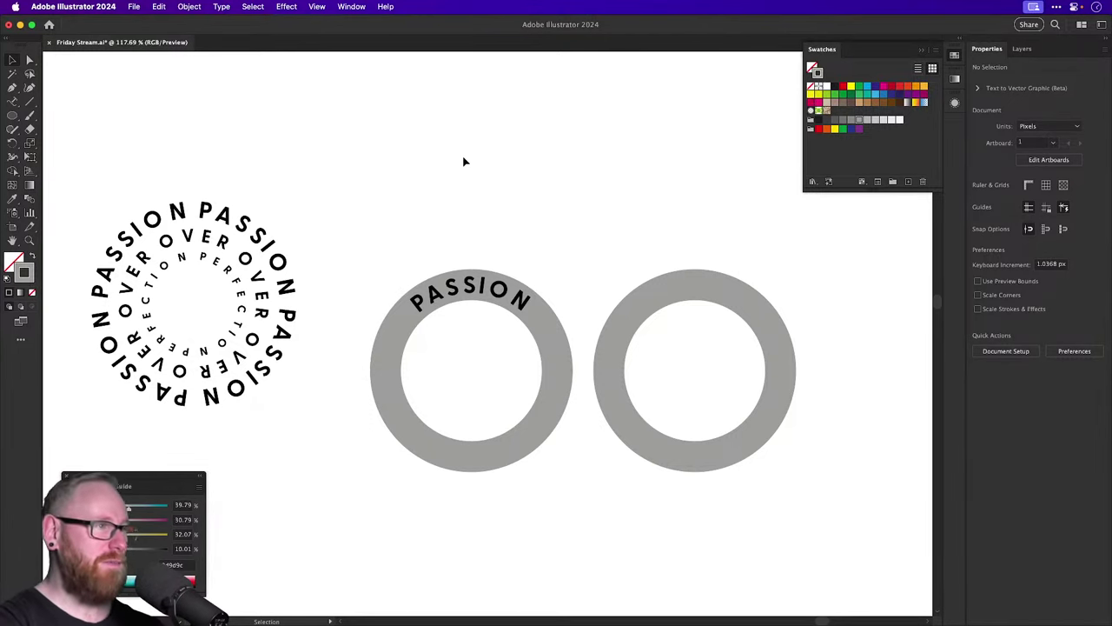
Make the right ring 20% grey and nudge a darker grey copy above it.
click(690, 280)
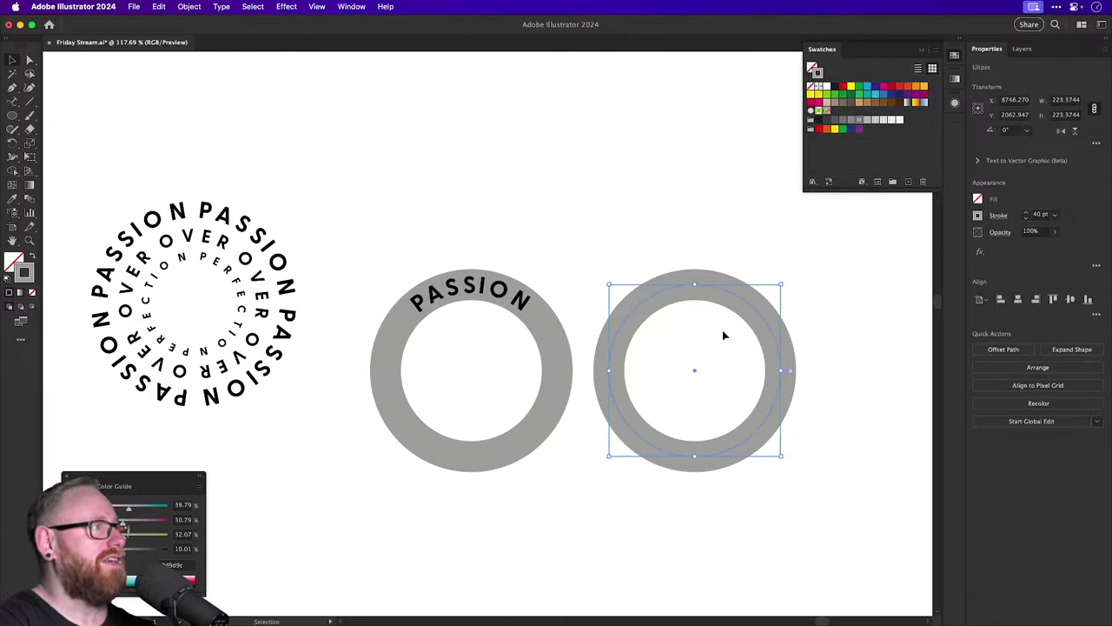
click(882, 121)
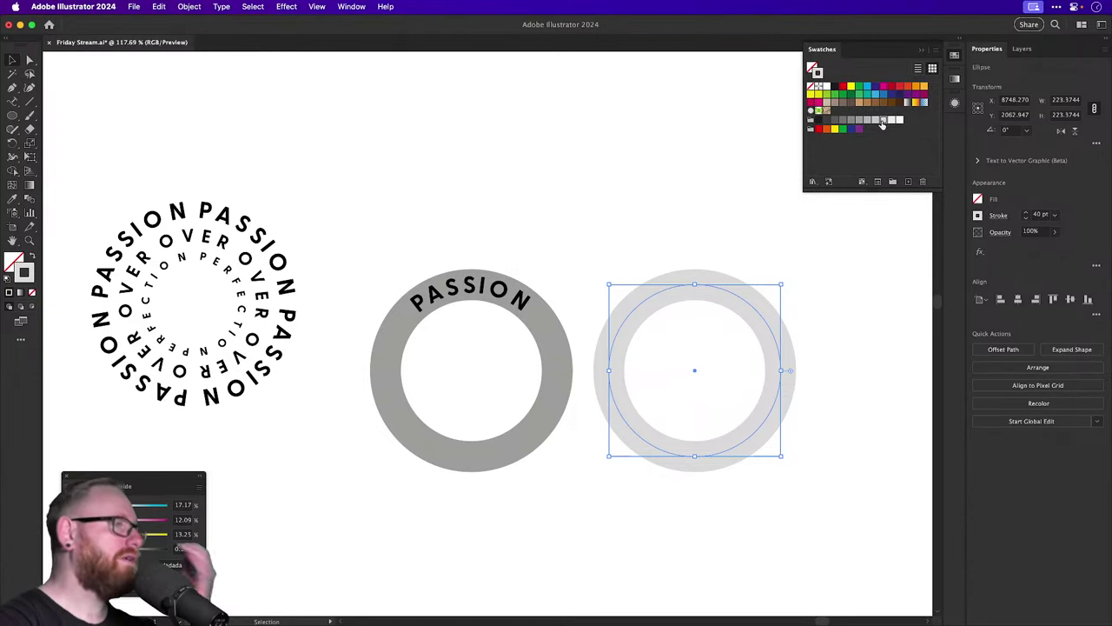
click(552, 341)
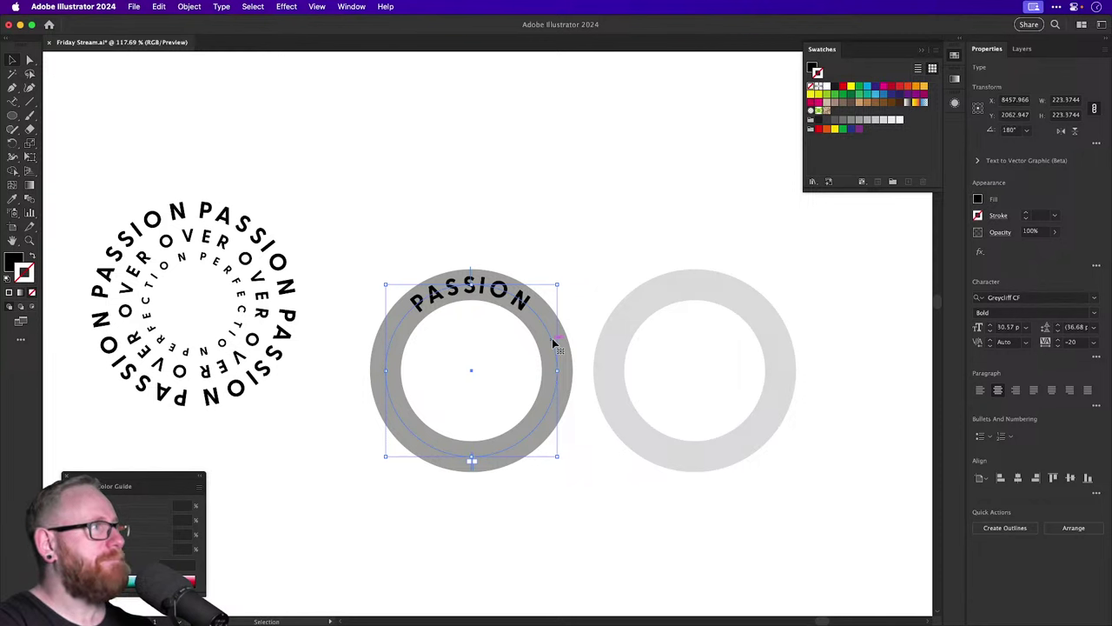
click(726, 402)
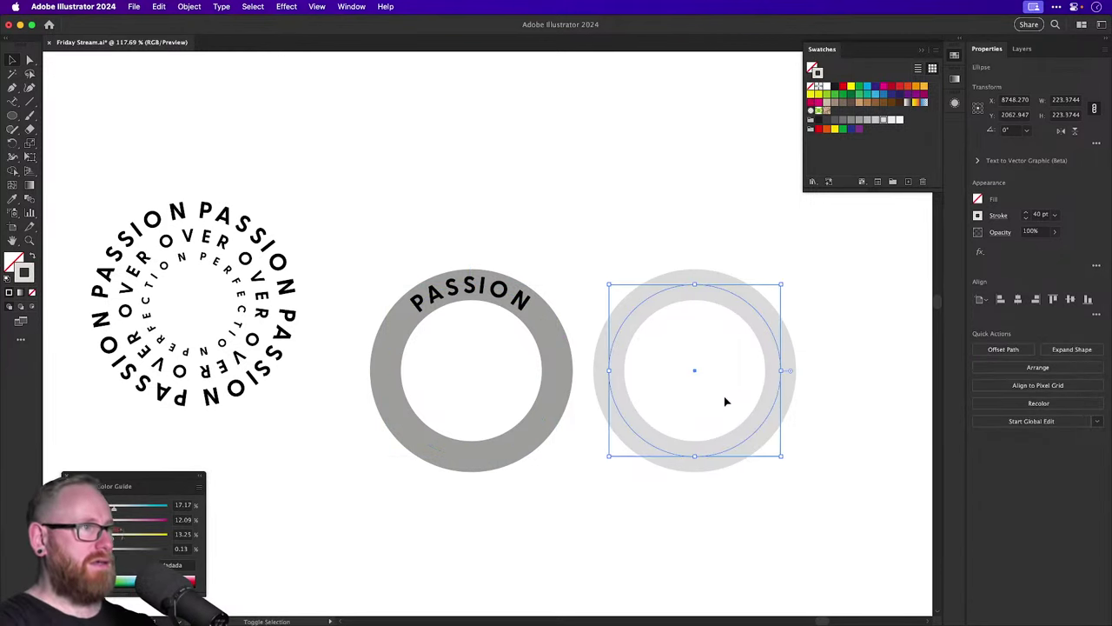
key(alt+shift+Up)
key(alt+shift+Up)
key(alt+shift+Up)
key(alt+shift+Up)
key(alt+shift+Up)
key(alt+shift+Up)
key(alt+shift+Up)
key(alt+shift+Up)
key(alt+shift+Up)
key(alt+shift+Up)
key(alt+shift+Up)
key(alt+shift+Up)
key(alt+shift+Up)
key(alt+shift+Up)
key(alt+shift+Up)
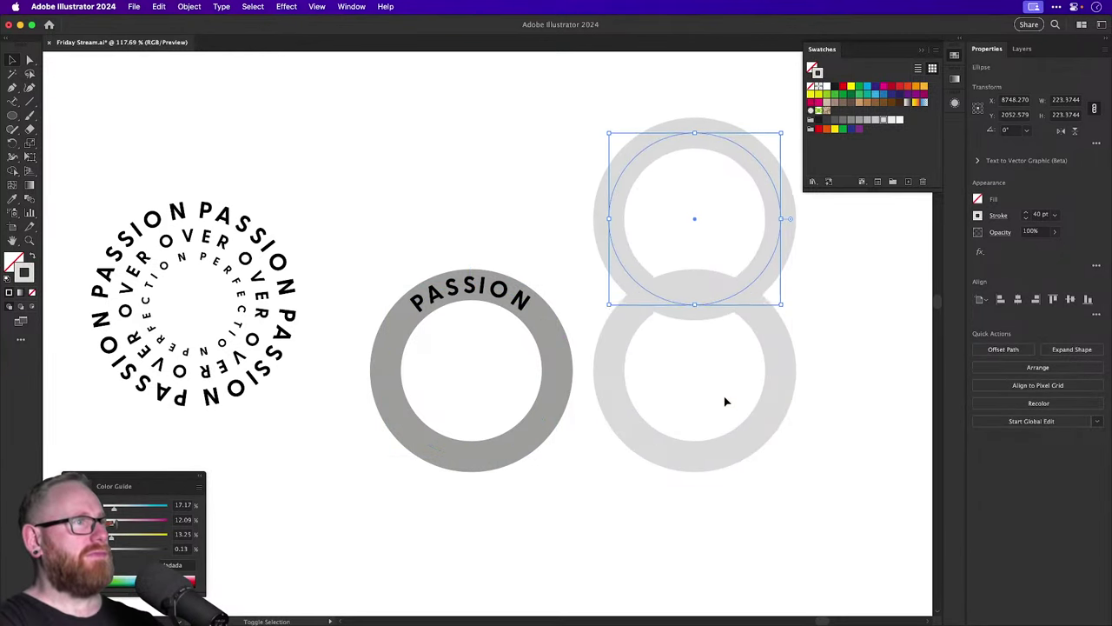
key(shift+Up)
key(shift+Up)
key(shift+Up)
key(shift+Up)
key(shift+Up)
key(shift+Up)
key(shift+Up)
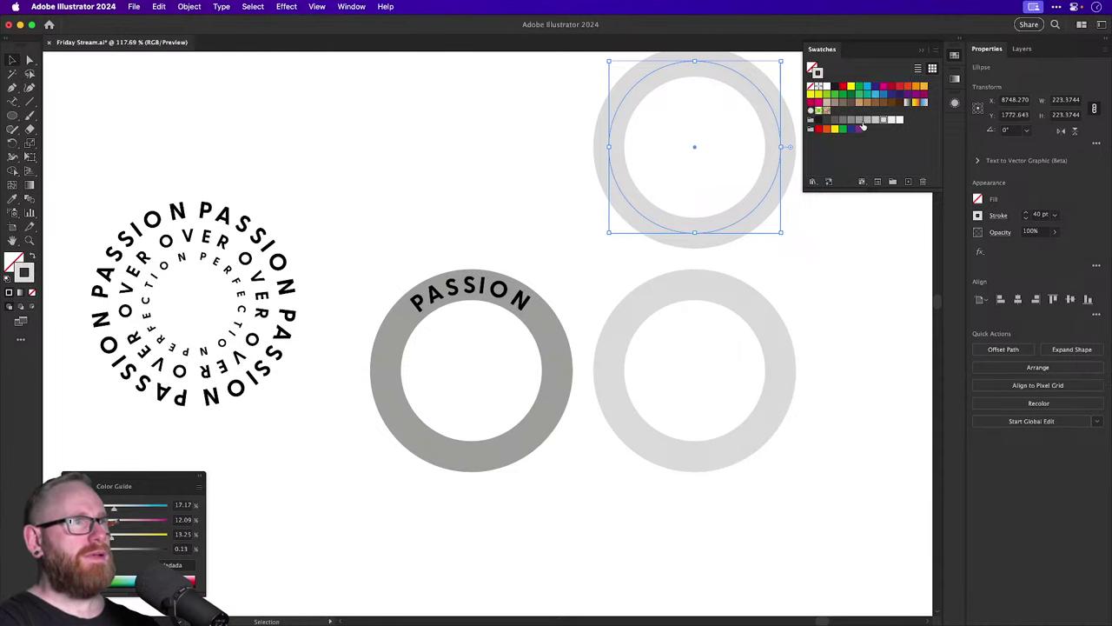
click(859, 121)
Nudge another copy below the light ring, make it dark grey, and pan slightly left.
click(782, 320)
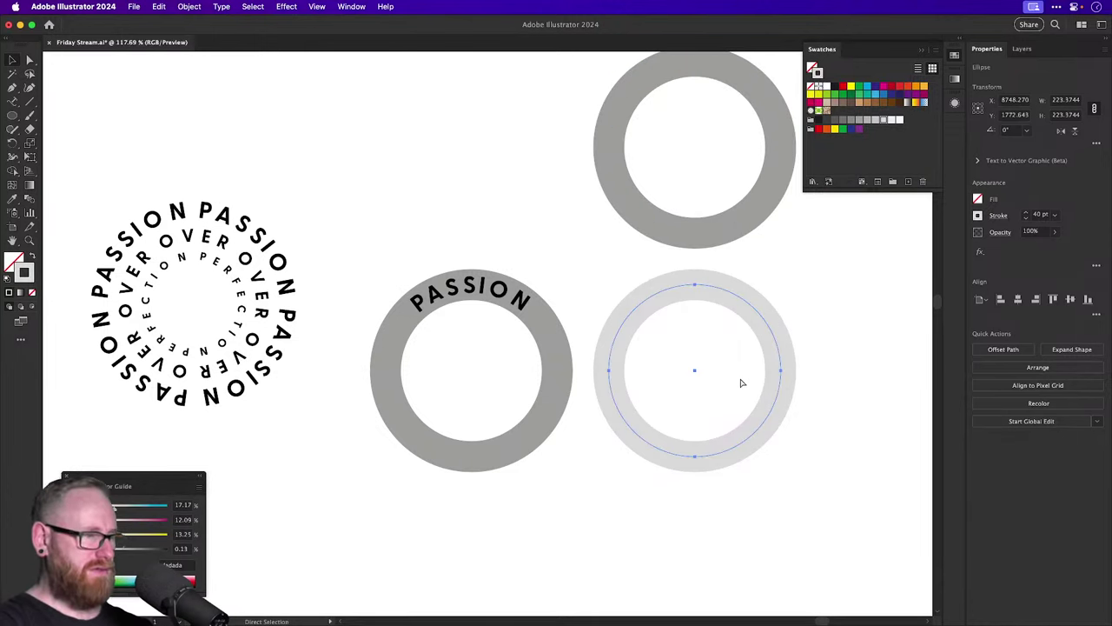
key(alt+shift+Down)
key(alt+shift+Down)
key(alt+shift+Down)
key(shift+Down)
key(shift+Down)
key(shift+Down)
key(shift+Down)
key(shift+Down)
key(shift+Down)
key(shift+Down)
key(shift+Down)
key(shift+Down)
key(shift+Down)
key(shift+Down)
key(shift+Down)
key(shift+Down)
key(shift+Down)
key(shift+Down)
key(shift+Down)
key(shift+Down)
key(shift+Down)
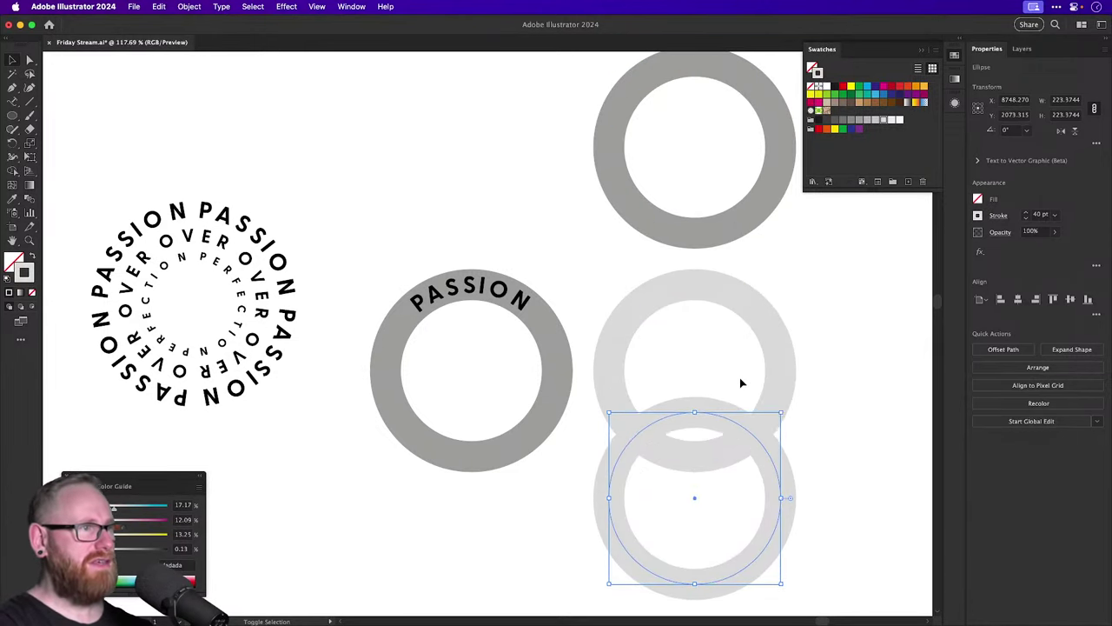
key(shift+Down)
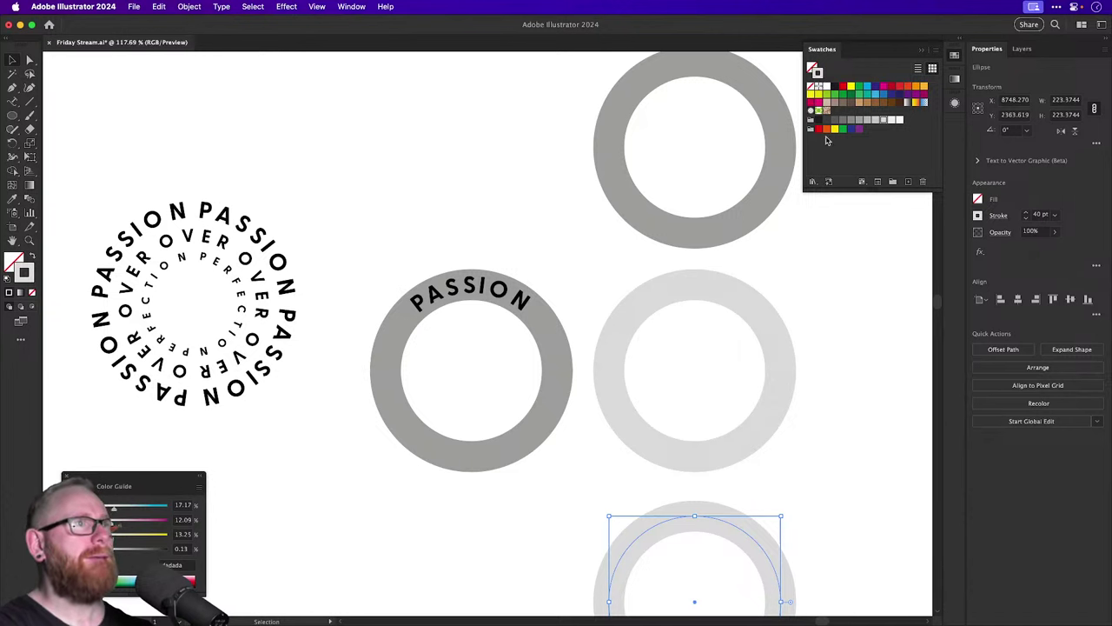
click(844, 119)
click(810, 273)
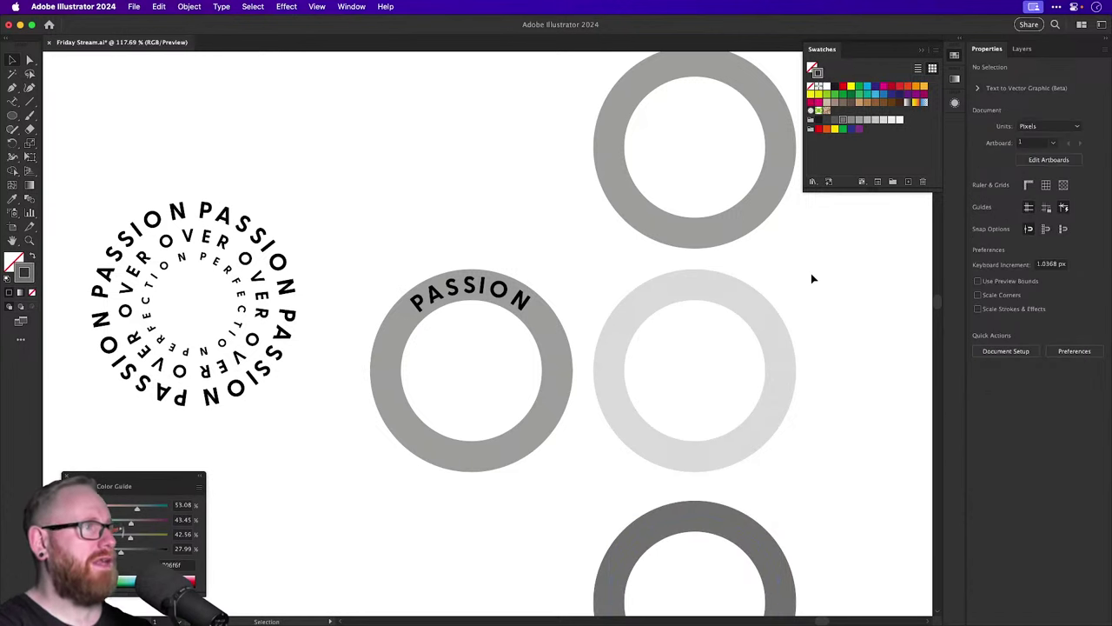
drag(810, 273, 747, 258)
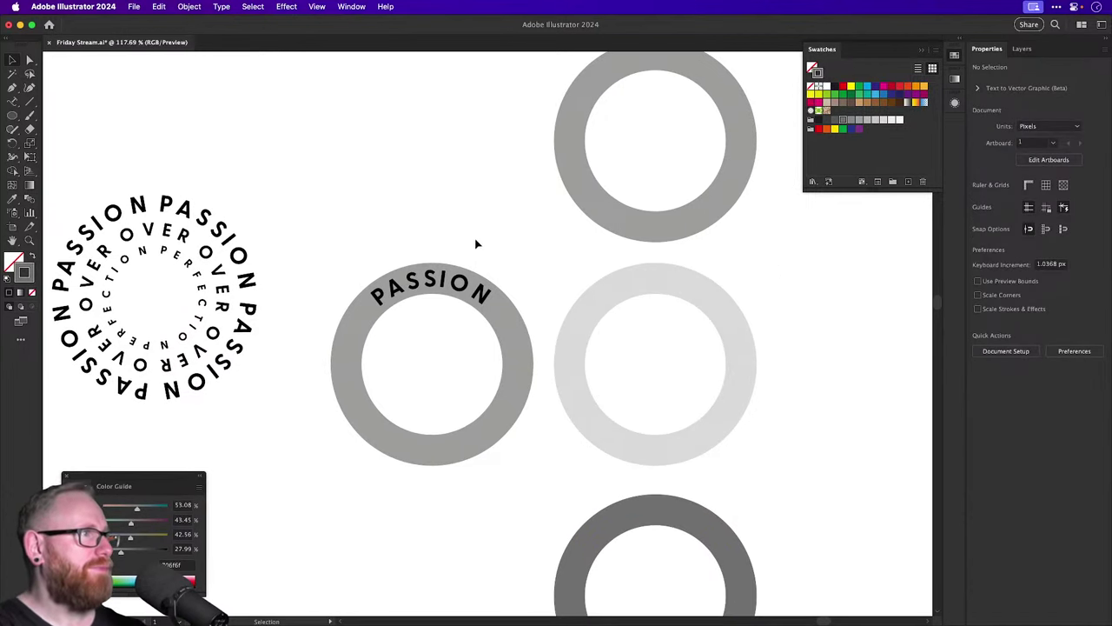
Trial-duplicate the PASSION path text with paste-in-front, then delete the copy.
click(458, 283)
key(super+c)
key(super+f)
key(shift+Right)
key(shift+Right)
key(shift+Right)
key(shift+Right)
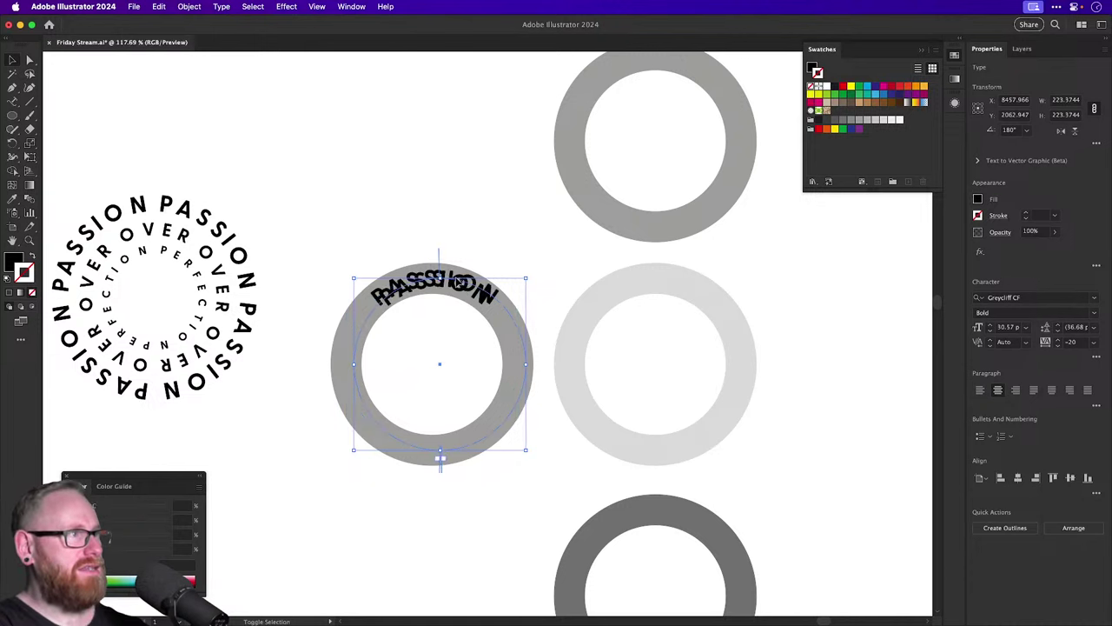
key(shift+Right)
key(shift+Right)
key(shift+Right)
key(shift+Right)
key(shift+Right)
key(shift+Right)
key(shift+Right)
key(shift+Right)
key(shift+Right)
key(shift+Right)
key(shift+Right)
key(Delete)
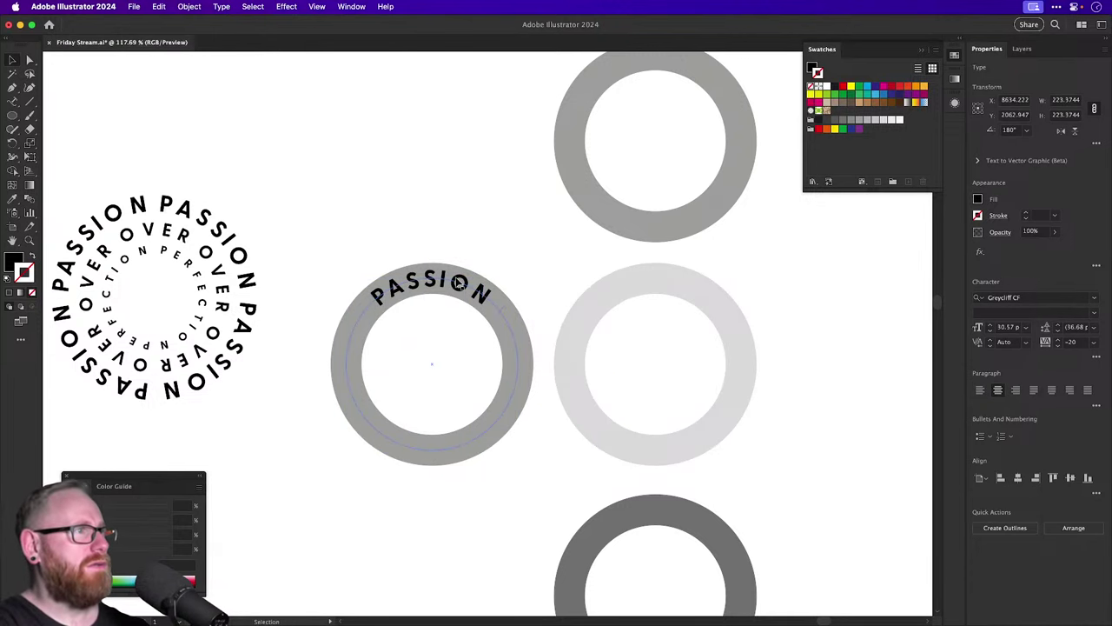
Expand the top grey ring's stroke into a filled shape.
click(660, 228)
scroll(591, 154, up, 2)
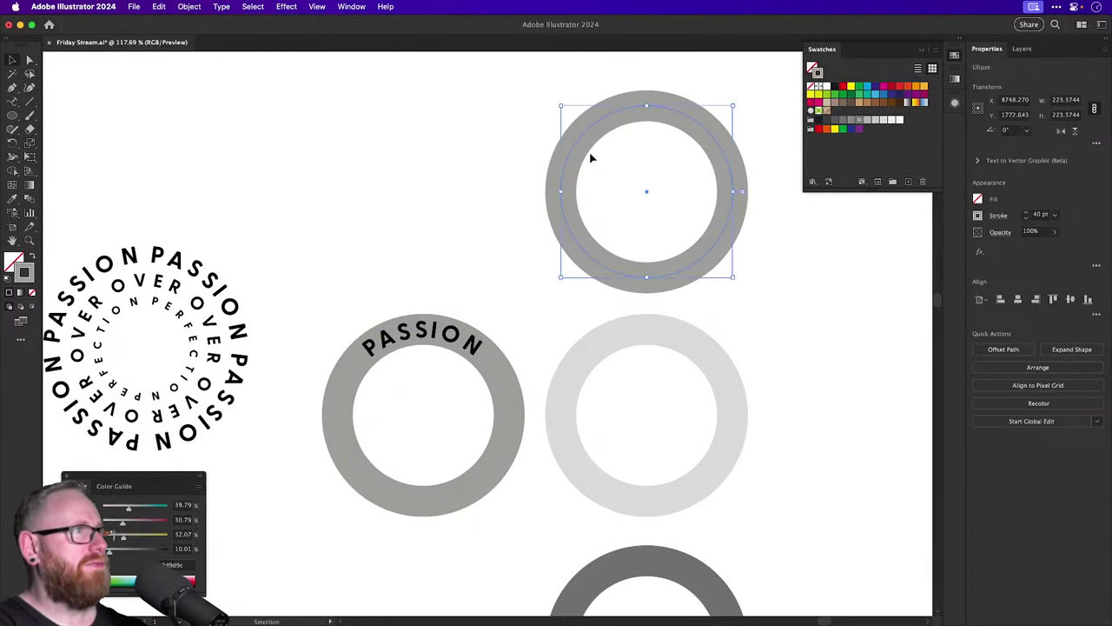
key(super+shift+o)
scroll(626, 355, down, 5)
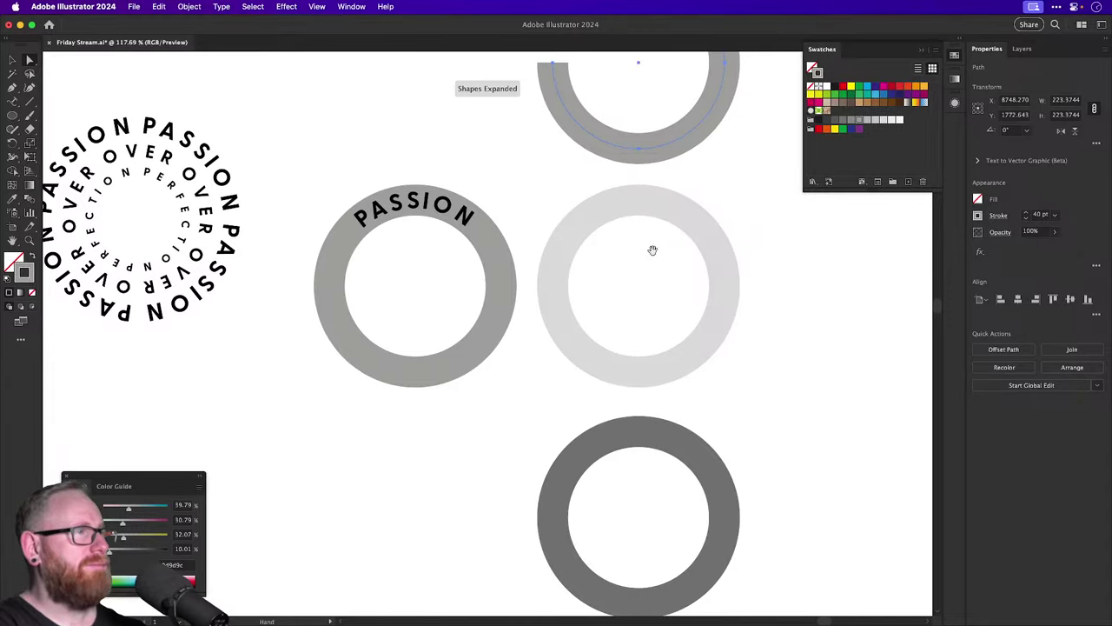
key(a)
Delete the ring's upper-left anchor section, undoing the trial cut on the middle ring.
drag(535, 236, 575, 329)
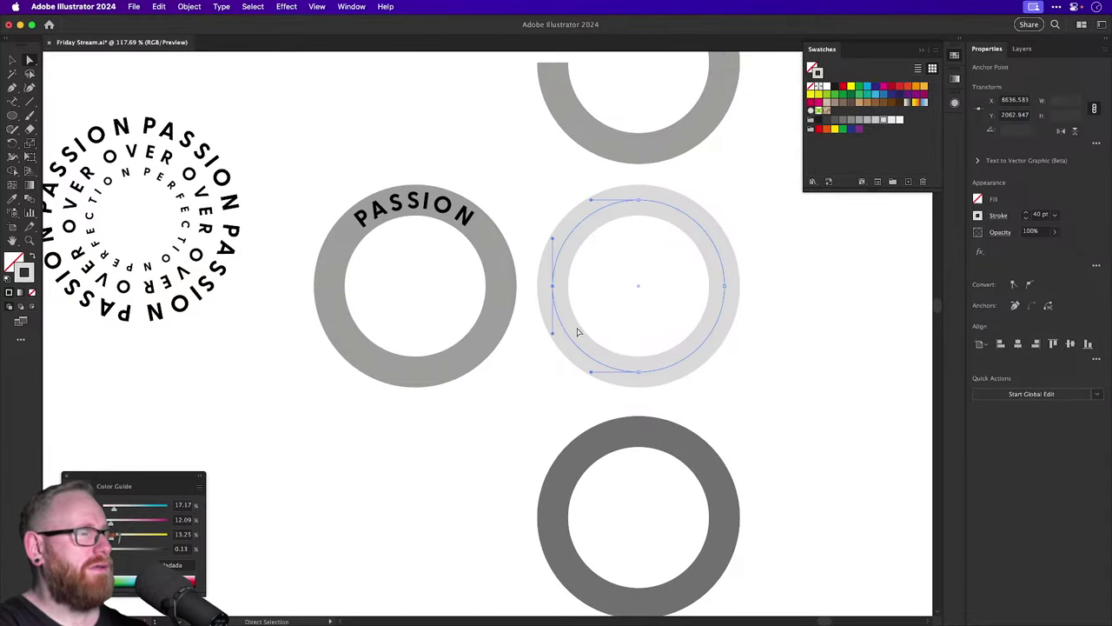
click(627, 317)
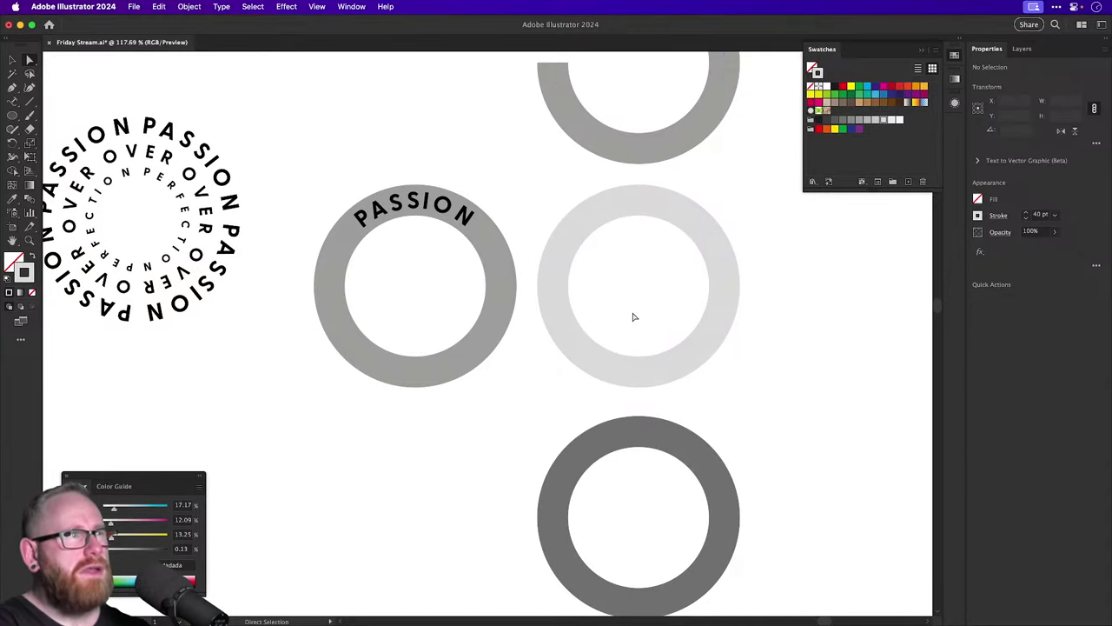
drag(533, 244, 581, 345)
key(Delete)
click(621, 361)
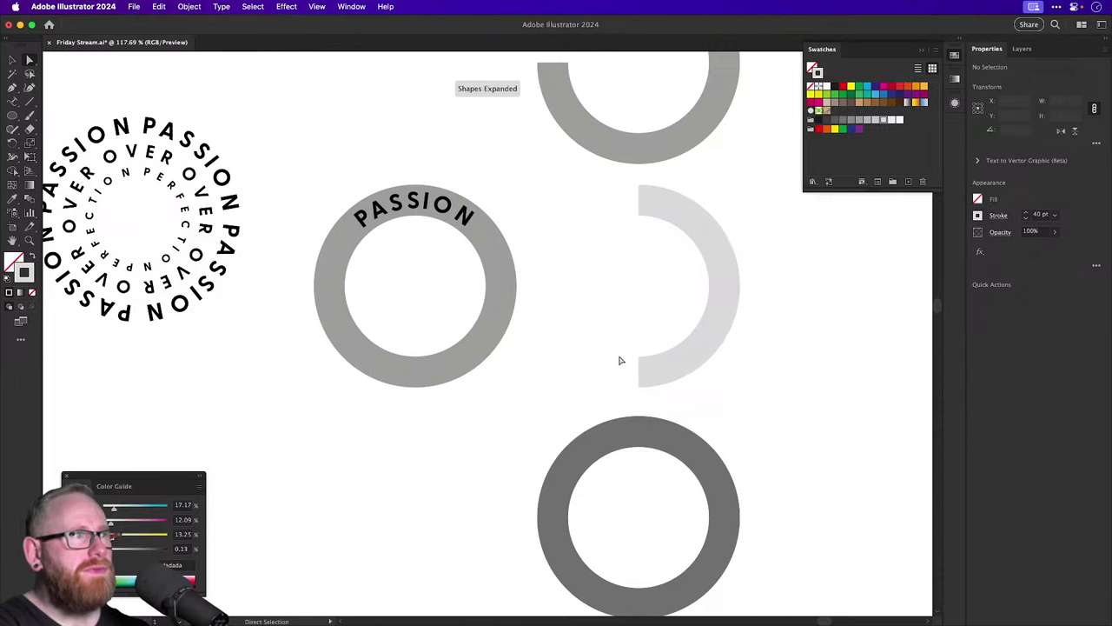
drag(672, 394, 672, 388)
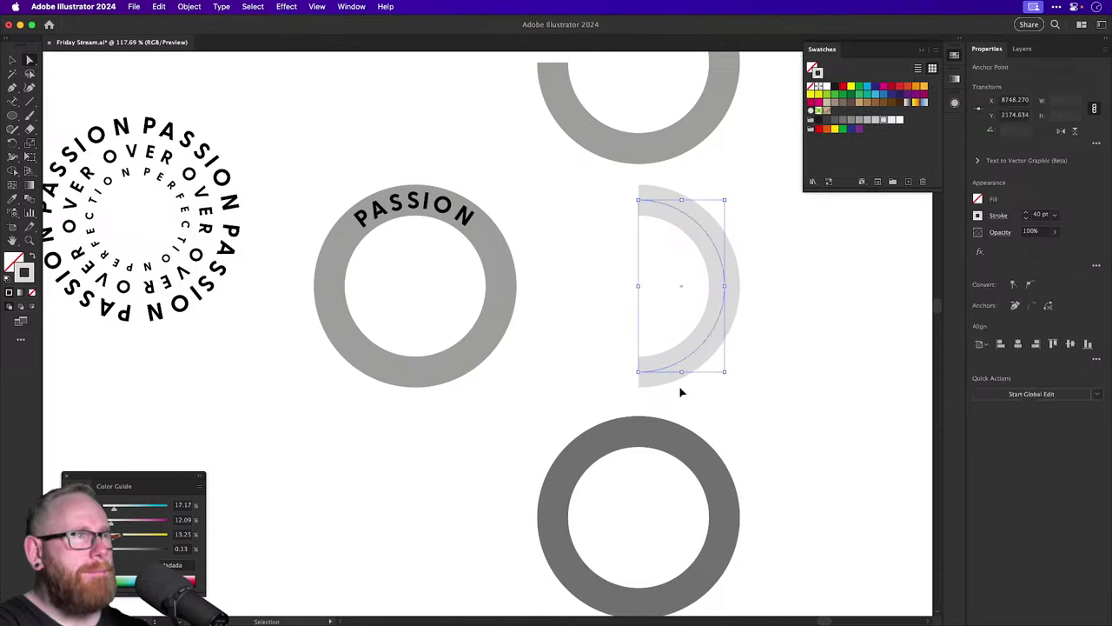
key(a)
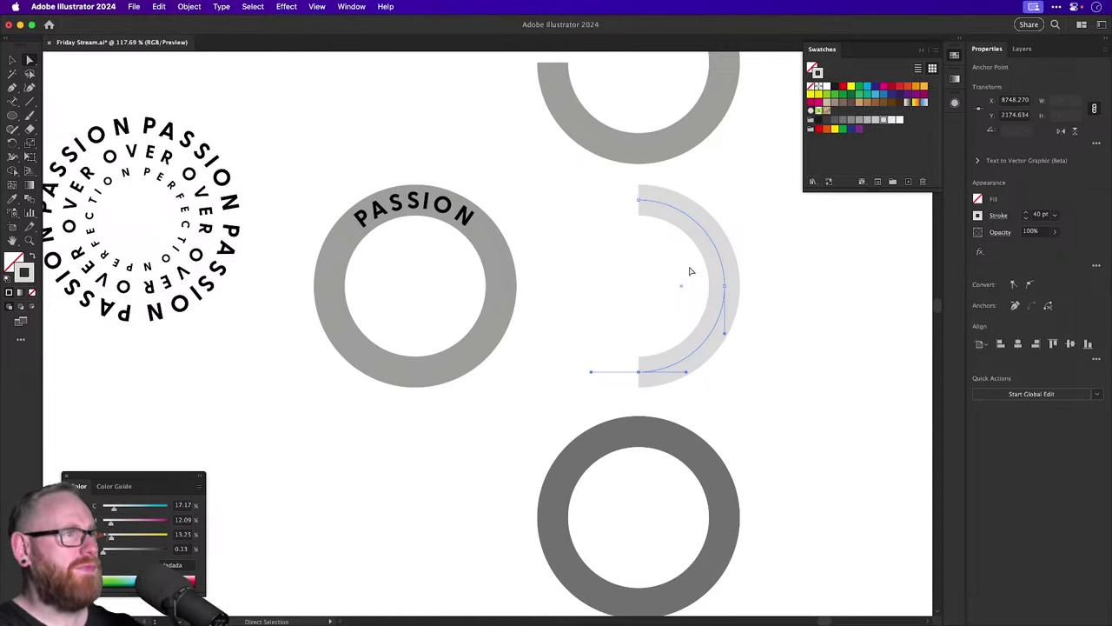
drag(690, 271, 669, 325)
key(super+z)
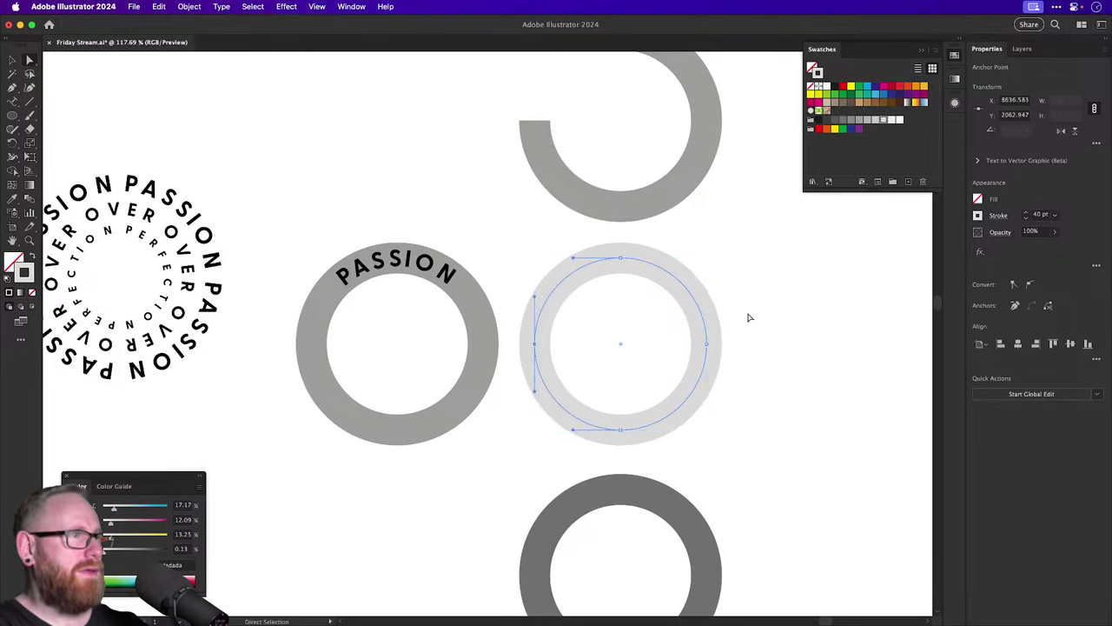
click(748, 317)
click(702, 322)
key(v)
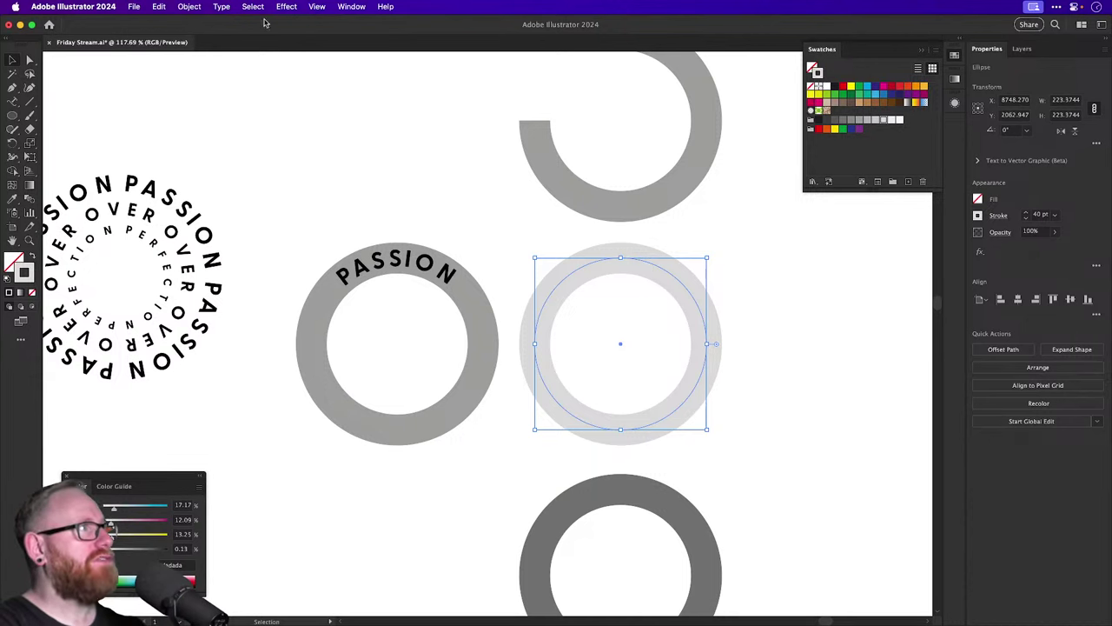
Offset the light ring by -40 px and nudge the smaller inner ring up into the top arc.
click(188, 7)
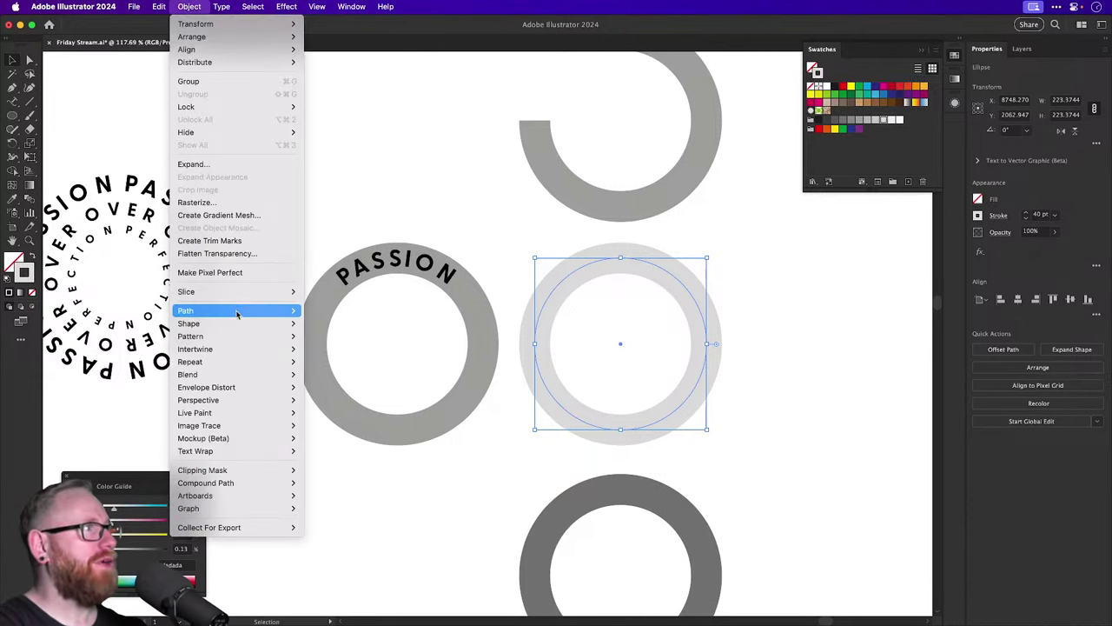
mouse_move(238, 311)
click(330, 355)
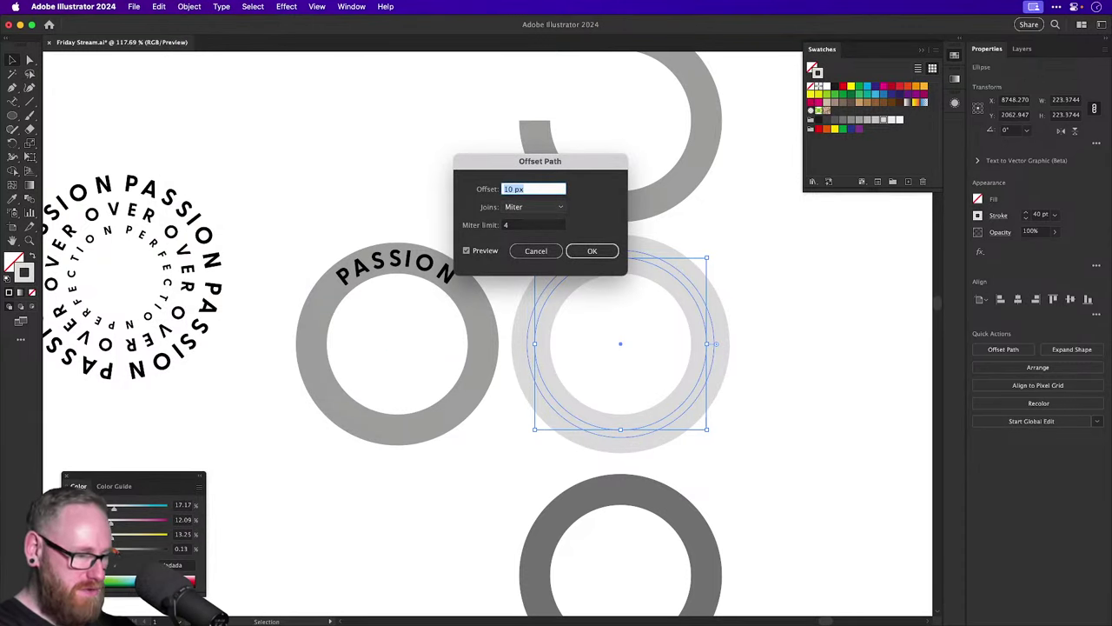
text(-40)
key(Tab)
key(Return)
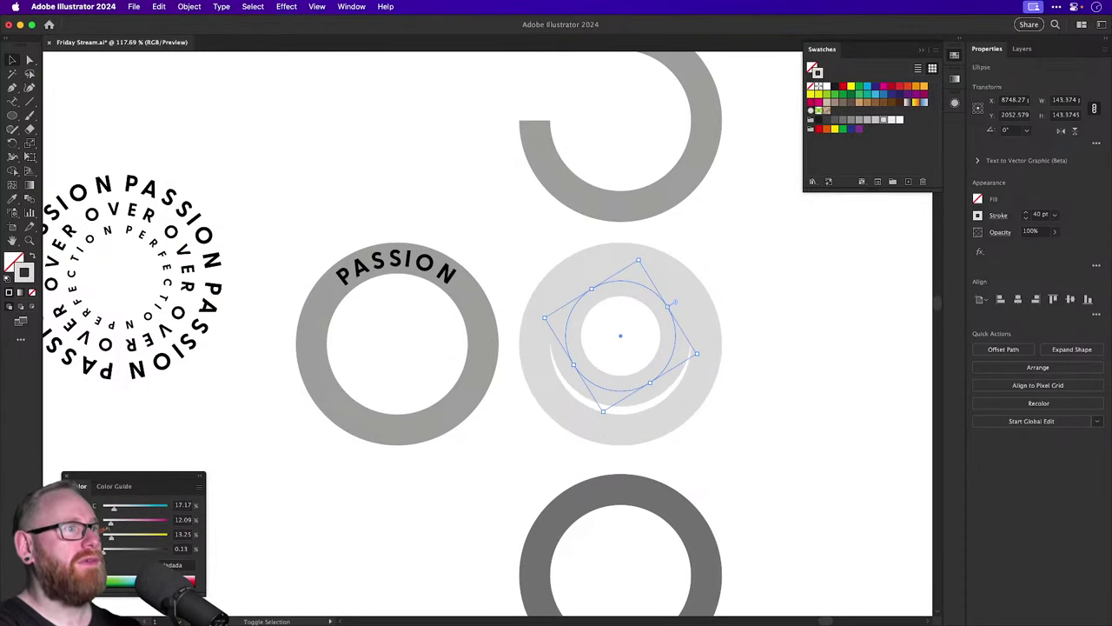
key(shift+Up)
key(shift+Up)
key(shift+Up)
key(shift+Up)
key(shift+Up)
key(shift+Up)
key(shift+Up)
key(shift+Up)
key(shift+Up)
key(shift+Up)
key(shift+Up)
key(shift+Up)
key(shift+Up)
key(shift+Up)
key(shift+Up)
key(shift+Up)
key(shift+Up)
key(shift+Up)
key(shift+Up)
key(shift+Up)
key(shift+Up)
key(shift+Up)
key(shift+Up)
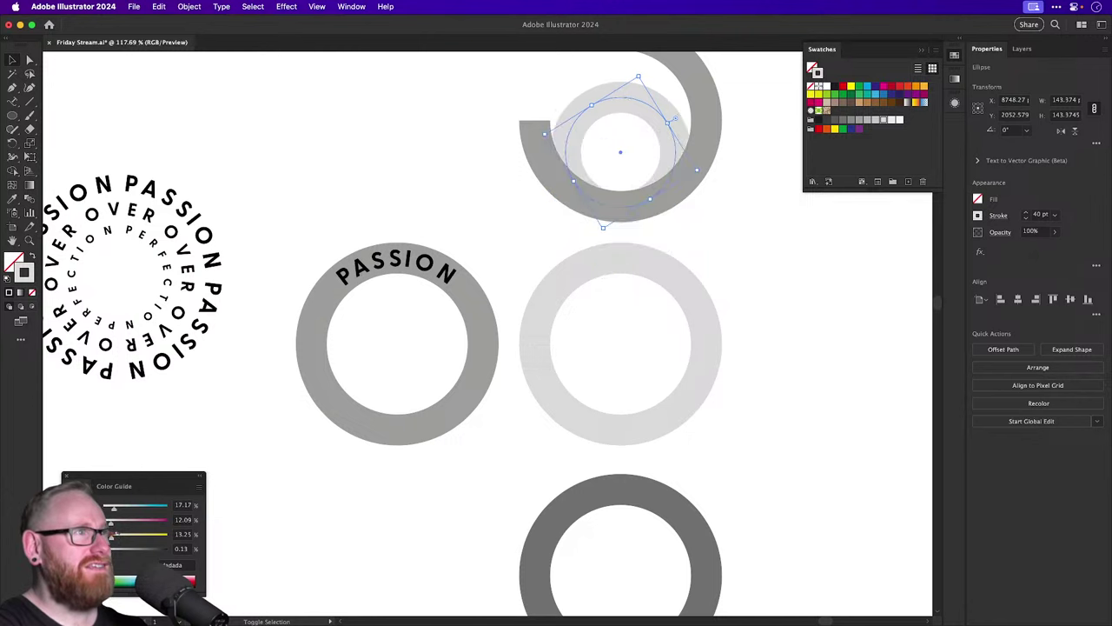
Eyedrop the lower ring's dark grey onto the light middle ring.
scroll(614, 252, up, 5)
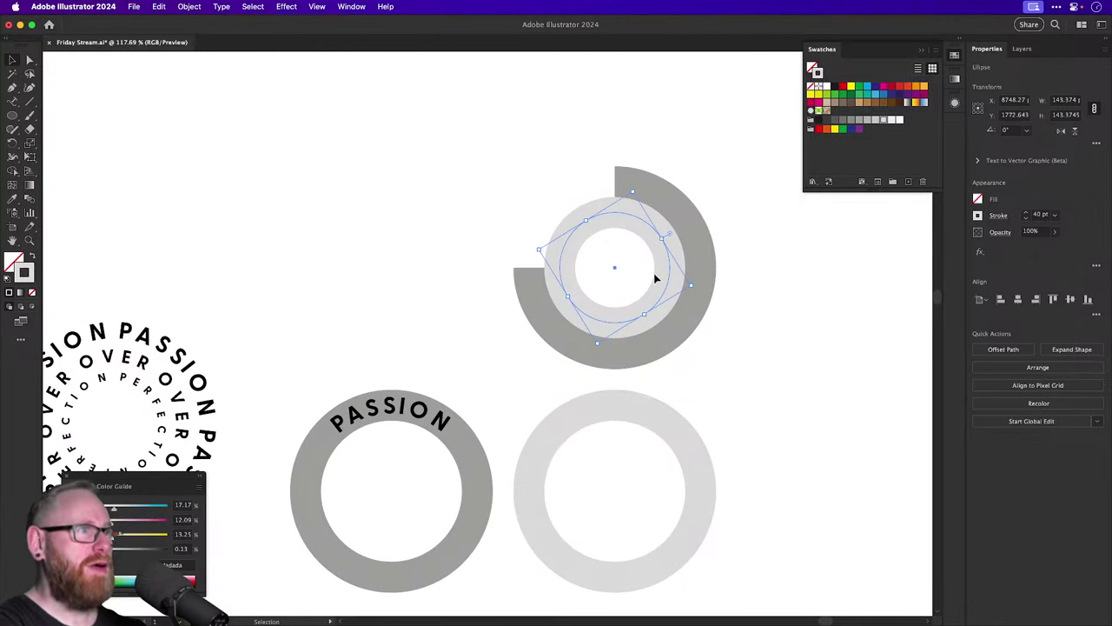
scroll(610, 275, right, 2)
scroll(611, 274, up, 1)
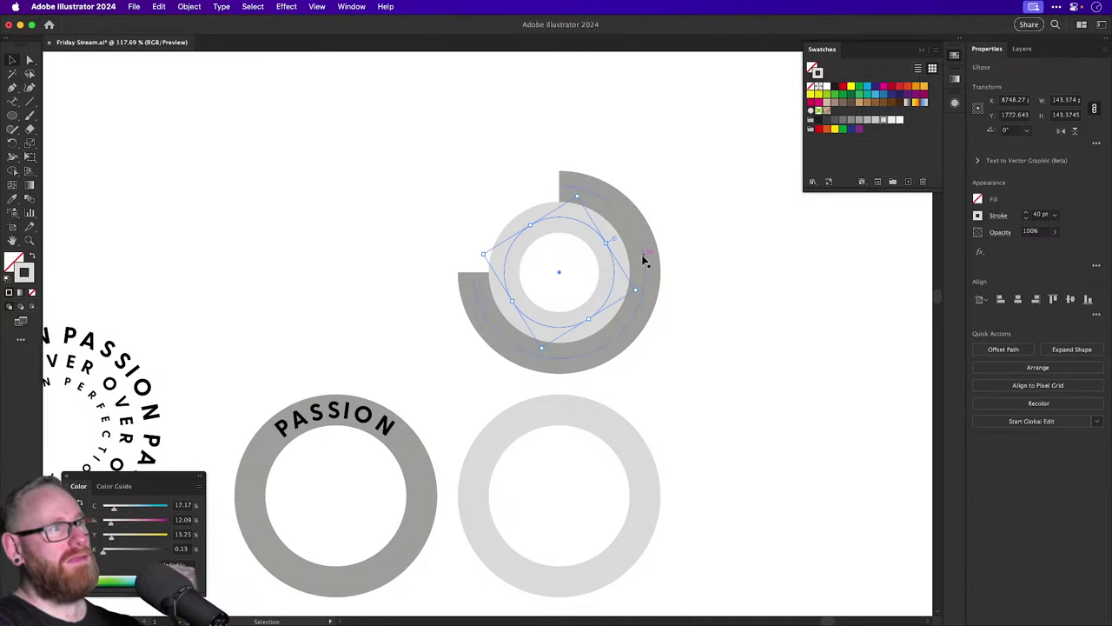
click(692, 270)
click(614, 291)
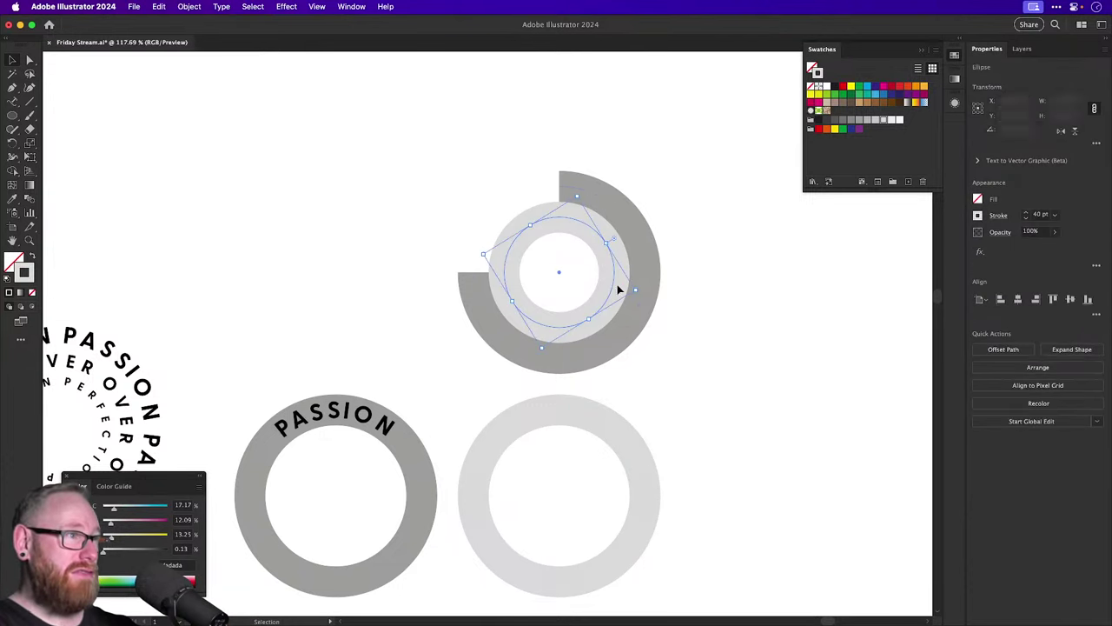
click(646, 265)
scroll(647, 268, down, 5)
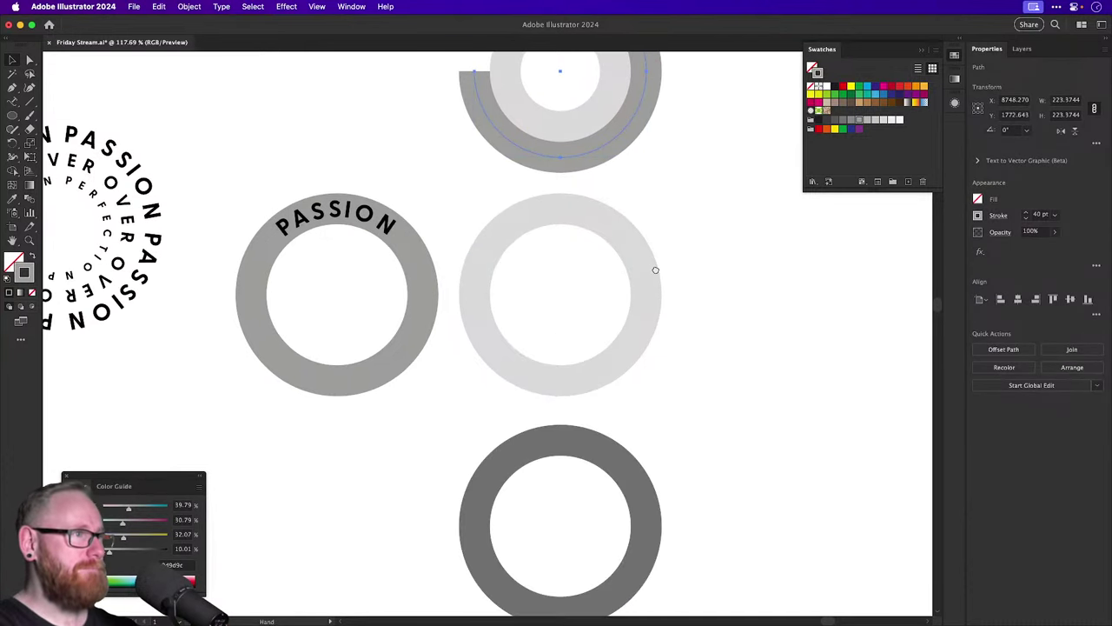
scroll(651, 268, up, 3)
click(648, 367)
key(i)
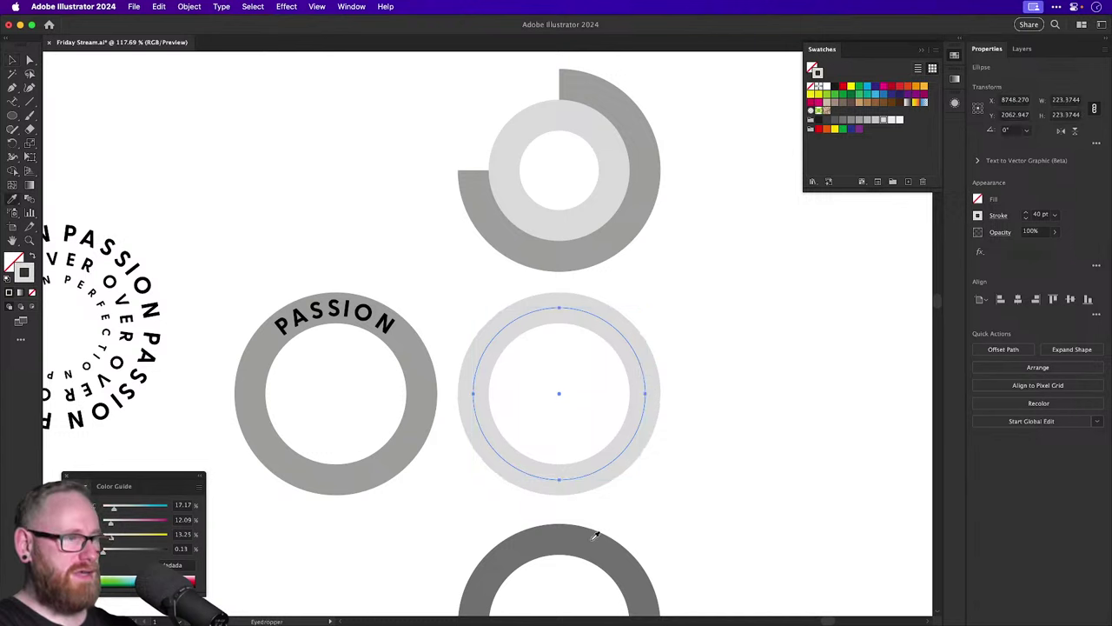
click(589, 541)
key(v)
Offset the dark ring outward by 40 px, shift the larger ring up, and cut part away.
click(189, 6)
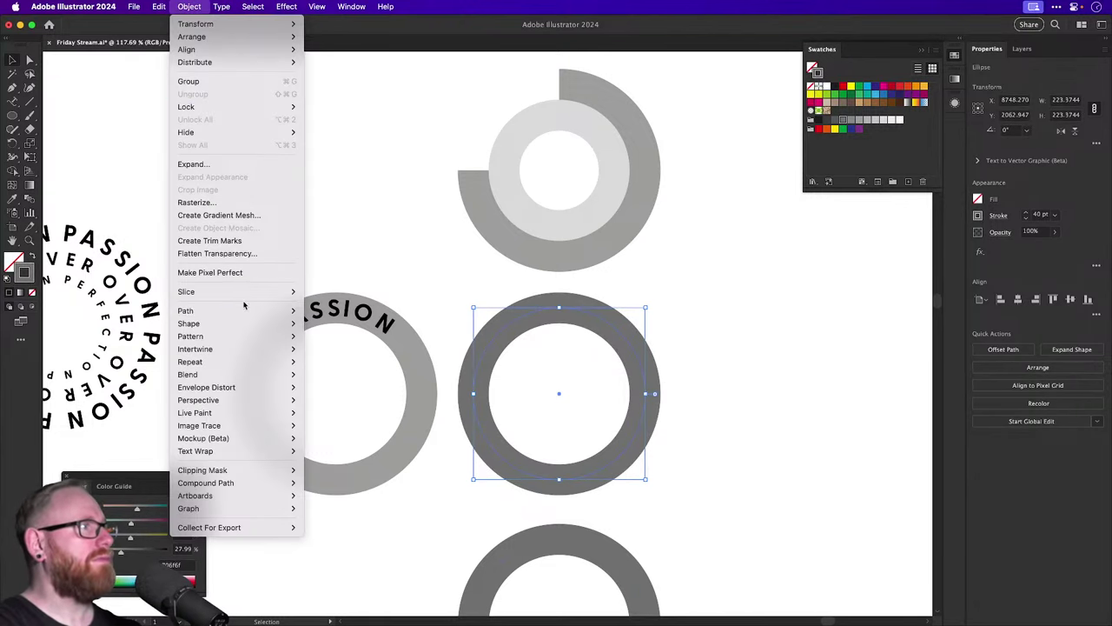
mouse_move(273, 311)
click(330, 355)
text(40)
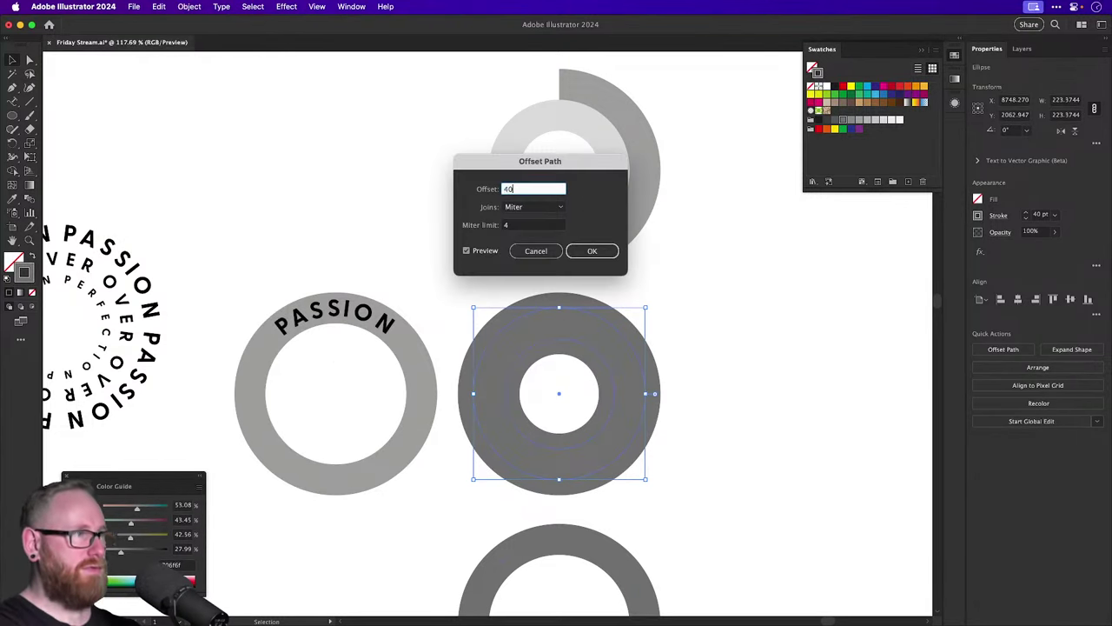
key(Return)
key(shift+Up)
key(shift+Up)
key(shift+Up)
key(shift+Up)
key(shift+Up)
key(shift+Up)
key(shift+Up)
key(shift+Up)
key(shift+Up)
key(shift+Up)
key(shift+Up)
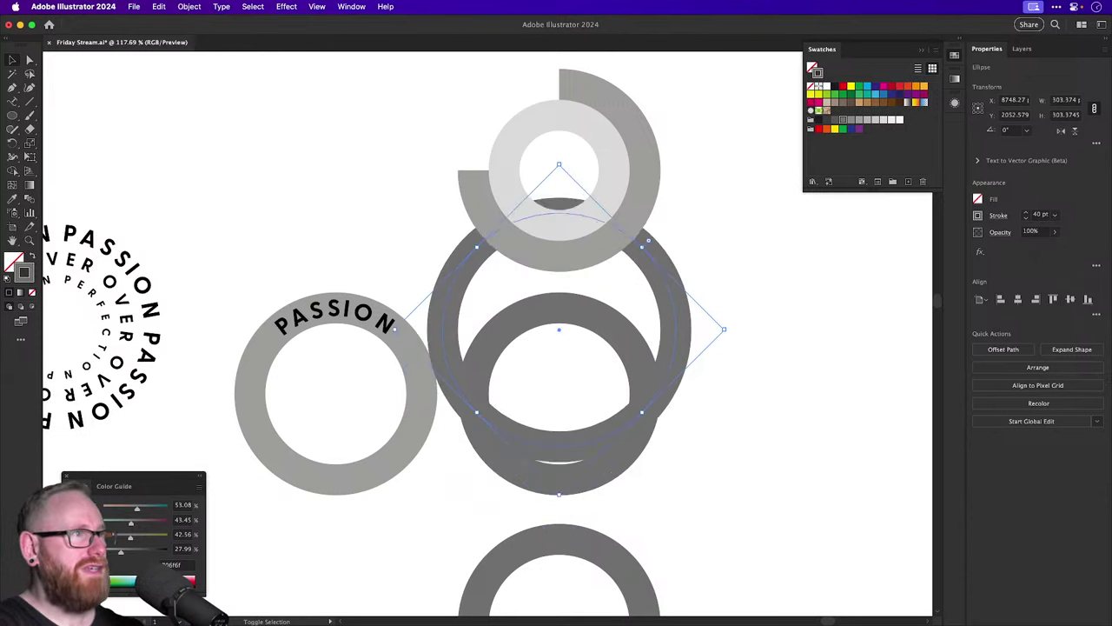
key(shift+Up)
key(shift+Up)
key(shift+Up)
key(shift+Up)
key(shift+Up)
key(shift+Up)
key(shift+Up)
key(shift+Up)
key(shift+Up)
key(shift+Up)
key(shift+Up)
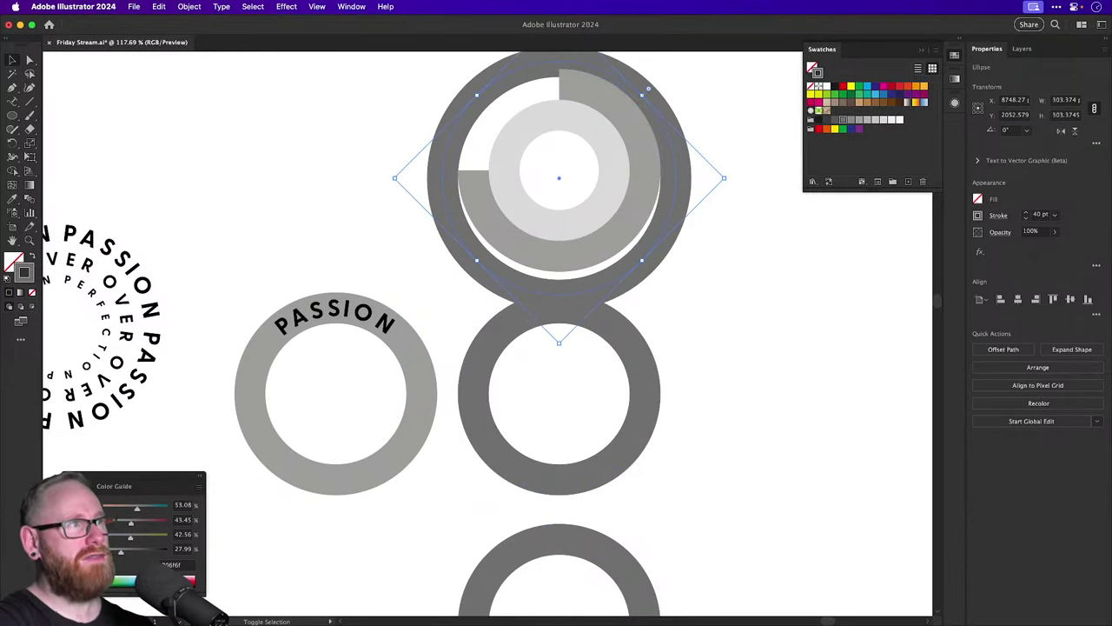
click(625, 410)
key(Delete)
With Direct Selection, delete two quarters of the mid-grey ring.
scroll(613, 365, up, 5)
click(472, 273)
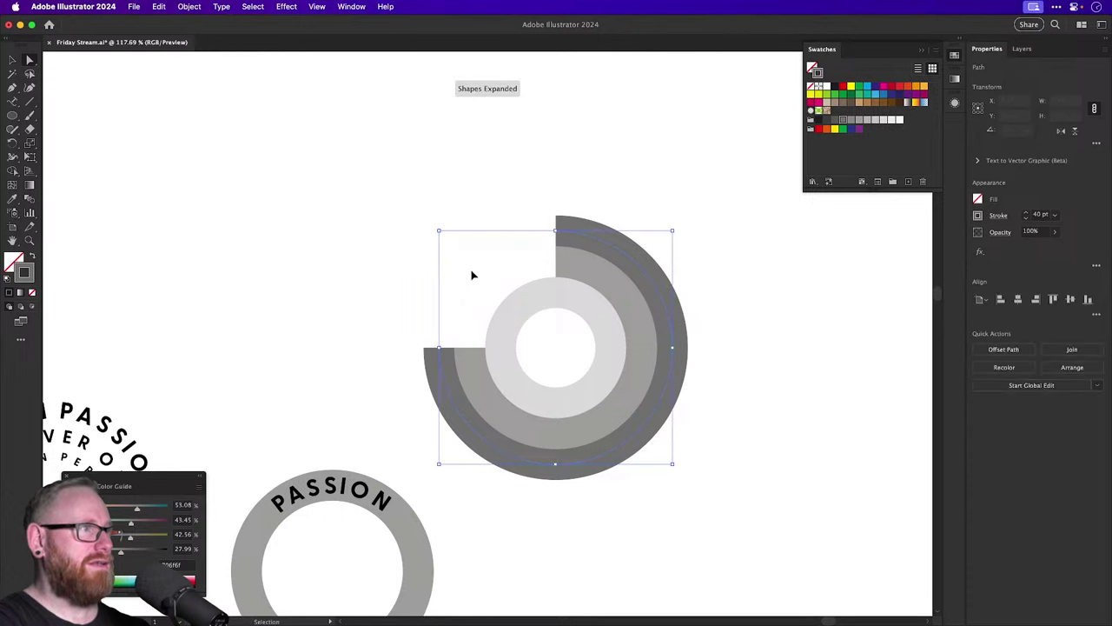
click(472, 276)
key(a)
click(519, 318)
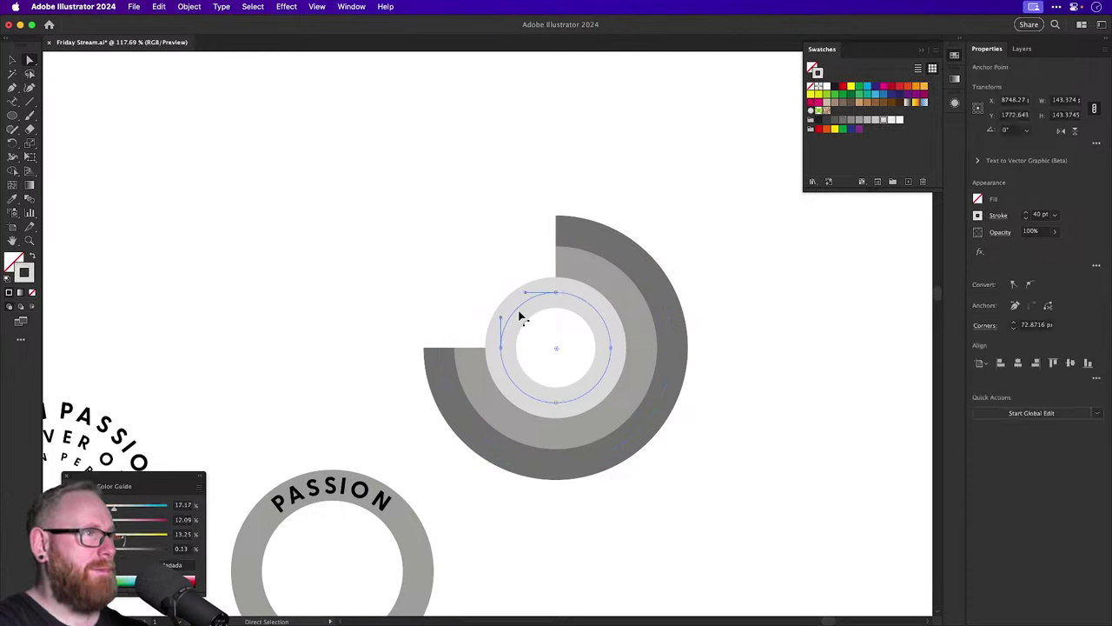
click(472, 348)
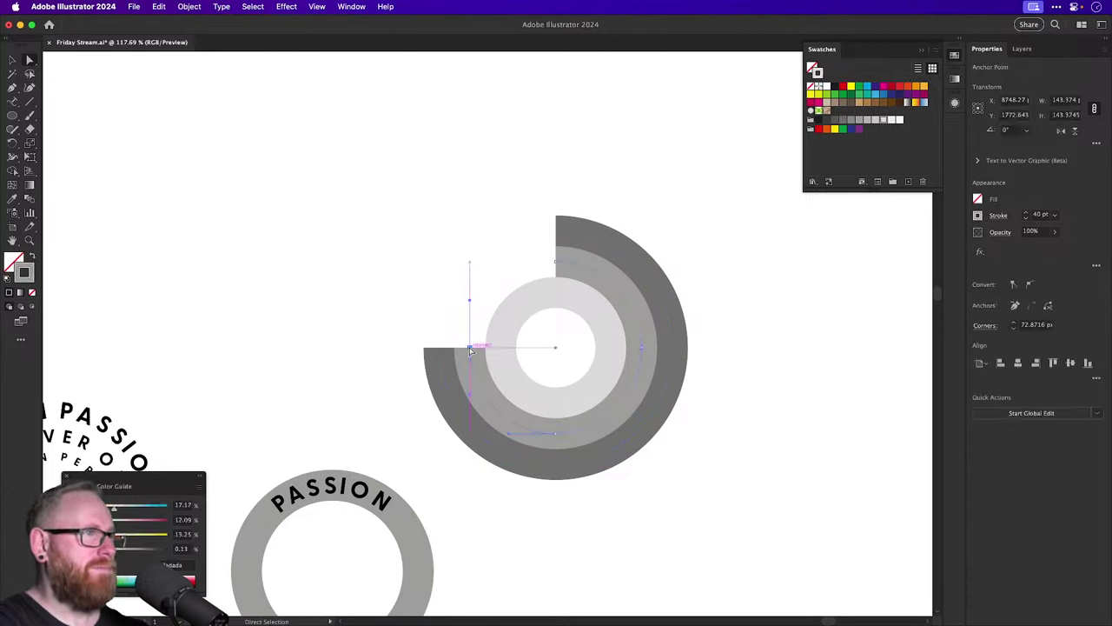
key(Delete)
click(551, 405)
key(Delete)
Delete the light ring's upper-left quarter and the dark ring's lower-left quarter.
click(519, 315)
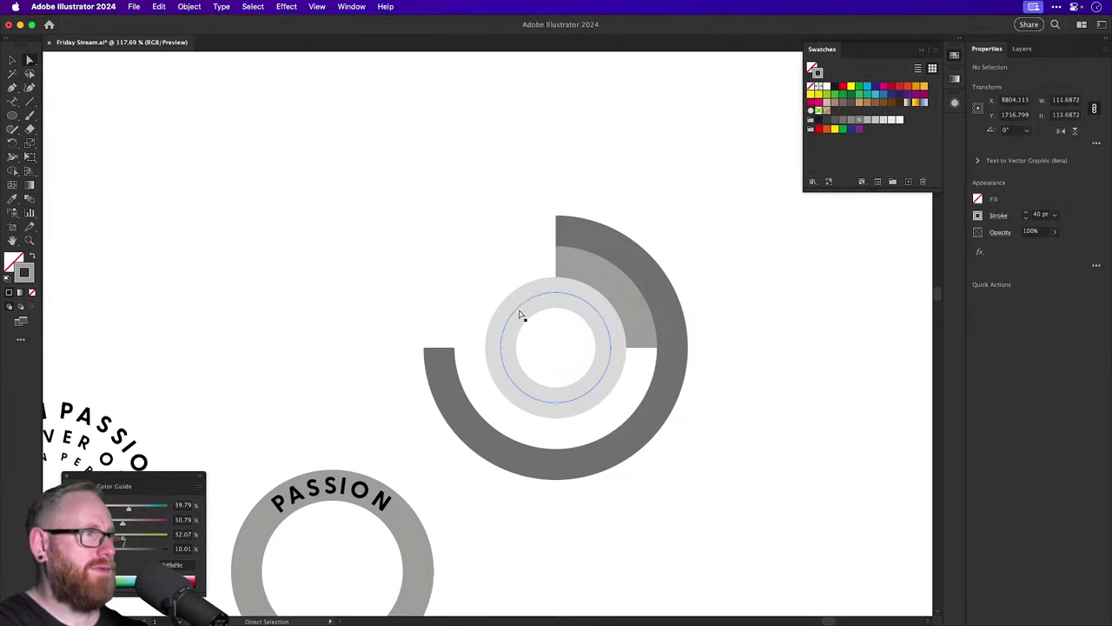
key(Delete)
click(533, 321)
click(439, 348)
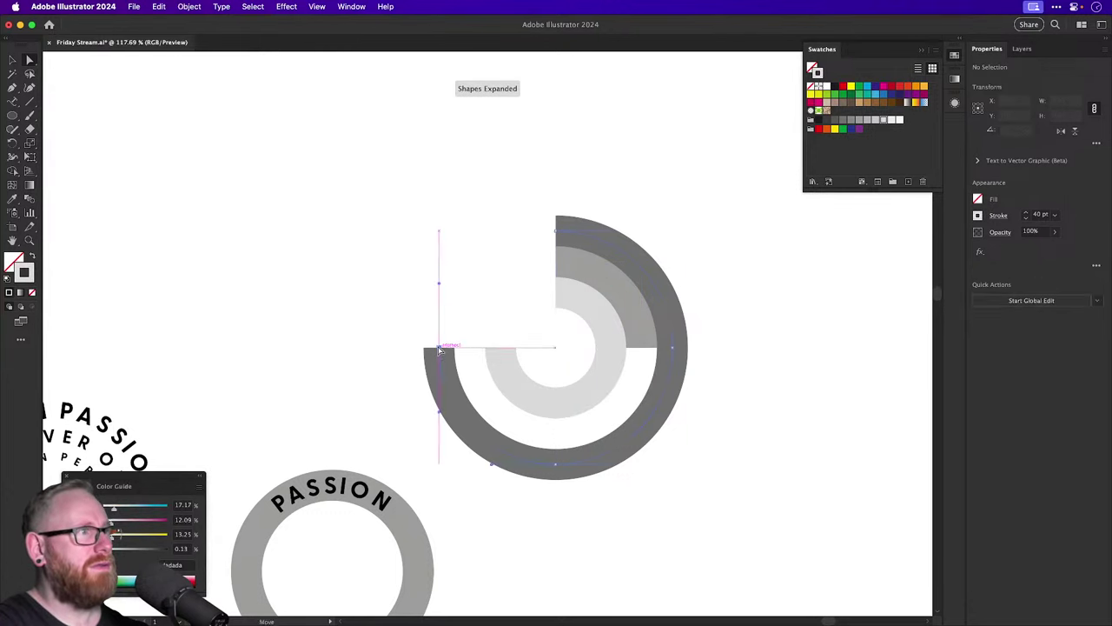
key(Delete)
click(464, 338)
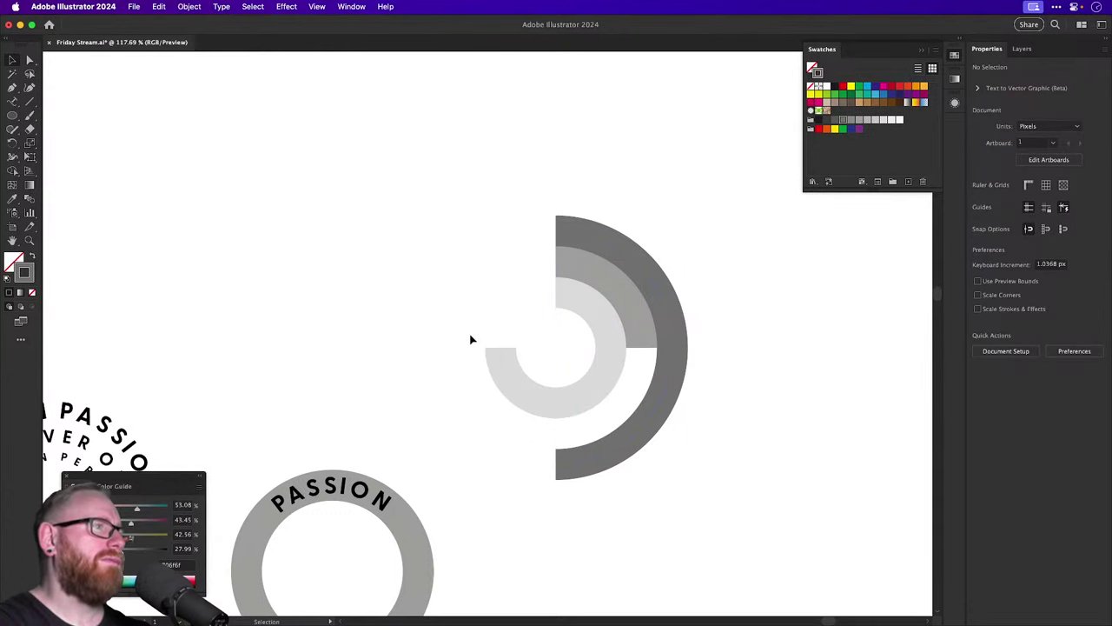
Undo the quarter deletions to restore the full rings.
key(a)
drag(473, 228, 695, 432)
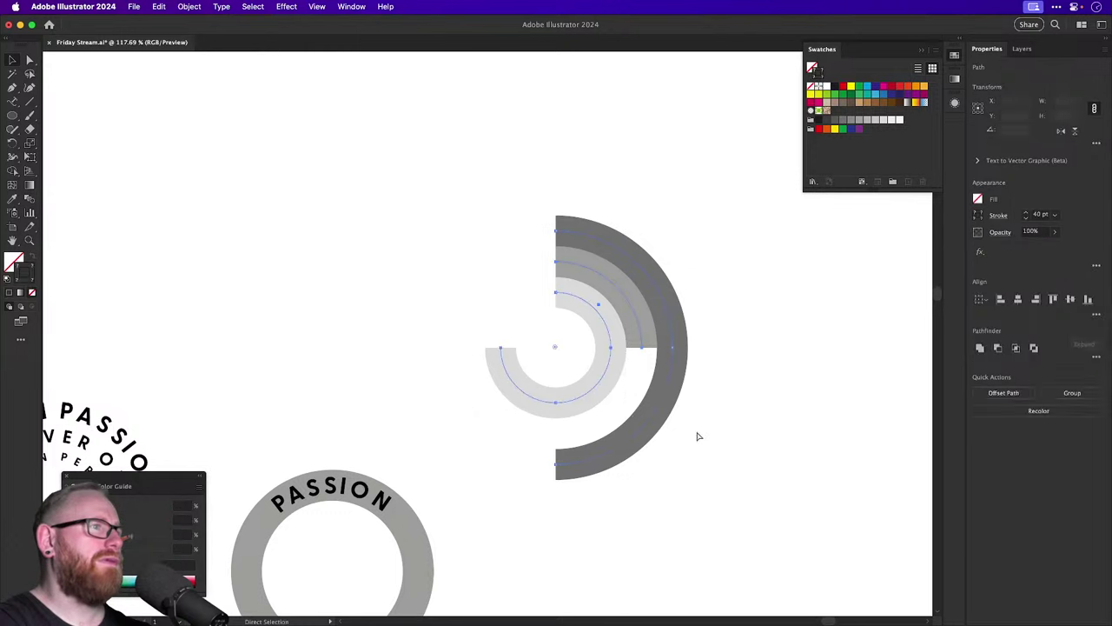
key(super+z)
key(super+z)
key(super+z)
key(super+z)
key(super+z)
key(super+z)
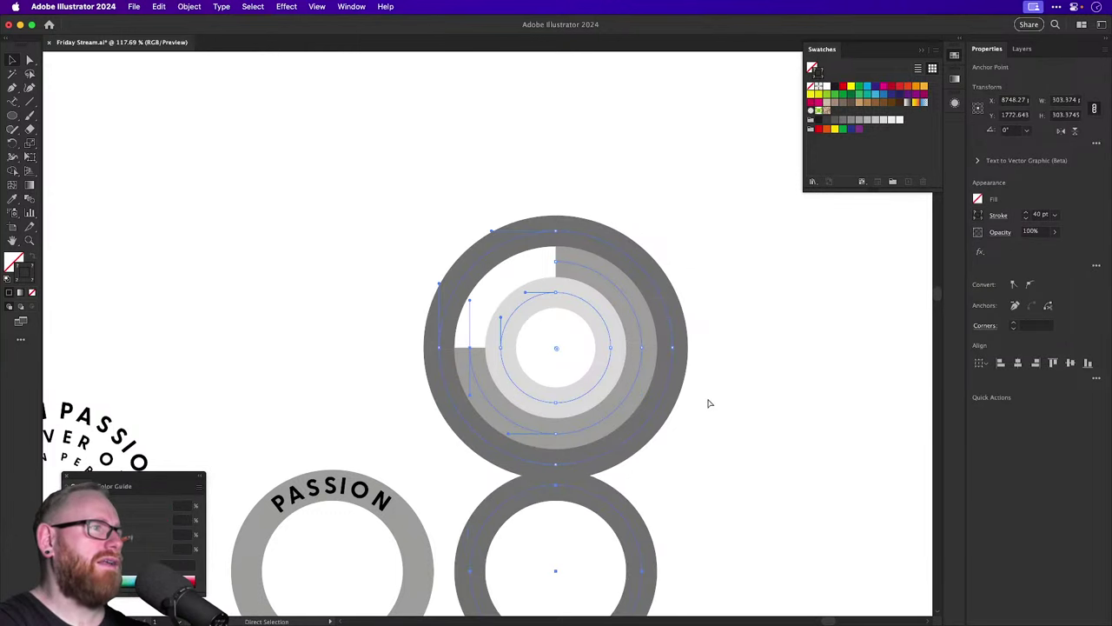
key(v)
key(super+shift+z)
Copy the complete set of three rings straight to the right.
click(482, 222)
drag(482, 221, 739, 449)
scroll(437, 452, right, 5)
scroll(437, 452, up, 2)
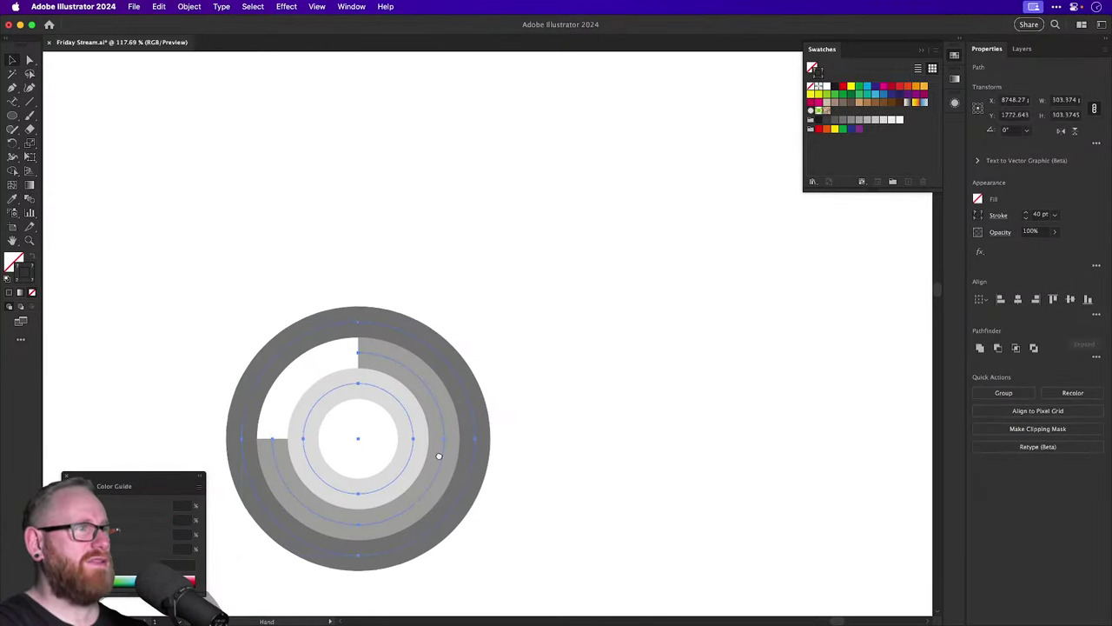
drag(409, 427, 816, 420)
scroll(591, 265, left, 3)
scroll(591, 265, down, 2)
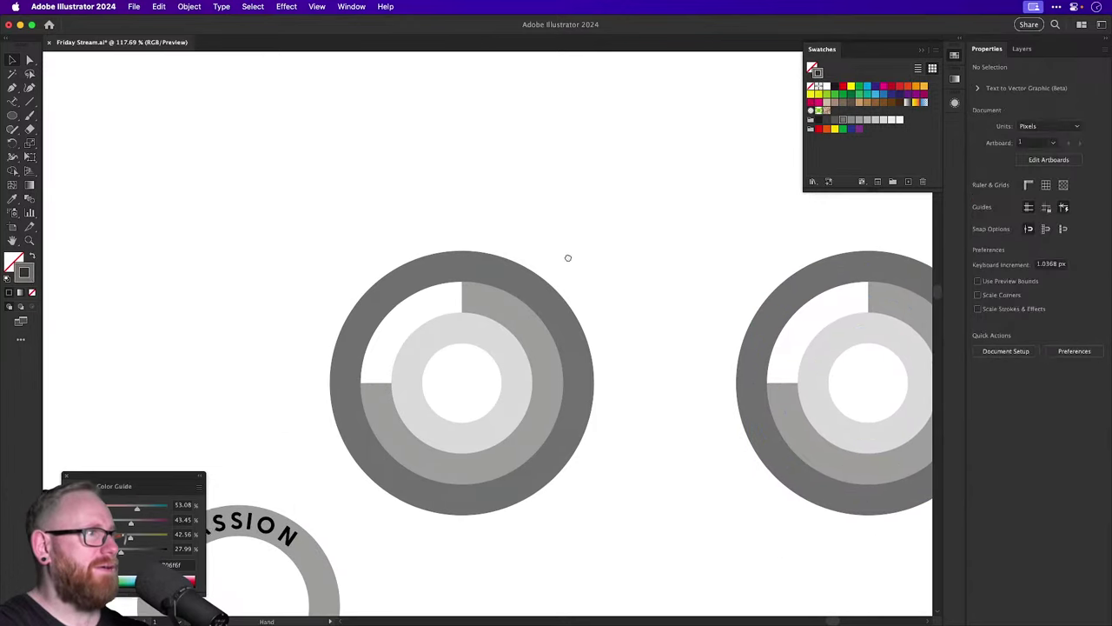
Cut the left rings: outer and inner upper-left quarters, middle left half; marquee-select the arcs.
key(a)
click(390, 294)
key(Delete)
click(392, 296)
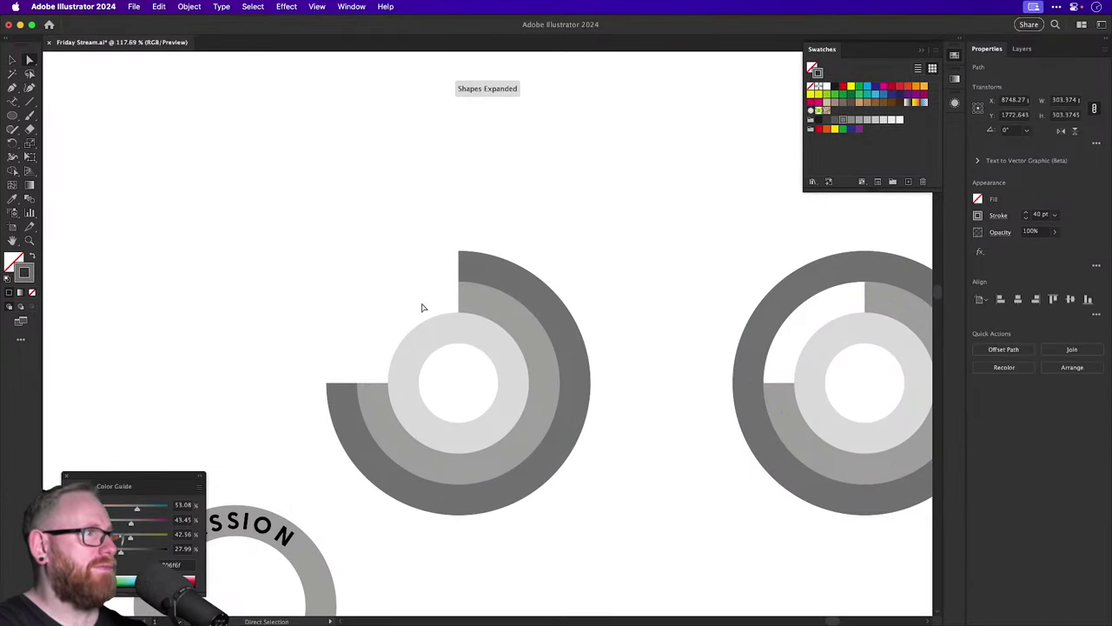
click(423, 351)
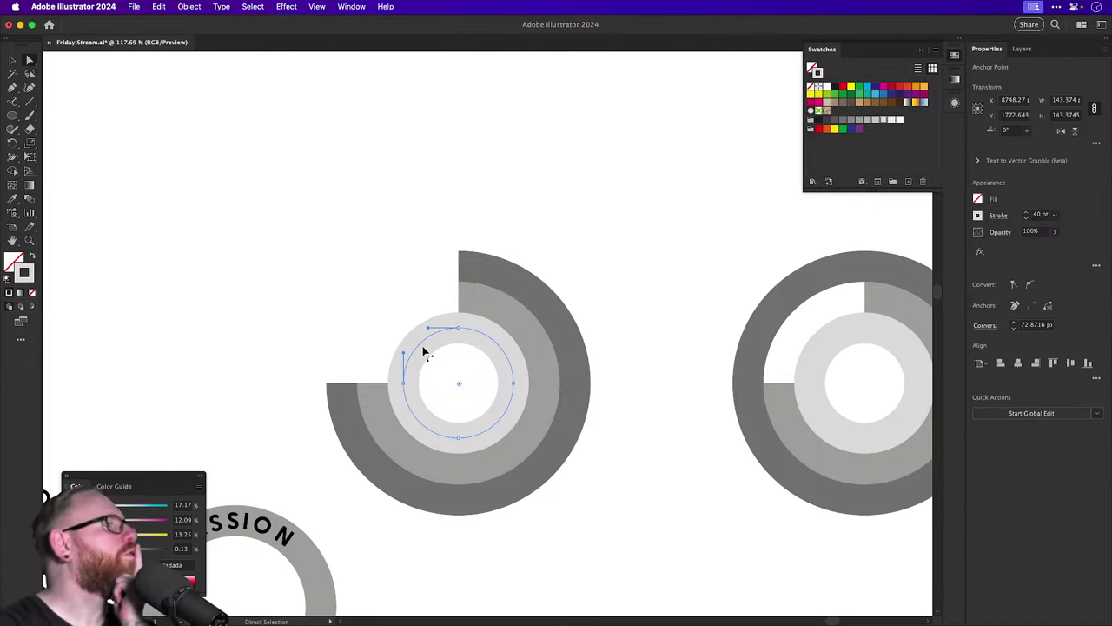
click(376, 387)
key(Delete)
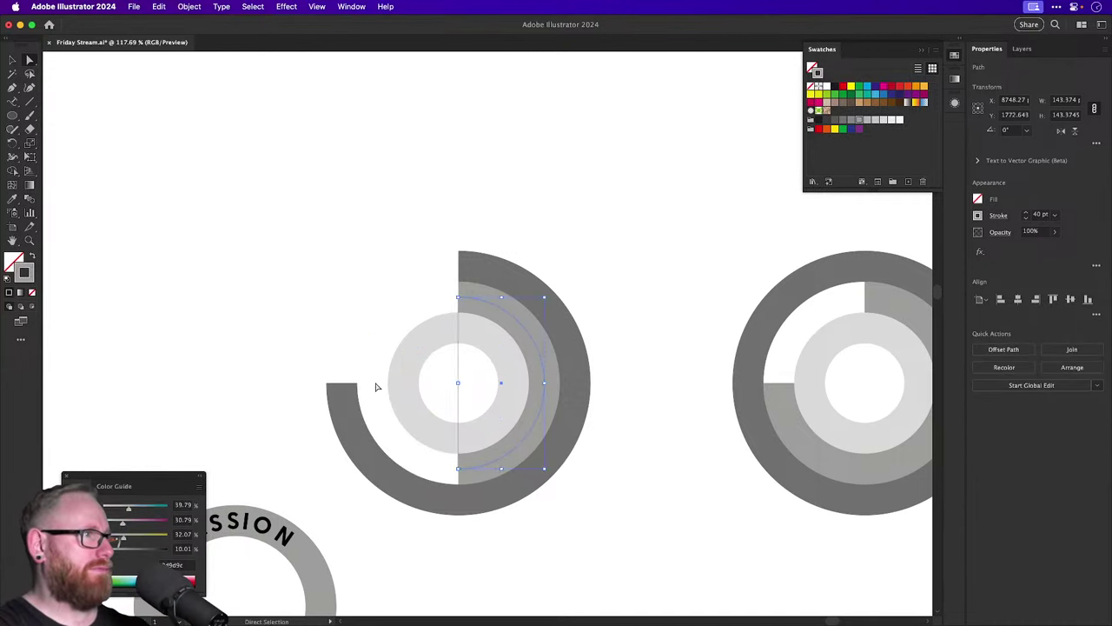
click(377, 386)
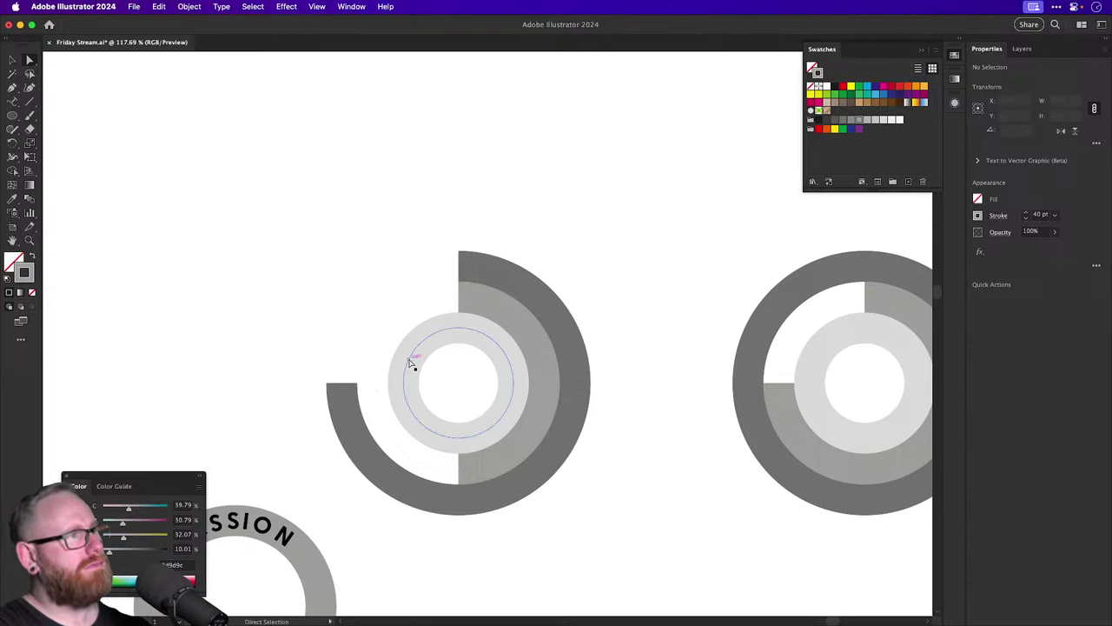
click(409, 365)
key(Delete)
click(411, 355)
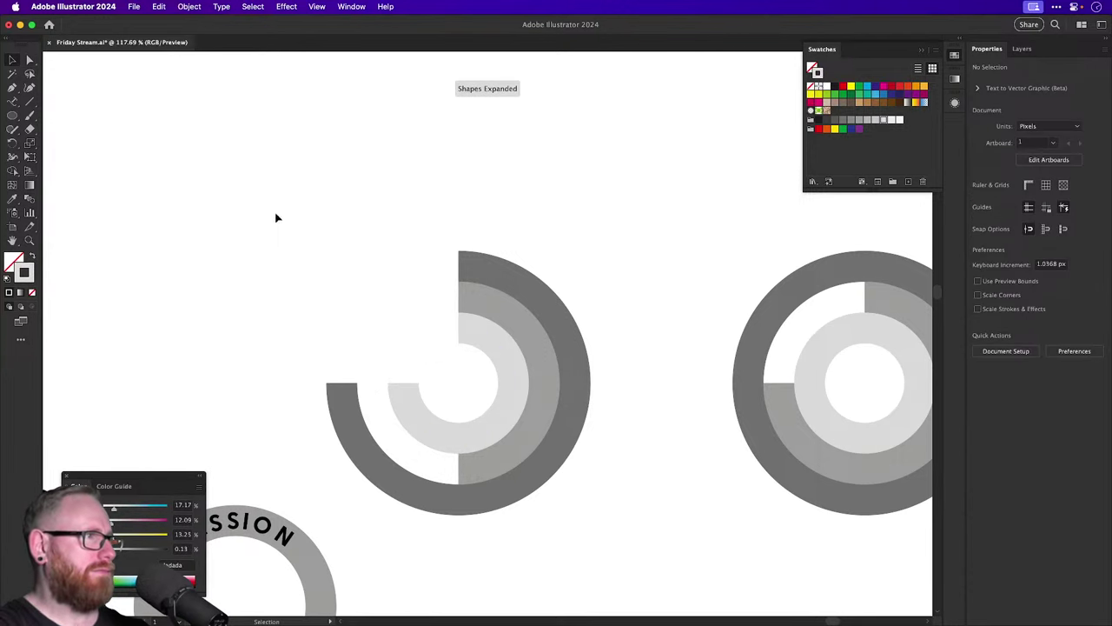
drag(276, 217, 556, 434)
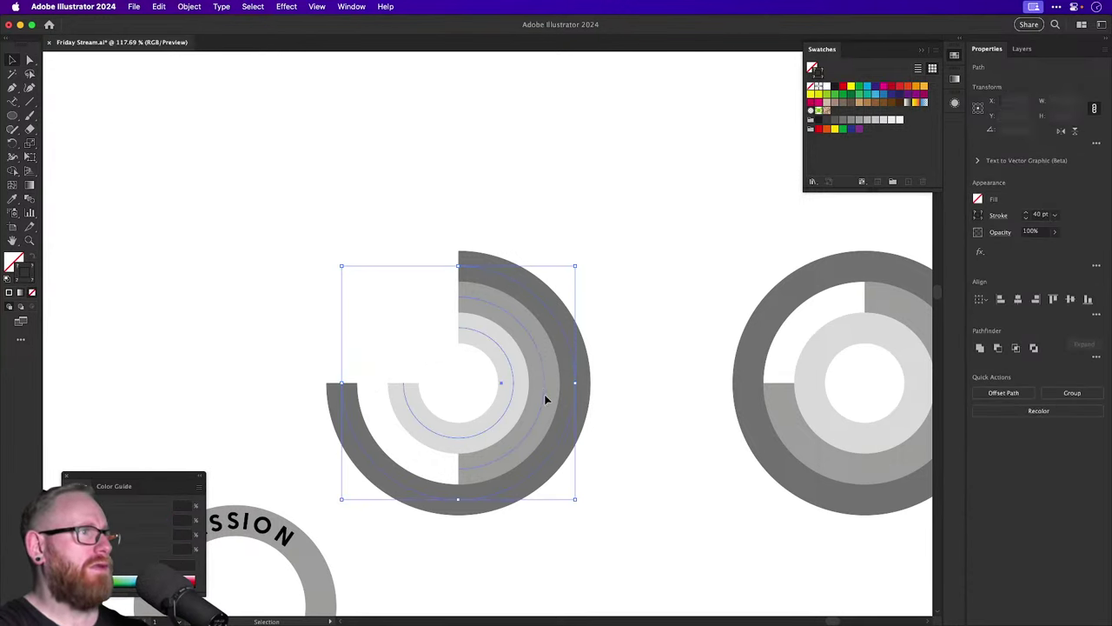
Give the arcs Round Cap ends in the Stroke panel.
click(998, 216)
click(936, 248)
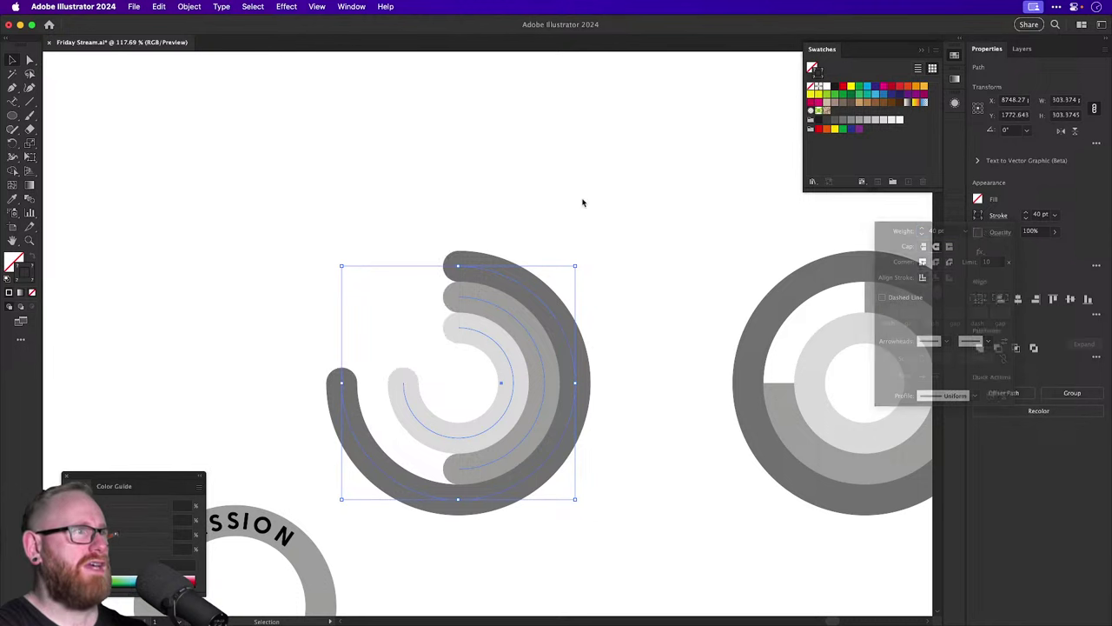
click(539, 188)
drag(552, 338, 546, 270)
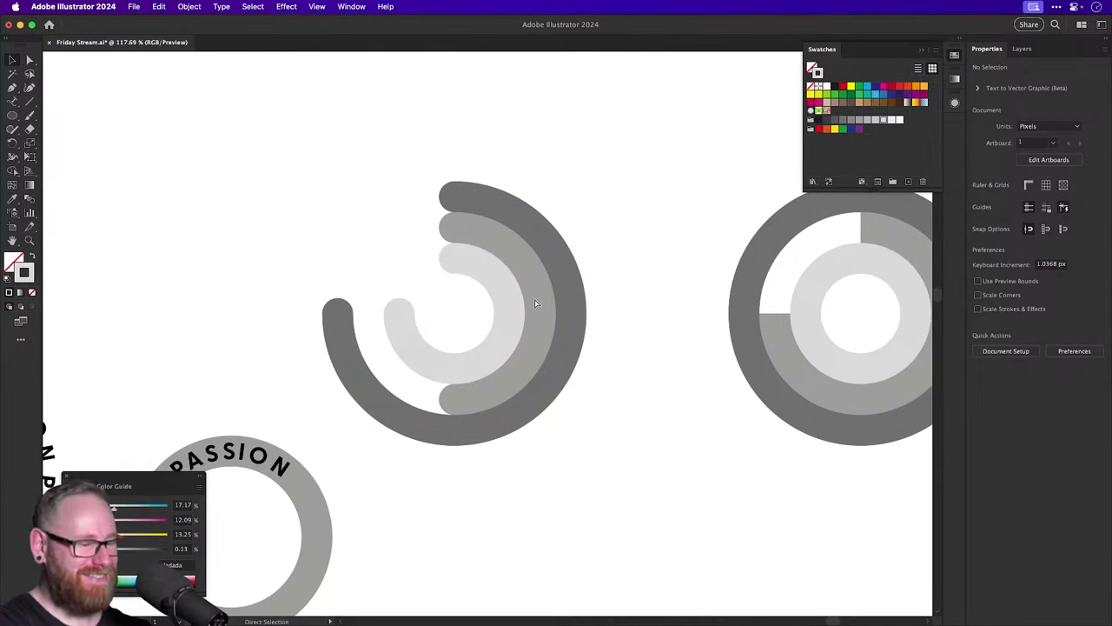
key(super+minus)
key(super+minus)
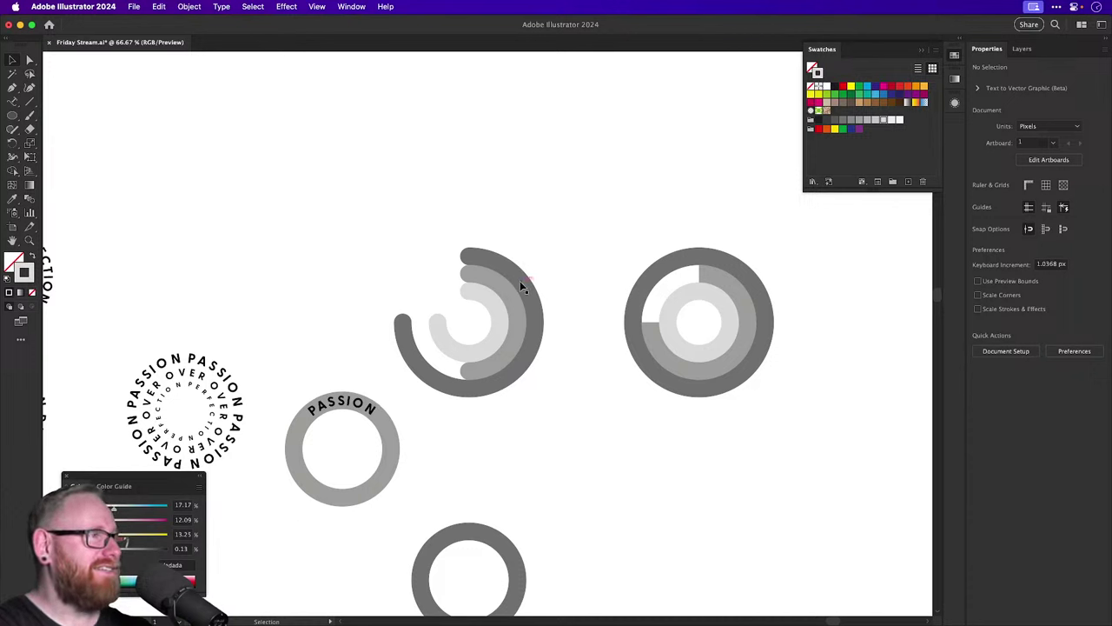
Copy the PASSION type path up, widen it by 80 px, and centre it on the dark arc.
click(520, 282)
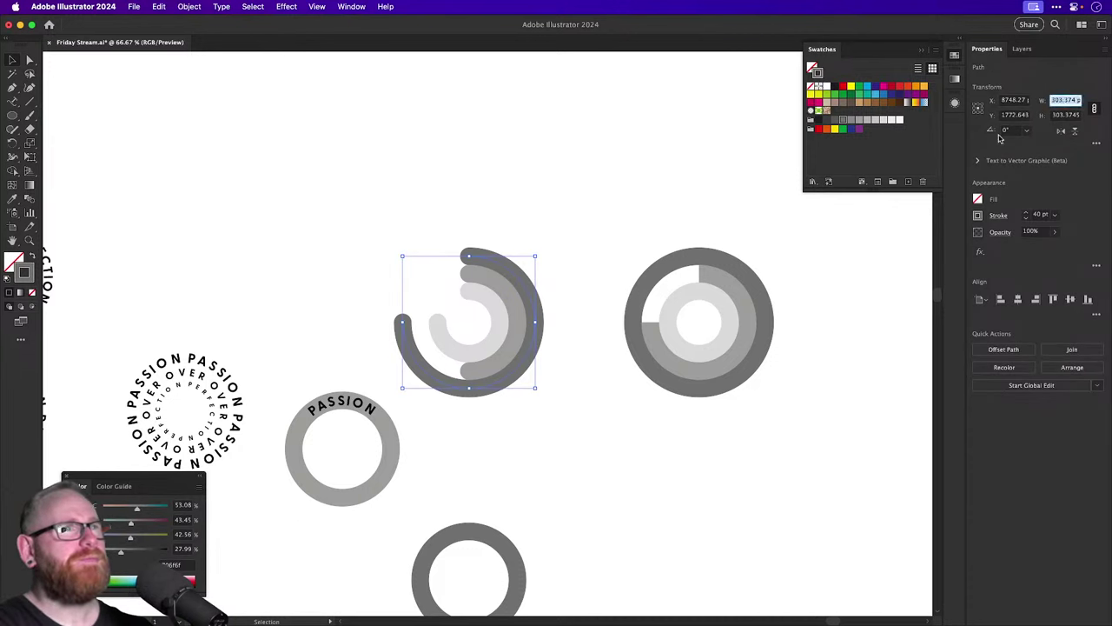
click(335, 396)
drag(341, 401, 341, 217)
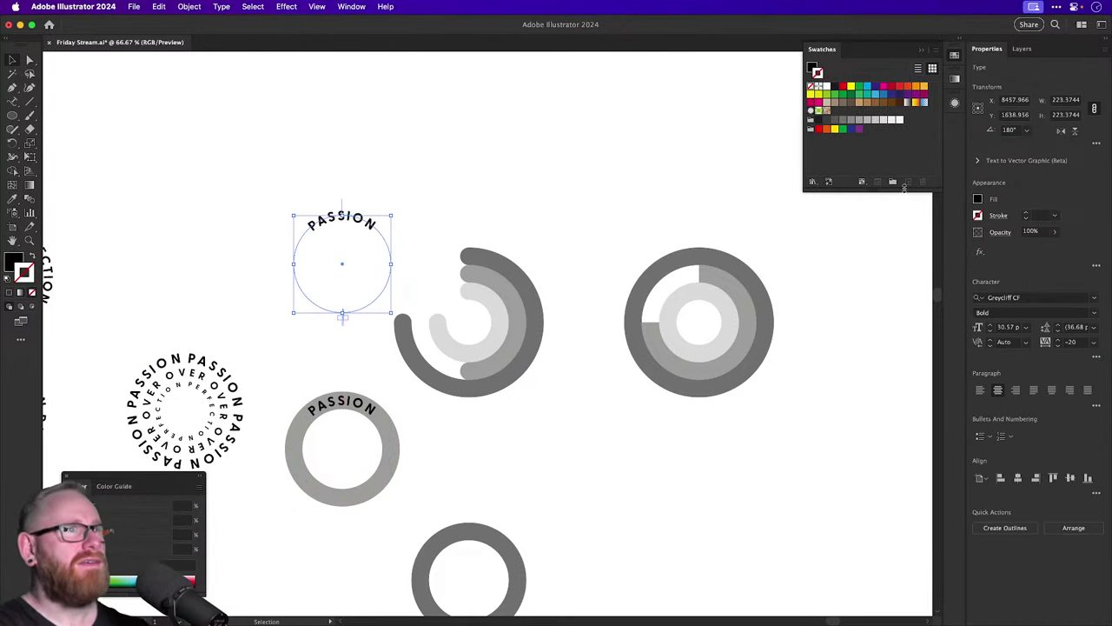
click(1067, 100)
text(+80)
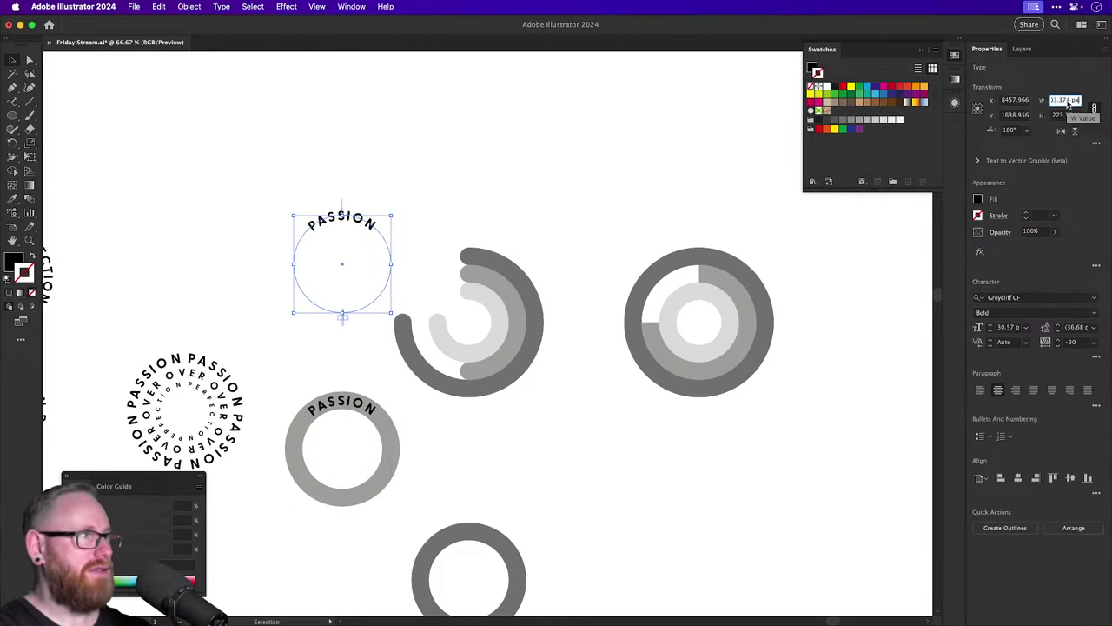
key(Return)
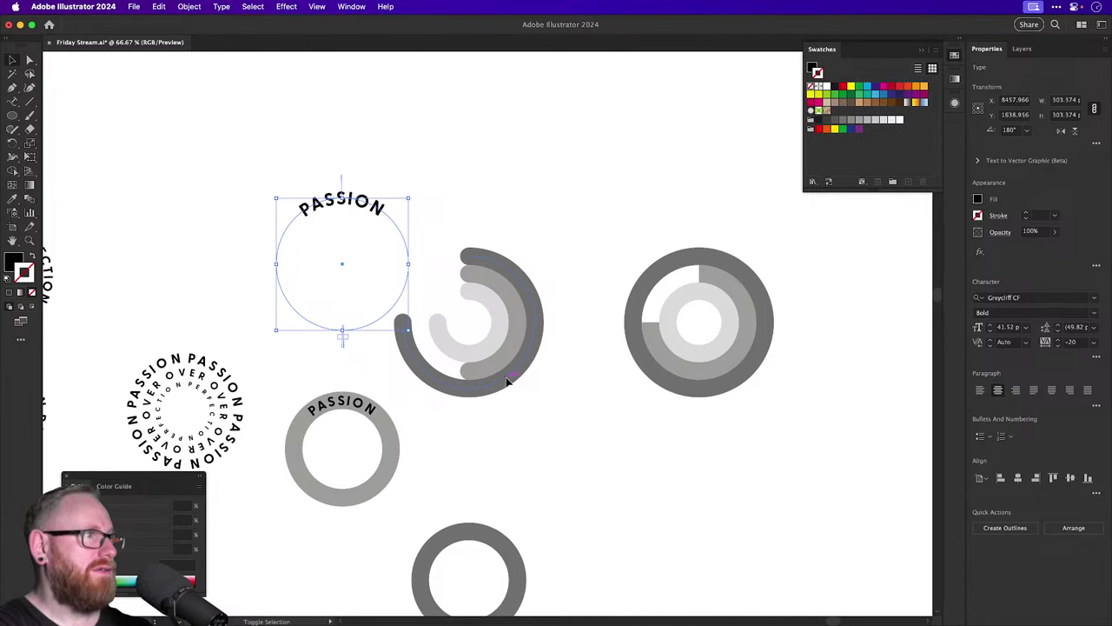
shift+click(508, 382)
click(1017, 299)
click(1071, 299)
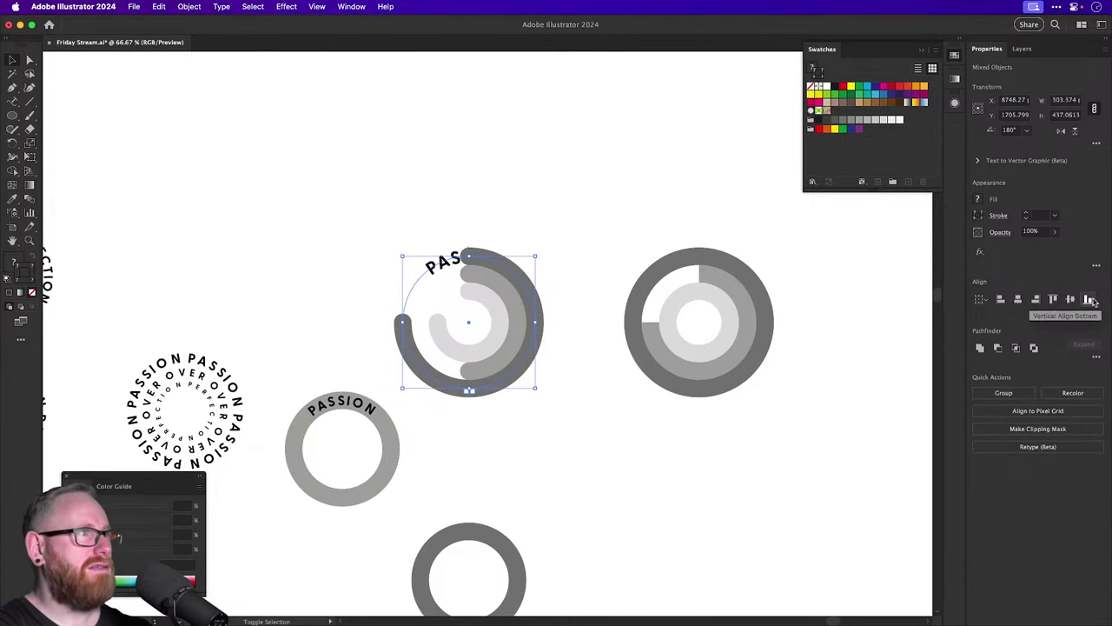
click(653, 241)
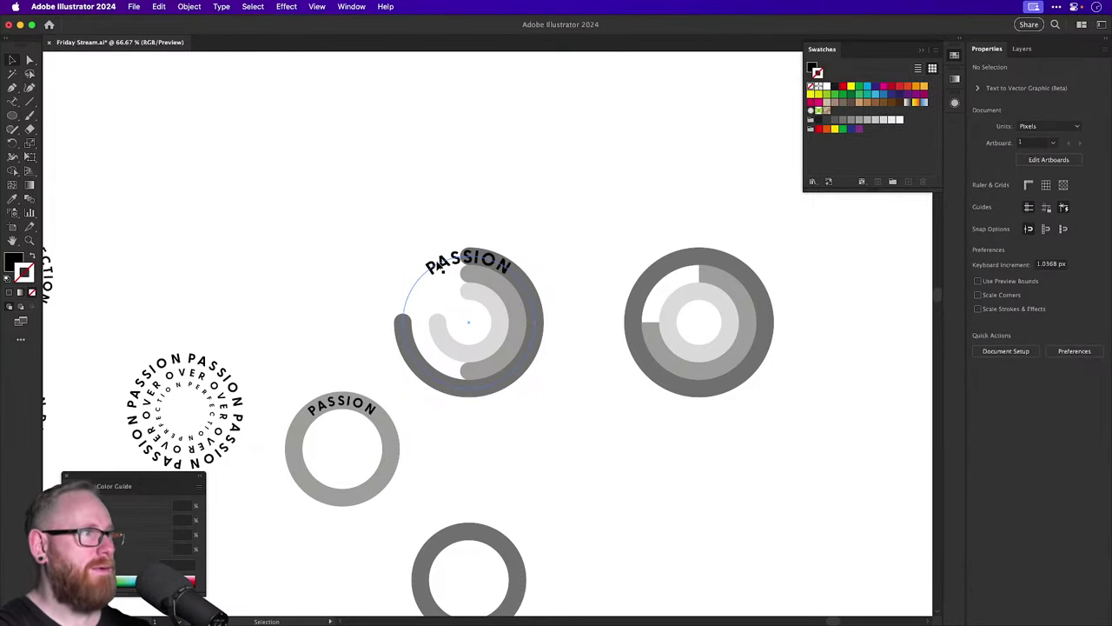
Set PASSION to 35 pt and rotate it to the top of the outer arc.
scroll(440, 267, up, 5)
click(461, 207)
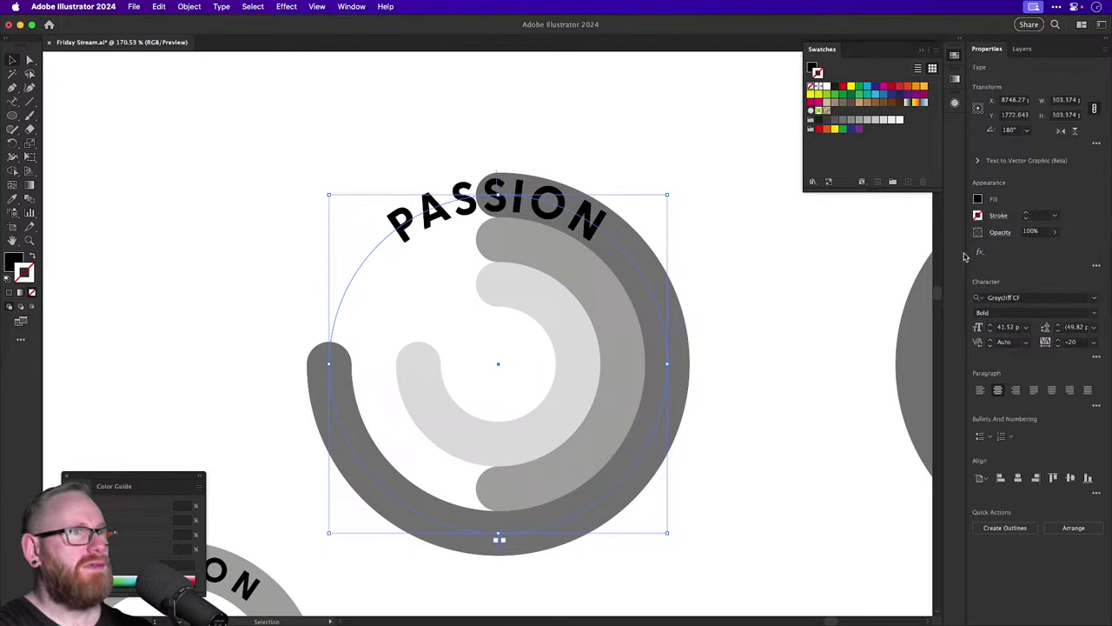
click(989, 332)
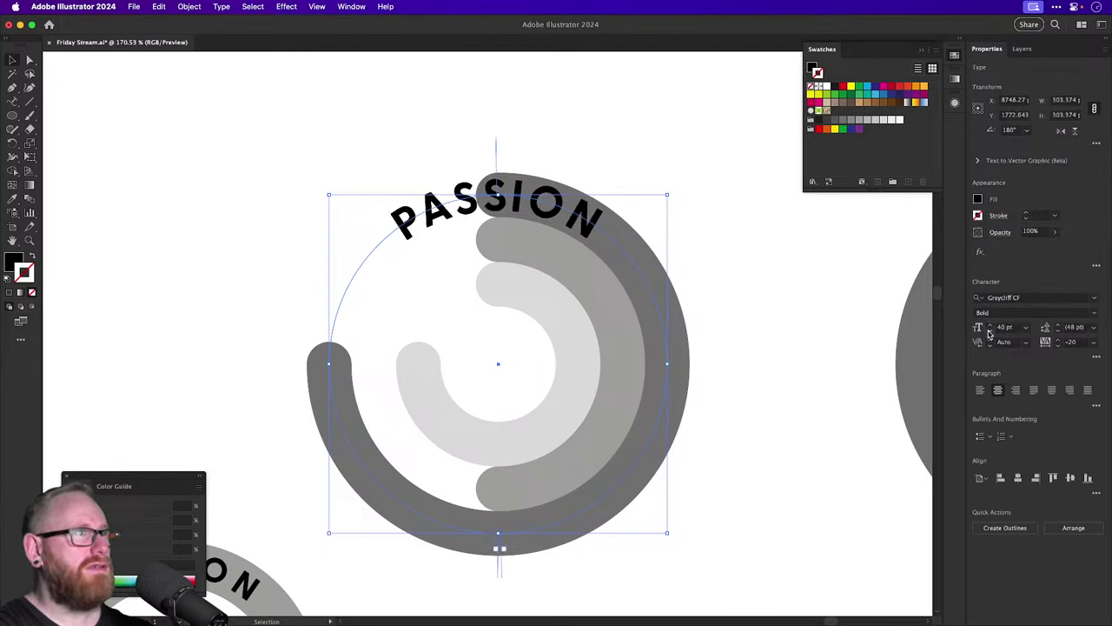
click(989, 332)
click(989, 332)
click(989, 332)
click(989, 332)
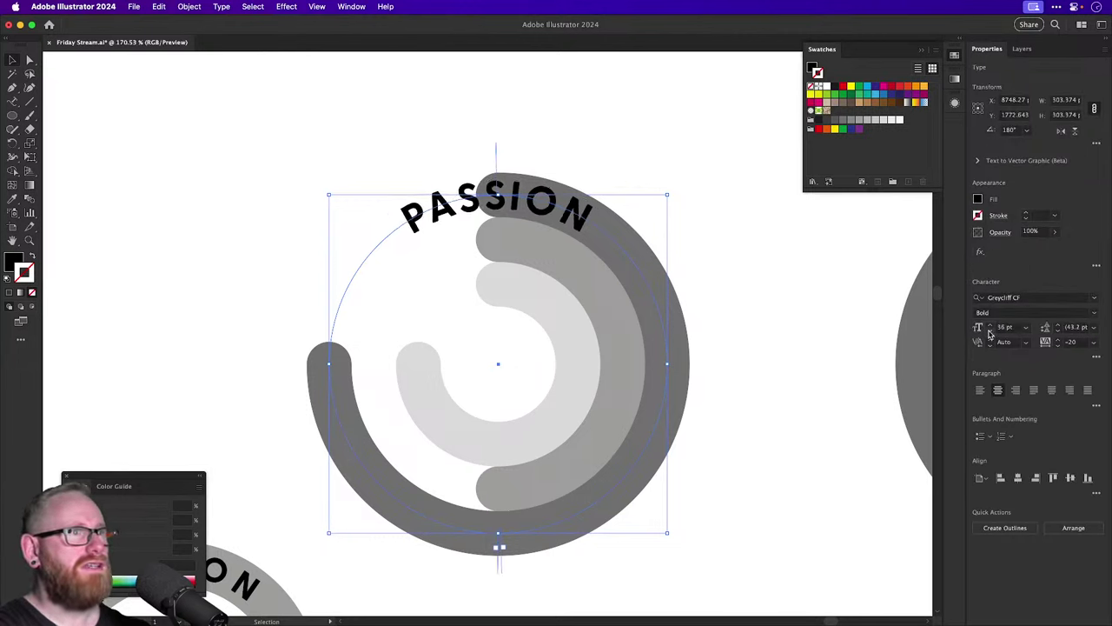
click(989, 332)
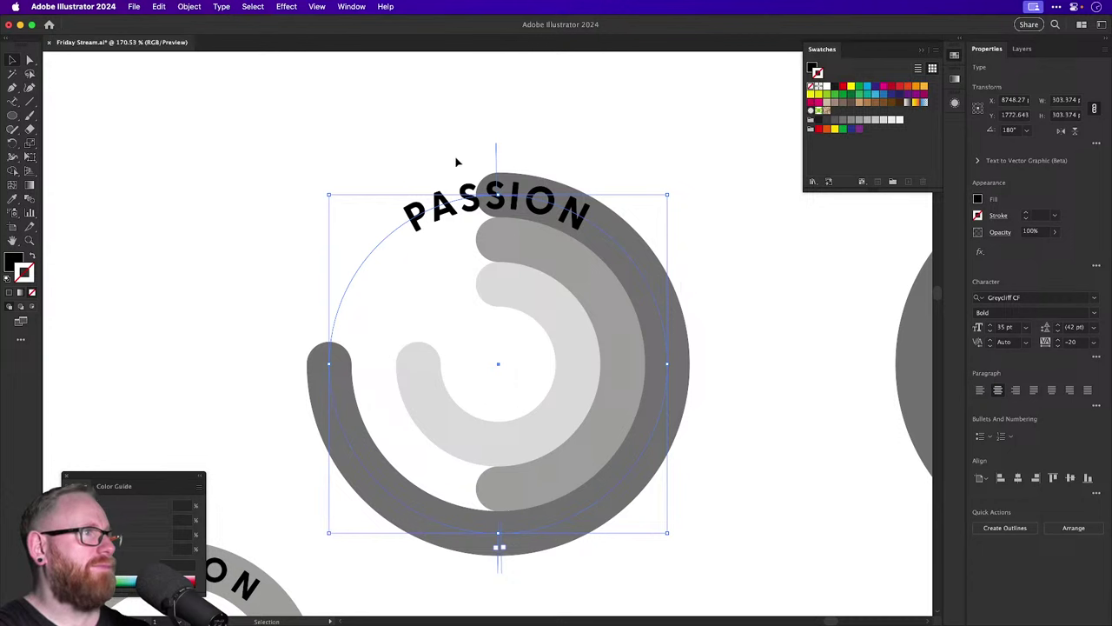
key(r)
drag(700, 211, 648, 253)
key(v)
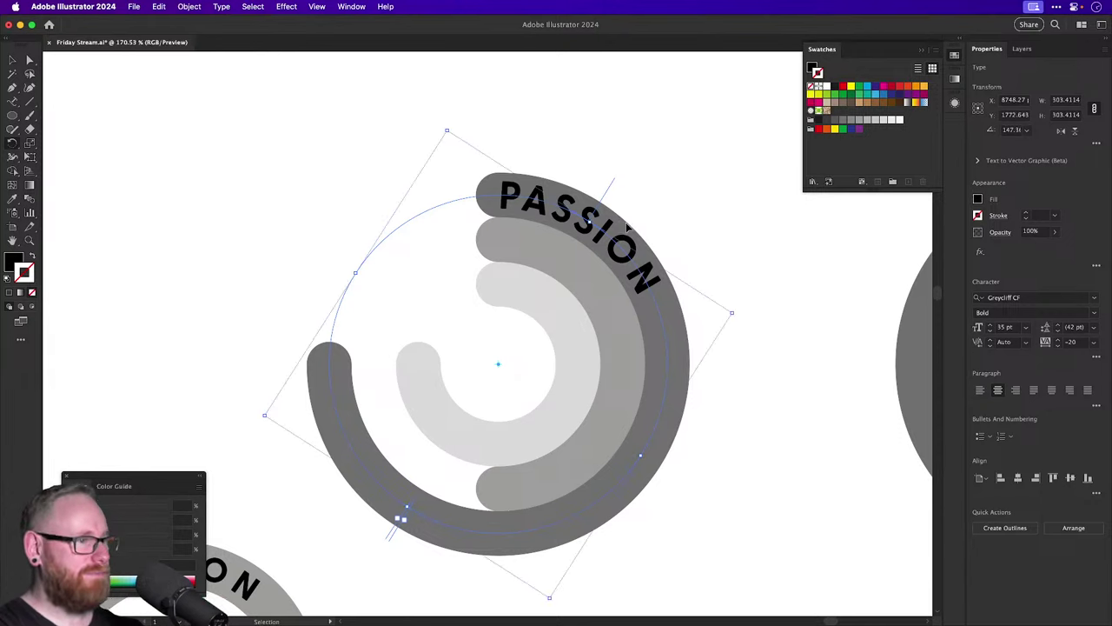
Move the PASSION text with its ring up to sit above the arcs.
key(super+minus)
key(super+minus)
key(super+minus)
scroll(387, 335, up, 3)
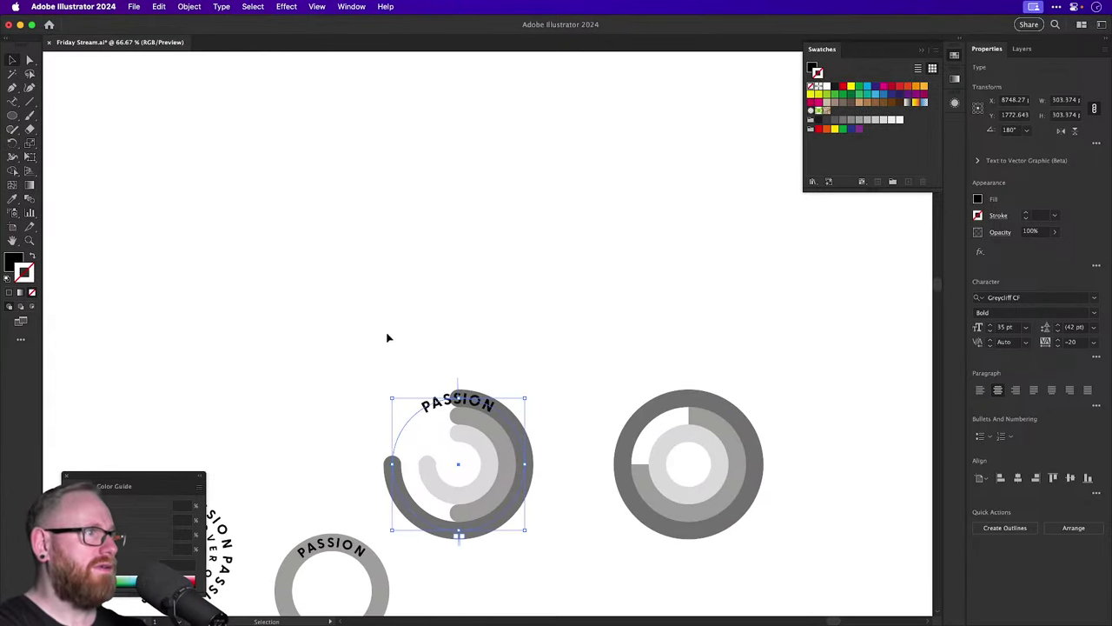
shift+click(531, 509)
scroll(522, 512, up, 3)
drag(437, 528, 437, 282)
click(559, 259)
scroll(449, 235, up, 5)
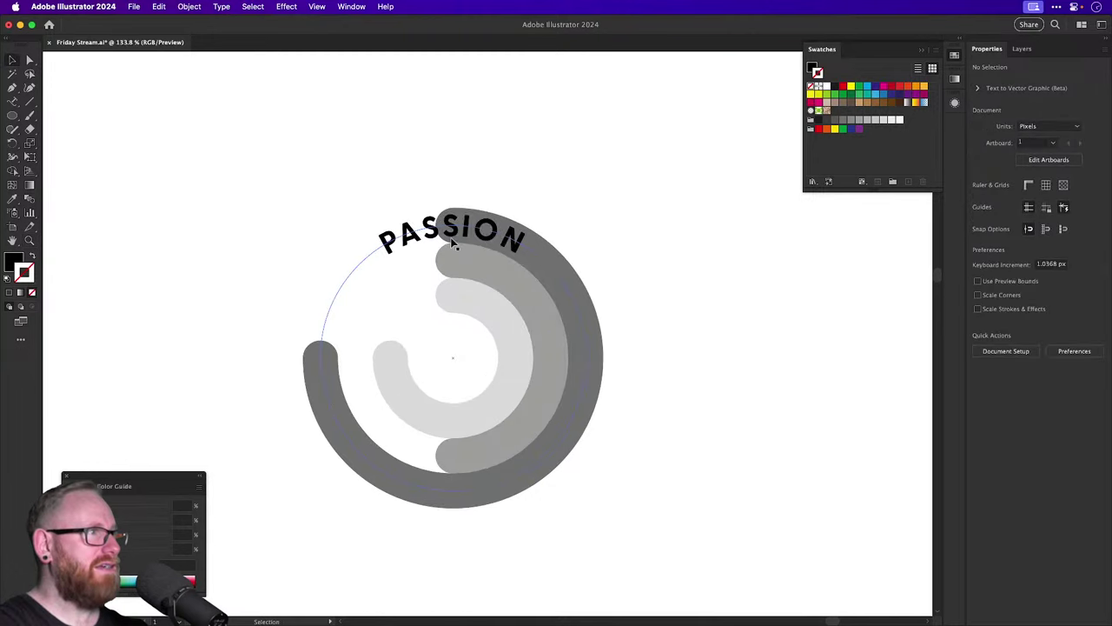
Paste a PASSION copy sized to the middle arc's height of 223.3744.
key(a)
click(479, 241)
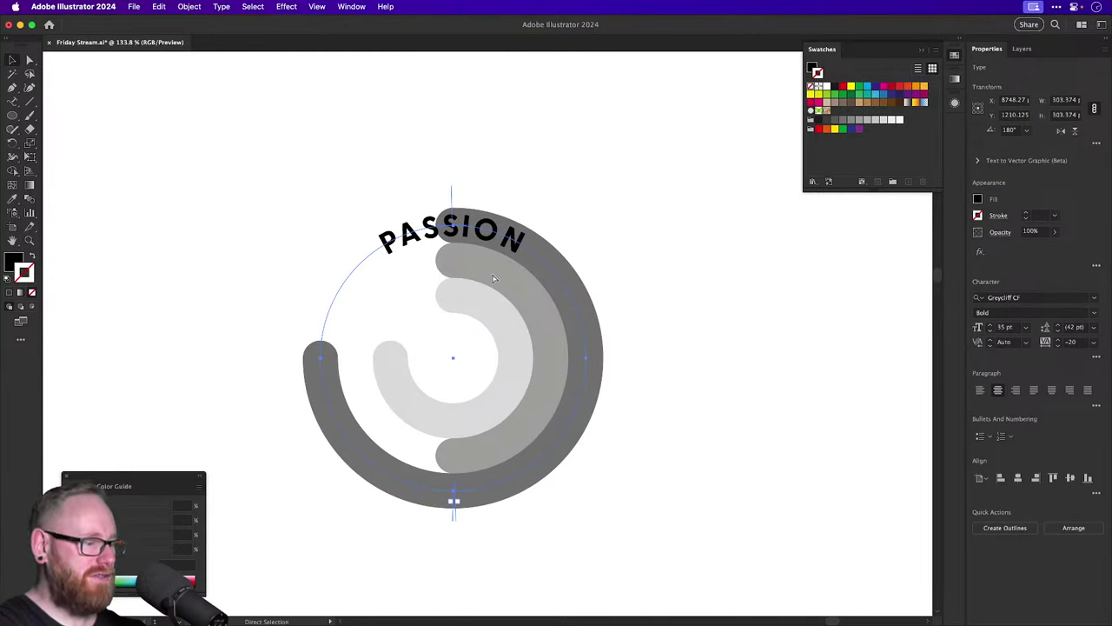
key(v)
click(525, 297)
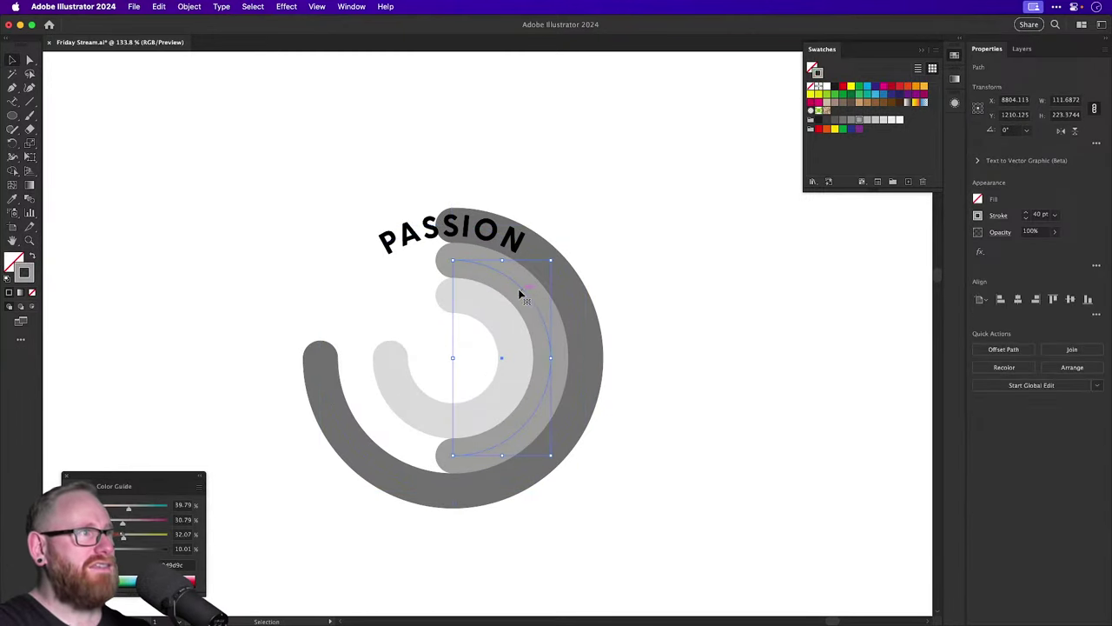
click(1064, 116)
key(ctrl+c)
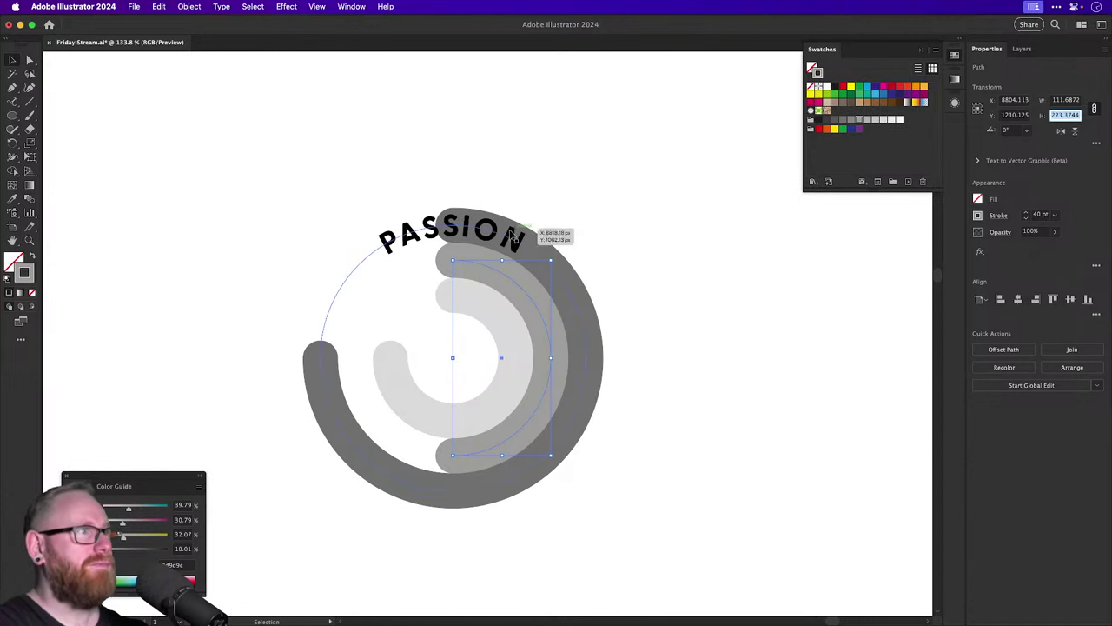
drag(501, 236, 665, 179)
key(ctrl+z)
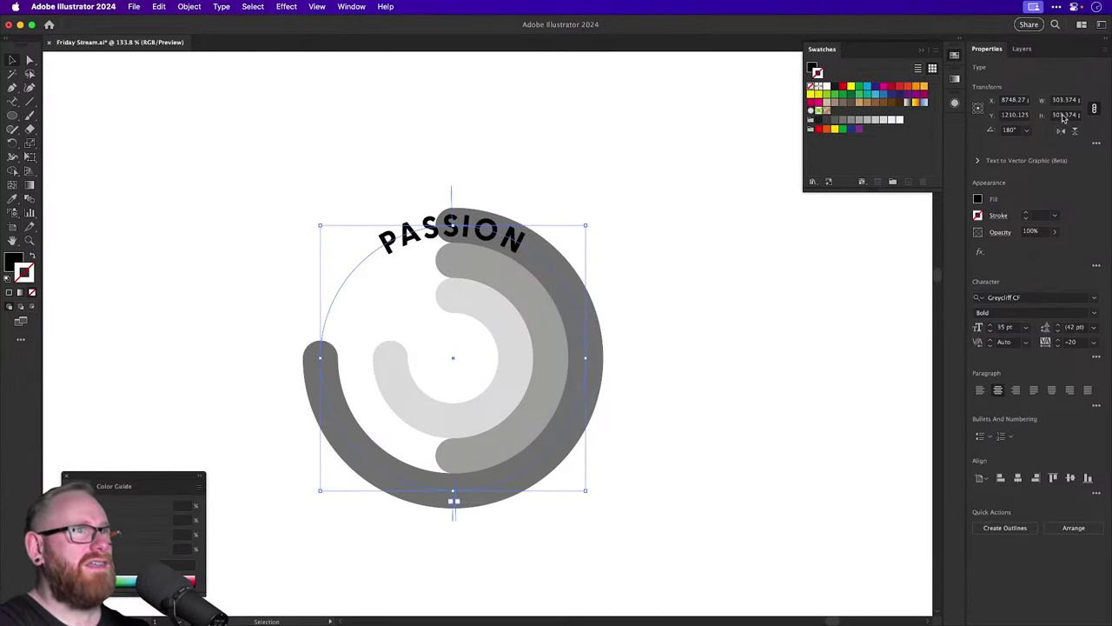
key(ctrl+v)
key(alt+Return)
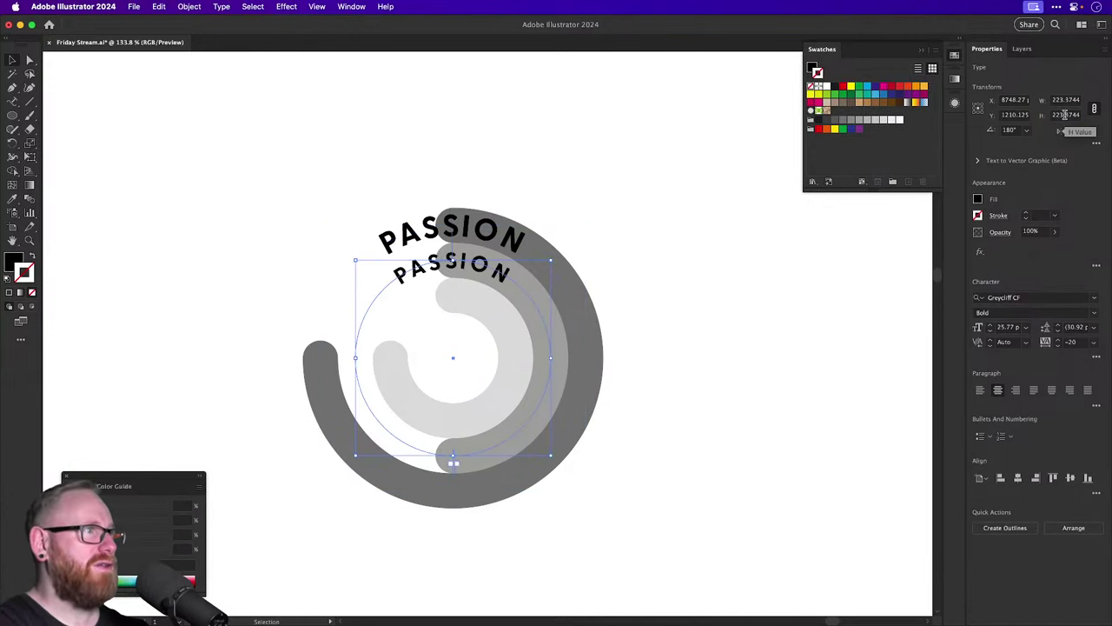
Size another PASSION copy to the inner arc's height of 143.3745.
key(a)
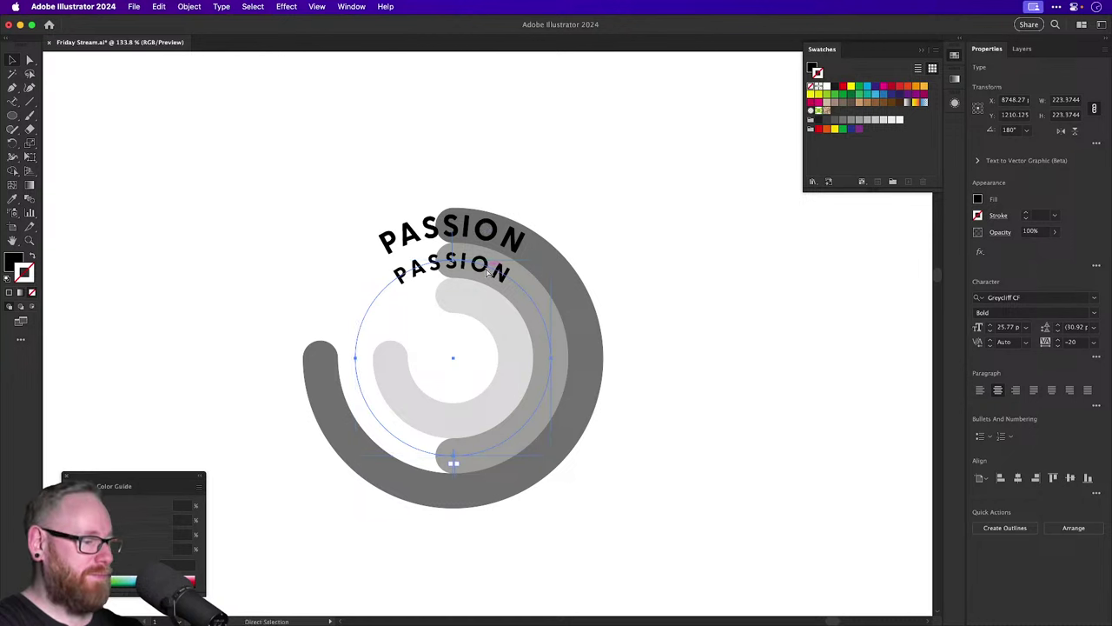
key(v)
click(486, 299)
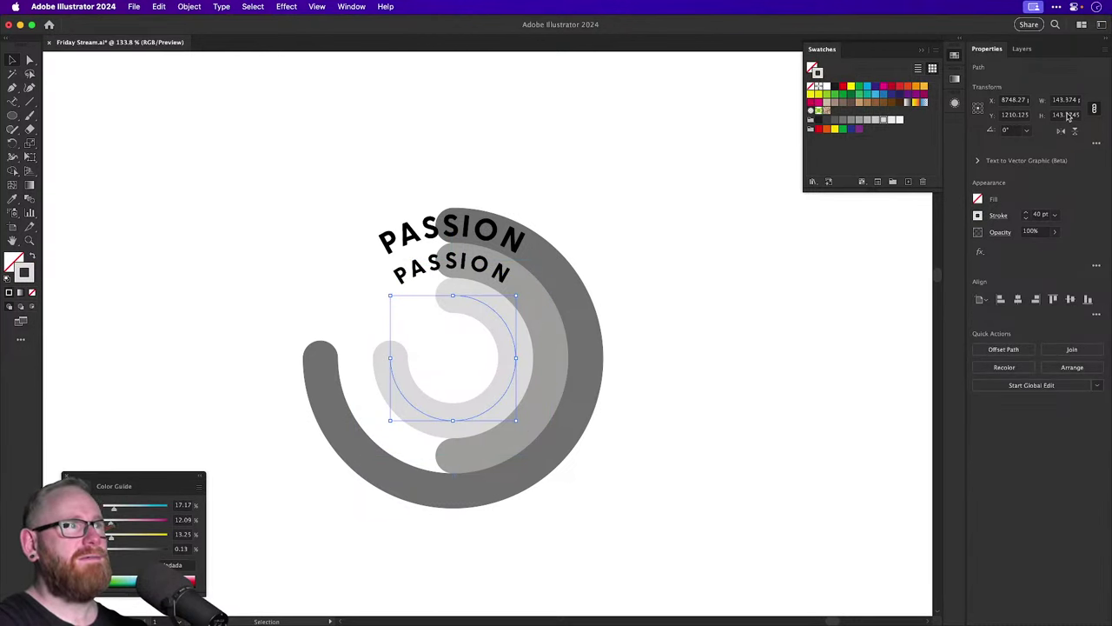
click(1068, 115)
key(Return)
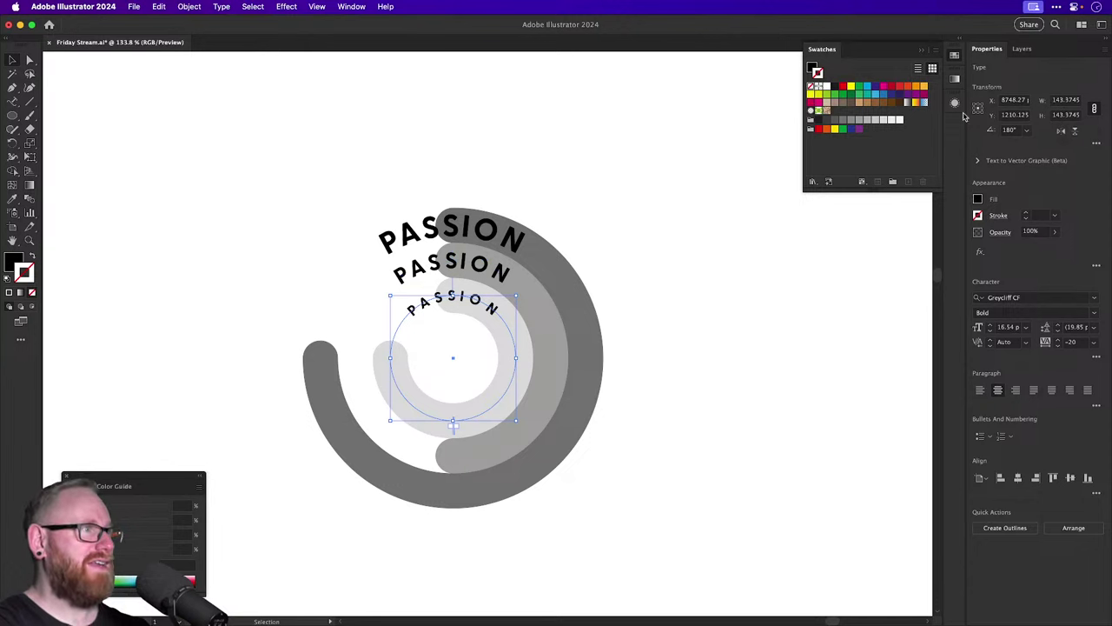
Eyedrop the top PASSION's black fill onto both smaller copies.
click(576, 224)
click(480, 305)
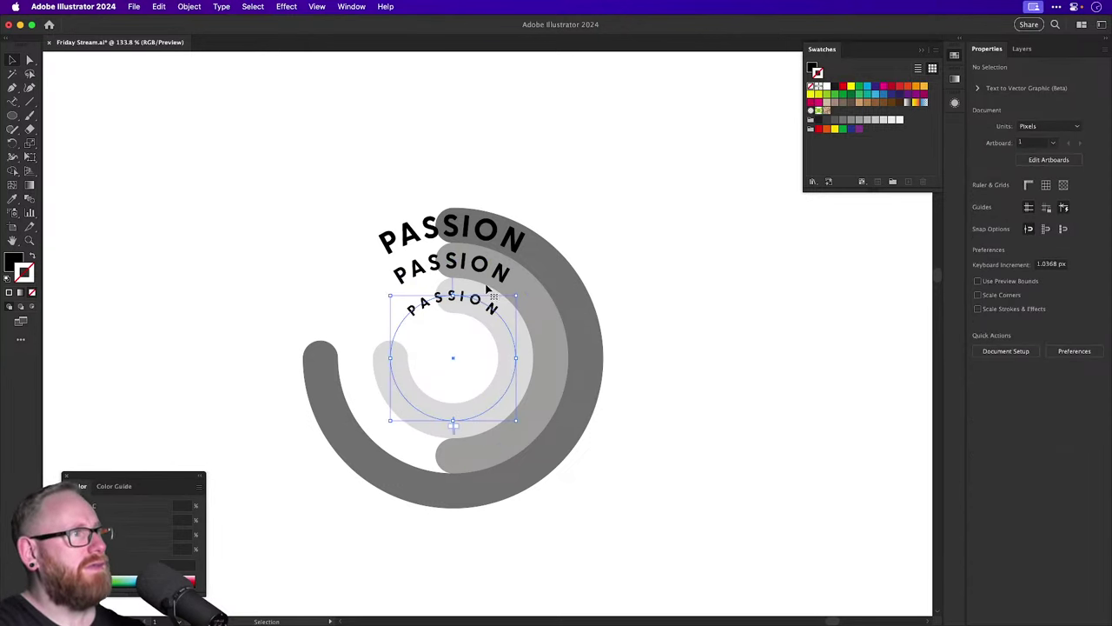
shift+click(496, 267)
key(i)
click(511, 230)
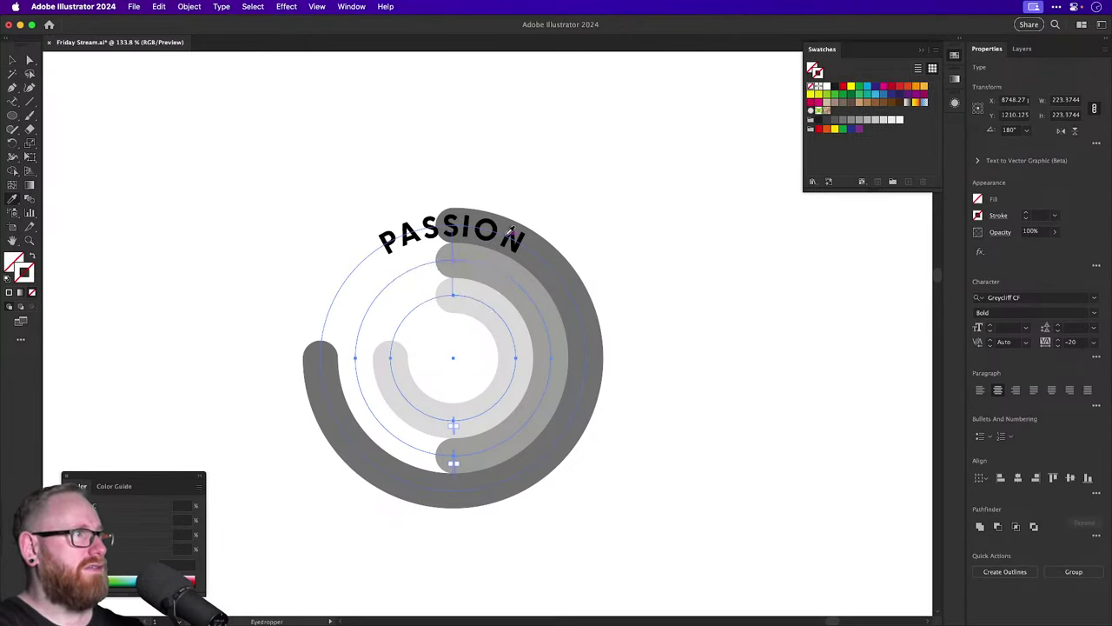
key(ctrl+z)
click(510, 230)
click(407, 225)
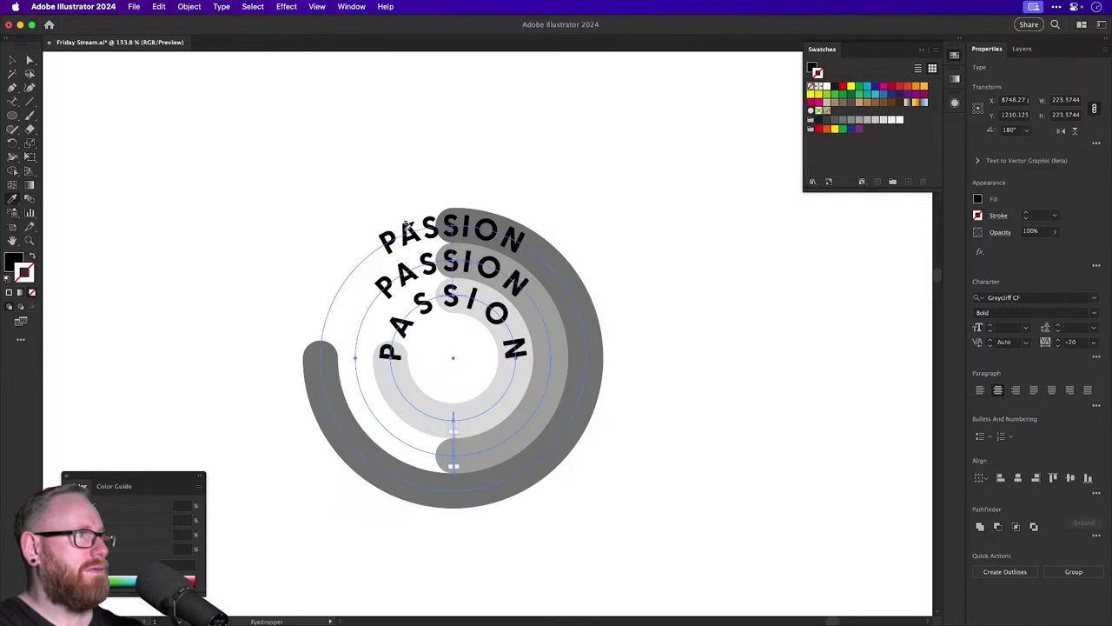
key(t)
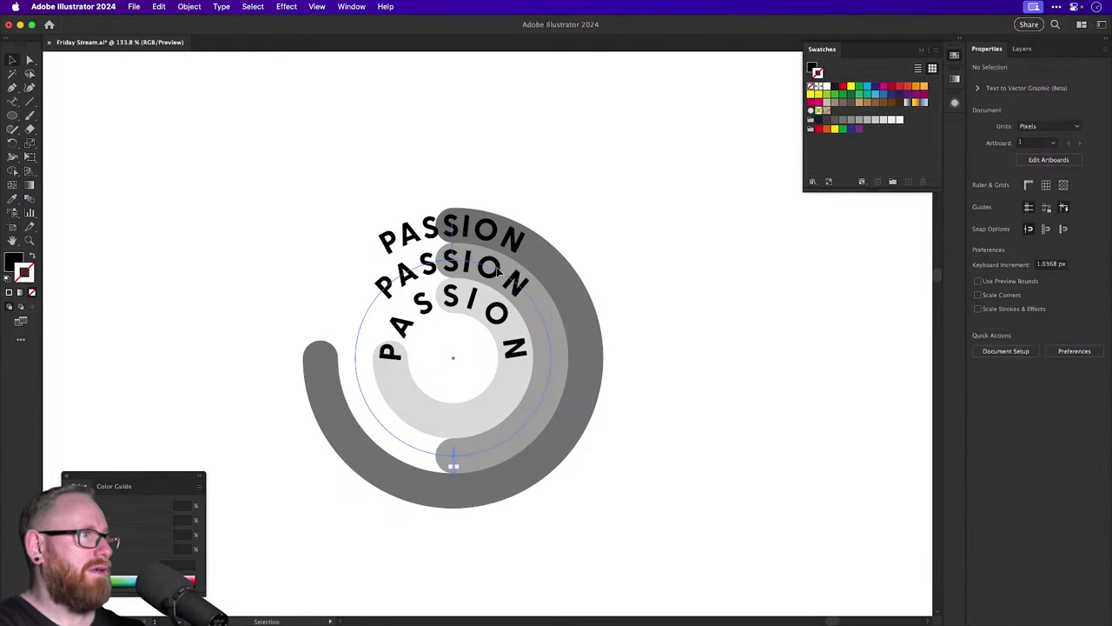
click(497, 269)
Replace the middle ring's word with OVER and the inner ring's word with PERFECTION.
double_click(494, 267)
text(OVER)
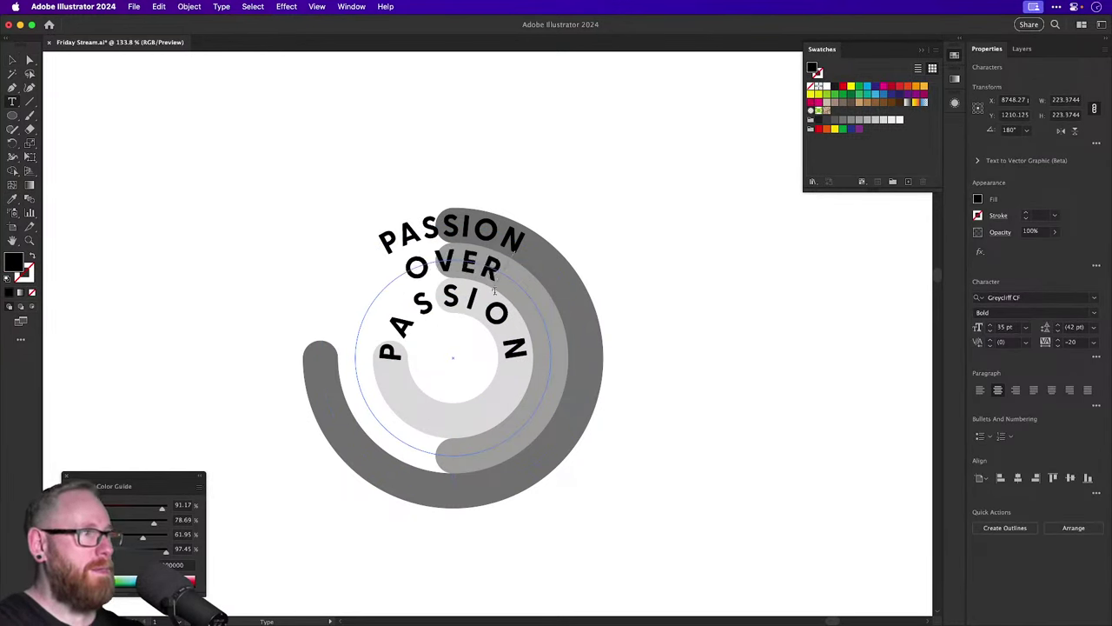
click(494, 317)
key(ctrl+a)
text(PE)
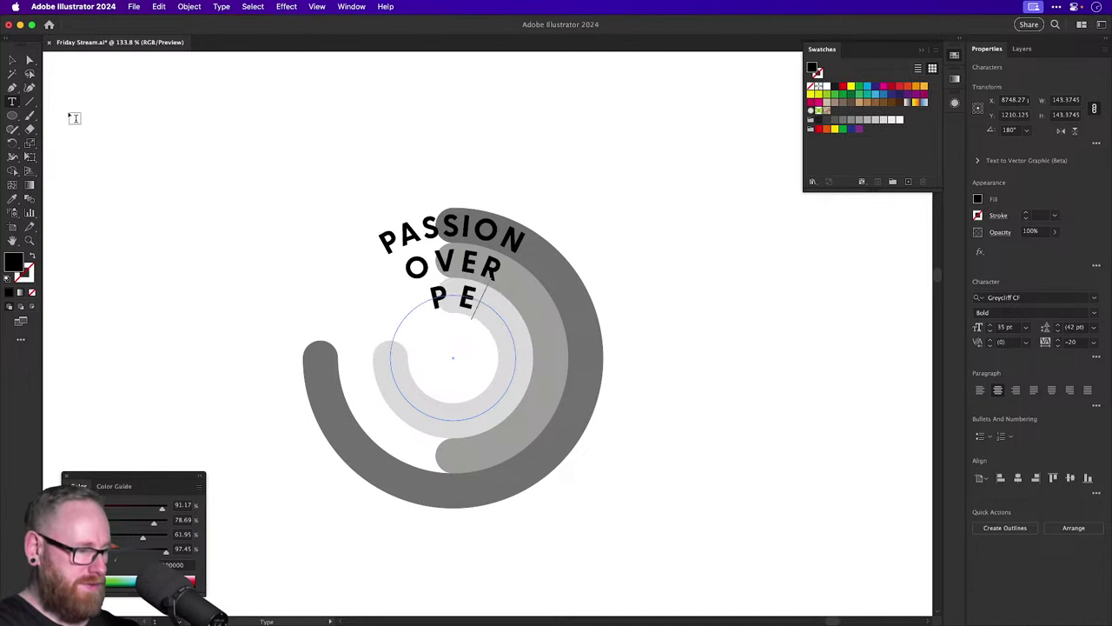
text(RFECT)
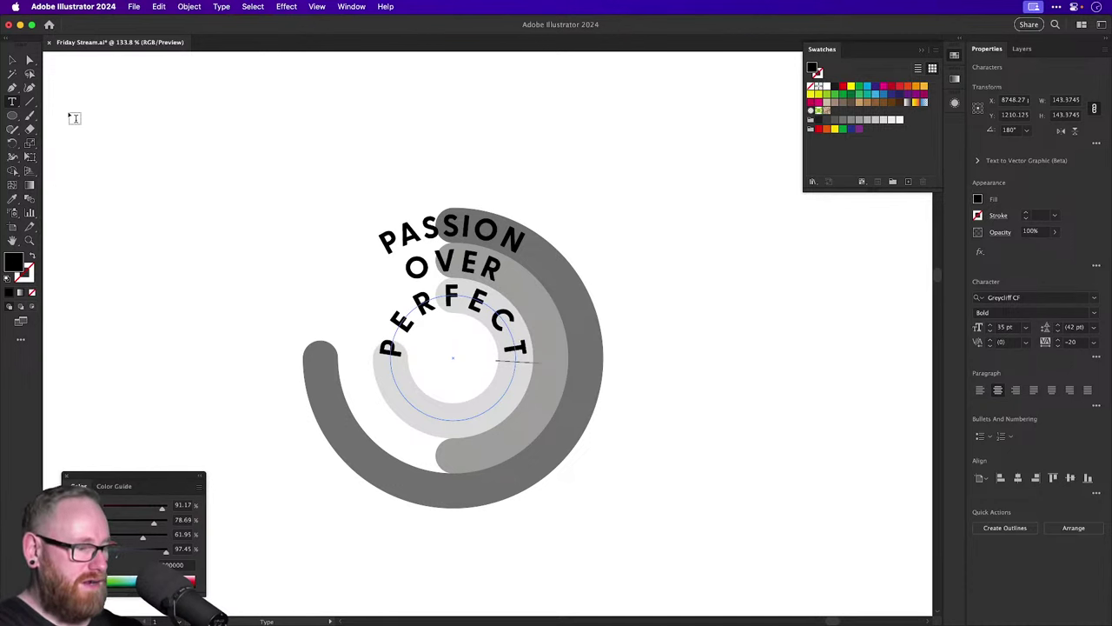
text(ION)
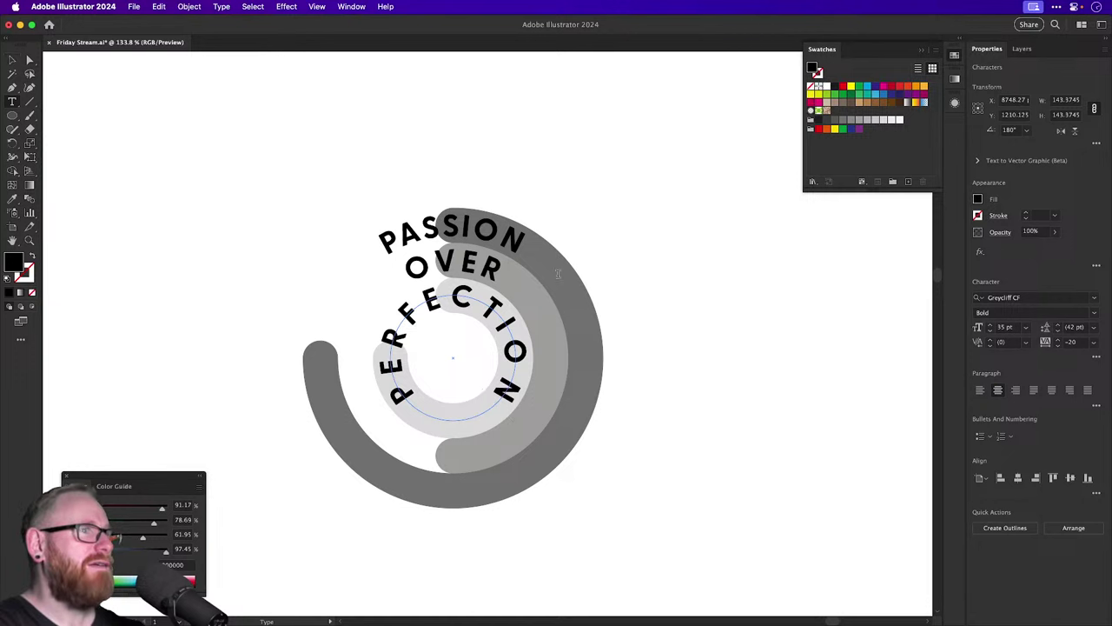
Left-align PERFECTION, OVER and PASSION so each starts at its path's beginning.
key(super+a)
key(super+shift+l)
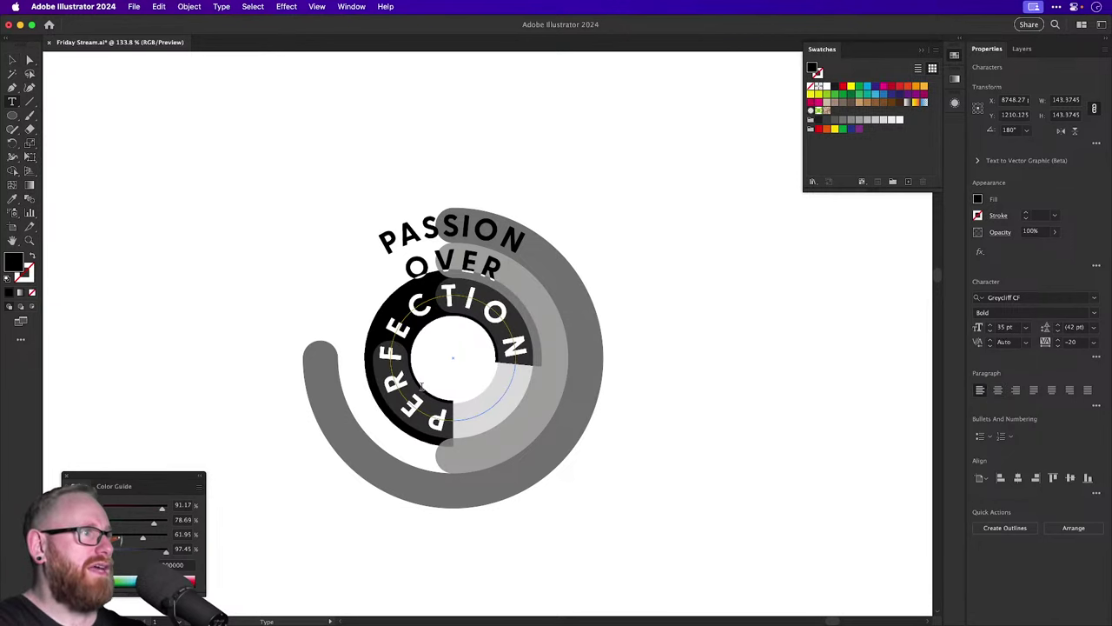
click(452, 257)
key(super+a)
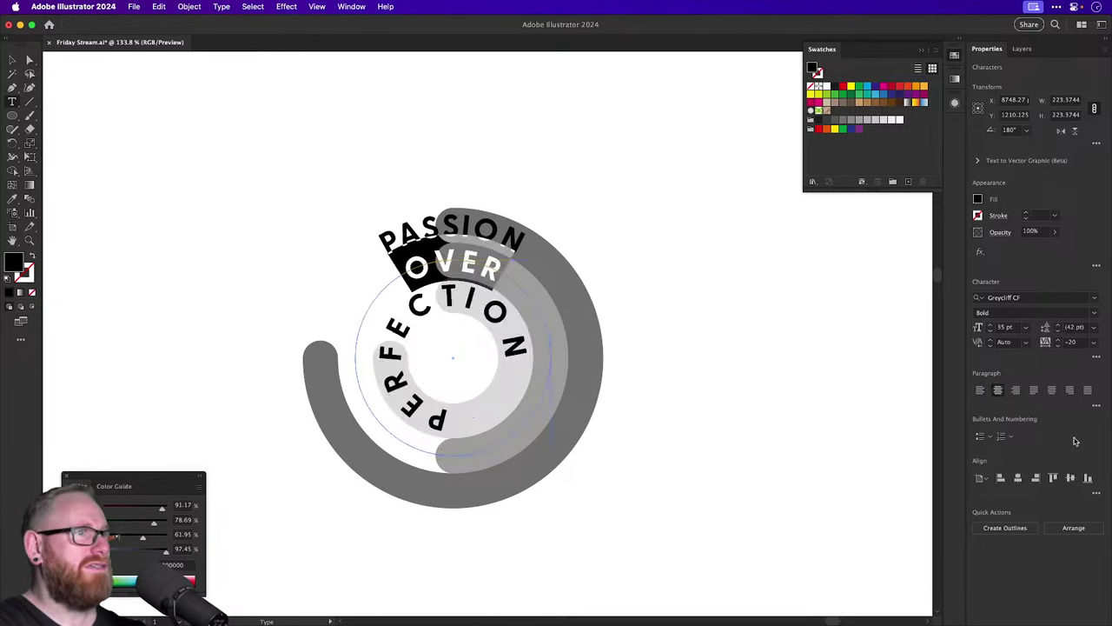
click(979, 390)
click(439, 227)
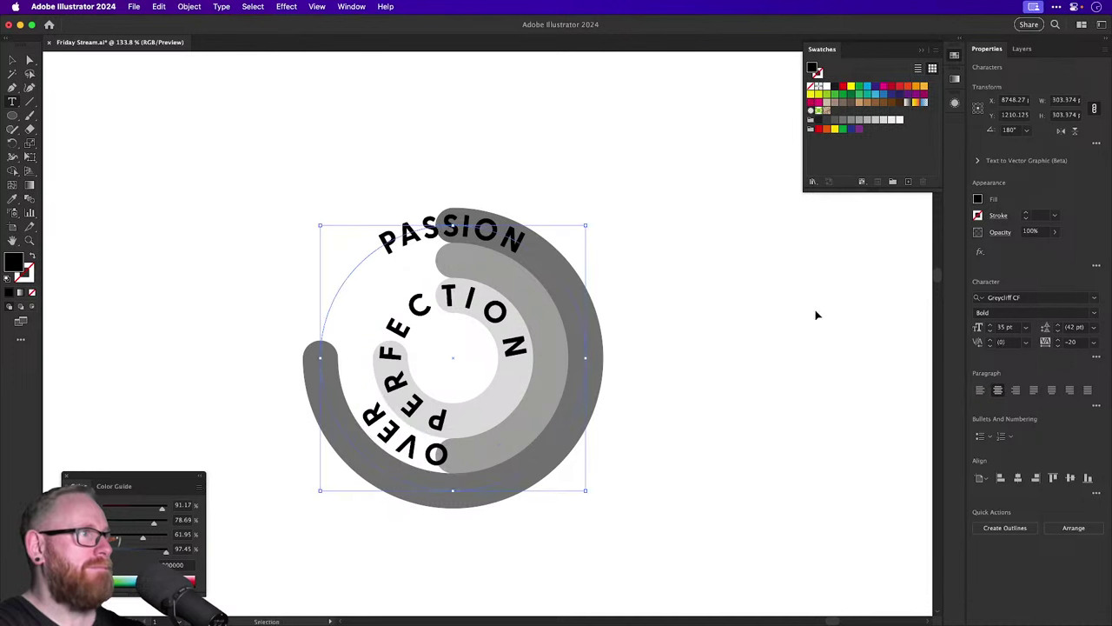
key(super+a)
click(979, 390)
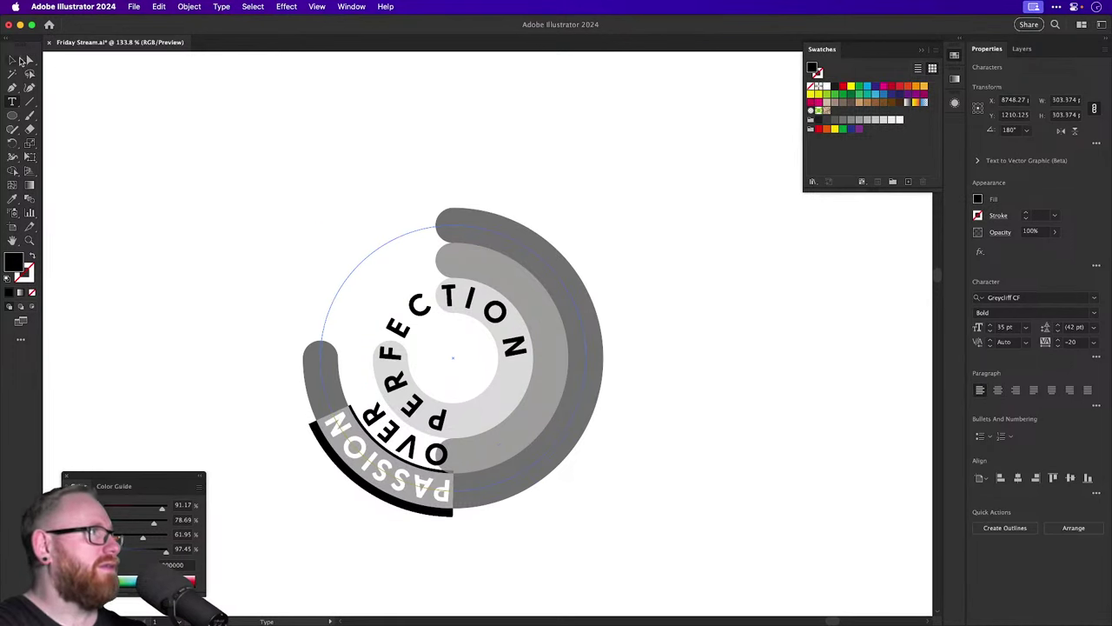
Rotate PERFECTION about 180°, then OVER and PASSION, so each word starts at its ring's top.
click(14, 59)
key(r)
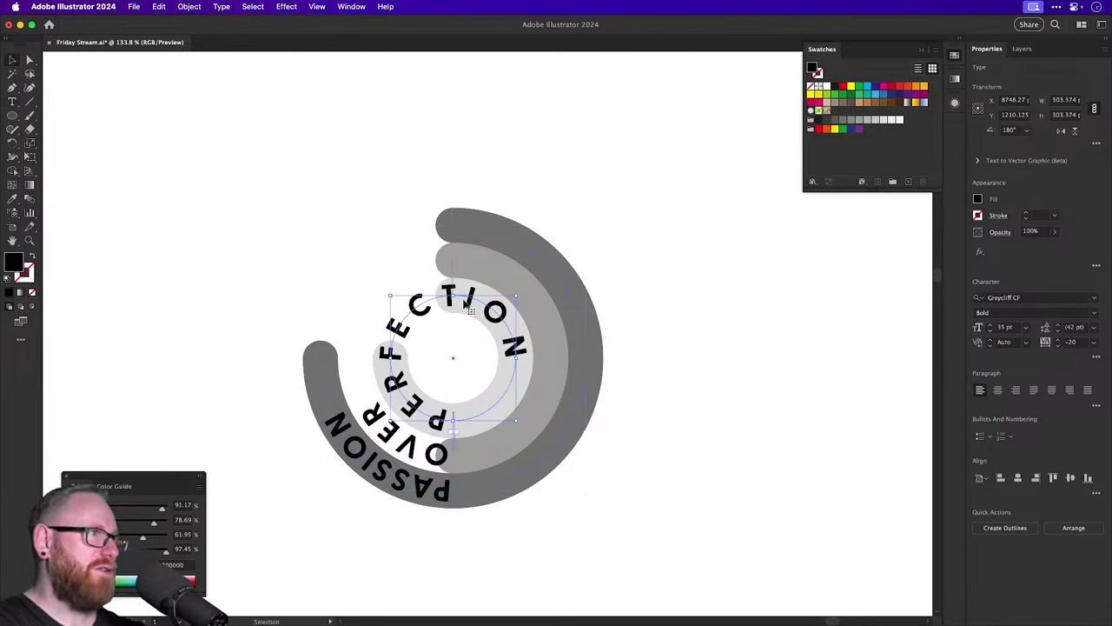
drag(528, 266, 424, 407)
super+click(552, 431)
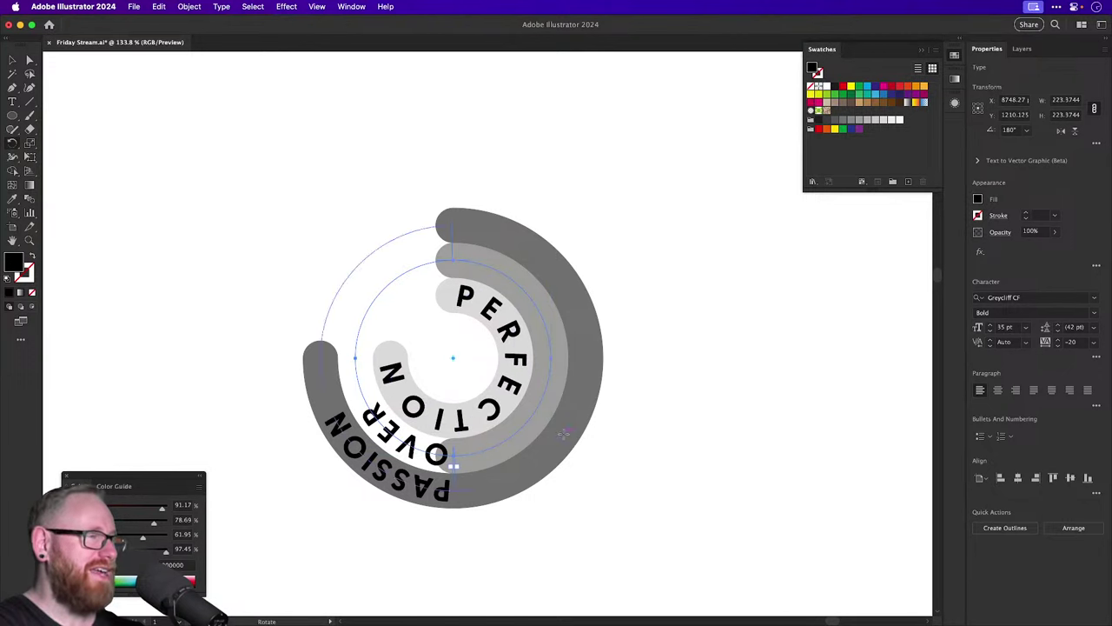
drag(563, 432, 251, 222)
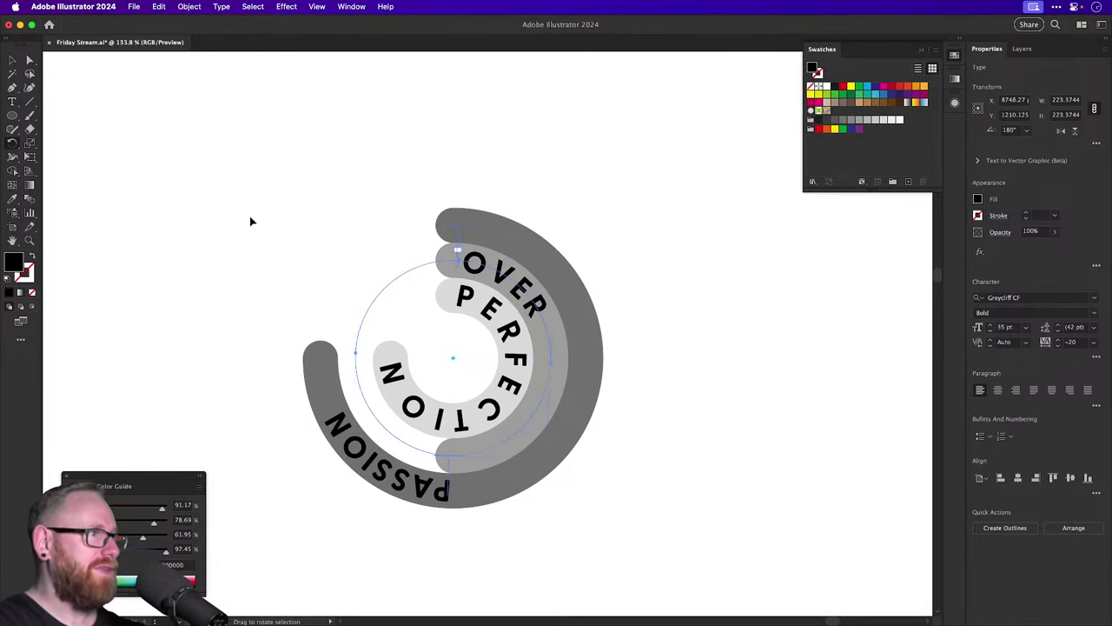
super+click(374, 456)
drag(532, 459, 330, 183)
click(559, 154)
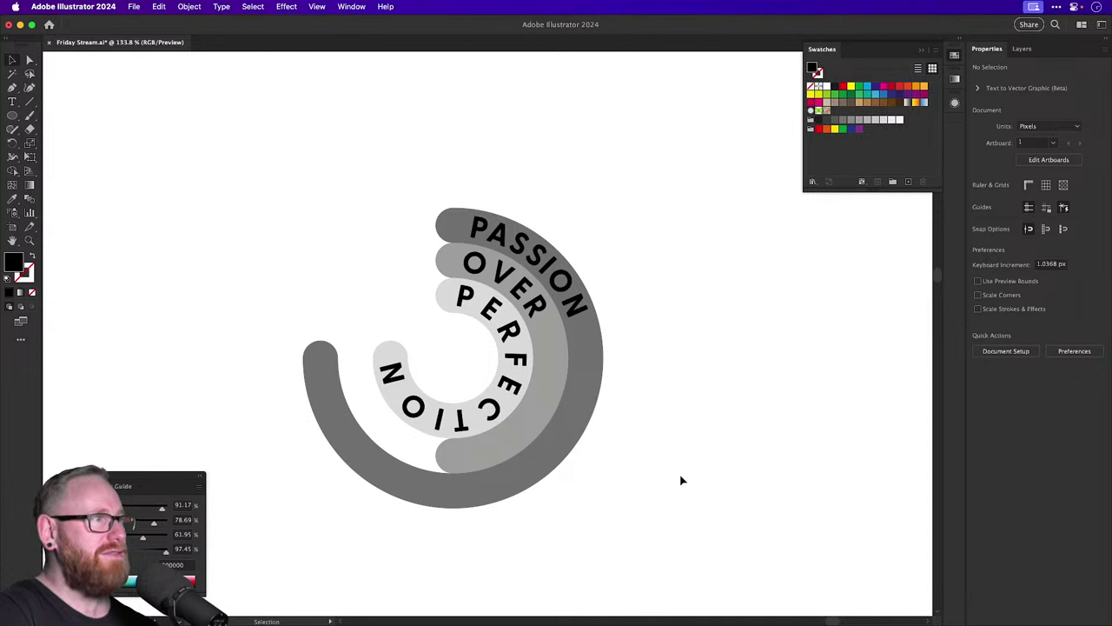
Set the PASSION, OVER and PERFECTION ring texts to 30 pt with tracking 0.
click(453, 295)
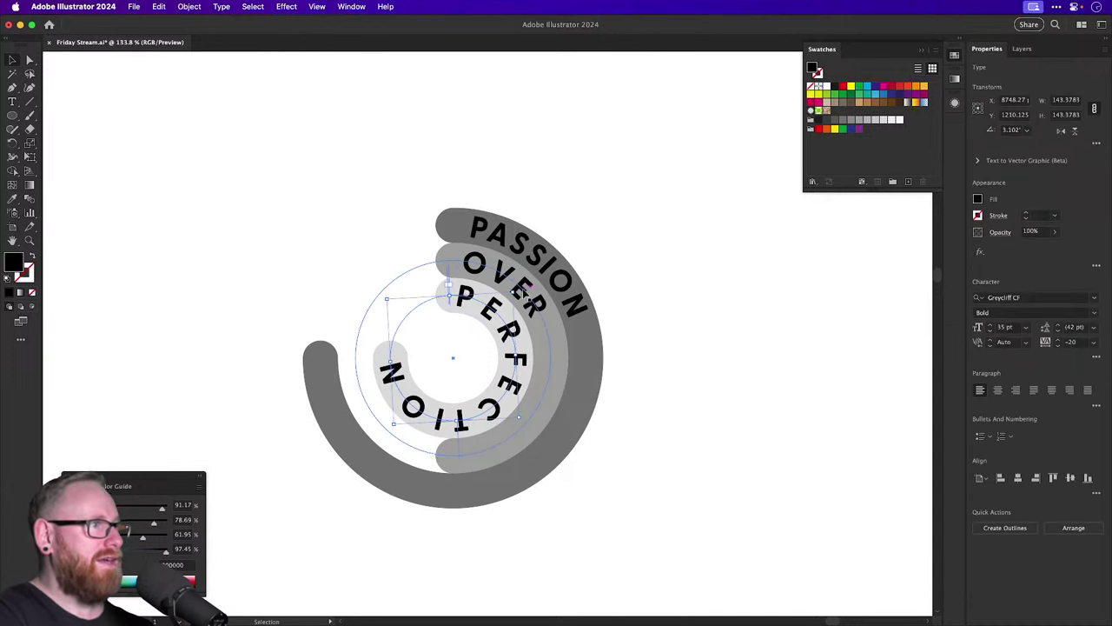
click(546, 274)
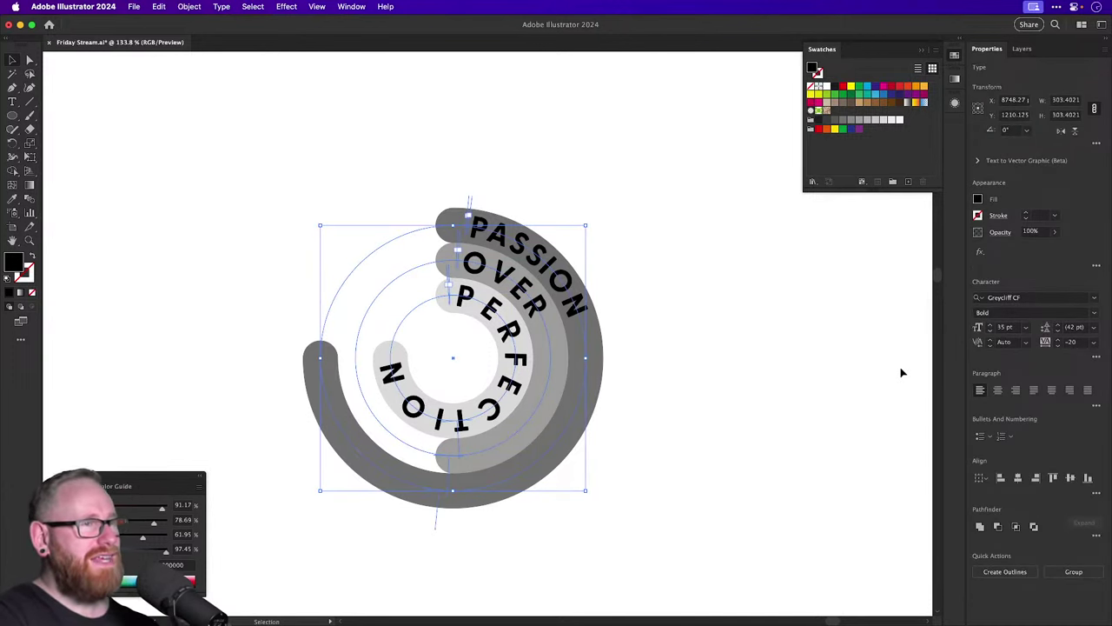
click(991, 331)
click(990, 331)
click(991, 331)
click(991, 331)
click(991, 331)
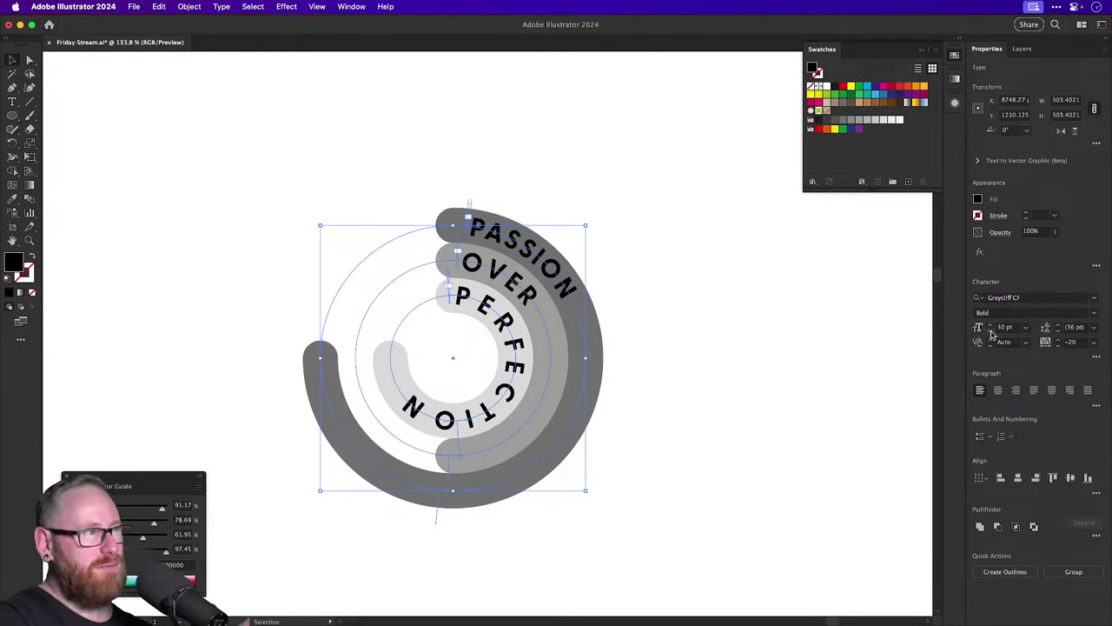
click(1067, 342)
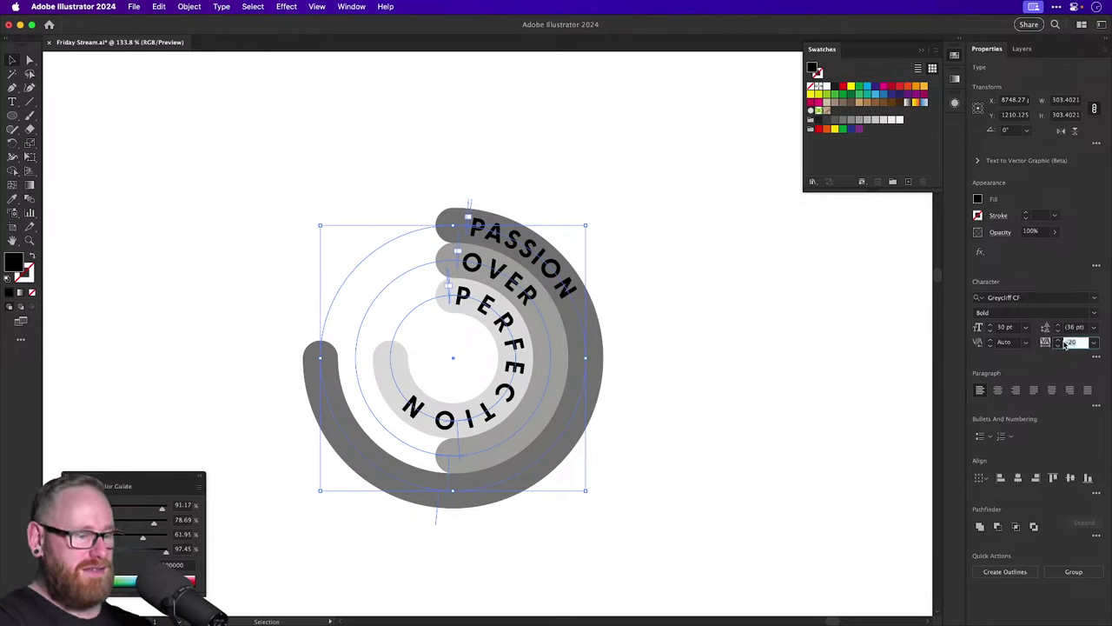
text(0)
key(Return)
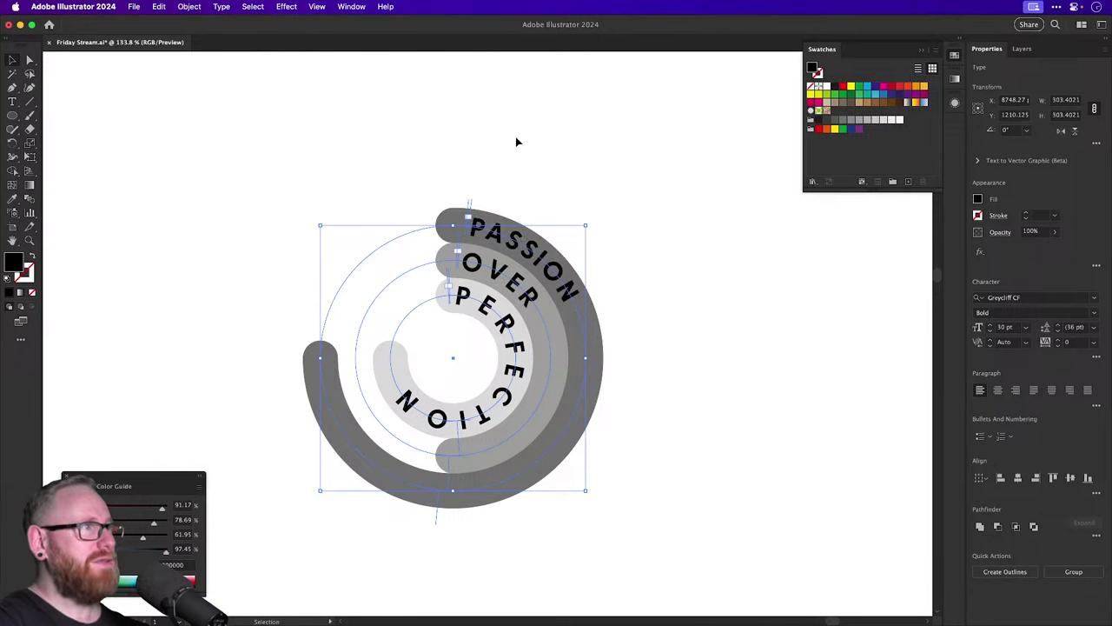
click(516, 140)
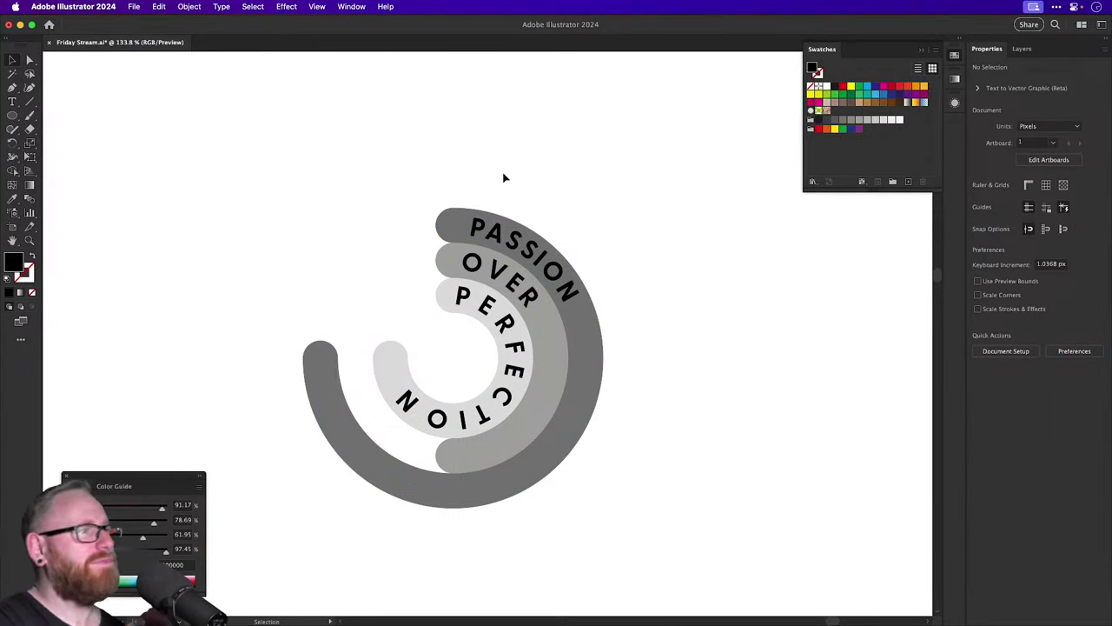
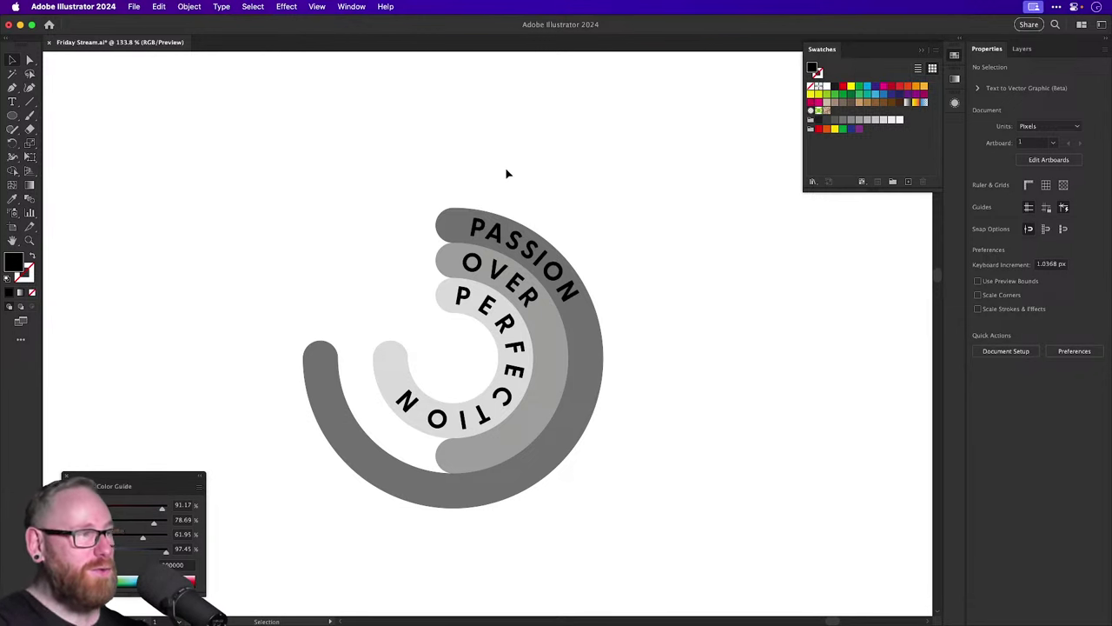
Select the three curved PASSION / OVER / PERFECTION text rings and recentre them on the arcs.
click(503, 233)
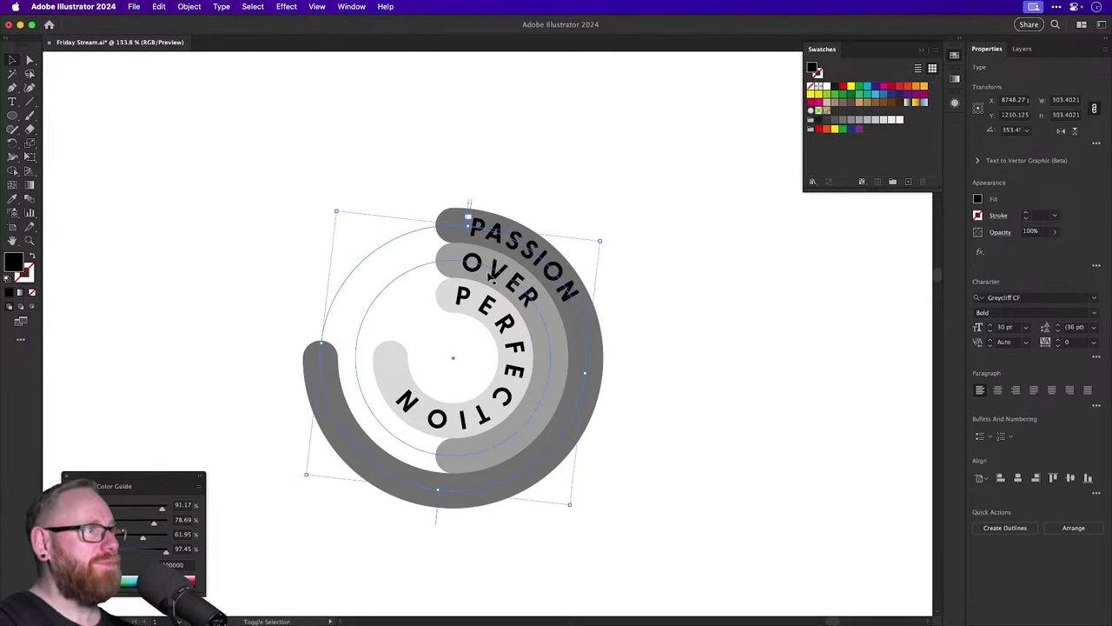
shift+click(491, 276)
shift+click(485, 304)
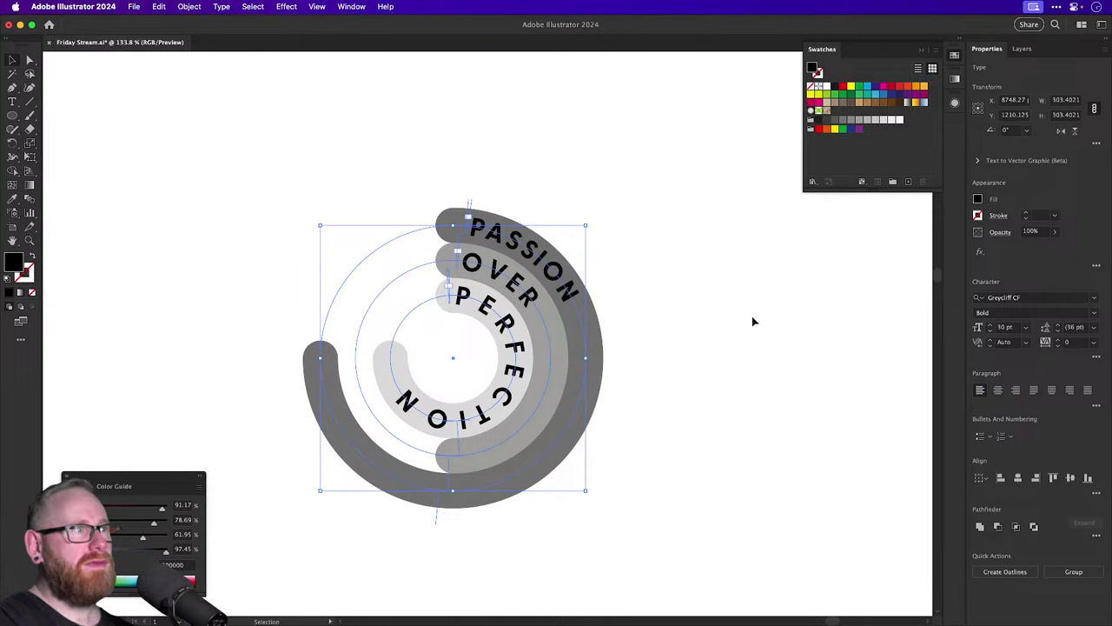
mouse_move(551, 254)
mouse_down()
mouse_move(629, 199)
mouse_move(552, 257)
mouse_up()
drag(12, 102, 54, 128)
Preview Type on a Path Options, trying letter spacing values of -10 pt and -37 pt.
double_click(13, 102)
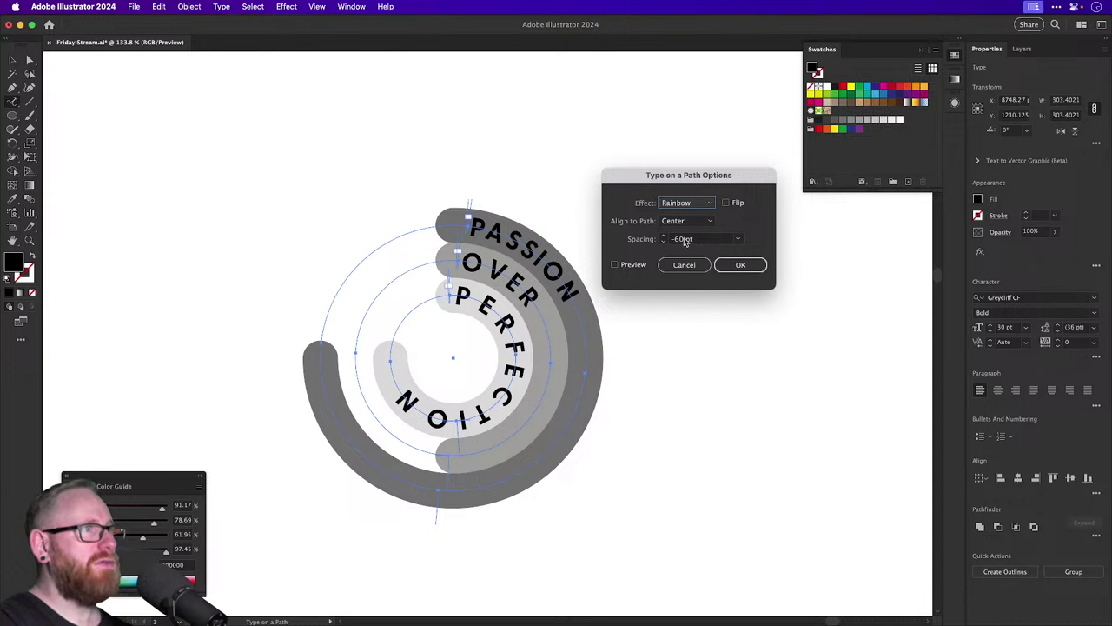
click(615, 264)
click(704, 241)
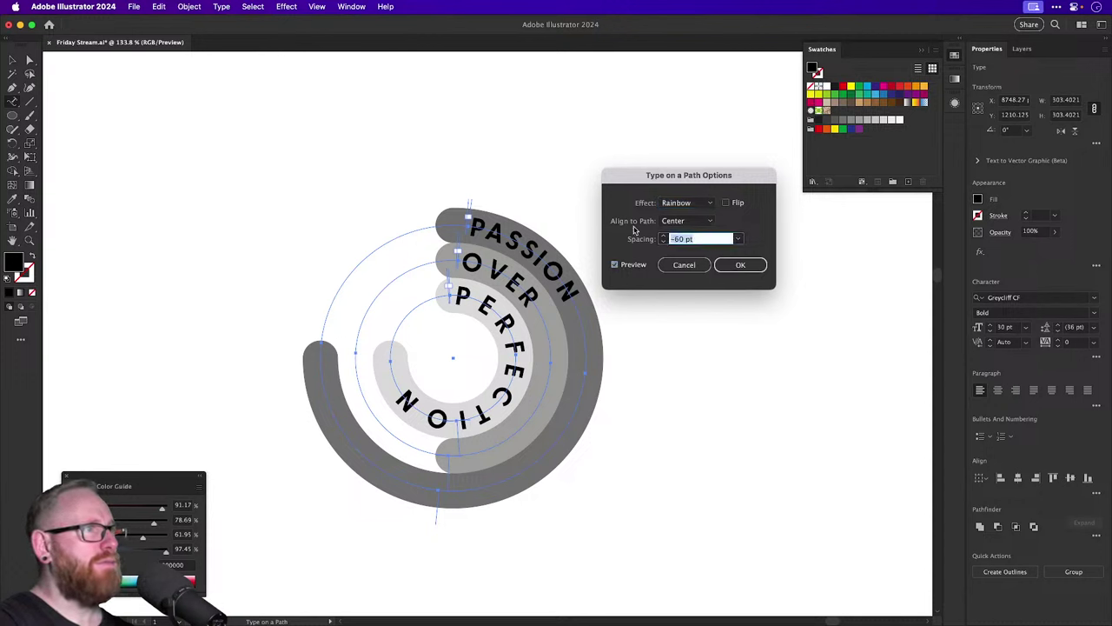
key(shift+Up)
key(shift+Up)
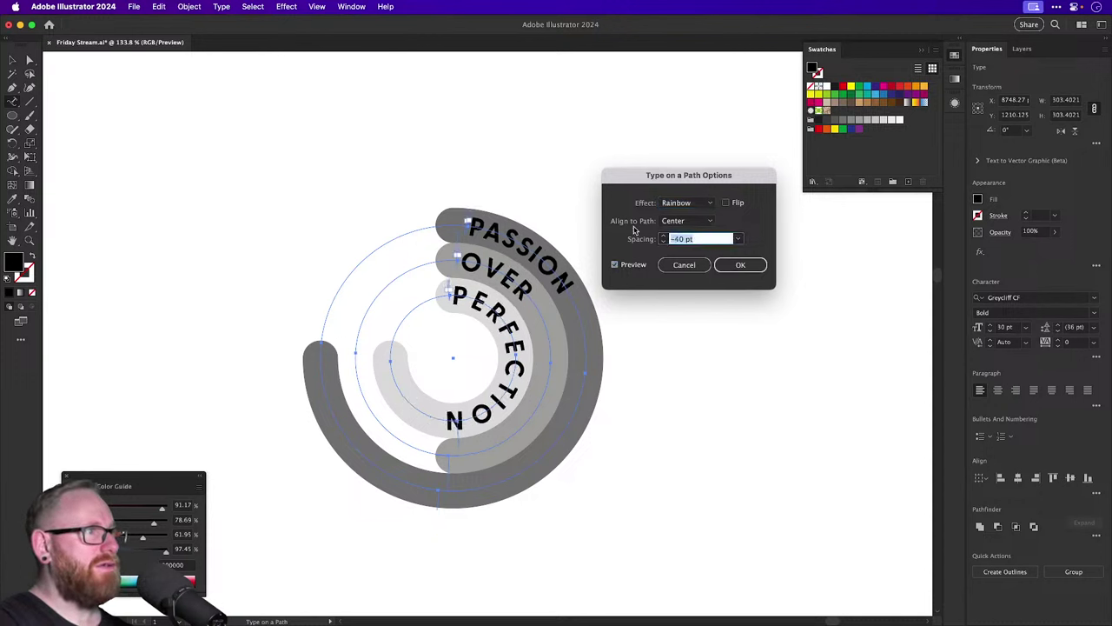
key(shift+Down)
key(shift+Down)
key(shift+Up)
key(shift+Up)
key(shift+Up)
key(shift+Up)
key(shift+Up)
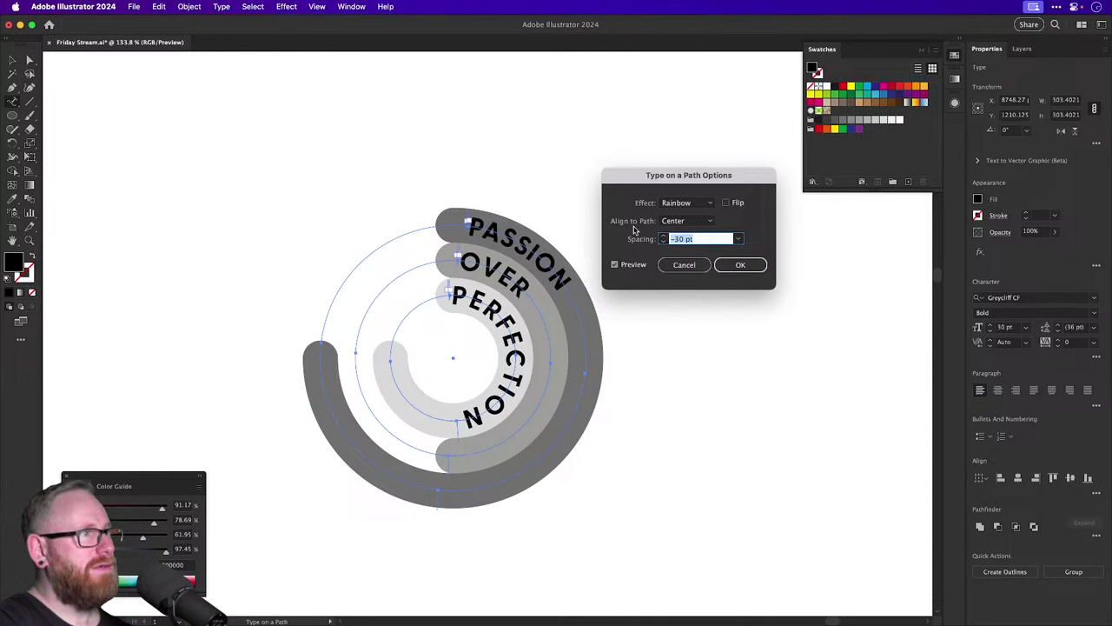
key(Down)
key(Down)
key(Down)
key(Down)
key(Down)
key(Down)
key(Down)
key(Down)
key(Down)
key(Down)
key(Down)
key(Down)
key(Down)
key(Down)
key(Down)
key(Down)
key(Down)
key(Down)
key(Down)
key(Down)
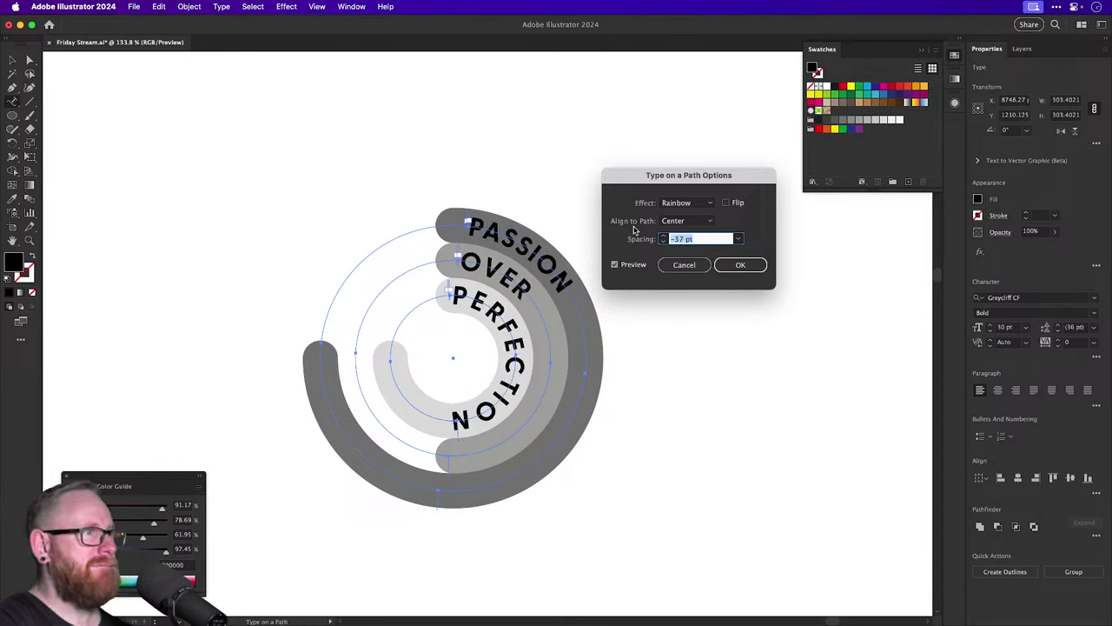
Try the Skew, 3D Ribbon, Stair Step and Gravity path effects, then return to Rainbow.
click(692, 205)
click(691, 225)
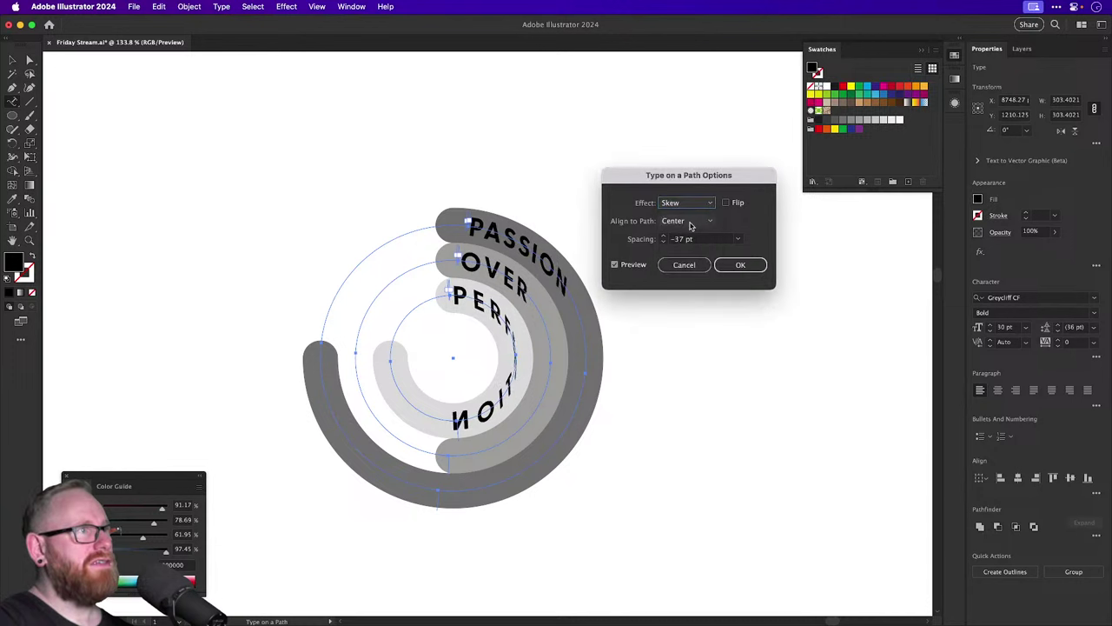
click(691, 205)
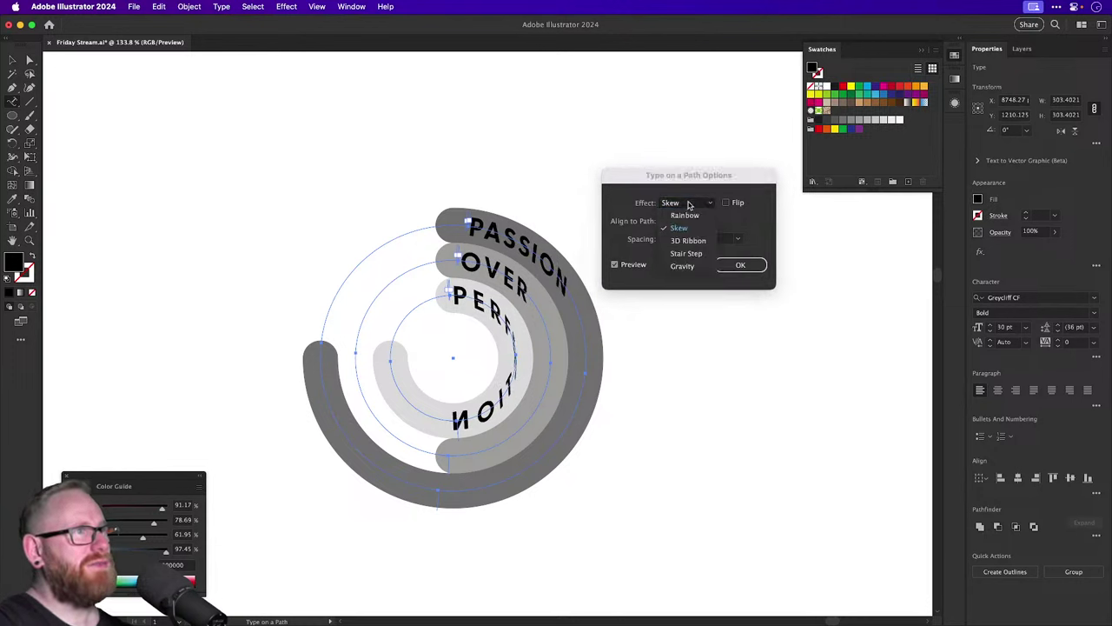
click(687, 243)
click(685, 208)
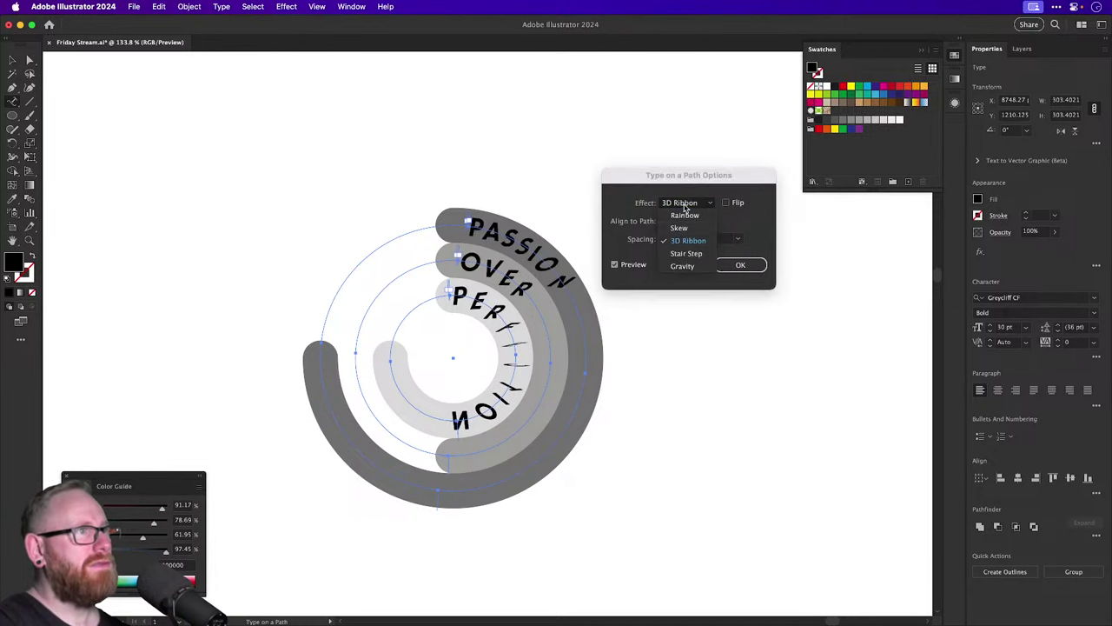
click(685, 253)
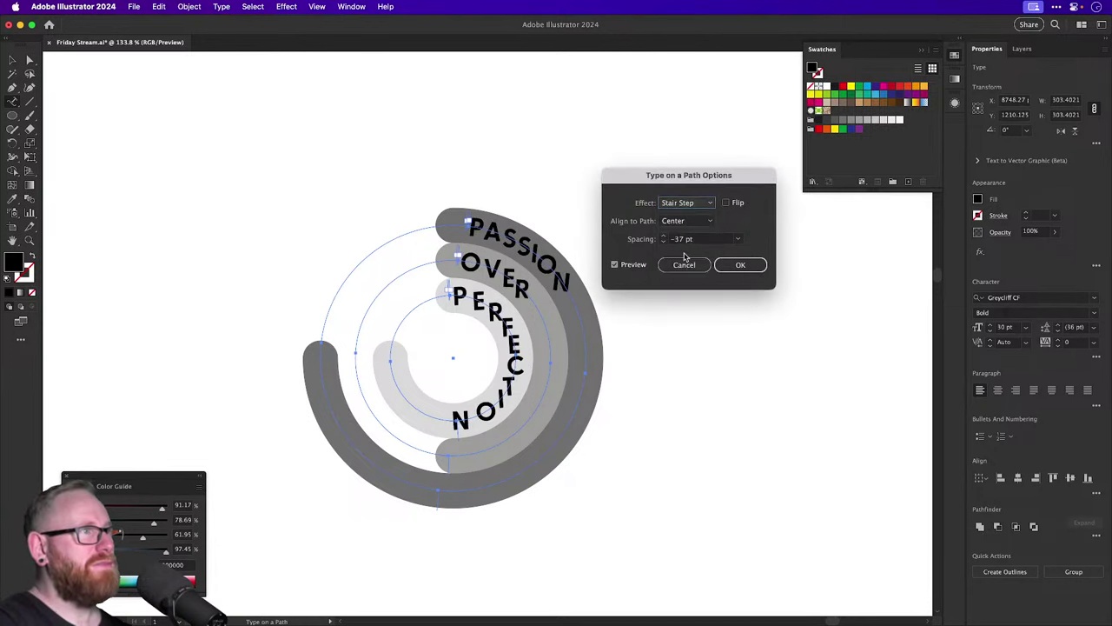
click(693, 206)
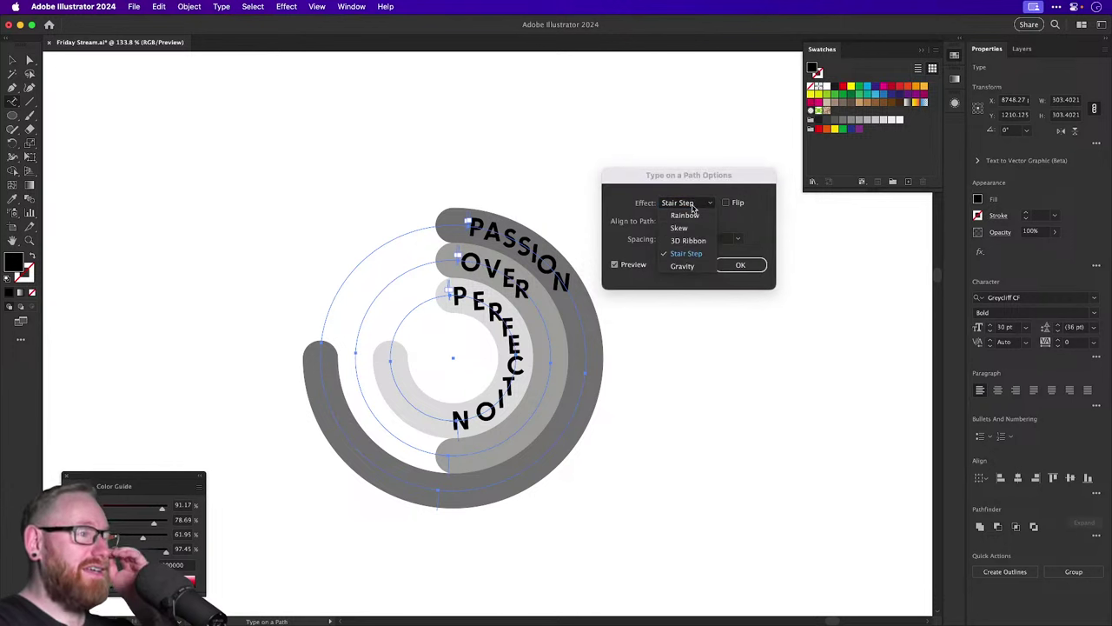
click(682, 266)
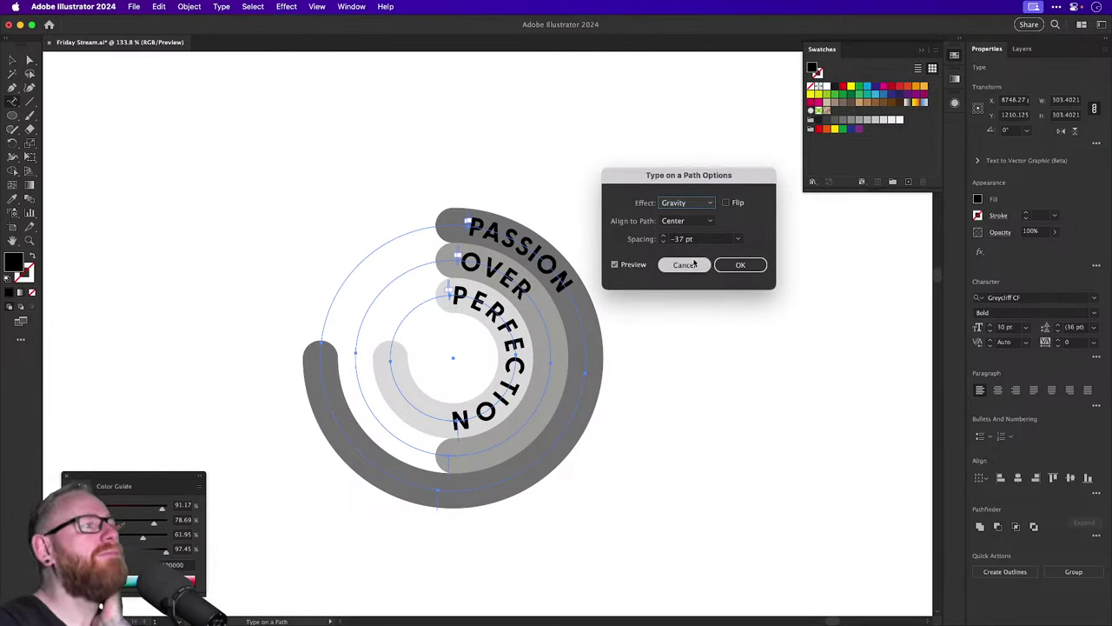
click(692, 207)
click(691, 217)
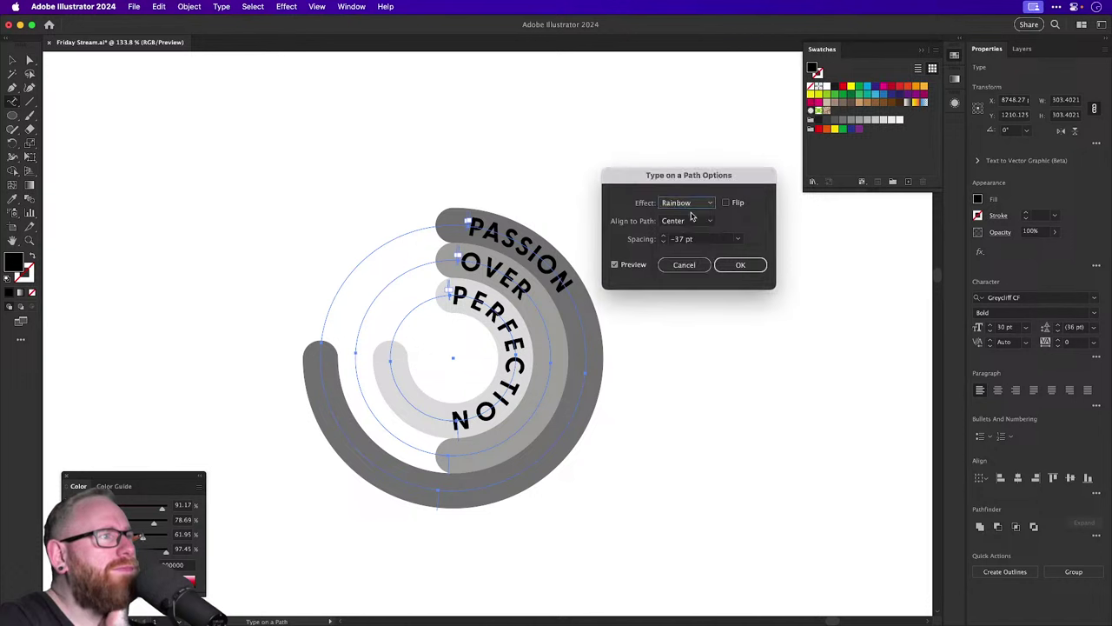
Leave the text unflipped, set spacing to 0 pt and apply the path text options.
click(726, 203)
click(725, 203)
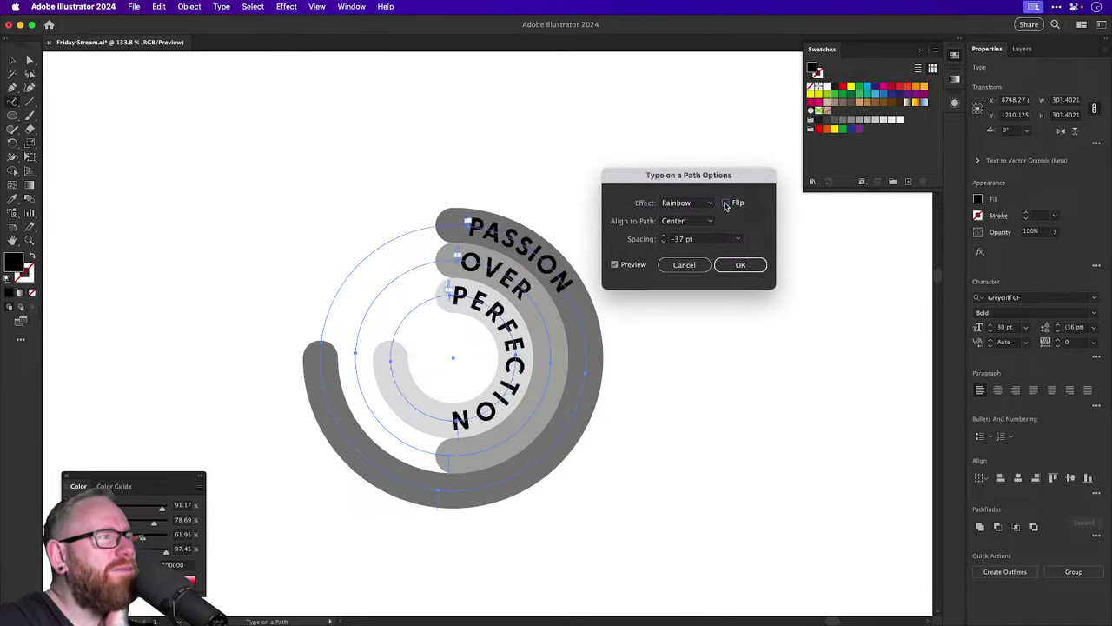
double_click(687, 239)
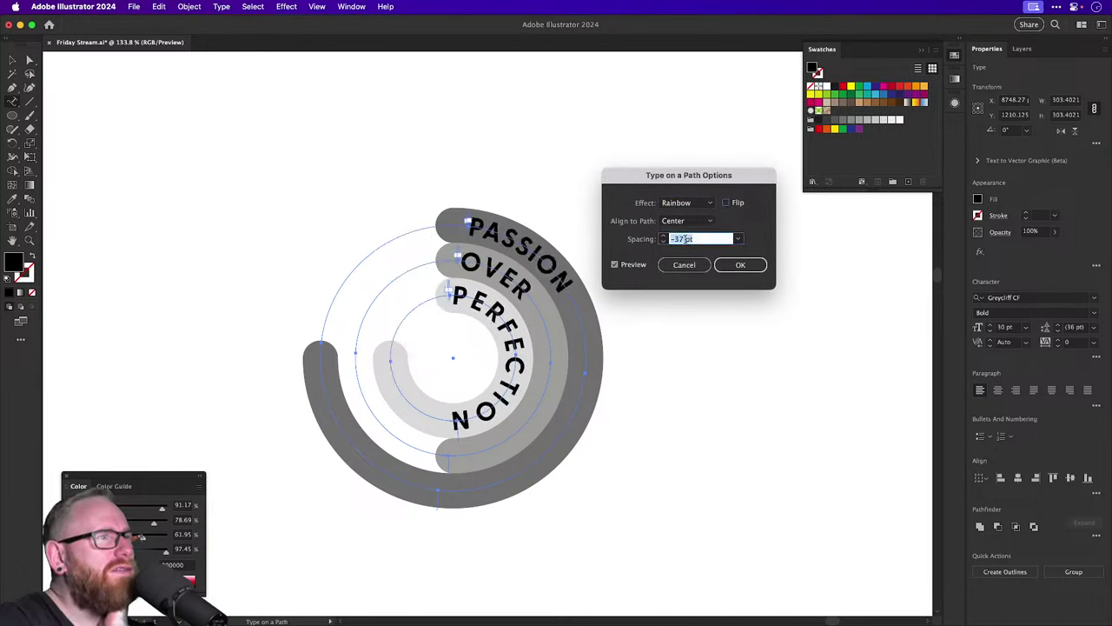
text(0)
key(Tab)
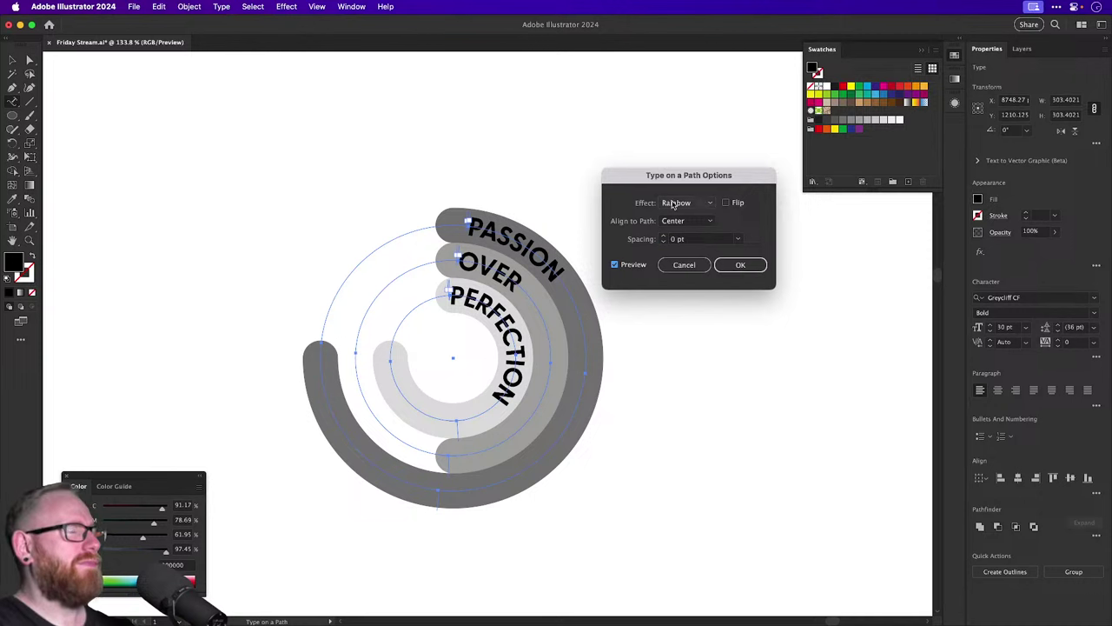
click(740, 265)
Set the ring lettering's font size to 25 pt in Properties.
click(991, 331)
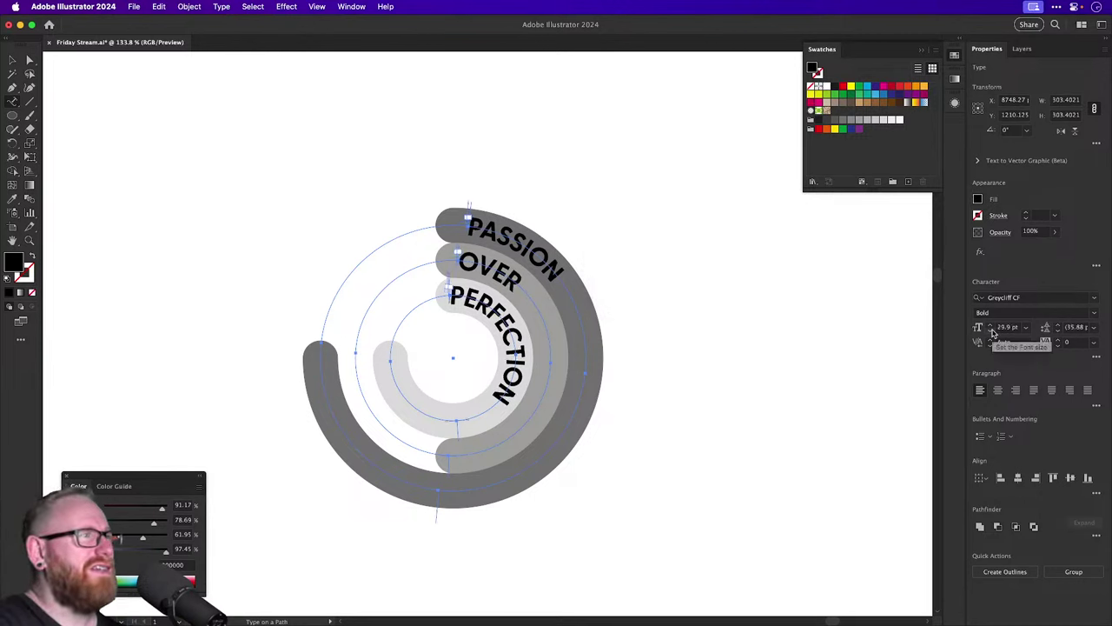
click(990, 331)
click(991, 331)
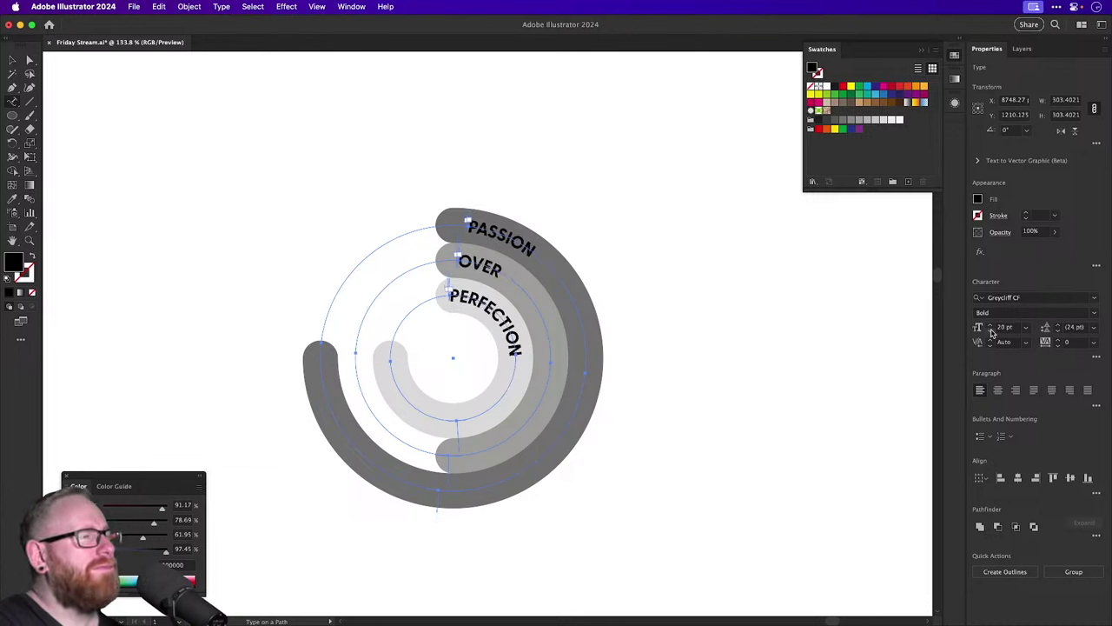
click(991, 326)
click(992, 326)
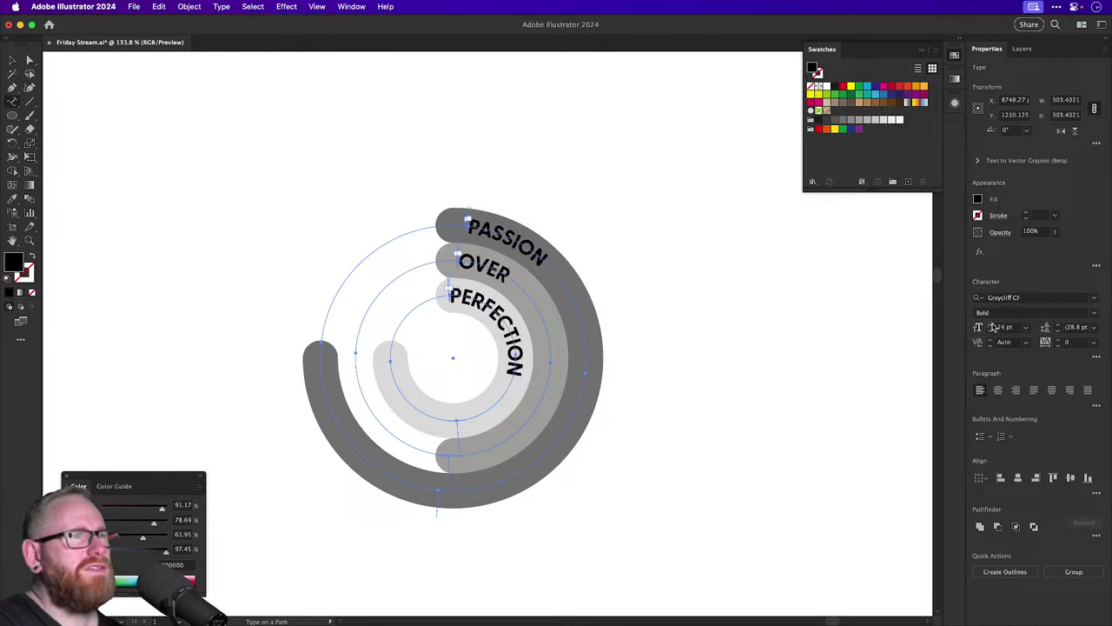
click(992, 325)
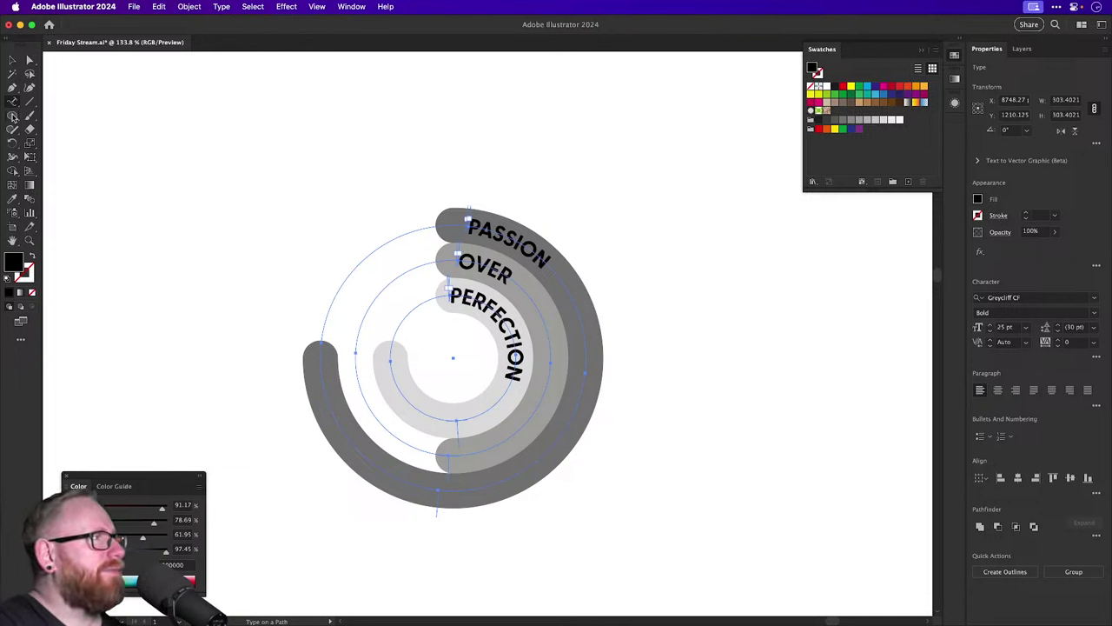
Step the Type on a Path spacing down to about -53 pt and confirm.
double_click(14, 100)
click(634, 265)
click(695, 238)
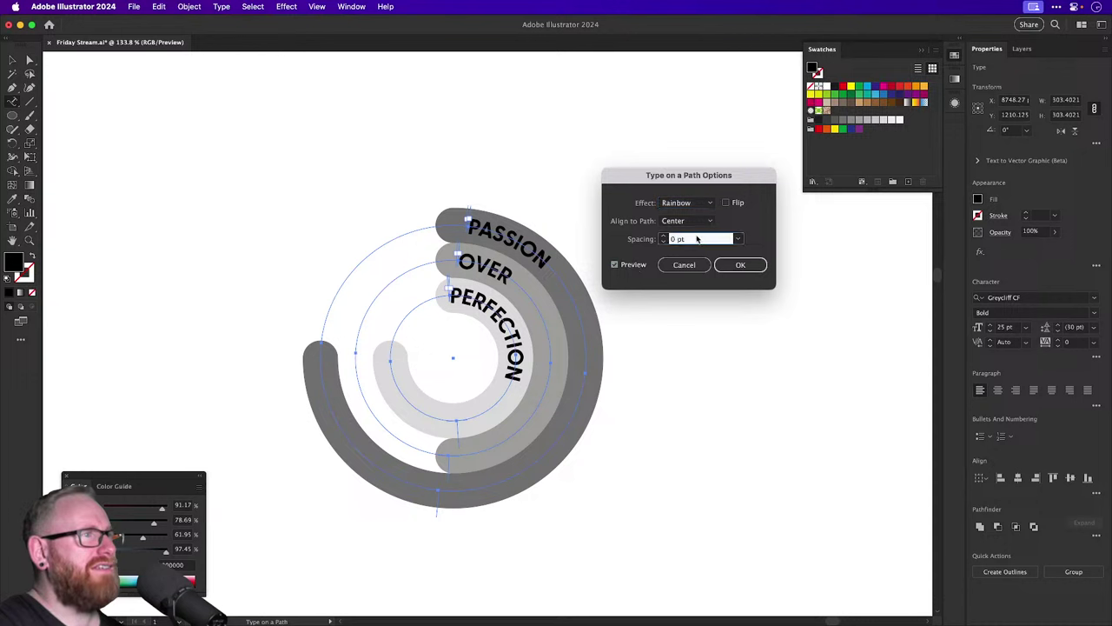
text(20)
key(Tab)
key(Down)
key(Down)
key(Down)
key(Down)
key(Down)
key(Down)
key(Down)
key(Down)
key(Down)
key(Down)
key(Down)
key(Down)
key(Down)
key(Down)
key(Down)
key(Down)
key(Down)
key(Down)
key(Down)
key(Down)
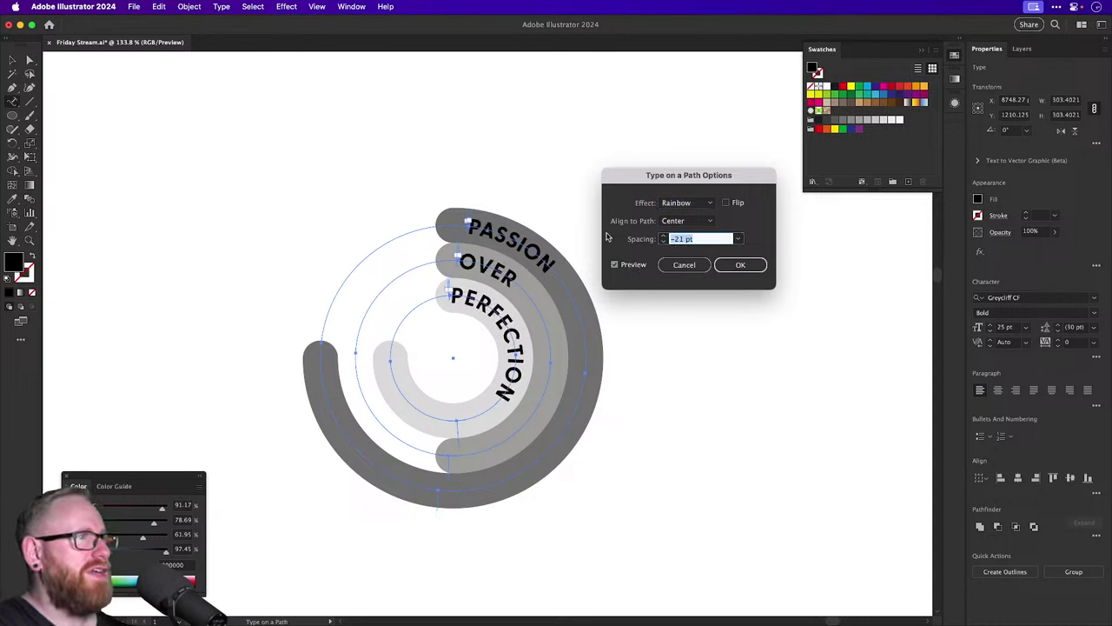
key(Down)
key(Down)
key(Down)
key(Down)
key(Down)
key(Down)
key(Down)
key(Down)
key(Down)
key(Down)
key(Down)
key(Down)
key(Down)
key(Down)
key(Down)
key(Down)
key(Down)
key(Down)
key(Down)
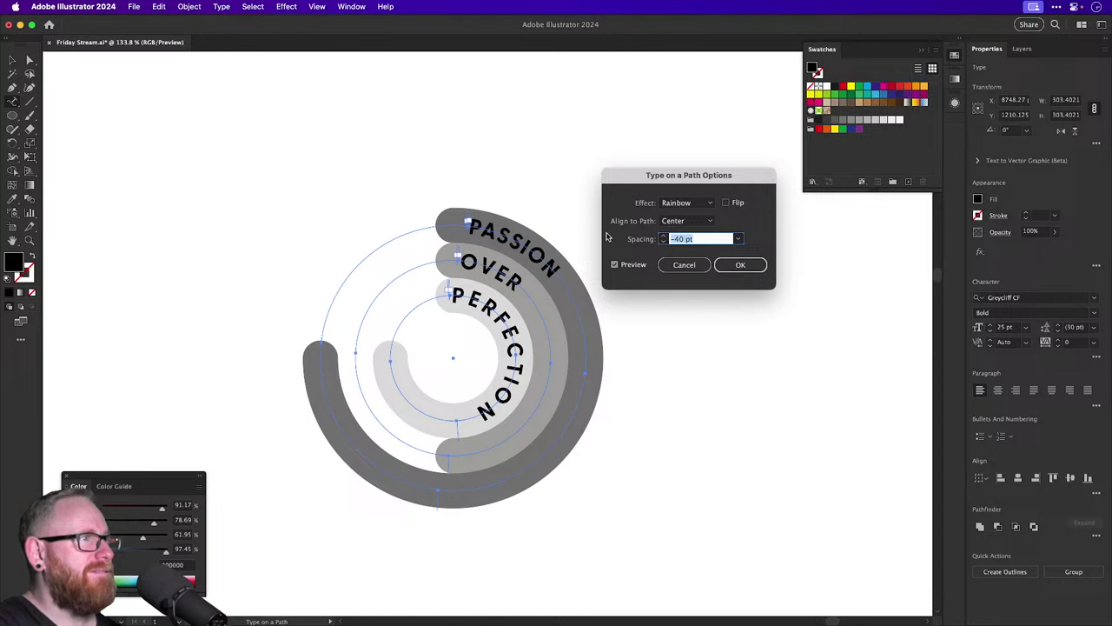
key(Down)
key(Down)
key(Down)
key(Down)
key(Down)
key(Down)
key(Down)
key(Down)
key(Down)
key(Down)
key(Down)
key(Down)
key(Down)
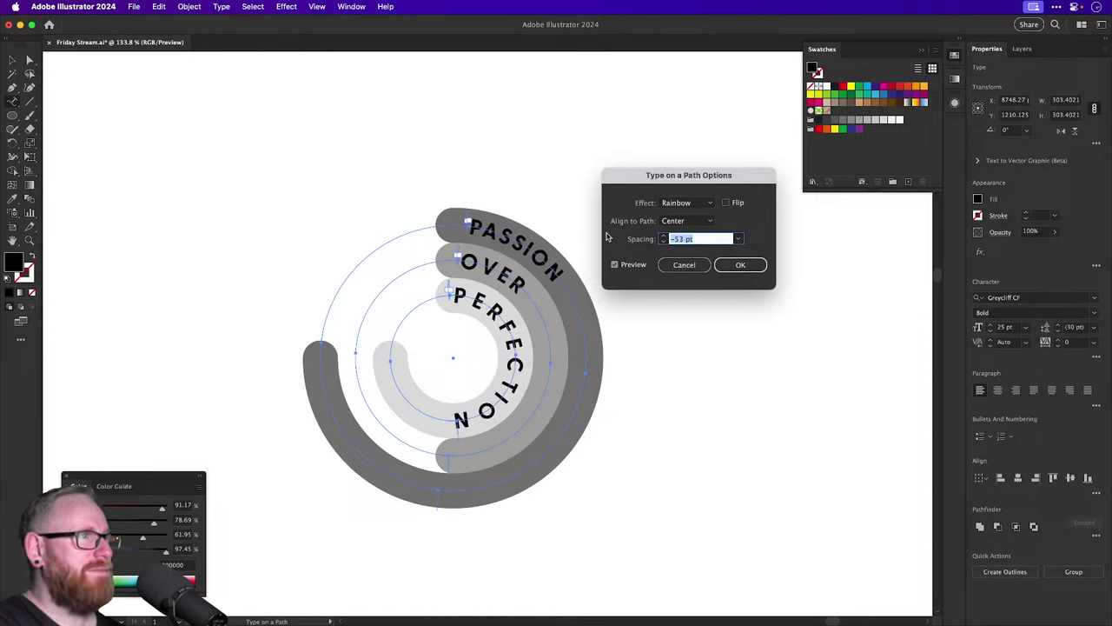
key(Return)
key(super+minus)
key(super+minus)
key(super+minus)
key(super+minus)
key(super+shift+a)
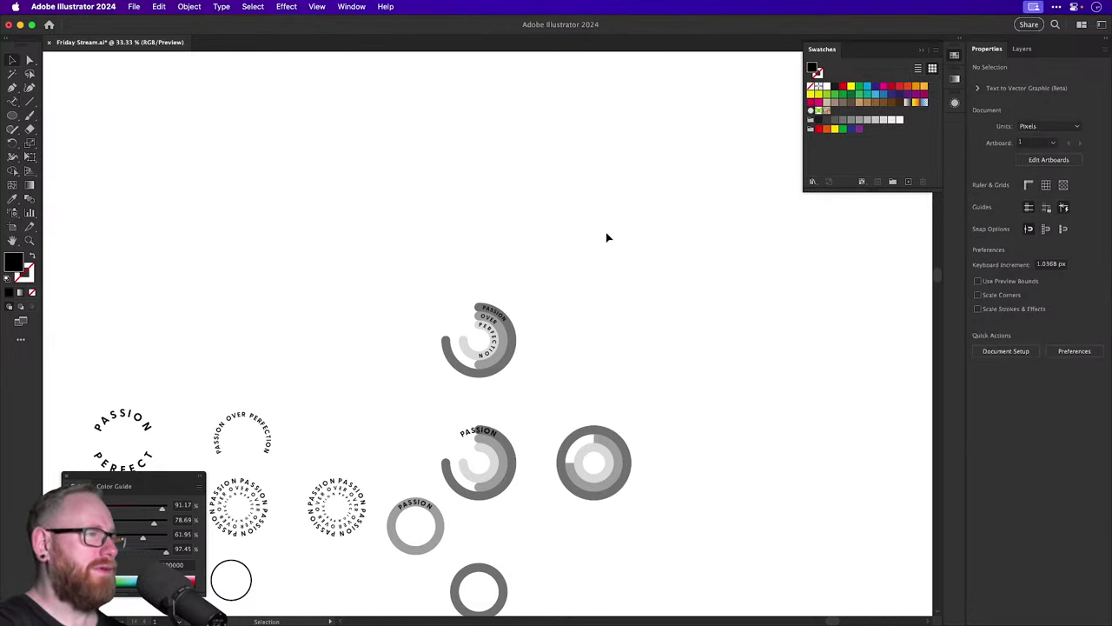
drag(459, 287, 539, 368)
click(537, 356)
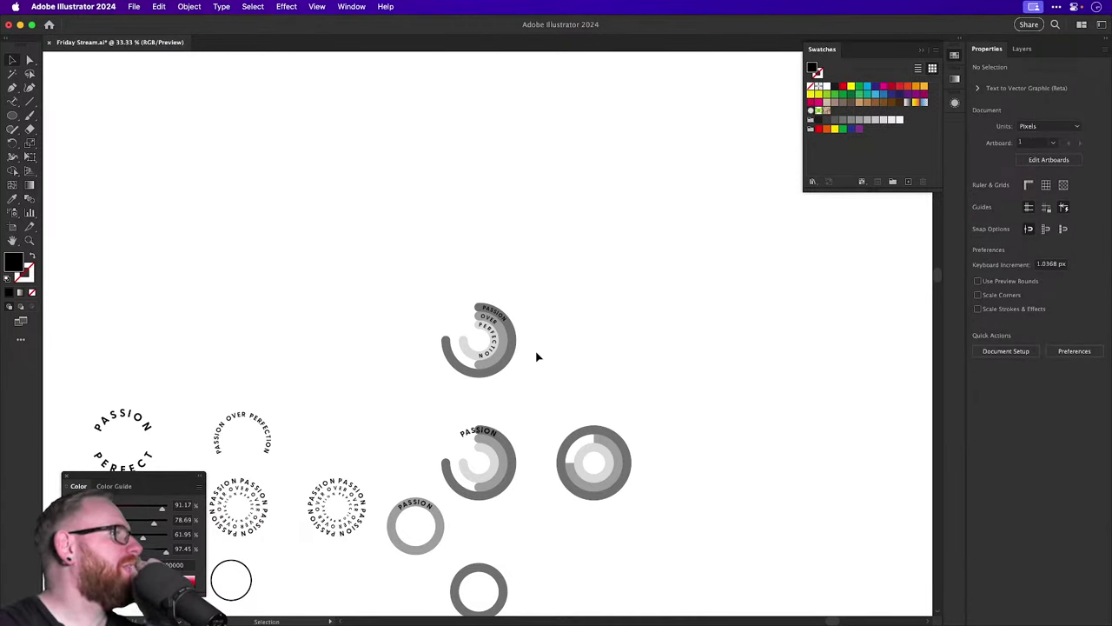
click(352, 536)
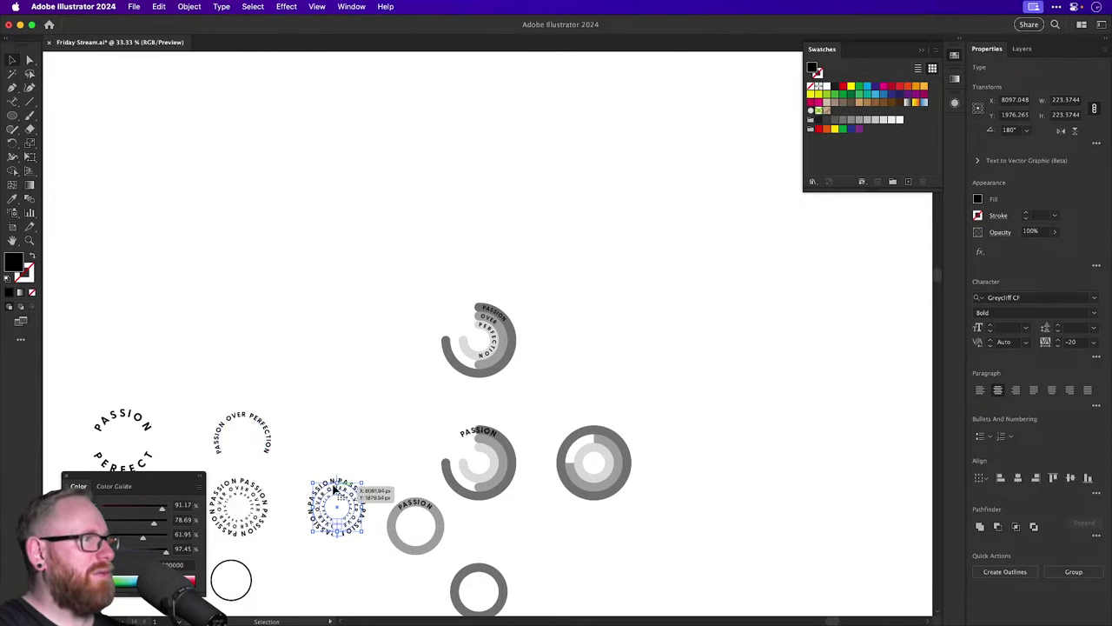
drag(330, 488, 378, 321)
scroll(377, 324, up, 5)
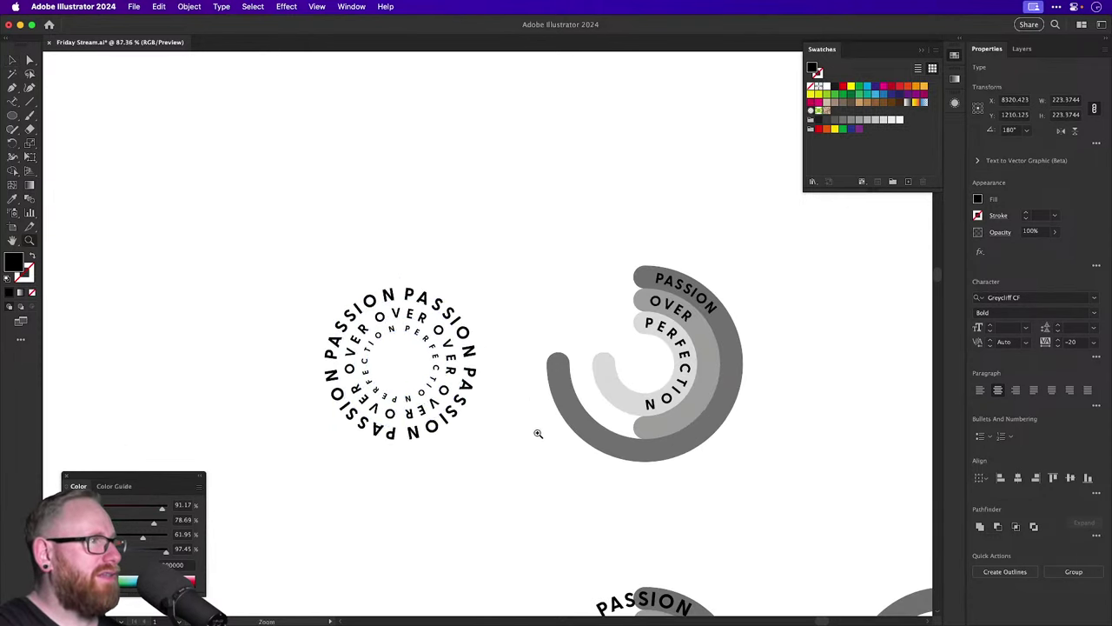
click(323, 256)
drag(323, 256, 426, 450)
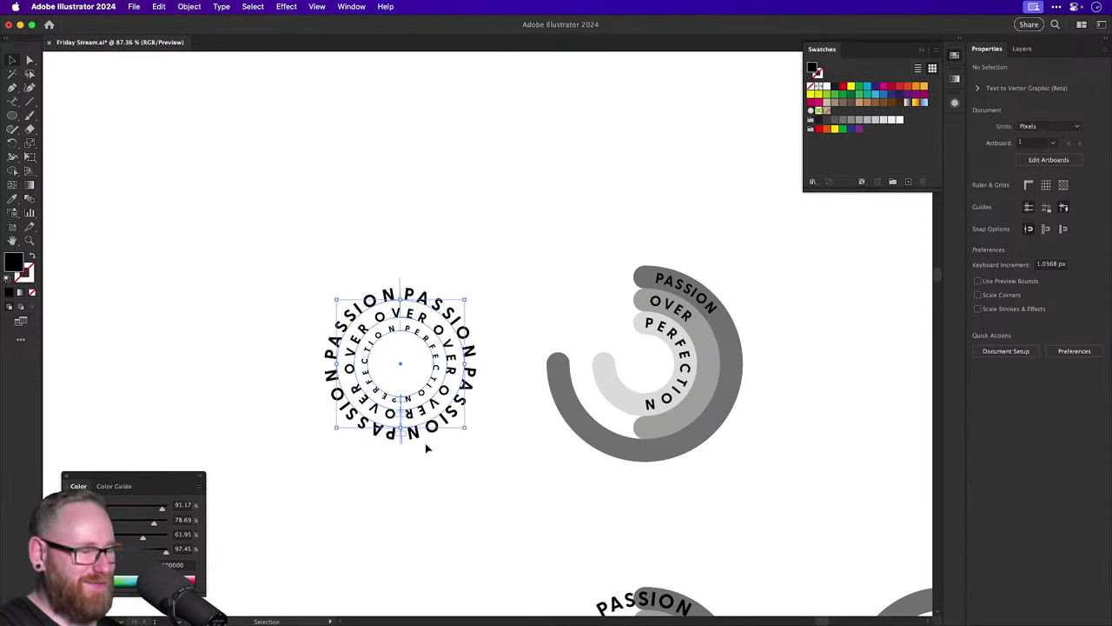
key(i)
click(356, 333)
key(v)
click(370, 235)
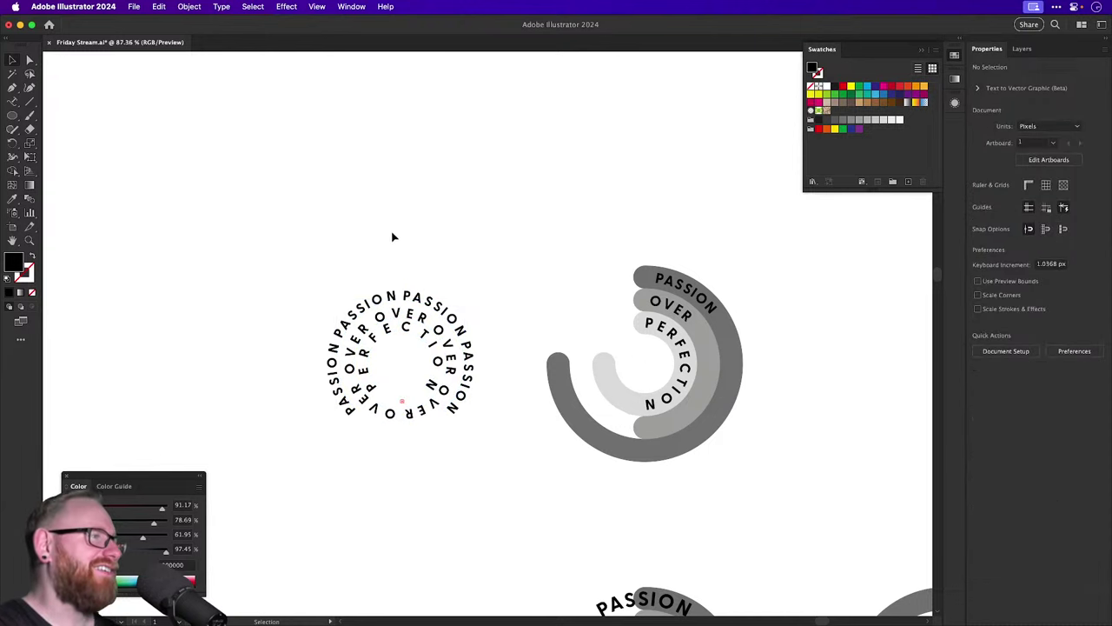
key(super+z)
click(392, 236)
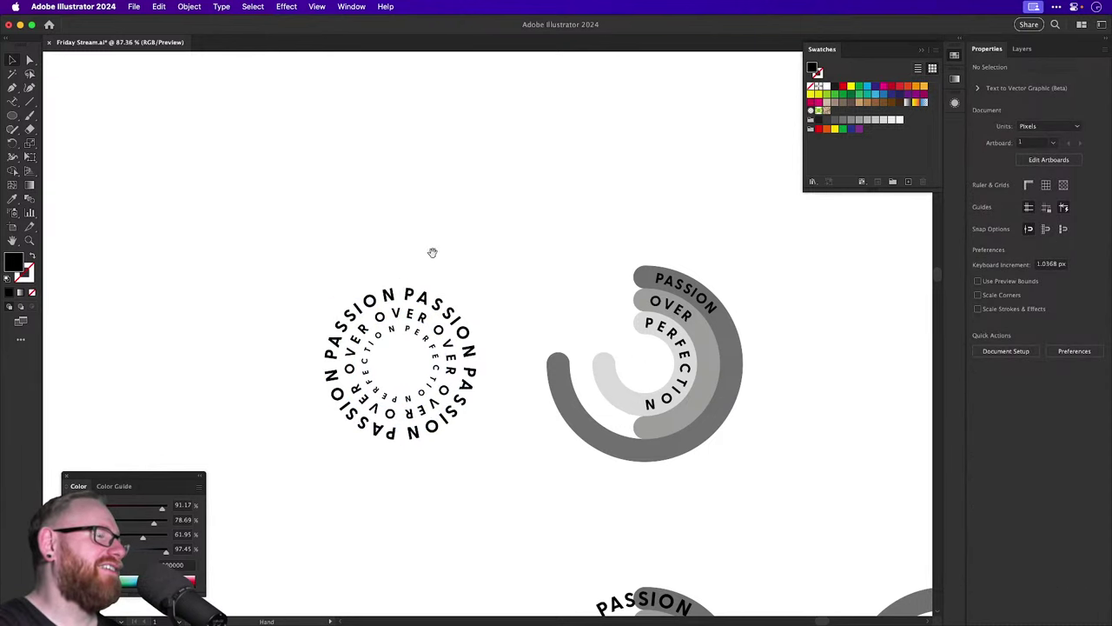
drag(432, 251, 363, 236)
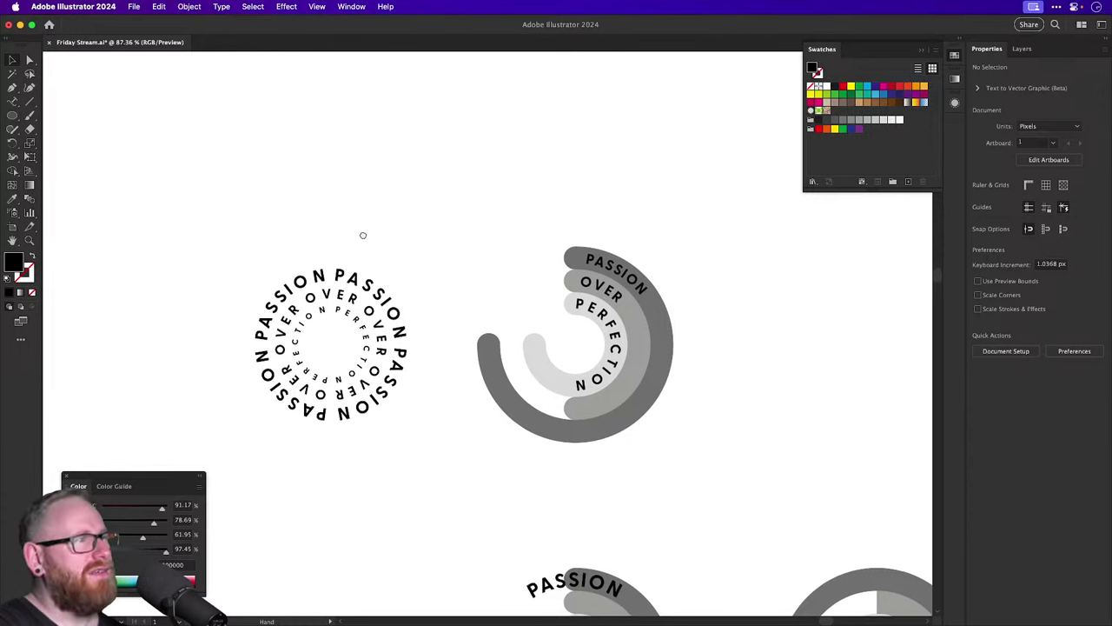
drag(363, 236, 297, 227)
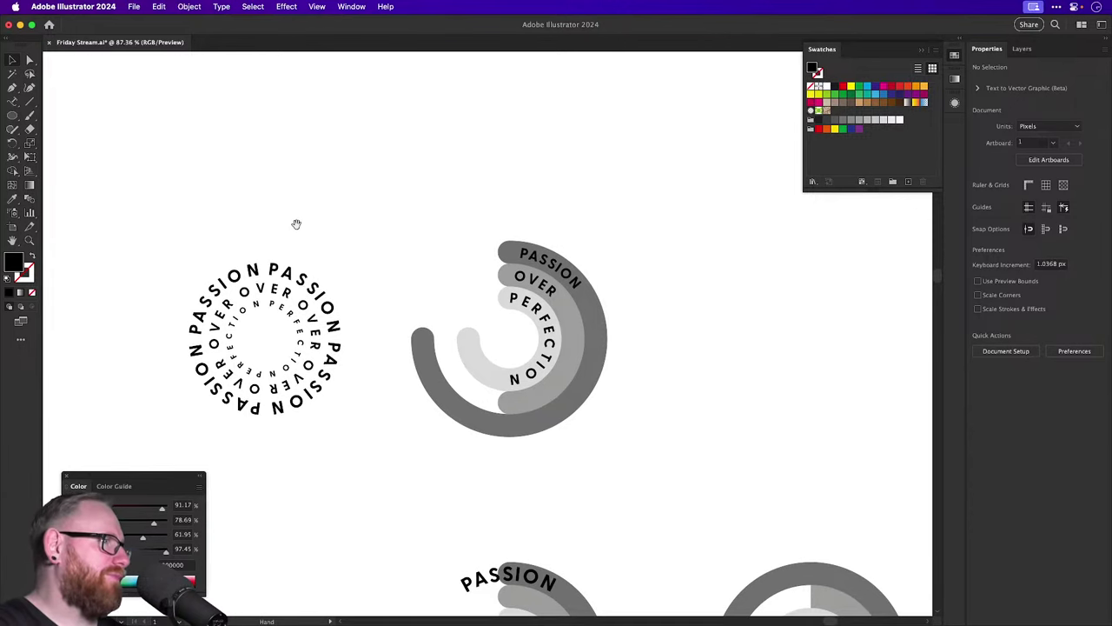
key(space)
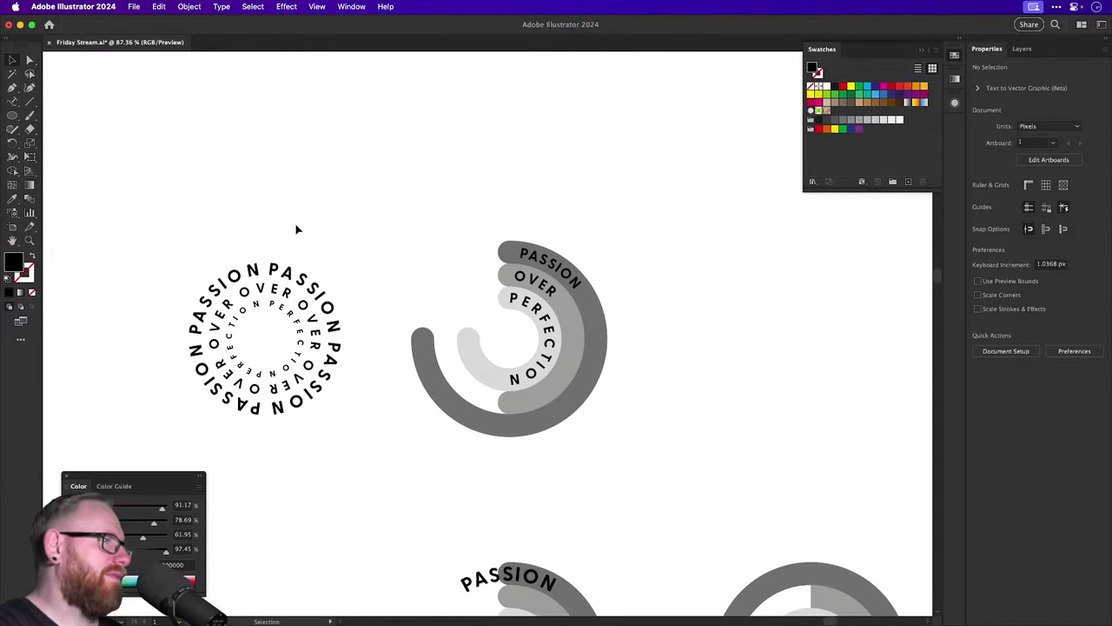
click(13, 115)
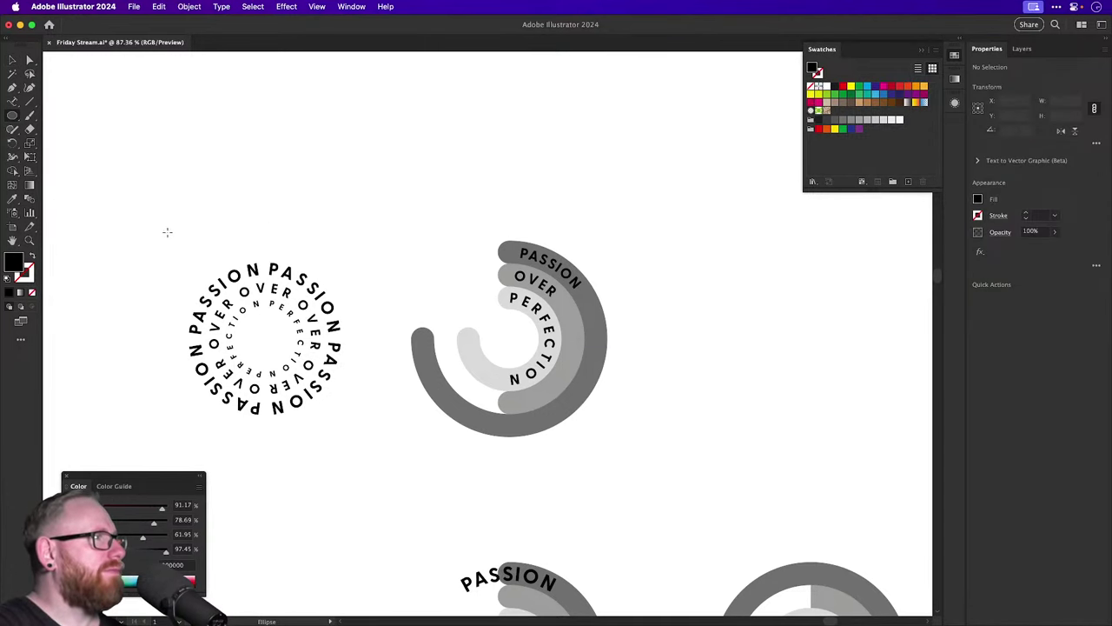
Draw a circle with a 3 pt black stroke and centre it on the text rings.
drag(167, 232, 327, 391)
drag(244, 292, 242, 291)
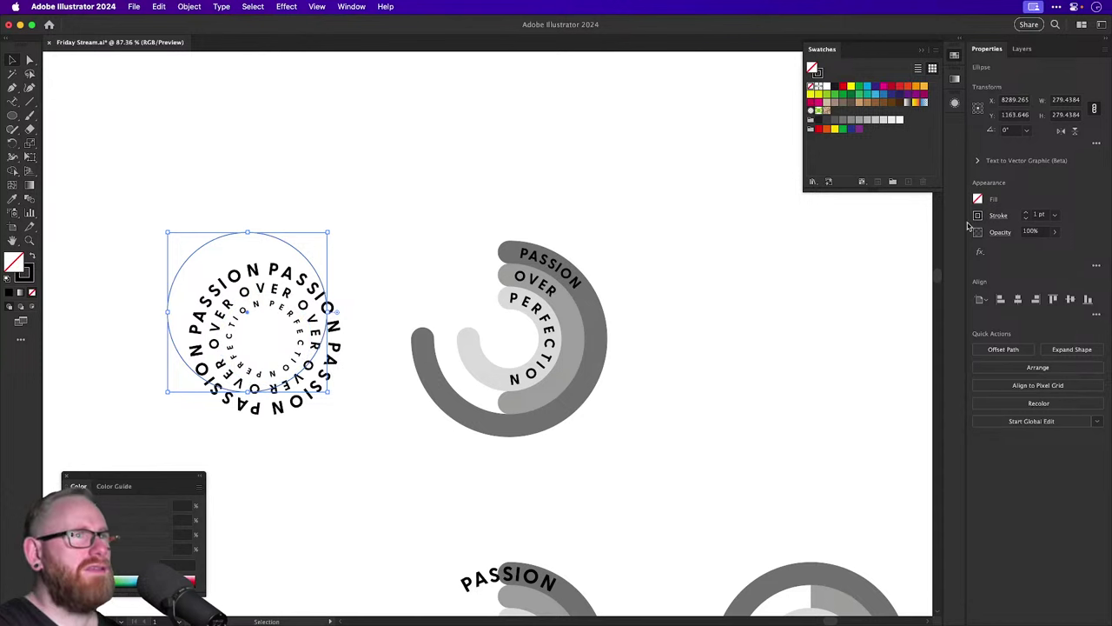
click(1025, 213)
click(1025, 213)
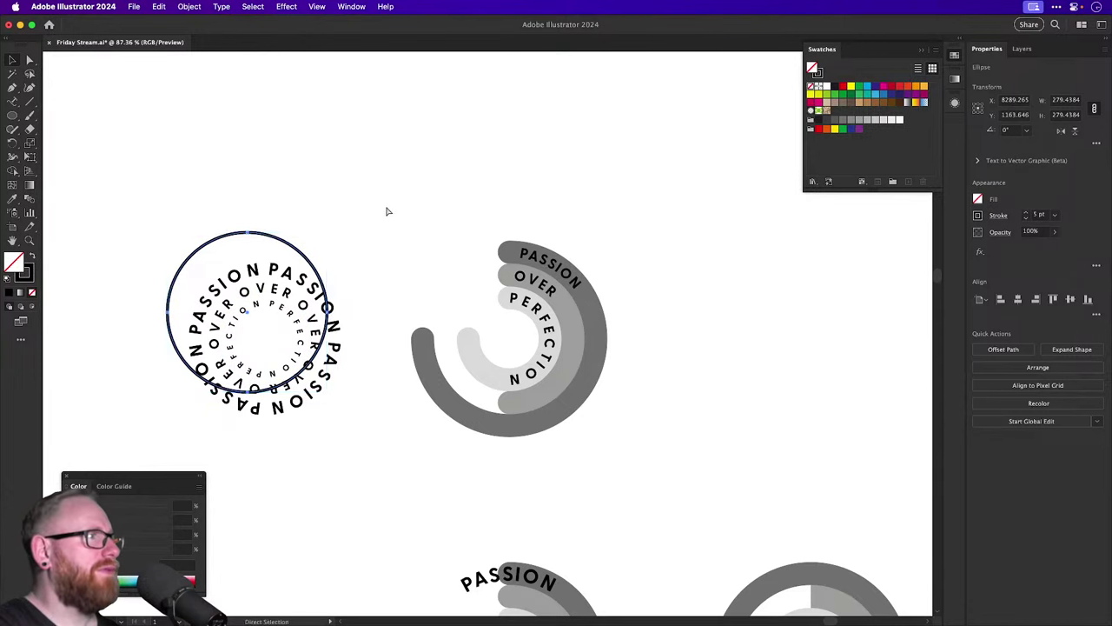
drag(218, 199, 295, 321)
click(1018, 299)
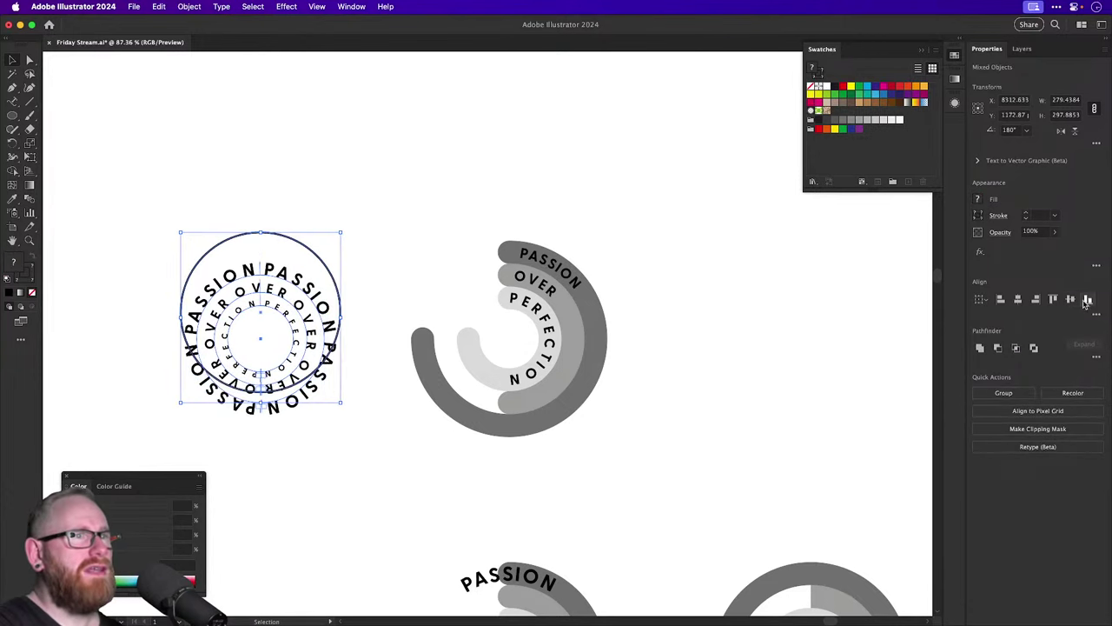
click(1070, 299)
Enlarge the circle so it surrounds the outer text ring.
click(838, 294)
scroll(225, 273, up, 3)
click(311, 270)
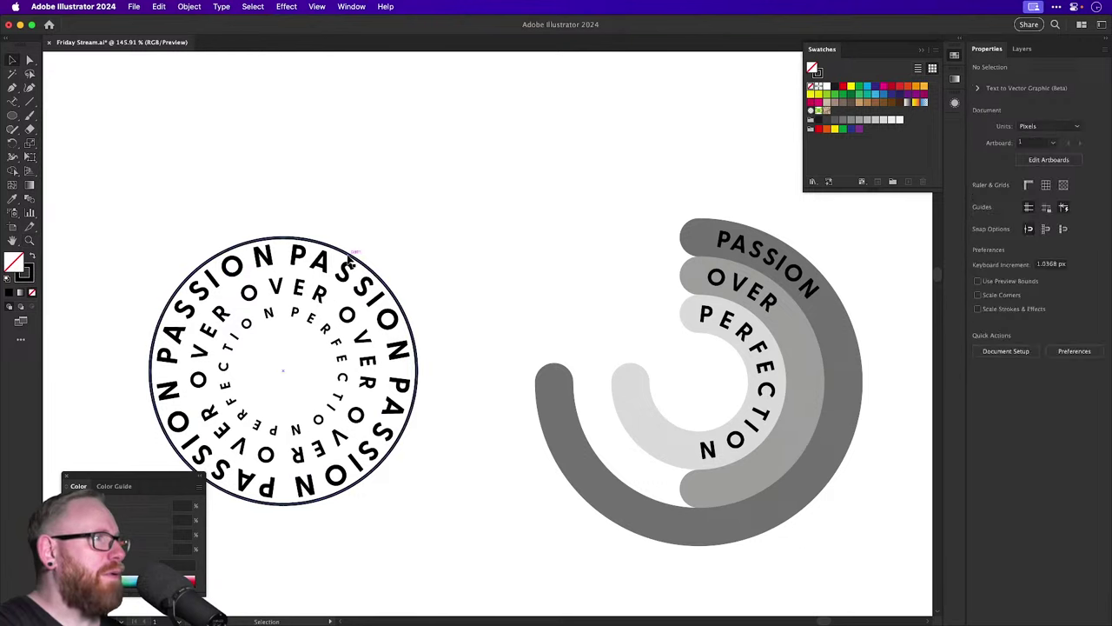
drag(417, 237, 424, 230)
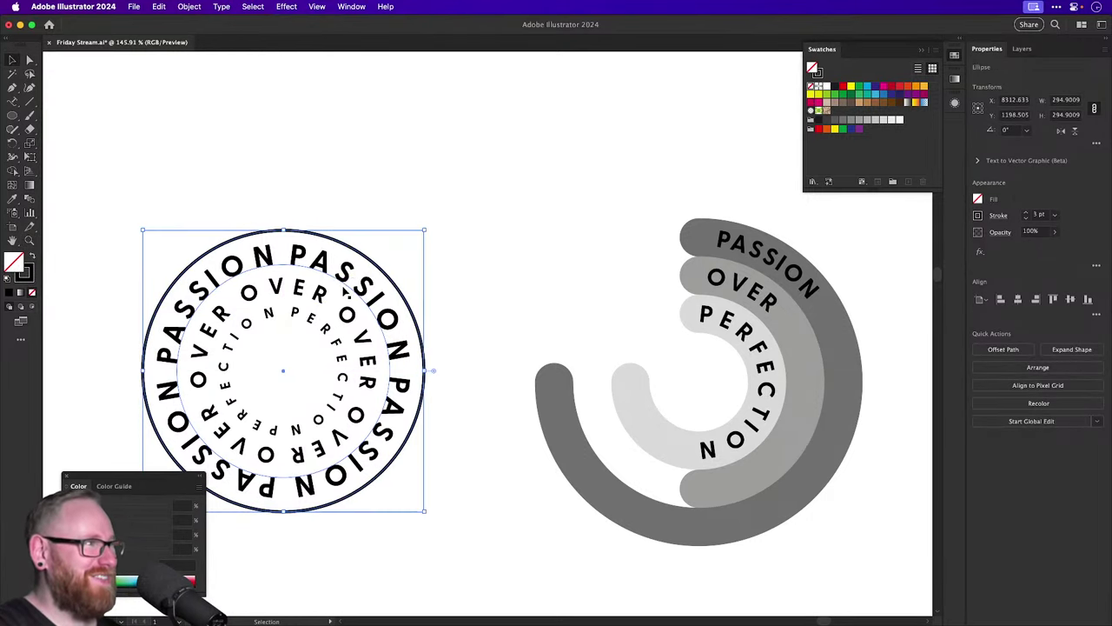
key(super+z)
key(super+shift+z)
Scale the inner PERFECTION text ring down slightly.
click(337, 323)
key(s)
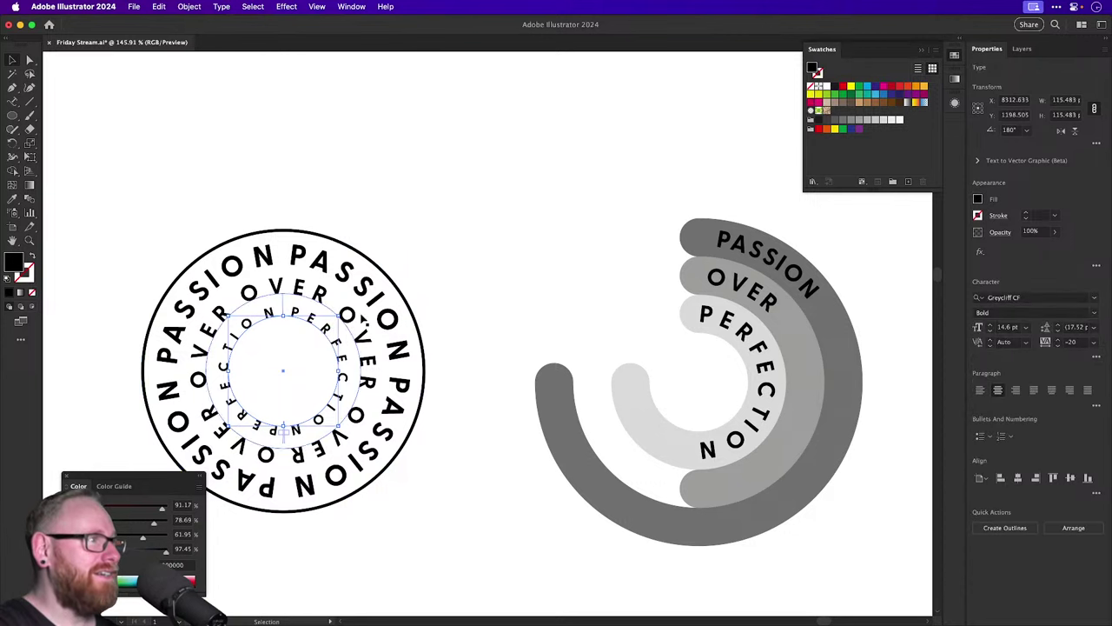
drag(360, 320, 338, 313)
key(v)
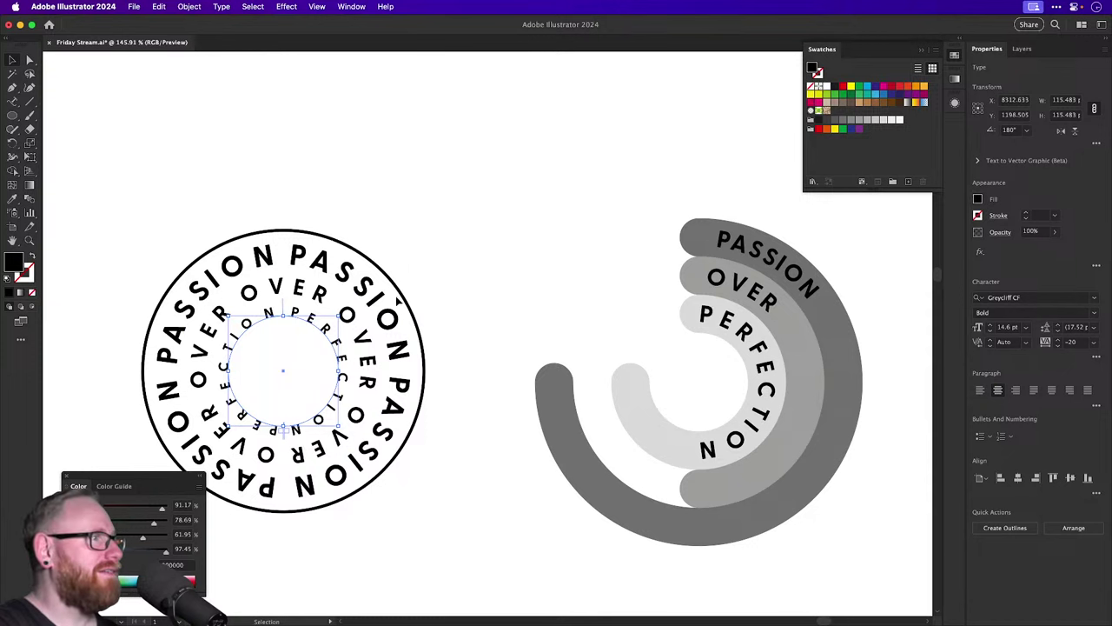
Shrink a copy of the circle to about 97 px inside the PERFECTION ring, viewing at 100%.
click(405, 294)
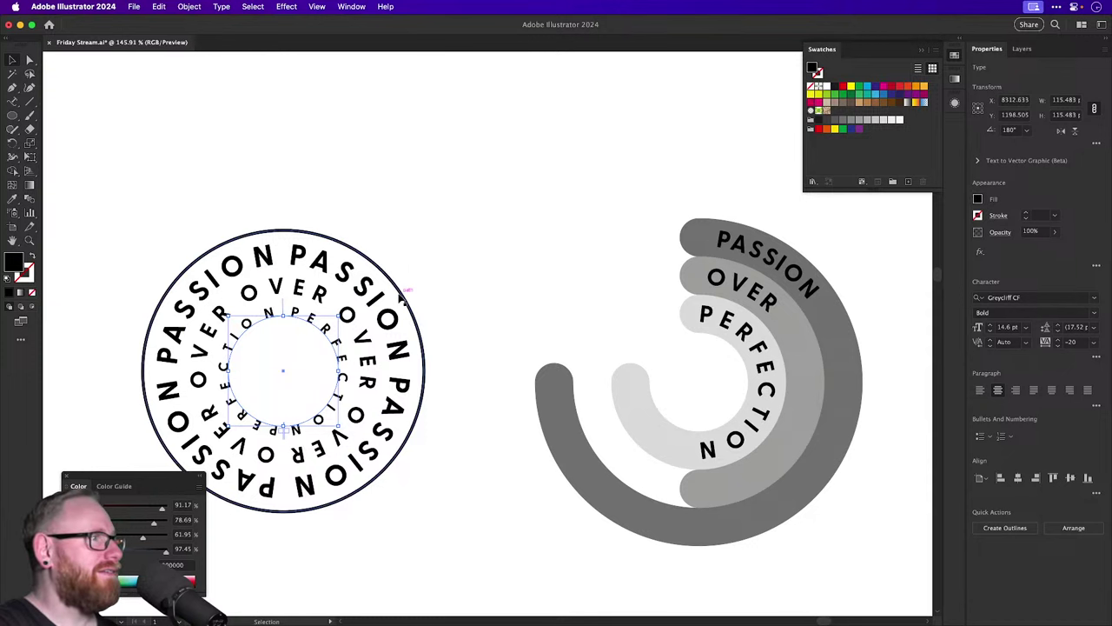
drag(425, 231, 331, 323)
click(413, 212)
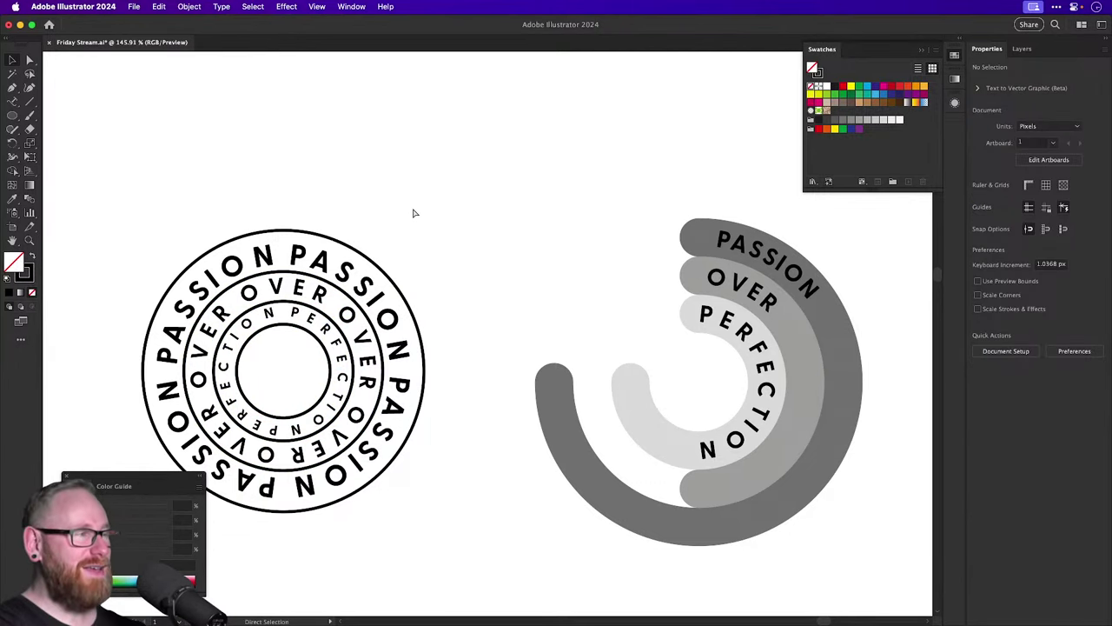
key(super+minus)
key(super+minus)
key(super+plus)
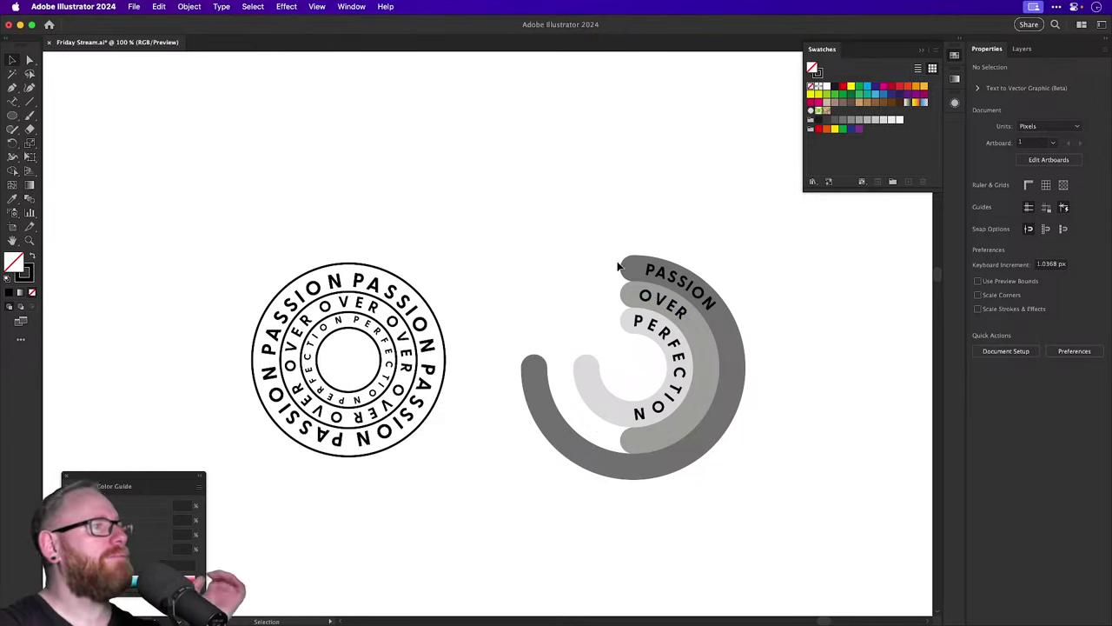
Duplicate the grey ribbon badge directly above the original.
drag(584, 213, 682, 437)
scroll(528, 495, right, 5)
scroll(528, 496, up, 4)
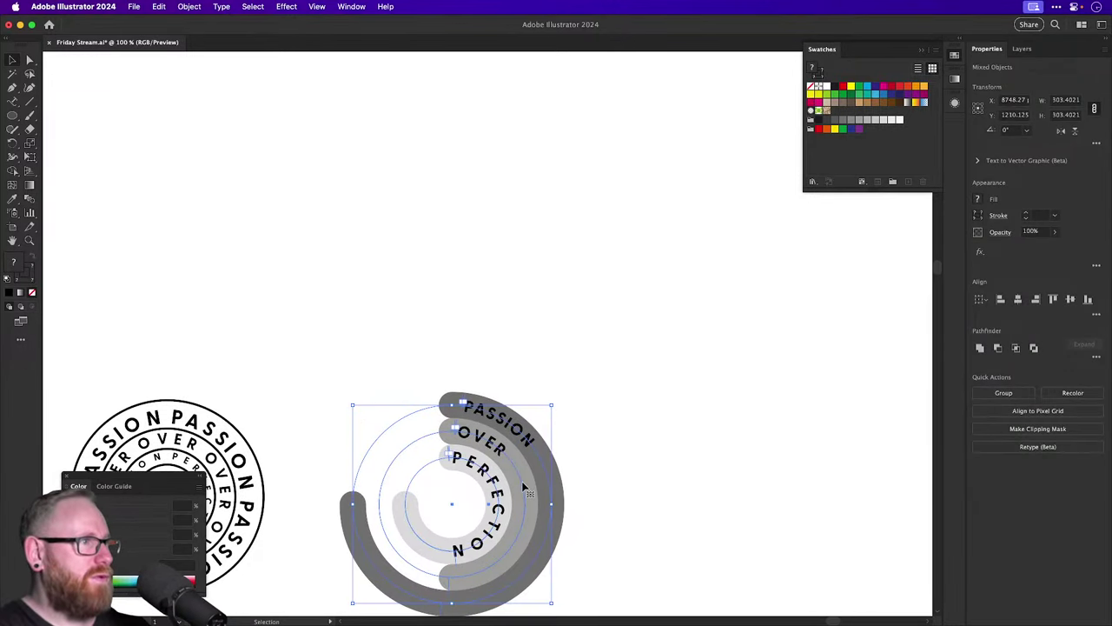
drag(526, 489, 525, 208)
click(625, 253)
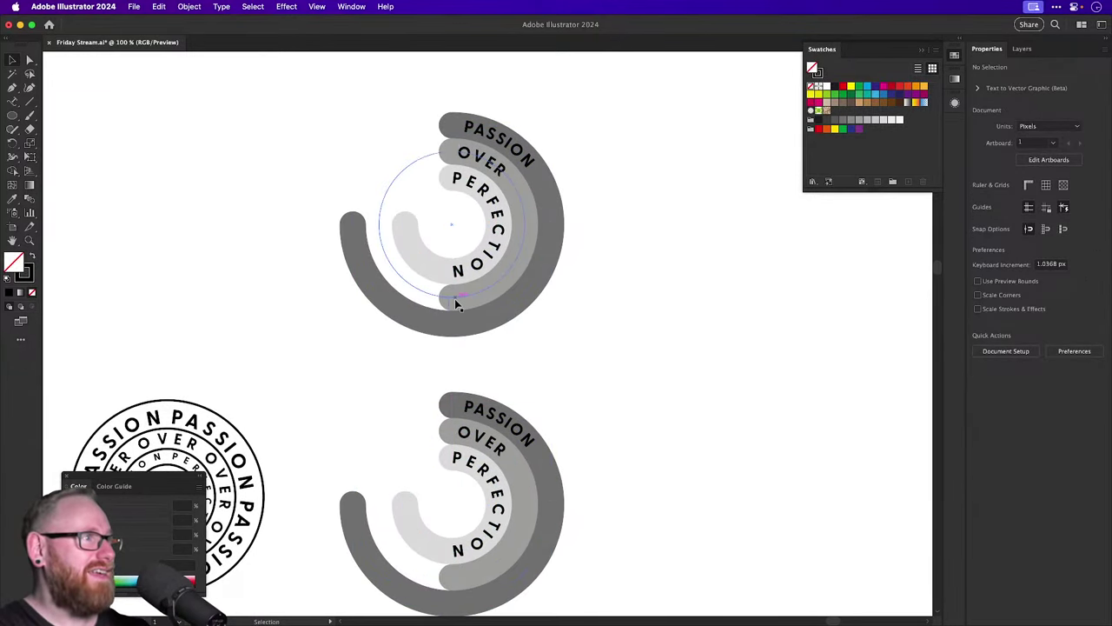
Cut the three curved text paths out of the badge copy.
click(454, 298)
key(a)
shift+click(419, 317)
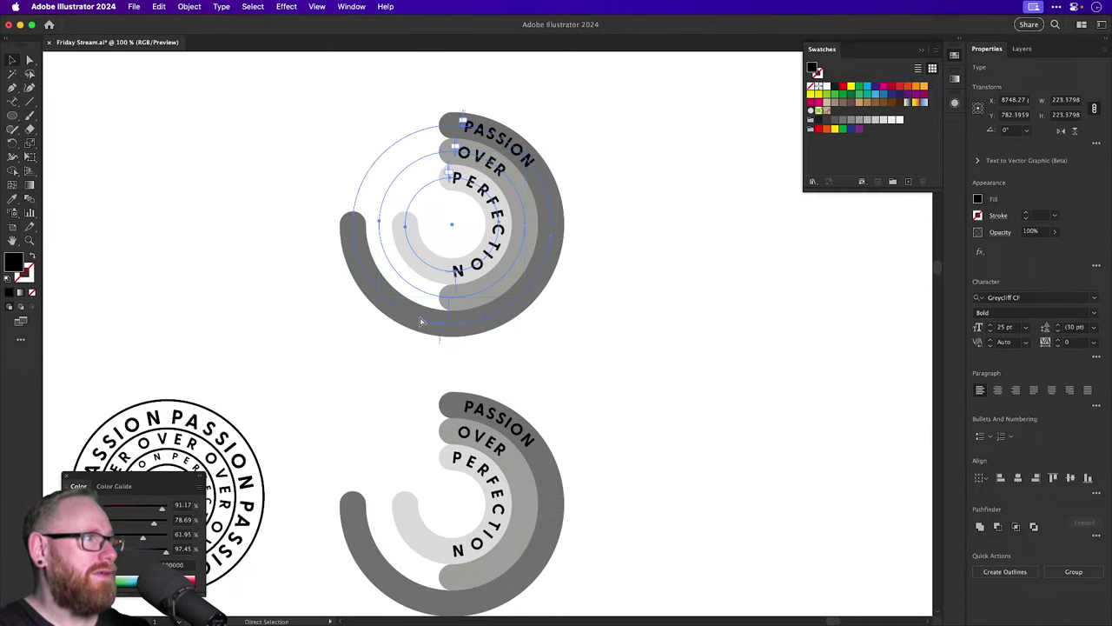
key(BackSpace)
key(super+z)
key(BackSpace)
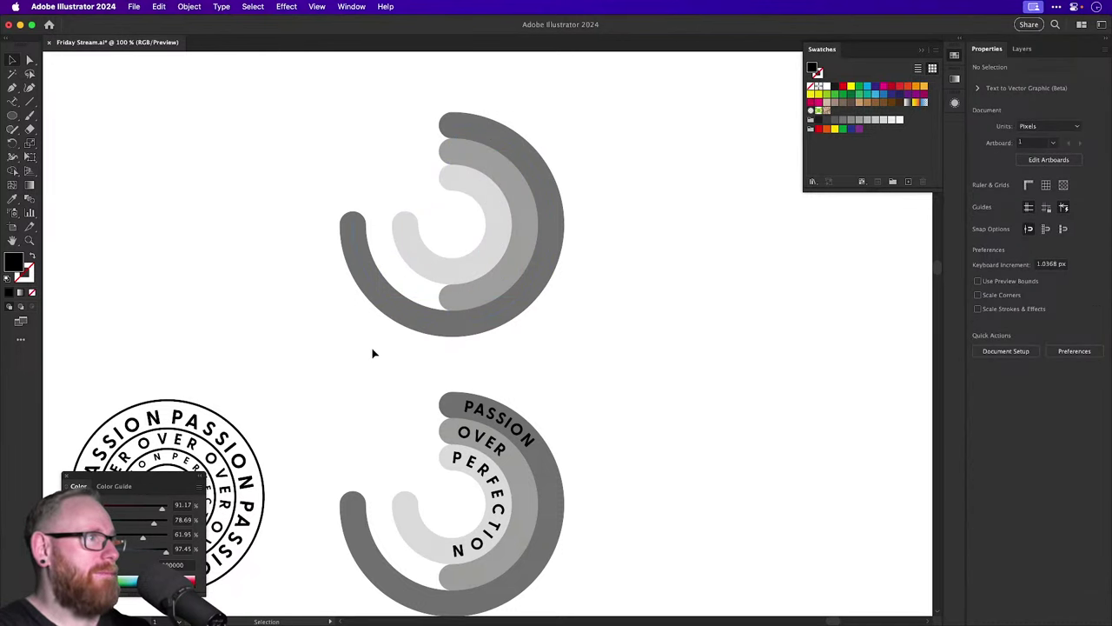
Expand the copy's ribbon strokes and give them the circle badge's black outline style.
click(434, 281)
click(197, 7)
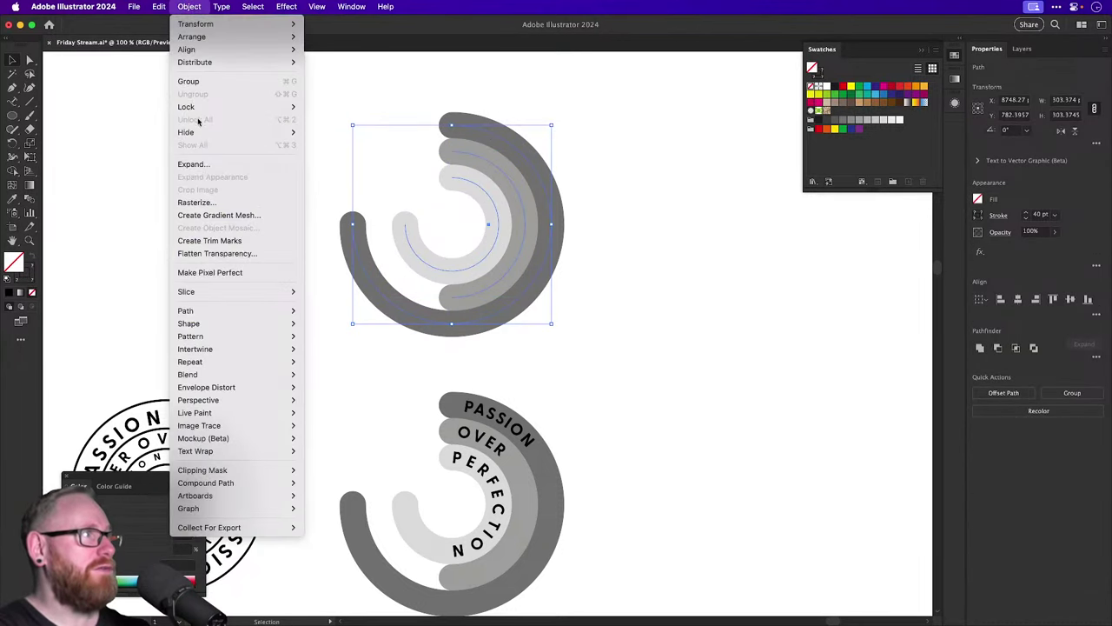
click(198, 161)
key(Return)
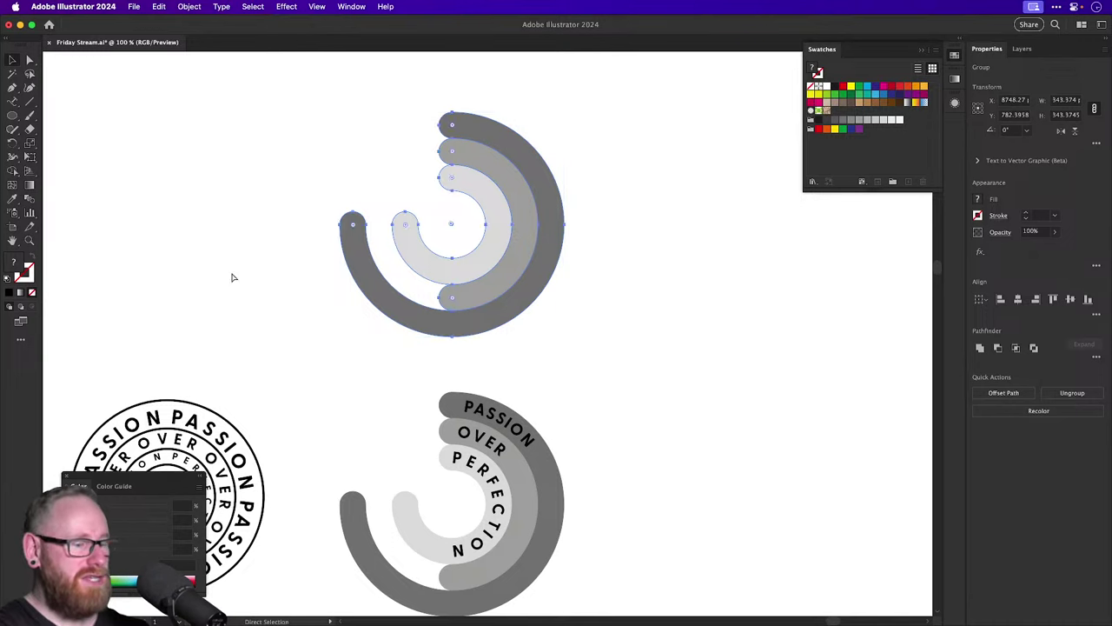
key(super+minus)
key(super+minus)
key(i)
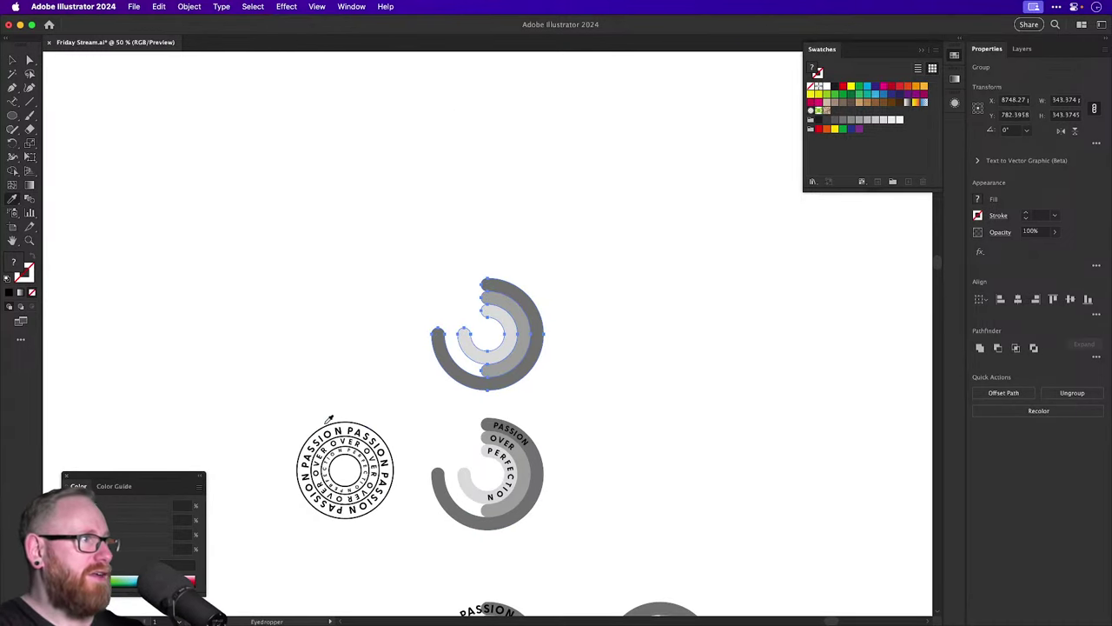
click(328, 421)
key(super+shift+a)
Paste the PASSION / OVER / PERFECTION text back in place on the outlined copy.
key(z)
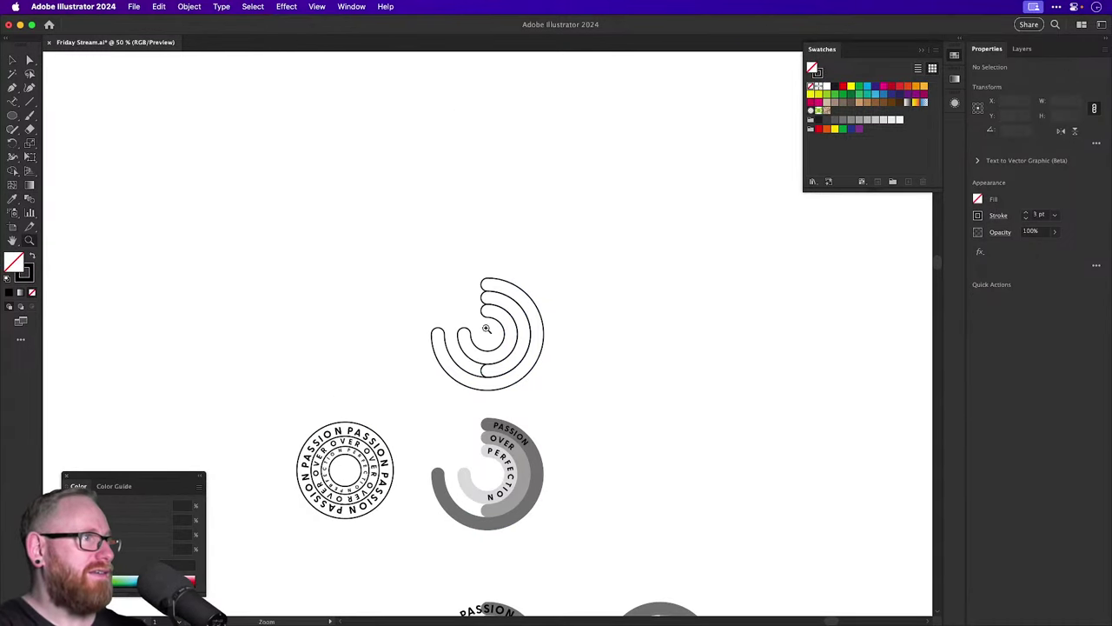
drag(487, 328, 629, 417)
key(v)
key(super+f)
click(776, 282)
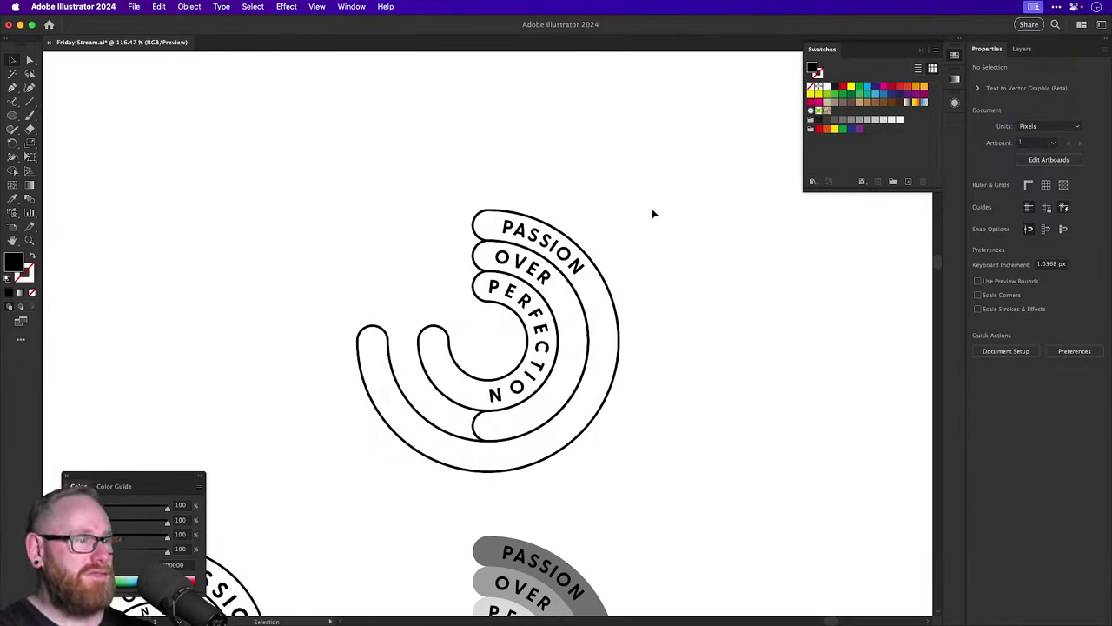
Move the outlined ribbon badge copy further up.
key(super+minus)
key(super+minus)
drag(378, 232, 571, 359)
click(571, 358)
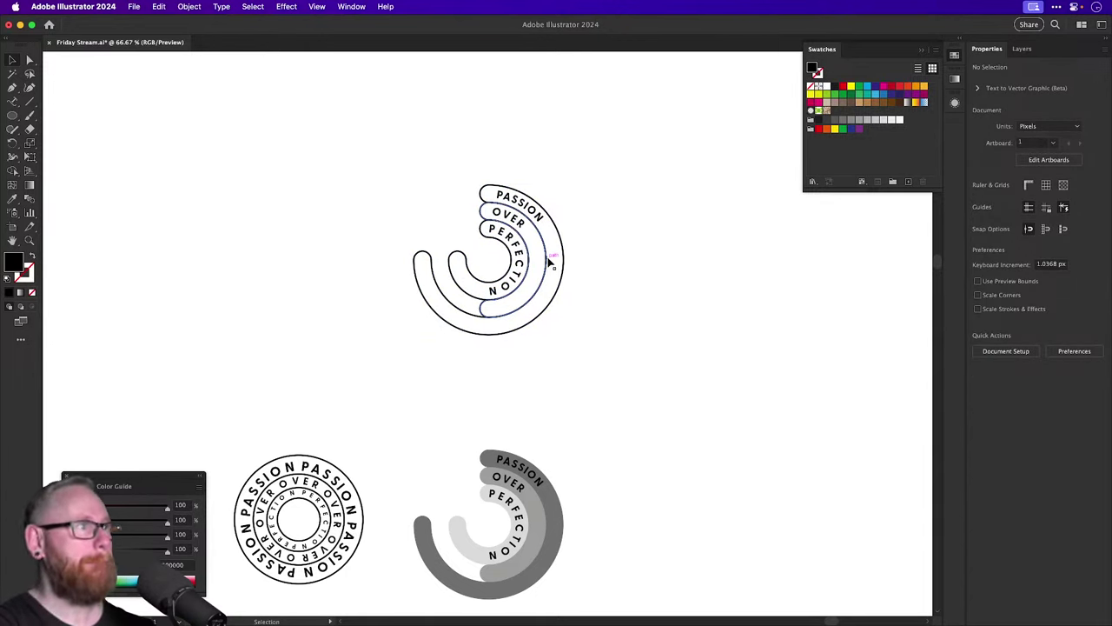
Trial -20 pt path text spacing on the badge, then cancel and dismiss the alert.
click(520, 248)
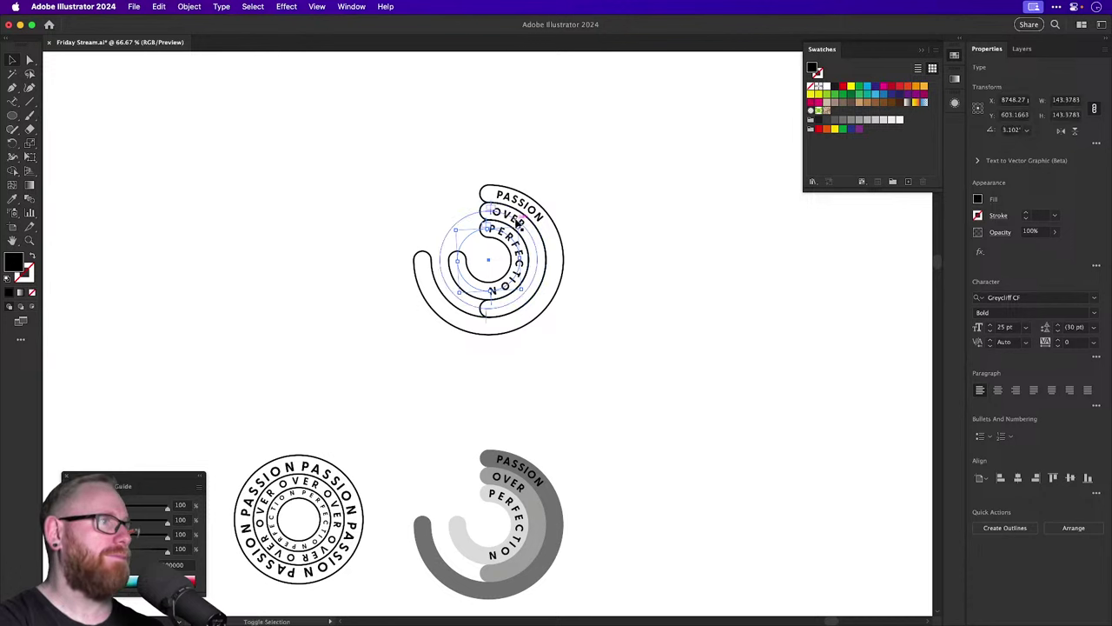
shift+click(517, 223)
double_click(10, 103)
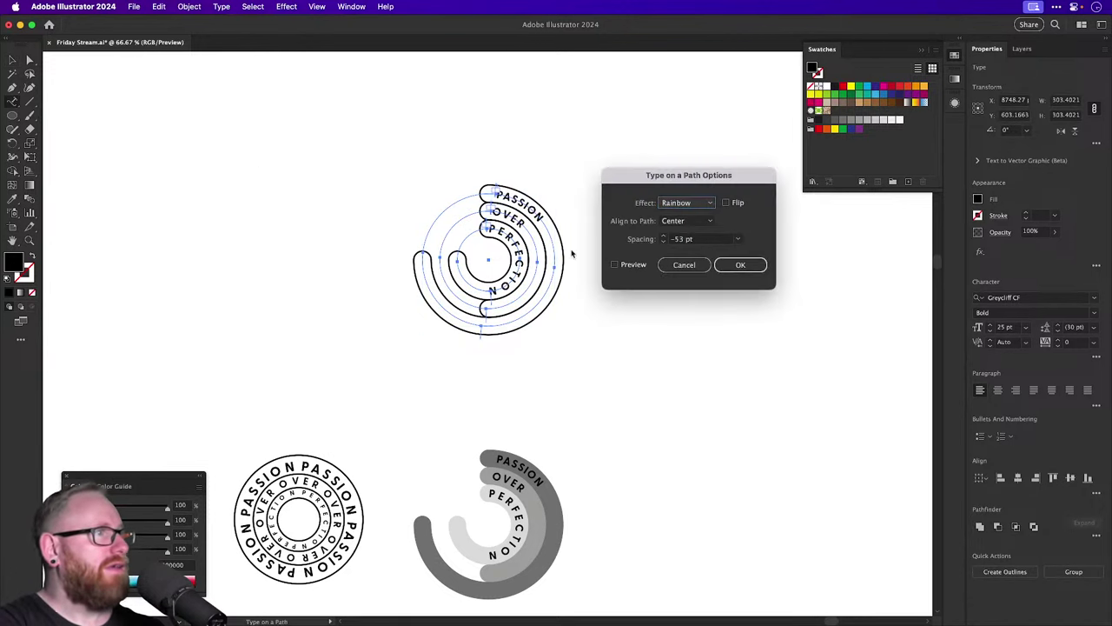
click(623, 265)
key(Tab)
text(-20)
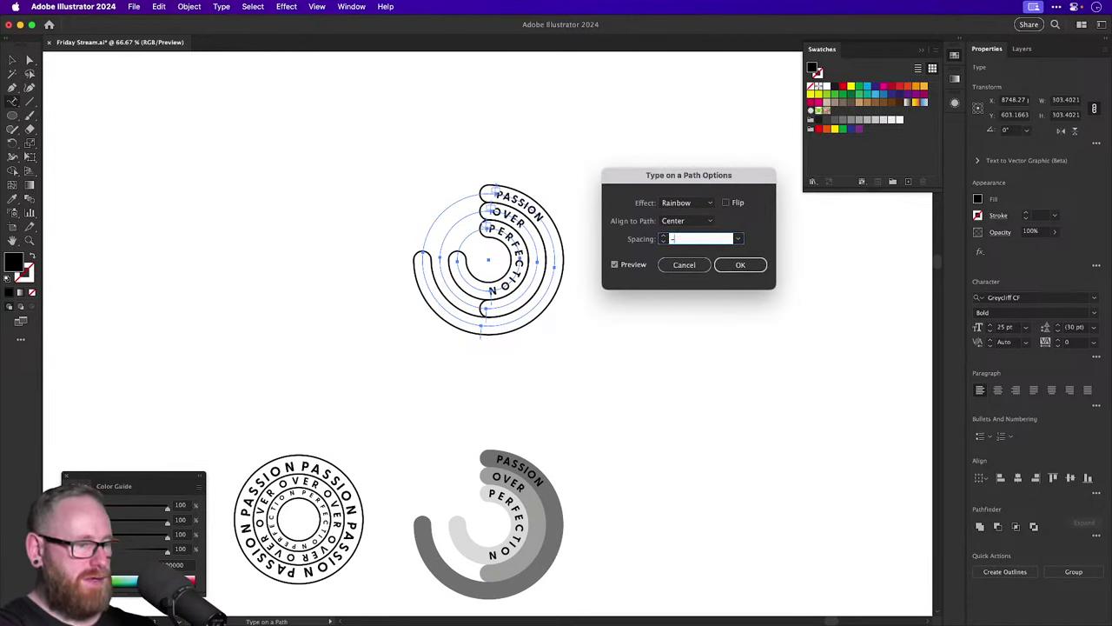
click(682, 265)
click(676, 267)
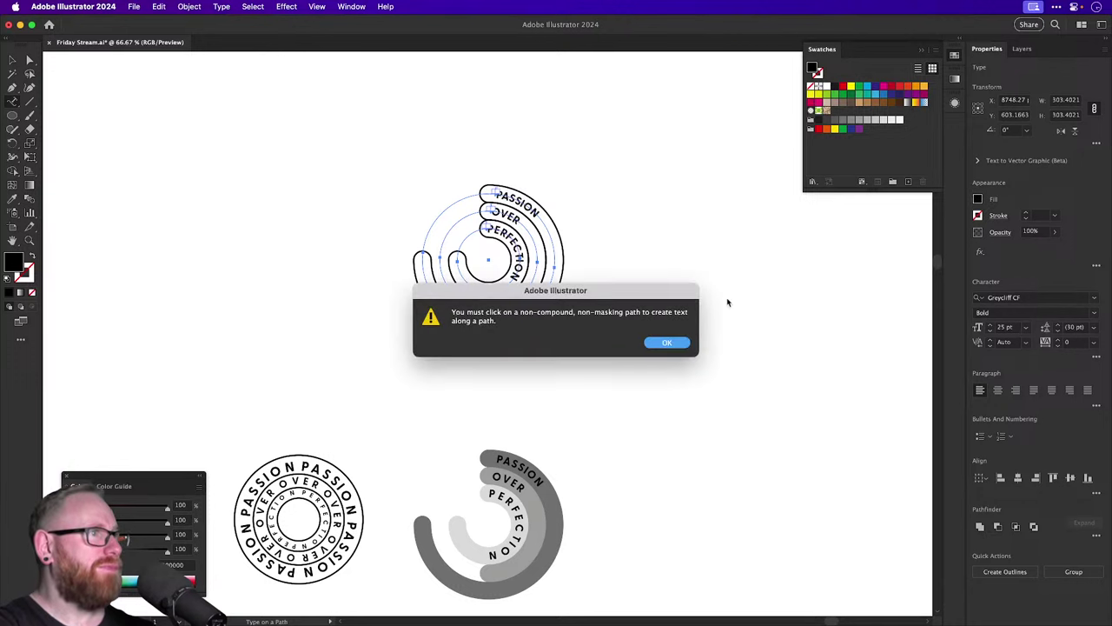
click(12, 60)
Inspect the top badge up close, then marquee-select the whole top ribbon badge.
click(425, 223)
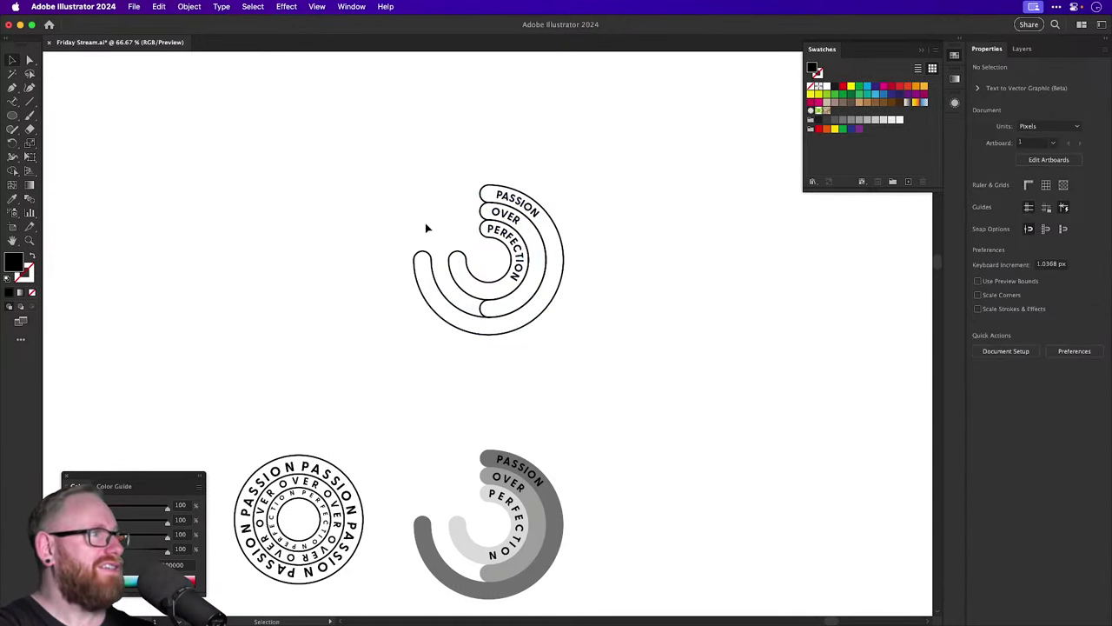
key(z)
drag(531, 259, 556, 334)
key(v)
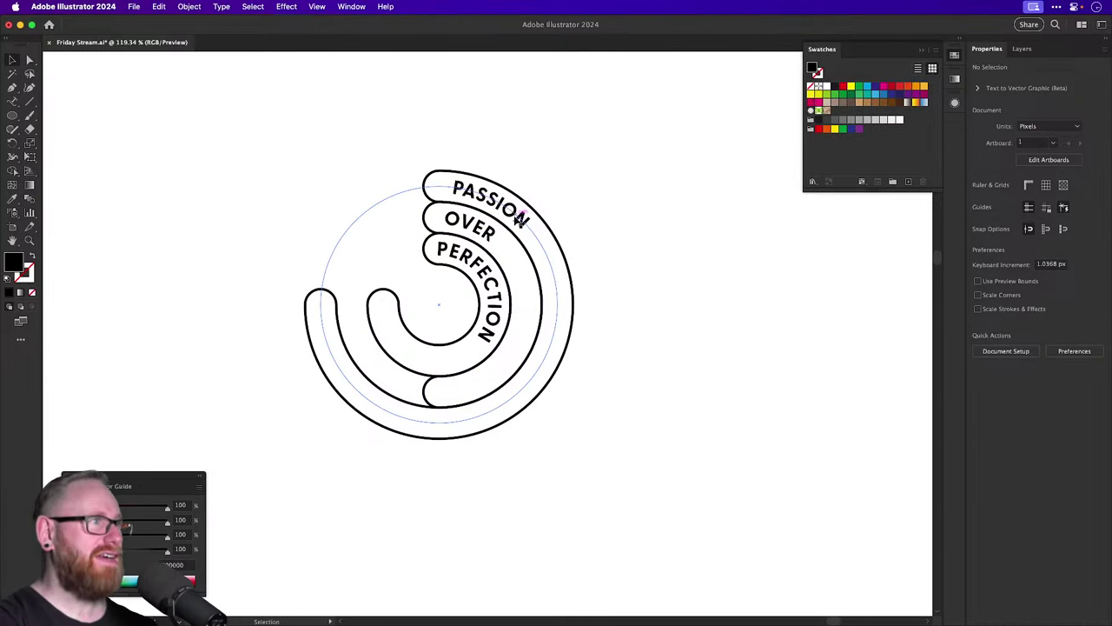
key(super+minus)
key(super+minus)
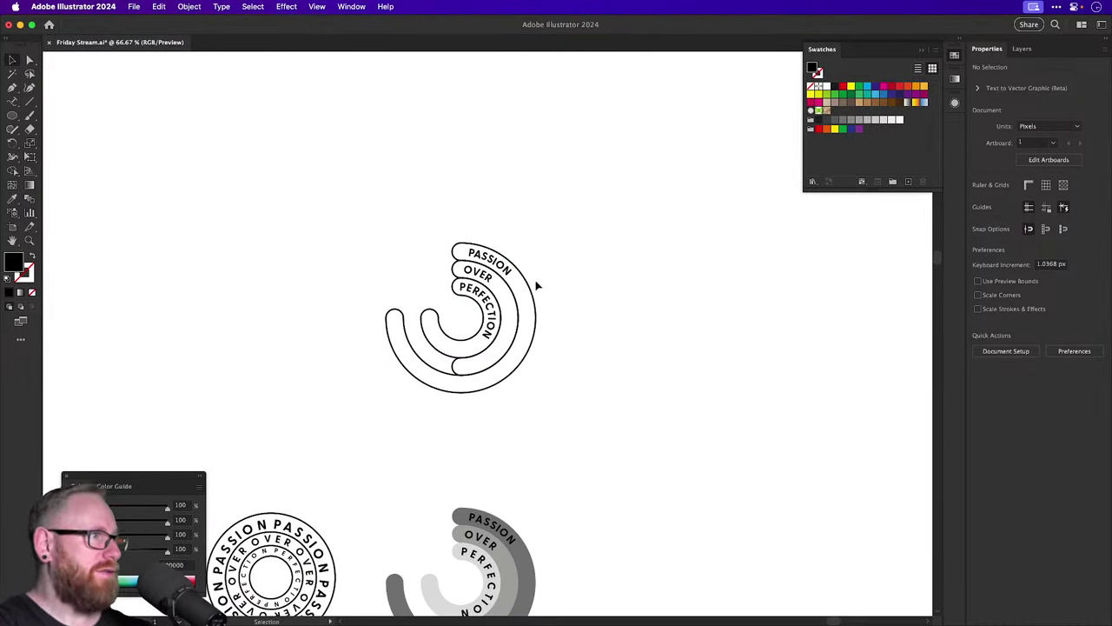
scroll(536, 286, down, 3)
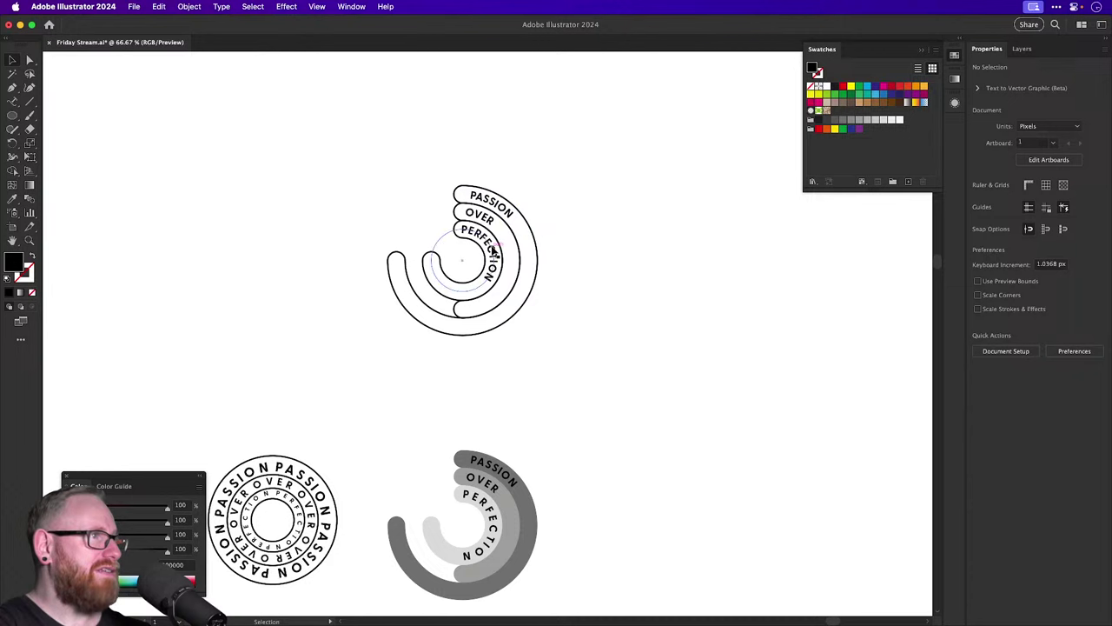
click(493, 250)
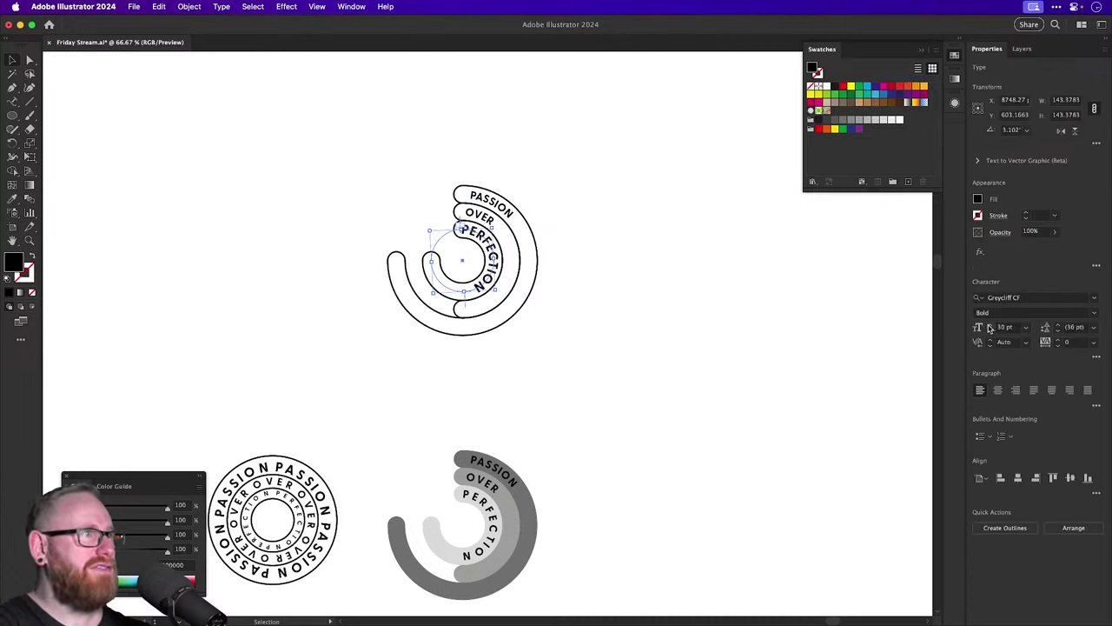
click(749, 307)
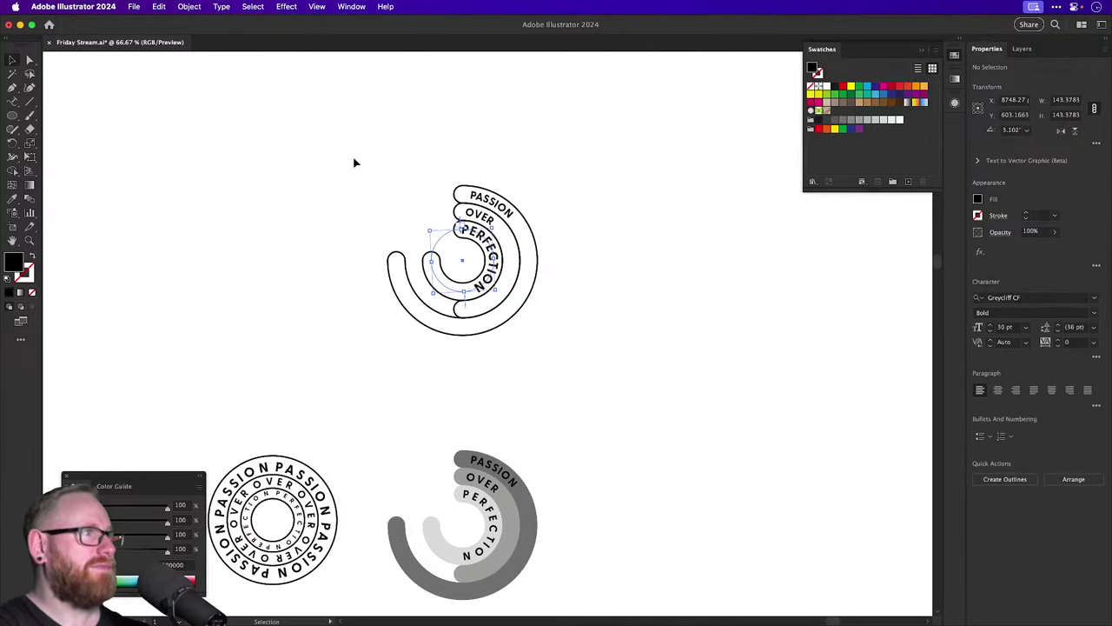
drag(359, 166, 573, 286)
scroll(488, 273, right, 2)
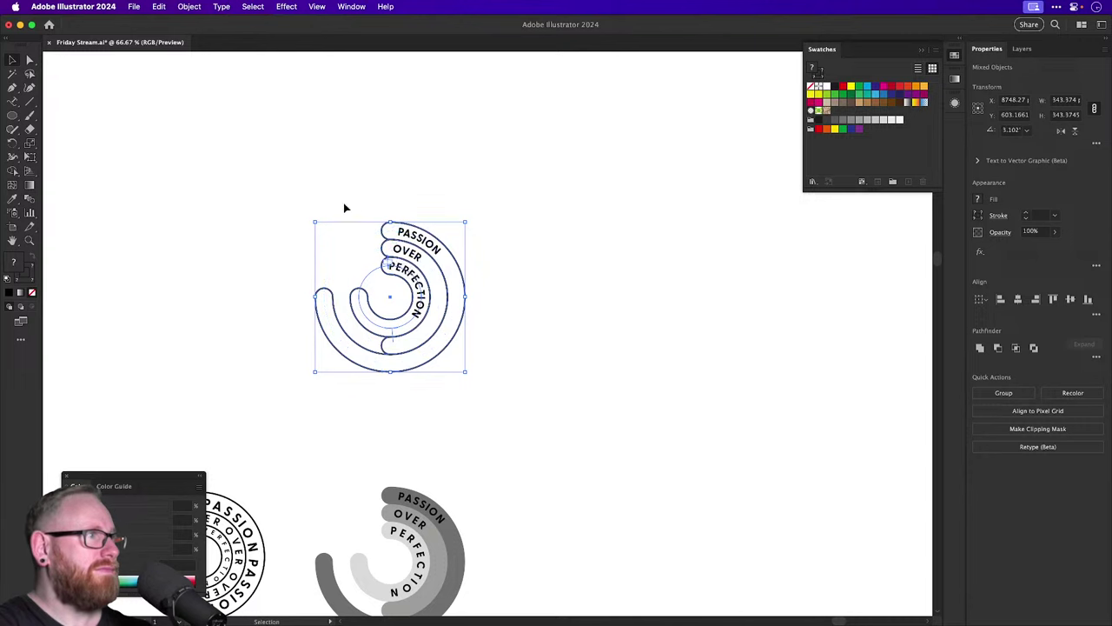
Duplicate the stacked ribbon badge to its right and select the copy's path text.
drag(412, 273, 842, 332)
click(624, 195)
click(618, 257)
Raise the copy's curved text to 60 pt Greycliff CF Bold.
scroll(991, 327, up, 15)
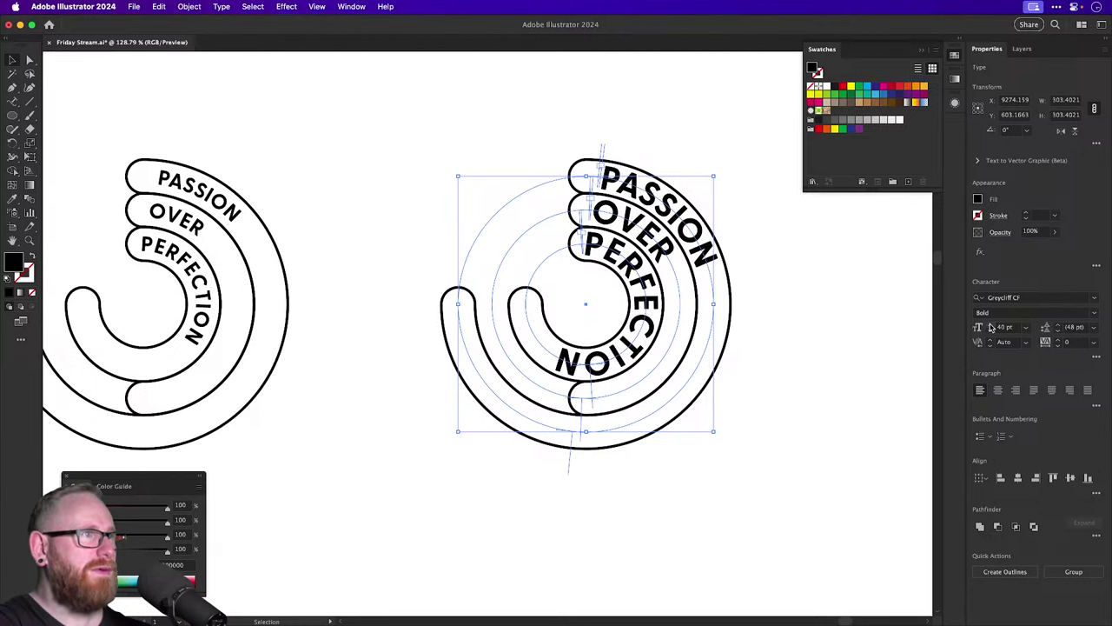
scroll(990, 327, up, 10)
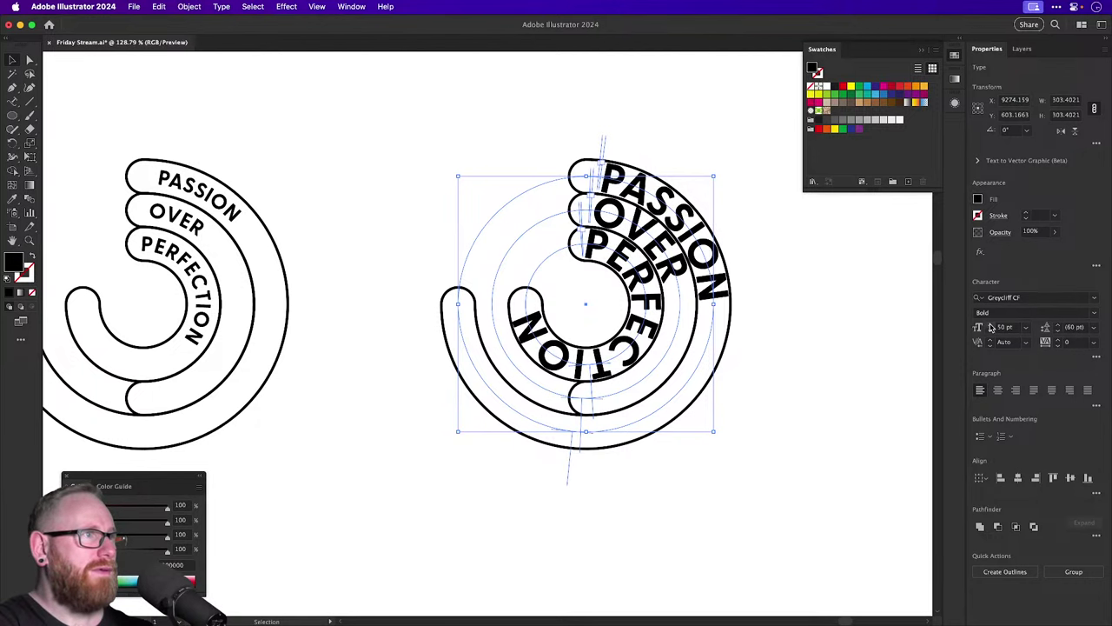
scroll(990, 327, up, 10)
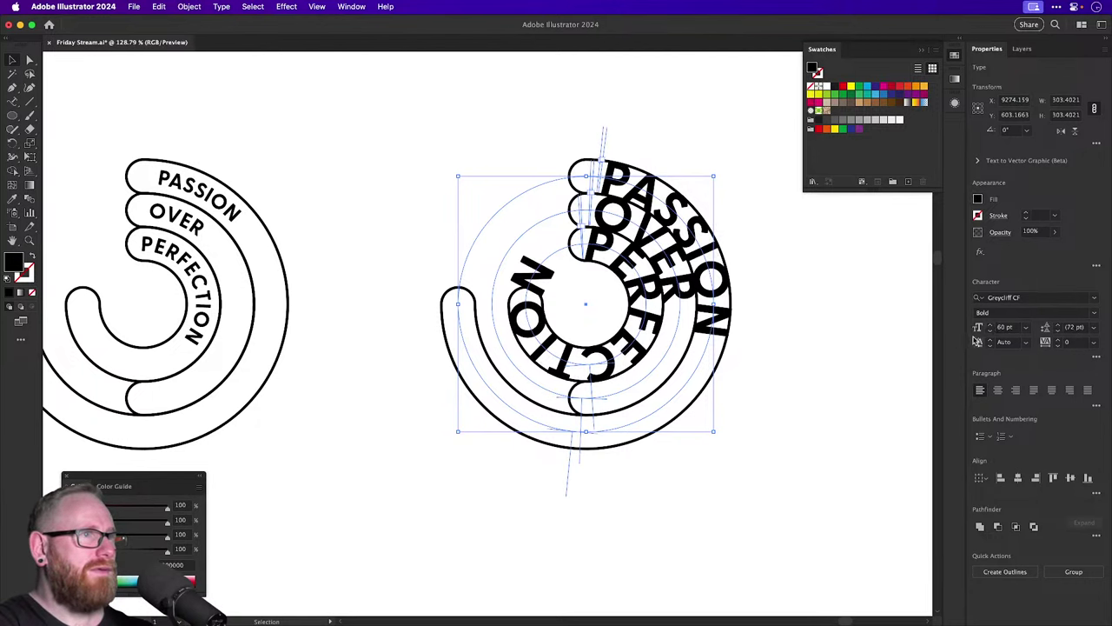
scroll(991, 335, down, 2)
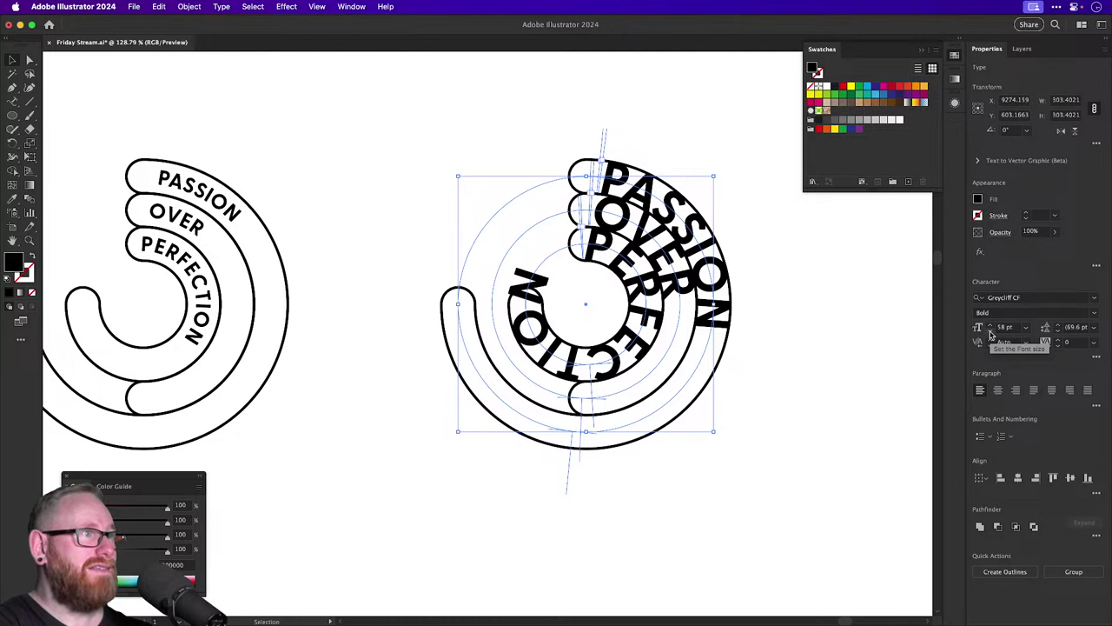
scroll(990, 336, down, 1)
scroll(990, 335, down, 3)
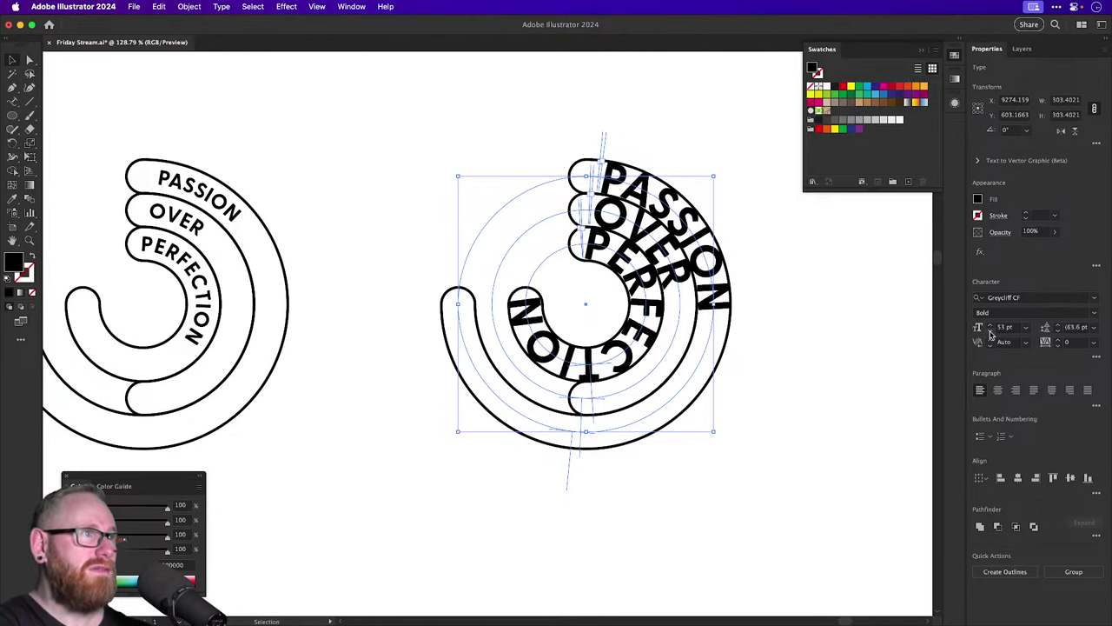
scroll(991, 327, up, 4)
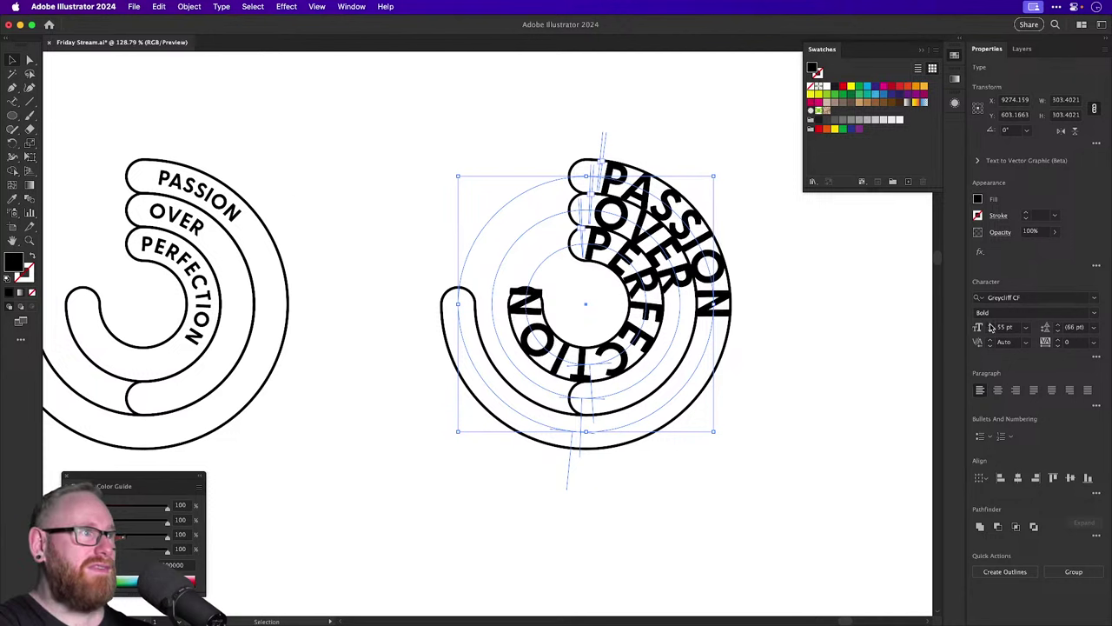
scroll(991, 327, up, 1)
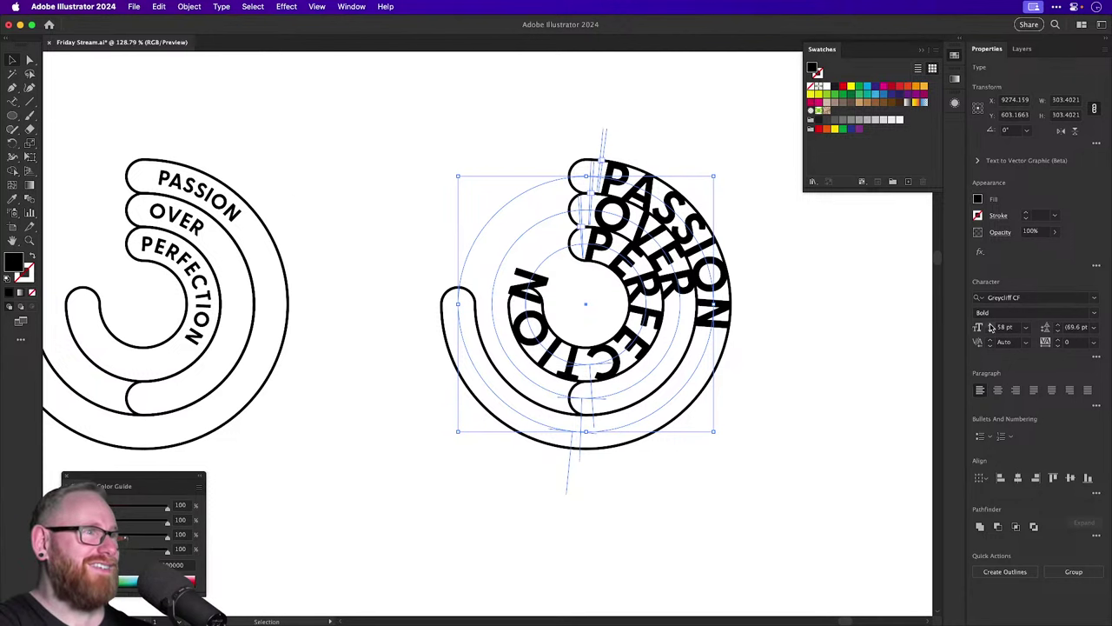
scroll(990, 327, up, 2)
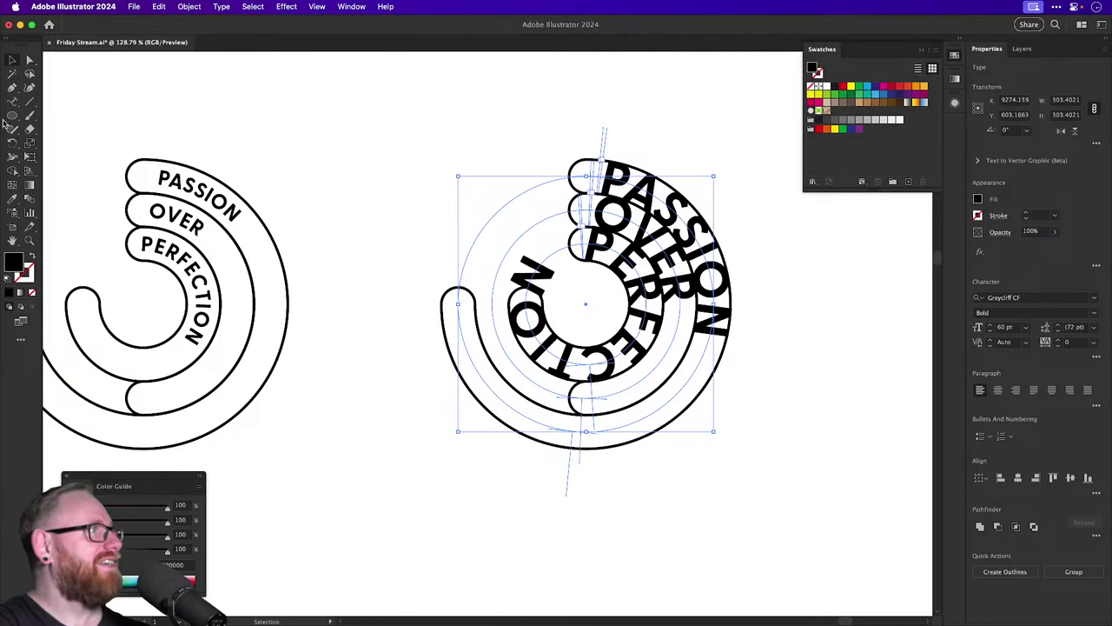
Set the copied badge's Rainbow path text spacing to 0 pt and deselect.
double_click(12, 101)
click(616, 264)
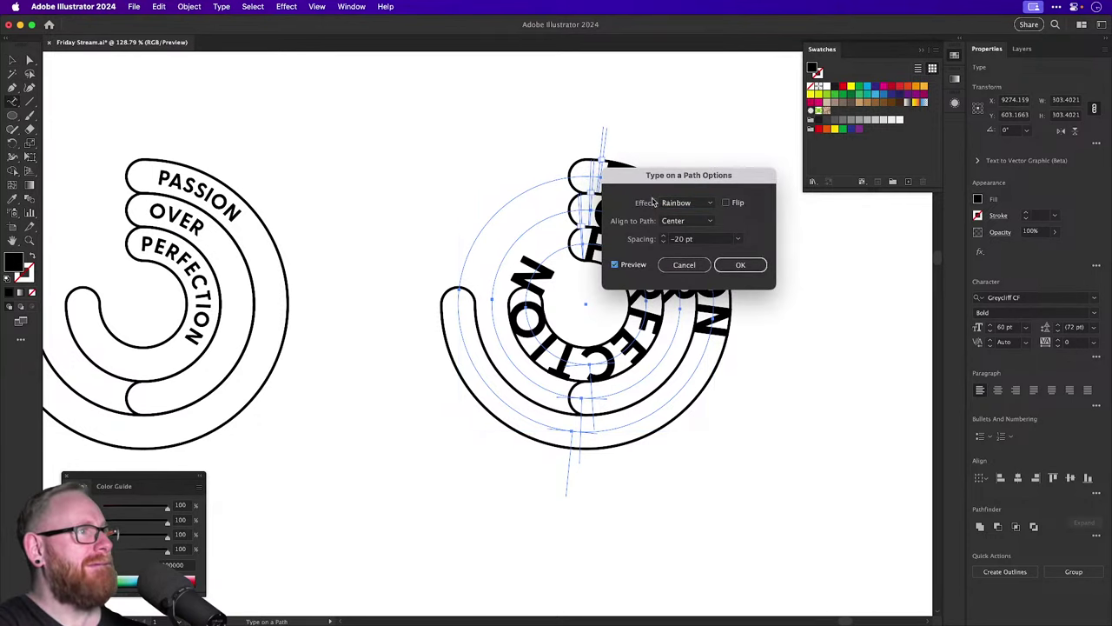
drag(657, 185, 722, 369)
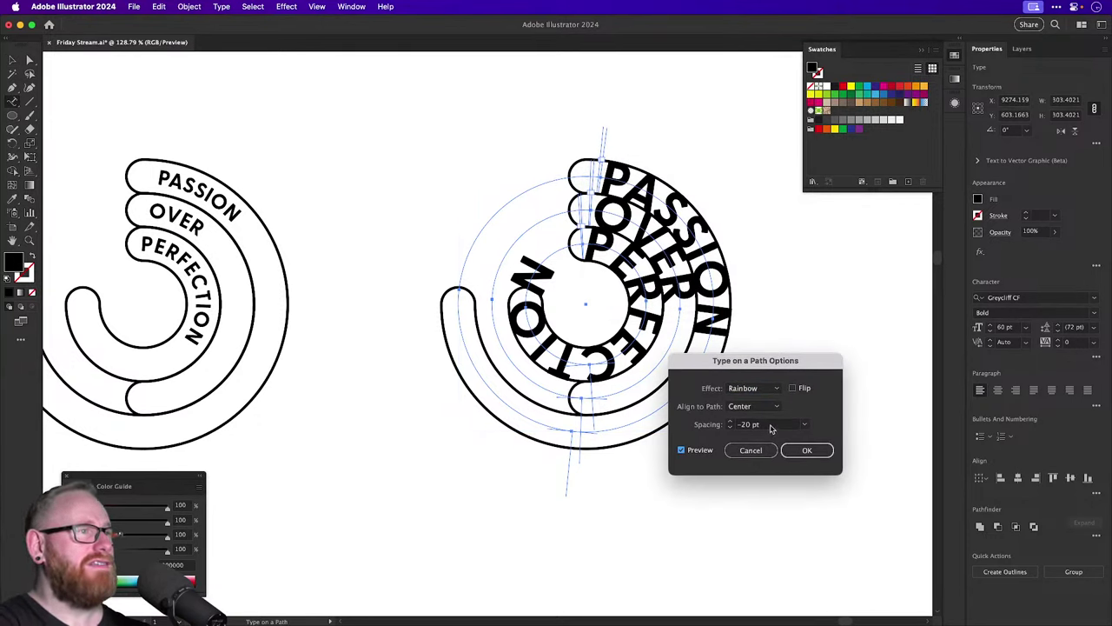
click(769, 425)
scroll(771, 426, up, 4)
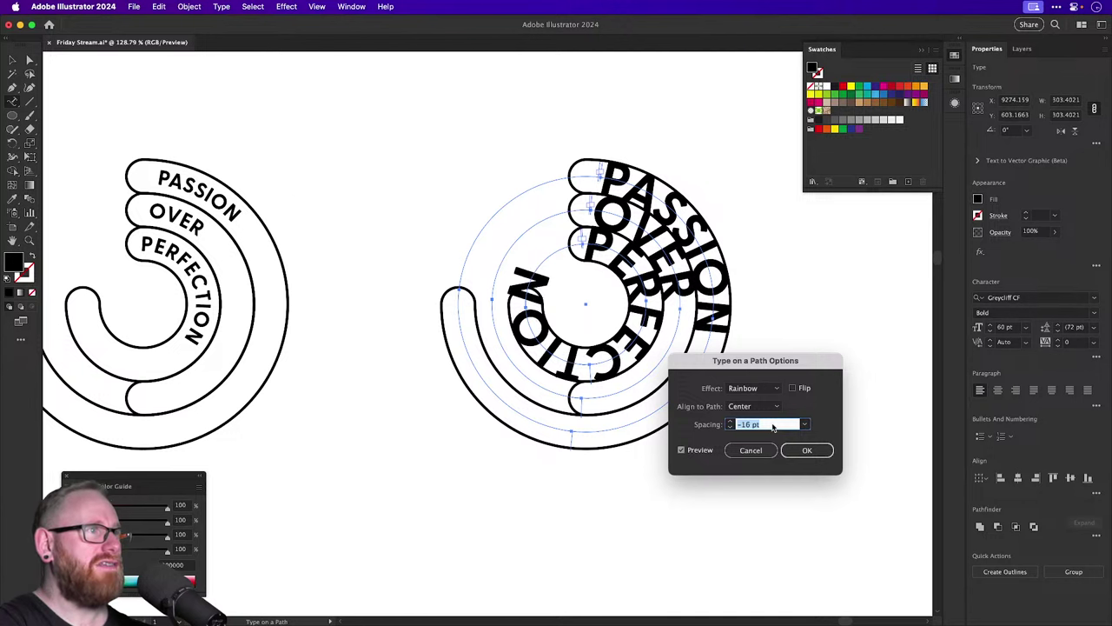
scroll(773, 425, up, 6)
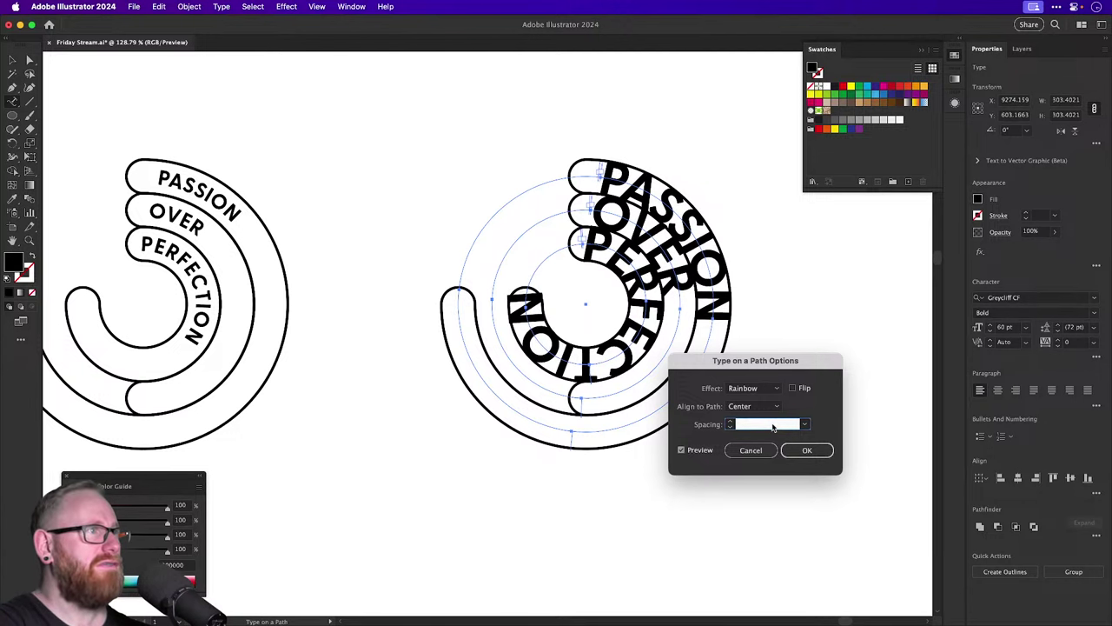
scroll(773, 425, up, 6)
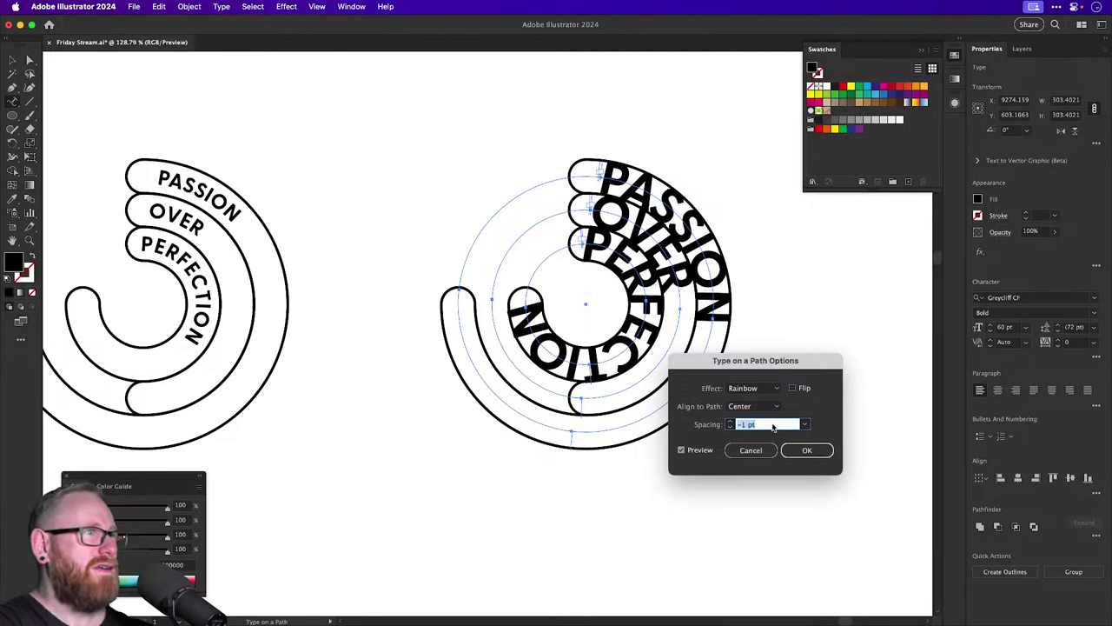
scroll(773, 425, up, 6)
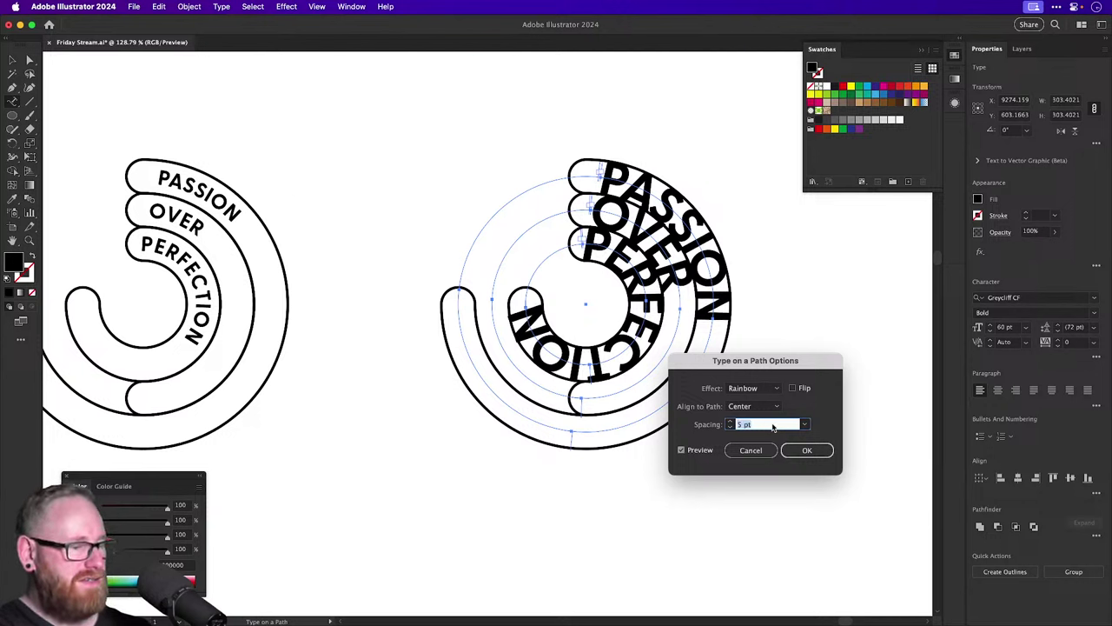
text(0)
key(Tab)
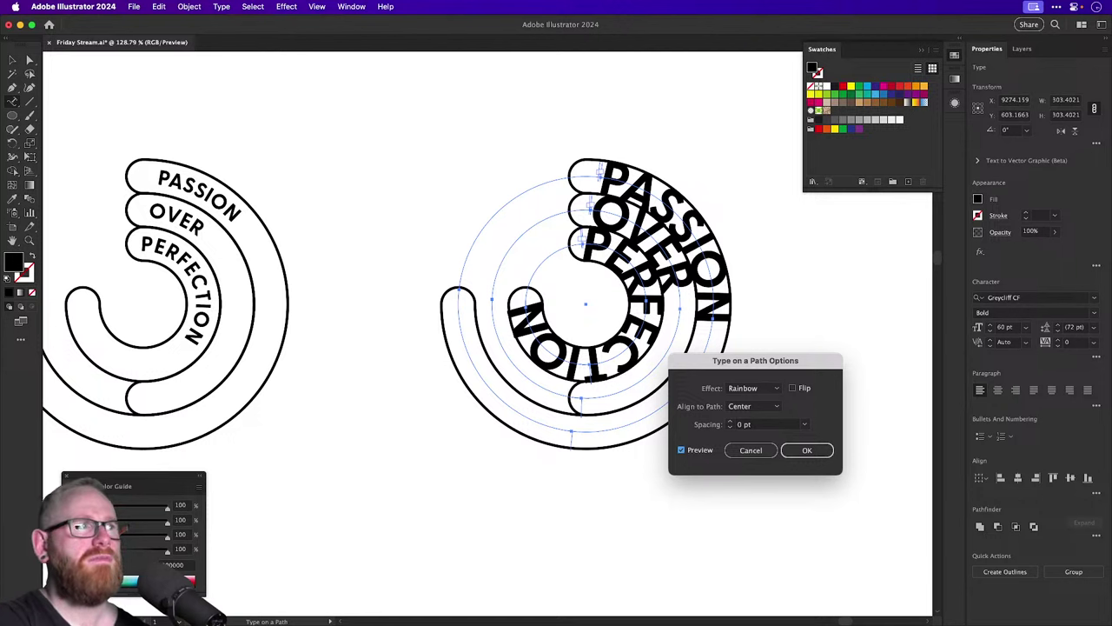
key(Return)
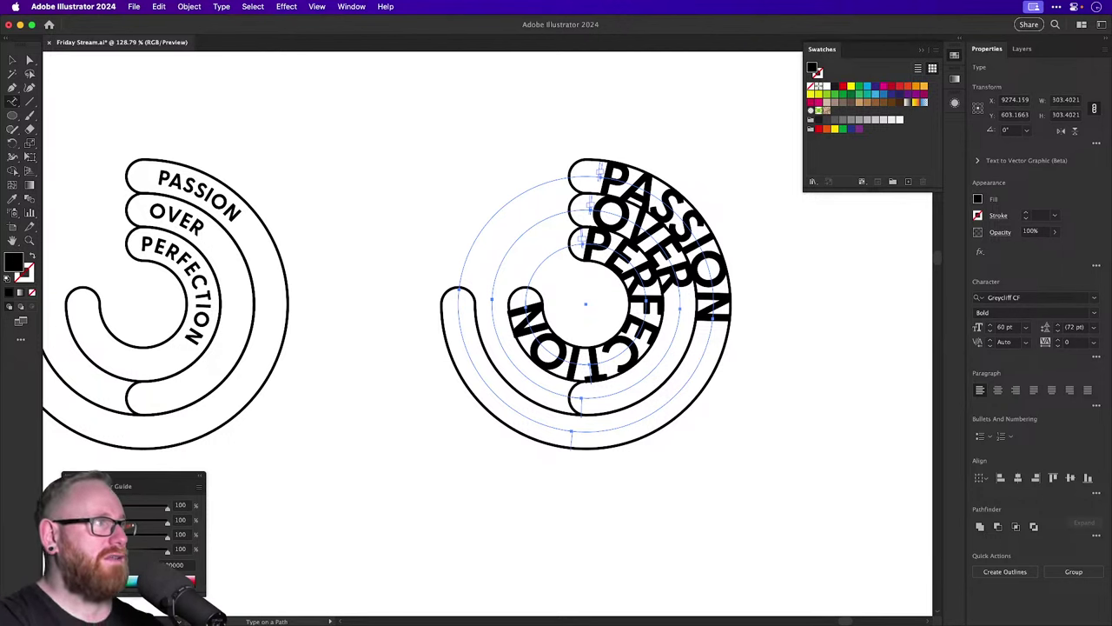
scroll(764, 424, down, 1)
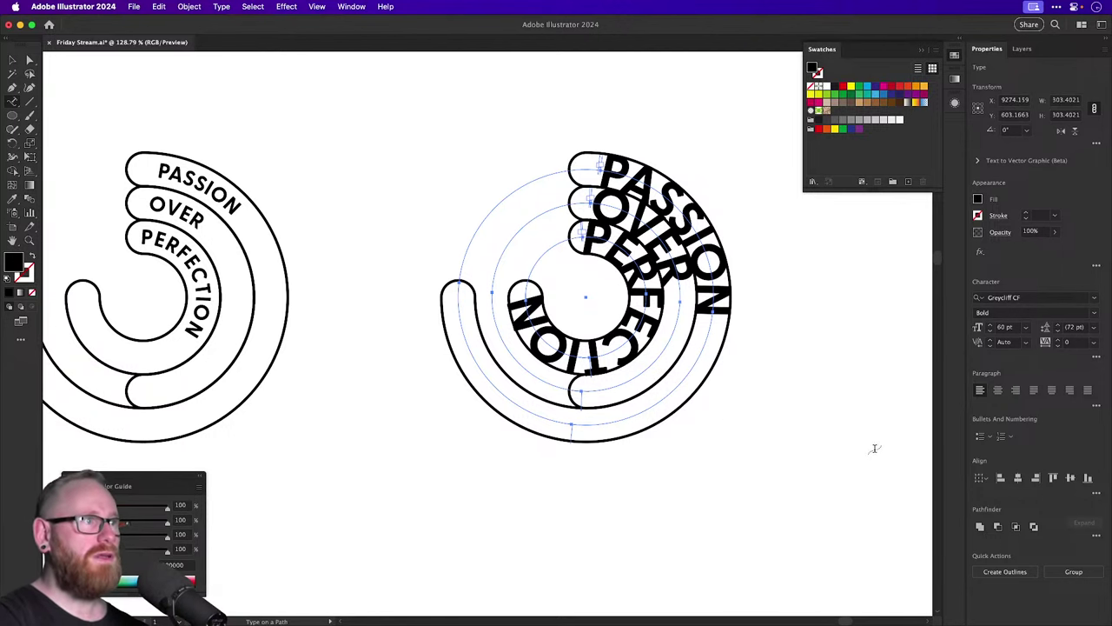
key(Escape)
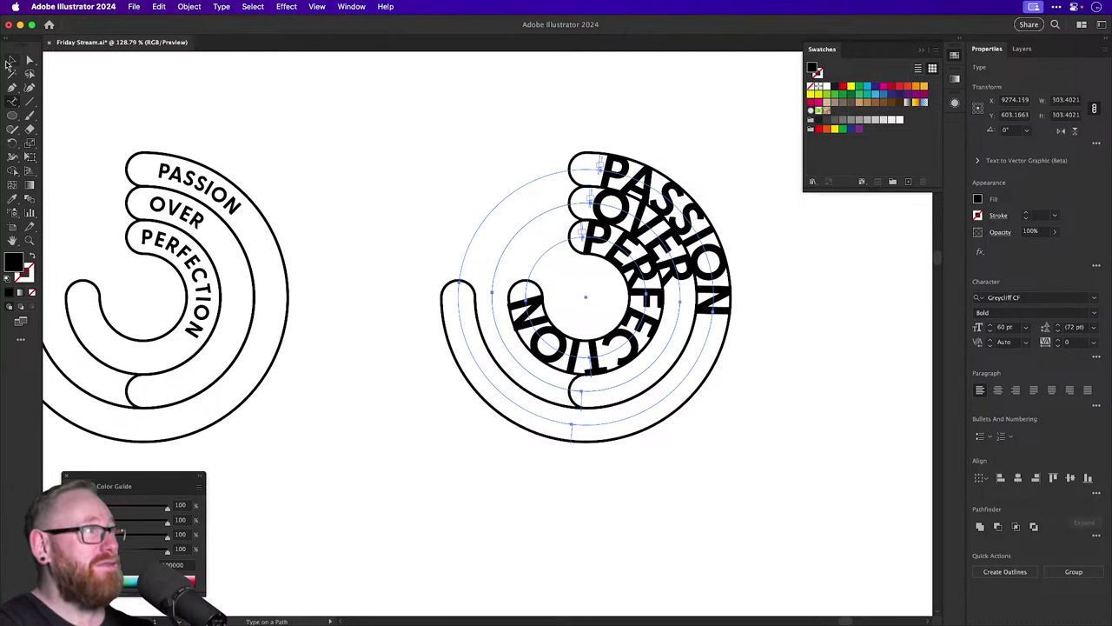
click(307, 109)
scroll(494, 232, right, 5)
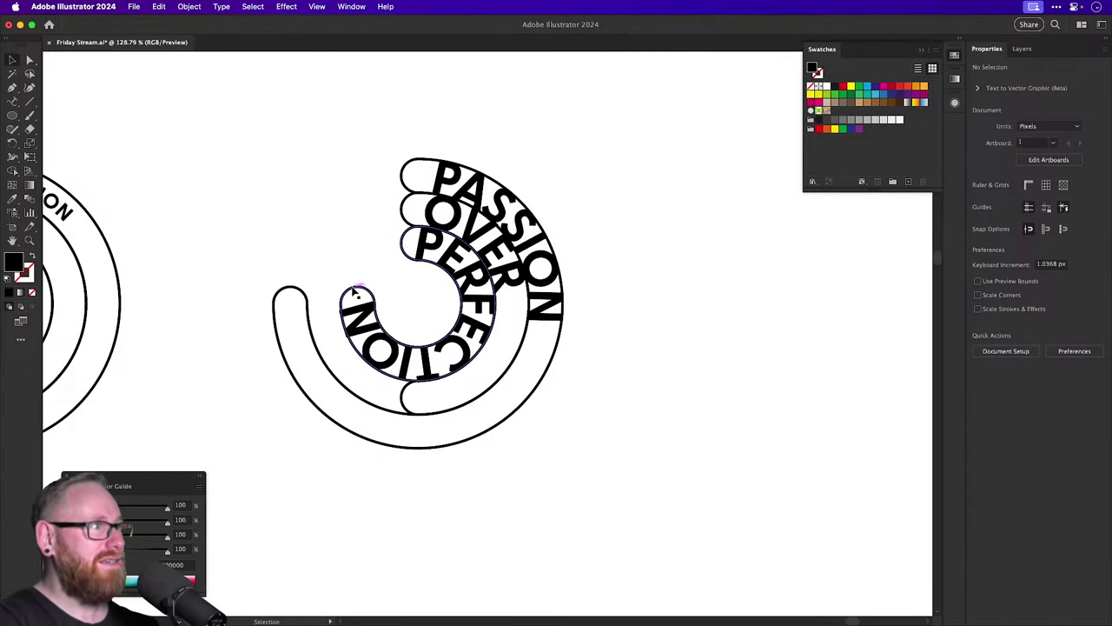
Restore the copied badge's outline paths after an accidental delete.
click(364, 285)
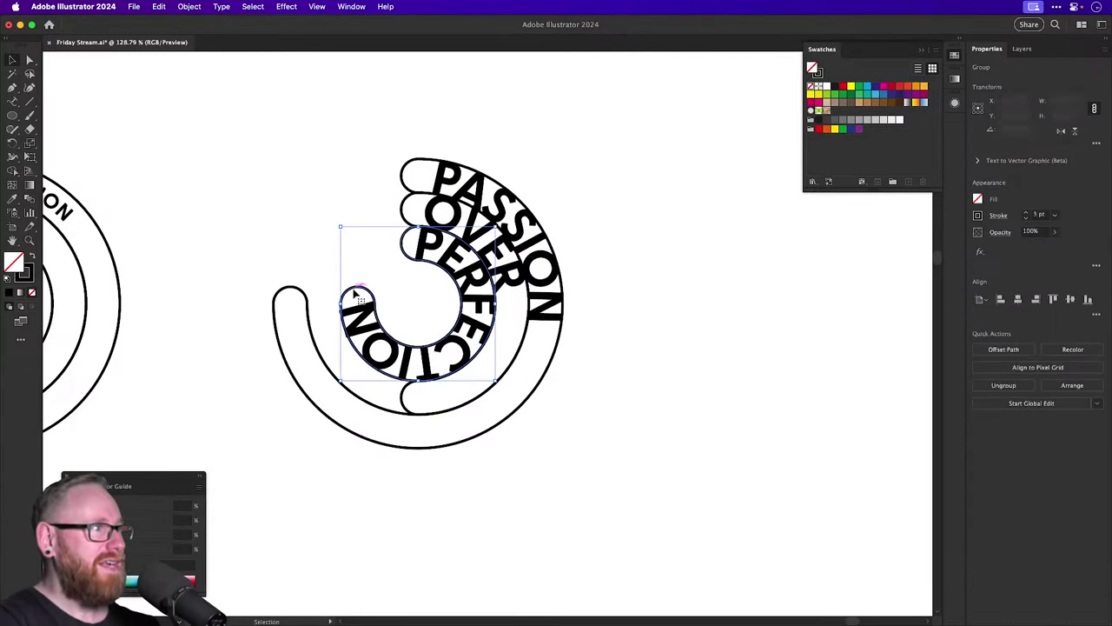
click(392, 422)
click(586, 377)
click(469, 415)
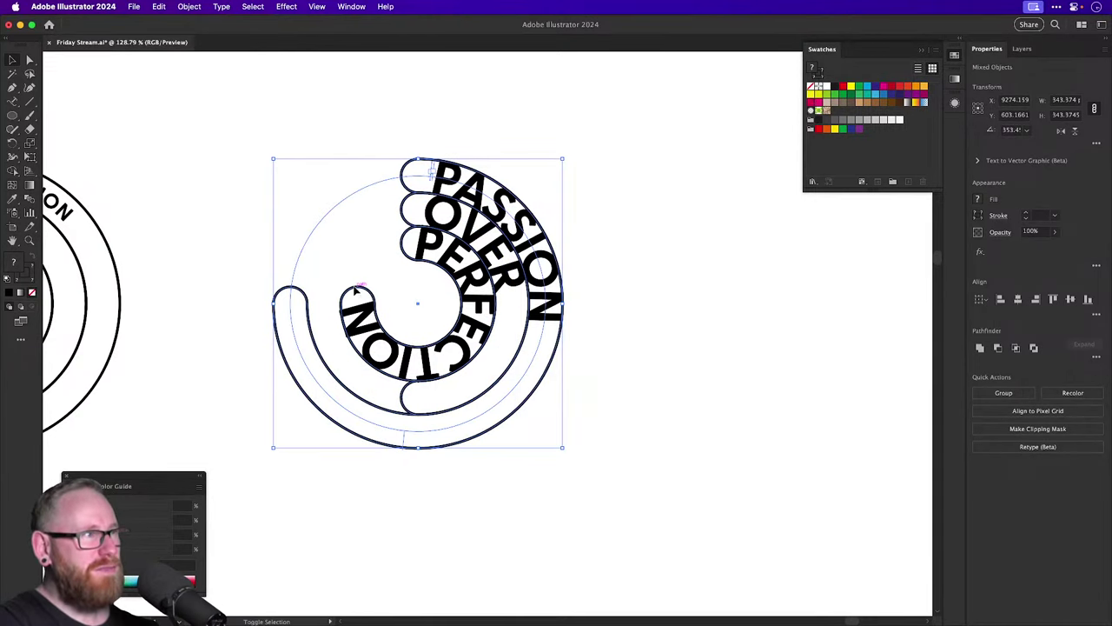
key(Delete)
key(super+z)
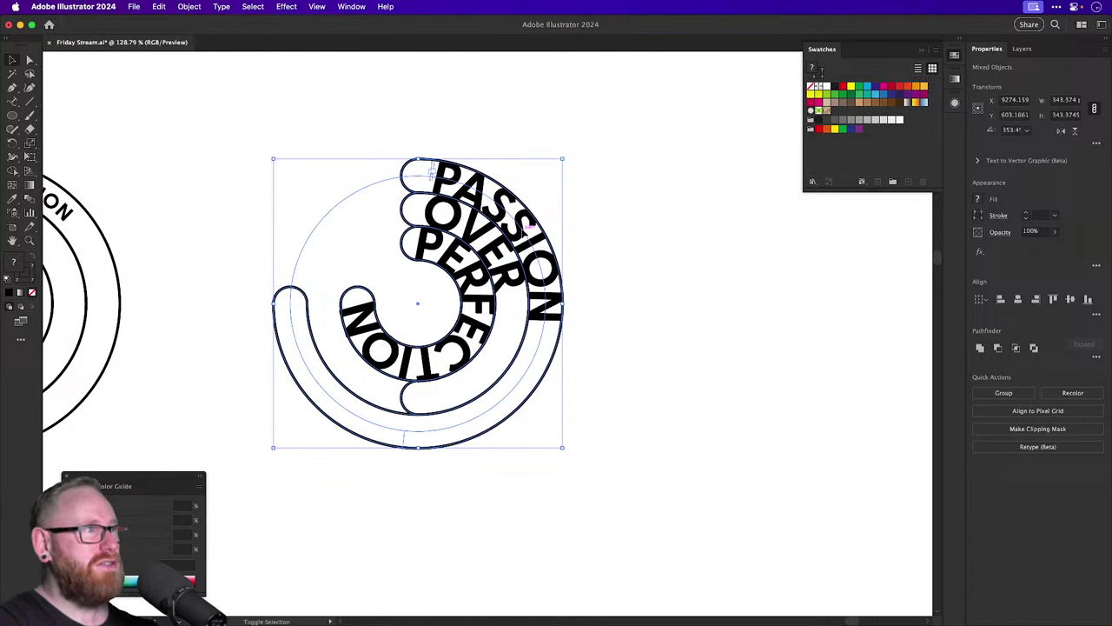
key(super+z)
key(super+shift+z)
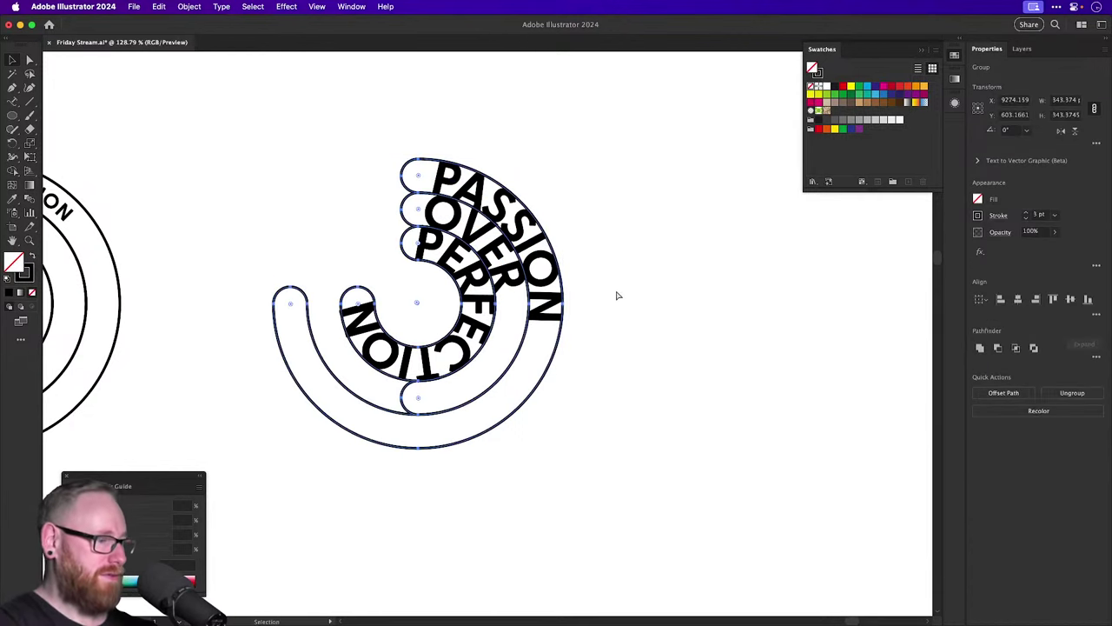
Set the badge outline stroke weight to 5 pt, aligned to the outside.
click(1025, 212)
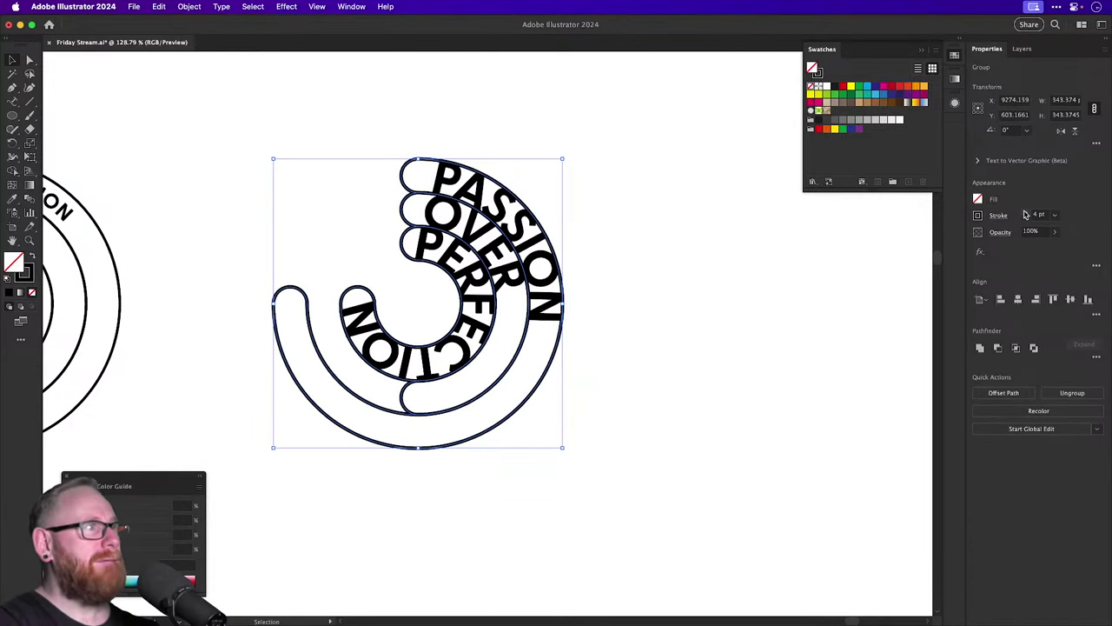
click(1025, 213)
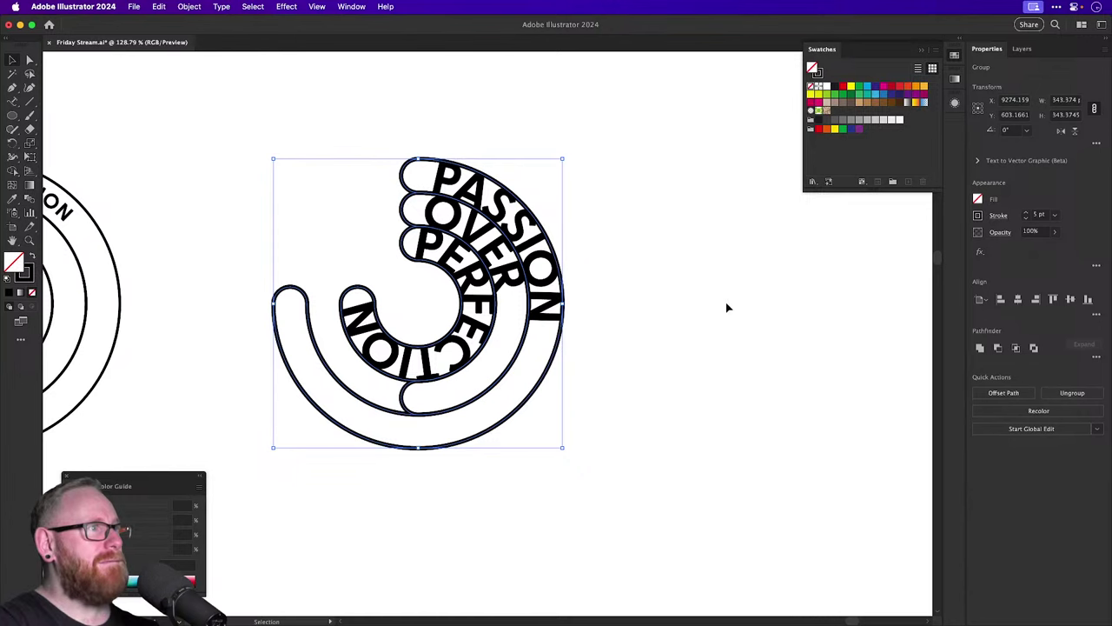
click(994, 216)
click(950, 277)
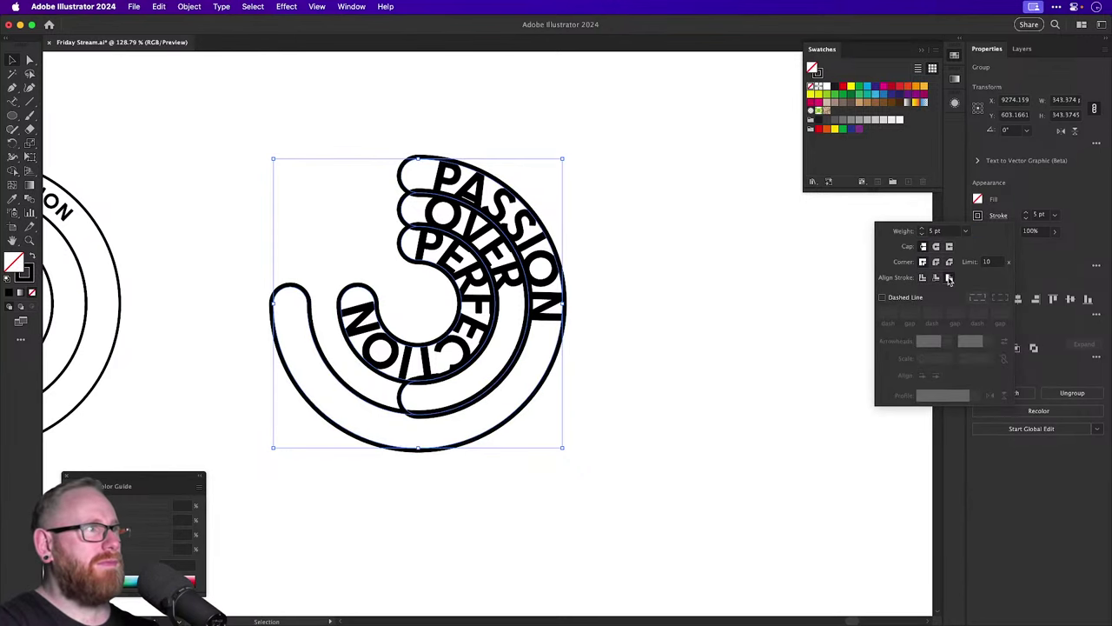
click(773, 279)
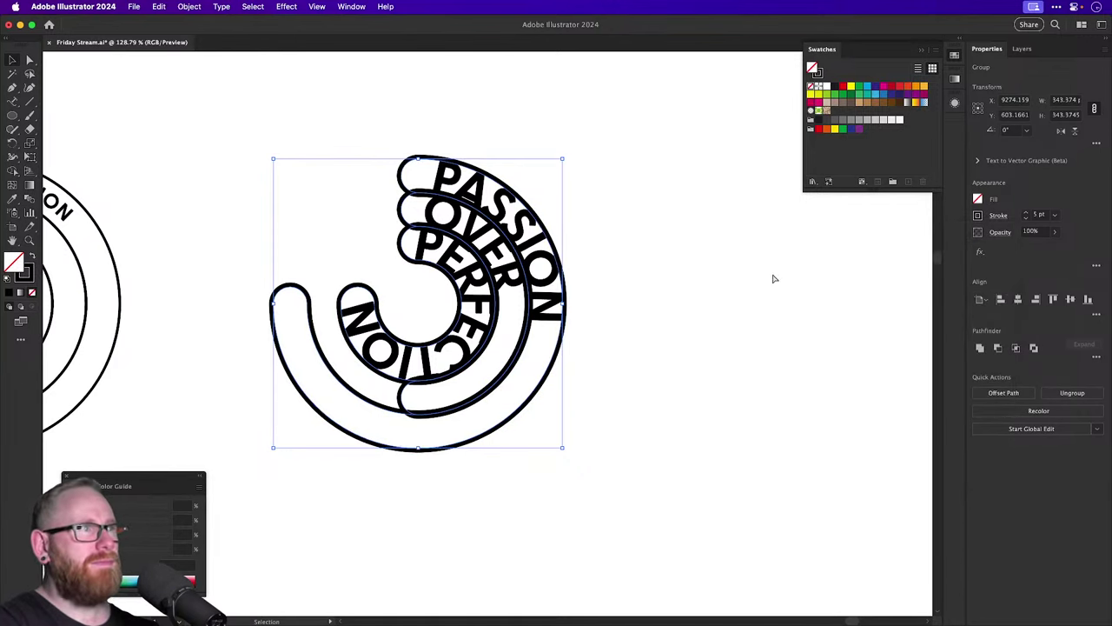
click(717, 279)
Alt-drag a duplicate of the middle circular badge to the right and zoom in on it.
key(super+minus)
key(super+minus)
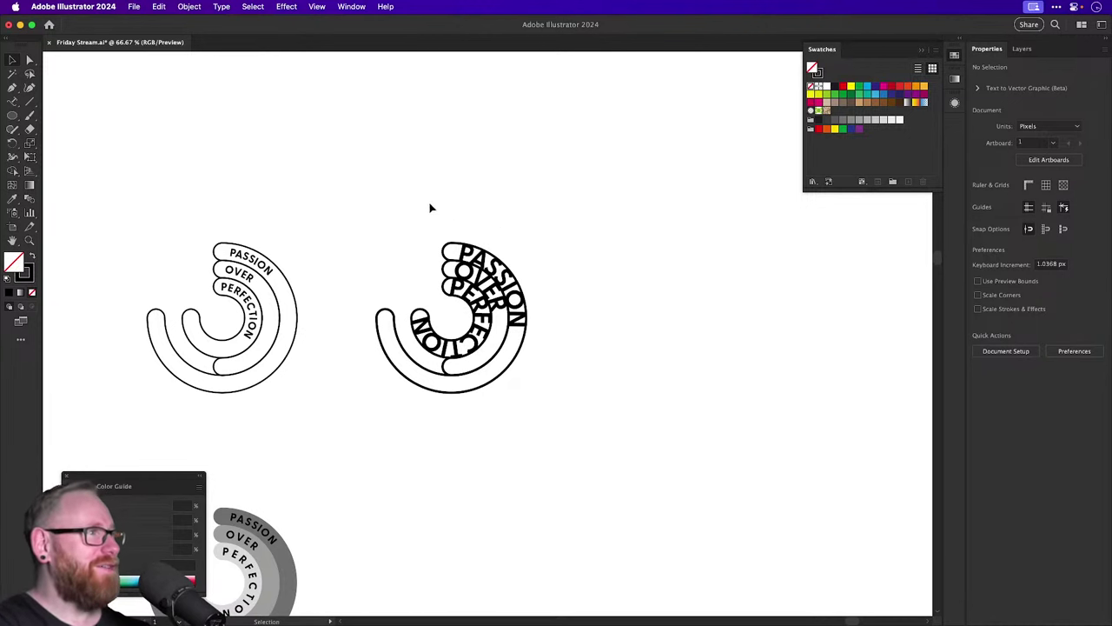
click(478, 315)
drag(478, 315, 709, 312)
key(super+shift+a)
scroll(573, 383, right, 5)
scroll(574, 383, up, 5)
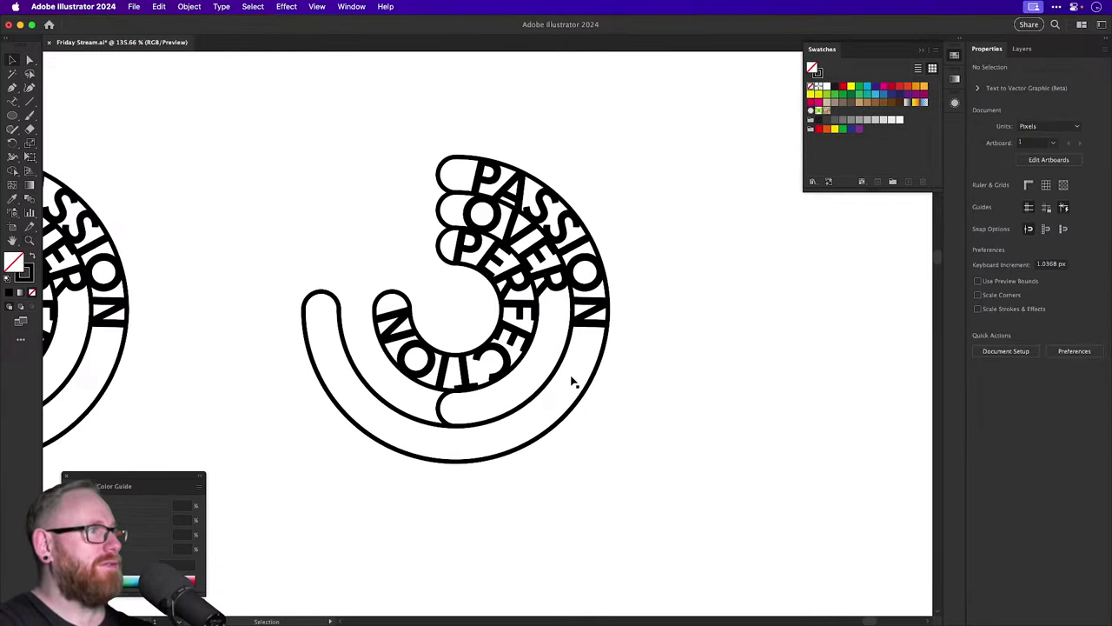
scroll(574, 382, up, 3)
scroll(573, 383, left, 2)
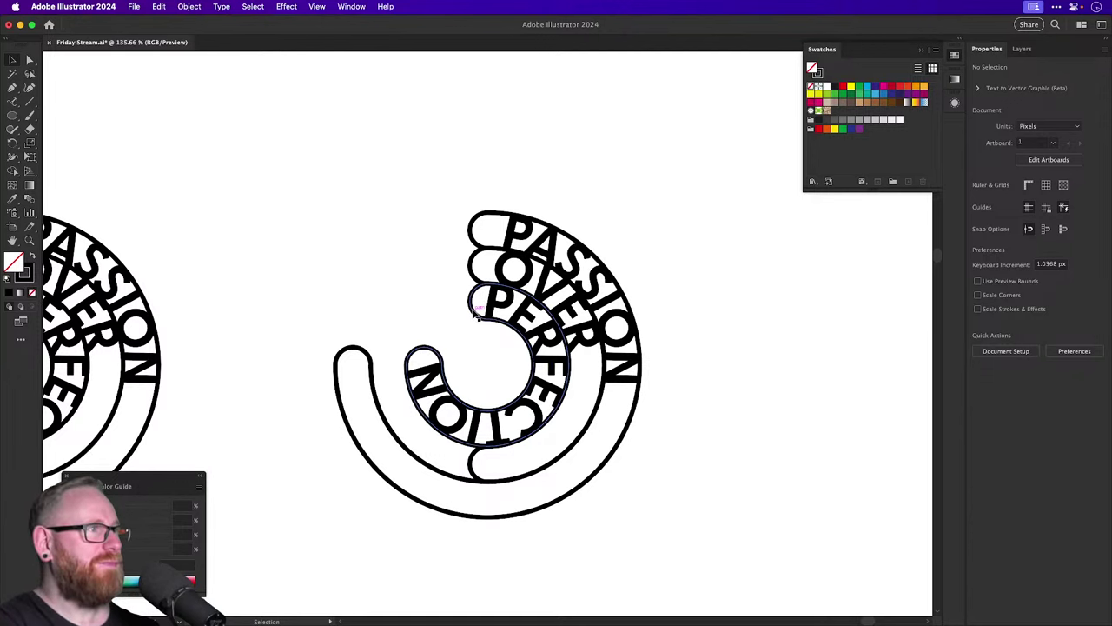
Leave Outline view and give the PERFECTION and outer ring lettering a white fill.
click(480, 321)
key(super+y)
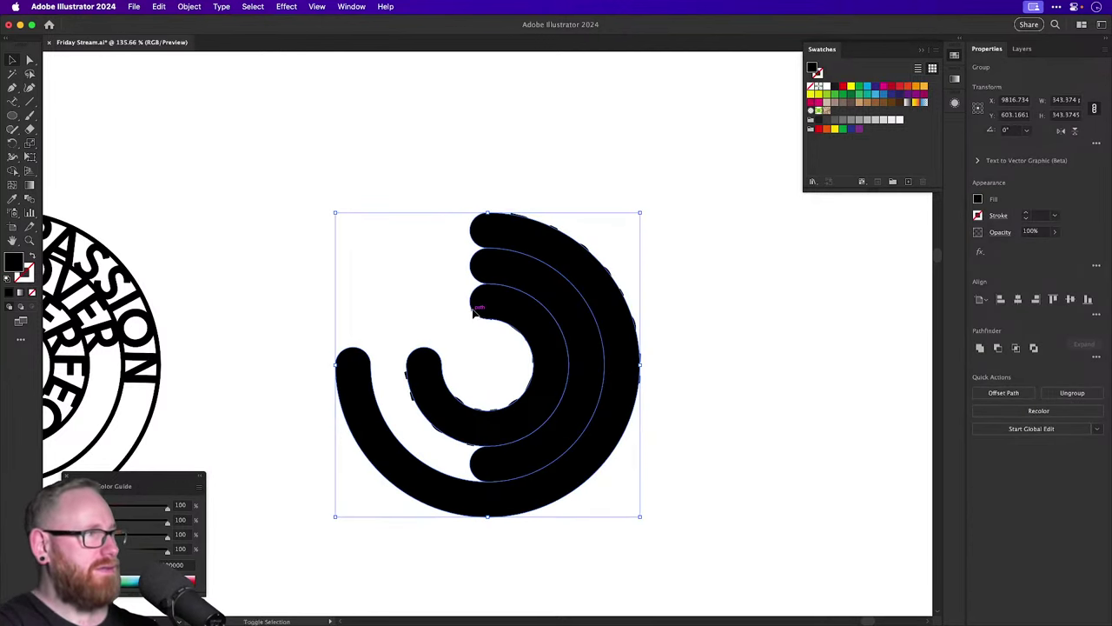
click(511, 318)
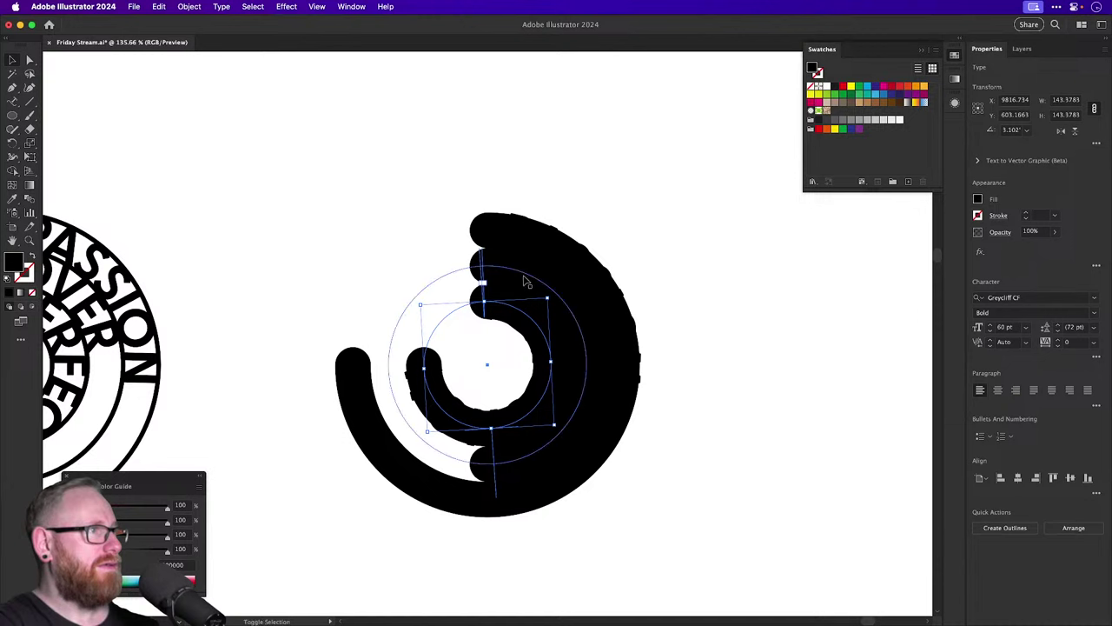
shift+click(536, 243)
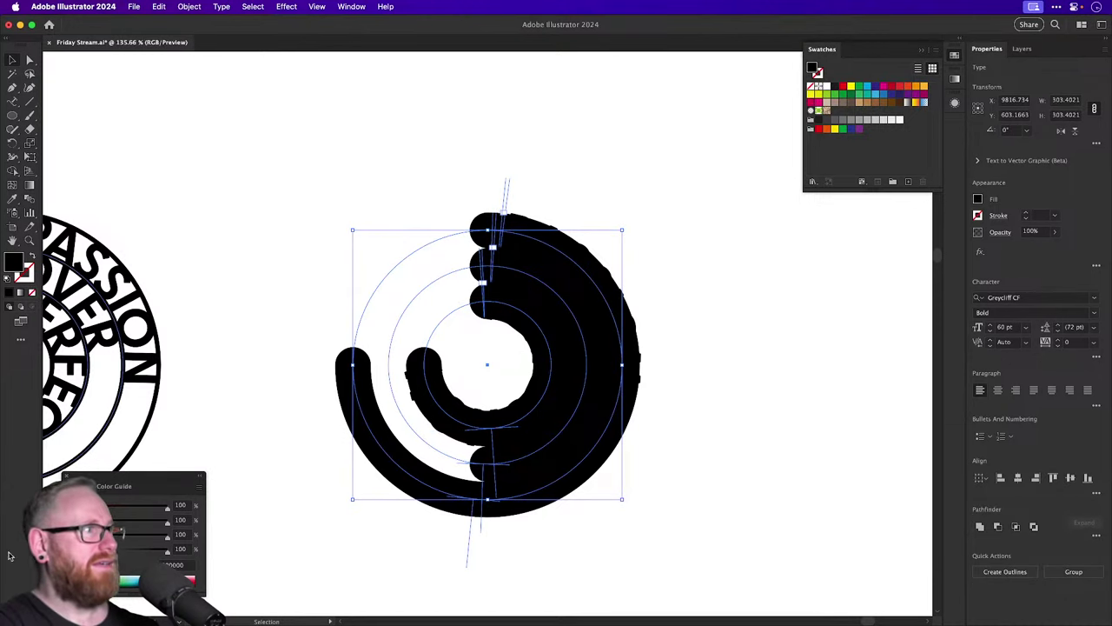
key(Return)
click(574, 191)
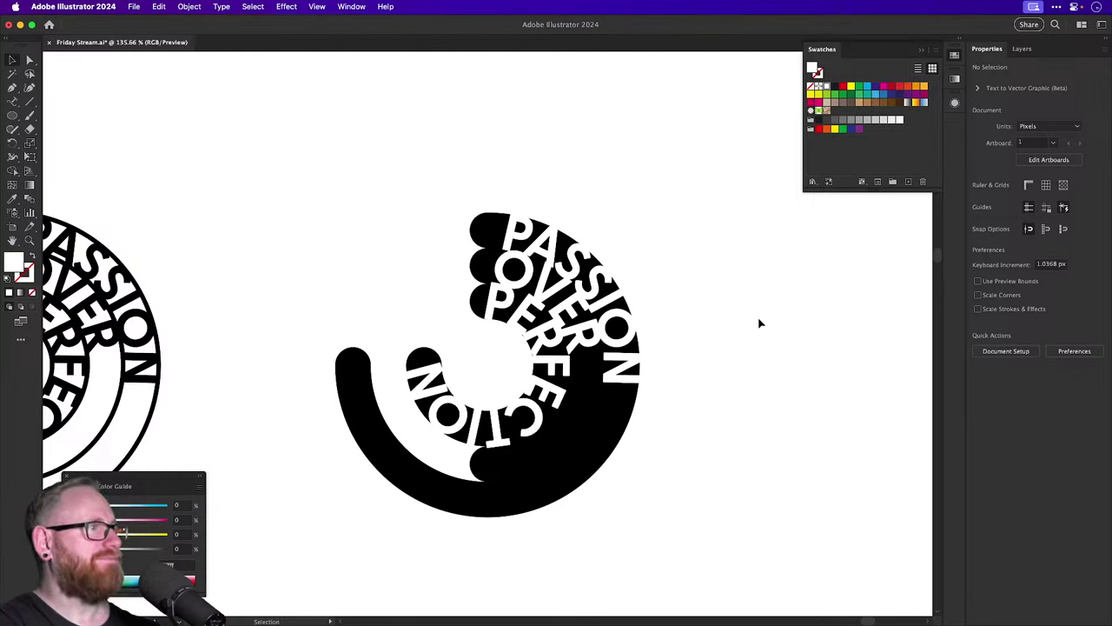
Add a black stroke to the copied badge and raise its weight several steps.
click(424, 359)
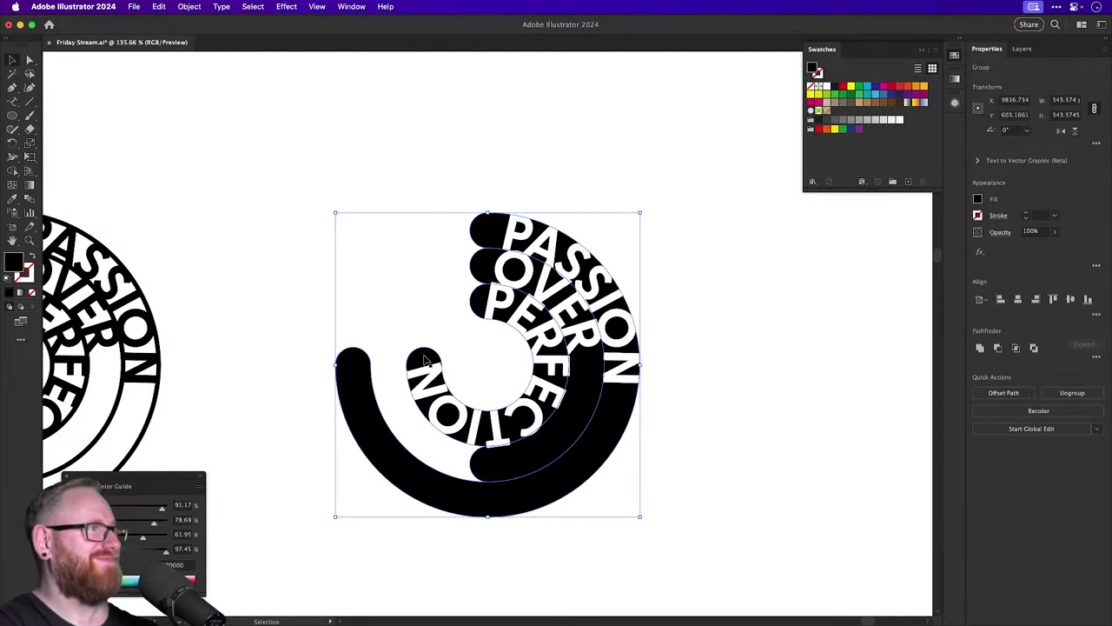
click(25, 272)
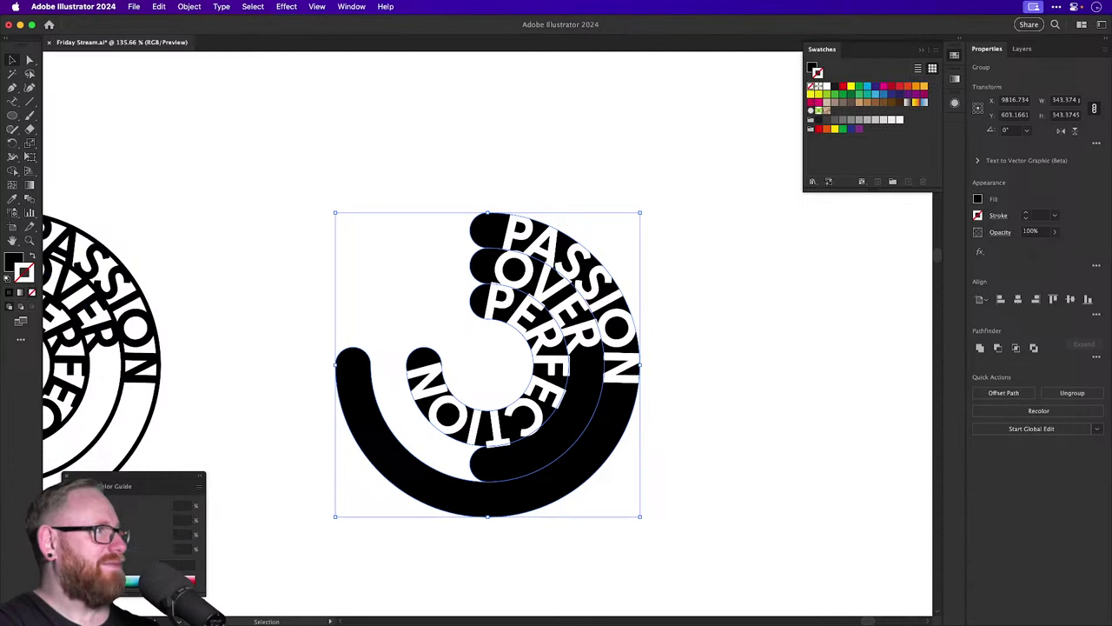
key(comma)
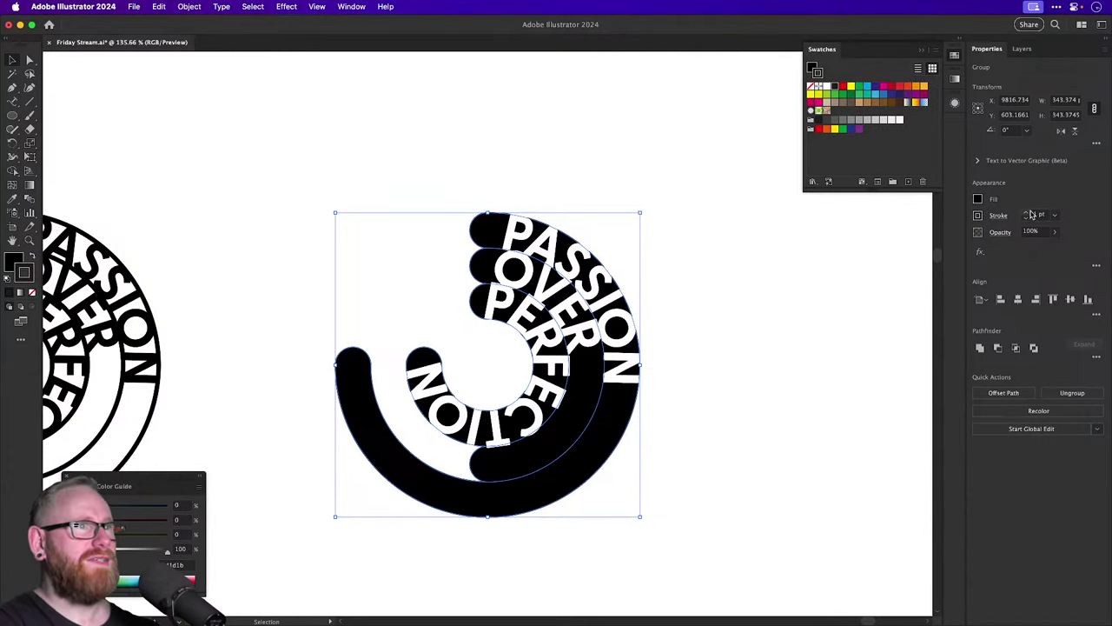
click(1027, 213)
click(1027, 213)
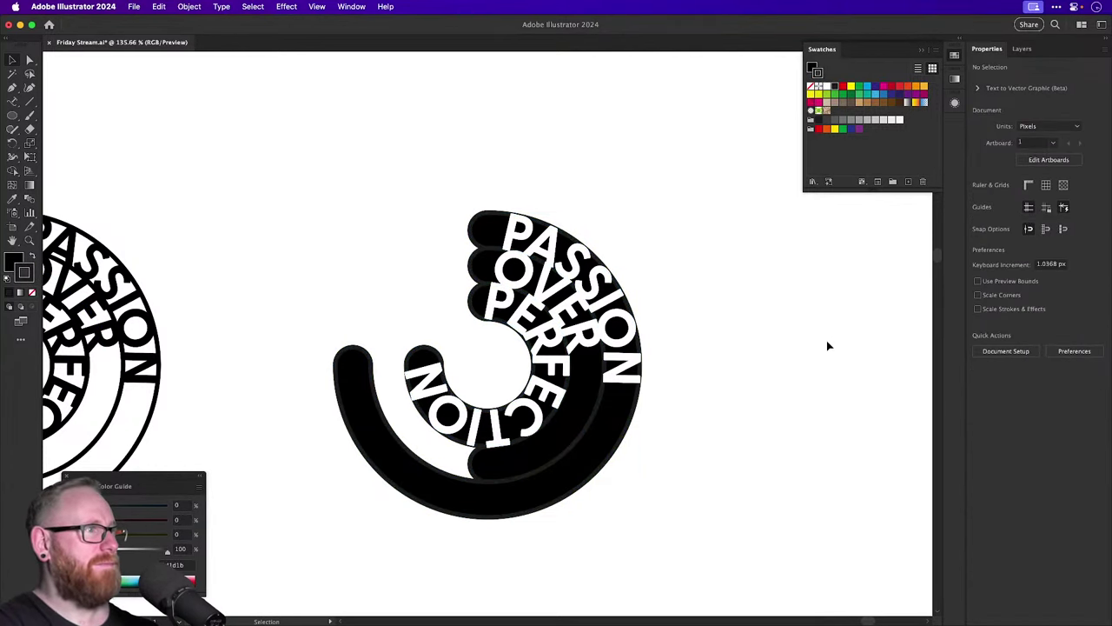
key(a)
click(1027, 213)
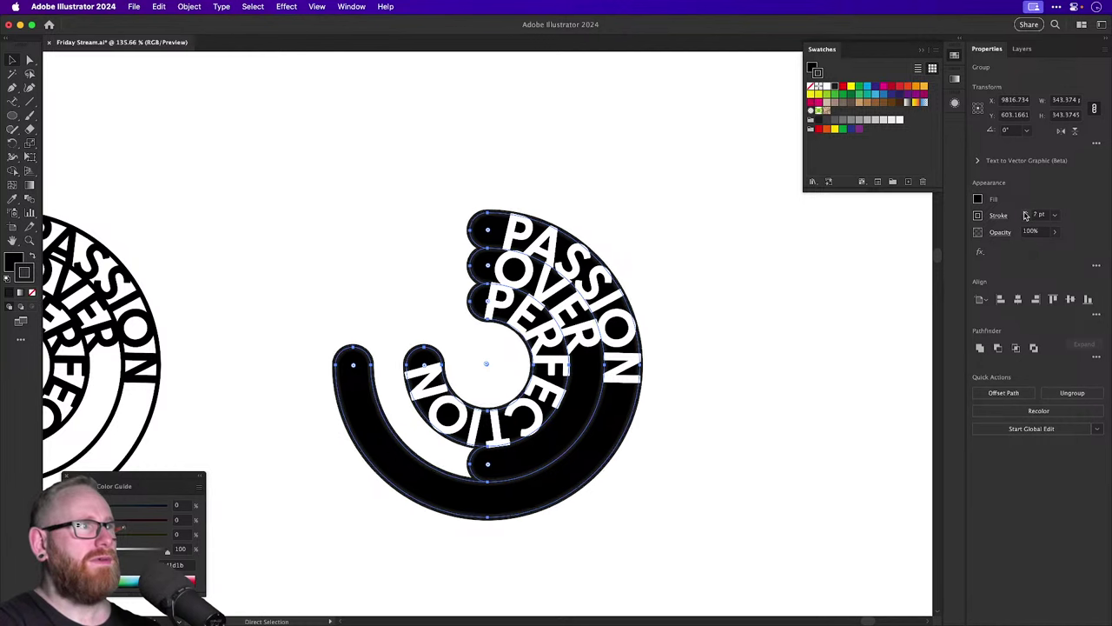
click(1027, 214)
key(v)
click(788, 328)
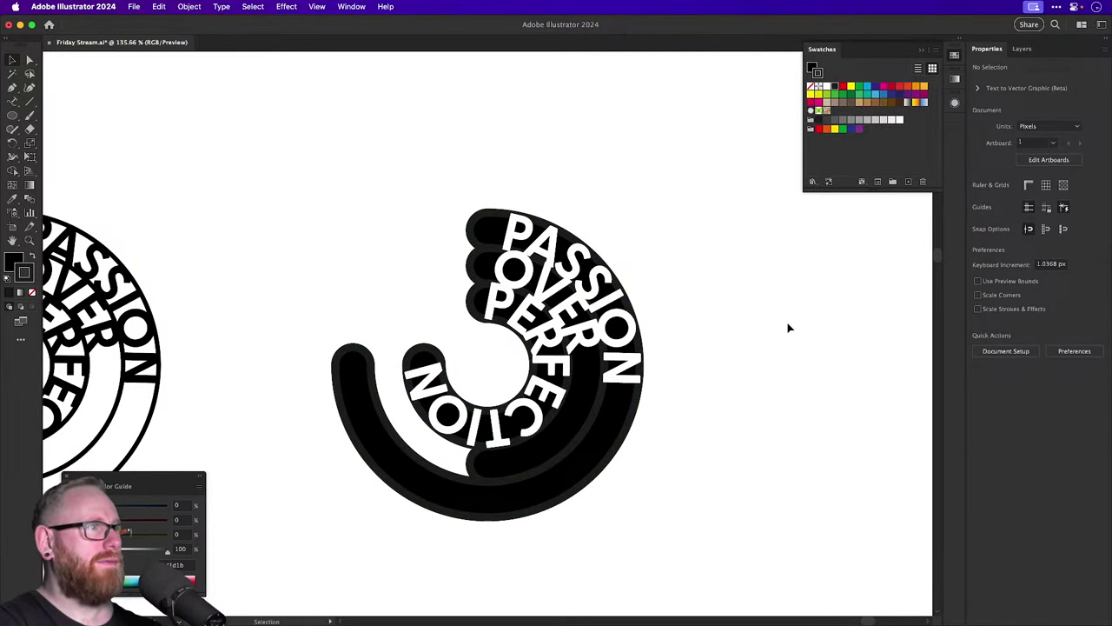
key(super+minus)
key(super+minus)
key(super+minus)
key(super+minus)
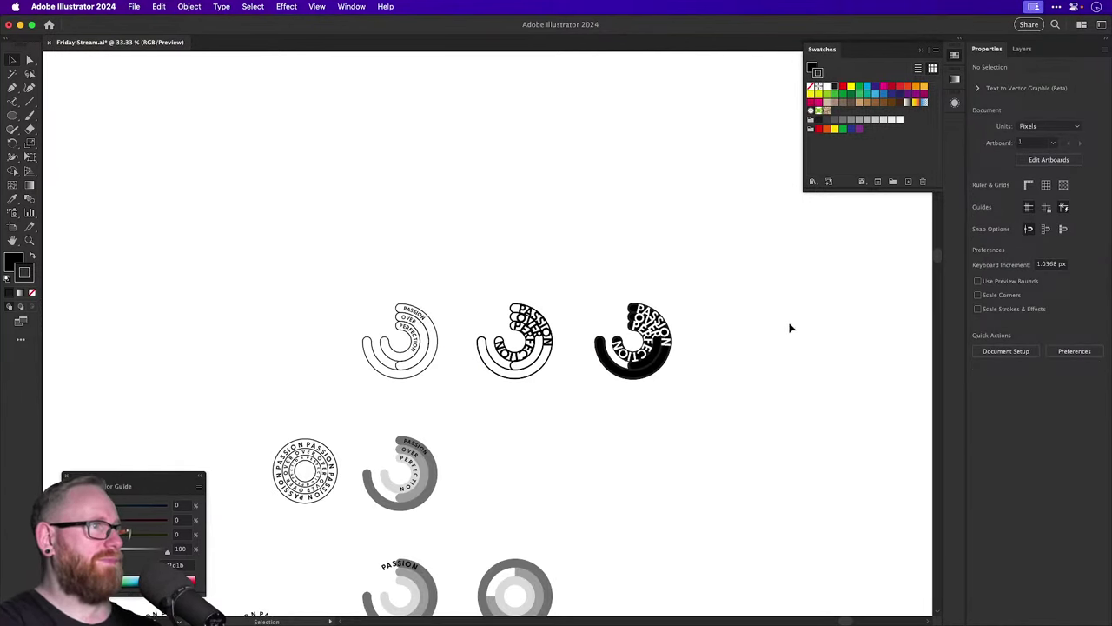
Pan and zoom across the artboard to inspect the PASSION OVER PERFECT ribbon badge.
drag(583, 377, 603, 249)
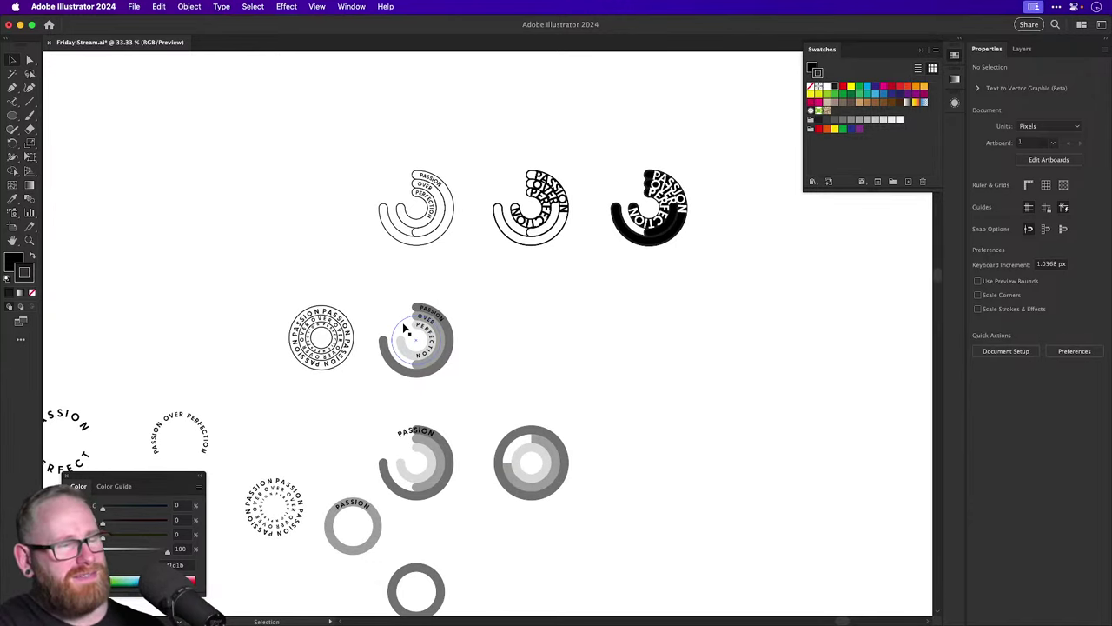
click(324, 369)
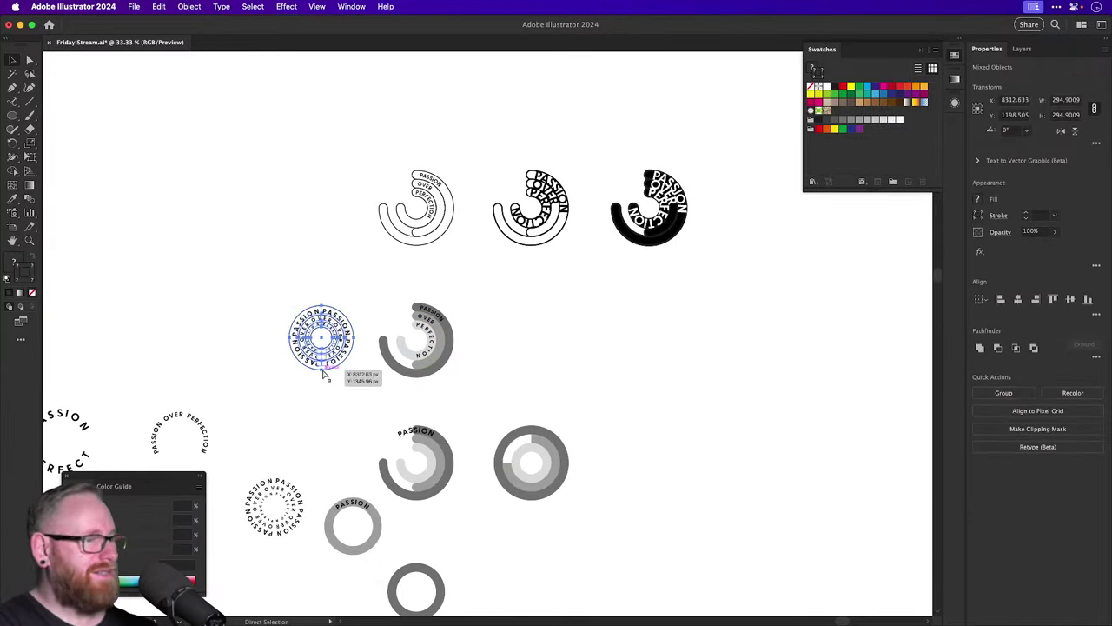
key(super+minus)
key(super+minus)
key(super+minus)
key(super+minus)
key(super+shift+a)
drag(461, 343, 210, 320)
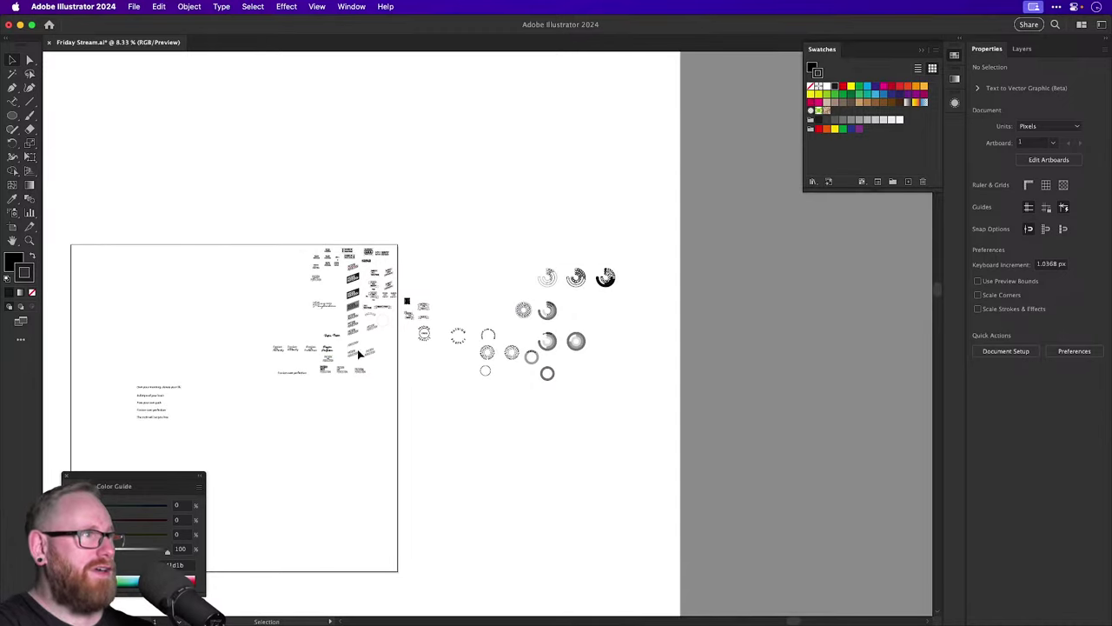
scroll(362, 296, up, 5)
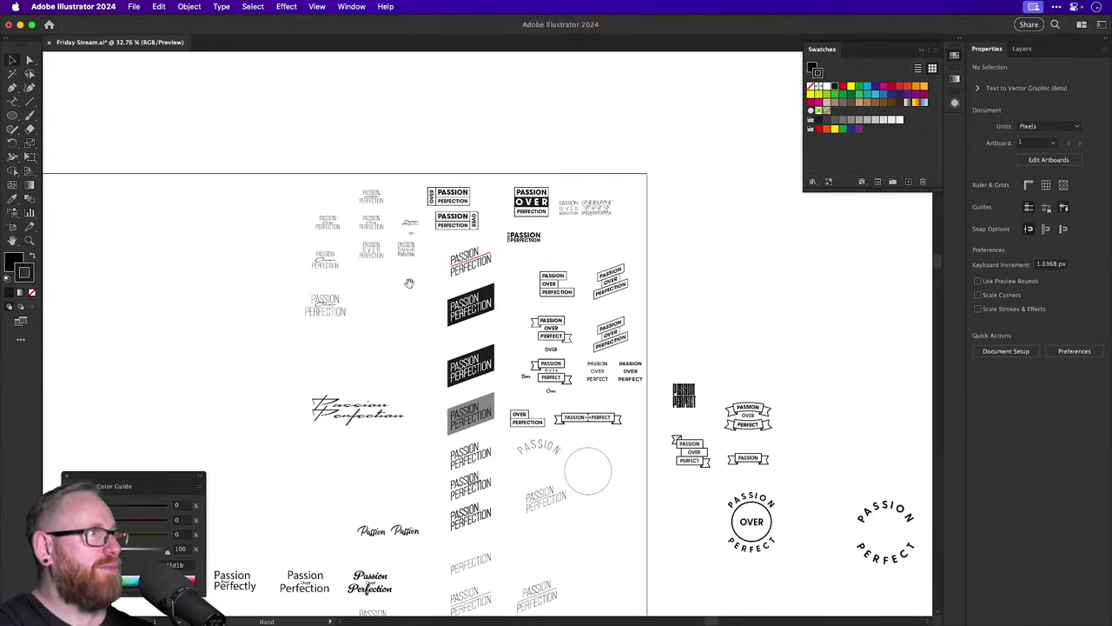
drag(409, 281, 336, 291)
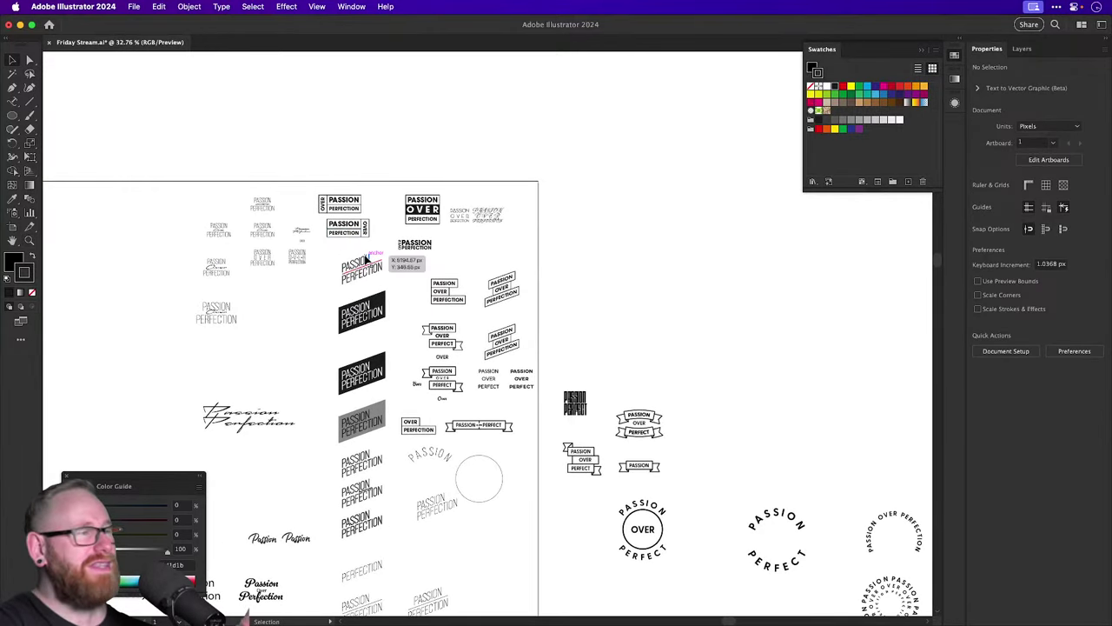
key(z)
drag(430, 366, 598, 468)
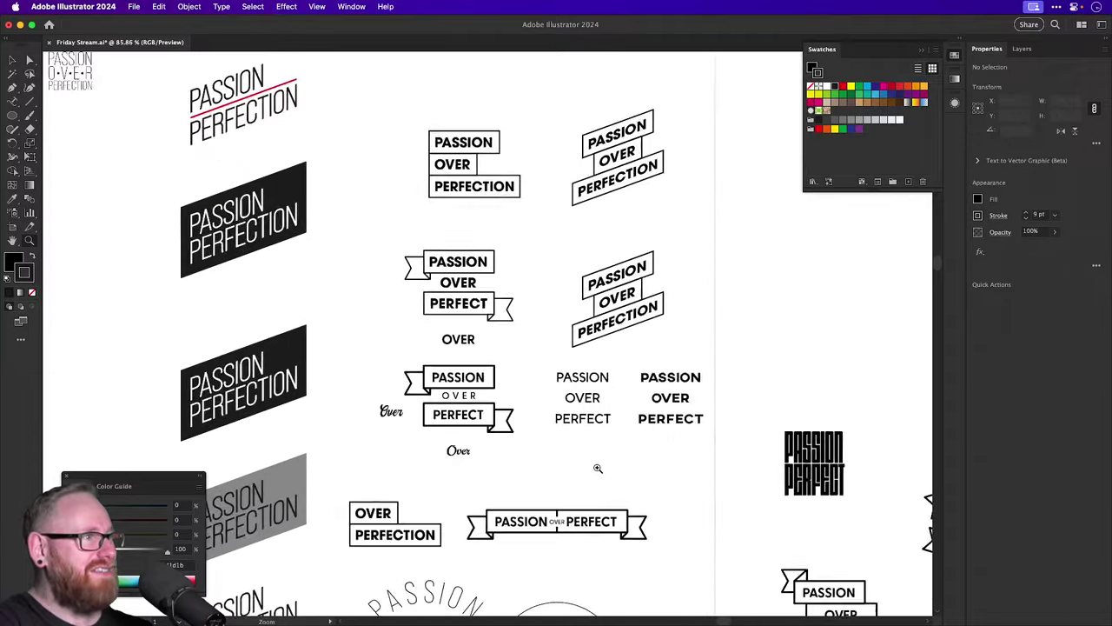
drag(450, 384, 485, 418)
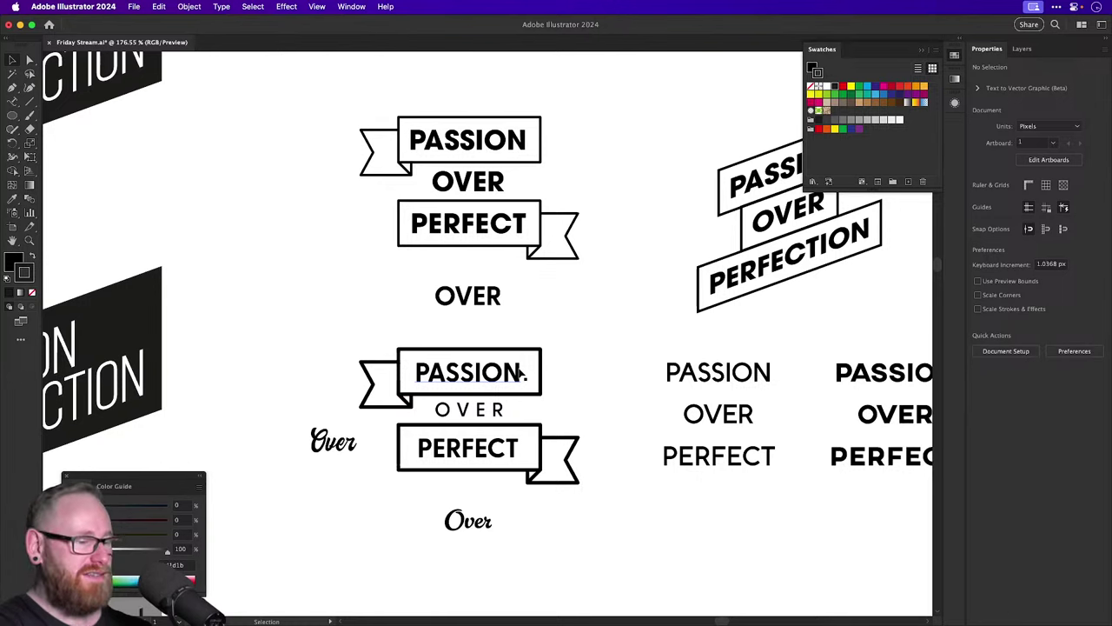
key(super+equal)
key(super+equal)
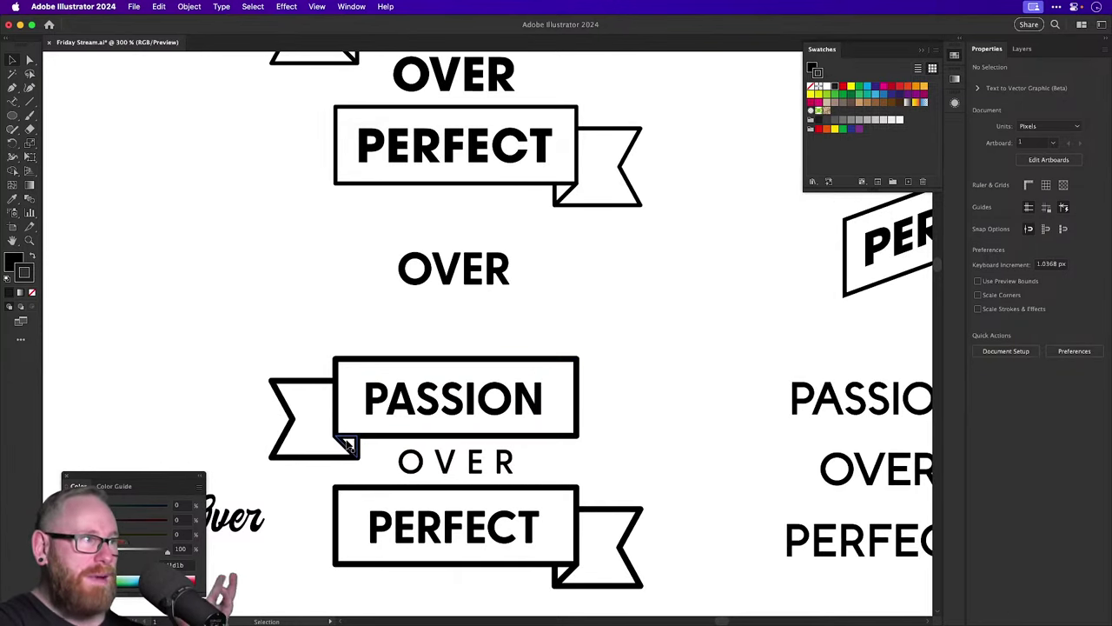
key(super+minus)
key(super+minus)
key(super+minus)
key(super+minus)
key(super+minus)
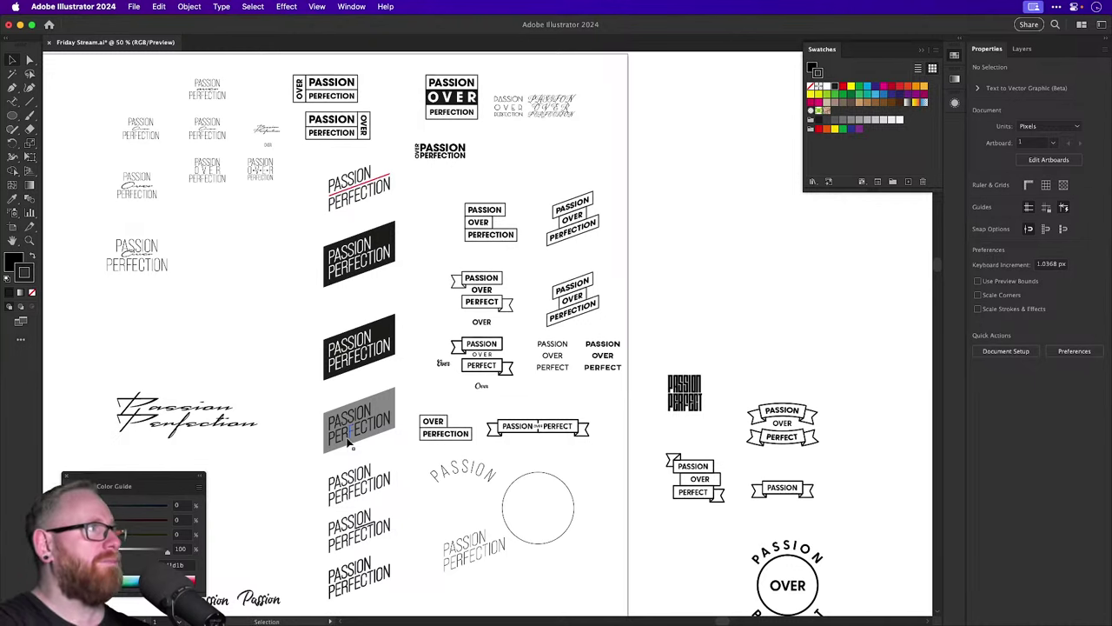
Save the Friday Stream document and return to the circular badges.
key(super+s)
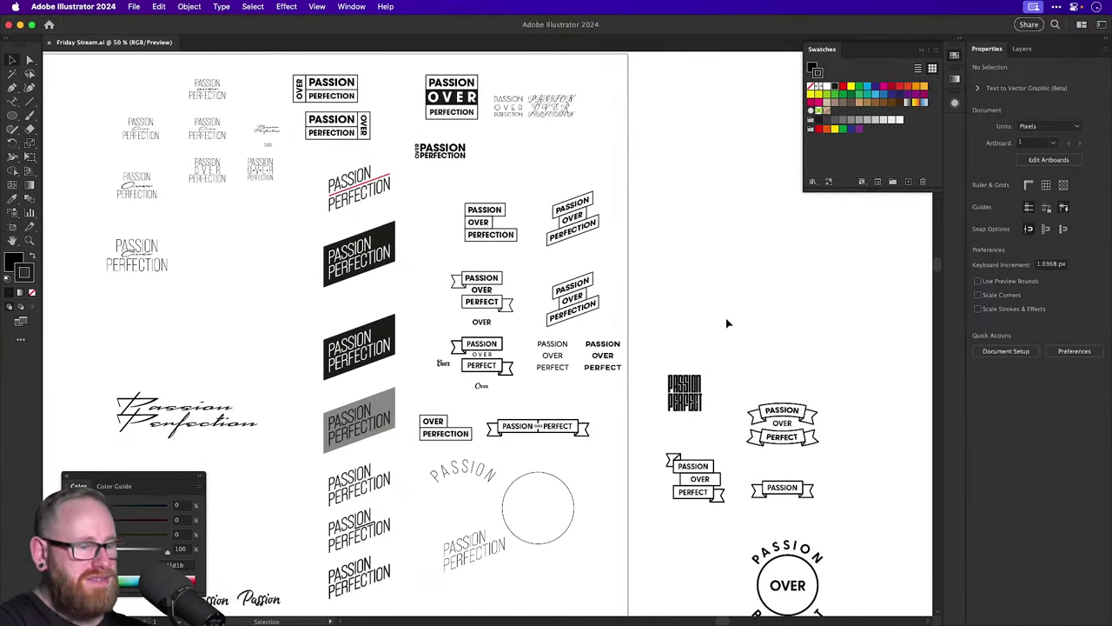
key(super+minus)
drag(724, 320, 330, 263)
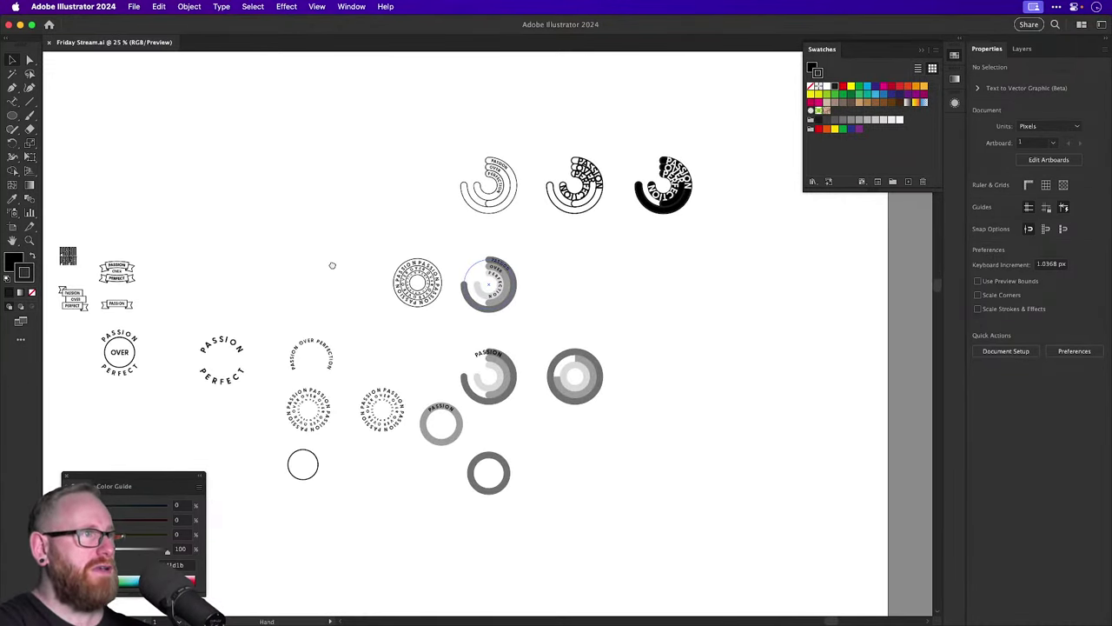
Alt-drag a duplicate of the circular badge beside the original.
scroll(448, 321, up, 2)
click(502, 379)
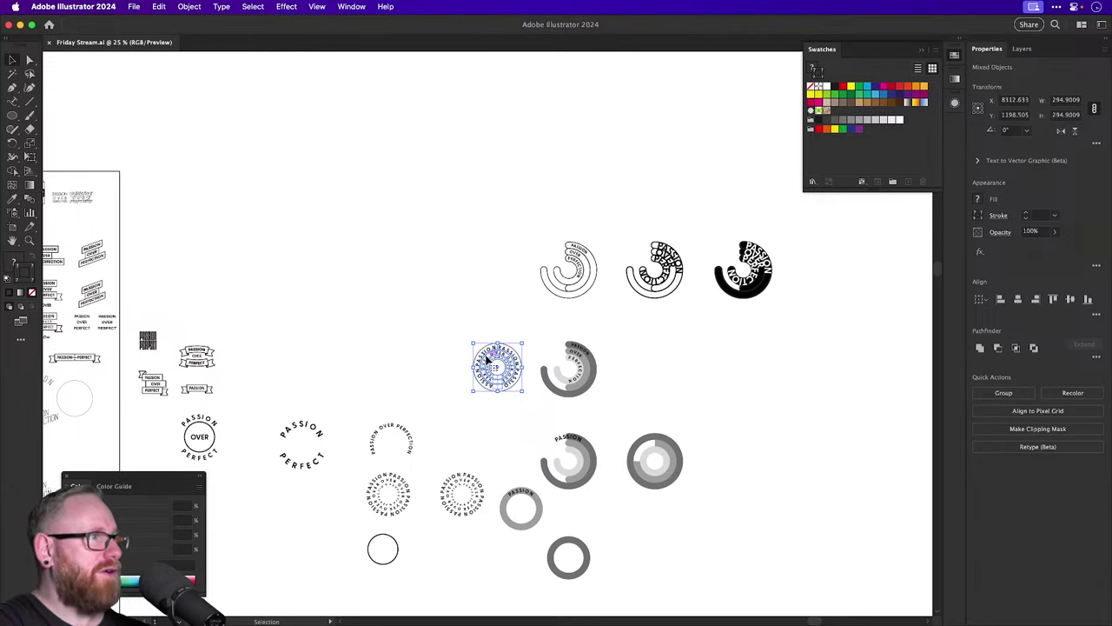
scroll(488, 367, up, 3)
drag(509, 367, 371, 367)
click(392, 288)
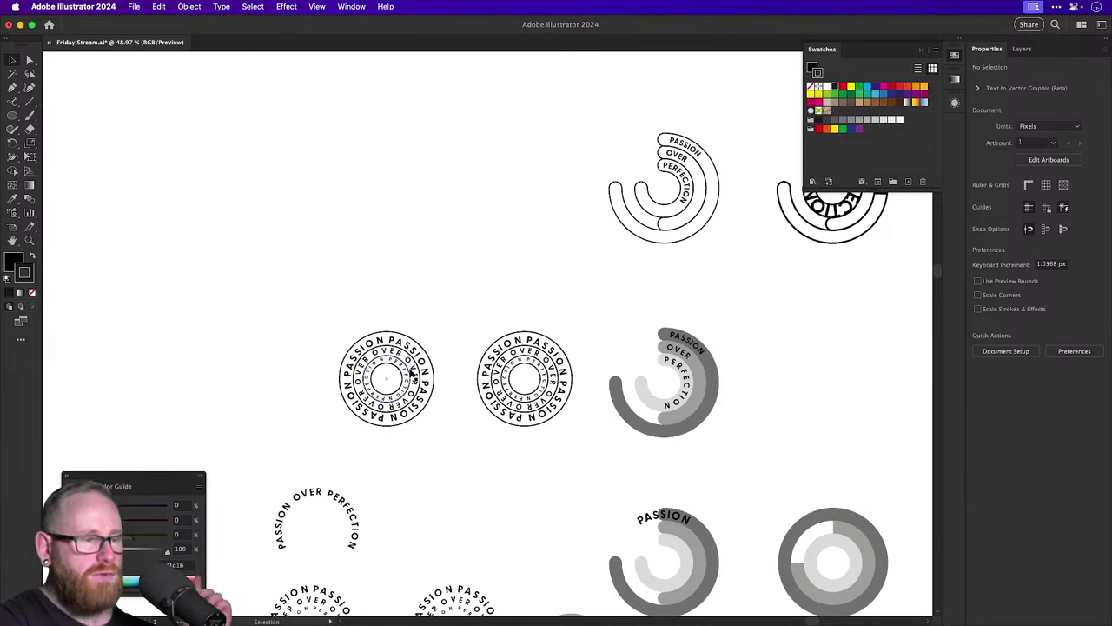
Slide the PERFECTION text along its ring and shrink its font size to fit.
scroll(378, 310, up, 6)
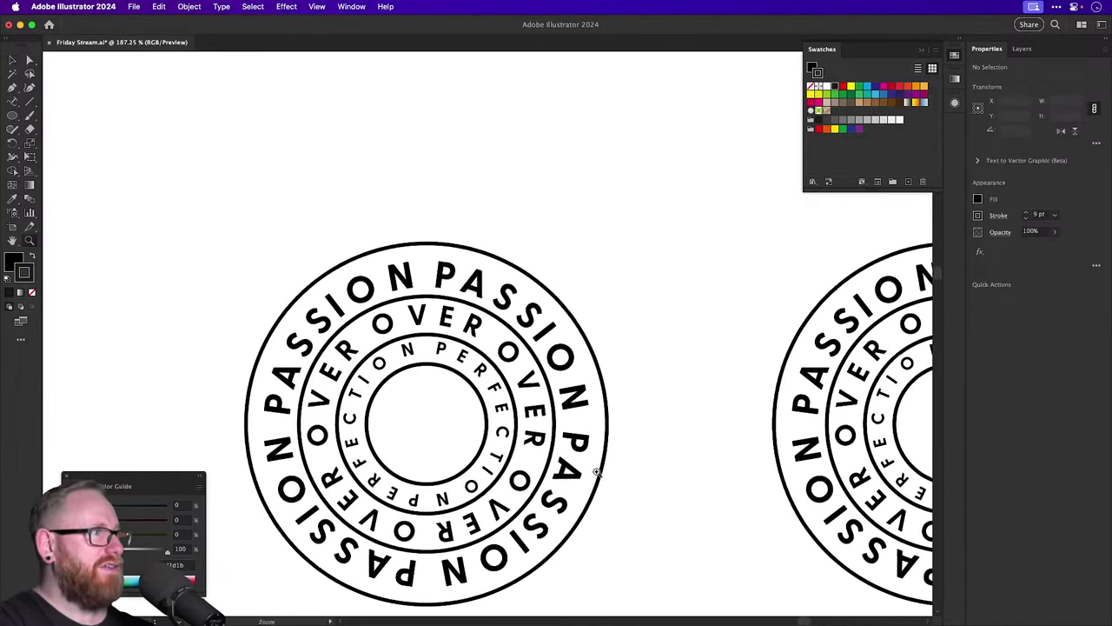
click(448, 365)
scroll(434, 398, up, 2)
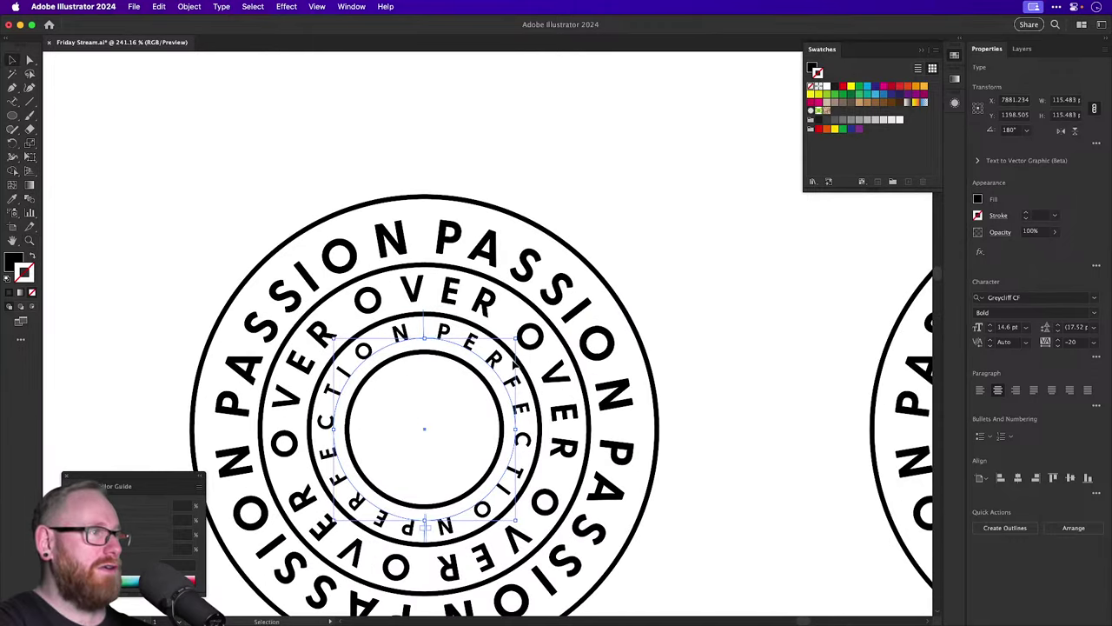
drag(432, 324, 515, 341)
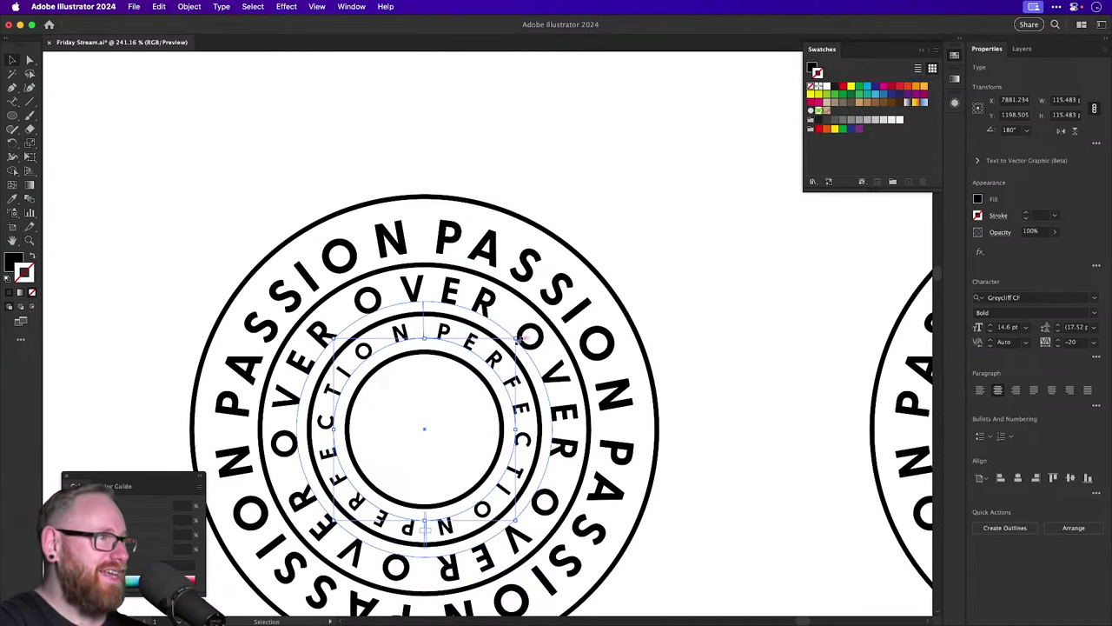
drag(519, 340, 512, 341)
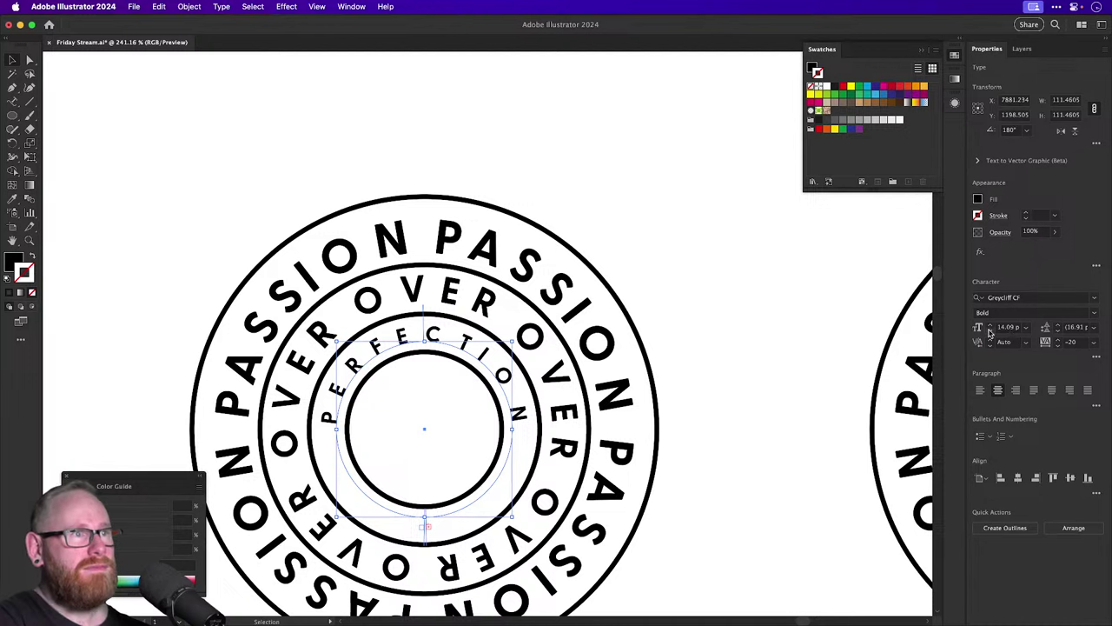
click(988, 331)
click(988, 331)
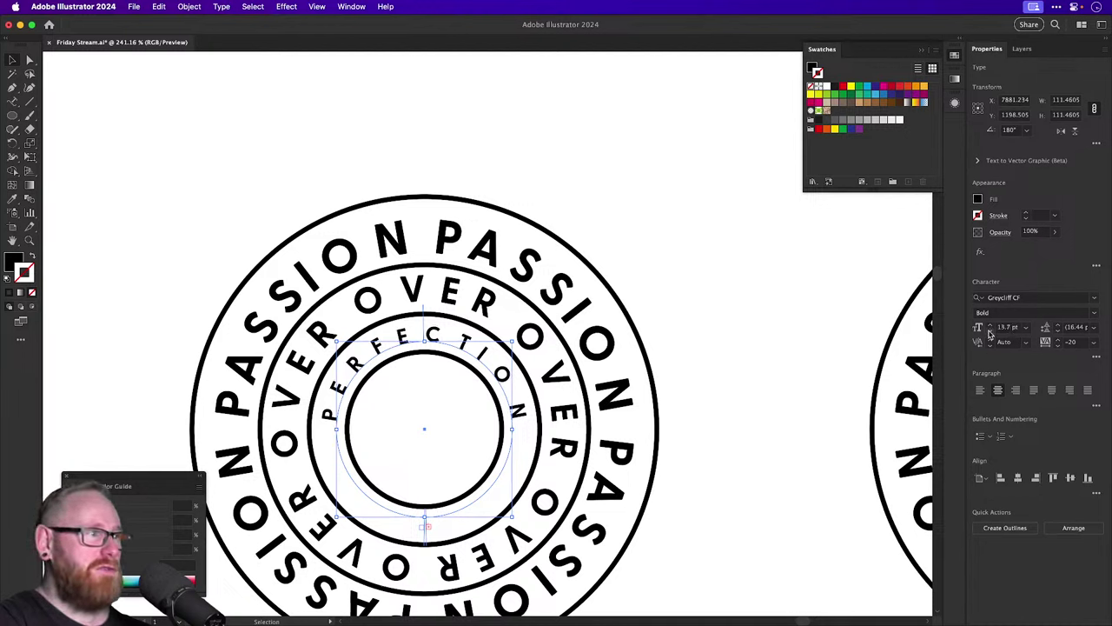
click(989, 331)
click(988, 331)
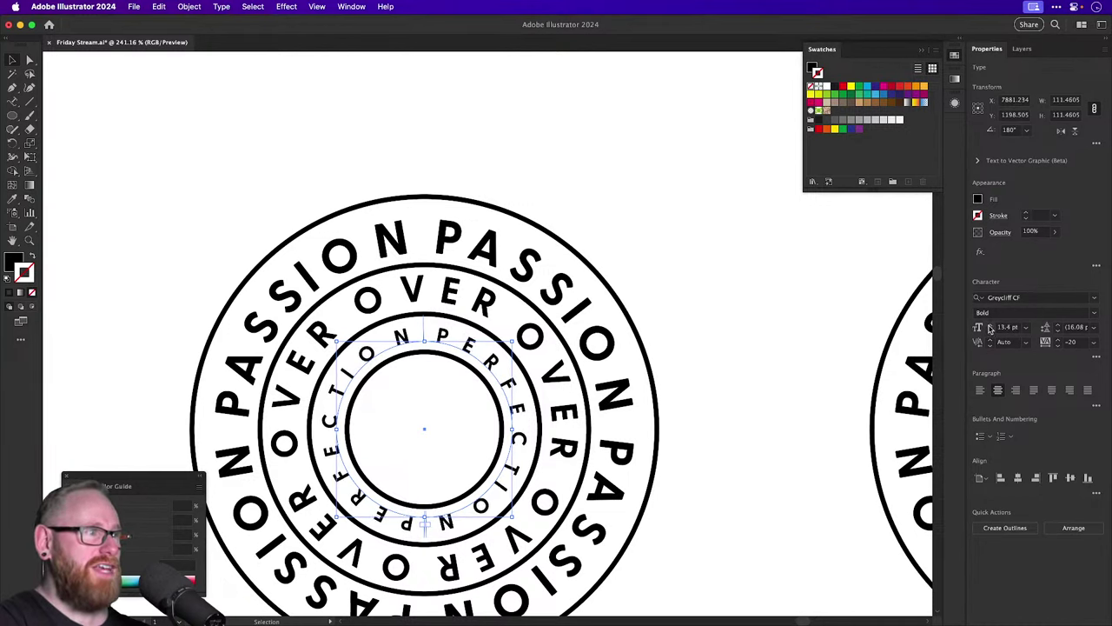
click(735, 327)
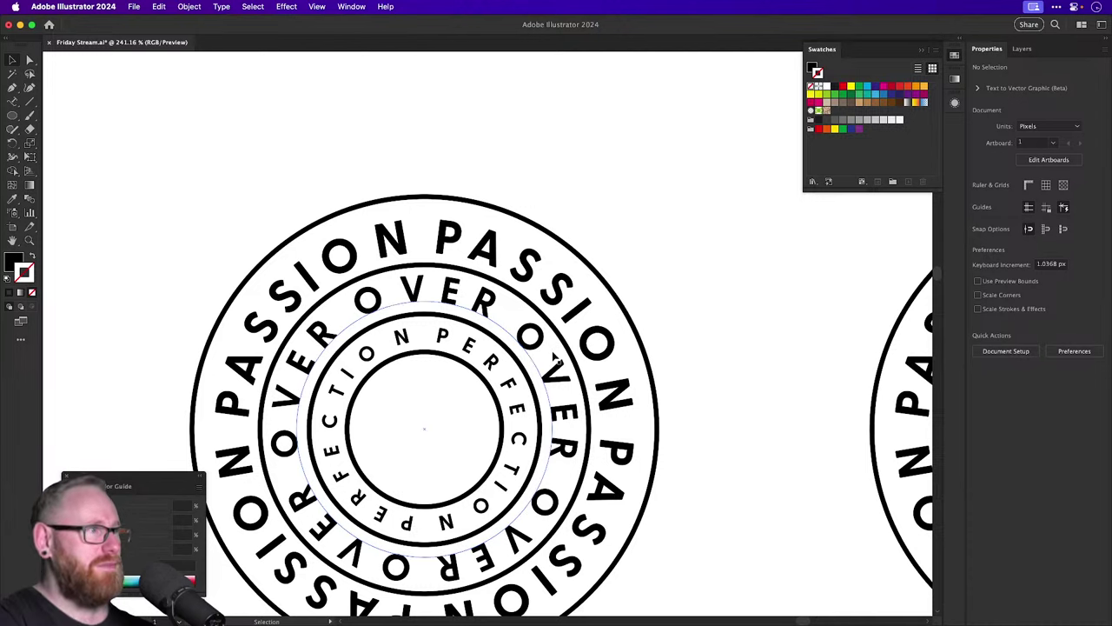
Slide the OVER text along its ring and reduce its font size slightly.
click(540, 366)
drag(538, 364, 631, 284)
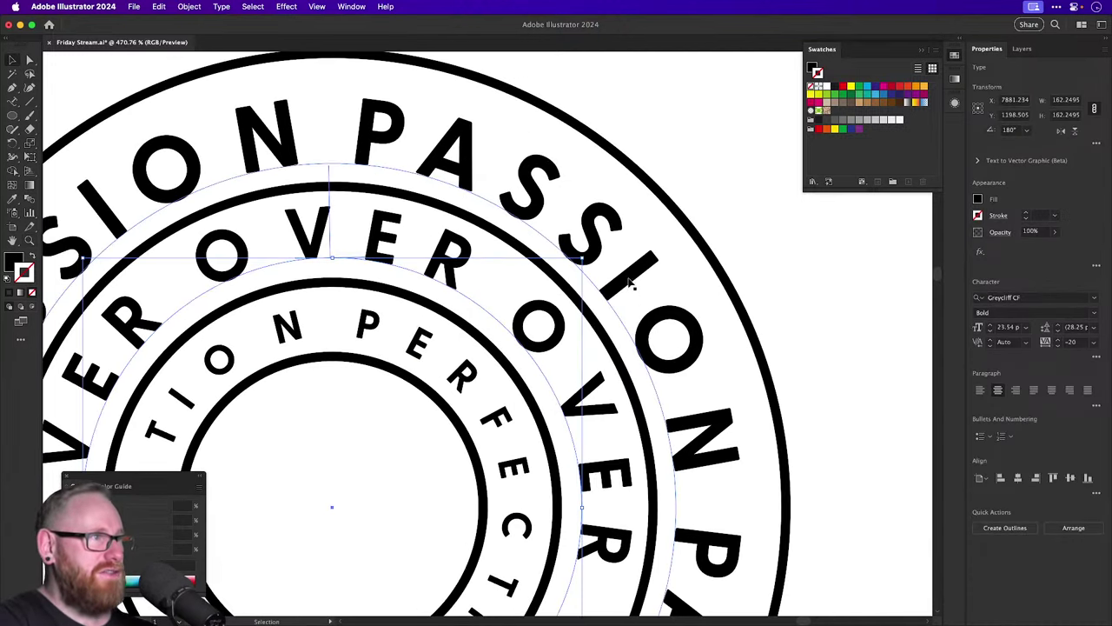
drag(580, 260, 582, 259)
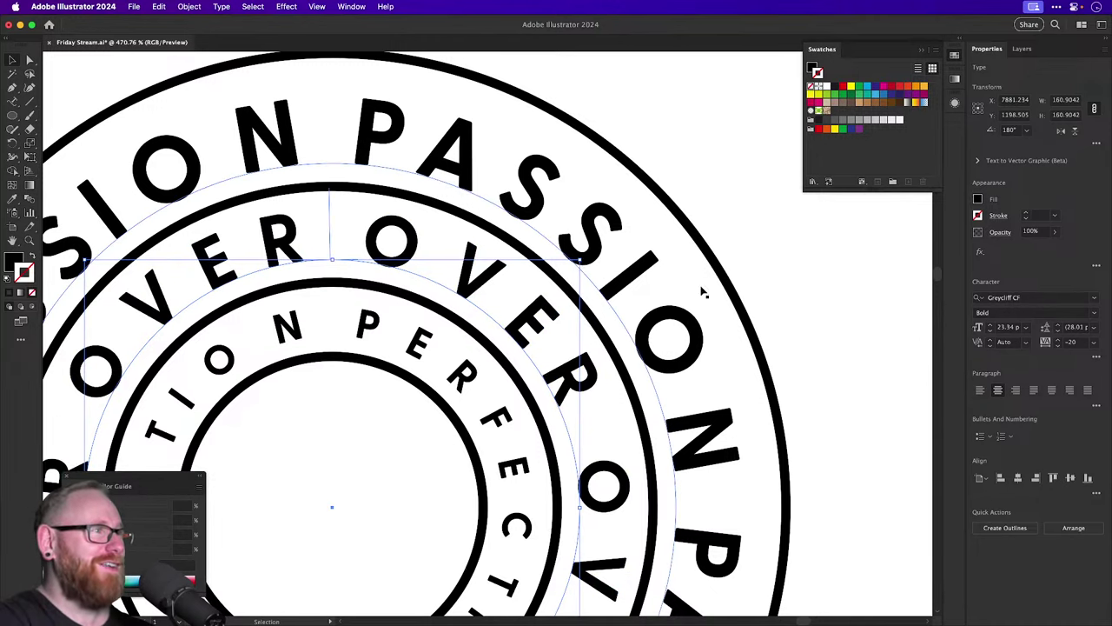
click(804, 310)
key(super+minus)
key(super+minus)
key(super+minus)
key(v)
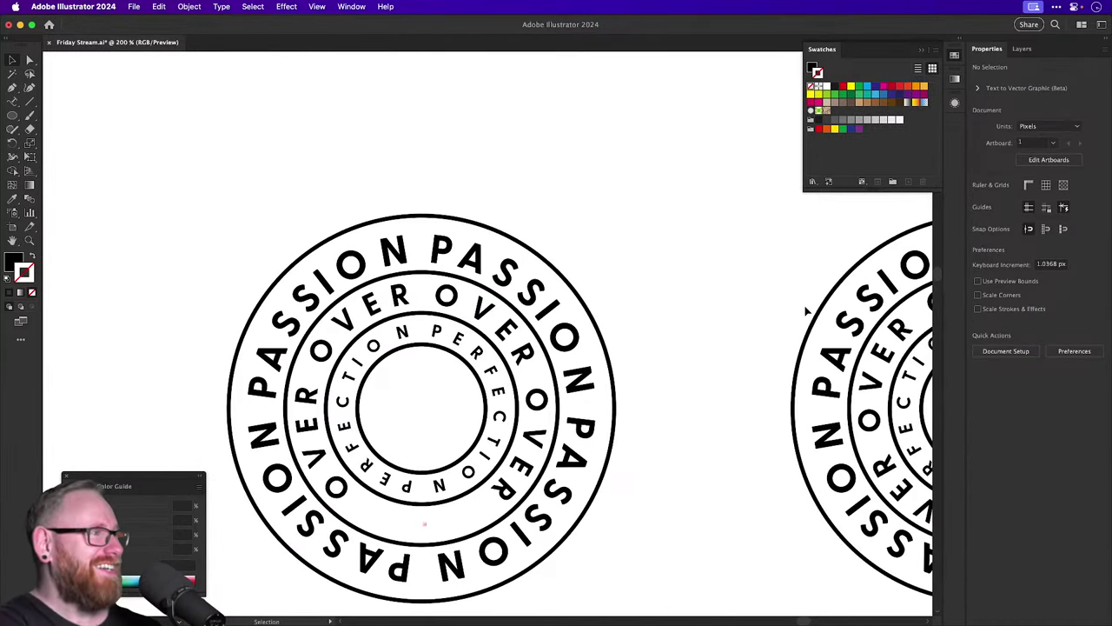
click(539, 375)
click(991, 331)
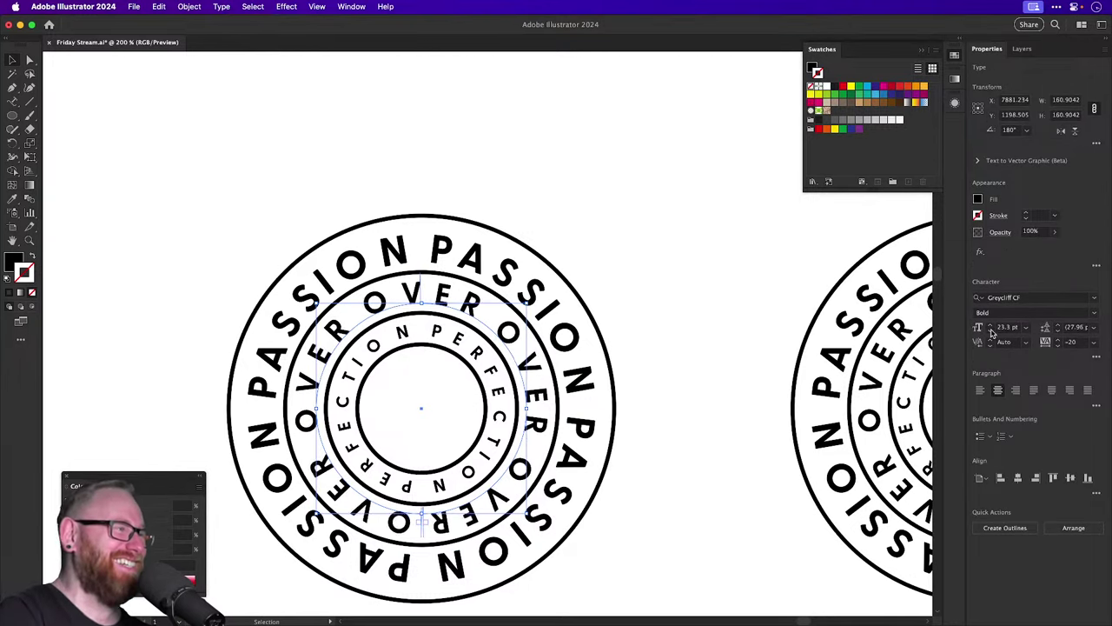
click(712, 350)
Rotate the outer PASSION text ring to realign it around the badge.
click(560, 334)
scroll(636, 262, up, 3)
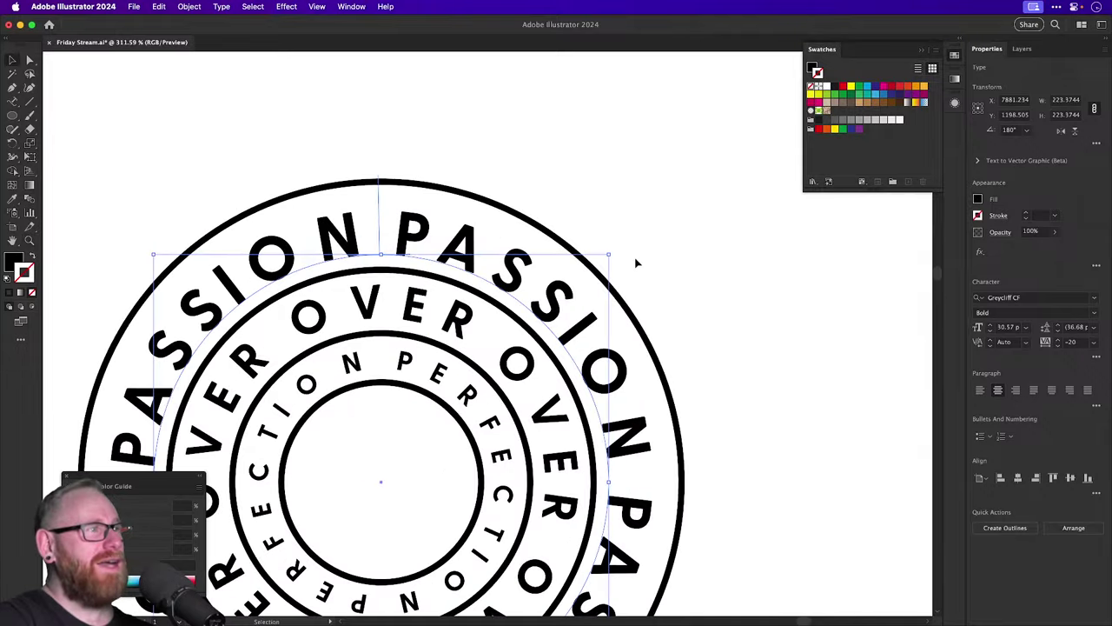
drag(609, 255, 616, 249)
click(742, 319)
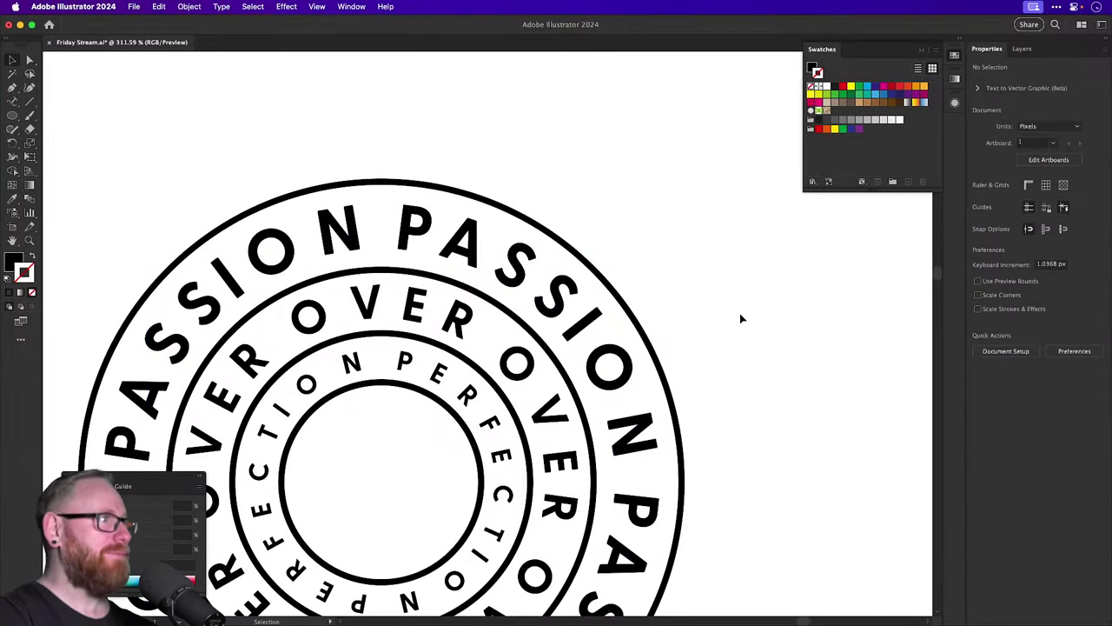
click(579, 304)
drag(579, 302, 657, 296)
key(v)
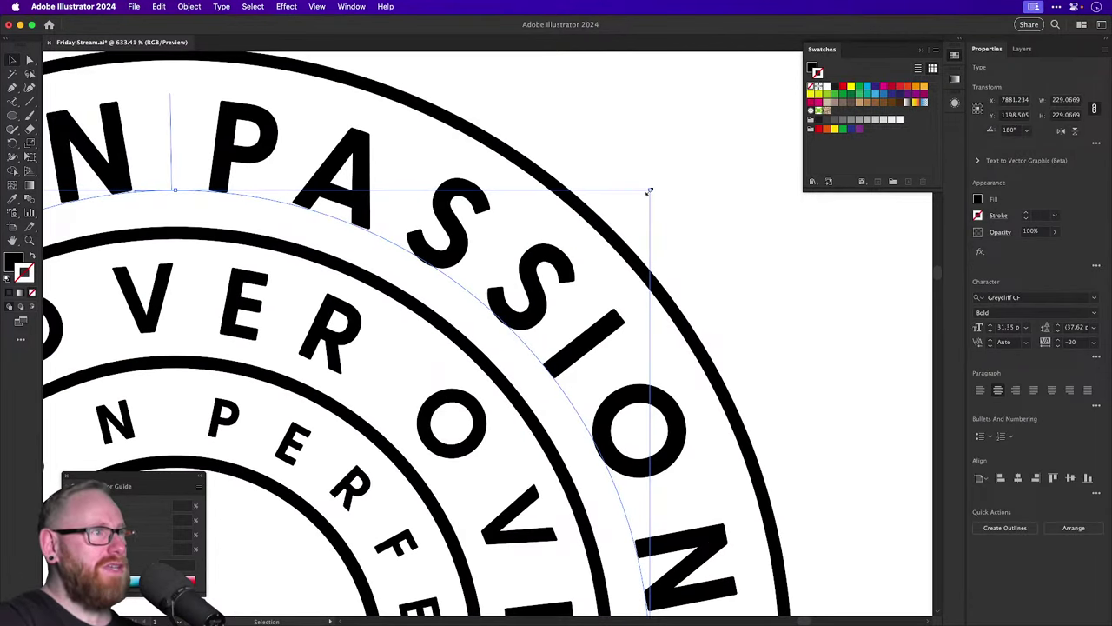
drag(649, 190, 653, 184)
click(738, 258)
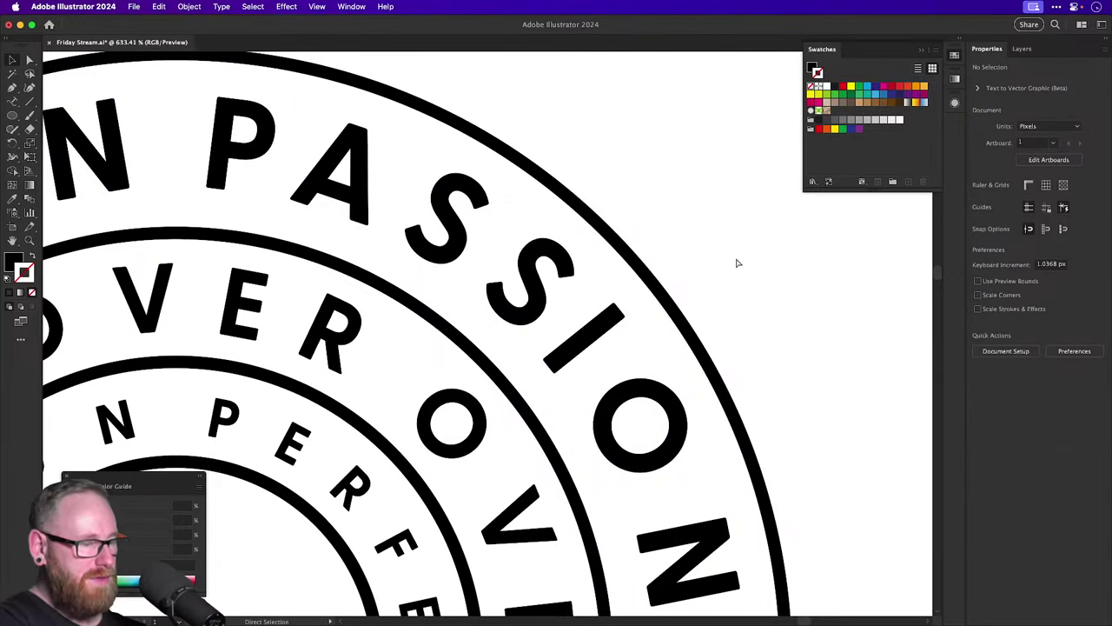
key(super+minus)
key(super+minus)
key(super+minus)
key(super+minus)
key(super+minus)
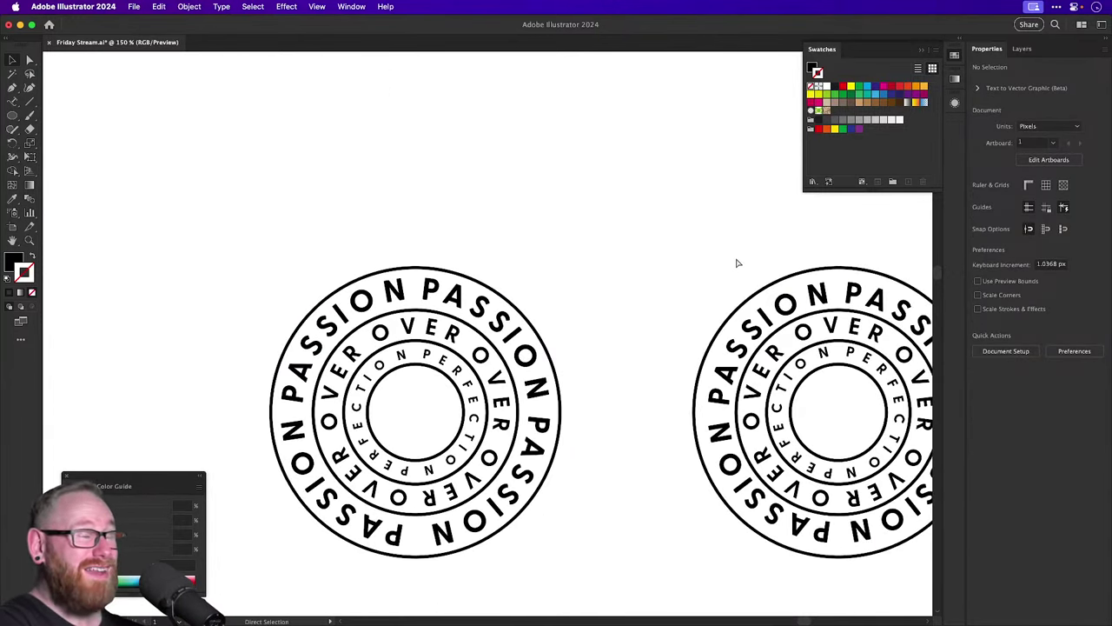
Zoom out and marquee-select parts of the left badge with Direct Selection.
key(super+minus)
key(v)
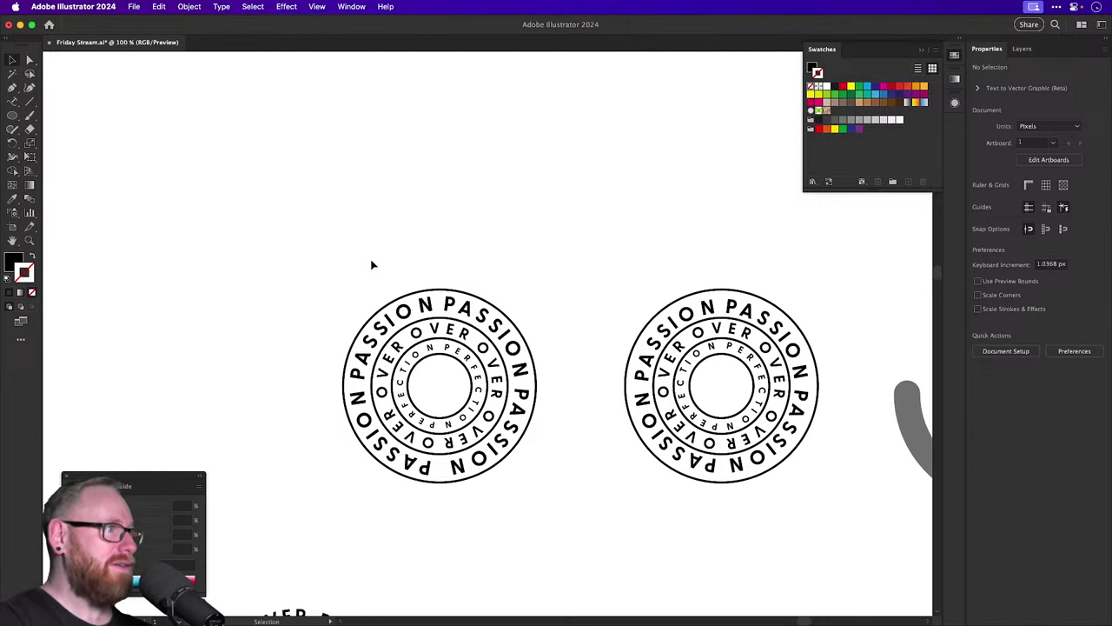
drag(371, 264, 499, 438)
click(507, 258)
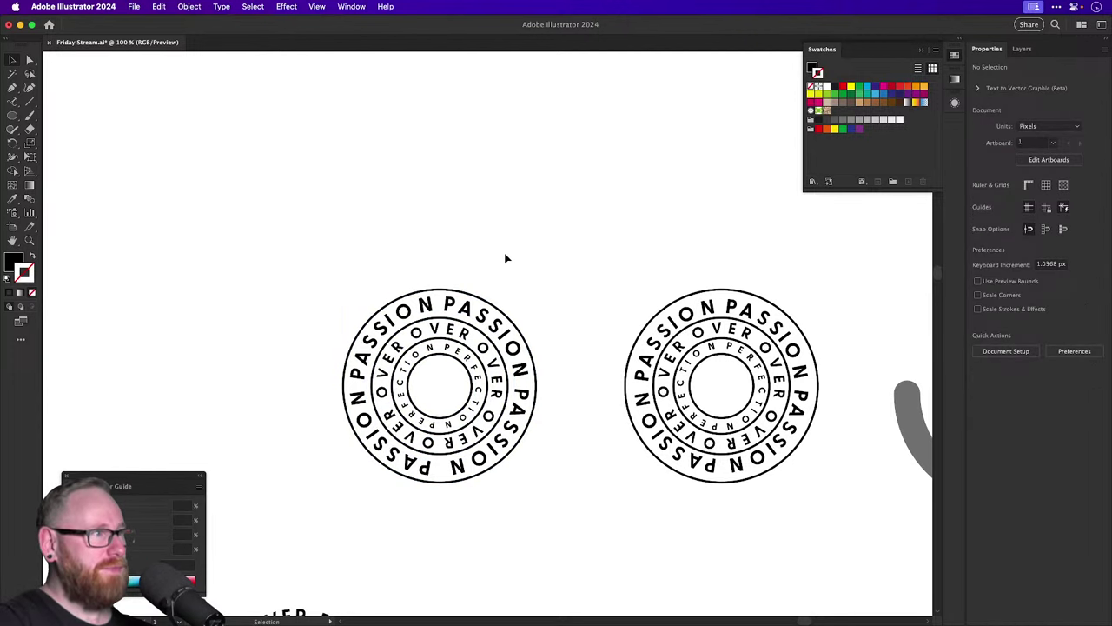
key(a)
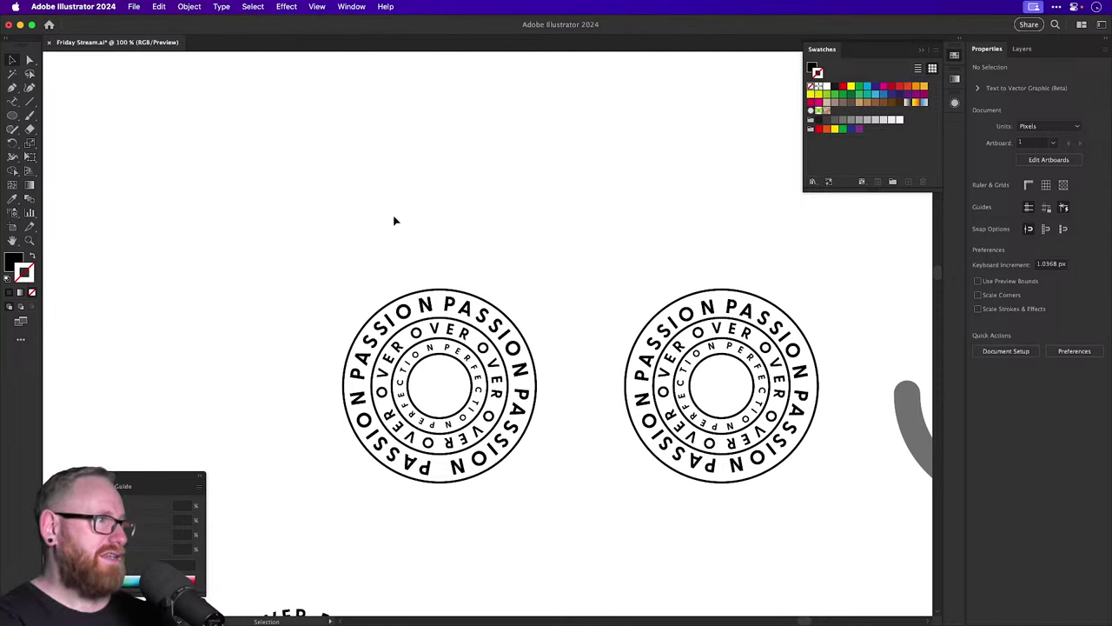
drag(394, 220, 478, 299)
scroll(478, 300, up, 5)
drag(412, 473, 412, 185)
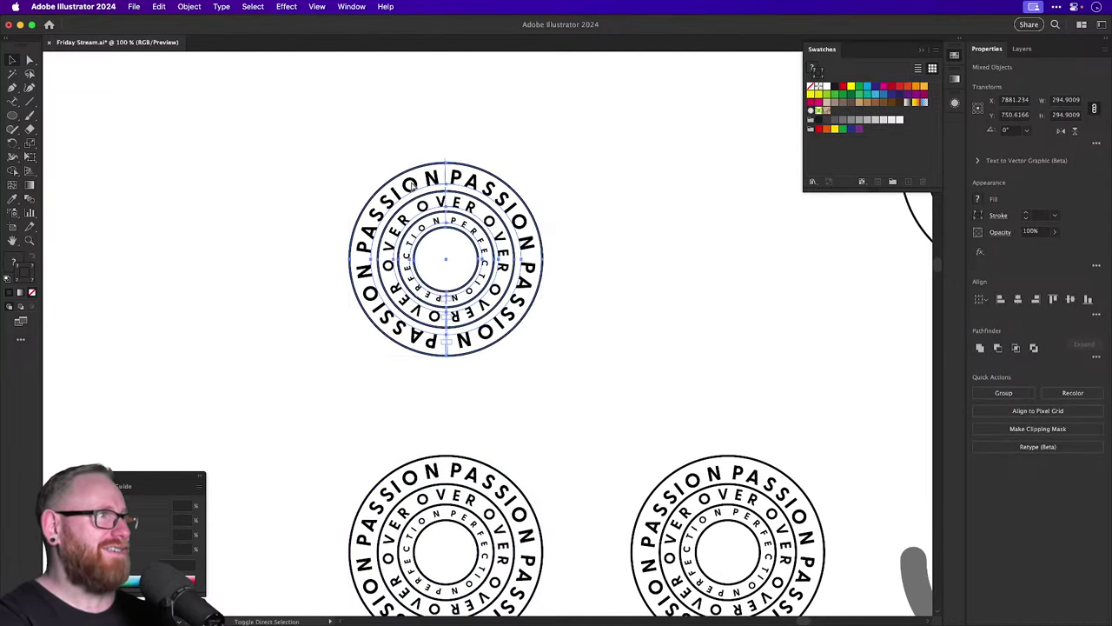
Use the Eyedropper to copy the small text style onto the copy's text rings.
click(416, 242)
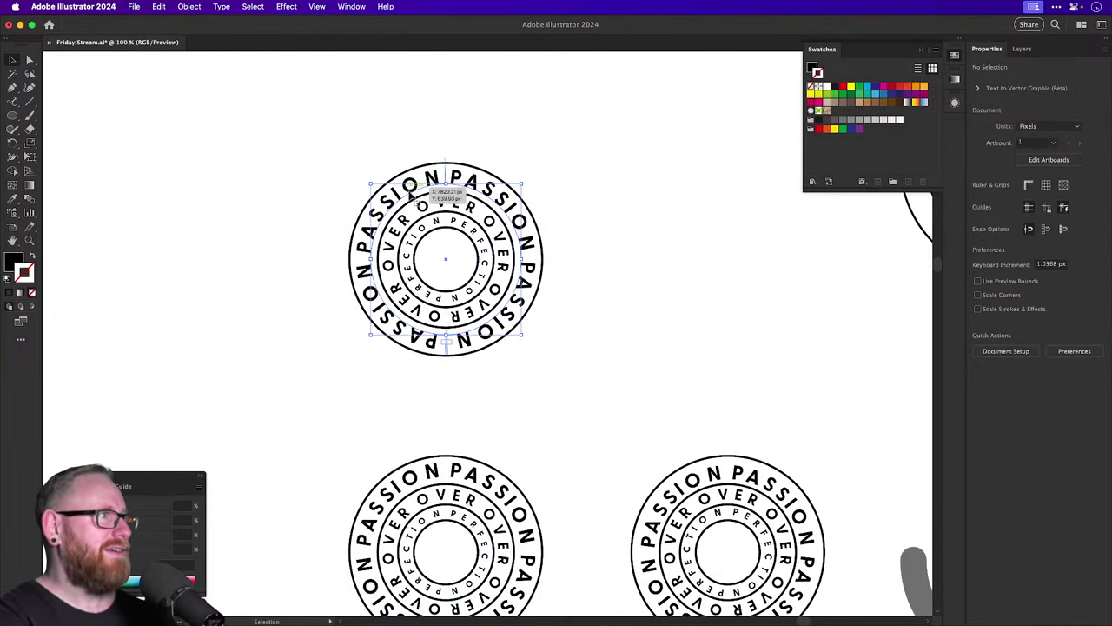
key(i)
click(416, 235)
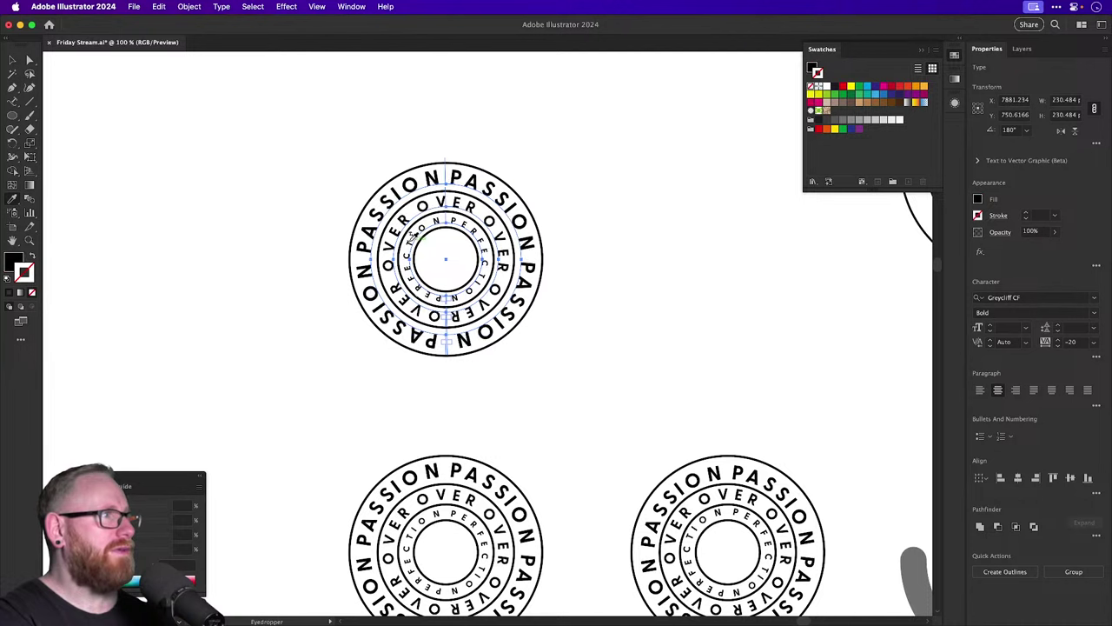
click(414, 236)
key(v)
click(635, 229)
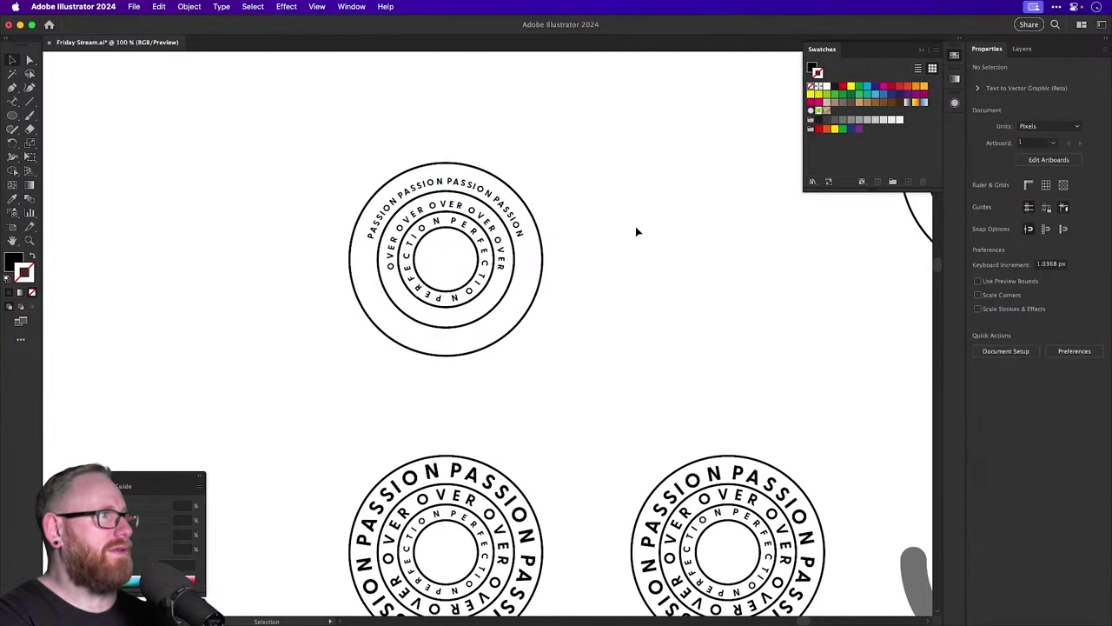
Delete the top badge copy and marquee-select the left badge again.
click(482, 309)
key(Delete)
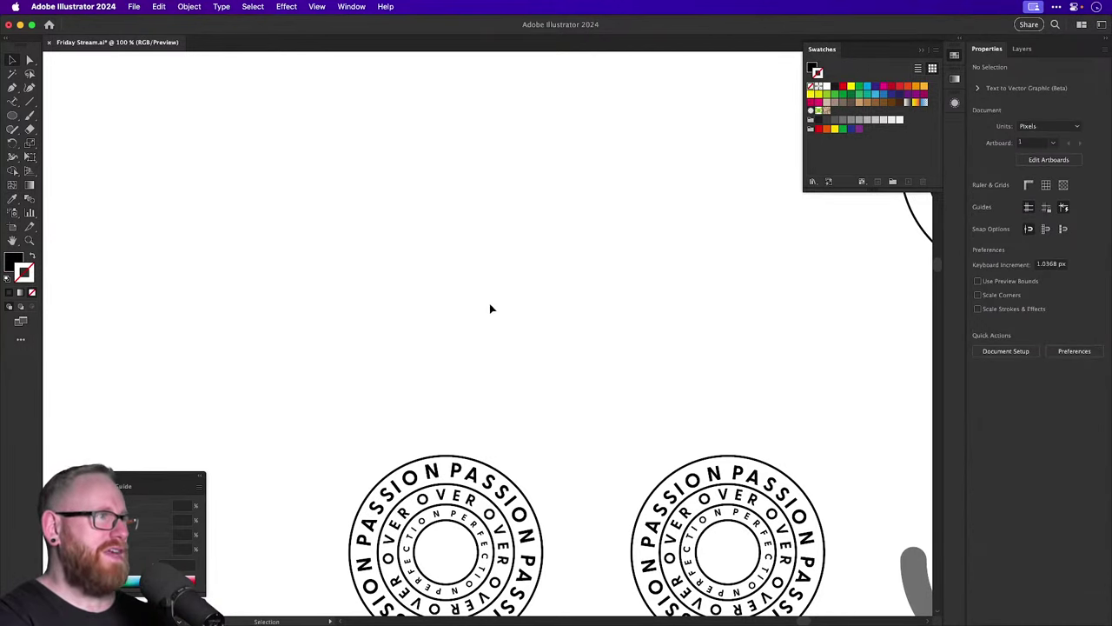
drag(489, 307, 497, 183)
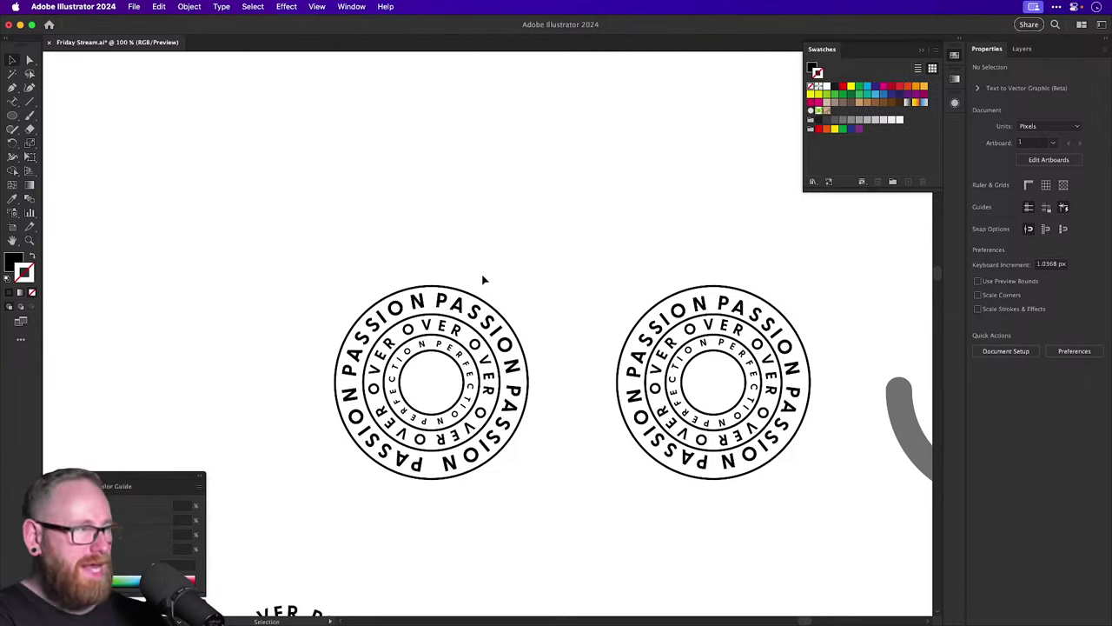
drag(337, 252, 424, 451)
drag(432, 498, 488, 523)
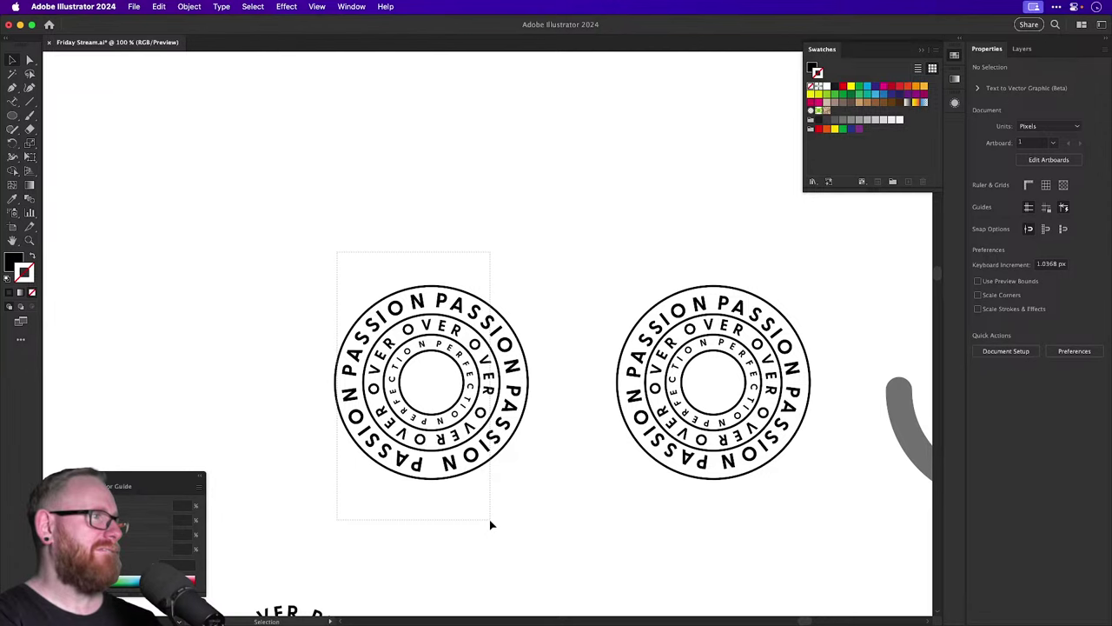
drag(490, 525, 487, 516)
scroll(379, 409, up, 3)
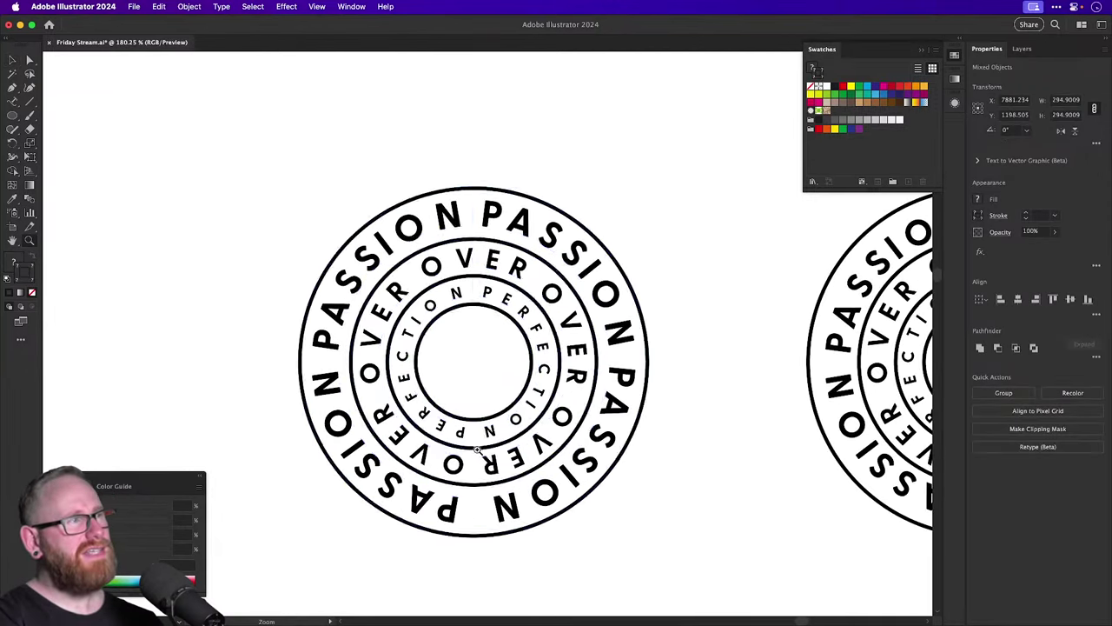
click(456, 369)
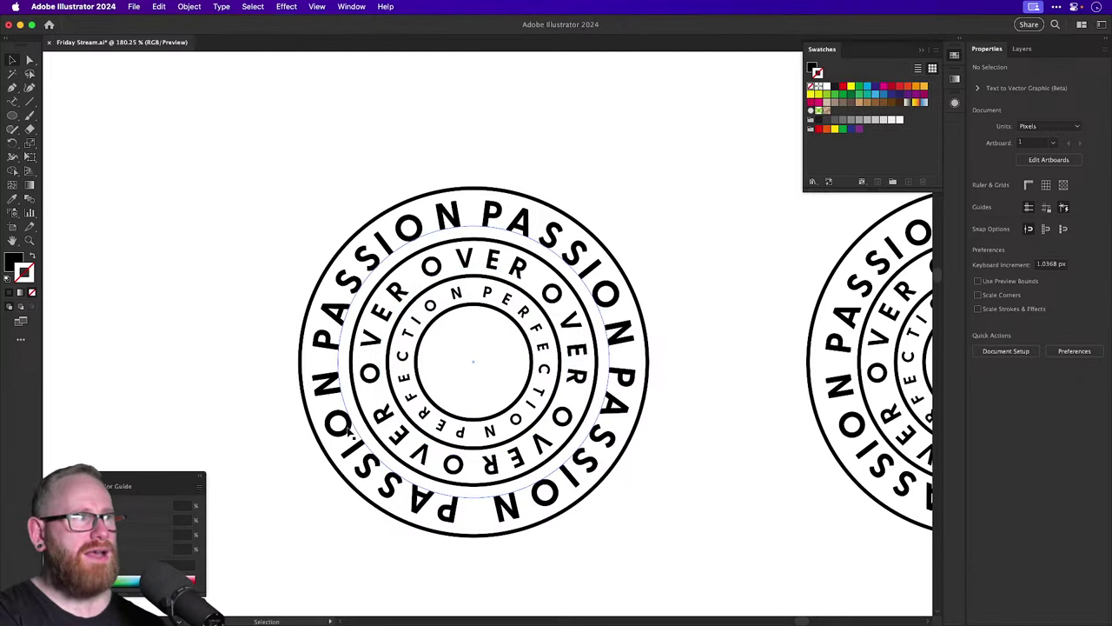
Reselect the left ring badge, undoing a stray outer-circle selection.
scroll(343, 438, down, 5)
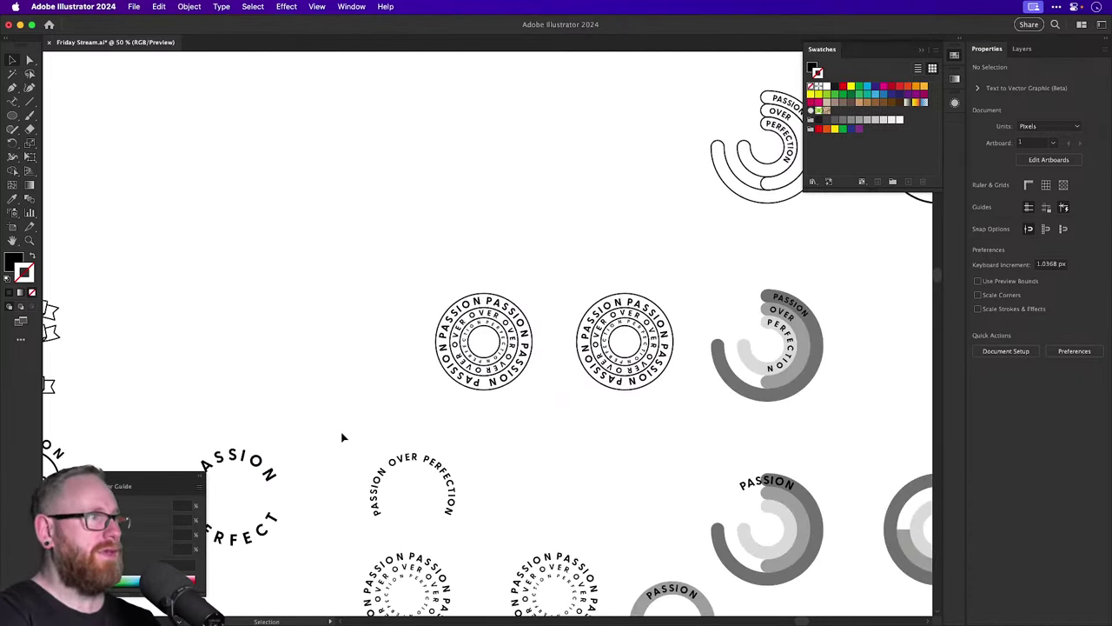
drag(389, 261, 518, 421)
scroll(456, 340, up, 5)
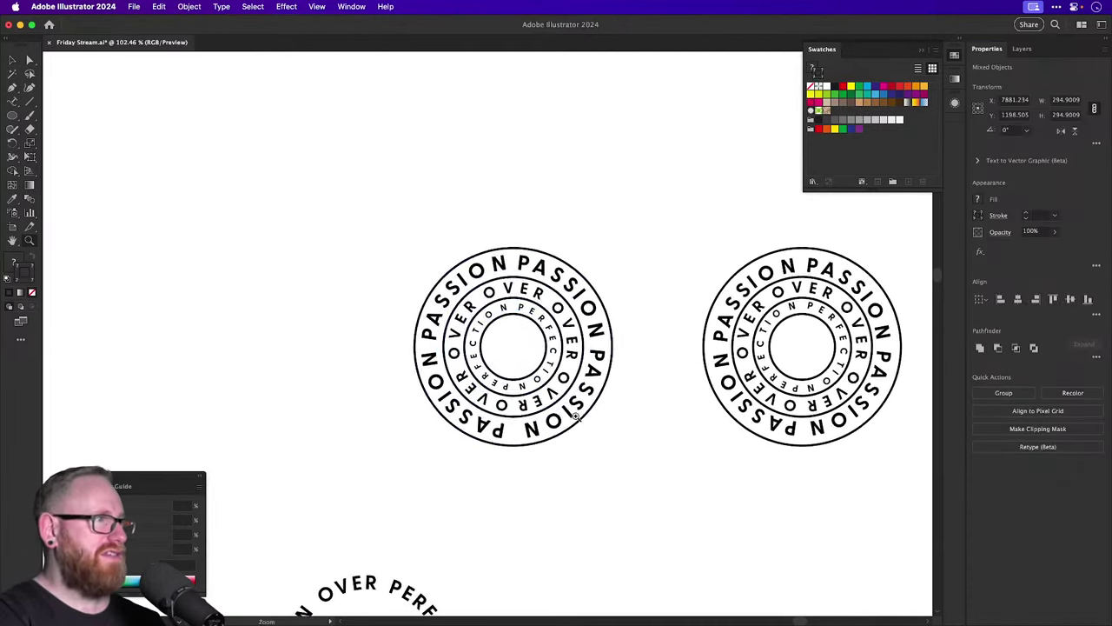
key(v)
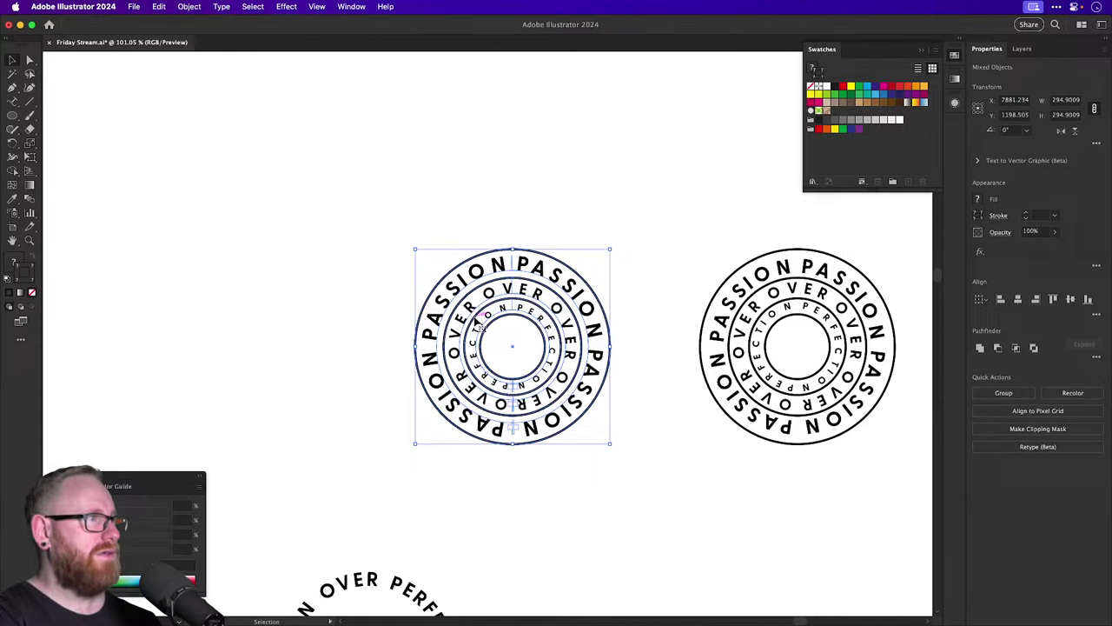
click(431, 207)
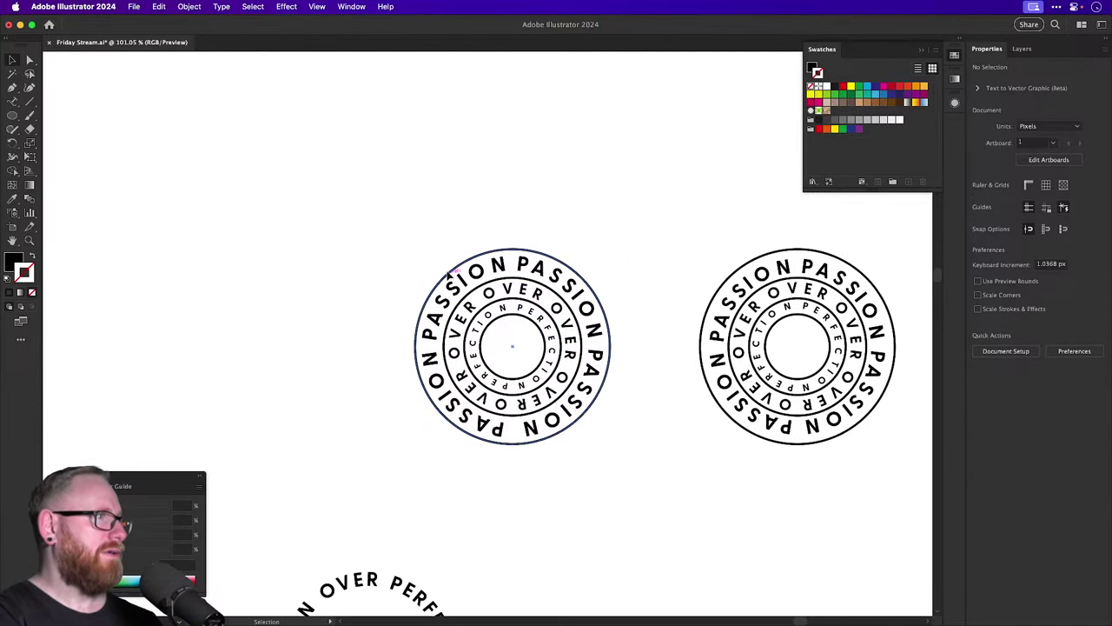
drag(449, 275, 444, 245)
key(super+z)
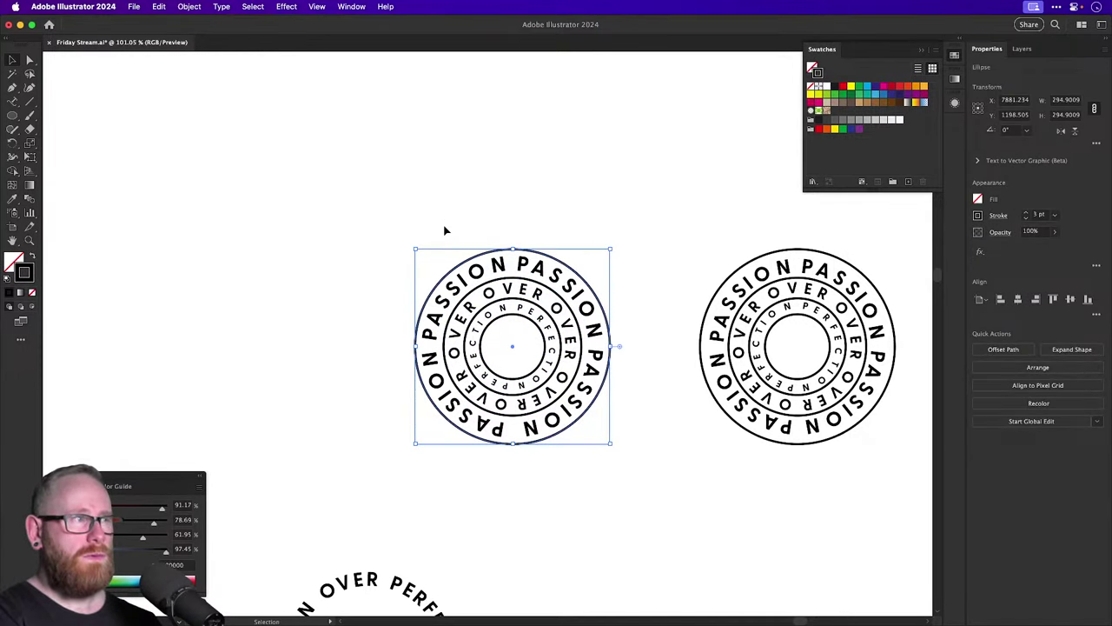
scroll(528, 462, up, 5)
scroll(528, 462, right, 3)
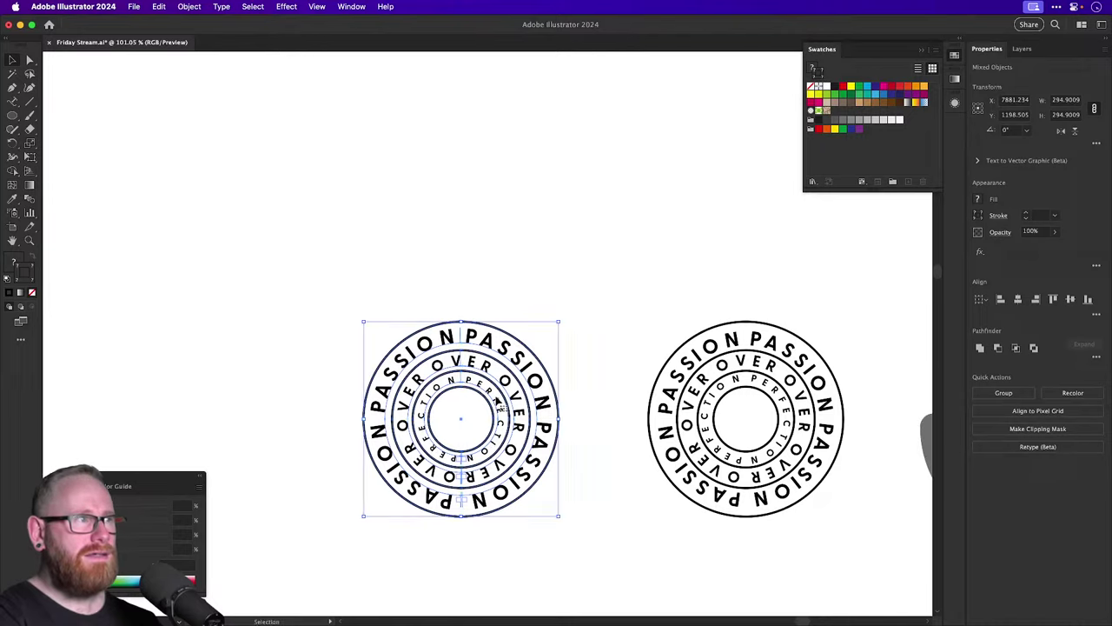
Alt-drag a duplicate of the left badge straight up above the original.
drag(501, 436, 501, 202)
scroll(501, 202, up, 5)
scroll(461, 400, up, 5)
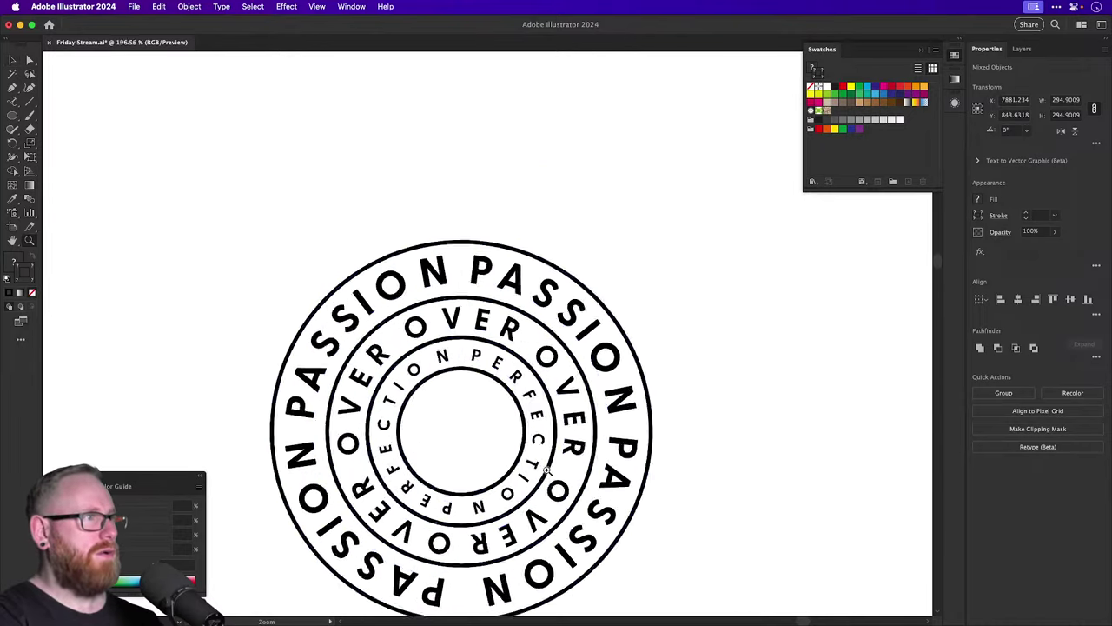
drag(532, 418, 531, 304)
click(757, 368)
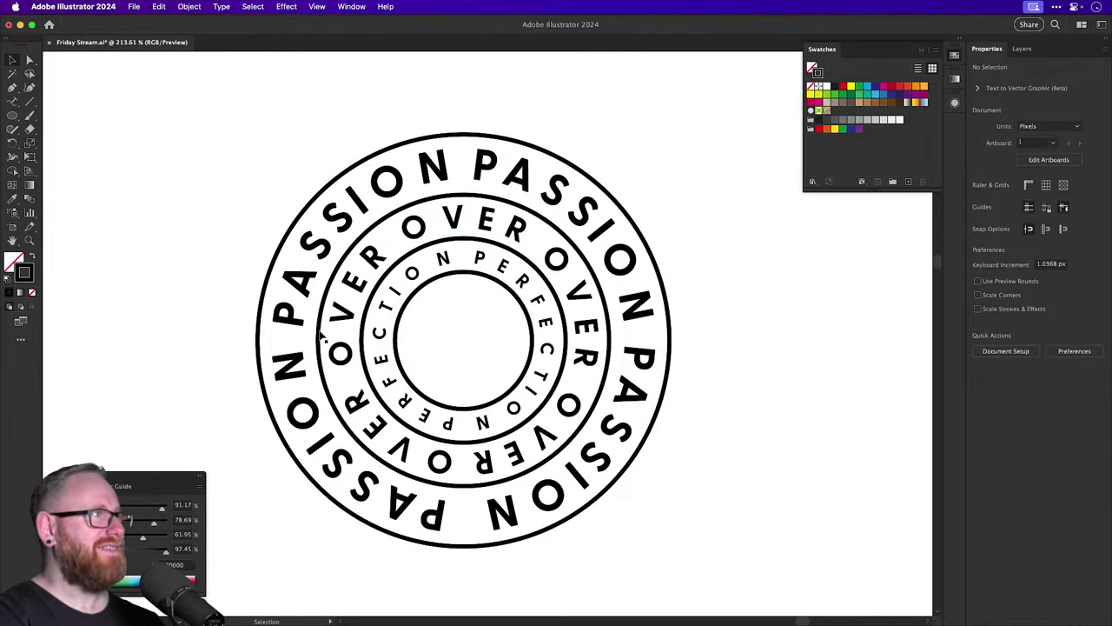
mouse_move(265, 343)
mouse_down()
mouse_move(246, 356)
mouse_move(257, 343)
mouse_up()
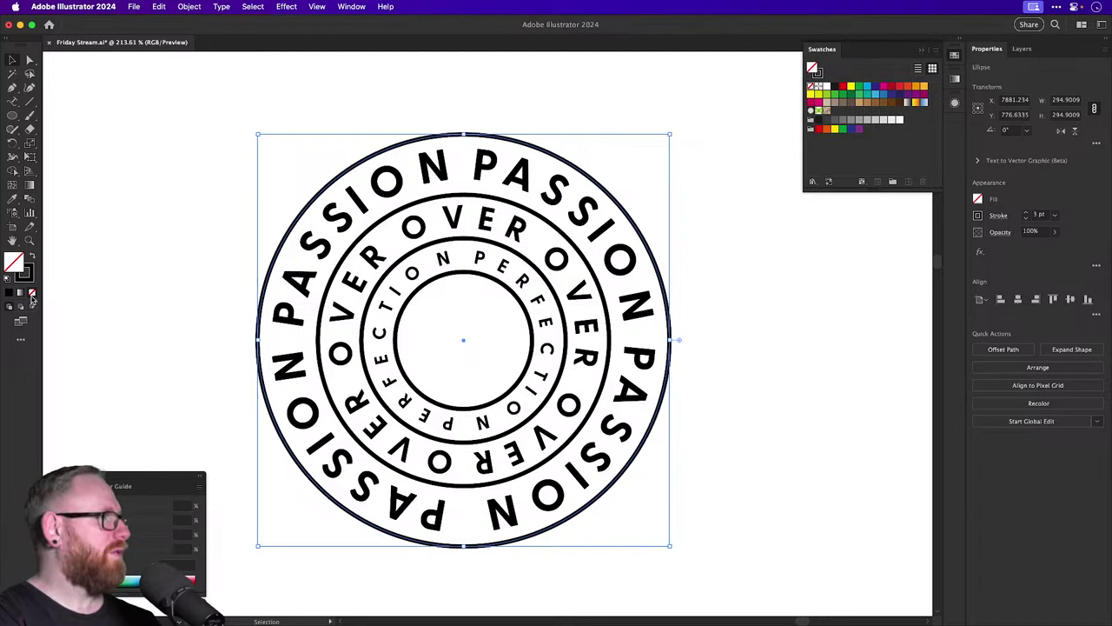
Fill the outer circle black and the OVER-band circle white, both layered just behind the text rings.
click(195, 581)
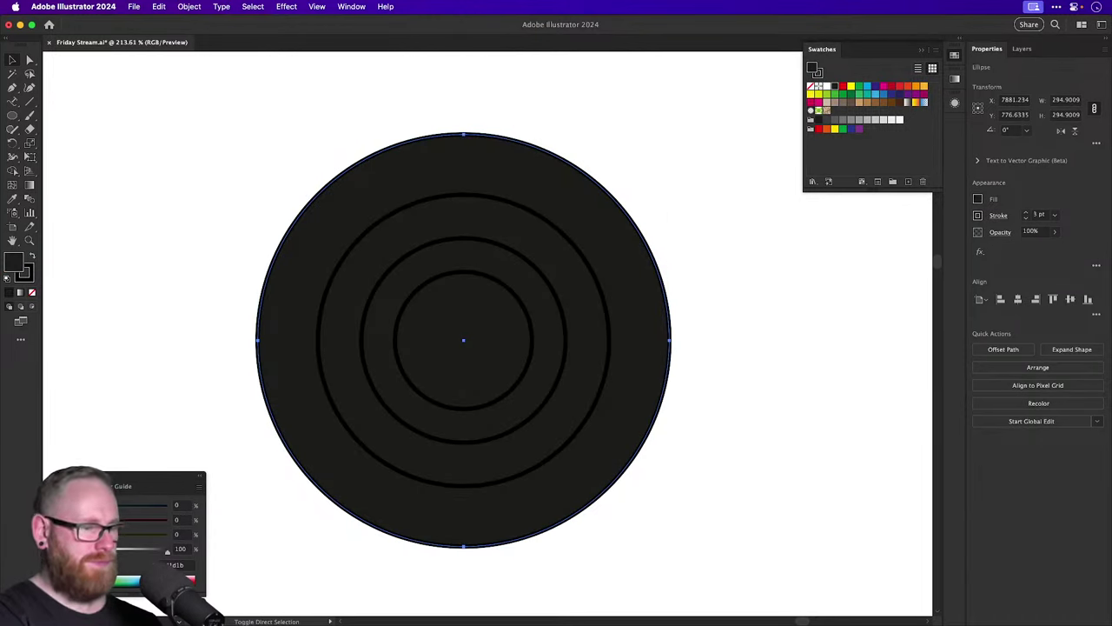
key(super+shift+bracketleft)
click(331, 391)
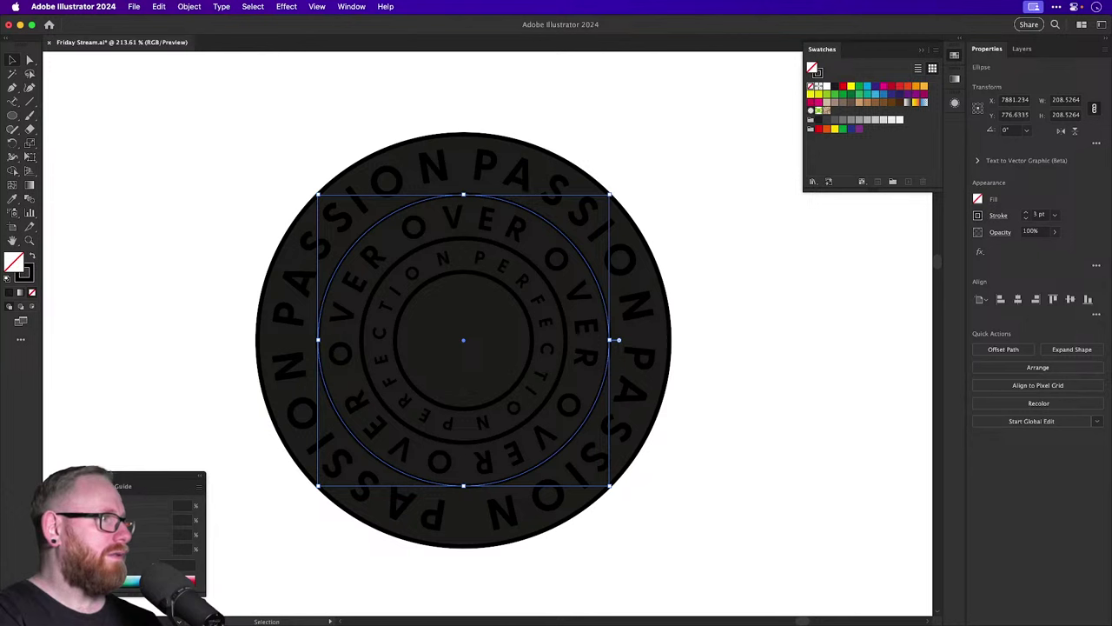
key(a)
key(v)
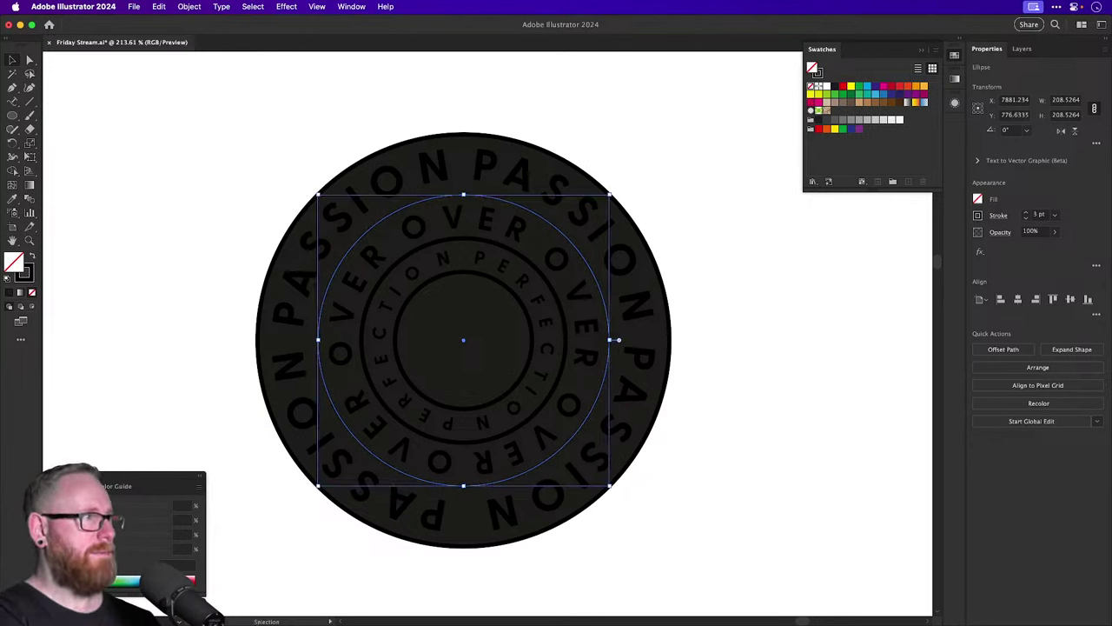
key(a)
key(v)
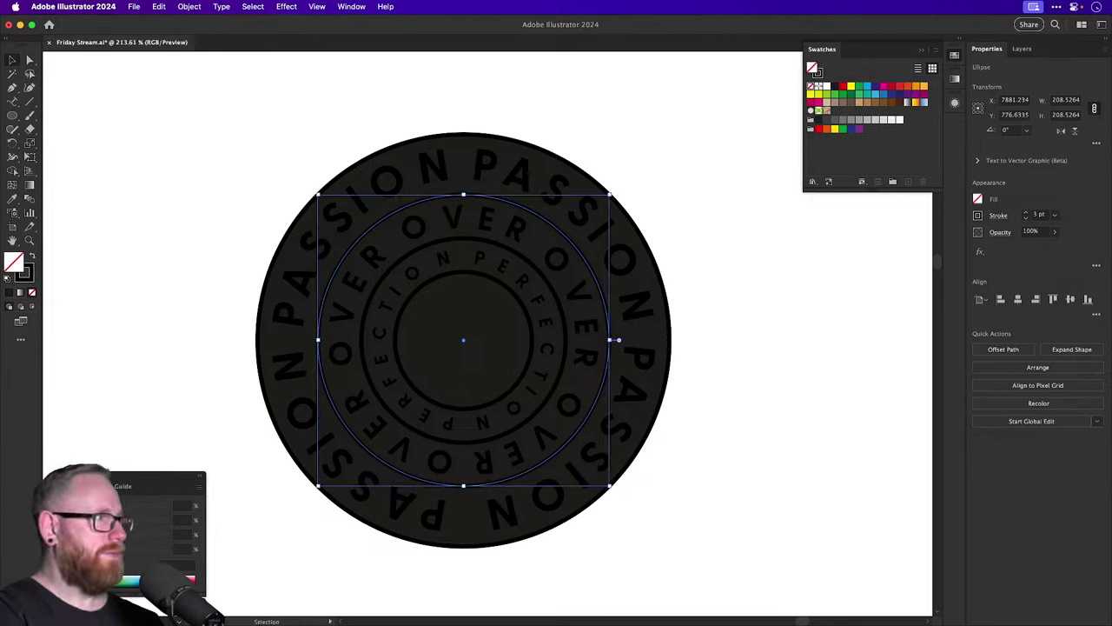
key(d)
key(super+shift+bracketleft)
key(super+bracketright)
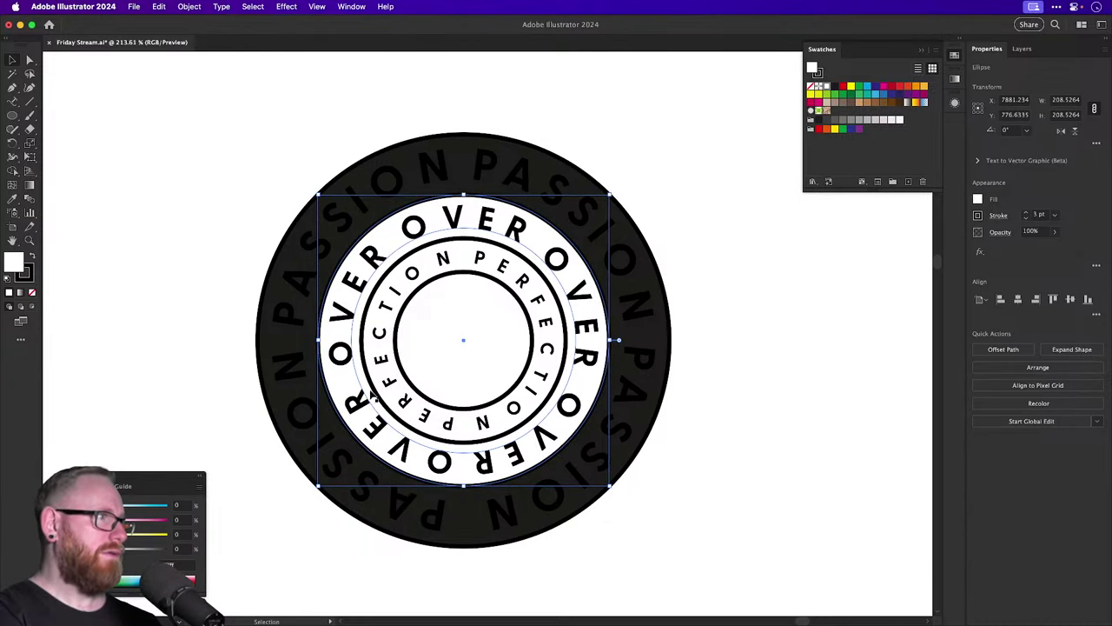
Set the outer circle to pure black and fill the PERFECTION-band circle black.
click(283, 439)
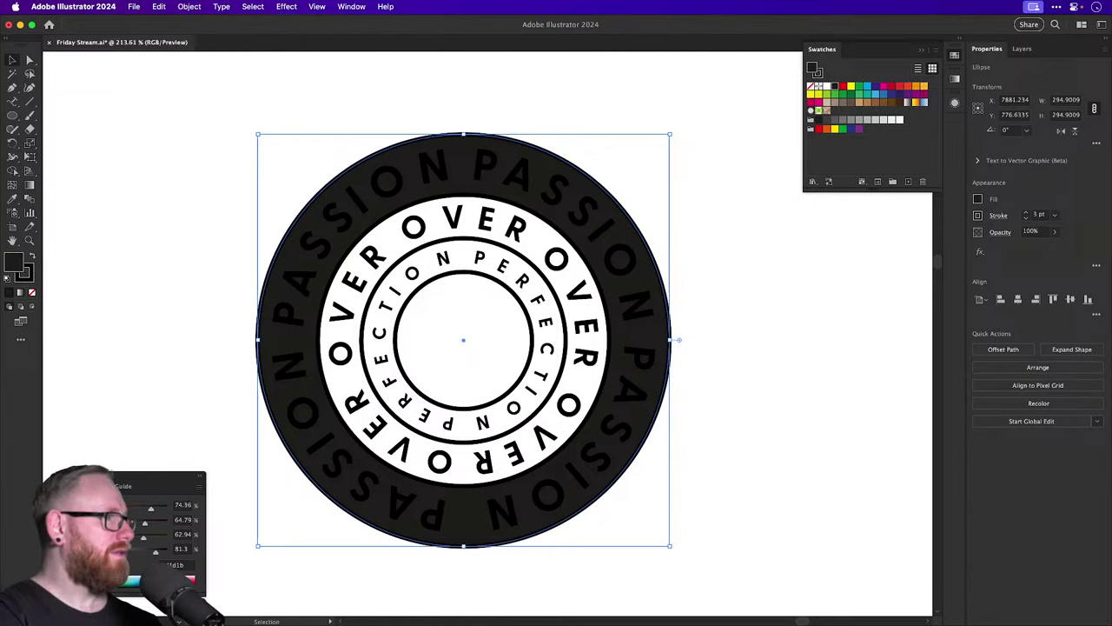
double_click(17, 266)
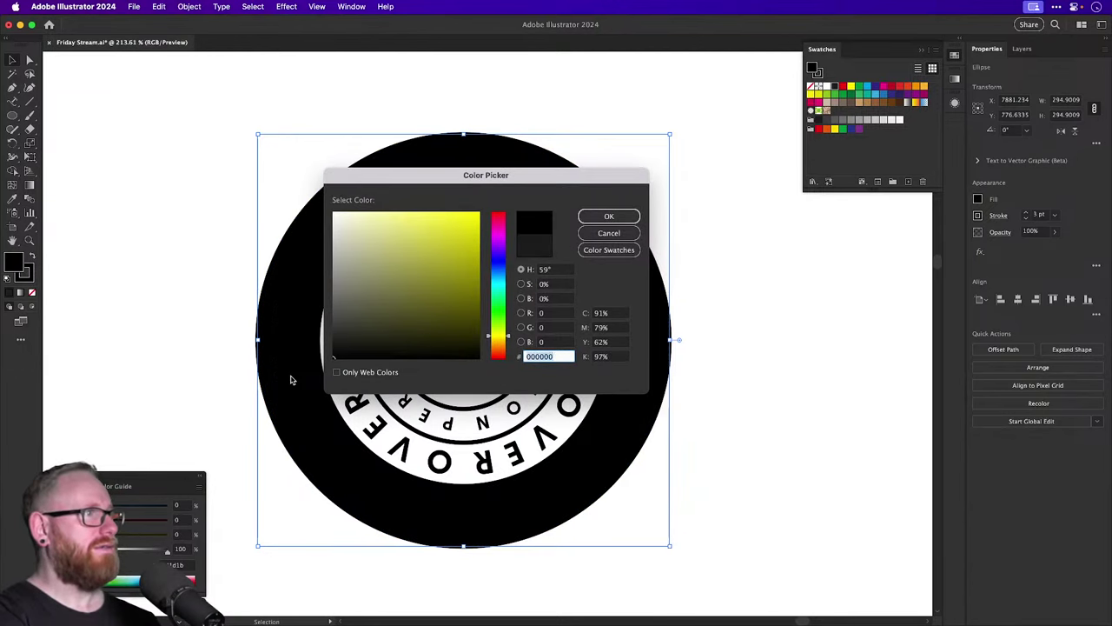
key(Return)
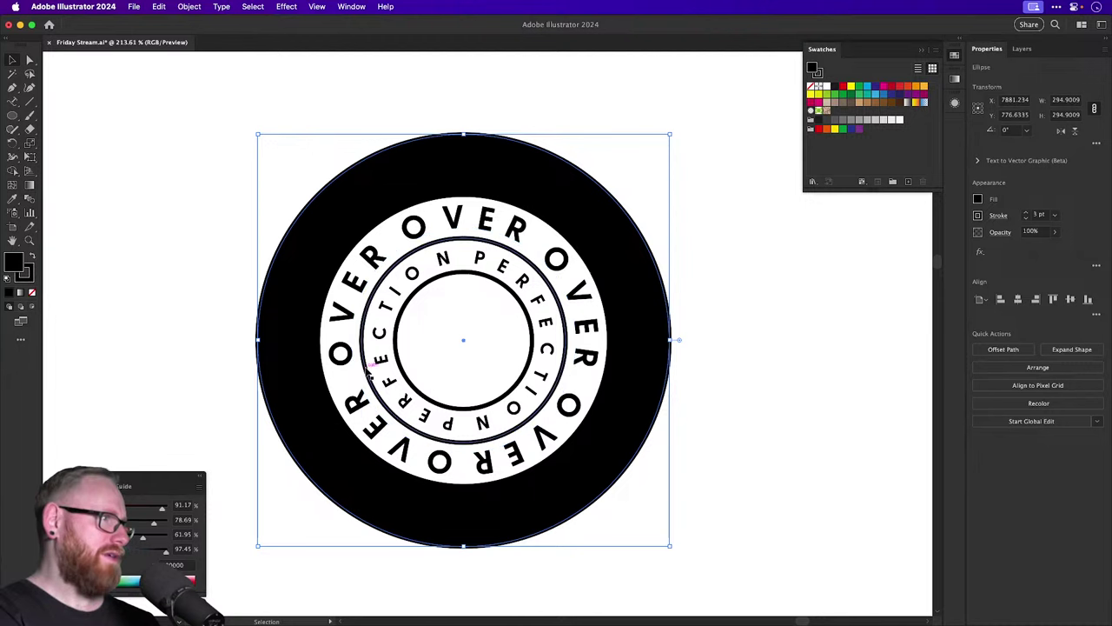
click(364, 375)
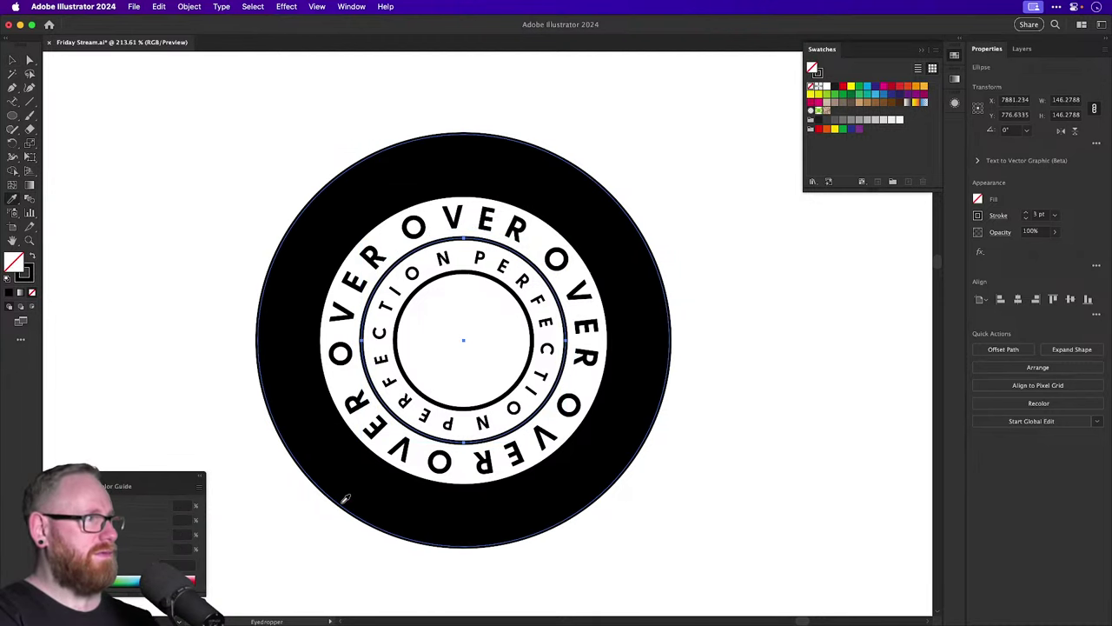
key(shift+x)
key(super+z)
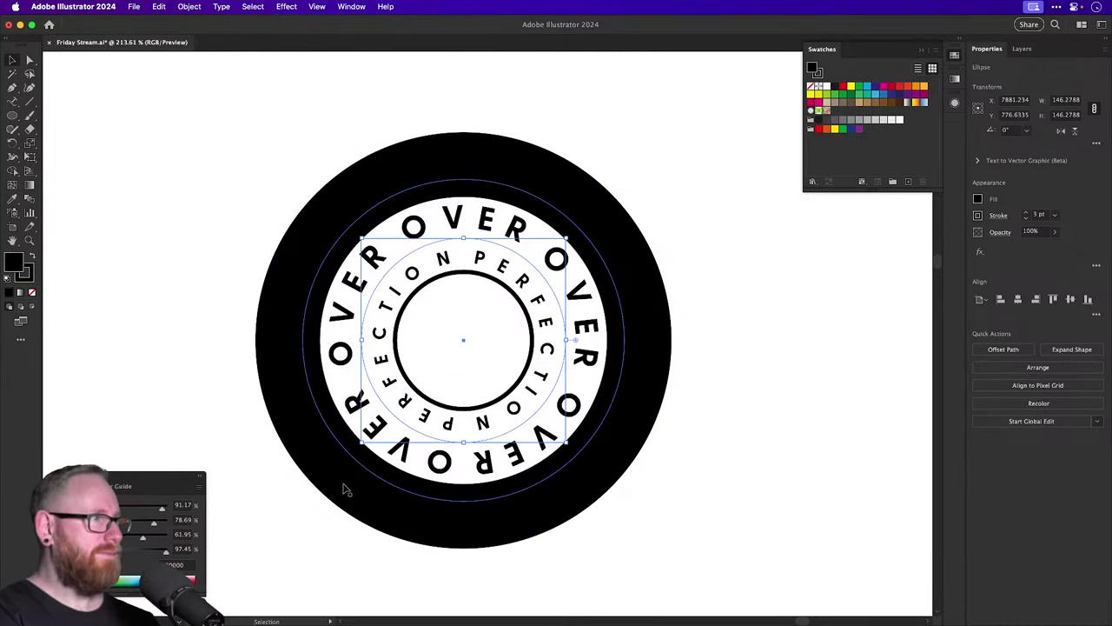
key(super+shift+z)
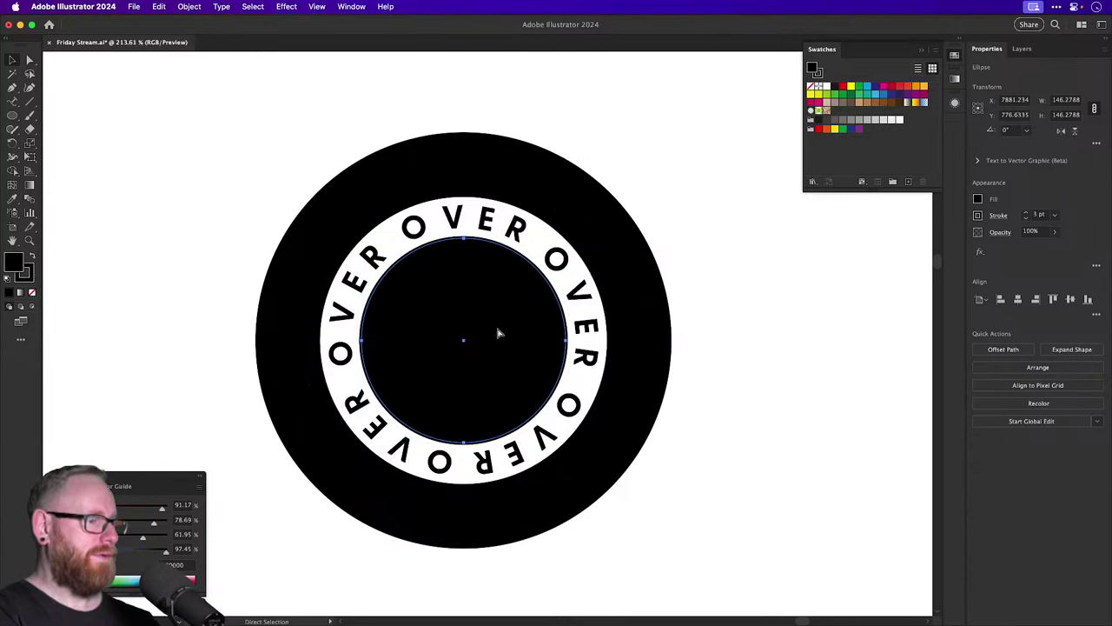
key(v)
Fill the innermost centre circle white, picking it in Outline view.
key(super+y)
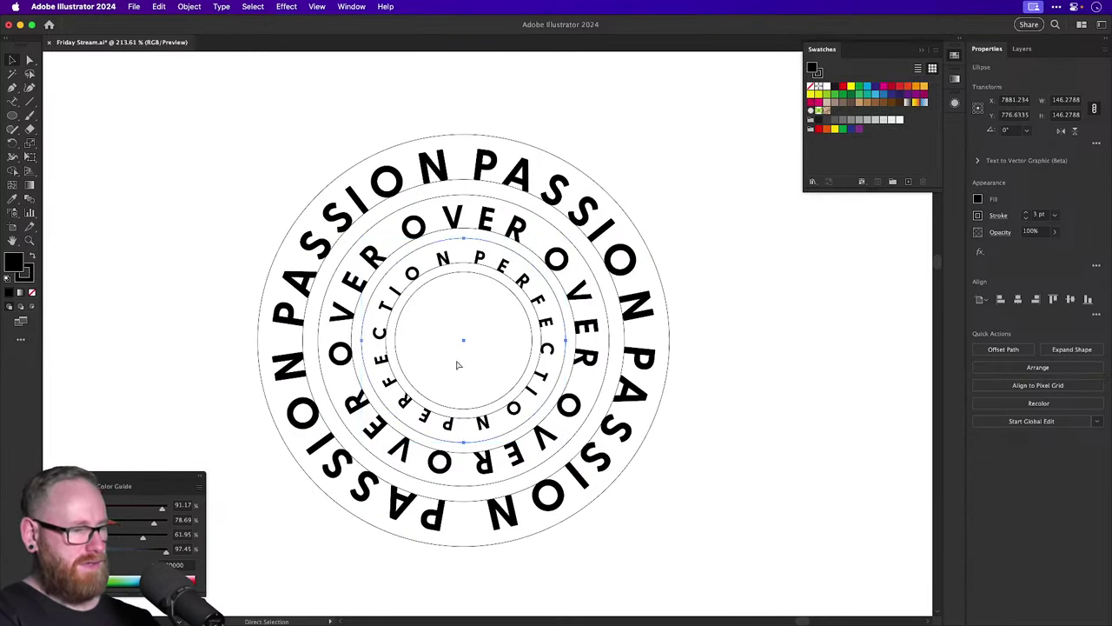
click(431, 402)
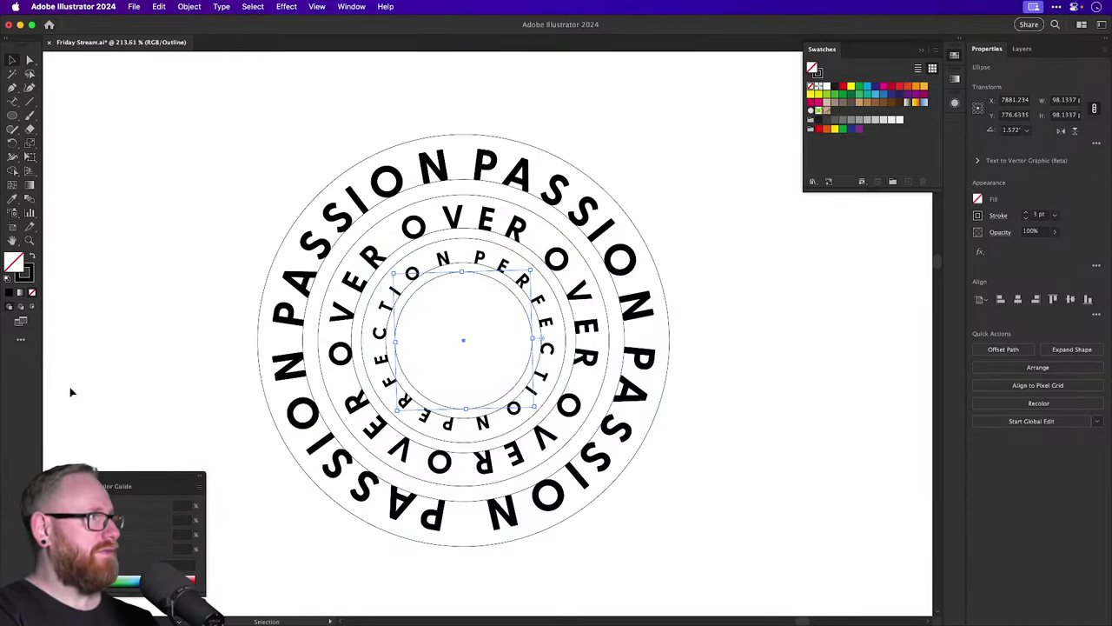
key(d)
key(super+y)
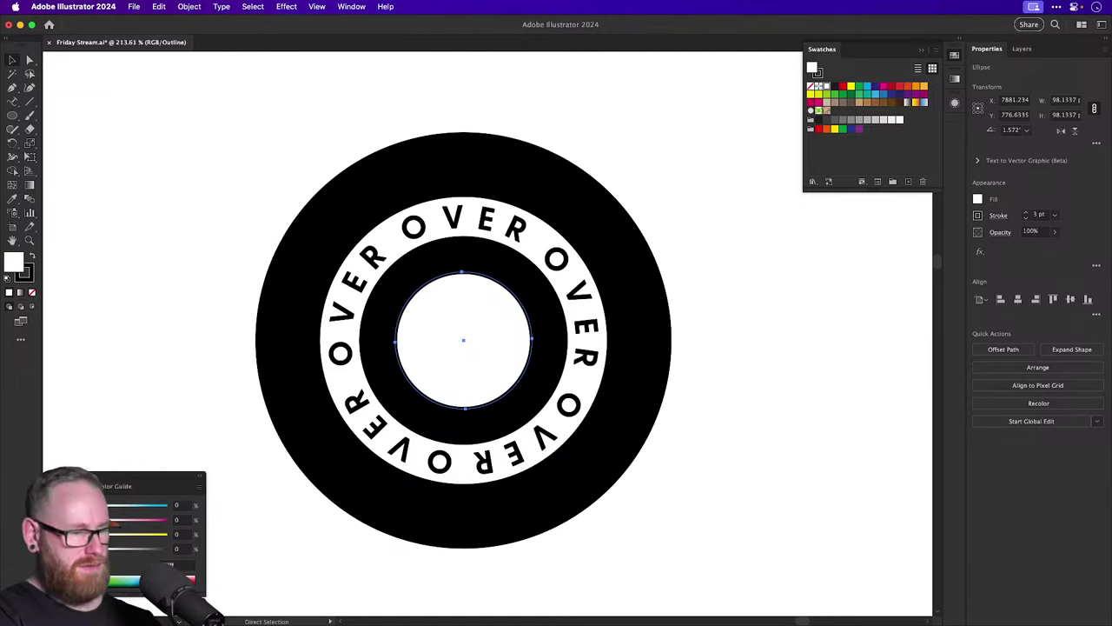
Make the PASSION and PERFECTION text white, then view the badge at 100%.
click(386, 365)
shift+click(295, 393)
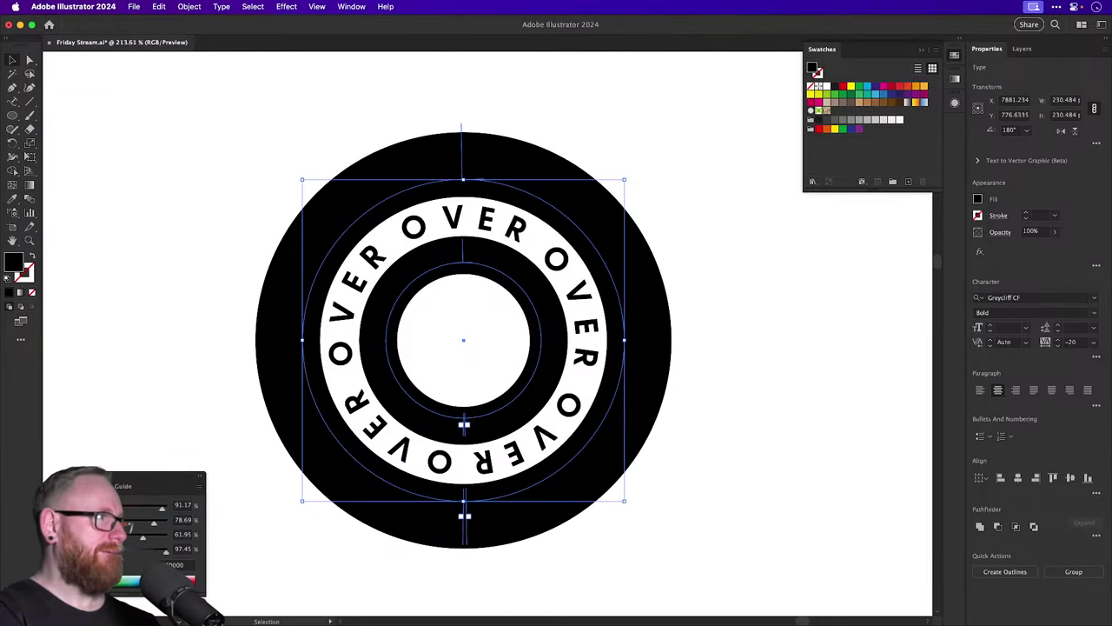
click(813, 85)
click(109, 439)
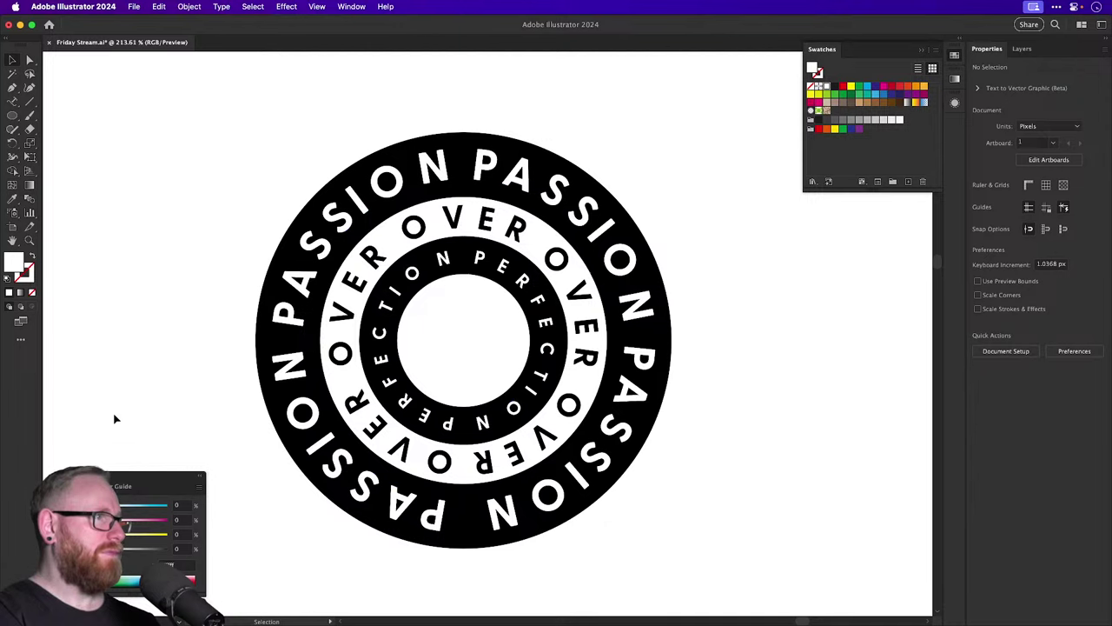
key(super+1)
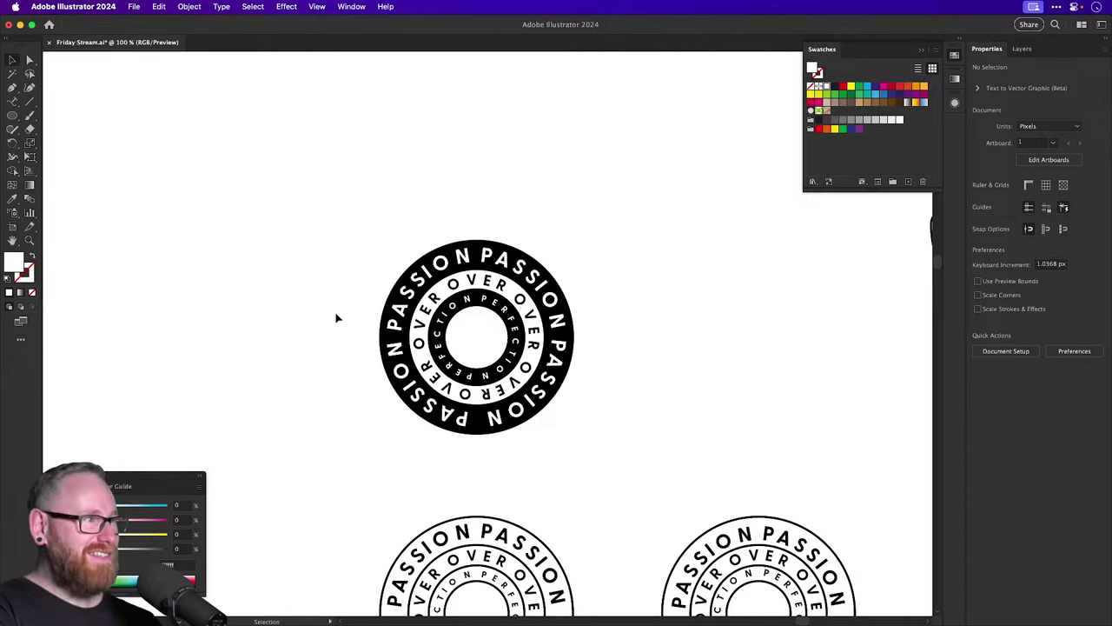
Move the finished black badge straight up above the other badges.
key(super+equal)
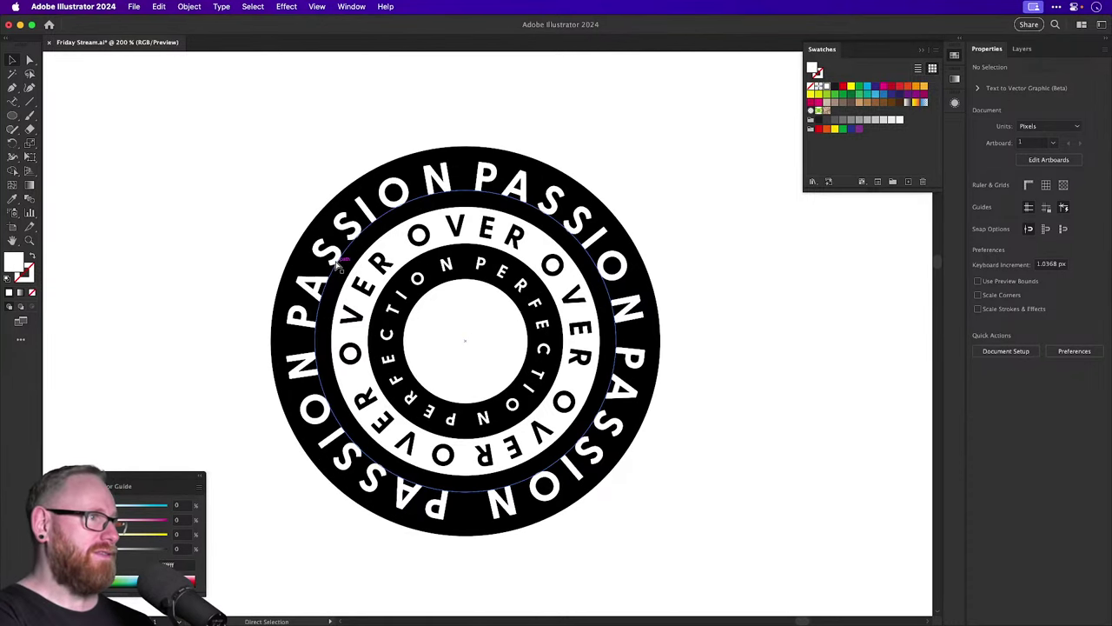
key(super+minus)
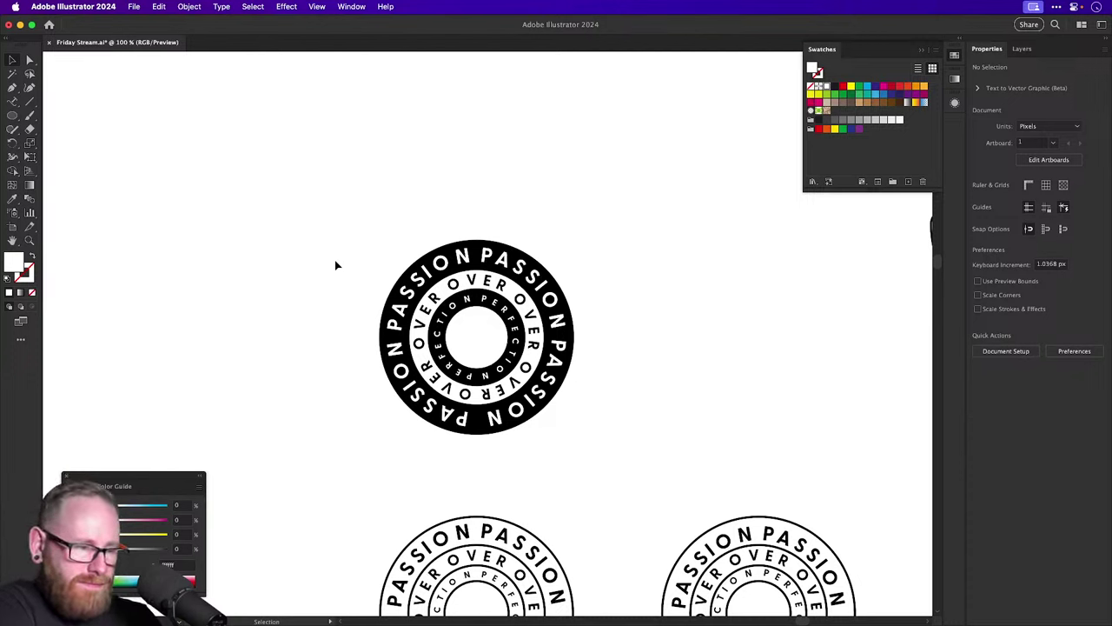
key(super+minus)
key(super+minus)
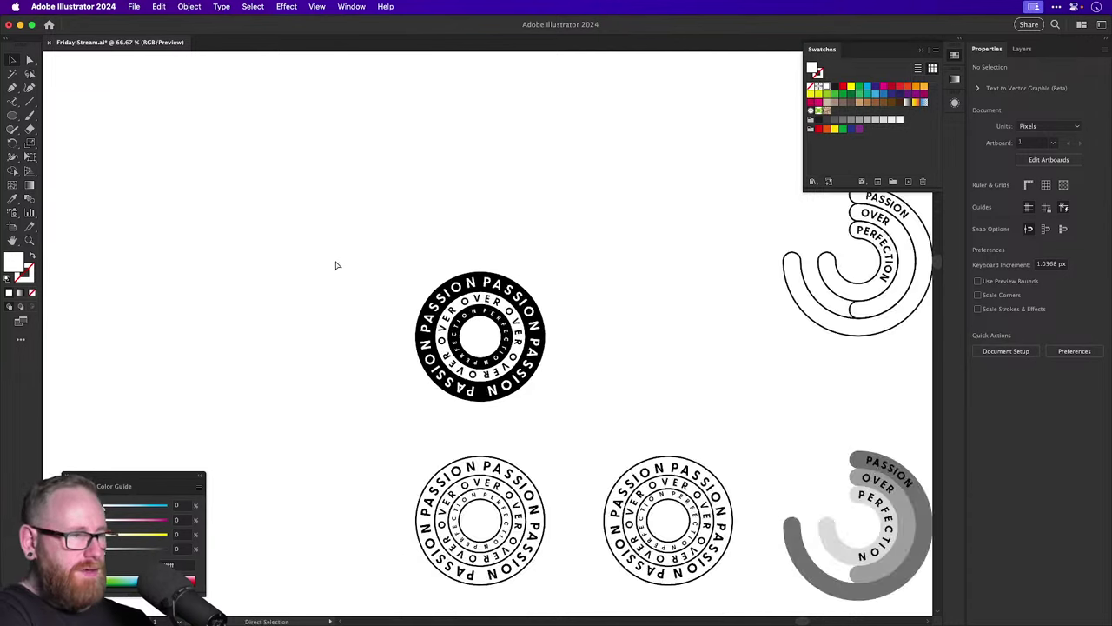
drag(359, 257, 473, 317)
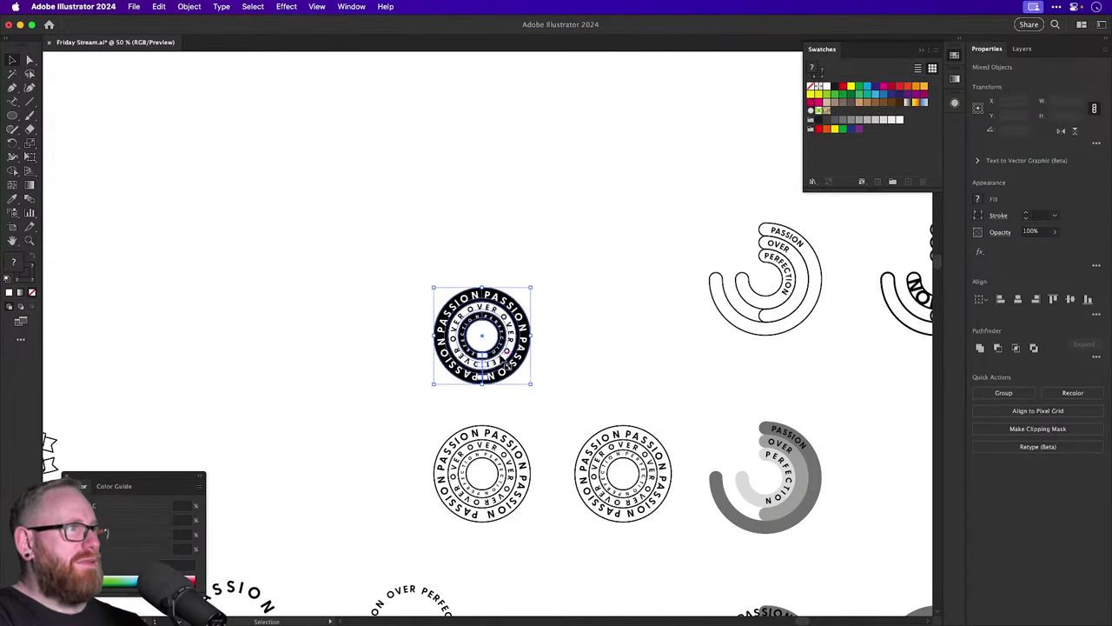
drag(521, 345, 521, 300)
click(604, 345)
Zoom in on the black circular badge, then return to 100%.
scroll(539, 356, right, 3)
key(z)
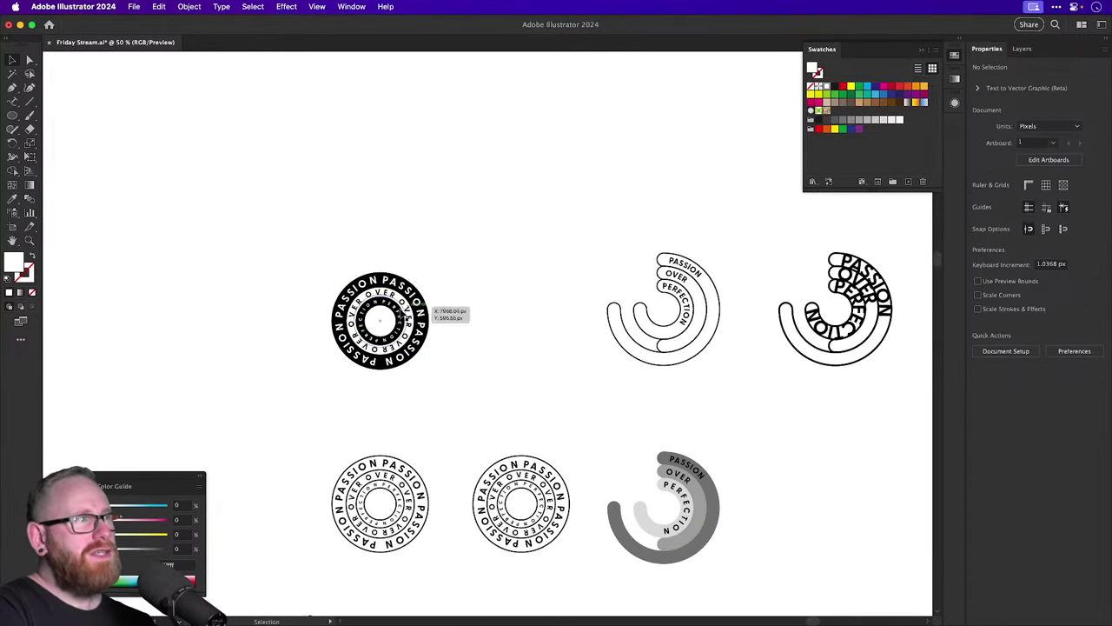
drag(422, 315, 538, 369)
key(v)
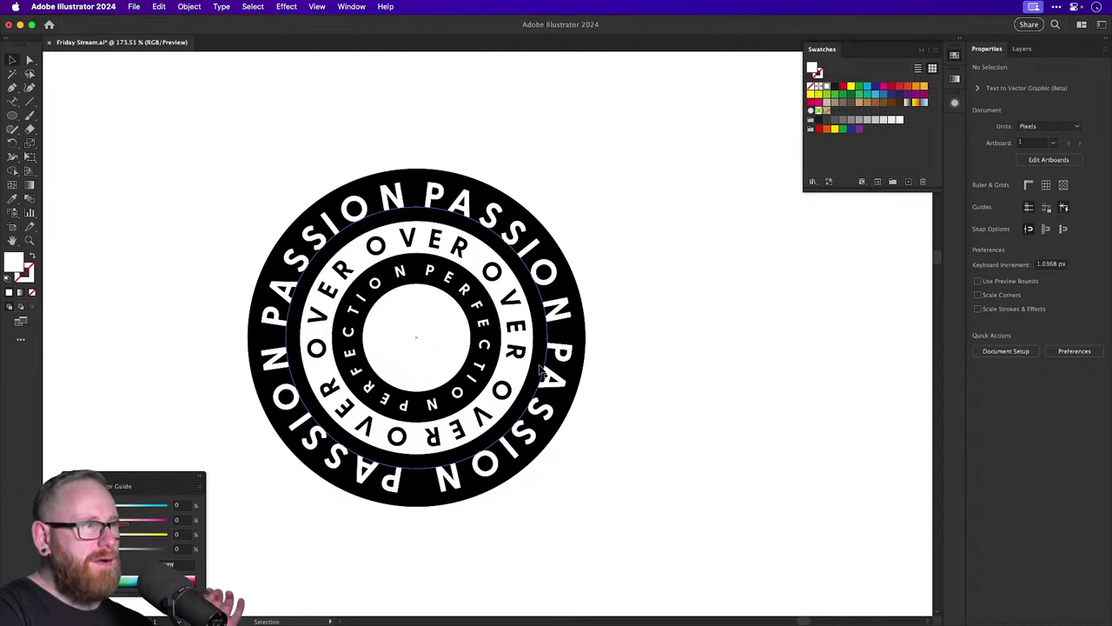
key(a)
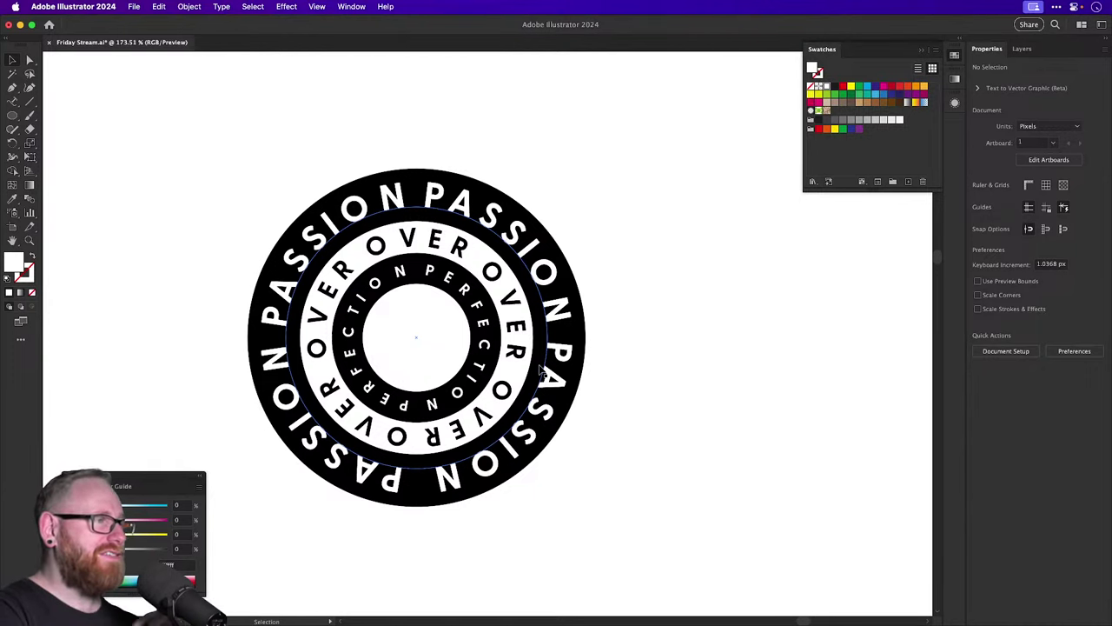
key(super+1)
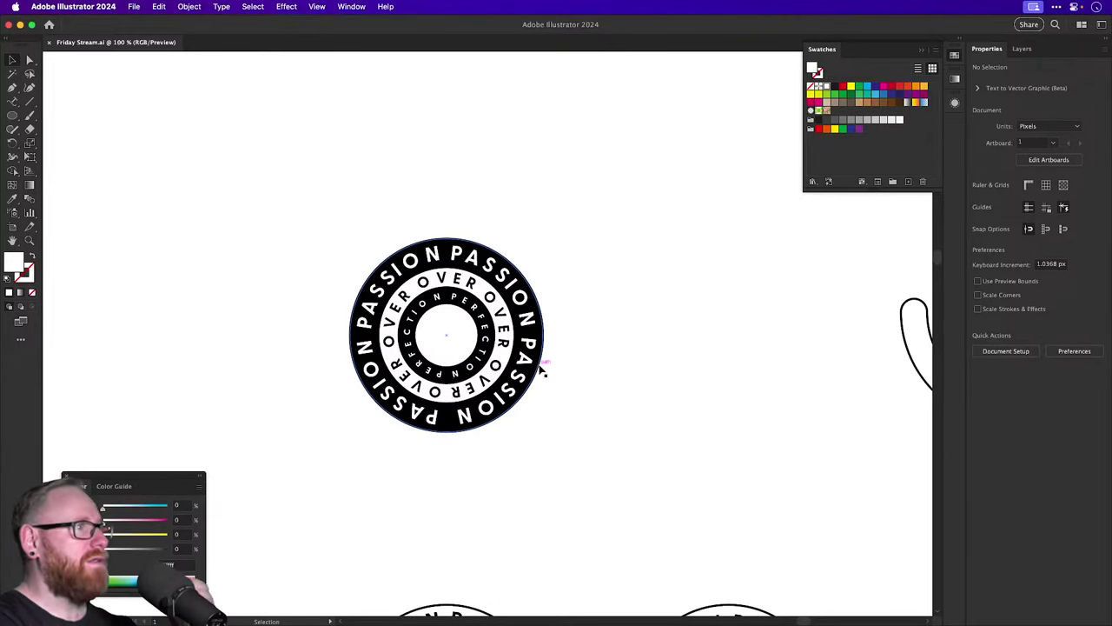
Zoom into the grey stacked-arc badge for editing.
key(super+minus)
scroll(539, 370, right, 8)
scroll(452, 347, down, 4)
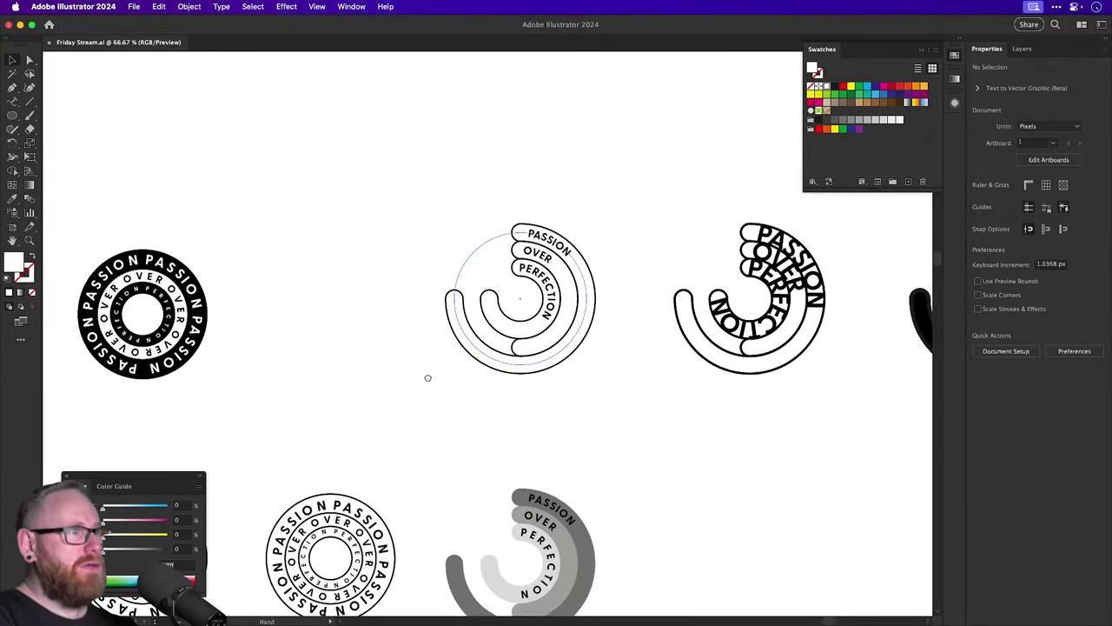
key(z)
drag(478, 393, 633, 554)
key(v)
scroll(476, 301, down, 2)
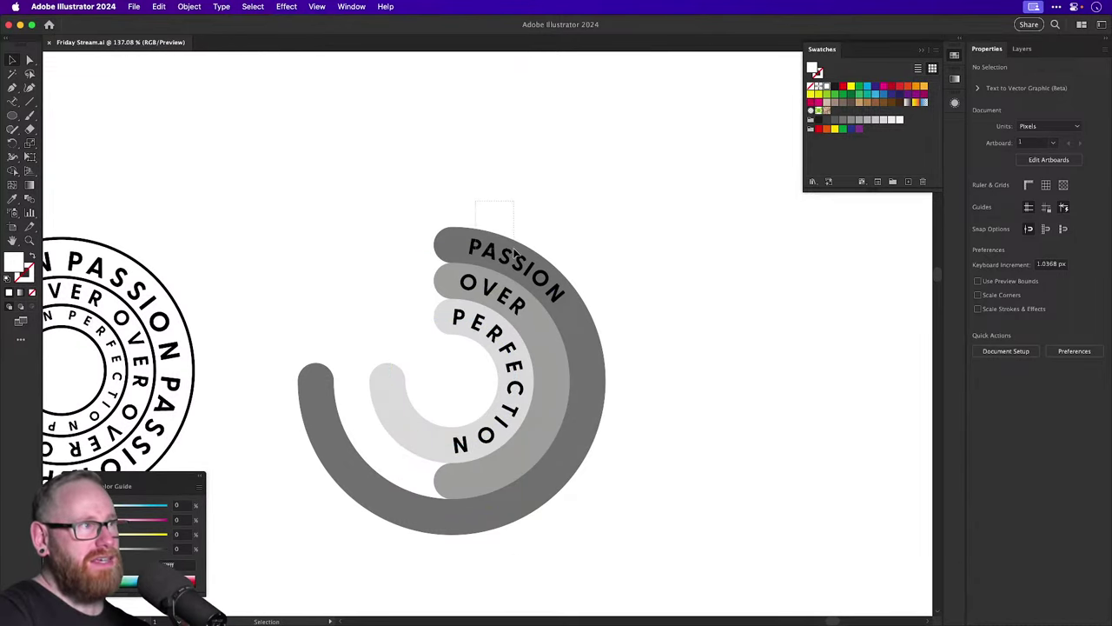
Rotate the PASSION path text alone around the badge centre.
click(474, 243)
key(r)
drag(374, 238, 407, 323)
key(v)
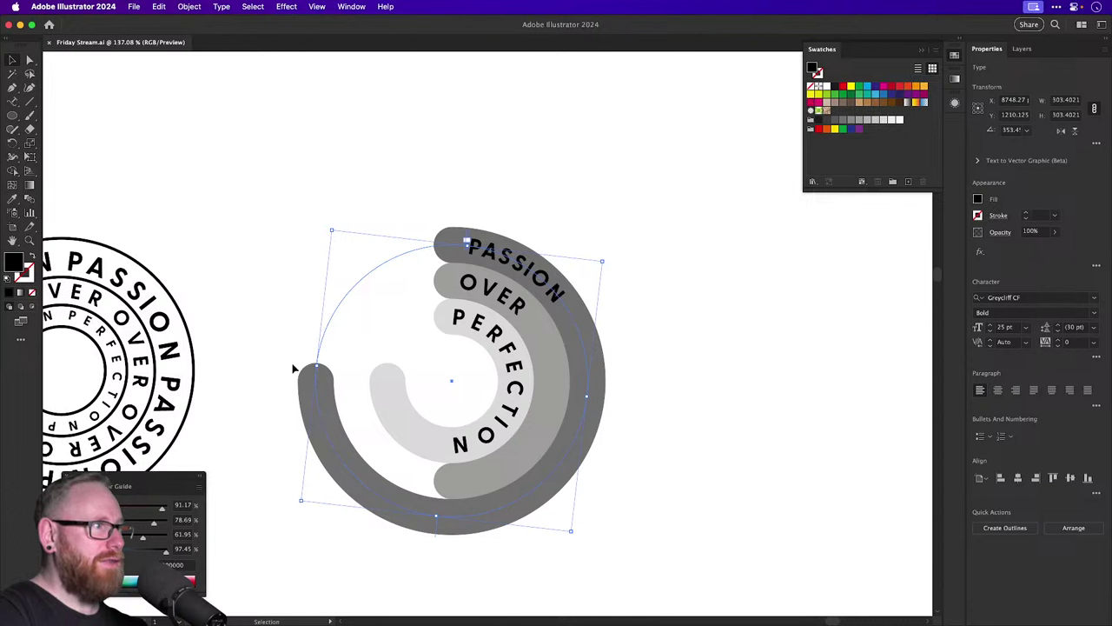
shift+click(295, 370)
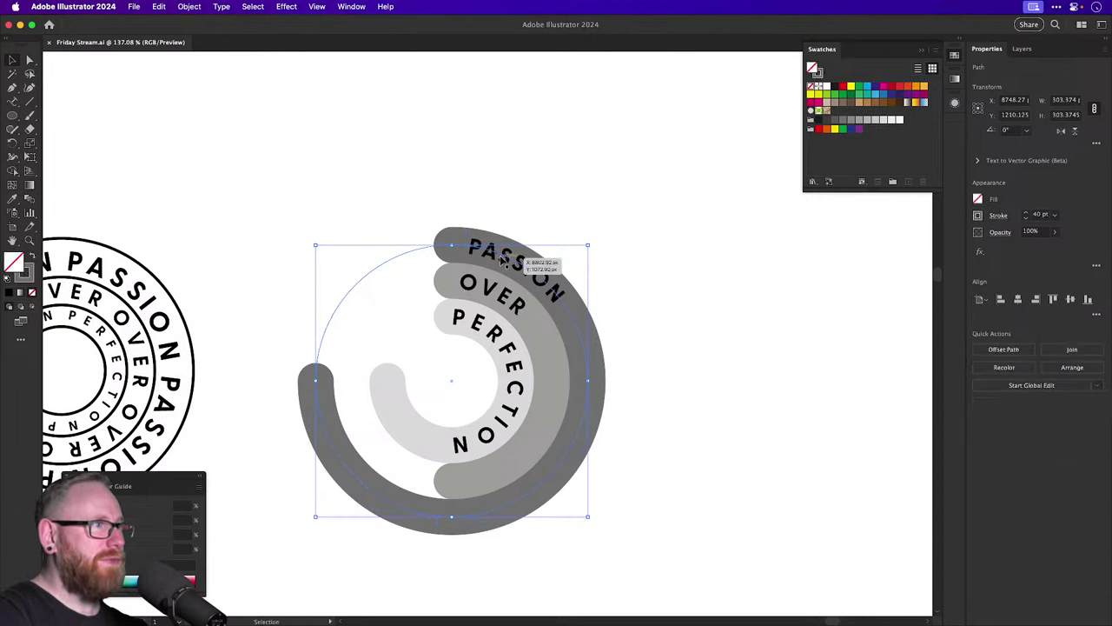
key(r)
key(super+shift+a)
key(v)
Rotate the dark outer arc and PASSION text together to line up with OVER and PERFECTION.
click(448, 244)
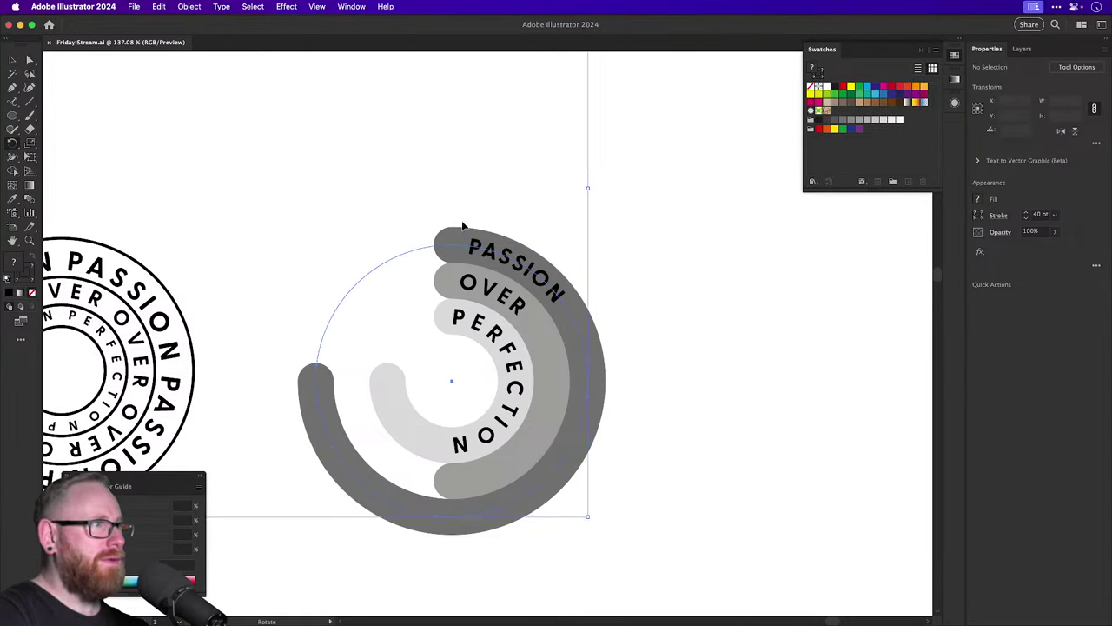
shift+click(489, 249)
key(r)
drag(495, 252, 489, 274)
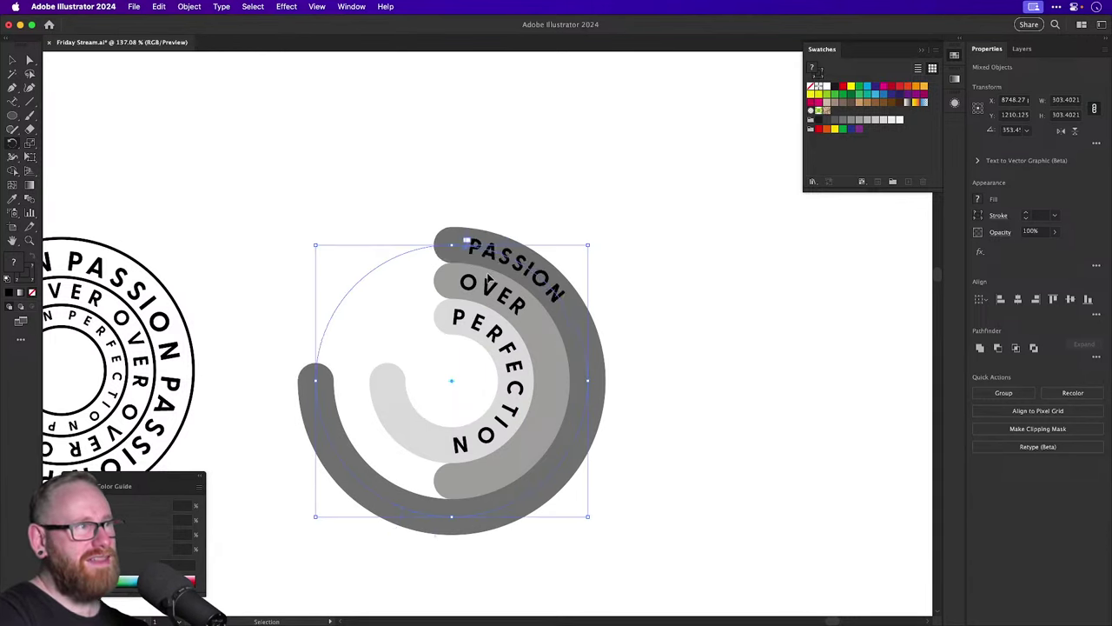
super+click(491, 276)
key(v)
click(627, 294)
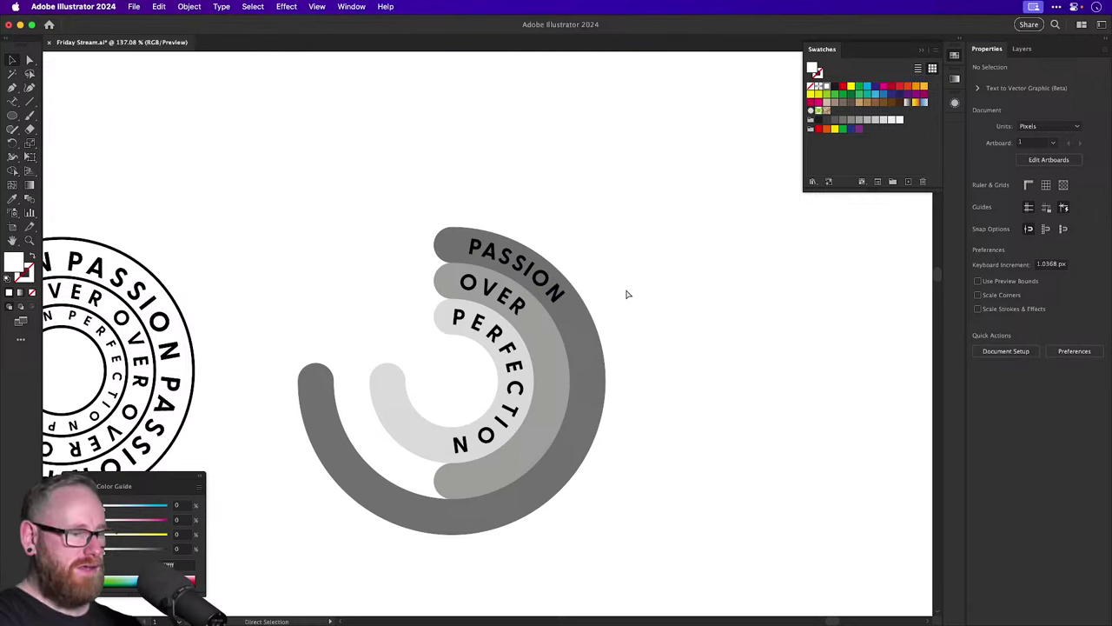
key(super+minus)
key(super+minus)
key(super+minus)
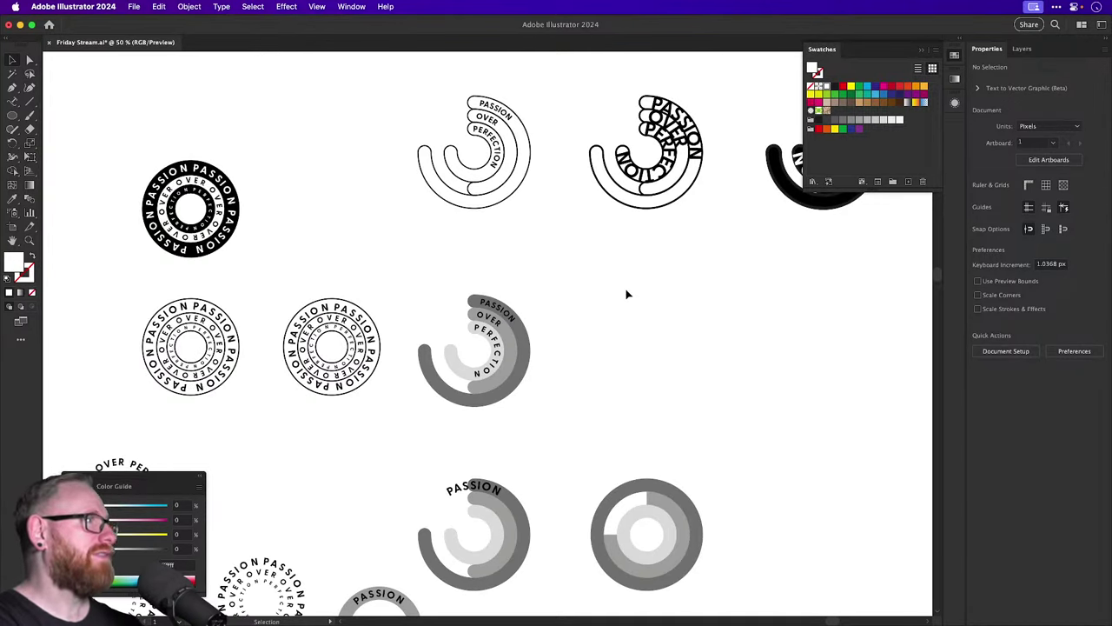
Shift the black badge about 164 px left and set the white badge level beside it.
scroll(617, 286, left, 10)
scroll(576, 263, up, 2)
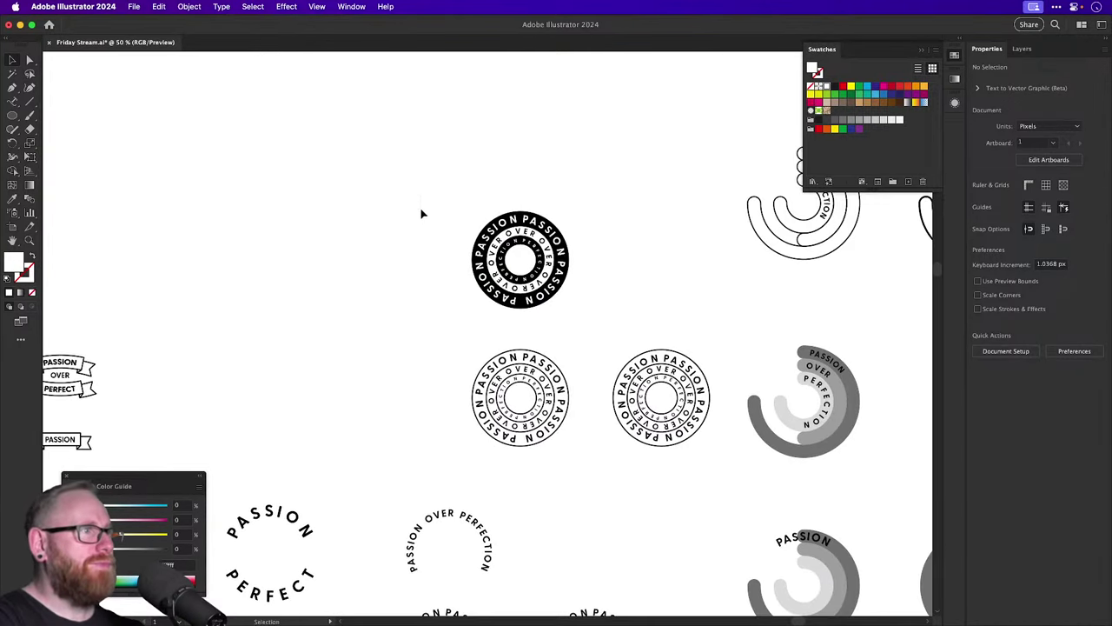
click(563, 287)
drag(563, 287, 421, 286)
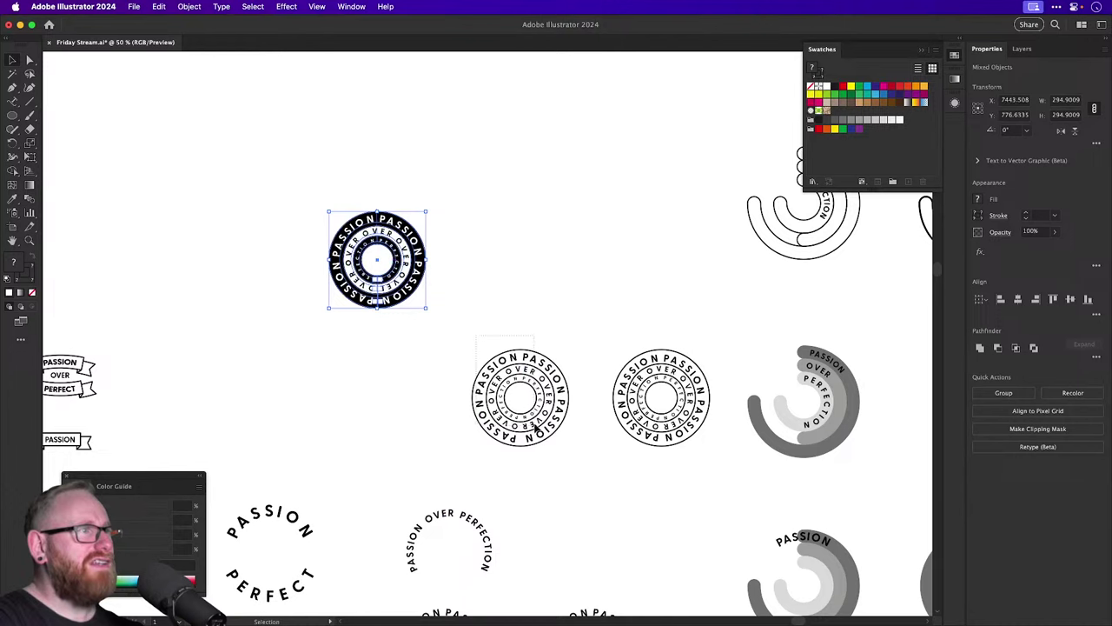
drag(535, 426, 525, 280)
click(457, 228)
Move both circular badges together up and to the left, then view the whole artboard.
scroll(457, 228, up, 3)
scroll(450, 305, up, 5)
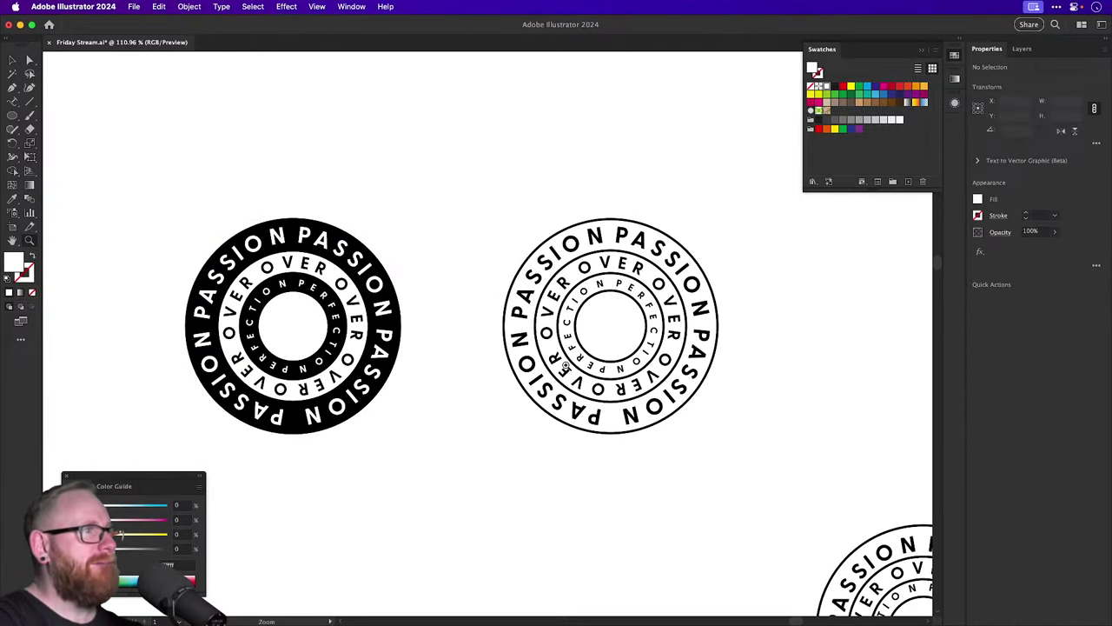
key(super+minus)
key(super+minus)
key(super+minus)
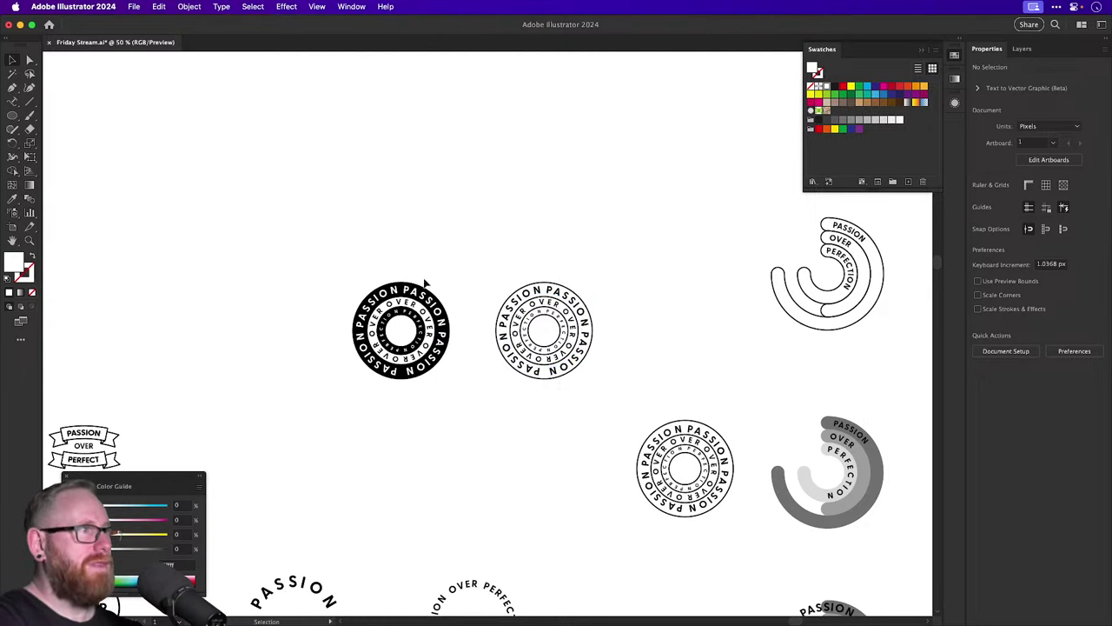
drag(564, 407, 565, 407)
scroll(531, 464, up, 2)
drag(530, 464, 451, 272)
click(545, 296)
drag(545, 296, 442, 213)
scroll(494, 206, down, 4)
key(super+minus)
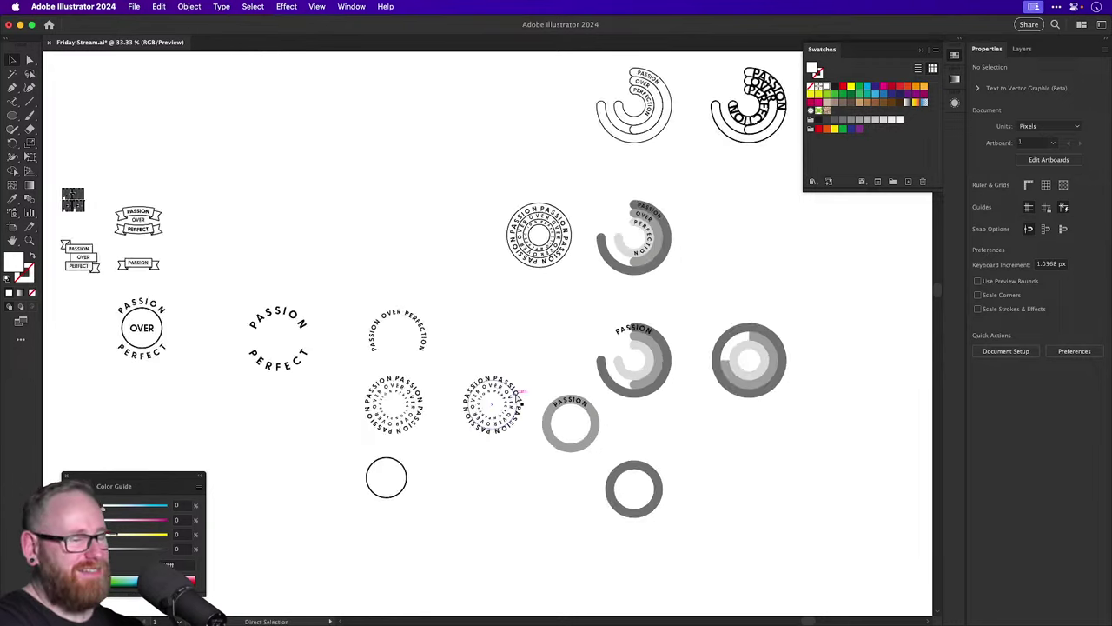
key(super+minus)
key(super+minus)
key(v)
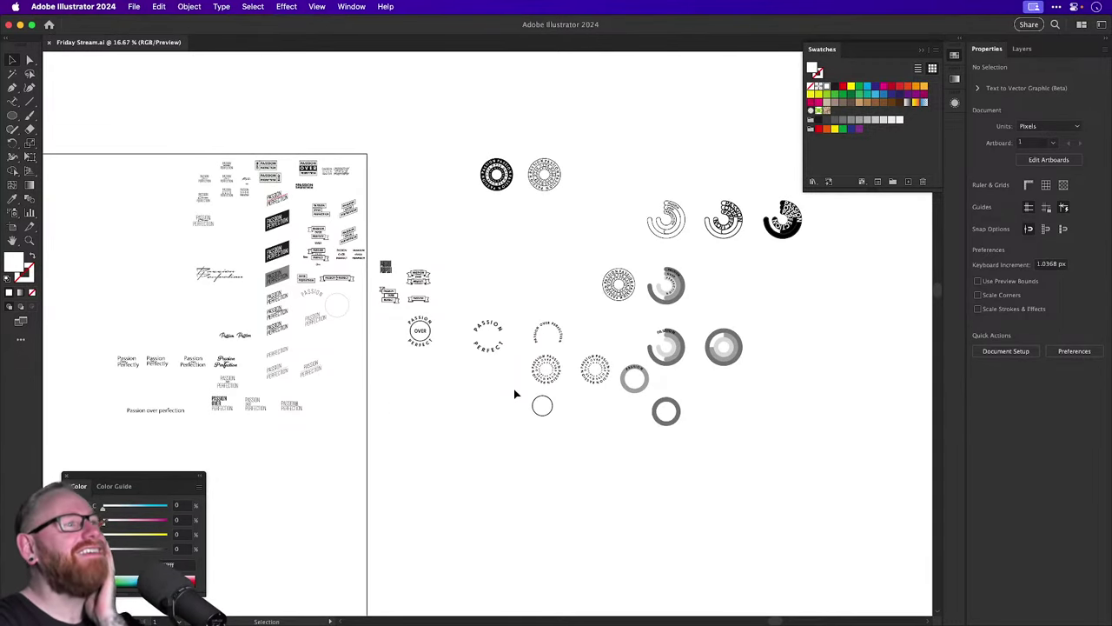
Scroll across the whole artboard to review the logo variants.
scroll(512, 396, left, 8)
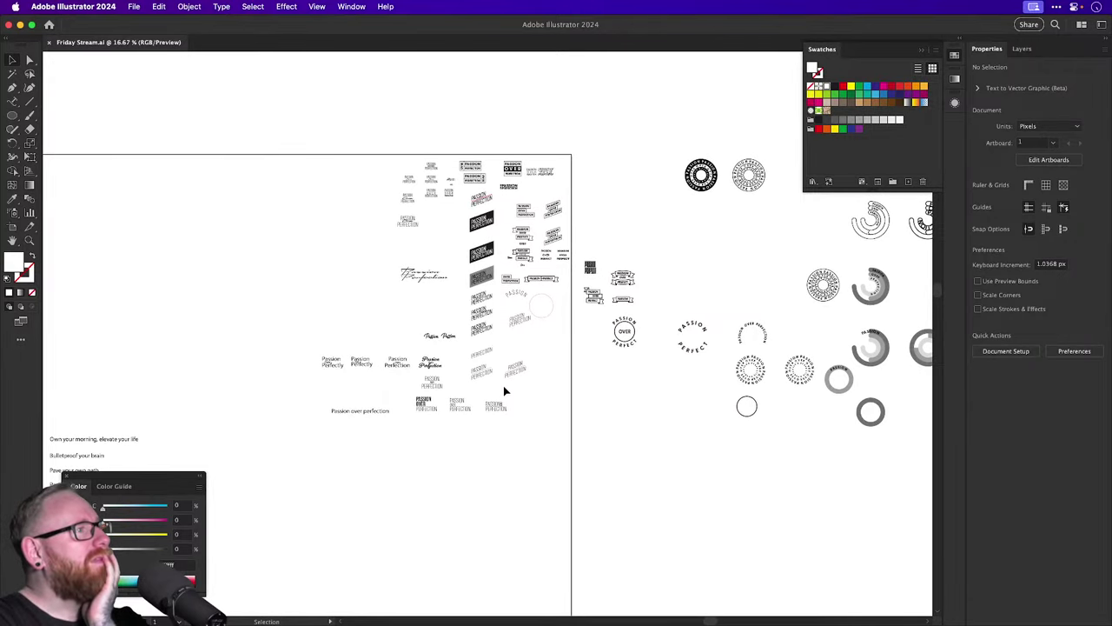
scroll(504, 391, up, 3)
key(z)
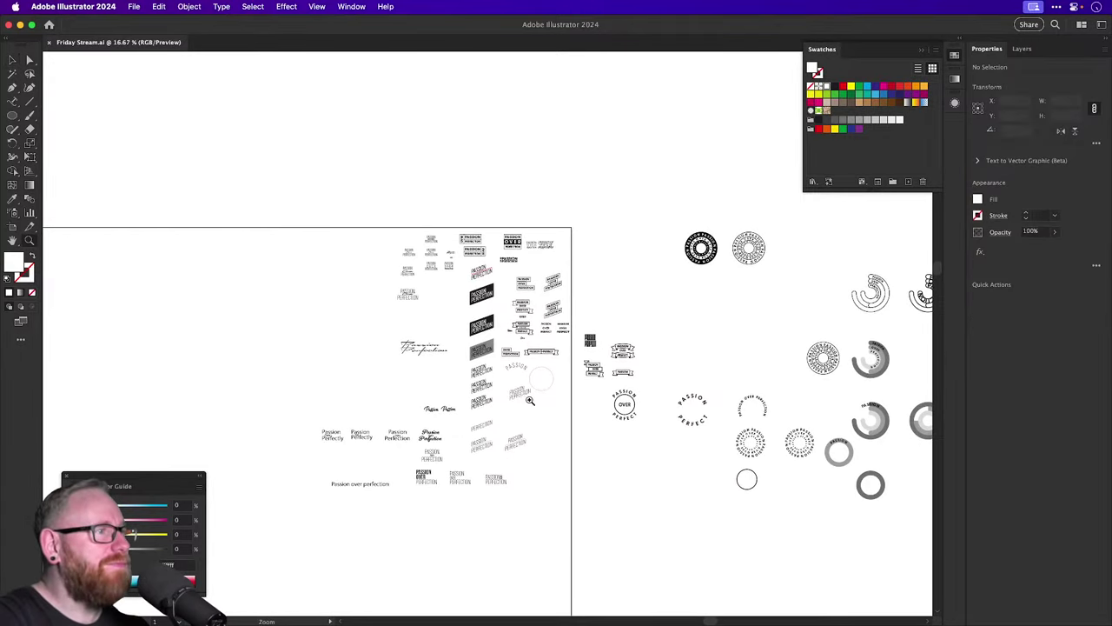
scroll(530, 400, up, 10)
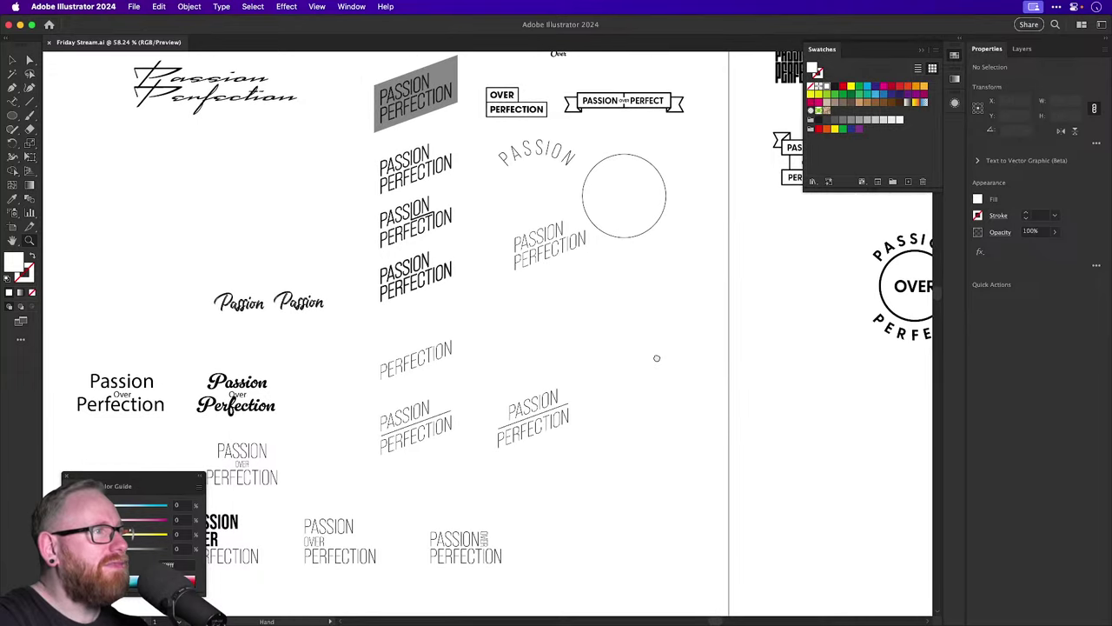
scroll(657, 358, up, 5)
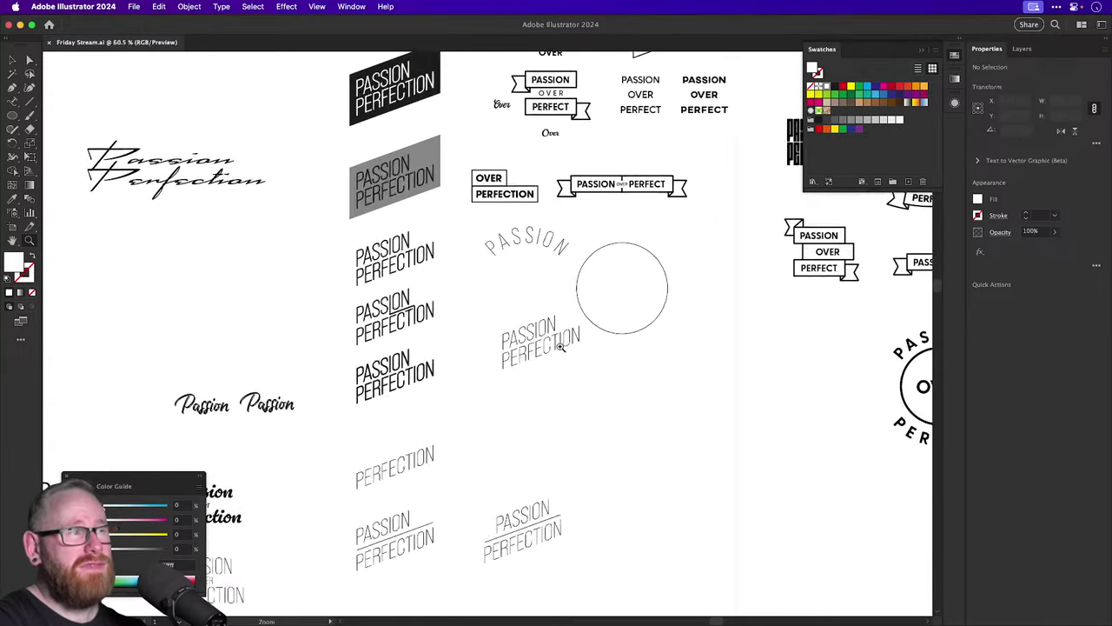
scroll(561, 347, up, 8)
key(v)
scroll(496, 372, down, 6)
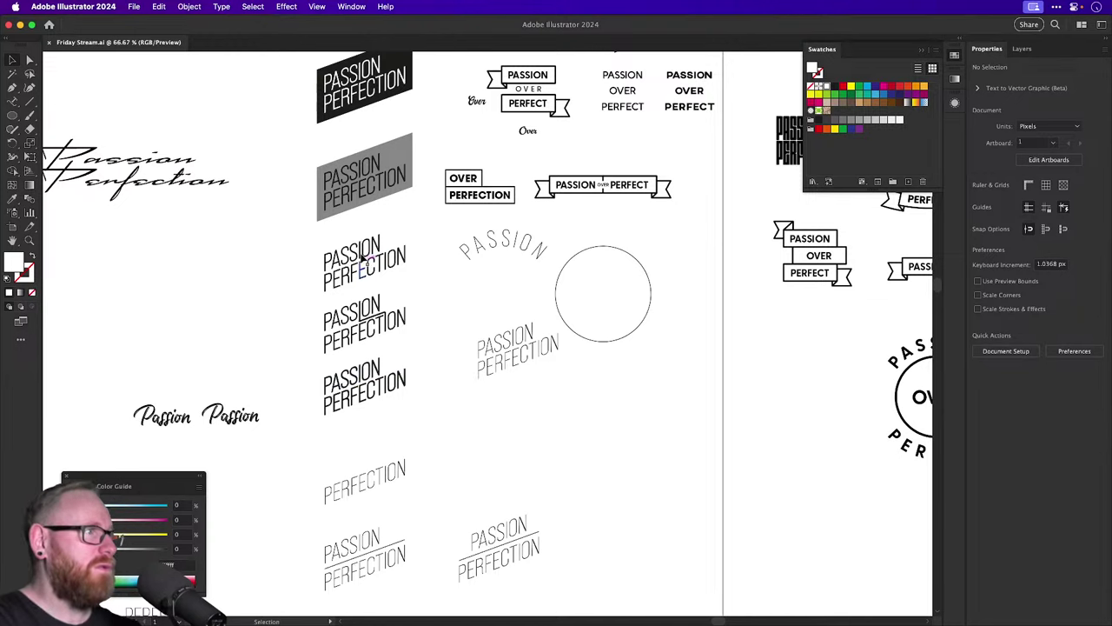
scroll(310, 261, up, 5)
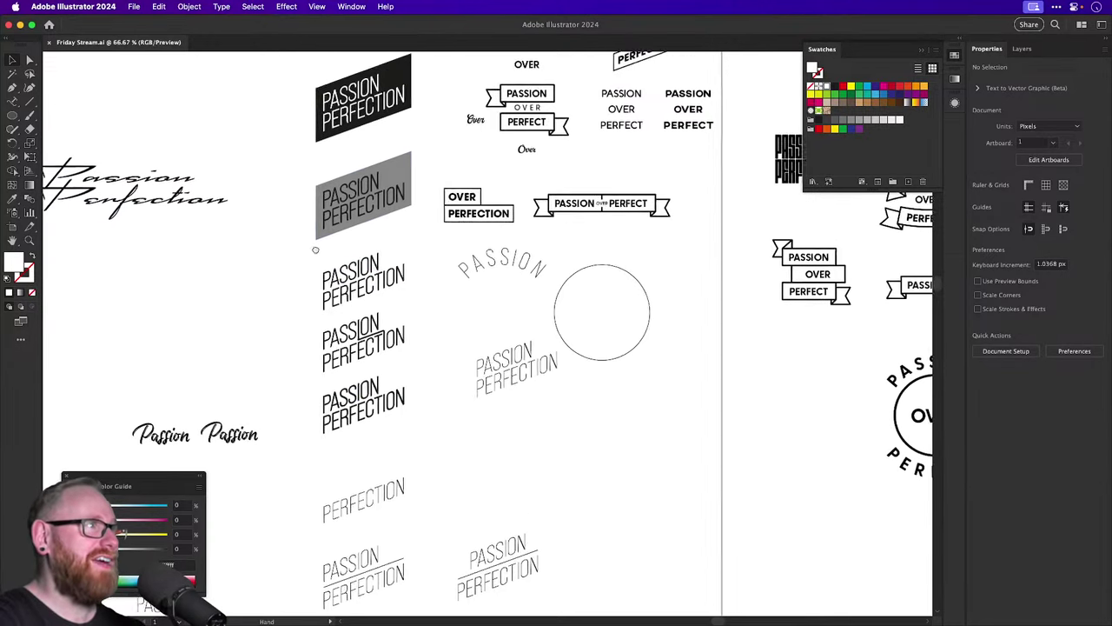
scroll(444, 415, up, 4)
scroll(444, 414, up, 3)
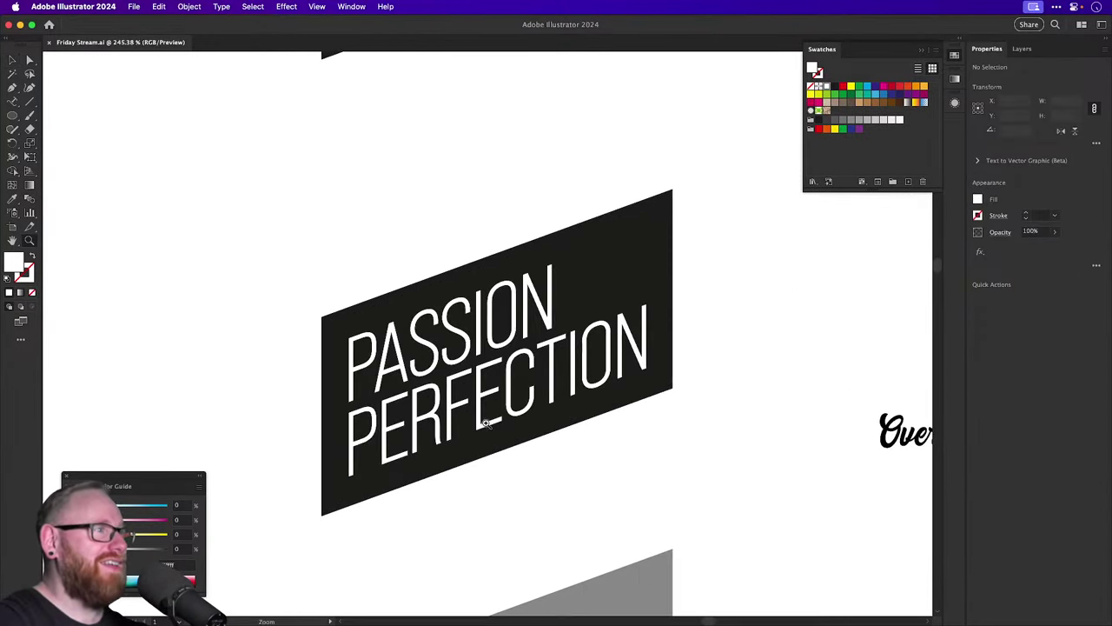
scroll(473, 354, down, 8)
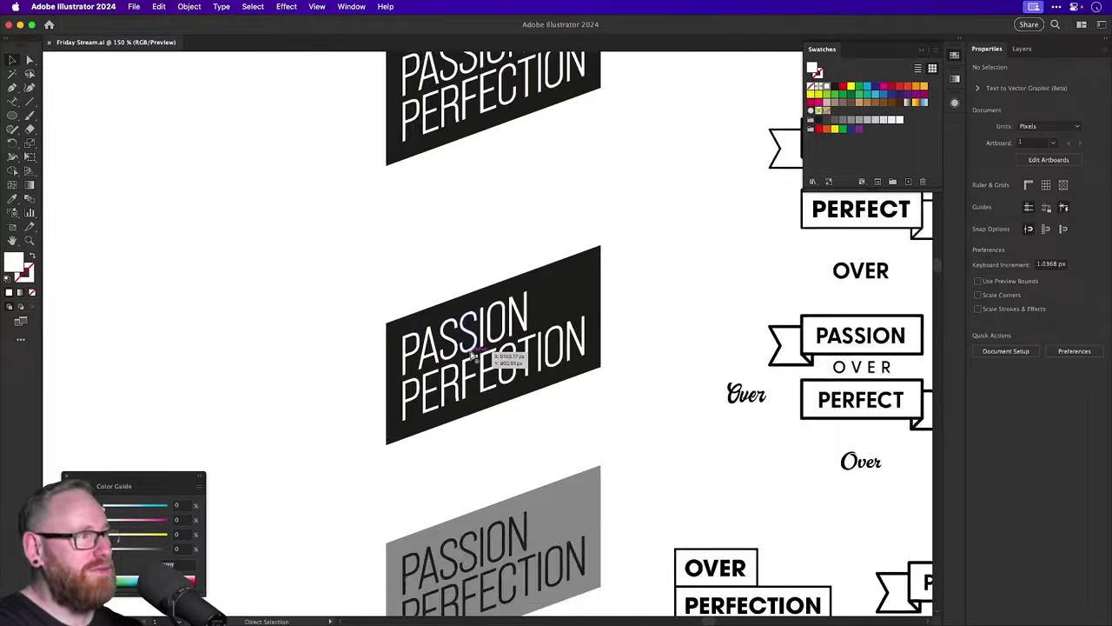
scroll(469, 395, down, 6)
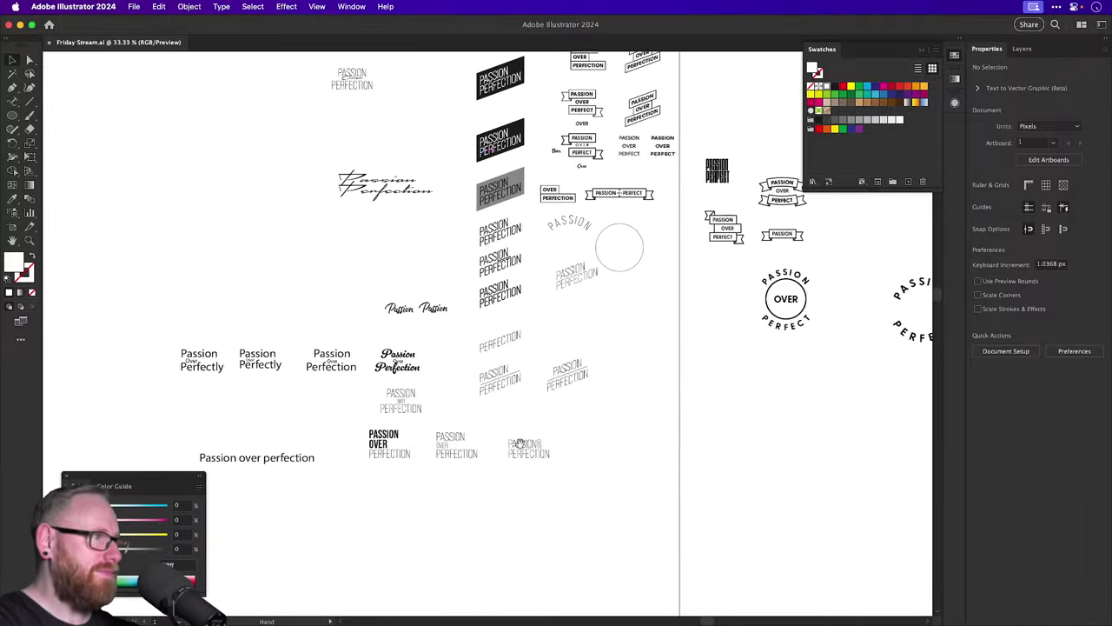
Zoom in on the ribbon-style PASSION OVER PERFECT badges.
scroll(513, 349, right, 7)
scroll(513, 349, up, 4)
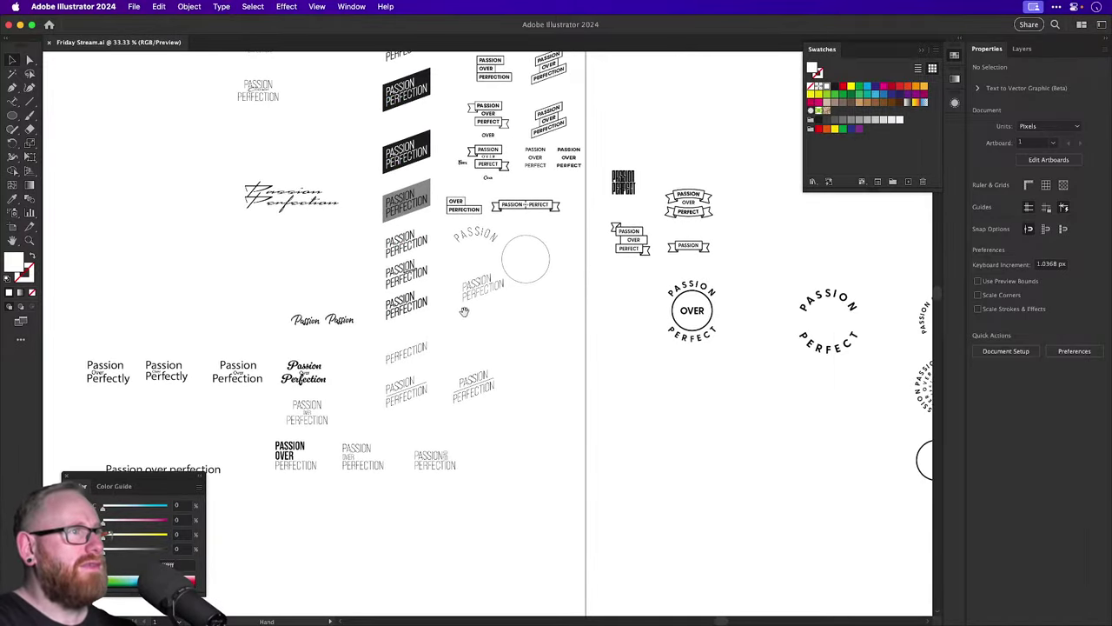
key(z)
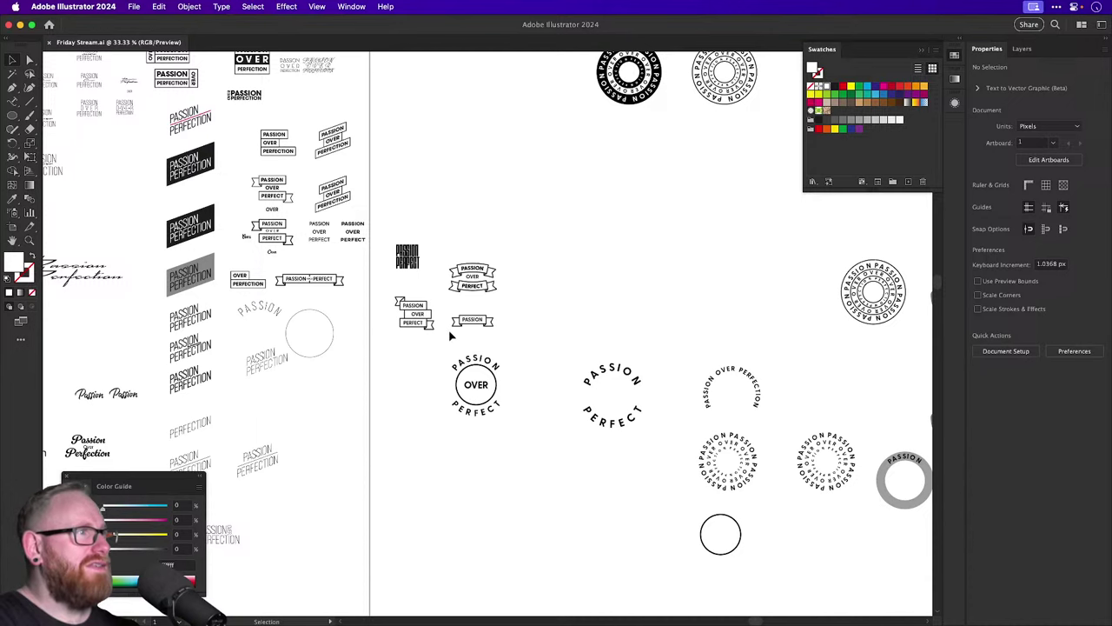
drag(452, 339, 586, 351)
key(v)
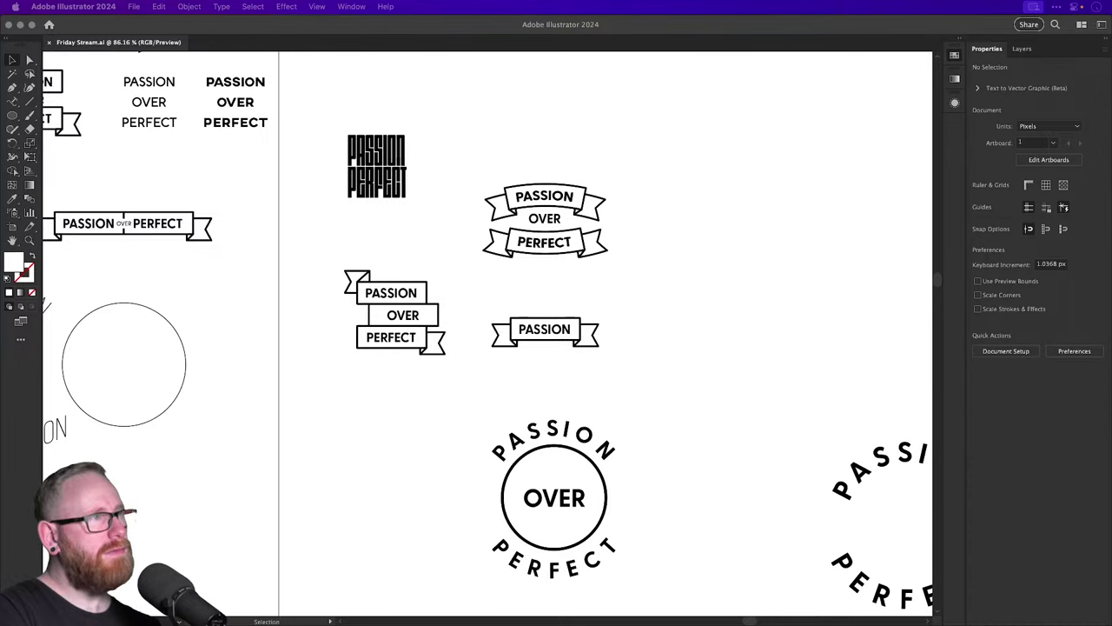
Duplicate the small PASSION ribbon to its right.
click(661, 213)
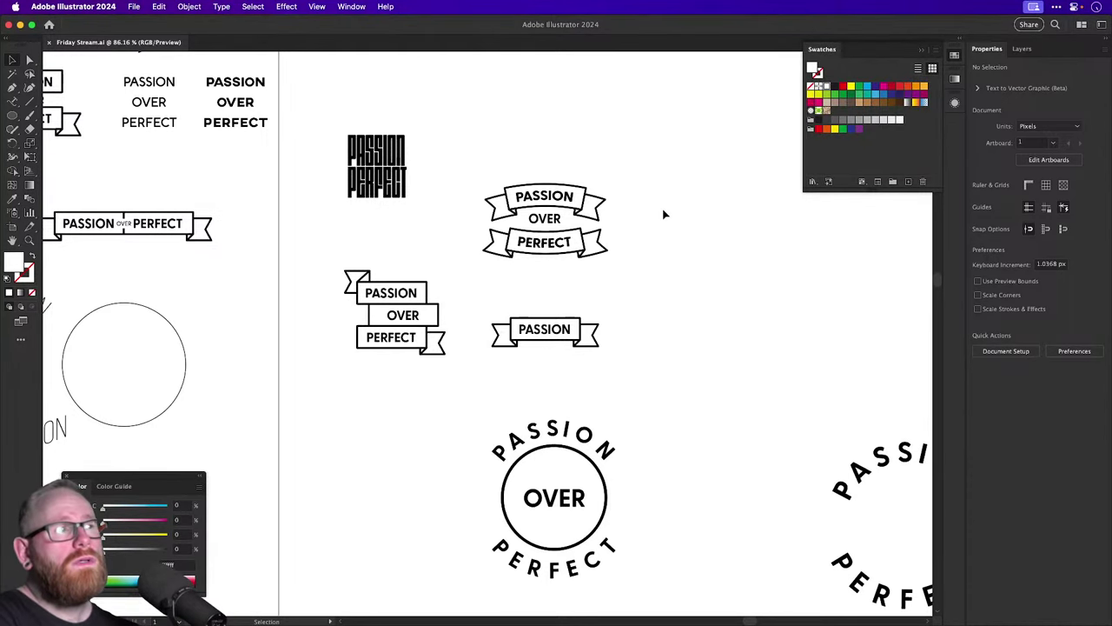
drag(664, 214, 451, 290)
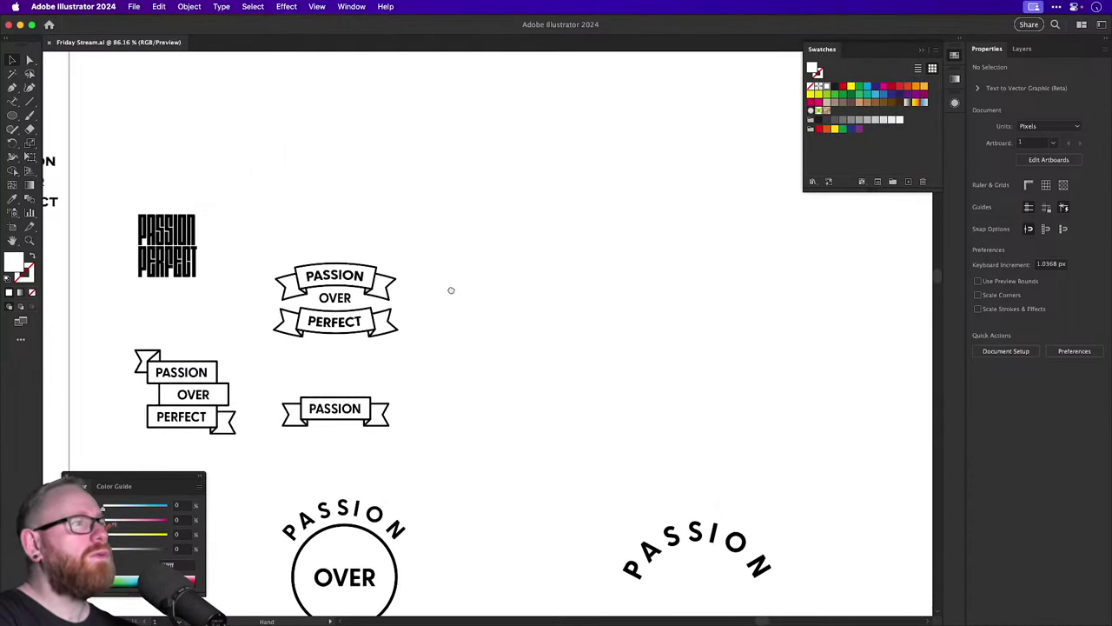
click(296, 415)
shift+click(363, 420)
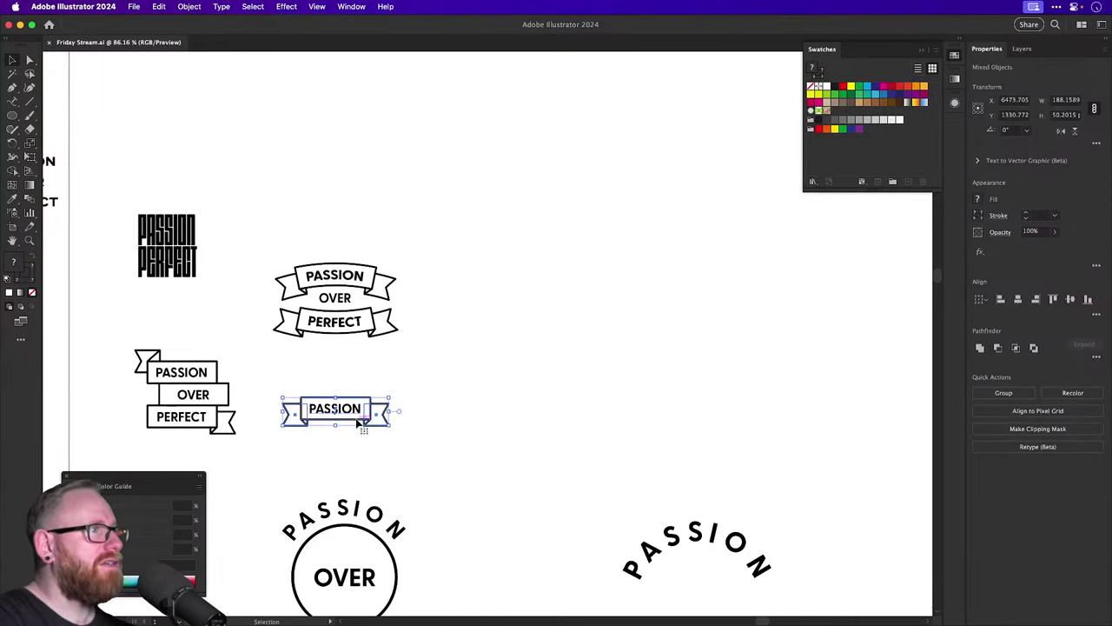
alt+drag(363, 420, 668, 466)
Delete the PASSION lettering from the copy and select the empty ribbon.
key(z)
key(v)
click(556, 417)
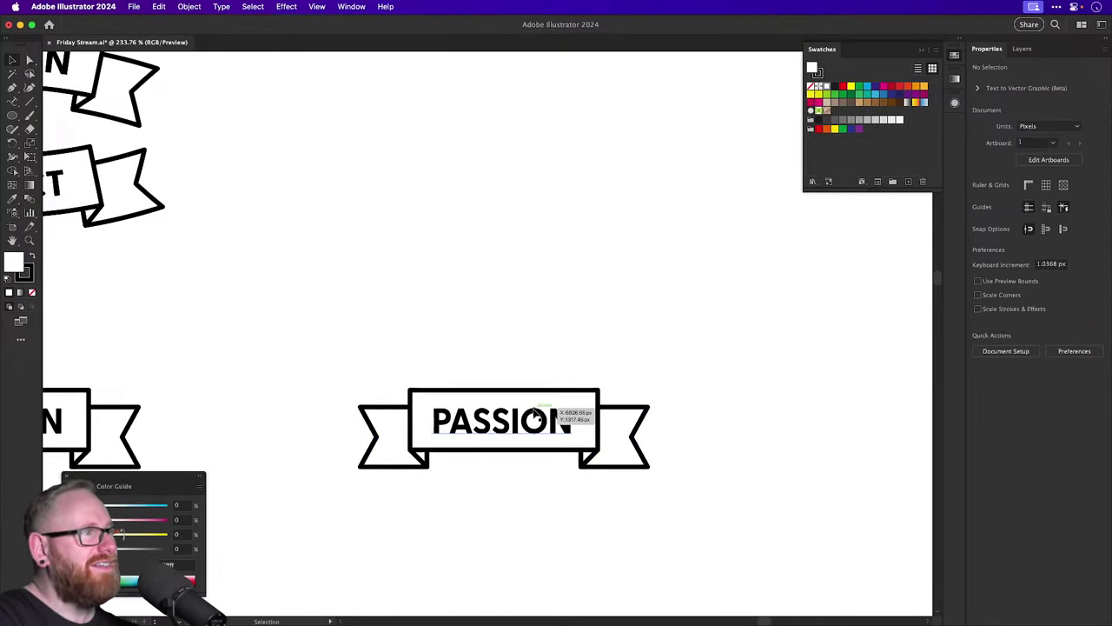
drag(556, 417, 547, 374)
key(super+z)
key(BackSpace)
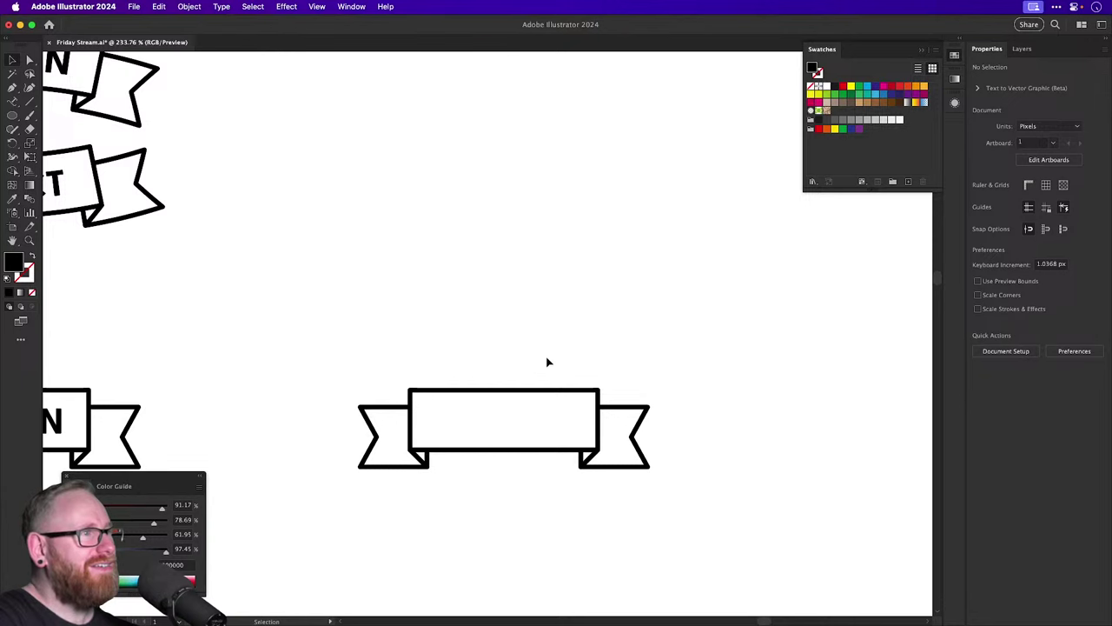
drag(354, 351, 646, 504)
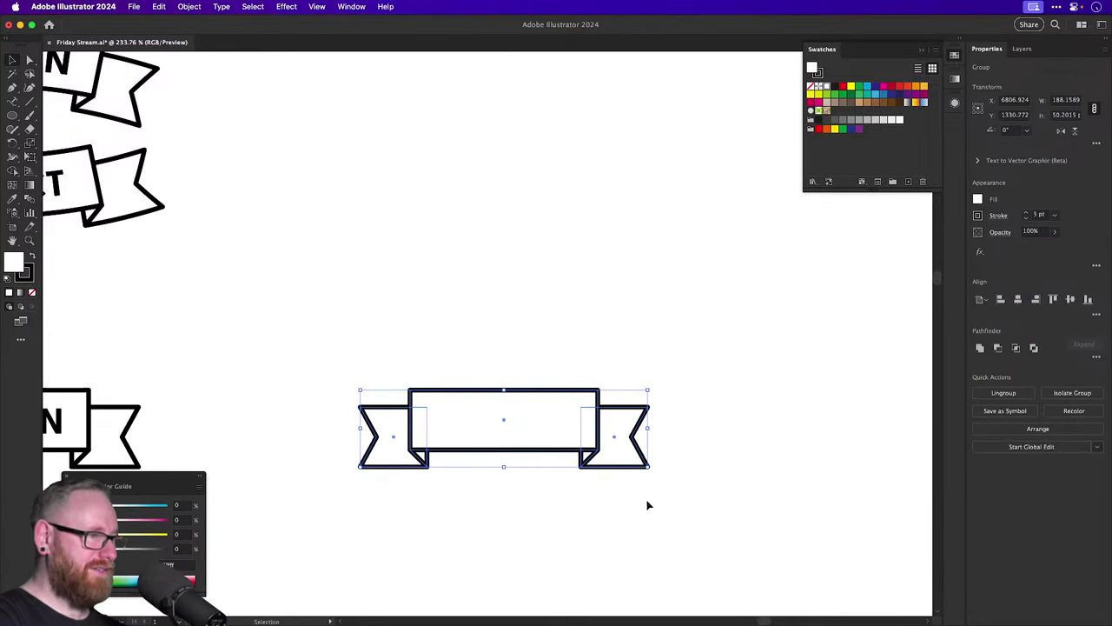
Add the empty banner to the Brushes panel as a new Art Brush.
click(351, 6)
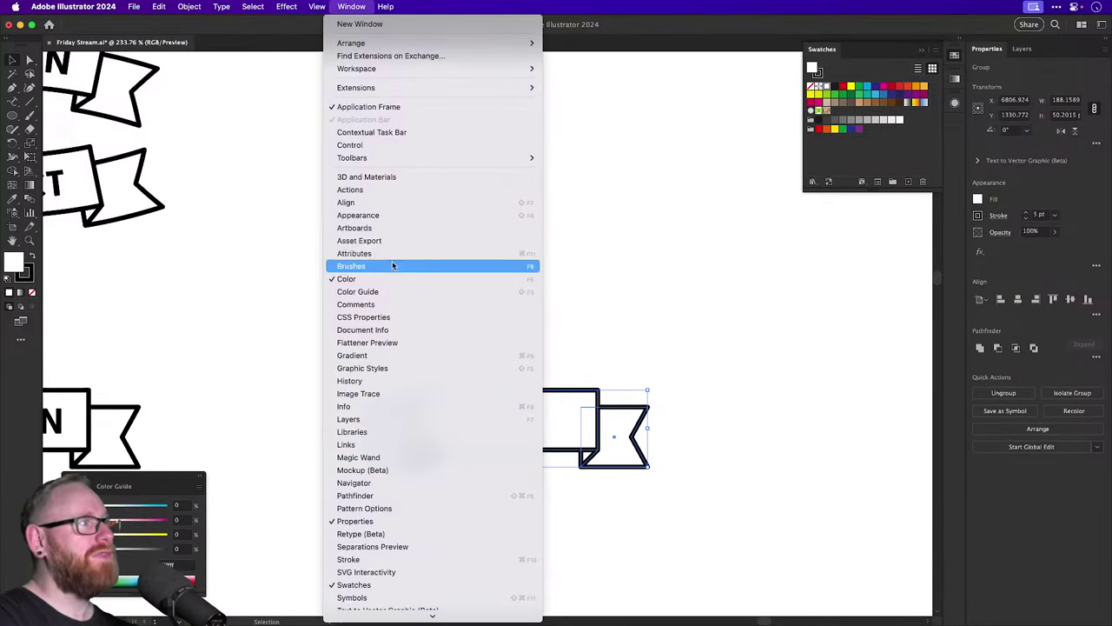
click(392, 265)
drag(781, 163, 856, 178)
click(415, 333)
click(480, 385)
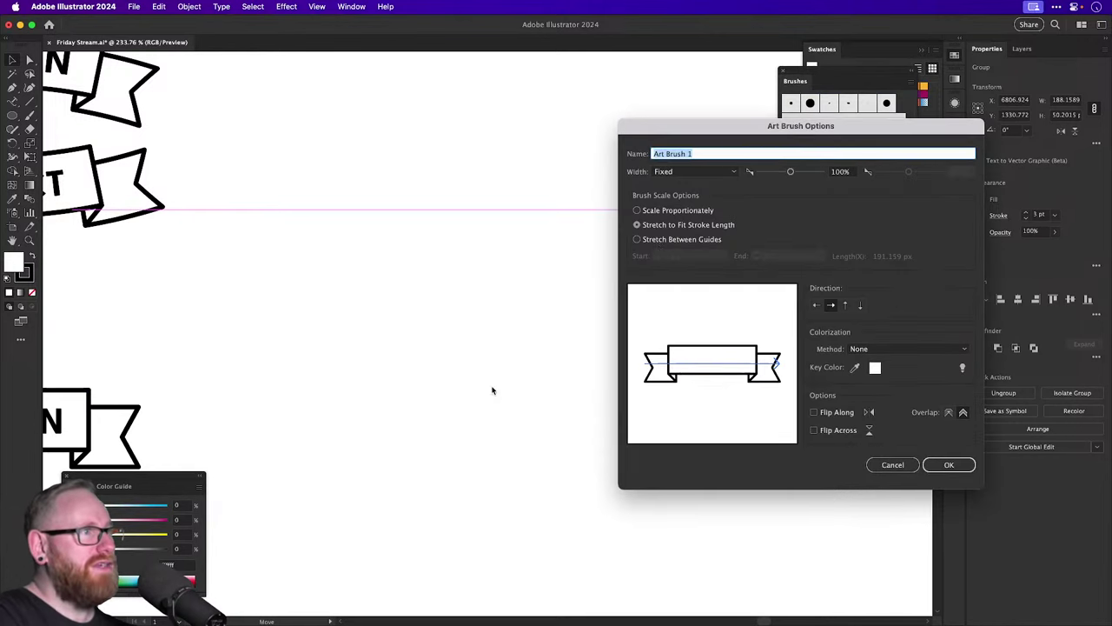
Set the art brush to Stretch Between Guides with adjusted guides and Tints colorization.
click(662, 241)
drag(645, 348, 680, 343)
drag(781, 334, 746, 332)
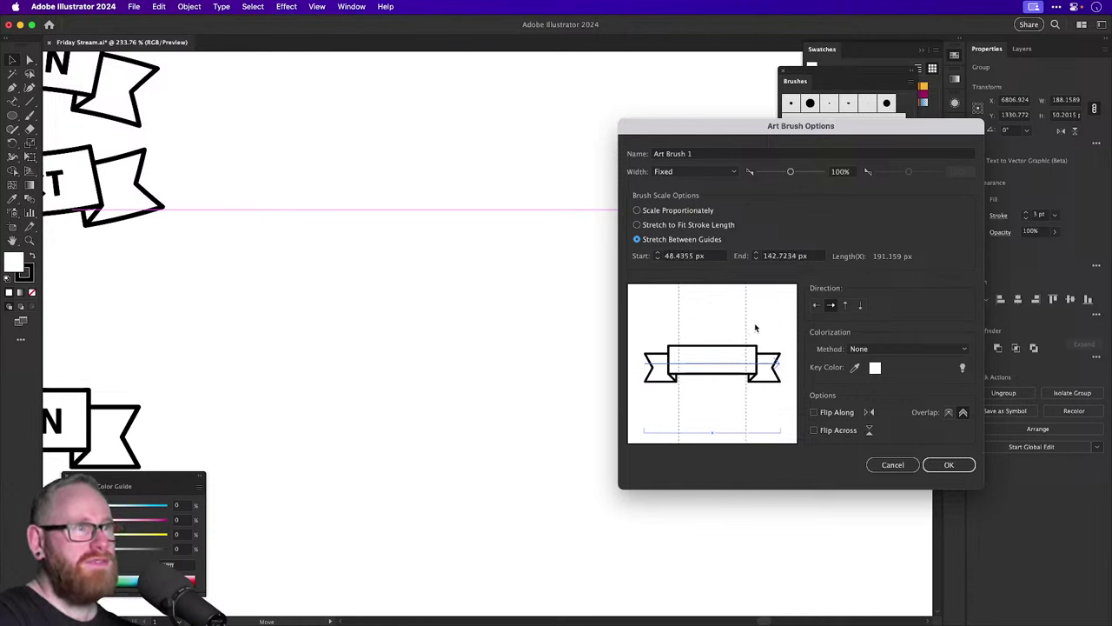
click(898, 350)
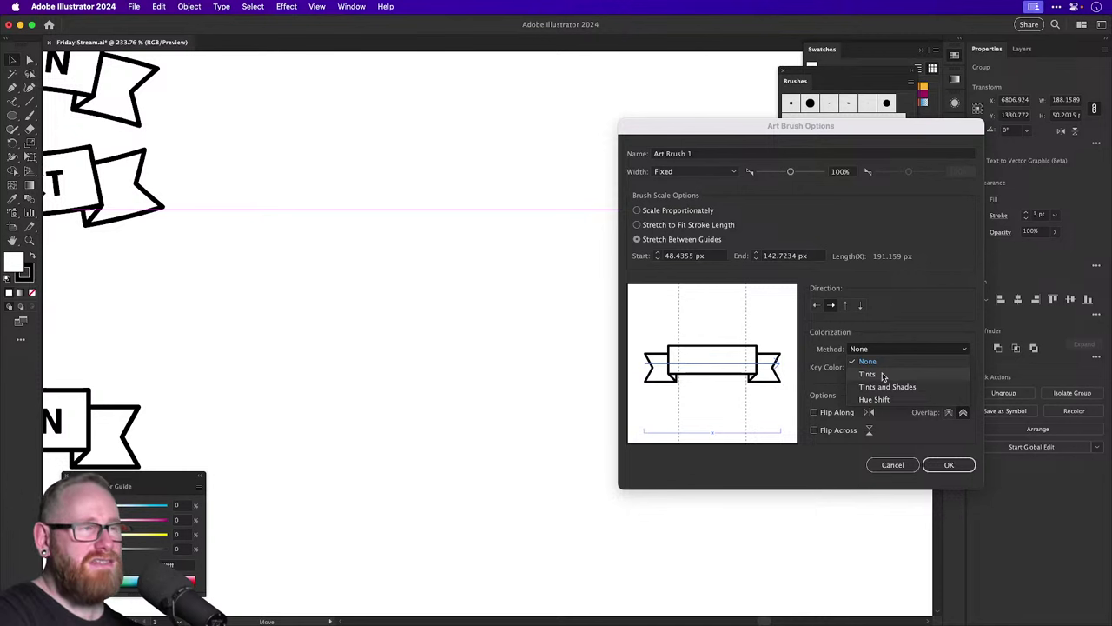
click(869, 374)
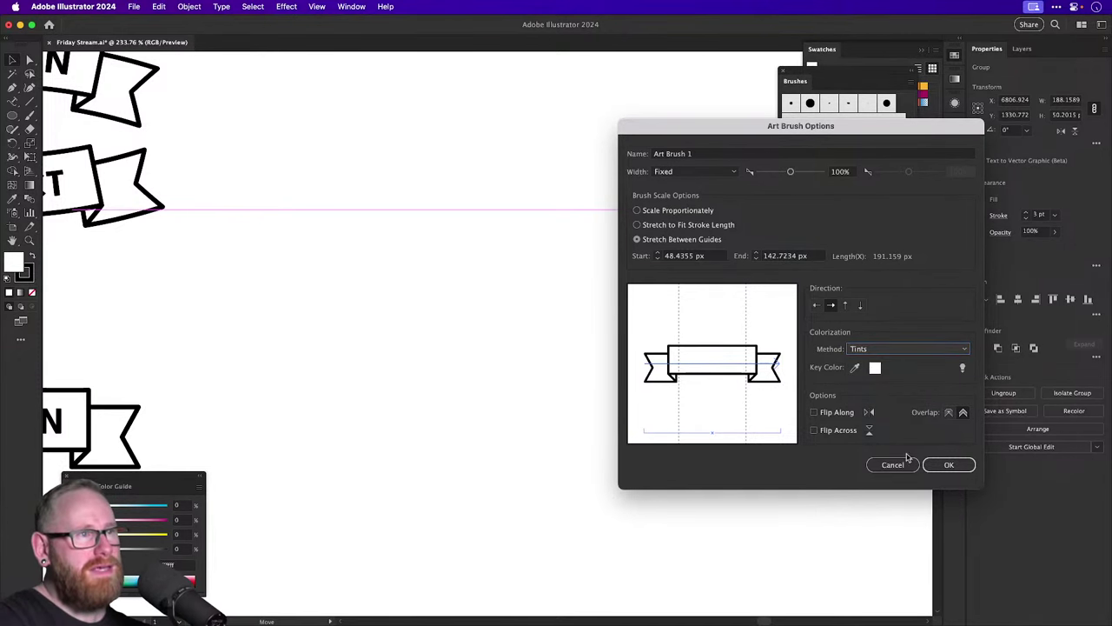
click(945, 465)
click(443, 361)
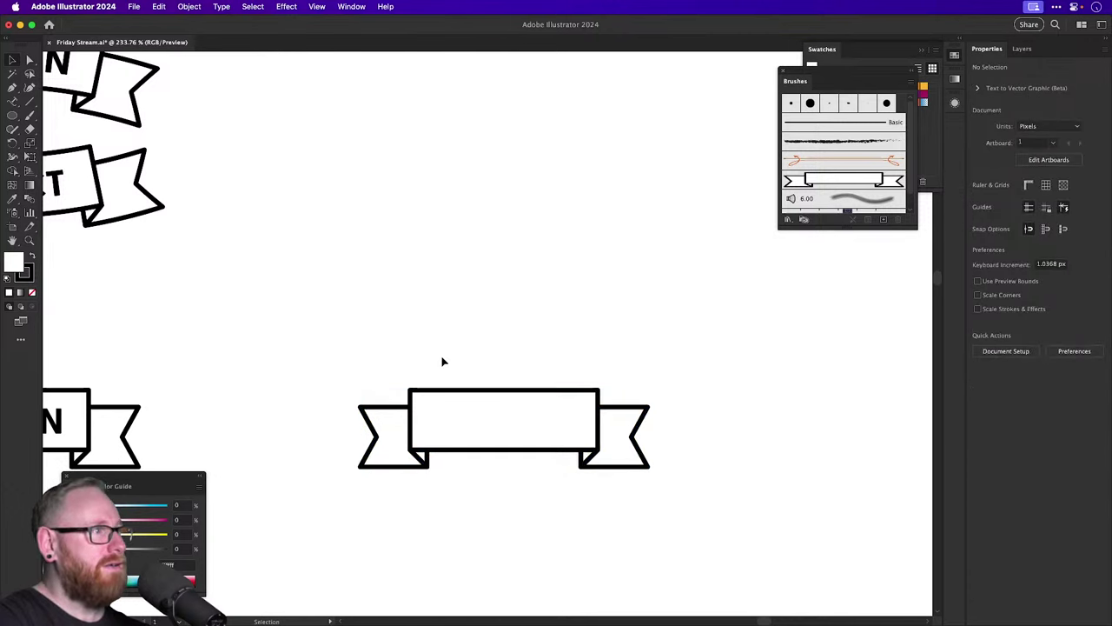
Paint a test stroke with the banner brush, then undo it.
click(29, 114)
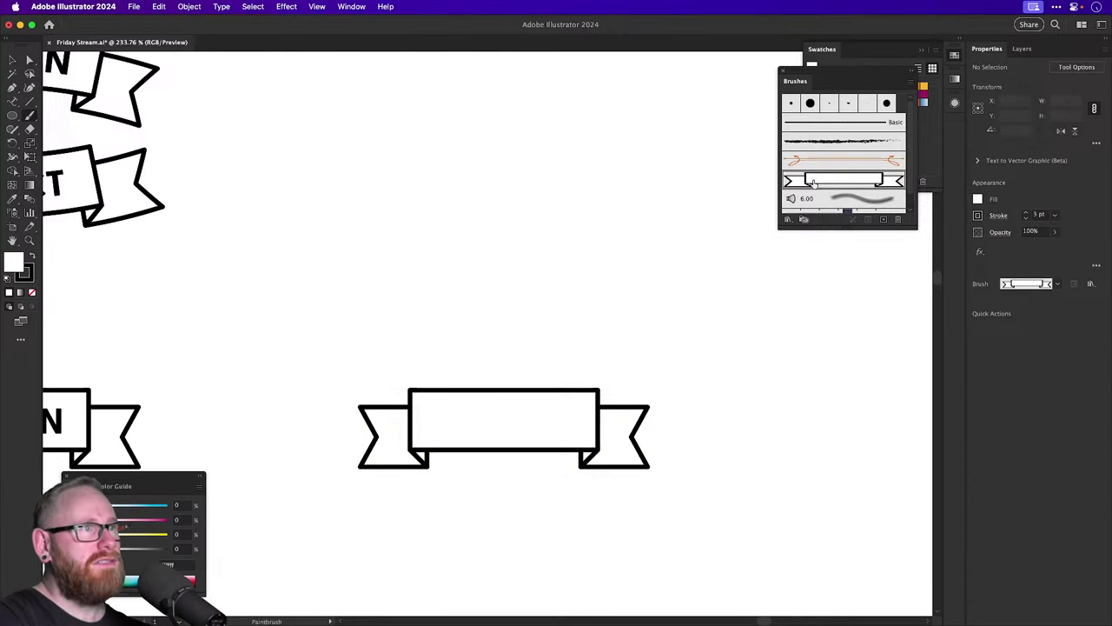
mouse_move(629, 261)
mouse_down()
mouse_move(634, 216)
mouse_move(603, 387)
mouse_move(410, 323)
mouse_move(600, 367)
mouse_up()
key(super+minus)
key(super+minus)
key(super+z)
key(v)
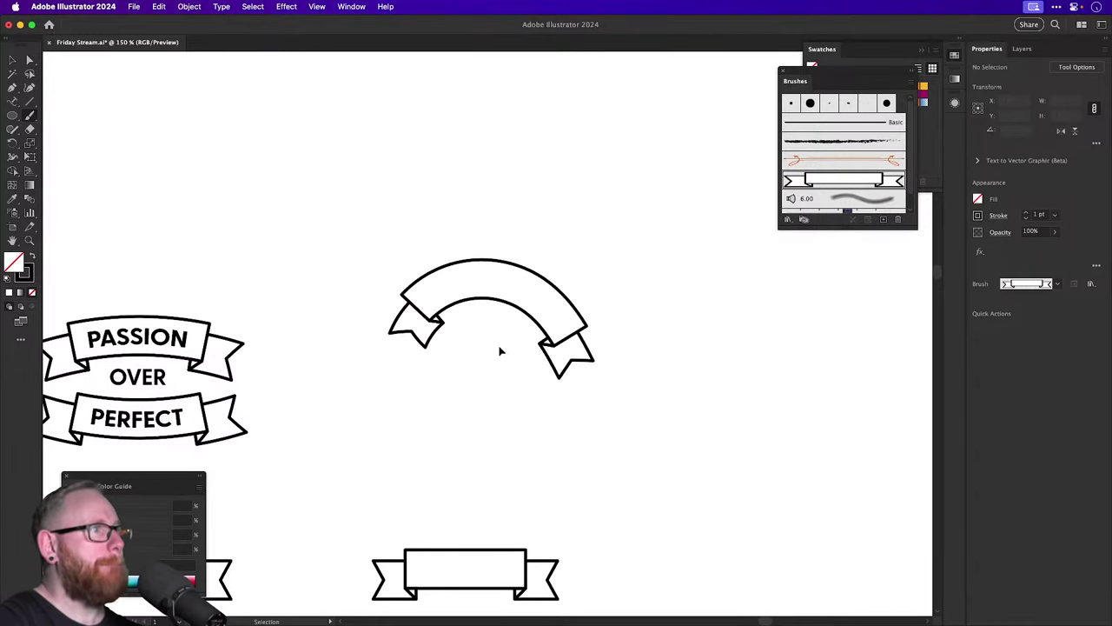
key(super+z)
Draw a circle and delete its bottom anchor point, leaving only the top arc.
click(12, 115)
drag(376, 183, 578, 384)
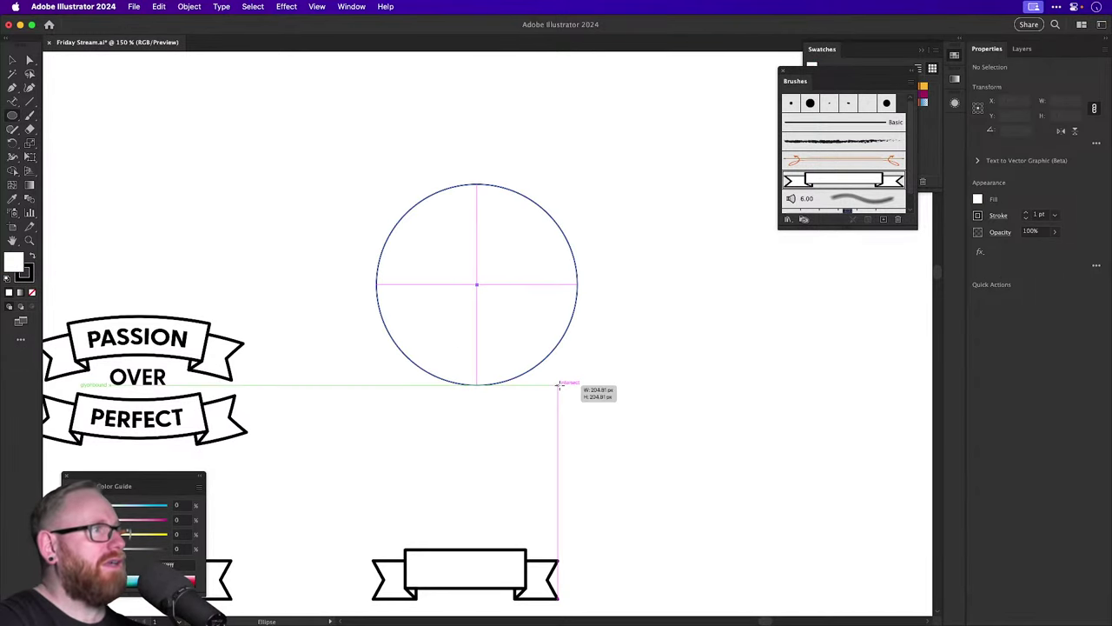
key(a)
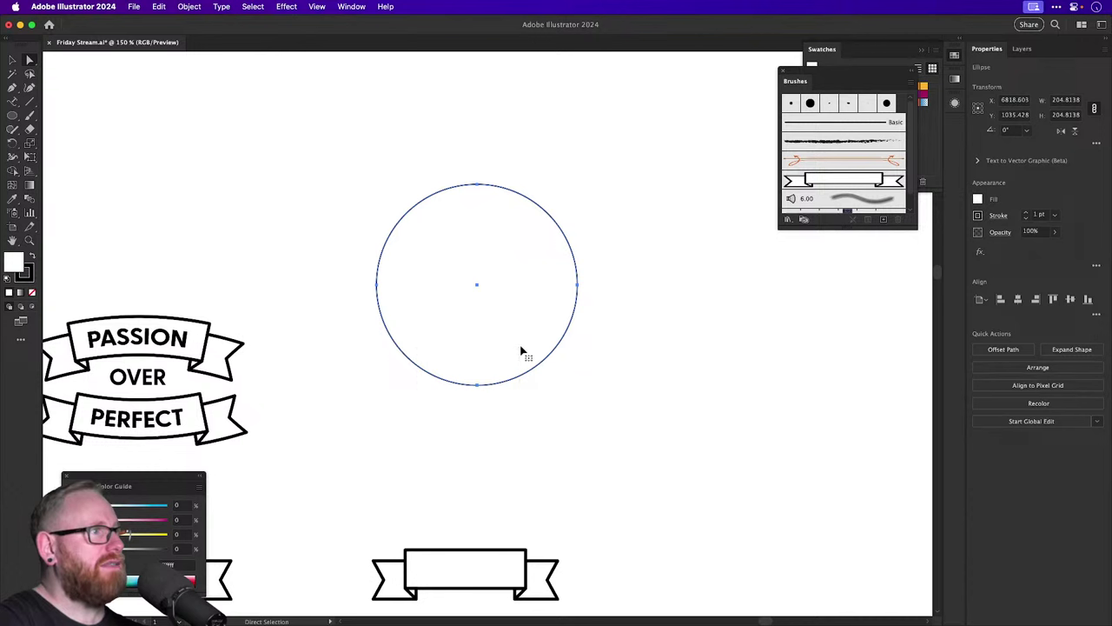
key(Delete)
key(super+z)
drag(444, 427, 496, 350)
key(Delete)
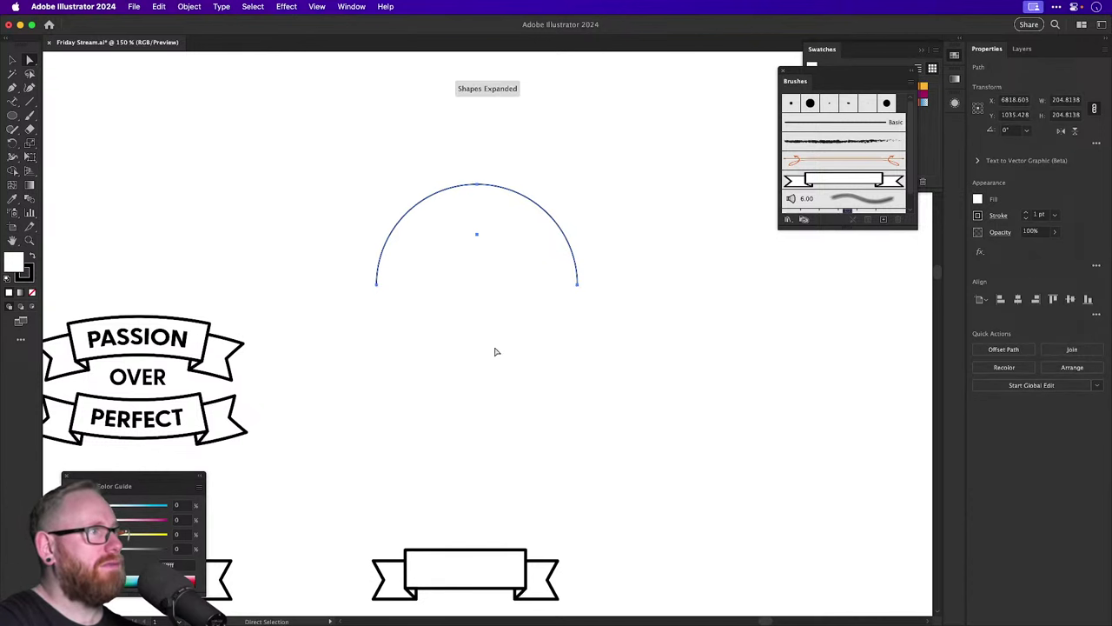
key(v)
Apply the banner art brush to the arc.
click(809, 187)
click(689, 194)
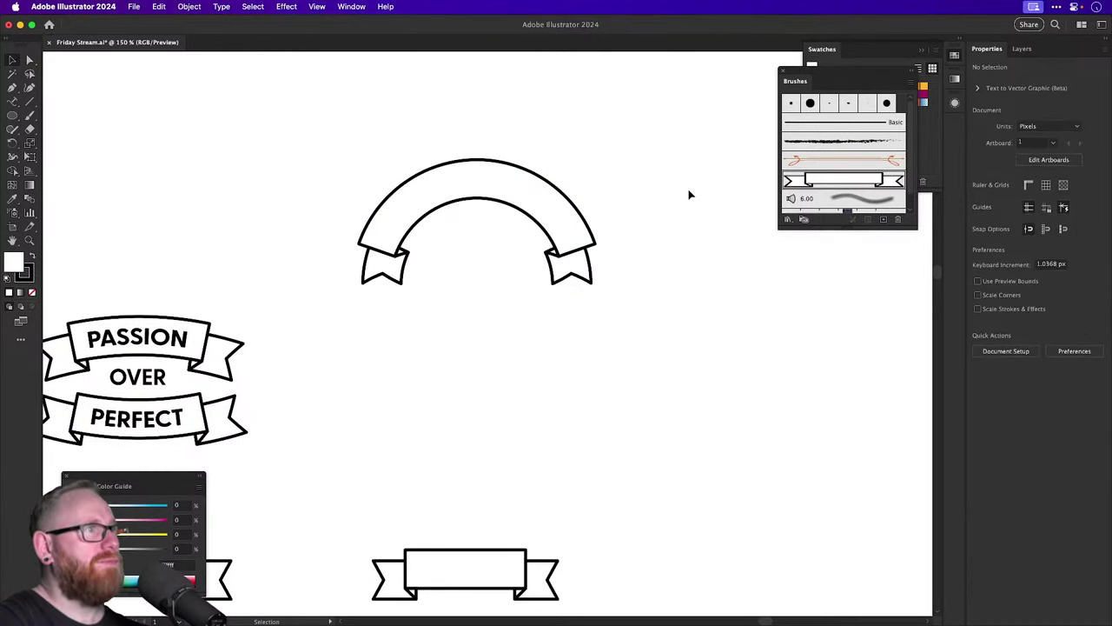
click(558, 218)
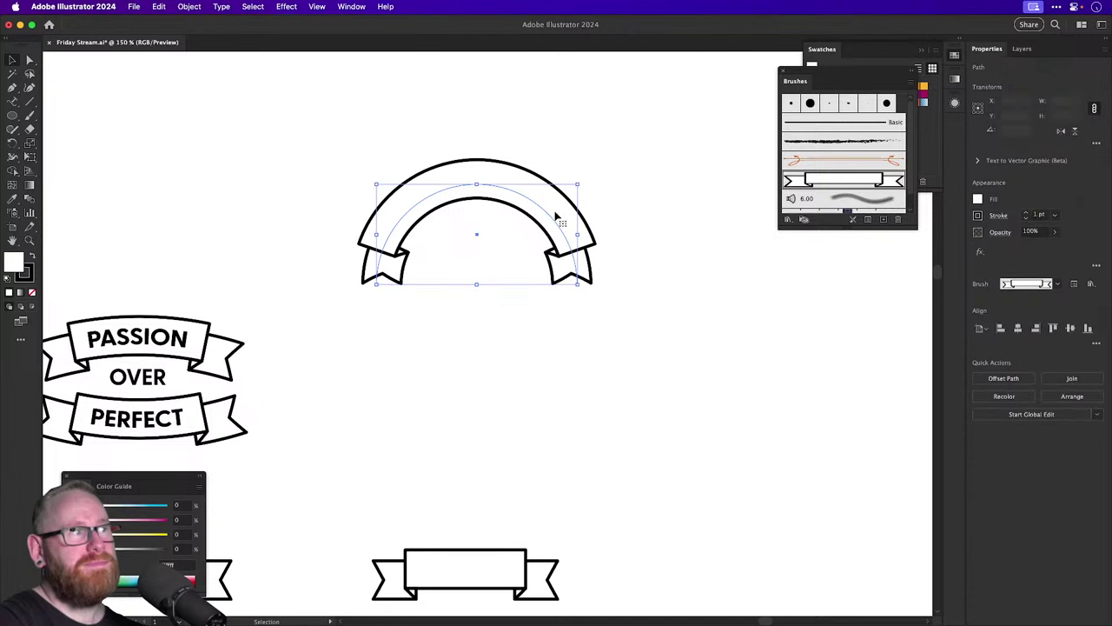
Flatten the arched banner into an envelope made from a rectangle drawn over it.
drag(17, 117, 64, 115)
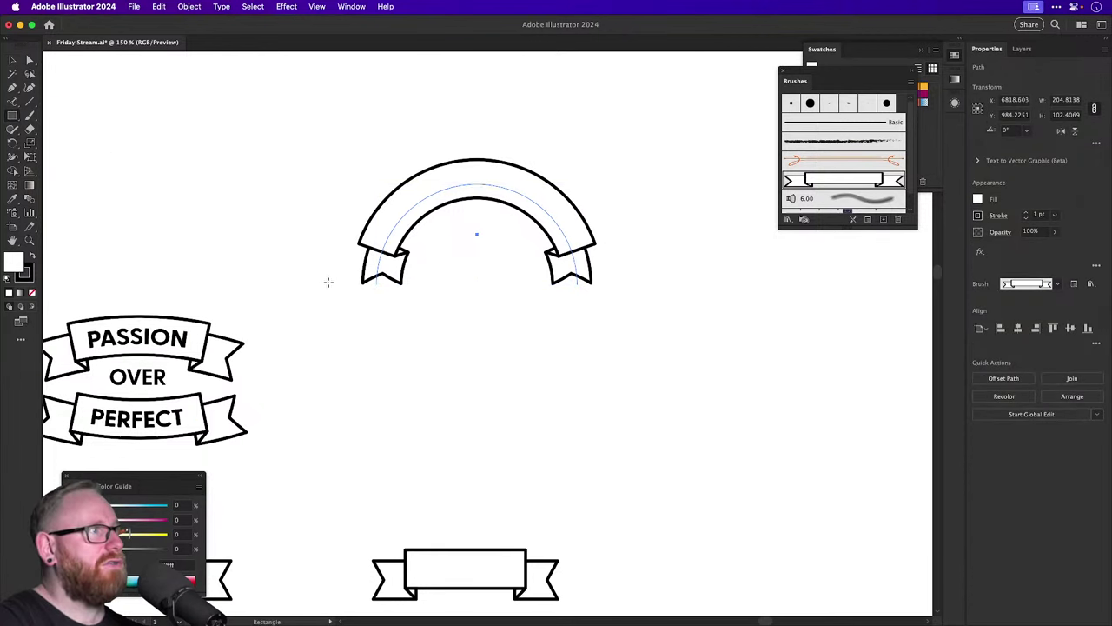
drag(322, 337, 686, 234)
key(v)
shift+click(556, 172)
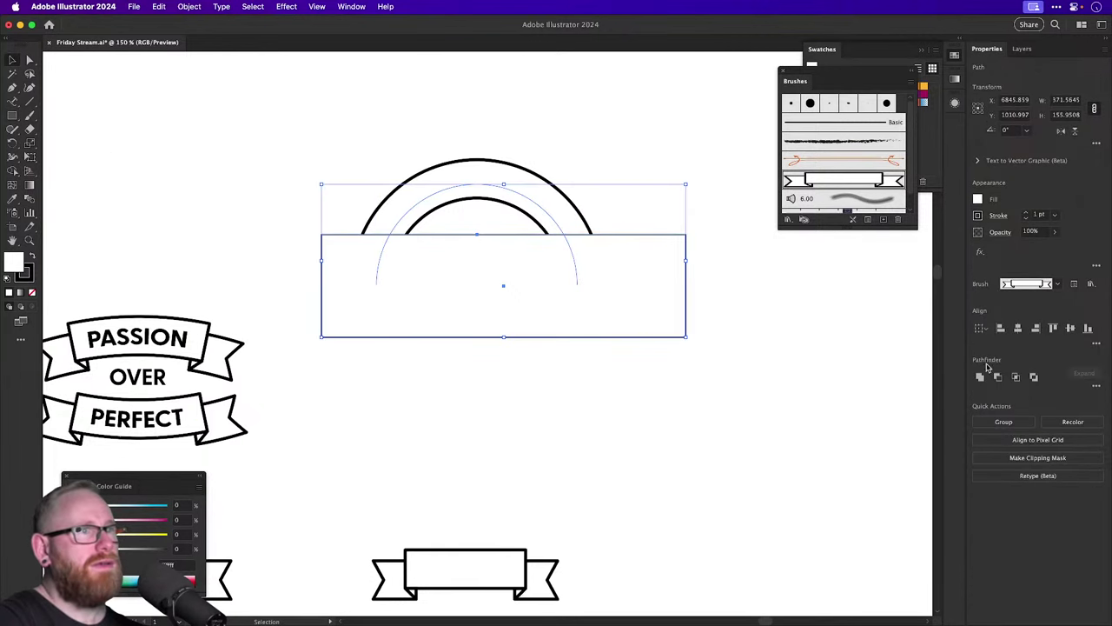
key(super+alt+c)
click(487, 256)
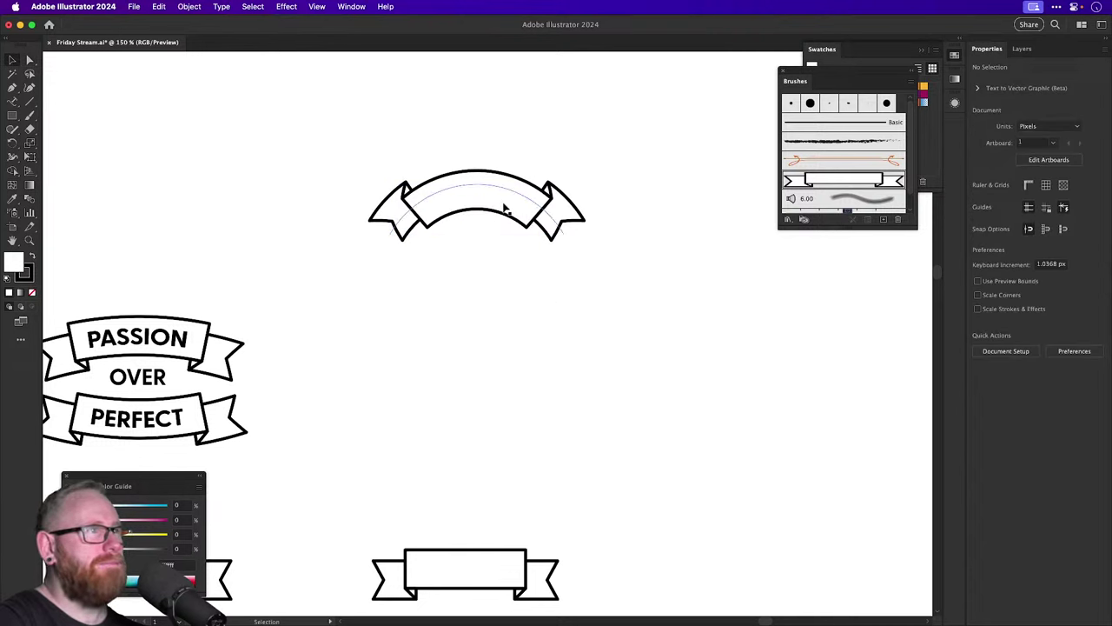
Rotate the arched banner 180° and drag a copy straight down beneath it.
click(504, 206)
drag(357, 163, 603, 211)
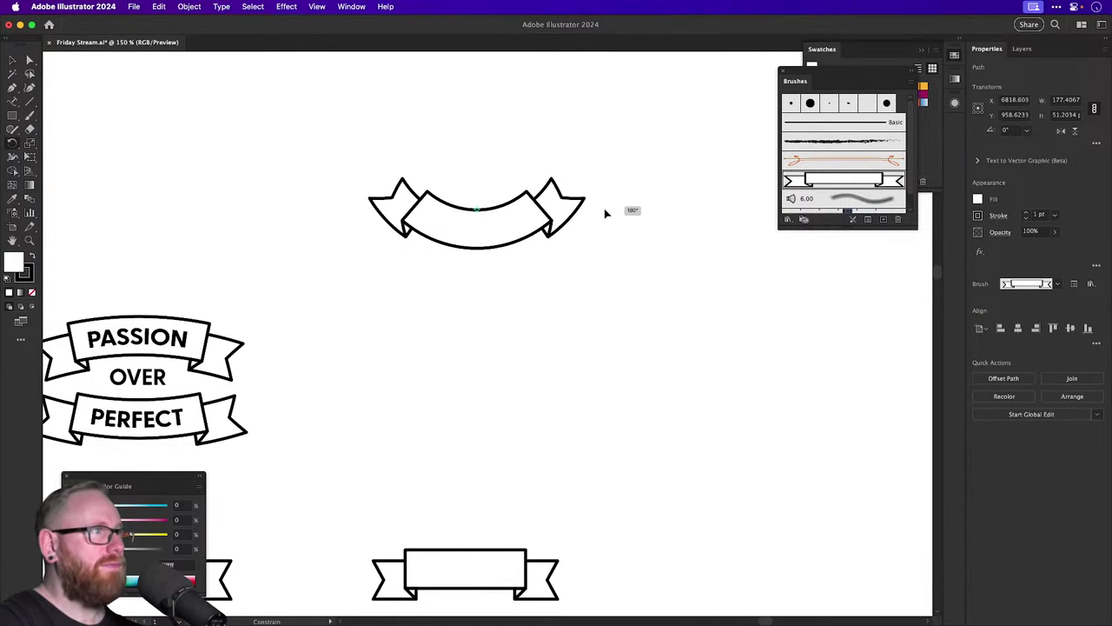
drag(526, 233, 528, 319)
Rotate the upper banner back to arch upward and move it up above the sagging copy.
drag(529, 257, 449, 523)
key(v)
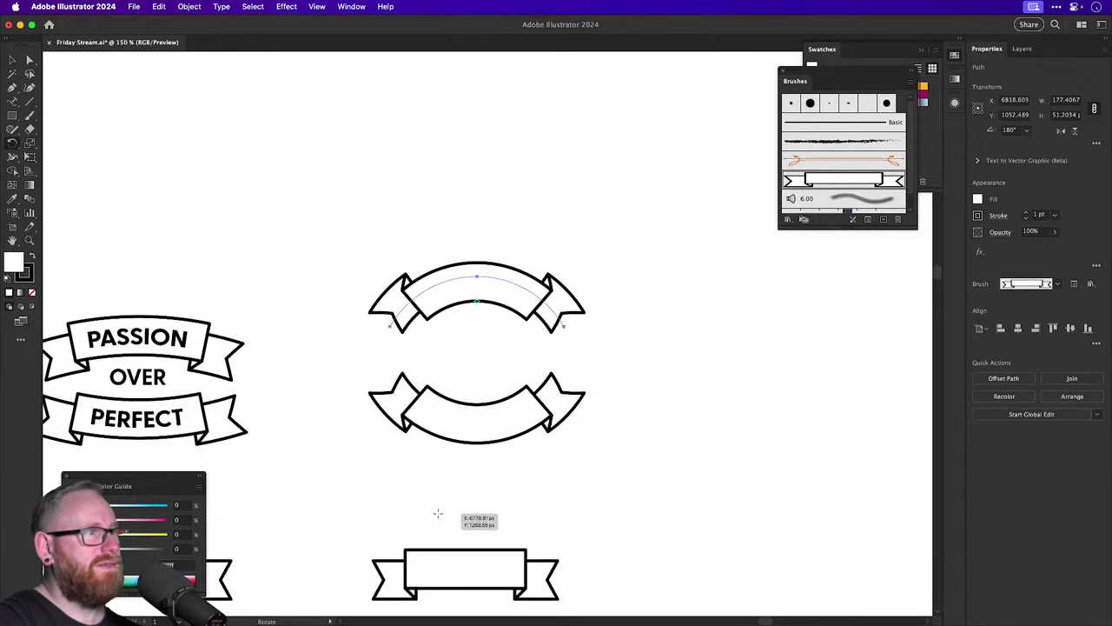
drag(496, 286, 490, 233)
click(617, 325)
drag(617, 325, 620, 235)
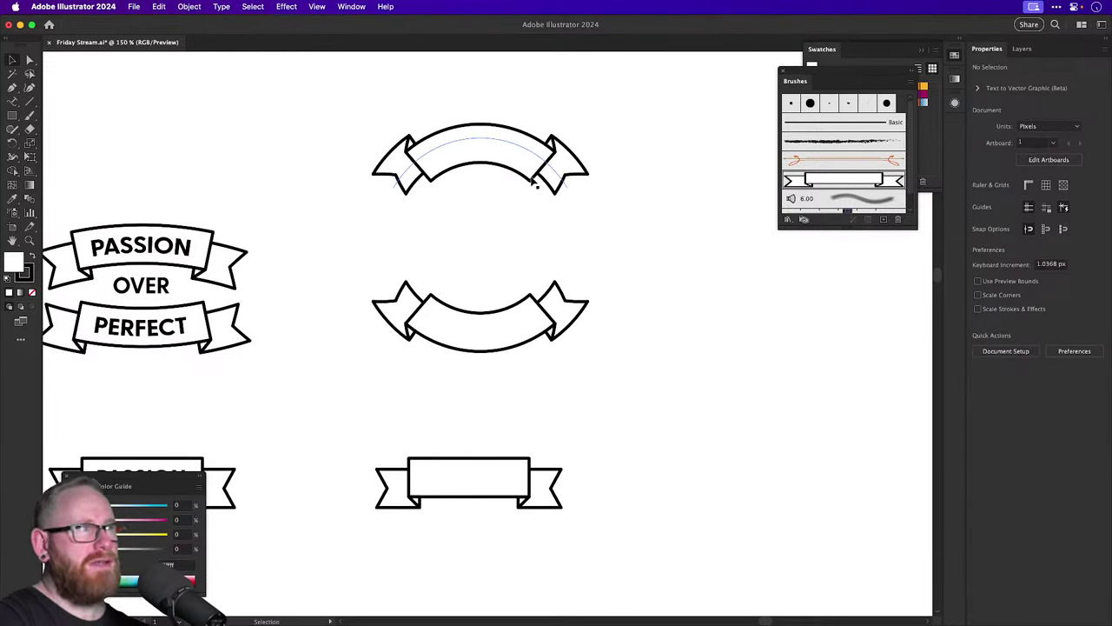
scroll(530, 343, left, 2)
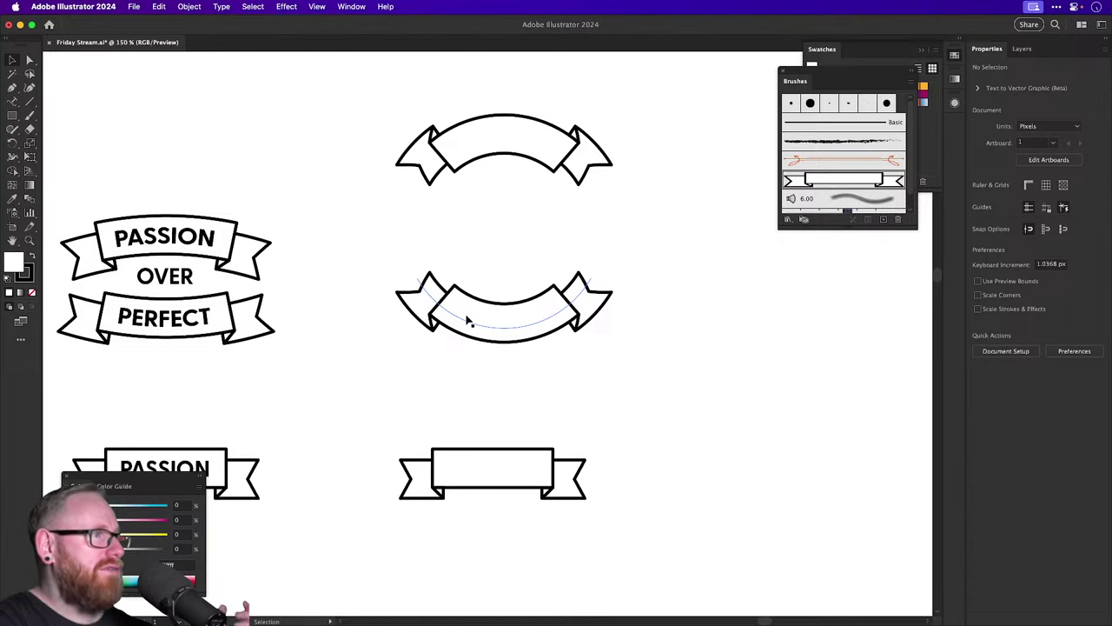
scroll(499, 344, down, 2)
scroll(521, 252, right, 3)
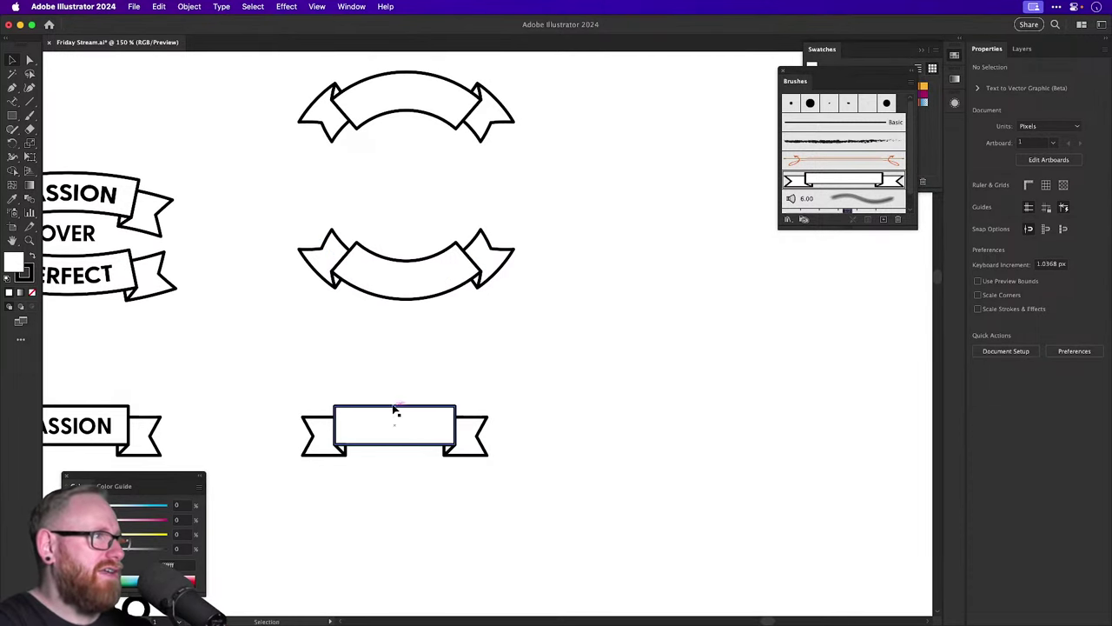
Apply a Warp: Arc effect to the flat ribbon copy with a stronger bend.
drag(397, 408, 678, 408)
click(286, 7)
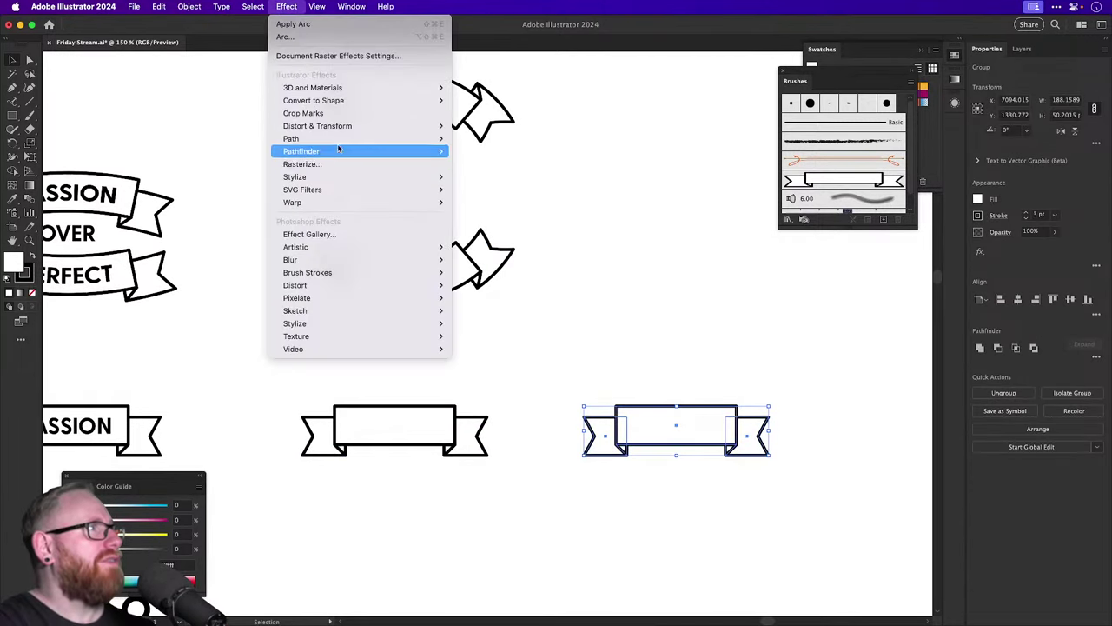
mouse_move(339, 202)
click(474, 202)
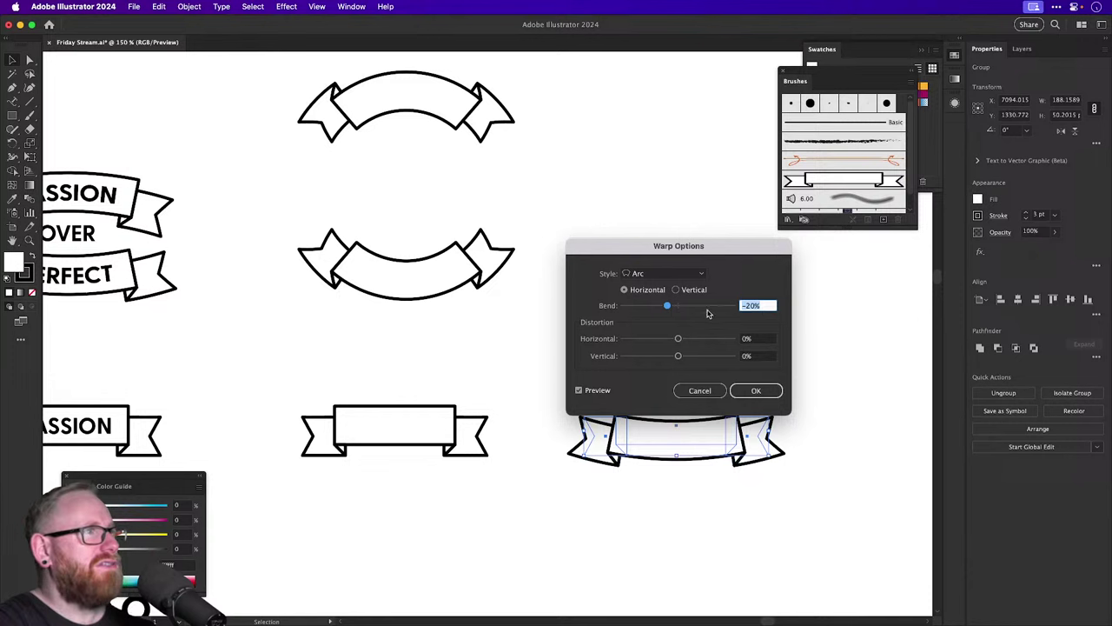
drag(695, 306, 701, 304)
drag(698, 251, 708, 168)
drag(708, 222, 727, 225)
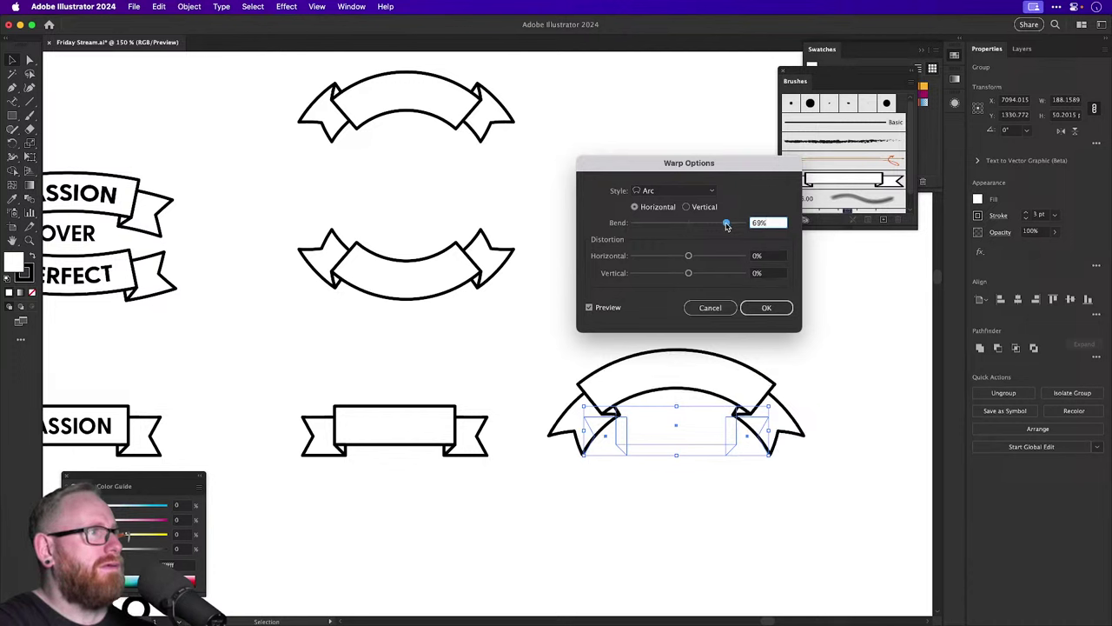
click(767, 307)
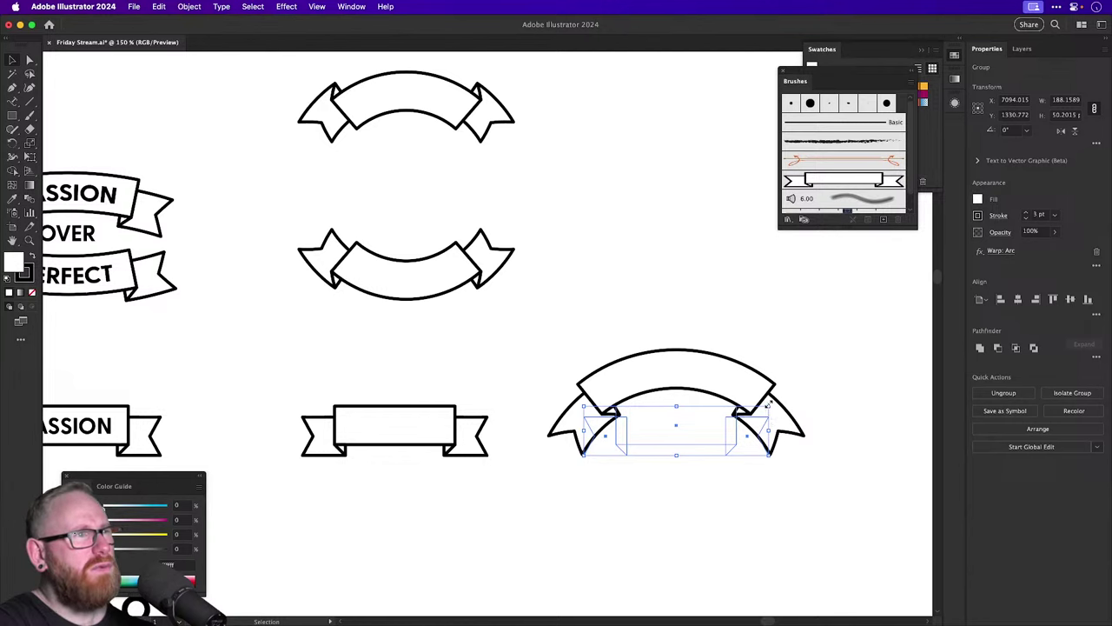
Shrink the arched banner and place it beside the middle ribbon.
drag(768, 405, 695, 336)
click(705, 370)
scroll(737, 293, right, 2)
click(628, 286)
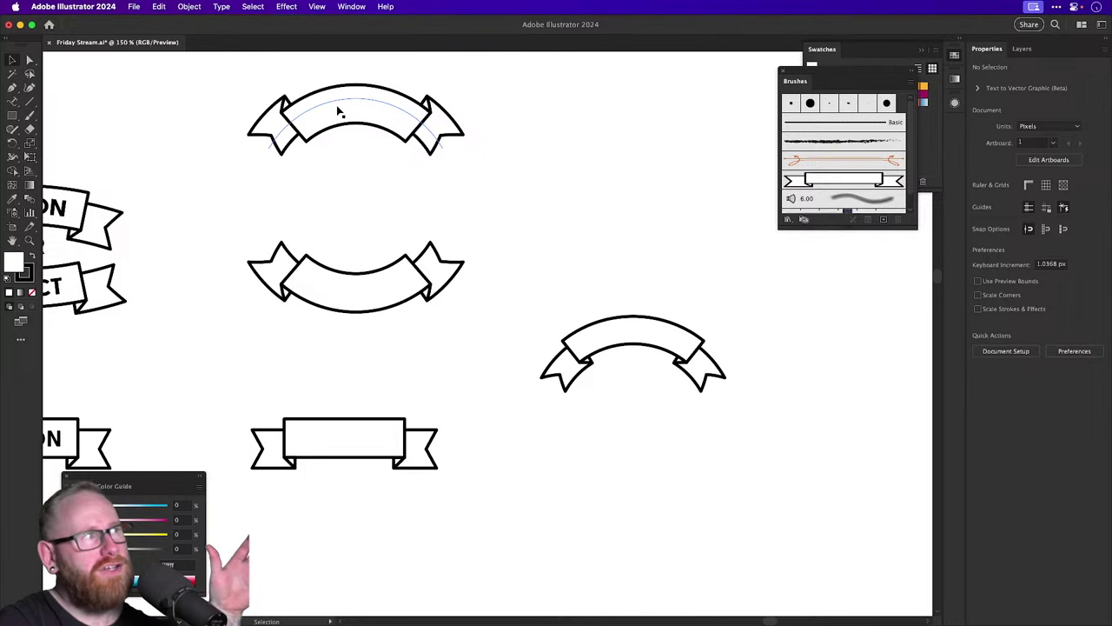
click(392, 122)
click(507, 159)
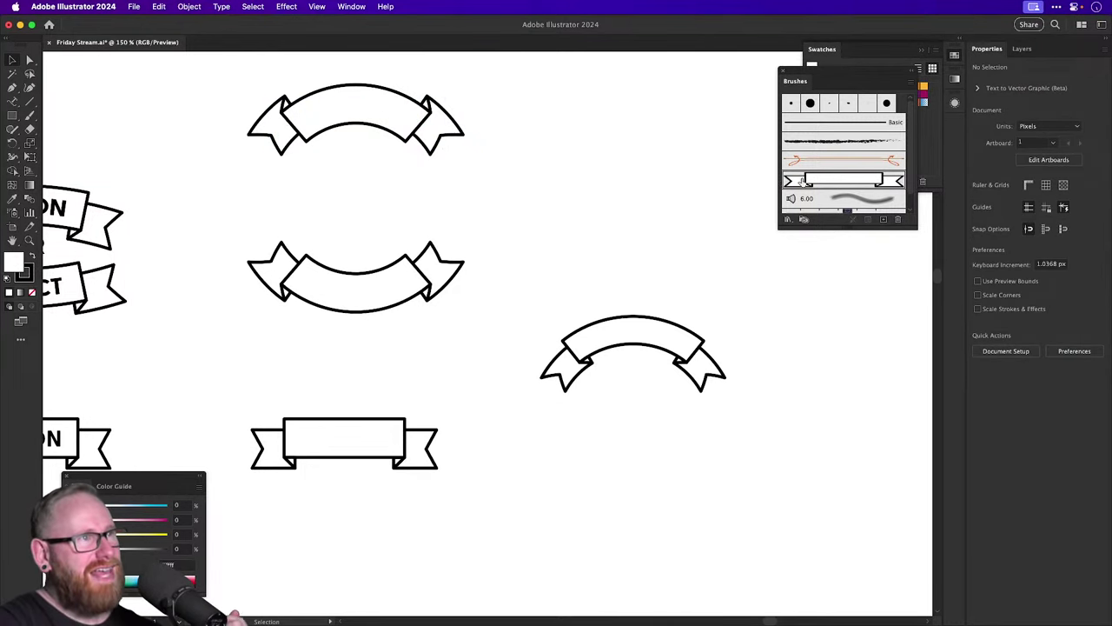
Confirm Stretch Between Guides in the ribbon art brush options and inspect the tail anchors.
double_click(801, 181)
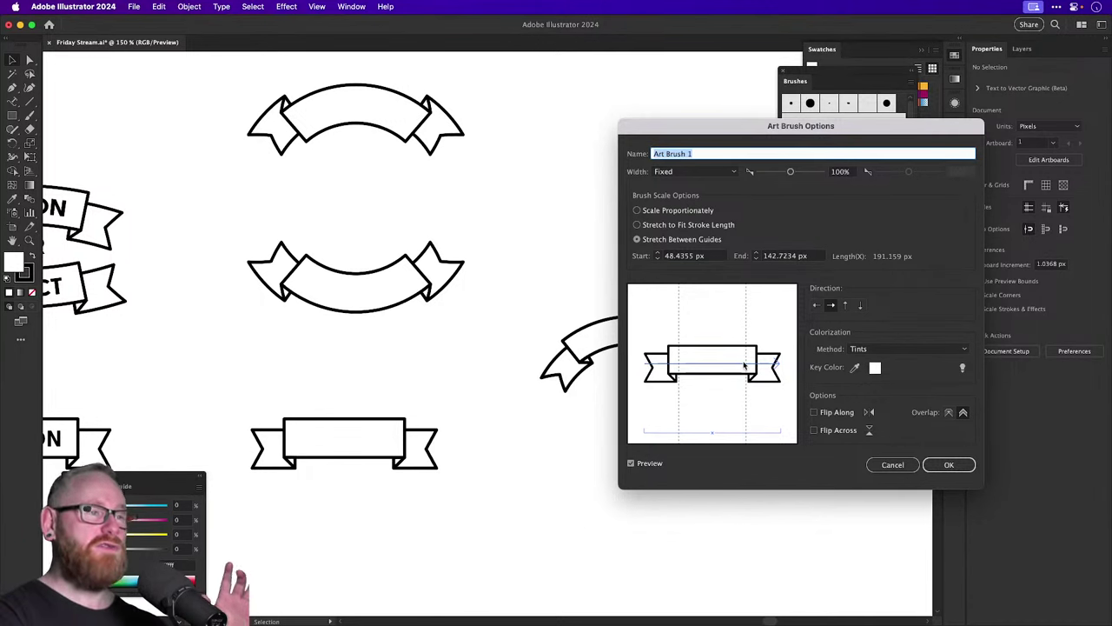
click(934, 465)
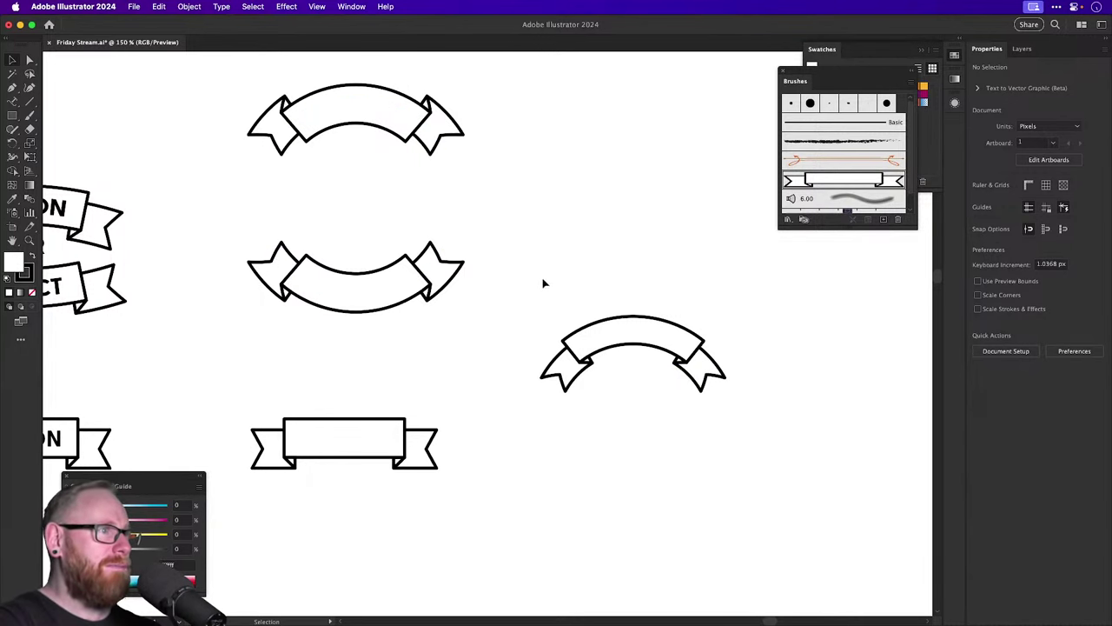
scroll(569, 364, up, 5)
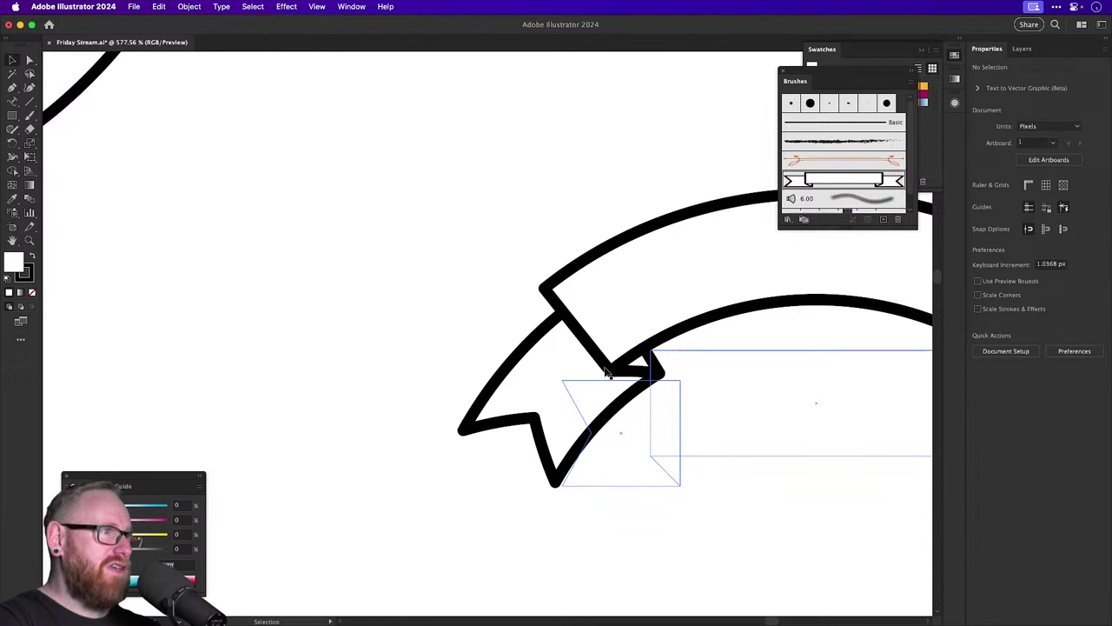
key(a)
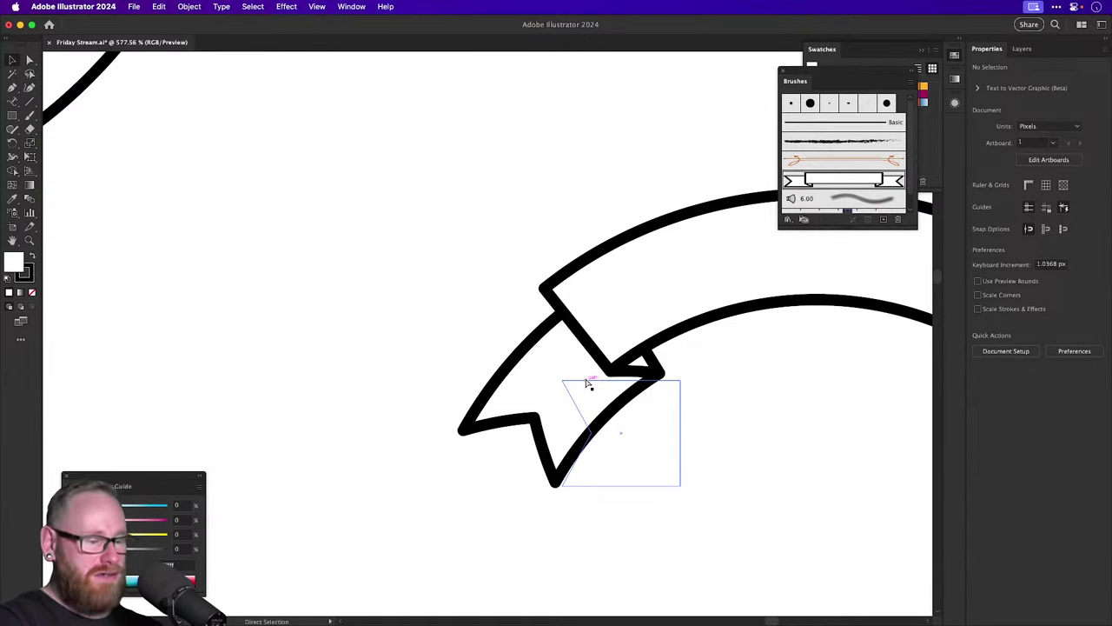
scroll(588, 380, down, 4)
scroll(588, 382, down, 4)
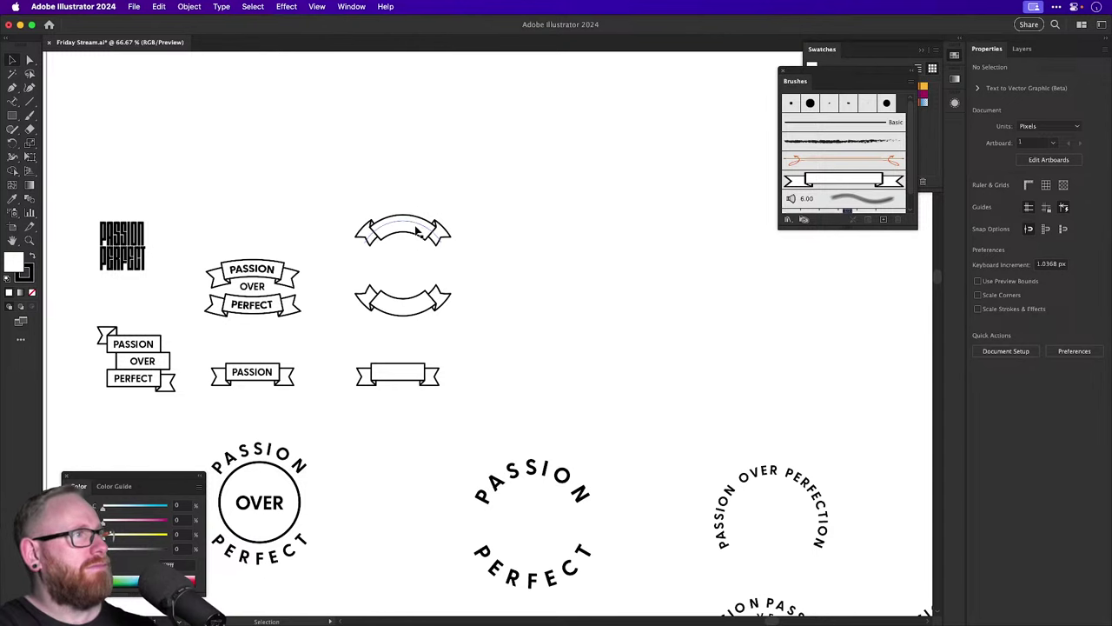
Duplicate both arched ribbons off to the right.
alt+drag(417, 230, 554, 401)
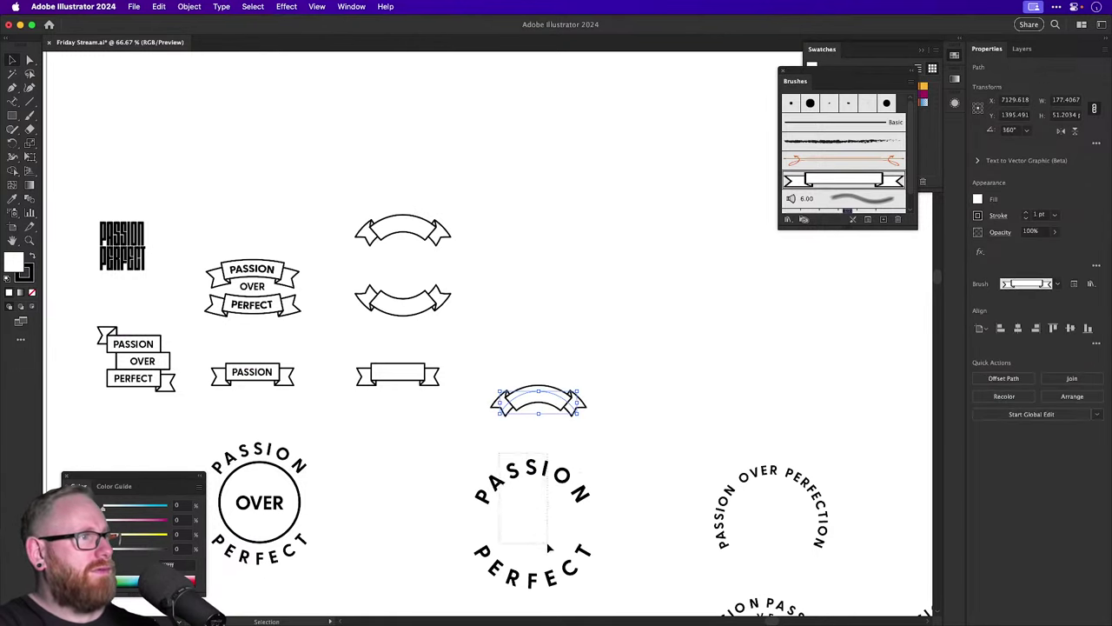
key(cmd+z)
drag(377, 181, 450, 322)
alt+drag(430, 233, 613, 219)
Scale down the curved PASSION PERFECT text to fit the copied ribbons.
drag(541, 417, 626, 221)
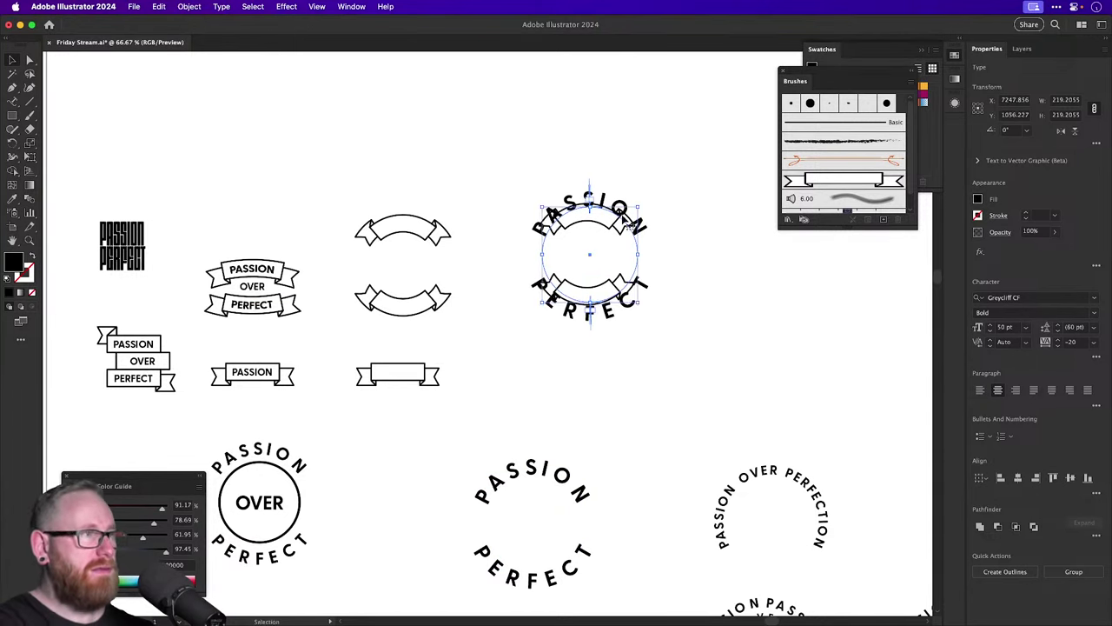
key(s)
shift+drag(686, 172, 654, 139)
key(z)
key(v)
Expand the curved text's appearance via the Object menu and shrink the expanded group.
shift+click(622, 382)
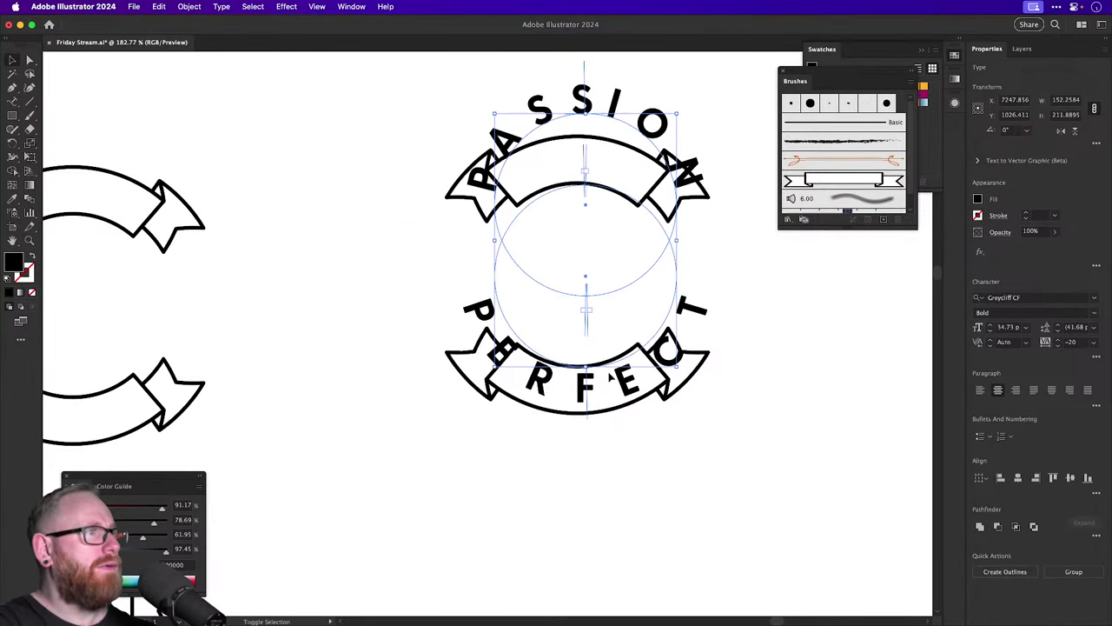
click(190, 6)
click(192, 177)
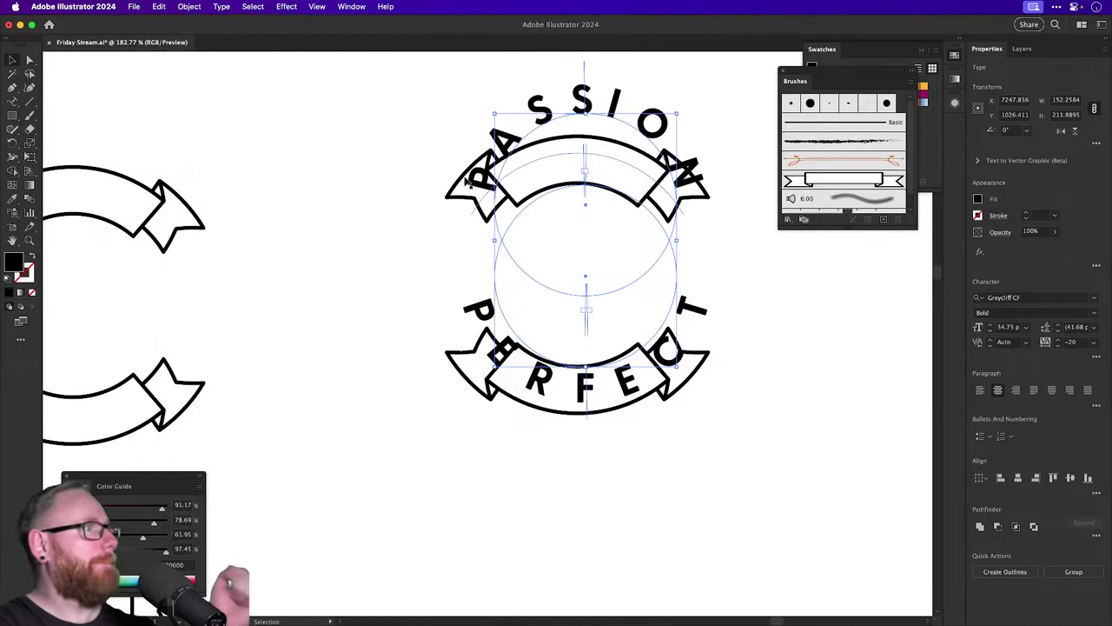
click(198, 6)
click(208, 163)
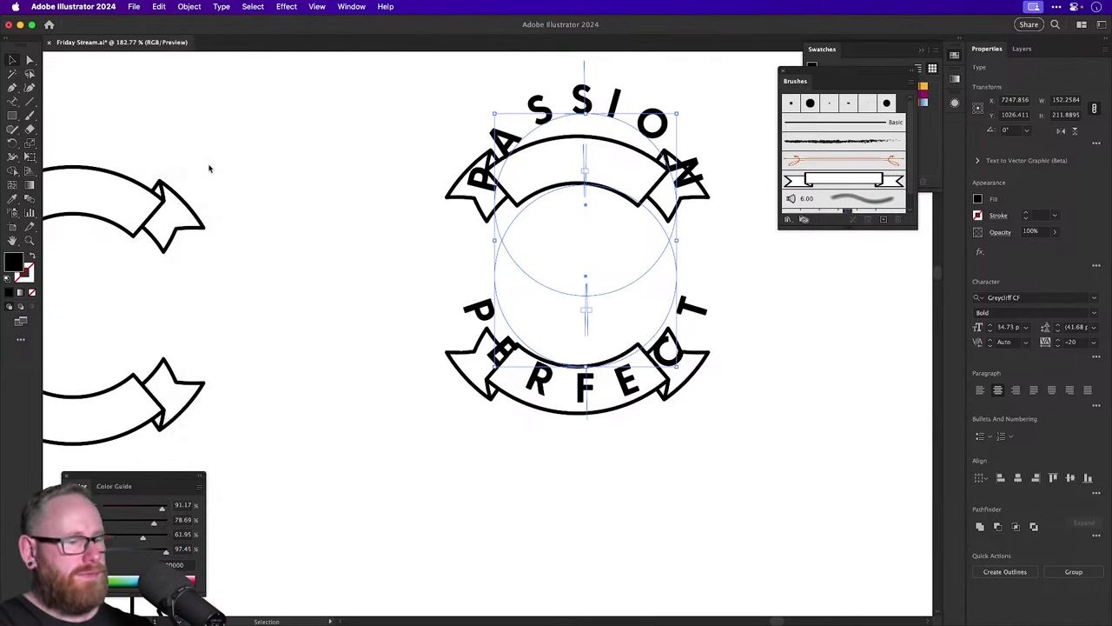
drag(706, 405, 665, 364)
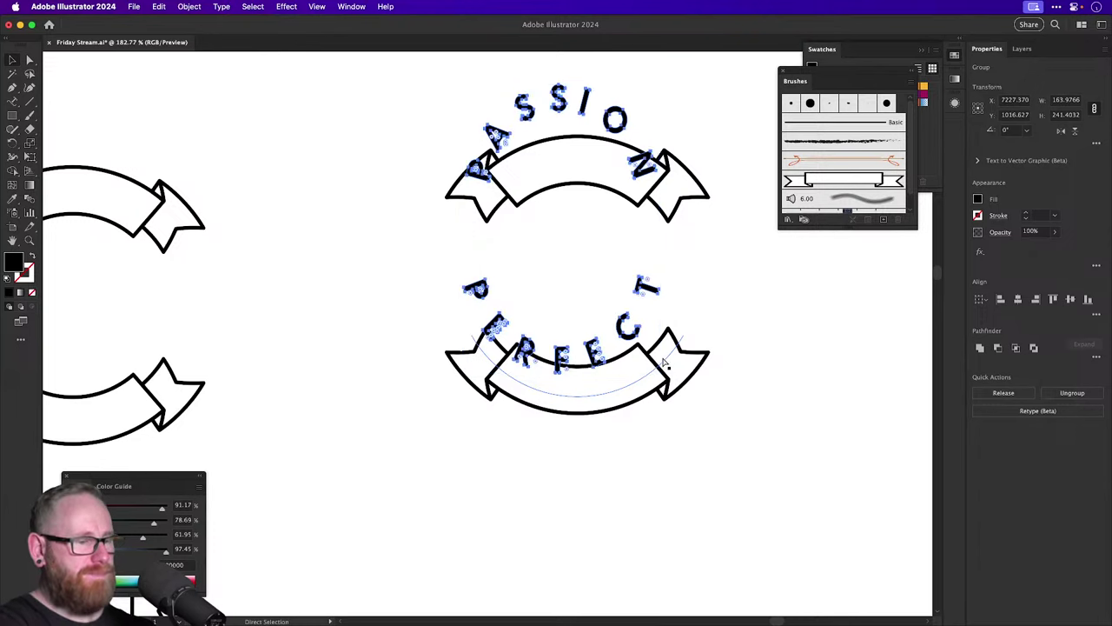
key(super+minus)
key(super+minus)
key(super+minus)
key(super+minus)
Delete the combined text-and-ribbon badge copy.
drag(447, 254, 566, 447)
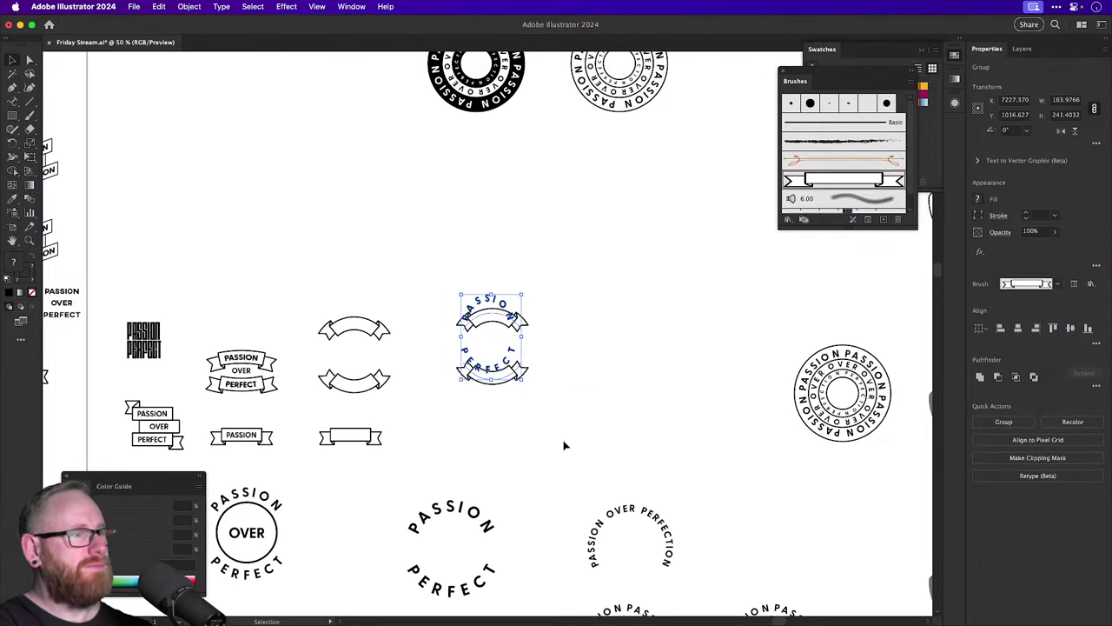
key(Delete)
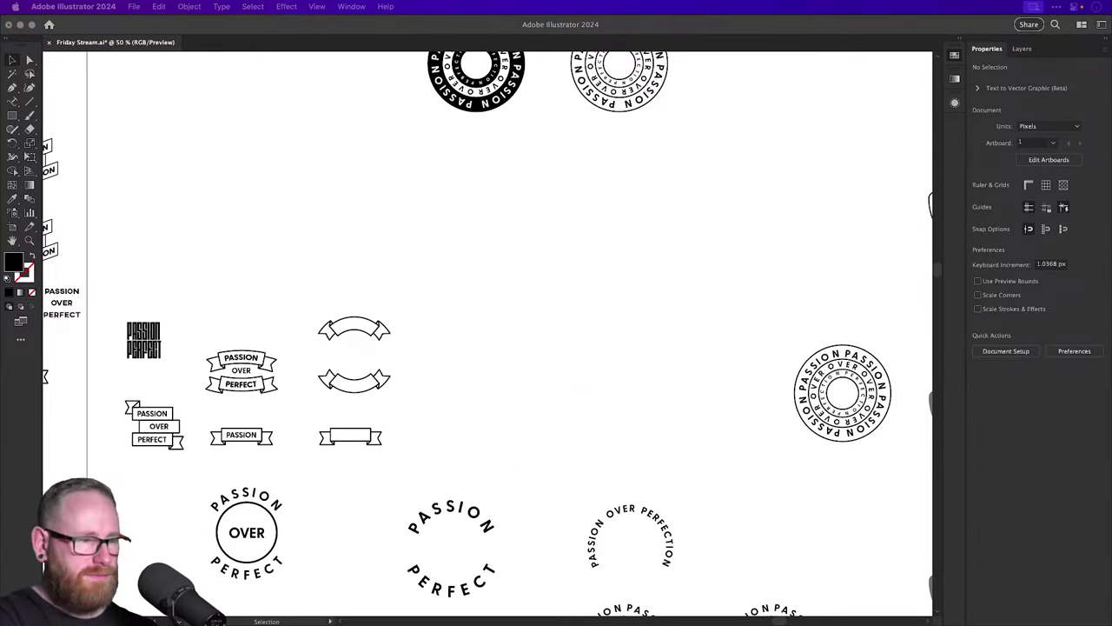
click(600, 363)
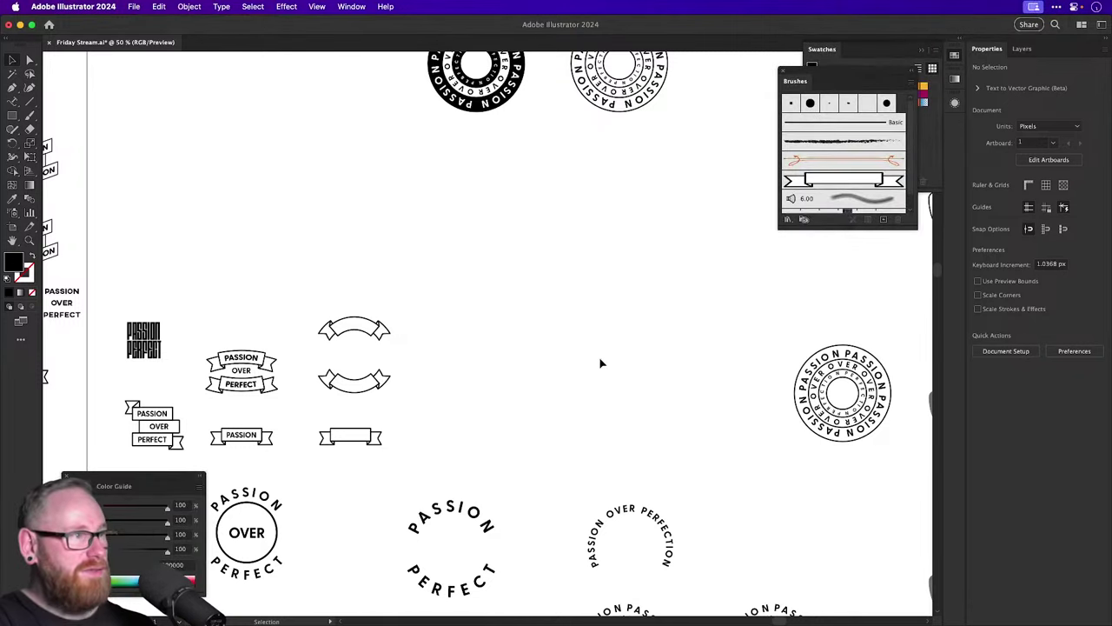
key(v)
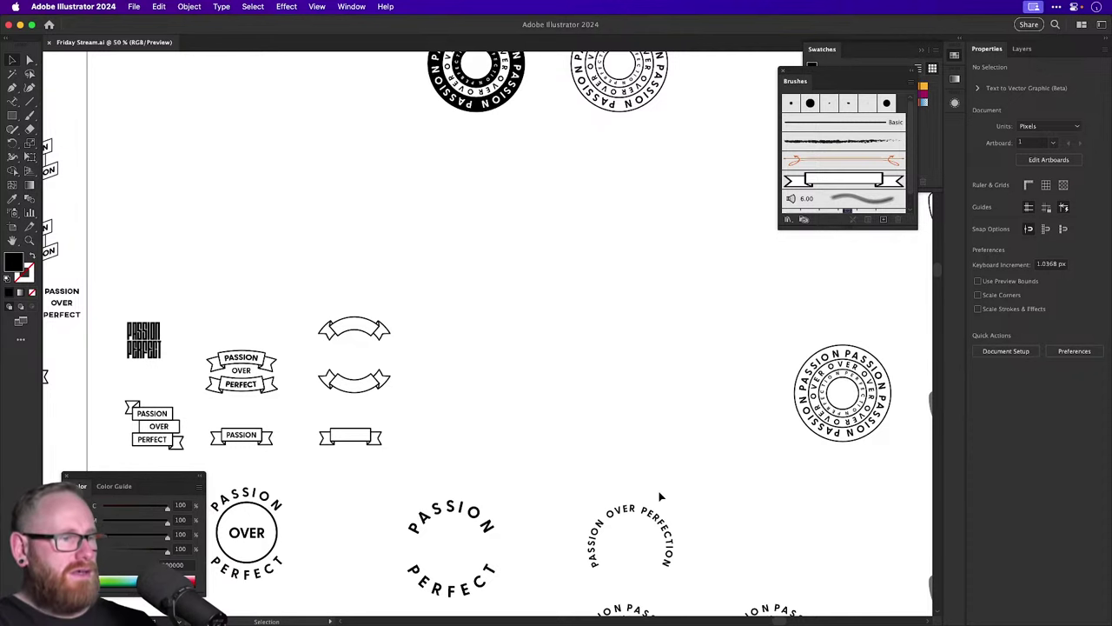
Zoom in on the left artboard's red-line Passion Perfection logo, then view at 100%.
scroll(653, 476, up, 1)
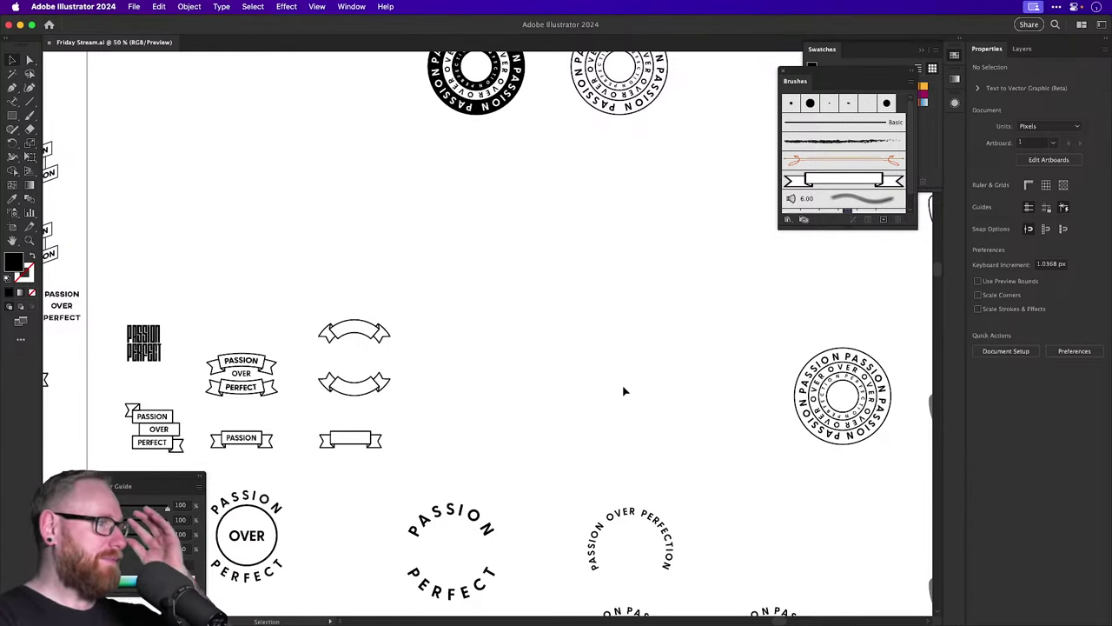
key(super+minus)
key(super+minus)
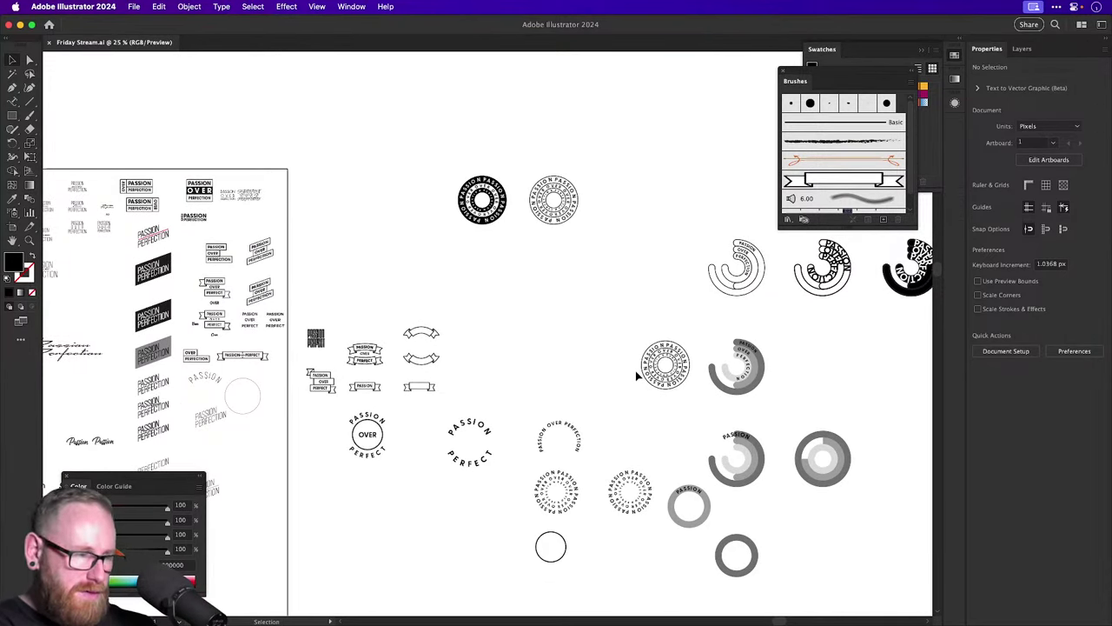
drag(463, 363, 611, 370)
key(z)
drag(224, 359, 295, 381)
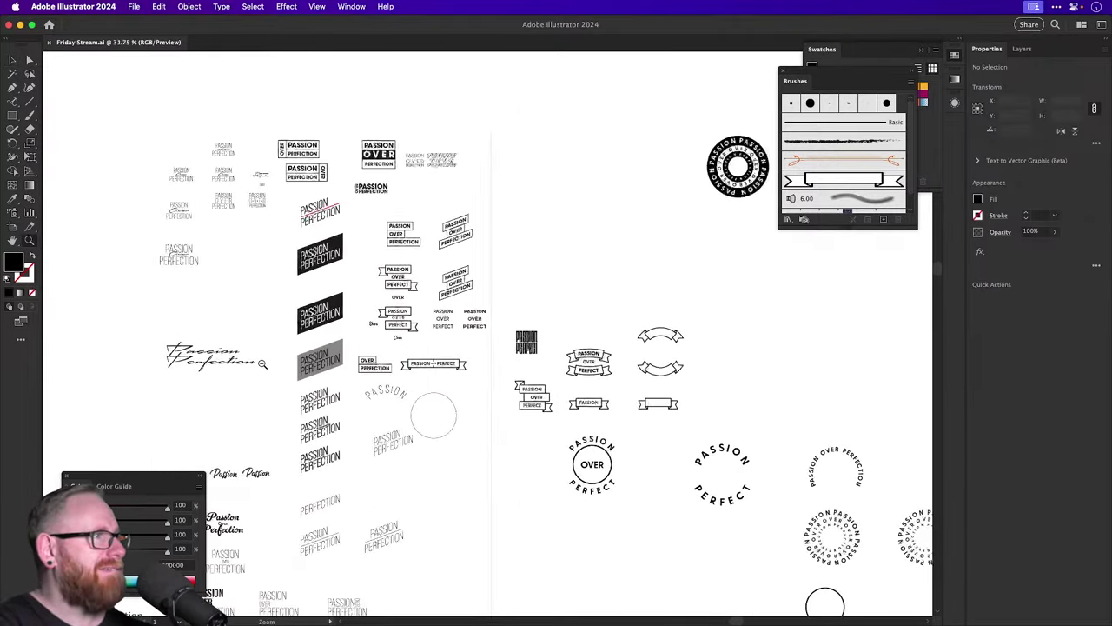
drag(249, 196, 451, 254)
scroll(451, 254, left, 10)
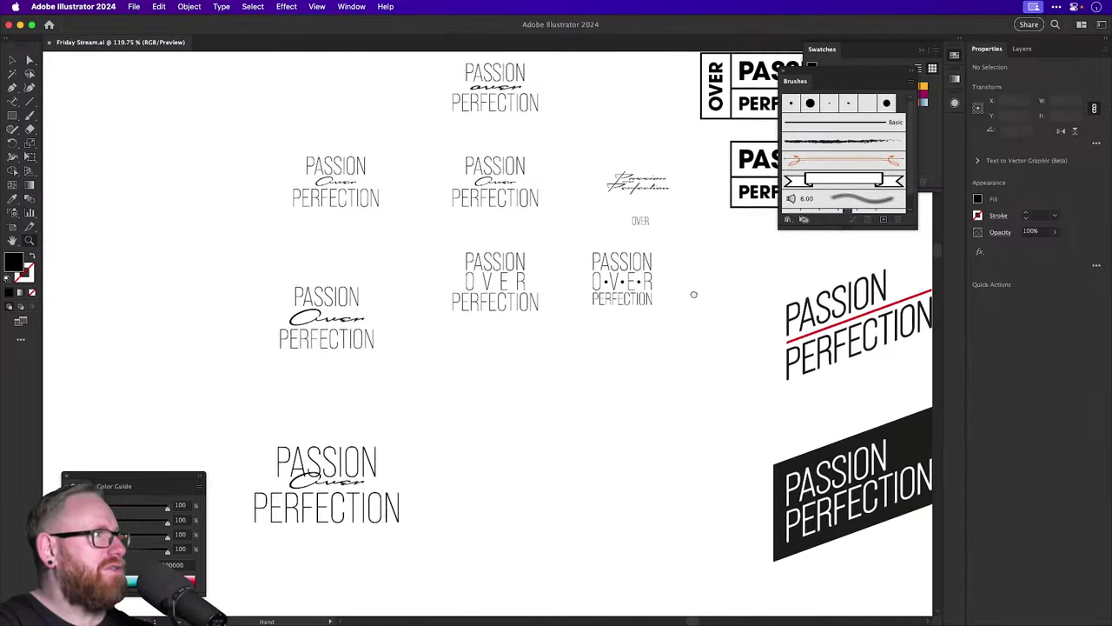
scroll(475, 234, up, 3)
drag(788, 353, 579, 322)
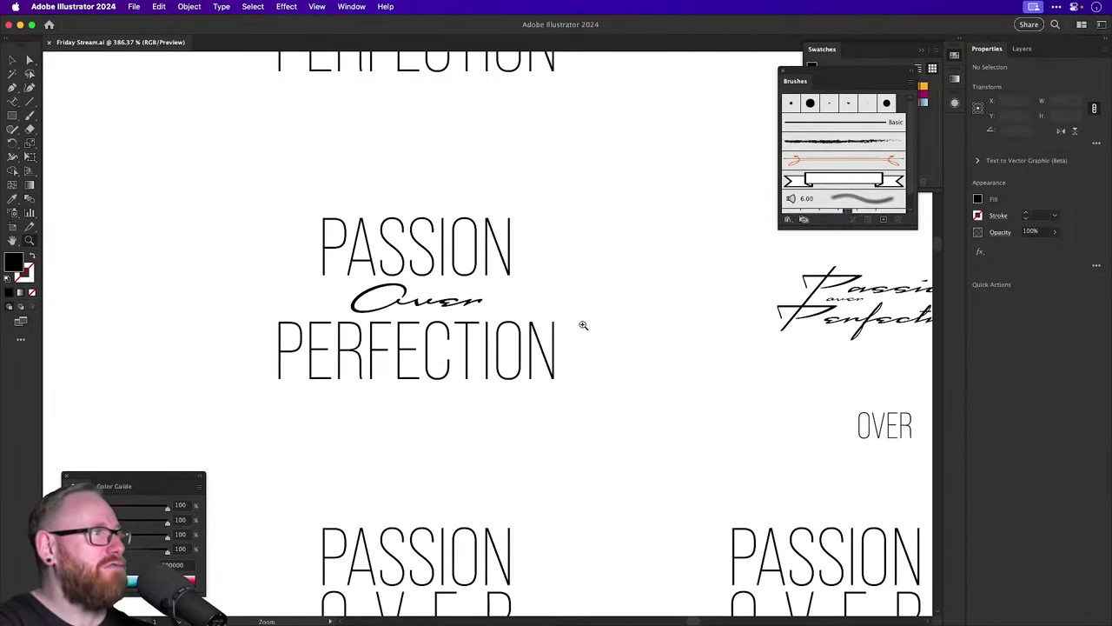
key(super+1)
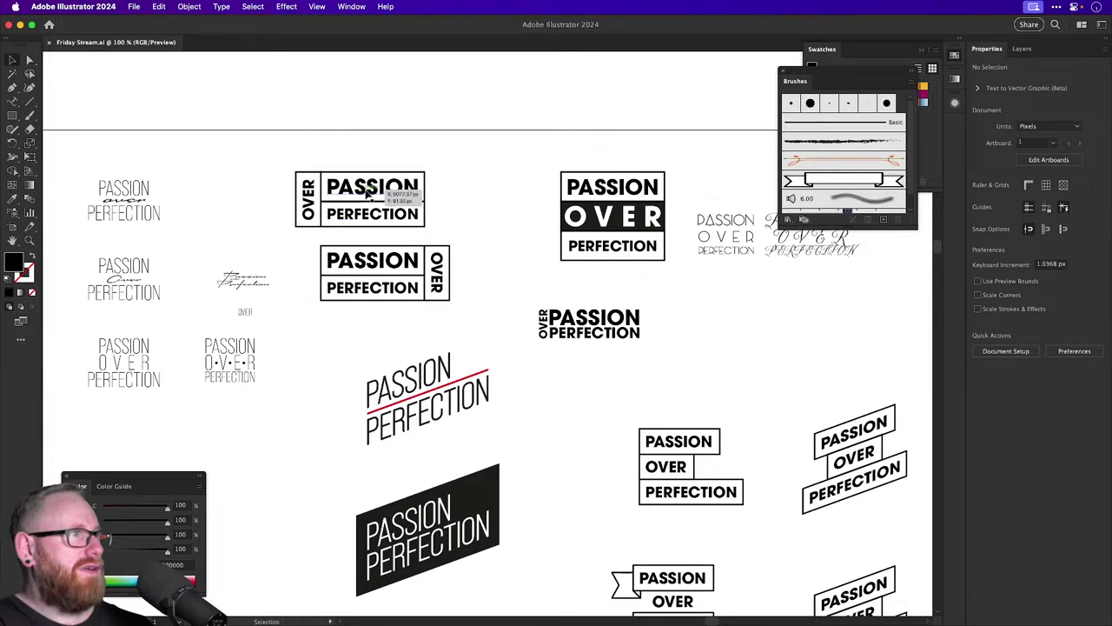
Pan and zoom out across the ribbon logos, then zoom in on the circular badges.
scroll(385, 369, down, 3)
drag(385, 369, 288, 259)
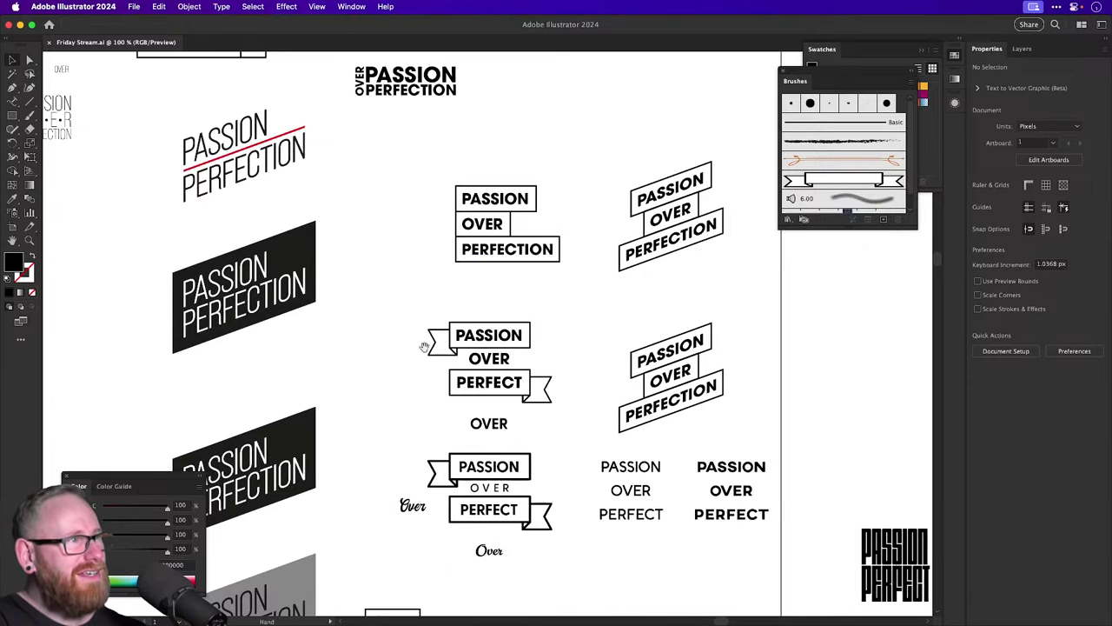
drag(425, 347, 332, 211)
drag(603, 317, 300, 276)
key(super+minus)
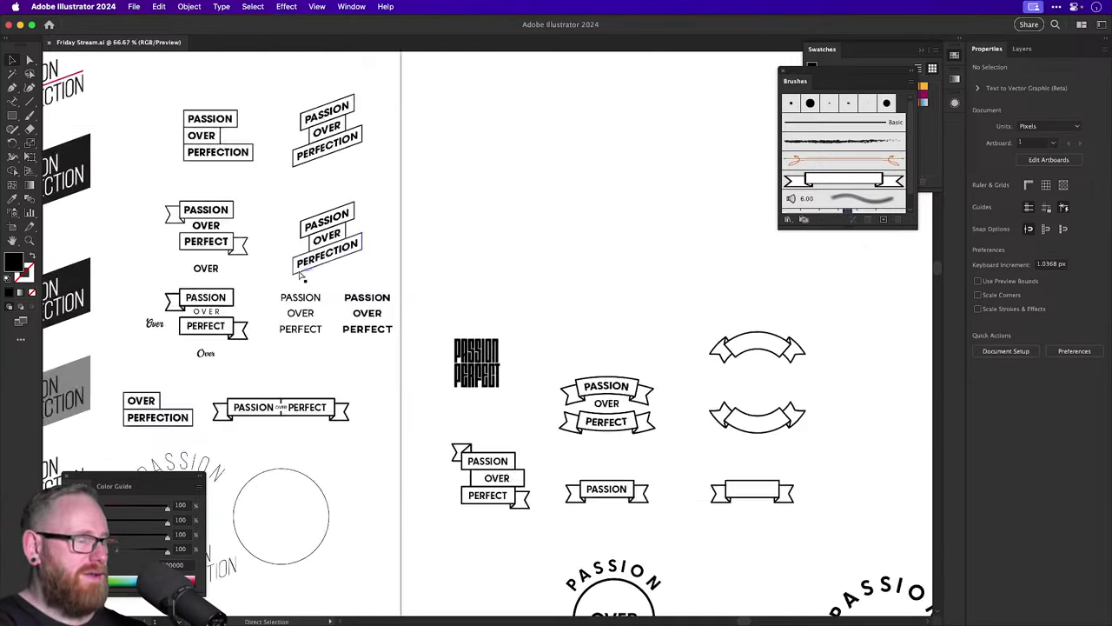
drag(481, 273, 214, 475)
key(super+minus)
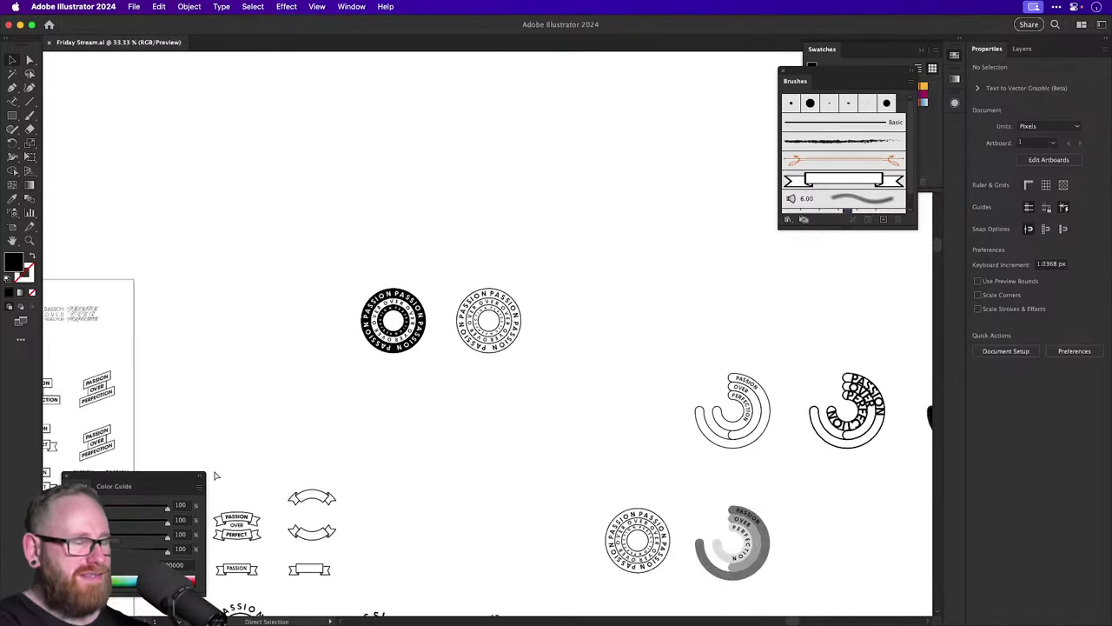
mouse_move(307, 462)
mouse_down()
mouse_move(500, 311)
mouse_move(281, 313)
mouse_up()
key(super+minus)
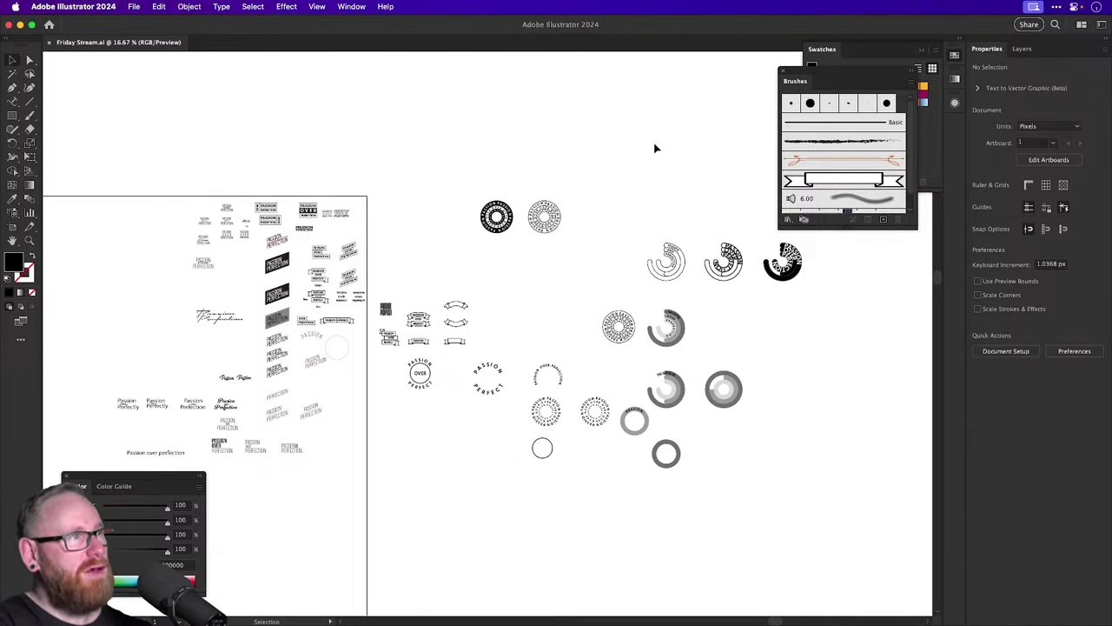
drag(656, 147, 595, 158)
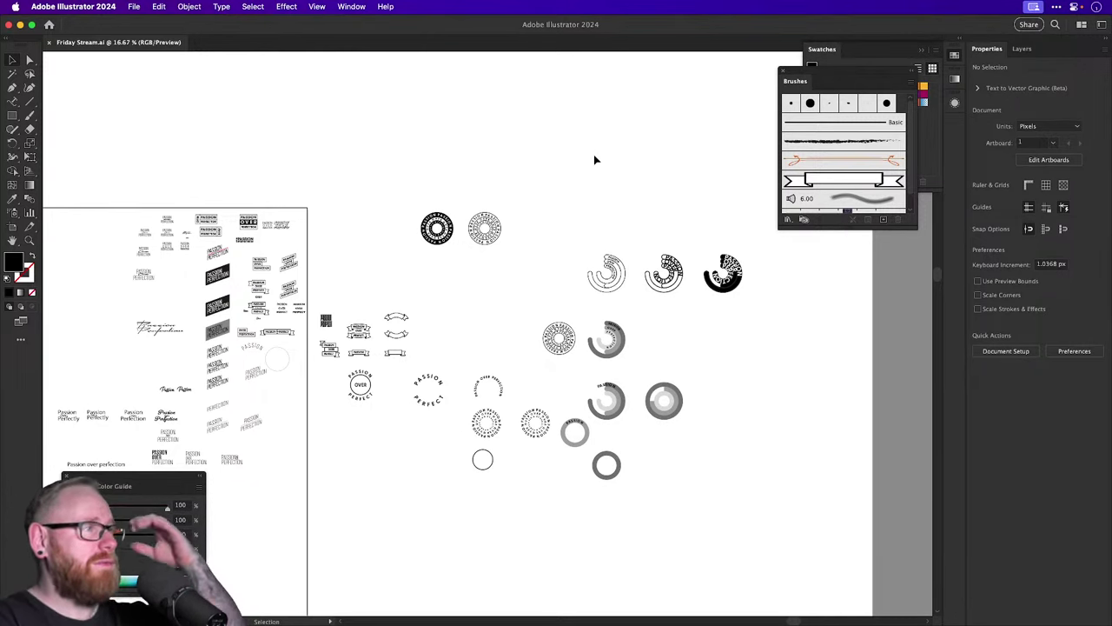
key(z)
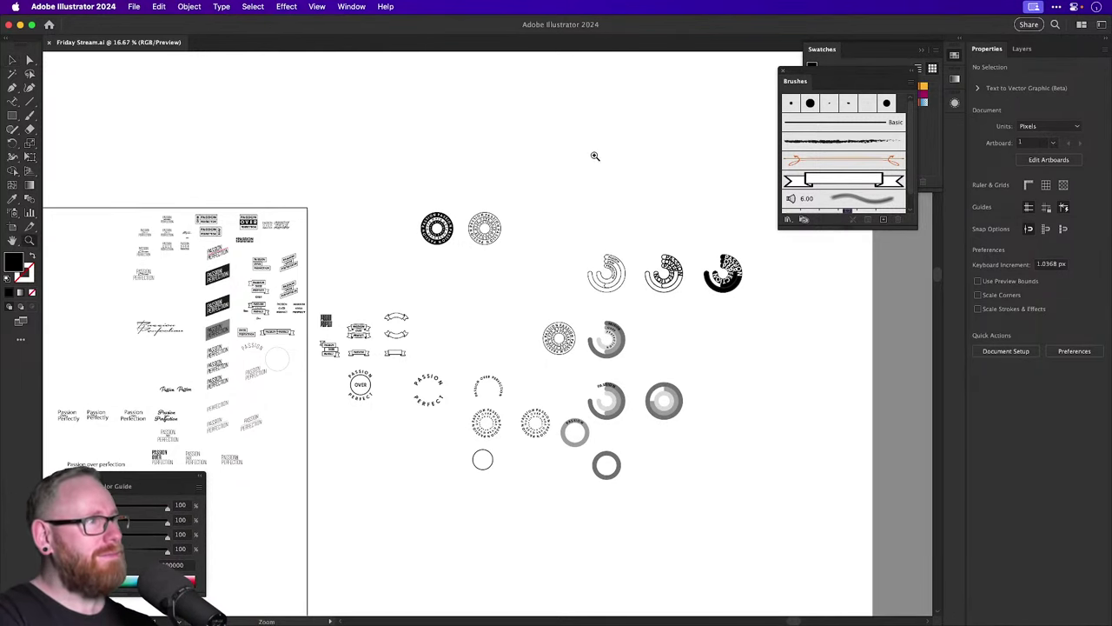
drag(470, 223, 658, 269)
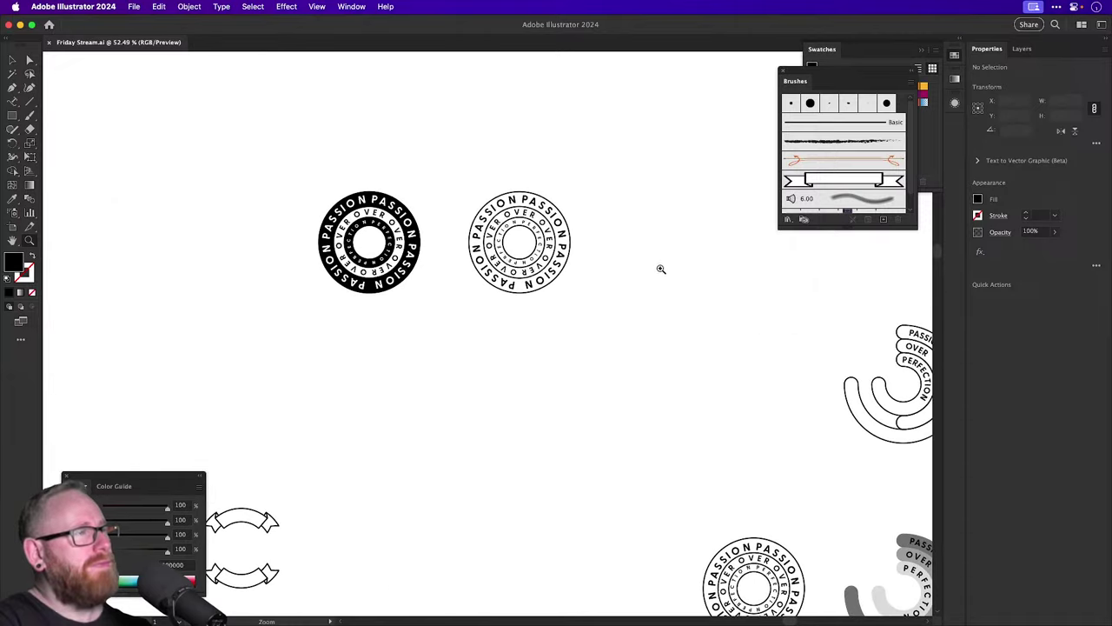
Close the Brushes panel and collapse the Swatches panel to its dock icon.
key(v)
click(783, 73)
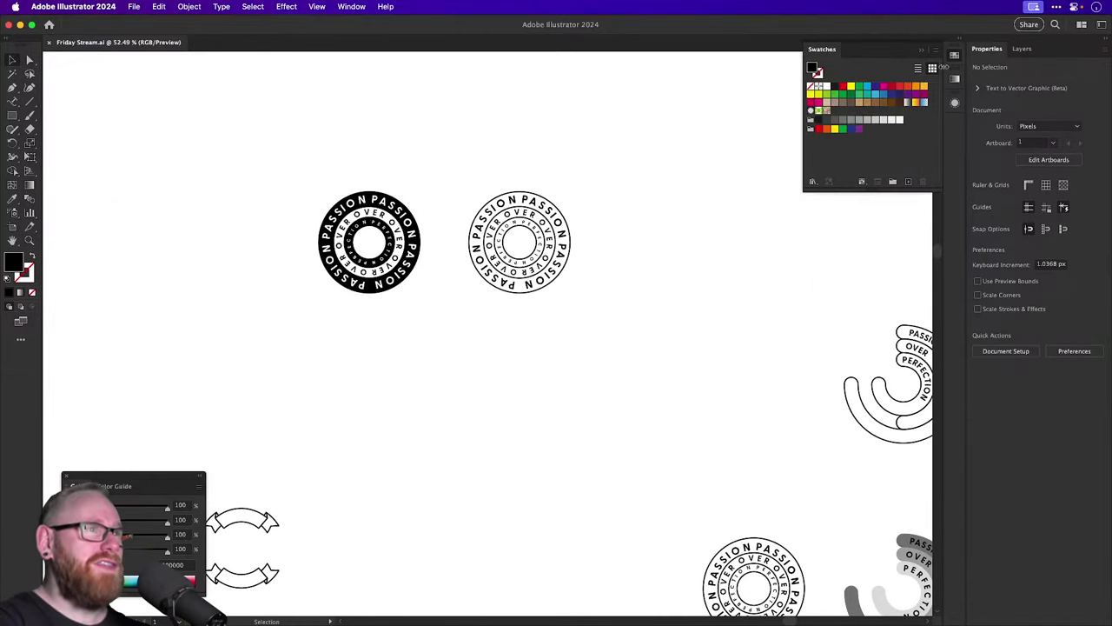
click(953, 55)
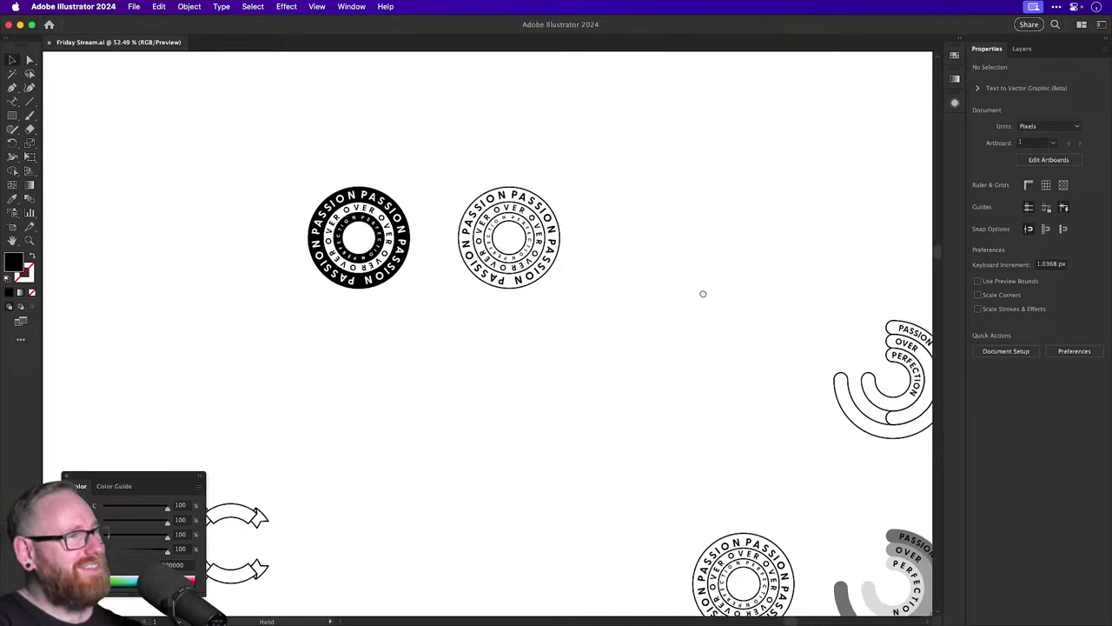
Pan and zoom out across the artboard to review all the badge variations.
drag(703, 293, 377, 196)
scroll(417, 182, right, 4)
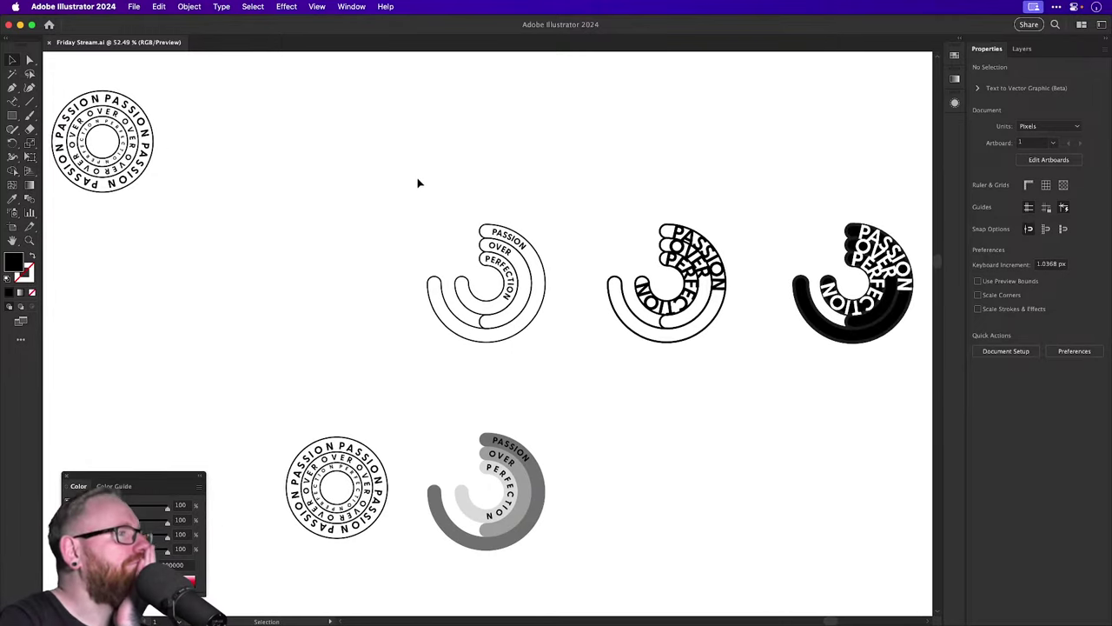
scroll(418, 180, down, 4)
scroll(418, 181, right, 4)
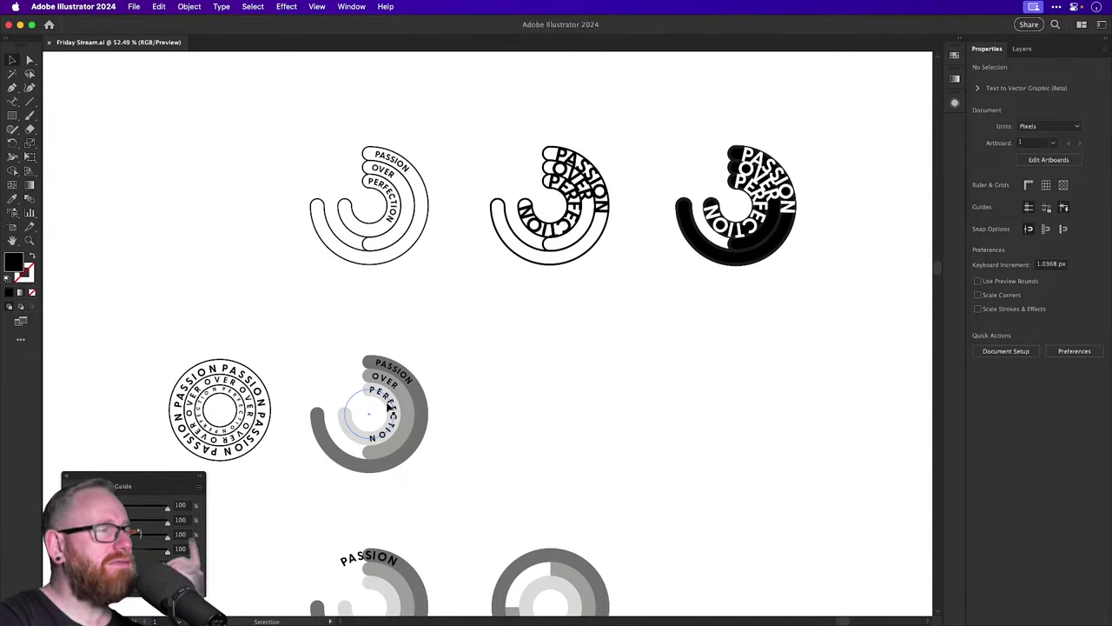
scroll(389, 405, down, 4)
scroll(388, 405, left, 2)
scroll(390, 404, down, 6)
scroll(389, 404, left, 2)
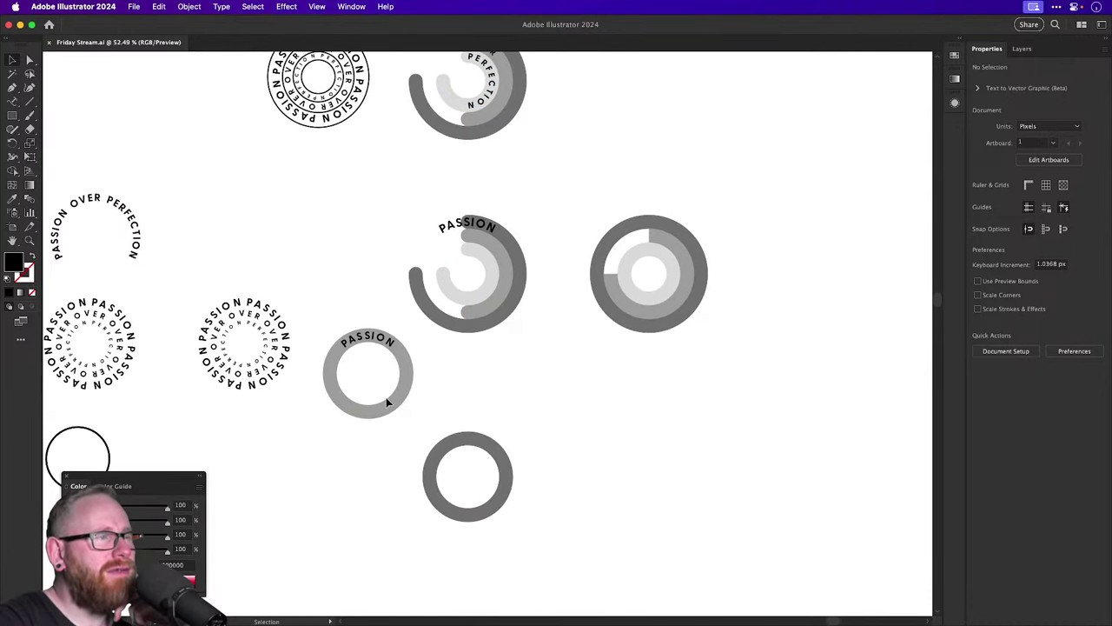
scroll(387, 398, left, 2)
scroll(388, 398, left, 10)
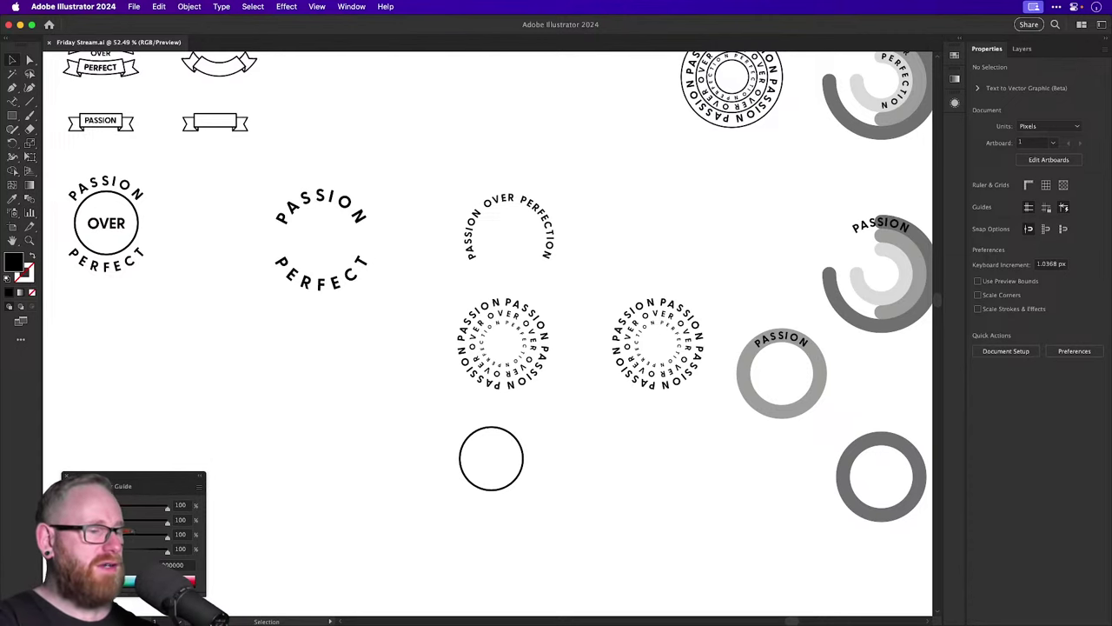
key(super+minus)
key(super+minus)
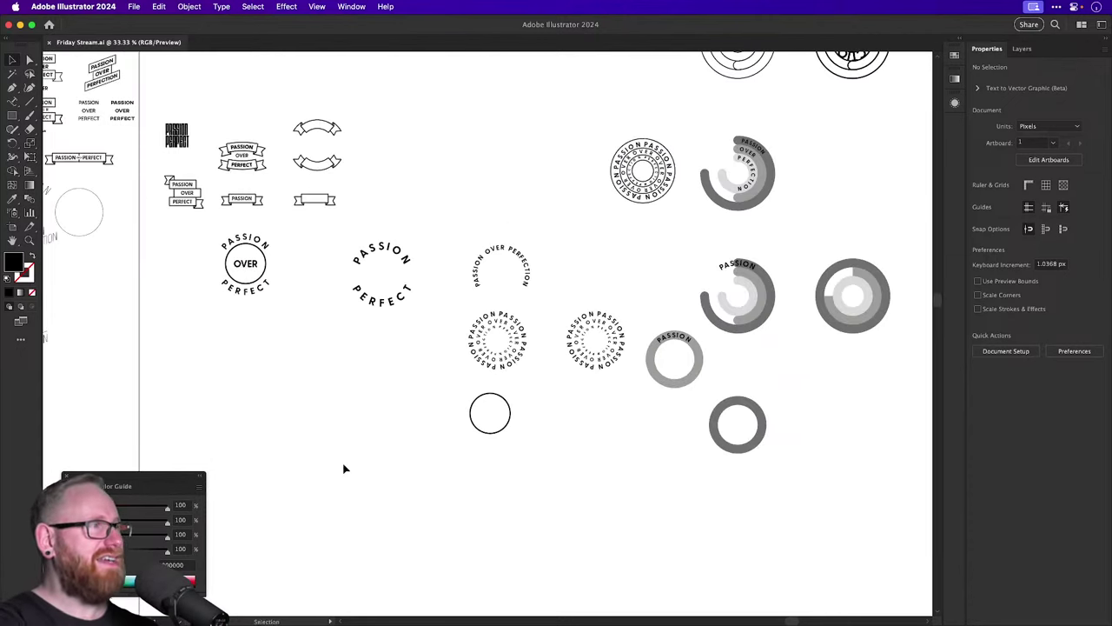
scroll(395, 322, up, 10)
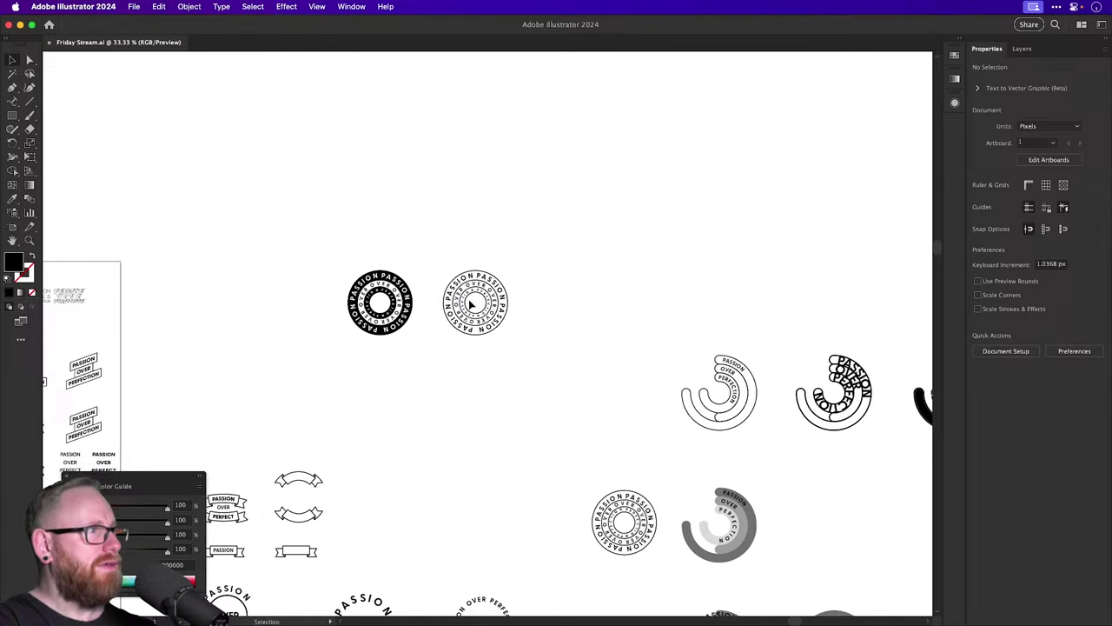
scroll(395, 300, up, 5)
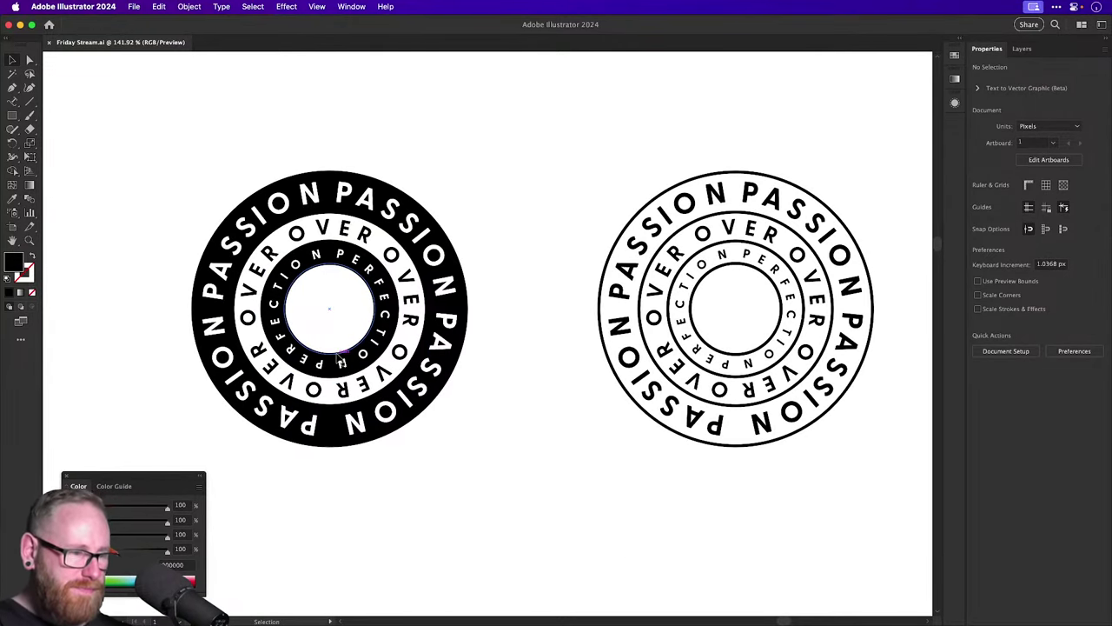
key(super+minus)
key(super+minus)
key(super+minus)
key(super+minus)
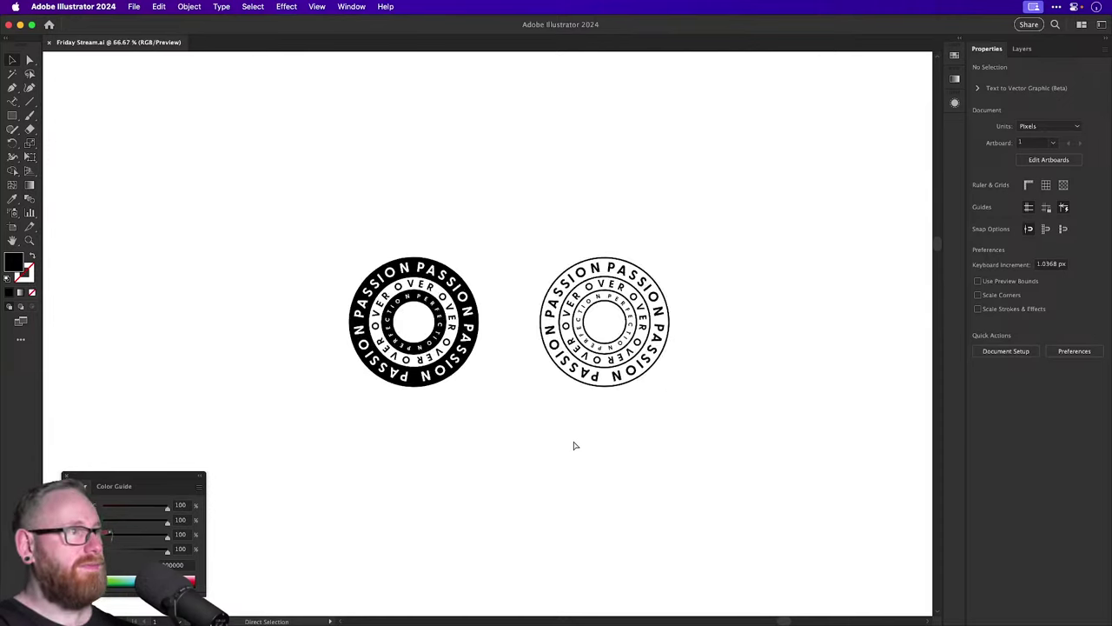
drag(477, 447, 596, 312)
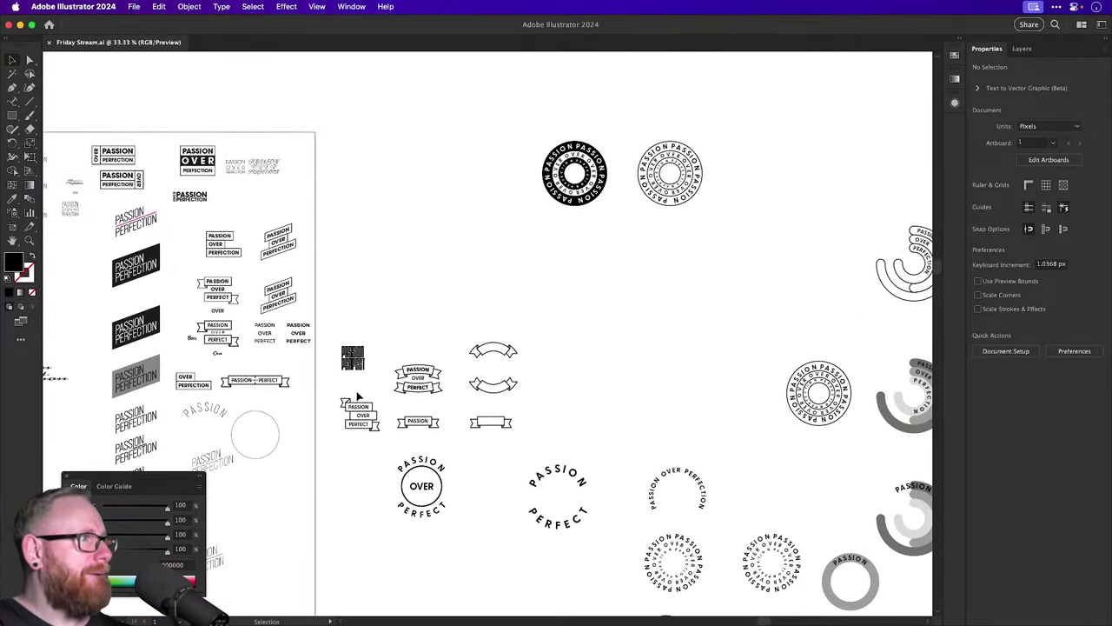
Drag the stacked PASSION OVER PERFECT ribbon group down into empty space.
click(372, 433)
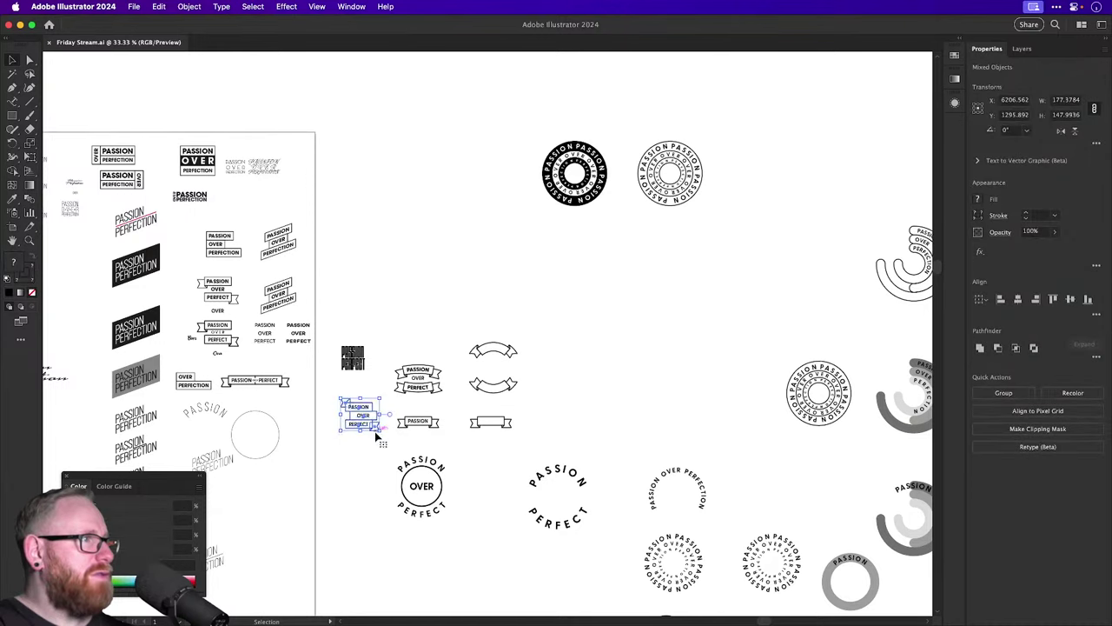
scroll(374, 399, down, 5)
drag(370, 268, 611, 560)
Zoom in to inspect the moved ribbon badge, then zoom out and pan across the variations.
key(z)
drag(417, 494, 642, 406)
key(v)
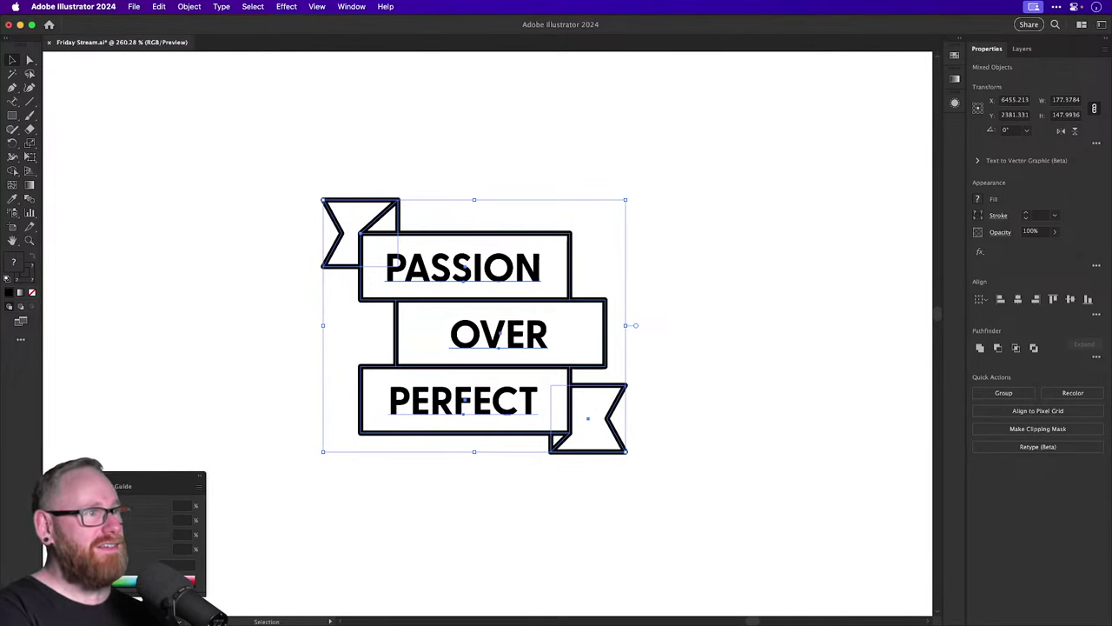
click(682, 319)
key(super+minus)
key(super+minus)
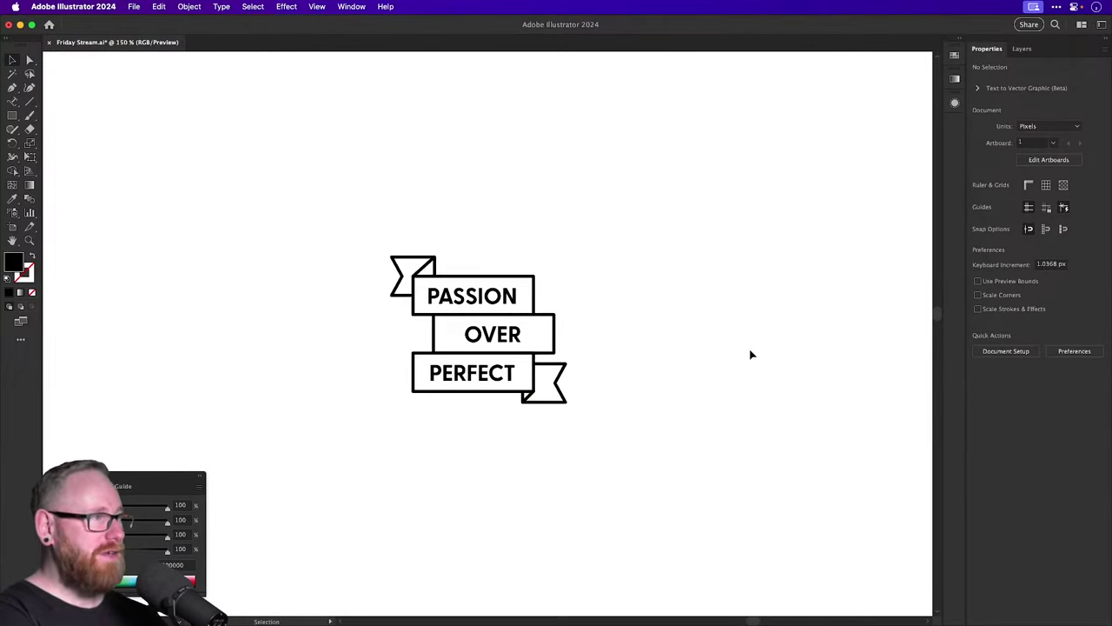
key(super+minus)
key(super+minus)
key(super+minus)
key(super+minus)
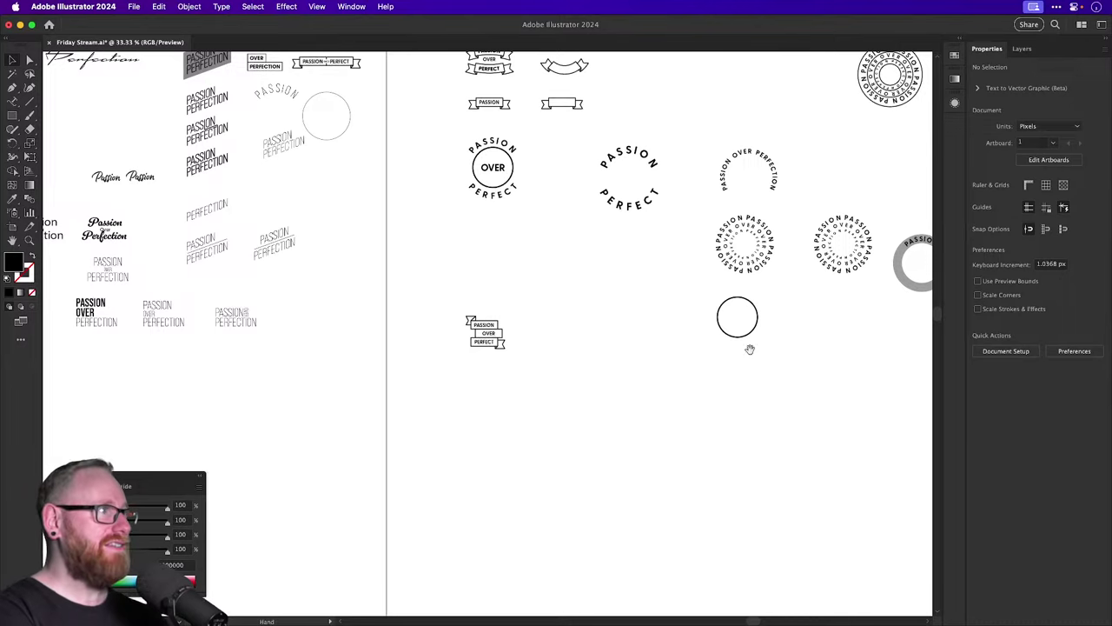
drag(316, 328, 511, 506)
drag(409, 307, 432, 415)
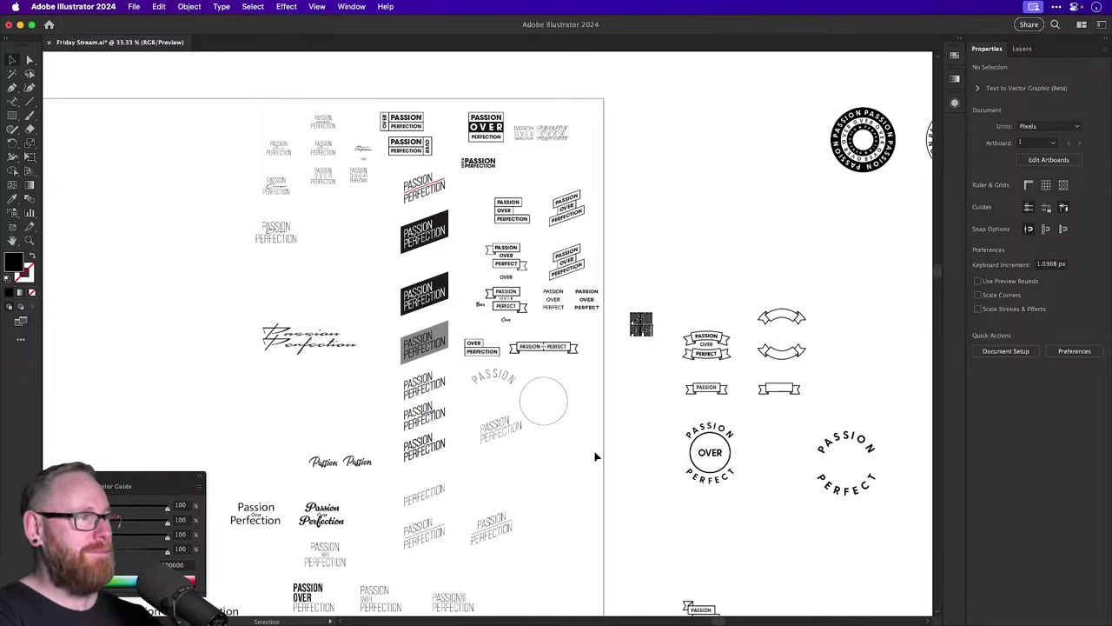
drag(596, 456, 450, 363)
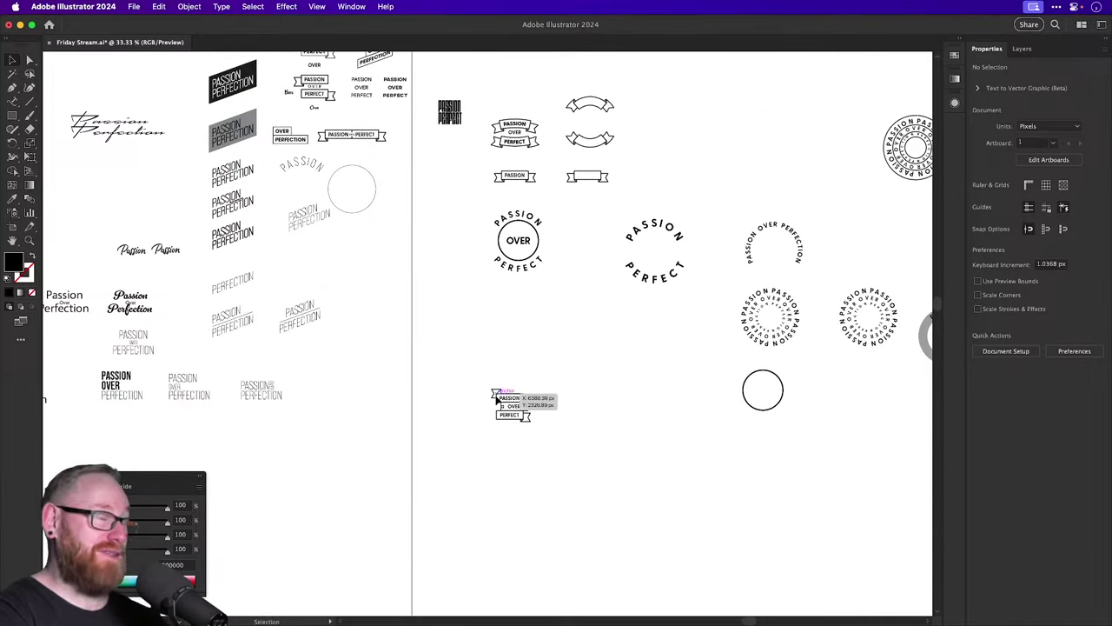
Shift the OVER text left and narrow its band rectangle to 83.05 px wide.
key(z)
drag(514, 399, 799, 454)
key(v)
drag(690, 457, 663, 327)
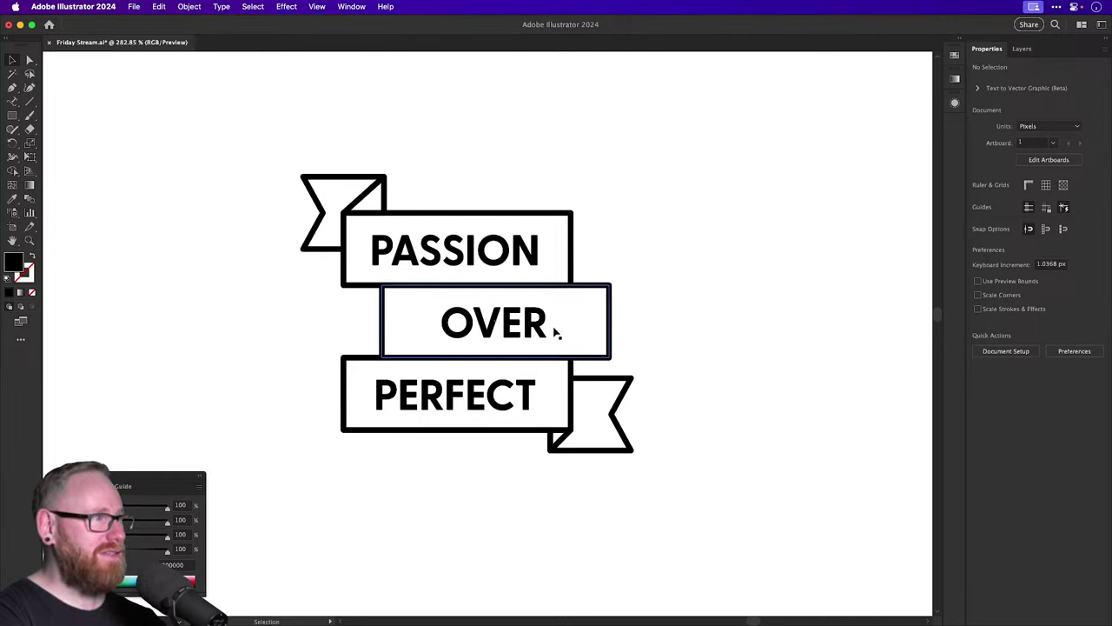
drag(523, 330, 486, 331)
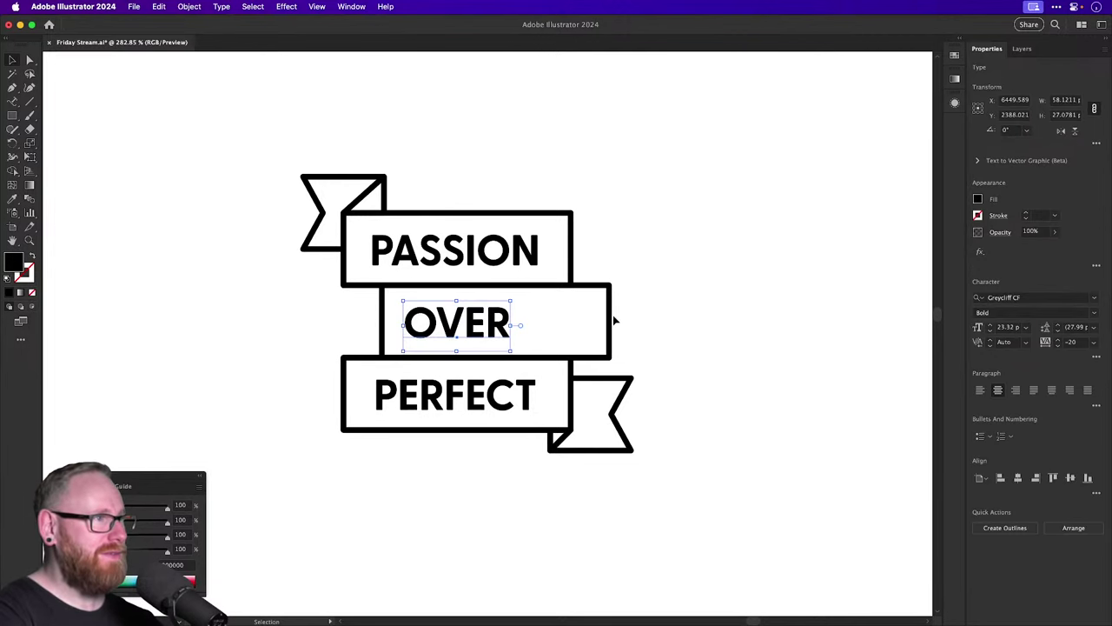
click(611, 317)
drag(610, 320, 536, 321)
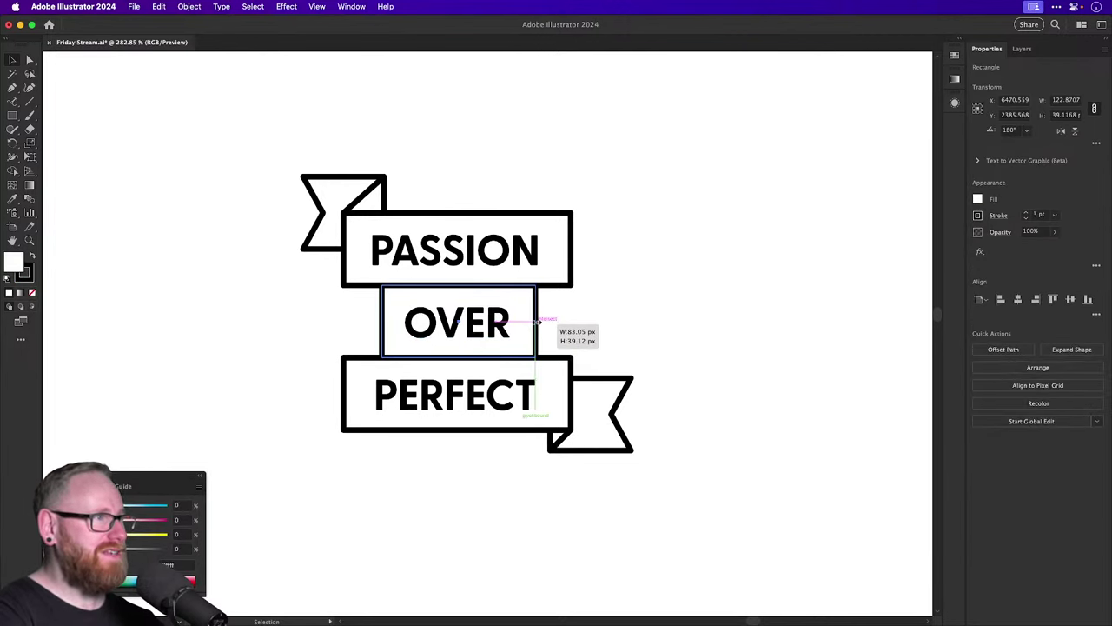
click(655, 296)
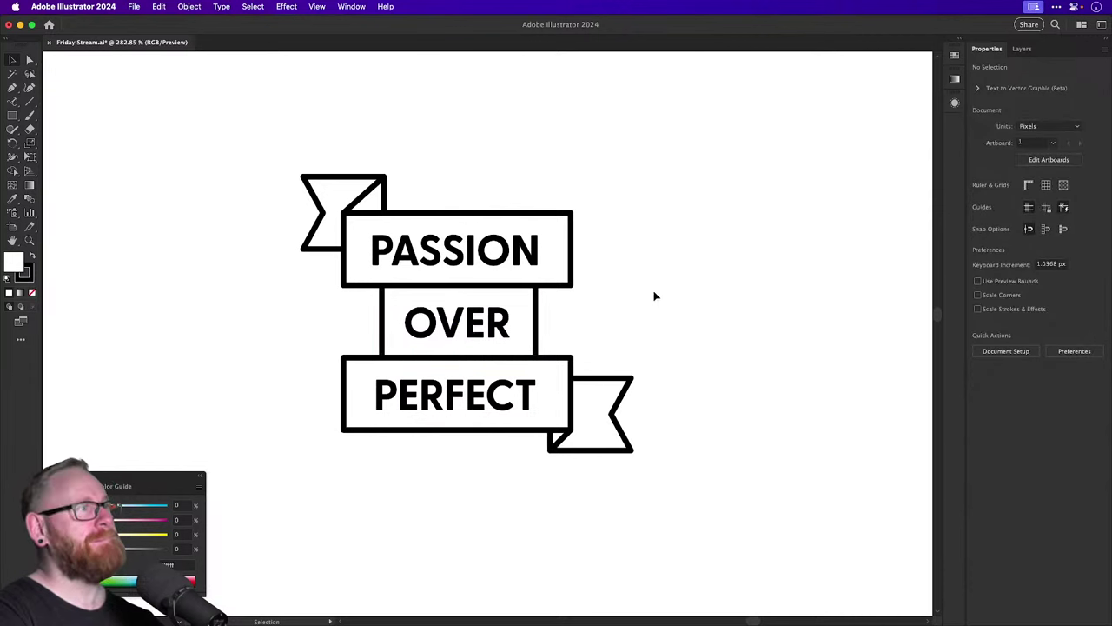
Select the whole ribbon banner and Shift+Alt-drag a copy of it to the right.
key(a)
drag(342, 313, 513, 322)
click(647, 315)
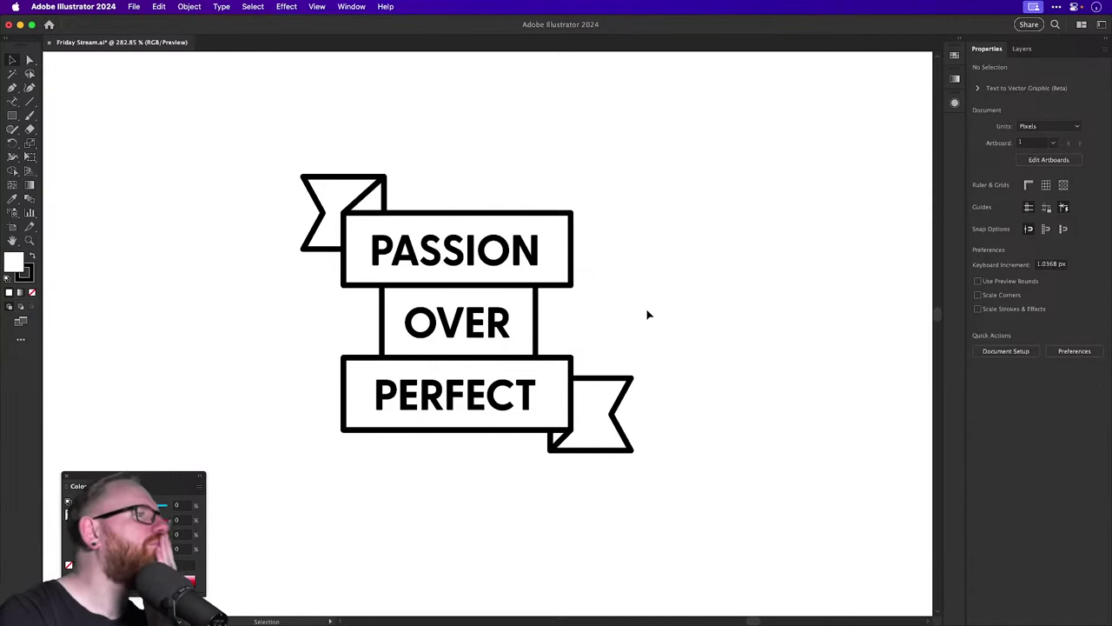
drag(258, 165, 647, 460)
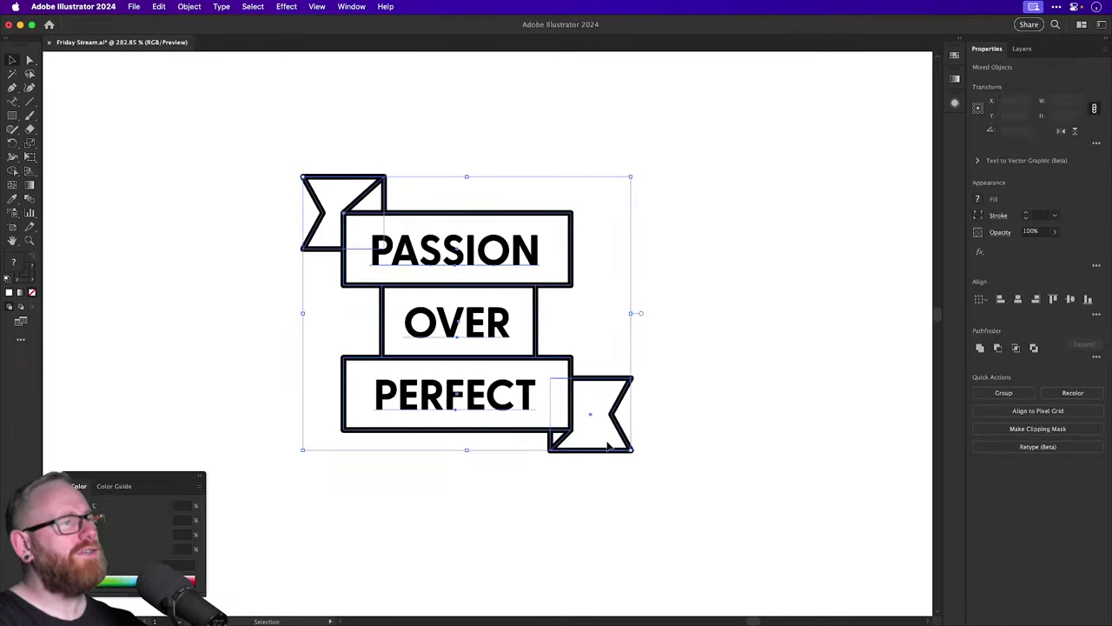
scroll(521, 348, right, 10)
scroll(521, 348, up, 3)
drag(191, 404, 789, 404)
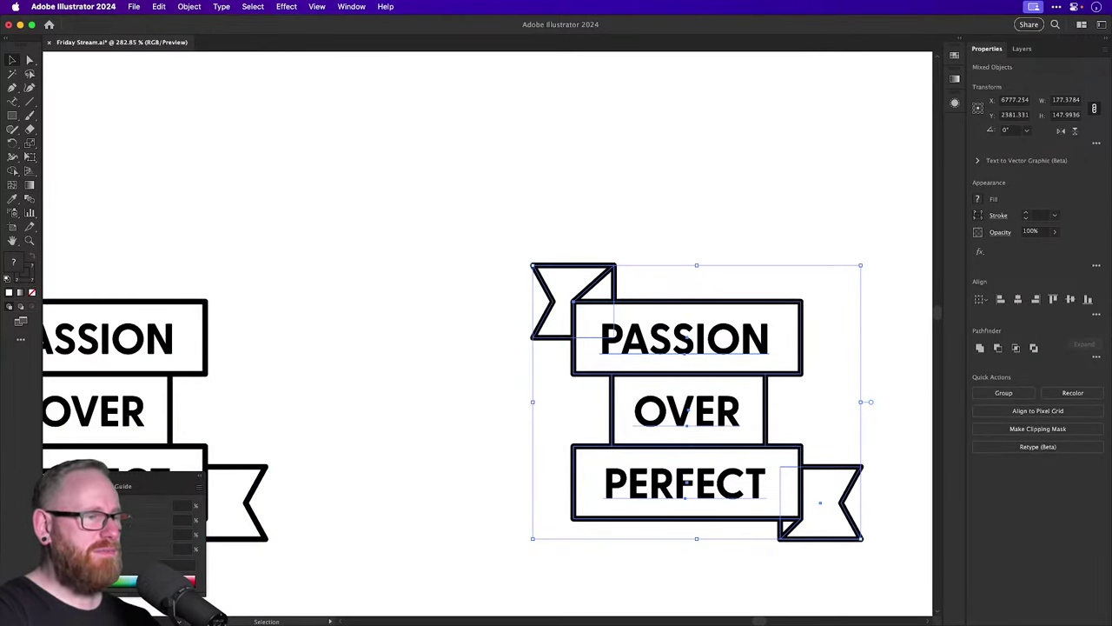
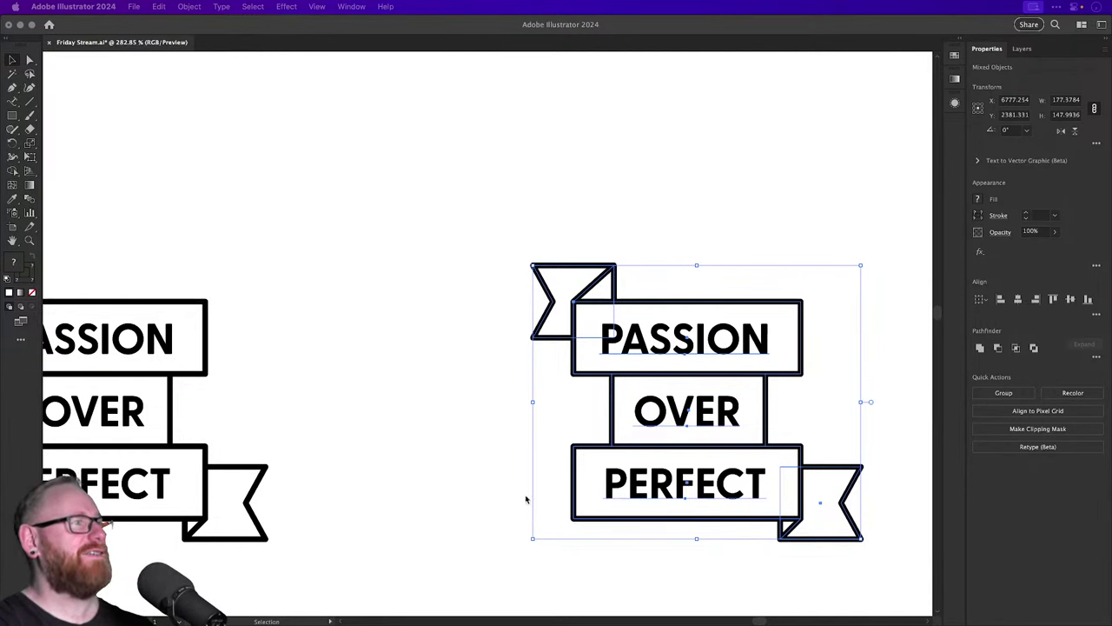
Shift the OVER and PERFECT bands right so the three banners step down diagonally.
click(460, 250)
click(458, 246)
drag(447, 263, 260, 242)
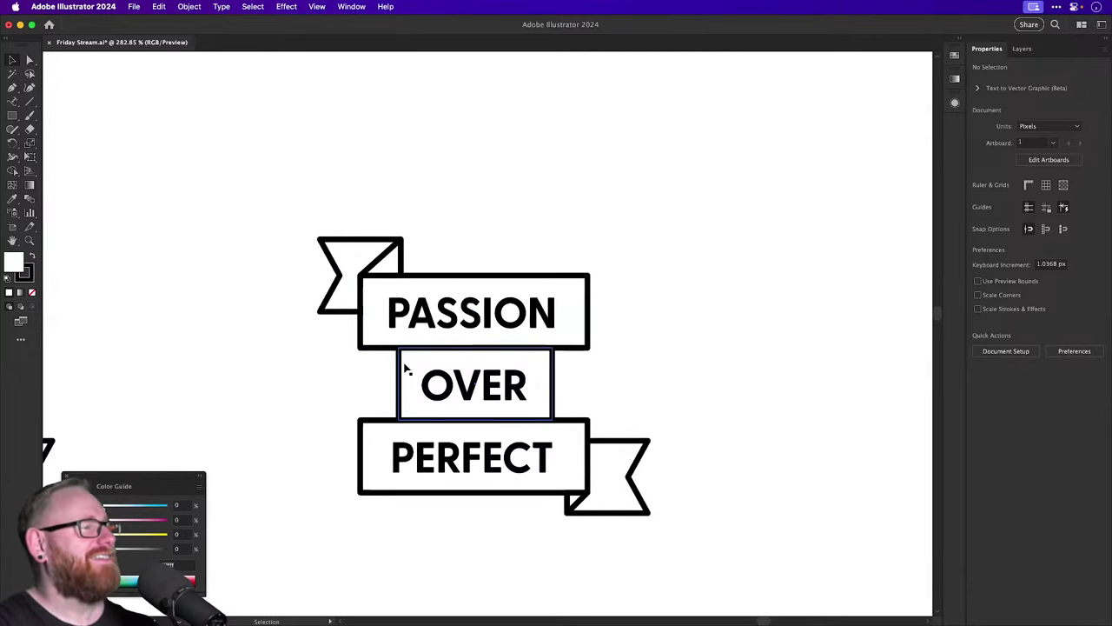
drag(458, 534, 740, 458)
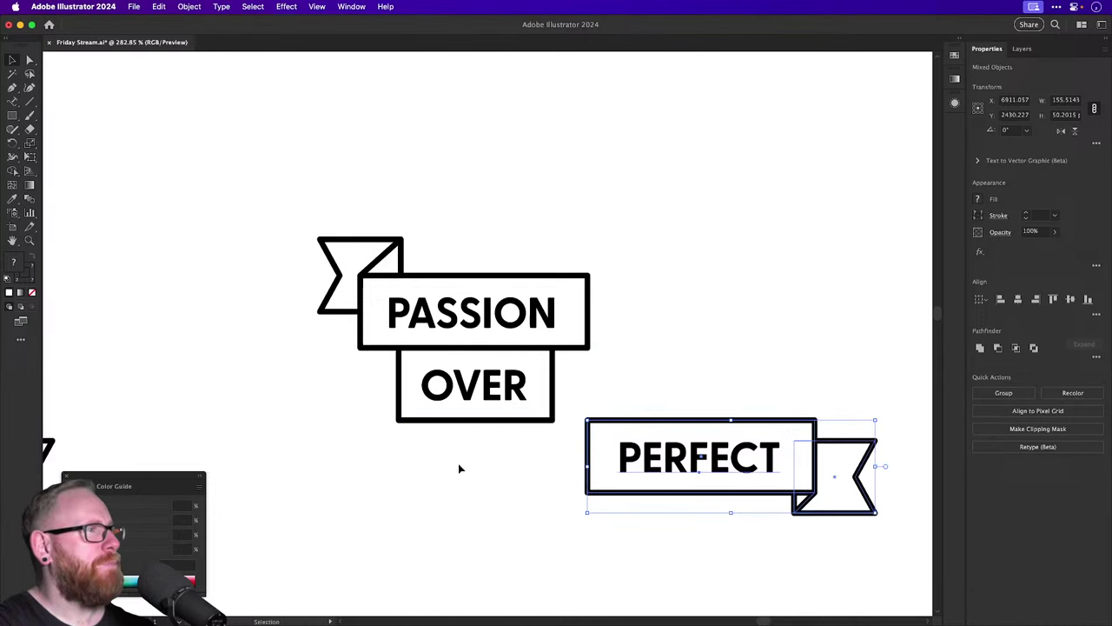
click(500, 385)
drag(499, 385, 543, 390)
drag(660, 374, 847, 491)
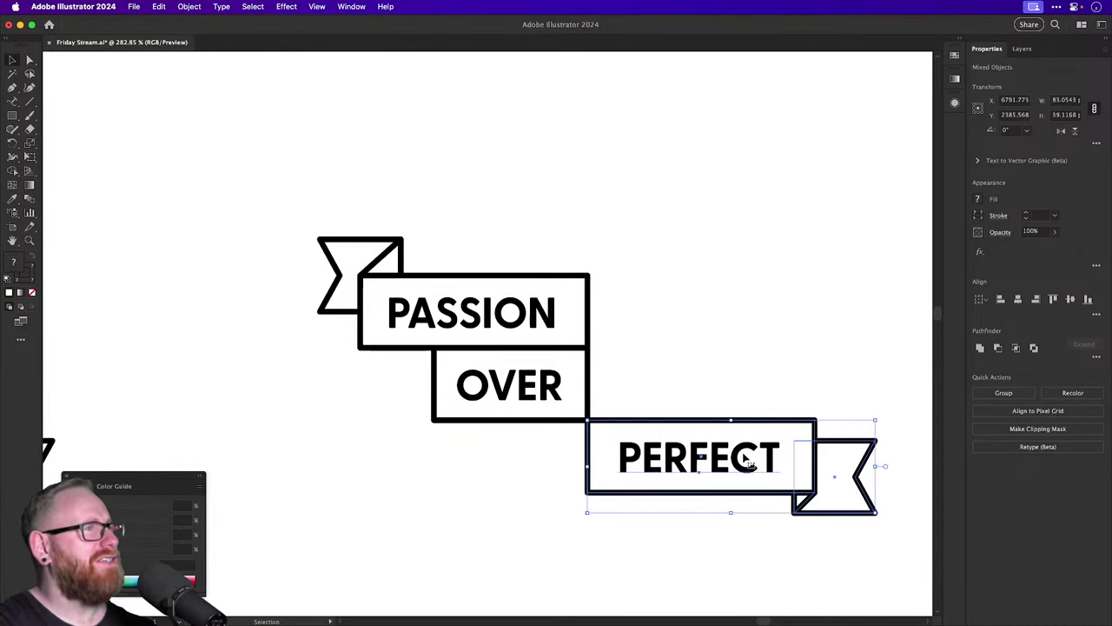
drag(745, 455, 593, 453)
Select all three banner pieces together and reposition the group in view.
drag(256, 174, 814, 556)
drag(660, 388, 360, 423)
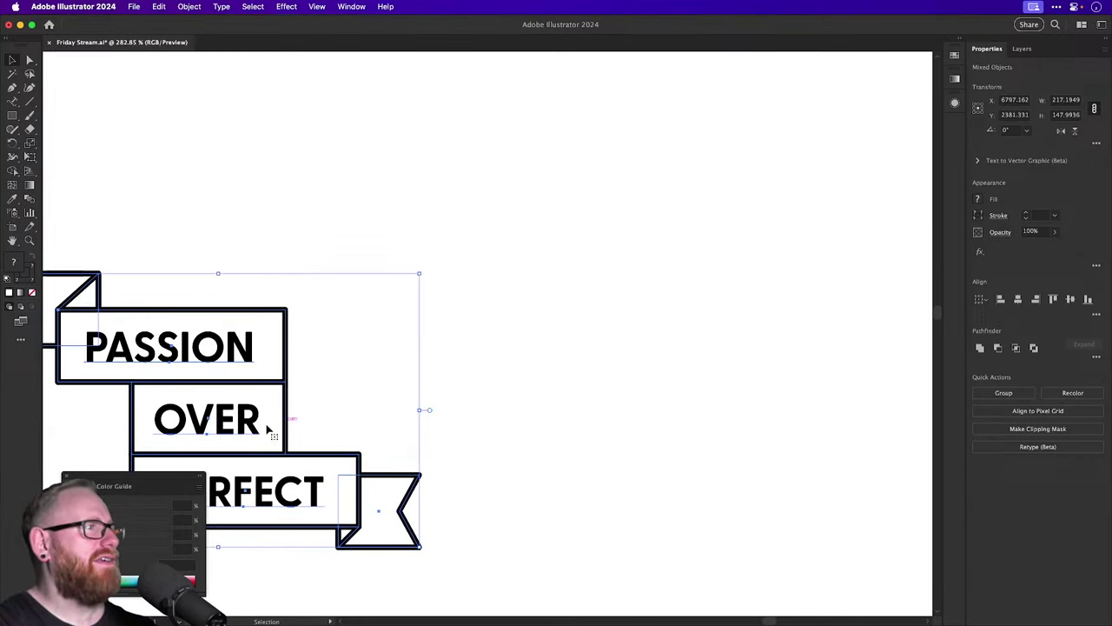
drag(269, 426, 443, 419)
drag(344, 347, 337, 348)
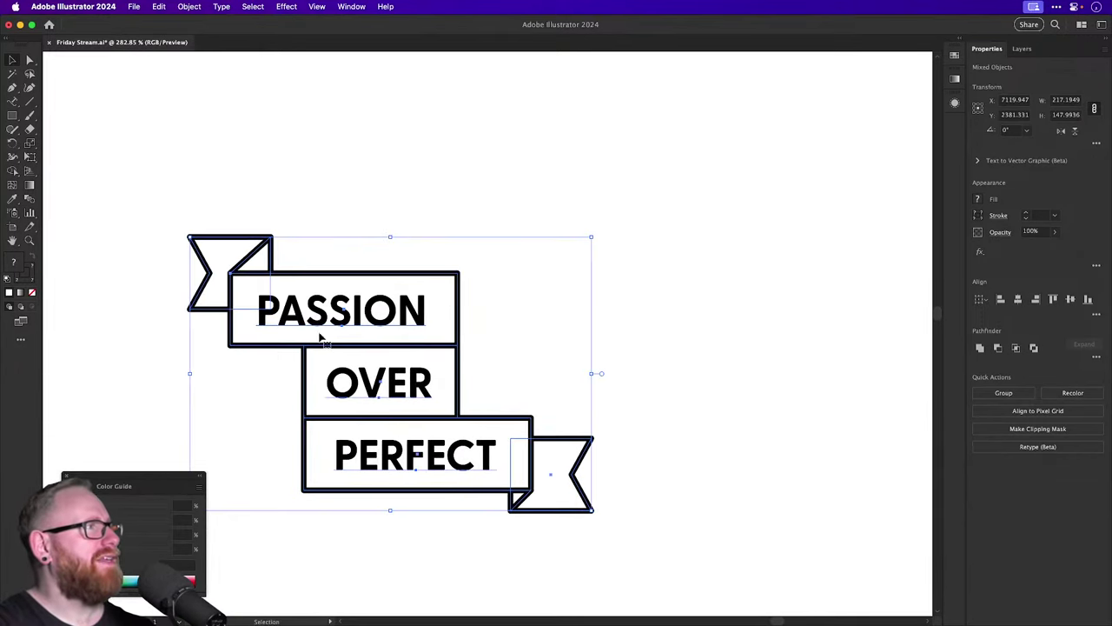
drag(29, 144, 55, 158)
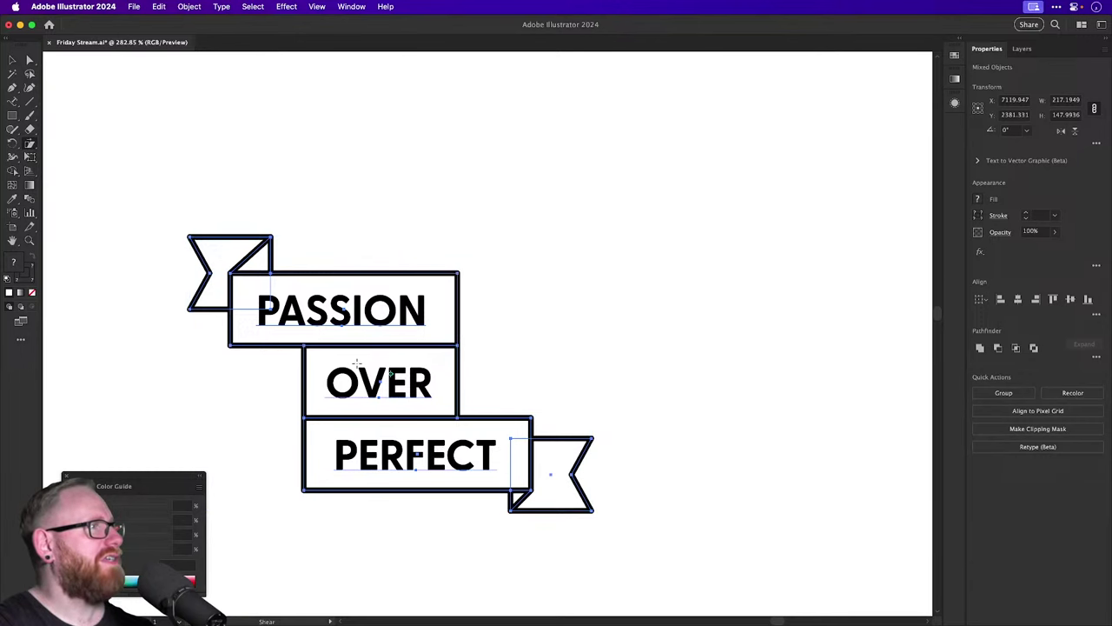
Apply a -20° shear to the banner group and compare it with the other copy.
alt+click(357, 368)
key(Return)
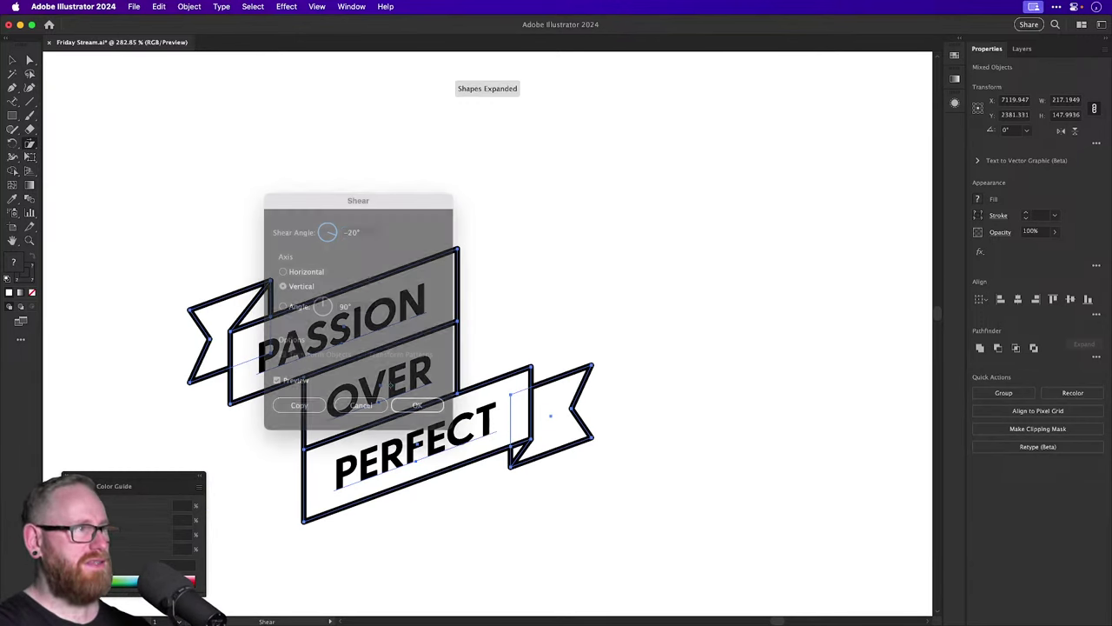
click(385, 216)
drag(385, 216, 634, 191)
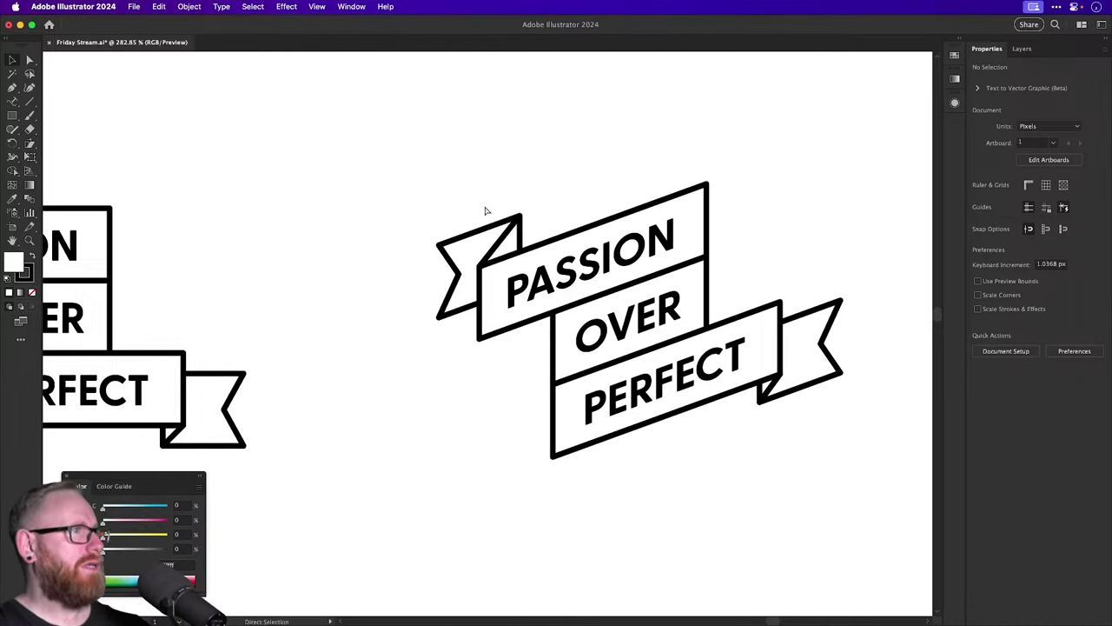
Undo that shear and reapply it at -15° on the vertical axis.
key(super+z)
click(29, 149)
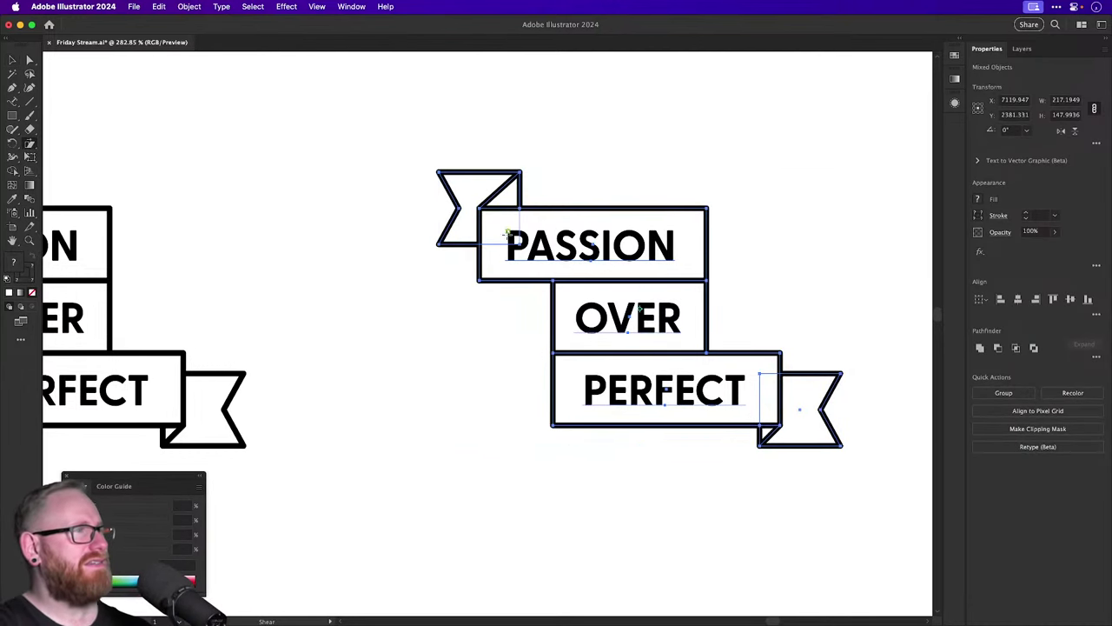
key(Return)
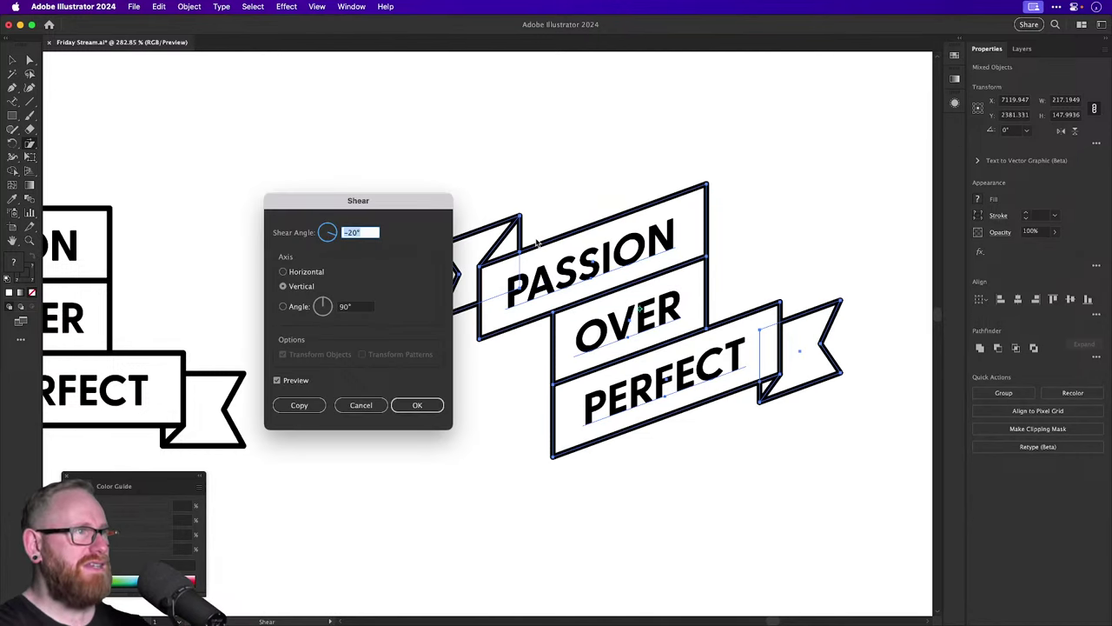
text(-10)
key(Tab)
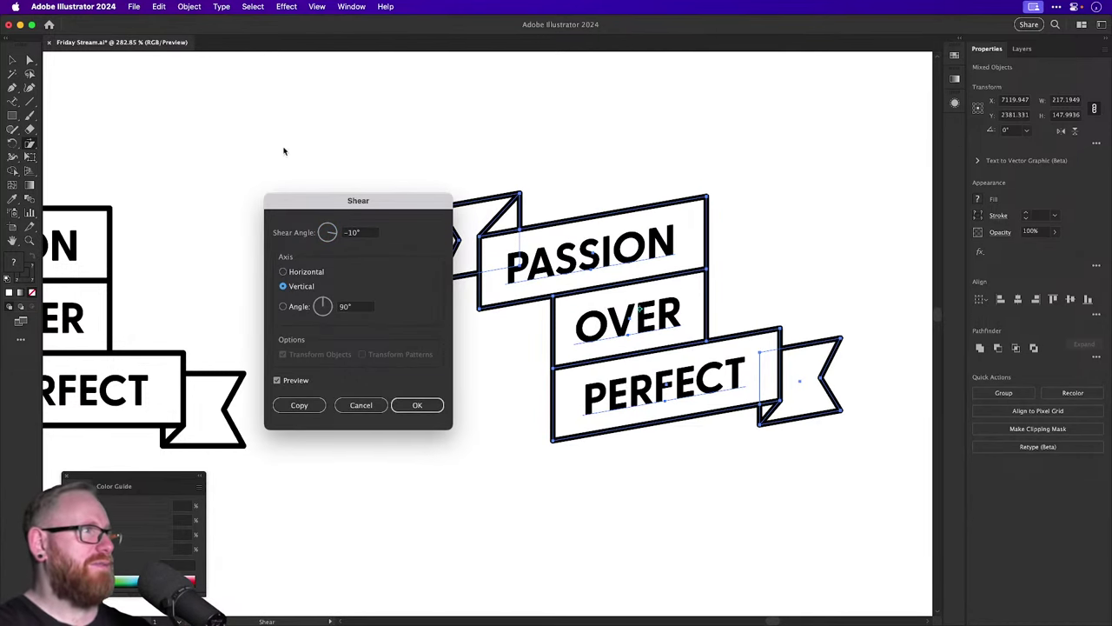
click(371, 233)
text(-15)
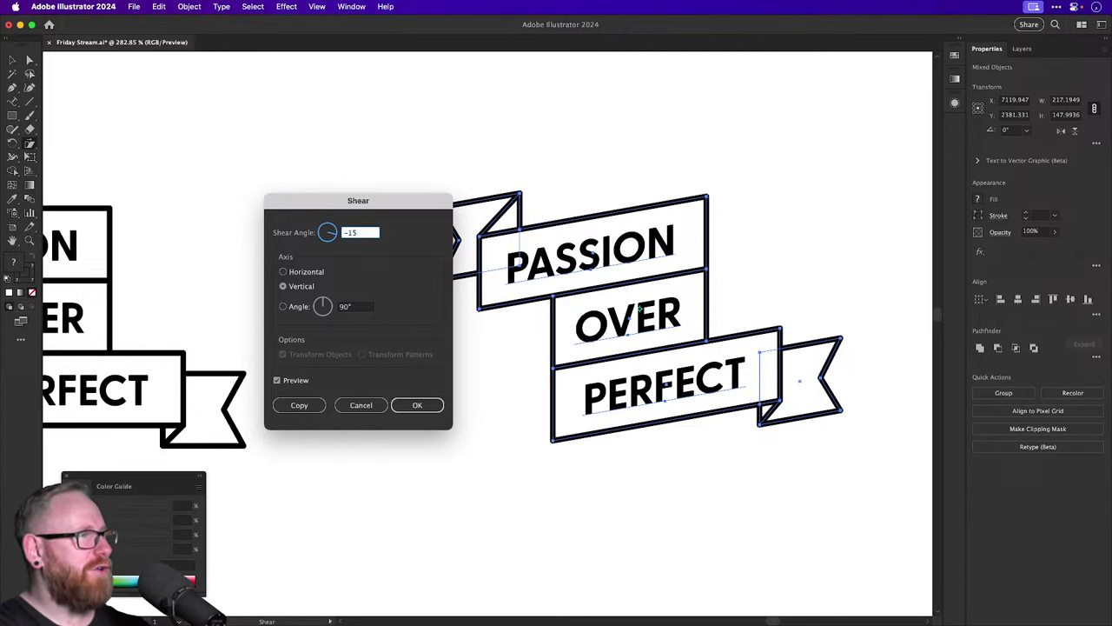
key(Return)
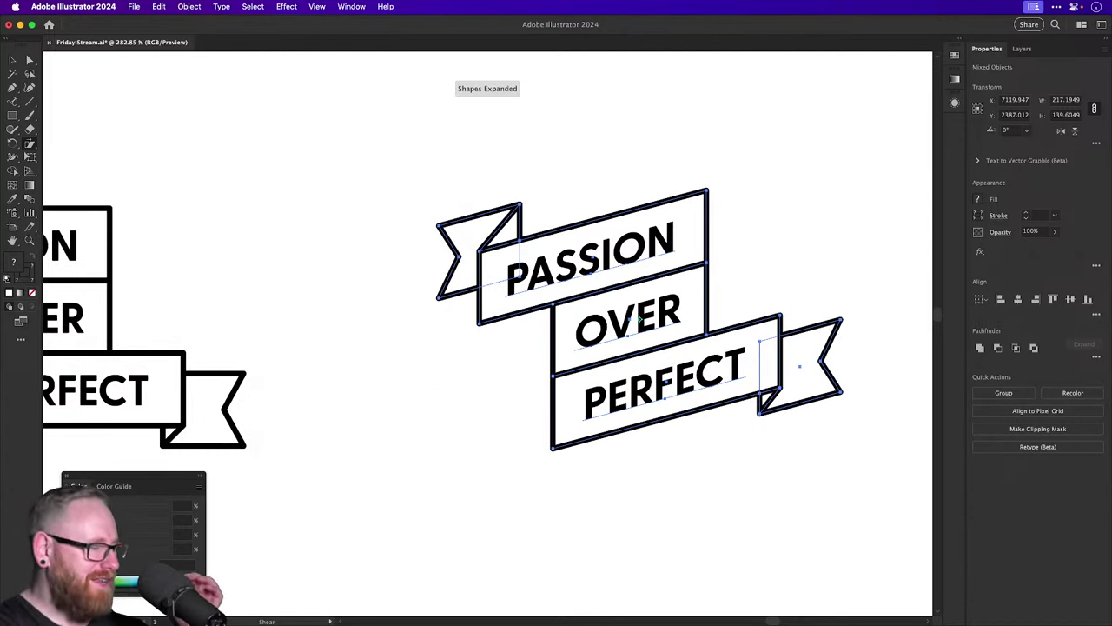
key(v)
click(433, 137)
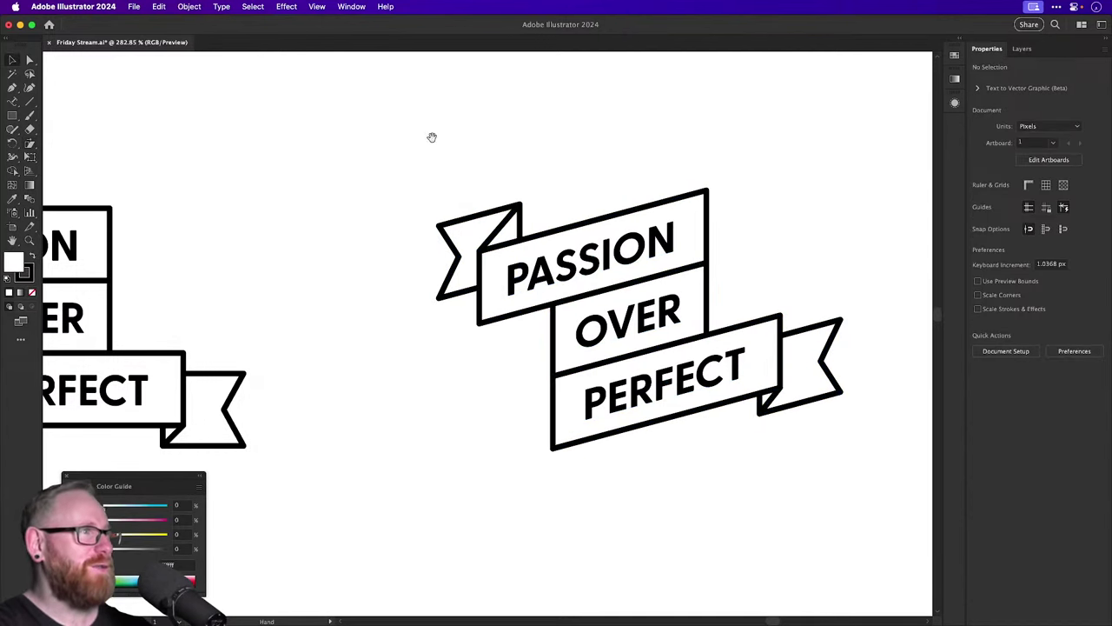
scroll(395, 186, right, 3)
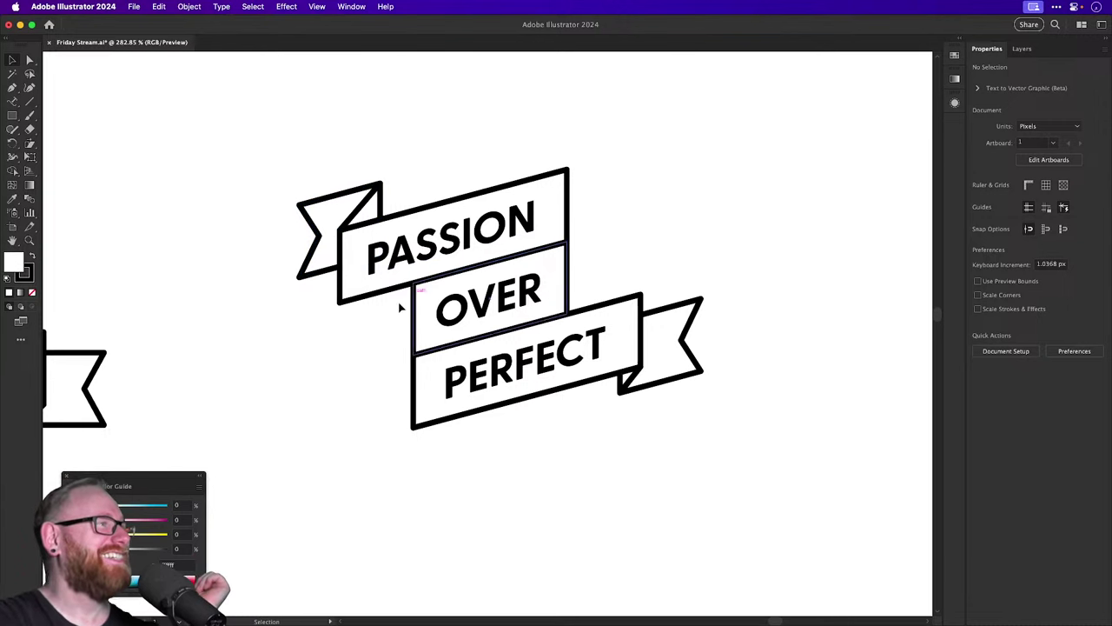
click(454, 317)
key(Delete)
click(603, 350)
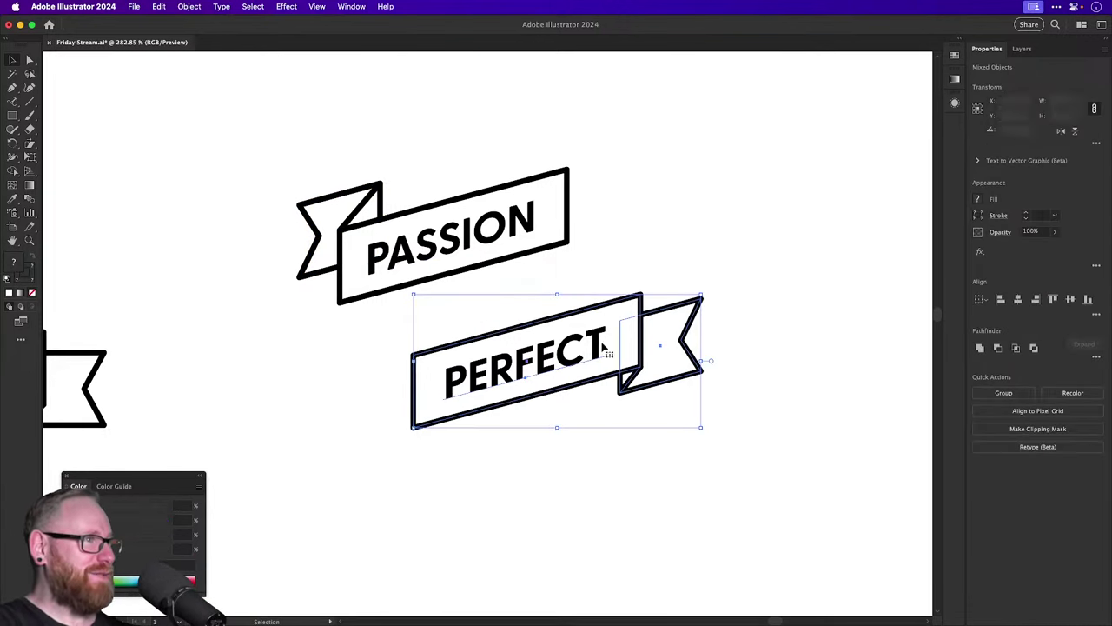
drag(603, 350, 591, 277)
key(super+z)
key(super+z)
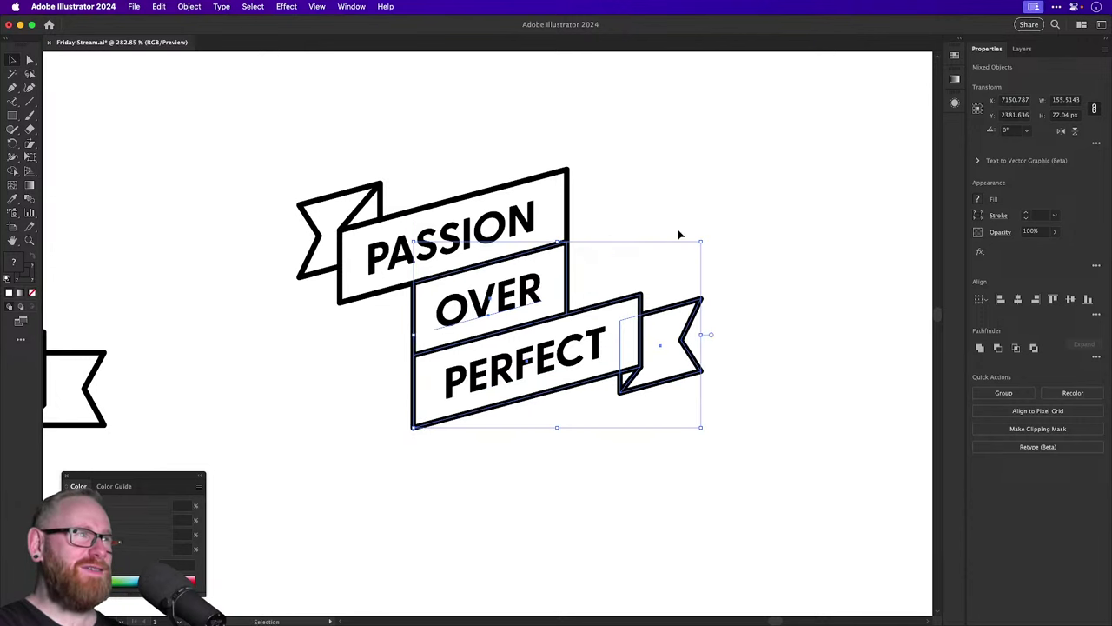
click(742, 218)
key(super+minus)
key(super+minus)
key(super+minus)
key(super+minus)
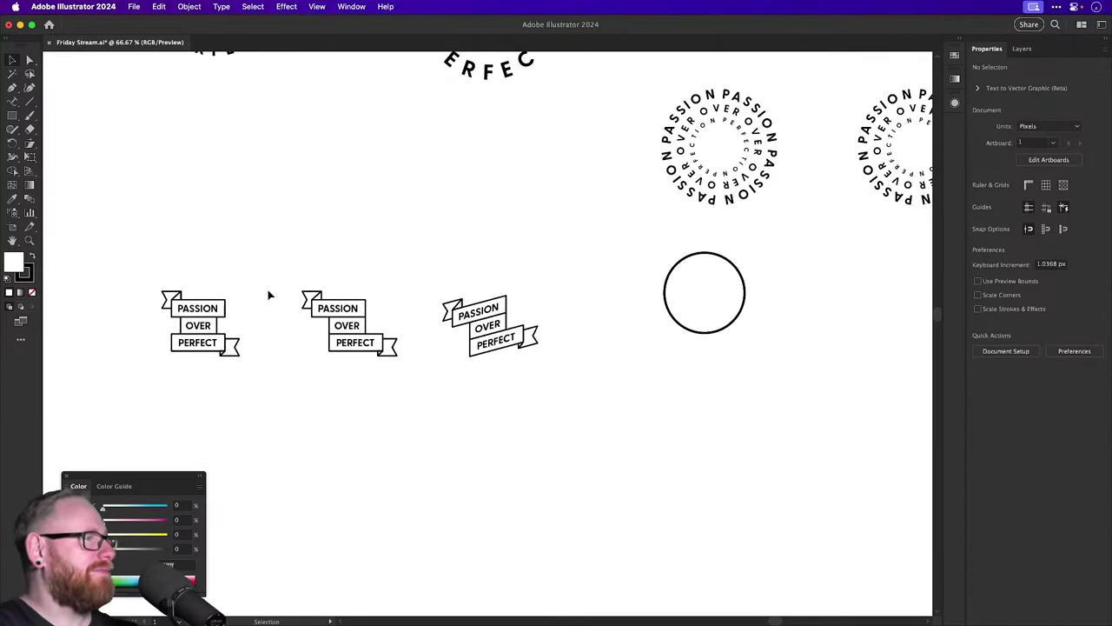
Save the document, then zoom out and pan around the board of variations.
key(super+s)
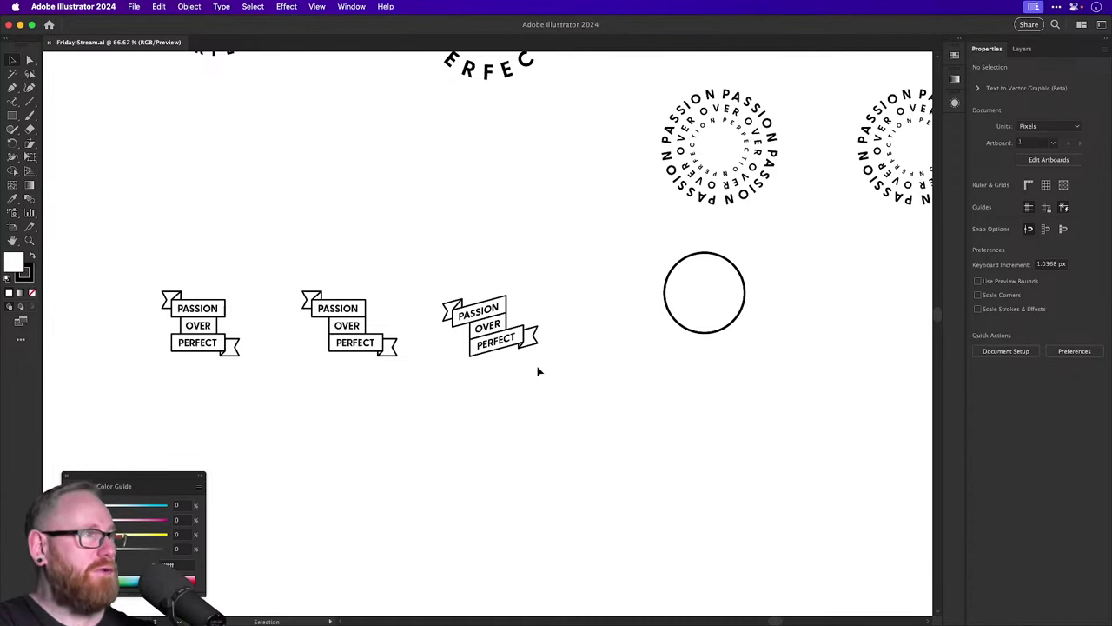
key(super+minus)
key(super+minus)
key(super+minus)
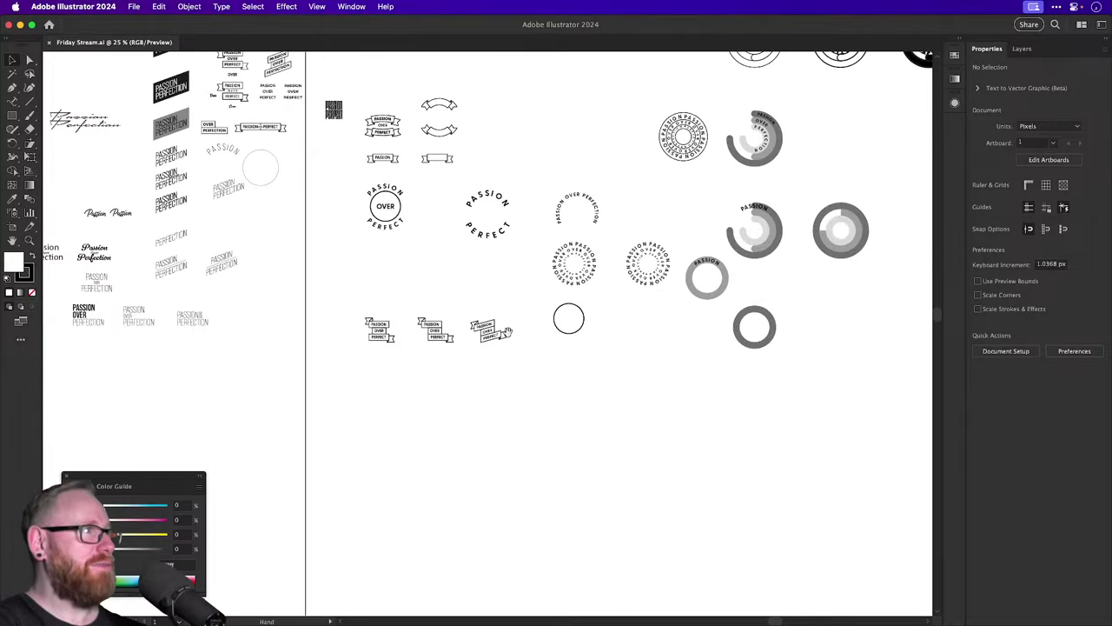
drag(536, 370, 605, 477)
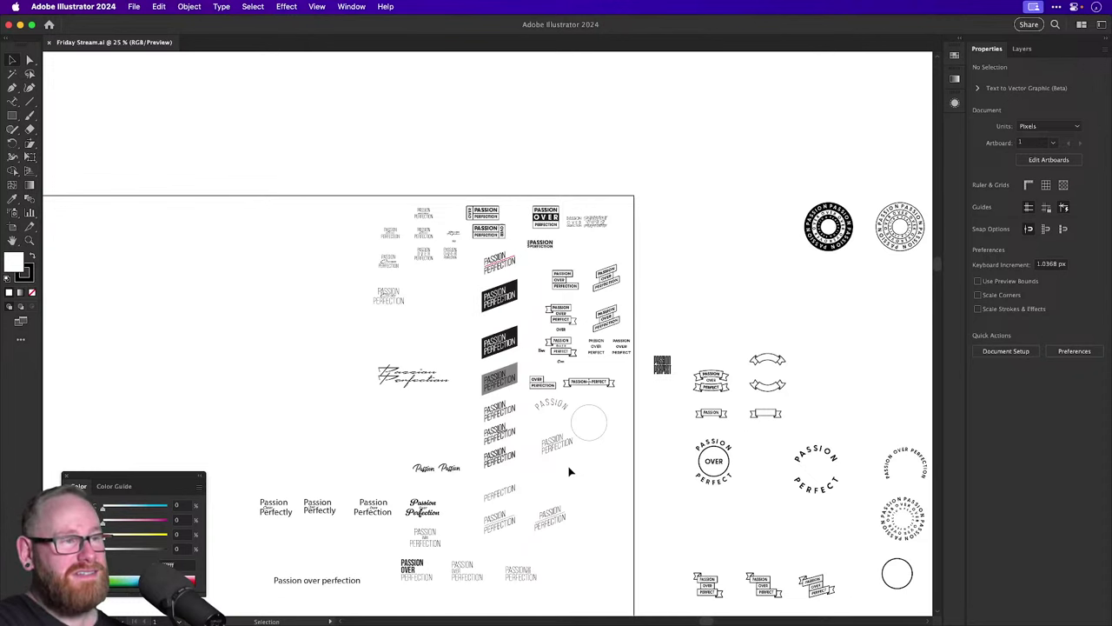
scroll(569, 470, down, 3)
scroll(569, 471, left, 2)
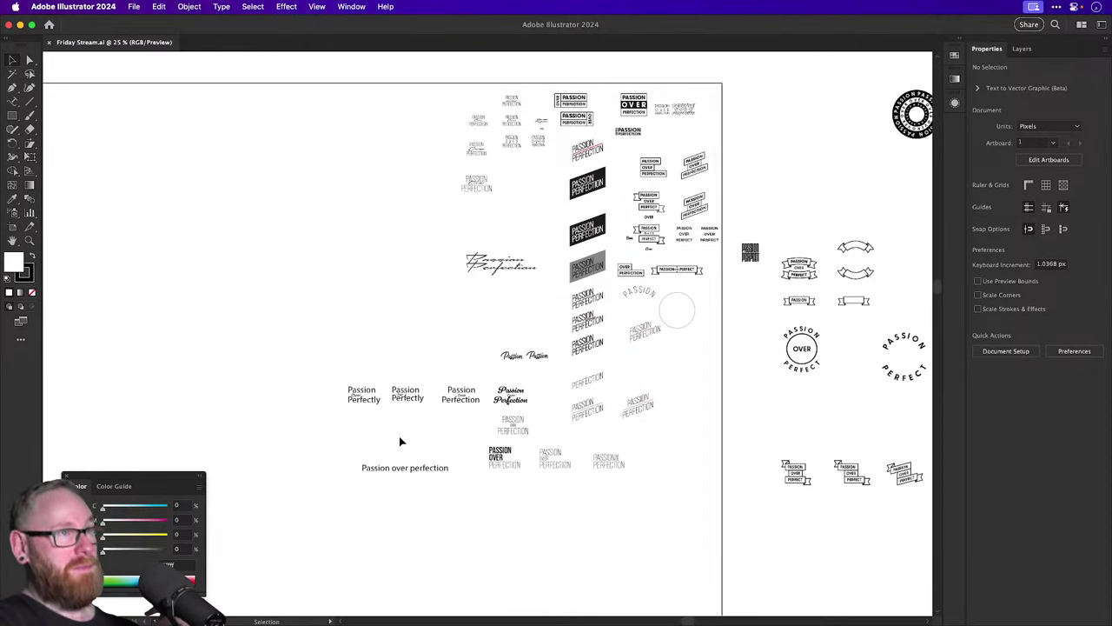
scroll(403, 433, right, 2)
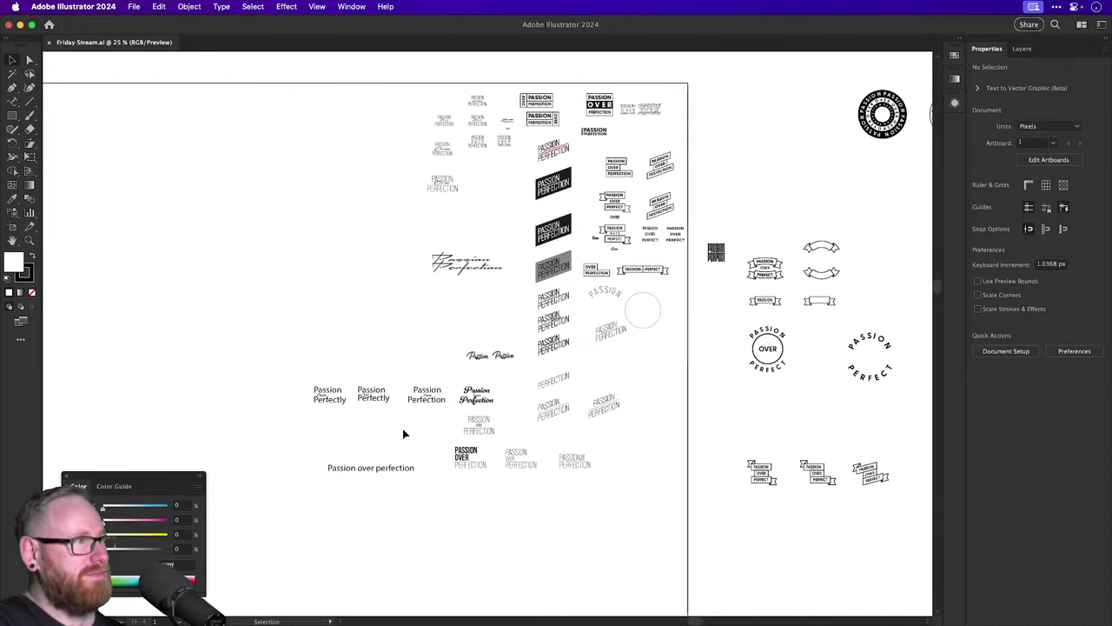
scroll(403, 433, right, 4)
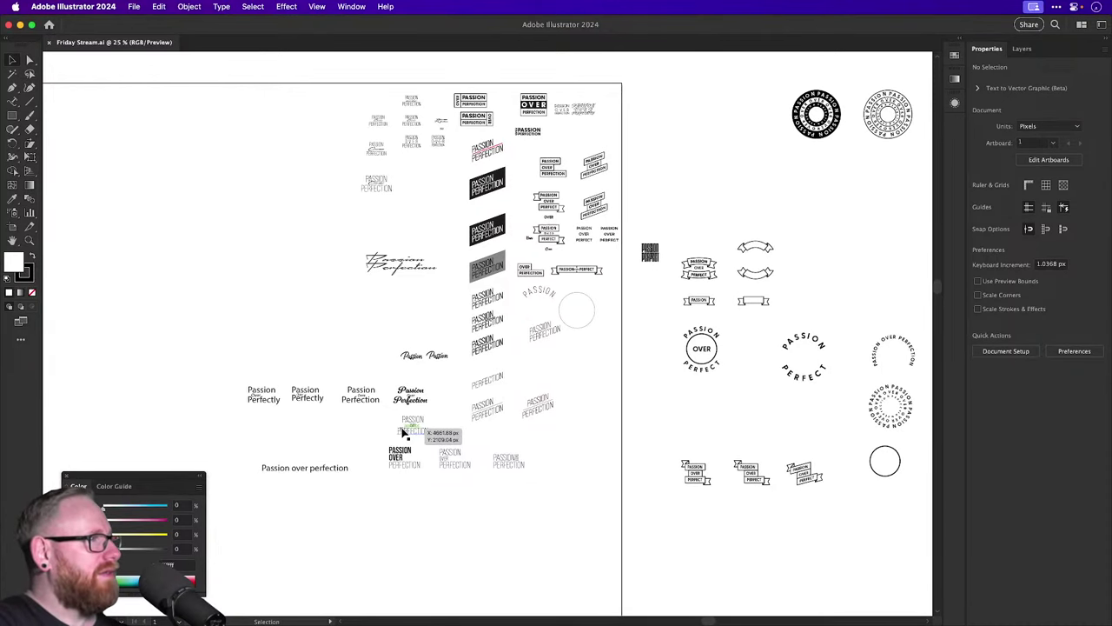
scroll(404, 433, right, 5)
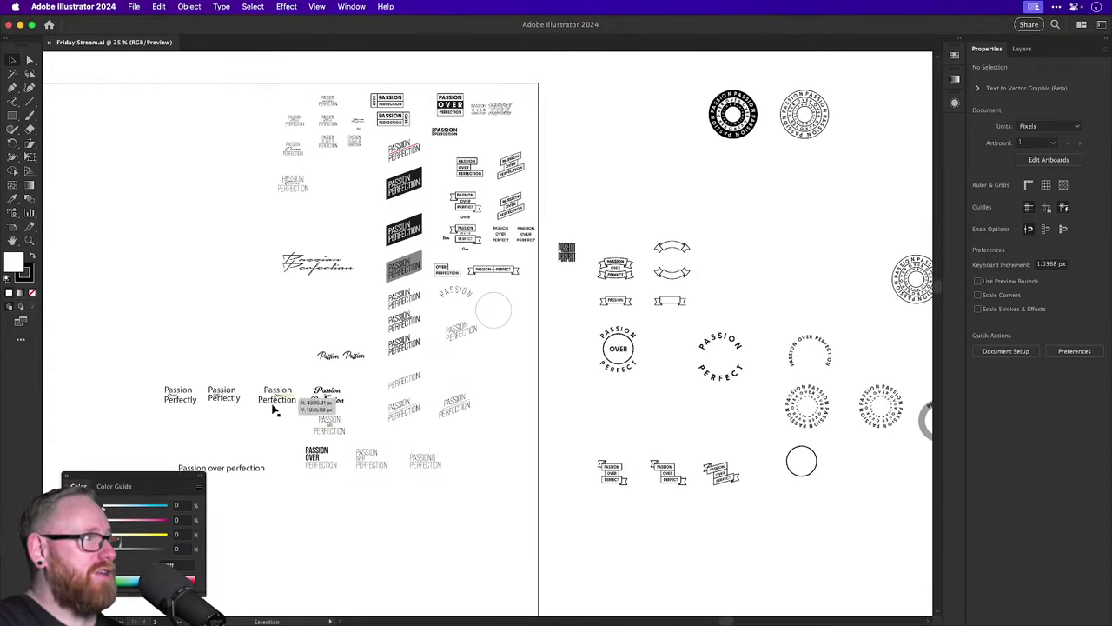
scroll(588, 443, up, 5)
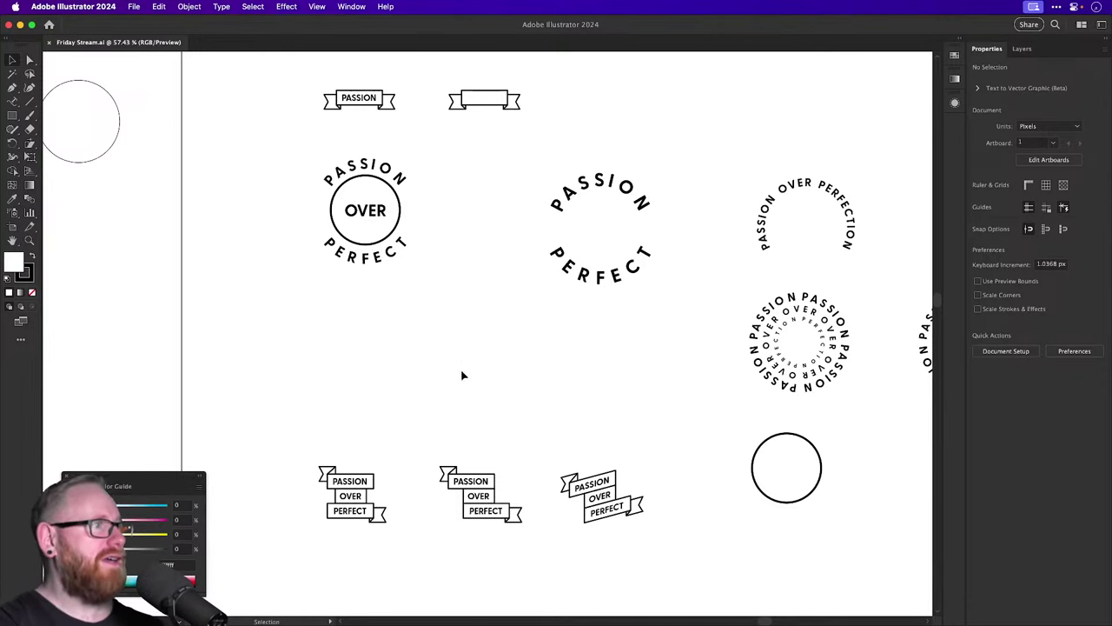
Place a copy of the left banner's PASSION band above the banners.
drag(509, 454, 406, 256)
scroll(405, 255, up, 5)
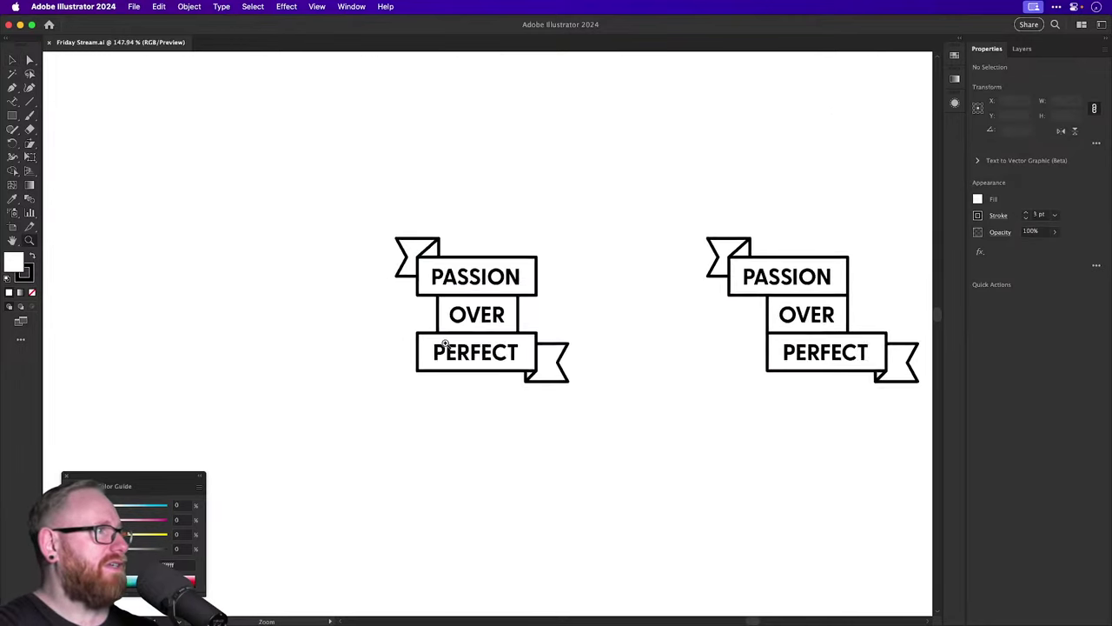
scroll(471, 347, up, 3)
click(470, 409)
drag(470, 409, 470, 206)
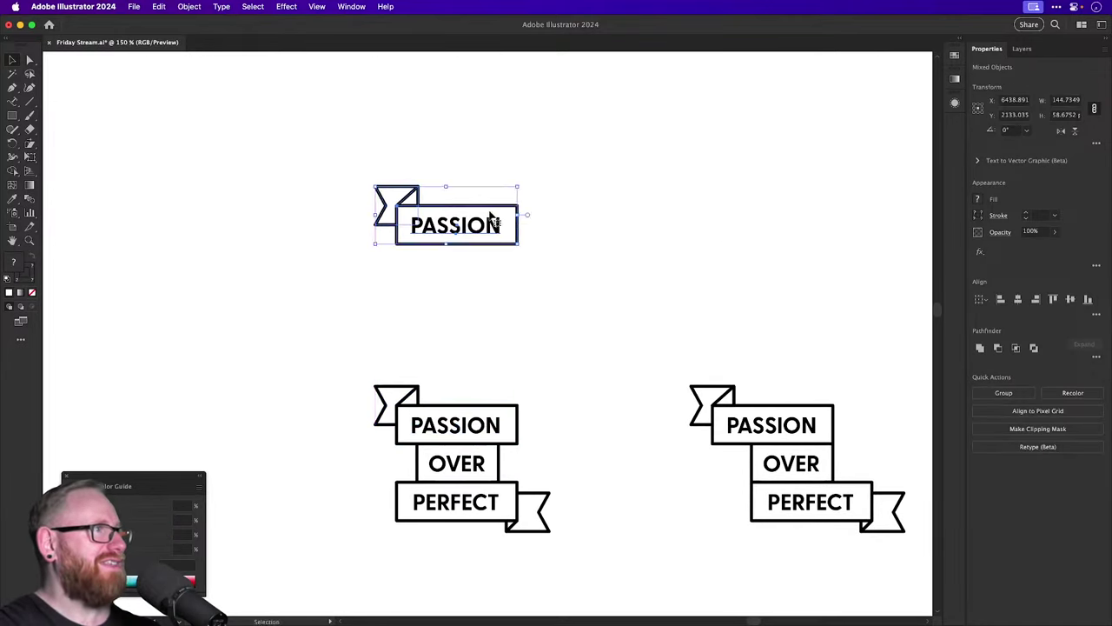
scroll(470, 208, up, 5)
Give the PASSION copy an Extrude & Bevel (Classic) effect at Isometric Right with 0 pt depth.
click(288, 7)
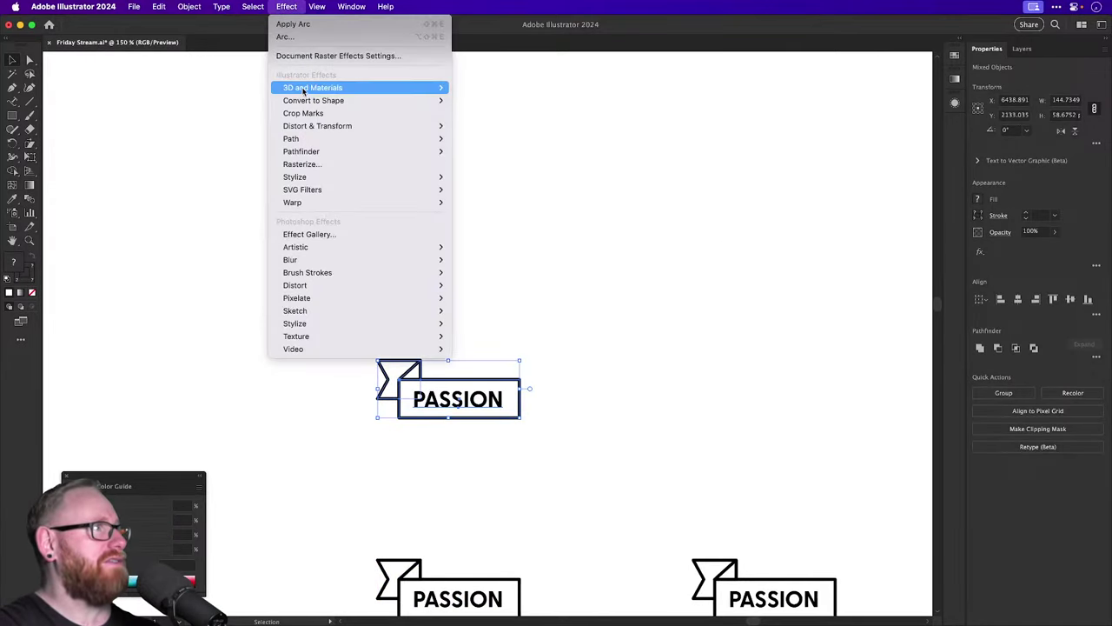
mouse_move(312, 87)
mouse_move(479, 151)
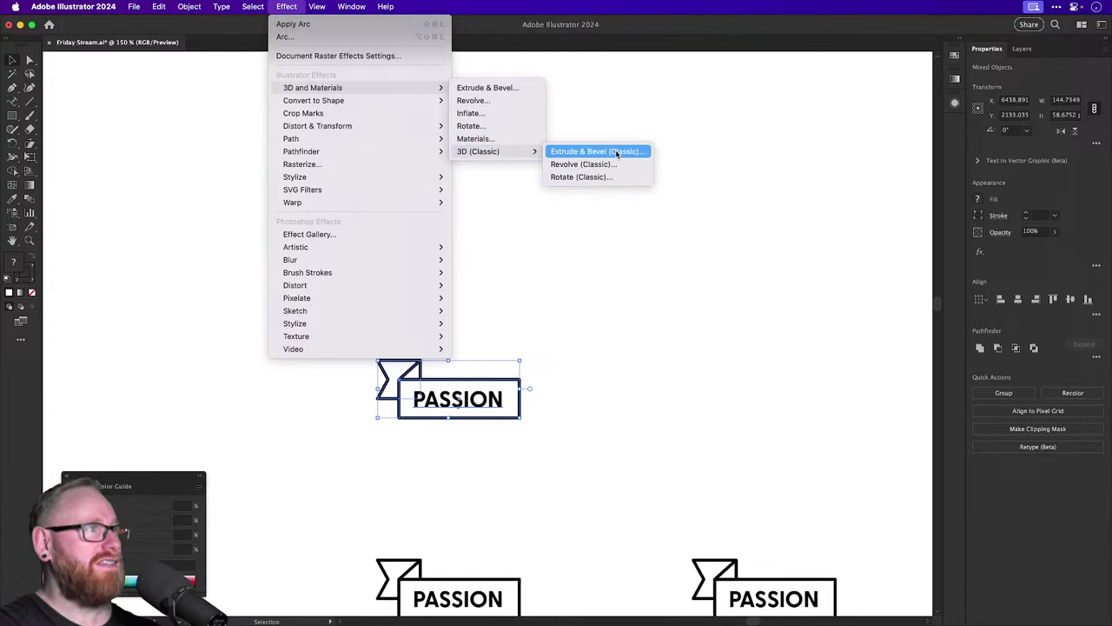
click(616, 151)
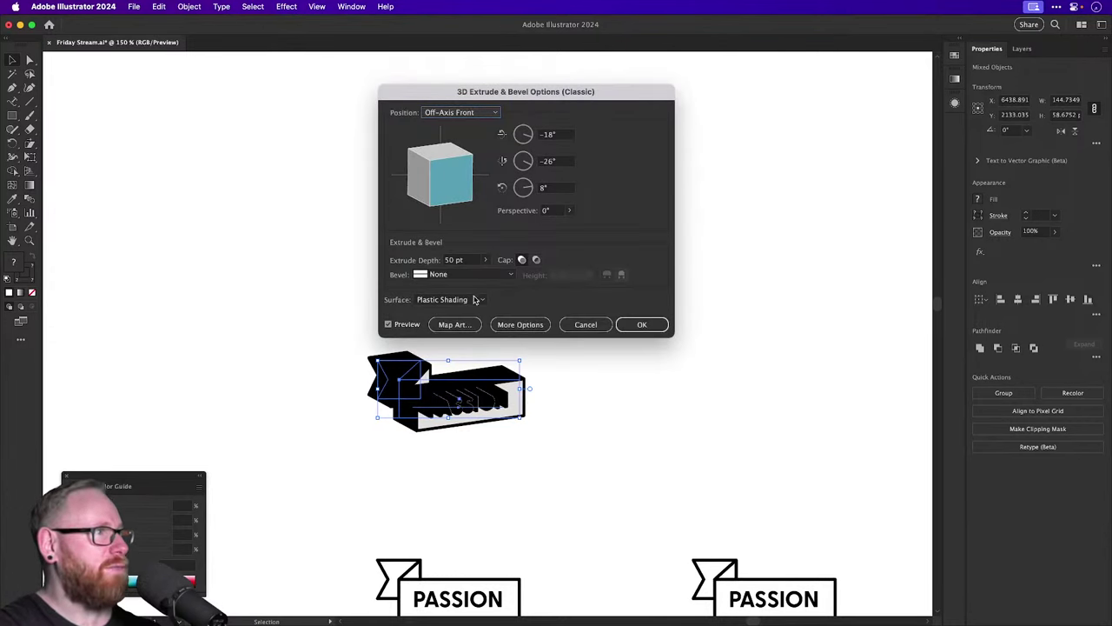
click(467, 112)
click(467, 299)
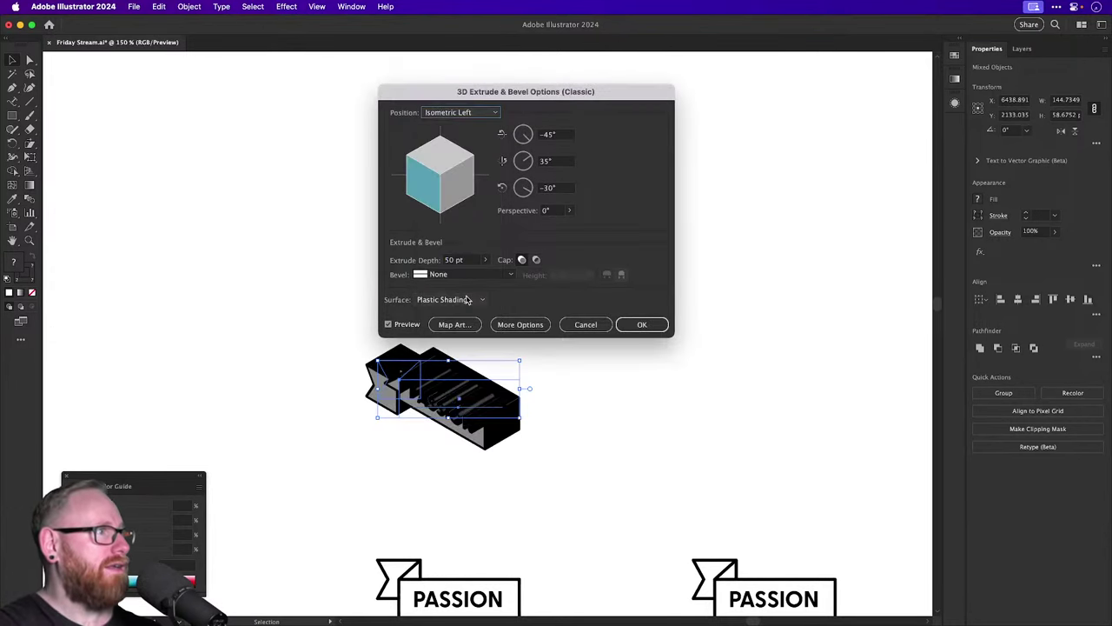
click(462, 113)
click(457, 312)
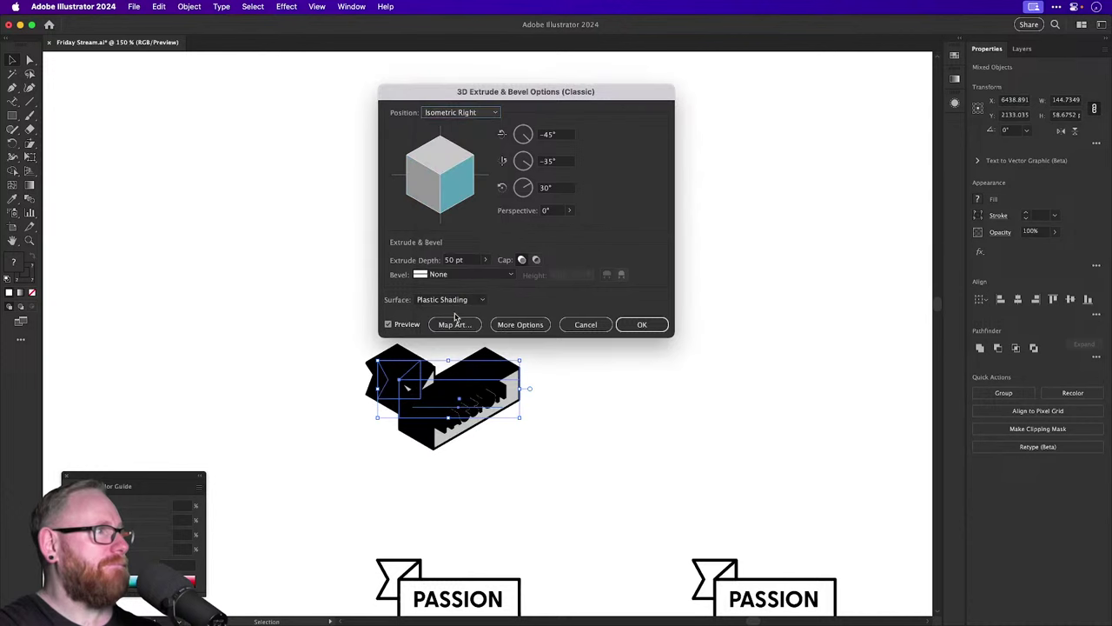
double_click(465, 260)
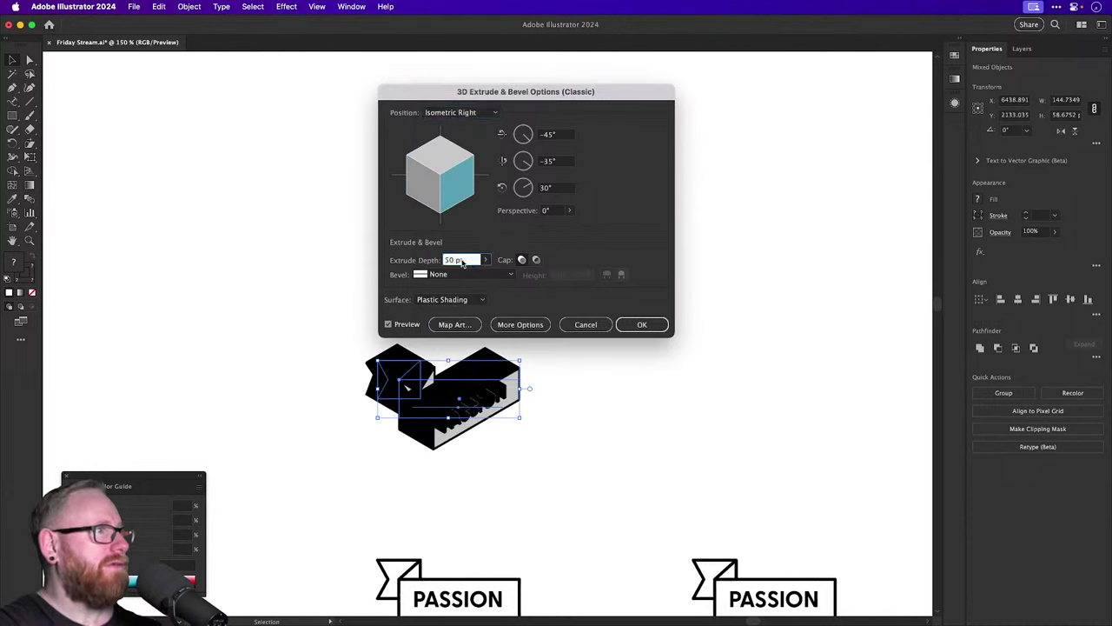
text(0)
key(Tab)
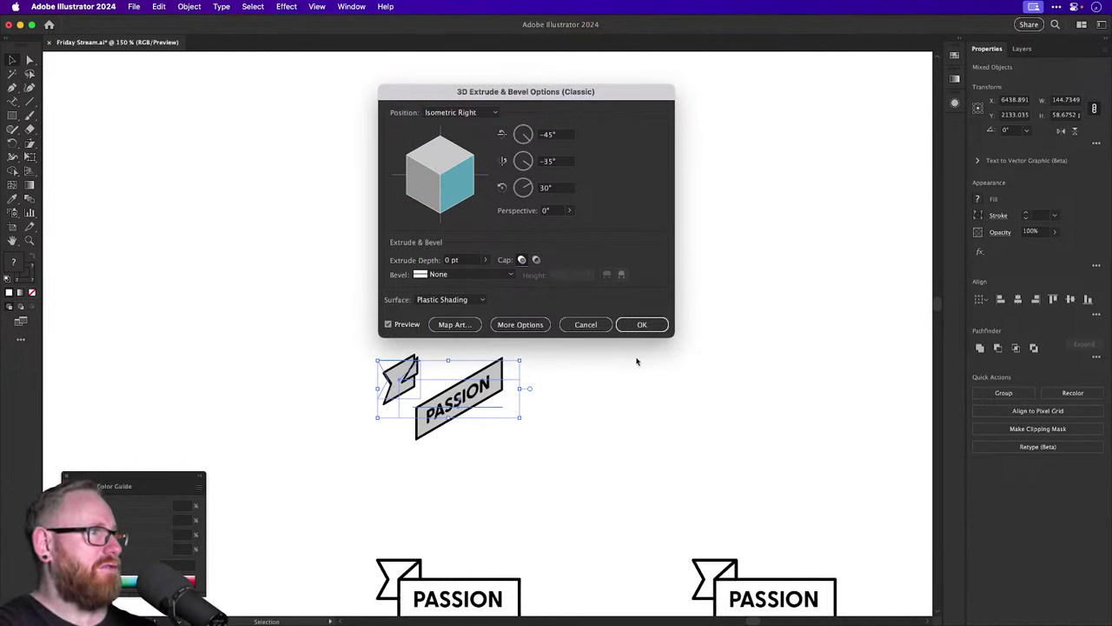
click(639, 327)
click(581, 403)
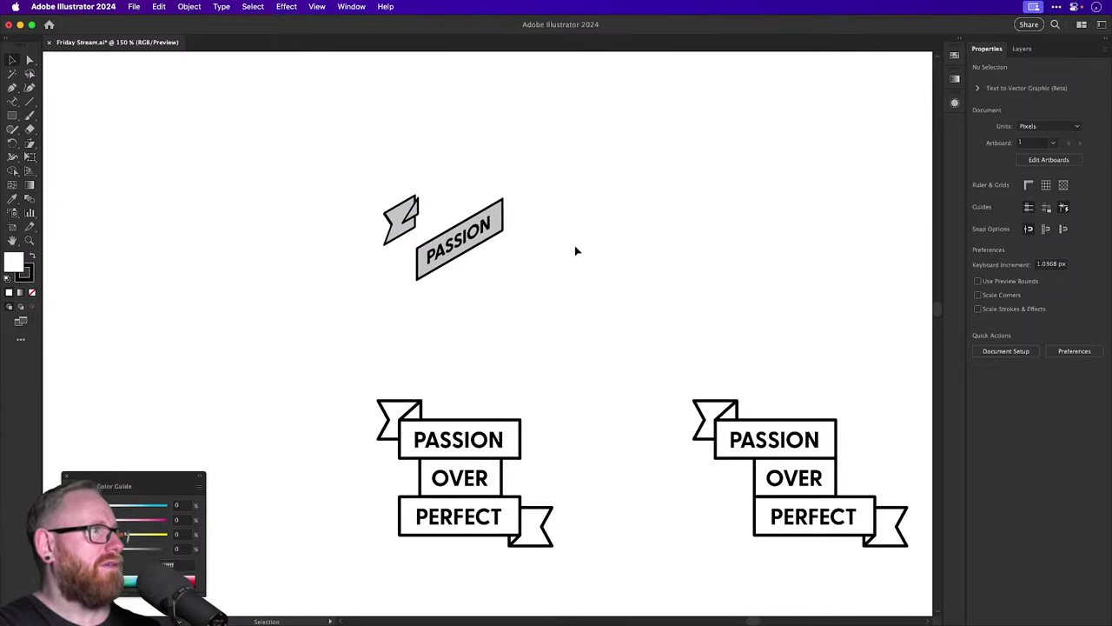
mouse_move(451, 238)
mouse_down()
mouse_move(480, 243)
mouse_move(441, 233)
mouse_move(451, 246)
mouse_up()
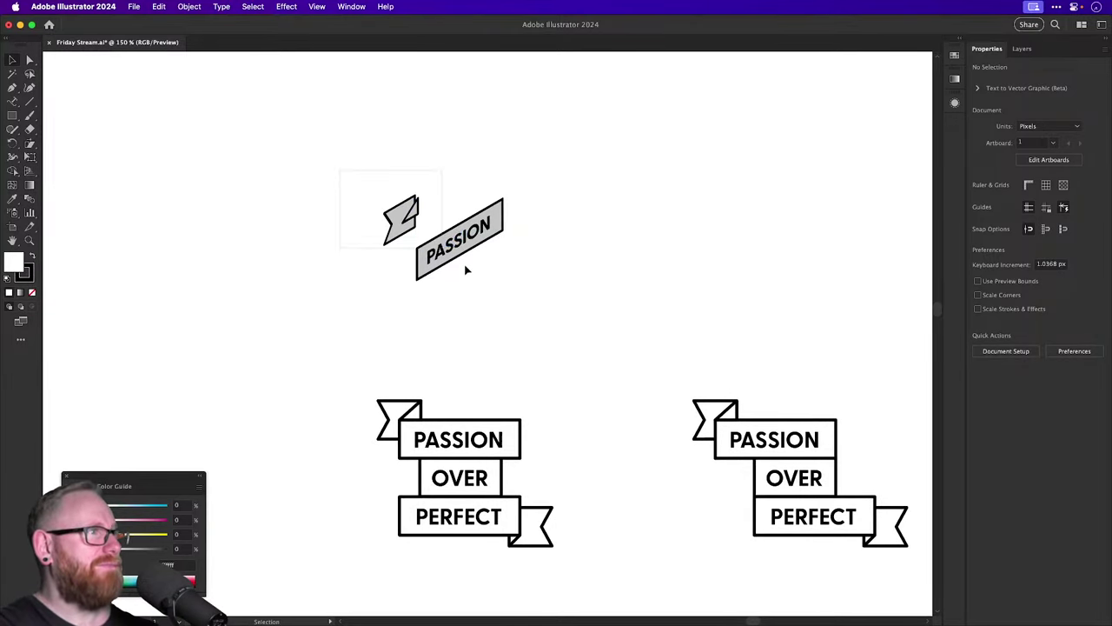
Remove the skewed PASSION test piece and zoom in on the space above the ribbons.
key(super+z)
key(super+minus)
key(super+minus)
key(super+minus)
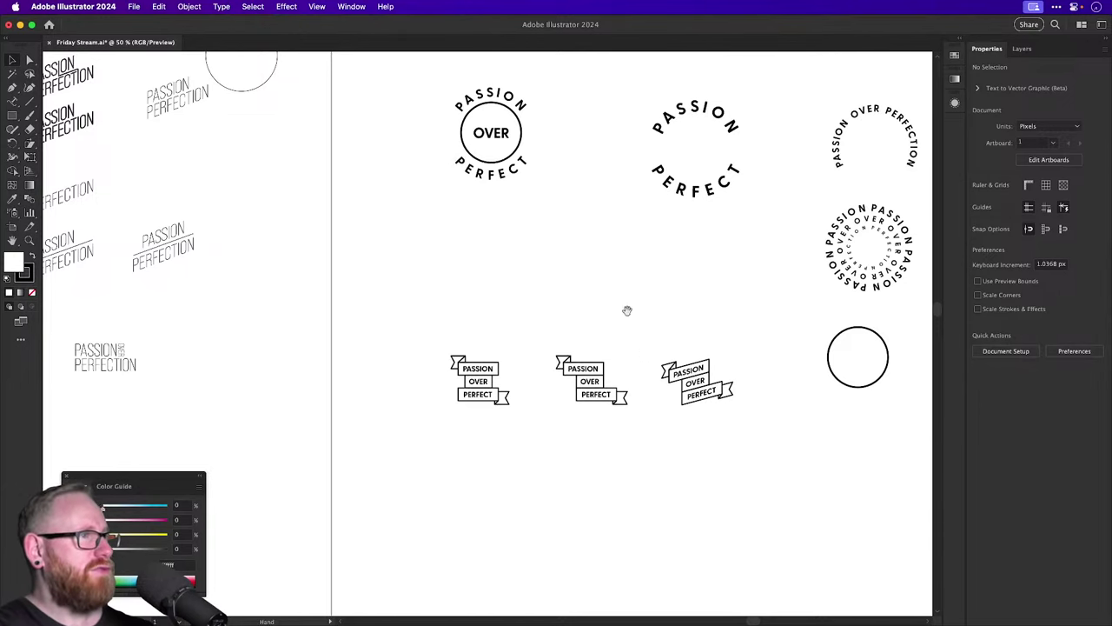
drag(627, 310, 523, 340)
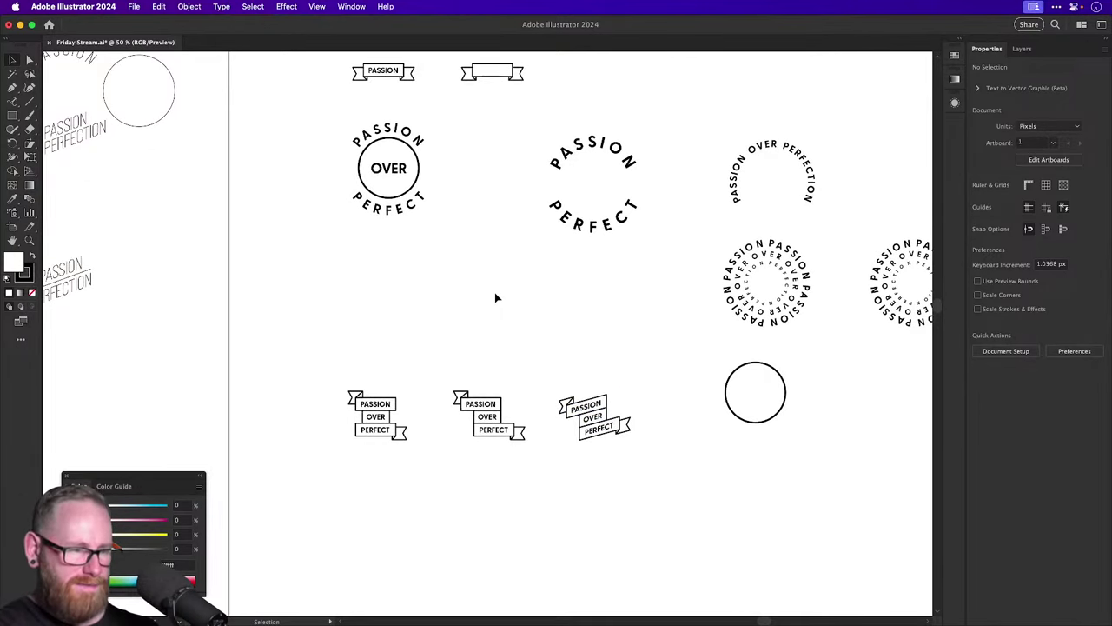
key(z)
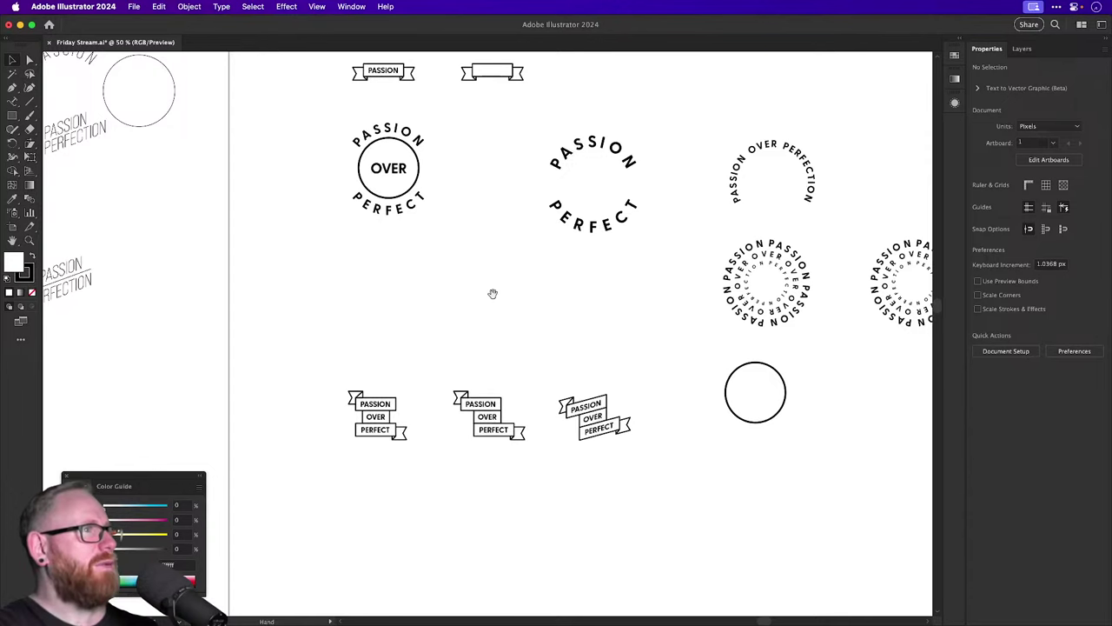
drag(492, 293, 530, 415)
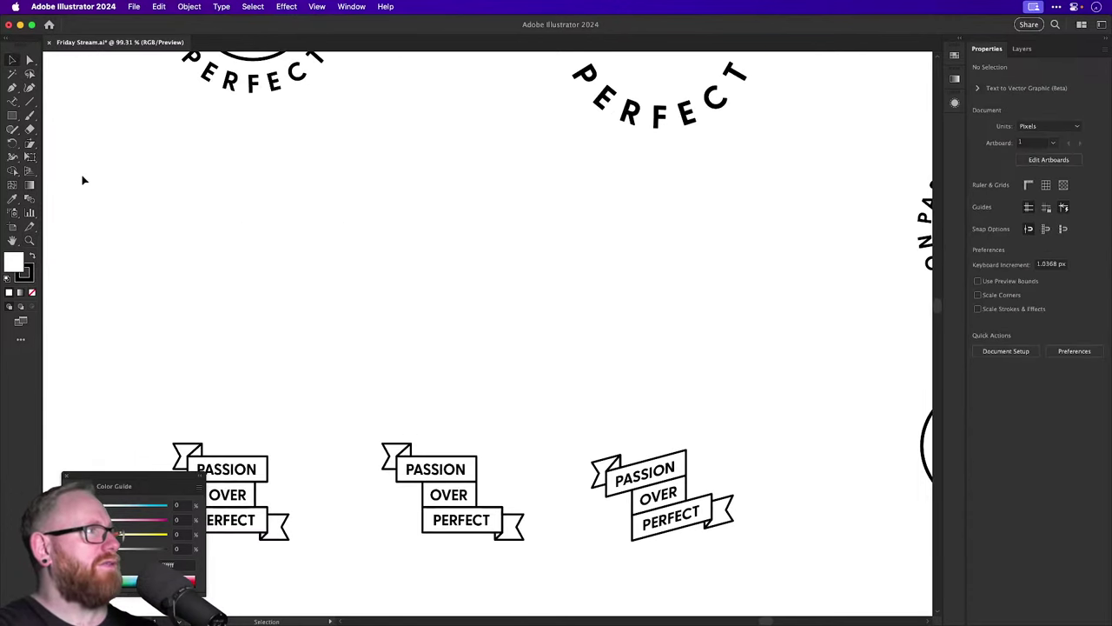
Draw a straight horizontal line above the ribbons and show the Brushes panel.
click(12, 87)
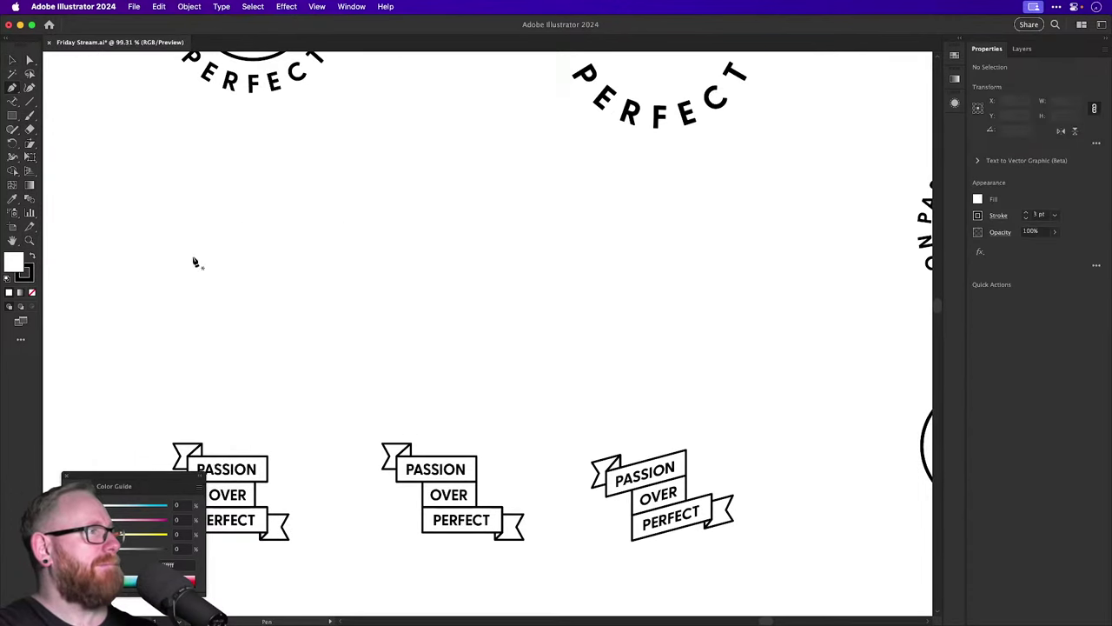
click(274, 309)
click(606, 309)
key(v)
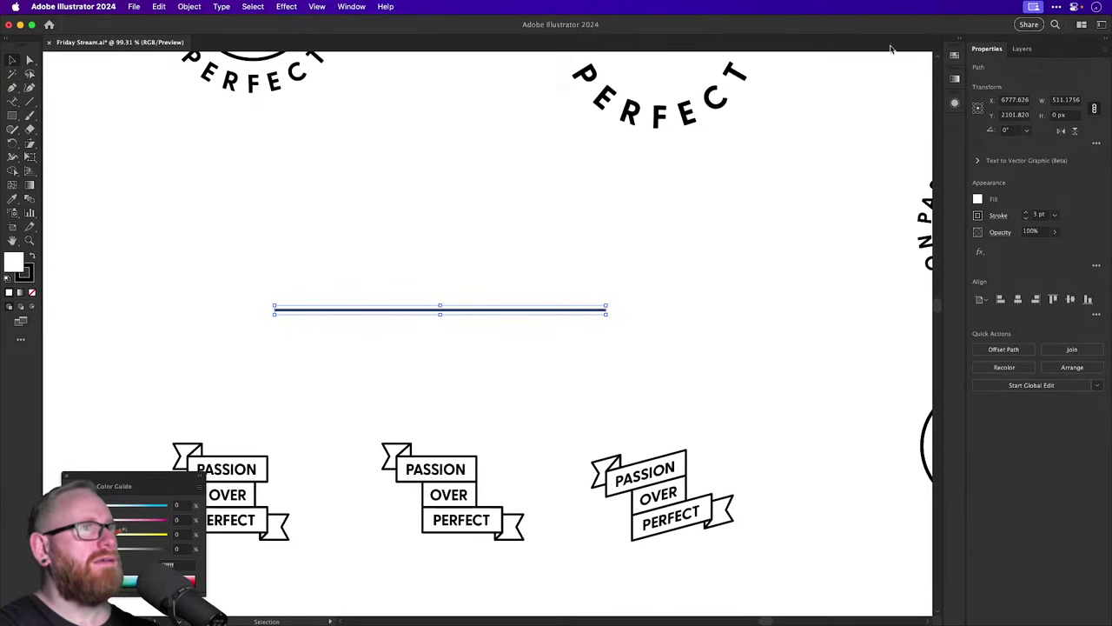
click(351, 6)
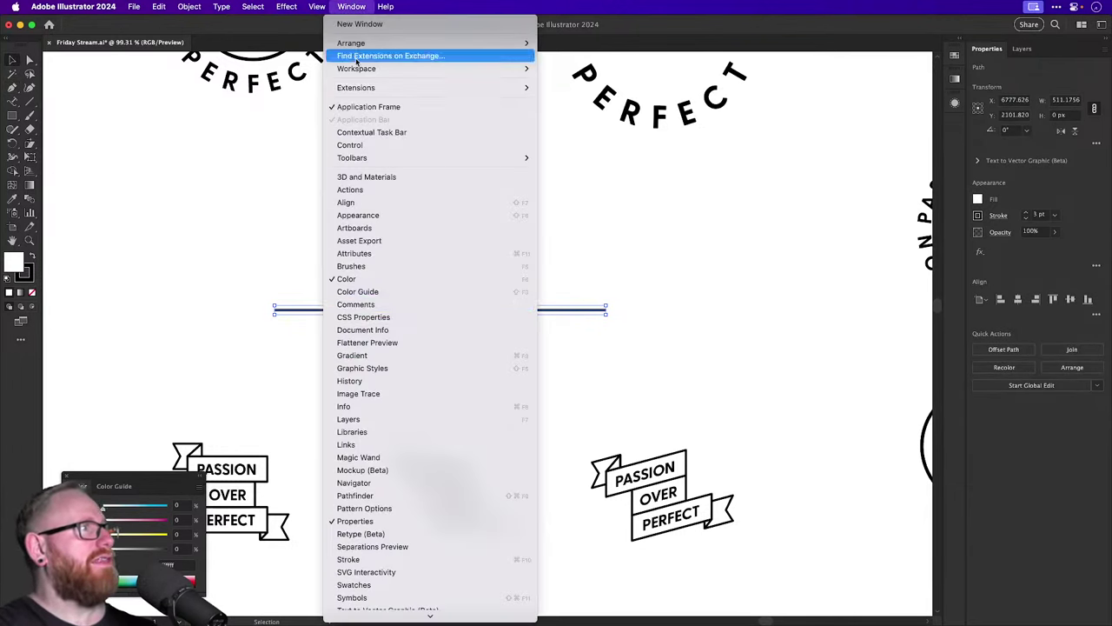
click(412, 268)
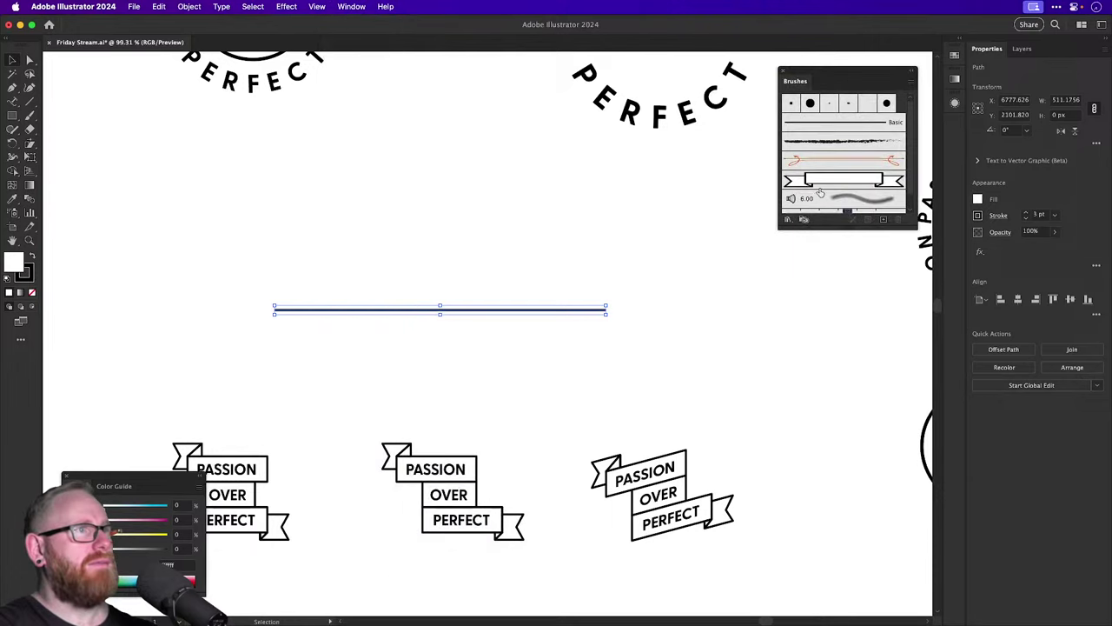
Apply the ribbon art brush to the line and add a smooth Zig Zag, 2 ridges, 9 px.
click(822, 183)
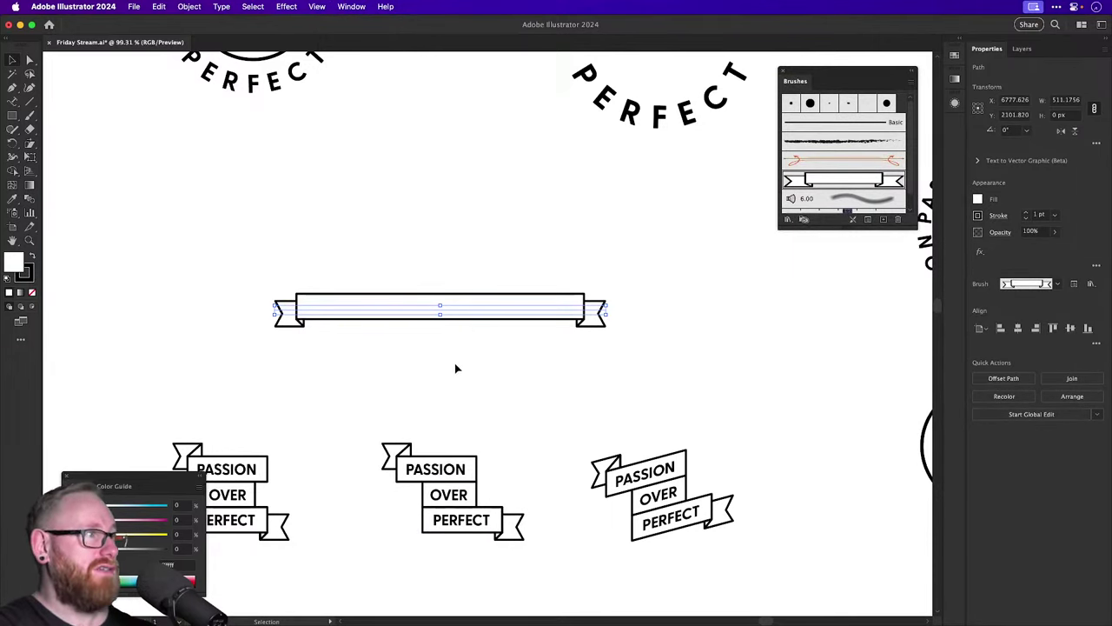
click(286, 6)
mouse_move(343, 126)
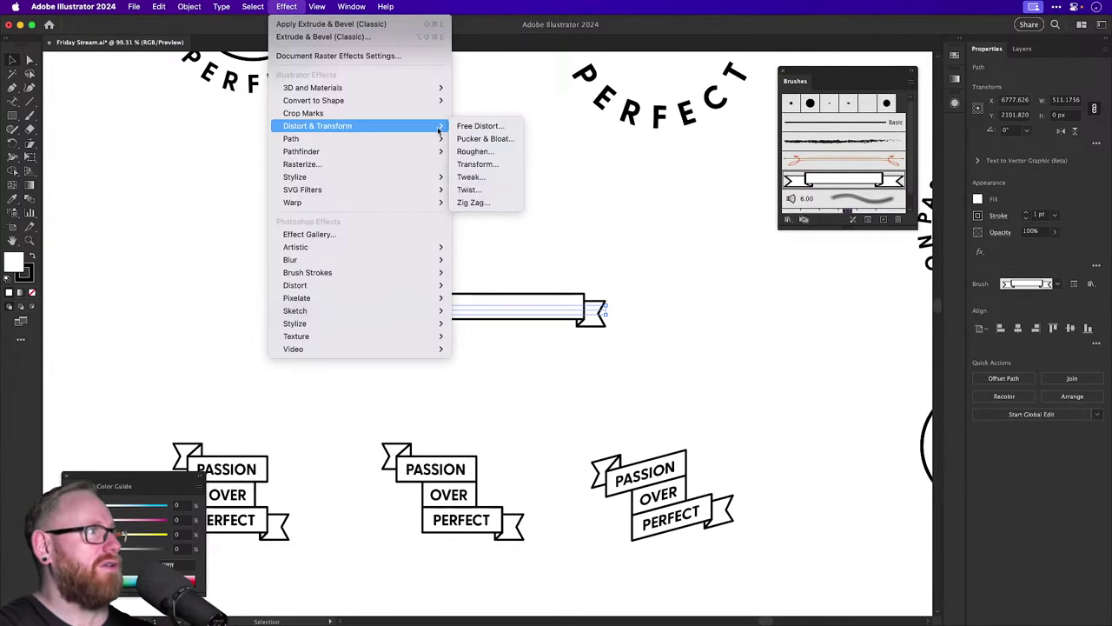
click(483, 203)
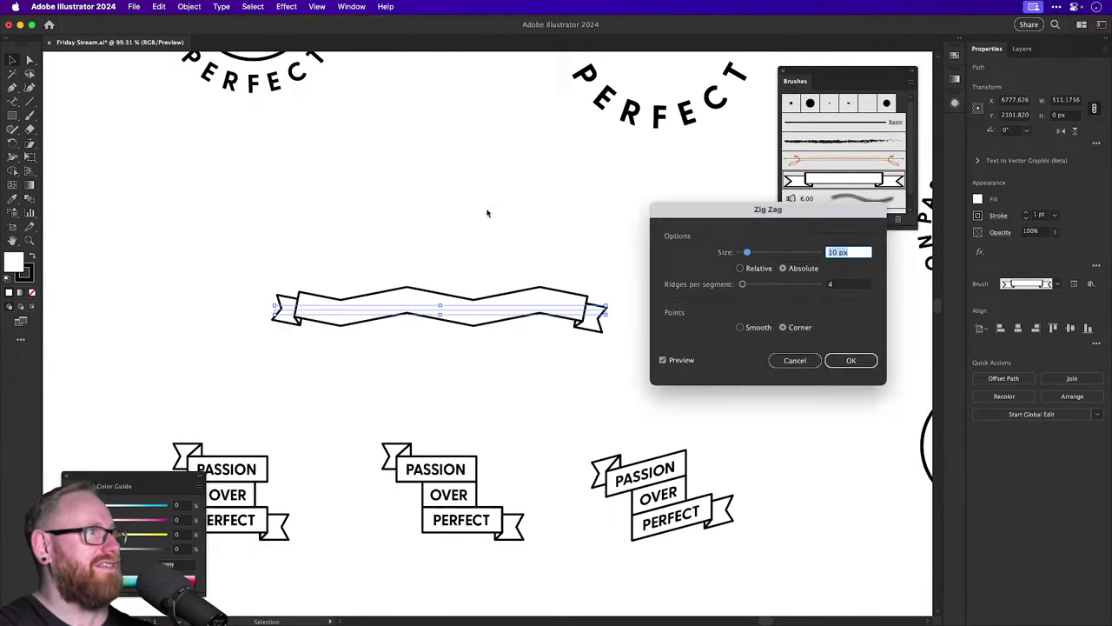
click(740, 328)
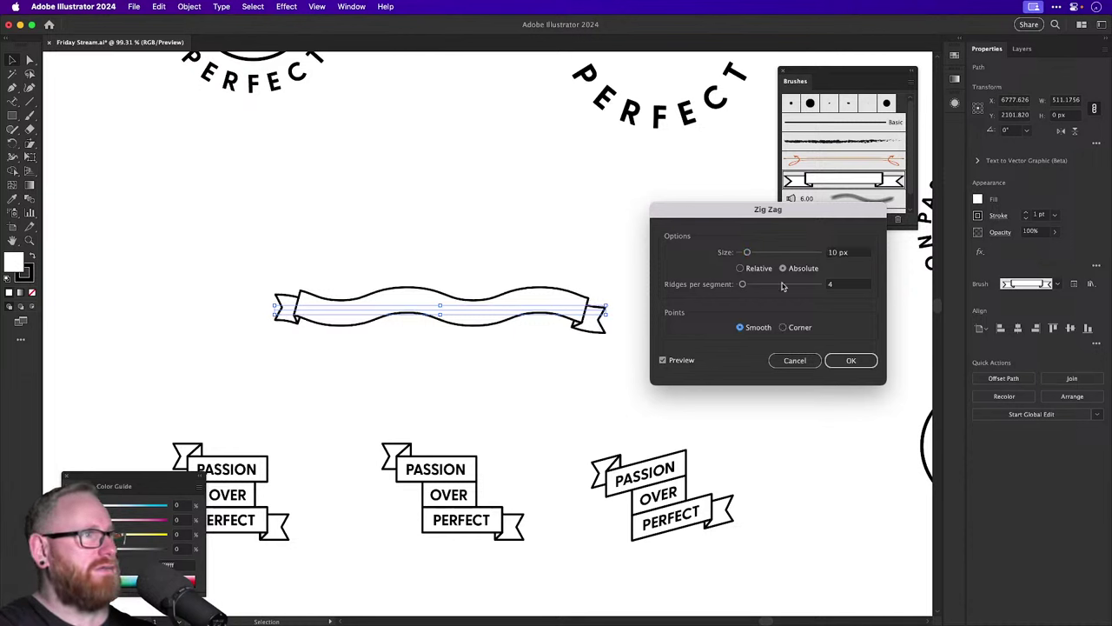
drag(743, 284, 749, 253)
Keep the Zig Zag wave and drag the banner's right anchor left to shorten it.
click(851, 360)
key(a)
click(615, 323)
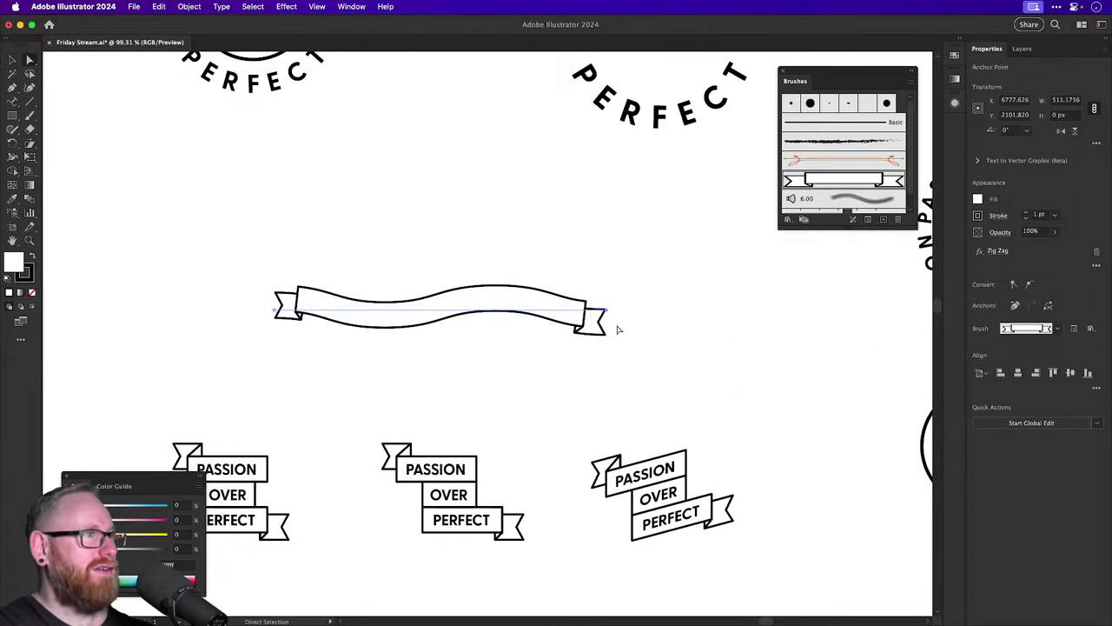
drag(608, 313, 429, 316)
Deselect and zoom in to inspect the S-shaped wavy banner.
key(v)
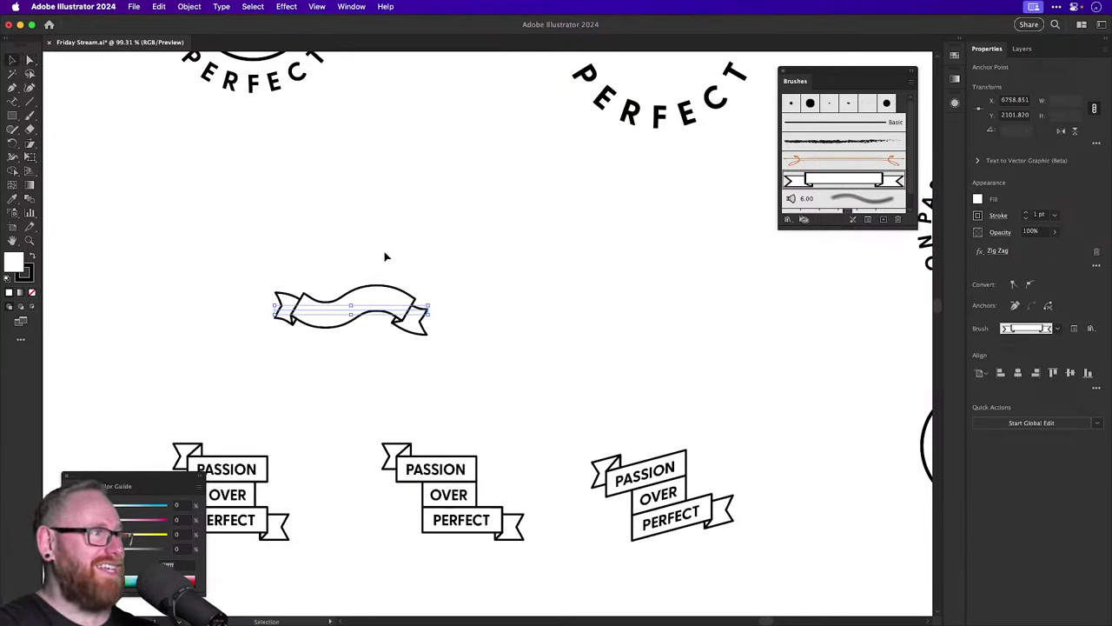
click(387, 253)
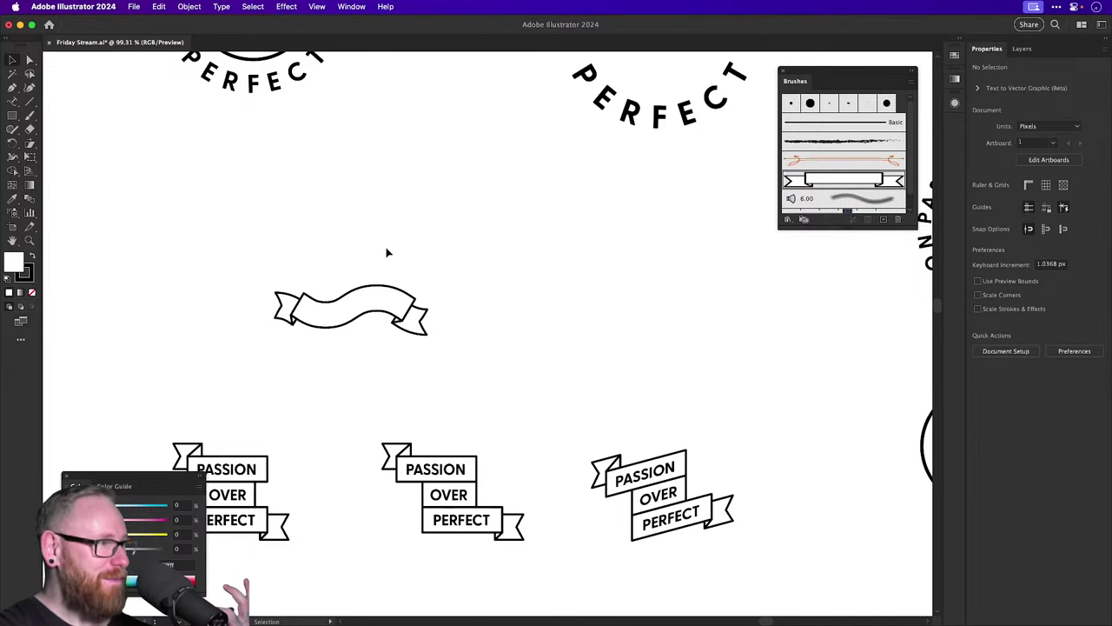
key(z)
drag(337, 323, 499, 382)
key(v)
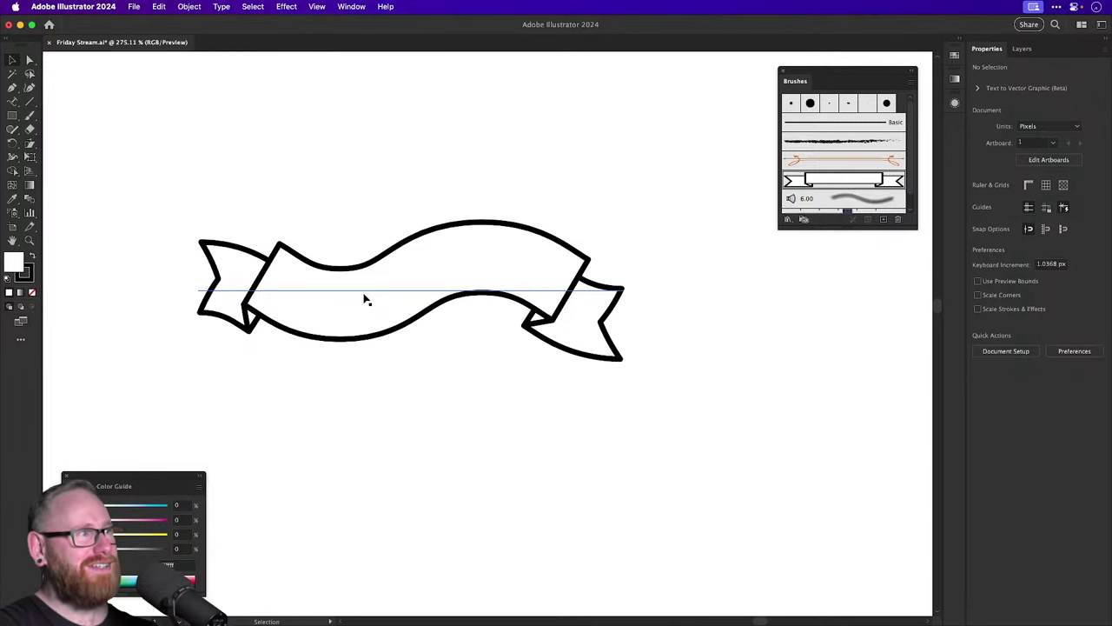
key(super+minus)
key(super+minus)
scroll(396, 296, right, 3)
scroll(396, 295, up, 2)
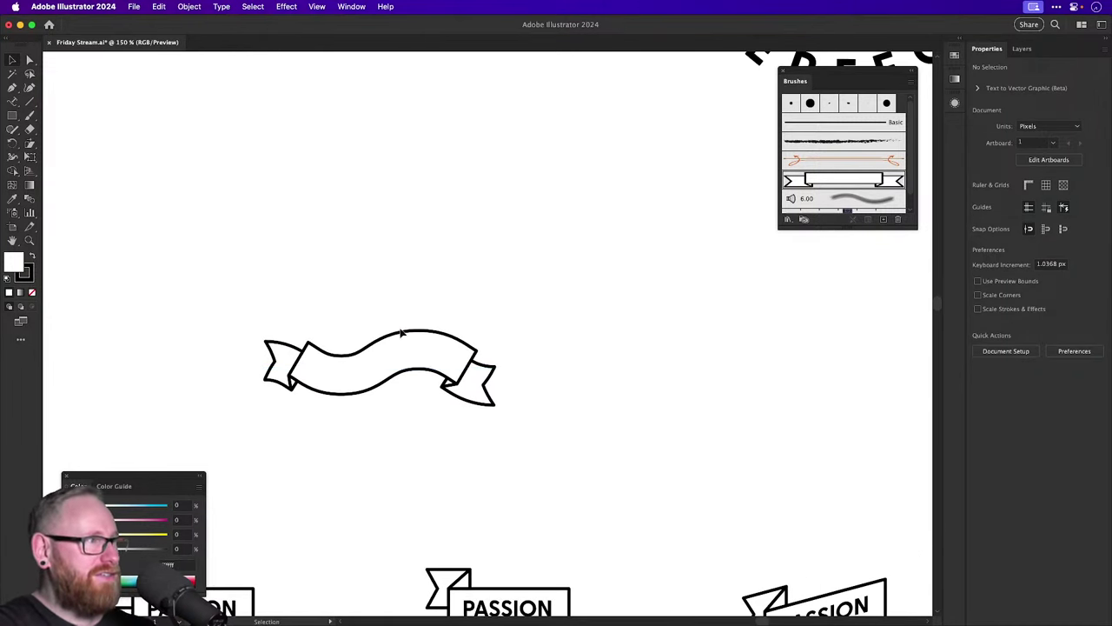
scroll(401, 333, right, 3)
scroll(276, 380, up, 1)
Recheck the wavy banner's ribbon brush and Zig Zag settings, leaving them unchanged.
click(276, 396)
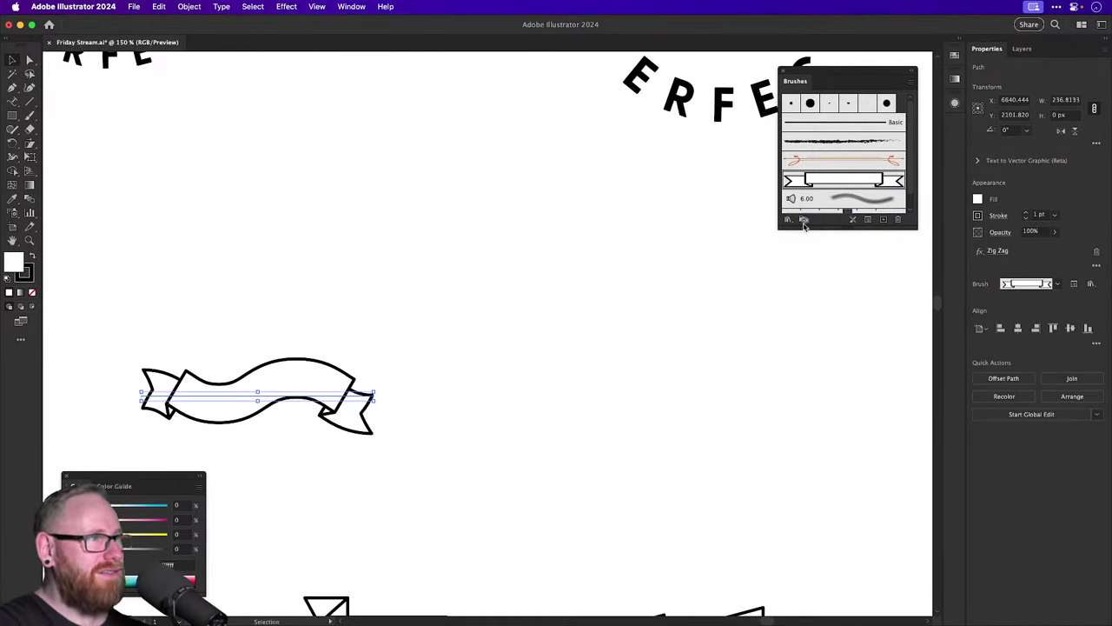
double_click(869, 181)
key(Return)
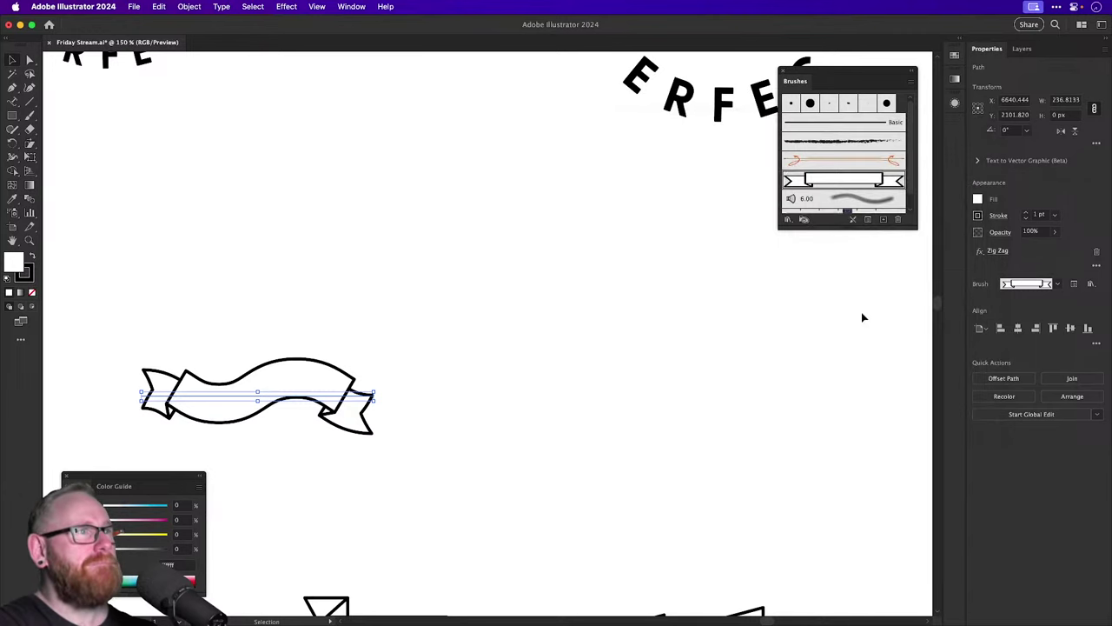
click(999, 251)
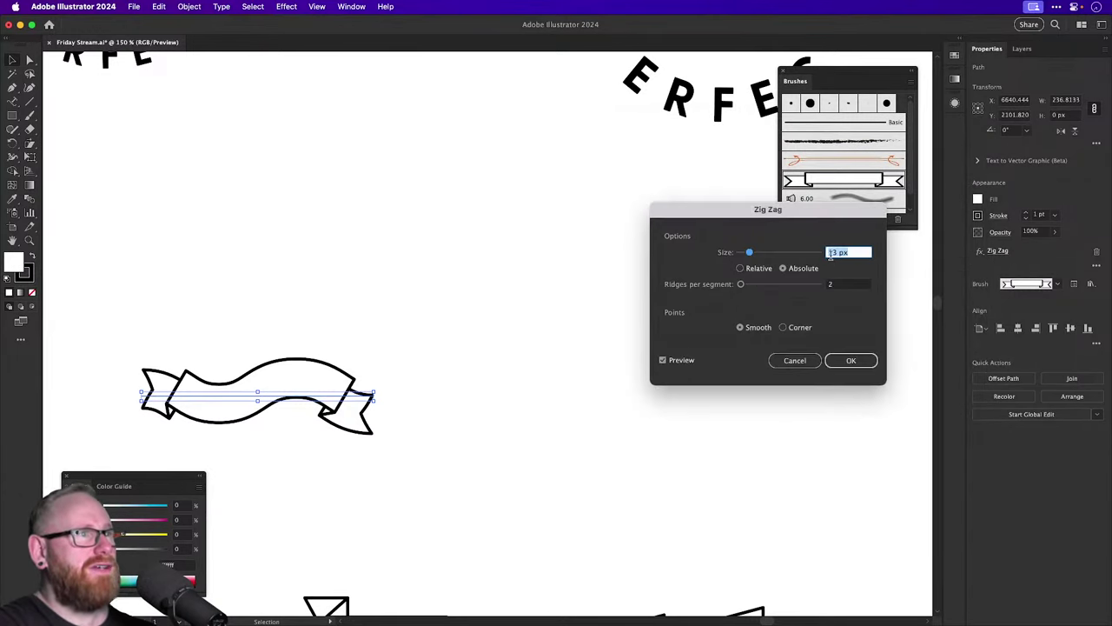
scroll(832, 254, down, 5)
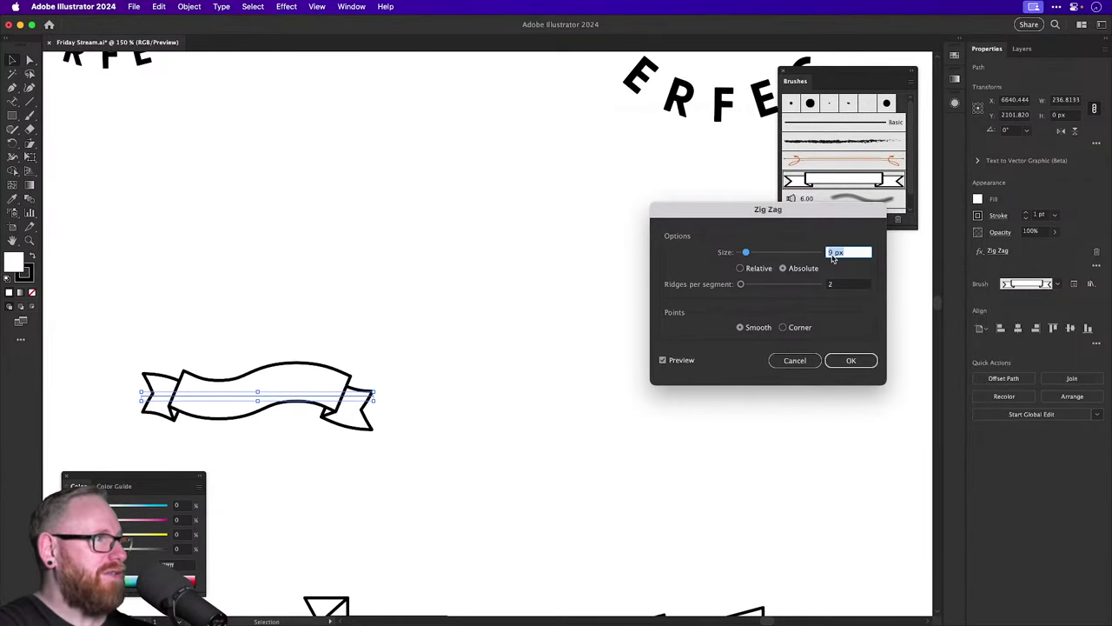
scroll(831, 254, up, 1)
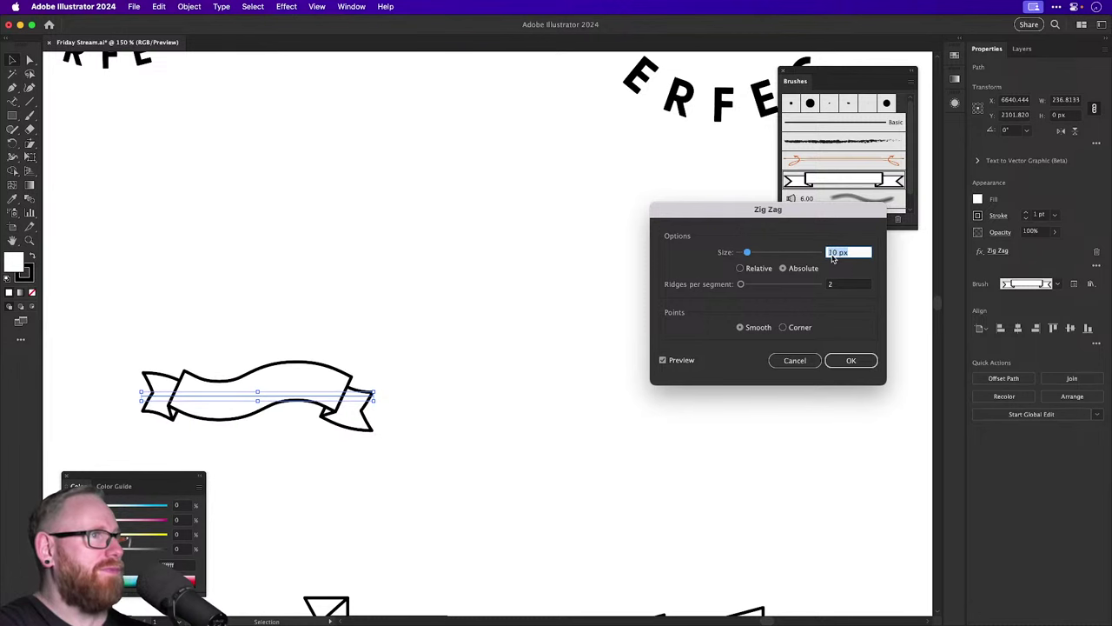
key(Return)
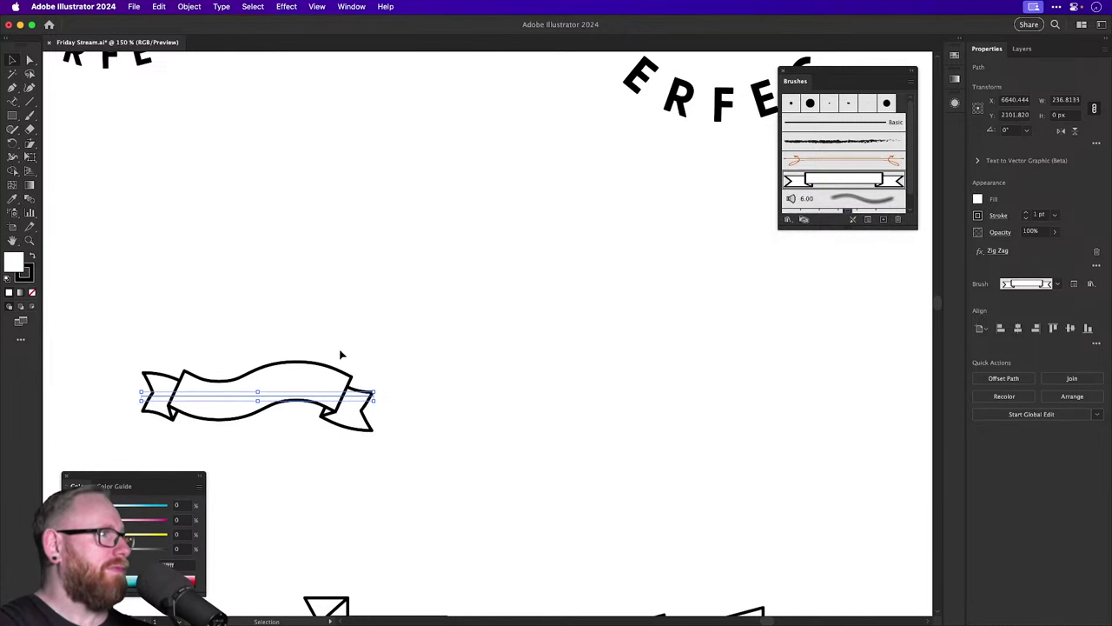
Duplicate the banner just above the original, then expand its appearance and ungroup it.
drag(293, 408, 292, 398)
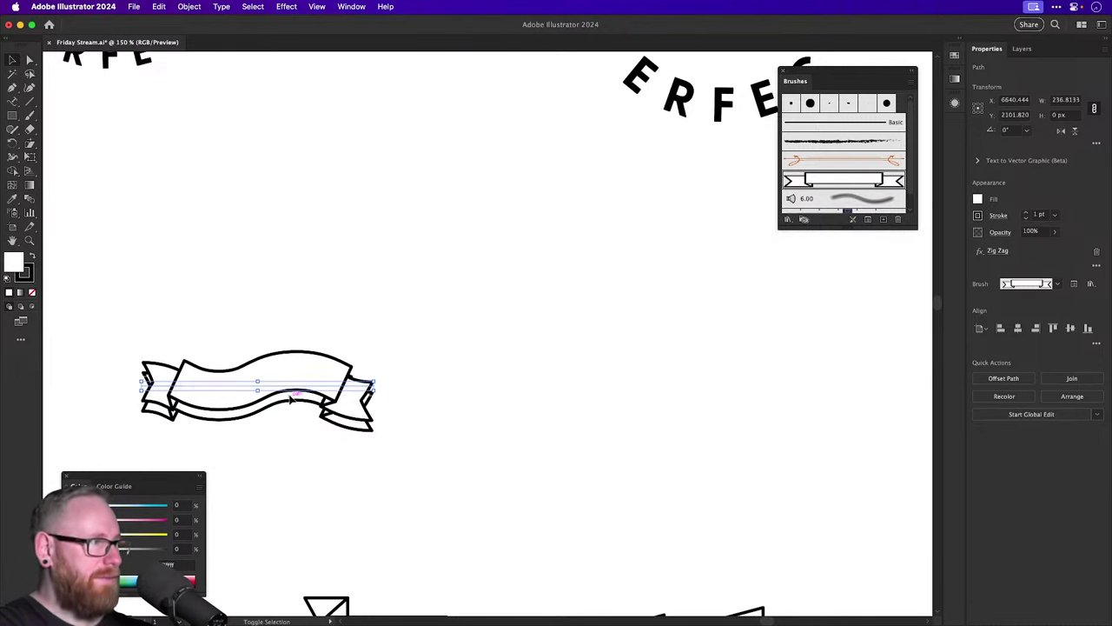
key(shift+Up)
key(shift+Up)
key(shift+Up)
key(shift+Up)
key(shift+Up)
key(shift+Up)
click(190, 6)
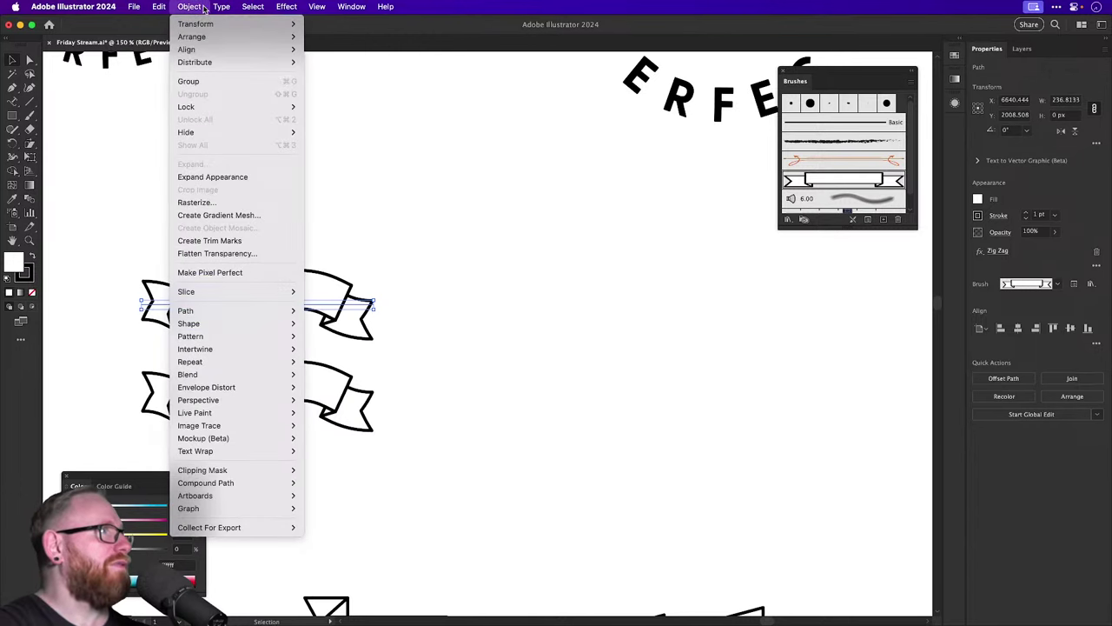
click(210, 177)
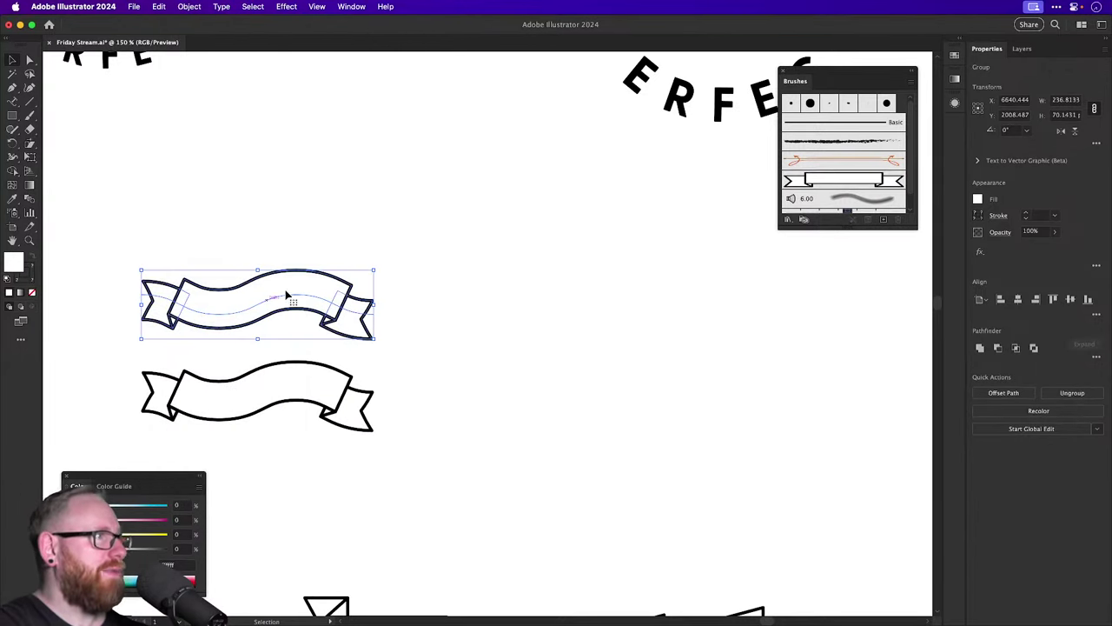
key(super+shift+g)
Move the expanded banner up about 67 px and drag the bare wavy path between the banners.
click(273, 302)
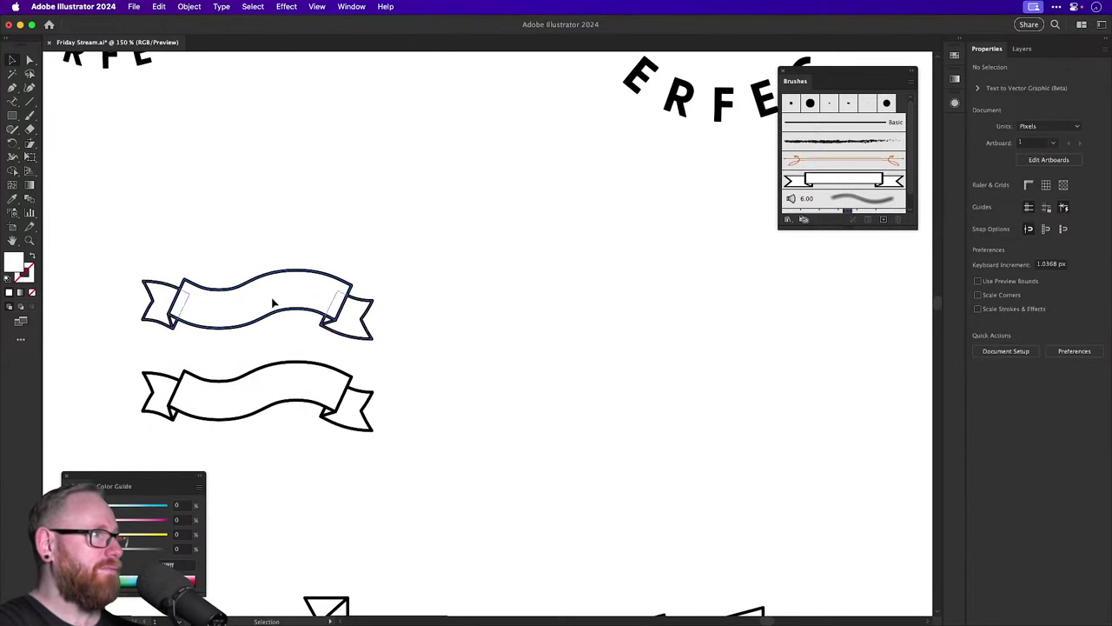
drag(273, 302, 271, 244)
key(super+y)
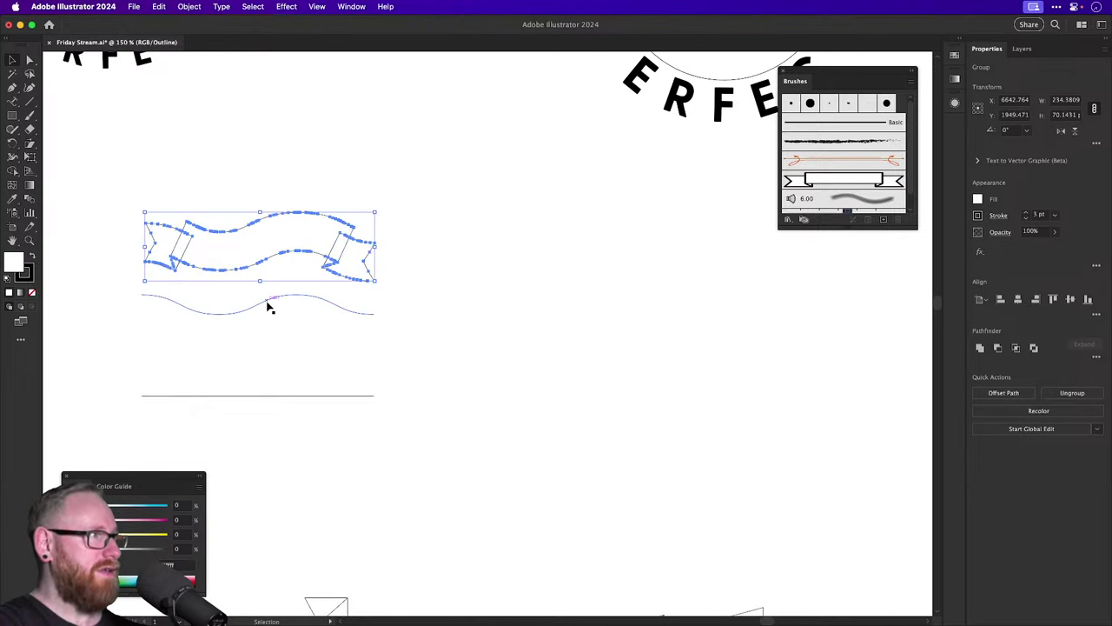
drag(269, 306, 270, 316)
key(super+y)
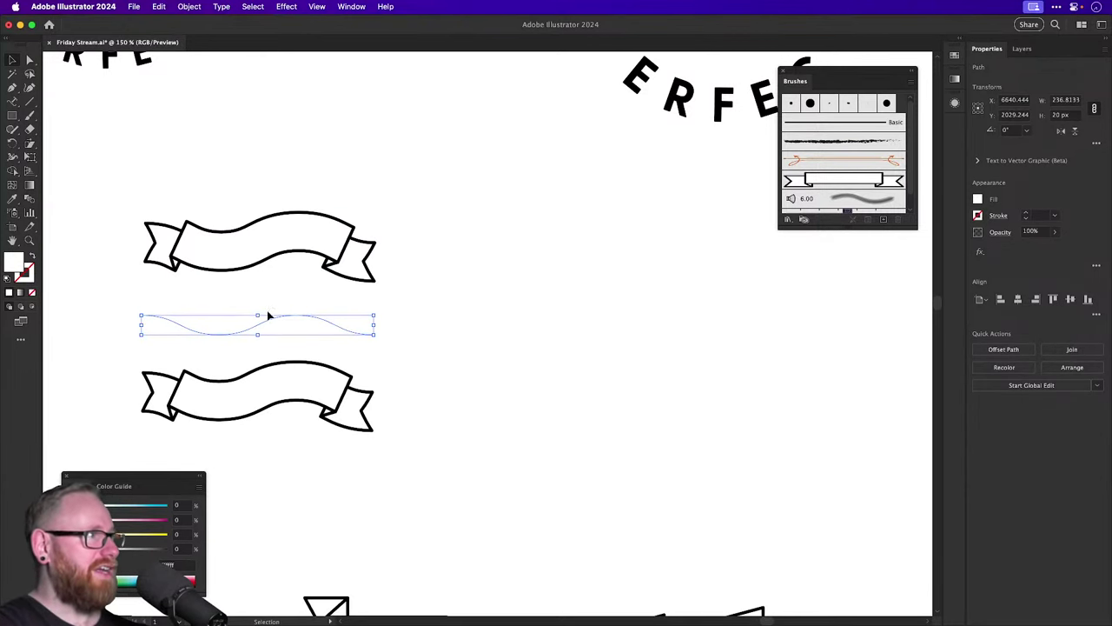
Start type along the wavy path and nudge it down onto the lower banner.
key(t)
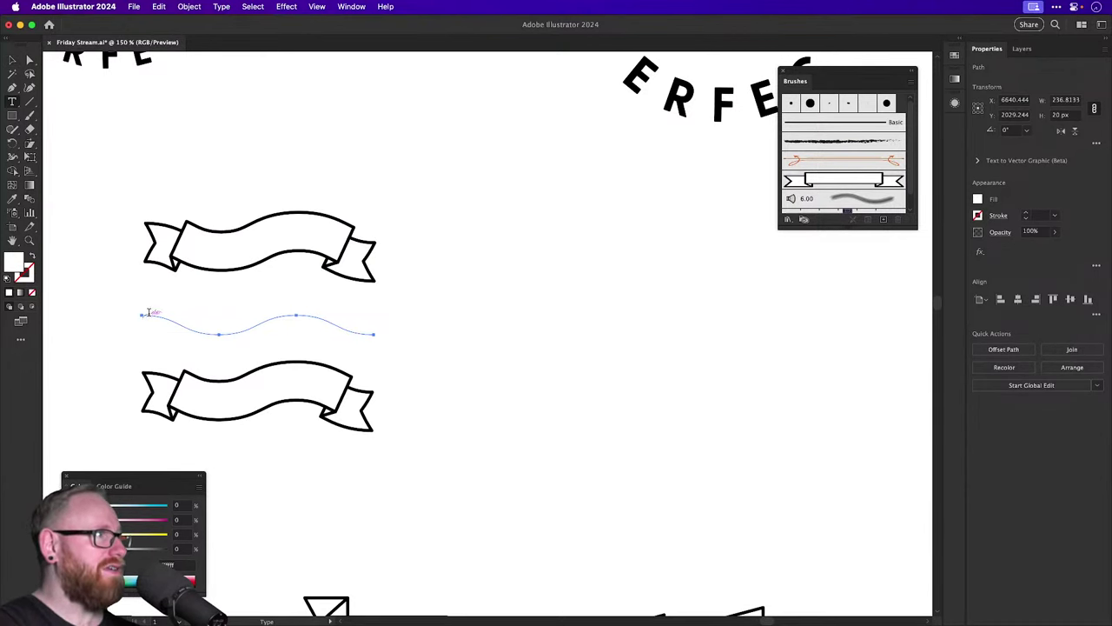
click(148, 312)
click(13, 59)
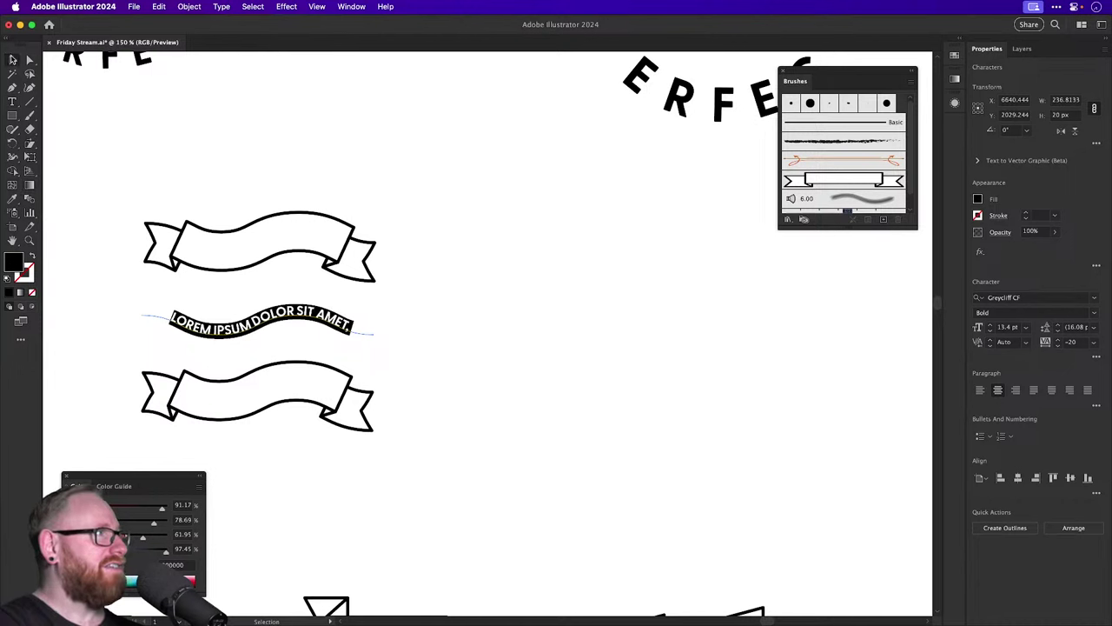
key(shift+Down)
key(shift+Down)
key(shift+Down)
key(shift+Down)
key(shift+Down)
key(shift+Down)
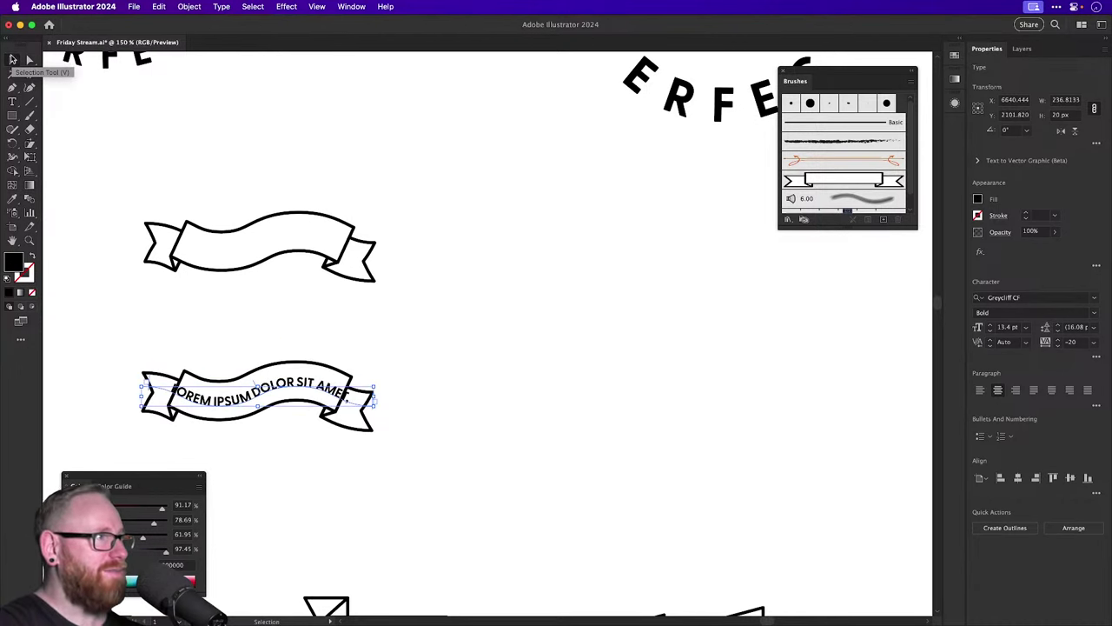
Replace the banner's placeholder text with 'DSDSDSDSDSDSDSDSDDS'.
double_click(250, 396)
key(ctrl+a)
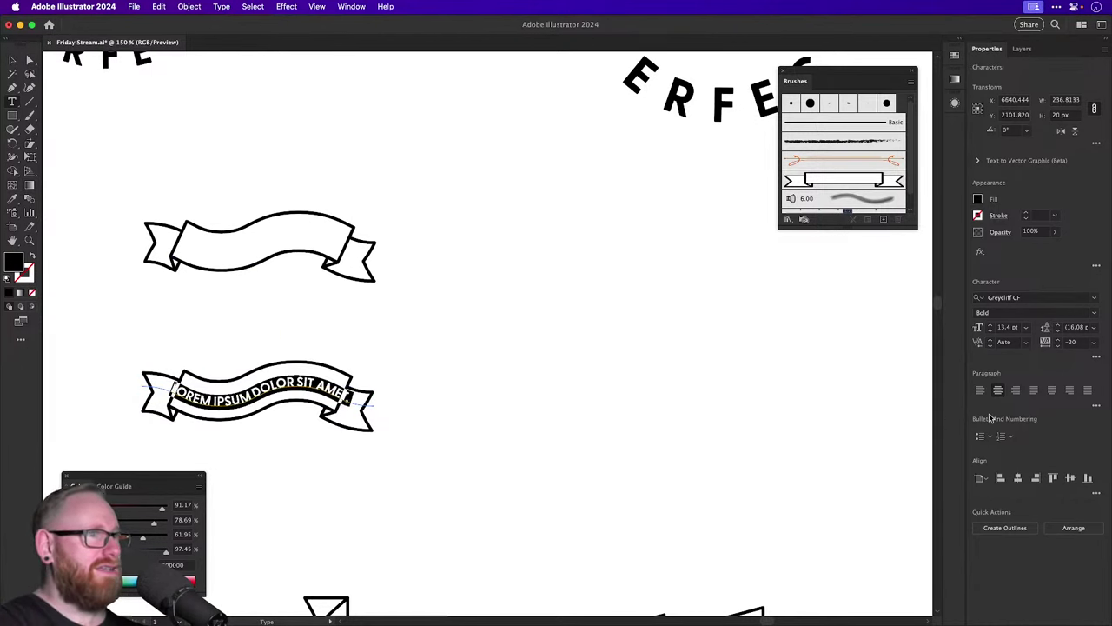
click(998, 391)
text(DSDSDSDSDSD)
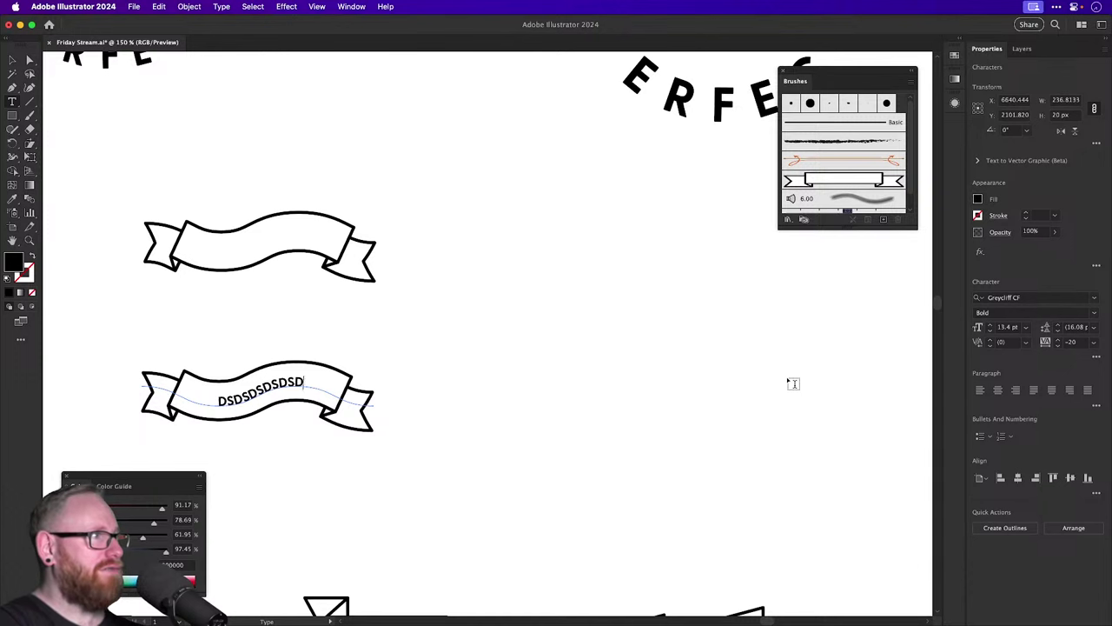
text(SDSDSDDS)
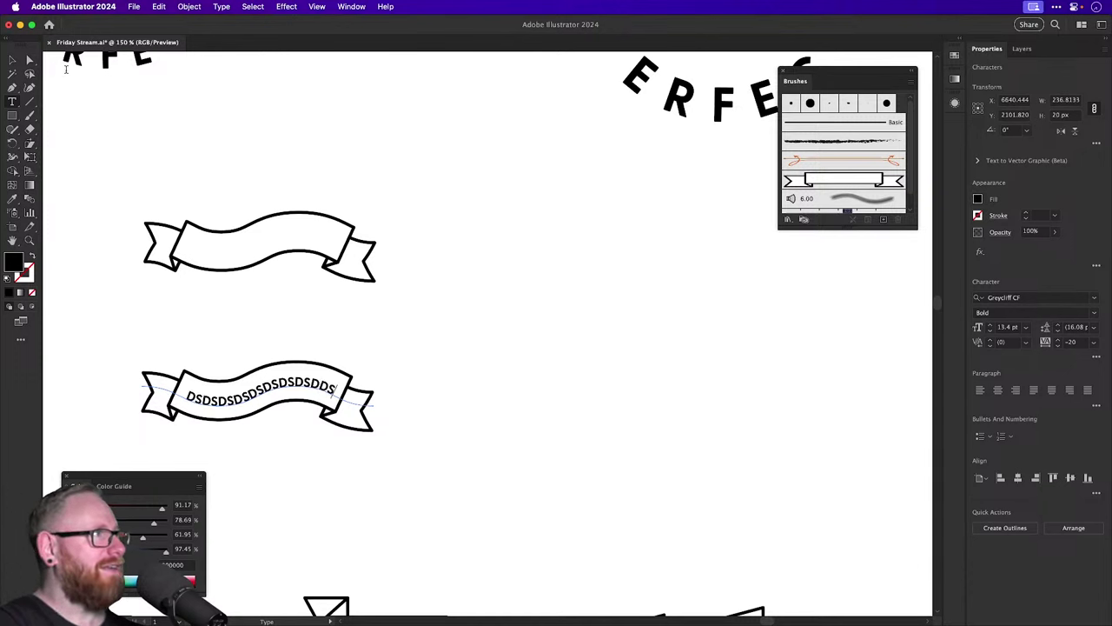
click(12, 59)
click(206, 157)
Delete the upper expanded banner and zoom in on the remaining one.
click(313, 219)
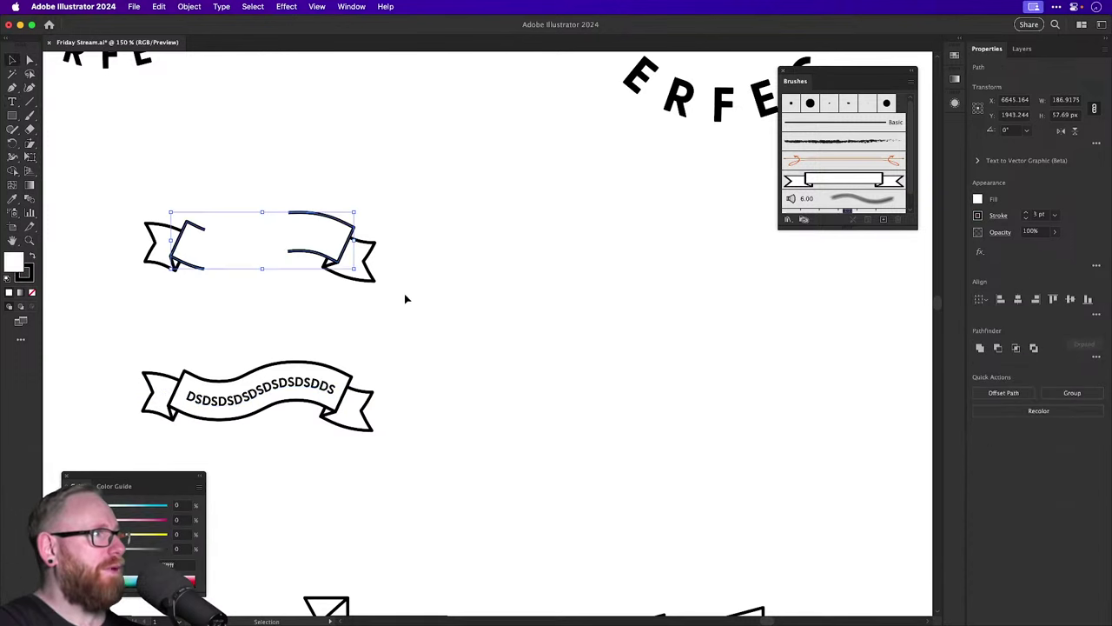
drag(90, 191, 437, 315)
key(Delete)
scroll(452, 296, down, 2)
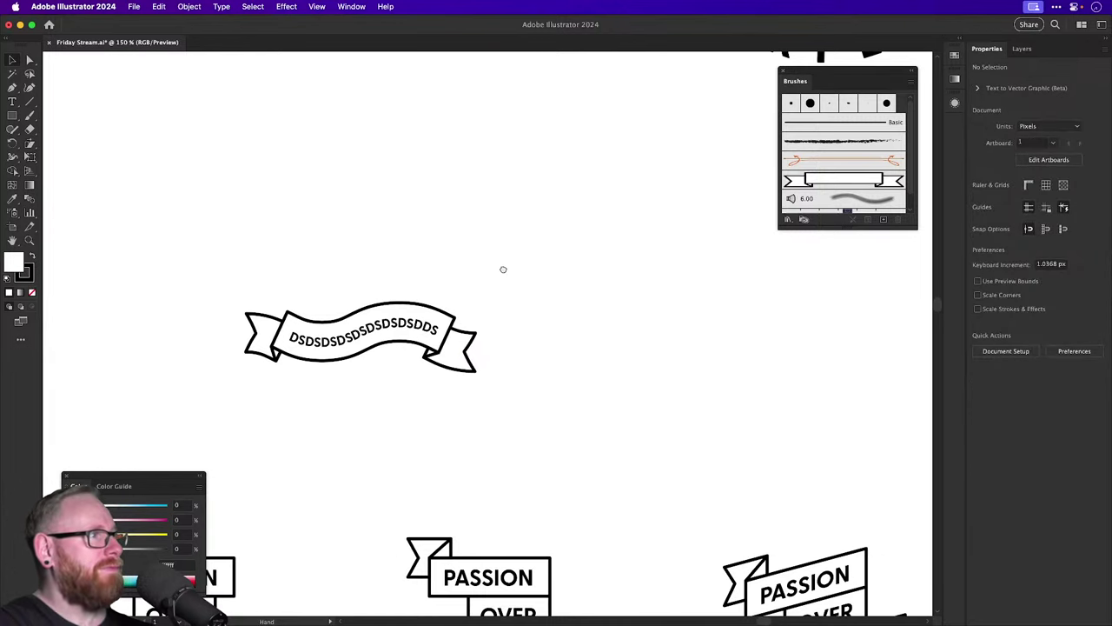
key(z)
click(432, 381)
drag(353, 346, 409, 345)
key(v)
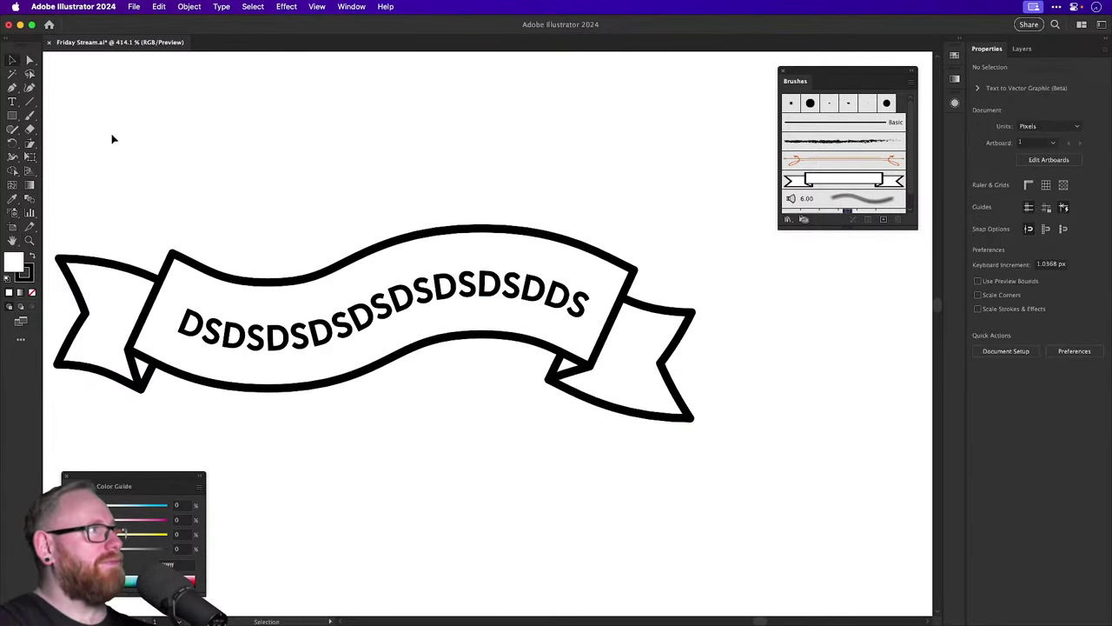
key(super+Tab)
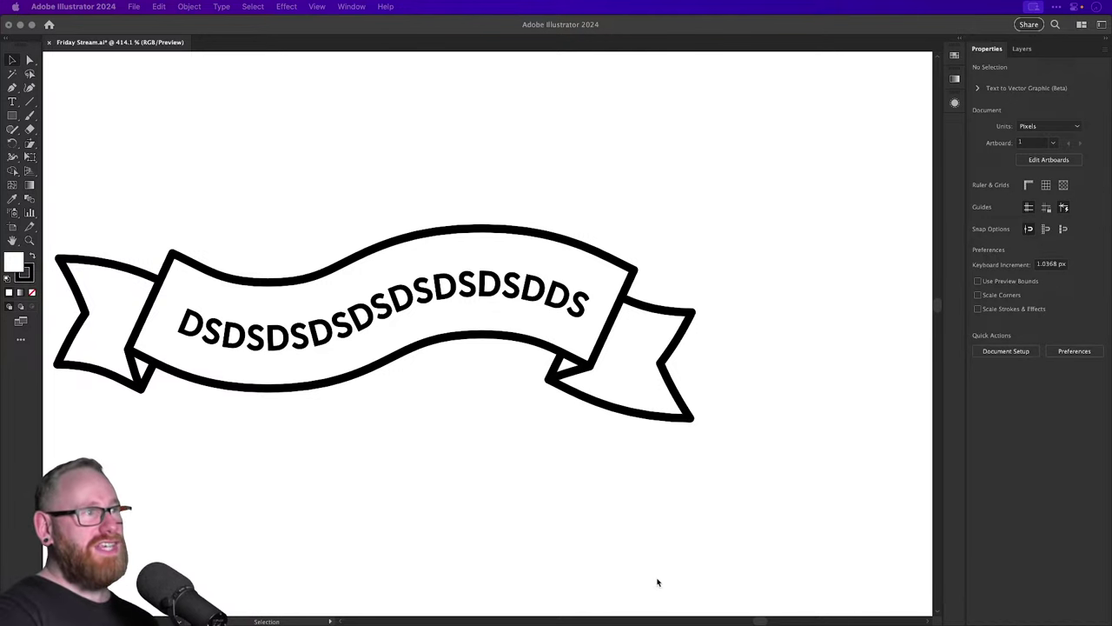
click(659, 226)
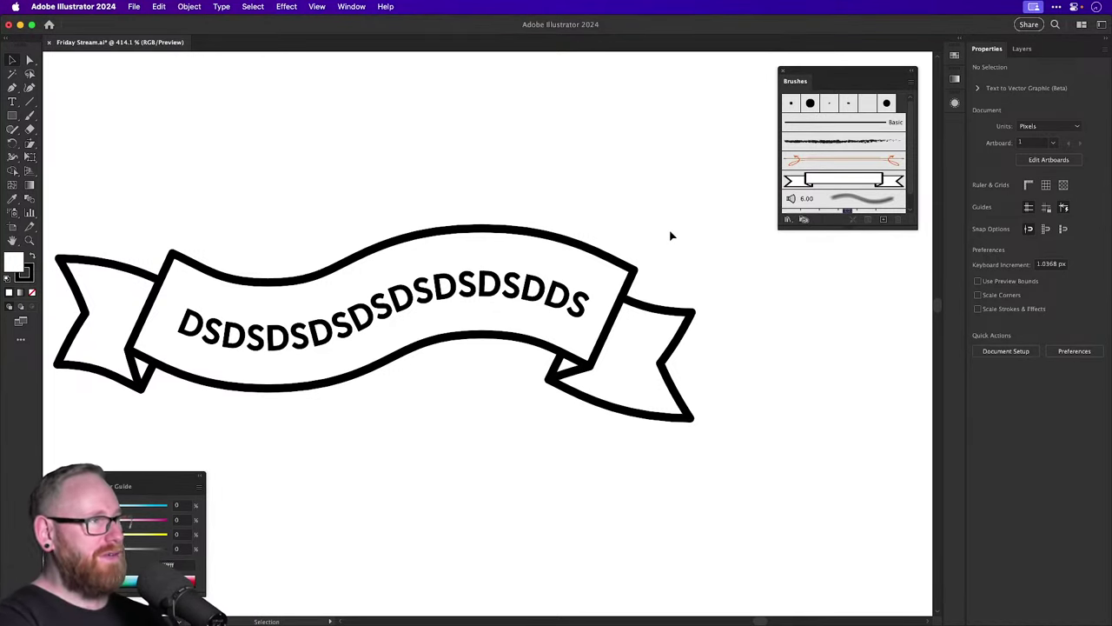
key(a)
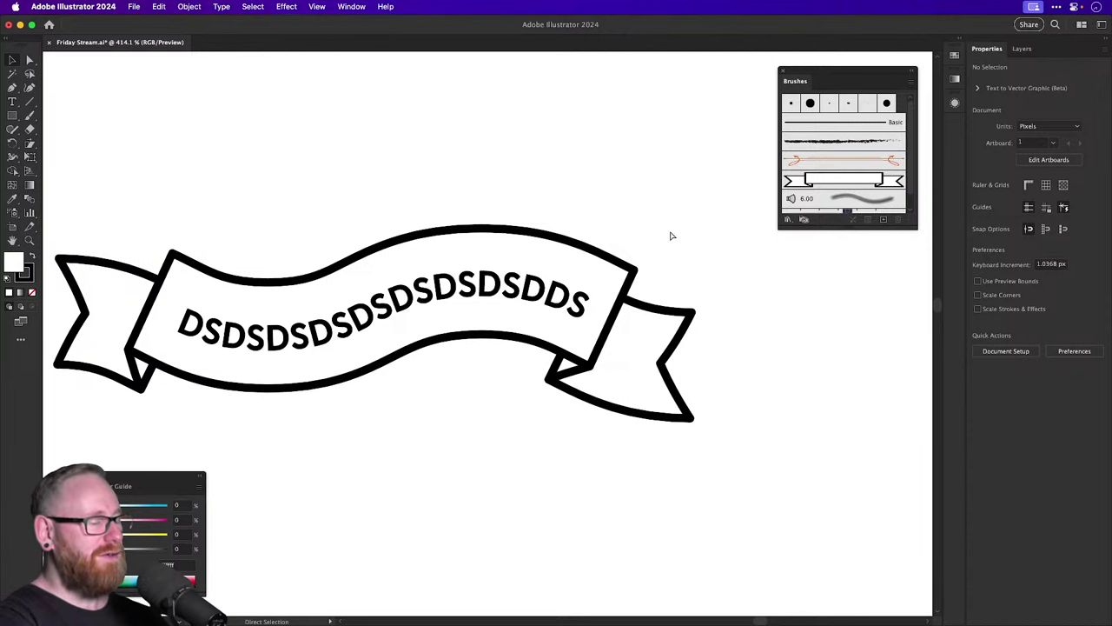
key(super+minus)
key(super+minus)
key(super+minus)
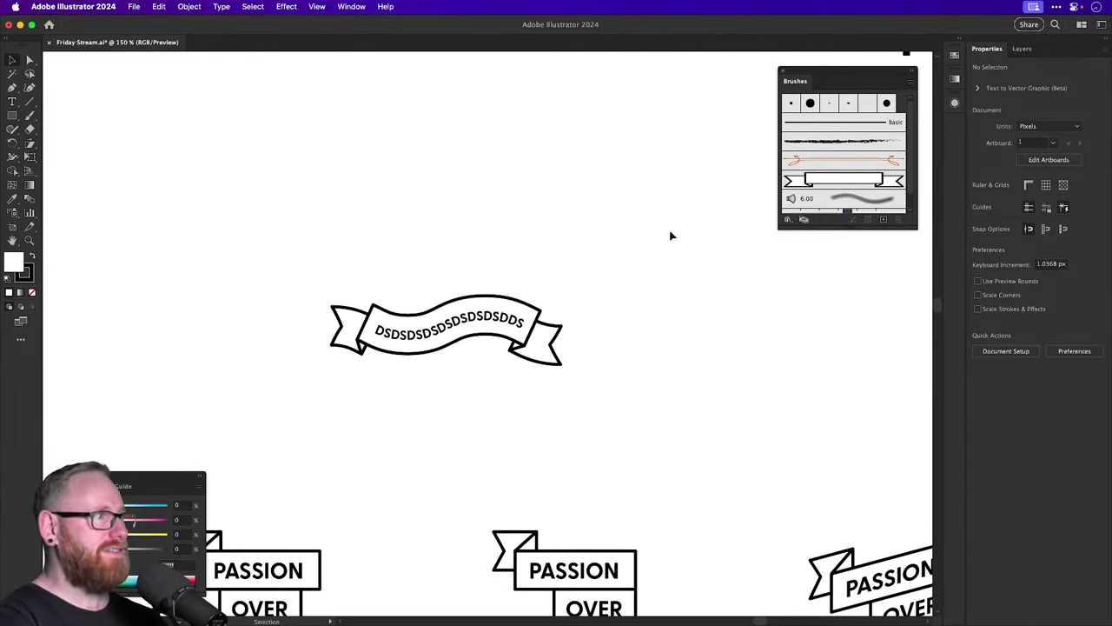
scroll(499, 301, right, 3)
scroll(499, 301, down, 1)
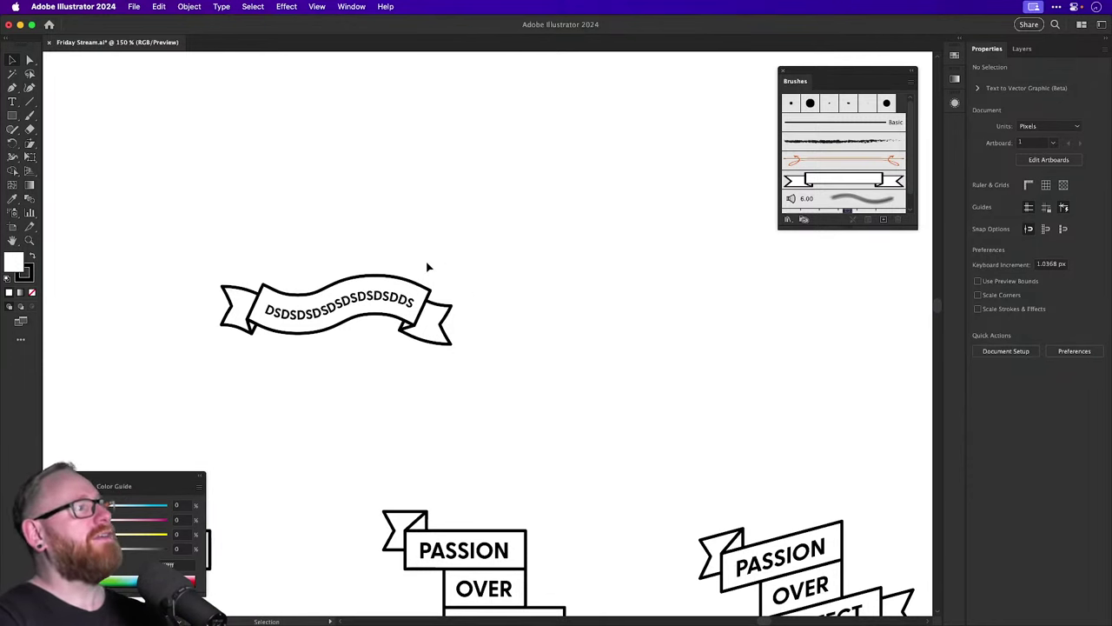
Retype the ribbon's path text as 'PASSION OVER PERFECT'.
key(t)
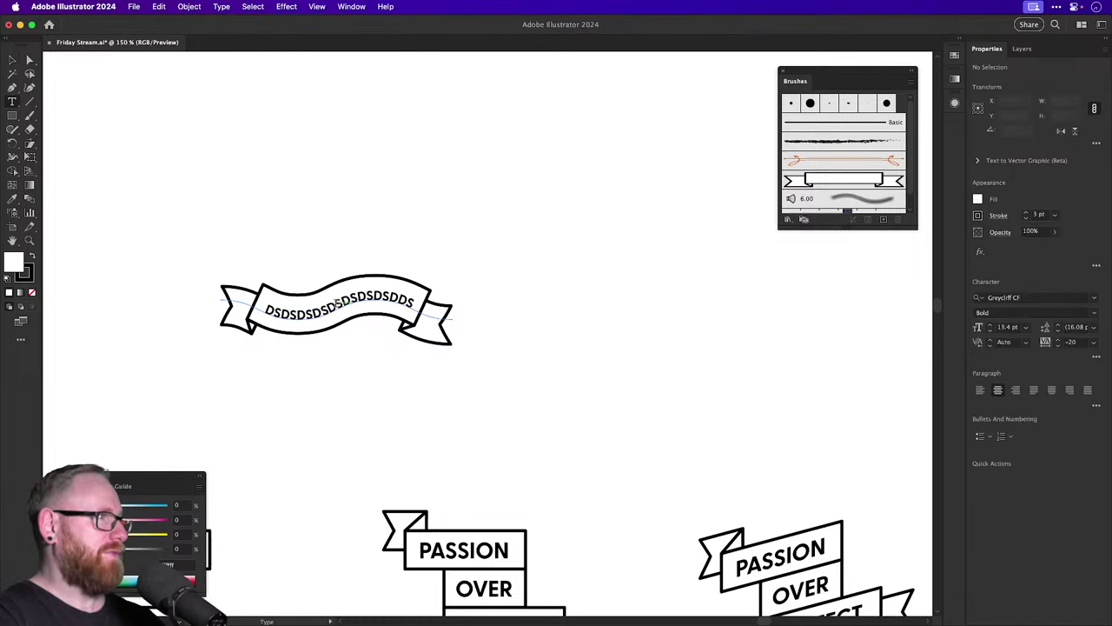
click(337, 300)
key(super+a)
text(PA)
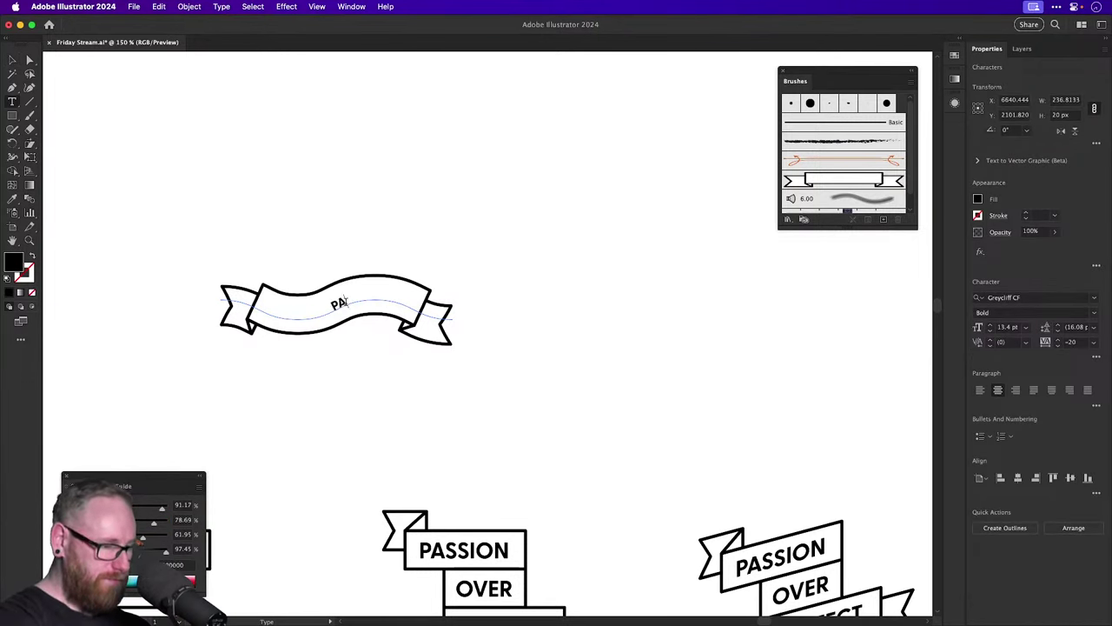
text(SSION OV)
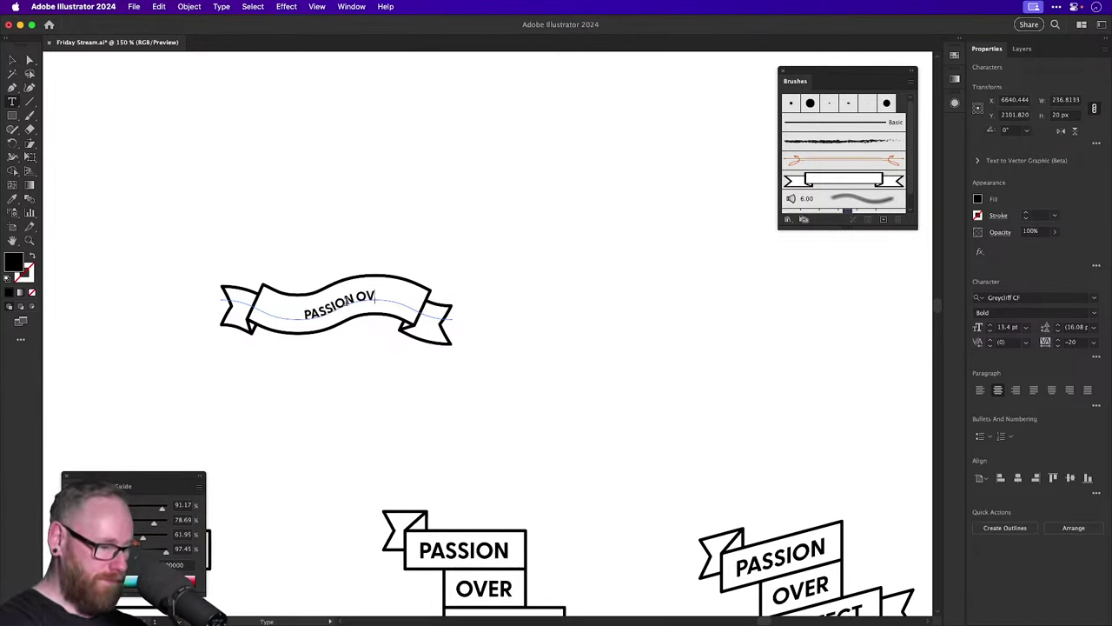
text(ER PERFECT)
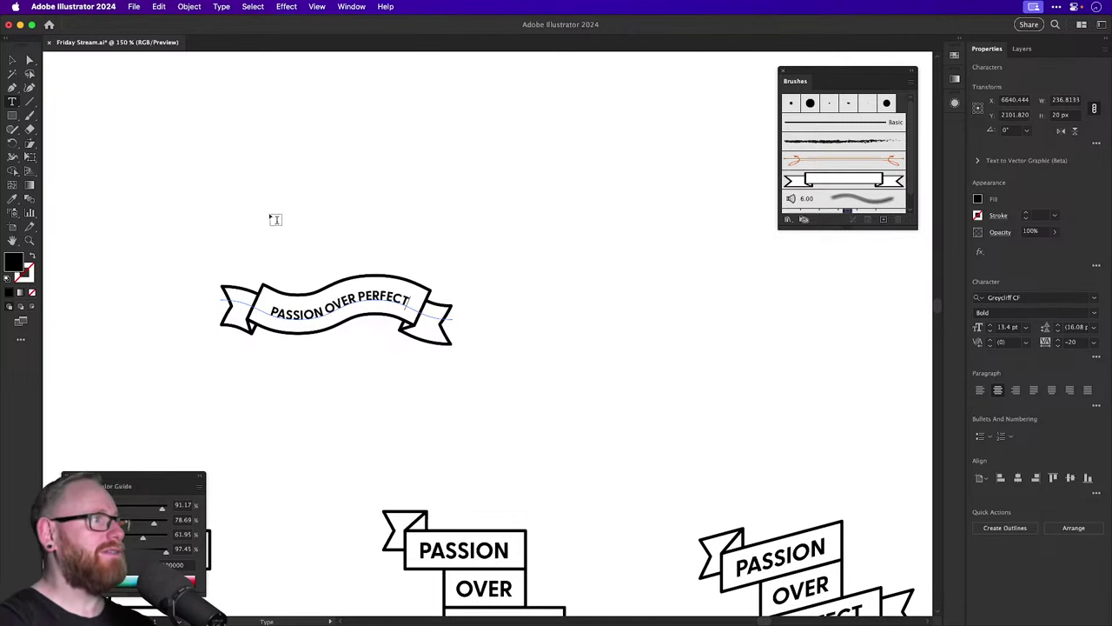
key(Escape)
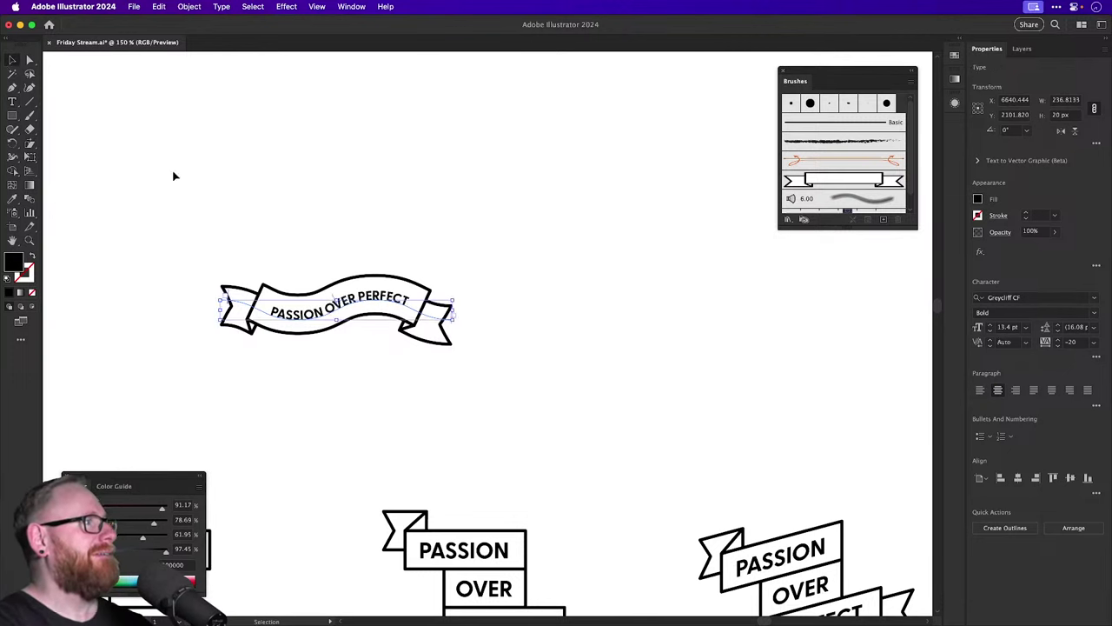
Copy the banner together with its text to a new spot.
drag(258, 221, 390, 388)
drag(346, 306, 377, 273)
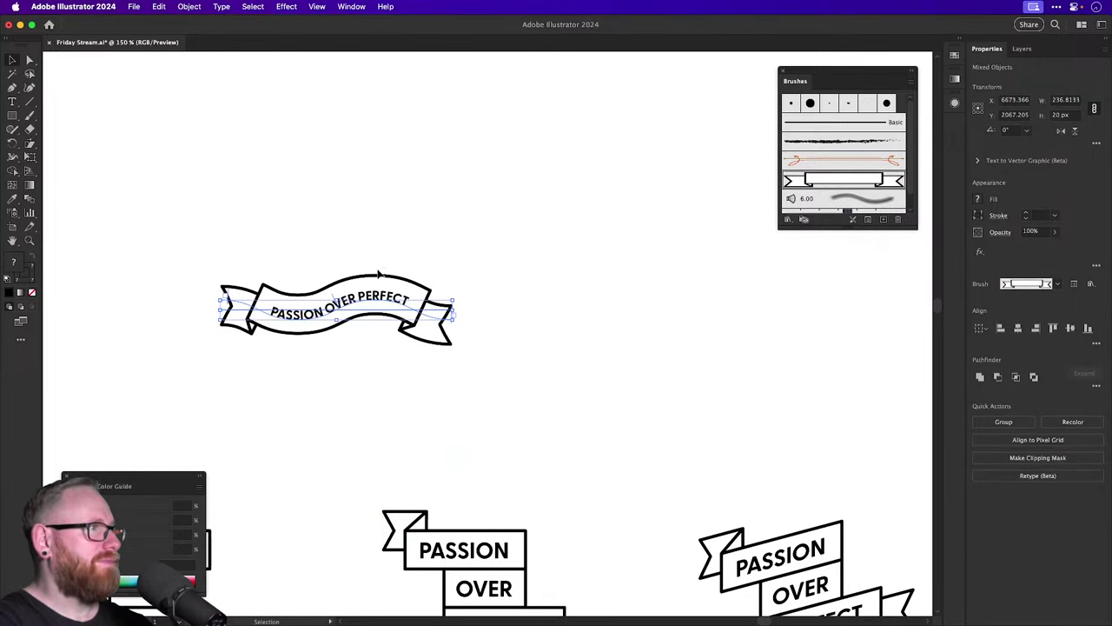
click(373, 209)
Enlarge the PASSION OVER PERFECT lettering from 13.4 pt to 15 pt.
scroll(385, 322, up, 5)
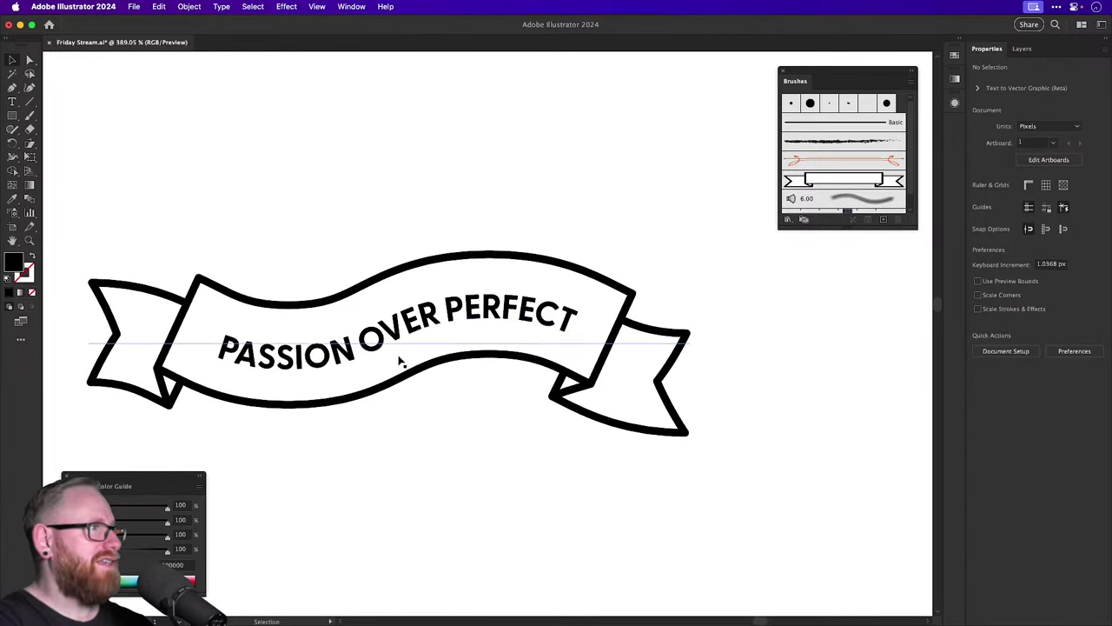
click(369, 345)
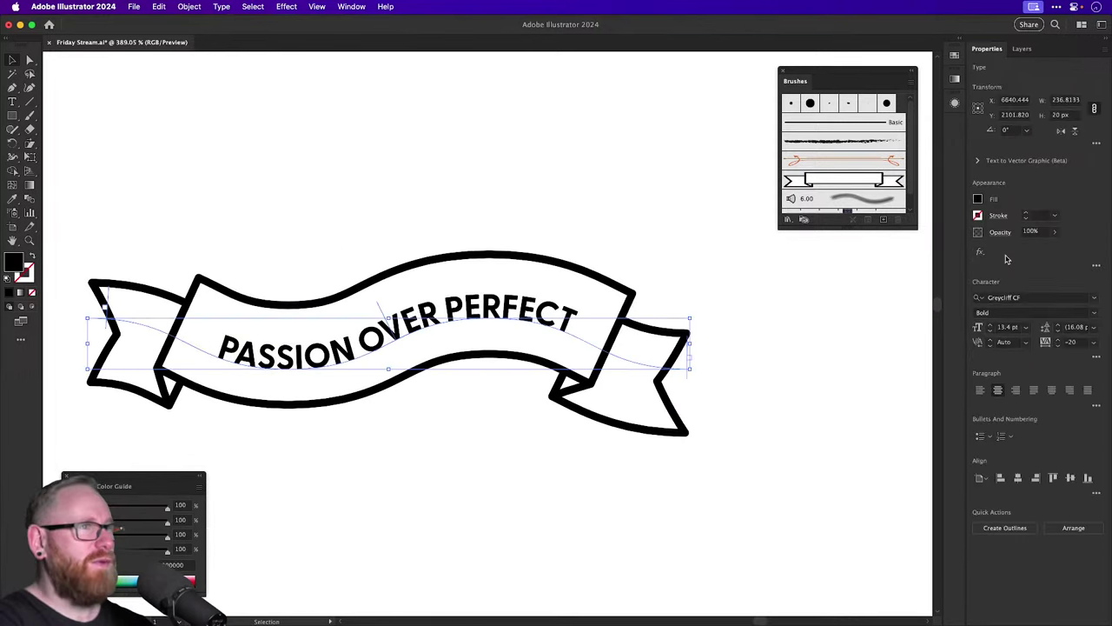
click(989, 324)
click(989, 324)
click(1015, 297)
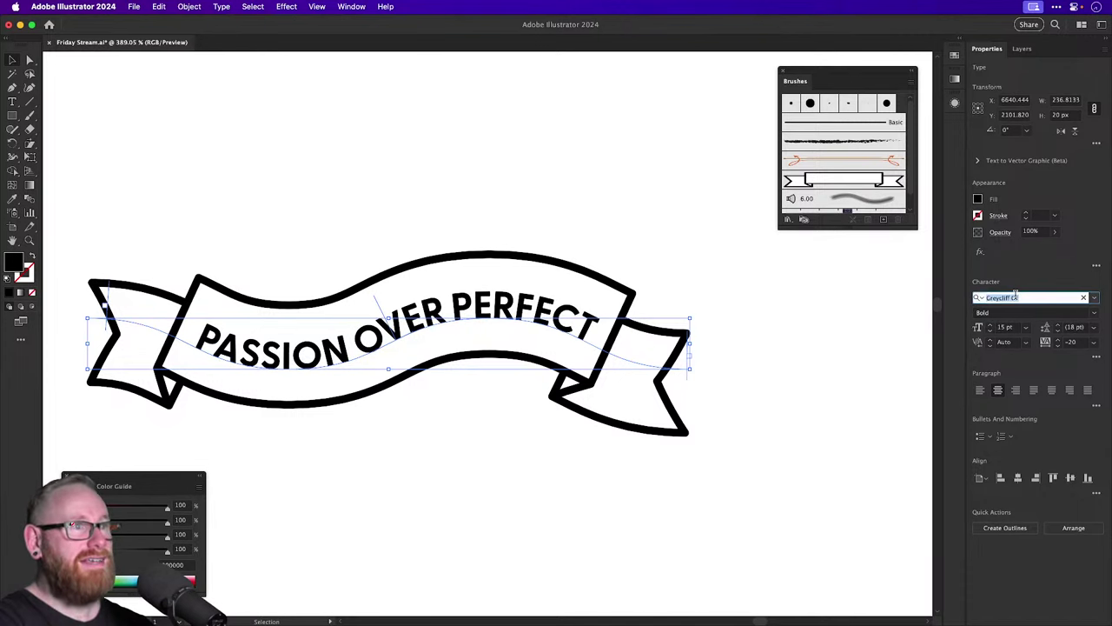
Try Korolev Medium, then Korolev Rounded Bold at 17 pt on the banner text.
text(kor)
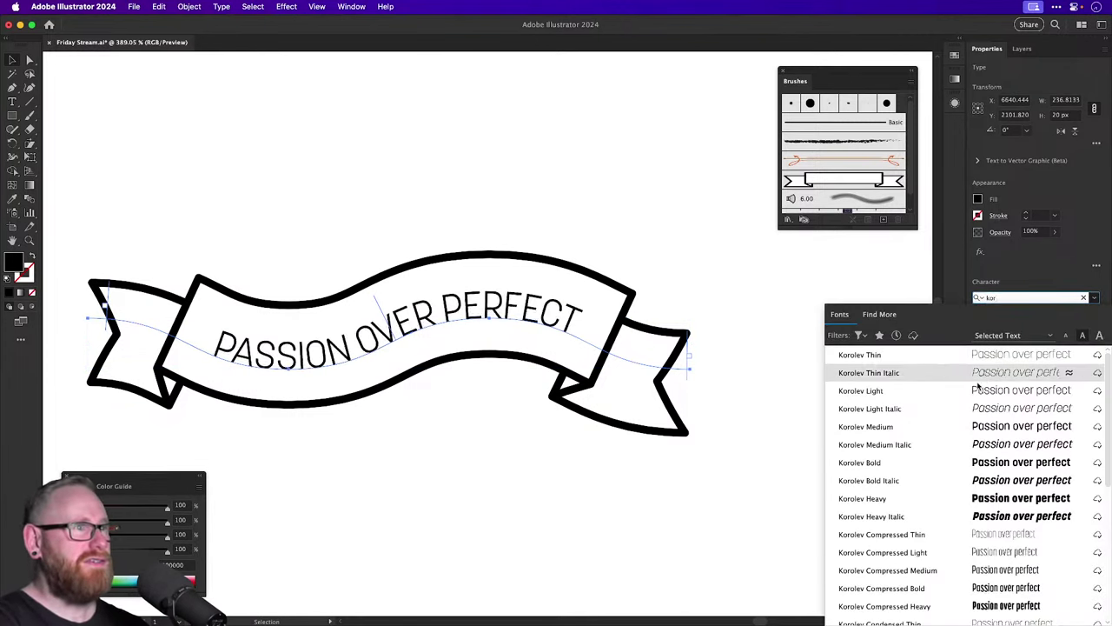
click(939, 429)
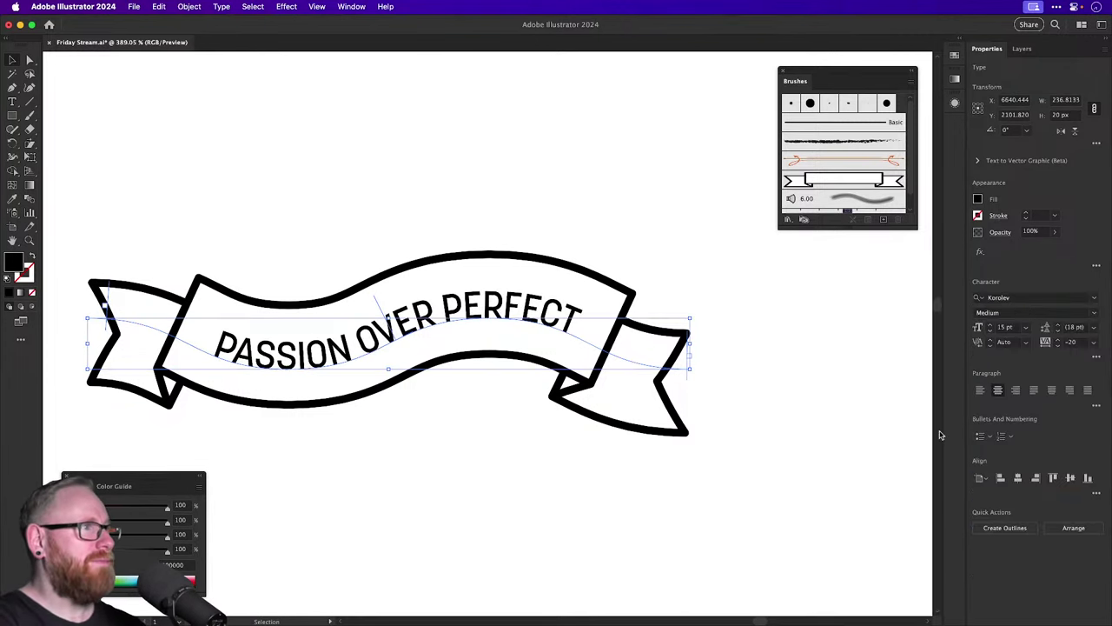
click(1064, 299)
text(koro)
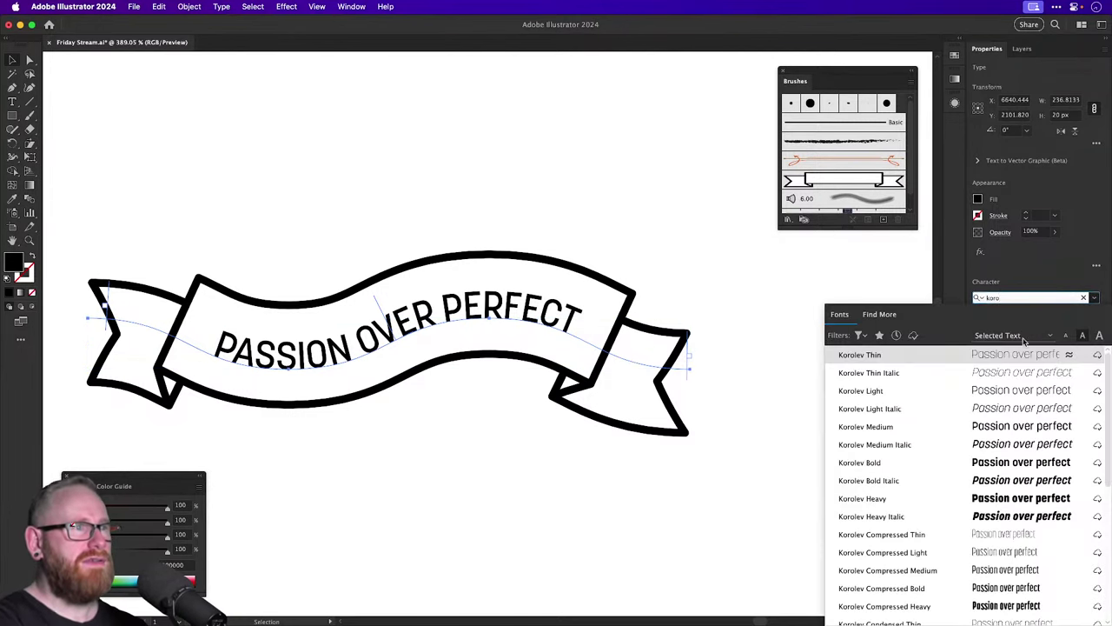
scroll(908, 560, down, 5)
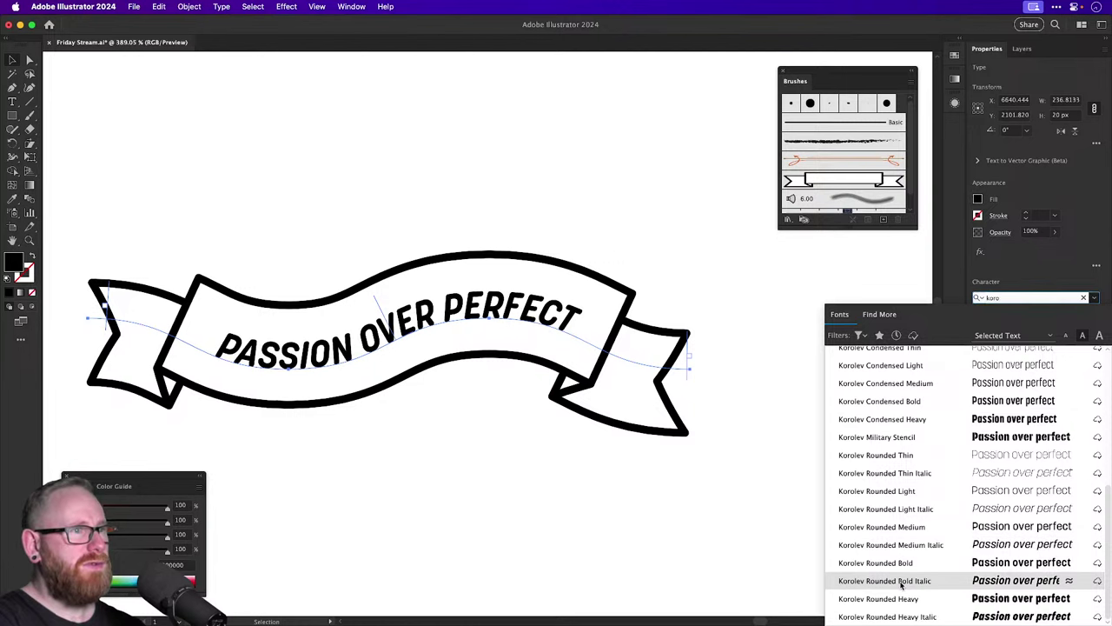
click(900, 564)
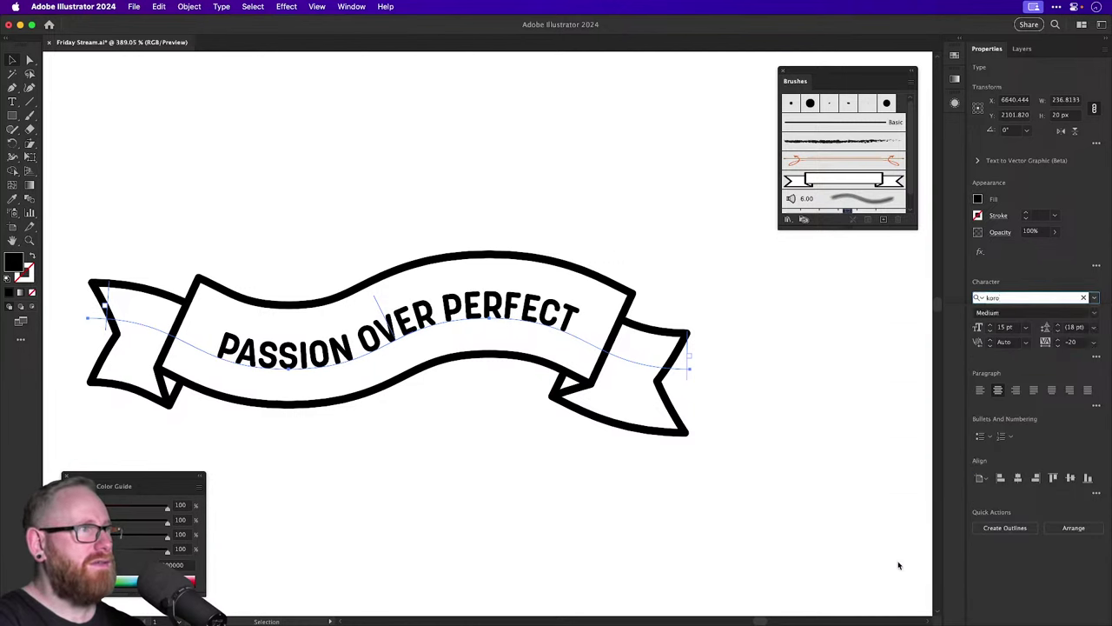
click(991, 327)
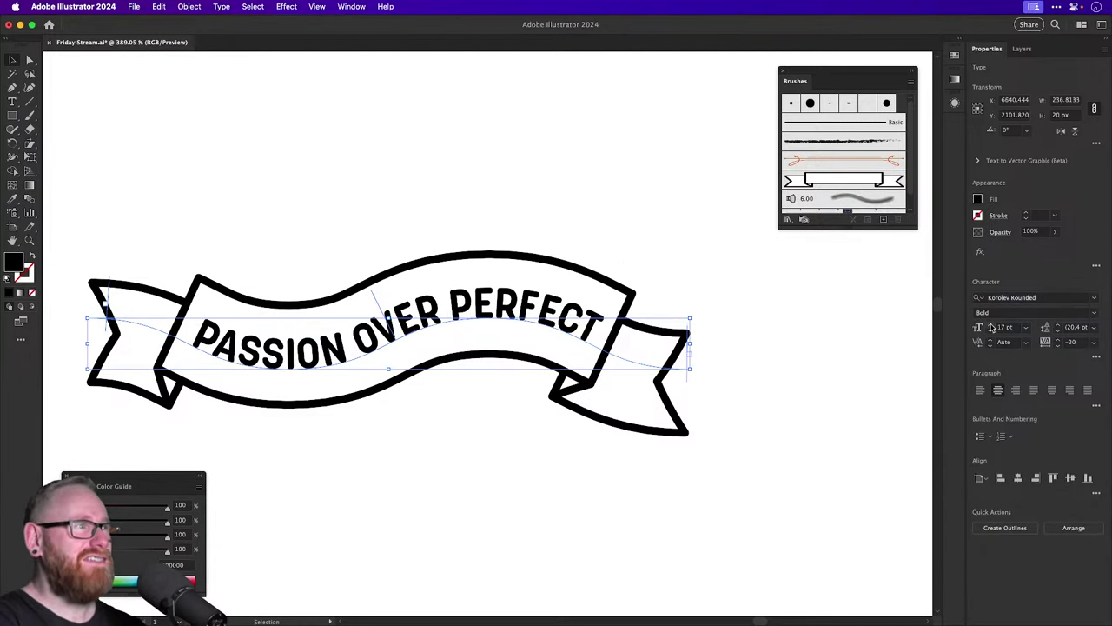
Switch the banner text to Korolev Compressed Bold and enlarge it to 24 pt.
click(1004, 298)
text(koro)
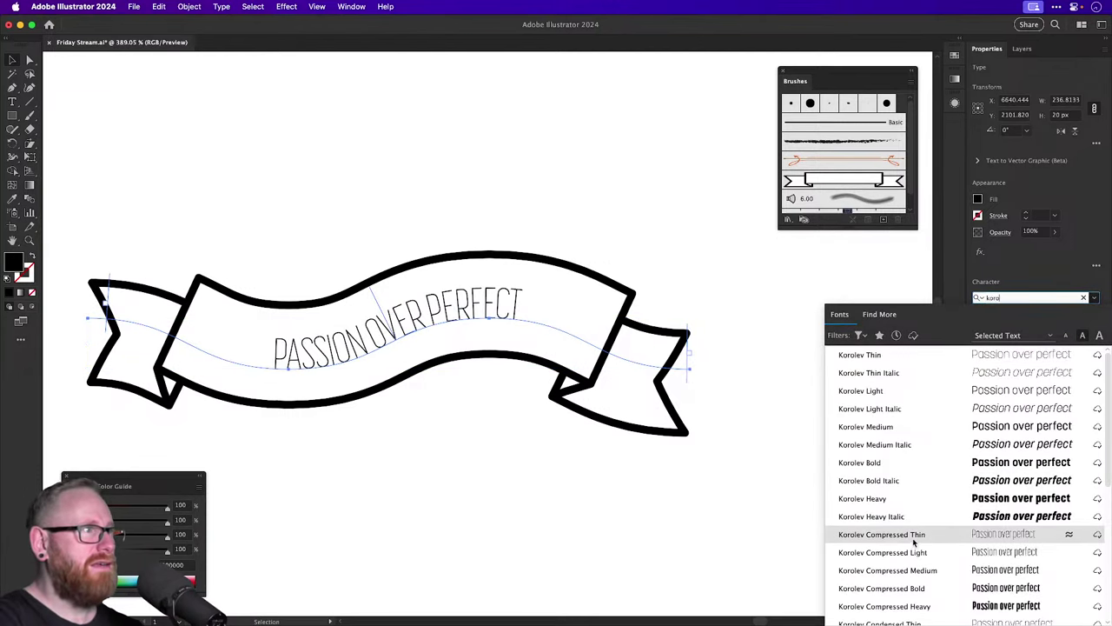
click(918, 591)
click(991, 325)
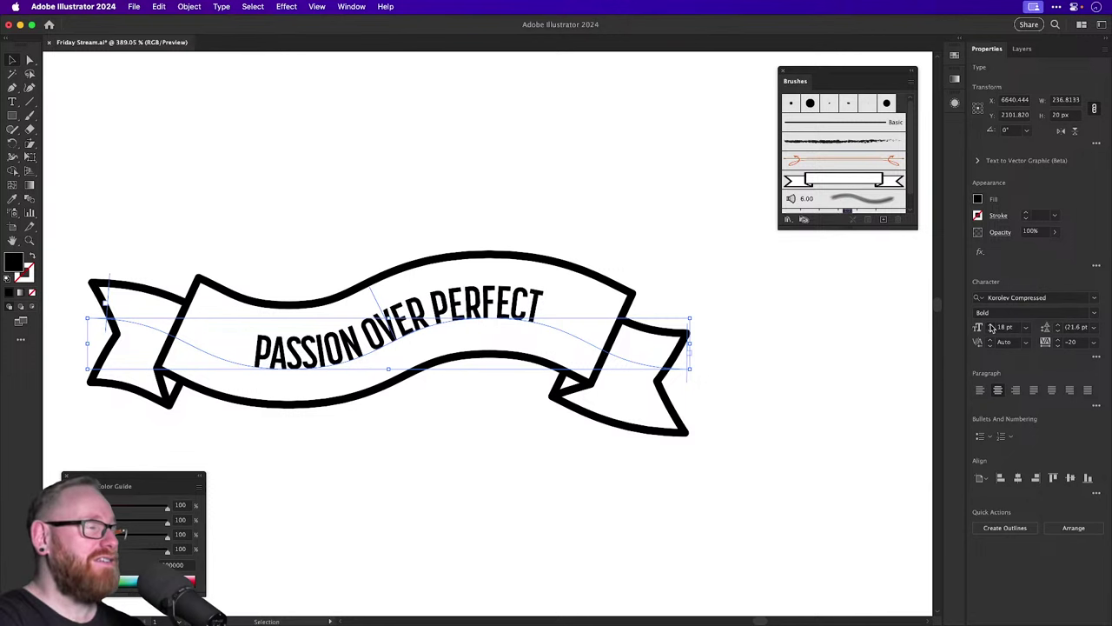
click(991, 326)
click(991, 326)
click(990, 325)
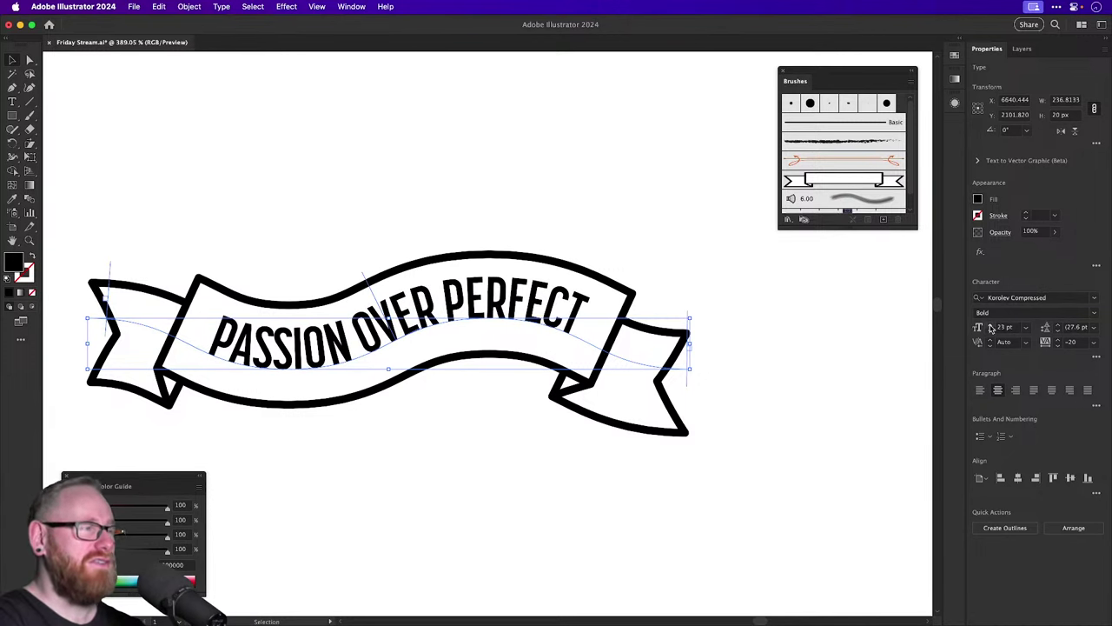
click(990, 325)
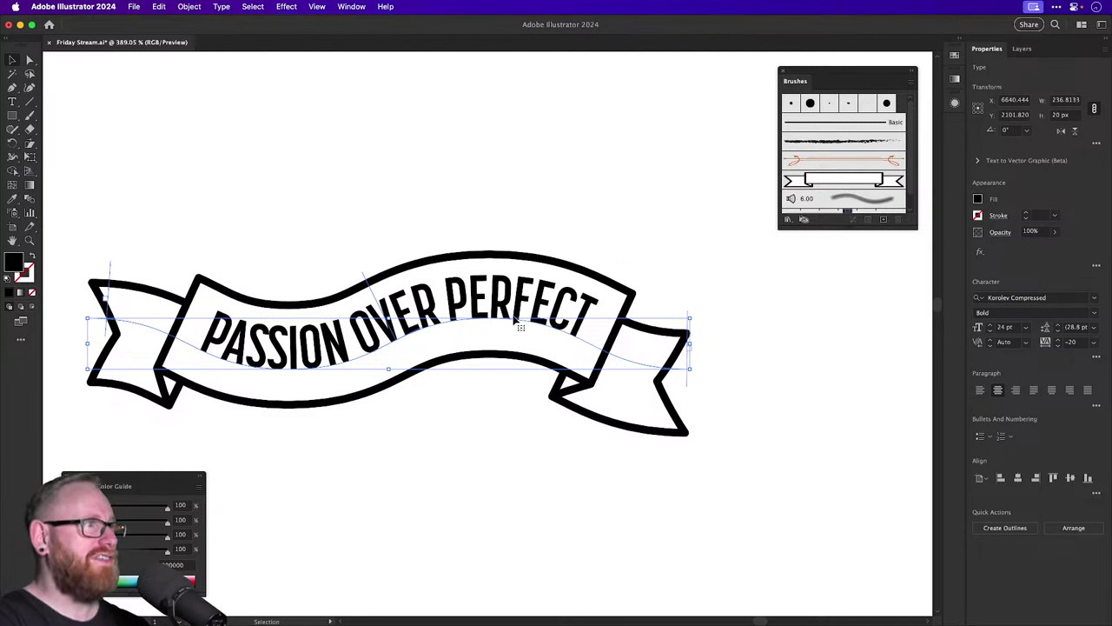
Set the baseline shift to -3 pt and reduce the banner text to 23 pt.
click(1096, 356)
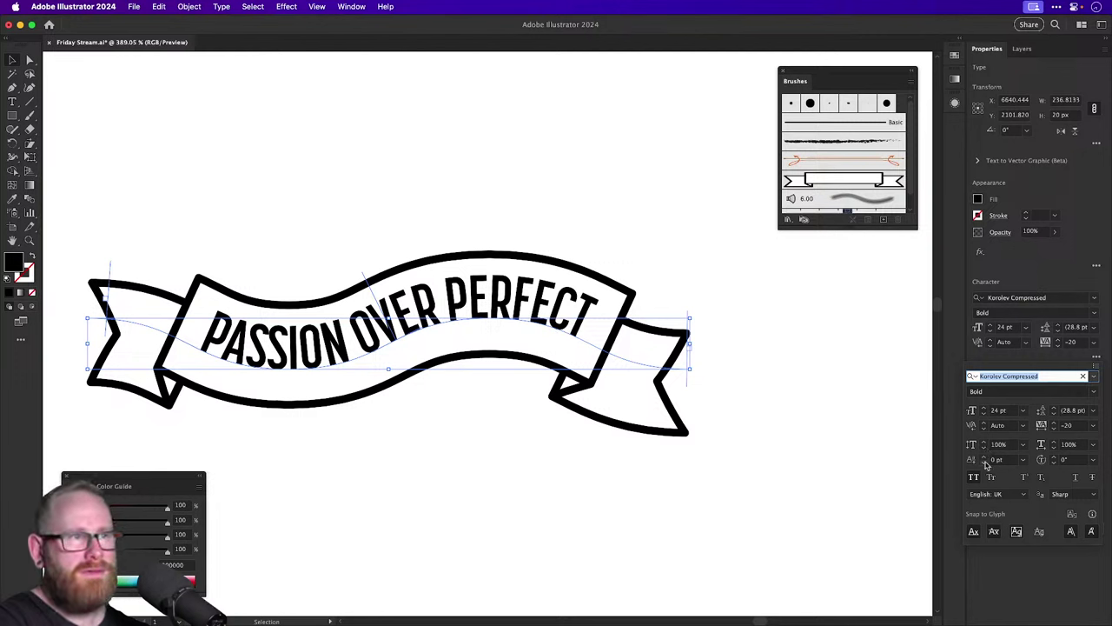
click(986, 466)
click(984, 464)
click(984, 463)
click(985, 463)
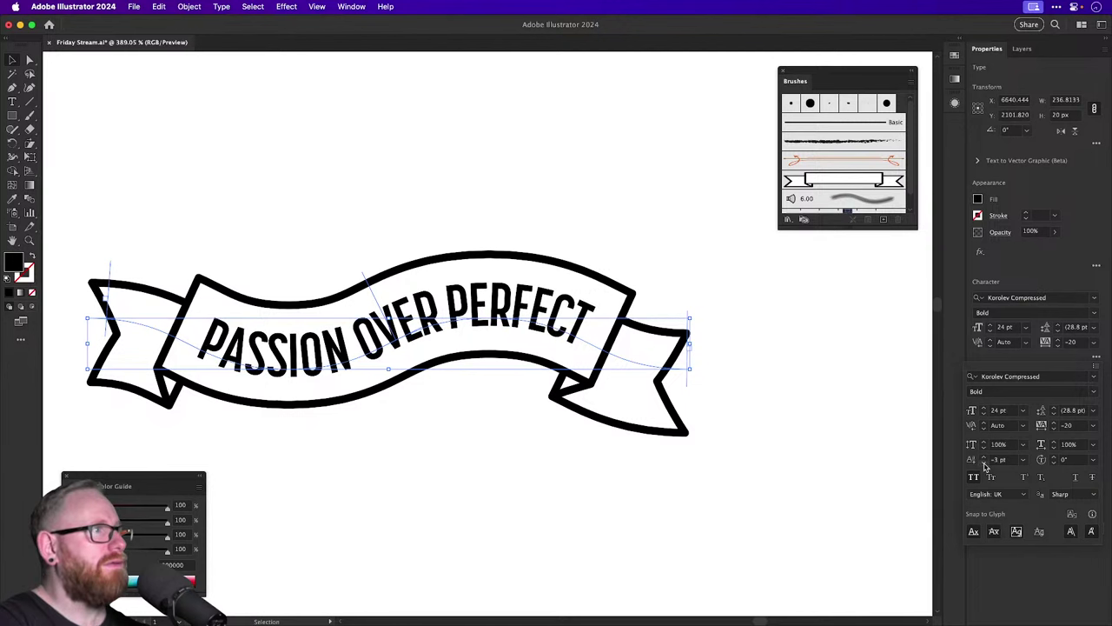
click(989, 330)
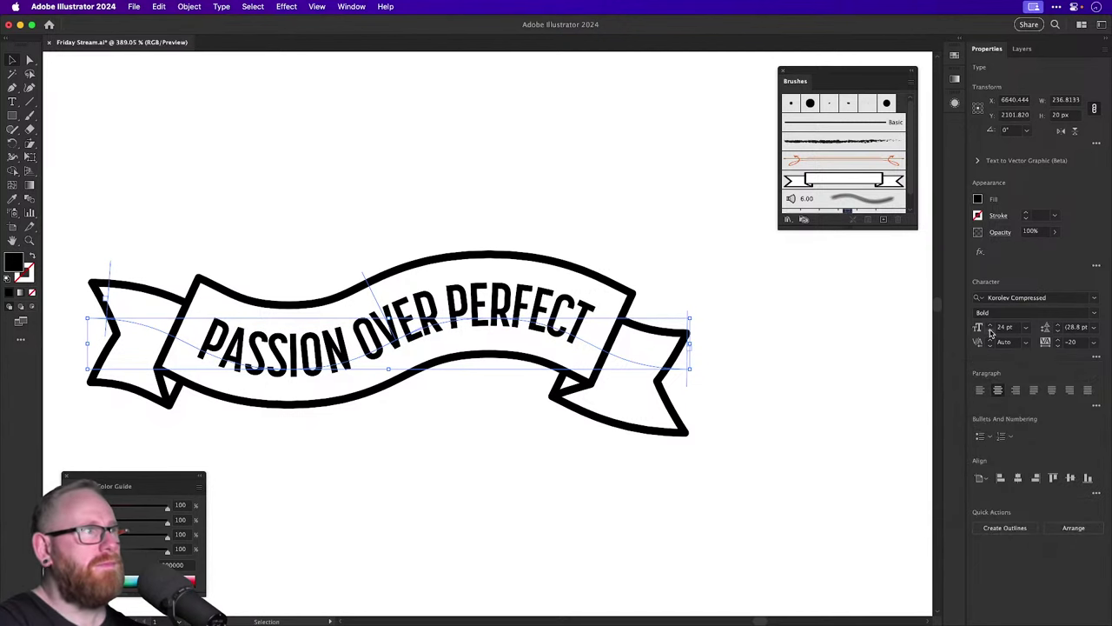
click(990, 330)
Deselect the finished banner, bring the neighbouring ribbon variations into view, and save with Cmd+S.
click(507, 189)
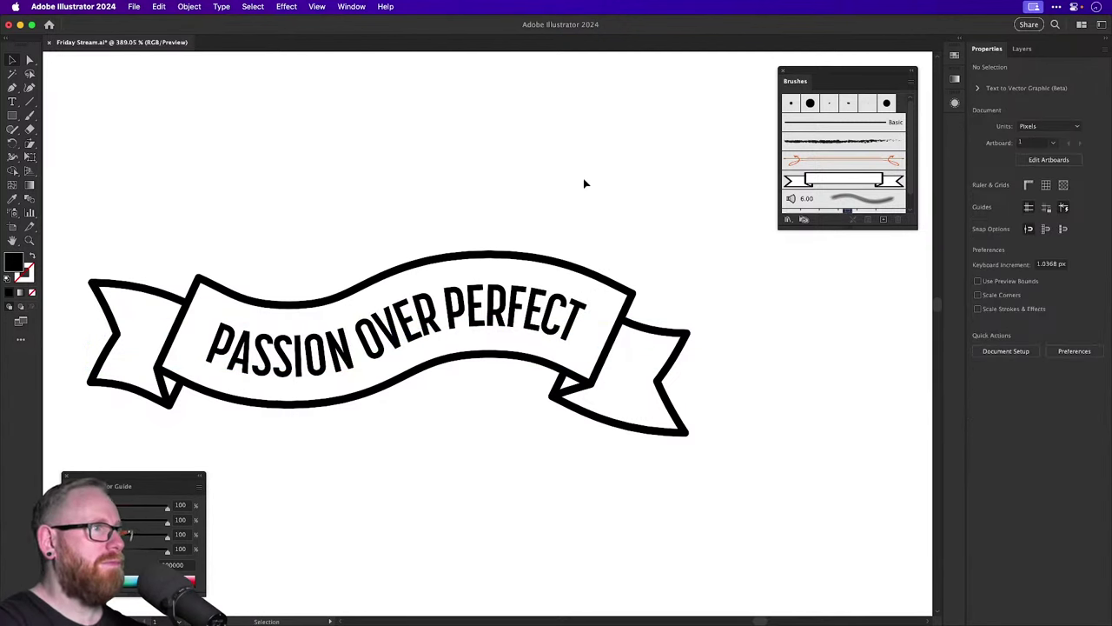
key(super+minus)
key(super+minus)
key(super+minus)
key(super+minus)
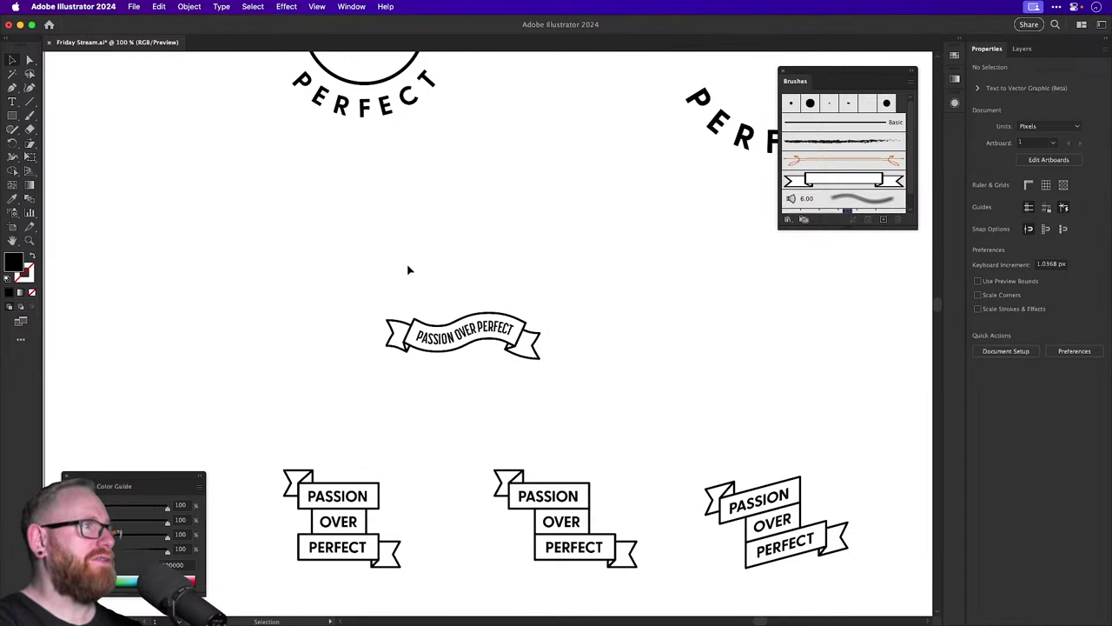
click(456, 328)
click(588, 253)
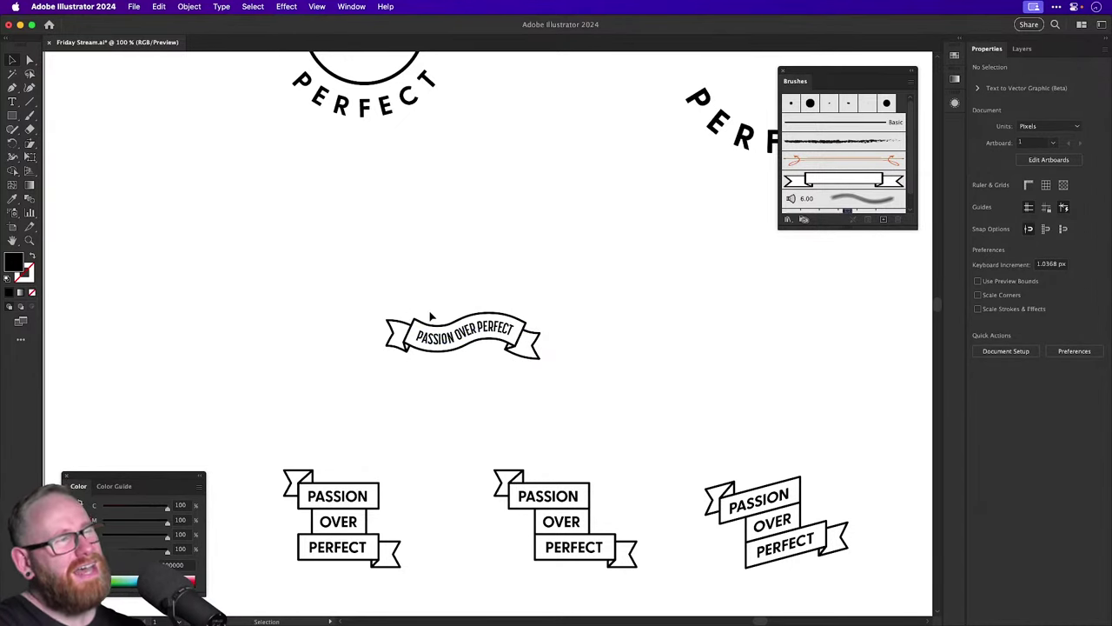
drag(425, 309, 292, 288)
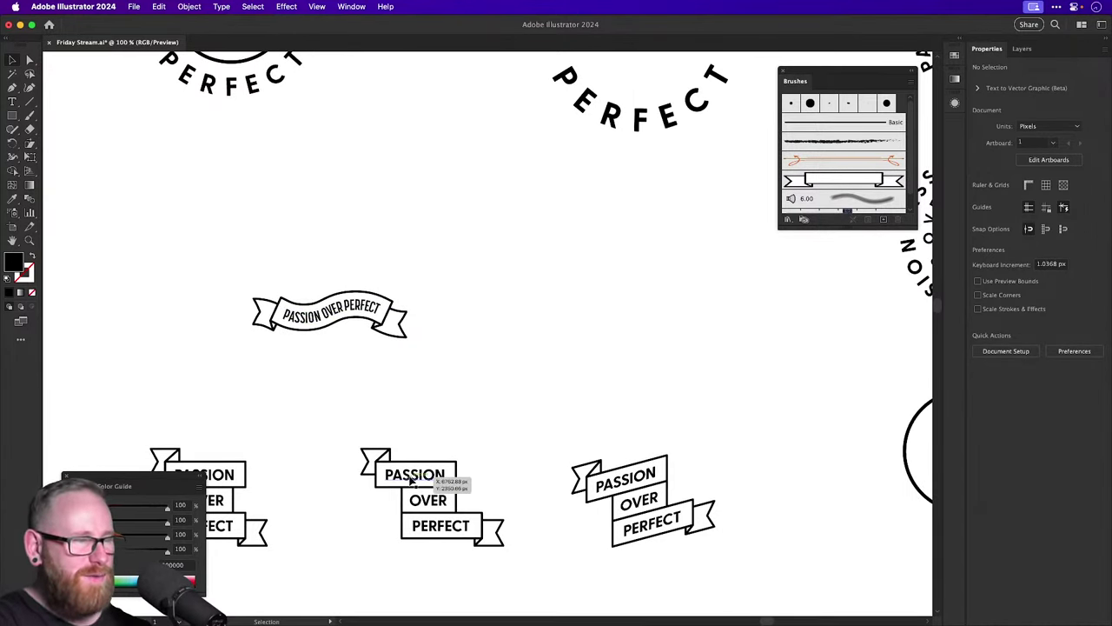
key(super+s)
key(super+minus)
key(super+minus)
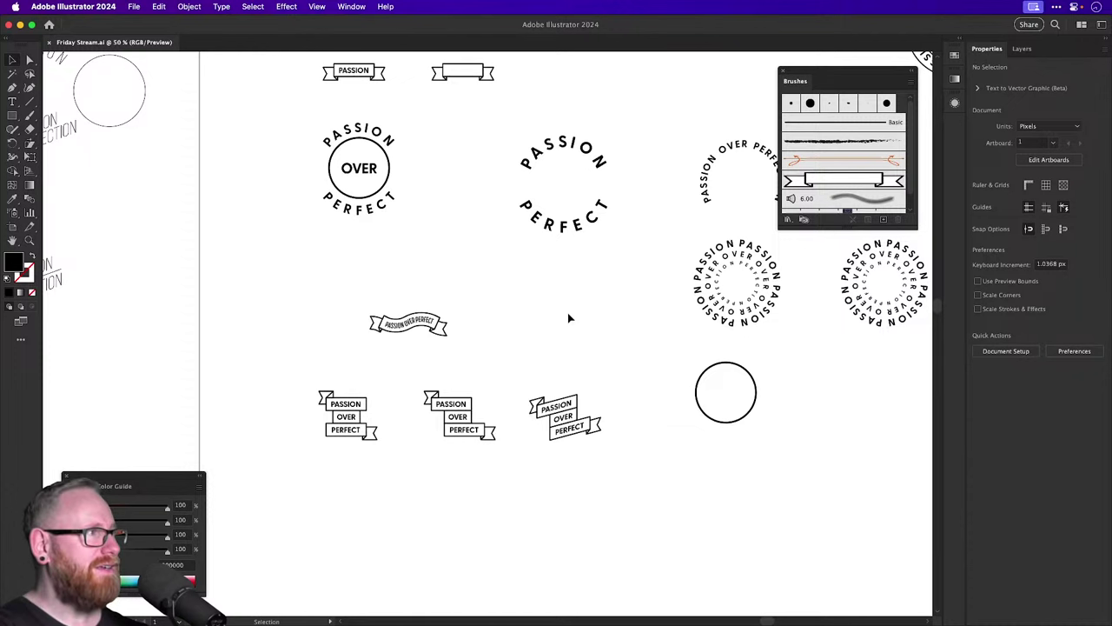
key(a)
key(super+minus)
key(super+minus)
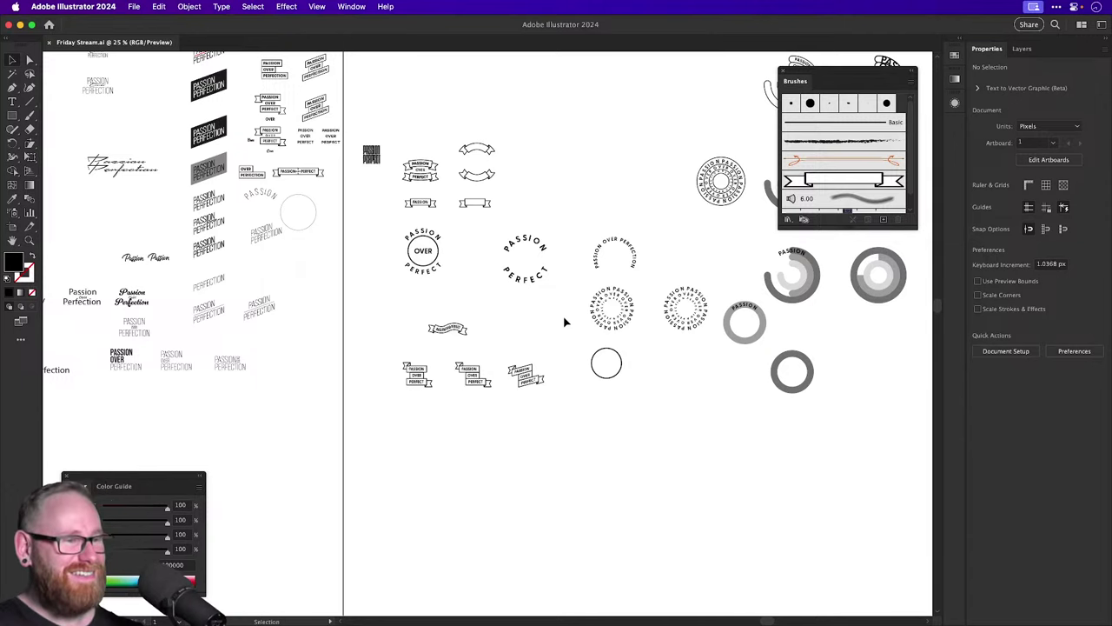
drag(568, 159, 519, 324)
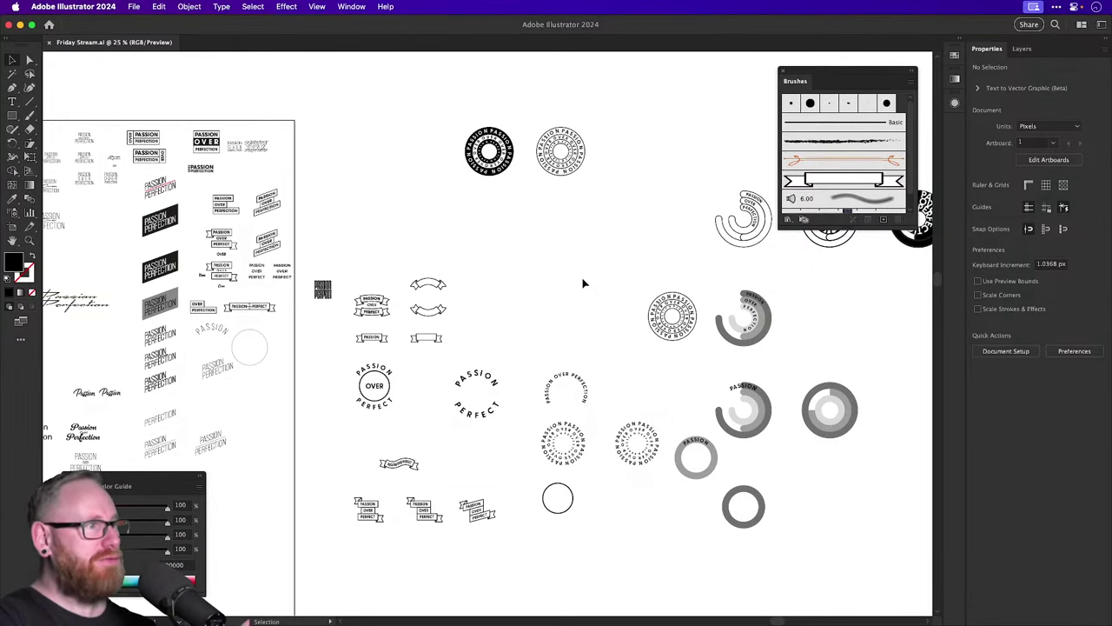
mouse_move(571, 285)
mouse_down()
mouse_move(333, 343)
mouse_move(344, 293)
mouse_move(564, 268)
mouse_up()
scroll(564, 267, left, 5)
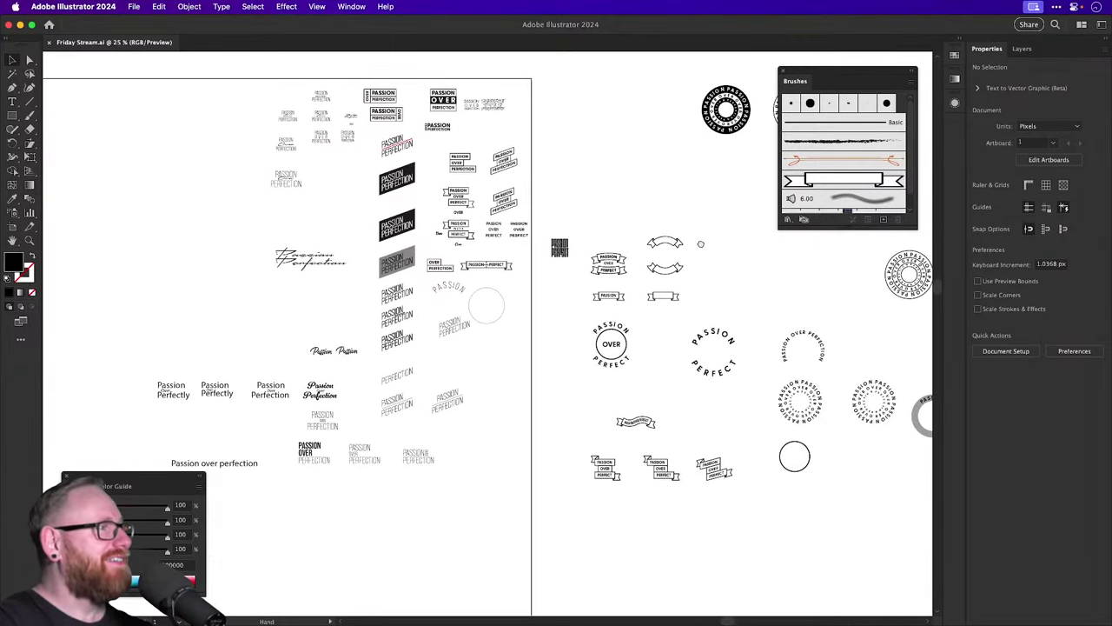
drag(700, 244, 366, 291)
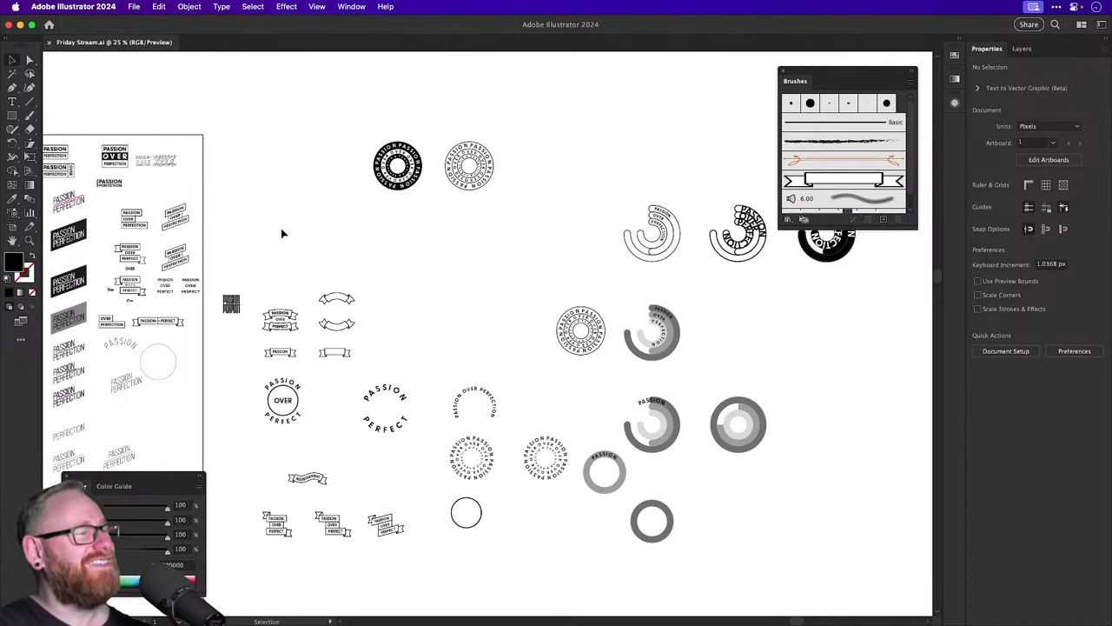
key(space)
drag(280, 227, 356, 222)
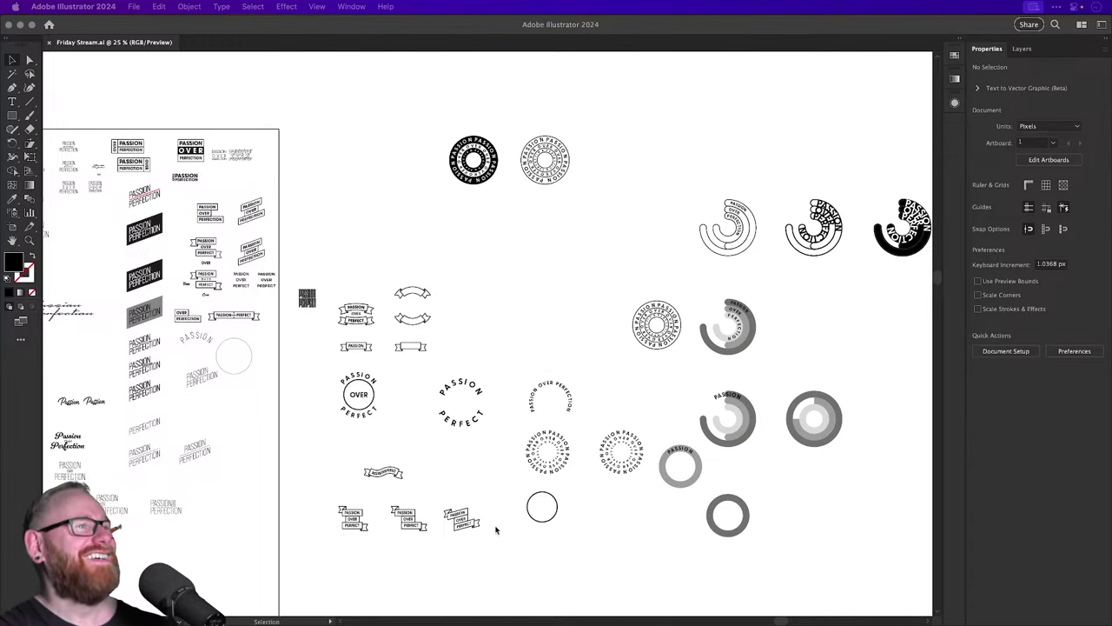
Zoom in on the black arch badge, delete it, then undo the deletion.
click(603, 199)
scroll(515, 258, right, 10)
scroll(515, 257, up, 5)
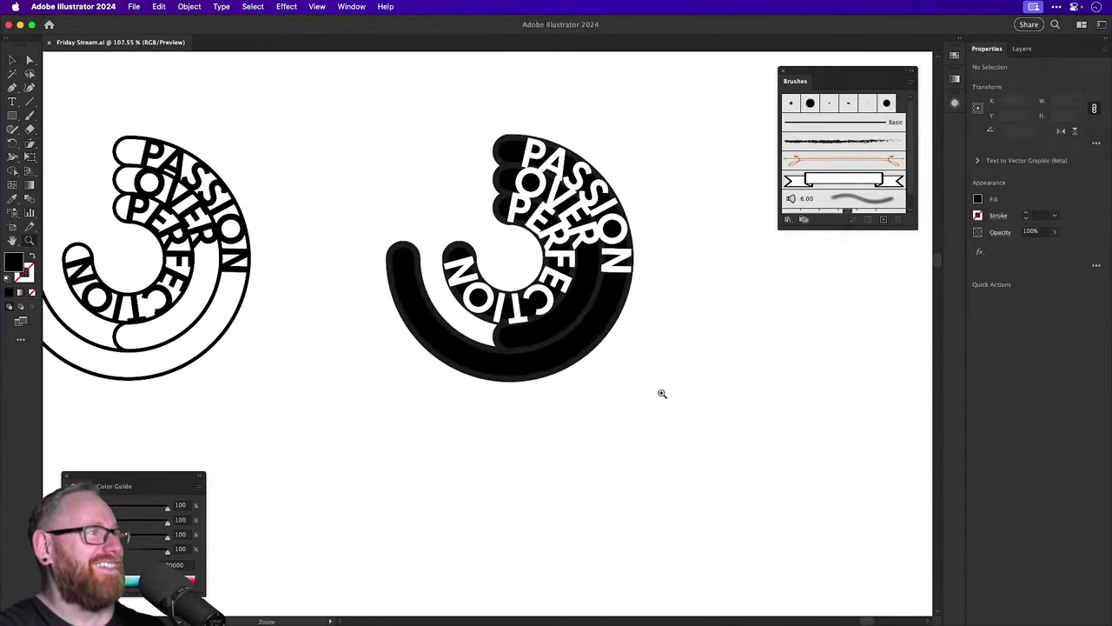
key(a)
click(509, 339)
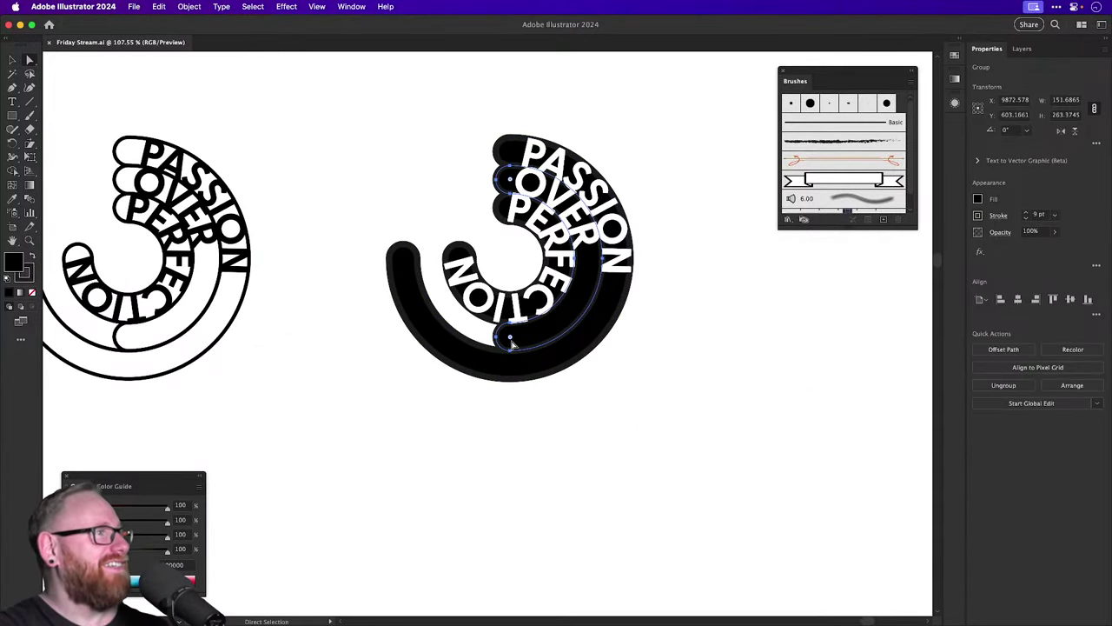
key(v)
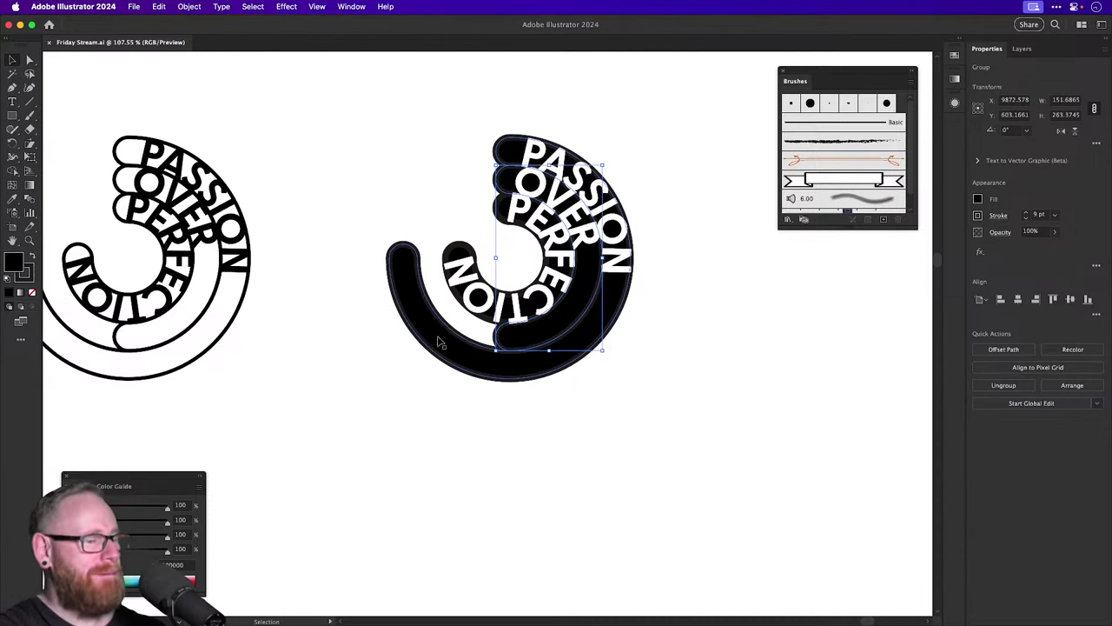
key(Delete)
key(a)
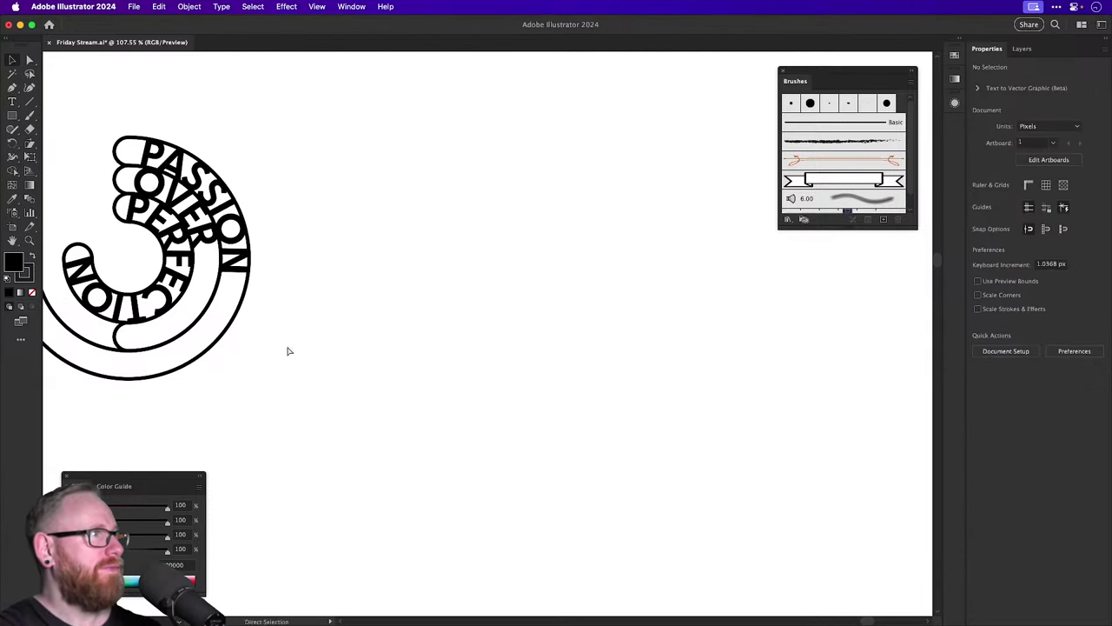
key(ctrl+z)
key(ctrl+z)
key(ctrl+z)
key(v)
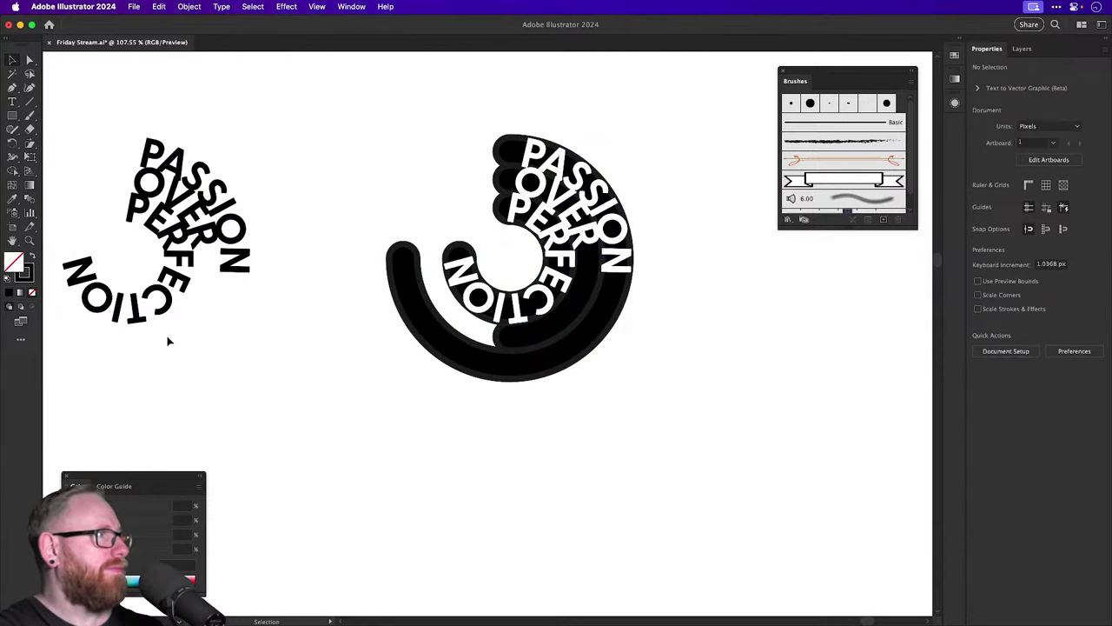
key(ctrl+minus)
key(ctrl+minus)
key(ctrl+minus)
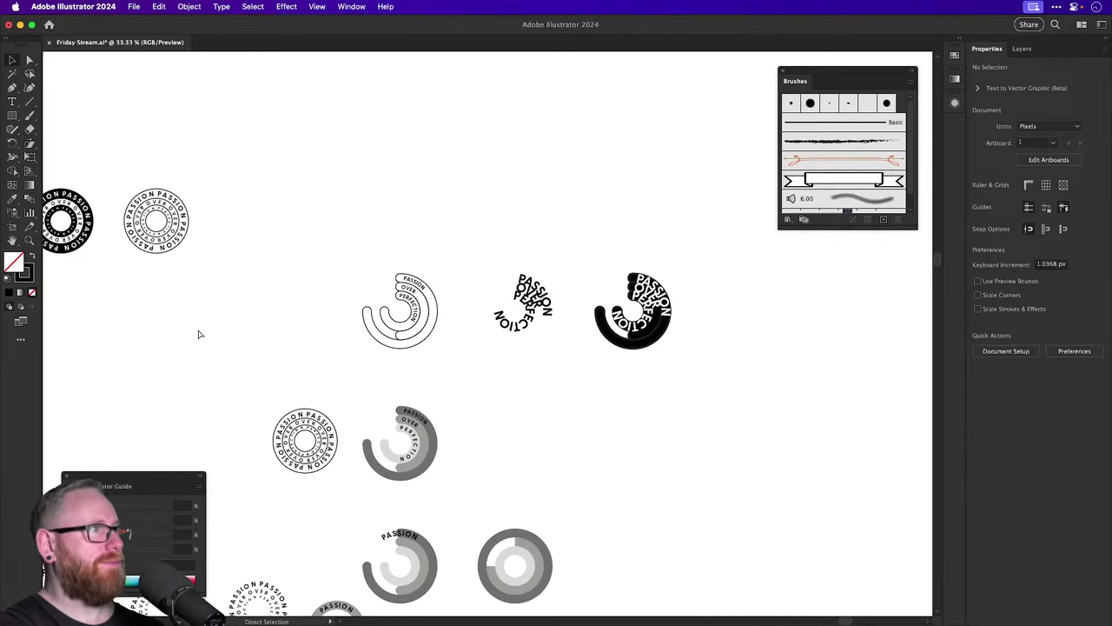
key(ctrl+z)
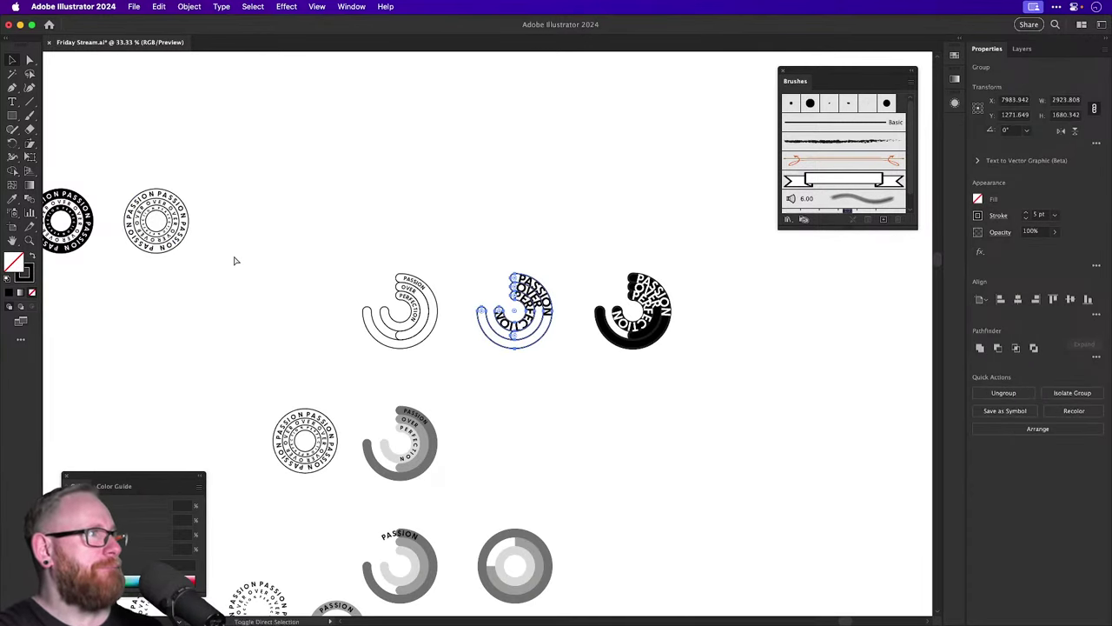
Select the outlined ring badge and drag a duplicate straight up above it.
click(208, 283)
drag(209, 283, 487, 353)
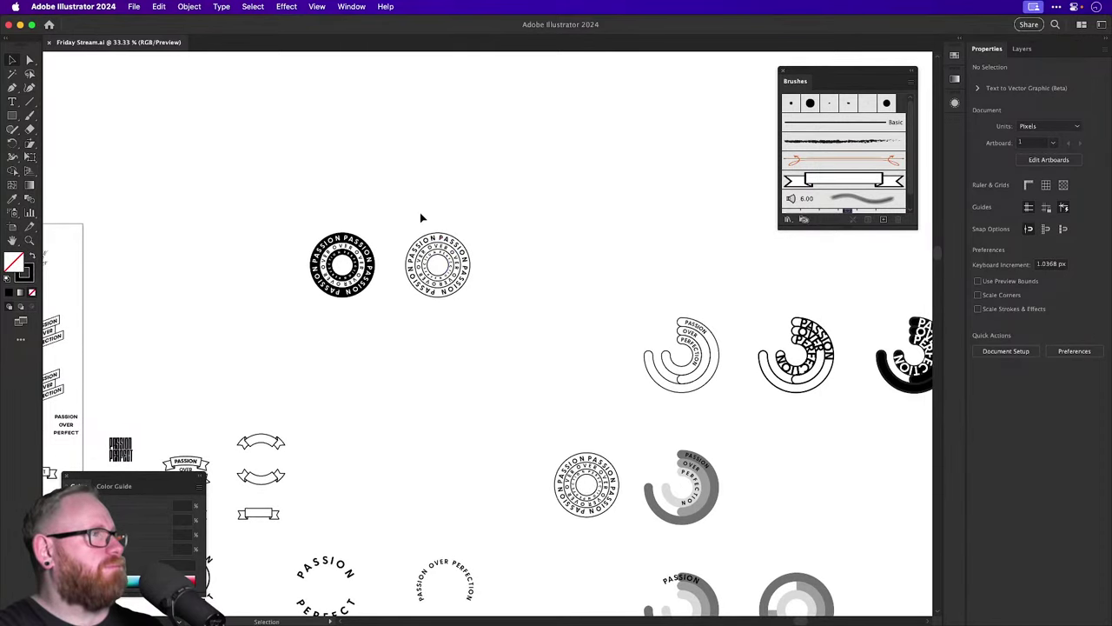
drag(420, 212, 446, 342)
drag(445, 342, 608, 355)
Replace the copied badge's outer ring text with a single PASSION.
click(576, 323)
key(t)
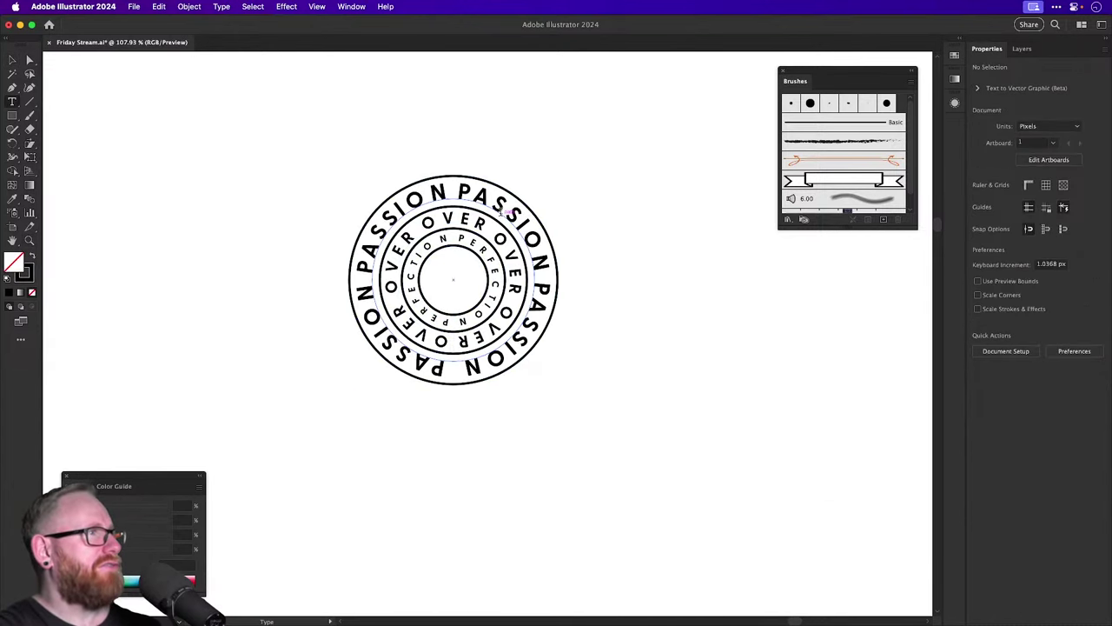
click(499, 202)
key(ctrl+a)
text(PASSION)
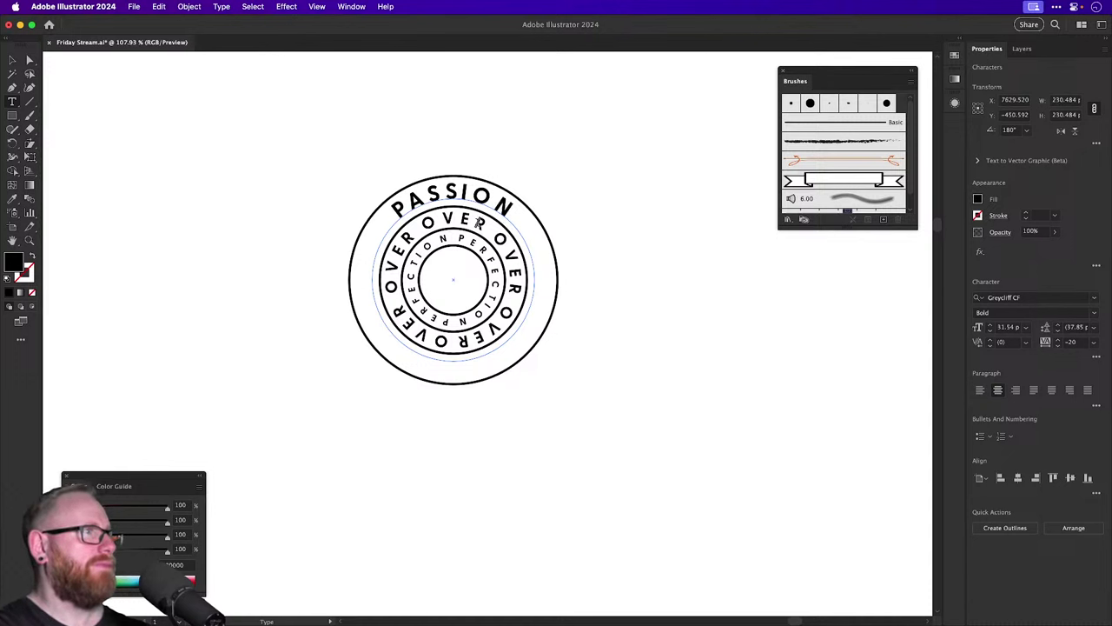
Replace the middle and inner rings' text with OVER and PERFECTION, then deselect.
ctrl+click(480, 225)
click(480, 225)
key(ctrl+a)
text(OVER)
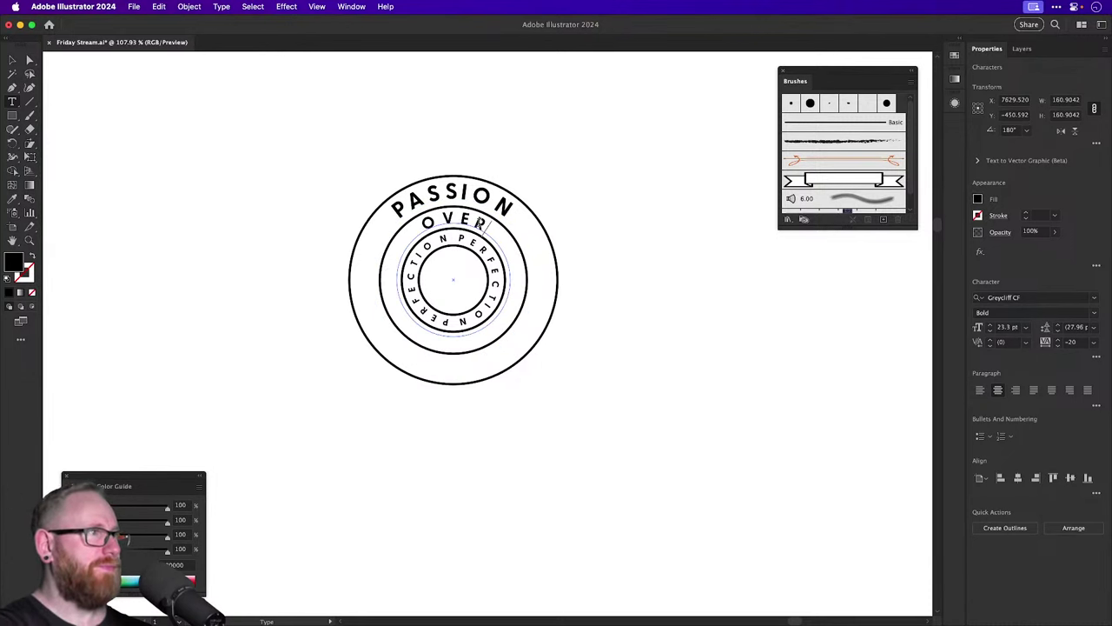
click(480, 247)
key(ctrl+a)
text(PE)
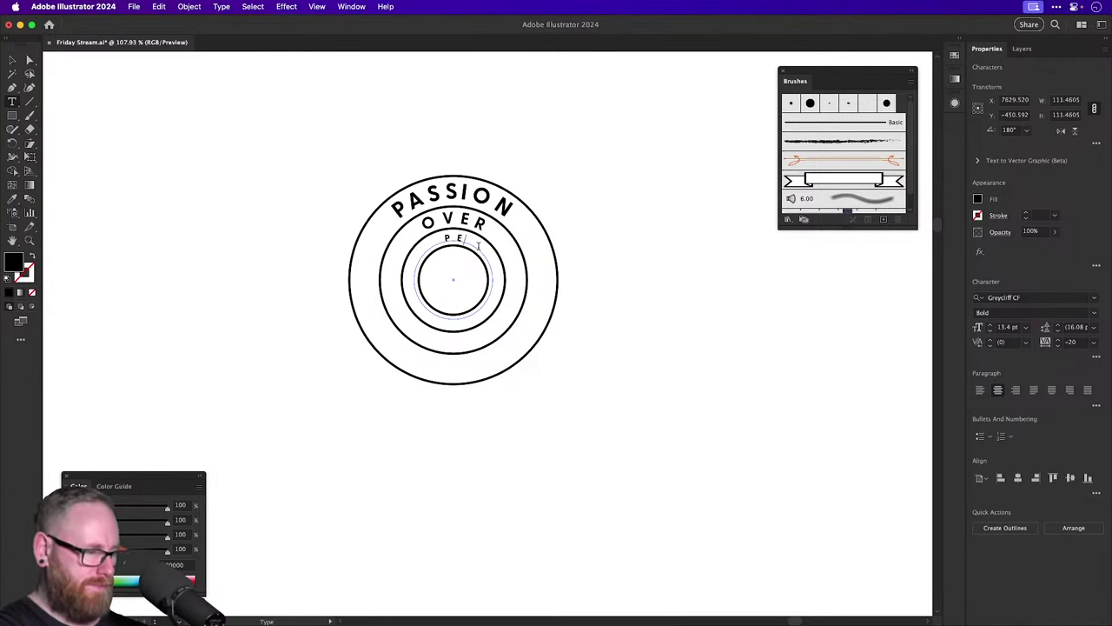
text(RFECTION)
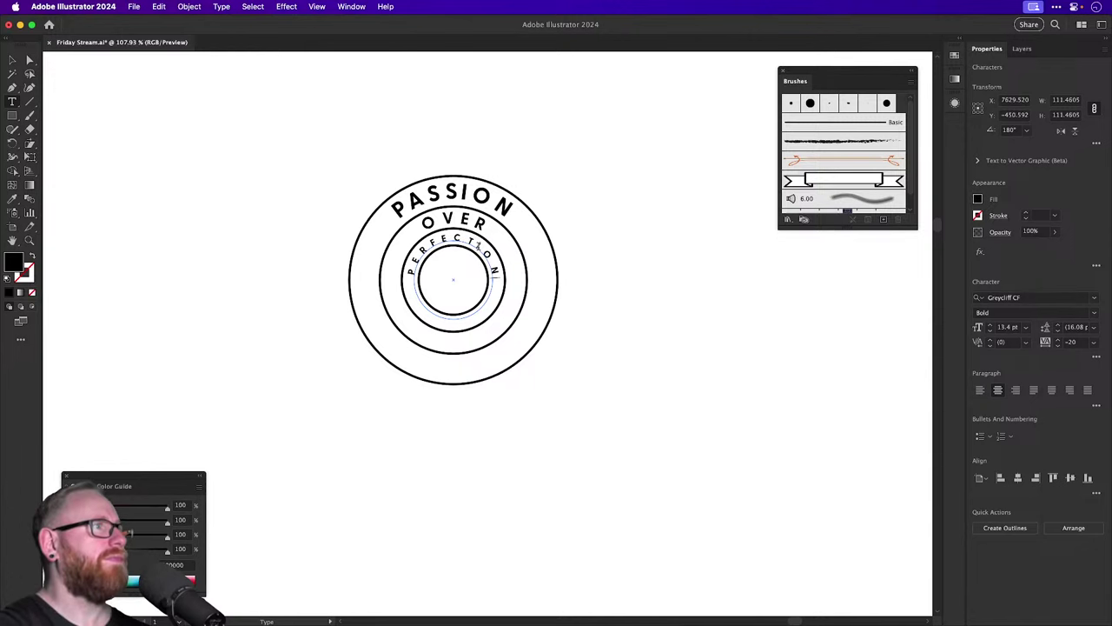
click(13, 60)
click(266, 161)
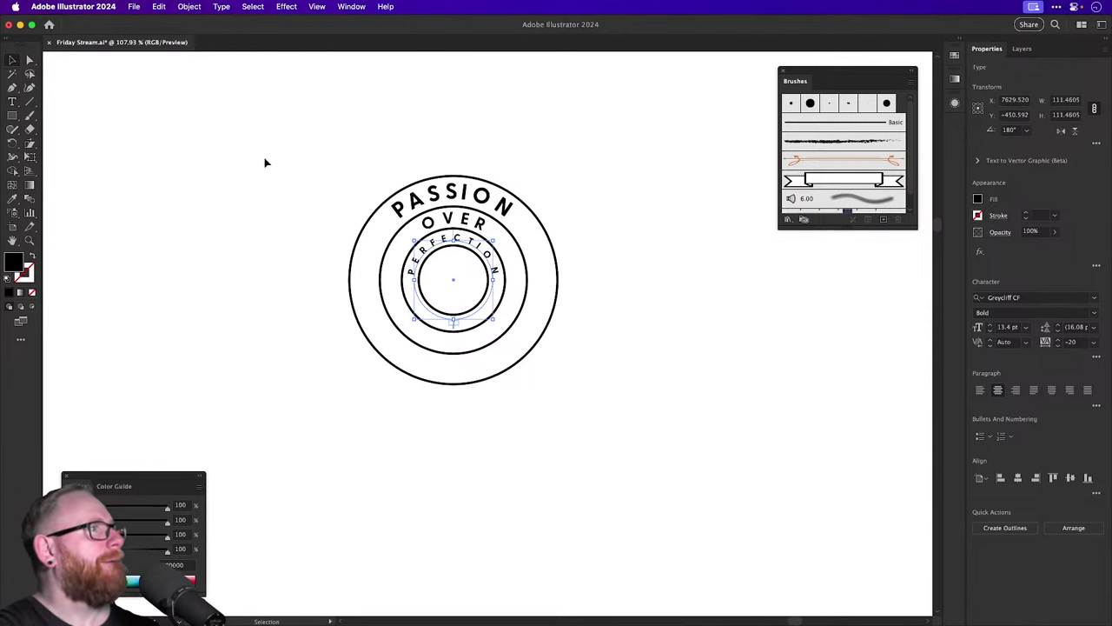
scroll(428, 224, up, 3)
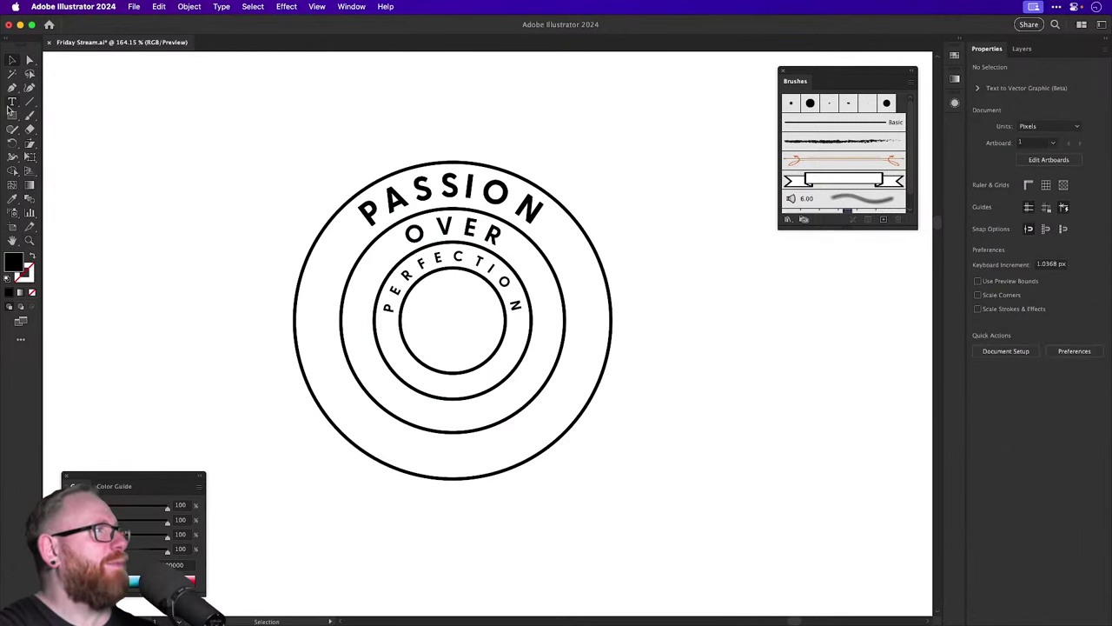
Draw a small black circle above the badge with the Ellipse tool.
click(12, 103)
click(12, 118)
click(61, 141)
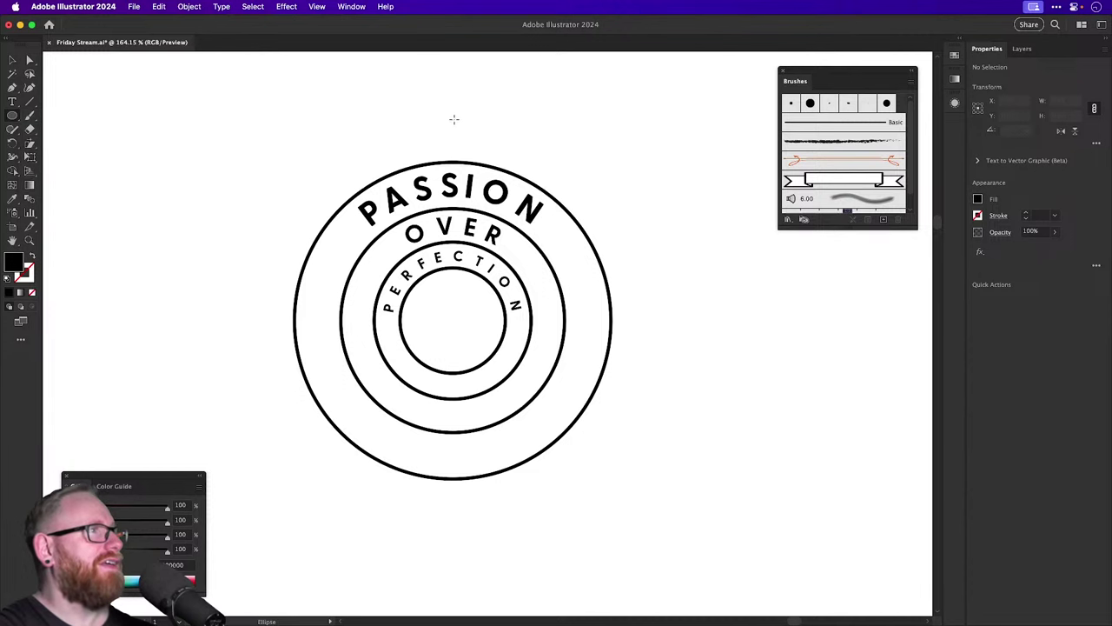
drag(450, 132, 463, 138)
key(v)
click(512, 123)
click(581, 131)
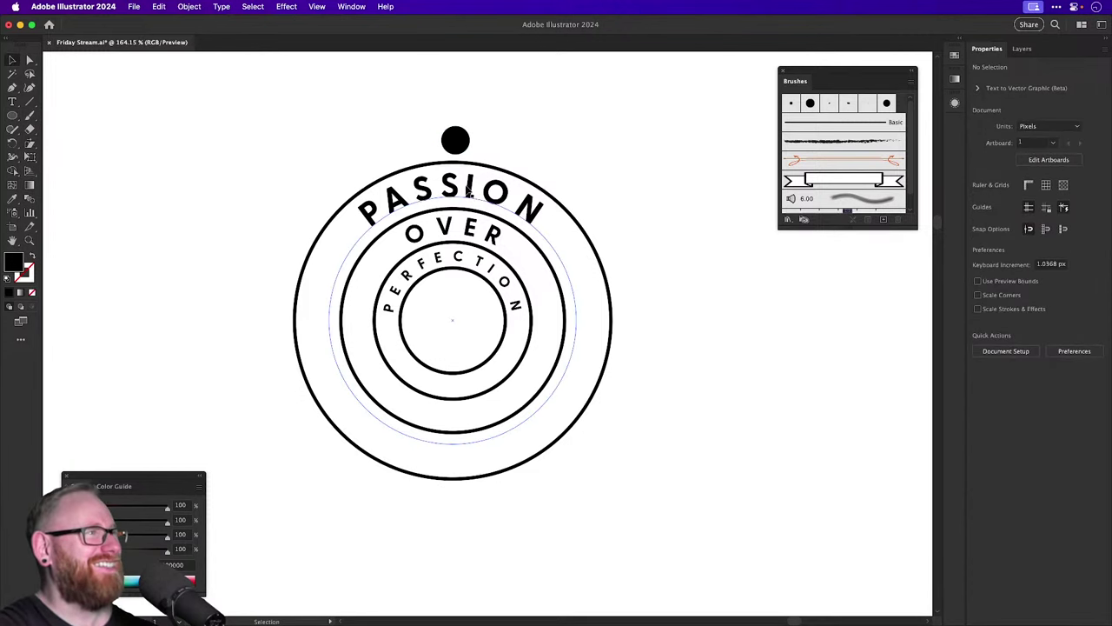
Try deleting the rings' bottom halves, then undo back to full rings.
key(a)
drag(365, 501, 500, 369)
key(Delete)
click(500, 369)
key(super+z)
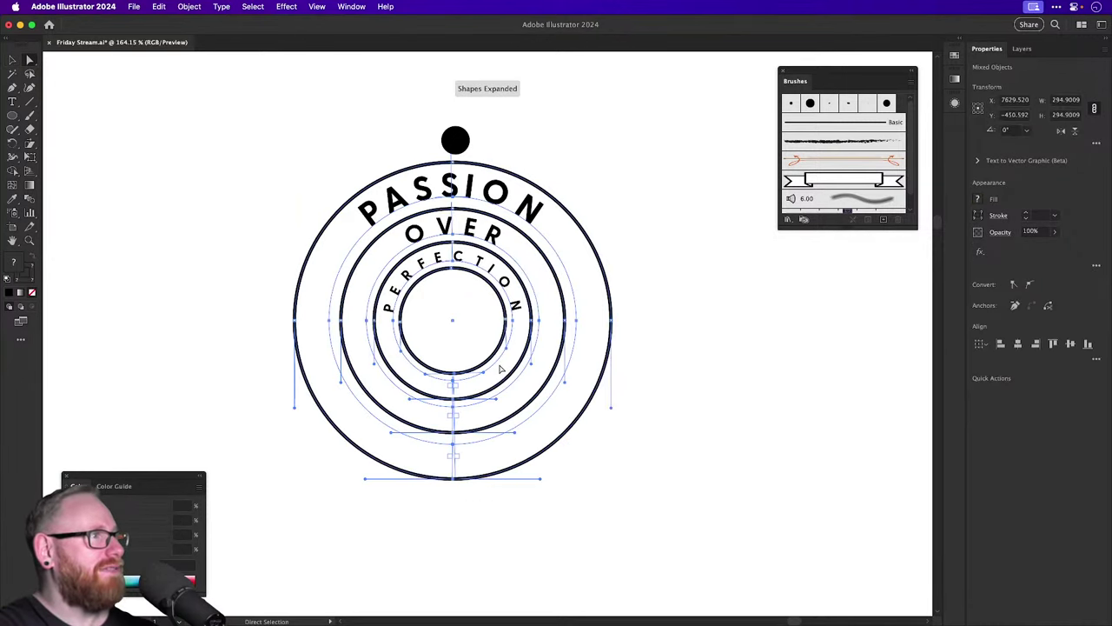
drag(441, 372, 491, 382)
key(super+z)
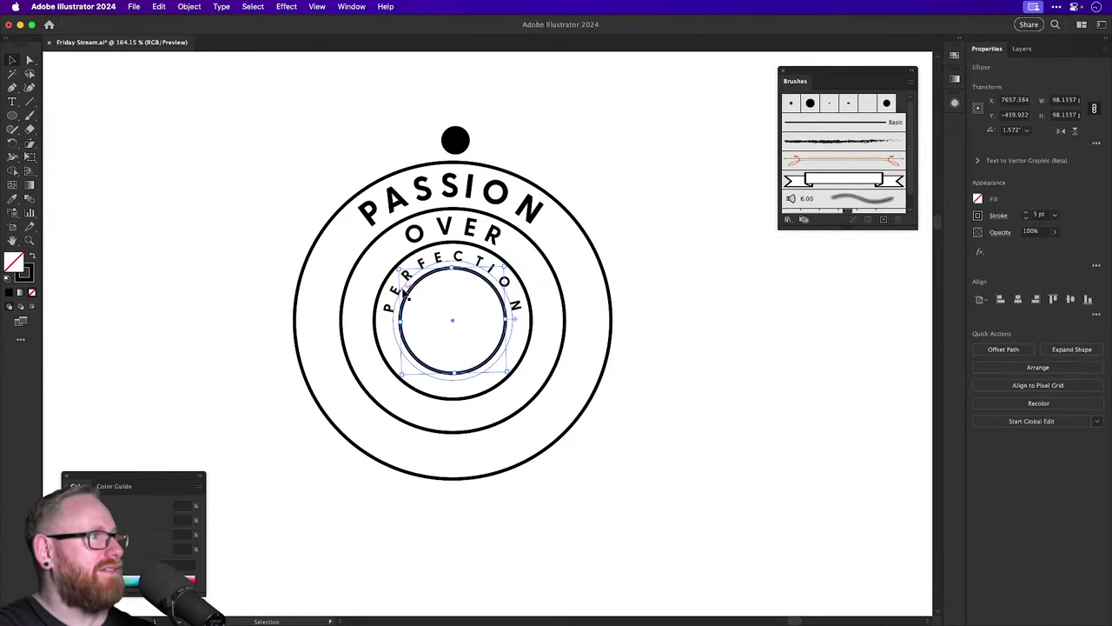
Select the PASSION, OVER and PERFECTION texts, delete them, then undo.
key(v)
click(393, 295)
shift+click(416, 230)
shift+click(404, 199)
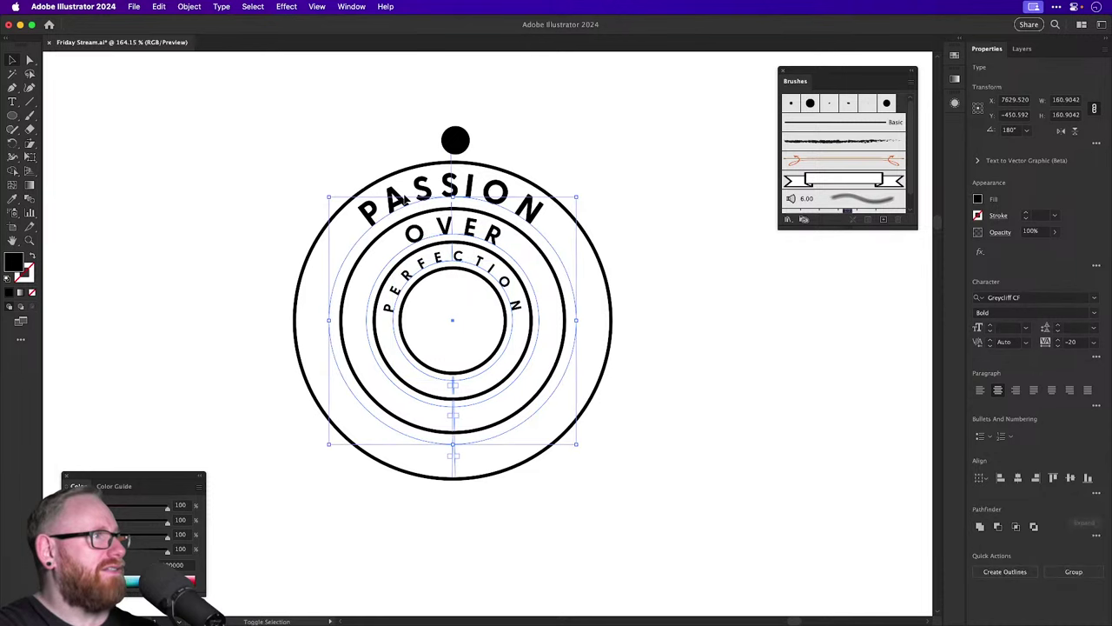
key(Delete)
key(super+z)
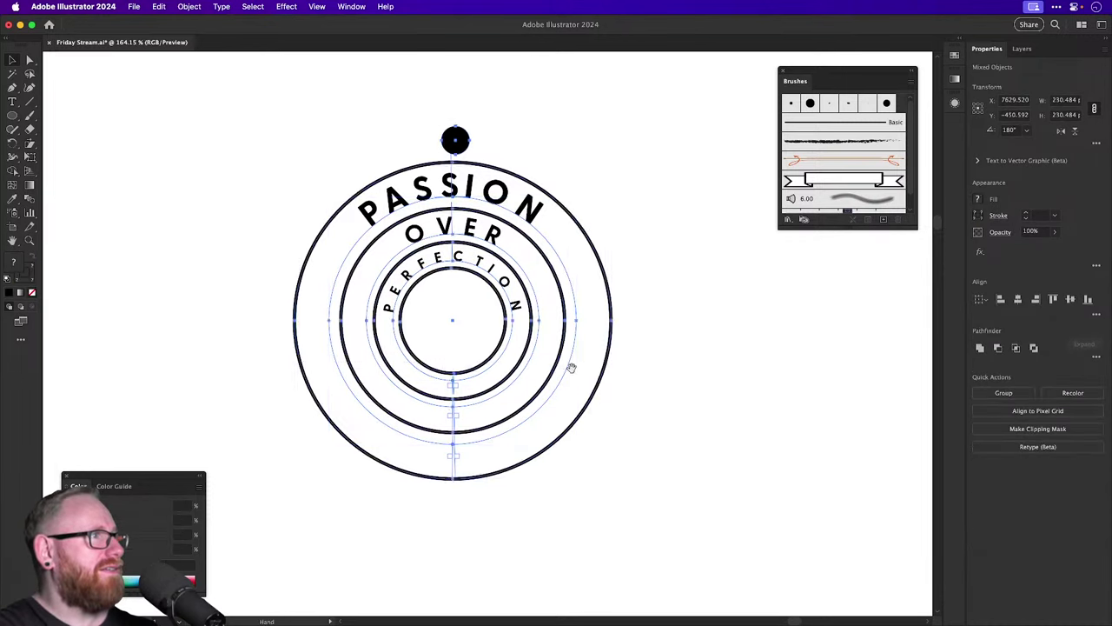
Drag a duplicate of the whole ring badge out to its right.
drag(570, 368, 734, 375)
scroll(717, 403, left, 5)
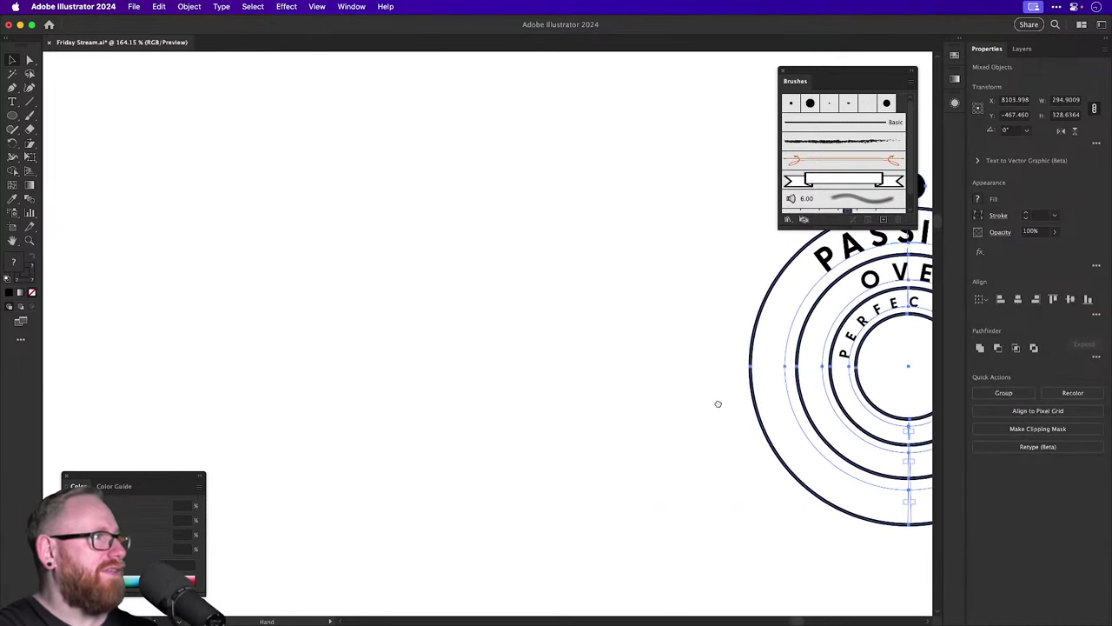
scroll(554, 397, right, 10)
drag(553, 397, 926, 397)
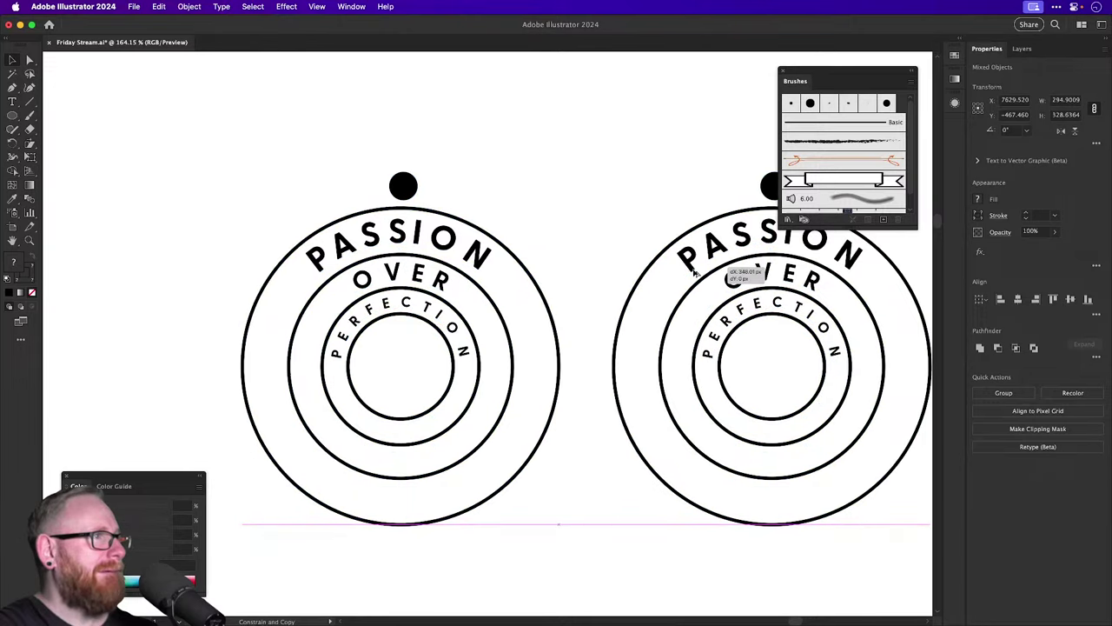
Set aside the left badge's text, delete its rings' bottom anchors, then restore the text.
click(456, 244)
key(Delete)
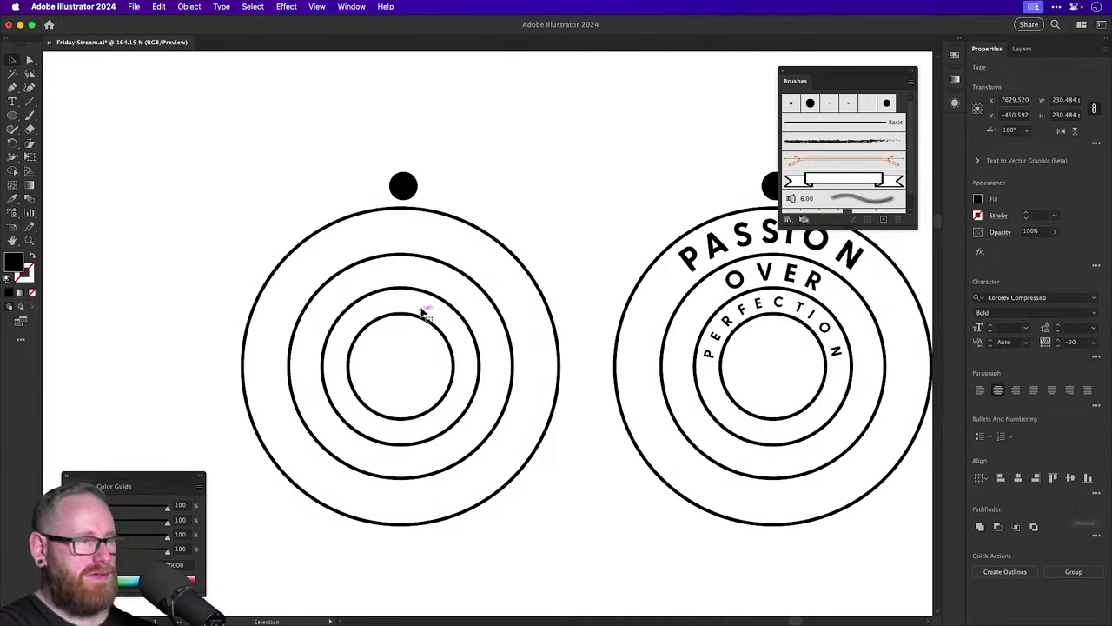
key(a)
drag(356, 574, 436, 404)
key(Delete)
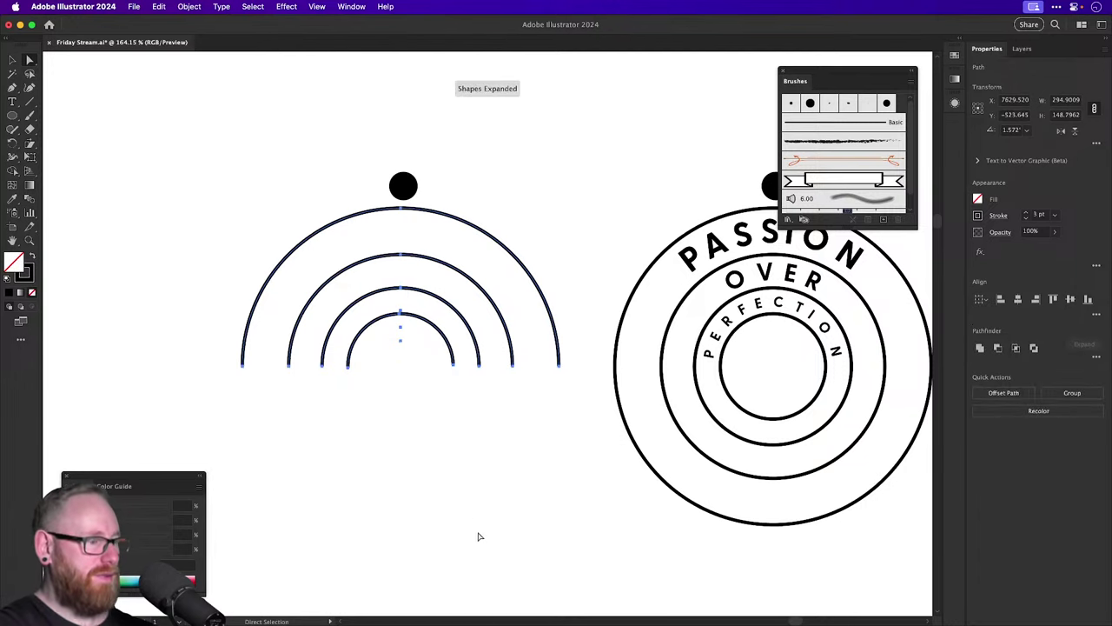
key(ctrl+f)
key(v)
click(513, 502)
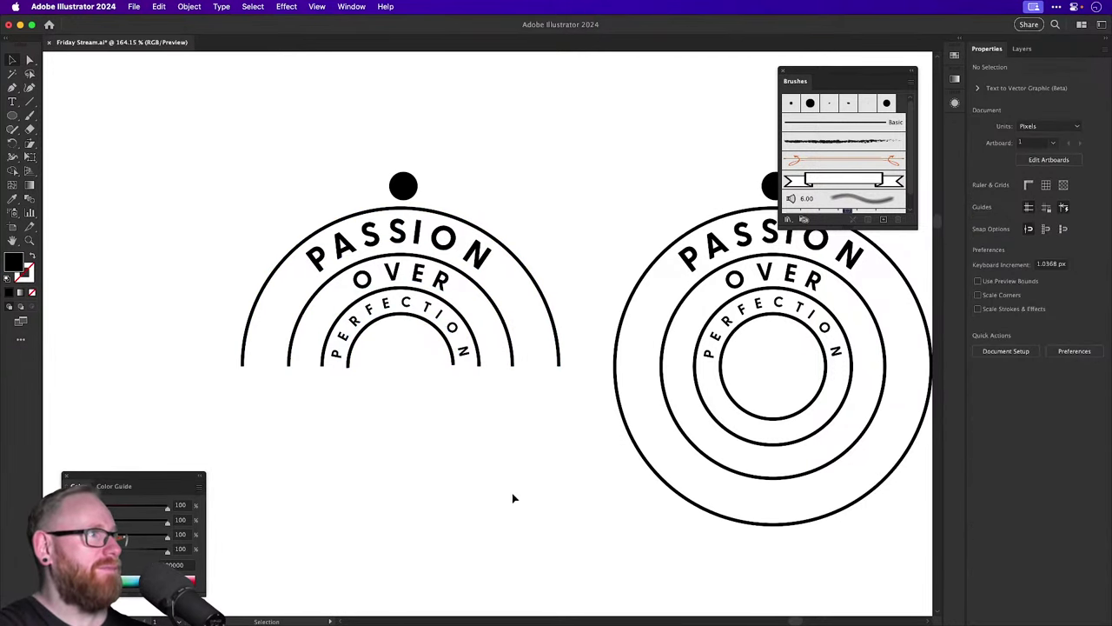
Zoom out and move the arch badge a little to the left.
key(ctrl+minus)
key(ctrl+minus)
key(ctrl+minus)
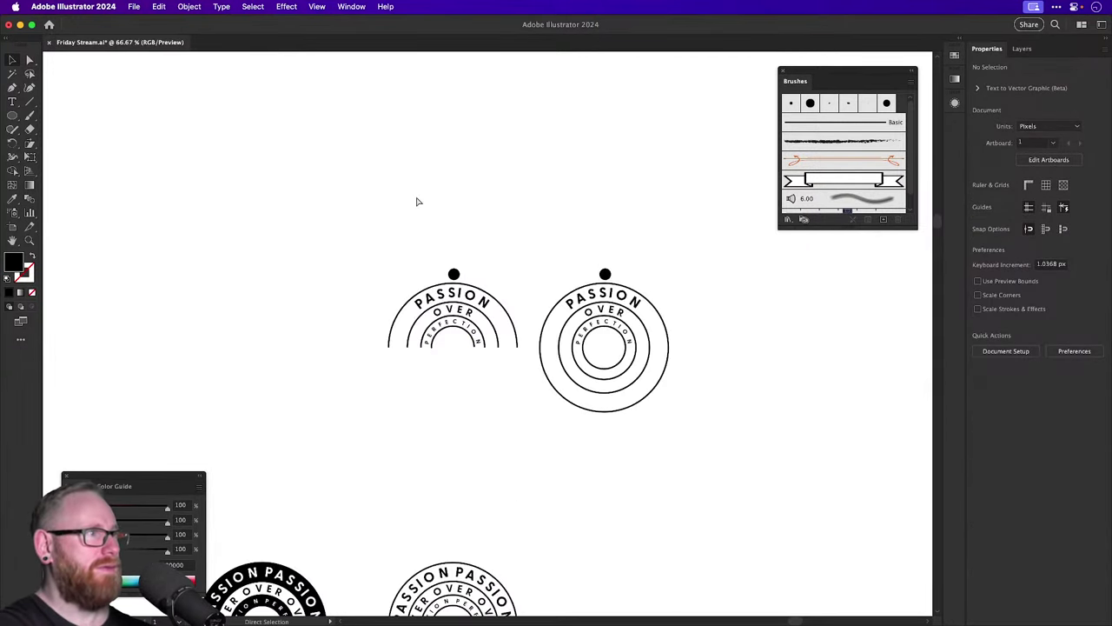
drag(409, 256, 483, 385)
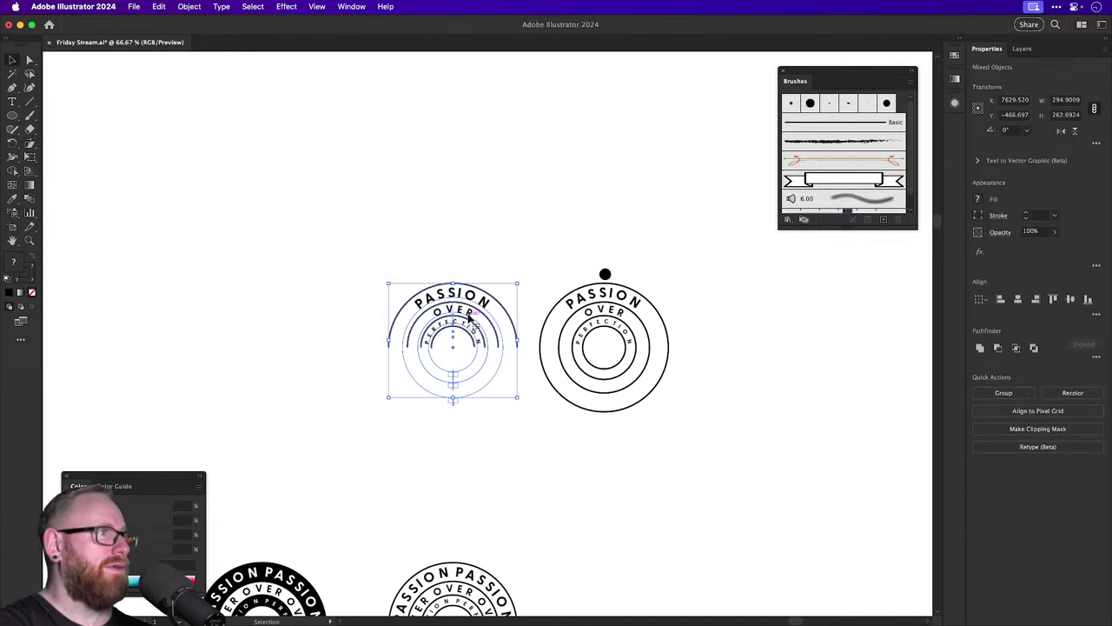
drag(492, 311, 382, 311)
Cut the outer arch at both ends and the middle arch on its left with Scissors.
click(376, 203)
scroll(302, 300, up, 5)
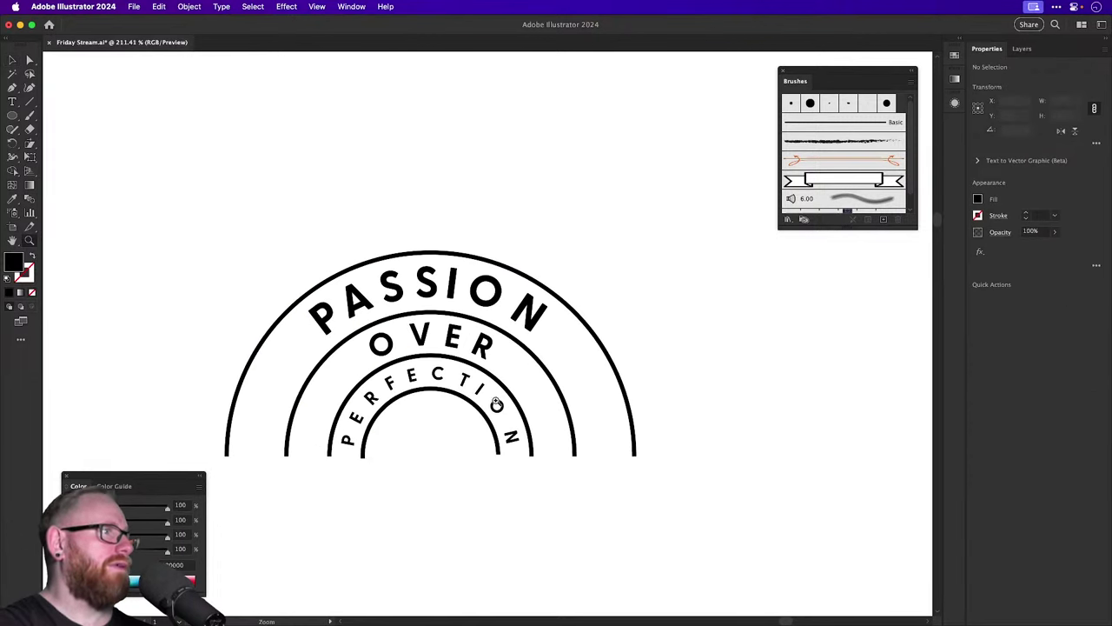
key(c)
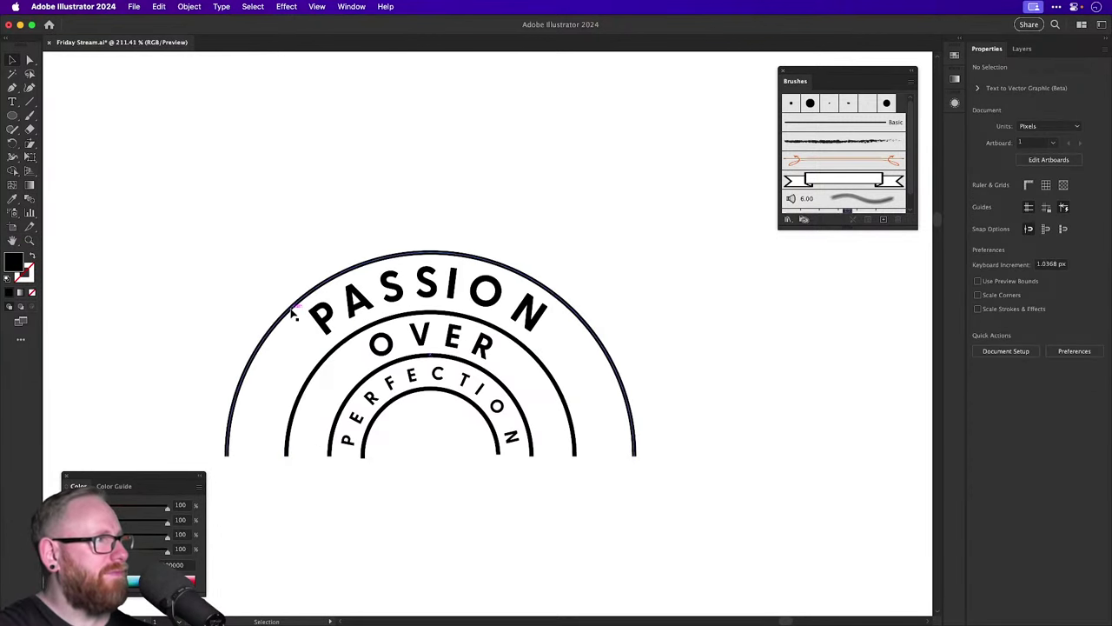
click(293, 305)
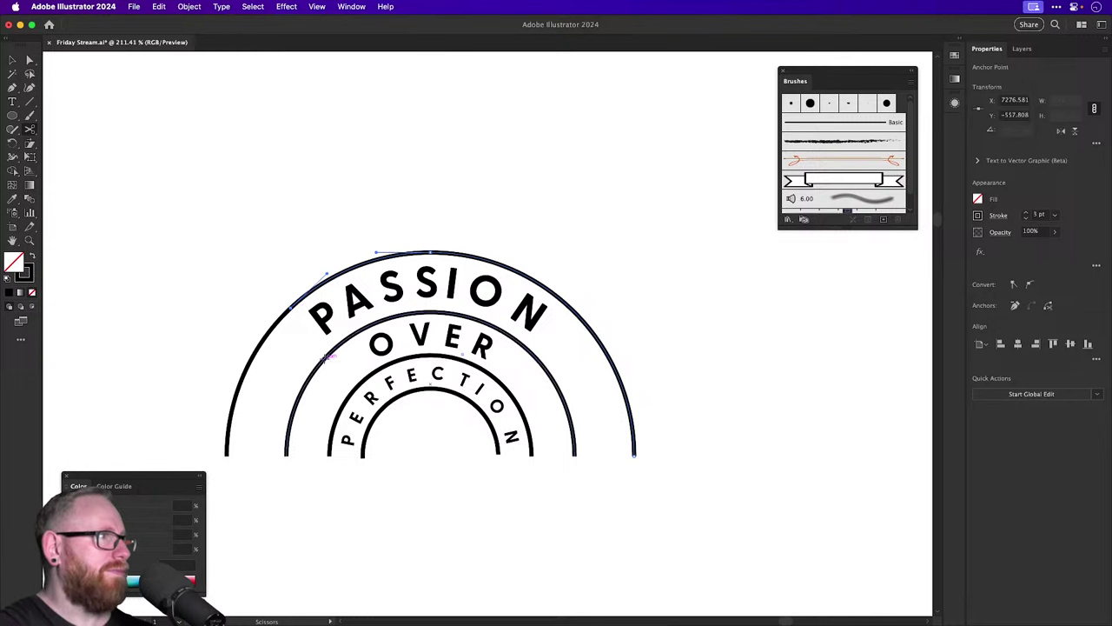
click(323, 358)
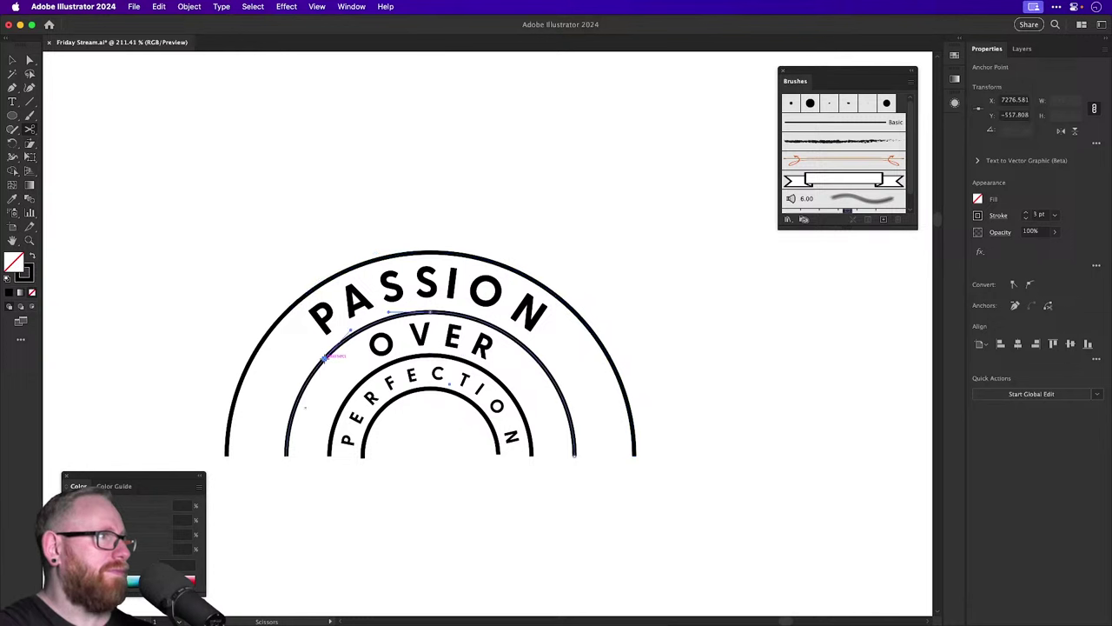
click(567, 306)
Delete the cut-off side pieces of the outer and middle arches, then zoom out.
key(a)
click(634, 380)
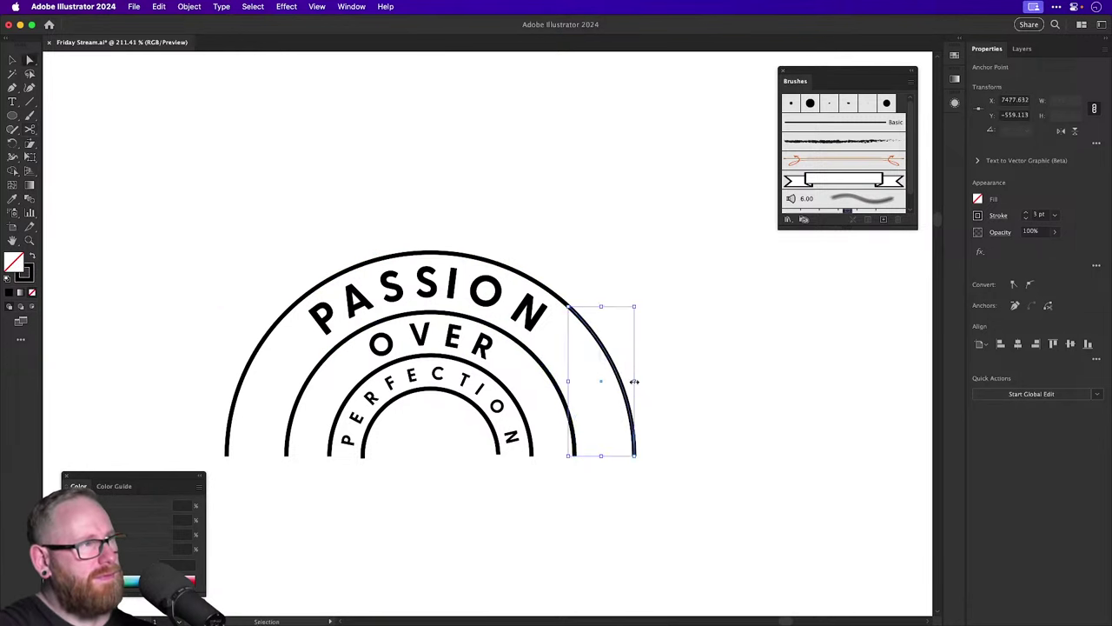
key(Delete)
click(561, 392)
key(Delete)
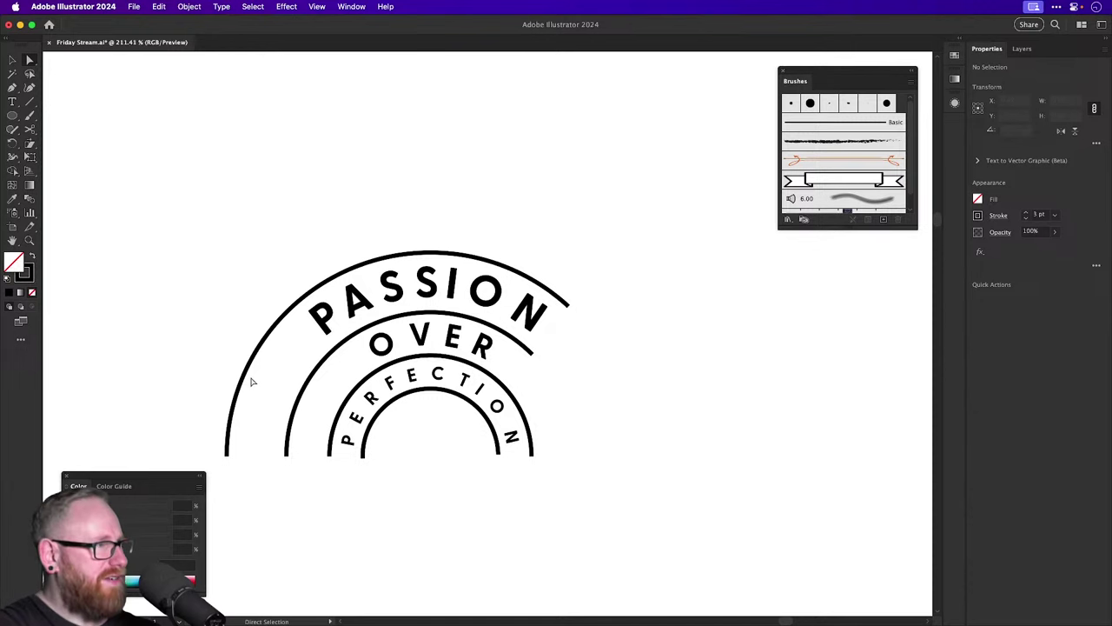
click(241, 380)
key(Delete)
click(301, 402)
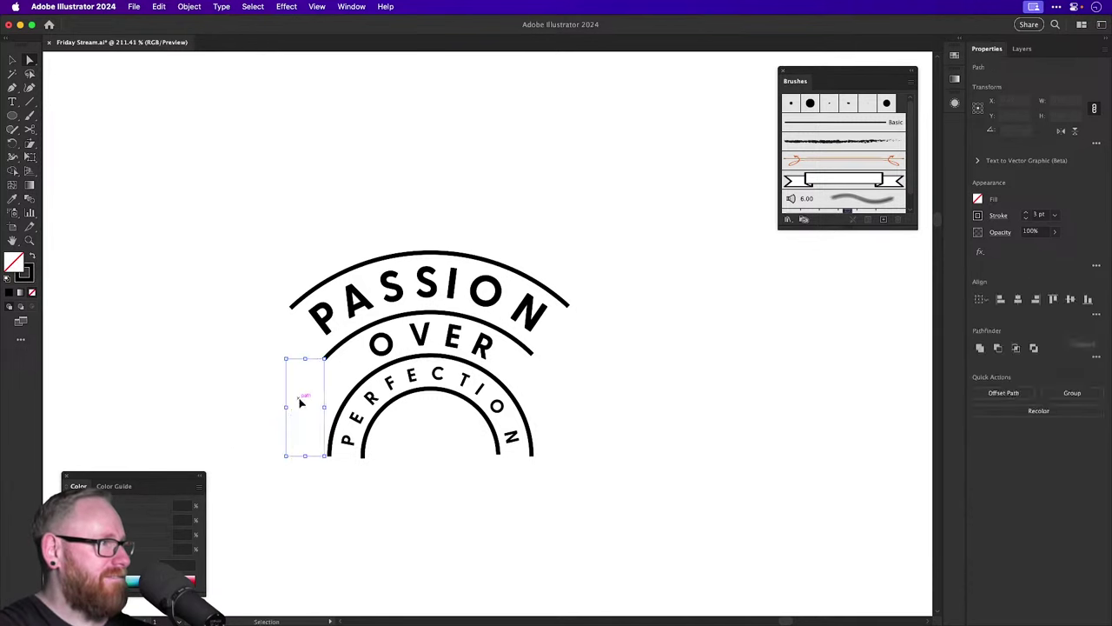
key(Delete)
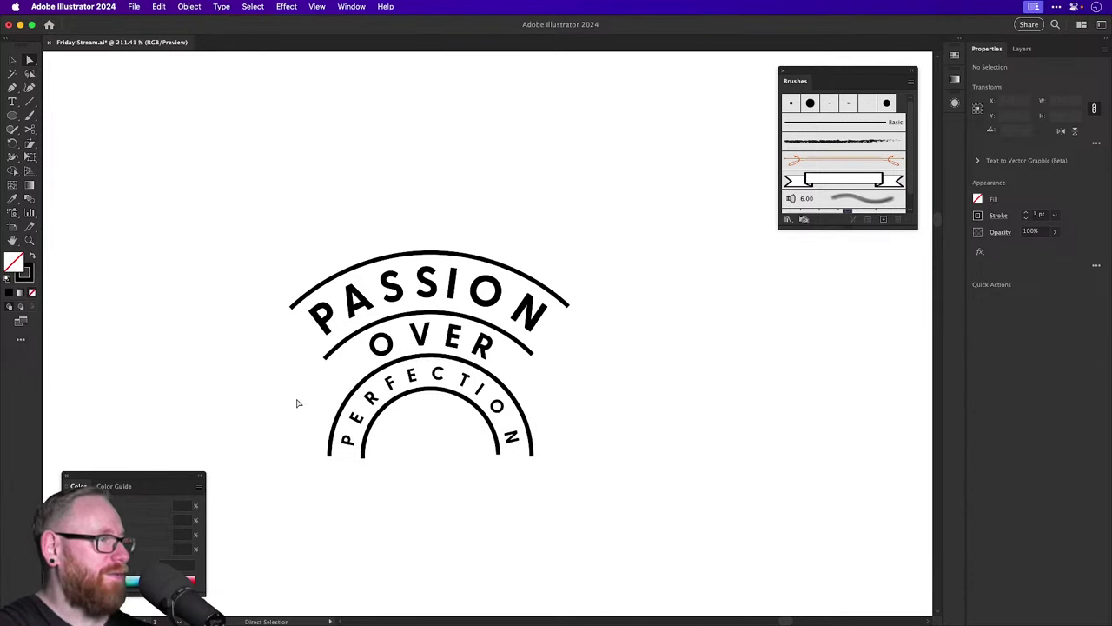
key(super+minus)
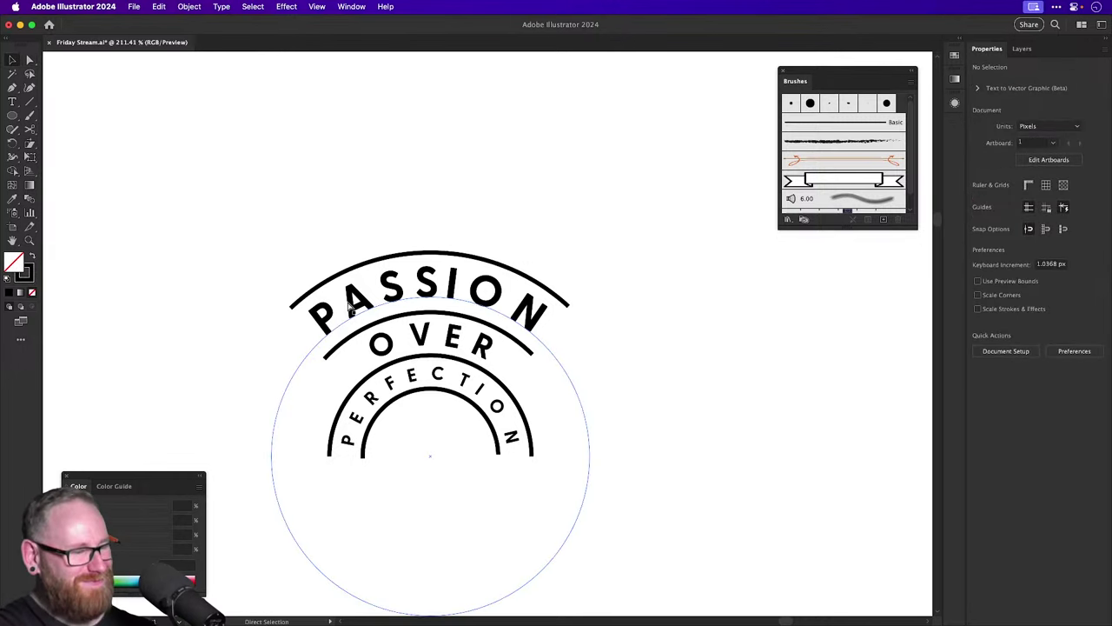
key(super+minus)
key(super+minus)
key(super+minus)
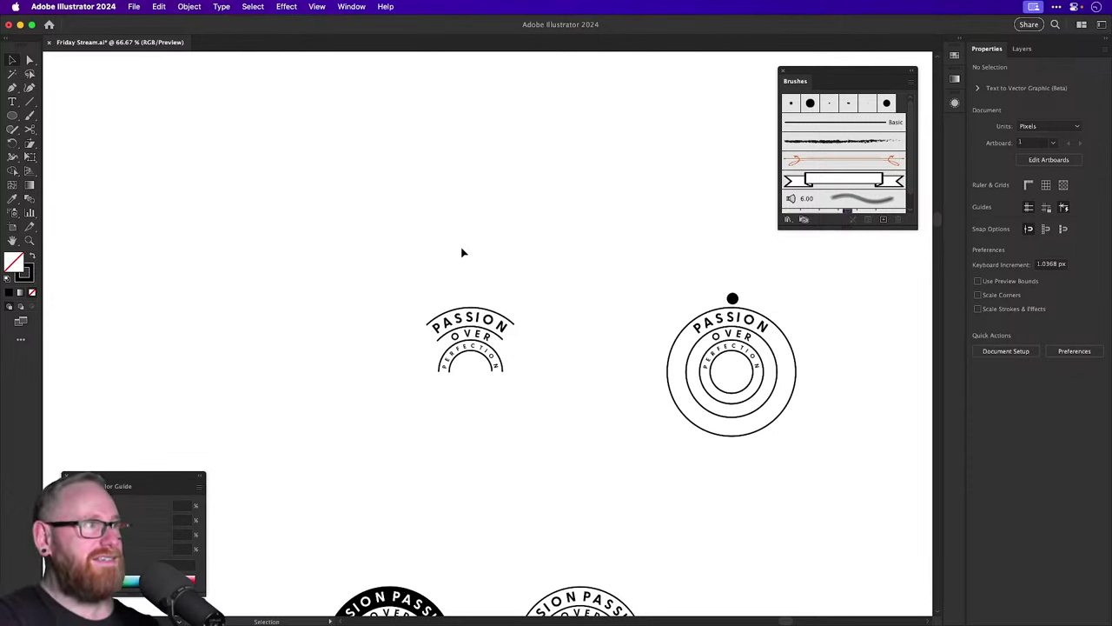
Zoom out over the board, pan to centre the badges, and close the Brushes panel.
key(a)
key(super+minus)
key(super+minus)
key(super+minus)
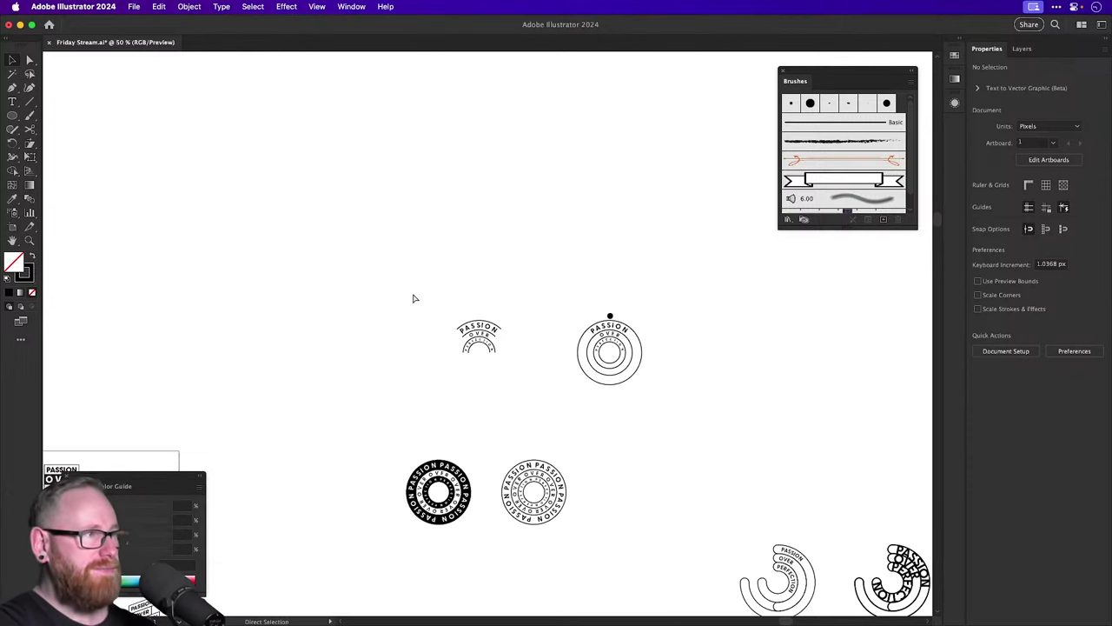
key(super+minus)
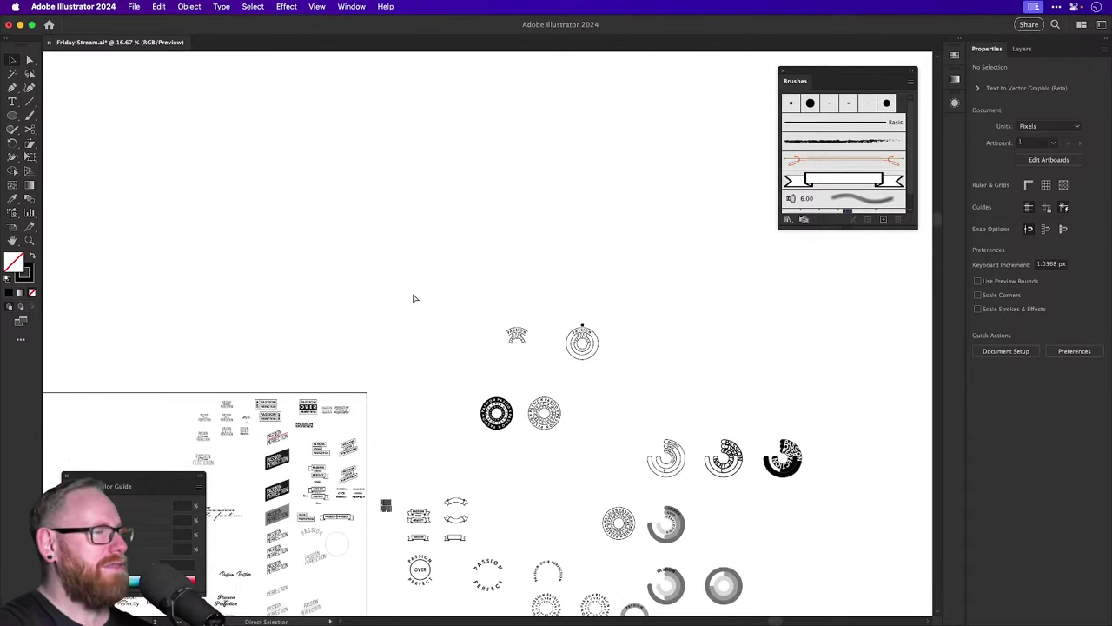
key(v)
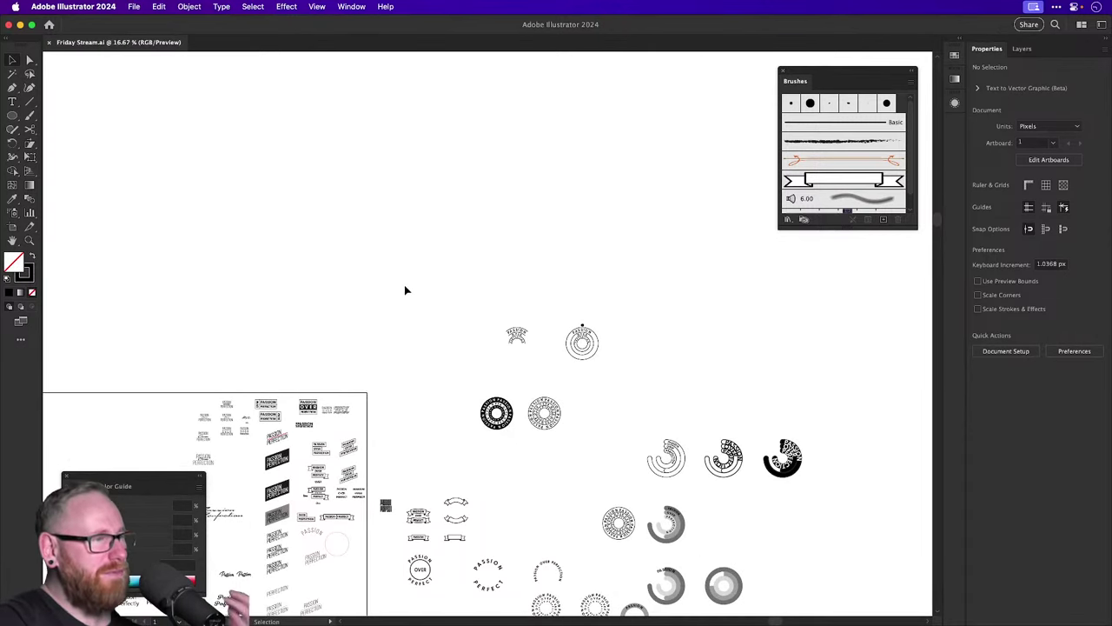
scroll(412, 284, down, 5)
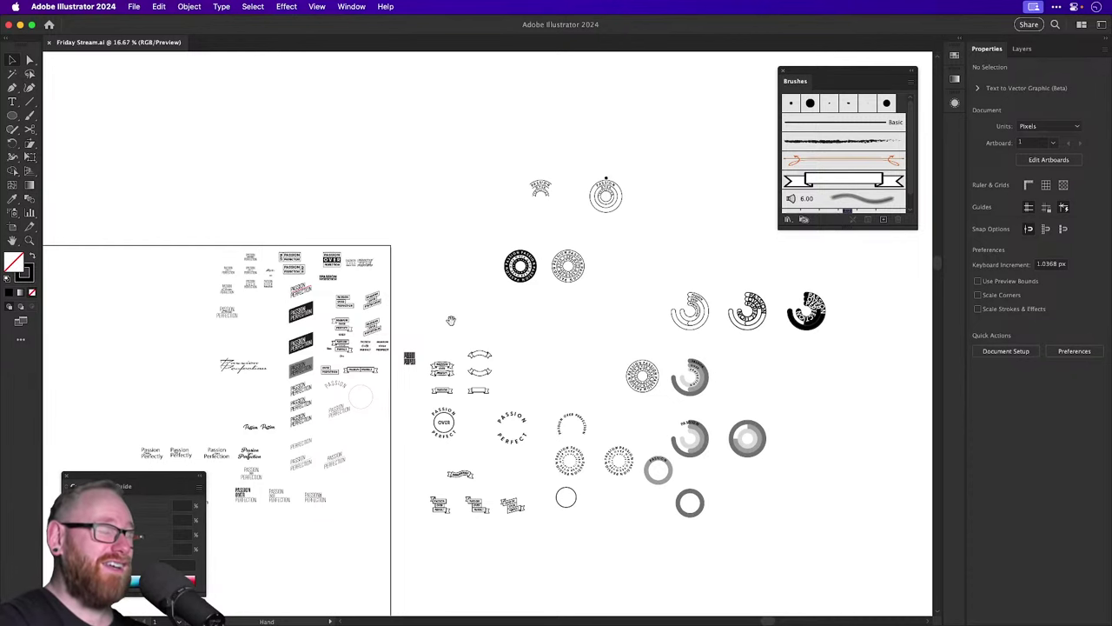
drag(449, 318, 426, 237)
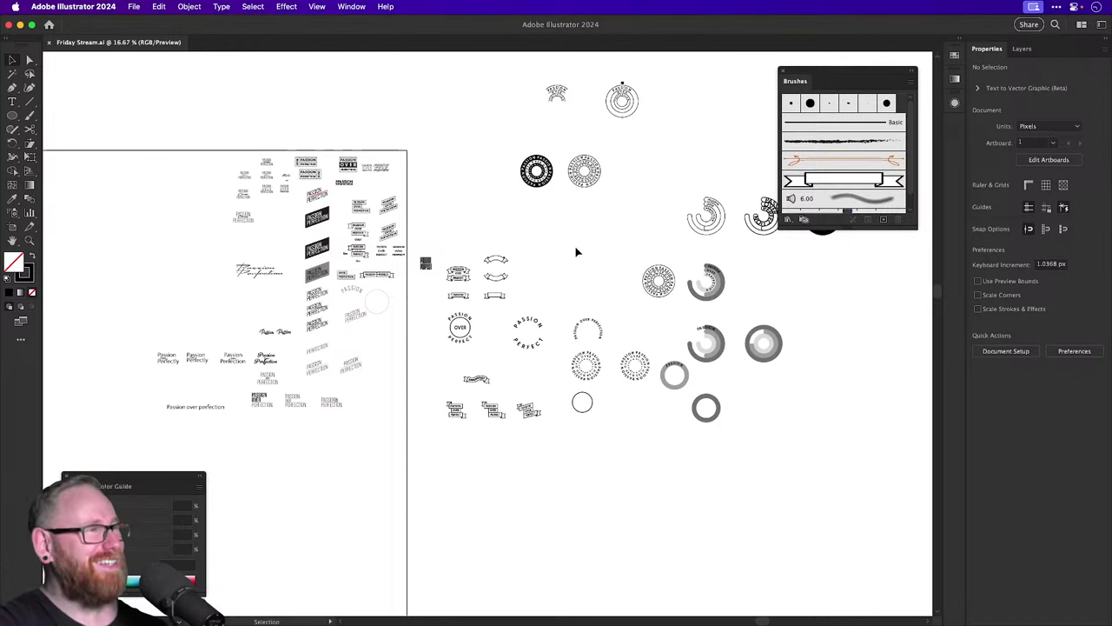
drag(576, 252, 523, 319)
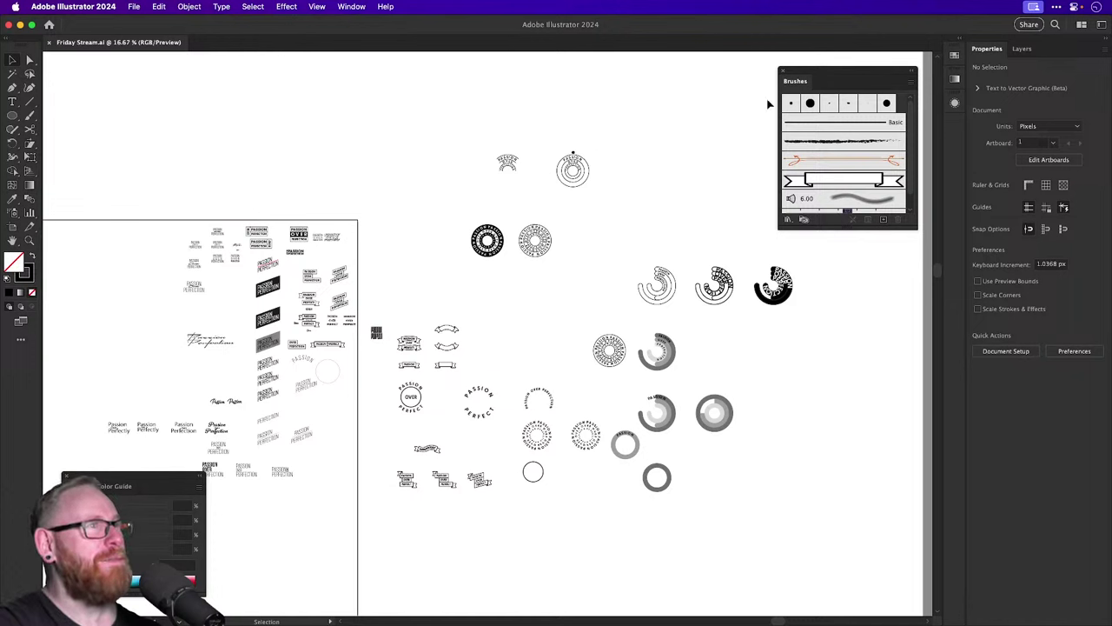
click(782, 72)
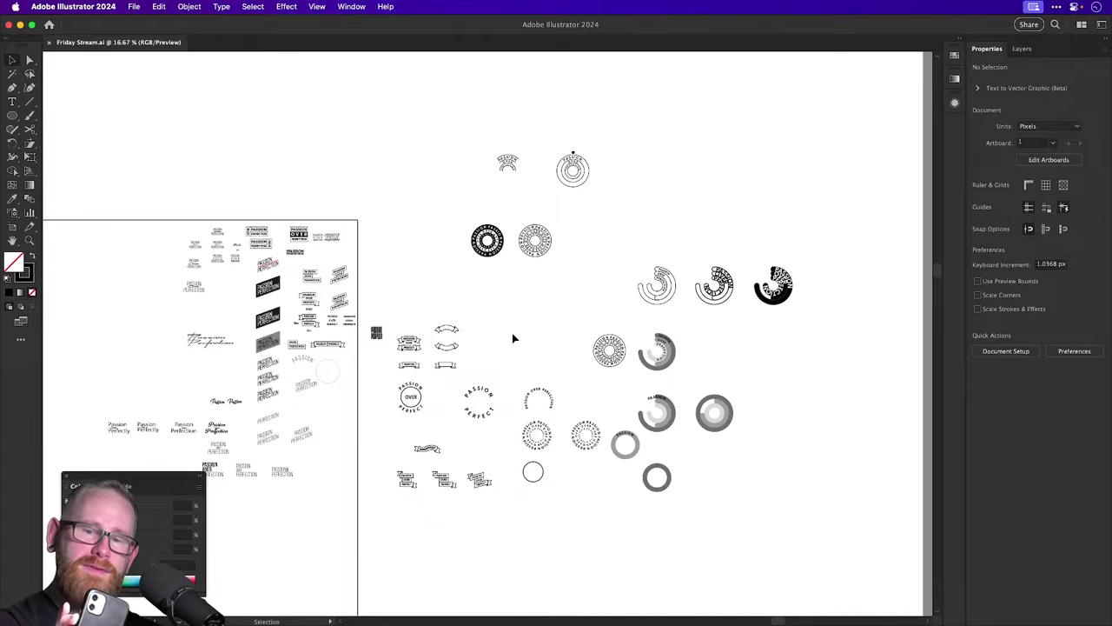
Zoom in on the lettering artboard, back out, then in on the circular ring badges.
scroll(512, 338, up, 3)
scroll(512, 338, left, 2)
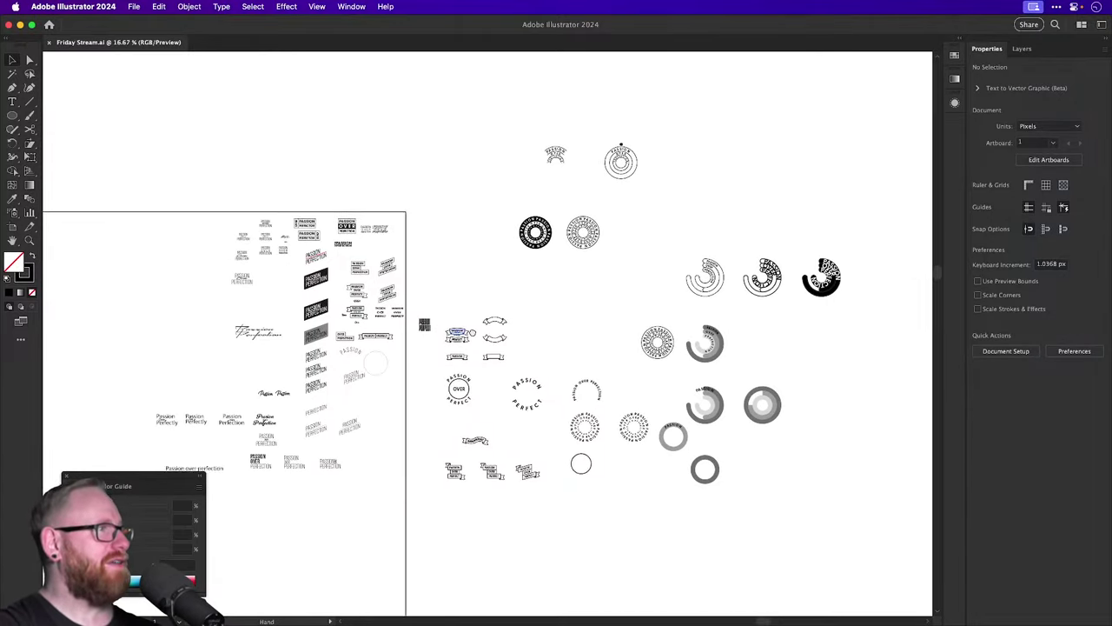
key(z)
drag(313, 338, 616, 299)
scroll(616, 299, left, 10)
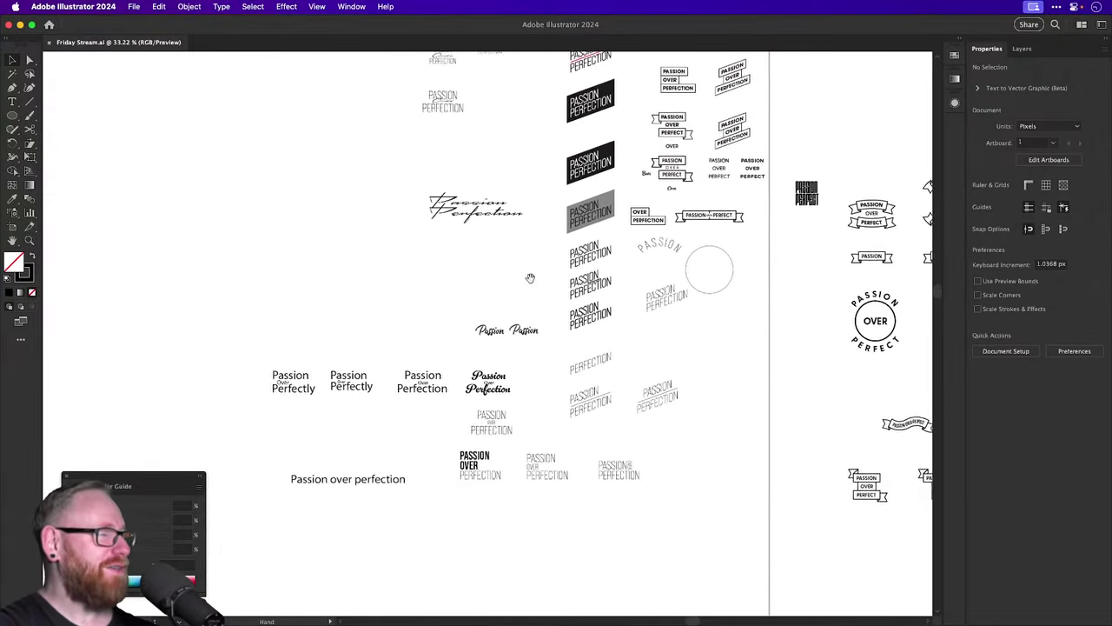
scroll(539, 394, right, 2)
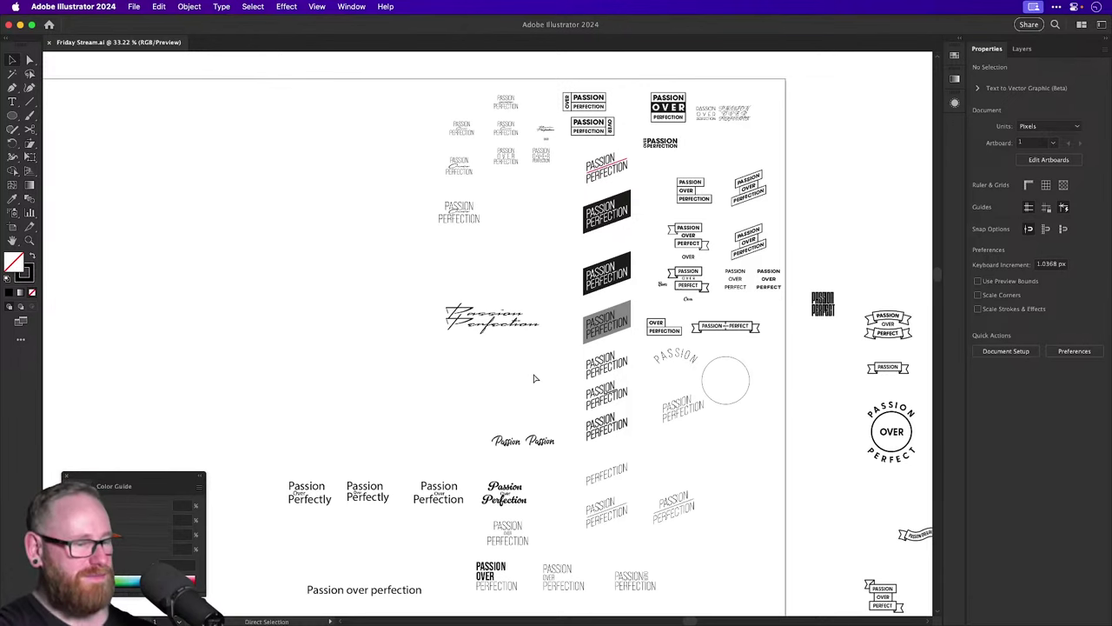
key(super+minus)
key(super+minus)
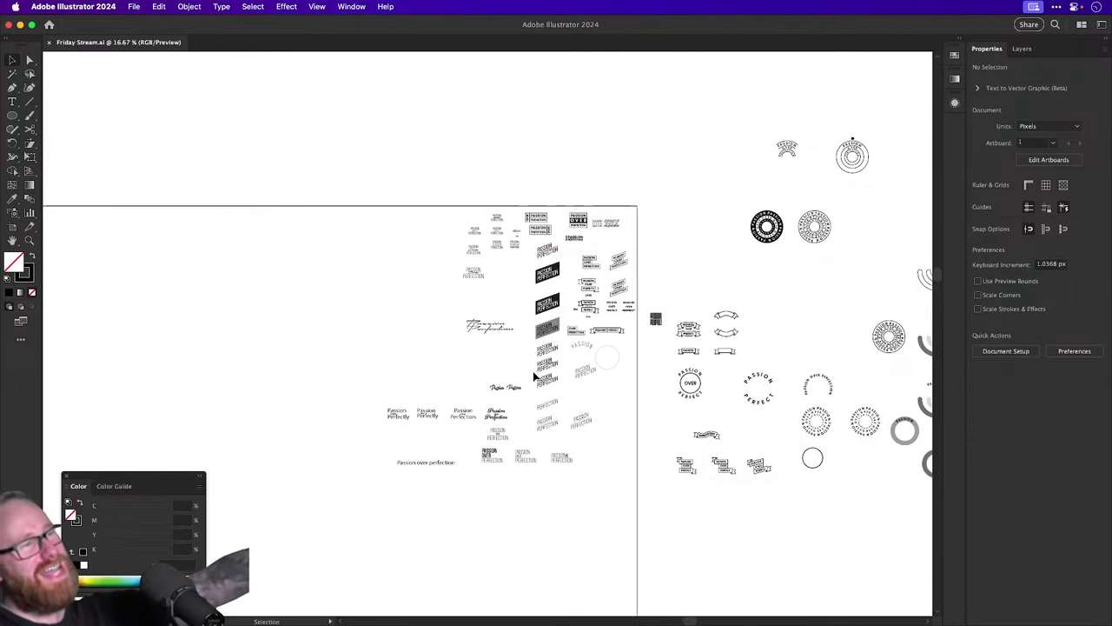
scroll(534, 375, right, 5)
key(z)
drag(514, 343, 784, 365)
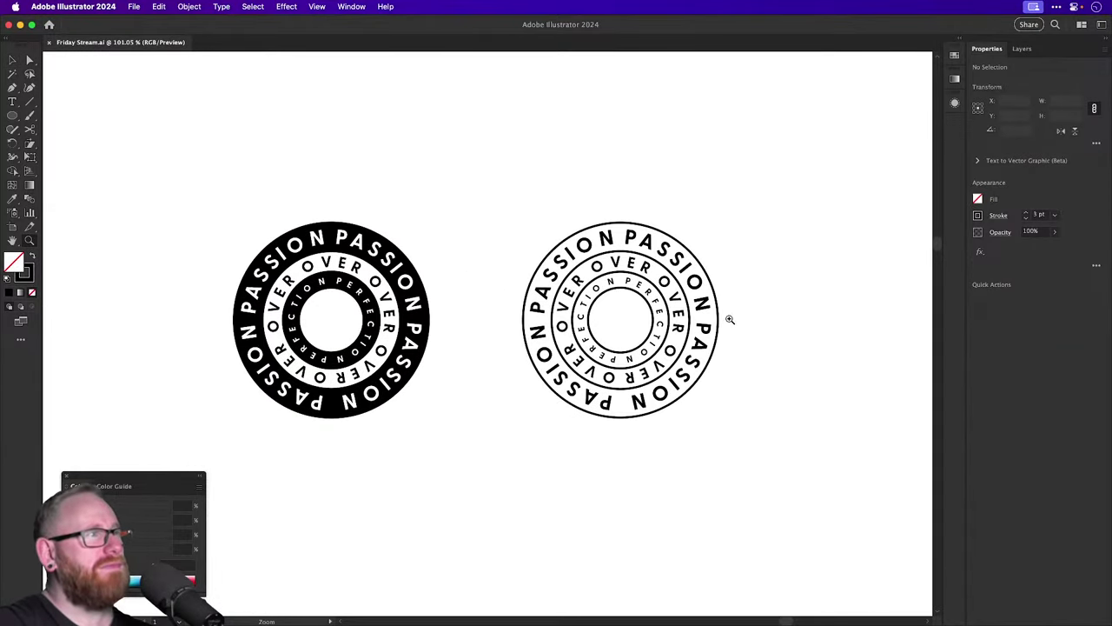
key(v)
drag(516, 322, 647, 365)
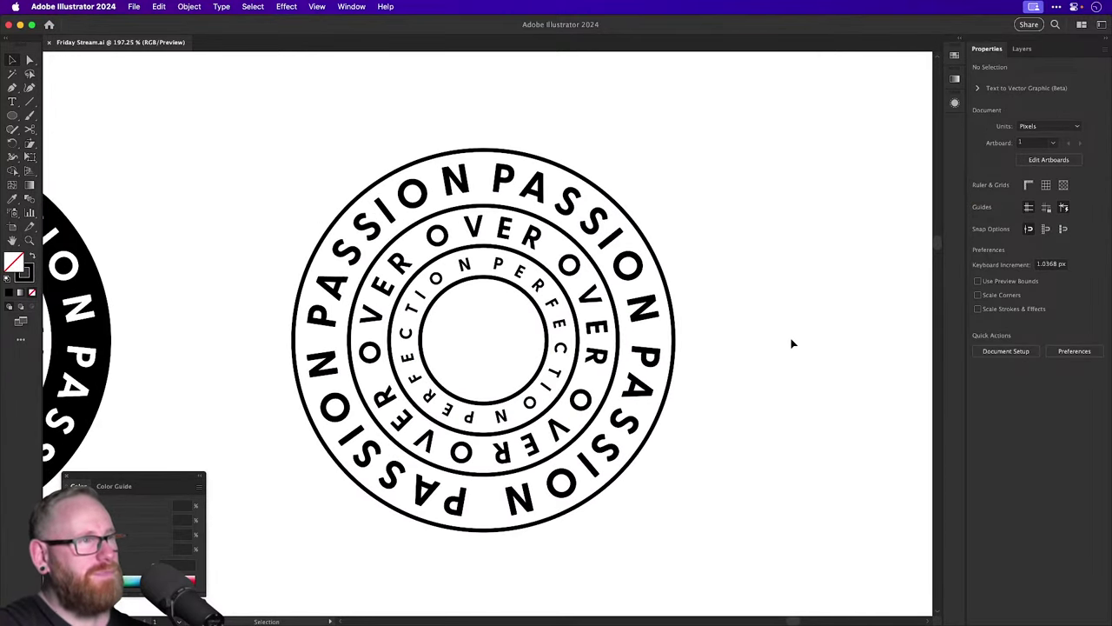
key(super+1)
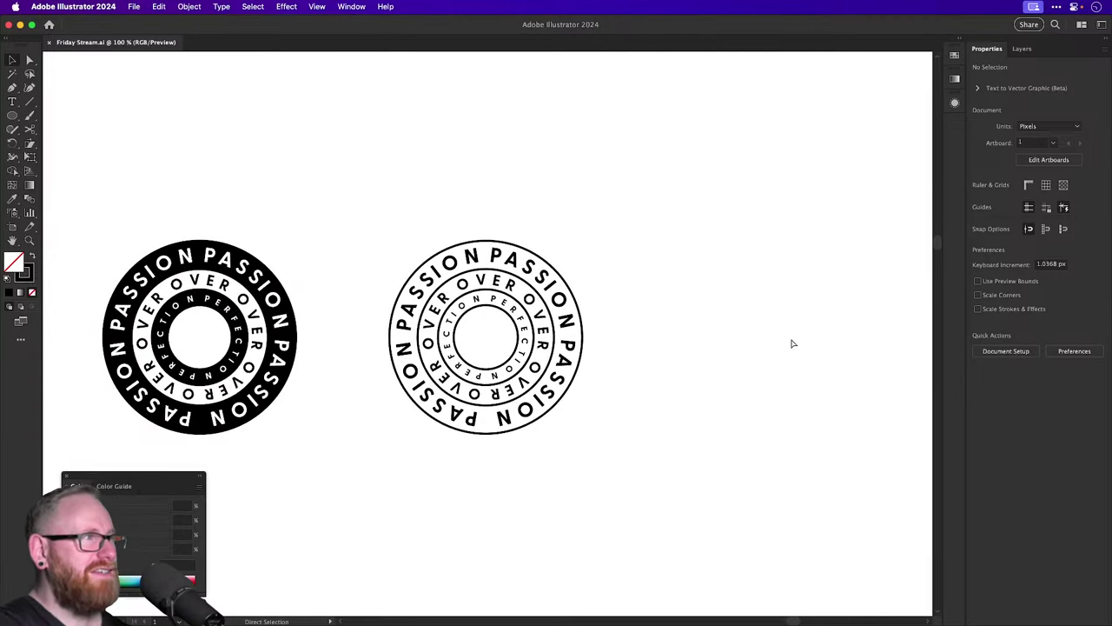
key(super+minus)
key(super+minus)
key(super+minus)
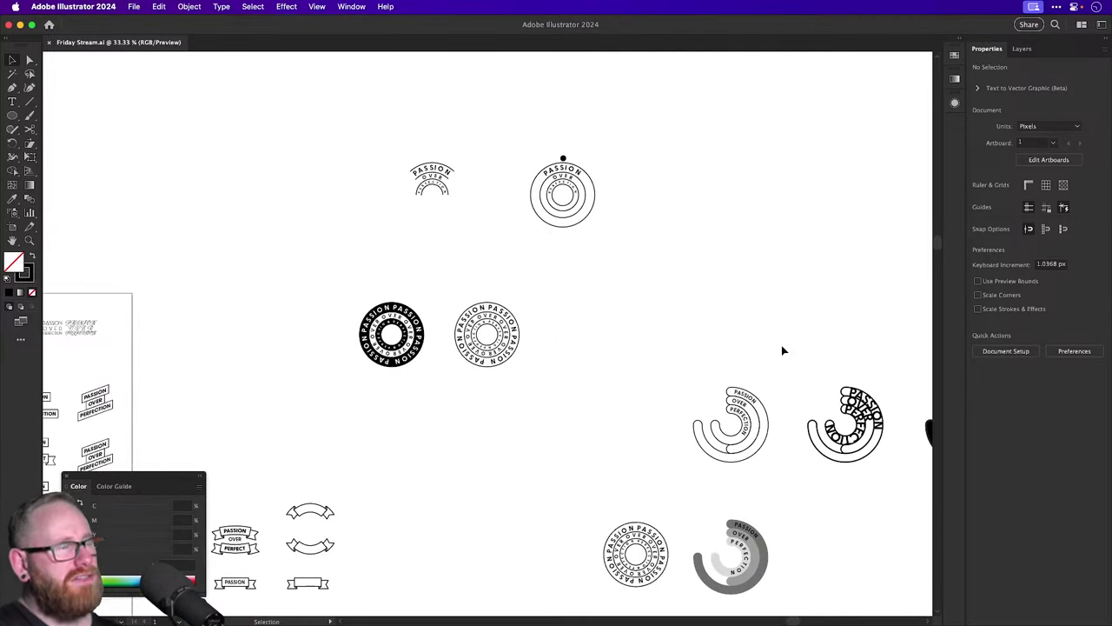
scroll(764, 347, down, 10)
scroll(764, 348, left, 10)
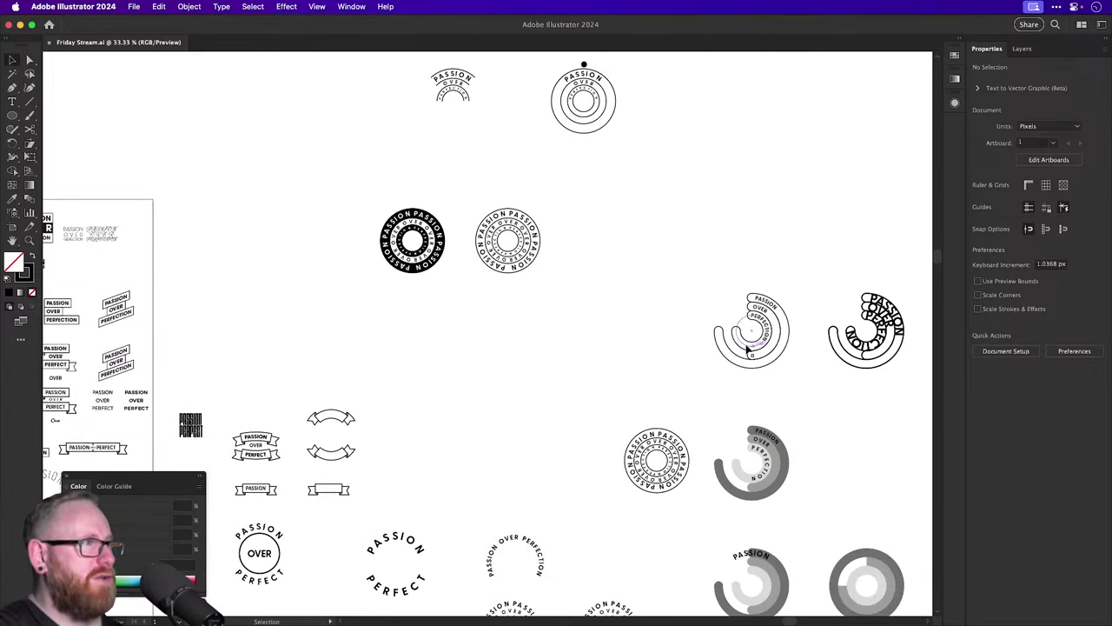
scroll(584, 470, up, 5)
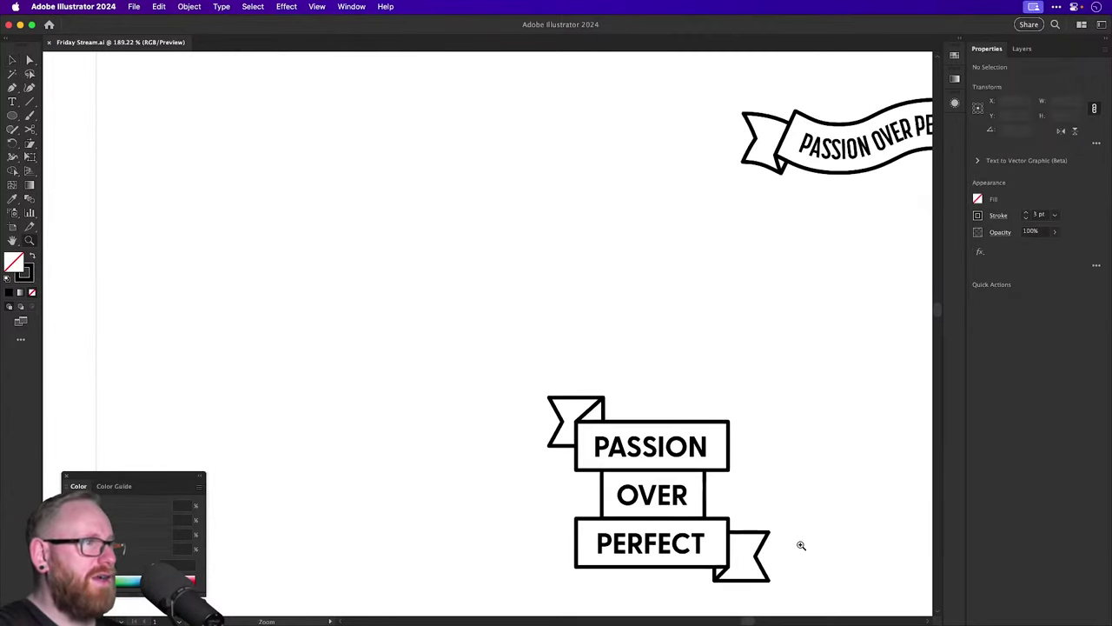
key(a)
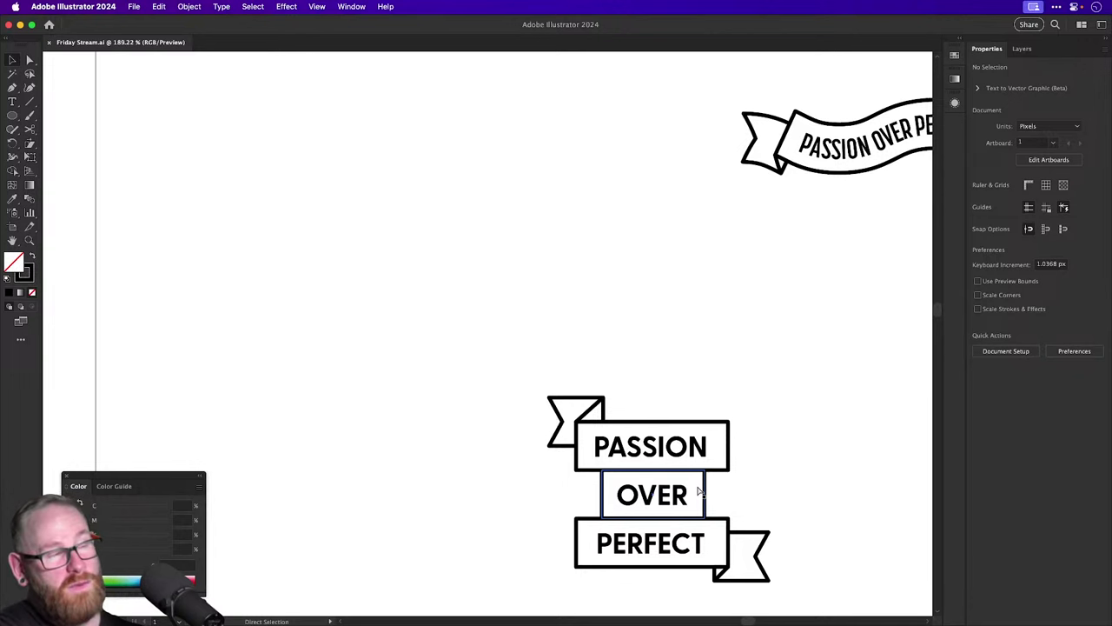
scroll(700, 492, down, 4)
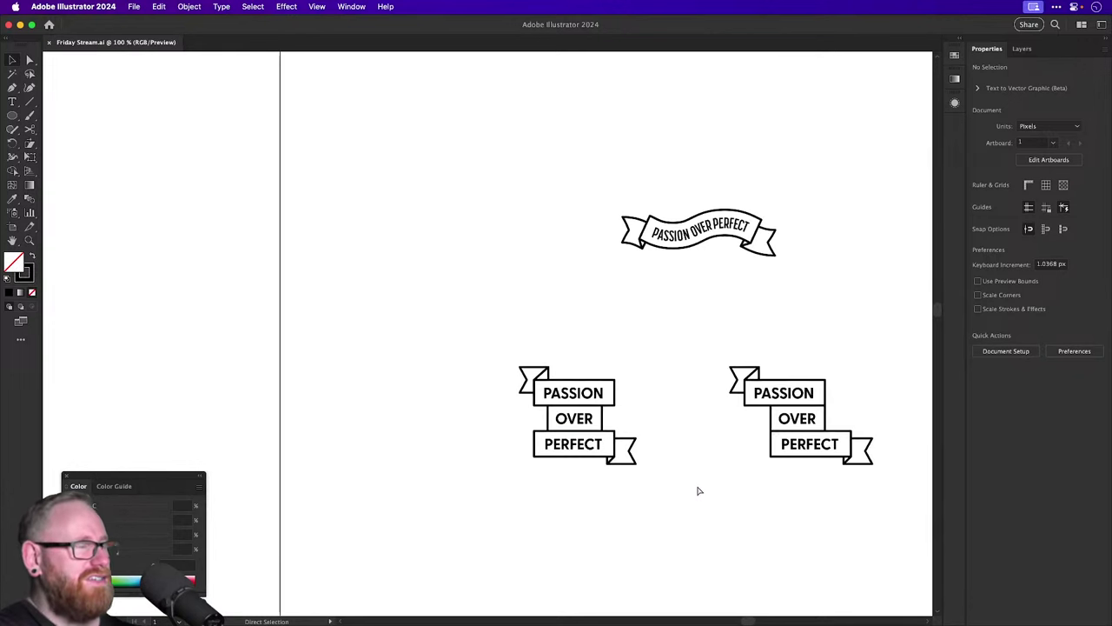
scroll(698, 489, up, 4)
scroll(697, 486, down, 3)
scroll(596, 323, up, 5)
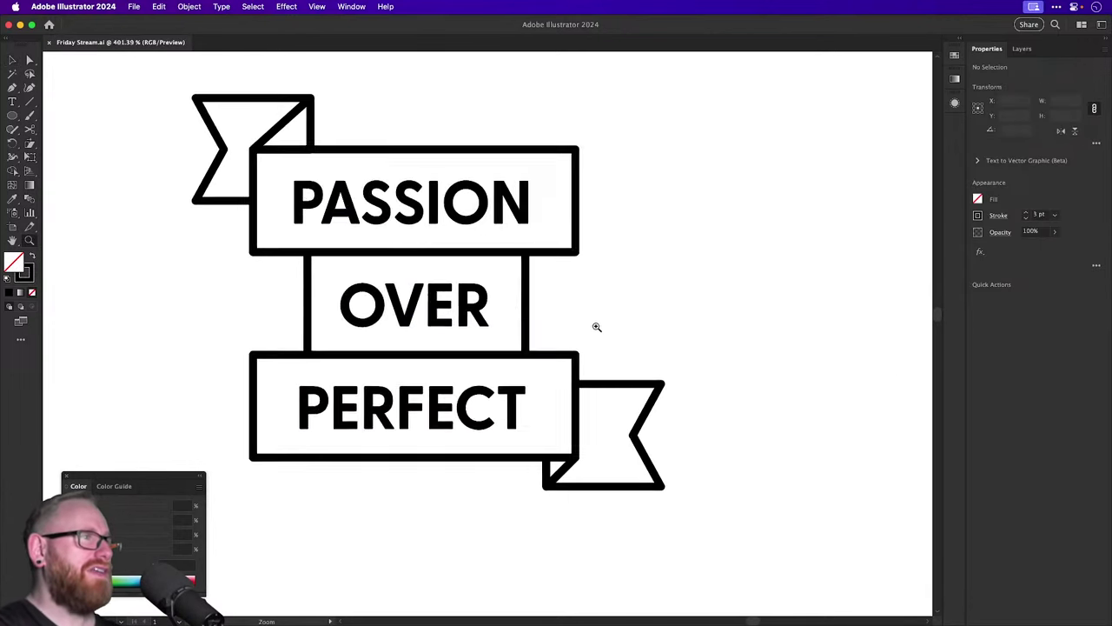
scroll(583, 323, down, 1)
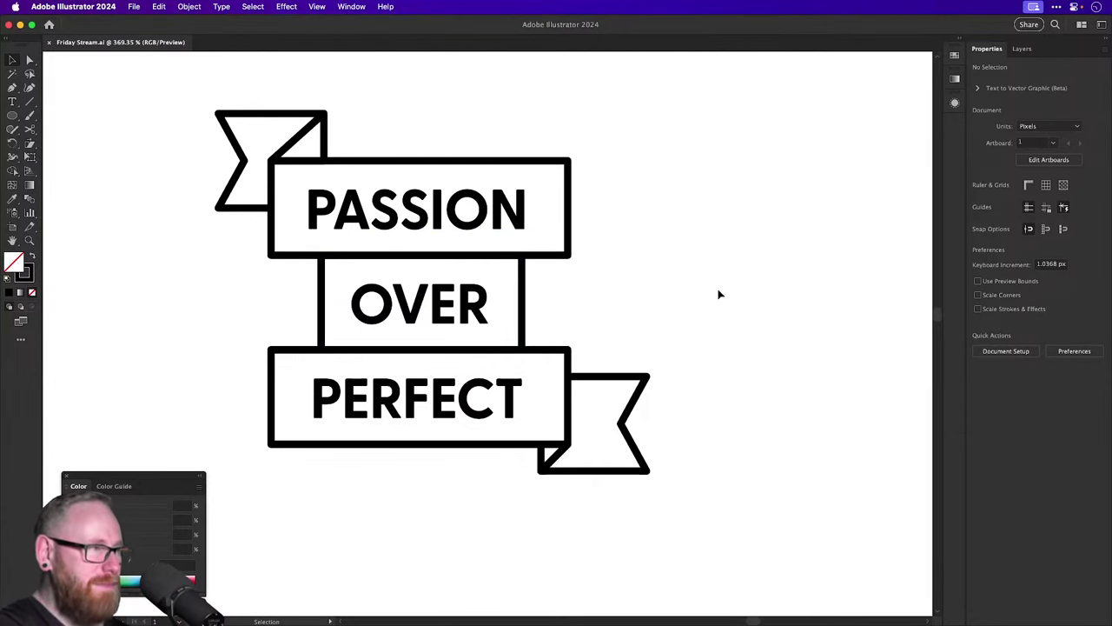
key(a)
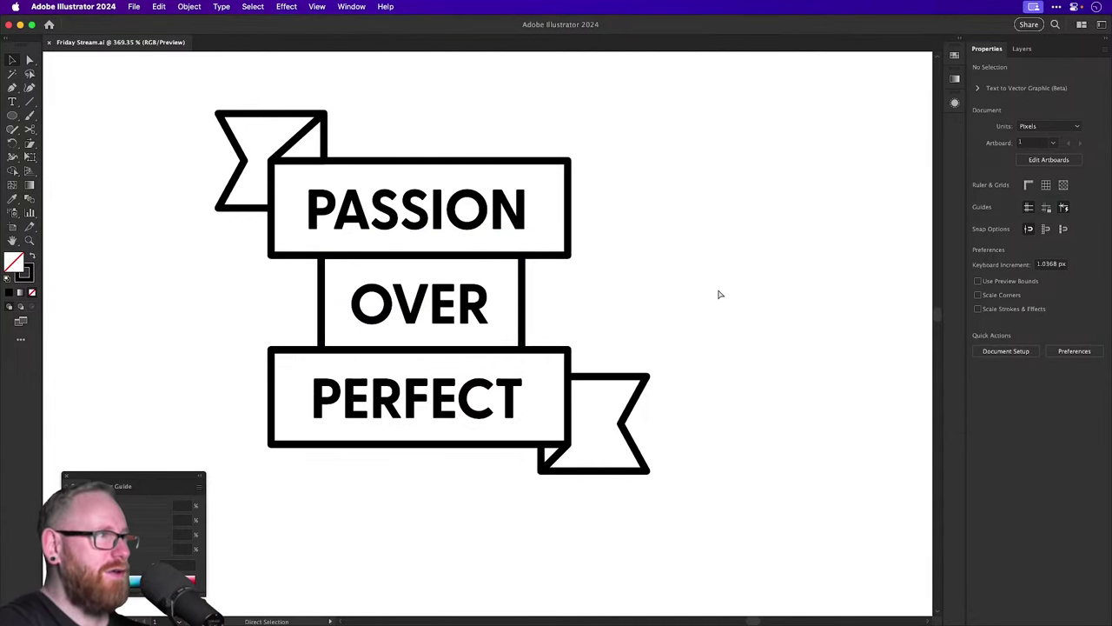
scroll(720, 294, down, 10)
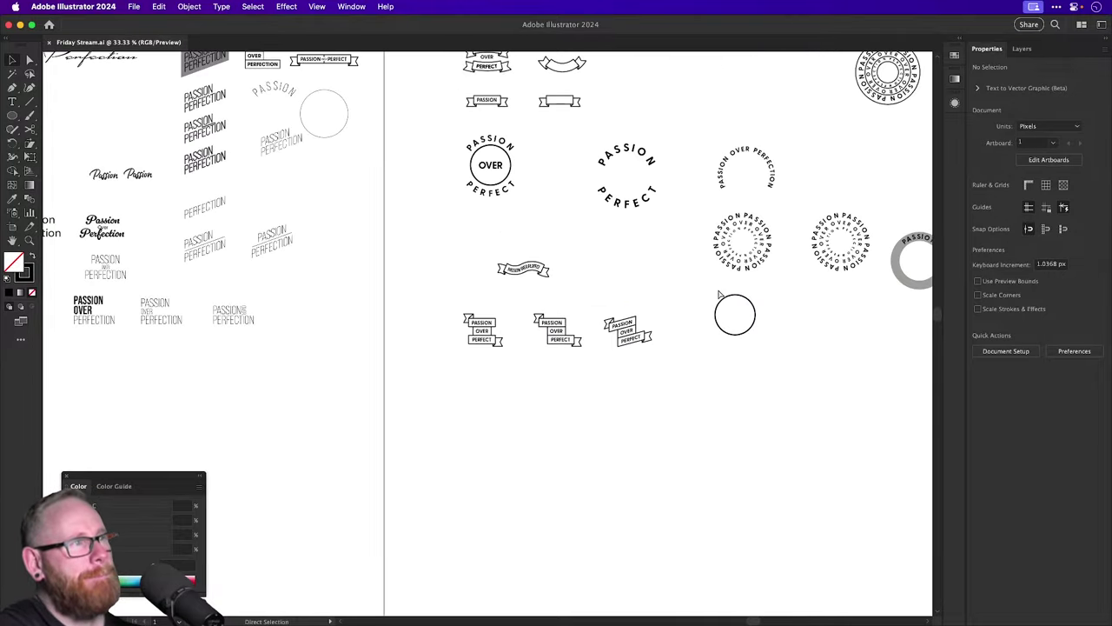
scroll(719, 295, down, 2)
drag(717, 293, 599, 437)
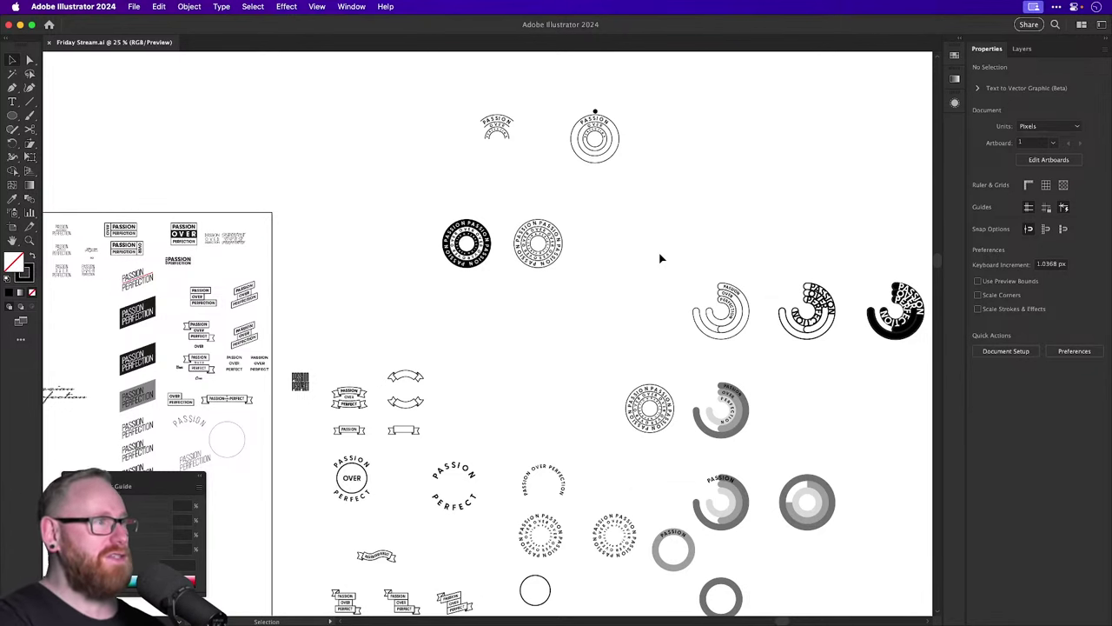
scroll(661, 258, up, 5)
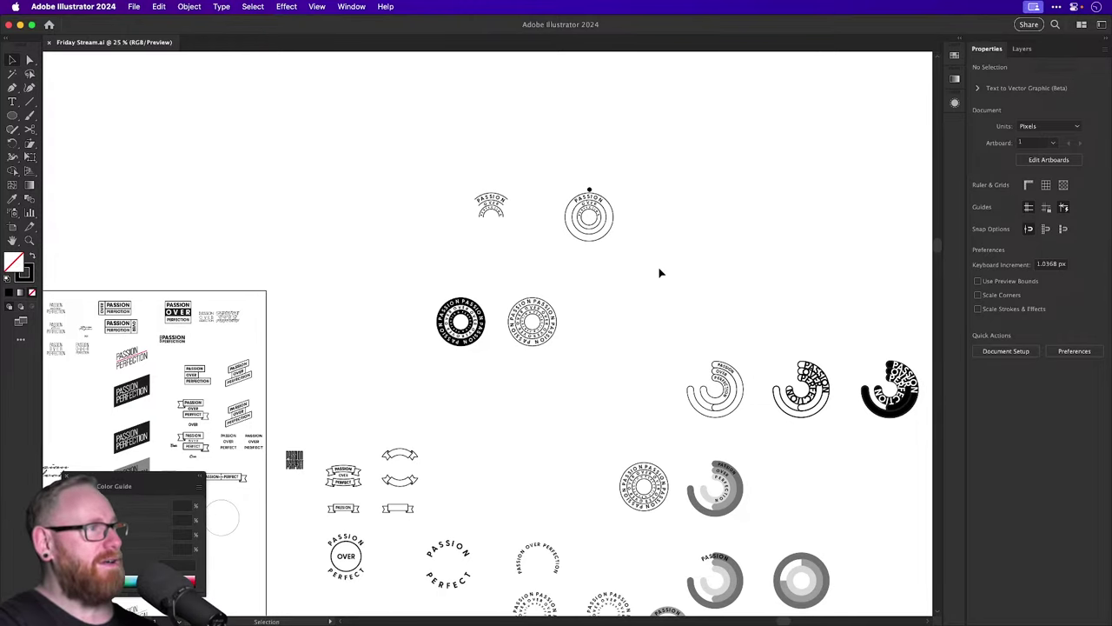
scroll(660, 271, down, 5)
scroll(661, 272, left, 2)
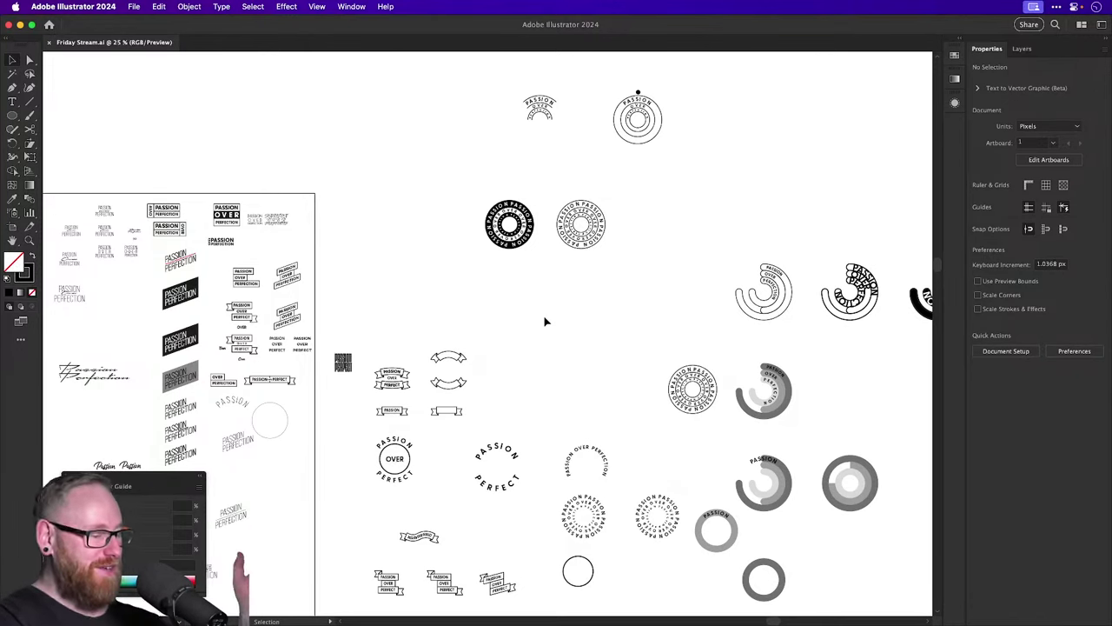
key(super+minus)
key(super+equal)
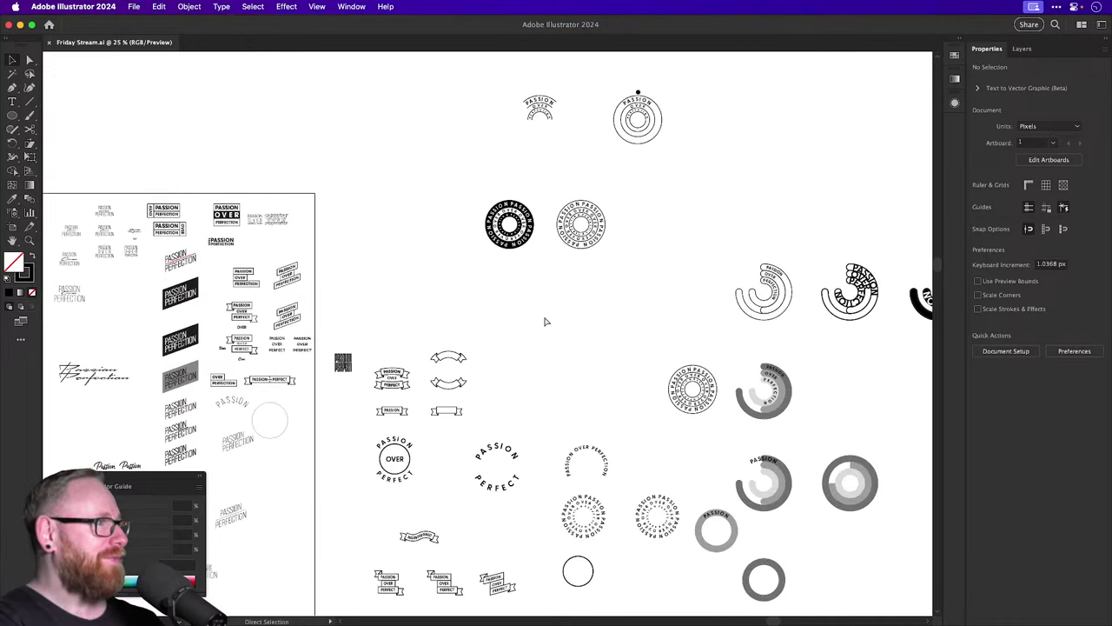